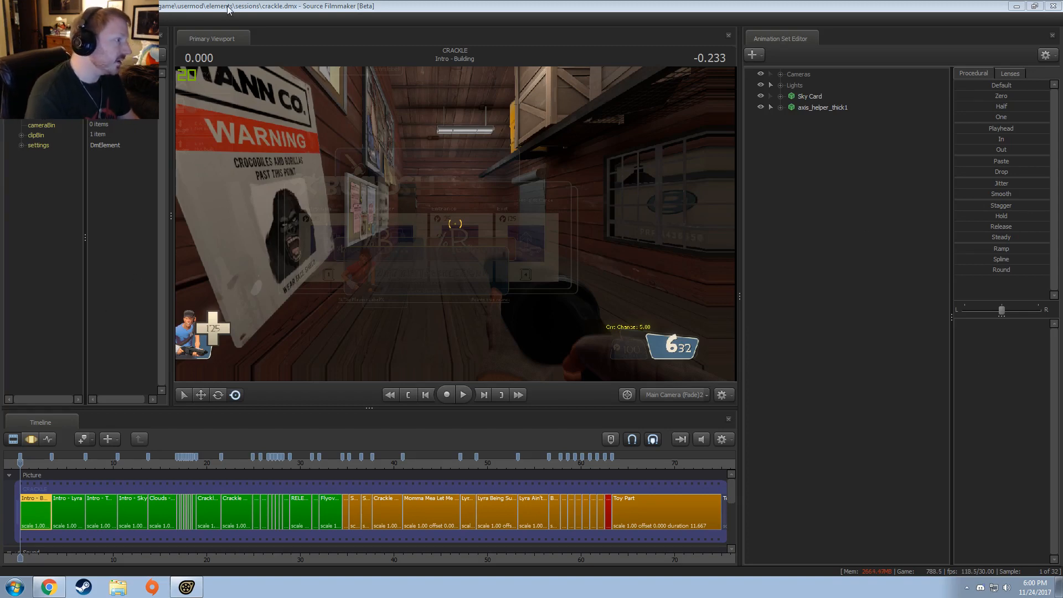
pyautogui.click(172, 596)
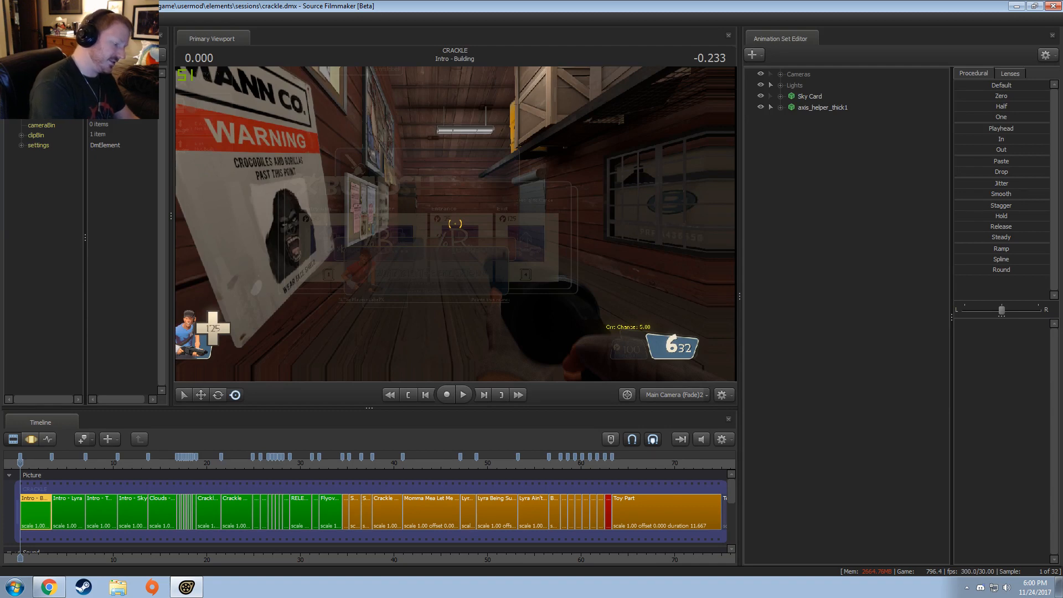
pyautogui.hotkey('alt', 'Tab')
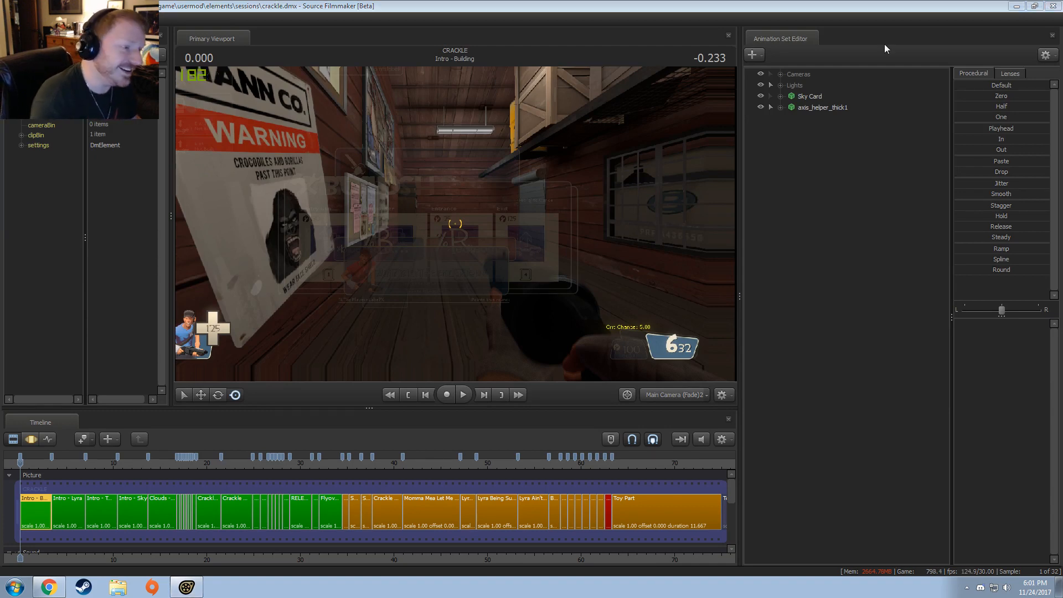
pyautogui.click(1053, 7)
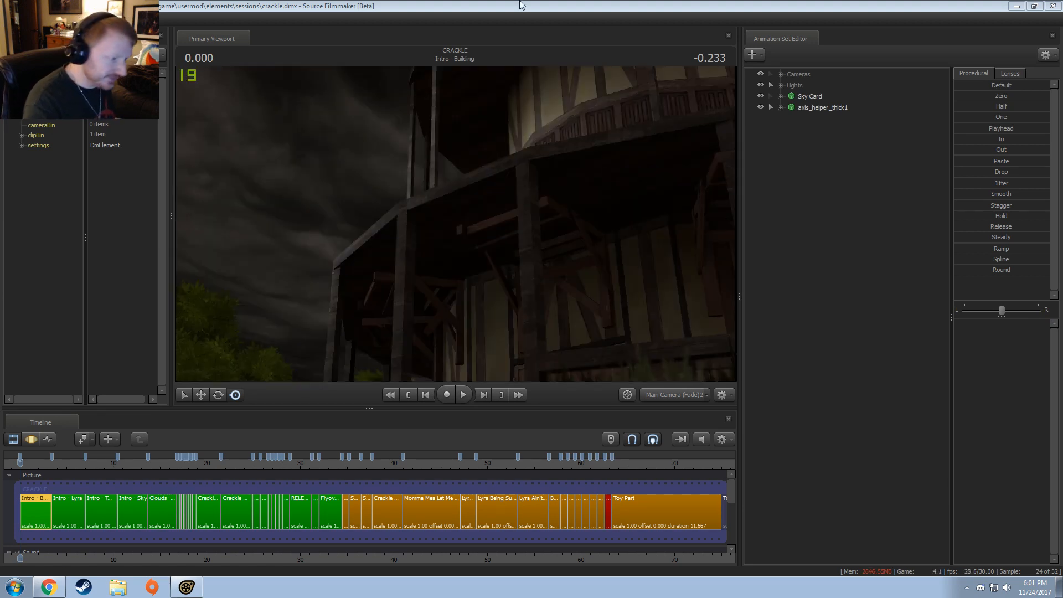
pyautogui.click(562, 2)
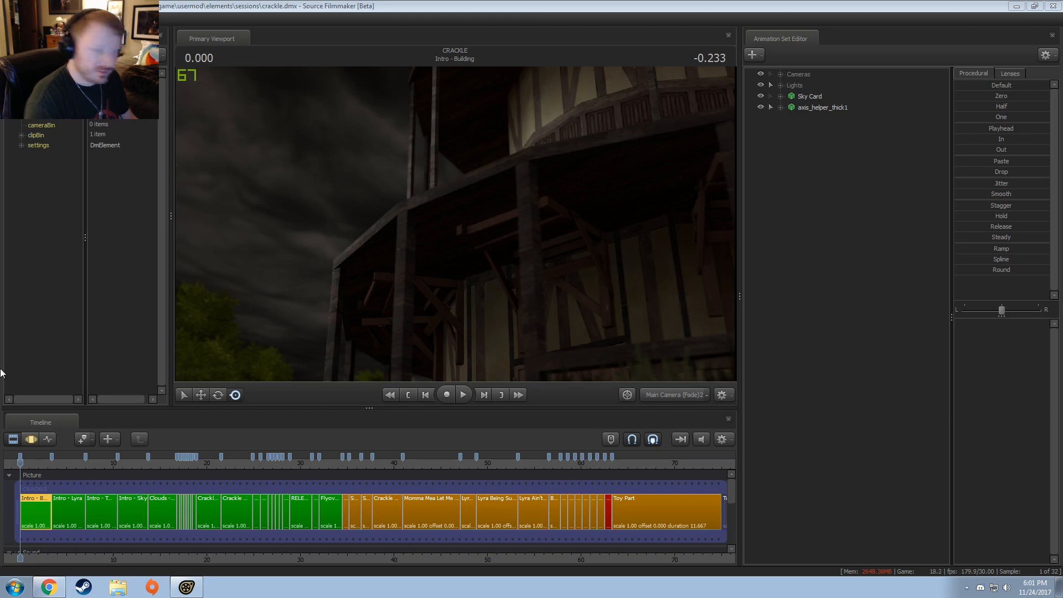
# Step: Open GeForce Experience, turn off its in-game overlay in the general settings, and return to Source Filmmaker
pyautogui.press('super')
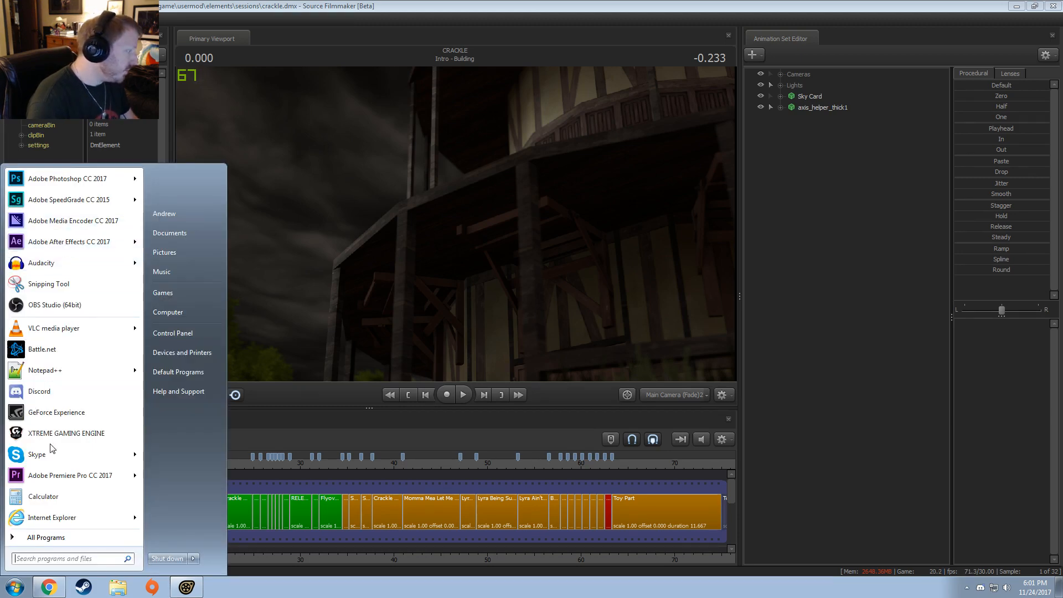
pyautogui.click(58, 412)
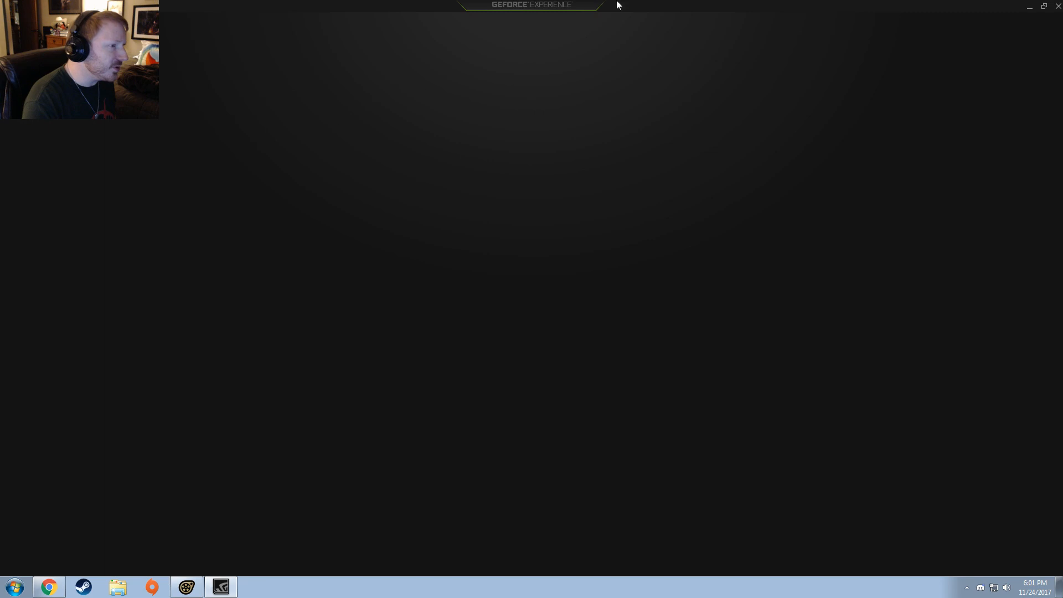
pyautogui.moveTo(617, 3); pyautogui.dragTo(644, 132)
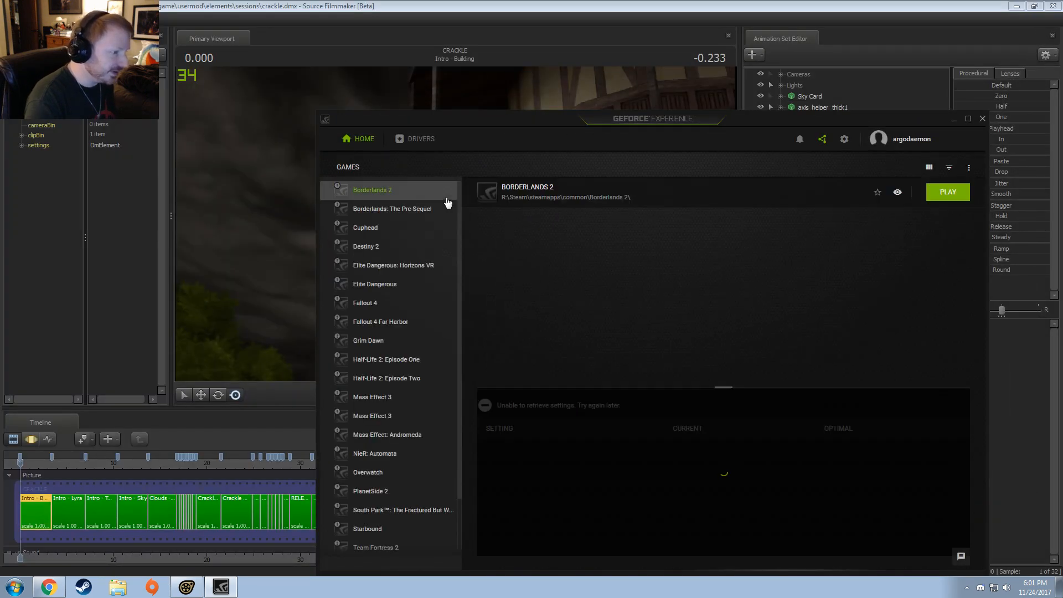
pyautogui.click(844, 139)
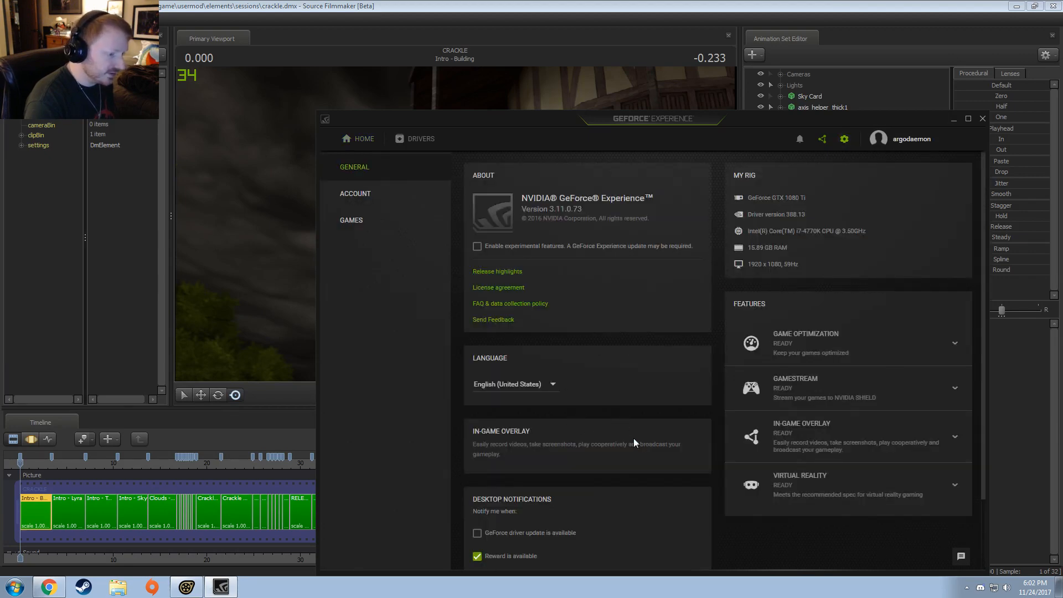
pyautogui.click(697, 431)
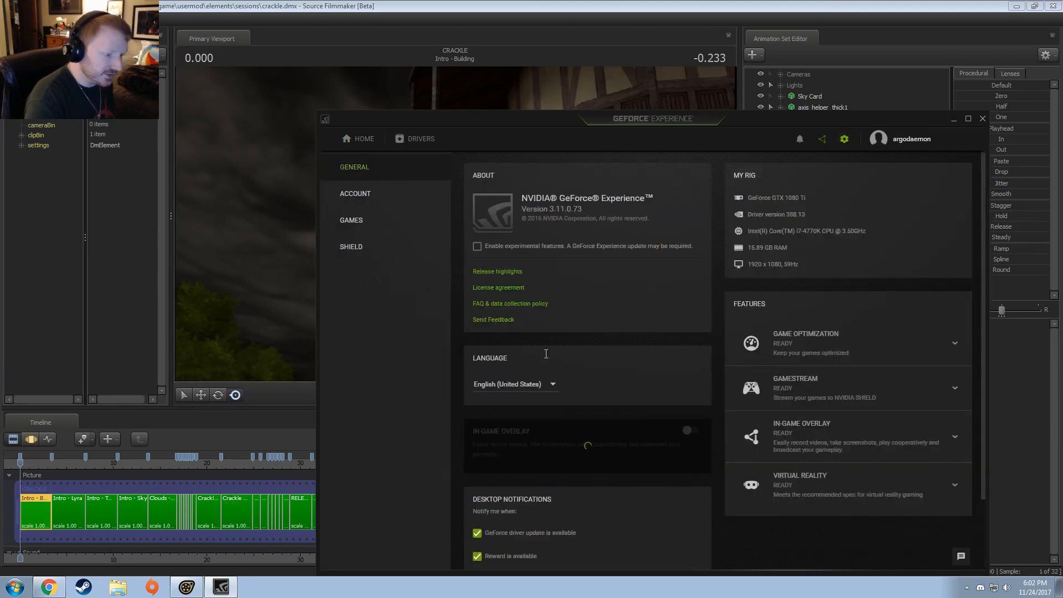
pyautogui.click(983, 119)
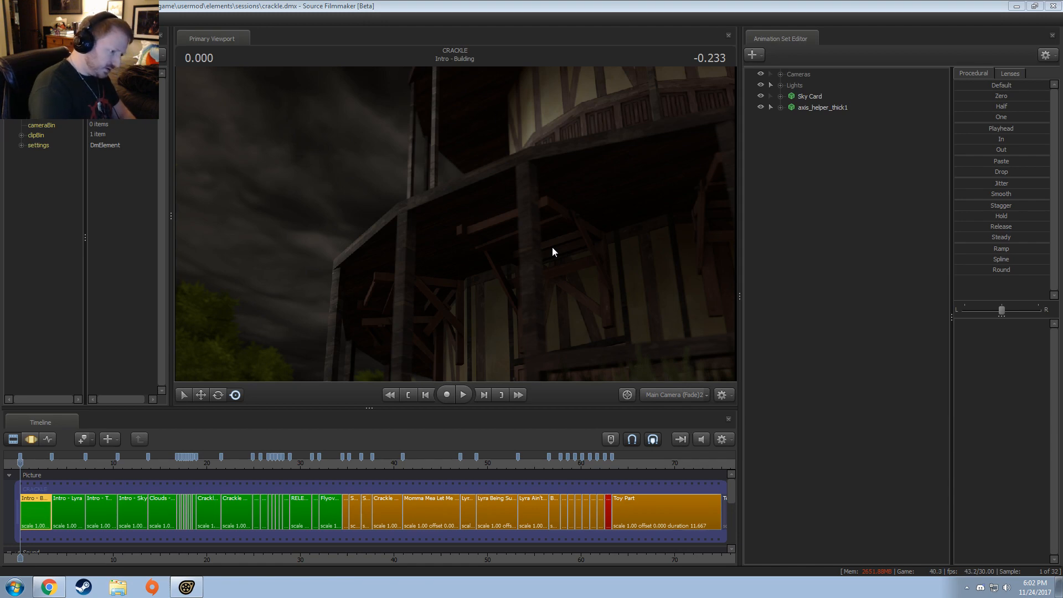
pyautogui.click(524, 3)
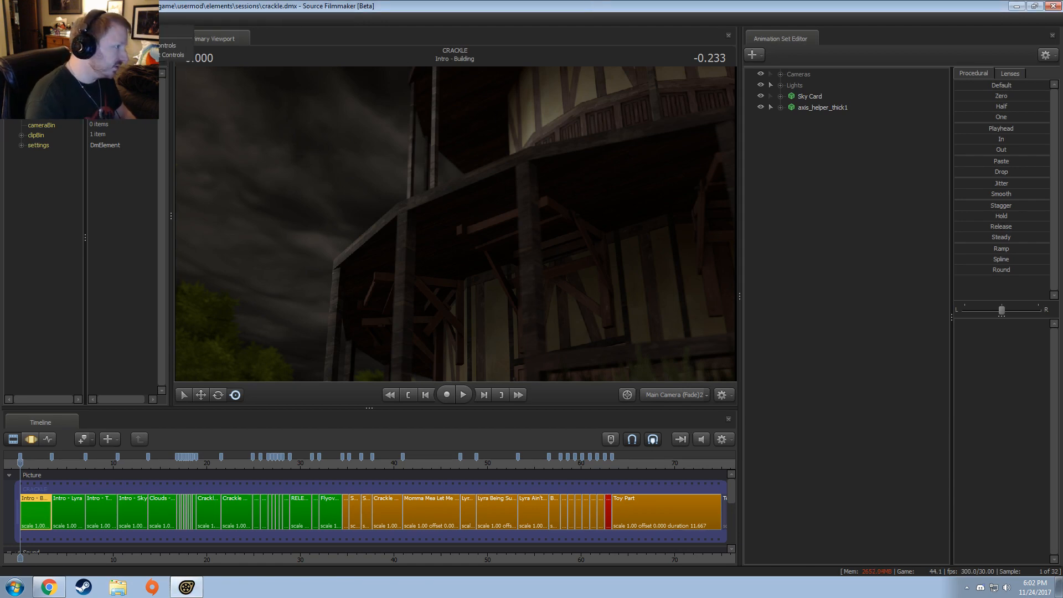
pyautogui.click(59, 19)
pyautogui.click(418, 2)
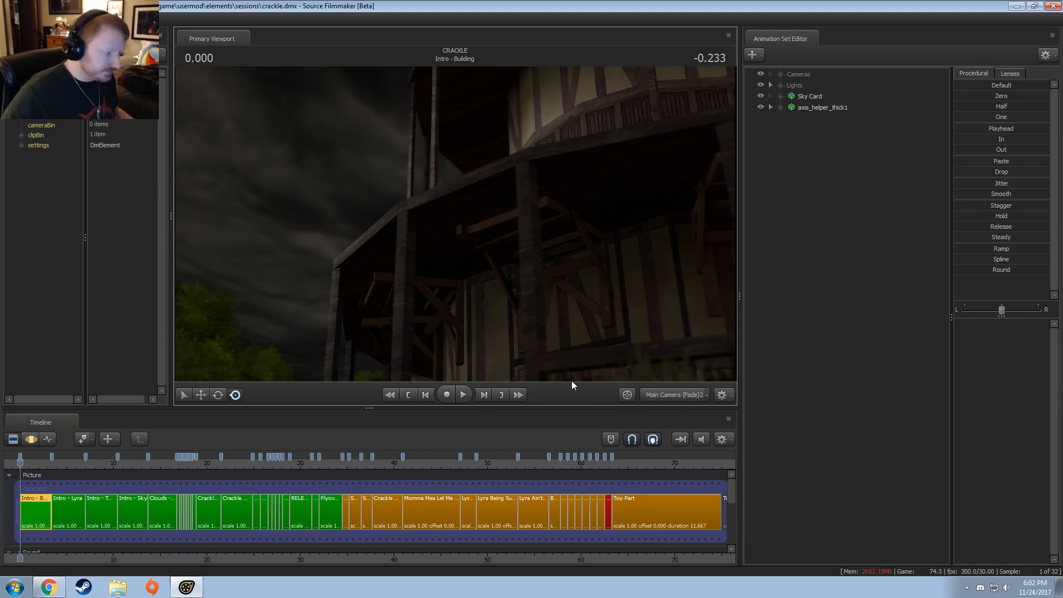
# Step: Switch the viewport to the work camera and look around the village near the opening building
pyautogui.click(670, 393)
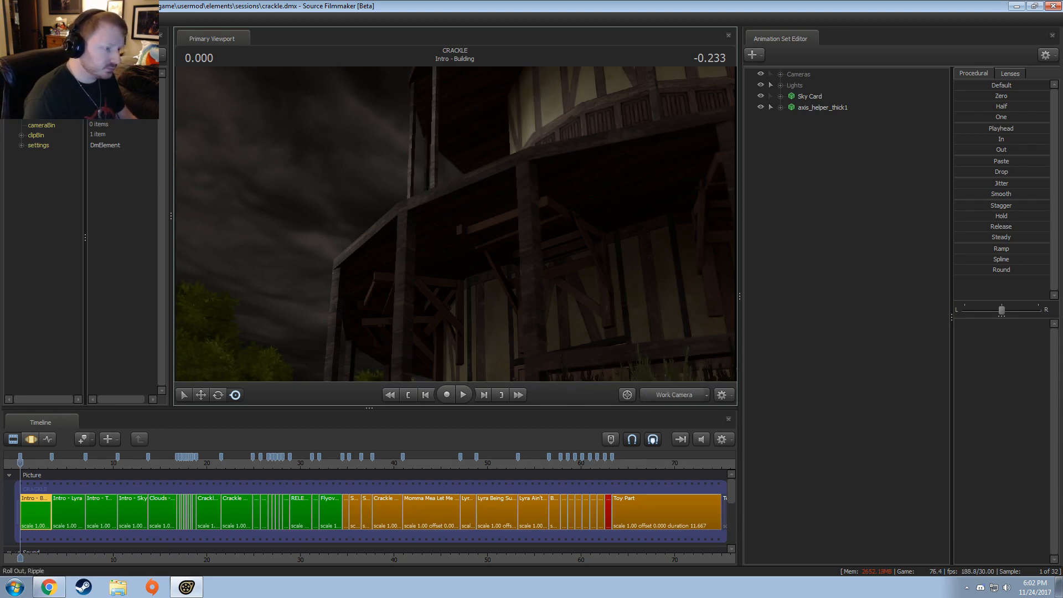
pyautogui.moveTo(598, 288); pyautogui.dragTo(499, 327)
pyautogui.moveTo(502, 205); pyautogui.dragTo(456, 228)
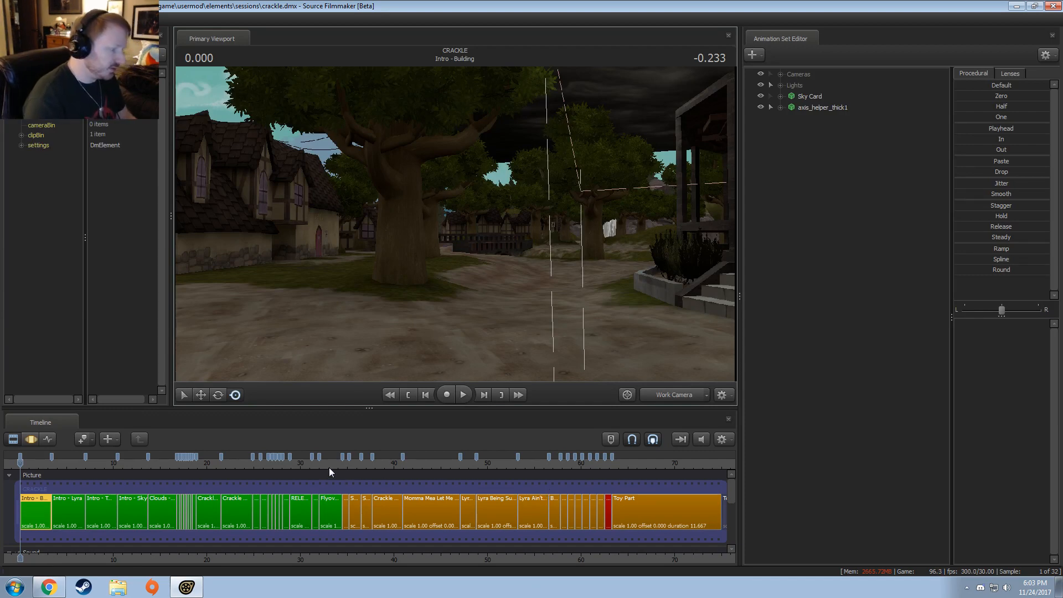
# Step: Move the playhead into the Toy Part shot at 65.7 seconds and view it through its scene camera
pyautogui.click(346, 468)
pyautogui.scroll(5, 361, 479)
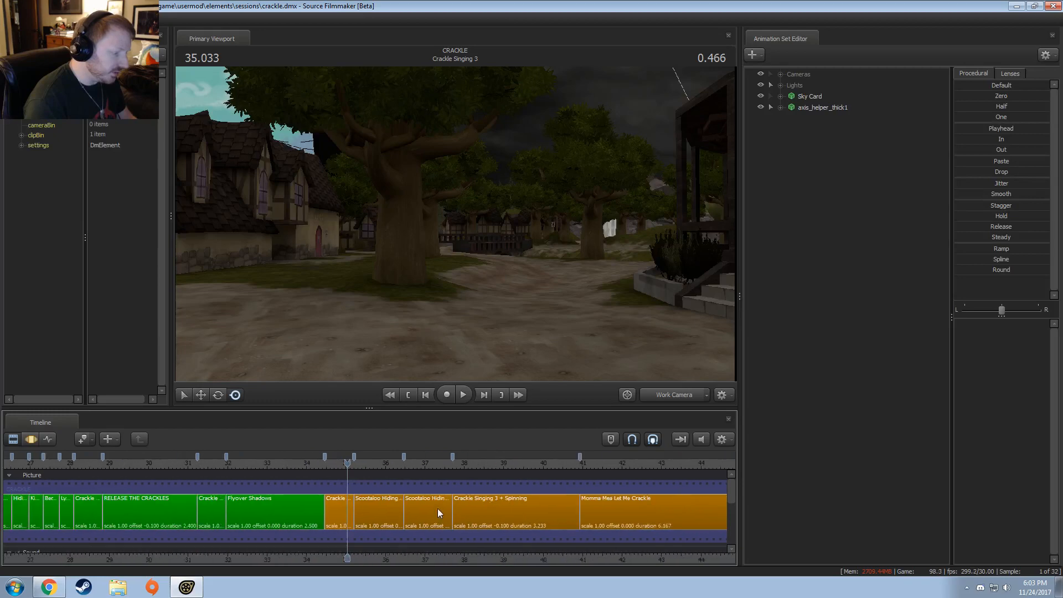
pyautogui.scroll(-8, 440, 510)
pyautogui.scroll(3, 531, 505)
pyautogui.scroll(-2, 681, 510)
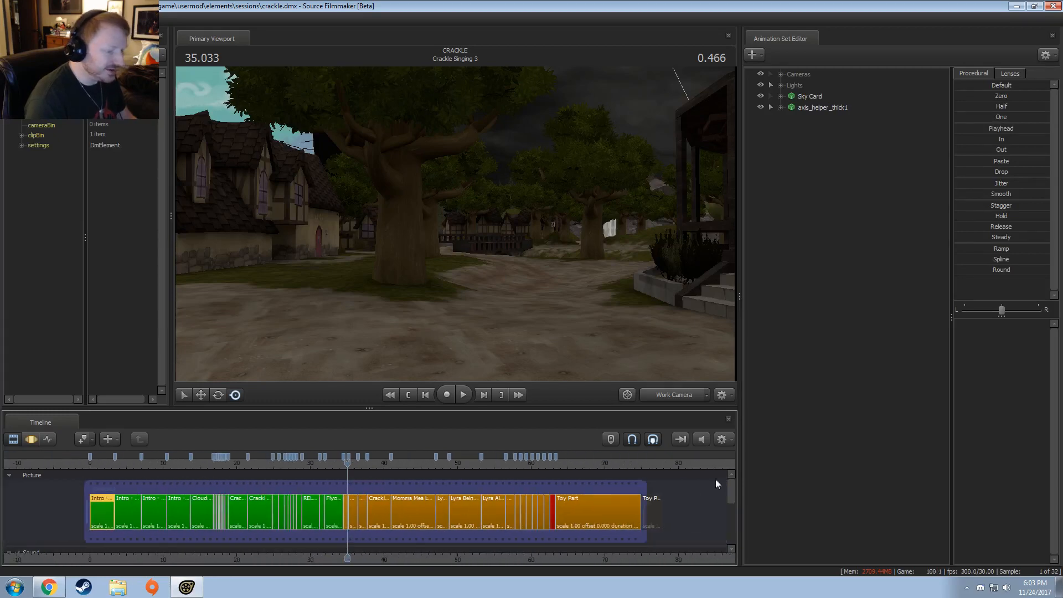
pyautogui.click(573, 464)
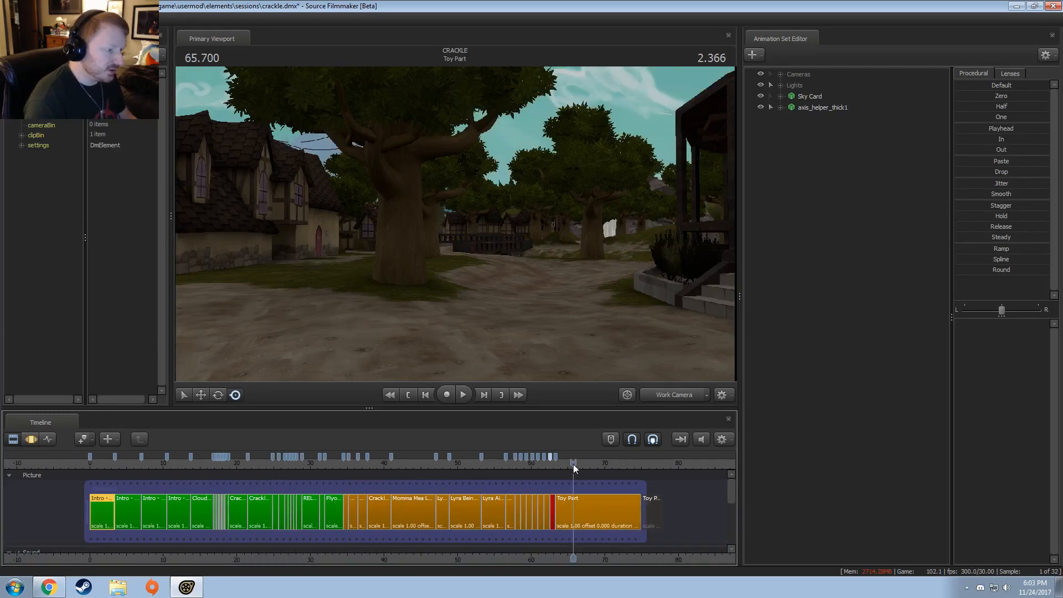
pyautogui.click(667, 397)
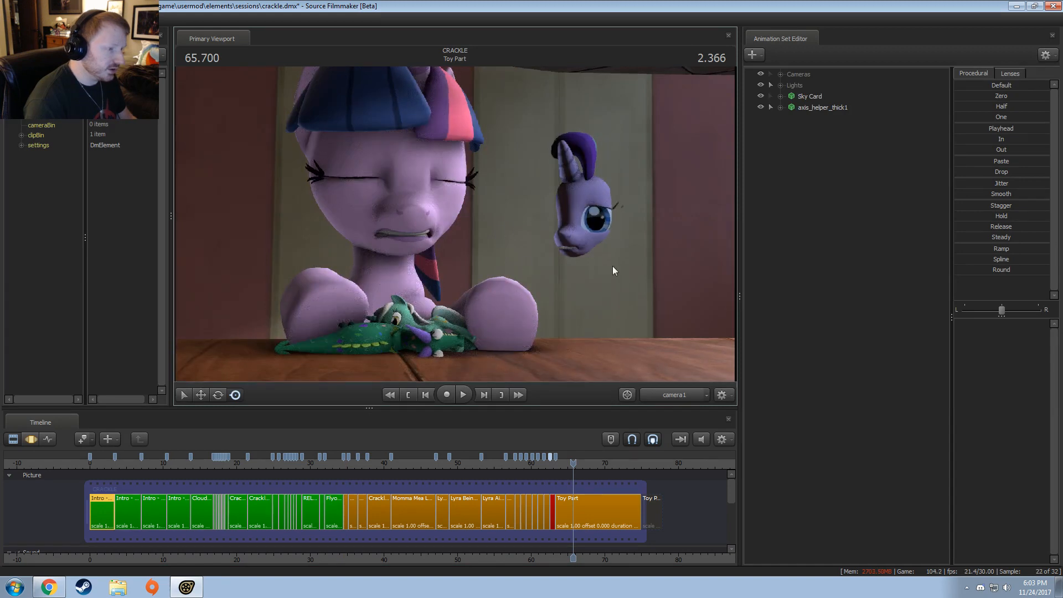
# Step: Move the playhead to 34.533 seconds in the Crackle Singing 3 shot and back the work camera away from the green character
pyautogui.click(345, 464)
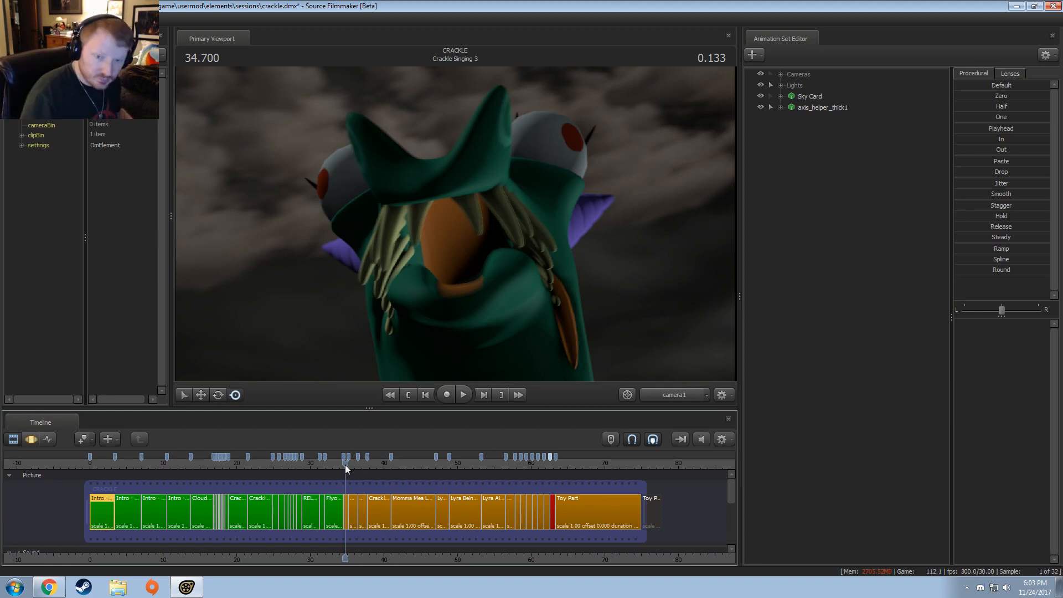
pyautogui.scroll(8, 360, 493)
pyautogui.scroll(6, 366, 513)
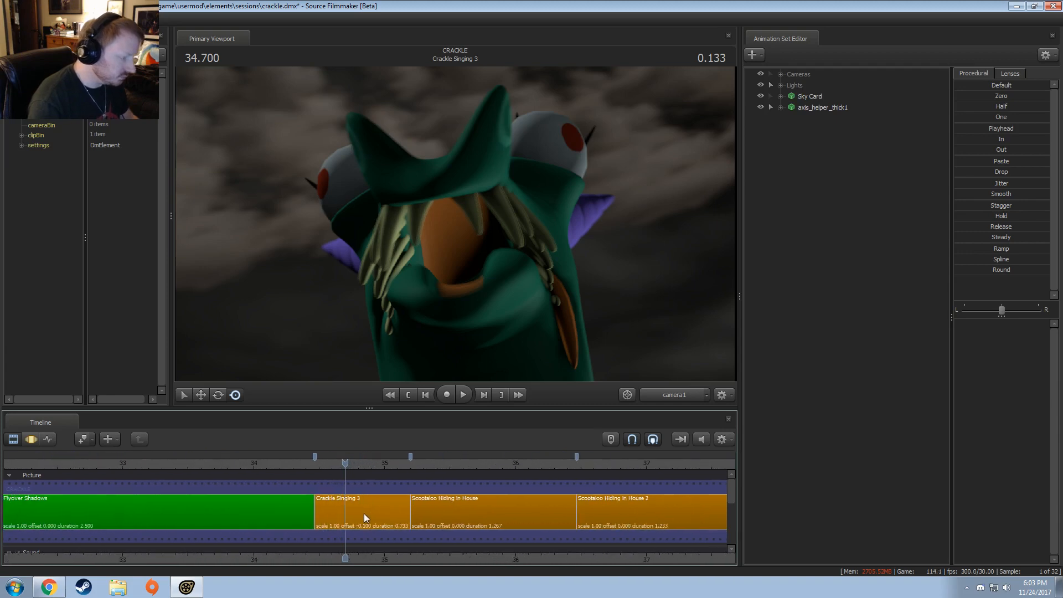
pyautogui.click(205, 460)
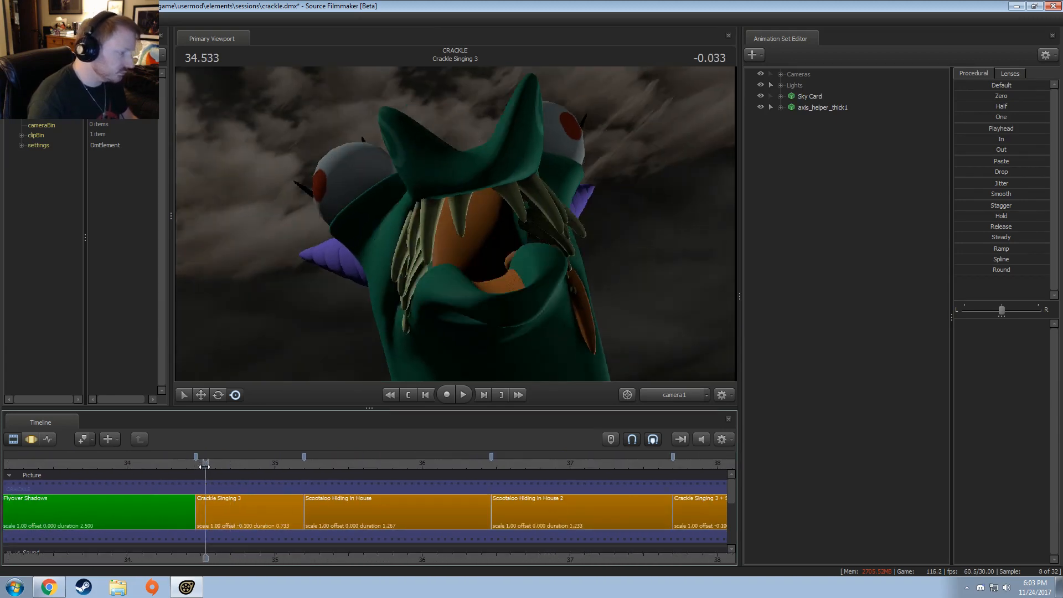
pyautogui.keyDown('ctrl'); pyautogui.click(662, 395); pyautogui.keyUp('ctrl')
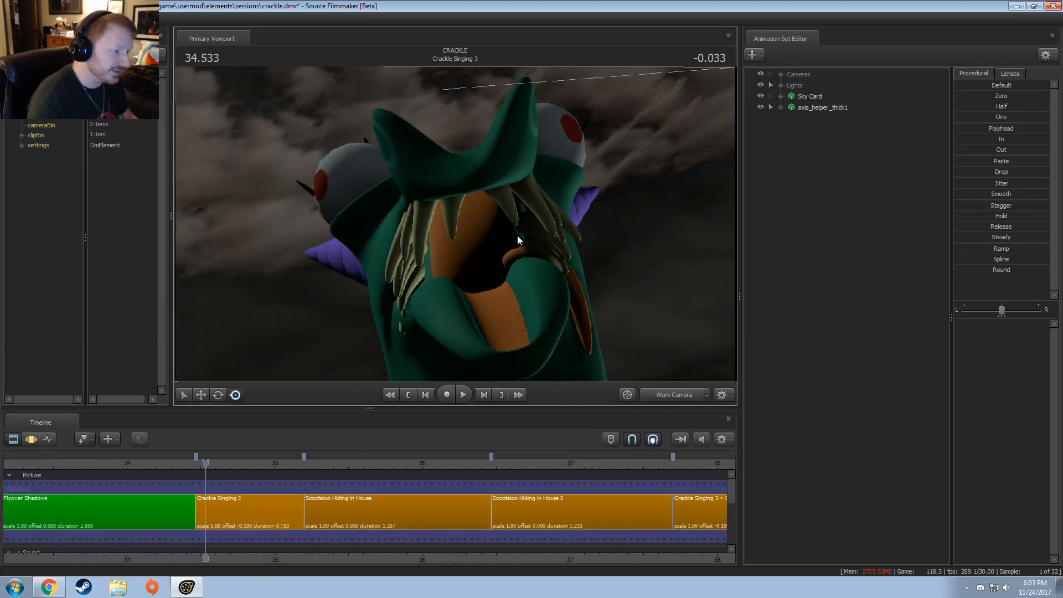
pyautogui.moveTo(519, 237); pyautogui.dragTo(455, 225)
pyautogui.press('s')
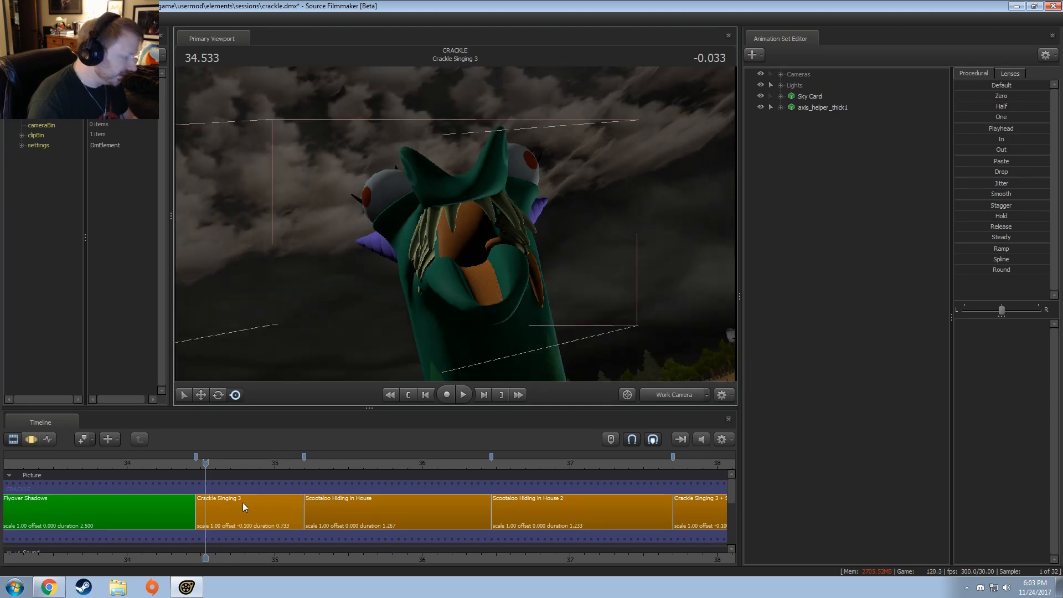
# Step: Select the Crackle Singing 3 shot, check it through camera1, and pull the work camera back to overlook the whole landscape
pyautogui.moveTo(196, 462); pyautogui.dragTo(272, 467)
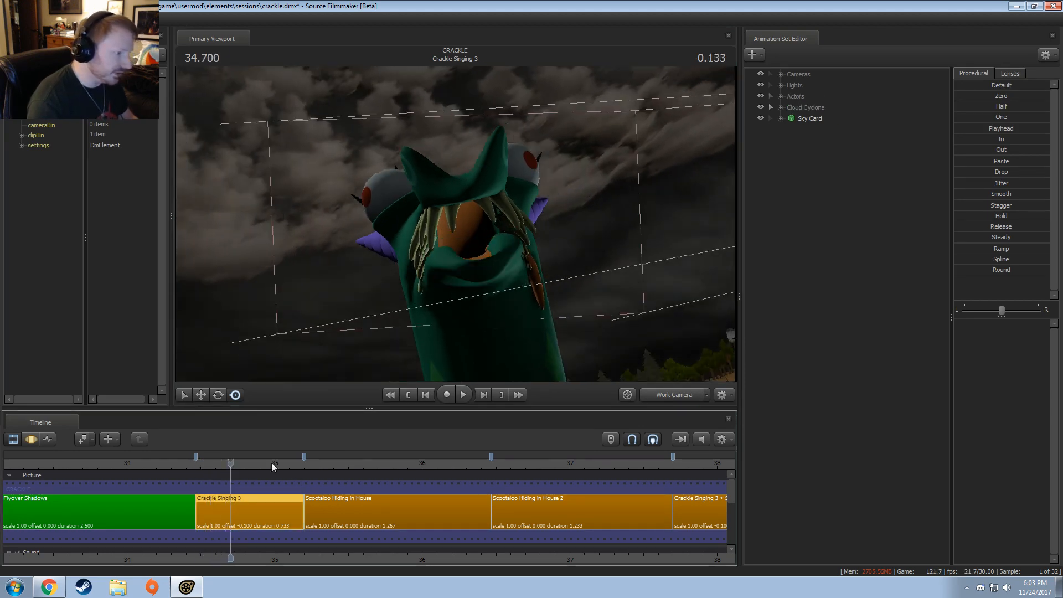
pyautogui.click(692, 396)
pyautogui.press('Right')
pyautogui.press('Left')
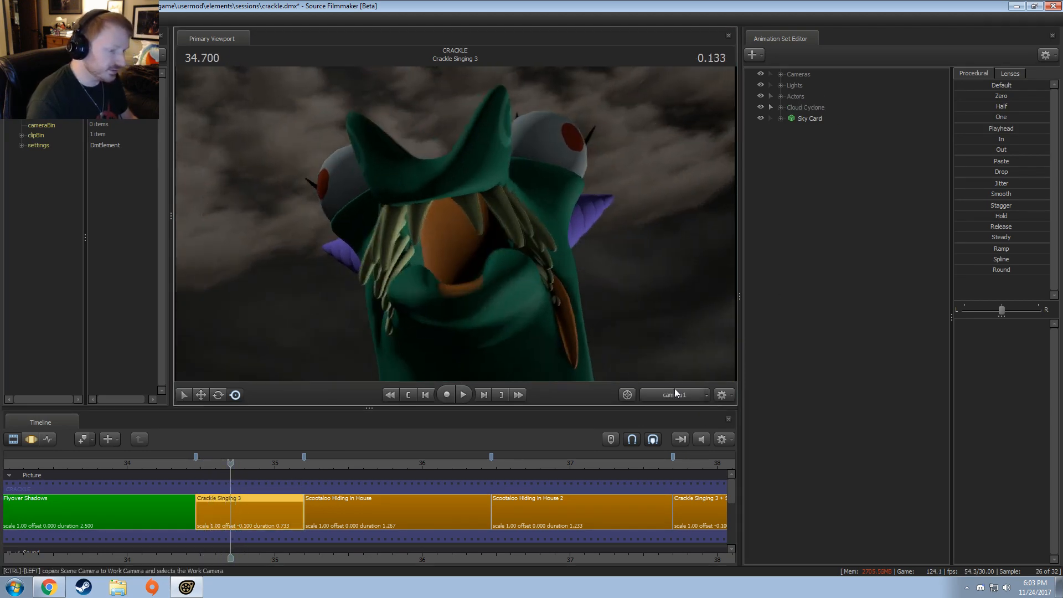
pyautogui.keyDown('ctrl'); pyautogui.click(675, 394); pyautogui.keyUp('ctrl')
pyautogui.moveTo(531, 249); pyautogui.dragTo(459, 216)
pyautogui.press('s')
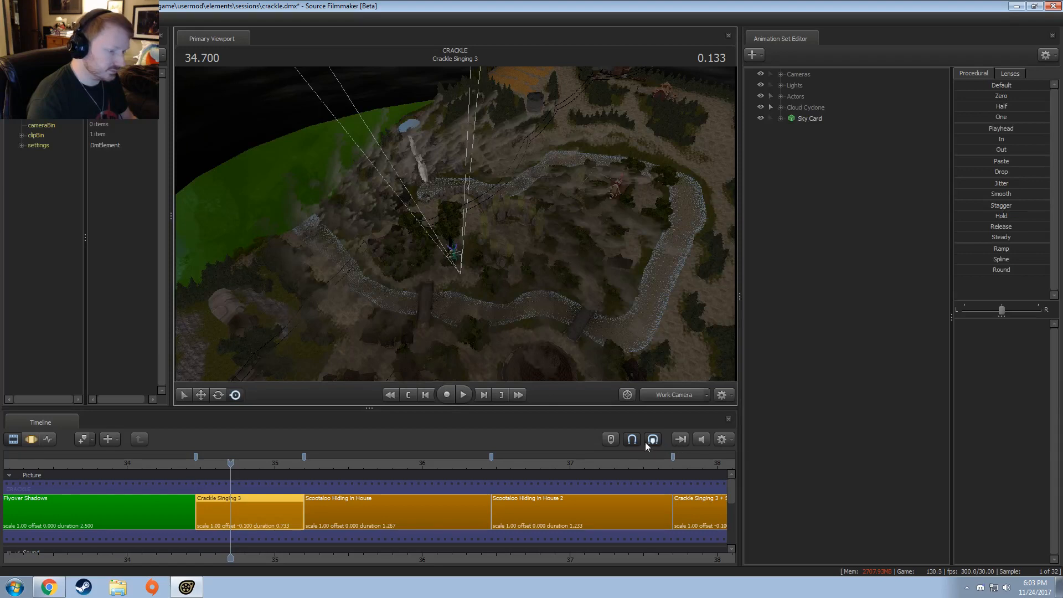
# Step: Play Crackle Singing 3 from the overhead work camera and return the playhead to the shot's start
pyautogui.moveTo(190, 478); pyautogui.dragTo(236, 474)
pyautogui.press('space')
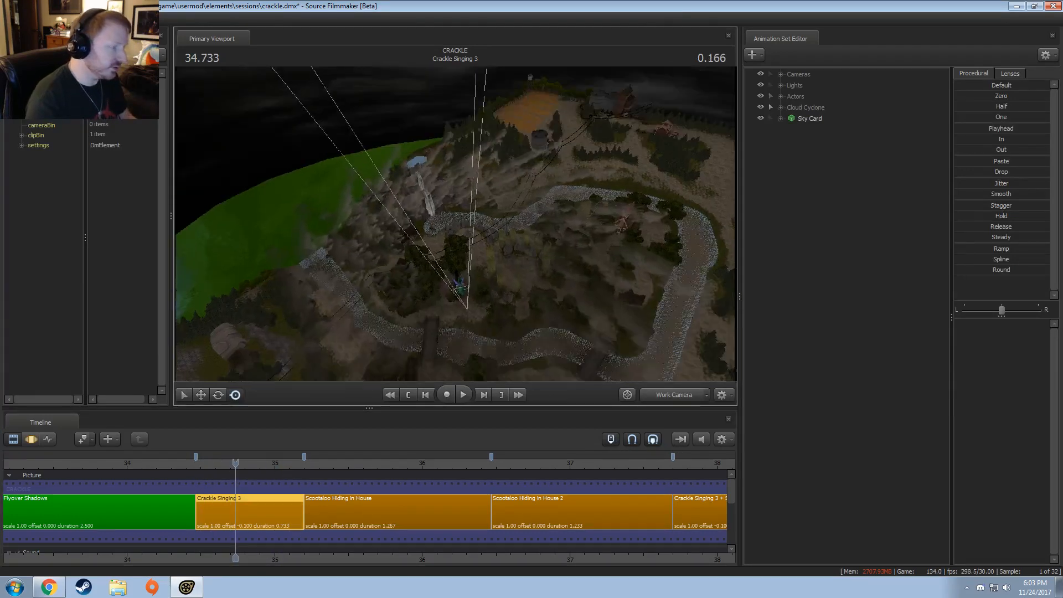
pyautogui.press('space')
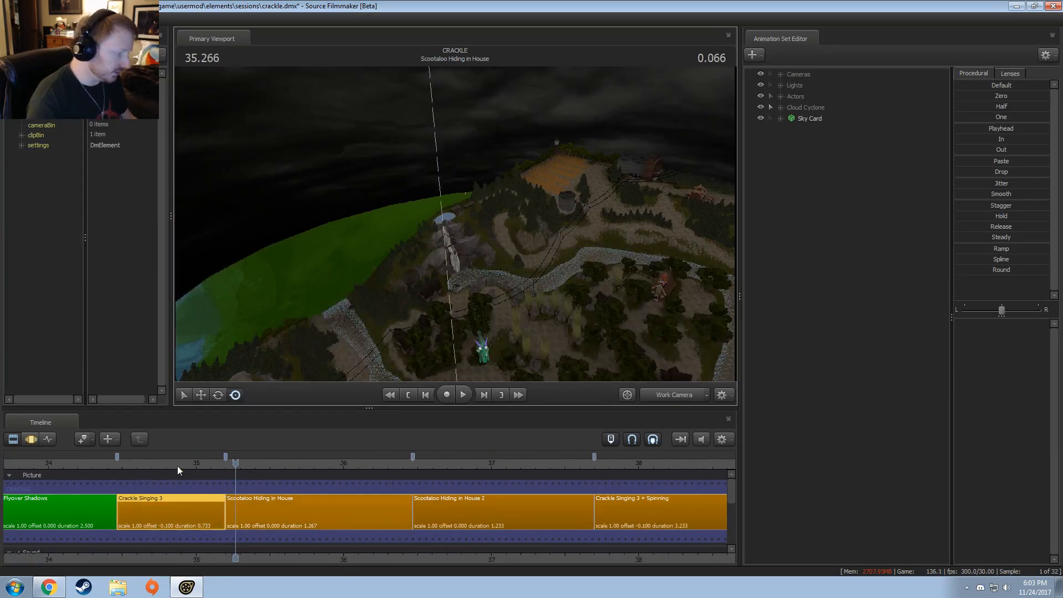
pyautogui.click(120, 467)
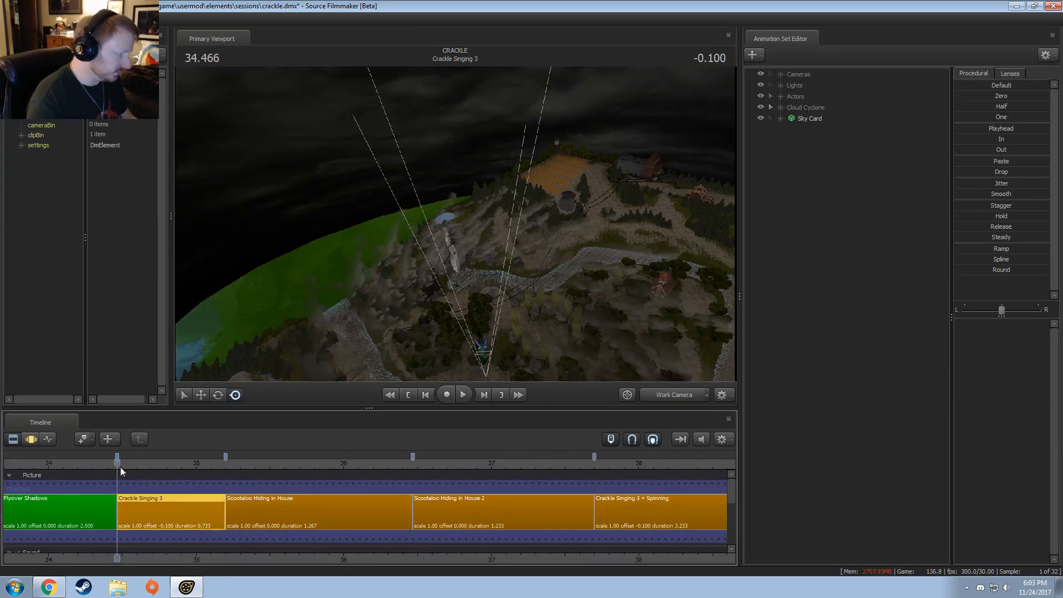
# Step: Inspect the contents of the Cloud Cyclone group and select the entire group of cloud models
pyautogui.click(782, 95)
pyautogui.click(784, 98)
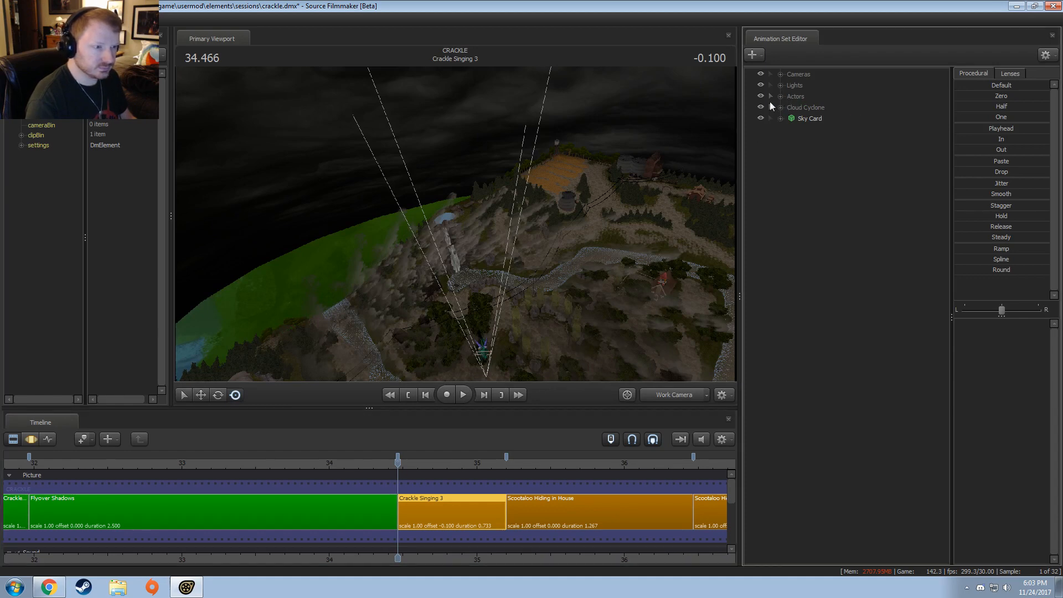
pyautogui.click(780, 108)
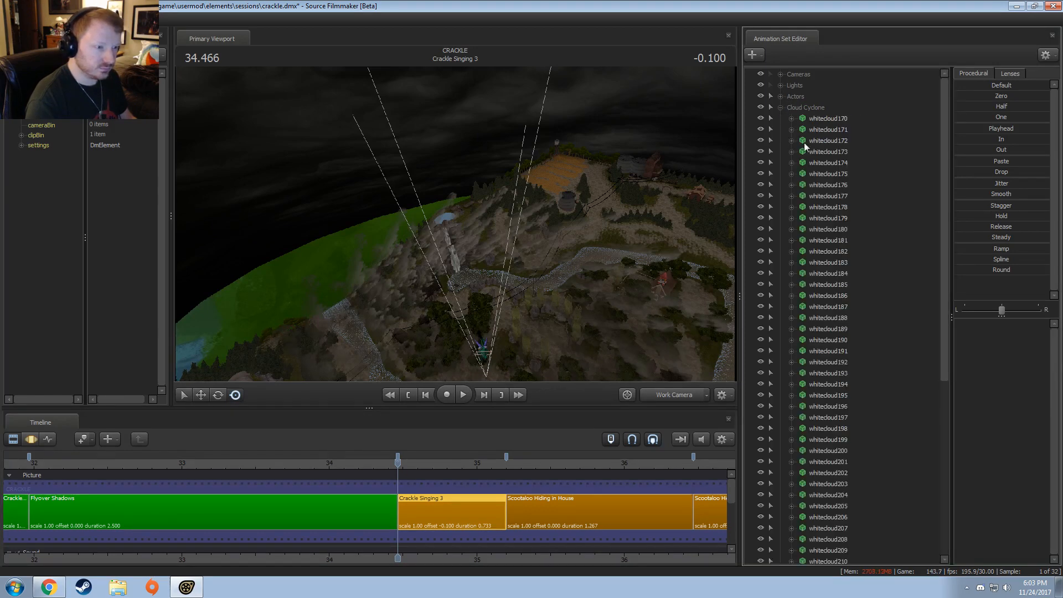
pyautogui.click(779, 107)
pyautogui.click(793, 107)
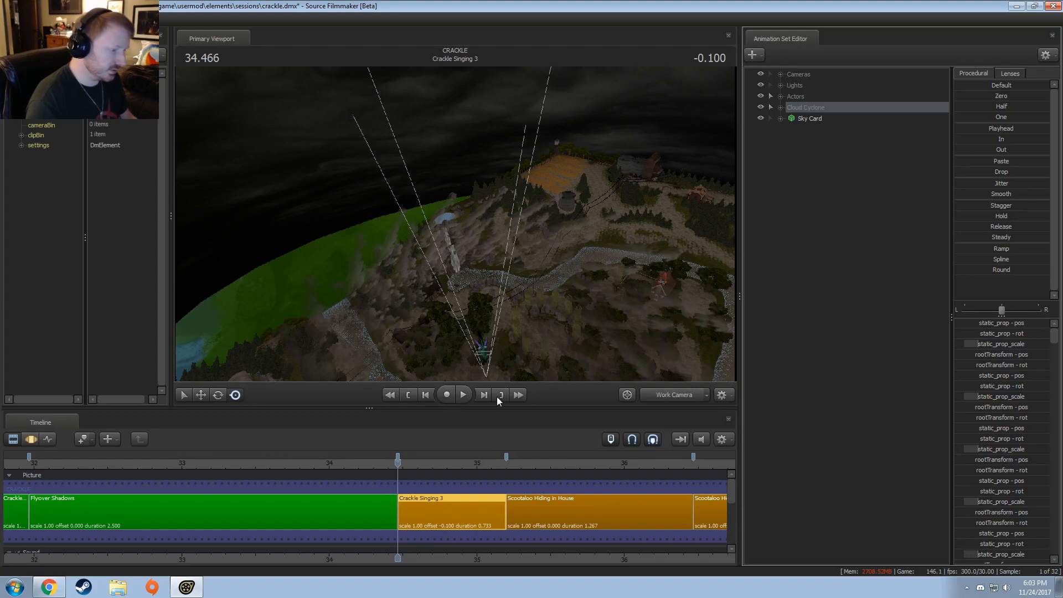
# Step: Switch to the Motion Editor and extend the time selection over all time for the Cloud Cyclone controls
pyautogui.press('F3')
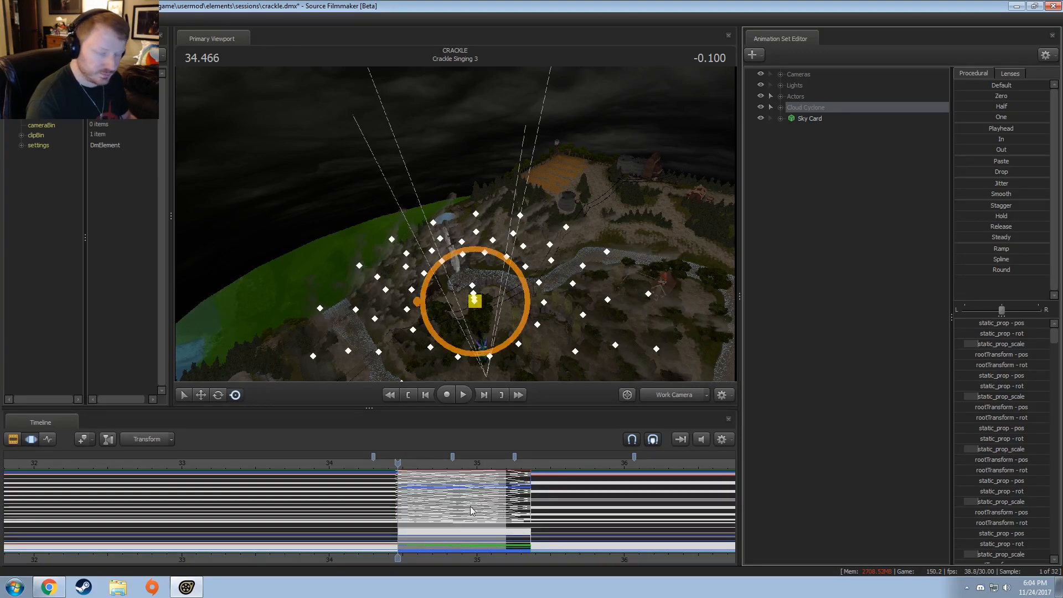
pyautogui.hotkey('ctrl', 'a')
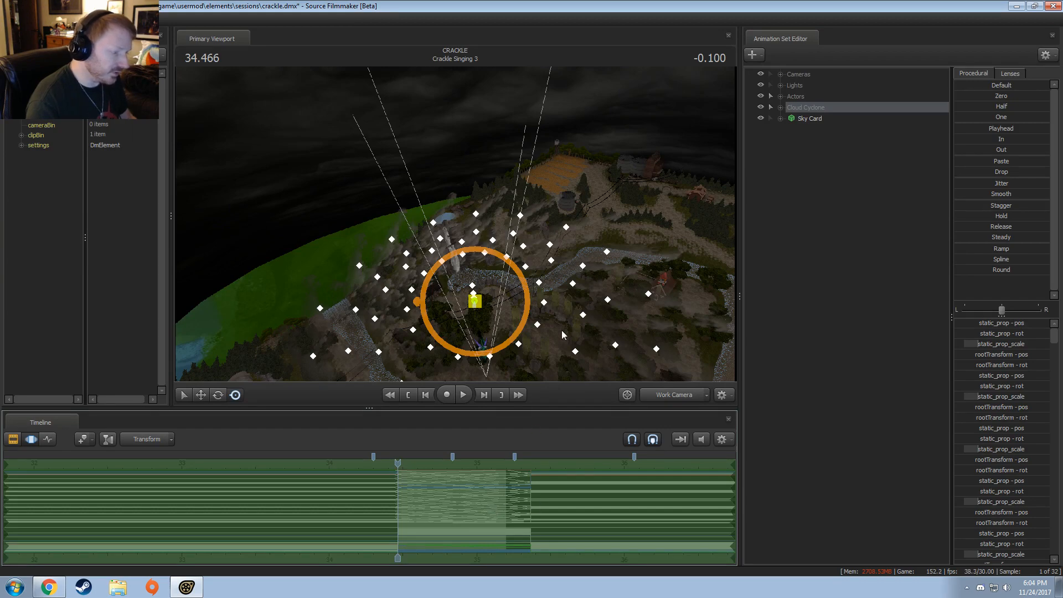
pyautogui.moveTo(619, 210); pyautogui.dragTo(475, 244)
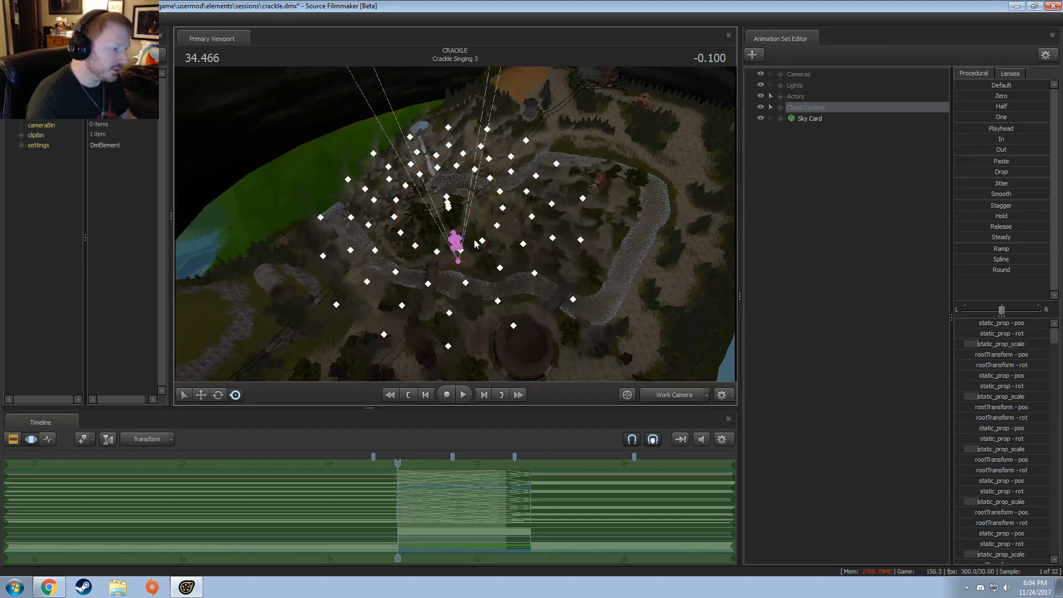
# Step: Scrub the first frames of Crackle Singing 3 to check how the Cloud Cyclone clouds move
pyautogui.moveTo(419, 524); pyautogui.dragTo(398, 501)
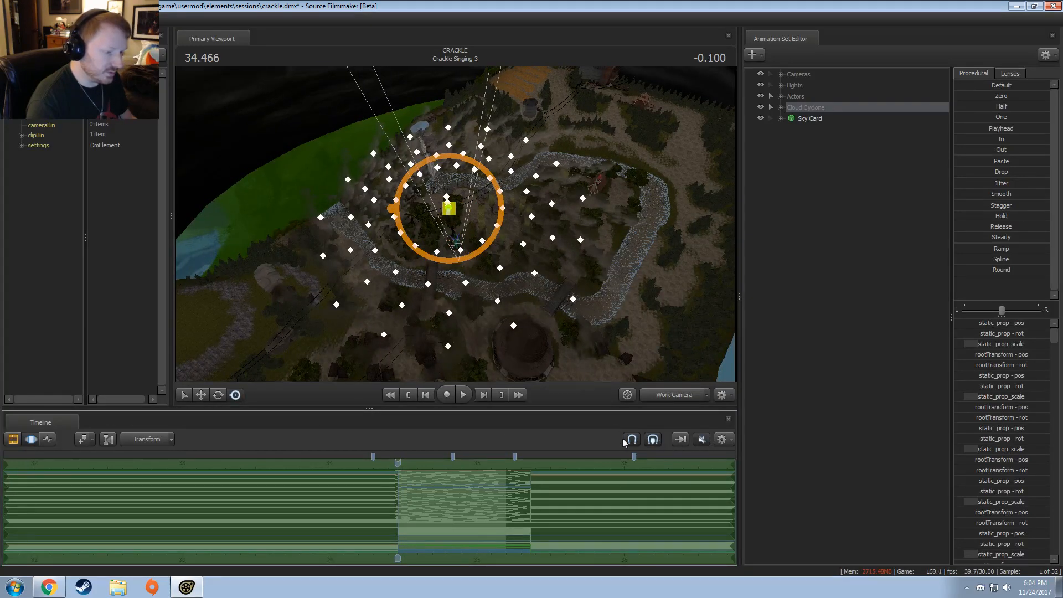
pyautogui.moveTo(408, 483); pyautogui.dragTo(398, 507)
pyautogui.press('F2')
pyautogui.press('F3')
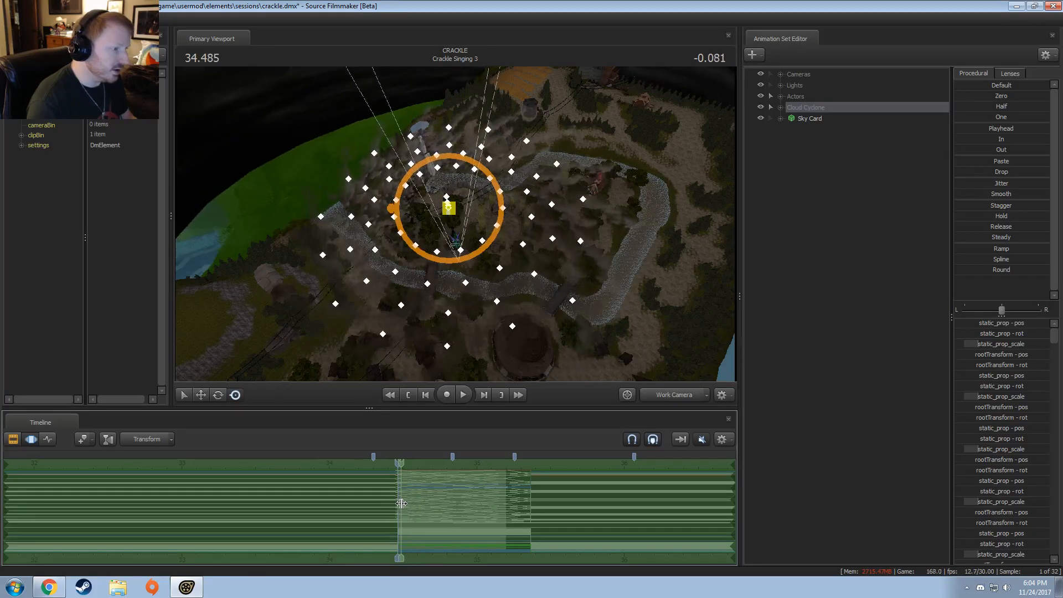
# Step: Lasso-select only the clouds on the right side of the cyclone, outside camera1's view cone
pyautogui.moveTo(530, 113); pyautogui.dragTo(514, 140)
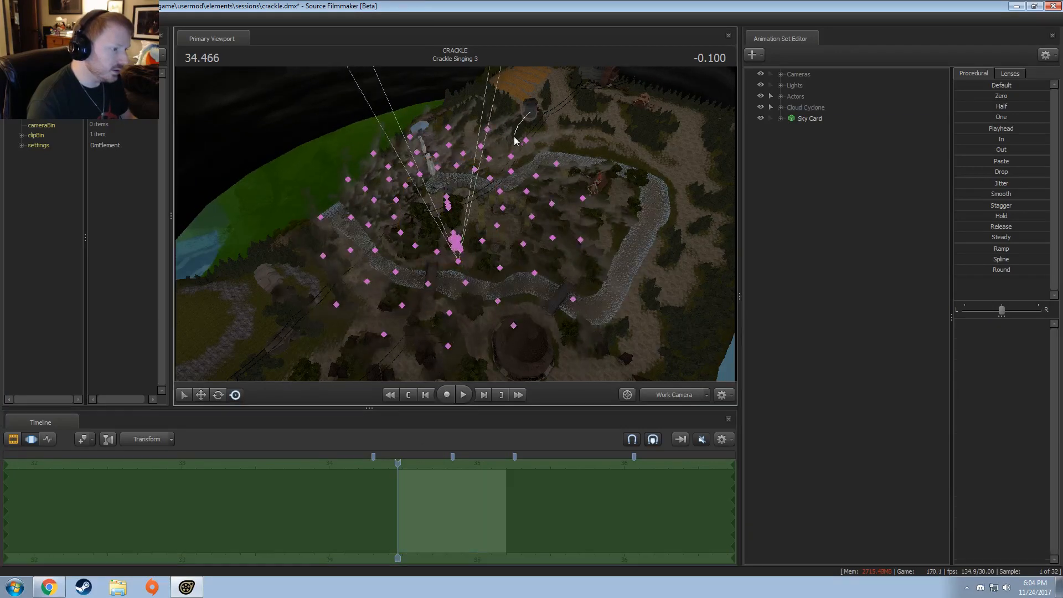
pyautogui.moveTo(481, 225)
pyautogui.mouseDown()
pyautogui.moveTo(532, 355)
pyautogui.moveTo(653, 261)
pyautogui.moveTo(659, 186)
pyautogui.mouseUp()
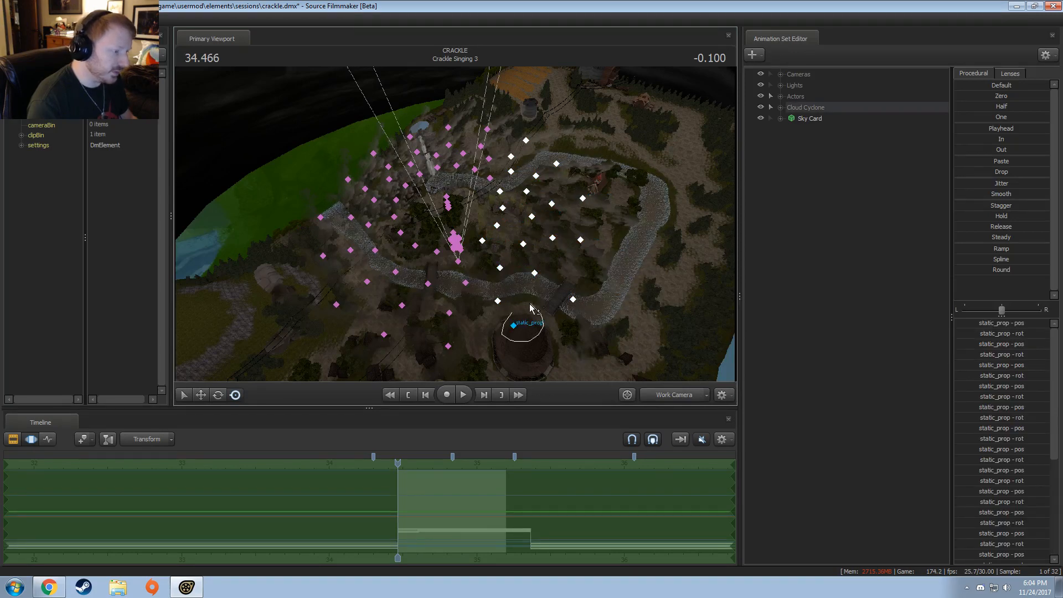
pyautogui.click(524, 321)
pyautogui.moveTo(380, 524)
pyautogui.mouseDown()
pyautogui.moveTo(500, 512)
pyautogui.moveTo(397, 520)
pyautogui.mouseUp()
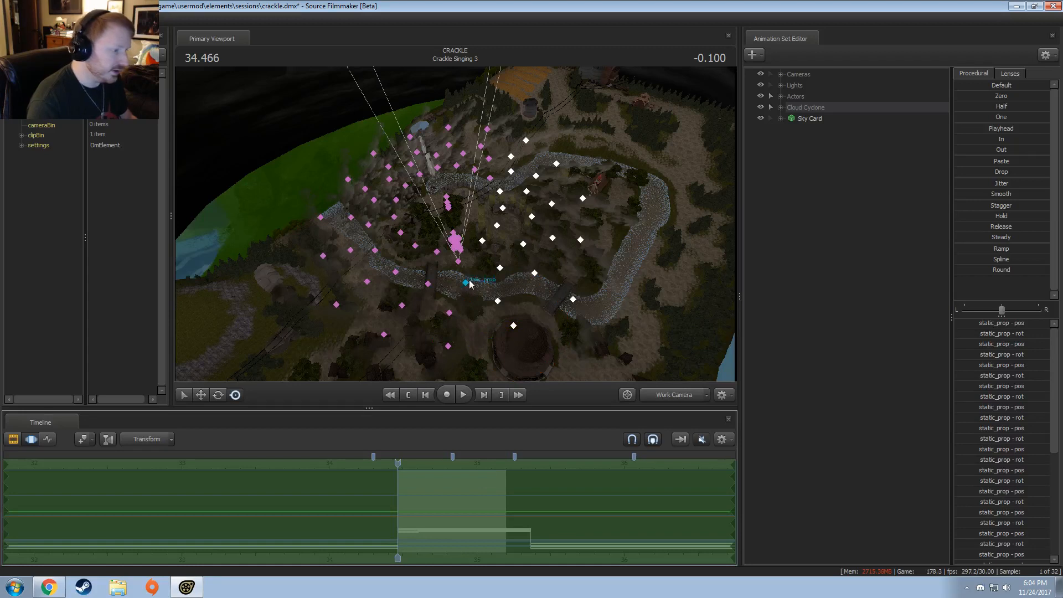
# Step: Add the clouds on the near and left sides of the cyclone to the selection and scrub the shot to check them
pyautogui.keyDown('ctrl'); pyautogui.keyDown('shift'); pyautogui.moveTo(469, 284); pyautogui.dragTo(468, 280); pyautogui.keyUp('shift'); pyautogui.keyUp('ctrl')
pyautogui.moveTo(414, 245)
pyautogui.keyDown('ctrl'); pyautogui.keyDown('shift'); pyautogui.mouseDown()
pyautogui.moveTo(377, 260)
pyautogui.moveTo(482, 349)
pyautogui.moveTo(476, 310)
pyautogui.mouseUp(); pyautogui.keyUp('shift'); pyautogui.keyUp('ctrl')
pyautogui.click(772, 96)
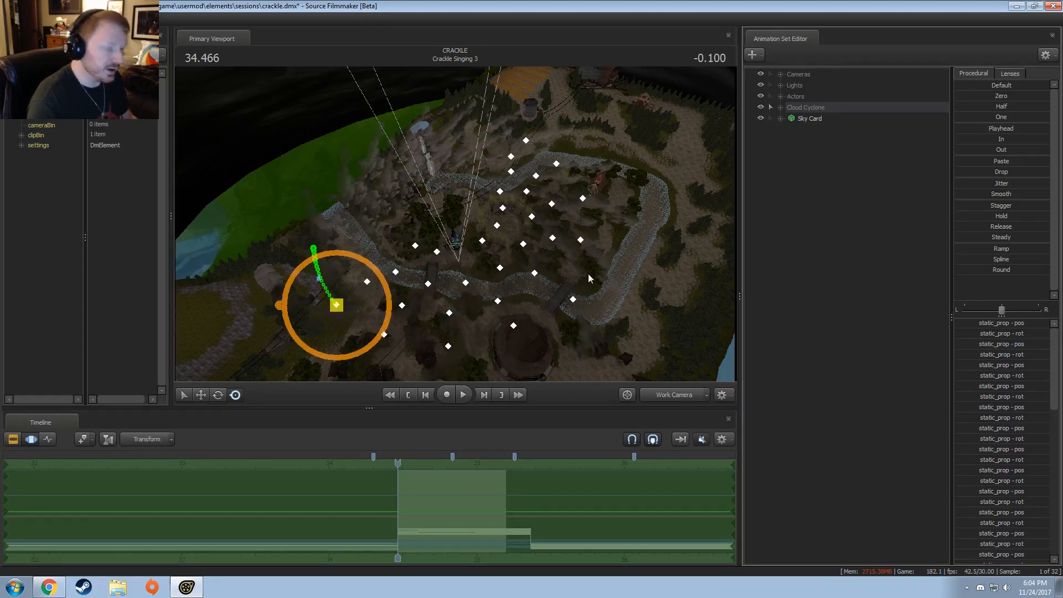
pyautogui.keyDown('ctrl'); pyautogui.keyDown('shift'); pyautogui.moveTo(465, 254); pyautogui.dragTo(463, 258); pyautogui.keyUp('shift'); pyautogui.keyUp('ctrl')
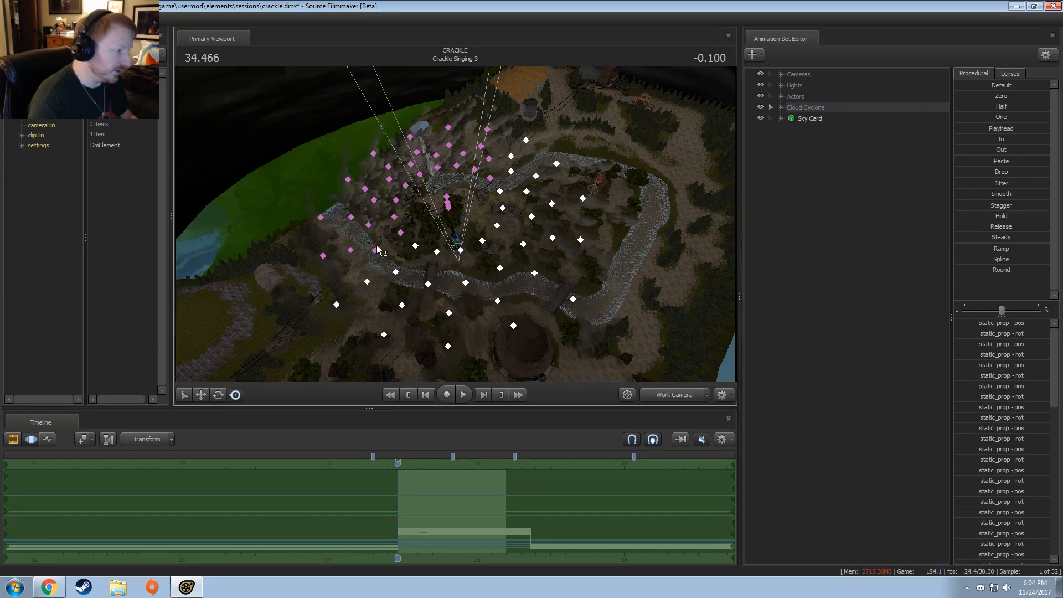
pyautogui.moveTo(394, 238)
pyautogui.keyDown('ctrl'); pyautogui.keyDown('shift'); pyautogui.mouseDown()
pyautogui.moveTo(354, 264)
pyautogui.moveTo(417, 224)
pyautogui.mouseUp(); pyautogui.keyUp('shift'); pyautogui.keyUp('ctrl')
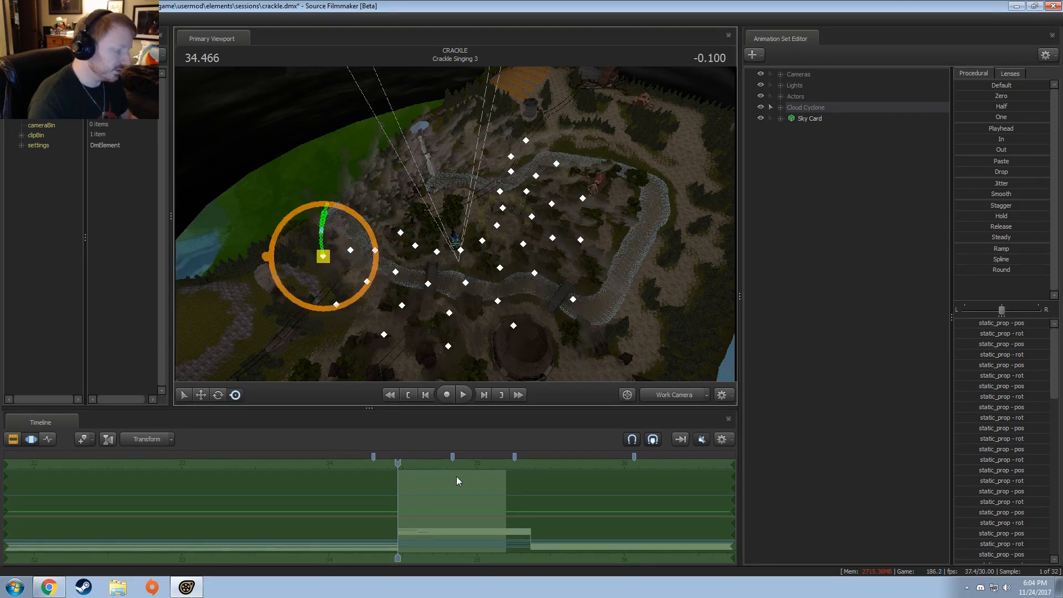
pyautogui.moveTo(444, 498); pyautogui.dragTo(487, 499)
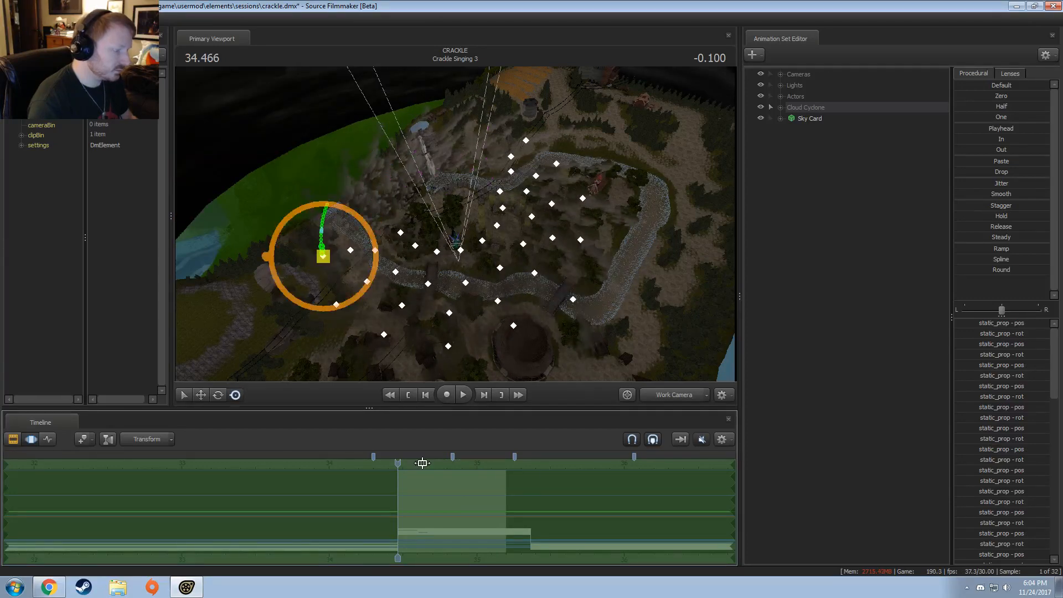
pyautogui.moveTo(399, 464); pyautogui.dragTo(501, 479)
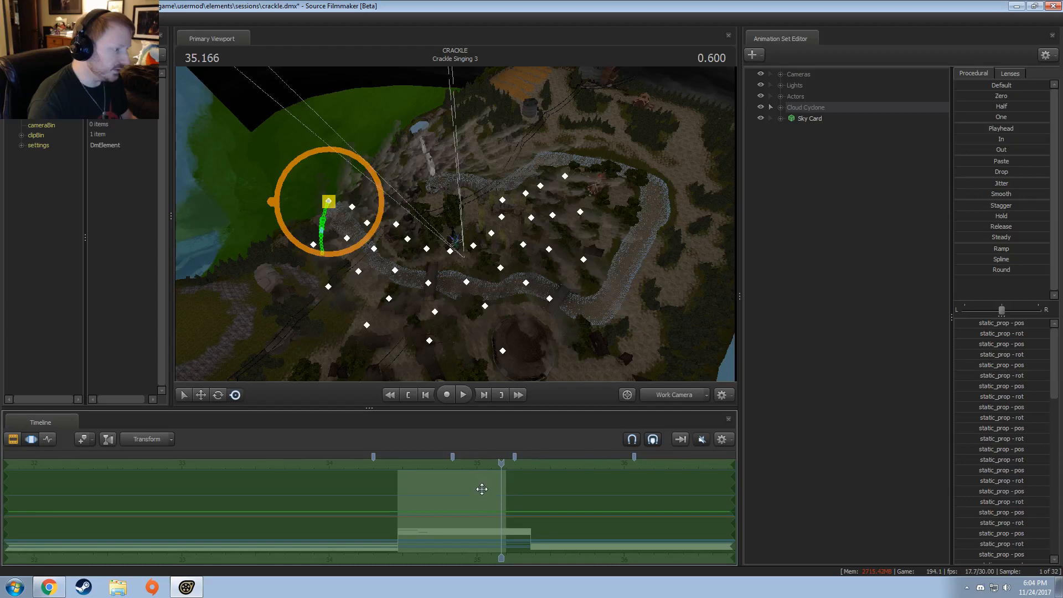
# Step: Expand Cloud Cyclone and select the sets containing selected controls: whitecloud170, 173 to 175, 177, 178 and 181 to 183
pyautogui.click(781, 108)
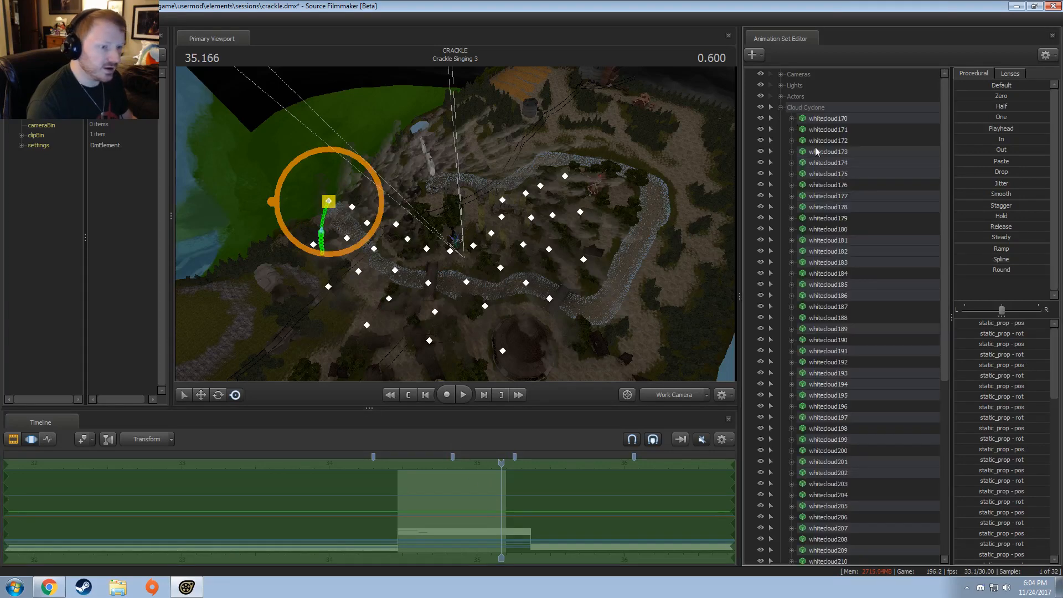
pyautogui.keyDown('ctrl'); pyautogui.click(827, 145); pyautogui.keyUp('ctrl')
pyautogui.keyDown('ctrl'); pyautogui.click(823, 122); pyautogui.keyUp('ctrl')
pyautogui.keyDown('ctrl'); pyautogui.click(824, 142); pyautogui.keyUp('ctrl')
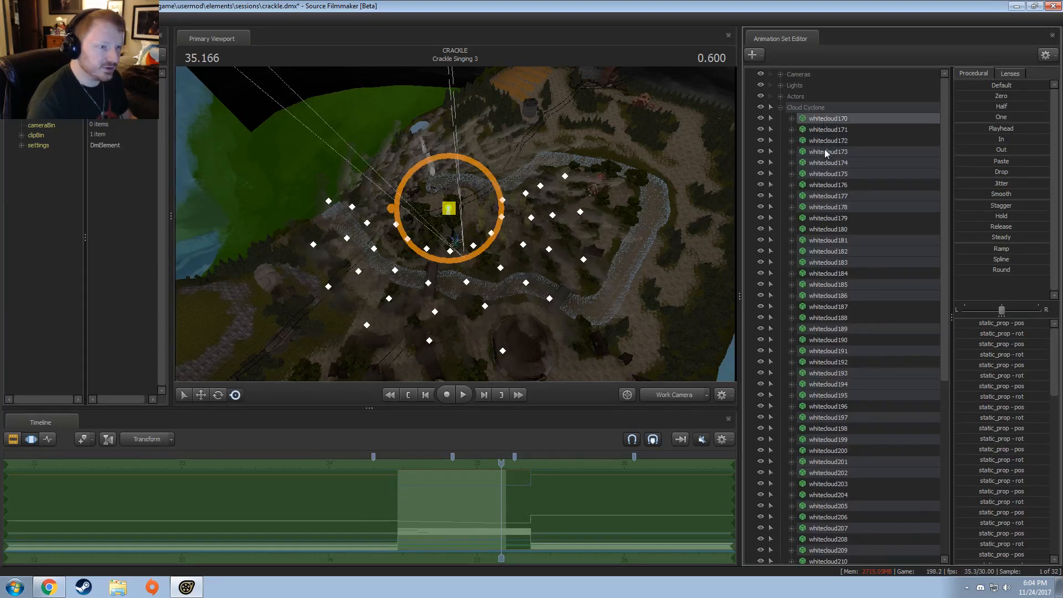
pyautogui.keyDown('ctrl'); pyautogui.click(825, 152); pyautogui.keyUp('ctrl')
pyautogui.keyDown('ctrl'); pyautogui.click(828, 163); pyautogui.keyUp('ctrl')
pyautogui.keyDown('ctrl'); pyautogui.click(829, 173); pyautogui.keyUp('ctrl')
pyautogui.keyDown('ctrl'); pyautogui.click(832, 196); pyautogui.keyUp('ctrl')
pyautogui.keyDown('ctrl'); pyautogui.click(832, 207); pyautogui.keyUp('ctrl')
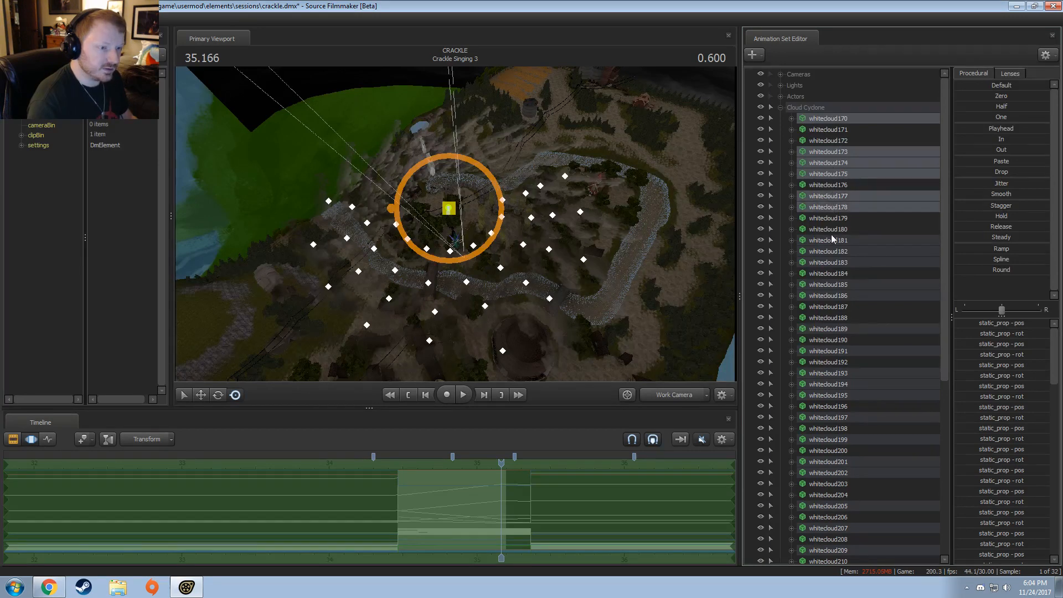
pyautogui.keyDown('ctrl'); pyautogui.click(832, 240); pyautogui.keyUp('ctrl')
pyautogui.keyDown('ctrl'); pyautogui.click(831, 251); pyautogui.keyUp('ctrl')
pyautogui.keyDown('ctrl'); pyautogui.click(833, 258); pyautogui.keyUp('ctrl')
# Step: Add whitecloud185, 186, 189, 191, 193 to 195, 197, 199, 201 and 202 to the selected animation sets
pyautogui.scroll(-3, 833, 258)
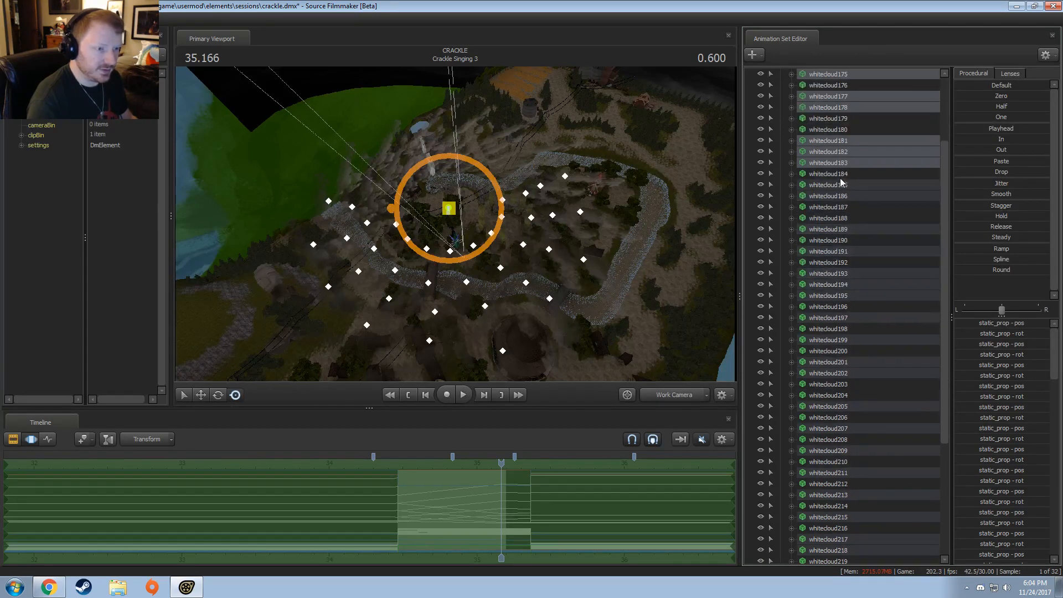
pyautogui.keyDown('ctrl'); pyautogui.click(841, 185); pyautogui.keyUp('ctrl')
pyautogui.keyDown('ctrl'); pyautogui.click(842, 197); pyautogui.keyUp('ctrl')
pyautogui.keyDown('ctrl'); pyautogui.click(843, 229); pyautogui.keyUp('ctrl')
pyautogui.keyDown('ctrl'); pyautogui.click(844, 252); pyautogui.keyUp('ctrl')
pyautogui.keyDown('ctrl'); pyautogui.click(846, 273); pyautogui.keyUp('ctrl')
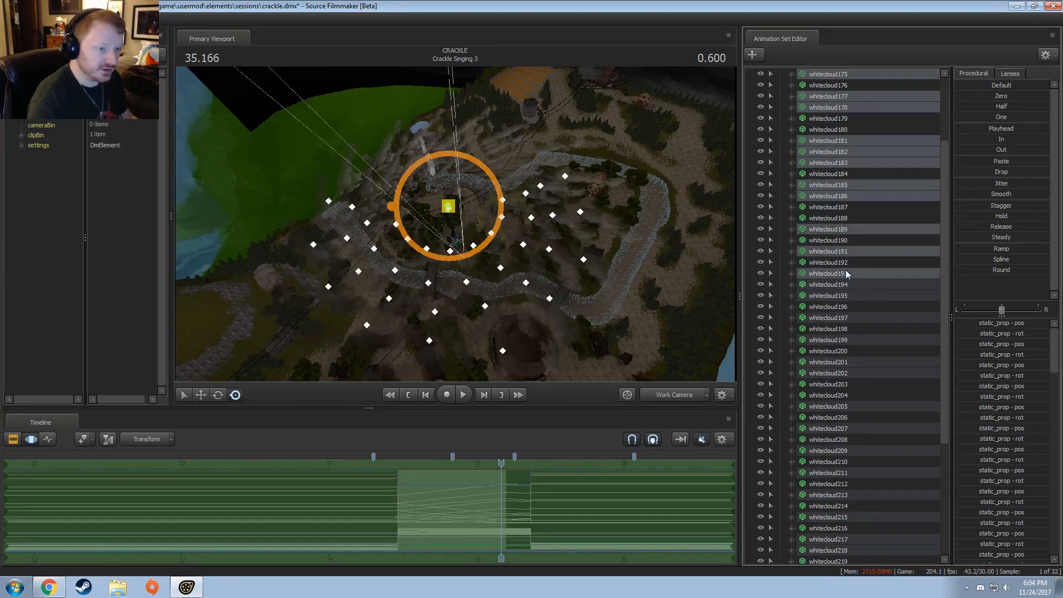
pyautogui.keyDown('ctrl'); pyautogui.click(847, 284); pyautogui.keyUp('ctrl')
pyautogui.keyDown('ctrl'); pyautogui.click(848, 295); pyautogui.keyUp('ctrl')
pyautogui.keyDown('ctrl'); pyautogui.click(848, 317); pyautogui.keyUp('ctrl')
pyautogui.keyDown('ctrl'); pyautogui.click(847, 340); pyautogui.keyUp('ctrl')
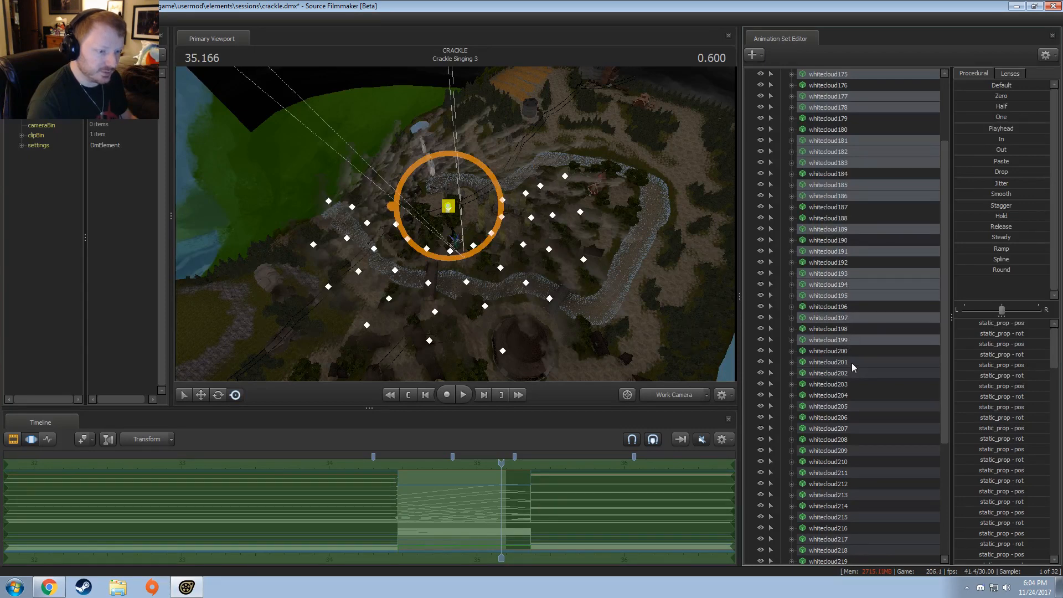
pyautogui.keyDown('ctrl'); pyautogui.click(852, 361); pyautogui.keyUp('ctrl')
pyautogui.keyDown('ctrl'); pyautogui.click(855, 372); pyautogui.keyUp('ctrl')
# Step: Extend the animation set selection with whitecloud205, 207, 209, 211, 213, 215, 217 and 218
pyautogui.scroll(-5, 855, 373)
pyautogui.keyDown('ctrl'); pyautogui.click(849, 240); pyautogui.keyUp('ctrl')
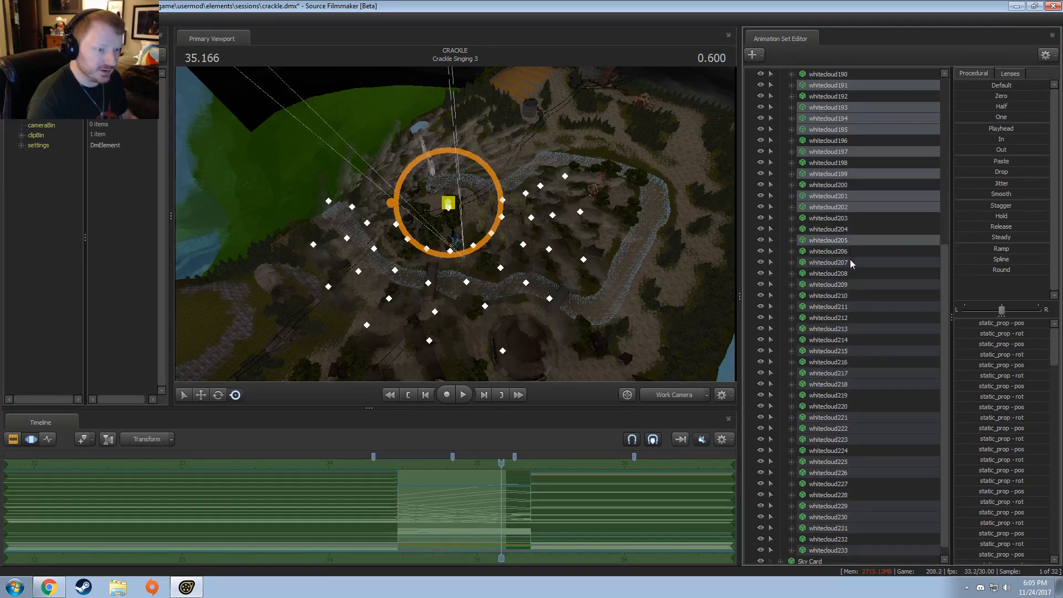
pyautogui.keyDown('ctrl'); pyautogui.click(849, 262); pyautogui.keyUp('ctrl')
pyautogui.keyDown('ctrl'); pyautogui.click(850, 285); pyautogui.keyUp('ctrl')
pyautogui.keyDown('ctrl'); pyautogui.click(846, 307); pyautogui.keyUp('ctrl')
pyautogui.keyDown('ctrl'); pyautogui.click(848, 329); pyautogui.keyUp('ctrl')
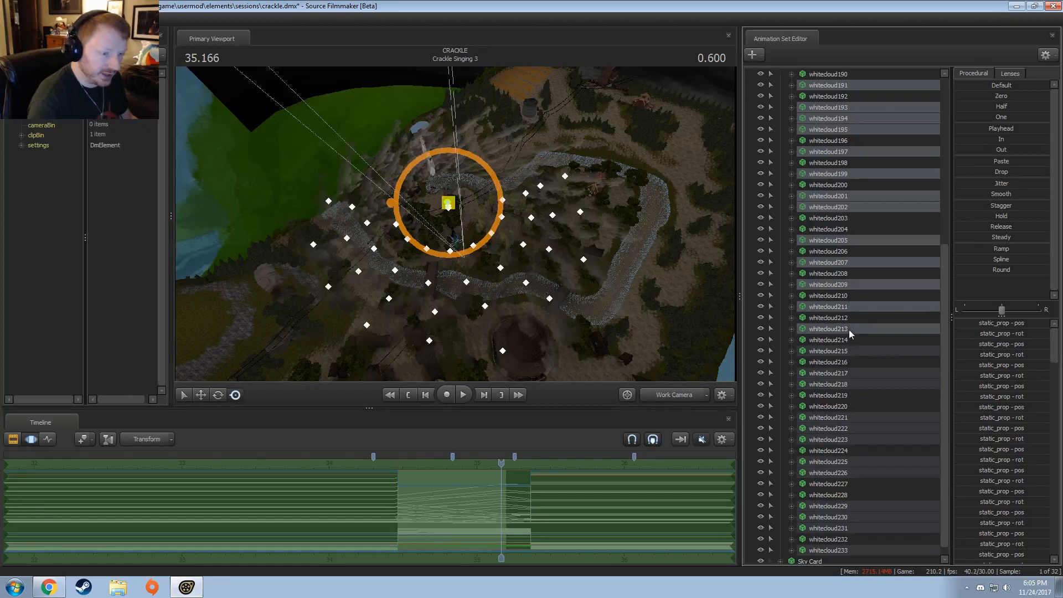
pyautogui.keyDown('ctrl'); pyautogui.click(858, 352); pyautogui.keyUp('ctrl')
pyautogui.keyDown('ctrl'); pyautogui.click(854, 373); pyautogui.keyUp('ctrl')
# Step: Add whitecloud221 to 223, 225, 226, 229 to 231 and 233, and delete all the selected animation sets
pyautogui.scroll(-1, 855, 366)
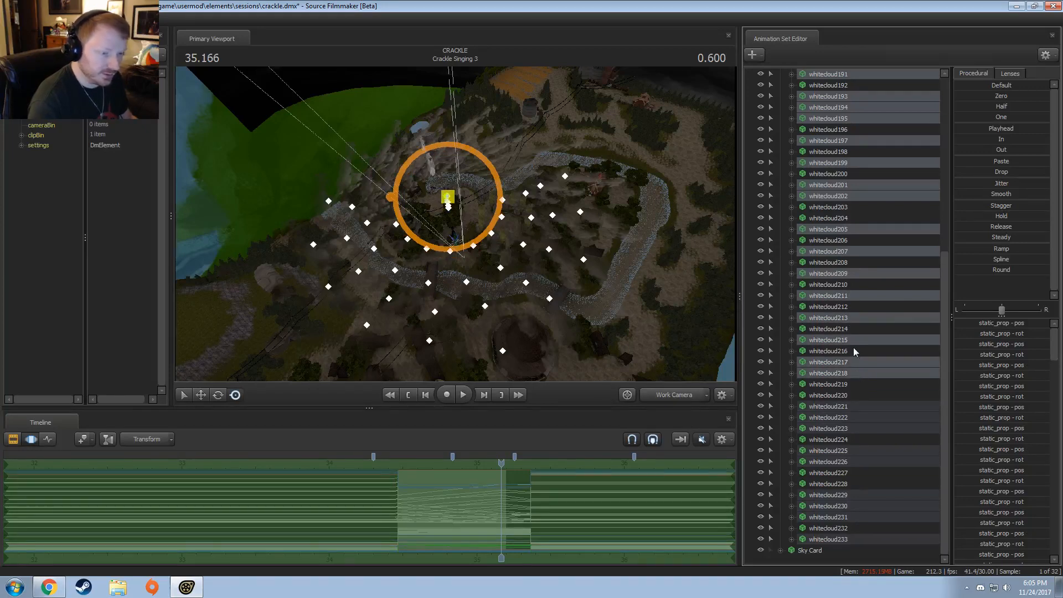
pyautogui.keyDown('ctrl'); pyautogui.click(853, 406); pyautogui.keyUp('ctrl')
pyautogui.keyDown('ctrl'); pyautogui.click(855, 415); pyautogui.keyUp('ctrl')
pyautogui.keyDown('ctrl'); pyautogui.click(853, 427); pyautogui.keyUp('ctrl')
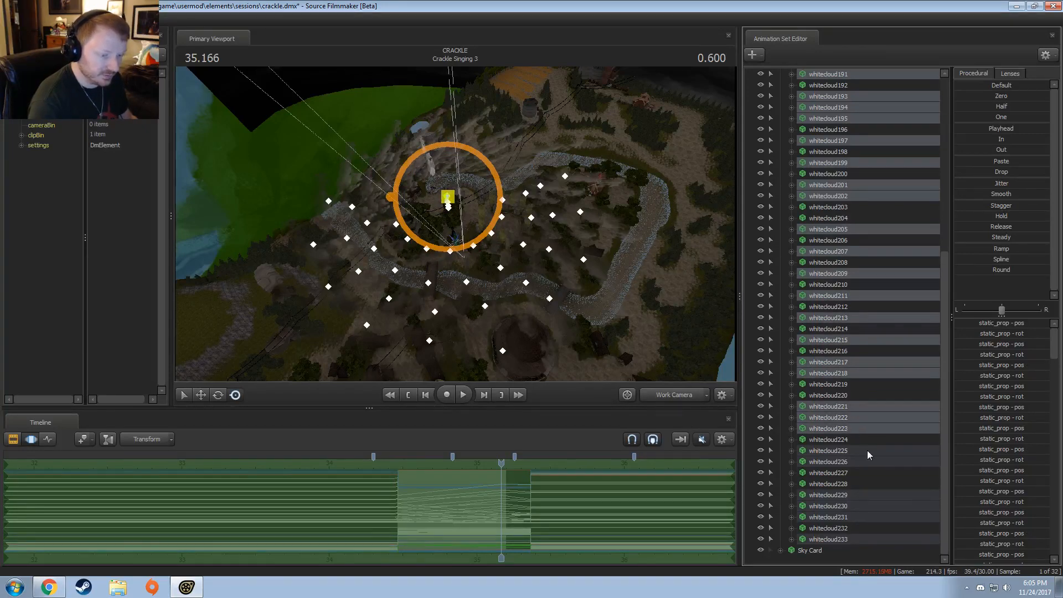
pyautogui.keyDown('ctrl'); pyautogui.click(850, 451); pyautogui.keyUp('ctrl')
pyautogui.keyDown('ctrl'); pyautogui.click(853, 461); pyautogui.keyUp('ctrl')
pyautogui.keyDown('ctrl'); pyautogui.click(853, 495); pyautogui.keyUp('ctrl')
pyautogui.keyDown('ctrl'); pyautogui.click(853, 517); pyautogui.keyUp('ctrl')
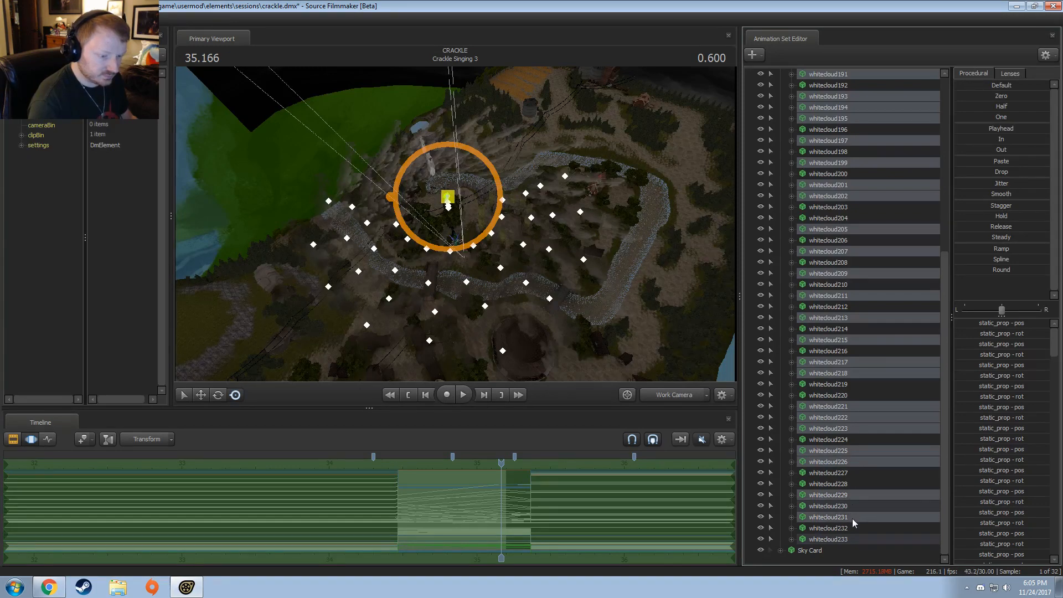
pyautogui.keyDown('ctrl'); pyautogui.click(855, 506); pyautogui.keyUp('ctrl')
pyautogui.keyDown('ctrl'); pyautogui.click(858, 539); pyautogui.keyUp('ctrl')
pyautogui.rightClick(857, 518)
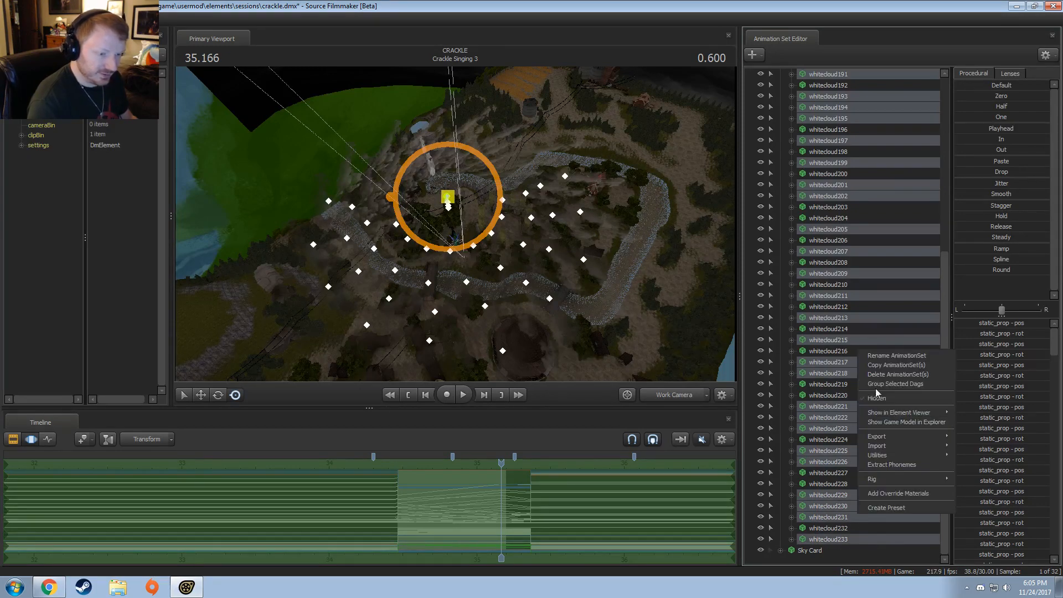
pyautogui.click(871, 373)
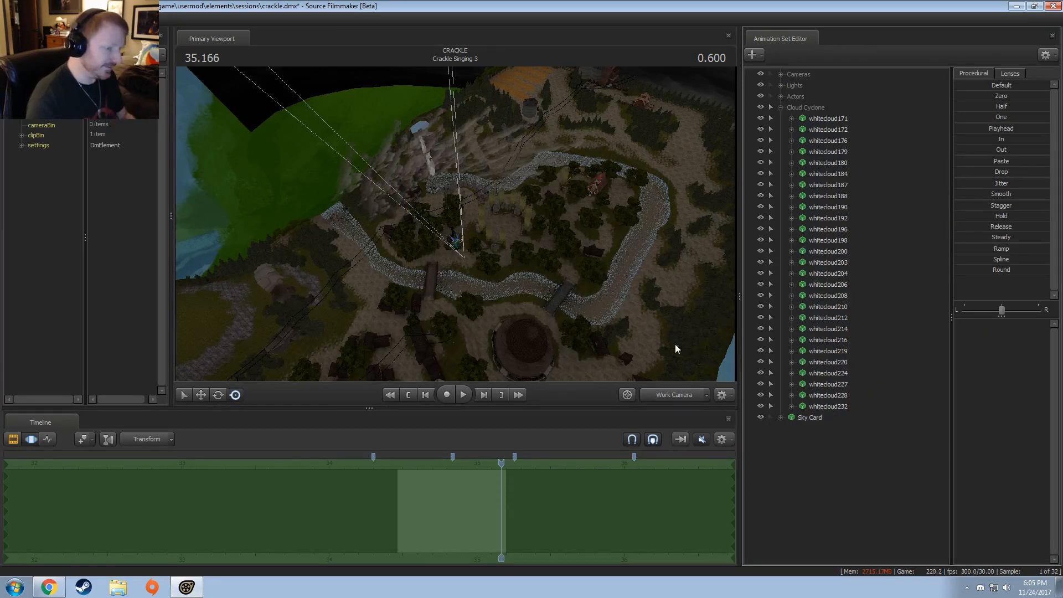
# Step: Check the remaining clouds by scrubbing the shot through camera1 and looking around with the work camera
pyautogui.click(673, 392)
pyautogui.press('shift')
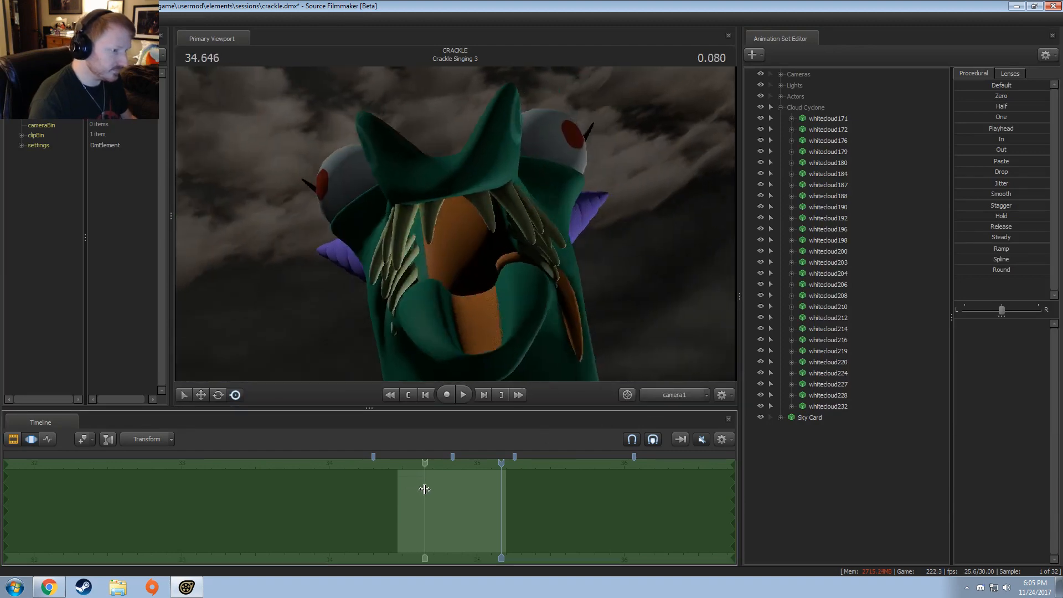
pyautogui.keyDown('shift'); pyautogui.click(492, 503); pyautogui.keyUp('shift')
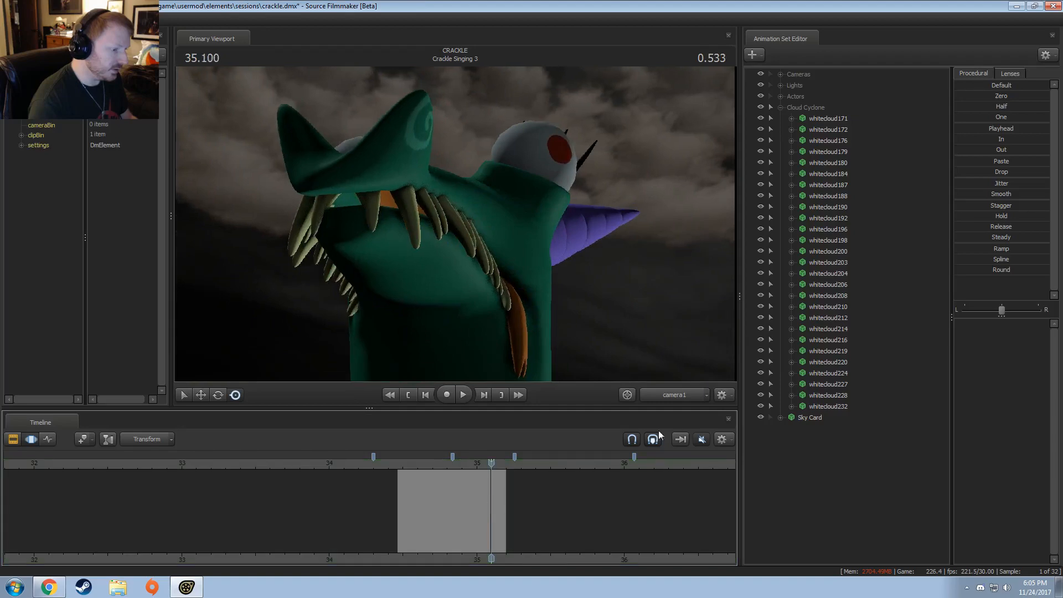
pyautogui.click(673, 393)
pyautogui.moveTo(437, 194); pyautogui.dragTo(526, 221)
pyautogui.press('s')
pyautogui.click(662, 394)
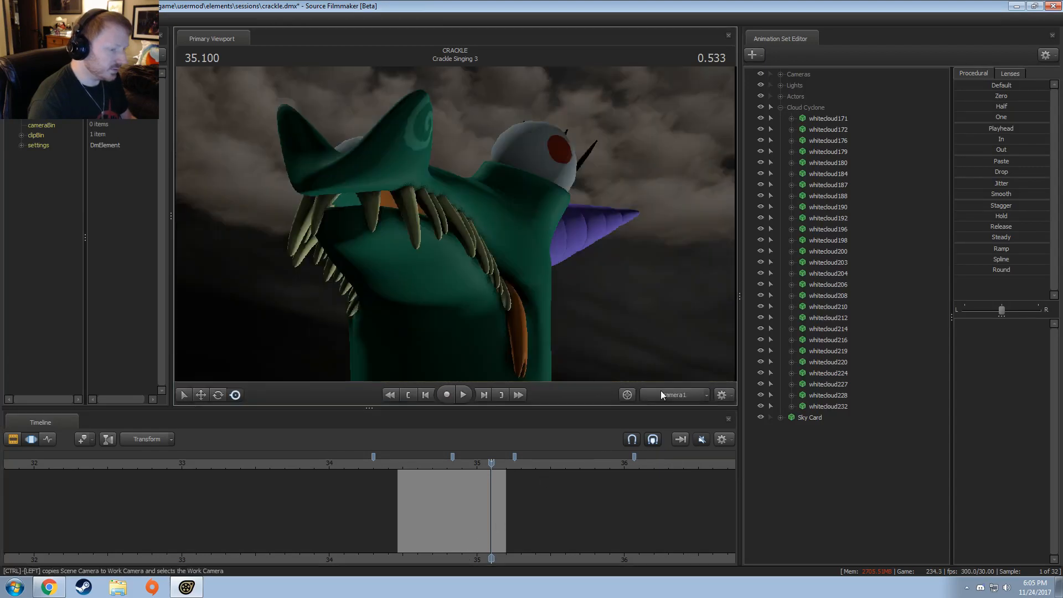
# Step: Switch to the Clip Editor and return the playhead to the start of Crackle Singing 3
pyautogui.press('F2')
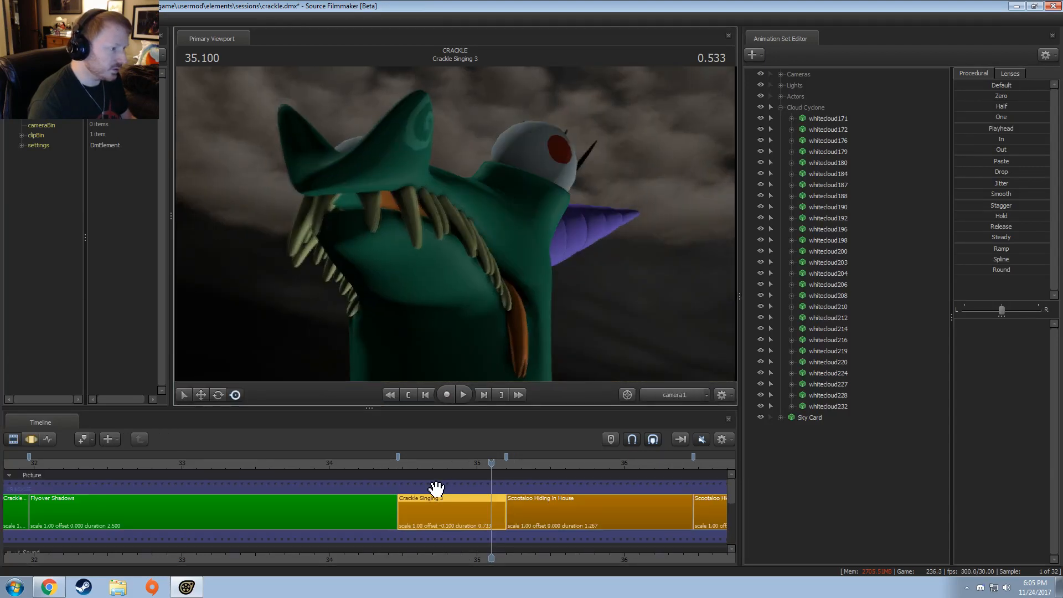
pyautogui.moveTo(475, 462); pyautogui.dragTo(393, 462)
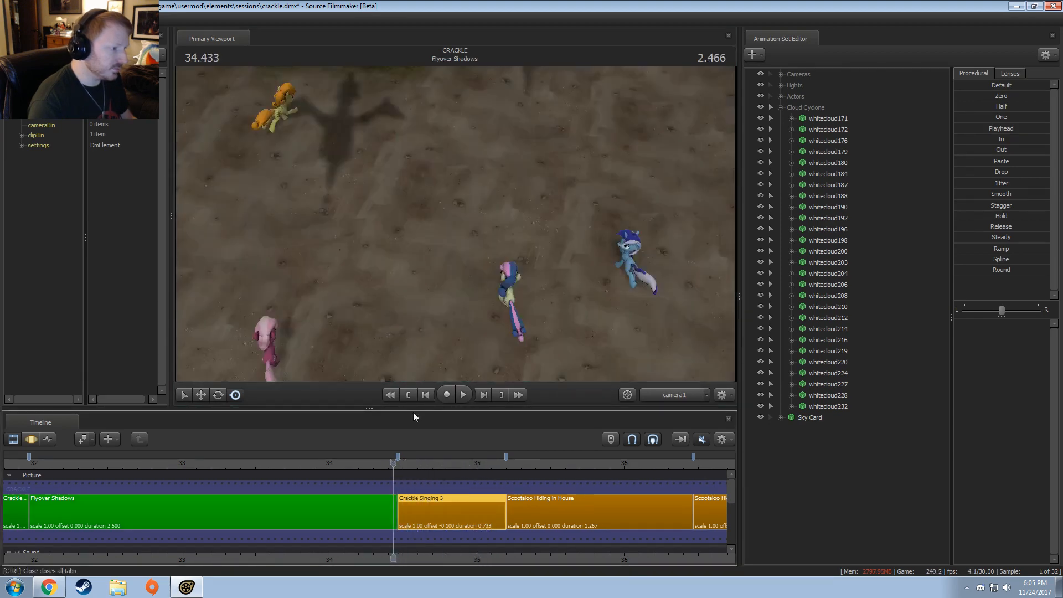
pyautogui.click(399, 464)
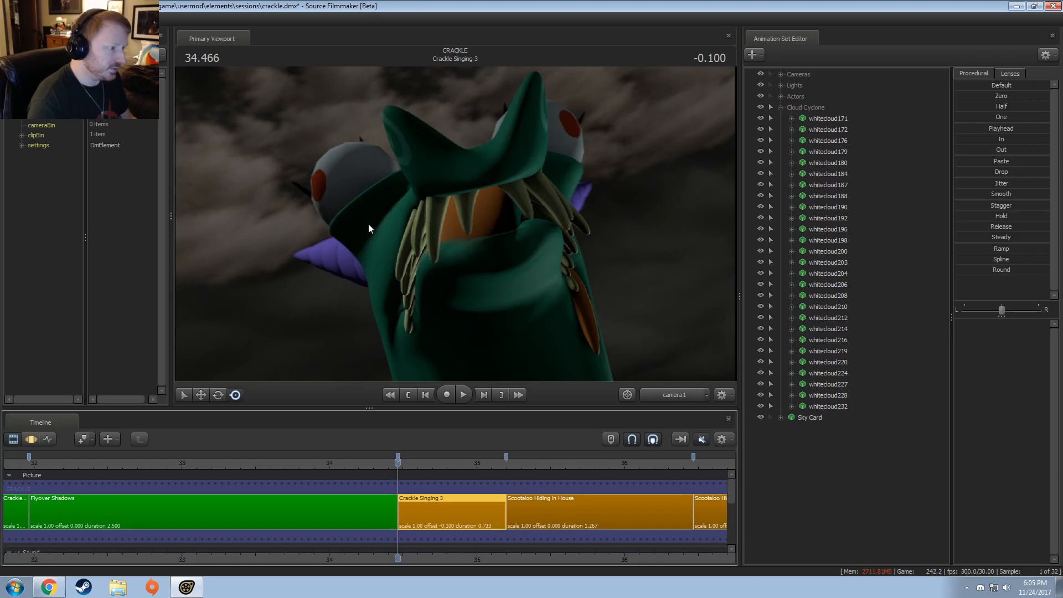
# Step: Collapse Cloud Cyclone, list the shot's lights, and toggle Actor Ambient off and on to judge its effect
pyautogui.click(780, 108)
pyautogui.click(780, 86)
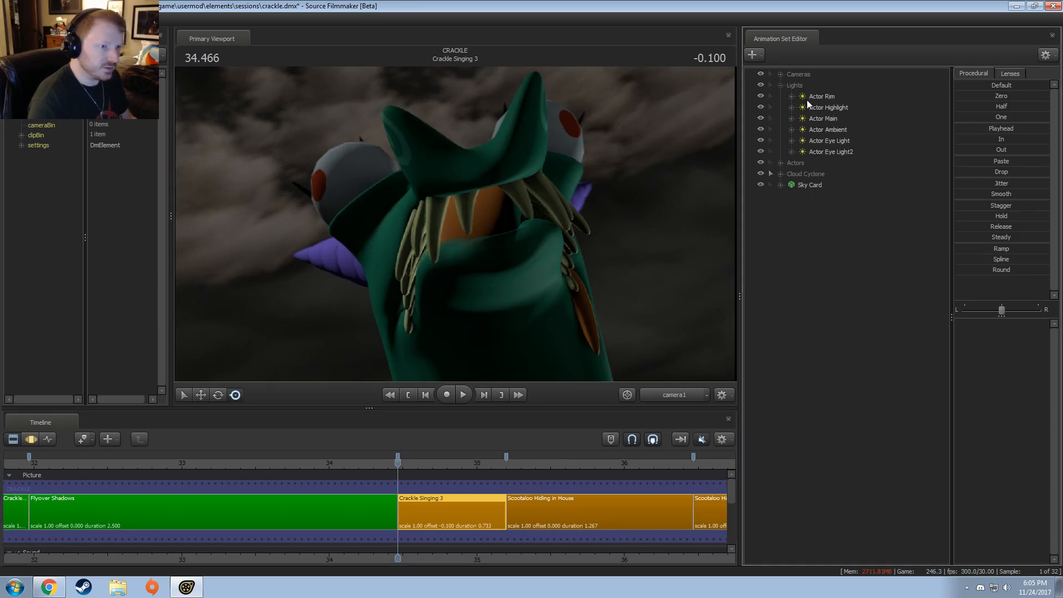
pyautogui.click(808, 98)
pyautogui.click(831, 129)
pyautogui.click(761, 130)
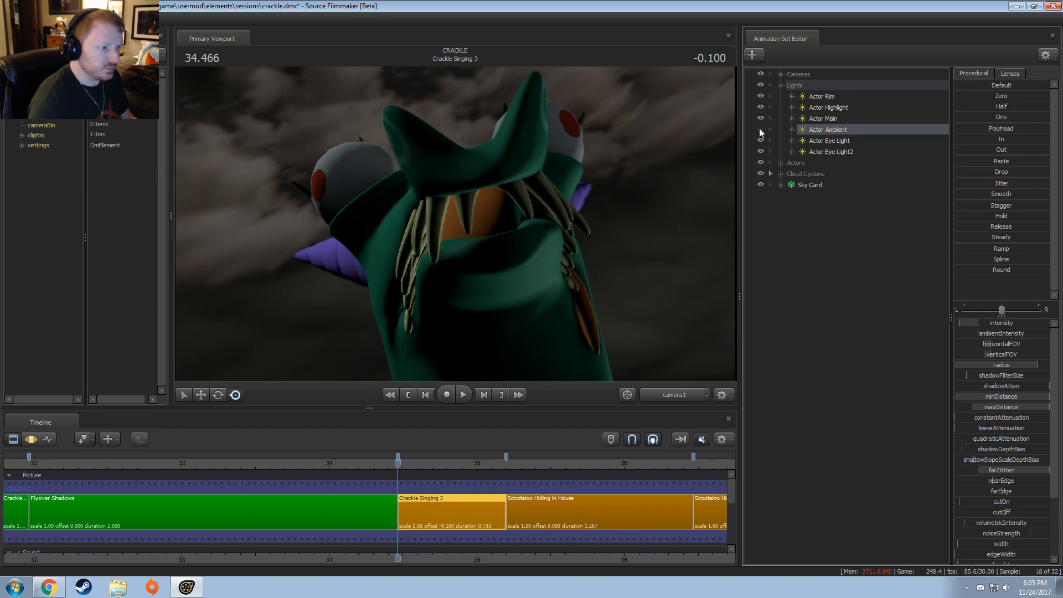
pyautogui.click(760, 129)
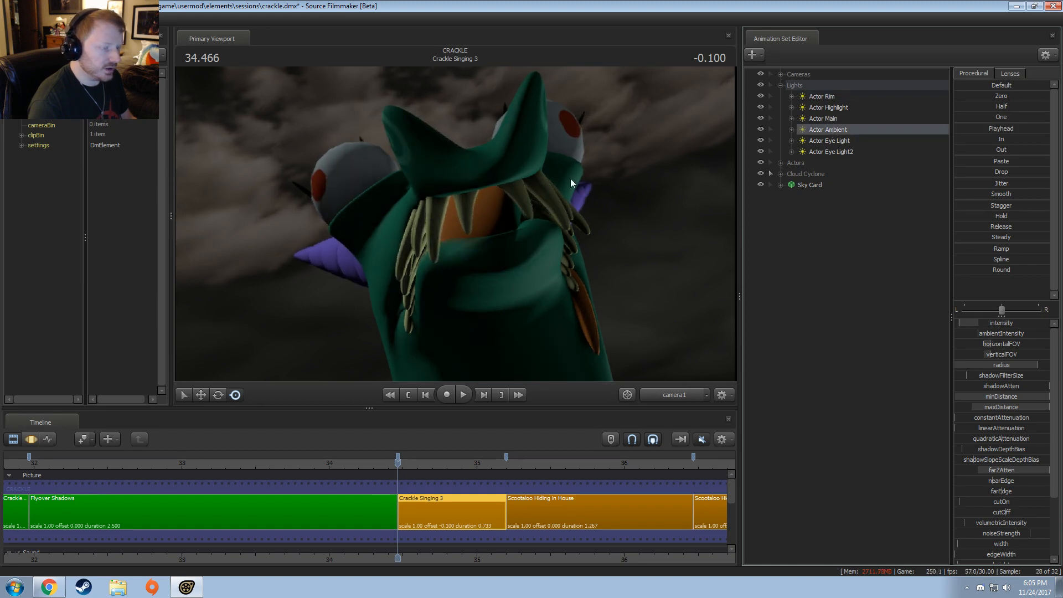
# Step: Duplicate the Actor Ambient light by copying and pasting its animation set
pyautogui.rightClick(833, 132)
pyautogui.click(814, 252)
pyautogui.rightClick(820, 306)
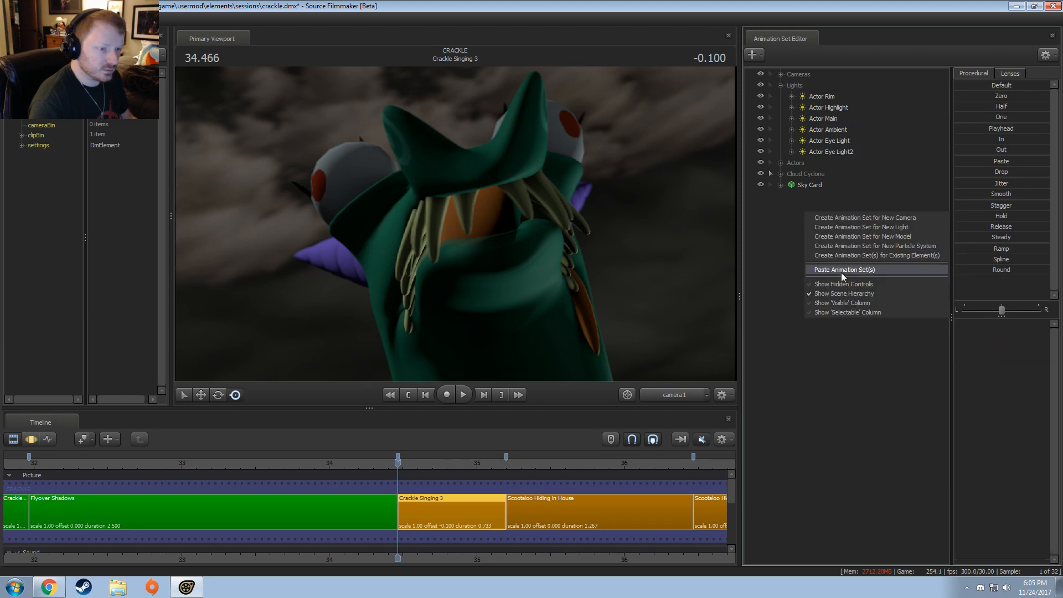
pyautogui.click(841, 268)
# Step: Look through the duplicated ambient light and, with all time selected in the Motion Editor, aim it at the dragon's side from lower down
pyautogui.click(813, 197)
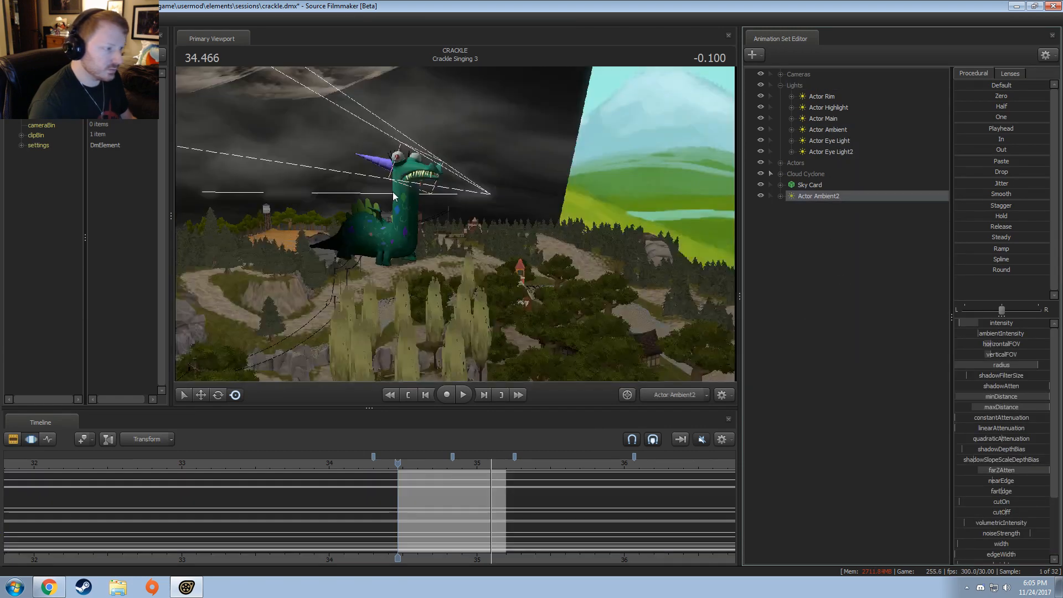
pyautogui.click(481, 446)
pyautogui.hotkey('ctrl', 'a')
pyautogui.moveTo(451, 291); pyautogui.dragTo(501, 206)
pyautogui.press('w')
pyautogui.press('a')
pyautogui.moveTo(476, 249); pyautogui.dragTo(455, 224)
pyautogui.press('w')
pyautogui.press('d')
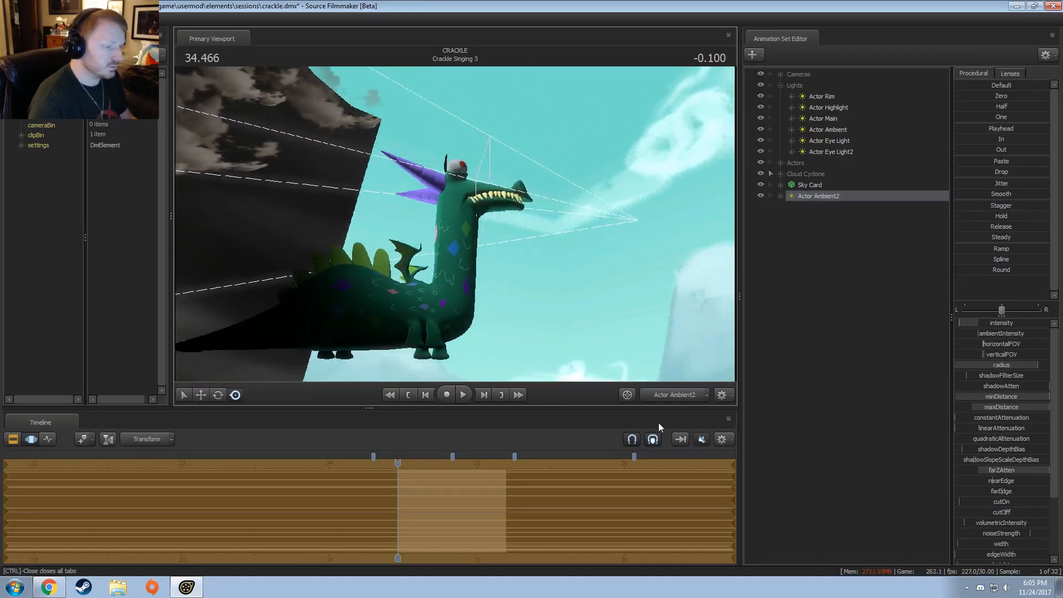
# Step: View Crackle Singing 3 through camera1 in the Clip Editor and scrub to 34.633 to check the duplicated light
pyautogui.click(655, 396)
pyautogui.click(655, 395)
pyautogui.press('F2')
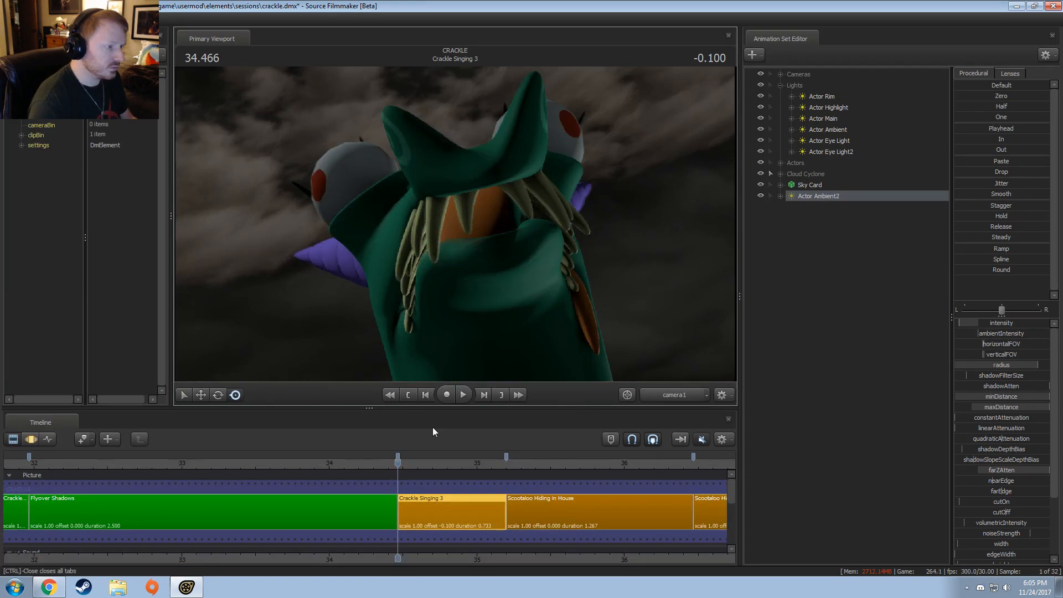
pyautogui.moveTo(416, 468)
pyautogui.mouseDown()
pyautogui.moveTo(447, 467)
pyautogui.moveTo(423, 467)
pyautogui.mouseUp()
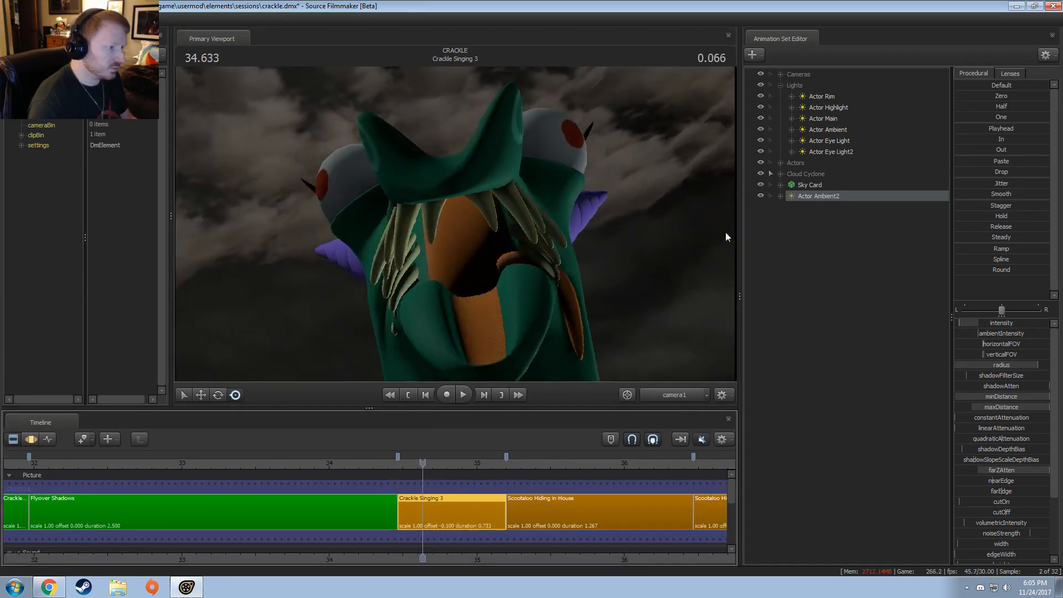
# Step: Look through Actor Ambient2 at this frame in the Motion Editor to check its aim on the dragon
pyautogui.press('F3')
pyautogui.moveTo(839, 197); pyautogui.dragTo(399, 219)
pyautogui.click(499, 221)
pyautogui.click(841, 198)
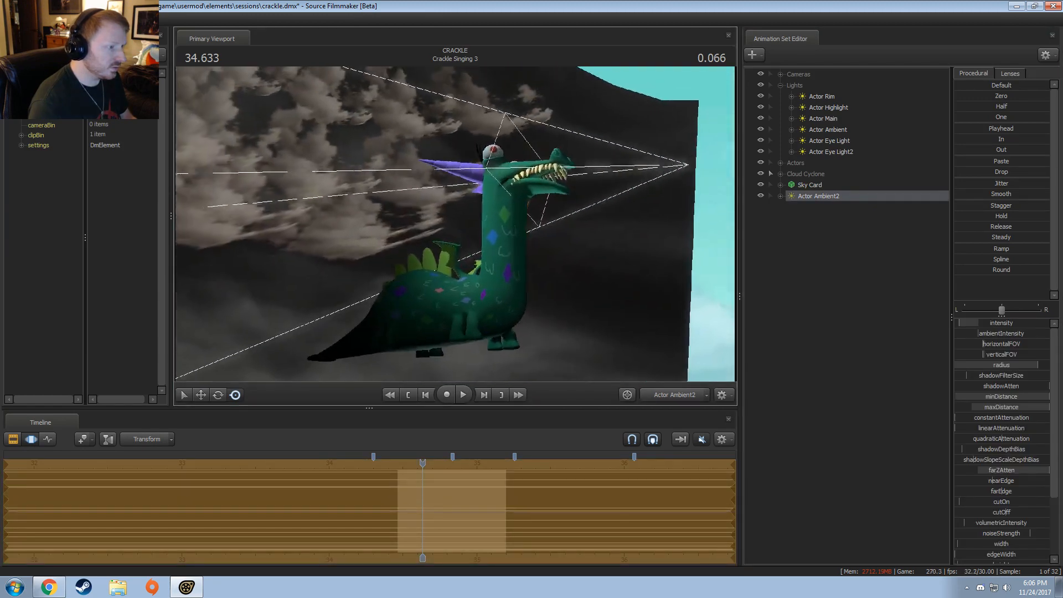
# Step: Switch back to camera1 in the Clip Editor, scrub to 35.100 to review the lighting, and return to the shot's start
pyautogui.click(682, 395)
pyautogui.click(678, 393)
pyautogui.press('F2')
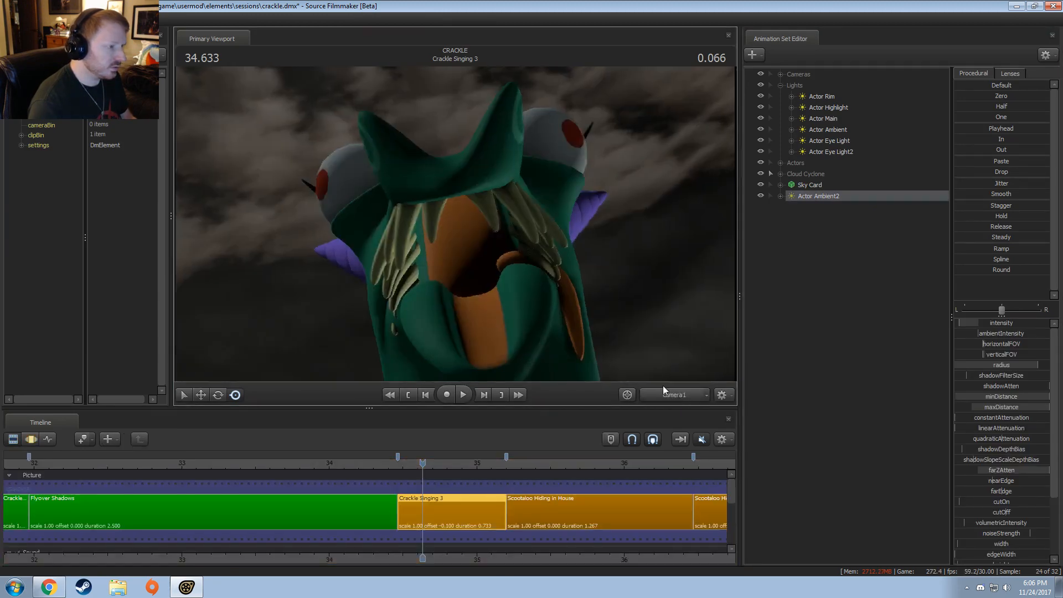
pyautogui.moveTo(422, 464); pyautogui.dragTo(491, 468)
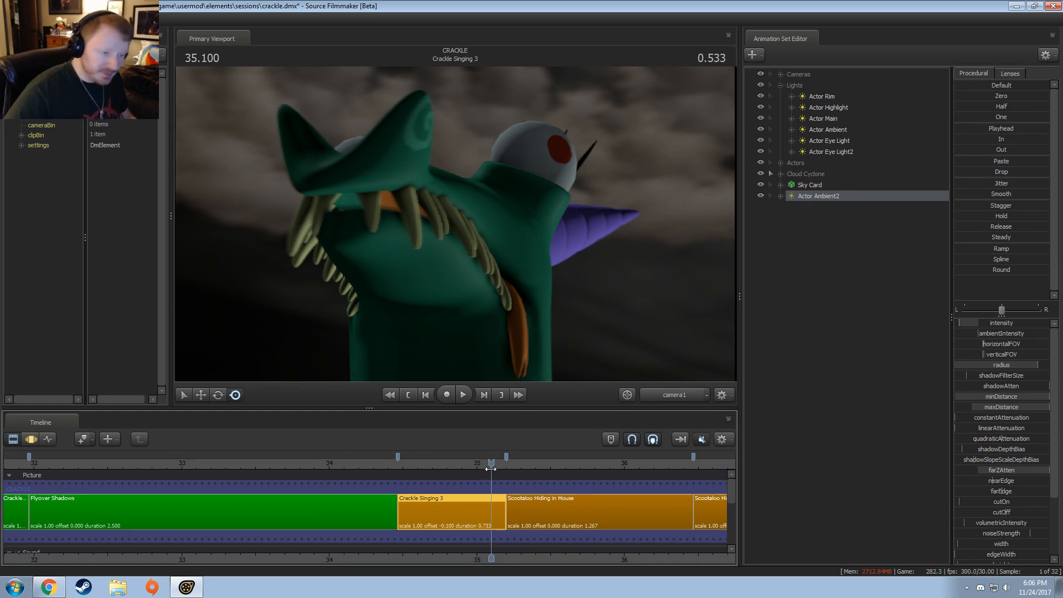
pyautogui.click(398, 458)
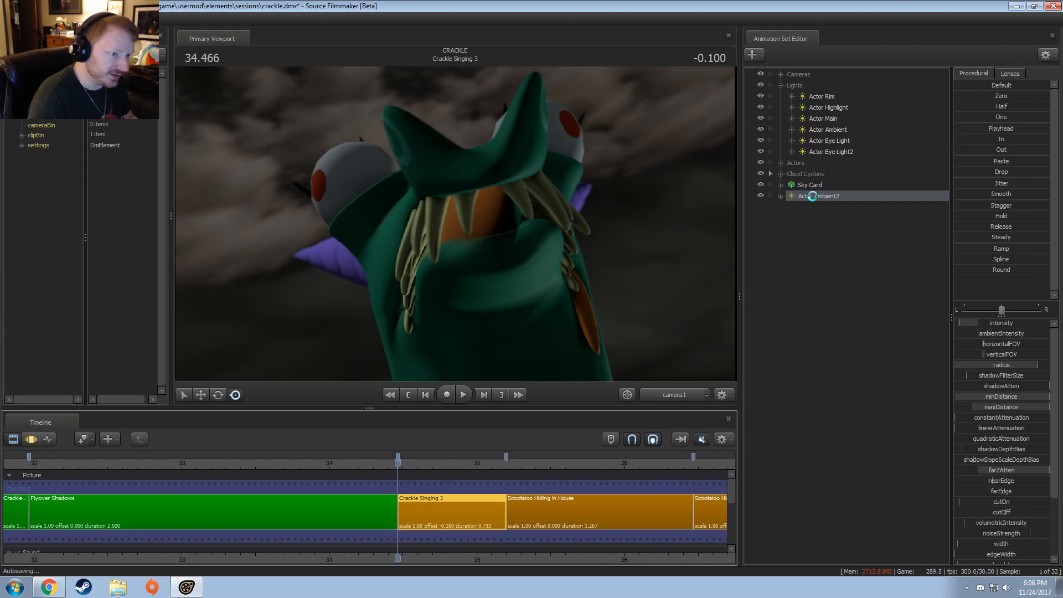
# Step: Move Actor Ambient2 into the Lights group and recolor the Crackle Singing 3 clip green by setting its red value to 0
pyautogui.moveTo(814, 200); pyautogui.dragTo(818, 140)
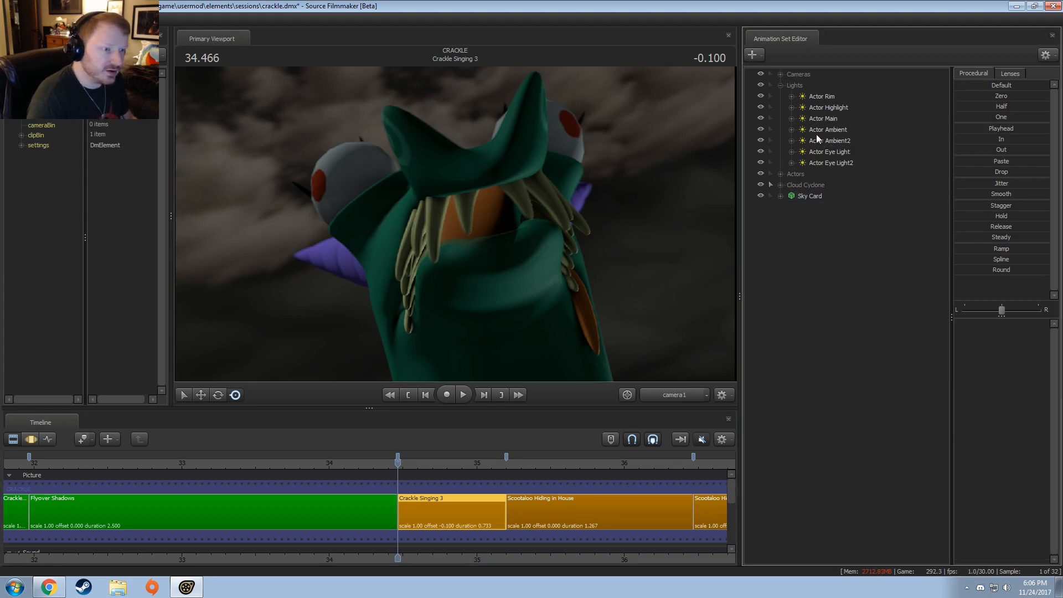
pyautogui.rightClick(409, 514)
pyautogui.moveTo(438, 373)
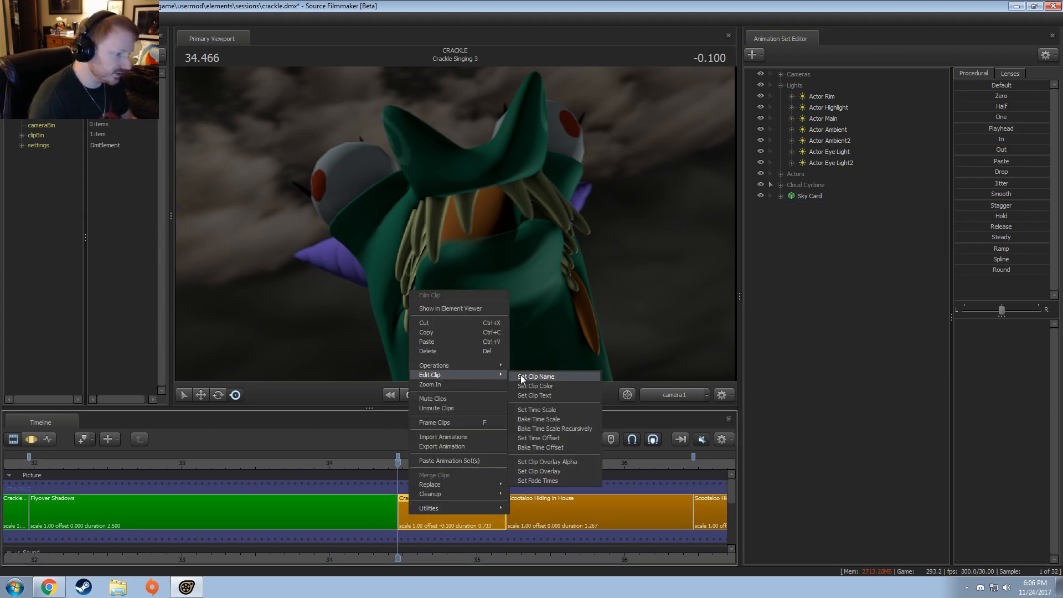
pyautogui.click(526, 386)
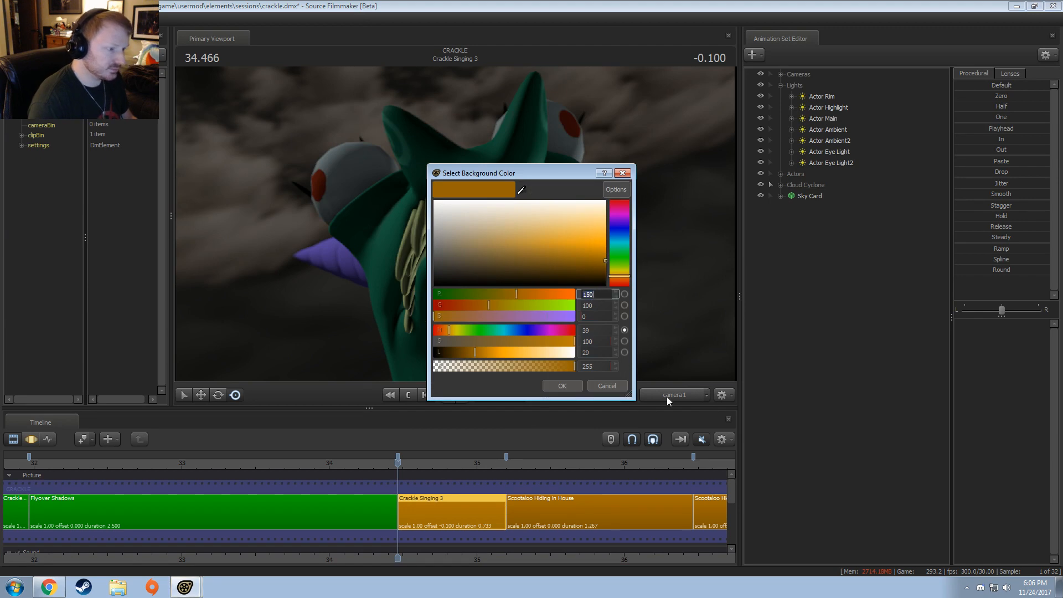
pyautogui.write('0')
pyautogui.press('Tab')
pyautogui.press('Return')
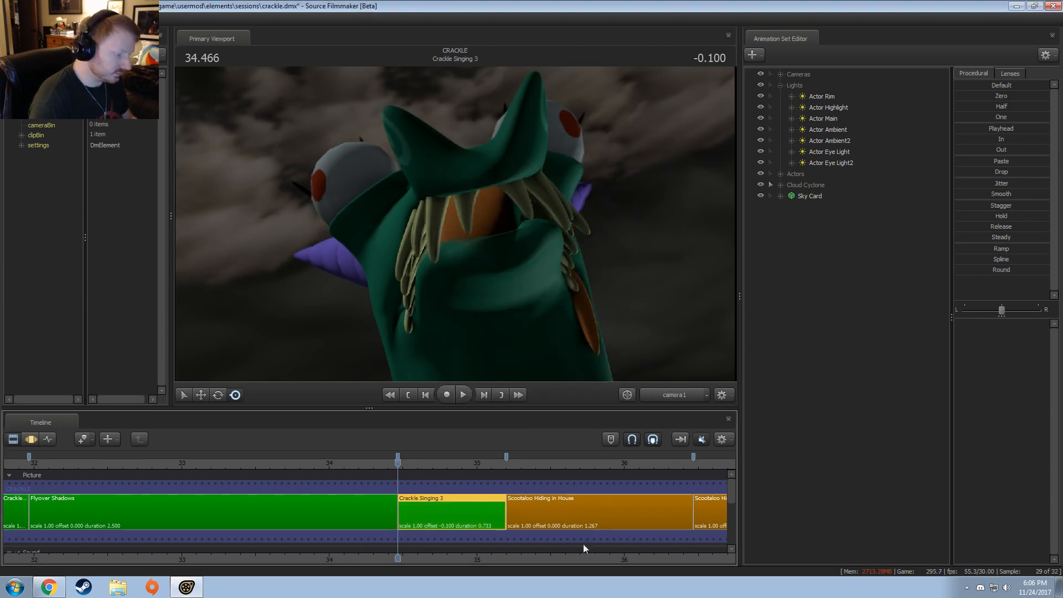
# Step: Play on into Scootaloo Hiding in House and put the playhead at the start of that shot
pyautogui.scroll(-5, 434, 485)
pyautogui.moveTo(440, 465); pyautogui.dragTo(434, 464)
pyautogui.scroll(6, 474, 492)
pyautogui.press('space')
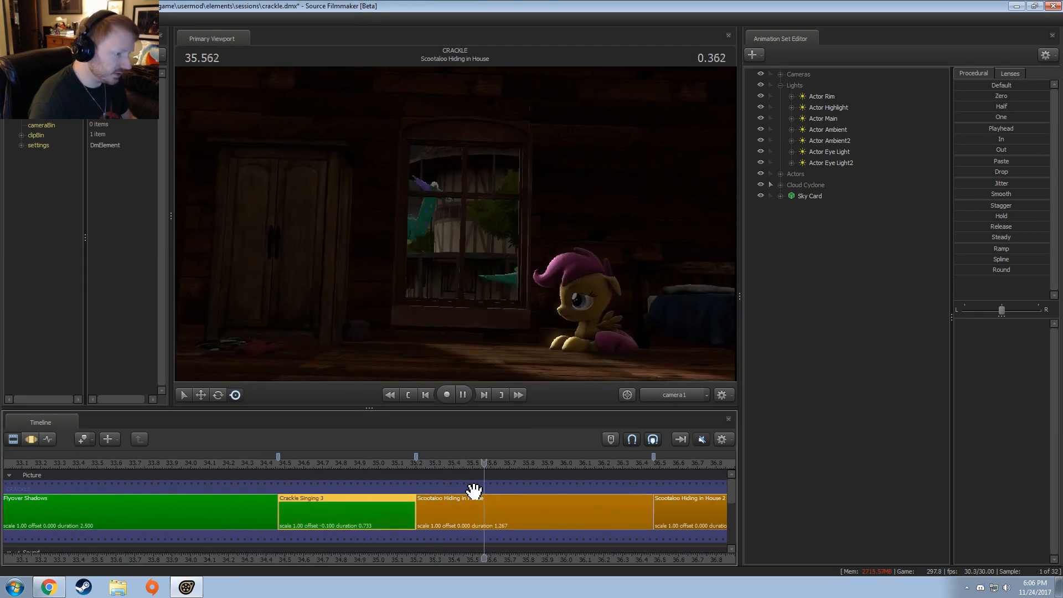
pyautogui.press('space')
pyautogui.click(422, 473)
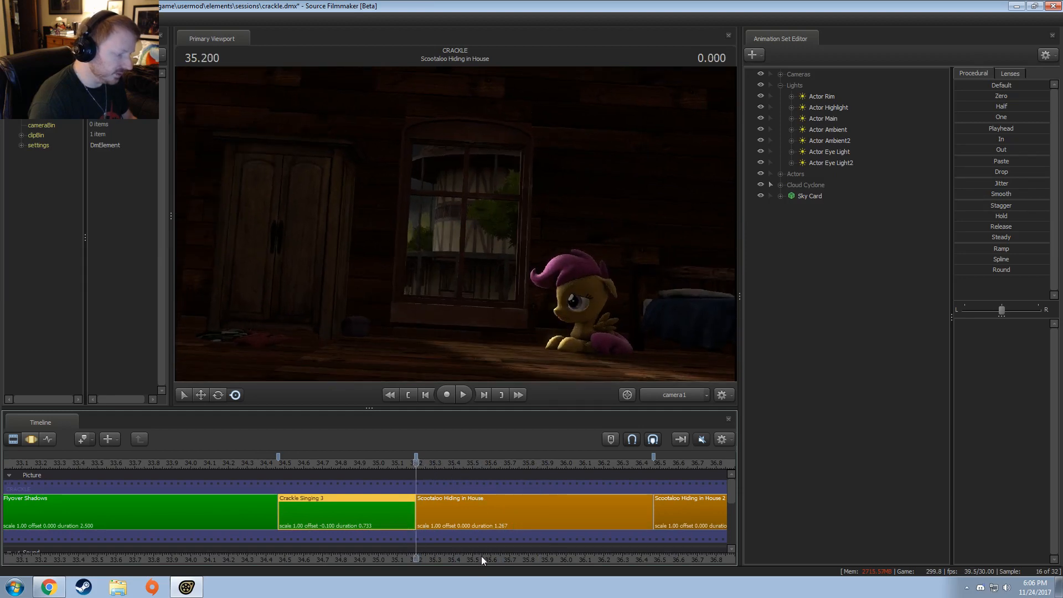
# Step: Select the Scootaloo Hiding in House 2 clip and hide the locked group containing the extra dragon at the window
pyautogui.moveTo(481, 557); pyautogui.dragTo(331, 557)
pyautogui.scroll(-4, 387, 523)
pyautogui.press('space')
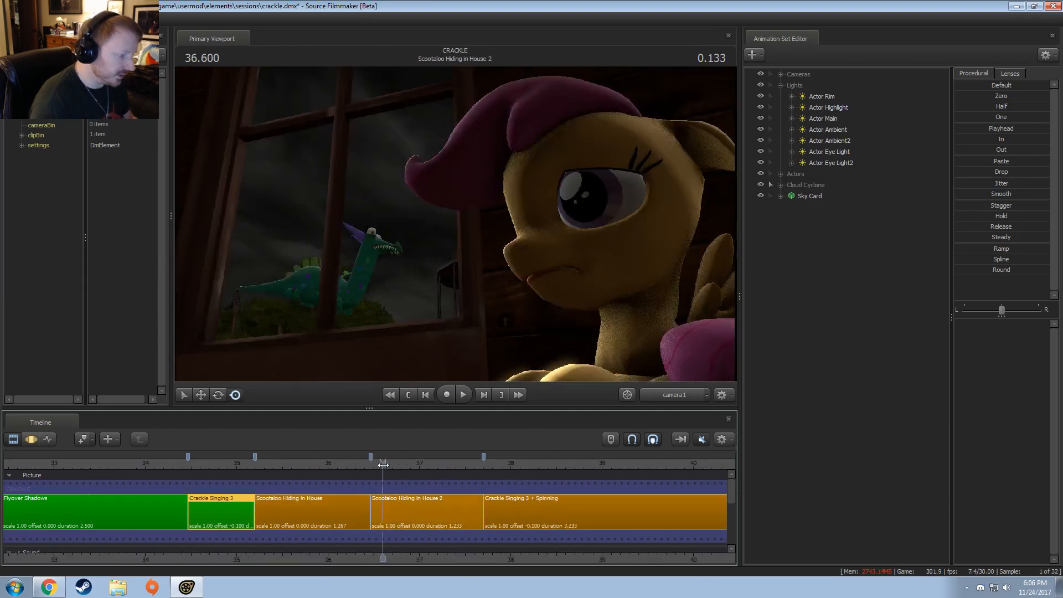
pyautogui.click(440, 511)
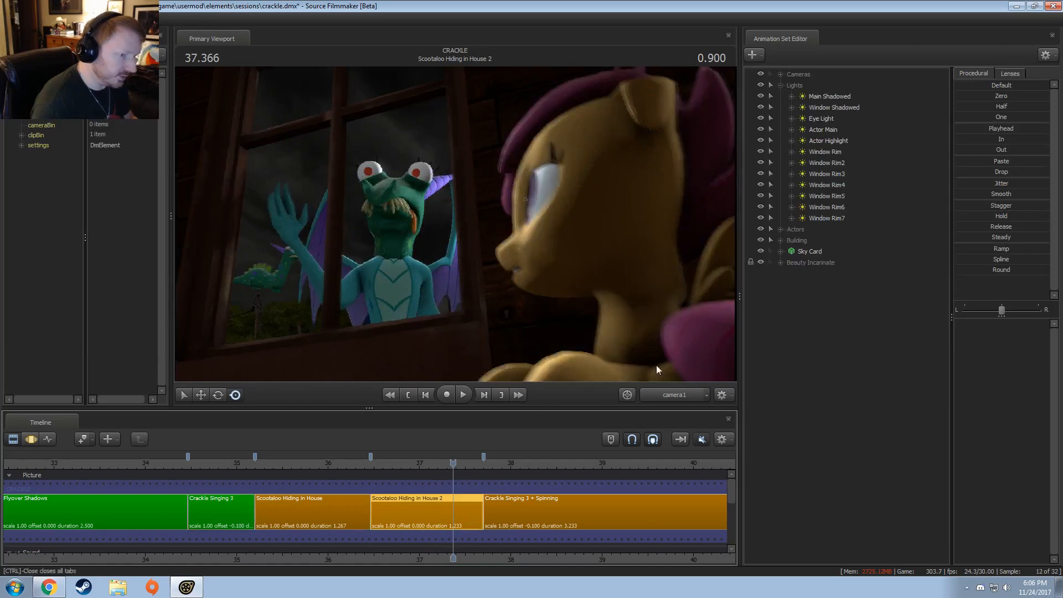
pyautogui.click(761, 262)
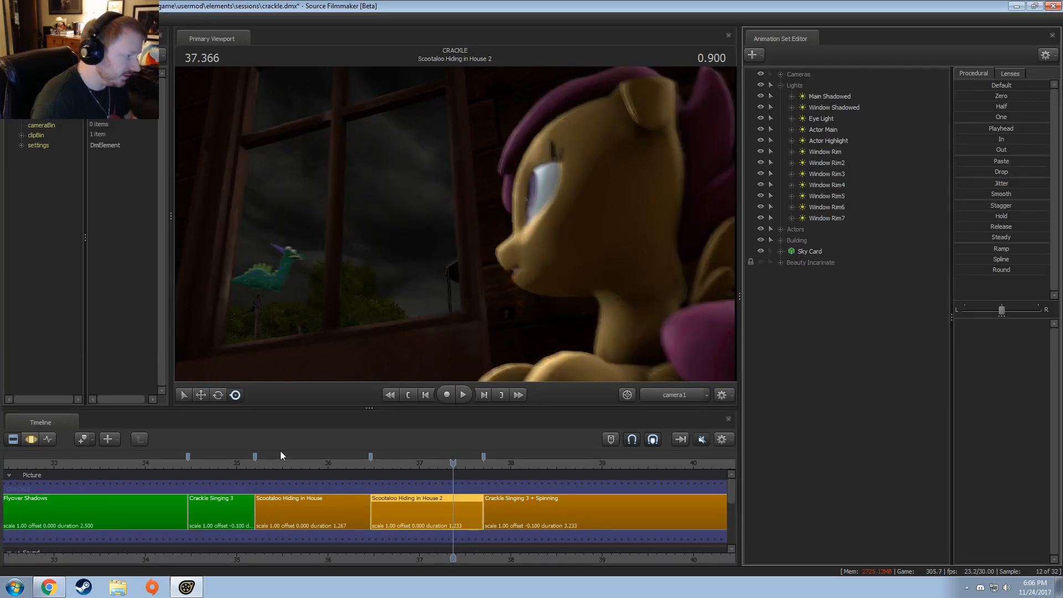
# Step: Play Scootaloo Hiding in House from its start to examine the dragon passing the window, pausing at 35.666
pyautogui.click(260, 465)
pyautogui.press('space')
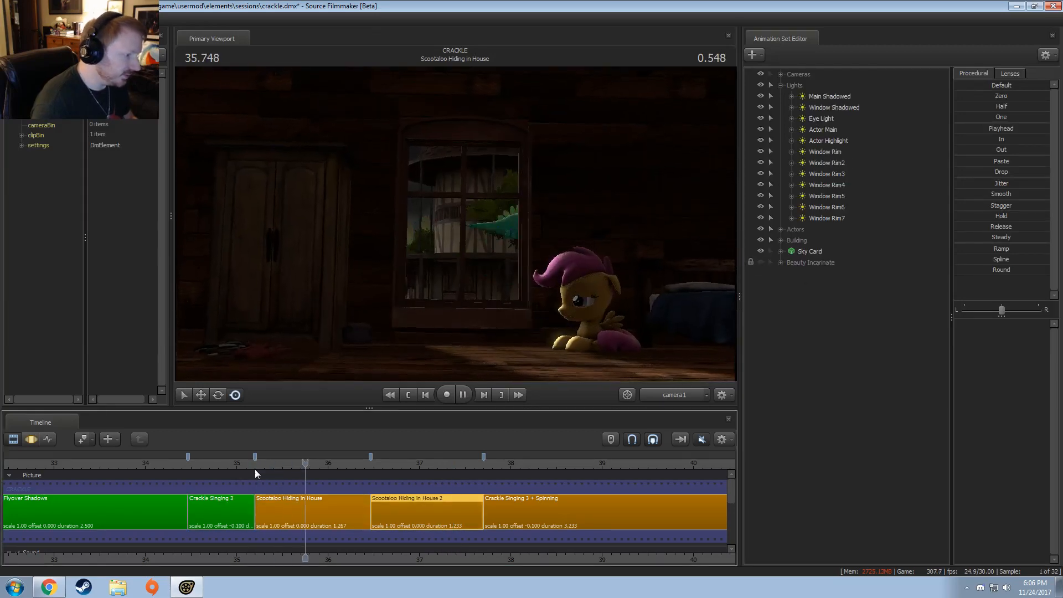
pyautogui.click(261, 464)
pyautogui.press('space')
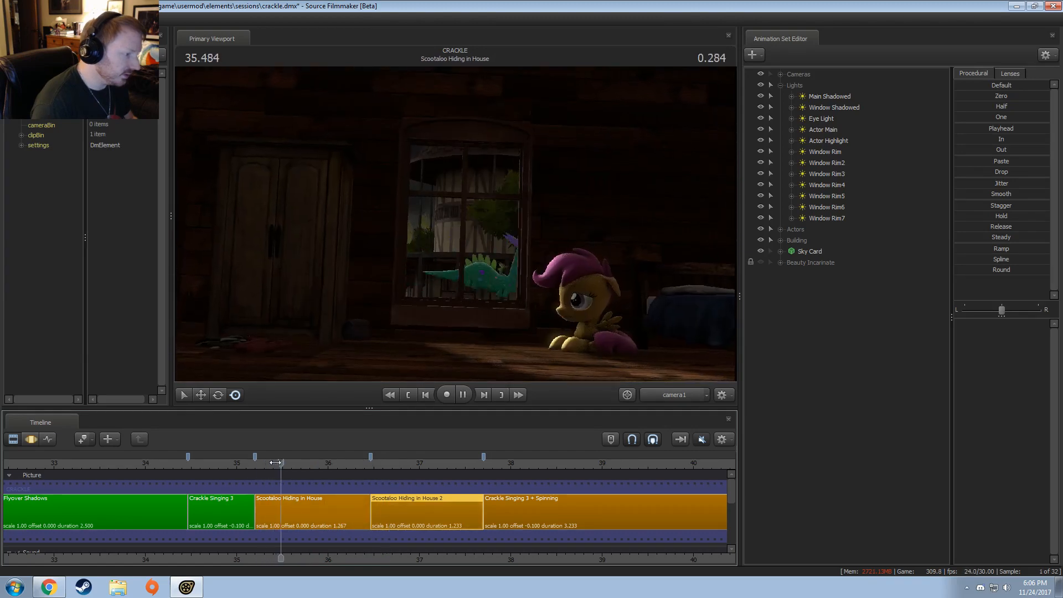
pyautogui.press('space')
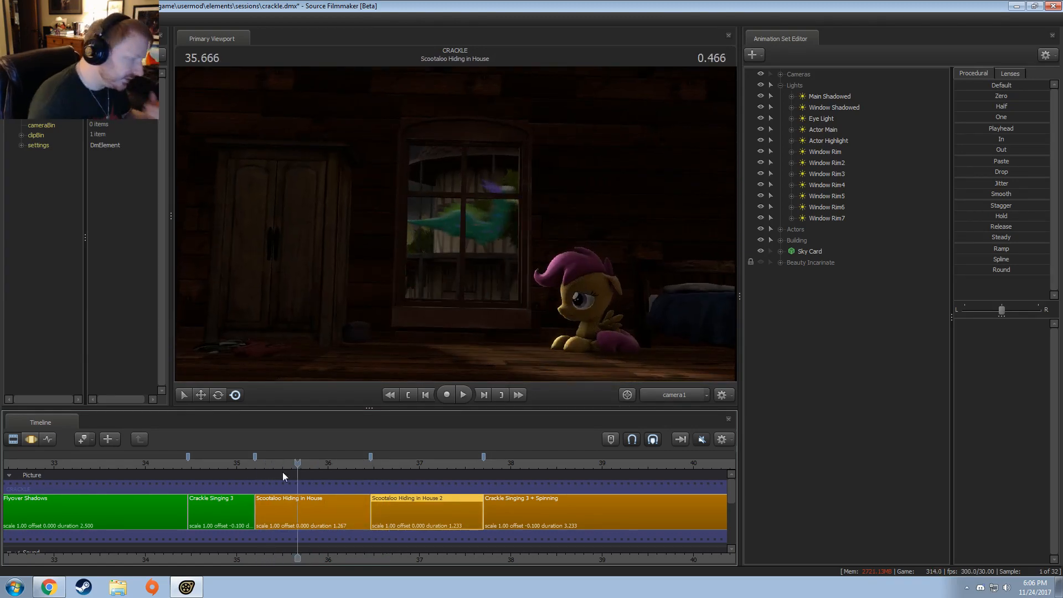
# Step: Switch to Windows Explorer, browse to Work-in-Progress in the Pony SFM Videos folder, and open Crackle - Test Render.mp4
pyautogui.click(133, 591)
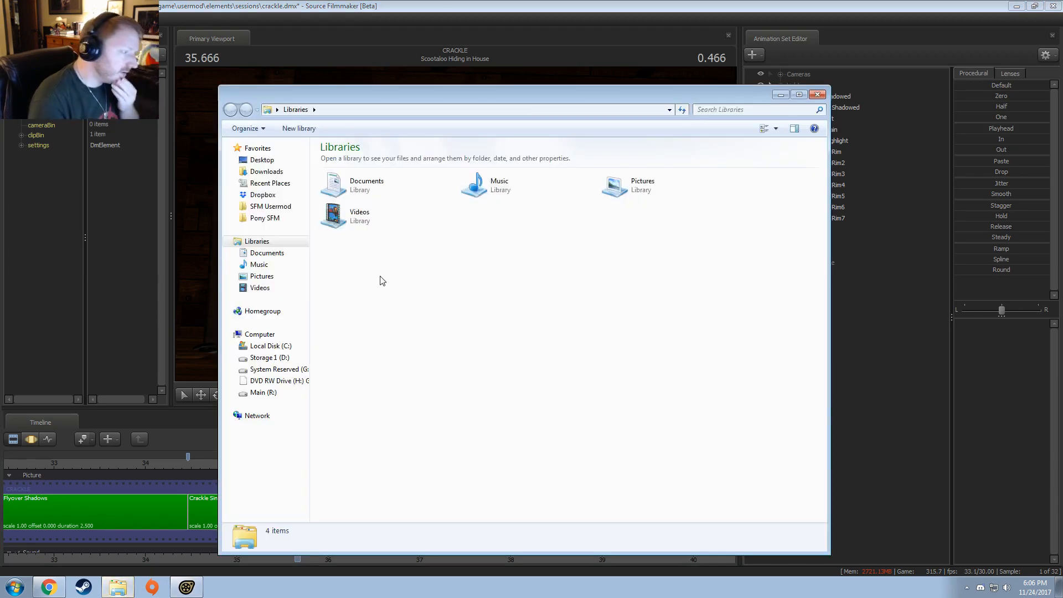
pyautogui.click(269, 206)
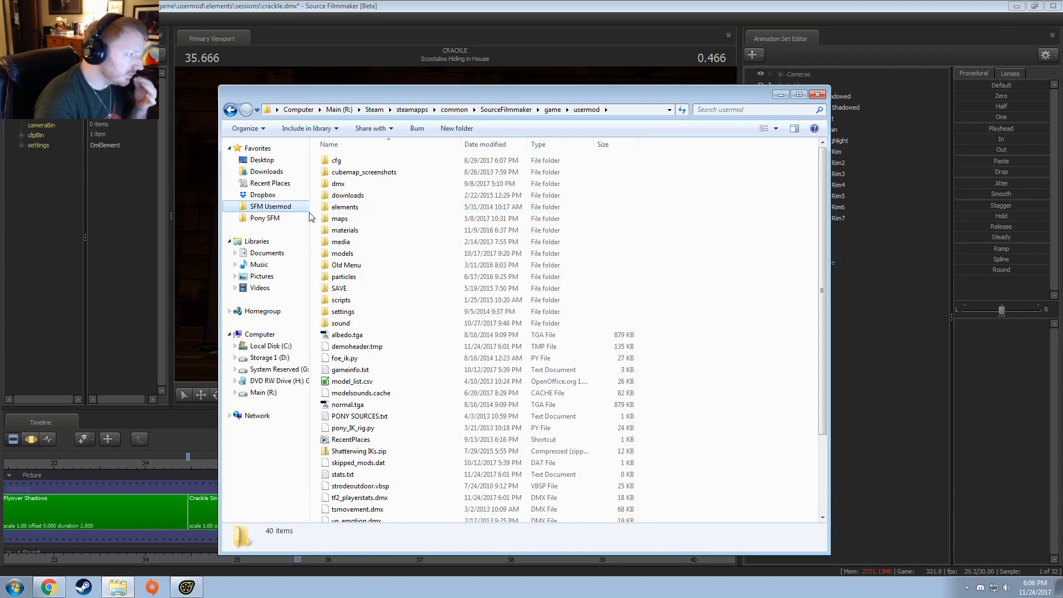
pyautogui.click(264, 218)
pyautogui.doubleClick(344, 300)
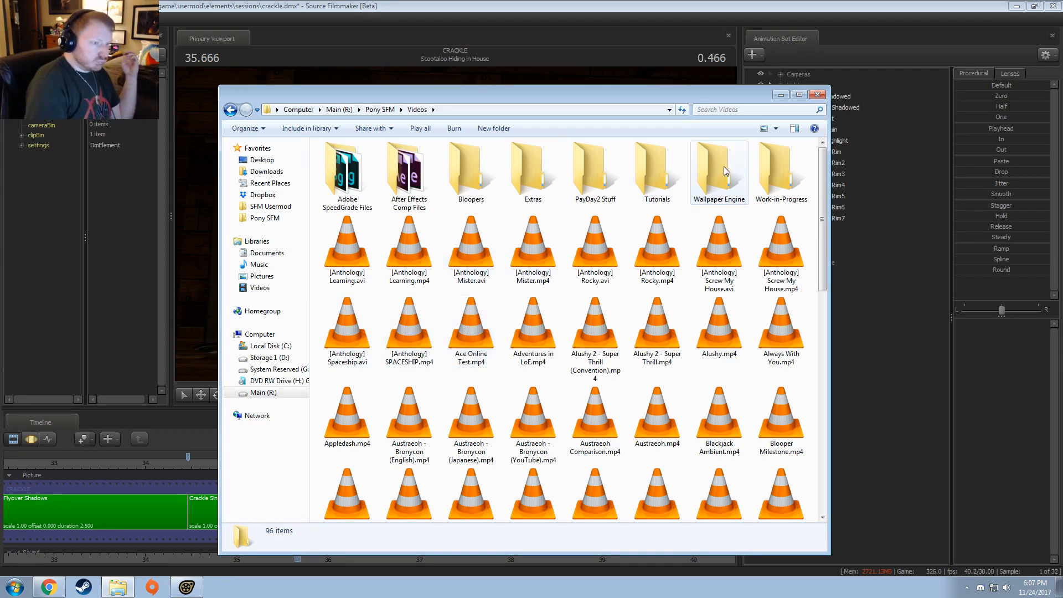
pyautogui.doubleClick(775, 168)
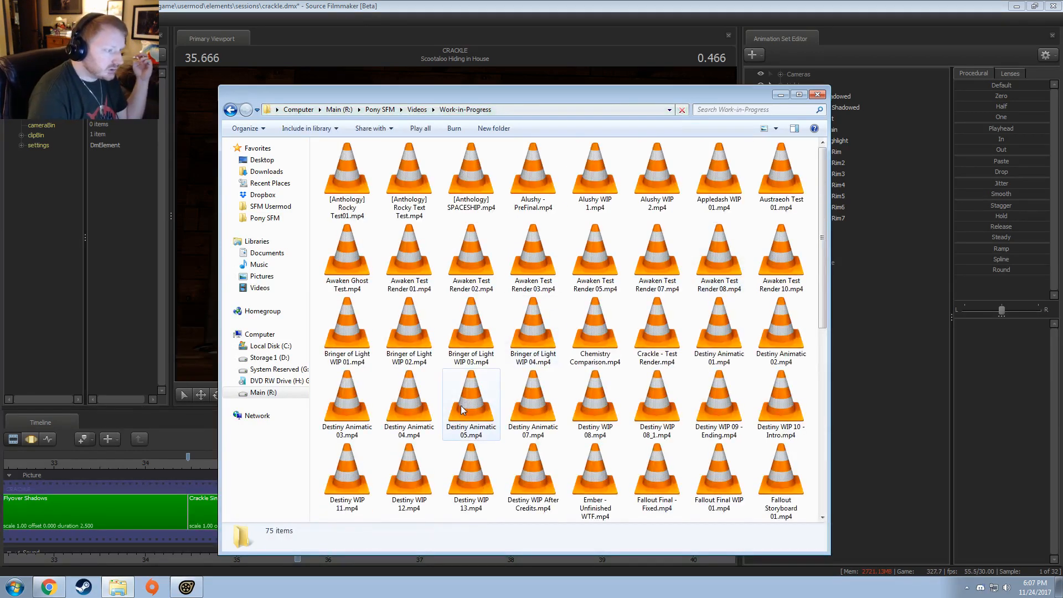
pyautogui.scroll(-3, 461, 406)
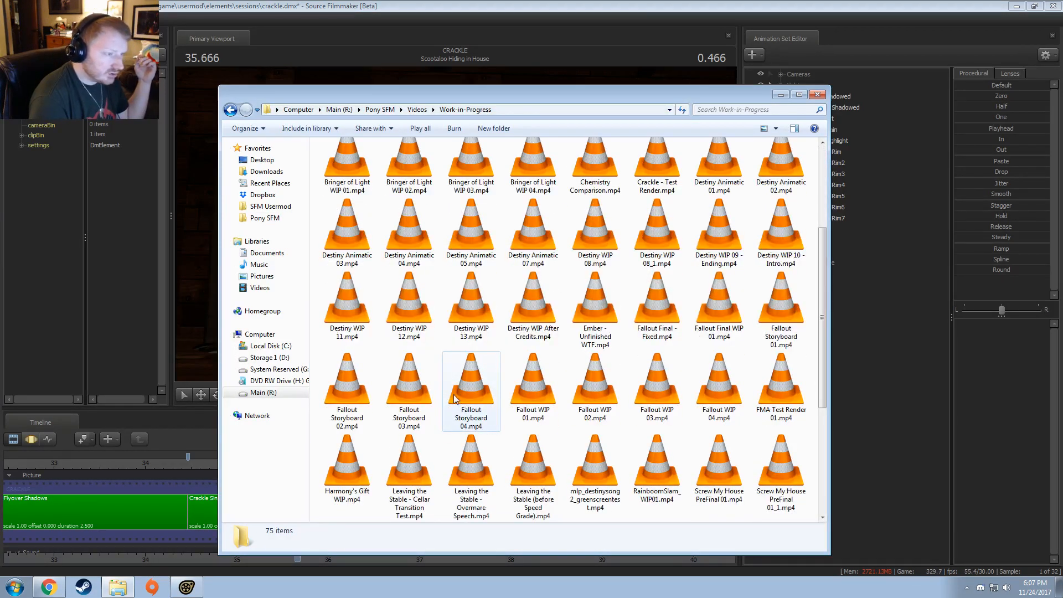
pyautogui.scroll(3, 555, 197)
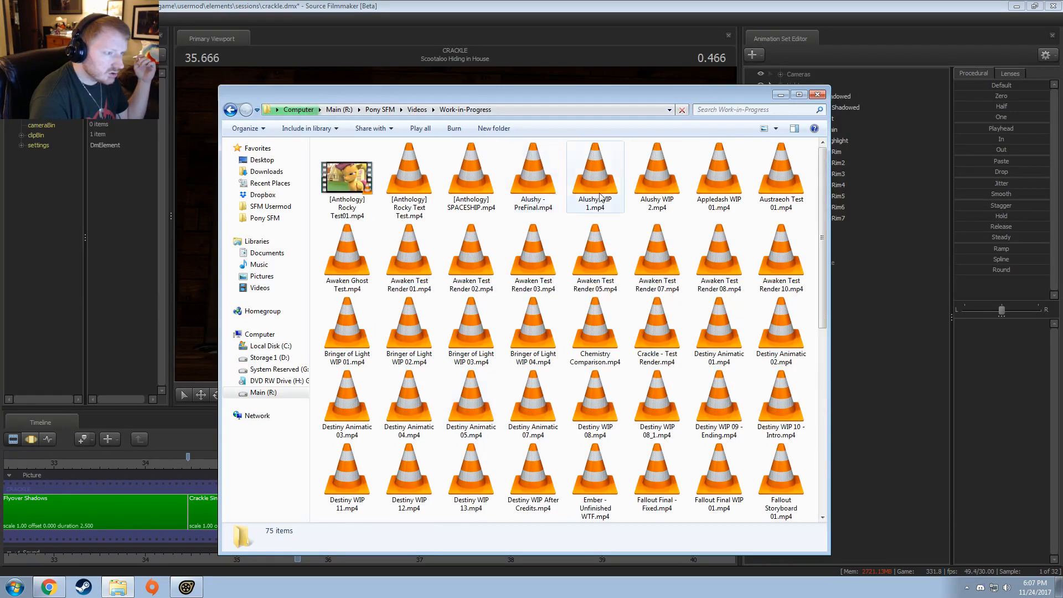
pyautogui.doubleClick(666, 327)
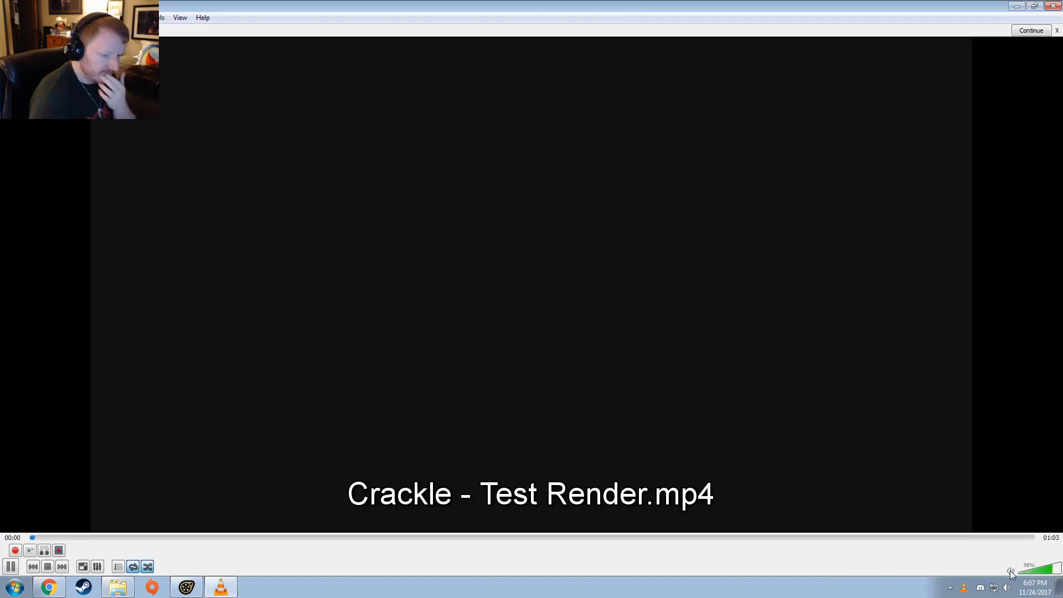
# Step: Mute the test render in VLC, review the dragon passing the window around 00:34 to 00:37, and close the player
pyautogui.click(1010, 572)
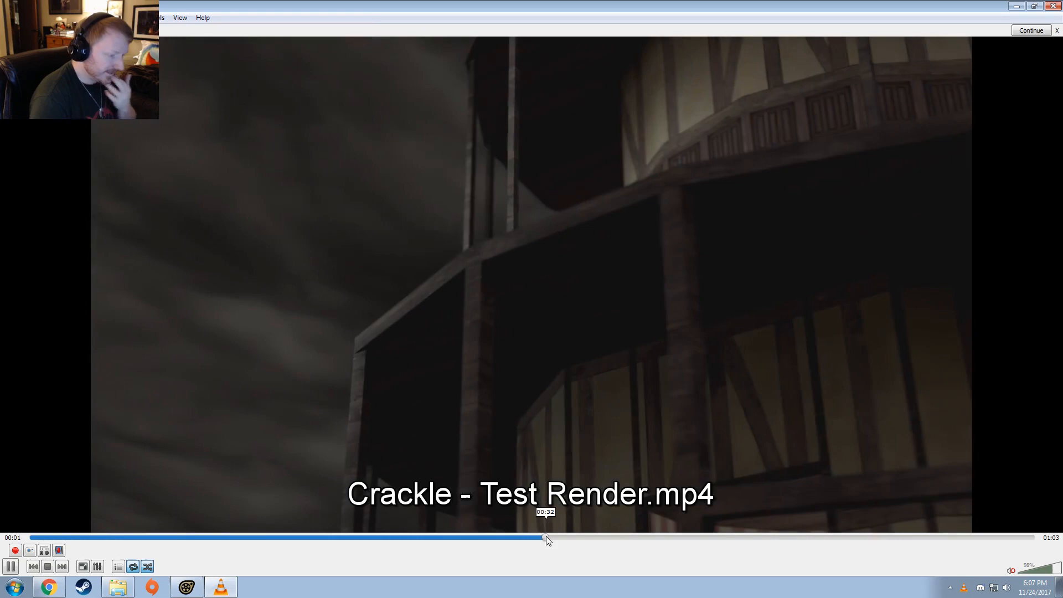
pyautogui.click(546, 536)
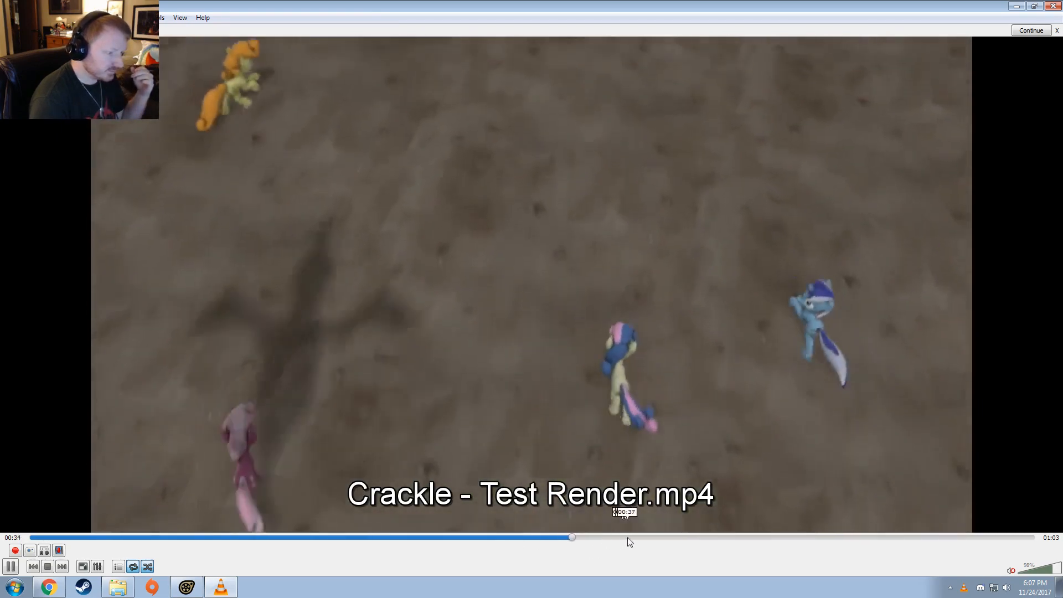
pyautogui.click(635, 537)
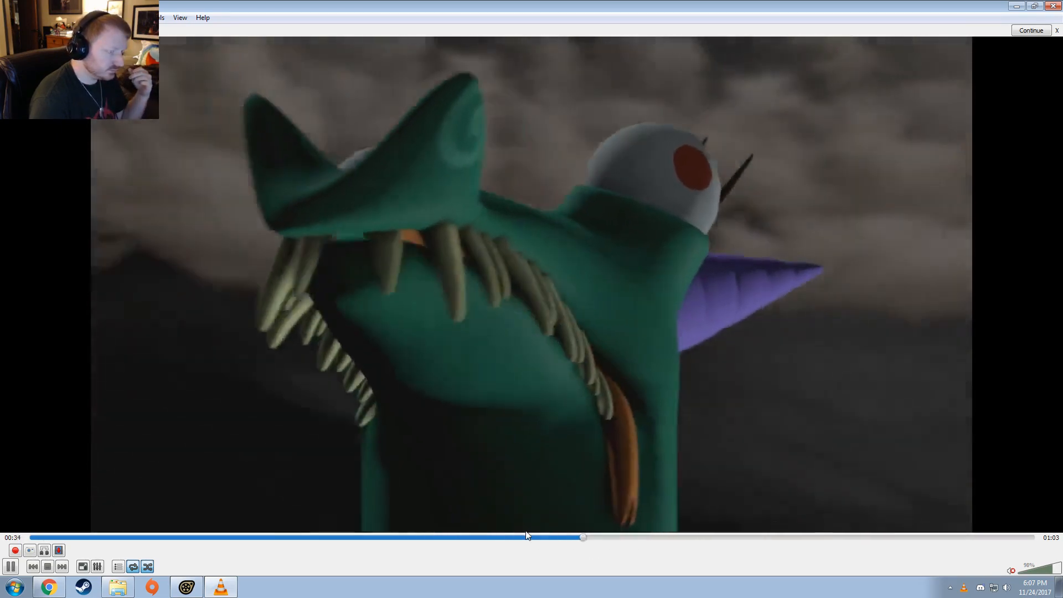
pyautogui.click(598, 537)
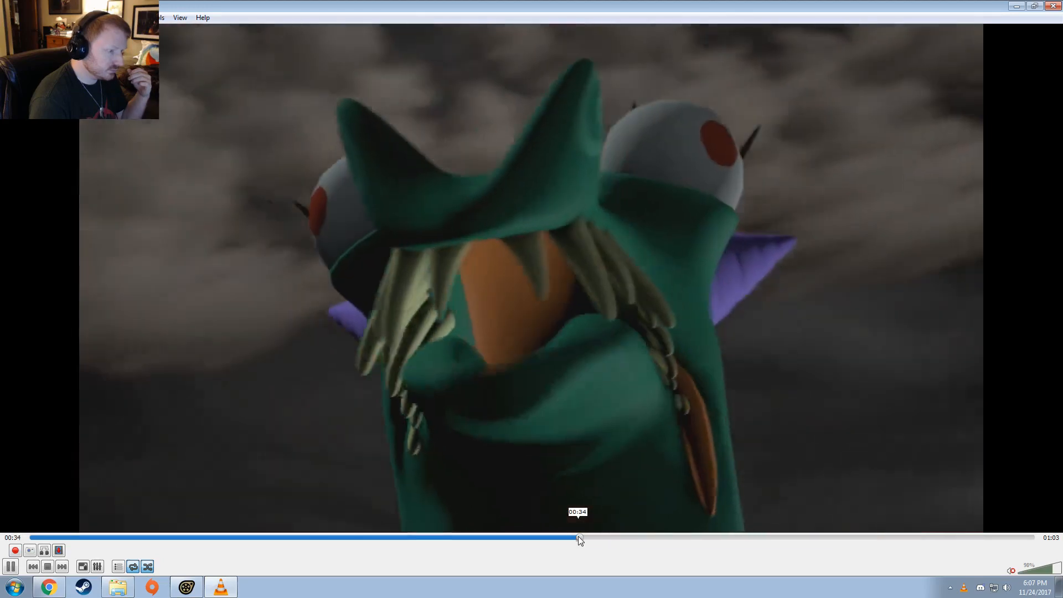
pyautogui.click(578, 537)
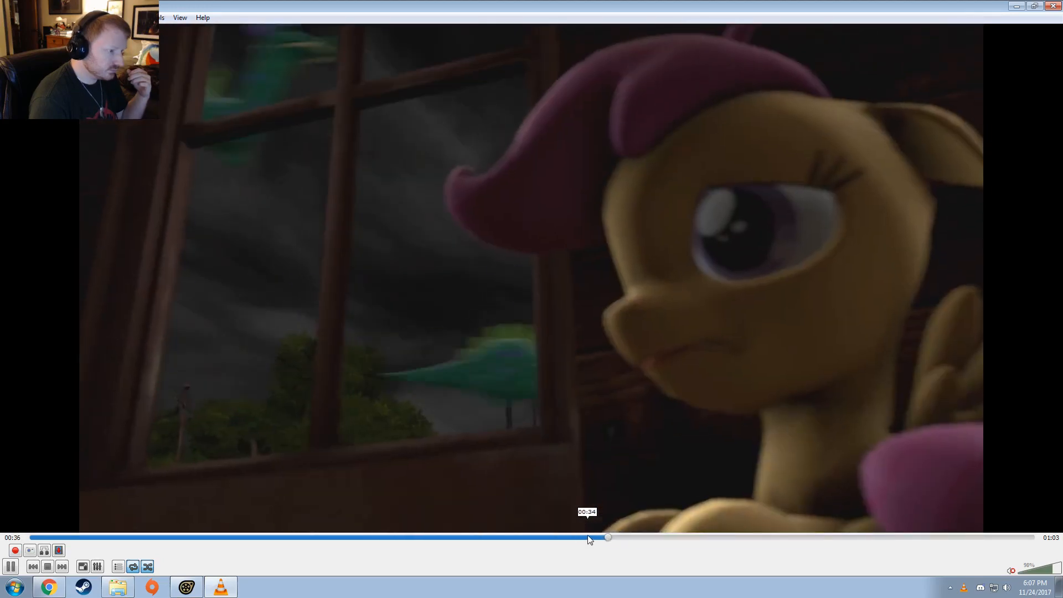
pyautogui.click(587, 537)
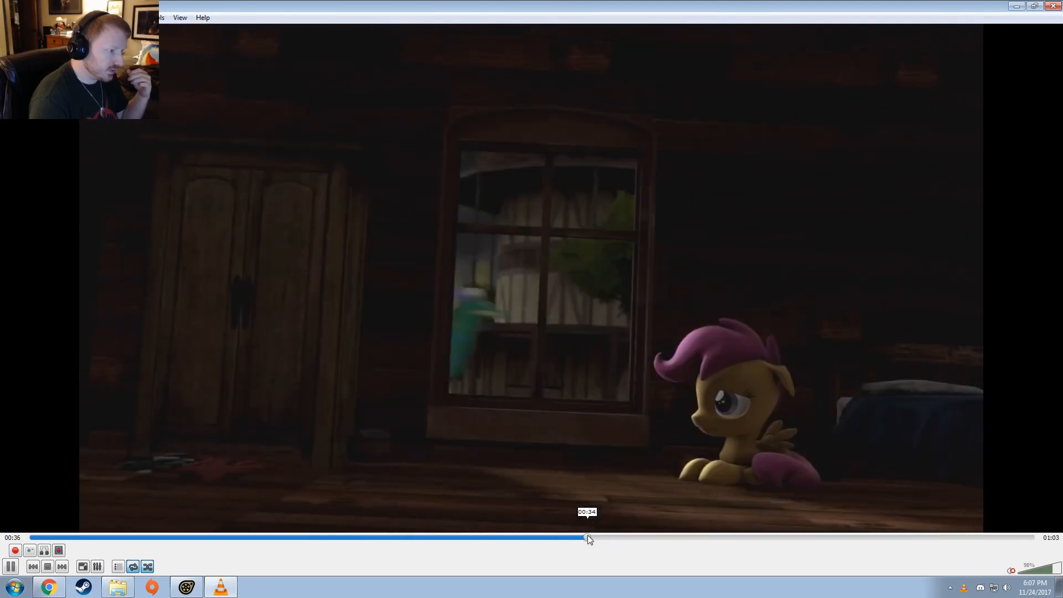
pyautogui.press('space')
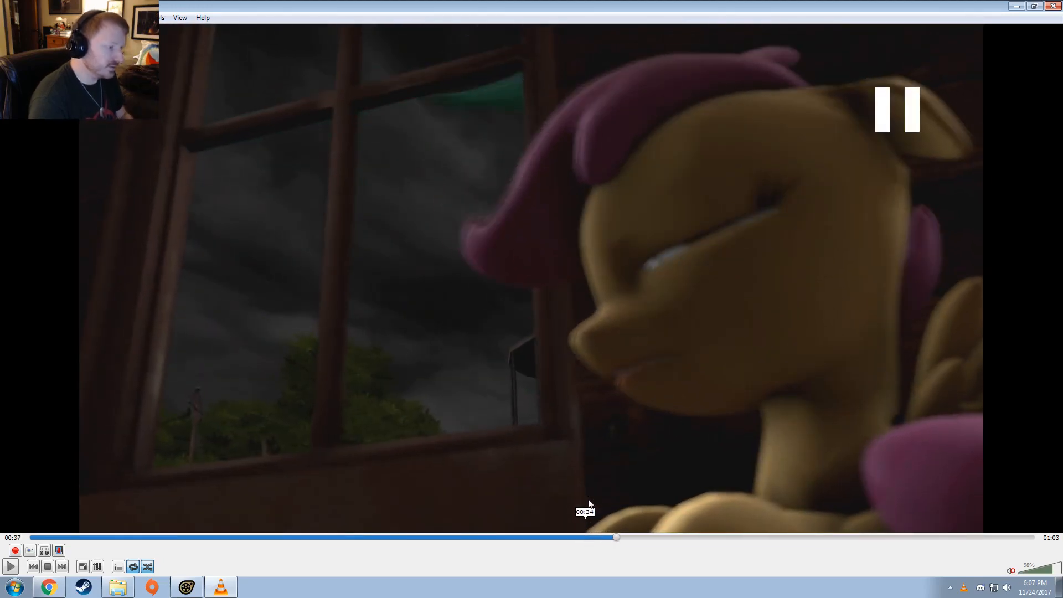
pyautogui.click(1053, 7)
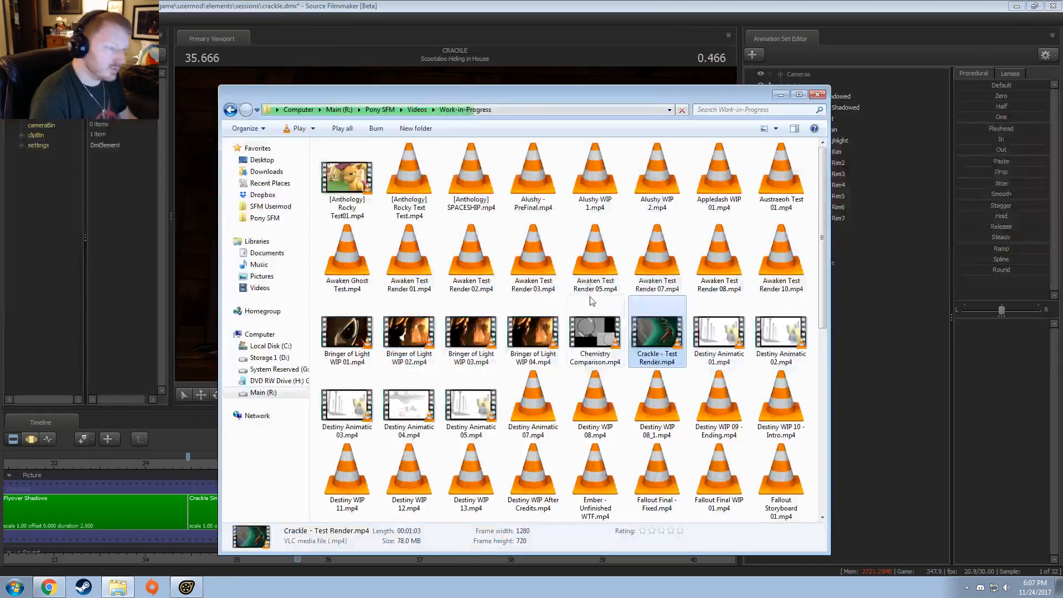
# Step: Switch back to Source Filmmaker and select the crackle2 dragon among the actors of the Scootaloo Hiding in House shot
pyautogui.click(566, 10)
pyautogui.scroll(2, 420, 510)
pyautogui.click(327, 520)
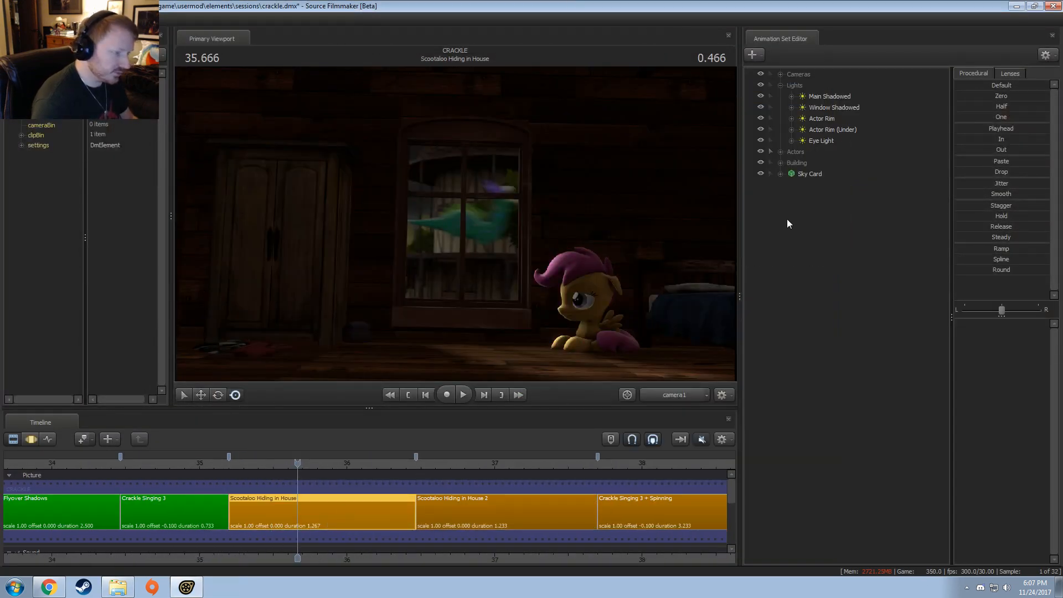
pyautogui.click(800, 149)
pyautogui.click(782, 151)
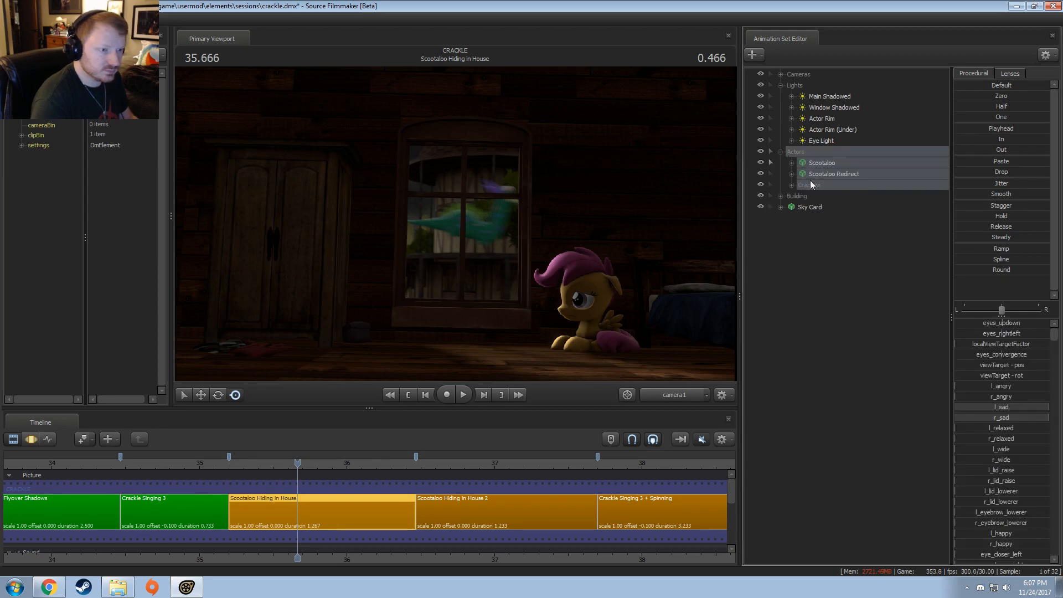
pyautogui.click(791, 185)
pyautogui.click(828, 196)
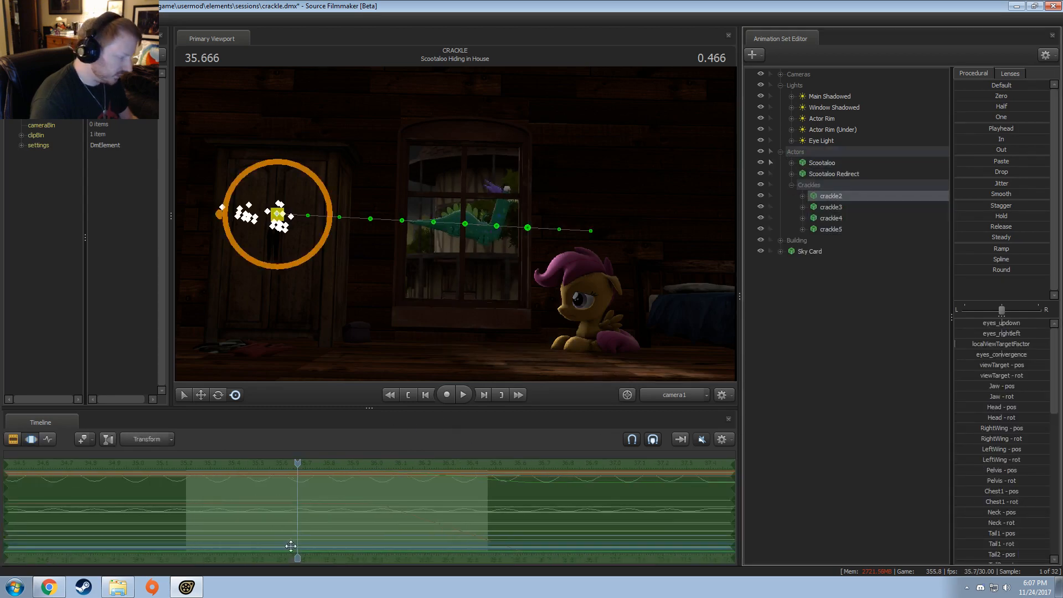
# Step: In the Crackle Singing 3 shot, select all animation sets and flatten their animation before 34.466 with the Out preset
pyautogui.scroll(-5, 291, 546)
pyautogui.press('F2')
pyautogui.click(228, 508)
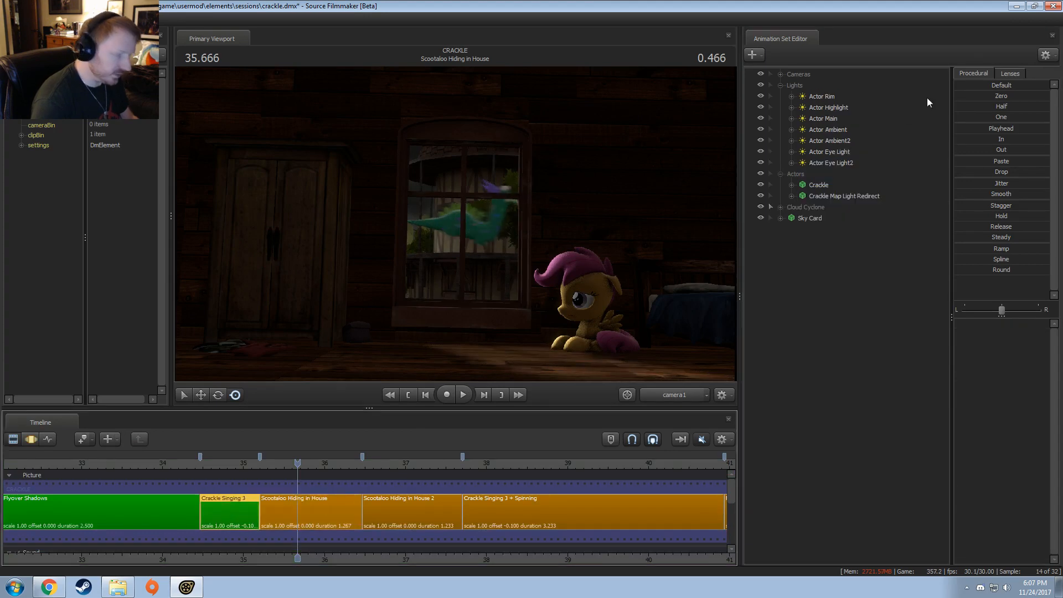
pyautogui.click(802, 74)
pyautogui.keyDown('shift'); pyautogui.click(806, 218); pyautogui.keyUp('shift')
pyautogui.press('F3')
pyautogui.scroll(5, 218, 520)
pyautogui.press('shift')
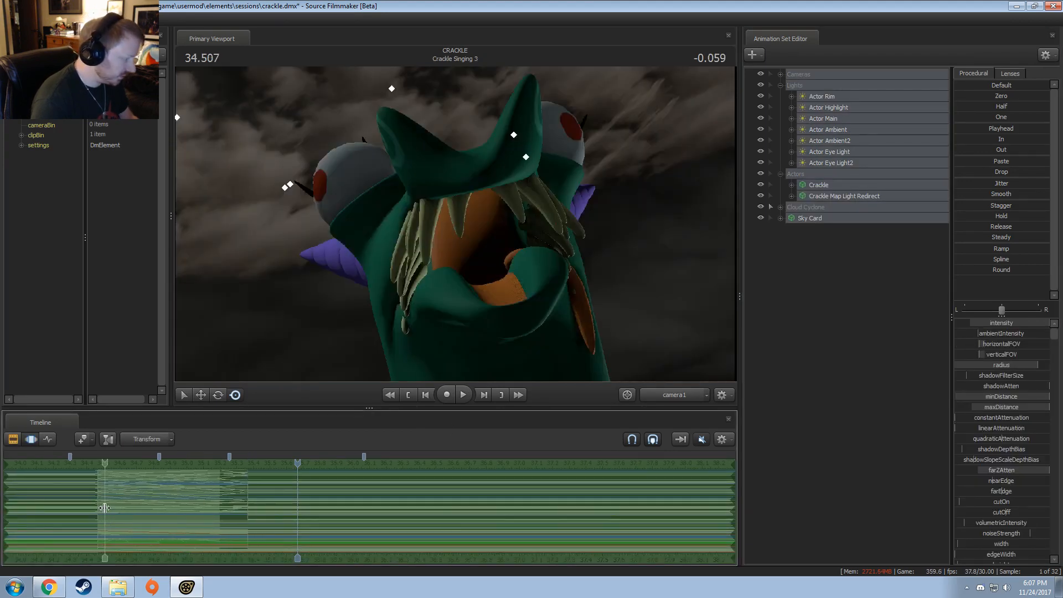
pyautogui.scroll(5, 104, 508)
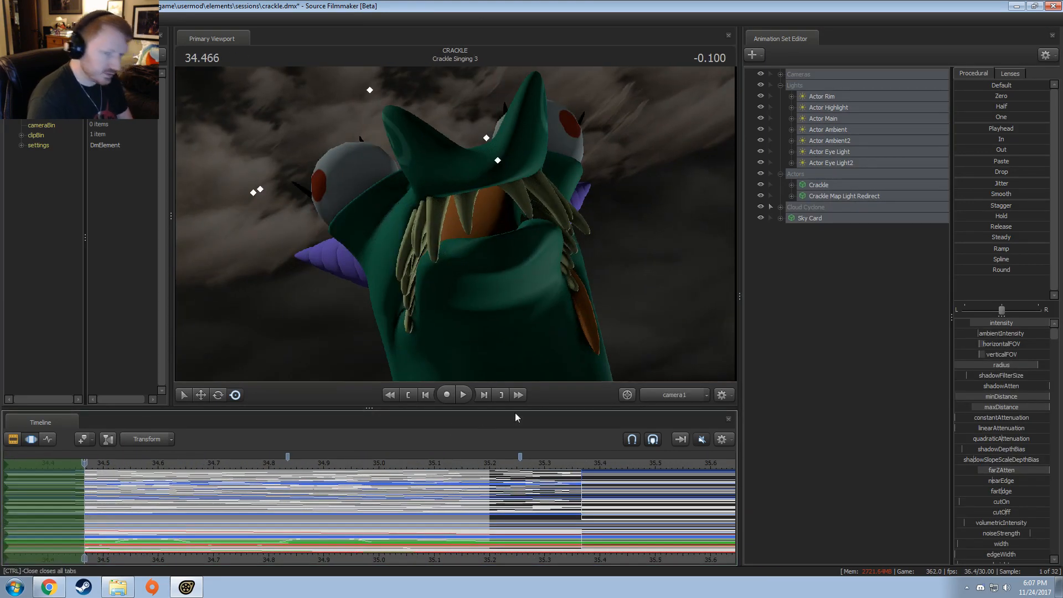
pyautogui.moveTo(983, 151); pyautogui.dragTo(1049, 151)
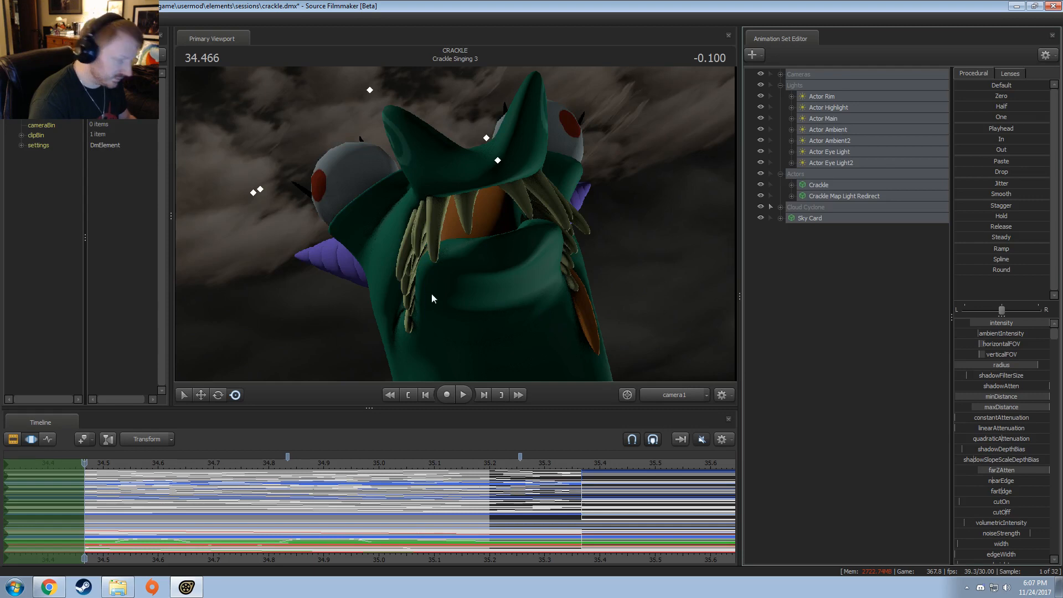
# Step: Flatten the selected animation after 35.200 with the In preset and move the playhead to 34.833 inside the shot
pyautogui.click(493, 523)
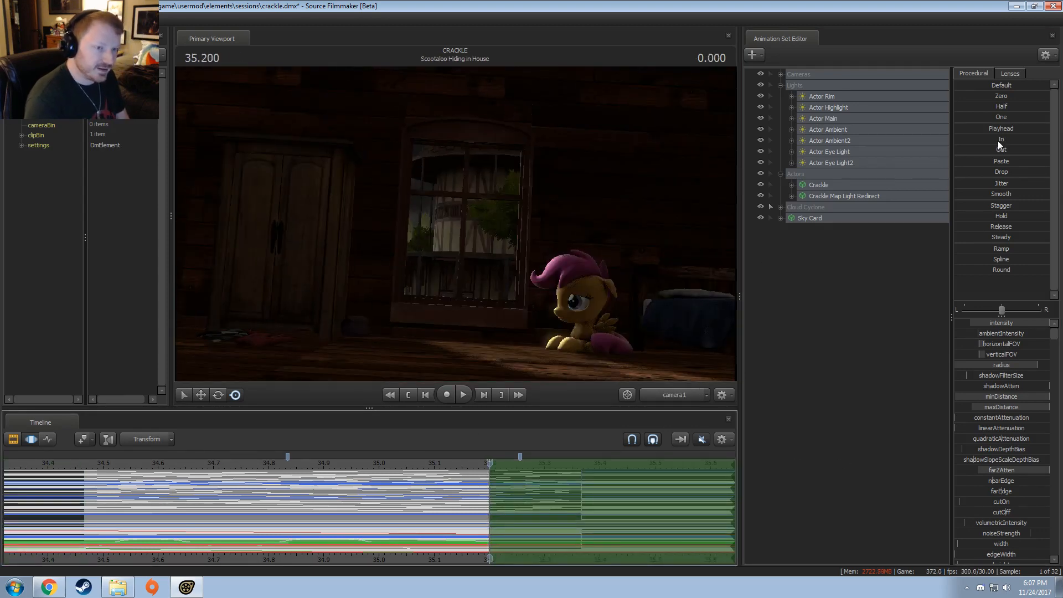
pyautogui.moveTo(997, 141); pyautogui.dragTo(1048, 141)
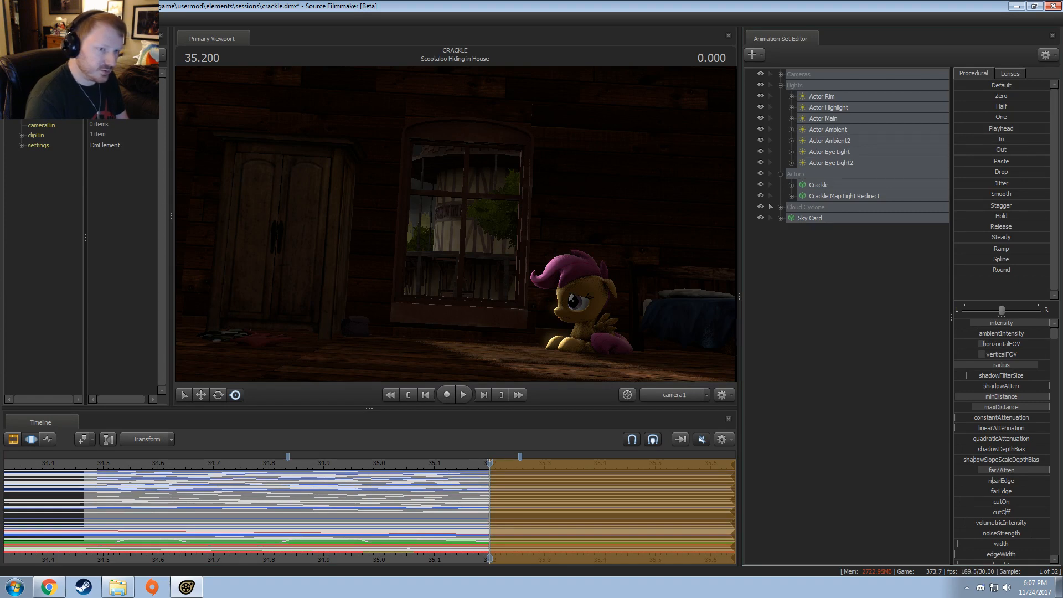
pyautogui.scroll(-3, 317, 533)
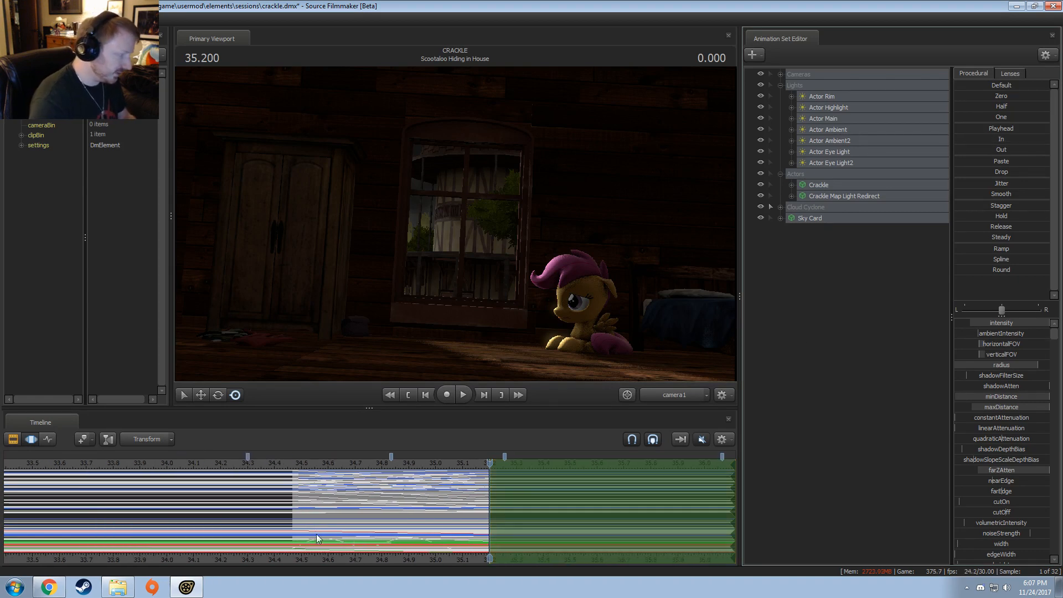
pyautogui.scroll(-2, 316, 534)
pyautogui.moveTo(379, 518); pyautogui.dragTo(434, 507)
pyautogui.scroll(-6, 434, 507)
pyautogui.scroll(6, 434, 507)
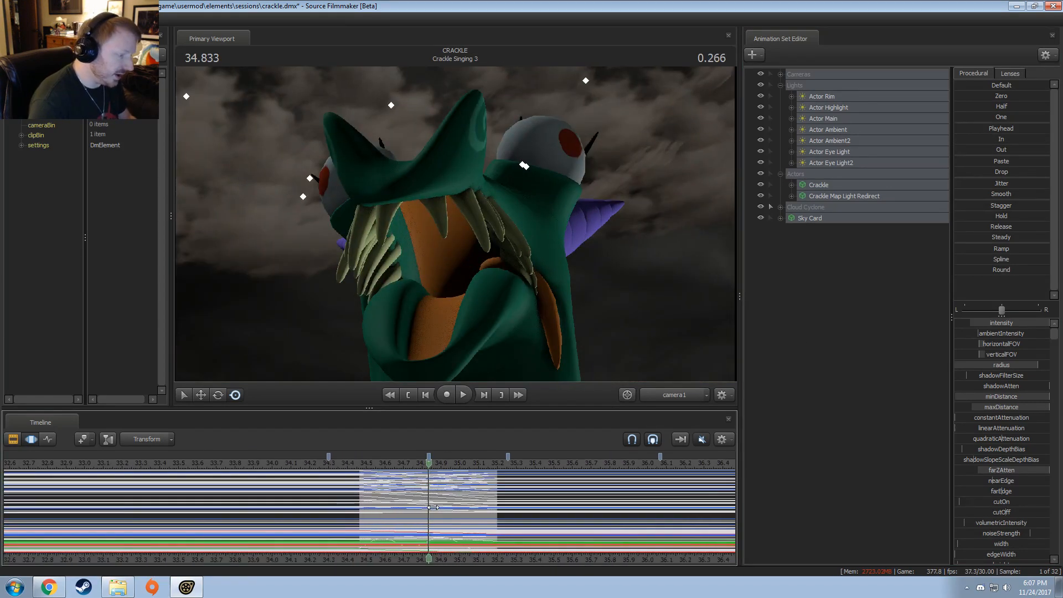
pyautogui.scroll(3, 433, 507)
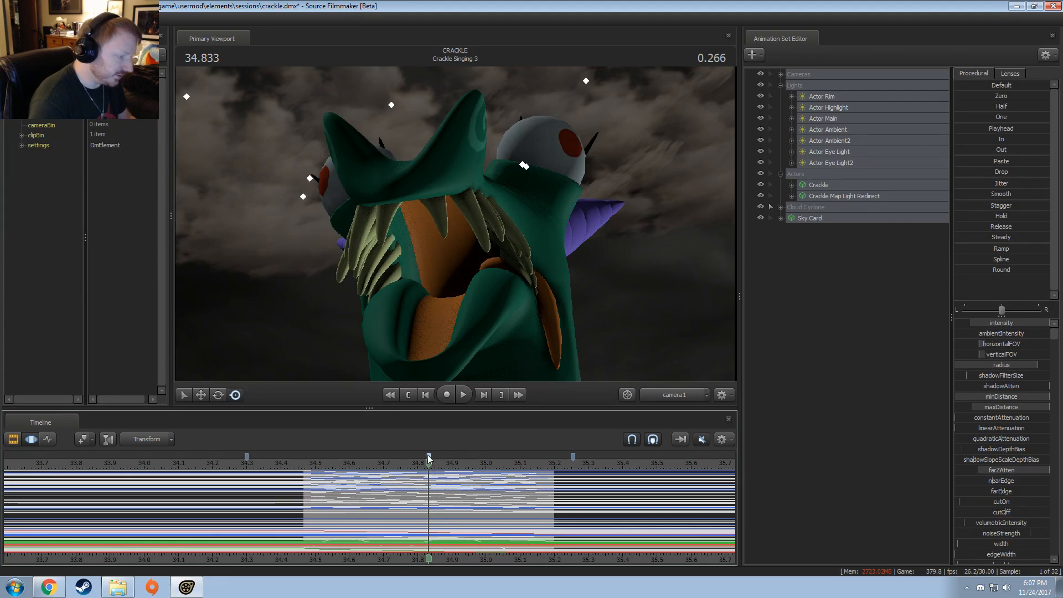
# Step: Delete the bookmarks of the Crackle Singing 3 shot
pyautogui.moveTo(573, 457); pyautogui.dragTo(577, 457)
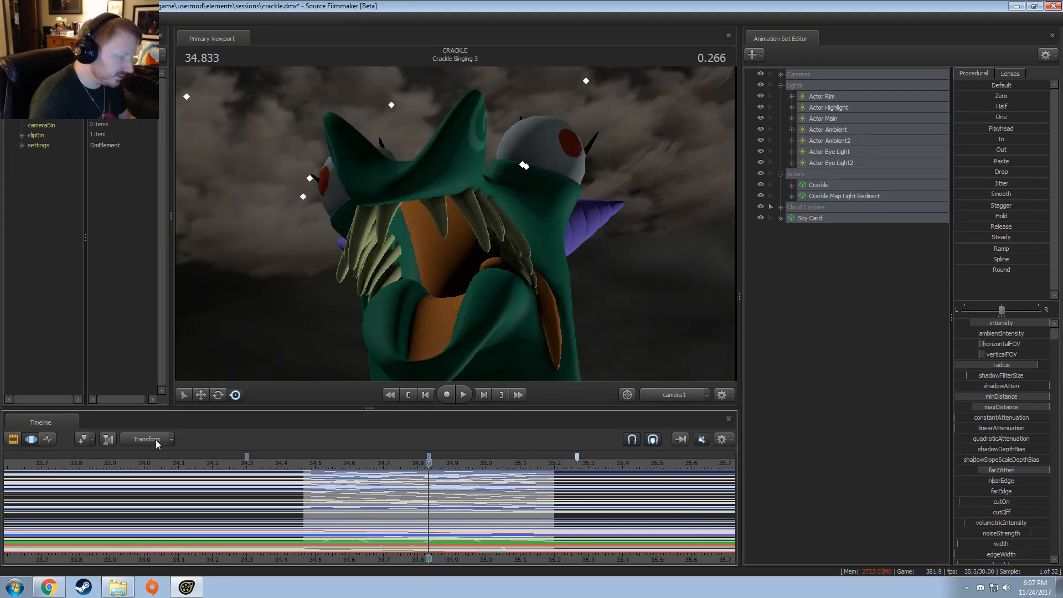
pyautogui.click(577, 458)
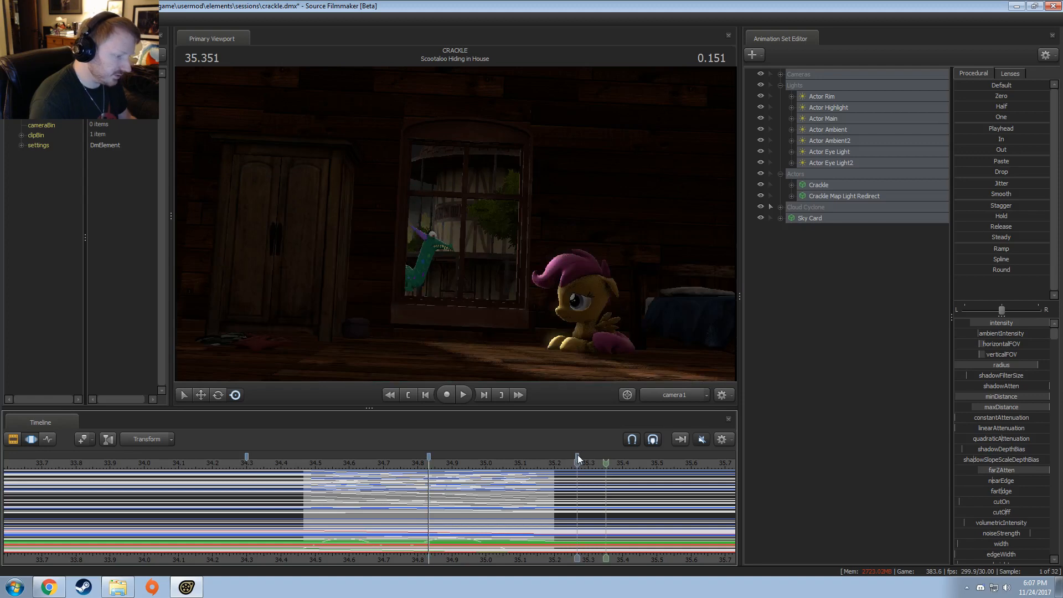
pyautogui.rightClick(247, 454)
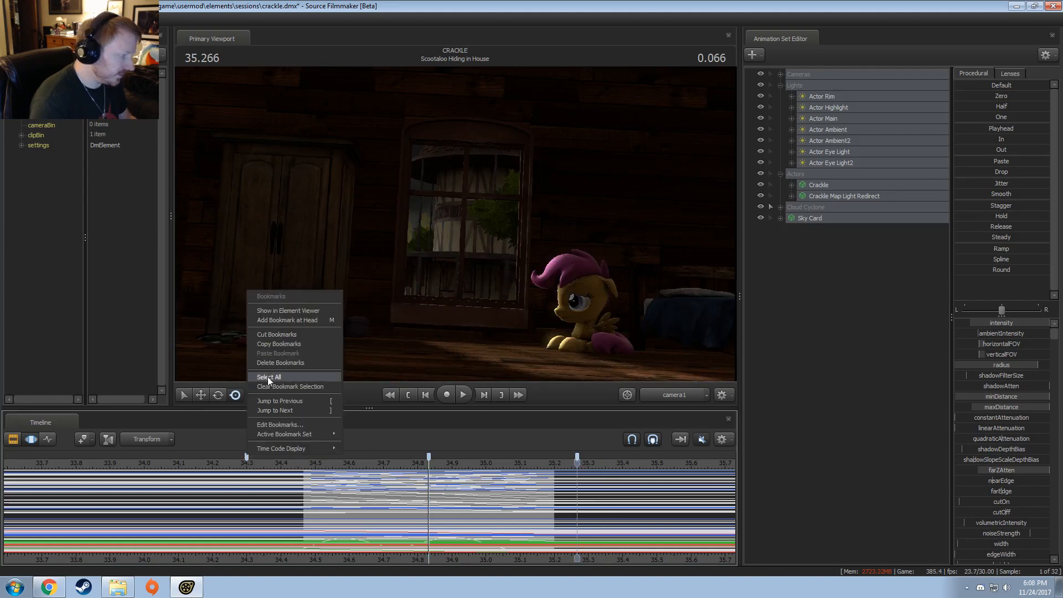
pyautogui.click(274, 361)
# Step: Select the Scootaloo Hiding in House clip, move the playhead to 35.300 and open the shot in the Motion Editor
pyautogui.scroll(-2, 600, 560)
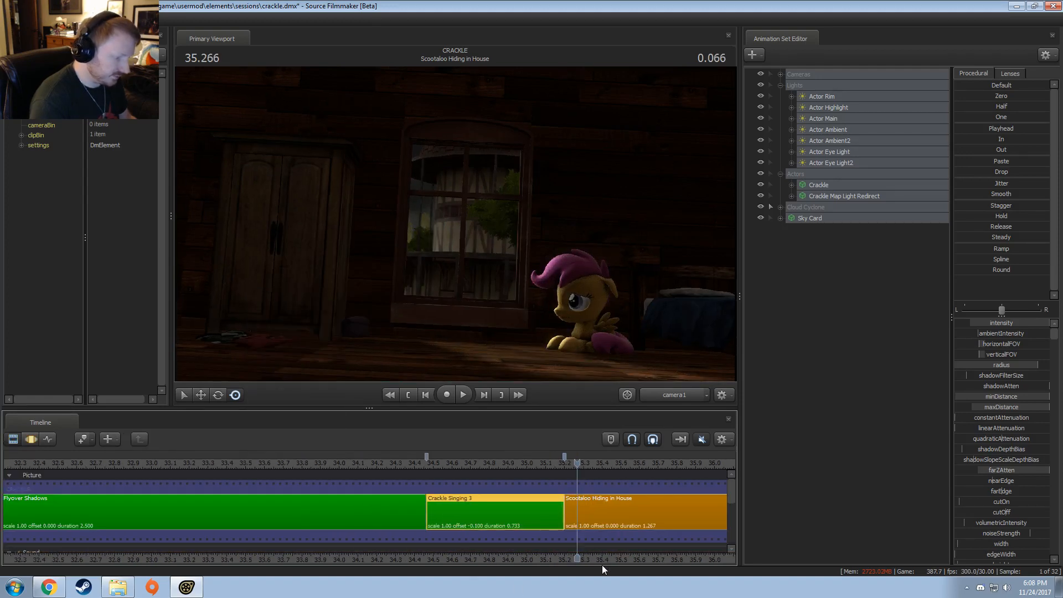
pyautogui.moveTo(602, 560); pyautogui.dragTo(42, 499, button='middle')
pyautogui.scroll(-1, 44, 501)
pyautogui.click(56, 519)
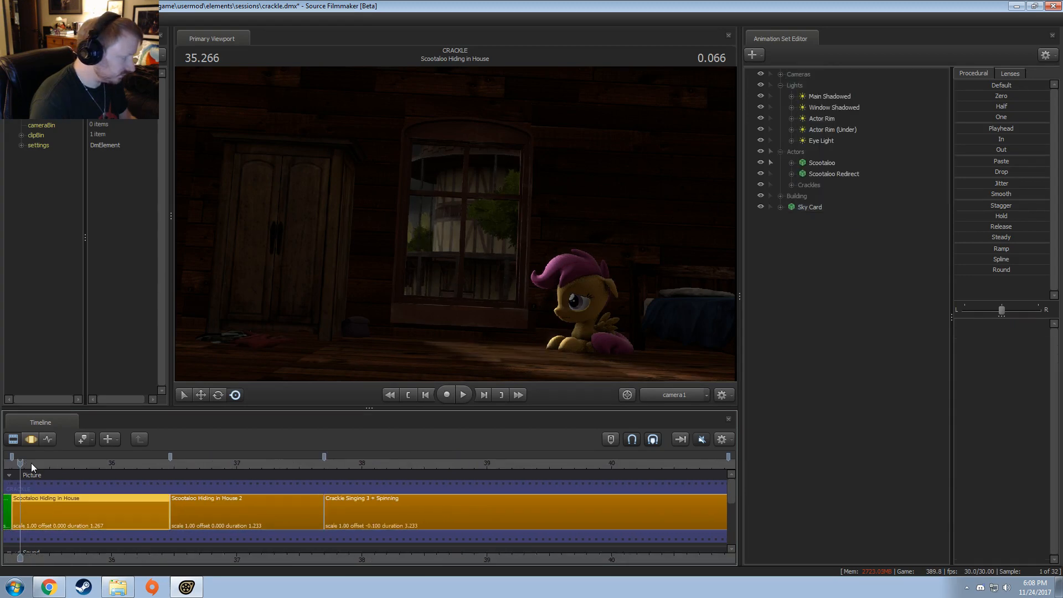
pyautogui.moveTo(31, 464)
pyautogui.mouseDown()
pyautogui.moveTo(12, 463)
pyautogui.moveTo(35, 464)
pyautogui.mouseUp()
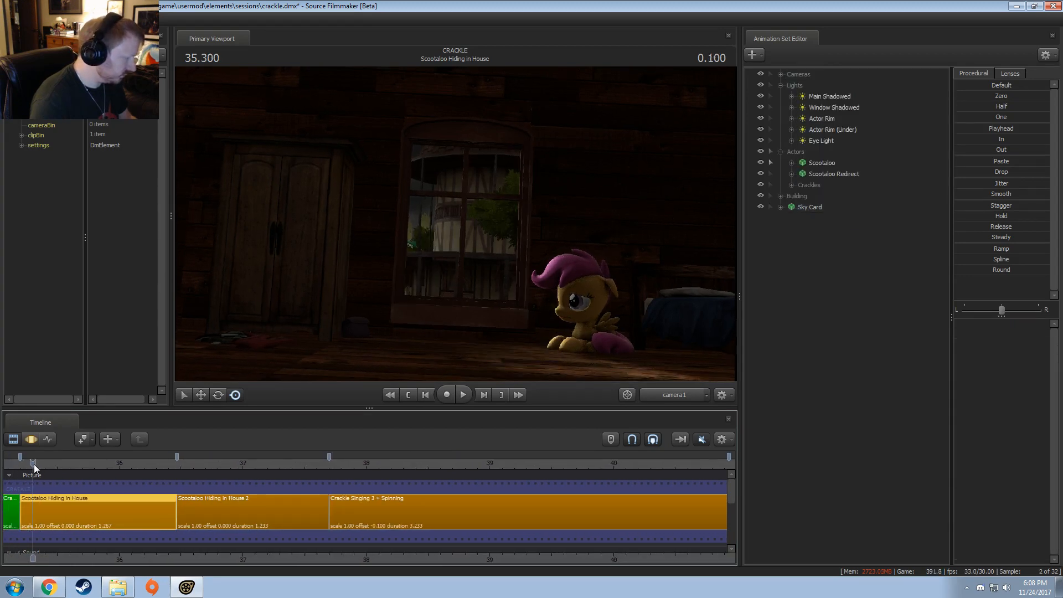
pyautogui.press('F3')
pyautogui.hotkey('ctrl', 'a')
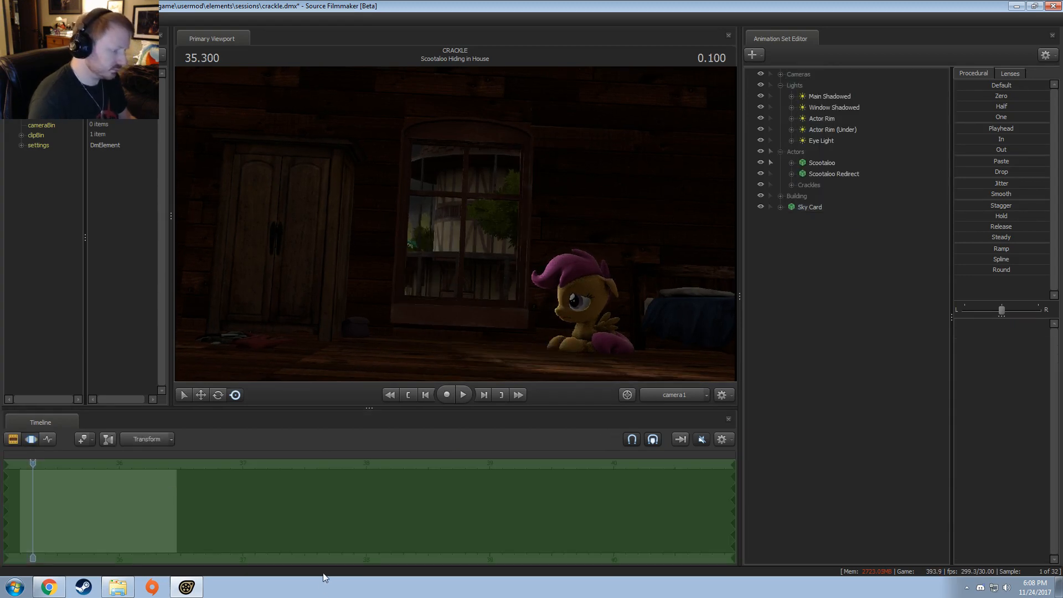
# Step: Play the Scootaloo Hiding in House shot to examine the dragon passing the window, then return the playhead to 35.466
pyautogui.click(176, 555)
pyautogui.moveTo(188, 554); pyautogui.dragTo(447, 545, button='middle')
pyautogui.moveTo(305, 463); pyautogui.dragTo(297, 464)
pyautogui.press('space')
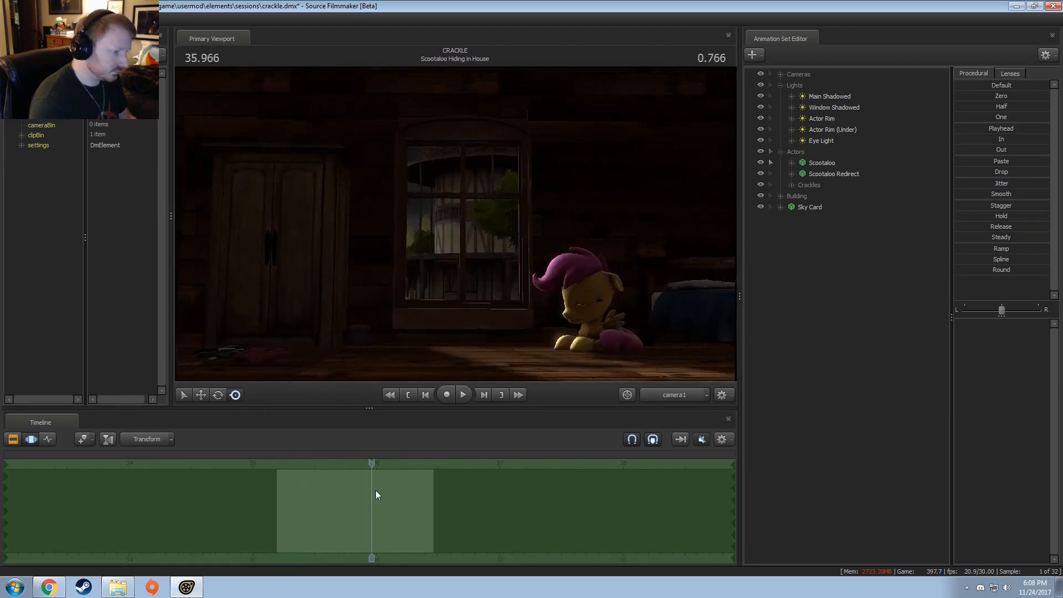
pyautogui.press('space')
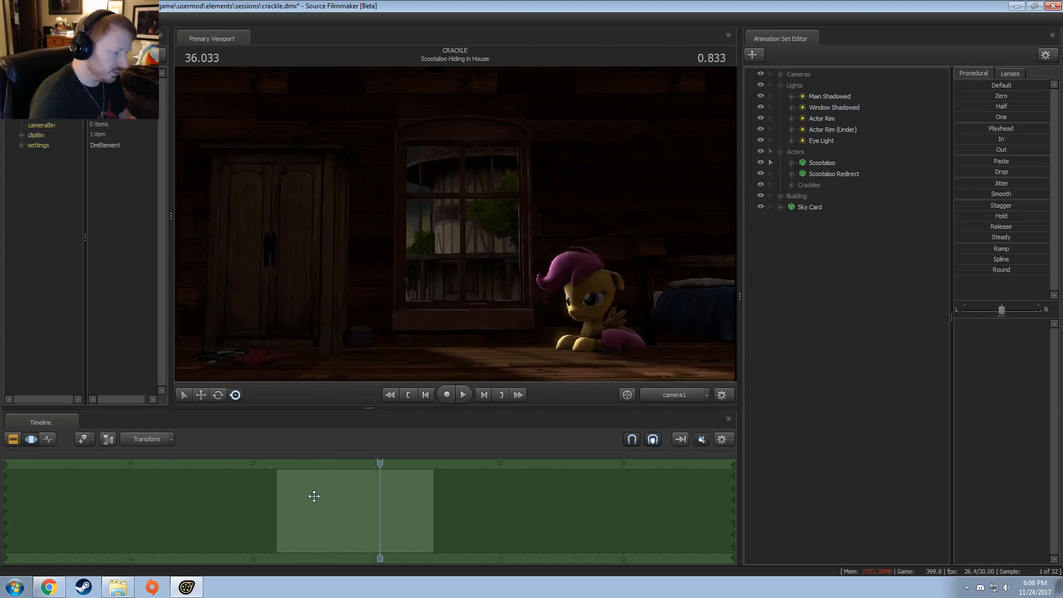
pyautogui.moveTo(372, 467); pyautogui.dragTo(310, 467)
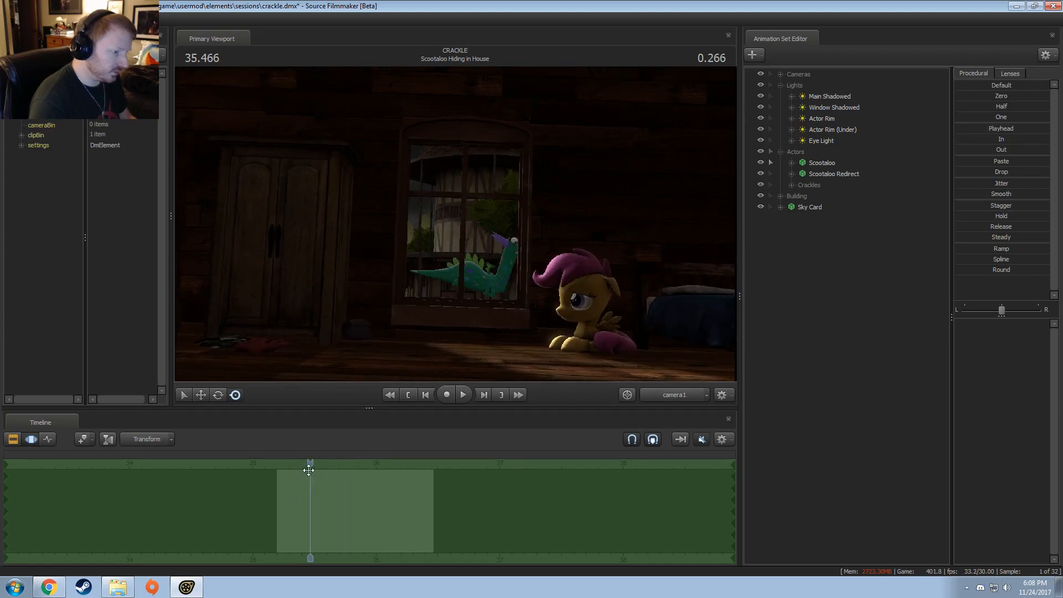
# Step: Duplicate the Actor Rim light by pasting a copy of it into the Scootaloo Hiding in House shot
pyautogui.press('F2')
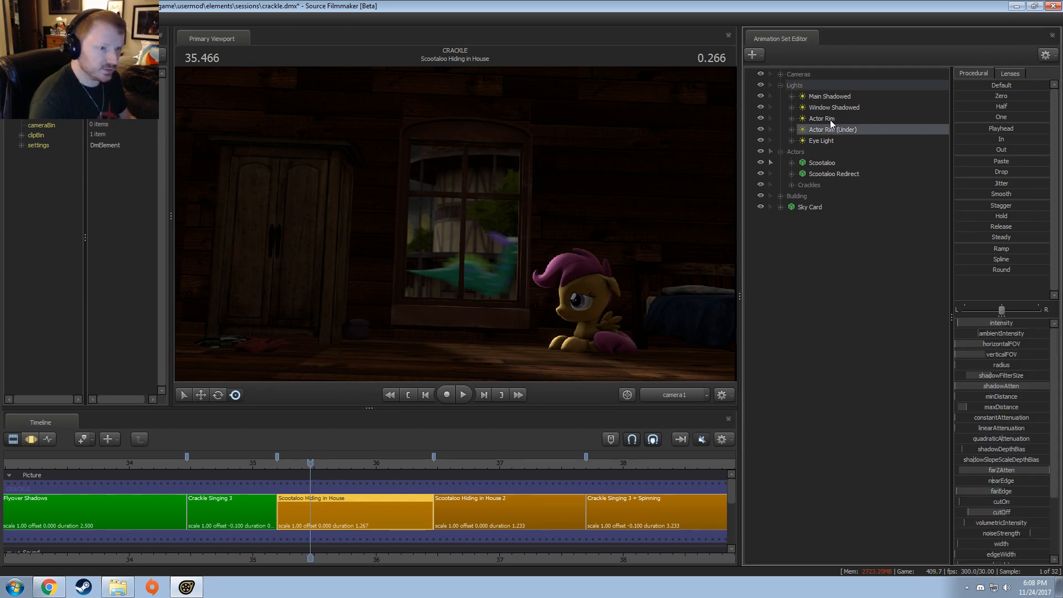
pyautogui.rightClick(801, 276)
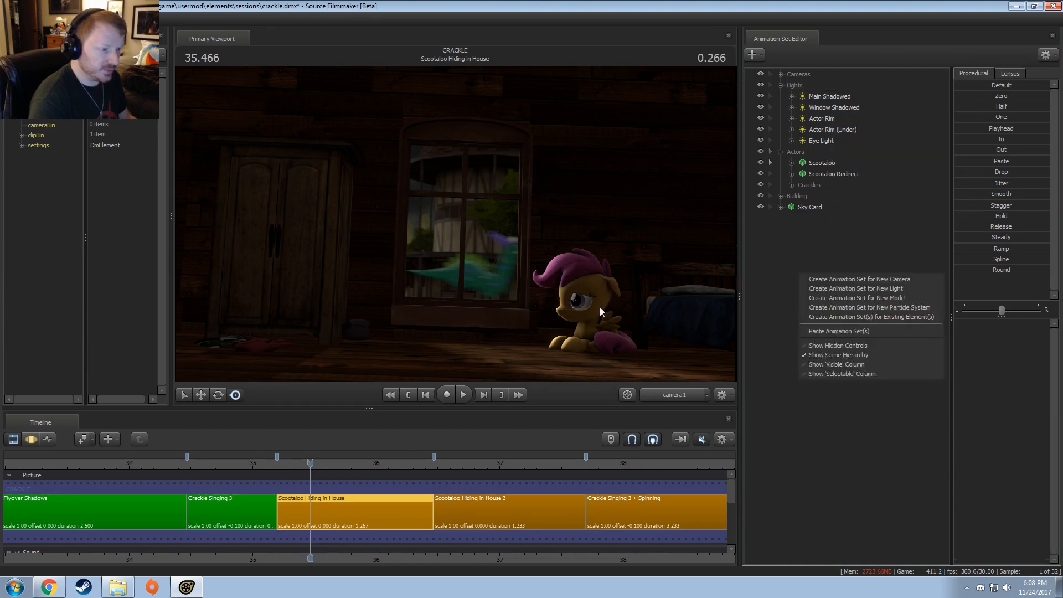
pyautogui.click(830, 332)
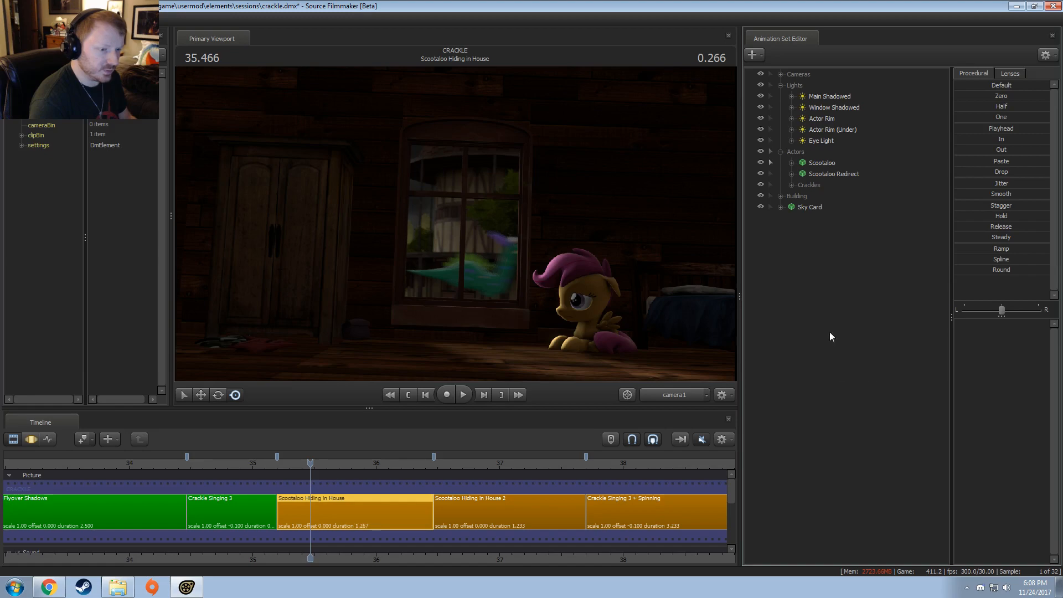
# Step: Look through the copied rim light to reposition it around Scootaloo, then check its effect on the shot from camera1
pyautogui.click(812, 219)
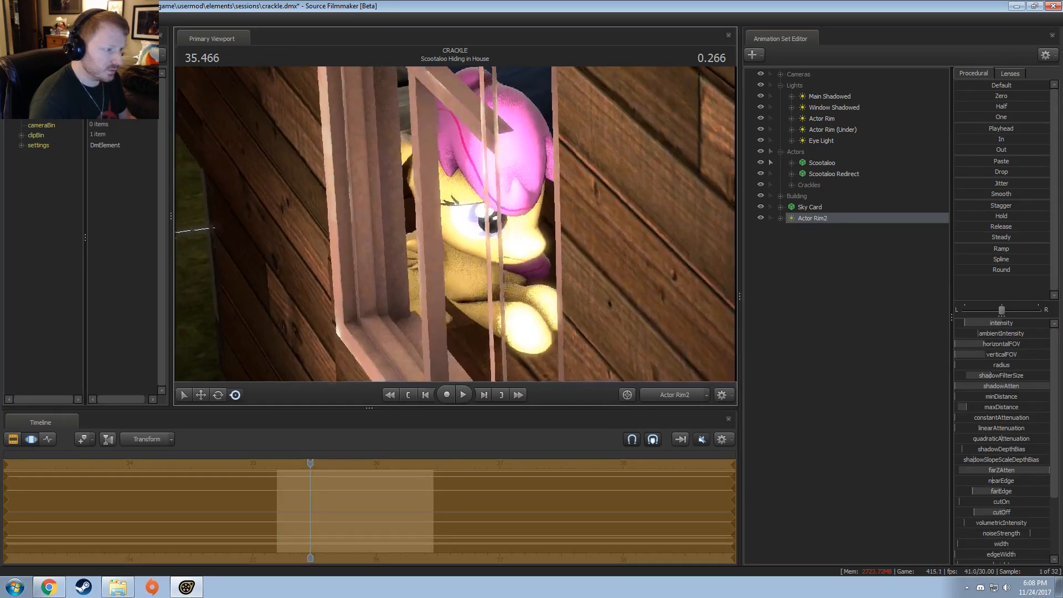
pyautogui.moveTo(456, 224)
pyautogui.mouseDown()
pyautogui.moveTo(526, 239)
pyautogui.moveTo(443, 205)
pyautogui.moveTo(443, 221)
pyautogui.moveTo(456, 224)
pyautogui.mouseUp()
pyautogui.click(687, 396)
pyautogui.click(687, 395)
pyautogui.press('F2')
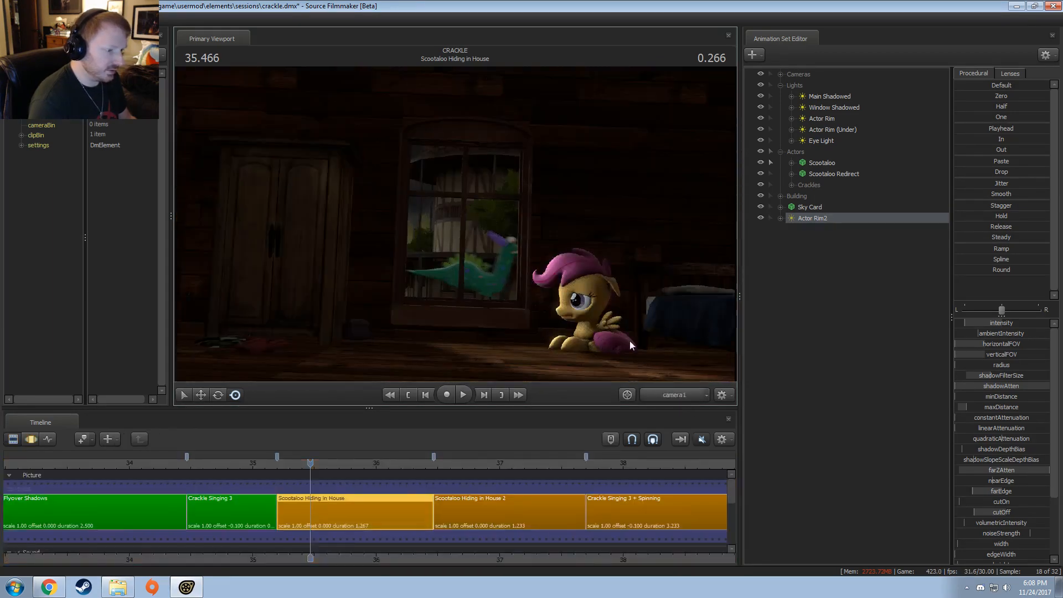
pyautogui.press('F3')
pyautogui.press('F2')
pyautogui.press('F3')
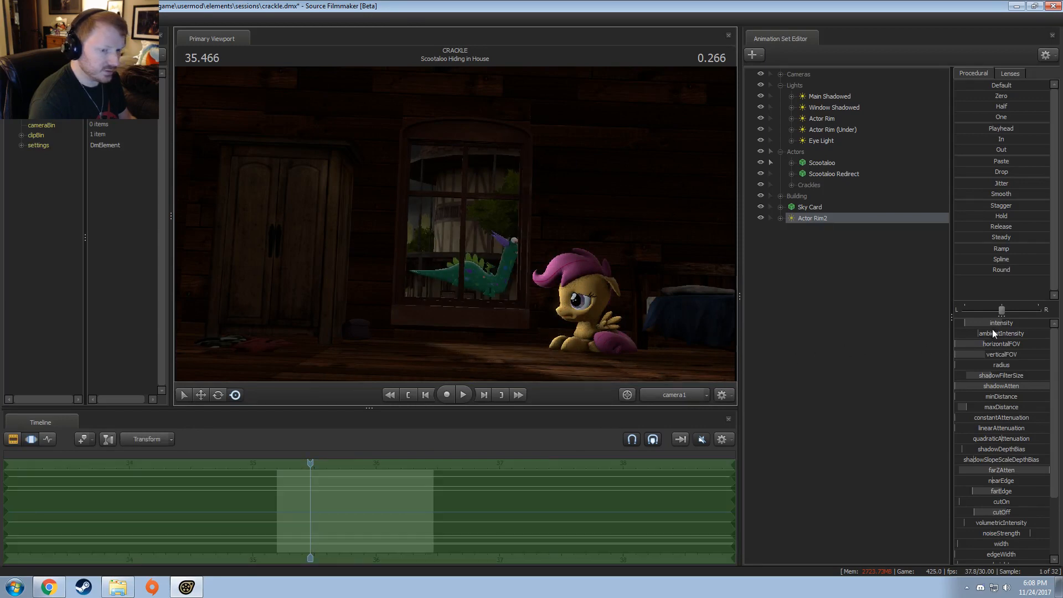
# Step: Edit the maximum of the copied rim light's intensity range and adjust its intensity near the low end
pyautogui.rightClick(998, 320)
pyautogui.click(1011, 326)
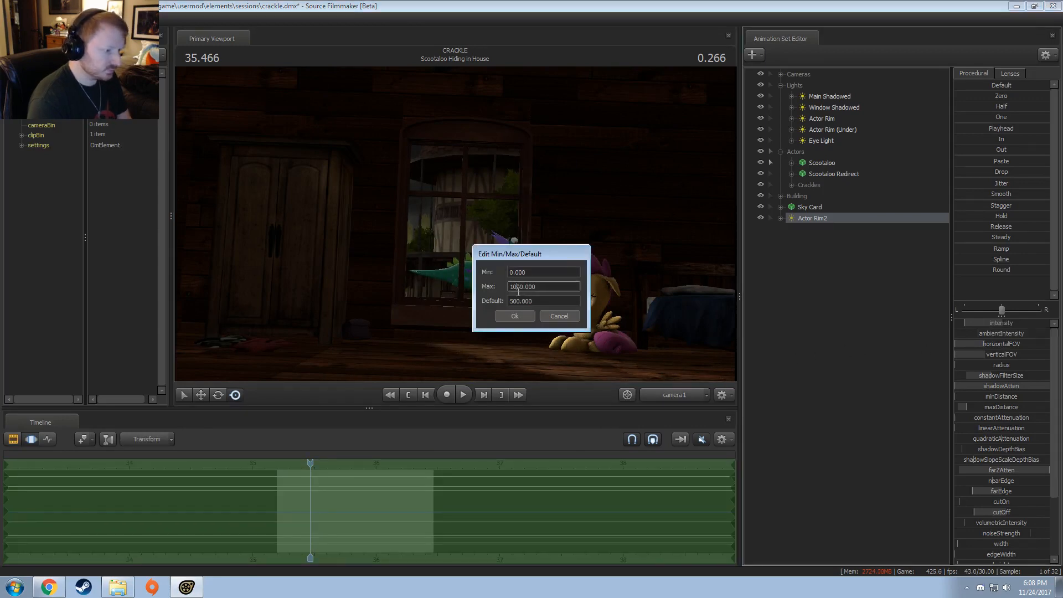
pyautogui.press('Return')
pyautogui.moveTo(1028, 324); pyautogui.dragTo(968, 324)
# Step: Look through the copied rim light, aim it at Scootaloo from the front and enable its shadows
pyautogui.moveTo(805, 221); pyautogui.dragTo(499, 127)
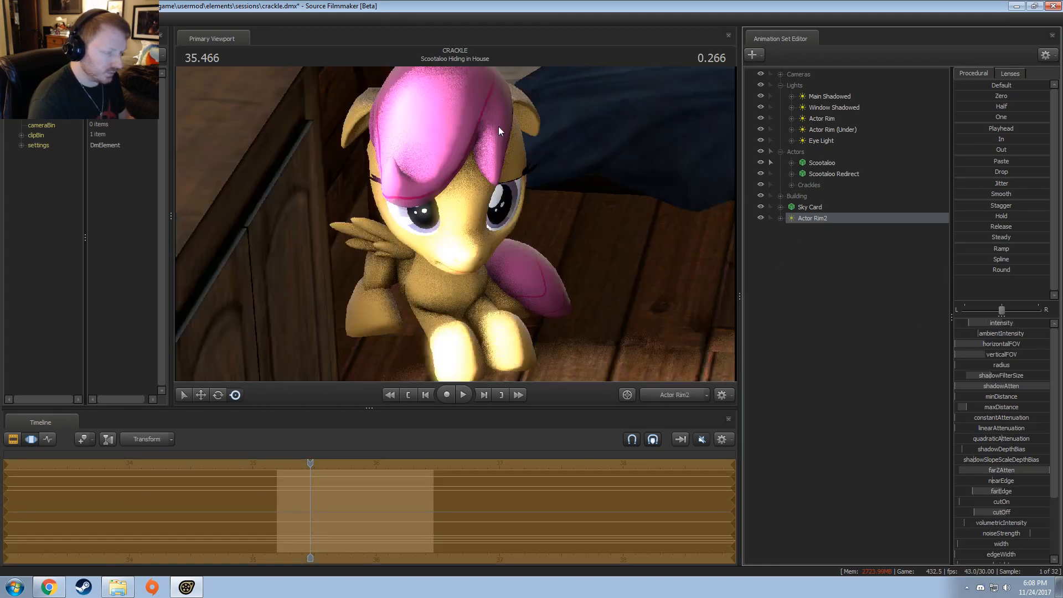
pyautogui.rightClick(833, 221)
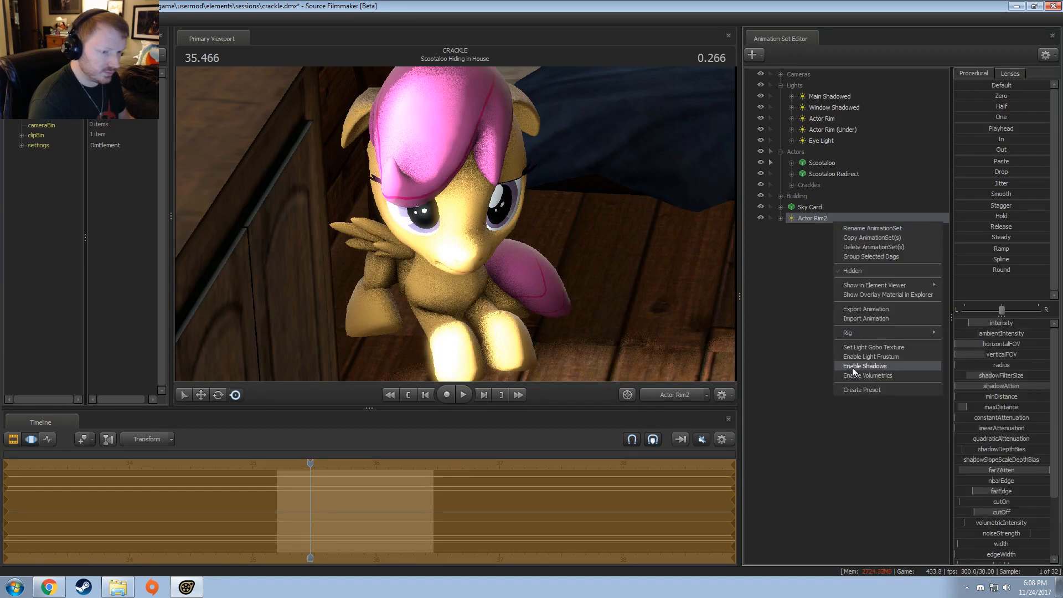
pyautogui.click(855, 370)
# Step: Readjust the copied rim light through its own view, then compare the camera1 shot with the light hidden and shown
pyautogui.click(818, 216)
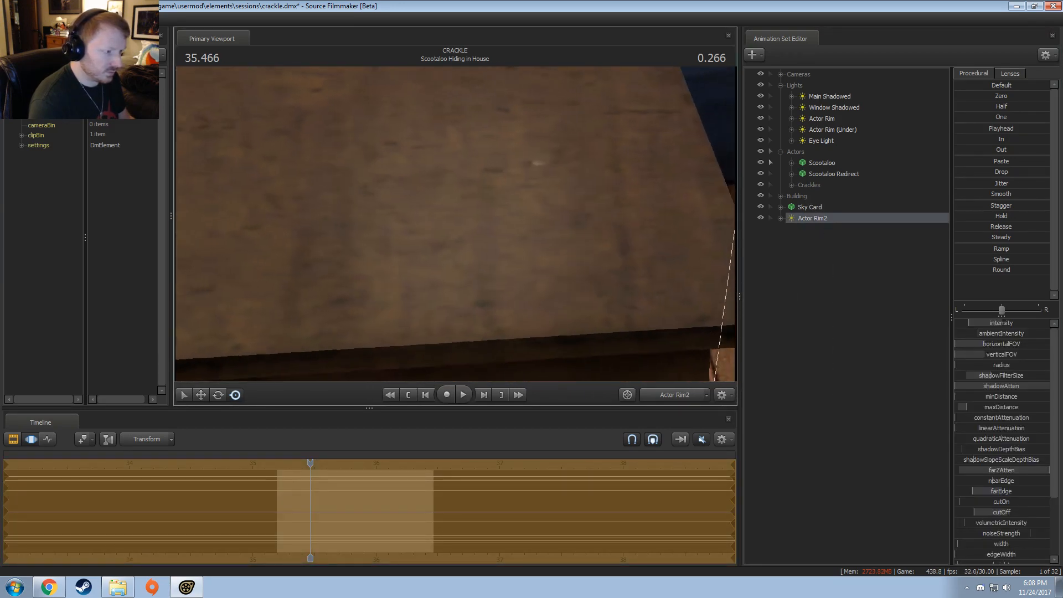
pyautogui.click(682, 391)
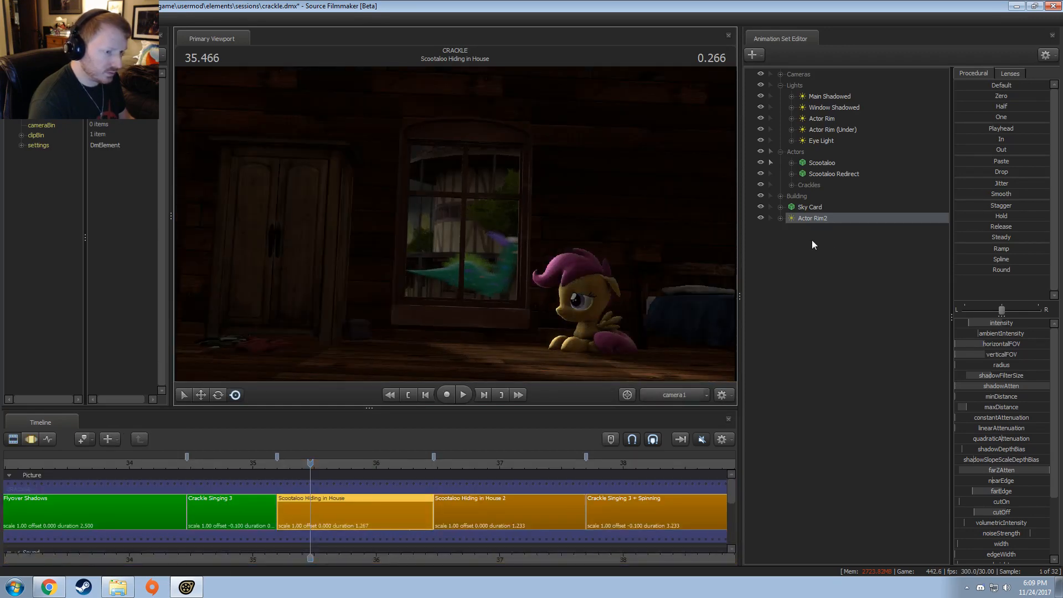
pyautogui.click(761, 217)
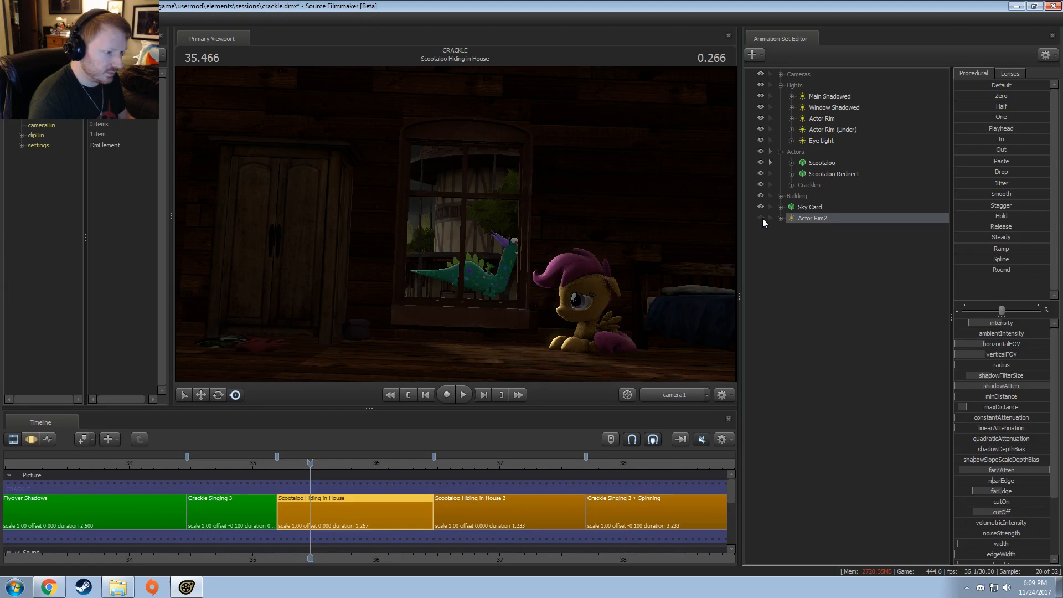
pyautogui.click(762, 218)
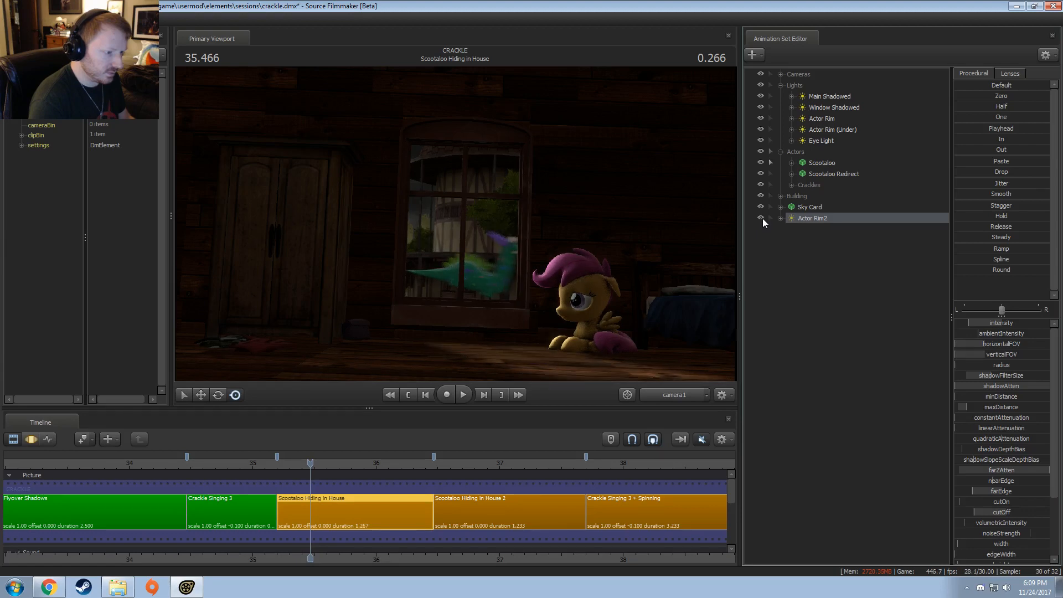
# Step: Compare the shot with the copied rim light hidden and shown, then play it back
pyautogui.click(762, 218)
pyautogui.click(762, 218)
pyautogui.click(762, 218)
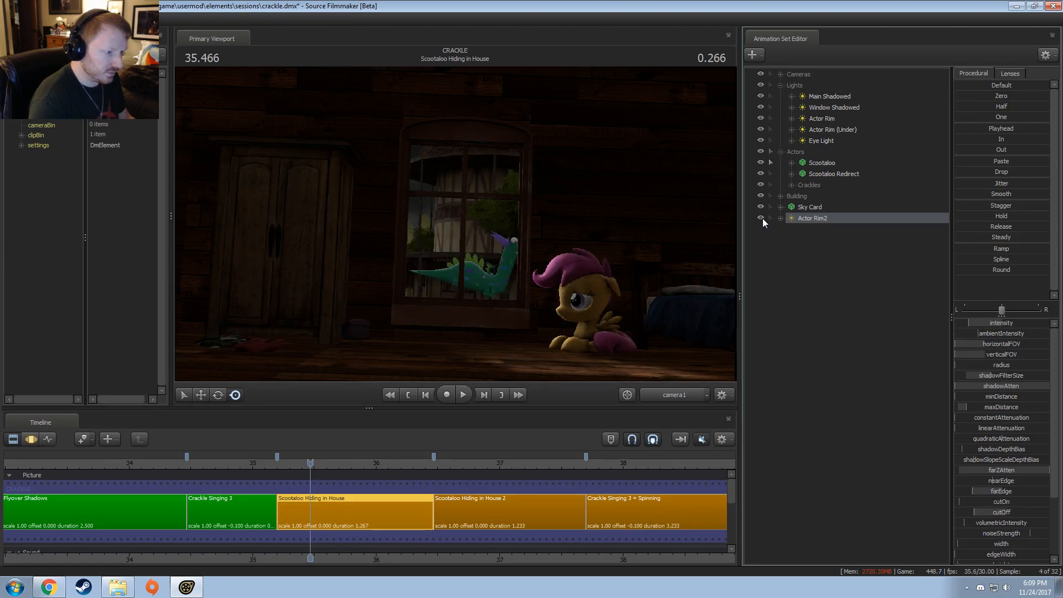
pyautogui.click(762, 218)
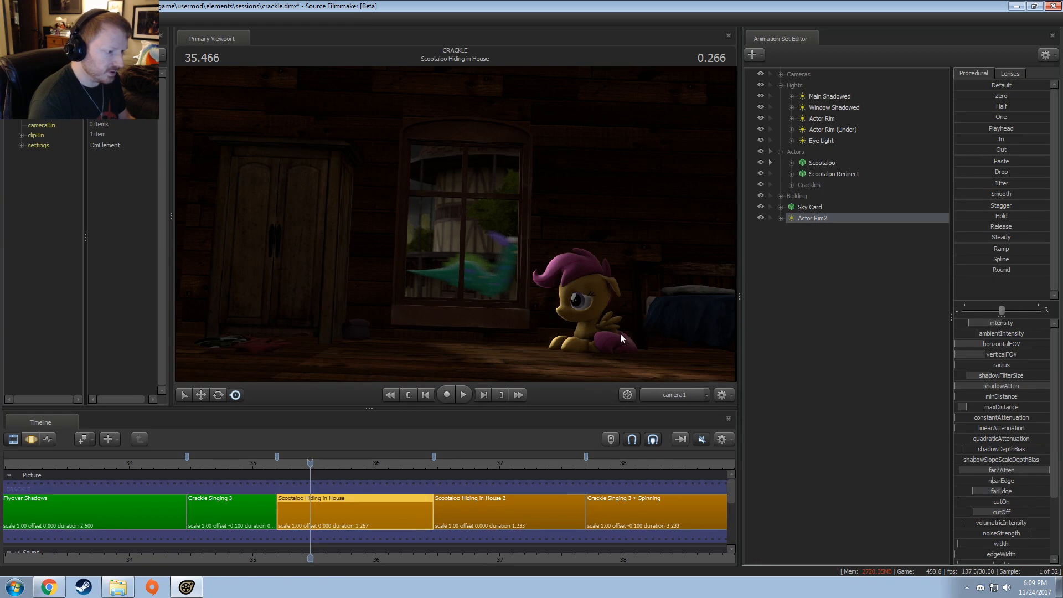
pyautogui.press('space')
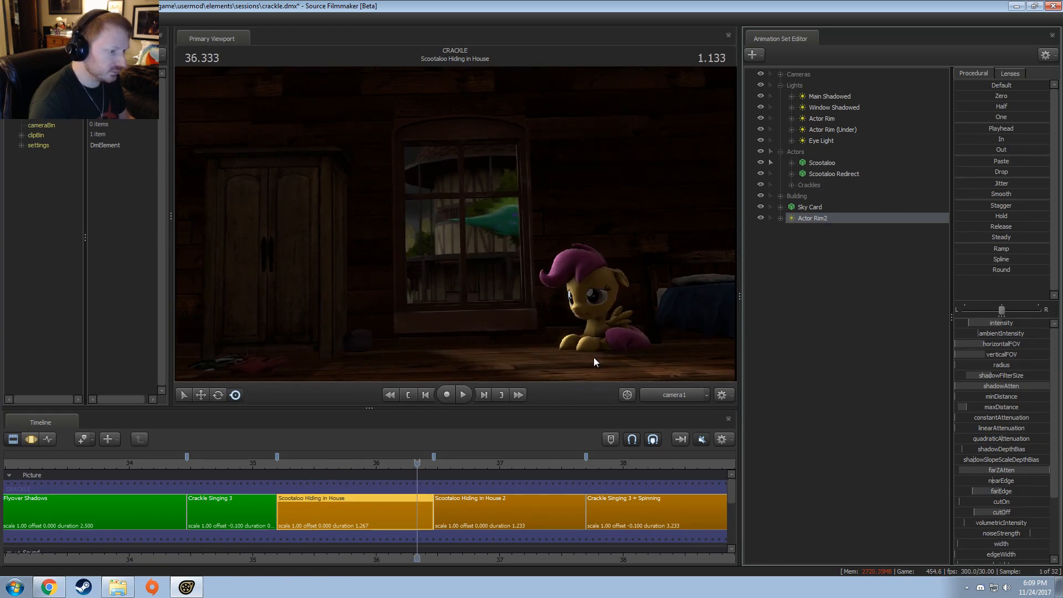
# Step: Look through the Eye Light to adjust its aim at Scootaloo, then return the view to camera1
pyautogui.moveTo(829, 143); pyautogui.dragTo(428, 237)
pyautogui.press('F3')
pyautogui.press('F2')
pyautogui.click(685, 398)
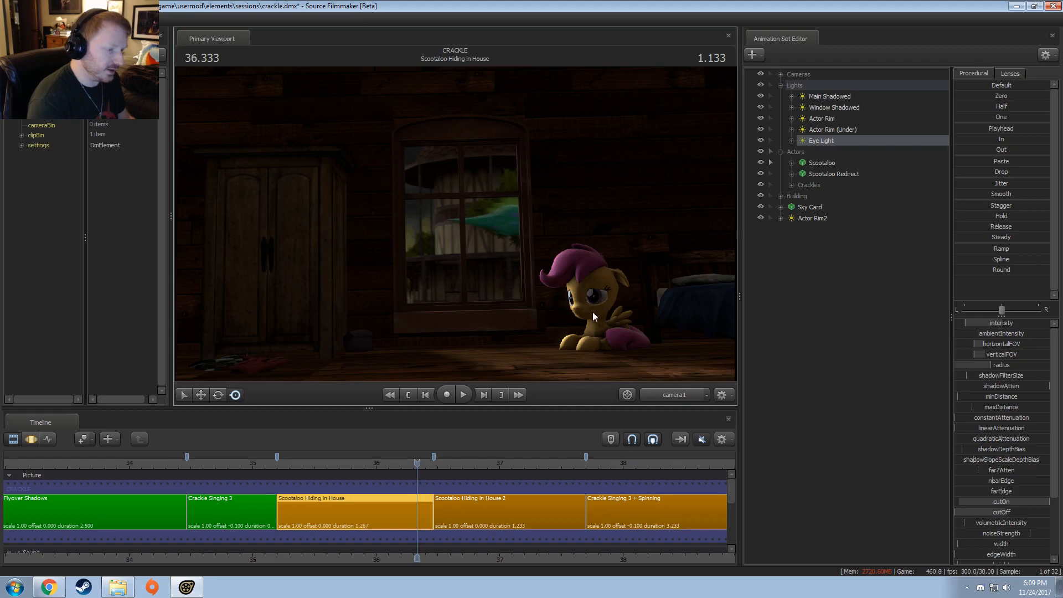
# Step: Scrub from the start to the end of Scootaloo Hiding in House and compare its lighting with the following shot
pyautogui.click(284, 462)
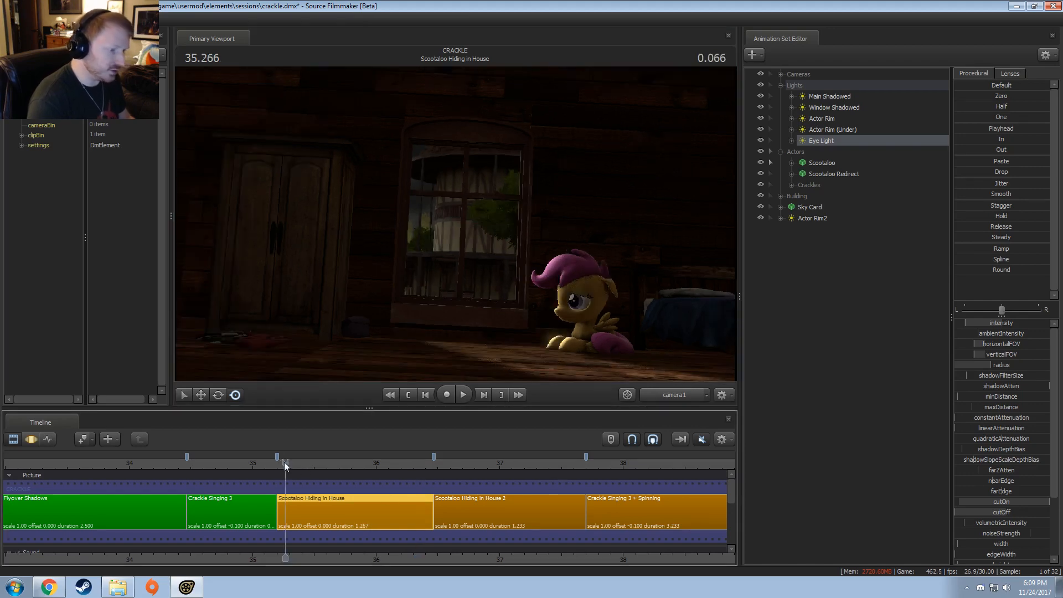
pyautogui.click(278, 458)
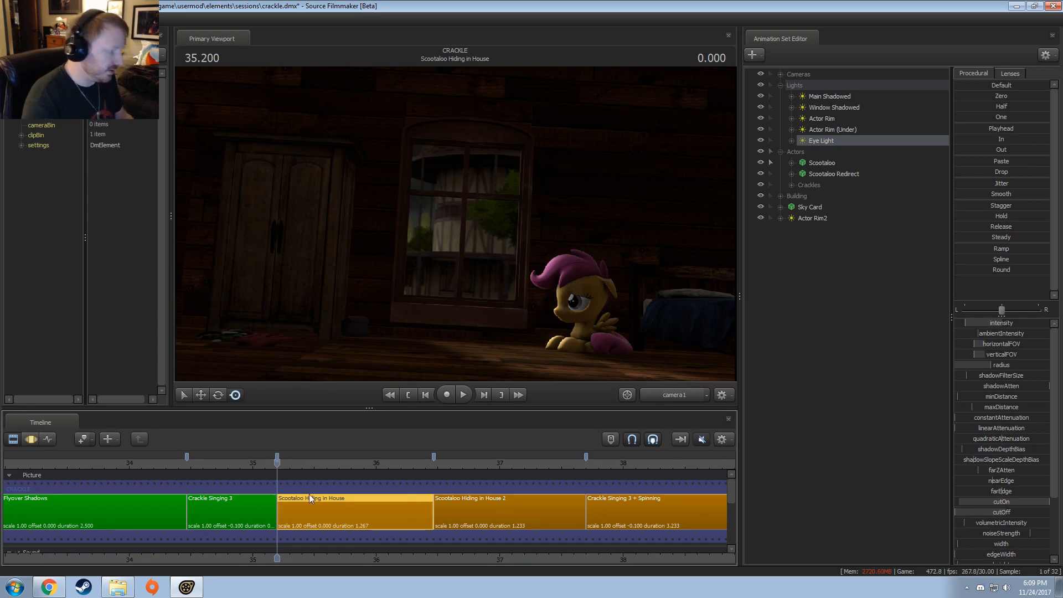
pyautogui.moveTo(283, 463); pyautogui.dragTo(278, 485)
pyautogui.moveTo(440, 464); pyautogui.dragTo(431, 521)
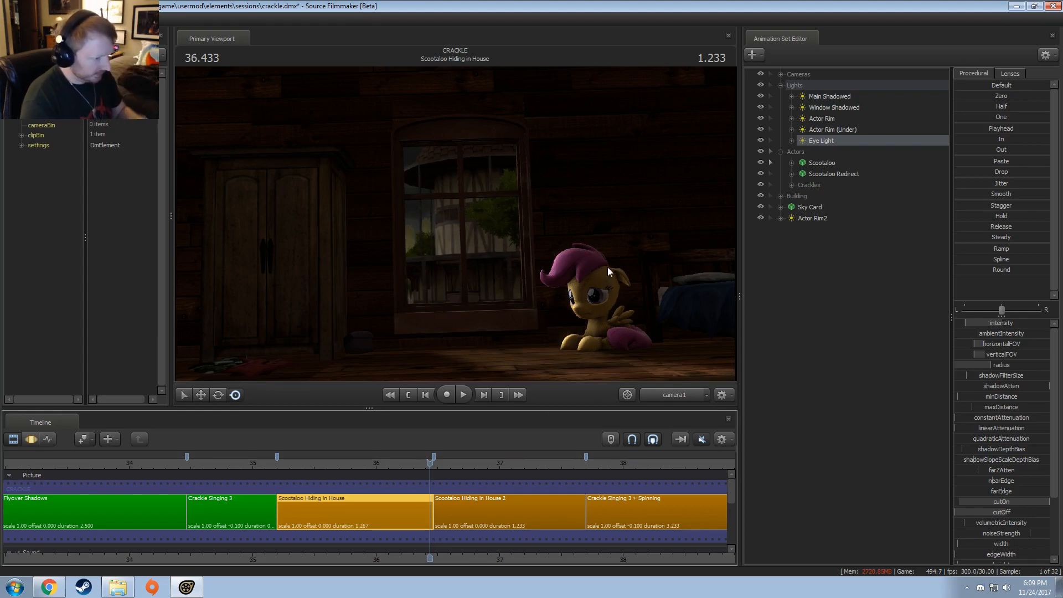
pyautogui.click(438, 463)
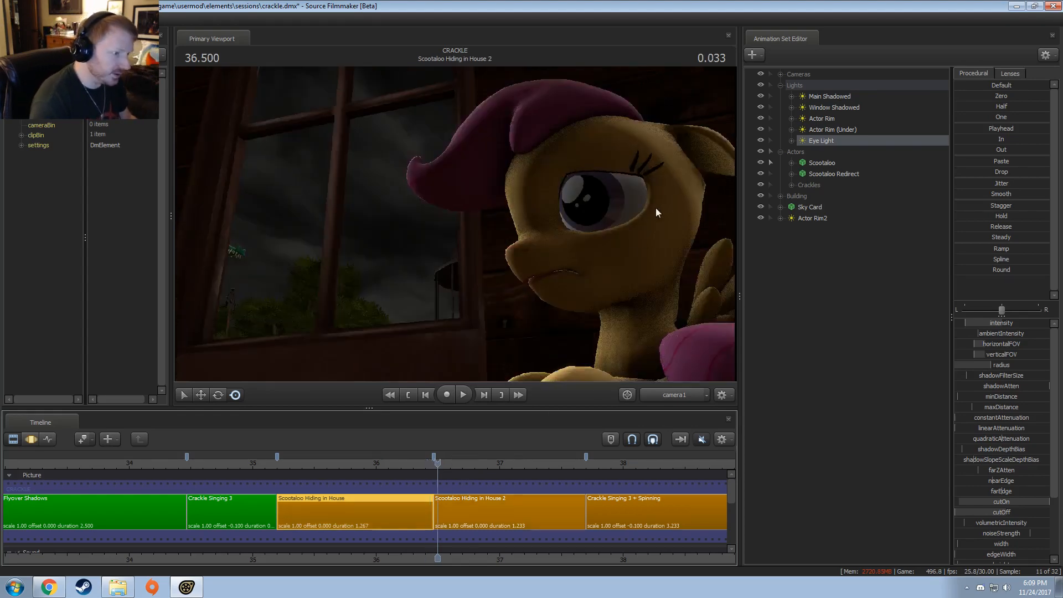
pyautogui.click(430, 463)
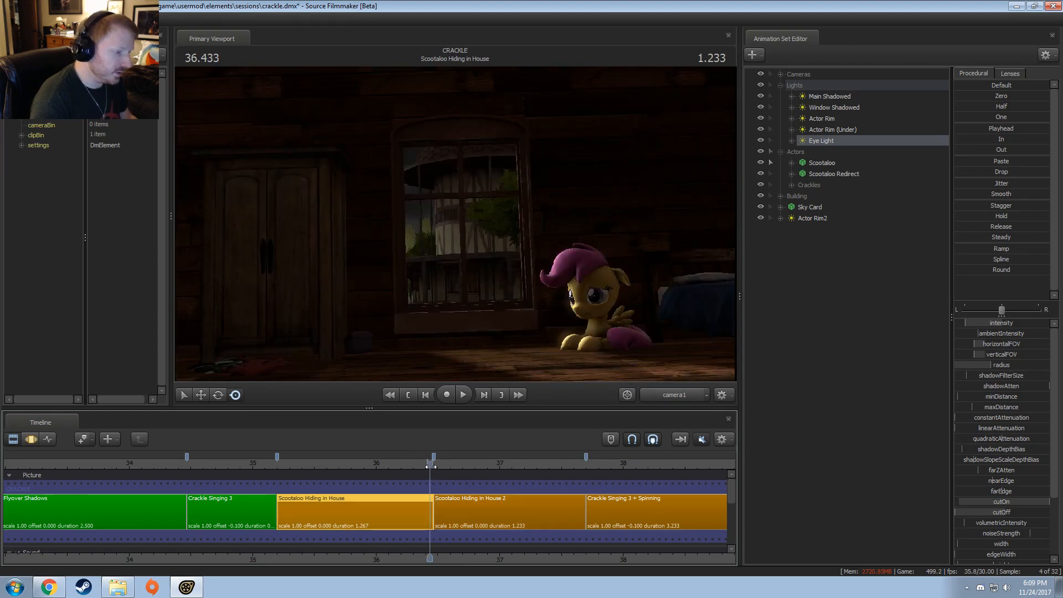
# Step: Copy the Actor Rim light's animation set and move Actor Rim2 into the Lights group
pyautogui.click(827, 117)
pyautogui.rightClick(826, 118)
pyautogui.click(841, 134)
pyautogui.click(825, 311)
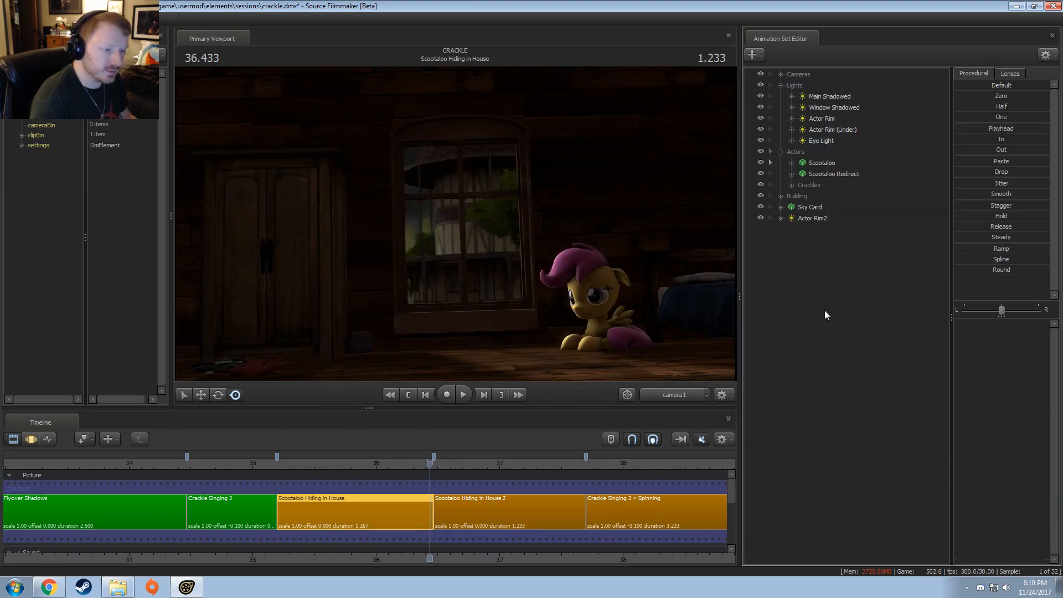
pyautogui.rightClick(825, 312)
pyautogui.click(824, 218)
pyautogui.moveTo(825, 216); pyautogui.dragTo(829, 129)
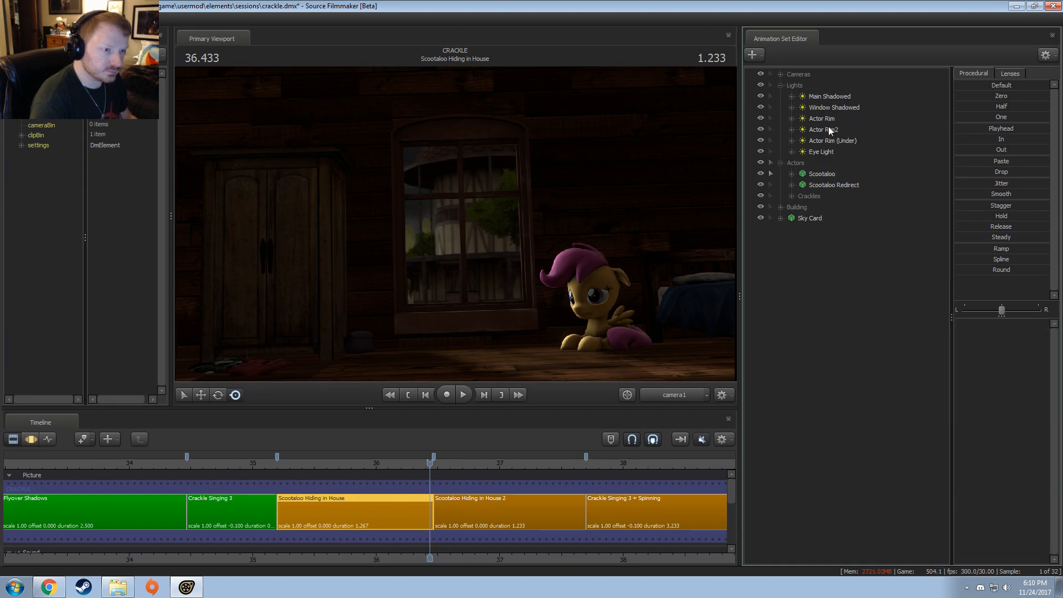
# Step: Paste the copied rim light as a new animation set and look through it to swing its aim
pyautogui.rightClick(820, 271)
pyautogui.click(842, 330)
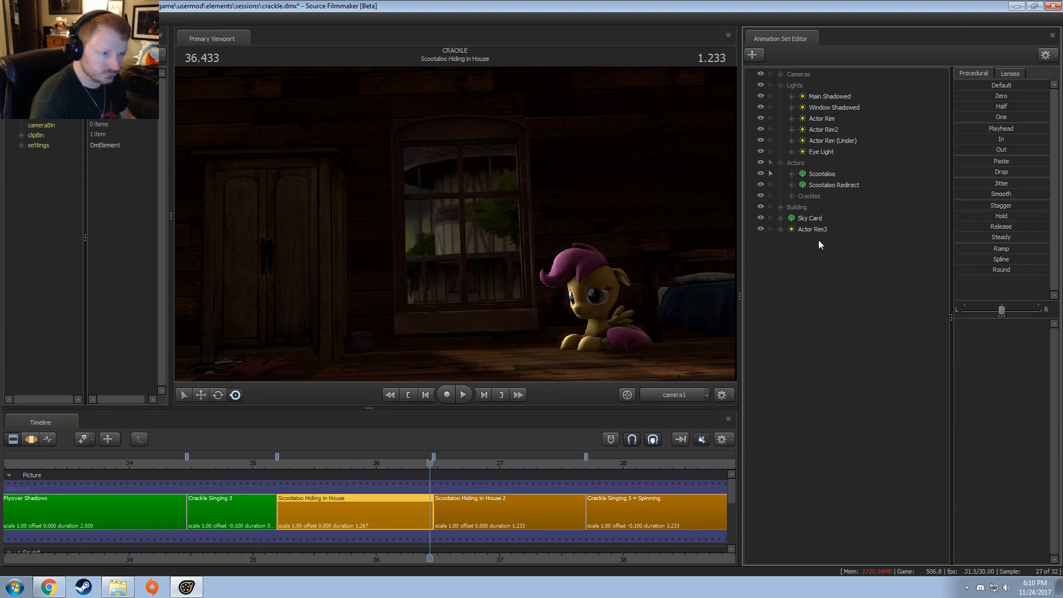
pyautogui.click(819, 229)
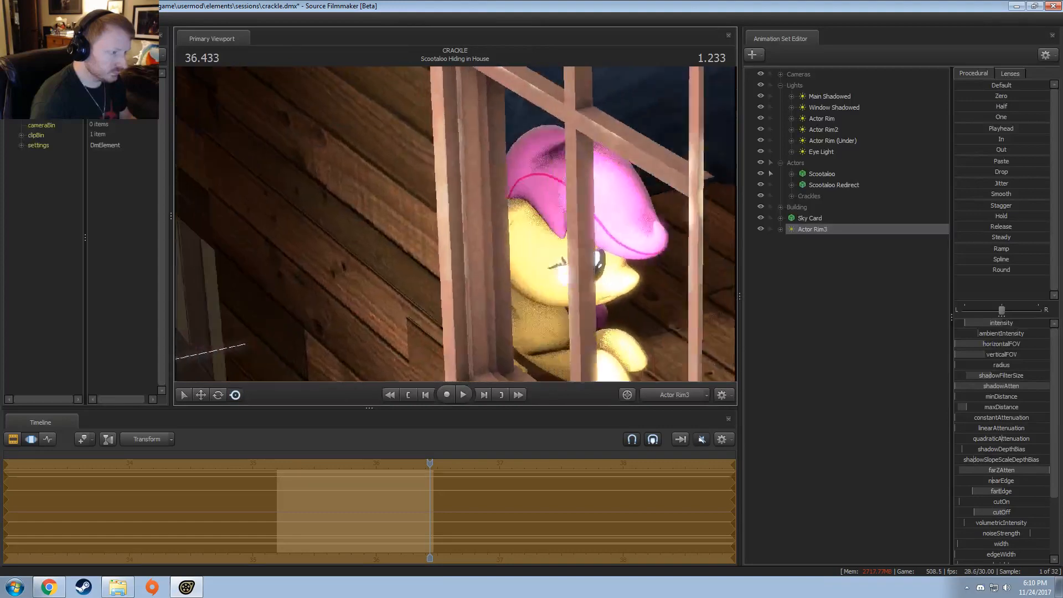
pyautogui.moveTo(456, 224); pyautogui.dragTo(310, 227)
# Step: Open a secondary viewport, dock it above the Animation Set Editor and enlarge it
pyautogui.click(58, 20)
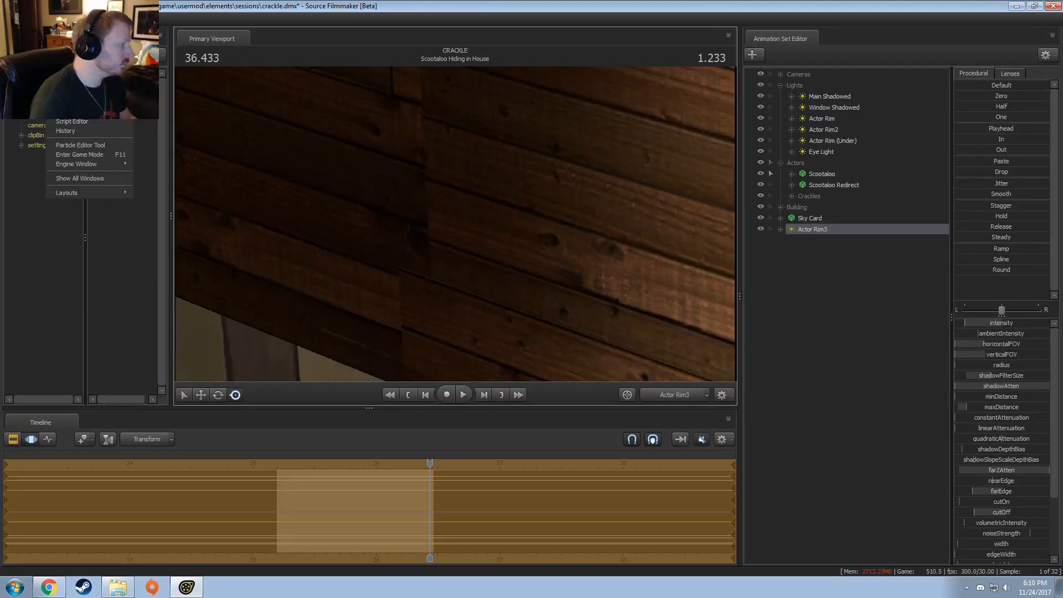
pyautogui.click(83, 83)
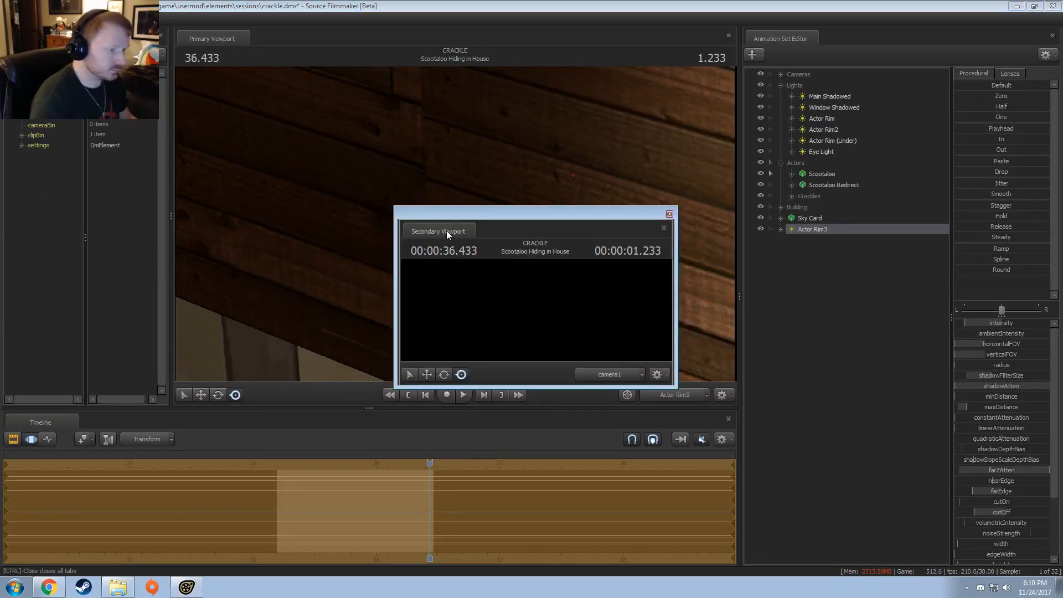
pyautogui.moveTo(447, 233); pyautogui.dragTo(963, 223)
pyautogui.moveTo(908, 282); pyautogui.dragTo(917, 278)
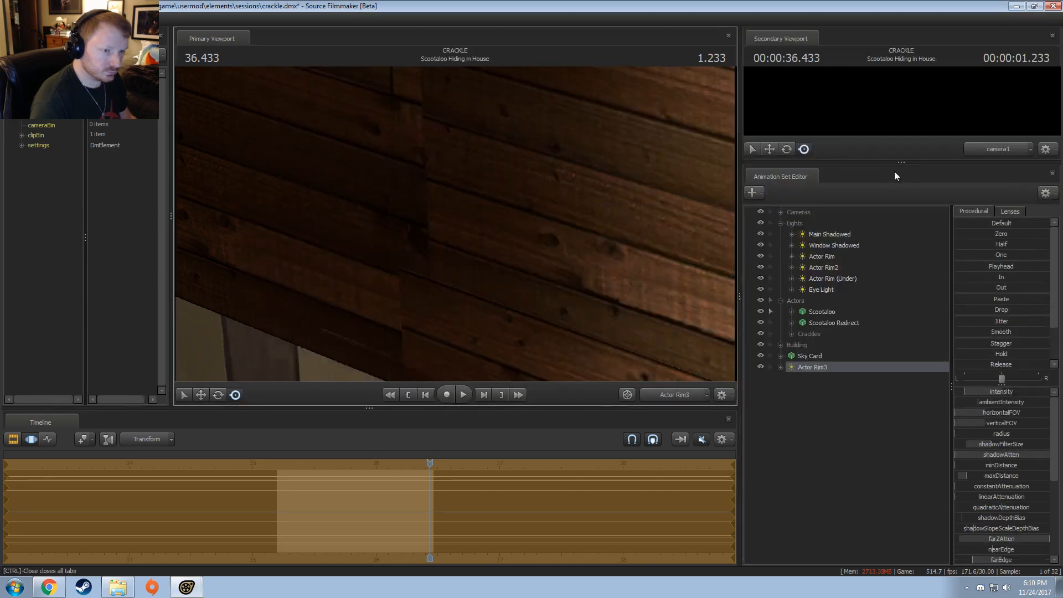
pyautogui.moveTo(899, 163); pyautogui.dragTo(994, 218)
pyautogui.moveTo(899, 219); pyautogui.dragTo(896, 268)
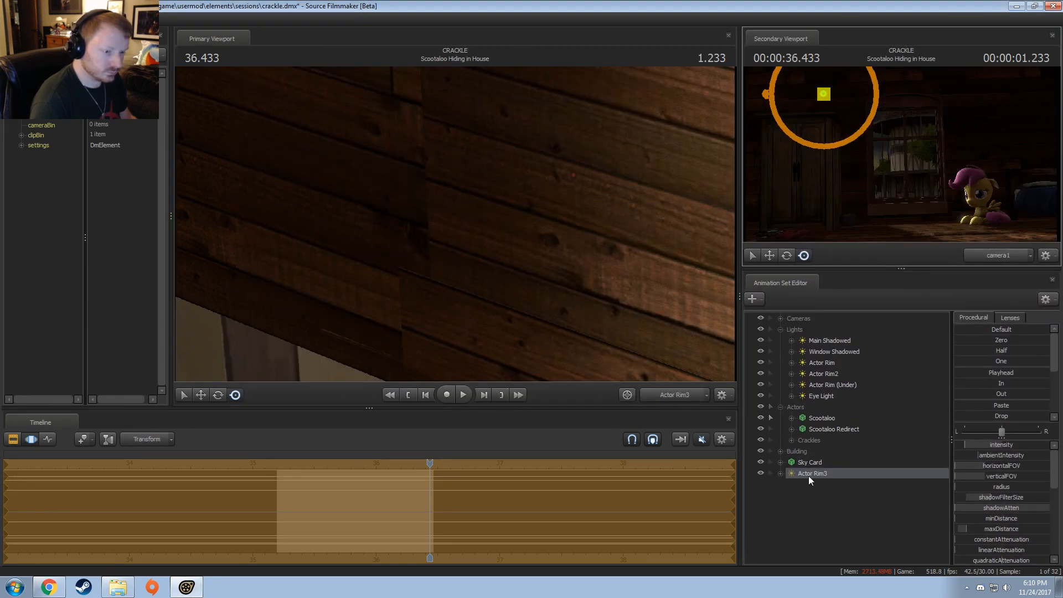
# Step: Switch the secondary viewport to the Work Camera and frame a close-up of Scootaloo's face
pyautogui.click(519, 176)
pyautogui.click(990, 258)
pyautogui.press('w')
pyautogui.moveTo(963, 202); pyautogui.dragTo(1027, 201)
pyautogui.press('s')
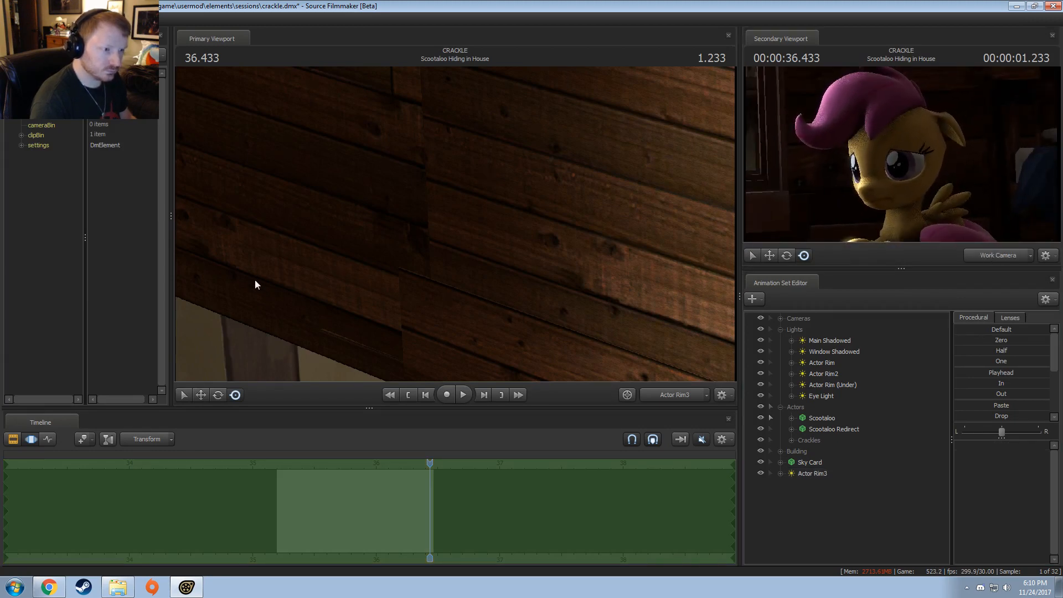
# Step: Reposition Actor Rim3 through its own view and adjust its light settings while watching Scootaloo in the secondary viewport
pyautogui.click(813, 474)
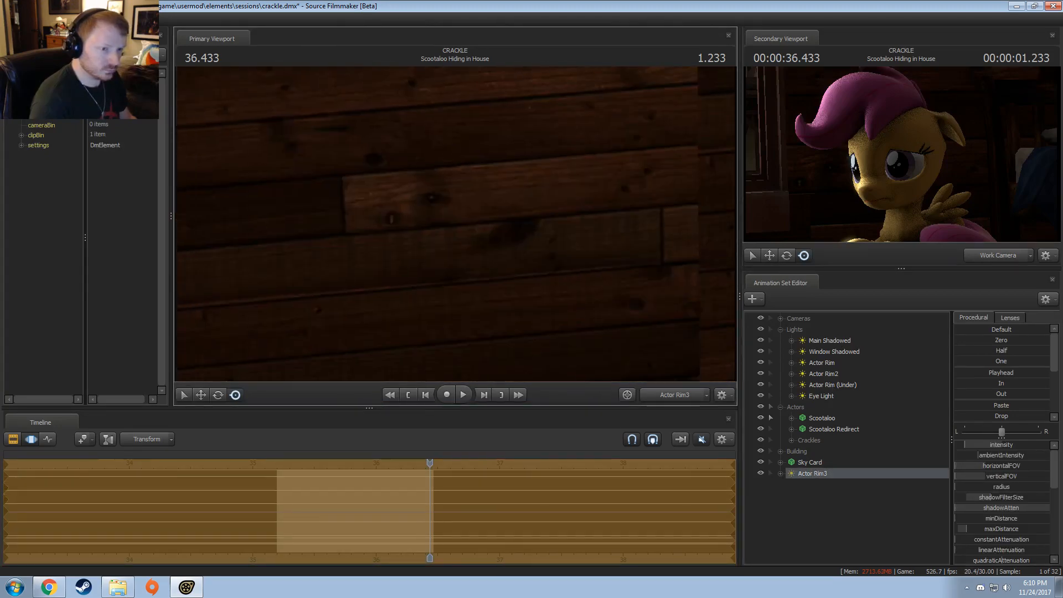
pyautogui.moveTo(455, 224)
pyautogui.mouseDown()
pyautogui.moveTo(526, 230)
pyautogui.moveTo(471, 224)
pyautogui.mouseUp()
pyautogui.rightClick(806, 478)
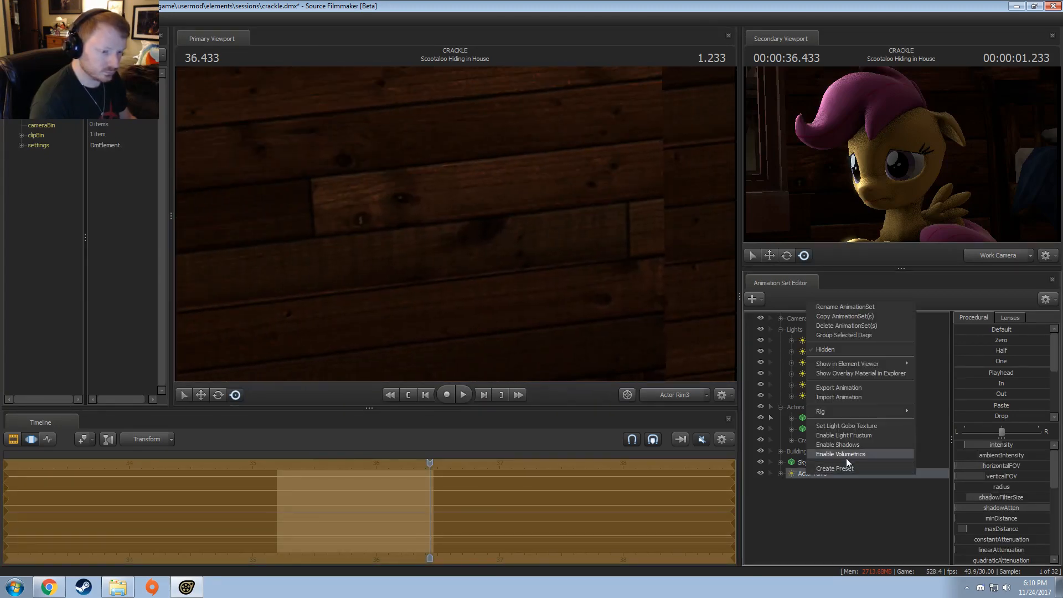
pyautogui.moveTo(527, 285); pyautogui.dragTo(463, 231)
pyautogui.scroll(-5, 398, 248)
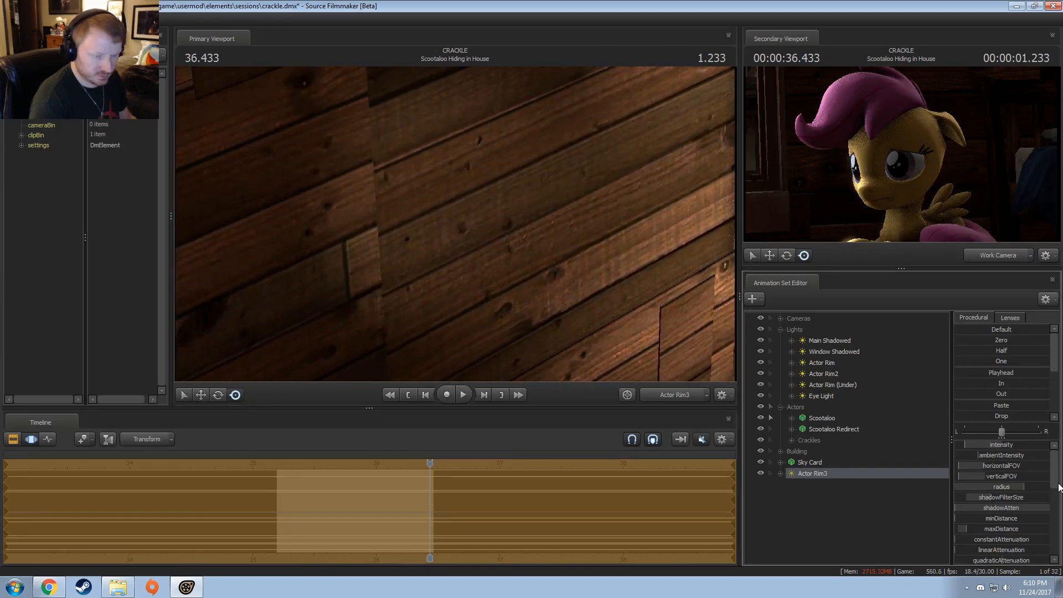
# Step: Check Actor Rim3's effect on Scootaloo from camera1 in the primary viewport and the Work Camera in the secondary viewport
pyautogui.press('F2')
pyautogui.click(988, 255)
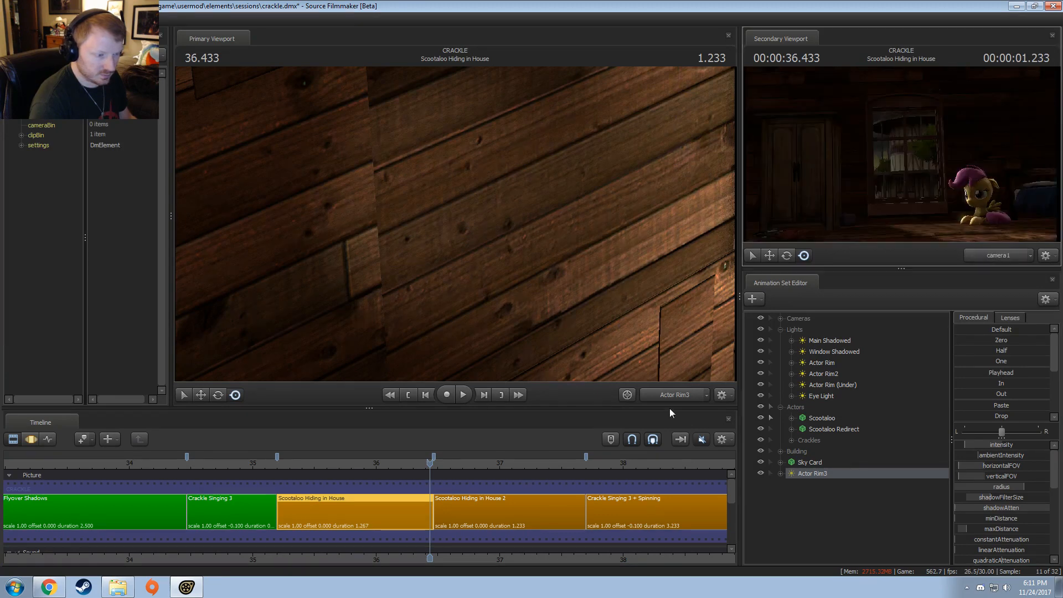
pyautogui.click(657, 395)
pyautogui.click(657, 395)
pyautogui.click(1008, 256)
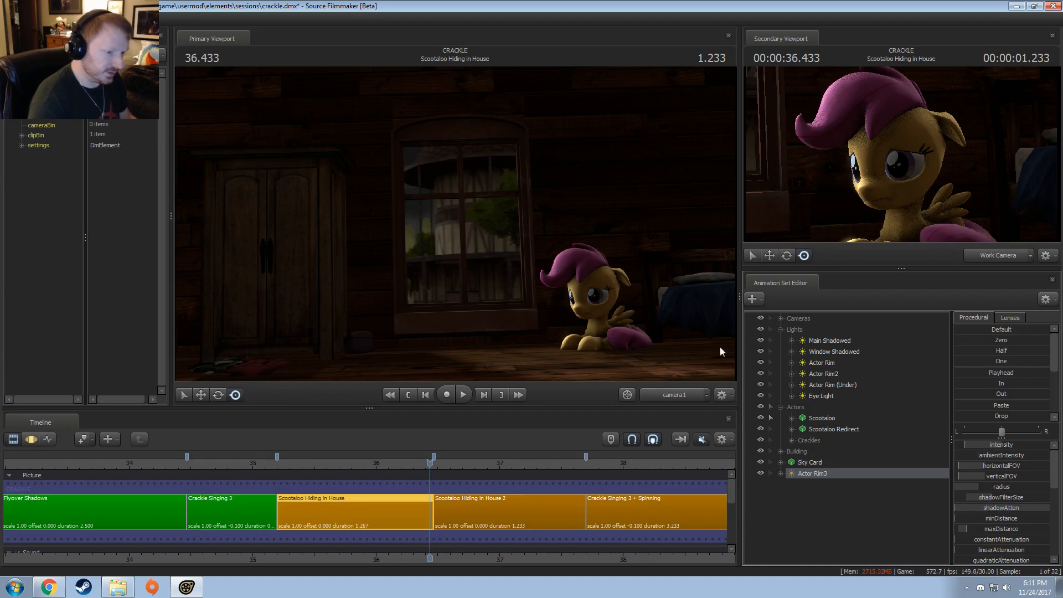
pyautogui.press('F3')
pyautogui.press('F2')
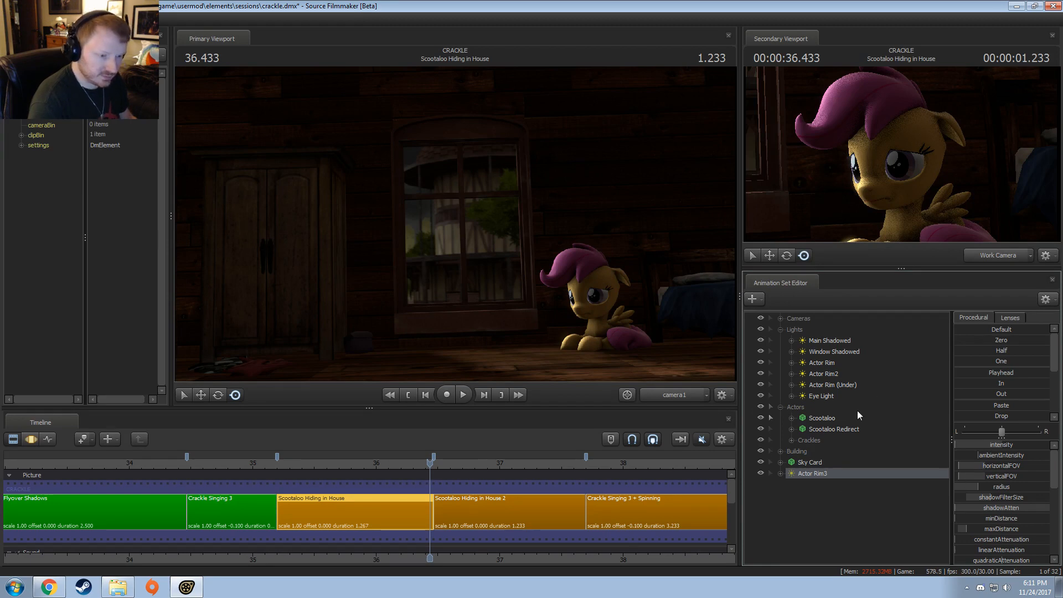
# Step: Delete the Actor Rim3 light and play the shot from near its start through camera1
pyautogui.rightClick(820, 475)
pyautogui.click(842, 325)
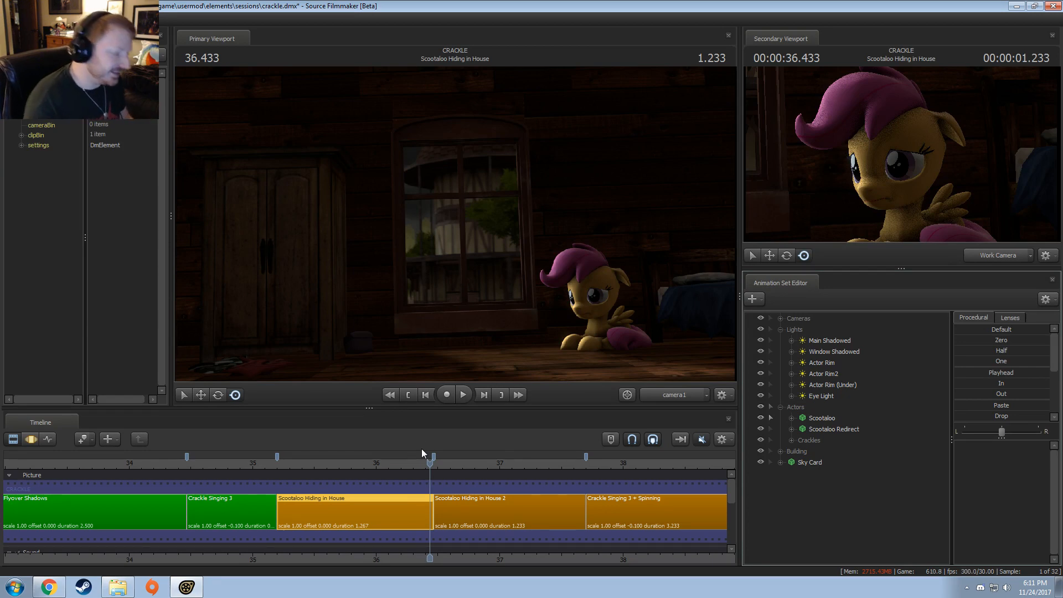
pyautogui.moveTo(341, 472); pyautogui.dragTo(288, 481)
pyautogui.press('space')
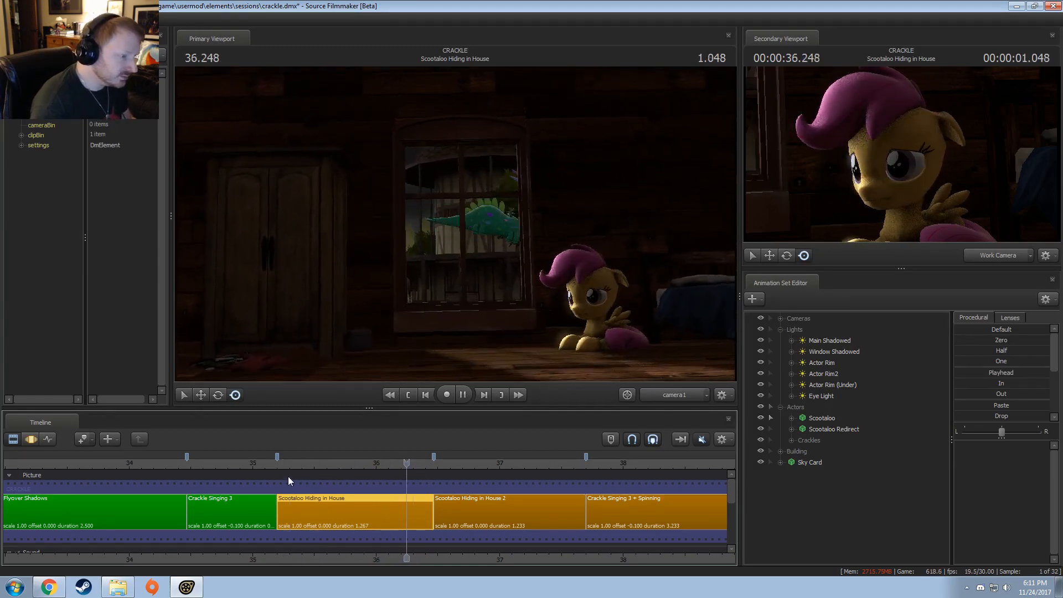
pyautogui.press('space')
# Step: Switch the primary viewport to the Work Camera, frame Scootaloo up close and play her blink from the shot's start
pyautogui.click(282, 465)
pyautogui.click(691, 396)
pyautogui.moveTo(587, 288); pyautogui.dragTo(598, 282)
pyautogui.press('w')
pyautogui.moveTo(455, 224); pyautogui.dragTo(455, 224)
pyautogui.press('s')
pyautogui.press('space')
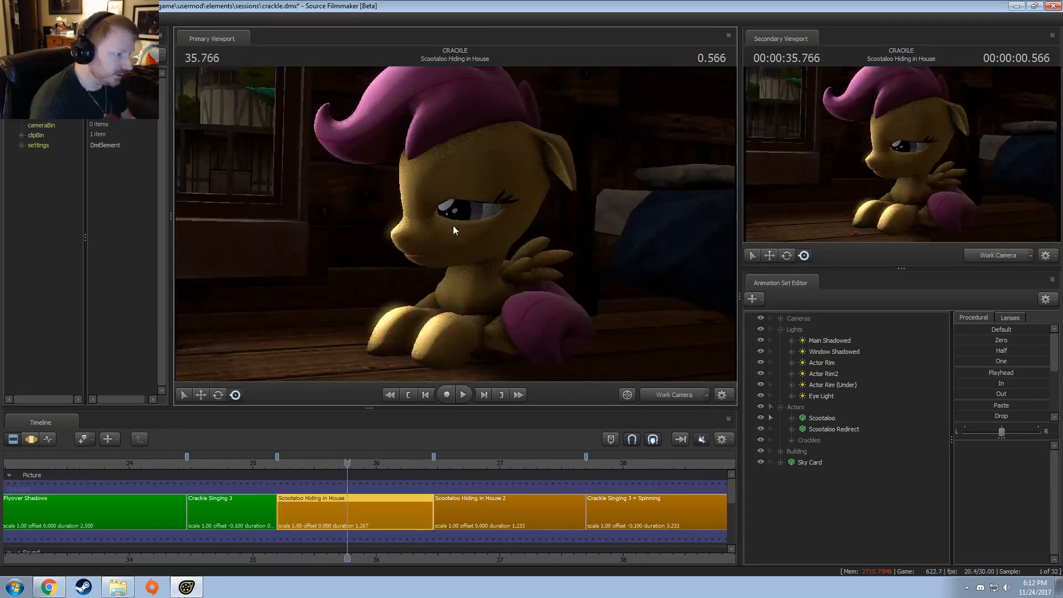
pyautogui.click(281, 463)
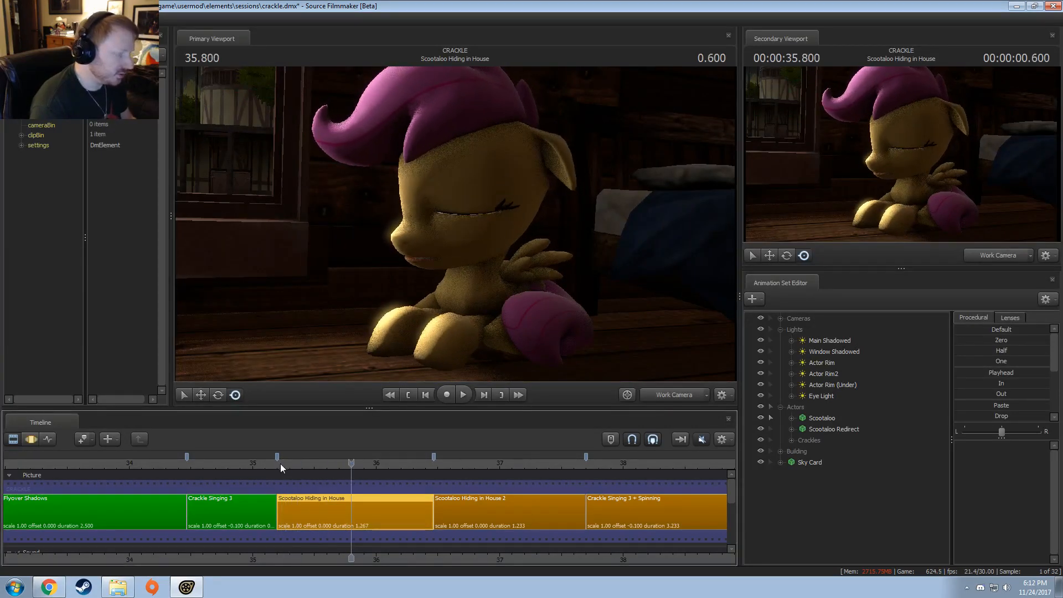
pyautogui.click(277, 462)
# Step: Expand Scootaloo's face controls in the motion editor and select the Upper Face group
pyautogui.press('F2')
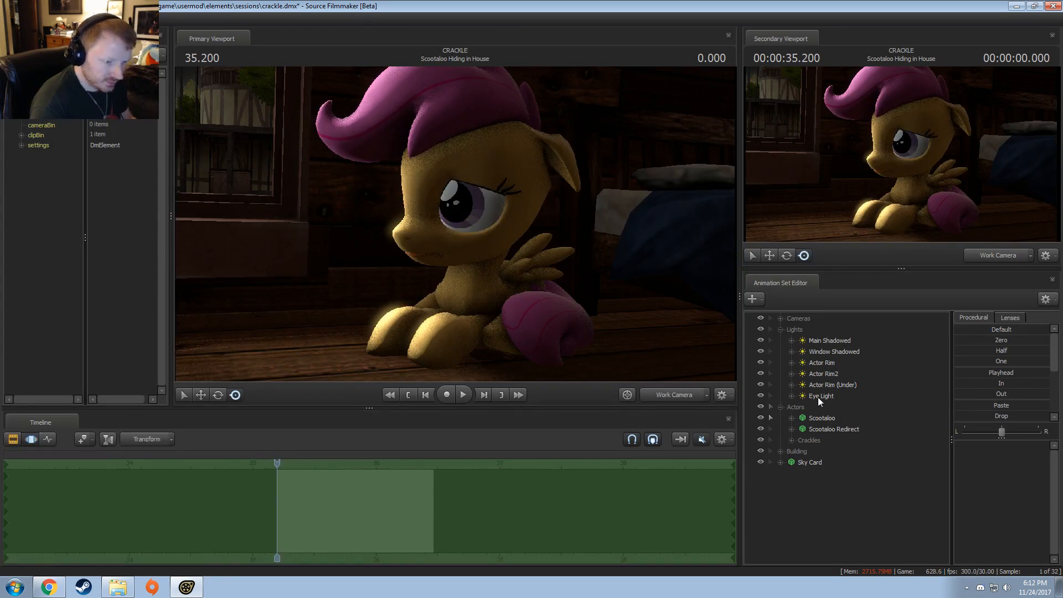
pyautogui.click(815, 421)
pyautogui.click(791, 419)
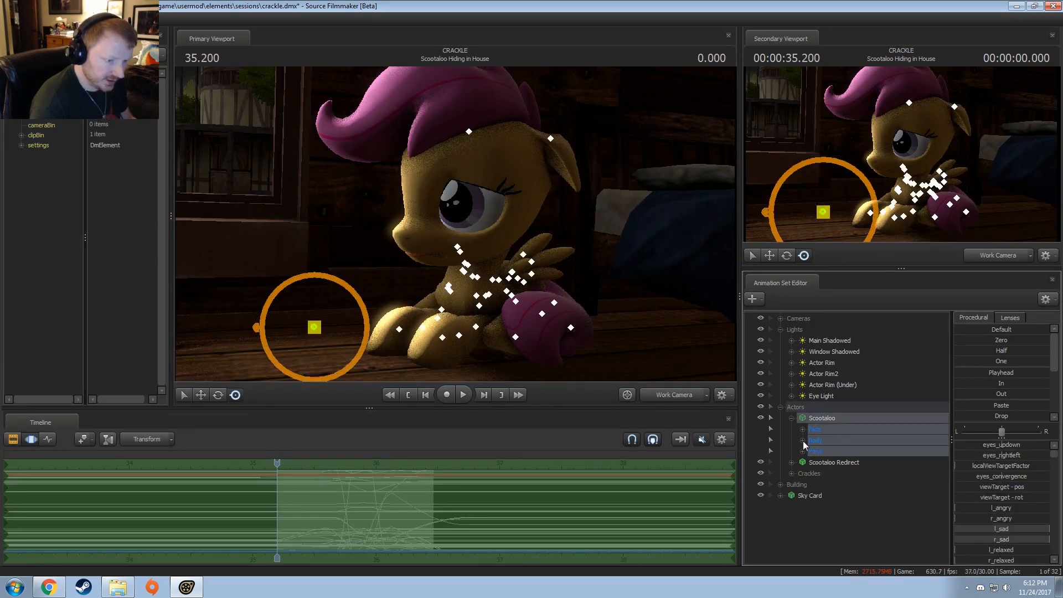
pyautogui.click(803, 441)
pyautogui.click(803, 430)
pyautogui.click(803, 495)
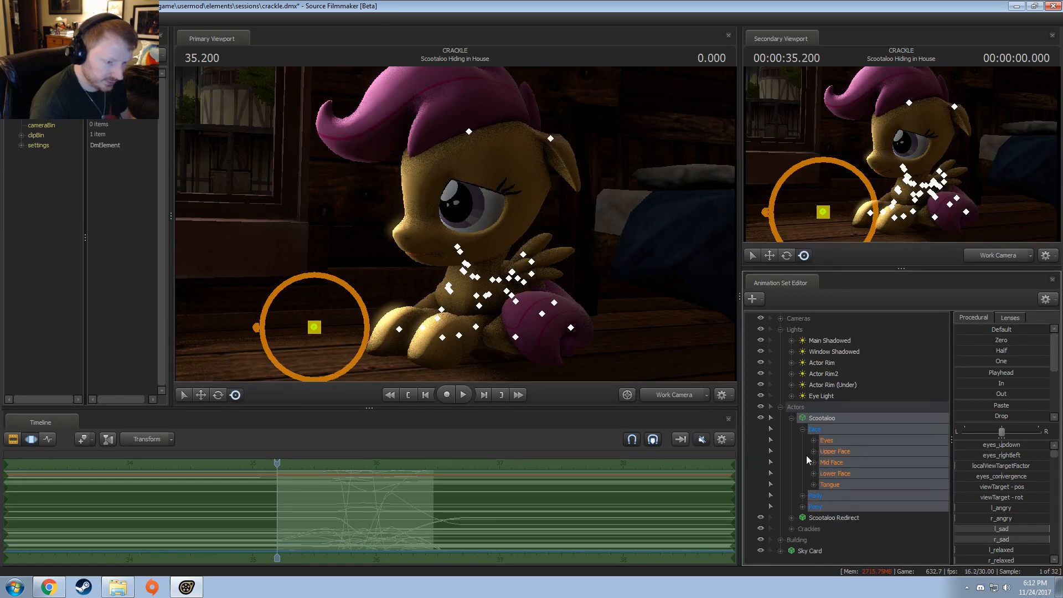
pyautogui.click(814, 441)
pyautogui.click(814, 440)
pyautogui.click(814, 451)
pyautogui.click(835, 452)
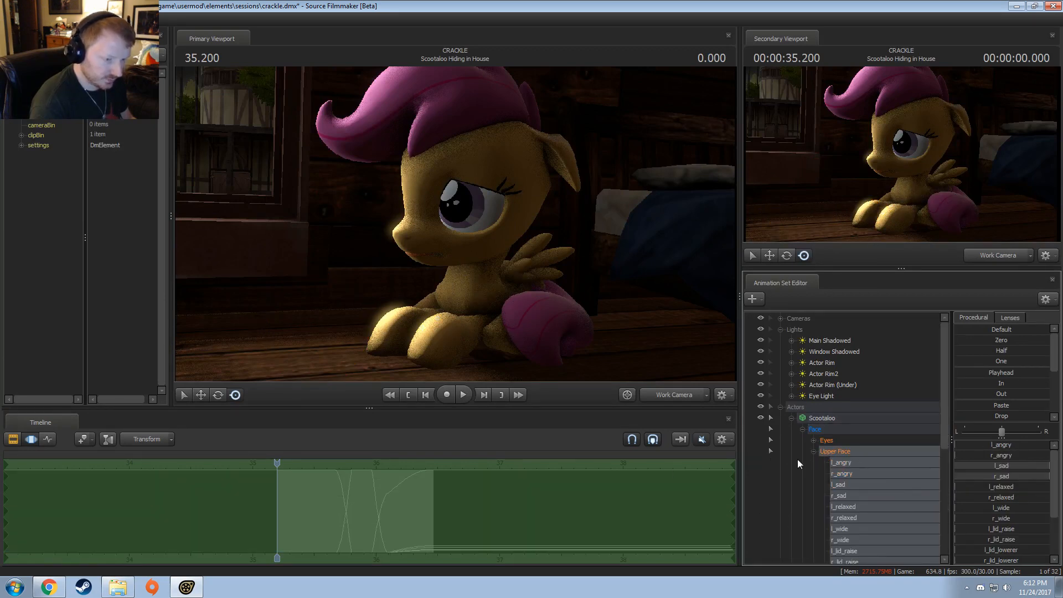
# Step: Select the pre-blink time from the shot's start to about 35.8 s and increase Scootaloo's l_lid_raise and r_lid_raise
pyautogui.scroll(3, 278, 505)
pyautogui.moveTo(277, 506); pyautogui.dragTo(340, 520)
pyautogui.click(394, 493)
pyautogui.keyDown('shift'); pyautogui.click(393, 493); pyautogui.keyUp('shift')
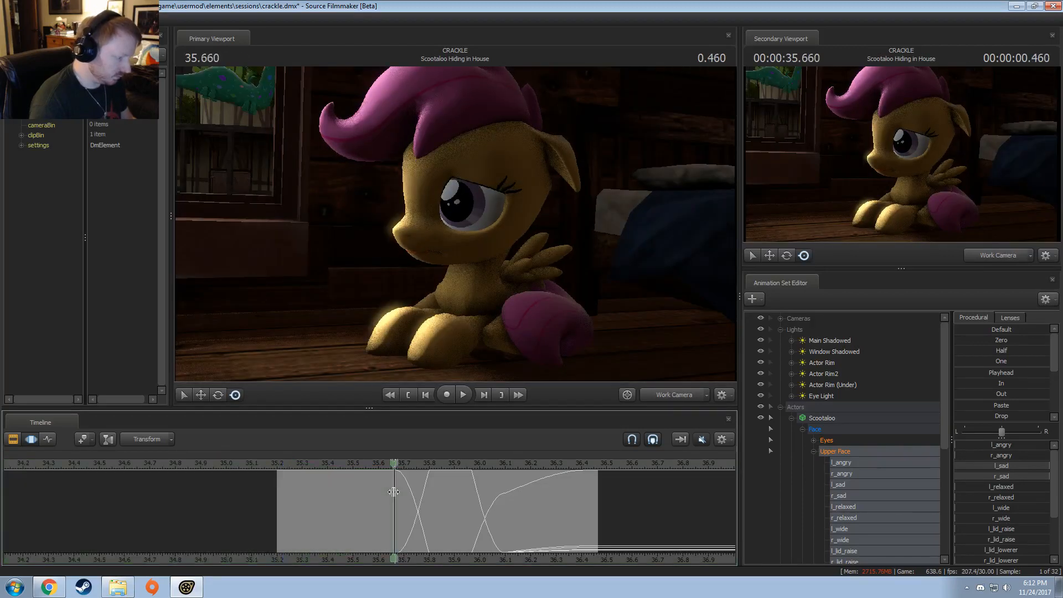
pyautogui.keyDown('shift'); pyautogui.scroll(4, 394, 492); pyautogui.keyUp('shift')
pyautogui.moveTo(353, 491); pyautogui.dragTo(273, 514)
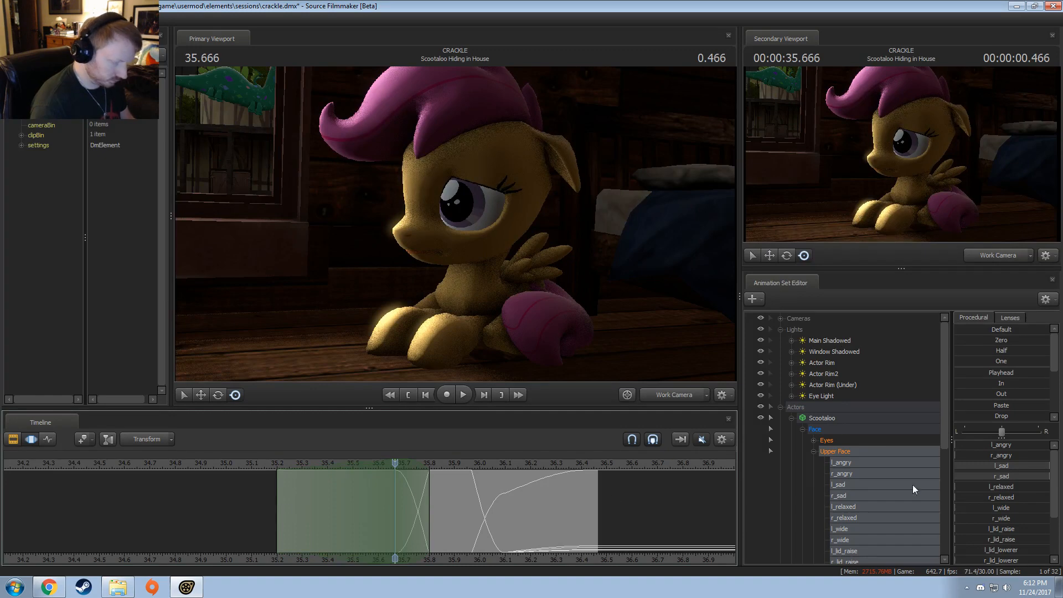
pyautogui.scroll(-3, 993, 522)
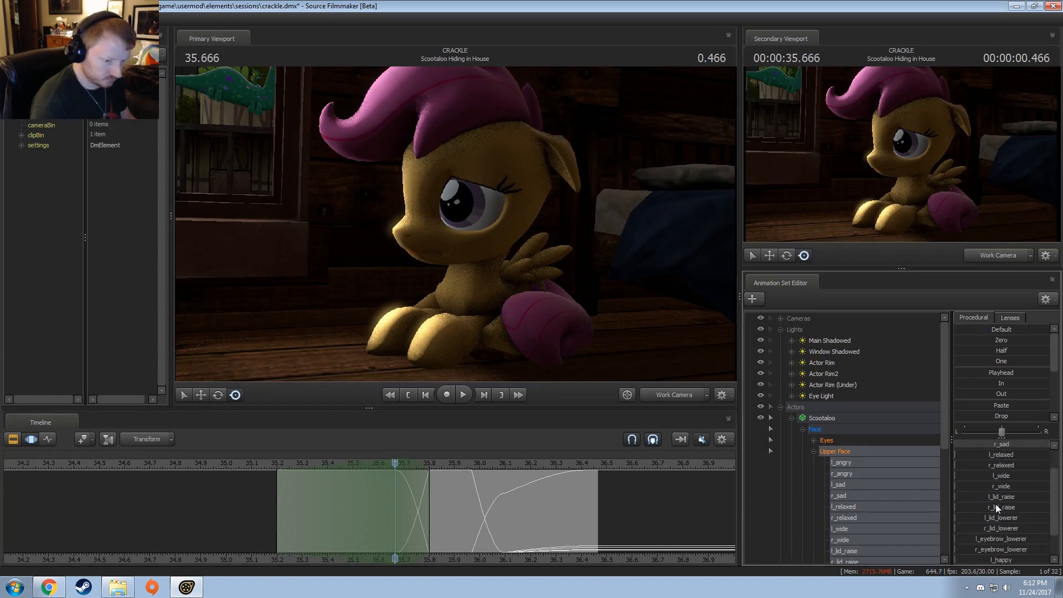
pyautogui.moveTo(997, 500); pyautogui.dragTo(1017, 499)
# Step: Play the Scootaloo Hiding in House shot from its start to check the eyelid raise before the blink
pyautogui.press('space')
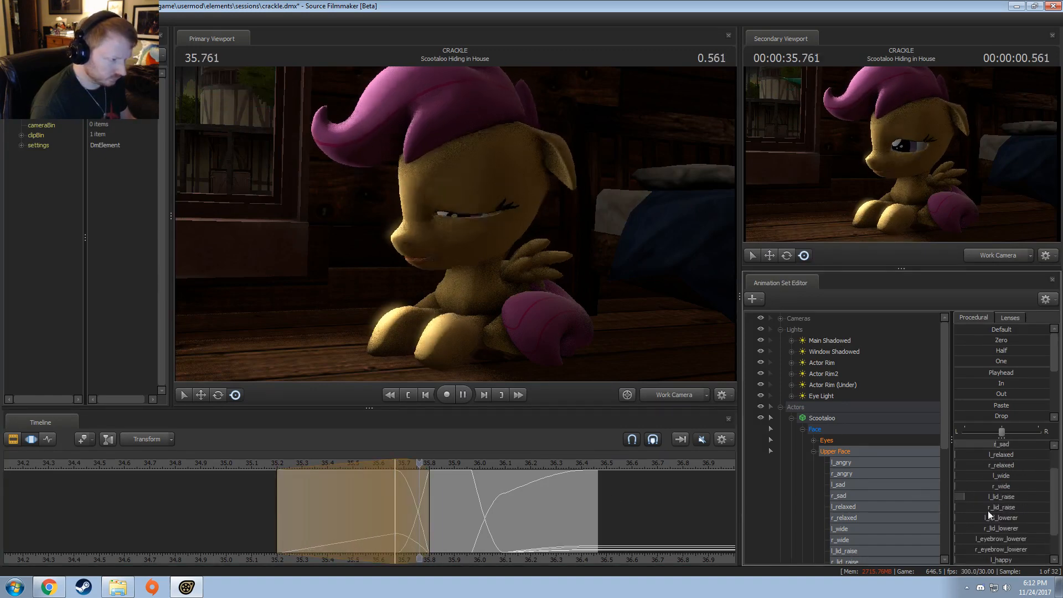
pyautogui.click(271, 464)
pyautogui.press('space')
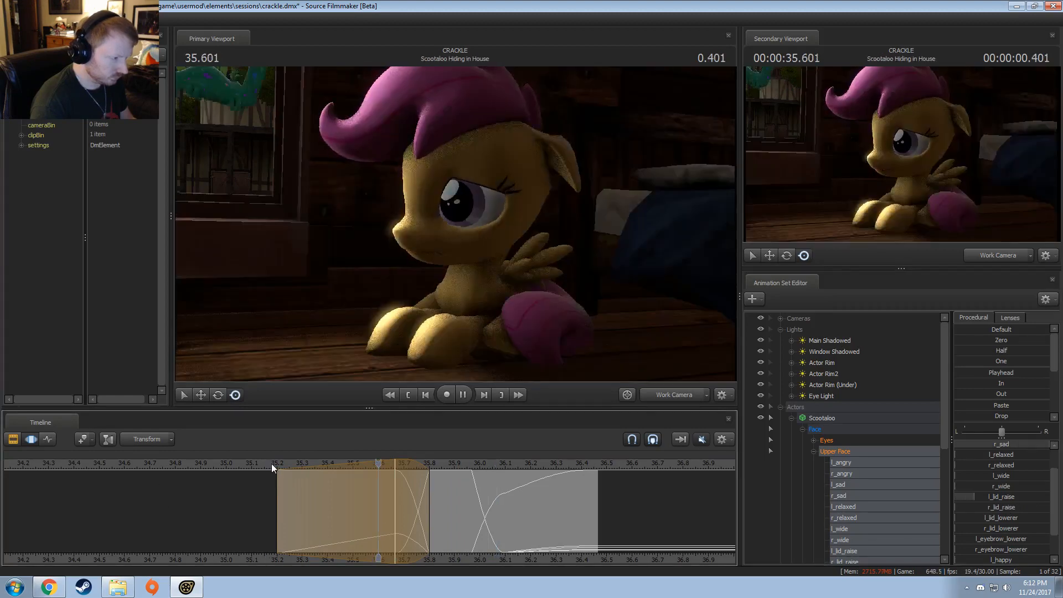
pyautogui.press('space')
pyautogui.press('3')
pyautogui.click(265, 468)
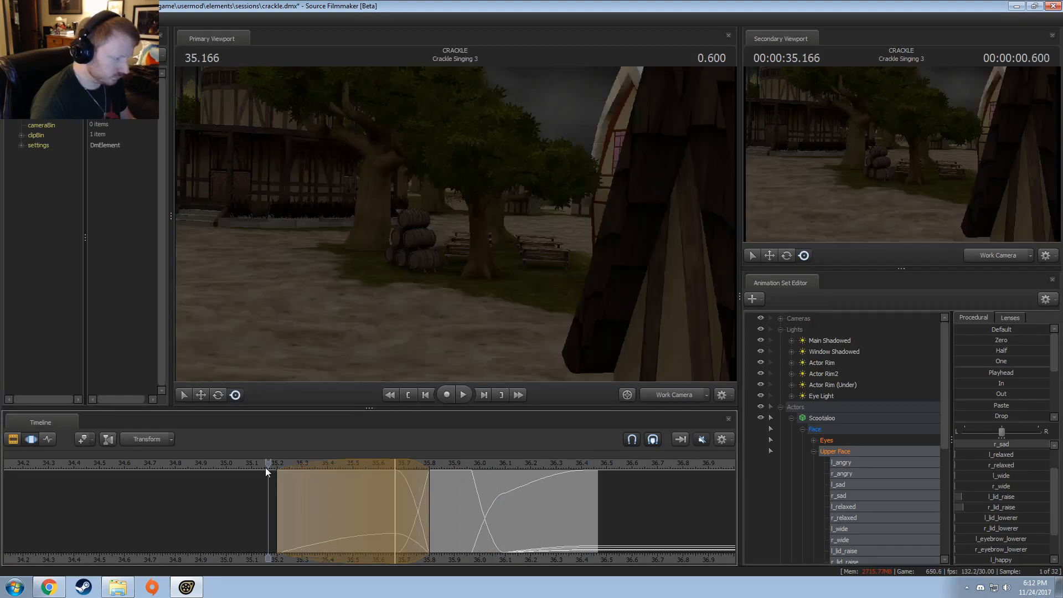
pyautogui.press('space')
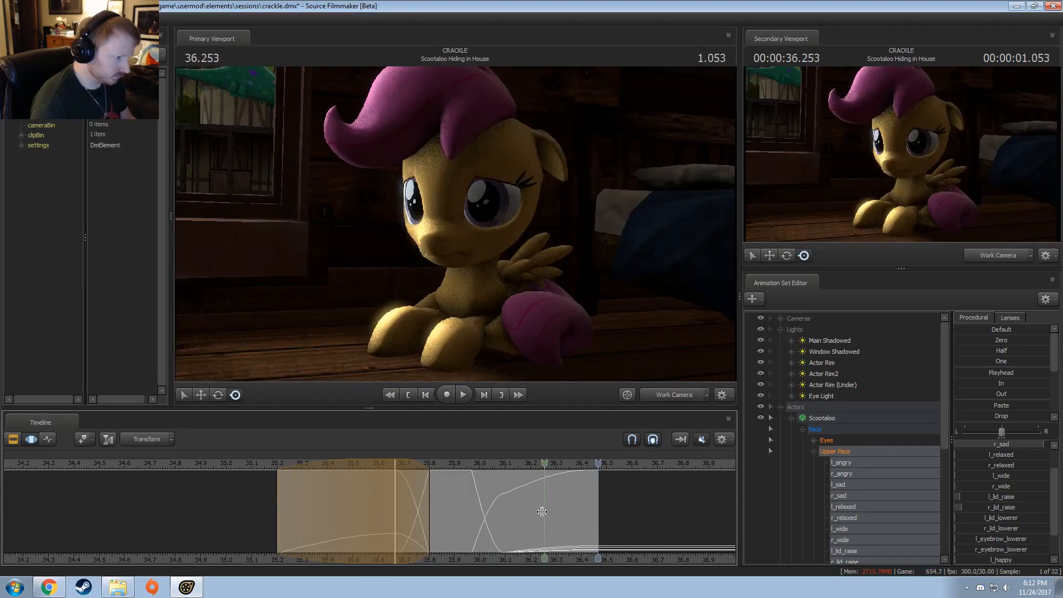
# Step: Select the time from 36.1 s onward and increase Scootaloo's l_lid_raise and r_lid_raise after the blink
pyautogui.keyDown('shift'); pyautogui.click(506, 512); pyautogui.keyUp('shift')
pyautogui.keyDown('shift'); pyautogui.scroll(4, 507, 511); pyautogui.keyUp('shift')
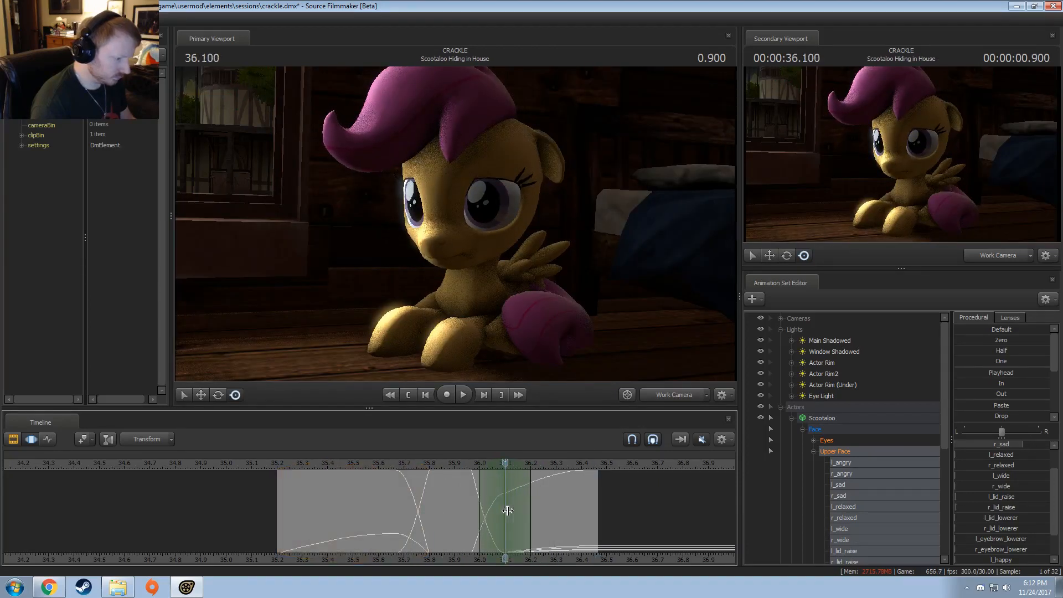
pyautogui.moveTo(535, 499); pyautogui.dragTo(598, 503)
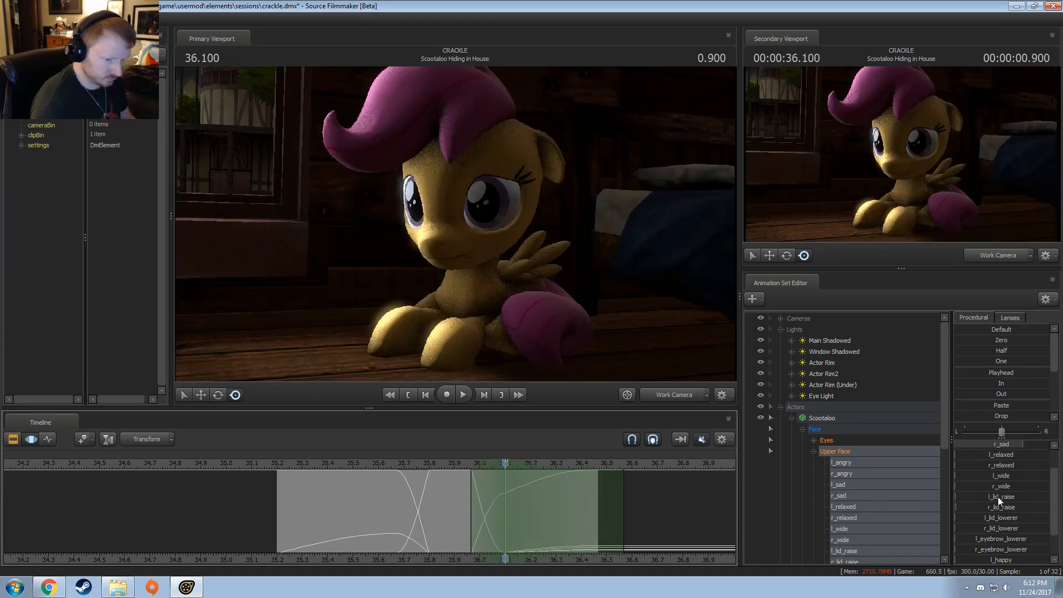
pyautogui.scroll(1, 1007, 457)
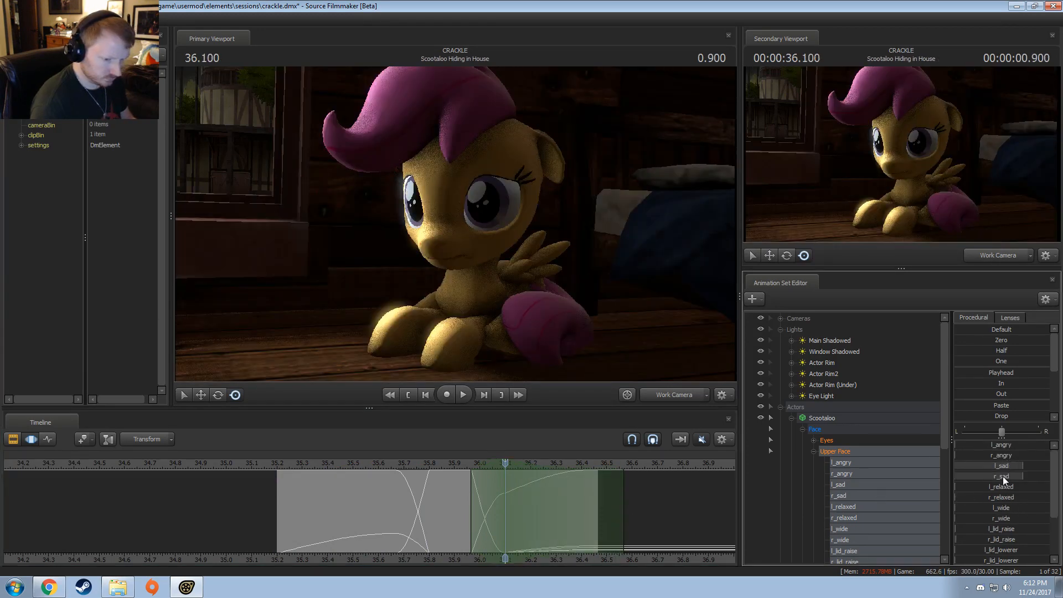
pyautogui.moveTo(453, 521); pyautogui.dragTo(564, 527)
pyautogui.keyDown('shift'); pyautogui.click(589, 518); pyautogui.keyUp('shift')
pyautogui.scroll(7, 573, 524)
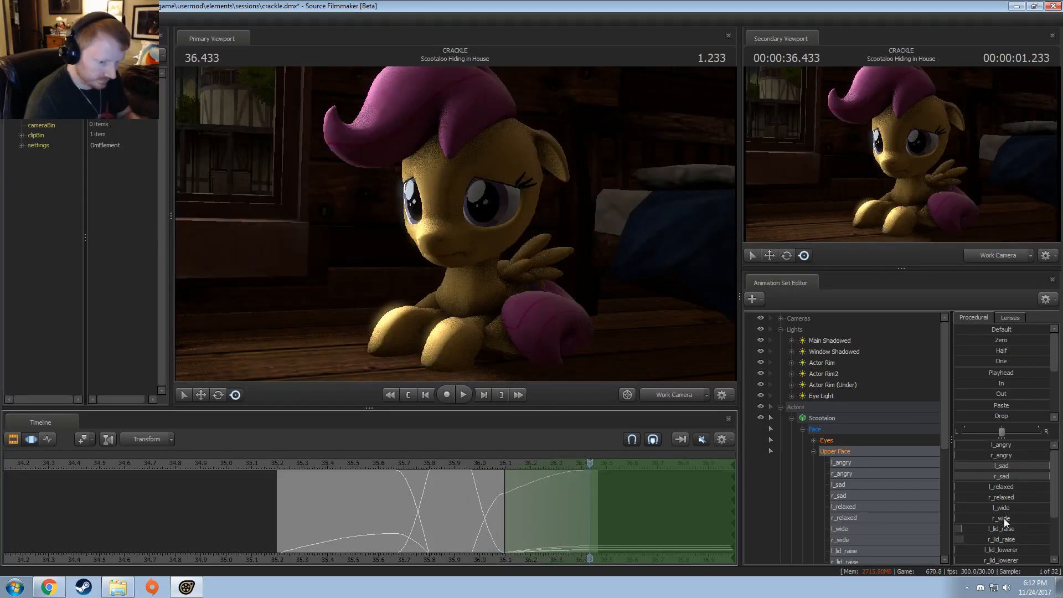
pyautogui.moveTo(1005, 527)
pyautogui.mouseDown()
pyautogui.moveTo(1015, 533)
pyautogui.moveTo(997, 541)
pyautogui.mouseUp()
# Step: Show camera1 in the secondary viewport and replay the shot from its start to check the blink
pyautogui.press('space')
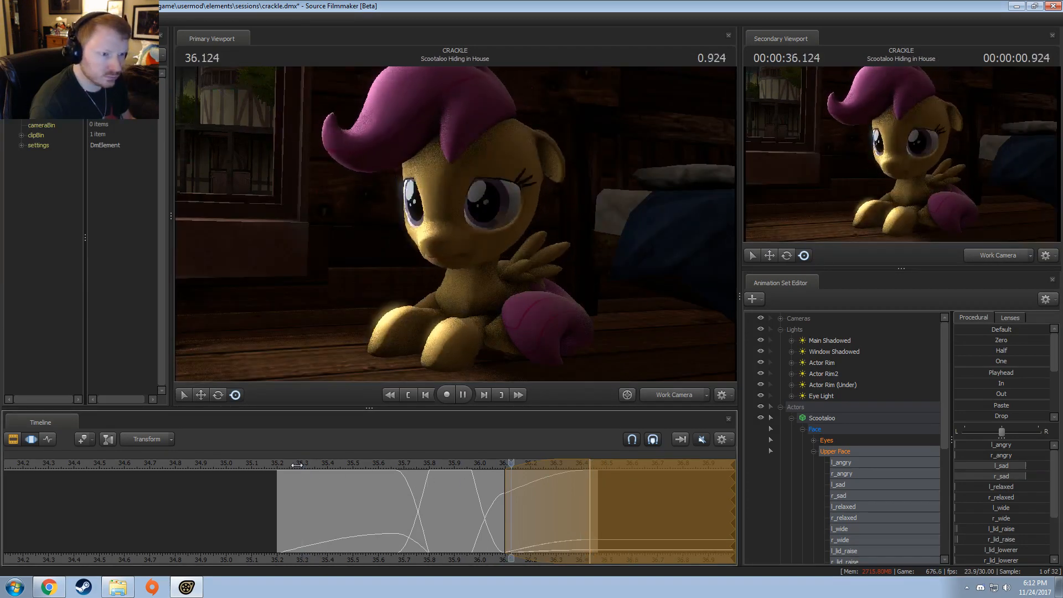
pyautogui.press('space')
pyautogui.click(986, 257)
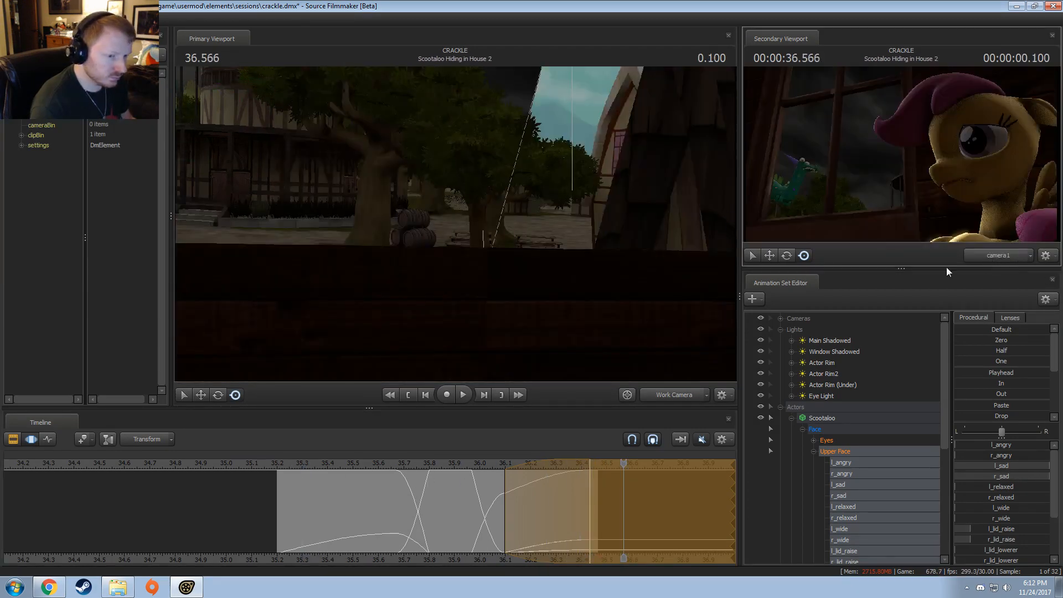
pyautogui.press('space')
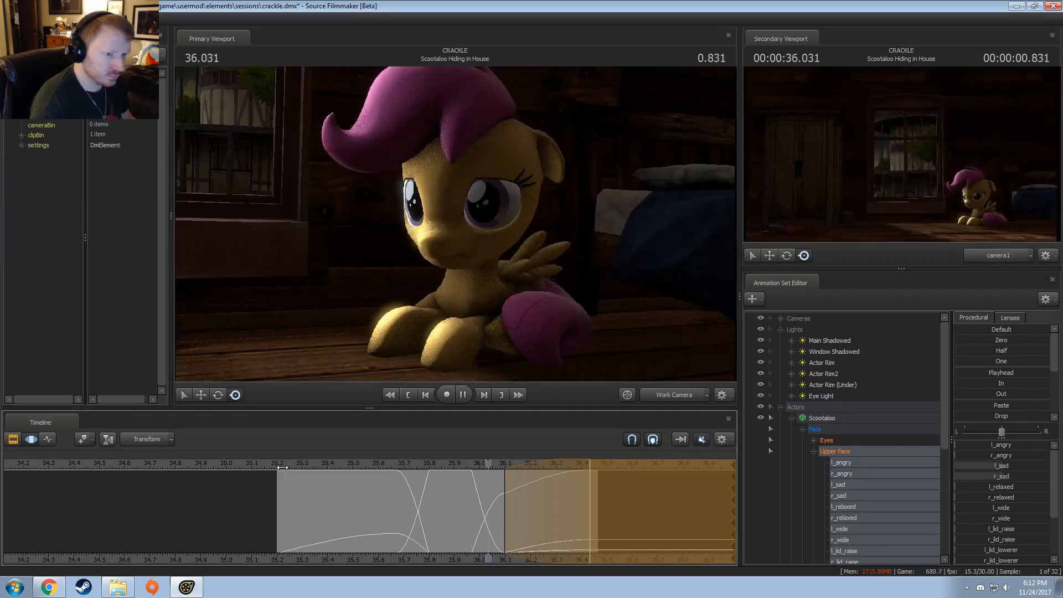
pyautogui.press('space')
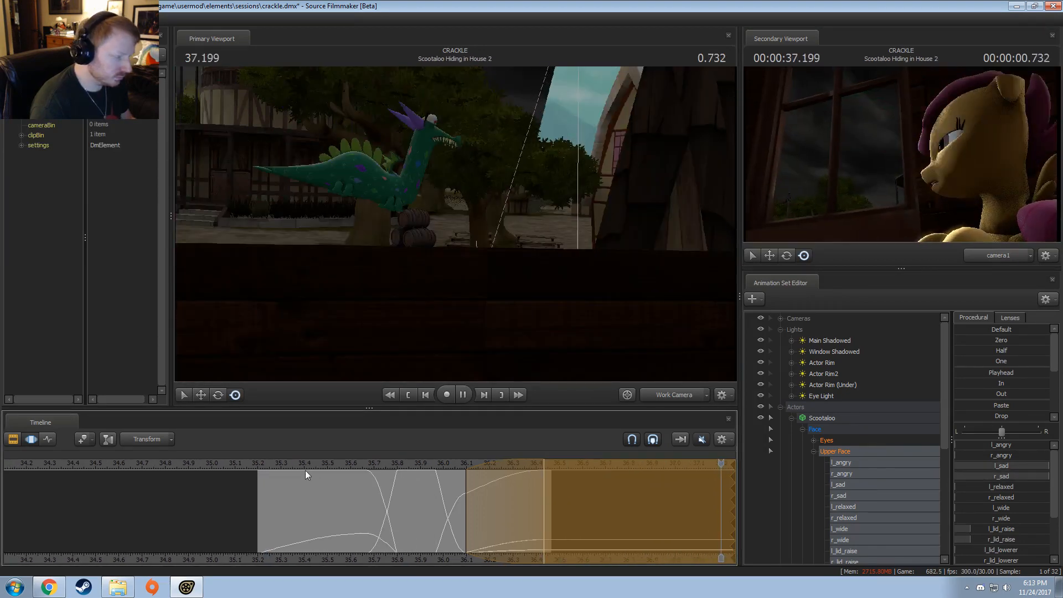
pyautogui.click(260, 468)
pyautogui.press('space')
pyautogui.press('space')
# Step: Select the time from about 36.2 s onward in the motion editor and slightly shift Scootaloo's eye direction
pyautogui.press('F2')
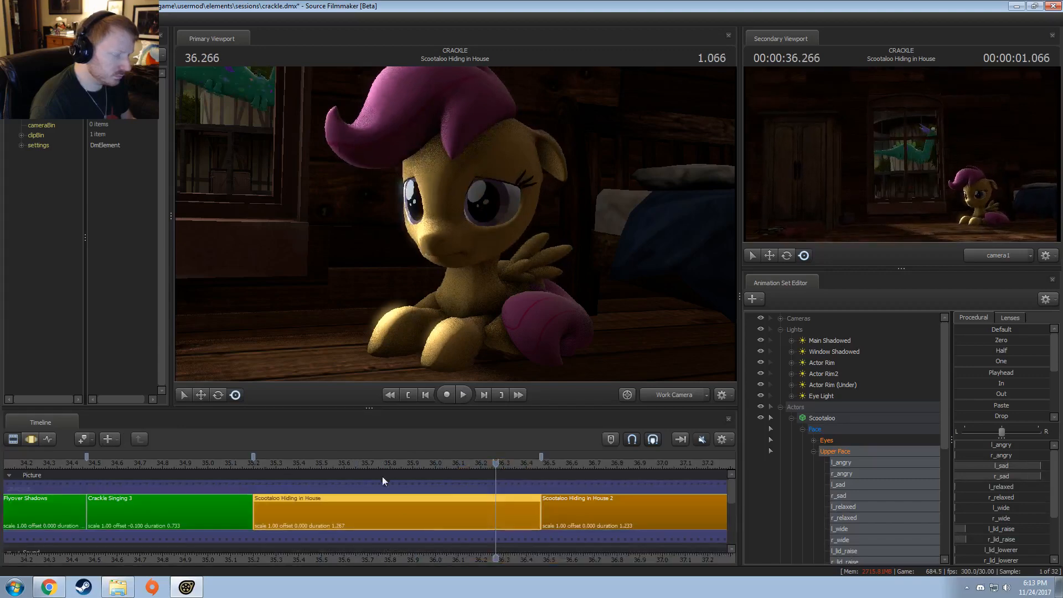
pyautogui.press('F3')
pyautogui.moveTo(497, 504); pyautogui.dragTo(543, 500)
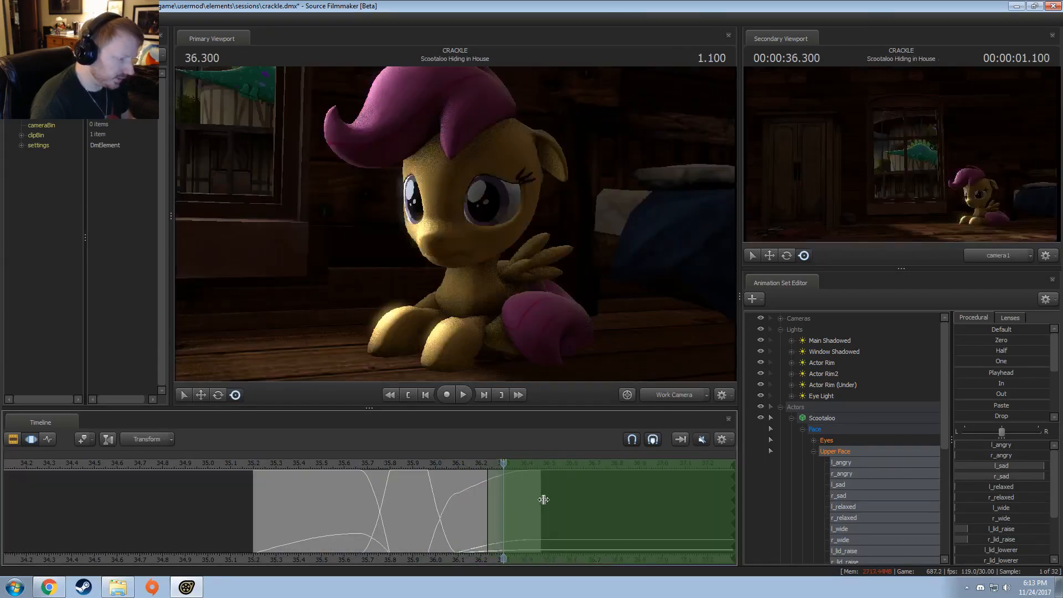
pyautogui.click(827, 441)
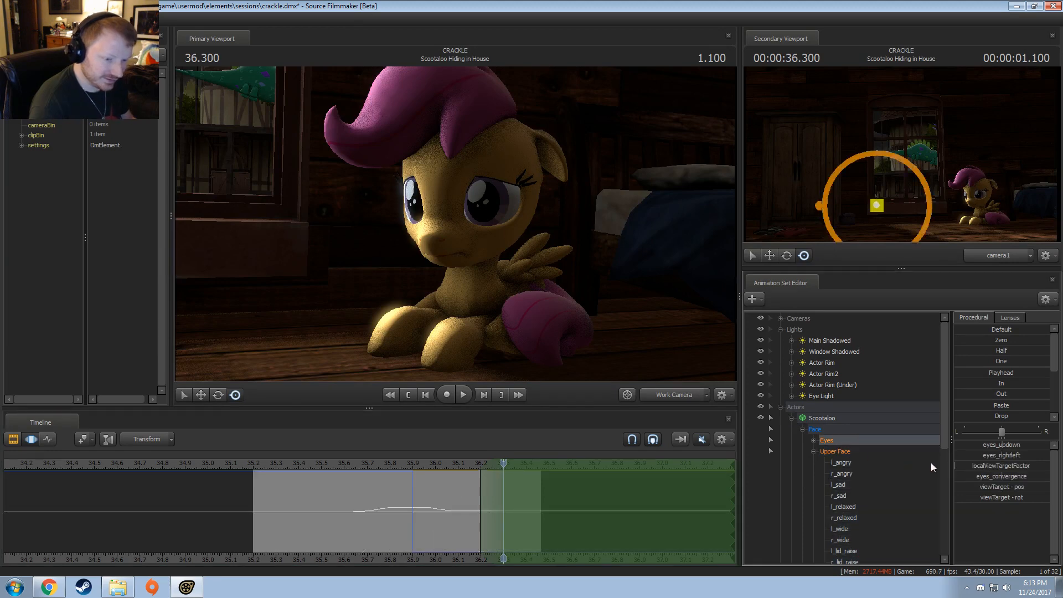
pyautogui.moveTo(1011, 452); pyautogui.dragTo(1015, 454)
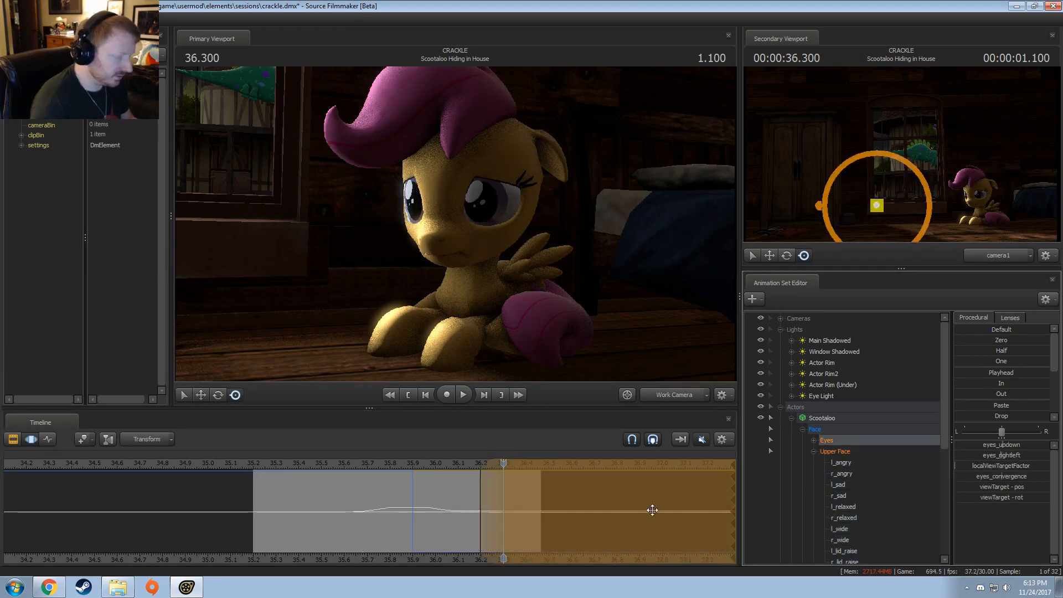
# Step: Play the shot repeatedly to review Scootaloo's eye movement around the blink
pyautogui.press('space')
pyautogui.press('space')
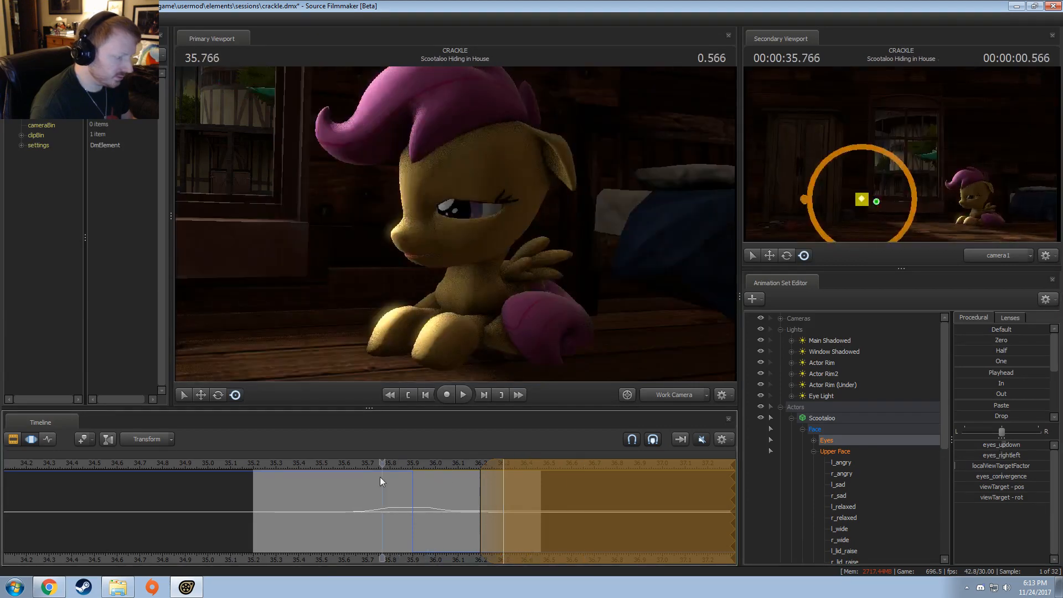
pyautogui.press('space')
pyautogui.press('space')
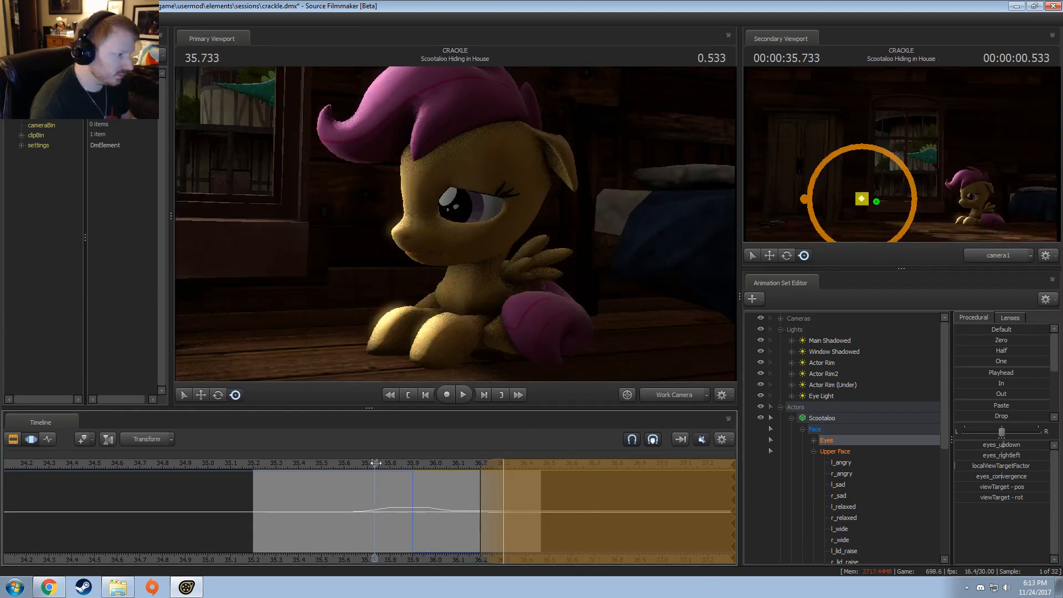
pyautogui.press('space')
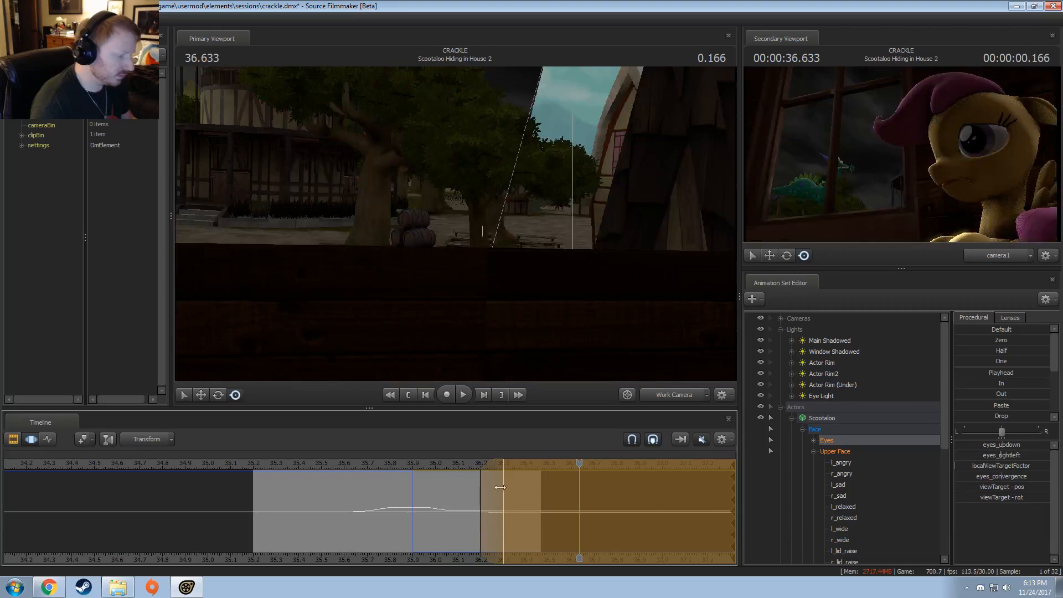
# Step: Move the eye adjustment's time selection slightly later and replay the blink
pyautogui.moveTo(500, 487); pyautogui.dragTo(508, 487)
pyautogui.click(436, 466)
pyautogui.press('space')
pyautogui.click(334, 470)
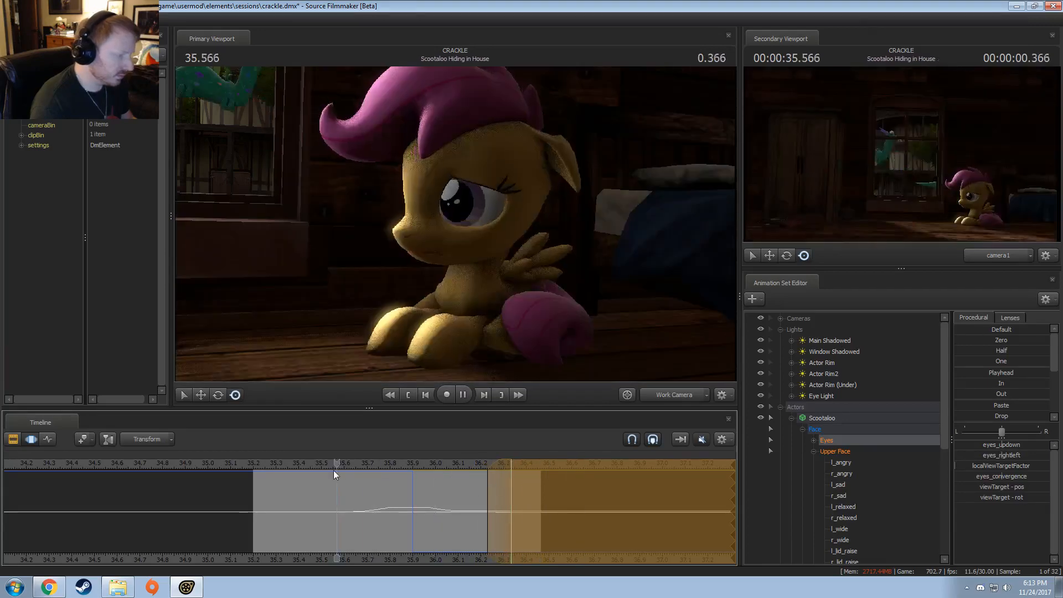
pyautogui.press('space')
# Step: Switch the primary viewport to camera1 and play the shot several times from near its start
pyautogui.moveTo(384, 461); pyautogui.dragTo(238, 464)
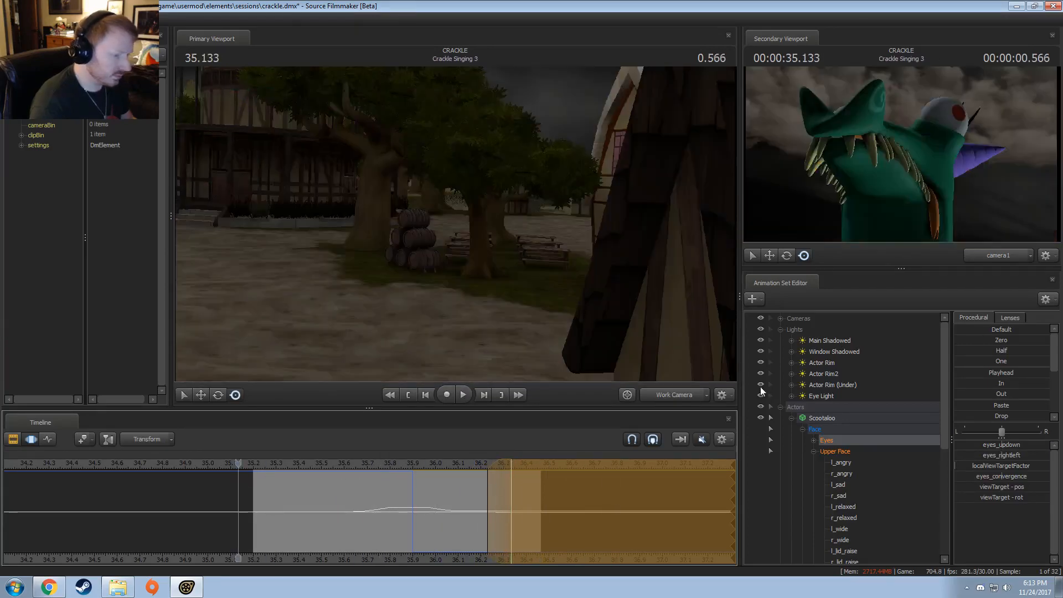
pyautogui.click(666, 396)
pyautogui.press('space')
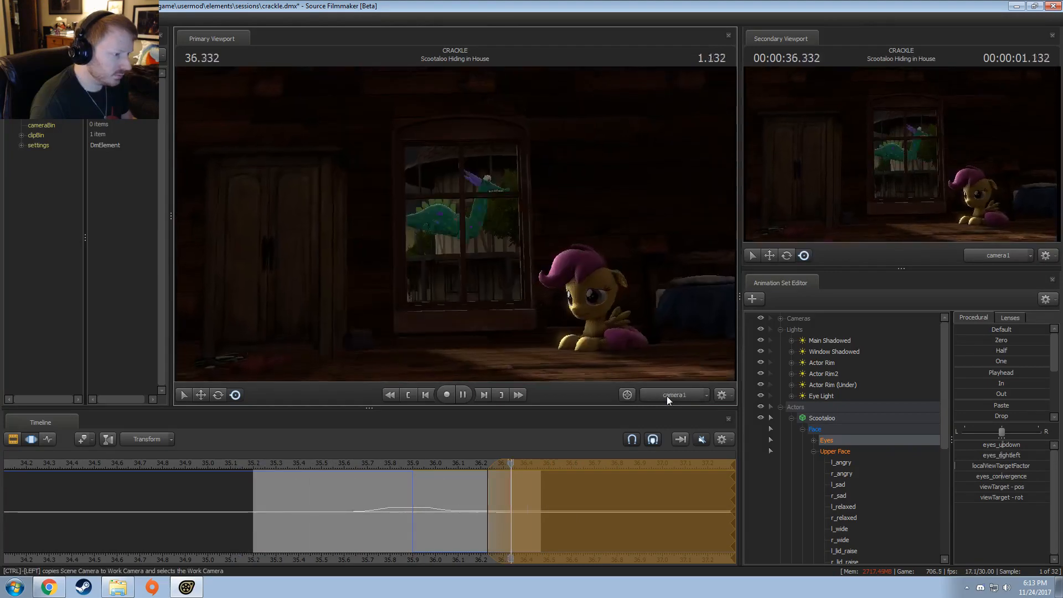
pyautogui.click(334, 467)
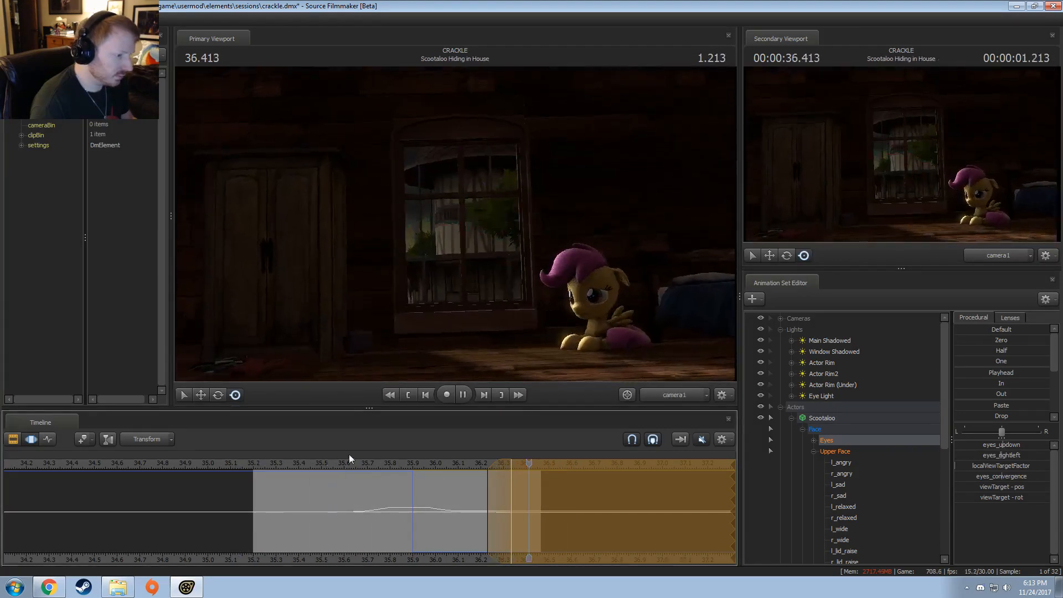
pyautogui.click(296, 464)
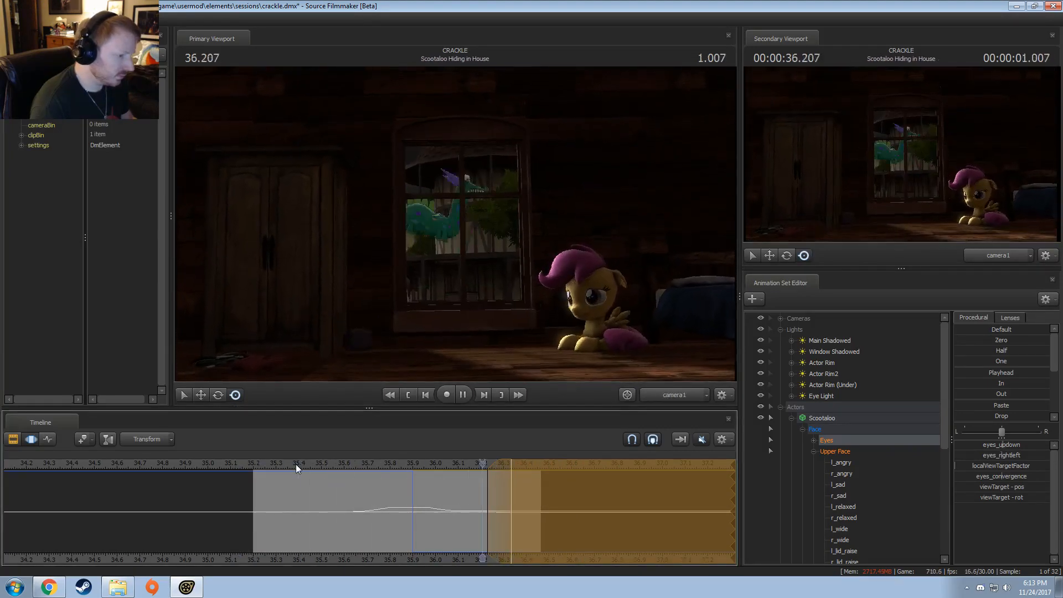
pyautogui.press('space')
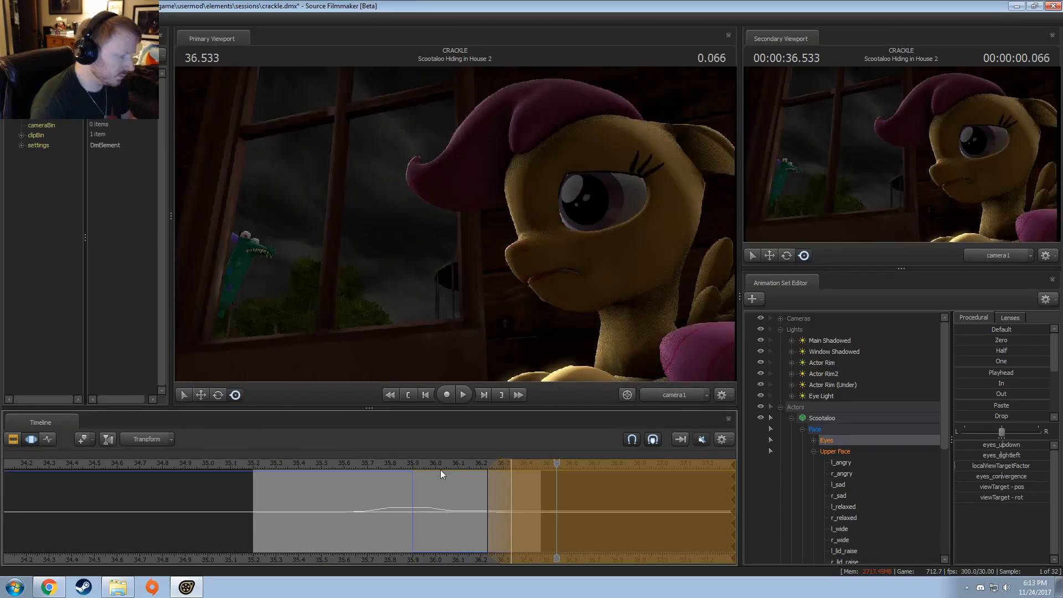
# Step: Open the Scootaloo Hiding in House 2 shot in the motion editor, collapse its lights and select Scootaloo's Eyes group
pyautogui.moveTo(440, 470); pyautogui.dragTo(544, 473)
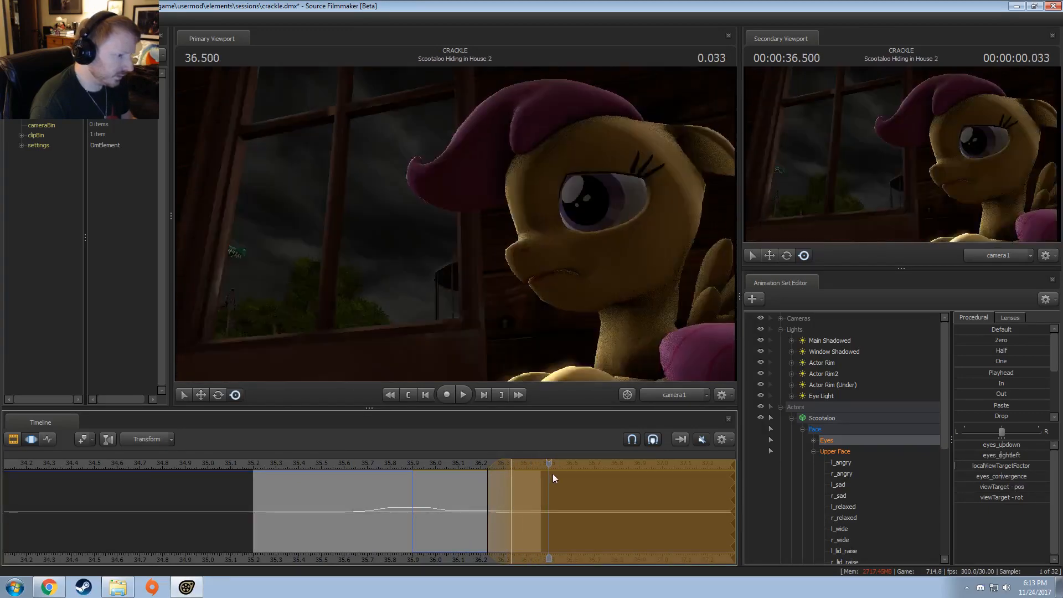
pyautogui.press('F2')
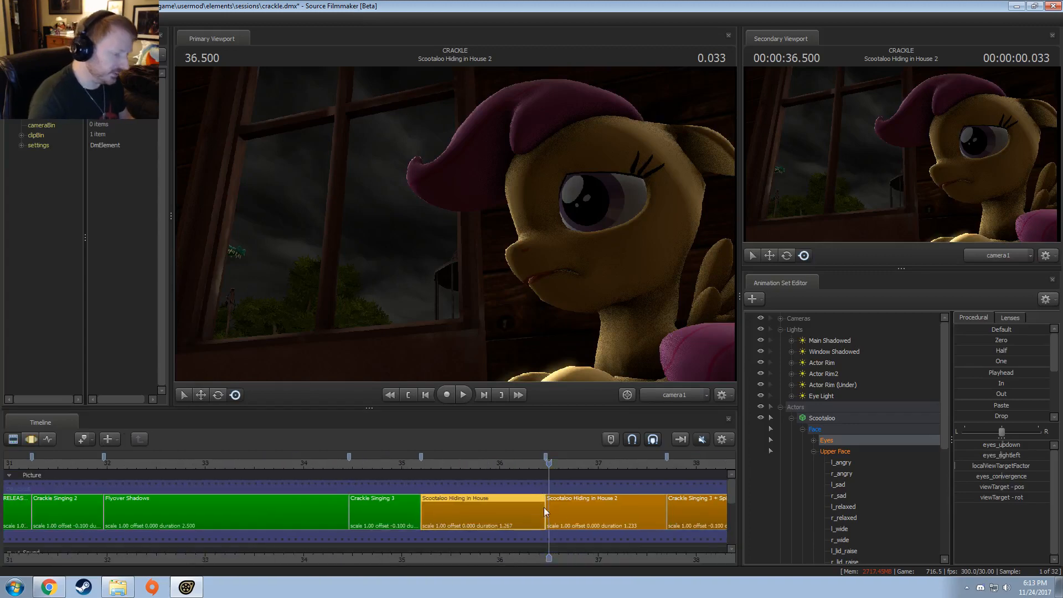
pyautogui.doubleClick(582, 516)
pyautogui.click(786, 331)
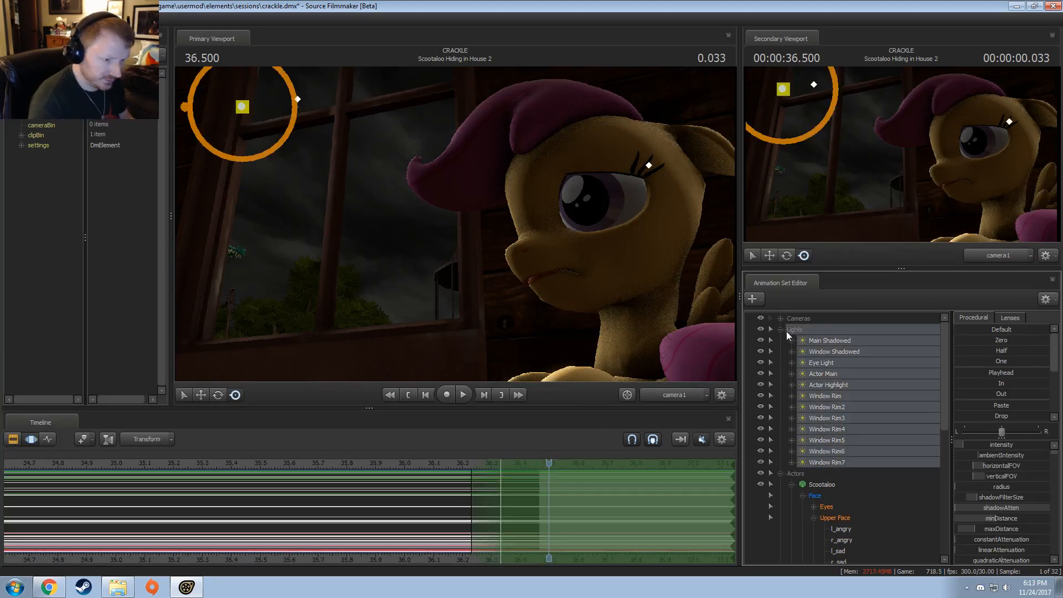
pyautogui.click(781, 330)
pyautogui.click(830, 375)
pyautogui.scroll(2, 536, 501)
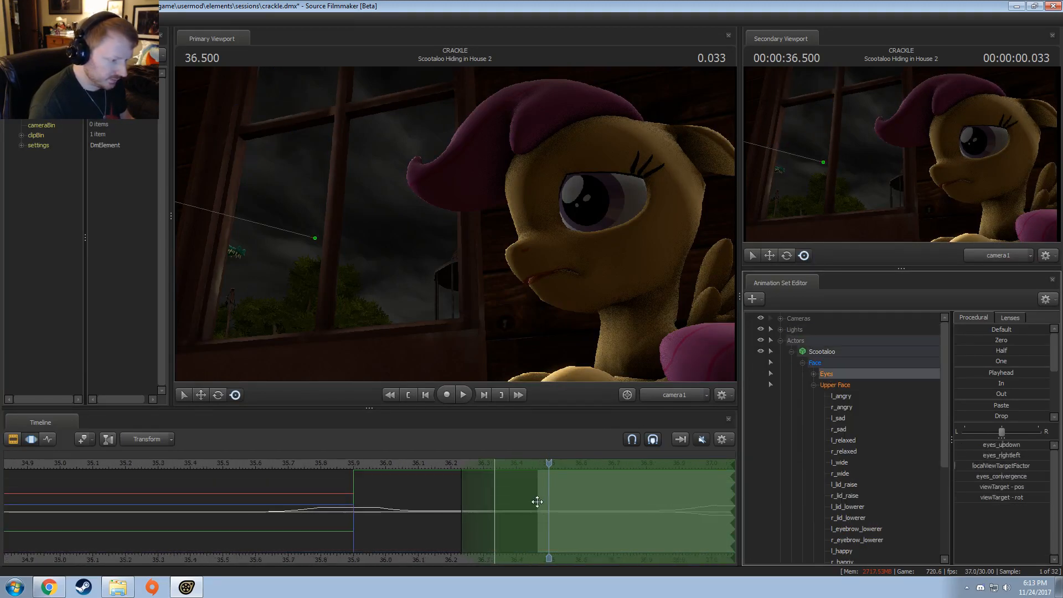
# Step: Extend the time selection from the Scootaloo Hiding in House 2 start to about 37.1 and slightly adjust eyes_rightleft
pyautogui.keyDown('shift'); pyautogui.moveTo(537, 502); pyautogui.dragTo(209, 492); pyautogui.keyUp('shift')
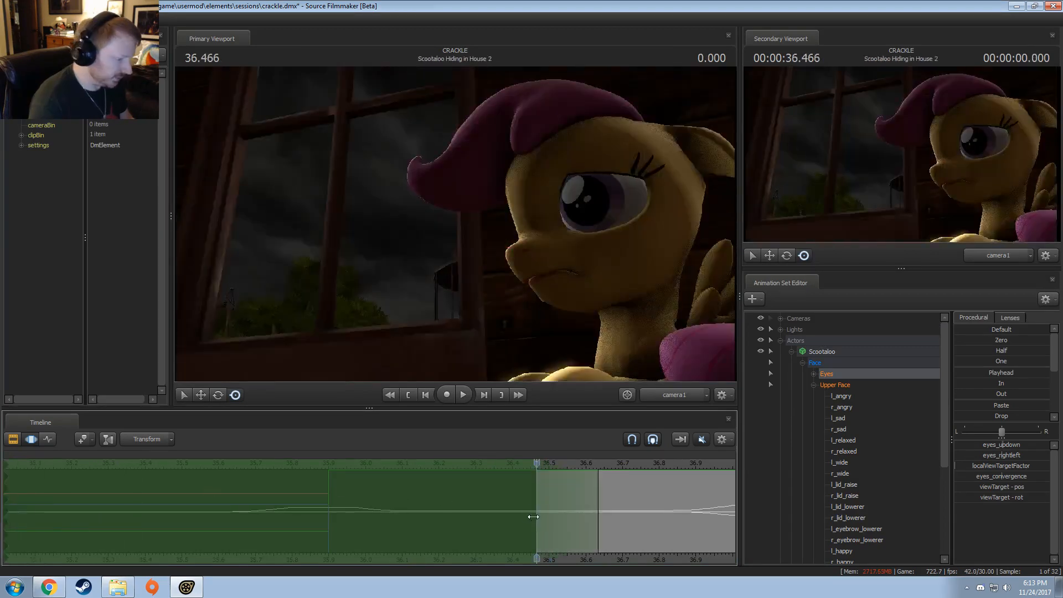
pyautogui.moveTo(570, 498); pyautogui.dragTo(573, 529)
pyautogui.scroll(-2, 657, 546)
pyautogui.moveTo(599, 554); pyautogui.dragTo(370, 520, button='middle')
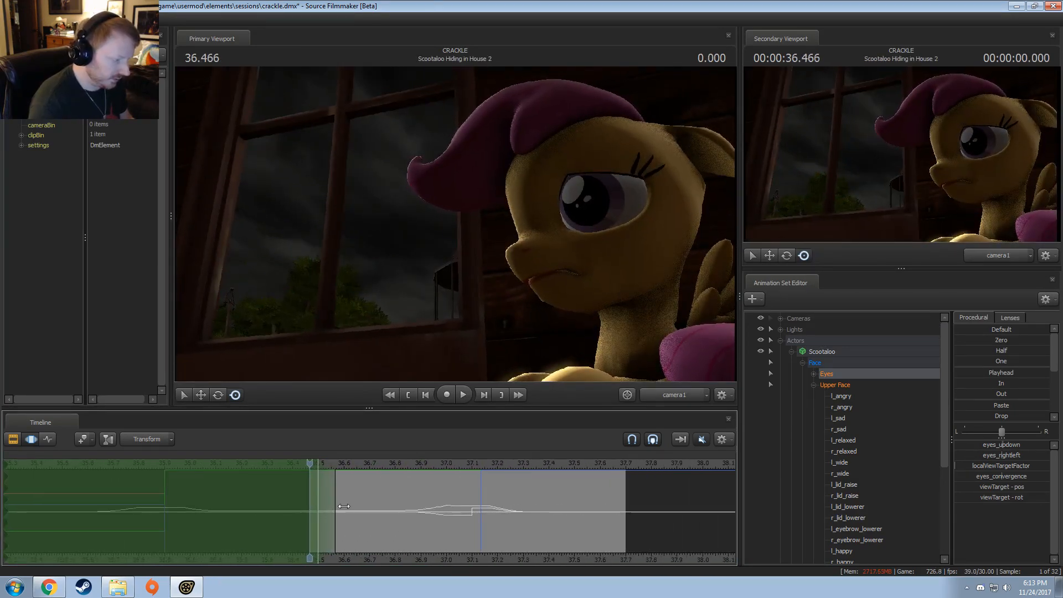
pyautogui.moveTo(344, 507); pyautogui.dragTo(468, 512)
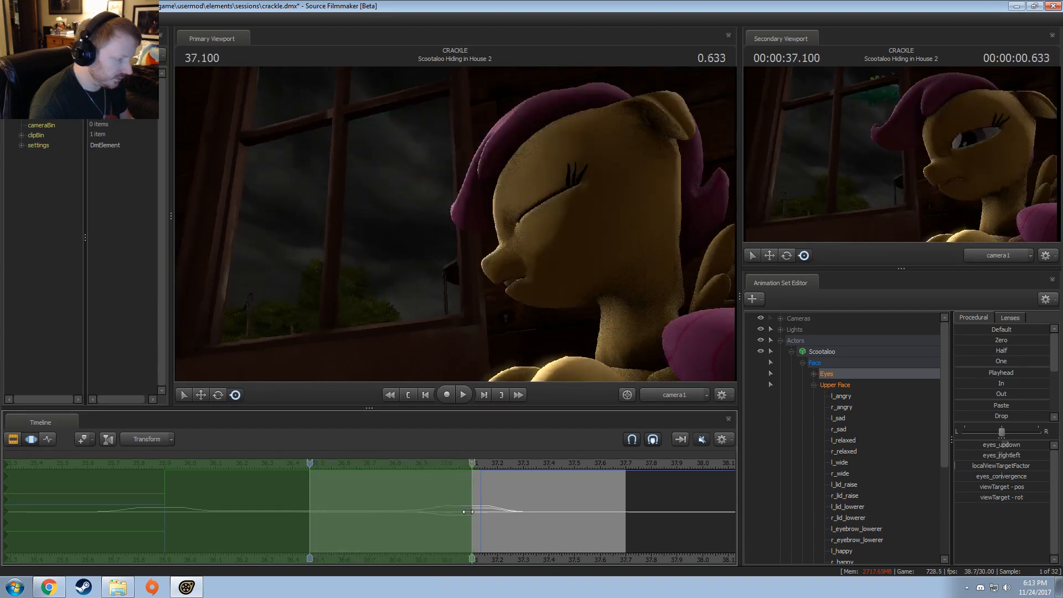
pyautogui.moveTo(313, 464); pyautogui.dragTo(344, 464)
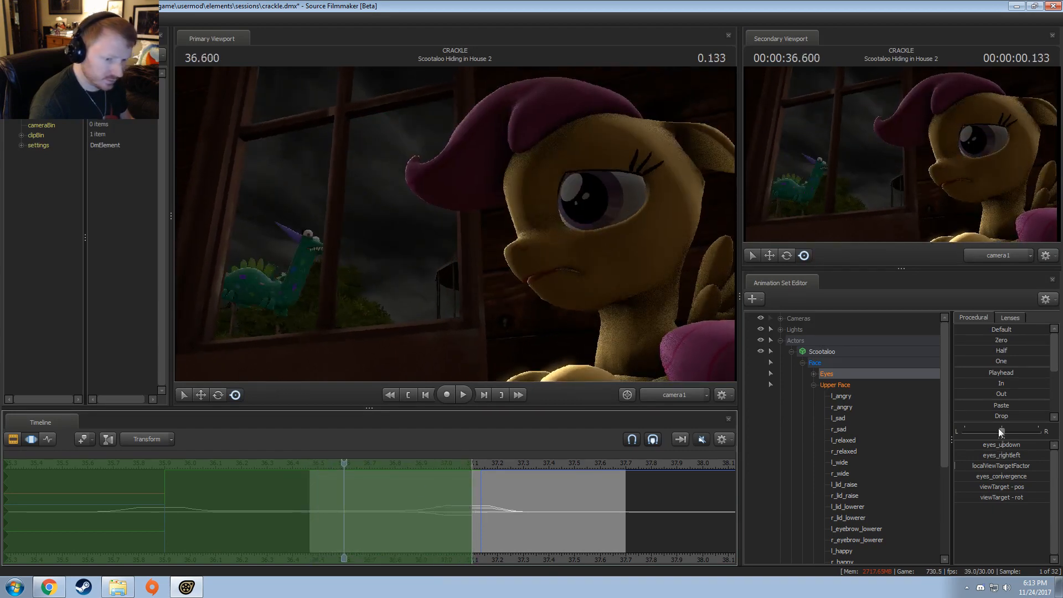
pyautogui.moveTo(1009, 455); pyautogui.dragTo(1005, 456)
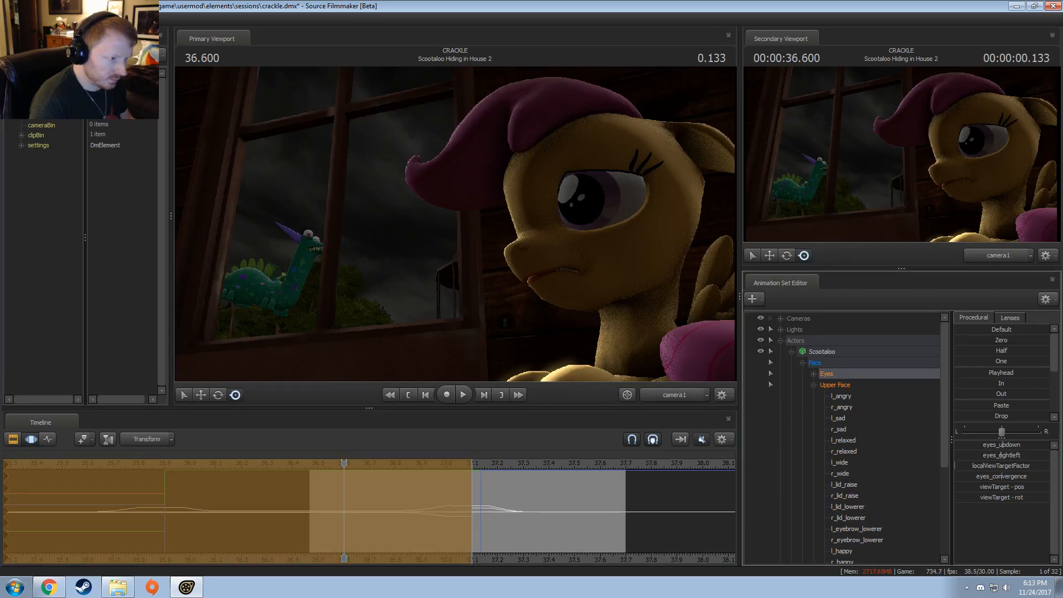
# Step: Play Scootaloo Hiding in House 2, and replay from the preceding shot to review the adjusted eyes
pyautogui.moveTo(315, 486); pyautogui.dragTo(314, 488)
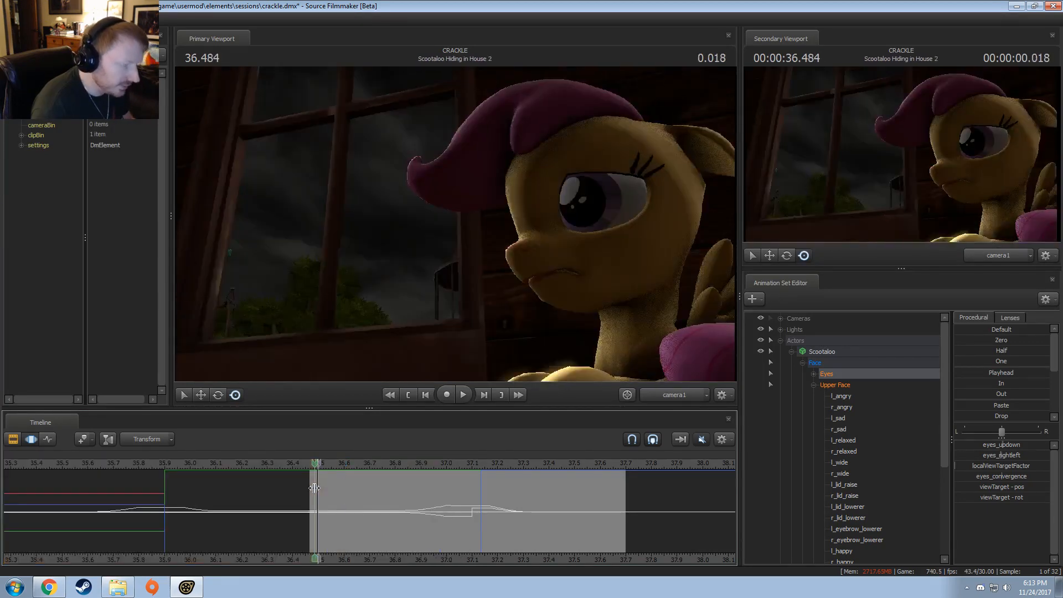
pyautogui.press('space')
pyautogui.press('F2')
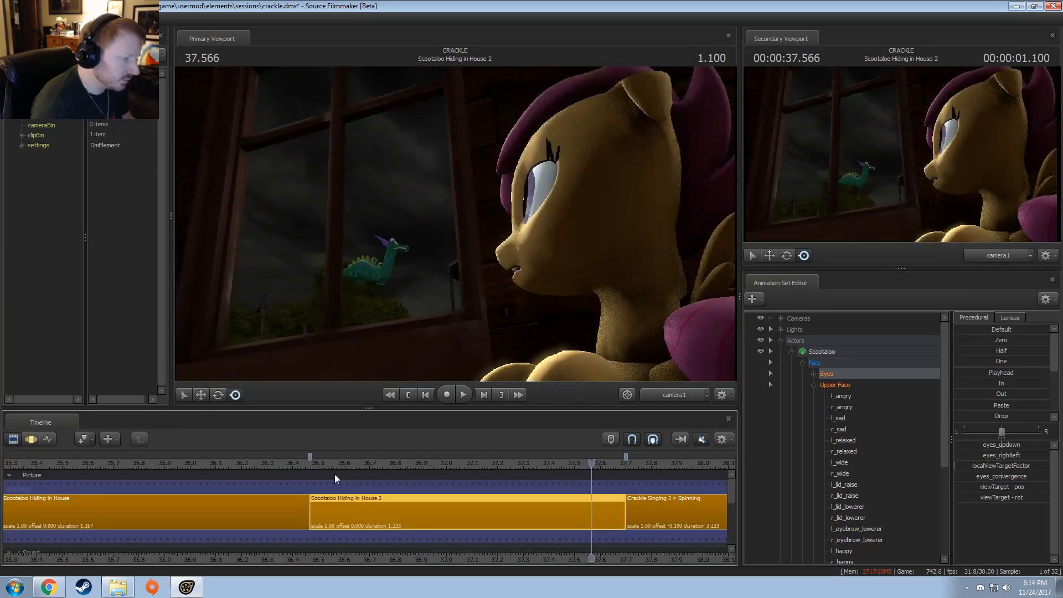
pyautogui.press('F3')
pyautogui.click(207, 463)
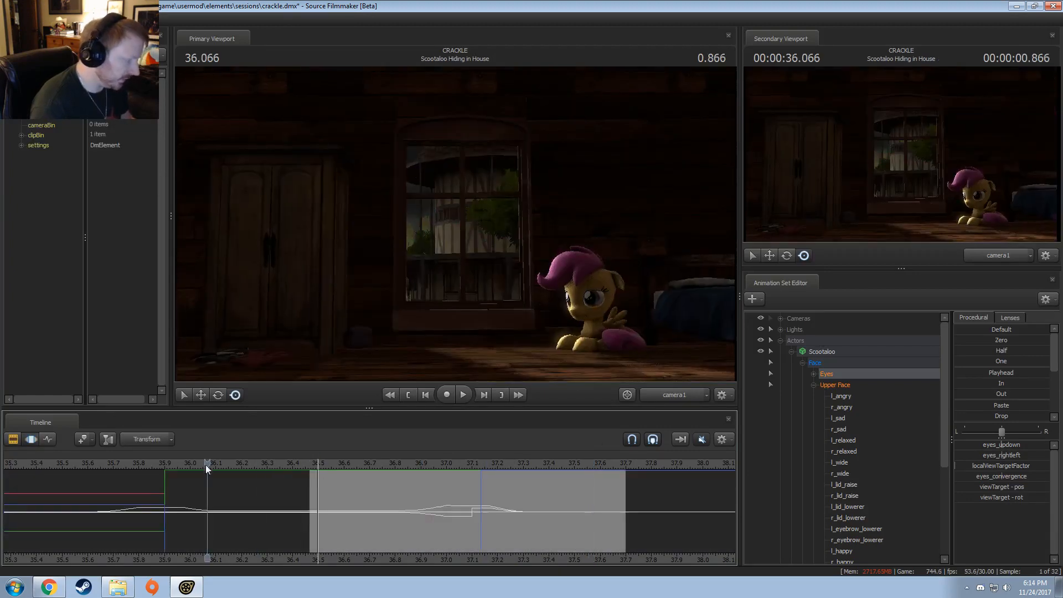
pyautogui.press('F2')
pyautogui.scroll(-4, 224, 507)
pyautogui.press('space')
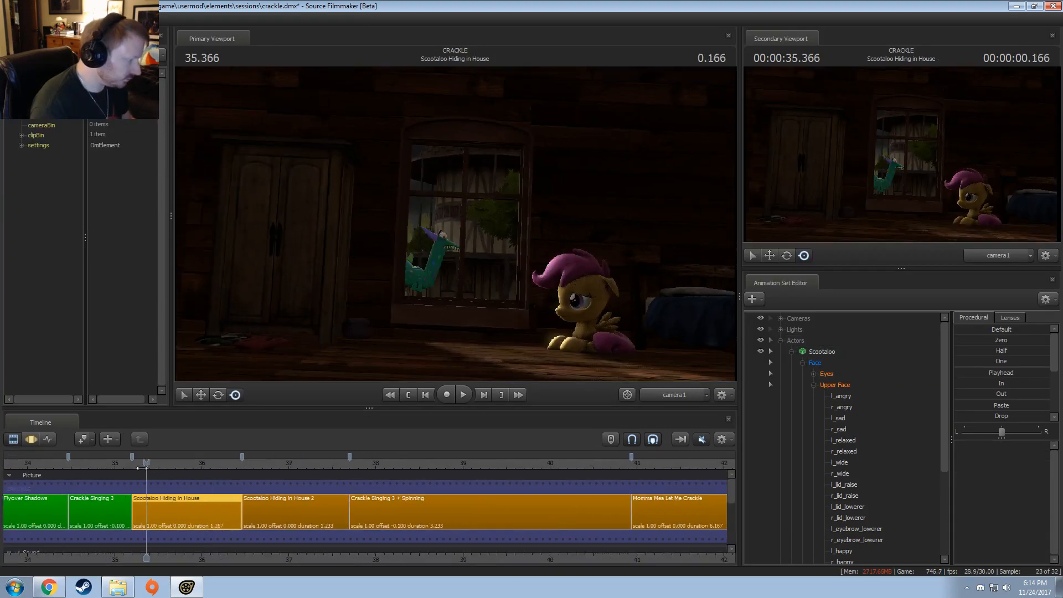
# Step: Open the Scootaloo Hiding in House shot in the motion editor and switch the primary viewport to the Work Camera
pyautogui.moveTo(191, 554); pyautogui.dragTo(366, 532, button='middle')
pyautogui.press('F3')
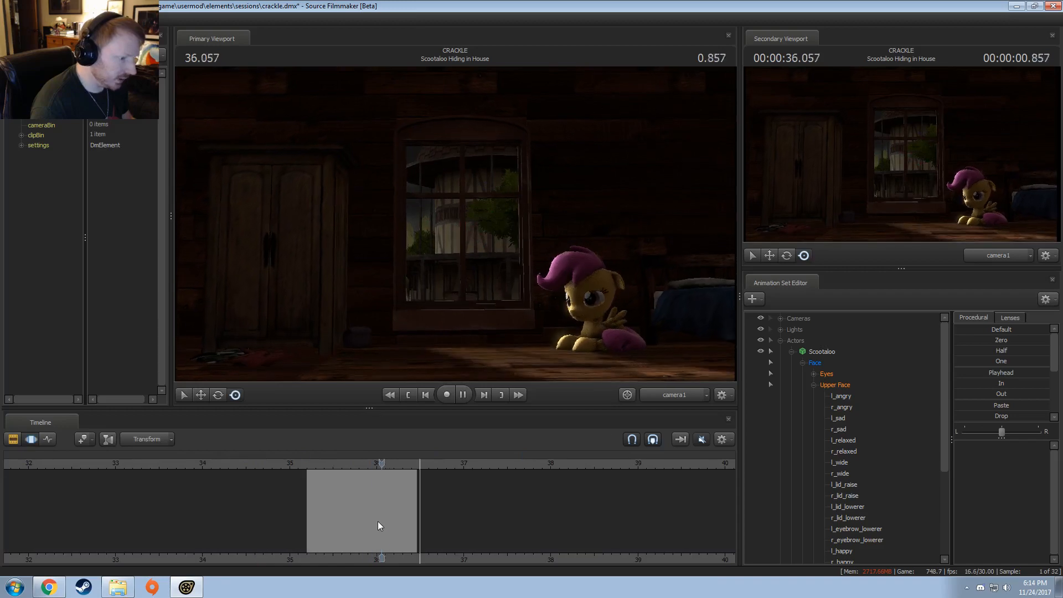
pyautogui.press('space')
pyautogui.click(675, 397)
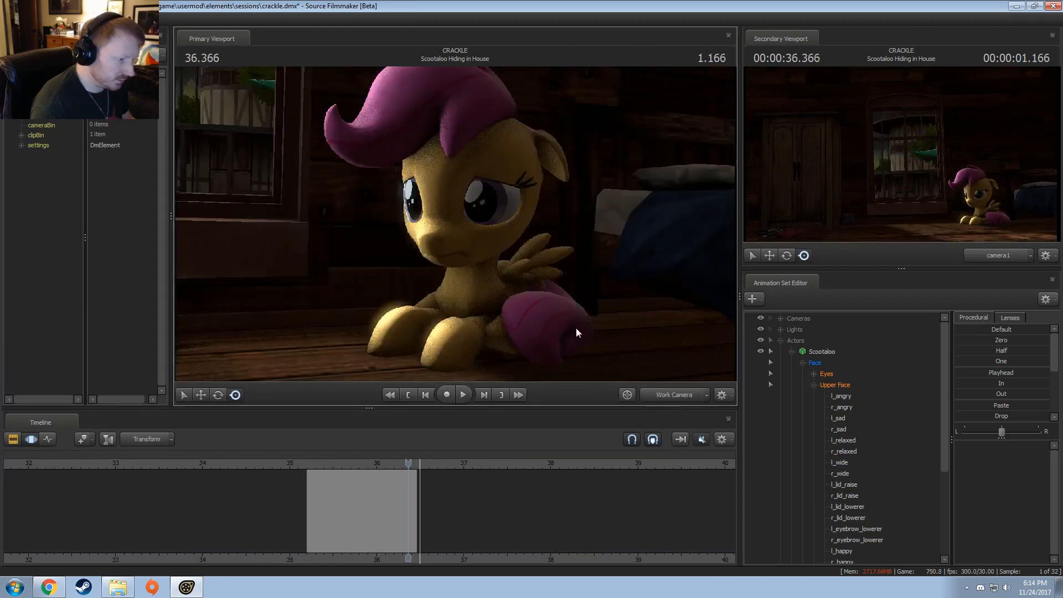
pyautogui.moveTo(559, 315); pyautogui.dragTo(609, 358)
pyautogui.scroll(1, 329, 503)
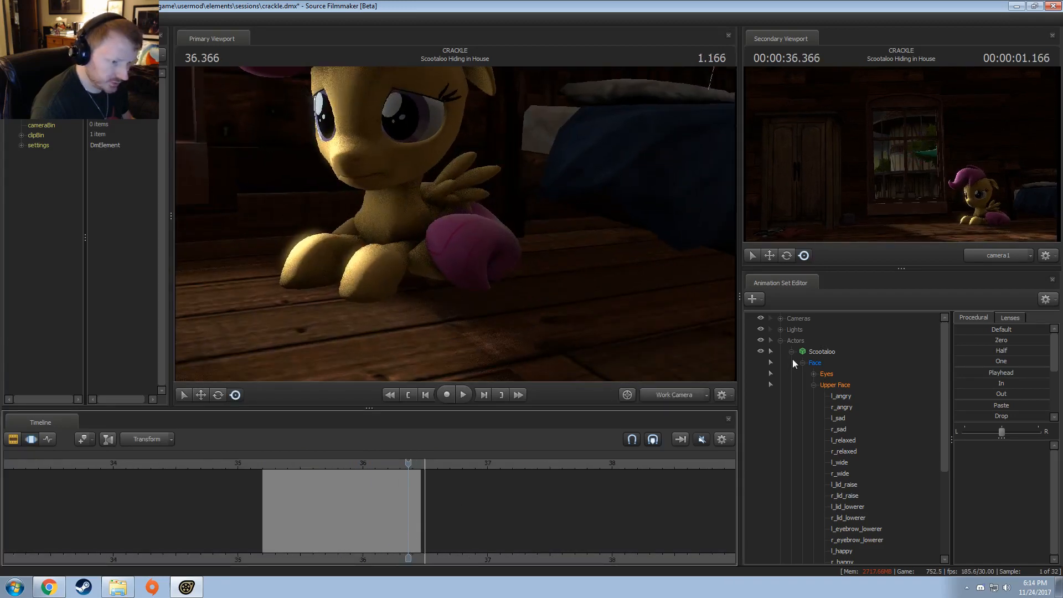
# Step: Select all of Scootaloo's controls and collapse the Upper Face and Face groups
pyautogui.click(815, 363)
pyautogui.scroll(1, 284, 519)
pyautogui.scroll(1, 284, 519)
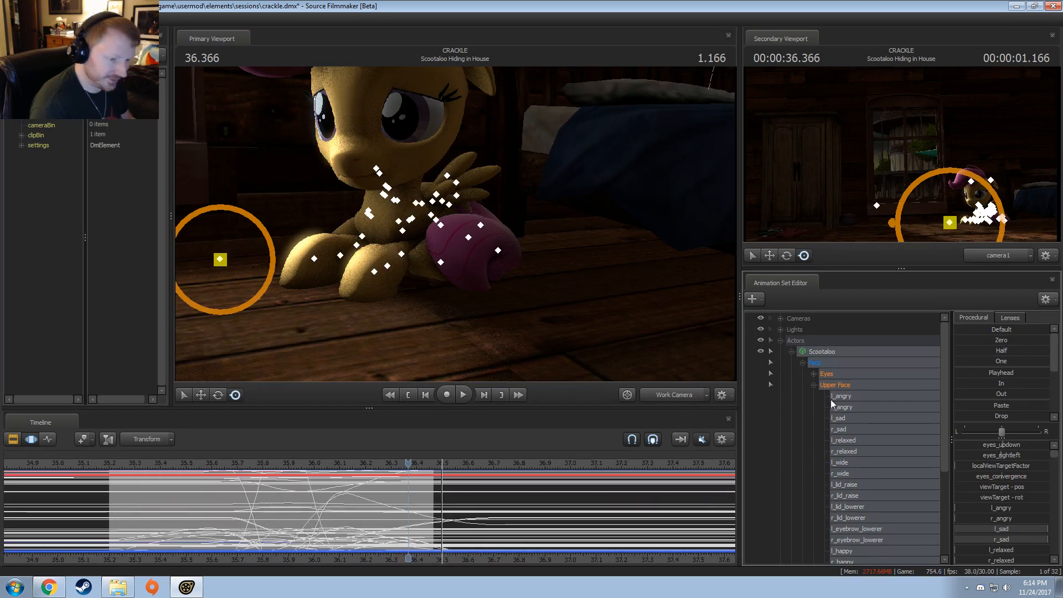
pyautogui.click(813, 384)
pyautogui.click(802, 362)
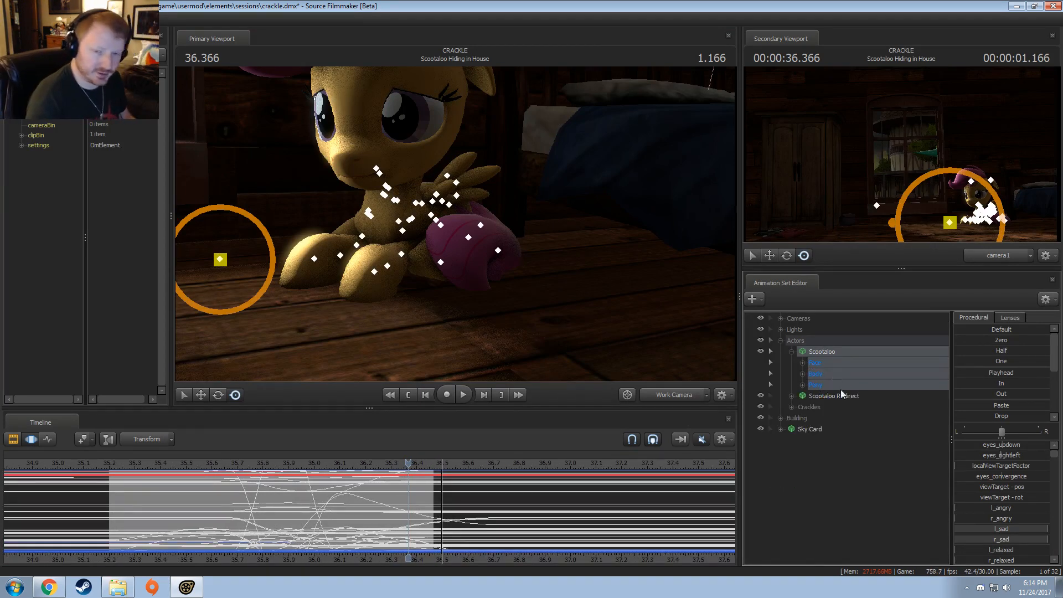
# Step: Frame Scootaloo closely in the work camera and play the shot repeatedly to review the head and body motion
pyautogui.moveTo(583, 310); pyautogui.dragTo(619, 402)
pyautogui.press('w')
pyautogui.press('space')
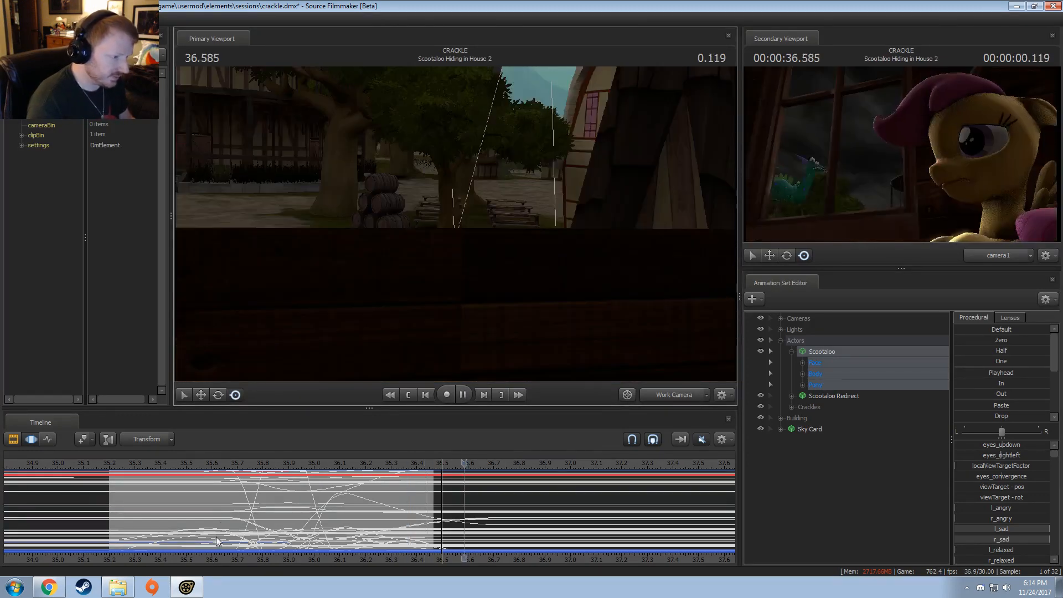
pyautogui.press('space')
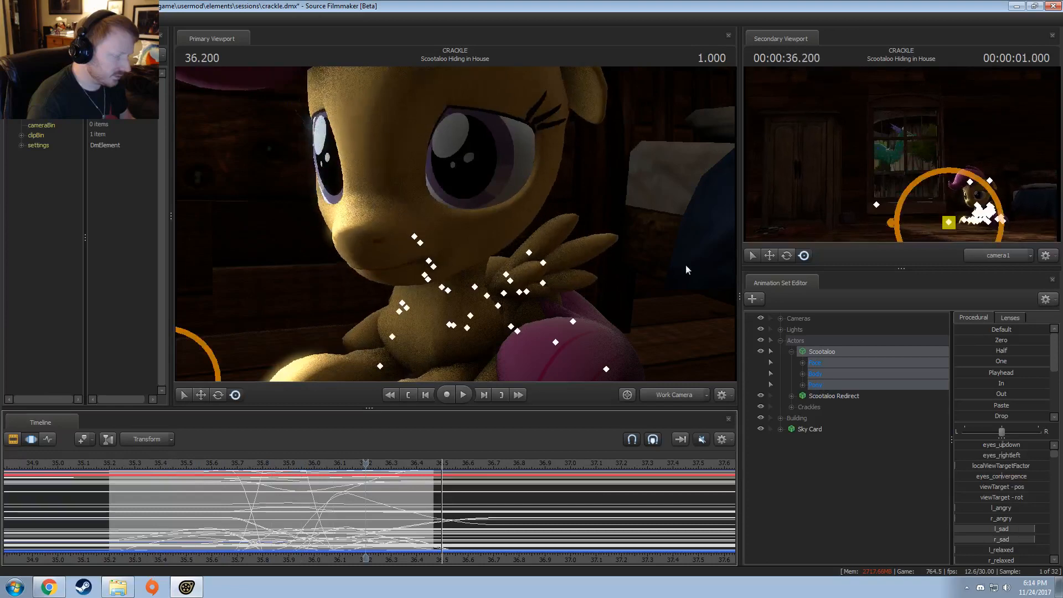
pyautogui.press('s')
pyautogui.moveTo(608, 244); pyautogui.dragTo(626, 259)
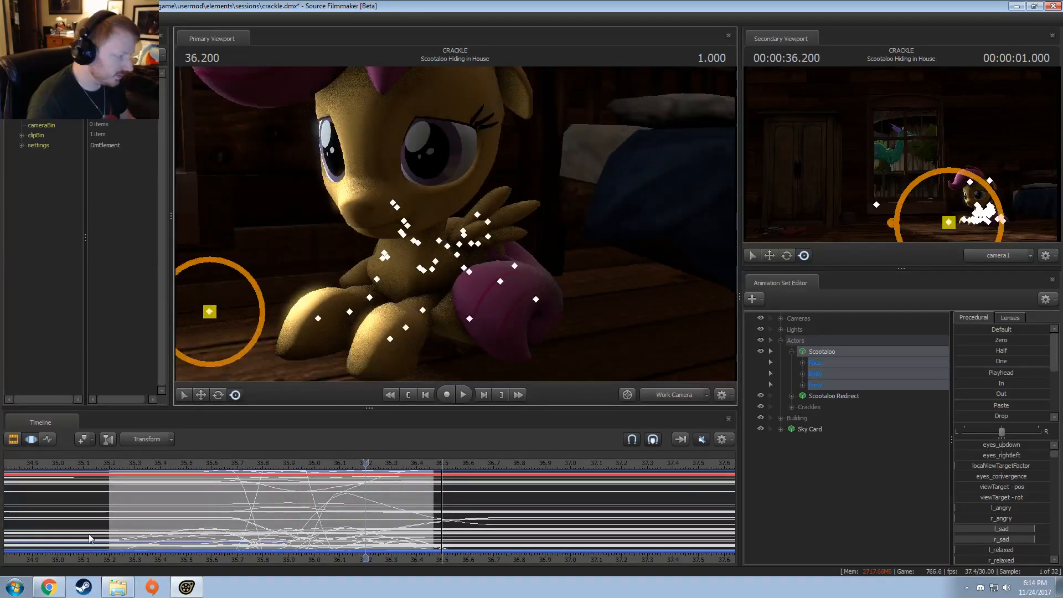
pyautogui.press('space')
pyautogui.press('space')
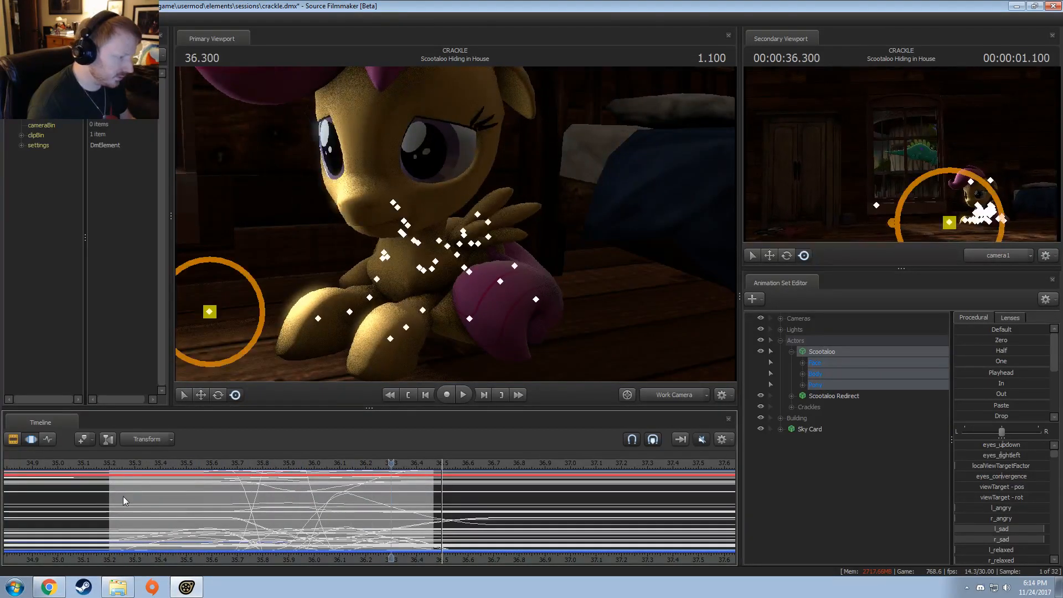
pyautogui.click(114, 464)
pyautogui.press('space')
pyautogui.press('space')
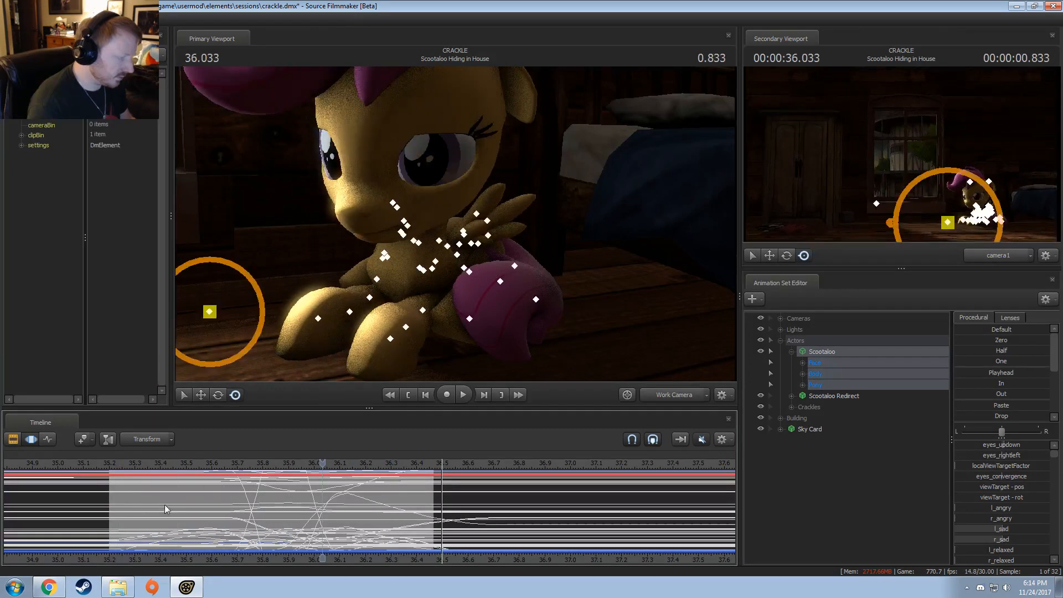
# Step: Rotate Scootaloo's Tail2 bone at 35.933 within a time selection from about 35.73 to 36.2
pyautogui.press('shift')
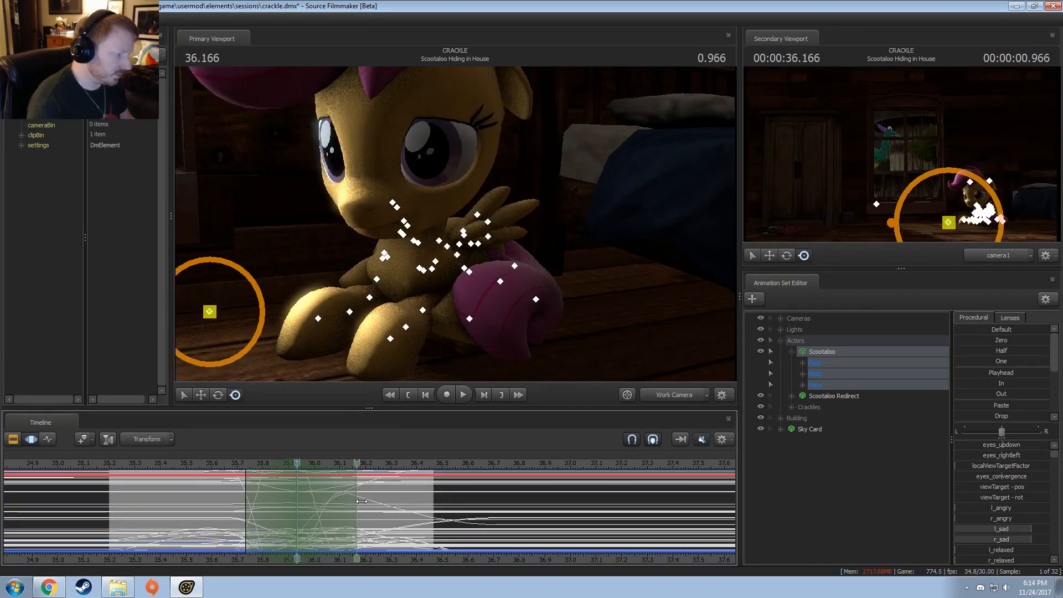
pyautogui.click(514, 267)
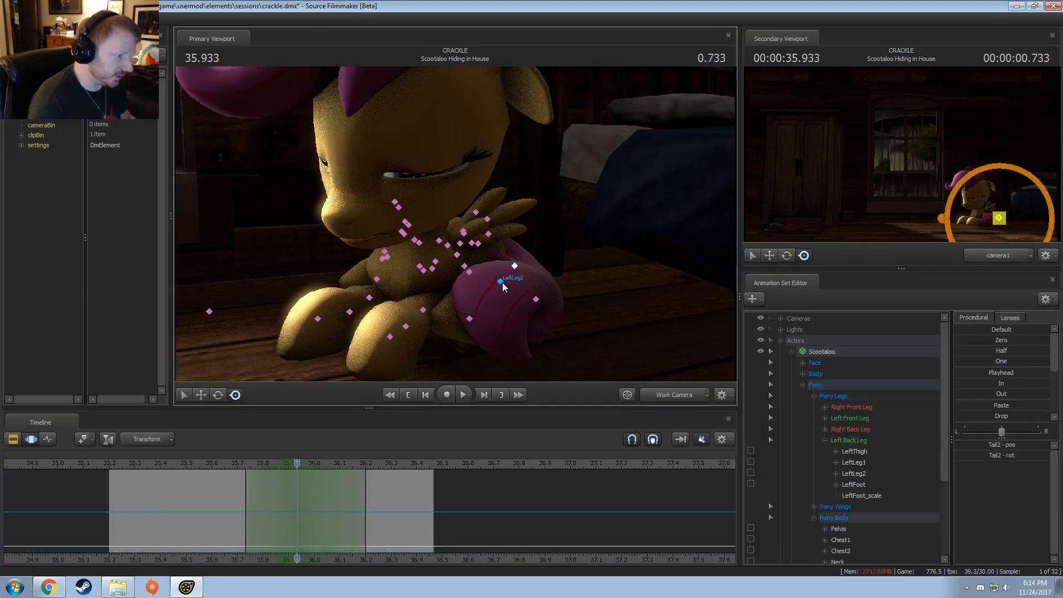
pyautogui.press('e')
pyautogui.moveTo(506, 279); pyautogui.dragTo(488, 302)
# Step: Replay the tail motion and widen the Tail2 adjustment's time selection to span about 35.67 to 36.67
pyautogui.click(237, 463)
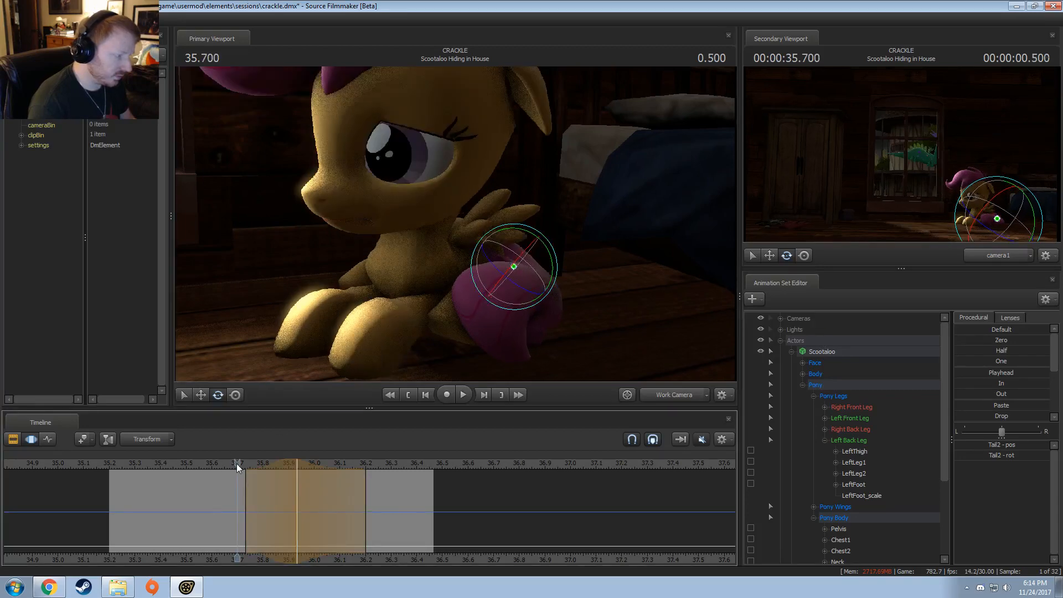
pyautogui.press('space')
pyautogui.press('space')
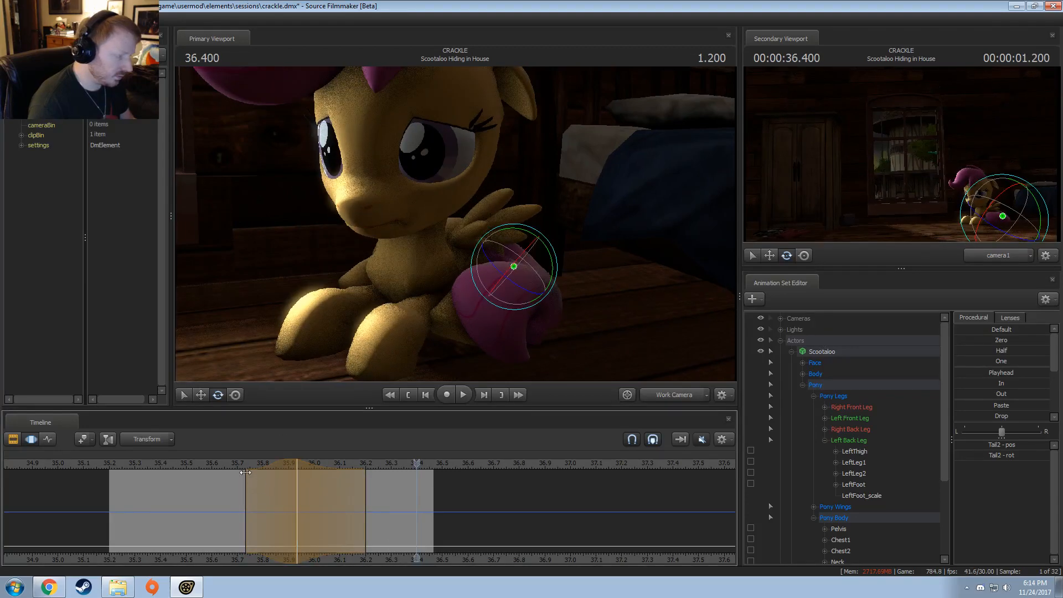
pyautogui.click(228, 467)
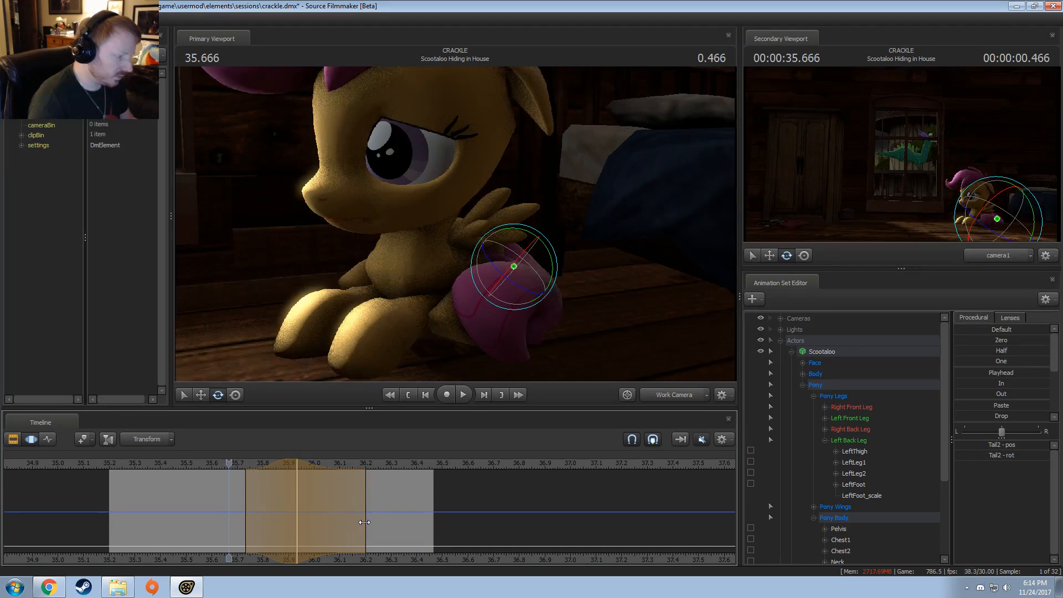
pyautogui.moveTo(364, 522); pyautogui.dragTo(518, 509)
pyautogui.moveTo(259, 490); pyautogui.dragTo(242, 497)
pyautogui.moveTo(326, 504); pyautogui.dragTo(342, 505)
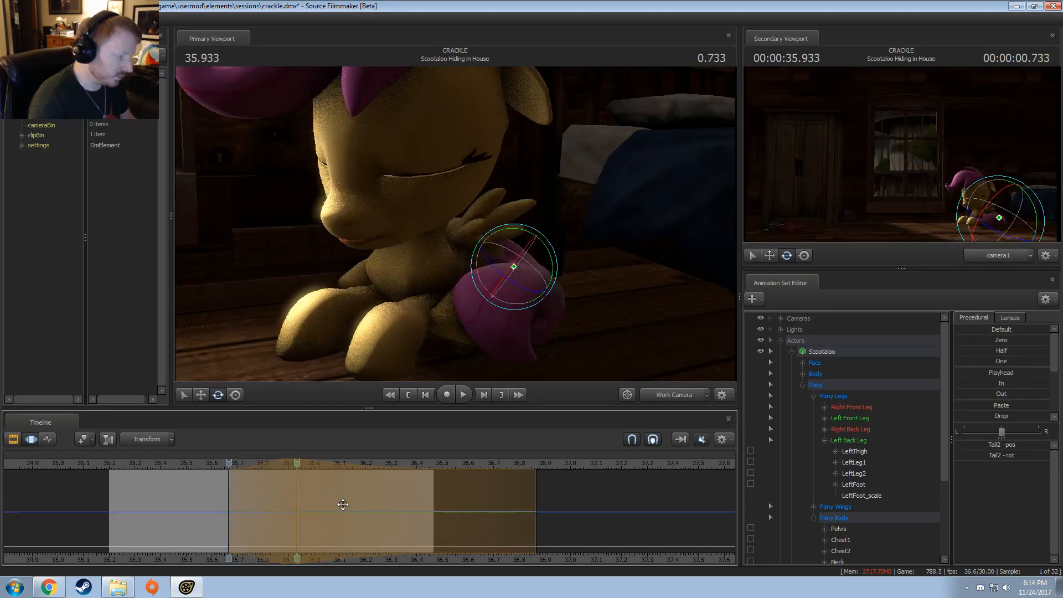
pyautogui.moveTo(522, 505); pyautogui.dragTo(472, 506)
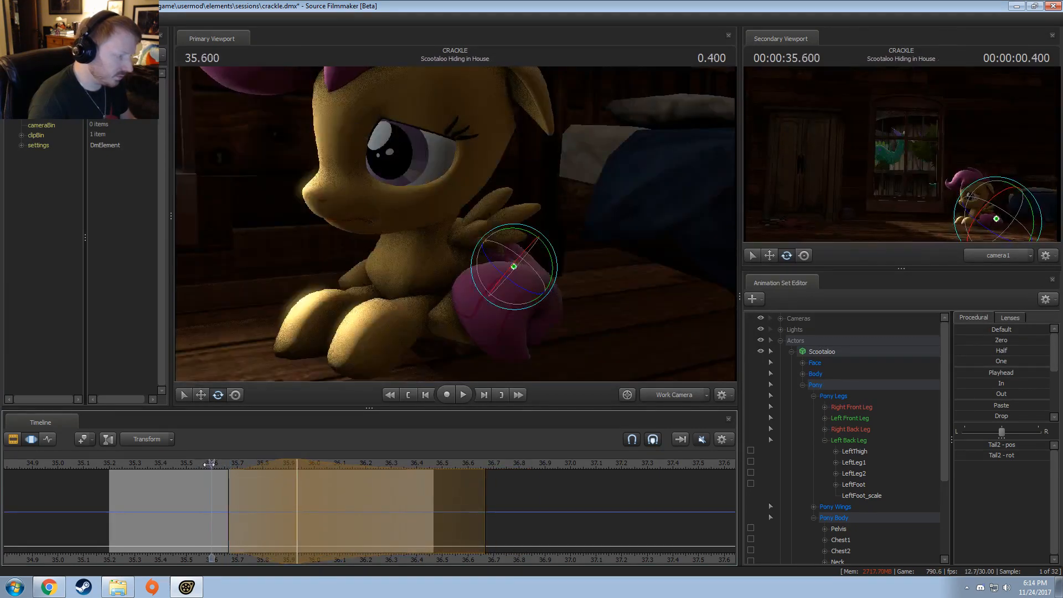
# Step: Play the shot twice from around 35.5 to review the widened tail movement
pyautogui.moveTo(209, 464); pyautogui.dragTo(207, 465)
pyautogui.press('space')
pyautogui.press('space')
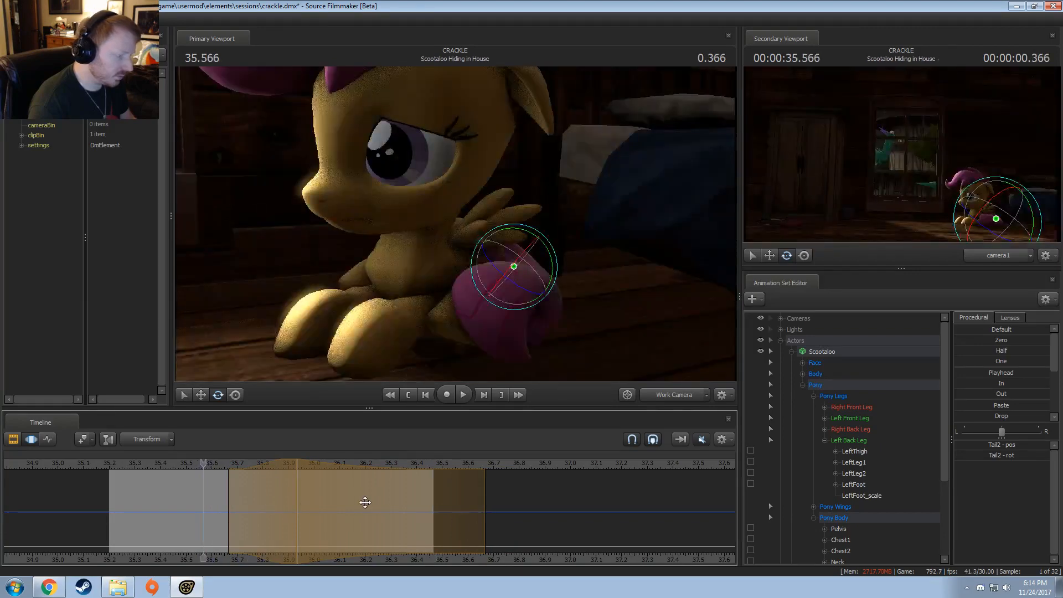
pyautogui.click(192, 465)
pyautogui.press('space')
pyautogui.press('space')
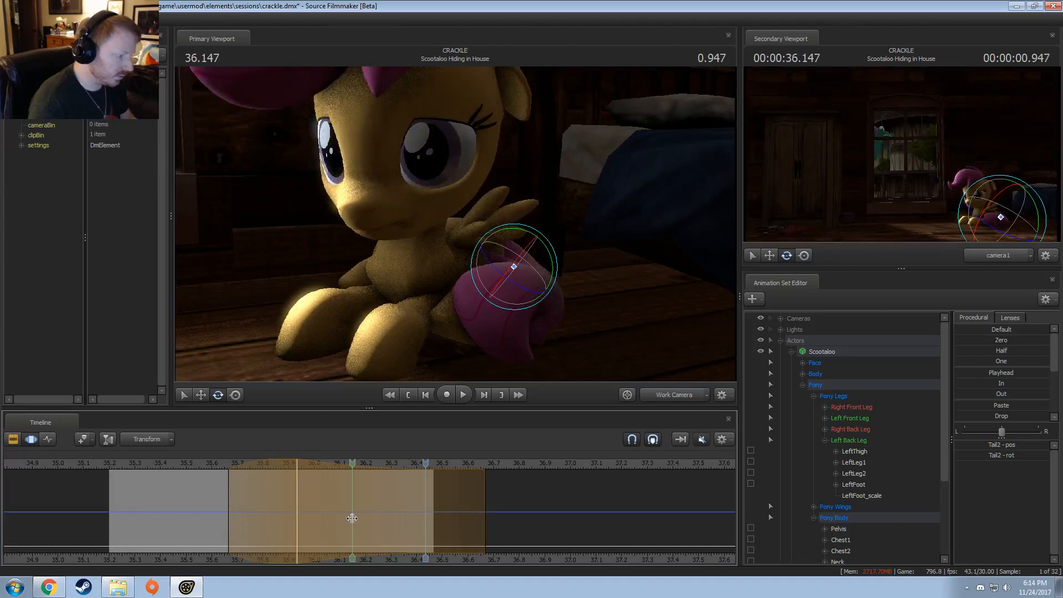
# Step: Rotate the Tail2 bone slightly at 36.233 within a time selection from about 35.9 to 36.57 and replay the shot
pyautogui.keyDown('shift'); pyautogui.click(373, 517); pyautogui.keyUp('shift')
pyautogui.keyDown('shift'); pyautogui.scroll(10, 374, 515); pyautogui.keyUp('shift')
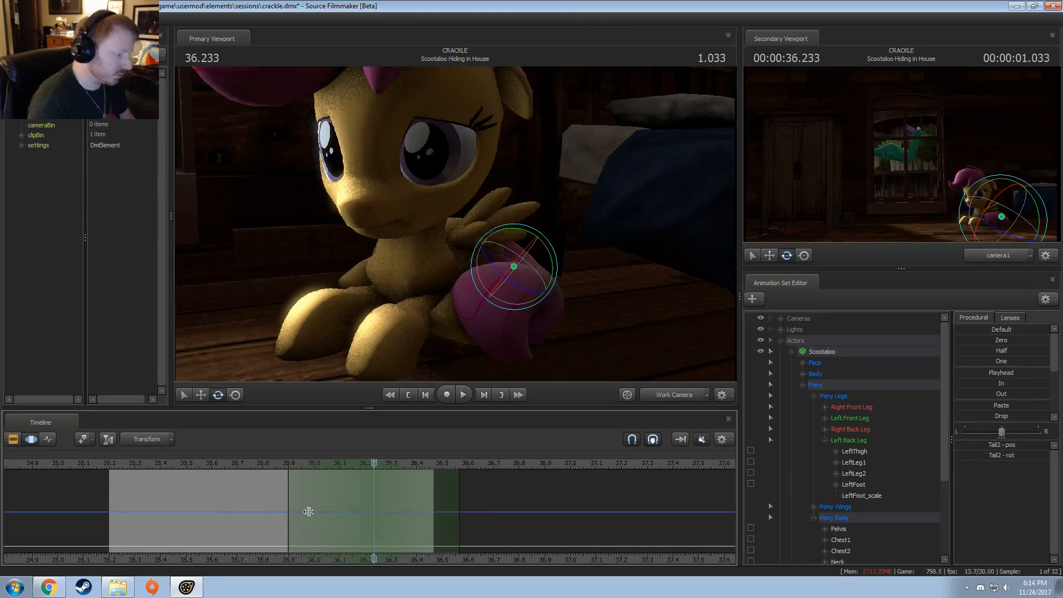
pyautogui.moveTo(474, 267); pyautogui.dragTo(471, 268)
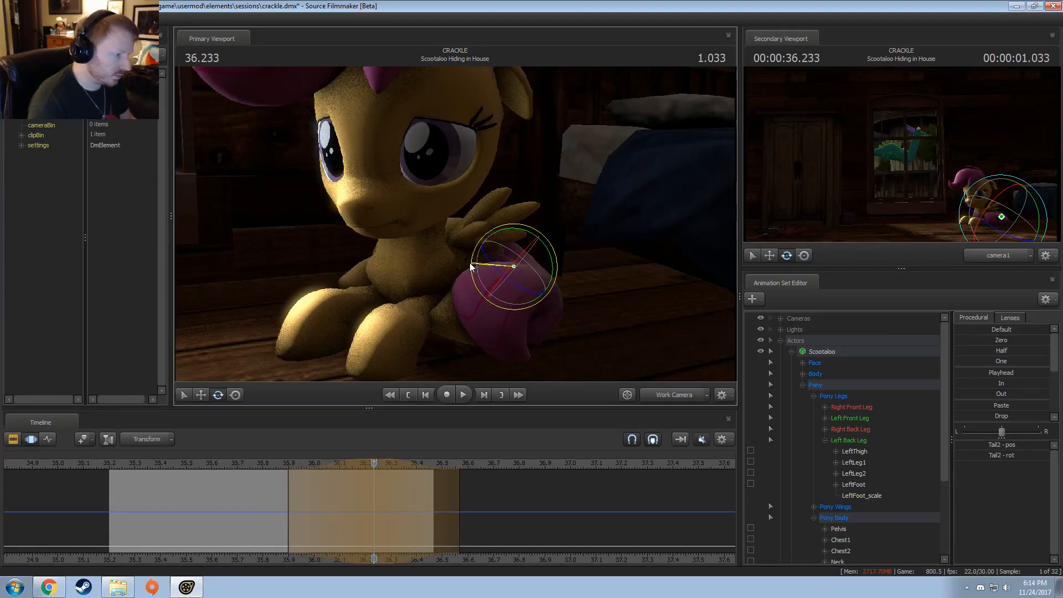
pyautogui.press('space')
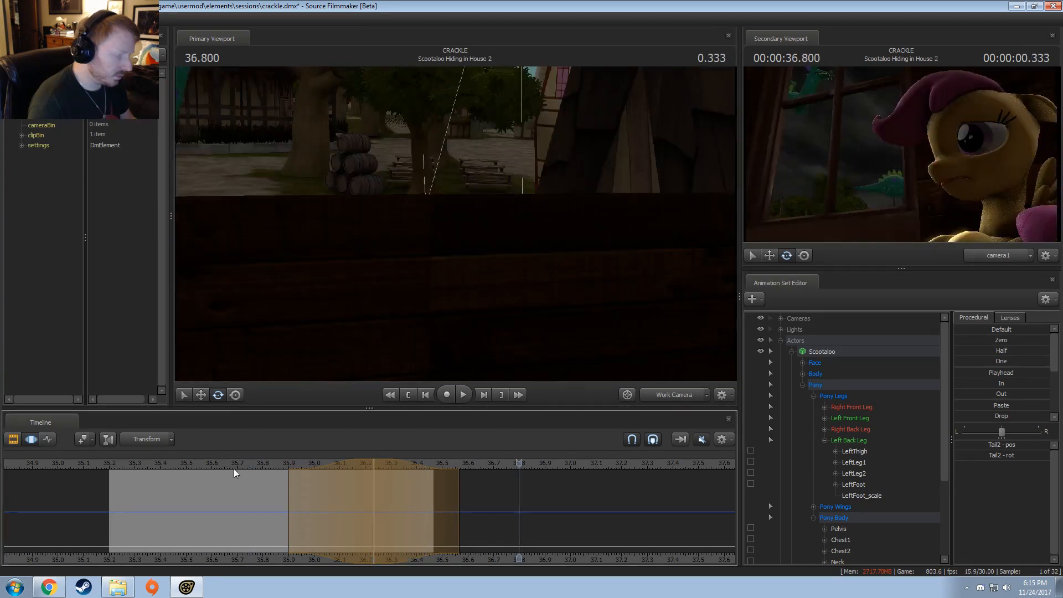
# Step: Make a time selection around 35.866, extend its end to about 36.2, and rotate the Tail3 bone slightly
pyautogui.moveTo(234, 472); pyautogui.dragTo(281, 512)
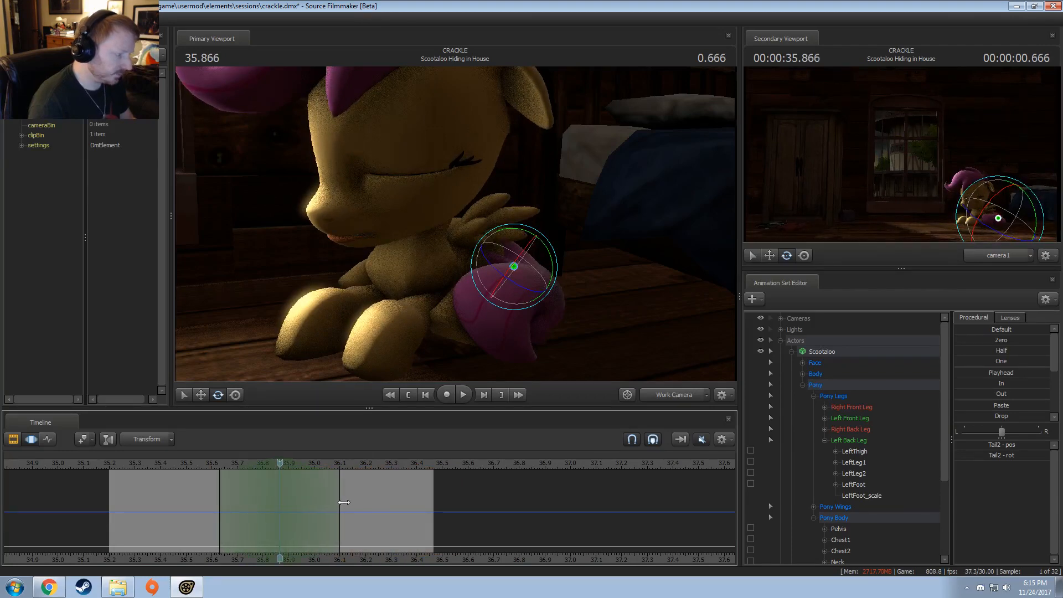
pyautogui.moveTo(344, 502); pyautogui.dragTo(370, 502)
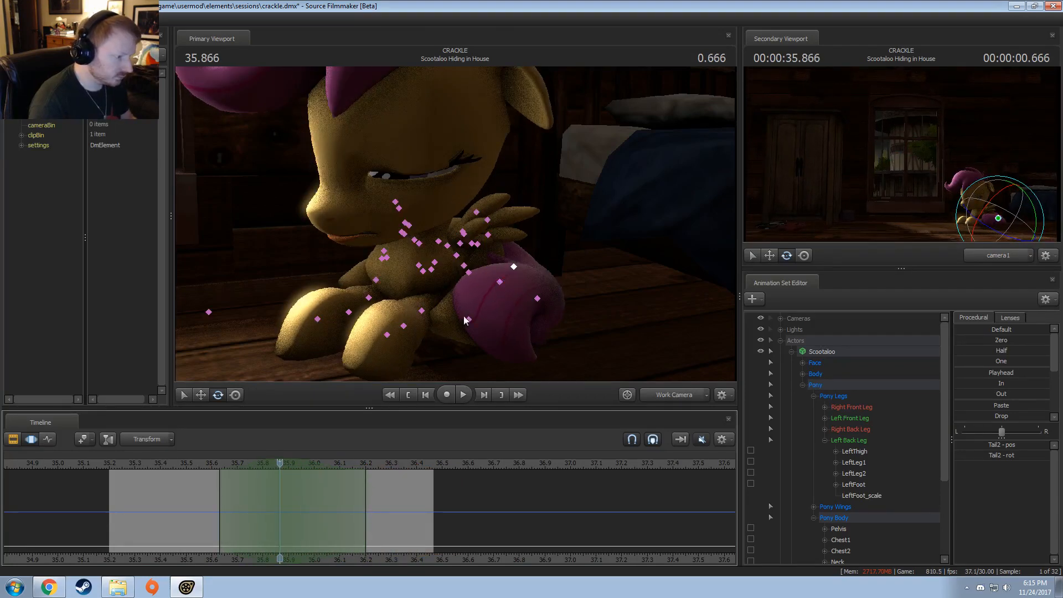
pyautogui.click(537, 298)
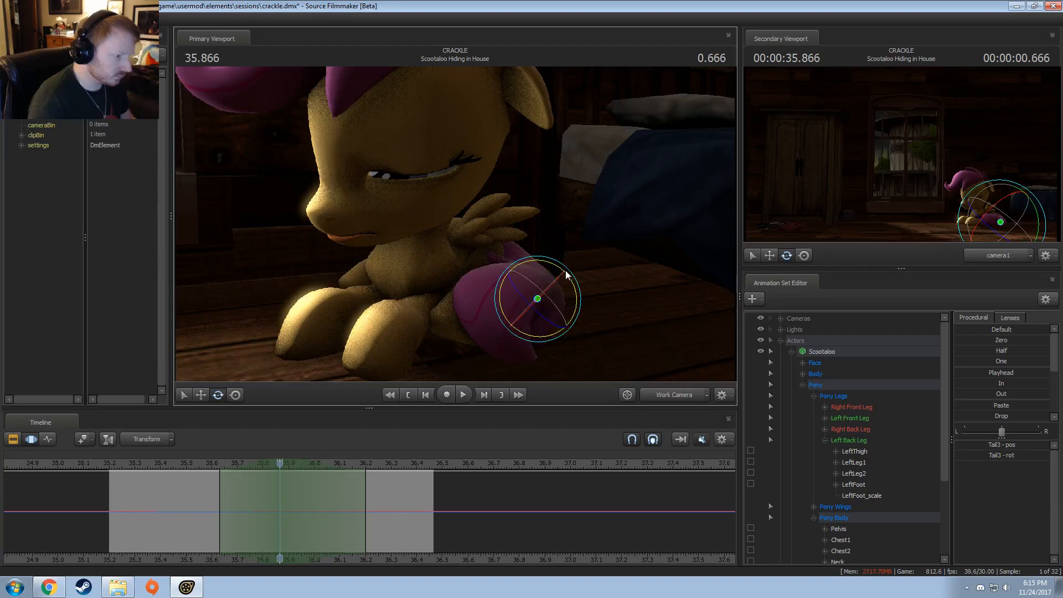
pyautogui.moveTo(561, 271); pyautogui.dragTo(560, 277)
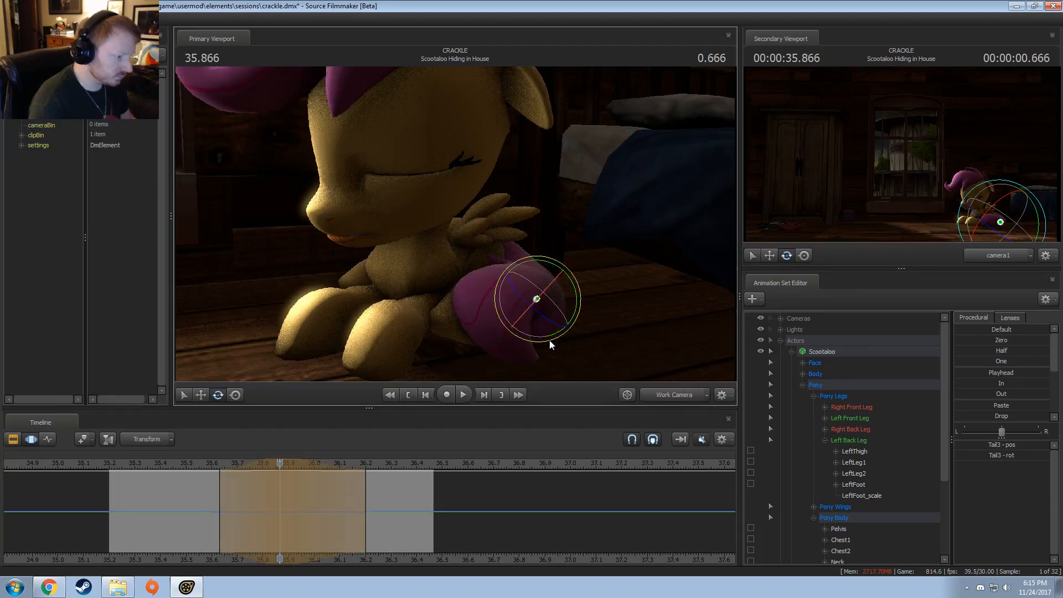
# Step: Play the shot in the work camera and through camera1 to review the Tail3 rotation
pyautogui.click(215, 468)
pyautogui.press('space')
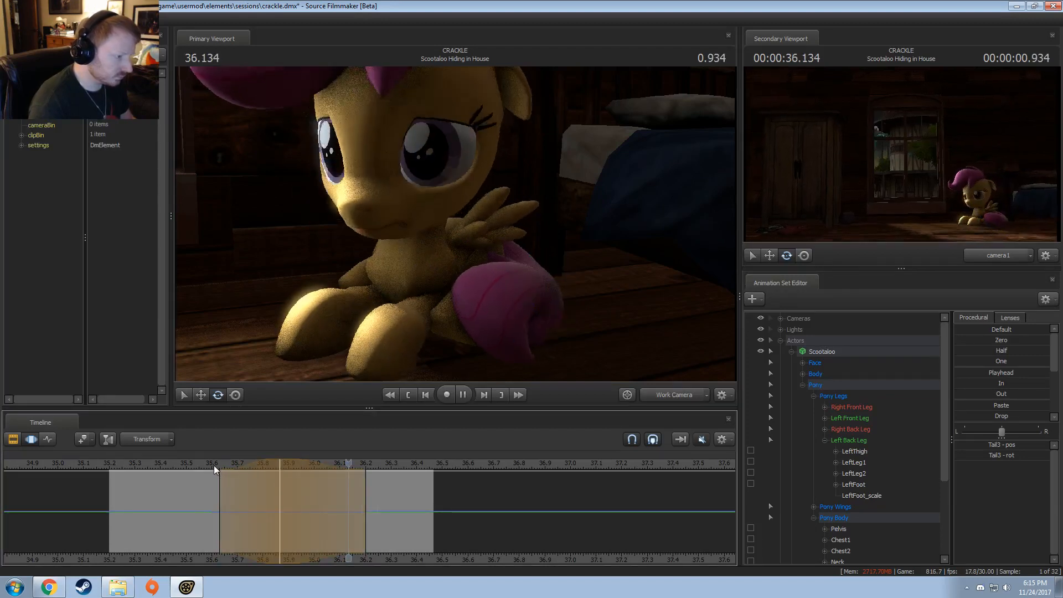
pyautogui.press('space')
pyautogui.click(652, 397)
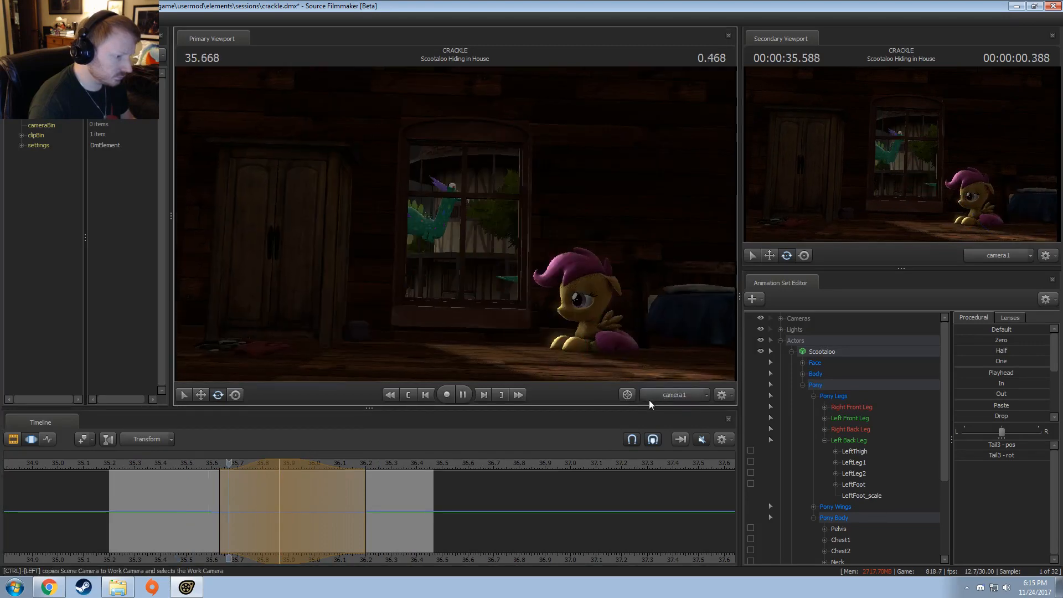
pyautogui.press('space')
pyautogui.press('space')
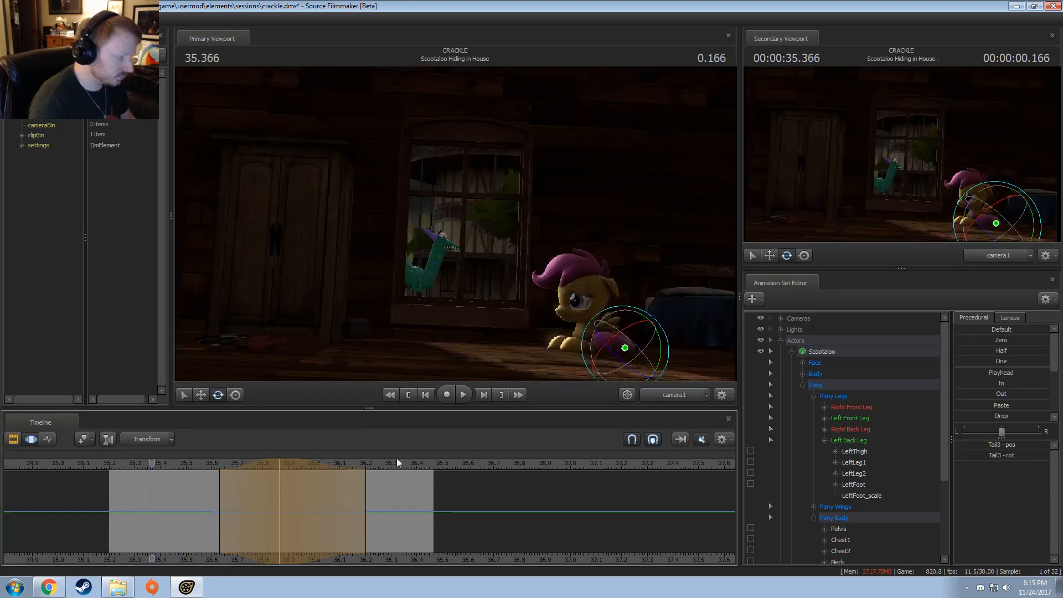
pyautogui.click(669, 397)
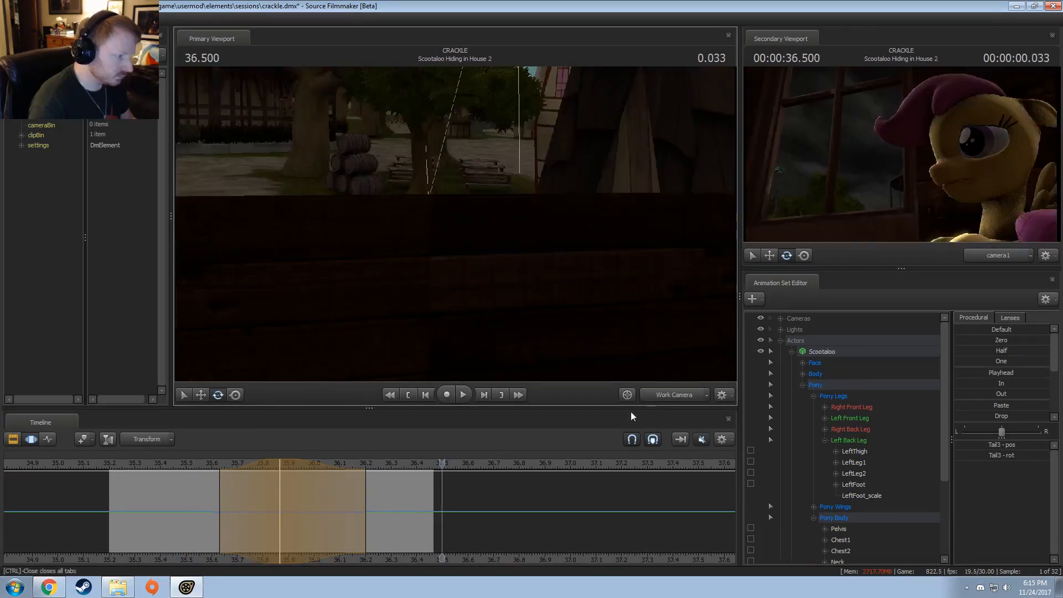
pyautogui.click(204, 476)
pyautogui.press('space')
pyautogui.press('space')
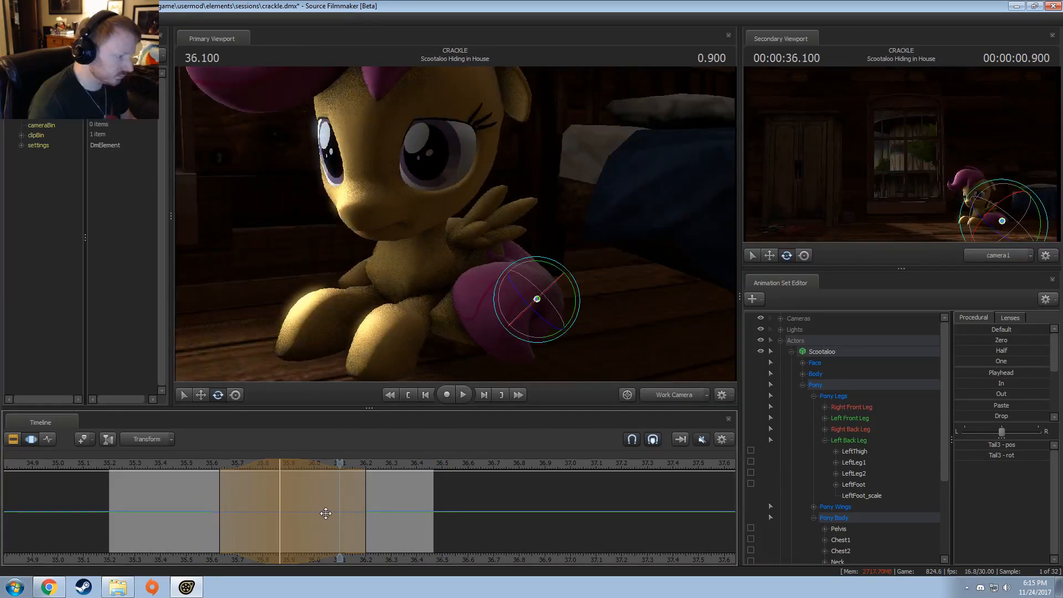
# Step: Rotate the Tail2 bone slightly at 36.033 within an open-ended time selection starting at about 35.73, and replay the shot
pyautogui.press('z')
pyautogui.keyDown('shift'); pyautogui.moveTo(348, 527); pyautogui.dragTo(867, 472); pyautogui.keyUp('shift')
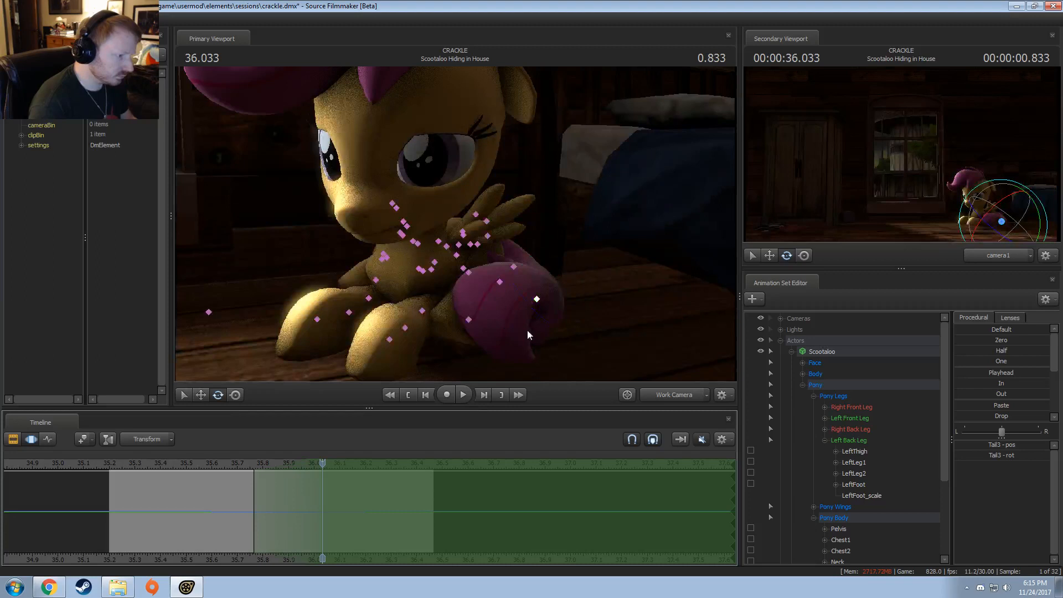
pyautogui.click(514, 268)
pyautogui.moveTo(494, 302); pyautogui.dragTo(497, 307)
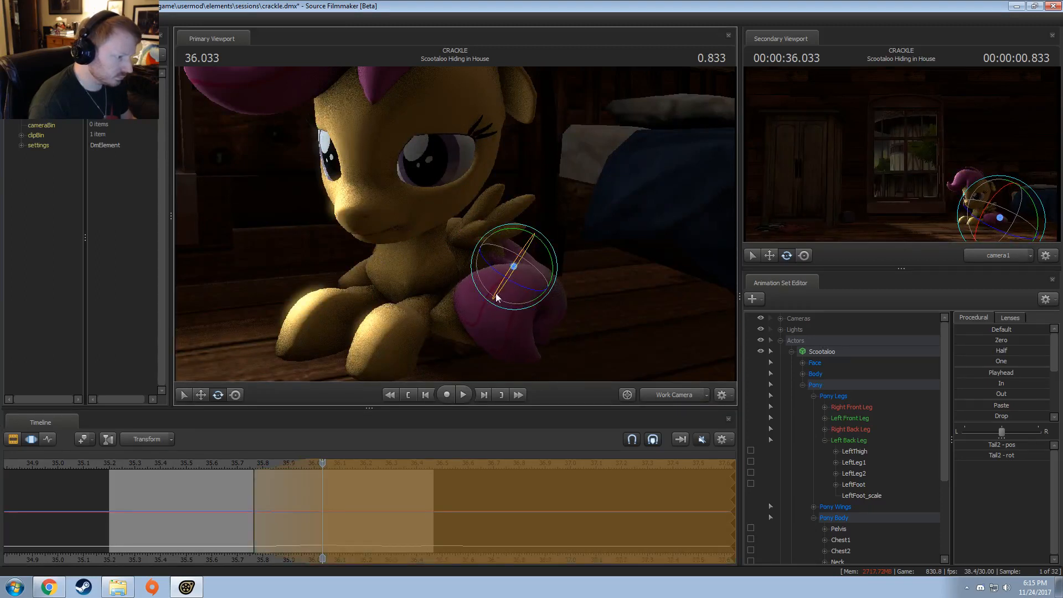
pyautogui.click(237, 466)
pyautogui.press('space')
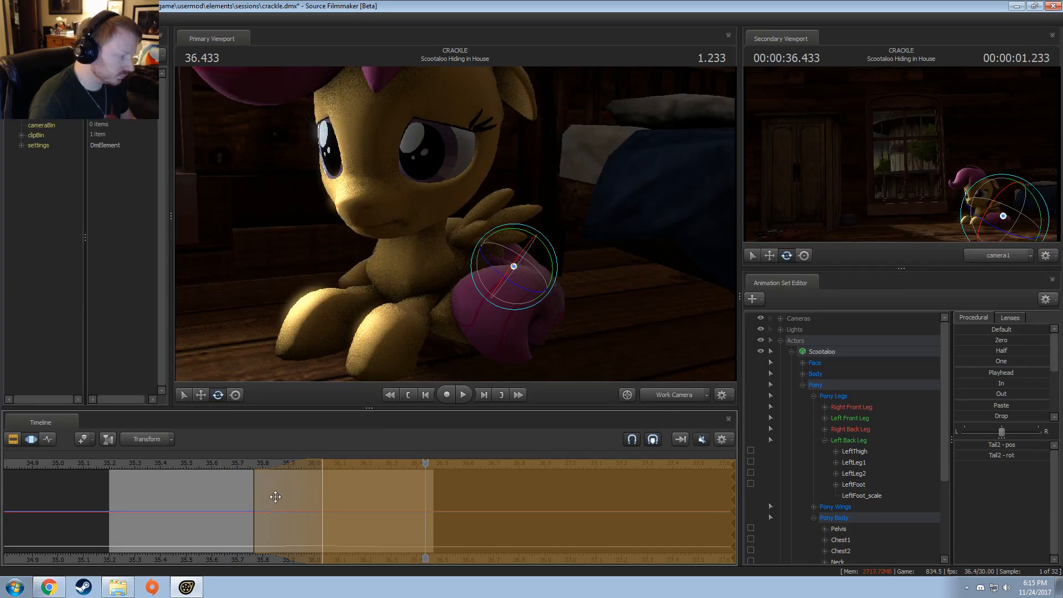
pyautogui.moveTo(247, 495); pyautogui.dragTo(246, 495)
# Step: Replay the shot in the work camera and through camera1 to check the adjusted Tail2 motion
pyautogui.click(177, 464)
pyautogui.press('space')
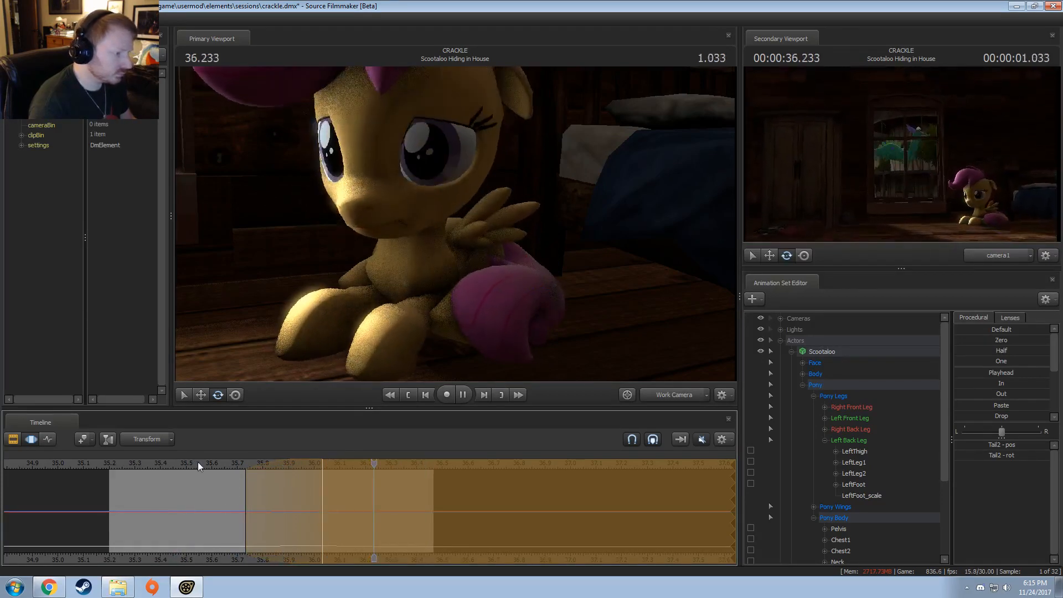
pyautogui.press('space')
pyautogui.click(667, 392)
pyautogui.press('space')
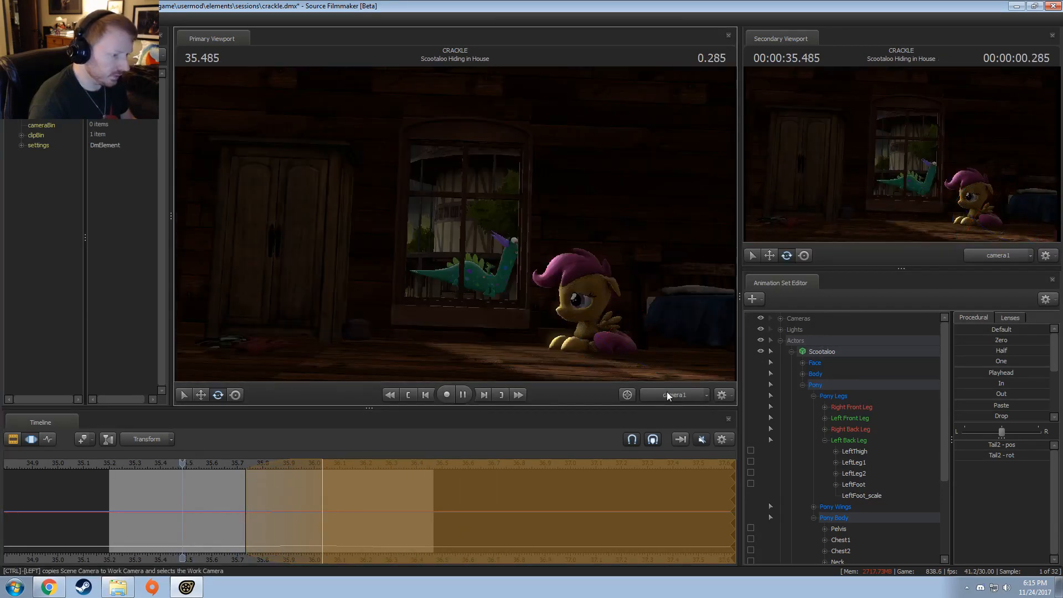
pyautogui.press('space')
pyautogui.press('Left')
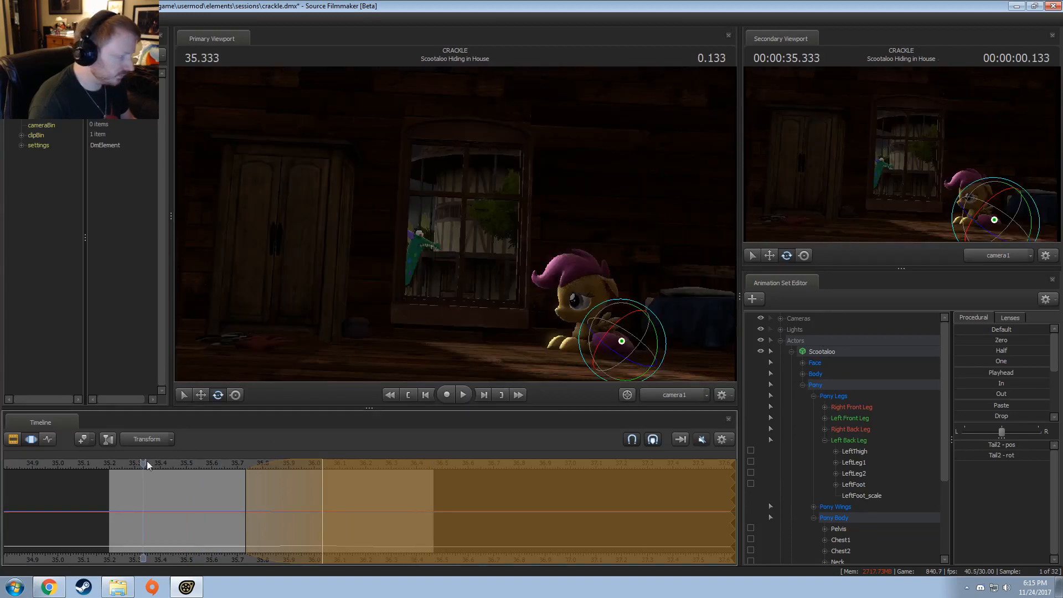
# Step: Return to the work camera and bake the procedural bones of the Scootaloo animation set
pyautogui.click(667, 394)
pyautogui.rightClick(821, 355)
pyautogui.moveTo(850, 465)
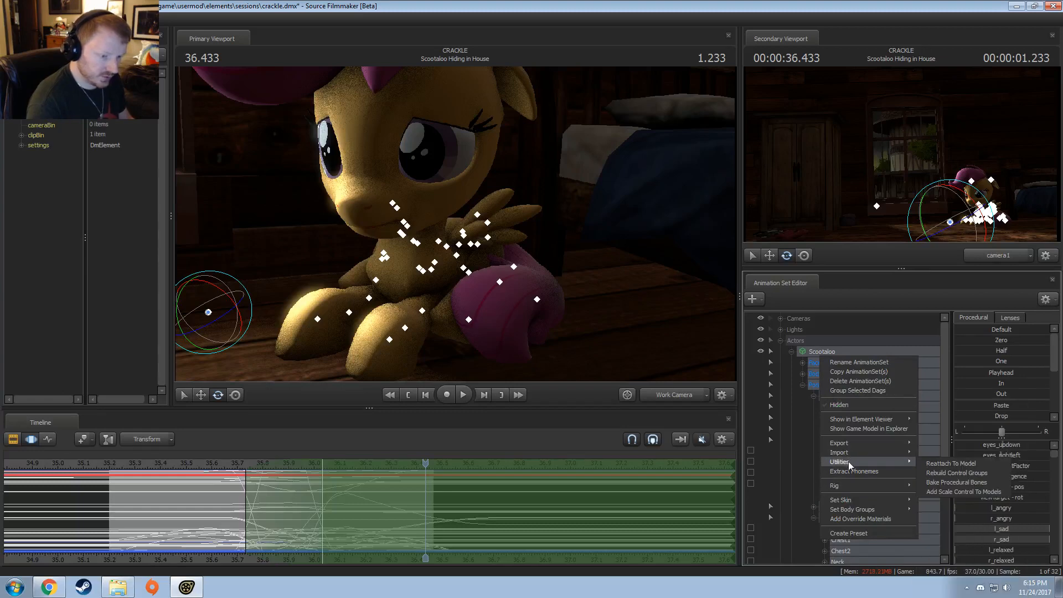
pyautogui.click(958, 483)
pyautogui.click(124, 498)
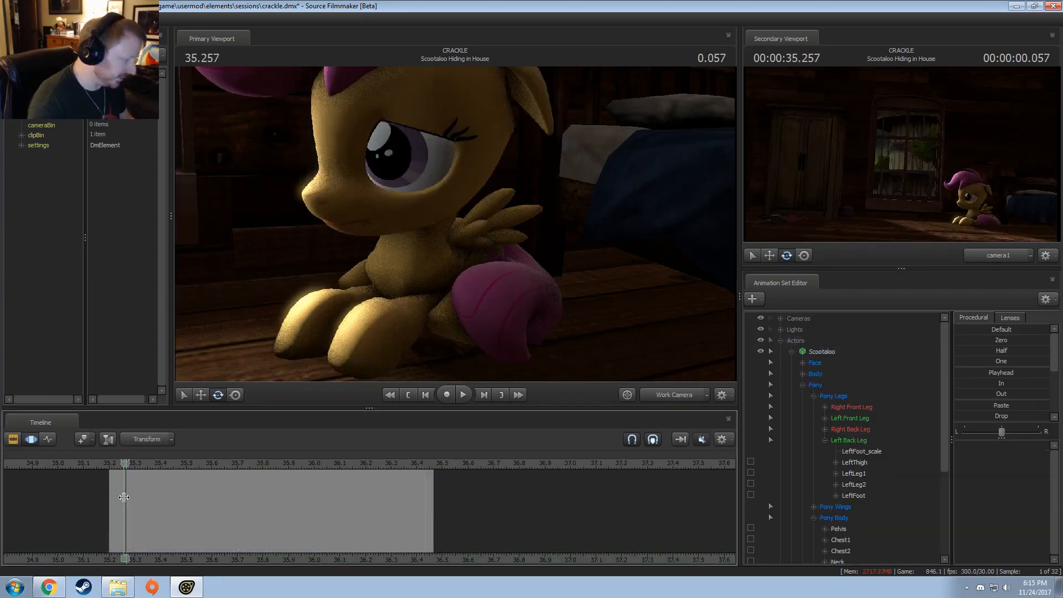
# Step: Collapse the Pony group, inspect the cape jiggle bones in Scootaloo's Unknown group, and hide that group
pyautogui.click(803, 385)
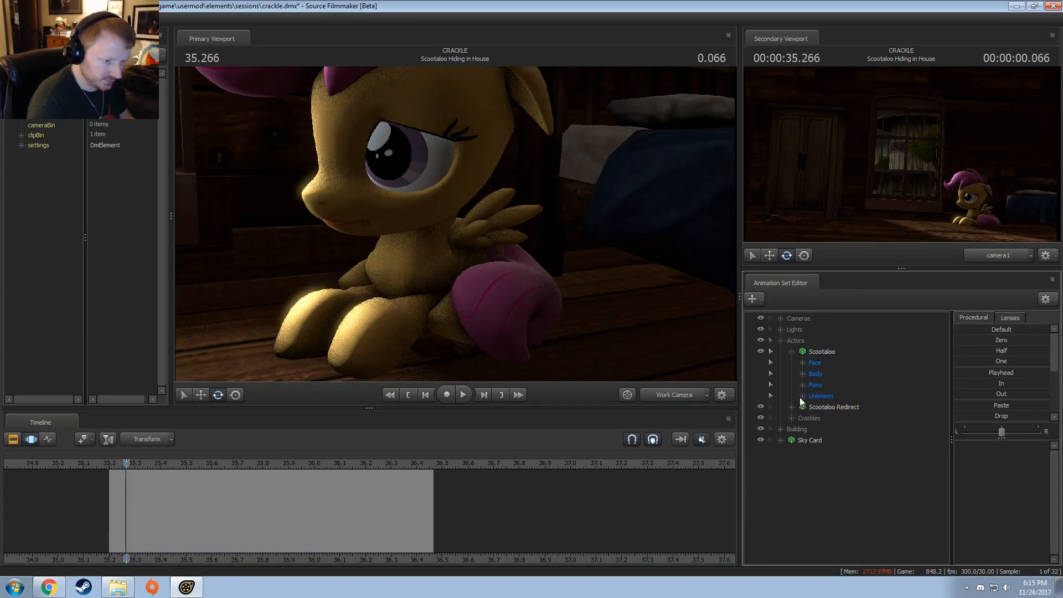
pyautogui.click(802, 396)
pyautogui.click(839, 408)
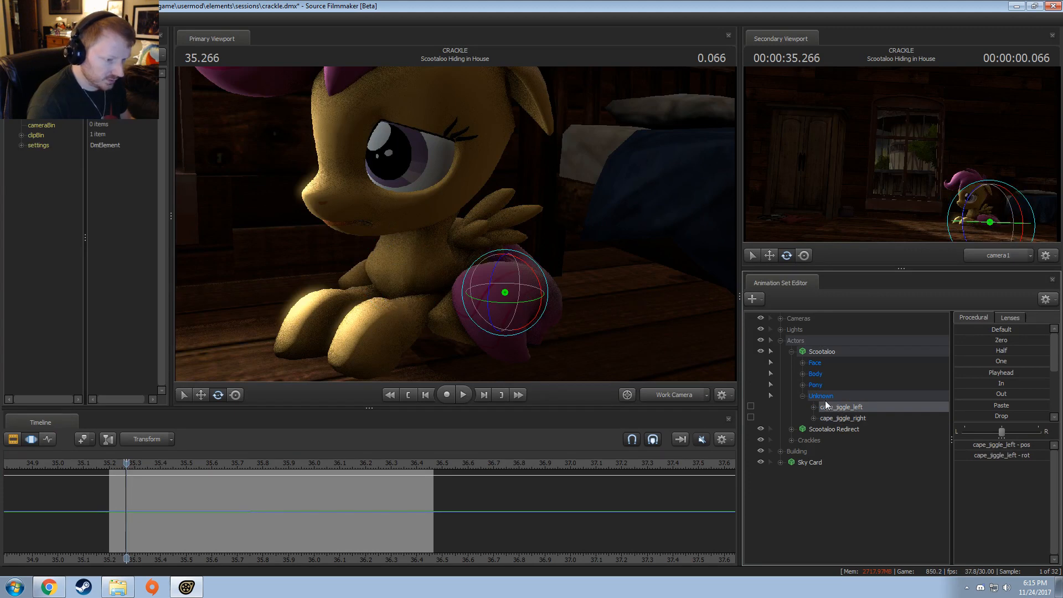
pyautogui.click(803, 397)
pyautogui.click(803, 396)
pyautogui.rightClick(809, 396)
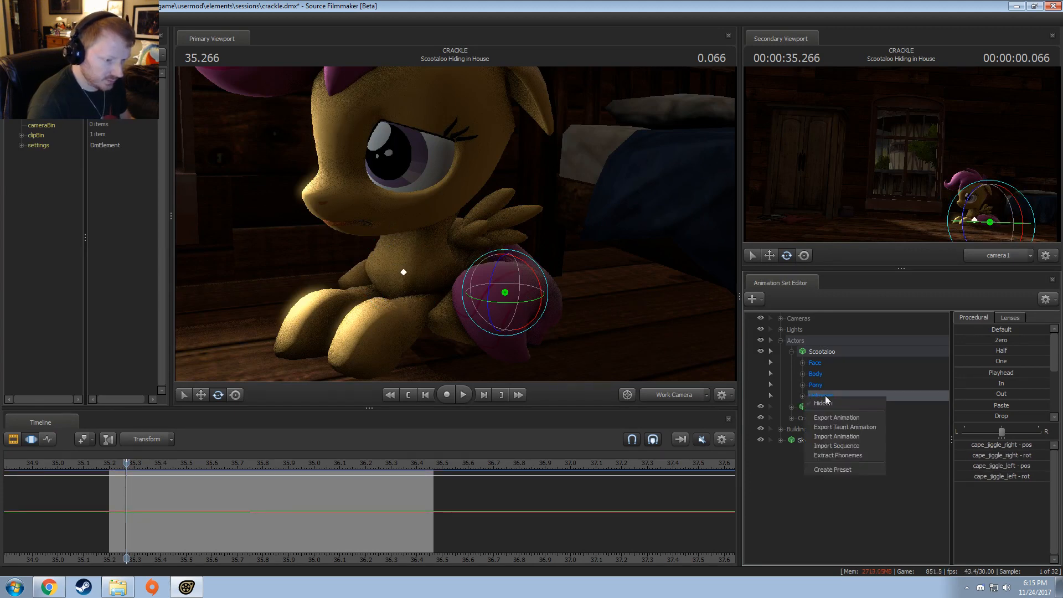
pyautogui.click(827, 403)
# Step: Replay the baked shot, place the playhead at 35.7, and expand the JiggleBones group inside Scootaloo's Pony group
pyautogui.press('space')
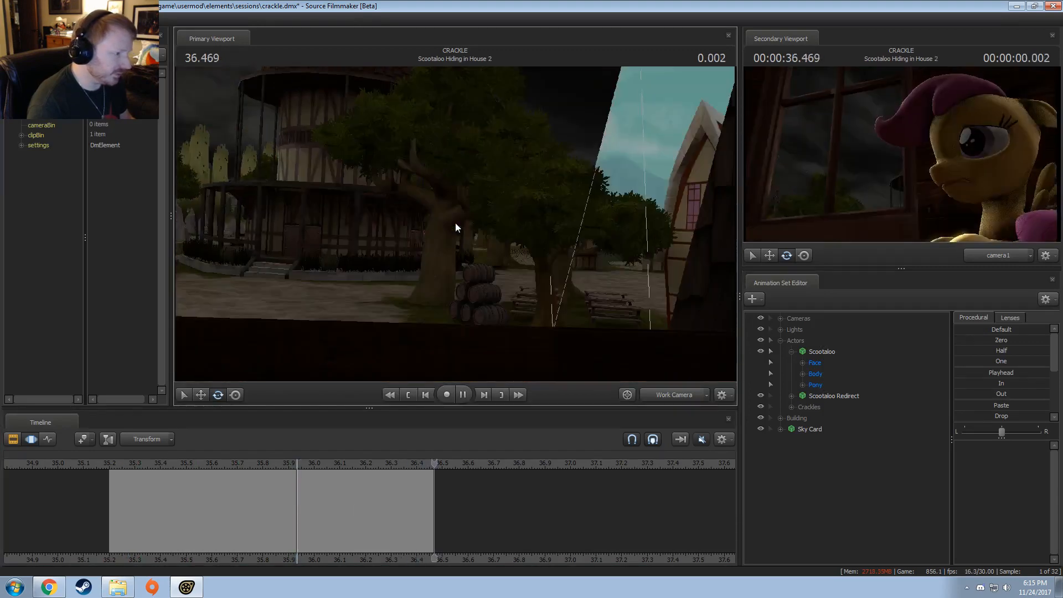
pyautogui.press('space')
pyautogui.moveTo(249, 463); pyautogui.dragTo(238, 463)
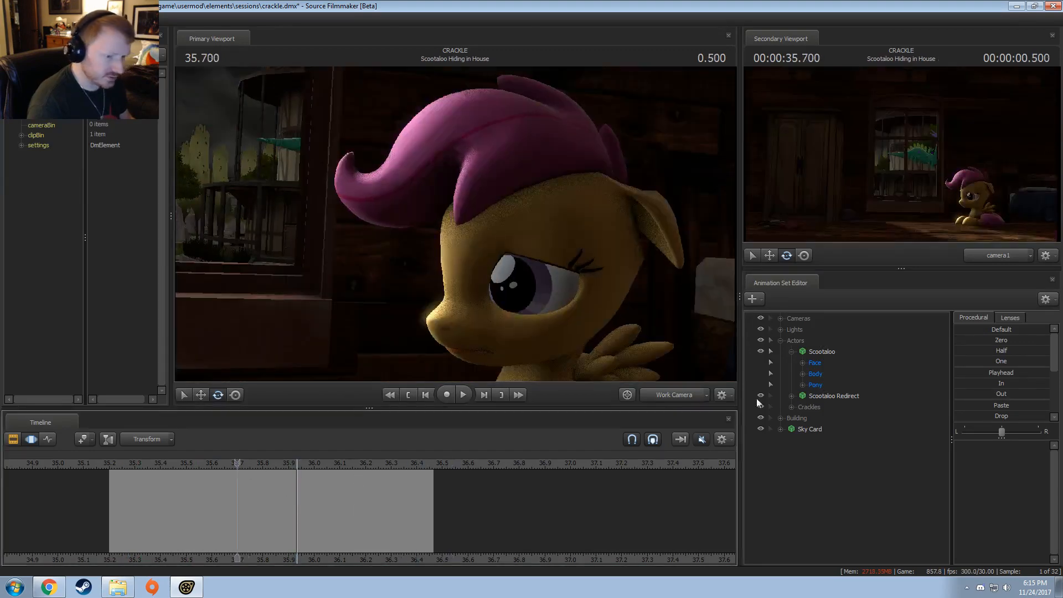
pyautogui.rightClick(823, 352)
pyautogui.moveTo(854, 454)
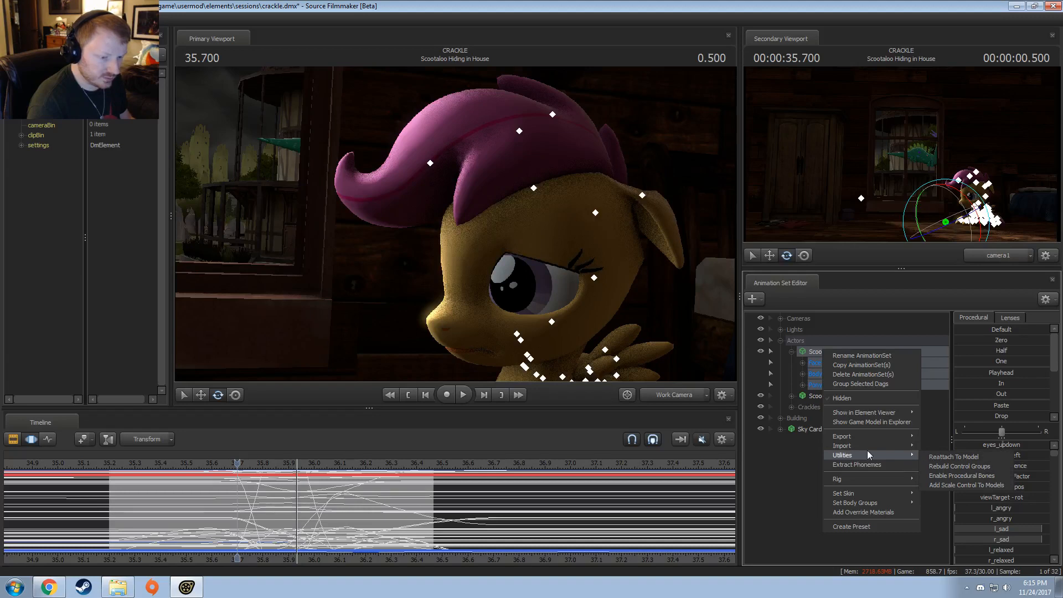
pyautogui.click(814, 412)
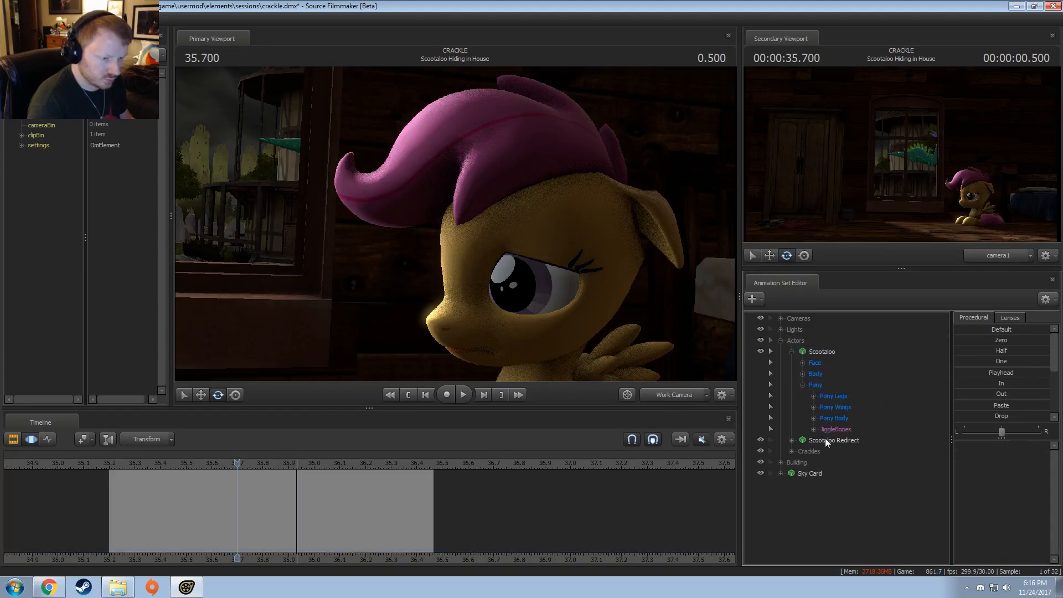
pyautogui.doubleClick(834, 429)
# Step: Make a time selection from about 35.73 to 36.13 around 35.933, facing Scootaloo's hair
pyautogui.moveTo(160, 470); pyautogui.dragTo(321, 523, button='middle')
pyautogui.moveTo(322, 523)
pyautogui.mouseDown()
pyautogui.moveTo(291, 524)
pyautogui.moveTo(306, 521)
pyautogui.mouseUp()
pyautogui.keyDown('alt'); pyautogui.moveTo(497, 235); pyautogui.dragTo(590, 269); pyautogui.keyUp('alt')
pyautogui.moveTo(291, 501)
pyautogui.mouseDown(button='middle')
pyautogui.moveTo(261, 506)
pyautogui.moveTo(294, 503)
pyautogui.mouseUp(button='middle')
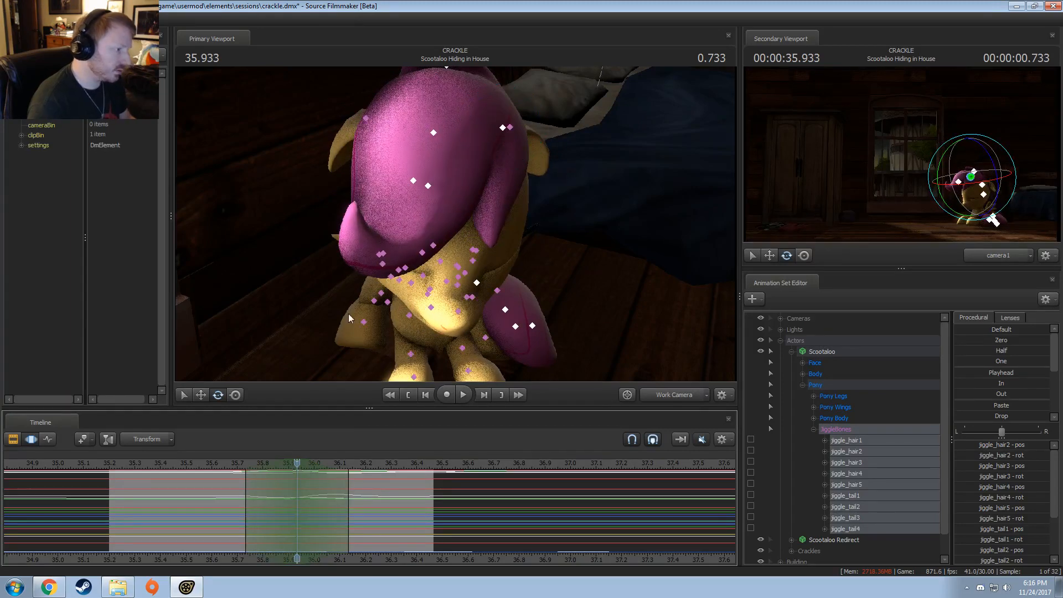
pyautogui.click(430, 184)
pyautogui.keyDown('ctrl'); pyautogui.click(430, 132); pyautogui.keyUp('ctrl')
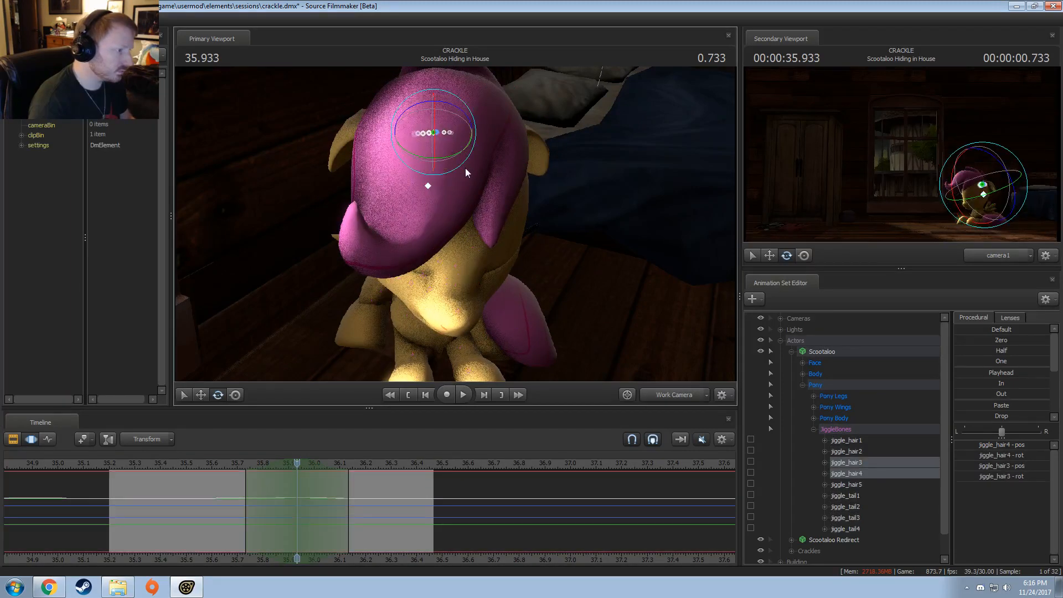
pyautogui.moveTo(457, 174); pyautogui.dragTo(426, 181)
pyautogui.hotkey('ctrl', 'z')
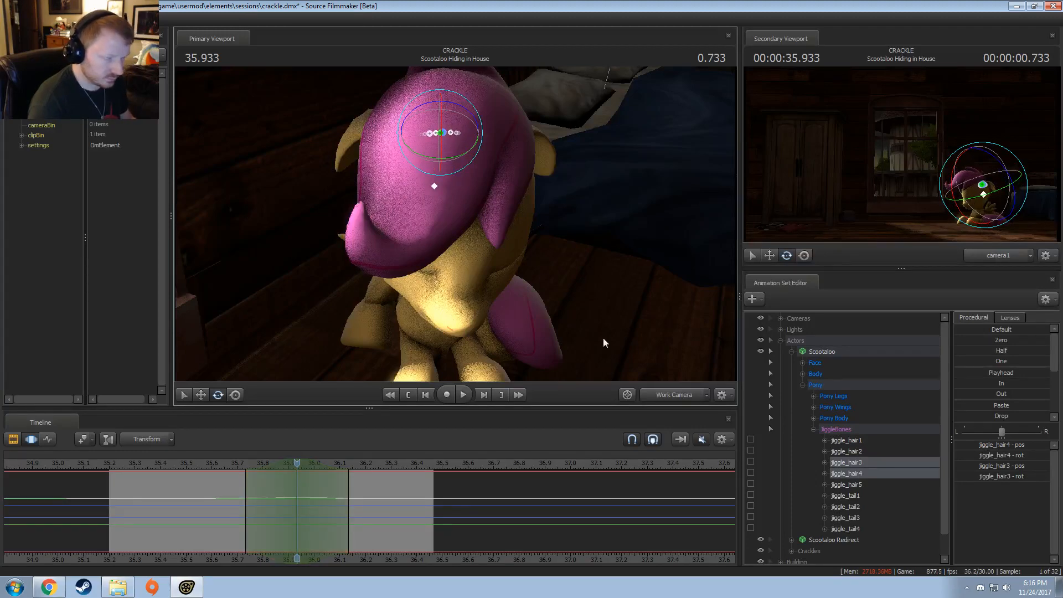
# Step: Rotate the jiggle_hair2 bone at 35.933 within the time selection and replay the hair motion
pyautogui.moveTo(604, 339); pyautogui.dragTo(450, 224)
pyautogui.keyDown('ctrl'); pyautogui.click(344, 147); pyautogui.keyUp('ctrl')
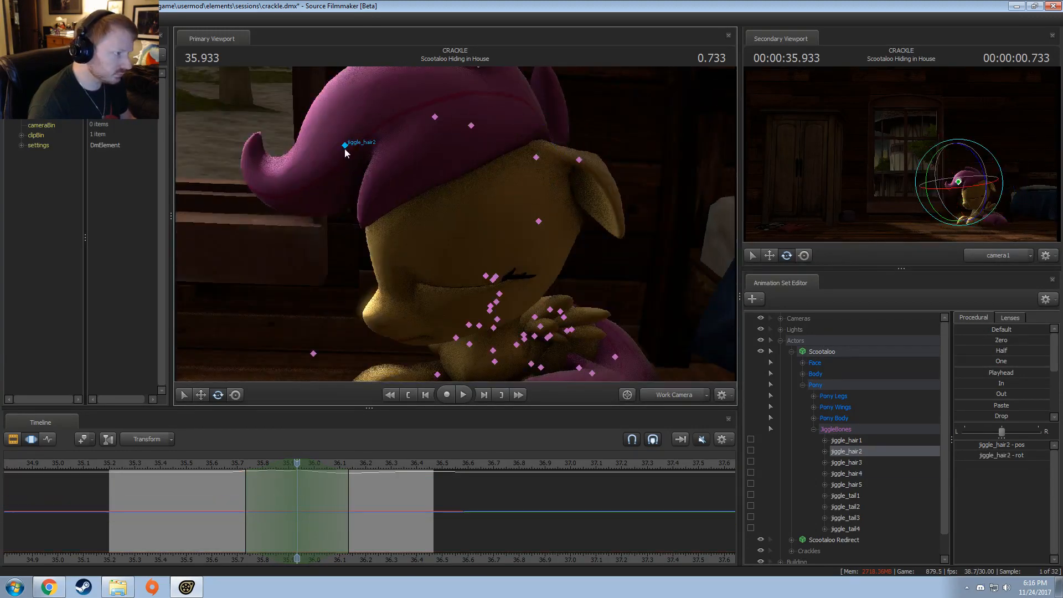
pyautogui.keyDown('ctrl'); pyautogui.keyDown('shift'); pyautogui.click(435, 117); pyautogui.keyUp('shift'); pyautogui.keyUp('ctrl')
pyautogui.moveTo(443, 183); pyautogui.dragTo(465, 223)
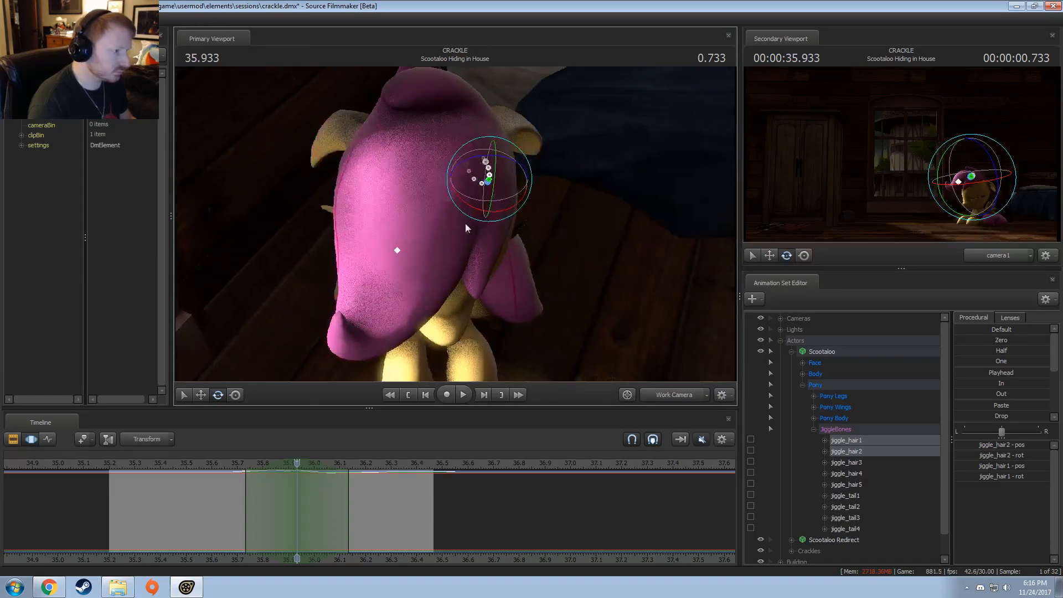
pyautogui.click(398, 251)
pyautogui.moveTo(427, 295); pyautogui.dragTo(234, 464)
pyautogui.click(234, 464)
pyautogui.press('space')
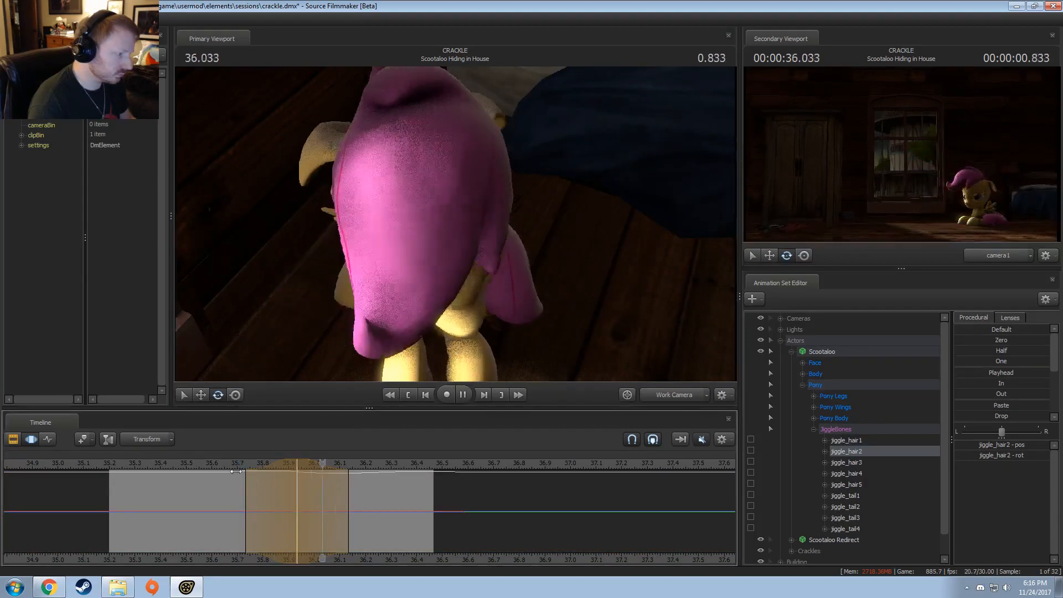
pyautogui.press('space')
# Step: Rotate jiggle_hair2 at 36.133 within a time selection from about 35.83 to 36.43 and replay the shot
pyautogui.click(349, 515)
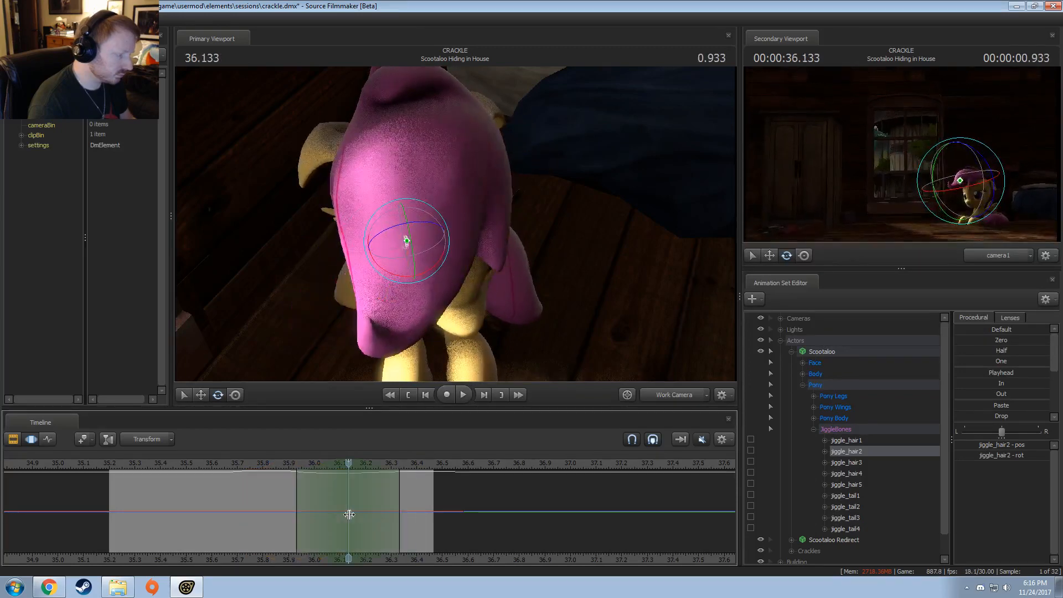
pyautogui.moveTo(412, 271); pyautogui.dragTo(400, 286)
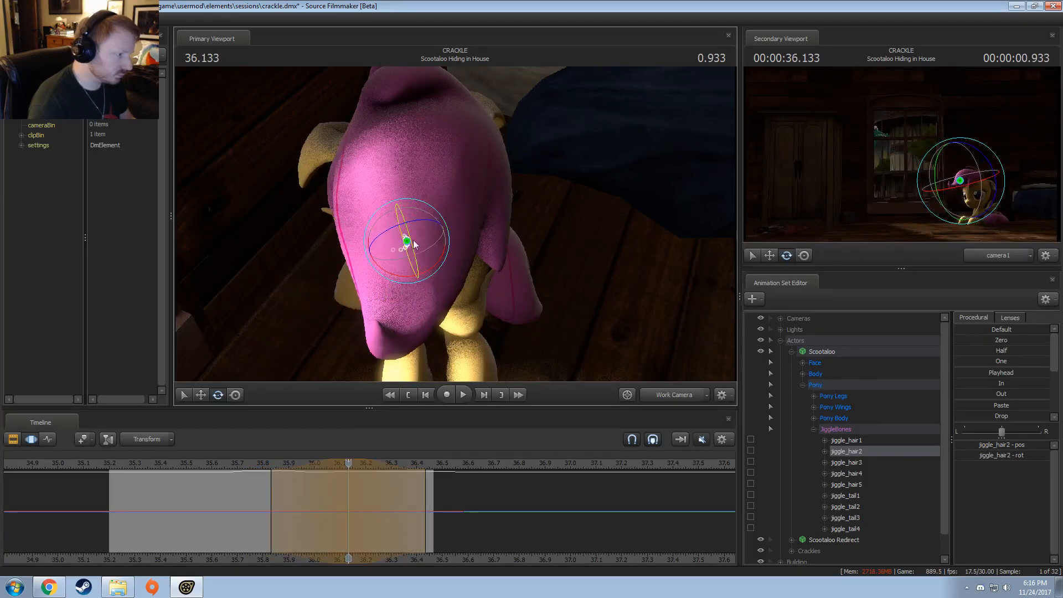
pyautogui.click(239, 464)
pyautogui.press('space')
# Step: Play the shot through camera1 from about 35.67 to review the hair movement
pyautogui.press('space')
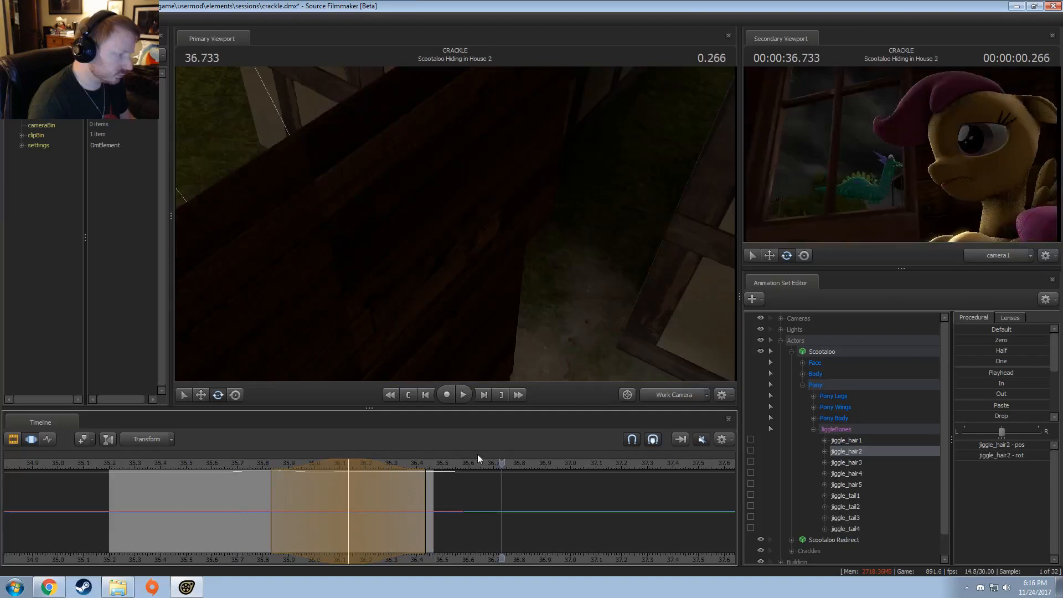
pyautogui.click(676, 395)
pyautogui.click(229, 464)
pyautogui.press('space')
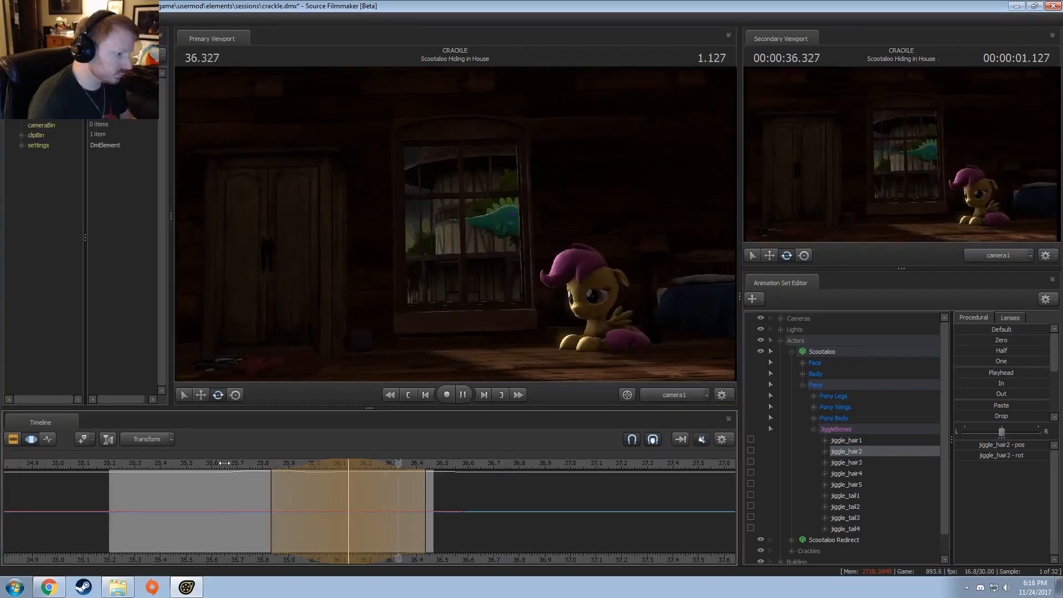
pyautogui.press('space')
# Step: Move jiggle_hair2 slightly at 35.966 within a time selection from about 35.73 to 36.2 and replay the shot
pyautogui.moveTo(198, 494); pyautogui.dragTo(304, 517)
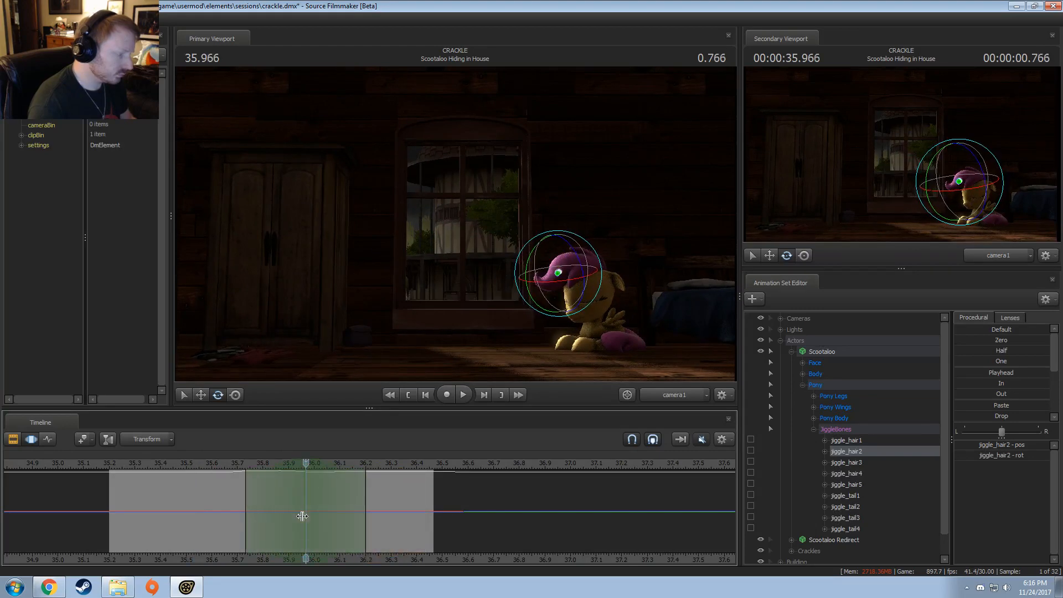
pyautogui.press('w')
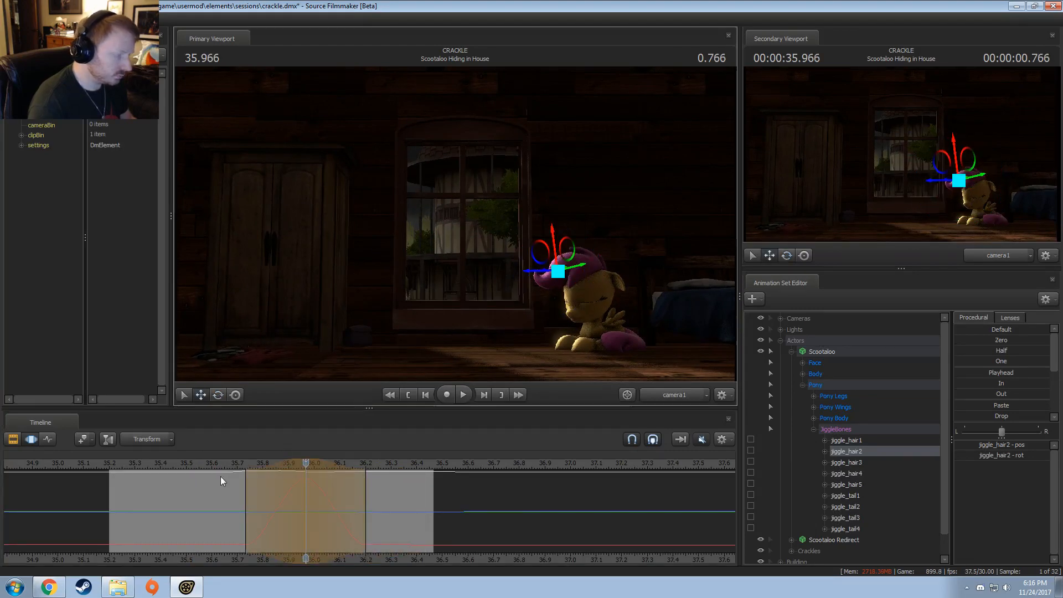
pyautogui.click(220, 467)
pyautogui.press('space')
pyautogui.click(177, 469)
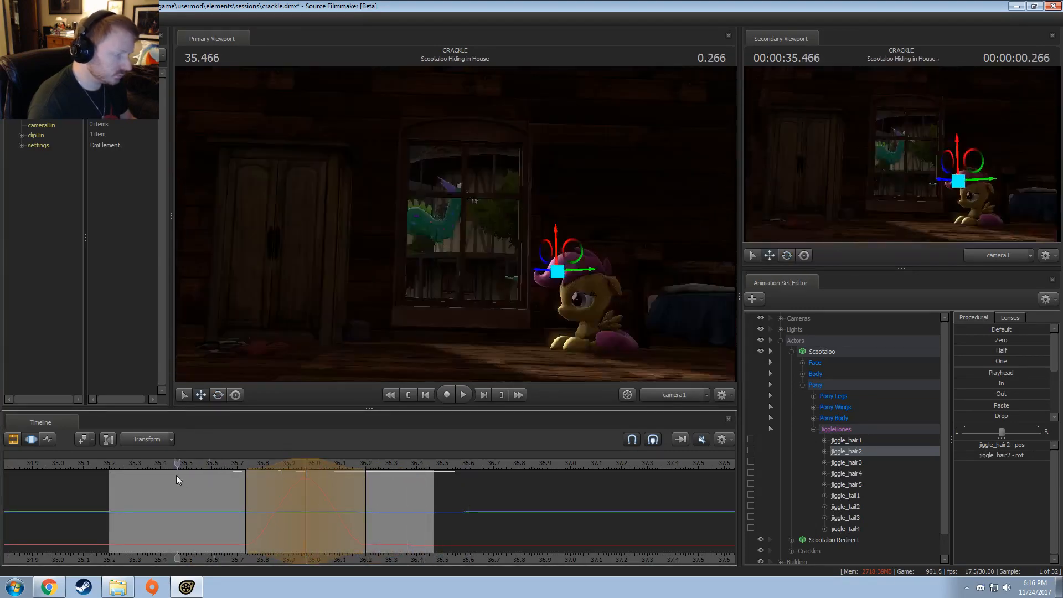
pyautogui.click(114, 465)
pyautogui.press('space')
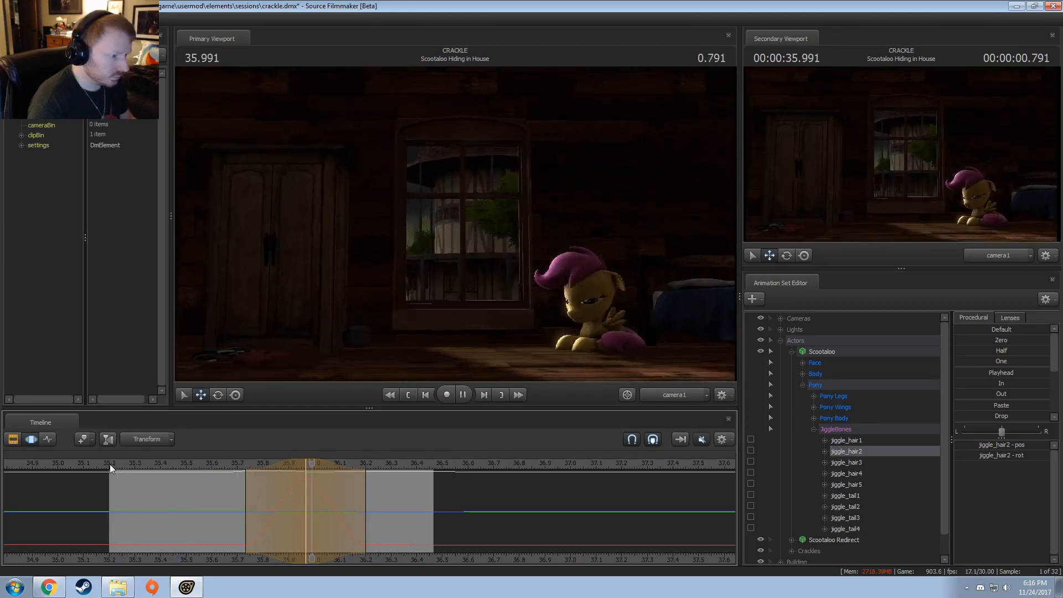
pyautogui.click(125, 464)
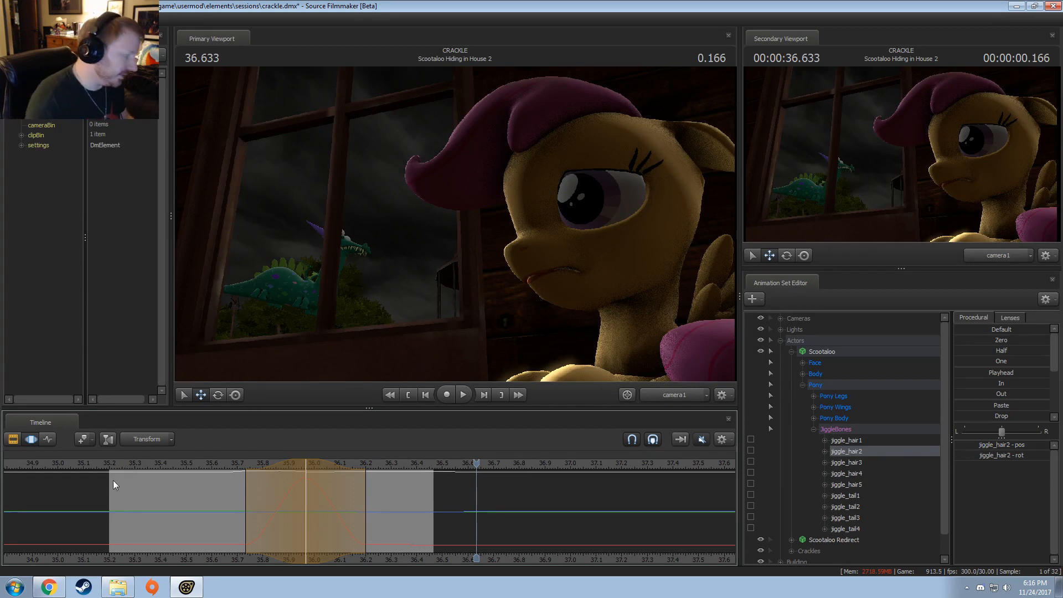
# Step: Switch the timeline to the Clip Editor and compare the two Scootaloo Hiding in House shots at 36.266, 36.5 and 36.4
pyautogui.moveTo(230, 481); pyautogui.dragTo(383, 485)
pyautogui.press('F3')
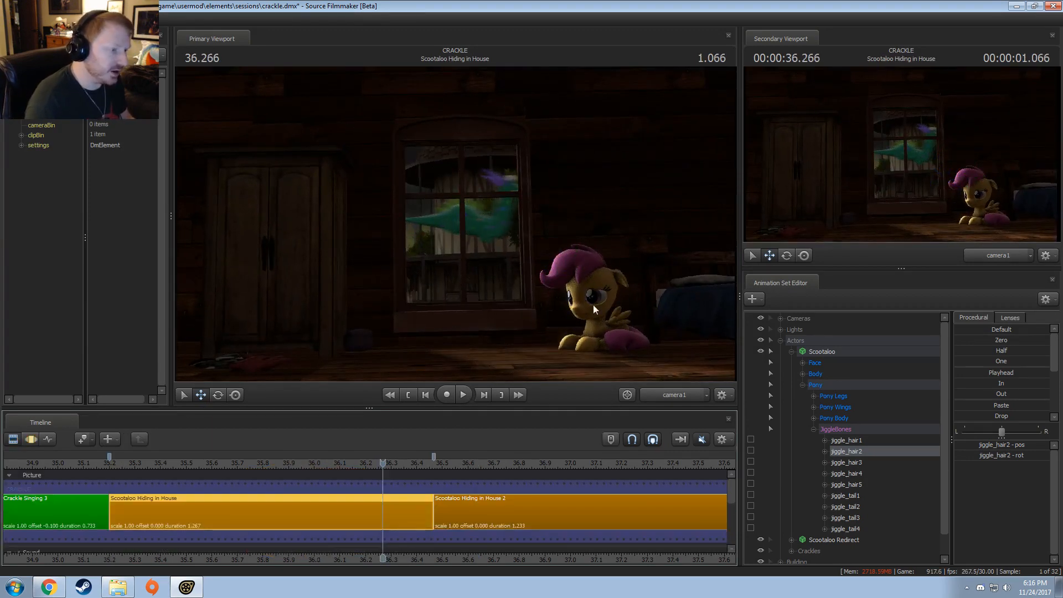
pyautogui.click(440, 463)
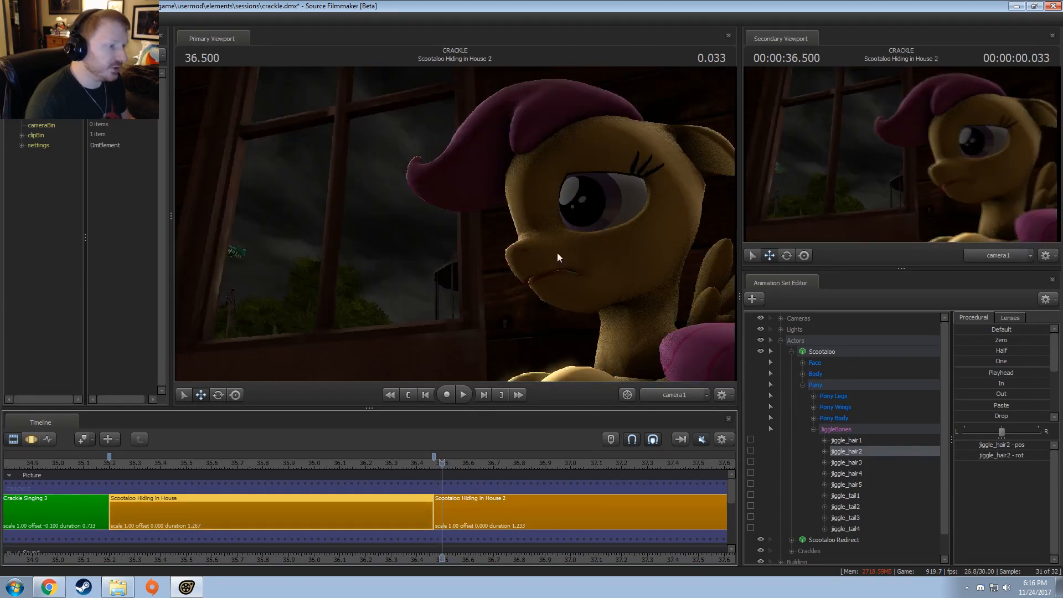
pyautogui.click(417, 463)
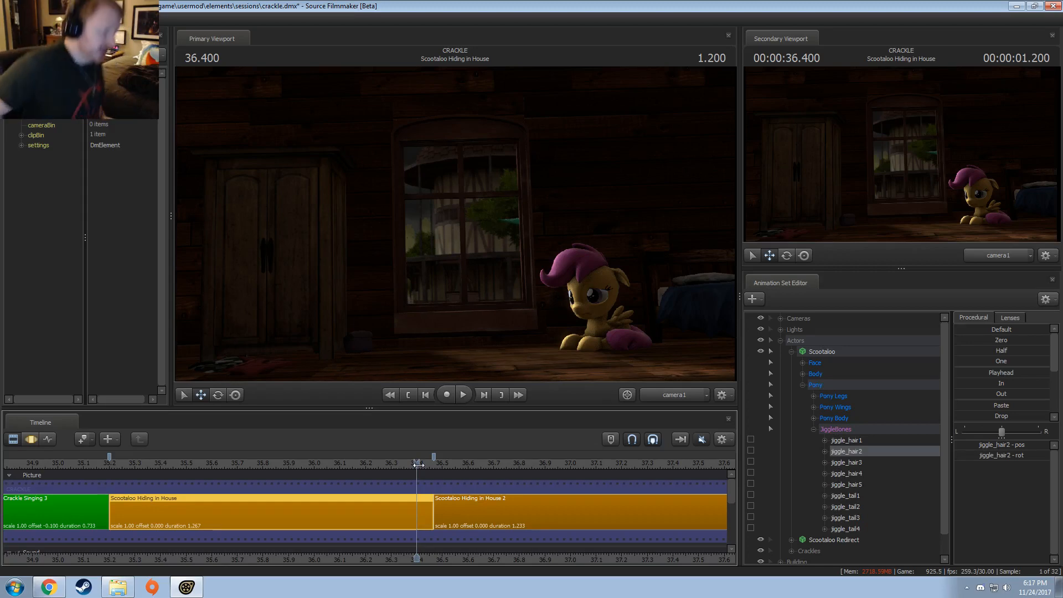
# Step: Switch to the file explorer and open Leaving the Stable (Convention).wmv from the Pony SFM Videos folder
pyautogui.click(118, 587)
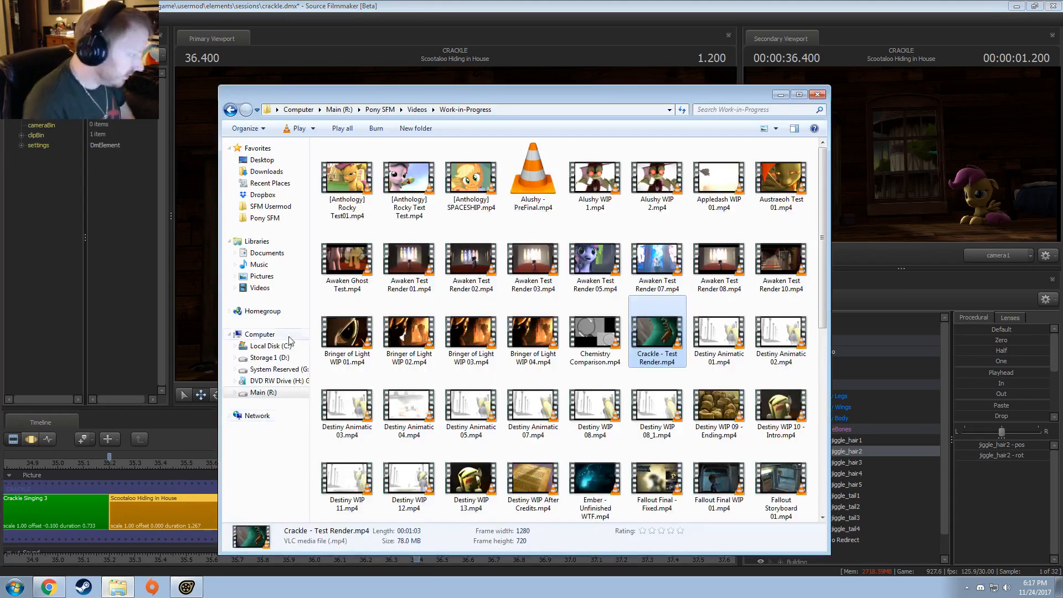
pyautogui.click(264, 218)
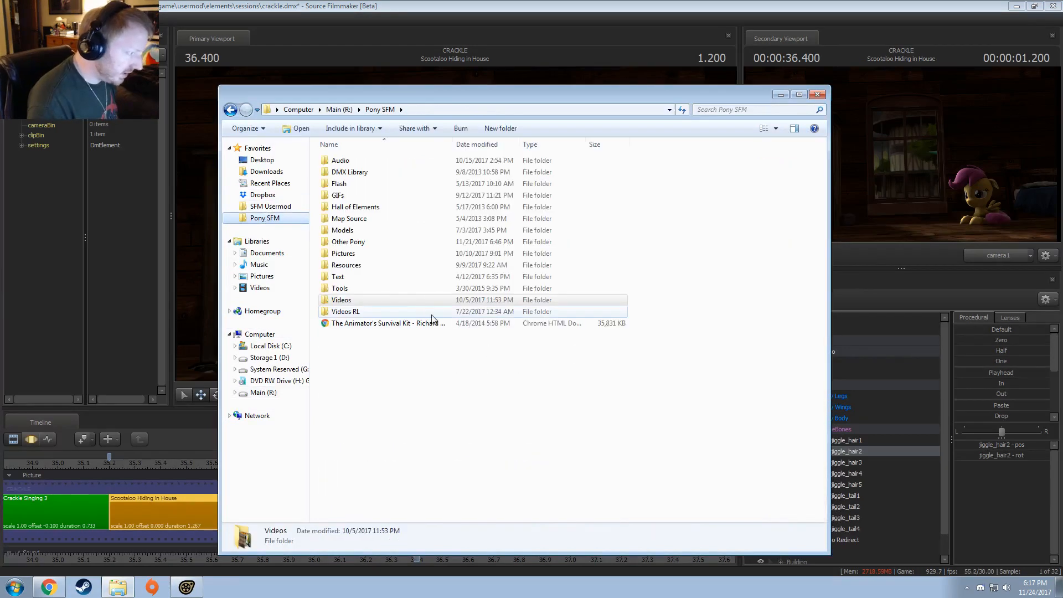
pyautogui.doubleClick(342, 299)
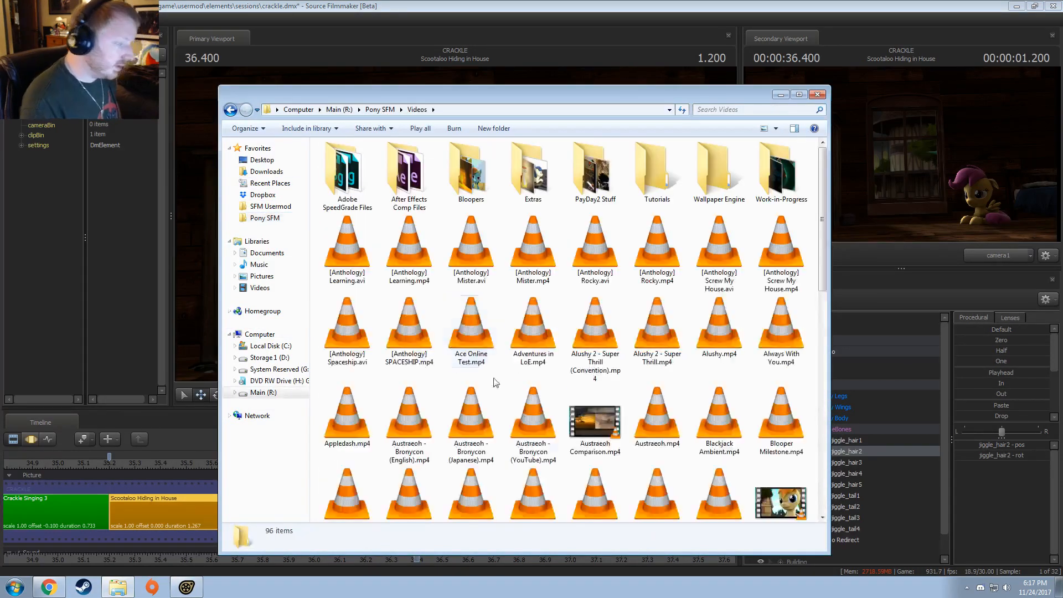
pyautogui.scroll(-10, 663, 322)
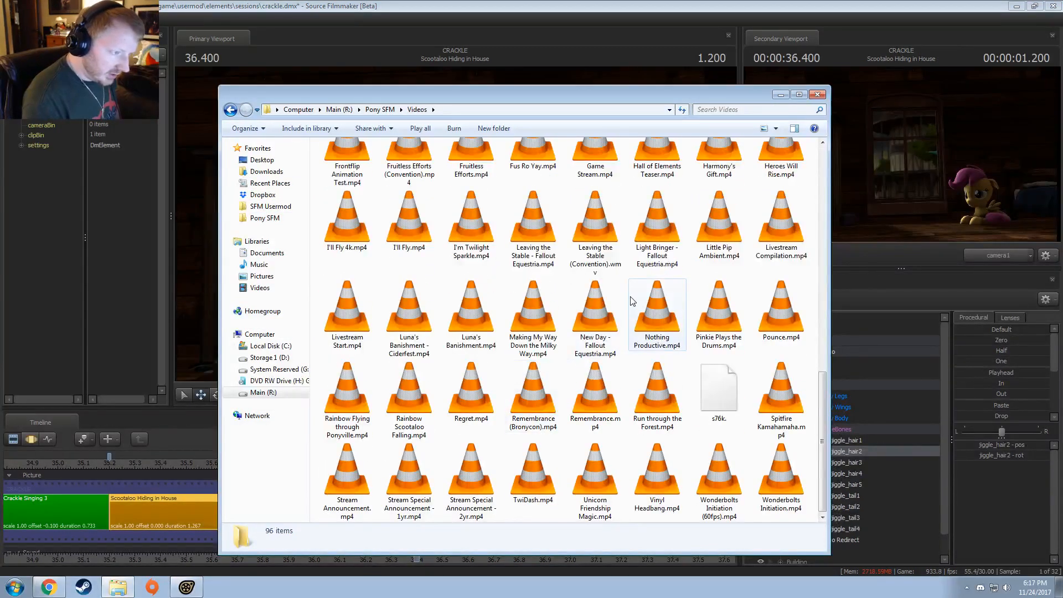
pyautogui.doubleClick(584, 238)
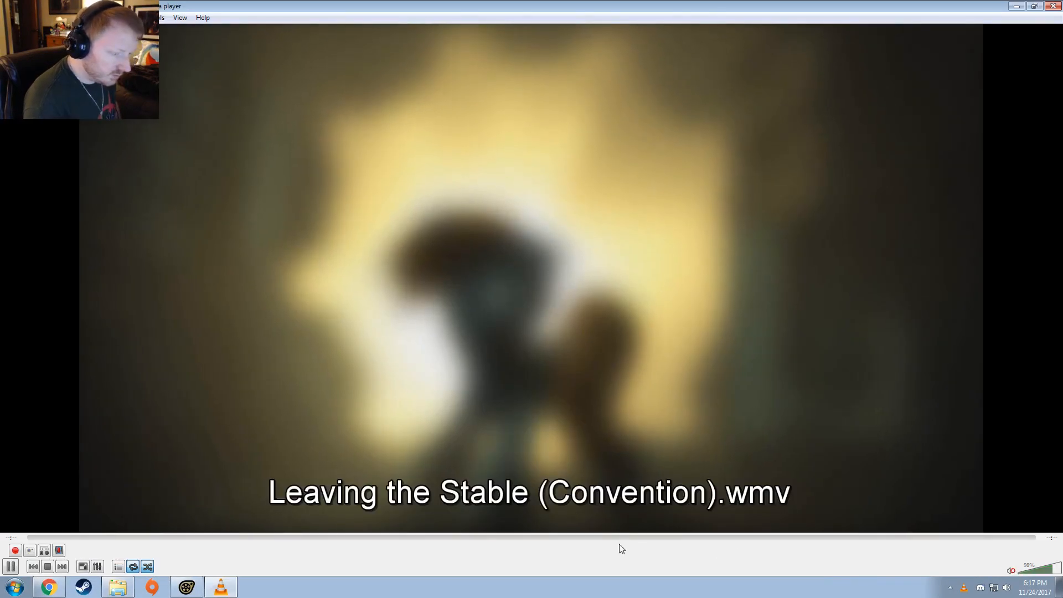
# Step: Skip to around the middle of the video and play the scene with the guard ponies in blue helmets
pyautogui.click(524, 537)
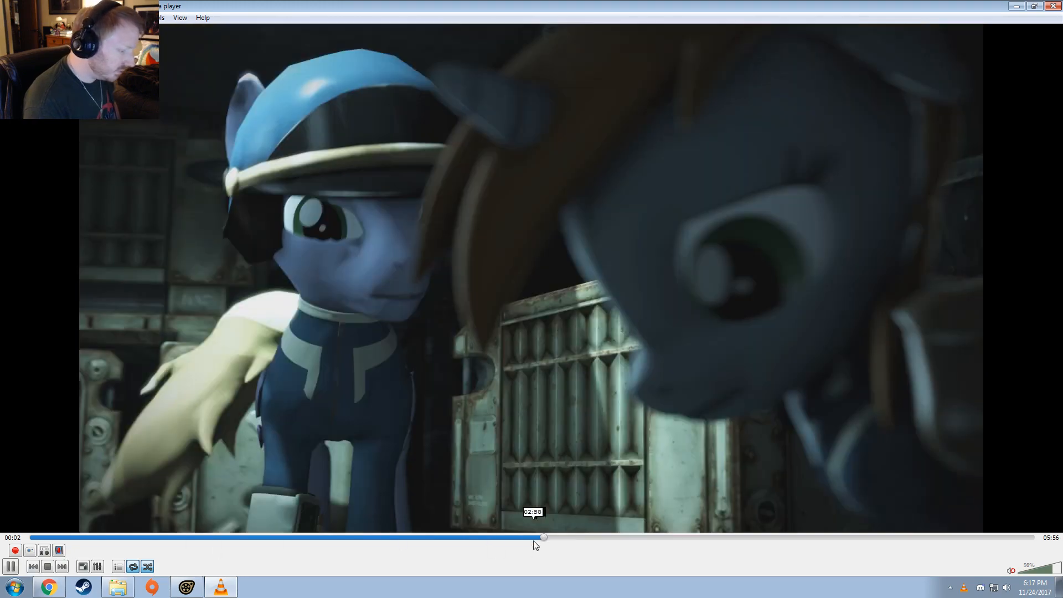
pyautogui.click(573, 539)
pyautogui.moveTo(573, 537); pyautogui.dragTo(513, 537)
pyautogui.press('space')
pyautogui.press('space')
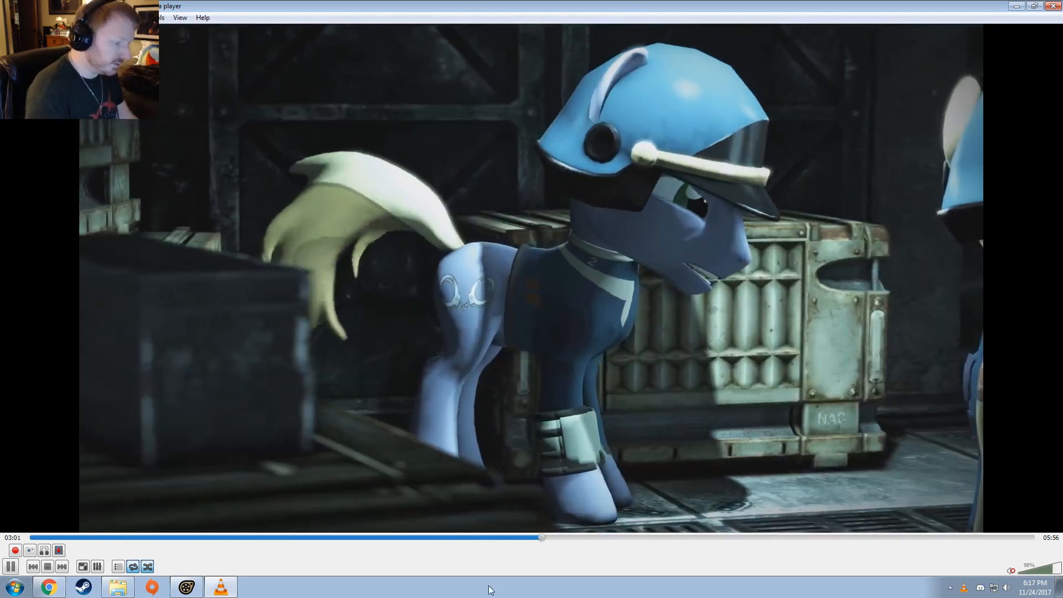
# Step: Seek back through the video past 02:40, 02:29 and 02:26, and pause at 02:17
pyautogui.click(479, 536)
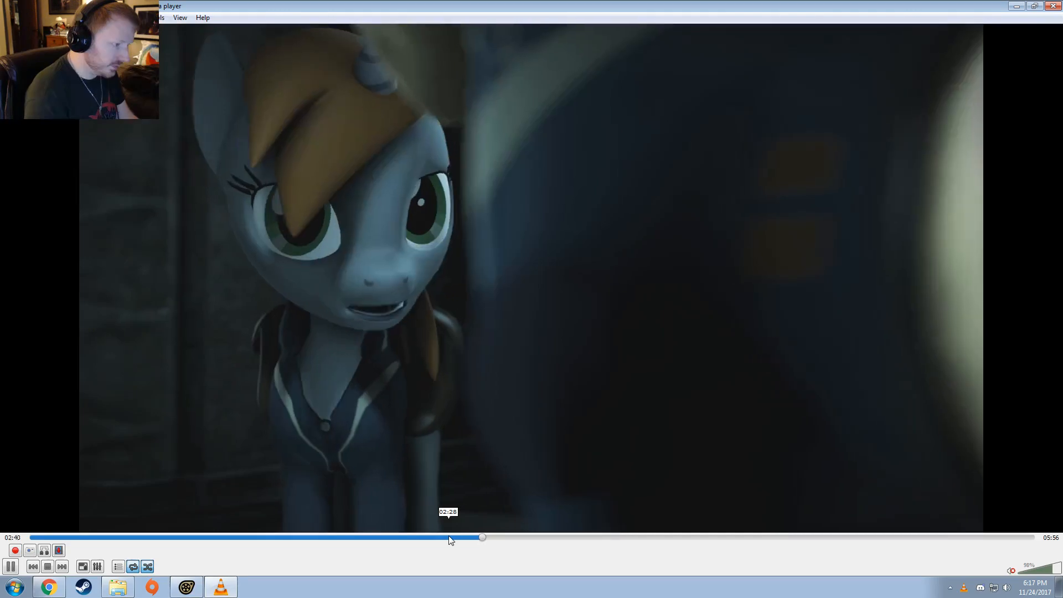
pyautogui.click(449, 537)
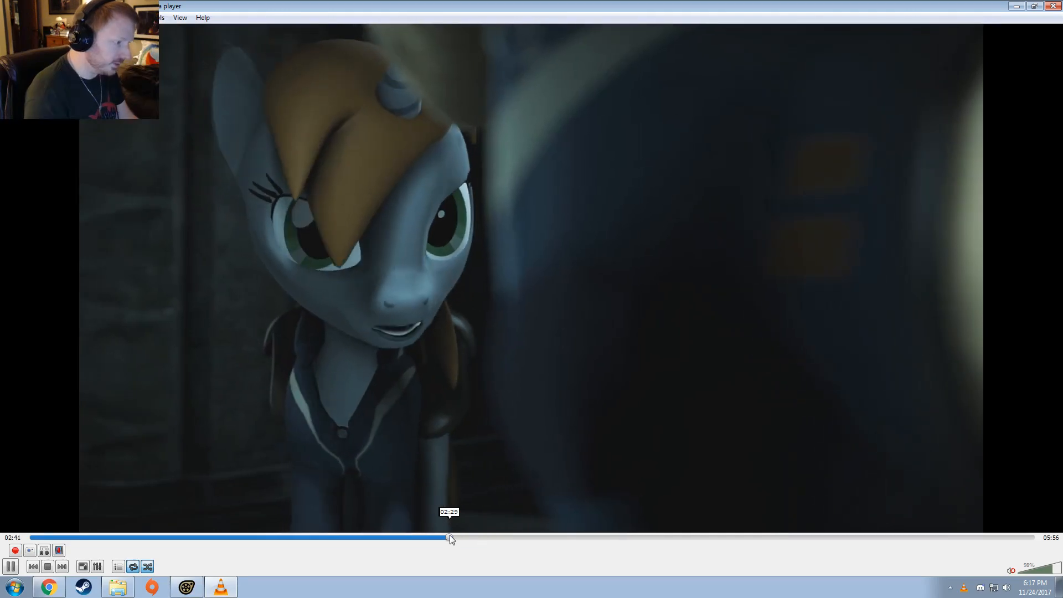
pyautogui.click(442, 537)
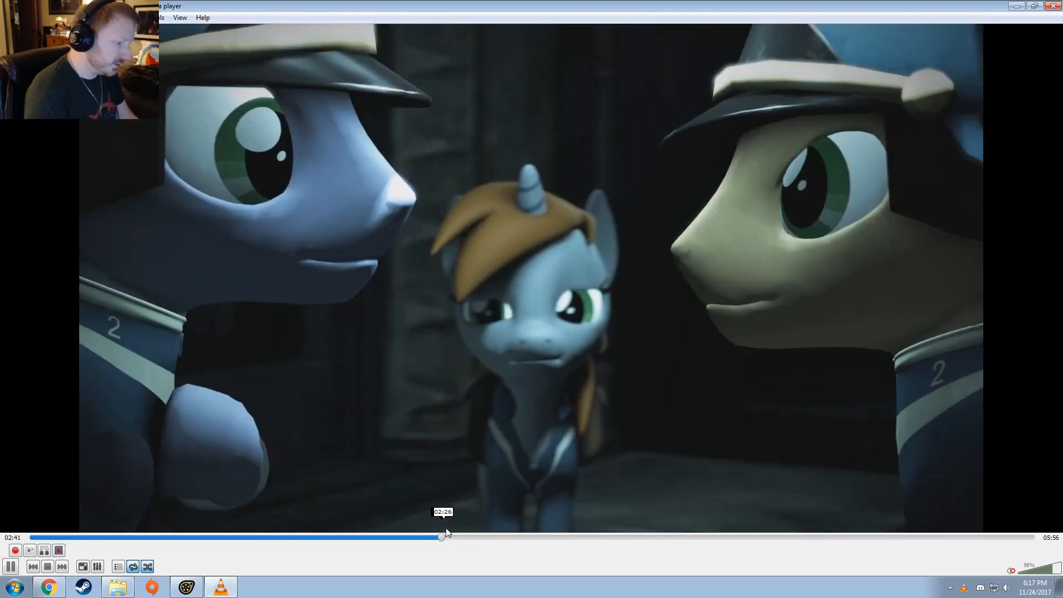
pyautogui.click(423, 537)
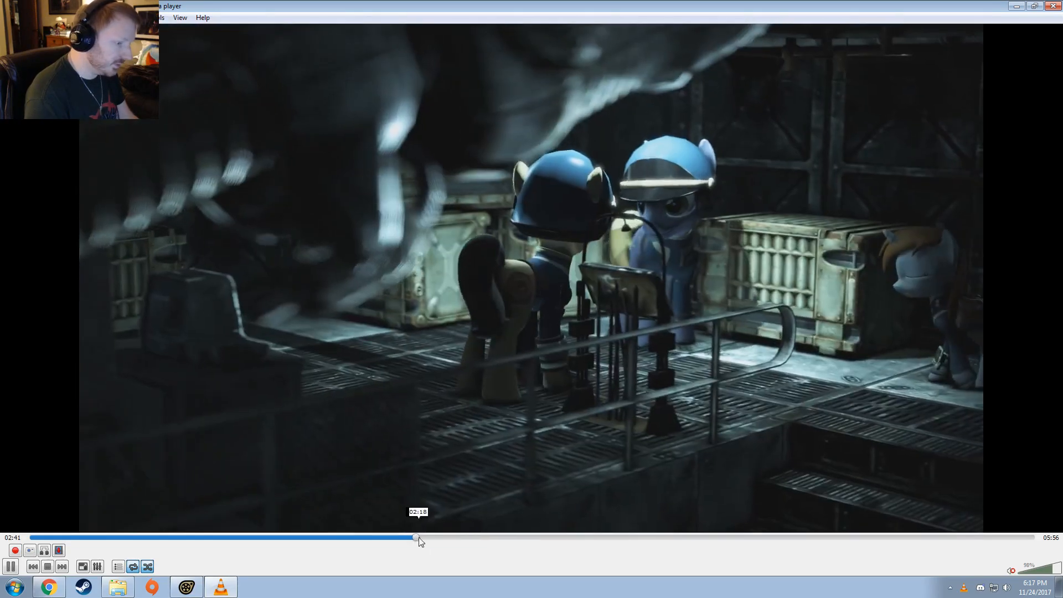
pyautogui.press('space')
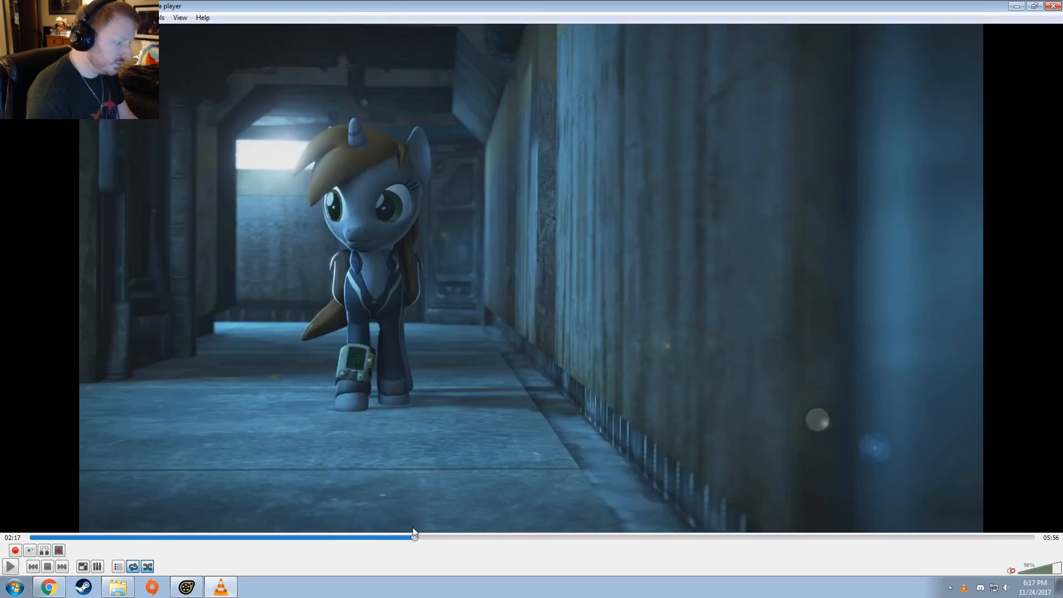
# Step: Play the video from 02:21, skip ahead past the vault door shot, and pause on the unicorn's close-up at 02:42
pyautogui.click(428, 538)
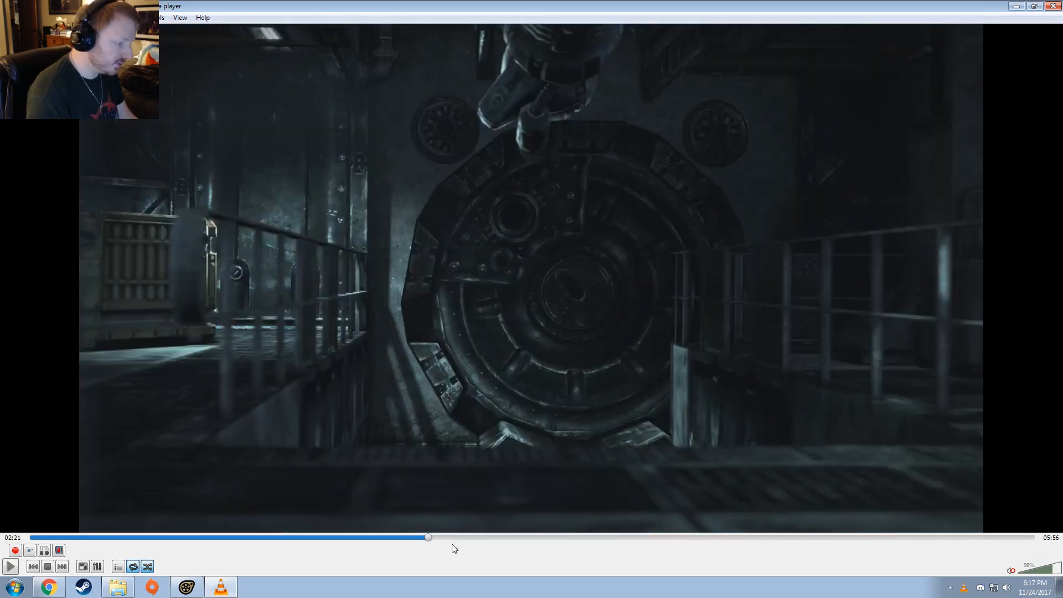
pyautogui.press('space')
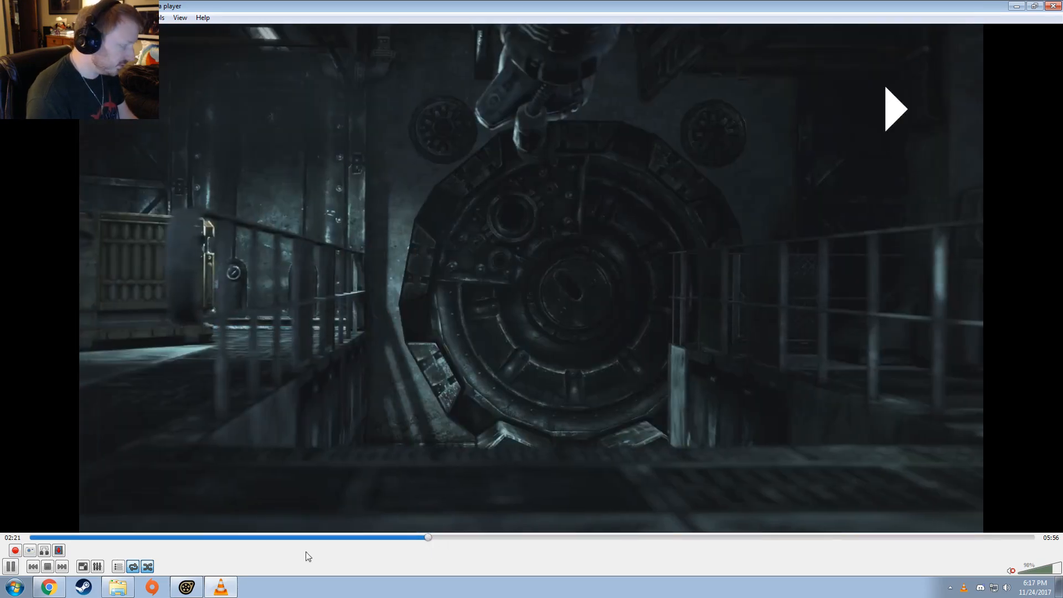
pyautogui.click(446, 538)
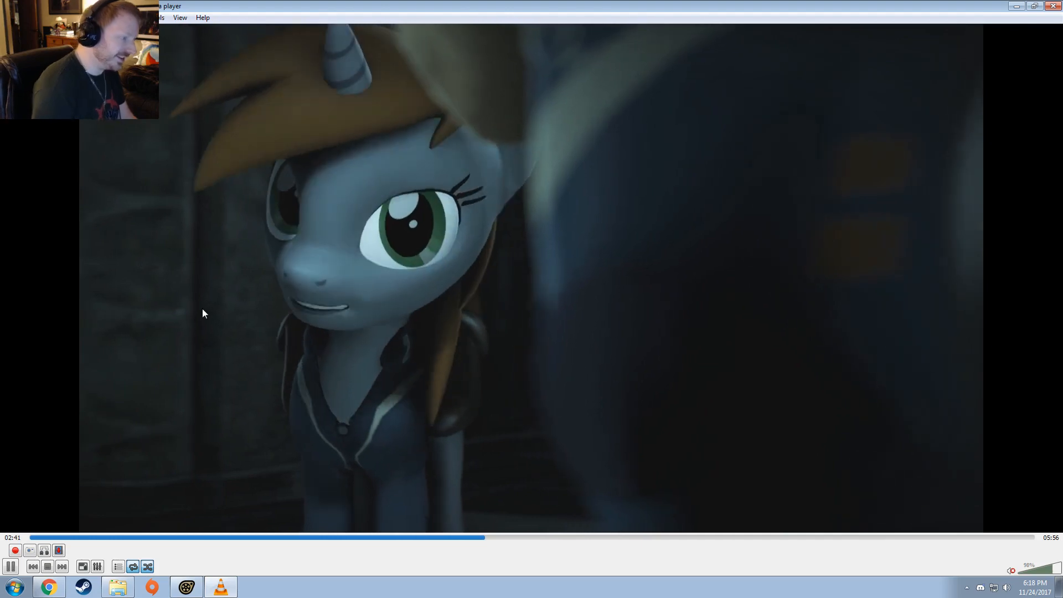
pyautogui.press('space')
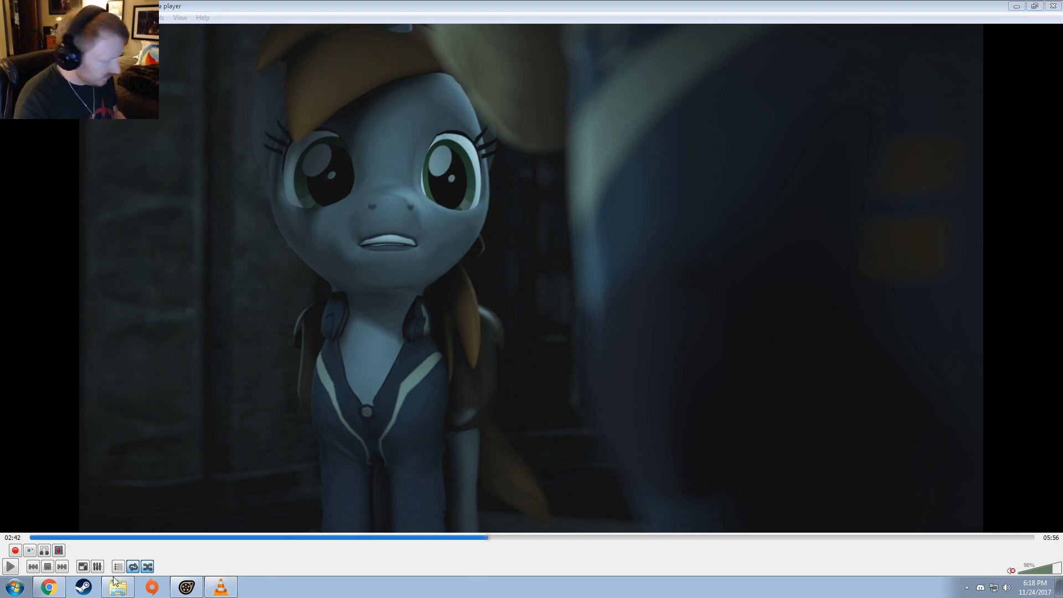
# Step: Switch to Chrome and post the drafted Friday SFM Stream announcement on Twitter
pyautogui.click(49, 587)
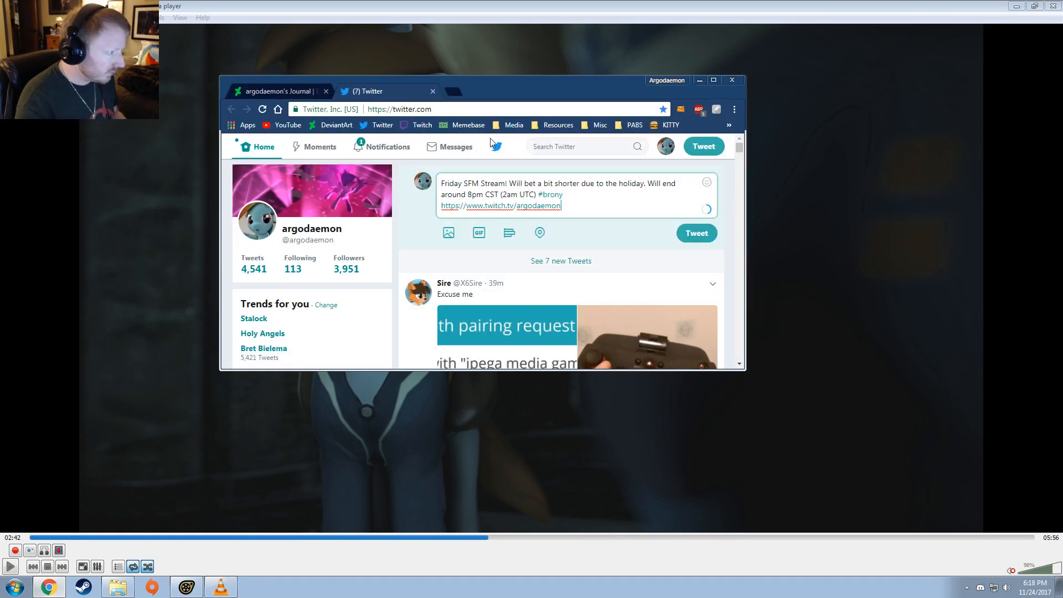
pyautogui.click(695, 237)
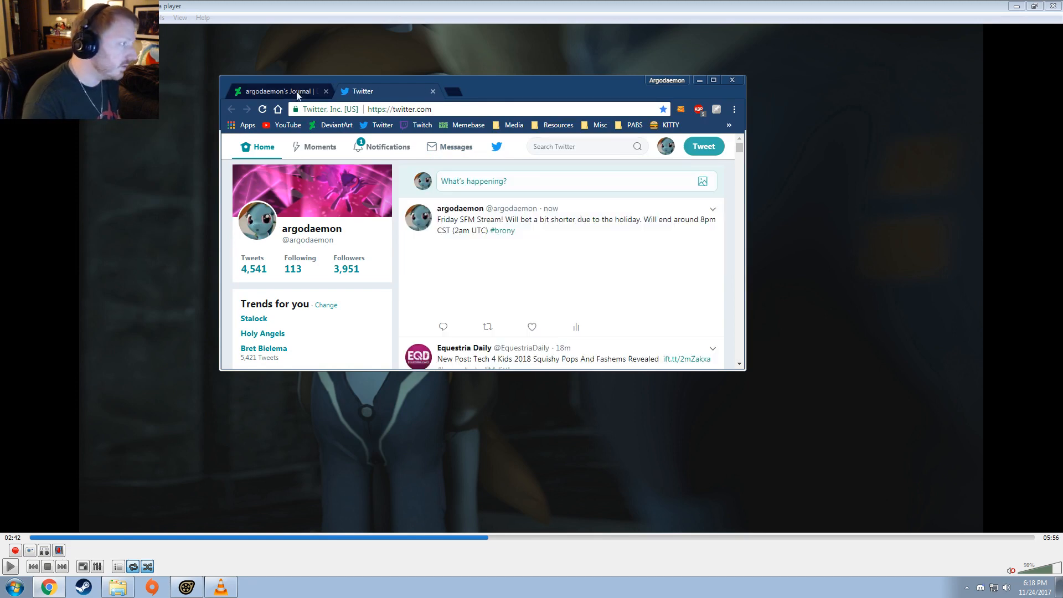
# Step: Check and submit the drafted DeviantArt journal entry, and return to the video player
pyautogui.click(277, 91)
pyautogui.scroll(-5, 498, 260)
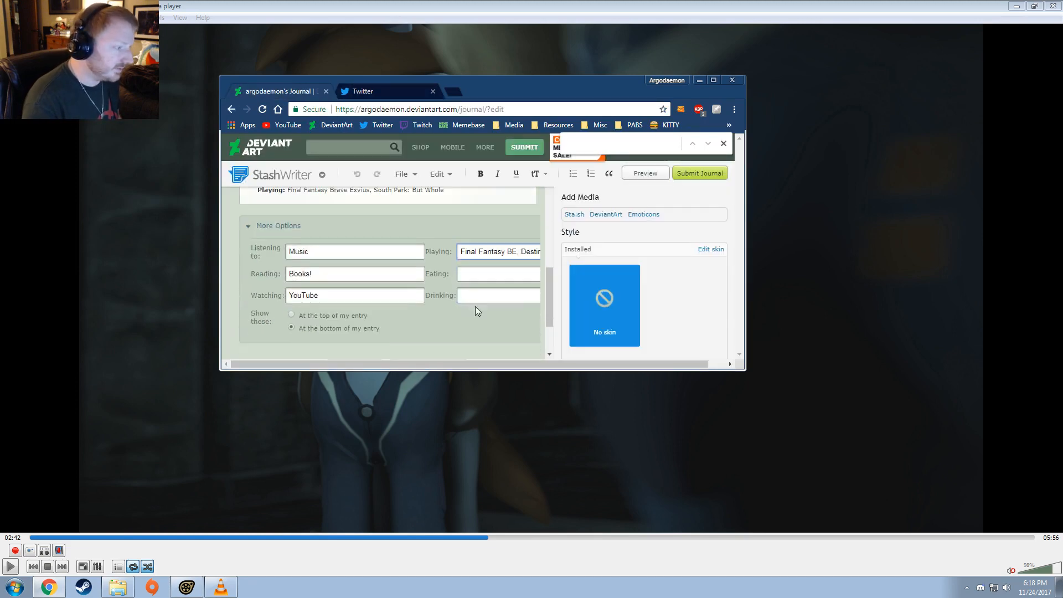
pyautogui.scroll(3, 475, 307)
pyautogui.click(696, 176)
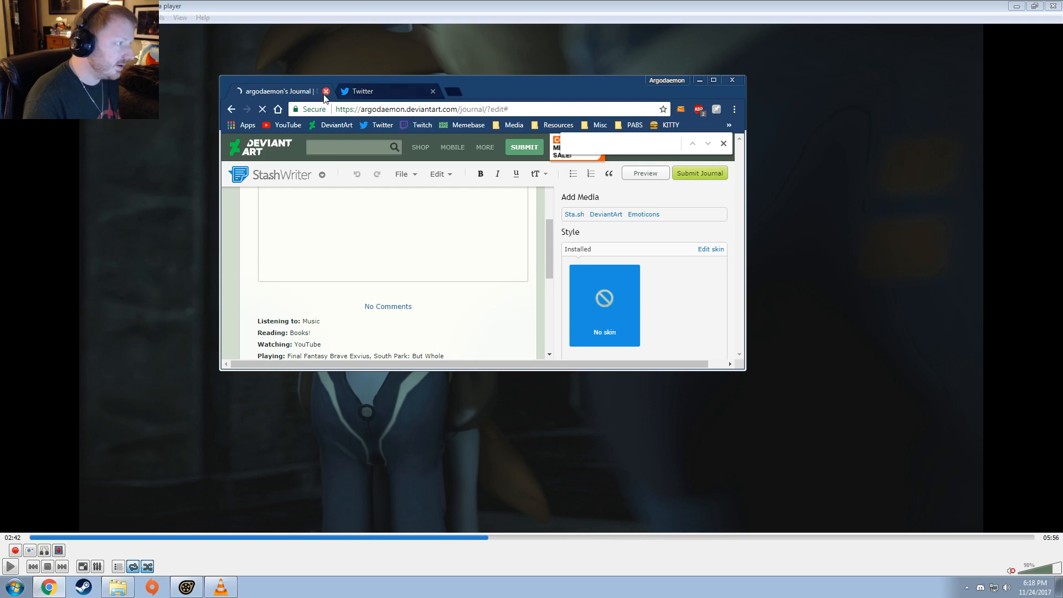
pyautogui.click(337, 95)
pyautogui.click(371, 6)
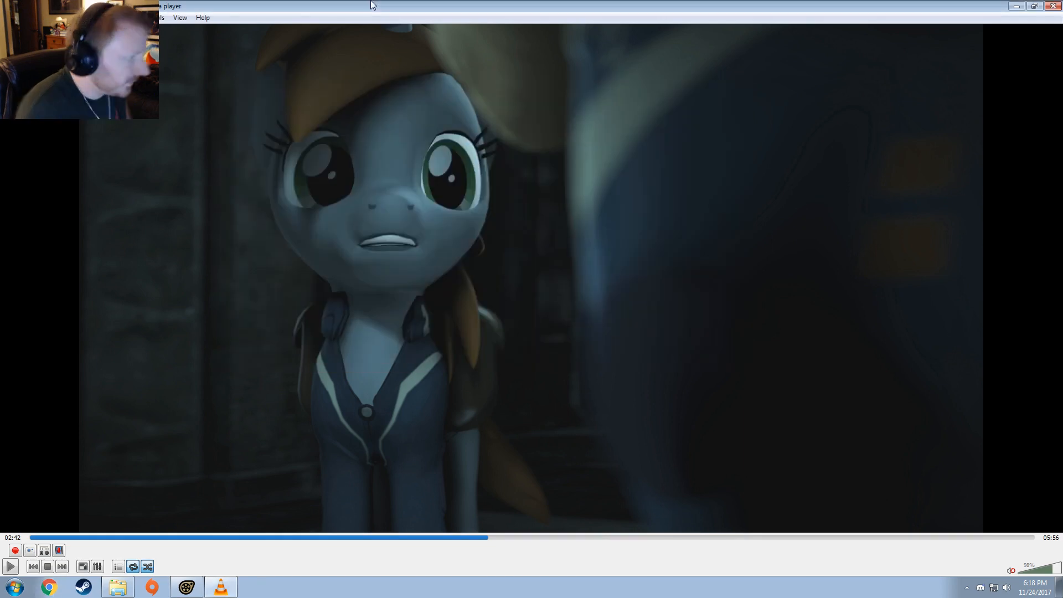
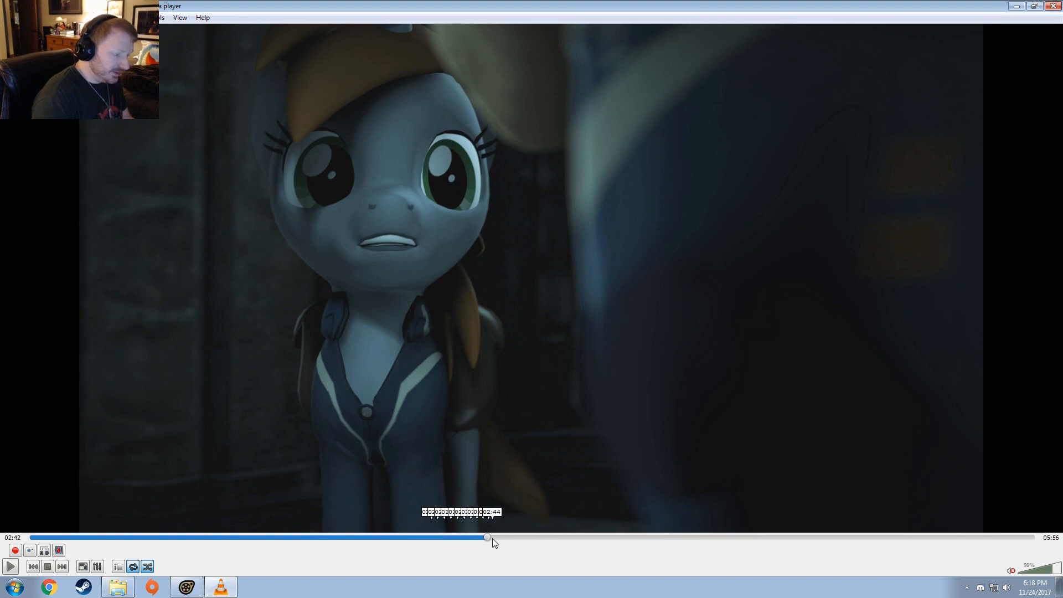
# Step: Skip the video ahead to 03:34, and close the player to return to the crackle session in Source Filmmaker
pyautogui.click(636, 537)
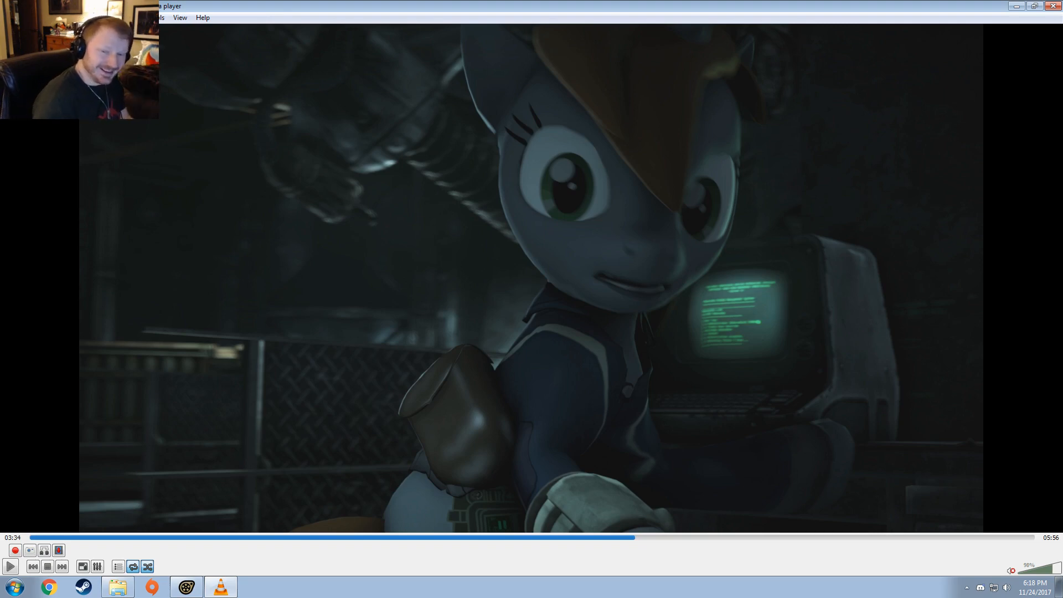
pyautogui.click(1055, 5)
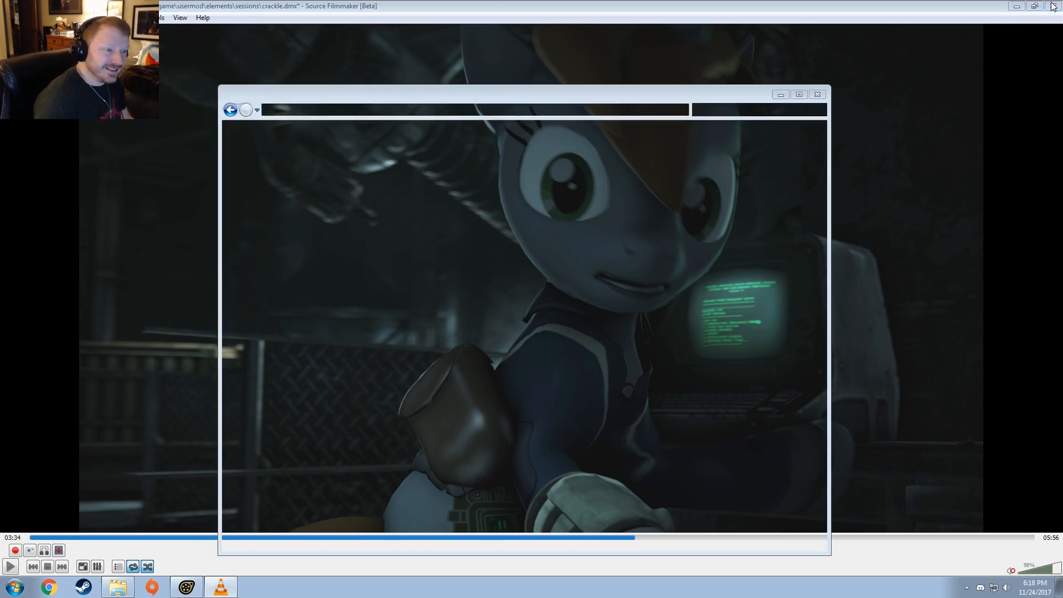
pyautogui.click(483, 6)
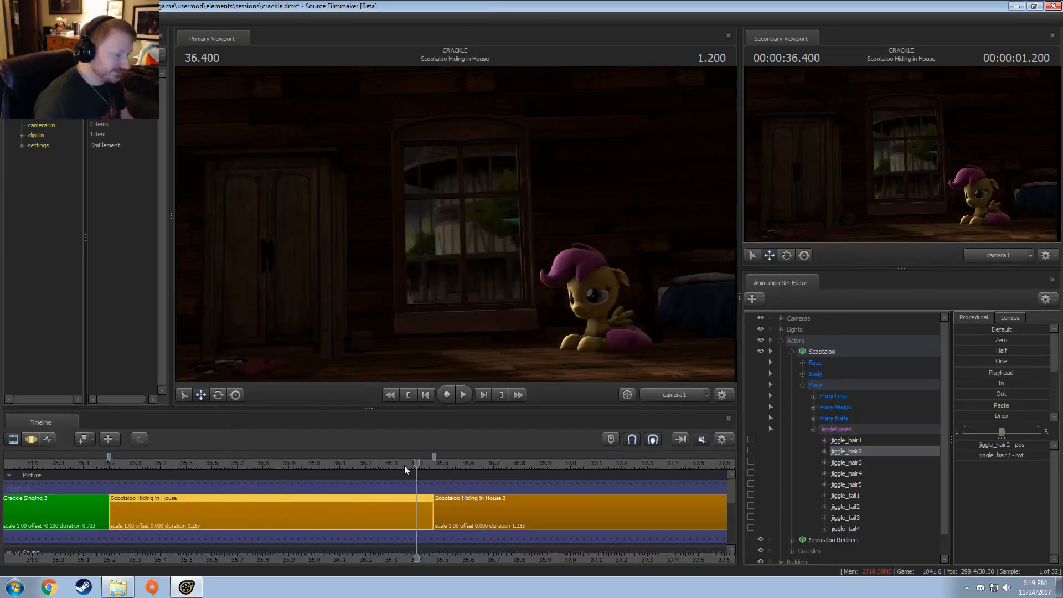
# Step: Play the Scootaloo Hiding in House shot several times to check the hair motion and Crackle's flight past the window
pyautogui.click(118, 465)
pyautogui.press('space')
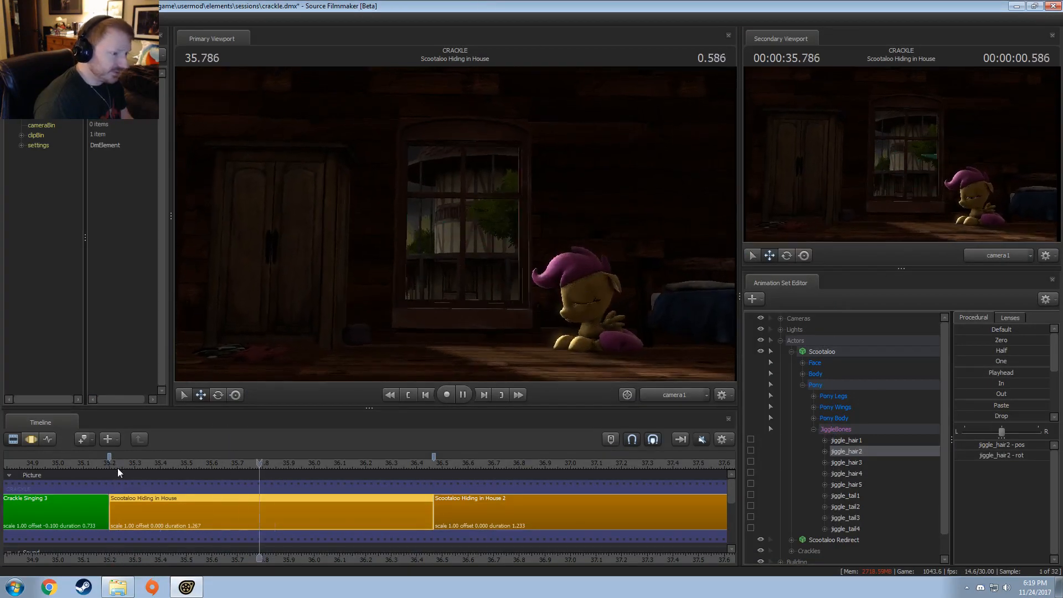
pyautogui.press('space')
pyautogui.click(367, 461)
pyautogui.press('space')
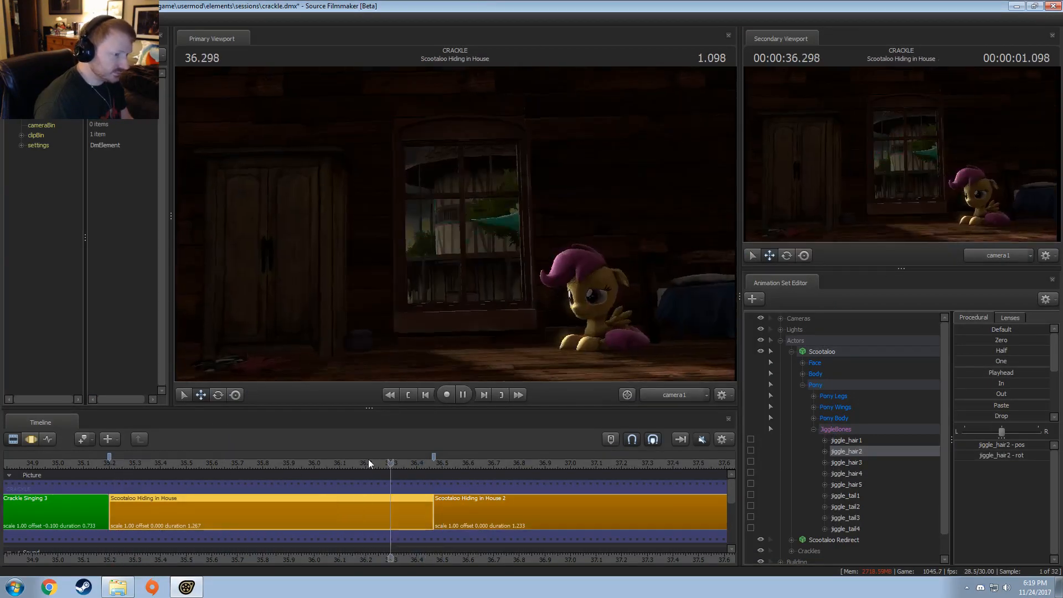
pyautogui.press('space')
pyautogui.click(120, 464)
pyautogui.press('space')
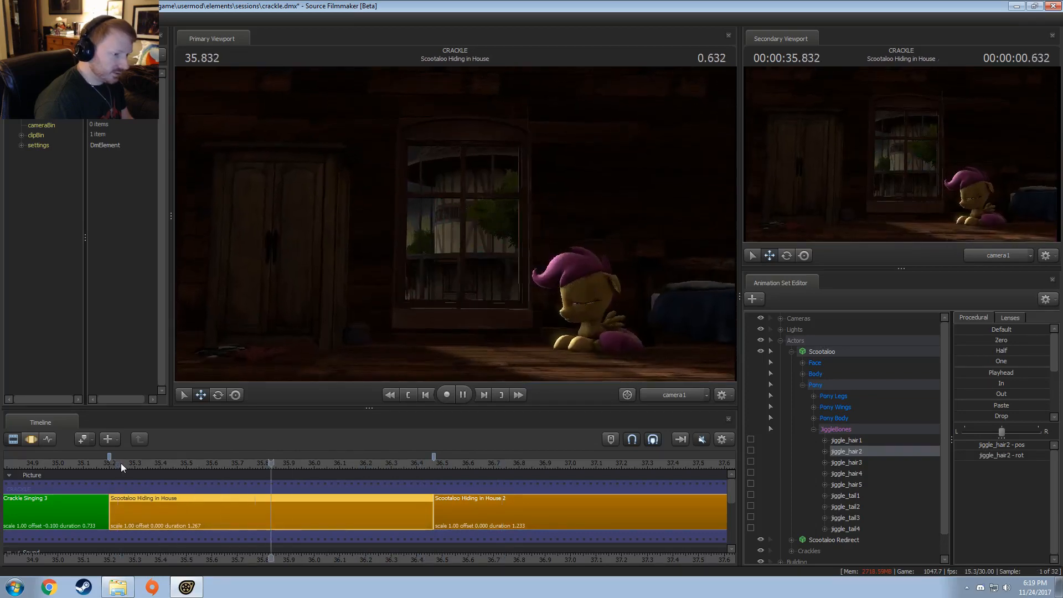
pyautogui.click(122, 463)
pyautogui.press('space')
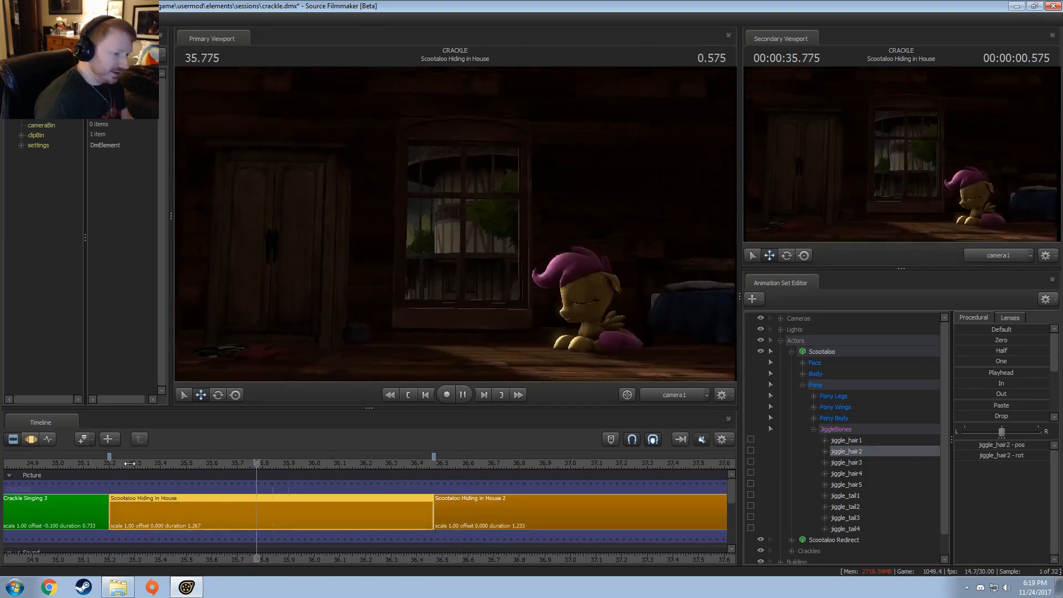
pyautogui.press('space')
pyautogui.rightClick(189, 501)
pyautogui.moveTo(218, 370)
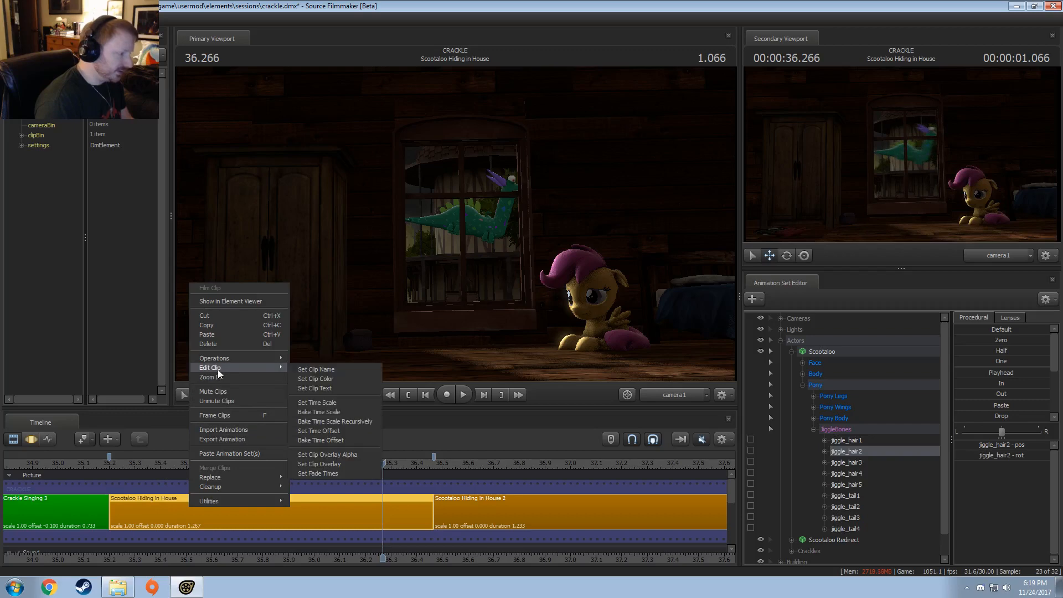
# Step: Collapse Scootaloo's controls, select crackle2 in the motion editor, and mark a time range from about 36.0 to 36.6 seconds
pyautogui.click(802, 383)
pyautogui.click(791, 352)
pyautogui.click(792, 374)
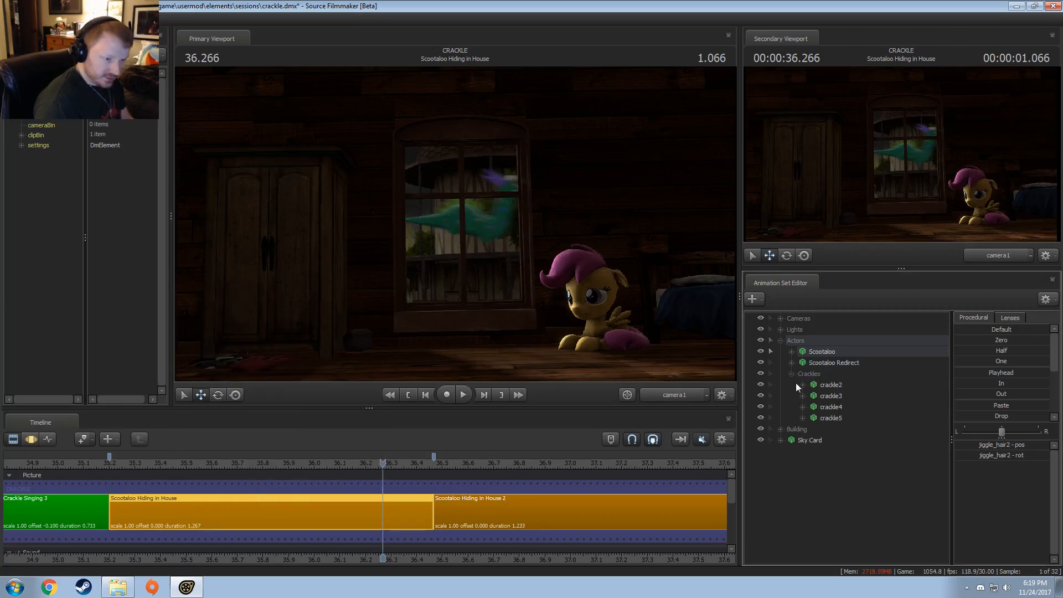
pyautogui.click(828, 386)
pyautogui.press('F3')
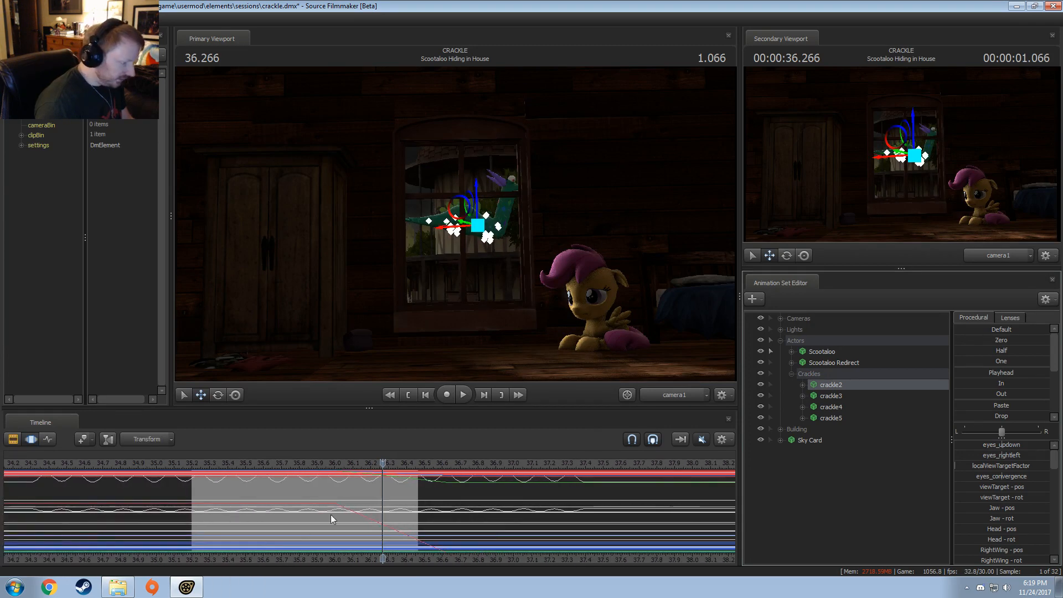
pyautogui.moveTo(332, 514); pyautogui.dragTo(448, 528)
# Step: Compress crackle2's rootTransform motion from both ends so it spans about 36.07 to 36.57 seconds
pyautogui.click(802, 385)
pyautogui.click(814, 406)
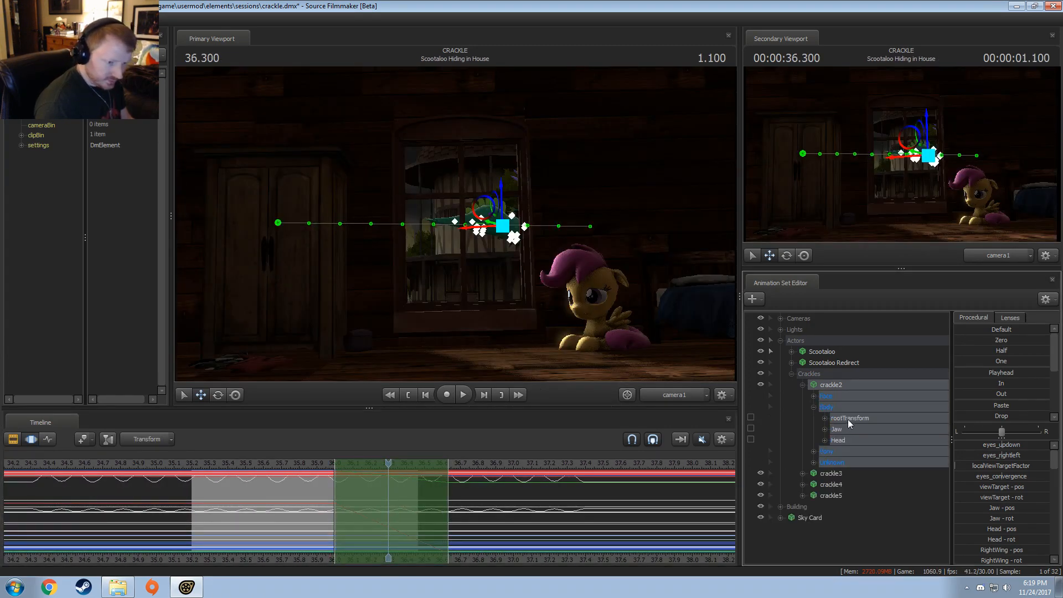
pyautogui.click(849, 420)
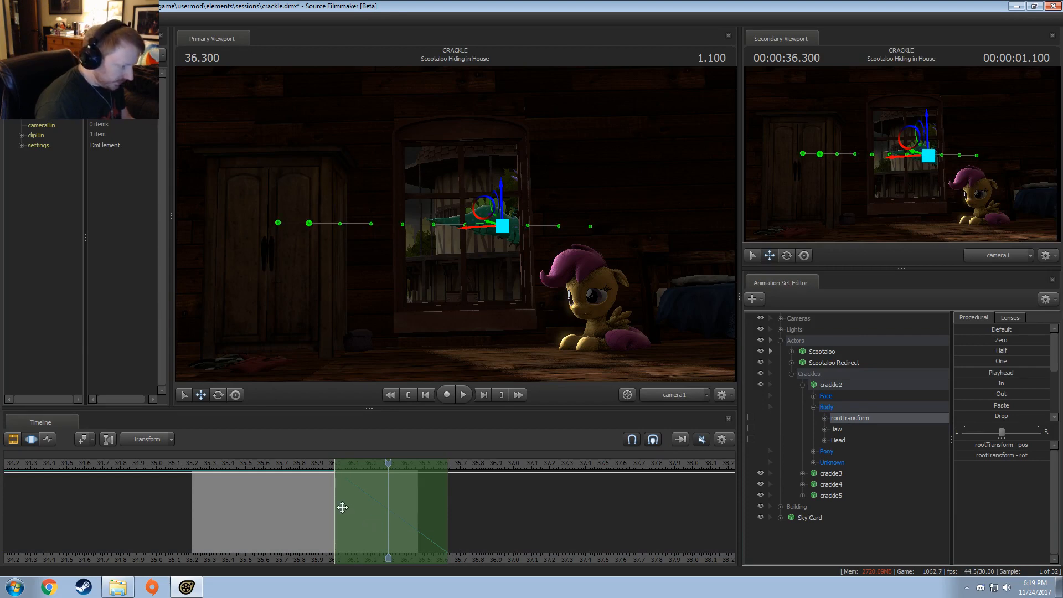
pyautogui.moveTo(335, 505); pyautogui.dragTo(344, 505)
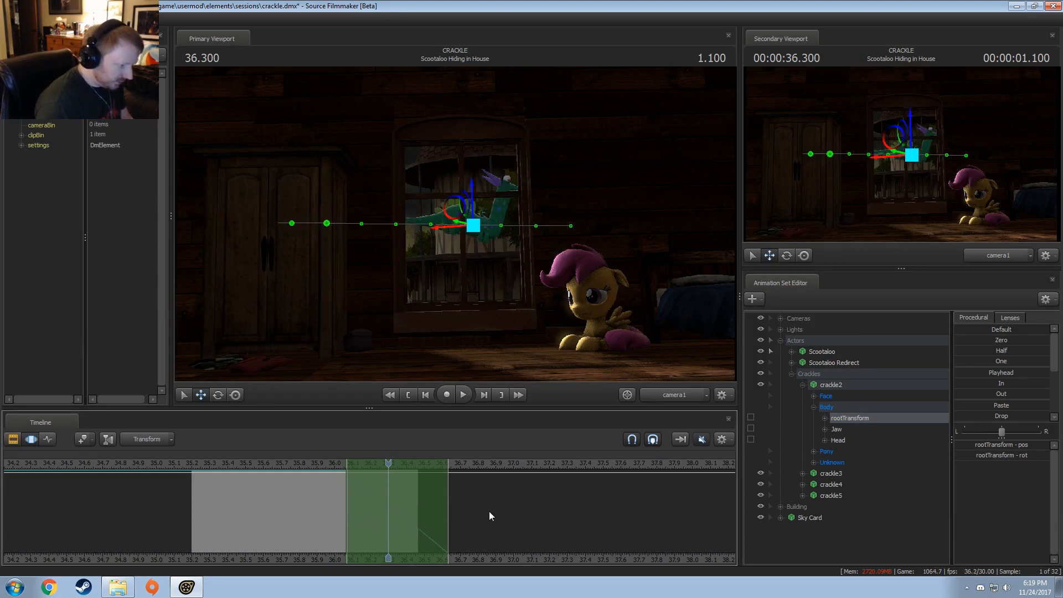
pyautogui.moveTo(447, 510); pyautogui.dragTo(437, 510)
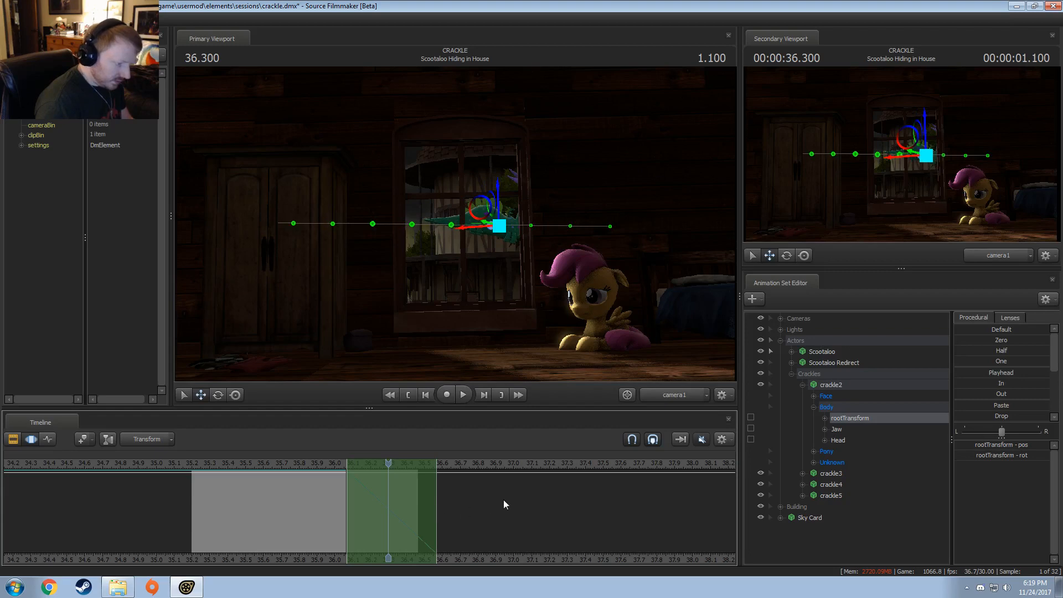
# Step: Try moving the marked time range earlier for crackle3's rootTransform
pyautogui.click(802, 386)
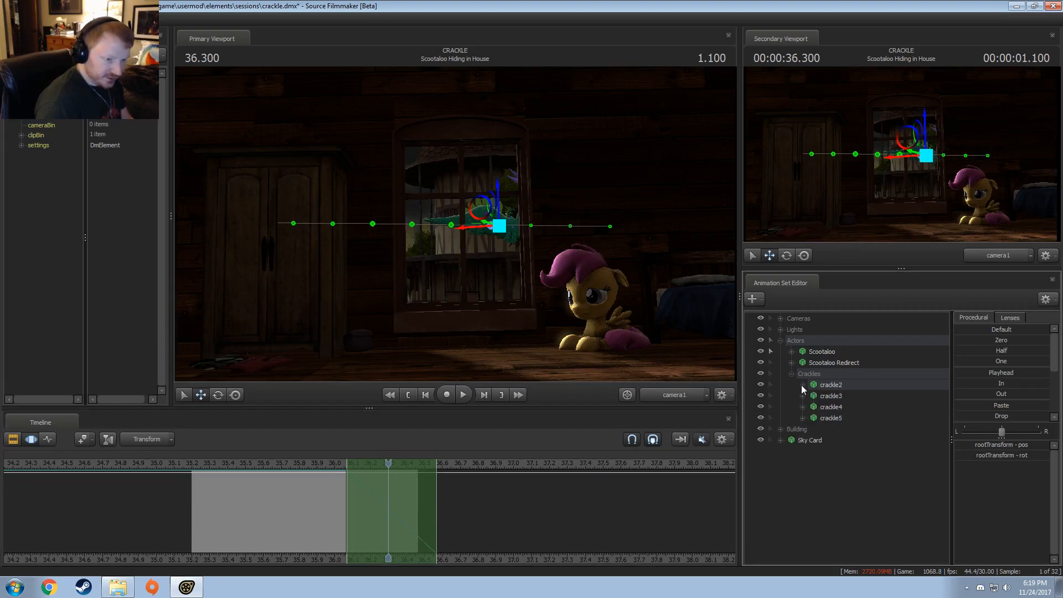
pyautogui.click(803, 386)
pyautogui.click(803, 385)
pyautogui.click(803, 396)
pyautogui.click(813, 418)
pyautogui.click(851, 430)
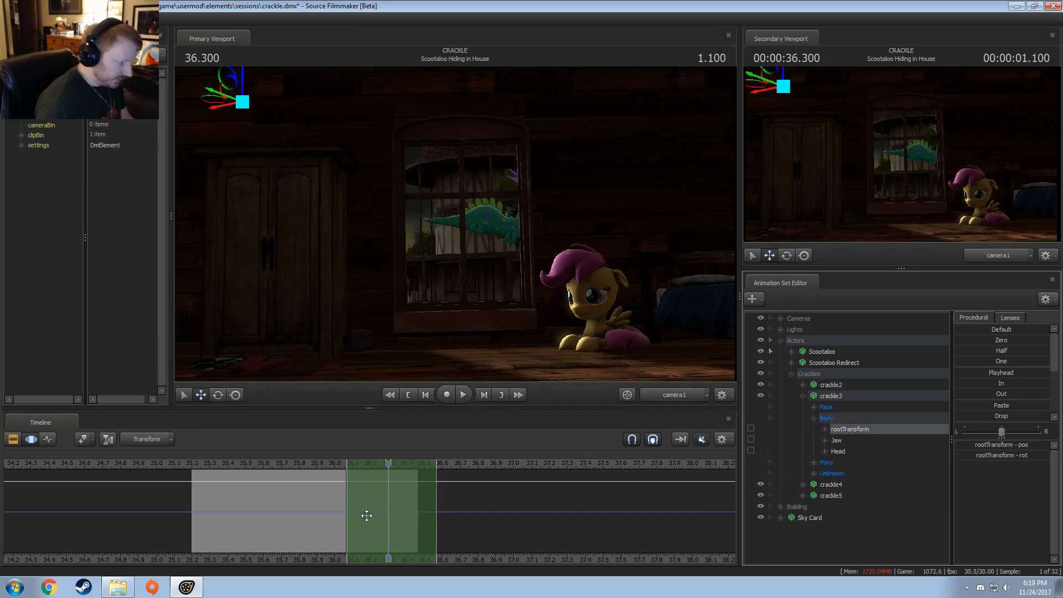
pyautogui.moveTo(367, 515); pyautogui.dragTo(340, 509)
# Step: Play through the Hiding in House shot and delete the crackle3 animation set
pyautogui.rightClick(851, 395)
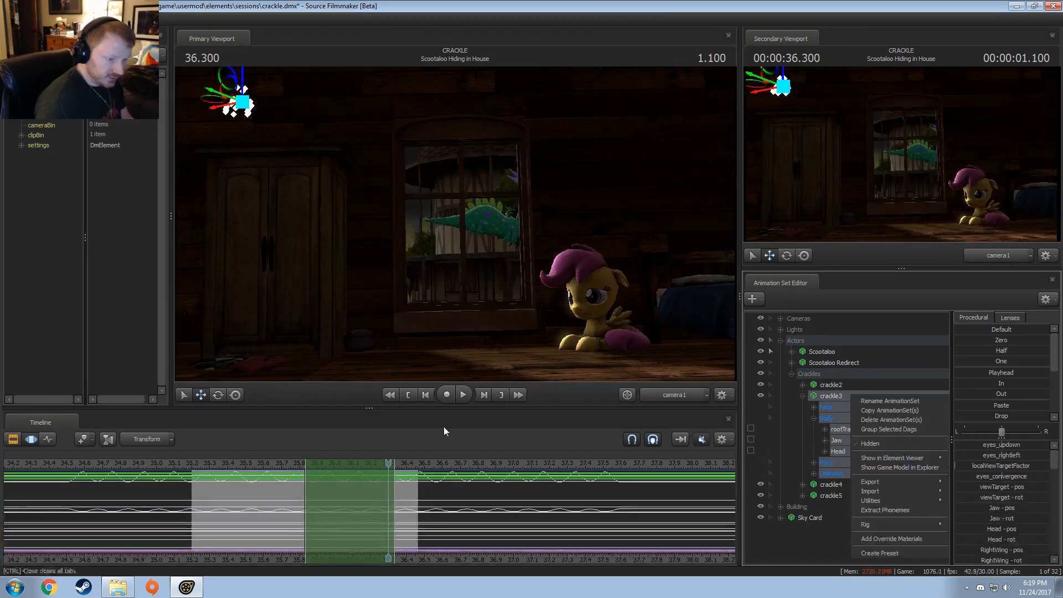
pyautogui.click(197, 464)
pyautogui.press('space')
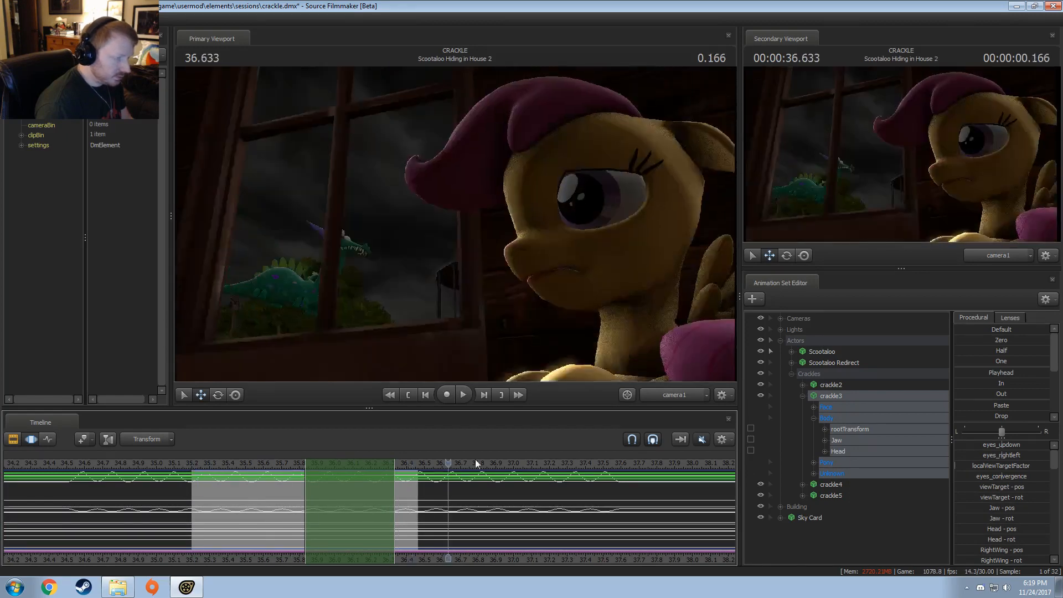
pyautogui.rightClick(831, 396)
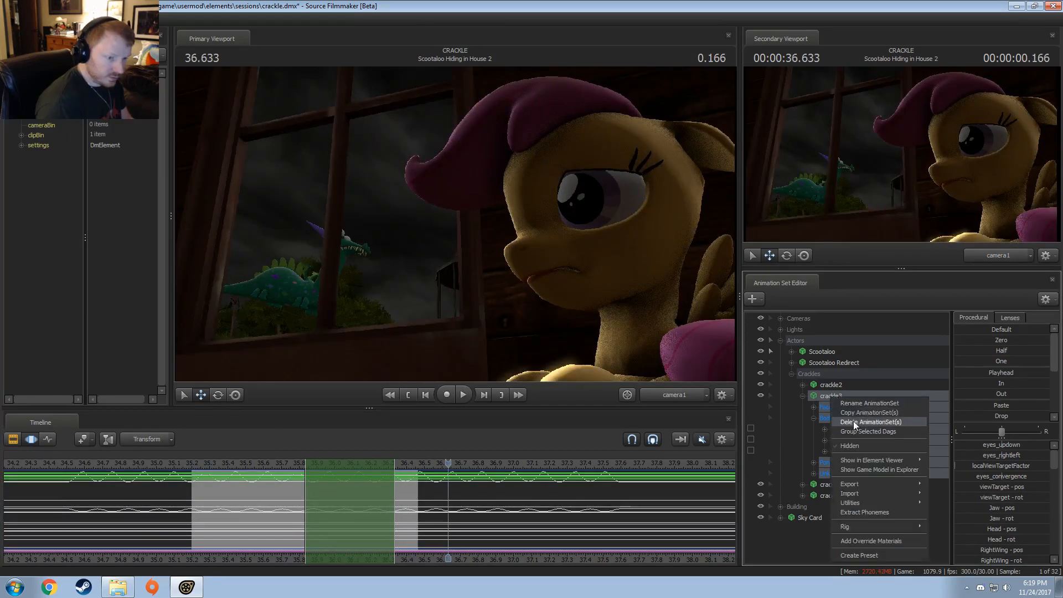
pyautogui.click(847, 423)
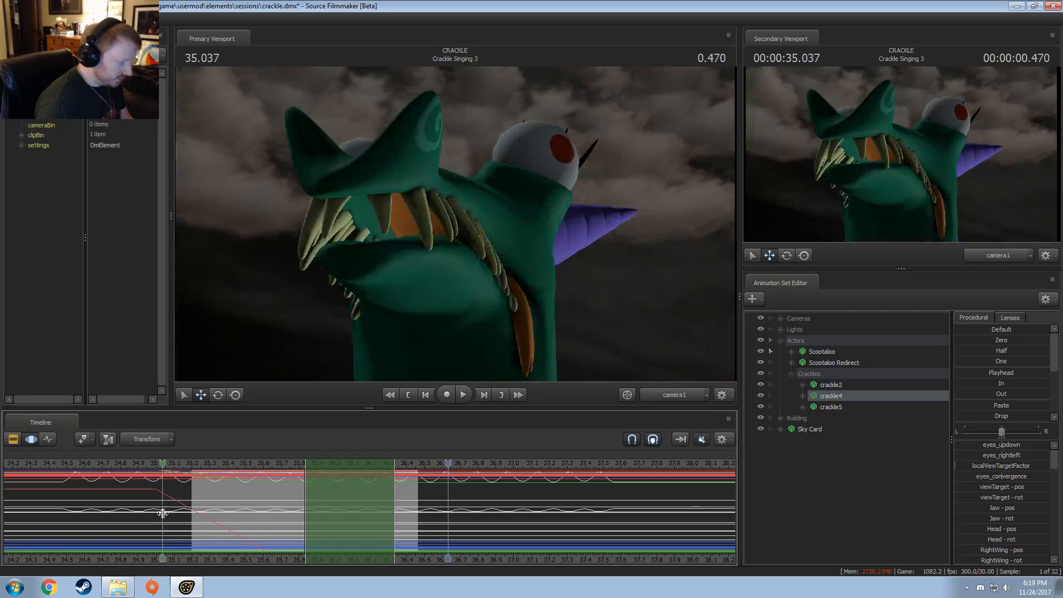
# Step: Compress crackle4's rootTransform motion from both ends so it spans about 35.07 to 35.57 seconds
pyautogui.keyDown('shift'); pyautogui.moveTo(157, 507); pyautogui.dragTo(270, 527); pyautogui.keyUp('shift')
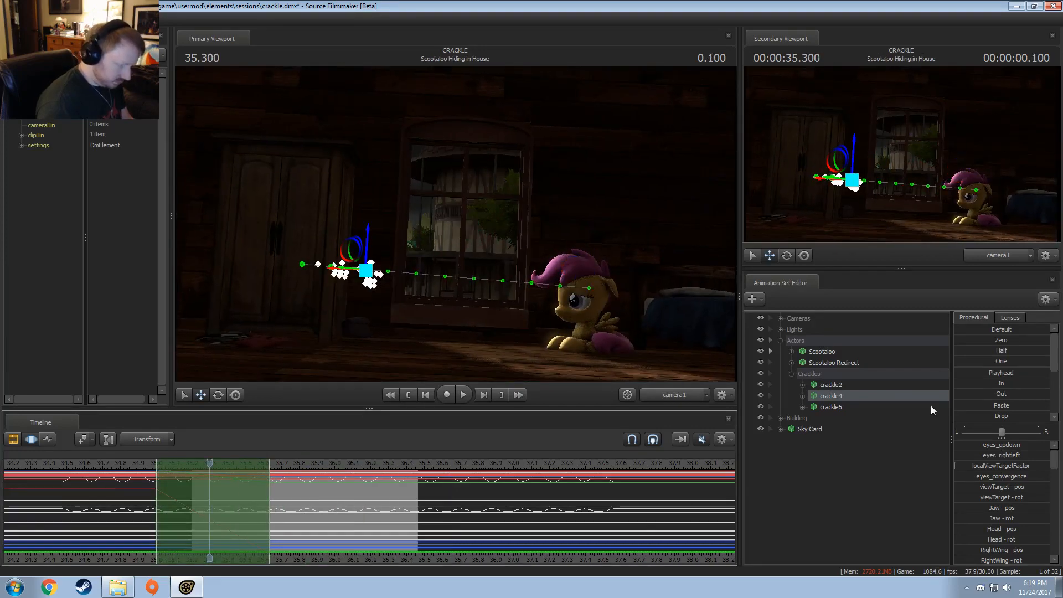
pyautogui.doubleClick(814, 400)
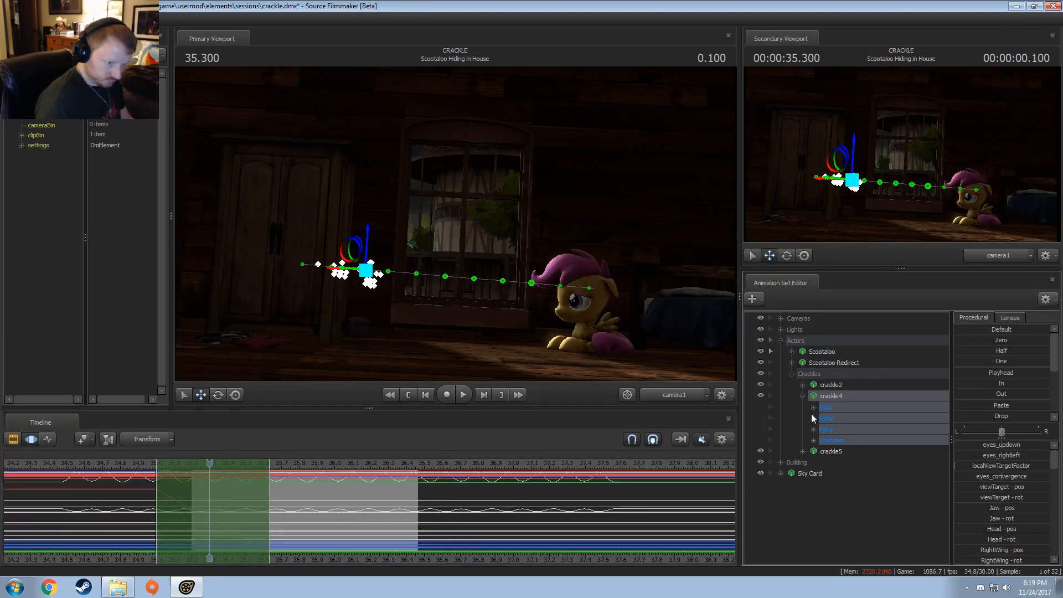
pyautogui.click(814, 418)
pyautogui.click(850, 429)
pyautogui.moveTo(263, 503); pyautogui.dragTo(258, 500)
pyautogui.moveTo(155, 498); pyautogui.dragTo(168, 497)
pyautogui.click(803, 396)
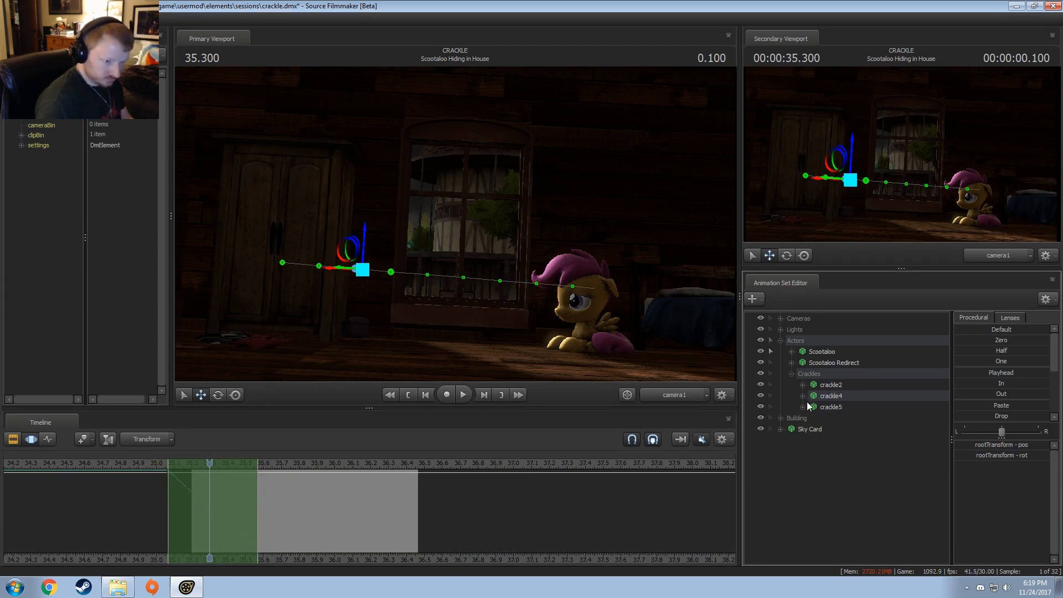
# Step: Retime crackle5's rootTransform motion to run faster, spanning about 35.27 to 35.77 seconds
pyautogui.click(802, 407)
pyautogui.click(813, 429)
pyautogui.click(850, 440)
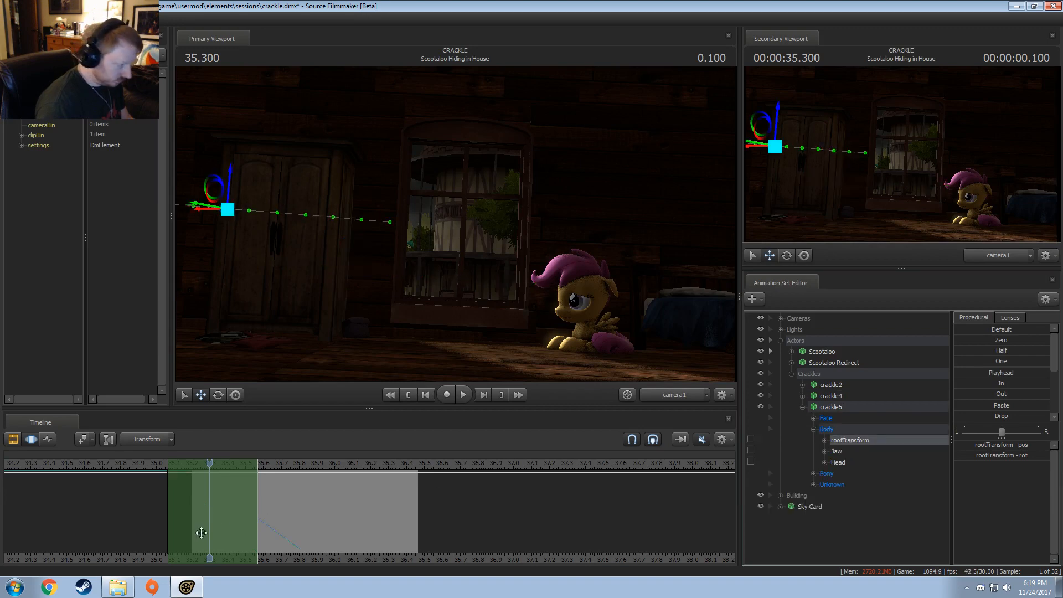
pyautogui.moveTo(201, 533); pyautogui.dragTo(224, 536)
pyautogui.moveTo(281, 519)
pyautogui.mouseDown()
pyautogui.moveTo(306, 525)
pyautogui.moveTo(293, 524)
pyautogui.mouseUp()
pyautogui.moveTo(194, 513); pyautogui.dragTo(206, 514)
# Step: Play back both Scootaloo Hiding in House shots to check the retimed Crackle flights
pyautogui.click(162, 463)
pyautogui.press('space')
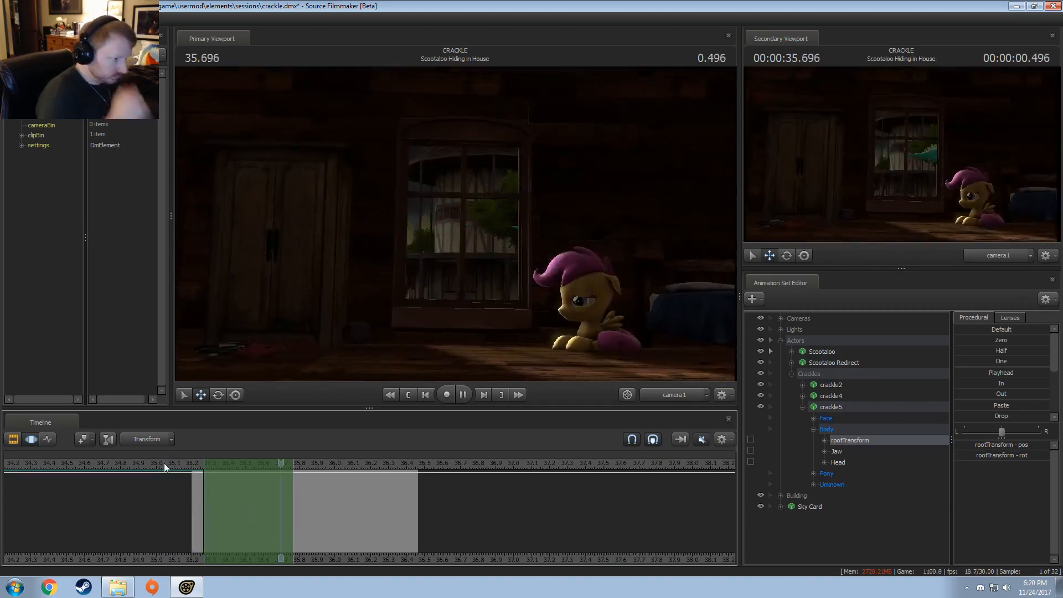
pyautogui.press('space')
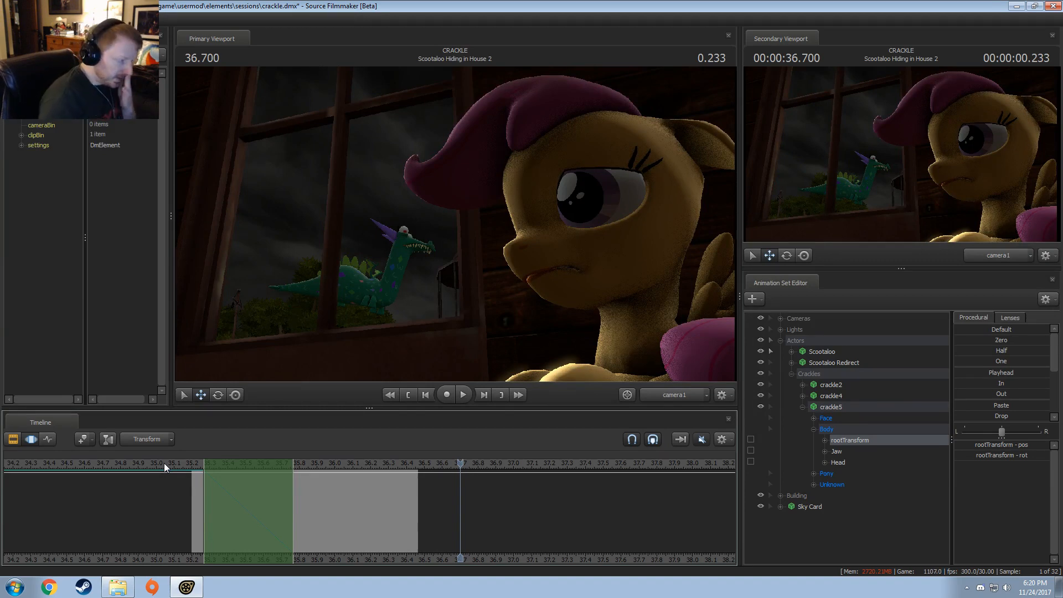
pyautogui.click(200, 463)
pyautogui.press('space')
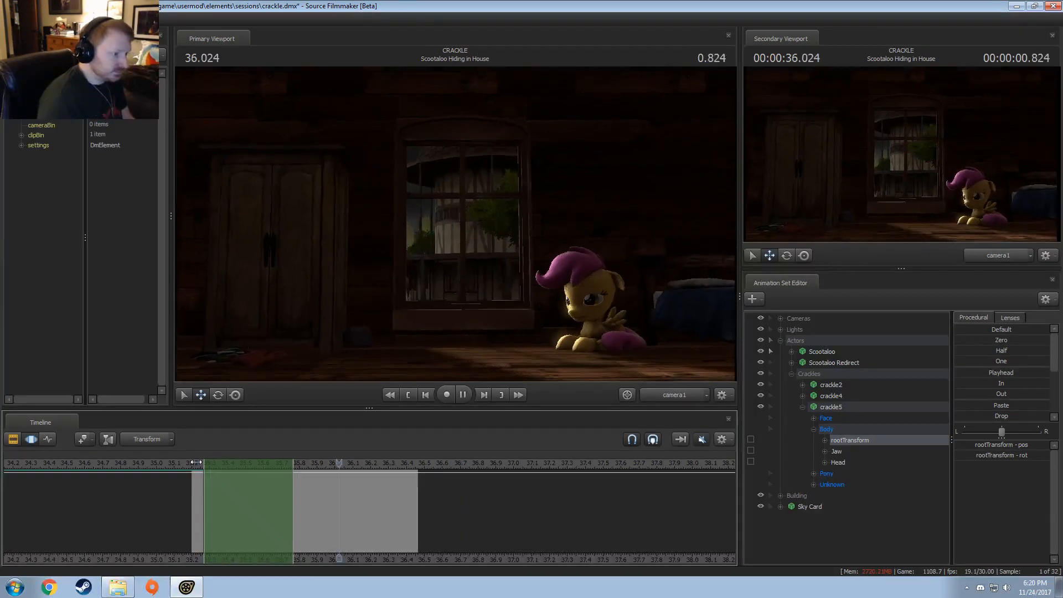
pyautogui.press('space')
# Step: Replay the Hiding in House 2 shot and the first shot again, and return the playhead to 35.200
pyautogui.press('space')
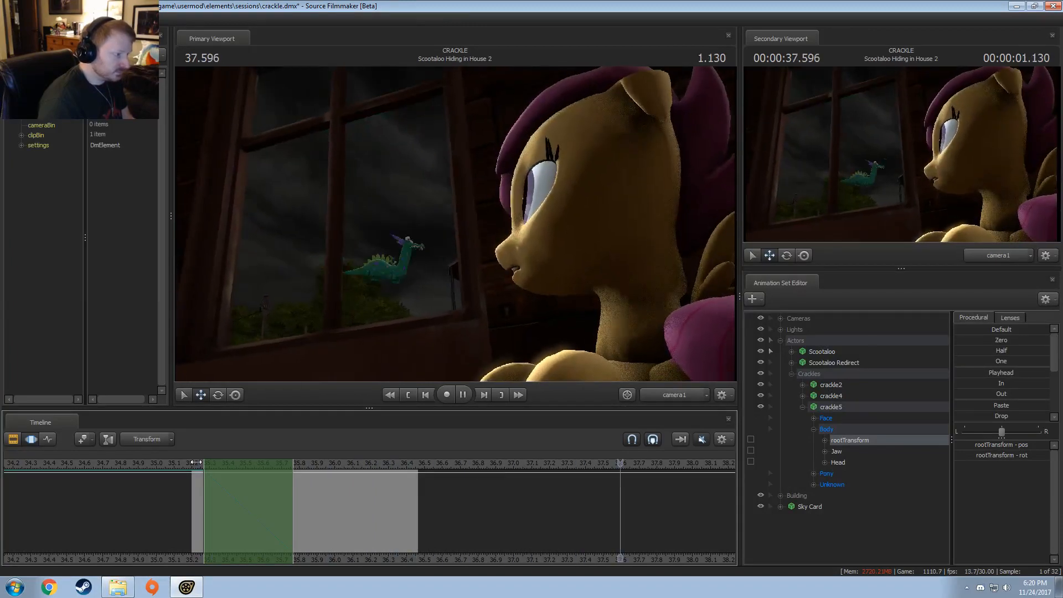
pyautogui.click(400, 463)
pyautogui.press('space')
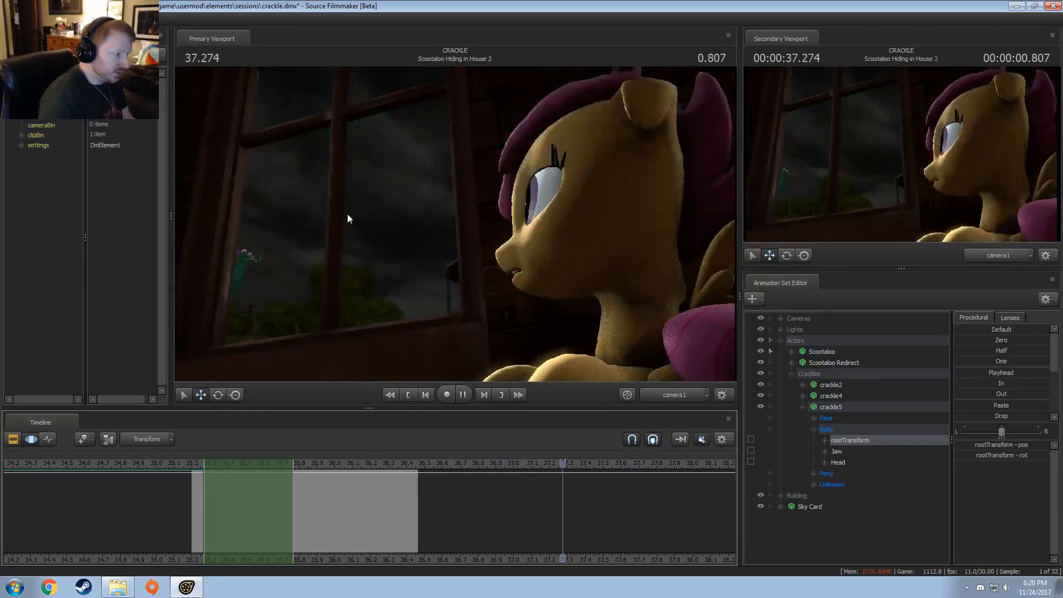
pyautogui.press('space')
pyautogui.click(430, 465)
pyautogui.press('space')
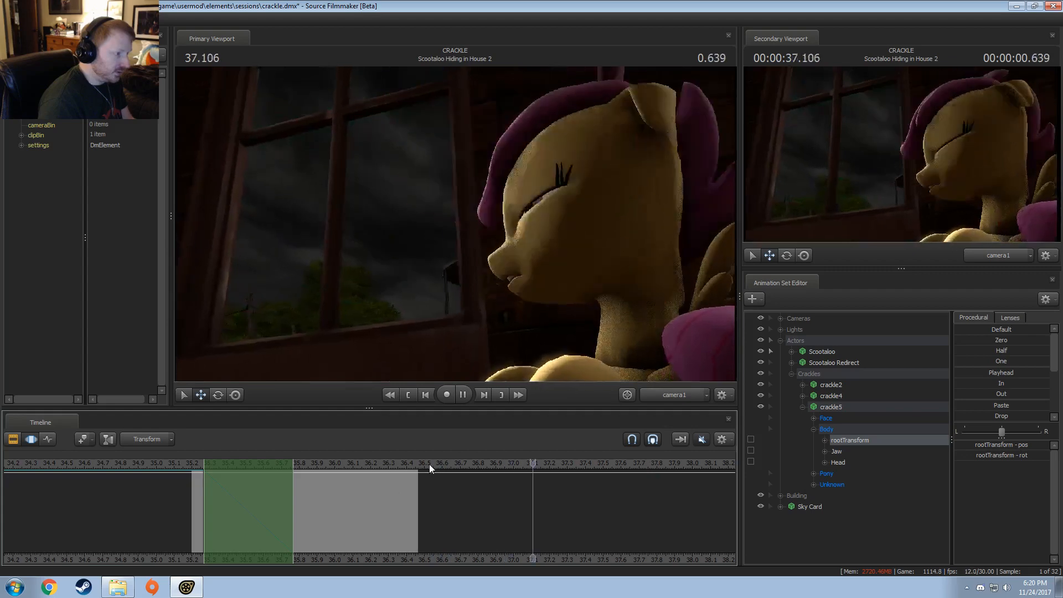
pyautogui.press('space')
pyautogui.moveTo(429, 464); pyautogui.dragTo(133, 488)
pyautogui.press('space')
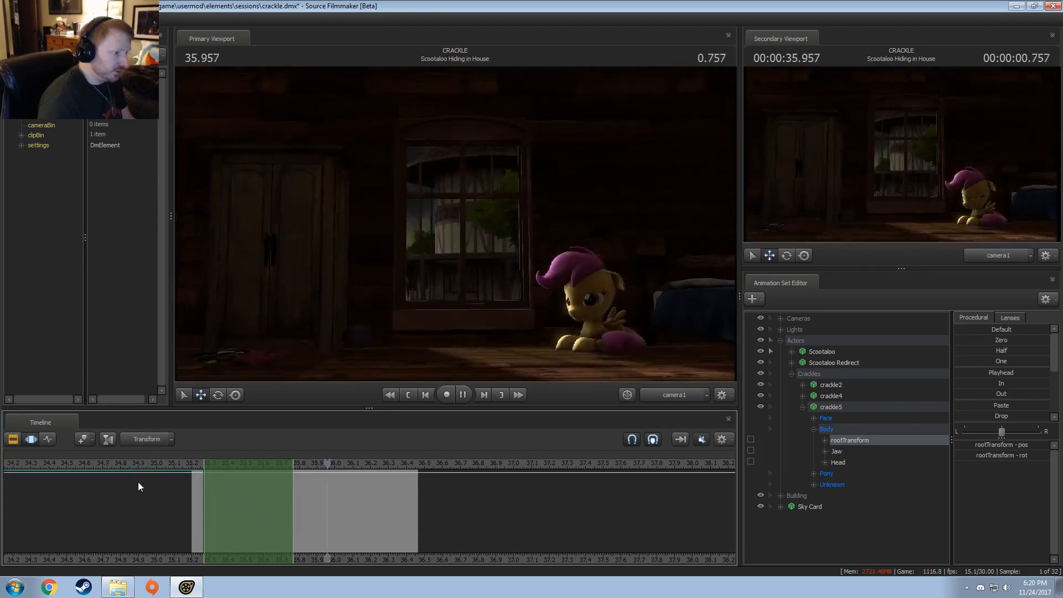
pyautogui.press('space')
pyautogui.click(191, 463)
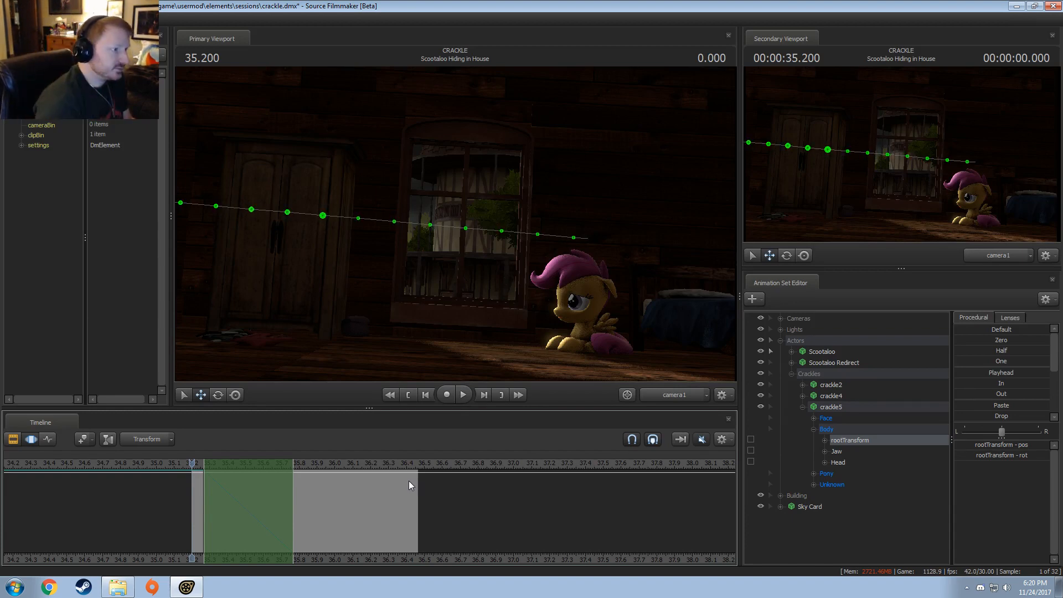
# Step: Set the Scootaloo Hiding in House clip's color to green with RGB 0, 150, 0
pyautogui.press('F3')
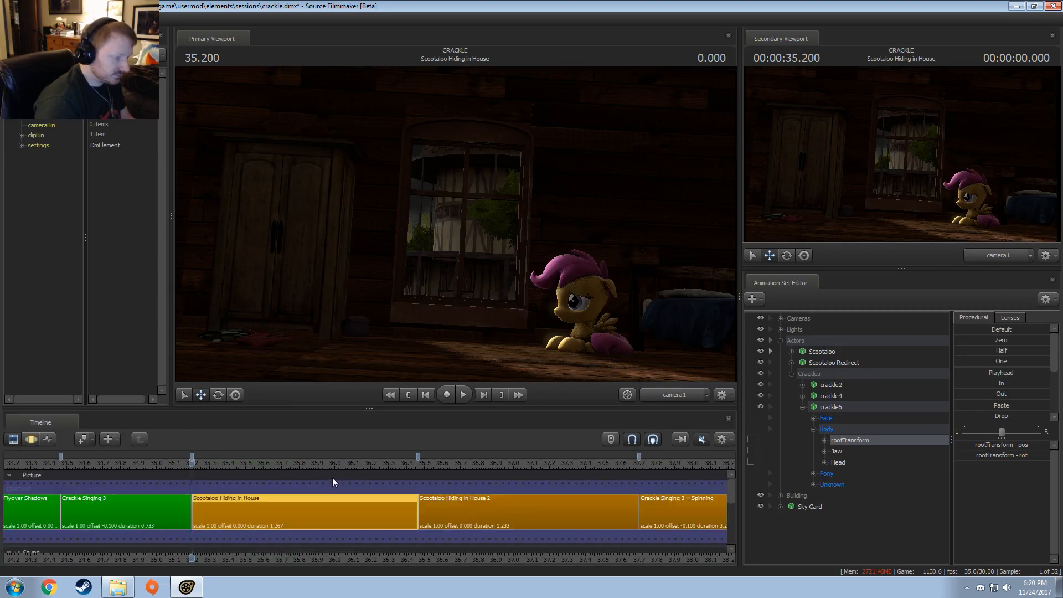
pyautogui.rightClick(227, 505)
pyautogui.moveTo(249, 458)
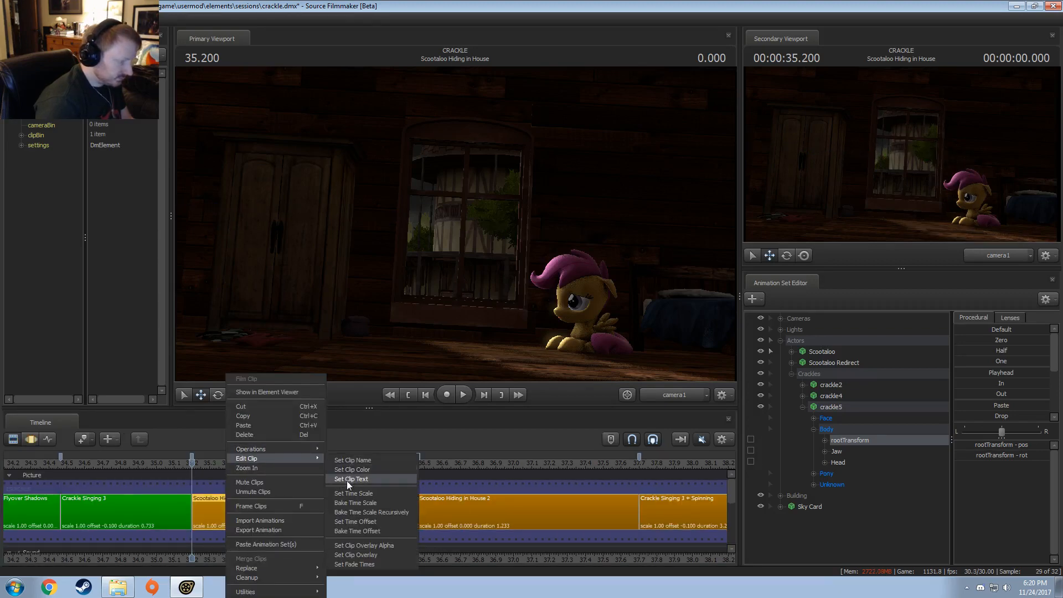
pyautogui.click(357, 470)
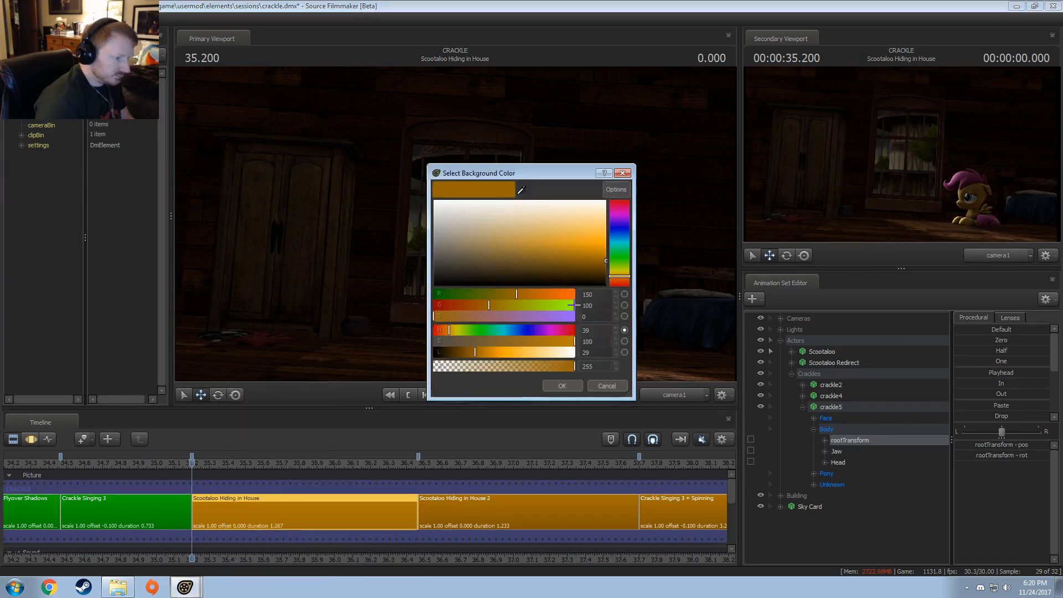
pyautogui.doubleClick(605, 293)
pyautogui.write('0')
pyautogui.press('Tab')
pyautogui.write('150')
pyautogui.press('Tab')
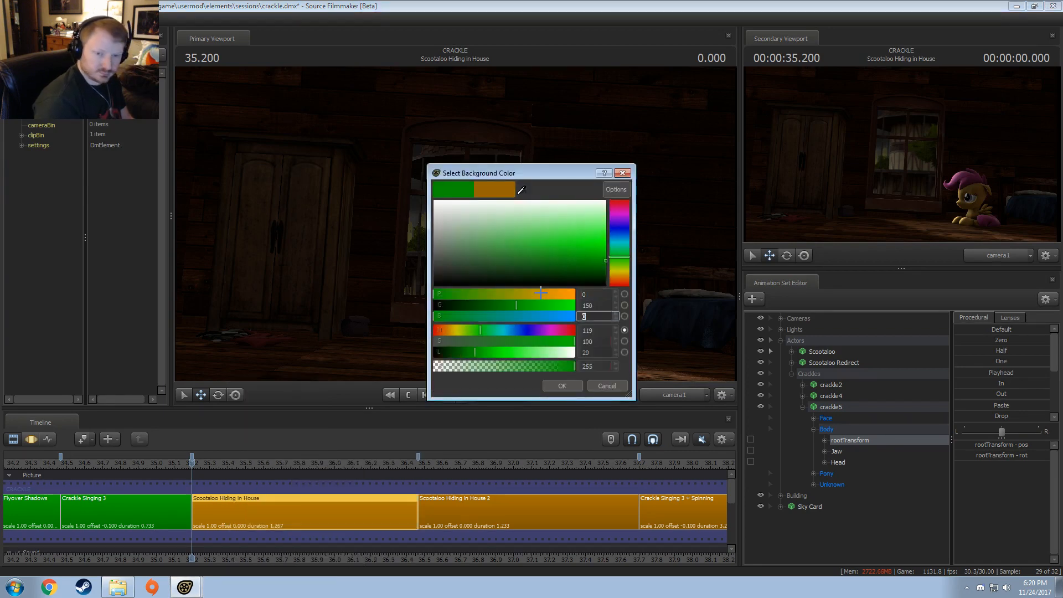
pyautogui.click(562, 389)
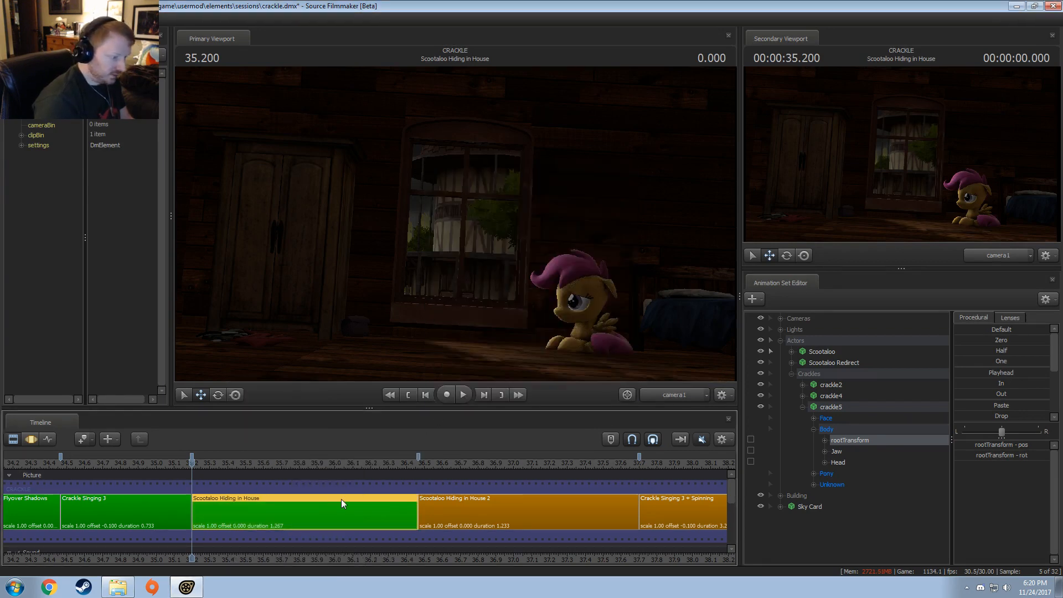
# Step: Scrub through the Scootaloo Hiding in House 2 shot to examine Crackle's flight past the window
pyautogui.moveTo(302, 463); pyautogui.dragTo(556, 477)
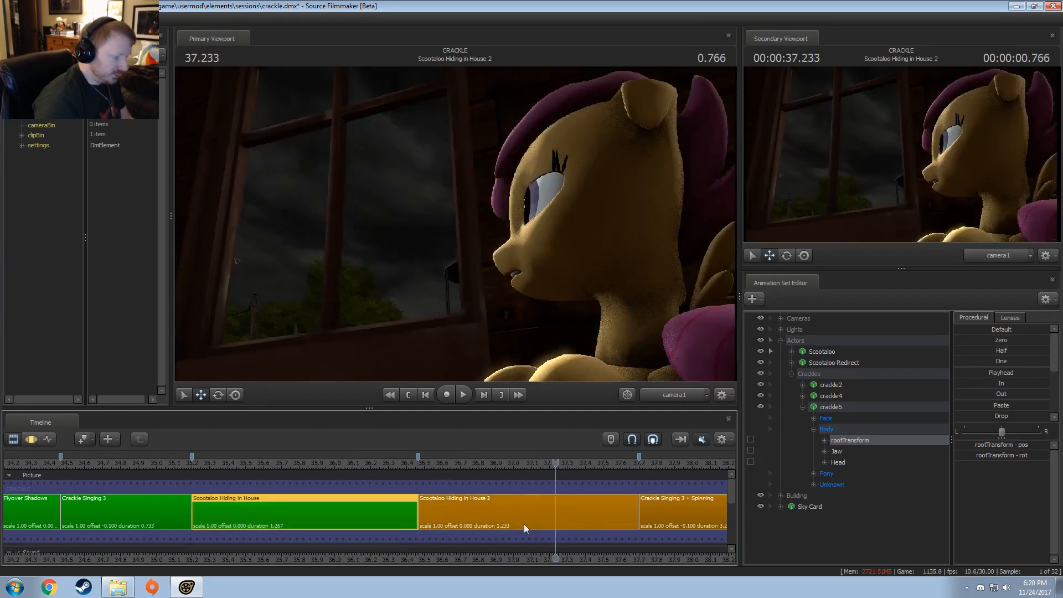
pyautogui.moveTo(496, 557); pyautogui.dragTo(241, 497, button='middle')
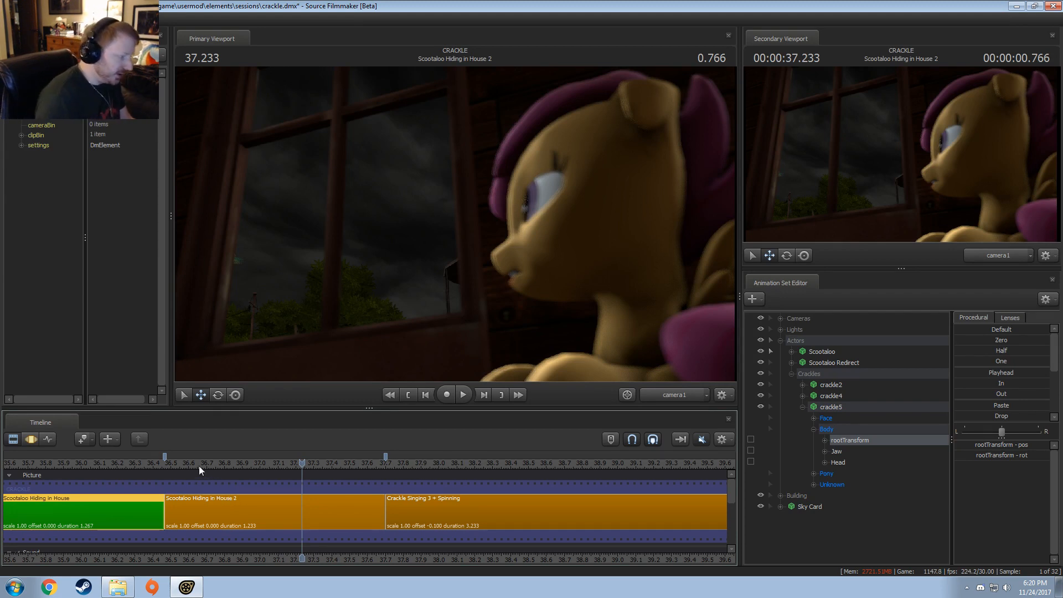
pyautogui.moveTo(198, 467)
pyautogui.mouseDown()
pyautogui.moveTo(169, 468)
pyautogui.moveTo(339, 468)
pyautogui.moveTo(166, 479)
pyautogui.moveTo(217, 471)
pyautogui.mouseUp()
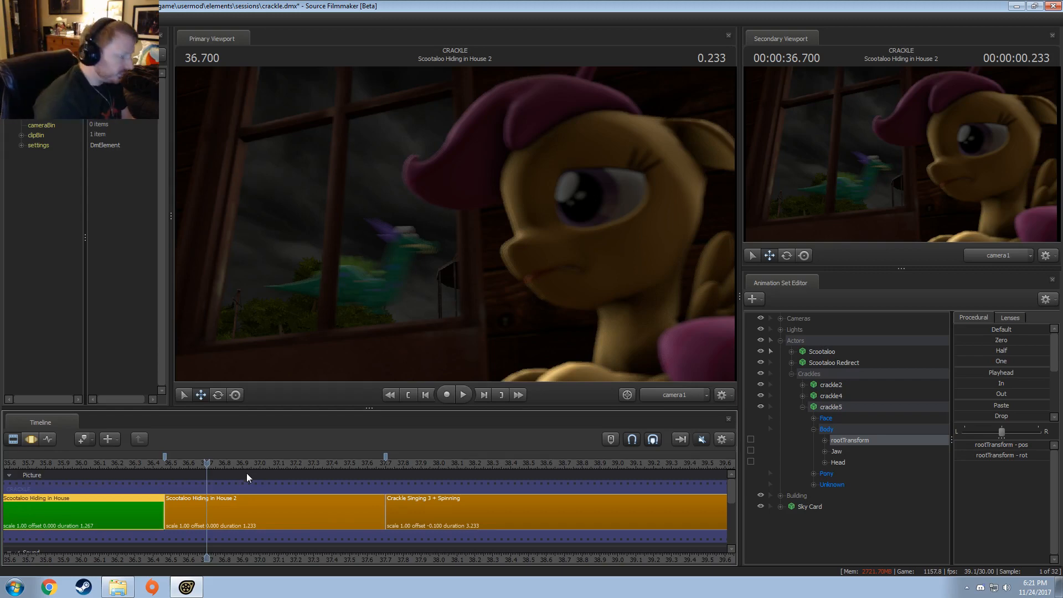
pyautogui.click(195, 467)
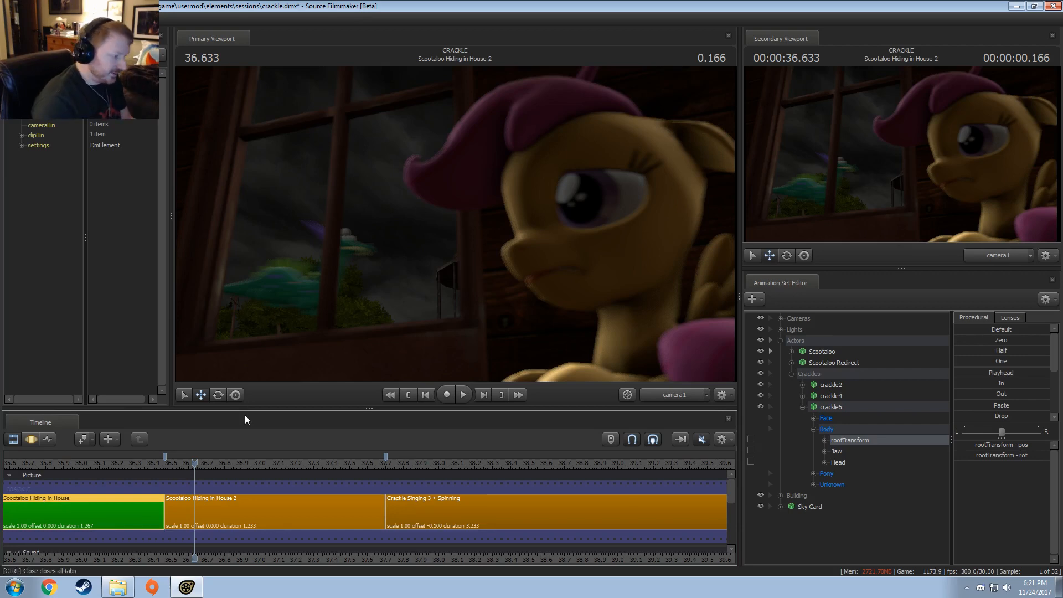
pyautogui.moveTo(208, 461); pyautogui.dragTo(197, 459)
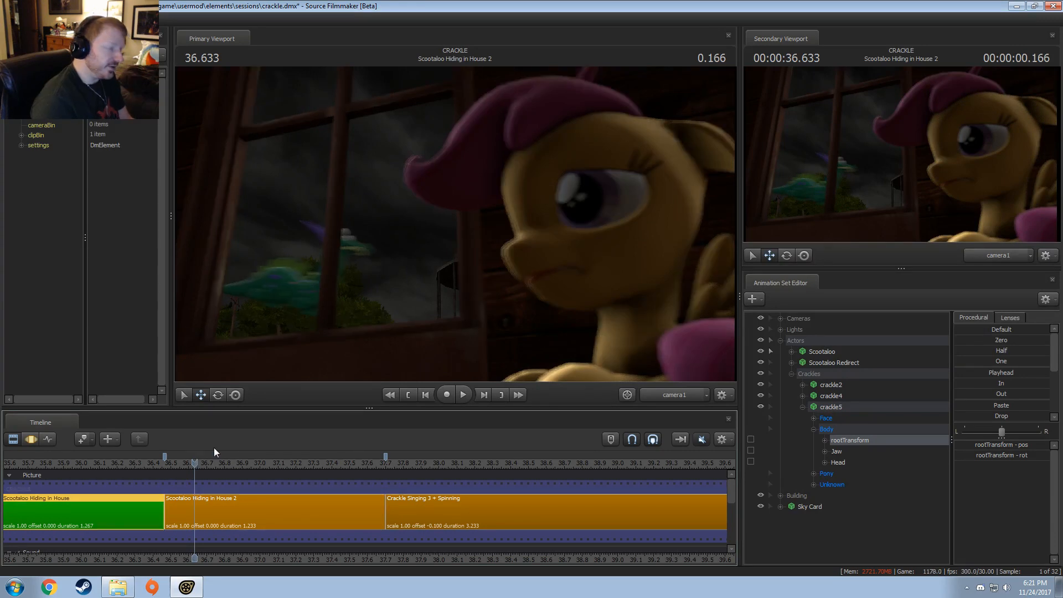
pyautogui.moveTo(206, 463); pyautogui.dragTo(165, 463)
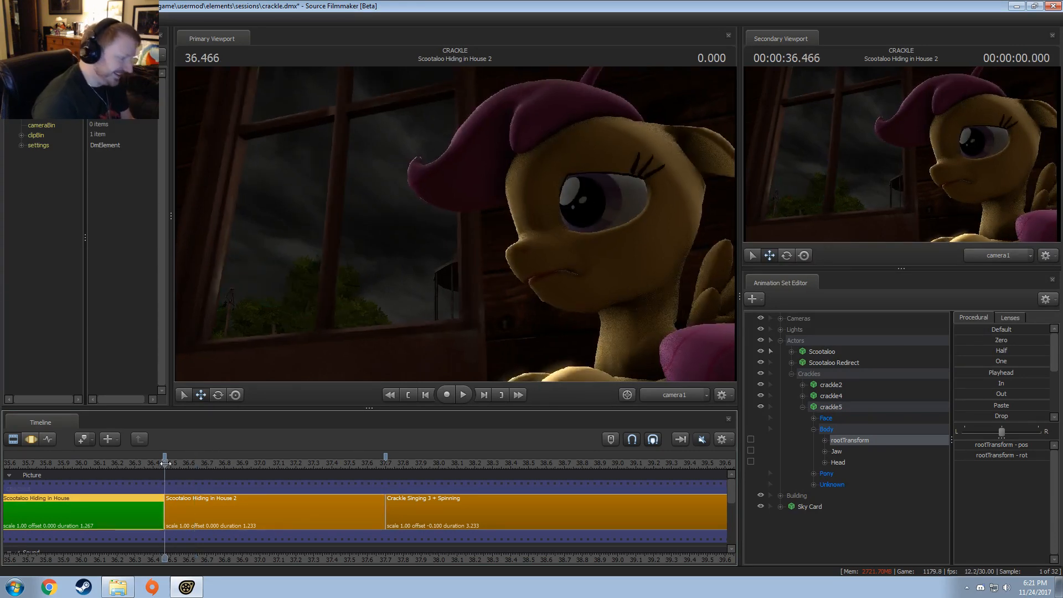
# Step: In the first Hiding in House shot at 36.100, duplicate the Eye Light outside the Lights group and view through the copy
pyautogui.click(99, 463)
pyautogui.moveTo(227, 515); pyautogui.dragTo(392, 474, button='middle')
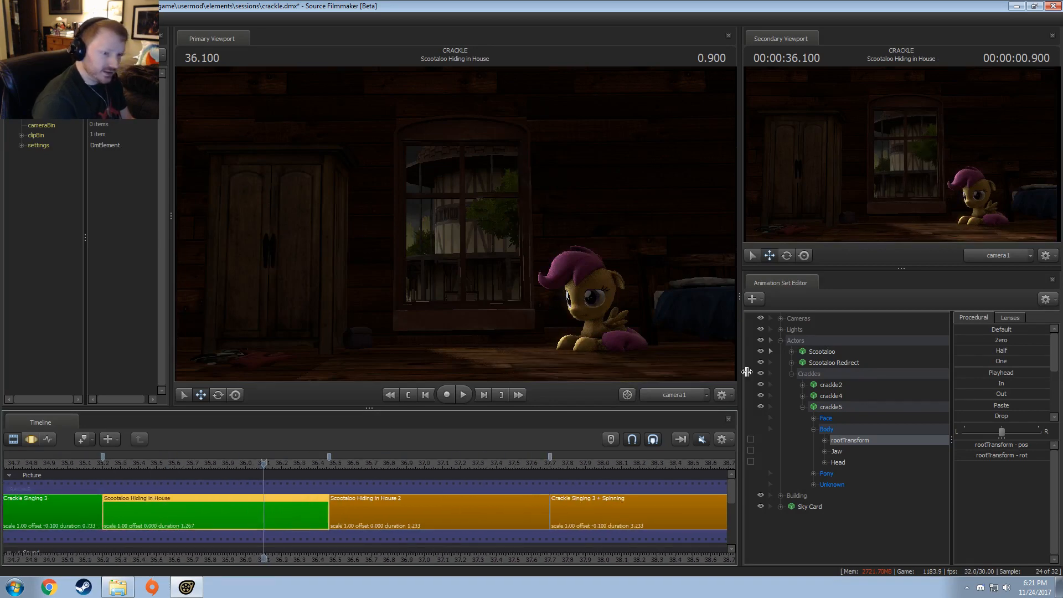
pyautogui.click(781, 340)
pyautogui.click(782, 330)
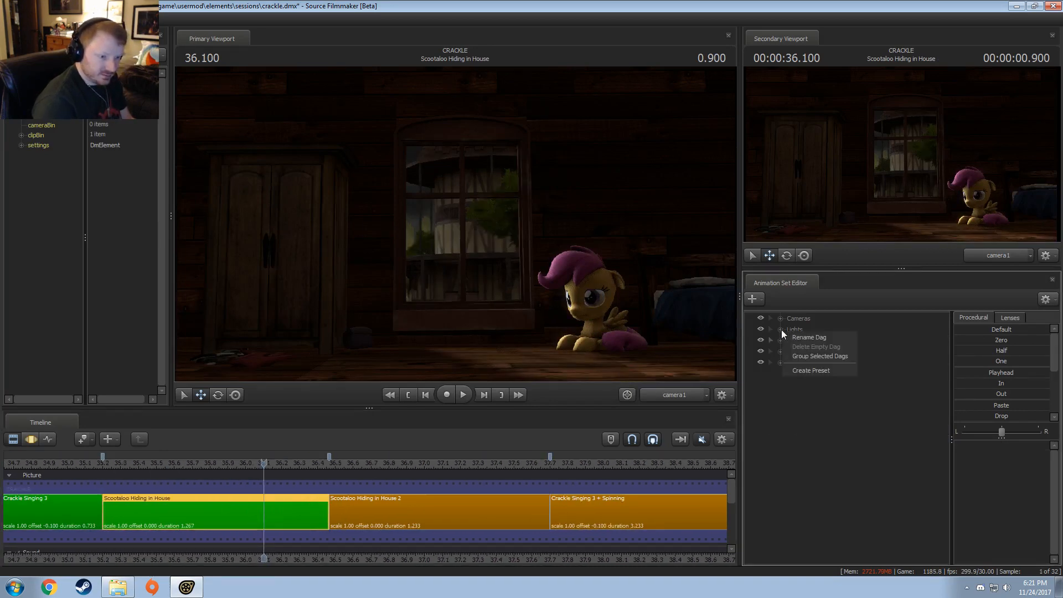
pyautogui.click(819, 395)
pyautogui.rightClick(818, 395)
pyautogui.click(831, 409)
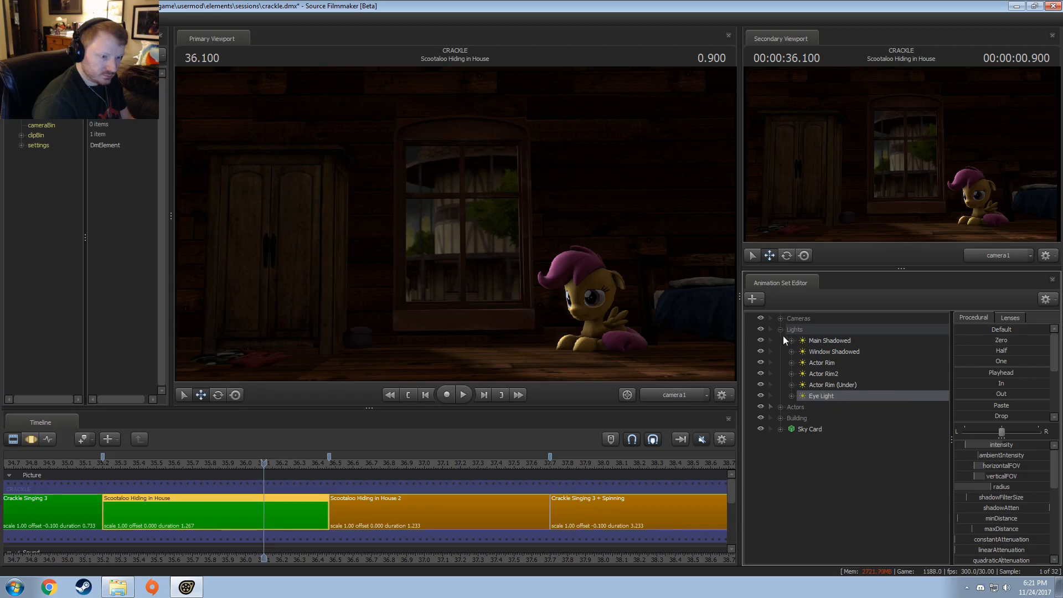
pyautogui.click(781, 330)
pyautogui.click(815, 435)
pyautogui.rightClick(816, 435)
pyautogui.click(844, 487)
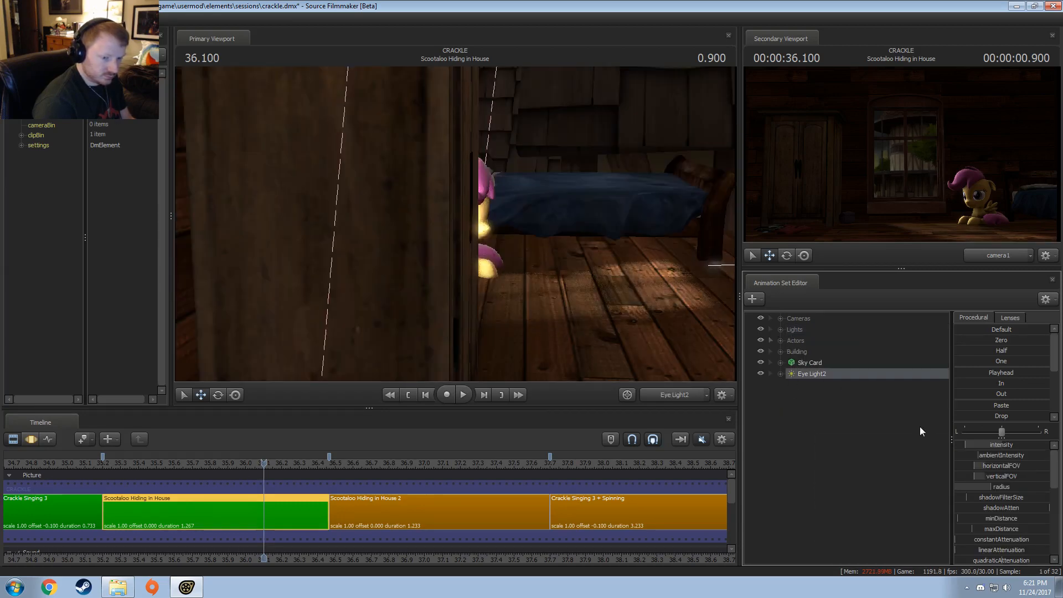
# Step: Remap the copied eye light's horizontalFOV slider range to min 2, max 12 and default 3
pyautogui.rightClick(1012, 467)
pyautogui.click(1012, 474)
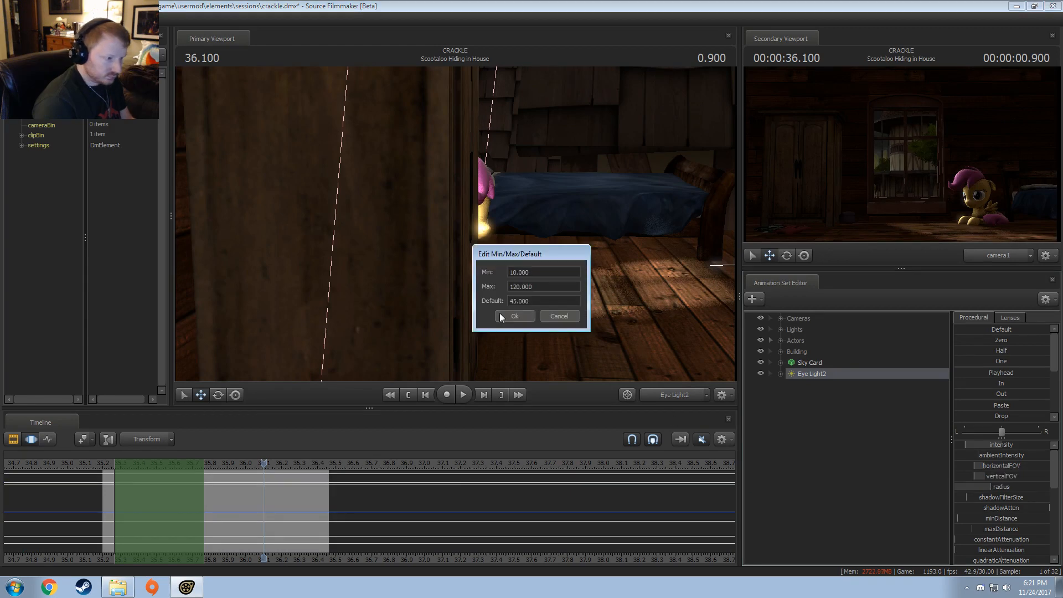
pyautogui.moveTo(529, 269); pyautogui.dragTo(454, 280)
pyautogui.write('1')
pyautogui.press('Tab')
pyautogui.write('10')
pyautogui.press('Tab')
pyautogui.write('2')
pyautogui.press('Return')
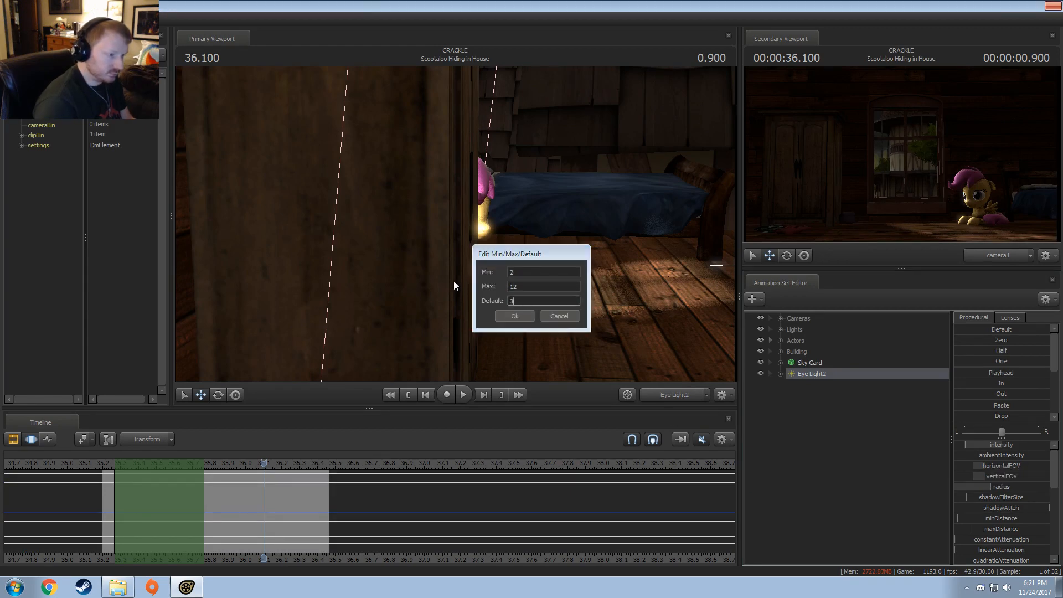
# Step: Remap the copied eye light's verticalFOV slider to a narrower range as well
pyautogui.rightClick(989, 464)
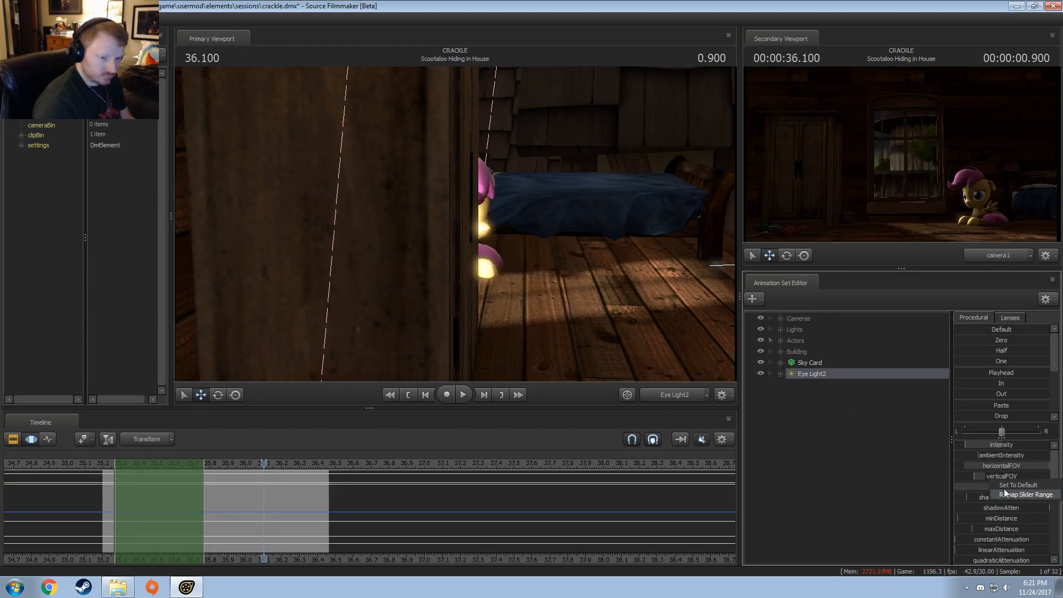
pyautogui.click(1015, 476)
pyautogui.write('10.000')
pyautogui.press('Tab')
pyautogui.press('Tab')
pyautogui.press('Return')
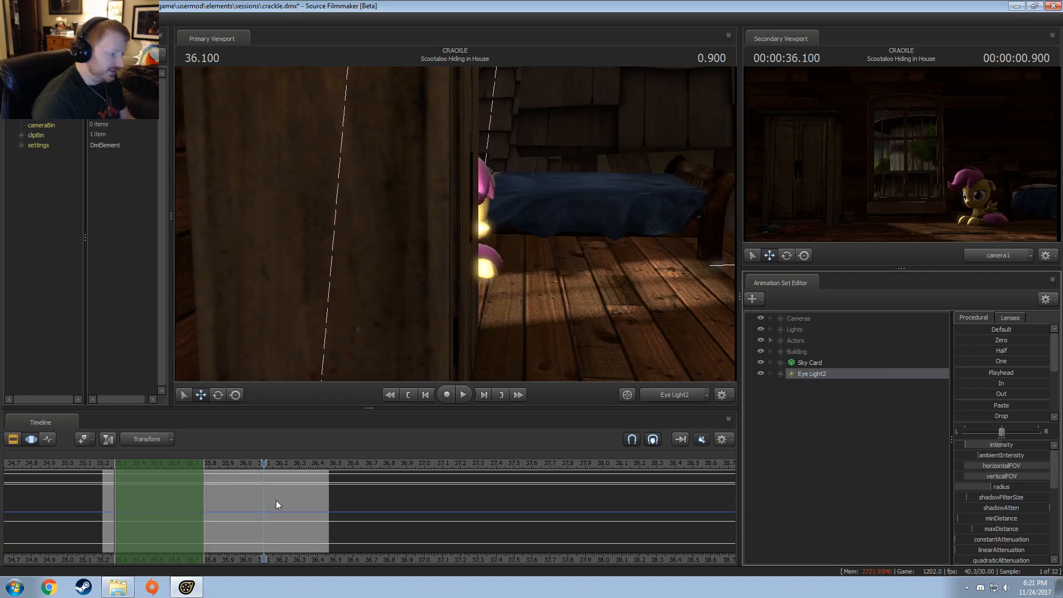
# Step: Extend the time selection over the whole timeline and rename the copied light "Eye Light (Left Eye Close)"
pyautogui.click(257, 502)
pyautogui.hotkey('ctrl', 'a')
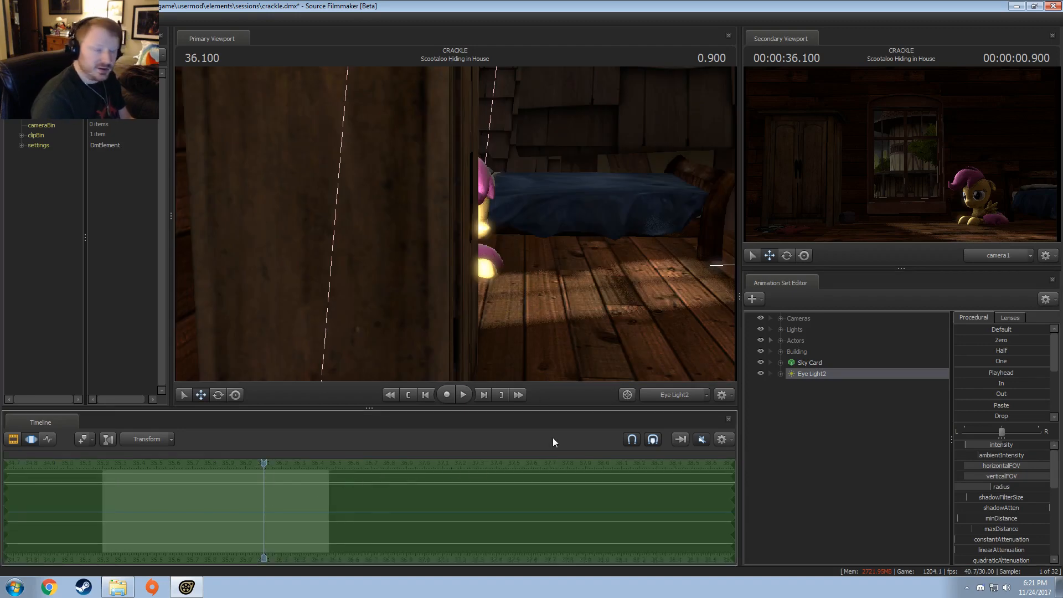
pyautogui.rightClick(825, 376)
pyautogui.click(831, 383)
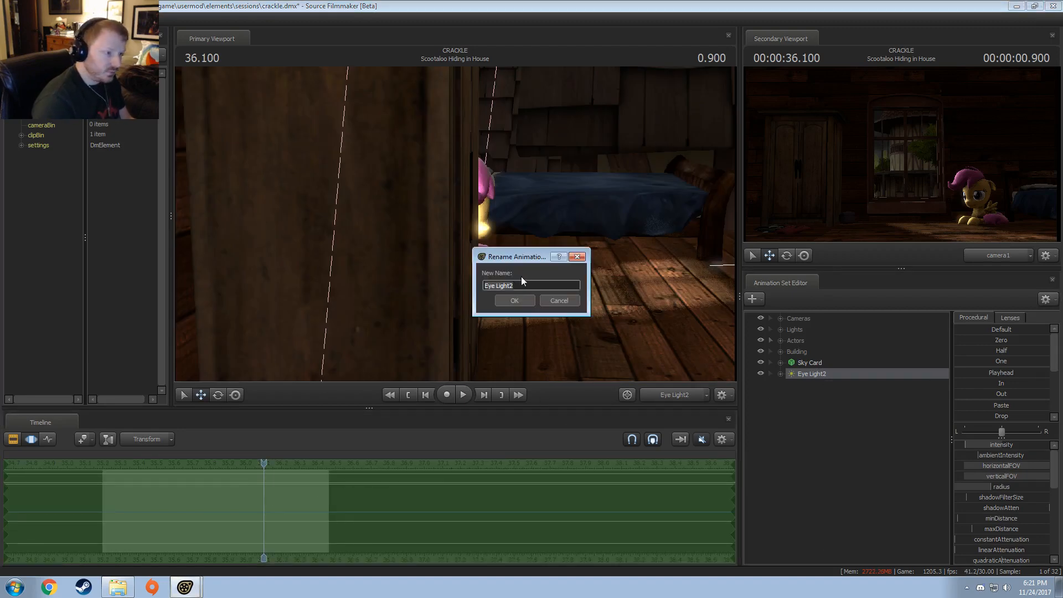
pyautogui.press('BackSpace')
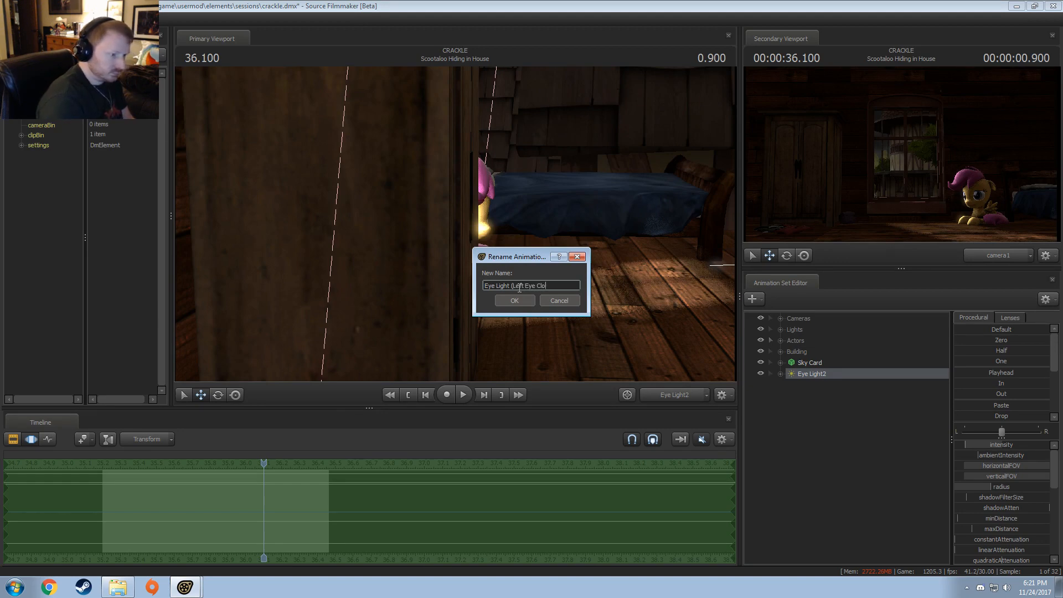
pyautogui.write('(Left Eye Close)')
pyautogui.press('Return')
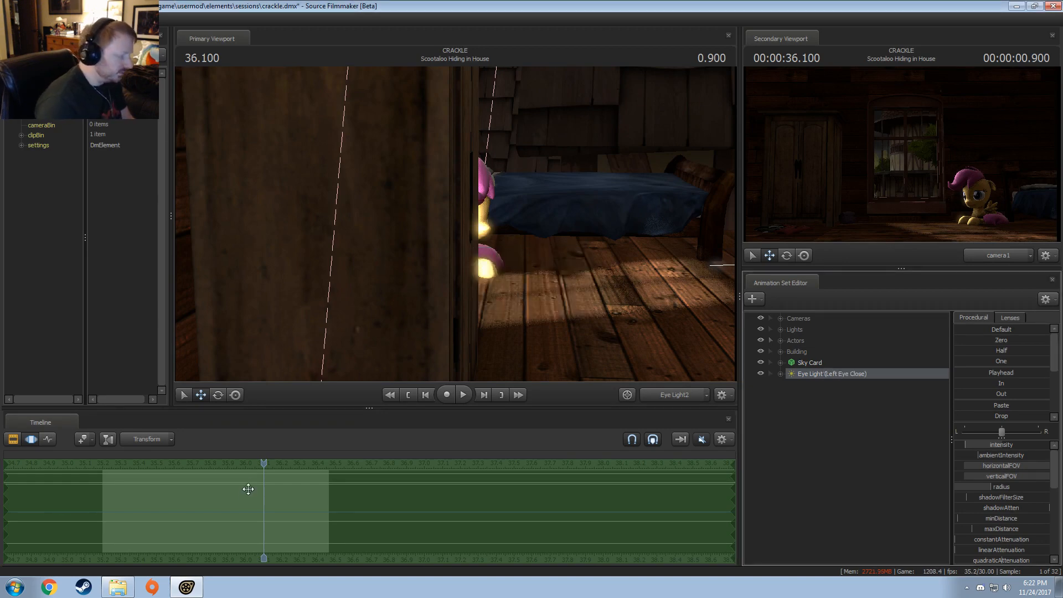
pyautogui.click(84, 587)
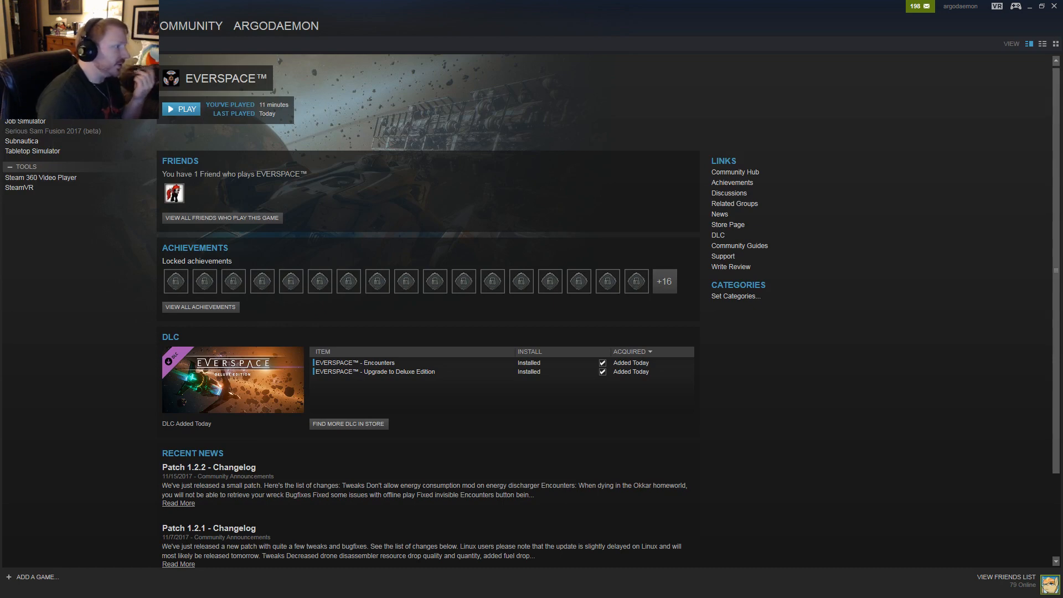
pyautogui.click(1030, 6)
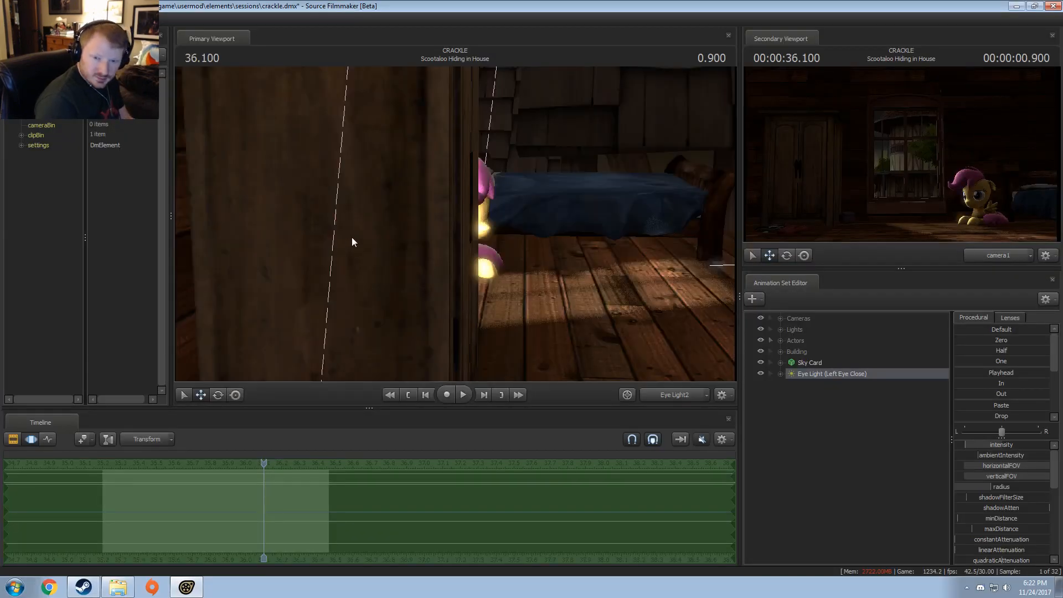
# Step: Fly the Eye Light (Left Eye Close) around the wardrobe until it faces Scootaloo's head up close
pyautogui.moveTo(351, 237)
pyautogui.mouseDown()
pyautogui.moveTo(486, 256)
pyautogui.moveTo(355, 244)
pyautogui.mouseUp()
pyautogui.press('w')
pyautogui.press('d')
pyautogui.press('s')
pyautogui.press('w')
# Step: Remap the light's intensity slider range to a maximum of 30, keeping the minimum at 0
pyautogui.rightClick(975, 449)
pyautogui.click(1007, 461)
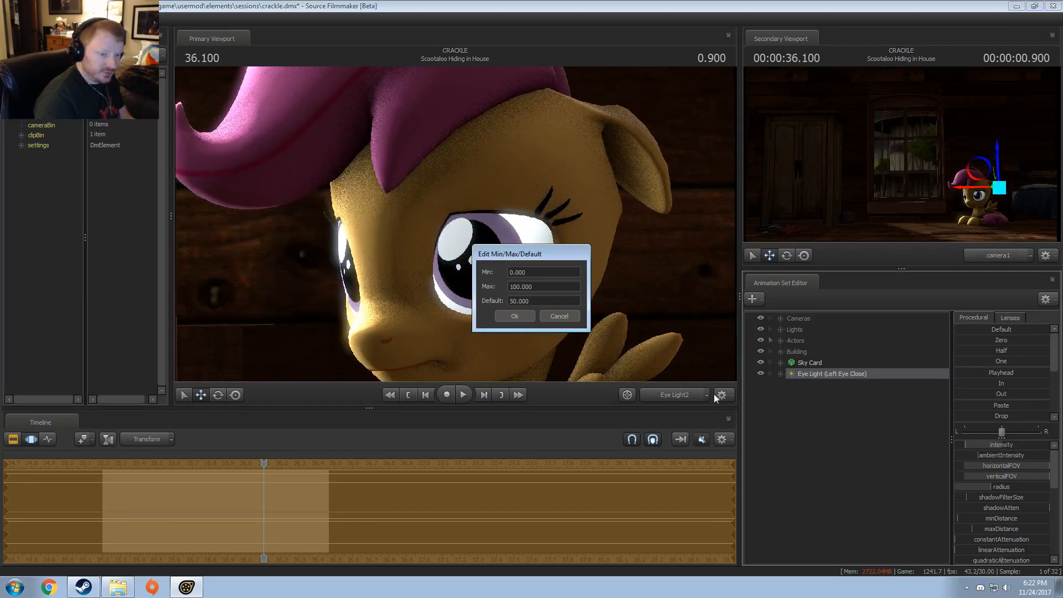
pyautogui.click(514, 287)
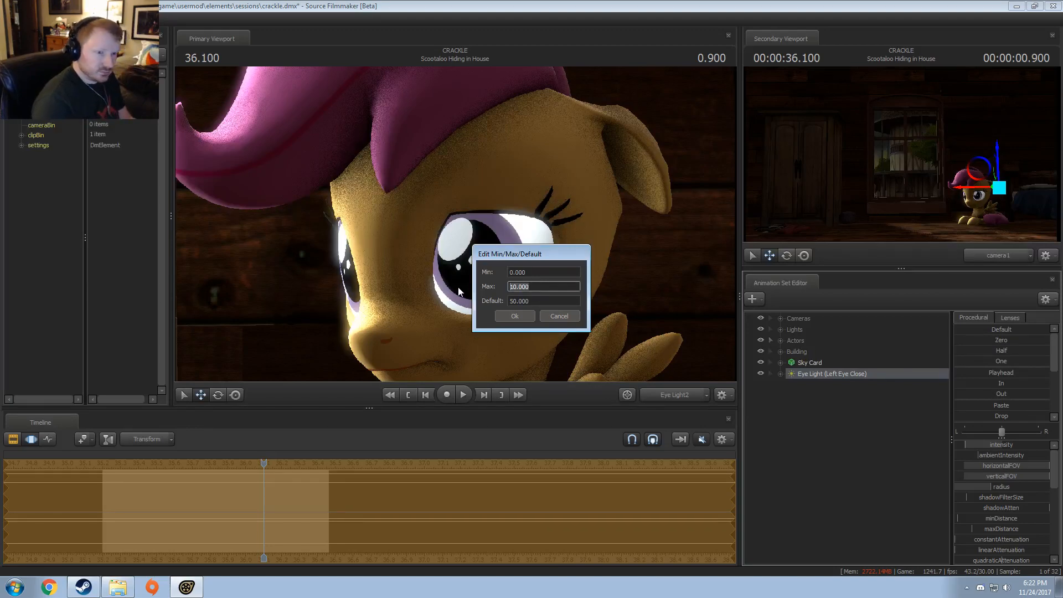
pyautogui.write('30')
pyautogui.press('Tab')
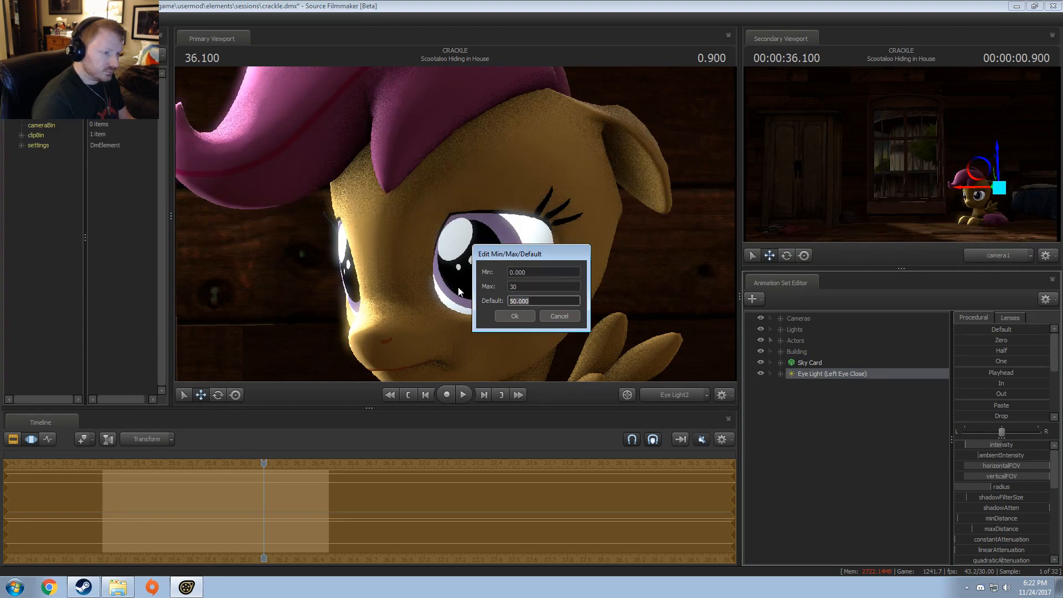
pyautogui.press('Return')
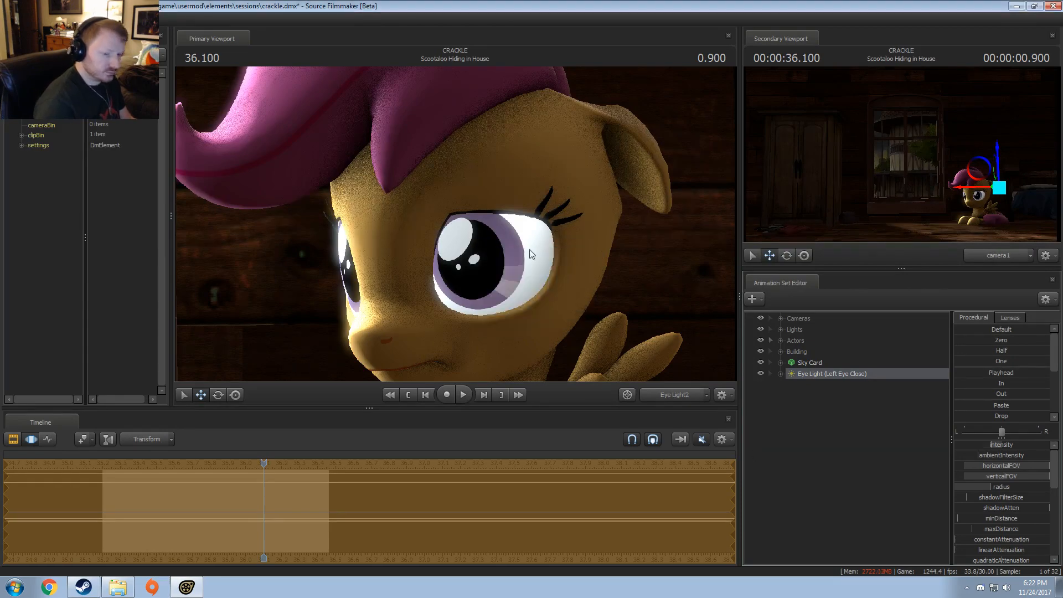
# Step: Move the light closer to Scootaloo's left eye, aim it at the pupil and narrow its field of view
pyautogui.press('w')
pyautogui.moveTo(456, 224); pyautogui.dragTo(487, 244)
pyautogui.scroll(5, 464, 226)
pyautogui.scroll(-3, 459, 224)
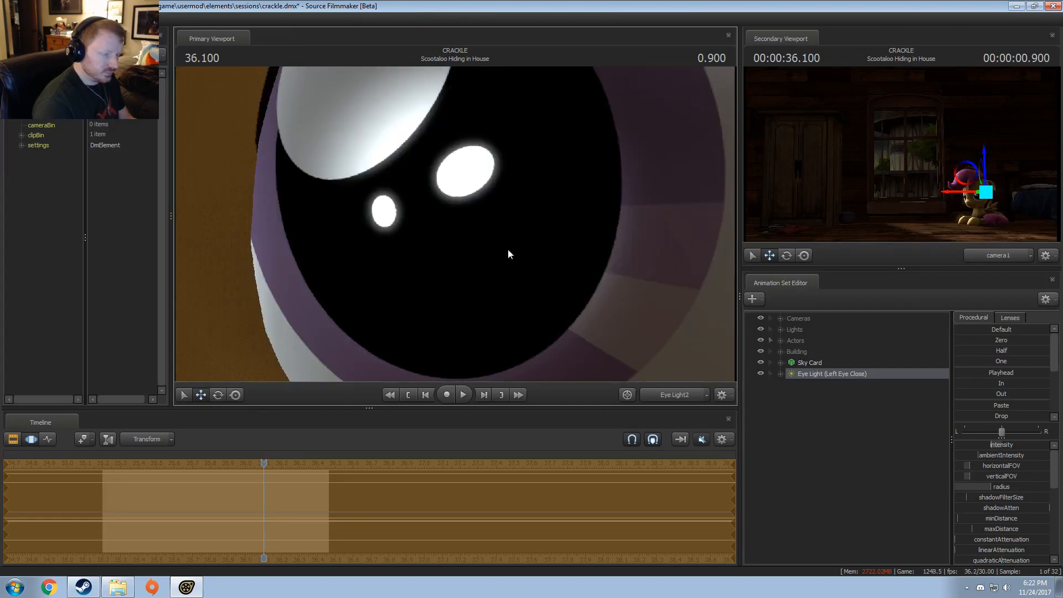
# Step: Lock the eye light's transform to Scootaloo's Head and apply its playhead pose across the whole time selection
pyautogui.click(781, 340)
pyautogui.click(792, 352)
pyautogui.click(803, 374)
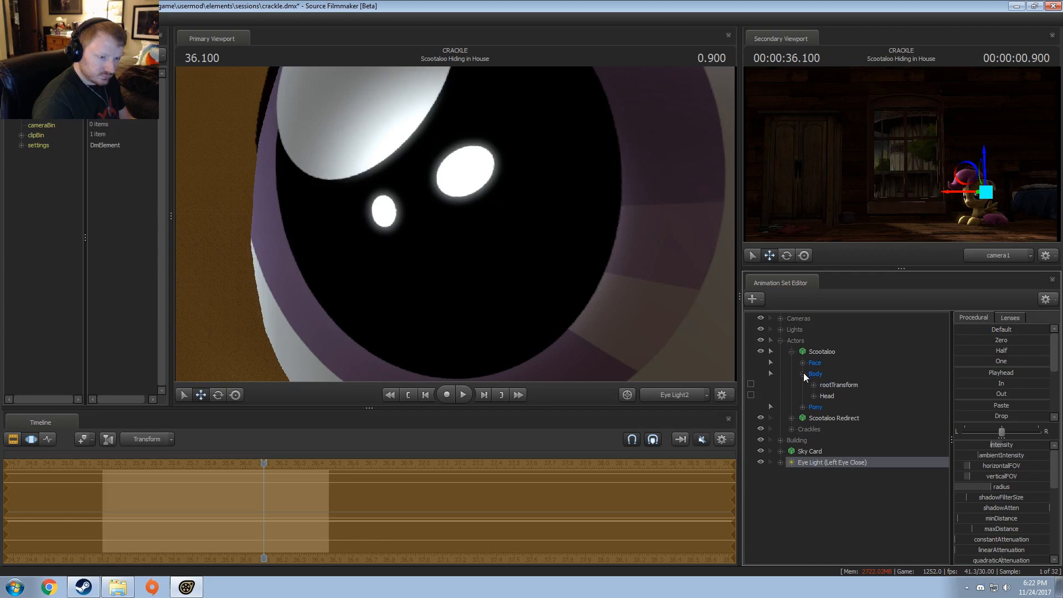
pyautogui.click(781, 462)
pyautogui.click(792, 473)
pyautogui.scroll(-8, 795, 490)
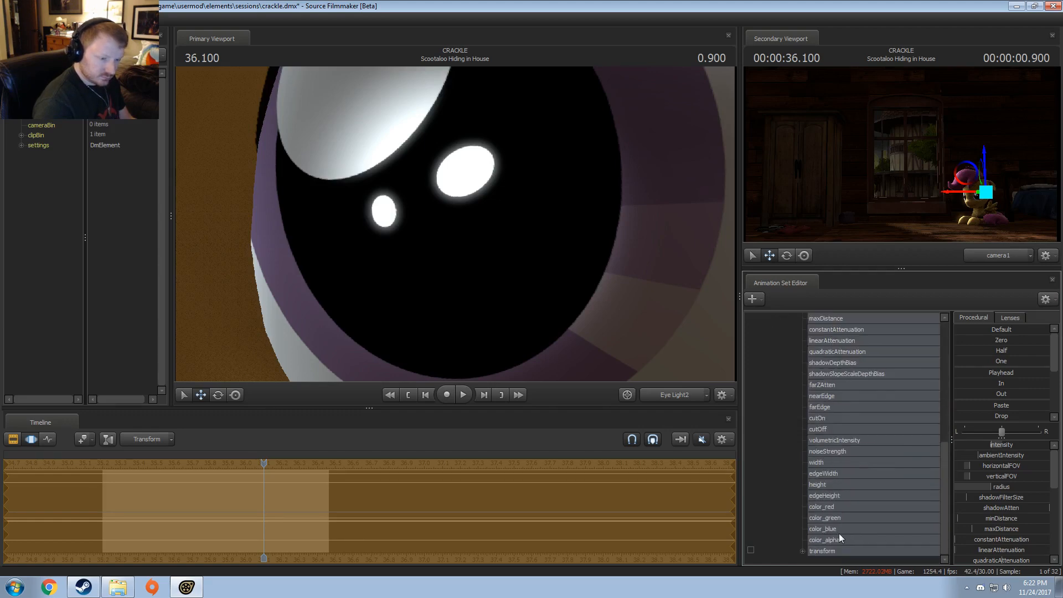
pyautogui.scroll(6, 829, 497)
pyautogui.click(828, 397)
pyautogui.scroll(1, 827, 397)
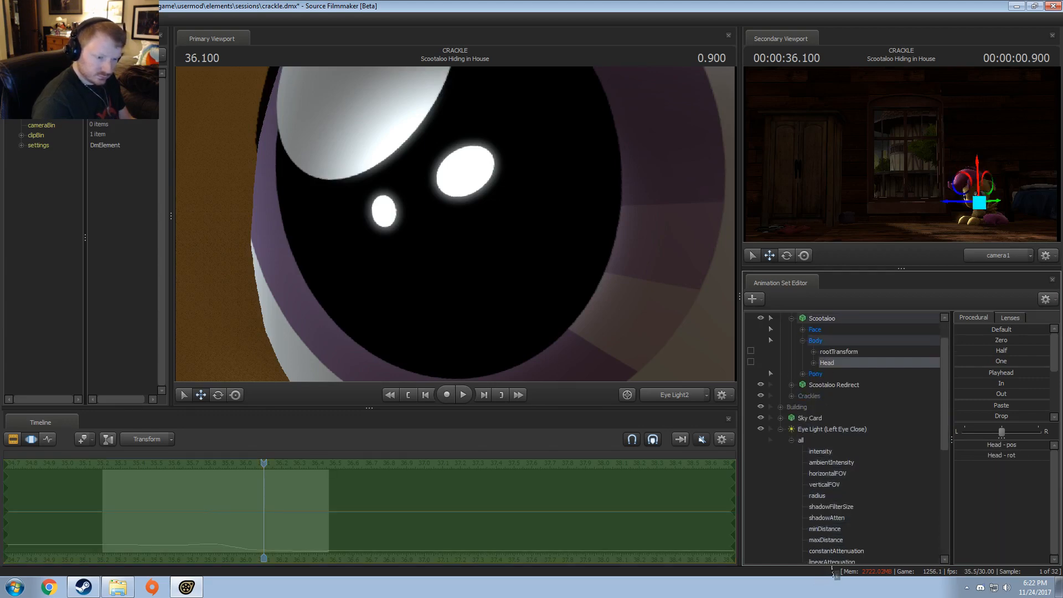
pyautogui.scroll(-7, 828, 551)
pyautogui.click(826, 551)
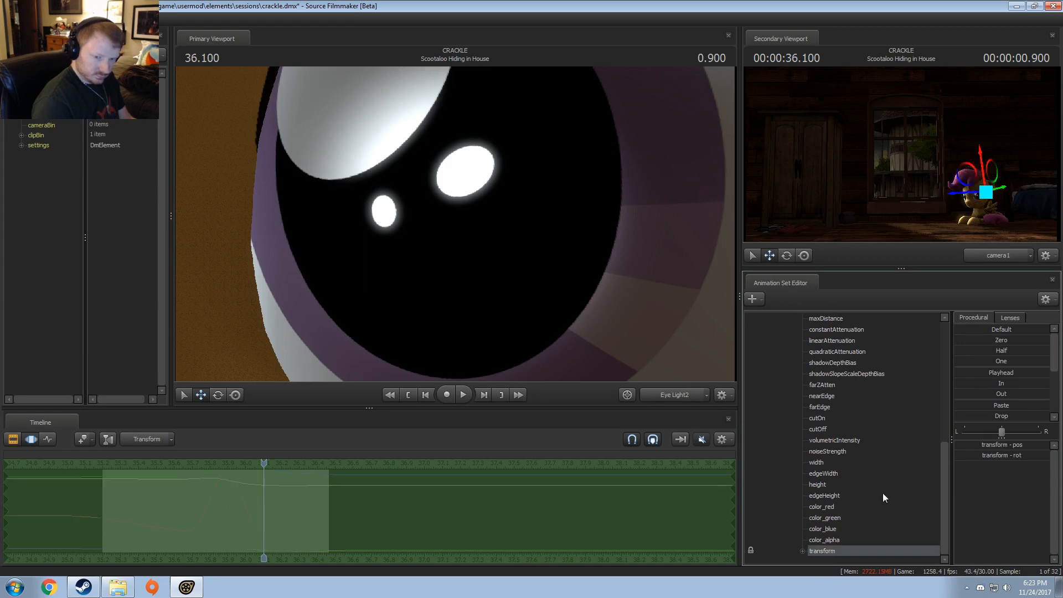
pyautogui.click(1002, 342)
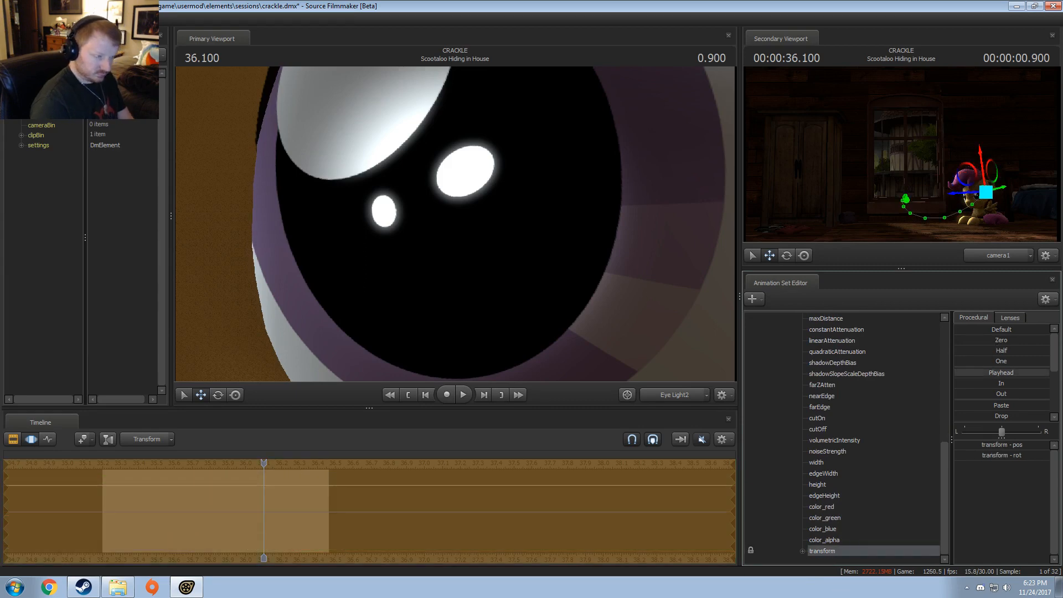
# Step: Select Eye Light (Left Eye Close), re-aim it slightly and frame Scootaloo's eyes with the Work Camera in the secondary viewport
pyautogui.scroll(7, 813, 480)
pyautogui.click(781, 440)
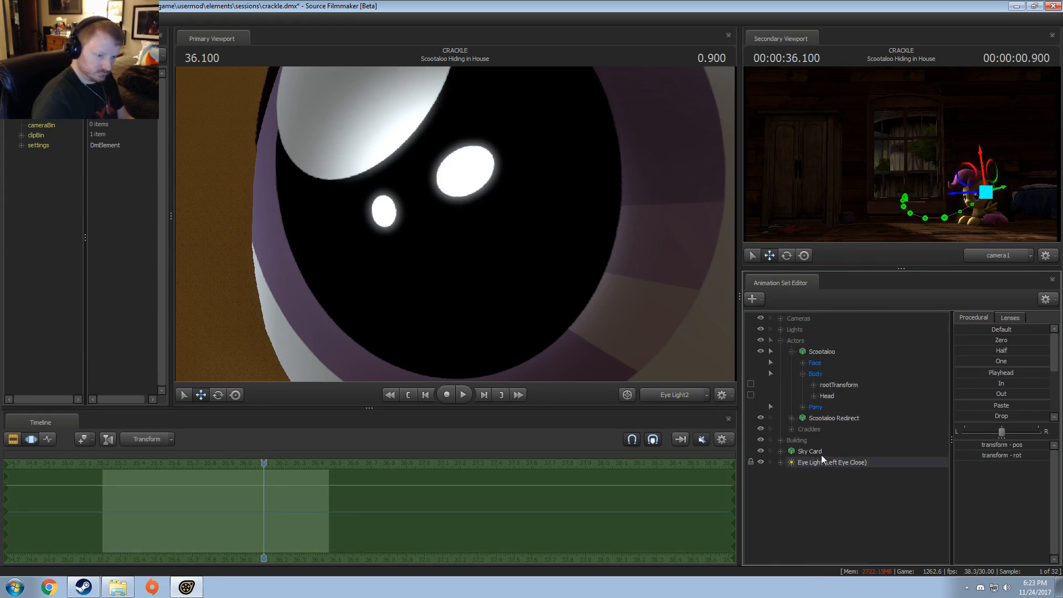
pyautogui.moveTo(822, 462); pyautogui.dragTo(808, 456)
pyautogui.moveTo(486, 209); pyautogui.dragTo(533, 230)
pyautogui.keyDown('ctrl'); pyautogui.click(970, 260); pyautogui.keyUp('ctrl')
pyautogui.press('w')
pyautogui.moveTo(895, 226); pyautogui.dragTo(954, 239)
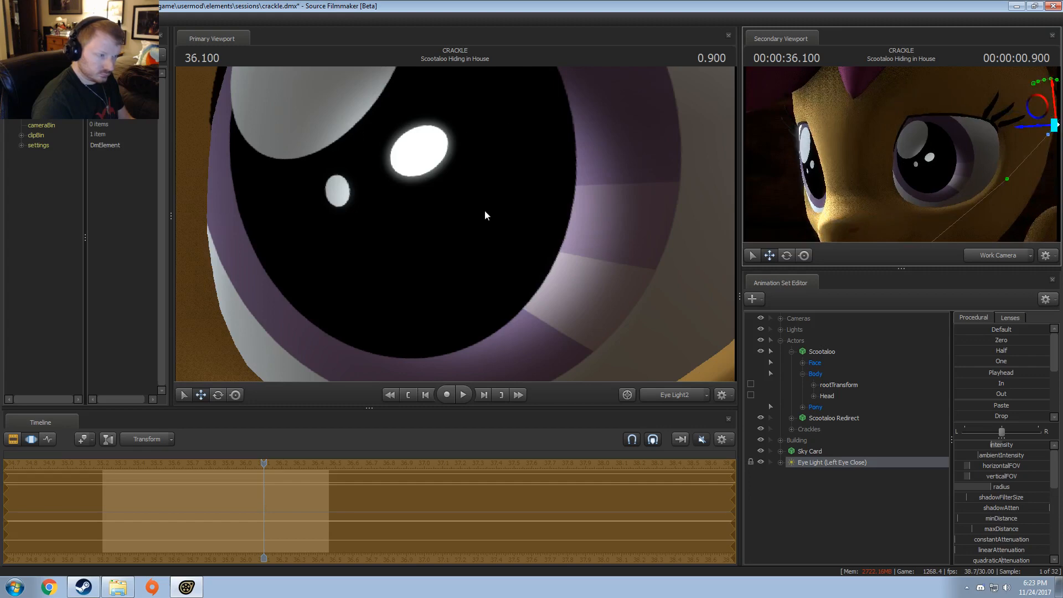
# Step: Reposition the eye light and widen its field of view so it covers the pupil and iris of Scootaloo's left eye
pyautogui.moveTo(486, 214); pyautogui.dragTo(497, 185)
pyautogui.scroll(-3, 526, 193)
pyautogui.scroll(3, 528, 175)
pyautogui.scroll(-3, 527, 175)
pyautogui.moveTo(455, 224)
pyautogui.mouseDown()
pyautogui.moveTo(448, 217)
pyautogui.moveTo(459, 228)
pyautogui.mouseUp()
pyautogui.press('w')
pyautogui.press('s')
pyautogui.press('s')
pyautogui.press('w')
pyautogui.press('s')
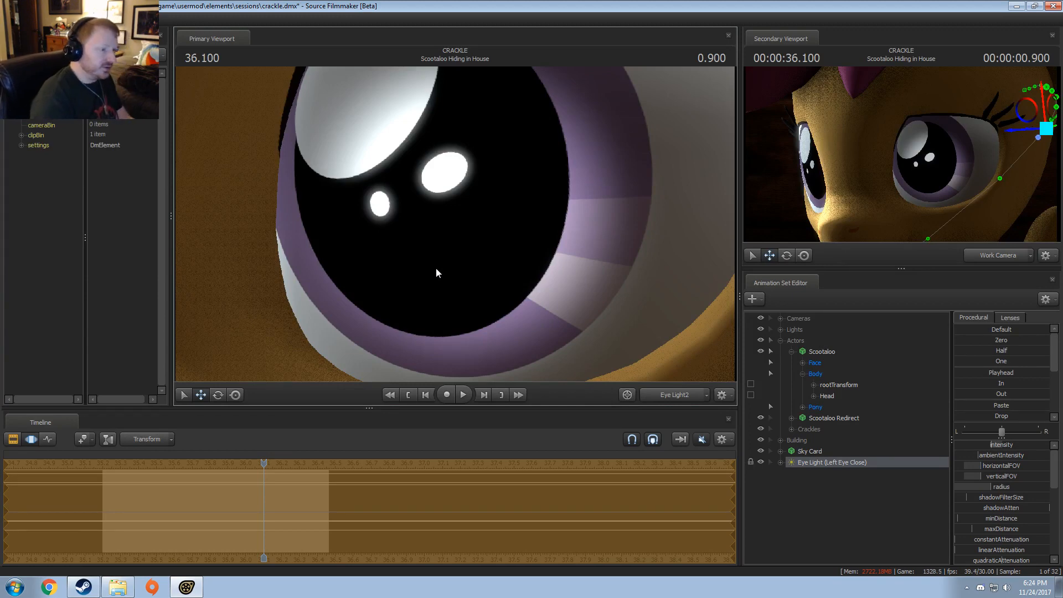
pyautogui.moveTo(522, 252)
pyautogui.mouseDown()
pyautogui.moveTo(524, 262)
pyautogui.moveTo(522, 245)
pyautogui.mouseUp()
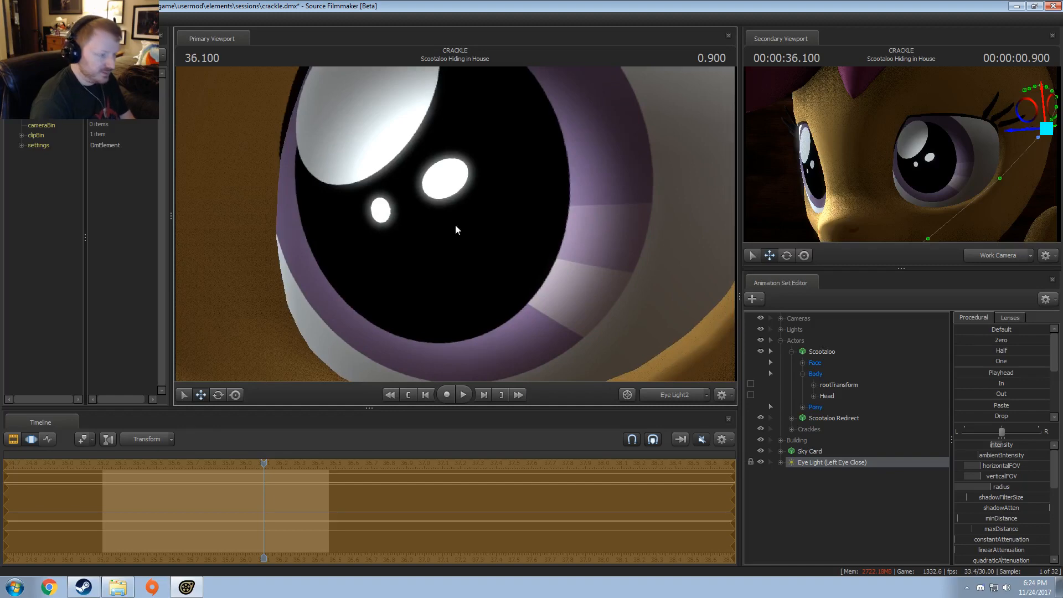
# Step: At 36.333, re-aim the eye light at the turned left eye for the time selection covering the end of the shot
pyautogui.moveTo(274, 522); pyautogui.dragTo(295, 531, button='middle')
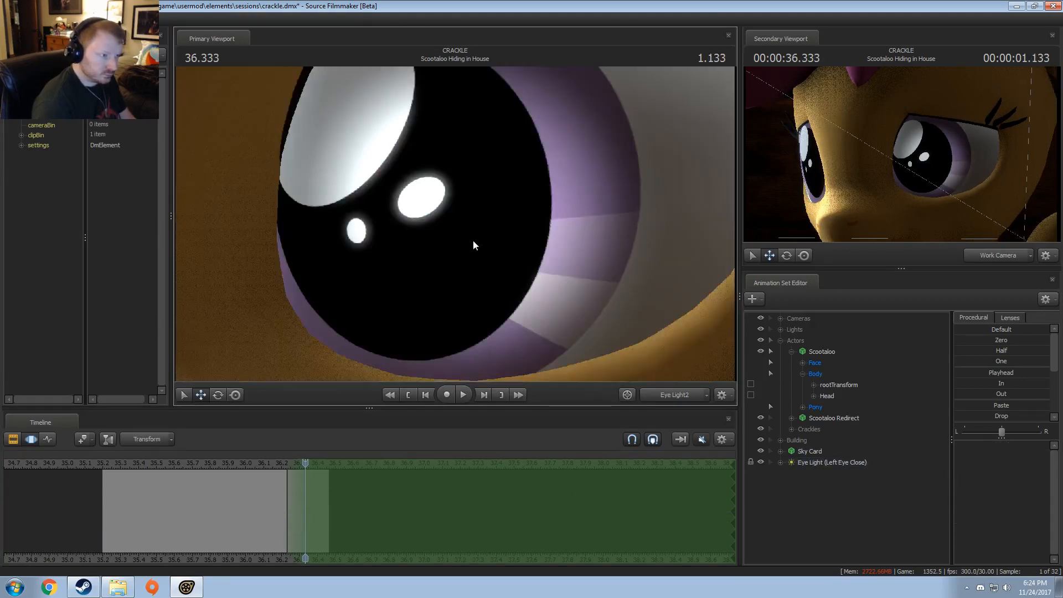
pyautogui.moveTo(456, 224); pyautogui.dragTo(445, 228)
pyautogui.moveTo(288, 499)
pyautogui.mouseDown(button='middle')
pyautogui.moveTo(277, 502)
pyautogui.moveTo(298, 504)
pyautogui.mouseUp(button='middle')
pyautogui.moveTo(461, 287); pyautogui.dragTo(451, 289)
pyautogui.moveTo(455, 224); pyautogui.dragTo(456, 228)
# Step: Use Scootaloo's Face curves to set a time selection around her blink near 35.87, with falloff on both sides
pyautogui.moveTo(260, 511); pyautogui.dragTo(336, 512, button='middle')
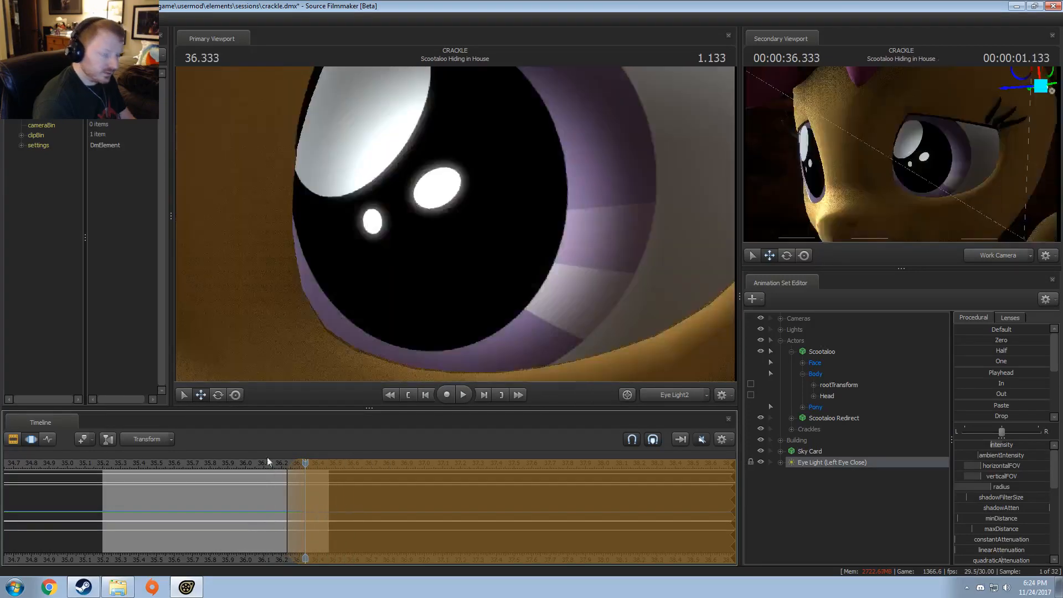
pyautogui.click(262, 480)
pyautogui.moveTo(263, 479); pyautogui.dragTo(176, 494, button='middle')
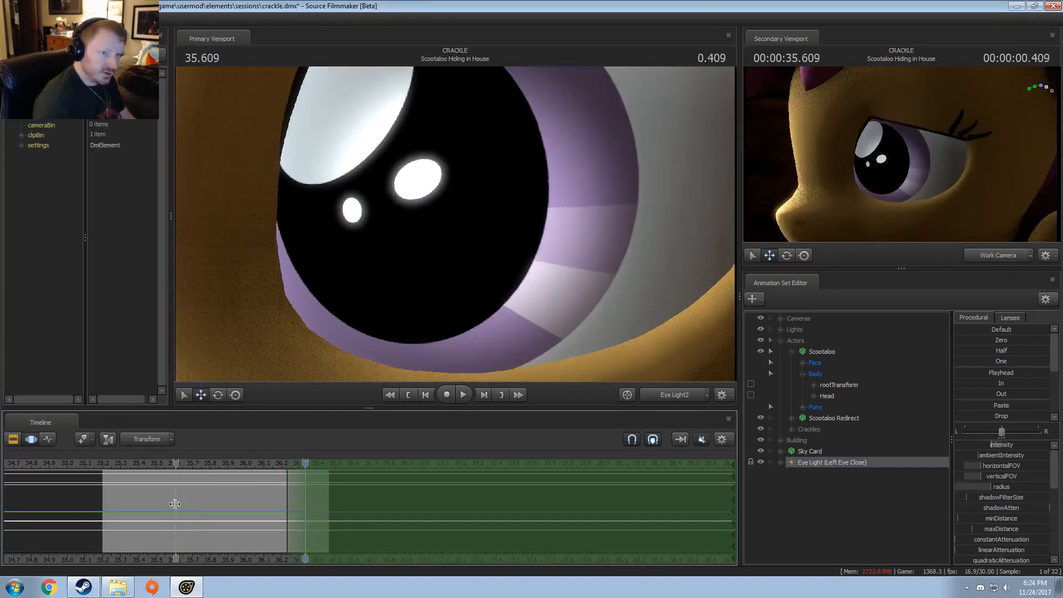
pyautogui.click(630, 439)
pyautogui.click(815, 363)
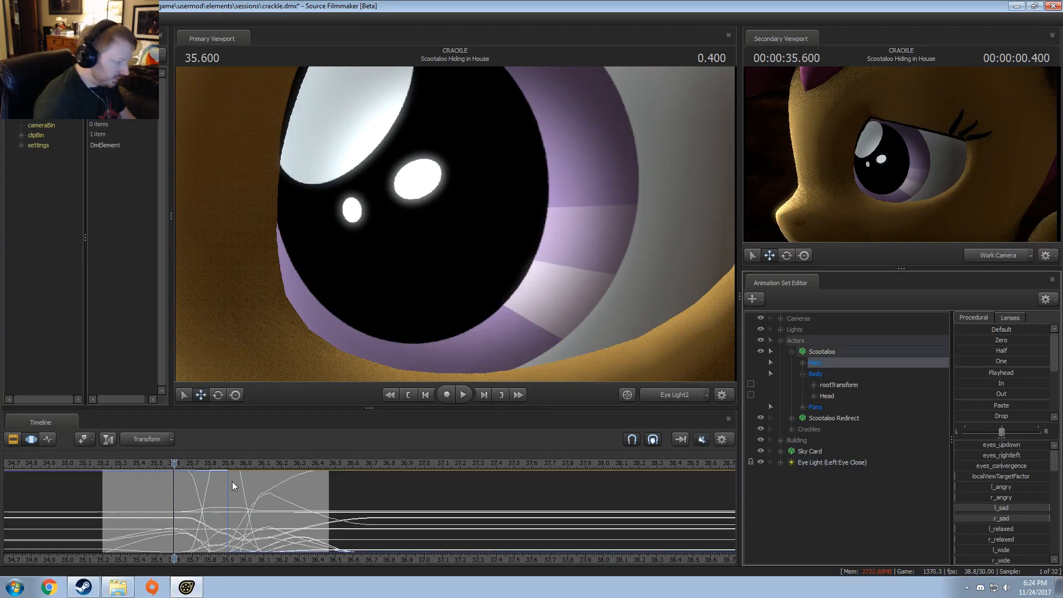
pyautogui.moveTo(179, 501); pyautogui.dragTo(238, 496)
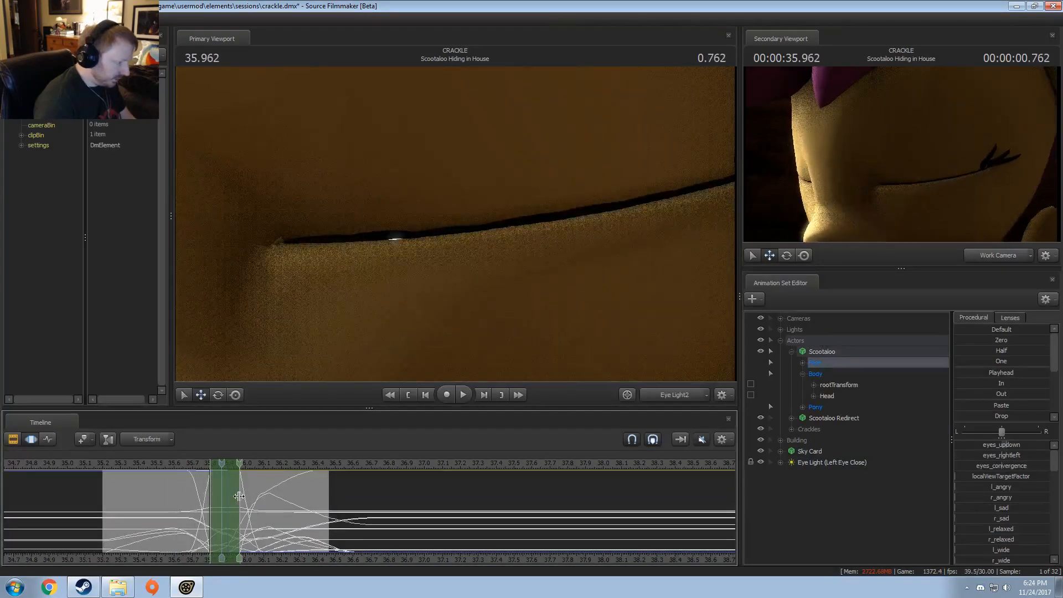
pyautogui.keyDown('shift'); pyautogui.scroll(3, 239, 496); pyautogui.keyUp('shift')
pyautogui.keyDown('shift'); pyautogui.scroll(2, 239, 497); pyautogui.keyUp('shift')
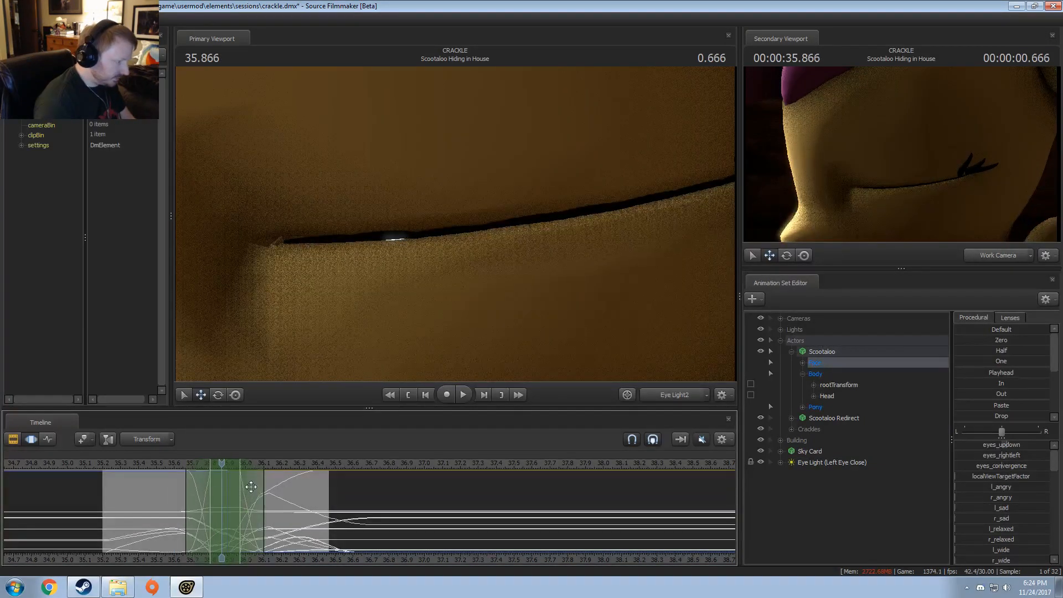
pyautogui.click(189, 489)
pyautogui.moveTo(190, 489); pyautogui.dragTo(262, 502)
pyautogui.click(264, 509)
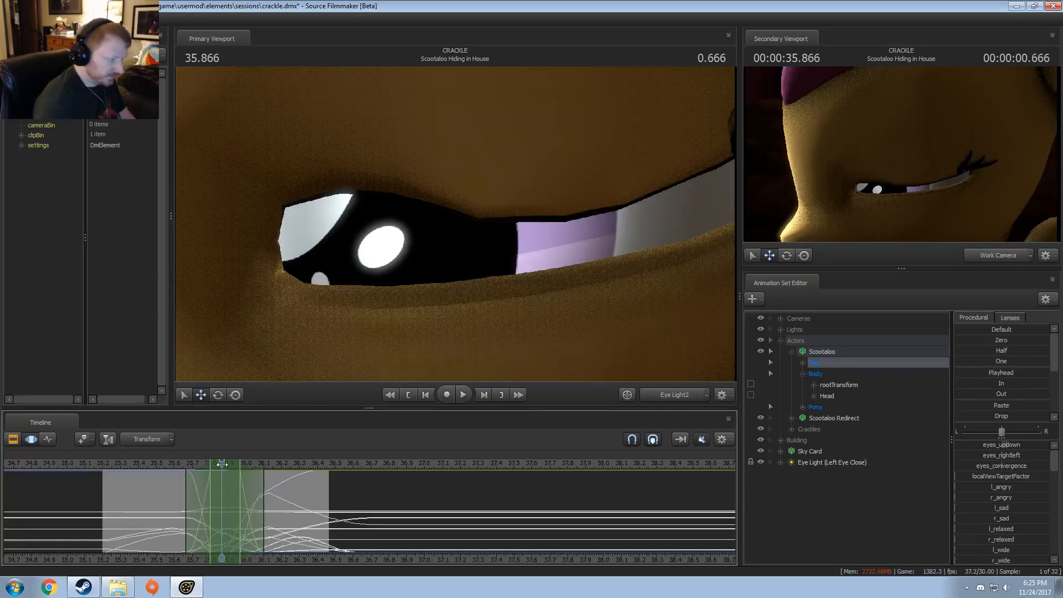
pyautogui.moveTo(239, 470); pyautogui.dragTo(223, 464)
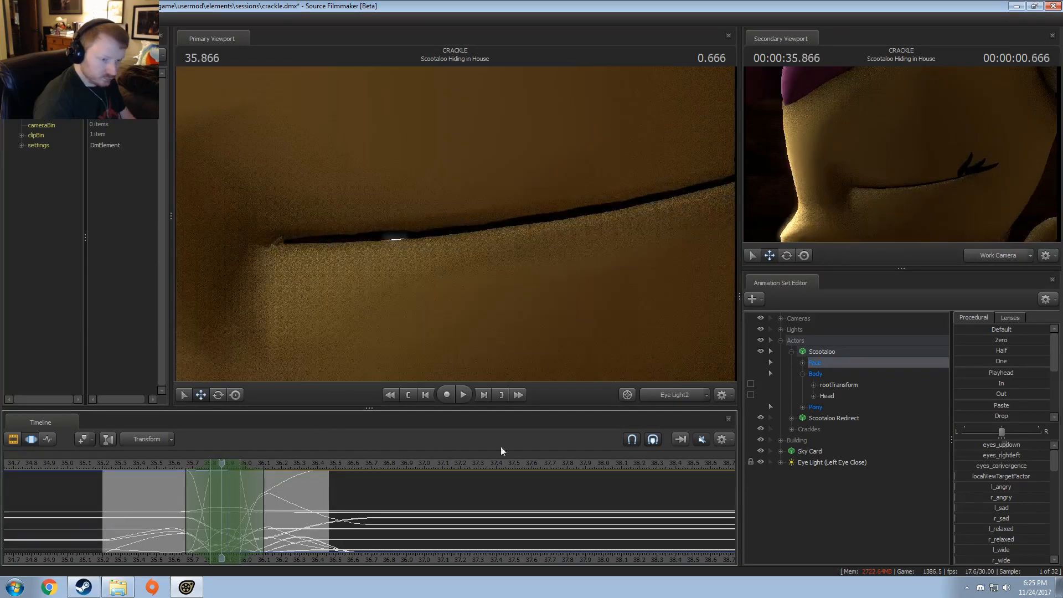
# Step: Re-aim the eye light to follow the closed eyelid within the blink's time selection
pyautogui.click(830, 461)
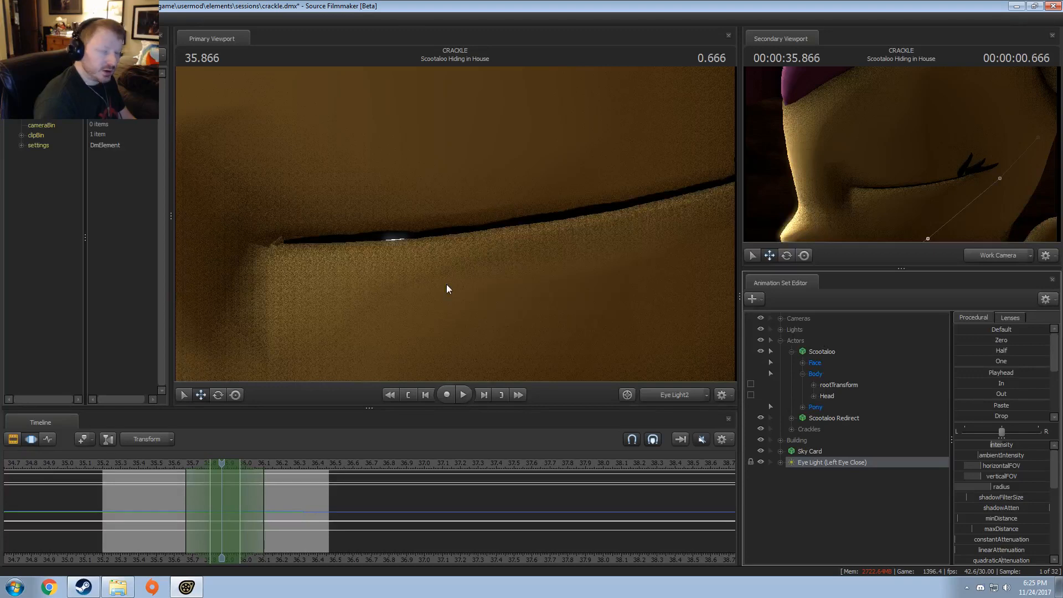
pyautogui.moveTo(443, 277); pyautogui.dragTo(455, 224)
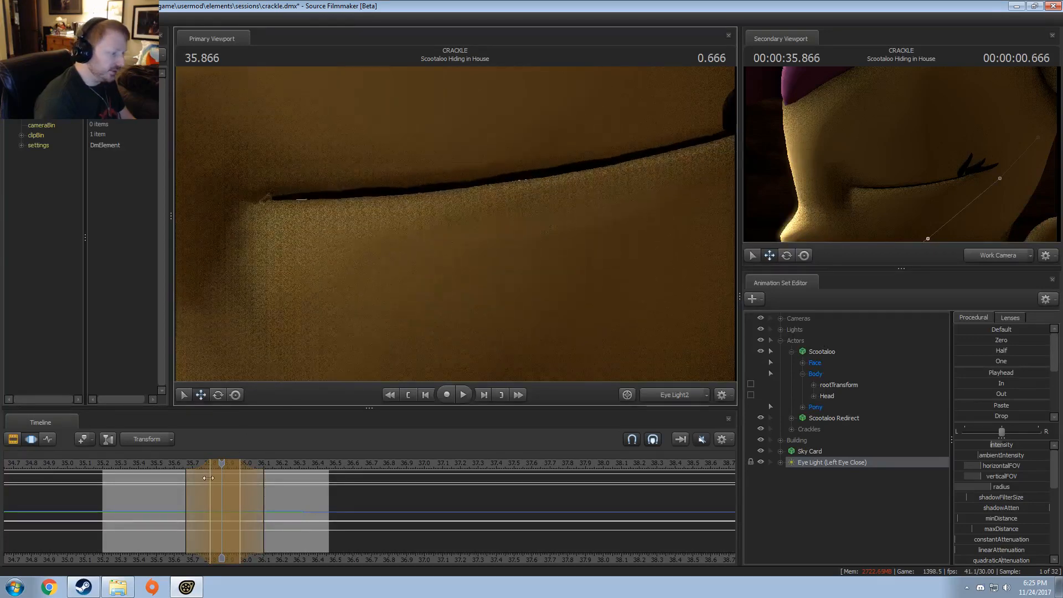
pyautogui.moveTo(207, 477)
pyautogui.mouseDown()
pyautogui.moveTo(152, 495)
pyautogui.moveTo(210, 494)
pyautogui.mouseUp()
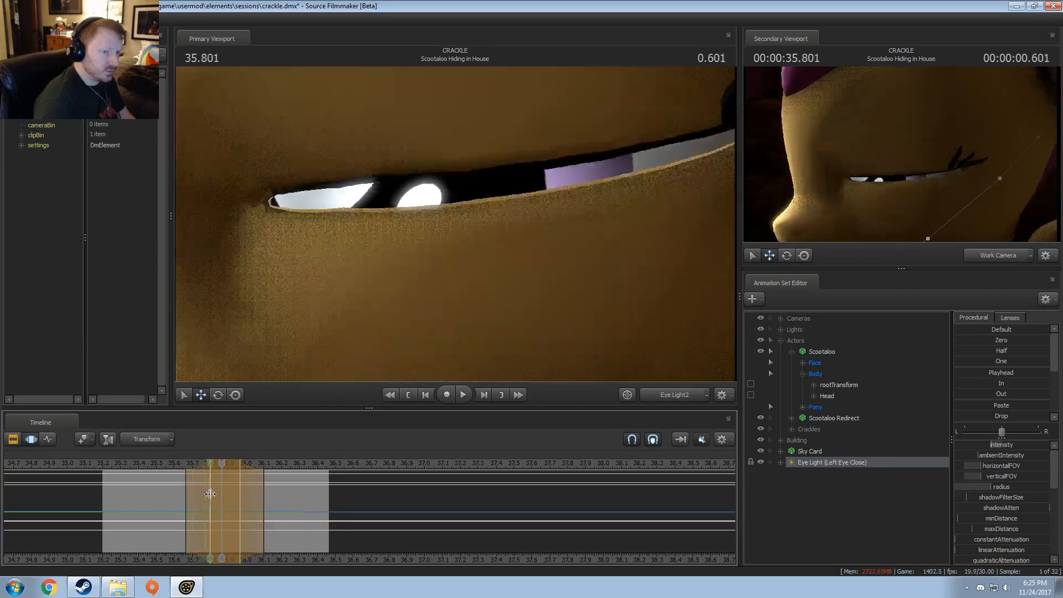
pyautogui.moveTo(397, 249); pyautogui.dragTo(455, 224)
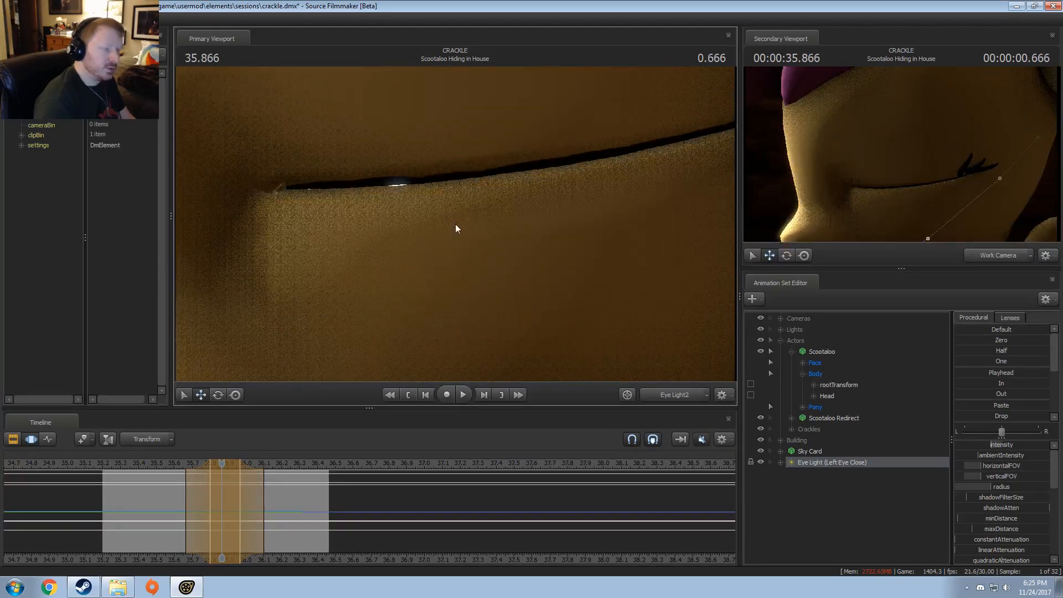
pyautogui.moveTo(209, 494)
pyautogui.mouseDown()
pyautogui.moveTo(145, 497)
pyautogui.moveTo(209, 494)
pyautogui.moveTo(168, 486)
pyautogui.mouseUp()
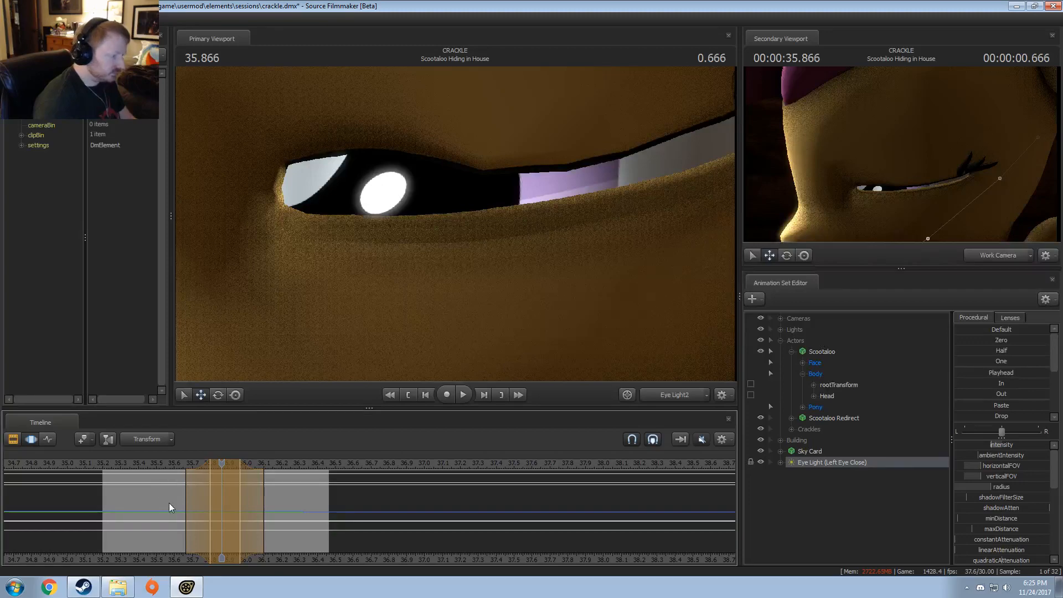
pyautogui.press('shift')
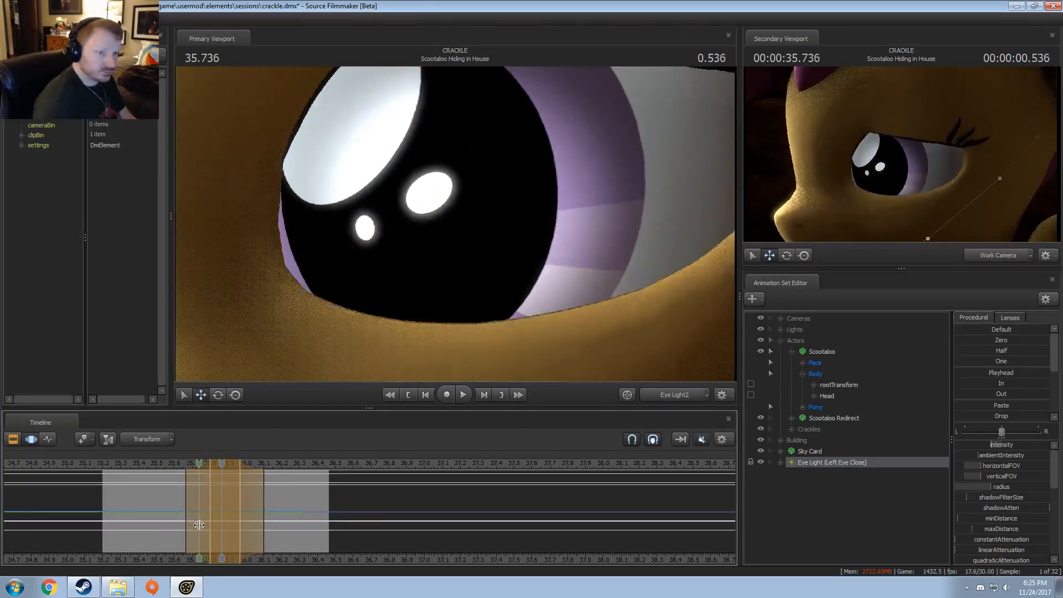
# Step: Play the shot through camera1 and compare the image between the Clip Editor and the other editors
pyautogui.click(108, 468)
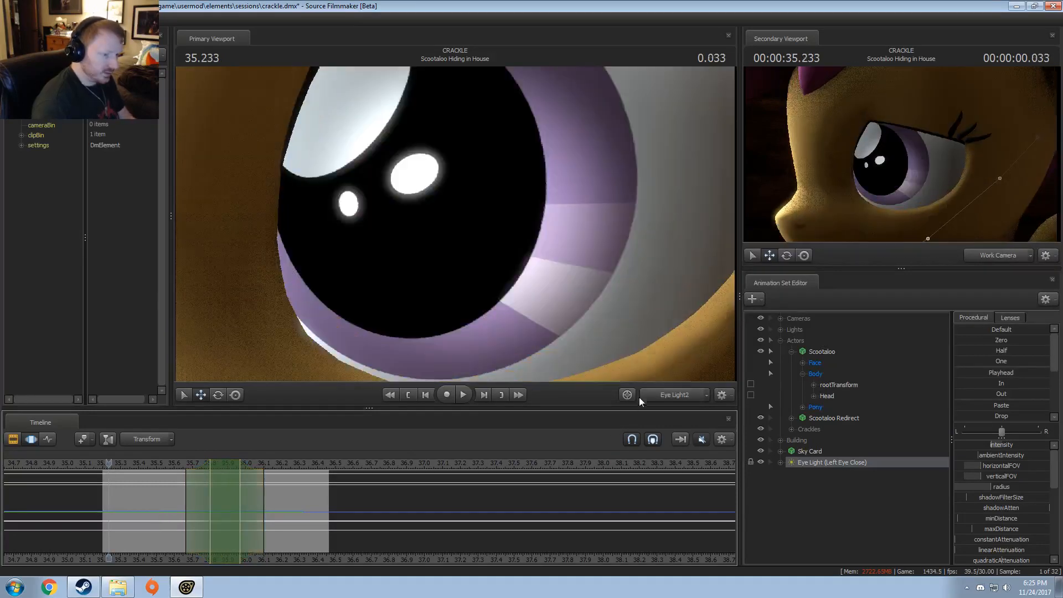
pyautogui.doubleClick(663, 394)
pyautogui.press('space')
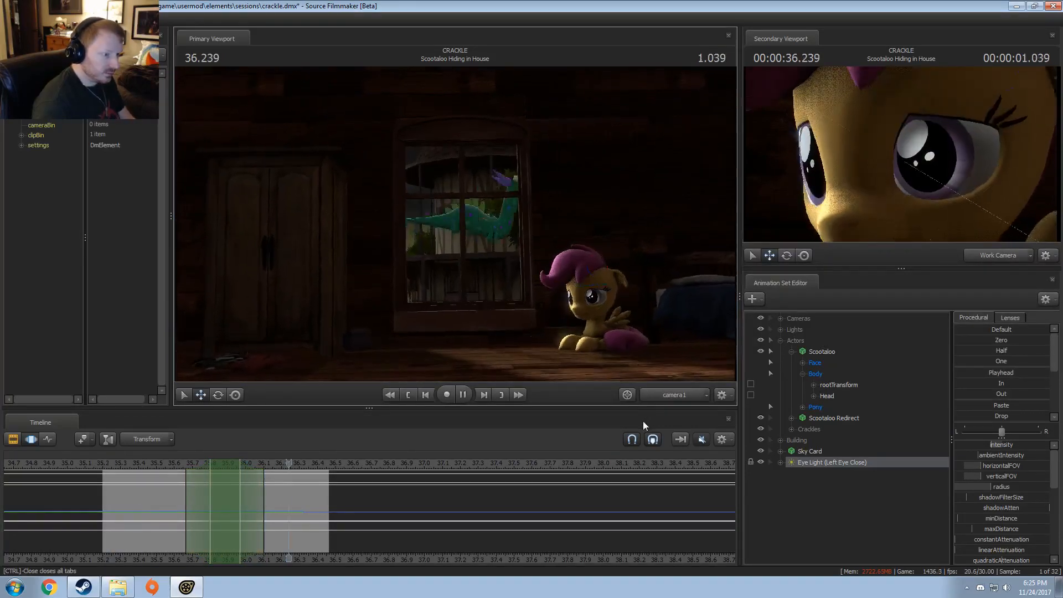
pyautogui.press('space')
pyautogui.press('F2')
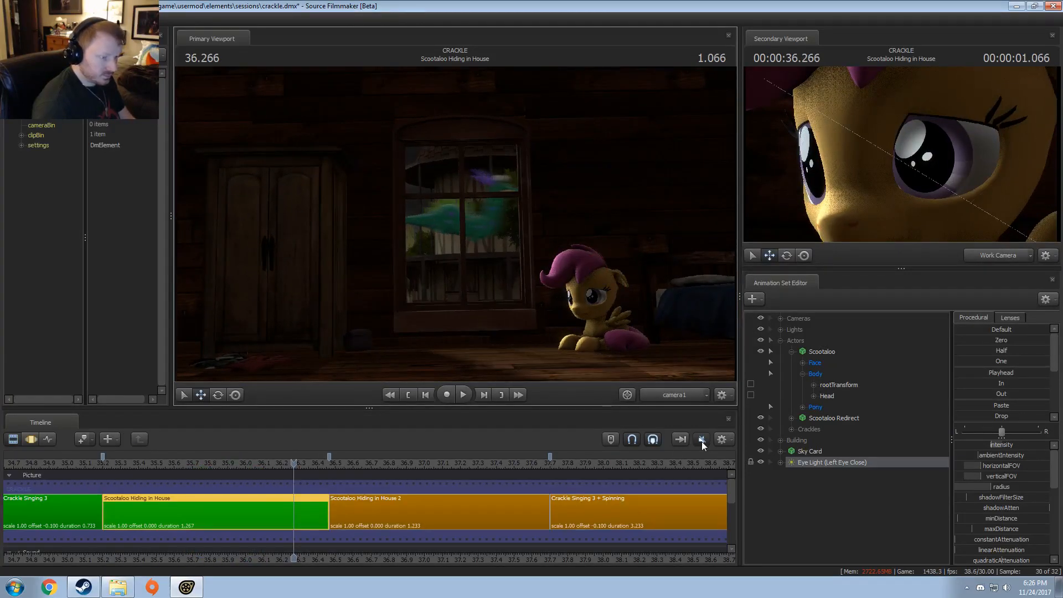
pyautogui.press('F3')
pyautogui.press('F4')
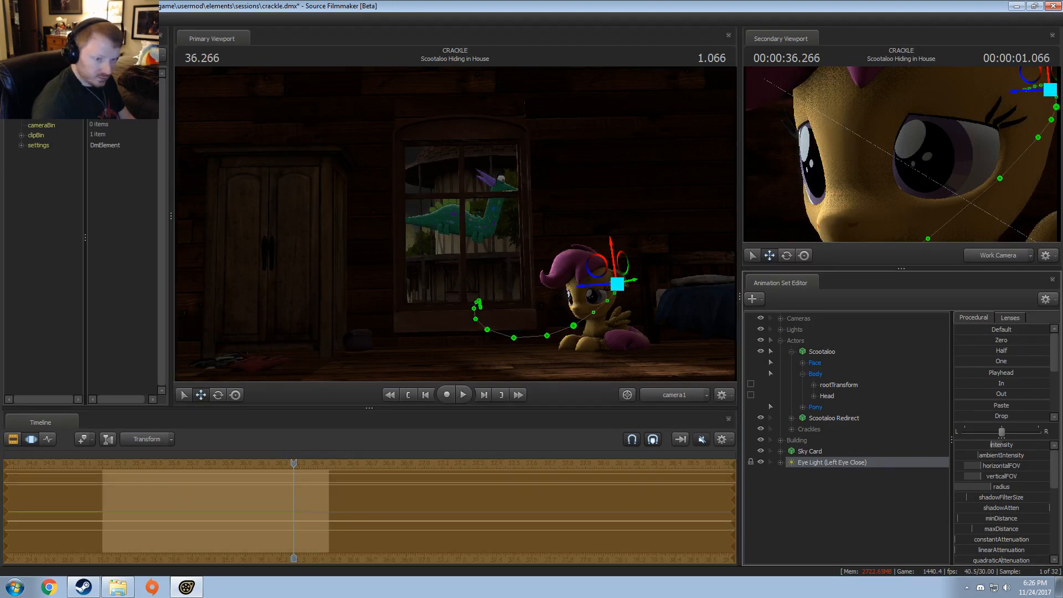
pyautogui.press('F2')
pyautogui.click(108, 464)
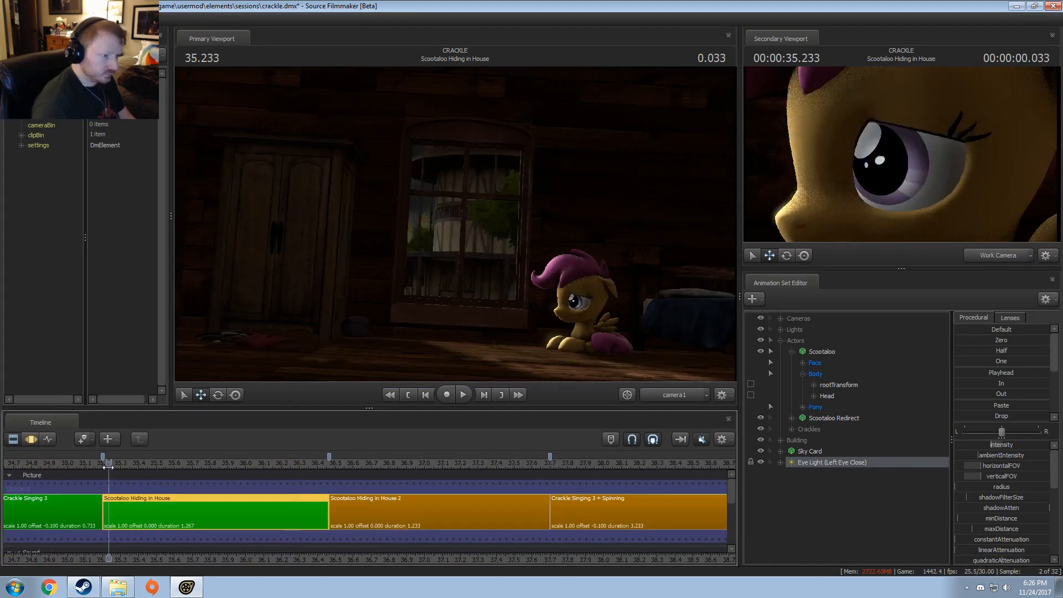
# Step: Play the shot through the Work Camera in the primary viewport to check the light on Scootaloo's eyes up close
pyautogui.click(667, 395)
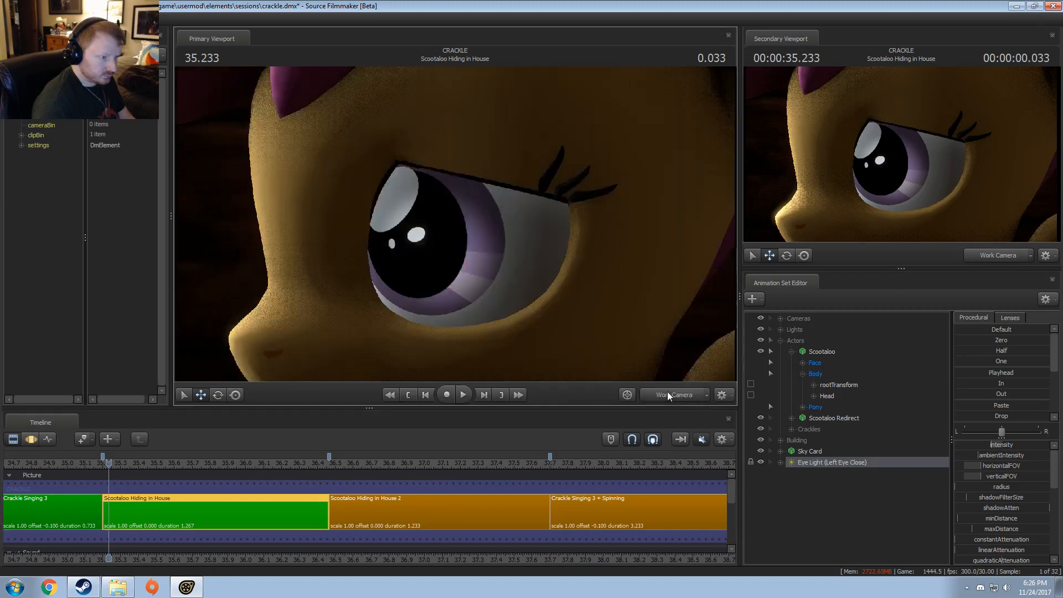
pyautogui.press('F3')
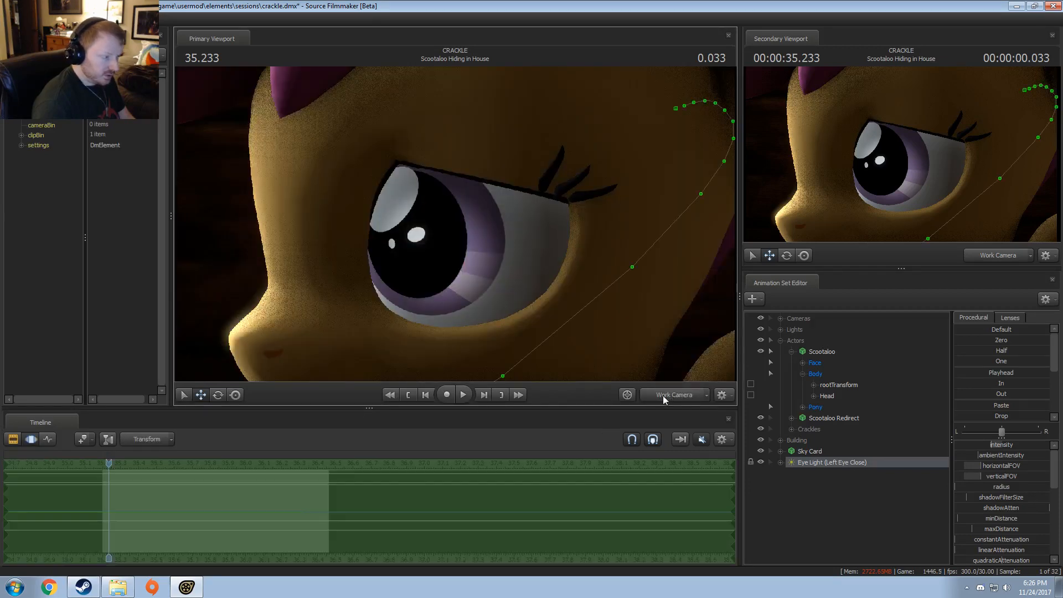
pyautogui.press('space')
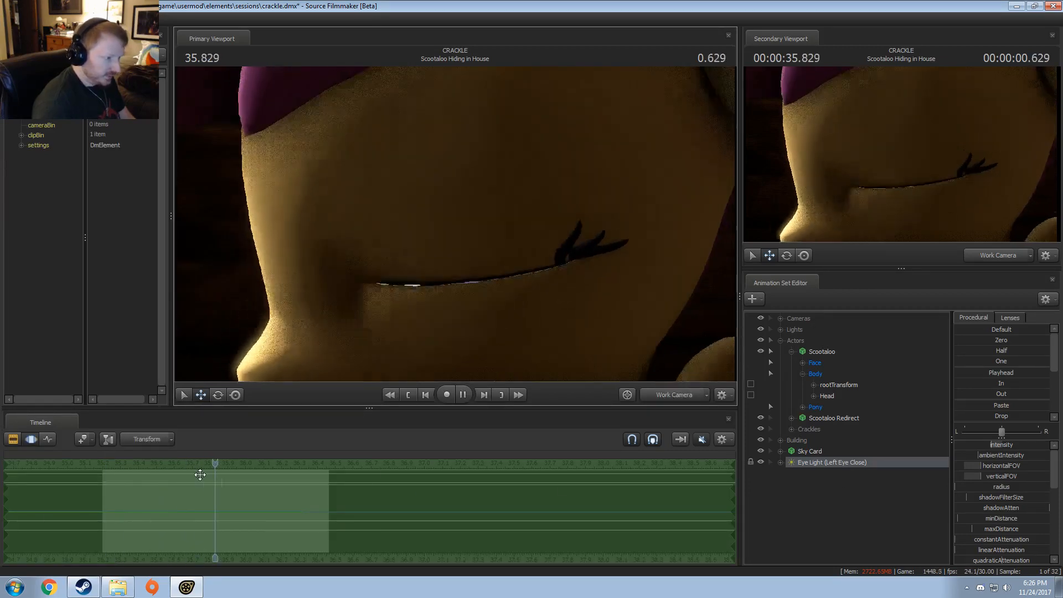
pyautogui.press('space')
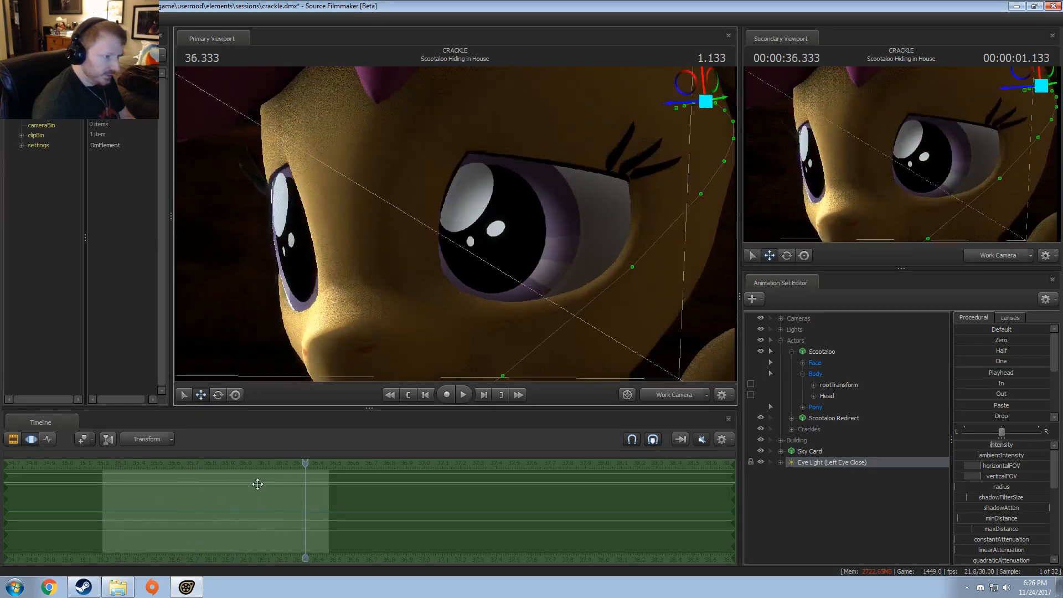
# Step: Return the primary viewport to camera1 and lower the eye light's intensity across the whole shot
pyautogui.click(979, 446)
pyautogui.click(653, 396)
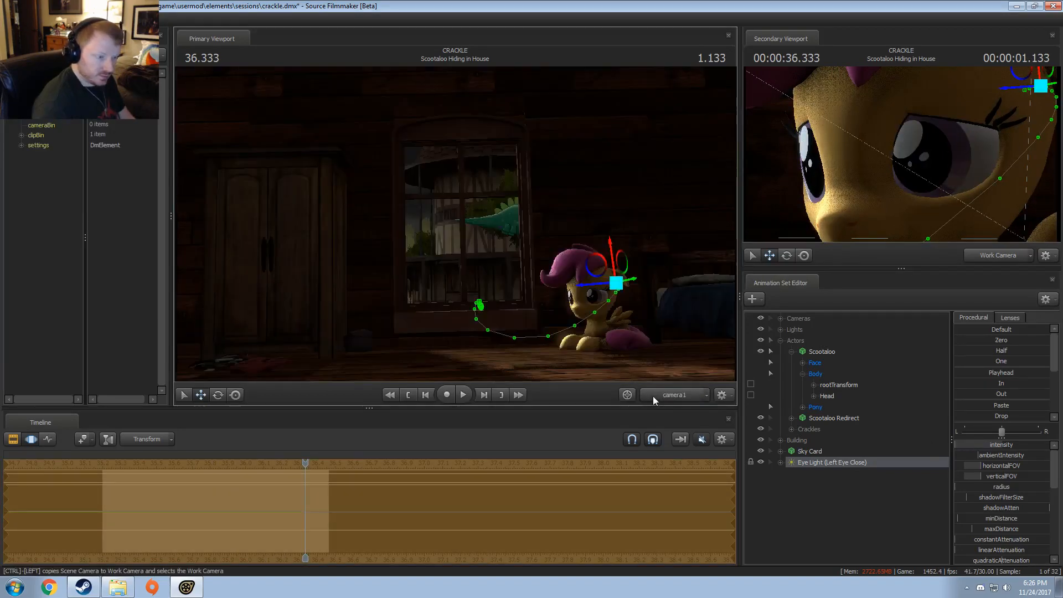
pyautogui.press('F2')
pyautogui.press('F3')
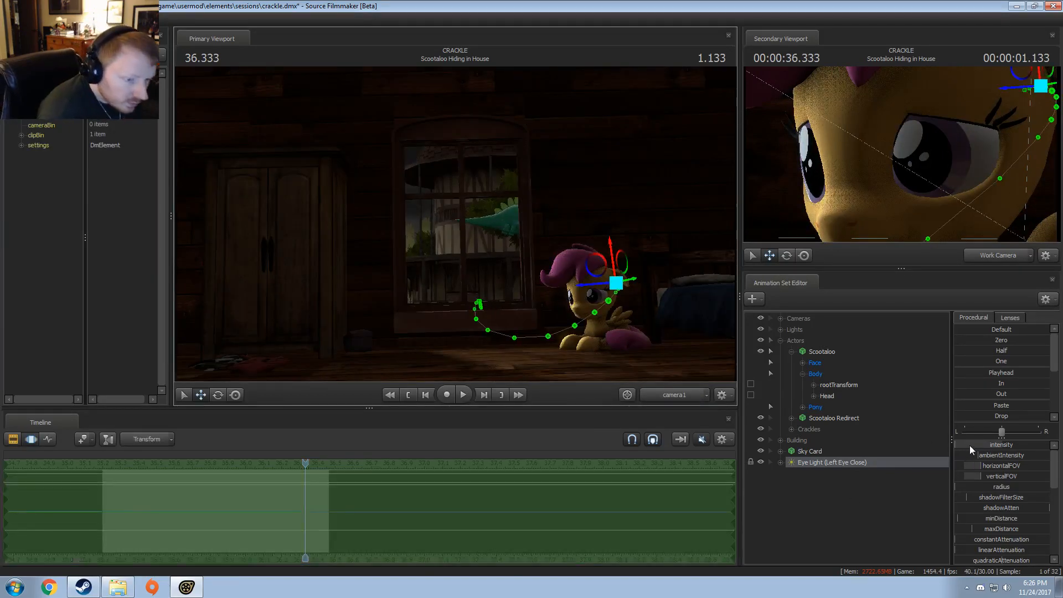
pyautogui.moveTo(971, 447); pyautogui.dragTo(992, 447)
pyautogui.press('F2')
pyautogui.press('F3')
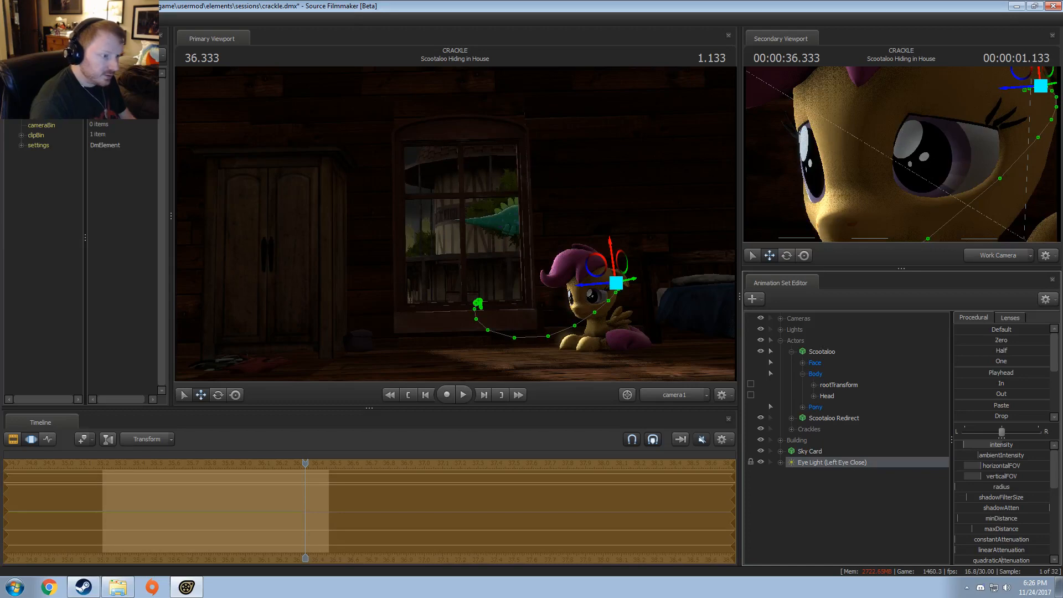
# Step: Limit the time selection to everything before the blink at about 35.87 and adjust the eye light's intensity there
pyautogui.press('F2')
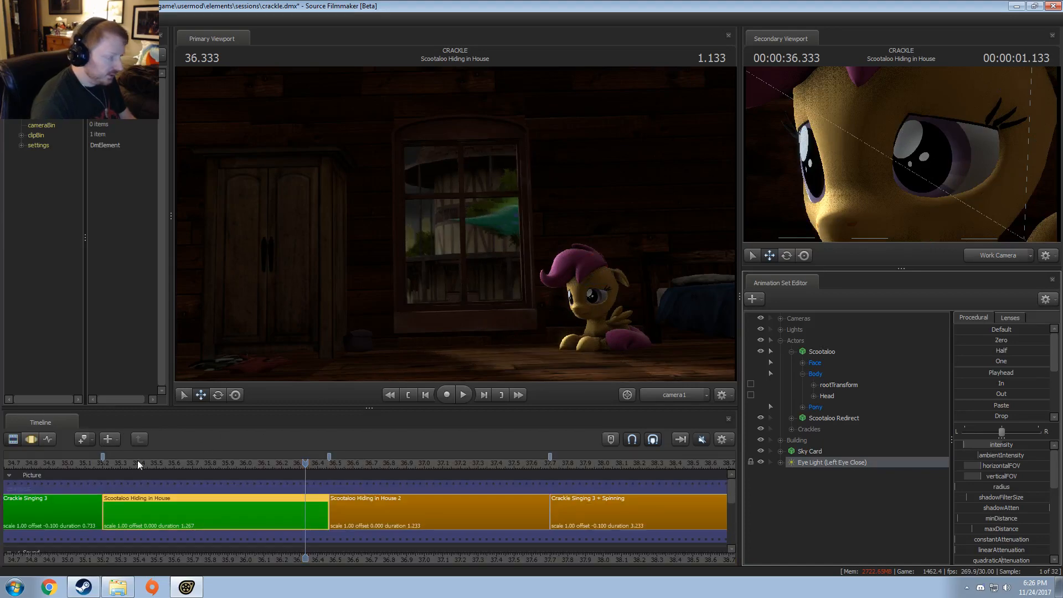
pyautogui.click(114, 460)
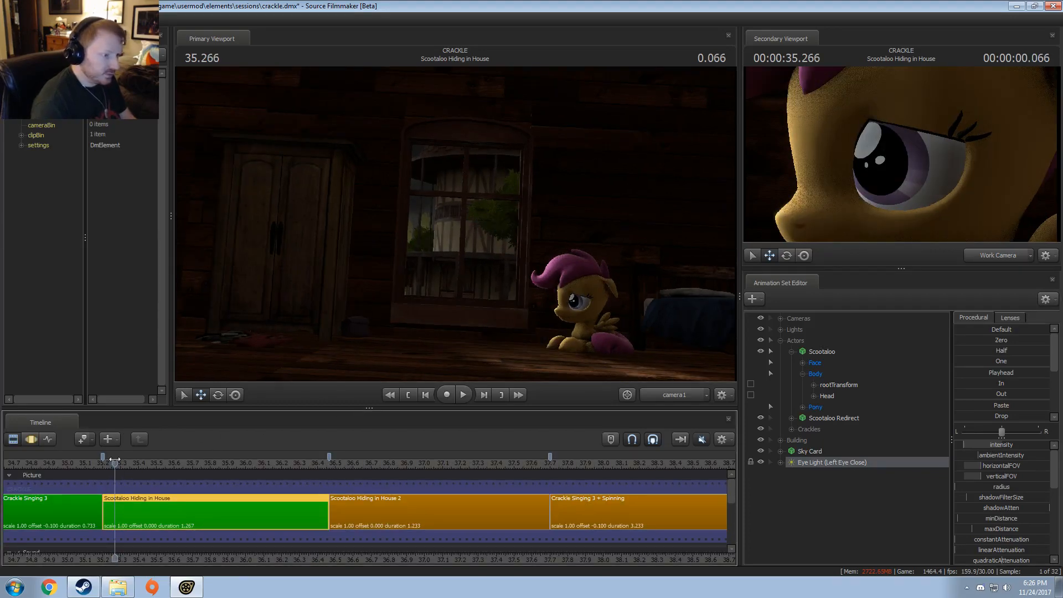
pyautogui.press('F3')
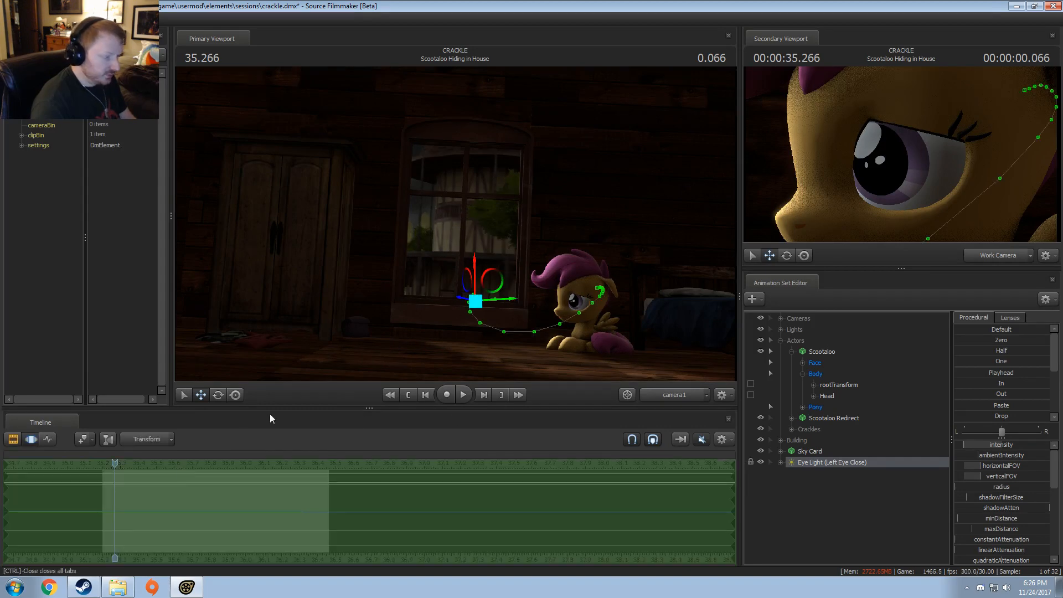
pyautogui.moveTo(115, 540); pyautogui.dragTo(83, 514)
pyautogui.moveTo(222, 475); pyautogui.dragTo(130, 483)
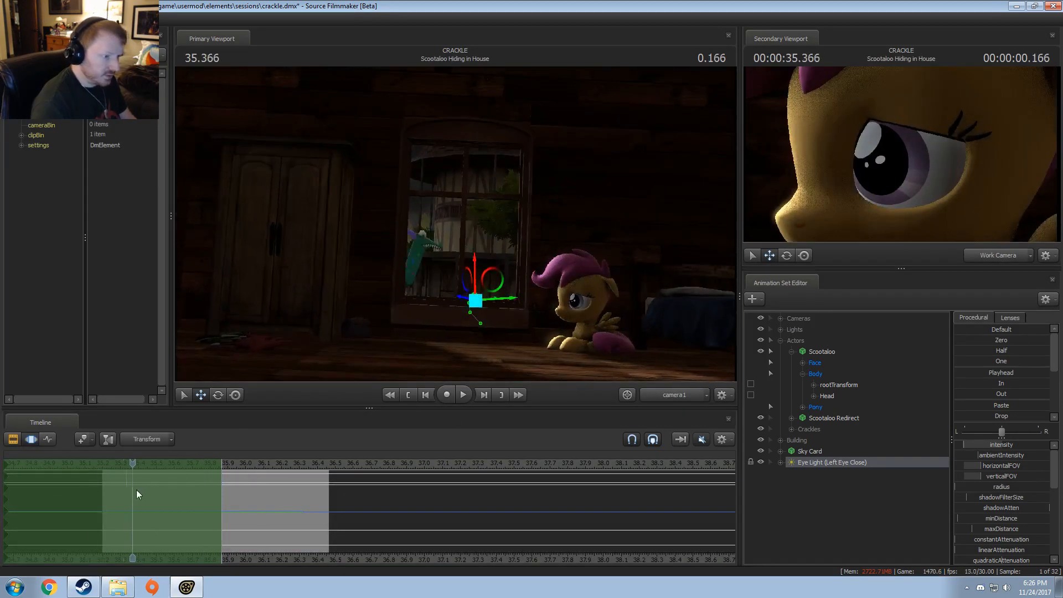
pyautogui.moveTo(974, 445); pyautogui.dragTo(988, 445)
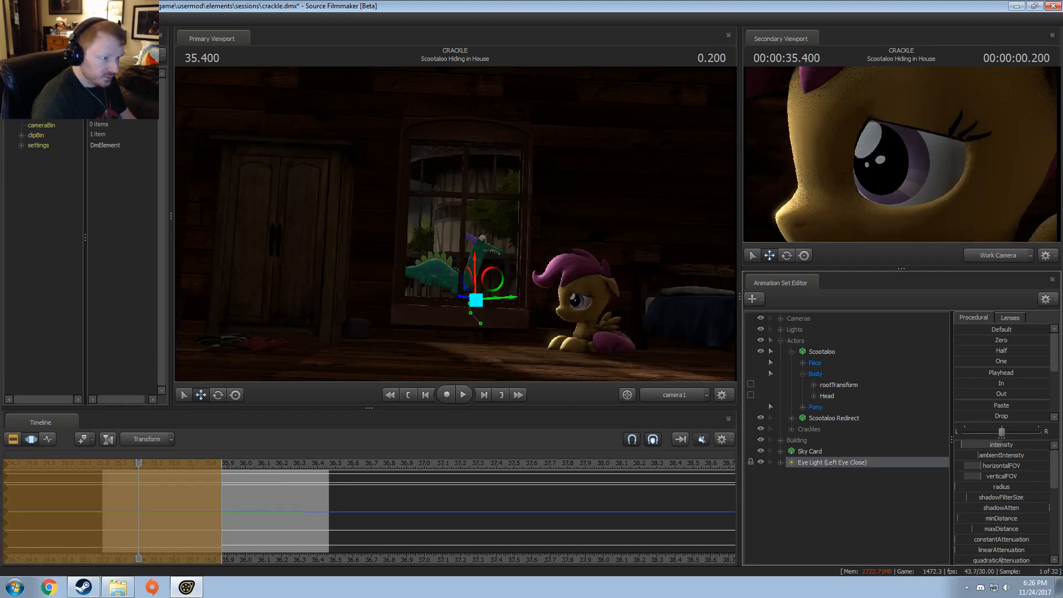
# Step: Play the Scootaloo Hiding in House shot in the Clip Editor to check the adjusted eye light
pyautogui.press('F1')
pyautogui.press('space')
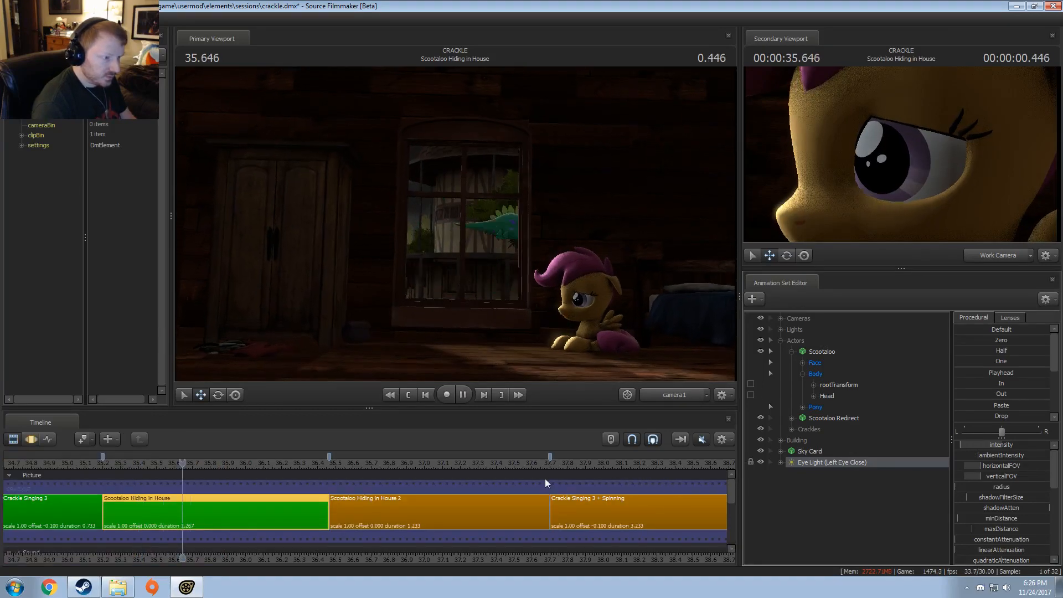
pyautogui.press('space')
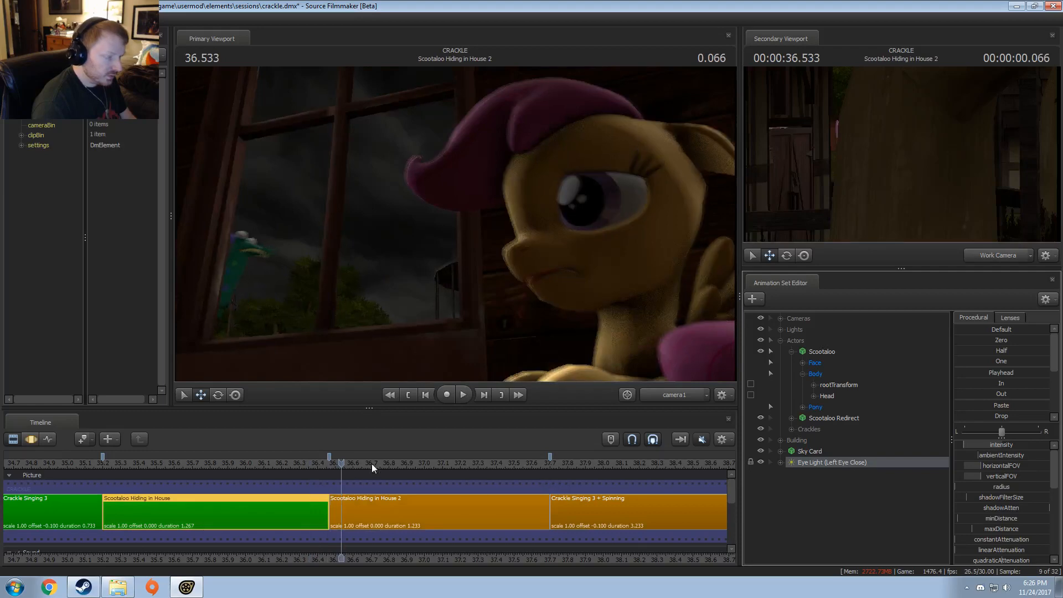
# Step: At 36.266, toggle the eye light's visibility and inspect Scootaloo's eyes up close through the Work Camera in the primary viewport
pyautogui.click(294, 463)
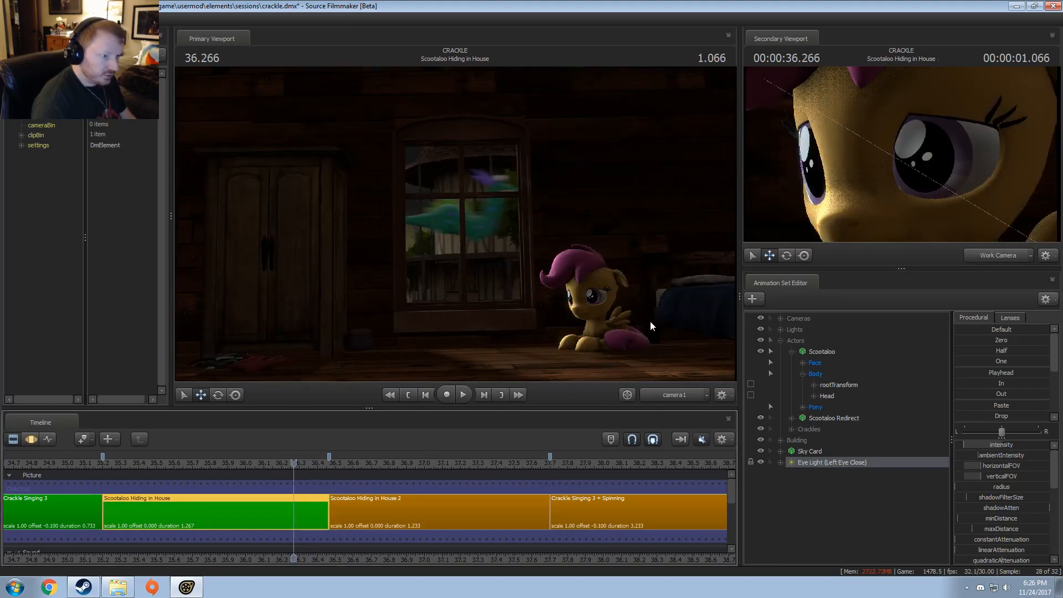
pyautogui.keyDown('ctrl'); pyautogui.click(677, 395); pyautogui.keyUp('ctrl')
pyautogui.press('w')
pyautogui.moveTo(554, 277); pyautogui.dragTo(587, 277)
pyautogui.press('w')
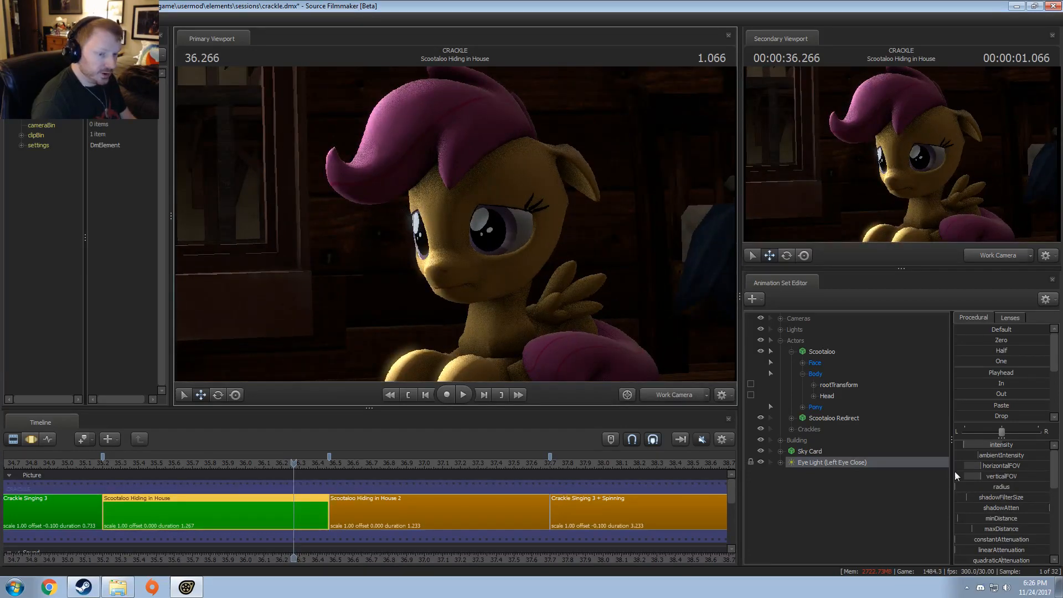
pyautogui.click(761, 463)
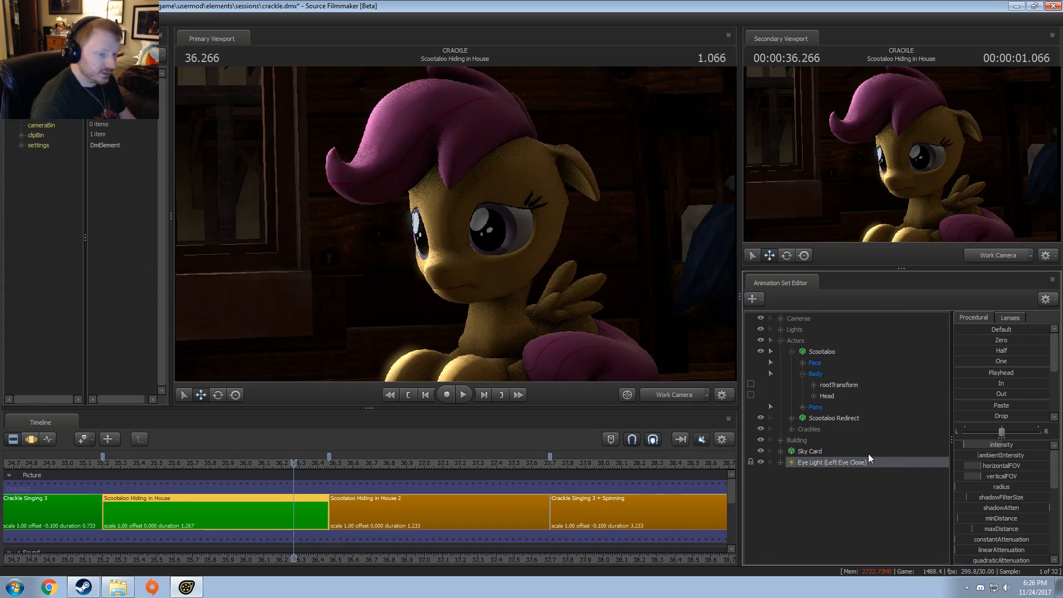
# Step: Move the Eye Light (Left Eye Close) into the Lights group and return the primary viewport to camera1
pyautogui.moveTo(870, 462); pyautogui.dragTo(814, 331)
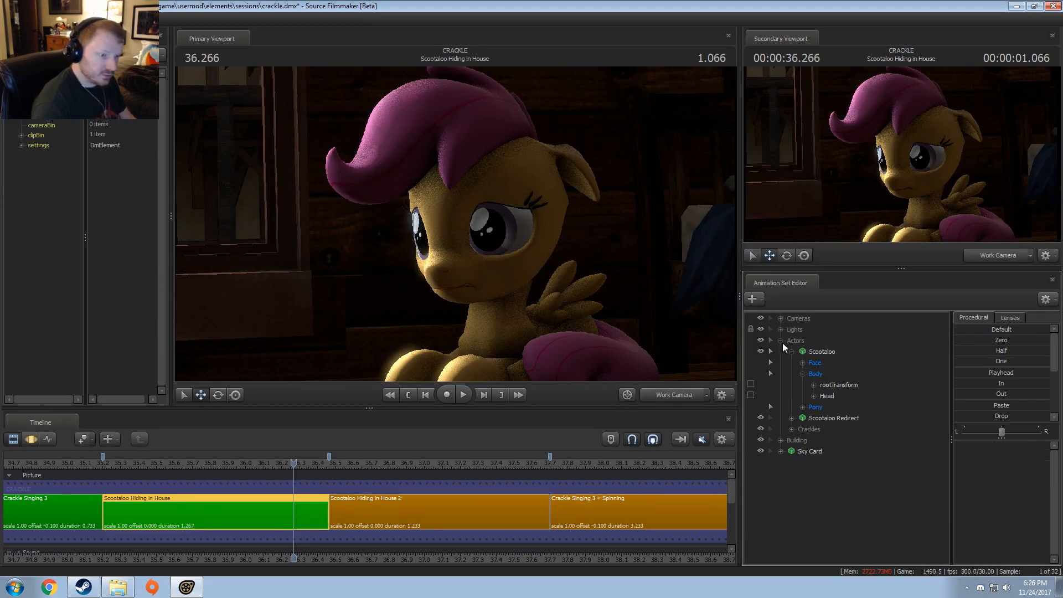
pyautogui.click(659, 394)
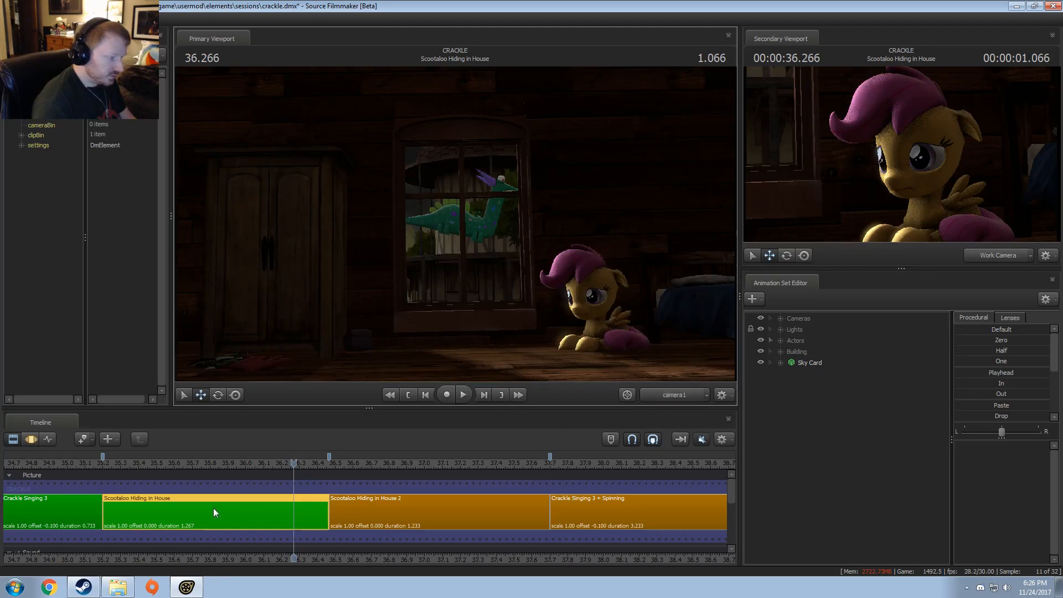
# Step: Play the Scootaloo Hiding in House shot through camera1 and scrub back to the blink at 35.800 for a final check
pyautogui.click(128, 462)
pyautogui.press('space')
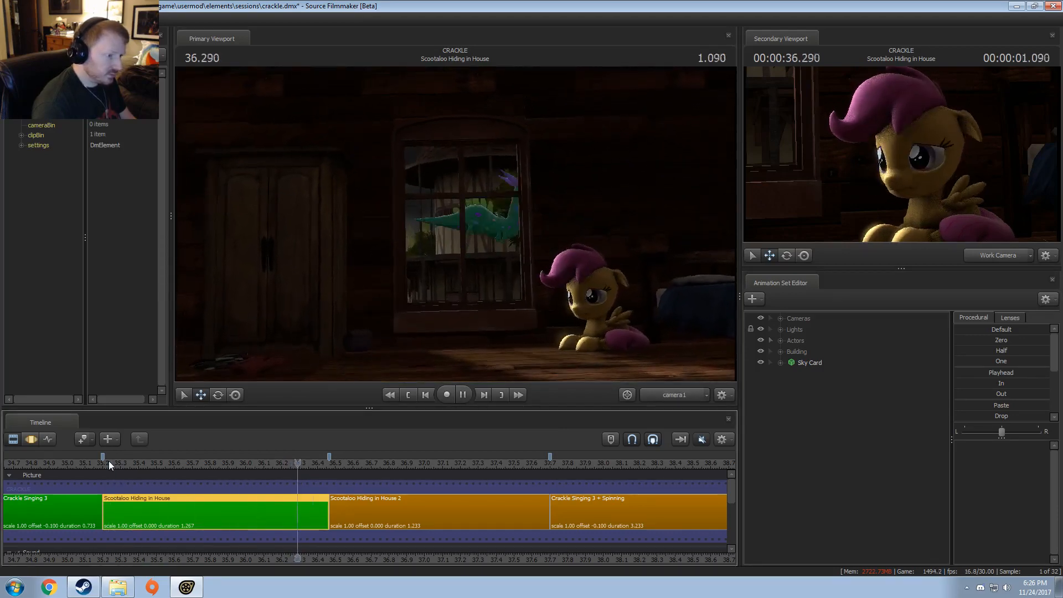
pyautogui.press('space')
pyautogui.click(288, 462)
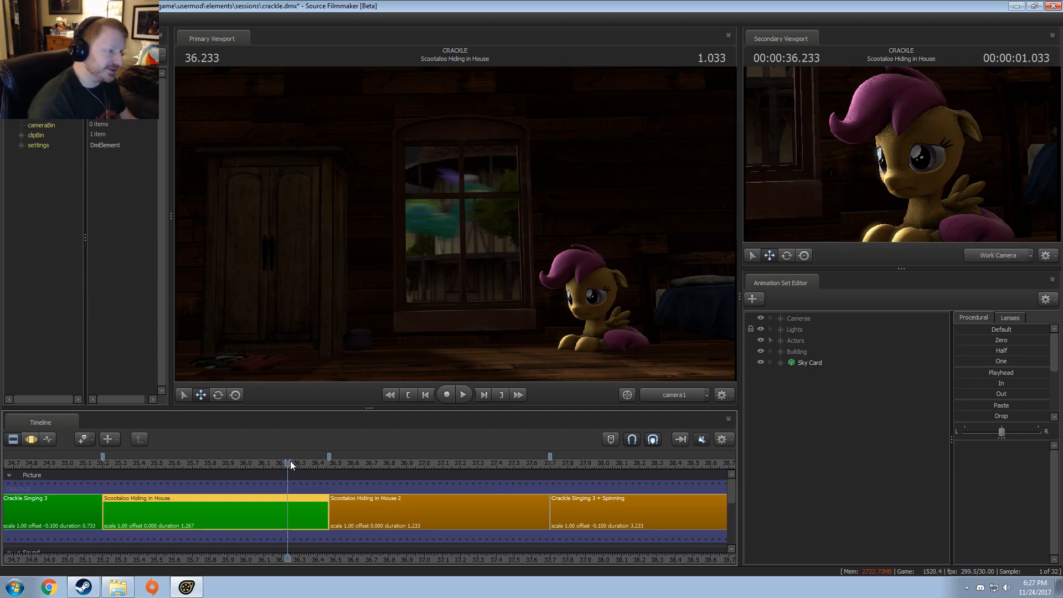
pyautogui.moveTo(290, 463); pyautogui.dragTo(210, 463)
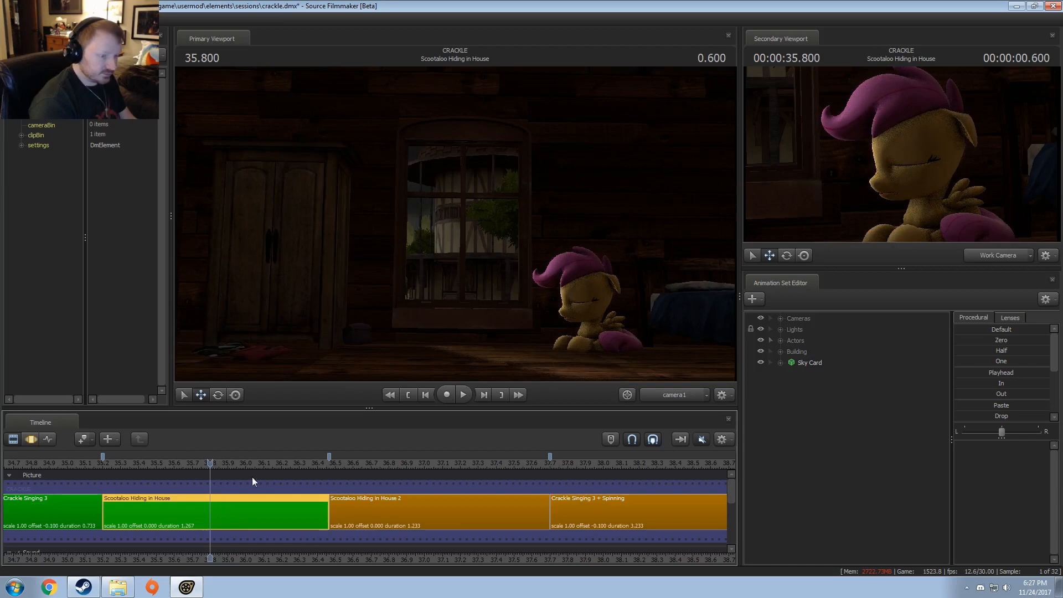
pyautogui.rightClick(240, 519)
# Step: Select the Scootaloo Hiding in House 2 shot and play it from its start at 36.466
pyautogui.click(391, 500)
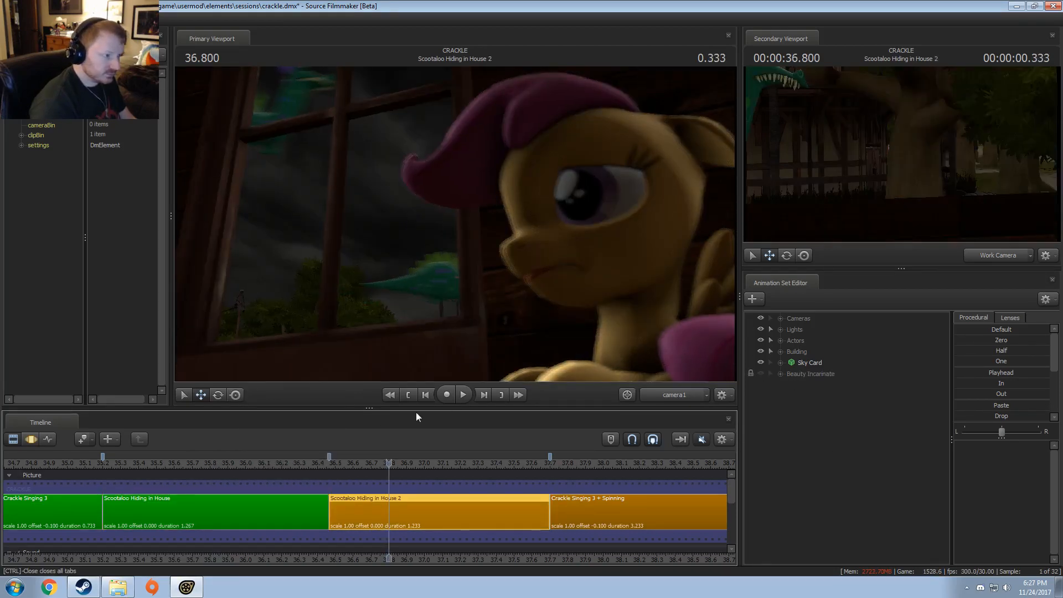
pyautogui.moveTo(347, 466); pyautogui.dragTo(332, 465)
pyautogui.press('space')
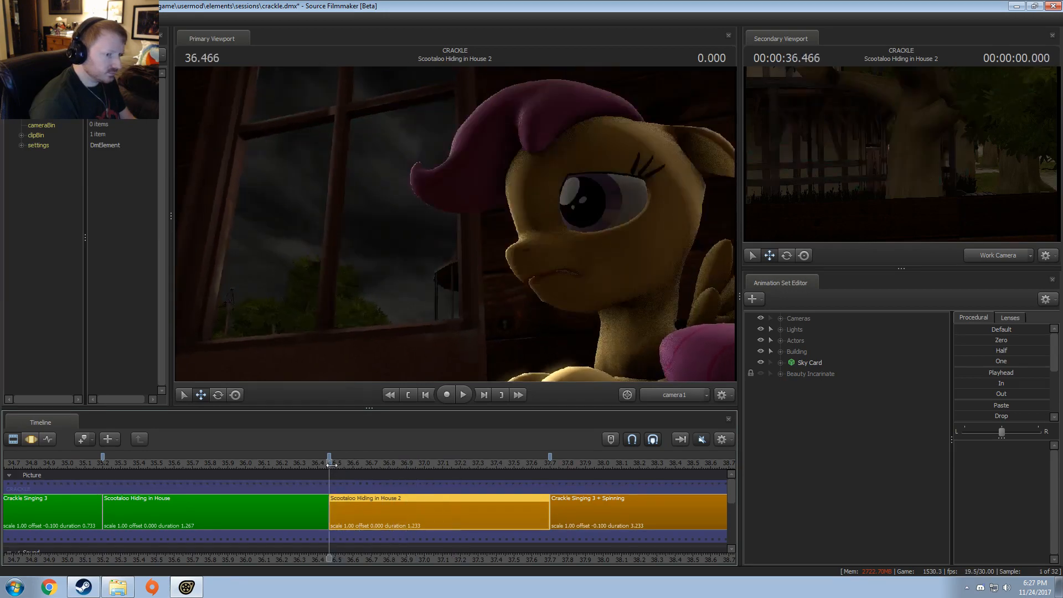
pyautogui.press('space')
pyautogui.click(332, 466)
pyautogui.press('space')
pyautogui.press('space')
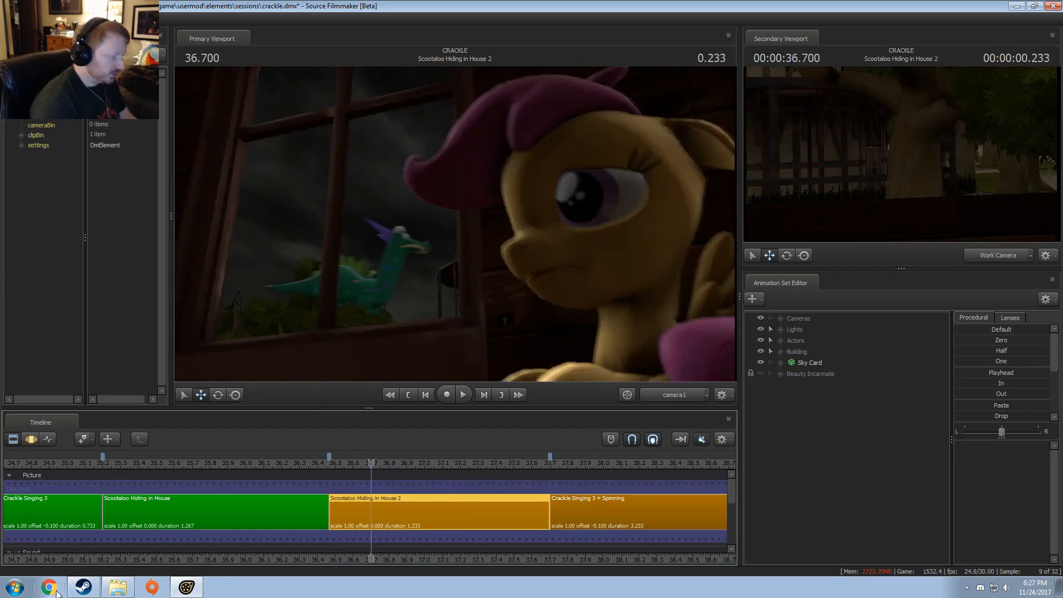
# Step: Switch to Windows Explorer and open Crackle - Test Render.mp4 from the Work-in-Progress folder in VLC
pyautogui.click(117, 587)
pyautogui.scroll(5, 643, 269)
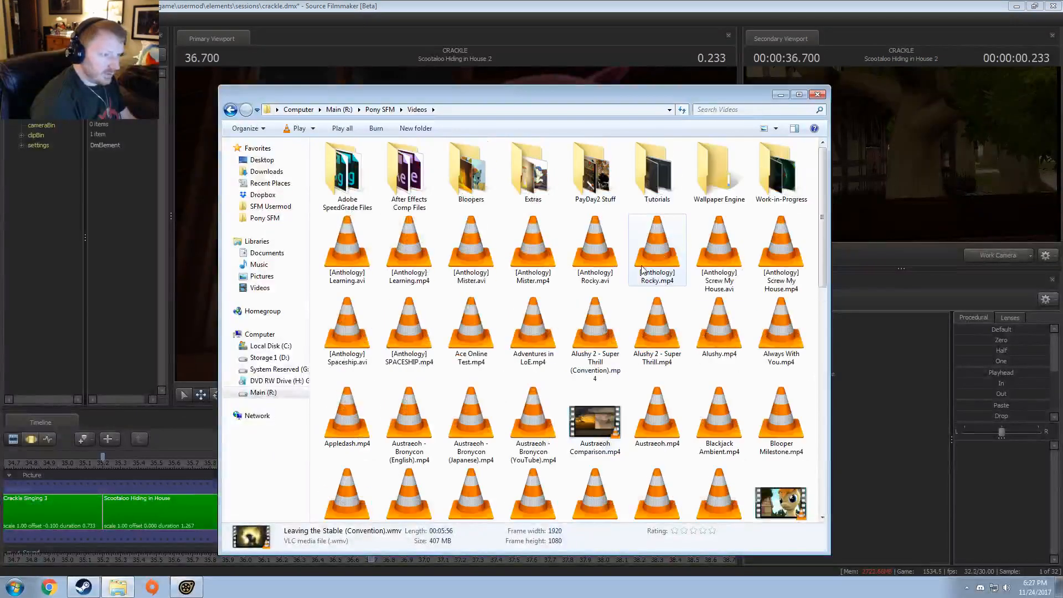
pyautogui.doubleClick(781, 174)
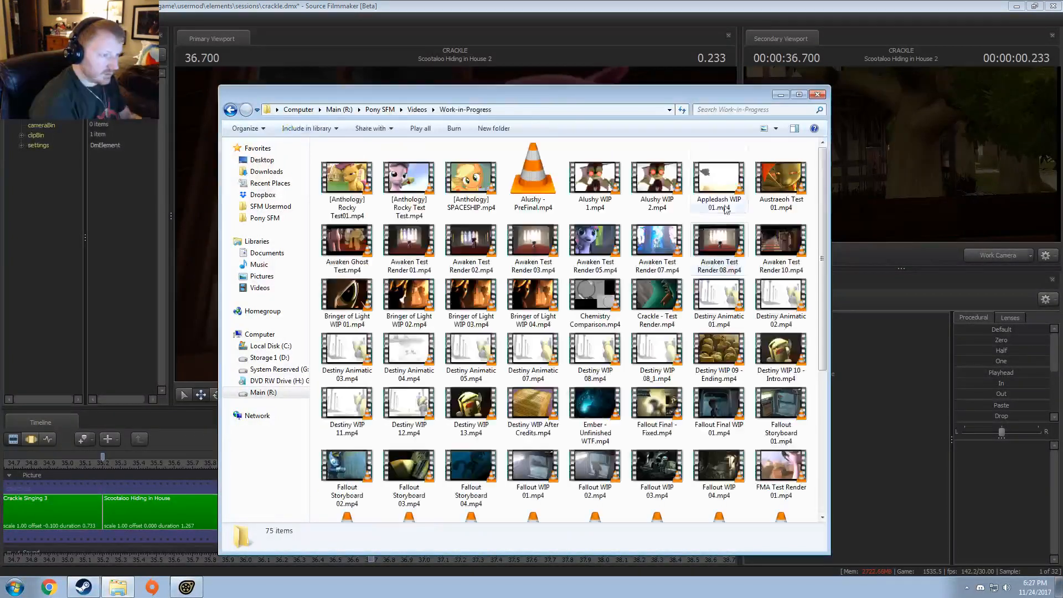
pyautogui.doubleClick(656, 299)
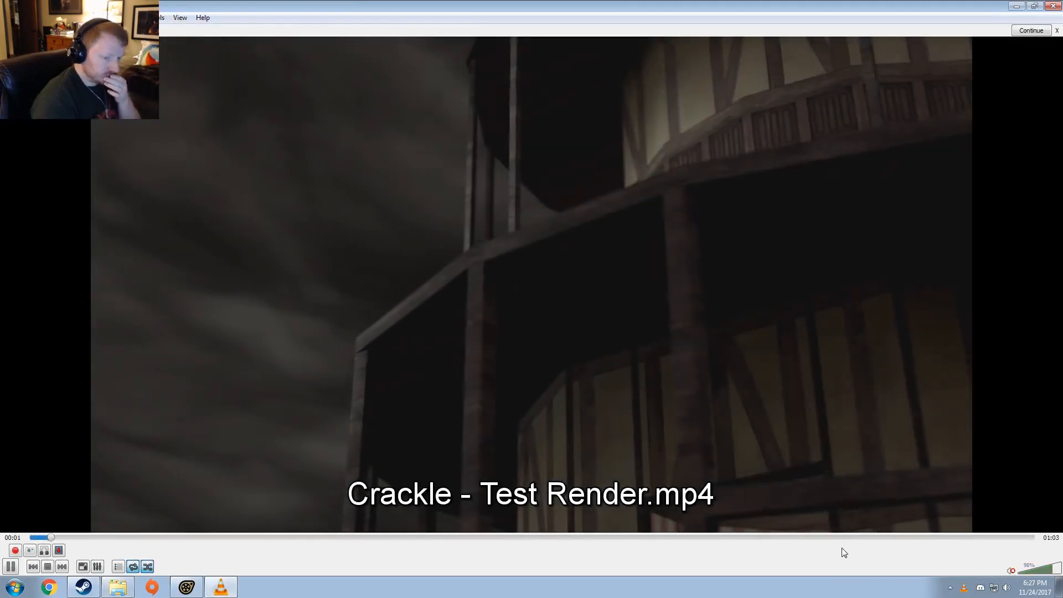
# Step: Review the Scootaloo house shots around 00:35 to 00:38 in the test render, close it and return to Source Filmmaker
pyautogui.moveTo(533, 537); pyautogui.dragTo(622, 538)
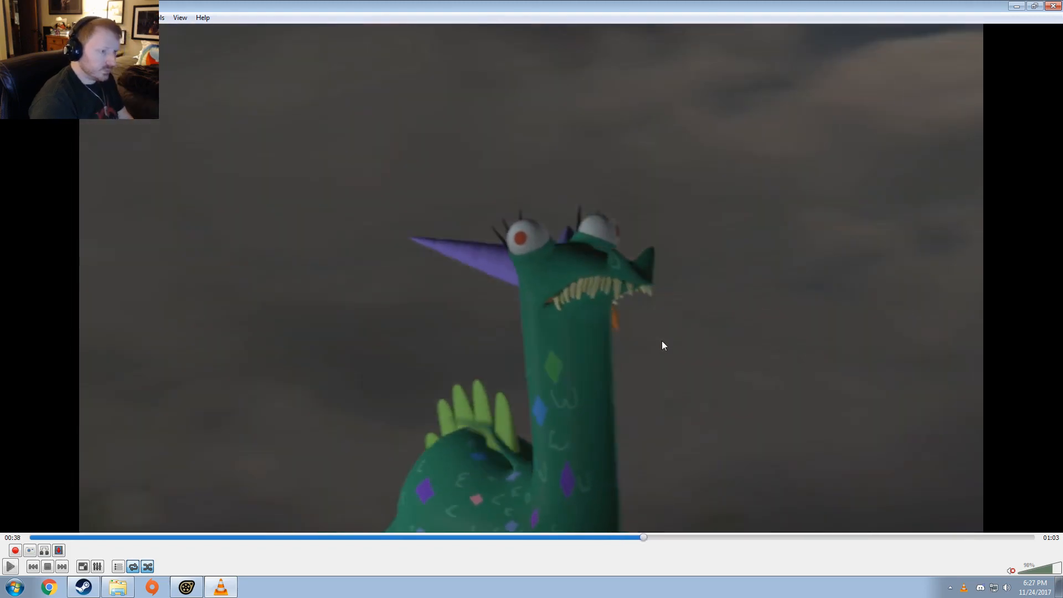
pyautogui.press('space')
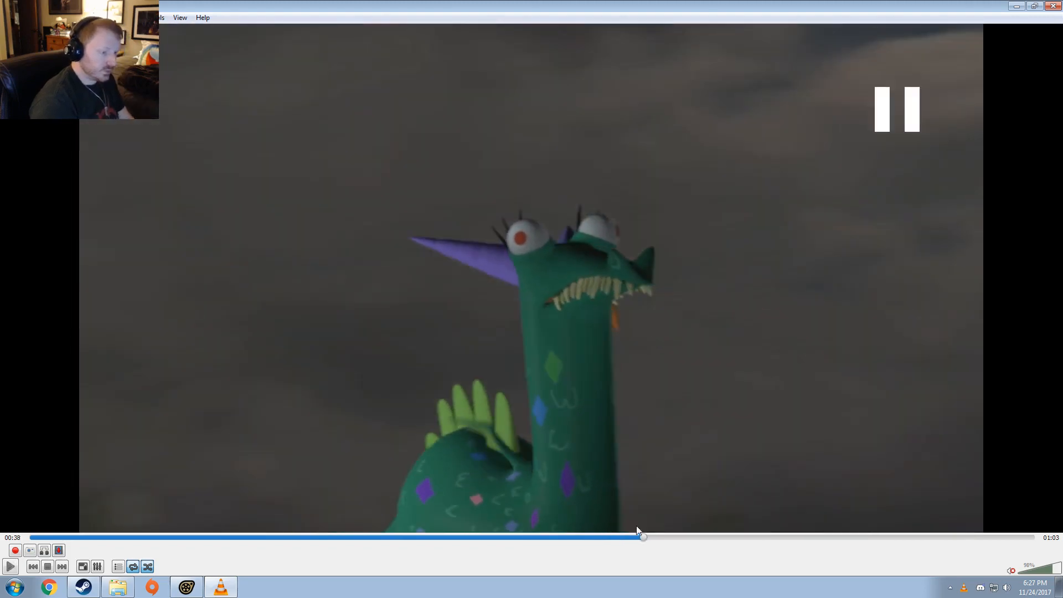
pyautogui.click(623, 538)
pyautogui.press('space')
pyautogui.press('space')
pyautogui.click(602, 539)
pyautogui.press('space')
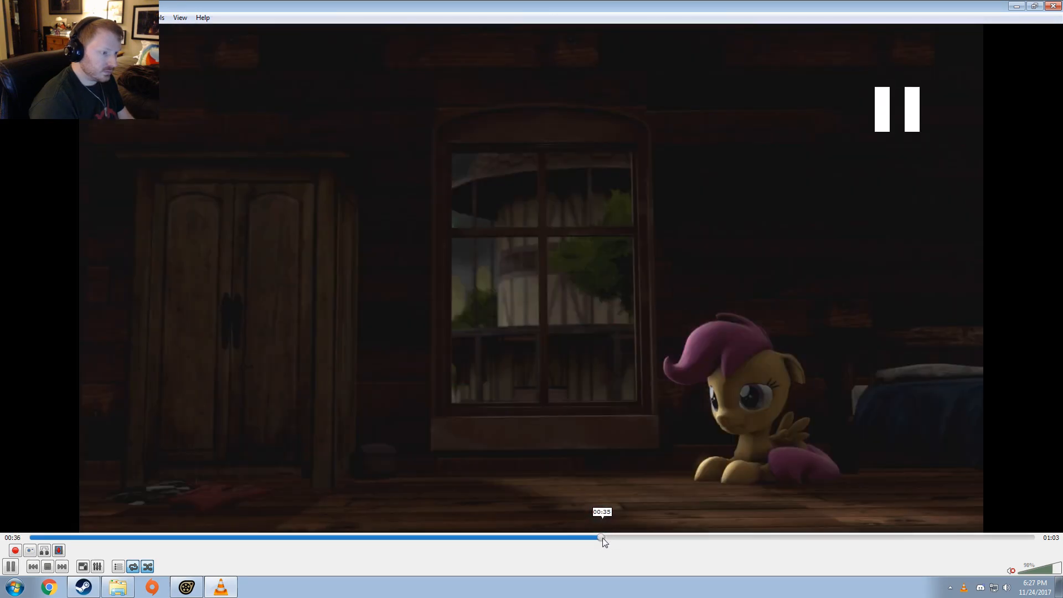
pyautogui.press('space')
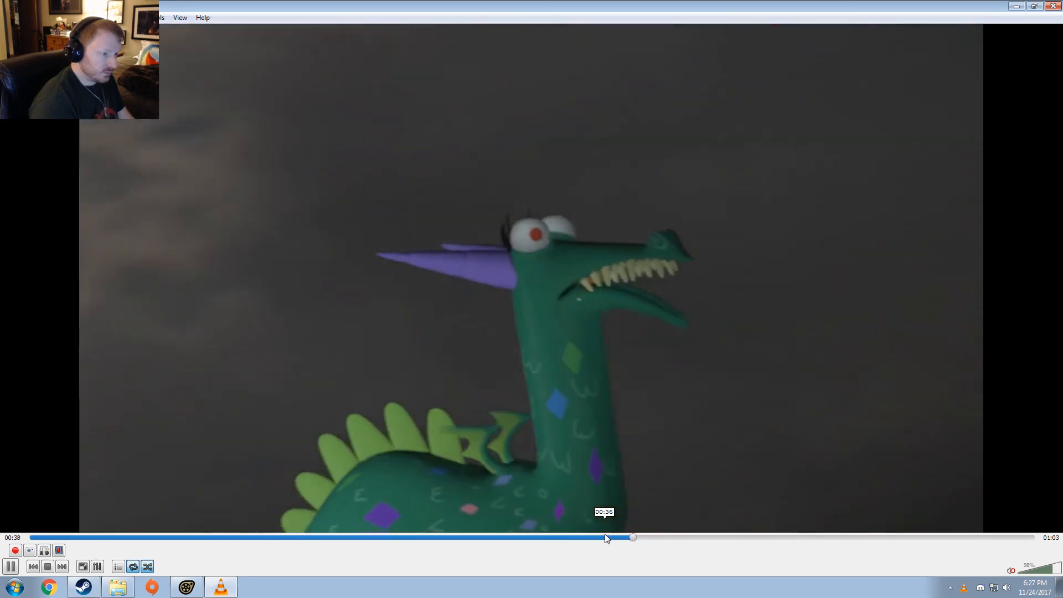
pyautogui.press('space')
pyautogui.click(1052, 6)
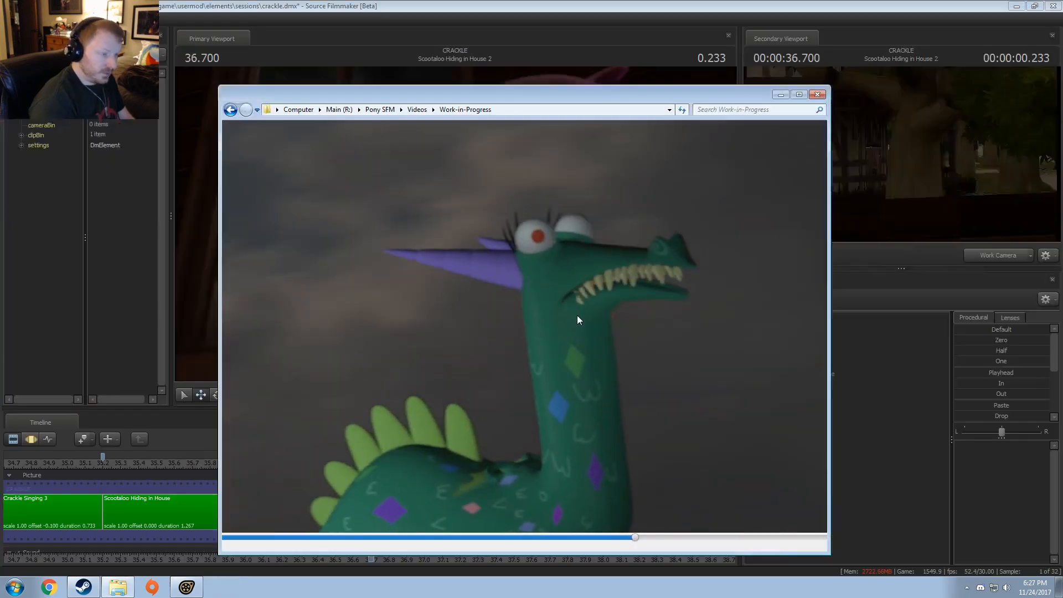
pyautogui.click(526, 5)
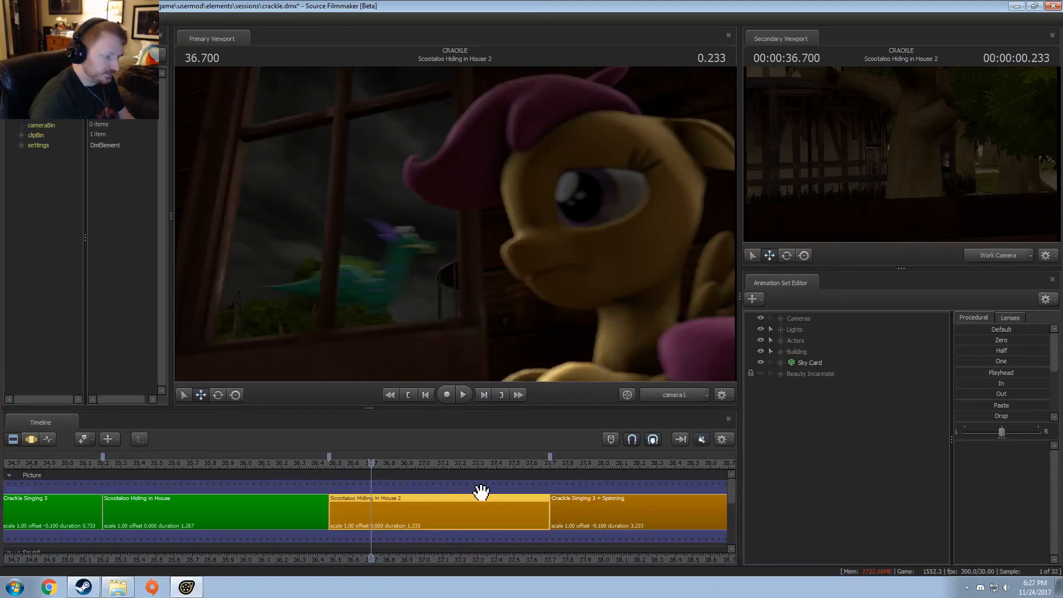
# Step: Retime crackle6's rootTransform motion in the Motion Editor to run from about 37.13 to 37.63
pyautogui.click(781, 341)
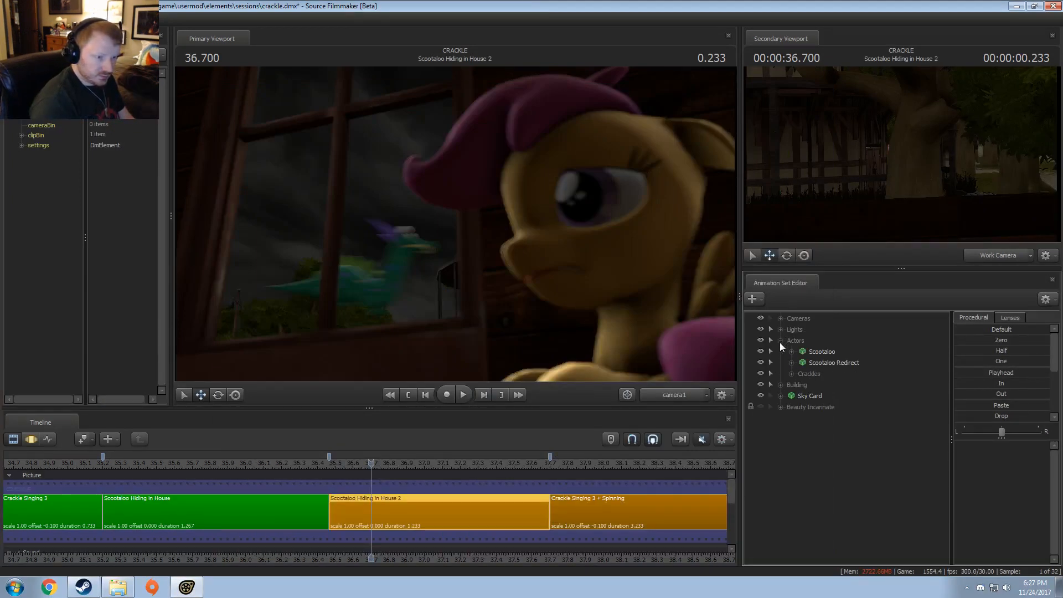
pyautogui.click(791, 374)
pyautogui.doubleClick(807, 388)
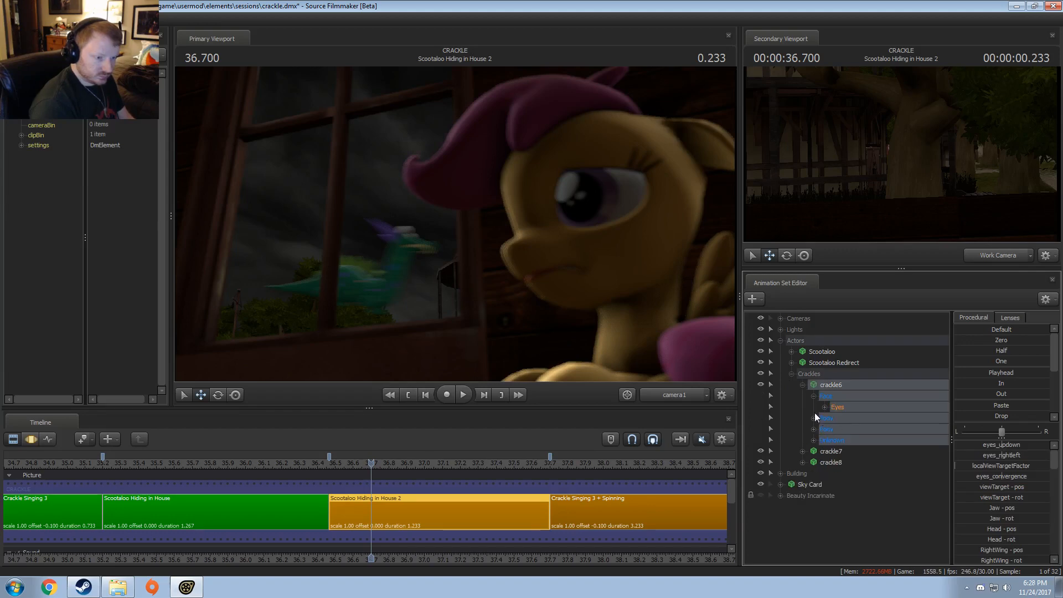
pyautogui.click(814, 408)
pyautogui.click(850, 418)
pyautogui.press('F3')
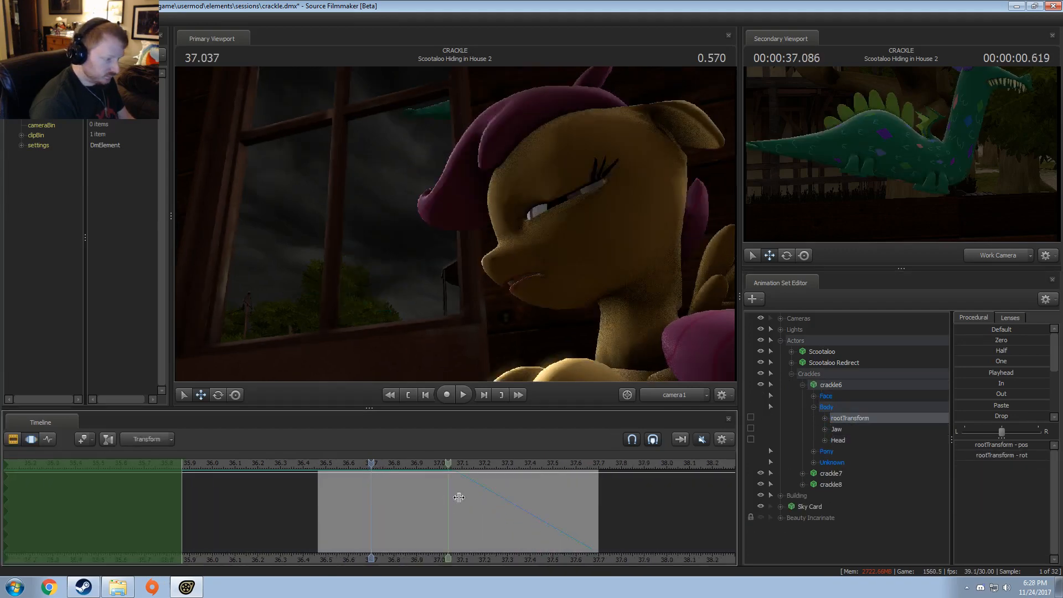
pyautogui.keyDown('shift'); pyautogui.moveTo(456, 499); pyautogui.dragTo(585, 525); pyautogui.keyUp('shift')
pyautogui.keyDown('shift'); pyautogui.moveTo(455, 512); pyautogui.dragTo(469, 510); pyautogui.keyUp('shift')
# Step: Retime crackle7's rootTransform motion to run from about 36.37 to 36.87
pyautogui.click(813, 407)
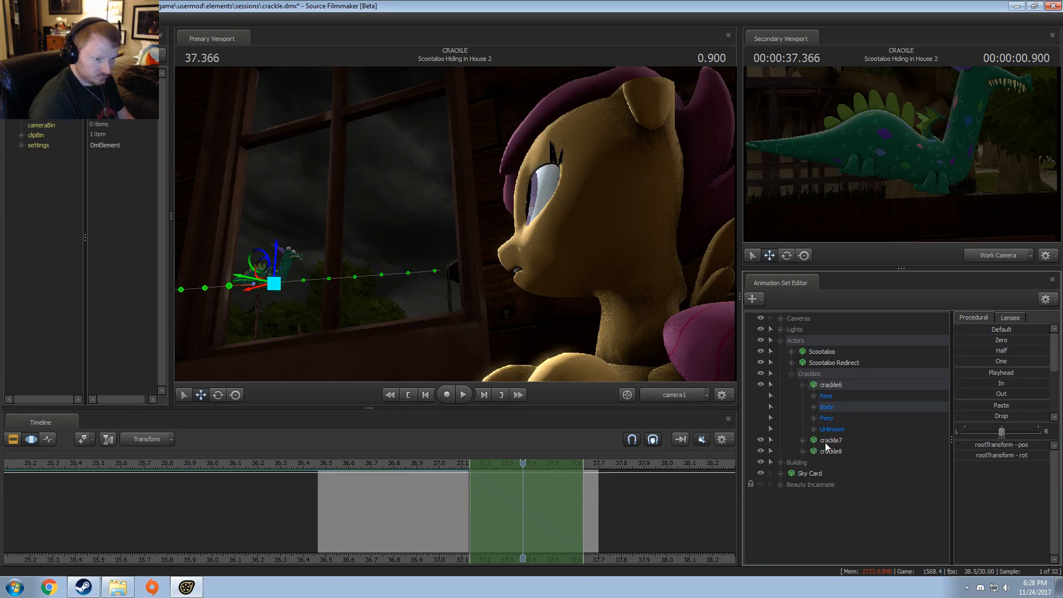
pyautogui.click(803, 440)
pyautogui.click(813, 462)
pyautogui.click(802, 385)
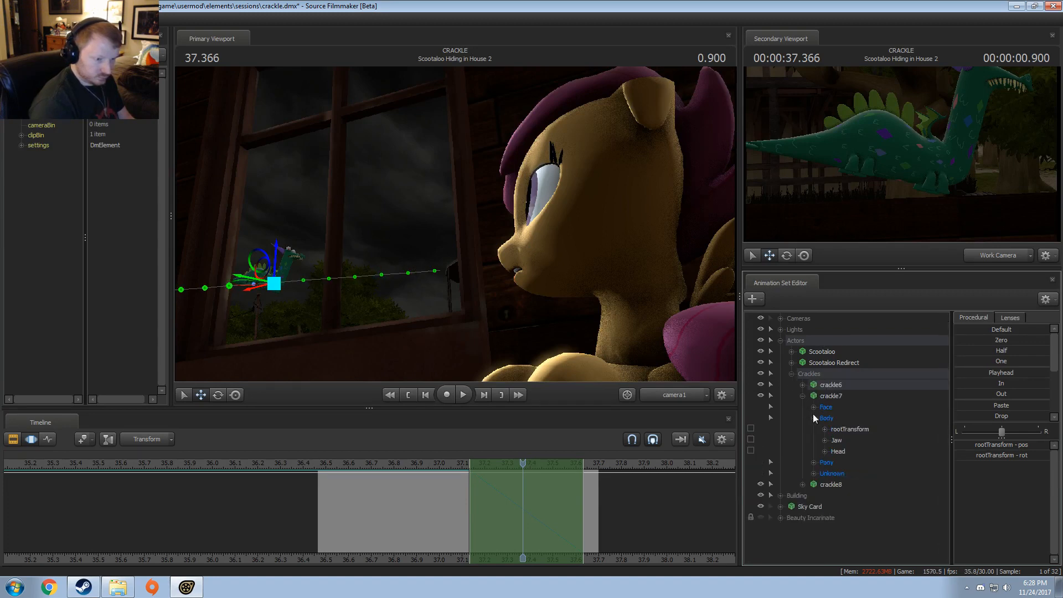
pyautogui.click(851, 431)
pyautogui.moveTo(427, 510)
pyautogui.keyDown('shift'); pyautogui.mouseDown()
pyautogui.moveTo(316, 505)
pyautogui.moveTo(423, 513)
pyautogui.moveTo(409, 510)
pyautogui.mouseUp(); pyautogui.keyUp('shift')
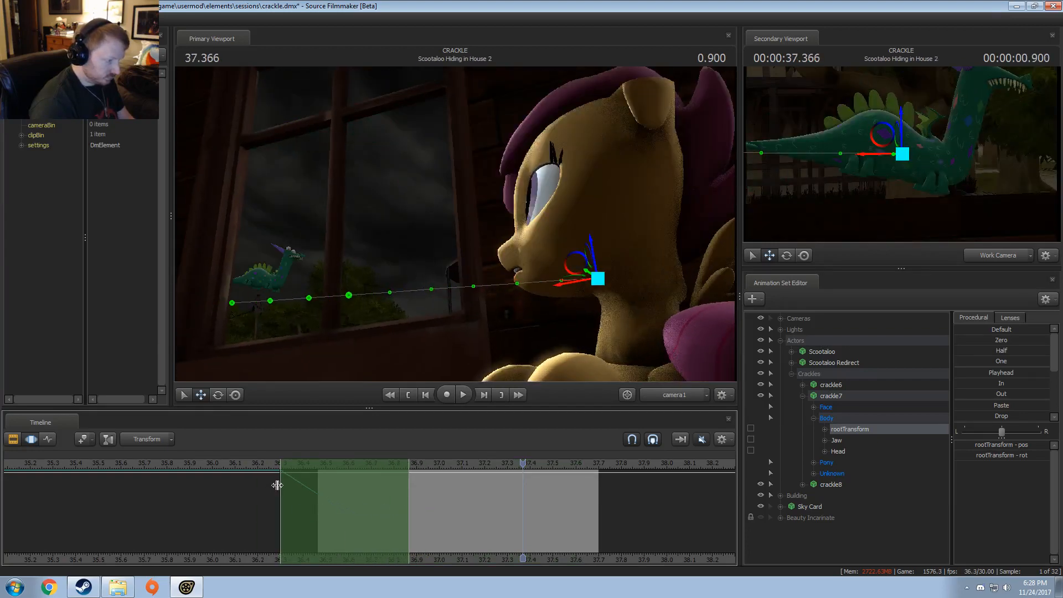
pyautogui.keyDown('shift'); pyautogui.moveTo(277, 485); pyautogui.dragTo(297, 491); pyautogui.keyUp('shift')
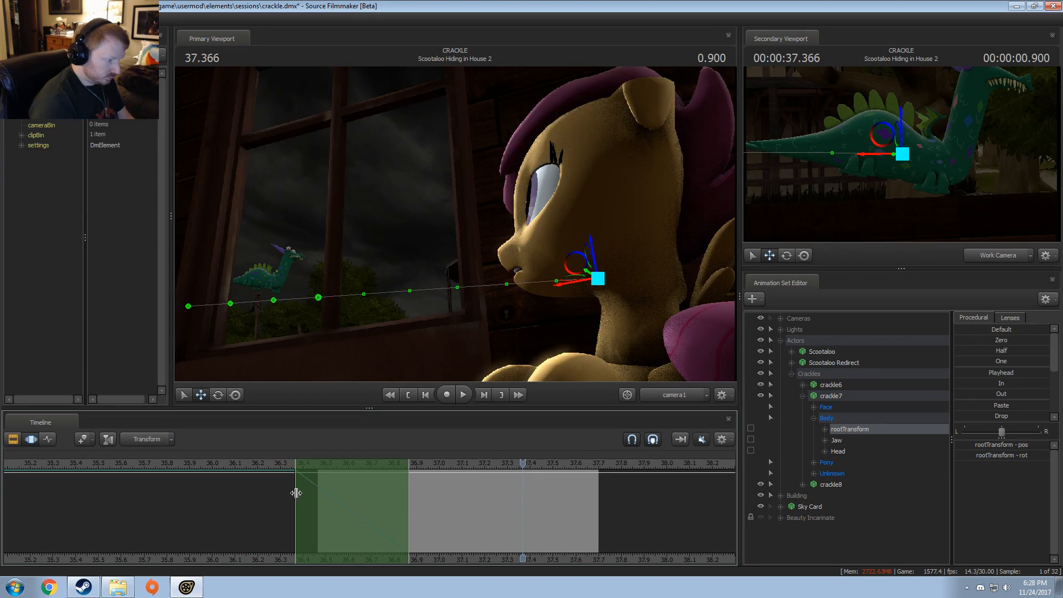
# Step: Retime crackle8's rootTransform motion to run from about 36.67 to 37.17
pyautogui.click(803, 396)
pyautogui.click(803, 407)
pyautogui.click(814, 429)
pyautogui.click(843, 441)
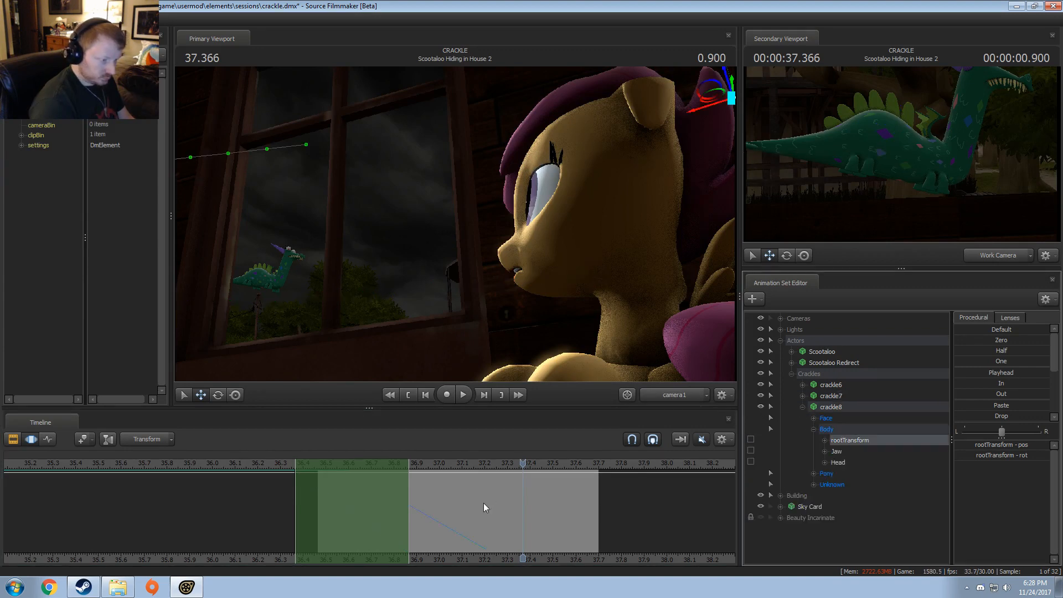
pyautogui.moveTo(334, 516); pyautogui.dragTo(388, 516)
pyautogui.moveTo(461, 497)
pyautogui.mouseDown()
pyautogui.moveTo(497, 502)
pyautogui.moveTo(475, 498)
pyautogui.mouseUp()
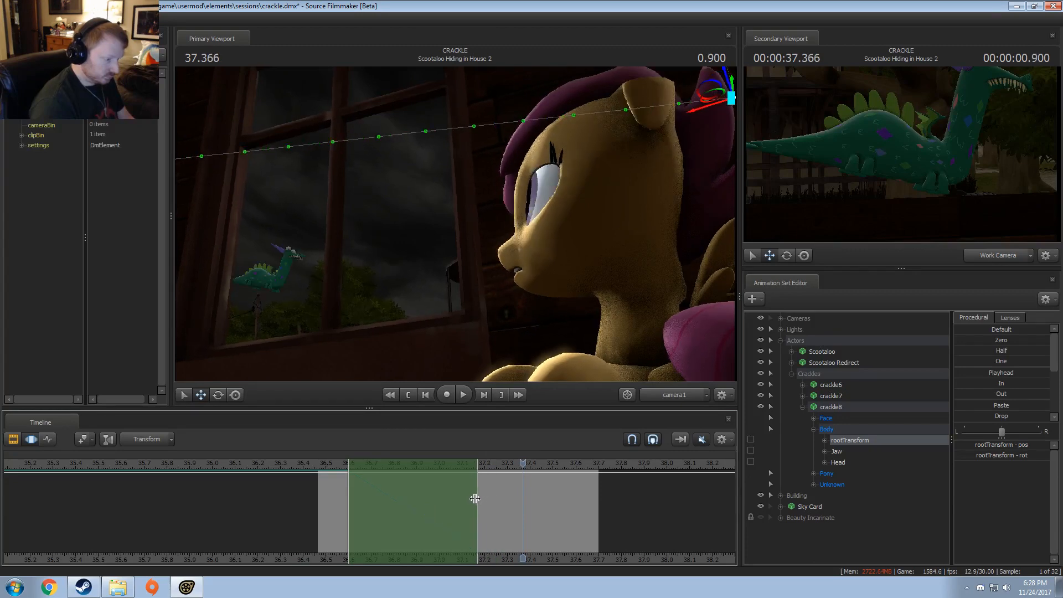
pyautogui.moveTo(348, 487); pyautogui.dragTo(352, 490)
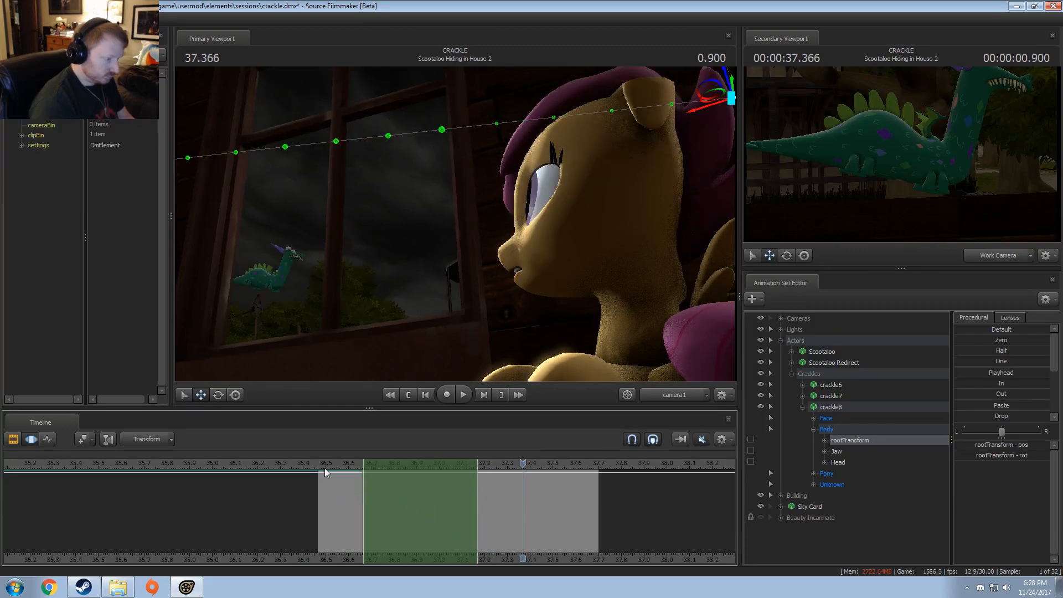
# Step: Play the Scootaloo Hiding in House 2 shot repeatedly and scrub it in the Clip Editor to check the crackles' new timing
pyautogui.click(319, 465)
pyautogui.press('space')
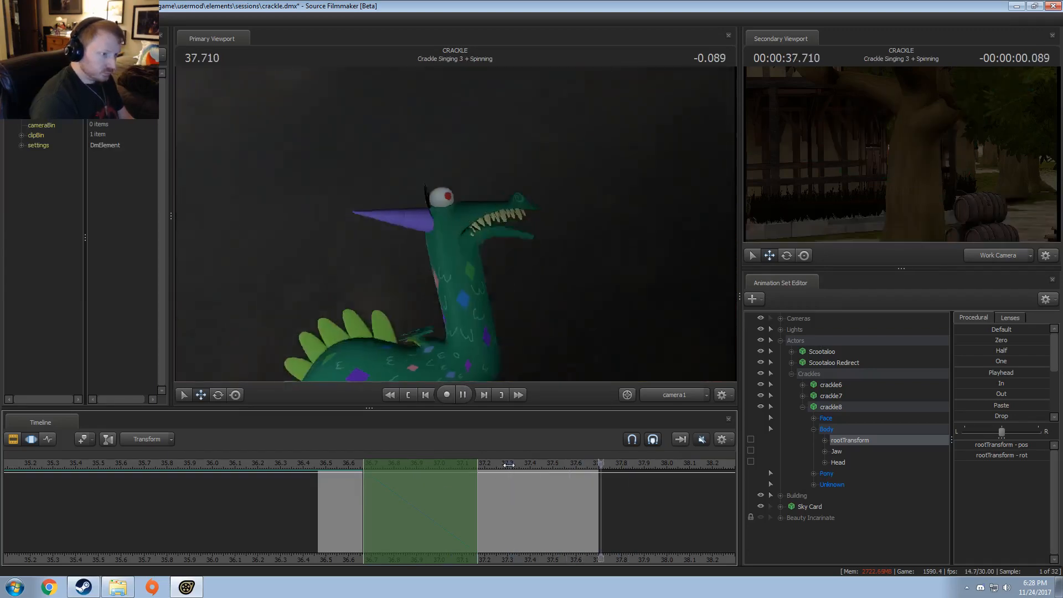
pyautogui.press('space')
pyautogui.click(331, 463)
pyautogui.press('space')
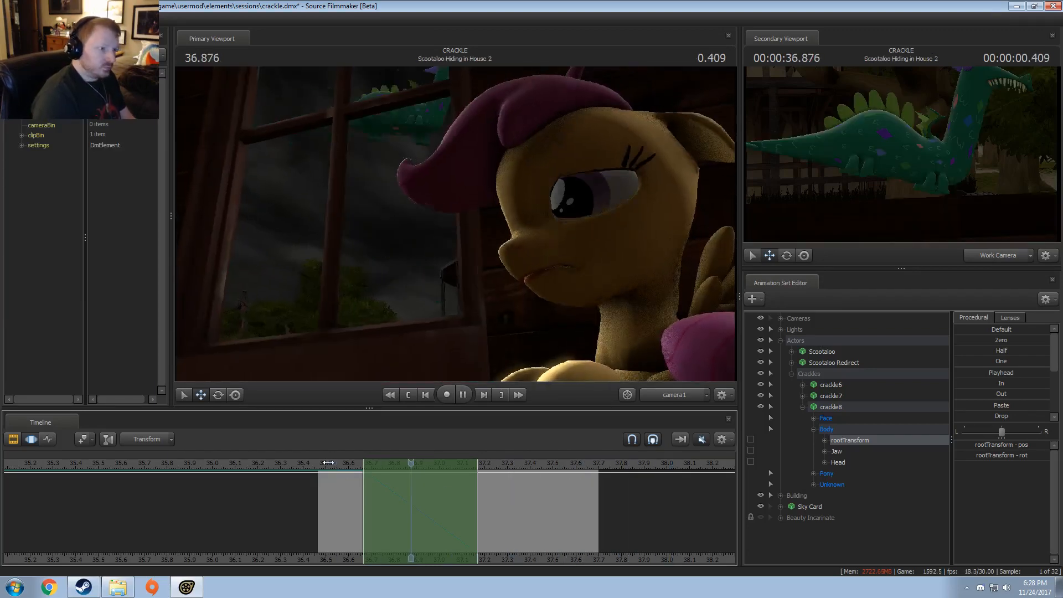
pyautogui.press('space')
pyautogui.press('F2')
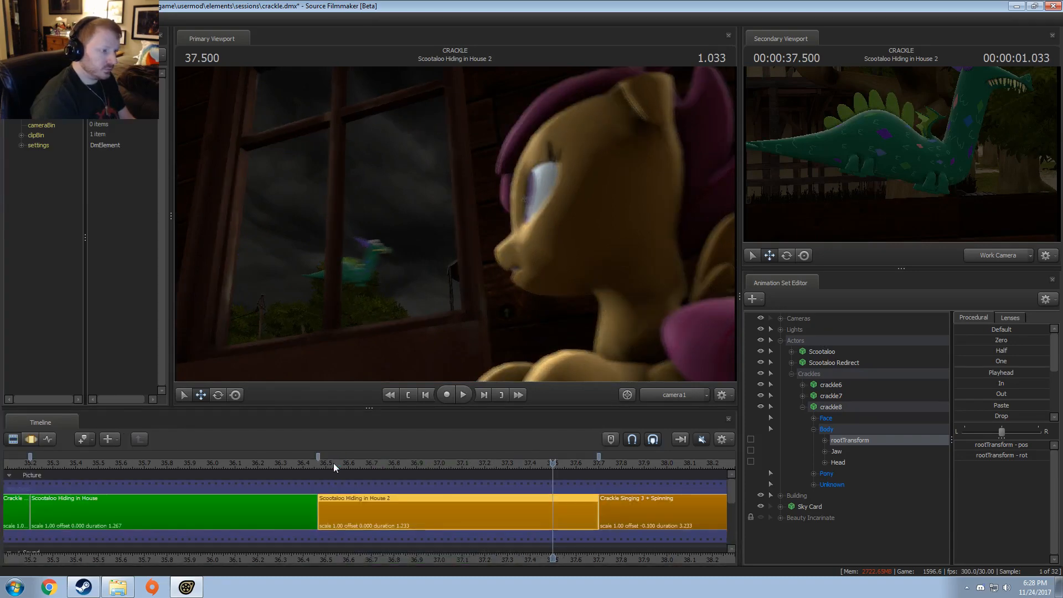
pyautogui.moveTo(553, 465); pyautogui.dragTo(356, 505)
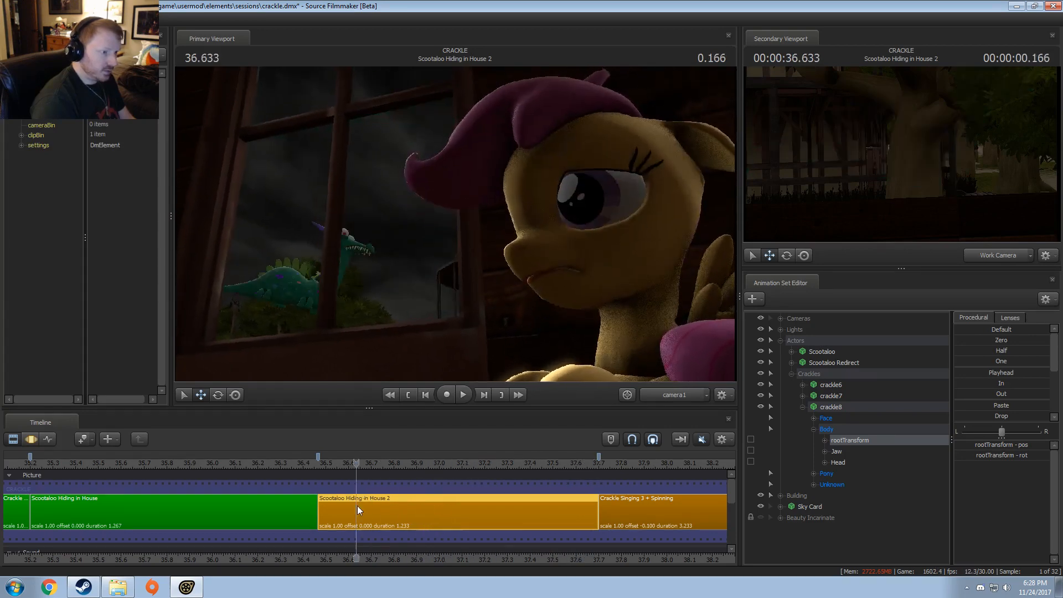
# Step: Copy the Eye Light (Left Eye Close) animation set from the Scootaloo Hiding in House shot
pyautogui.moveTo(318, 470)
pyautogui.mouseDown()
pyautogui.moveTo(309, 465)
pyautogui.moveTo(318, 467)
pyautogui.mouseUp()
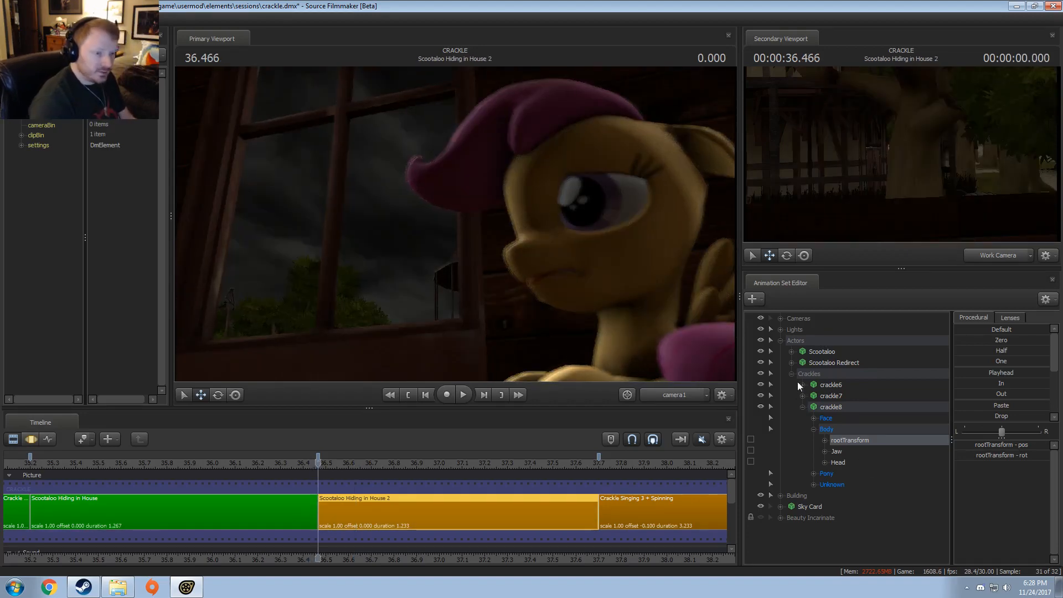
pyautogui.click(781, 341)
pyautogui.click(781, 330)
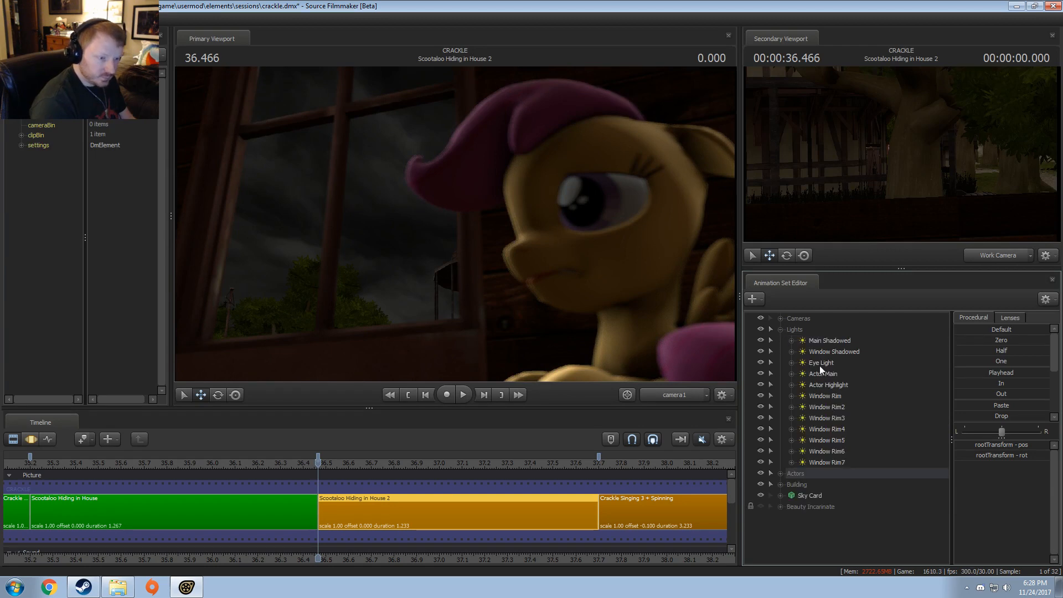
pyautogui.click(263, 501)
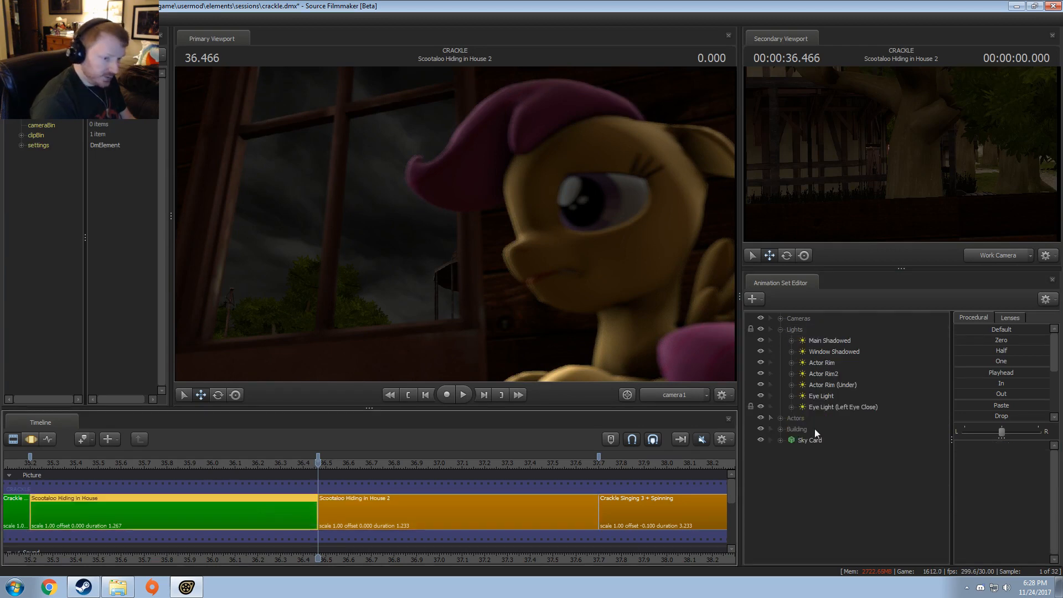
pyautogui.rightClick(825, 396)
pyautogui.click(844, 412)
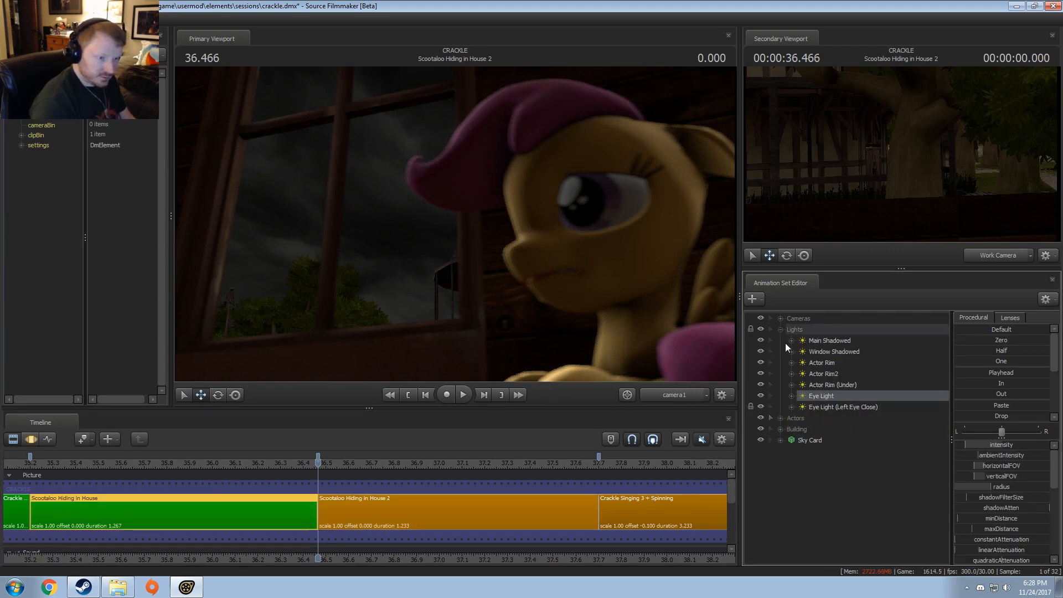
pyautogui.click(780, 330)
pyautogui.rightClick(793, 411)
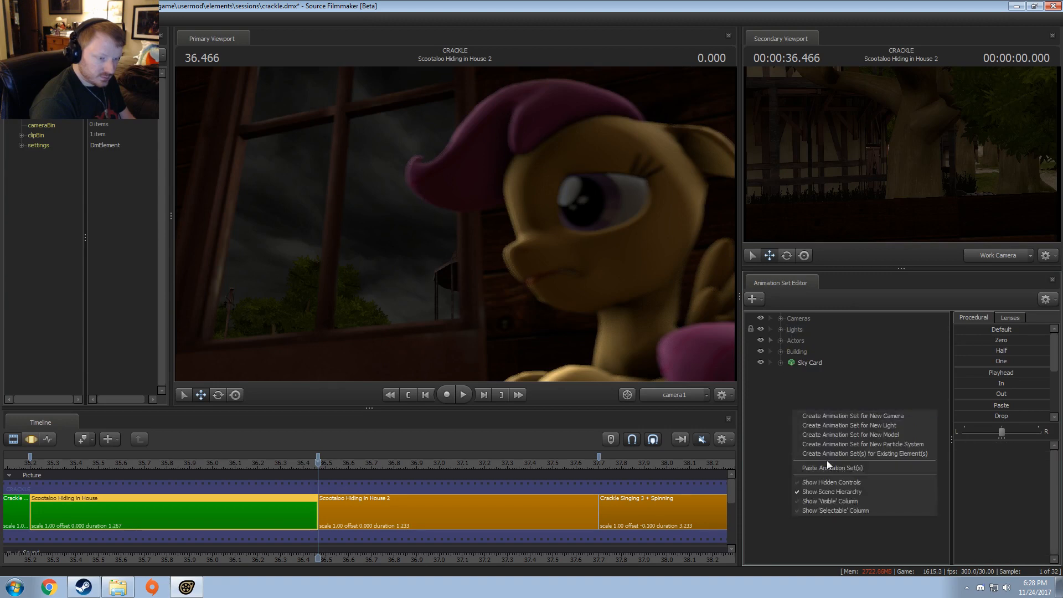
pyautogui.click(782, 330)
pyautogui.rightClick(818, 405)
pyautogui.click(826, 421)
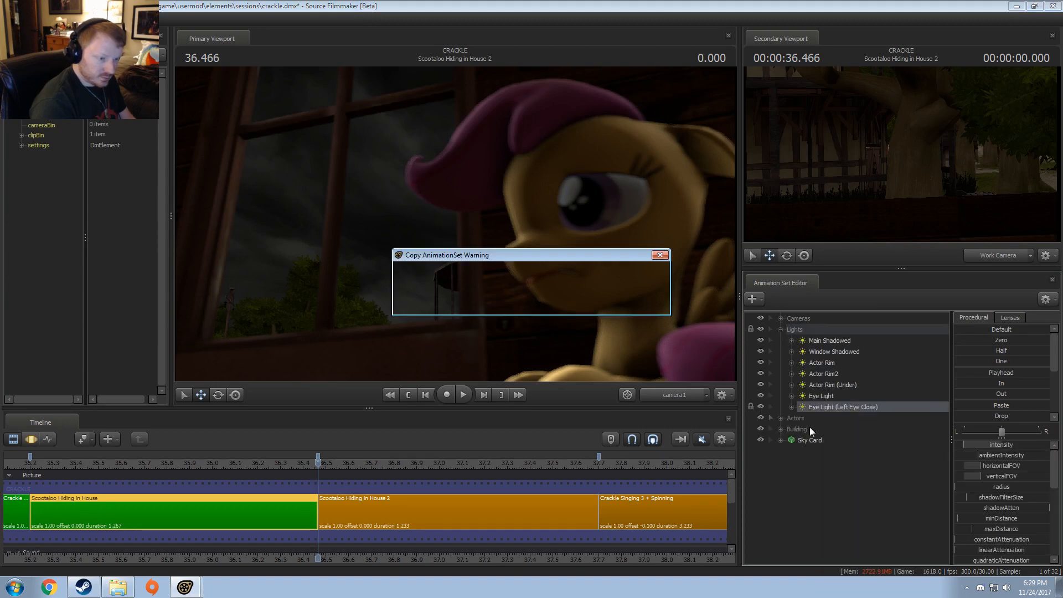
pyautogui.click(505, 301)
# Step: Paste the copied light into Scootaloo Hiding in House 2 and look through it in the primary viewport
pyautogui.click(573, 496)
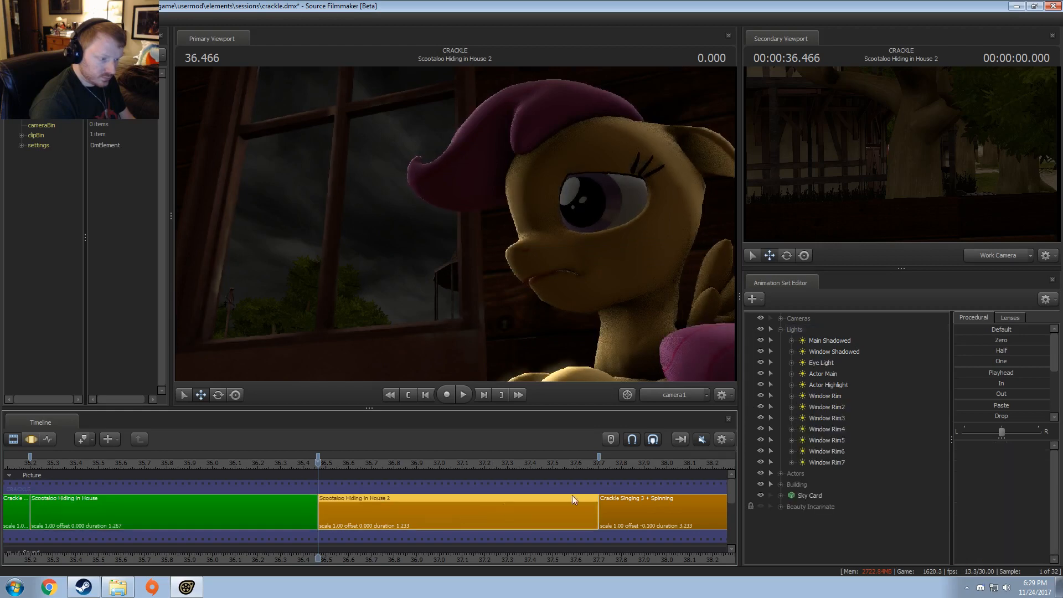
pyautogui.rightClick(807, 536)
pyautogui.click(840, 489)
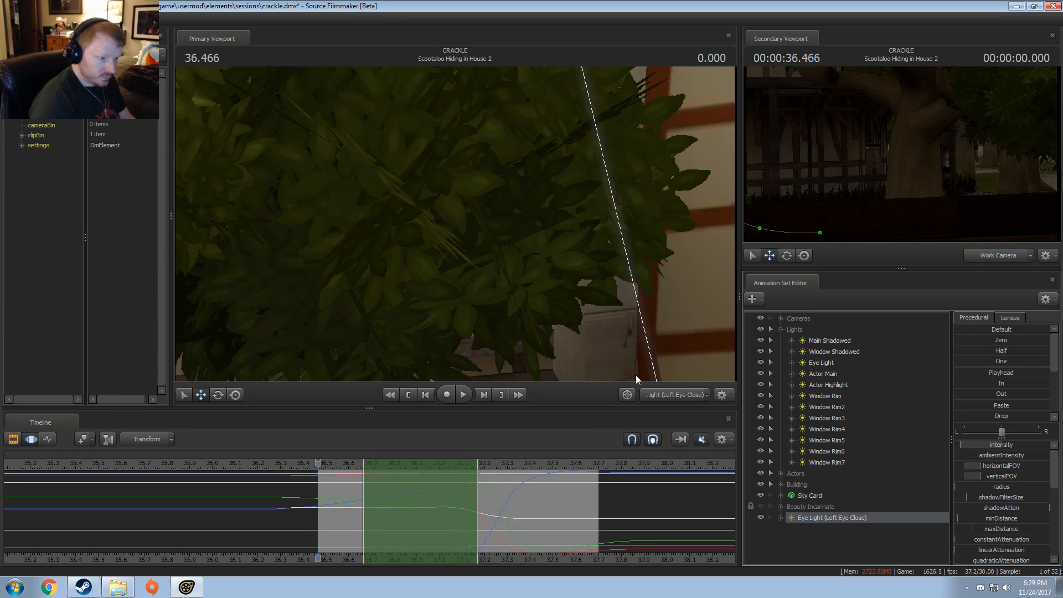
pyautogui.keyDown('ctrl'); pyautogui.click(667, 389); pyautogui.keyUp('ctrl')
pyautogui.moveTo(625, 321); pyautogui.dragTo(438, 260)
pyautogui.press('w')
pyautogui.moveTo(306, 488)
pyautogui.mouseDown()
pyautogui.moveTo(297, 487)
pyautogui.moveTo(320, 489)
pyautogui.mouseUp()
pyautogui.moveTo(822, 520); pyautogui.dragTo(353, 198)
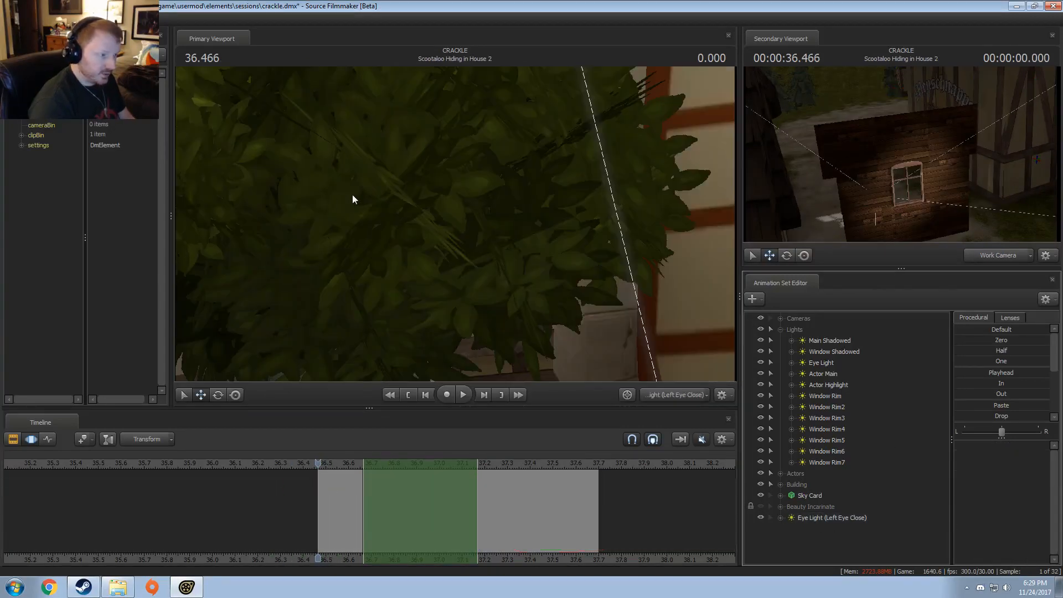
# Step: Try to move the Eye Light (Left Eye Close) through its own view while in the Clip Editor
pyautogui.press('F2')
pyautogui.click(515, 257)
pyautogui.hotkey('ctrl', 'a')
pyautogui.click(581, 285)
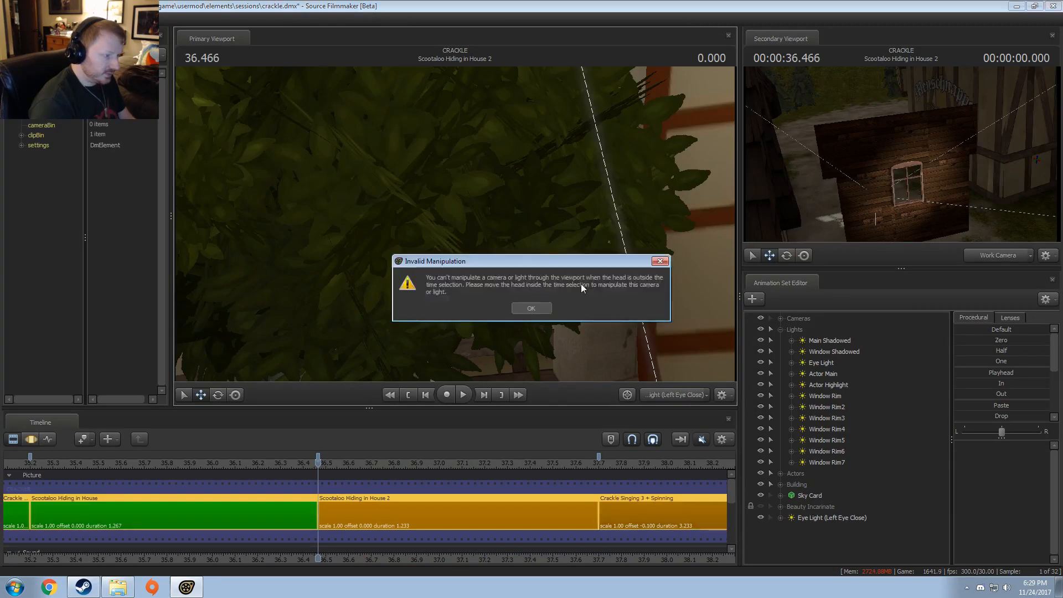
pyautogui.click(537, 308)
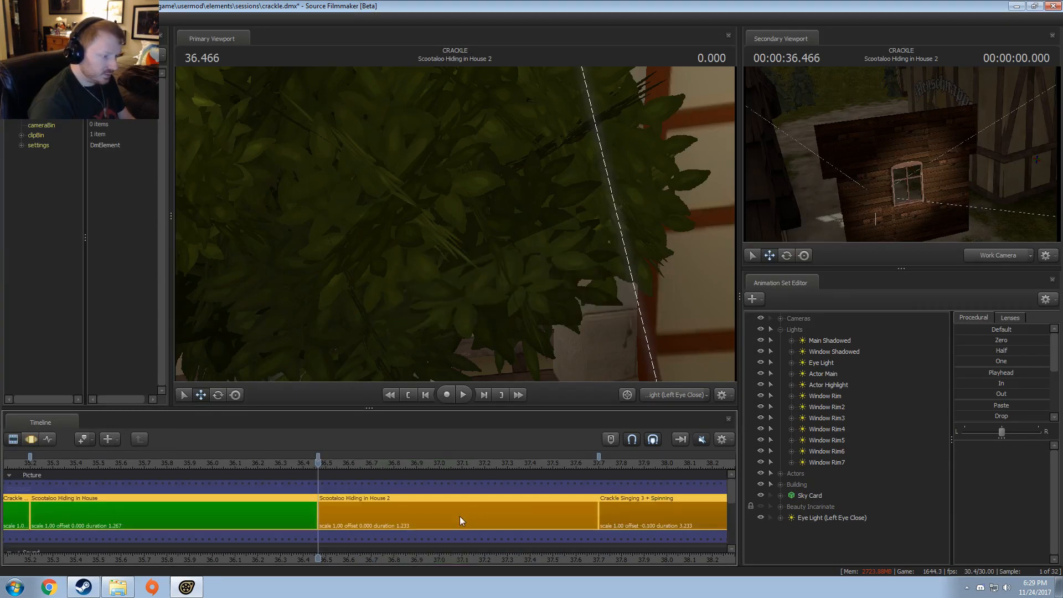
pyautogui.click(460, 516)
pyautogui.click(563, 256)
pyautogui.click(529, 308)
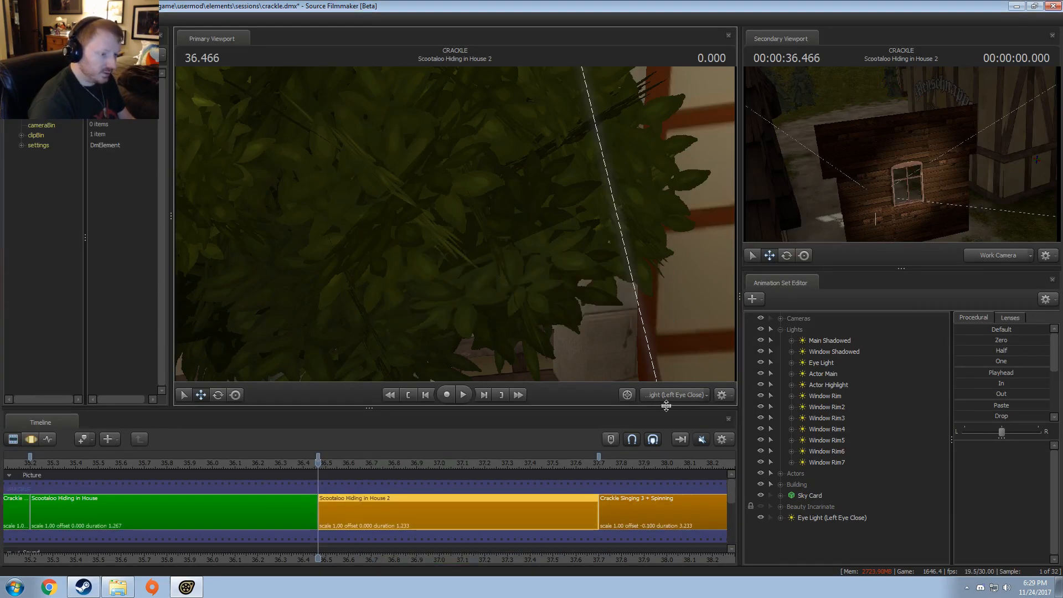
pyautogui.click(672, 396)
pyautogui.moveTo(659, 343); pyautogui.dragTo(687, 366)
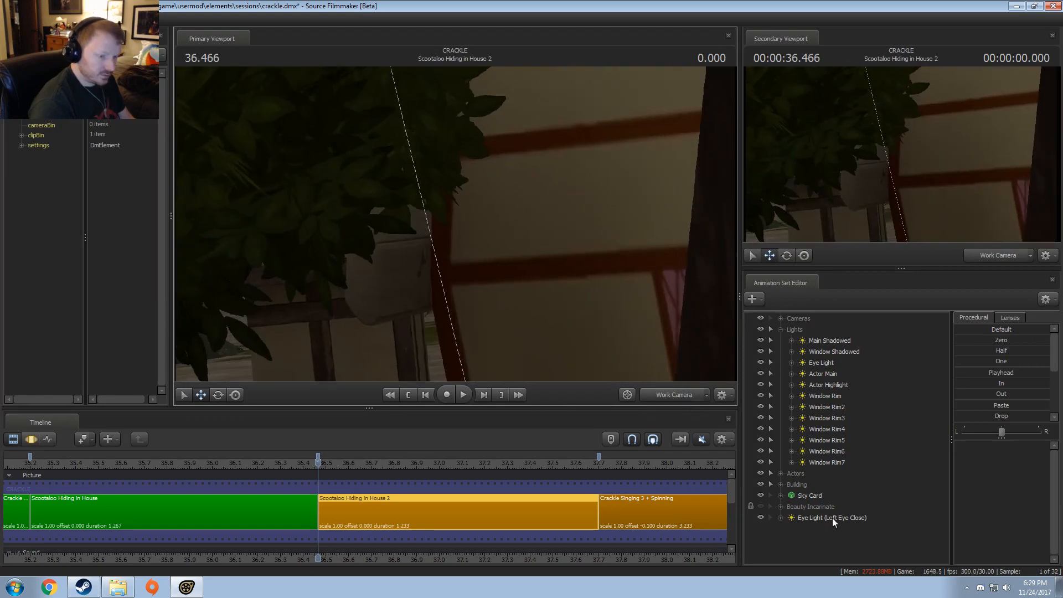
pyautogui.moveTo(833, 519); pyautogui.dragTo(418, 206)
pyautogui.click(428, 187)
pyautogui.click(533, 308)
# Step: Select the whole time range in the Motion Editor and fly the light through its view, away from the foliage
pyautogui.press('F3')
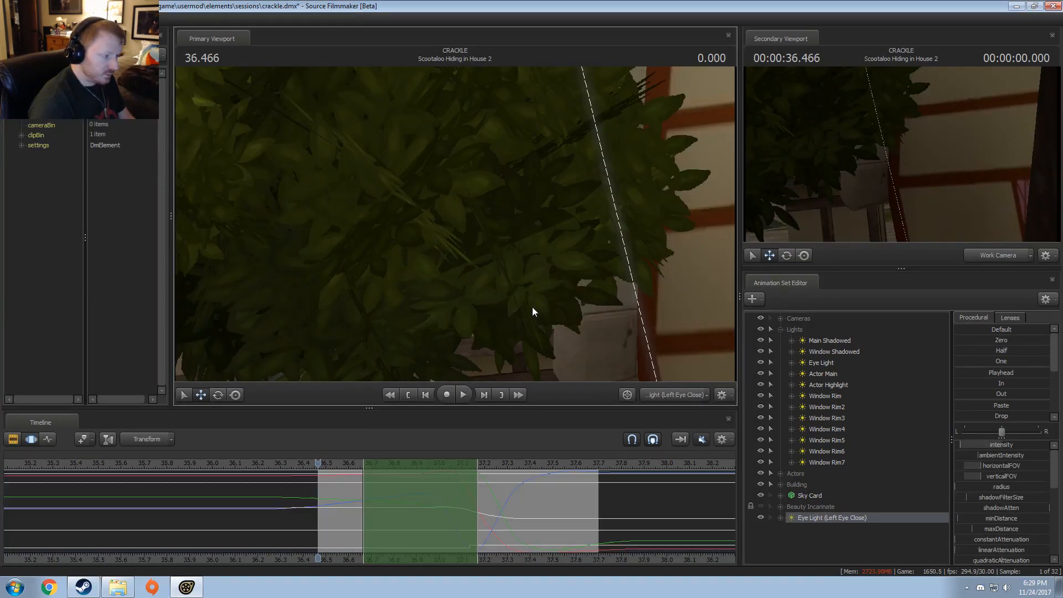
pyautogui.hotkey('ctrl', 'a')
pyautogui.moveTo(511, 371); pyautogui.dragTo(531, 355)
pyautogui.press('w')
pyautogui.press('x')
pyautogui.press('s')
pyautogui.scroll(-10, 508, 371)
pyautogui.press('w')
pyautogui.press('s')
pyautogui.moveTo(481, 214)
pyautogui.mouseDown()
pyautogui.moveTo(493, 210)
pyautogui.moveTo(472, 225)
pyautogui.mouseUp()
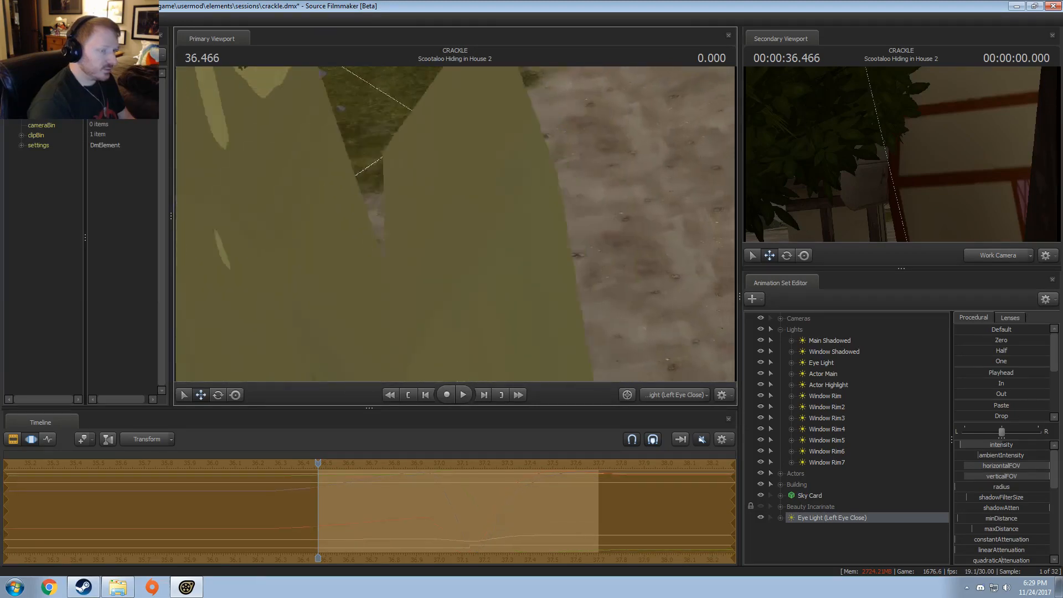
# Step: Show camera1 in the secondary viewport and fly the light up until its view frames Scootaloo's eye closely
pyautogui.click(1021, 257)
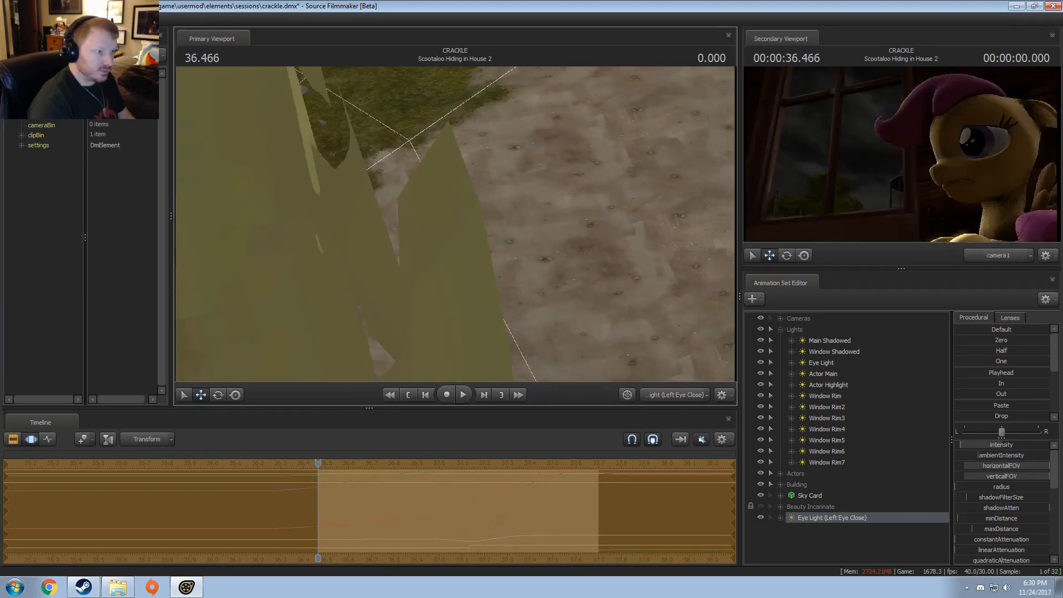
pyautogui.moveTo(455, 224); pyautogui.dragTo(454, 176)
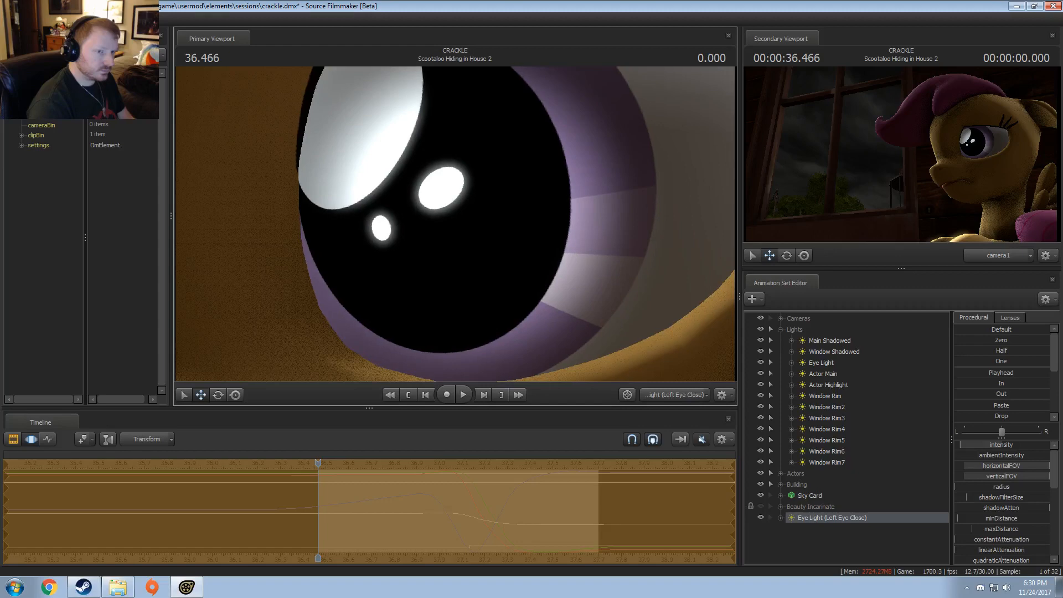
pyautogui.moveTo(455, 221); pyautogui.dragTo(462, 226)
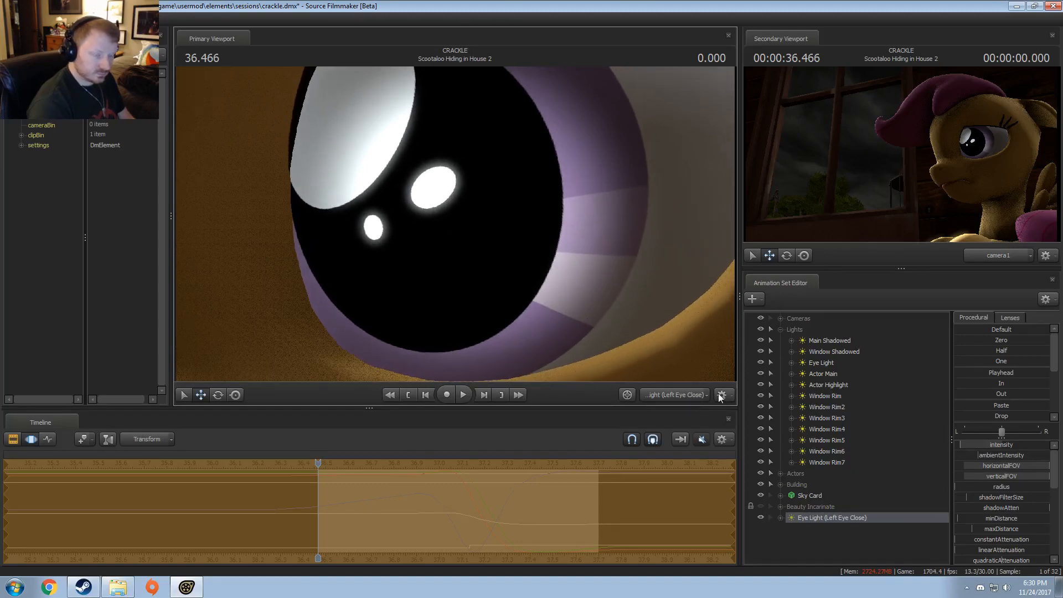
# Step: Lock the Eye Light (Left Eye Close) transform to Scootaloo's Head control and apply the Playhead preset to it
pyautogui.click(781, 519)
pyautogui.click(780, 330)
pyautogui.click(781, 340)
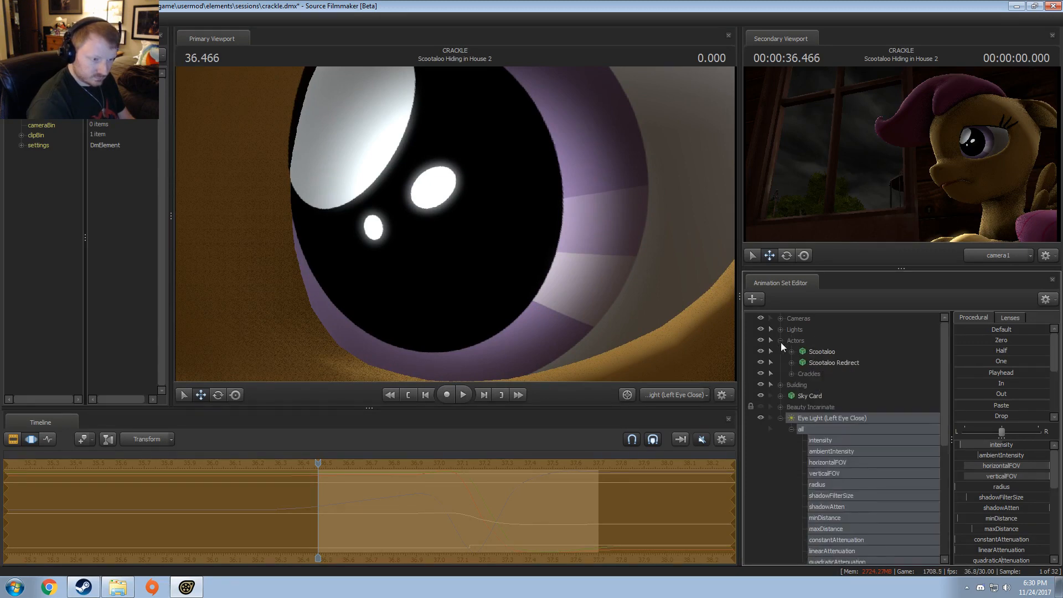
pyautogui.click(792, 352)
pyautogui.click(802, 374)
pyautogui.scroll(-1, 835, 400)
pyautogui.click(827, 363)
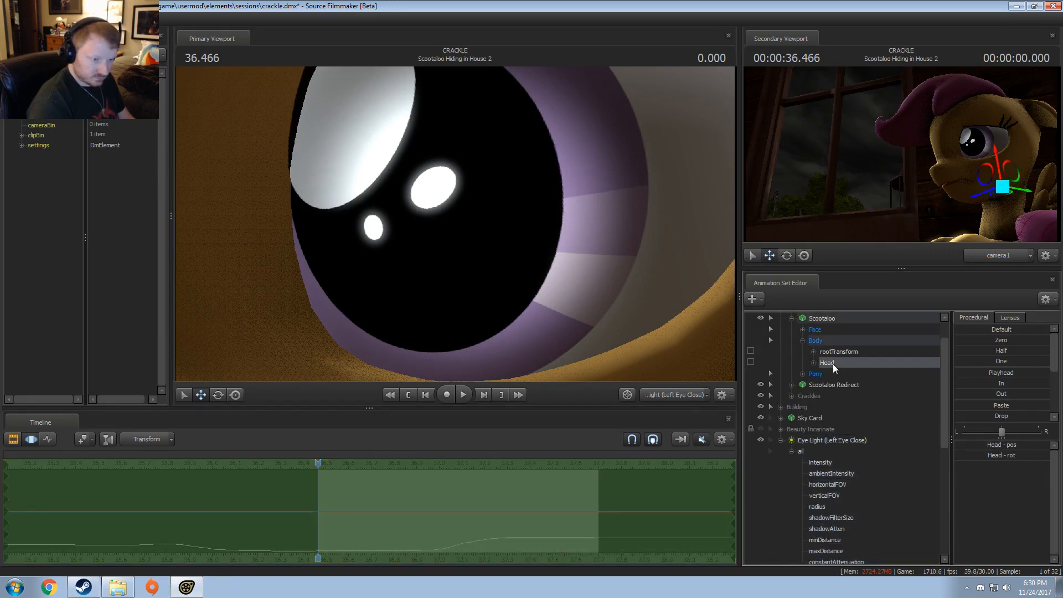
pyautogui.scroll(-7, 832, 364)
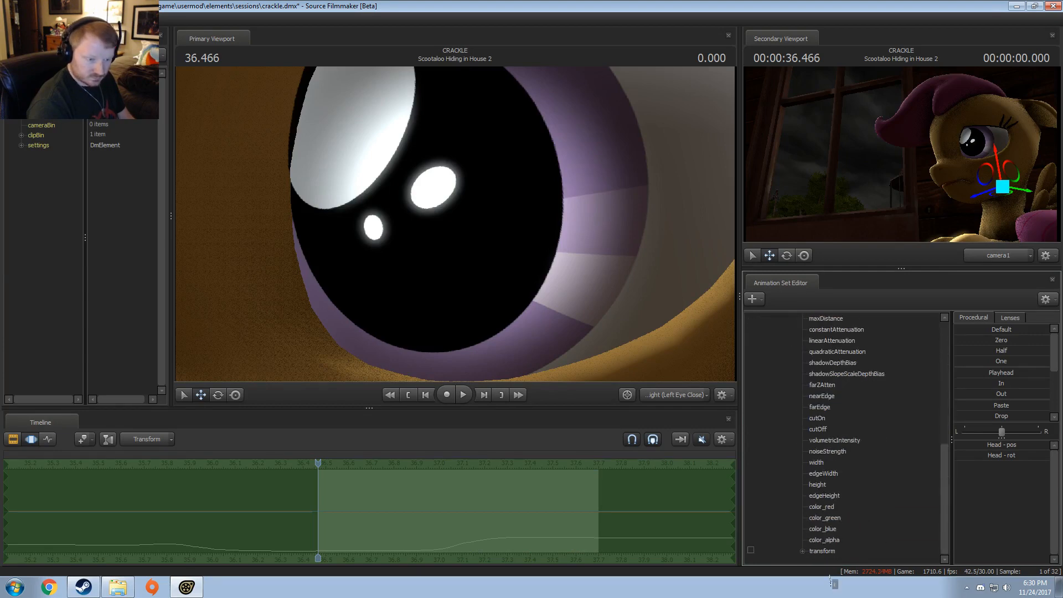
pyautogui.click(827, 551)
pyautogui.click(997, 370)
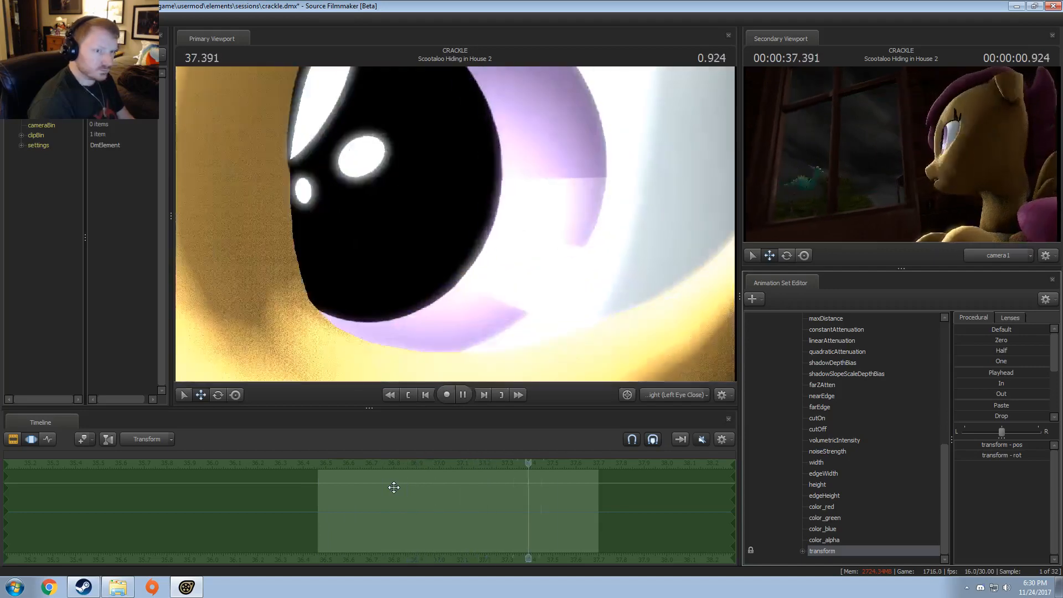
# Step: Set the time selection to run from 37.000 onward with a falloff starting at about 36.83, and place the playhead at 37.000
pyautogui.click(377, 521)
pyautogui.moveTo(377, 521); pyautogui.dragTo(643, 509)
pyautogui.moveTo(433, 518); pyautogui.dragTo(400, 515)
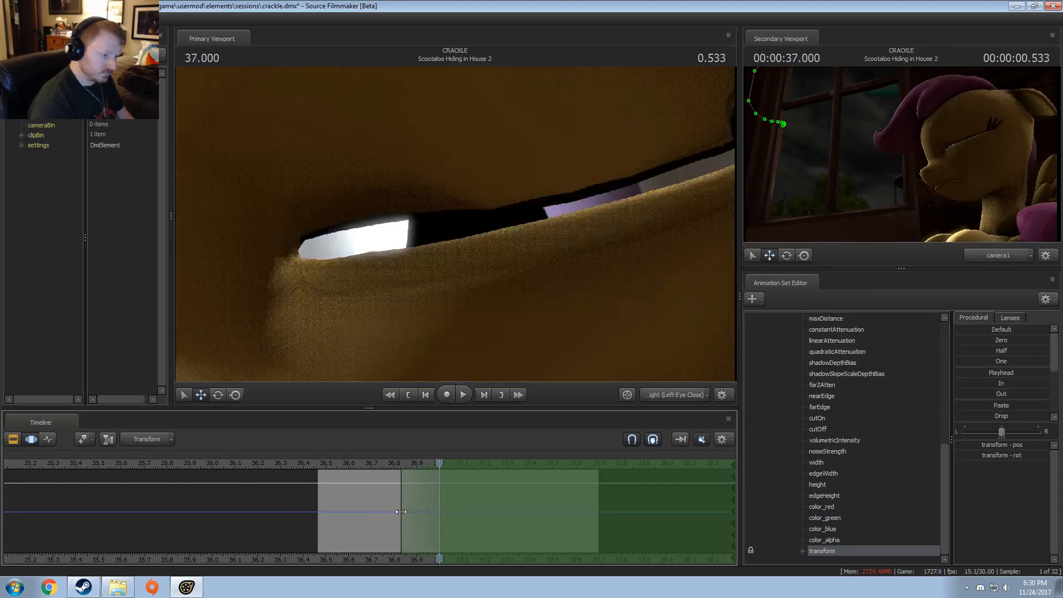
pyautogui.moveTo(388, 464); pyautogui.dragTo(432, 471)
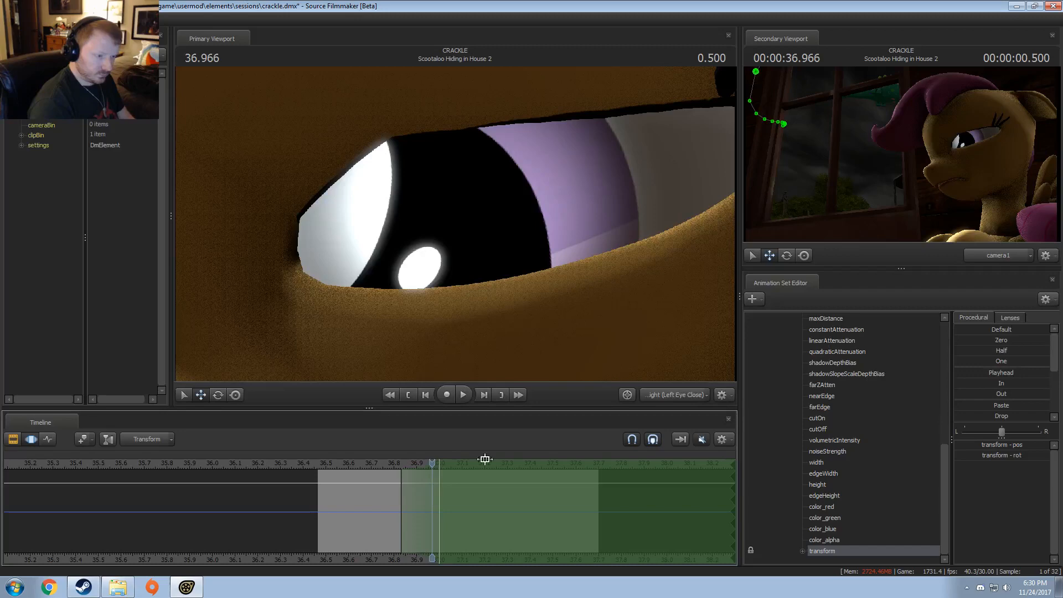
pyautogui.click(440, 468)
# Step: Select the whole Eye Light (Left Eye Close) and shift its aim over Scootaloo's closed eye at 37.000
pyautogui.scroll(5, 886, 431)
pyautogui.click(810, 377)
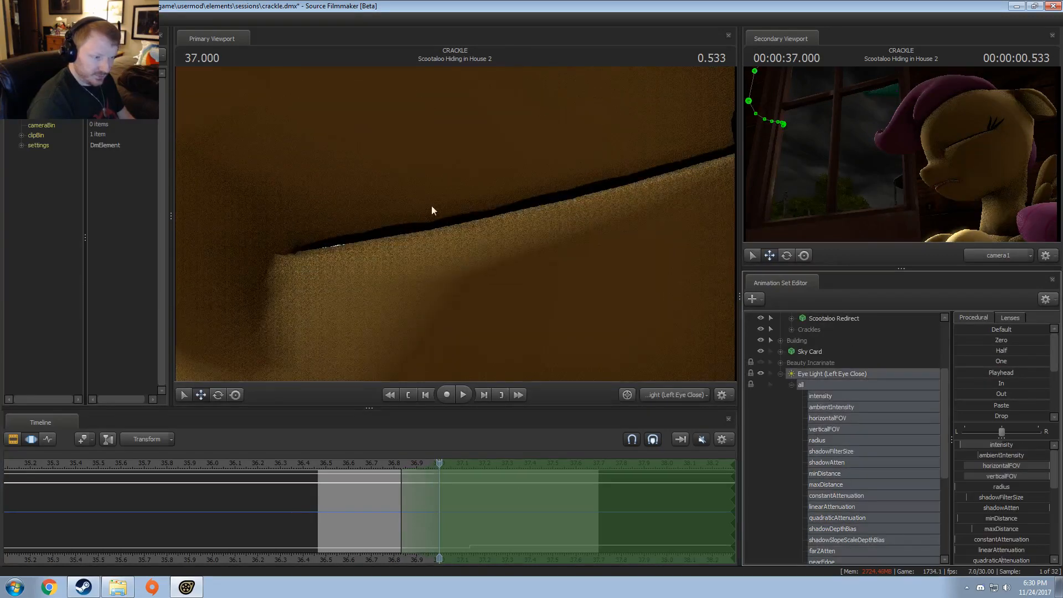
pyautogui.moveTo(581, 207); pyautogui.dragTo(391, 348)
pyautogui.moveTo(395, 513); pyautogui.dragTo(440, 526)
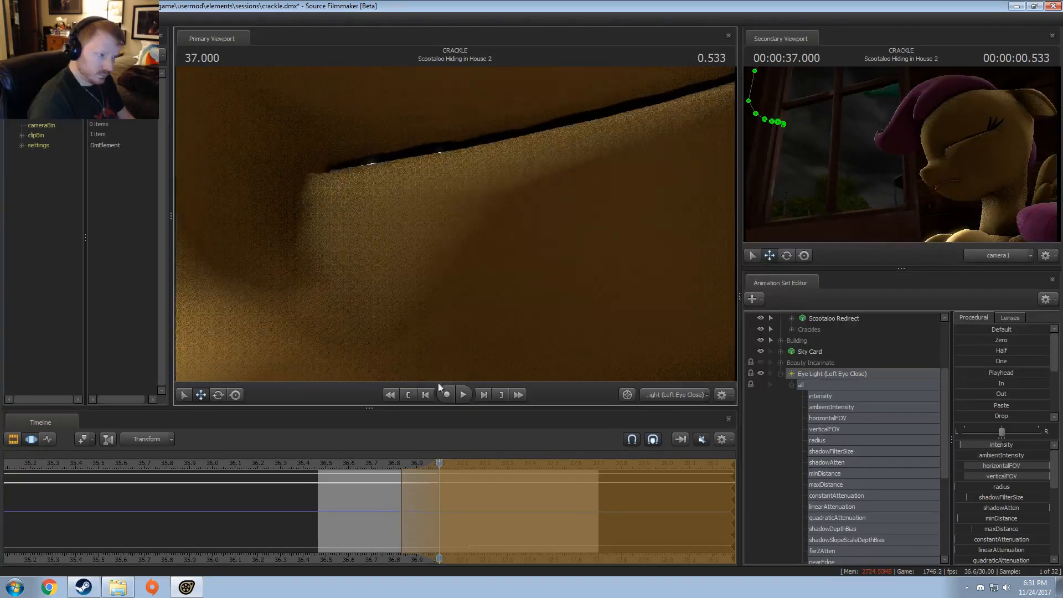
pyautogui.moveTo(424, 489); pyautogui.dragTo(457, 521)
pyautogui.press('Return')
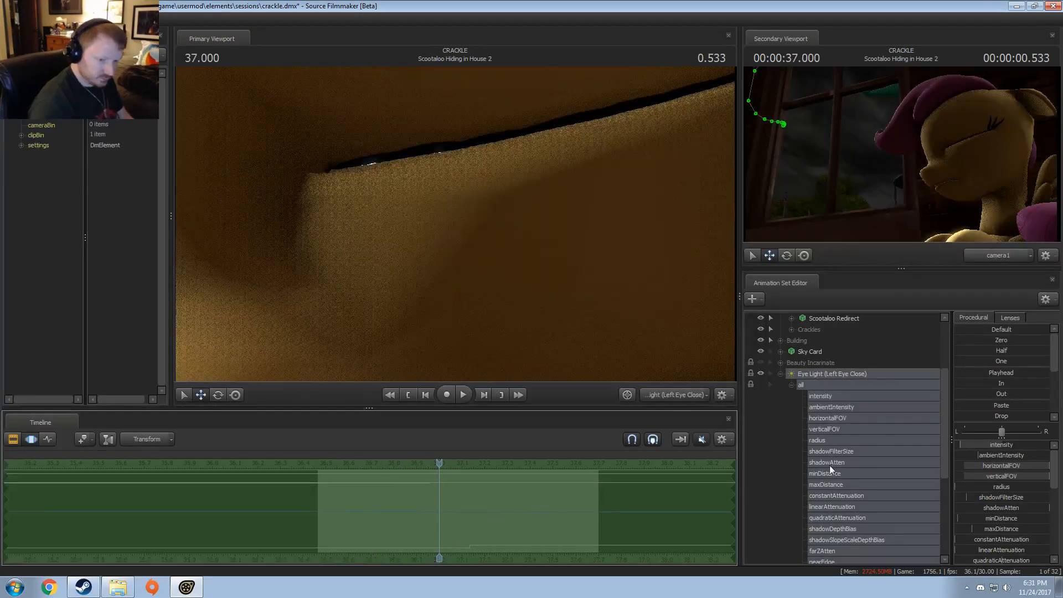
# Step: Lower the light's intensity across the whole shot, then check both house shots through camera1 in the Clip Editor
pyautogui.moveTo(965, 447); pyautogui.dragTo(957, 445)
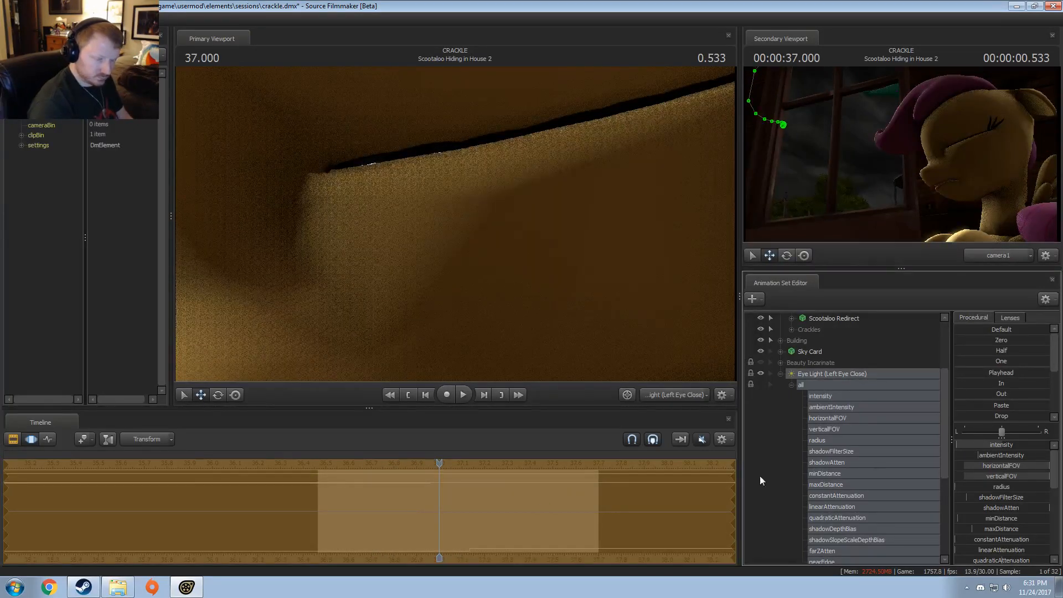
pyautogui.moveTo(447, 461); pyautogui.dragTo(368, 484)
pyautogui.press('F2')
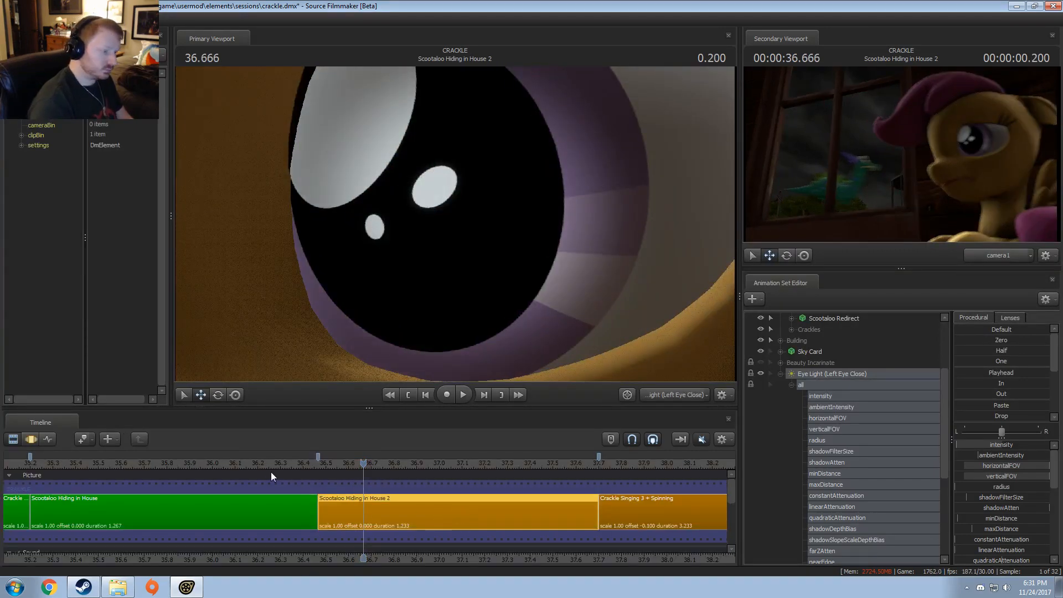
pyautogui.click(304, 461)
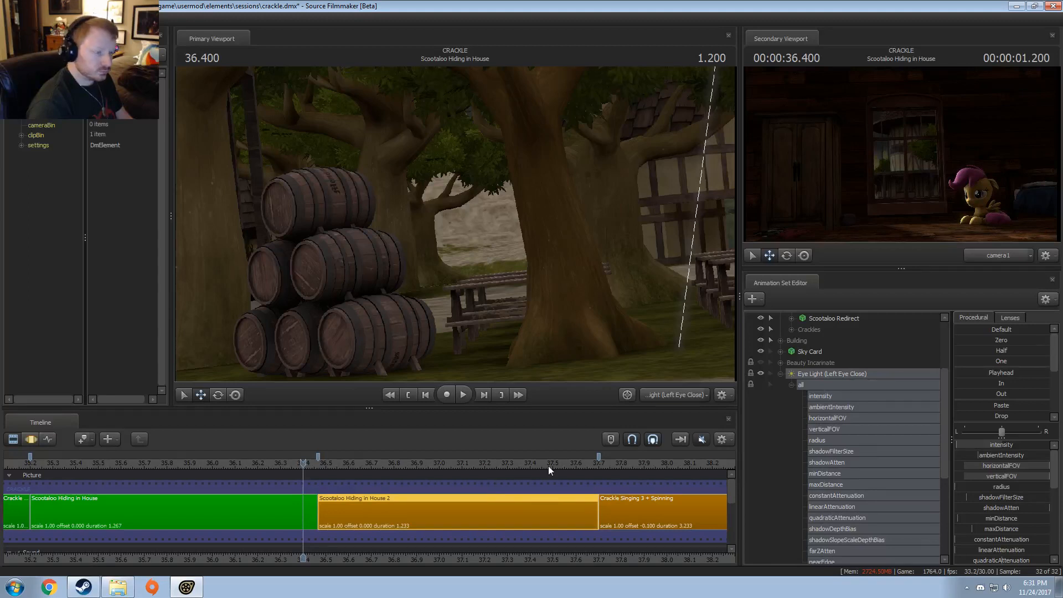
pyautogui.click(685, 396)
pyautogui.click(680, 396)
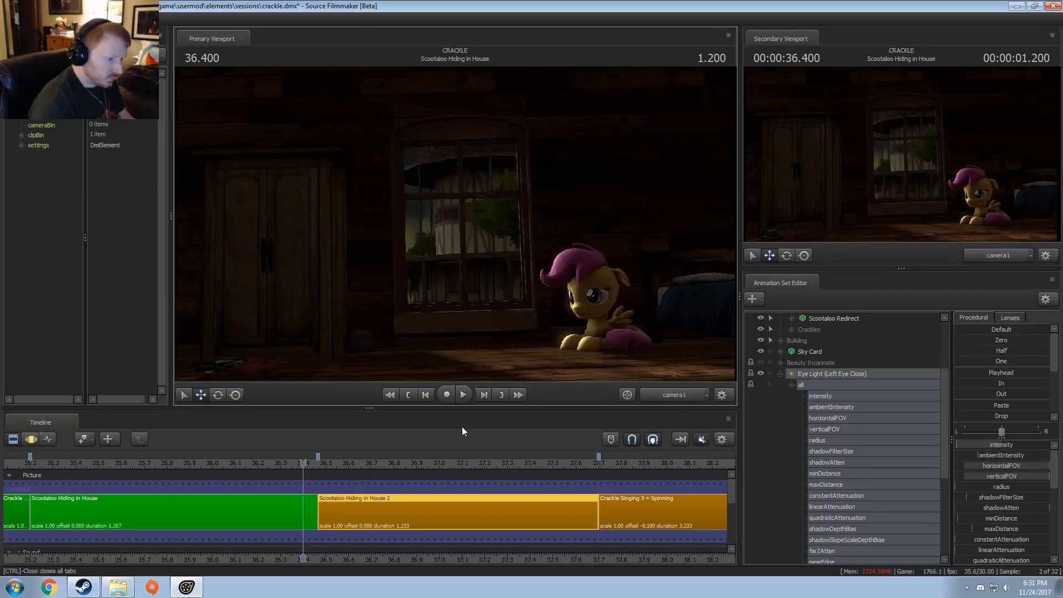
pyautogui.click(326, 462)
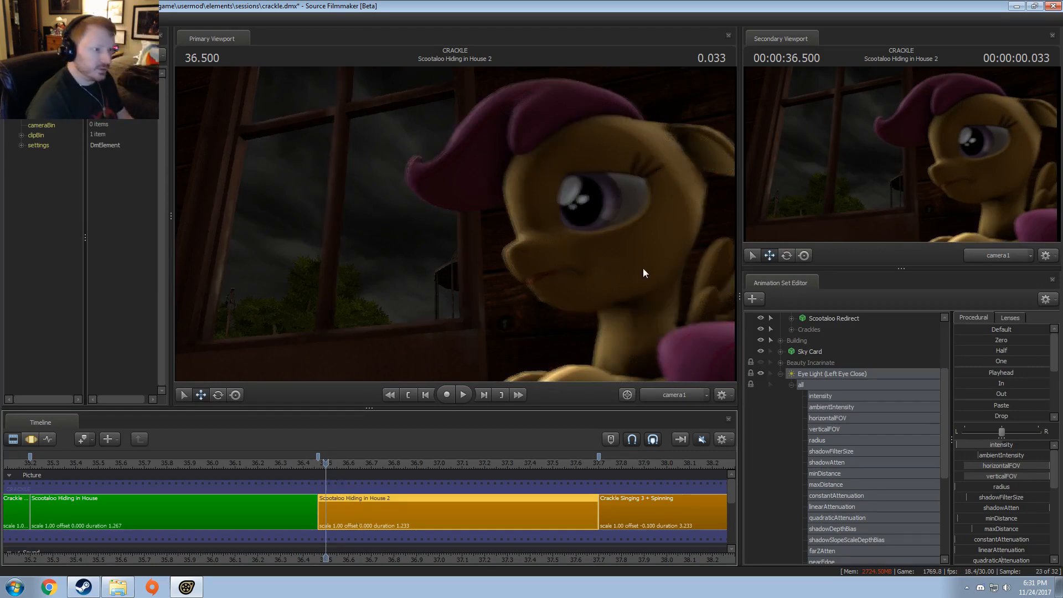
# Step: Set the light intensity's default value to 5 and reduce the intensity slightly over the whole shot
pyautogui.press('F3')
pyautogui.rightClick(986, 447)
pyautogui.click(987, 461)
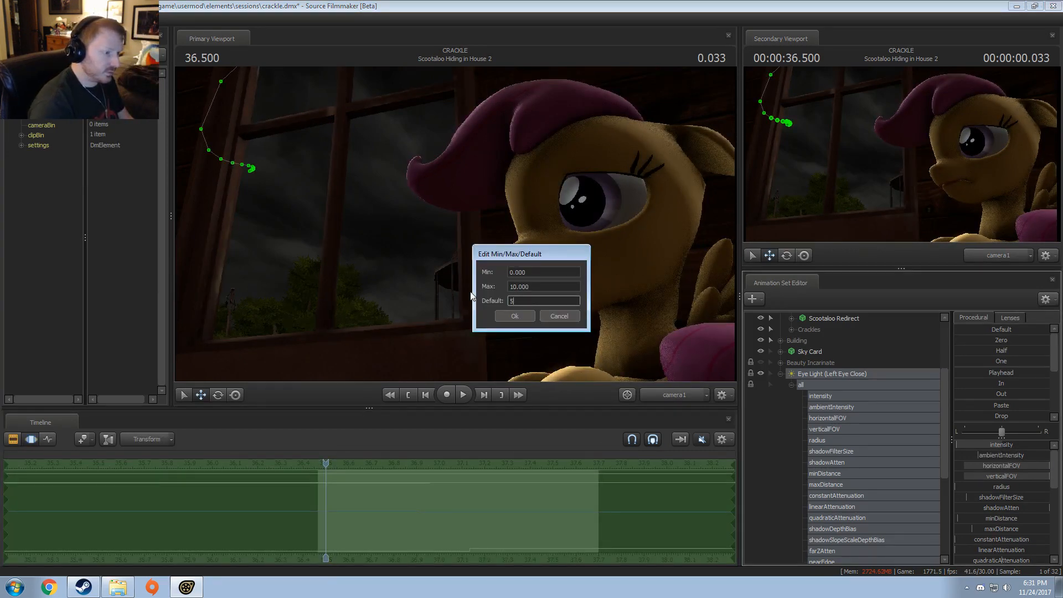
pyautogui.press('Return')
pyautogui.moveTo(974, 446); pyautogui.dragTo(972, 446)
pyautogui.press('Return')
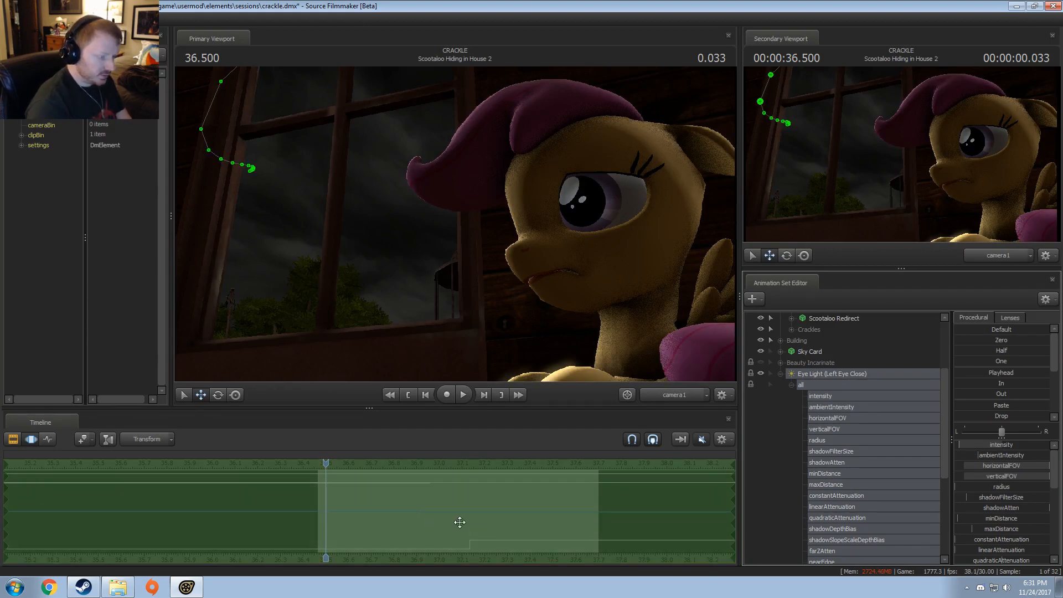
# Step: Set the time selection to run from 37.133 onward and apply the In preset to the whole Eye Light (Left Eye Close)
pyautogui.click(469, 536)
pyautogui.press('[')
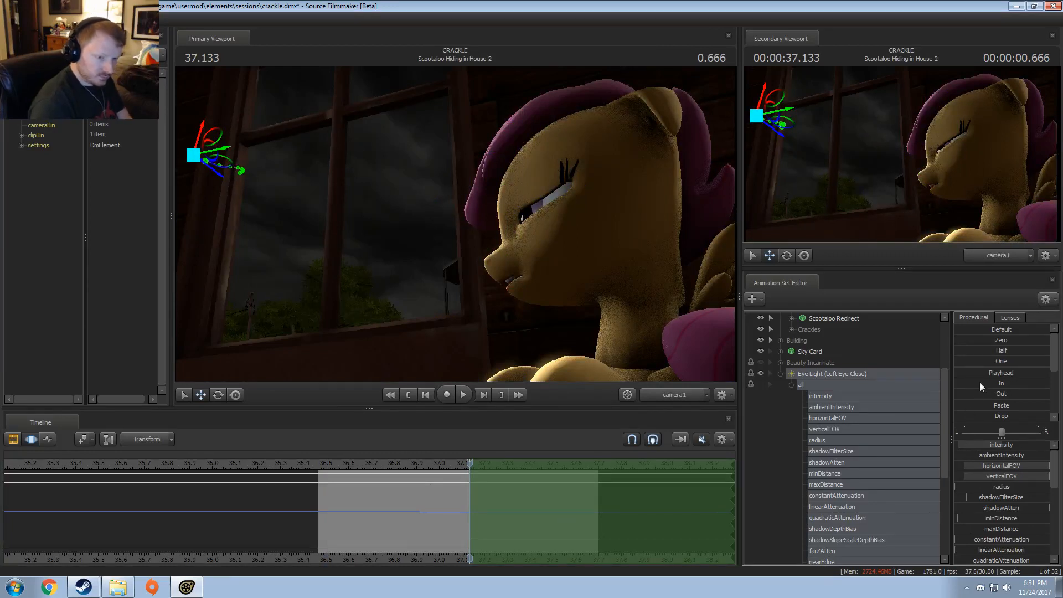
pyautogui.click(979, 383)
# Step: Start the time selection at about 37.066, place the playhead at 37.400 and slightly adjust the eye light's intensity
pyautogui.moveTo(469, 511); pyautogui.dragTo(892, 499)
pyautogui.press('Escape')
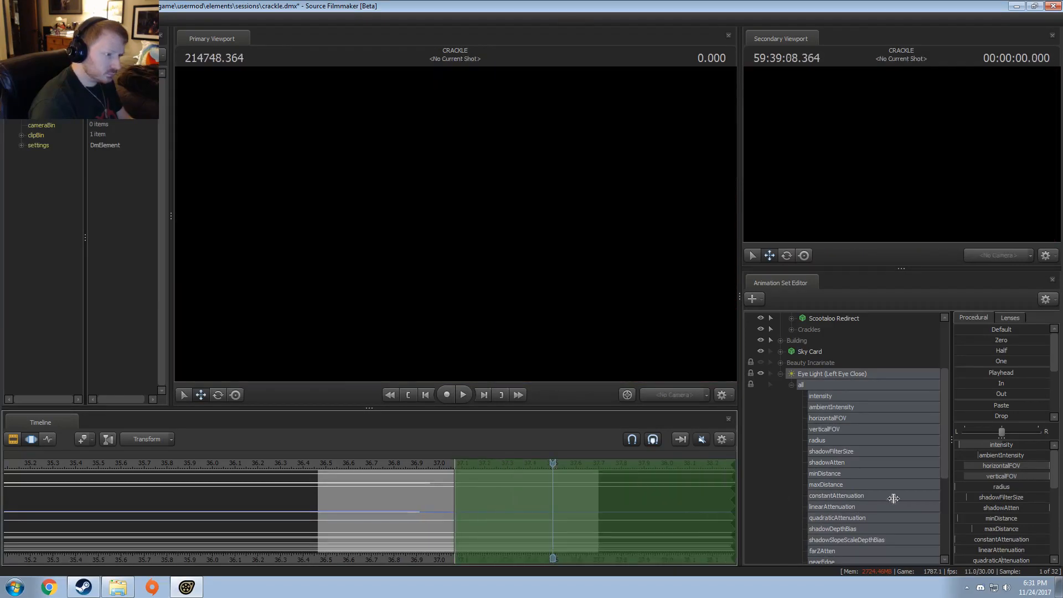
pyautogui.moveTo(492, 463); pyautogui.dragTo(535, 471)
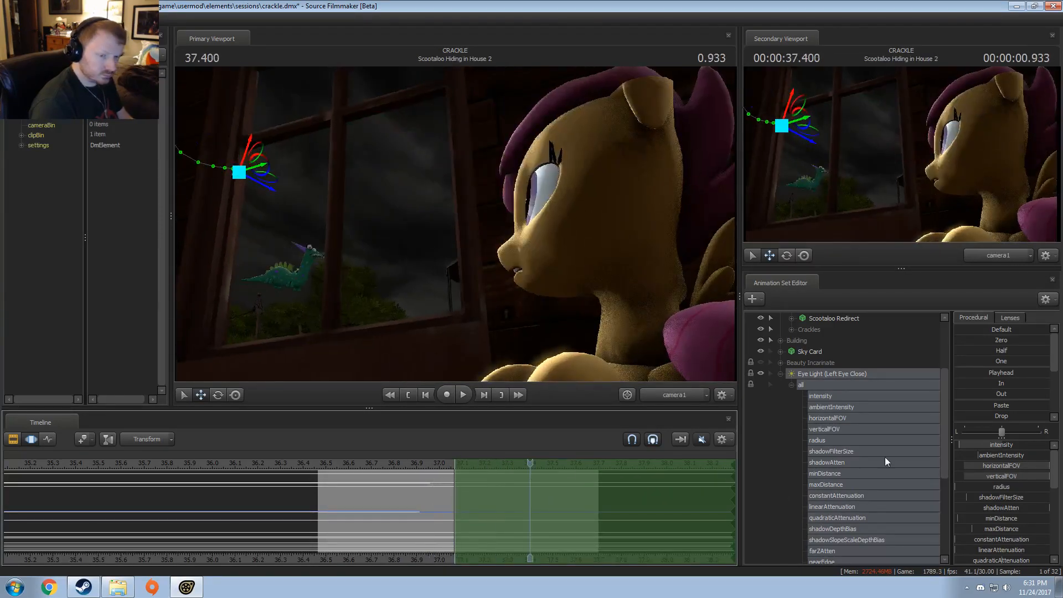
pyautogui.moveTo(973, 445); pyautogui.dragTo(973, 444)
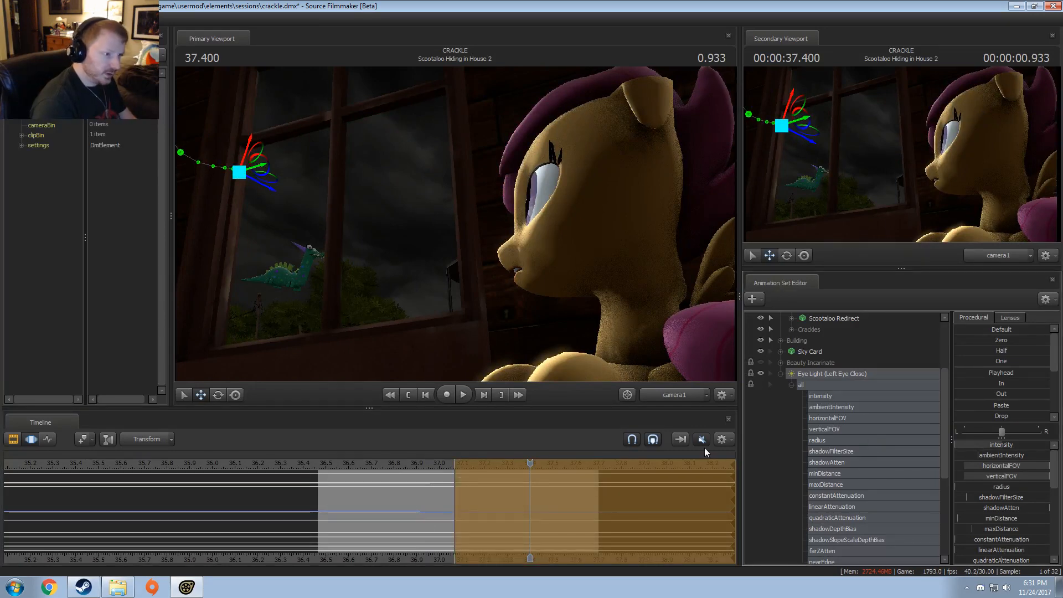
pyautogui.press('Return')
# Step: Play back Scootaloo Hiding in House 2 from its start, including in the Clip Editor, to check the eye light
pyautogui.moveTo(458, 509); pyautogui.dragTo(331, 501, button='middle')
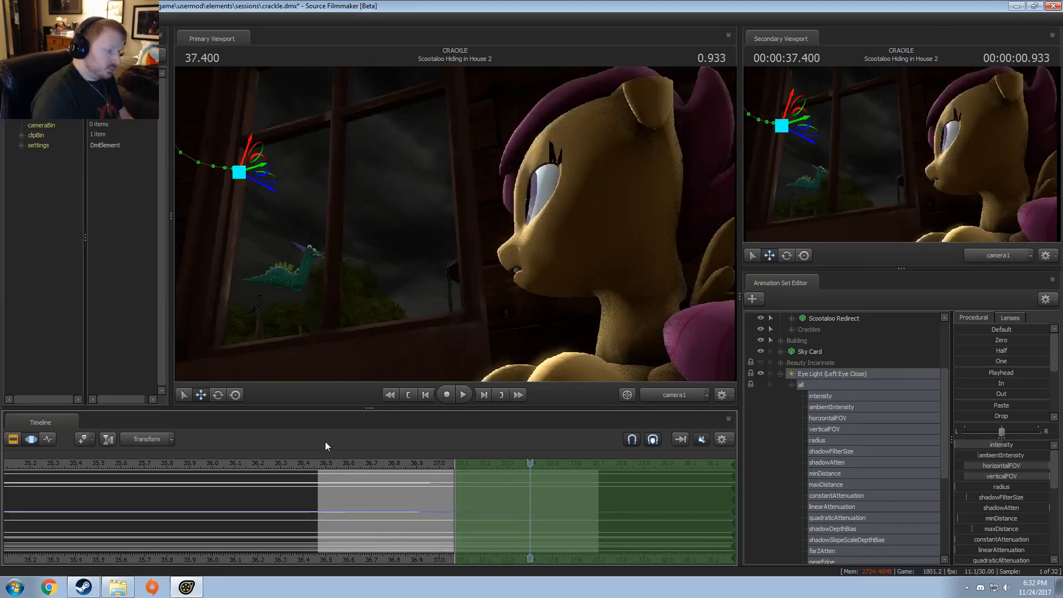
pyautogui.click(322, 465)
pyautogui.press('space')
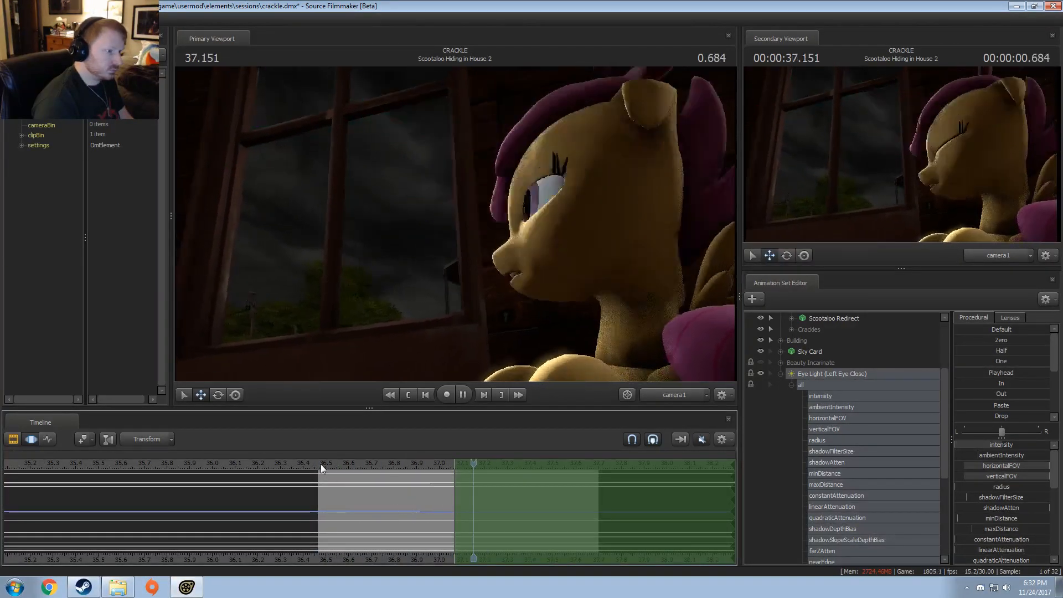
pyautogui.press('space')
pyautogui.press('F2')
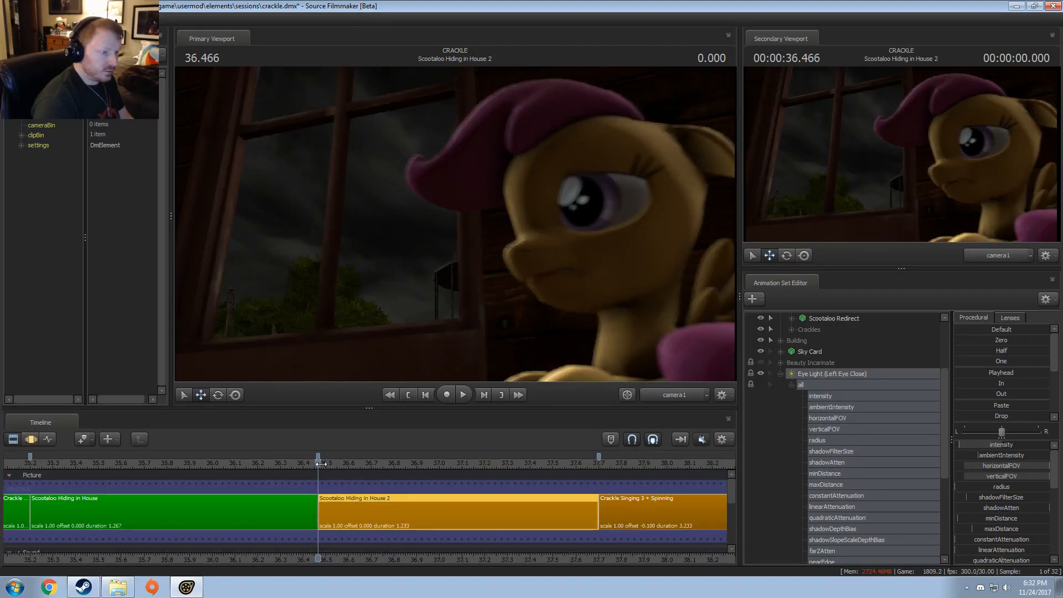
pyautogui.press('space')
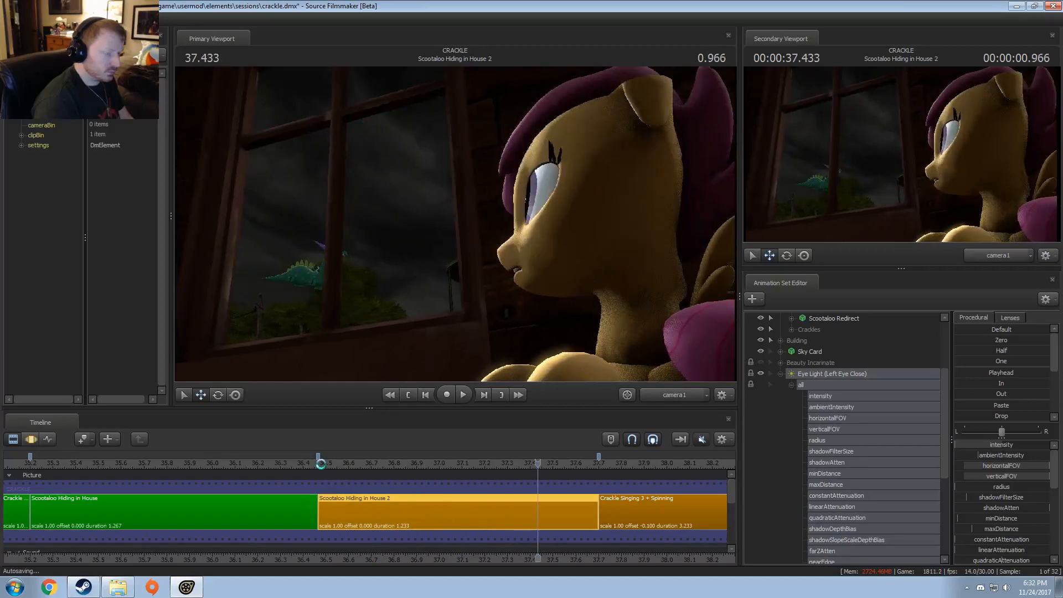
pyautogui.click(326, 463)
pyautogui.press('space')
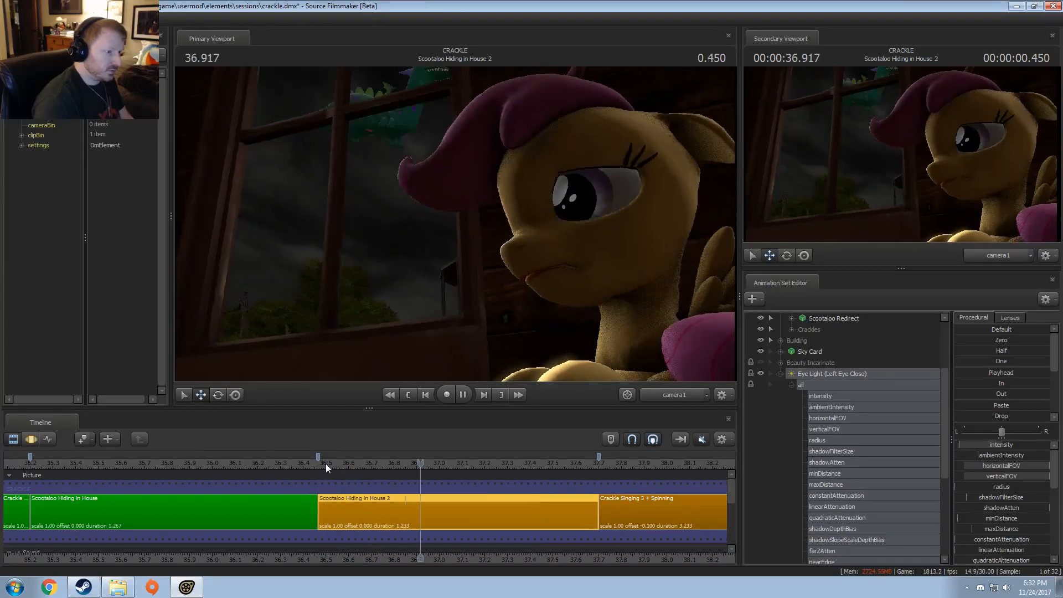
pyautogui.press('space')
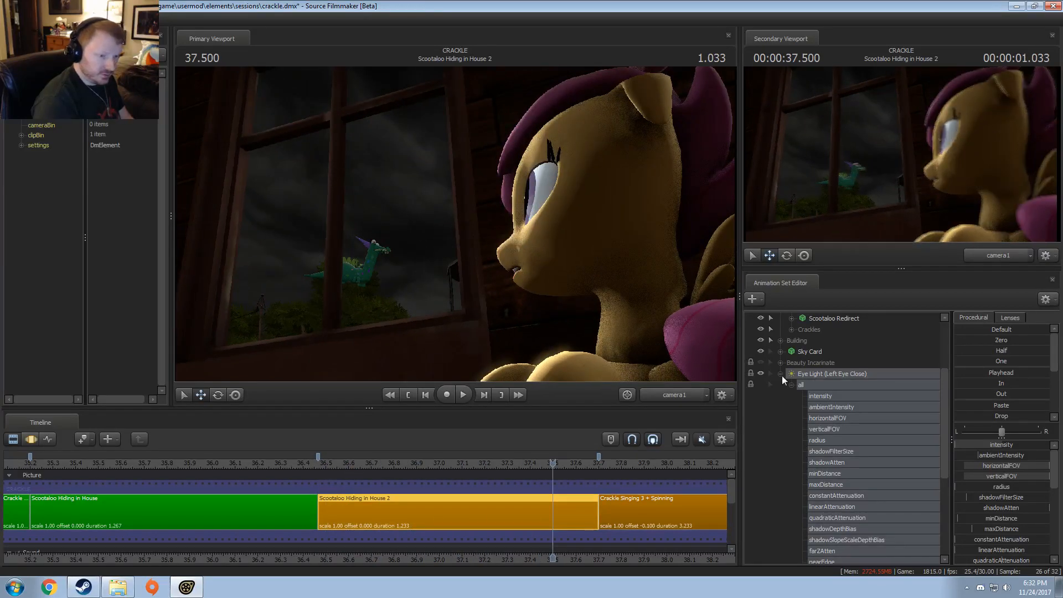
# Step: Reveal the hidden control groups of the Scootaloo actor
pyautogui.scroll(3, 792, 354)
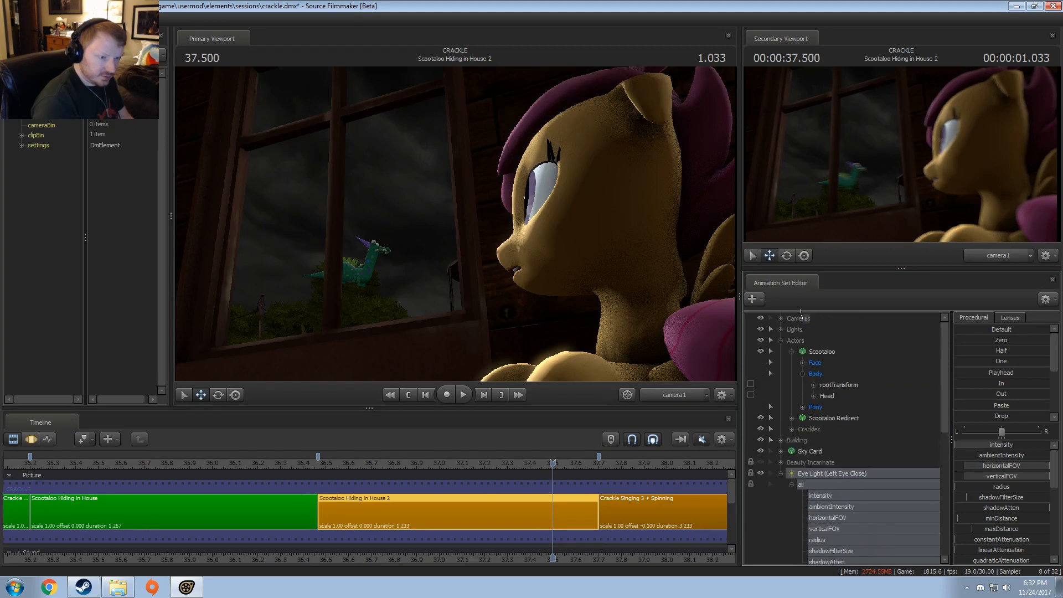
pyautogui.moveTo(793, 341); pyautogui.dragTo(793, 339)
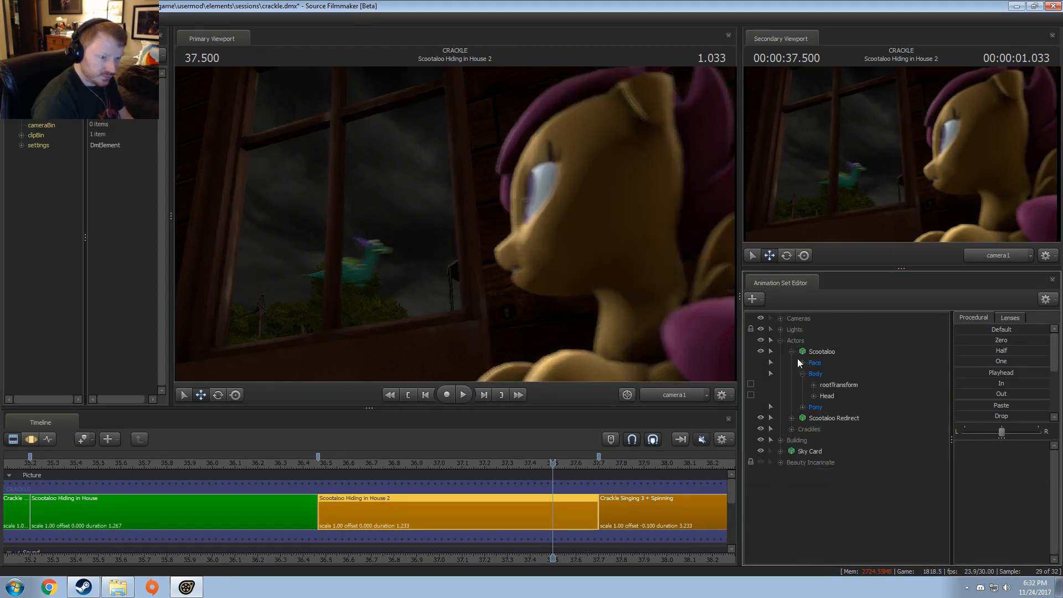
pyautogui.click(791, 352)
pyautogui.rightClick(818, 357)
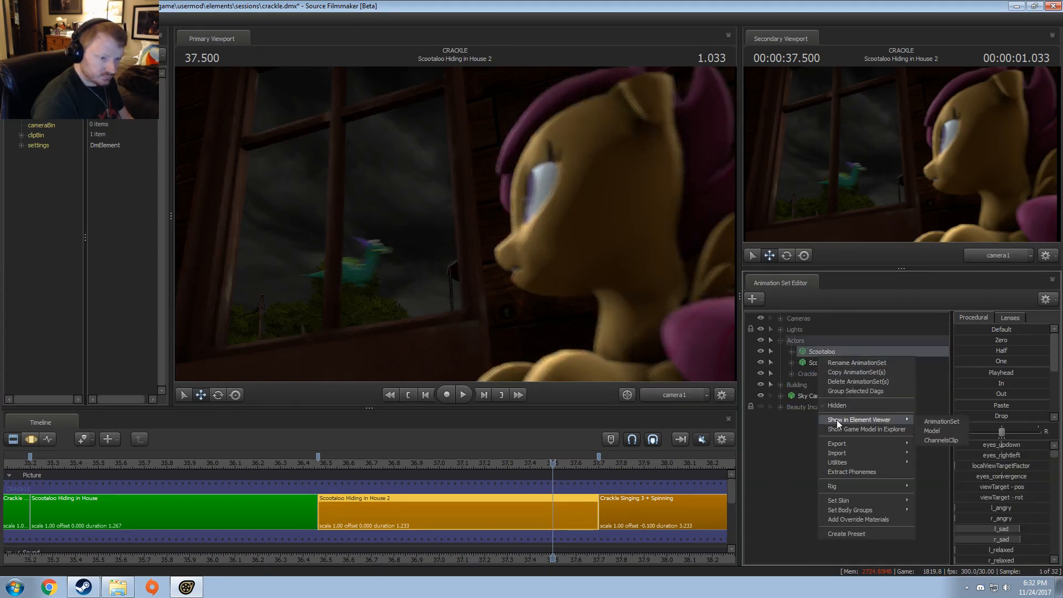
pyautogui.moveTo(842, 462)
pyautogui.click(943, 481)
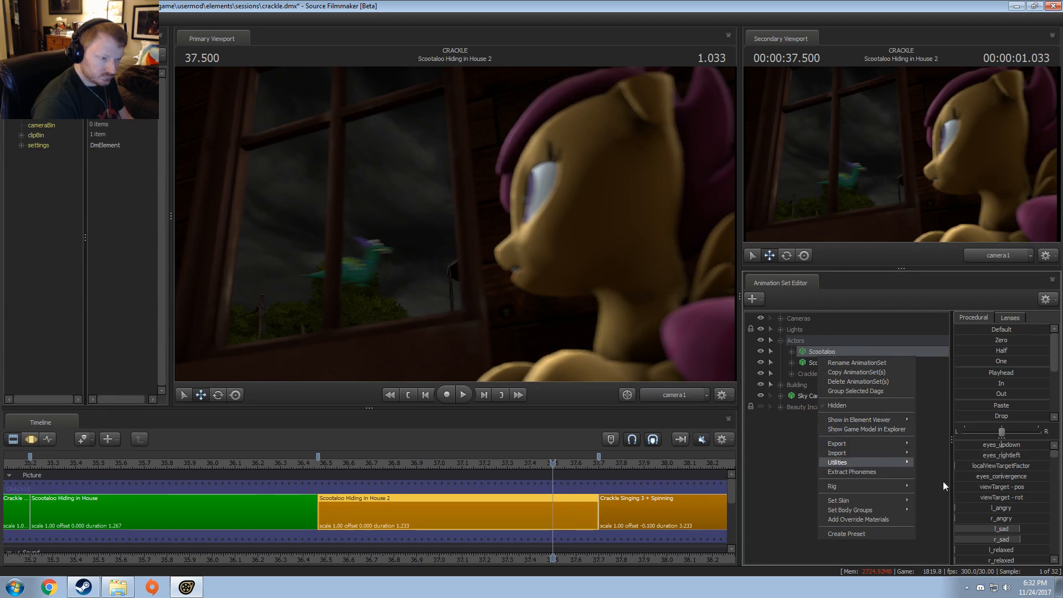
# Step: Select all JiggleBones of Scootaloo in the Motion Editor and view her head and mane from the front through the Work Camera
pyautogui.press('F3')
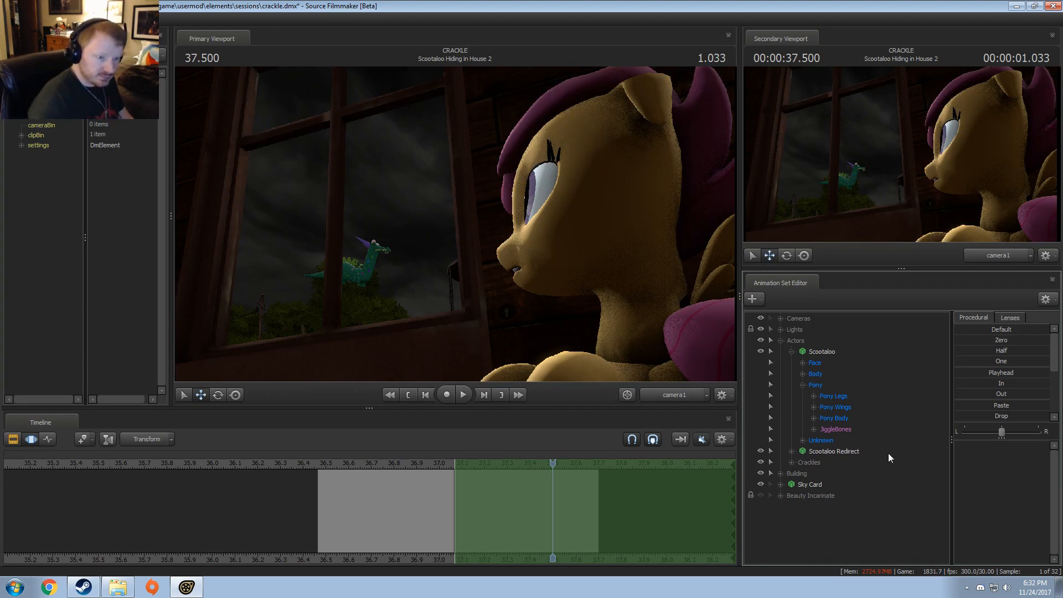
pyautogui.click(813, 429)
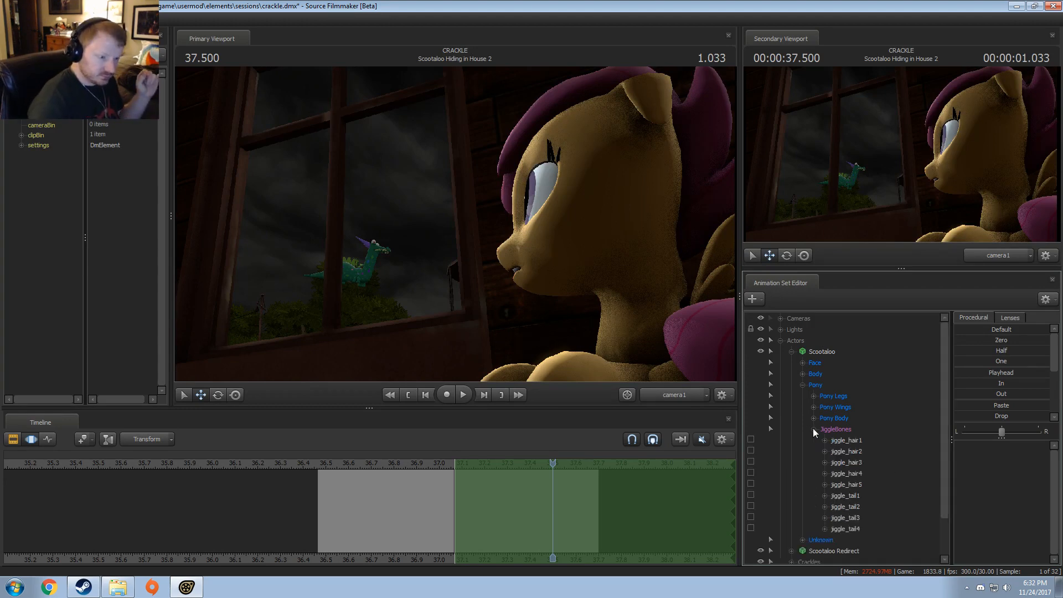
pyautogui.click(853, 429)
pyautogui.click(677, 392)
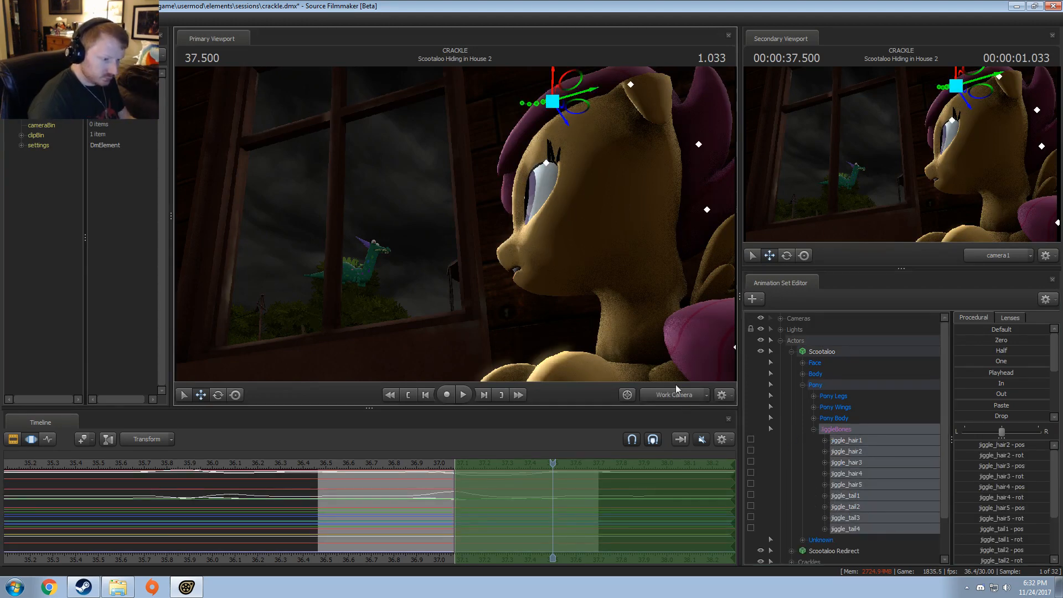
pyautogui.moveTo(456, 233); pyautogui.dragTo(474, 257)
pyautogui.press('w')
pyautogui.moveTo(385, 292); pyautogui.dragTo(453, 354)
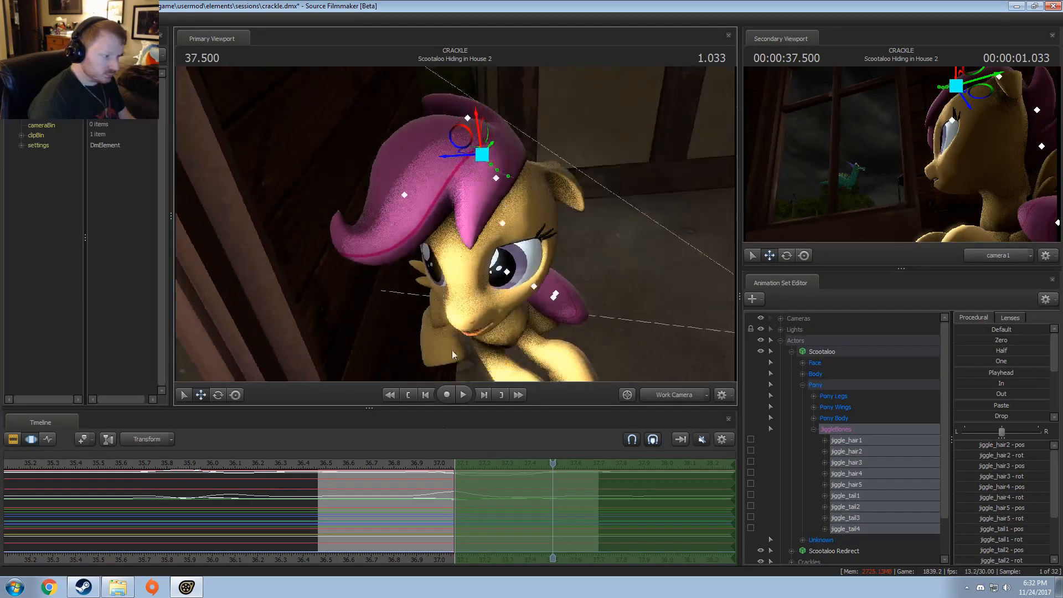
# Step: Set the time selection to everything before the shot start at 36.466 and apply the Out preset to the JiggleBones
pyautogui.click(320, 505)
pyautogui.press('[')
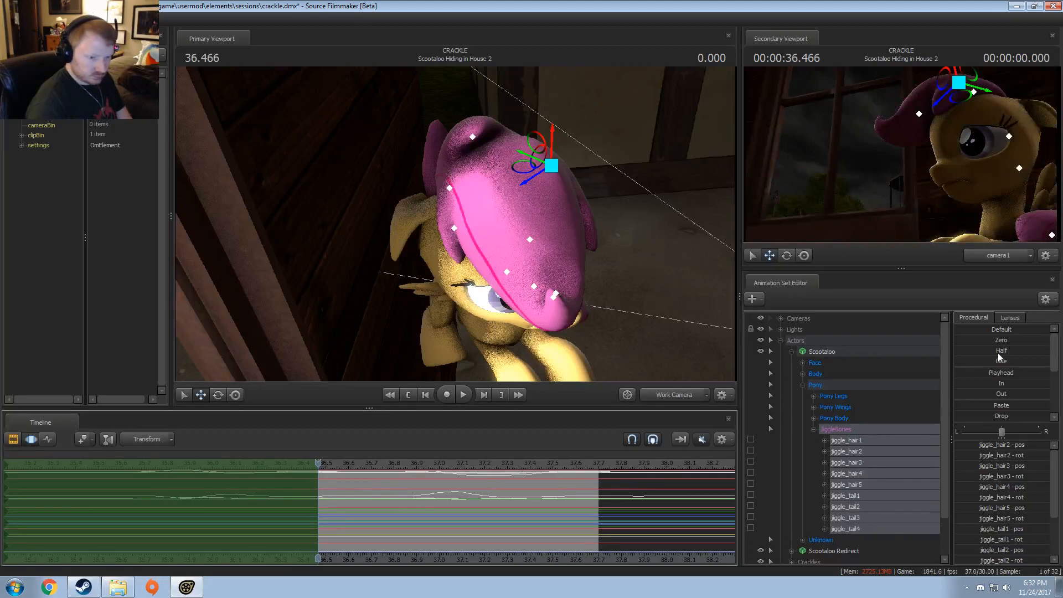
pyautogui.doubleClick(1002, 394)
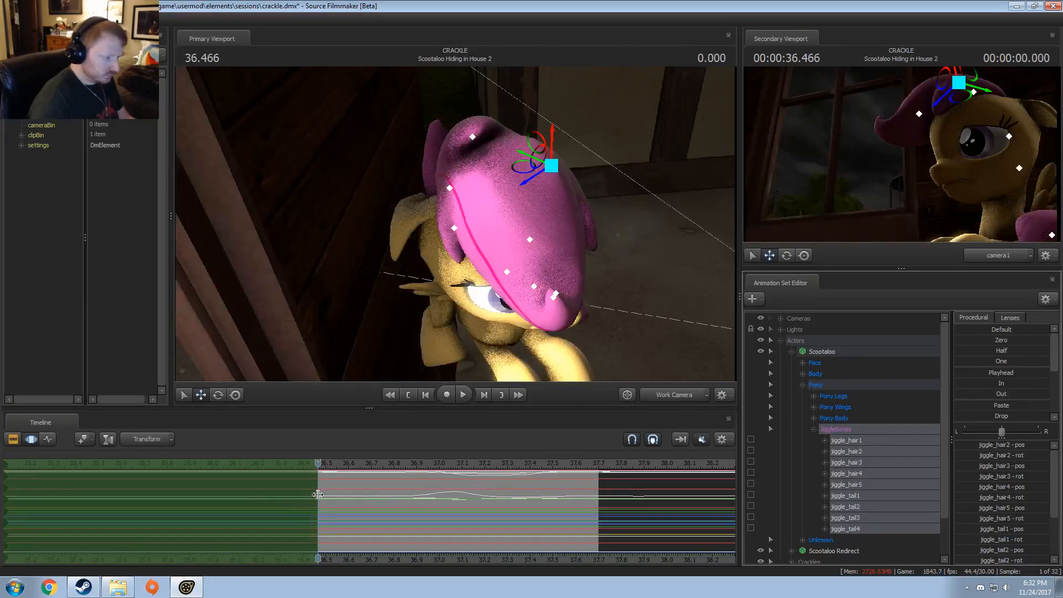
# Step: Rotate jiggle_hair2 around 37.066 with a falloff from about 36.9 to 37.3, and play the movement back
pyautogui.moveTo(319, 495)
pyautogui.mouseDown()
pyautogui.moveTo(451, 509)
pyautogui.moveTo(507, 491)
pyautogui.mouseUp()
pyautogui.keyDown('shift'); pyautogui.scroll(4, 452, 508); pyautogui.keyUp('shift')
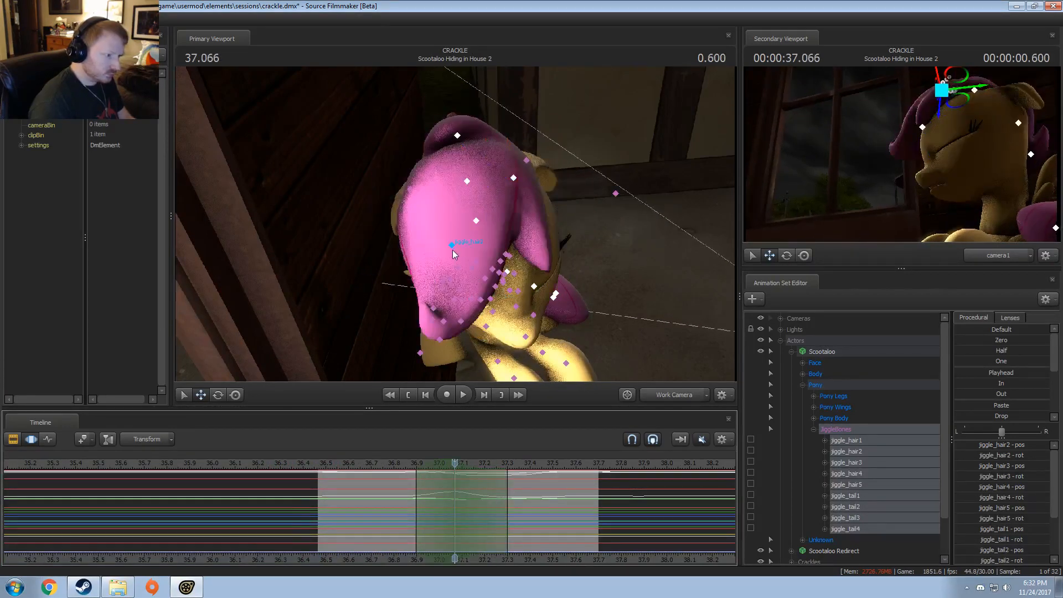
pyautogui.click(452, 245)
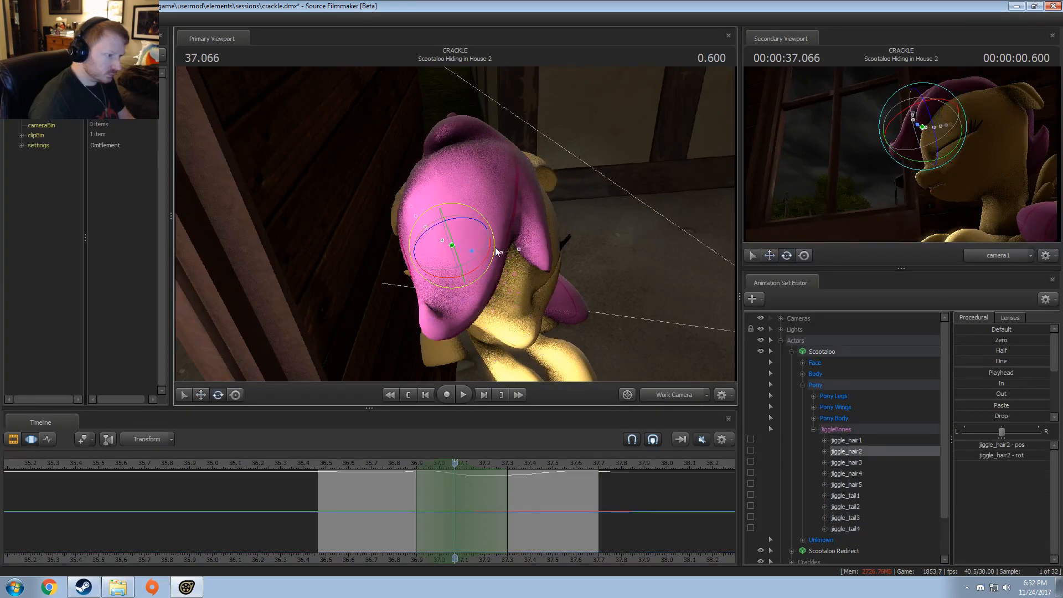
pyautogui.moveTo(495, 247); pyautogui.dragTo(490, 233)
pyautogui.click(405, 467)
pyautogui.press('space')
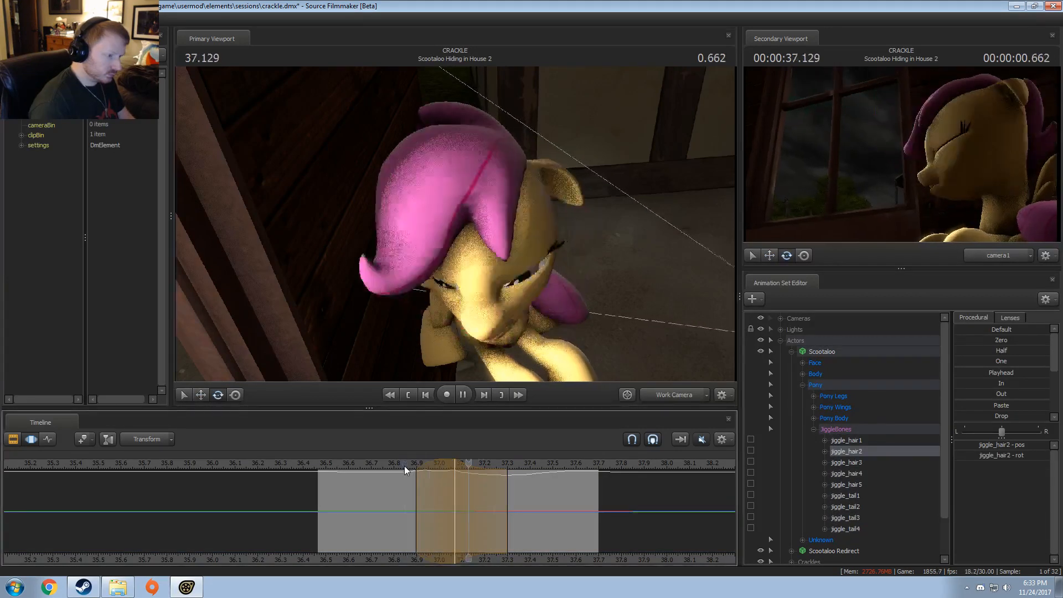
pyautogui.click(402, 468)
pyautogui.press('space')
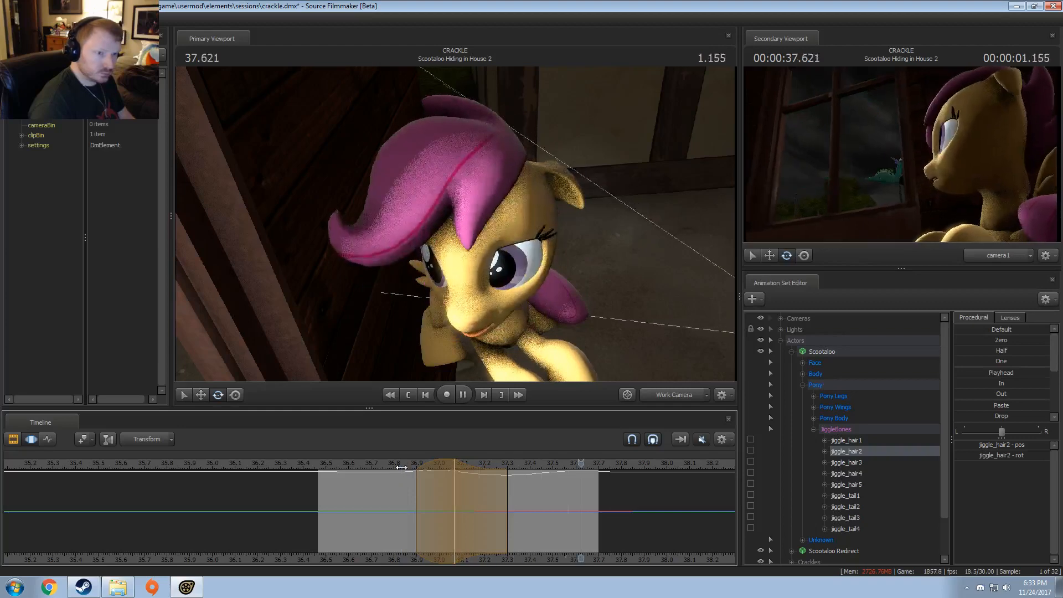
pyautogui.press('space')
# Step: Move the time selection to about 37.1 to 37.53 and rotate jiggle_hair2 slightly at 37.266
pyautogui.press('shift')
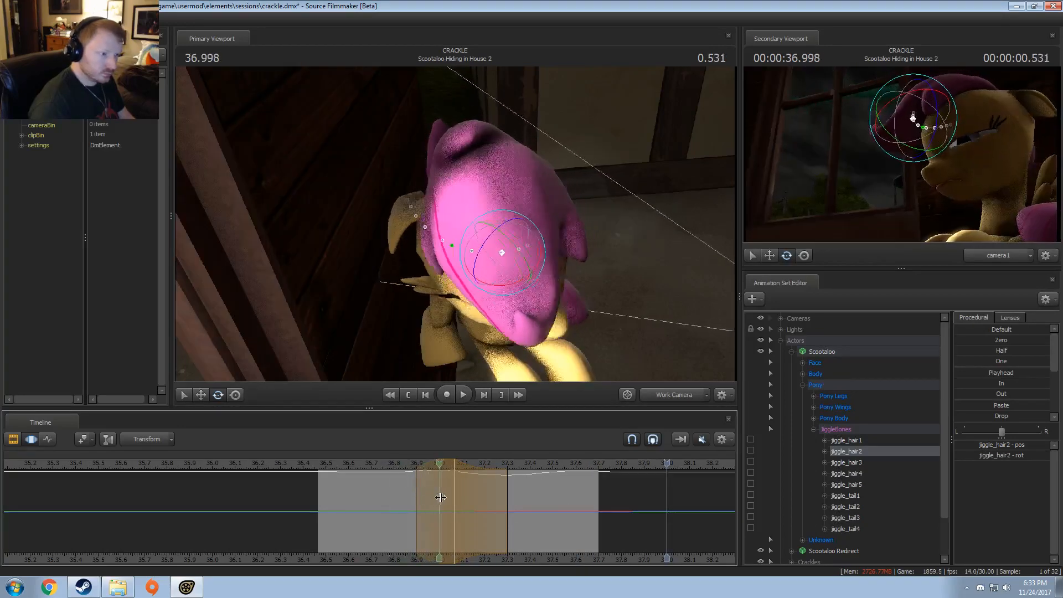
pyautogui.click(497, 504)
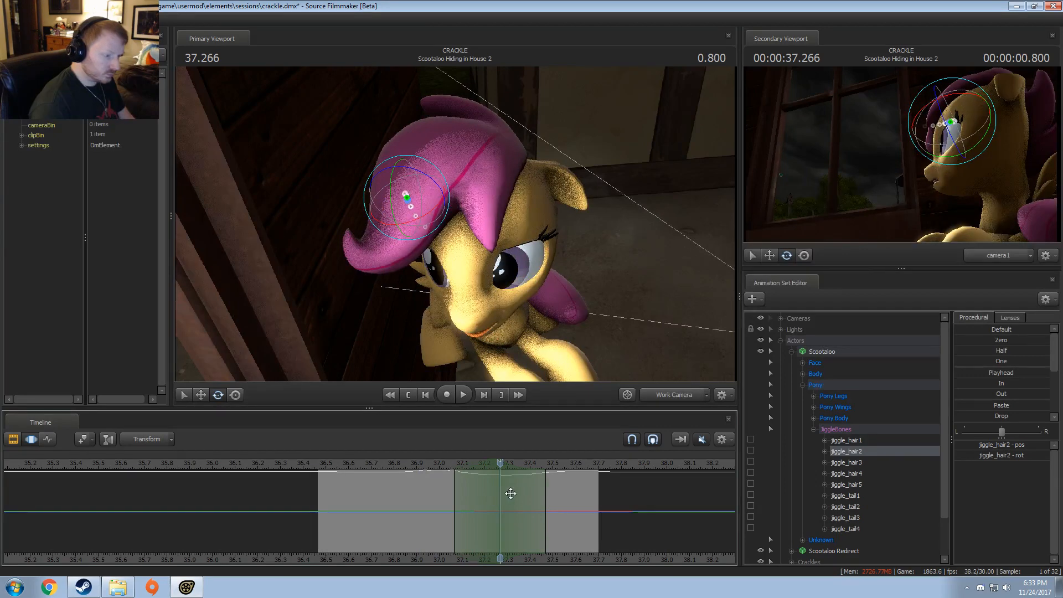
pyautogui.moveTo(530, 493)
pyautogui.mouseDown()
pyautogui.moveTo(548, 492)
pyautogui.moveTo(538, 494)
pyautogui.mouseUp()
pyautogui.moveTo(454, 494); pyautogui.dragTo(461, 494)
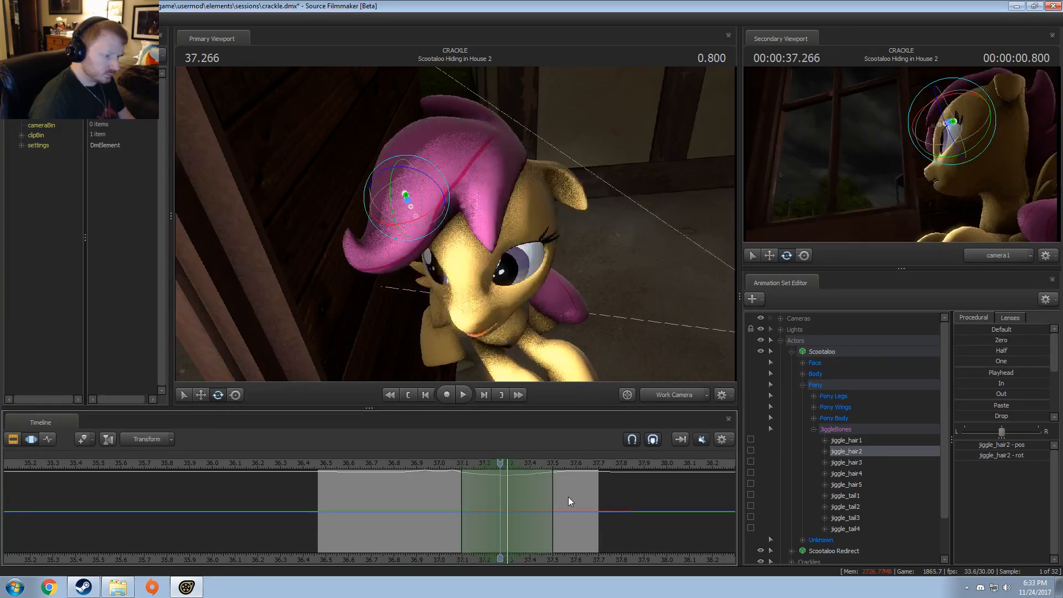
pyautogui.moveTo(553, 497); pyautogui.dragTo(563, 495)
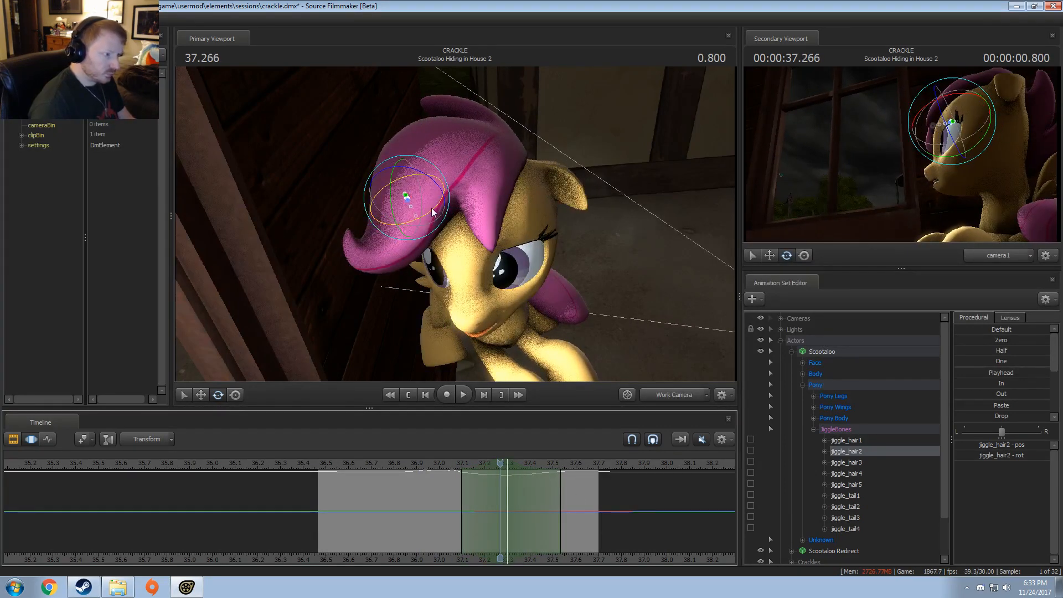
pyautogui.moveTo(432, 212); pyautogui.dragTo(427, 206)
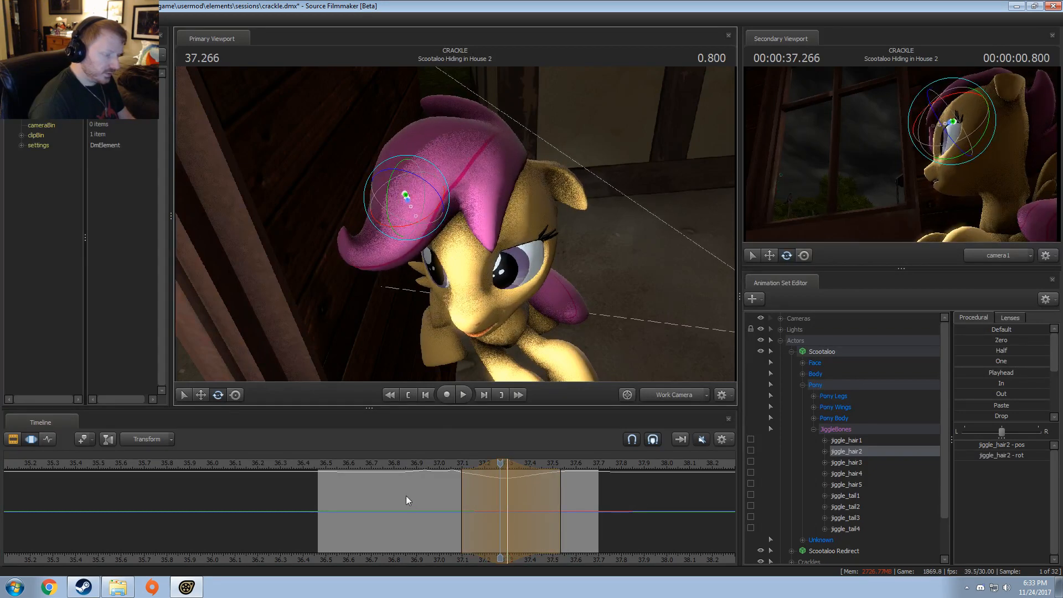
# Step: Play back the hair movement from about 37.0 and extend the falloff end of the jiggle_hair2 rotation to about 37.63
pyautogui.click(447, 463)
pyautogui.press('space')
pyautogui.click(439, 463)
pyautogui.press('space')
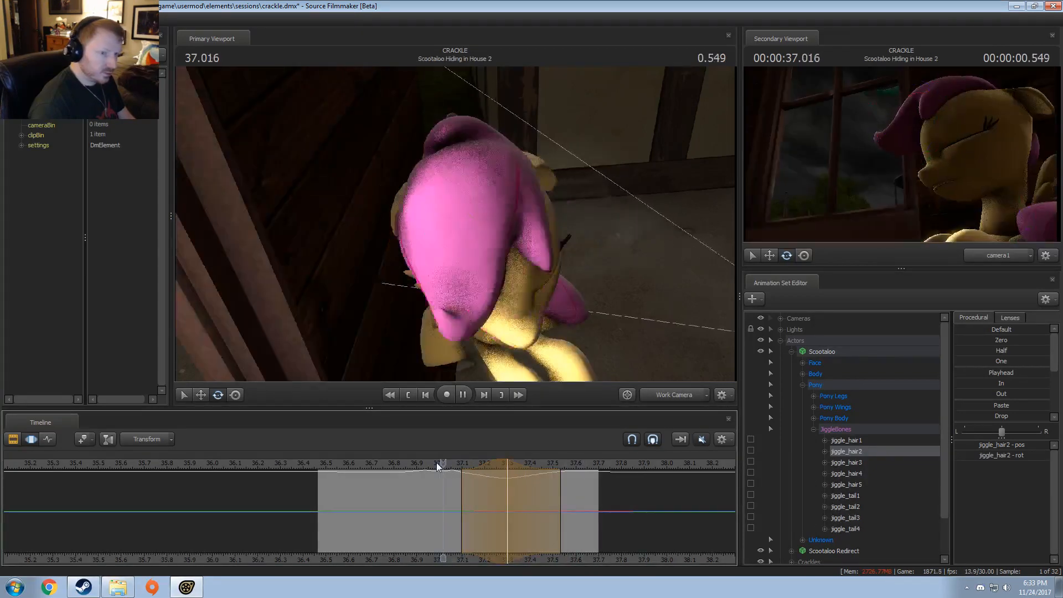
pyautogui.press('space')
pyautogui.click(435, 465)
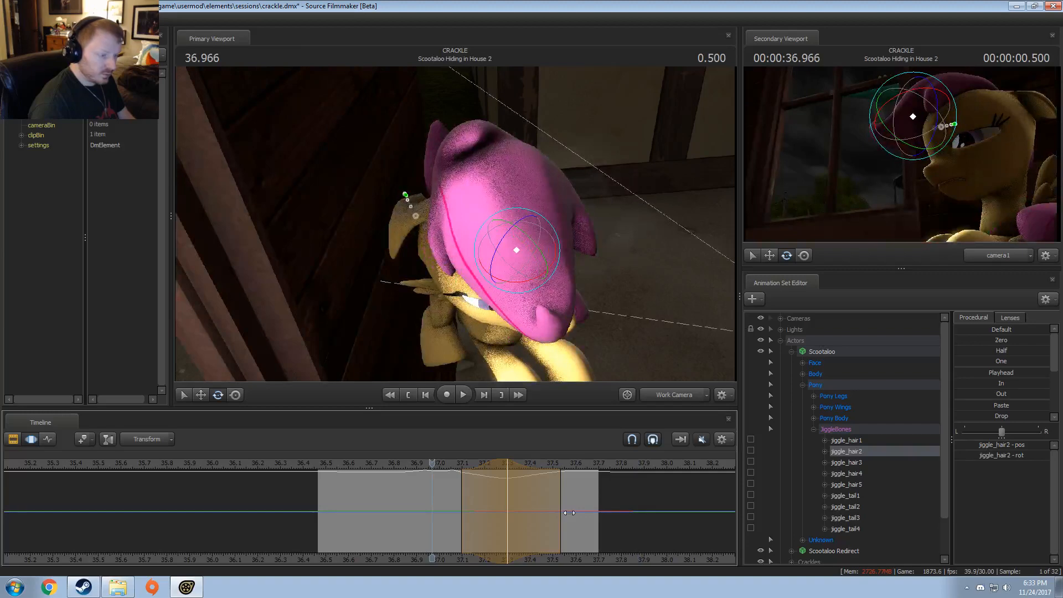
pyautogui.moveTo(569, 513); pyautogui.dragTo(589, 513)
pyautogui.press('space')
pyautogui.press('space')
# Step: Examine the mane at 37.333 from a higher angle, checking the jiggle_hair1 and jiggle_hair5 bones and playing the motion back
pyautogui.press('shift')
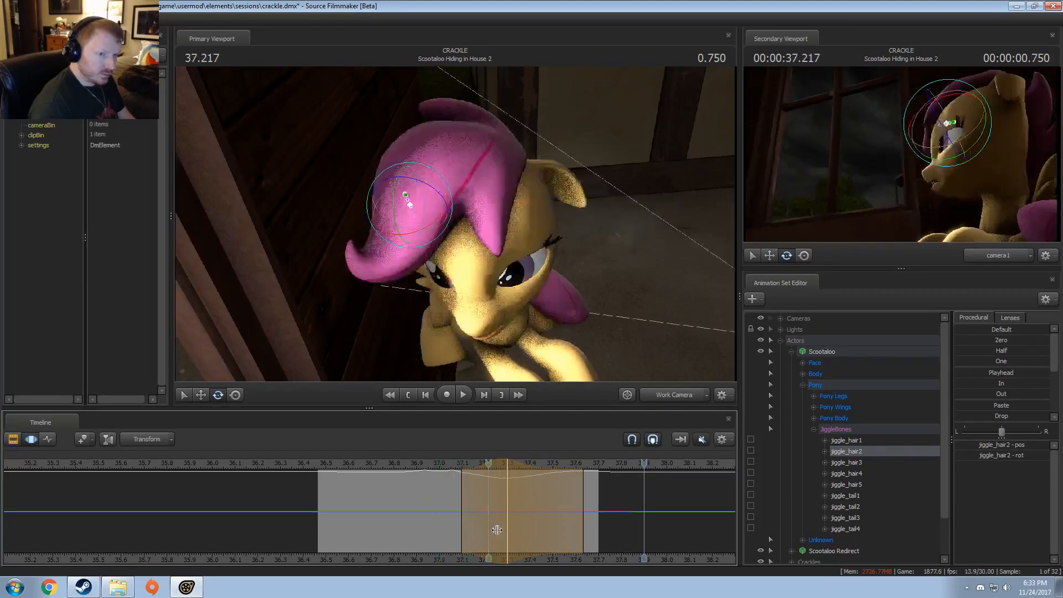
pyautogui.keyDown('shift'); pyautogui.click(517, 530); pyautogui.keyUp('shift')
pyautogui.click(517, 531)
pyautogui.keyDown('shift'); pyautogui.scroll(7, 517, 531); pyautogui.keyUp('shift')
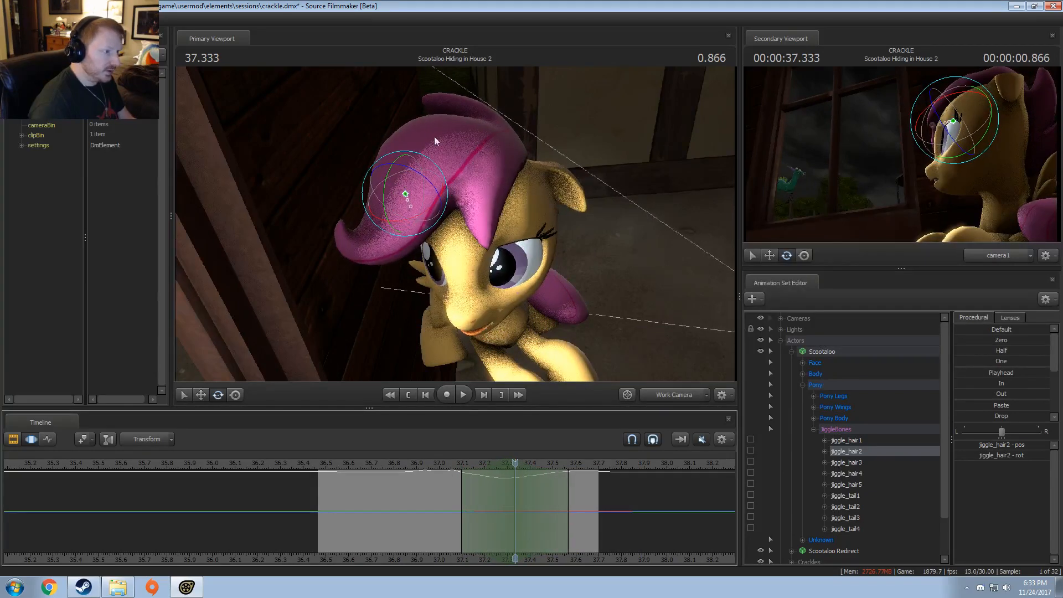
pyautogui.press('ctrl')
pyautogui.keyDown('ctrl'); pyautogui.click(484, 149); pyautogui.keyUp('ctrl')
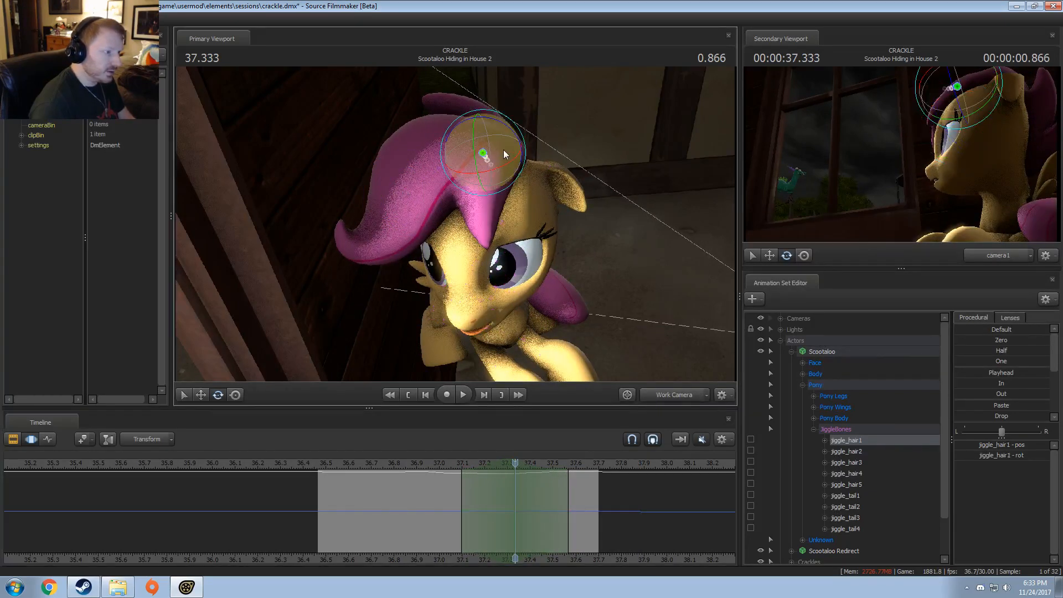
pyautogui.press('ctrl')
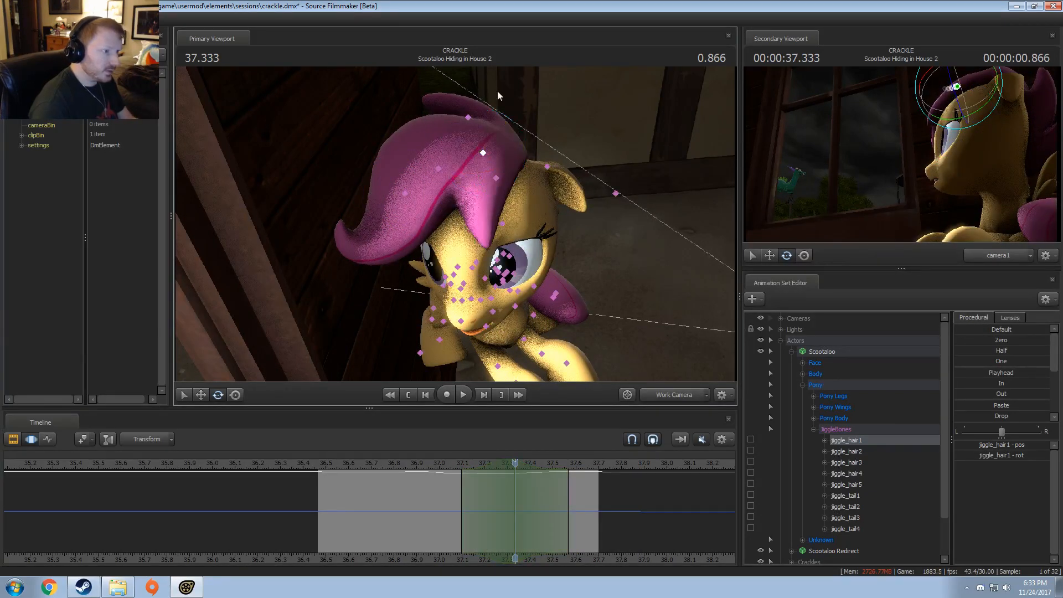
pyautogui.keyDown('ctrl'); pyautogui.click(470, 116); pyautogui.keyUp('ctrl')
pyautogui.press('ctrl')
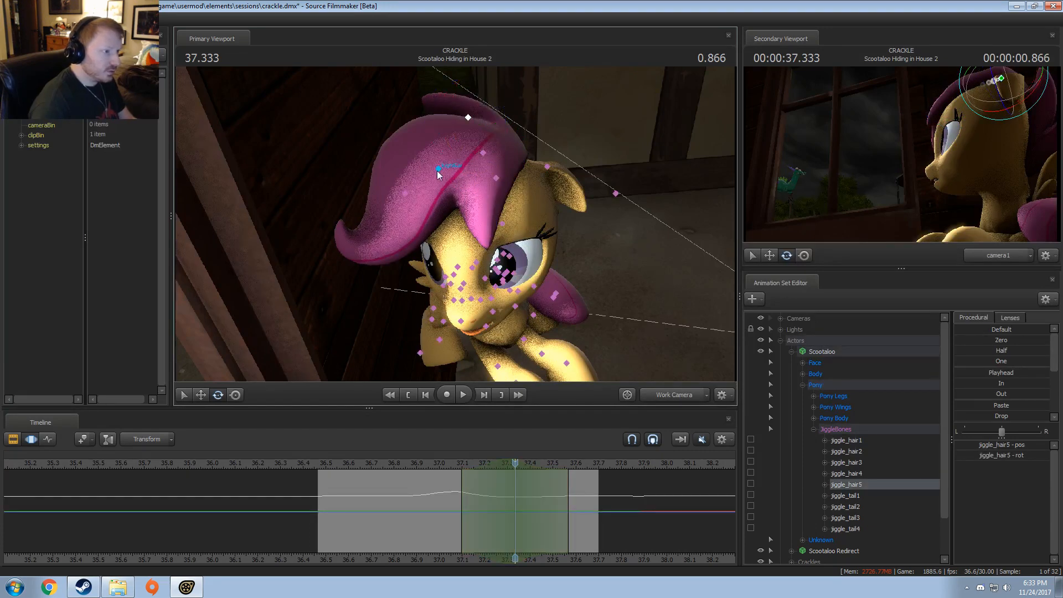
pyautogui.keyDown('alt'); pyautogui.moveTo(486, 175); pyautogui.dragTo(371, 205); pyautogui.keyUp('alt')
pyautogui.press('ctrl')
pyautogui.keyDown('ctrl'); pyautogui.click(457, 147); pyautogui.keyUp('ctrl')
pyautogui.press('ctrl')
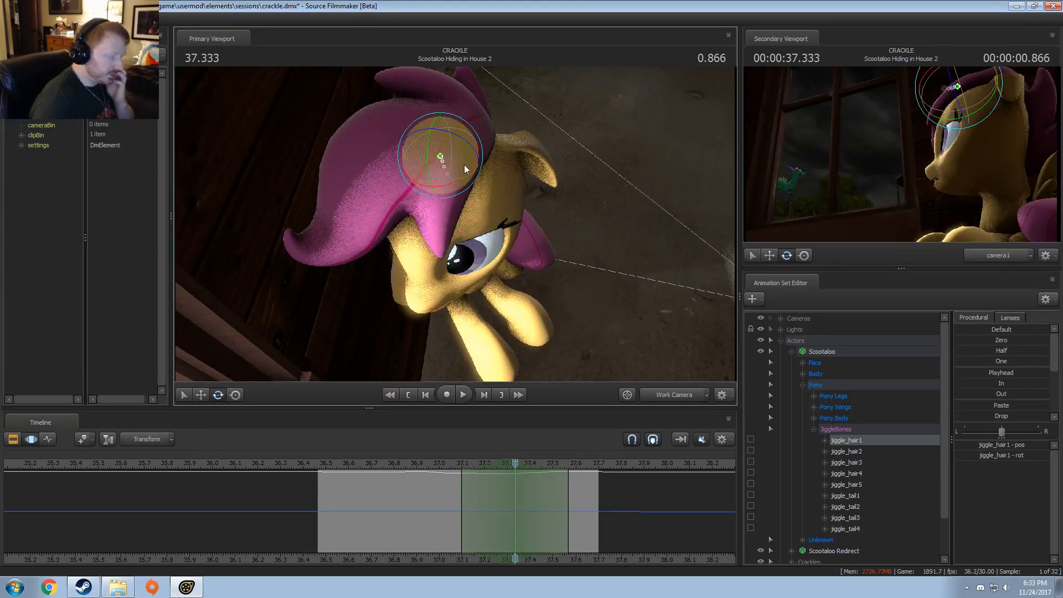
pyautogui.press('shift')
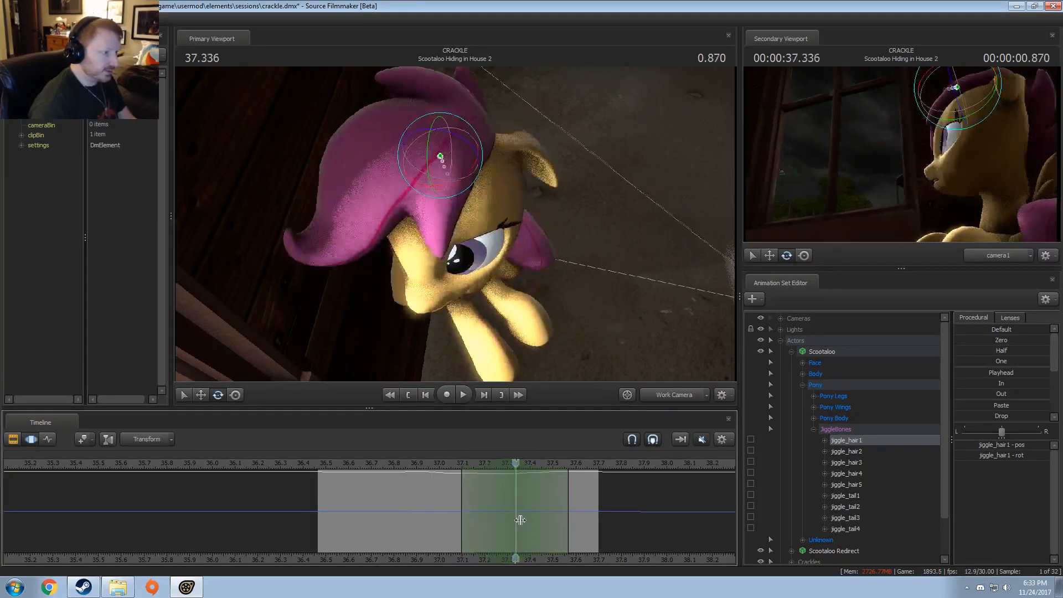
pyautogui.press('space')
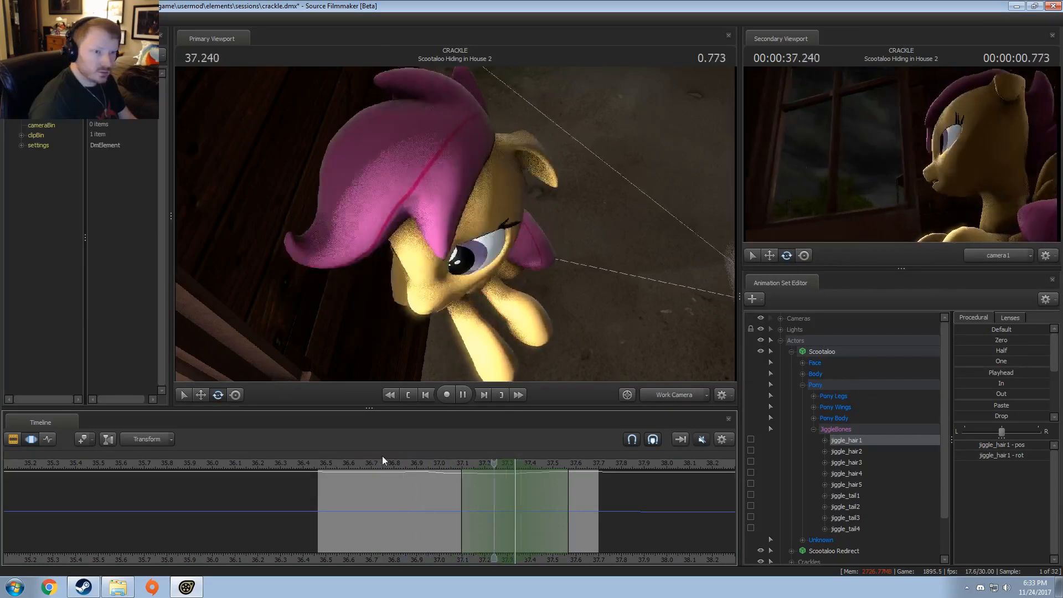
pyautogui.press('shift')
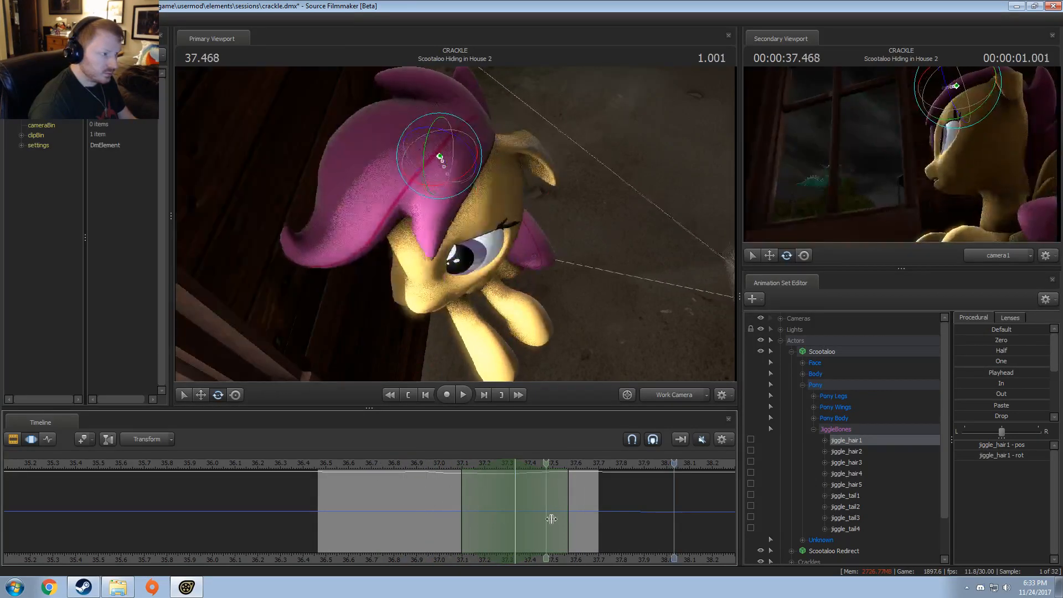
# Step: Center the time selection on 37.533, spanning about 37.23 to 37.83, and rotate jiggle_hair2 slightly
pyautogui.keyDown('shift'); pyautogui.moveTo(560, 518); pyautogui.dragTo(557, 521); pyautogui.keyUp('shift')
pyautogui.keyDown('ctrl'); pyautogui.scroll(5, 556, 521); pyautogui.keyUp('ctrl')
pyautogui.keyDown('ctrl'); pyautogui.scroll(-1, 581, 520); pyautogui.keyUp('ctrl')
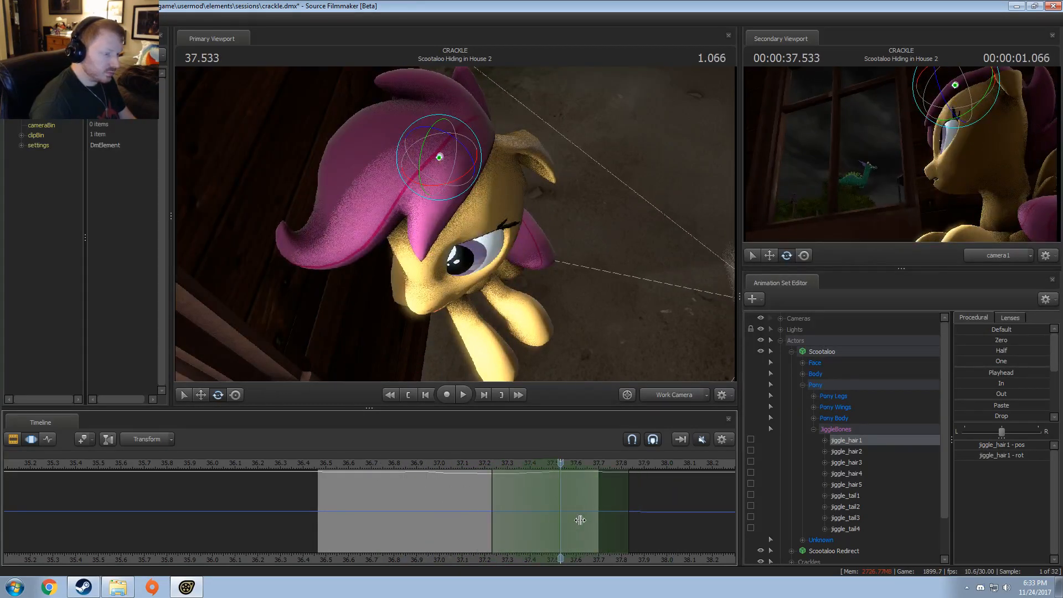
pyautogui.keyDown('ctrl'); pyautogui.click(357, 195); pyautogui.keyUp('ctrl')
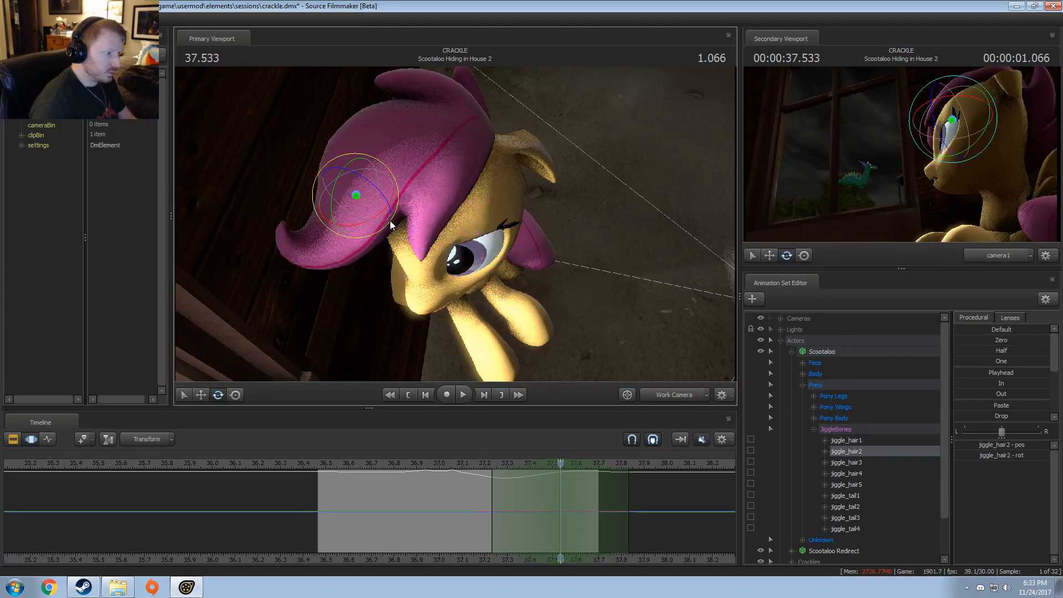
pyautogui.moveTo(394, 218); pyautogui.dragTo(394, 220)
# Step: Play the head turn back repeatedly from the work camera and through camera1 to examine the mane's motion
pyautogui.moveTo(464, 465); pyautogui.dragTo(424, 462)
pyautogui.press('space')
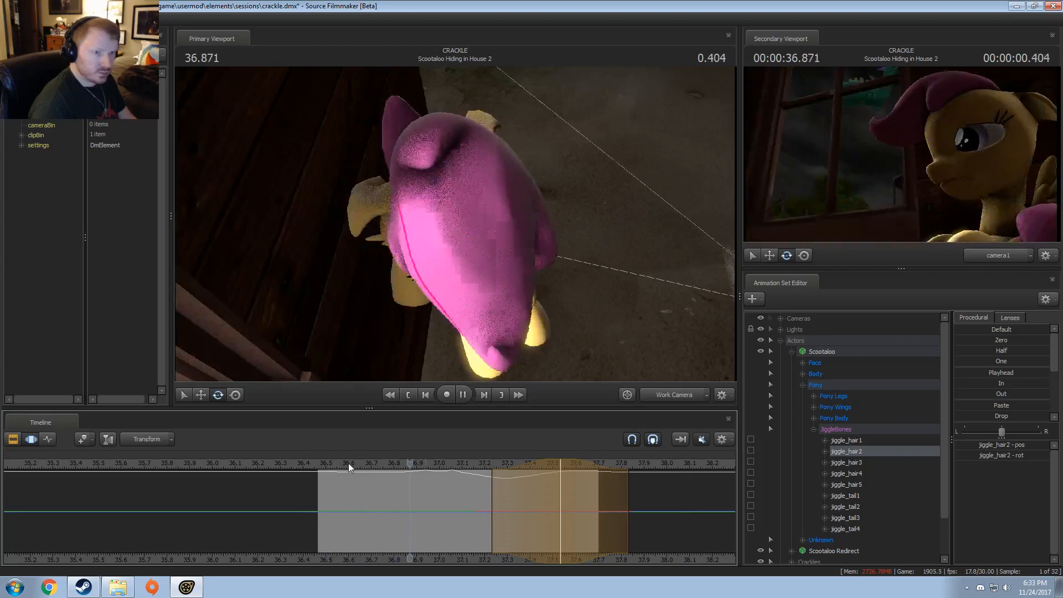
pyautogui.press('space')
pyautogui.click(349, 463)
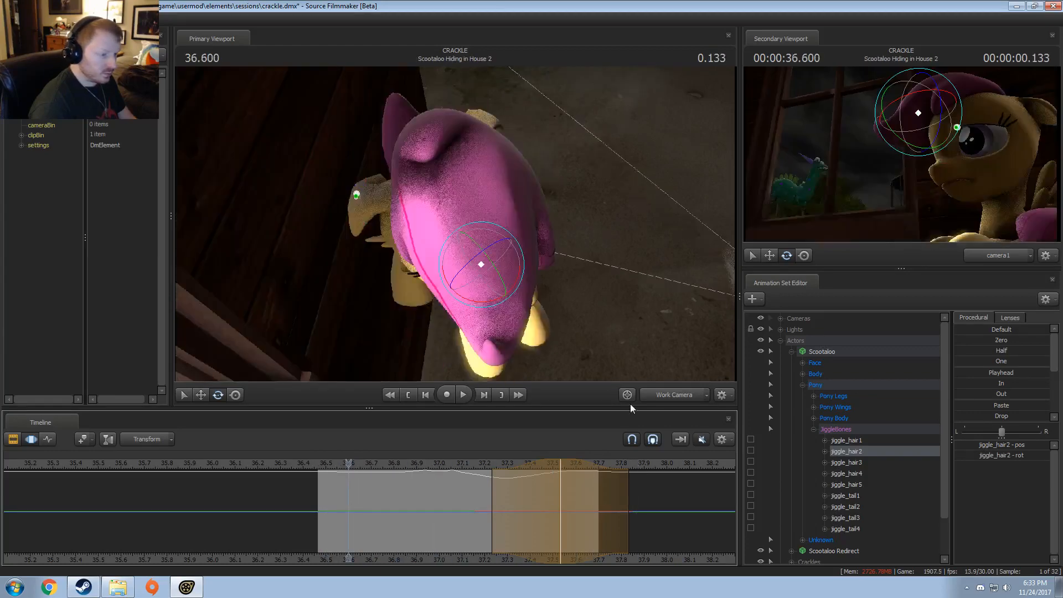
pyautogui.click(654, 397)
pyautogui.press('space')
pyautogui.press('space')
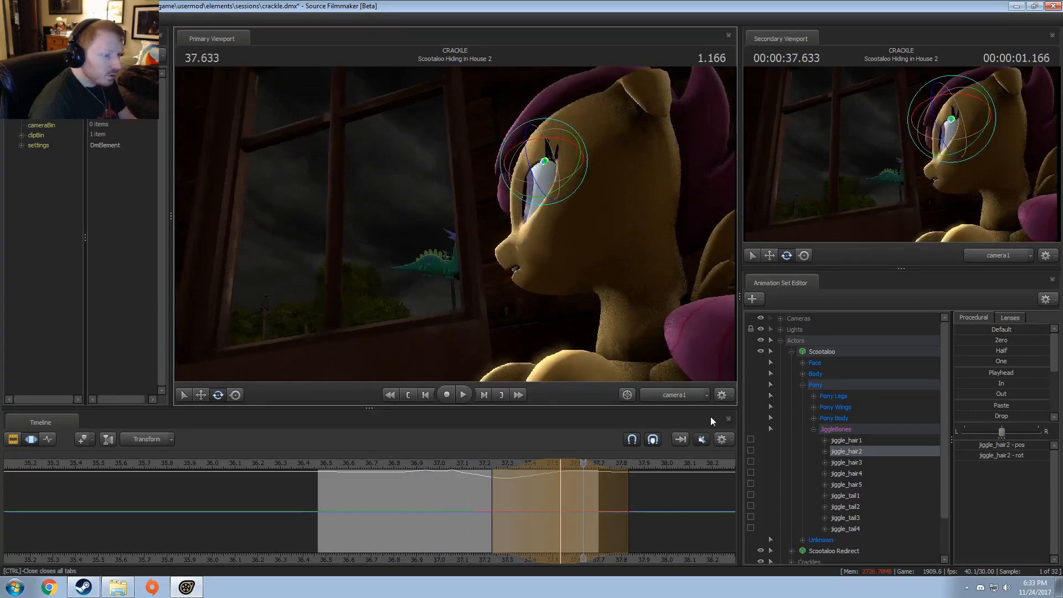
pyautogui.click(677, 396)
pyautogui.click(419, 464)
pyautogui.press('space')
pyautogui.click(432, 467)
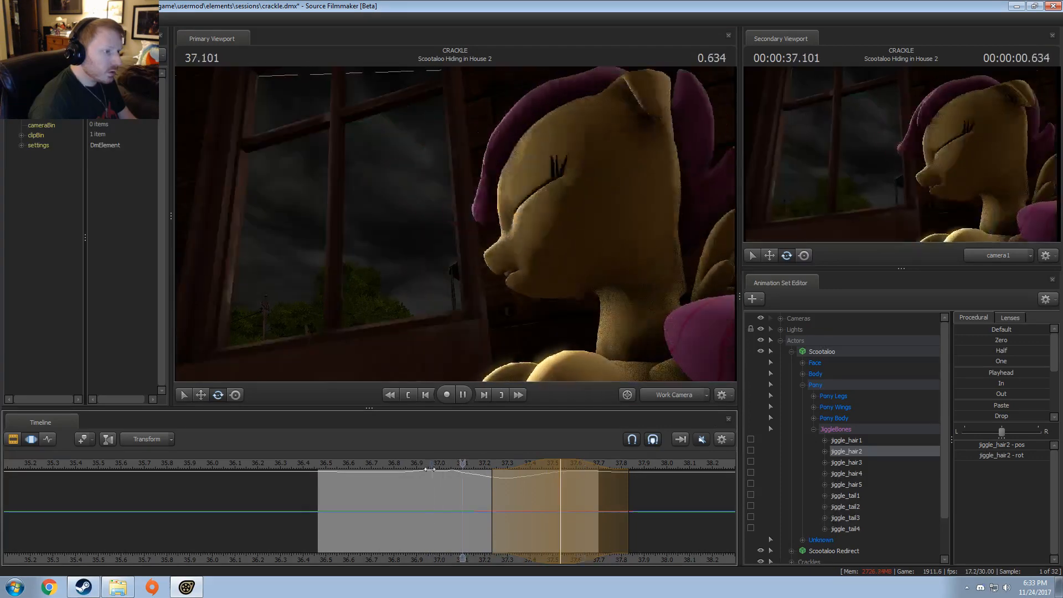
pyautogui.click(429, 468)
pyautogui.press('space')
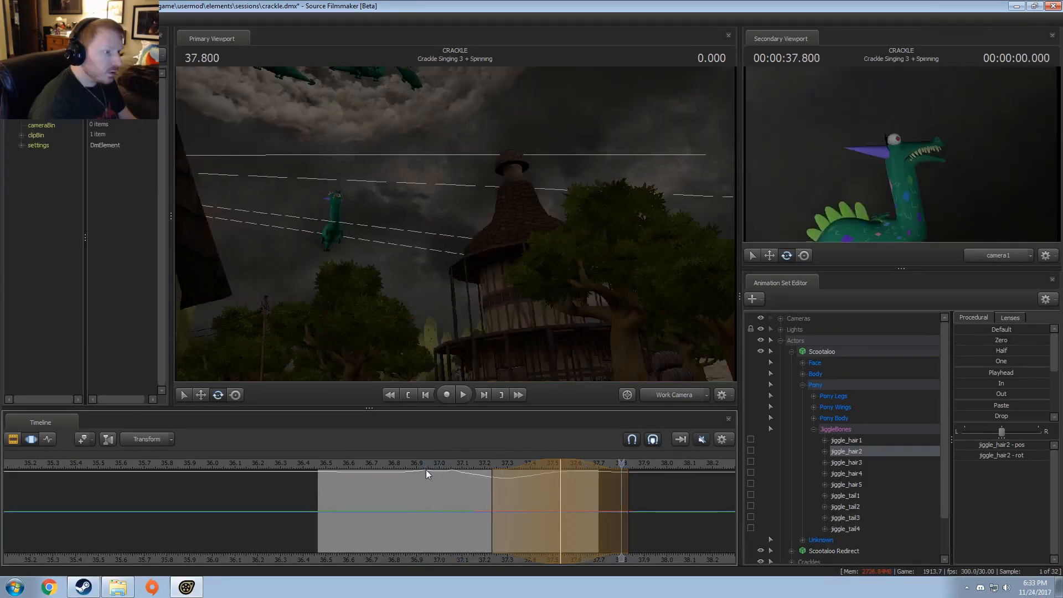
pyautogui.press('space')
pyautogui.click(324, 463)
pyautogui.press('space')
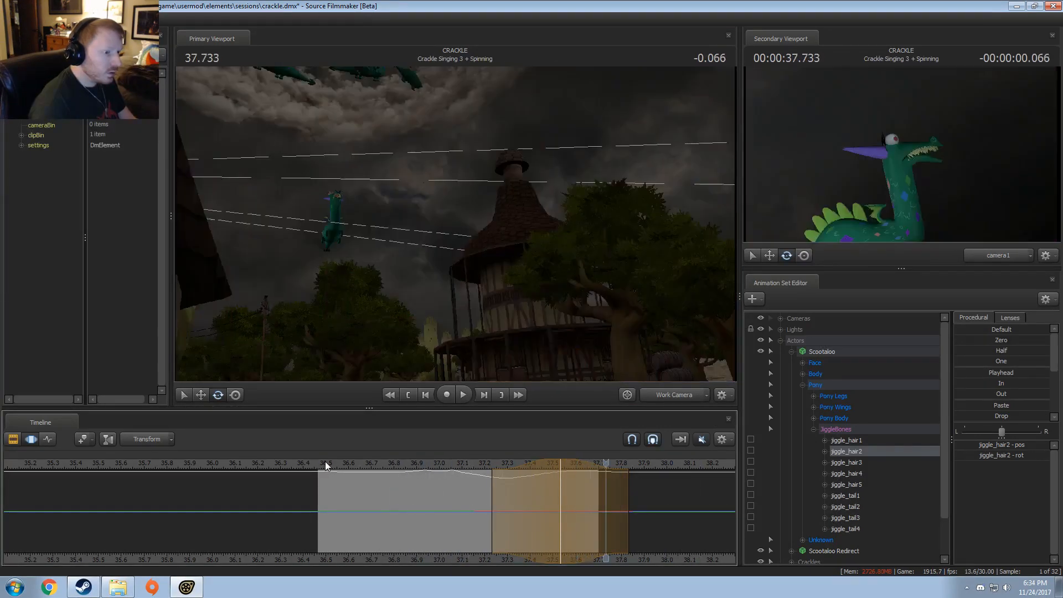
pyautogui.click(325, 462)
pyautogui.press('space')
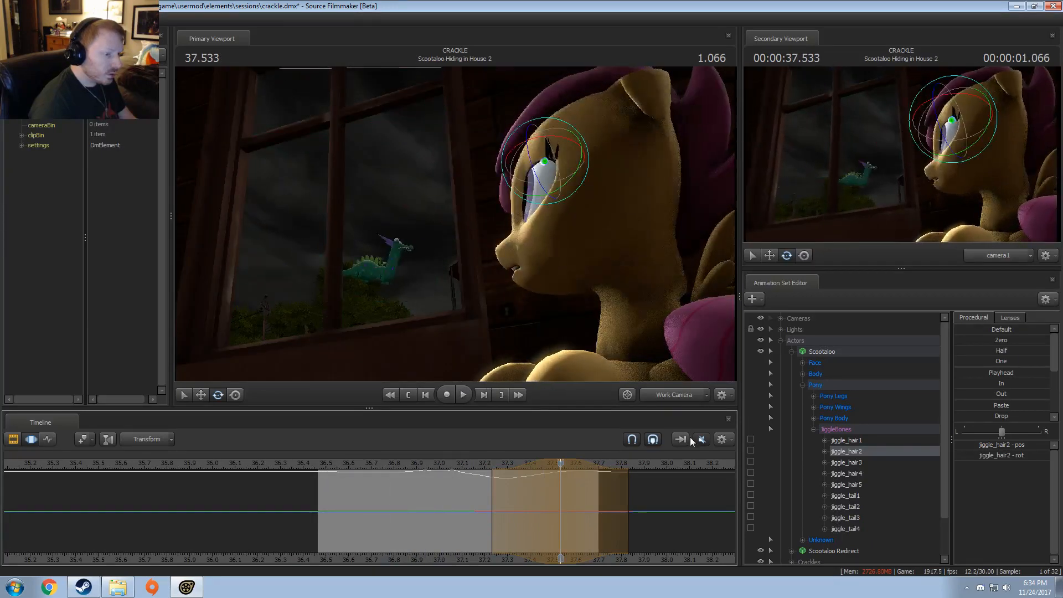
pyautogui.click(447, 463)
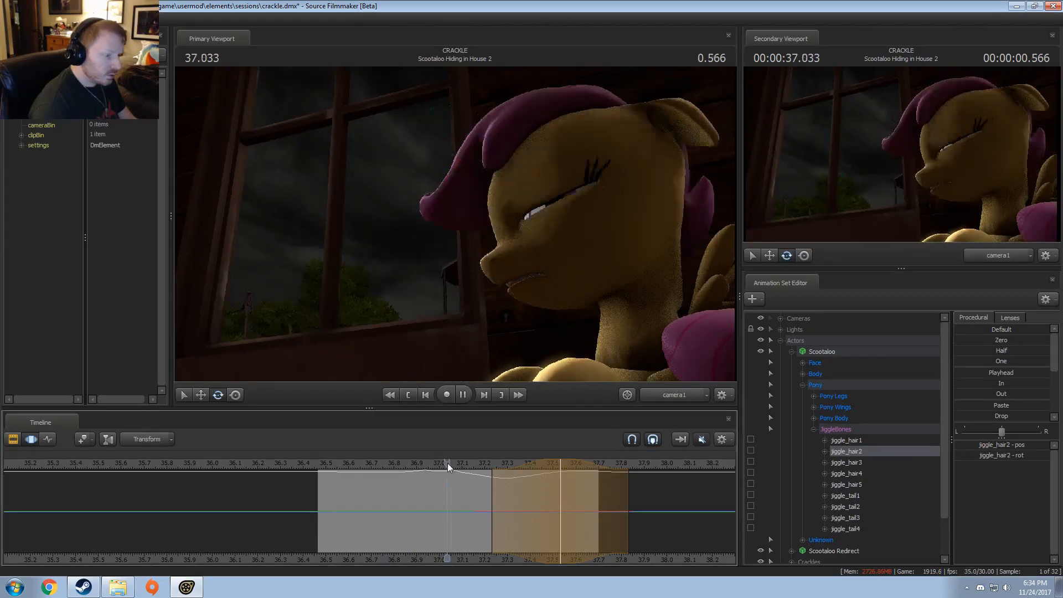
pyautogui.click(328, 464)
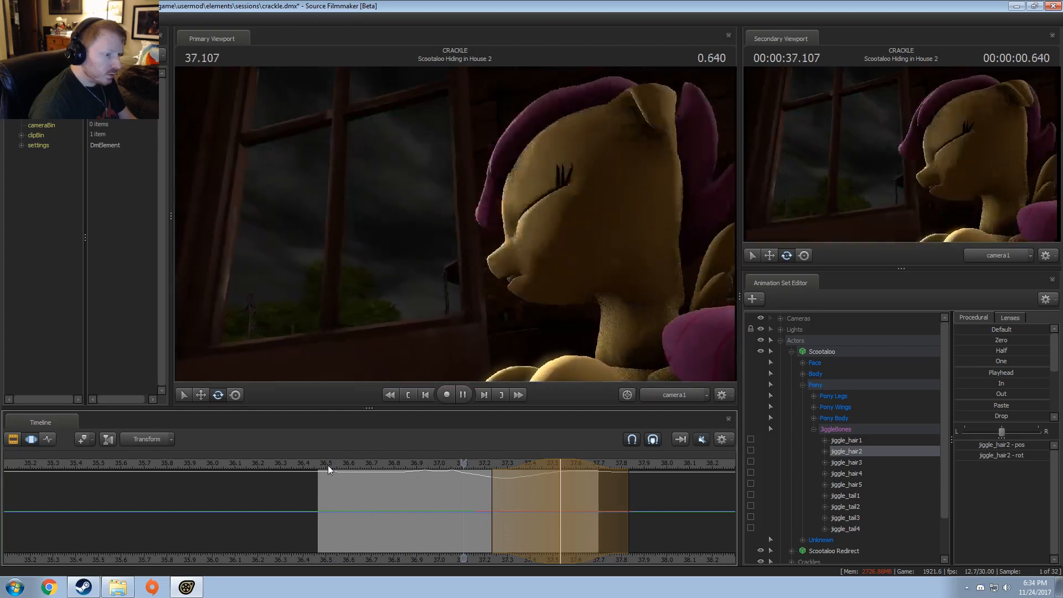
pyautogui.press('space')
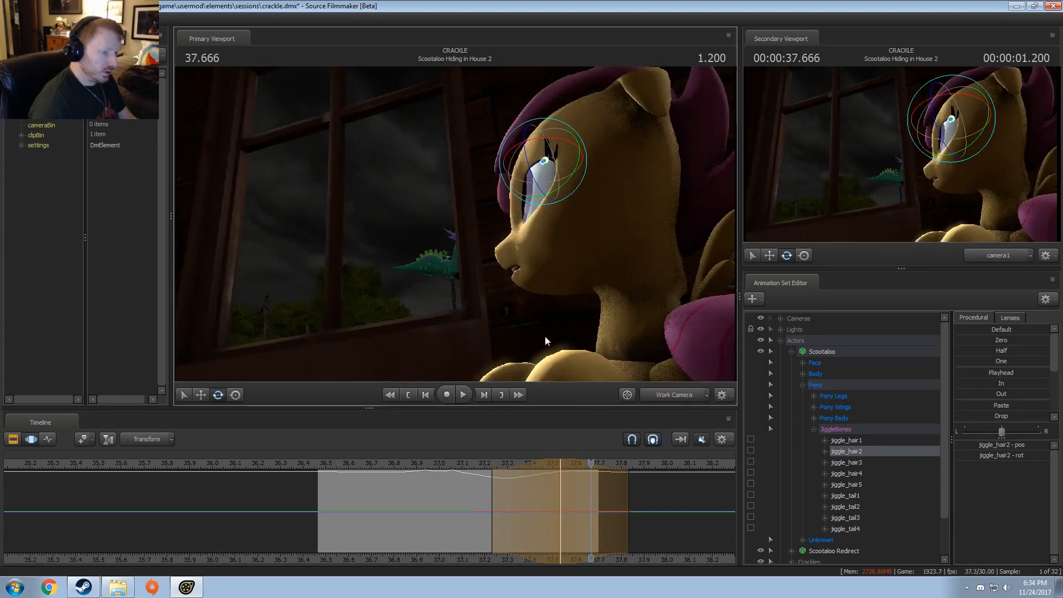
# Step: Frame Scootaloo's wing in the work camera and set the time selection to about 36.9 to 37.3, centered on 37.1
pyautogui.moveTo(545, 336); pyautogui.dragTo(581, 336)
pyautogui.keyDown('shift'); pyautogui.click(424, 516); pyautogui.keyUp('shift')
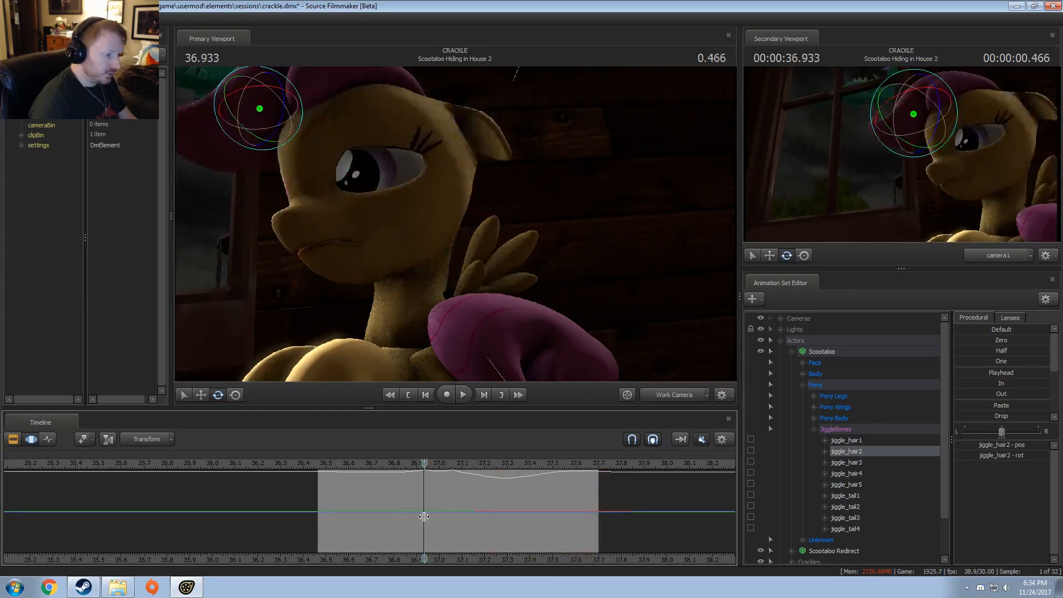
pyautogui.press('space')
pyautogui.press('space')
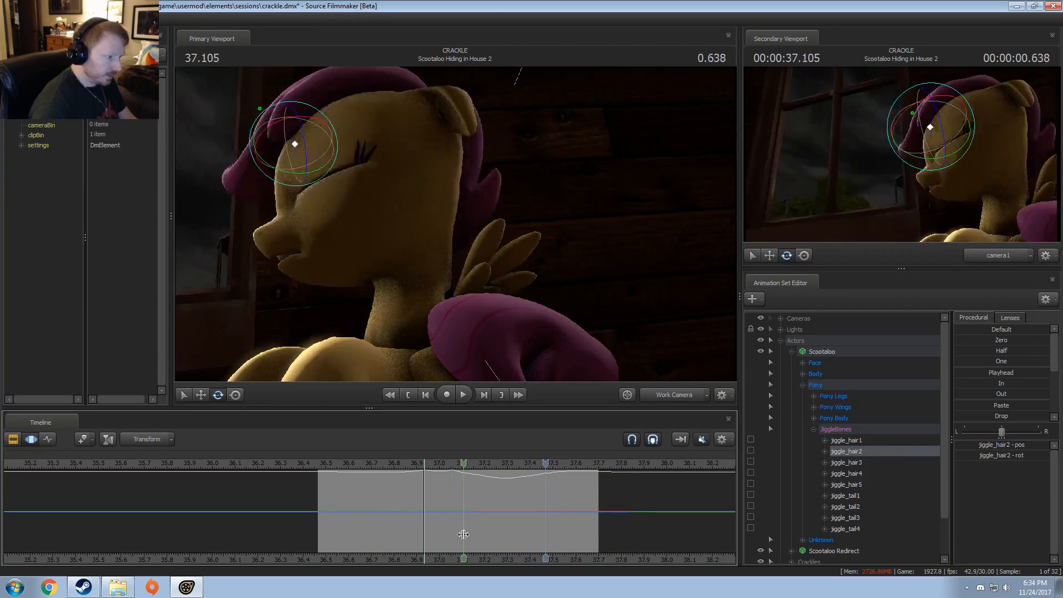
pyautogui.keyDown('shift'); pyautogui.click(464, 535); pyautogui.keyUp('shift')
pyautogui.keyDown('shift'); pyautogui.scroll(6, 463, 534); pyautogui.keyUp('shift')
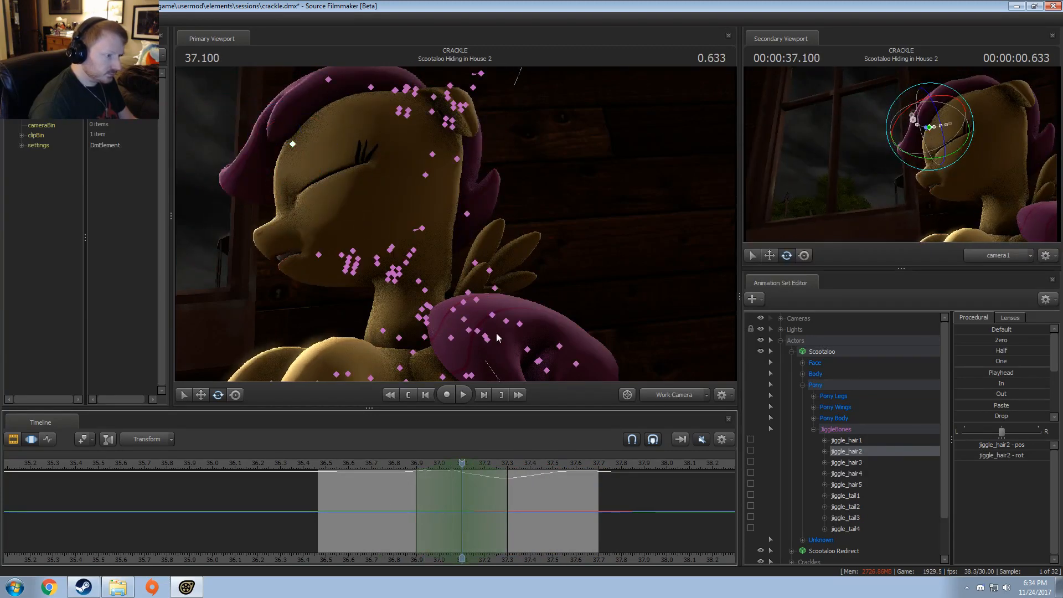
# Step: Reveal the left wing's bones in the control list and hide the Right Wing Closed and Left Wing Closed groups
pyautogui.keyDown('ctrl'); pyautogui.click(473, 262); pyautogui.keyUp('ctrl')
pyautogui.keyDown('ctrl'); pyautogui.moveTo(495, 310); pyautogui.dragTo(497, 258); pyautogui.keyUp('ctrl')
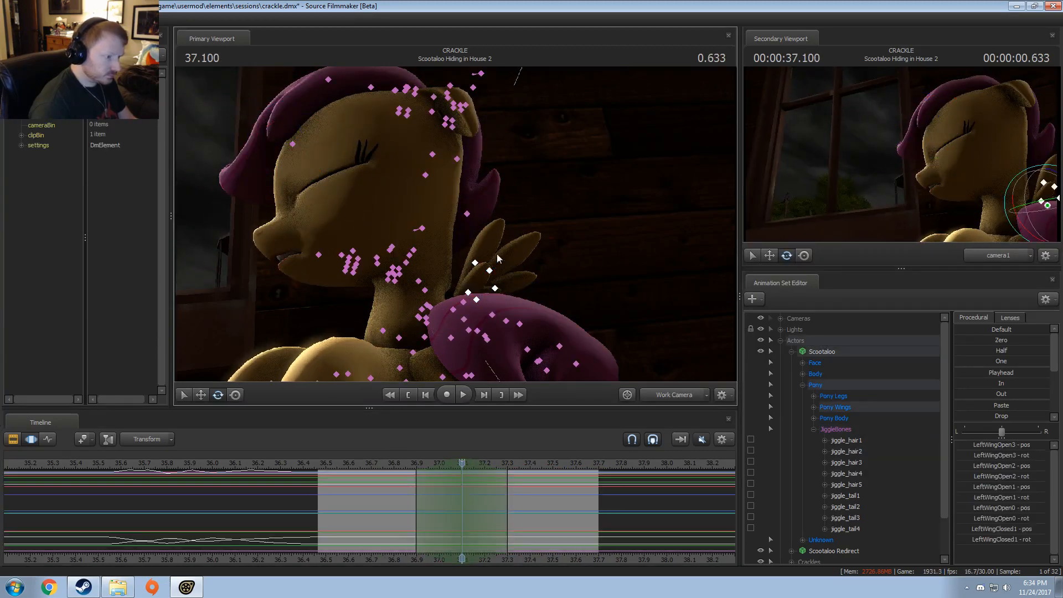
pyautogui.click(464, 303)
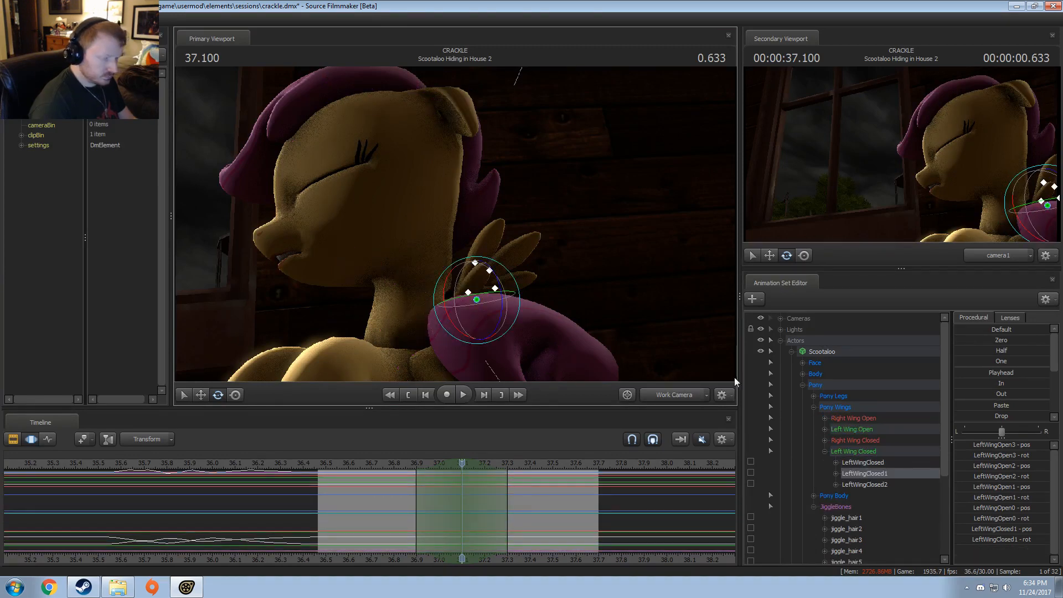
pyautogui.scroll(-1, 866, 476)
pyautogui.click(850, 418)
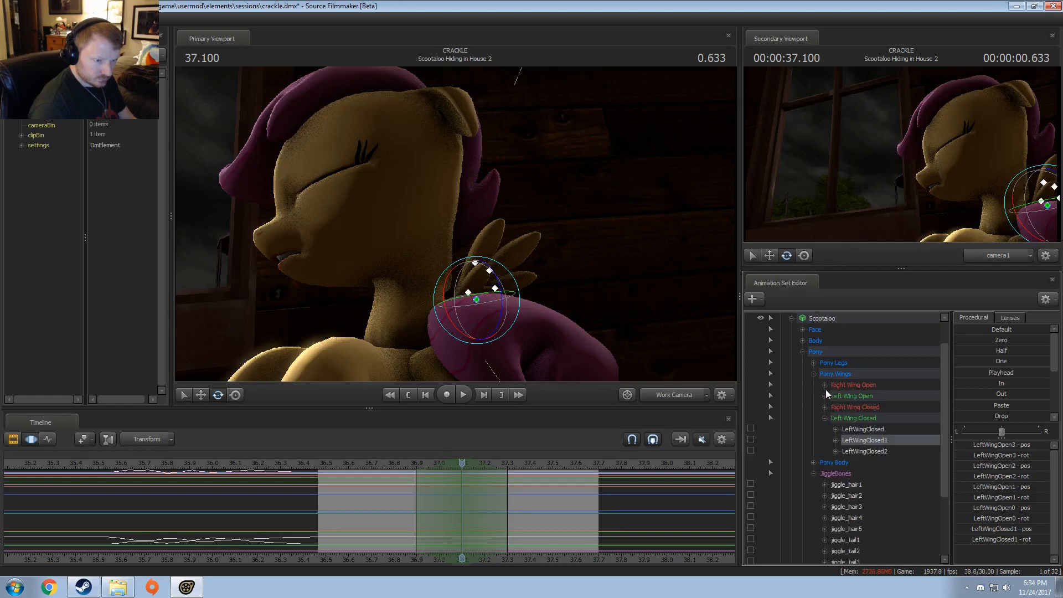
pyautogui.rightClick(850, 407)
pyautogui.click(861, 422)
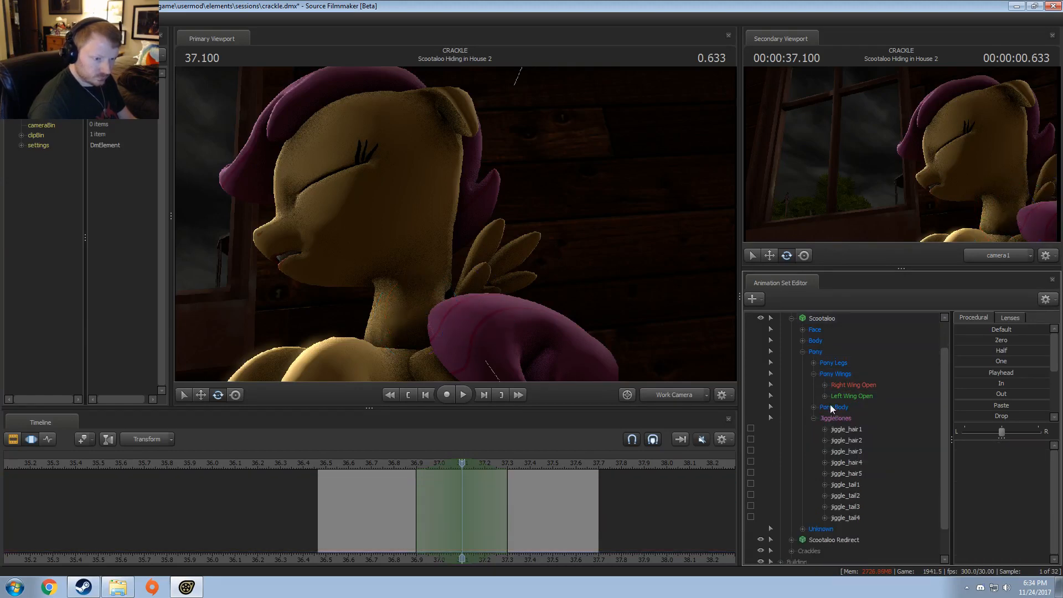
pyautogui.click(842, 392)
pyautogui.keyDown('ctrl'); pyautogui.click(846, 388); pyautogui.keyUp('ctrl')
# Step: Select LeftWingOpen0 to LeftWingOpen3, undo a first trial rotation, and rotate the left wing around 37.1
pyautogui.click(480, 257)
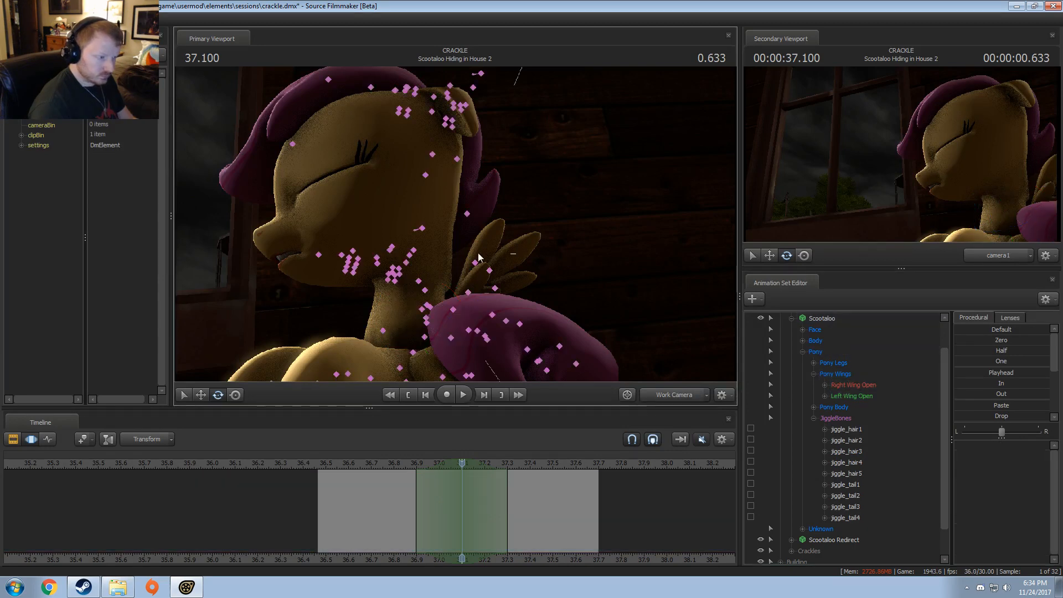
pyautogui.click(450, 308)
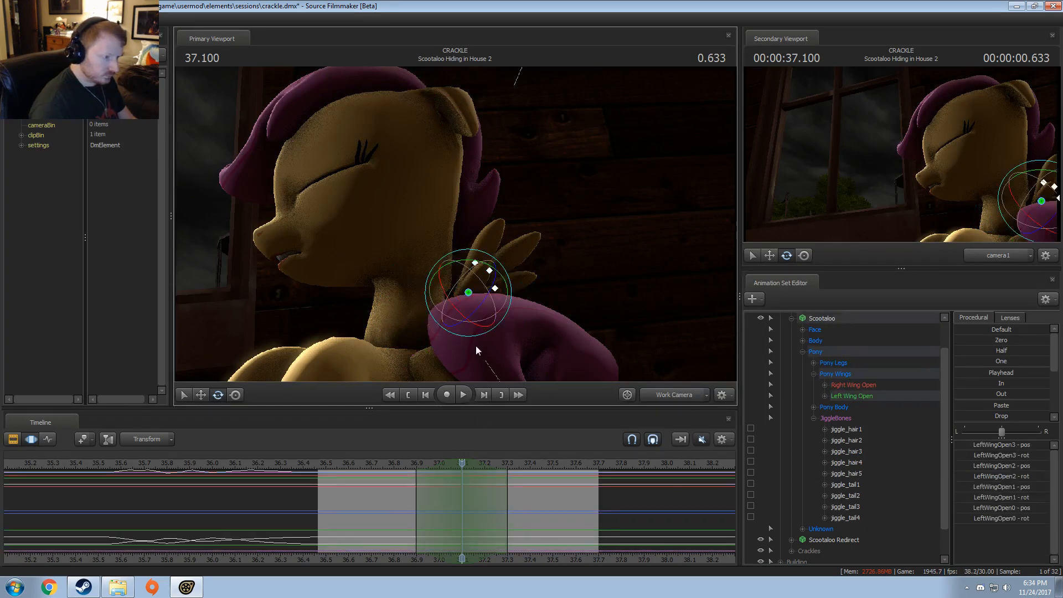
pyautogui.moveTo(499, 293); pyautogui.dragTo(489, 293)
pyautogui.hotkey('ctrl', 'z')
pyautogui.rightClick(491, 294)
pyautogui.moveTo(513, 320)
pyautogui.click(589, 319)
# Step: Play back the wing movement from about 36.9 and extend the rotation's falloff end to about 37.37
pyautogui.click(411, 467)
pyautogui.press('space')
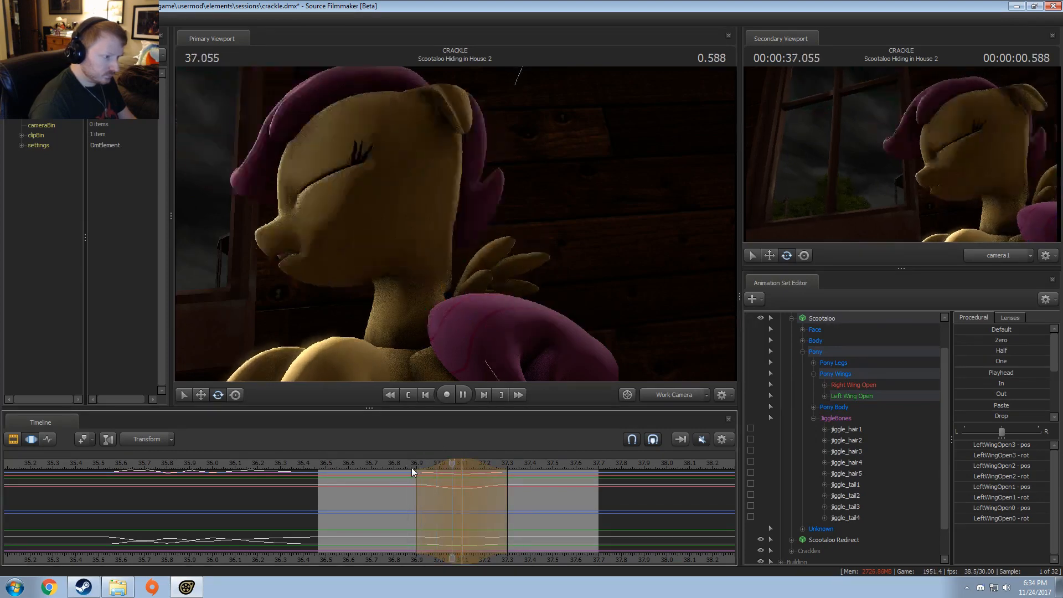
pyautogui.press('space')
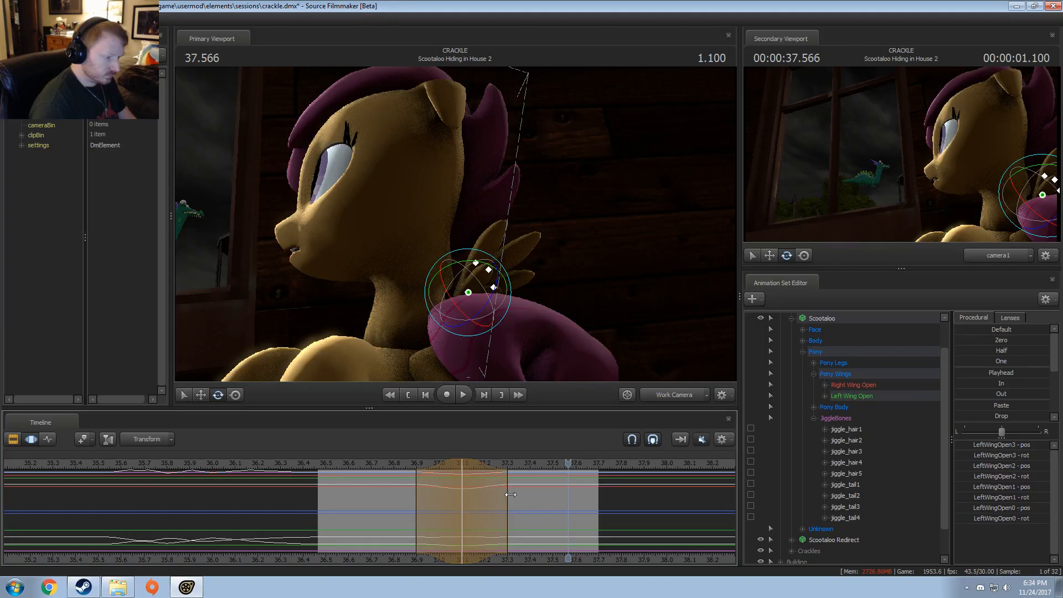
pyautogui.moveTo(511, 495); pyautogui.dragTo(523, 494)
pyautogui.press('space')
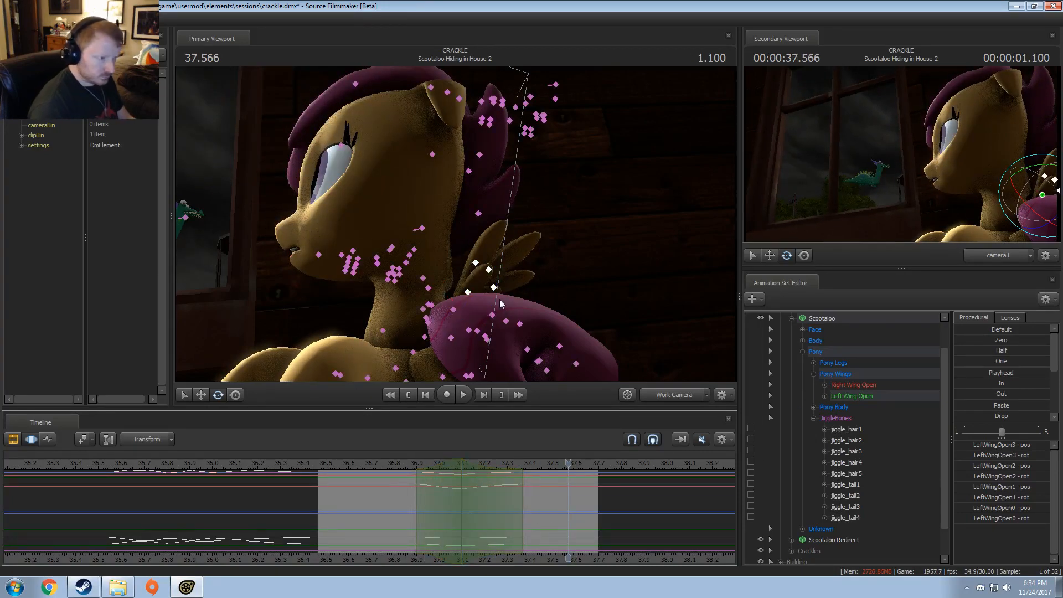
# Step: Select LeftWingOpen1 to LeftWingOpen3, shift their animation slightly later across the whole timeline, and play it back
pyautogui.keyDown('ctrl'); pyautogui.click(480, 244); pyautogui.keyUp('ctrl')
pyautogui.keyDown('ctrl'); pyautogui.moveTo(514, 281); pyautogui.dragTo(518, 268); pyautogui.keyUp('ctrl')
pyautogui.hotkey('ctrl', 'a')
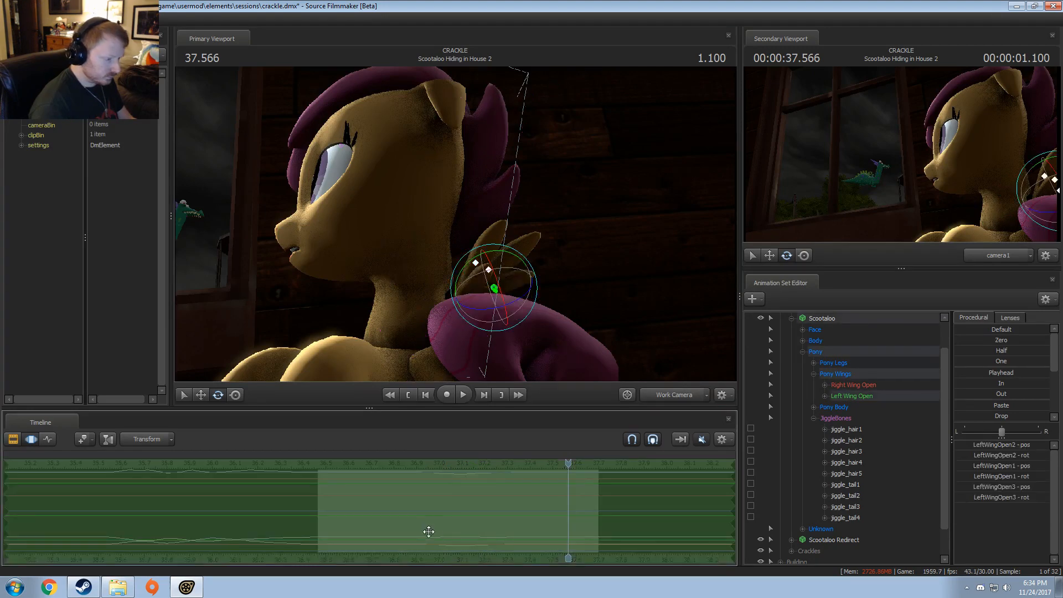
pyautogui.press('space')
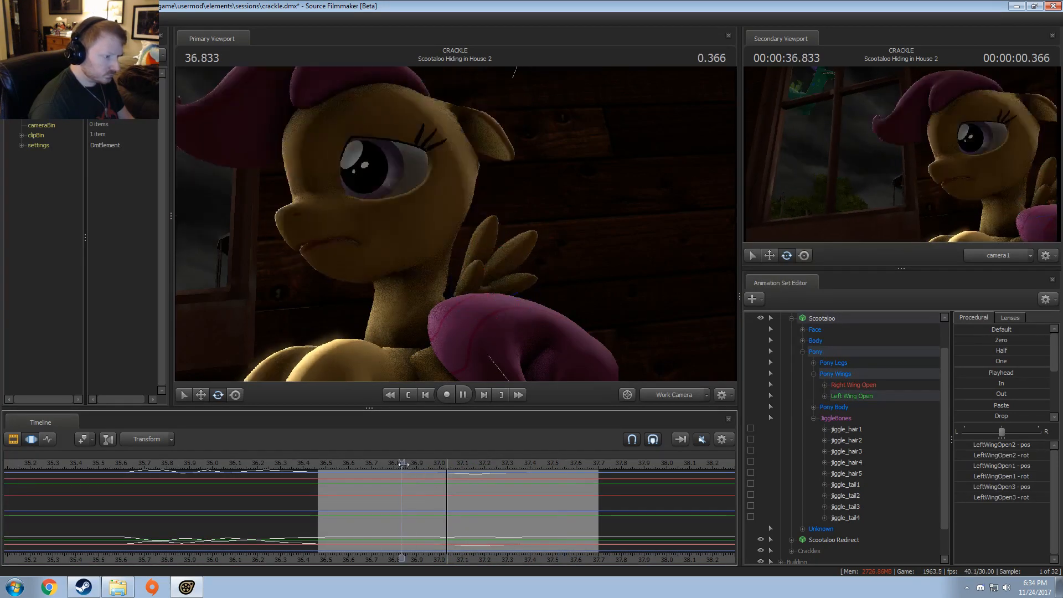
# Step: Rotate LeftWingOpen1 to LeftWingOpen3 slightly around 37.27, with the time selection's falloff spanning about 37.1 to 37.53
pyautogui.press('space')
pyautogui.moveTo(450, 498); pyautogui.dragTo(471, 494)
pyautogui.keyDown('shift'); pyautogui.scroll(4, 502, 505); pyautogui.keyUp('shift')
pyautogui.moveTo(540, 497); pyautogui.dragTo(565, 497)
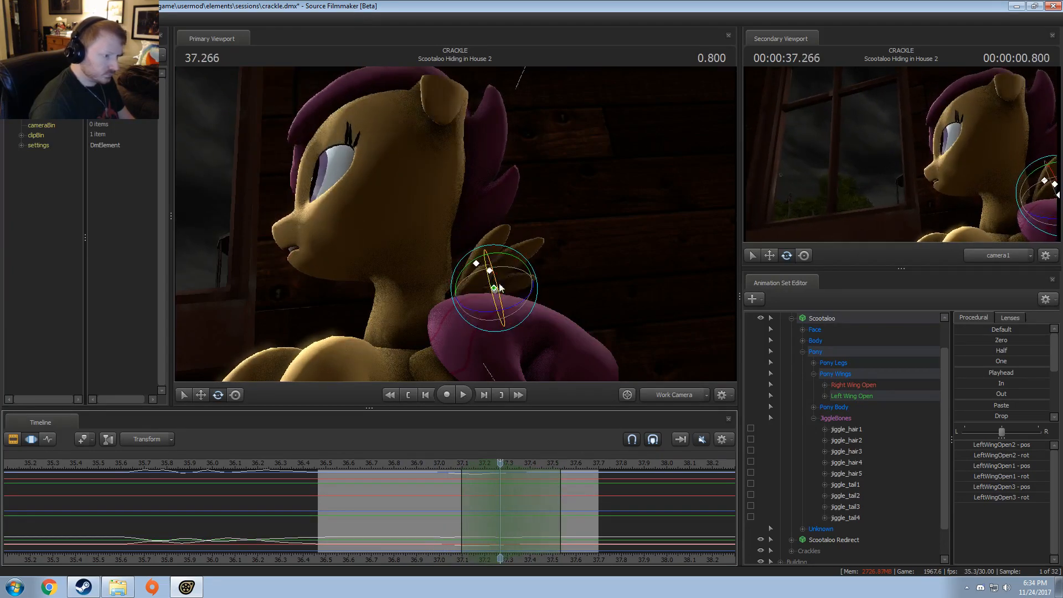
pyautogui.moveTo(534, 286); pyautogui.dragTo(532, 288)
# Step: Play back the left wing movement from about 37.0 and again from about 36.8
pyautogui.click(434, 465)
pyautogui.press('space')
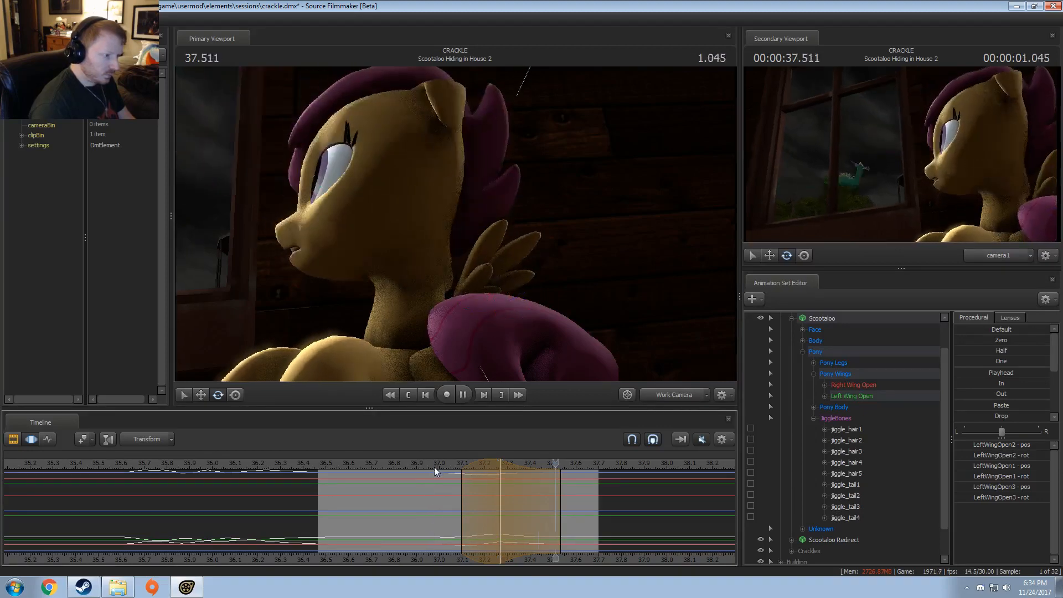
pyautogui.press('space')
pyautogui.click(401, 465)
pyautogui.press('space')
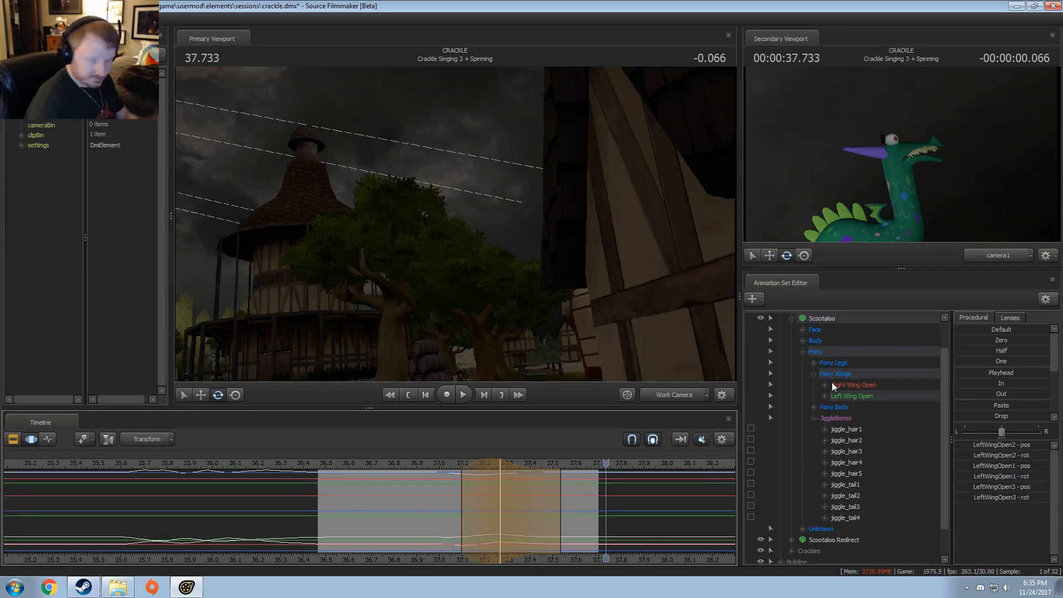
# Step: Select every animation set and apply the Out preset fully to all time before the shot's start at 36.466
pyautogui.moveTo(308, 530); pyautogui.dragTo(338, 531)
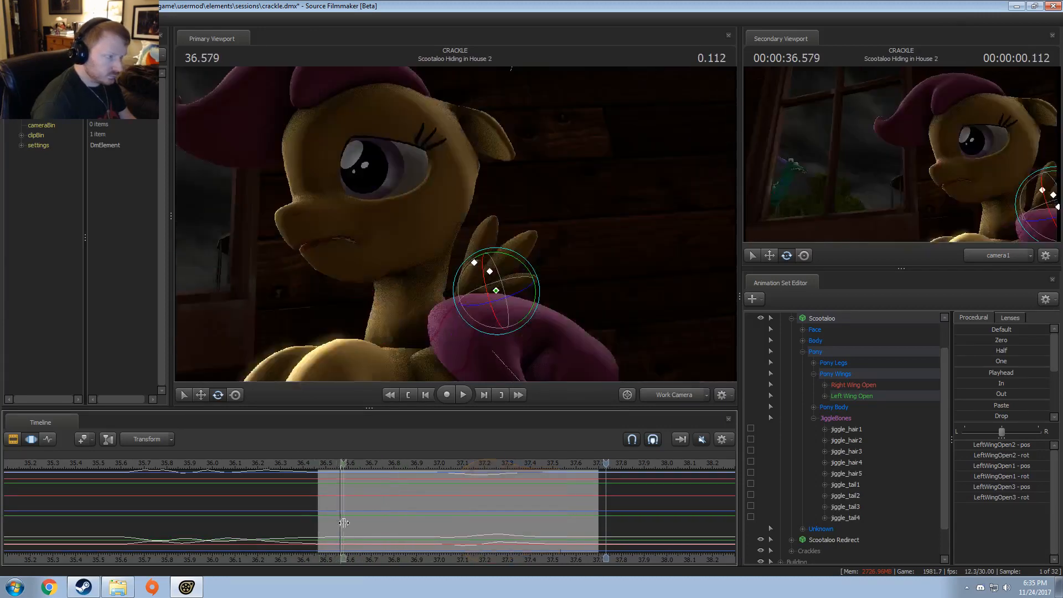
pyautogui.click(803, 351)
pyautogui.click(825, 353)
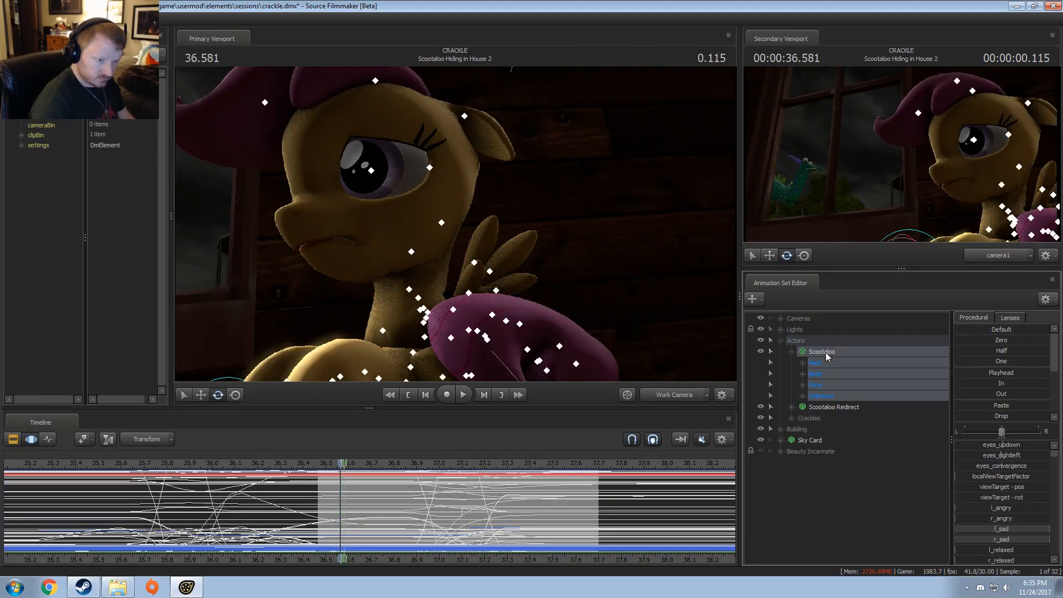
pyautogui.click(802, 319)
pyautogui.keyDown('shift'); pyautogui.click(806, 452); pyautogui.keyUp('shift')
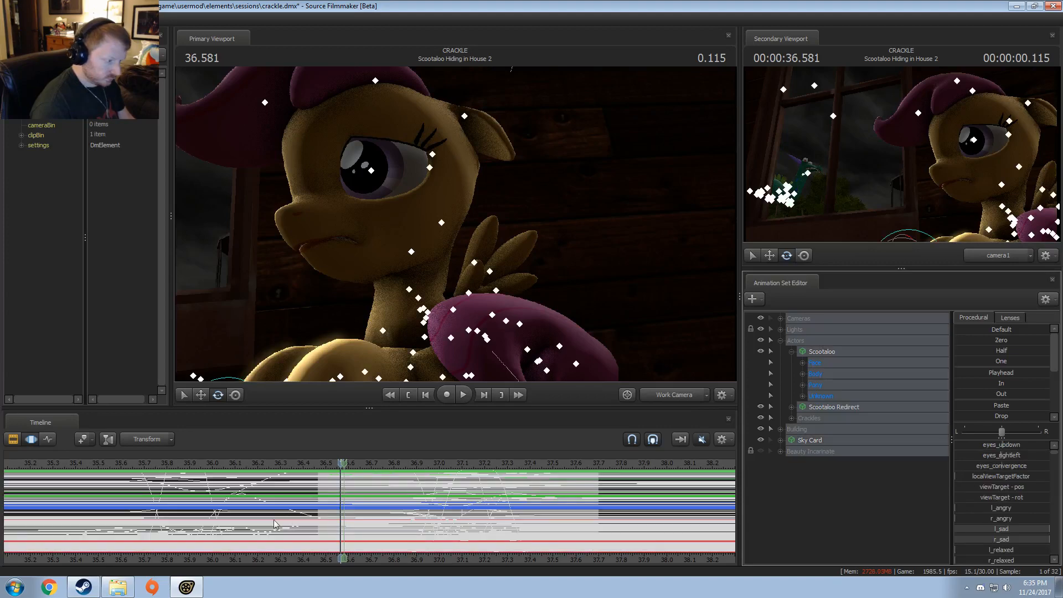
pyautogui.moveTo(314, 503); pyautogui.dragTo(318, 502)
pyautogui.press('[')
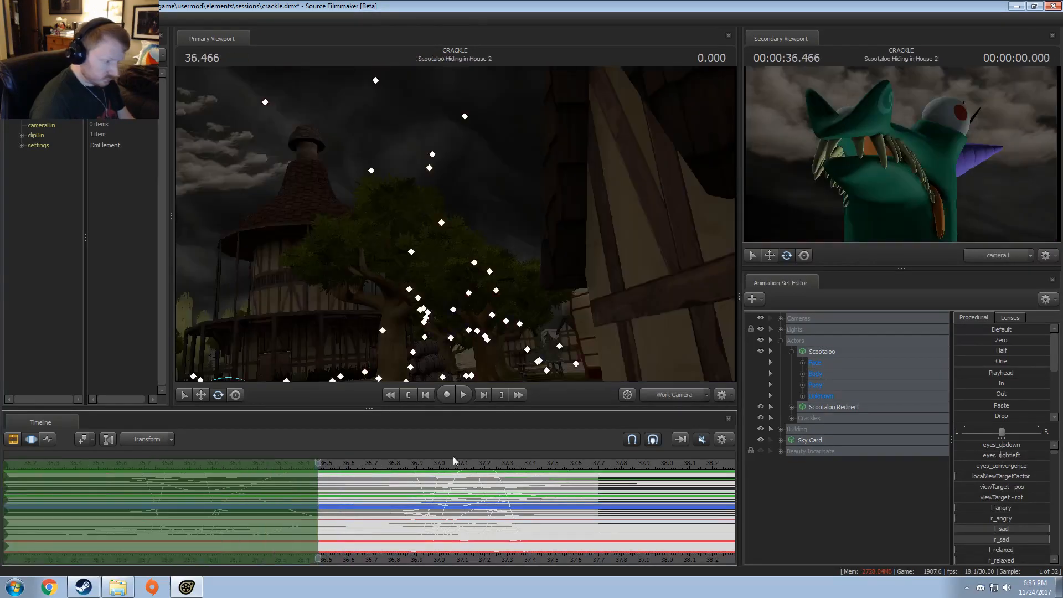
pyautogui.moveTo(985, 394); pyautogui.dragTo(1024, 394)
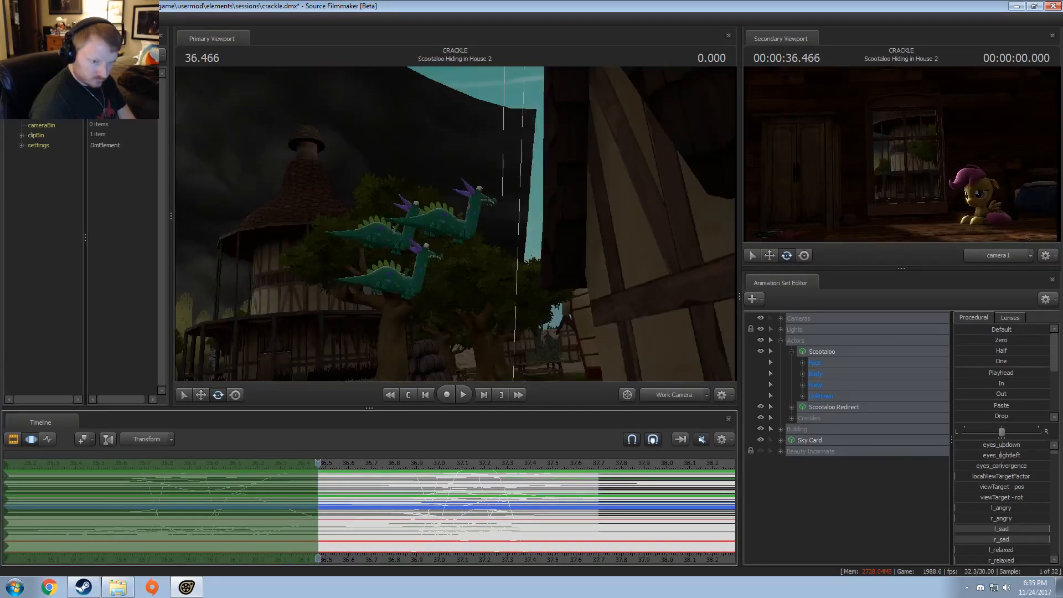
# Step: Extend the time selection from the shot's end at 37.700 onward and apply the In preset fully to all animation sets
pyautogui.click(613, 513)
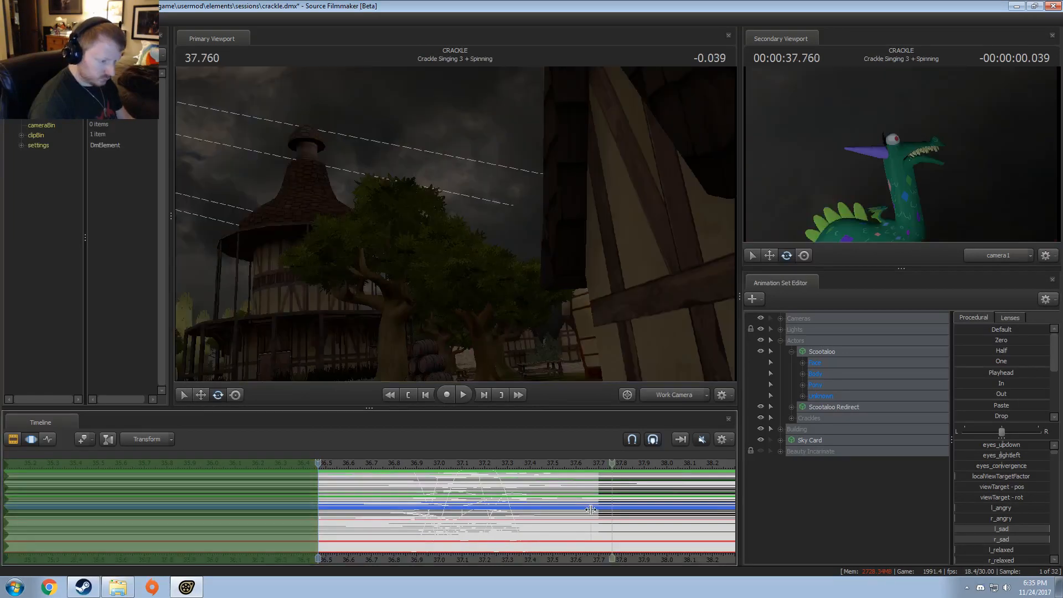
pyautogui.moveTo(591, 509); pyautogui.dragTo(598, 507)
pyautogui.press('Escape')
pyautogui.press(']')
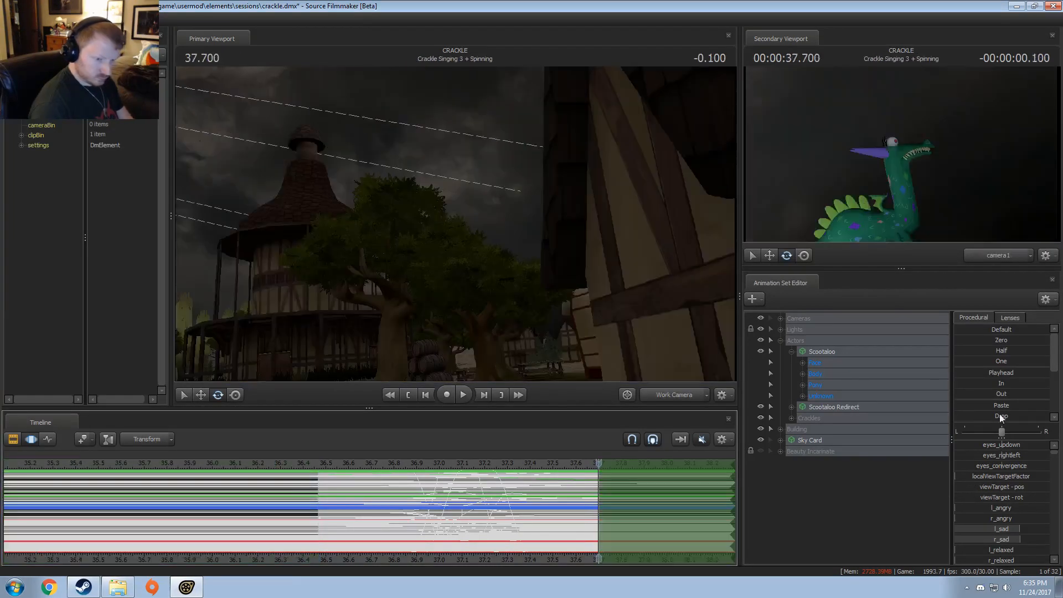
pyautogui.click(987, 383)
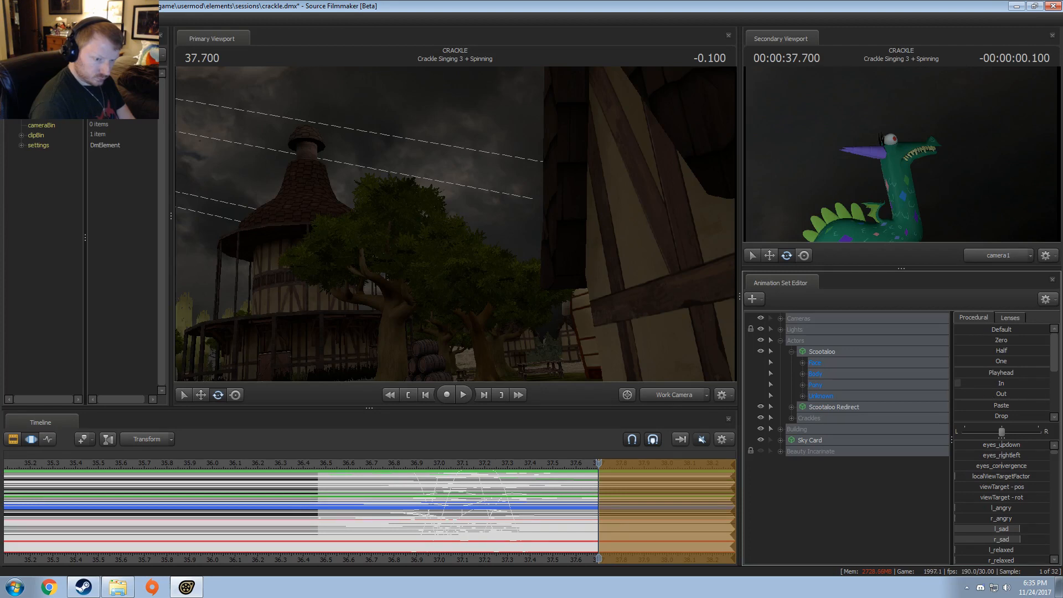
pyautogui.moveTo(960, 384); pyautogui.dragTo(1050, 383)
pyautogui.press('Return')
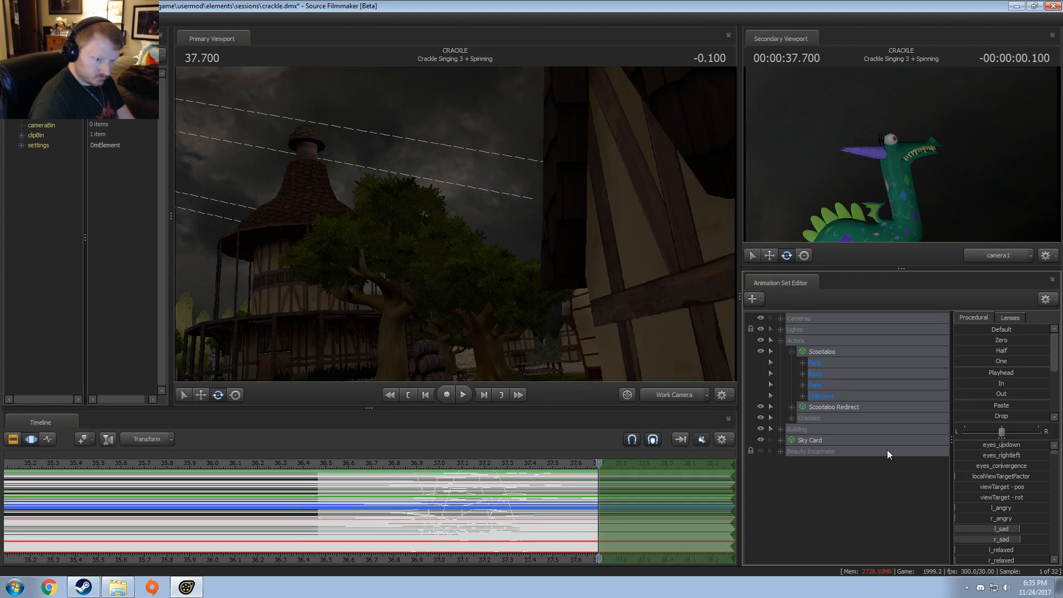
# Step: Expand the Building group and examine the house set at 37.533 through camera1 and from a wider work camera view
pyautogui.click(781, 429)
pyautogui.click(807, 443)
pyautogui.click(670, 394)
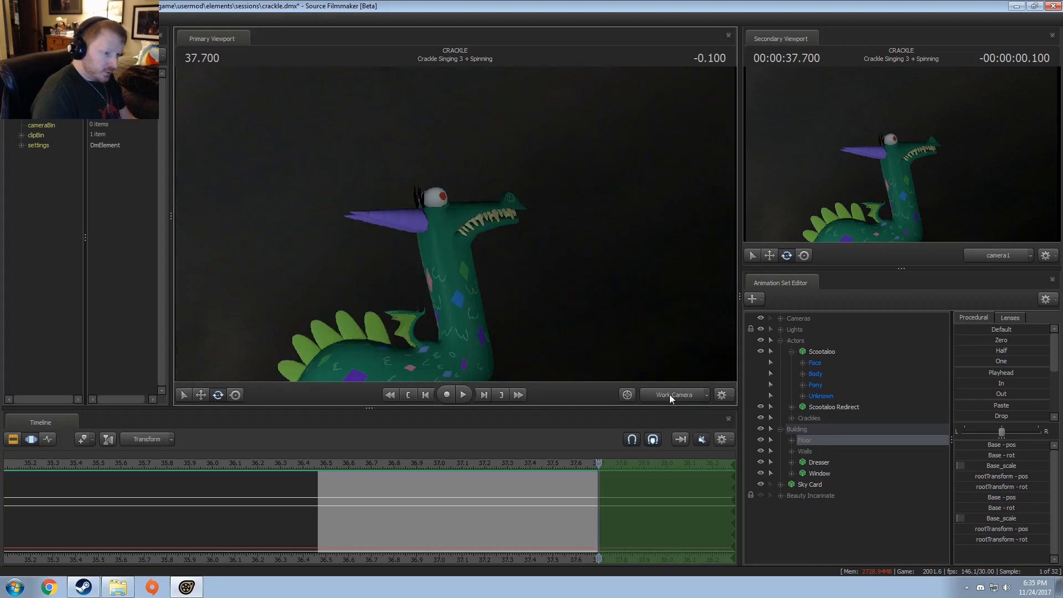
pyautogui.click(560, 462)
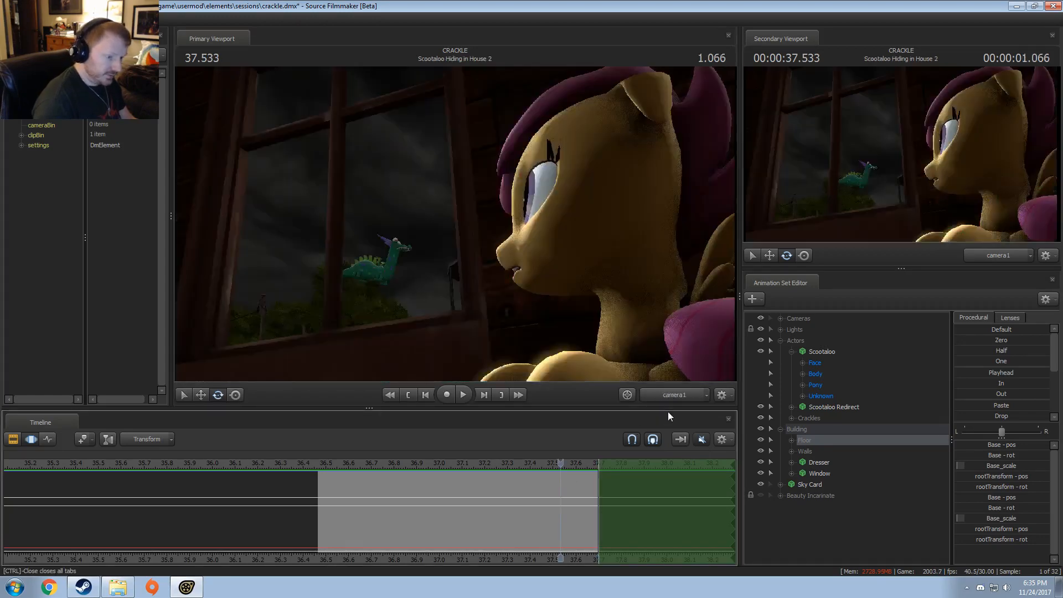
pyautogui.click(669, 395)
pyautogui.moveTo(576, 266); pyautogui.dragTo(684, 255)
pyautogui.press('s')
pyautogui.moveTo(456, 150); pyautogui.dragTo(456, 238)
pyautogui.press('ctrl')
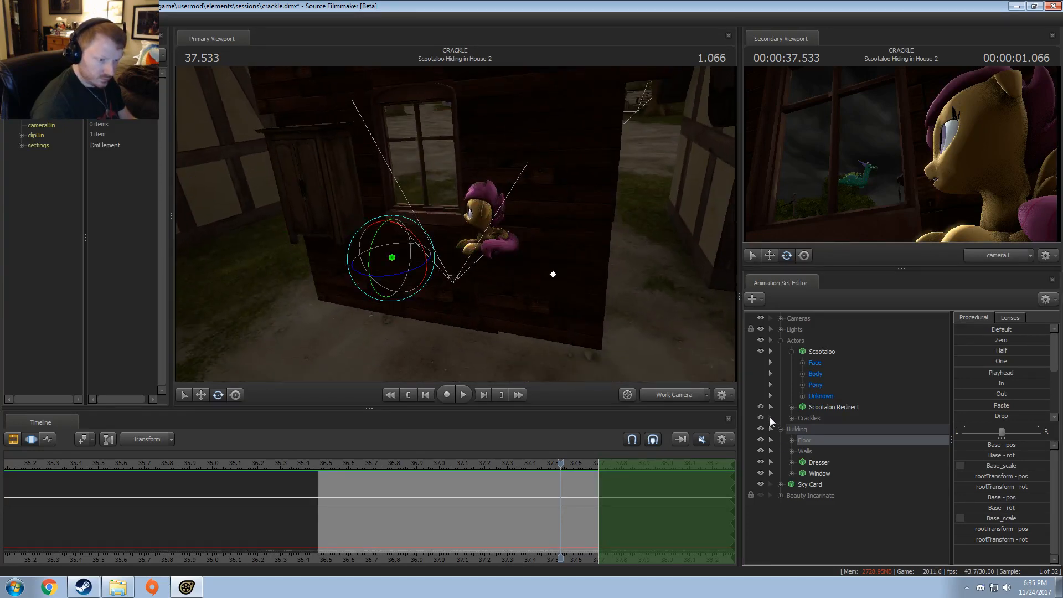
# Step: Collapse the Actors group, clear the Floor selection and hide the Dresser in the Building group
pyautogui.click(780, 340)
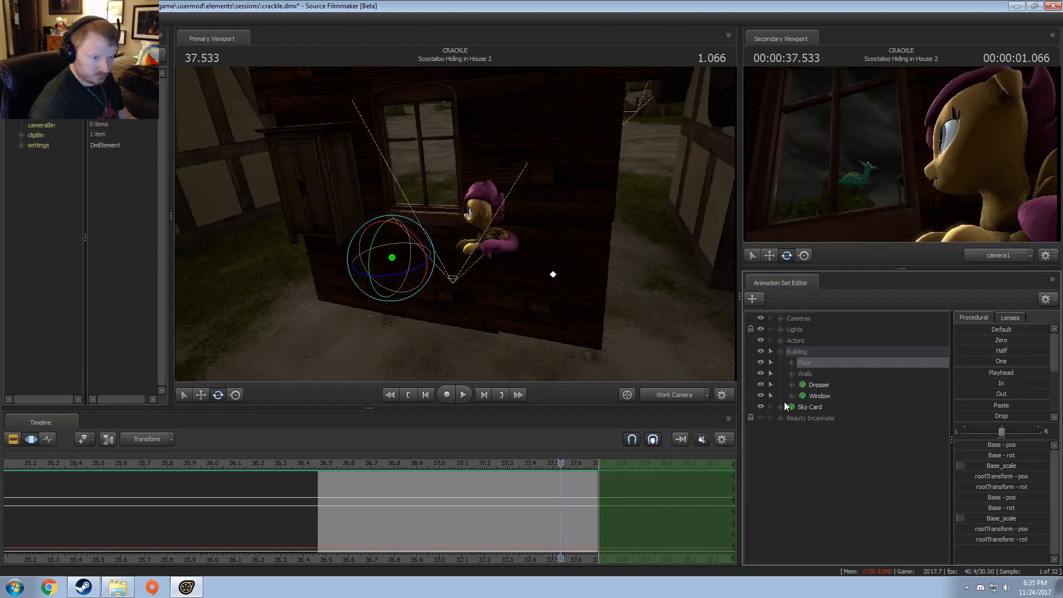
pyautogui.click(816, 397)
pyautogui.click(791, 385)
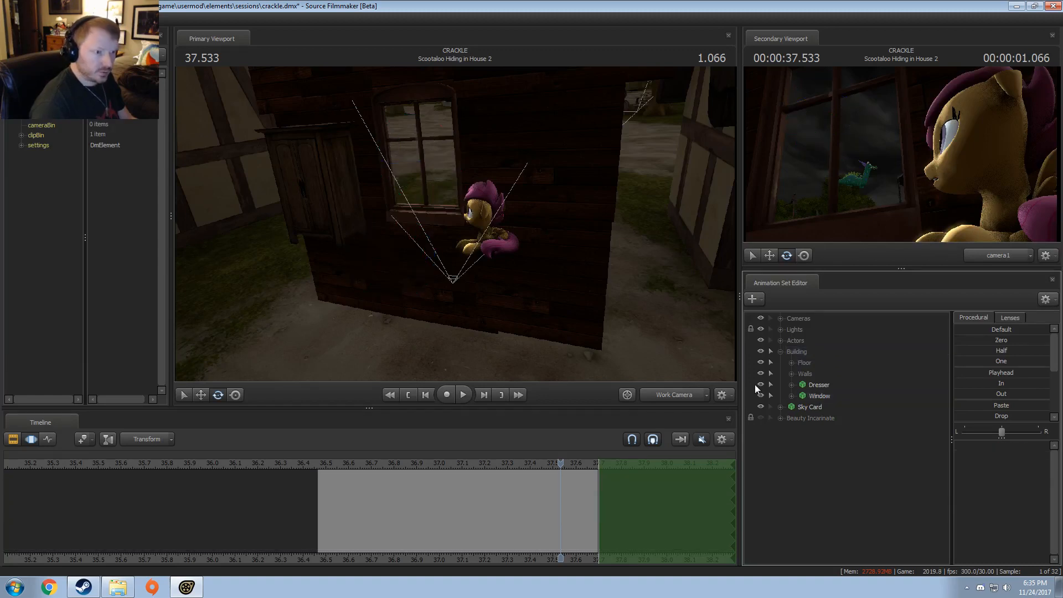
pyautogui.moveTo(309, 522); pyautogui.dragTo(561, 545)
pyautogui.click(761, 384)
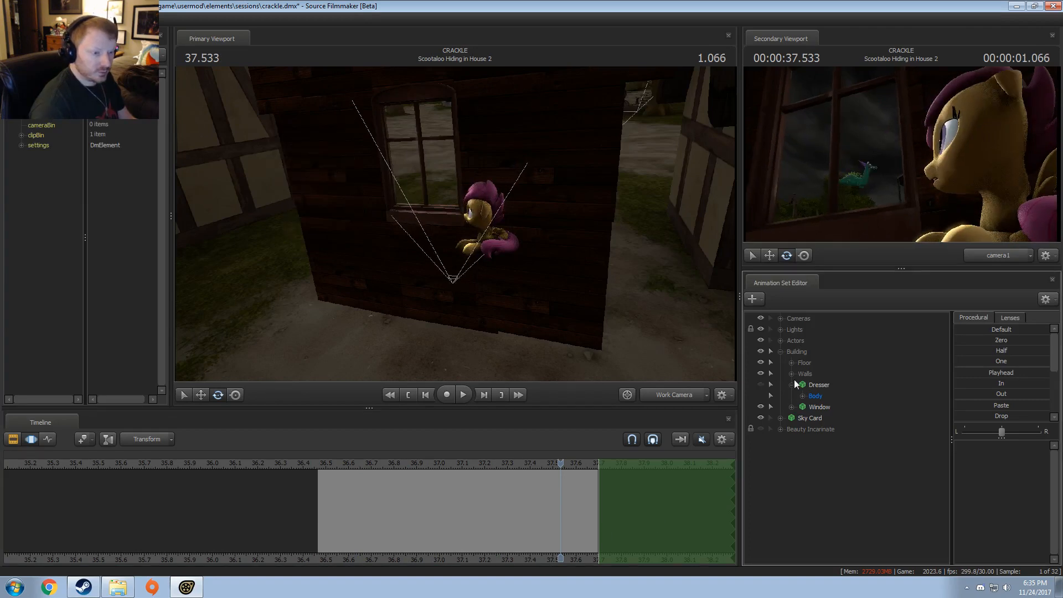
# Step: Expand the Walls group, hide wood_floor6 and wood_floor2, and scrub through the shot to 37.666 to check the camera view
pyautogui.click(792, 374)
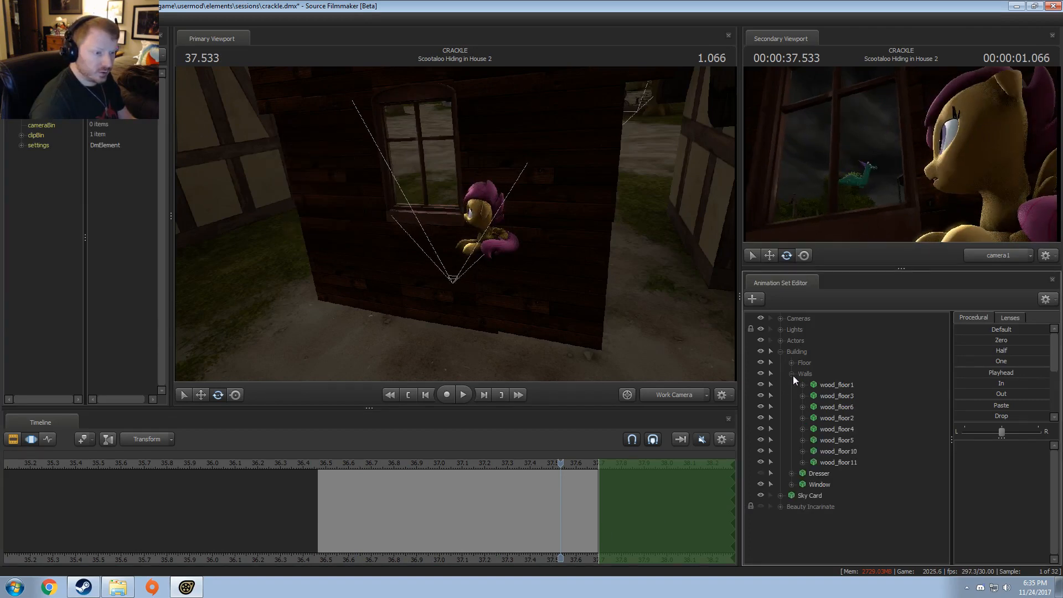
pyautogui.click(792, 375)
pyautogui.click(521, 275)
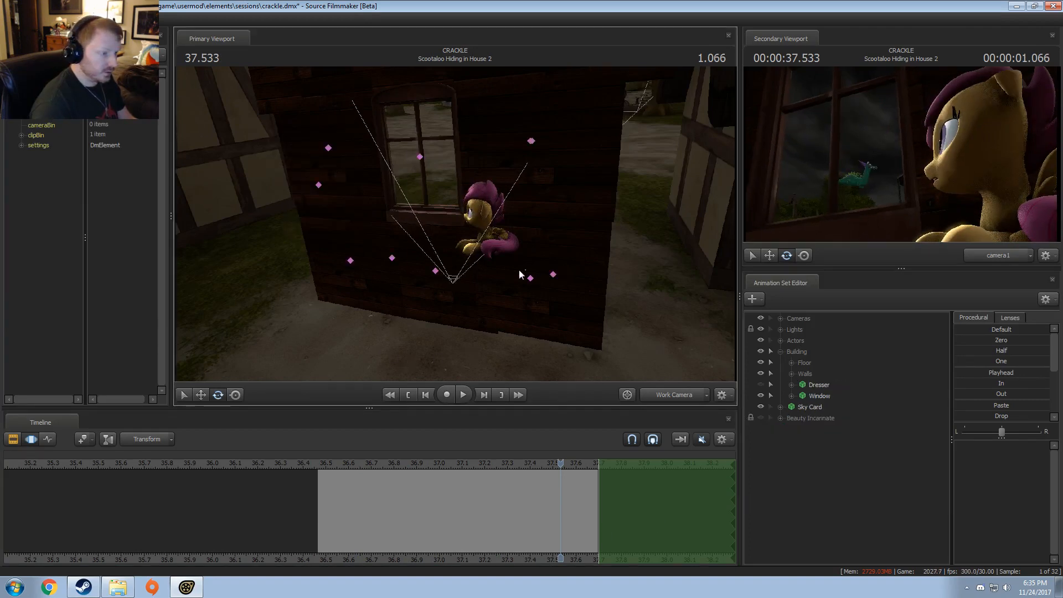
pyautogui.keyDown('ctrl'); pyautogui.moveTo(619, 290); pyautogui.dragTo(617, 278); pyautogui.keyUp('ctrl')
pyautogui.click(791, 373)
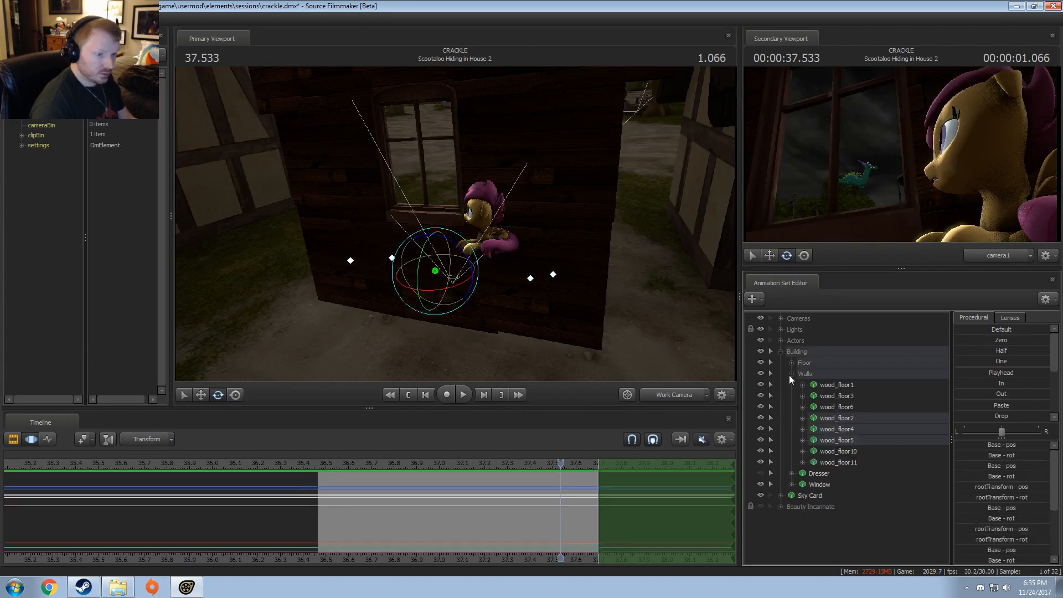
pyautogui.click(895, 496)
pyautogui.click(845, 386)
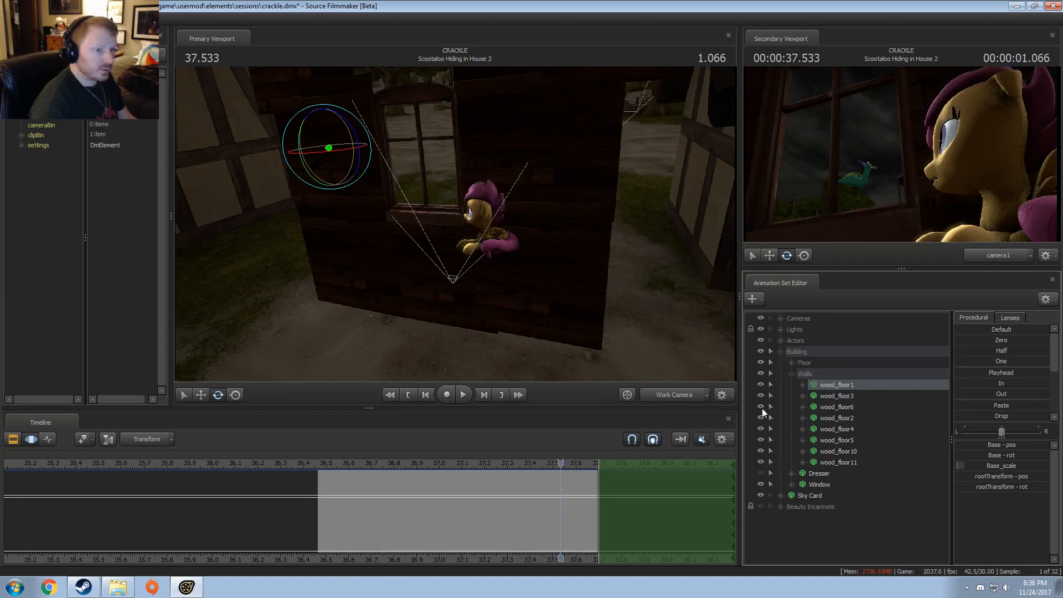
pyautogui.click(762, 414)
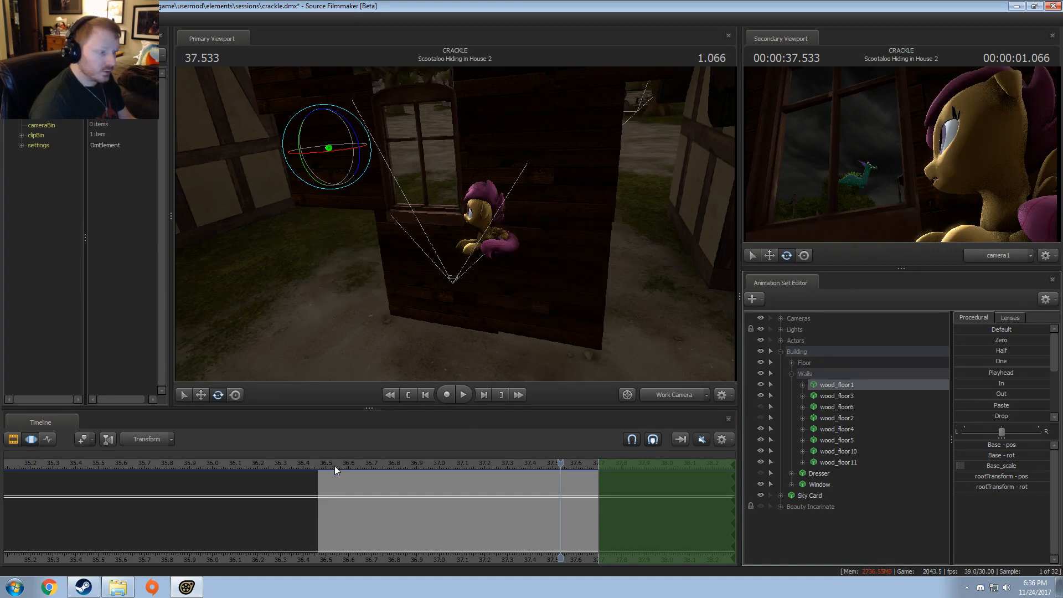
pyautogui.moveTo(334, 466); pyautogui.dragTo(593, 477)
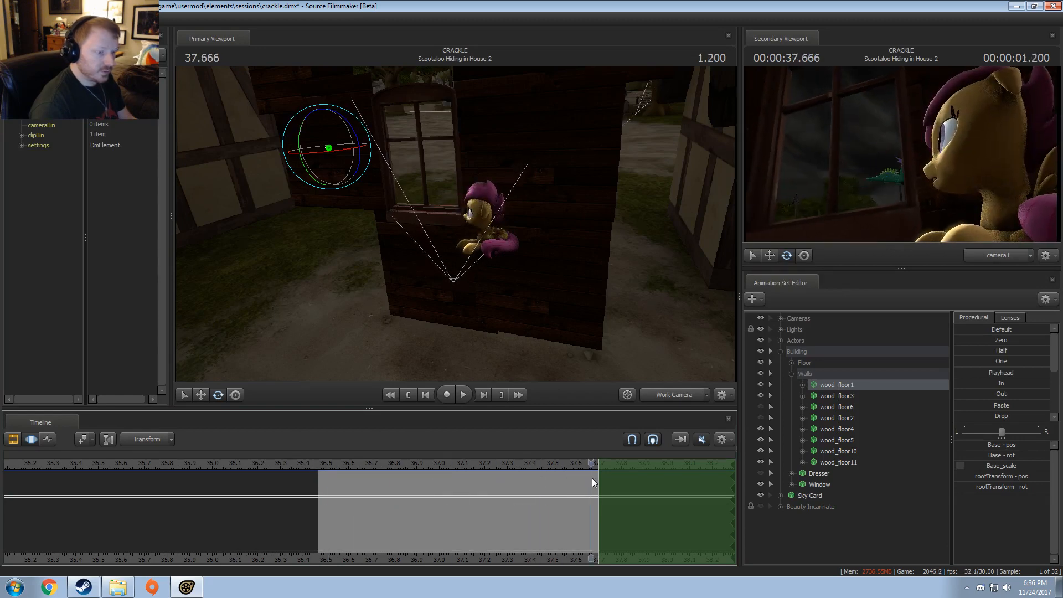
# Step: Toggle the visibility of wood_floor4, wood_floor5 and wood_floor10 to check whether each affects the shot, leaving them shown
pyautogui.click(760, 429)
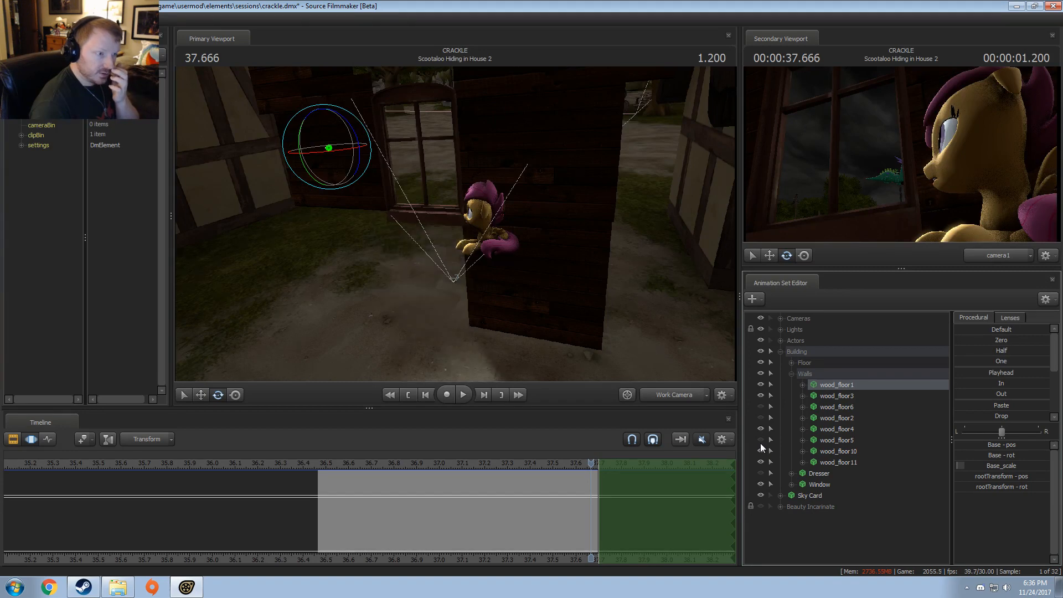
pyautogui.click(760, 441)
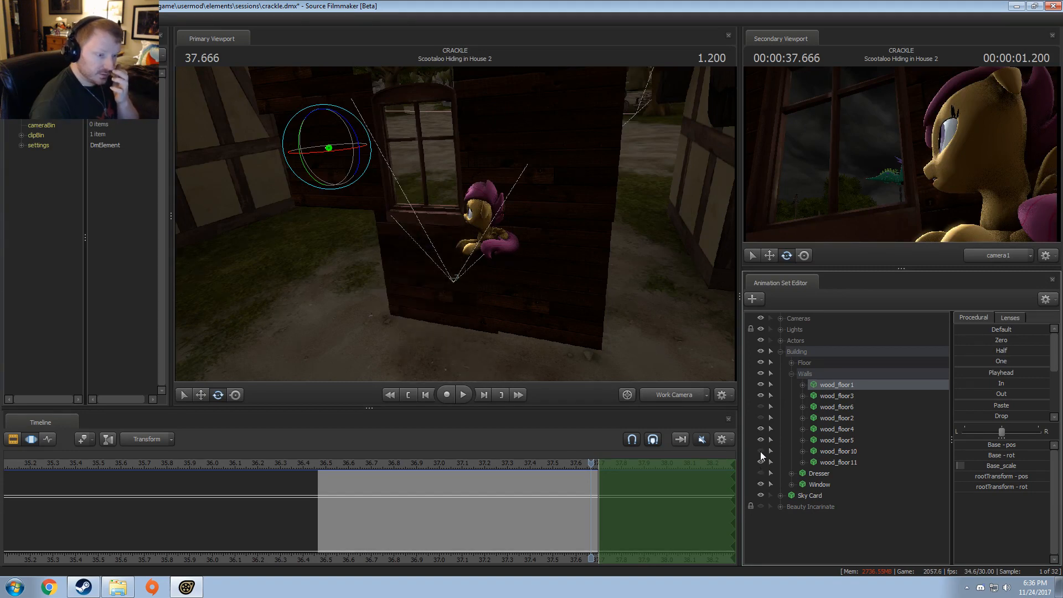
pyautogui.click(761, 451)
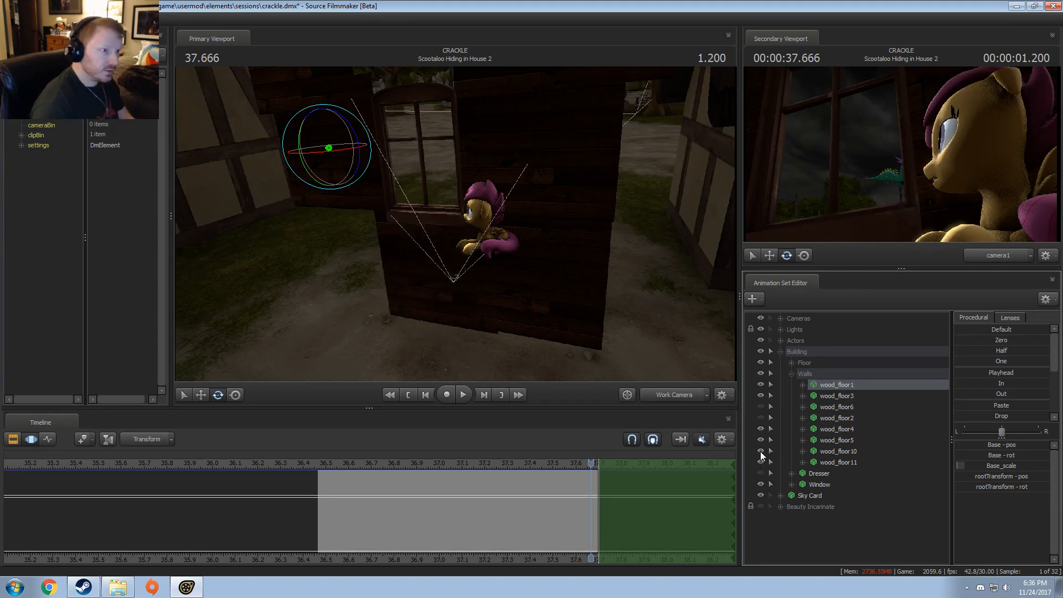
# Step: Hide wood_floor10, wood_floor11 and the Dresser, and briefly toggle the Window's visibility to check the camera view
pyautogui.moveTo(576, 255); pyautogui.dragTo(455, 229)
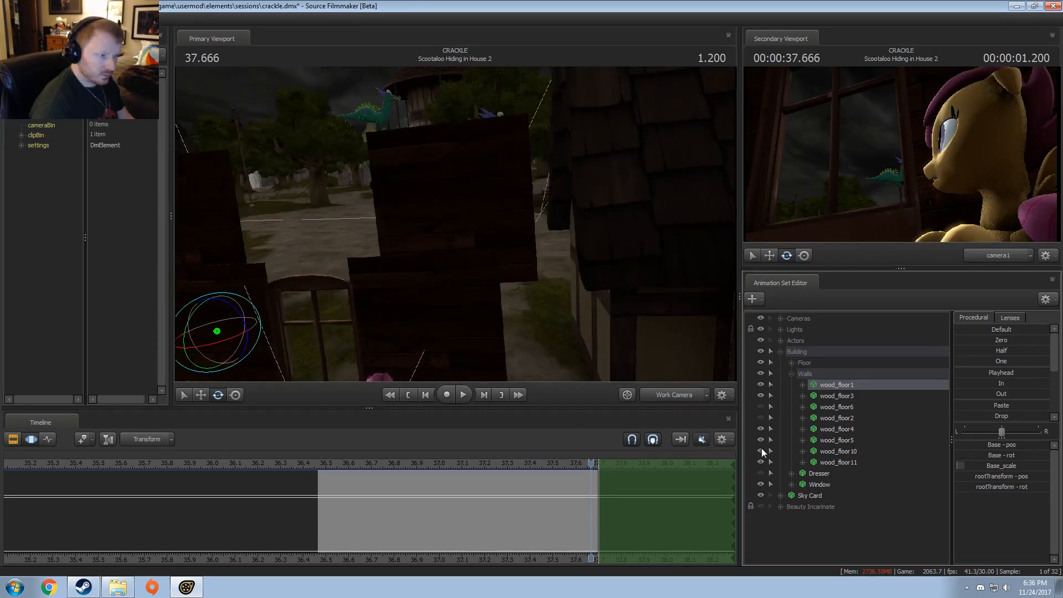
pyautogui.click(762, 450)
pyautogui.click(761, 450)
pyautogui.click(762, 452)
pyautogui.click(762, 472)
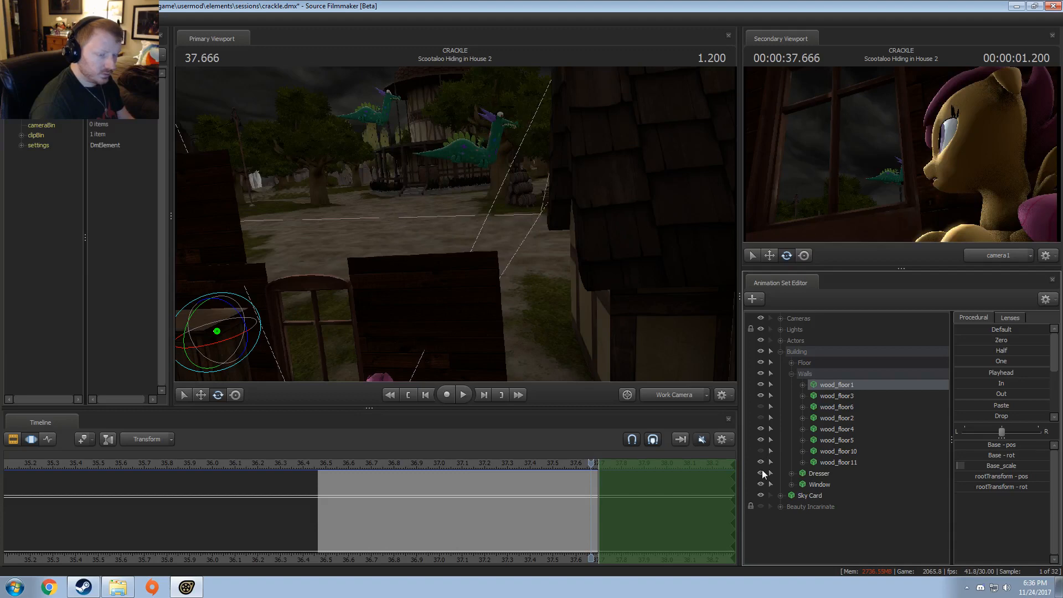
pyautogui.click(762, 470)
pyautogui.click(762, 469)
pyautogui.click(760, 465)
pyautogui.click(760, 465)
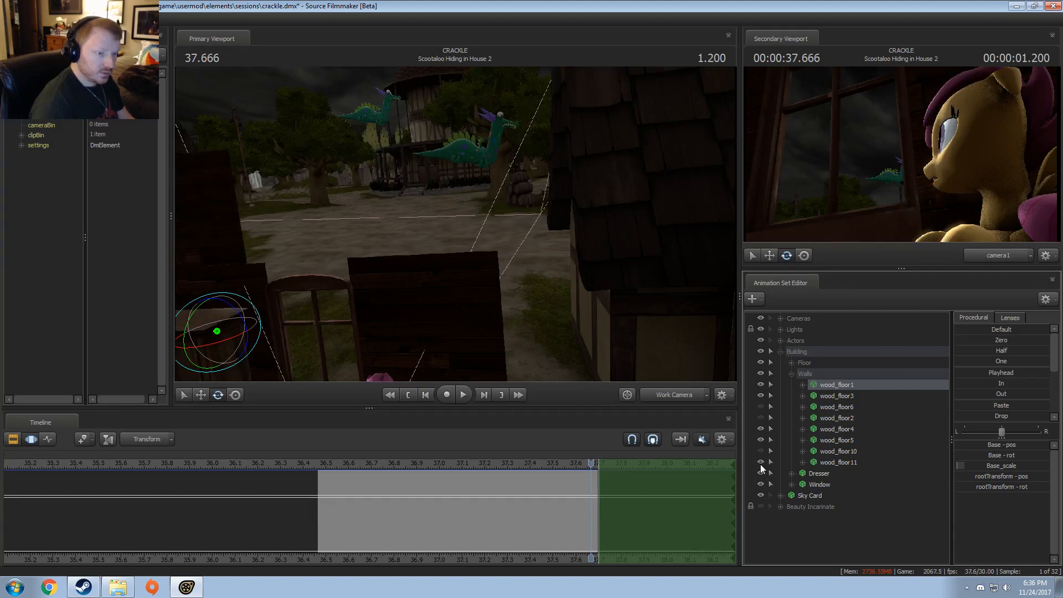
pyautogui.click(760, 463)
pyautogui.click(761, 474)
pyautogui.click(761, 484)
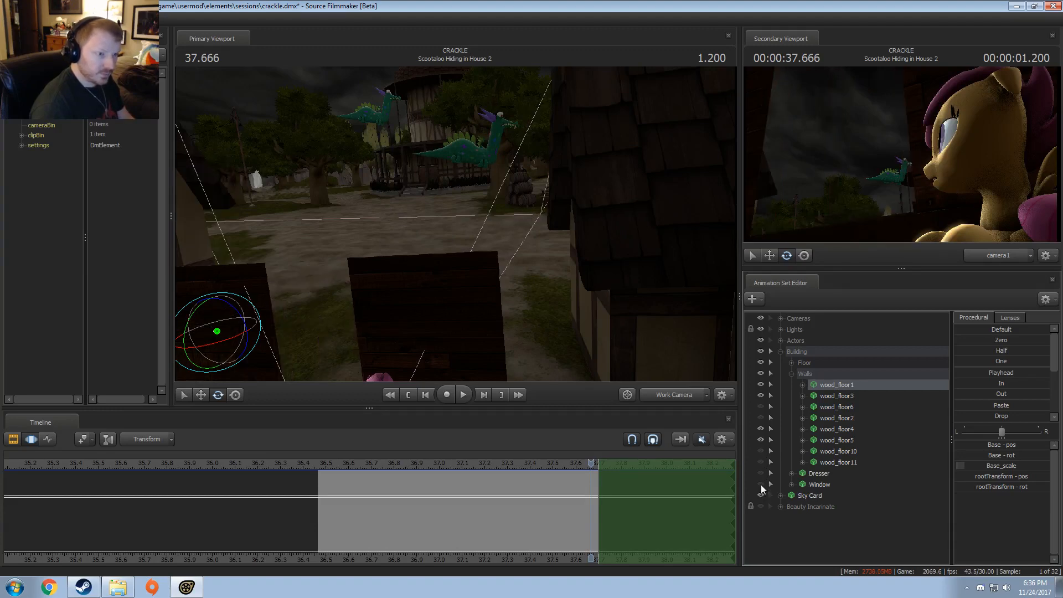
pyautogui.click(761, 484)
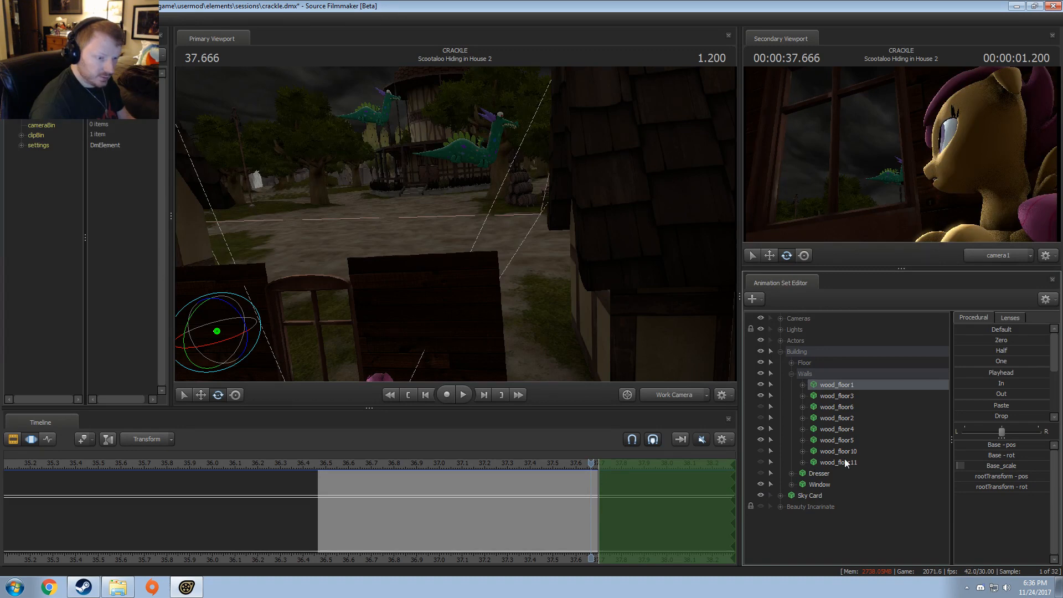
# Step: Delete the animation sets wood_floor1, wood_floor6, wood_floor2, wood_floor10, wood_floor11 and Dresser, and collapse the Walls group
pyautogui.click(827, 474)
pyautogui.keyDown('ctrl'); pyautogui.click(831, 427); pyautogui.keyUp('ctrl')
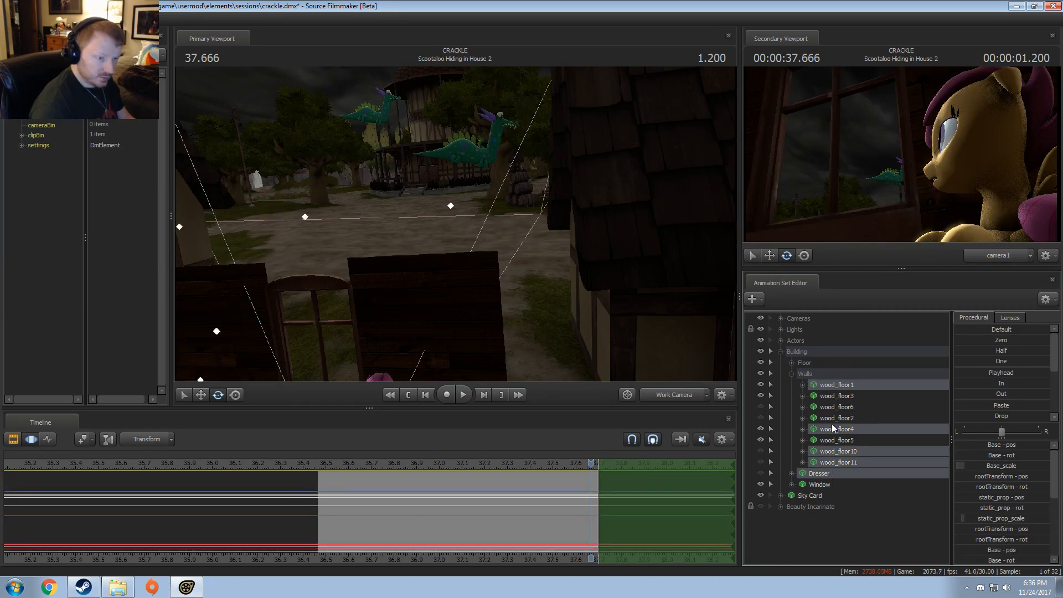
pyautogui.keyDown('ctrl'); pyautogui.click(829, 407); pyautogui.keyUp('ctrl')
pyautogui.keyDown('ctrl'); pyautogui.click(828, 418); pyautogui.keyUp('ctrl')
pyautogui.keyDown('ctrl'); pyautogui.click(826, 428); pyautogui.keyUp('ctrl')
pyautogui.rightClick(829, 417)
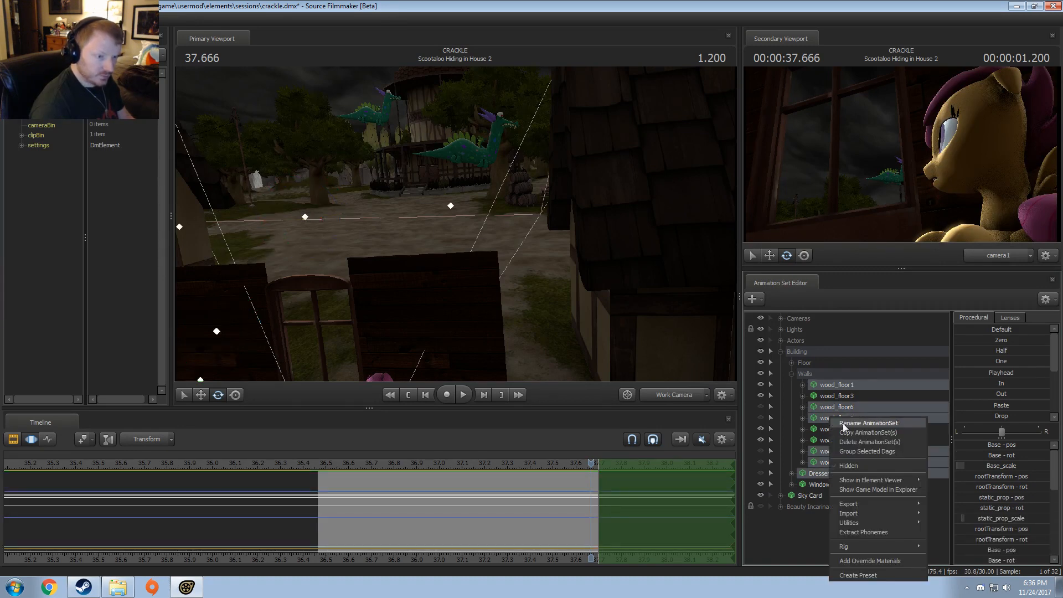
pyautogui.click(855, 439)
pyautogui.click(793, 374)
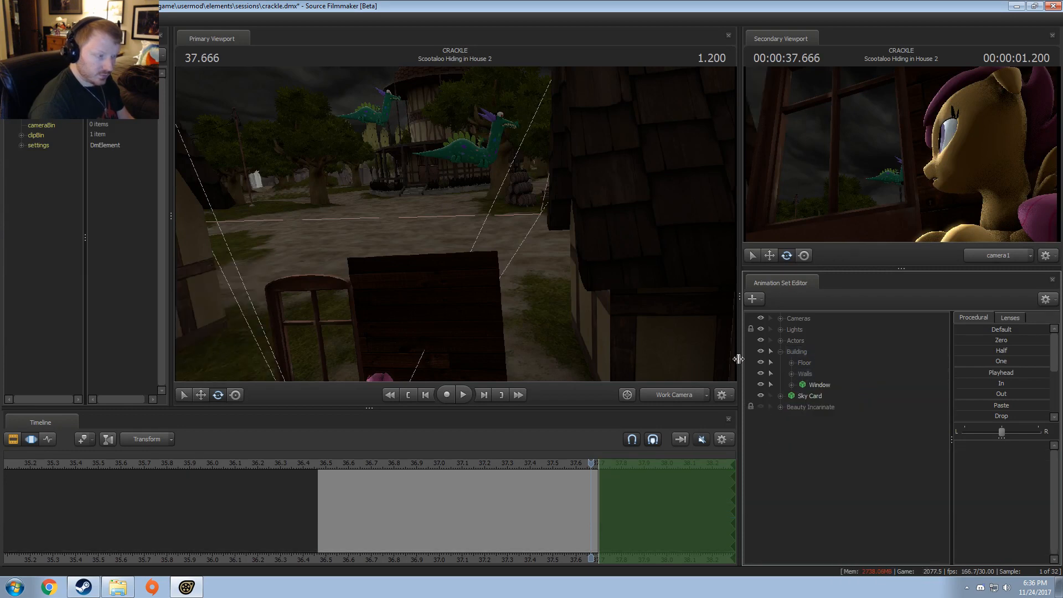
# Step: Delete the Floor group's animation sets wood_floor7 and wood_floor9
pyautogui.moveTo(615, 299); pyautogui.dragTo(458, 226)
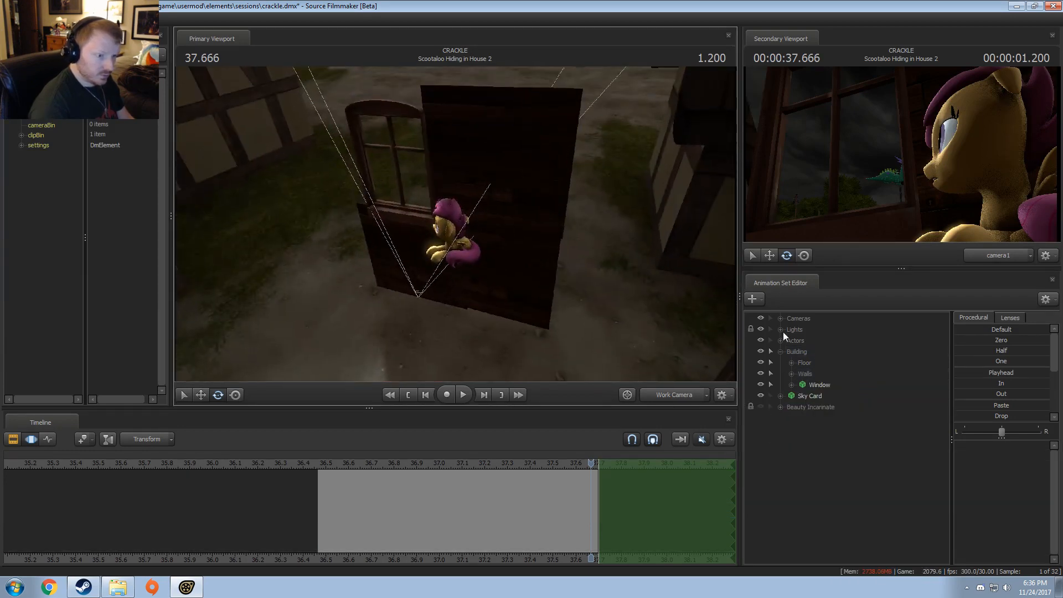
pyautogui.click(790, 364)
pyautogui.click(810, 364)
pyautogui.rightClick(833, 373)
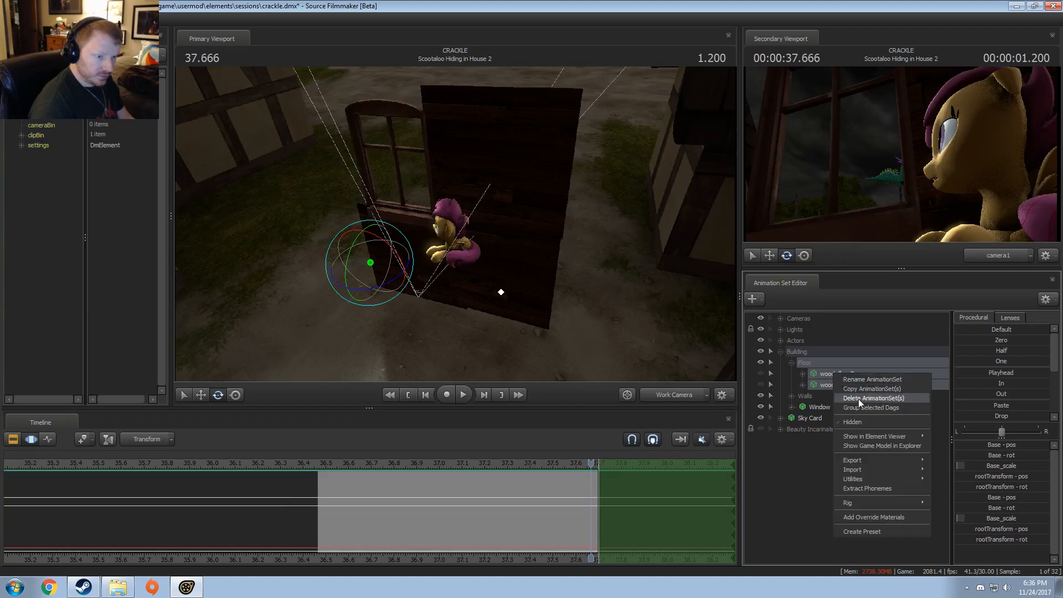
pyautogui.click(860, 400)
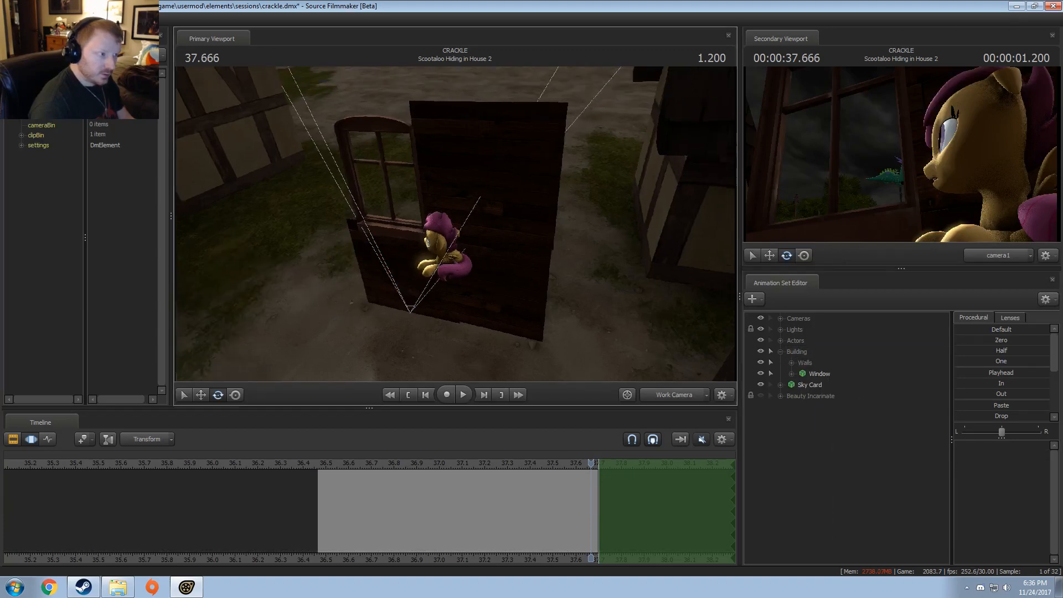
# Step: Undo the last two deletions to restore the Floor pieces, the wall pieces and the Dresser
pyautogui.moveTo(457, 224); pyautogui.dragTo(455, 223)
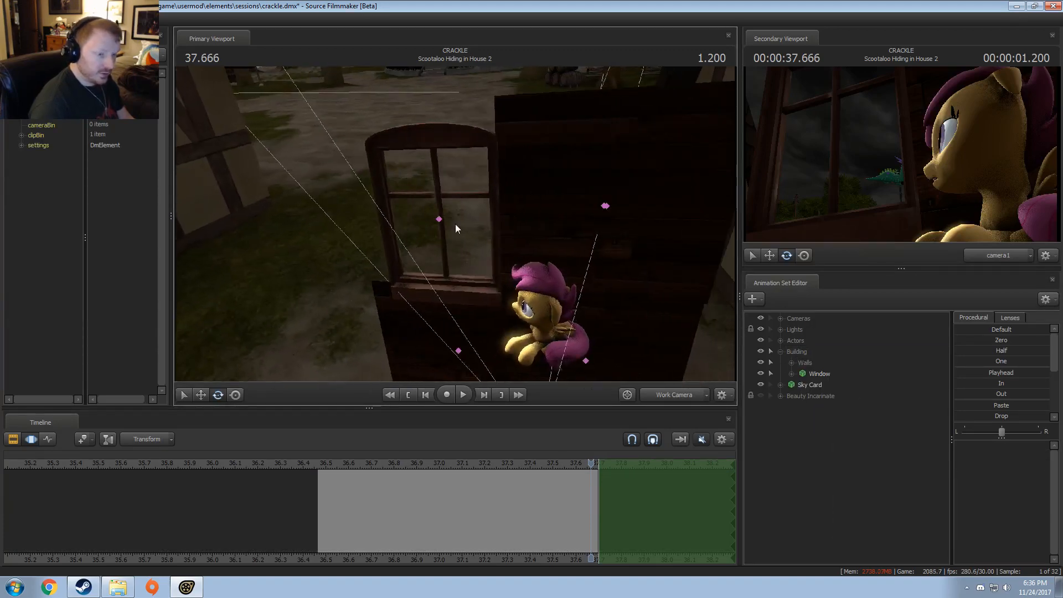
pyautogui.hotkey('ctrl', 'z')
pyautogui.hotkey('ctrl', 'z')
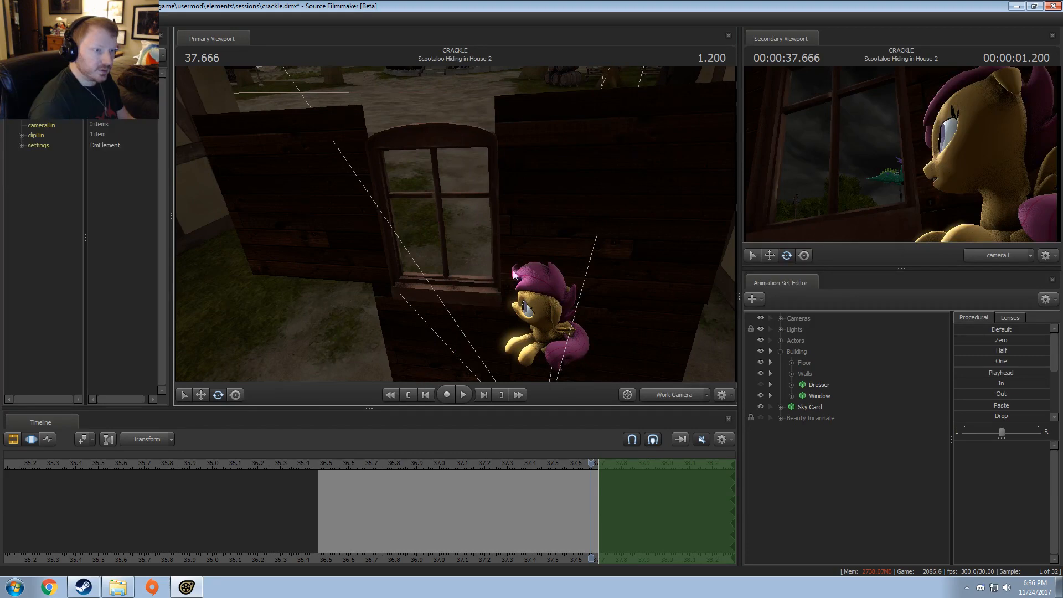
# Step: Delete the hidden animation sets wood_floor6, wood_floor2, wood_floor10, wood_floor11, Dresser, wood_floor7 and wood_floor9, keeping wood_floor1
pyautogui.click(791, 374)
pyautogui.click(825, 408)
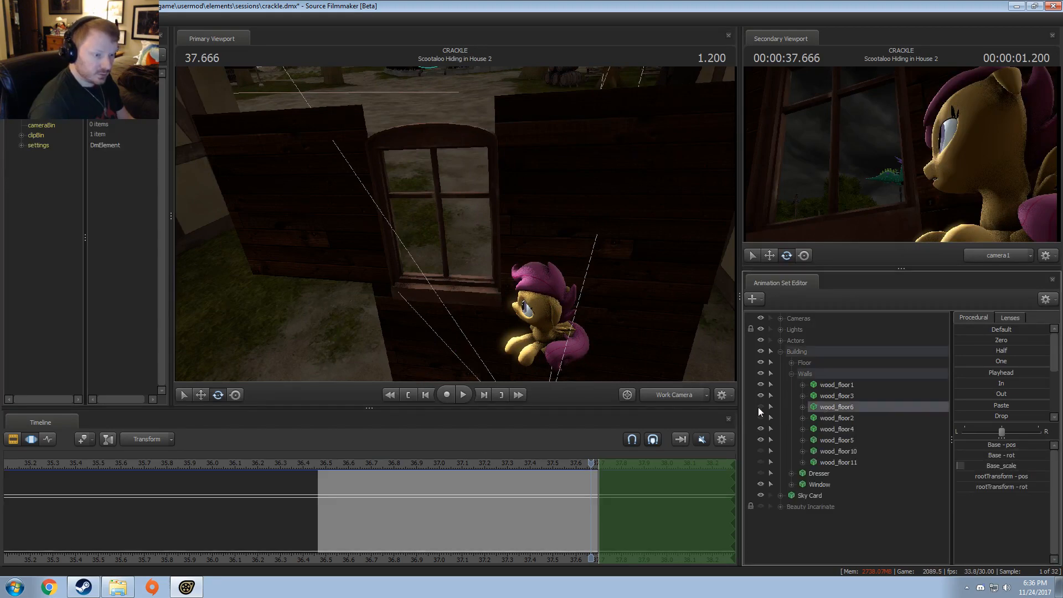
pyautogui.click(761, 462)
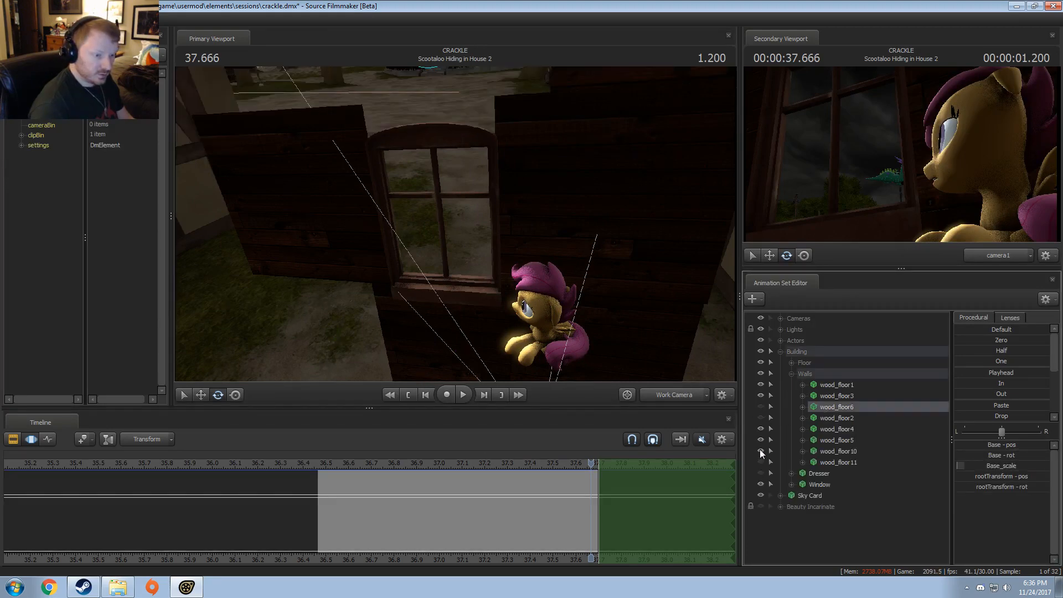
pyautogui.keyDown('ctrl'); pyautogui.click(830, 415); pyautogui.keyUp('ctrl')
pyautogui.keyDown('ctrl'); pyautogui.click(832, 451); pyautogui.keyUp('ctrl')
pyautogui.keyDown('ctrl'); pyautogui.click(830, 463); pyautogui.keyUp('ctrl')
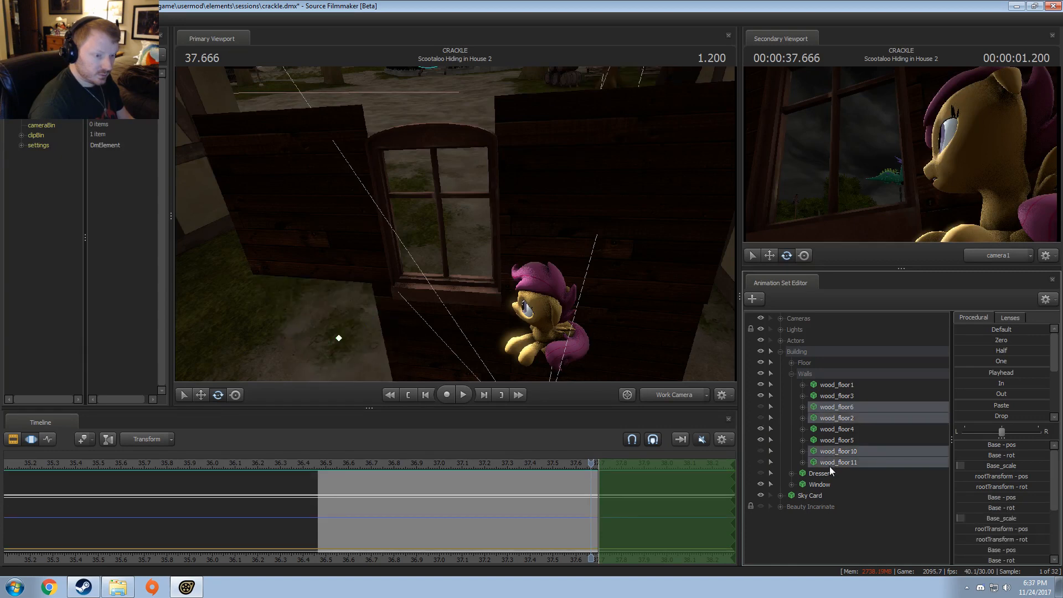
pyautogui.keyDown('ctrl'); pyautogui.click(823, 474); pyautogui.keyUp('ctrl')
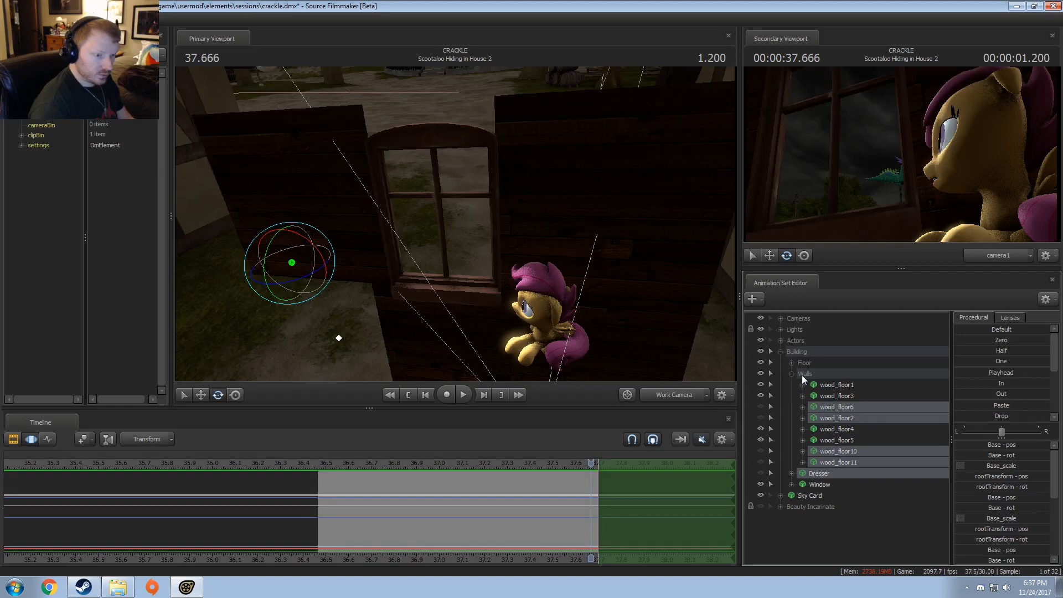
pyautogui.click(791, 363)
pyautogui.keyDown('ctrl'); pyautogui.click(815, 373); pyautogui.keyUp('ctrl')
pyautogui.keyDown('ctrl'); pyautogui.click(822, 384); pyautogui.keyUp('ctrl')
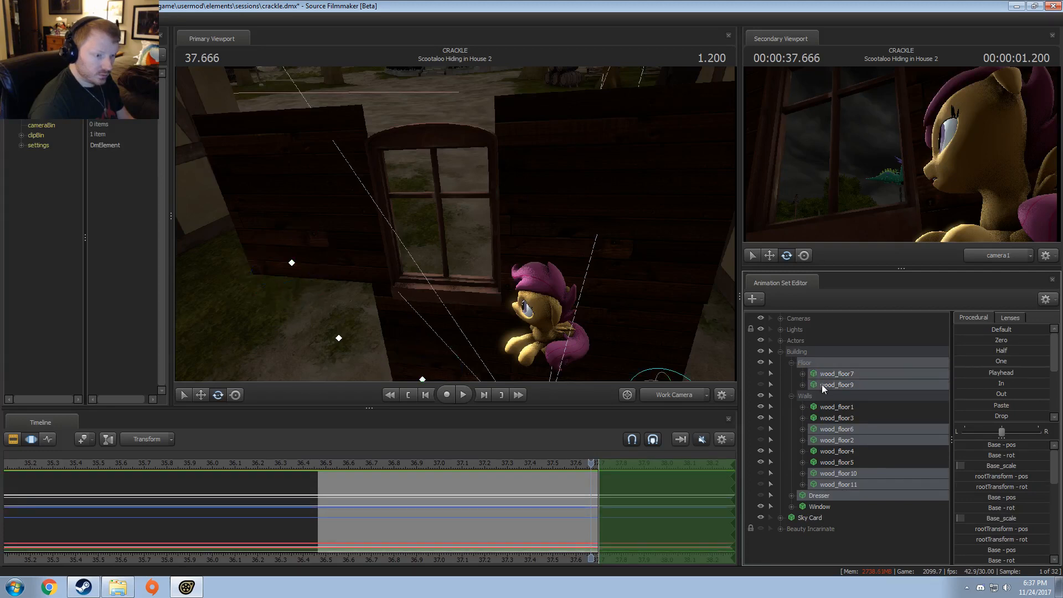
pyautogui.rightClick(821, 385)
pyautogui.click(836, 407)
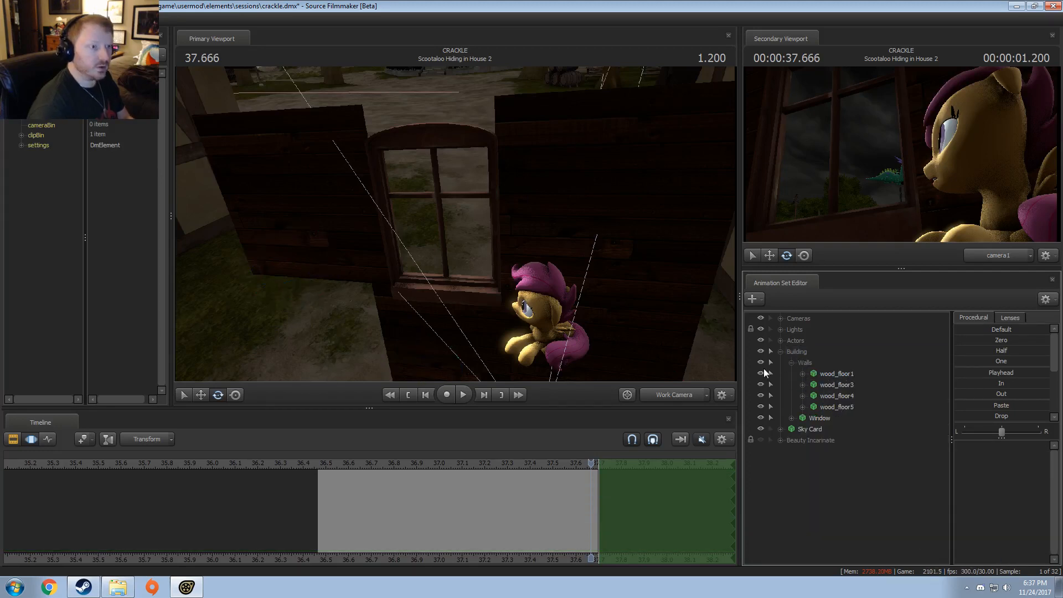
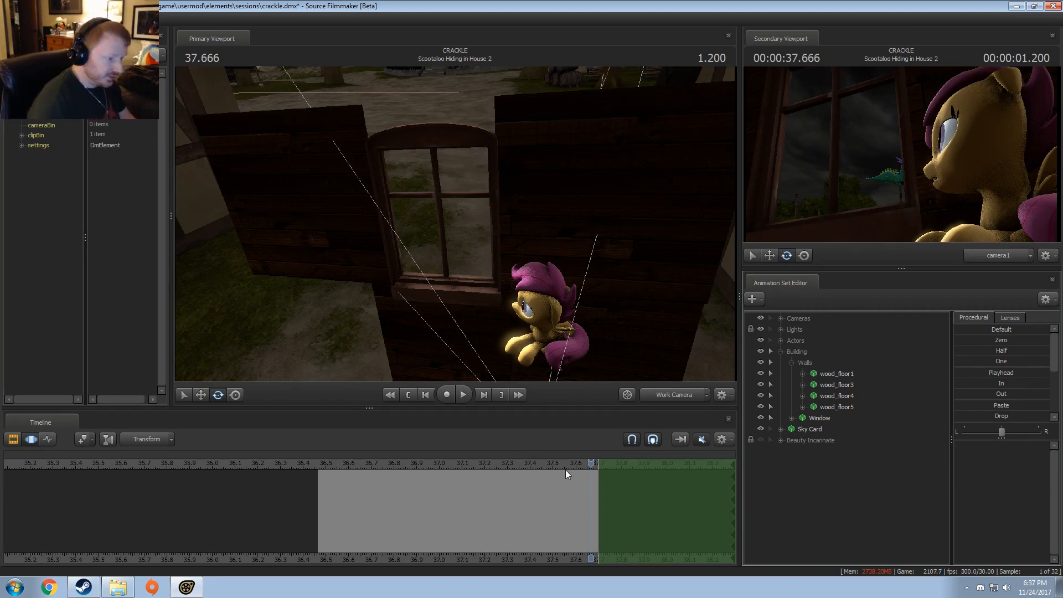
# Step: Show camera1 in the primary viewport and scrub through Scootaloo Hiding in House 2 from 36.500 to 37.433
pyautogui.click(326, 464)
pyautogui.click(681, 397)
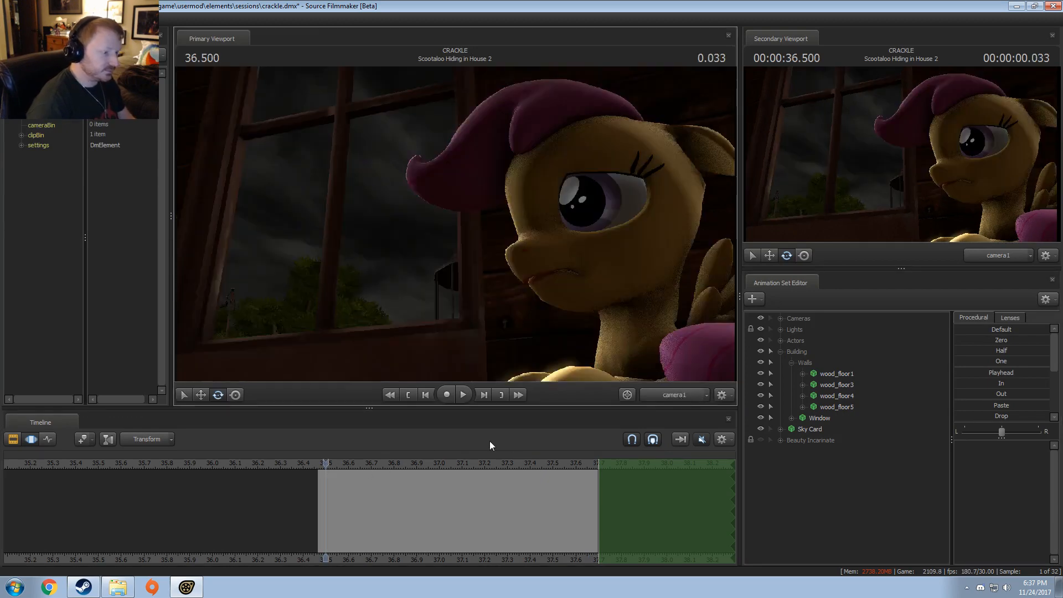
pyautogui.moveTo(333, 463); pyautogui.dragTo(538, 490)
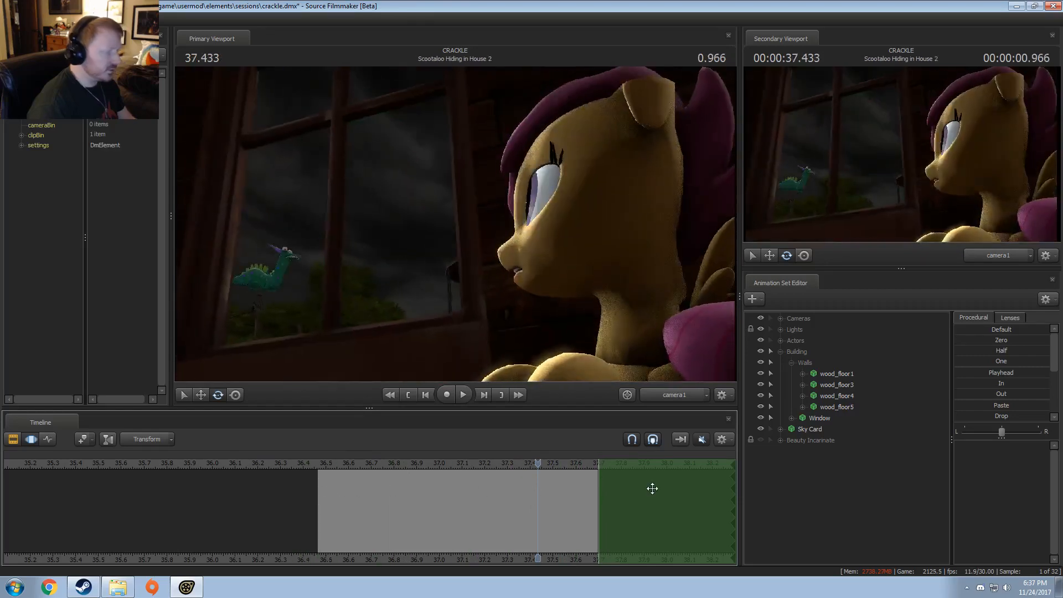
# Step: Select all animation sets from Cameras to Beauty Incarinate, check their curves around the shot's end, and clear the time selection and the set selection
pyautogui.click(847, 440)
pyautogui.keyDown('shift'); pyautogui.click(796, 320); pyautogui.keyUp('shift')
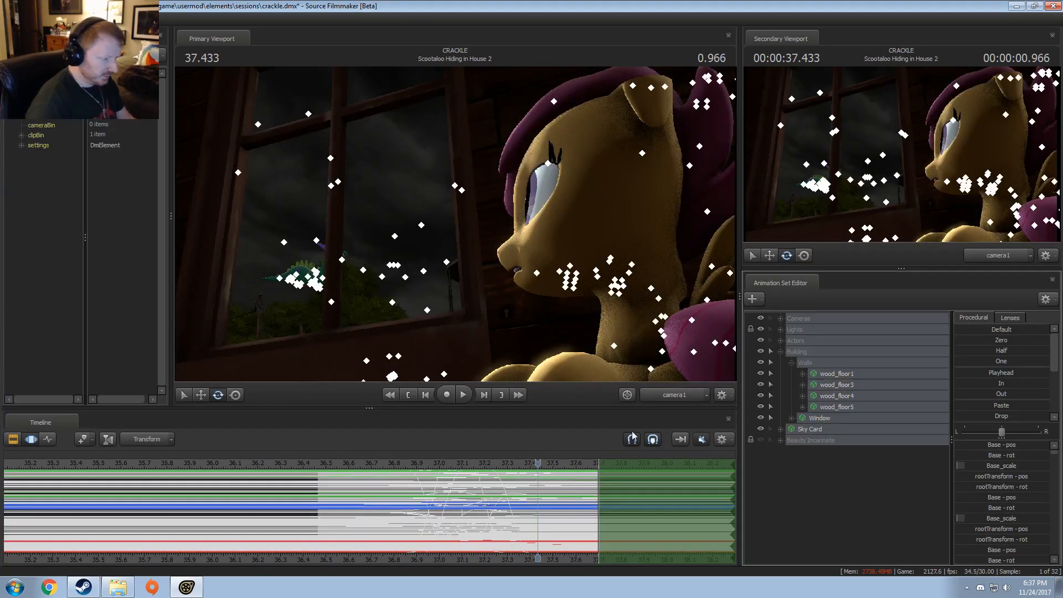
pyautogui.scroll(-5, 540, 539)
pyautogui.doubleClick(536, 528)
pyautogui.scroll(6, 536, 527)
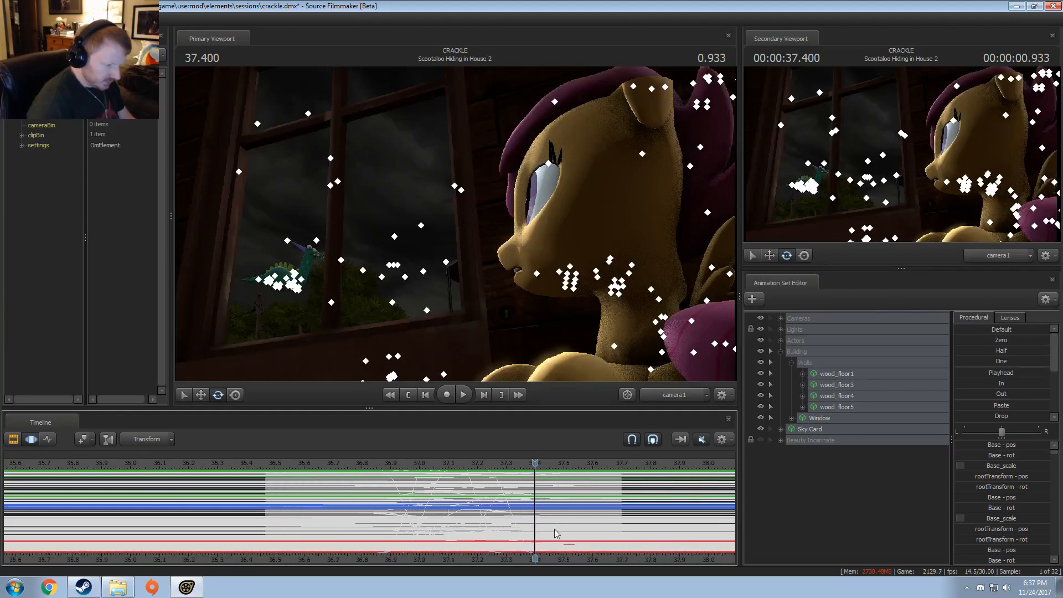
pyautogui.click(556, 533)
pyautogui.click(835, 485)
# Step: Go to the Scootaloo Hiding in House shot and select all its animation sets, Cameras through Sky Card, for motion editing
pyautogui.press('F2')
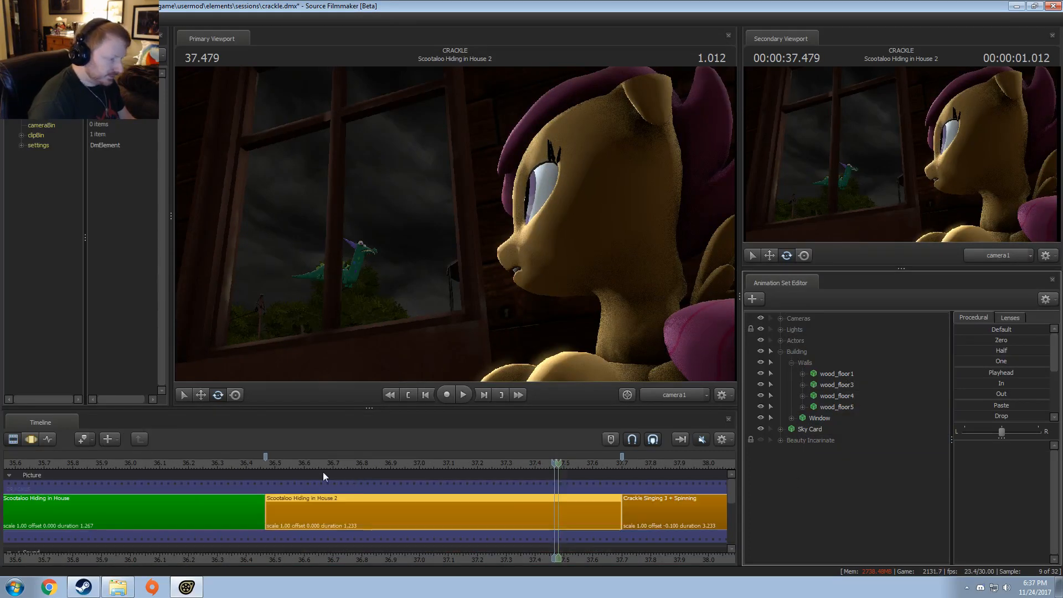
pyautogui.moveTo(255, 471); pyautogui.dragTo(197, 472)
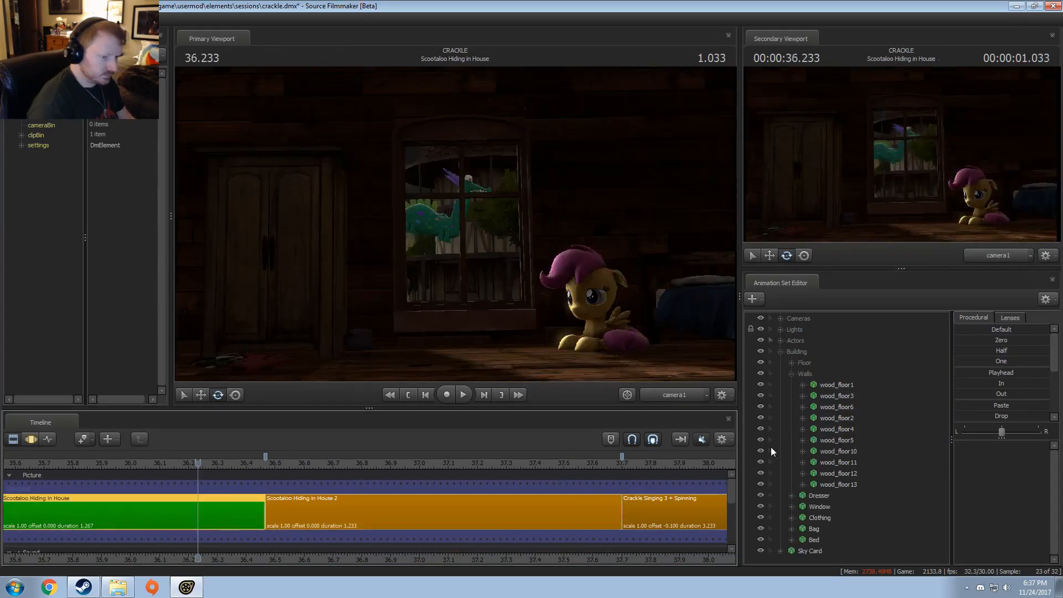
pyautogui.click(789, 319)
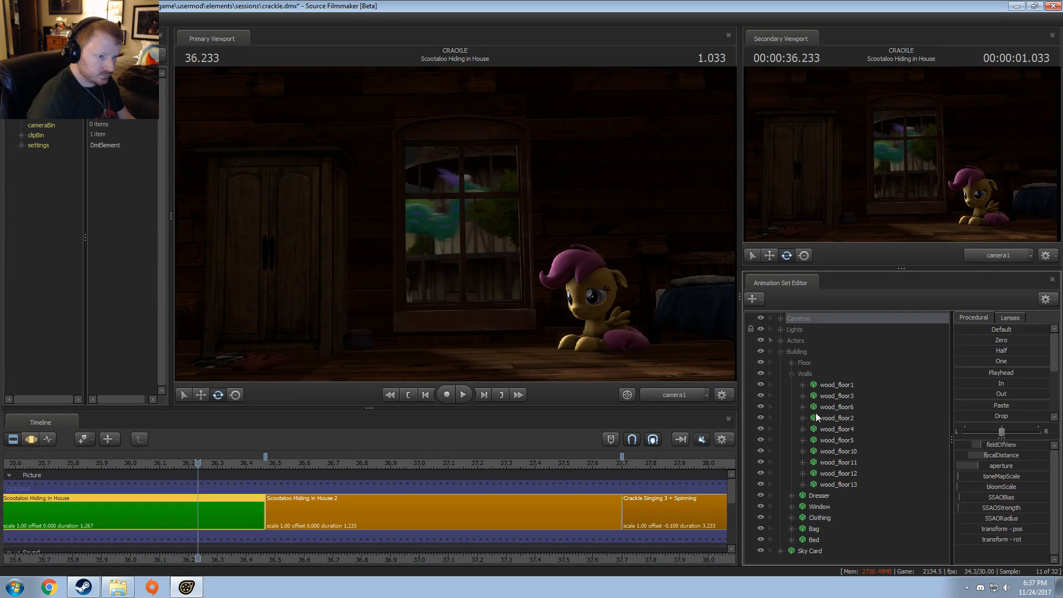
pyautogui.keyDown('shift'); pyautogui.click(819, 551); pyautogui.keyUp('shift')
pyautogui.press('F3')
pyautogui.click(242, 559)
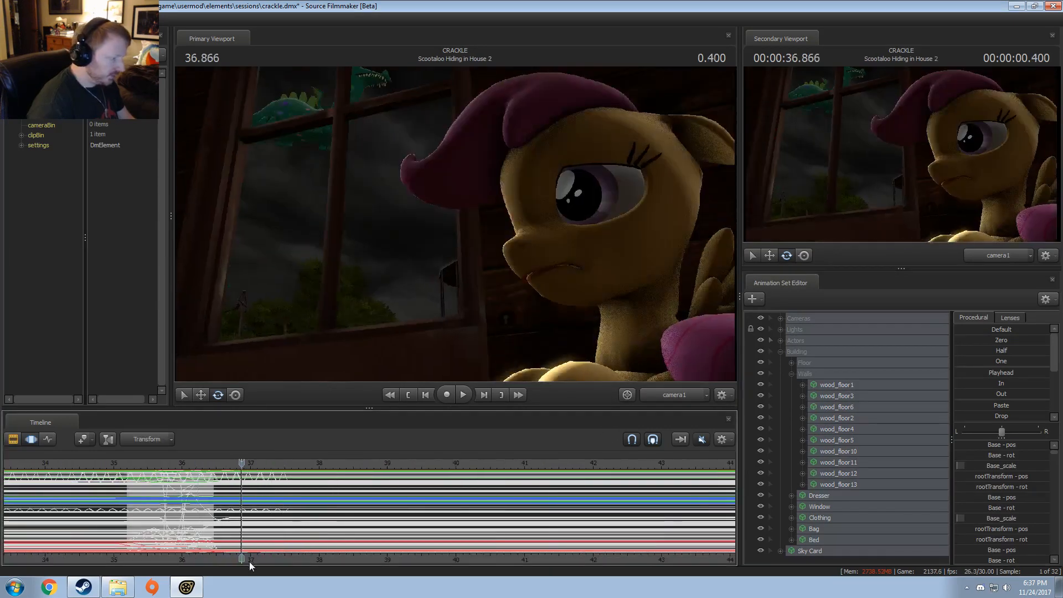
pyautogui.moveTo(313, 561); pyautogui.dragTo(463, 546, button='middle')
pyautogui.scroll(7, 328, 512)
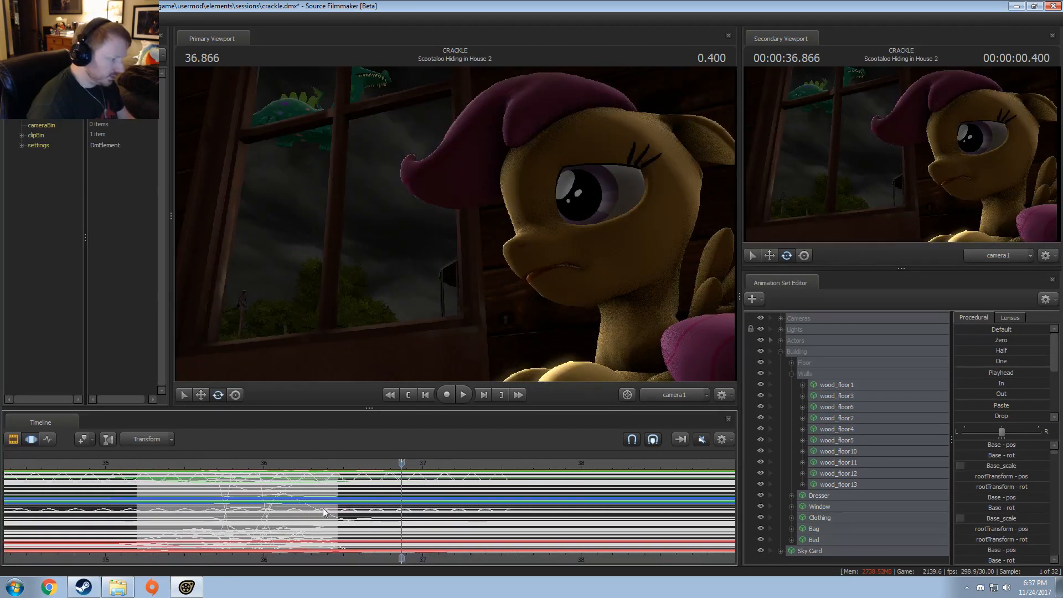
# Step: Hold the selected animation outside the shot, applying In after its end at 36.466 and Out before its start at 35.200
pyautogui.moveTo(331, 509); pyautogui.dragTo(1058, 426)
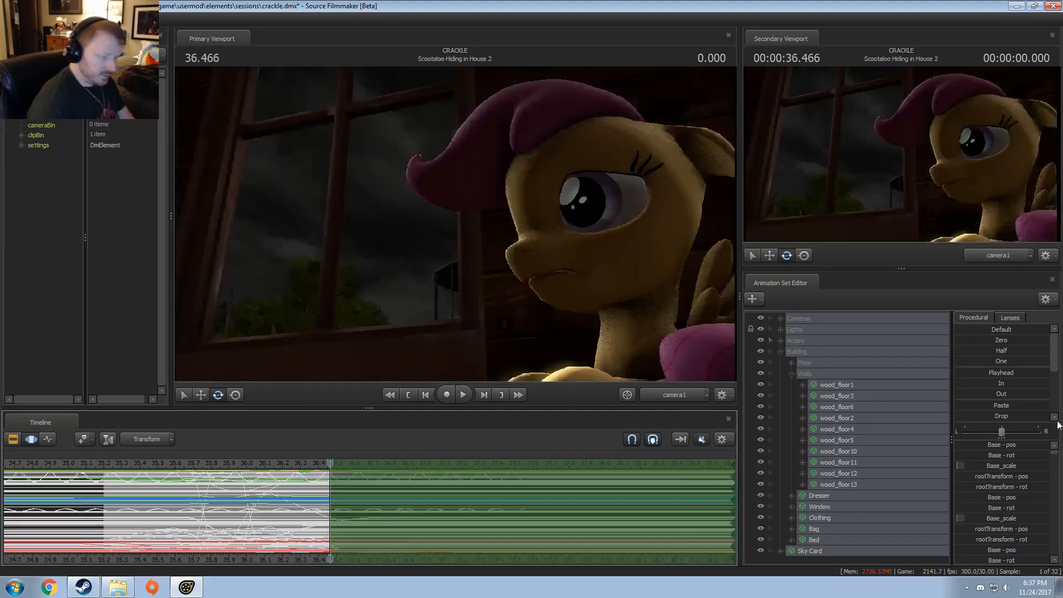
pyautogui.click(984, 374)
pyautogui.moveTo(986, 382); pyautogui.dragTo(1051, 383)
pyautogui.keyDown('shift'); pyautogui.moveTo(101, 504); pyautogui.dragTo(0, 500); pyautogui.keyUp('shift')
pyautogui.moveTo(984, 395); pyautogui.dragTo(1050, 394)
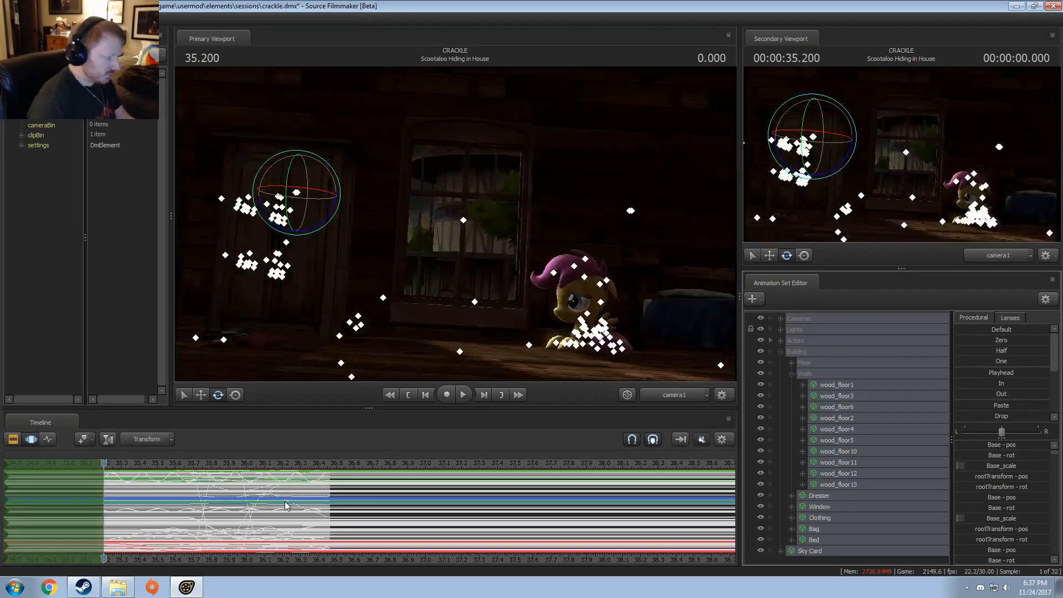
# Step: Return to clip editing, play back both Scootaloo Hiding in House shots and park the playhead at 36.500
pyautogui.press('F2')
pyautogui.press('space')
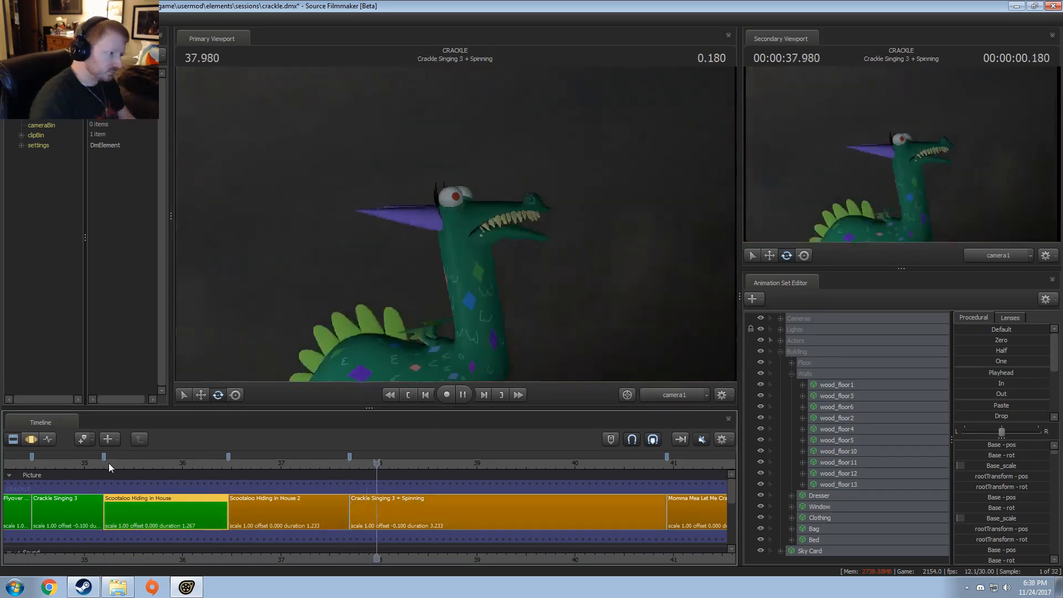
pyautogui.press('space')
pyautogui.moveTo(234, 463); pyautogui.dragTo(232, 463)
pyautogui.scroll(2, 239, 519)
pyautogui.scroll(-1, 238, 520)
# Step: Set the Scootaloo Hiding in House 2 clip's background color to green, with red 0 and green 150
pyautogui.rightClick(259, 515)
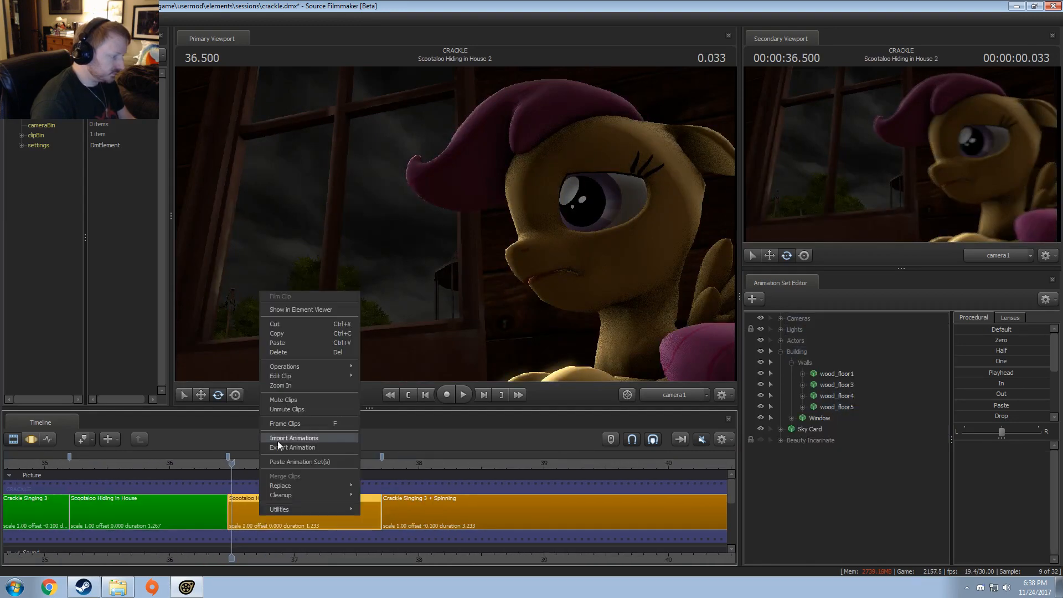
pyautogui.moveTo(311, 372)
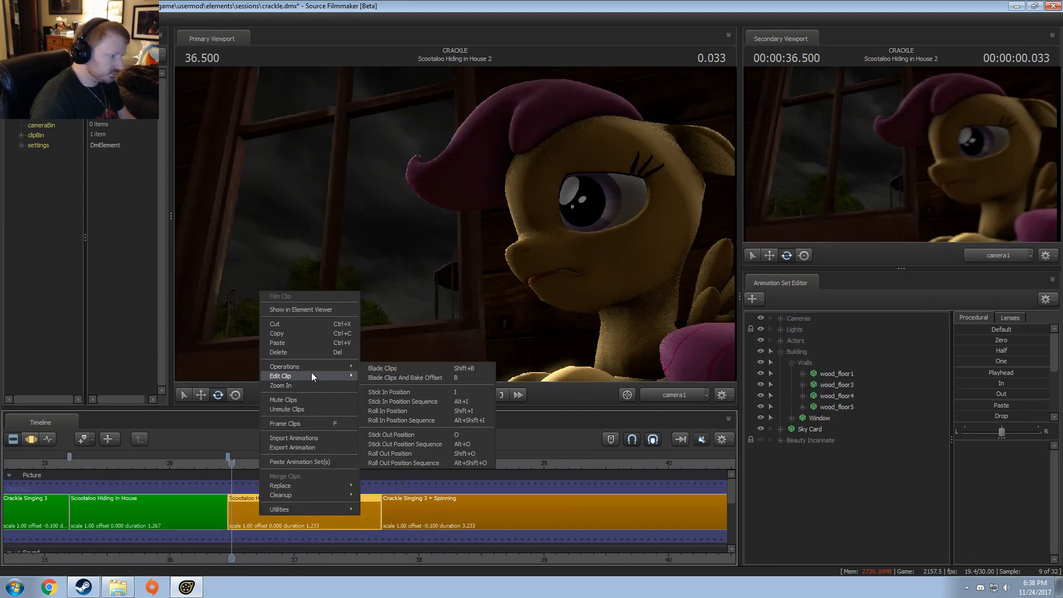
pyautogui.click(413, 381)
pyautogui.doubleClick(595, 295)
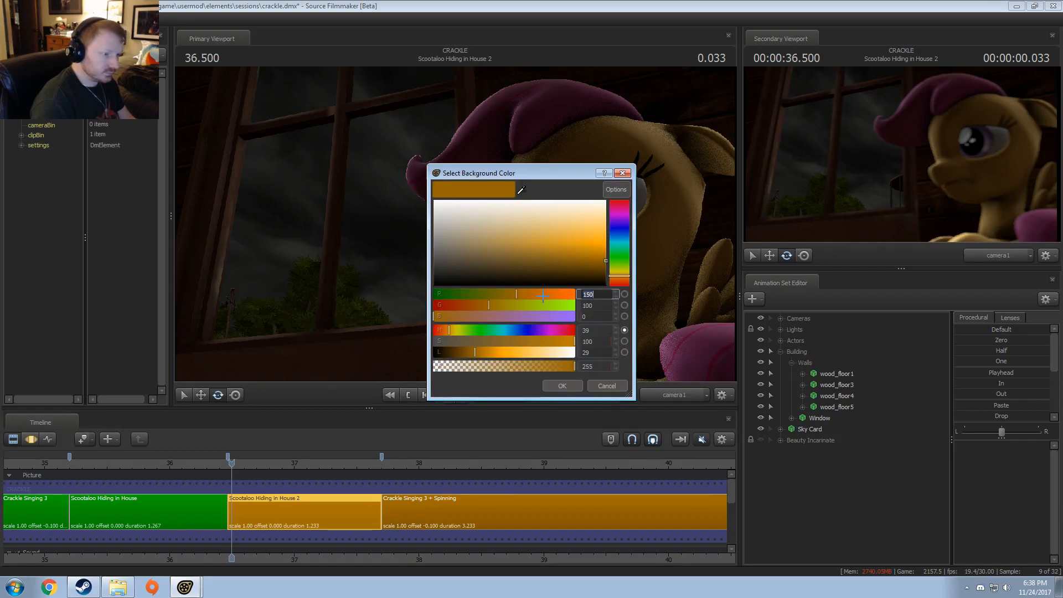
pyautogui.write('0')
pyautogui.press('Tab')
pyautogui.write('150')
pyautogui.press('Tab')
pyautogui.press('Return')
# Step: Move the playhead to the start of Crackle Singing 3 + Spinning at 37.800 and save the session
pyautogui.scroll(-6, 421, 529)
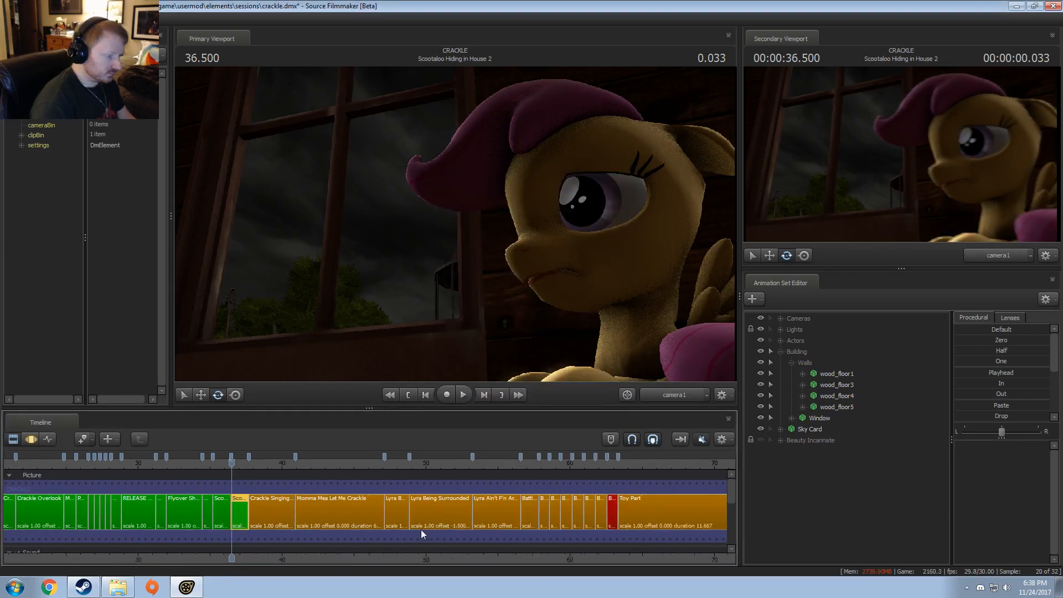
pyautogui.scroll(4, 215, 526)
pyautogui.scroll(2, 279, 533)
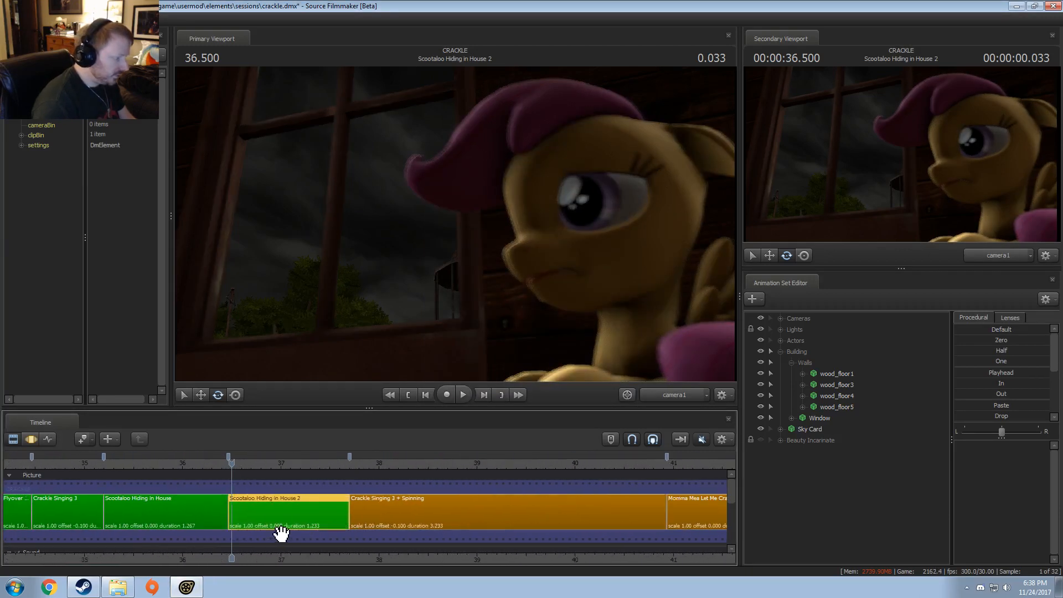
pyautogui.click(357, 464)
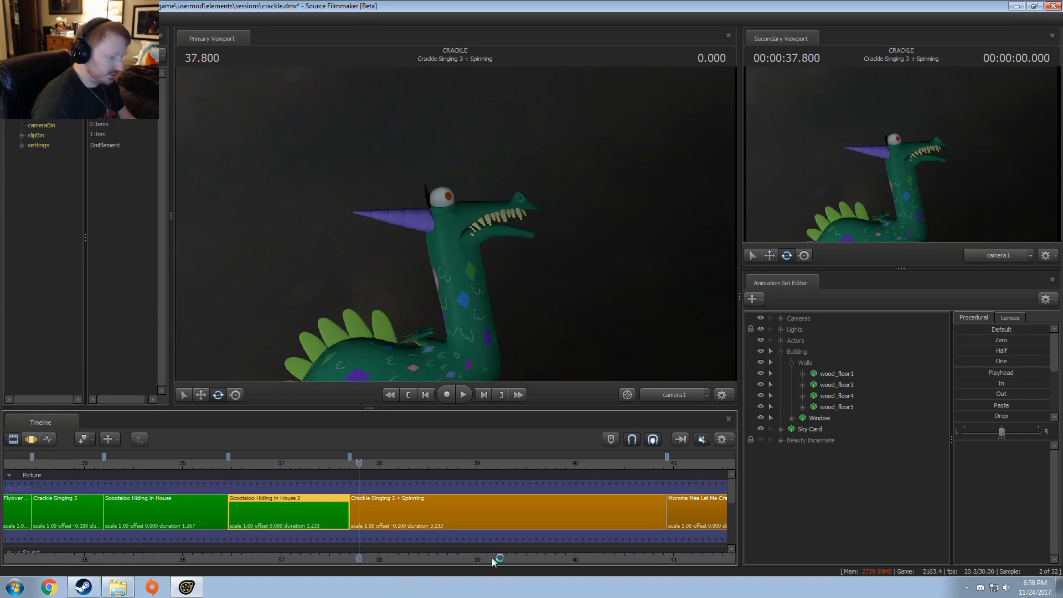
# Step: Scrub through the Crackle Singing 3 + Spinning shot to review the singing and spinning, stopping at 39.366
pyautogui.moveTo(470, 547); pyautogui.dragTo(191, 541, button='middle')
pyautogui.moveTo(79, 465); pyautogui.dragTo(373, 471)
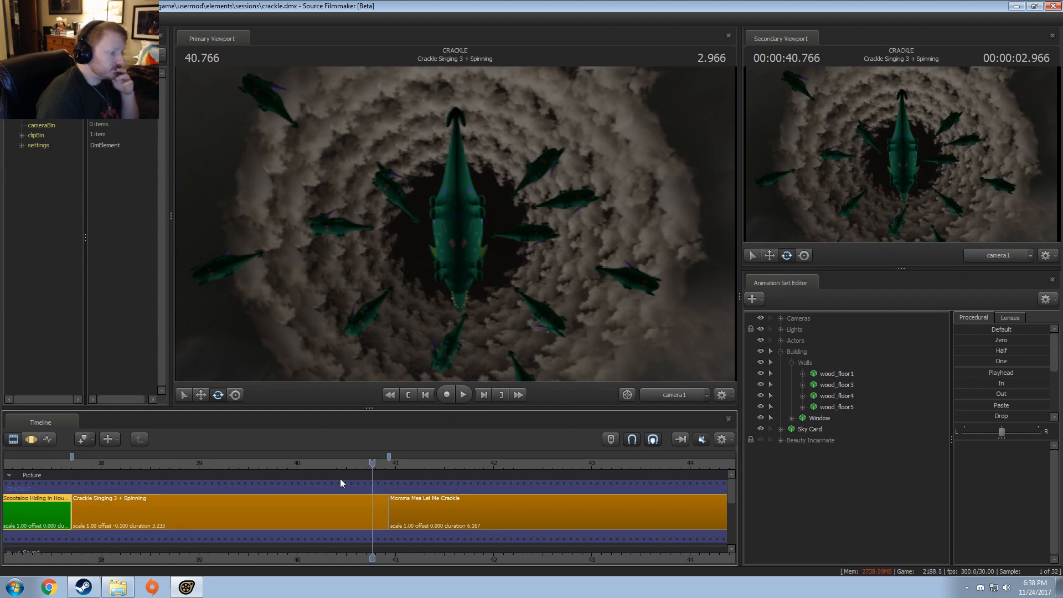
pyautogui.moveTo(340, 482); pyautogui.dragTo(267, 498)
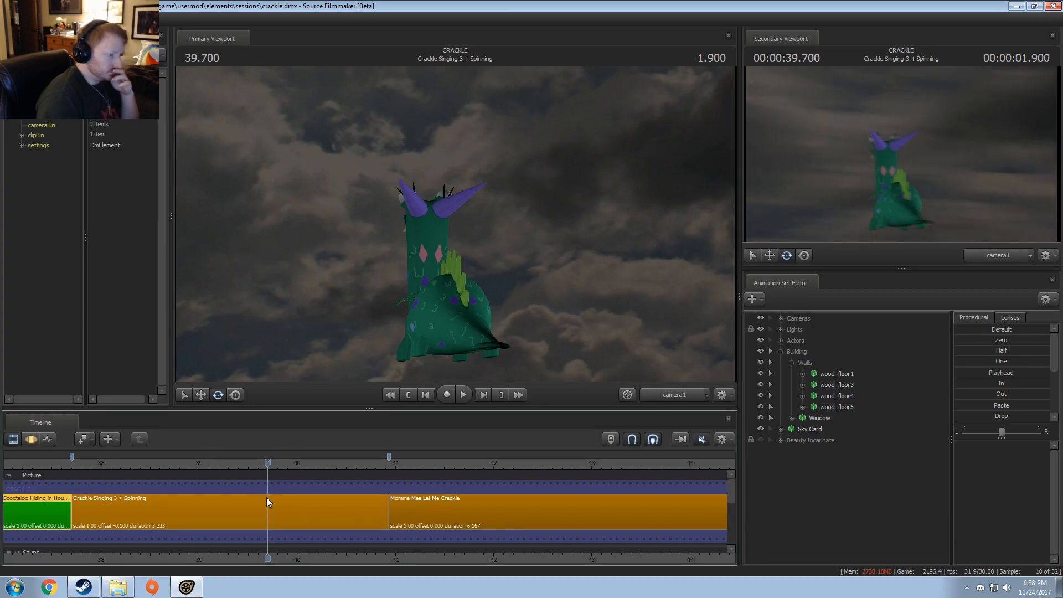
pyautogui.moveTo(268, 463); pyautogui.dragTo(235, 473)
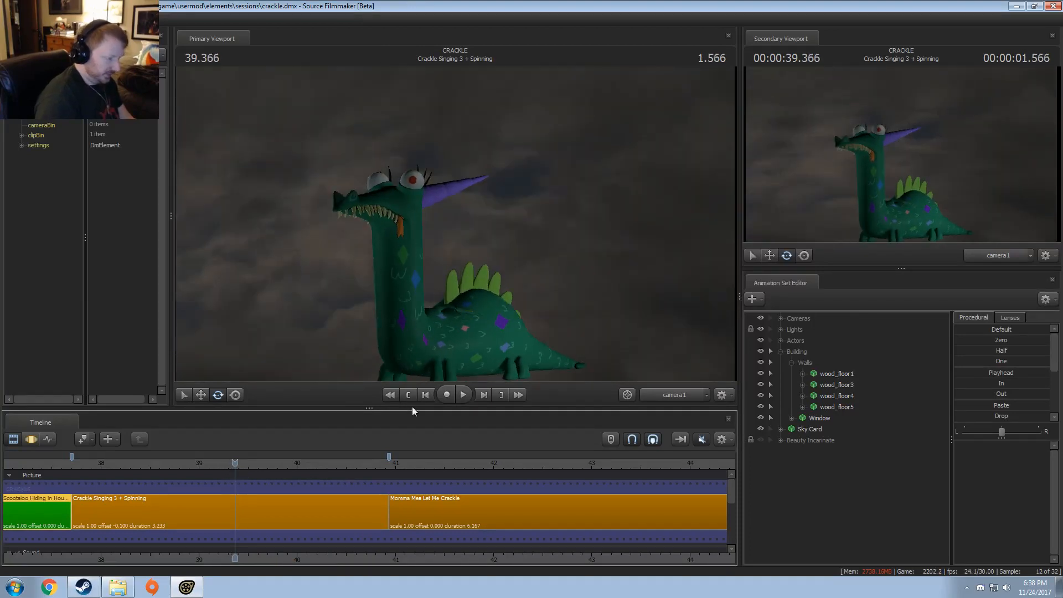
# Step: Look around the cloudy sky of the spinning shot through the Work Camera
pyautogui.keyDown('ctrl'); pyautogui.click(686, 395); pyautogui.keyUp('ctrl')
pyautogui.moveTo(626, 321); pyautogui.dragTo(471, 224)
pyautogui.press('s')
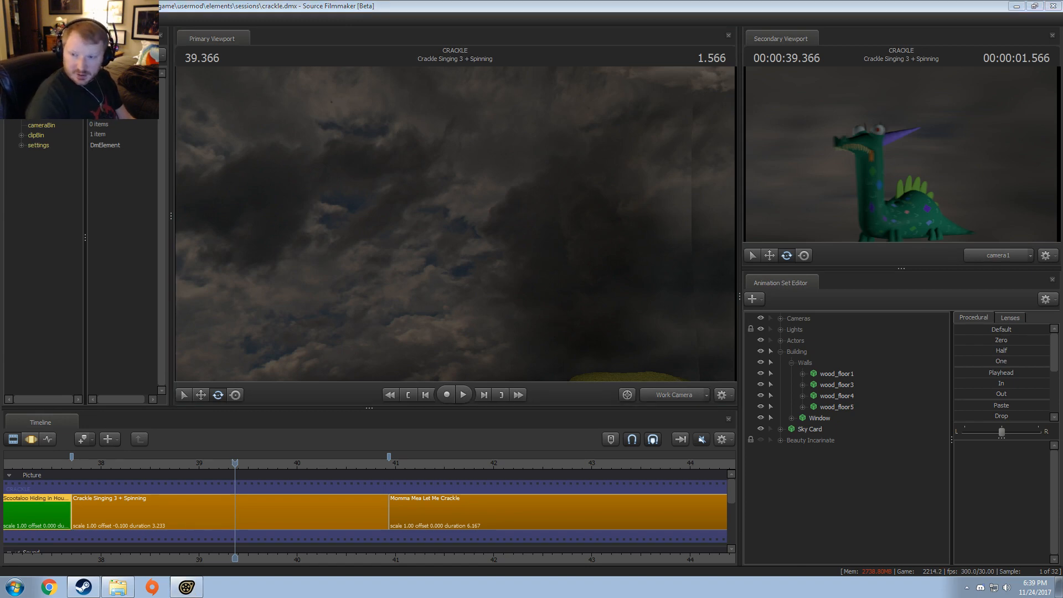
# Step: Switch to the Chrome window playing YouTube and browse the Two Steps from Awesome playlist
pyautogui.moveTo(1062, 333); pyautogui.dragTo(562, 149)
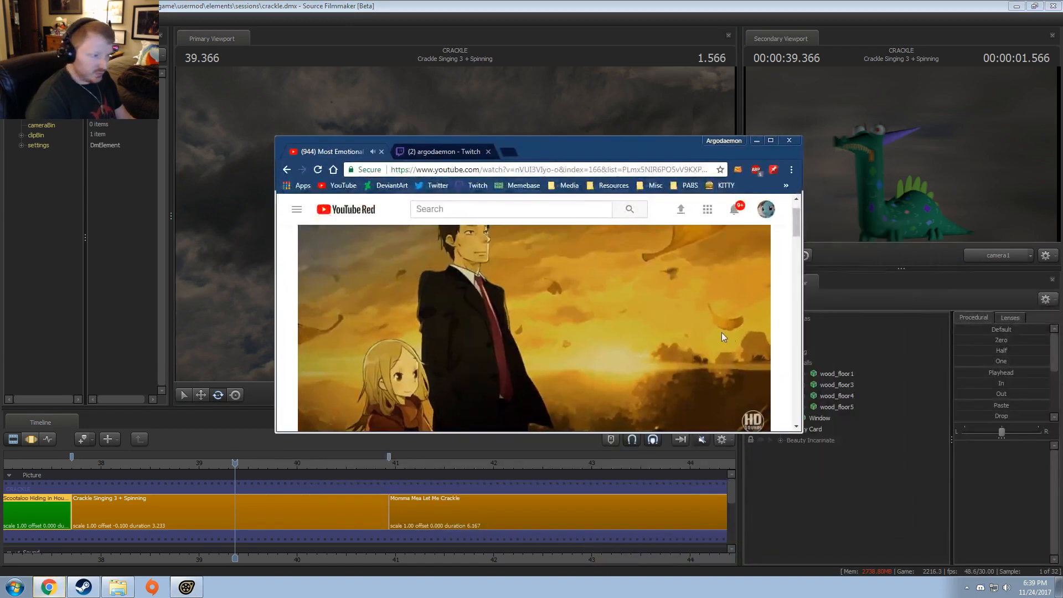
pyautogui.scroll(-2, 722, 332)
pyautogui.scroll(-3, 501, 421)
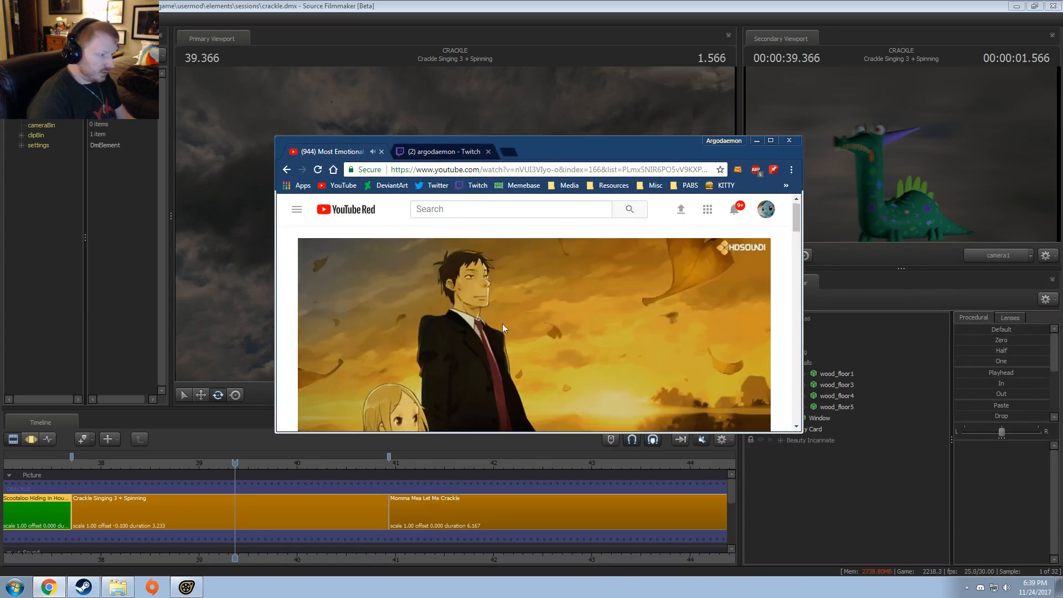
pyautogui.scroll(15, 548, 375)
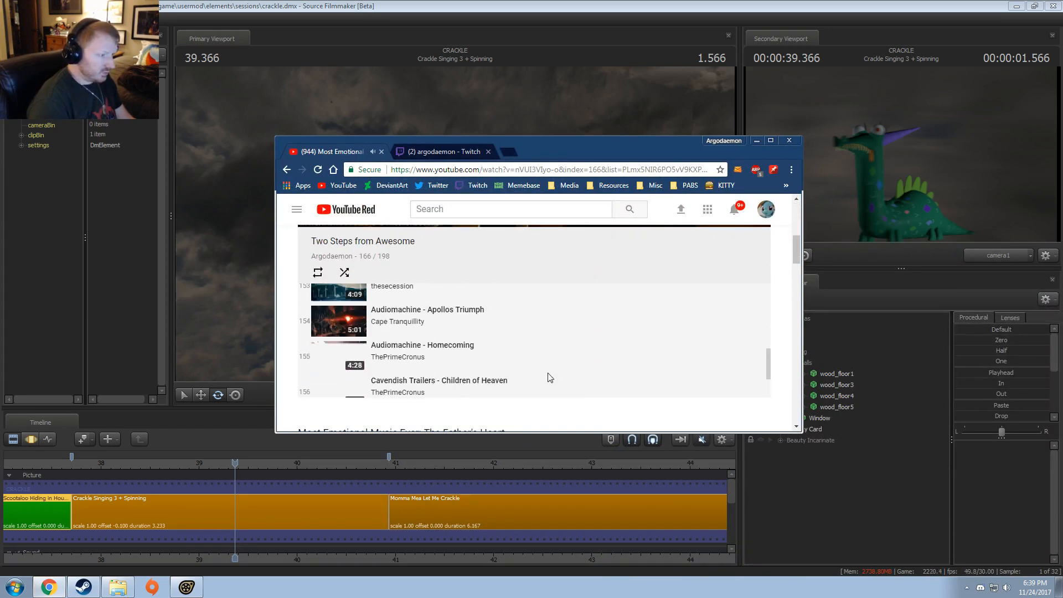
pyautogui.scroll(-5, 714, 344)
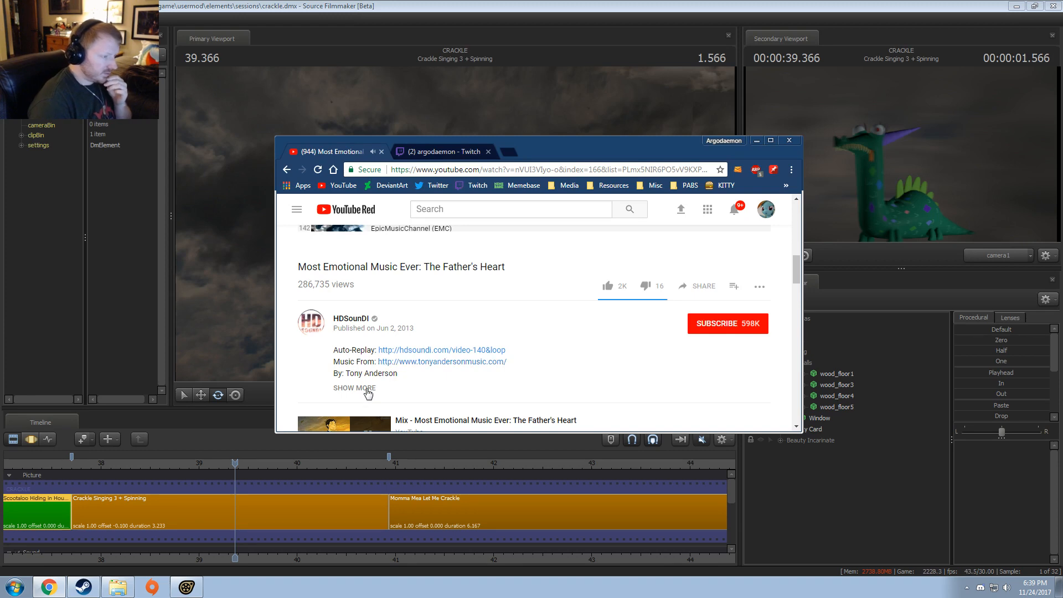
pyautogui.scroll(4, 556, 370)
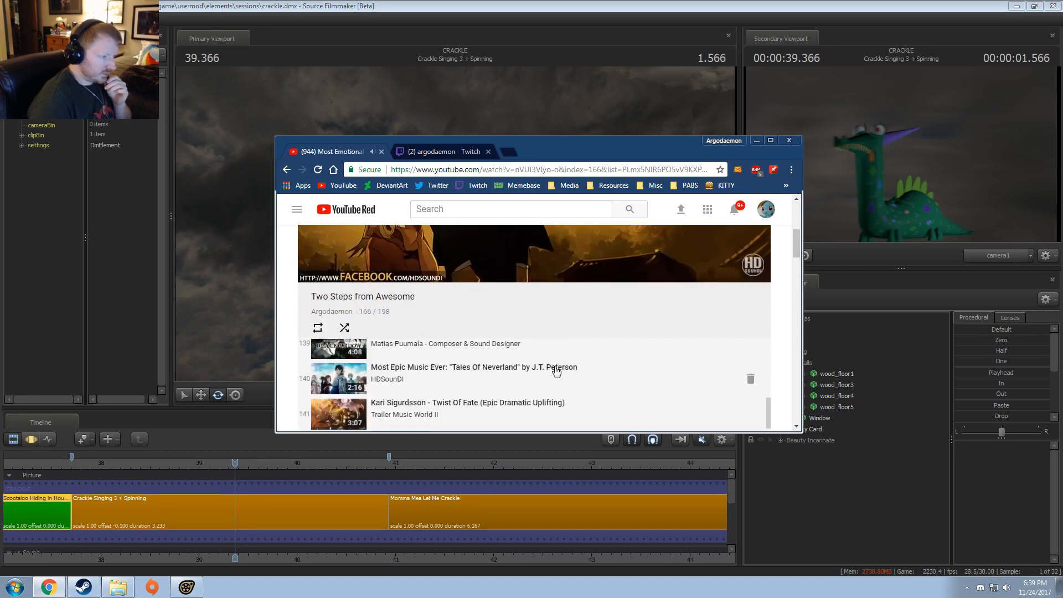
pyautogui.scroll(12, 557, 370)
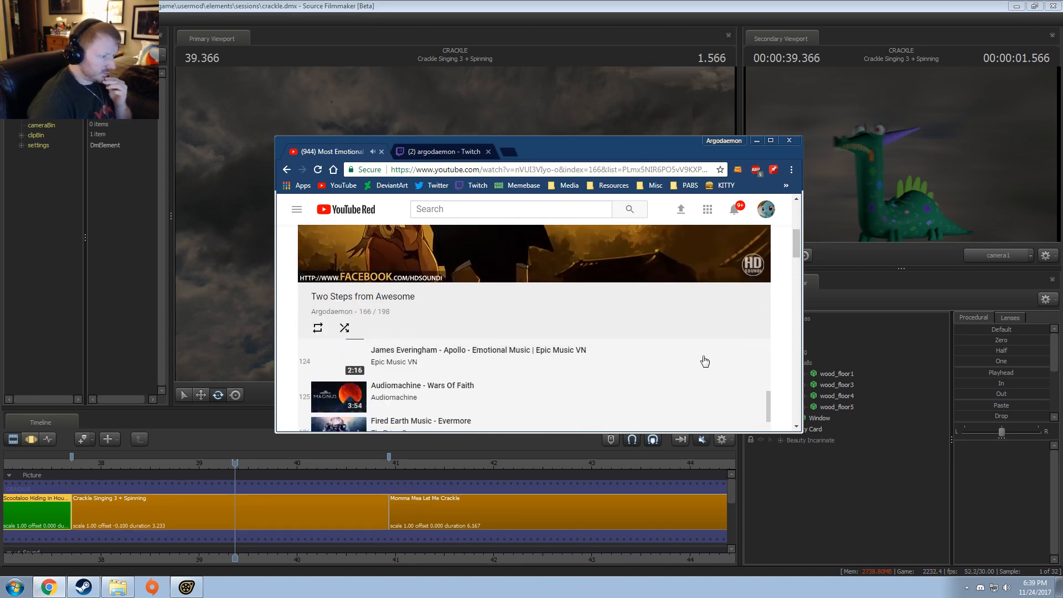
pyautogui.scroll(2, 762, 355)
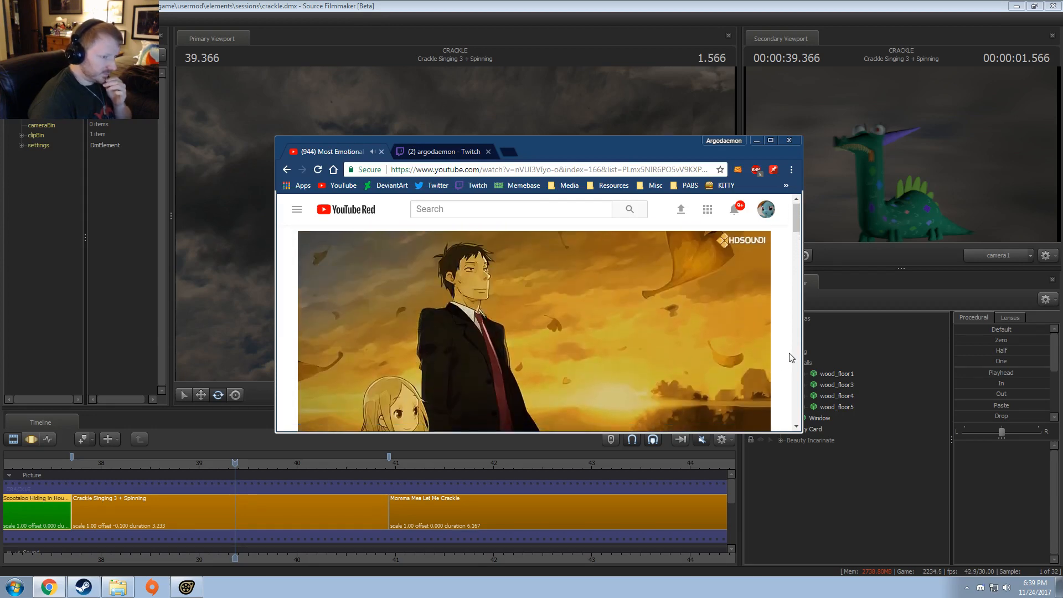
# Step: Expand the description of Most Emotional Music Ever: The Father's Heart to read the track credits, and move the browser window off the screen
pyautogui.scroll(-6, 703, 264)
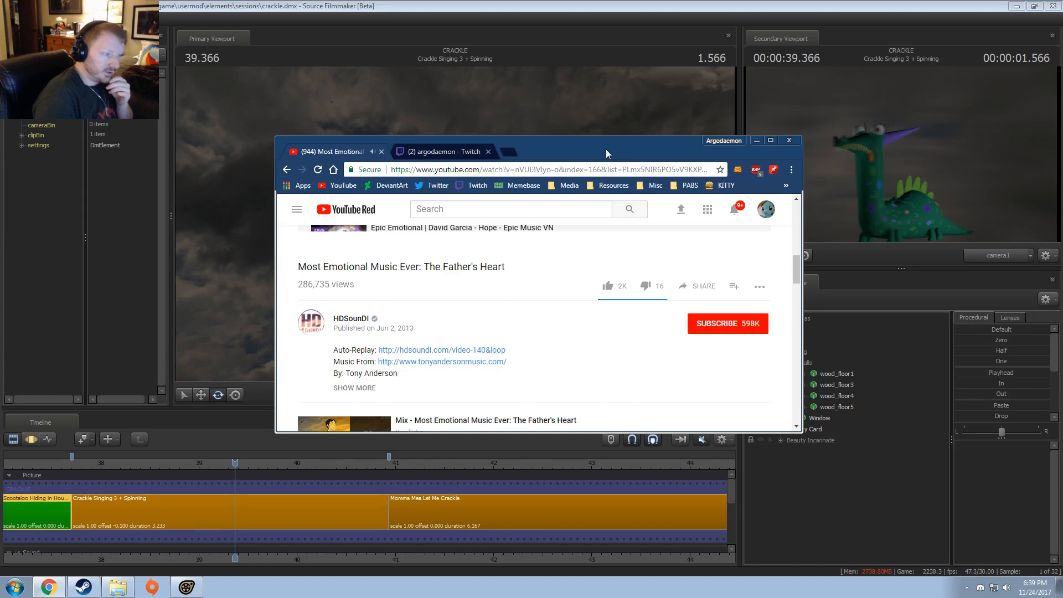
pyautogui.click(362, 391)
pyautogui.scroll(-1, 390, 410)
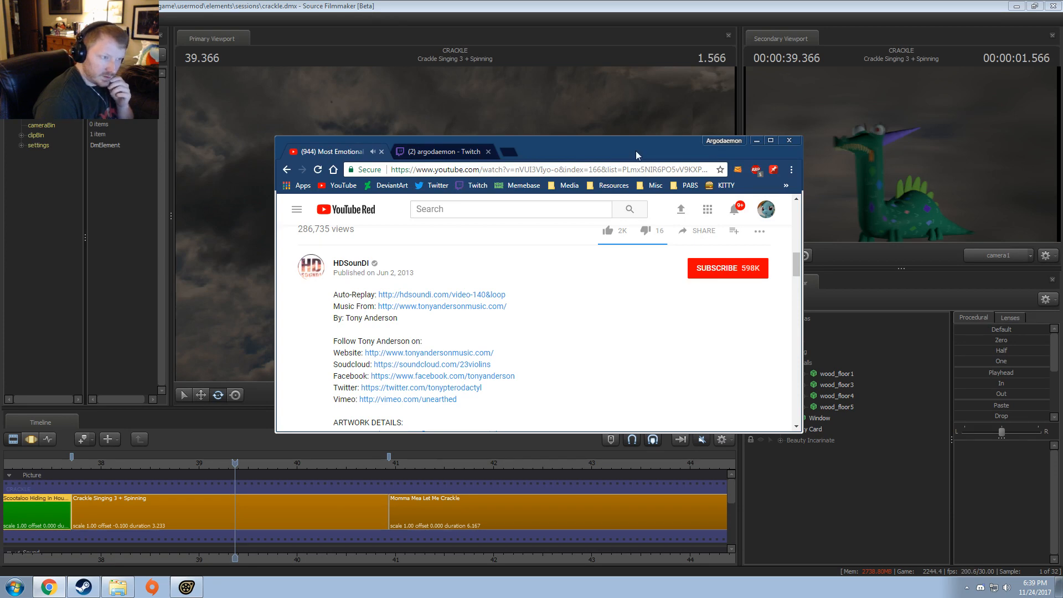
pyautogui.moveTo(636, 152); pyautogui.dragTo(1062, 153)
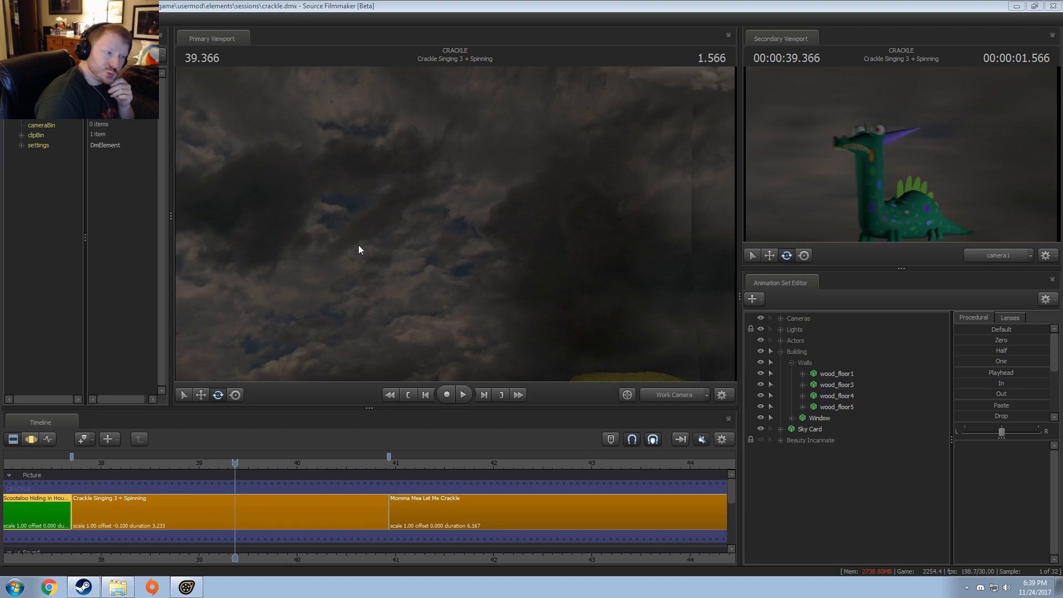
# Step: Pull the Work Camera back from the dragon to show the surrounding landscape, and hide the Sky Card animation set
pyautogui.click(674, 397)
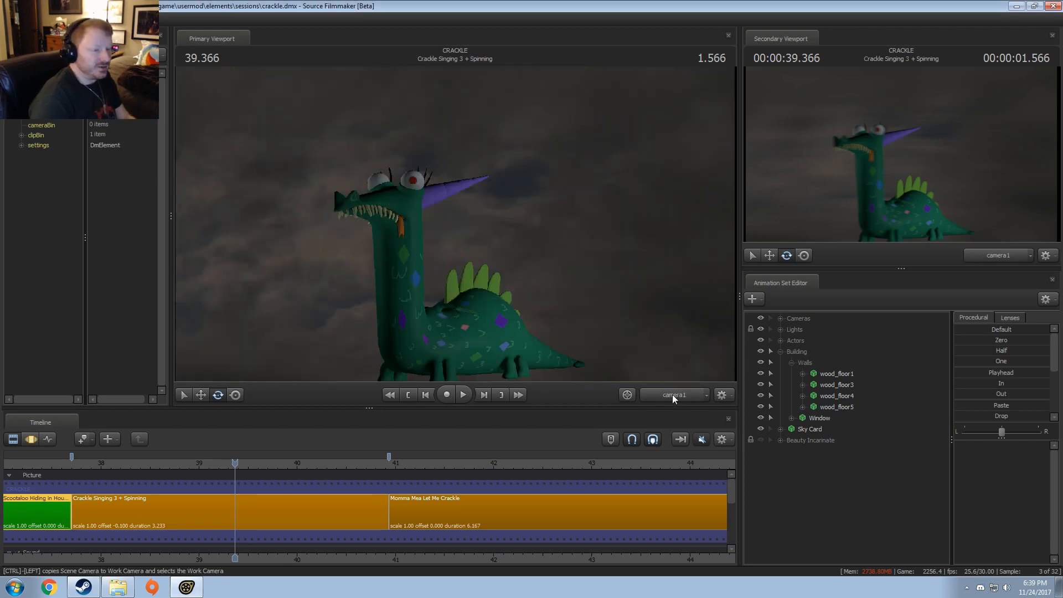
pyautogui.keyDown('ctrl'); pyautogui.click(672, 394); pyautogui.keyUp('ctrl')
pyautogui.moveTo(616, 350); pyautogui.dragTo(554, 325)
pyautogui.press('s')
pyautogui.press('s')
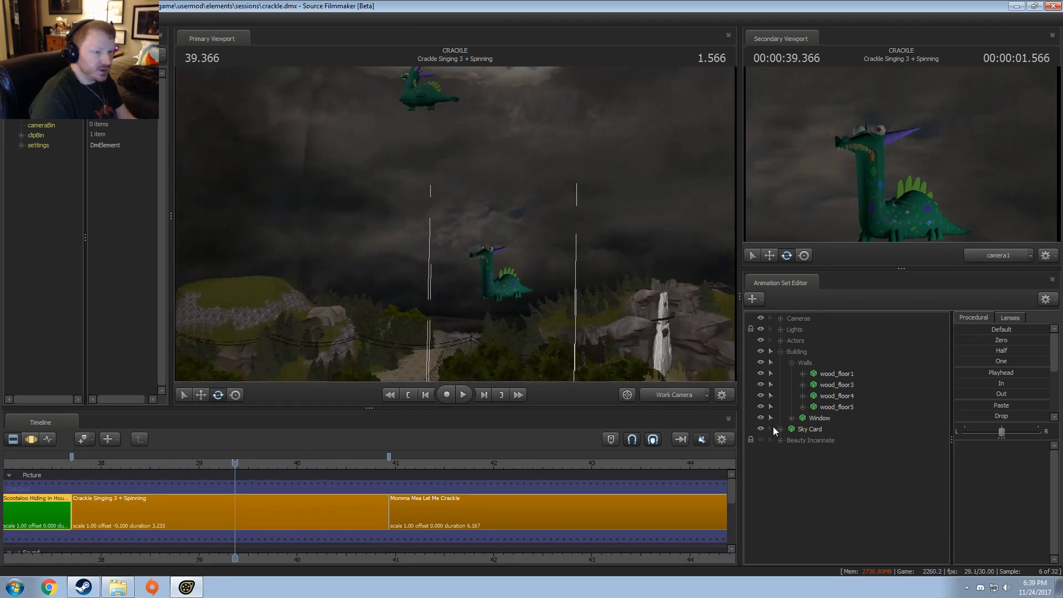
pyautogui.click(760, 429)
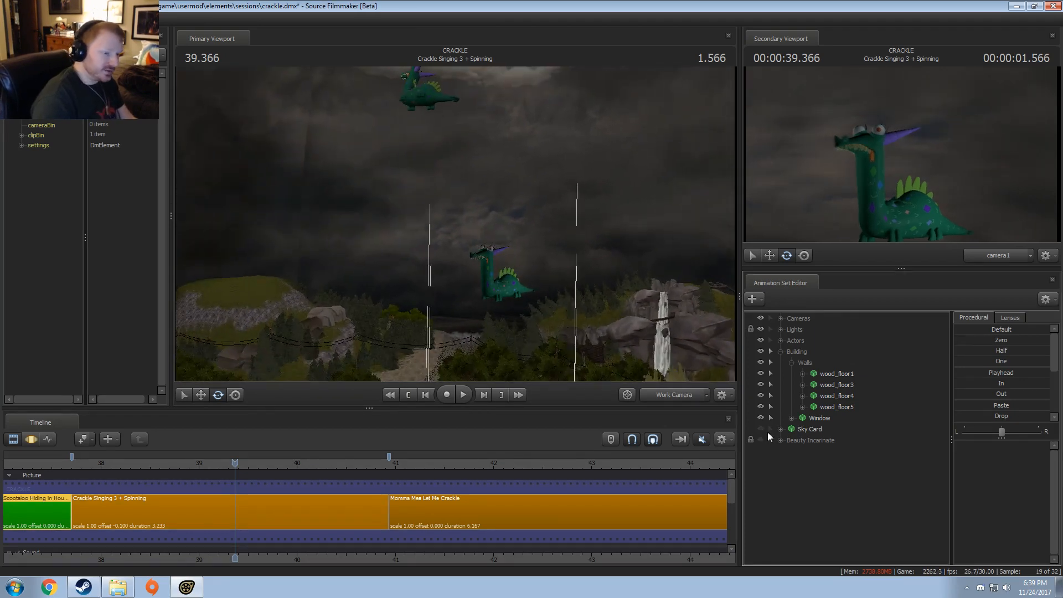
# Step: Select the Crackle Singing 3 + Spinning clip, then hide its Sky Dome animation set and leave that set selected
pyautogui.click(287, 510)
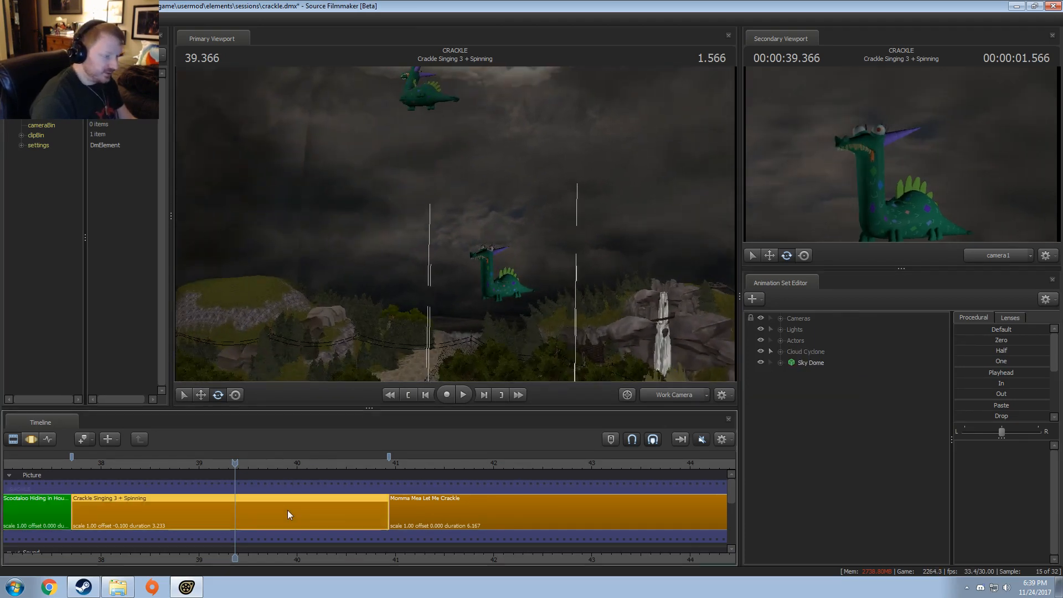
pyautogui.click(761, 362)
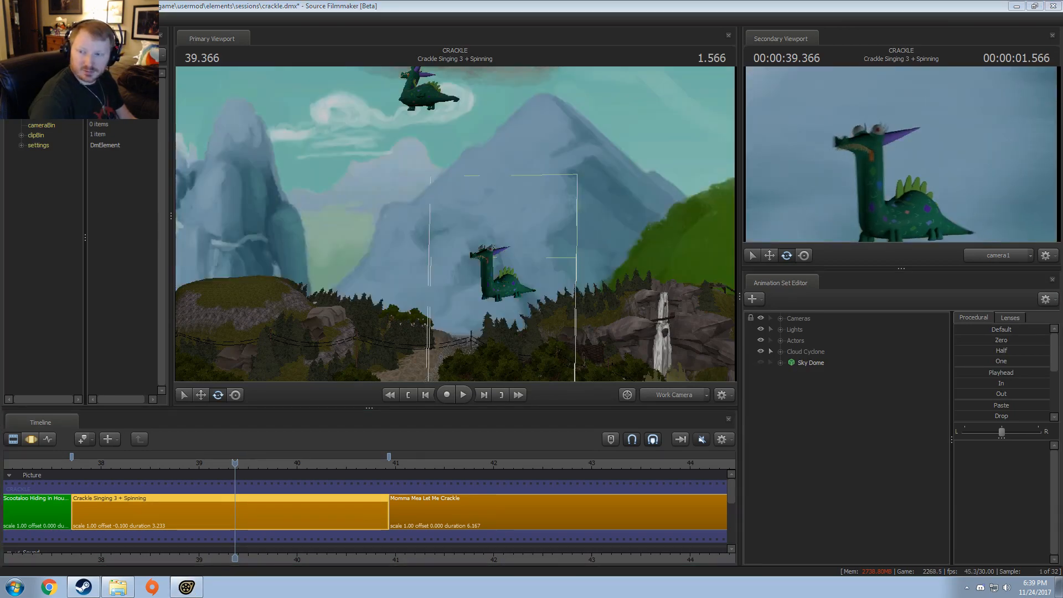
pyautogui.moveTo(1062, 554); pyautogui.dragTo(197, 177)
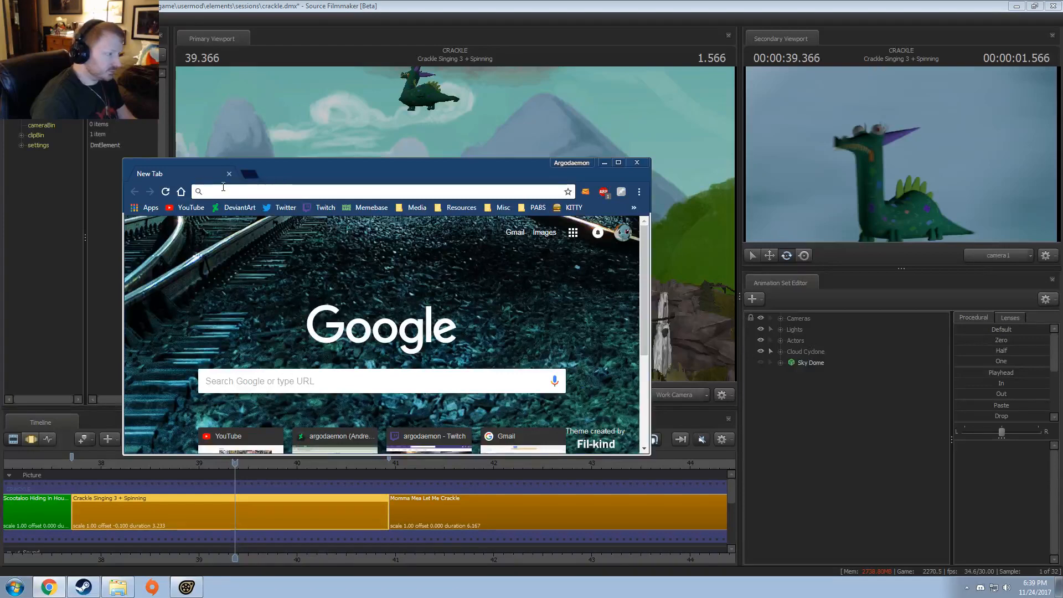
pyautogui.click(808, 362)
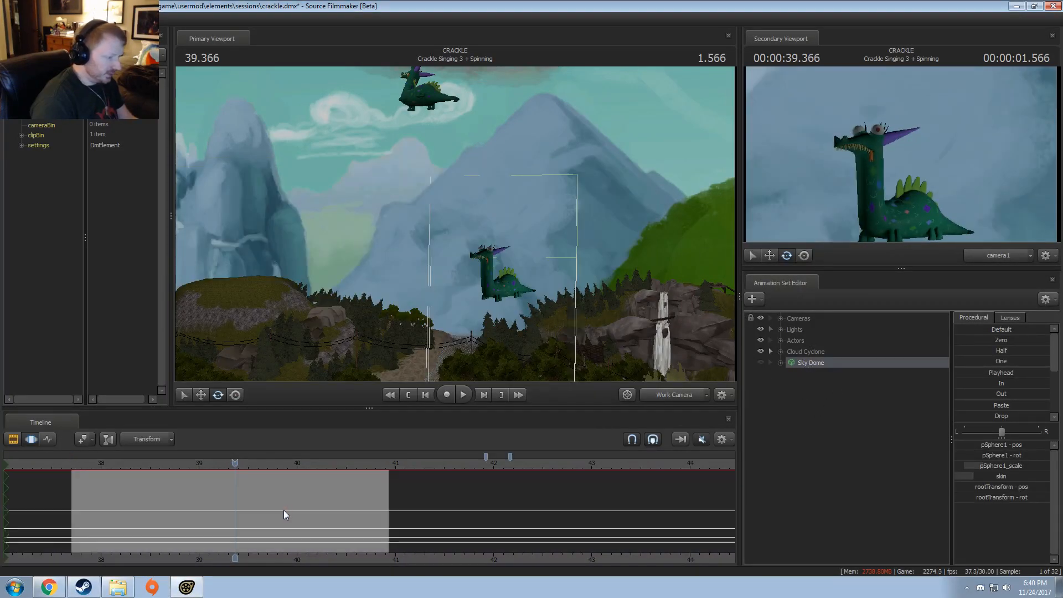
# Step: Switch to Chrome, search the web for "valve skymaps", and open the Valve Developer Community Sky List page in a maximized window
pyautogui.hotkey('alt', 'Tab')
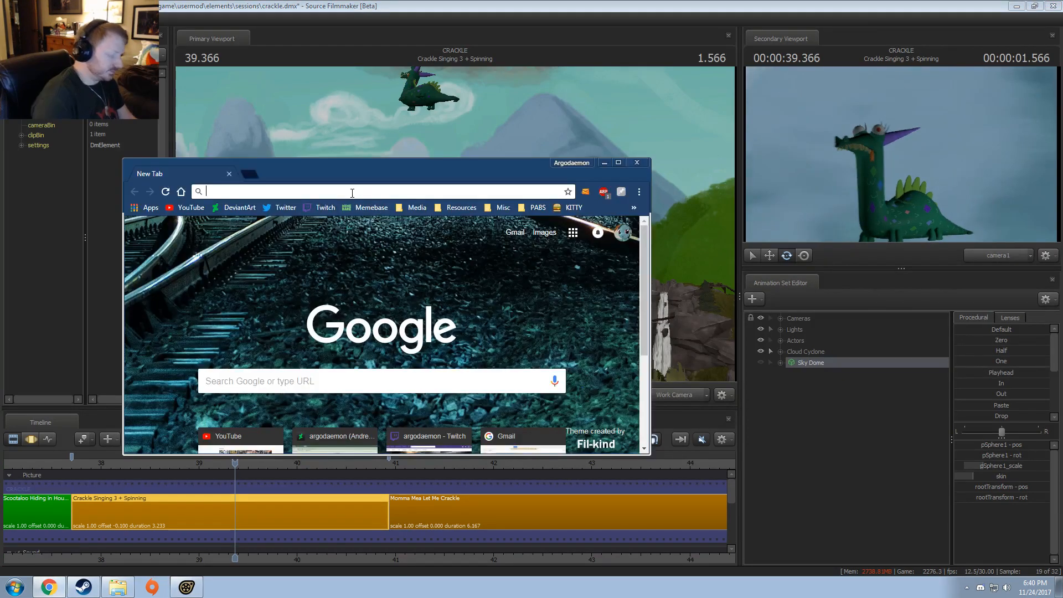
pyautogui.write('valve skymaps')
pyautogui.press('Return')
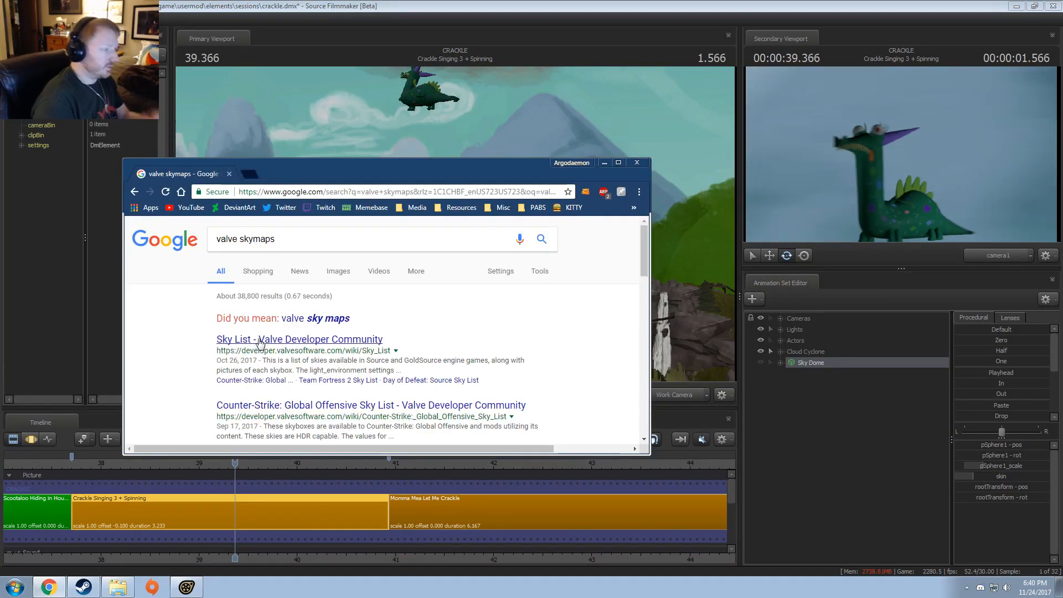
pyautogui.click(256, 340)
pyautogui.doubleClick(400, 167)
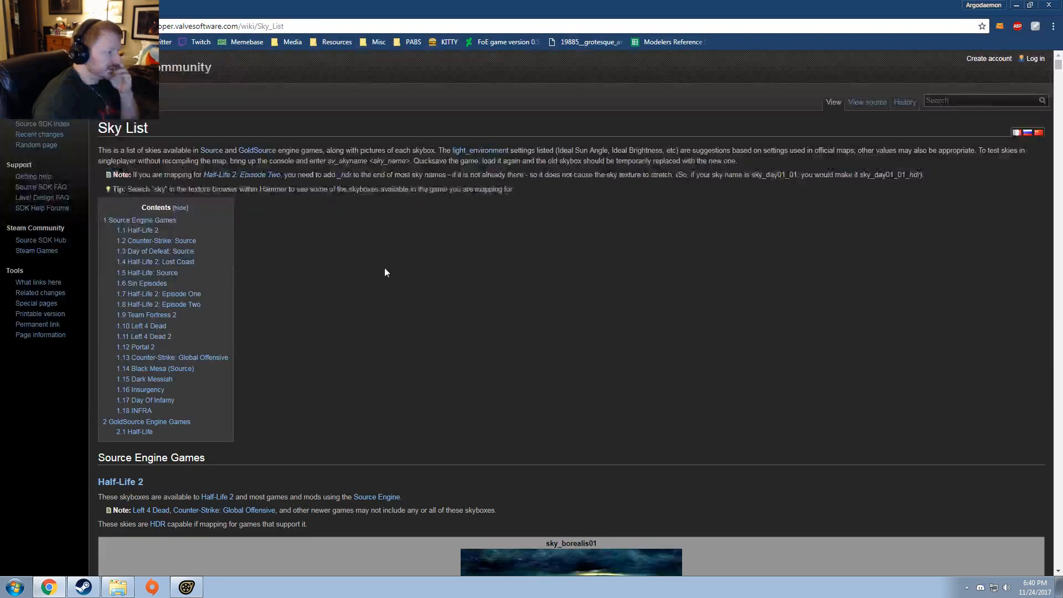
# Step: Look through the Half-Life 2 and Counter-Strike: Source skies, view the office sky's image page, and return to the list
pyautogui.scroll(-8, 384, 268)
pyautogui.scroll(-20, 685, 284)
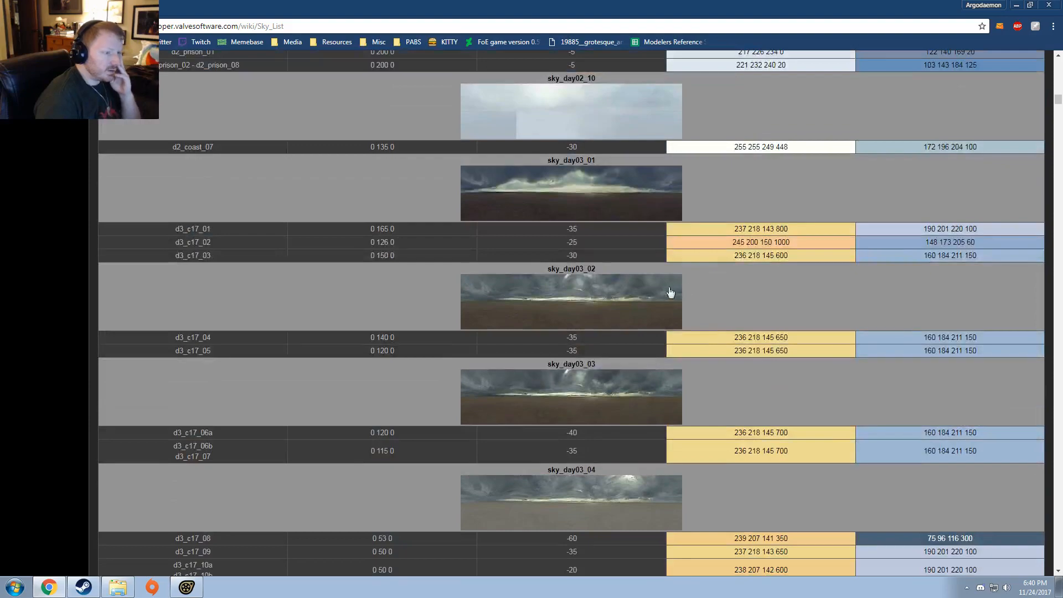
pyautogui.scroll(-12, 605, 296)
pyautogui.scroll(-20, 605, 297)
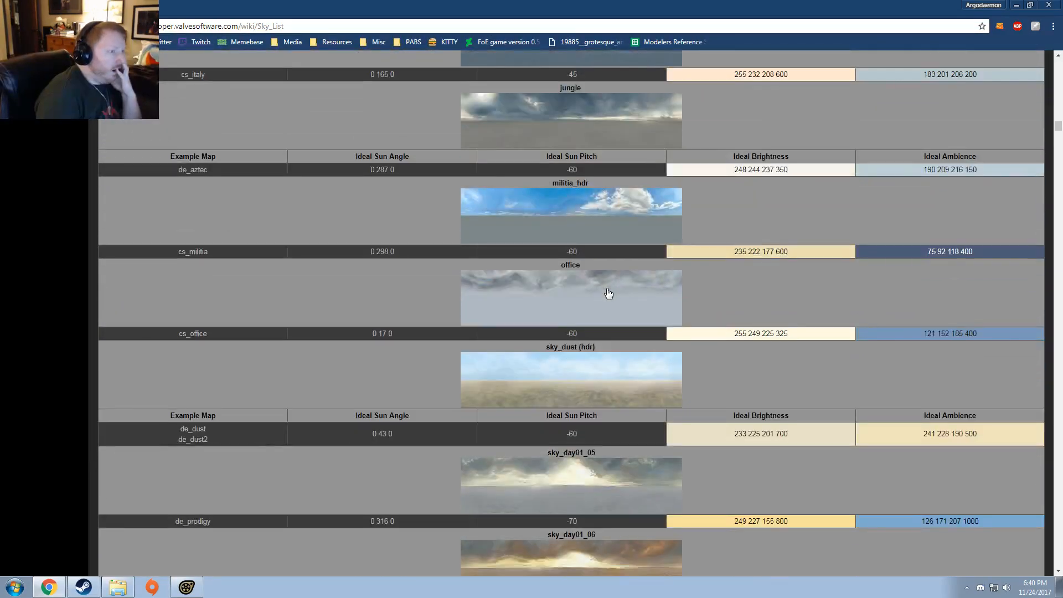
pyautogui.scroll(-4, 629, 200)
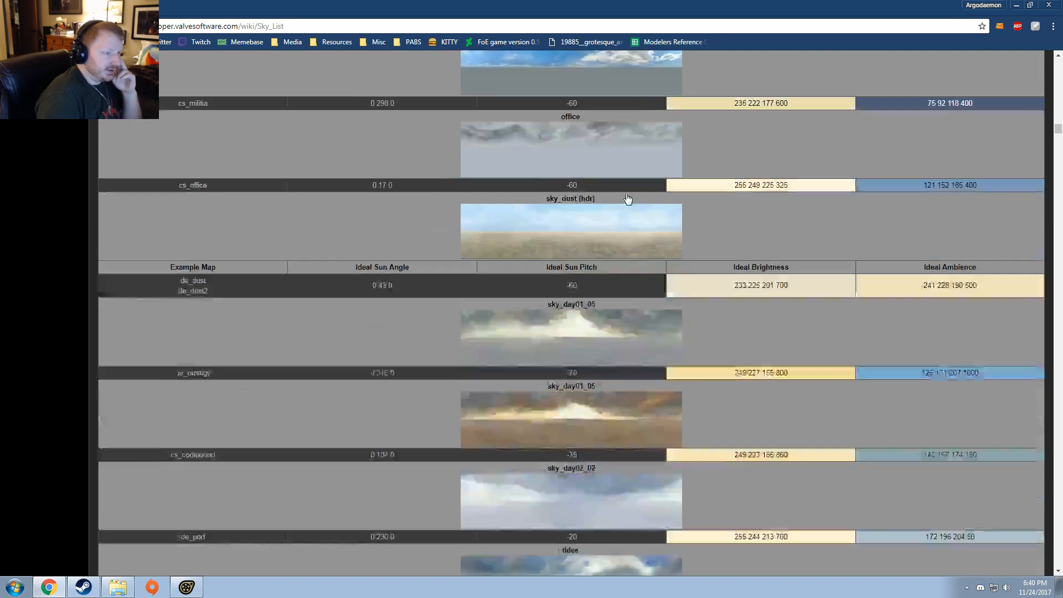
pyautogui.scroll(2, 612, 174)
pyautogui.click(585, 193)
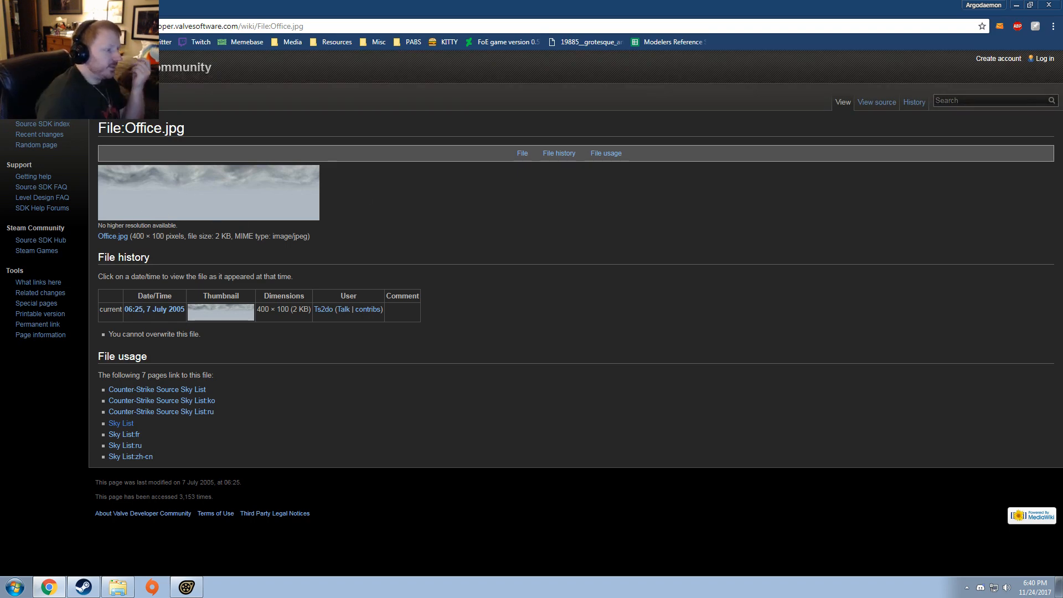
pyautogui.hotkey('alt', 'Left')
# Step: Examine the sky previews from Day of Defeat: Source through Half-Life 2: Episode Two for a stormy sky
pyautogui.scroll(-8, 447, 244)
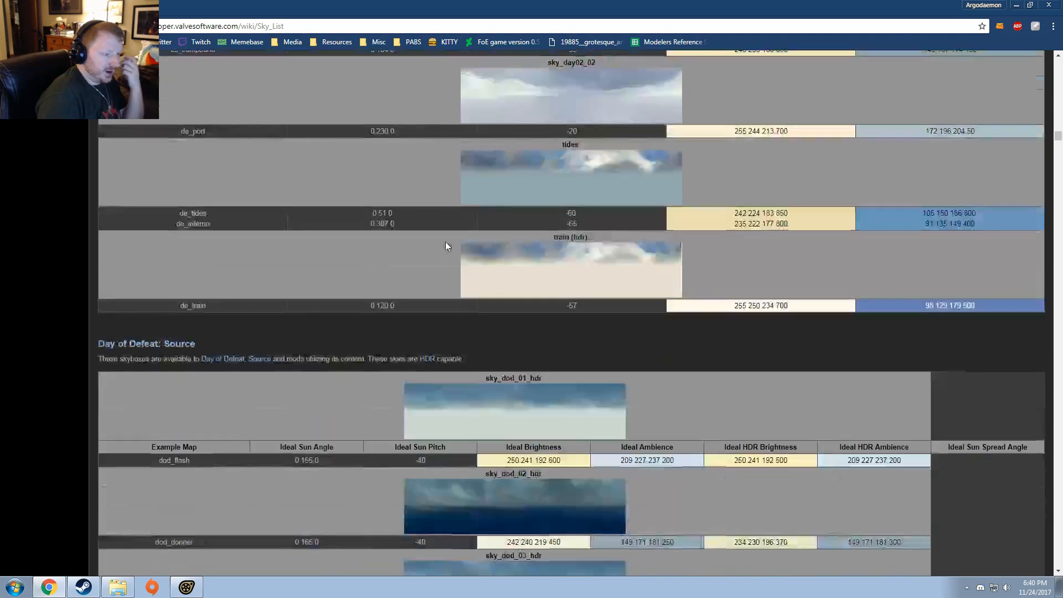
pyautogui.scroll(-9, 447, 245)
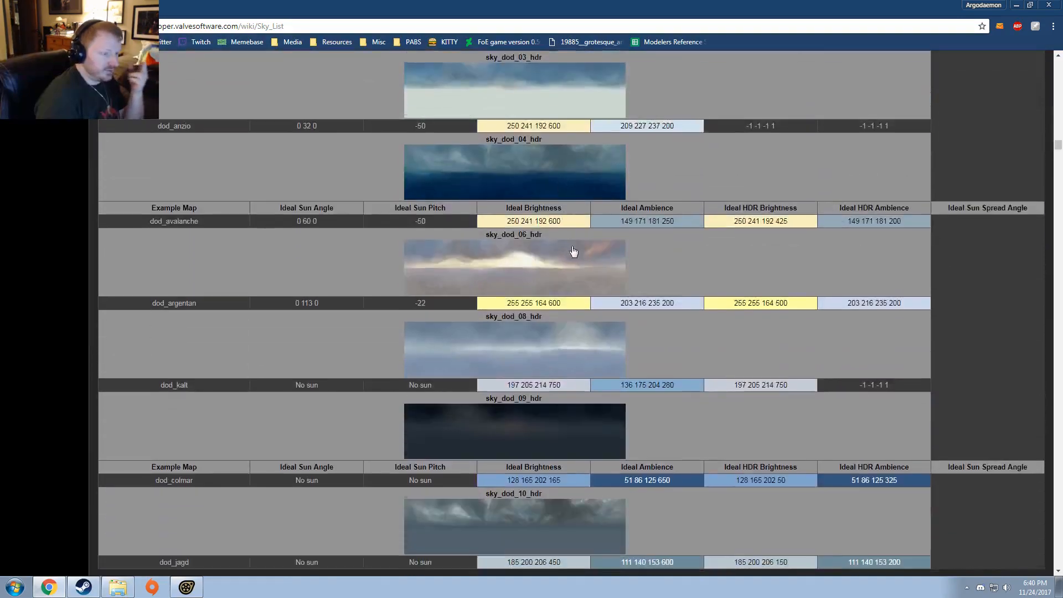
pyautogui.scroll(-3, 581, 251)
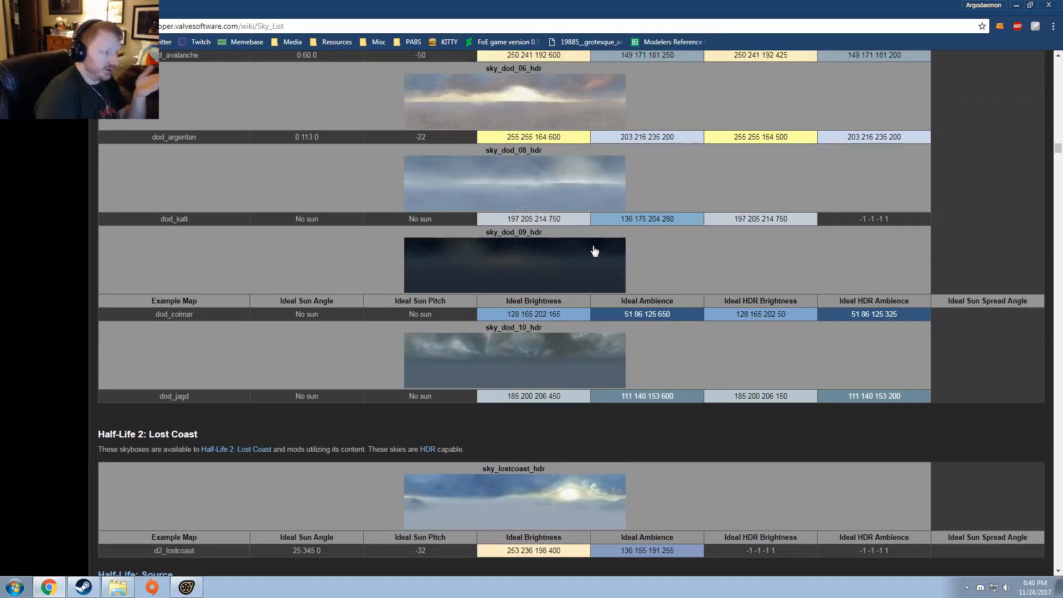
pyautogui.scroll(-20, 594, 251)
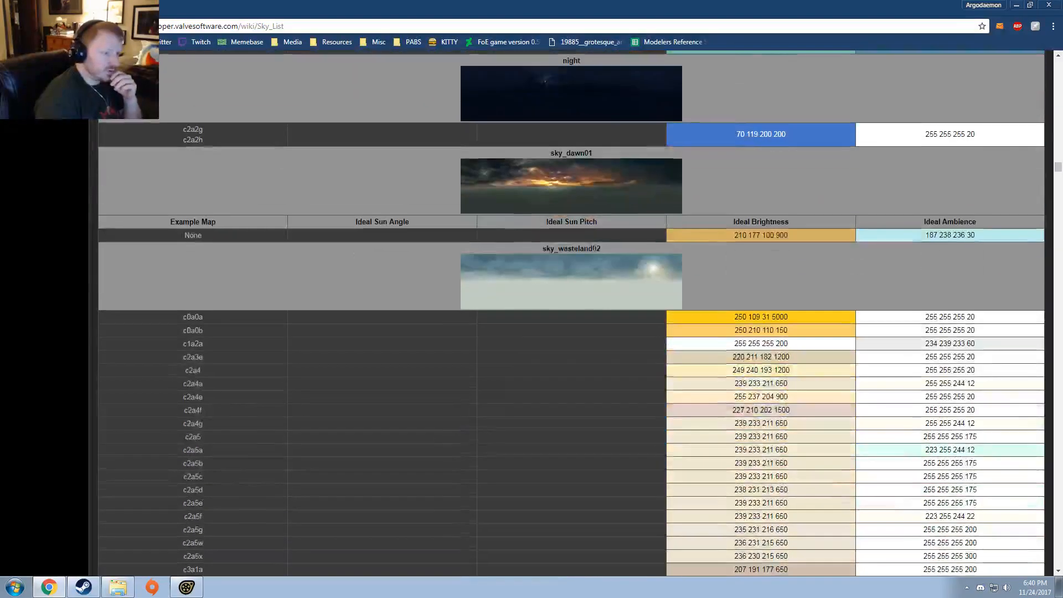
pyautogui.scroll(-20, 594, 251)
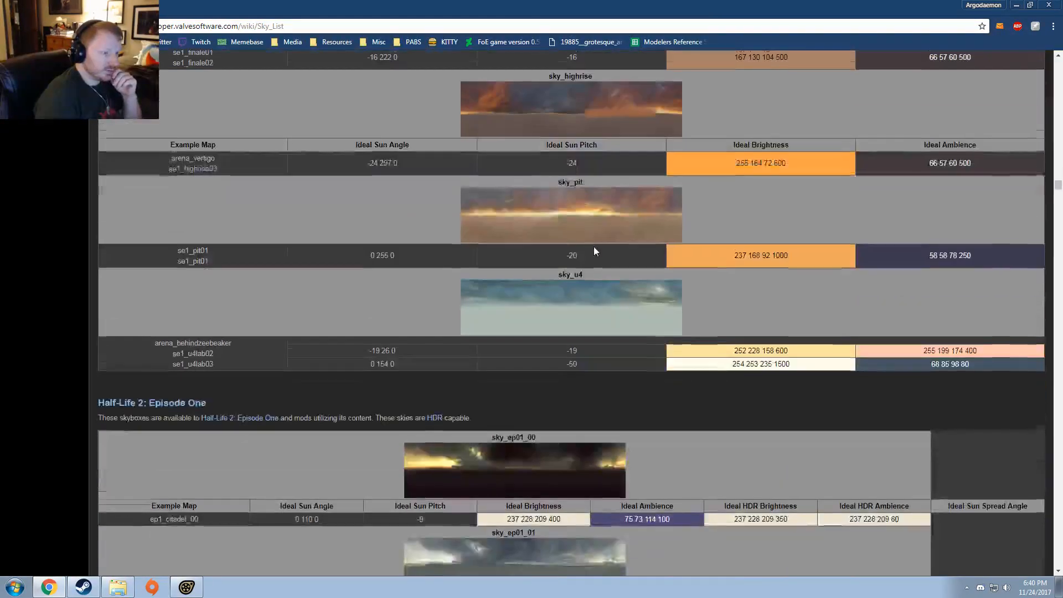
pyautogui.scroll(-10, 594, 251)
pyautogui.scroll(6, 594, 250)
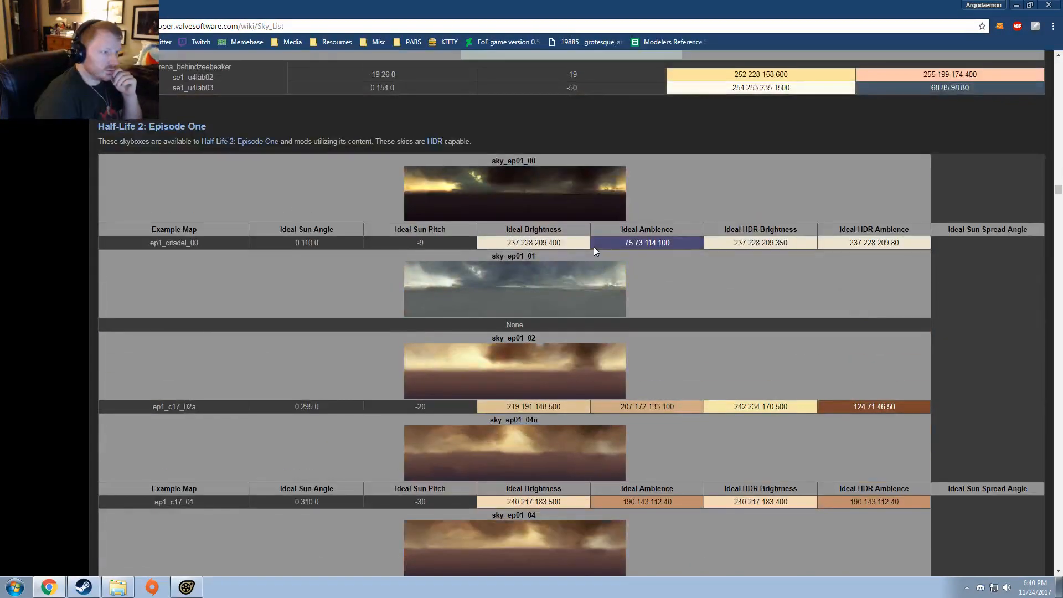
pyautogui.scroll(-15, 593, 248)
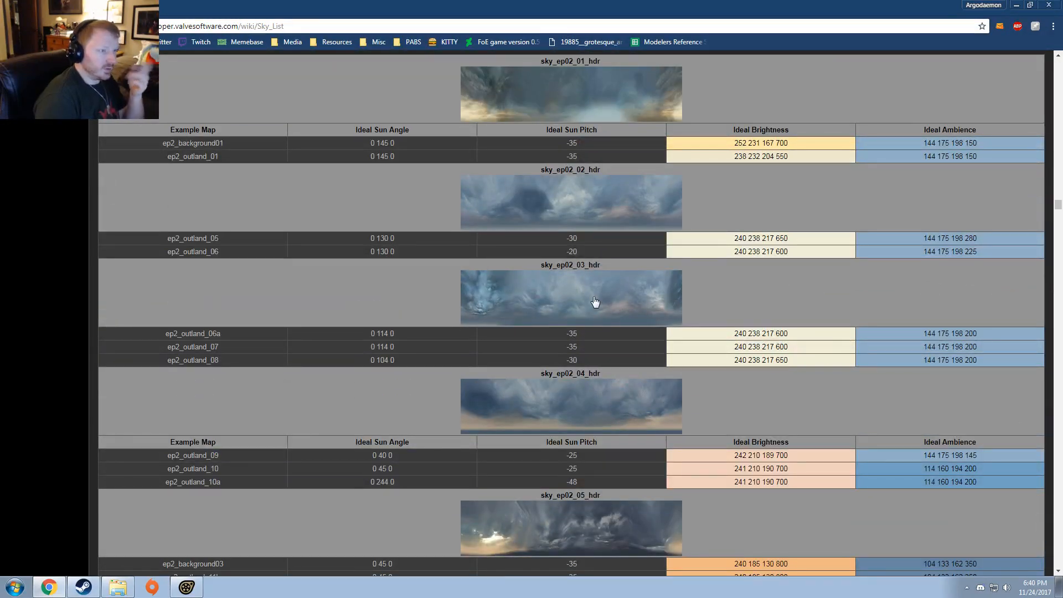
pyautogui.scroll(-6, 595, 302)
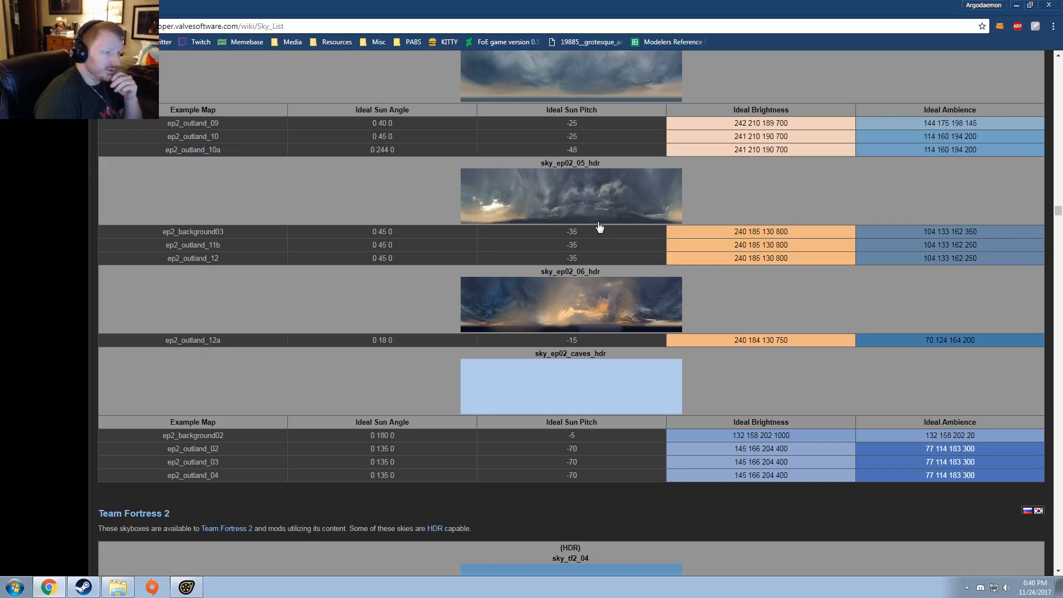
# Step: Look through the Team Fortress 2 skies, view the enlarged sky_alpinestorm_01 preview, and close it
pyautogui.scroll(-15, 599, 227)
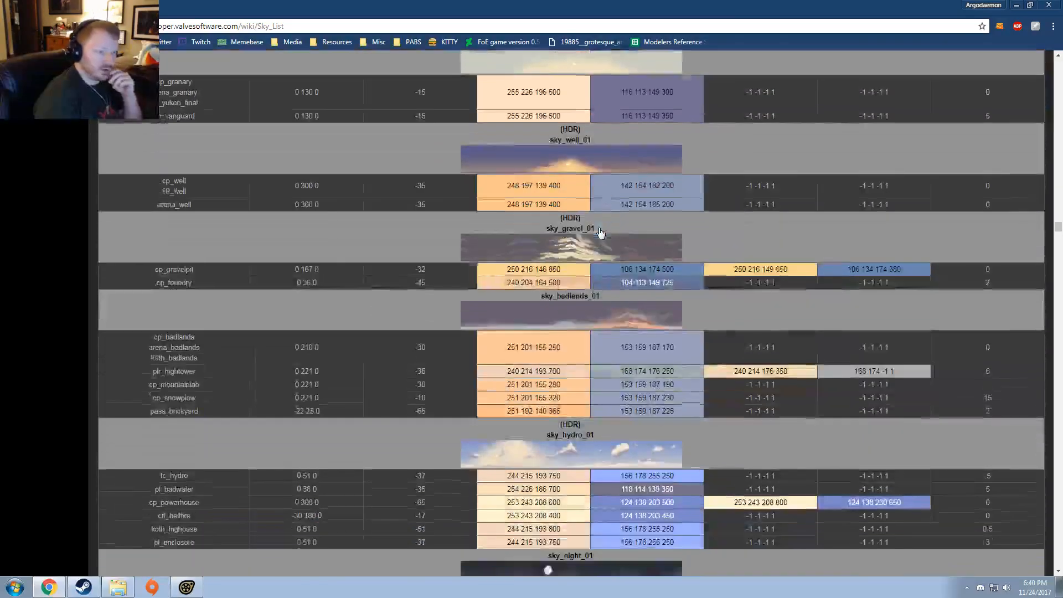
pyautogui.scroll(-20, 600, 231)
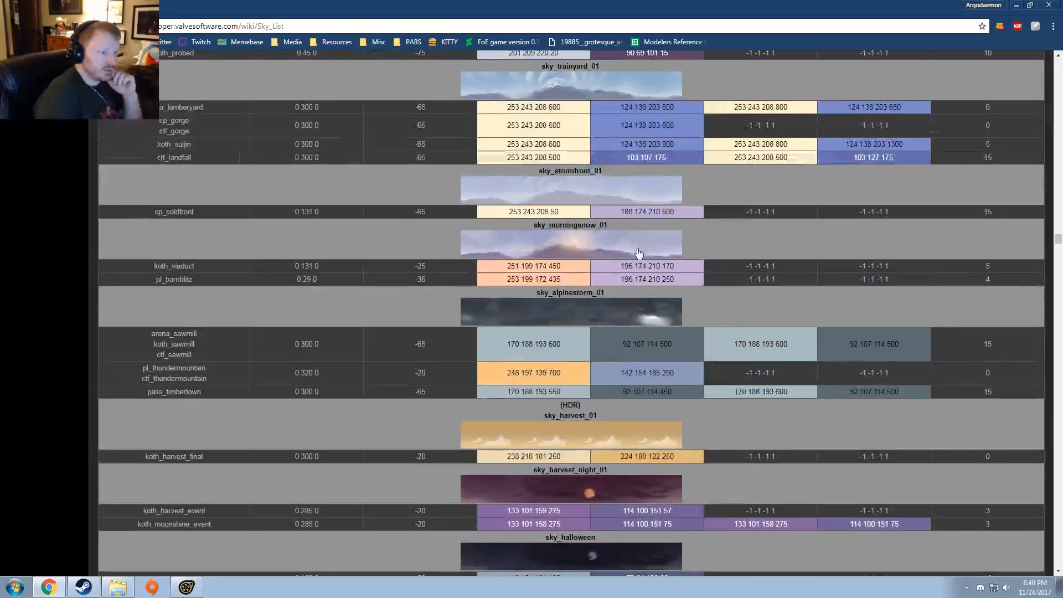
pyautogui.scroll(-1, 639, 253)
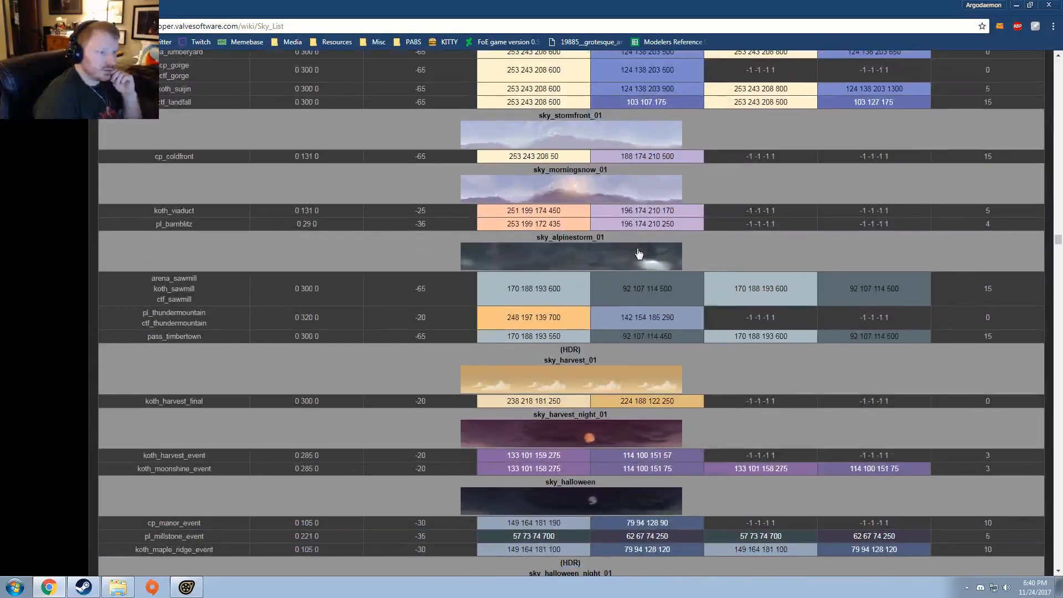
pyautogui.click(597, 260)
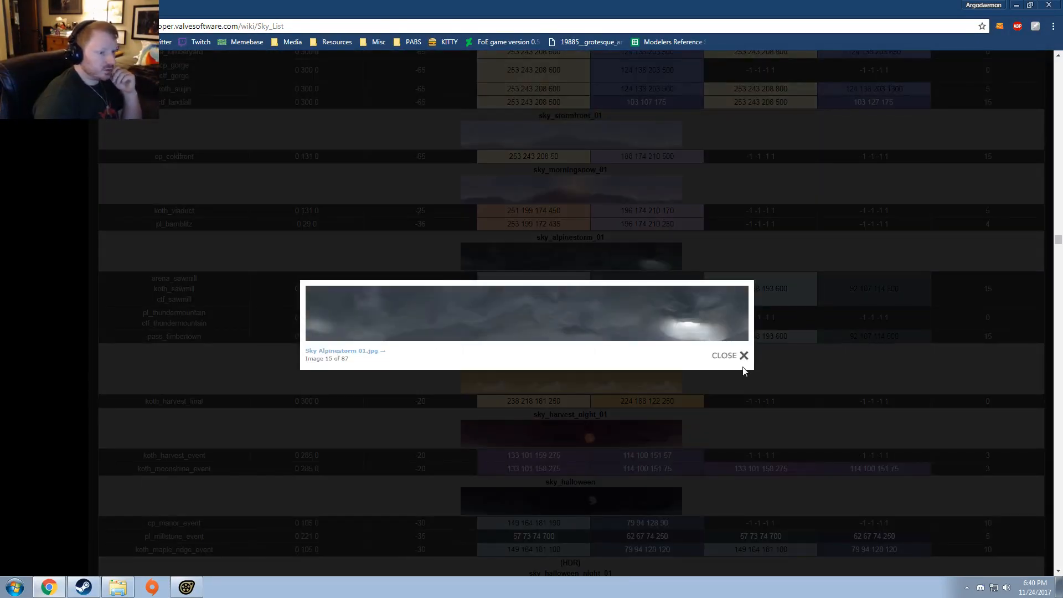
pyautogui.click(741, 355)
# Step: Review the other Team Fortress 2 skies again and select the name text sky_alpinestorm_01 above its preview
pyautogui.scroll(20, 573, 316)
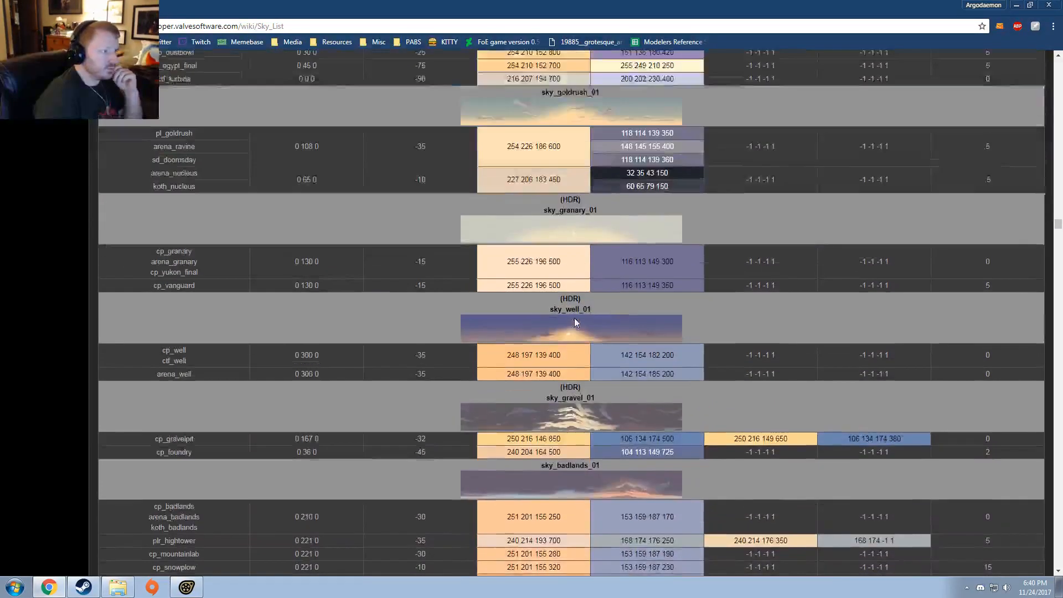
pyautogui.scroll(5, 574, 316)
pyautogui.scroll(-15, 574, 314)
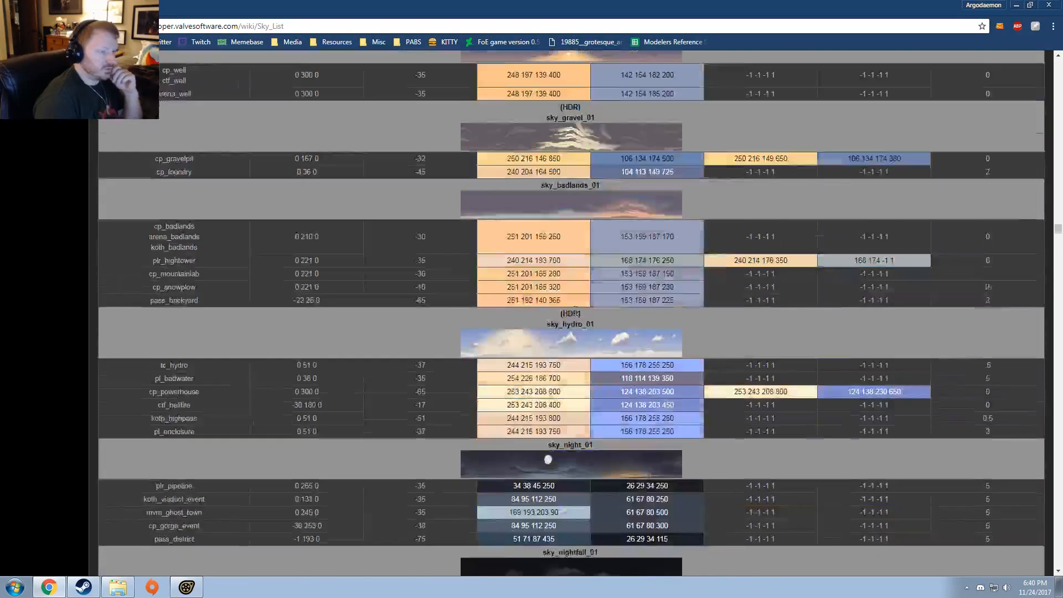
pyautogui.scroll(-6, 574, 313)
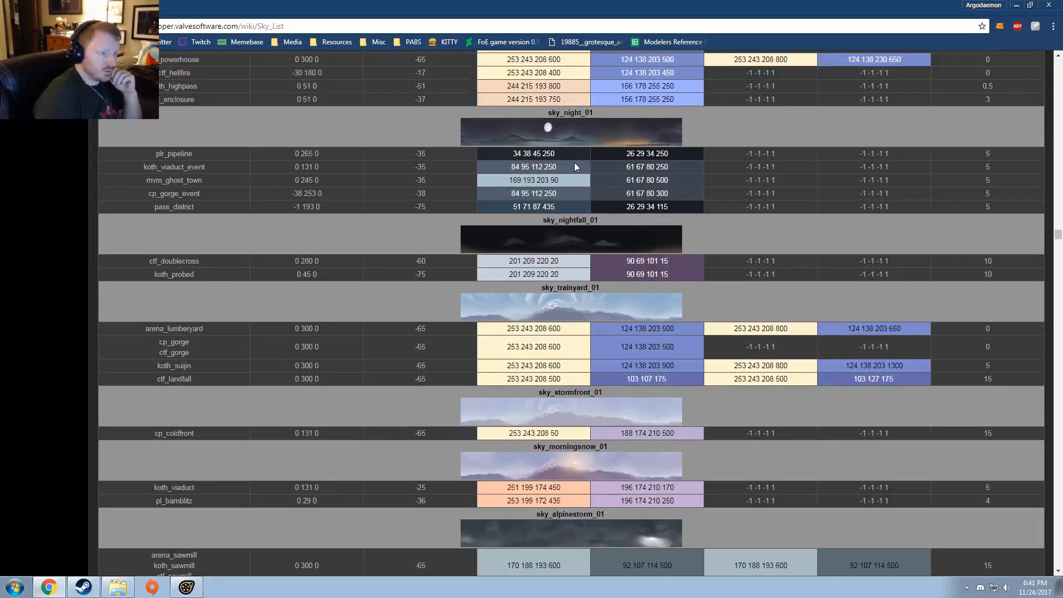
pyautogui.scroll(-5, 565, 299)
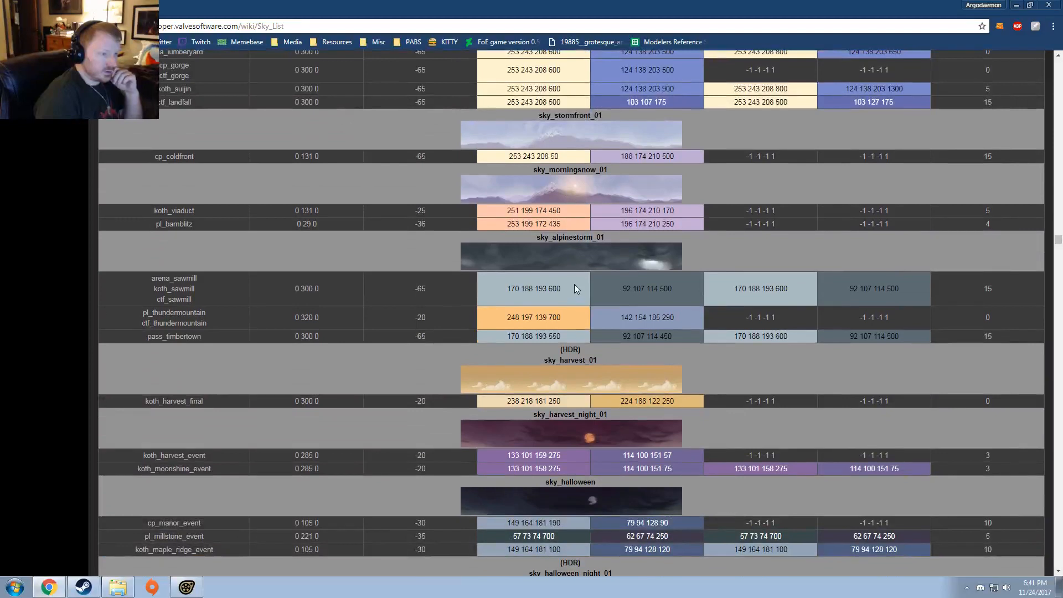
pyautogui.doubleClick(579, 237)
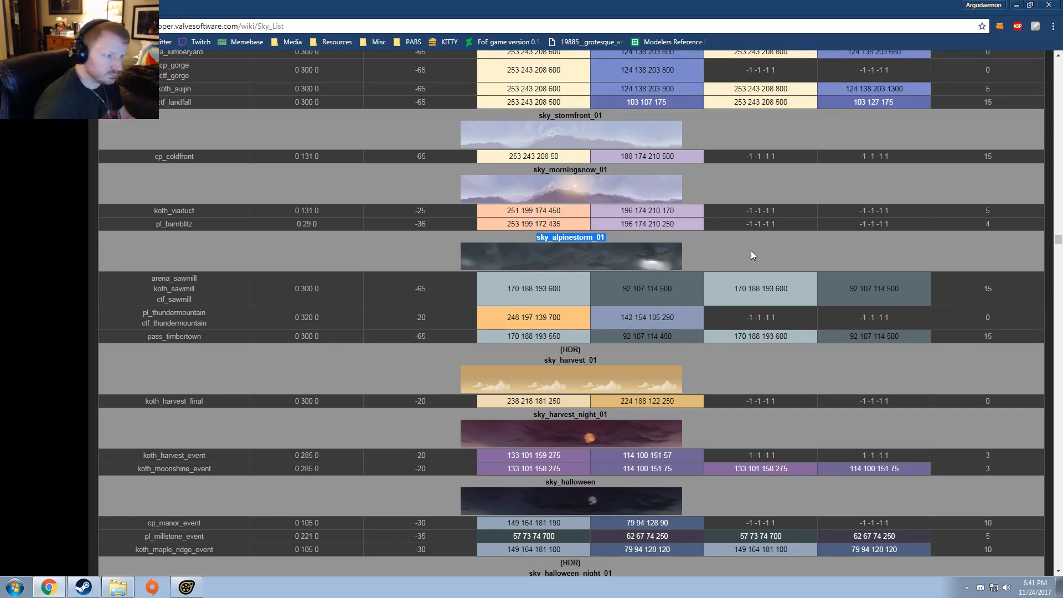
pyautogui.click(536, 238)
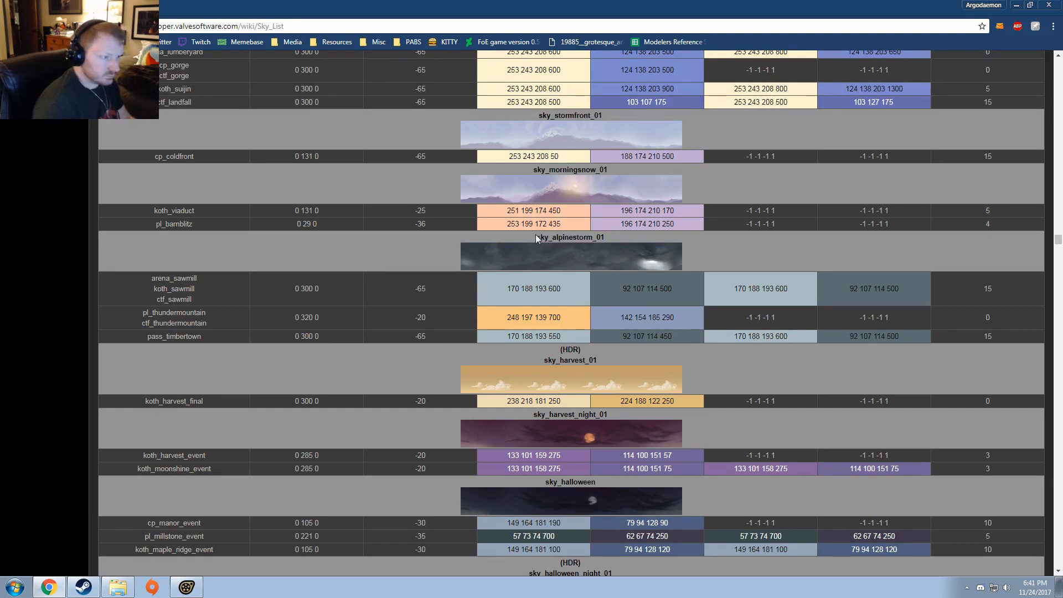
pyautogui.moveTo(536, 240); pyautogui.dragTo(604, 235)
pyautogui.hotkey('ctrl', 'c')
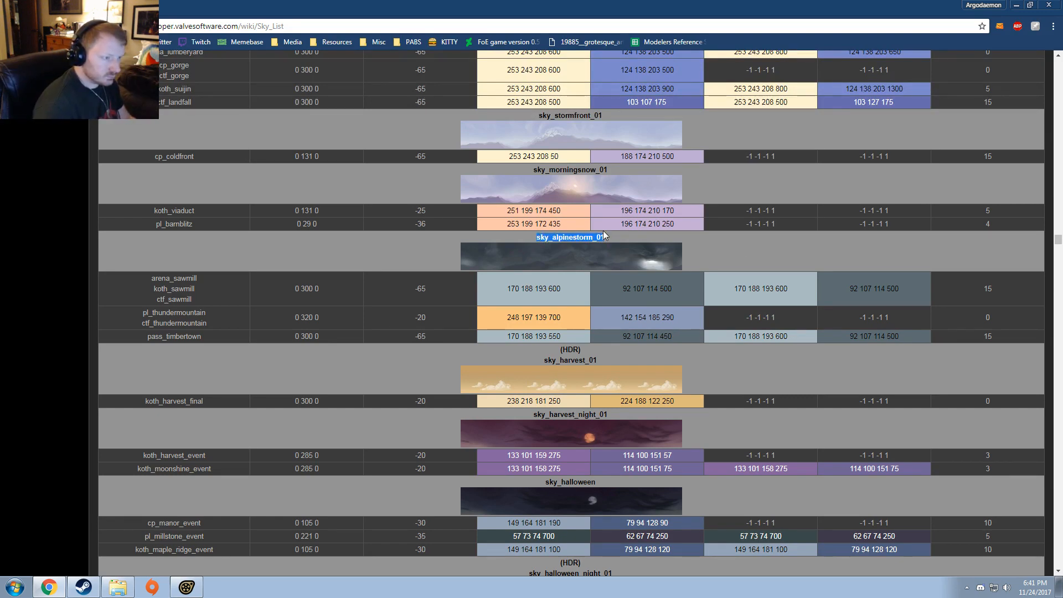
# Step: Search the web in a new tab for "sfm command sky map" and open the Steam discussion Changing day to night
pyautogui.hotkey('ctrl', 't')
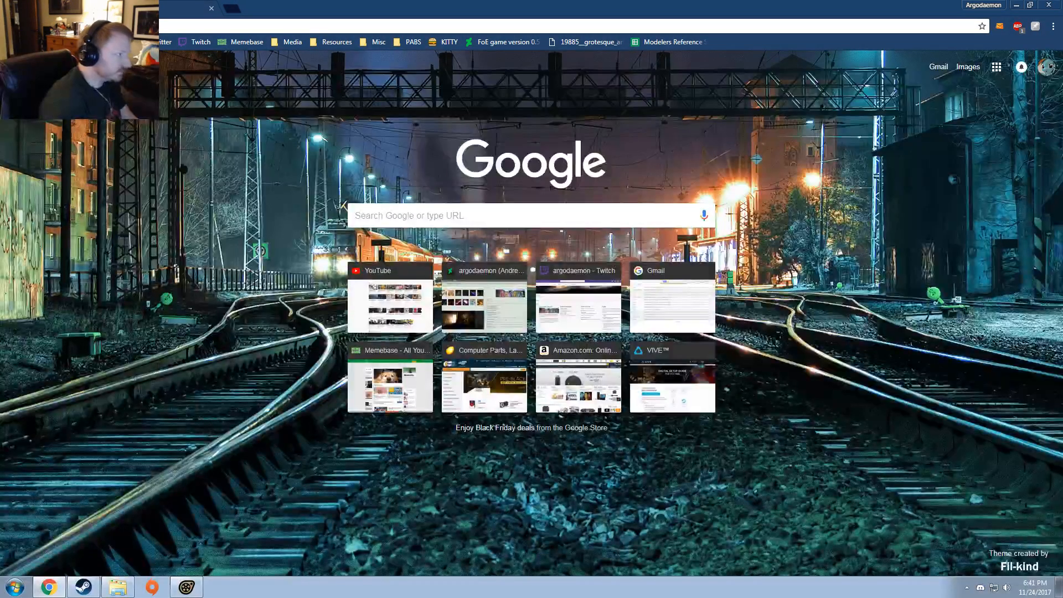
pyautogui.write('al')
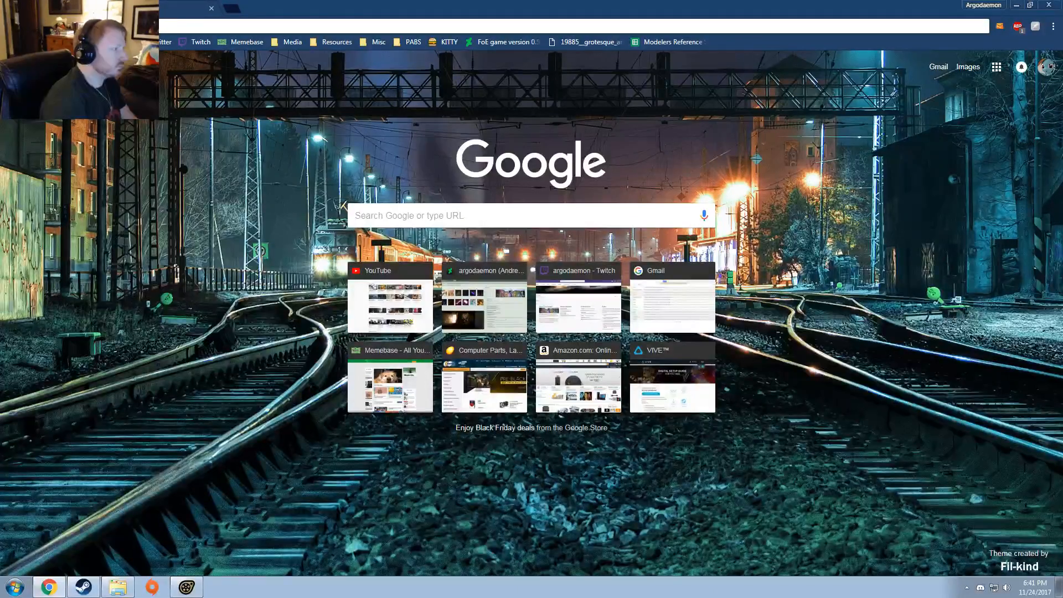
pyautogui.write('o')
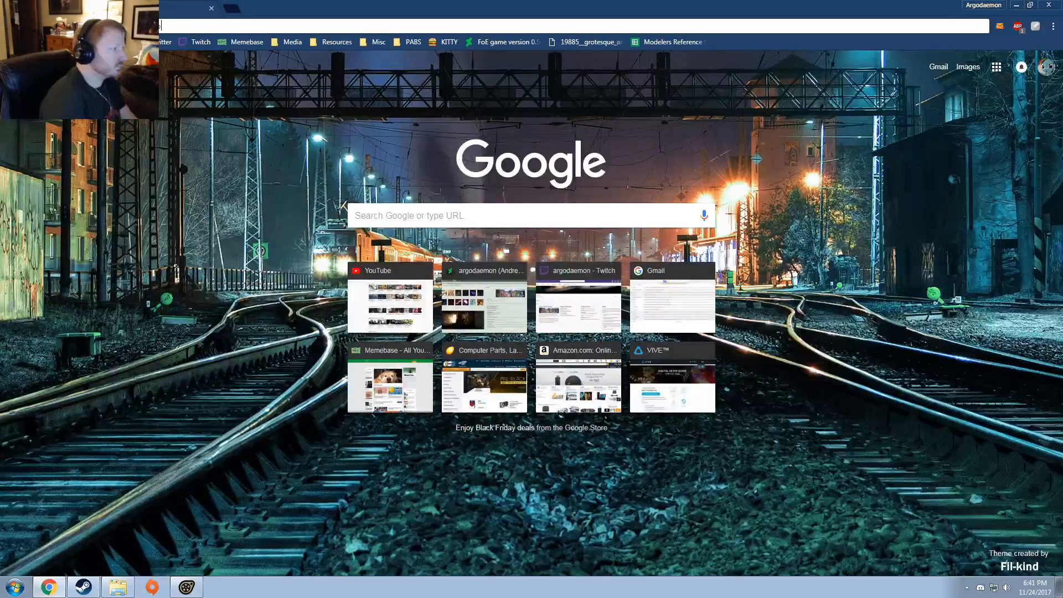
pyautogui.press('Return')
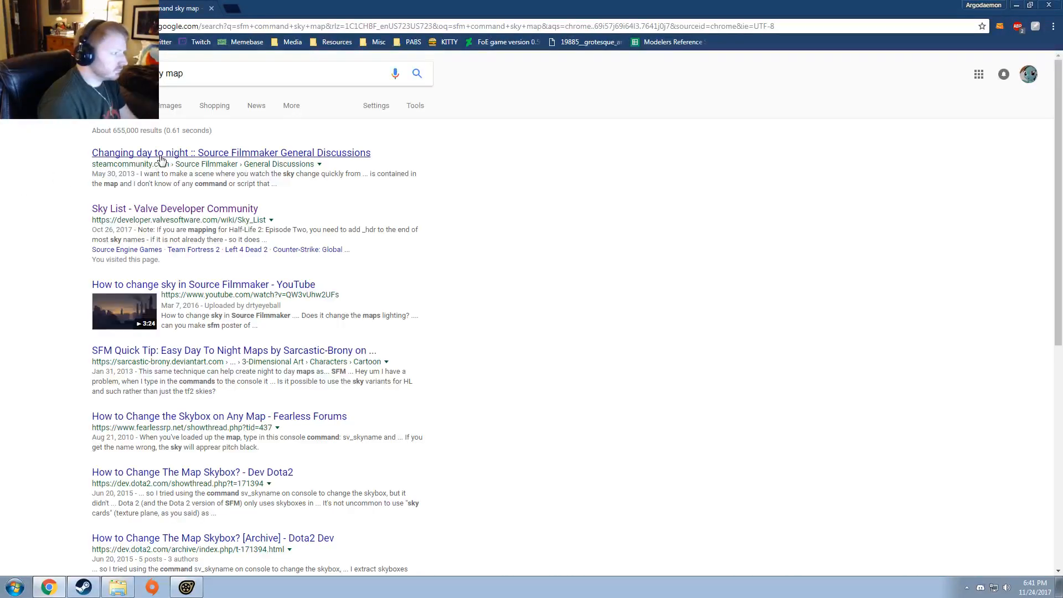
pyautogui.click(163, 155)
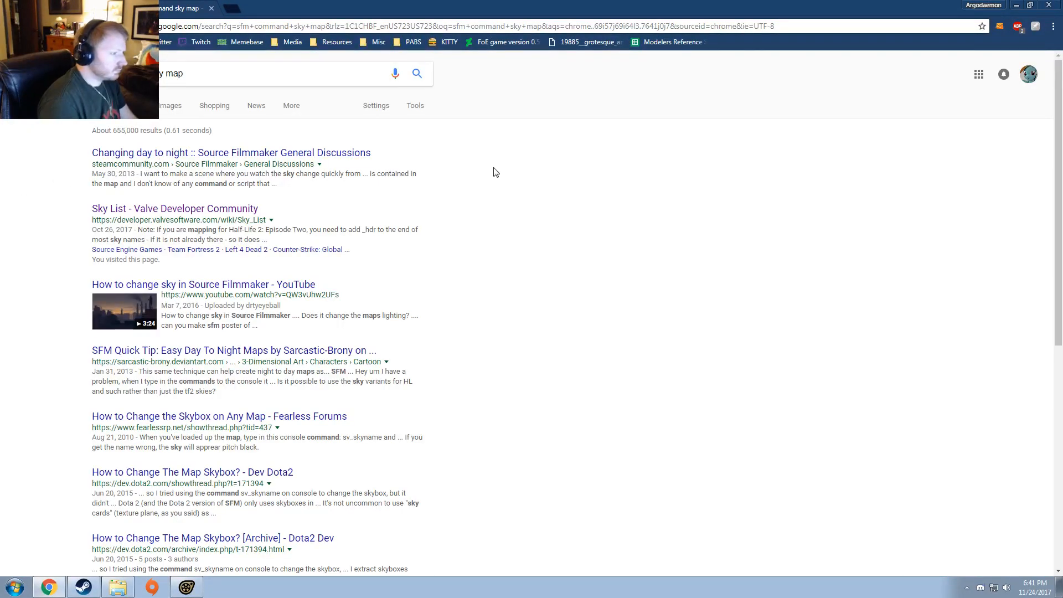
# Step: Read the replies in the Changing day to night discussion for the skybox console command and switch to Source Filmmaker
pyautogui.scroll(-3, 778, 255)
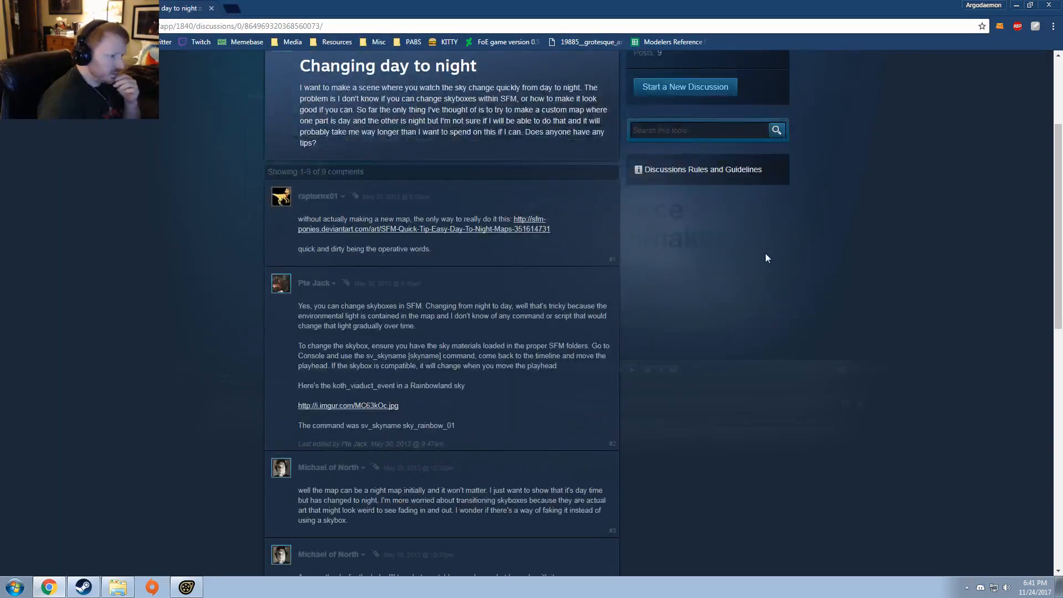
pyautogui.scroll(-4, 767, 255)
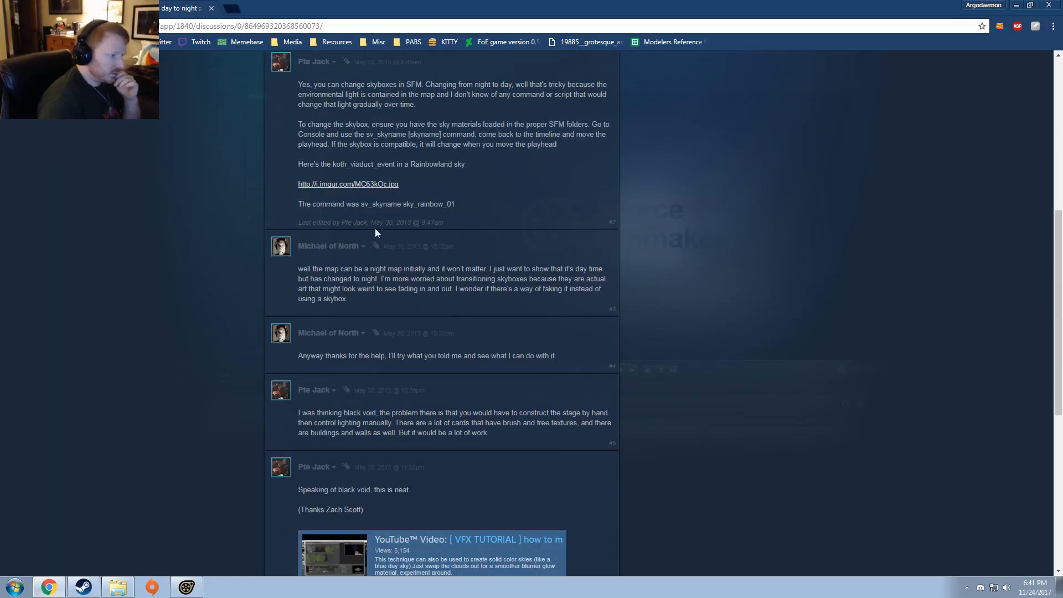
pyautogui.hotkey('alt', 'Tab')
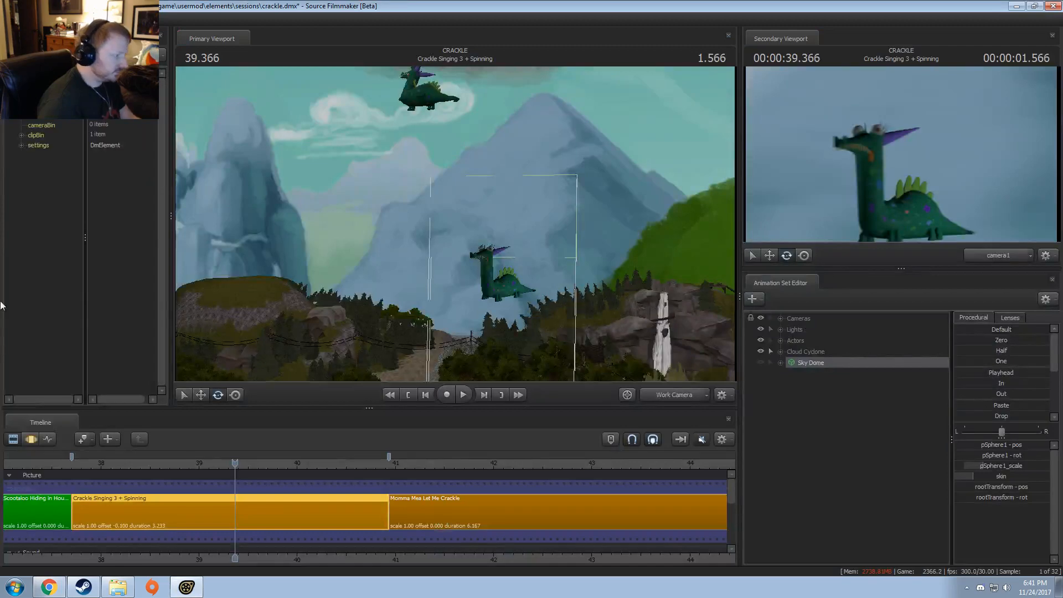
# Step: Try the stormy sky by running sv_skyname sky_alpinestorm_01 in the console and inspect it around the cloud cyclone
pyautogui.press('`')
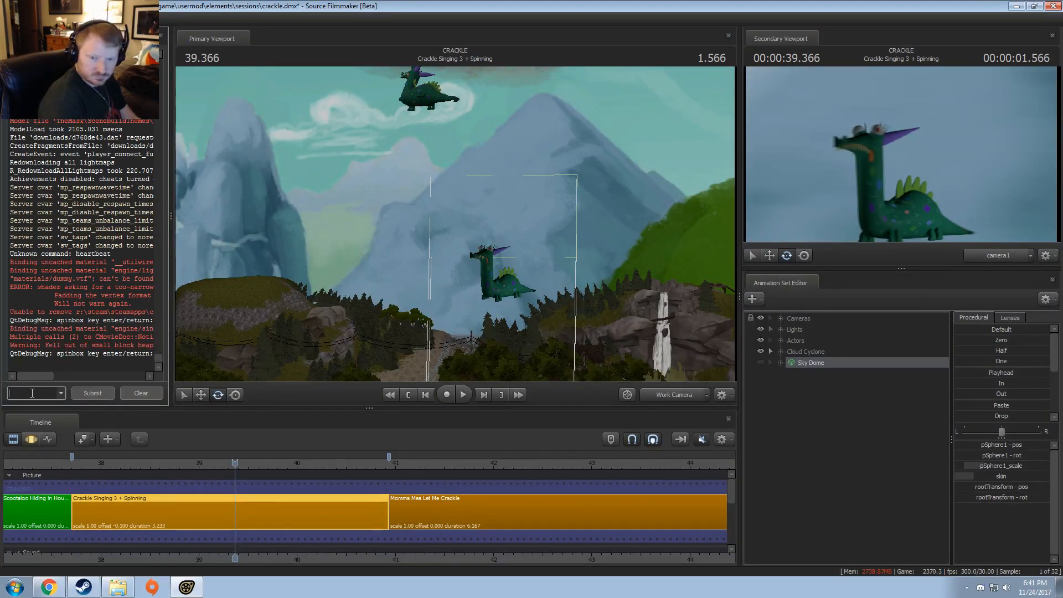
pyautogui.write('sv_skynam')
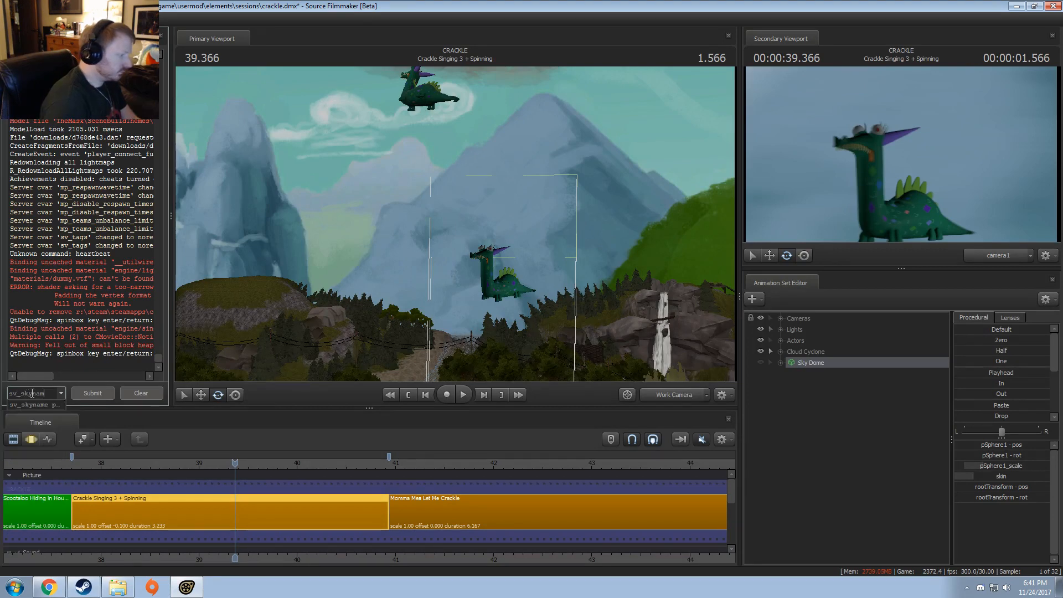
pyautogui.write('e')
pyautogui.hotkey('ctrl', 'v')
pyautogui.press('Return')
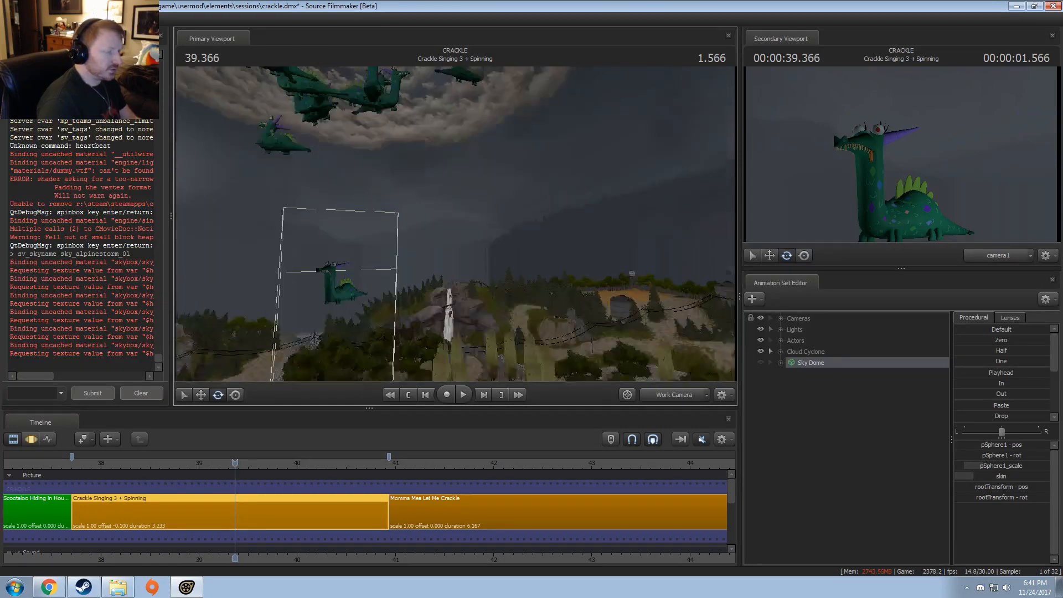
pyautogui.moveTo(455, 224); pyautogui.dragTo(613, 369)
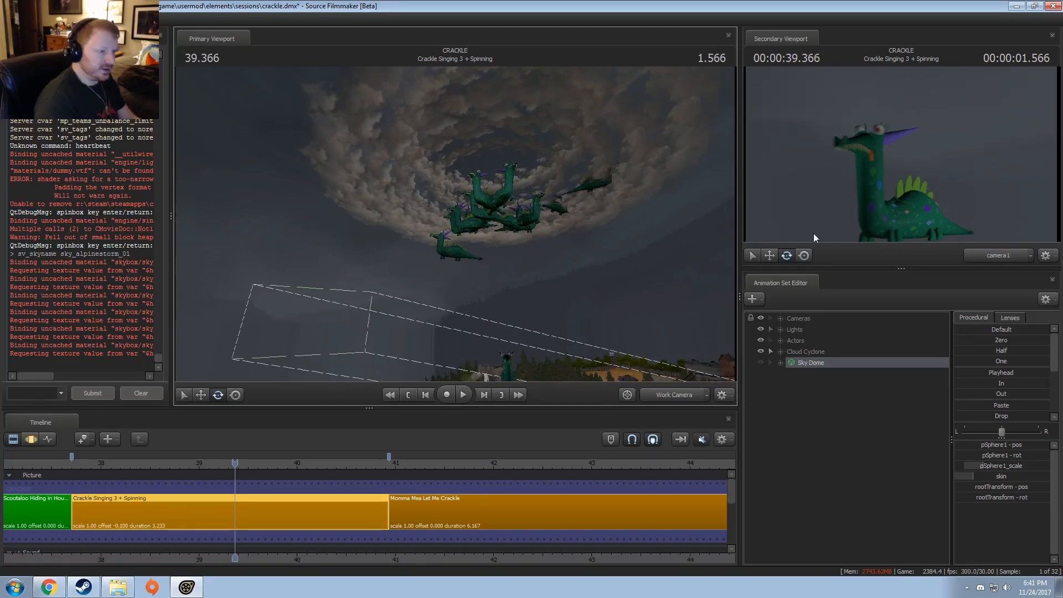
# Step: Switch to the browser's Sky List, look through the Team Fortress 2 and Left 4 Dead skies, and view the enlarged docks_hdr preview
pyautogui.hotkey('alt', 'Tab')
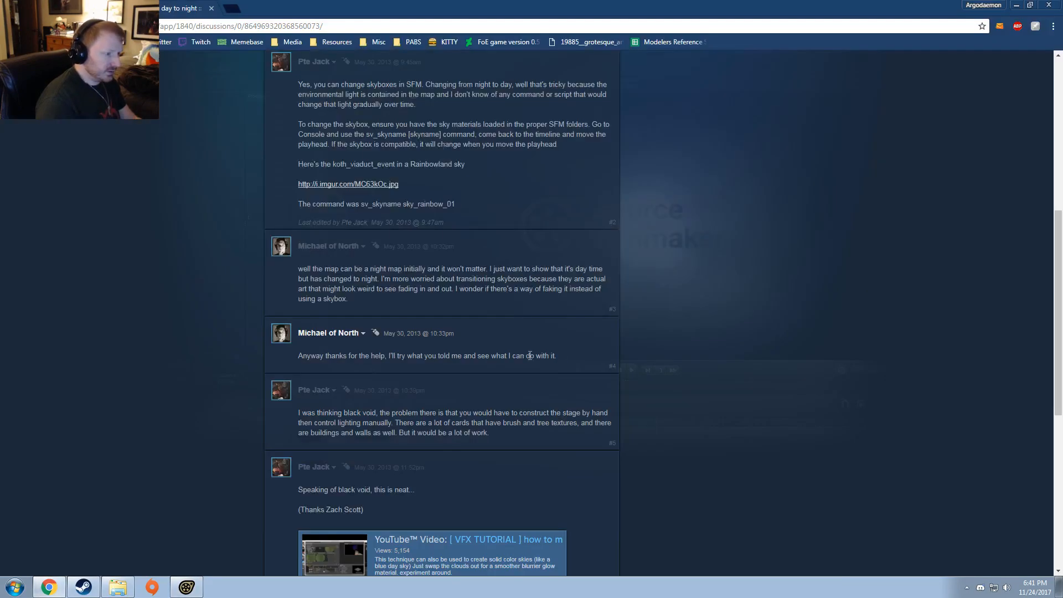
pyautogui.click(72, 8)
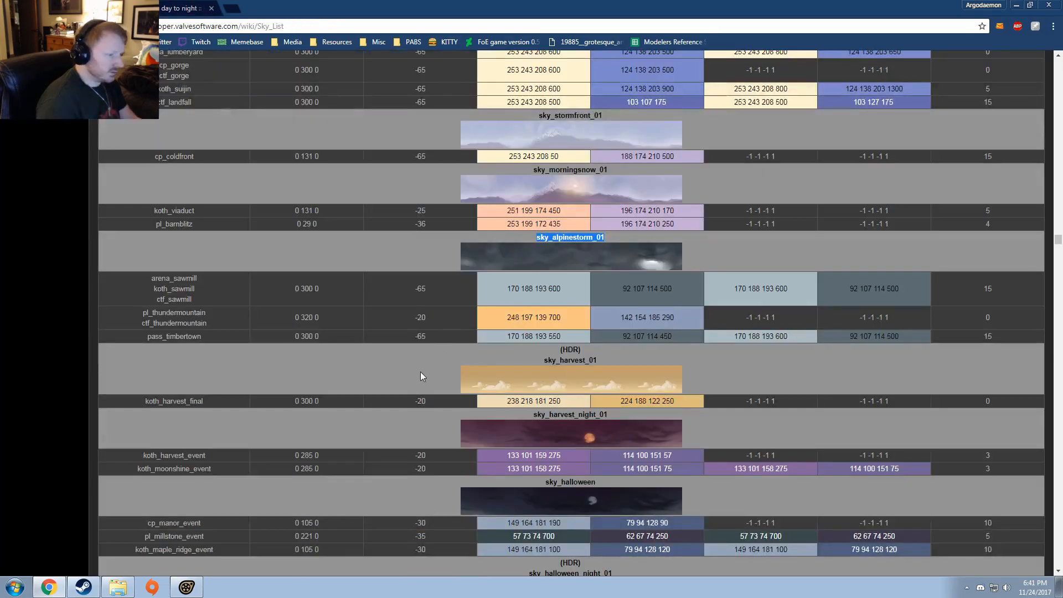
pyautogui.scroll(-6, 420, 372)
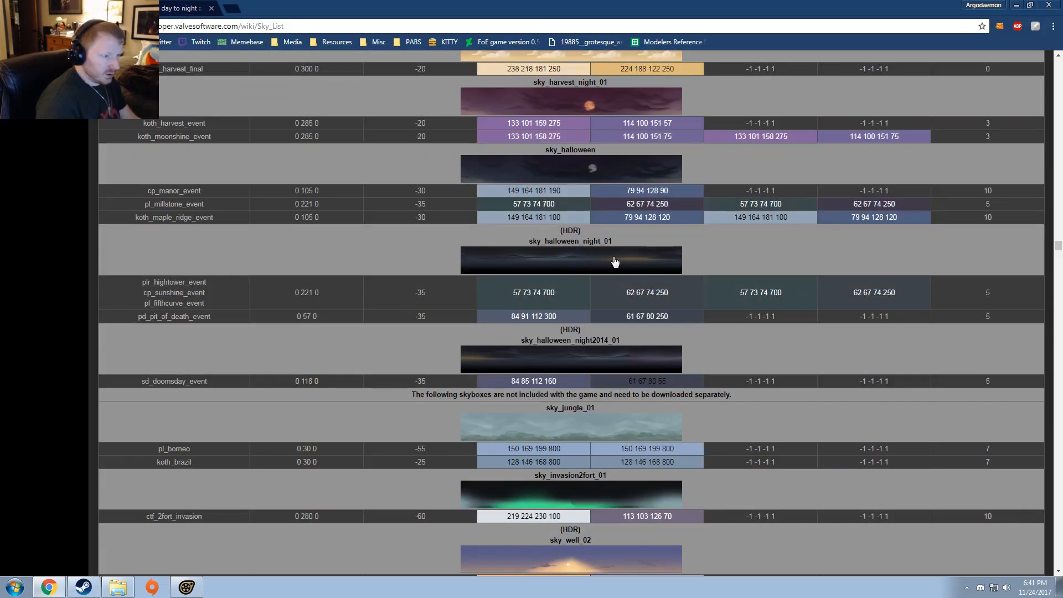
pyautogui.scroll(-12, 615, 261)
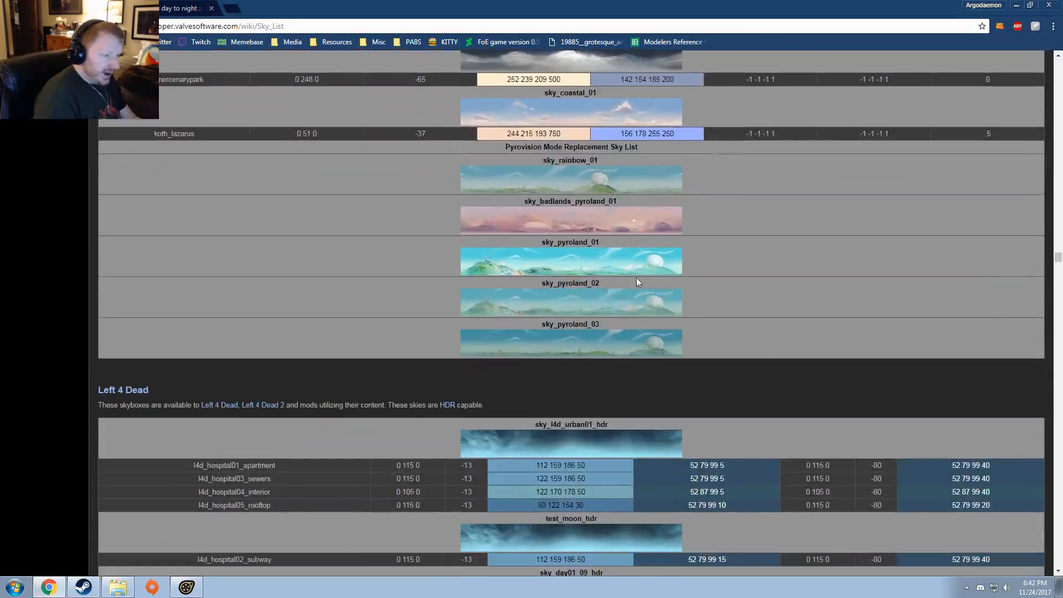
pyautogui.scroll(-12, 637, 280)
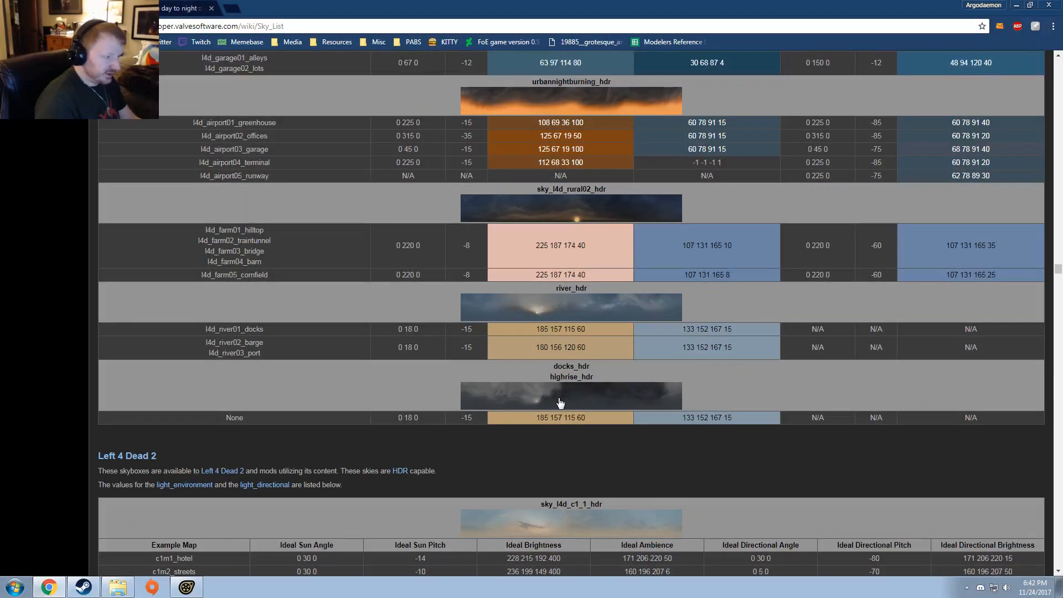
pyautogui.scroll(14, 560, 403)
pyautogui.scroll(-9, 562, 388)
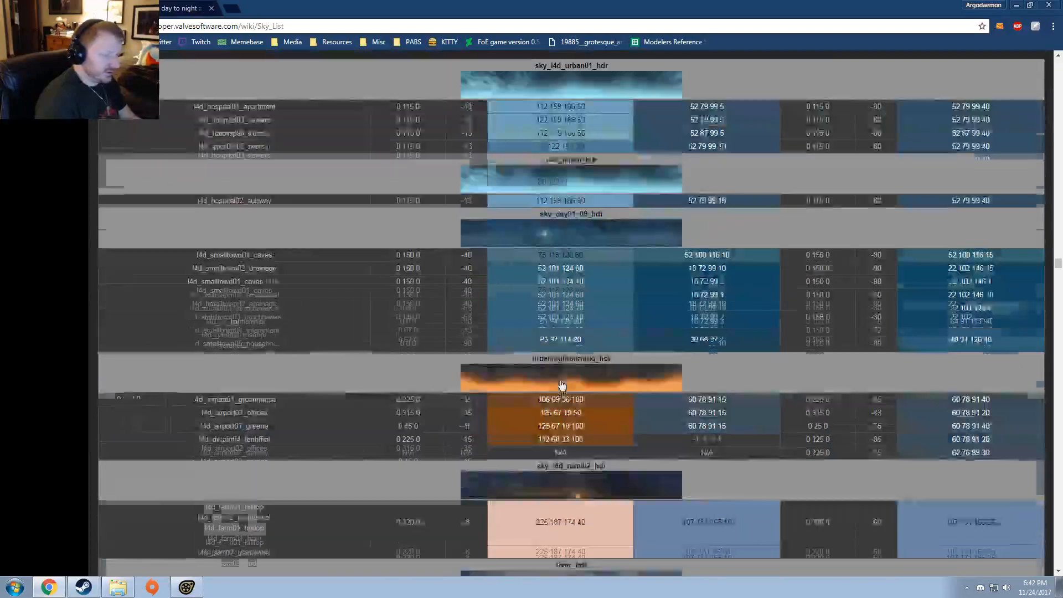
pyautogui.scroll(-7, 562, 382)
pyautogui.click(566, 297)
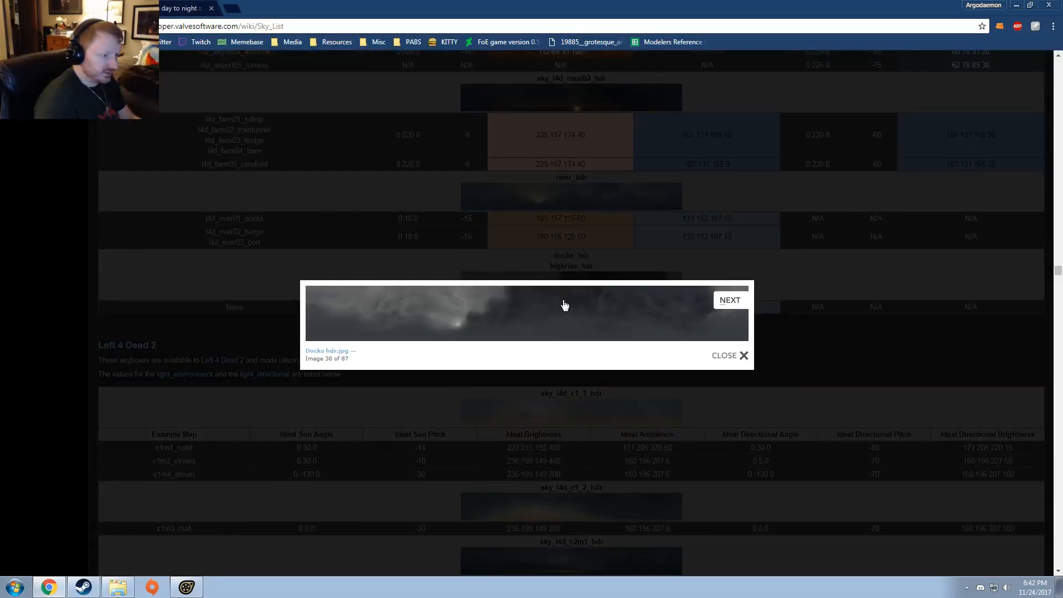
pyautogui.click(732, 355)
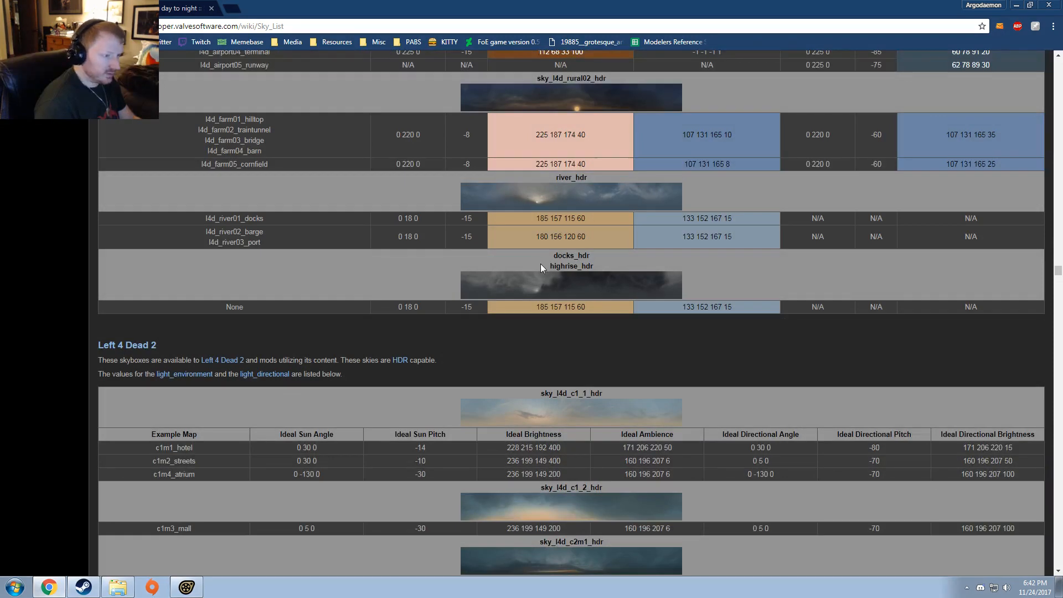
# Step: Copy the name docks_hdr and run sv_skyname docks_hdr in the Source Filmmaker console
pyautogui.moveTo(556, 256); pyautogui.dragTo(587, 250)
pyautogui.hotkey('ctrl', 'c')
pyautogui.hotkey('alt', 'Tab')
pyautogui.click(34, 391)
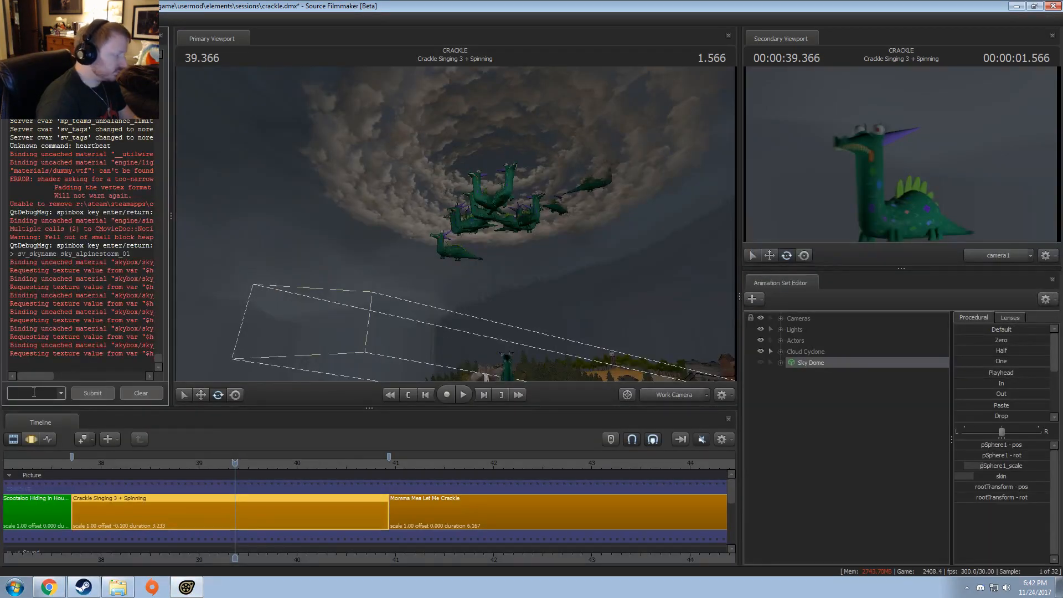
pyautogui.write('sv_sky')
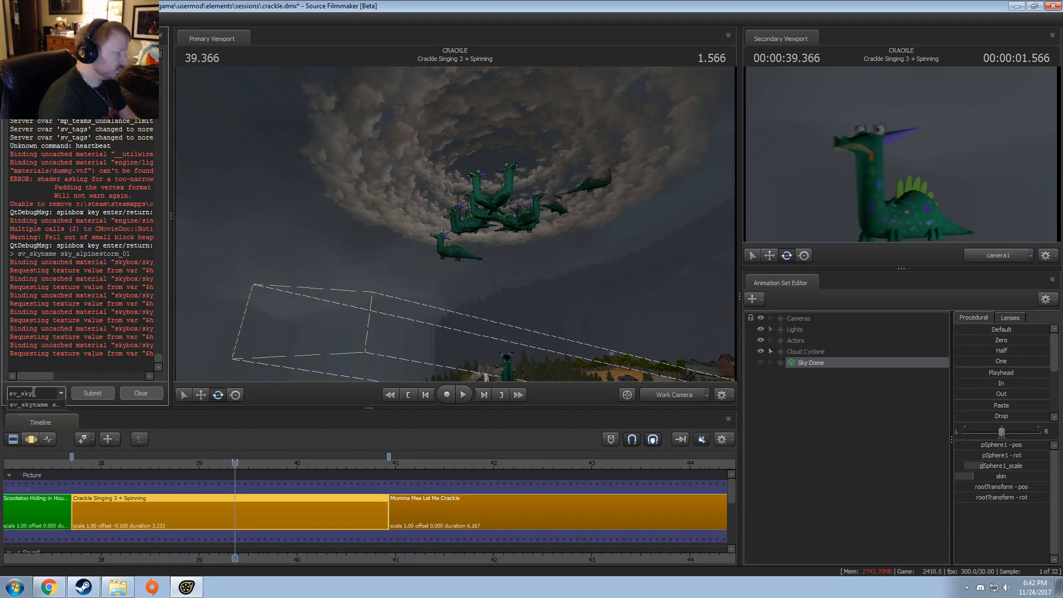
pyautogui.write('name')
pyautogui.hotkey('ctrl', 'v')
pyautogui.press('Return')
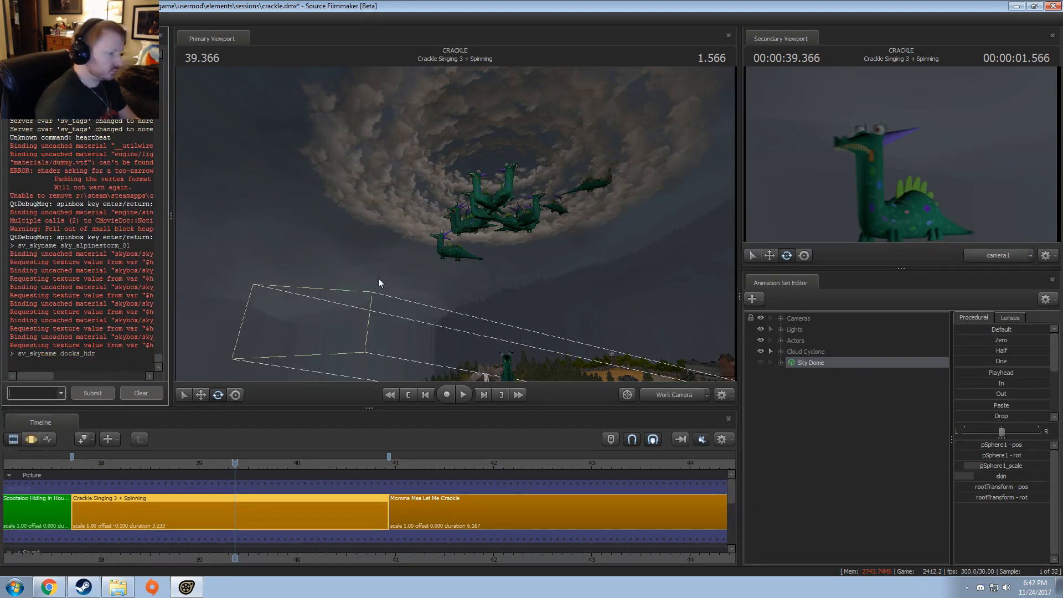
# Step: Move the playhead to 39.700 to refresh the sky and make the Sky Dome visible in the shot
pyautogui.moveTo(380, 283); pyautogui.dragTo(468, 244)
pyautogui.moveTo(235, 462); pyautogui.dragTo(267, 449)
pyautogui.click(760, 362)
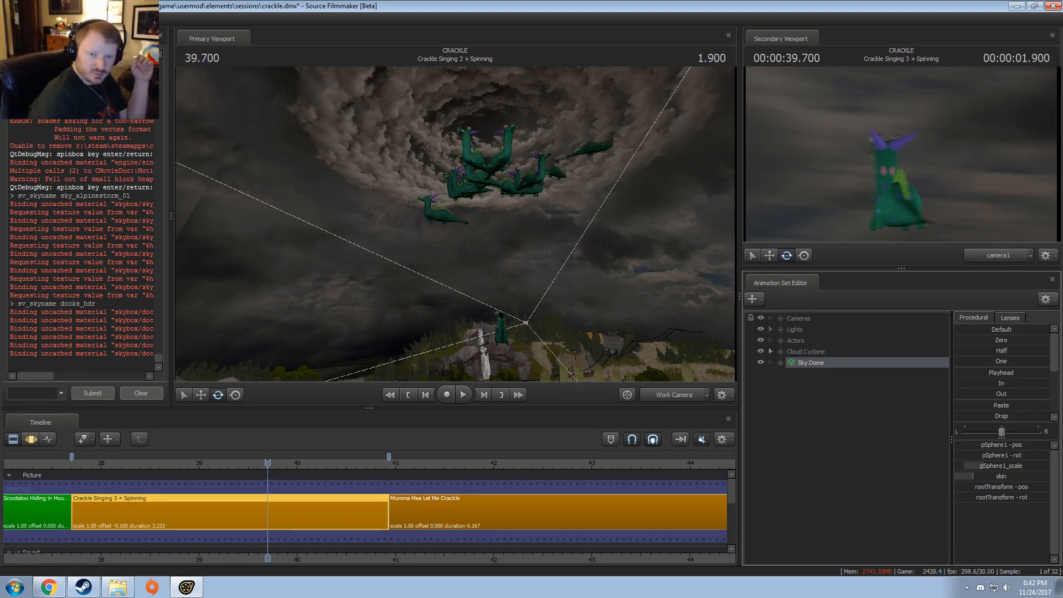
pyautogui.hotkey('alt', 'Tab')
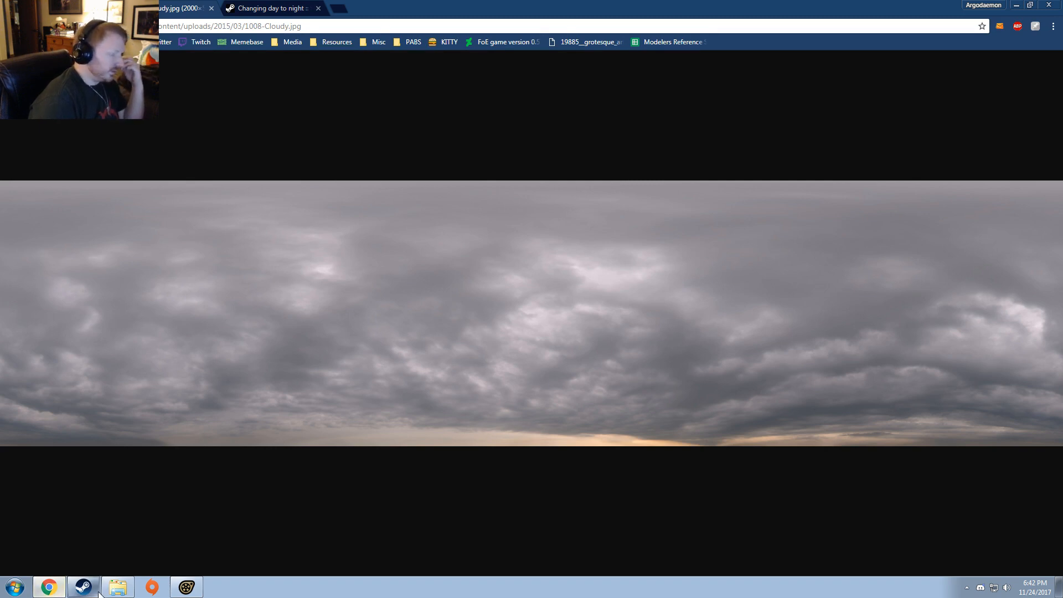
pyautogui.click(120, 588)
pyautogui.click(119, 589)
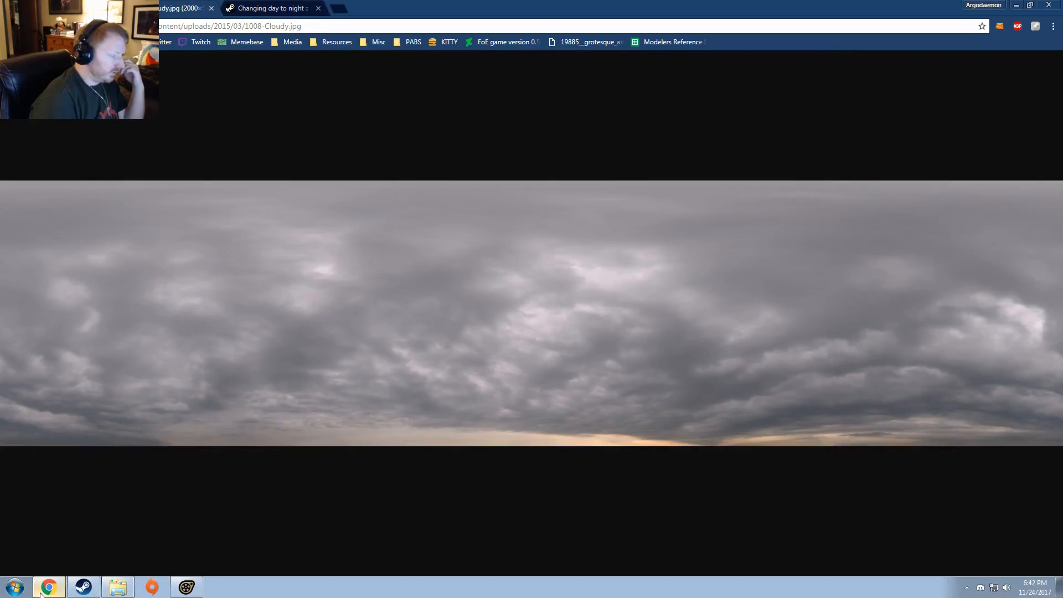
pyautogui.click(115, 589)
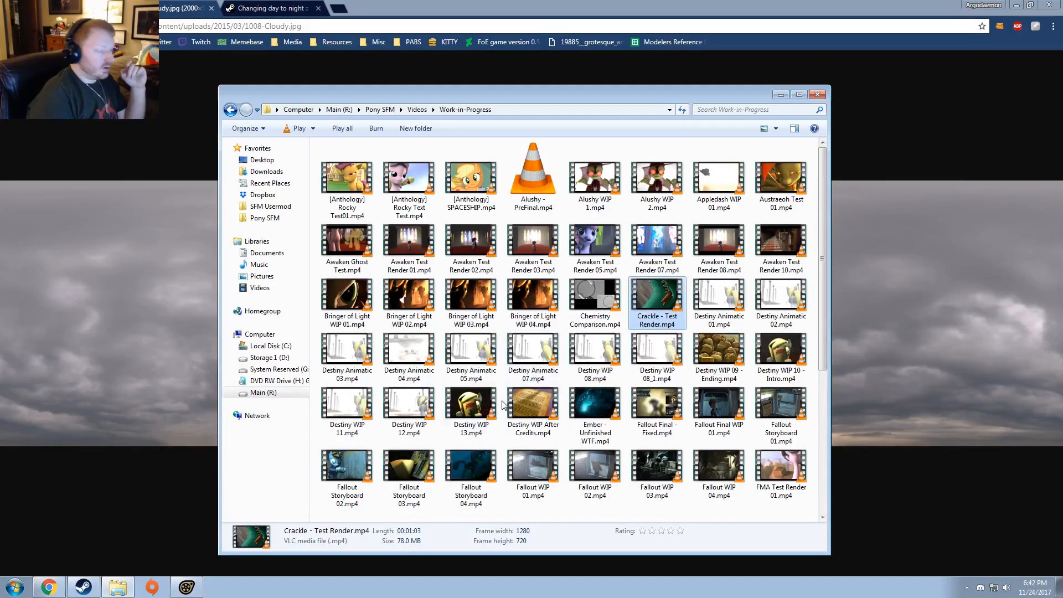
pyautogui.click(190, 591)
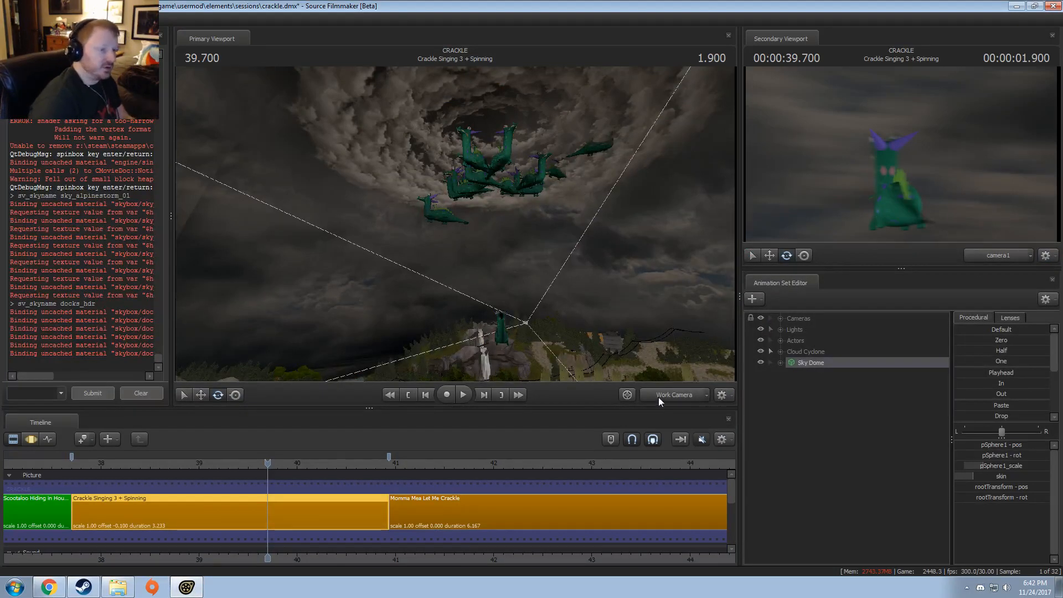
pyautogui.moveTo(614, 332); pyautogui.dragTo(456, 228)
pyautogui.hotkey('alt', 'Tab')
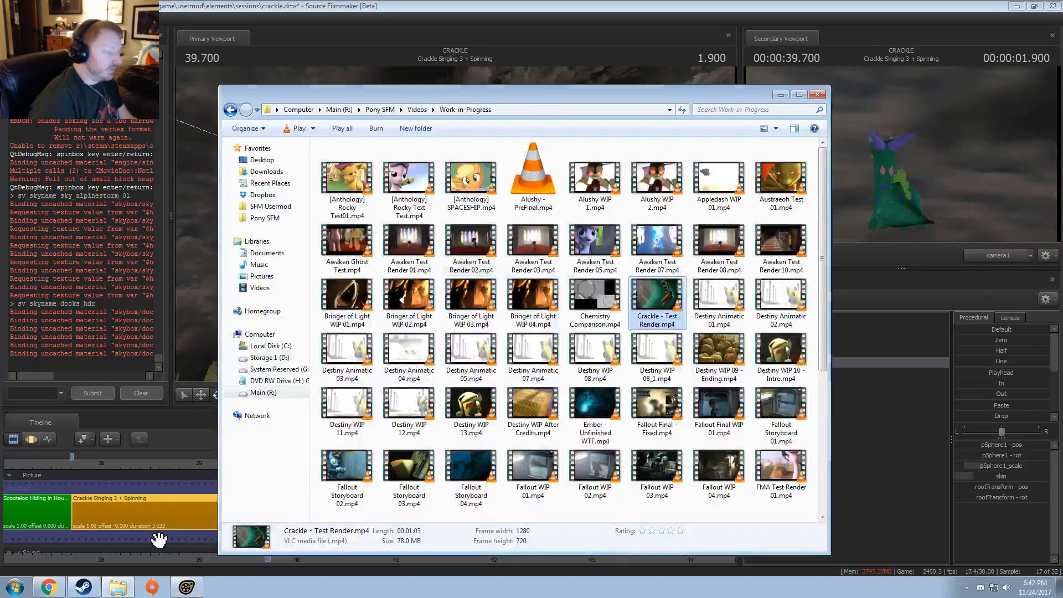
pyautogui.click(183, 591)
# Step: Switch to the browser, close the 1008-Cloudy.jpg tab, and reopen it
pyautogui.click(49, 587)
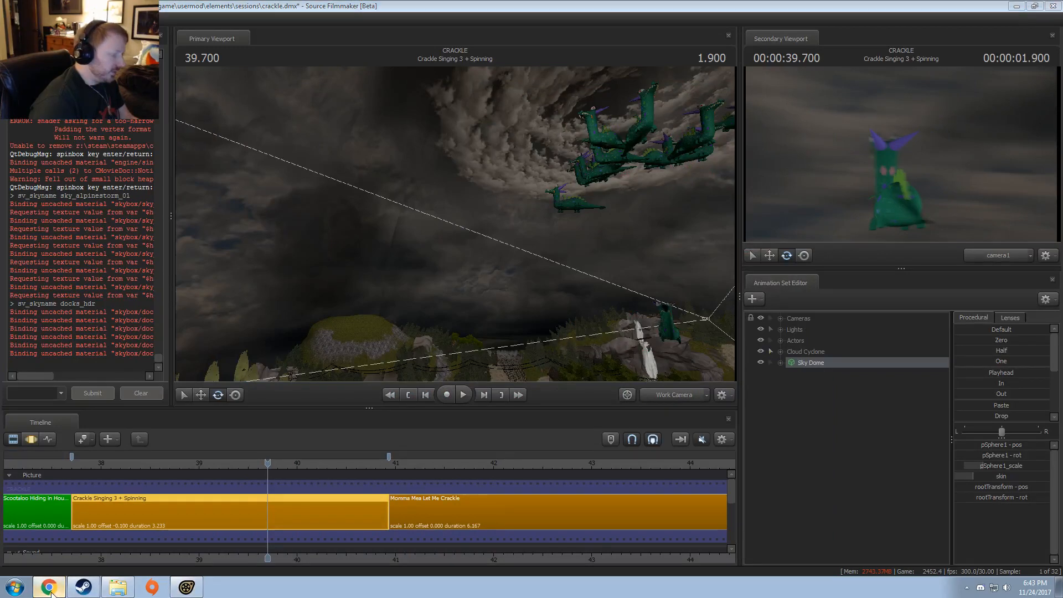
pyautogui.click(255, 9)
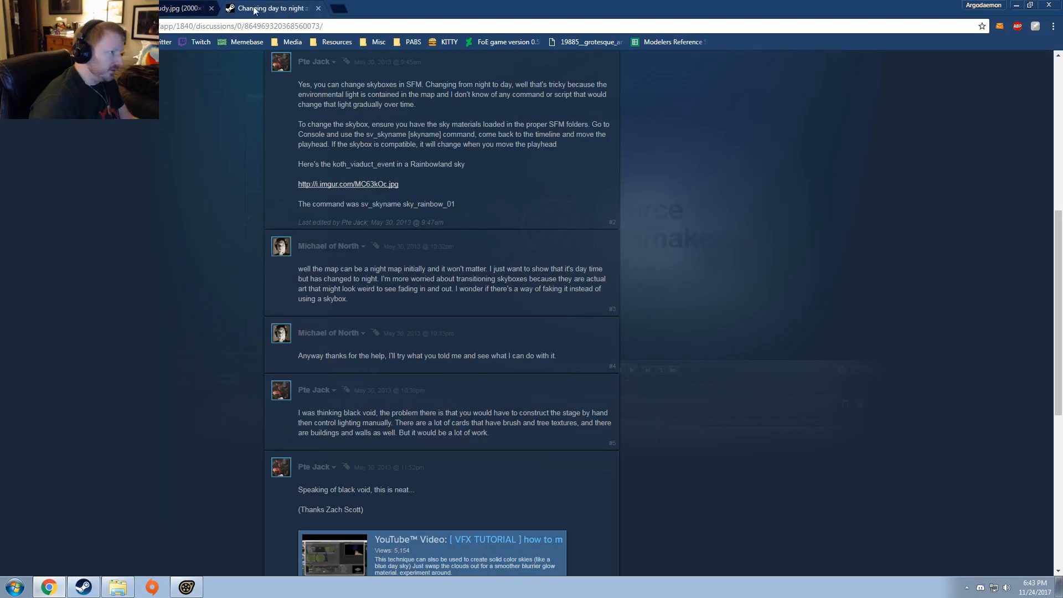
pyautogui.click(211, 8)
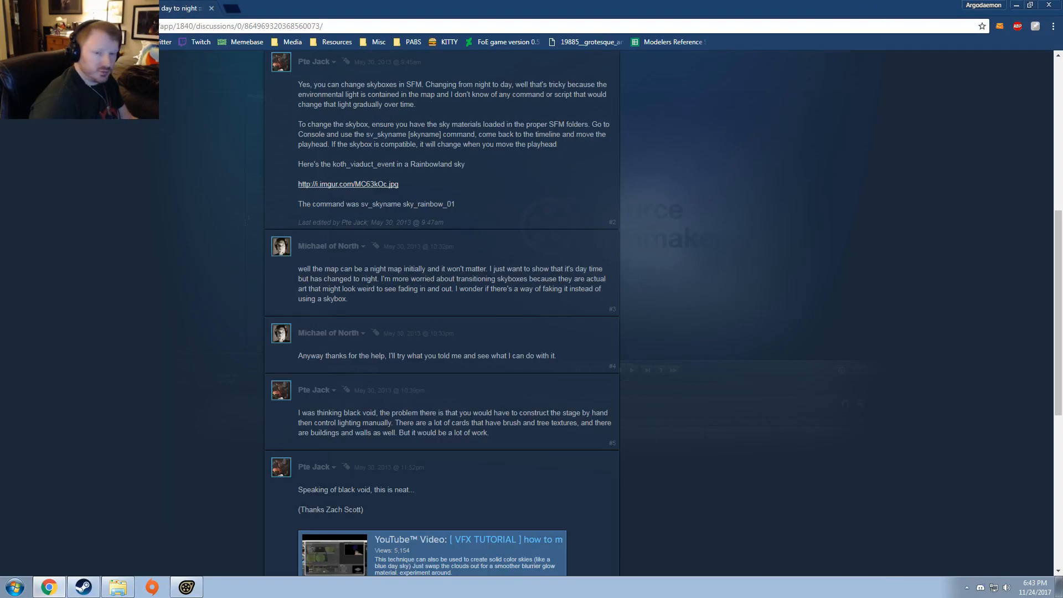
pyautogui.hotkey('ctrl', 'shift', 't')
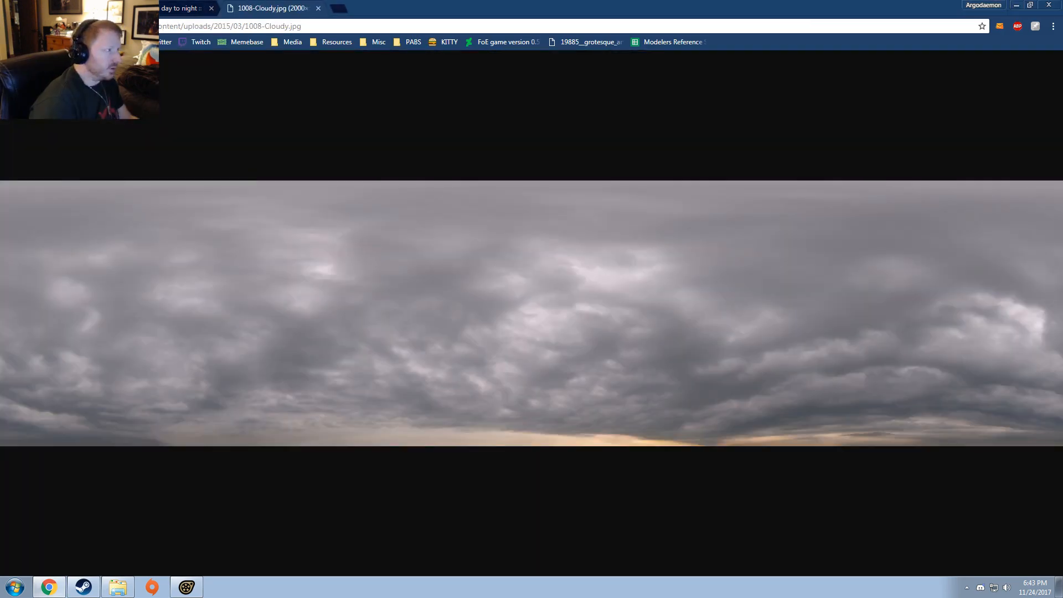
# Step: Look through the Sky List's skies for Left 4 Dead, Team Fortress 2, Half-Life 2: Episode Two, Black Mesa and Dark Messiah for alternatives
pyautogui.click(66, 9)
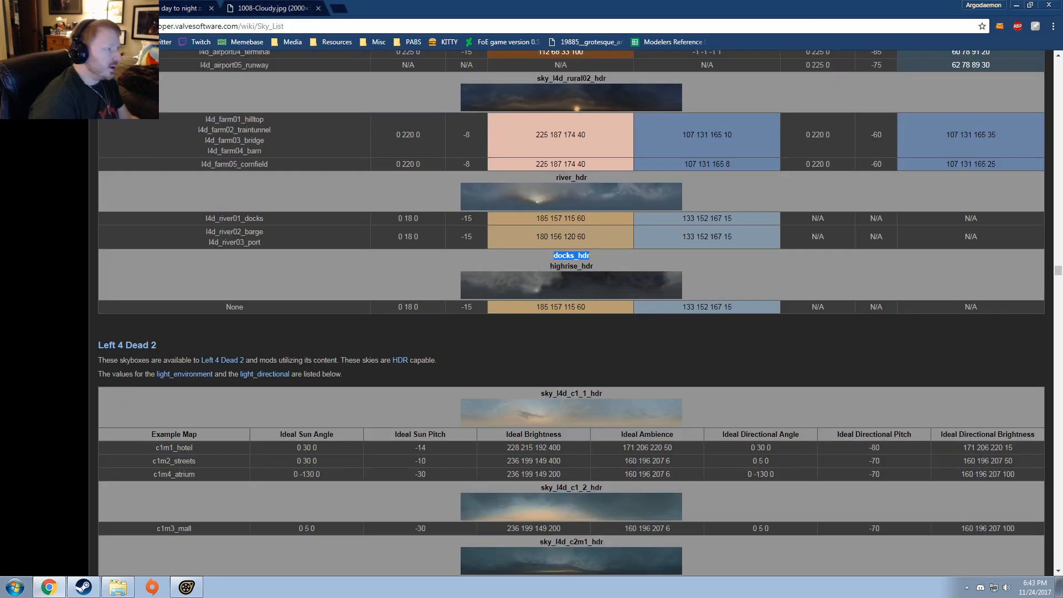
pyautogui.scroll(15, 333, 215)
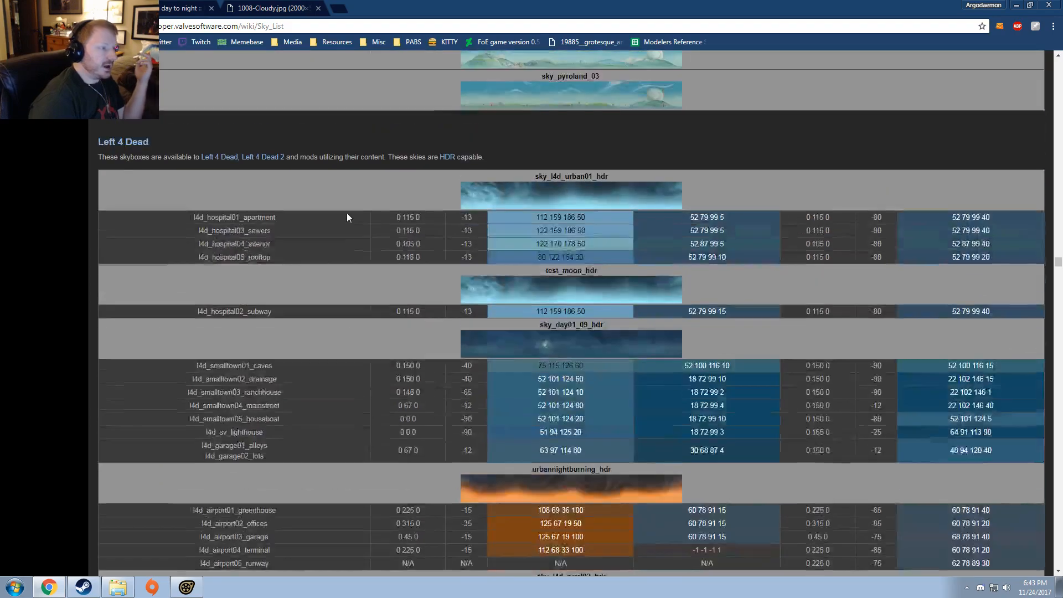
pyautogui.scroll(20, 240, 484)
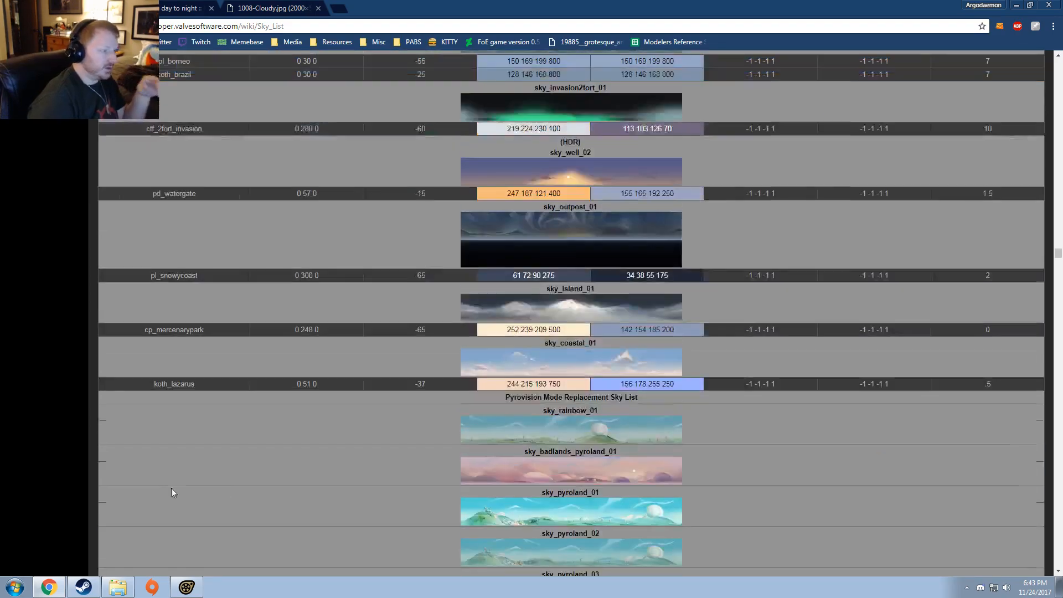
pyautogui.scroll(15, 240, 484)
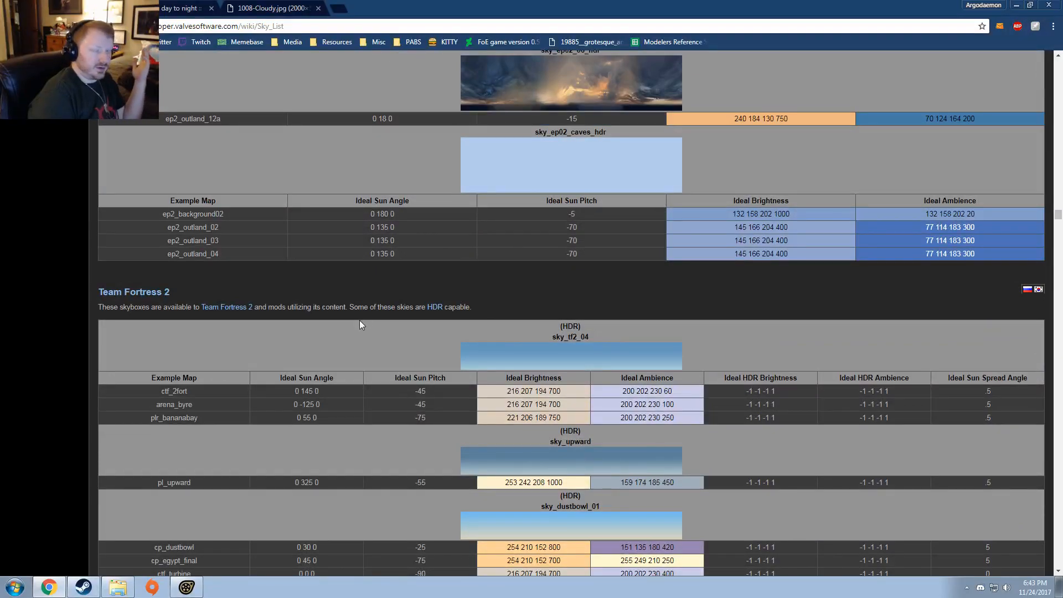
pyautogui.scroll(10, 412, 373)
pyautogui.scroll(-15, 419, 377)
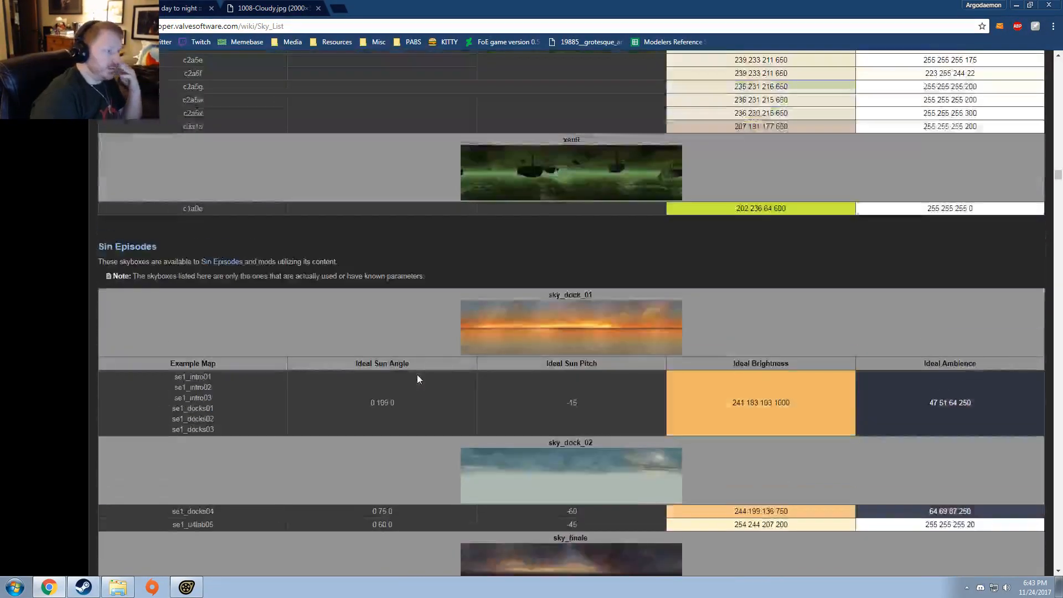
pyautogui.scroll(-15, 438, 401)
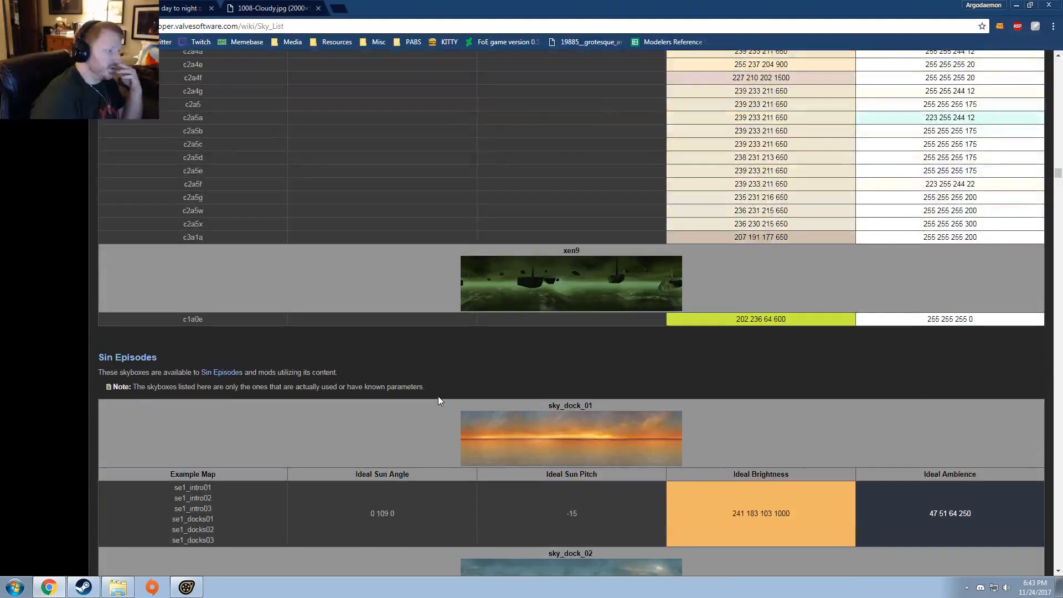
pyautogui.scroll(-15, 354, 408)
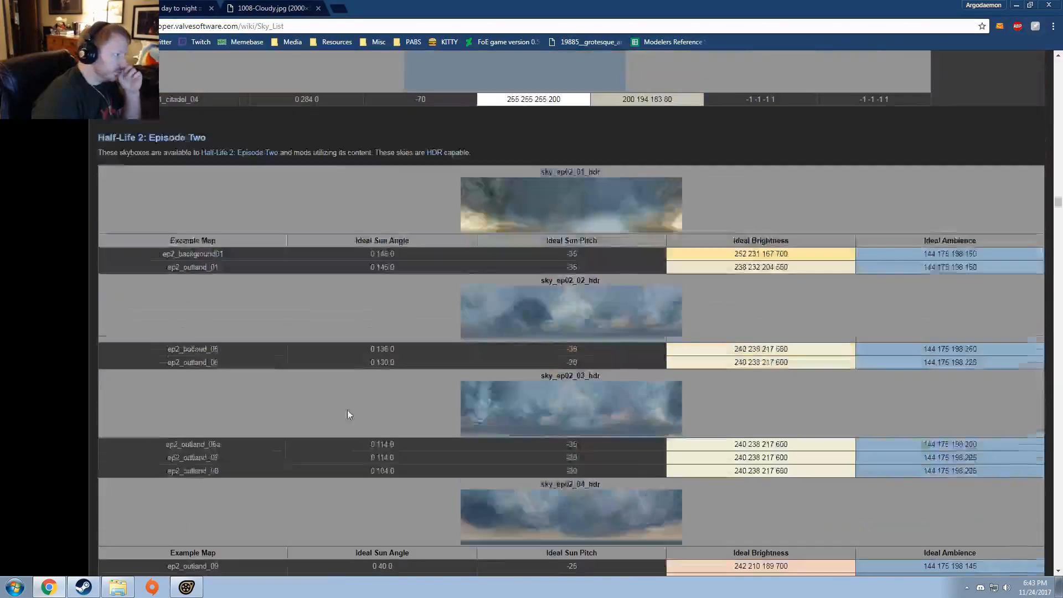
pyautogui.scroll(-20, 365, 385)
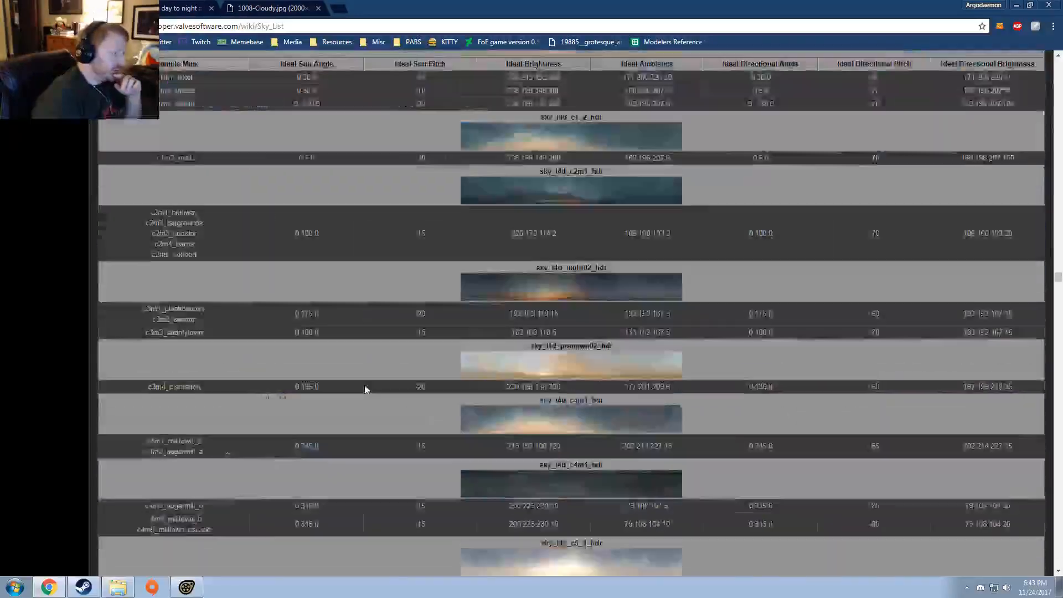
pyautogui.scroll(-20, 358, 392)
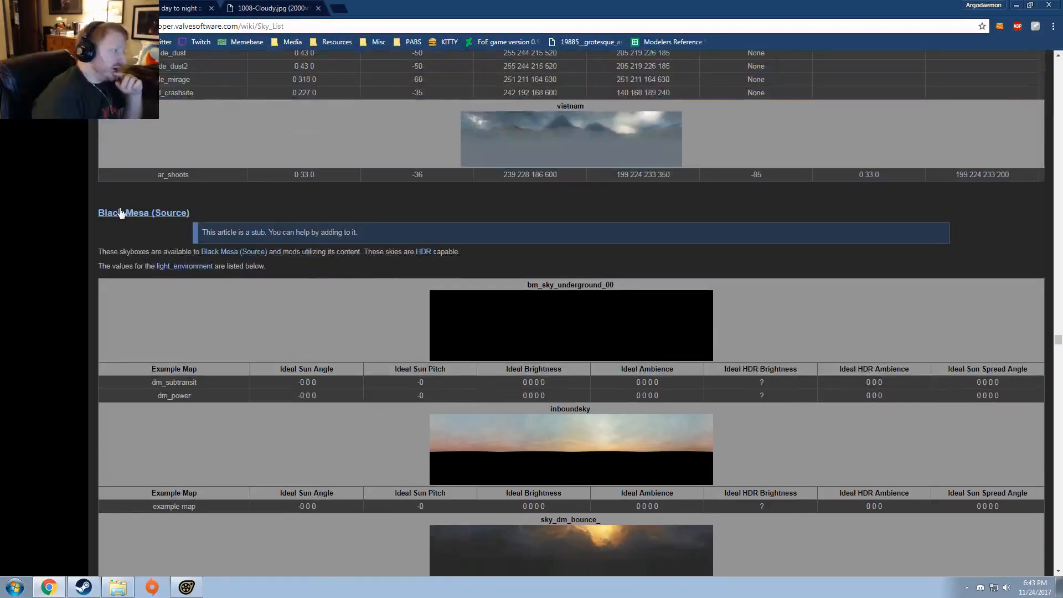
pyautogui.scroll(-15, 204, 248)
pyautogui.scroll(-6, 206, 253)
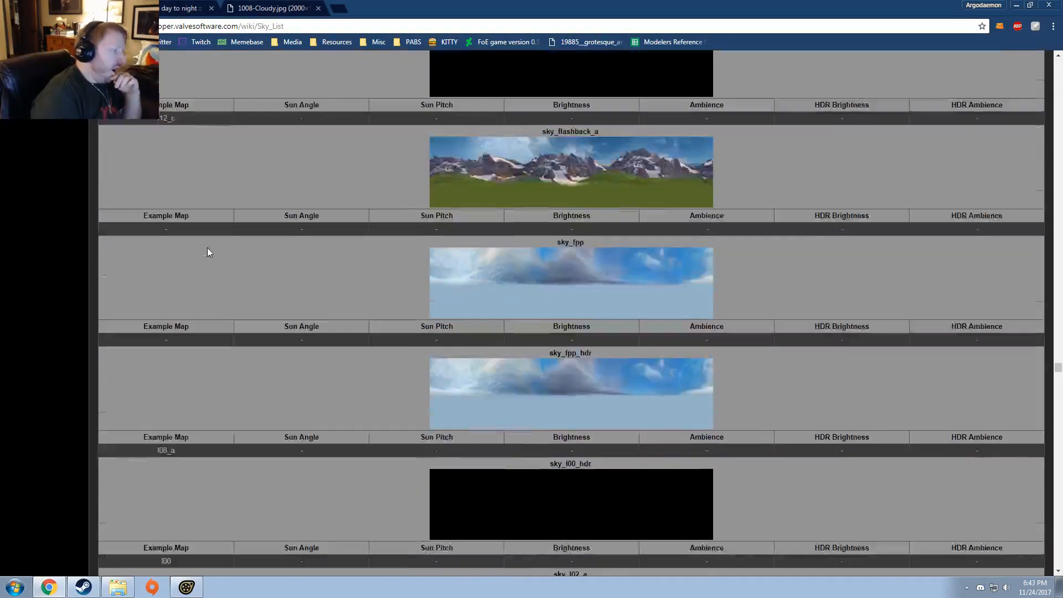
pyautogui.scroll(6, 207, 248)
pyautogui.scroll(-5, 212, 228)
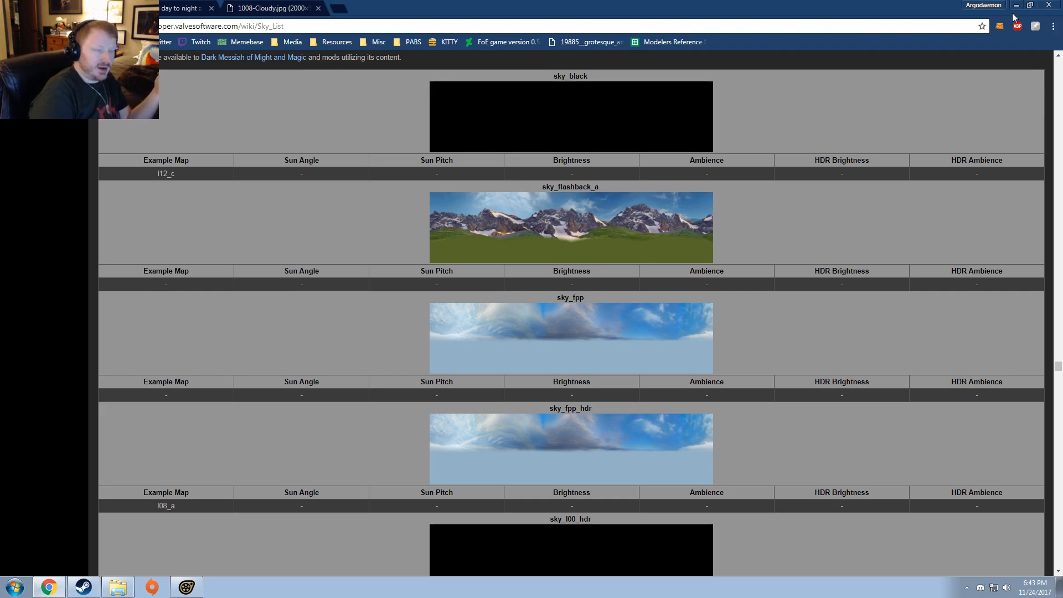
# Step: Switch to Source Filmmaker and draft sv_skyname docks_hdr in the console, removing the sky name again without running the command
pyautogui.hotkey('alt', 'Tab')
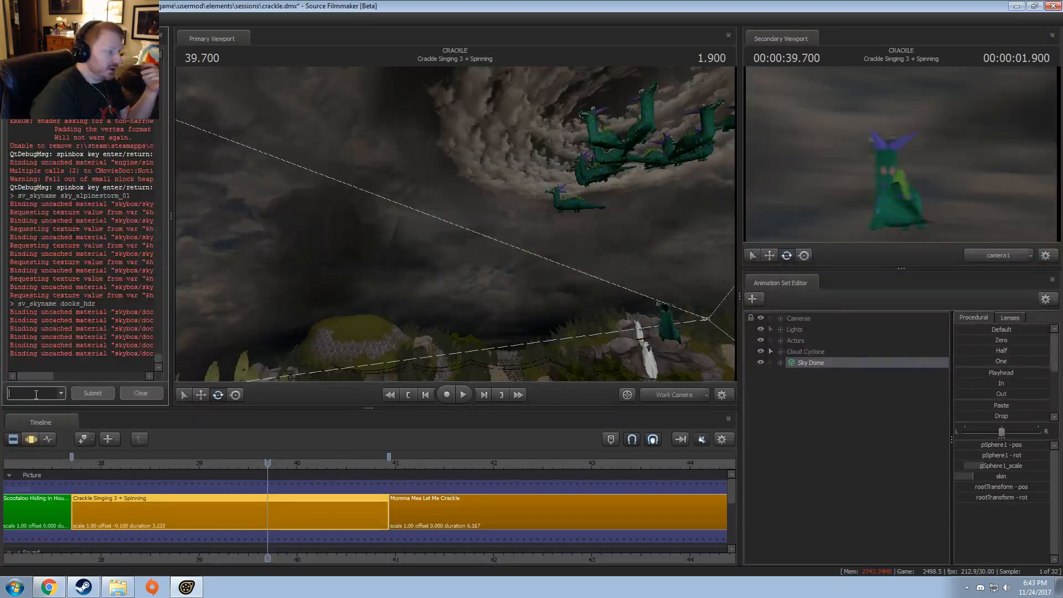
pyautogui.write('sv_skyname')
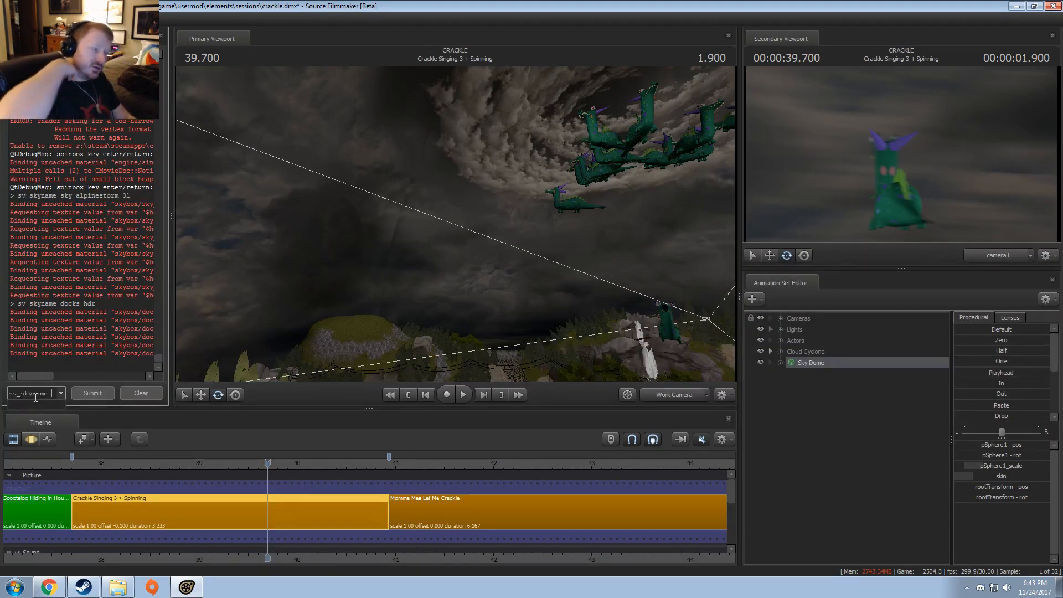
pyautogui.write('docks_hdr')
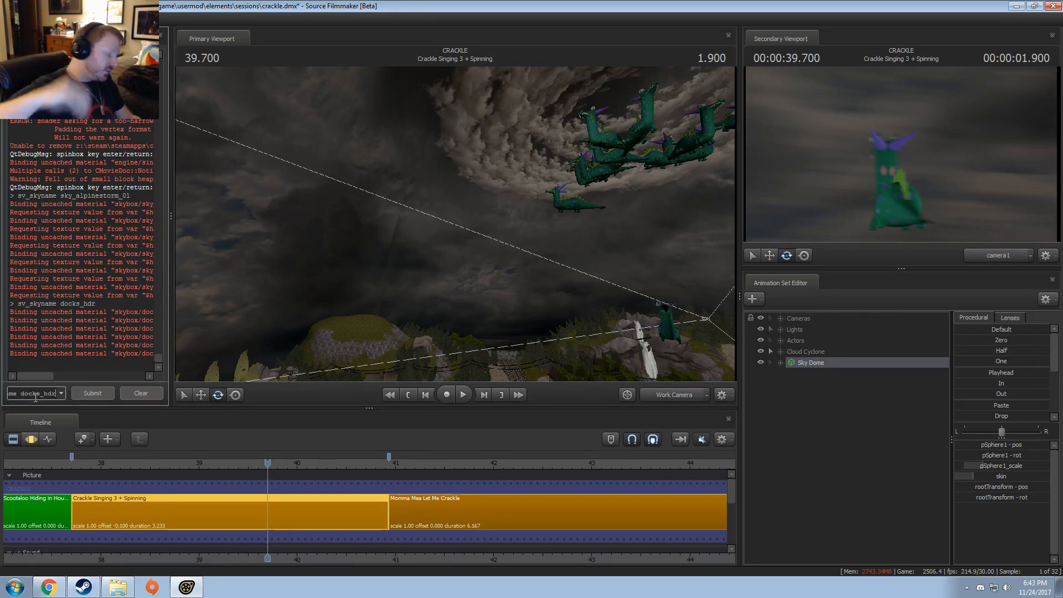
pyautogui.press('BackSpace')
pyautogui.press('BackSpace')
pyautogui.press('BackSpace')
pyautogui.press('BackSpace')
pyautogui.press('BackSpace')
pyautogui.press('BackSpace')
pyautogui.press('BackSpace')
pyautogui.press('BackSpace')
pyautogui.press('BackSpace')
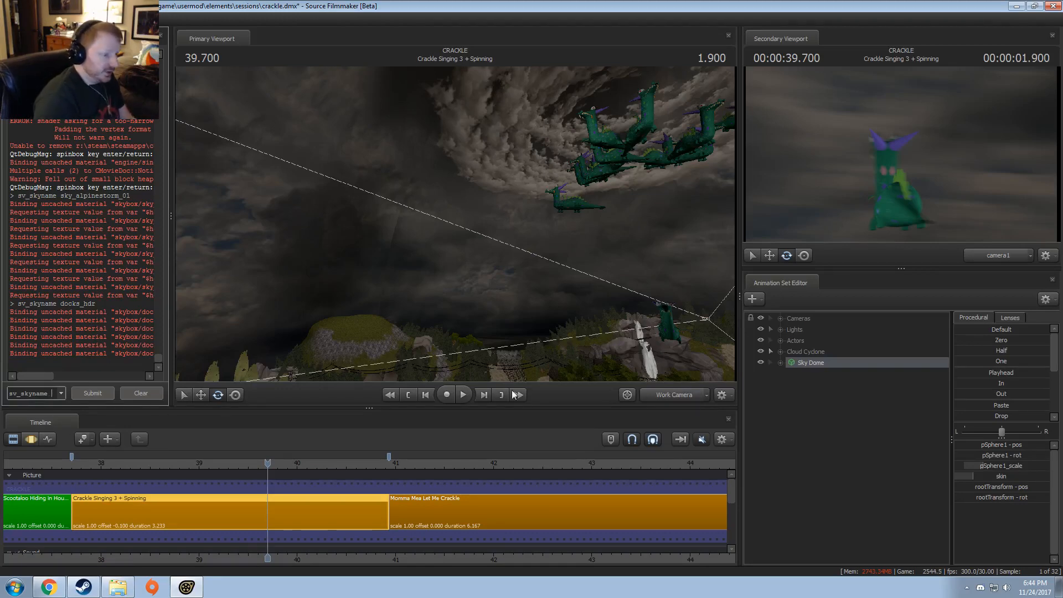
# Step: View the shot through camera1 in the Motion Editor and show the Sky Dome's model in the Element Viewer
pyautogui.click(686, 393)
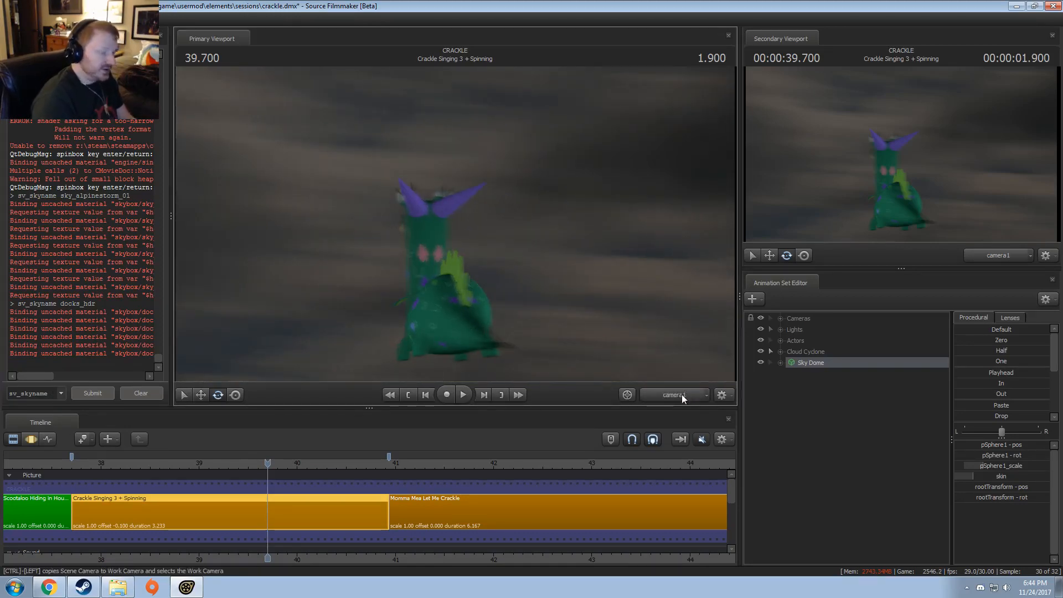
pyautogui.press('F3')
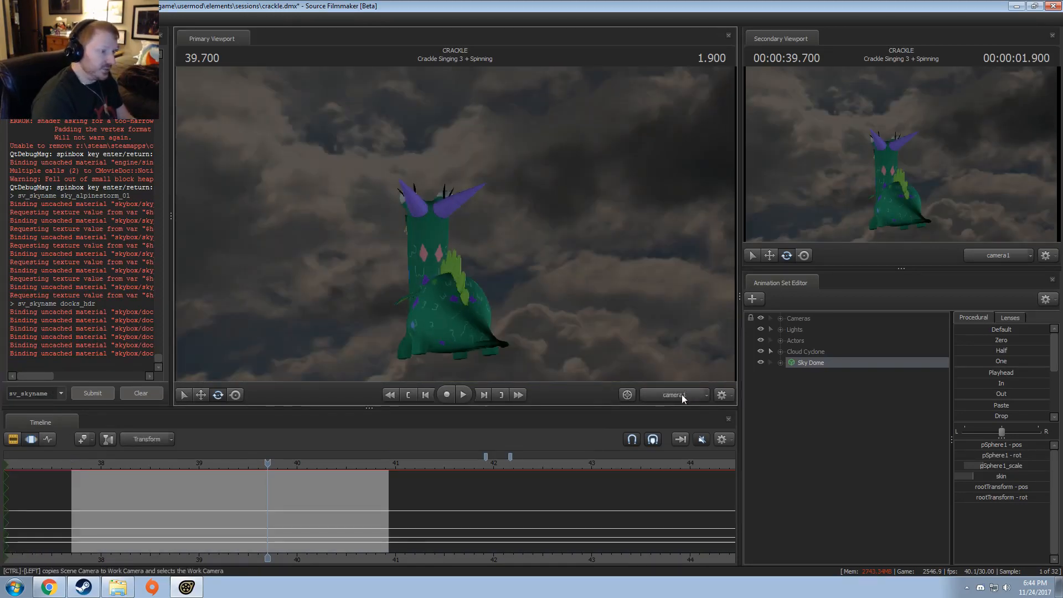
pyautogui.rightClick(809, 363)
pyautogui.moveTo(851, 510)
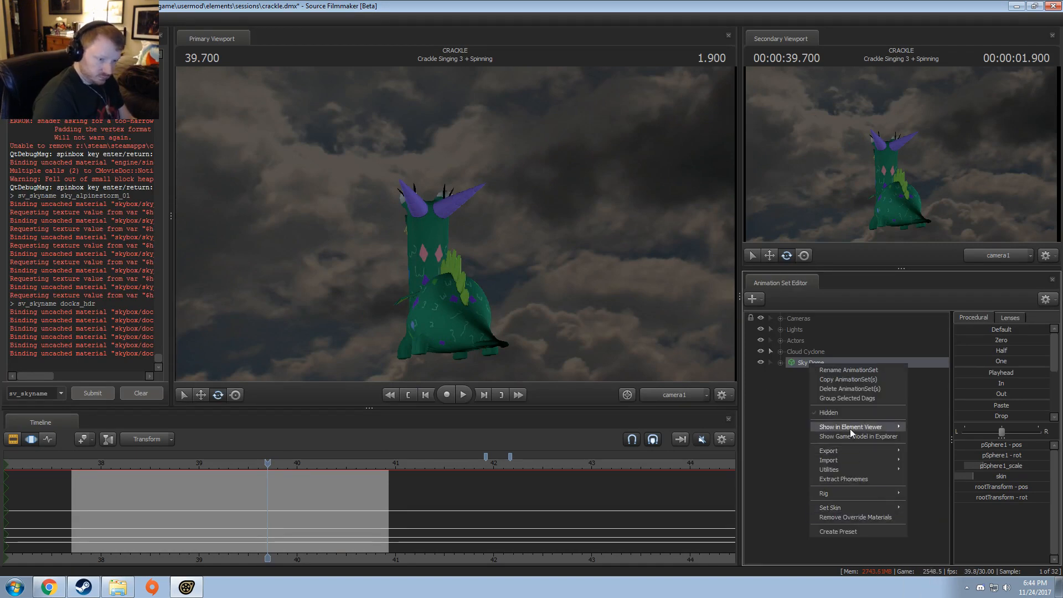
pyautogui.moveTo(849, 429)
pyautogui.click(929, 446)
pyautogui.rightClick(845, 361)
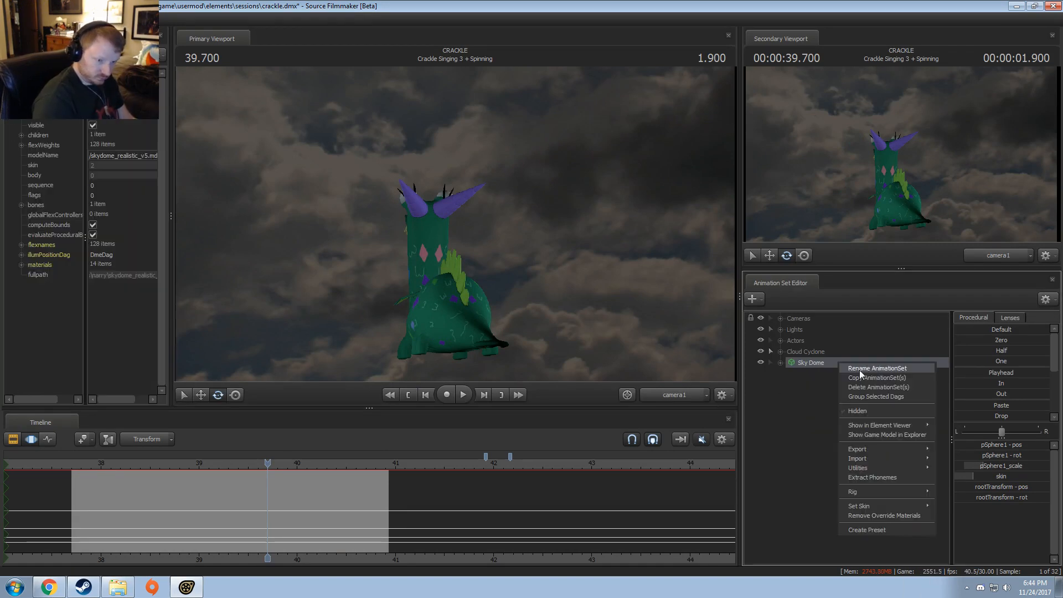
# Step: Expand the Sky Dome's materials and the skydome3 entry to check its mtlName path
pyautogui.click(21, 265)
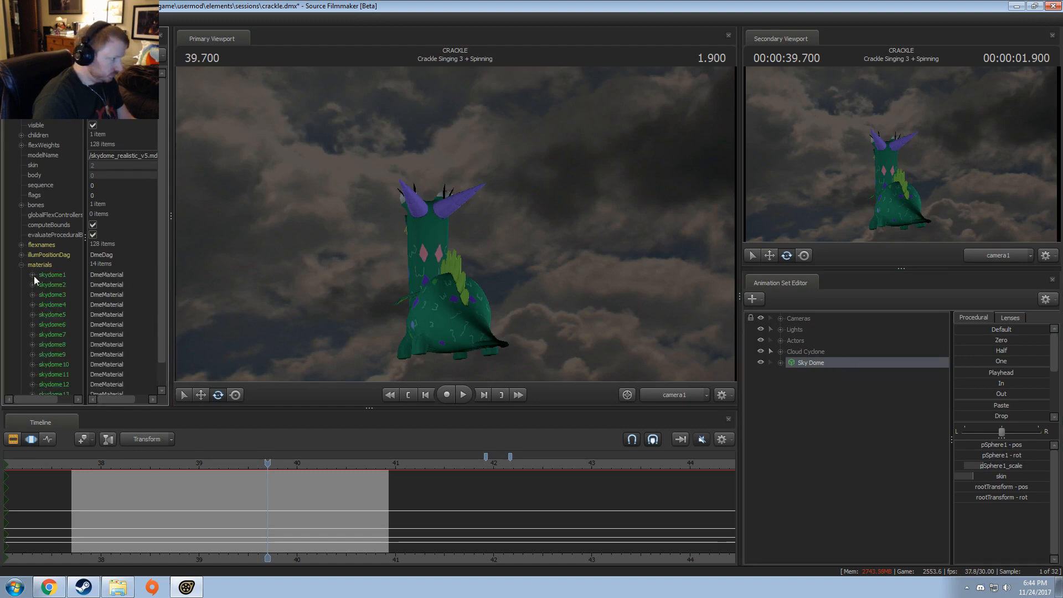
pyautogui.click(33, 294)
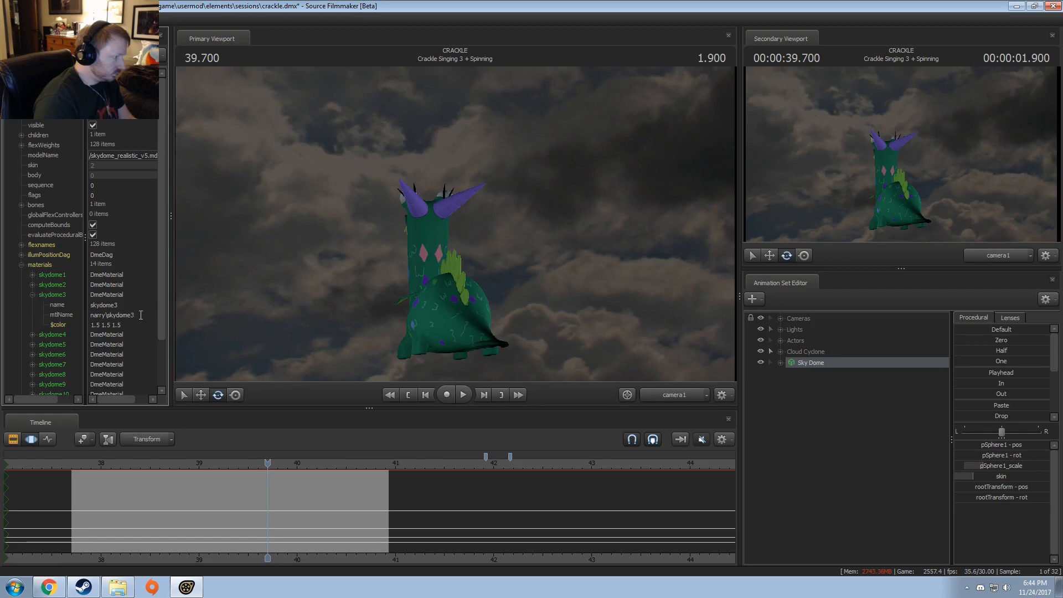
pyautogui.click(141, 315)
# Step: Switch to Windows Explorer and open the narry folder under SourceFilmmaker\game\workshop\materials
pyautogui.click(117, 587)
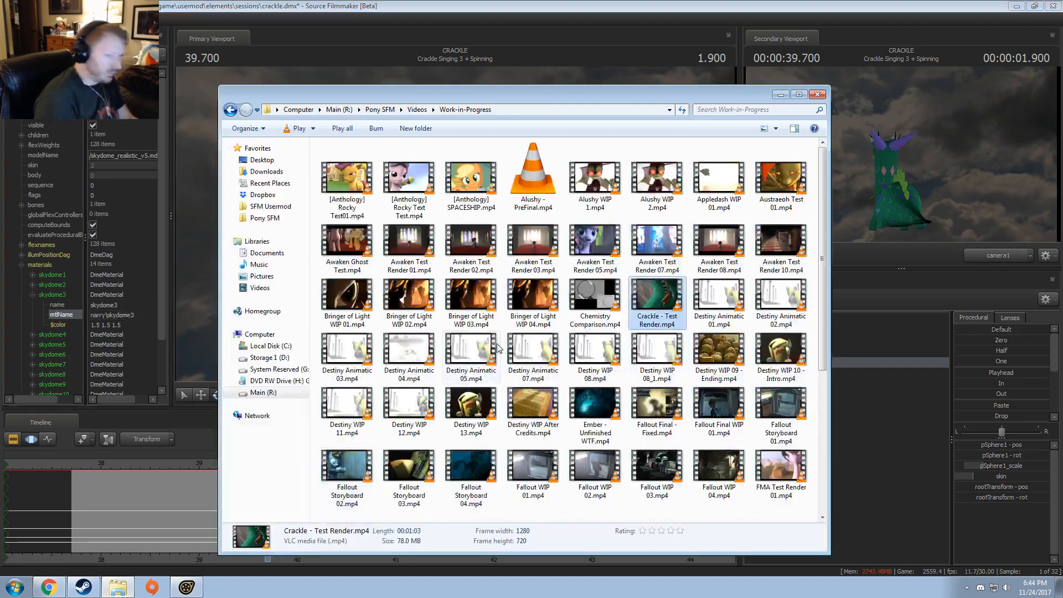
pyautogui.click(270, 206)
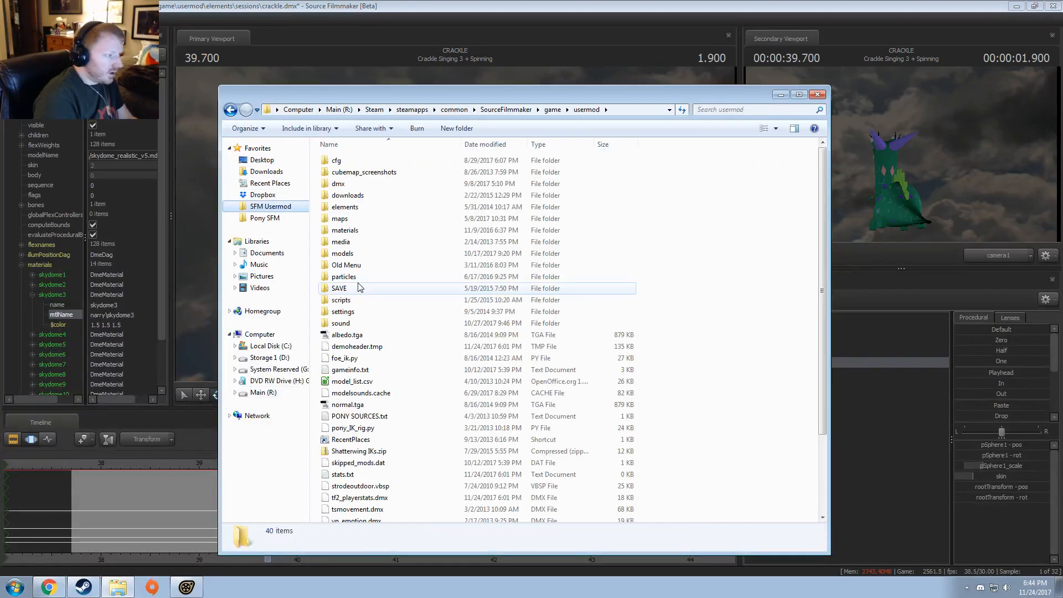
pyautogui.click(553, 109)
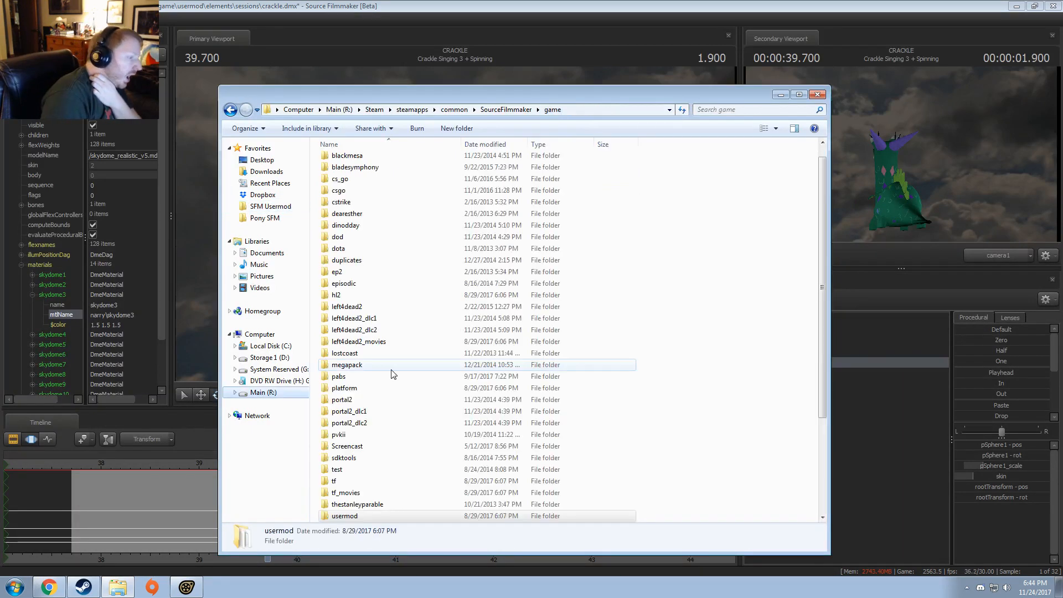
pyautogui.scroll(-4, 392, 374)
pyautogui.doubleClick(351, 400)
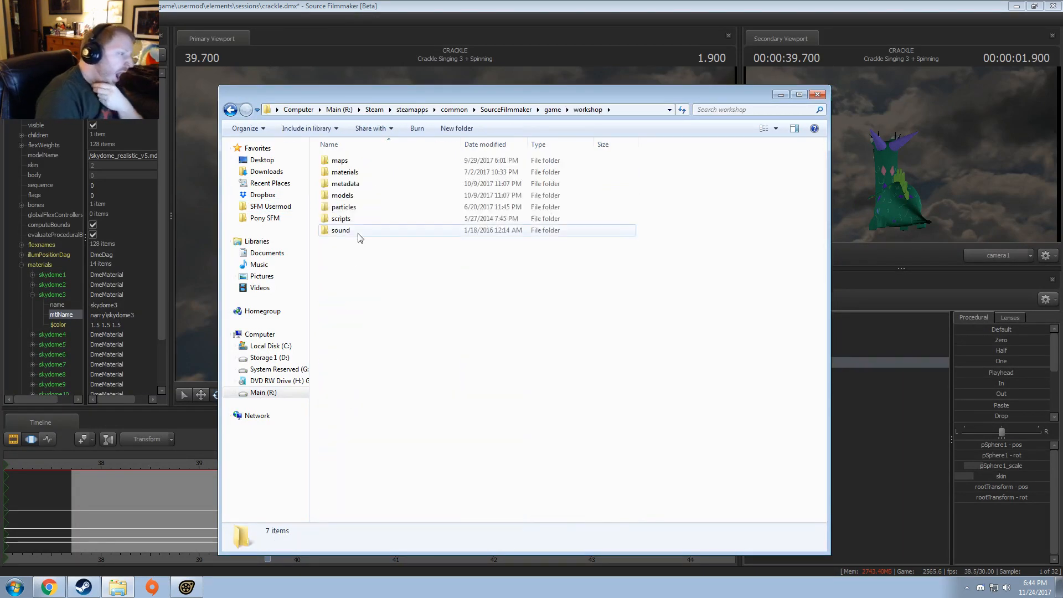
pyautogui.click(349, 183)
pyautogui.doubleClick(346, 171)
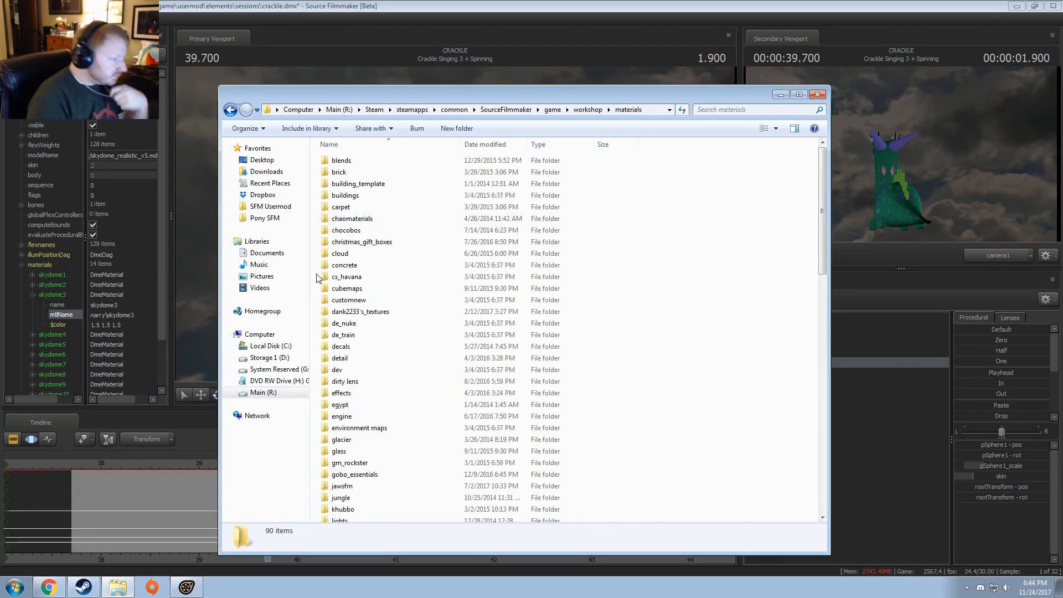
pyautogui.scroll(-10, 398, 309)
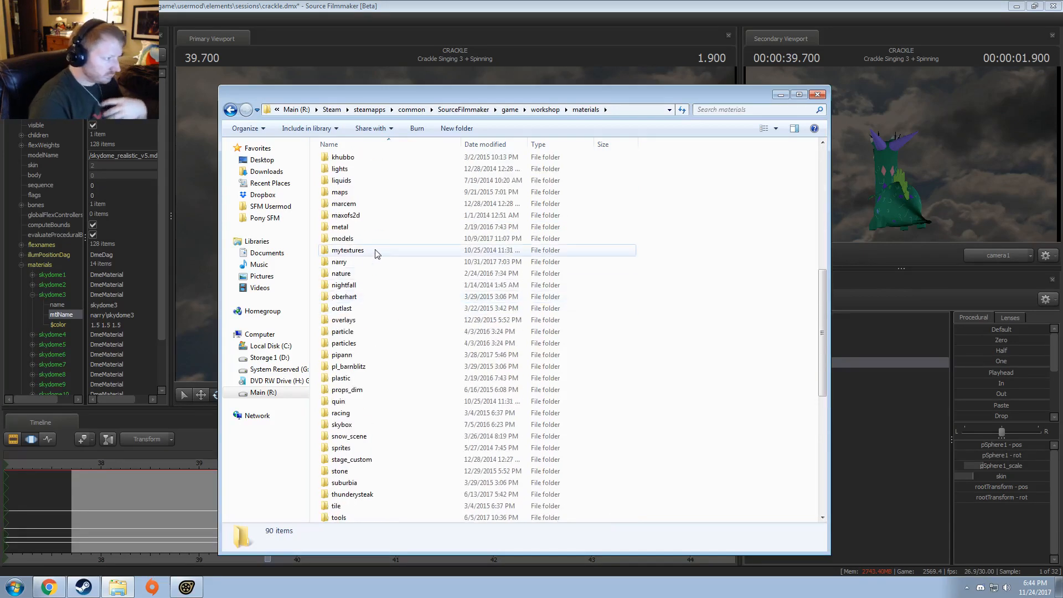
pyautogui.scroll(2, 375, 253)
pyautogui.click(340, 332)
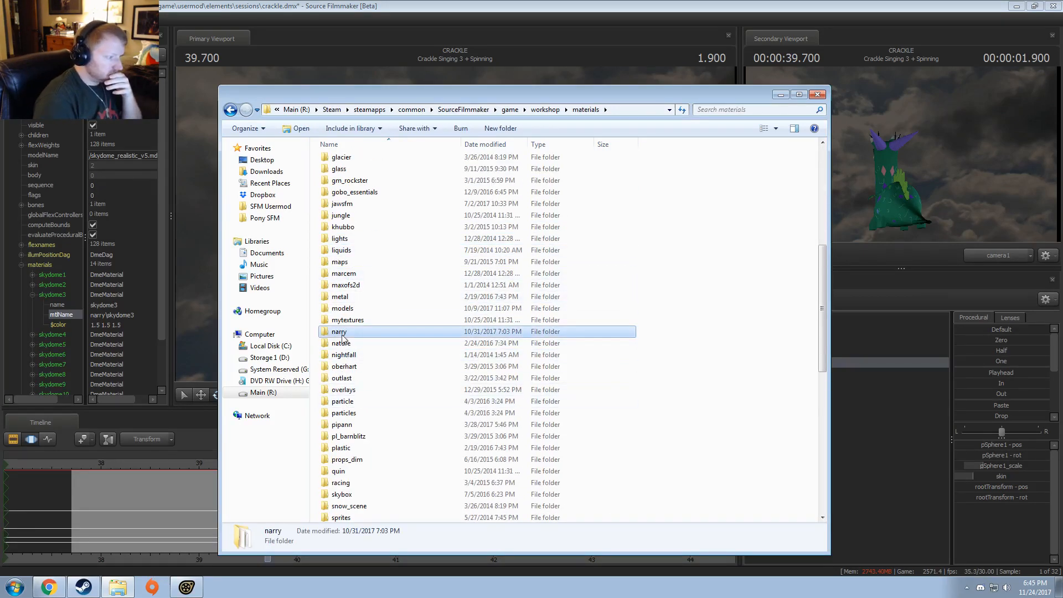
pyautogui.doubleClick(340, 333)
# Step: Open the skydome3.vtf texture from the narry folder and inspect its cloud image
pyautogui.scroll(-20, 427, 260)
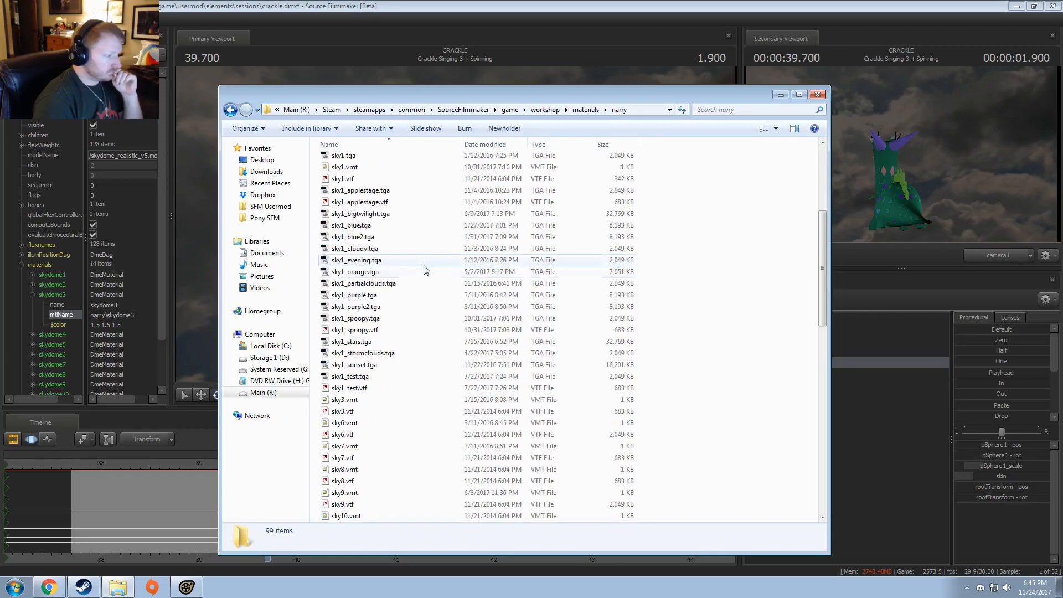
pyautogui.scroll(2, 403, 293)
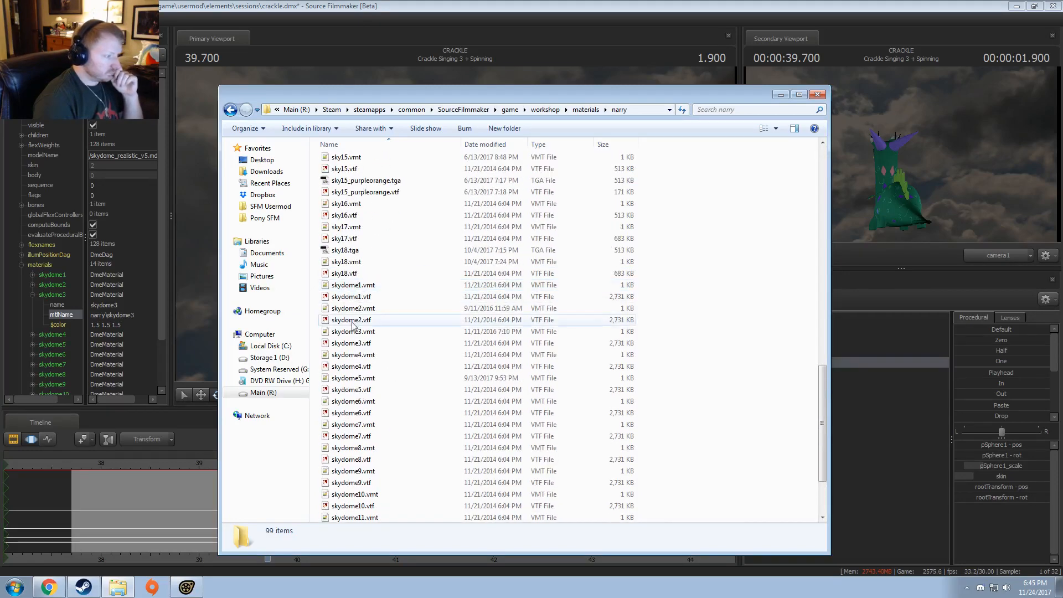
pyautogui.doubleClick(355, 343)
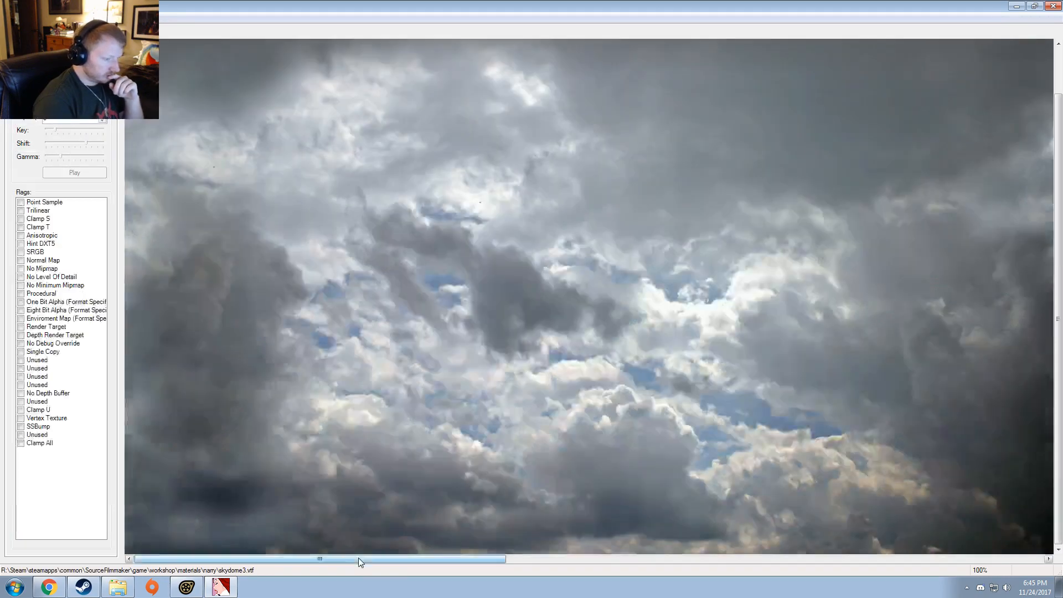
pyautogui.moveTo(358, 557); pyautogui.dragTo(640, 527)
pyautogui.moveTo(496, 560); pyautogui.dragTo(777, 550)
pyautogui.moveTo(901, 547); pyautogui.dragTo(779, 547)
pyautogui.moveTo(1007, 514); pyautogui.dragTo(130, 375)
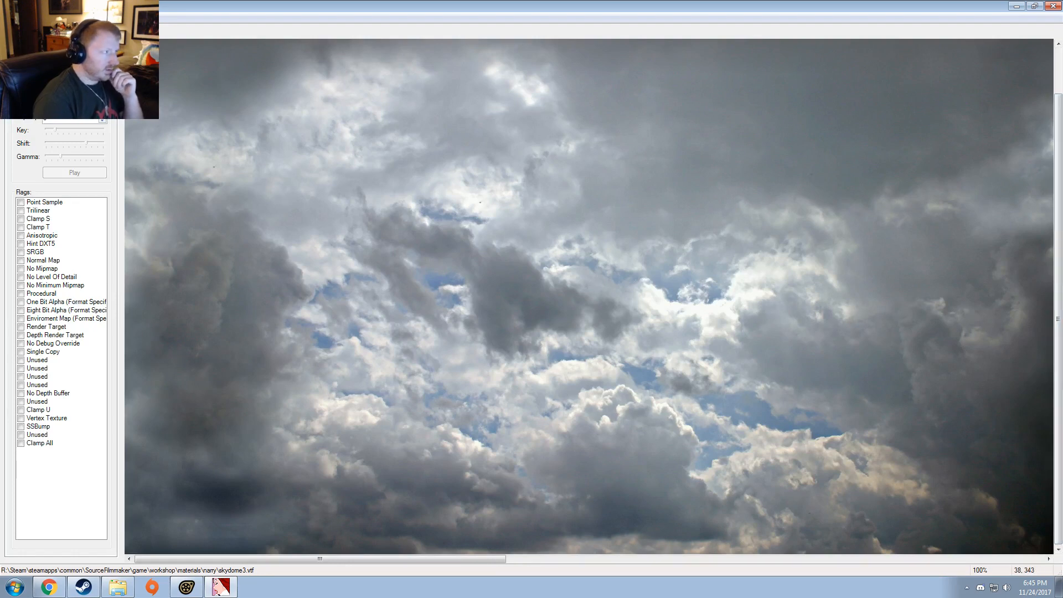
# Step: Export the texture as skydome3.tga into the narry folder and return to that folder in Windows Explorer
pyautogui.click(11, 18)
pyautogui.click(33, 113)
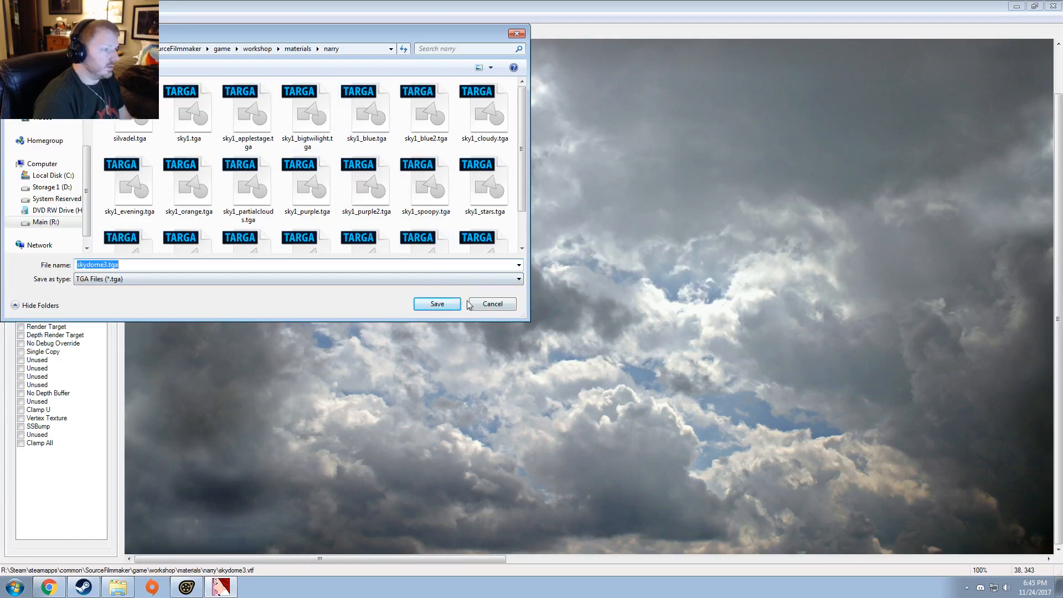
pyautogui.click(447, 308)
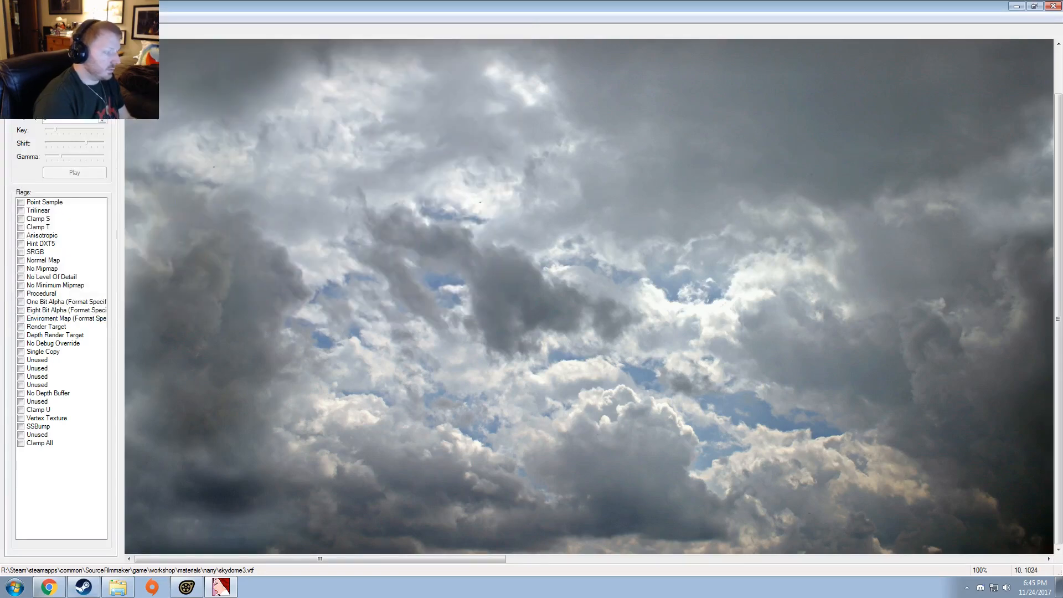
pyautogui.click(118, 587)
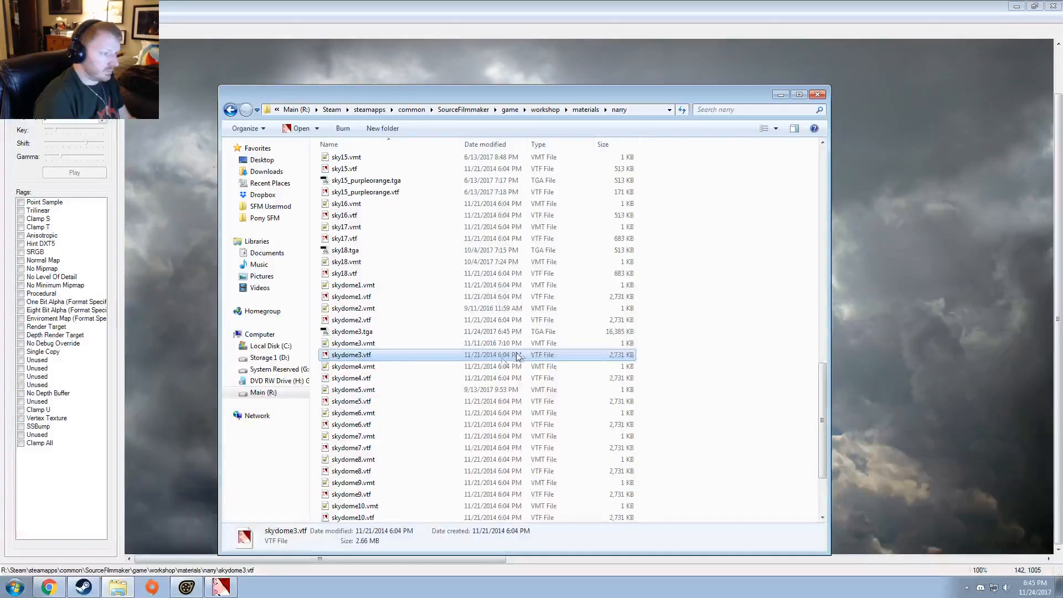
# Step: Open skydome3.tga from the narry folder in Photoshop and check its canvas size in pixels
pyautogui.click(359, 332)
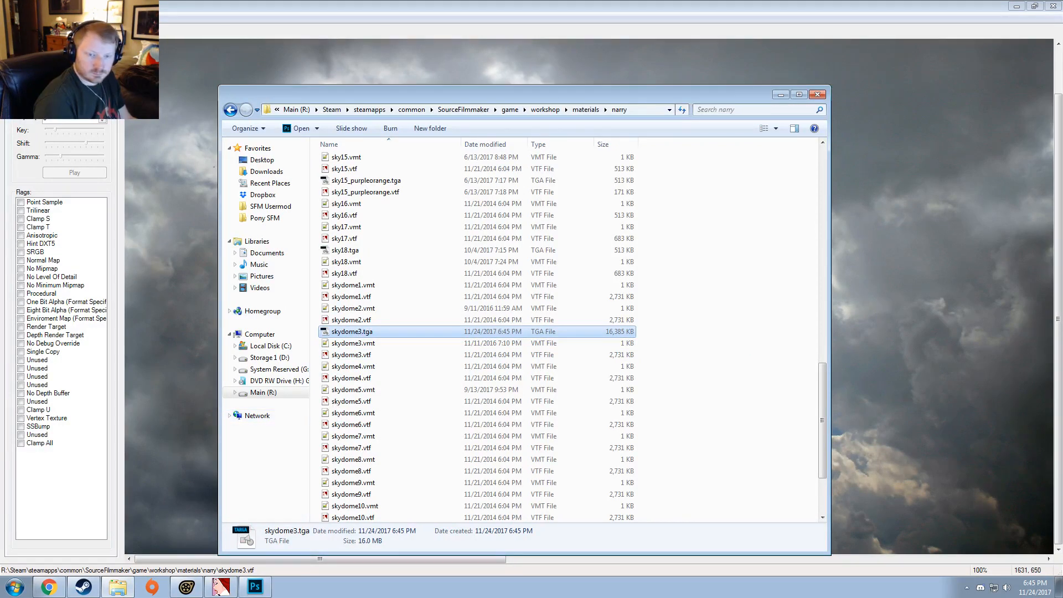
pyautogui.click(49, 587)
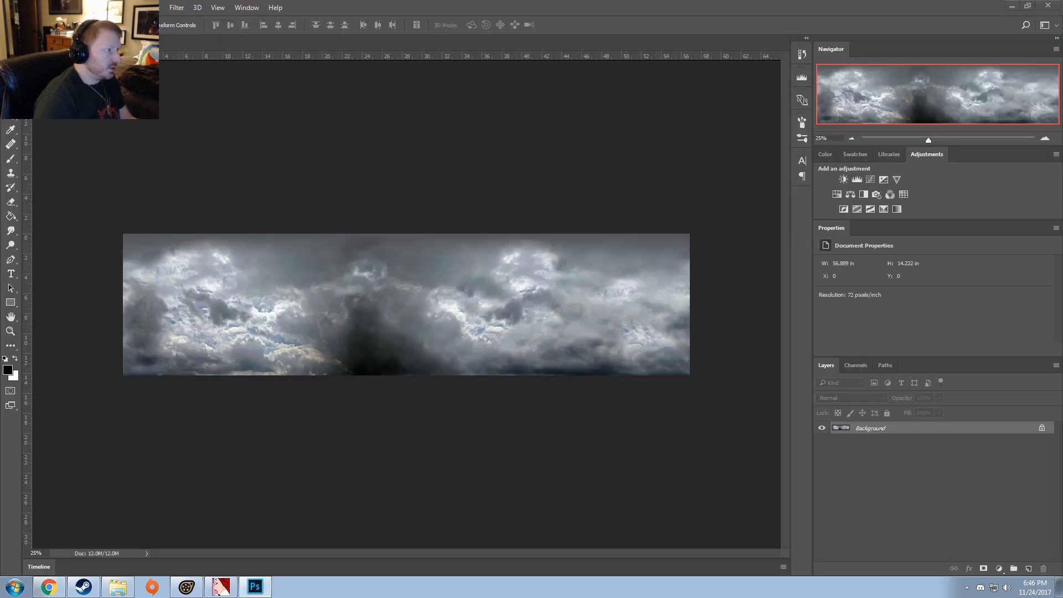
pyautogui.click(72, 8)
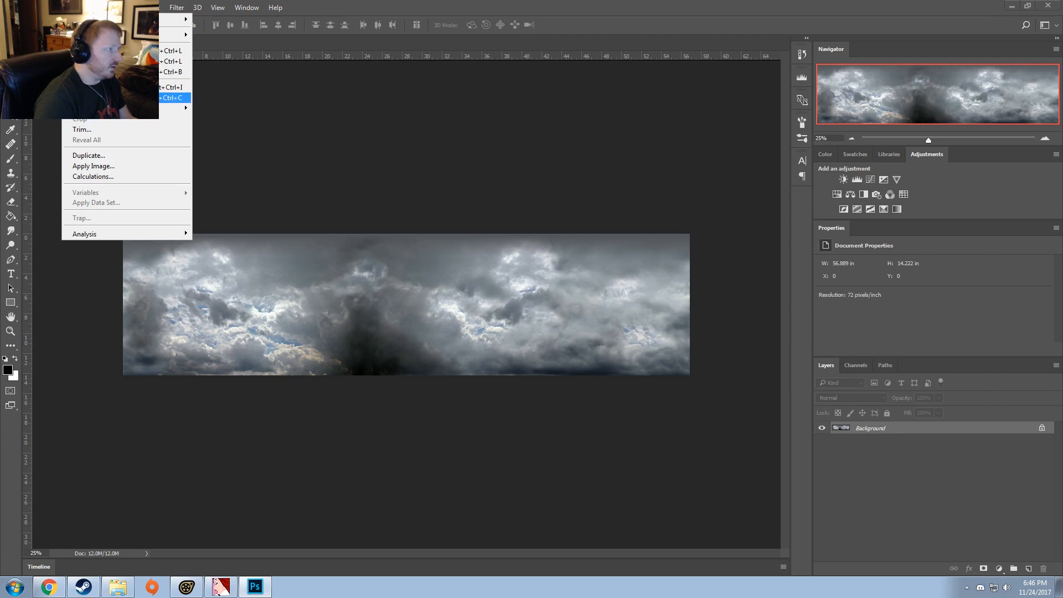
pyautogui.click(111, 98)
pyautogui.click(730, 241)
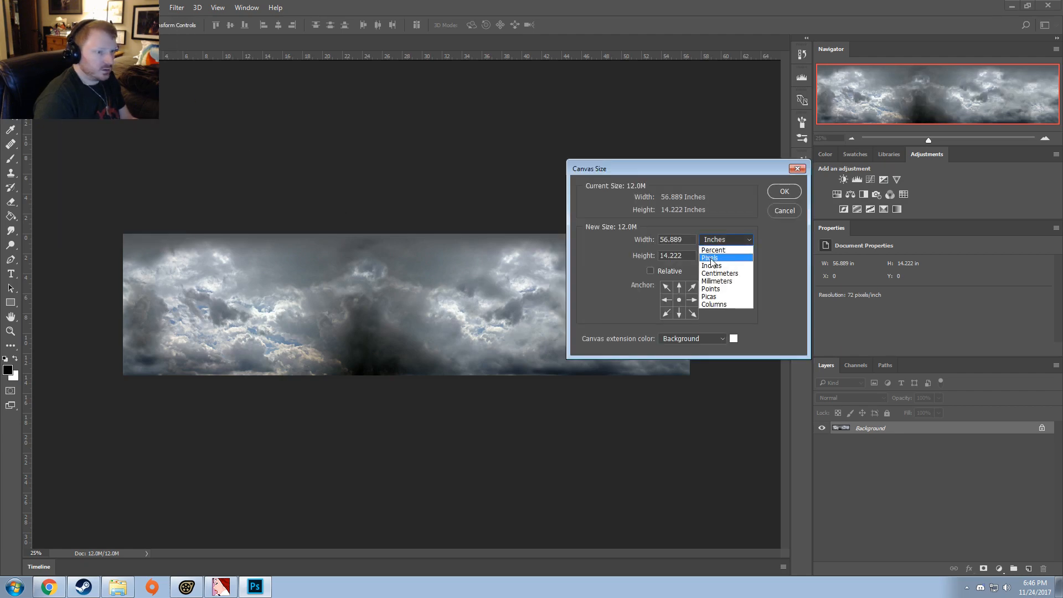
pyautogui.click(714, 248)
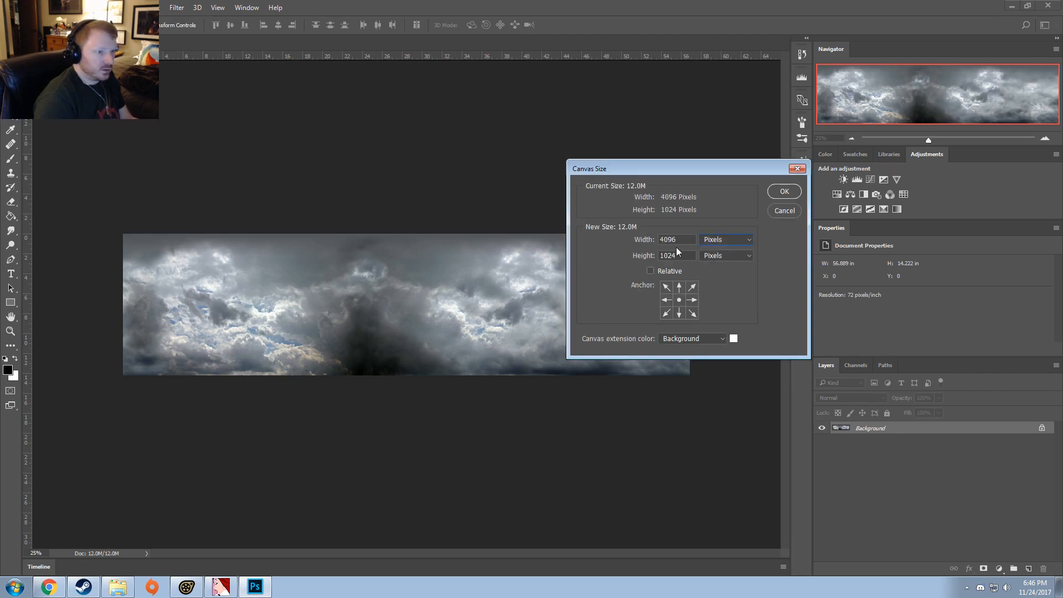
pyautogui.click(797, 211)
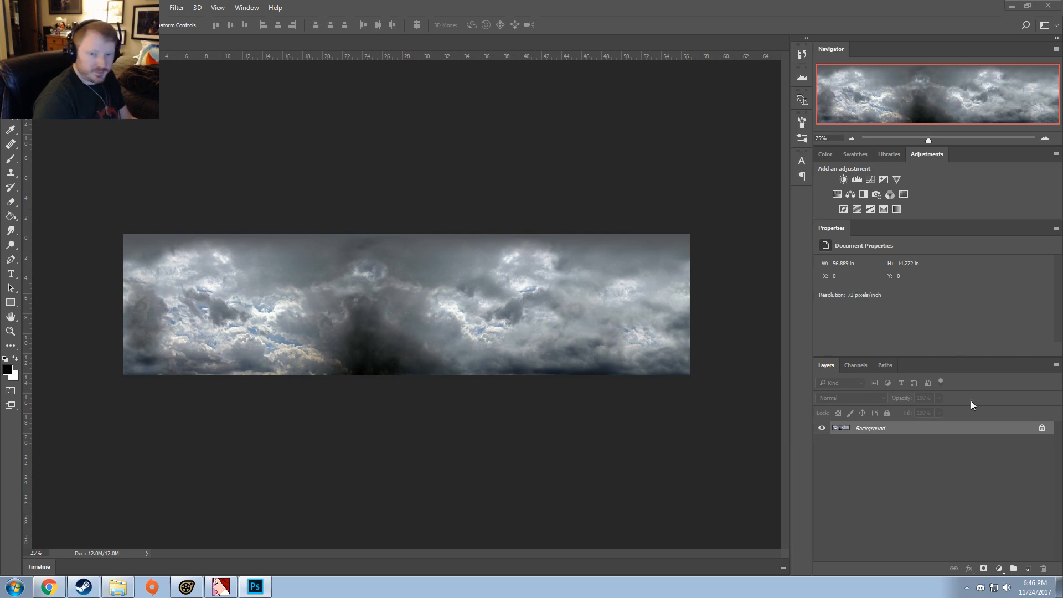
# Step: Compare the 1008-Cloudy.jpg panorama in the browser with the cloud detail of the skydome3 image in Photoshop
pyautogui.hotkey('alt', 'Tab')
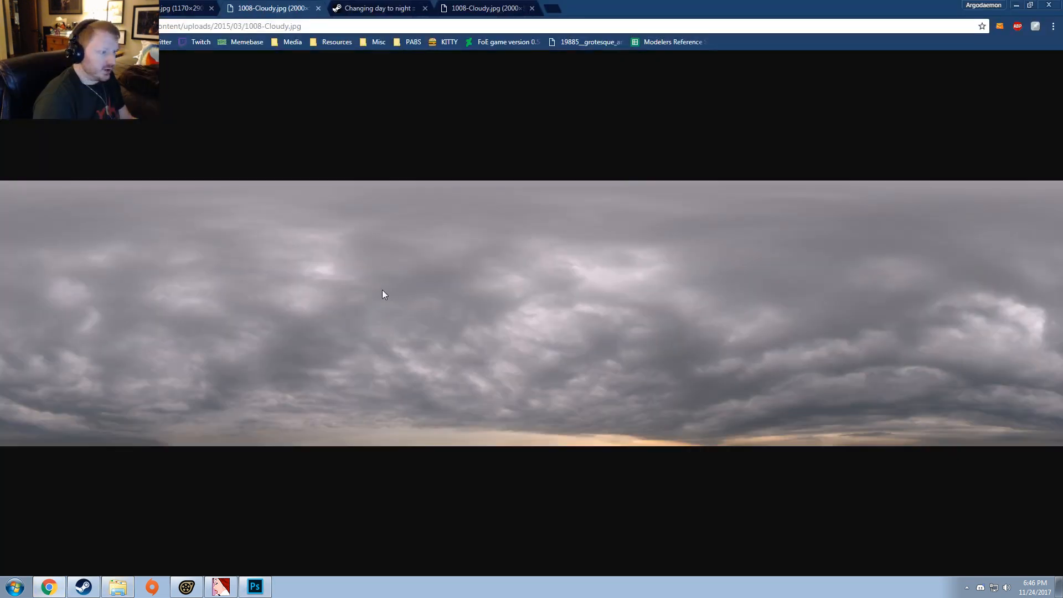
pyautogui.click(382, 290)
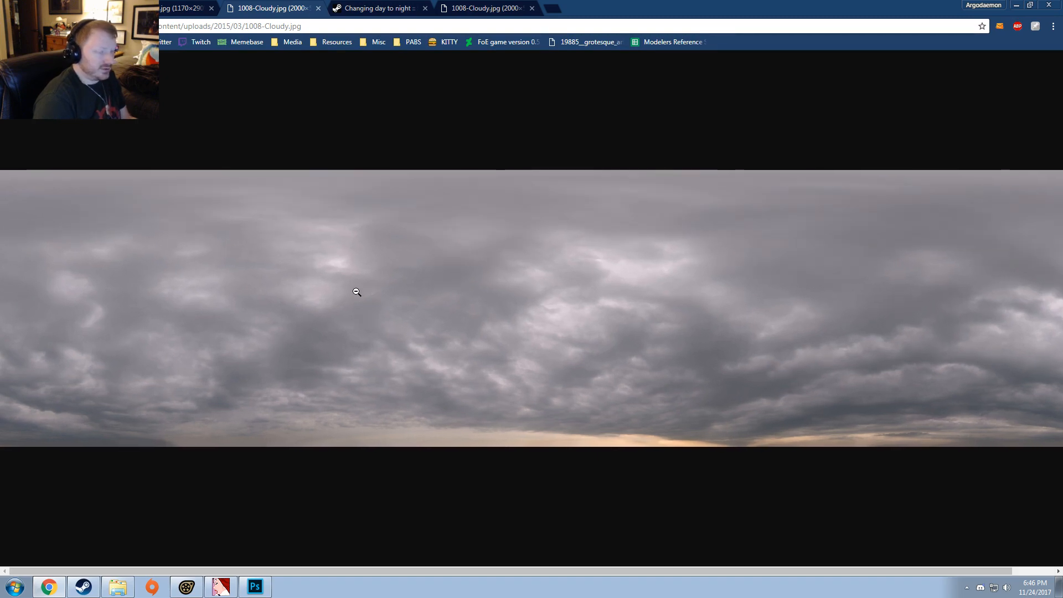
pyautogui.click(357, 292)
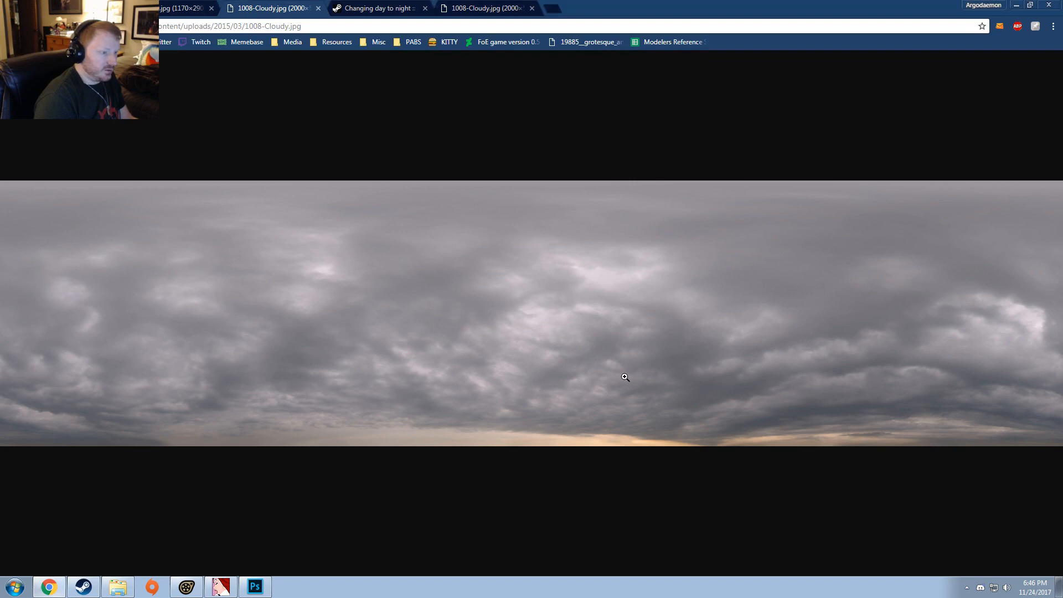
pyautogui.hotkey('alt', 'Tab')
pyautogui.scroll(8, 492, 328)
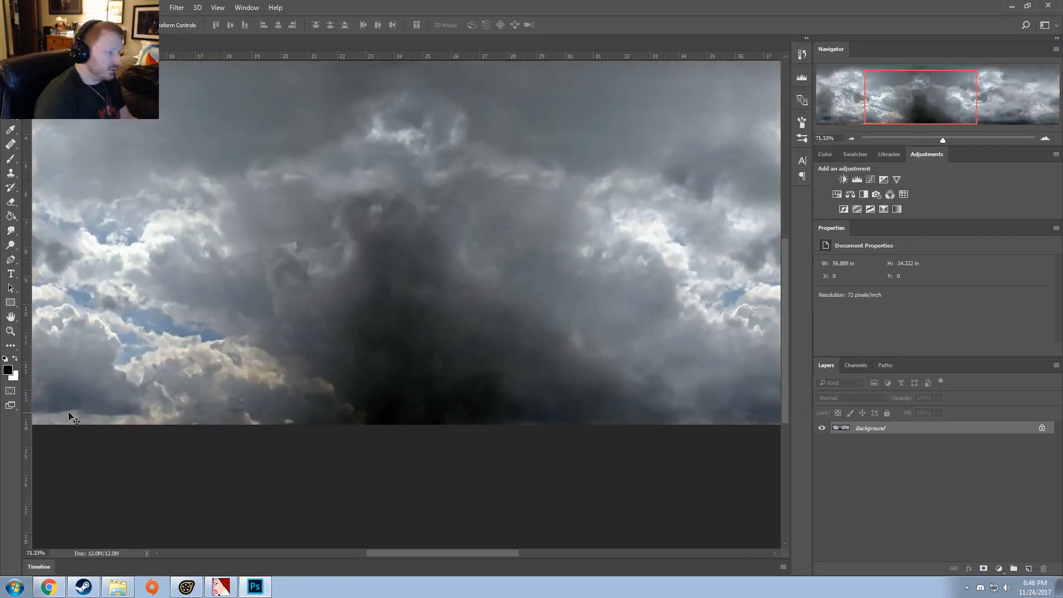
pyautogui.scroll(-3, 242, 325)
pyautogui.scroll(-3, 190, 344)
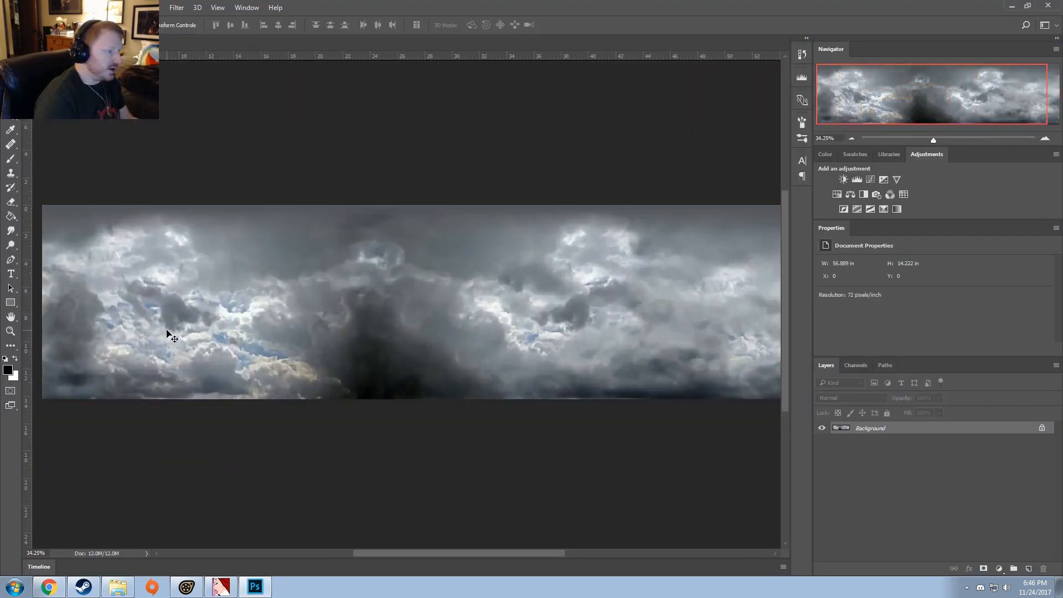
pyautogui.scroll(2, 171, 335)
pyautogui.scroll(-1, 199, 384)
pyautogui.scroll(-1, 320, 377)
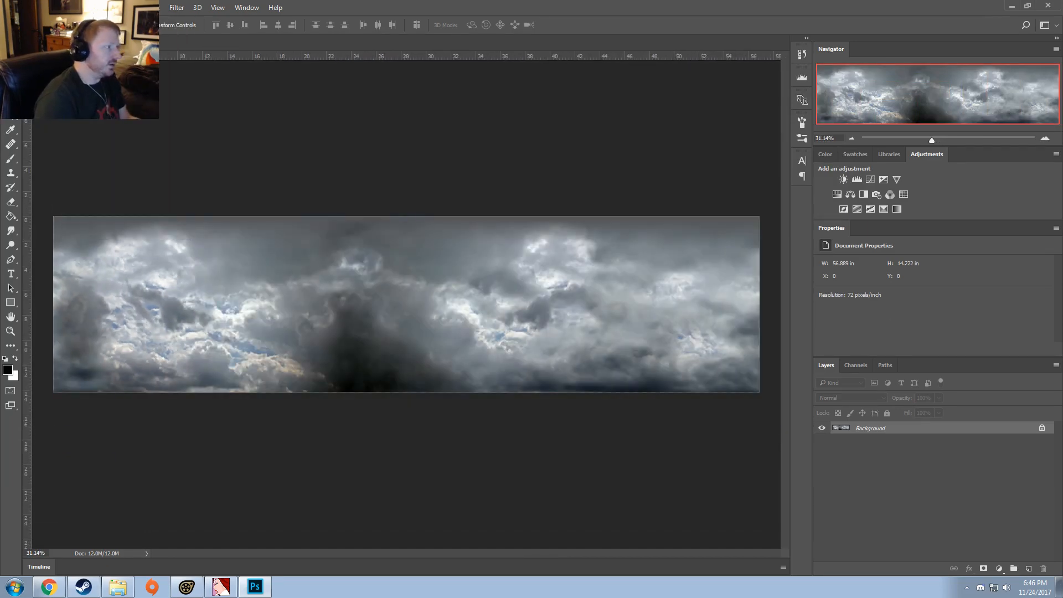
# Step: Start a Hue/Saturation adjustment on the sky image and set the Blues saturation to -100
pyautogui.click(49, 7)
pyautogui.moveTo(174, 34)
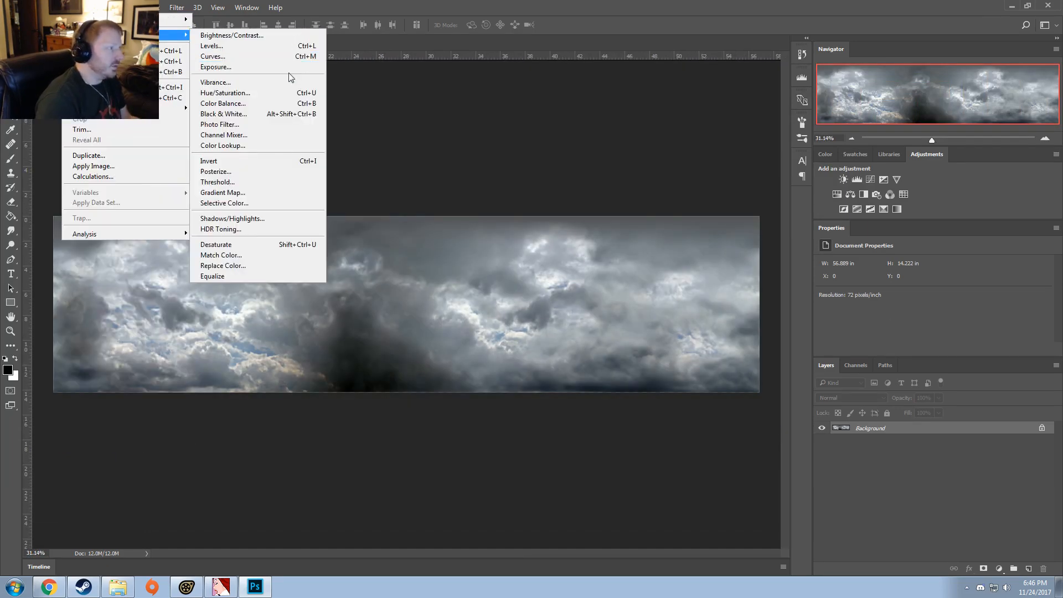
pyautogui.click(288, 93)
pyautogui.click(731, 175)
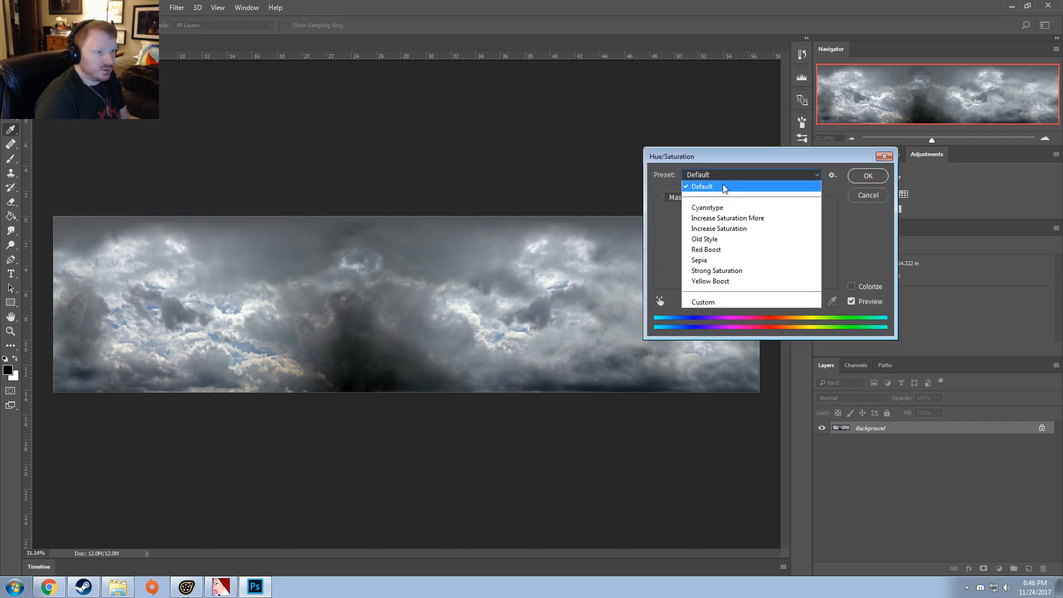
pyautogui.click(671, 194)
pyautogui.click(687, 198)
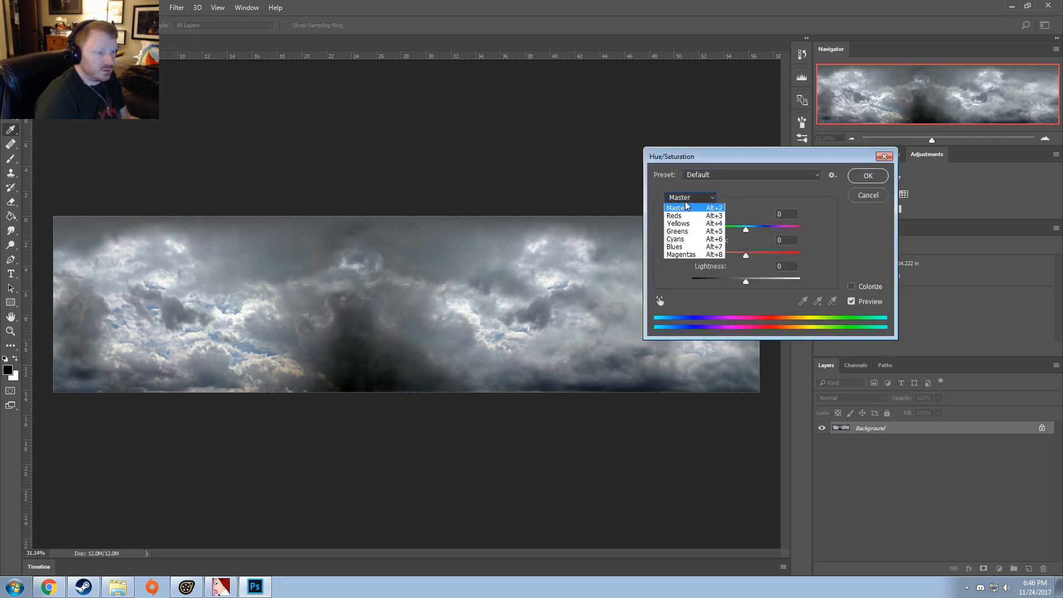
pyautogui.click(679, 247)
pyautogui.moveTo(745, 258); pyautogui.dragTo(627, 272)
# Step: Set the Cyans saturation to -31 and apply the Hue/Saturation adjustment
pyautogui.click(703, 175)
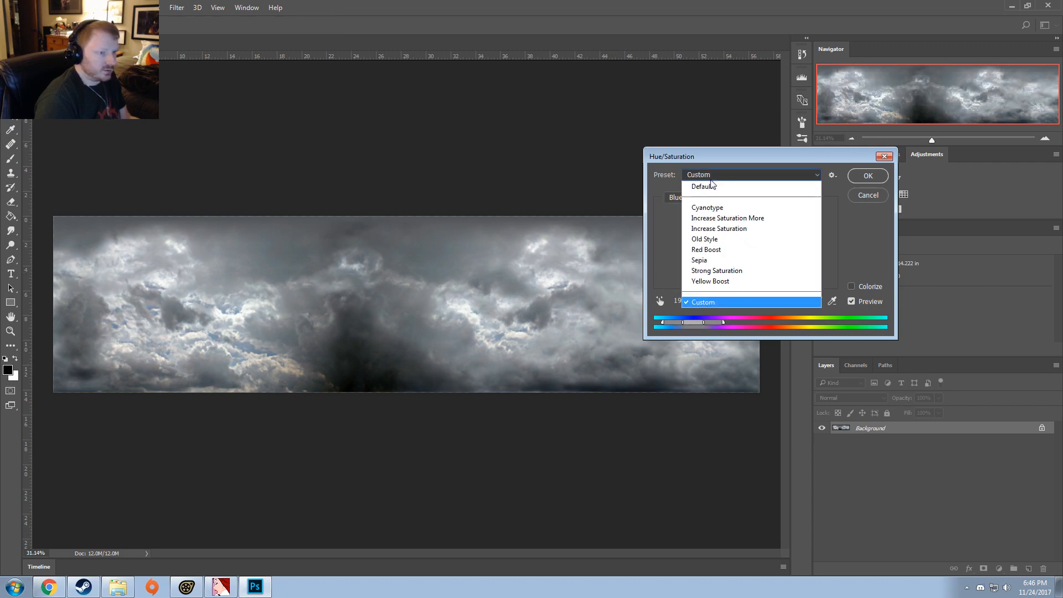
pyautogui.click(680, 203)
pyautogui.click(680, 198)
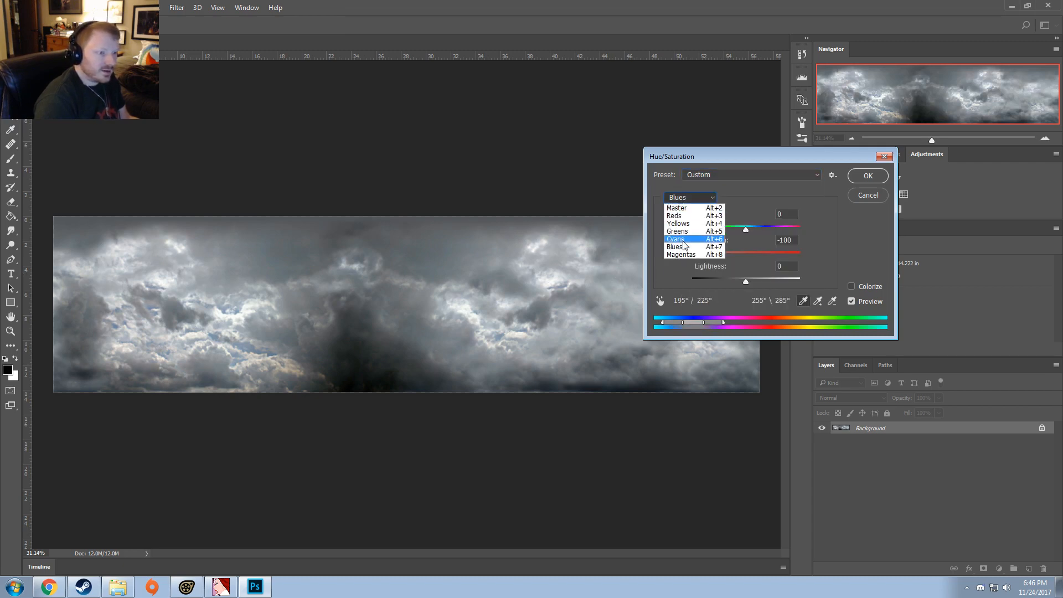
pyautogui.click(680, 240)
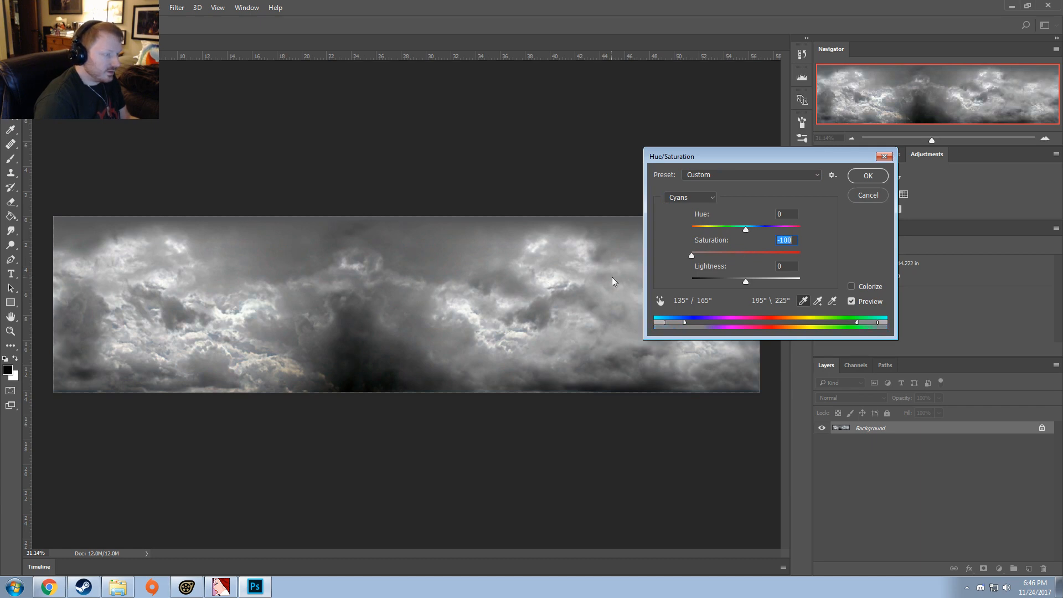
pyautogui.moveTo(692, 256); pyautogui.dragTo(730, 275)
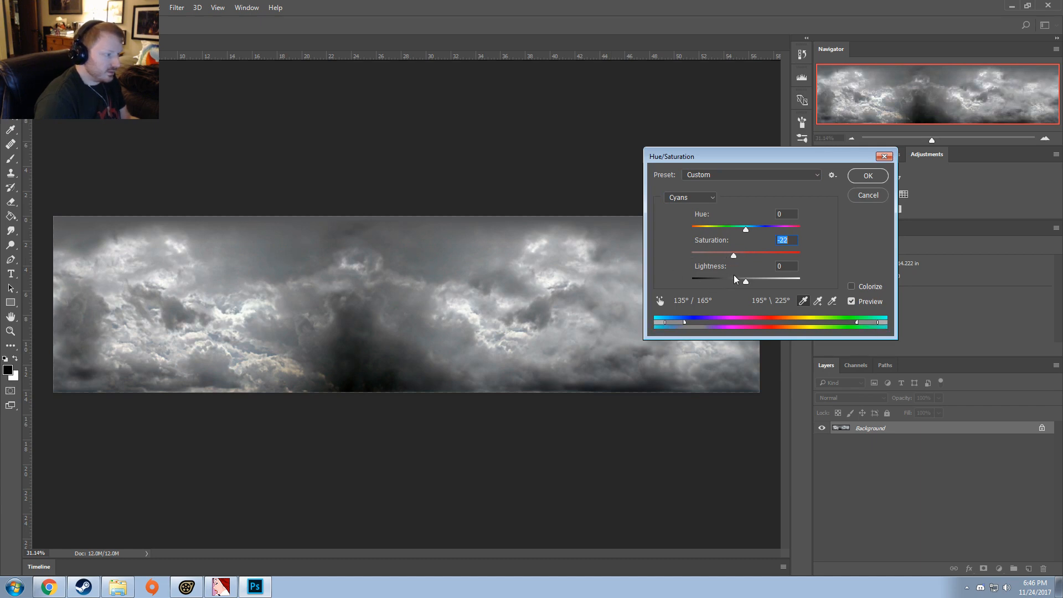
pyautogui.click(869, 177)
# Step: Try darkening the sky image with legacy Brightness/Contrast at brightness -47 and contrast -10
pyautogui.click(73, 7)
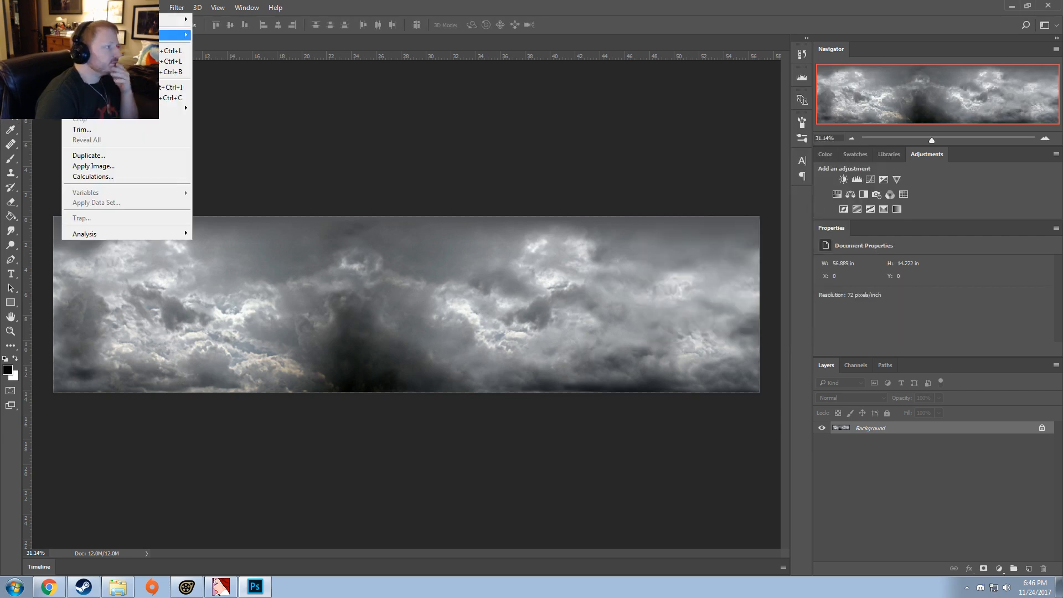
pyautogui.moveTo(176, 34)
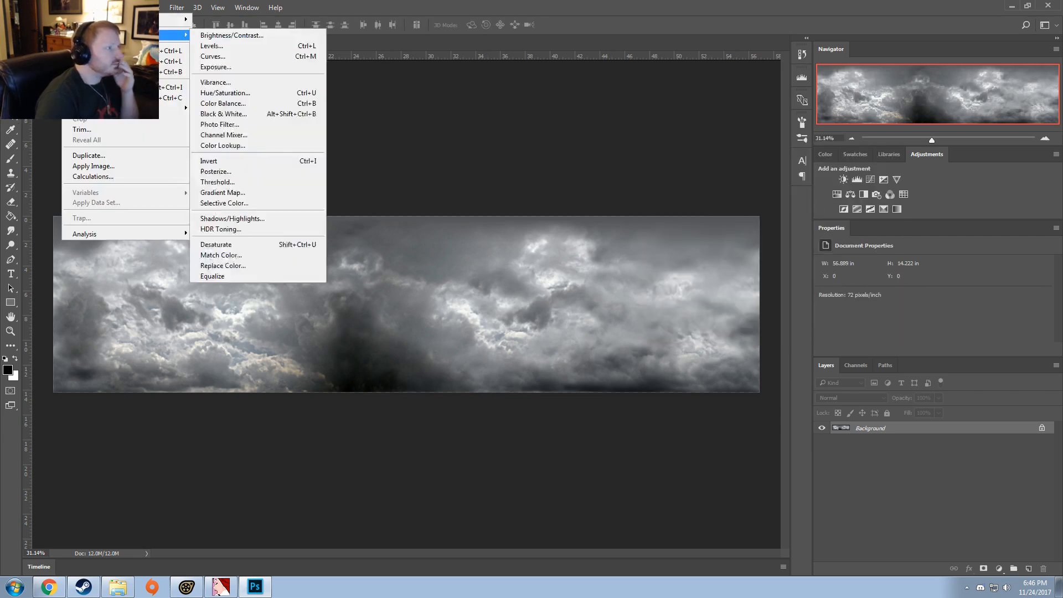
pyautogui.click(232, 35)
pyautogui.moveTo(743, 242); pyautogui.dragTo(709, 246)
pyautogui.click(699, 285)
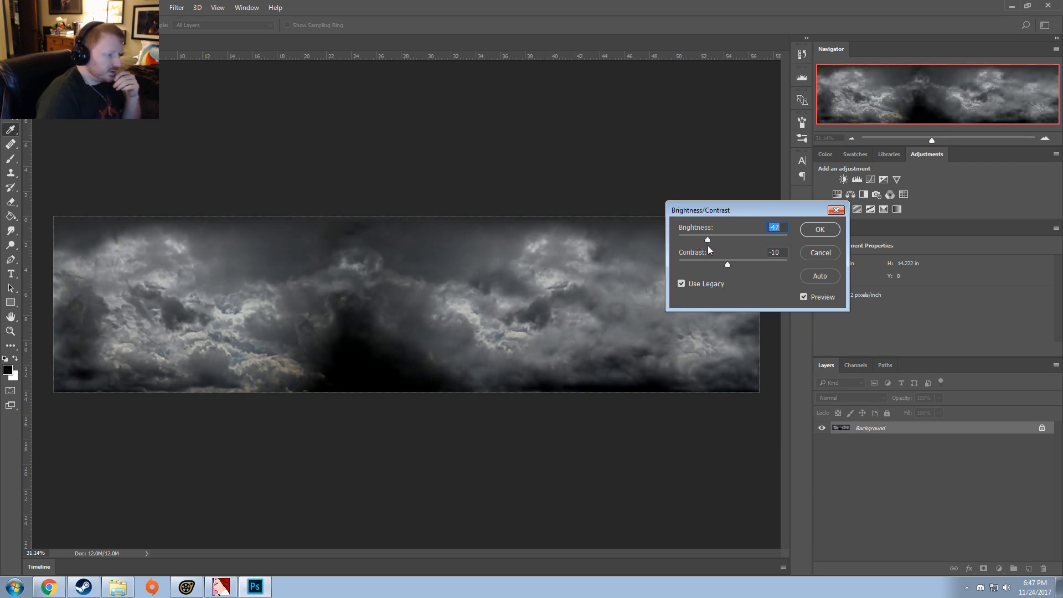
# Step: Switch to Source Filmmaker to examine the sky around the cyclone, and return to Photoshop to cancel the Brightness/Contrast adjustment
pyautogui.click(198, 592)
pyautogui.click(669, 397)
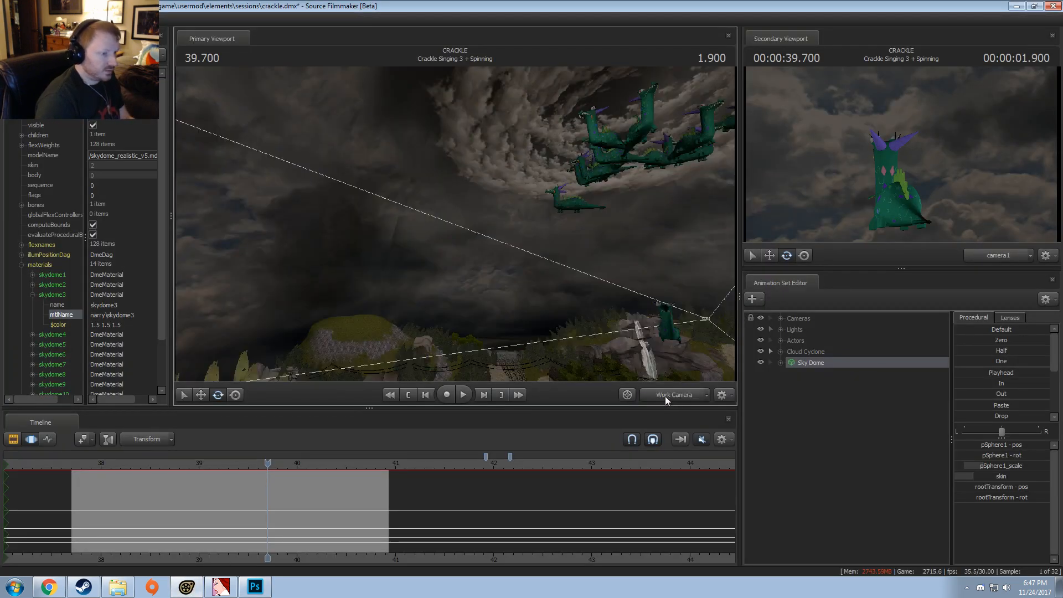
pyautogui.moveTo(455, 224); pyautogui.dragTo(509, 224)
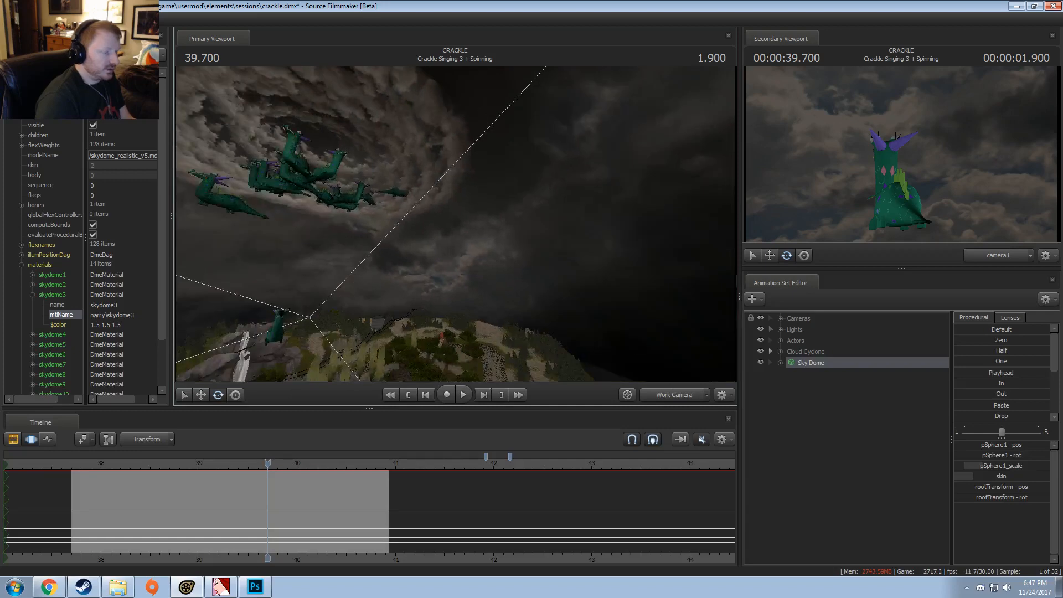
pyautogui.click(254, 587)
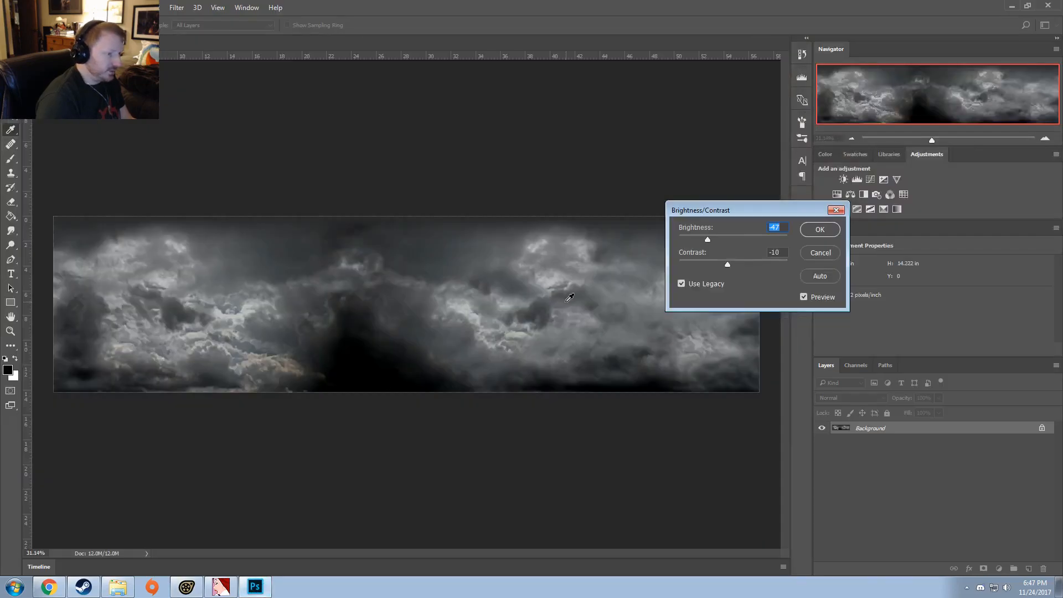
pyautogui.click(820, 253)
# Step: Add a new layer above the Background and set its blend mode to Color Burn
pyautogui.press('v')
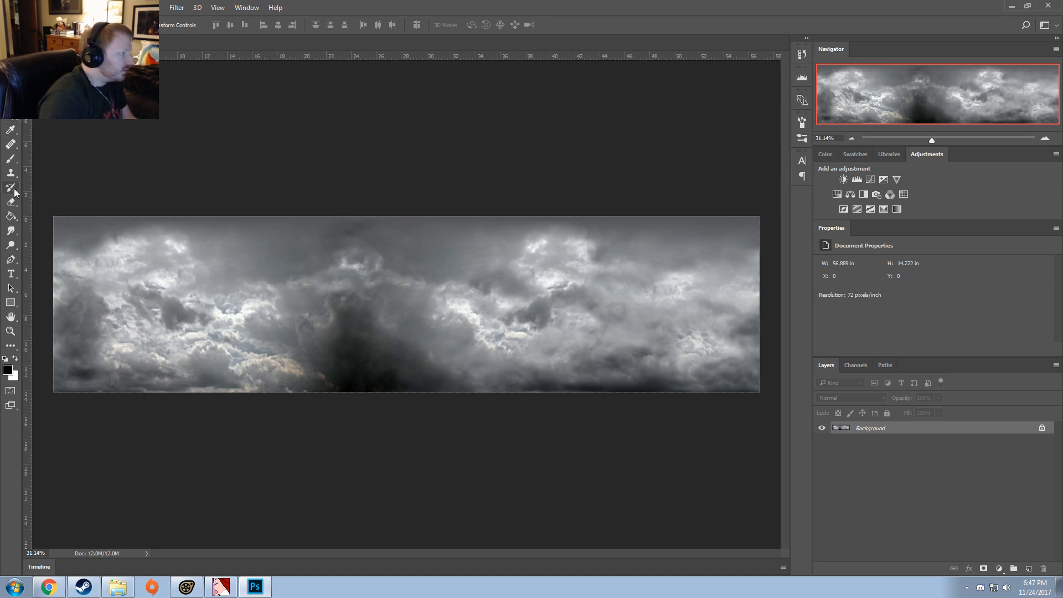
pyautogui.hotkey('ctrl', 'shift', 'n')
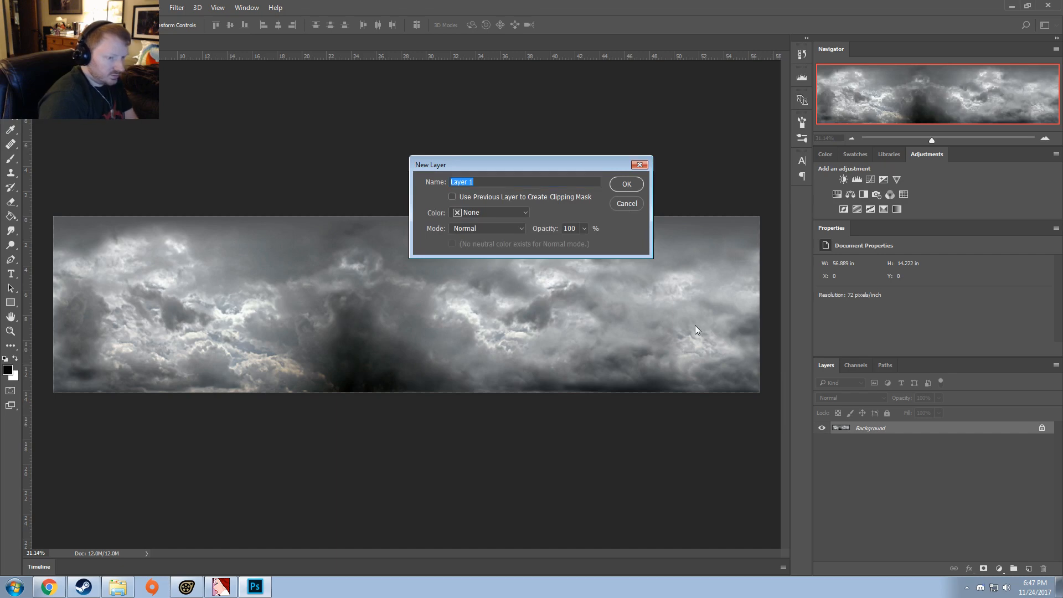
pyautogui.press('Return')
pyautogui.click(856, 399)
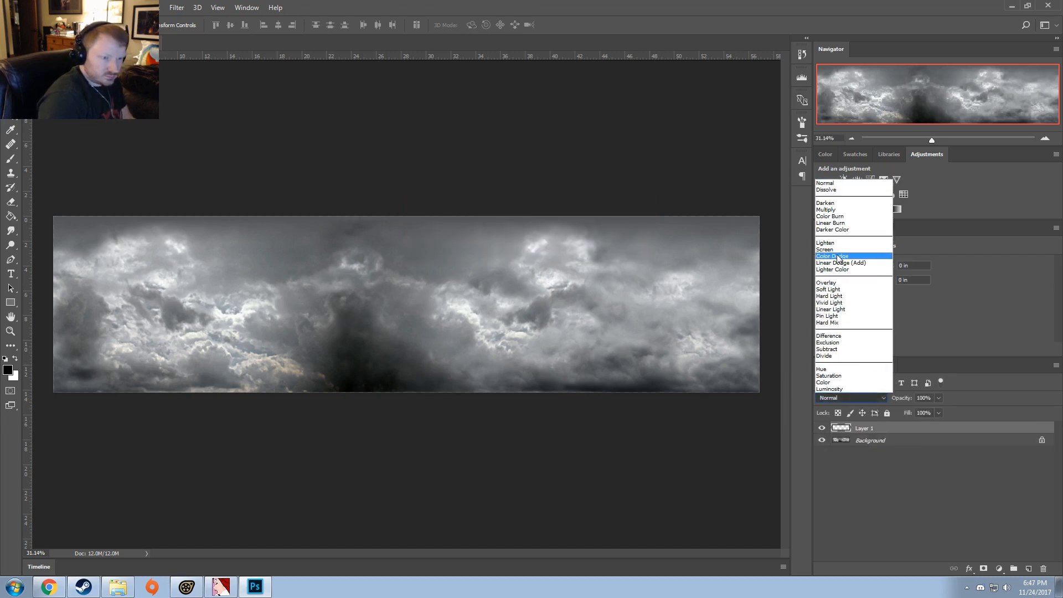
pyautogui.click(830, 216)
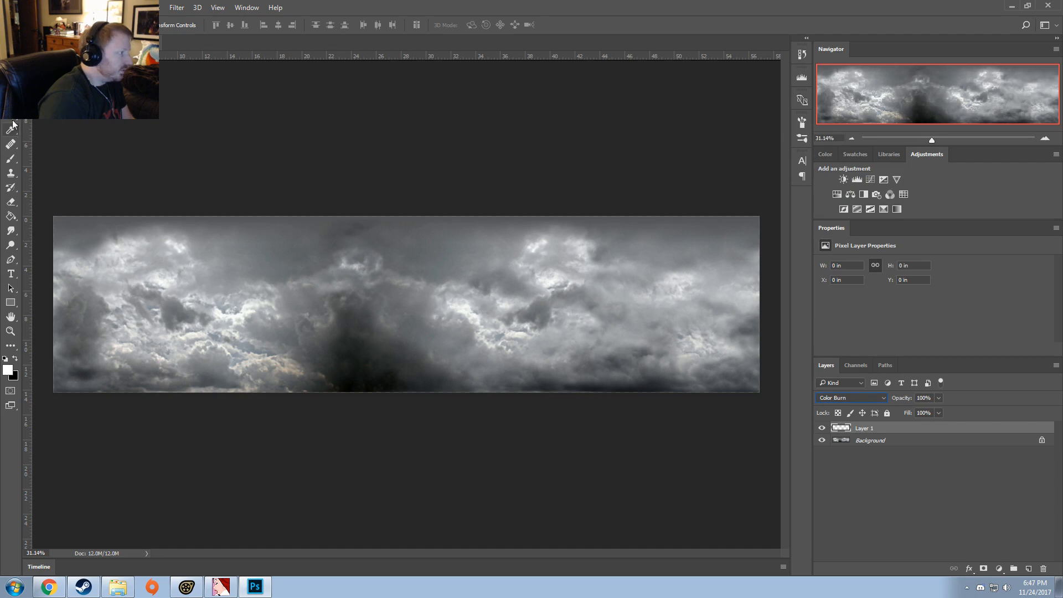
# Step: Try painting white brush strokes over the dark central cloud on Layer 1, and undo them
pyautogui.click(11, 159)
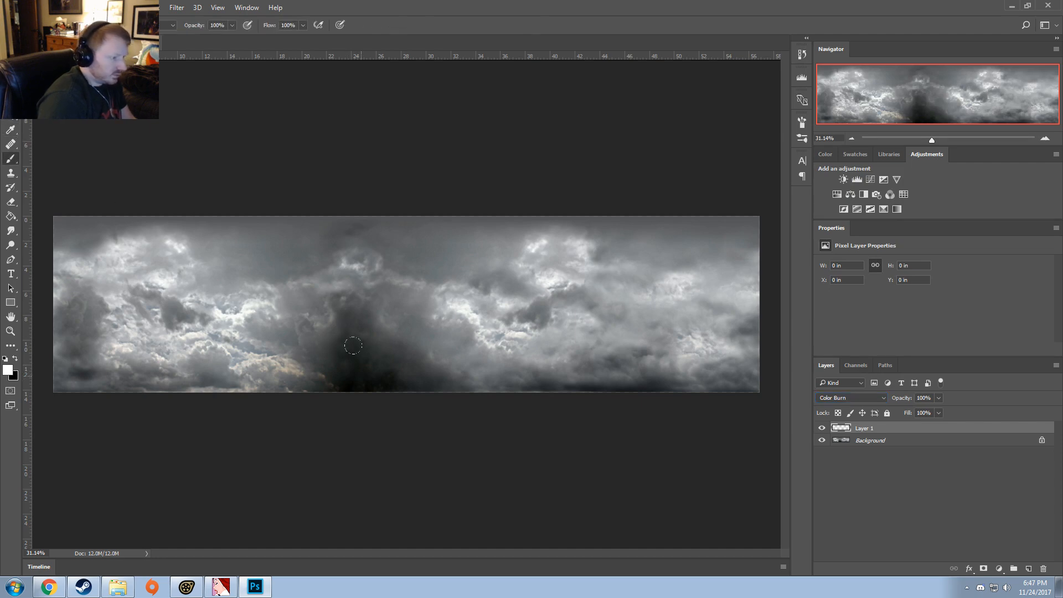
pyautogui.moveTo(353, 346); pyautogui.dragTo(361, 376)
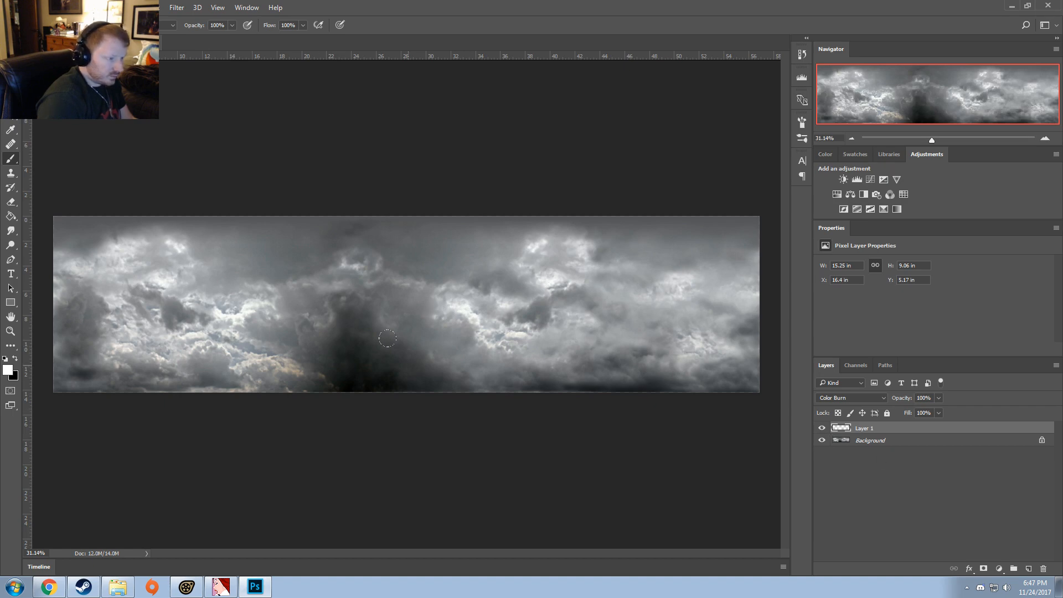
pyautogui.moveTo(388, 339); pyautogui.dragTo(437, 368)
pyautogui.hotkey('ctrl', 'alt', 'z')
pyautogui.hotkey('ctrl', 'alt', 'z')
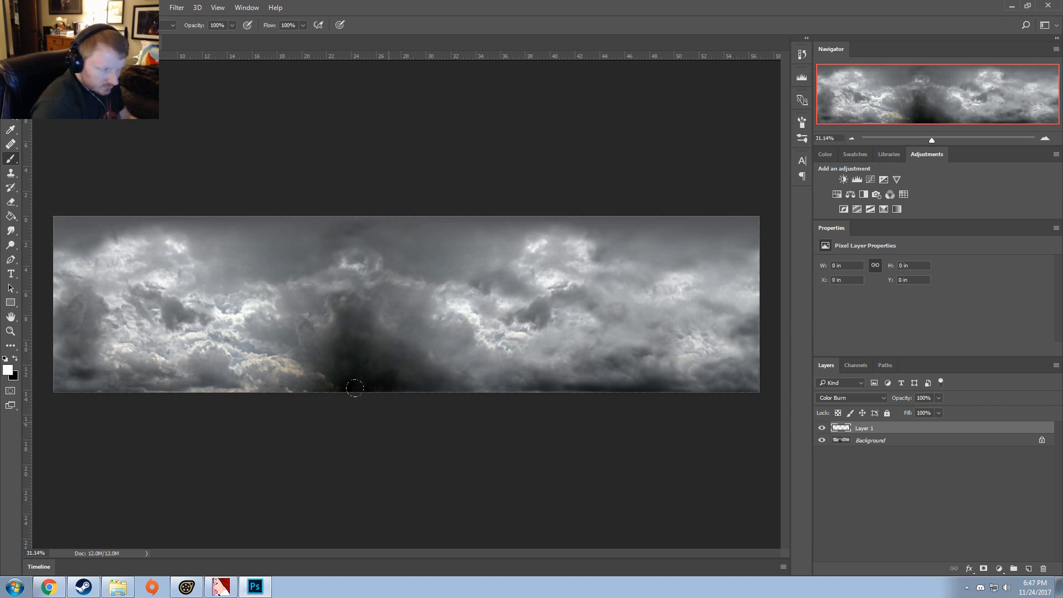
# Step: Paint a white stroke over the dark central cloud on Layer 1 and try different blend modes, including Color Dodge
pyautogui.moveTo(354, 388)
pyautogui.mouseDown()
pyautogui.moveTo(344, 339)
pyautogui.moveTo(409, 354)
pyautogui.mouseUp()
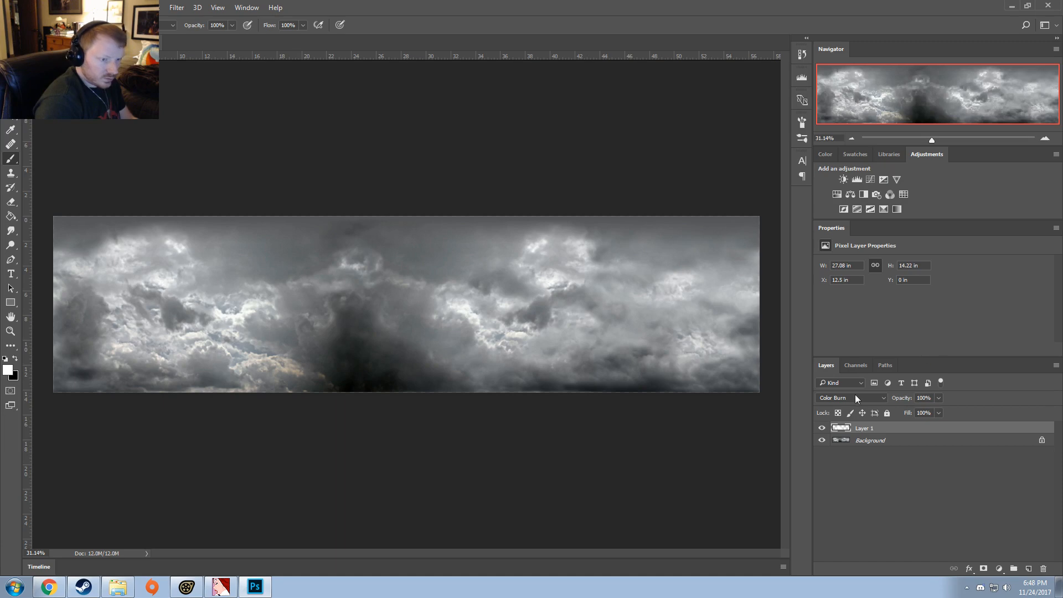
pyautogui.click(855, 395)
pyautogui.click(855, 396)
pyautogui.scroll(4, 855, 395)
pyautogui.scroll(-3, 855, 396)
pyautogui.scroll(3, 855, 396)
pyautogui.scroll(-2, 855, 395)
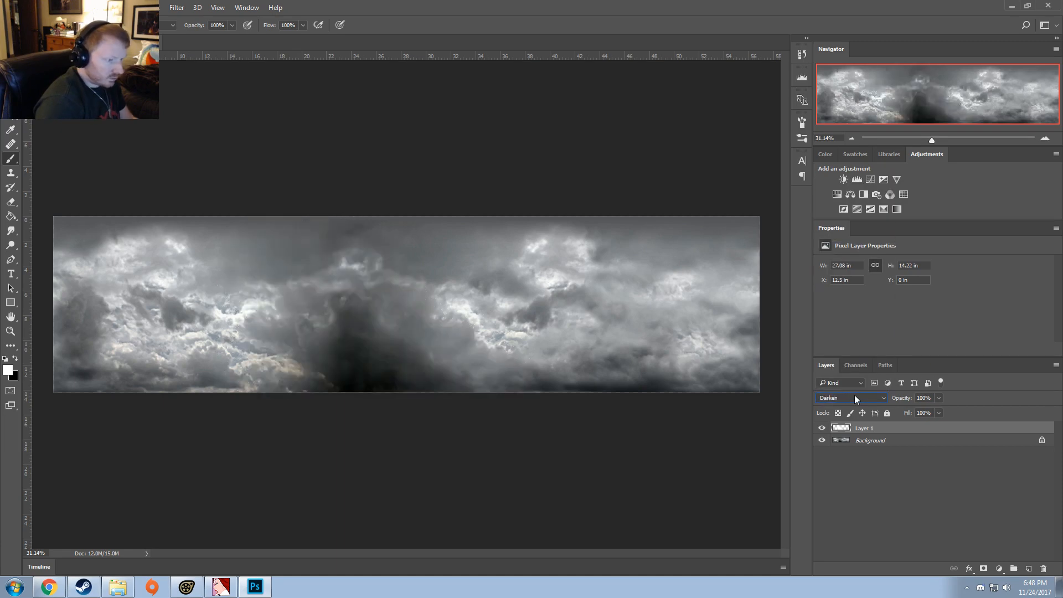
pyautogui.scroll(-2, 855, 395)
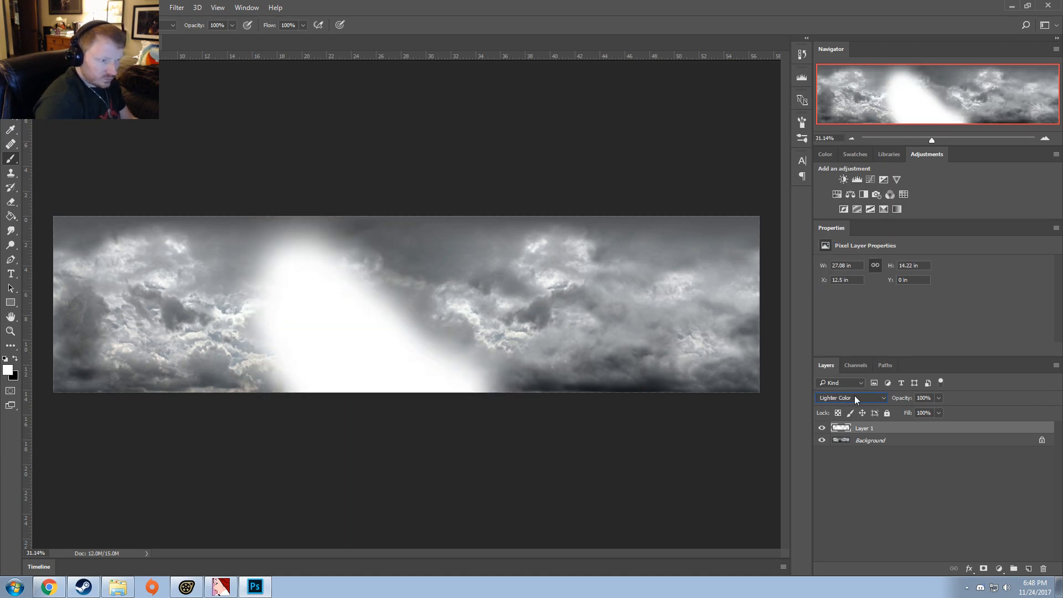
pyautogui.scroll(-4, 855, 395)
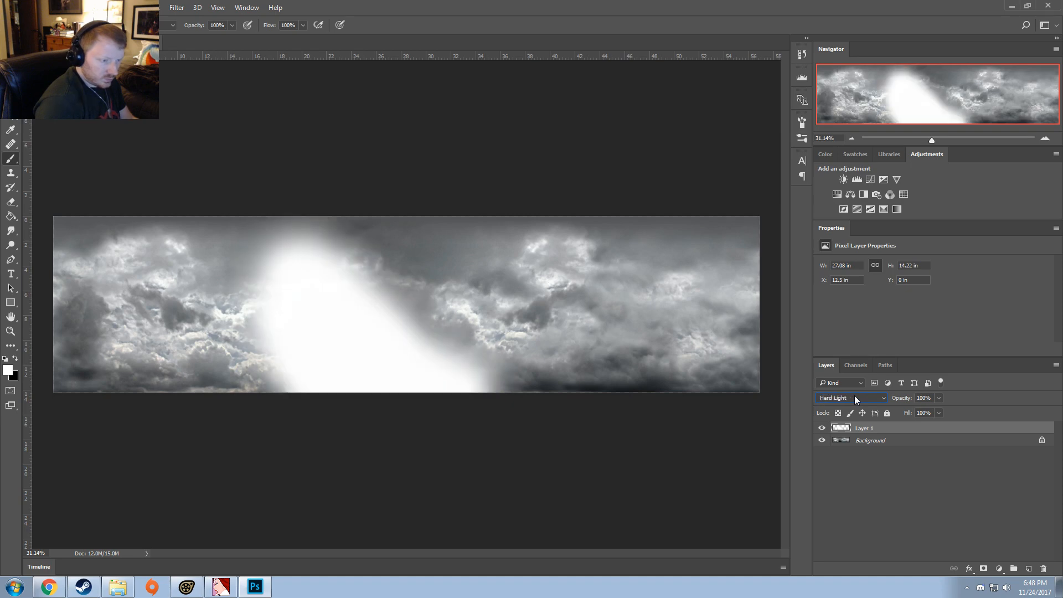
pyautogui.click(855, 396)
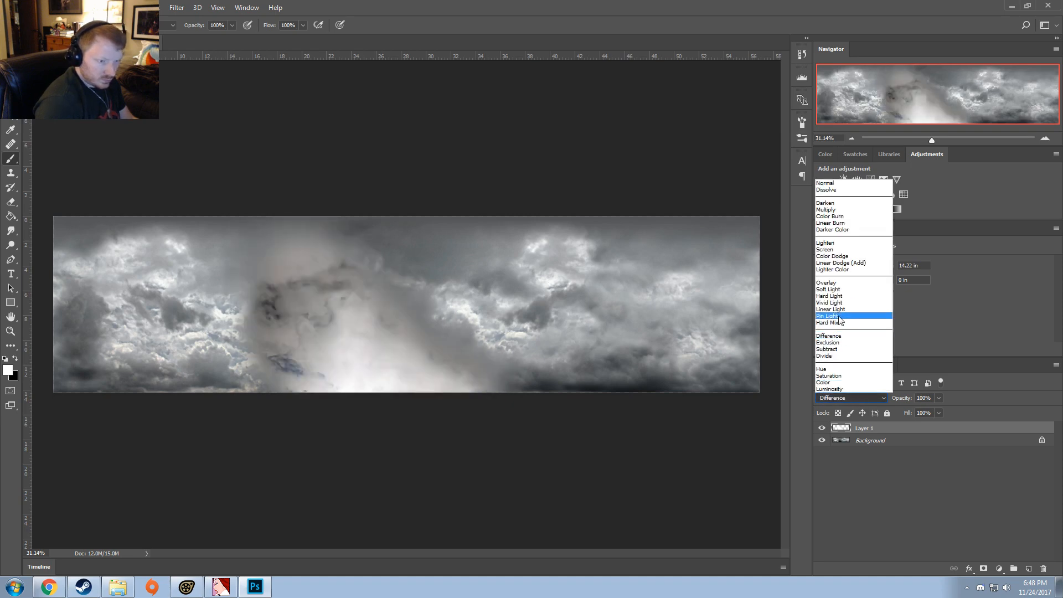
pyautogui.click(831, 256)
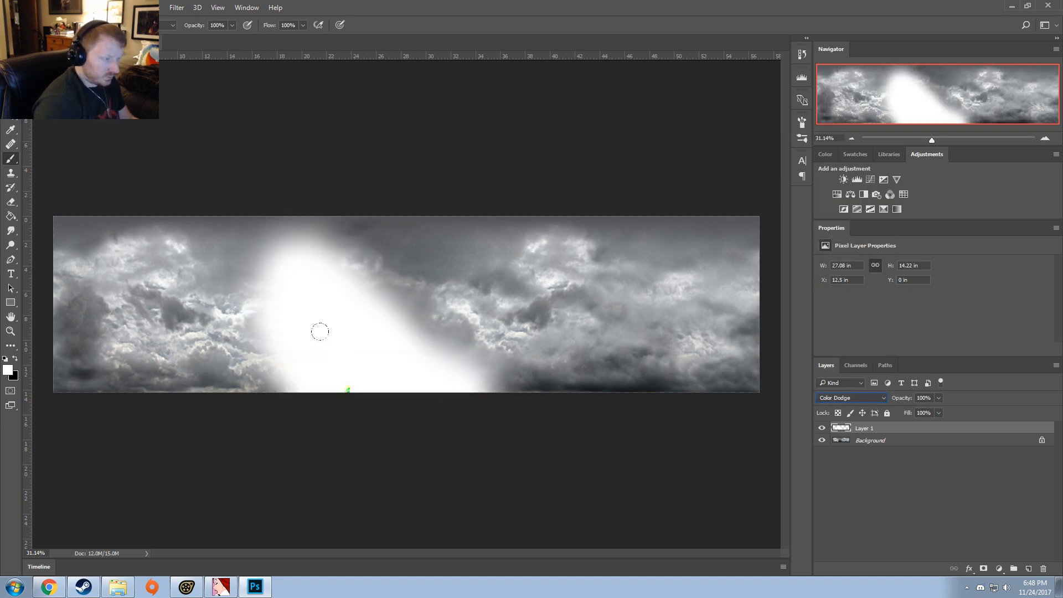
# Step: Compare further blend modes for Layer 1 and set it to Soft Light
pyautogui.scroll(5, 857, 397)
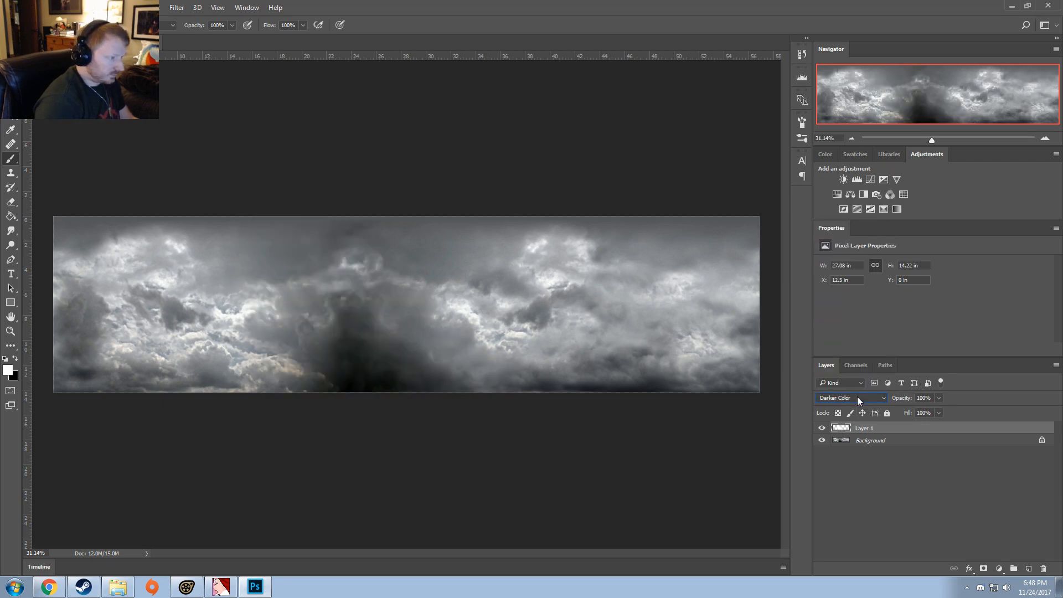
pyautogui.scroll(2, 857, 397)
pyautogui.scroll(-2, 858, 397)
pyautogui.scroll(1, 858, 396)
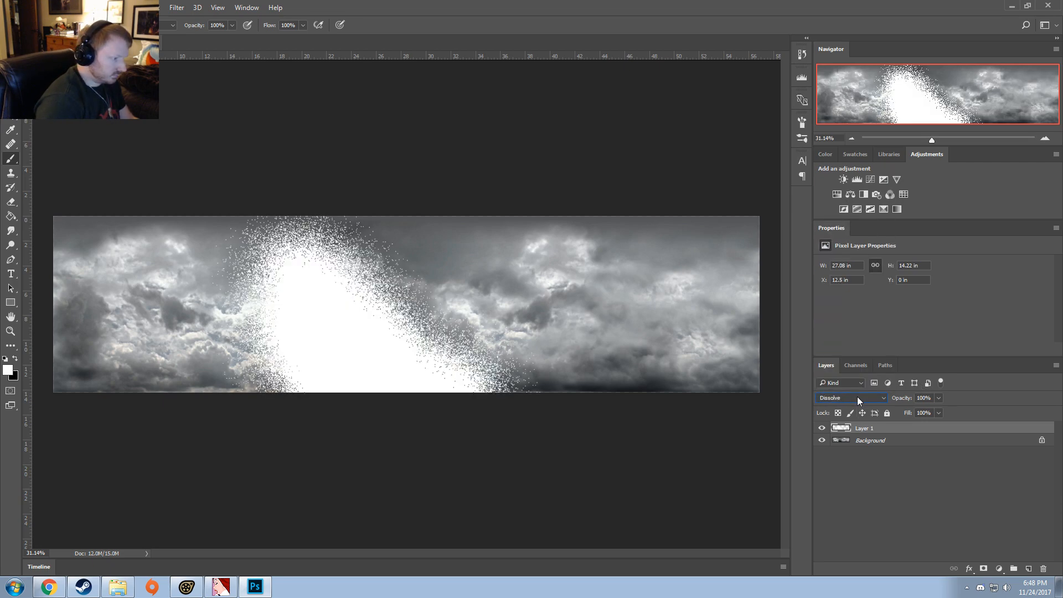
pyautogui.scroll(-3, 857, 397)
pyautogui.scroll(-9, 857, 397)
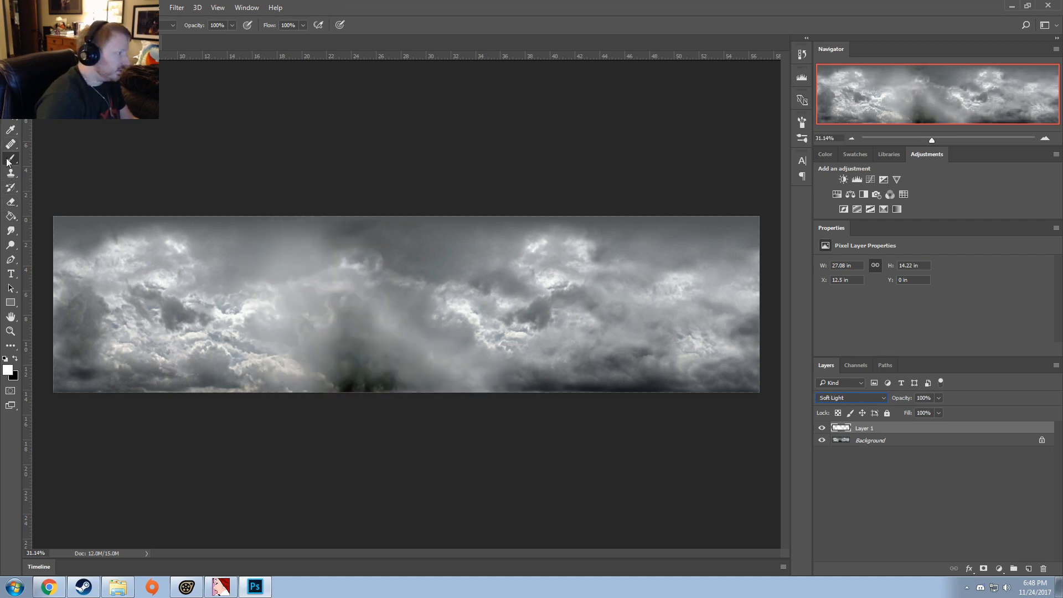
# Step: Erase the white paint from Layer 1 and repaint white over the lower part of the dark central cloud
pyautogui.click(10, 202)
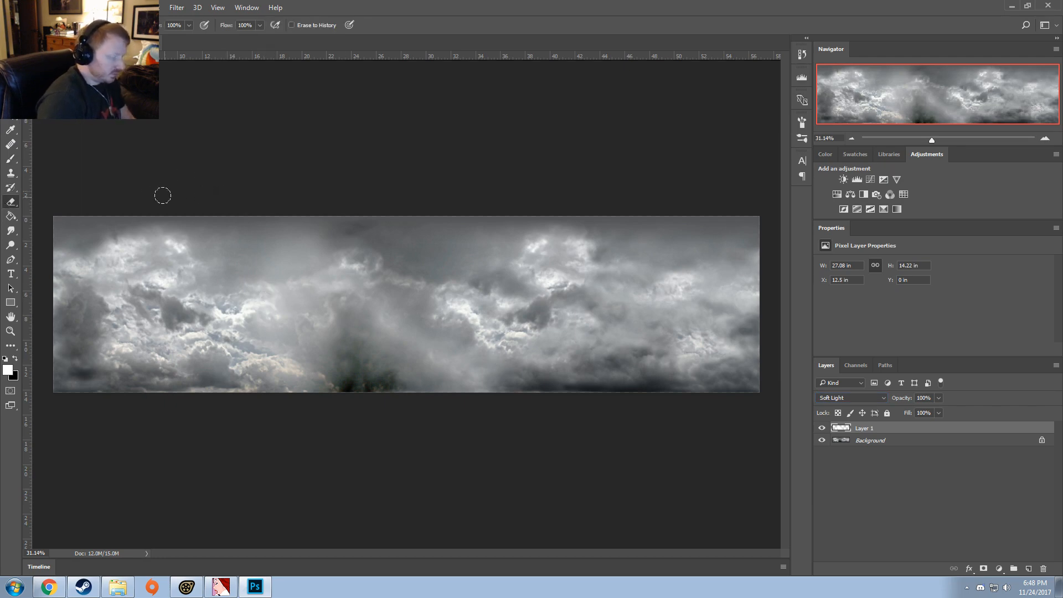
pyautogui.moveTo(260, 220)
pyautogui.mouseDown()
pyautogui.moveTo(354, 337)
pyautogui.moveTo(476, 382)
pyautogui.mouseUp()
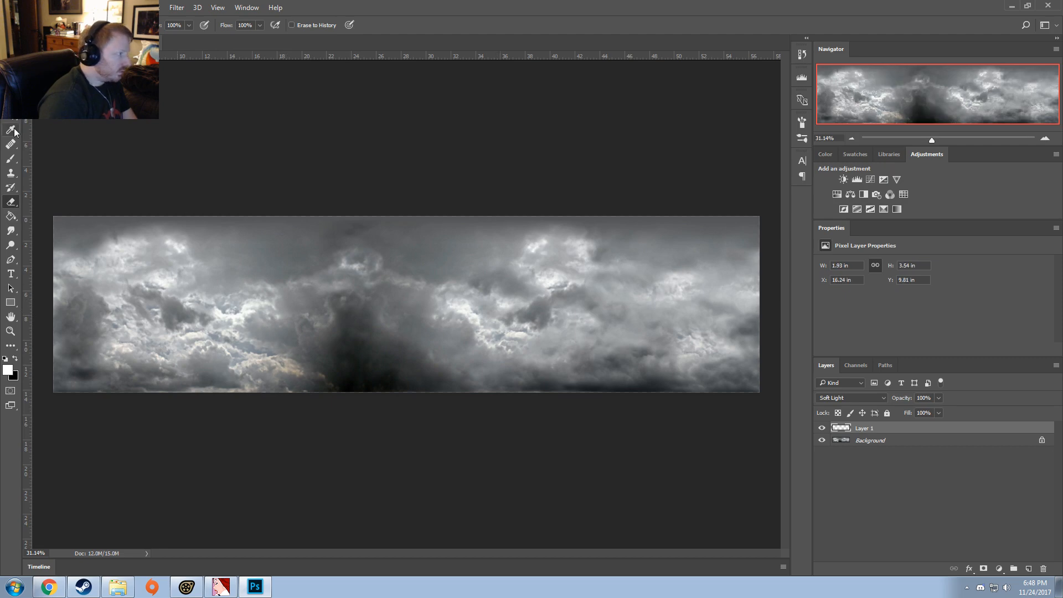
pyautogui.click(11, 158)
pyautogui.moveTo(309, 353)
pyautogui.mouseDown()
pyautogui.moveTo(399, 365)
pyautogui.moveTo(388, 360)
pyautogui.moveTo(420, 414)
pyautogui.mouseUp()
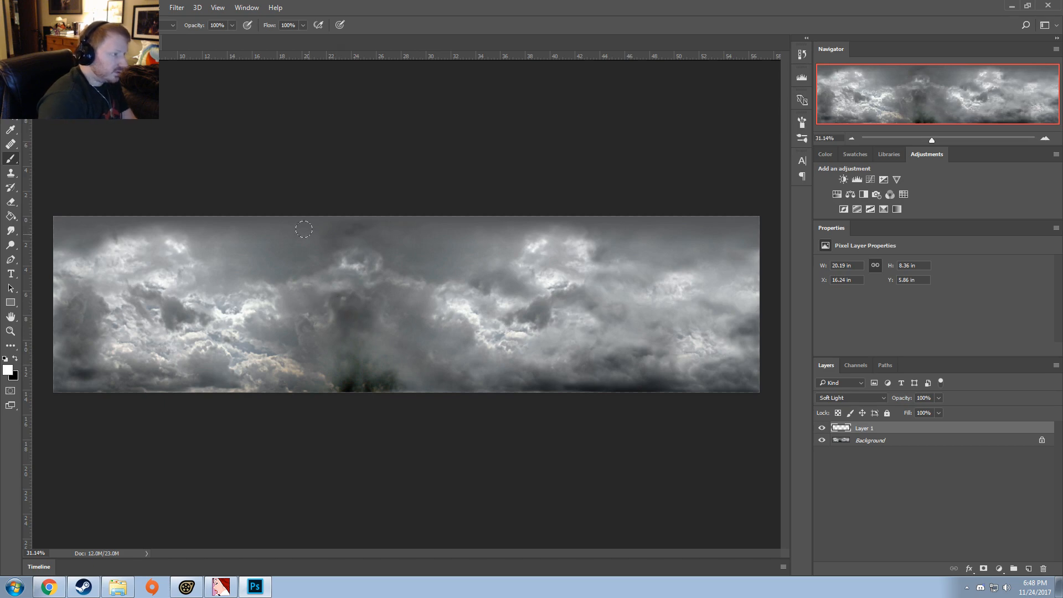
# Step: Set the brush opacity to 31%, try more white strokes over the central cloud, and undo them
pyautogui.moveTo(232, 25); pyautogui.dragTo(199, 41)
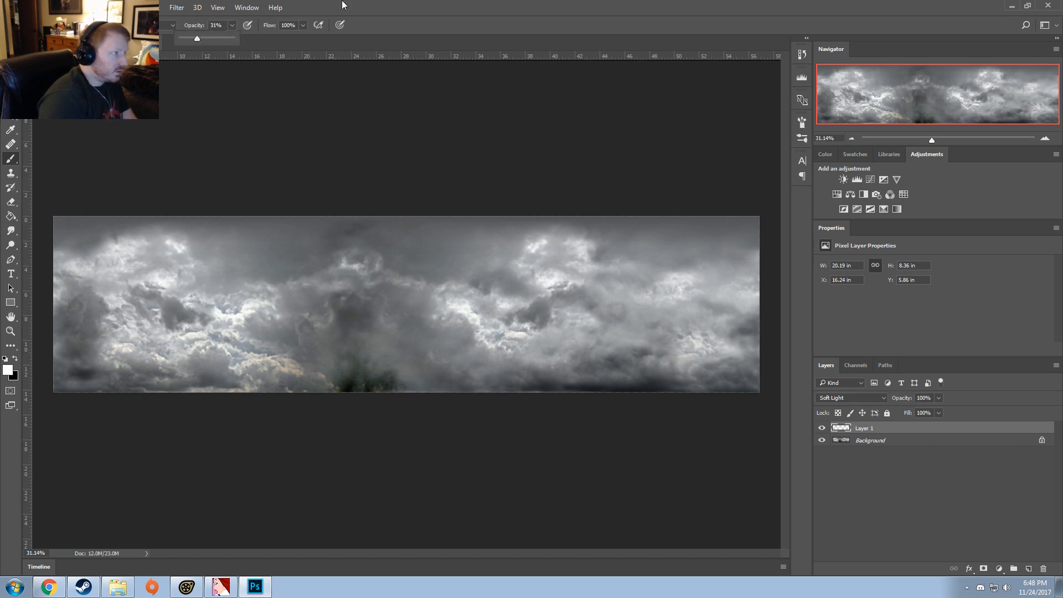
pyautogui.moveTo(377, 299); pyautogui.dragTo(459, 365)
pyautogui.moveTo(319, 274)
pyautogui.mouseDown()
pyautogui.moveTo(376, 327)
pyautogui.moveTo(454, 333)
pyautogui.mouseUp()
pyautogui.hotkey('ctrl', 'alt', 'z')
pyautogui.hotkey('ctrl', 'alt', 'z')
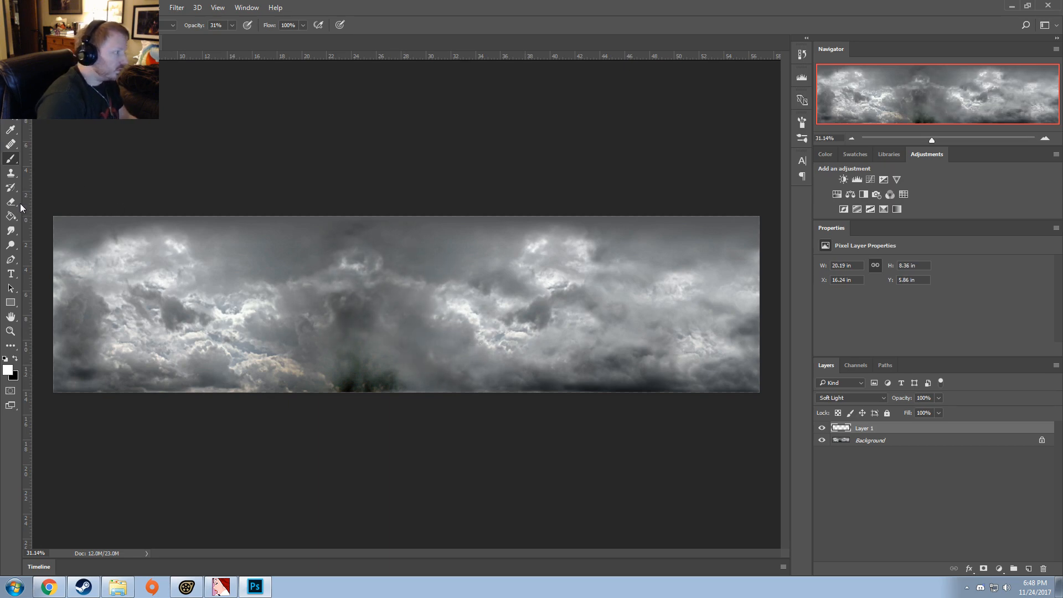
# Step: Set the eraser opacity to 41% and partly erase the white paint around the dark central cloud on Layer 1
pyautogui.click(13, 203)
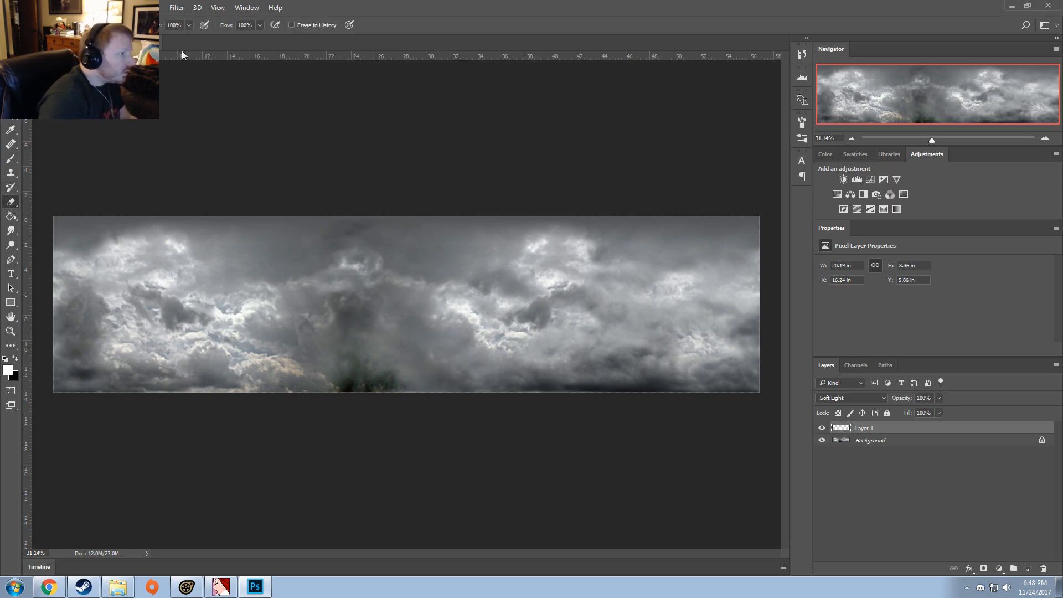
pyautogui.click(275, 7)
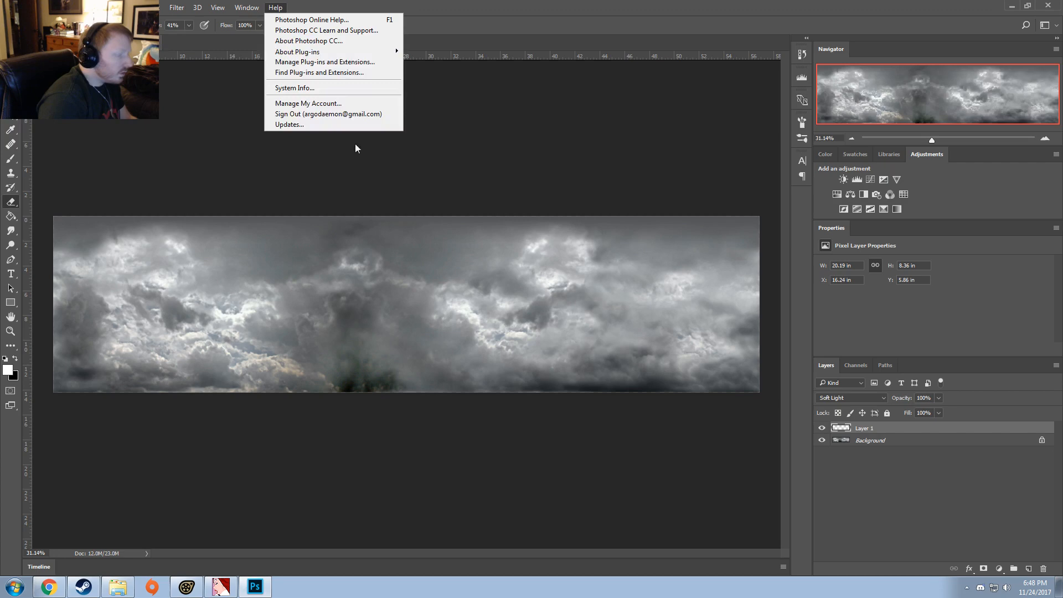
pyautogui.click(390, 320)
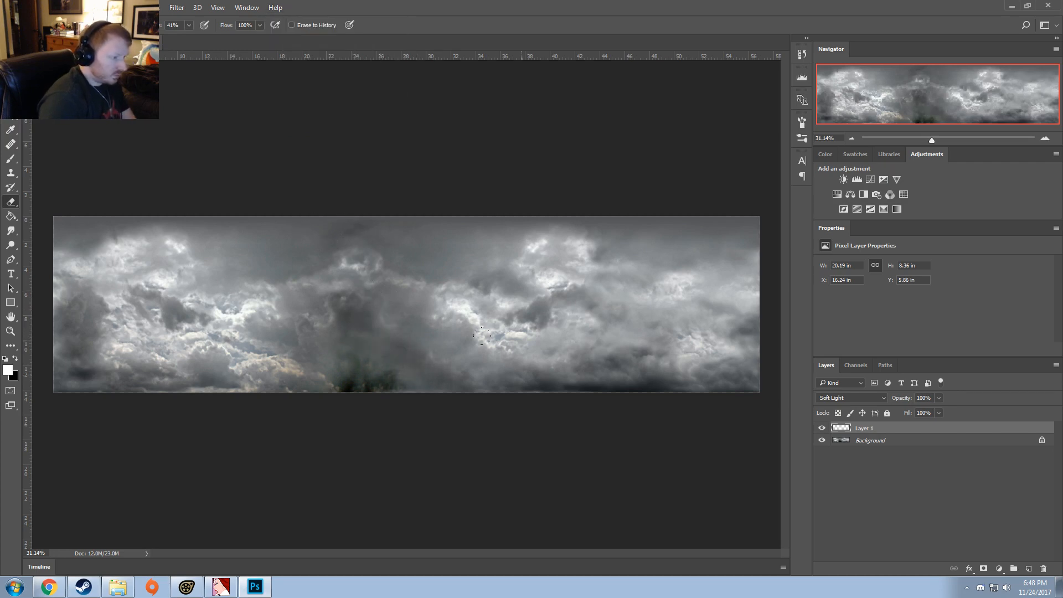
pyautogui.moveTo(246, 300); pyautogui.dragTo(240, 329)
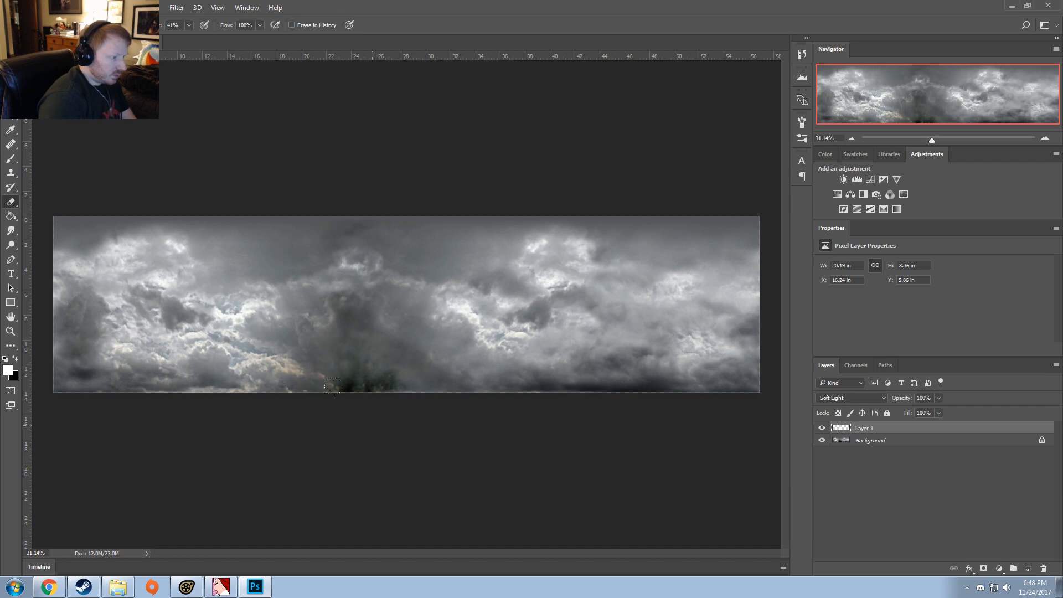
pyautogui.keyDown('alt'); pyautogui.scroll(-2, 262, 396); pyautogui.keyUp('alt')
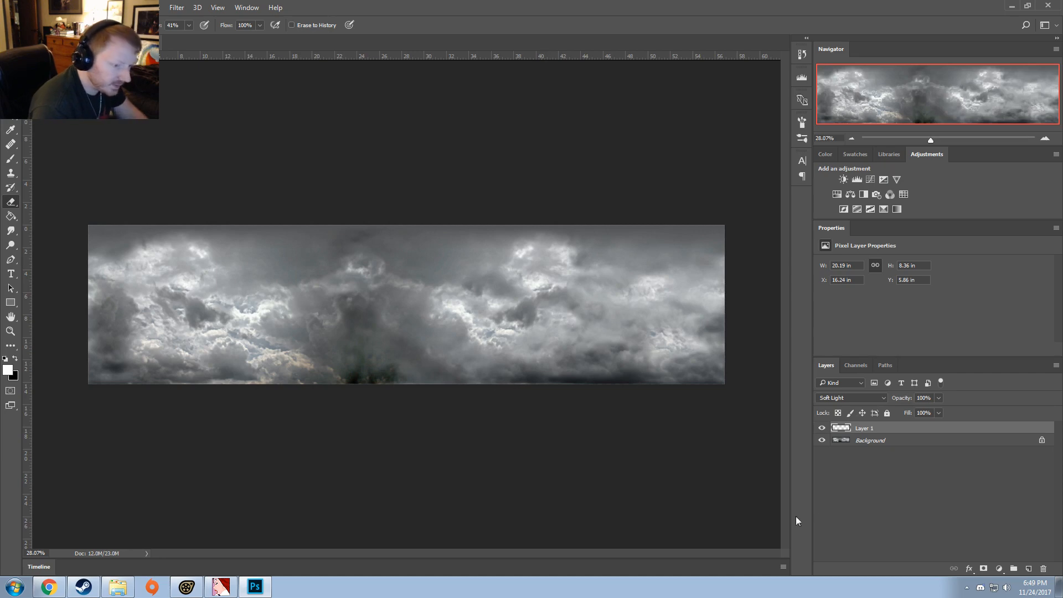
# Step: Paint white at 31% brush opacity over the dark clouds along the lower edge in the sky's right half
pyautogui.click(11, 158)
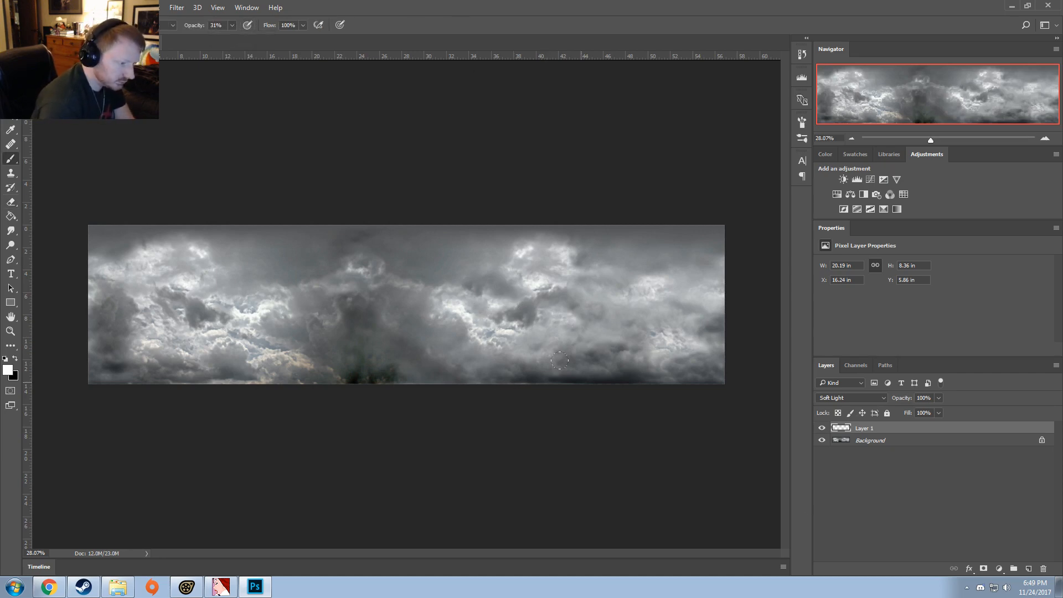
pyautogui.moveTo(523, 383)
pyautogui.mouseDown()
pyautogui.moveTo(636, 384)
pyautogui.moveTo(566, 391)
pyautogui.moveTo(630, 386)
pyautogui.moveTo(618, 388)
pyautogui.moveTo(626, 375)
pyautogui.mouseUp()
pyautogui.moveTo(539, 372); pyautogui.dragTo(606, 391)
pyautogui.moveTo(581, 353); pyautogui.dragTo(609, 360)
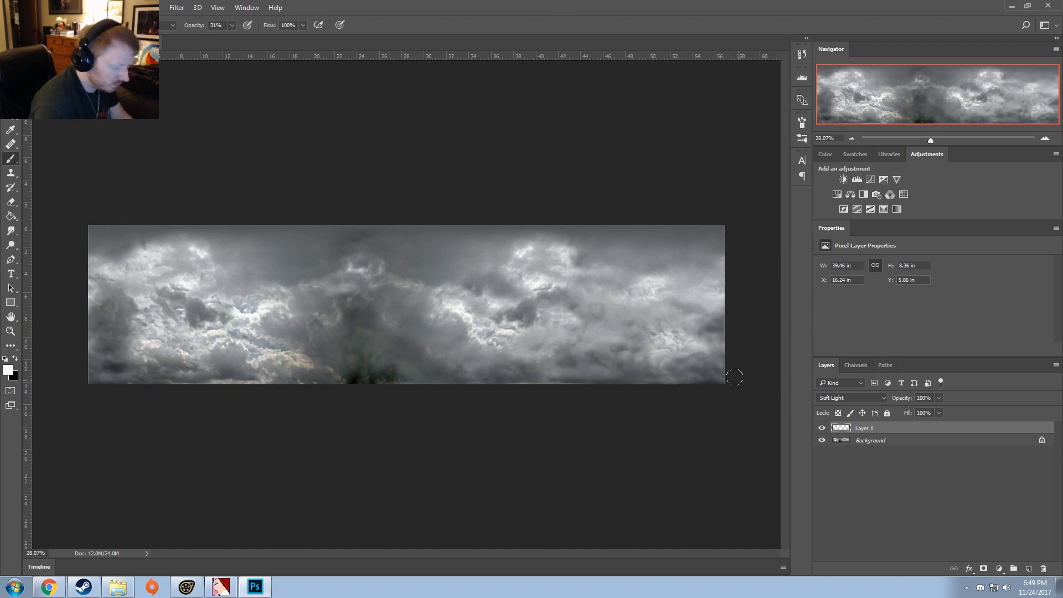
# Step: Add a new layer above Layer 1 with the Hard Light blend mode, and undo a trial white stroke on it
pyautogui.hotkey('ctrl', 'shift', 'n')
pyautogui.press('Return')
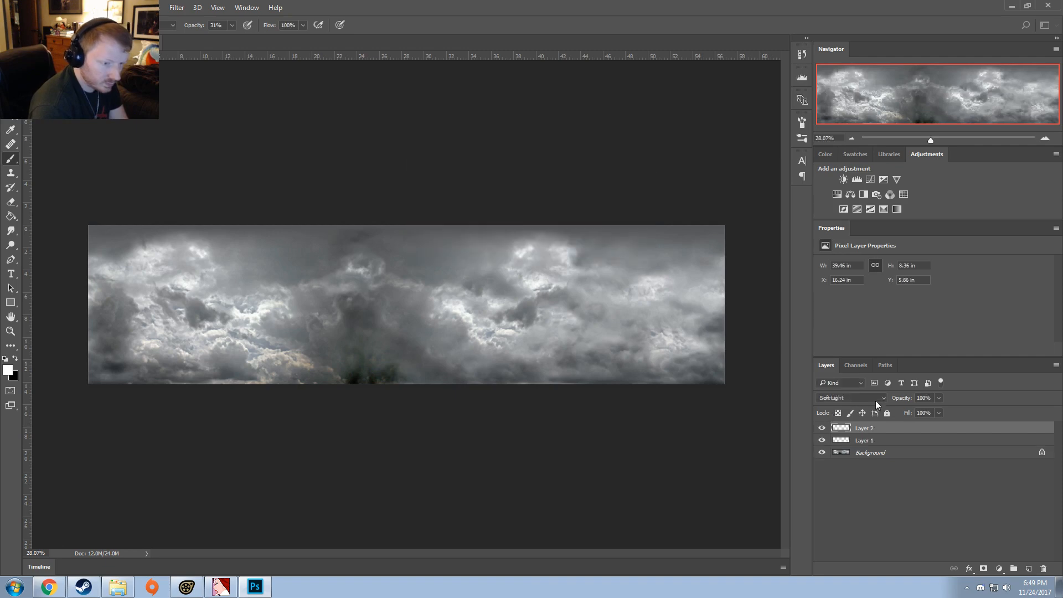
pyautogui.click(846, 397)
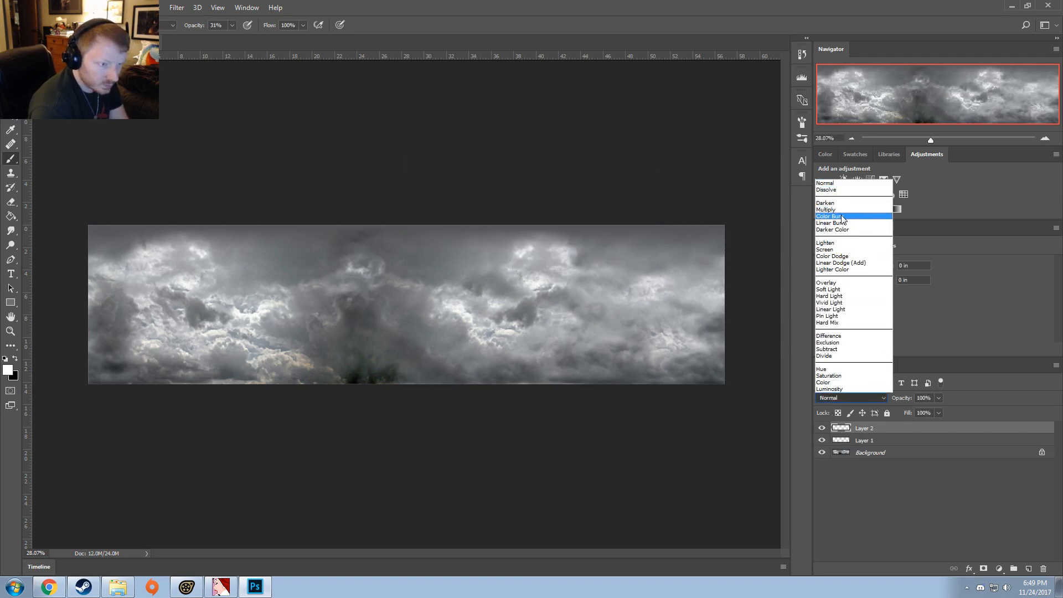
pyautogui.click(842, 296)
pyautogui.moveTo(481, 319); pyautogui.dragTo(472, 304)
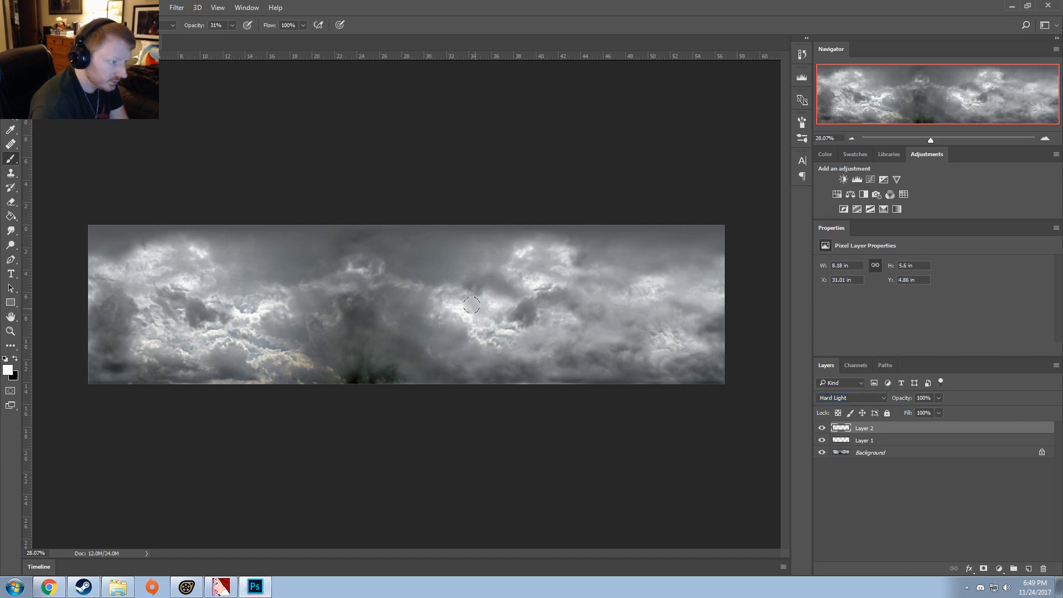
pyautogui.hotkey('ctrl', 'z')
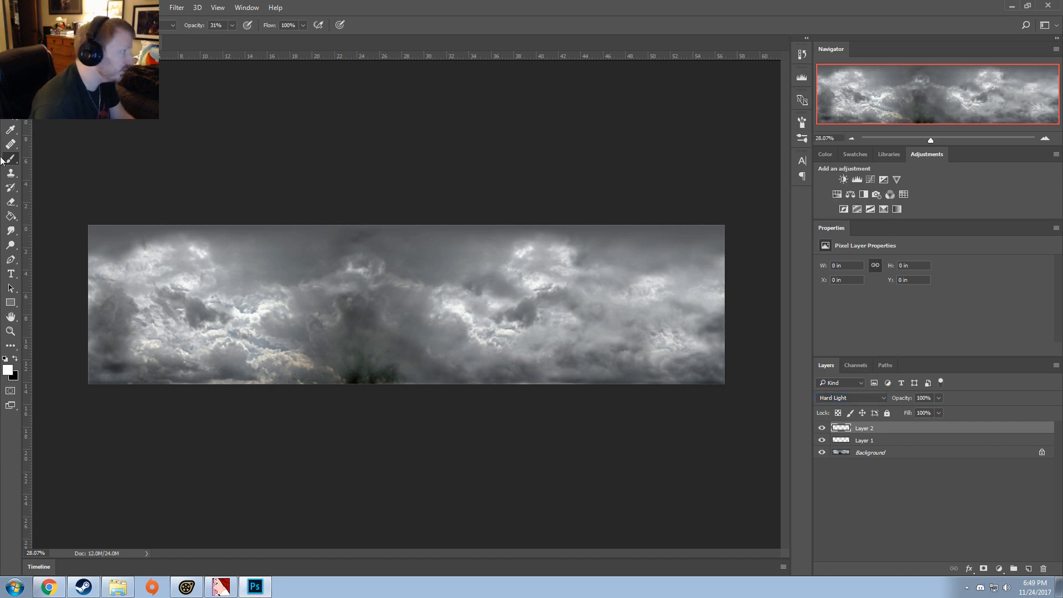
# Step: Switch the foreground colour to black and darken the bright clouds in the sky's right half on Layer 2
pyautogui.click(16, 360)
pyautogui.moveTo(530, 286)
pyautogui.mouseDown()
pyautogui.moveTo(495, 324)
pyautogui.moveTo(461, 316)
pyautogui.moveTo(464, 304)
pyautogui.mouseUp()
pyautogui.hotkey('ctrl', 'z')
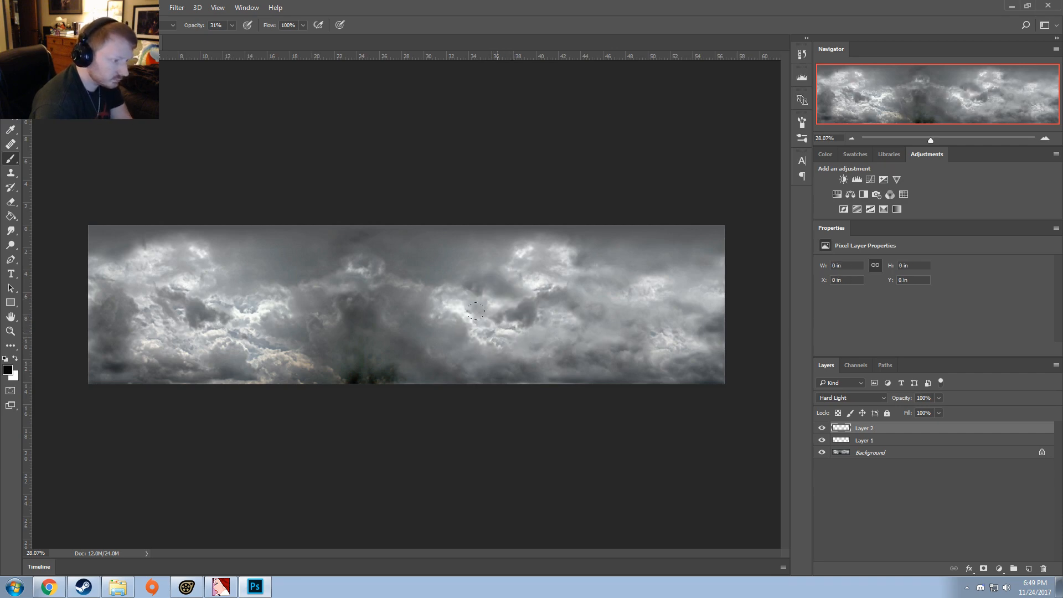
pyautogui.moveTo(497, 329)
pyautogui.mouseDown()
pyautogui.moveTo(463, 311)
pyautogui.moveTo(451, 327)
pyautogui.mouseUp()
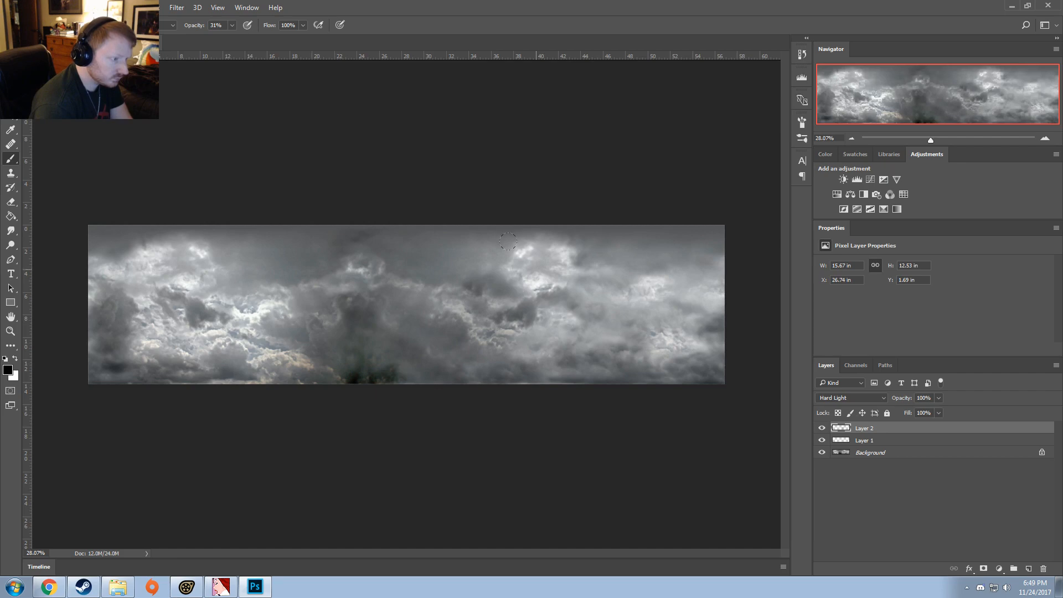
pyautogui.moveTo(508, 241); pyautogui.dragTo(578, 335)
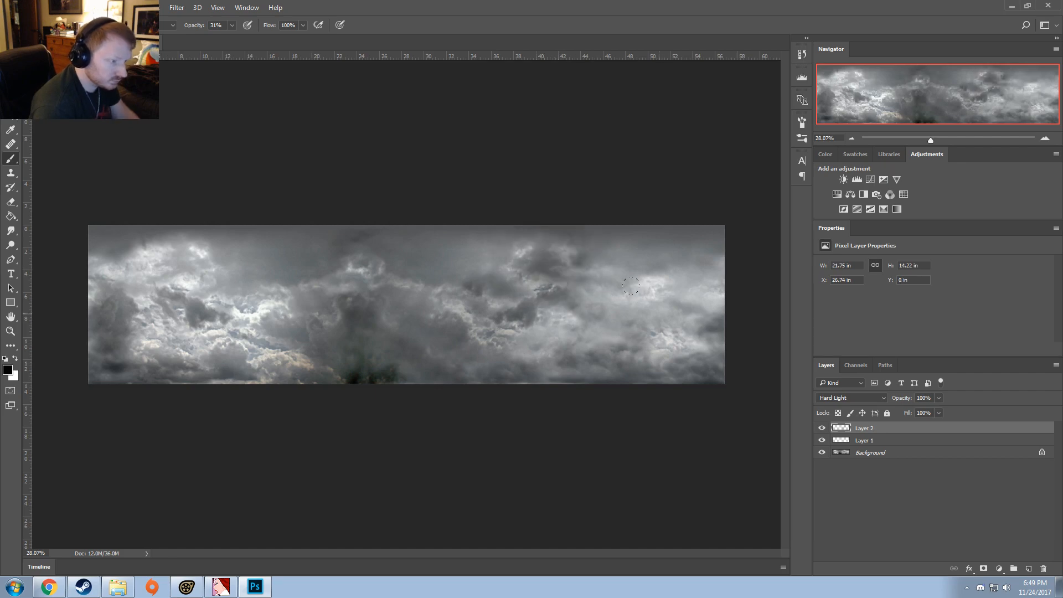
pyautogui.moveTo(667, 279); pyautogui.dragTo(636, 318)
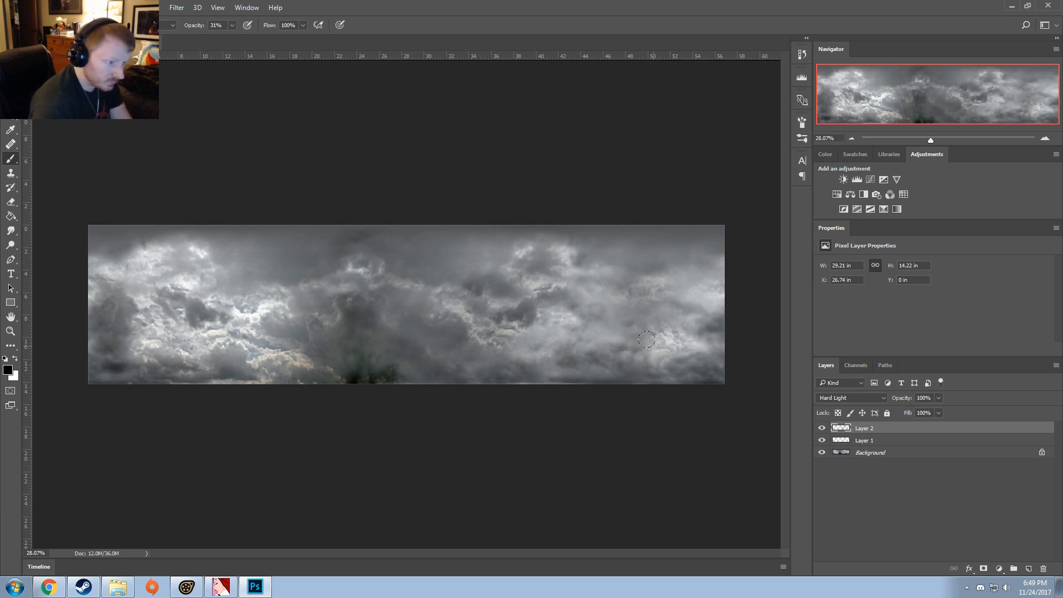
# Step: Undo a black stroke on the bright clouds near the right edge and repaint them with 9% brush opacity
pyautogui.moveTo(636, 337); pyautogui.dragTo(687, 338)
pyautogui.hotkey('ctrl', 'z')
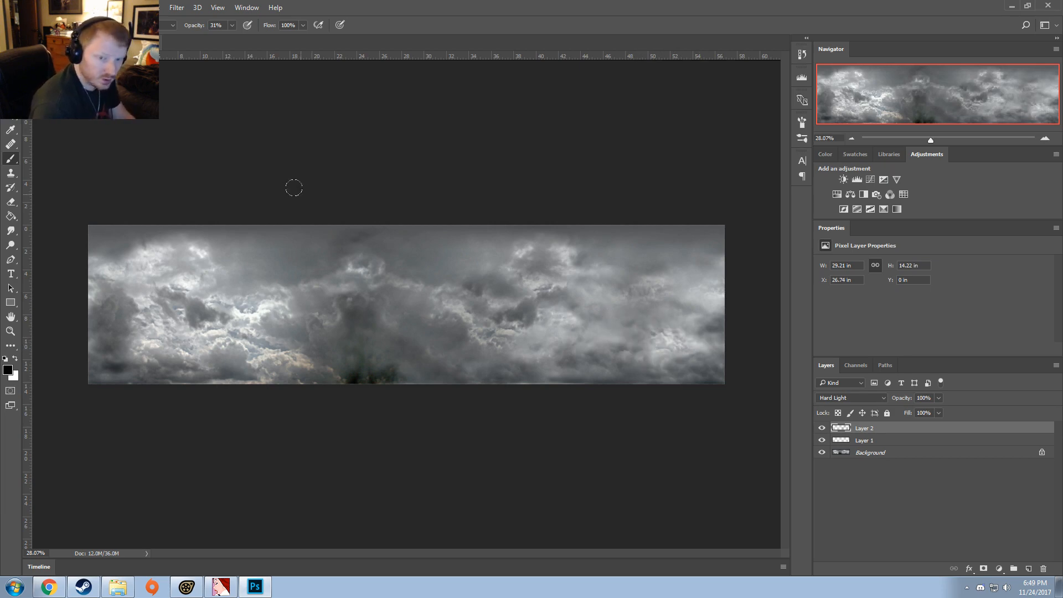
pyautogui.click(232, 25)
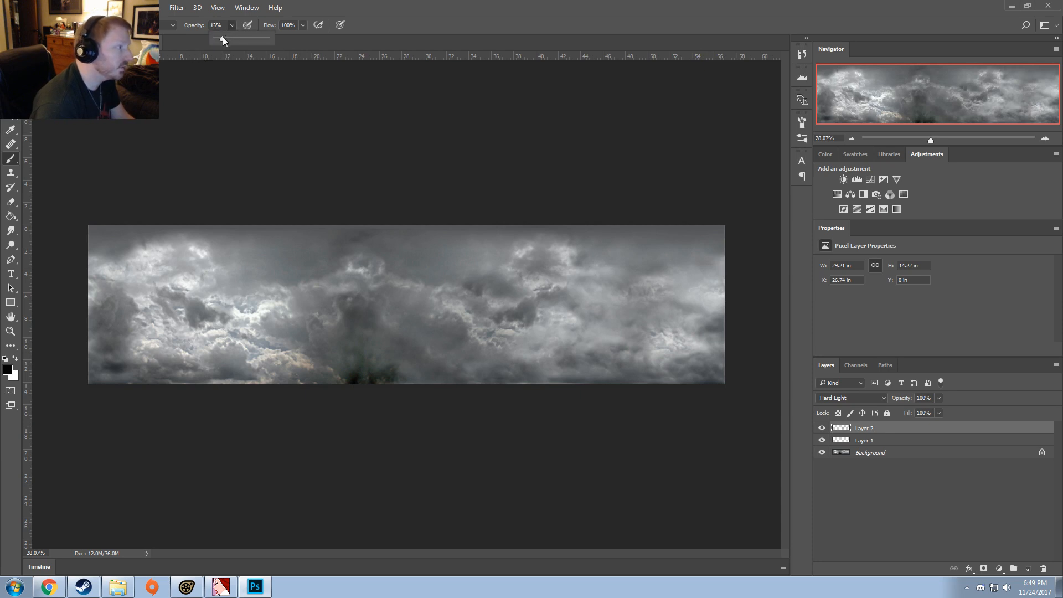
pyautogui.moveTo(223, 37); pyautogui.dragTo(220, 37)
pyautogui.click(421, 13)
pyautogui.moveTo(675, 349)
pyautogui.mouseDown()
pyautogui.moveTo(647, 331)
pyautogui.moveTo(645, 344)
pyautogui.moveTo(669, 332)
pyautogui.mouseUp()
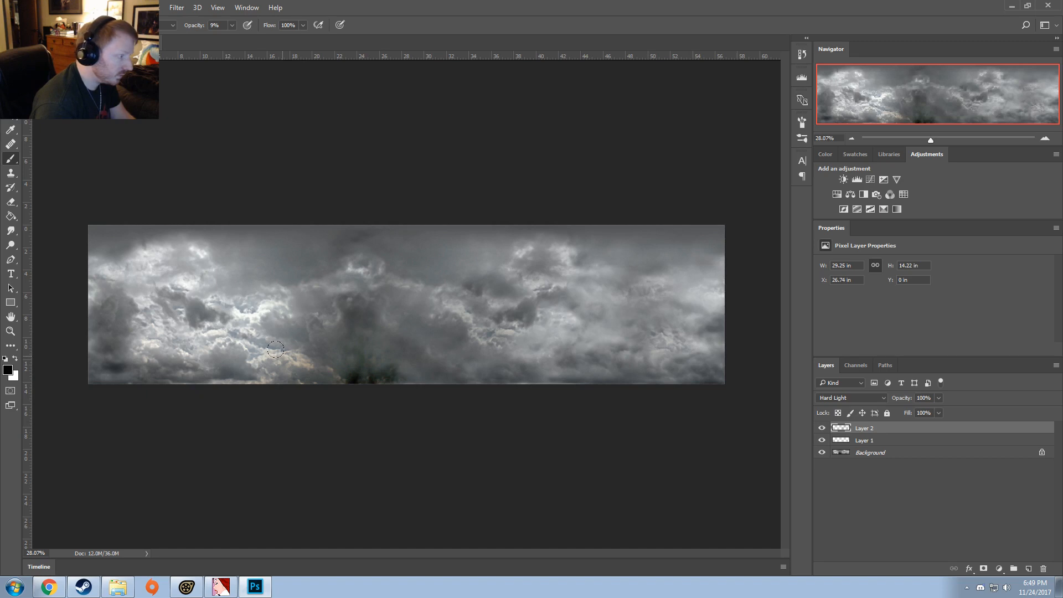
# Step: Darken the bright clouds in the sky's left half with black strokes at 9% brush opacity on Layer 2
pyautogui.moveTo(275, 349)
pyautogui.mouseDown()
pyautogui.moveTo(250, 351)
pyautogui.moveTo(230, 329)
pyautogui.moveTo(194, 344)
pyautogui.moveTo(148, 320)
pyautogui.moveTo(134, 271)
pyautogui.moveTo(169, 253)
pyautogui.moveTo(149, 293)
pyautogui.moveTo(185, 285)
pyautogui.moveTo(233, 305)
pyautogui.moveTo(280, 294)
pyautogui.moveTo(255, 338)
pyautogui.moveTo(264, 348)
pyautogui.moveTo(243, 332)
pyautogui.moveTo(169, 342)
pyautogui.mouseUp()
pyautogui.moveTo(216, 318)
pyautogui.mouseDown()
pyautogui.moveTo(213, 337)
pyautogui.moveTo(272, 294)
pyautogui.mouseUp()
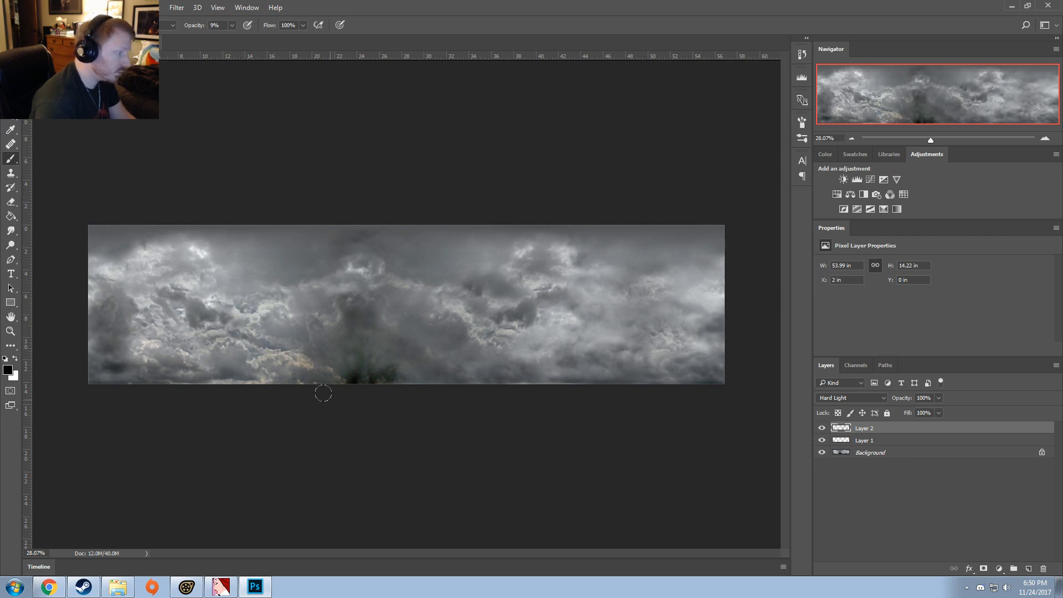
pyautogui.moveTo(251, 338)
pyautogui.mouseDown()
pyautogui.moveTo(276, 350)
pyautogui.moveTo(221, 352)
pyautogui.mouseUp()
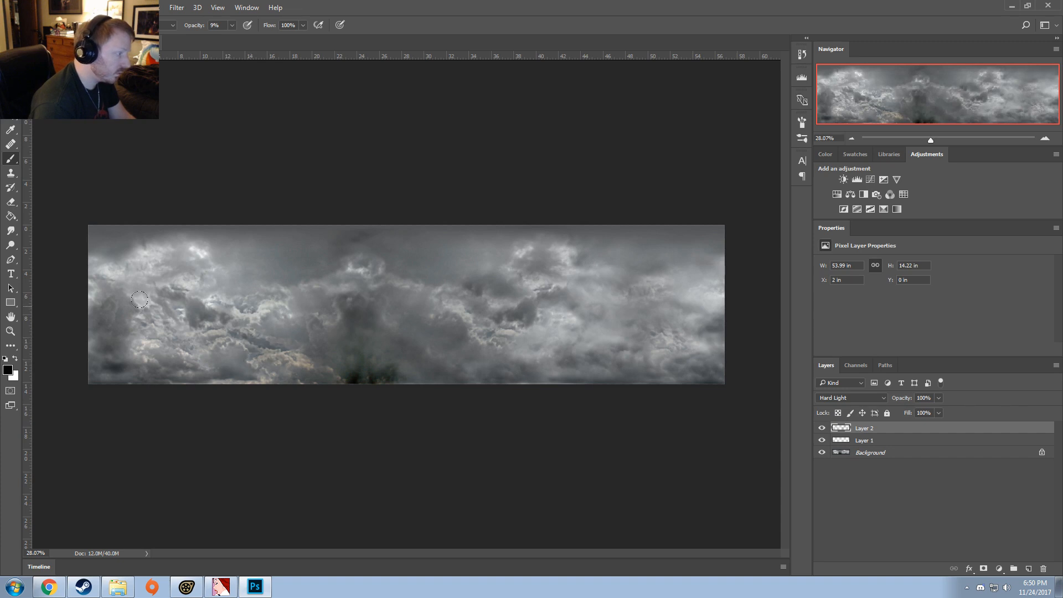
pyautogui.moveTo(139, 300); pyautogui.dragTo(140, 340)
pyautogui.moveTo(185, 253)
pyautogui.mouseDown()
pyautogui.moveTo(132, 279)
pyautogui.moveTo(85, 282)
pyautogui.moveTo(109, 271)
pyautogui.moveTo(141, 302)
pyautogui.moveTo(191, 277)
pyautogui.mouseUp()
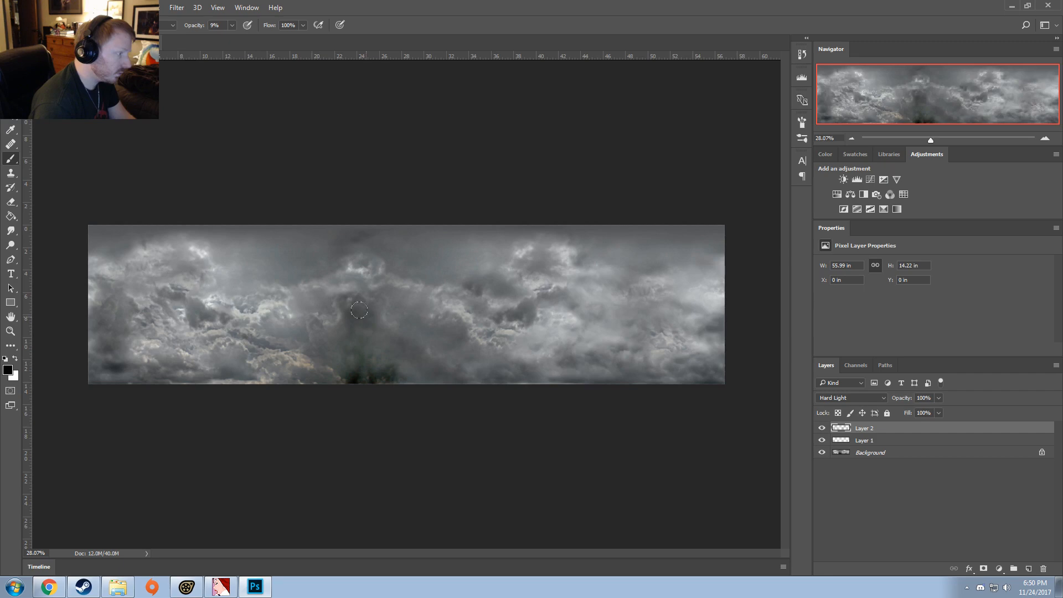
# Step: Darken the remaining bright clouds across the middle, right and left of the sky with black strokes at 9% brush opacity on Layer 2
pyautogui.moveTo(352, 263); pyautogui.dragTo(376, 273)
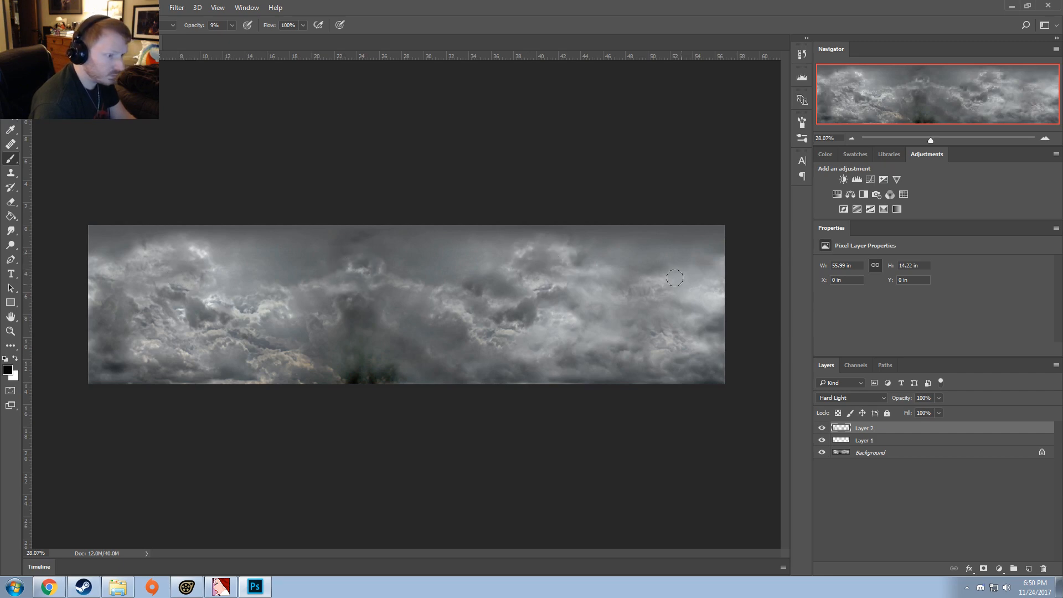
pyautogui.moveTo(548, 321)
pyautogui.mouseDown()
pyautogui.moveTo(560, 315)
pyautogui.moveTo(551, 347)
pyautogui.moveTo(482, 349)
pyautogui.moveTo(530, 378)
pyautogui.mouseUp()
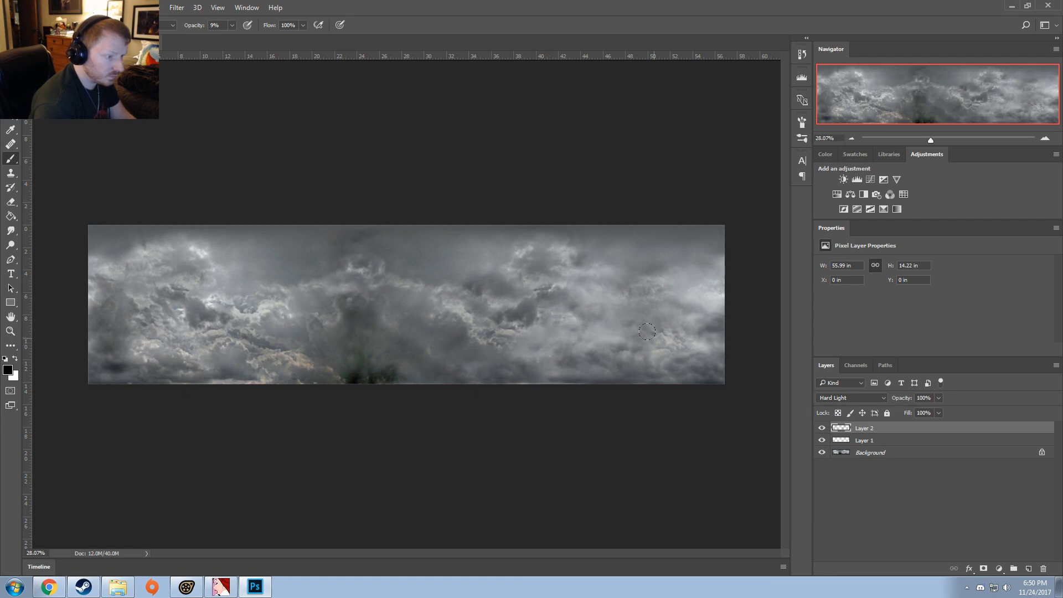
pyautogui.moveTo(647, 331); pyautogui.dragTo(668, 391)
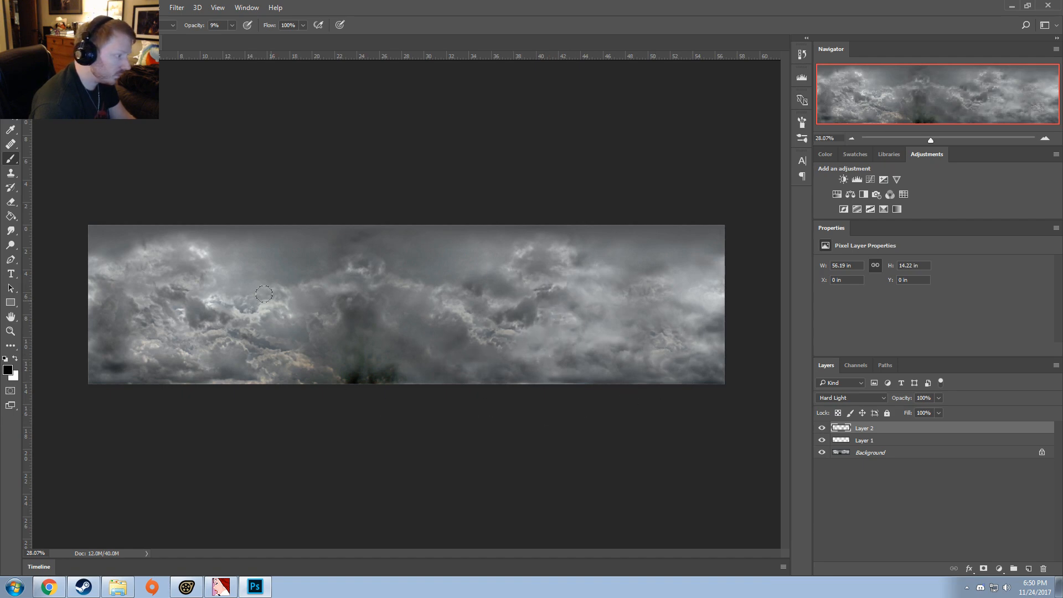
pyautogui.moveTo(264, 294); pyautogui.dragTo(225, 315)
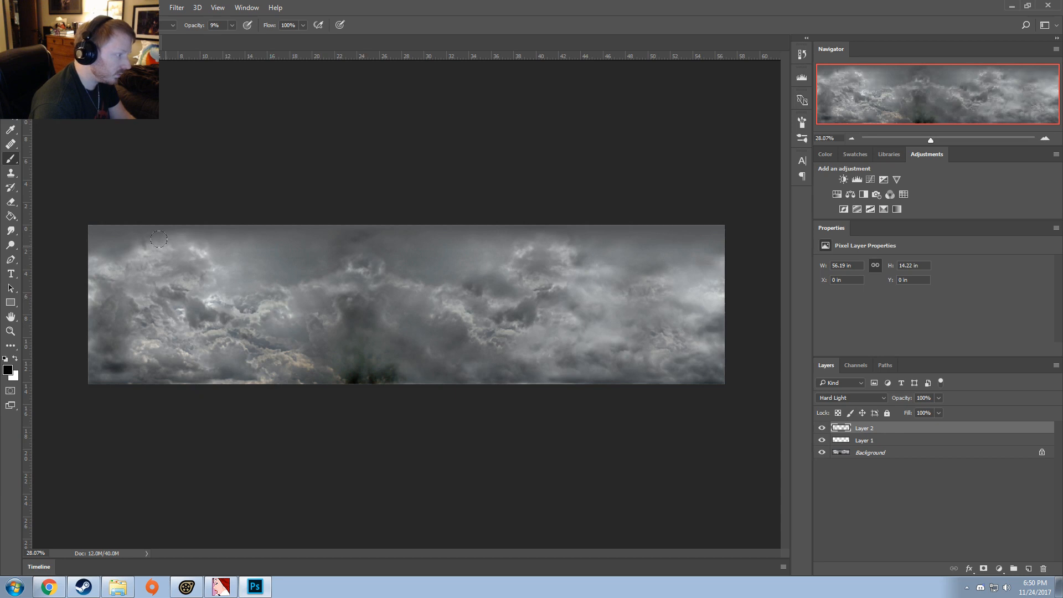
pyautogui.moveTo(159, 239); pyautogui.dragTo(111, 283)
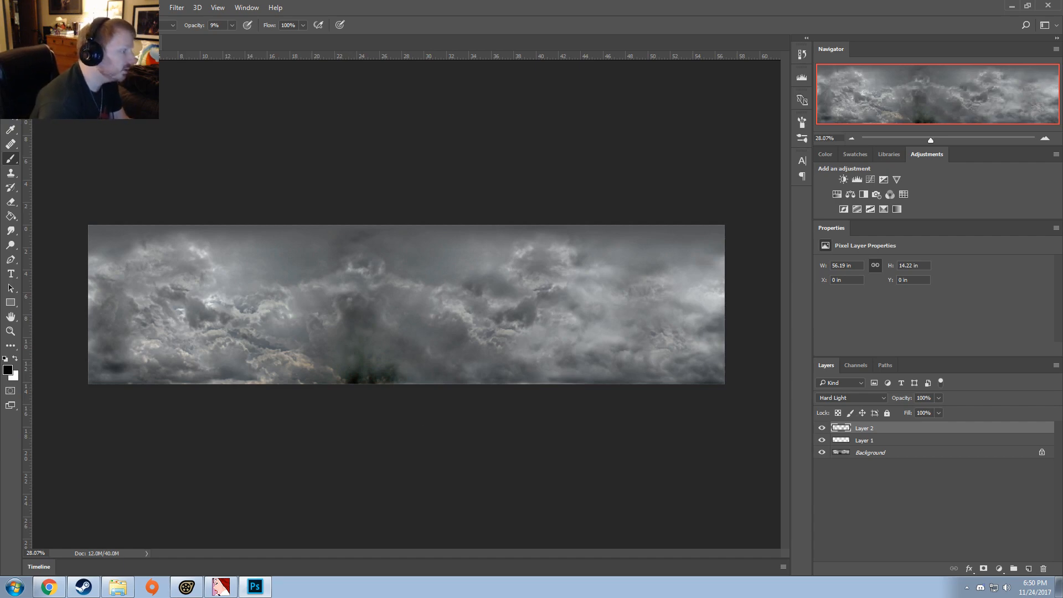
# Step: Start saving the edited sky under a new file and set its format to Targa
pyautogui.click(28, 8)
pyautogui.click(56, 130)
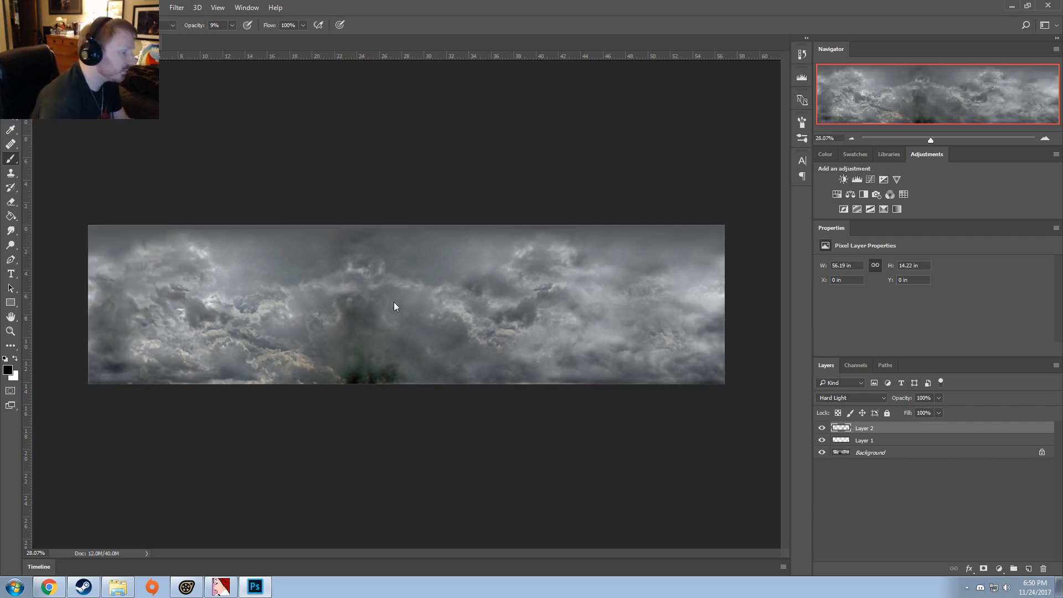
pyautogui.click(119, 428)
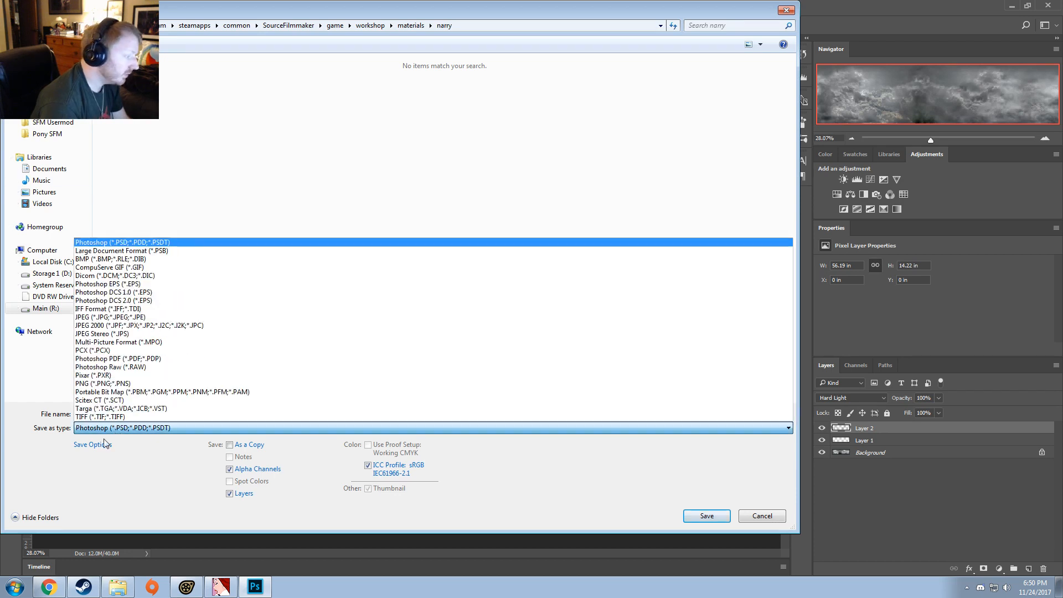
pyautogui.click(94, 384)
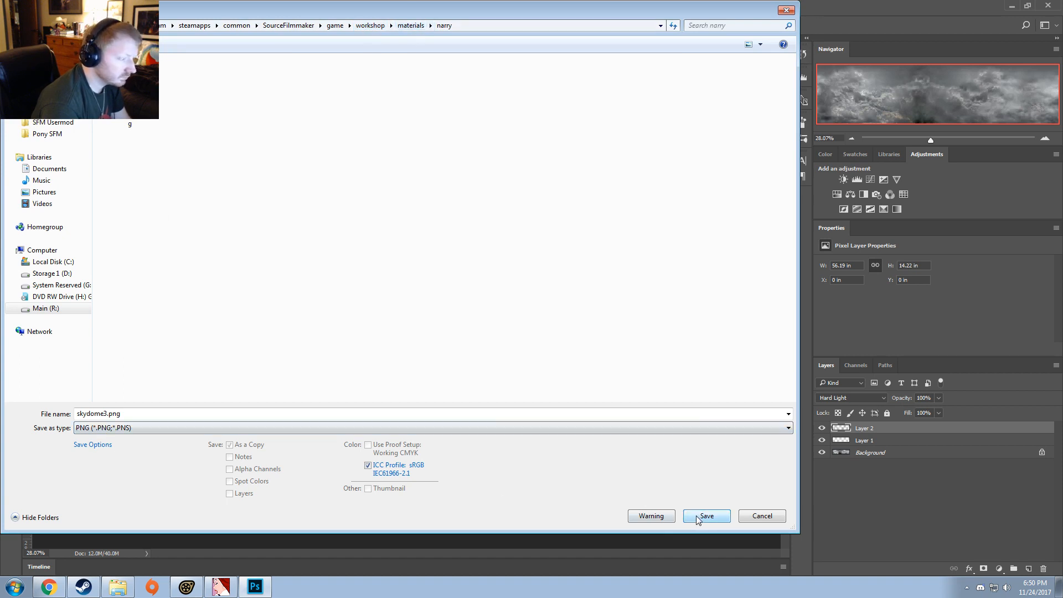
pyautogui.click(131, 432)
pyautogui.click(86, 406)
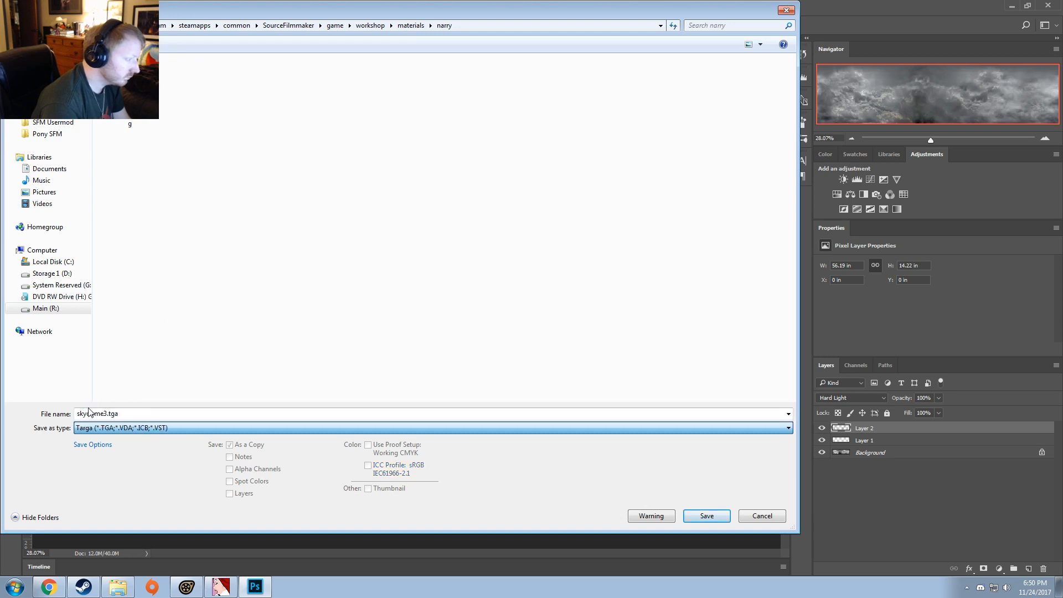
# Step: Name the Targa copy skydome3_grayscale.tga instead of replacing skydome3.tga, and save it at 32 bits/pixel
pyautogui.click(712, 517)
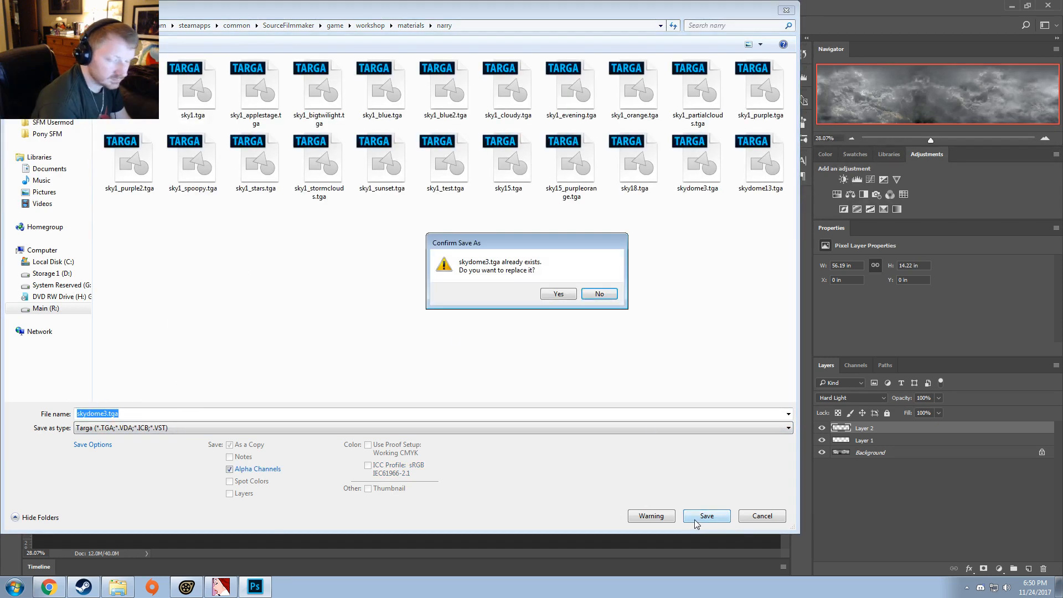
pyautogui.click(599, 293)
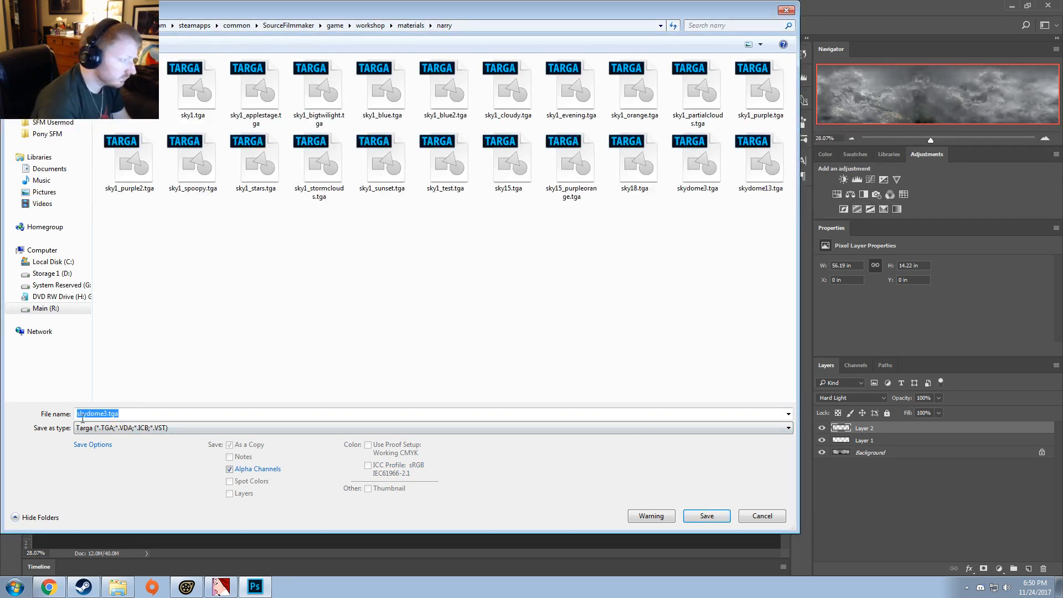
pyautogui.click(109, 414)
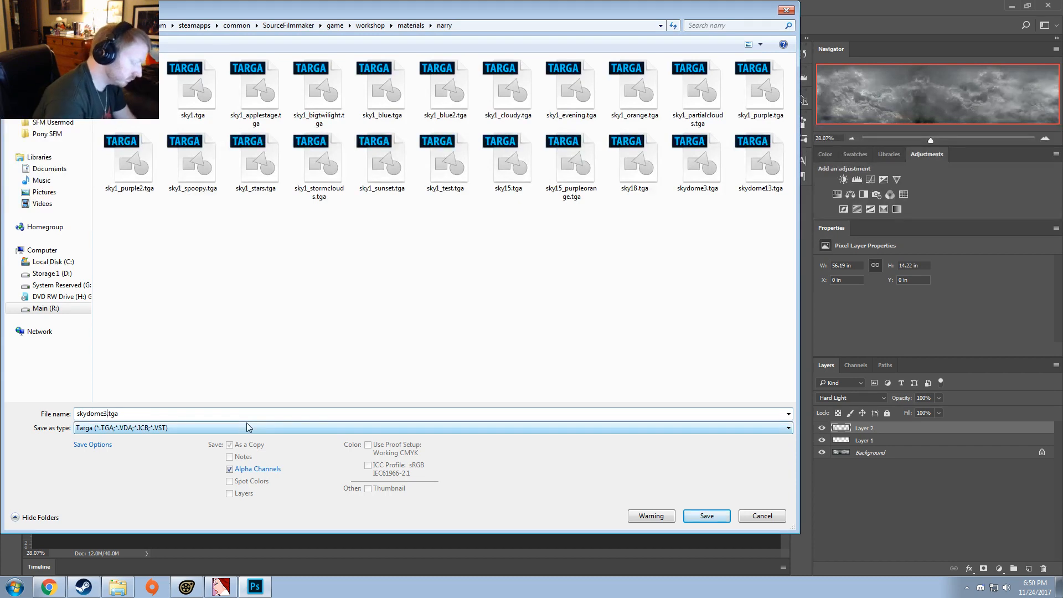
pyautogui.write('_grayscale')
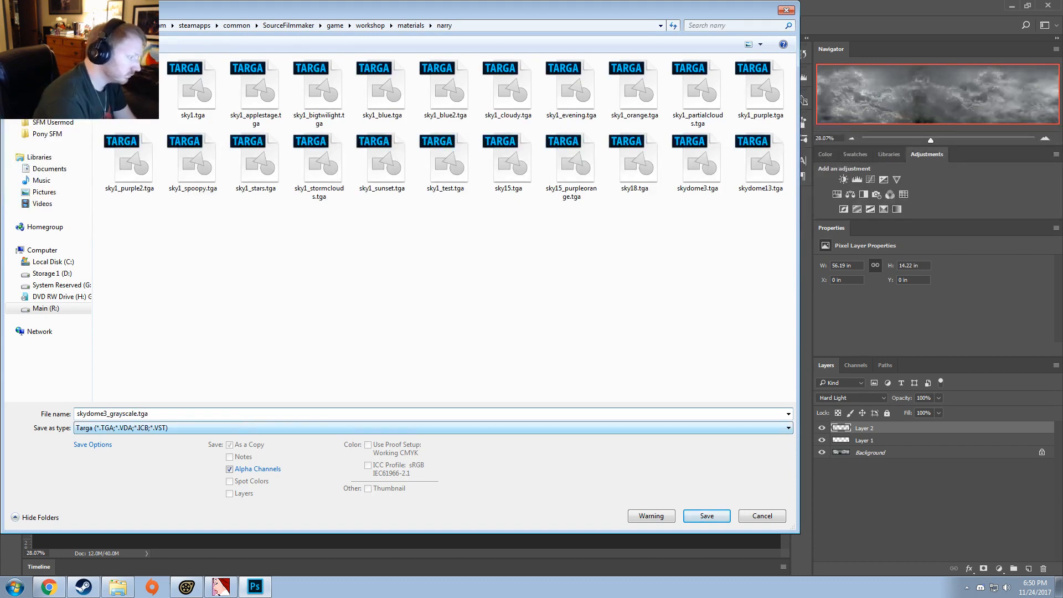
pyautogui.press('Return')
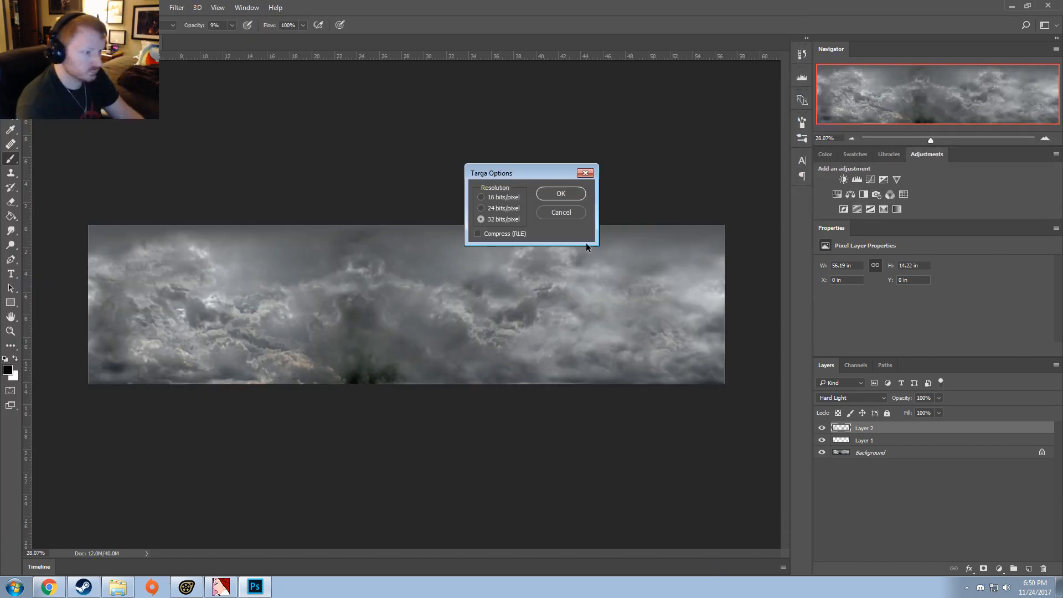
pyautogui.press('Return')
# Step: Switch to VTFEdit and import skydome3_grayscale.tga with normal format DXT1, alpha format DXT5 and resizing clamped to 4096
pyautogui.click(221, 587)
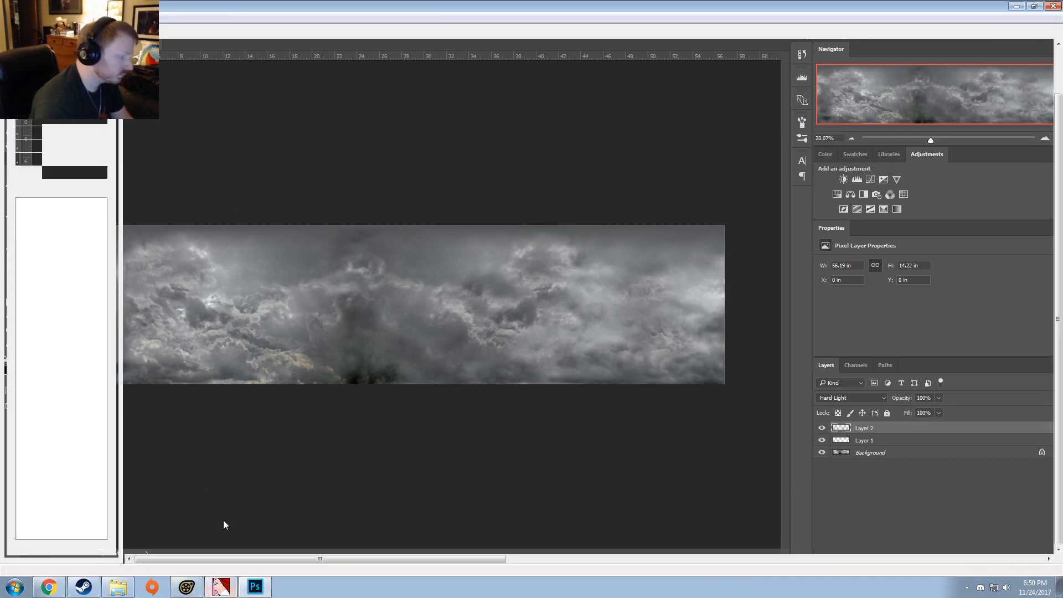
pyautogui.click(7, 17)
pyautogui.click(31, 99)
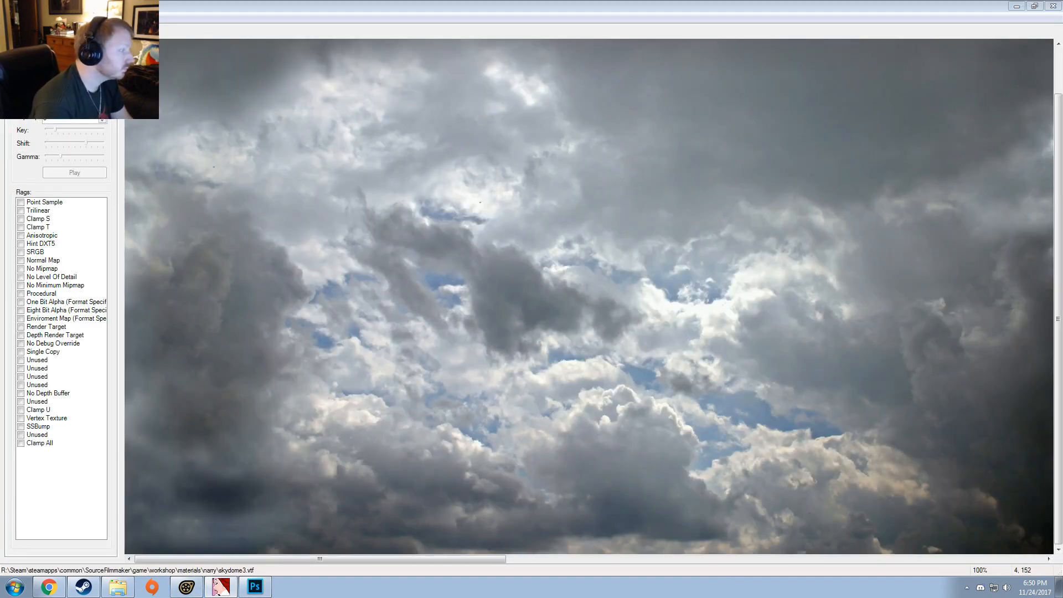
pyautogui.click(325, 204)
pyautogui.scroll(-2, 325, 203)
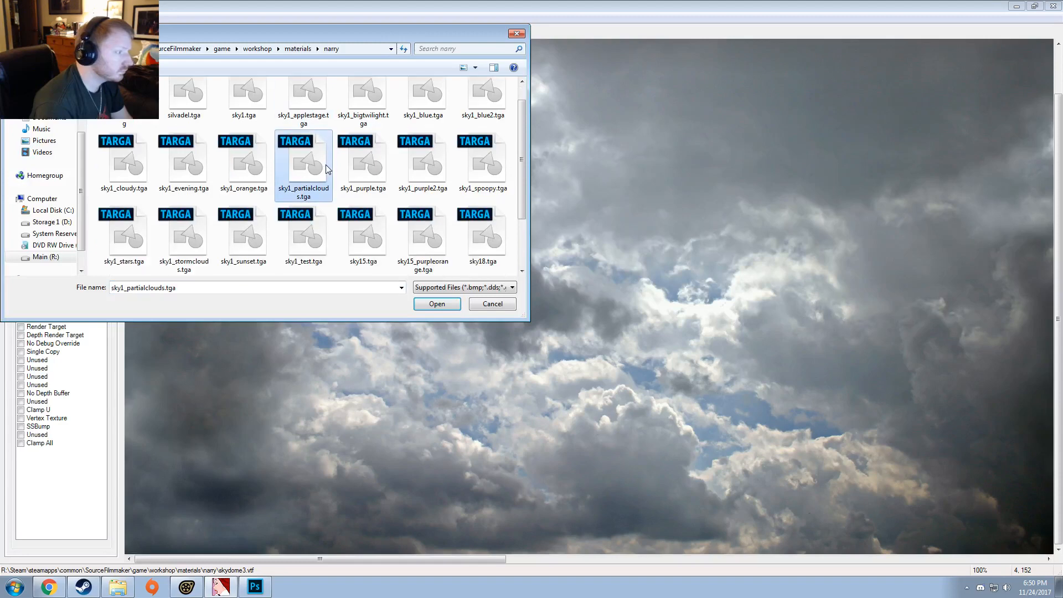
pyautogui.scroll(2, 325, 203)
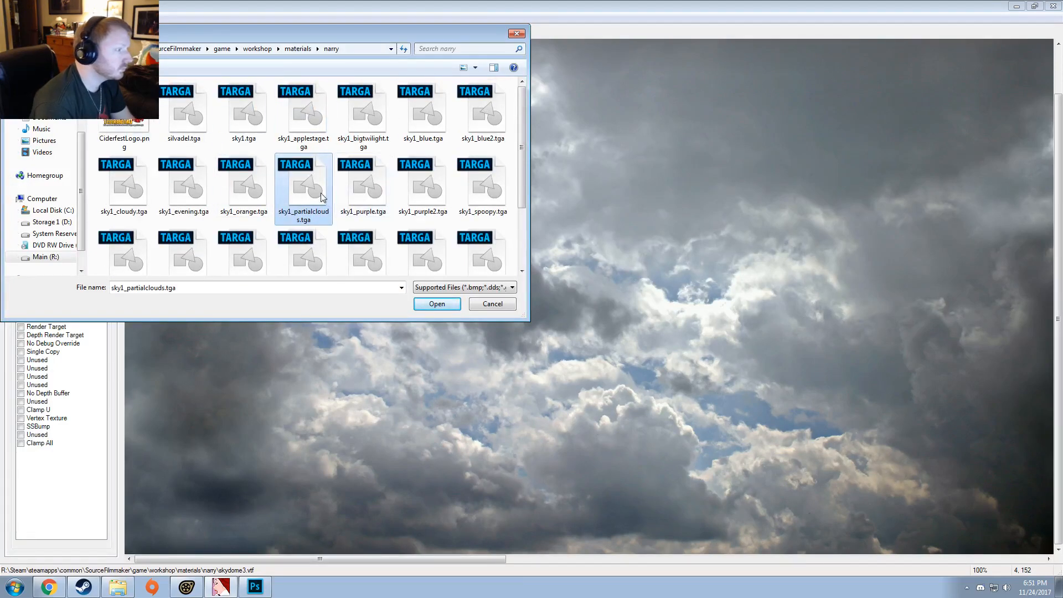
pyautogui.scroll(-1, 323, 209)
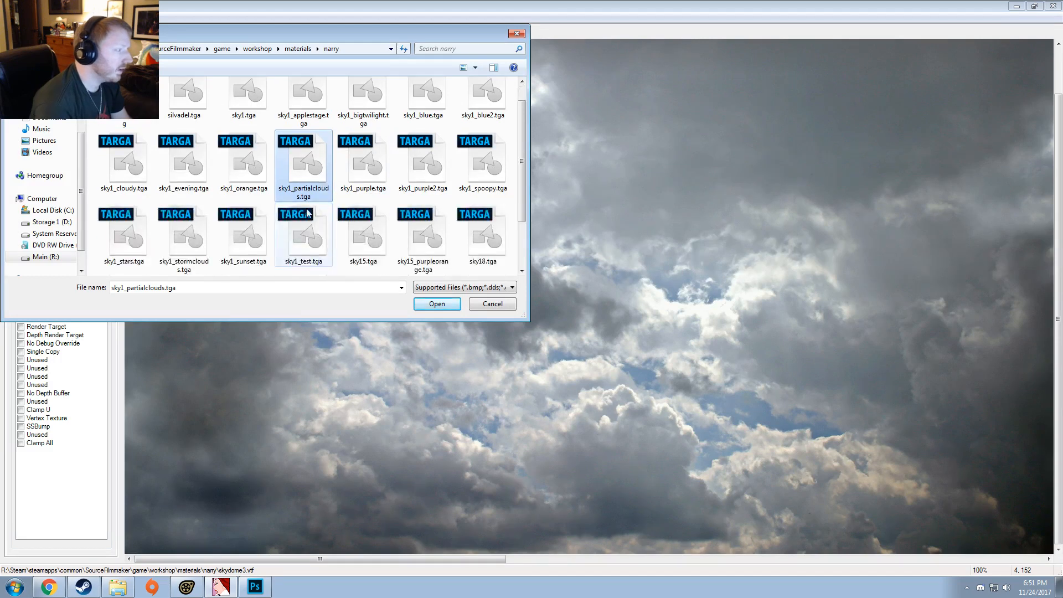
pyautogui.scroll(-1, 308, 238)
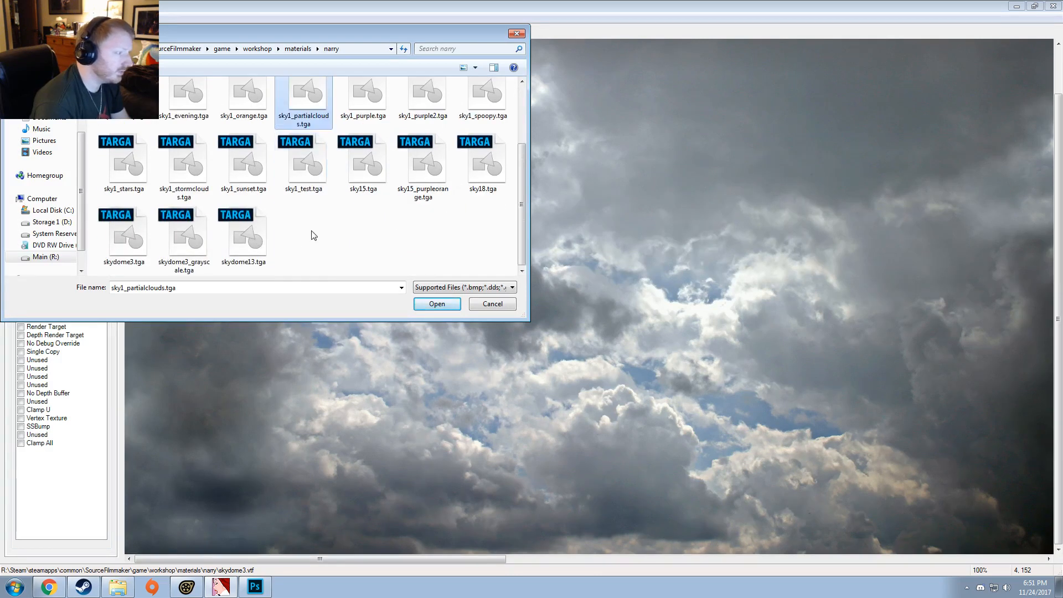
pyautogui.doubleClick(178, 231)
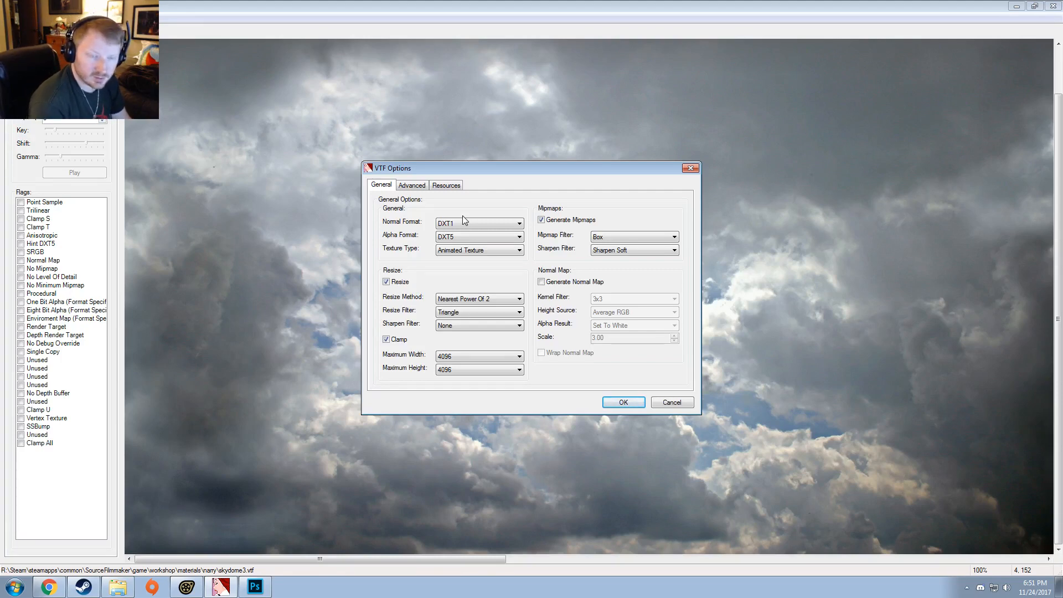
pyautogui.click(624, 403)
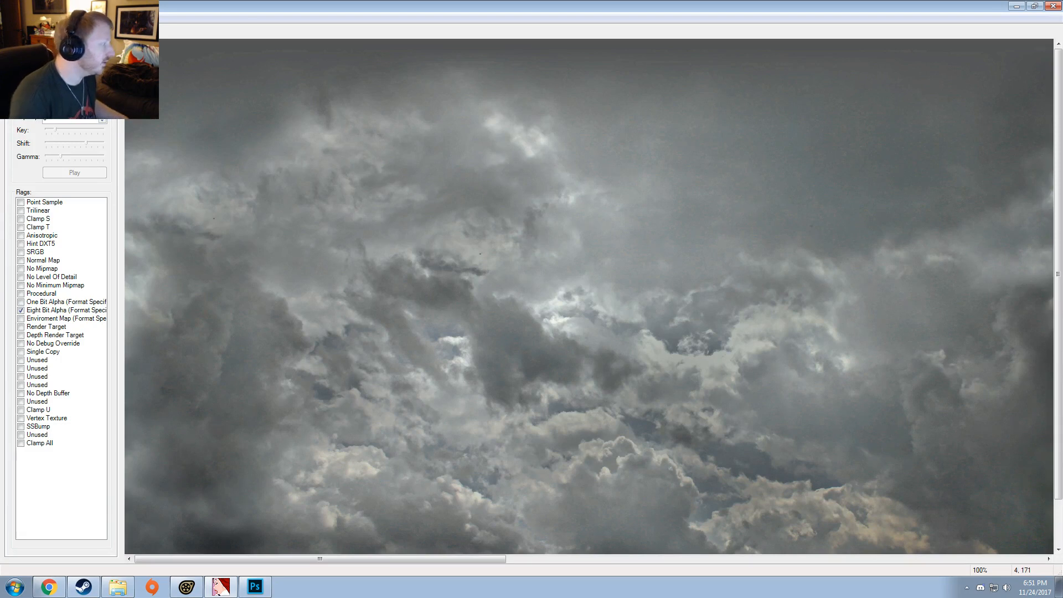
# Step: Save the imported texture as skydome_grayscale.vtf in the same materials folder as the other skydome textures
pyautogui.click(8, 17)
pyautogui.click(33, 82)
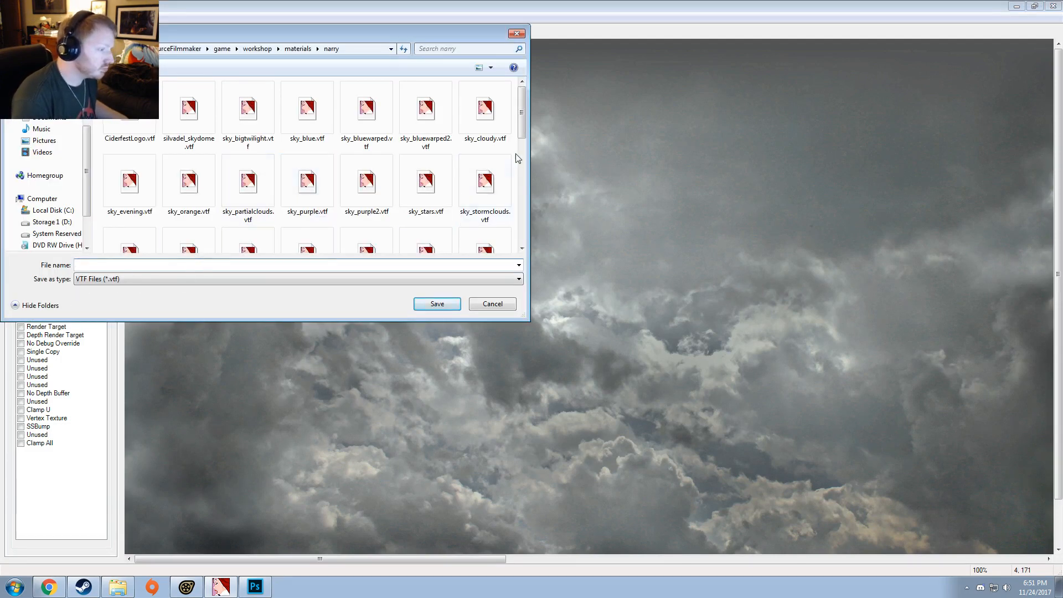
pyautogui.scroll(-10, 470, 161)
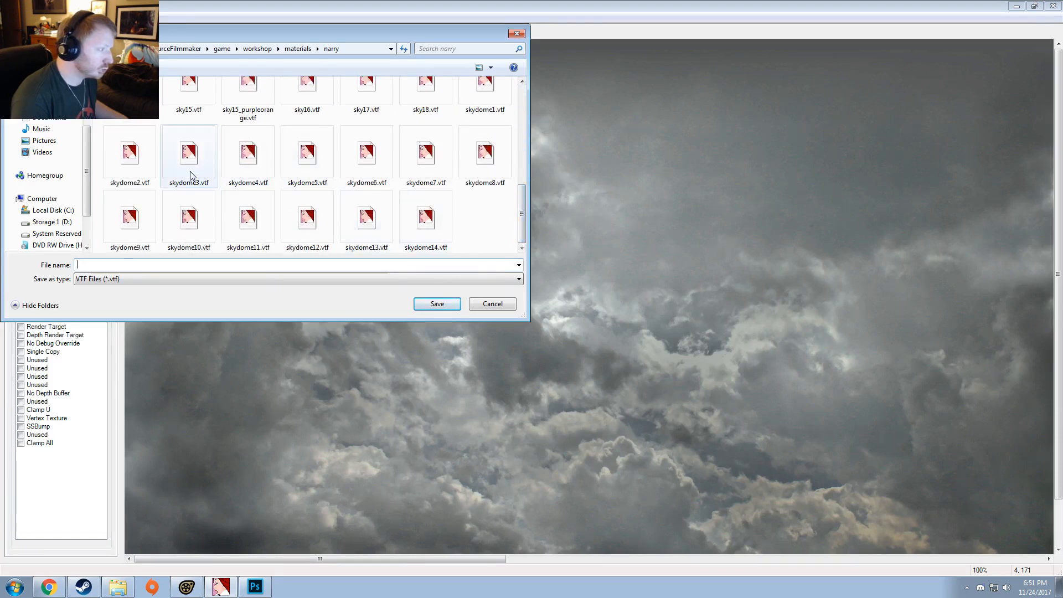
pyautogui.click(190, 175)
pyautogui.click(95, 264)
pyautogui.press('BackSpace')
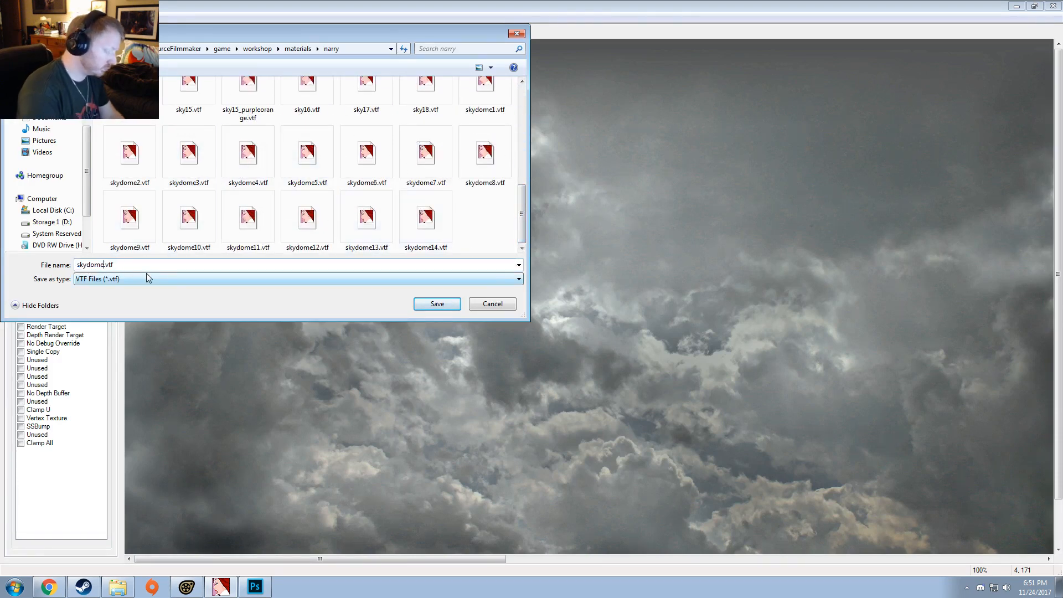
pyautogui.write('_graysacale')
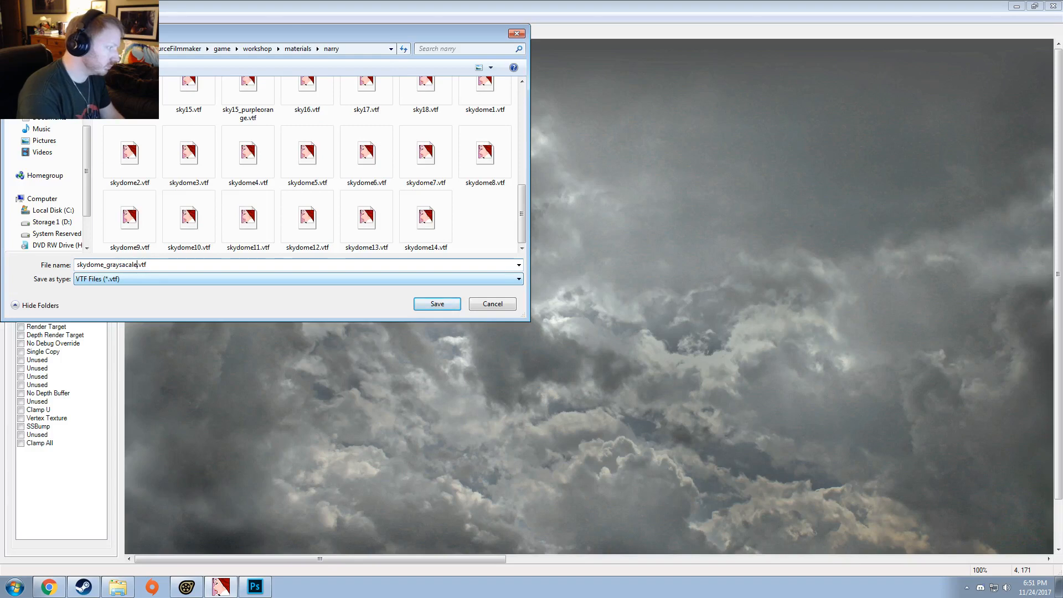
pyautogui.press('Left')
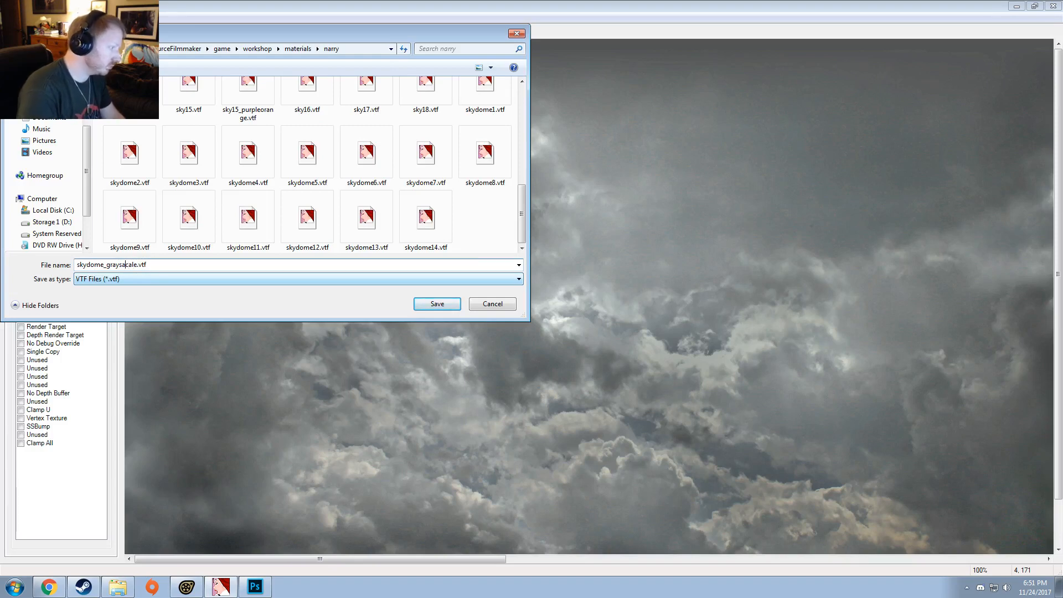
pyautogui.press('BackSpace')
pyautogui.press('Return')
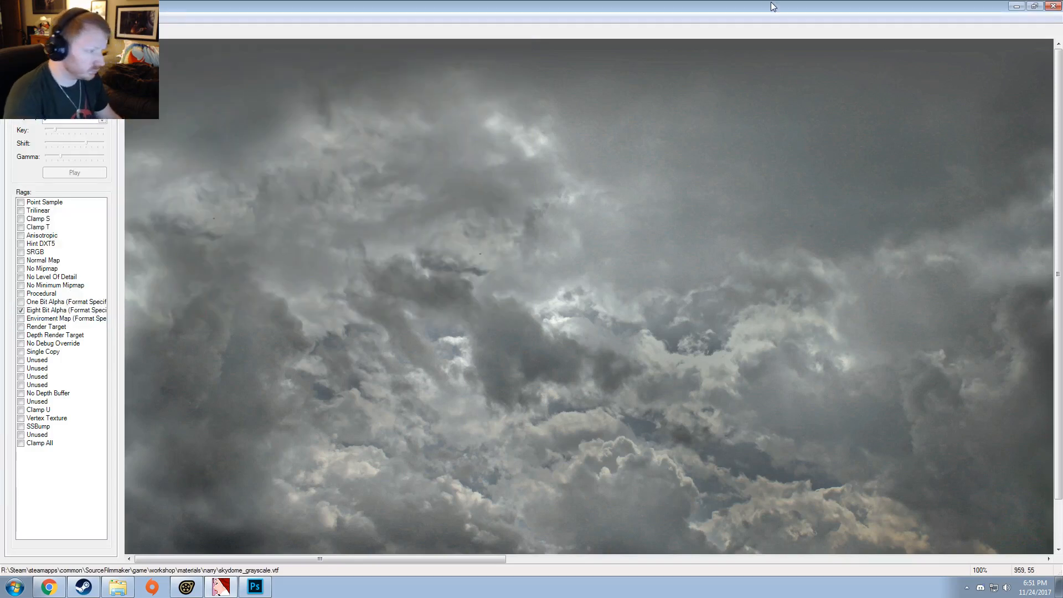
# Step: Minimise VTFEdit and Photoshop to return to the crackle session in Source Filmmaker
pyautogui.click(1013, 8)
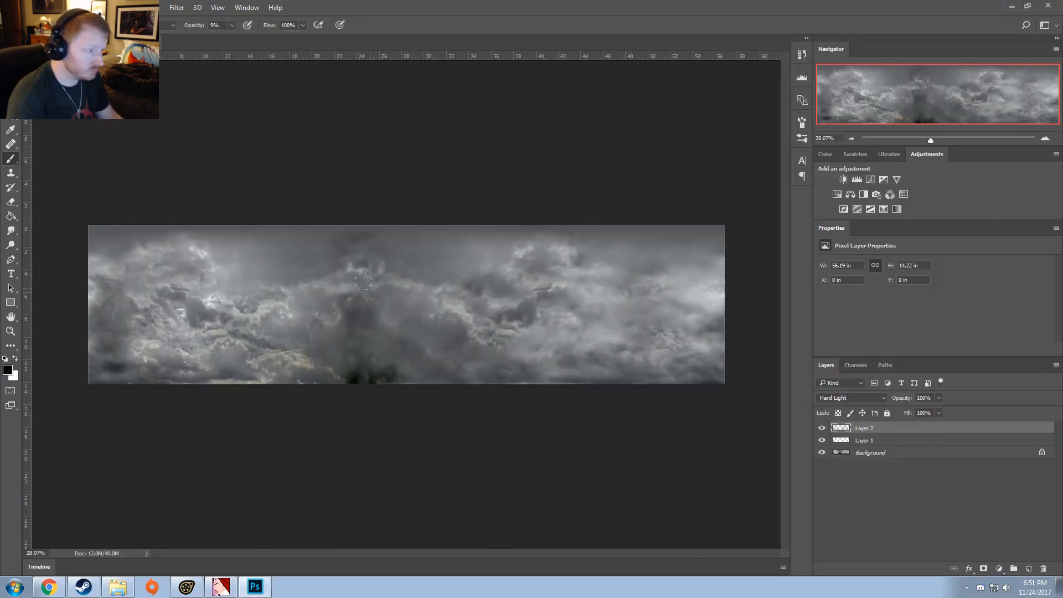
pyautogui.click(1013, 7)
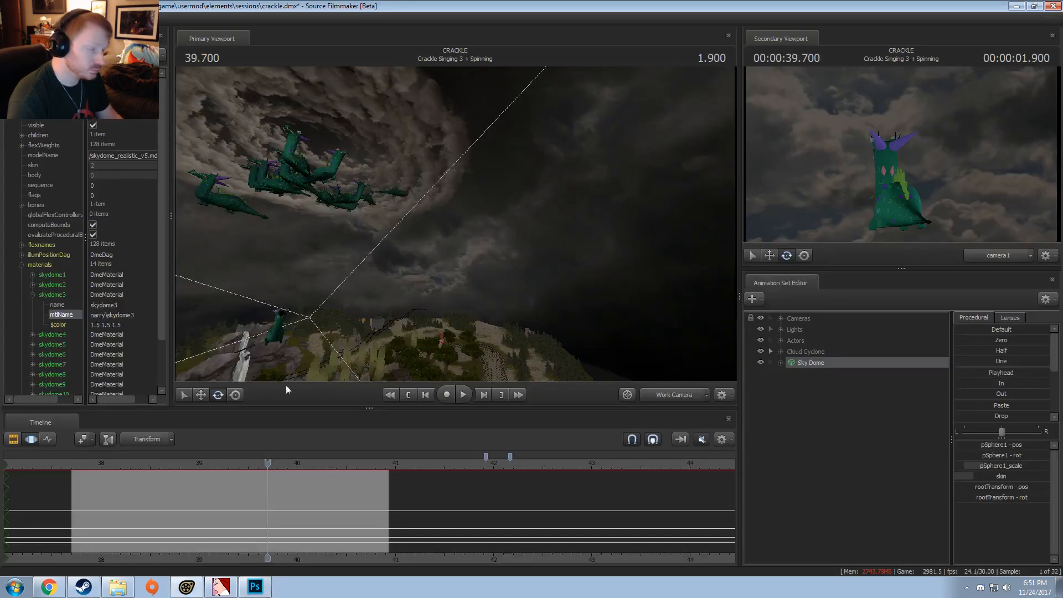
pyautogui.rightClick(823, 363)
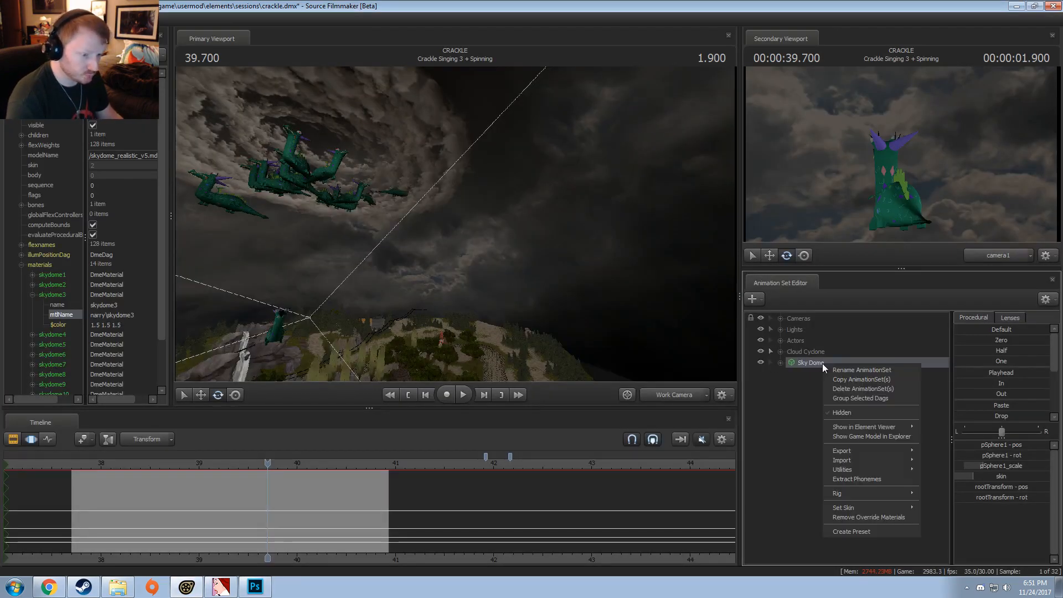
pyautogui.rightClick(58, 297)
pyautogui.moveTo(176, 376)
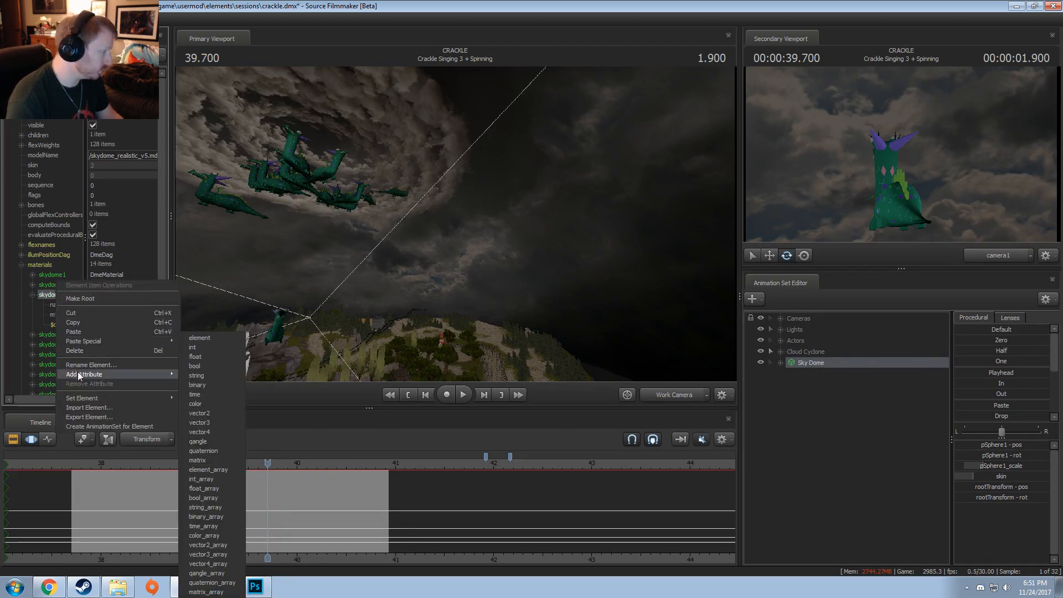
pyautogui.click(196, 357)
pyautogui.click(197, 354)
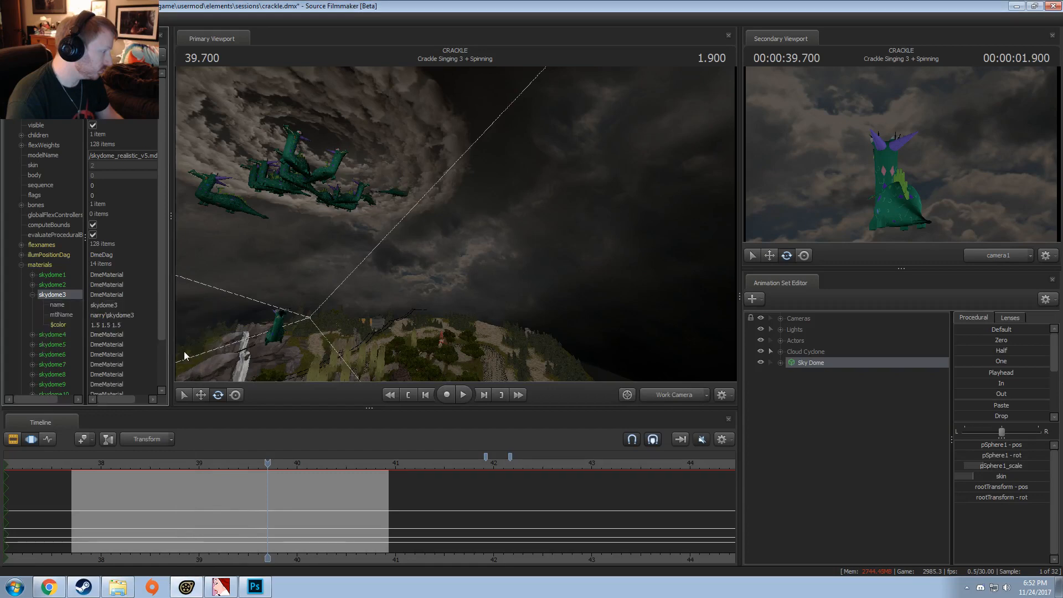
# Step: Add a string attribute named $basetexture to the Sky Dome's skydome3 material
pyautogui.rightClick(57, 294)
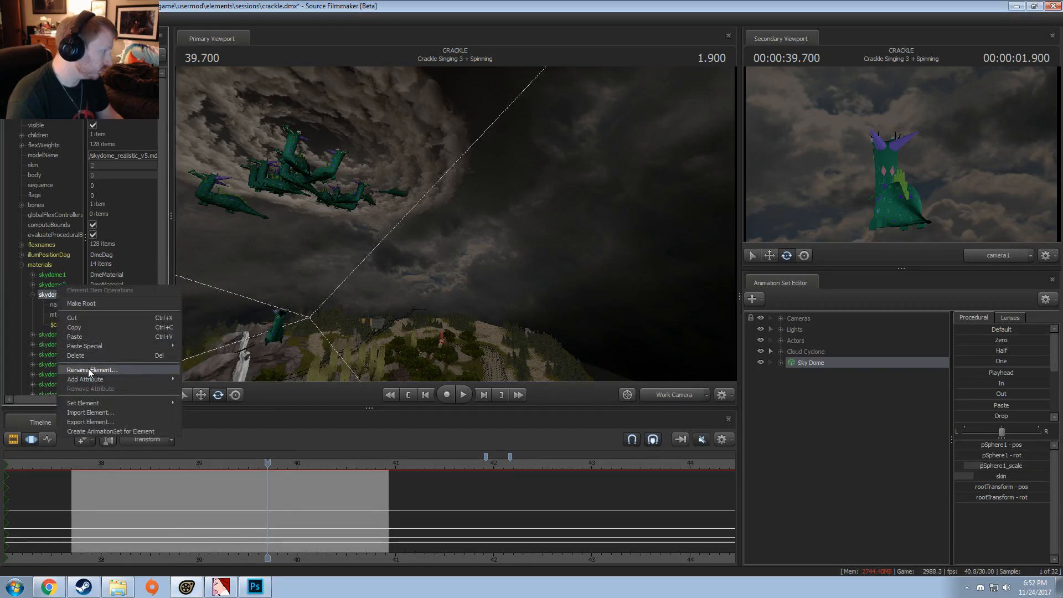
pyautogui.moveTo(91, 379)
pyautogui.click(196, 377)
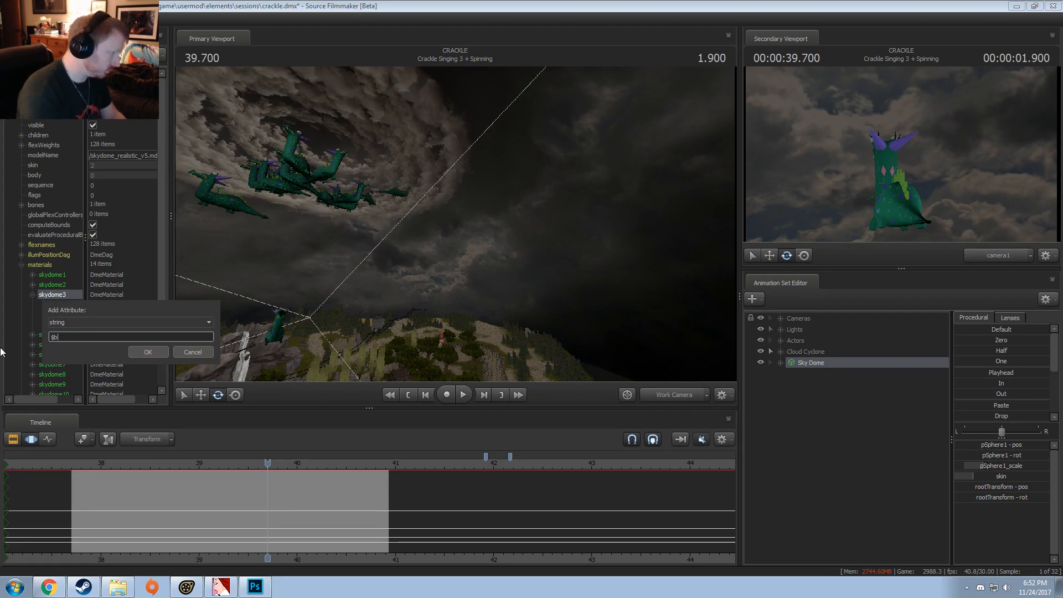
pyautogui.write('$basetexture')
pyautogui.press('Return')
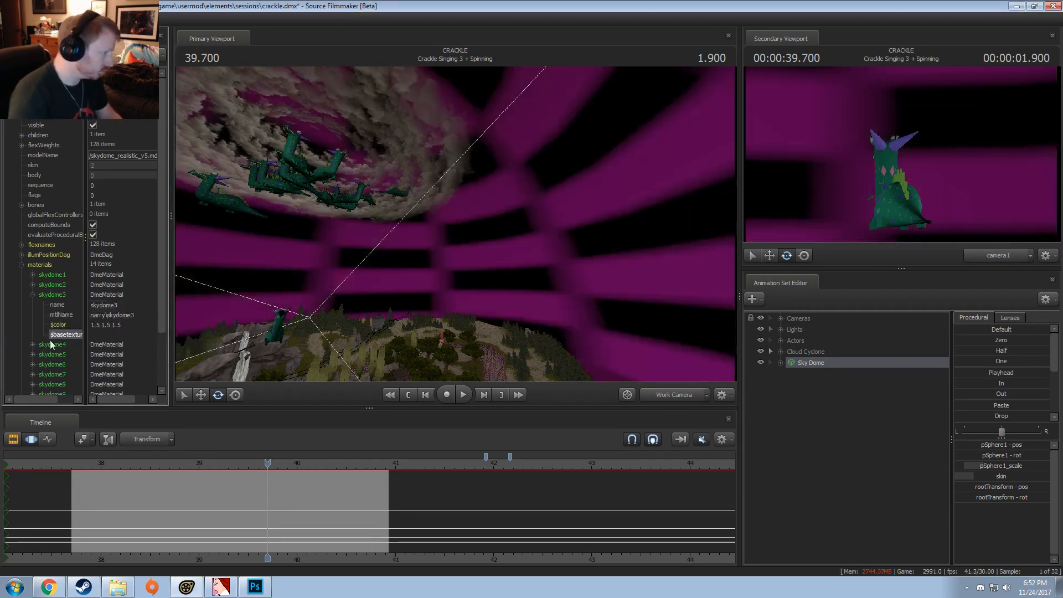
# Step: Set the skydome3 material's $basetexture to narry\skydome_grayscale, based on its mtlName path
pyautogui.click(118, 315)
pyautogui.click(114, 334)
pyautogui.write('narry\\skydome3')
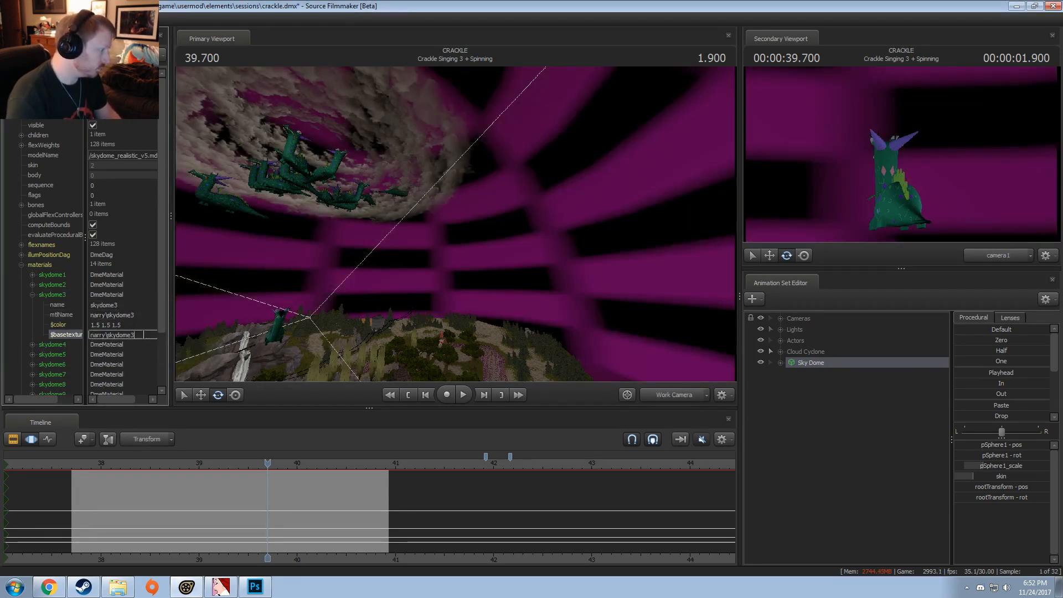
pyautogui.press('BackSpace')
pyautogui.write('_gray')
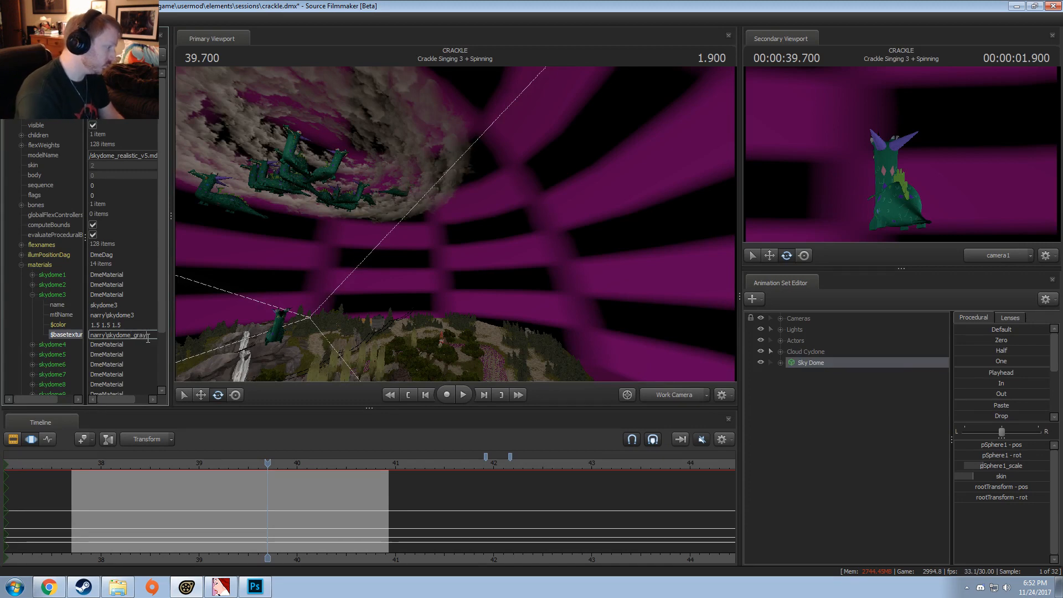
pyautogui.write('scale')
pyautogui.press('Return')
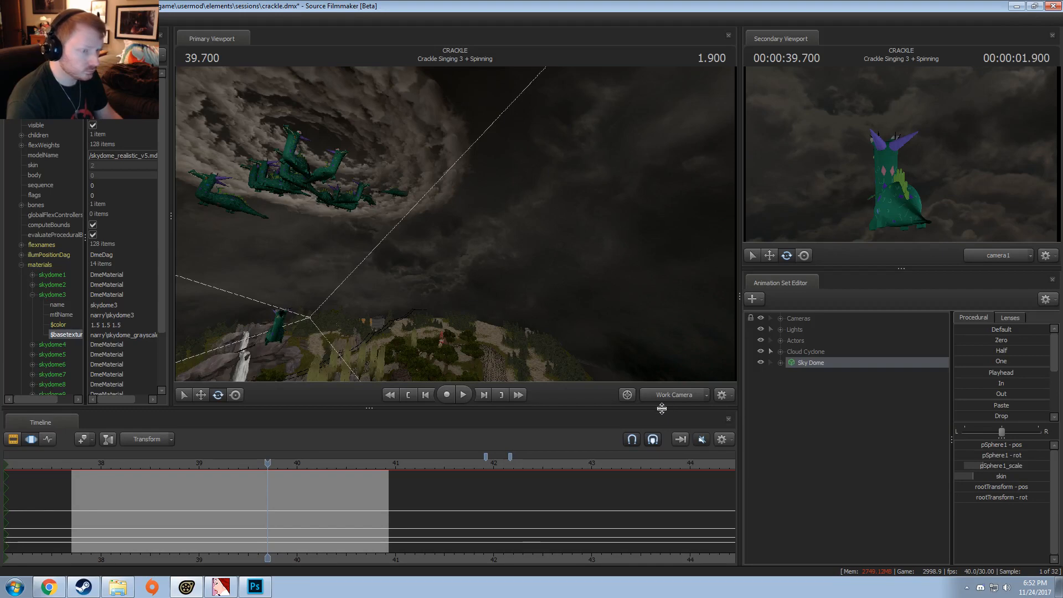
# Step: Examine the grayscale sky across the Crackle Singing 3 + Spinning shot, from both the shot camera and the work camera
pyautogui.moveTo(191, 502); pyautogui.dragTo(380, 503)
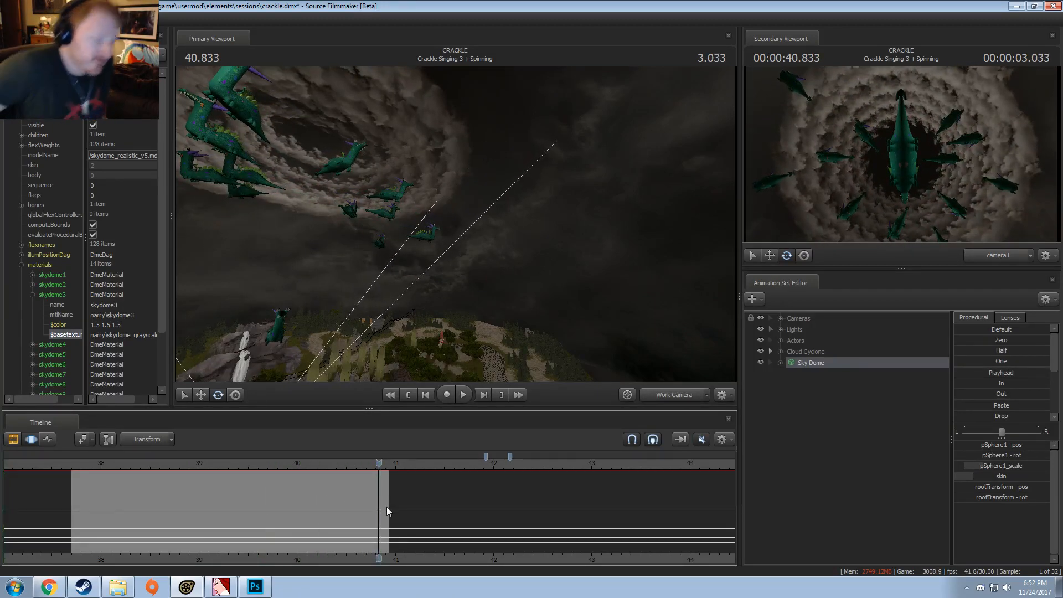
pyautogui.click(665, 393)
pyautogui.keyDown('ctrl'); pyautogui.click(664, 393); pyautogui.keyUp('ctrl')
pyautogui.moveTo(614, 310); pyautogui.dragTo(560, 288)
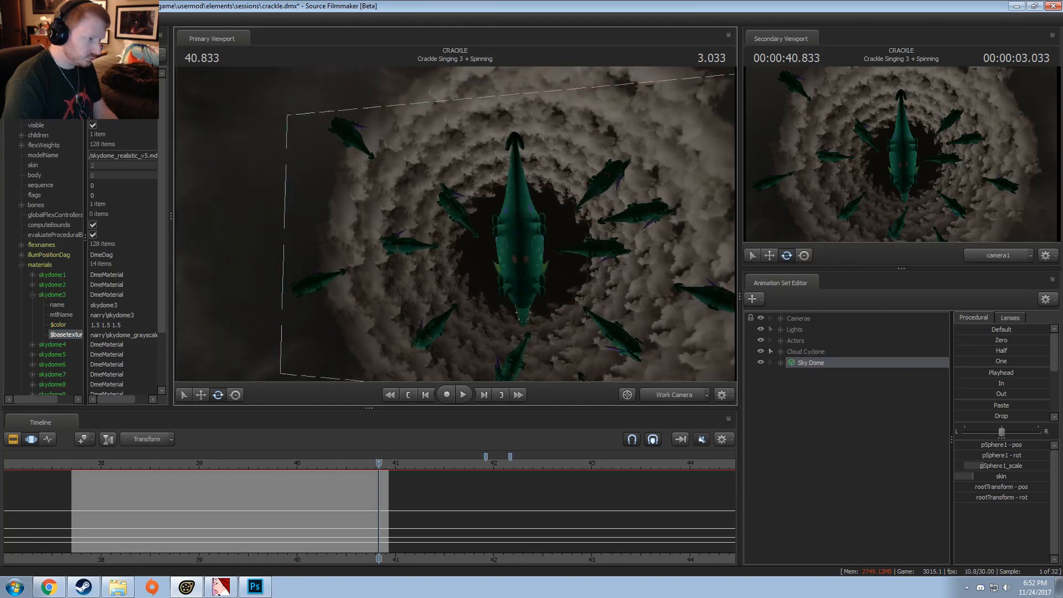
pyautogui.moveTo(455, 224)
pyautogui.mouseDown()
pyautogui.moveTo(423, 219)
pyautogui.moveTo(437, 233)
pyautogui.moveTo(451, 216)
pyautogui.mouseUp()
pyautogui.press('r')
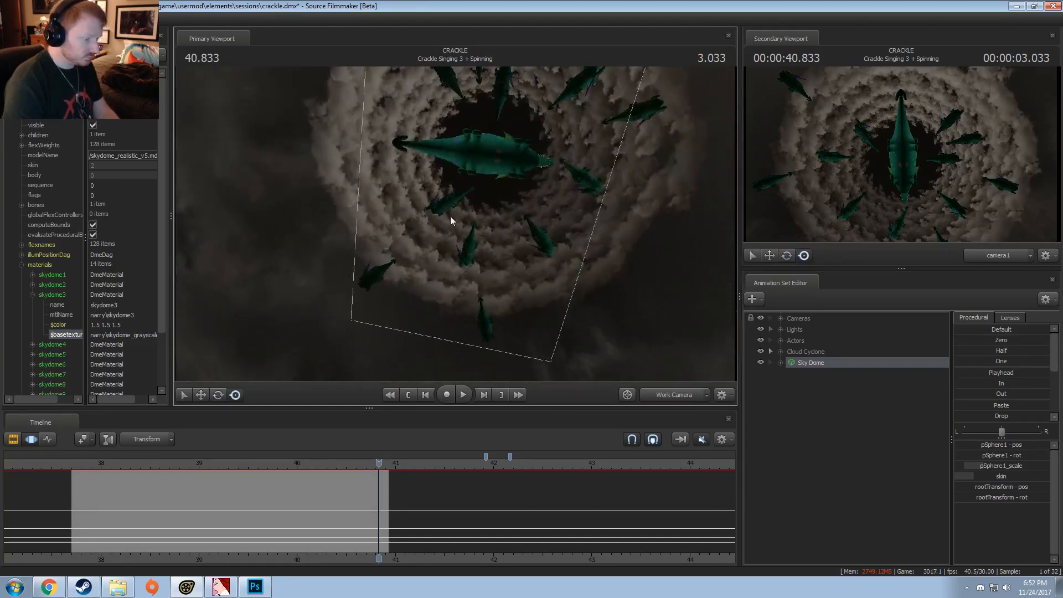
pyautogui.click(95, 469)
pyautogui.click(676, 394)
pyautogui.keyDown('ctrl'); pyautogui.click(675, 394); pyautogui.keyUp('ctrl')
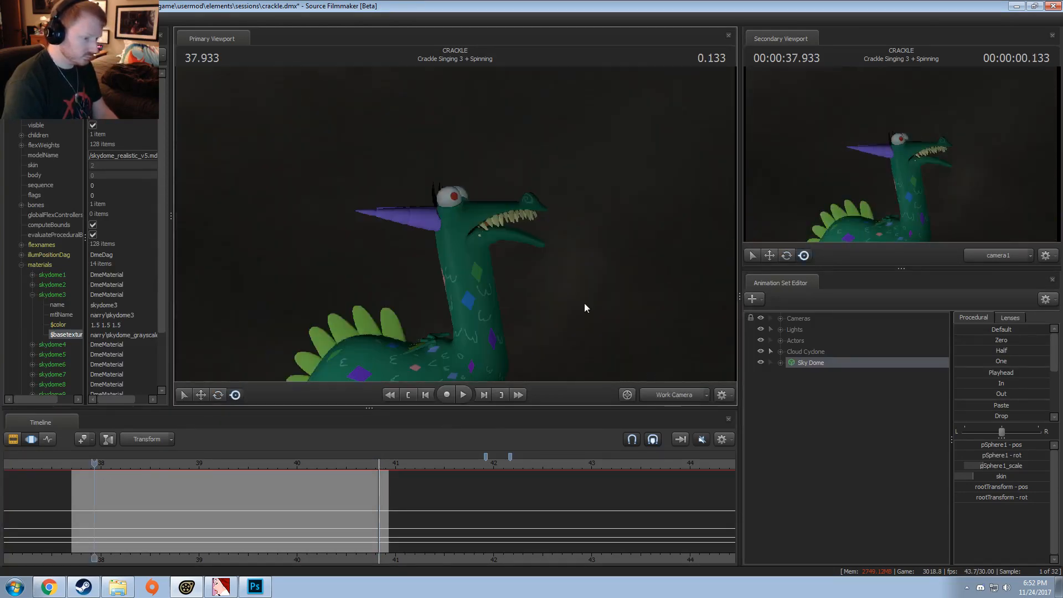
pyautogui.press('s')
pyautogui.moveTo(587, 308); pyautogui.dragTo(581, 261)
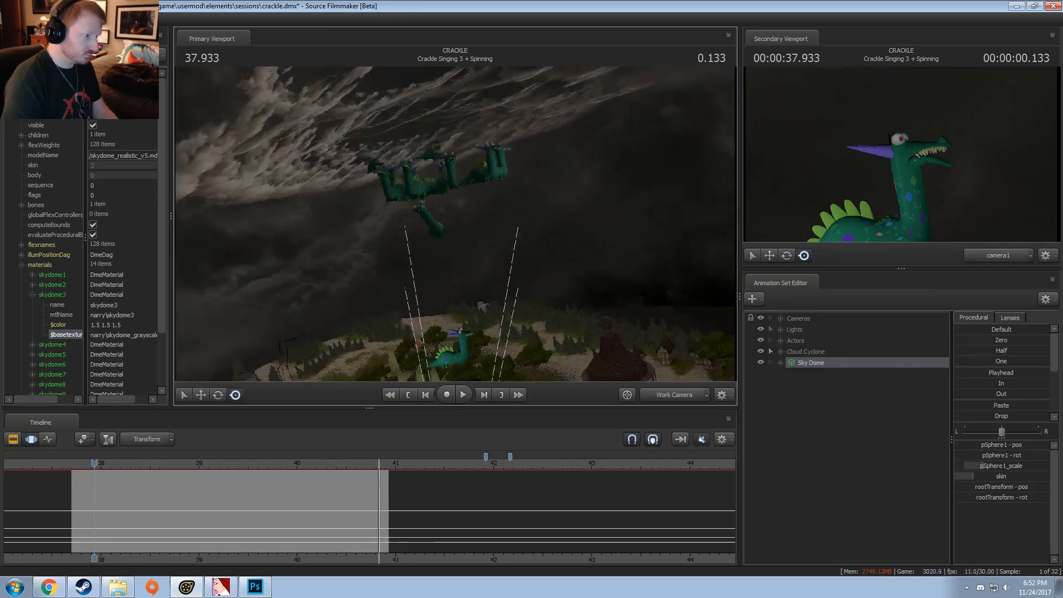
pyautogui.moveTo(460, 238); pyautogui.dragTo(456, 209)
pyautogui.moveTo(237, 503); pyautogui.dragTo(382, 503)
pyautogui.press('F2')
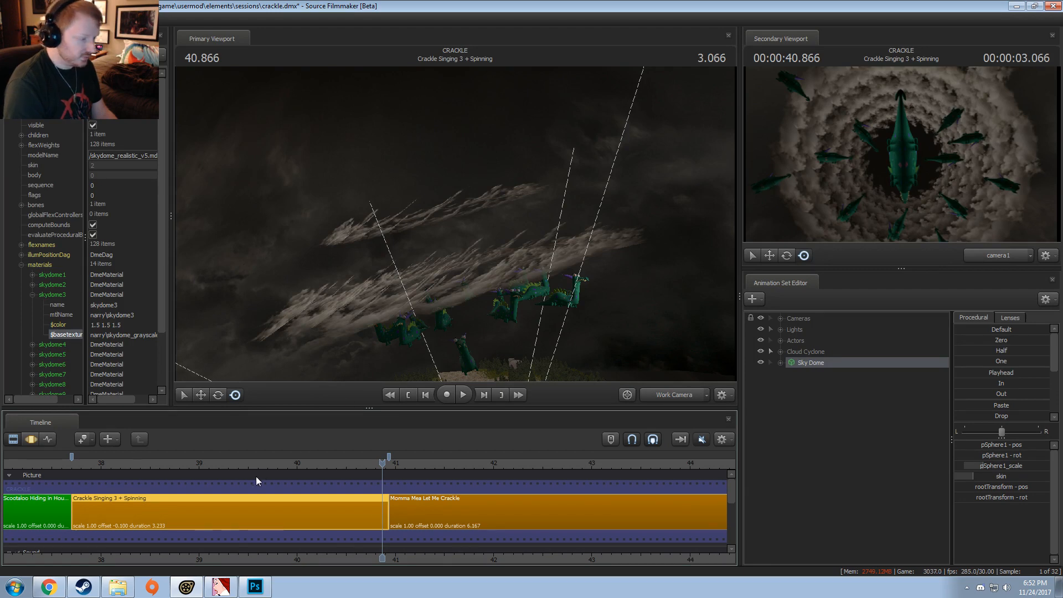
pyautogui.scroll(-4, 243, 479)
pyautogui.moveTo(232, 479); pyautogui.dragTo(386, 498)
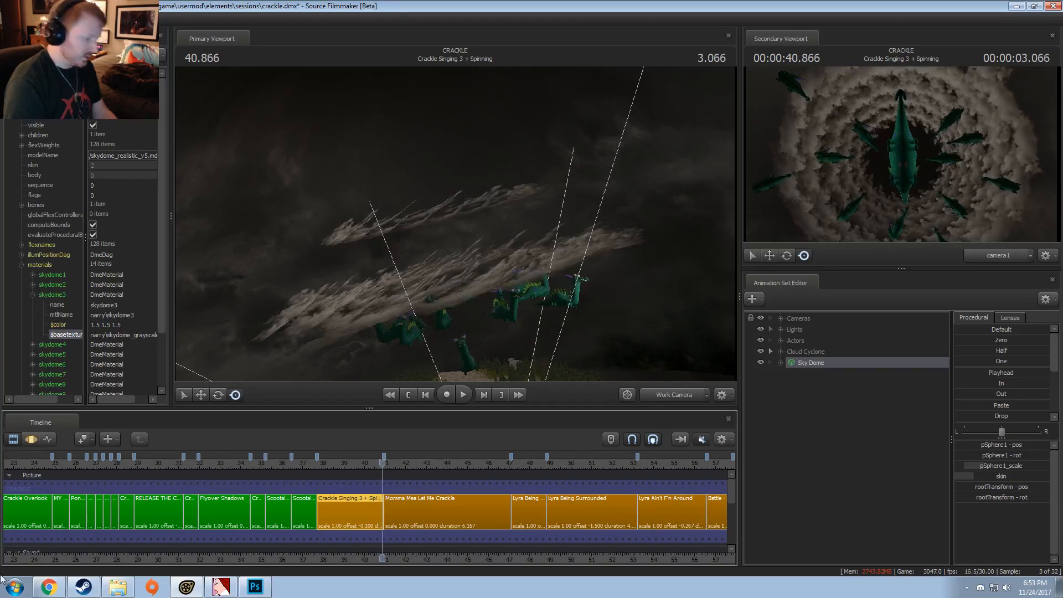
# Step: Switch to Windows Explorer and open Crackle - Test Render.mp4 from the Work-in-Progress folder of the Pony SFM videos
pyautogui.click(117, 587)
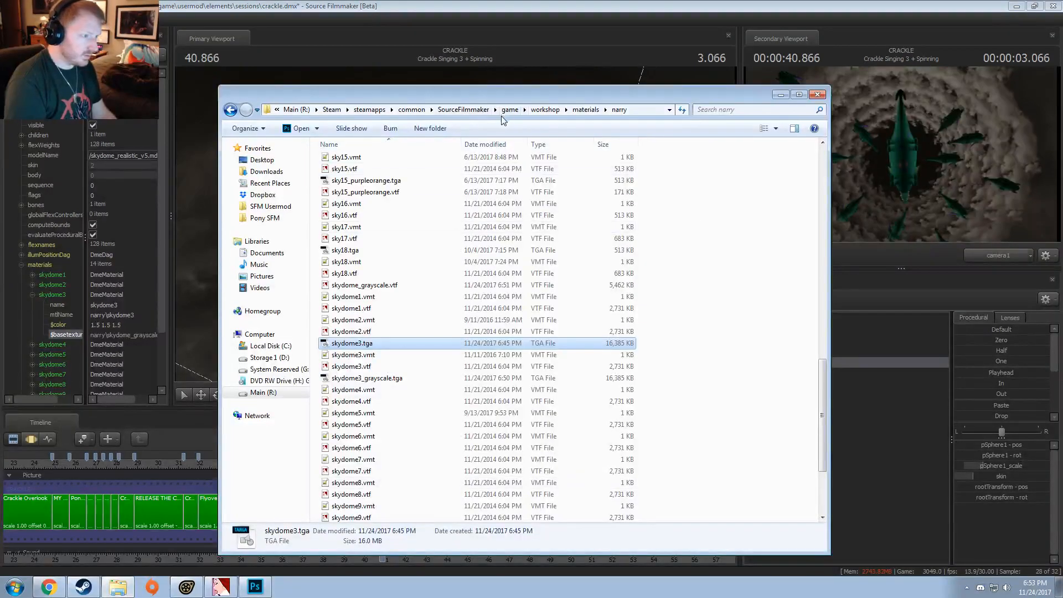
pyautogui.click(268, 224)
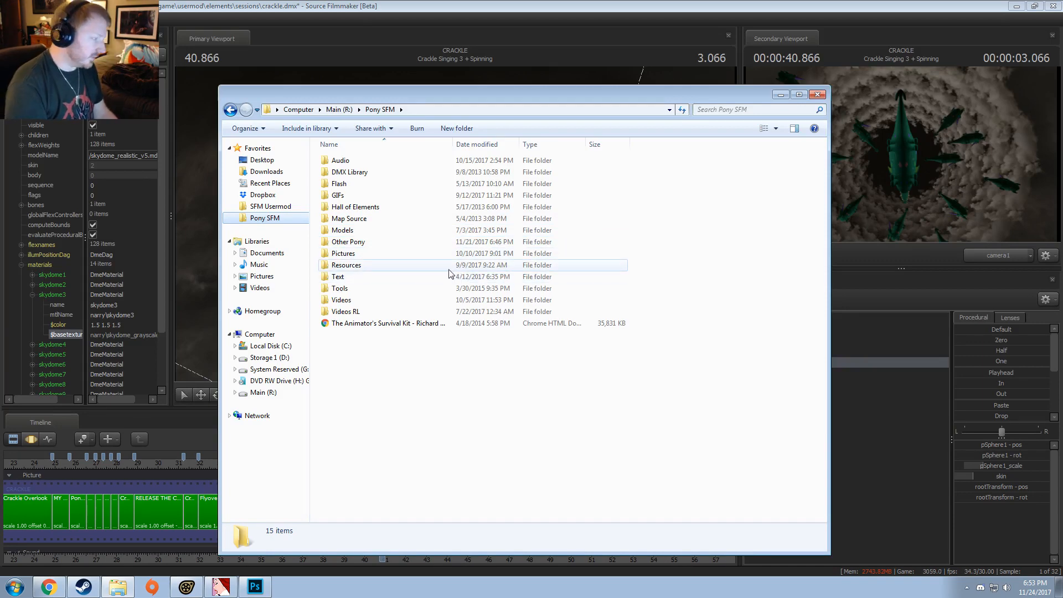
pyautogui.doubleClick(341, 300)
pyautogui.doubleClick(782, 178)
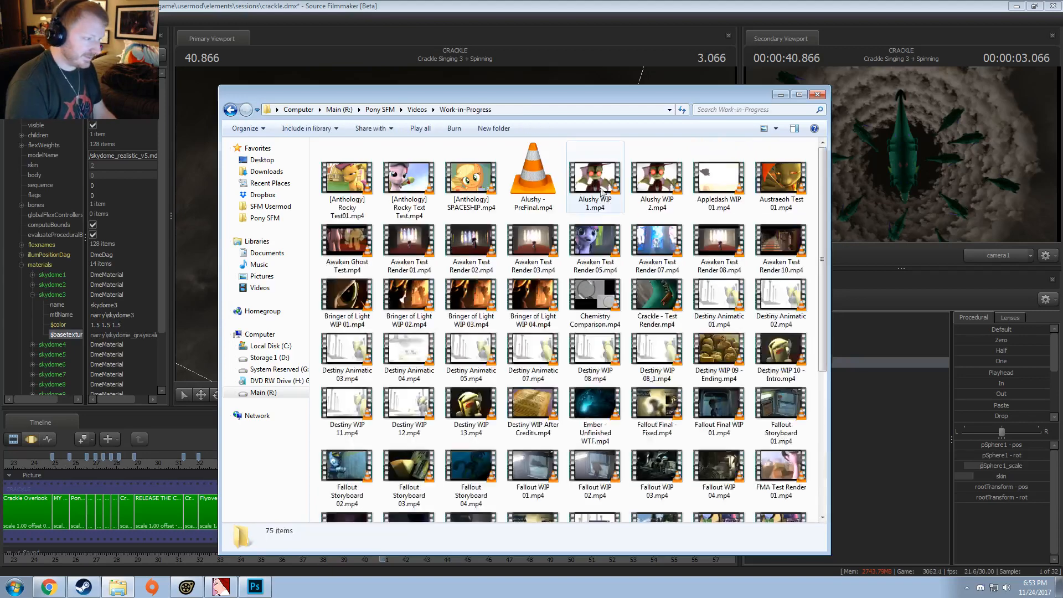
pyautogui.doubleClick(642, 305)
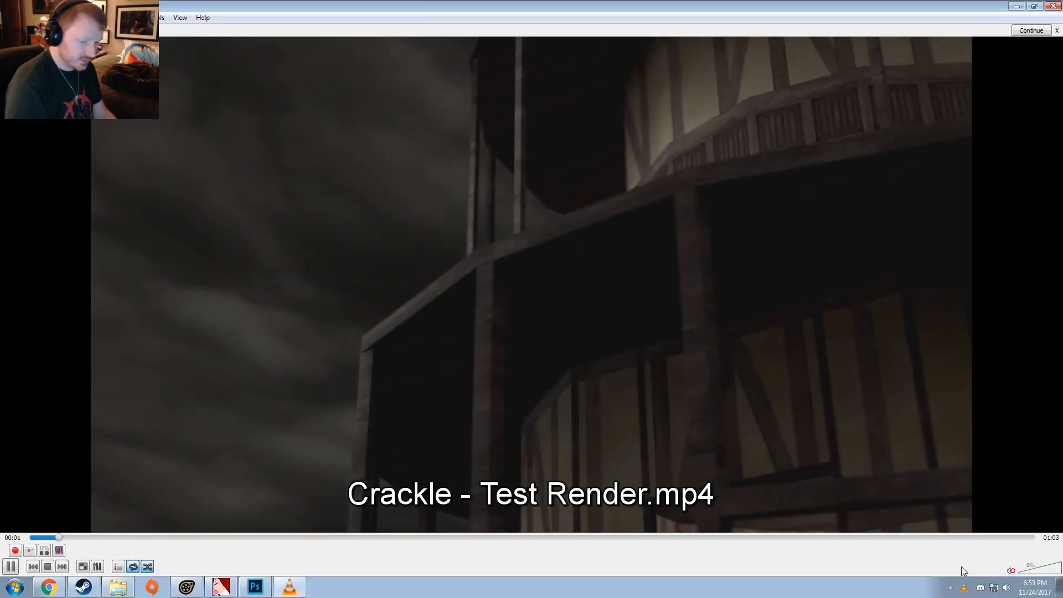
# Step: Review the test render's spinning section from about 00:37, replaying it and pausing on the overhead cyclone view
pyautogui.click(1048, 572)
pyautogui.click(640, 537)
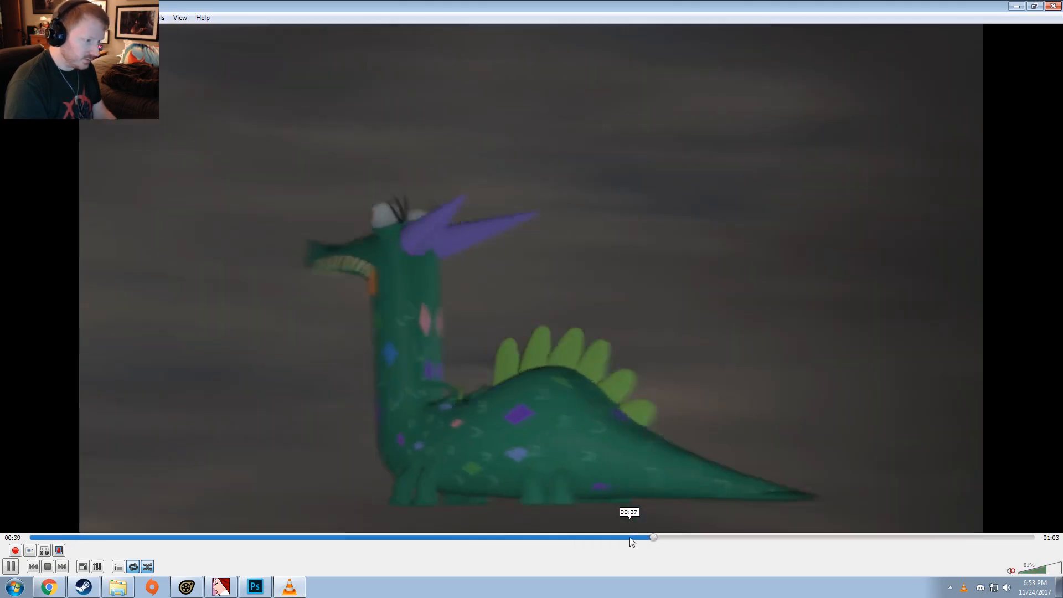
pyautogui.press('space')
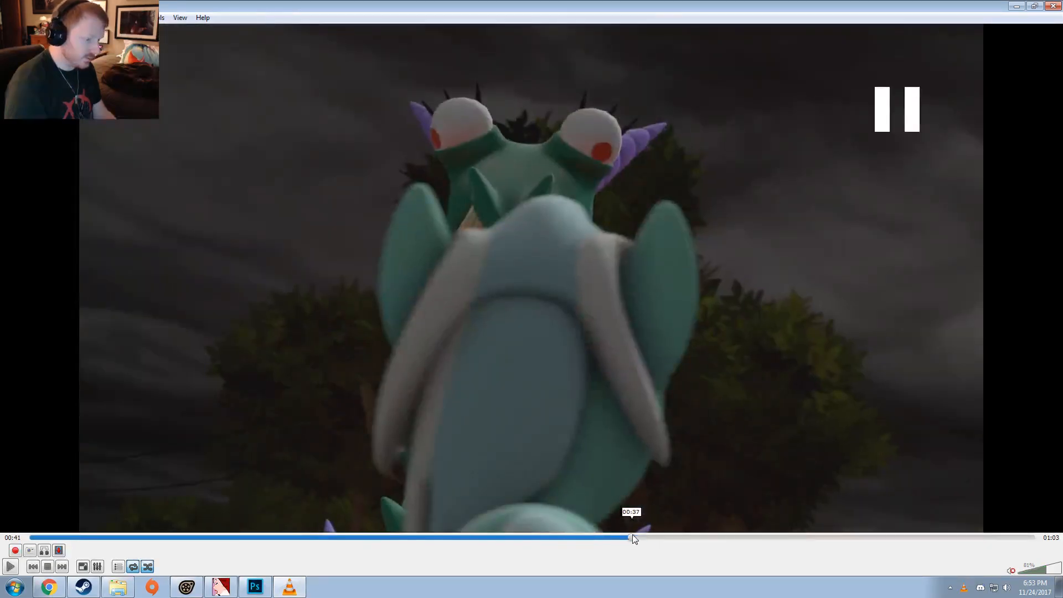
pyautogui.moveTo(632, 535)
pyautogui.mouseDown()
pyautogui.moveTo(700, 538)
pyautogui.moveTo(648, 538)
pyautogui.mouseUp()
pyautogui.press('space')
pyautogui.click(634, 537)
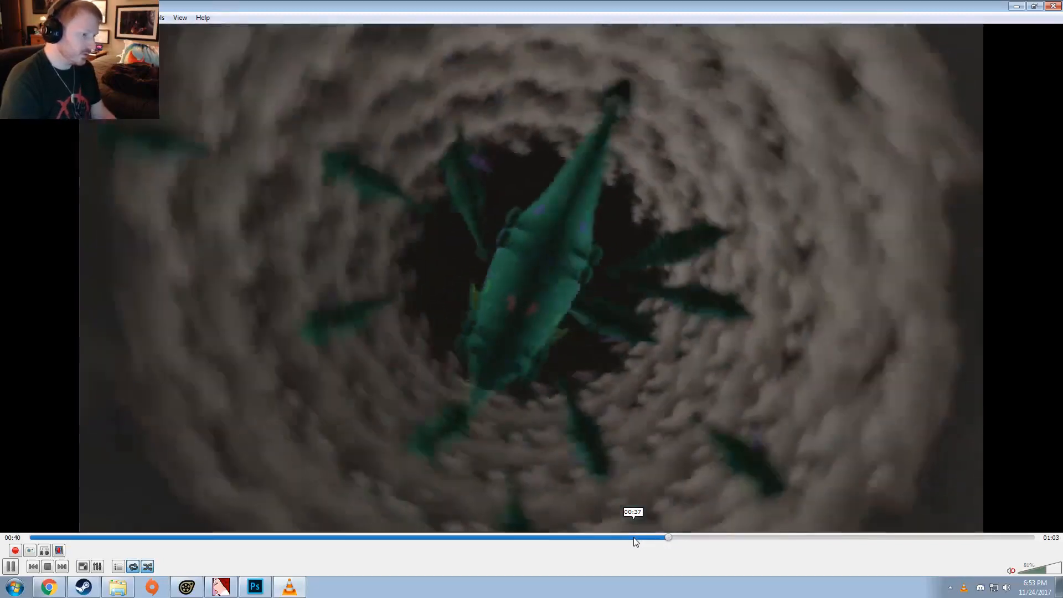
pyautogui.click(635, 538)
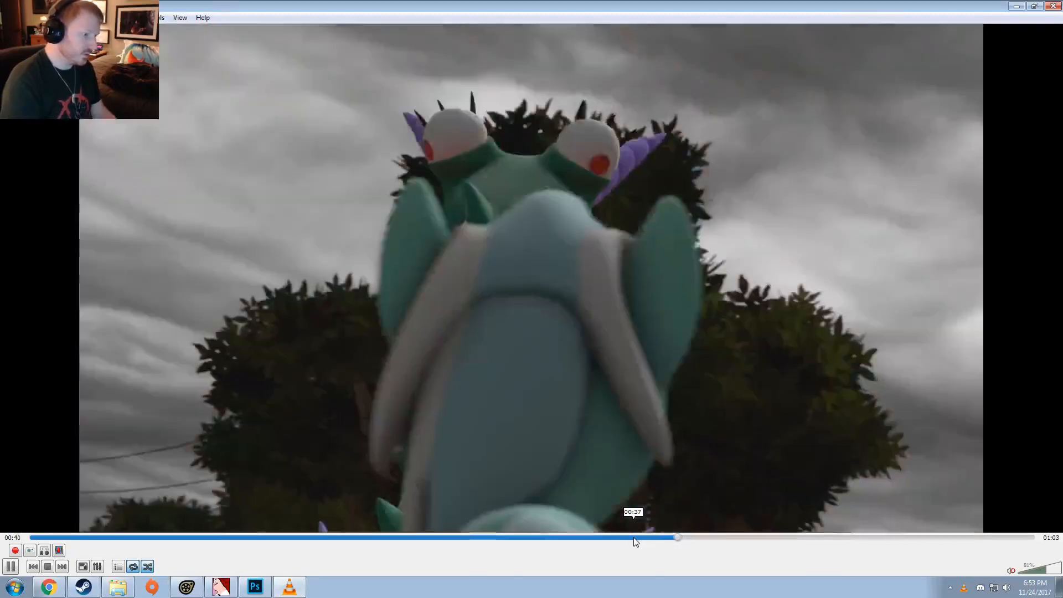
pyautogui.press('space')
pyautogui.press('space')
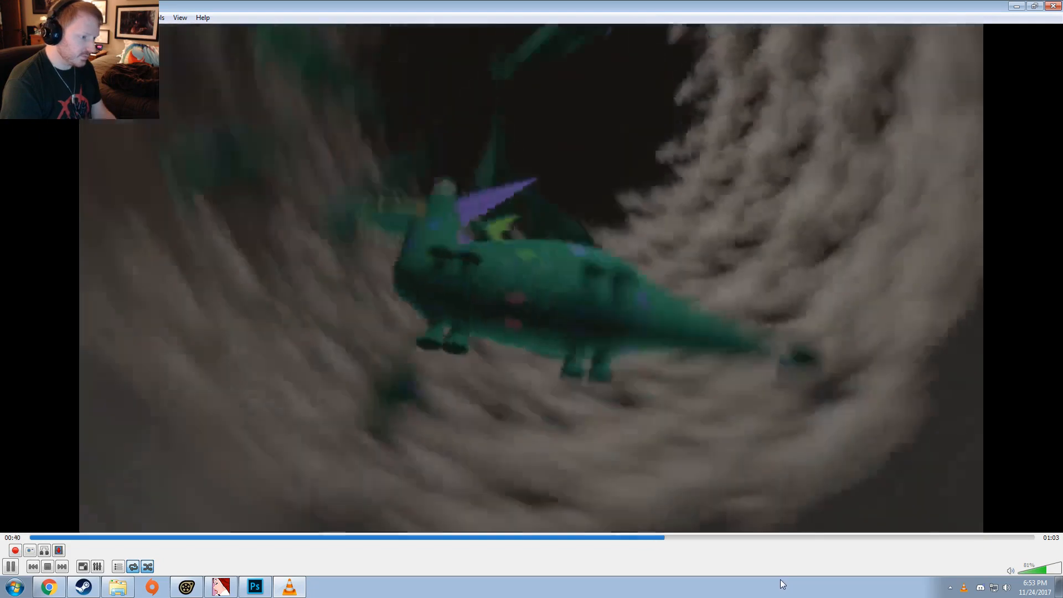
pyautogui.press('space')
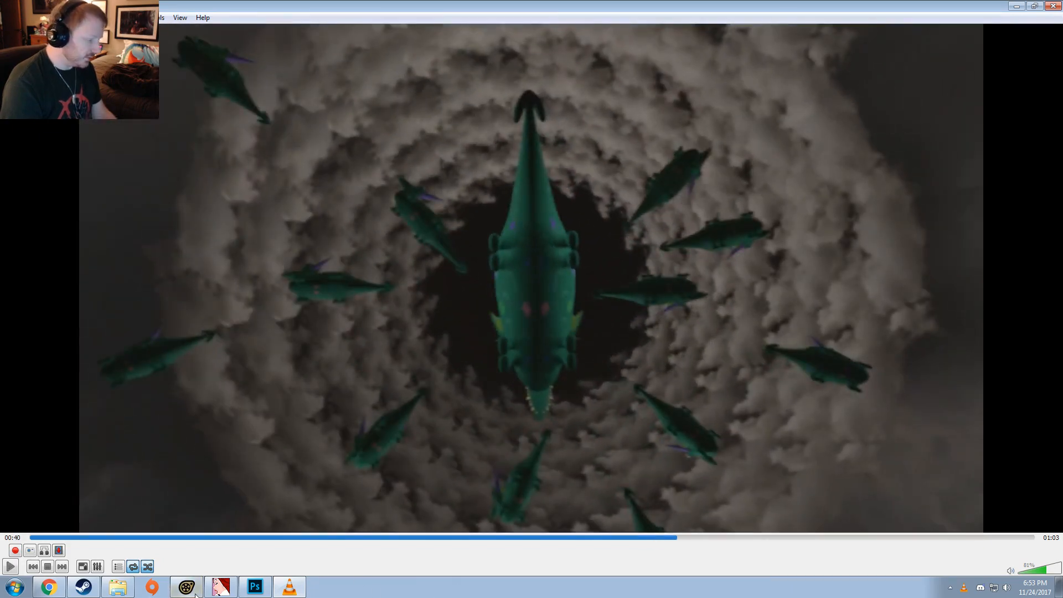
# Step: Return to Source Filmmaker and play the spinning shot through camera1 for comparison
pyautogui.click(255, 587)
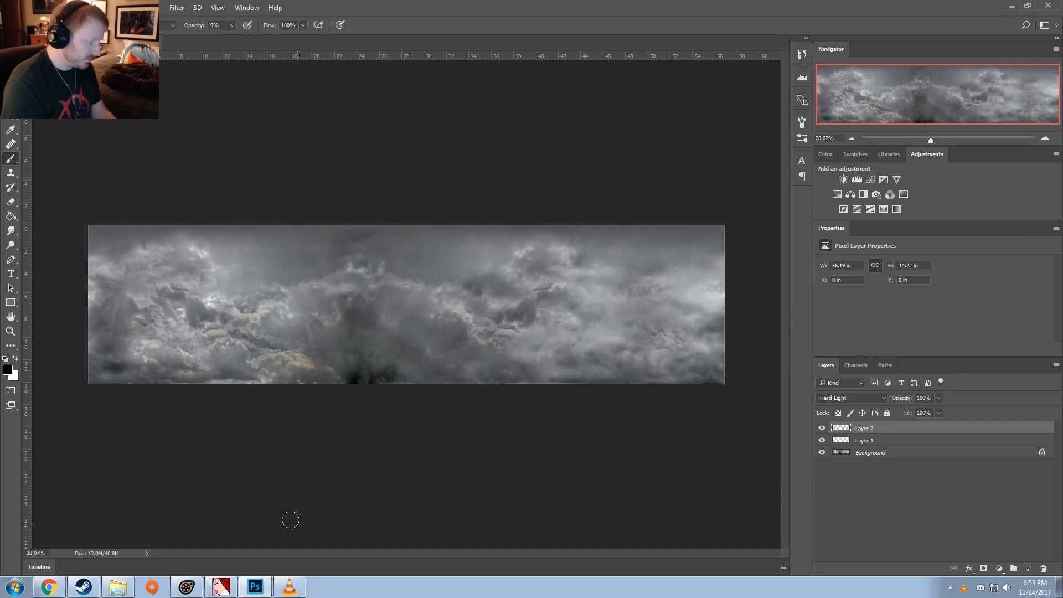
pyautogui.click(189, 594)
pyautogui.click(690, 394)
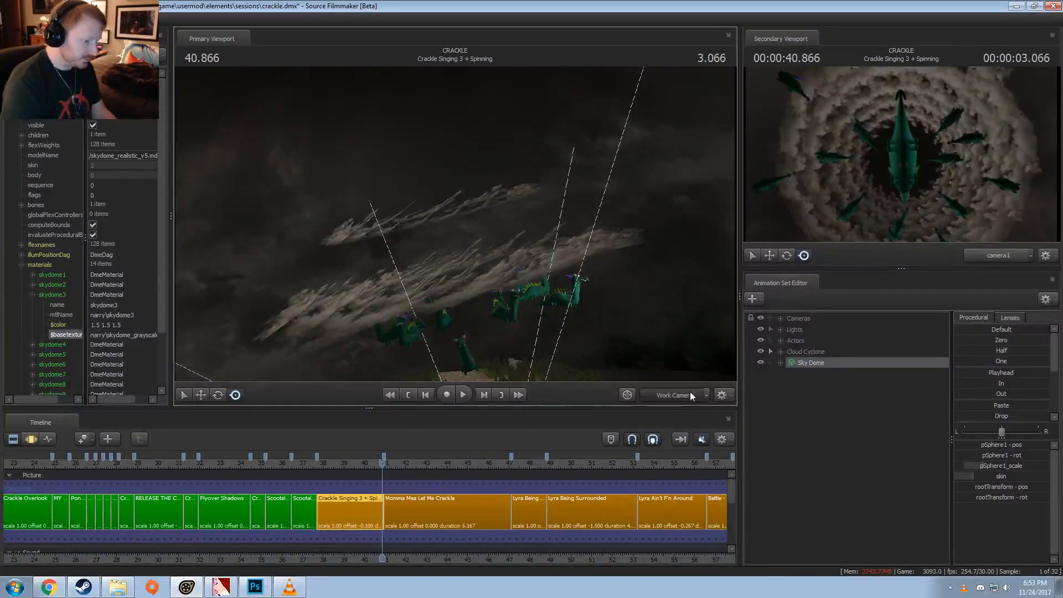
pyautogui.click(347, 464)
pyautogui.press('space')
pyautogui.press('space')
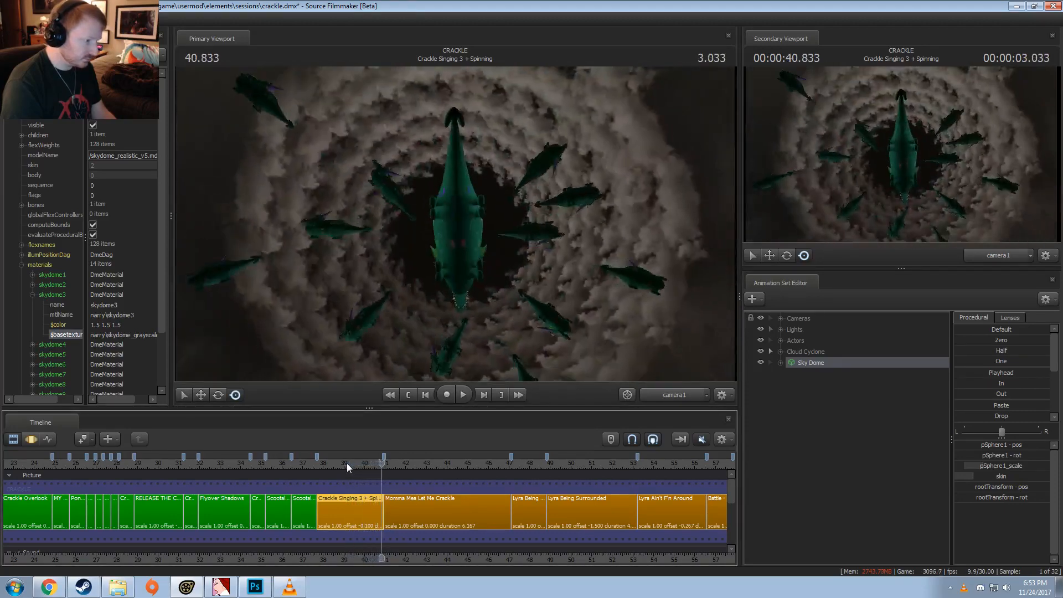
# Step: Turn off lighting in the primary viewport and select the Helper in the Cameras group
pyautogui.rightClick(492, 305)
pyautogui.click(523, 336)
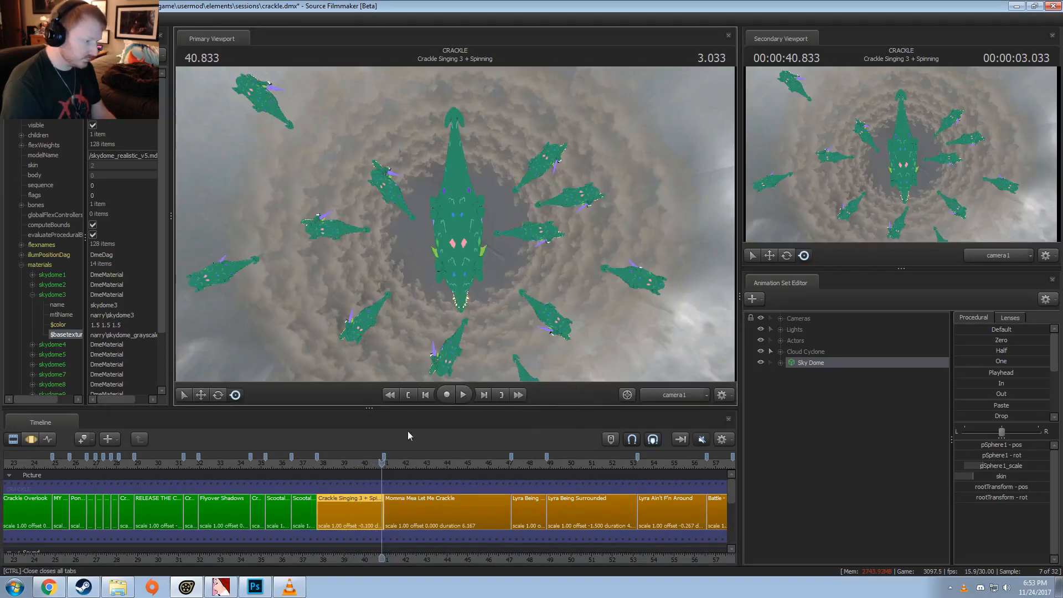
pyautogui.click(355, 464)
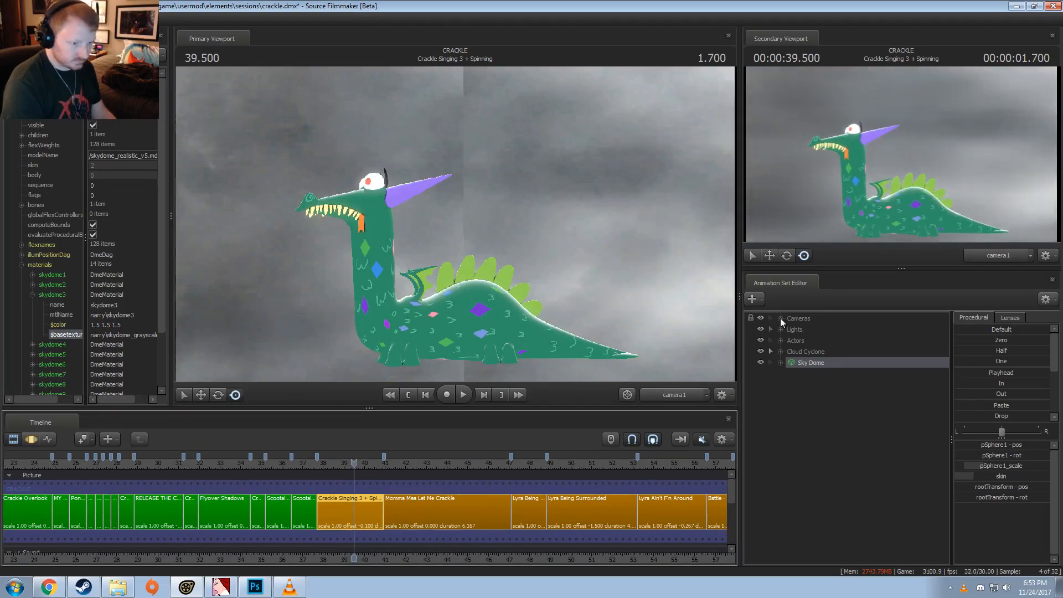
pyautogui.click(781, 319)
pyautogui.click(803, 341)
# Step: In the Motion Editor, set a time selection from 40.366 onward without end, with a falloff starting near 39.8
pyautogui.press('F3')
pyautogui.scroll(9, 361, 510)
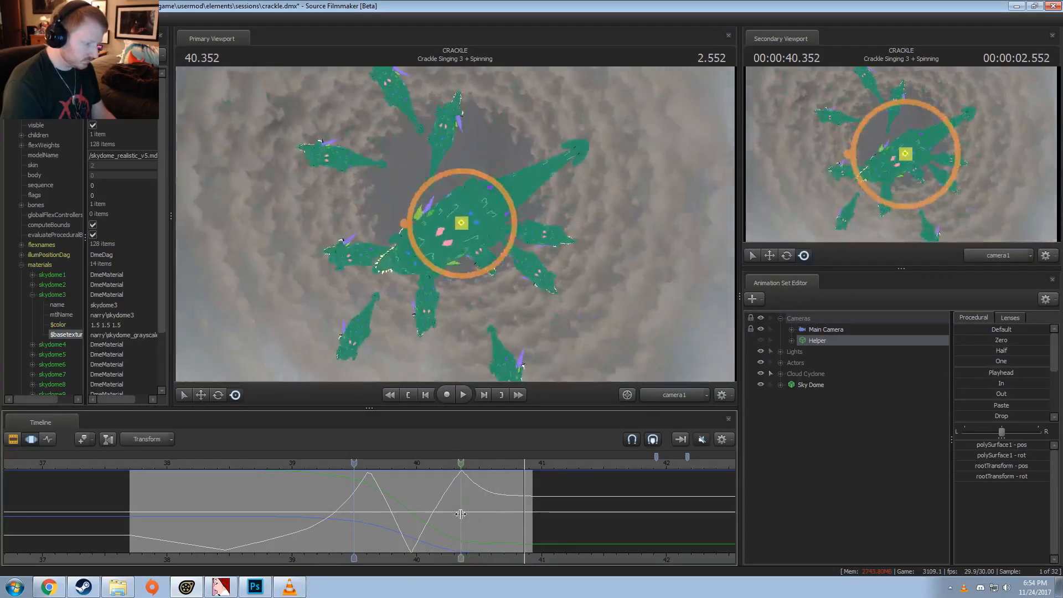
pyautogui.click(462, 515)
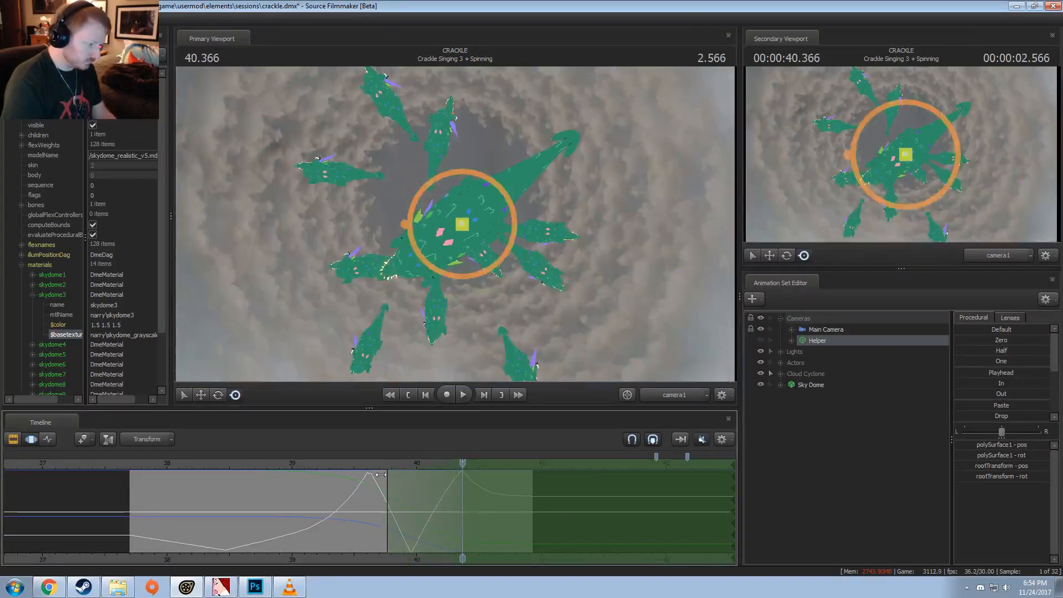
# Step: Rotate the camera Helper further at 40.366, working from above with the work camera, and play back the spin
pyautogui.click(663, 395)
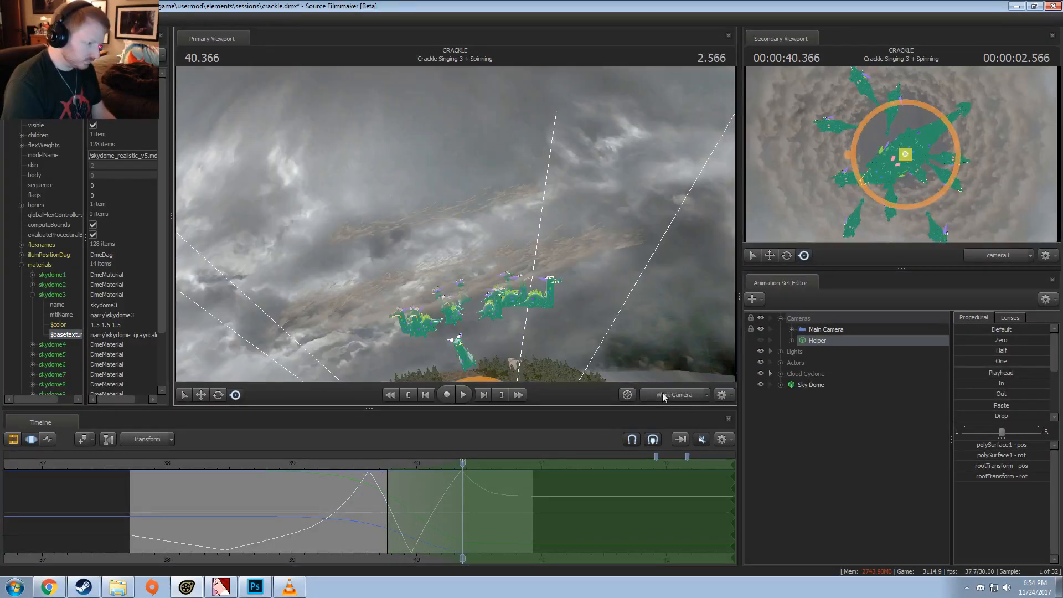
pyautogui.moveTo(461, 222); pyautogui.dragTo(462, 310)
pyautogui.press('w')
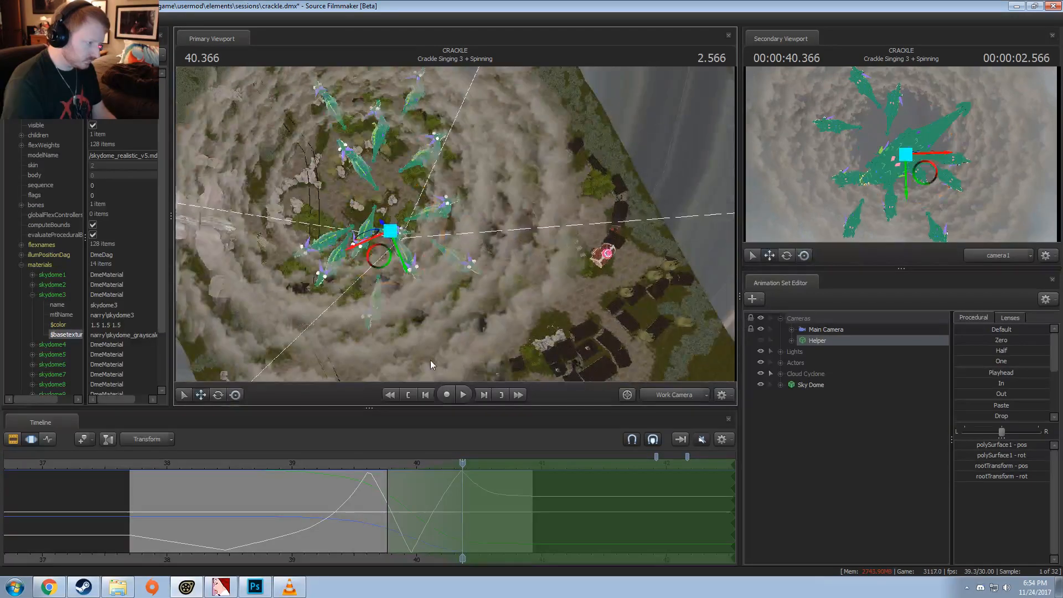
pyautogui.press('e')
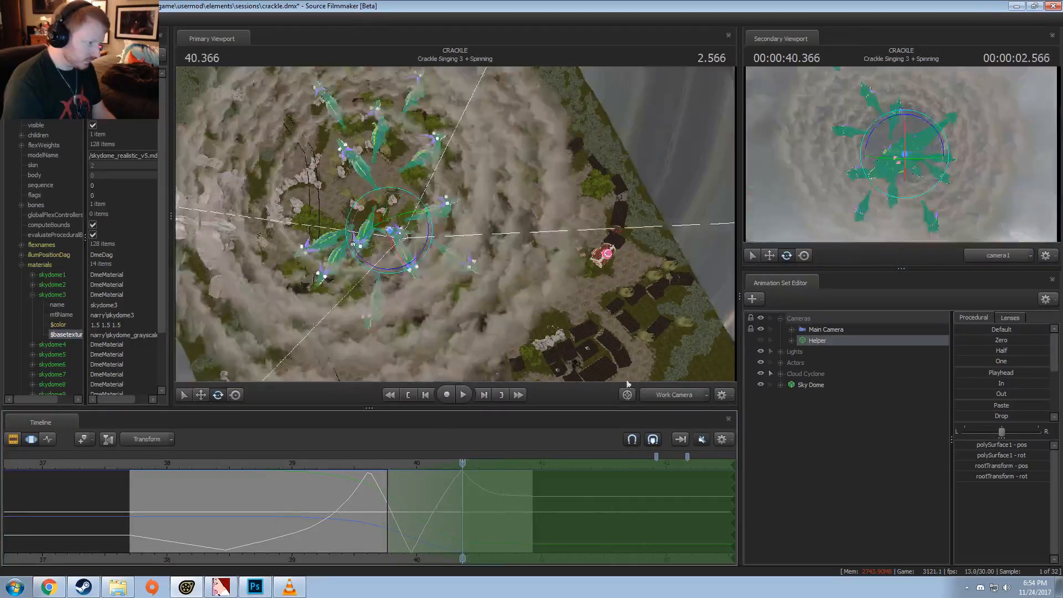
pyautogui.moveTo(527, 227)
pyautogui.mouseDown()
pyautogui.moveTo(540, 214)
pyautogui.moveTo(546, 238)
pyautogui.mouseUp()
pyautogui.press('w')
pyautogui.moveTo(445, 257); pyautogui.dragTo(529, 270)
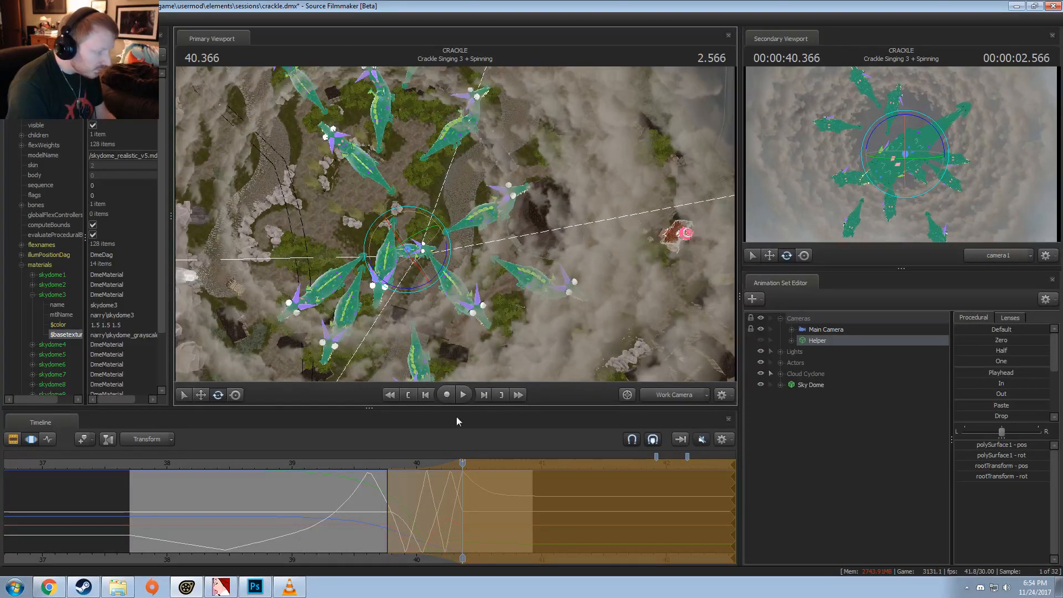
pyautogui.press('space')
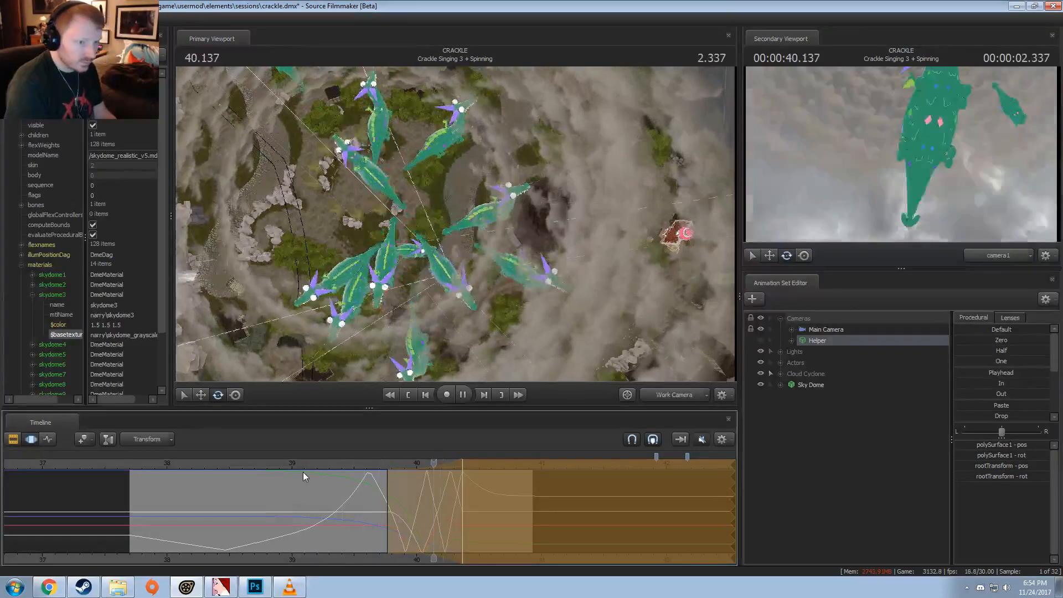
# Step: Undo the last rotation of the camera Helper and extend the time selection's falloff back to start near 39.05
pyautogui.press('space')
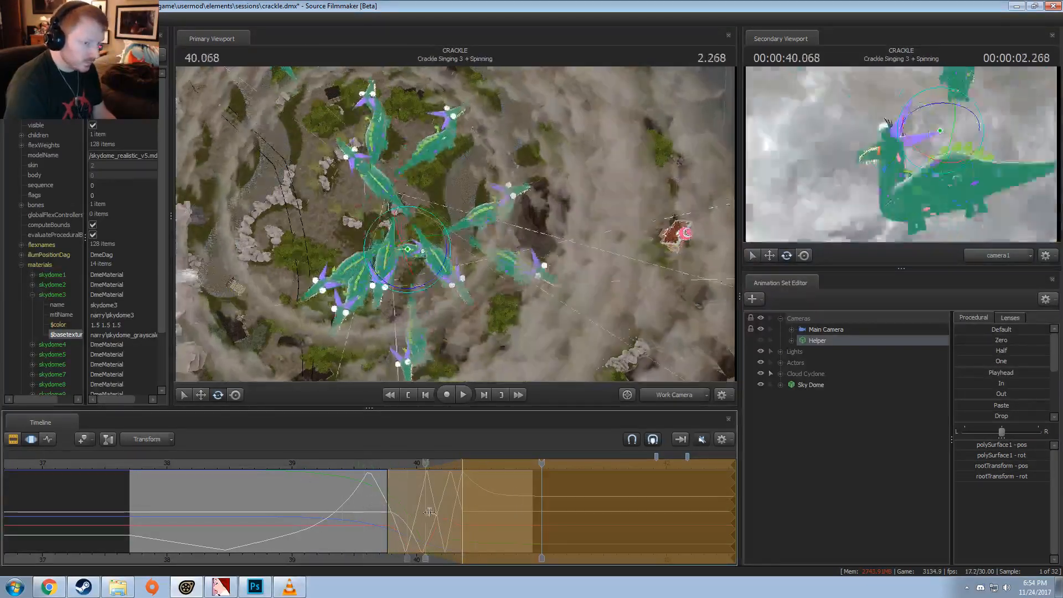
pyautogui.hotkey('ctrl', 'z')
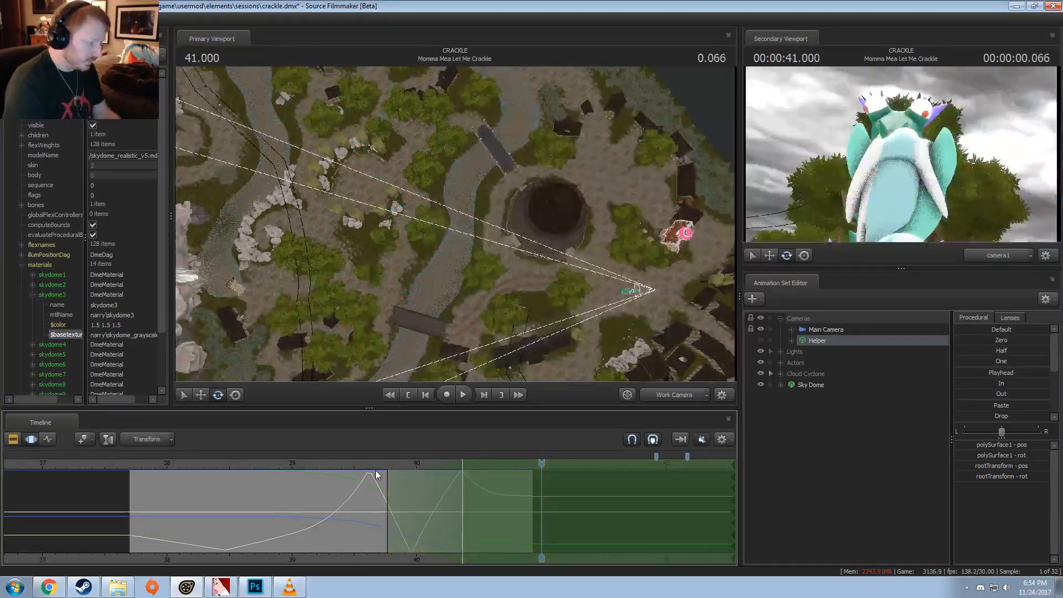
pyautogui.moveTo(356, 463); pyautogui.dragTo(291, 470)
pyautogui.press('space')
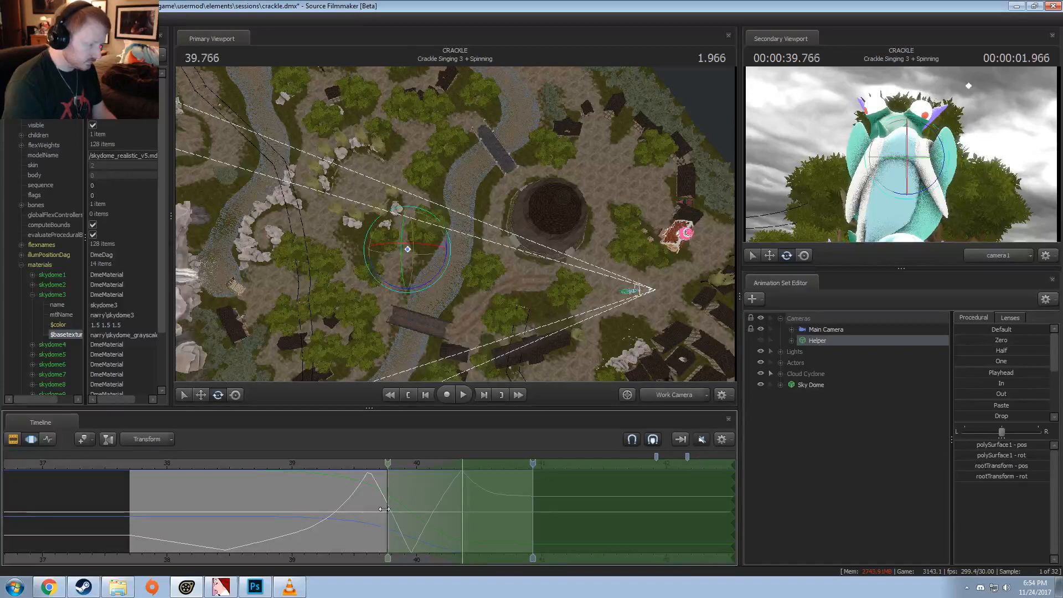
pyautogui.moveTo(387, 521); pyautogui.dragTo(295, 524)
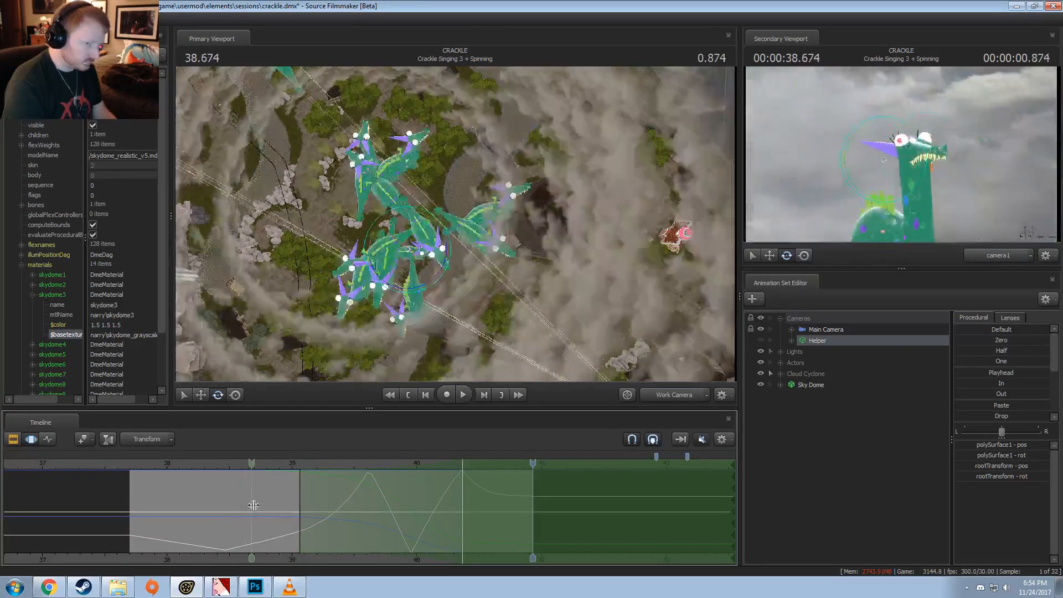
# Step: Play back the spin from about 37.8 and move the falloff start earlier, to about 38.93
pyautogui.press('space')
pyautogui.click(140, 464)
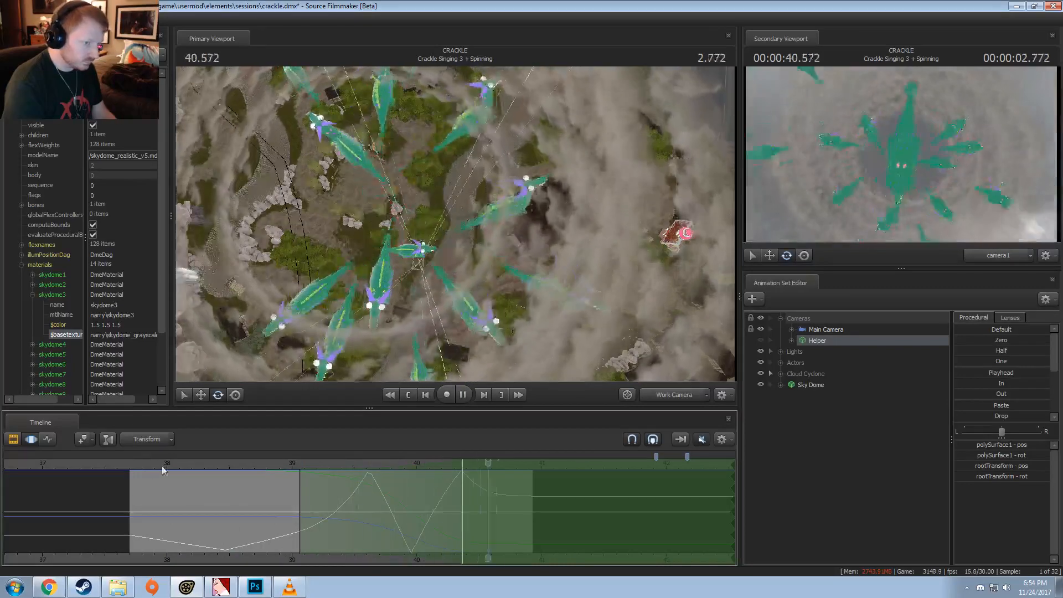
pyautogui.press('space')
pyautogui.click(140, 461)
pyautogui.press('space')
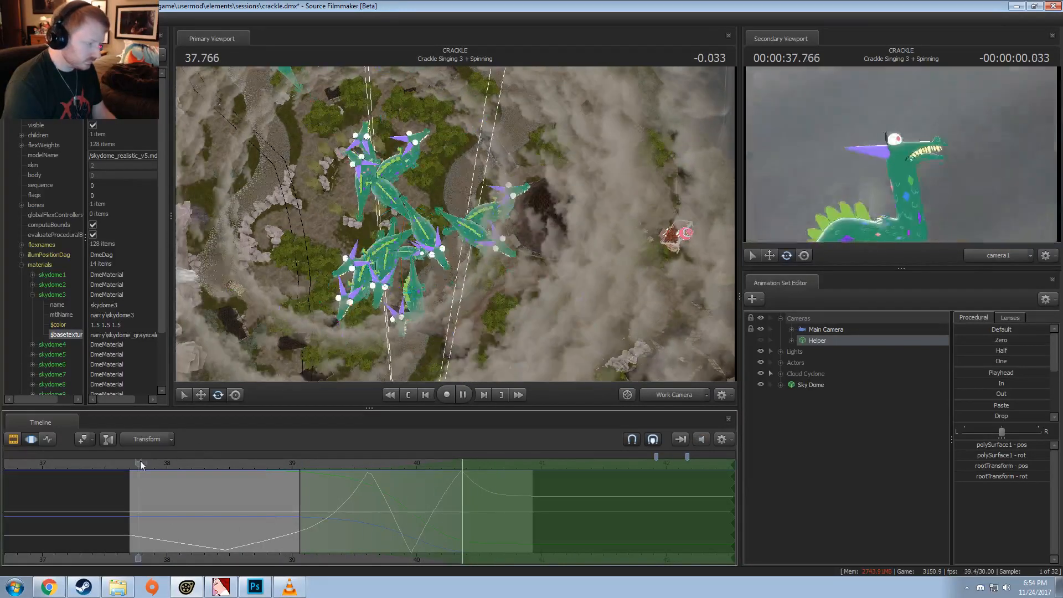
pyautogui.press('space')
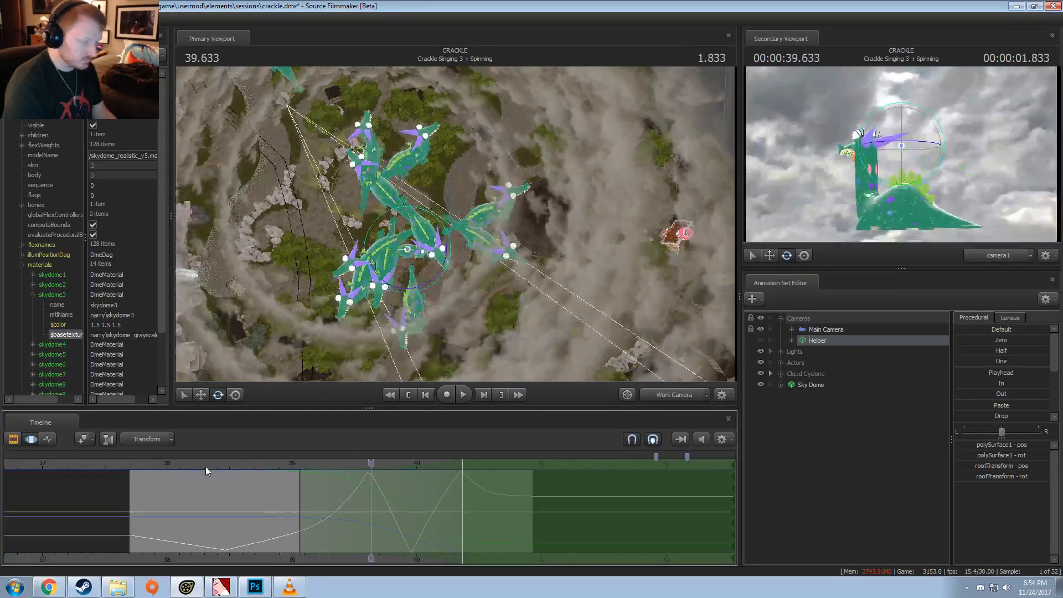
pyautogui.moveTo(300, 470); pyautogui.dragTo(283, 470)
# Step: Try rotating the camera Helper further at 40.366 in the work camera's overhead view, and play back the spin from around 38
pyautogui.click(287, 464)
pyautogui.click(463, 485)
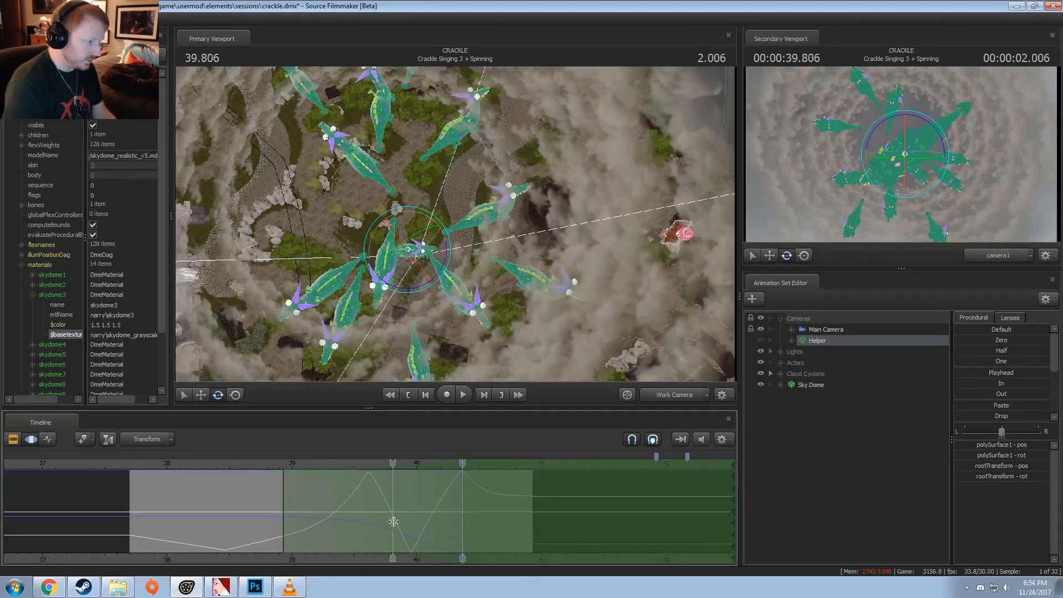
pyautogui.moveTo(393, 522); pyautogui.dragTo(462, 498)
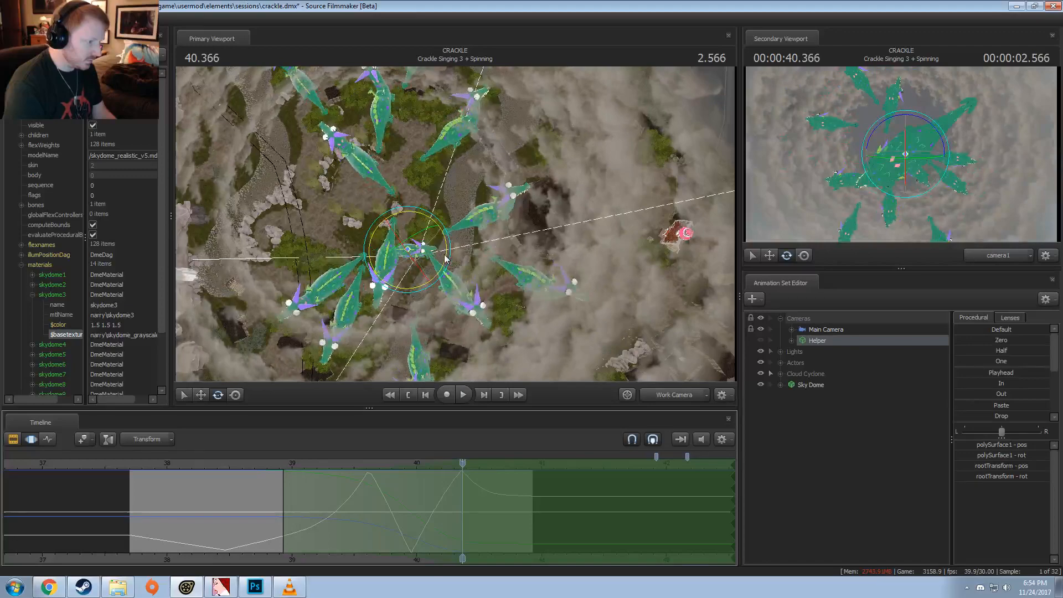
pyautogui.moveTo(445, 258); pyautogui.dragTo(558, 269)
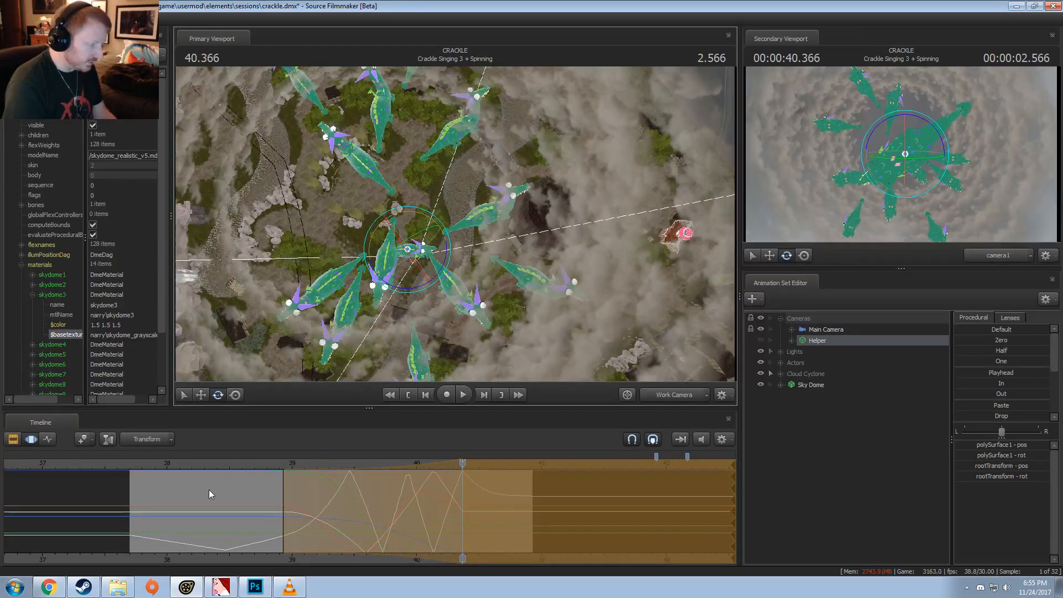
pyautogui.click(172, 463)
pyautogui.press('space')
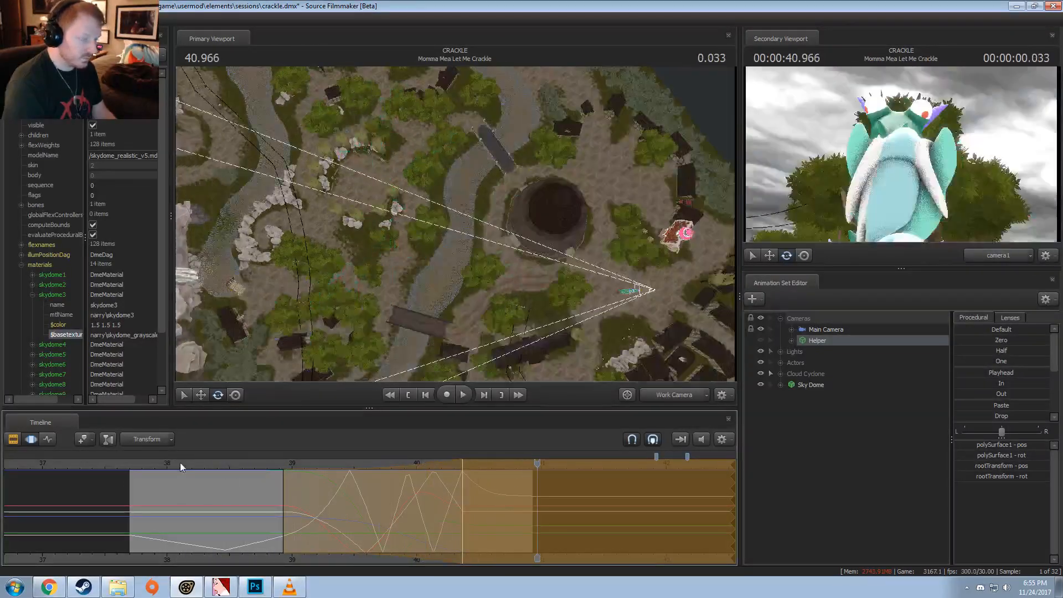
pyautogui.click(180, 463)
pyautogui.press('space')
pyautogui.press('space')
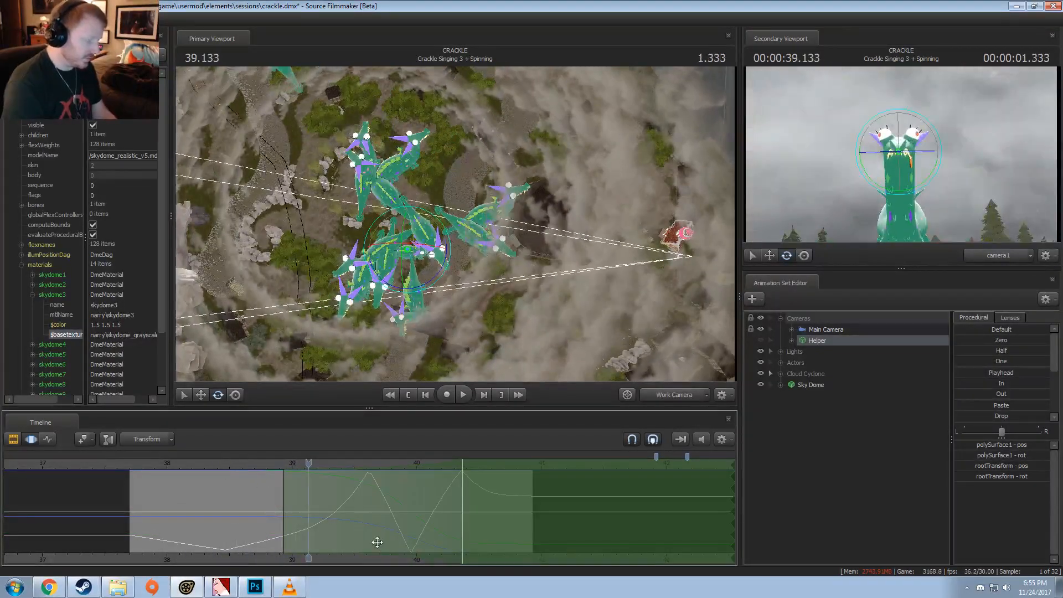
# Step: Switch to VLC media player to compare with the spinning shot in the rendered video
pyautogui.click(260, 590)
pyautogui.click(297, 591)
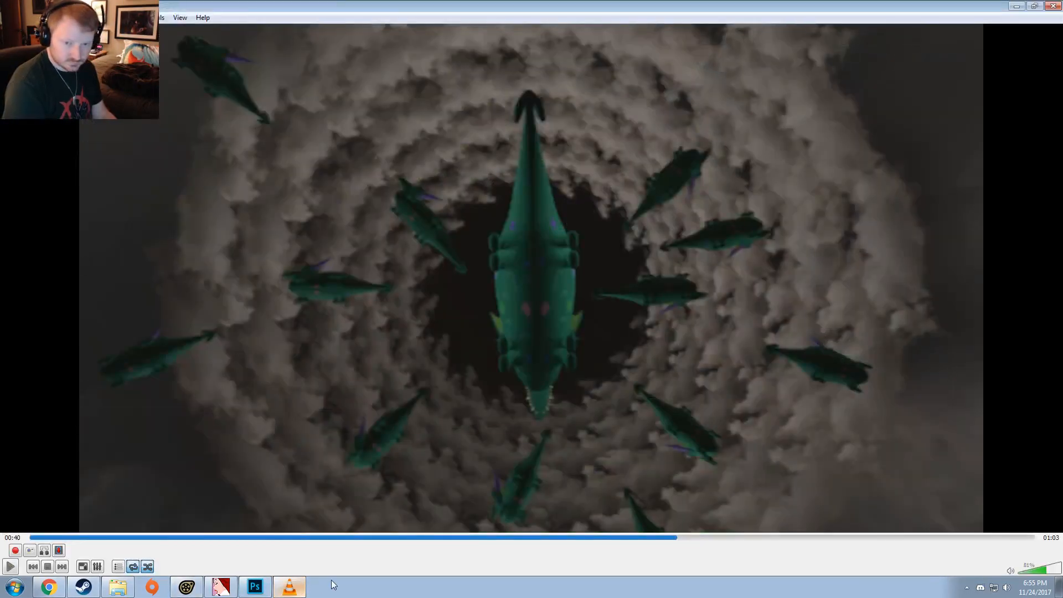
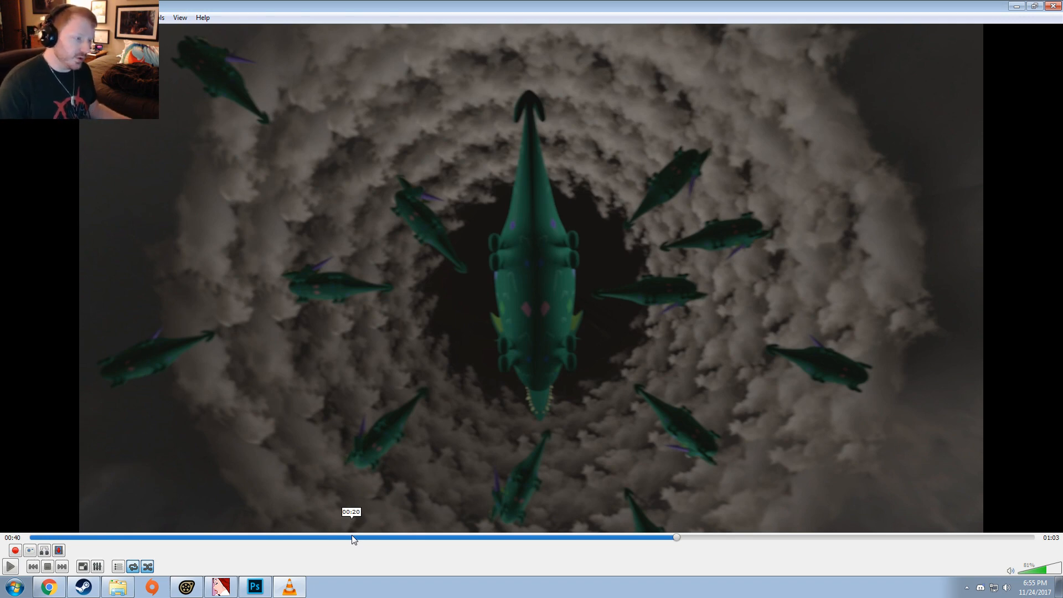
# Step: Review the rendered dragon shot around 00:37 in the video player and switch back to Source Filmmaker
pyautogui.click(654, 537)
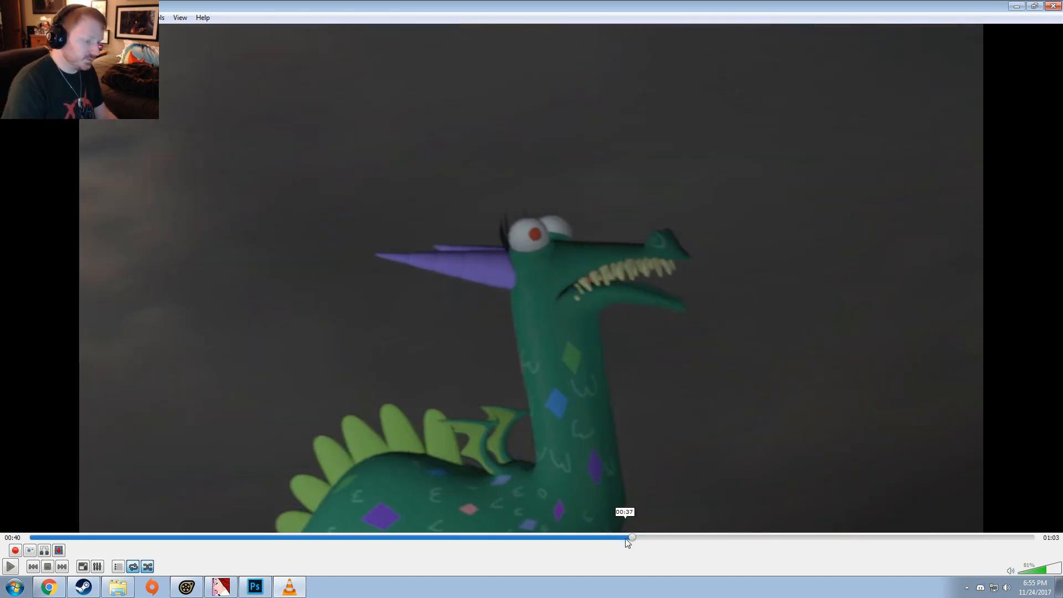
pyautogui.press('space')
pyautogui.press('space')
pyautogui.hotkey('alt', 'Tab')
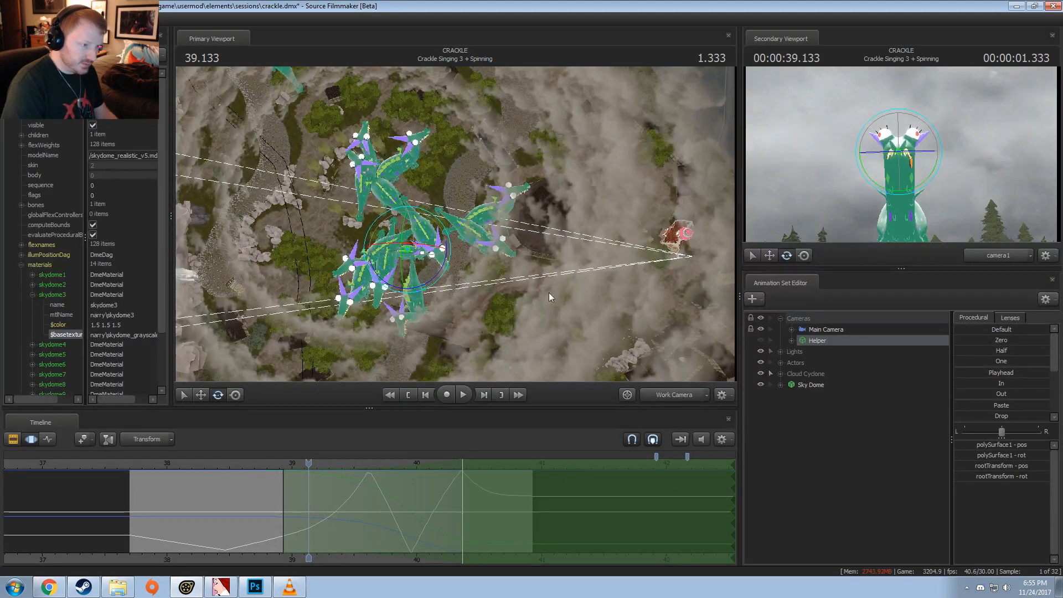
# Step: Move the playhead to 37.733 and turn on the focal plane display in the primary viewport
pyautogui.moveTo(125, 464); pyautogui.dragTo(133, 464)
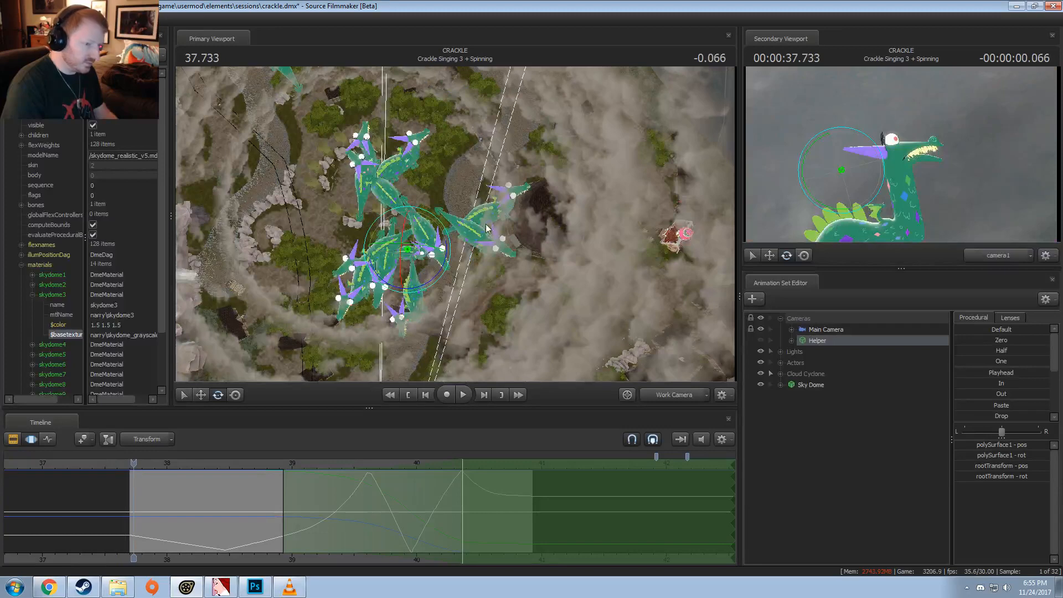
pyautogui.rightClick(638, 222)
pyautogui.moveTo(659, 258)
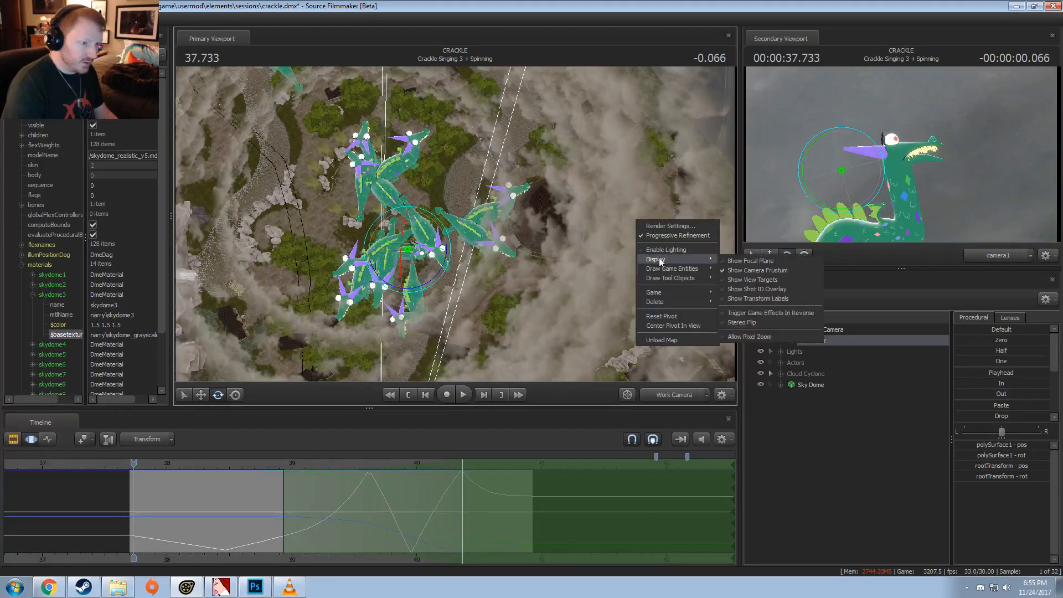
pyautogui.click(740, 262)
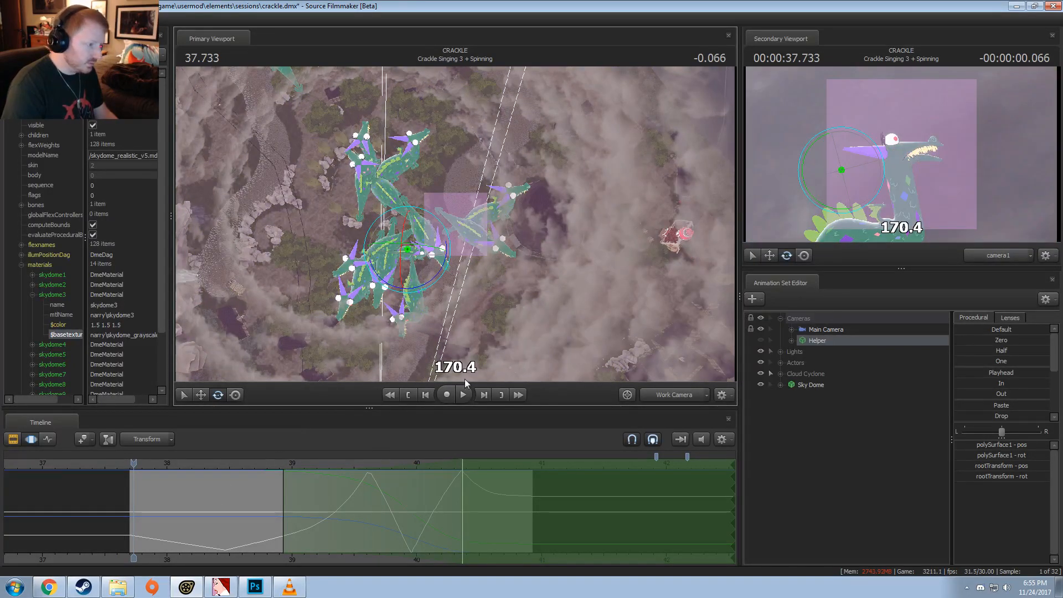
# Step: Select the entire timeline and raise the Main Camera's focalDistance to about 3496
pyautogui.moveTo(464, 380); pyautogui.dragTo(404, 228)
pyautogui.press('a')
pyautogui.press('d')
pyautogui.press('w')
pyautogui.press('w')
pyautogui.press('s')
pyautogui.press('s')
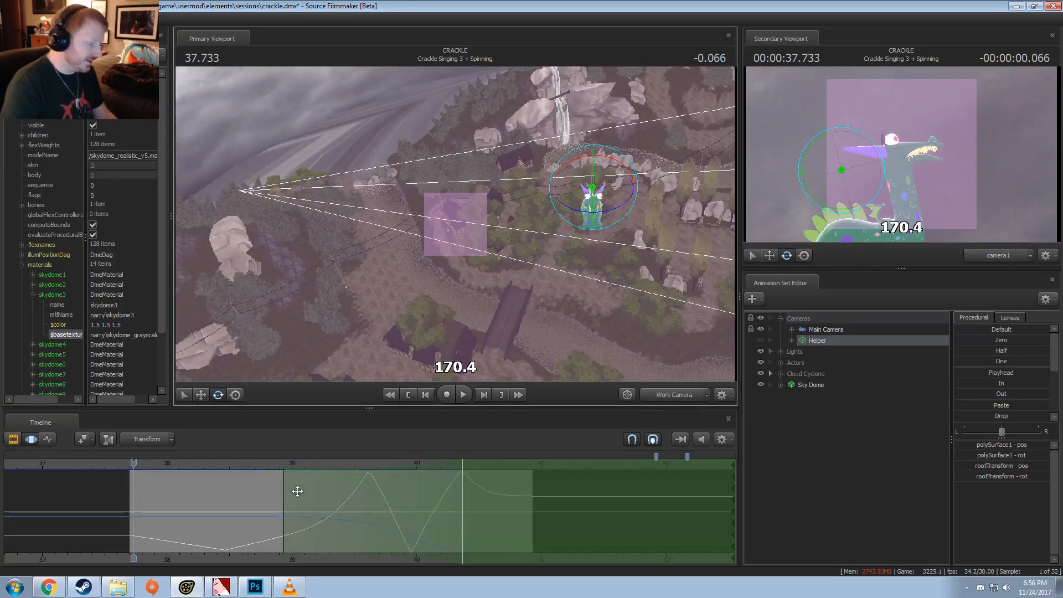
pyautogui.doubleClick(305, 498)
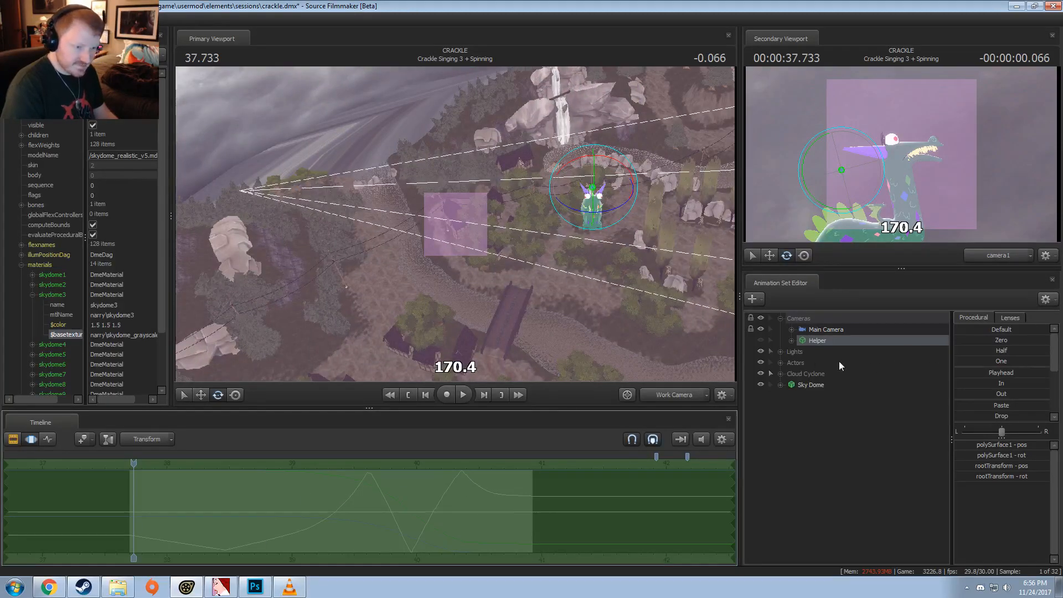
pyautogui.click(800, 331)
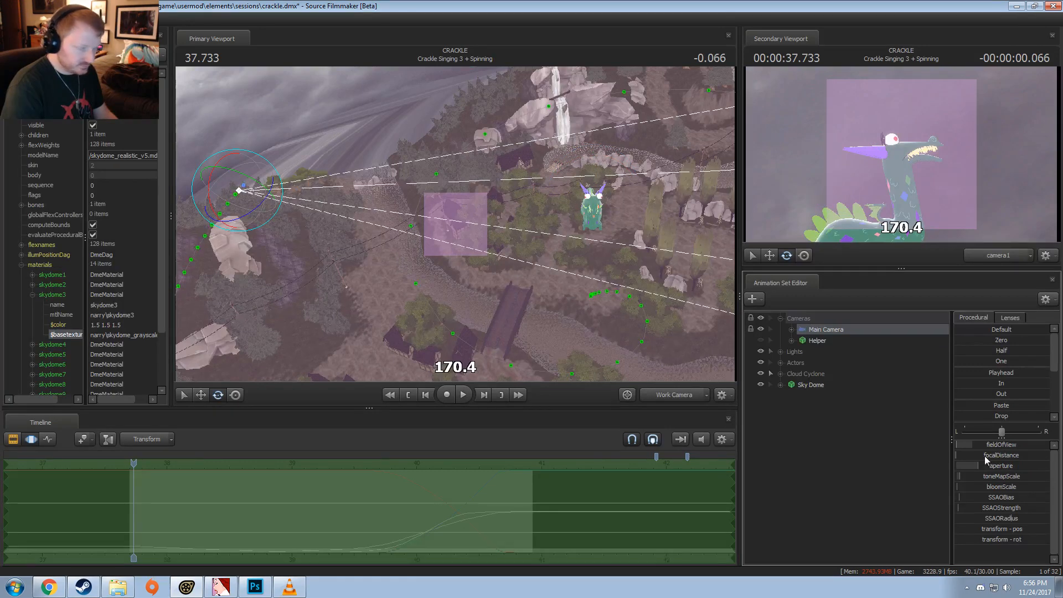
pyautogui.click(791, 330)
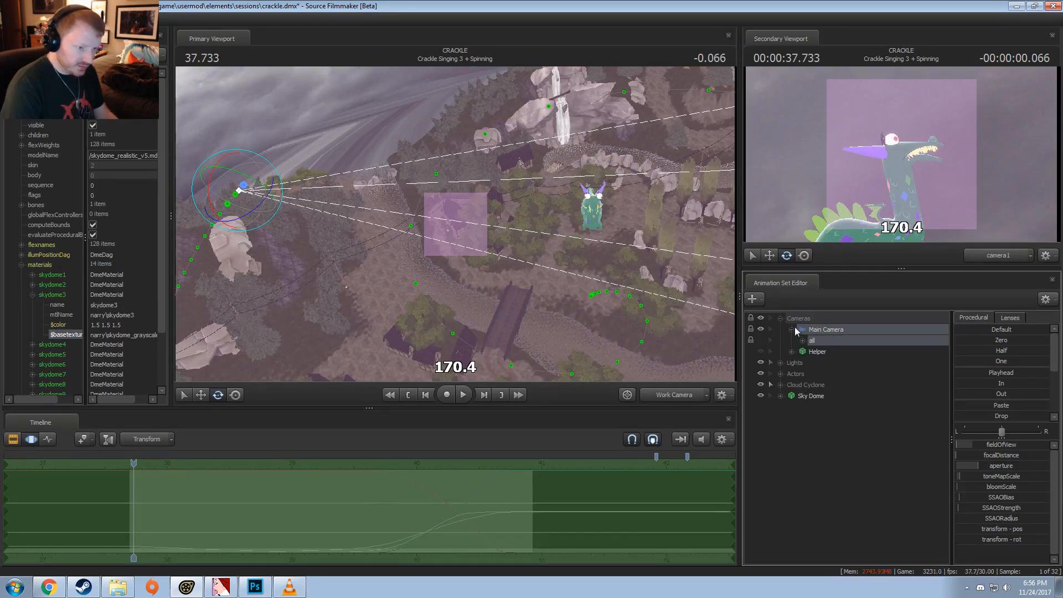
pyautogui.click(803, 340)
pyautogui.click(839, 364)
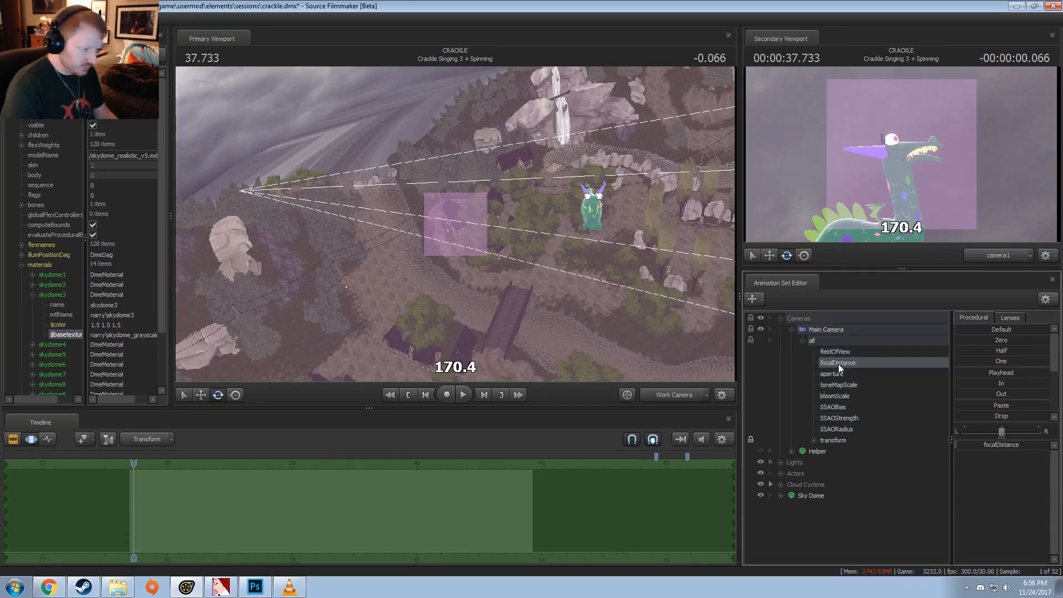
pyautogui.moveTo(992, 443)
pyautogui.mouseDown()
pyautogui.moveTo(1026, 443)
pyautogui.moveTo(1009, 449)
pyautogui.mouseUp()
# Step: Check the shot with the new focal distance at 40.866 and return the playhead to 37.733
pyautogui.click(527, 510)
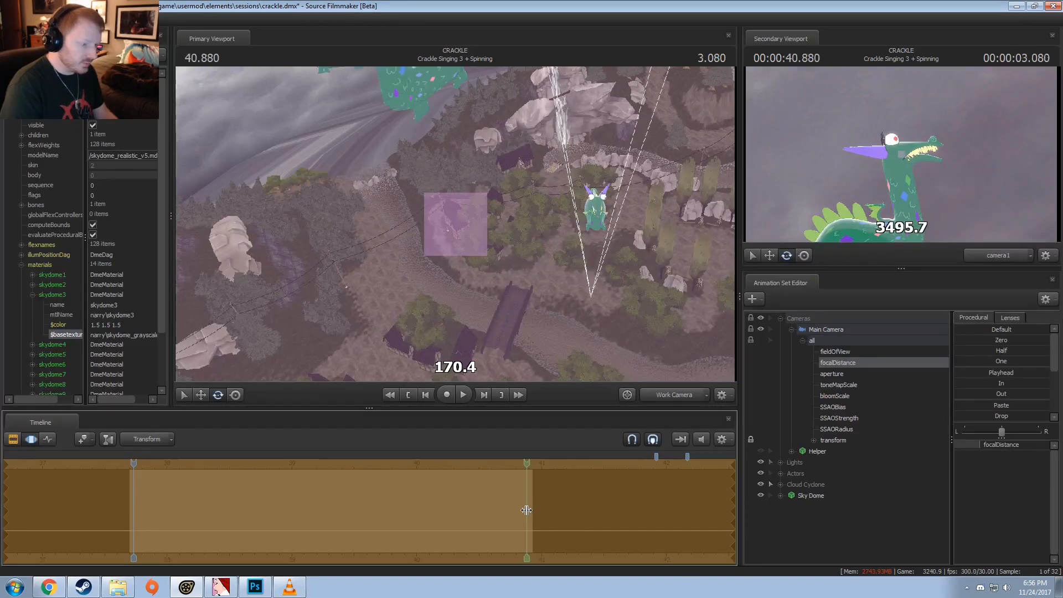
pyautogui.moveTo(515, 310); pyautogui.dragTo(528, 227)
pyautogui.moveTo(455, 249); pyautogui.dragTo(455, 224)
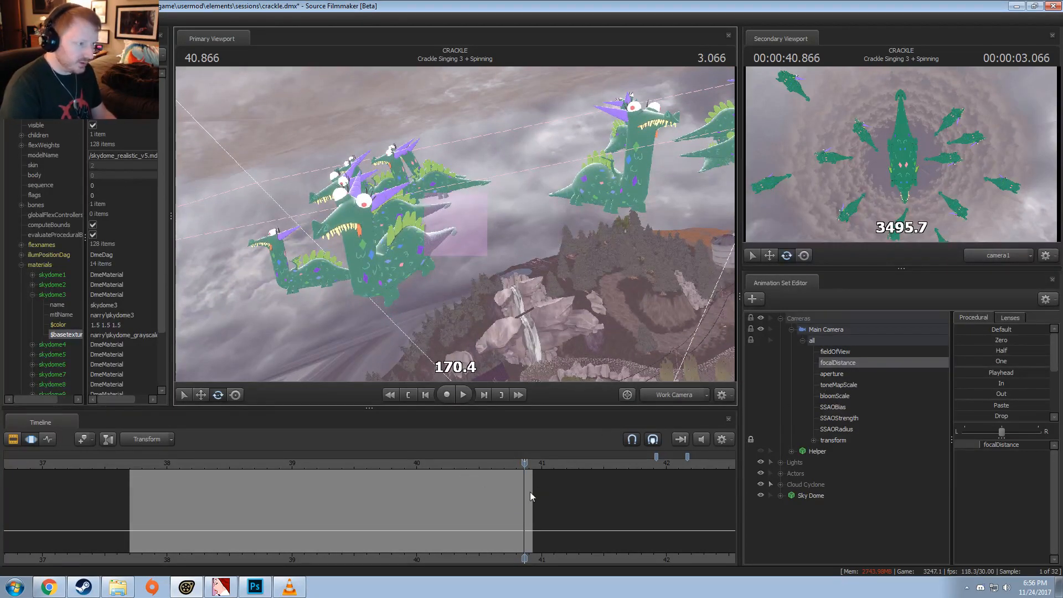
pyautogui.click(134, 463)
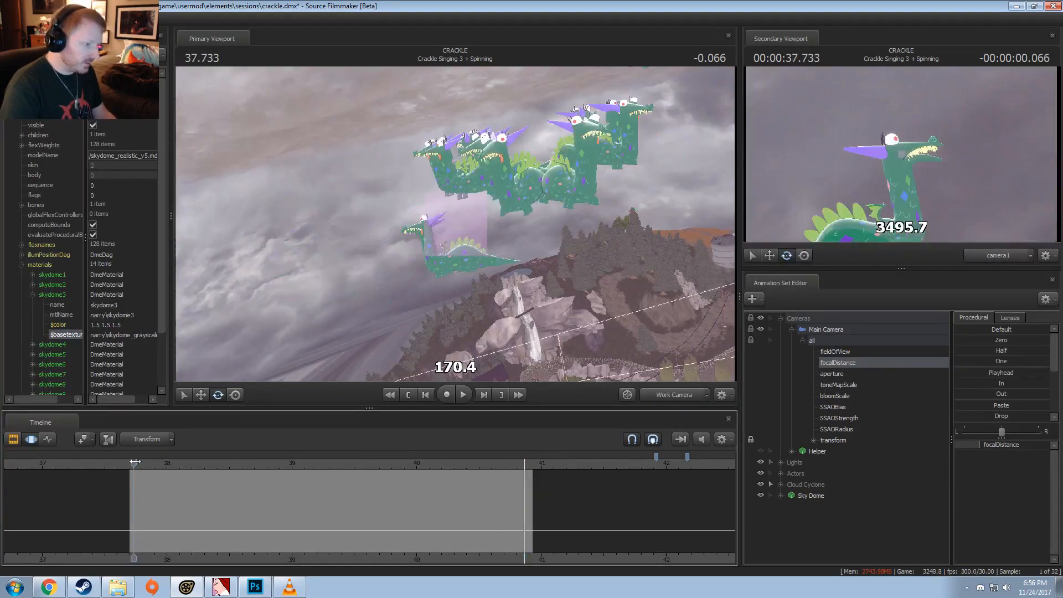
# Step: Reduce the maximum of the Main Camera's focalDistance range
pyautogui.rightClick(990, 446)
pyautogui.click(999, 460)
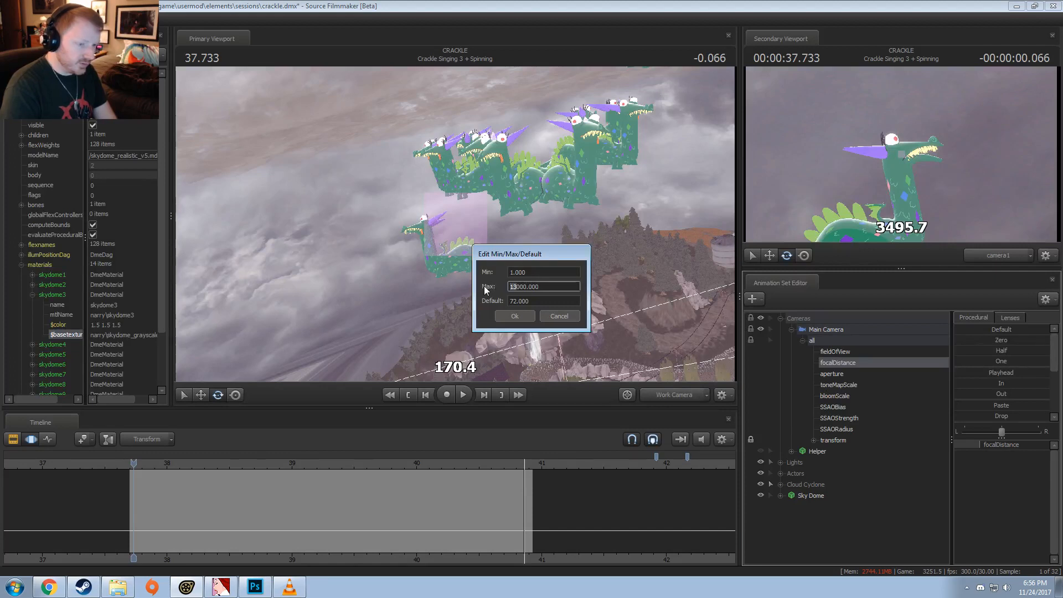
pyautogui.press('Return')
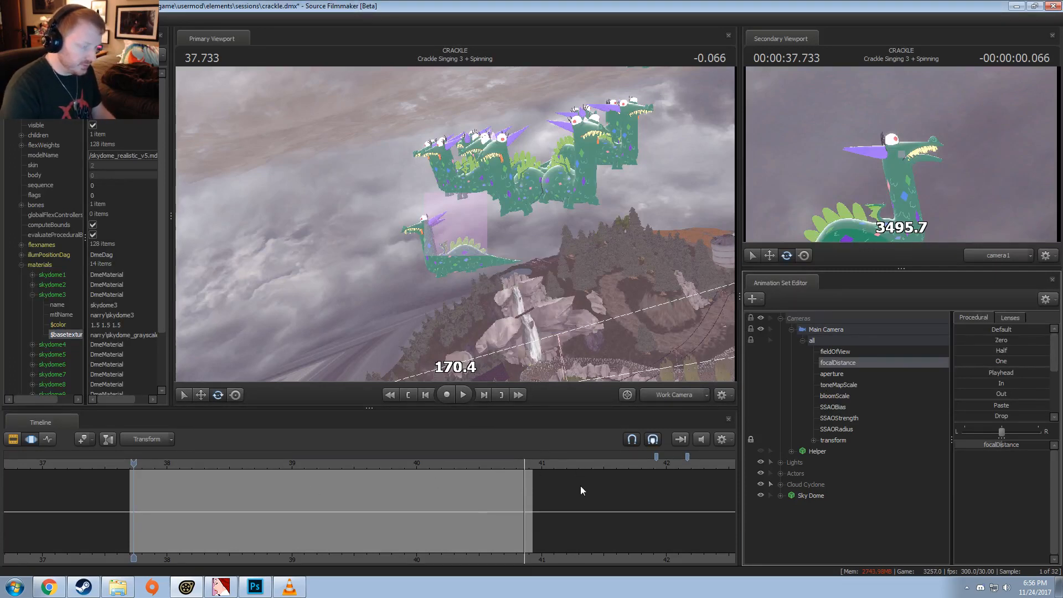
pyautogui.hotkey('ctrl', 'a')
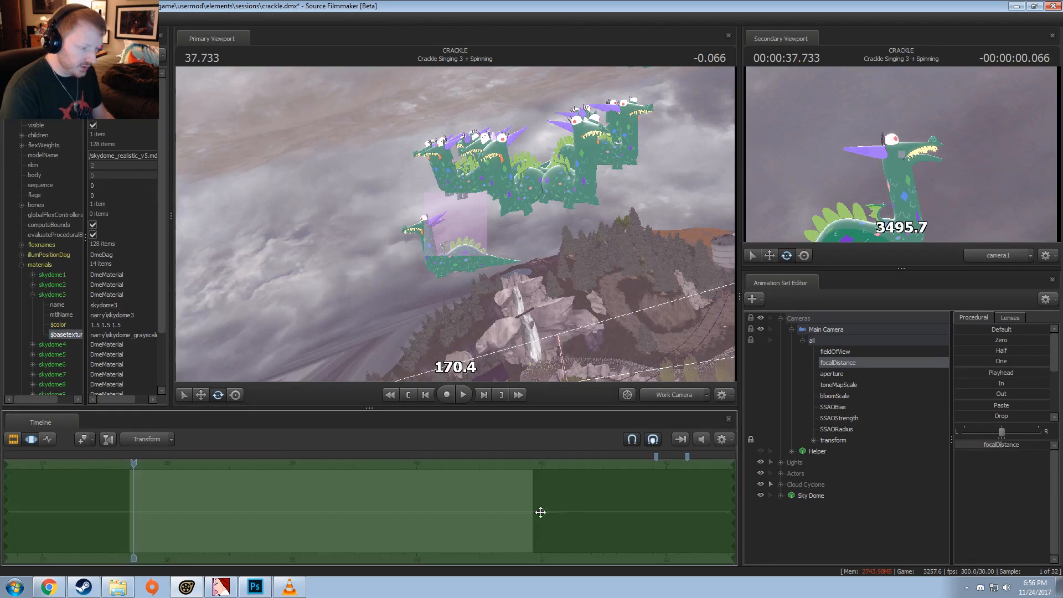
pyautogui.rightClick(1013, 447)
pyautogui.click(1025, 459)
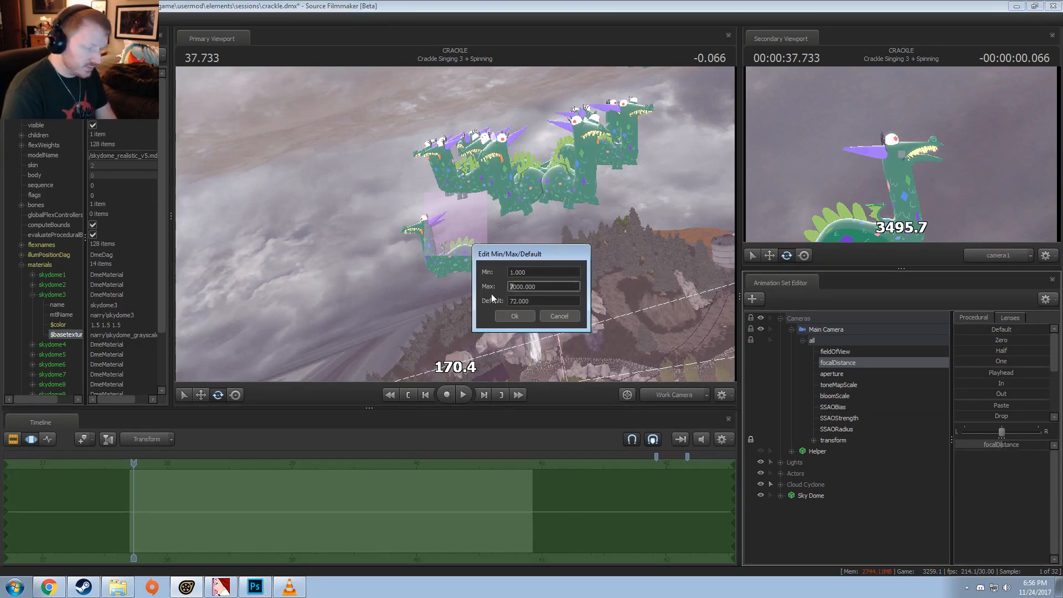
pyautogui.press('Return')
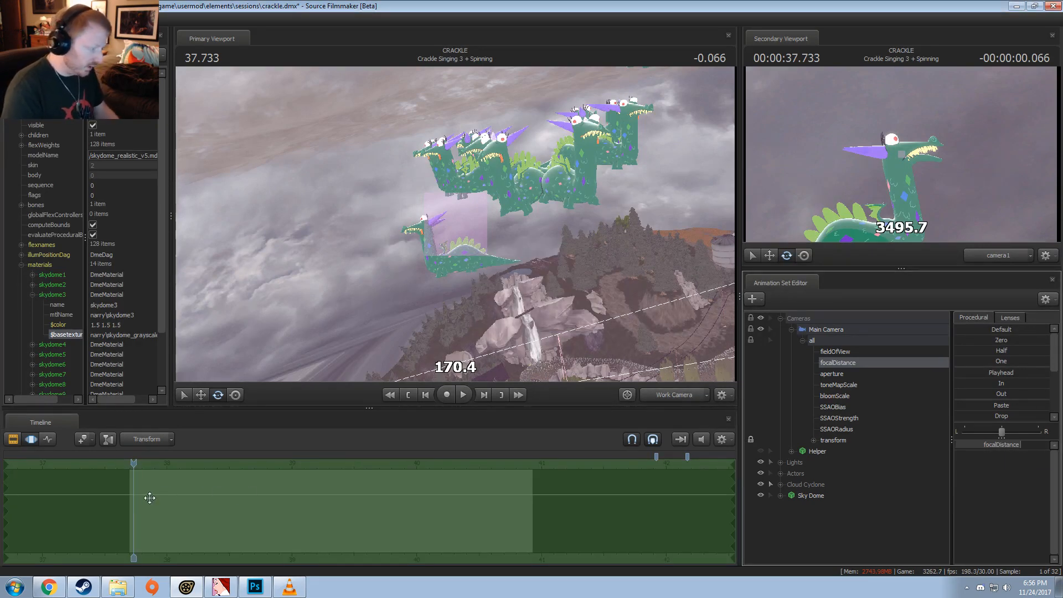
# Step: Toggle the focal plane display off from the primary viewport and back on from the secondary viewport
pyautogui.moveTo(512, 313); pyautogui.dragTo(525, 386)
pyautogui.rightClick(570, 303)
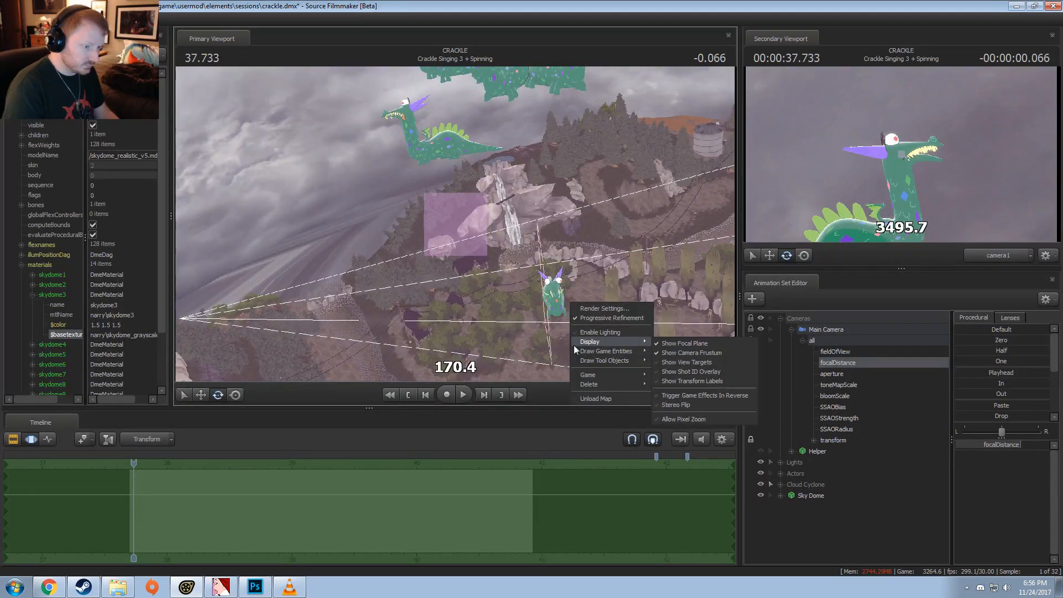
pyautogui.click(458, 343)
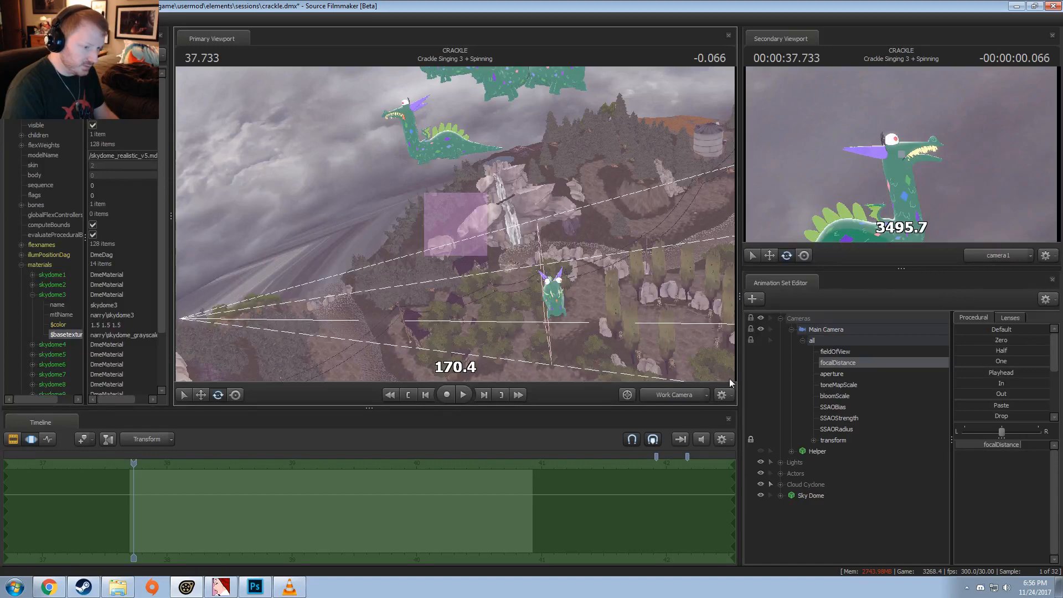
pyautogui.moveTo(147, 503); pyautogui.dragTo(260, 503)
pyautogui.rightClick(554, 178)
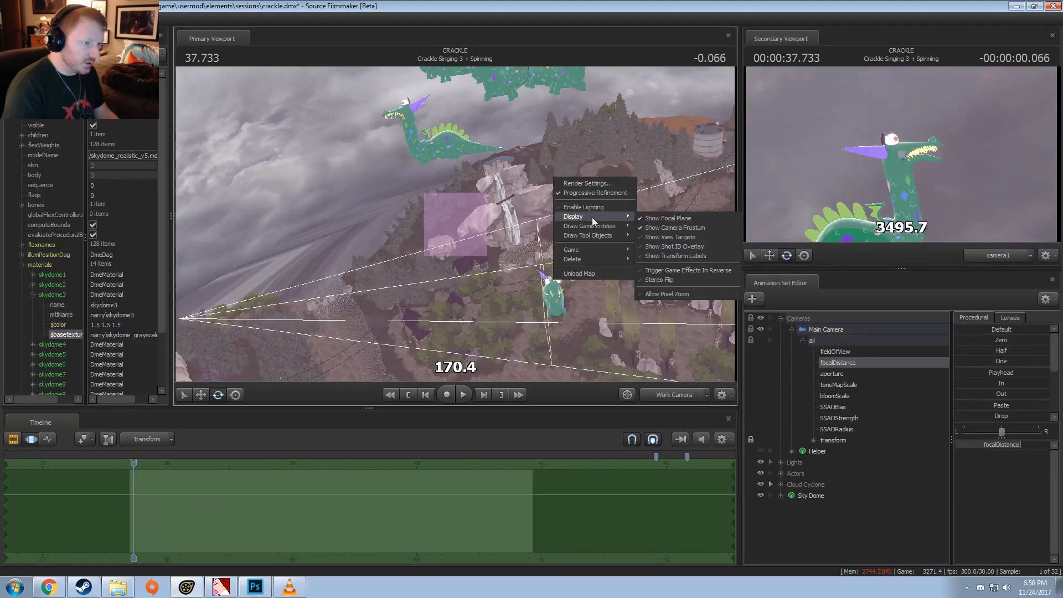
pyautogui.rightClick(667, 214)
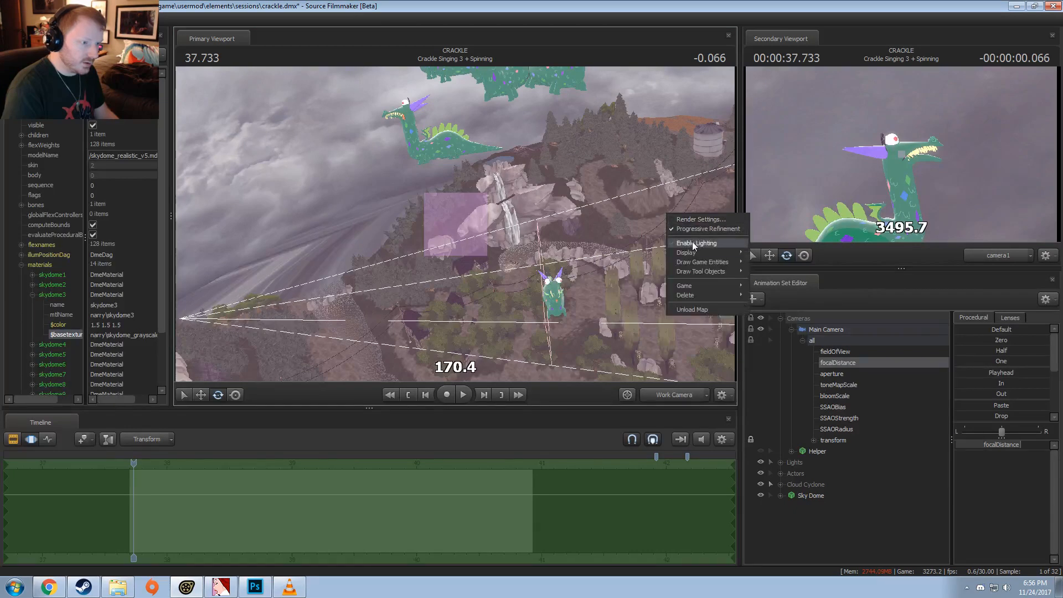
pyautogui.moveTo(687, 252)
pyautogui.click(775, 254)
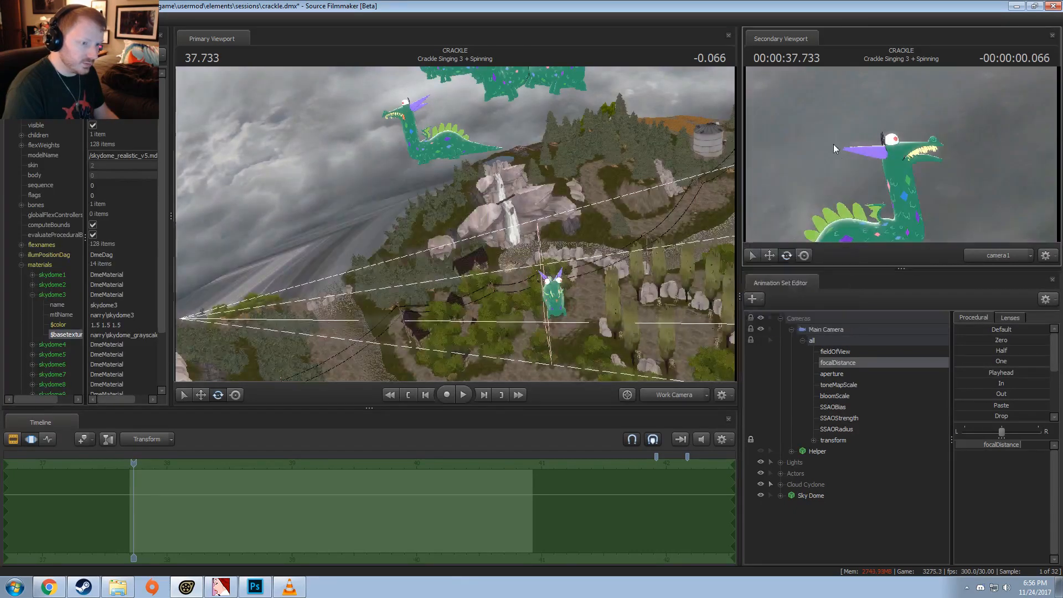
pyautogui.rightClick(833, 145)
pyautogui.moveTo(865, 182)
pyautogui.click(975, 180)
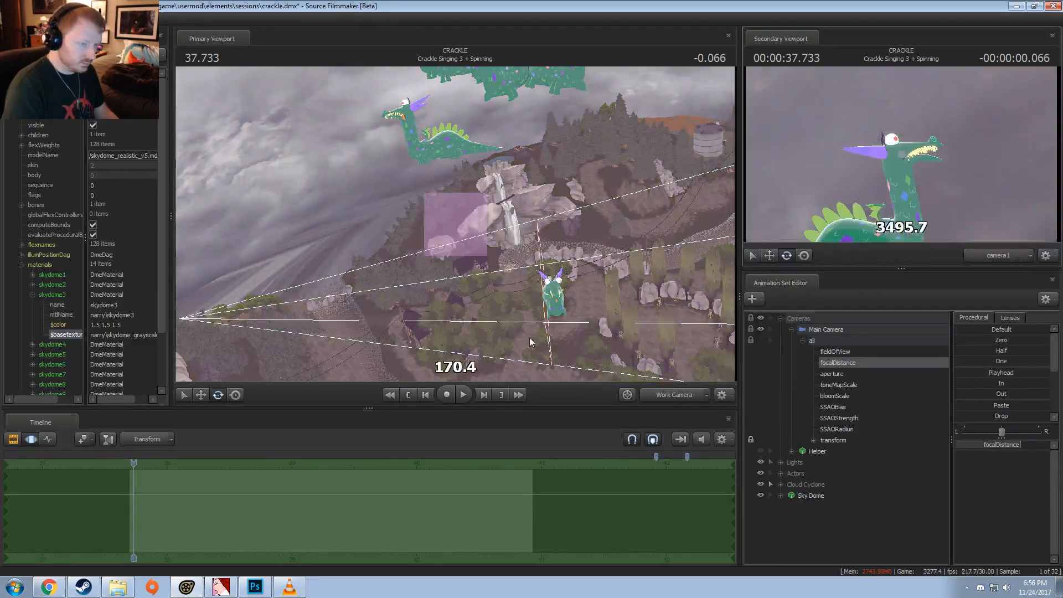
# Step: Place the playhead at 38.966 and turn off the focal plane display
pyautogui.moveTo(377, 525); pyautogui.dragTo(288, 529)
pyautogui.click(693, 394)
pyautogui.click(678, 397)
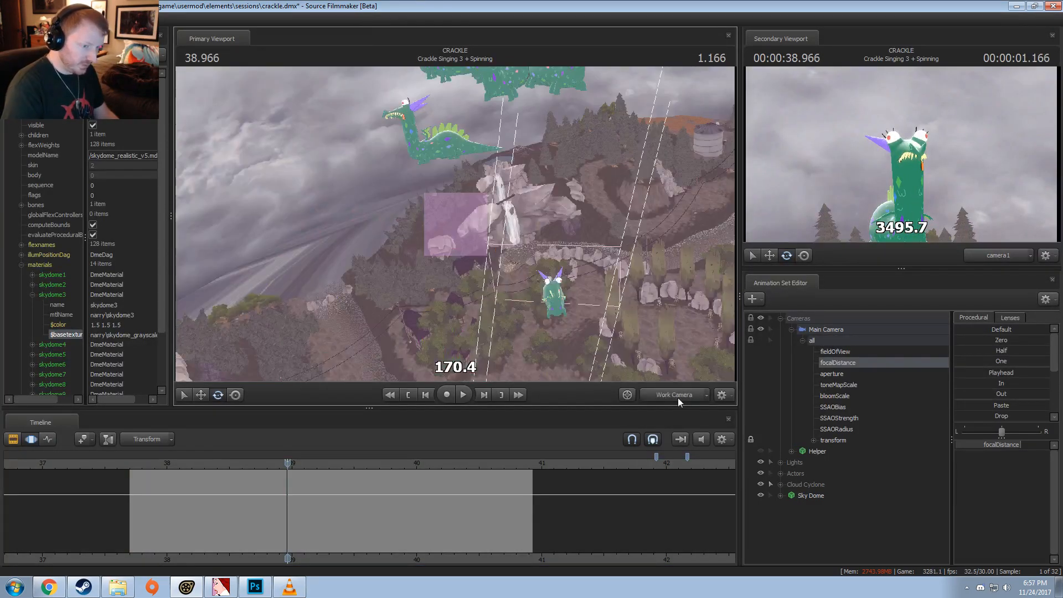
pyautogui.rightClick(577, 243)
pyautogui.moveTo(637, 280)
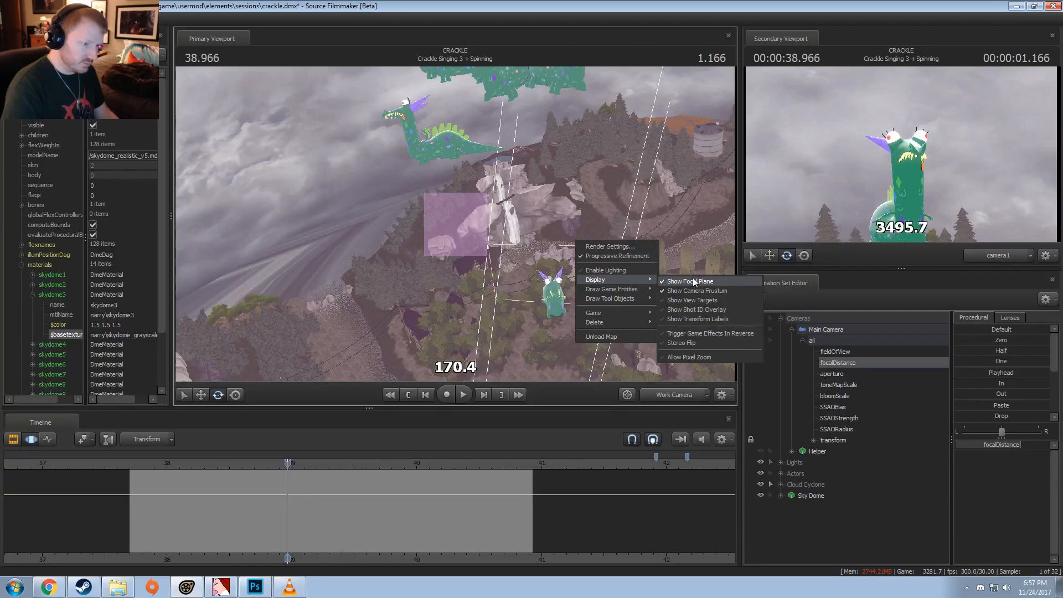
pyautogui.click(693, 281)
# Step: Shape a time selection from about 38.97 to 40.3 with its peak at 40.066
pyautogui.moveTo(460, 238); pyautogui.dragTo(532, 310)
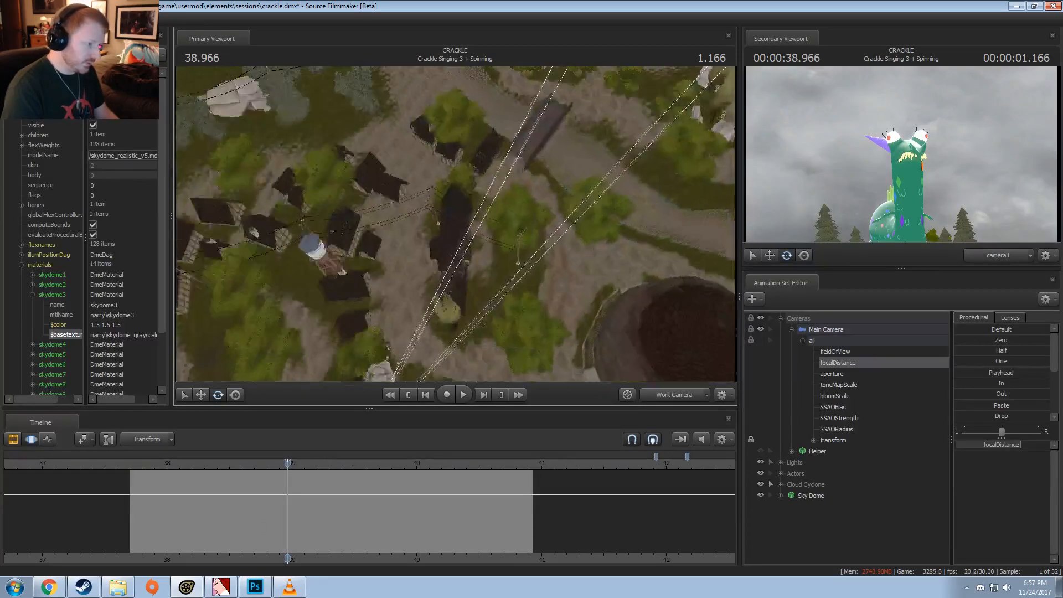
pyautogui.moveTo(477, 214); pyautogui.dragTo(458, 229)
pyautogui.press('s')
pyautogui.press('w')
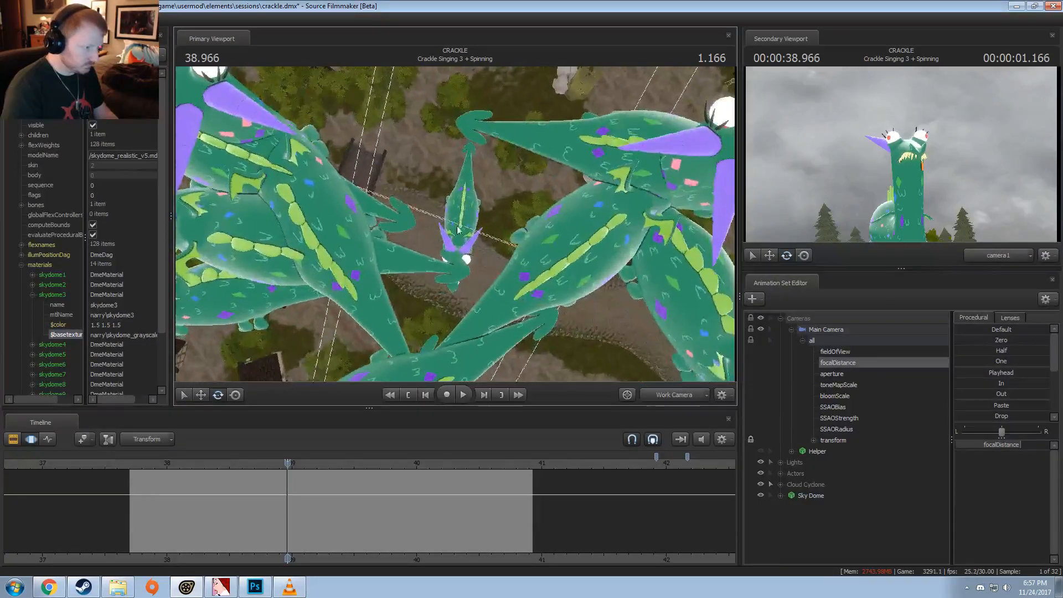
pyautogui.press('shift')
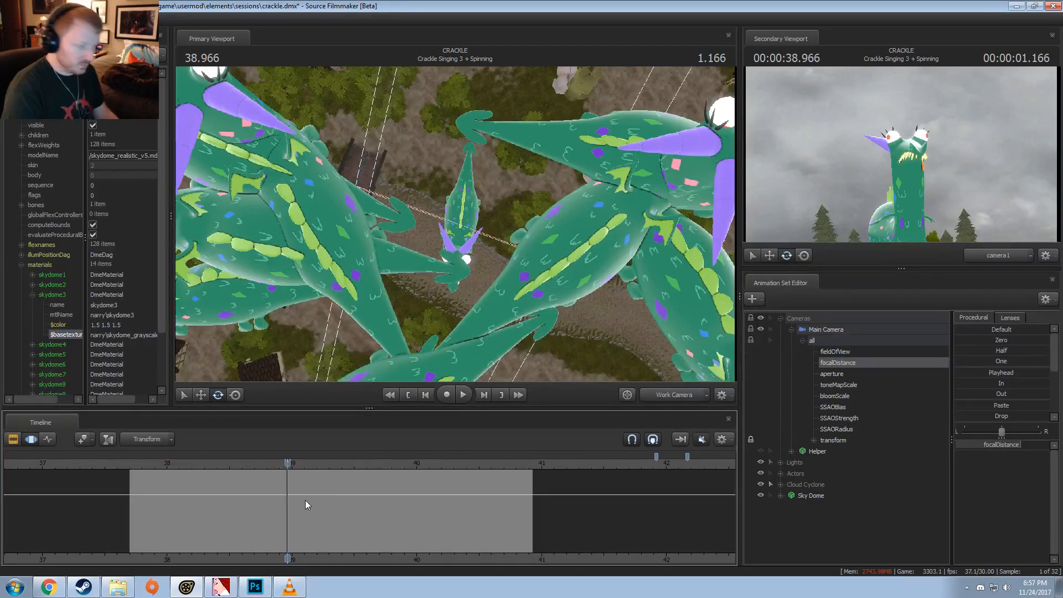
pyautogui.press('shift')
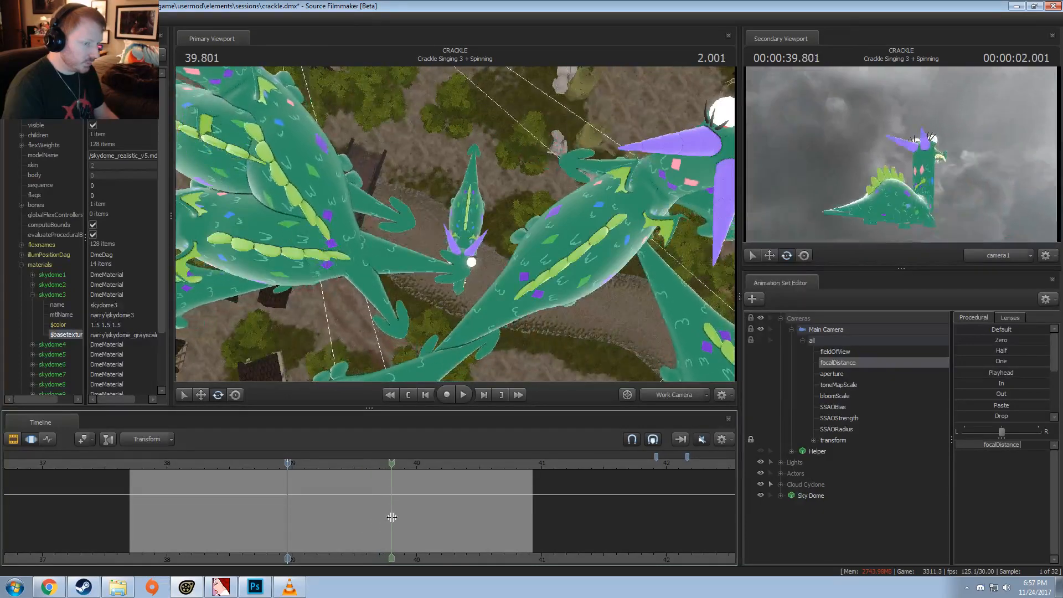
pyautogui.click(395, 515)
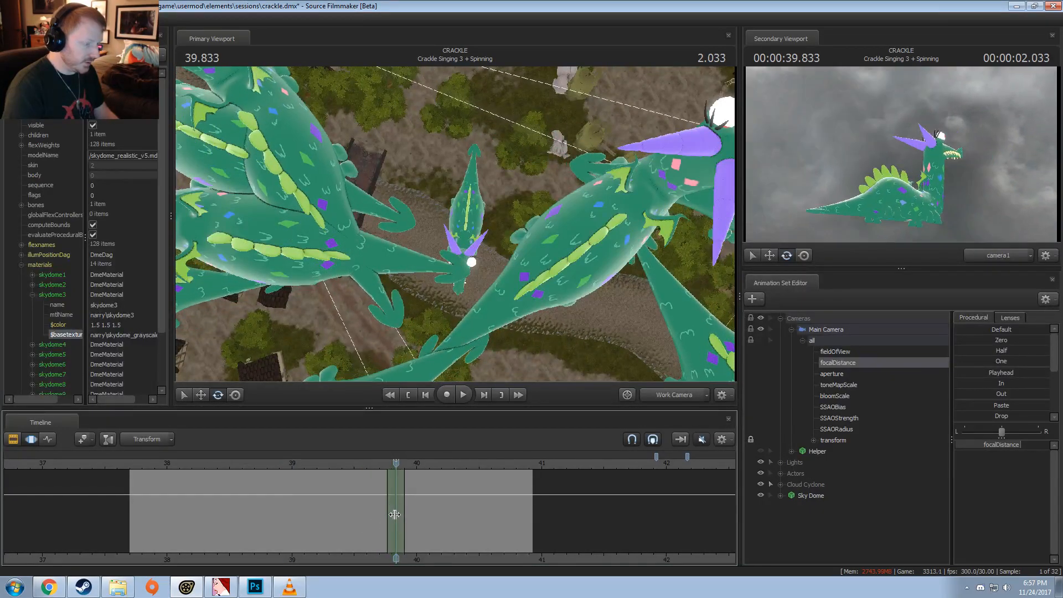
pyautogui.moveTo(414, 500); pyautogui.dragTo(447, 501)
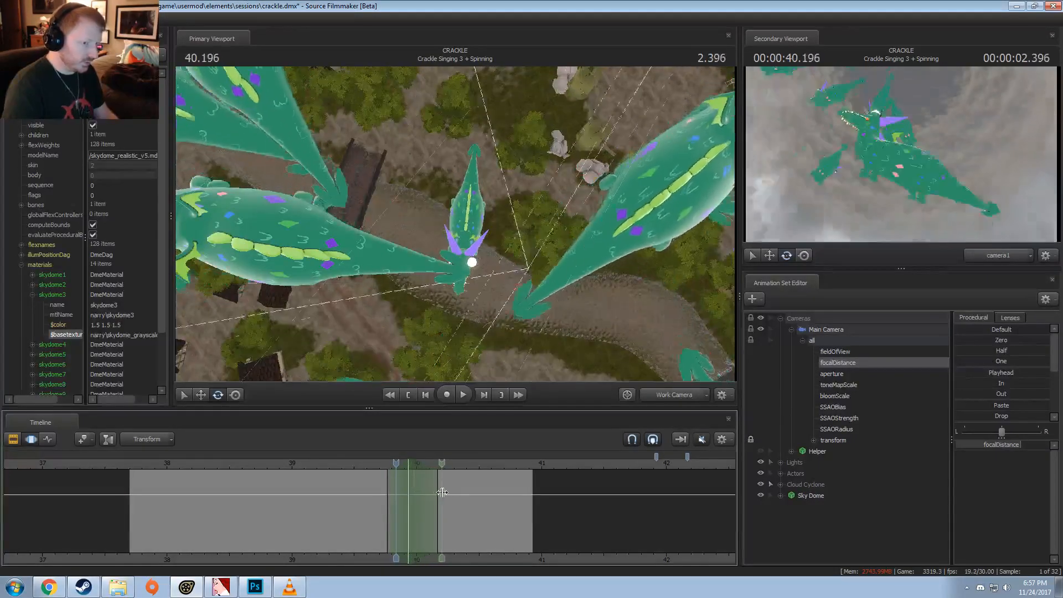
pyautogui.moveTo(425, 501); pyautogui.dragTo(441, 502)
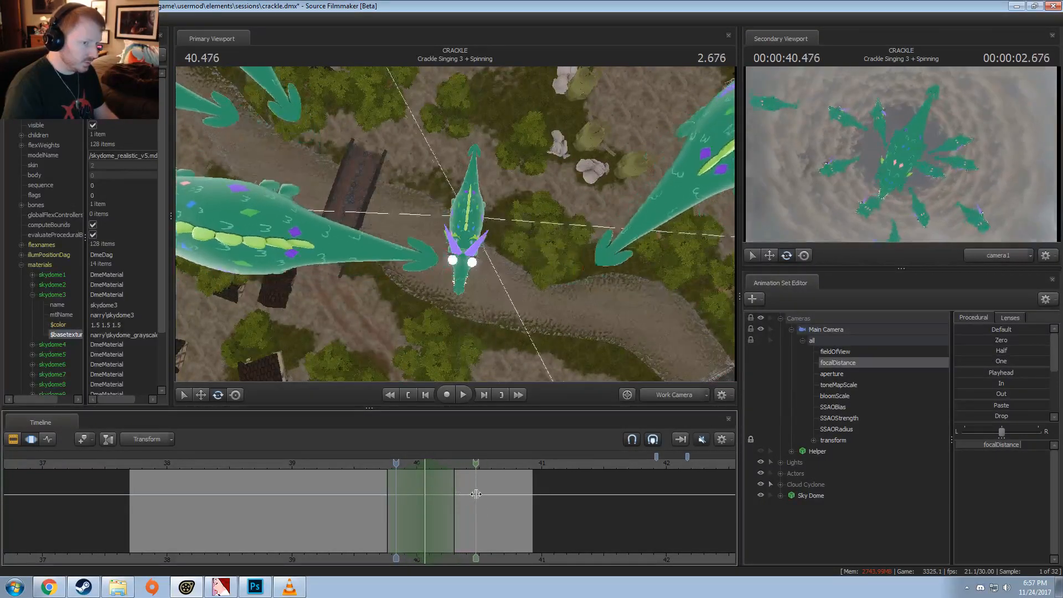
pyautogui.moveTo(390, 487); pyautogui.dragTo(425, 476)
# Step: Lower the Main Camera's focalDistance within the time selection and inspect the camera frustum around the lone dragon
pyautogui.moveTo(443, 326); pyautogui.dragTo(434, 277)
pyautogui.moveTo(455, 224); pyautogui.dragTo(450, 163)
pyautogui.moveTo(1015, 446)
pyautogui.mouseDown()
pyautogui.moveTo(1005, 446)
pyautogui.moveTo(1025, 447)
pyautogui.moveTo(999, 446)
pyautogui.mouseUp()
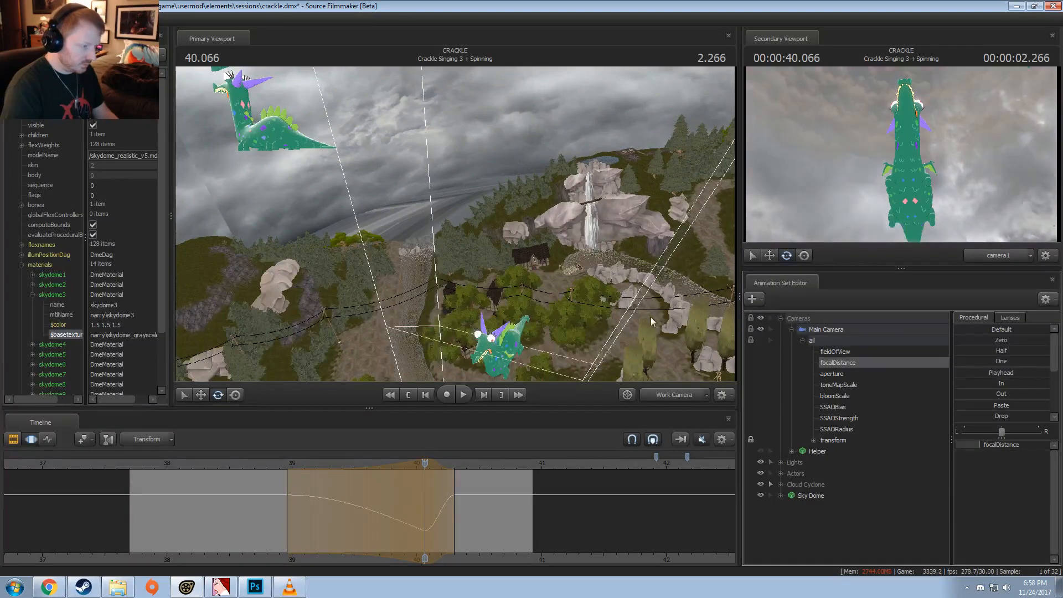
pyautogui.moveTo(455, 224); pyautogui.dragTo(481, 235)
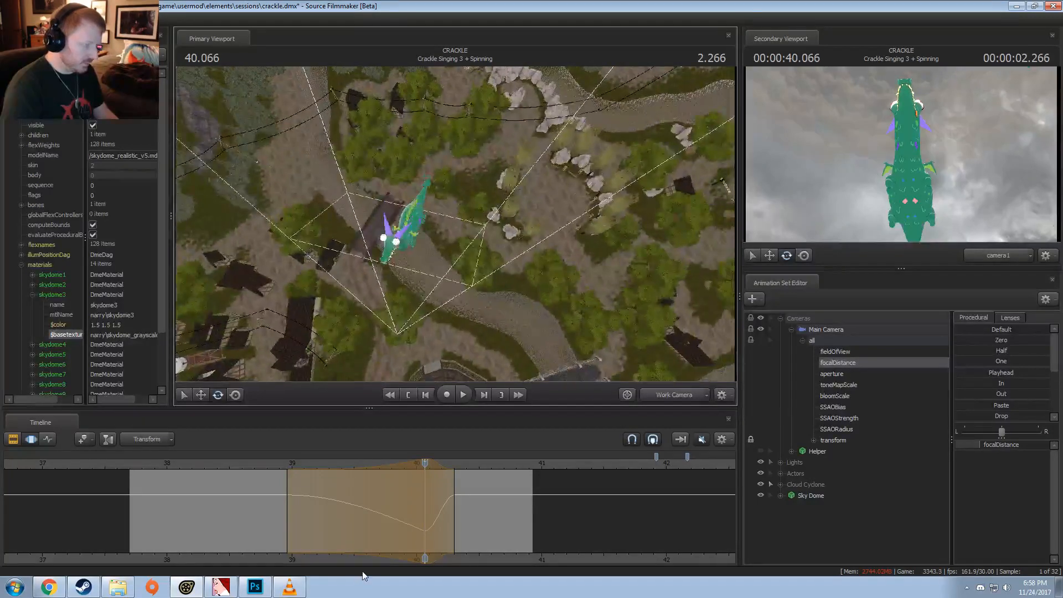
# Step: Place the playhead at 39.566 and try different falloff curves on the lead-in of the focalDistance time selection
pyautogui.press('shift')
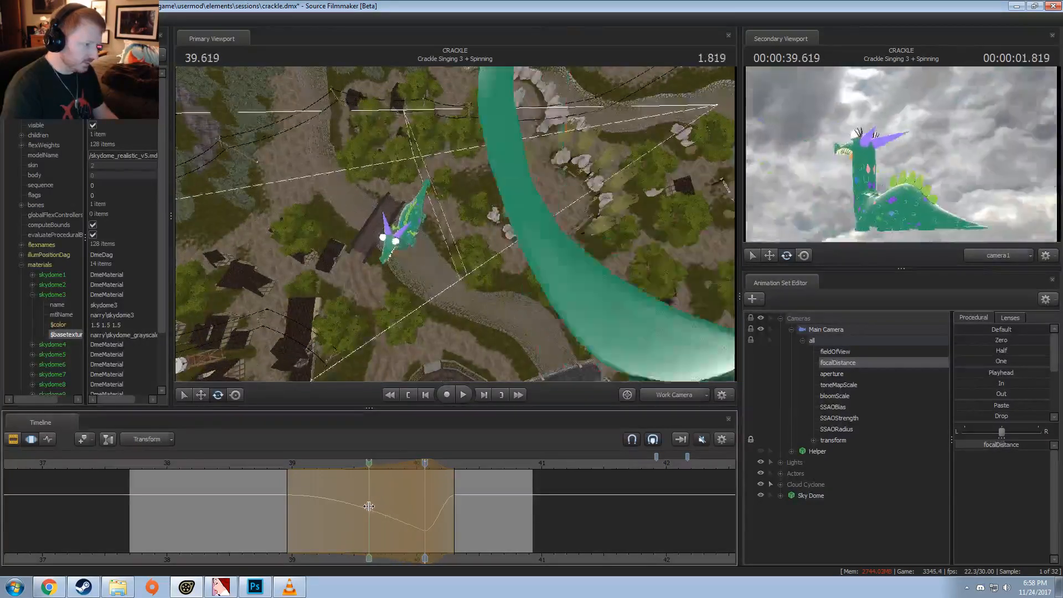
pyautogui.moveTo(280, 476); pyautogui.dragTo(362, 483)
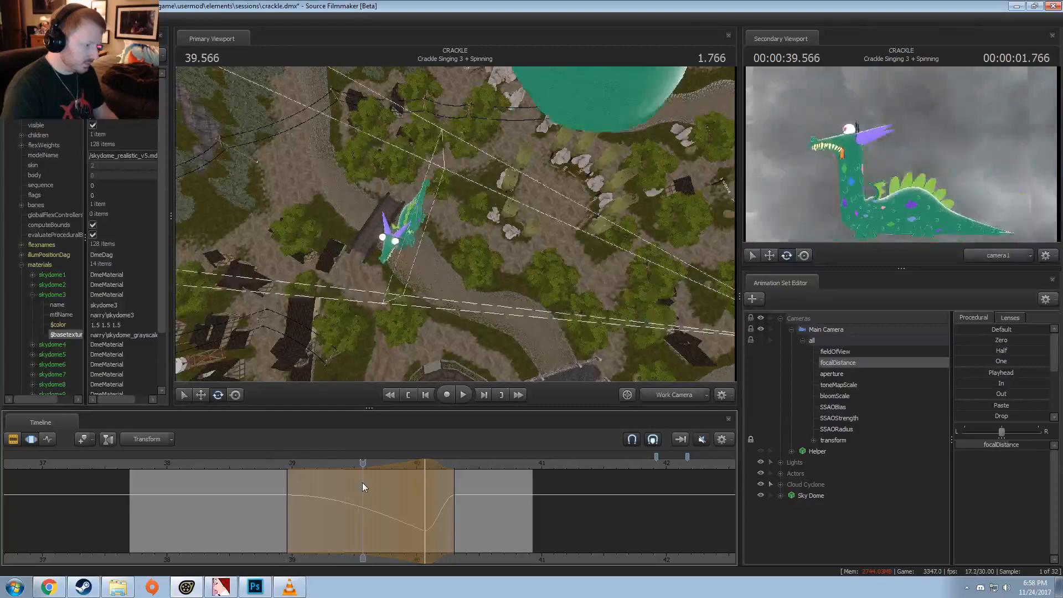
pyautogui.press('3')
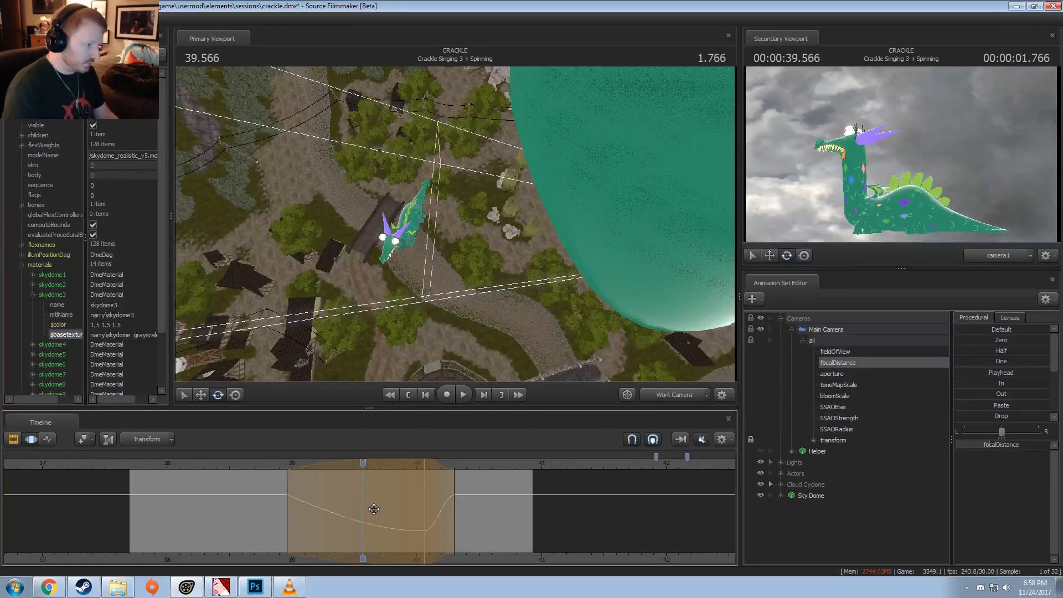
pyautogui.press('4')
pyautogui.press('2')
pyautogui.press('3')
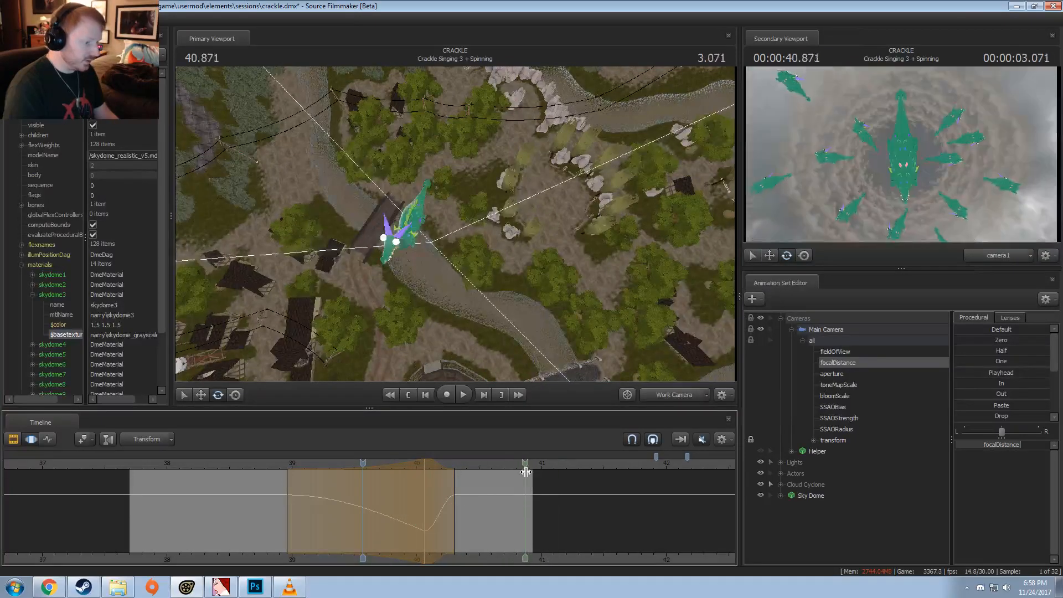
# Step: Return to the Clip Editor, show camera1 in the primary viewport and enable lighting
pyautogui.press('F2')
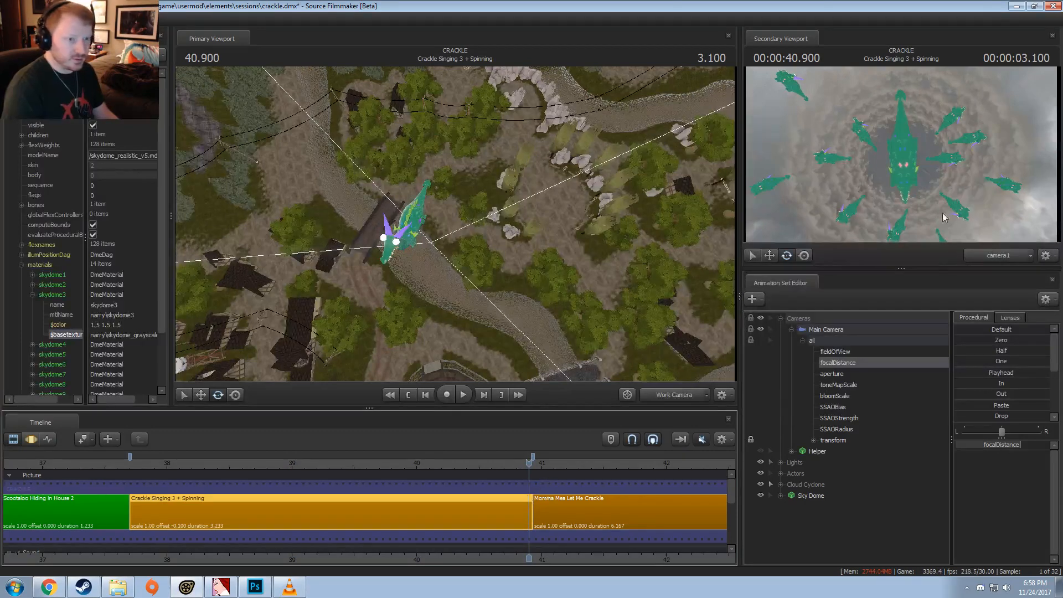
pyautogui.click(672, 401)
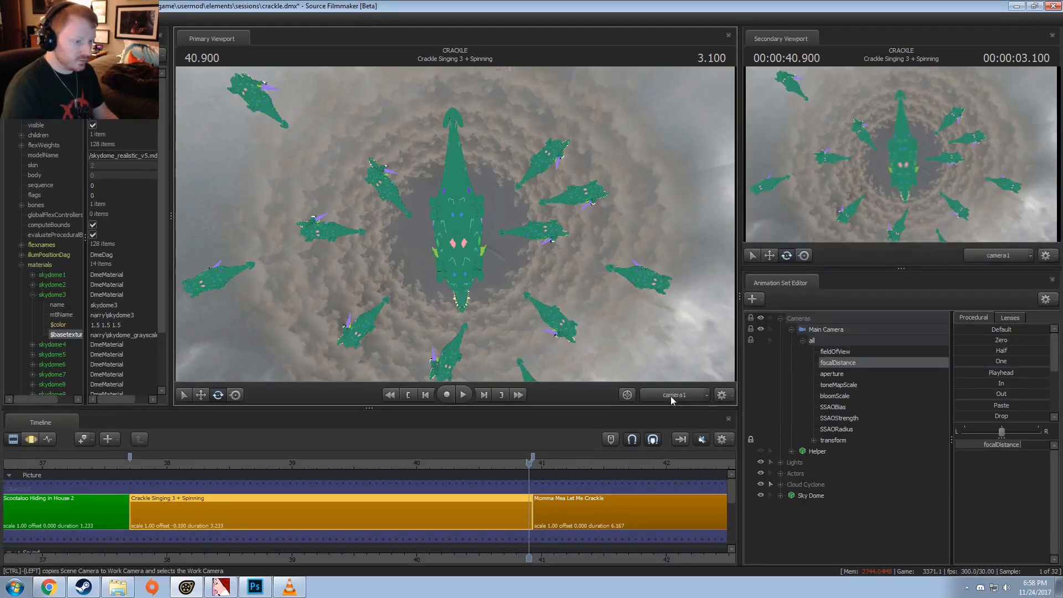
pyautogui.rightClick(540, 288)
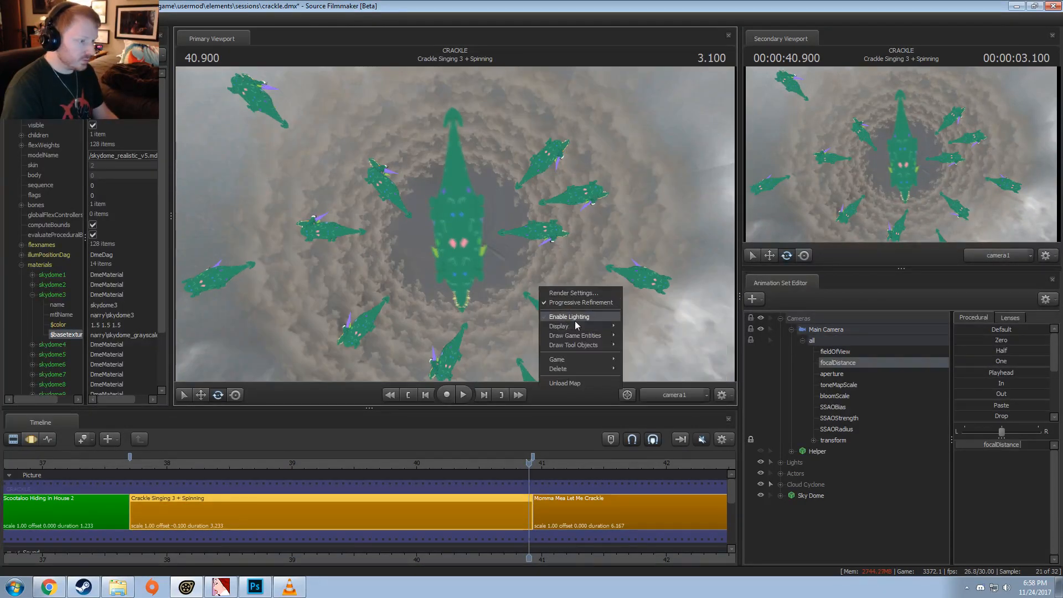
pyautogui.click(577, 318)
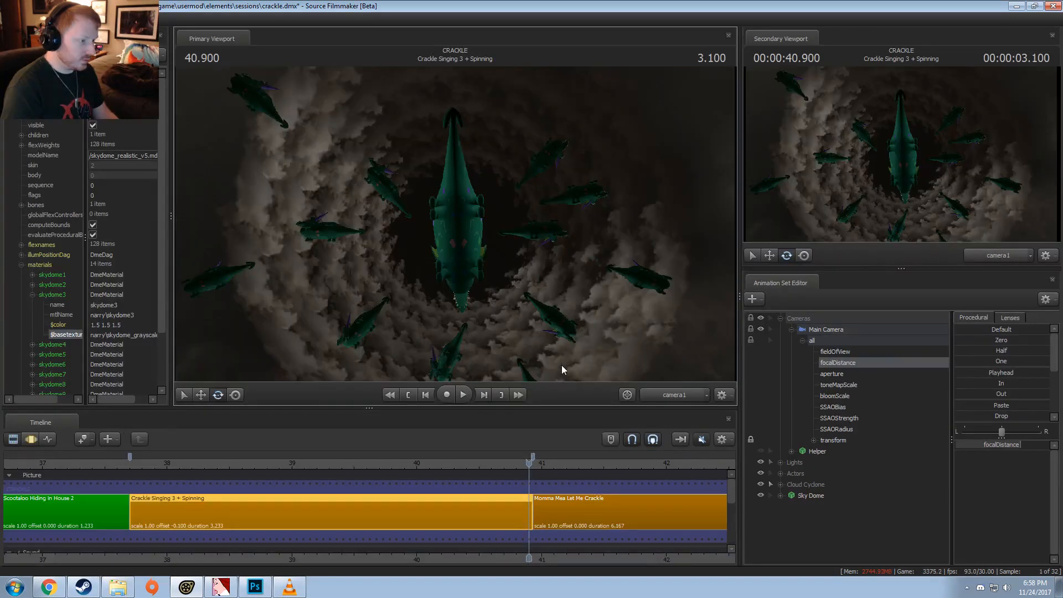
# Step: Set the secondary viewport to the Work Camera and scrub the Crackle Singing 3 + Spinning shot back to 38.633
pyautogui.moveTo(526, 463)
pyautogui.mouseDown()
pyautogui.moveTo(495, 466)
pyautogui.moveTo(525, 470)
pyautogui.mouseUp()
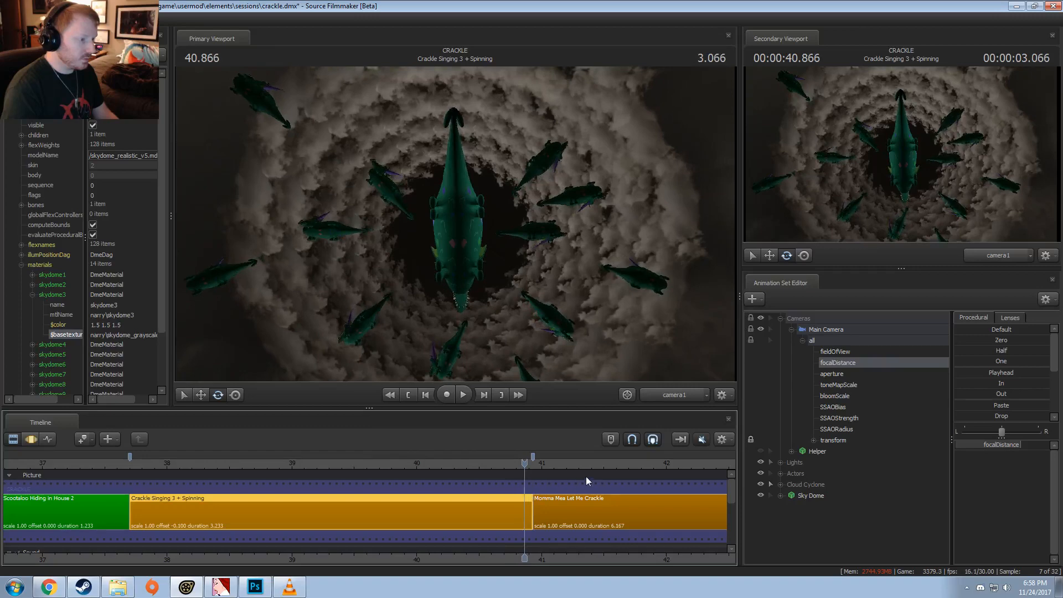
pyautogui.click(1004, 254)
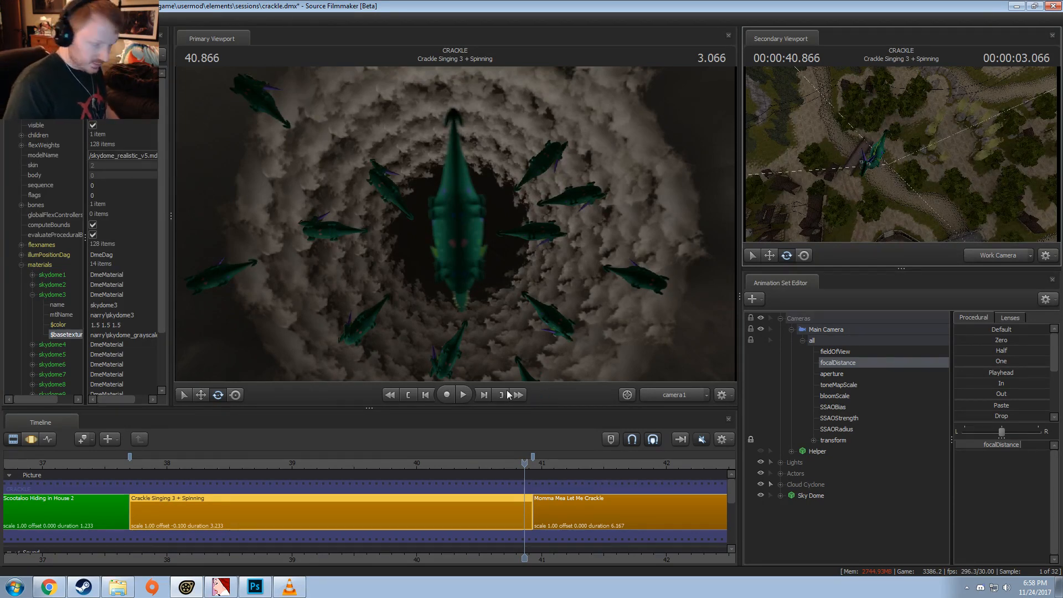
pyautogui.moveTo(519, 468); pyautogui.dragTo(327, 475)
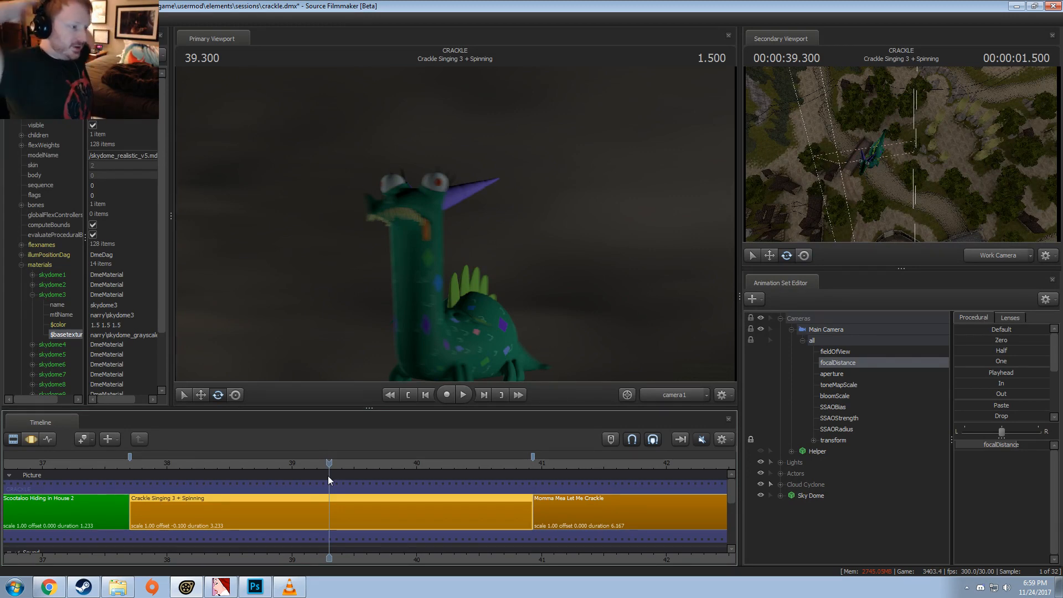
pyautogui.moveTo(302, 465); pyautogui.dragTo(294, 457)
pyautogui.click(247, 463)
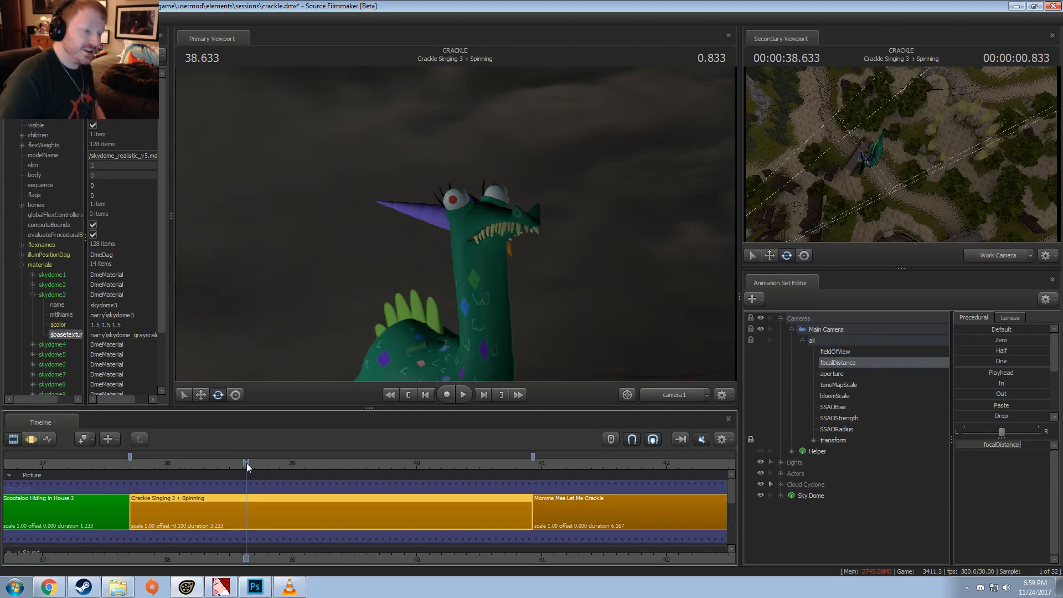
# Step: Play the battle shots from 55.533 into Toy Part through camera1 and return the playhead to 62.166
pyautogui.scroll(-3, 247, 463)
pyautogui.scroll(-5, 536, 469)
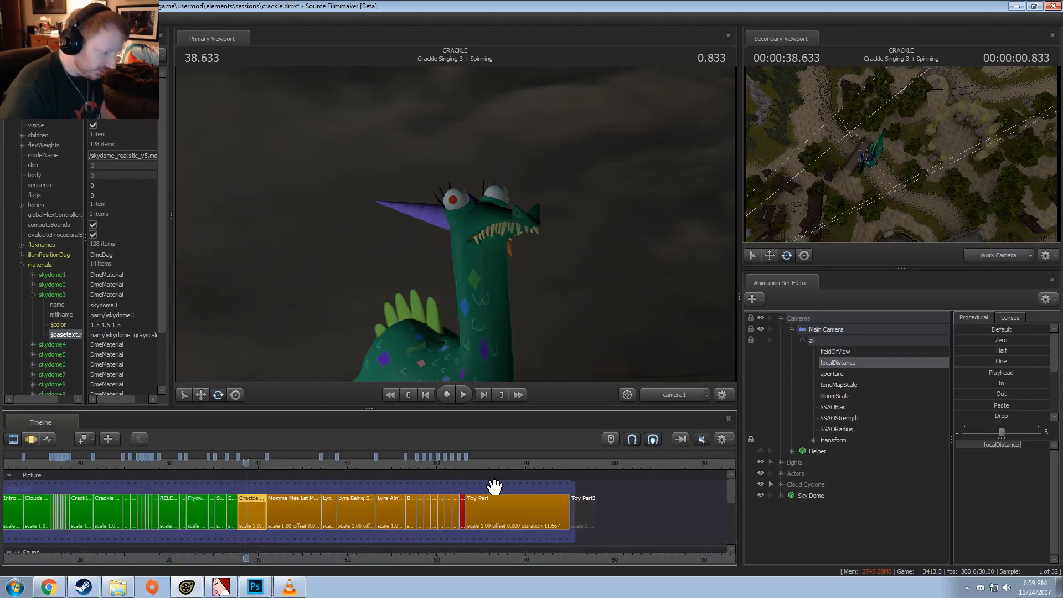
pyautogui.click(410, 462)
pyautogui.click(663, 398)
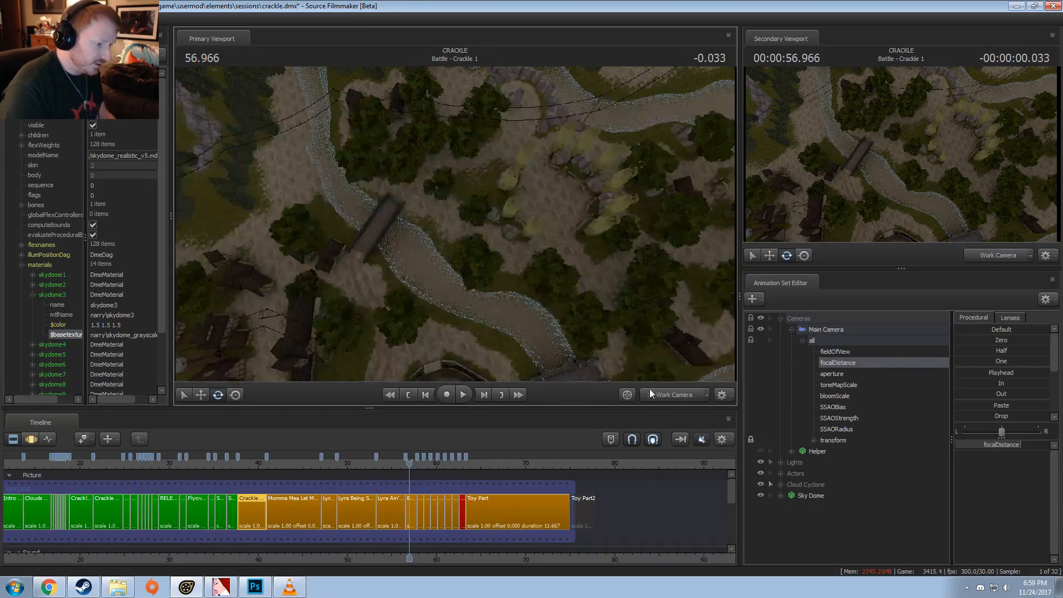
pyautogui.click(659, 390)
pyautogui.moveTo(409, 463); pyautogui.dragTo(396, 463)
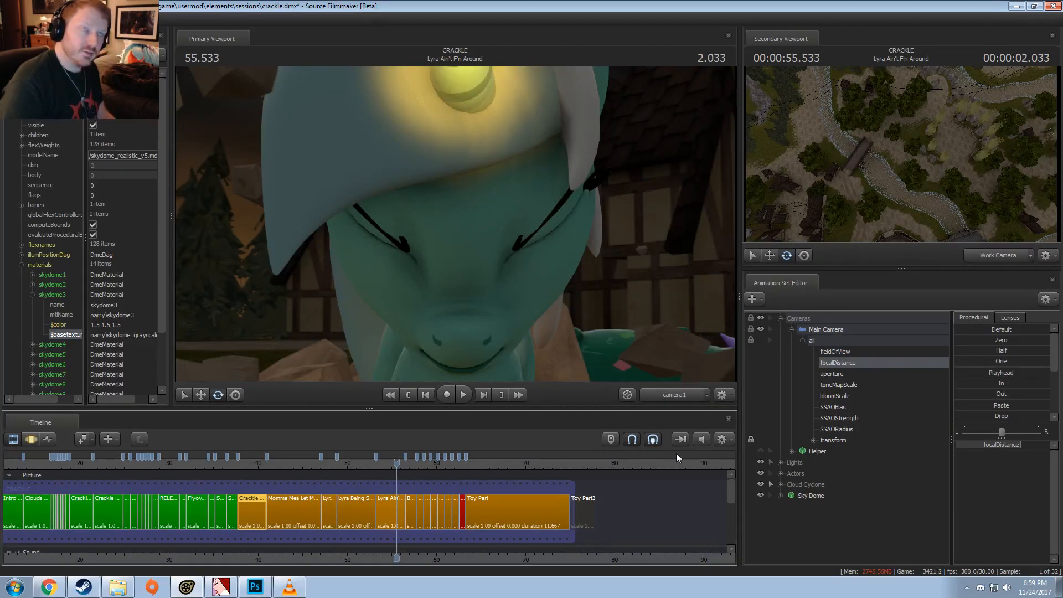
pyautogui.press('space')
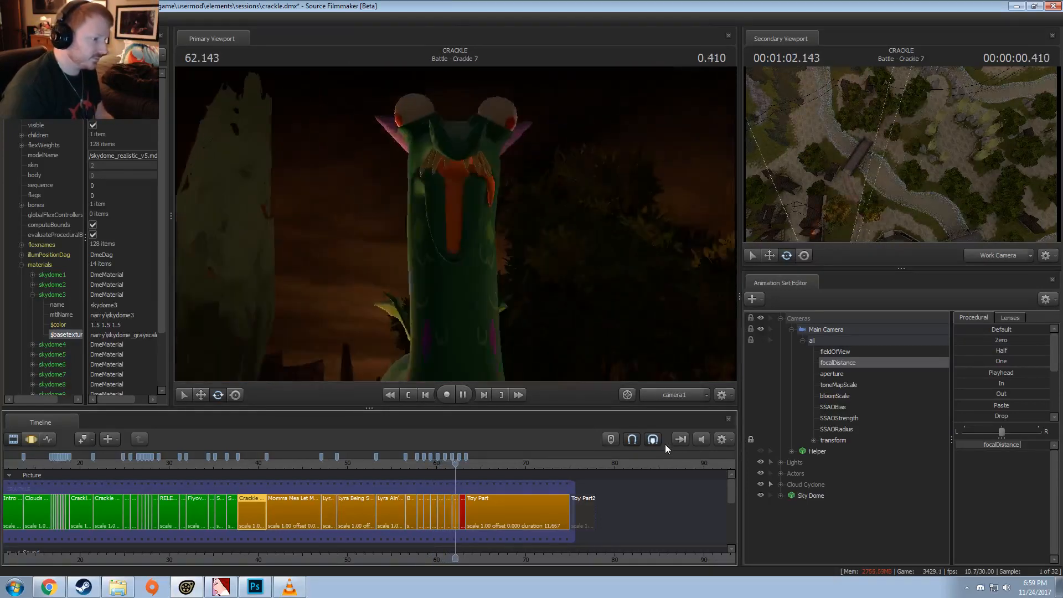
pyautogui.press('space')
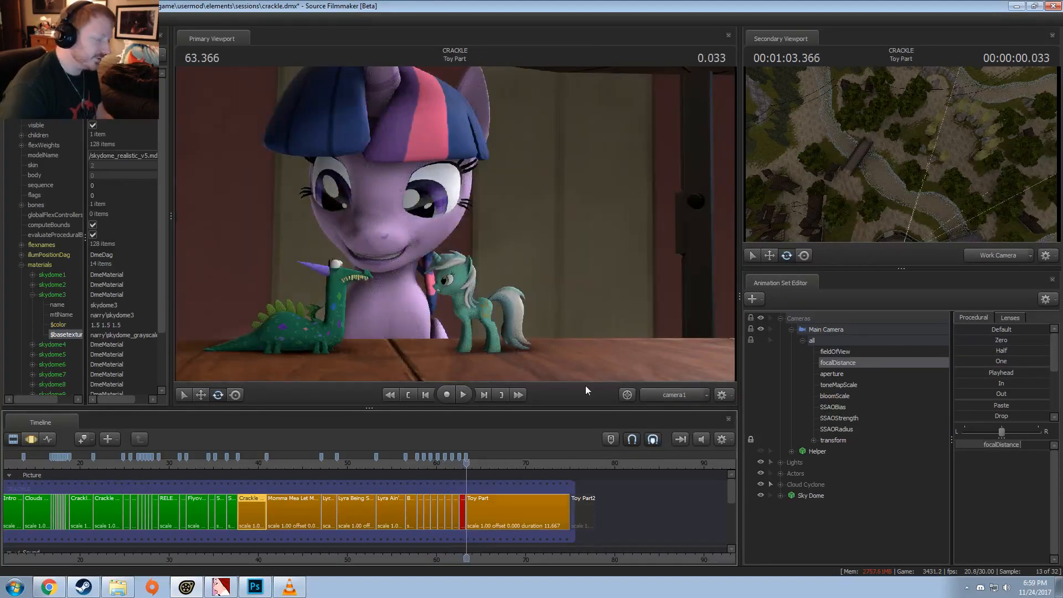
pyautogui.click(455, 468)
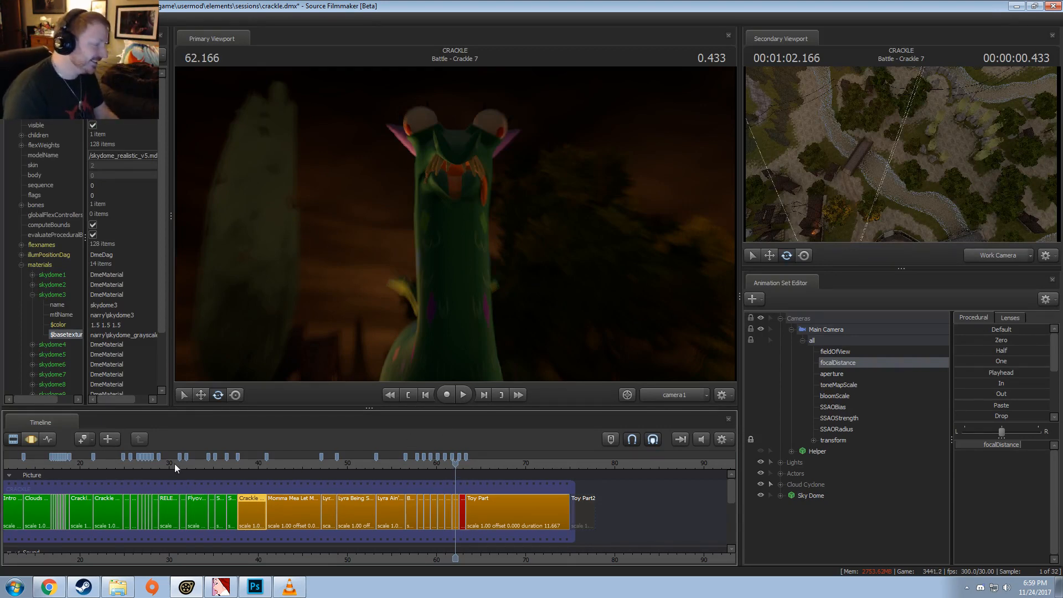
# Step: Play the RELEASE THE CRACKLES shot from its start to 31.066
pyautogui.moveTo(175, 467); pyautogui.dragTo(158, 465)
pyautogui.press('space')
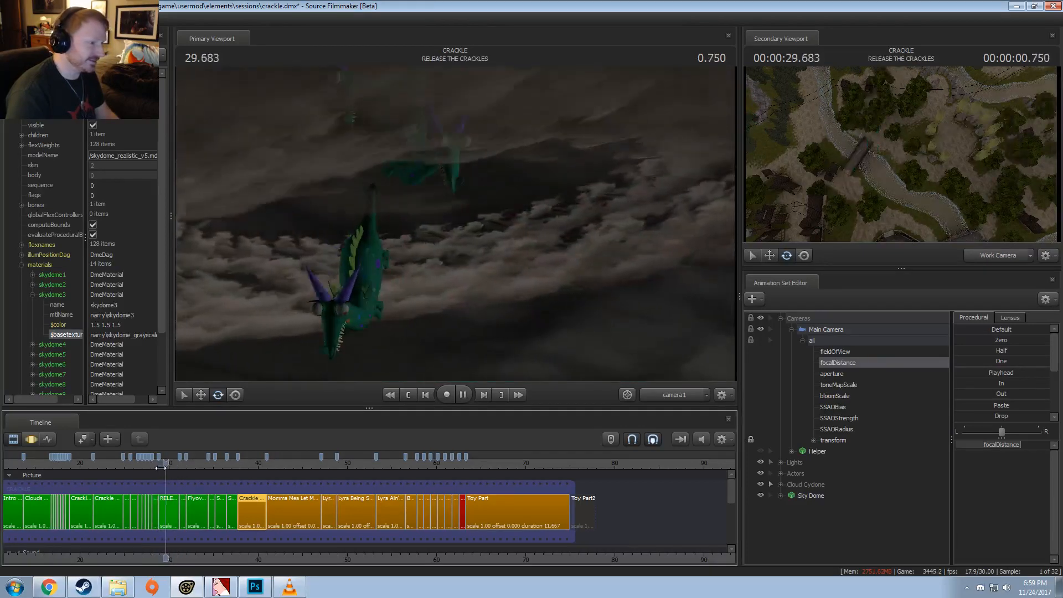
pyautogui.press('space')
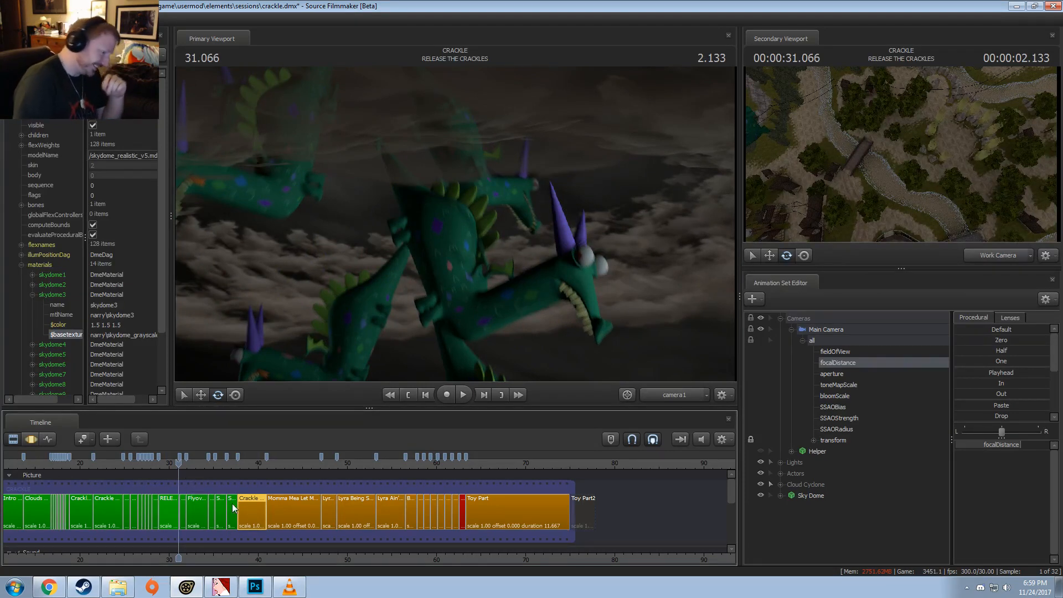
# Step: Play the Crackle Singing 3 + Spinning shot from 38.133 to 38.866 and check the primary viewport's display options
pyautogui.click(240, 466)
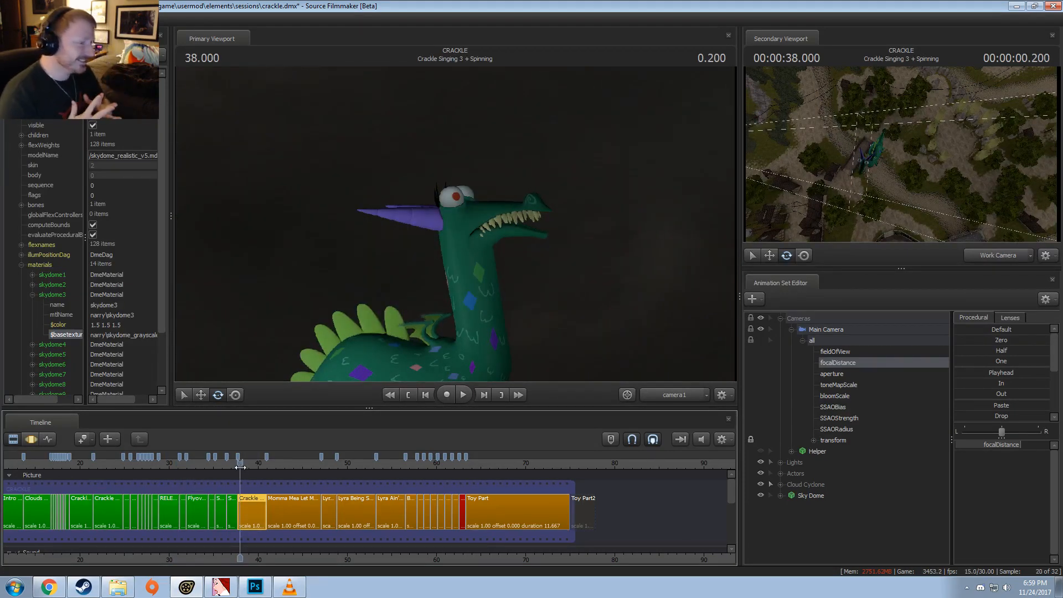
pyautogui.moveTo(240, 467); pyautogui.dragTo(242, 467)
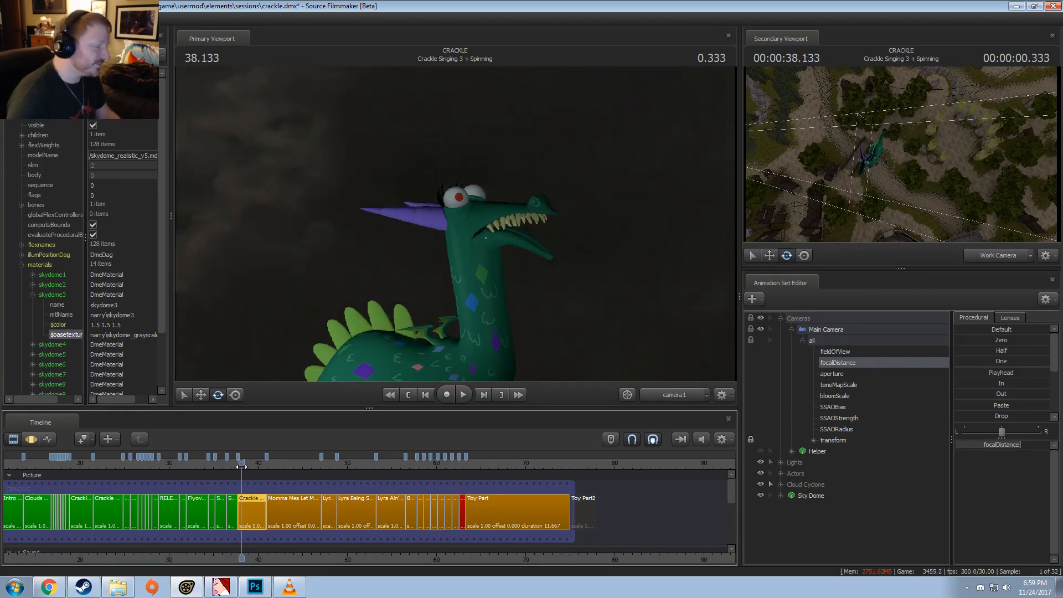
pyautogui.scroll(5, 268, 444)
pyautogui.rightClick(456, 257)
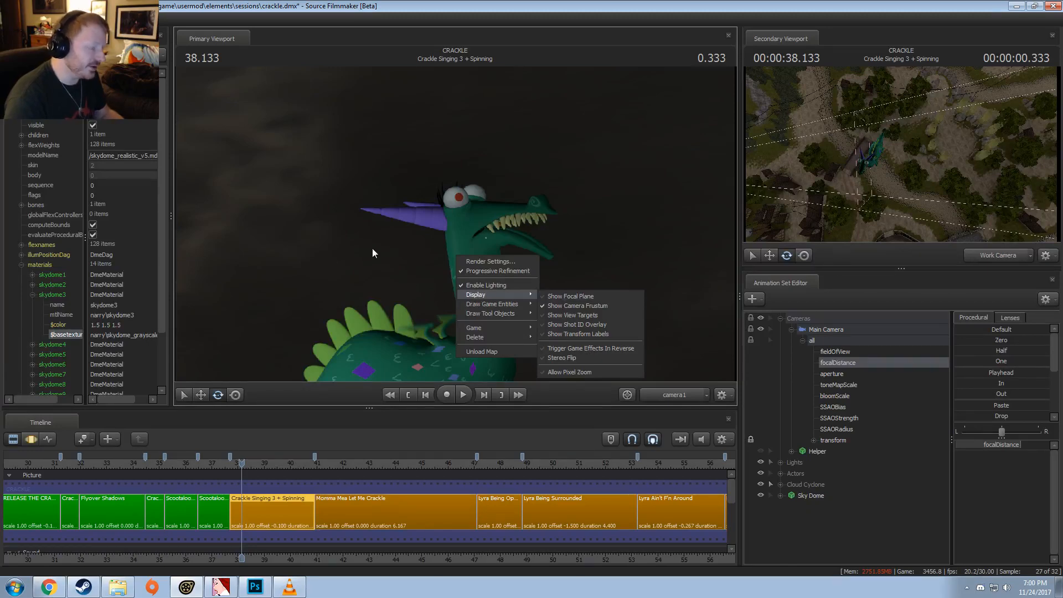
pyautogui.click(417, 321)
pyautogui.press('space')
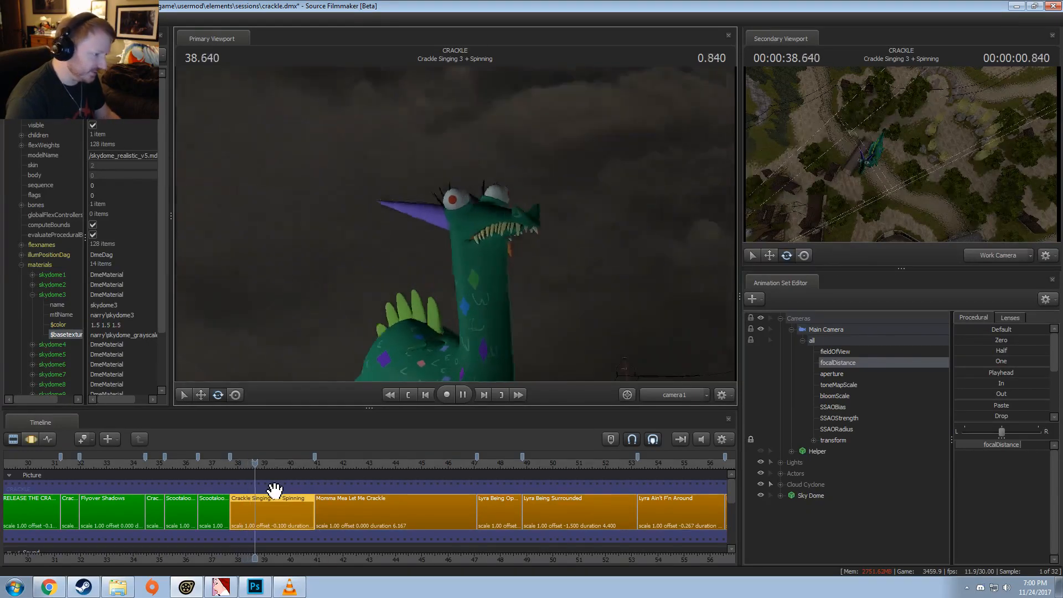
pyautogui.press('space')
pyautogui.rightClick(511, 298)
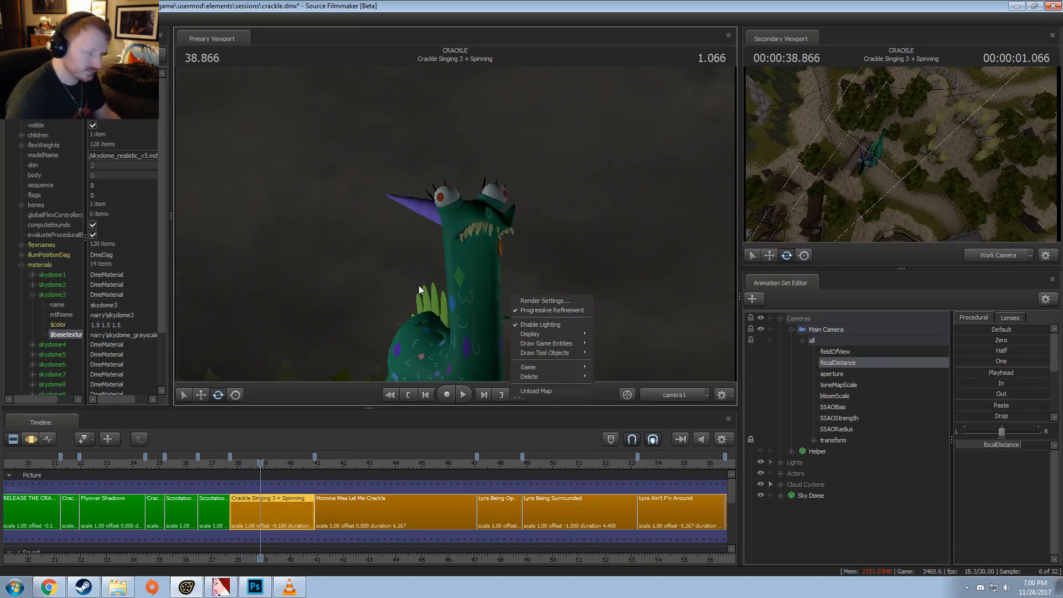
pyautogui.click(275, 480)
# Step: Play the spinning shot from 37.833 into Momma Mea Let Me Crackle and replay its ending
pyautogui.click(232, 464)
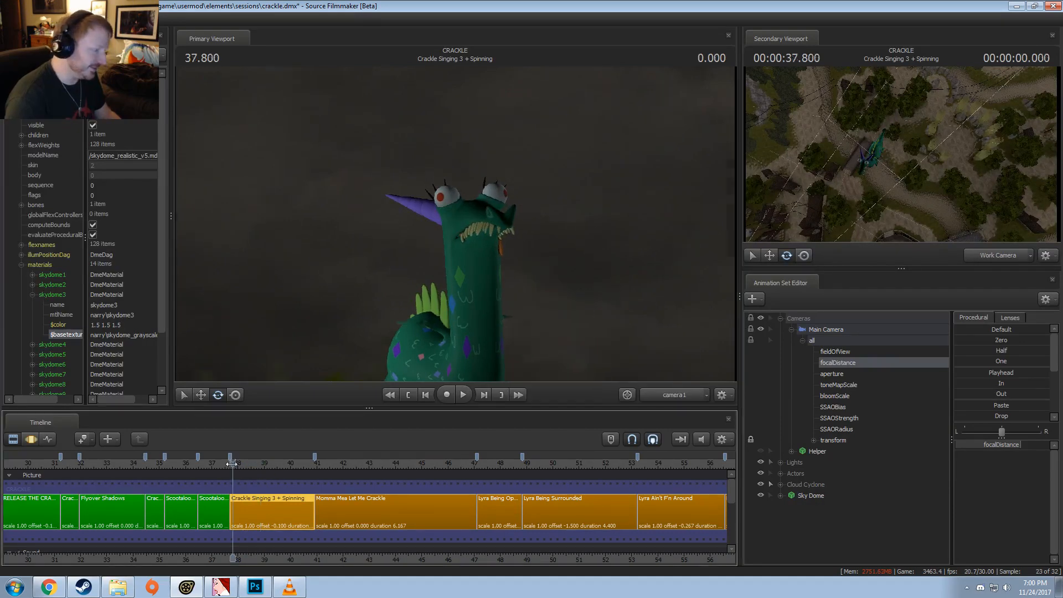
pyautogui.moveTo(231, 464); pyautogui.dragTo(233, 463)
pyautogui.press('space')
pyautogui.press('space')
pyautogui.click(234, 463)
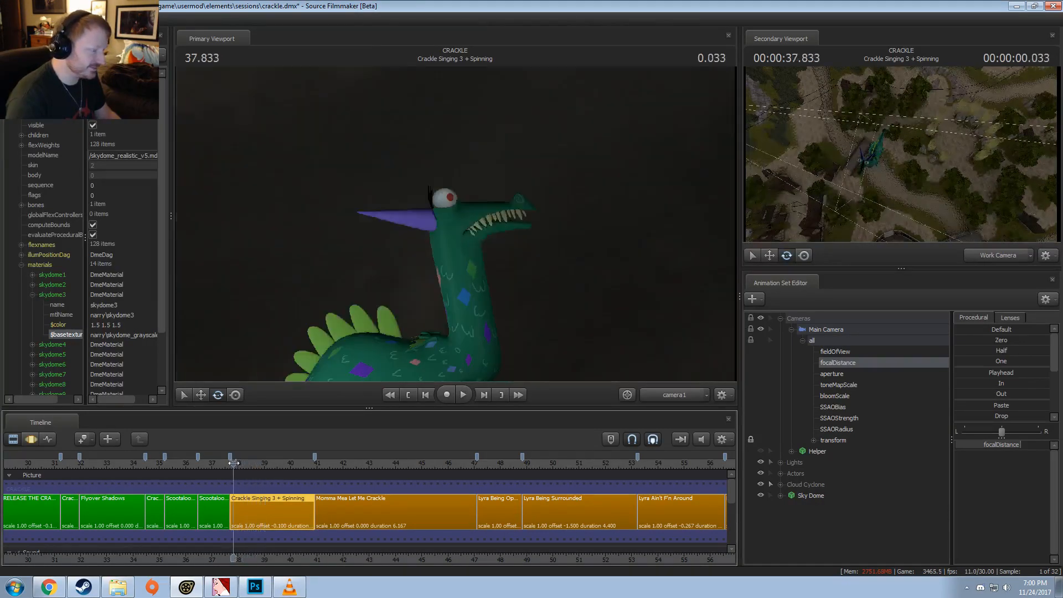
pyautogui.press('space')
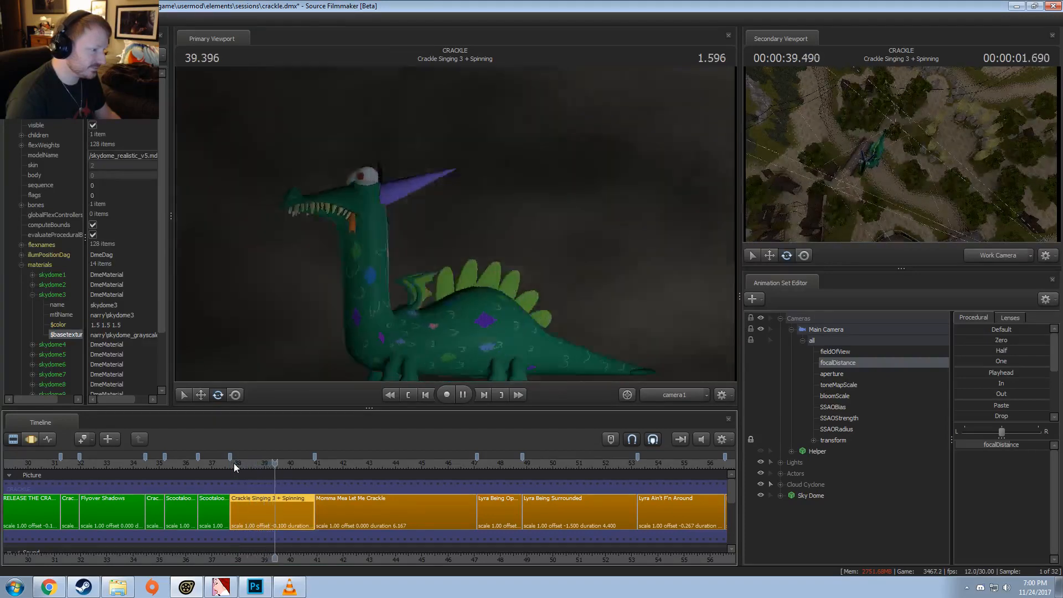
pyautogui.press('space')
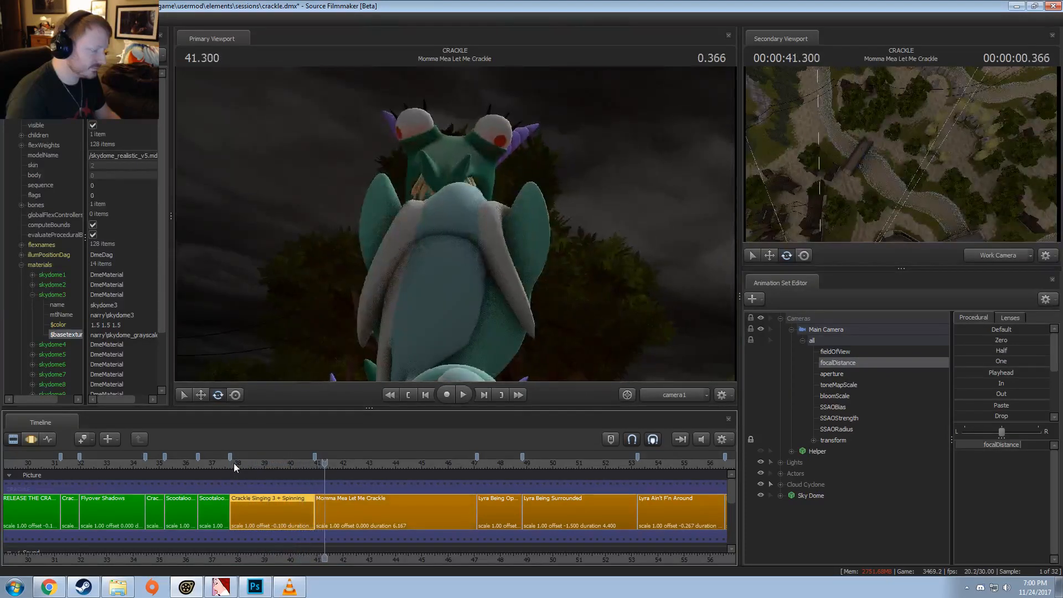
pyautogui.click(287, 464)
pyautogui.press('space')
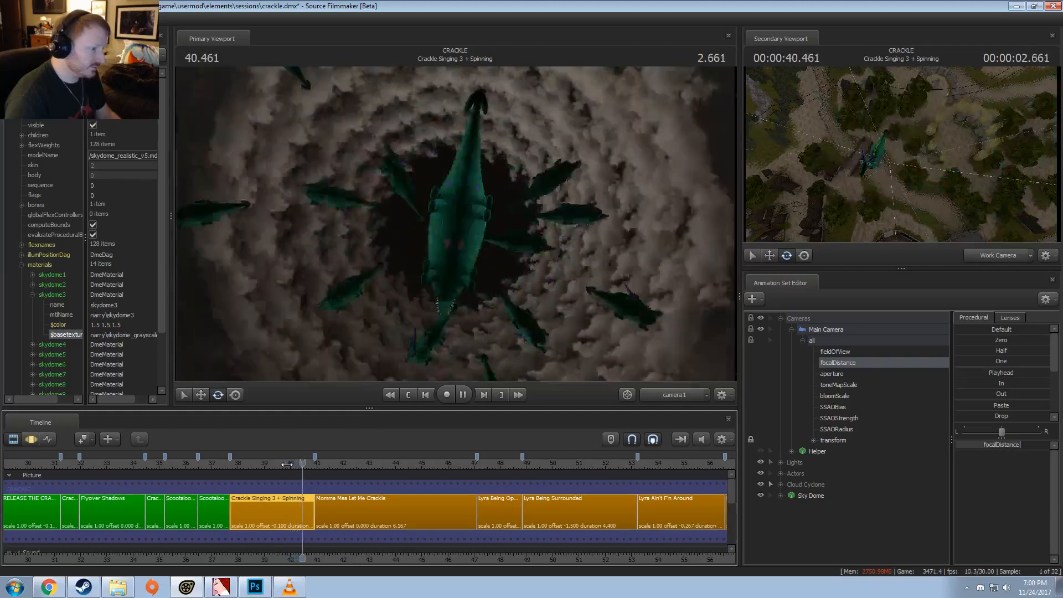
pyautogui.press('space')
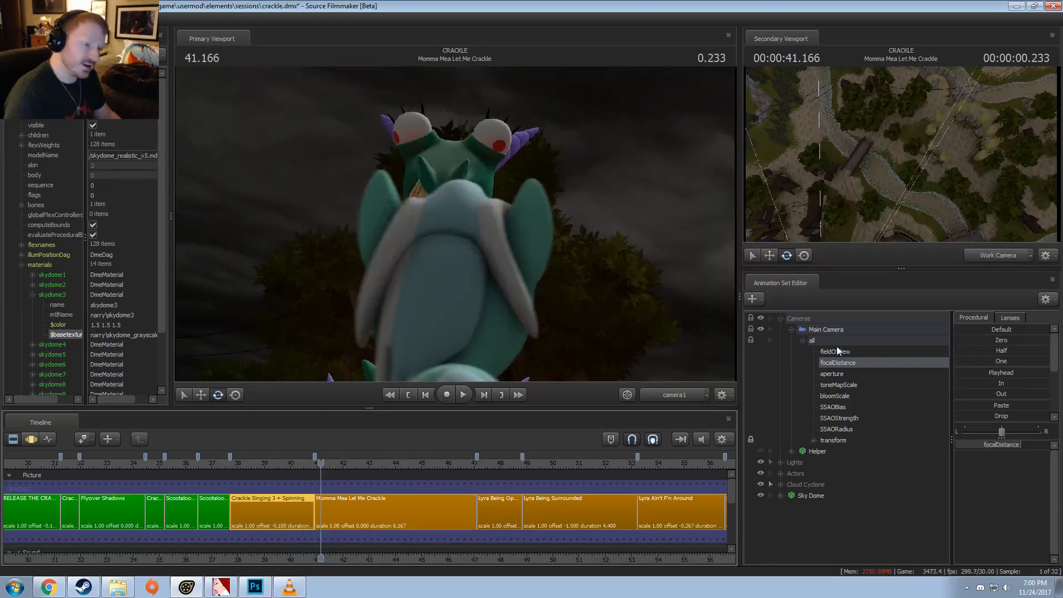
# Step: Select all Main Camera controls in the Motion Editor and shape a time selection from about 38.93 to 40.3 around 40.066
pyautogui.click(803, 327)
pyautogui.press('F3')
pyautogui.scroll(5, 238, 506)
pyautogui.scroll(3, 209, 517)
pyautogui.moveTo(221, 511); pyautogui.dragTo(252, 523)
pyautogui.scroll(1, 210, 518)
pyautogui.keyDown('shift'); pyautogui.scroll(1, 252, 524); pyautogui.keyUp('shift')
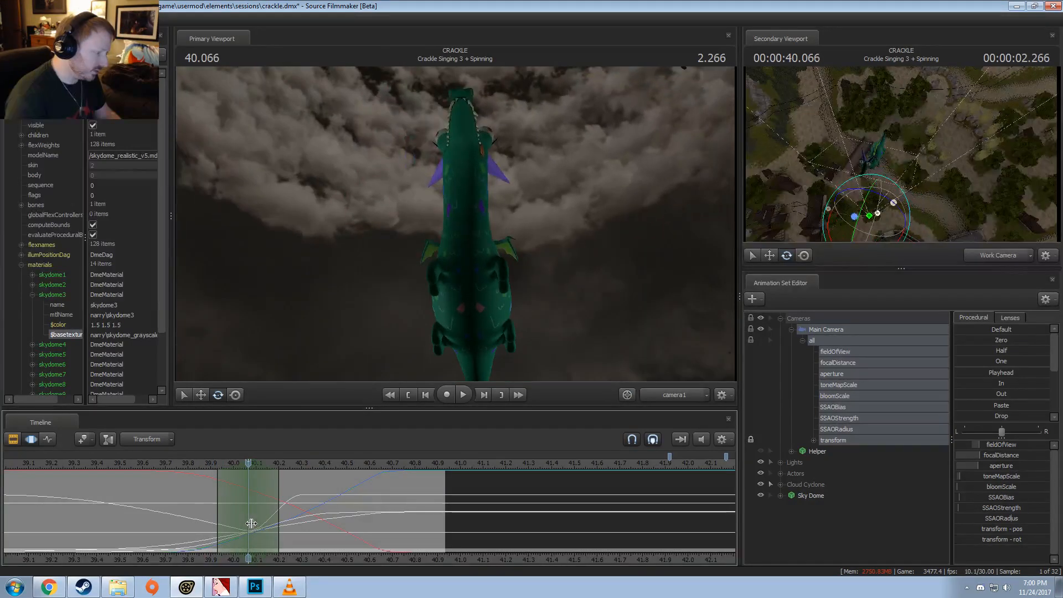
pyautogui.keyDown('shift'); pyautogui.scroll(3, 252, 524); pyautogui.keyUp('shift')
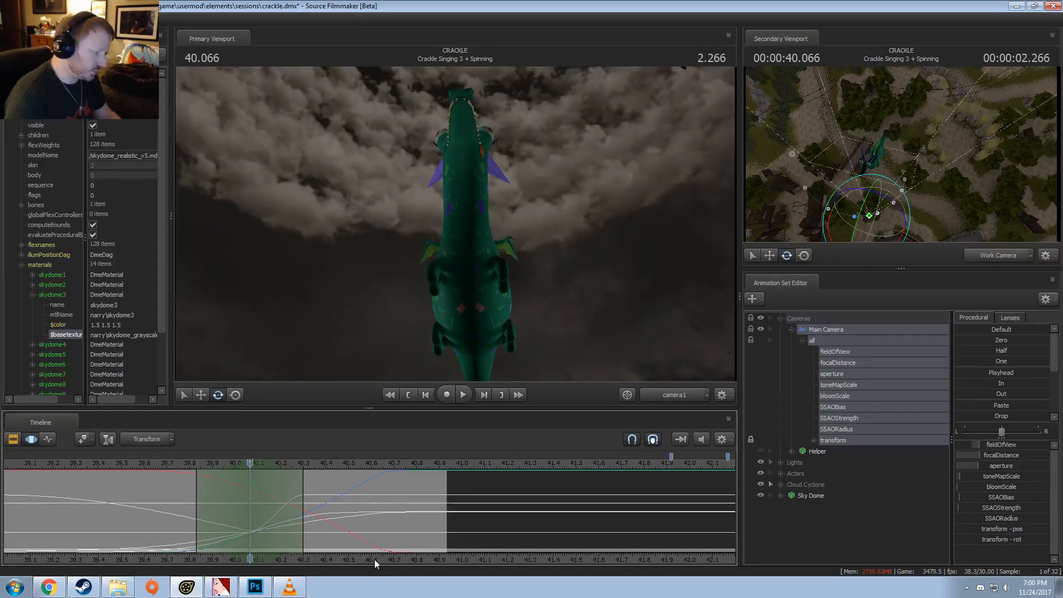
pyautogui.scroll(-3, 382, 538)
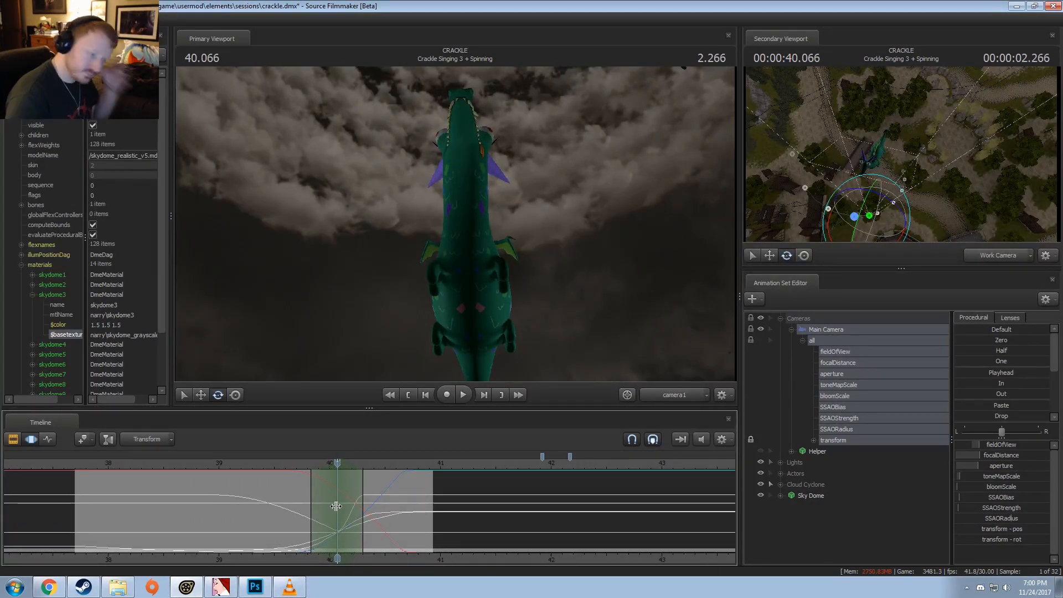
pyautogui.moveTo(316, 520); pyautogui.dragTo(211, 520)
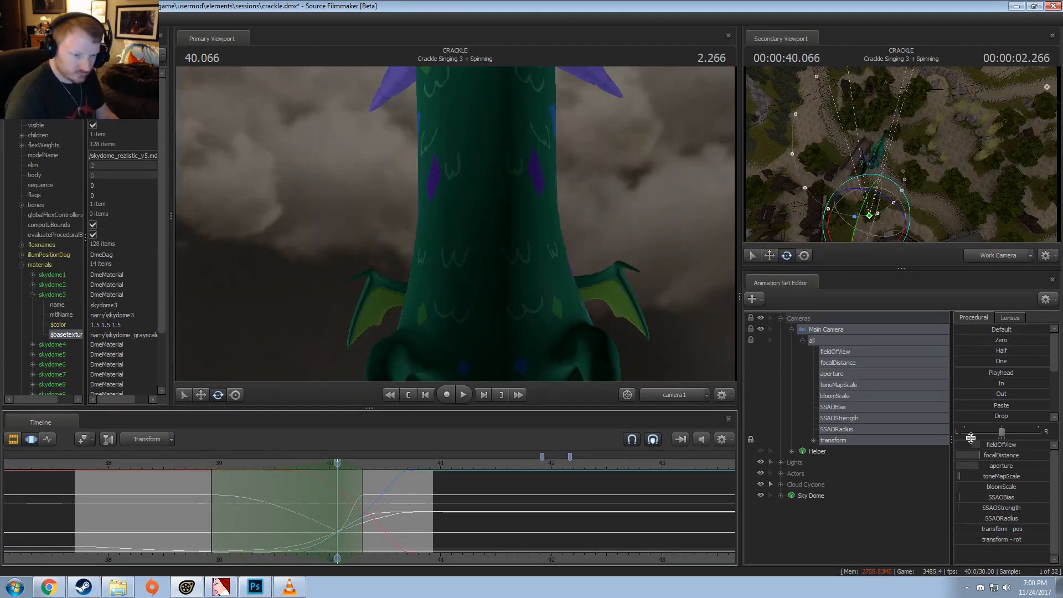
# Step: Apply the Release preset to all selected Main Camera controls across the time selection around 40.066
pyautogui.scroll(-3, 1003, 398)
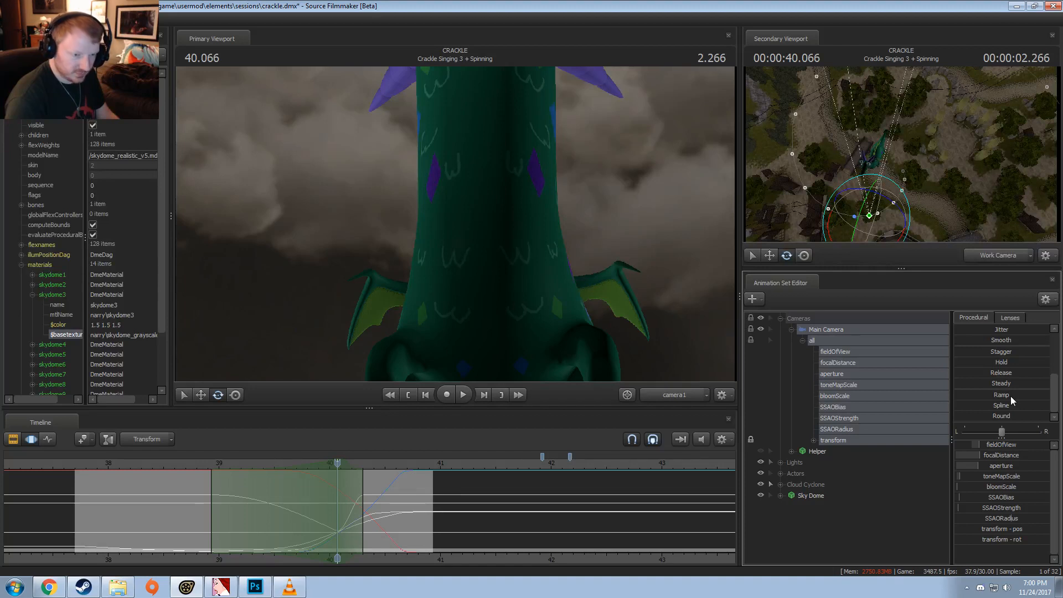
pyautogui.scroll(3, 1011, 397)
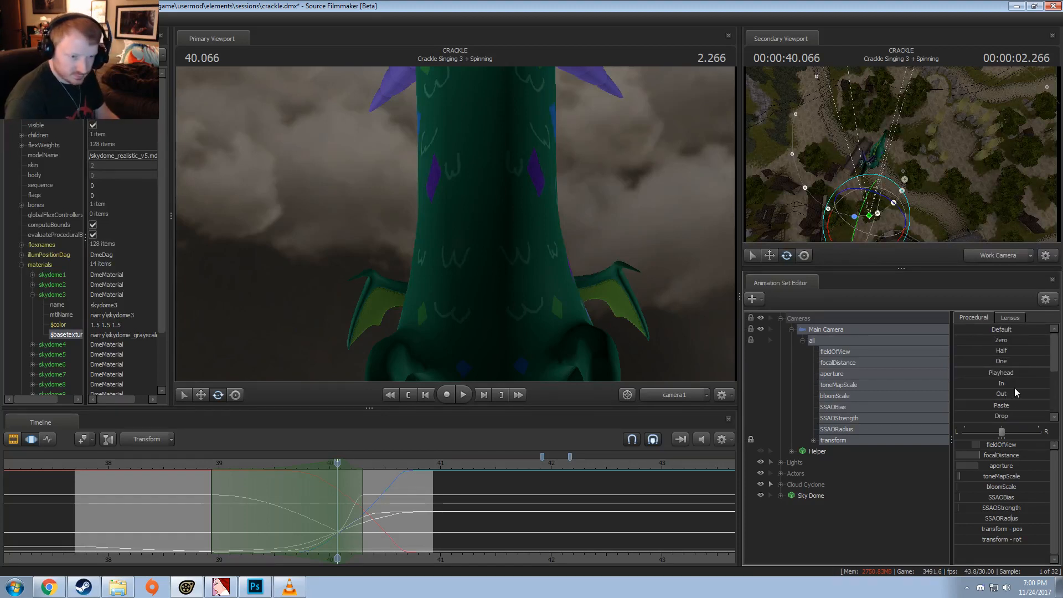
pyautogui.scroll(-3, 1014, 388)
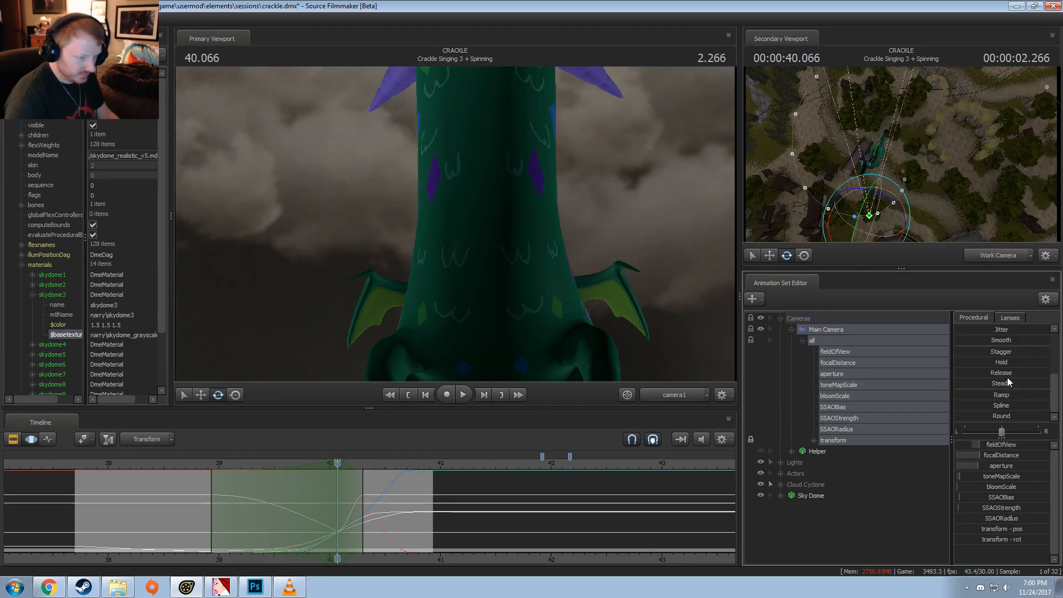
pyautogui.click(1002, 374)
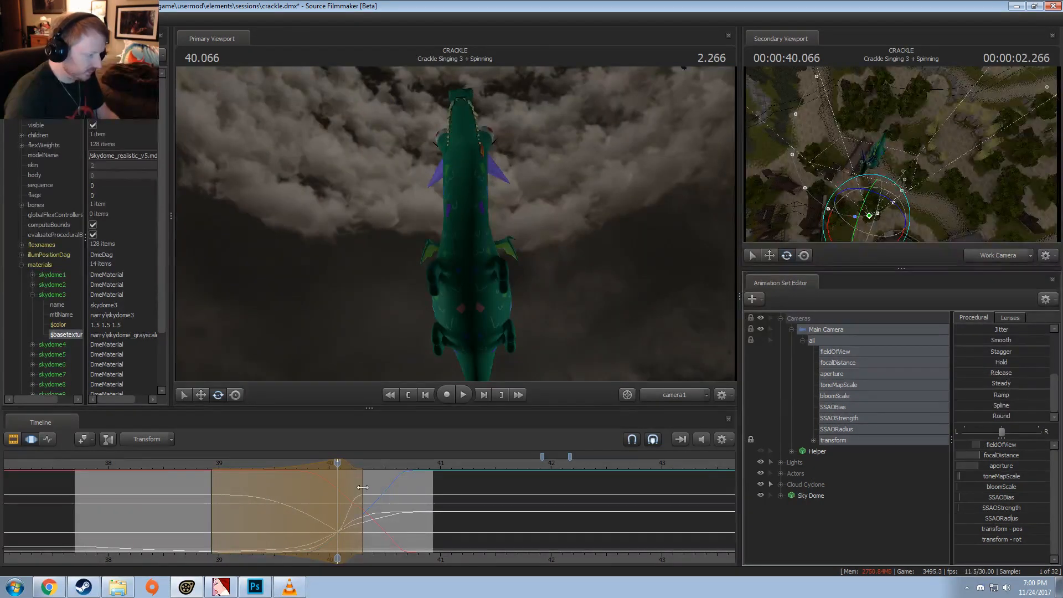
# Step: Play the spinning shot from 38.833 through the Work Camera, stop at 40.200 and return the primary viewport to camera1
pyautogui.click(658, 395)
pyautogui.click(202, 464)
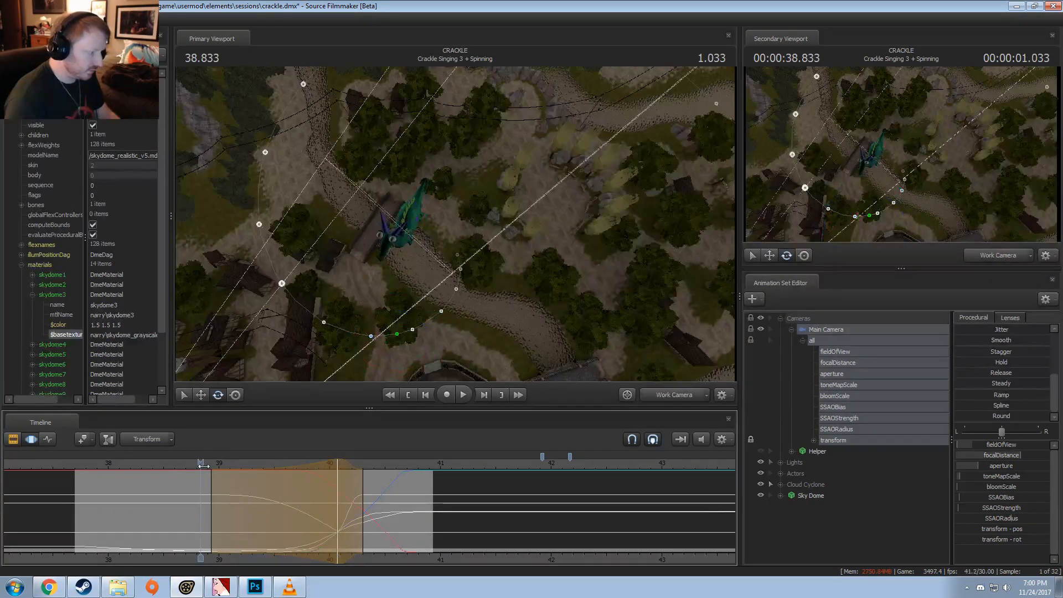
pyautogui.press('space')
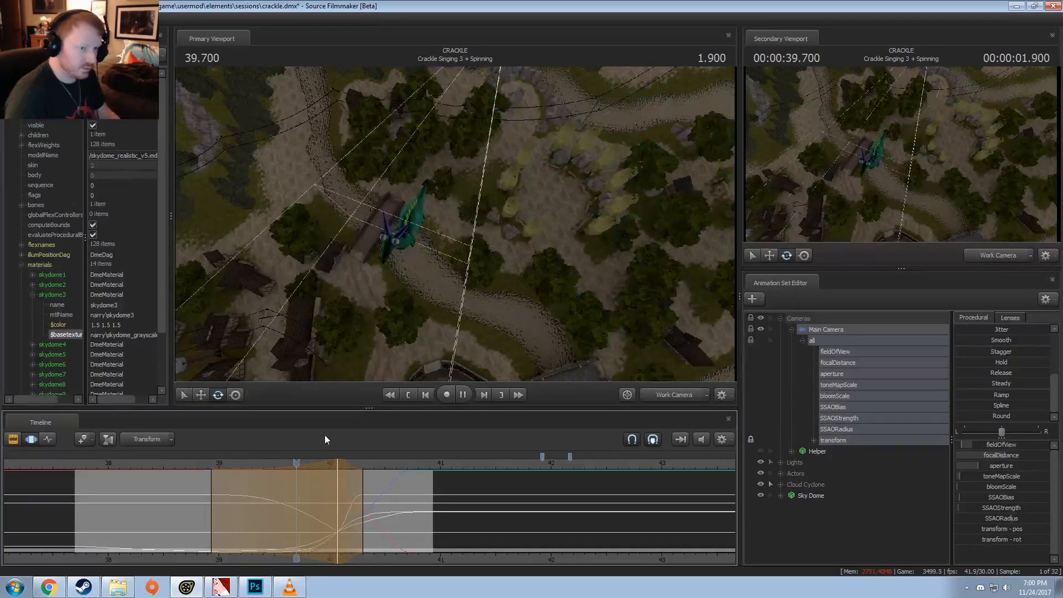
pyautogui.press('space')
pyautogui.click(674, 395)
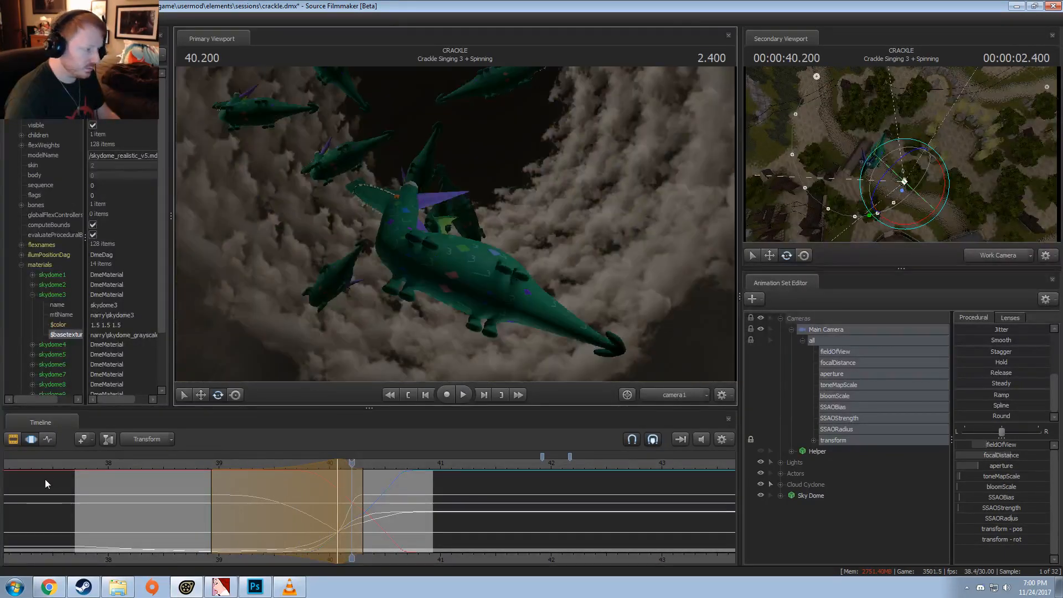
# Step: Turn off lighting in the primary viewport and play the spinning shot from about 38.4 to 40.866
pyautogui.rightClick(403, 220)
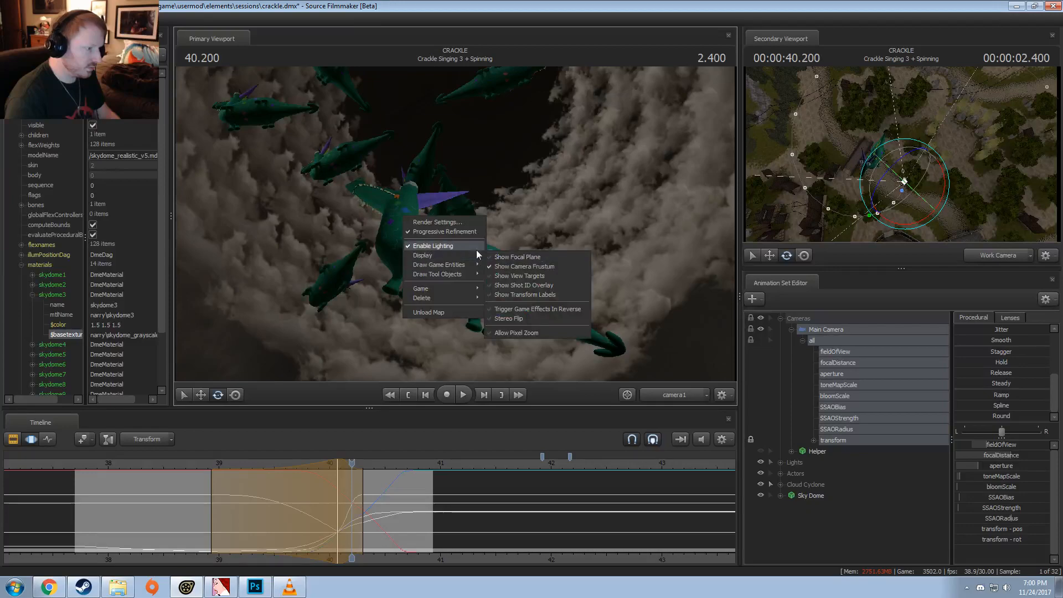
pyautogui.click(437, 247)
pyautogui.click(150, 464)
pyautogui.press('space')
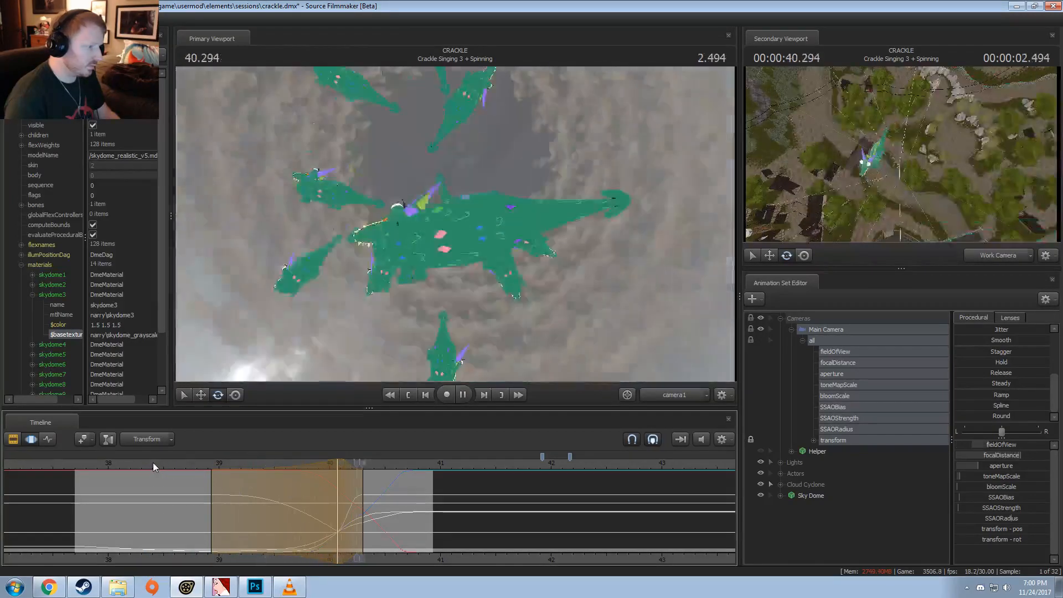
pyautogui.press('space')
# Step: Add the Helper to the selection, apply the Release preset, and extend the time selection's start to about 38.5
pyautogui.click(832, 452)
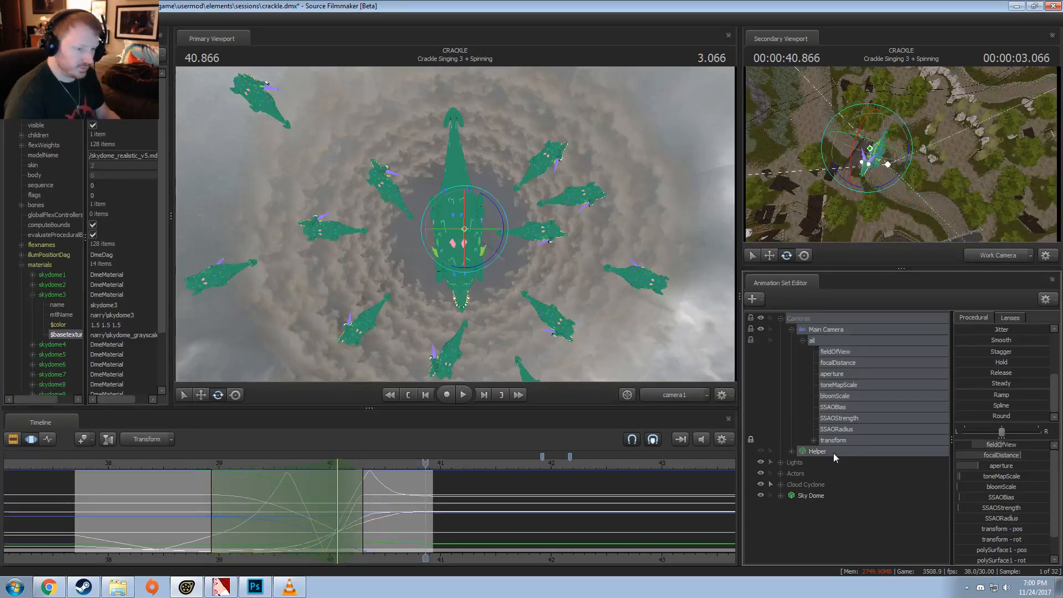
pyautogui.moveTo(1012, 373); pyautogui.dragTo(1021, 373)
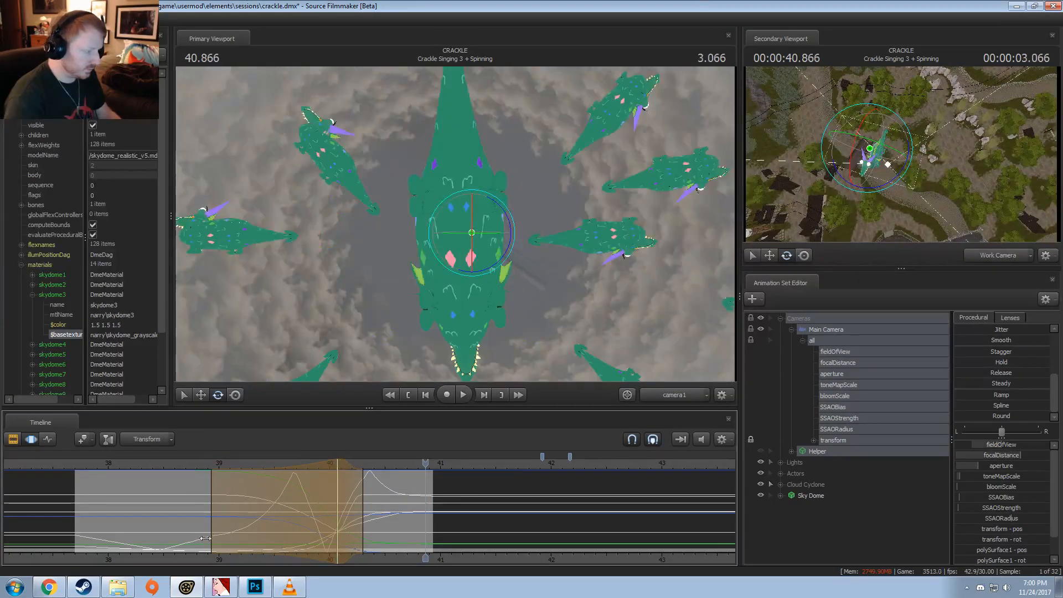
pyautogui.moveTo(211, 550); pyautogui.dragTo(160, 550)
# Step: Play the spinning shot into Momma Mea Let Me Crackle and replay it to 40.466
pyautogui.press('space')
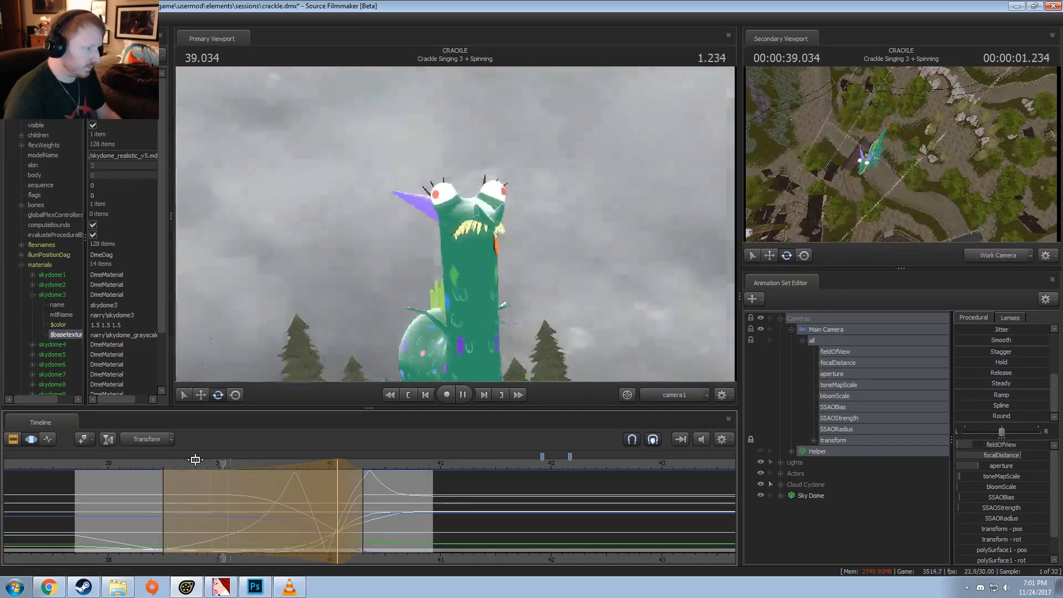
pyautogui.press('space')
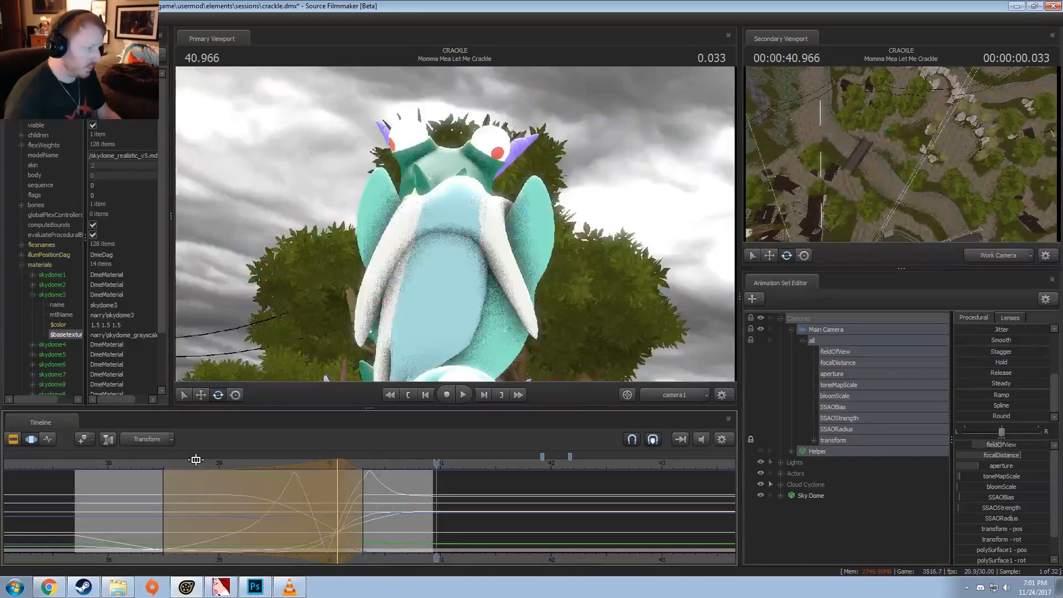
pyautogui.press('space')
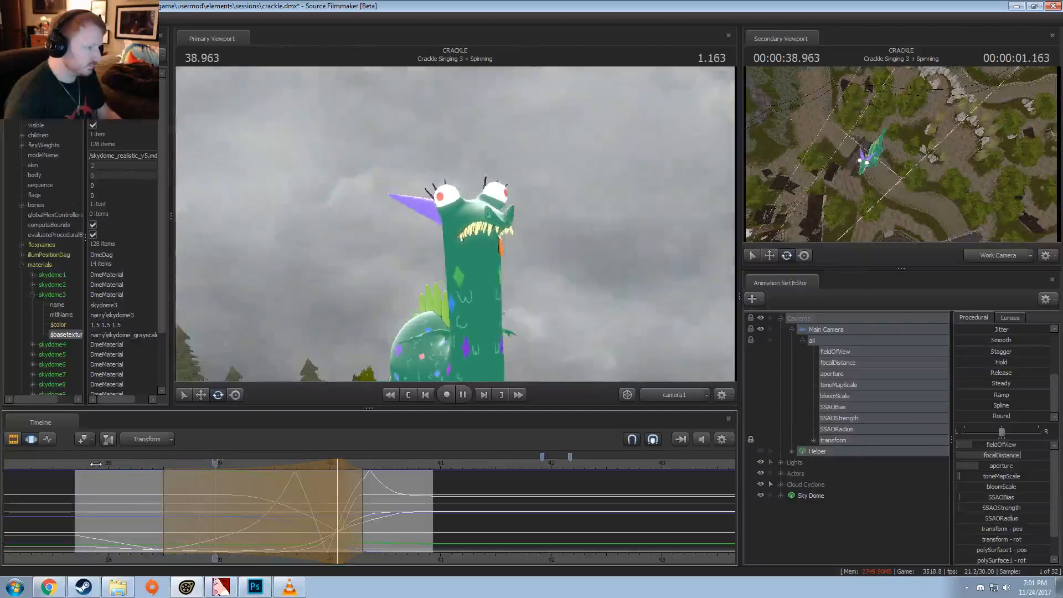
pyautogui.press('space')
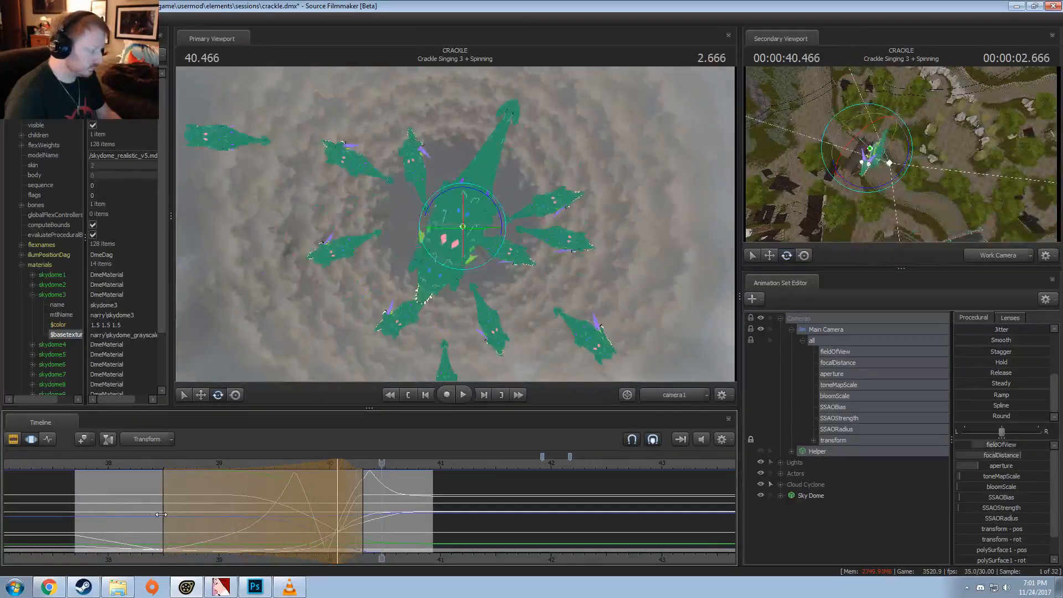
# Step: Extend the time selection's start to about 38.43, replay the shot, and shift the selection's peak to about 40.1
pyautogui.moveTo(161, 514); pyautogui.dragTo(154, 514)
pyautogui.click(138, 464)
pyautogui.press('space')
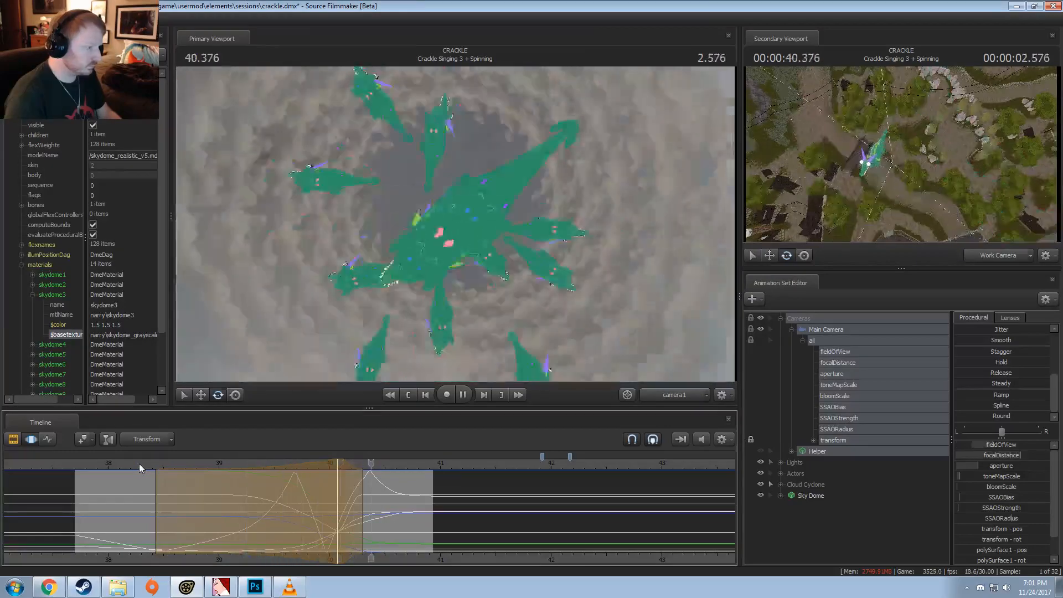
pyautogui.press('space')
pyautogui.moveTo(355, 497); pyautogui.dragTo(338, 519)
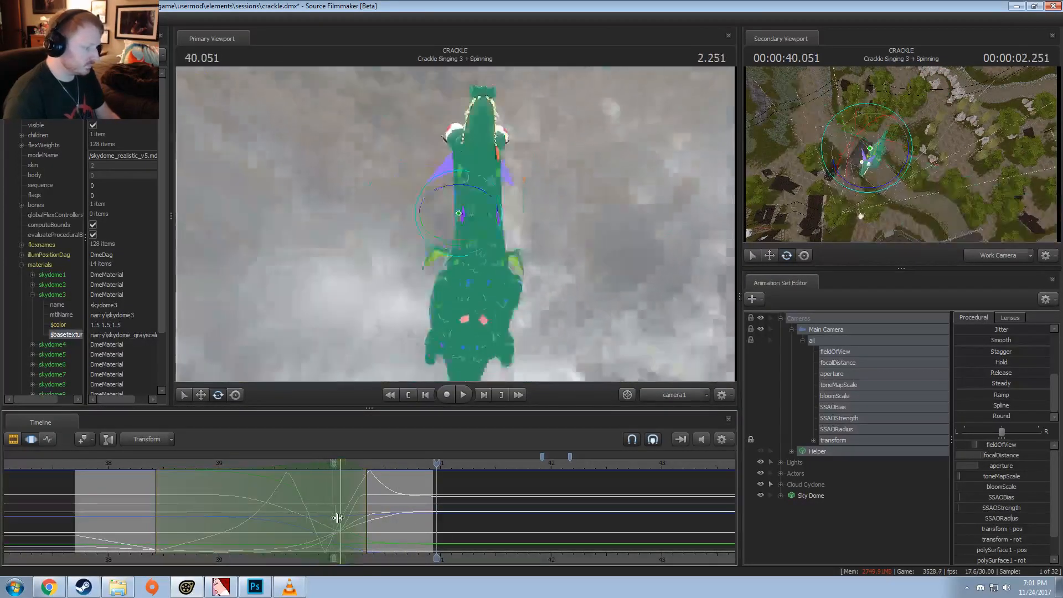
# Step: Play the spinning shot into Momma Mea Let Me Crackle twice, stopping at 41.500 and 41.600
pyautogui.press('space')
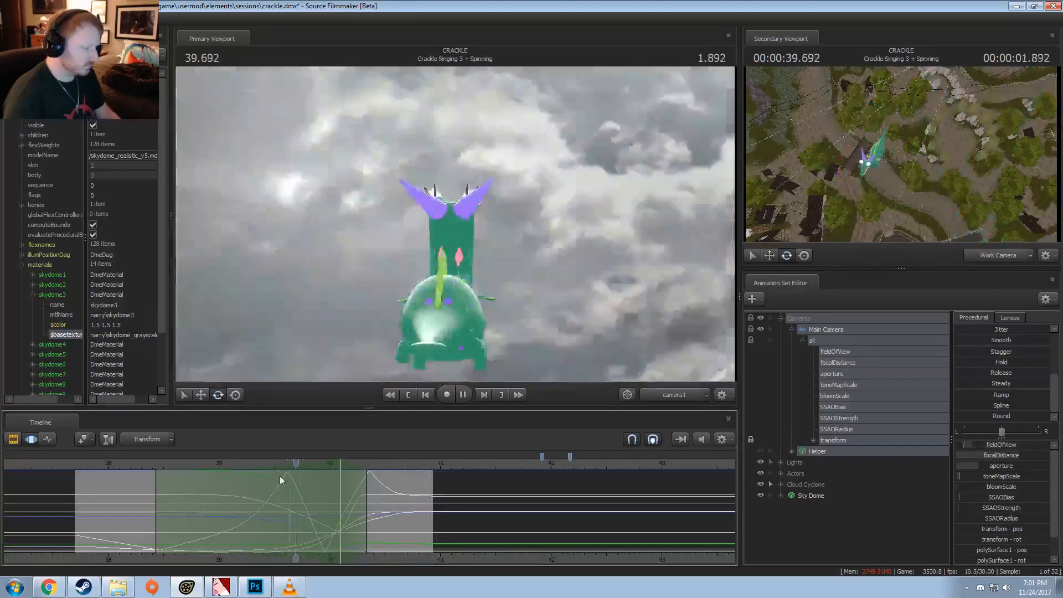
pyautogui.press('space')
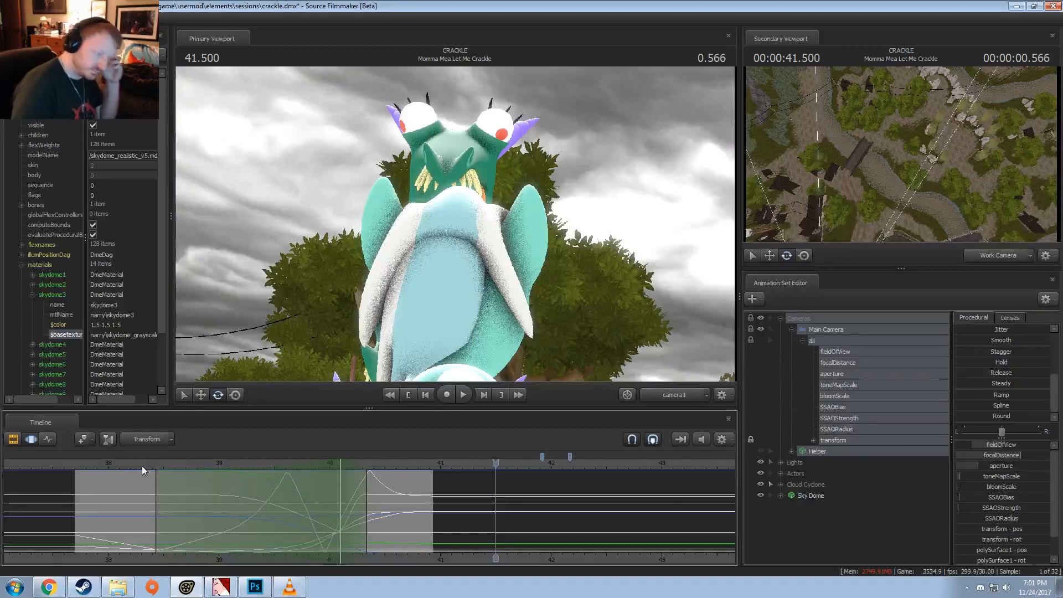
pyautogui.press('space')
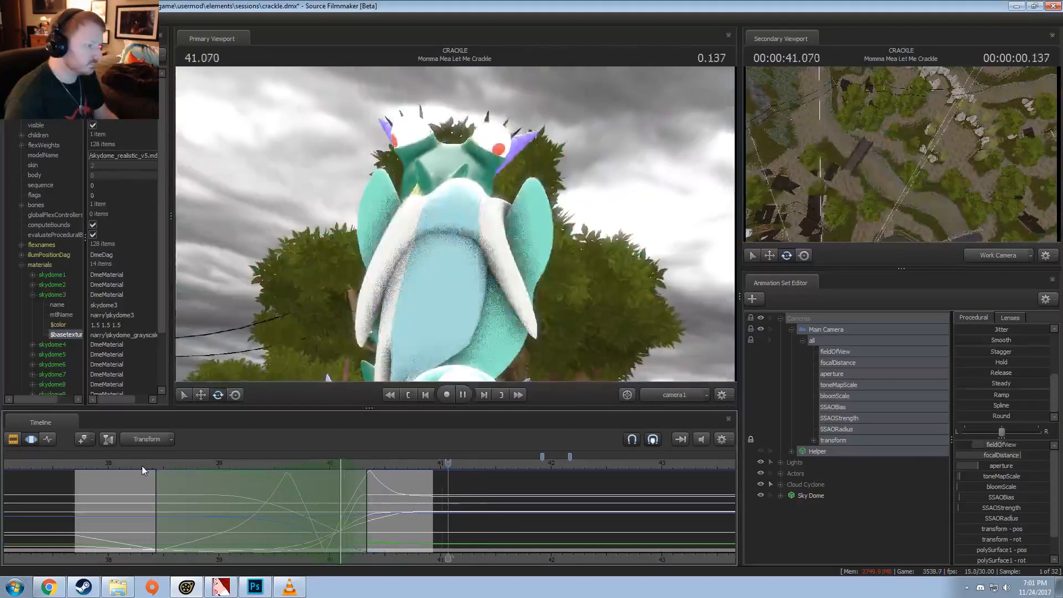
pyautogui.press('space')
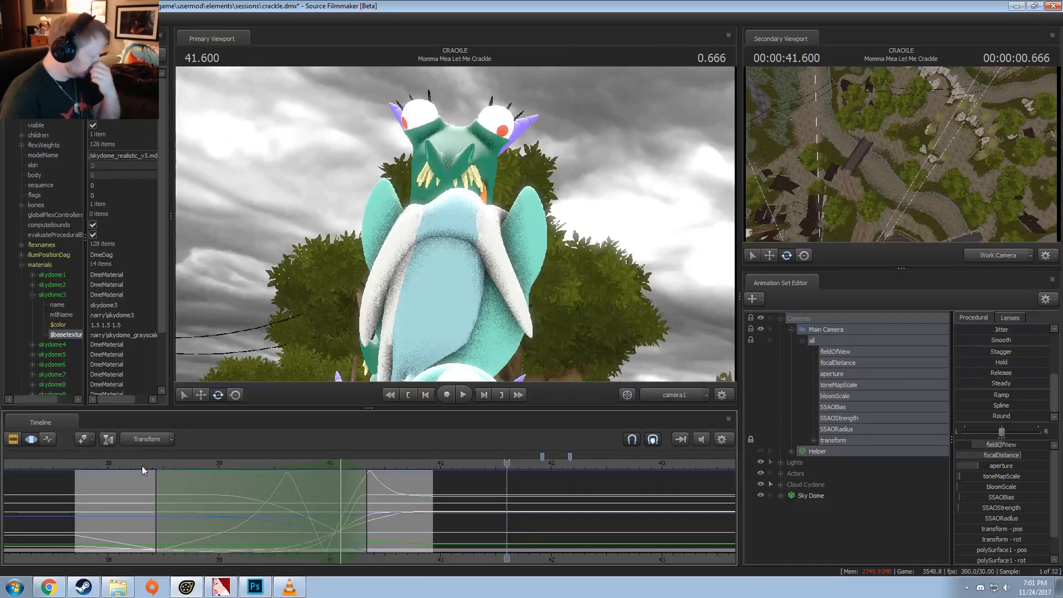
# Step: Play the opening of the Crackle Singing 3 + Spinning shot in the Motion Editor and stop at 38.533
pyautogui.press('F2')
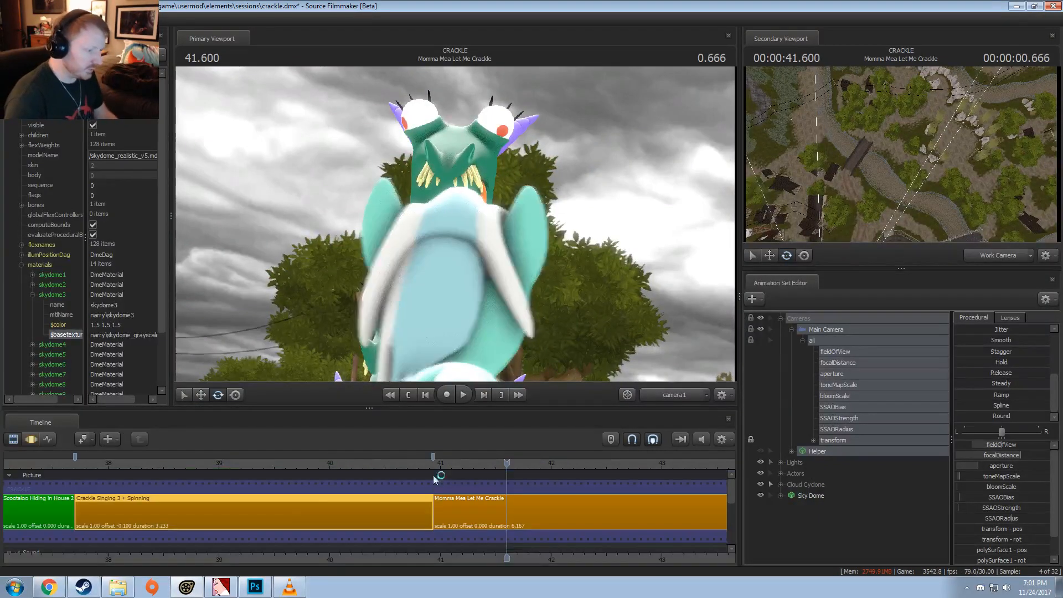
pyautogui.press('F3')
pyautogui.click(82, 462)
pyautogui.press('space')
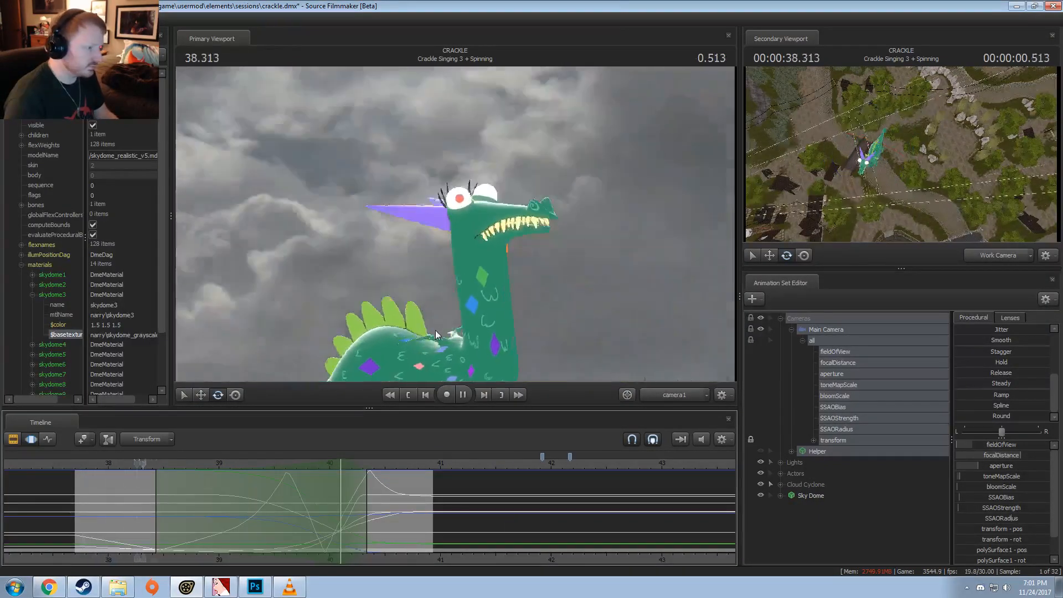
pyautogui.press('space')
# Step: Show the focal plane in the primary viewport and play the shot from 38.133 to 38.500
pyautogui.rightClick(590, 215)
pyautogui.moveTo(653, 255)
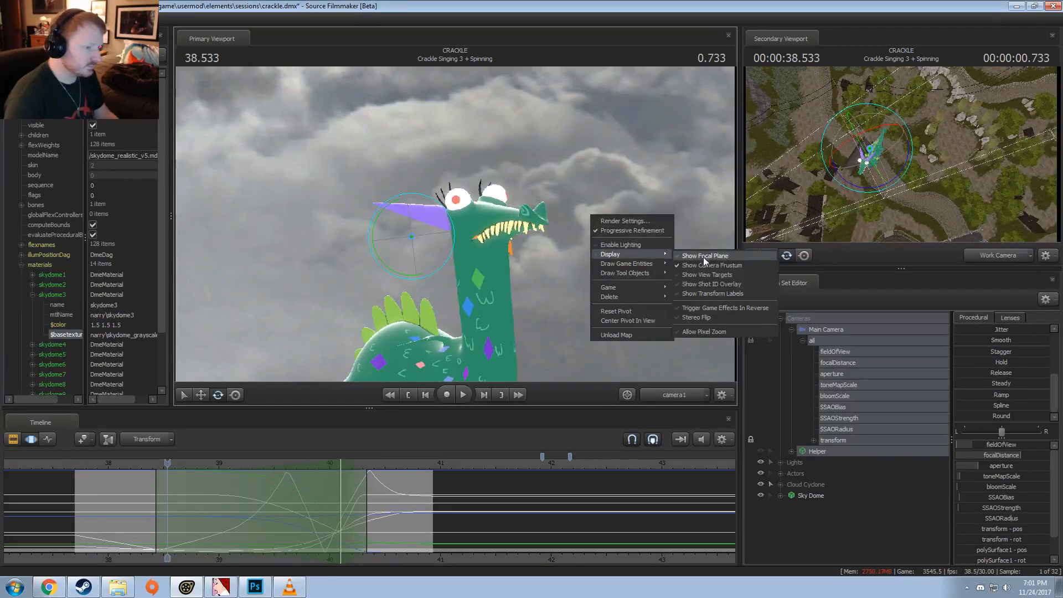
pyautogui.click(703, 257)
pyautogui.press('F2')
pyautogui.press('F3')
pyautogui.moveTo(168, 462); pyautogui.dragTo(123, 460)
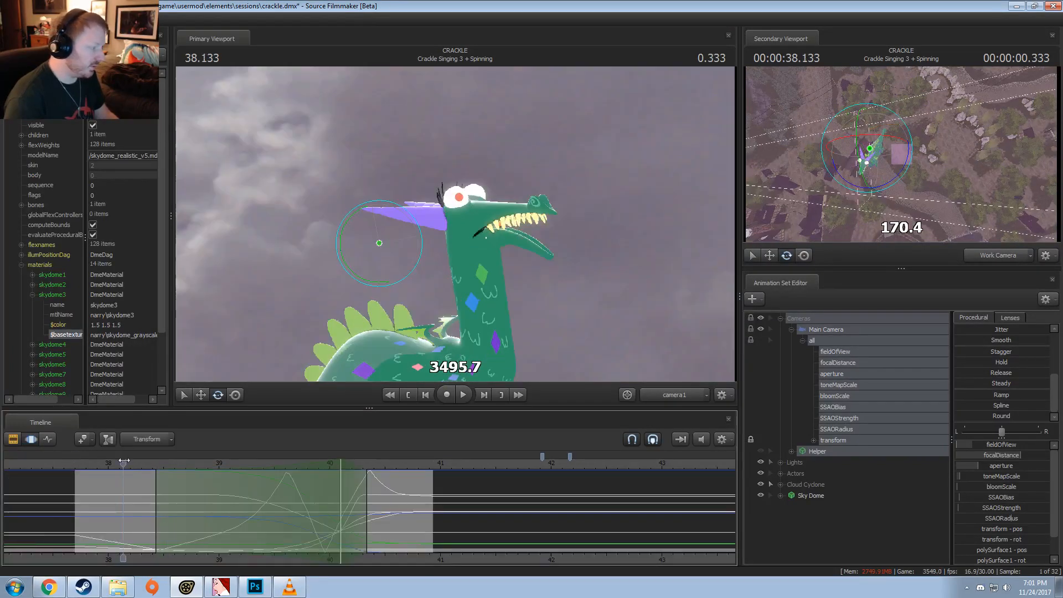
pyautogui.press('space')
pyautogui.press('space')
# Step: Re-enable lighting in the primary viewport and hide the focal plane
pyautogui.rightClick(531, 269)
pyautogui.click(494, 211)
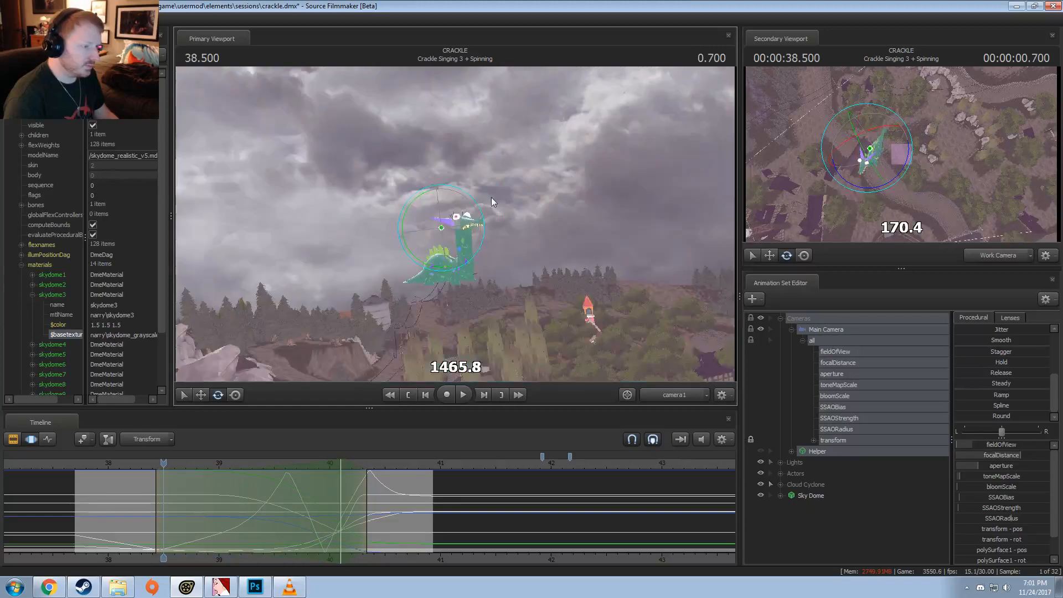
pyautogui.rightClick(493, 203)
pyautogui.click(505, 241)
pyautogui.rightClick(493, 258)
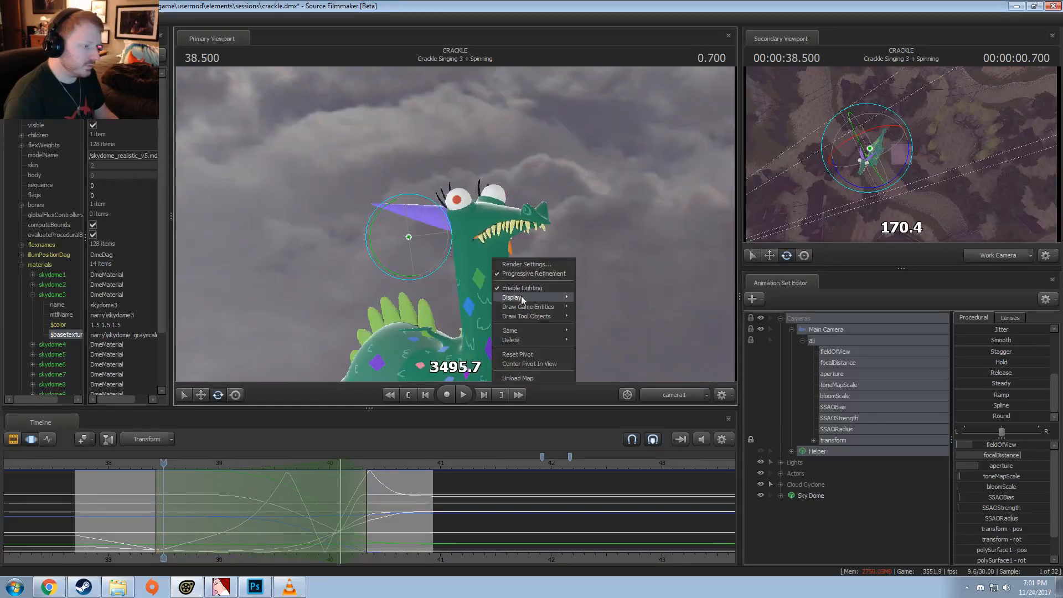
pyautogui.moveTo(543, 301)
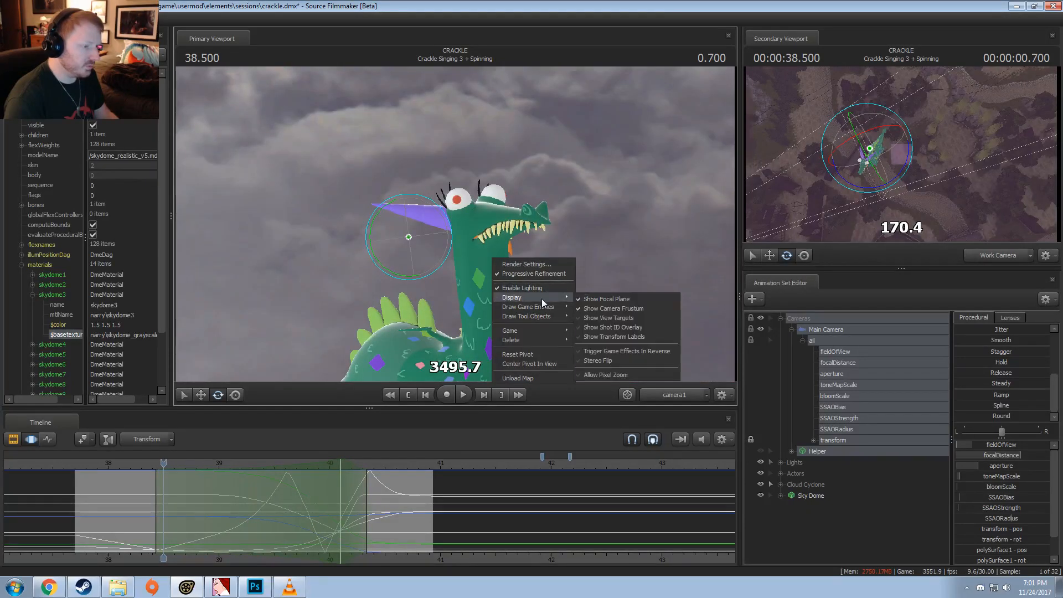
pyautogui.click(603, 301)
# Step: Play the lit spinning shot from 37.733 in the Clip Editor, pausing at 38.433 and stopping at 40.966
pyautogui.click(79, 466)
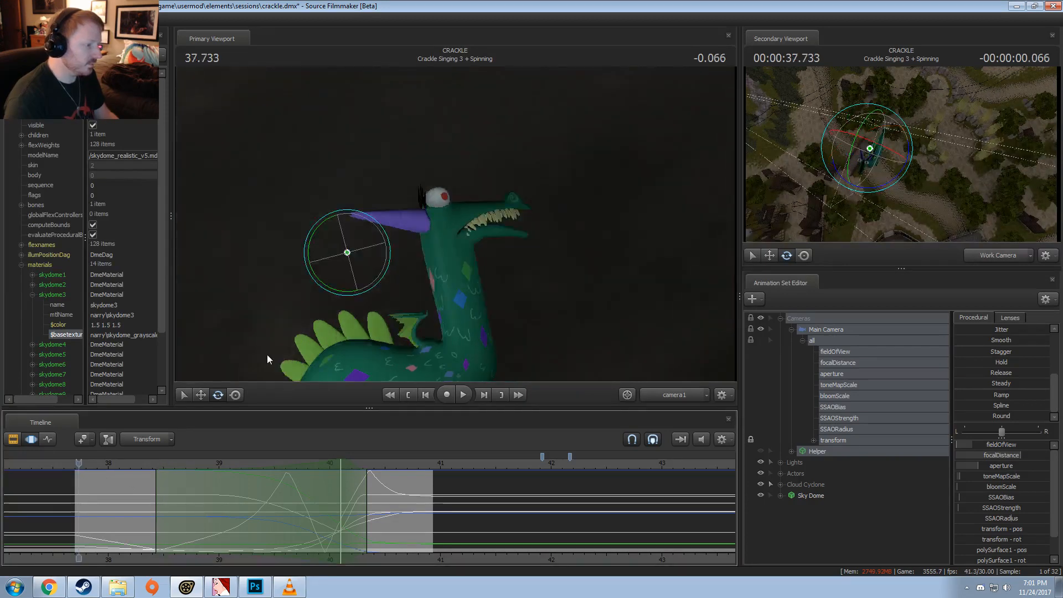
pyautogui.press('F2')
pyautogui.press('space')
pyautogui.press('space')
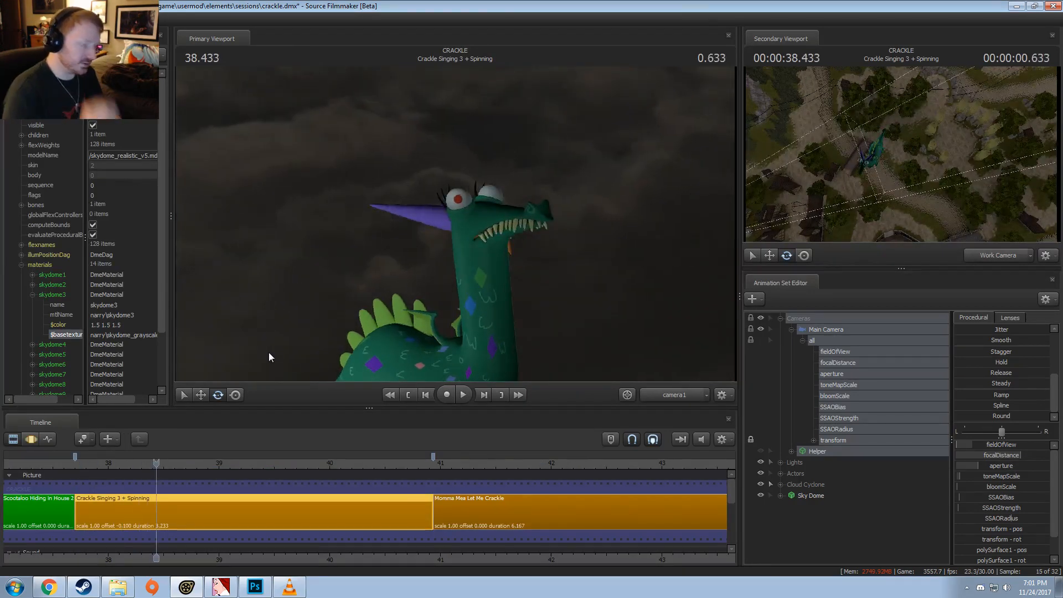
pyautogui.press('space')
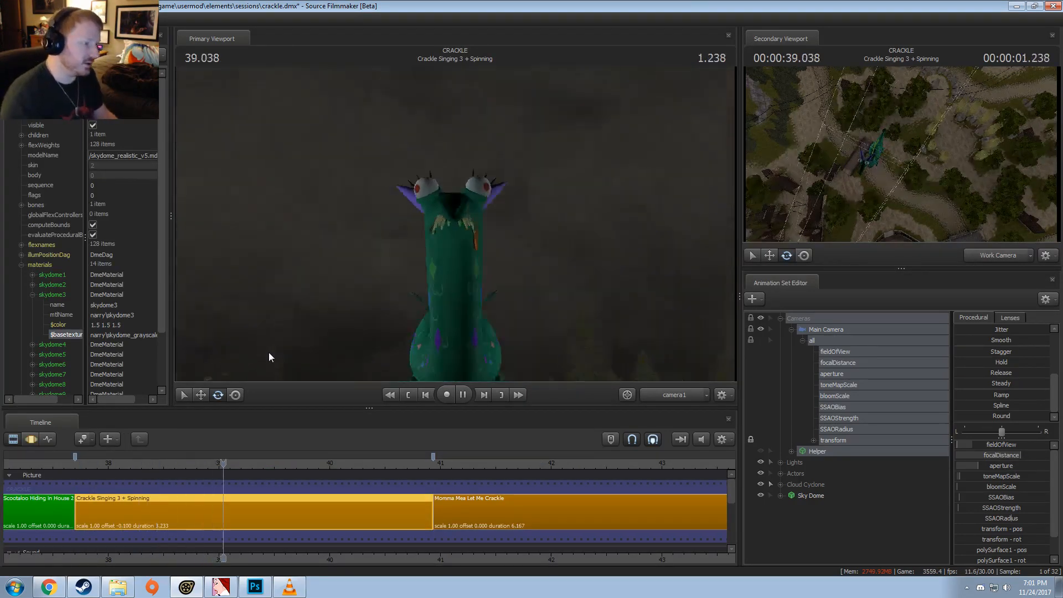
pyautogui.press('space')
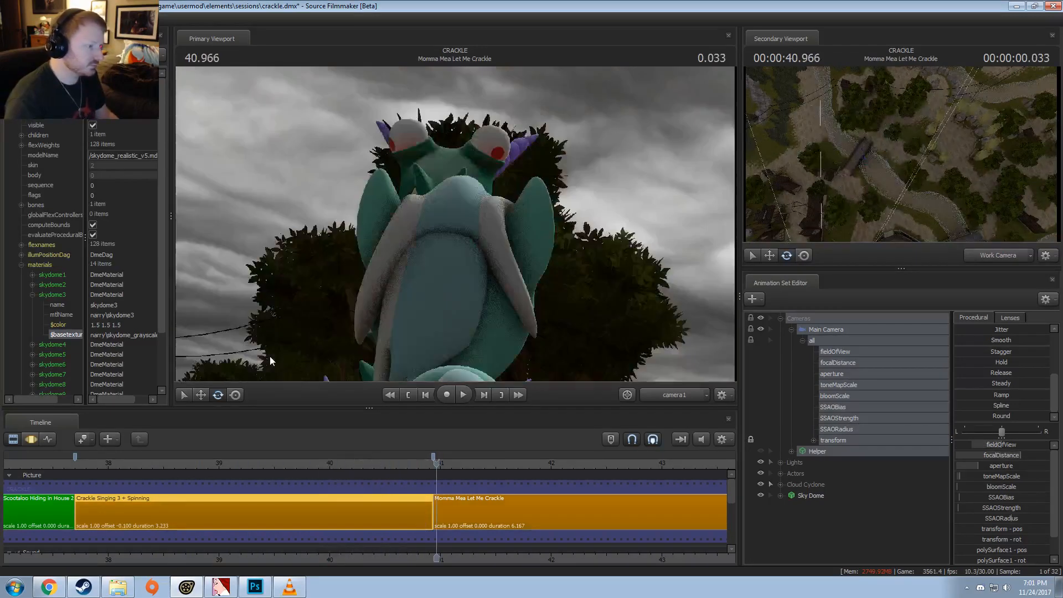
# Step: Move the playhead to 40.900, switch the primary viewport to the Work Camera and back it away from the dragons
pyautogui.click(429, 463)
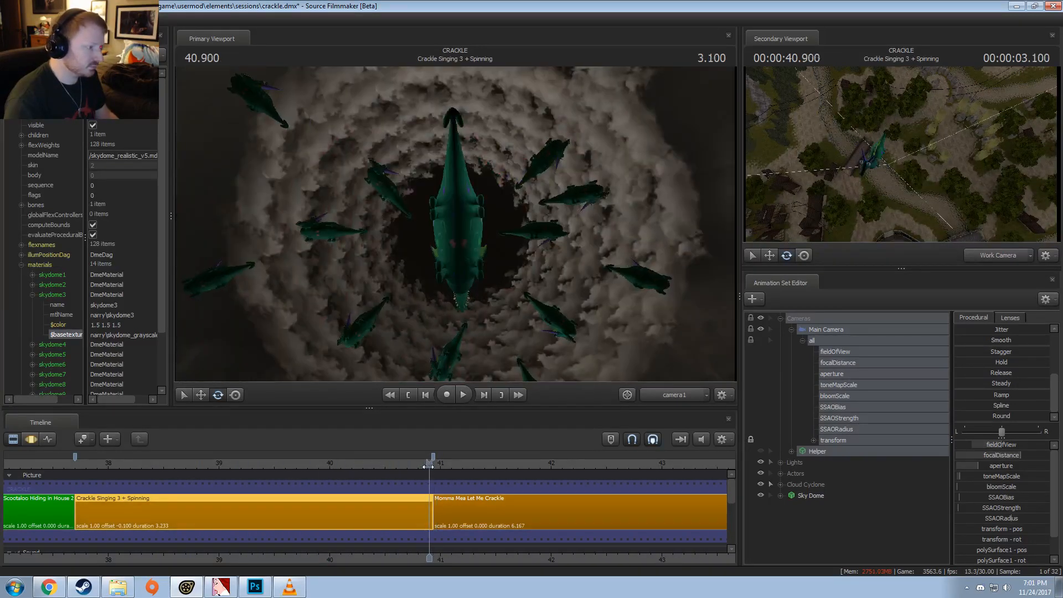
pyautogui.keyDown('ctrl'); pyautogui.click(669, 391); pyautogui.keyUp('ctrl')
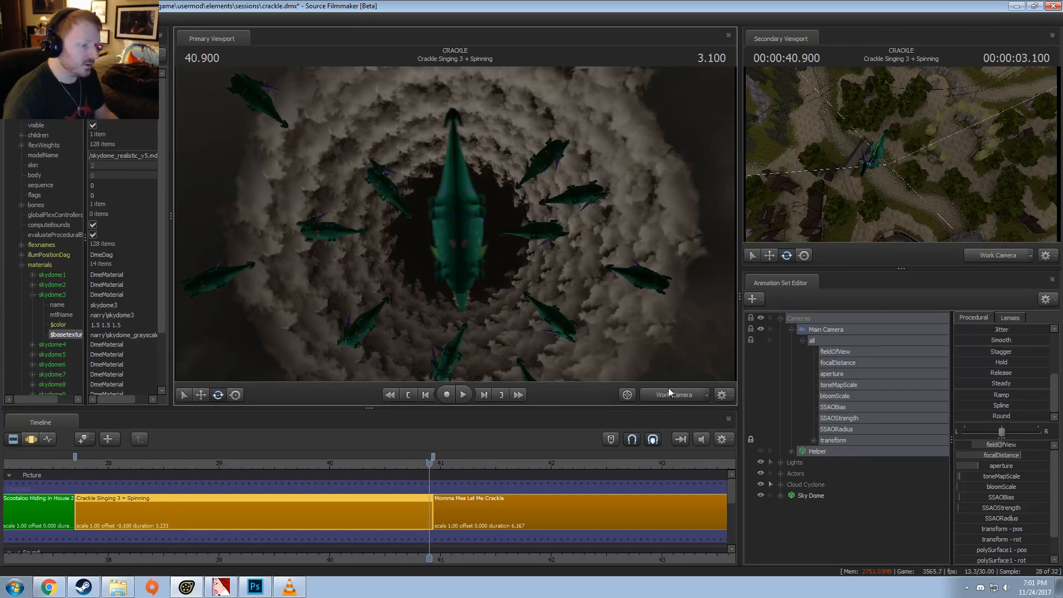
pyautogui.press('s')
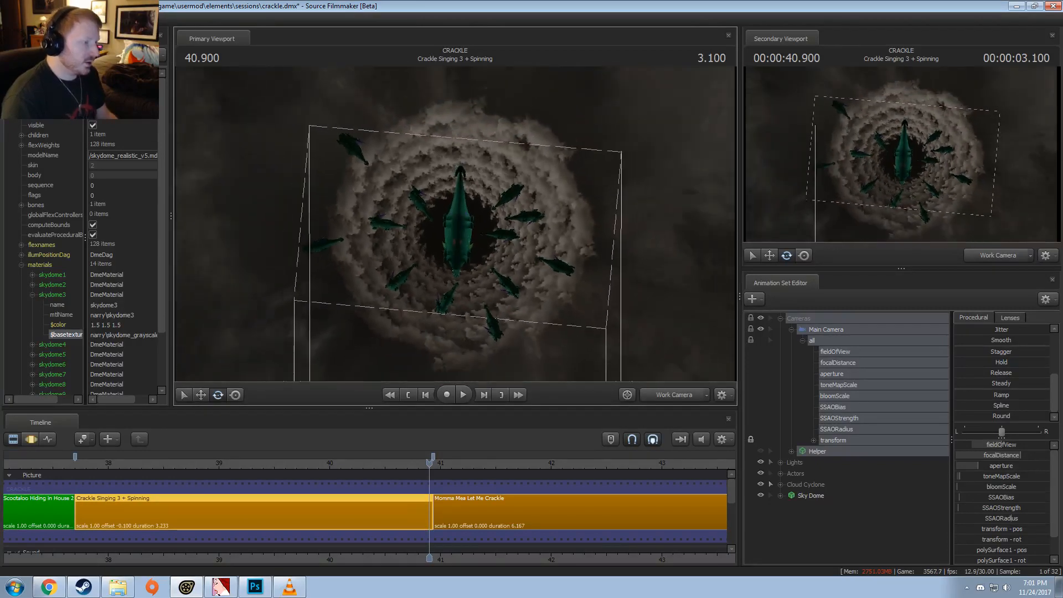
# Step: Show camera1 in the secondary viewport, collapse Cameras, expand Cloud Cyclone and open the cloud controls in the Motion Editor
pyautogui.click(989, 255)
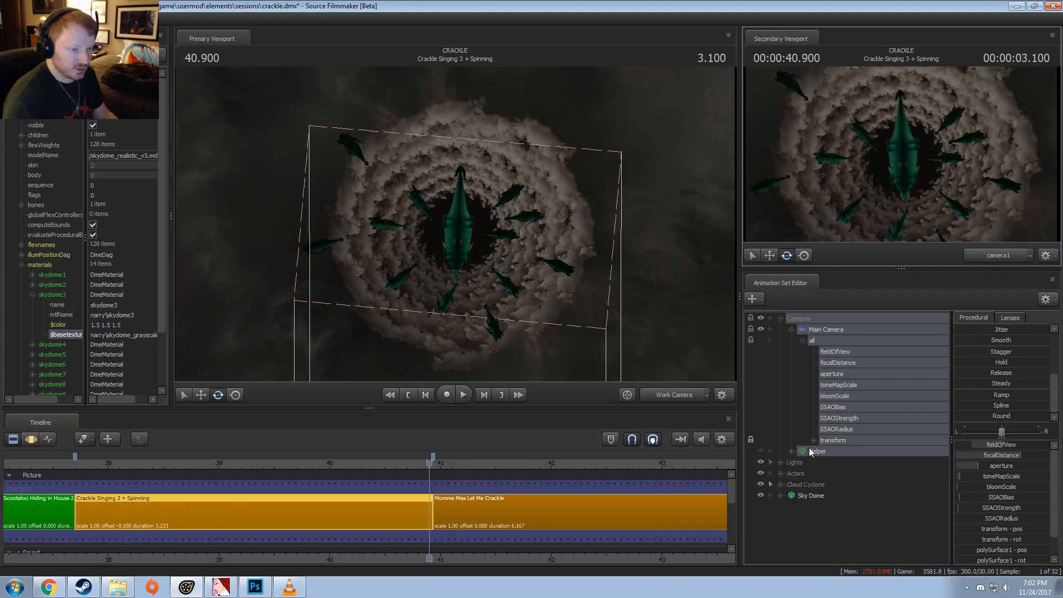
pyautogui.click(780, 319)
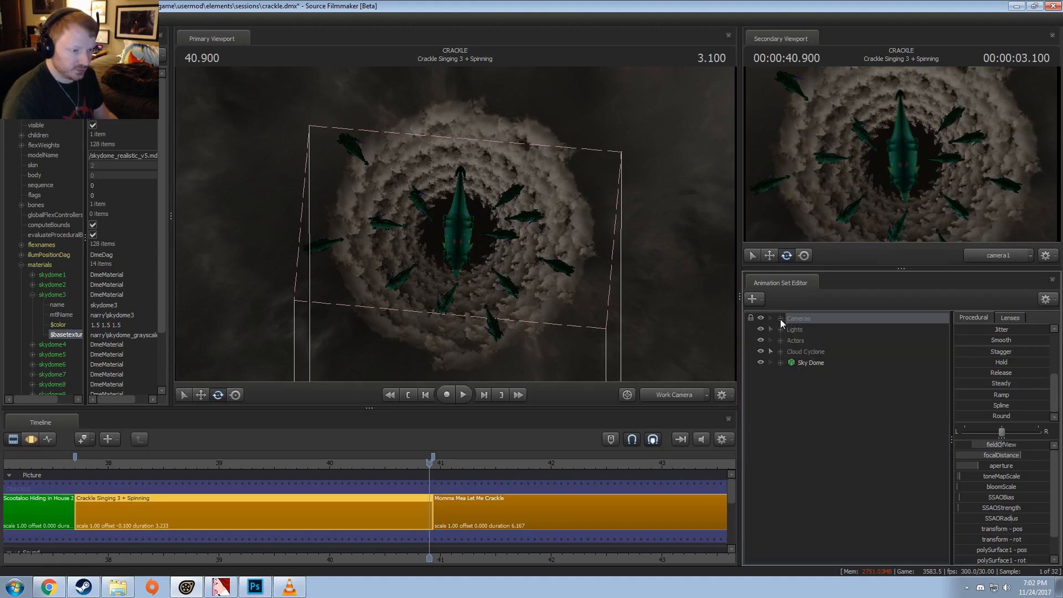
pyautogui.click(780, 351)
pyautogui.click(816, 363)
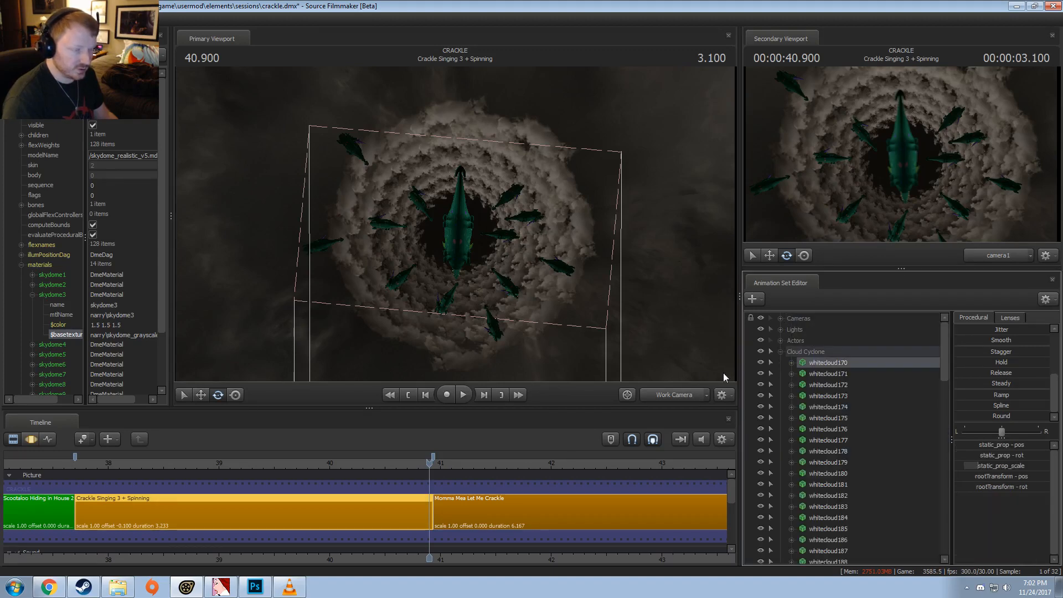
pyautogui.click(441, 520)
pyautogui.hotkey('ctrl', 'a')
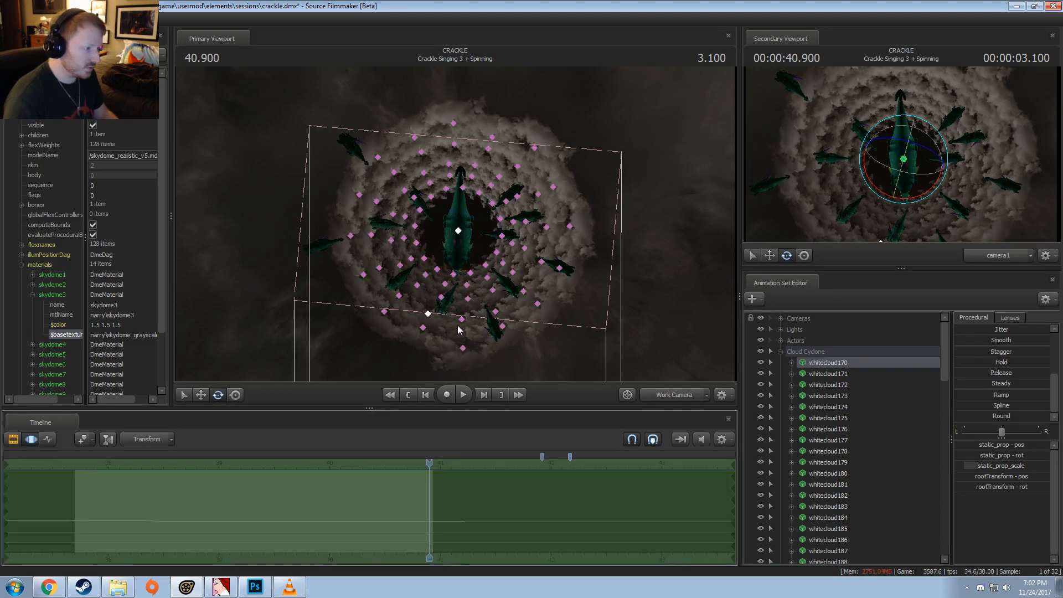
# Step: Lasso-select the cloud controls all around the outermost ring of the cyclone in the primary viewport
pyautogui.click(374, 155)
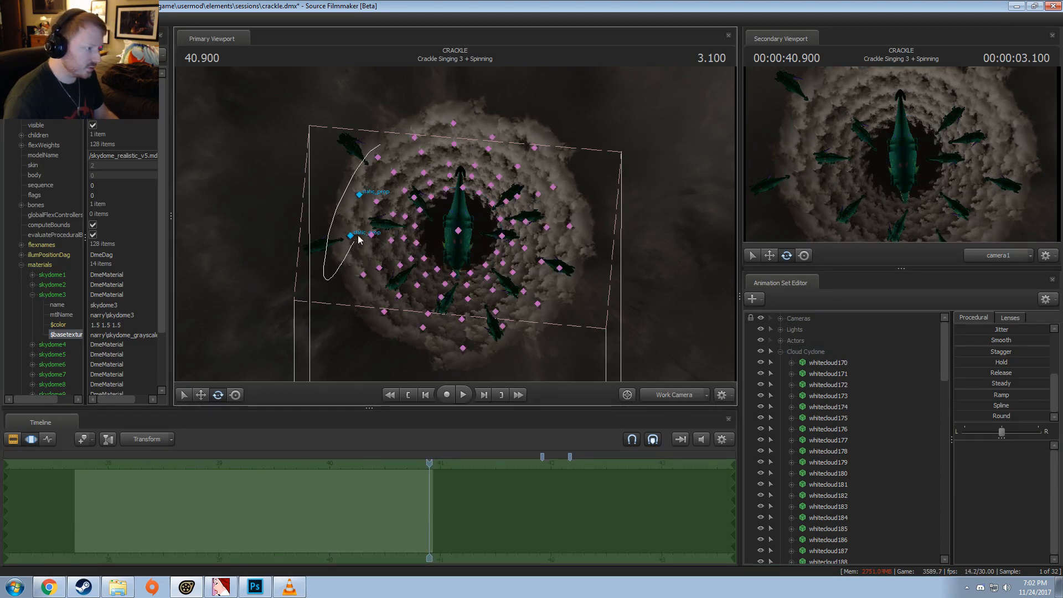
pyautogui.moveTo(359, 239); pyautogui.dragTo(377, 156)
pyautogui.moveTo(470, 123); pyautogui.dragTo(510, 113)
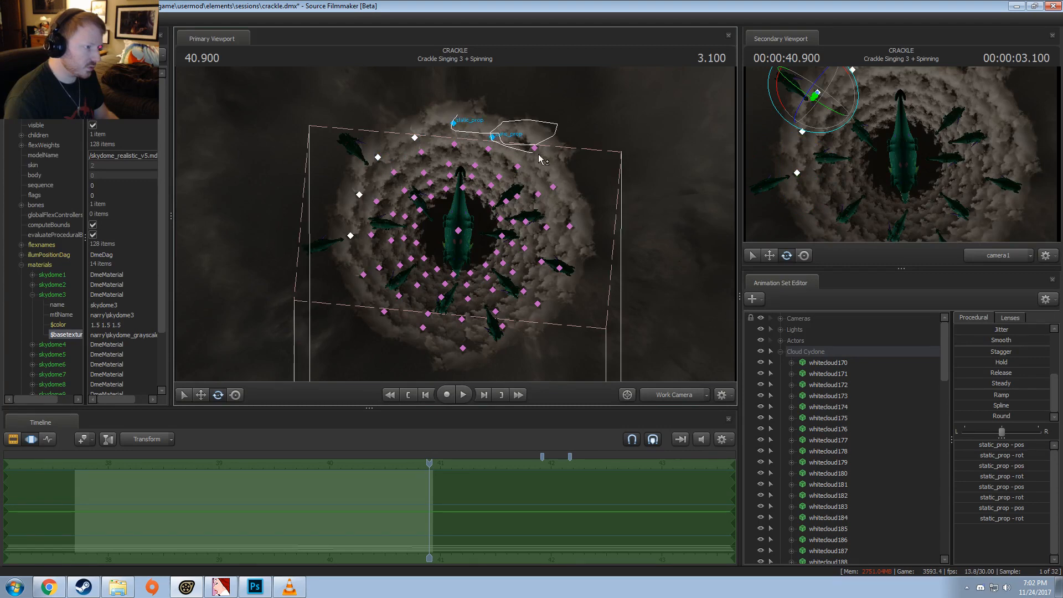
pyautogui.moveTo(540, 159); pyautogui.dragTo(563, 157)
pyautogui.moveTo(556, 252); pyautogui.dragTo(583, 227)
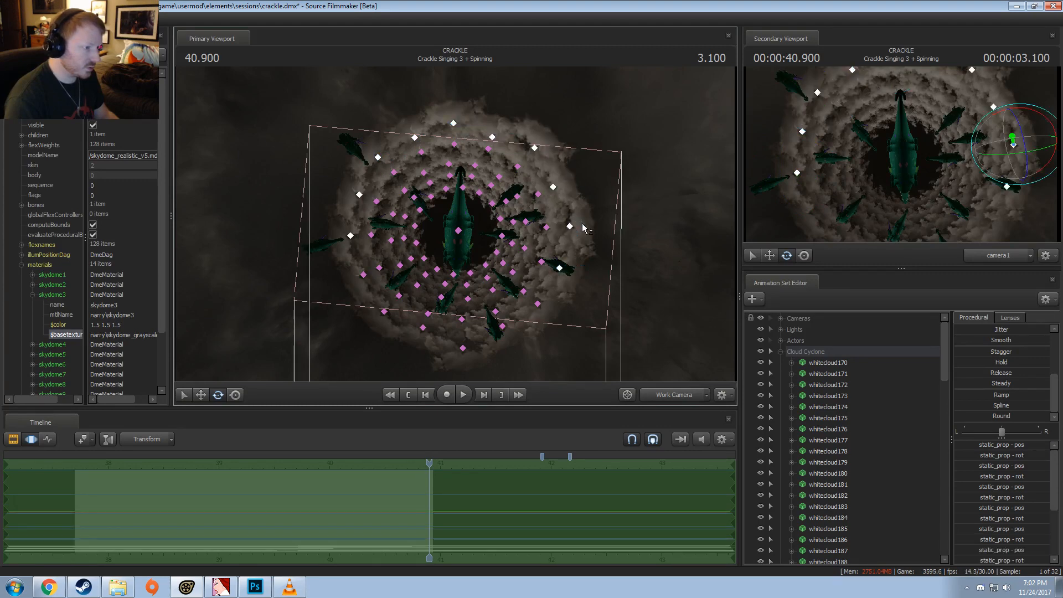
pyautogui.moveTo(451, 354)
pyautogui.mouseDown()
pyautogui.moveTo(366, 315)
pyautogui.moveTo(381, 290)
pyautogui.moveTo(357, 291)
pyautogui.mouseUp()
# Step: Select whitecloud218 through whitecloud233 in Cloud Cyclone and copy their animation sets
pyautogui.scroll(-15, 855, 440)
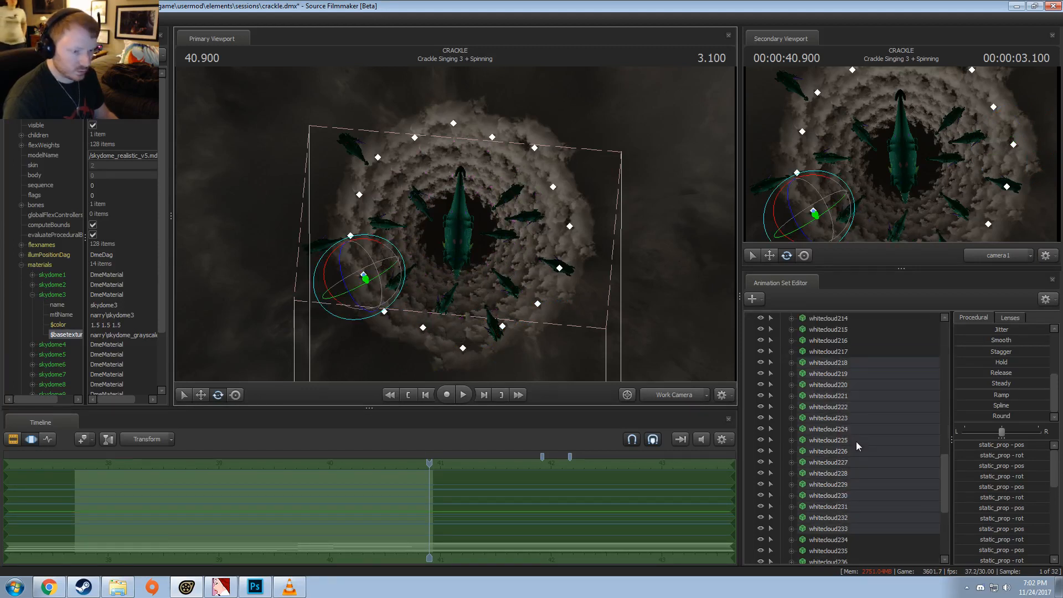
pyautogui.click(842, 363)
pyautogui.keyDown('shift'); pyautogui.click(846, 529); pyautogui.keyUp('shift')
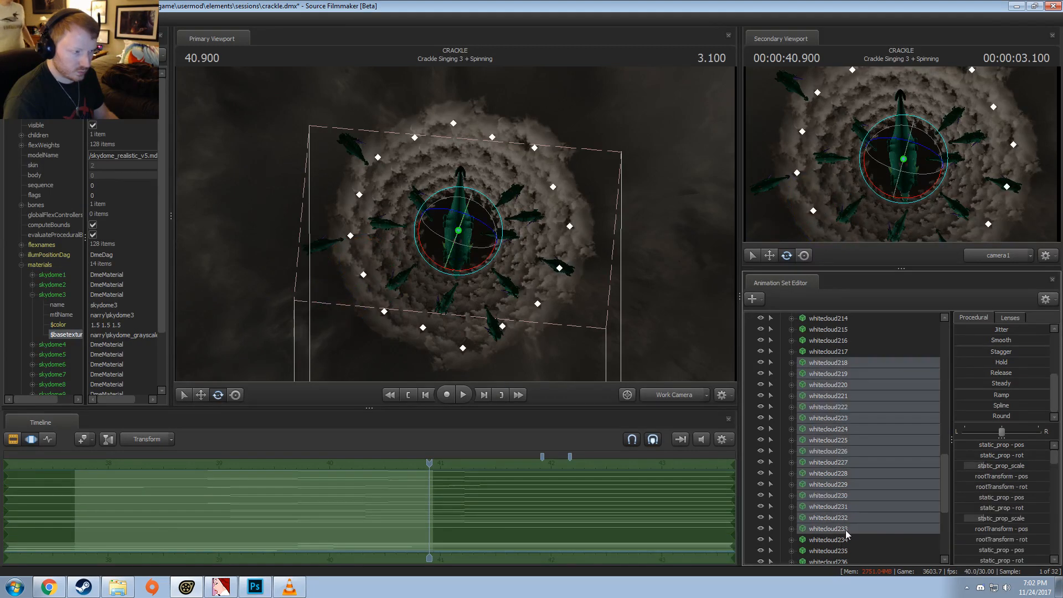
pyautogui.rightClick(858, 452)
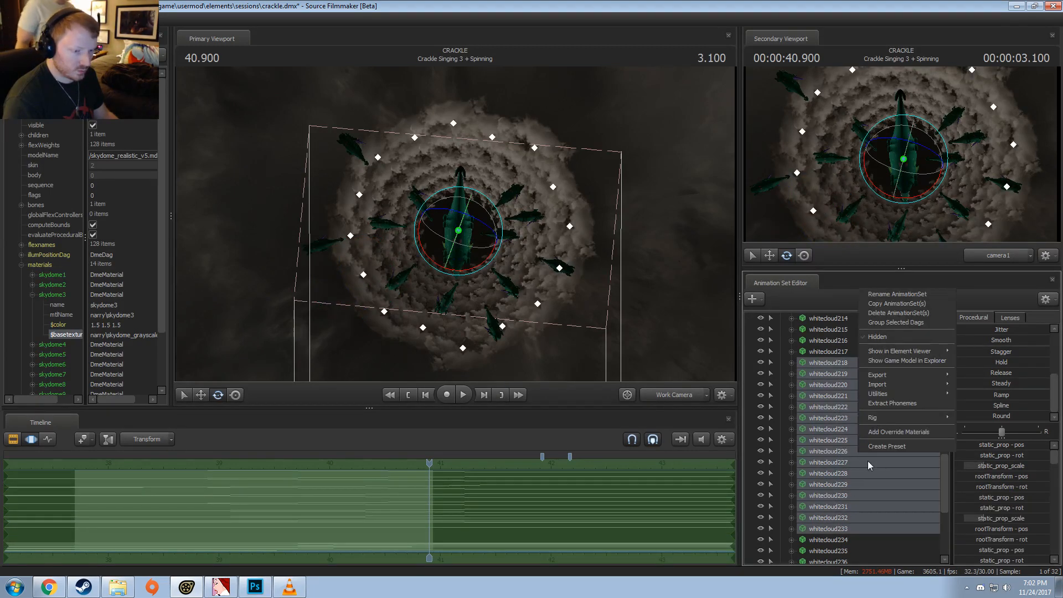
pyautogui.click(883, 305)
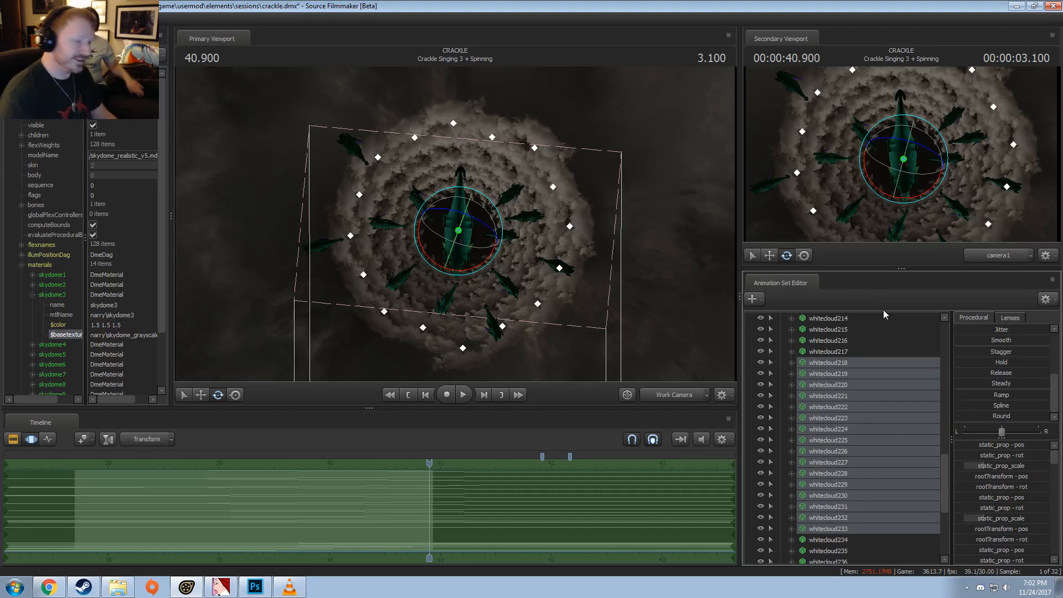
# Step: Collapse Cloud Cyclone and paste the copied cloud animation sets at the root of the animation set list
pyautogui.rightClick(851, 367)
pyautogui.click(863, 385)
pyautogui.scroll(12, 852, 388)
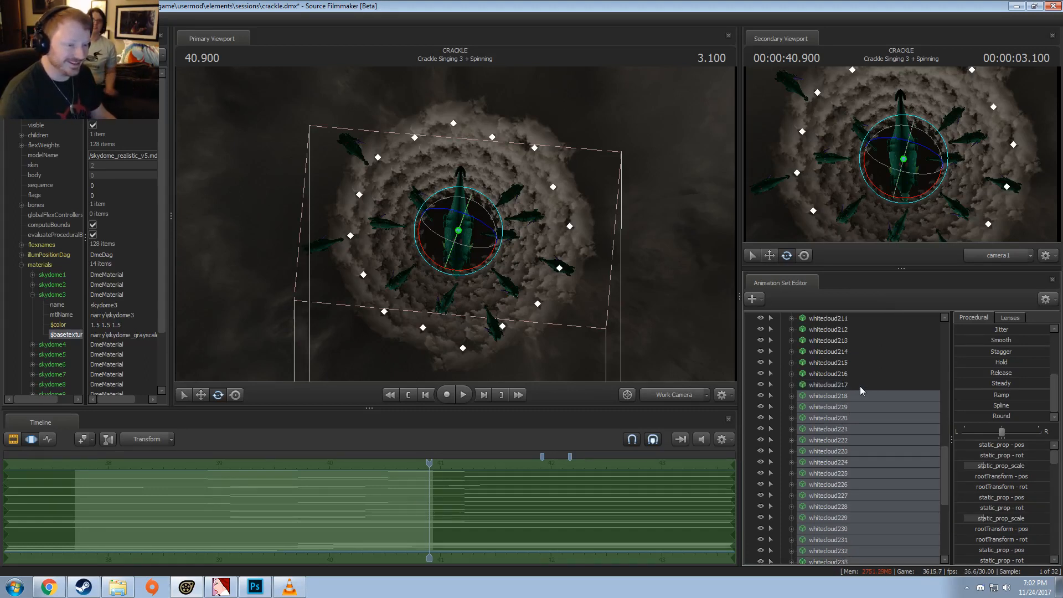
pyautogui.click(781, 351)
pyautogui.click(810, 422)
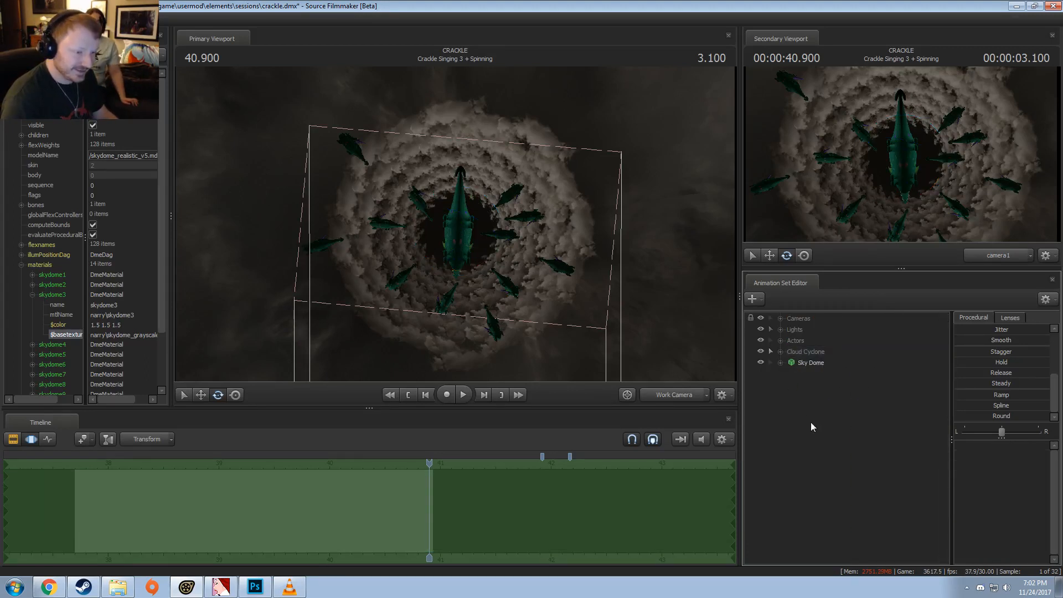
pyautogui.rightClick(811, 422)
pyautogui.click(845, 477)
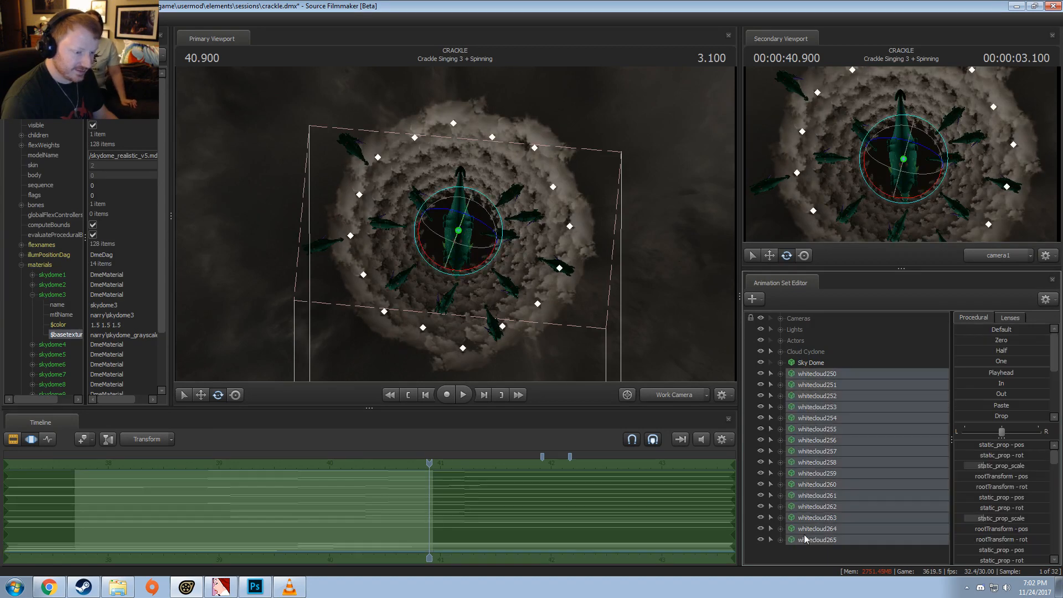
# Step: Check the shot among its neighbouring clips in the Clip Editor, returning to the Motion Editor with a wider time range
pyautogui.press('F2')
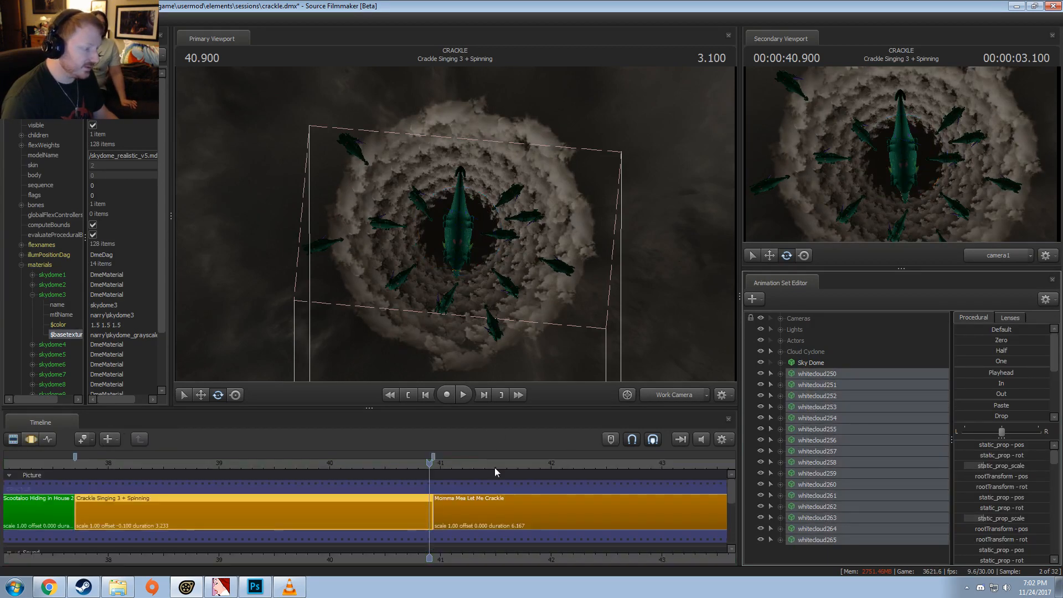
pyautogui.click(494, 468)
pyautogui.press('F3')
pyautogui.scroll(-3, 497, 462)
pyautogui.scroll(-1, 497, 462)
pyautogui.press('F2')
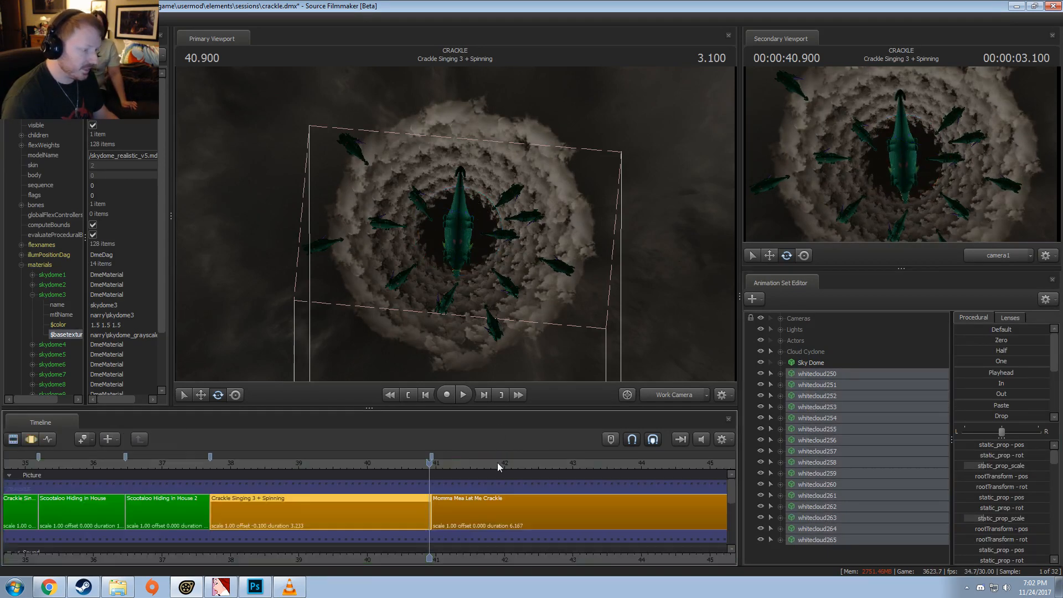
pyautogui.scroll(3, 497, 463)
pyautogui.scroll(-5, 497, 462)
pyautogui.press('F3')
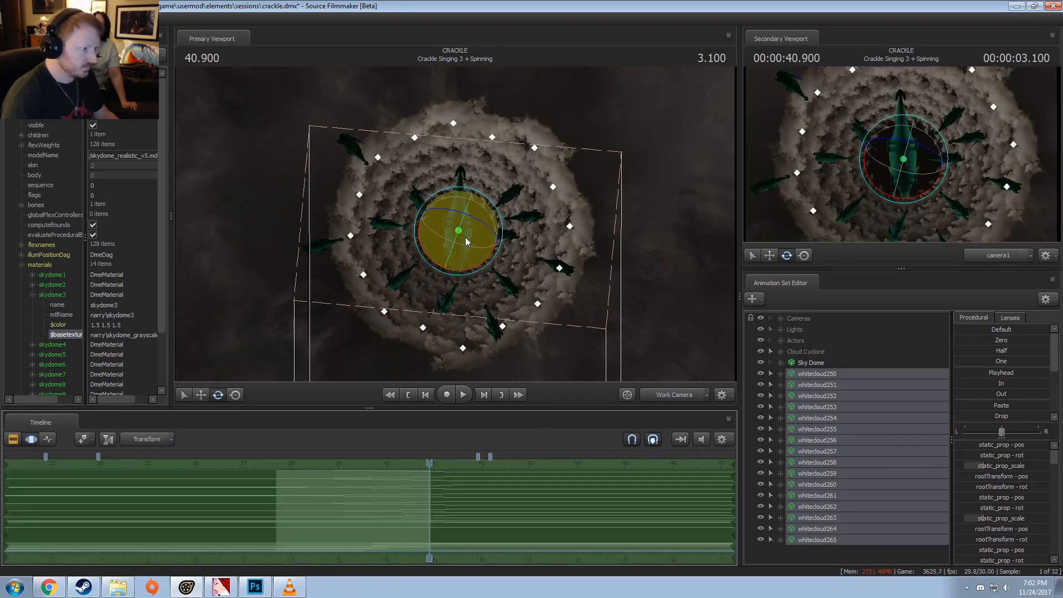
# Step: Try to move the pasted cloud ring in the primary viewport, and undo the move
pyautogui.press('w')
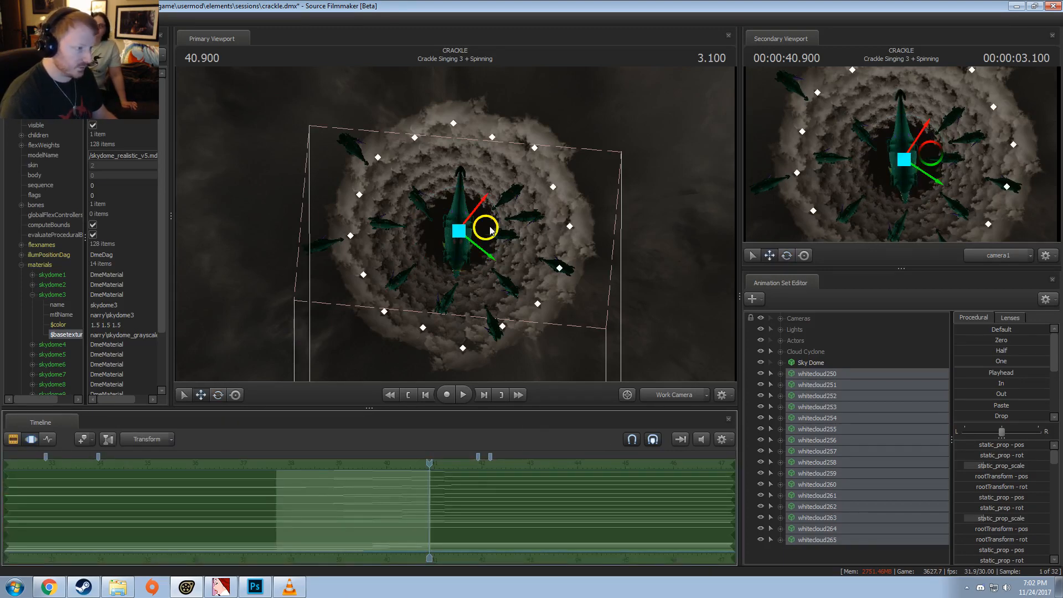
pyautogui.moveTo(490, 229)
pyautogui.mouseDown()
pyautogui.moveTo(411, 201)
pyautogui.moveTo(506, 217)
pyautogui.mouseUp()
pyautogui.hotkey('ctrl', 'z')
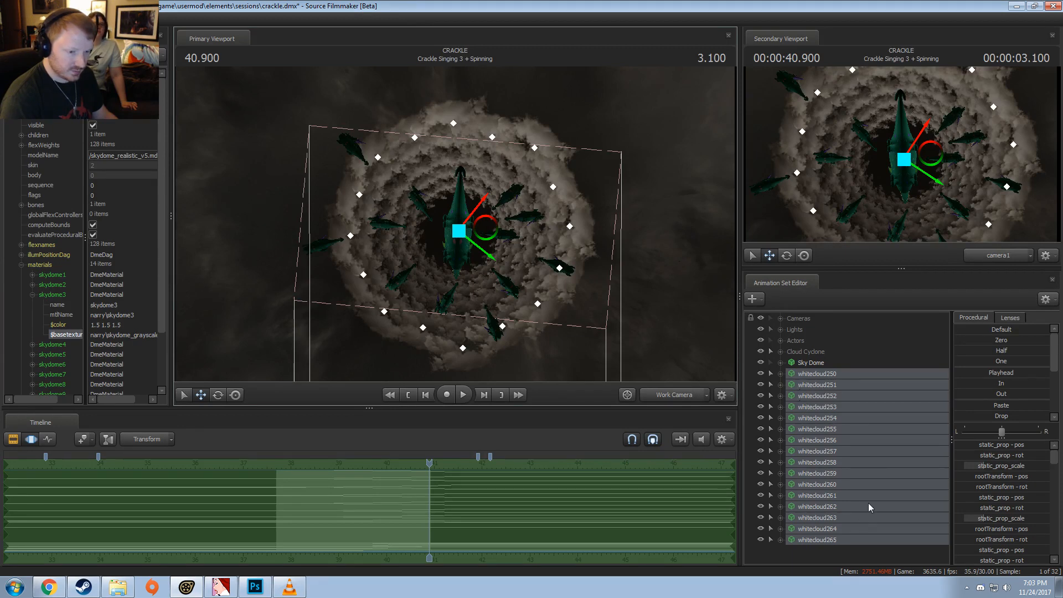
# Step: Expand whitecloud265 to reach its static_prop_scale control, and reselect whitecloud250 through whitecloud265
pyautogui.click(780, 539)
pyautogui.scroll(-1, 816, 557)
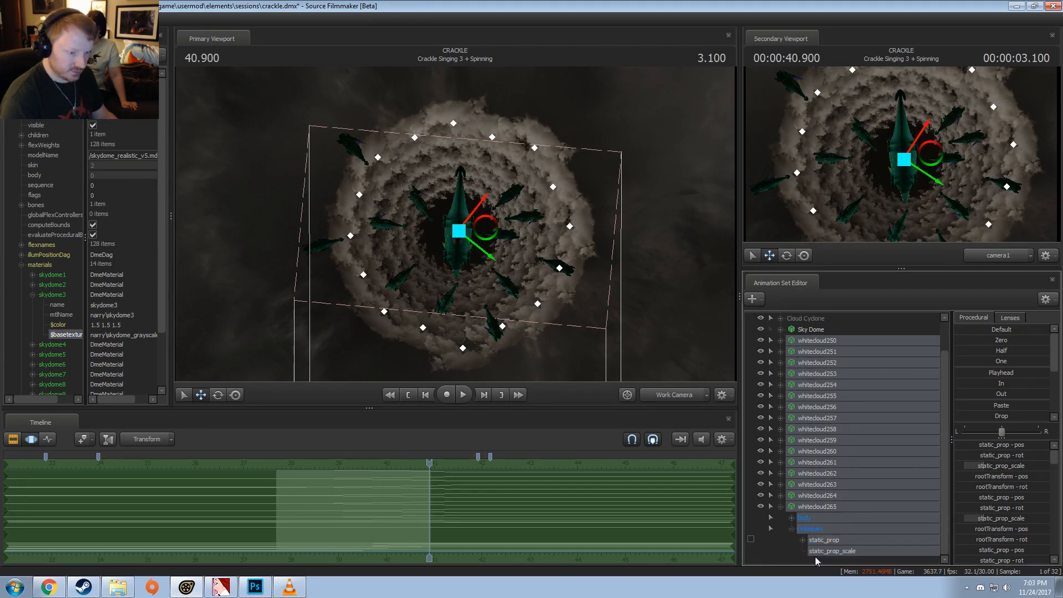
pyautogui.click(828, 550)
pyautogui.click(810, 505)
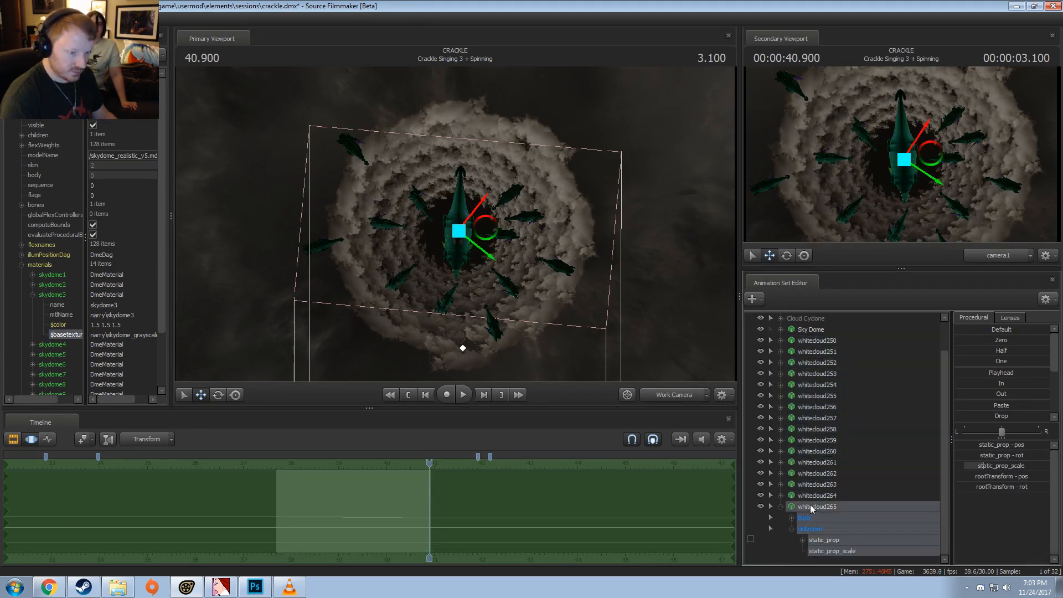
pyautogui.scroll(1, 810, 504)
pyautogui.keyDown('shift'); pyautogui.click(817, 374); pyautogui.keyUp('shift')
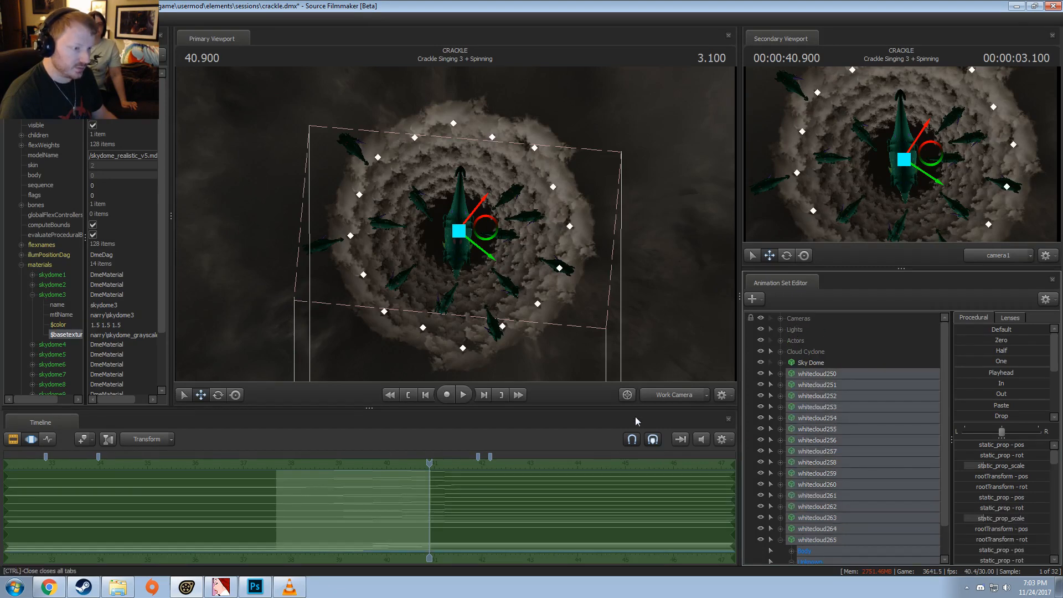
# Step: Raise the pasted clouds along the vertical axis above the existing cloud rings
pyautogui.keyDown('alt'); pyautogui.moveTo(610, 254); pyautogui.dragTo(710, 256); pyautogui.keyUp('alt')
pyautogui.press('r')
pyautogui.keyDown('alt'); pyautogui.moveTo(604, 205); pyautogui.dragTo(573, 191); pyautogui.keyUp('alt')
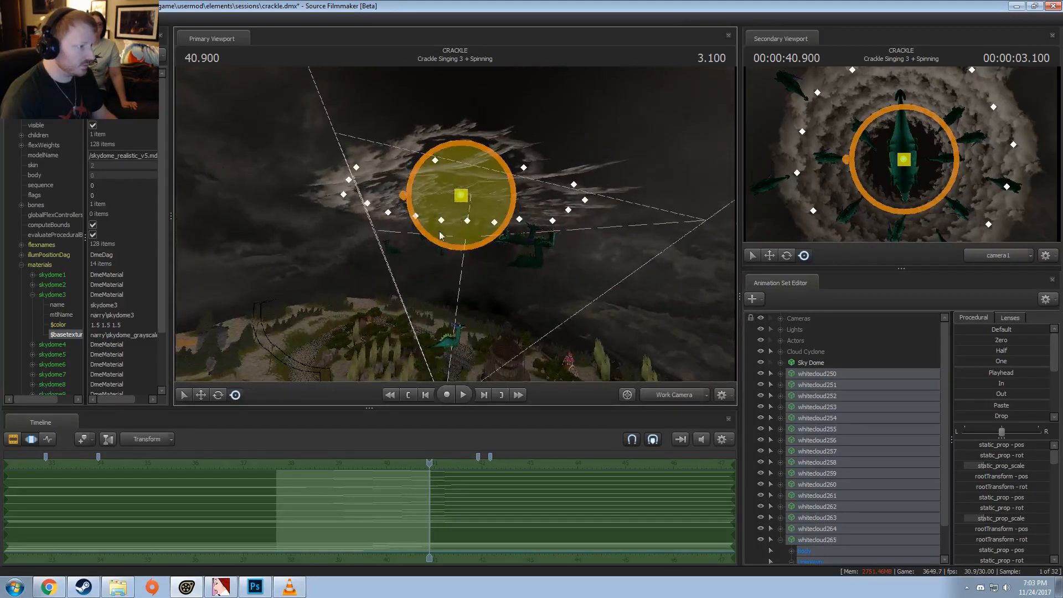
pyautogui.keyDown('alt'); pyautogui.moveTo(487, 205); pyautogui.dragTo(433, 224); pyautogui.keyUp('alt')
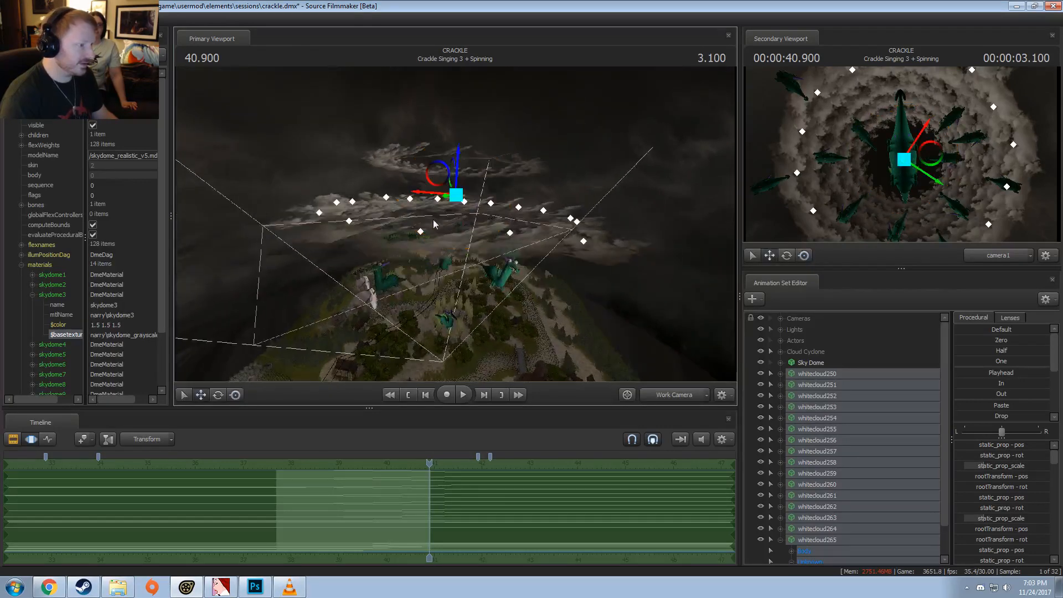
pyautogui.moveTo(459, 168); pyautogui.dragTo(467, 128)
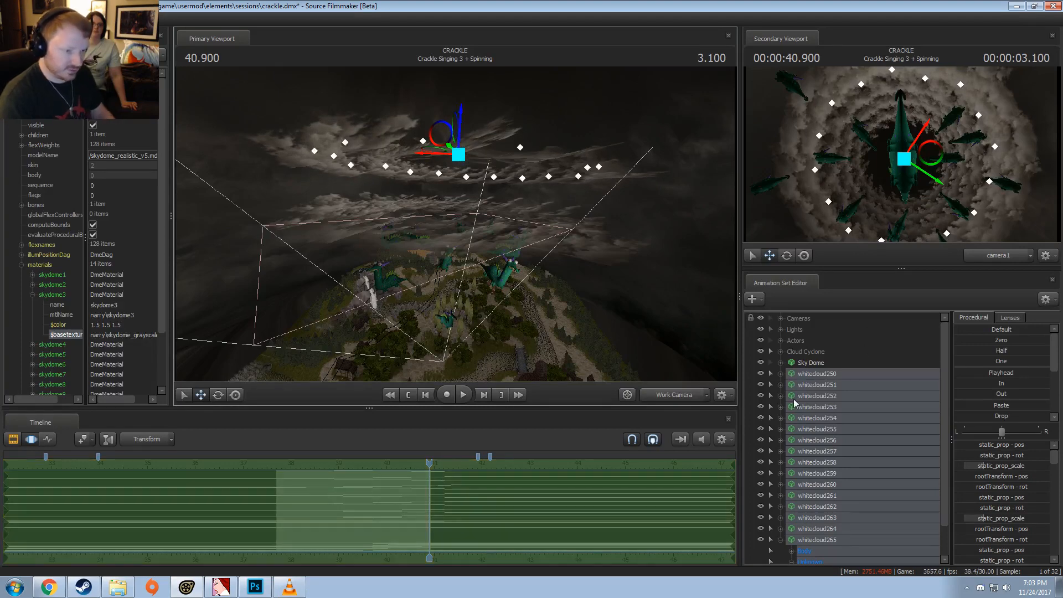
# Step: Select the static_prop_scale controls of whitecloud265, whitecloud264 and whitecloud263 together
pyautogui.scroll(-1, 793, 565)
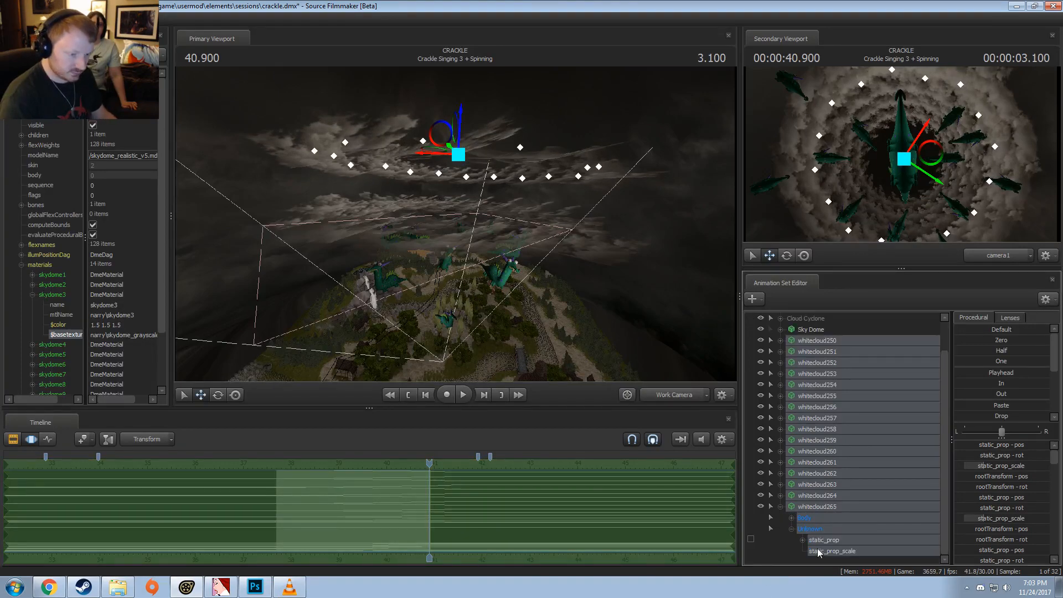
pyautogui.click(829, 549)
pyautogui.click(780, 495)
pyautogui.click(792, 518)
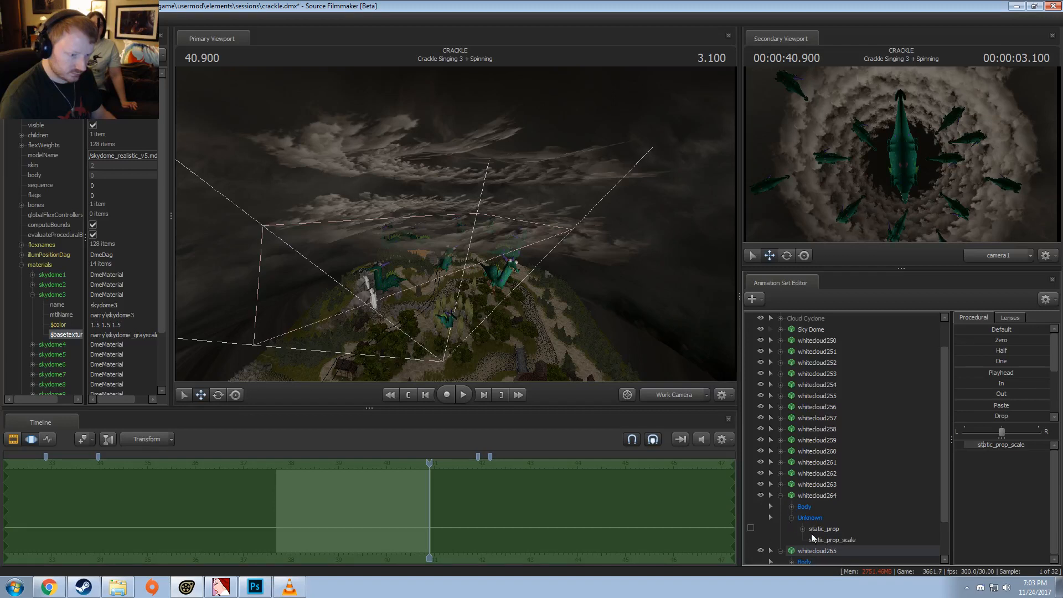
pyautogui.keyDown('ctrl'); pyautogui.click(814, 539); pyautogui.keyUp('ctrl')
pyautogui.click(782, 487)
pyautogui.click(793, 496)
pyautogui.keyDown('ctrl'); pyautogui.click(826, 517); pyautogui.keyUp('ctrl')
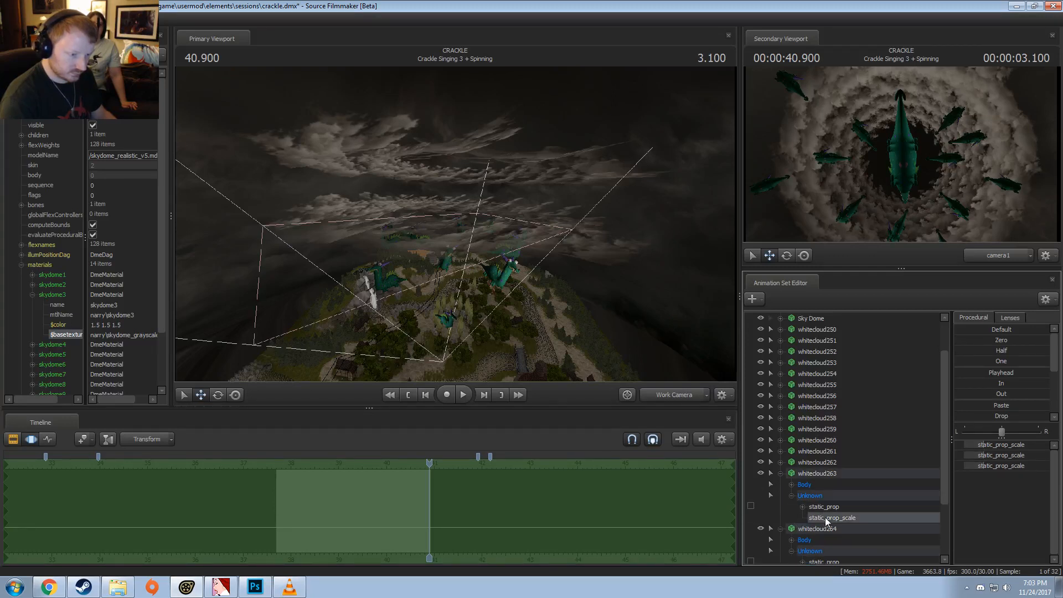
# Step: Add the static_prop_scale controls of whitecloud262, whitecloud261 and whitecloud260 to the selection
pyautogui.click(781, 462)
pyautogui.click(792, 485)
pyautogui.keyDown('ctrl'); pyautogui.click(823, 506); pyautogui.keyUp('ctrl')
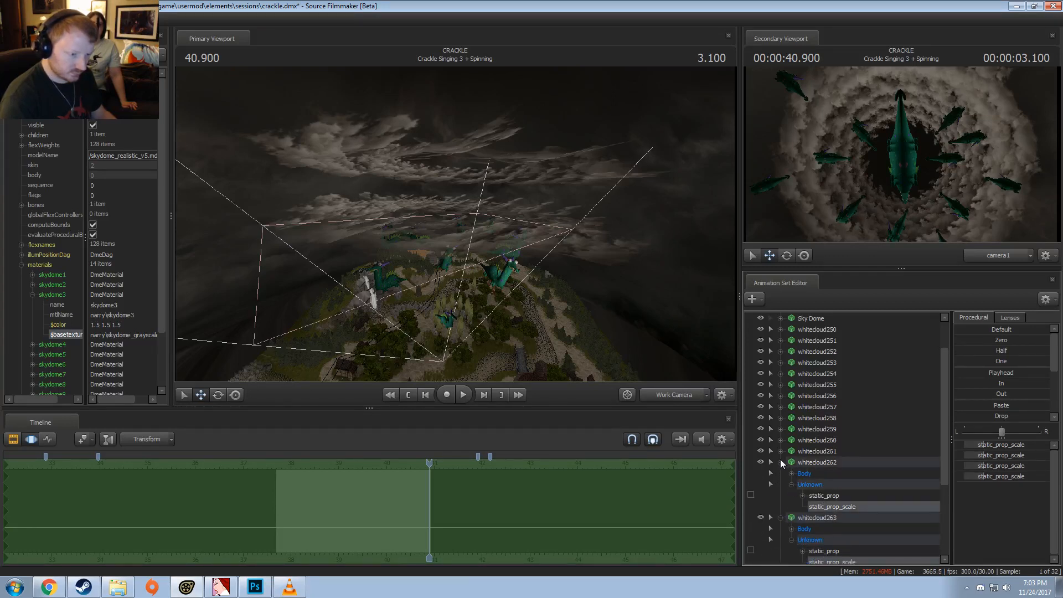
pyautogui.click(780, 452)
pyautogui.click(792, 474)
pyautogui.keyDown('ctrl'); pyautogui.click(825, 495); pyautogui.keyUp('ctrl')
pyautogui.click(781, 440)
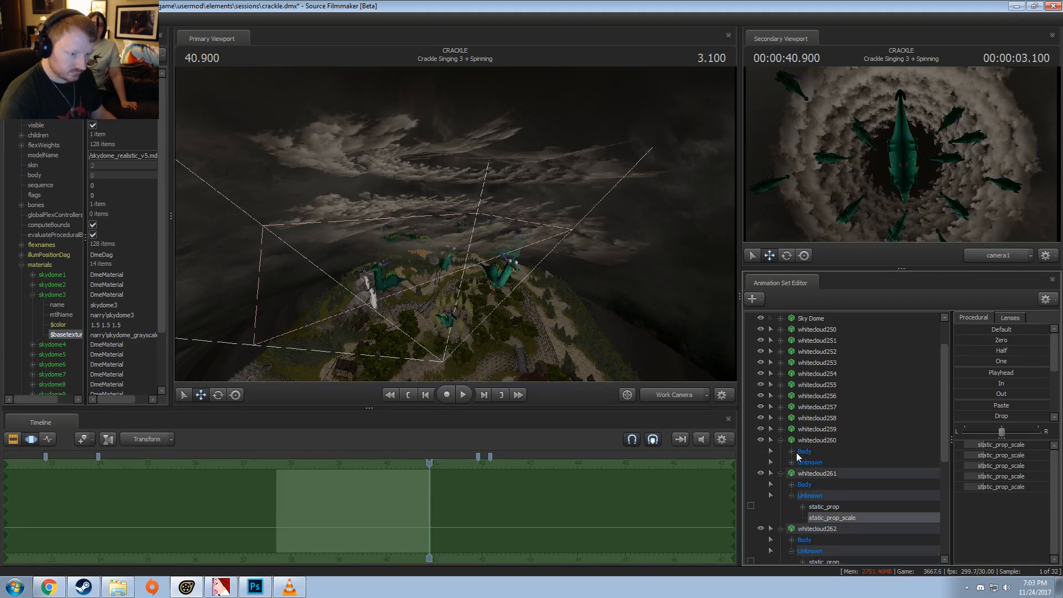
pyautogui.click(792, 463)
pyautogui.keyDown('ctrl'); pyautogui.click(825, 485); pyautogui.keyUp('ctrl')
# Step: Add the static_prop_scale controls of whitecloud259, whitecloud258 and whitecloud257 to the selection
pyautogui.click(781, 429)
pyautogui.click(792, 452)
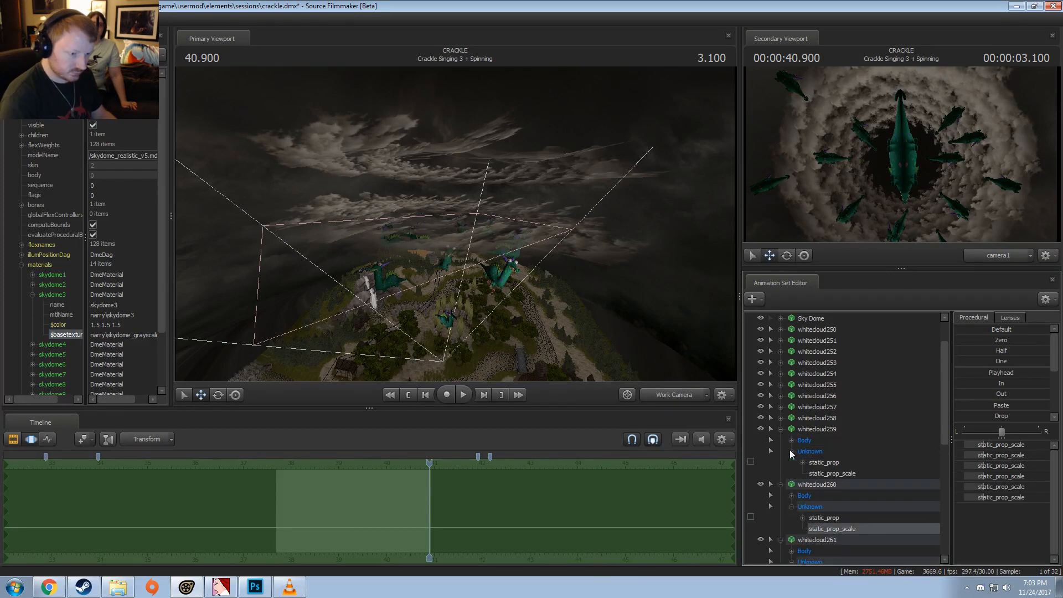
pyautogui.keyDown('ctrl'); pyautogui.click(836, 473); pyautogui.keyUp('ctrl')
pyautogui.click(780, 418)
pyautogui.click(792, 441)
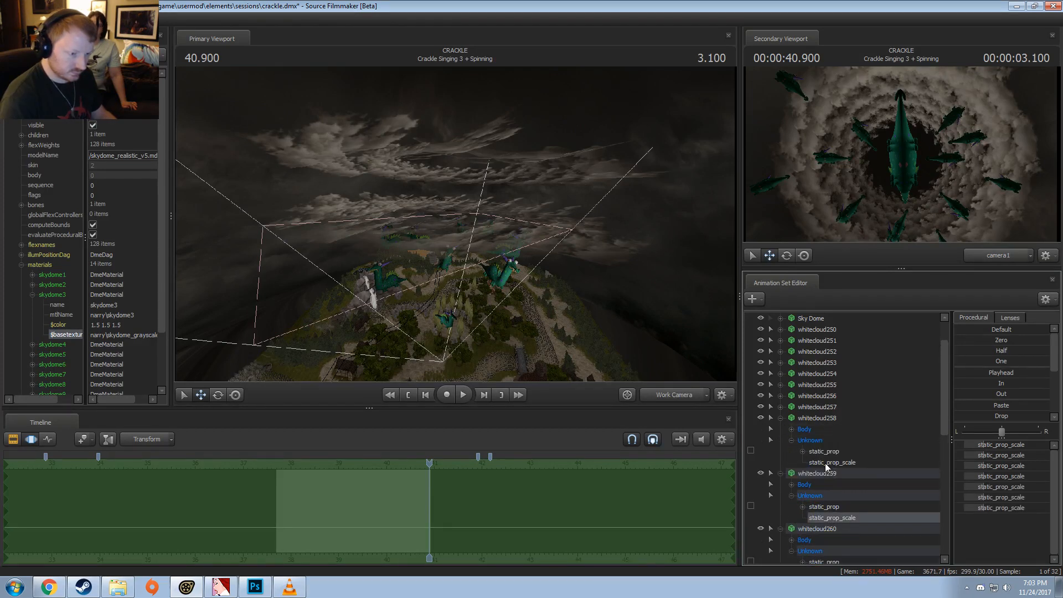
pyautogui.keyDown('ctrl'); pyautogui.click(825, 463); pyautogui.keyUp('ctrl')
pyautogui.click(780, 408)
pyautogui.click(792, 429)
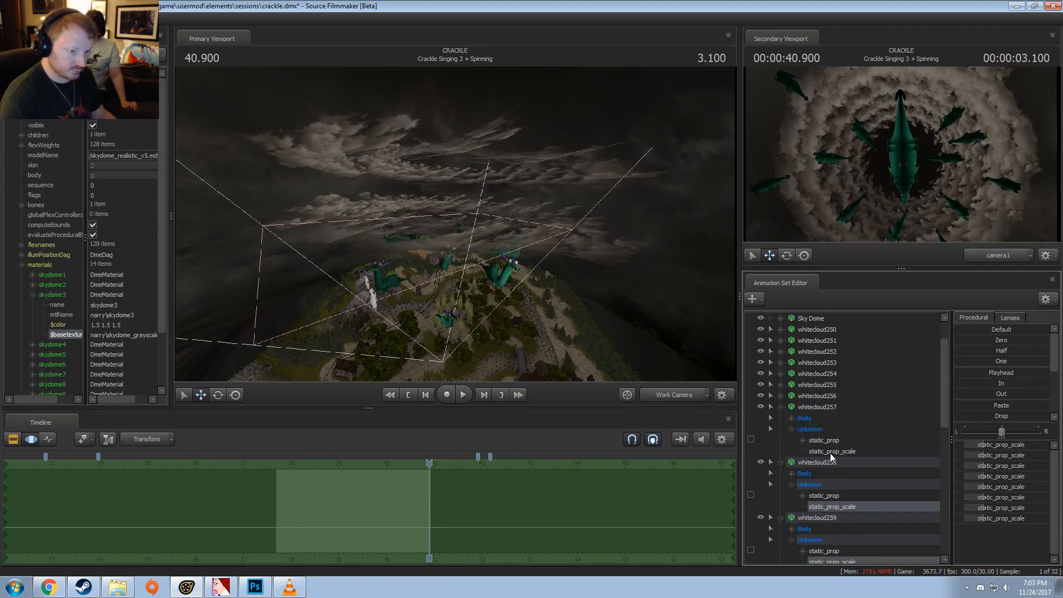
pyautogui.keyDown('ctrl'); pyautogui.click(831, 451); pyautogui.keyUp('ctrl')
# Step: Add the static_prop_scale controls of whitecloud256, whitecloud255 and whitecloud254 to the selection
pyautogui.click(780, 396)
pyautogui.click(791, 418)
pyautogui.keyDown('ctrl'); pyautogui.click(825, 441); pyautogui.keyUp('ctrl')
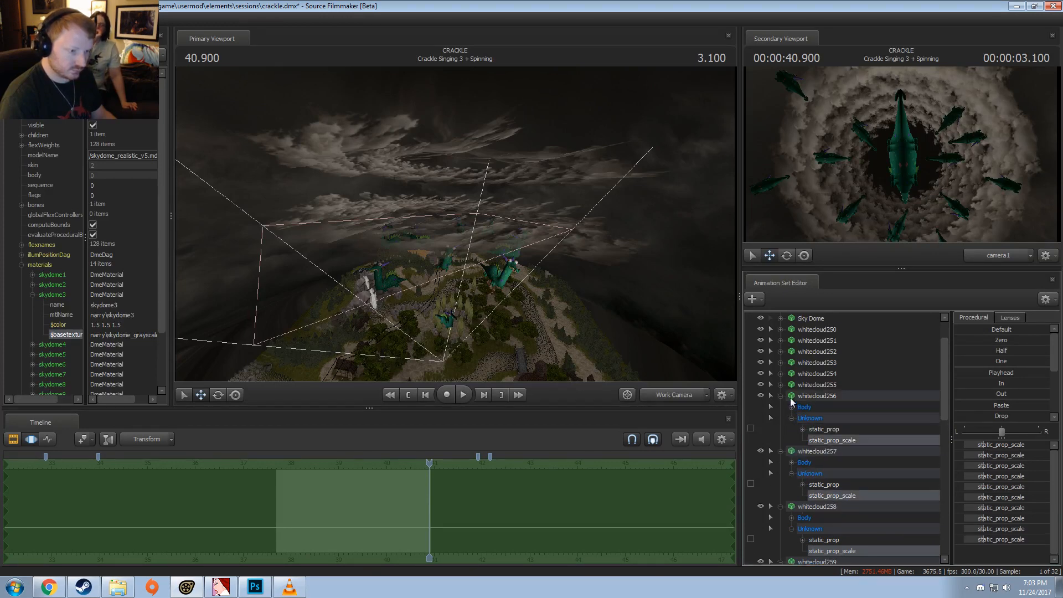
pyautogui.click(780, 385)
pyautogui.click(792, 407)
pyautogui.keyDown('ctrl'); pyautogui.click(830, 429); pyautogui.keyUp('ctrl')
pyautogui.click(780, 374)
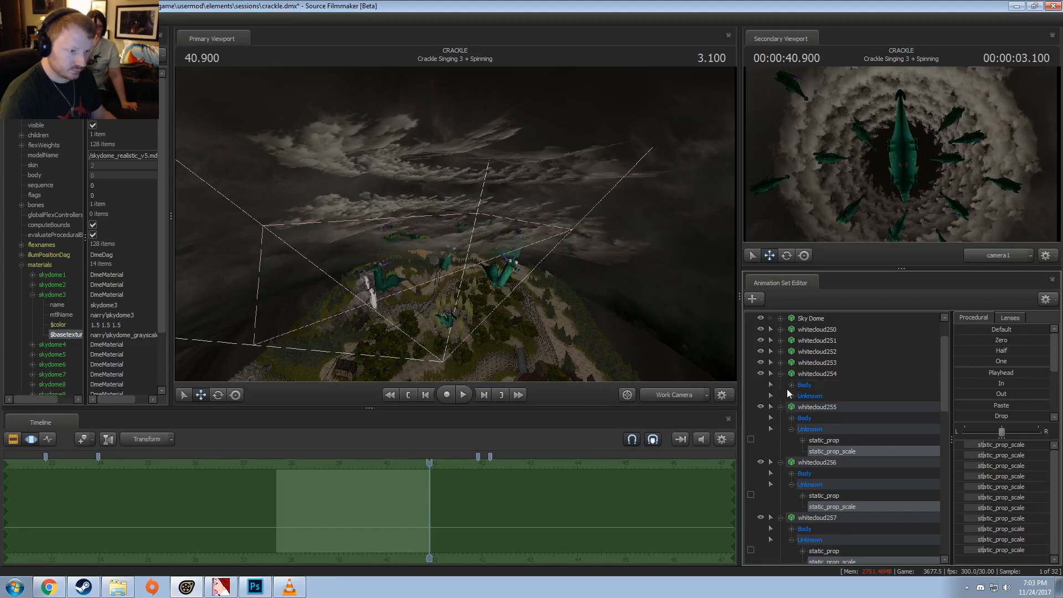
pyautogui.click(792, 396)
pyautogui.keyDown('ctrl'); pyautogui.click(831, 418); pyautogui.keyUp('ctrl')
# Step: Add the static_prop_scale controls of whitecloud253 and whitecloud252 to the selection
pyautogui.click(780, 363)
pyautogui.click(792, 385)
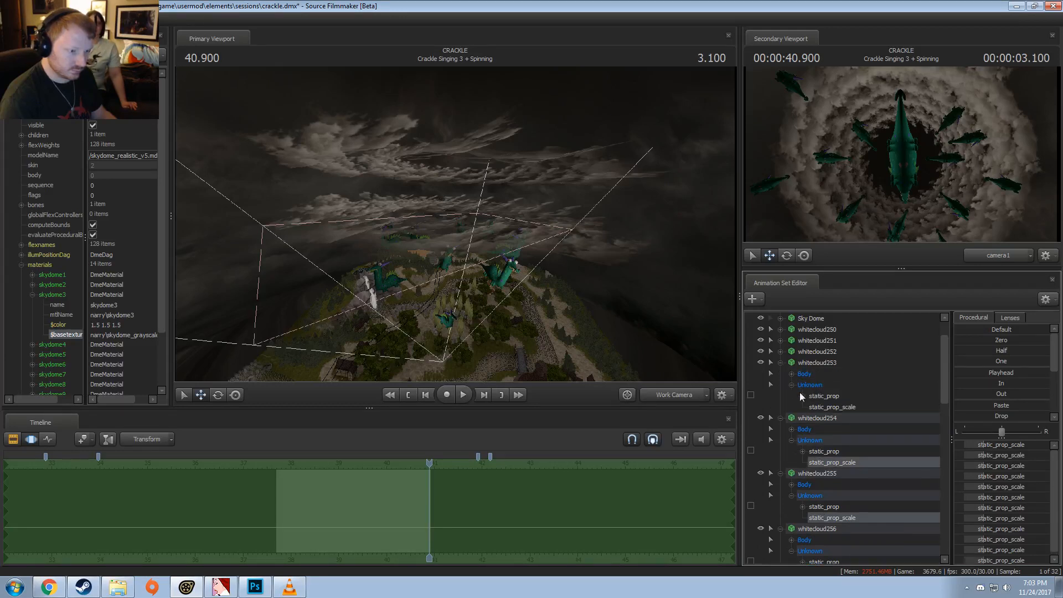
pyautogui.keyDown('ctrl'); pyautogui.click(831, 407); pyautogui.keyUp('ctrl')
pyautogui.click(780, 352)
pyautogui.click(792, 374)
pyautogui.keyDown('ctrl'); pyautogui.click(818, 396); pyautogui.keyUp('ctrl')
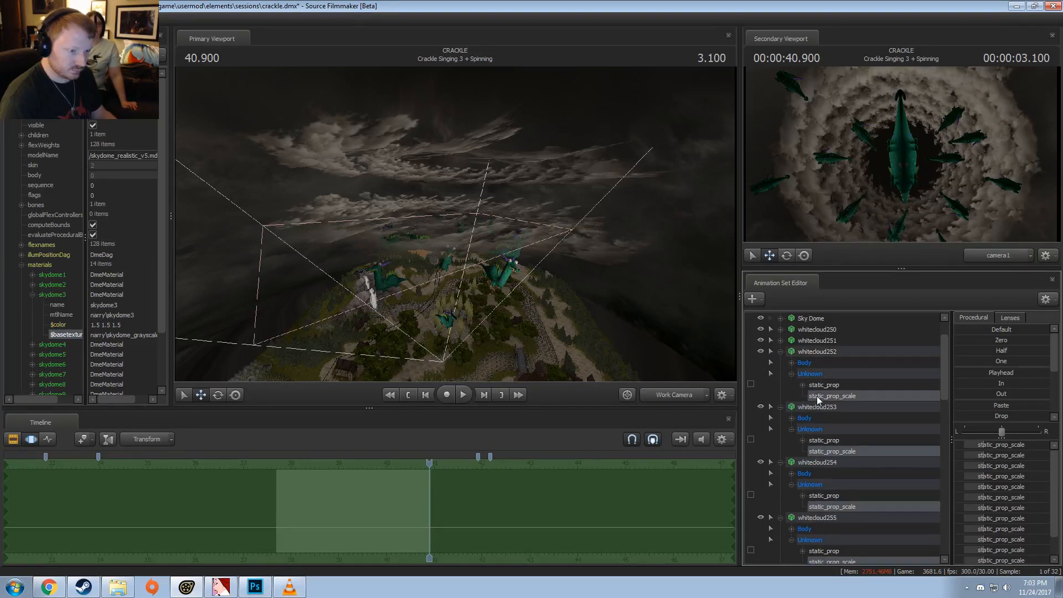
# Step: Add the static_prop_scale controls of whitecloud251 and whitecloud250 to the selection
pyautogui.scroll(2, 803, 399)
pyautogui.click(781, 385)
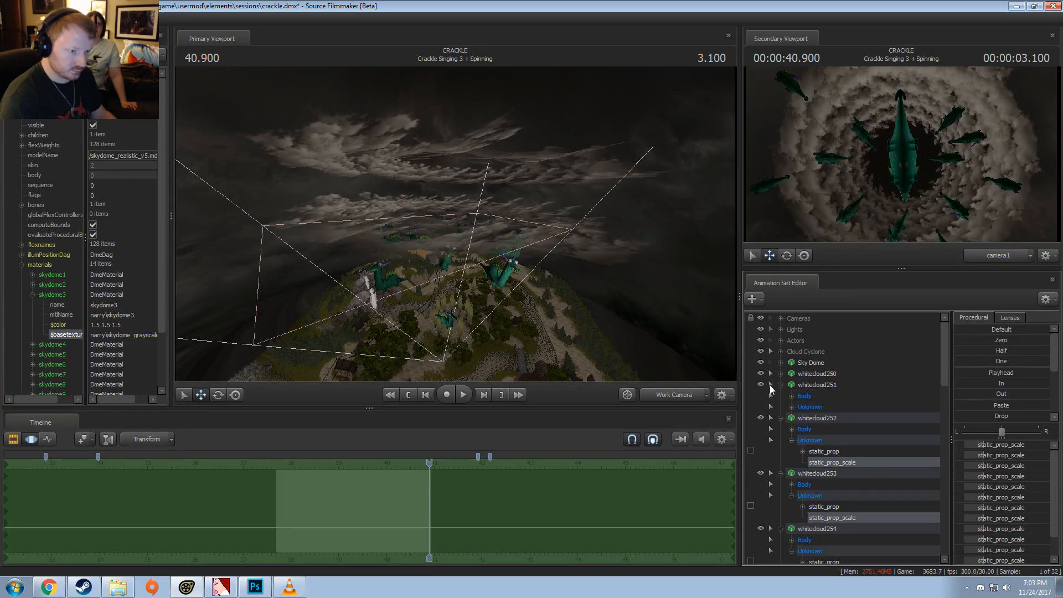
pyautogui.click(780, 374)
pyautogui.click(792, 396)
pyautogui.click(792, 451)
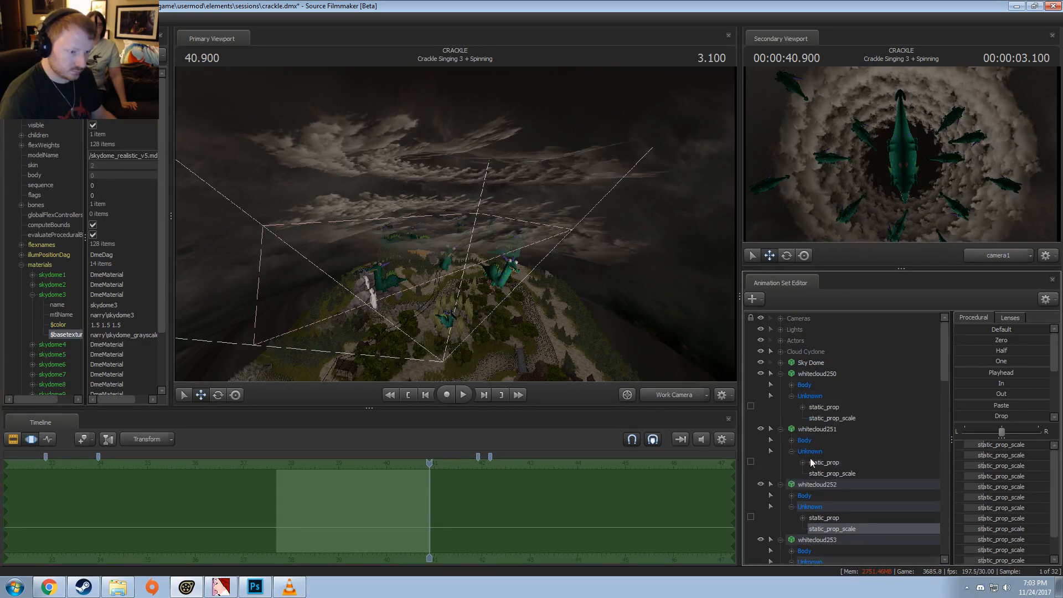
pyautogui.keyDown('ctrl'); pyautogui.click(825, 471); pyautogui.keyUp('ctrl')
pyautogui.keyDown('ctrl'); pyautogui.click(831, 418); pyautogui.keyUp('ctrl')
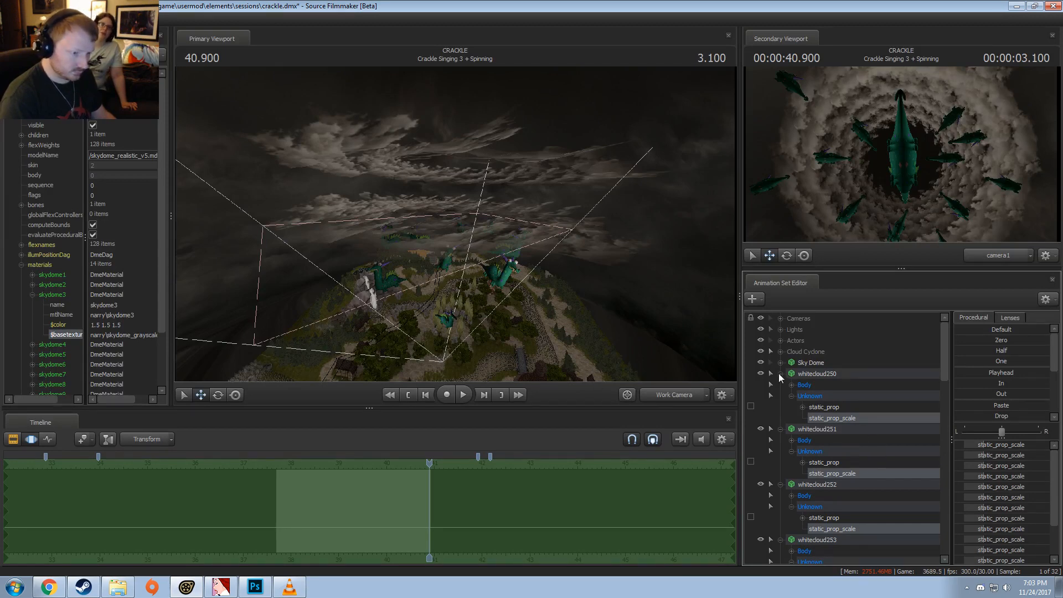
# Step: Scale all selected clouds up to the maximum by applying the One procedural preset at full strength
pyautogui.scroll(-3, 995, 363)
pyautogui.click(996, 366)
pyautogui.scroll(3, 990, 376)
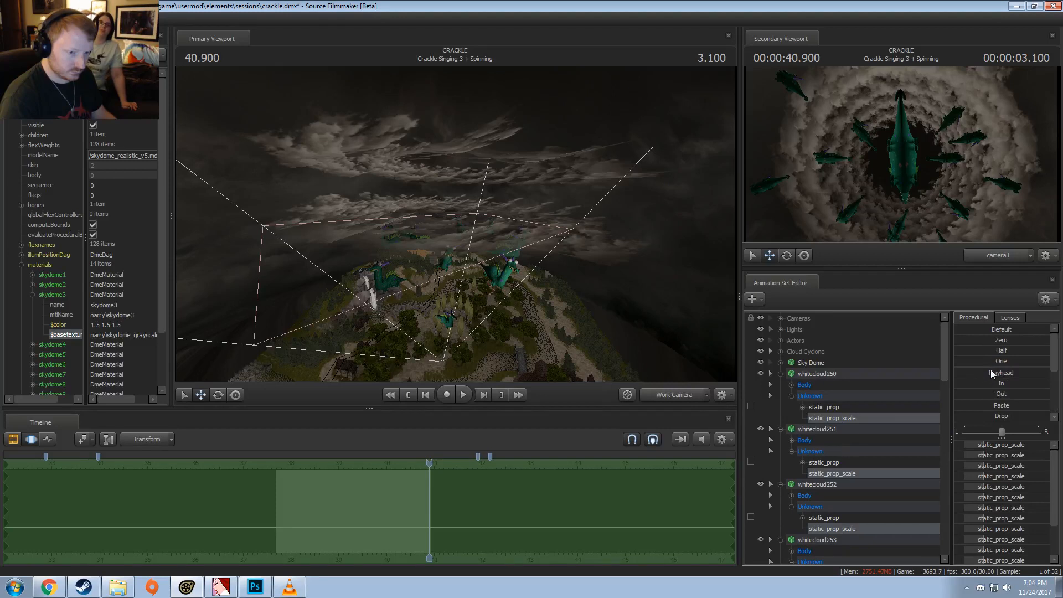
pyautogui.moveTo(992, 361); pyautogui.dragTo(1061, 362)
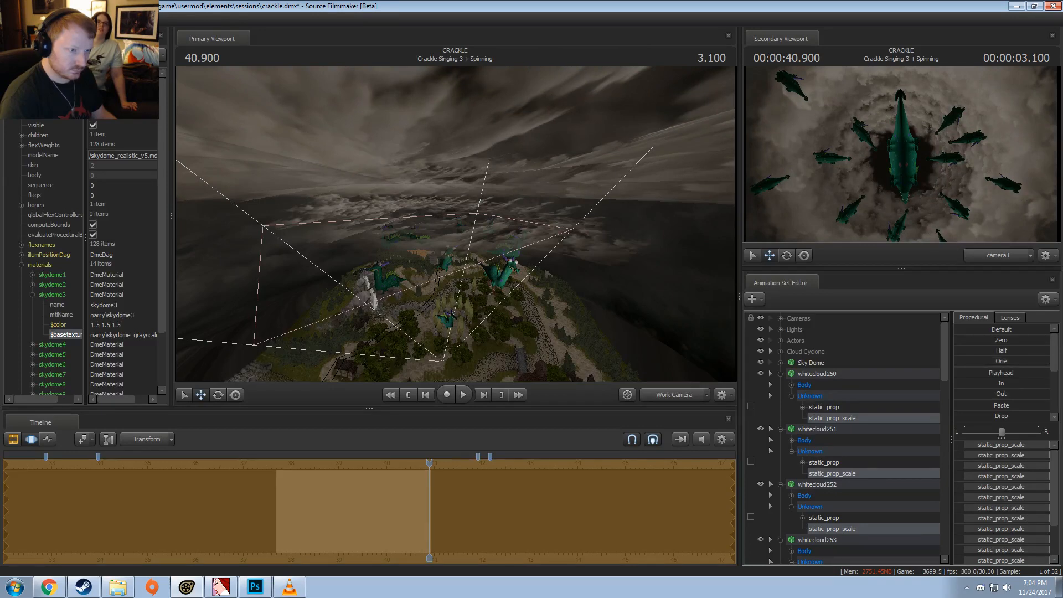
pyautogui.moveTo(588, 205); pyautogui.dragTo(573, 190)
pyautogui.moveTo(459, 242); pyautogui.dragTo(492, 299)
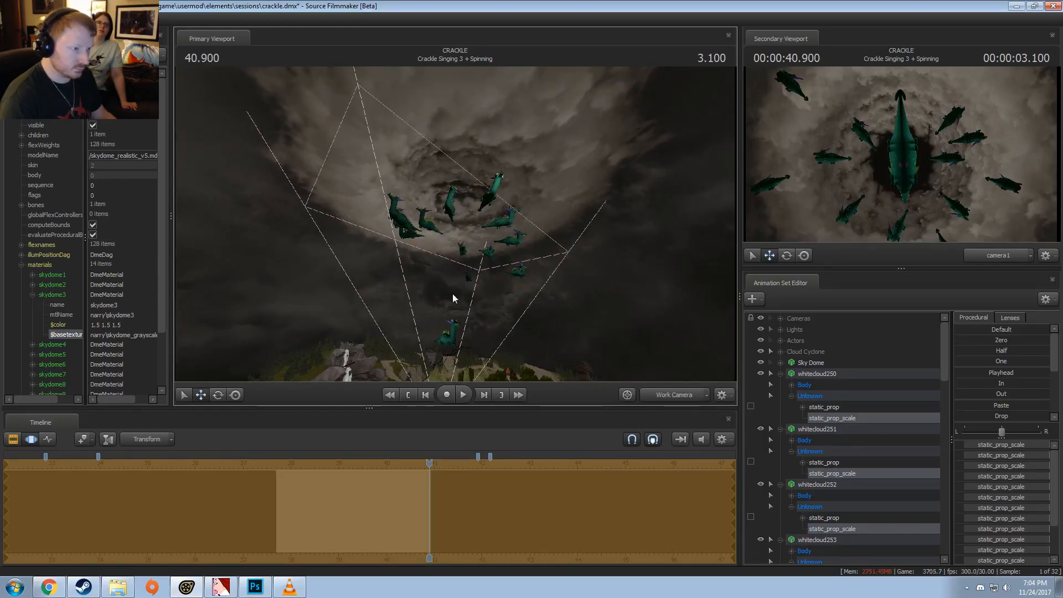
pyautogui.moveTo(300, 503); pyautogui.dragTo(430, 515)
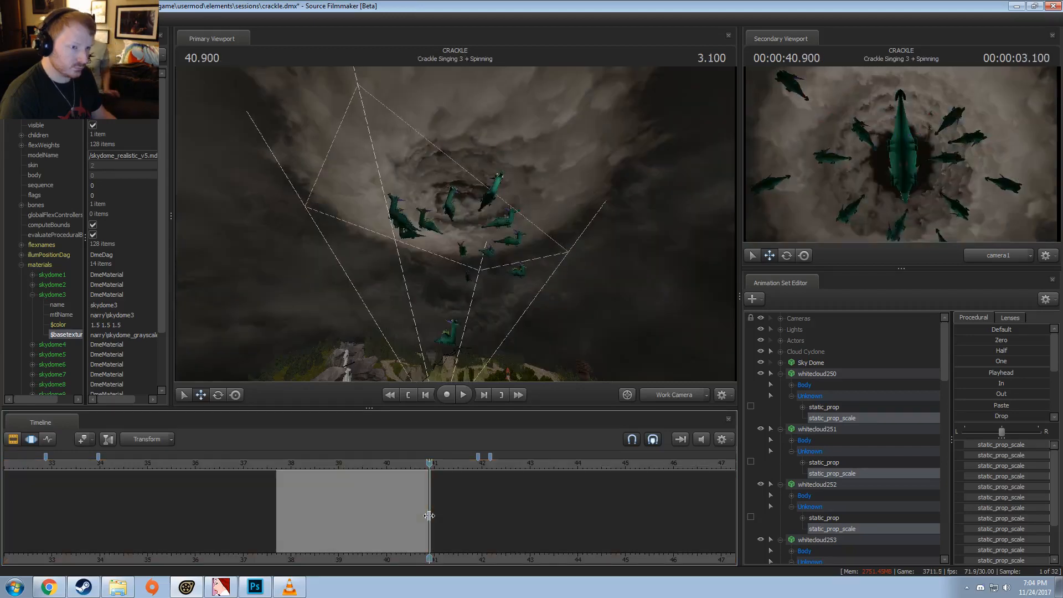
# Step: Collapse the expanded control trees of whitecloud250 through whitecloud265
pyautogui.click(781, 374)
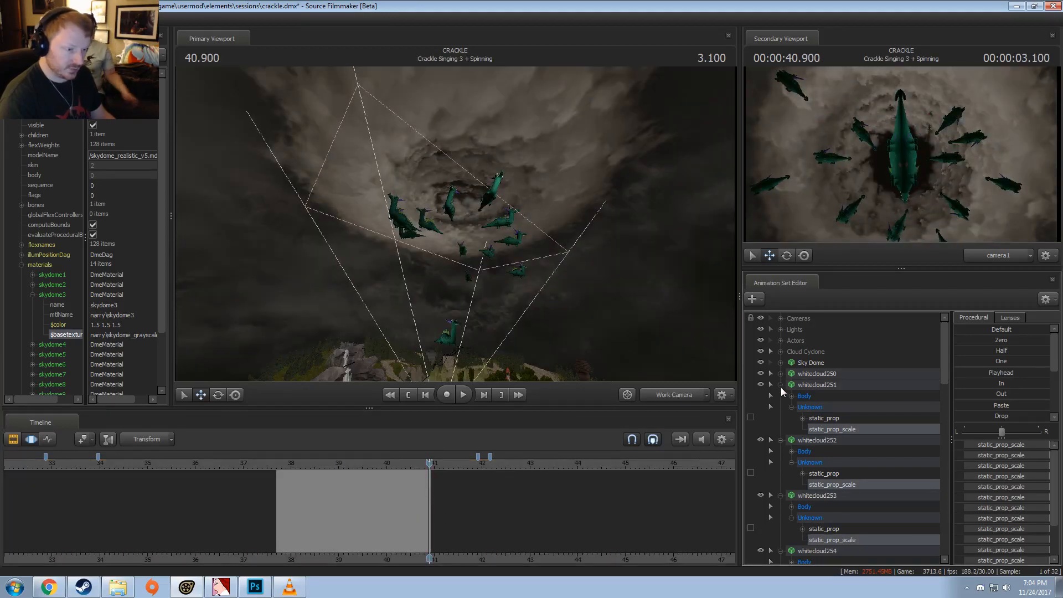
pyautogui.click(781, 386)
pyautogui.click(781, 396)
pyautogui.click(781, 407)
pyautogui.click(780, 418)
pyautogui.click(780, 429)
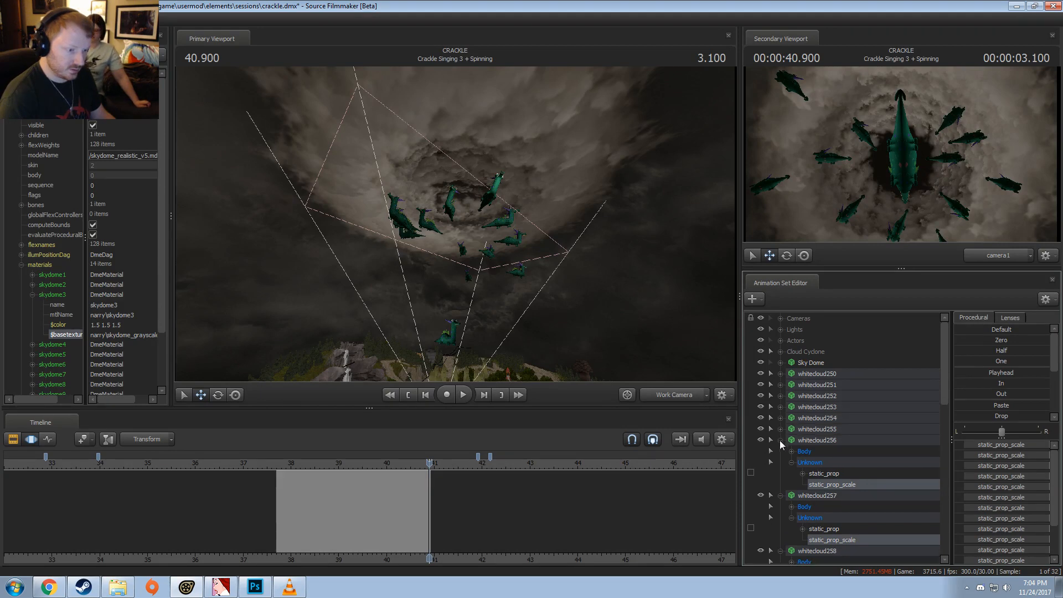
pyautogui.click(781, 440)
pyautogui.click(780, 451)
pyautogui.click(781, 462)
pyautogui.click(781, 475)
pyautogui.click(780, 485)
pyautogui.click(781, 496)
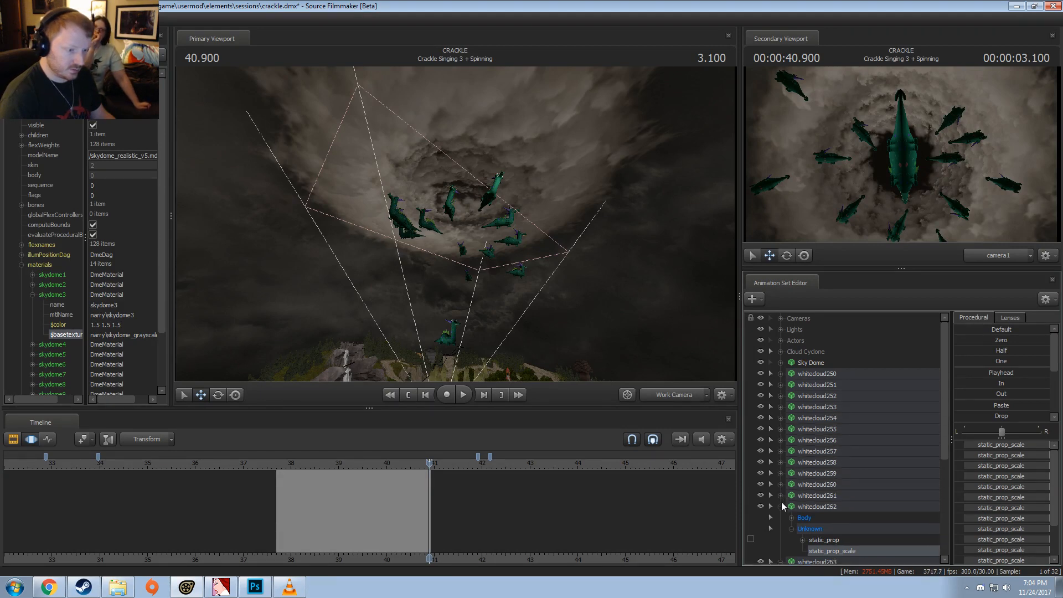
pyautogui.click(780, 507)
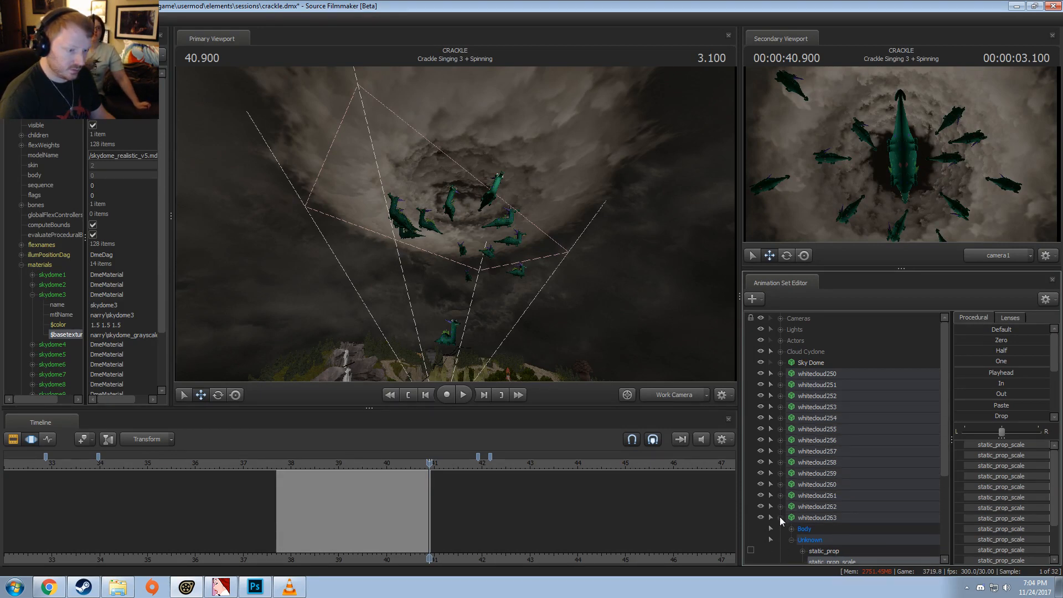
pyautogui.click(781, 518)
pyautogui.click(781, 529)
pyautogui.click(781, 540)
# Step: Select whitecloud250 through whitecloud265 and lower the enlarged cloud ring slightly along the vertical axis
pyautogui.click(817, 541)
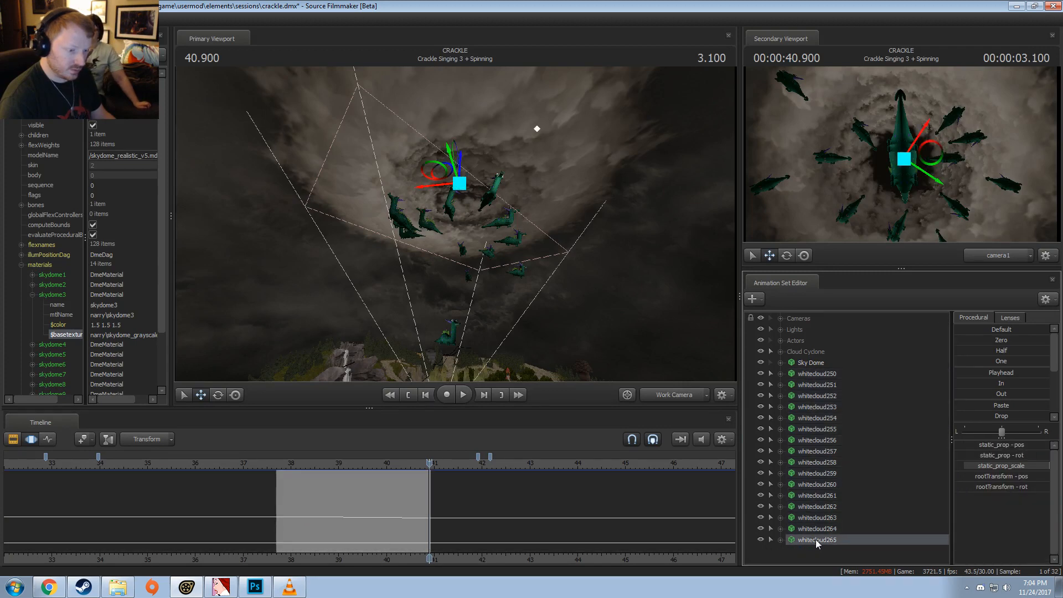
pyautogui.keyDown('shift'); pyautogui.click(823, 374); pyautogui.keyUp('shift')
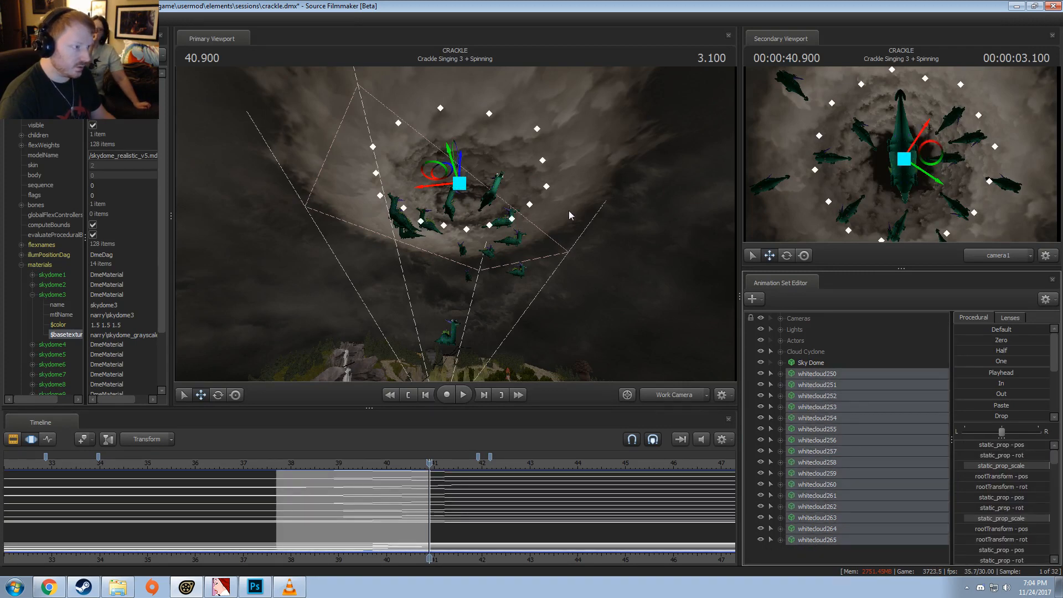
pyautogui.press('F2')
pyautogui.press('F3')
pyautogui.click(485, 517)
pyautogui.hotkey('ctrl', 'a')
pyautogui.keyDown('alt'); pyautogui.moveTo(464, 238); pyautogui.dragTo(458, 227); pyautogui.keyUp('alt')
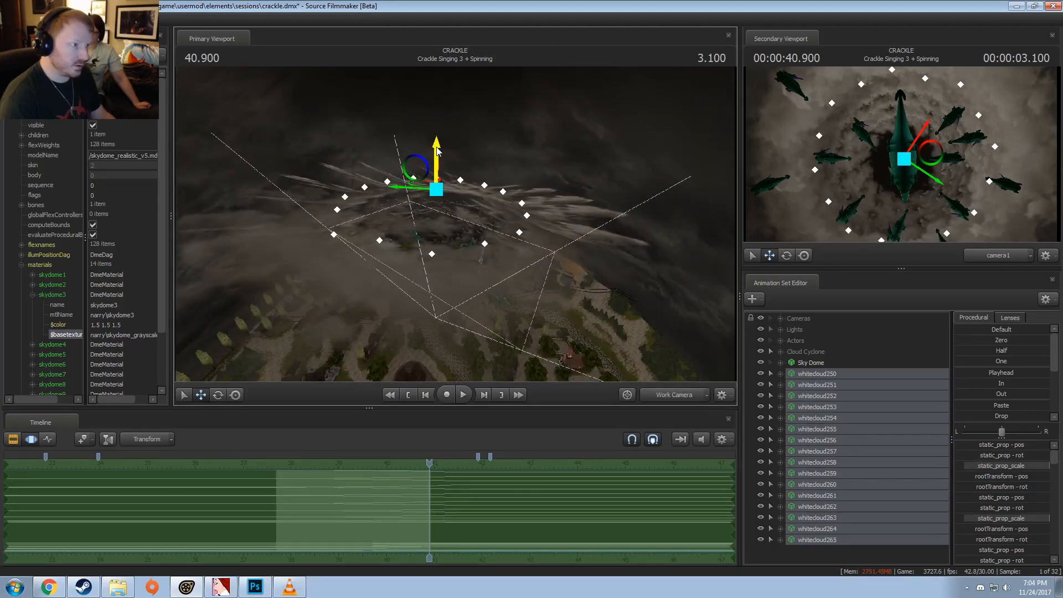
pyautogui.moveTo(438, 151)
pyautogui.mouseDown()
pyautogui.moveTo(444, 112)
pyautogui.moveTo(450, 164)
pyautogui.mouseUp()
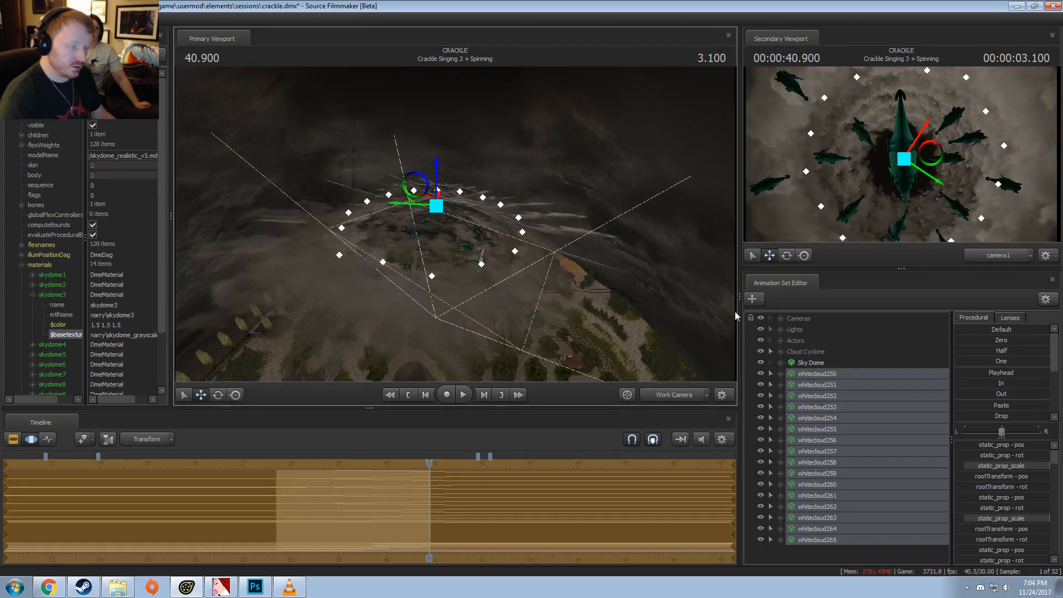
# Step: Add override materials to whitecloud250 and show its game model in the element viewer
pyautogui.click(819, 373)
pyautogui.rightClick(819, 374)
pyautogui.rightClick(812, 376)
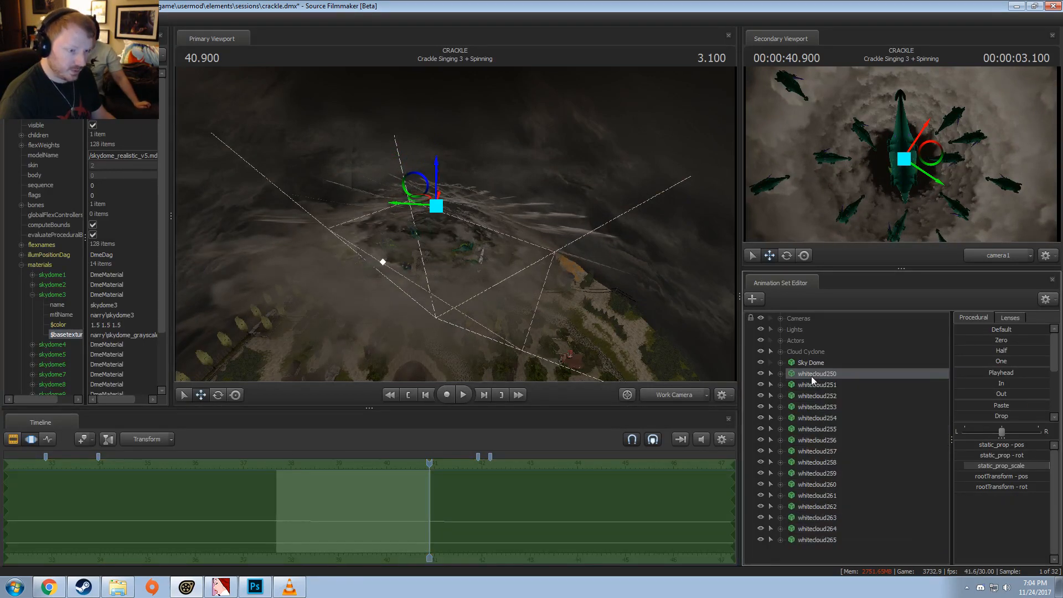
pyautogui.rightClick(812, 376)
pyautogui.moveTo(843, 440)
pyautogui.click(926, 455)
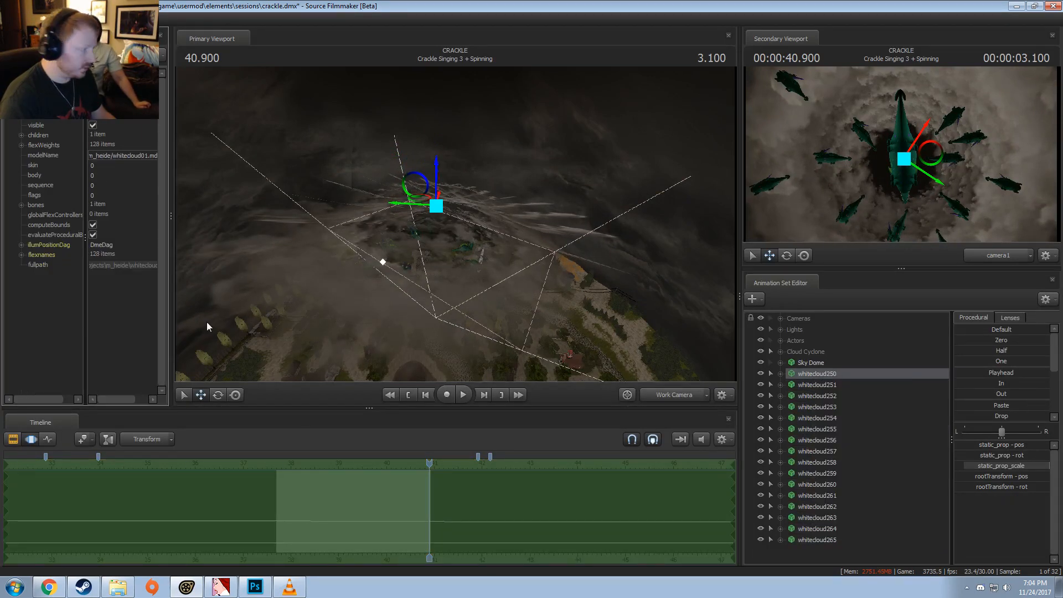
pyautogui.rightClick(829, 377)
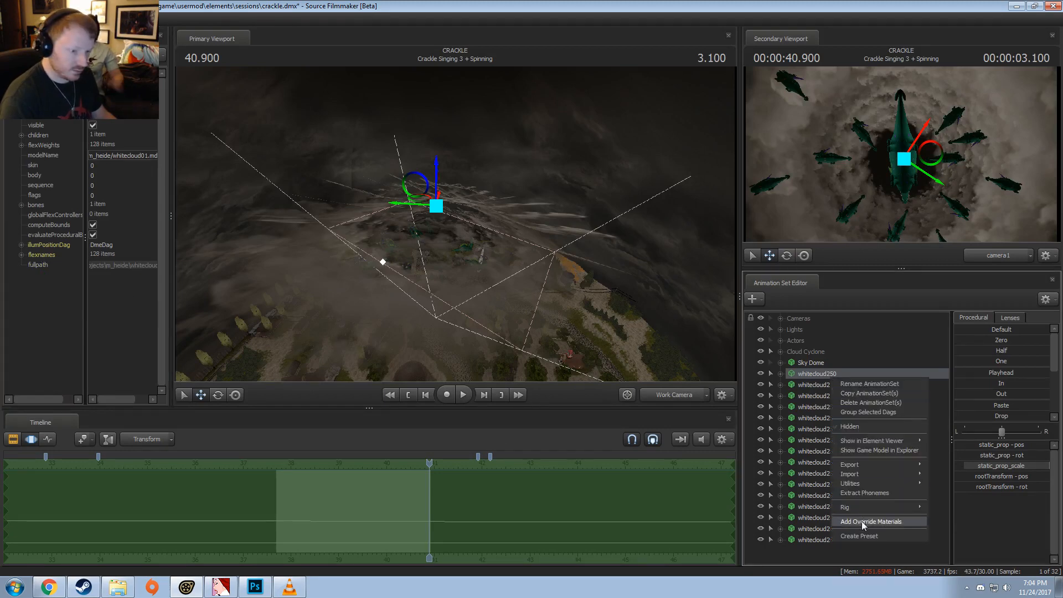
pyautogui.click(850, 522)
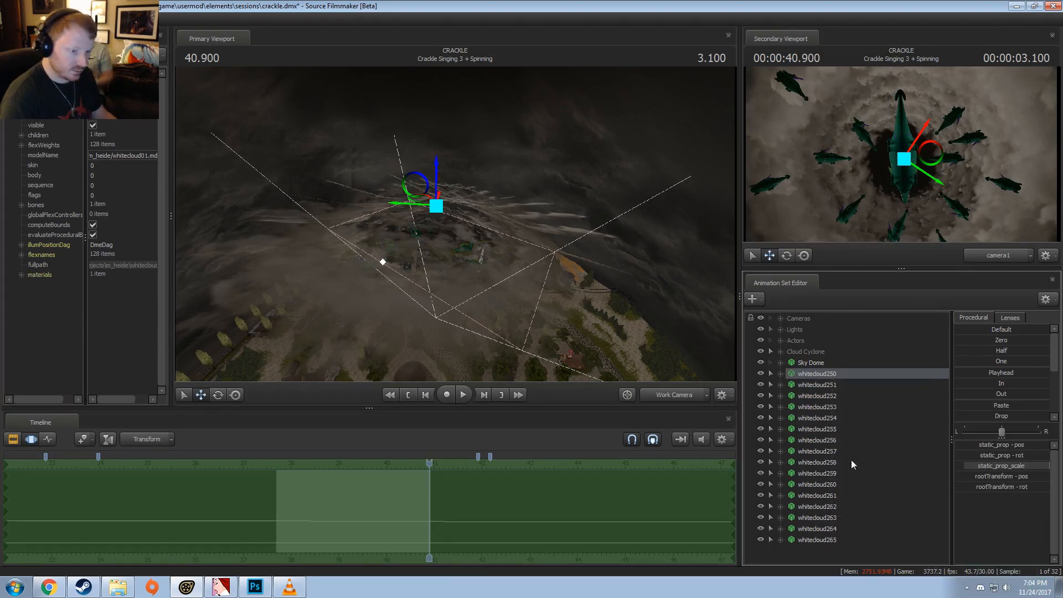
pyautogui.rightClick(838, 374)
pyautogui.moveTo(878, 440)
pyautogui.click(944, 447)
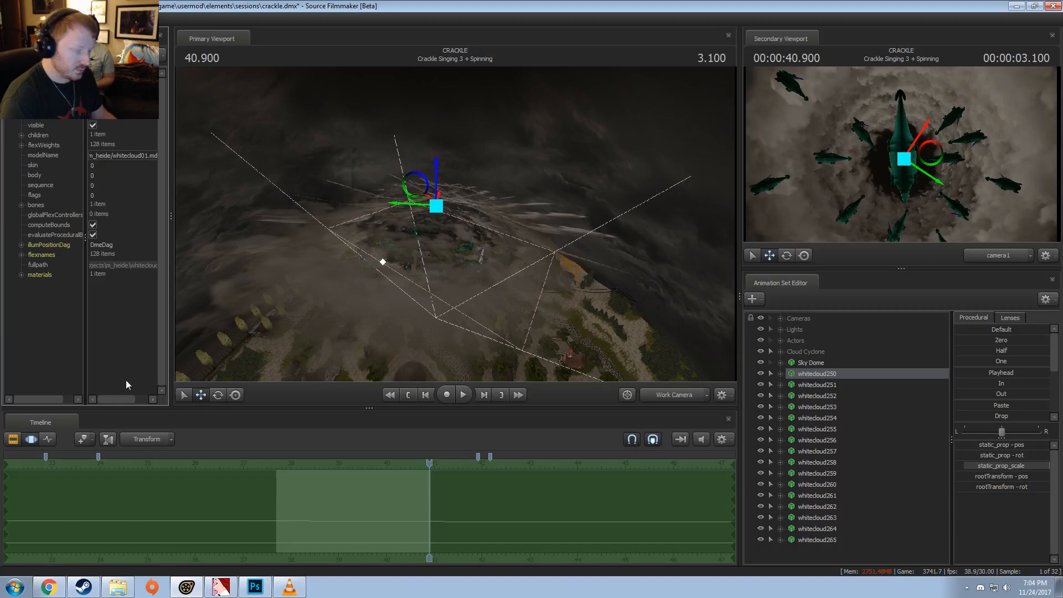
# Step: Add a vector3 attribute named $color to the whitecloud01 material and set it to 0.5 0.5 0.5
pyautogui.click(21, 275)
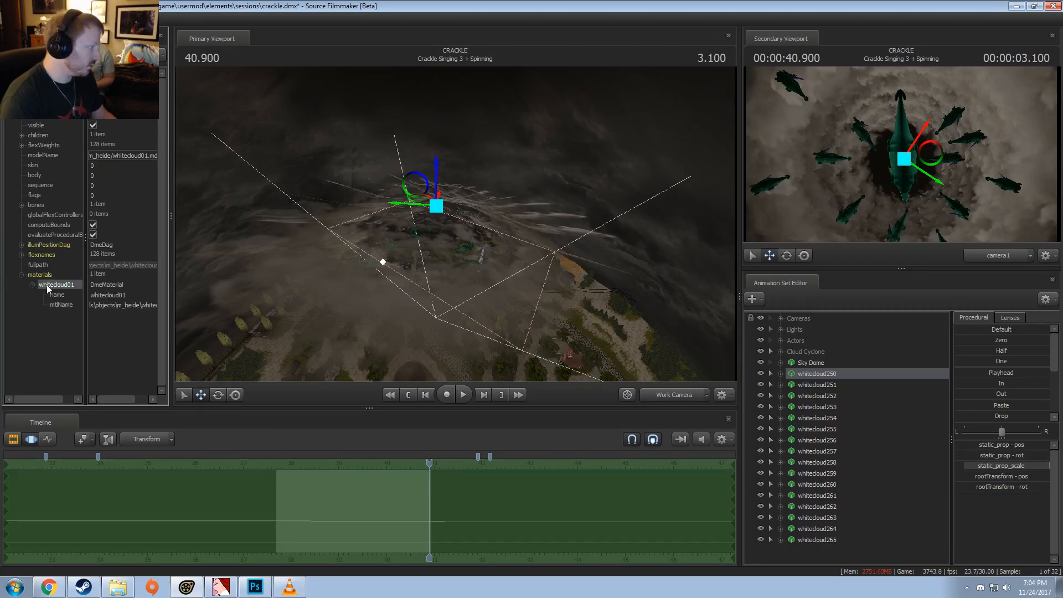
pyautogui.rightClick(46, 285)
pyautogui.moveTo(171, 370)
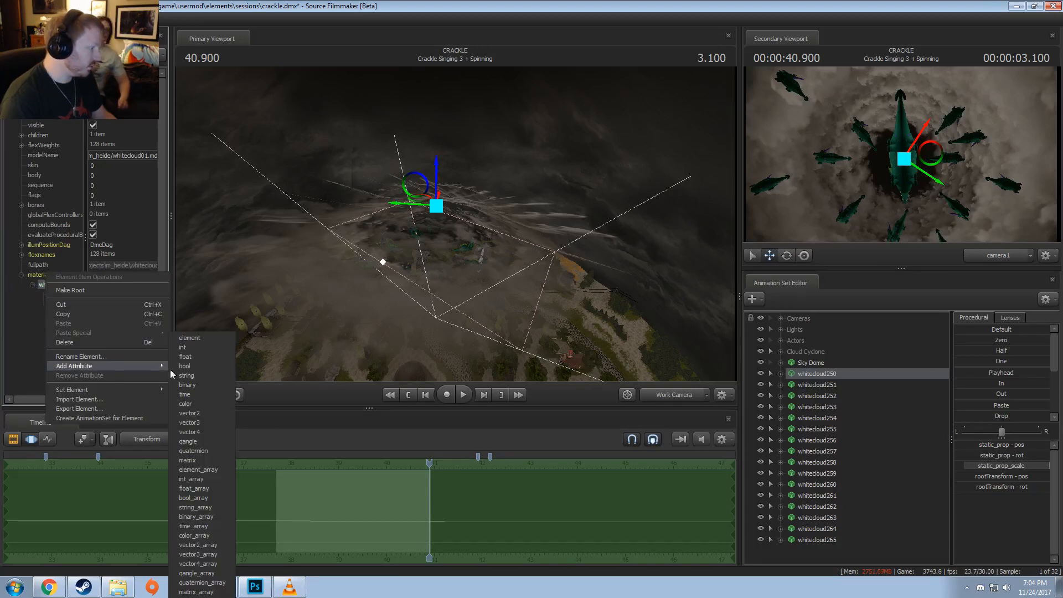
pyautogui.click(198, 423)
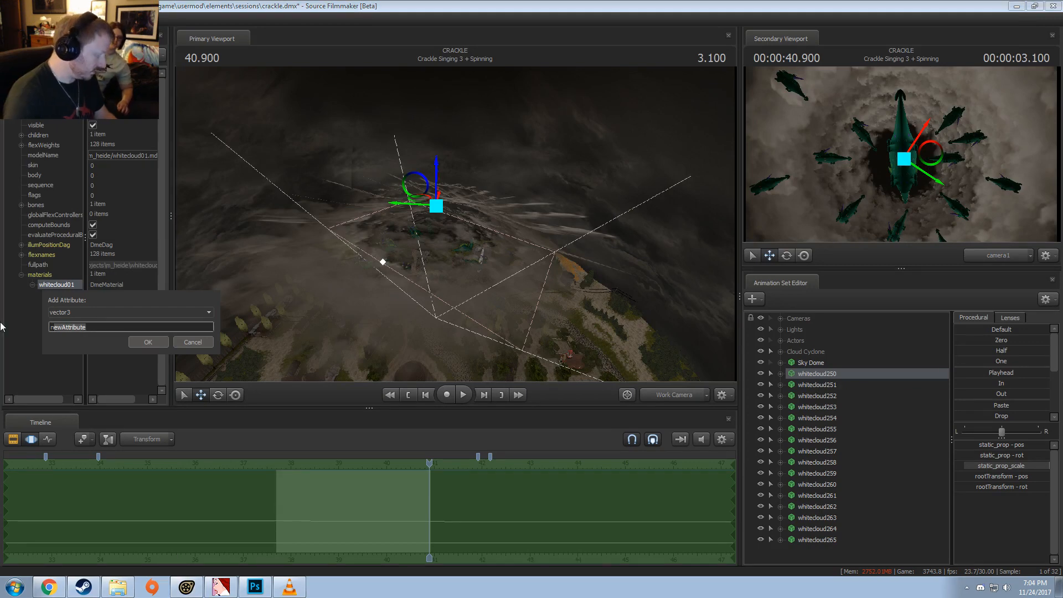
pyautogui.press('BackSpace')
pyautogui.write('$color')
pyautogui.press('Return')
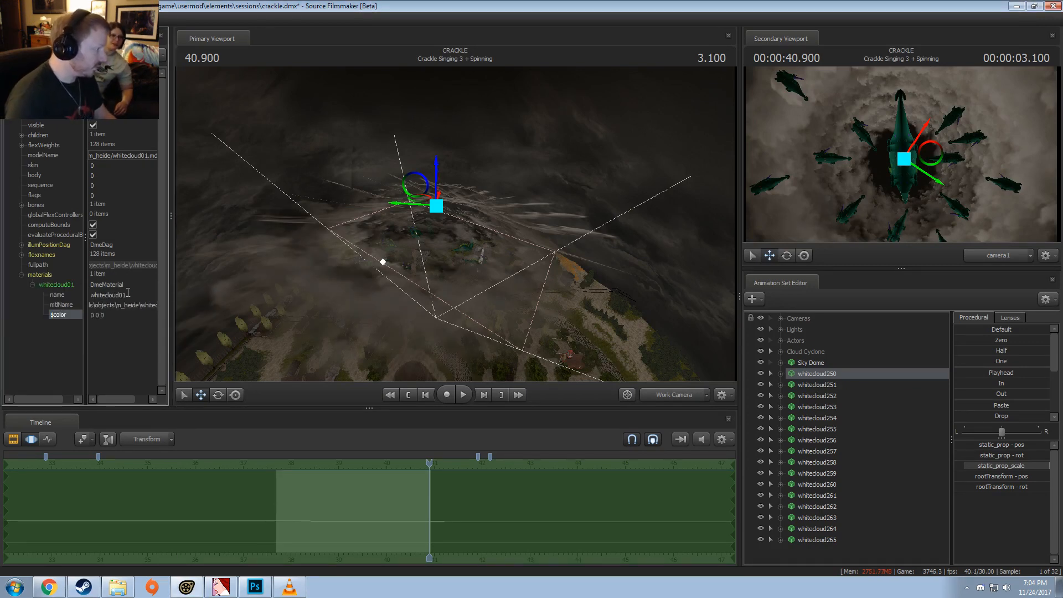
pyautogui.write('0.5 0.5 0.5')
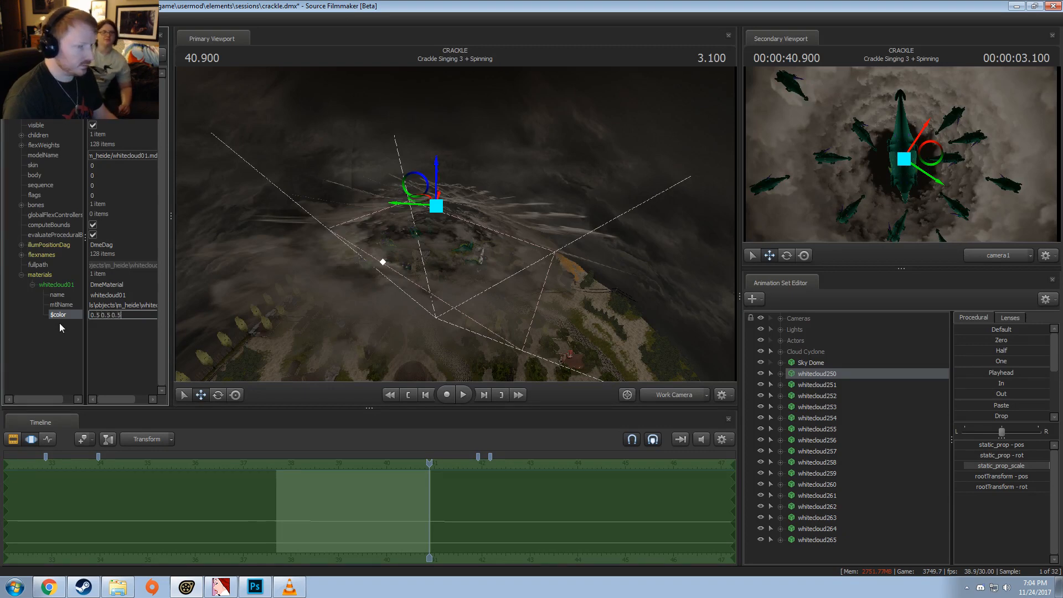
pyautogui.press('Return')
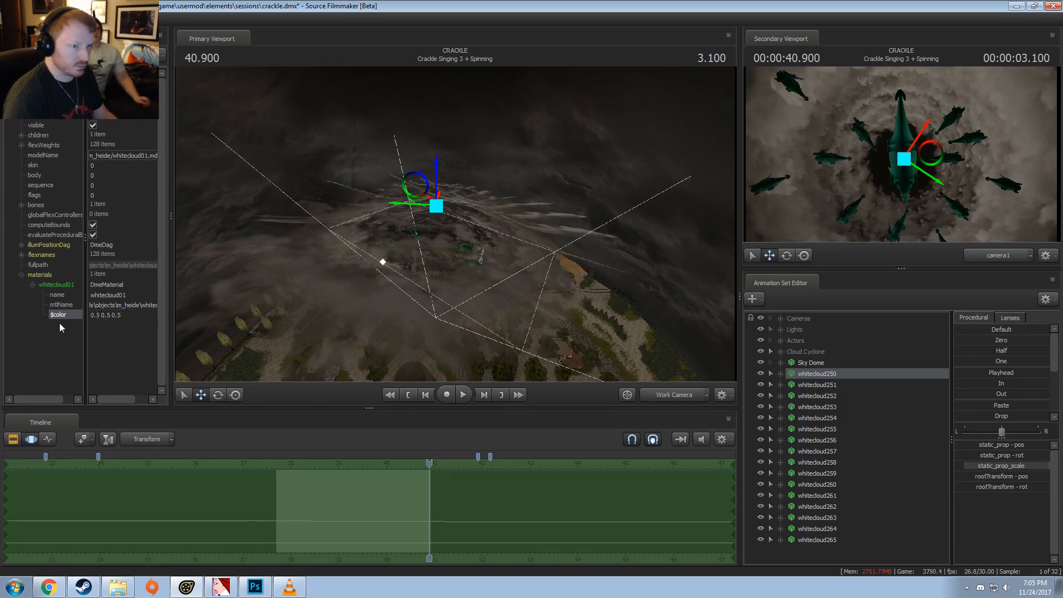
# Step: Hide whitecloud251 through whitecloud265, keep whitecloud250 visible, and move the playhead to 40.866
pyautogui.click(761, 539)
pyautogui.click(761, 528)
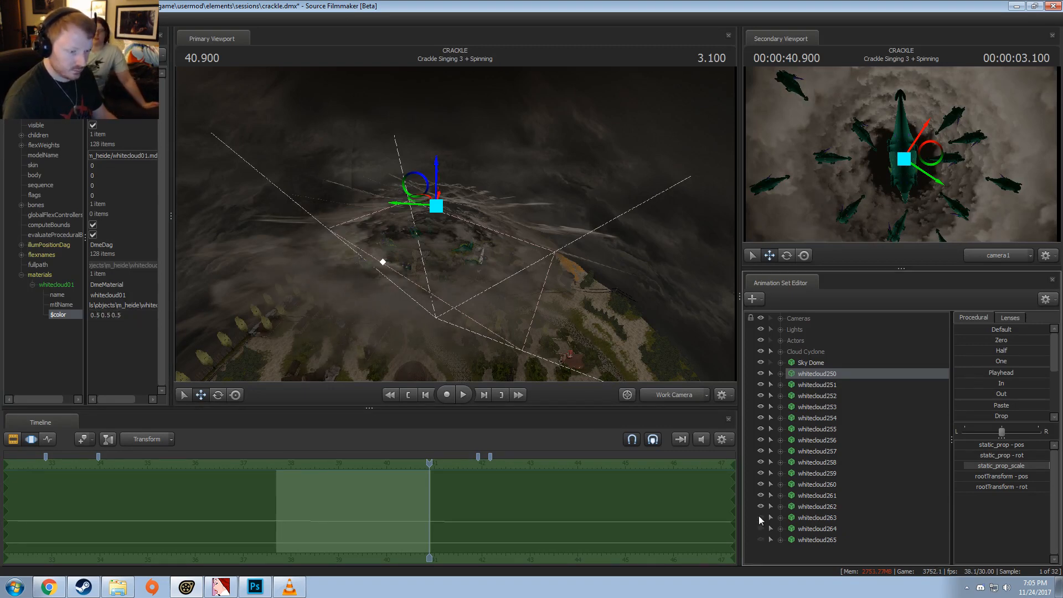
pyautogui.click(761, 518)
pyautogui.click(761, 506)
pyautogui.click(761, 495)
pyautogui.click(761, 484)
pyautogui.click(761, 473)
pyautogui.click(761, 462)
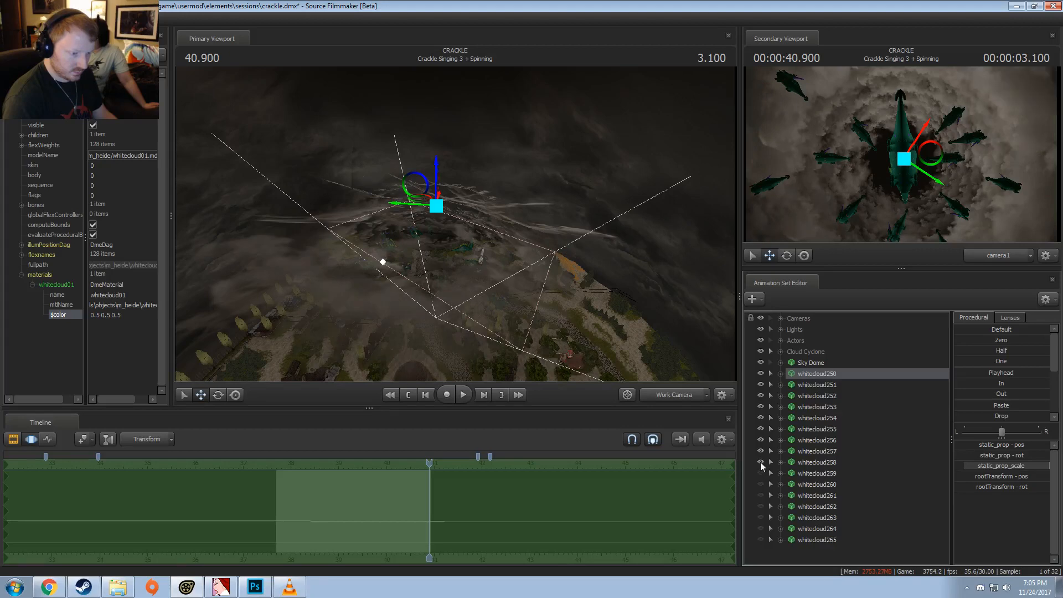
pyautogui.click(761, 451)
pyautogui.click(761, 440)
pyautogui.click(761, 429)
pyautogui.click(760, 418)
pyautogui.click(761, 406)
pyautogui.click(761, 395)
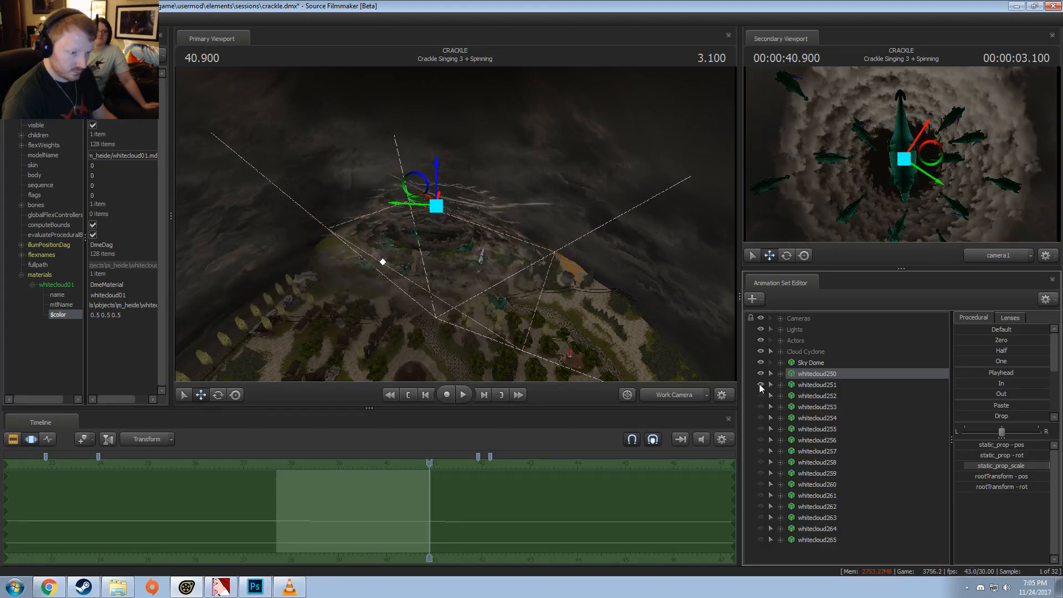
pyautogui.click(761, 384)
pyautogui.click(760, 373)
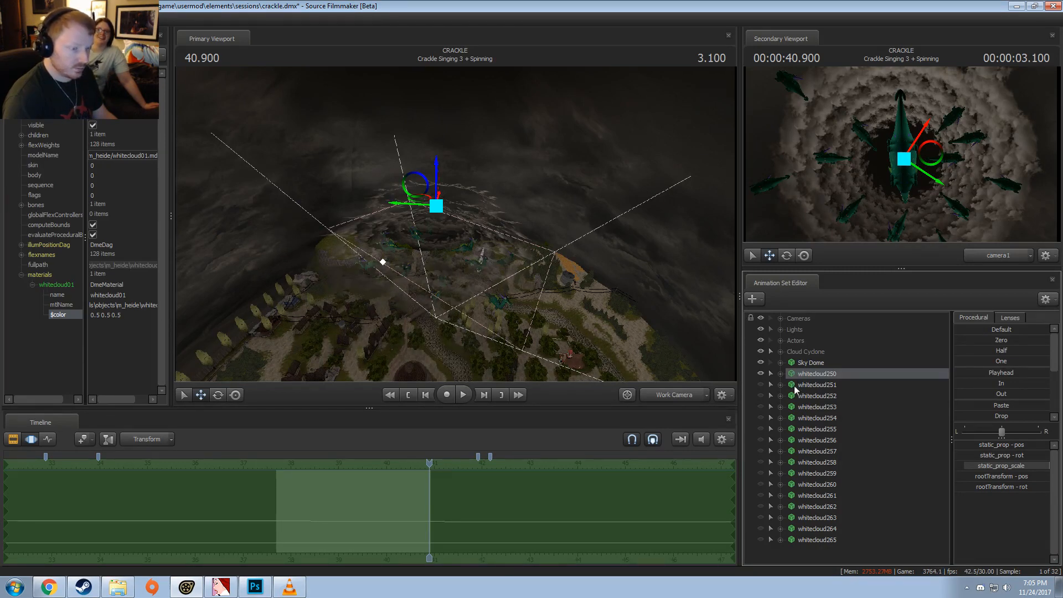
pyautogui.click(427, 465)
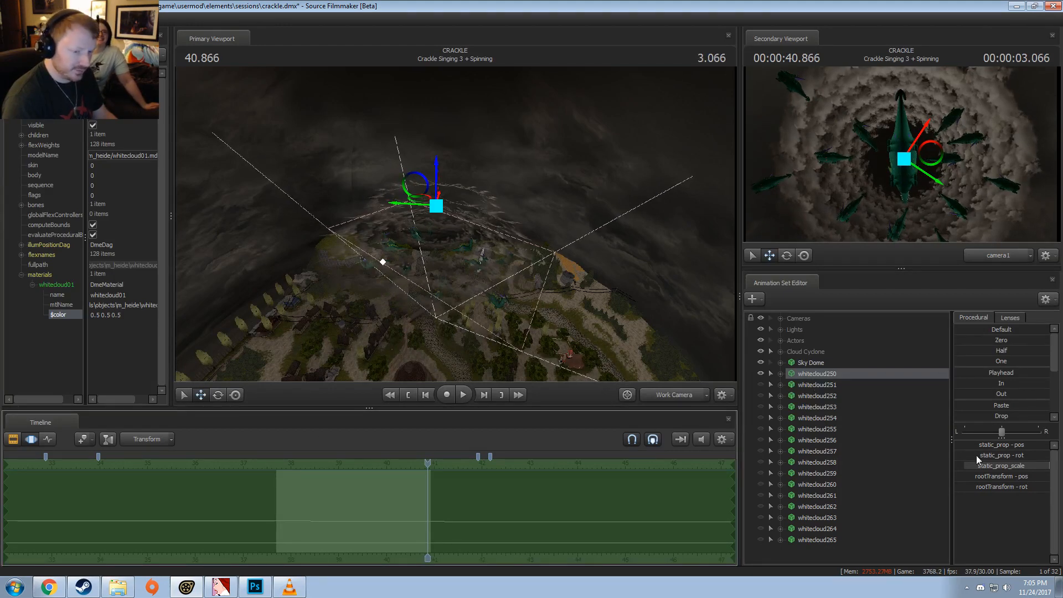
# Step: Set the $color attribute of the whitecloud01 material to 0.75 0.75 0.75 and check whitecloud250 from a lower angle
pyautogui.doubleClick(47, 316)
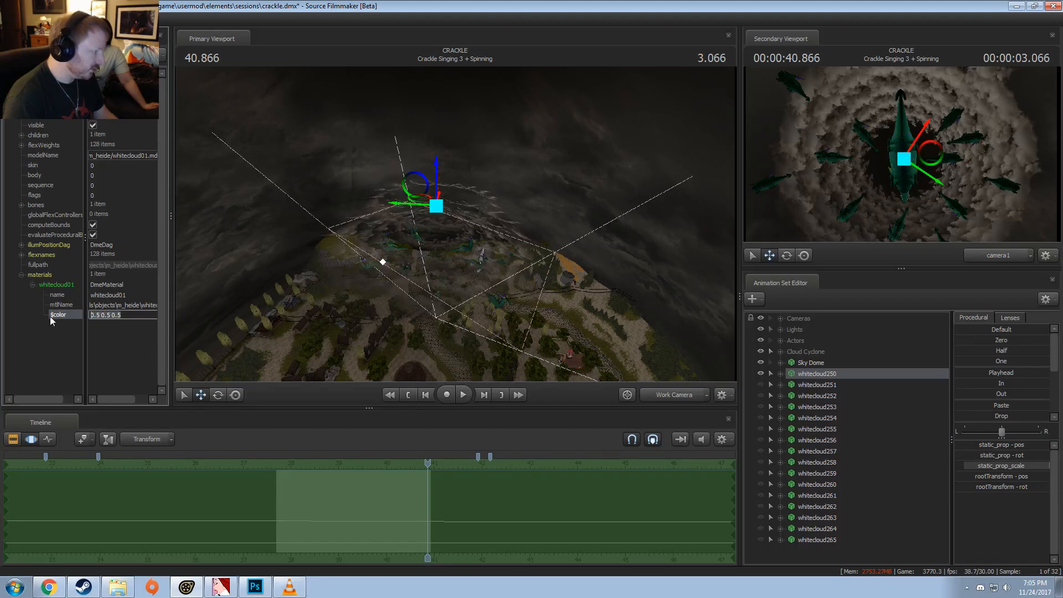
pyautogui.write('0.7')
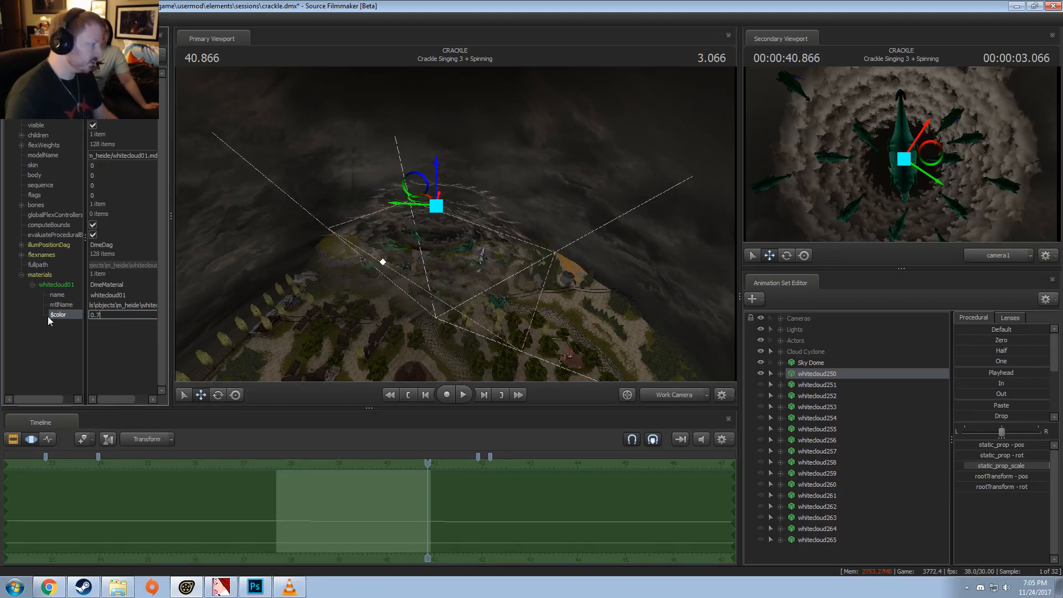
pyautogui.write(' 5 0.75 0.75')
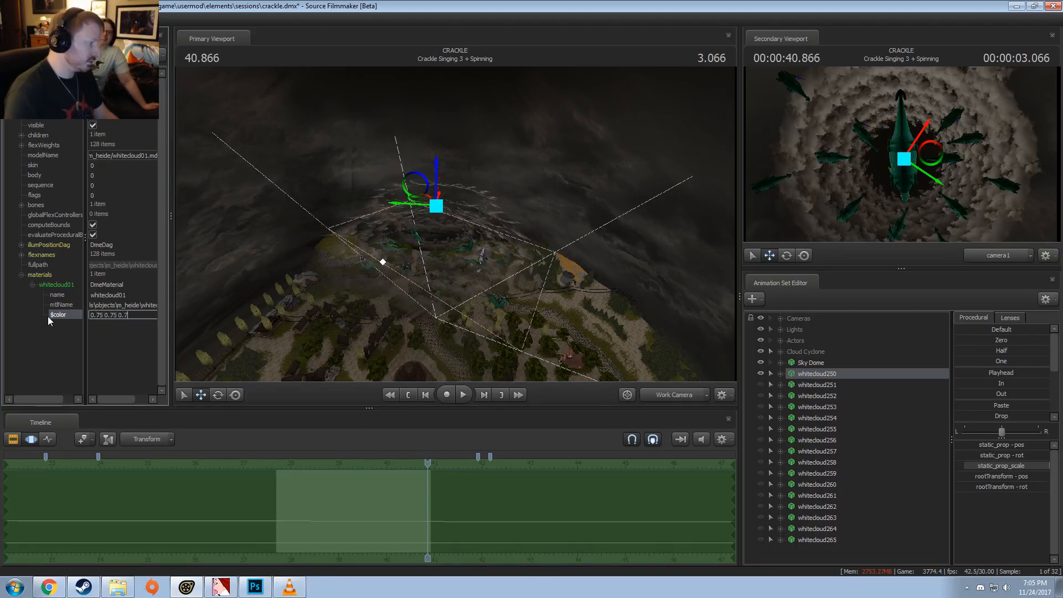
pyautogui.press('Return')
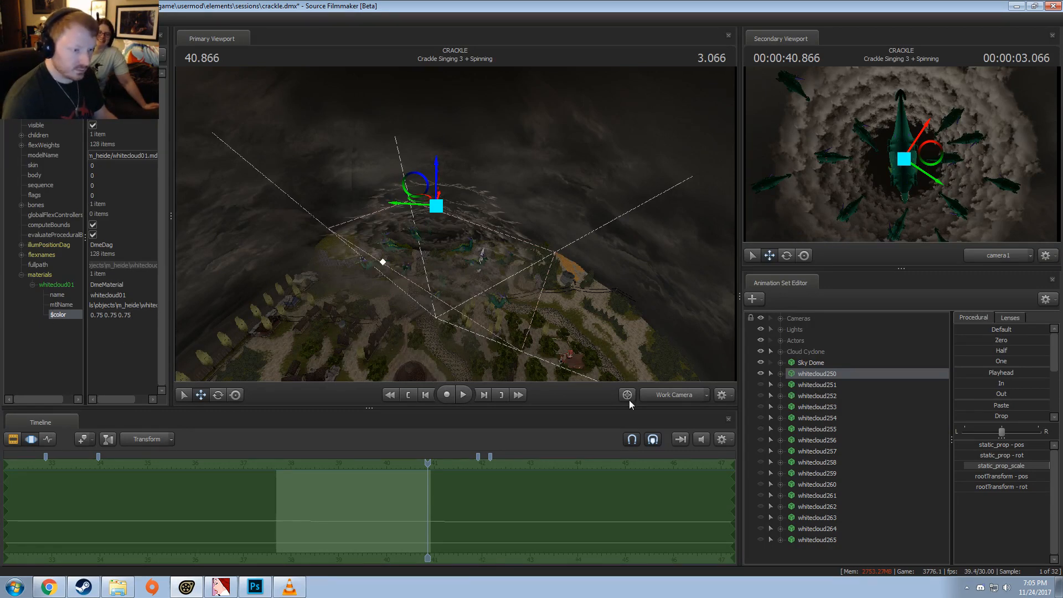
pyautogui.click(760, 373)
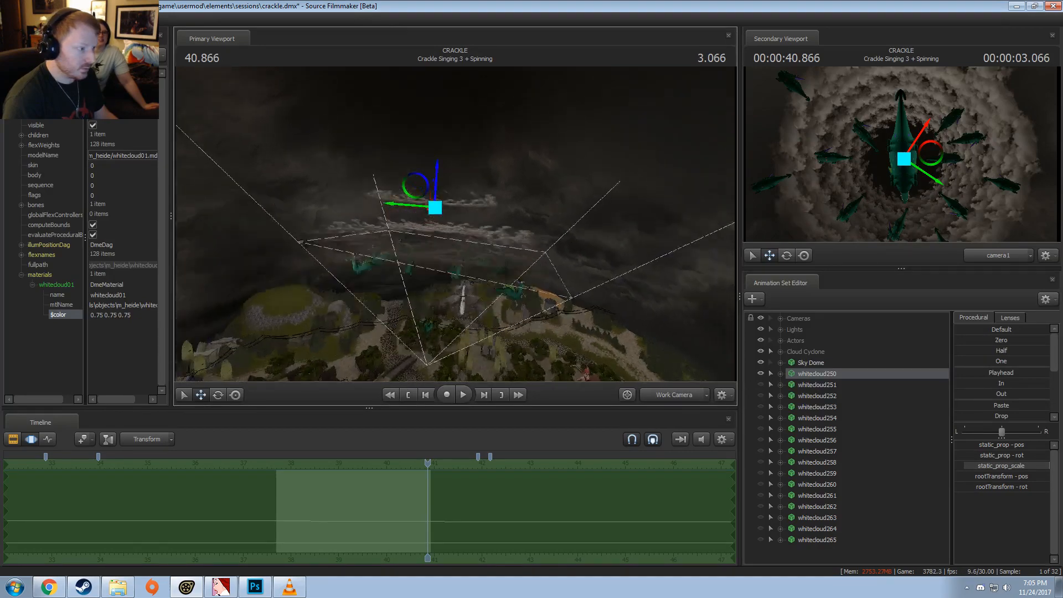
pyautogui.keyDown('alt'); pyautogui.moveTo(455, 224); pyautogui.dragTo(294, 222); pyautogui.keyUp('alt')
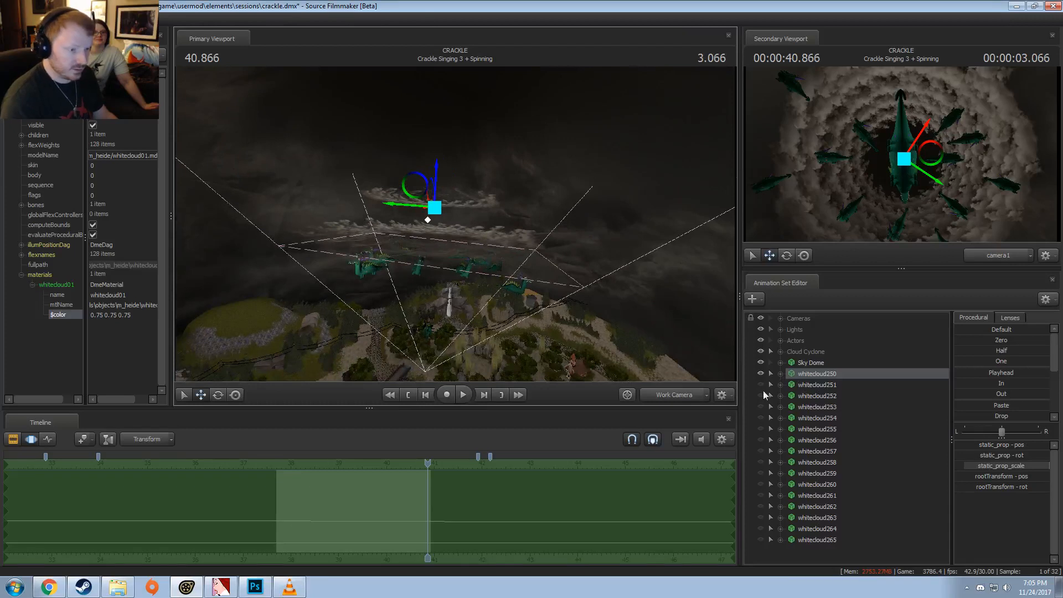
# Step: Unhide whitecloud251 through whitecloud265 to compare them with the recoloured whitecloud250
pyautogui.click(761, 540)
pyautogui.click(761, 529)
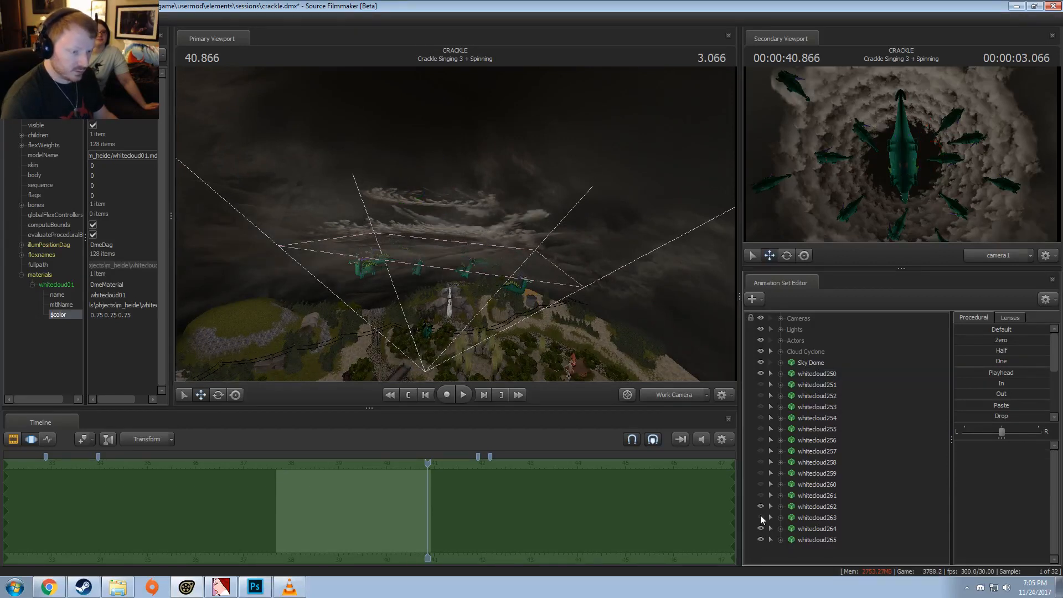
pyautogui.click(761, 518)
pyautogui.click(761, 496)
pyautogui.click(761, 484)
pyautogui.click(760, 473)
pyautogui.click(760, 462)
pyautogui.click(761, 451)
pyautogui.click(761, 441)
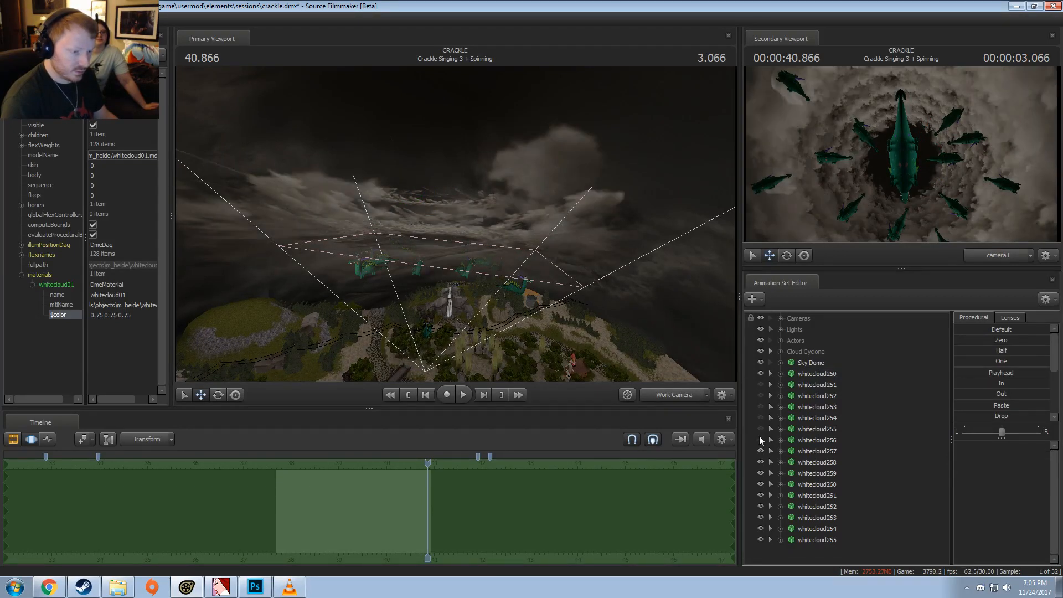
pyautogui.click(760, 429)
pyautogui.click(761, 418)
pyautogui.click(761, 407)
pyautogui.click(760, 396)
pyautogui.click(760, 385)
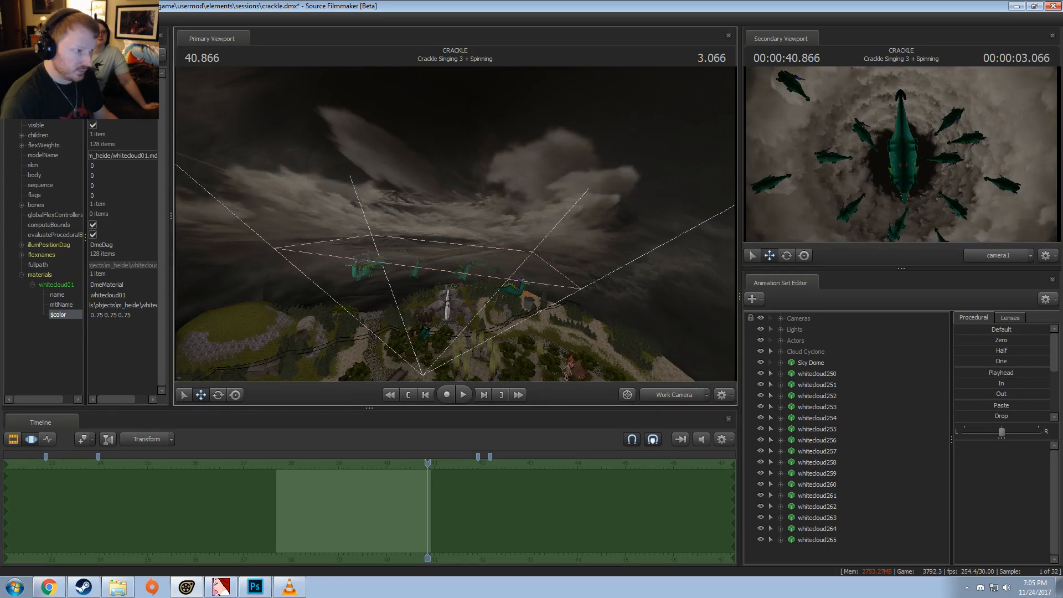
pyautogui.moveTo(456, 244)
pyautogui.mouseDown()
pyautogui.moveTo(454, 225)
pyautogui.moveTo(458, 252)
pyautogui.moveTo(447, 251)
pyautogui.mouseUp()
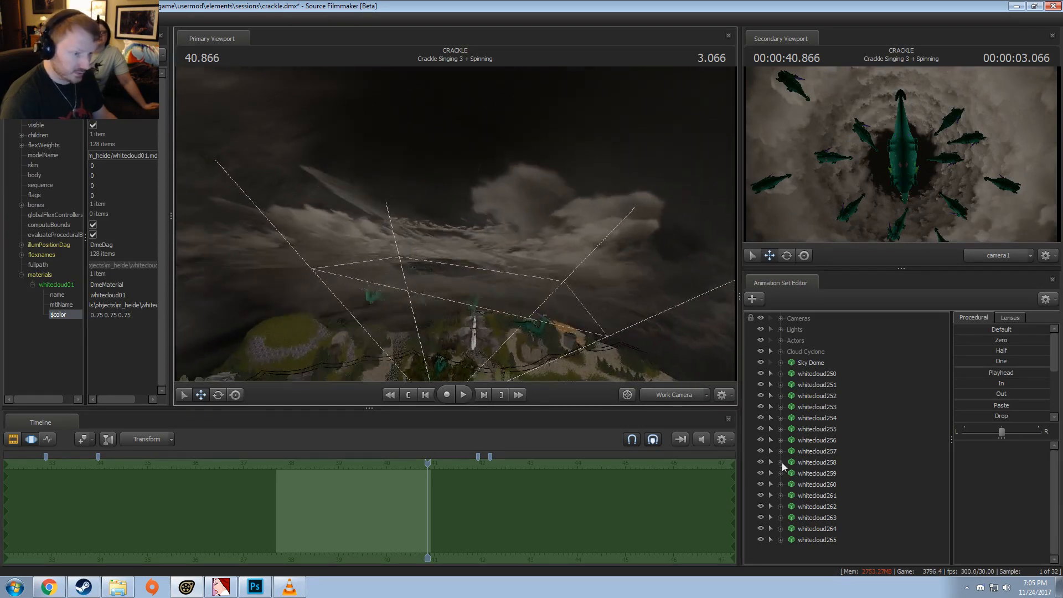
# Step: Select whitecloud250 through whitecloud265, try adjusting the cloud ring, and undo the last change
pyautogui.click(823, 543)
pyautogui.keyDown('shift'); pyautogui.click(819, 373); pyautogui.keyUp('shift')
pyautogui.moveTo(460, 210); pyautogui.dragTo(474, 159)
pyautogui.hotkey('ctrl', 'z')
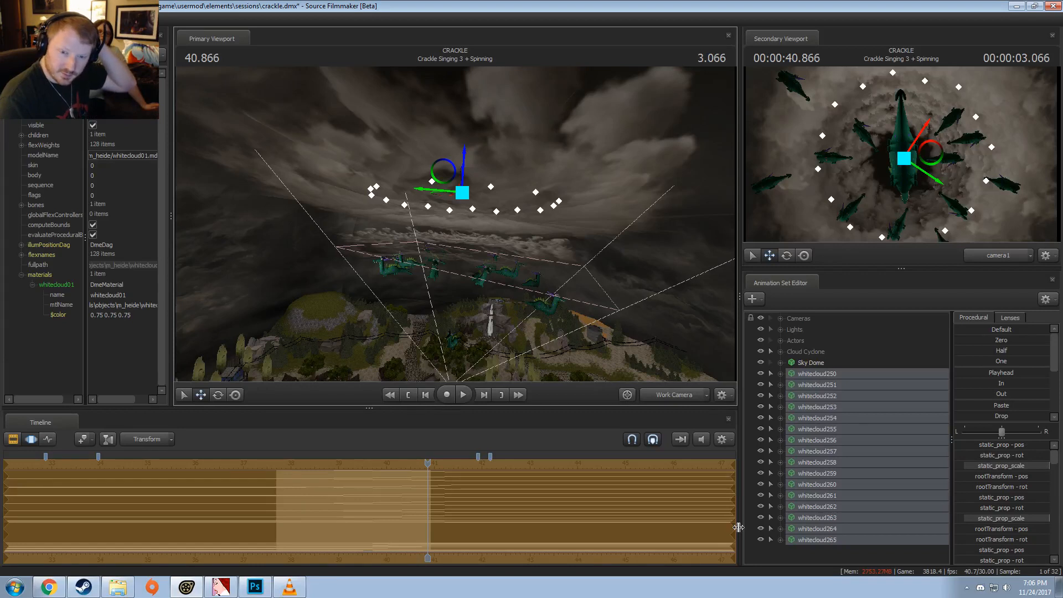
# Step: Hide whitecloud251 through whitecloud265 again, leaving only whitecloud250 of the cloud ring visible
pyautogui.click(775, 548)
pyautogui.click(762, 525)
pyautogui.click(763, 516)
pyautogui.click(762, 505)
pyautogui.click(761, 493)
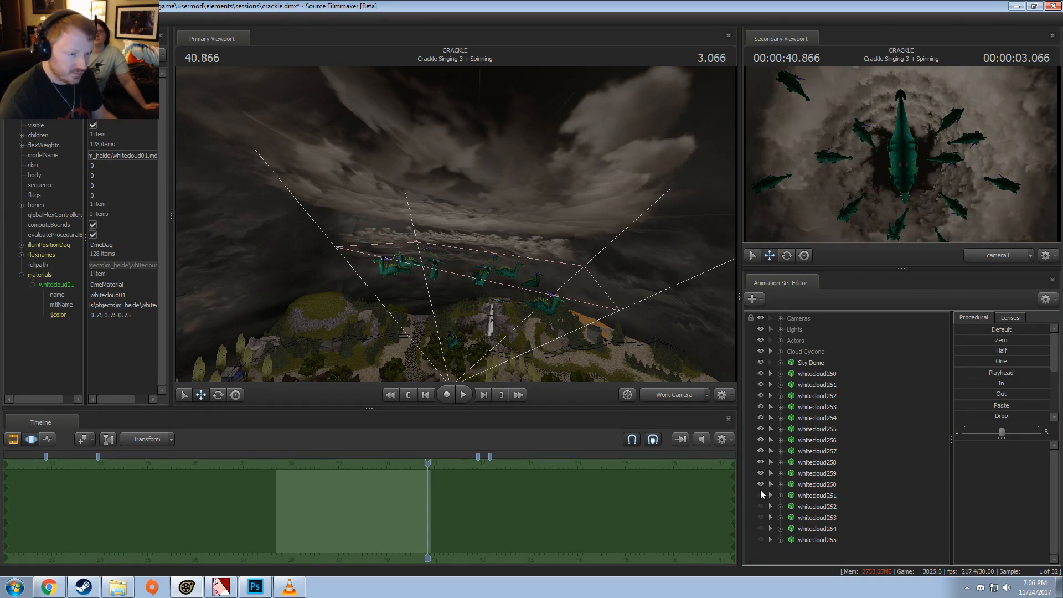
pyautogui.click(761, 484)
pyautogui.click(759, 474)
pyautogui.click(761, 462)
pyautogui.click(762, 451)
pyautogui.click(760, 441)
pyautogui.click(762, 429)
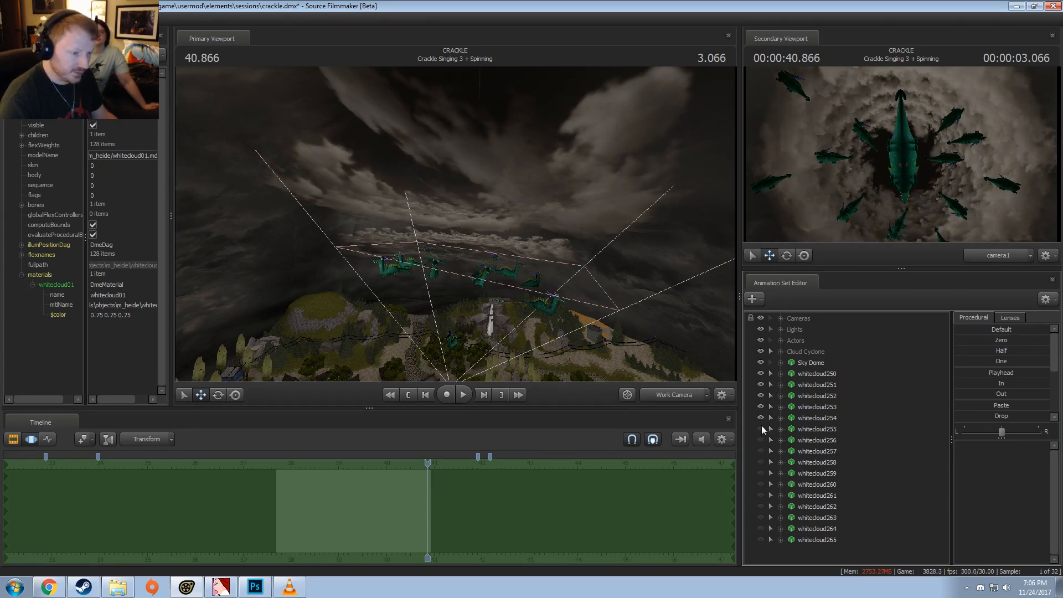
pyautogui.click(762, 409)
pyautogui.click(762, 415)
pyautogui.click(761, 395)
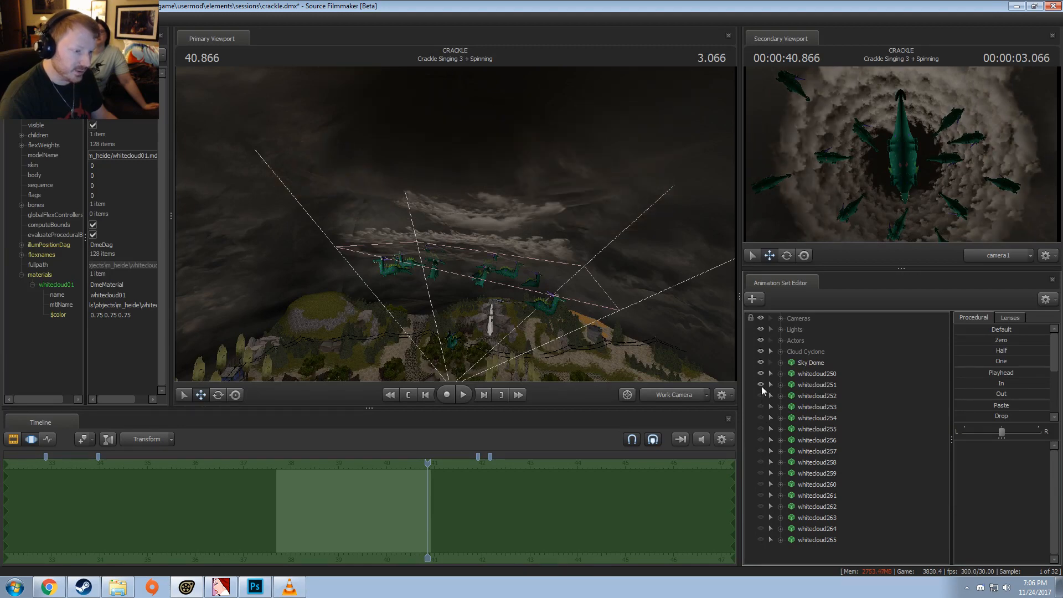
pyautogui.click(762, 385)
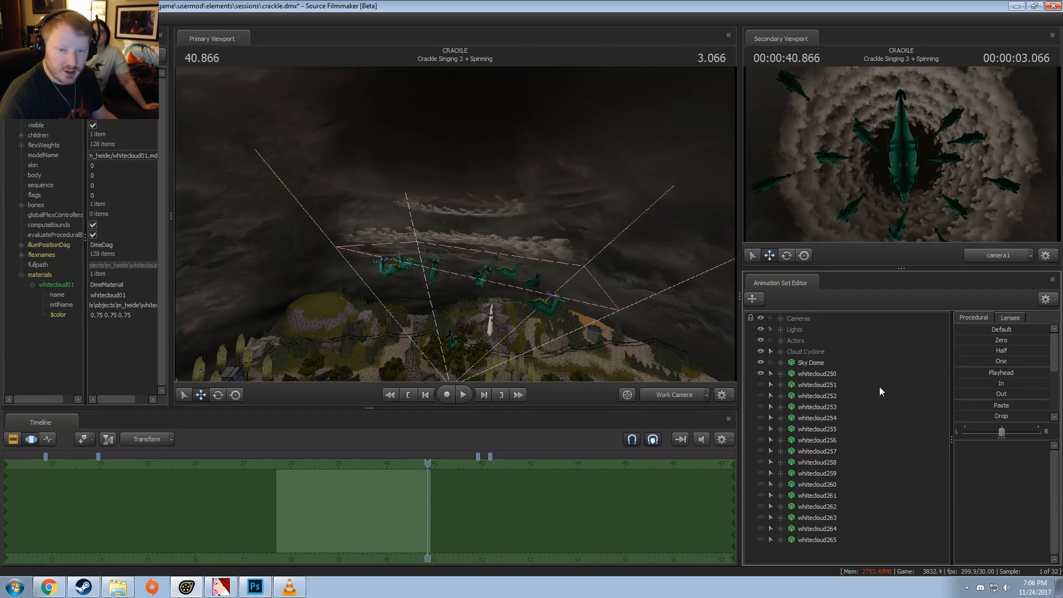
# Step: Show the Main Camera's camera element in the element viewer and open its shutterSpeed value for editing
pyautogui.click(822, 372)
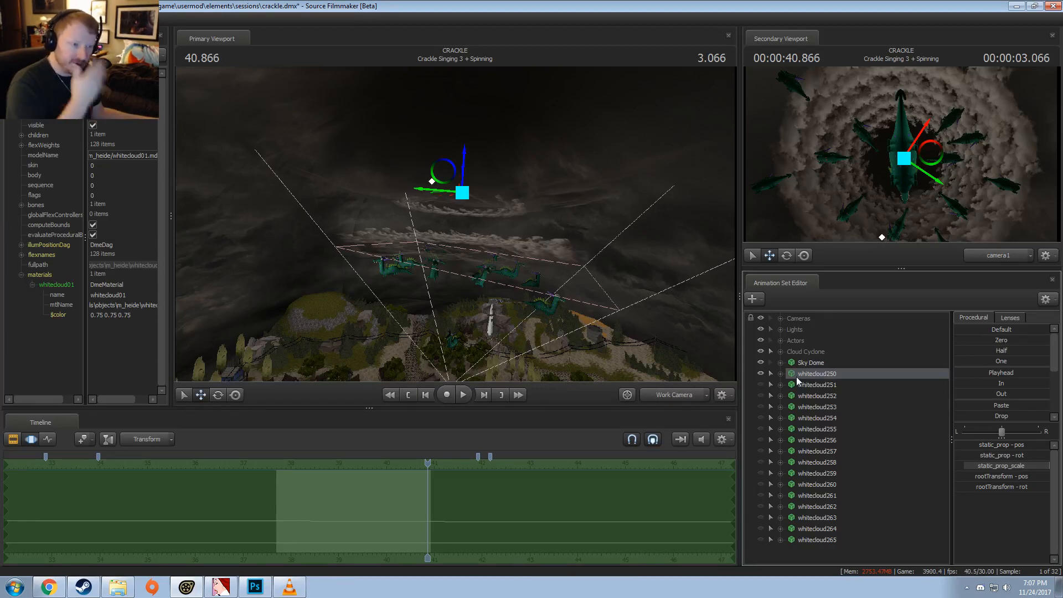
pyautogui.click(781, 318)
pyautogui.rightClick(826, 329)
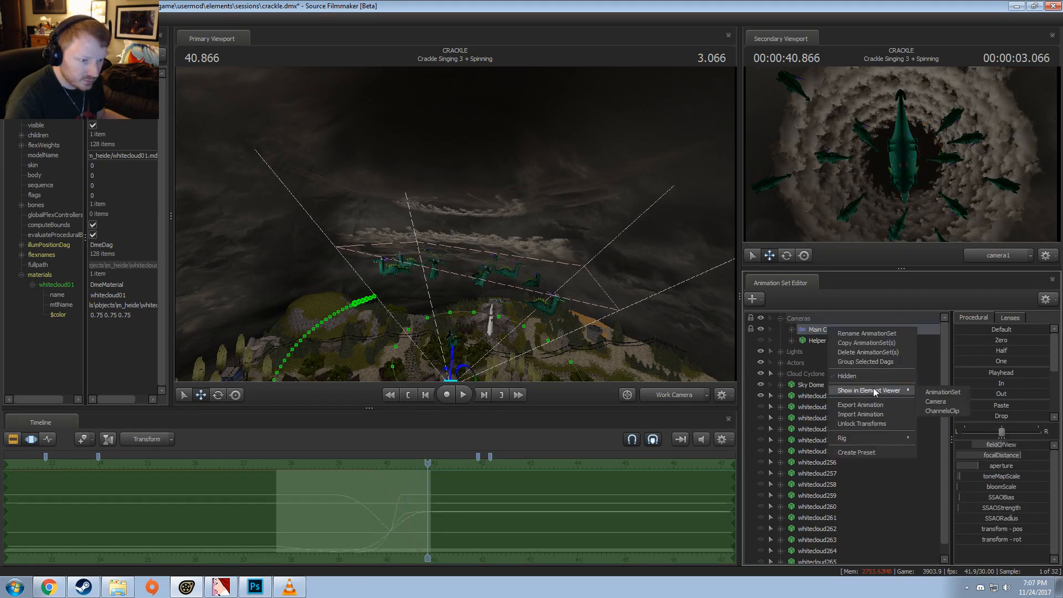
pyautogui.click(941, 411)
pyautogui.rightClick(815, 332)
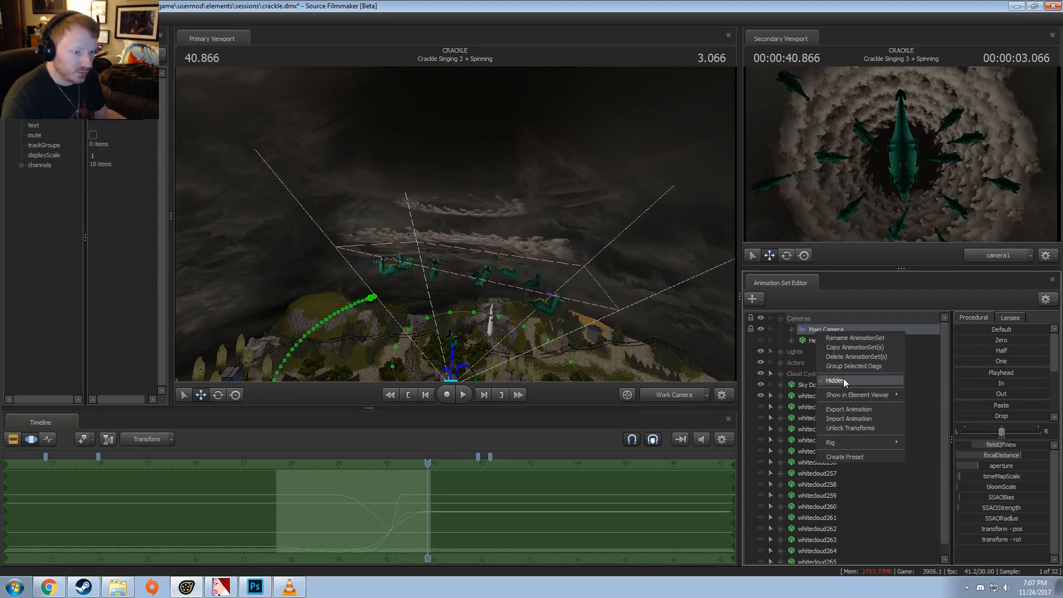
pyautogui.click(944, 403)
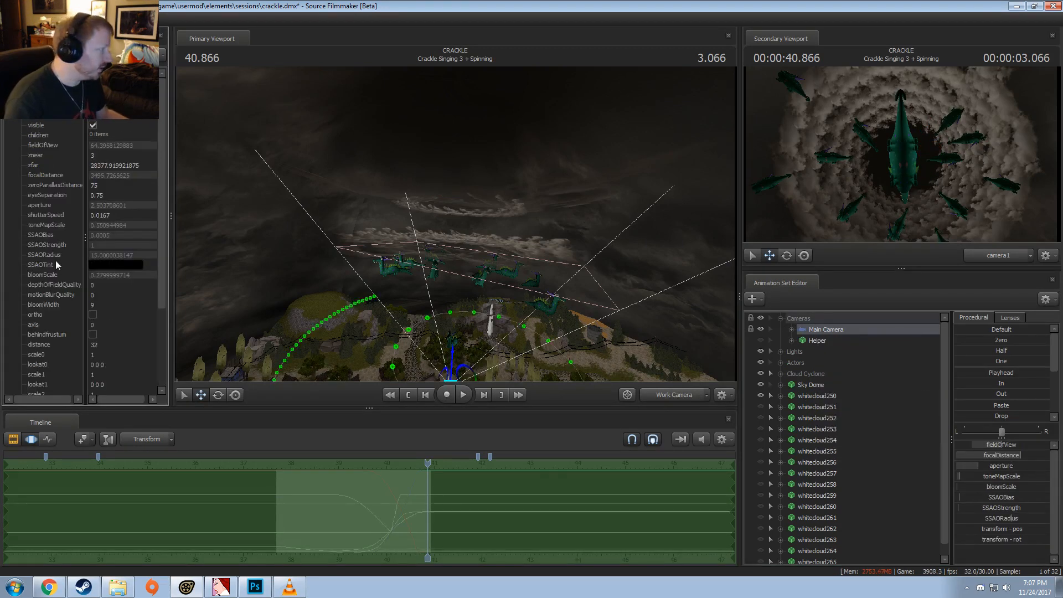
pyautogui.moveTo(117, 214); pyautogui.dragTo(70, 213)
pyautogui.click(117, 213)
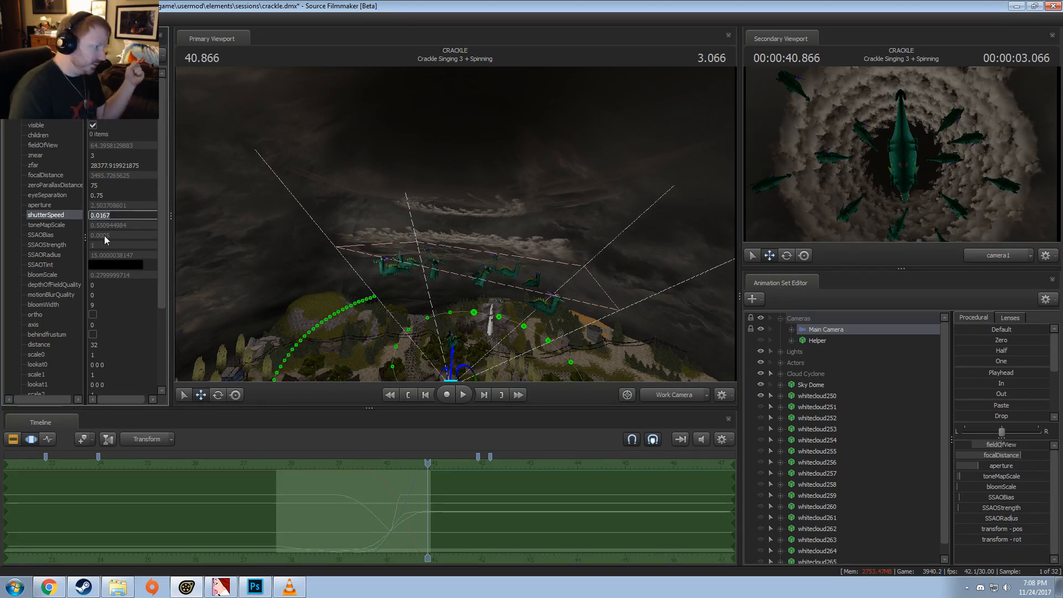
# Step: Switch to Calculator, compute 1/60, and compare the result with the Main Camera's shutterSpeed
pyautogui.click(14, 591)
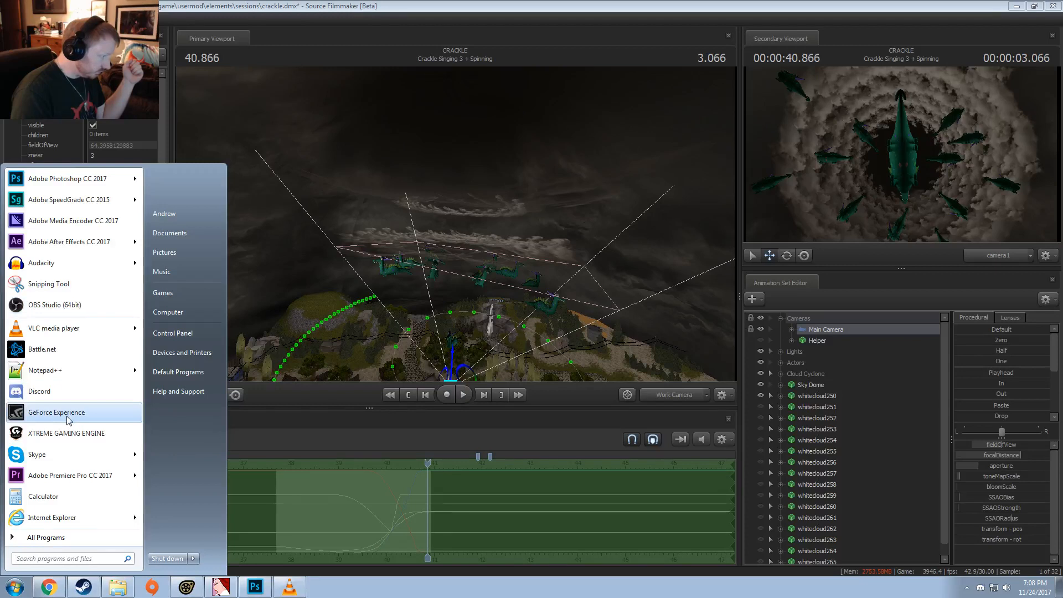
pyautogui.click(67, 497)
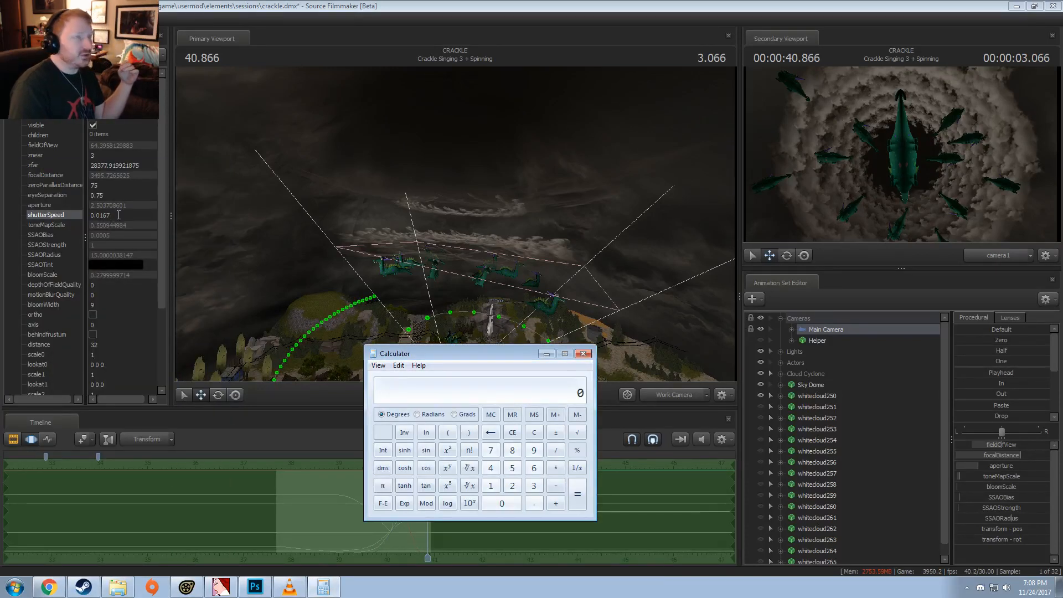
pyautogui.moveTo(432, 353); pyautogui.dragTo(308, 293)
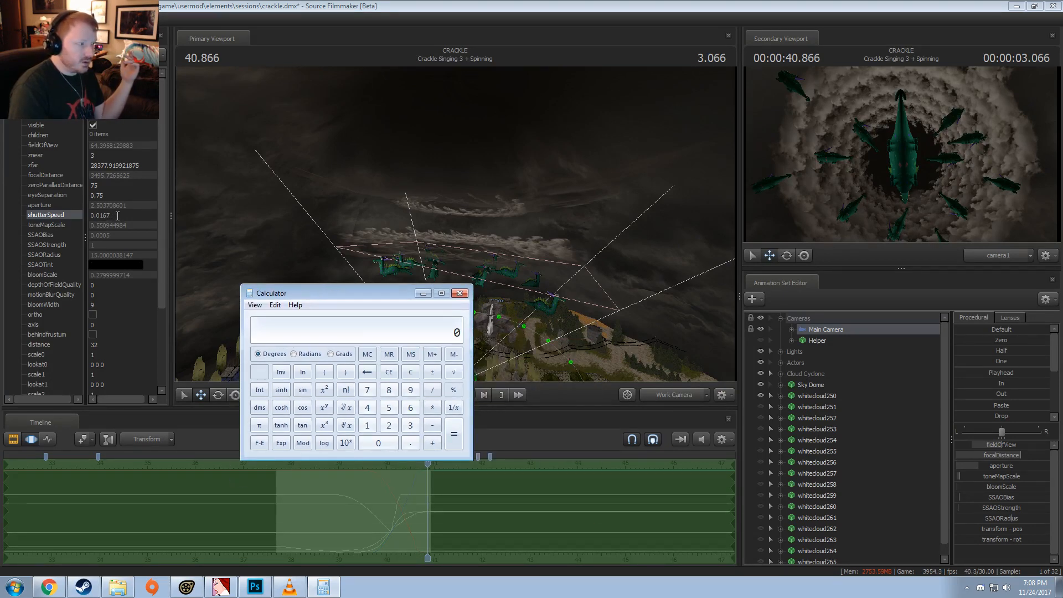
pyautogui.write('1/60')
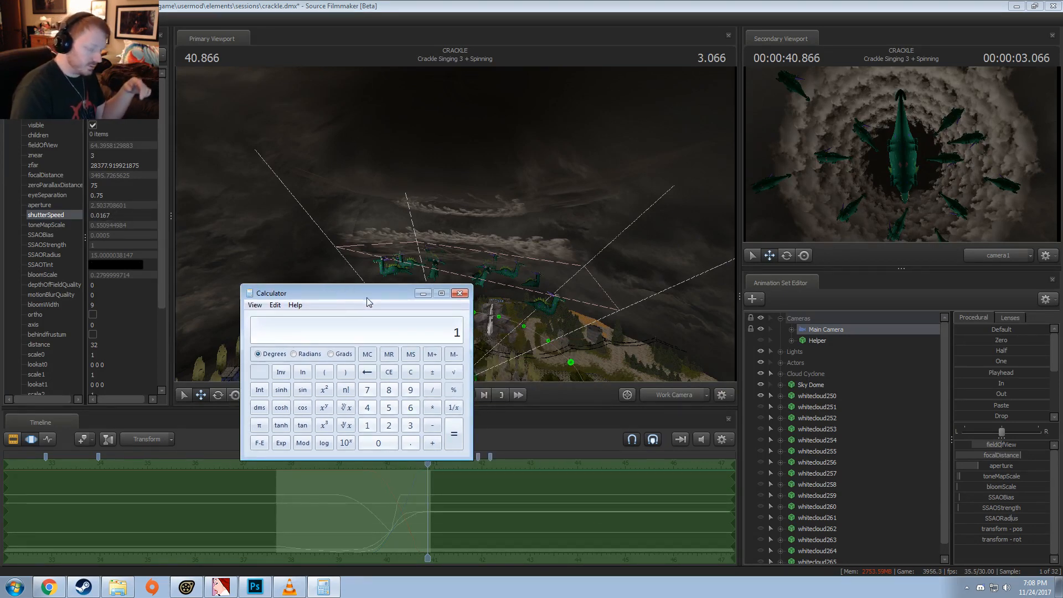
pyautogui.press('Return')
pyautogui.moveTo(367, 302); pyautogui.dragTo(386, 315)
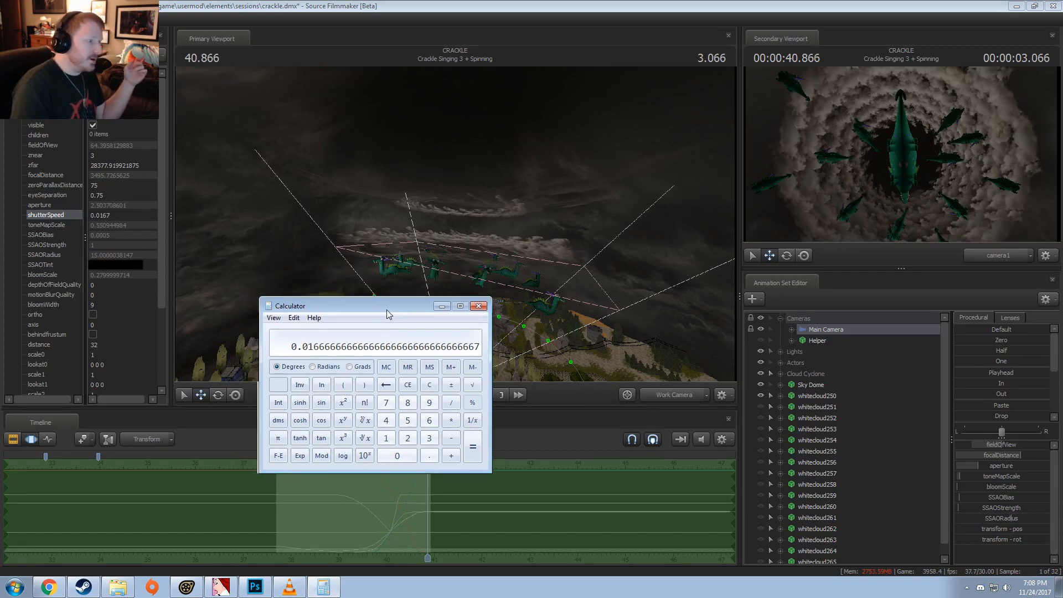
pyautogui.click(113, 215)
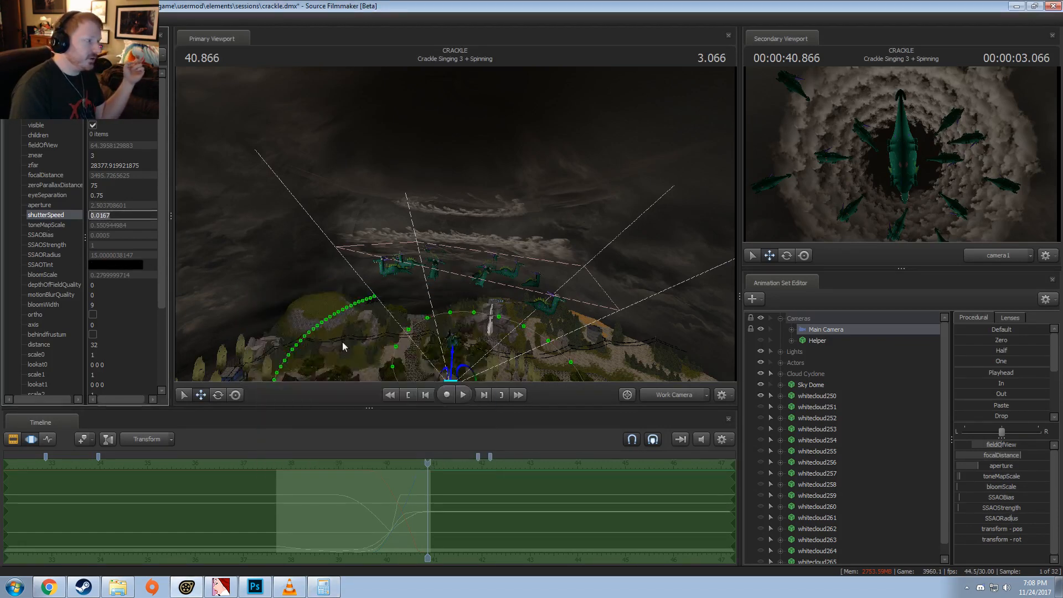
pyautogui.hotkey('alt', 'Tab')
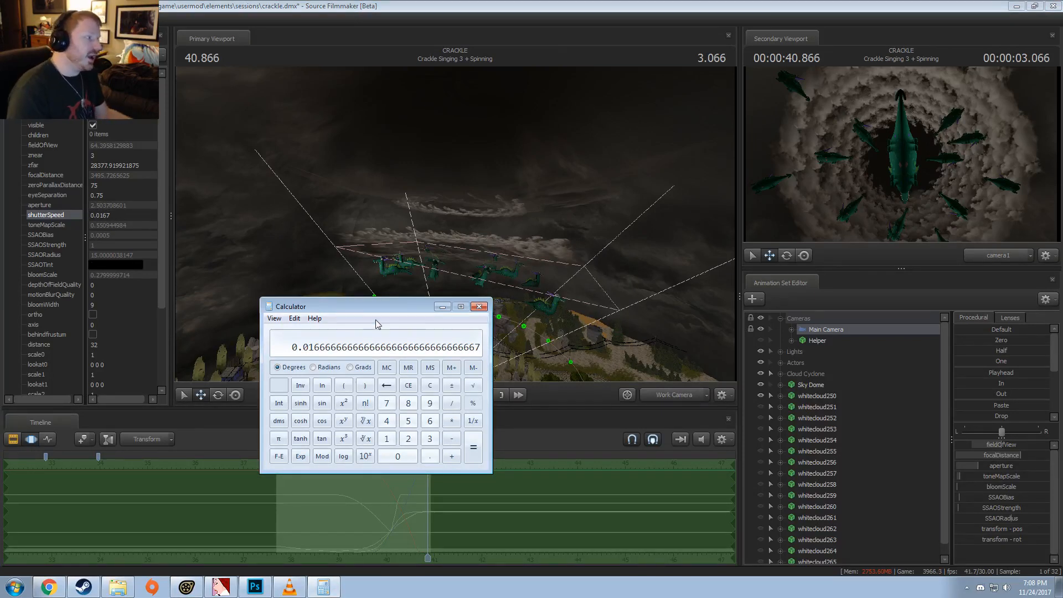
# Step: Move the calculator clear of the attributes, compute 1/60 once more, and recheck it against the shutterSpeed value
pyautogui.moveTo(407, 307); pyautogui.dragTo(492, 294)
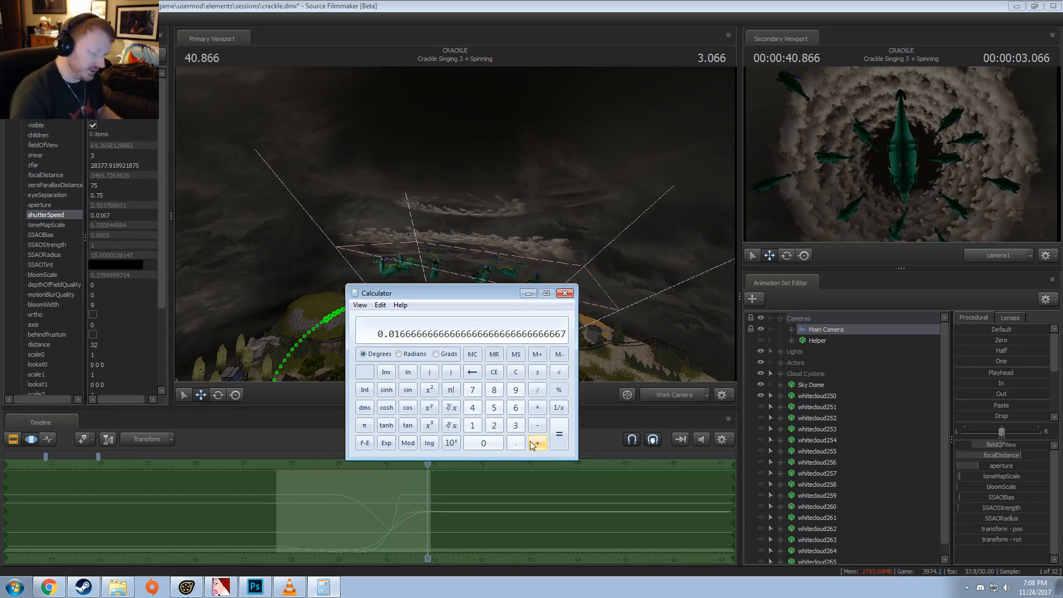
pyautogui.write('1 / ')
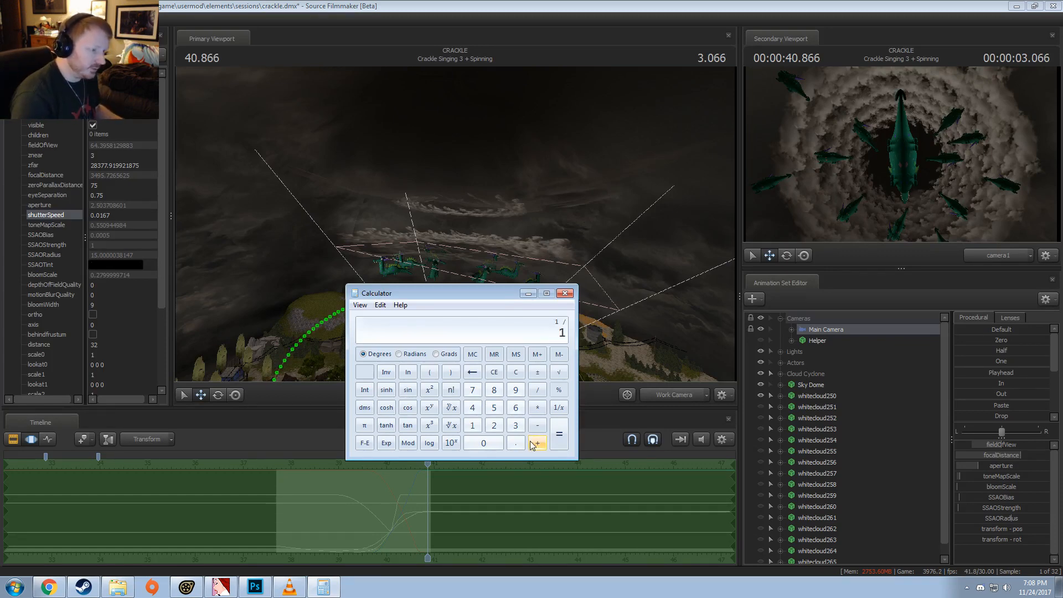
pyautogui.write('60')
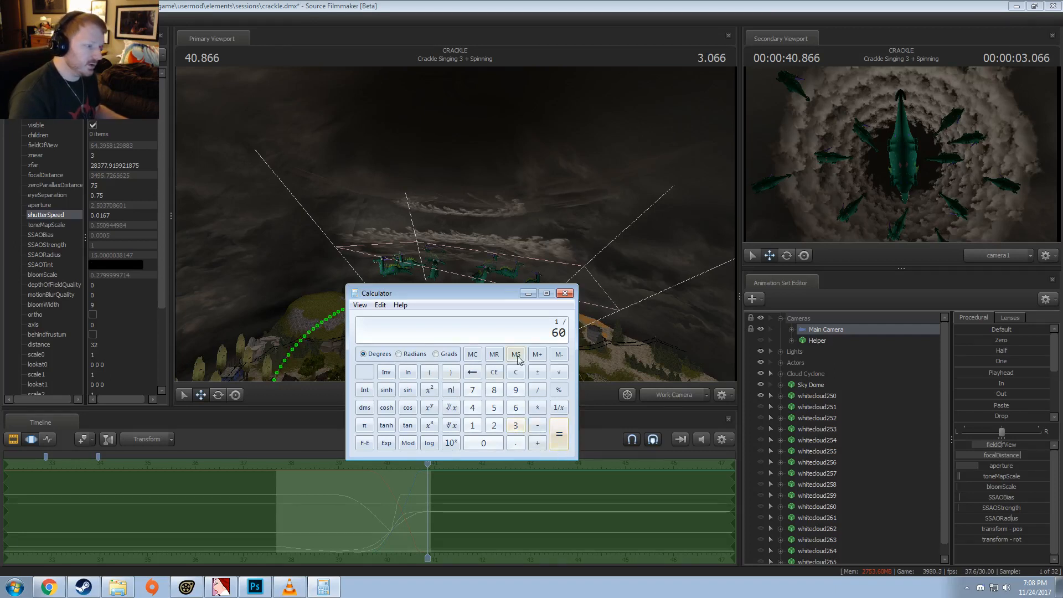
pyautogui.press('Return')
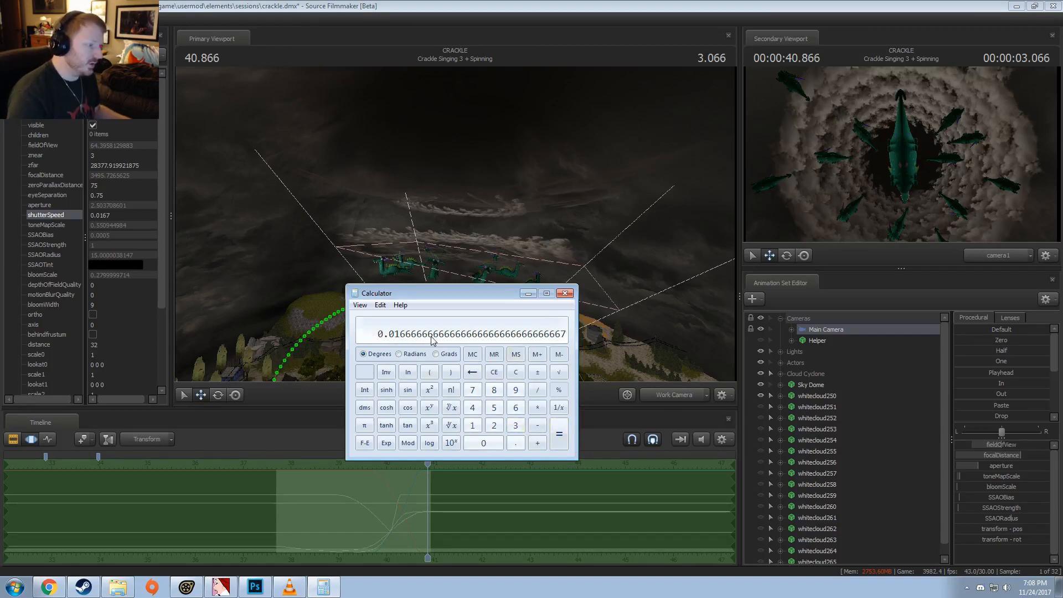
pyautogui.click(97, 215)
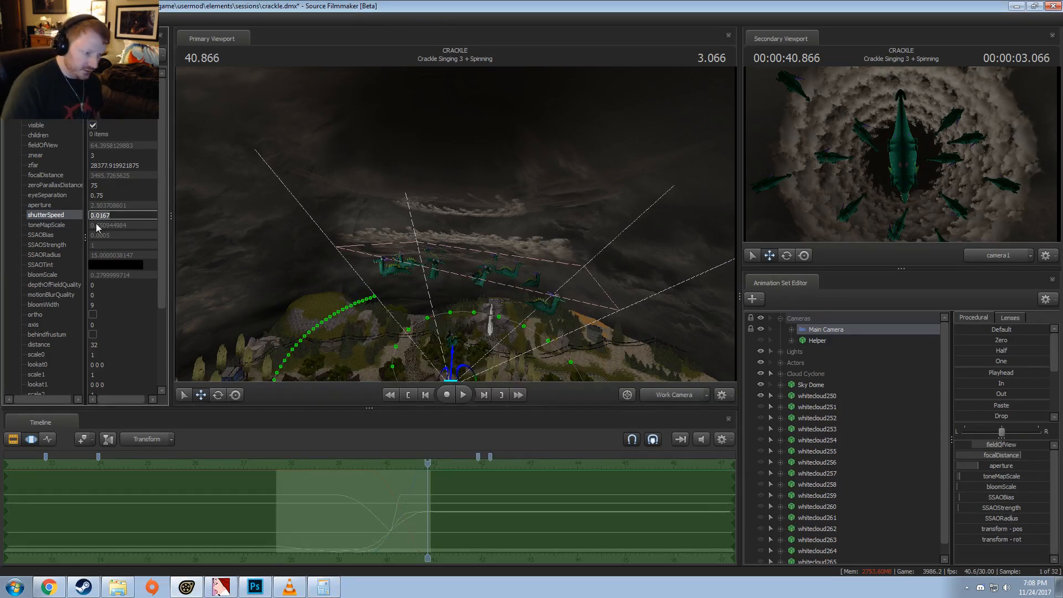
pyautogui.hotkey('alt', 'Tab')
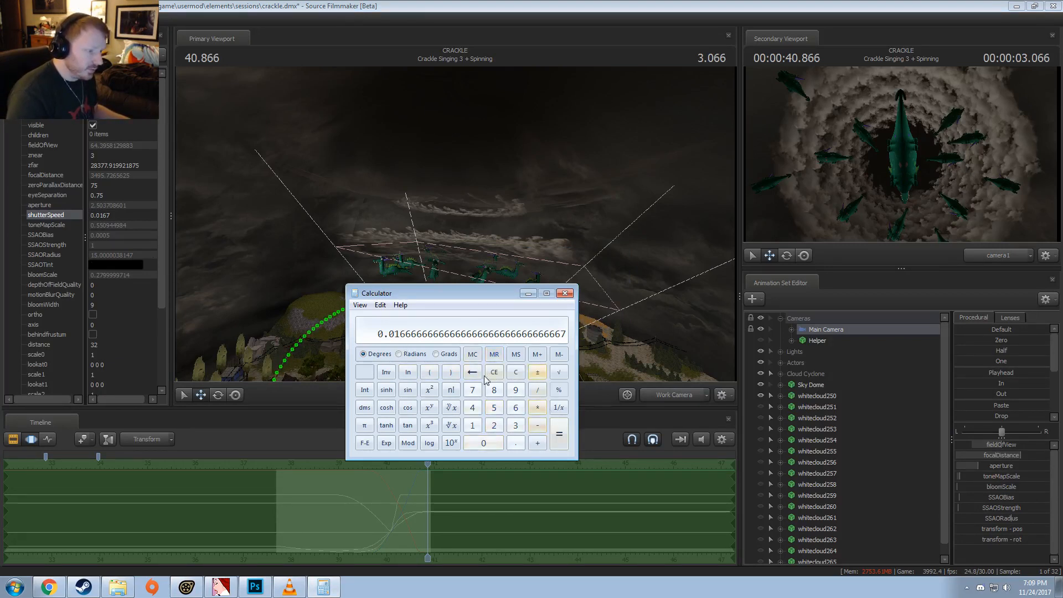
# Step: Clear the calculator and compute 1/48
pyautogui.click(516, 373)
pyautogui.click(473, 425)
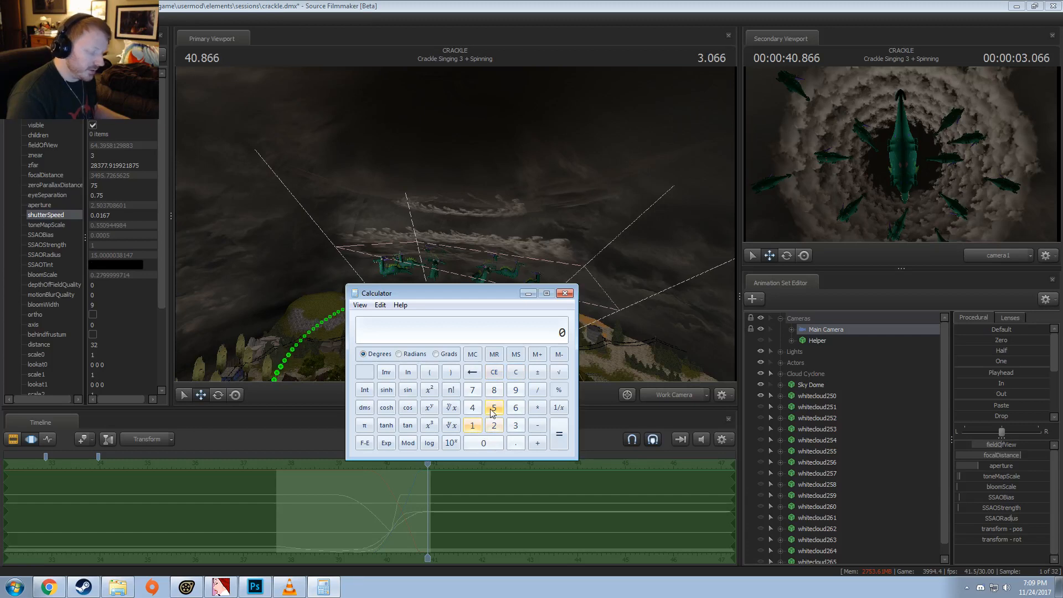
pyautogui.write('24')
pyautogui.press('BackSpace')
pyautogui.press('BackSpace')
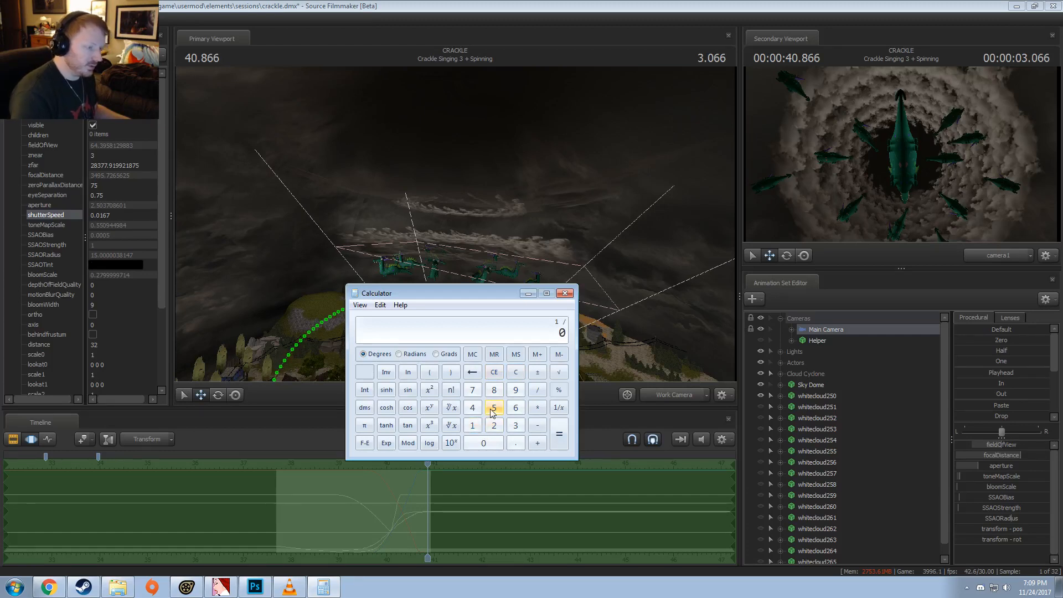
pyautogui.write('48')
pyautogui.press('Return')
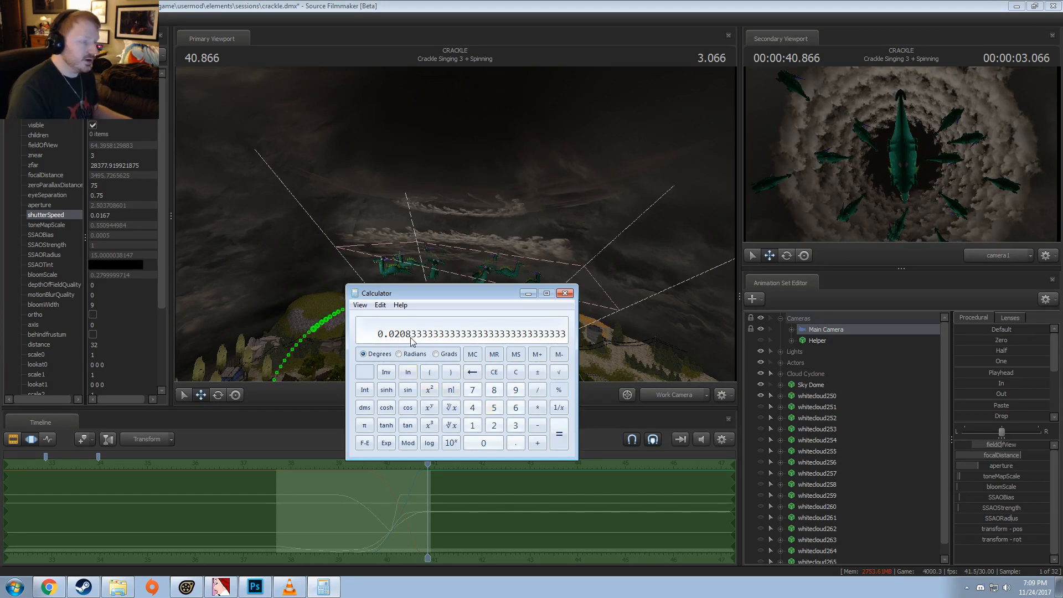
pyautogui.moveTo(479, 294); pyautogui.dragTo(482, 295)
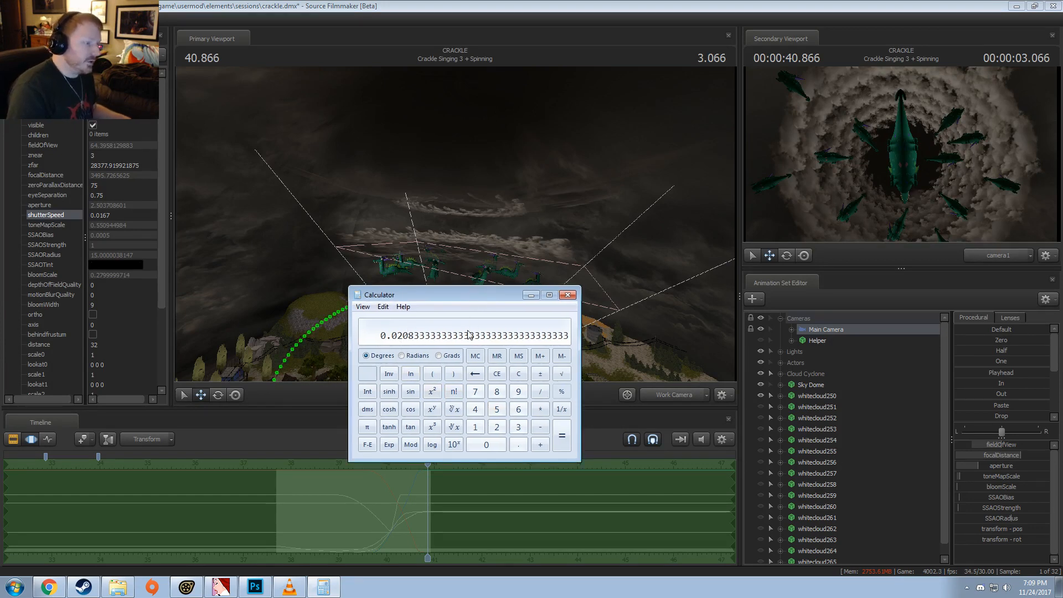
# Step: Clear the previous result and compute 1/120 for comparison with the camera's shutterSpeed
pyautogui.click(520, 375)
pyautogui.click(475, 427)
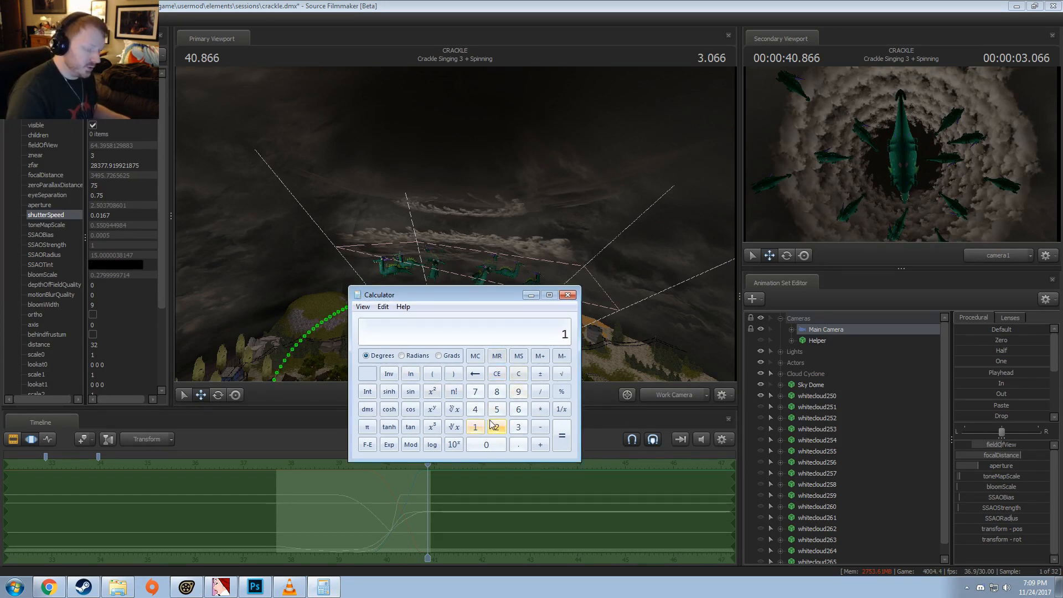
pyautogui.write('120')
pyautogui.press('Return')
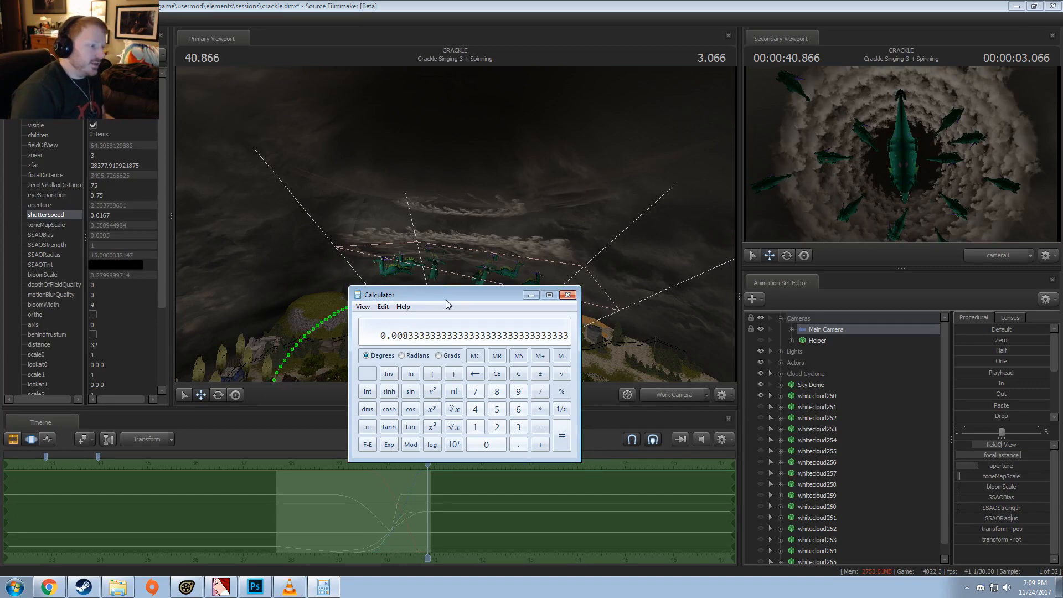
pyautogui.moveTo(446, 300); pyautogui.dragTo(449, 307)
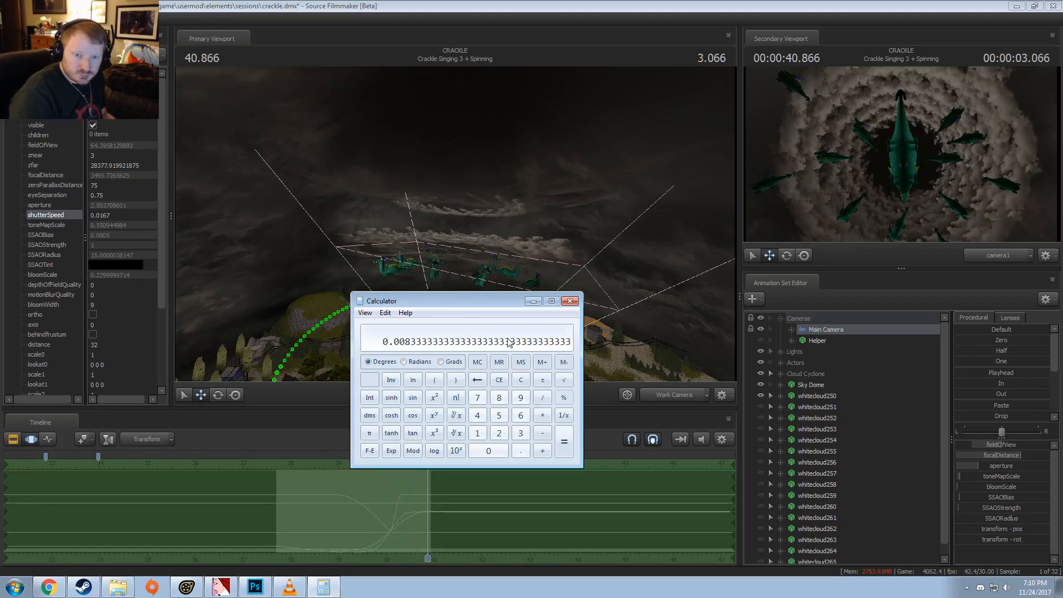
# Step: Reposition the calculator and open the Main Camera's shutterSpeed value for editing, leaving the value as it is
pyautogui.moveTo(522, 308); pyautogui.dragTo(426, 252)
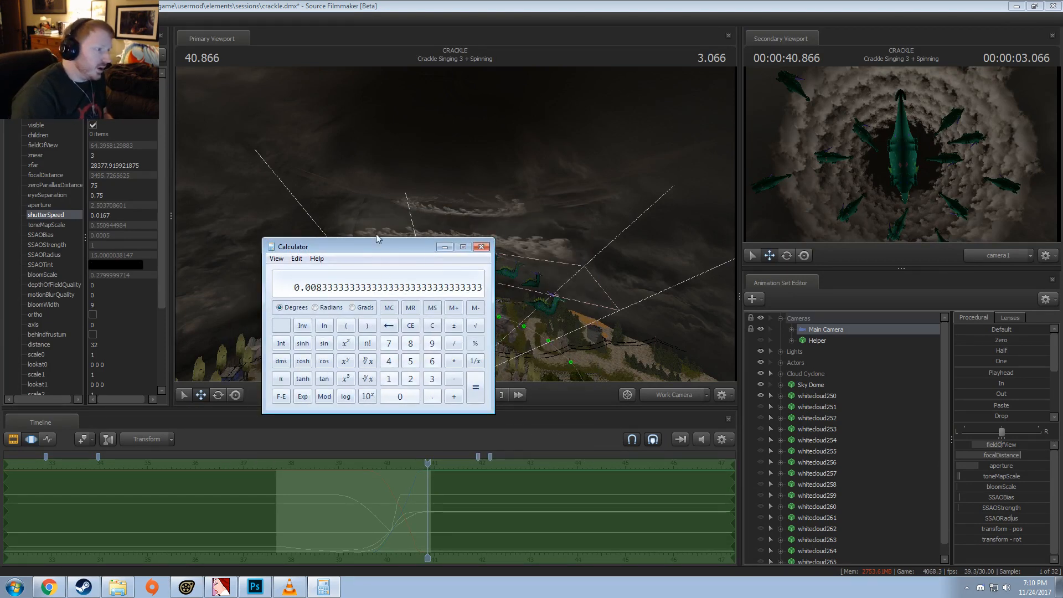
pyautogui.moveTo(384, 245); pyautogui.dragTo(458, 250)
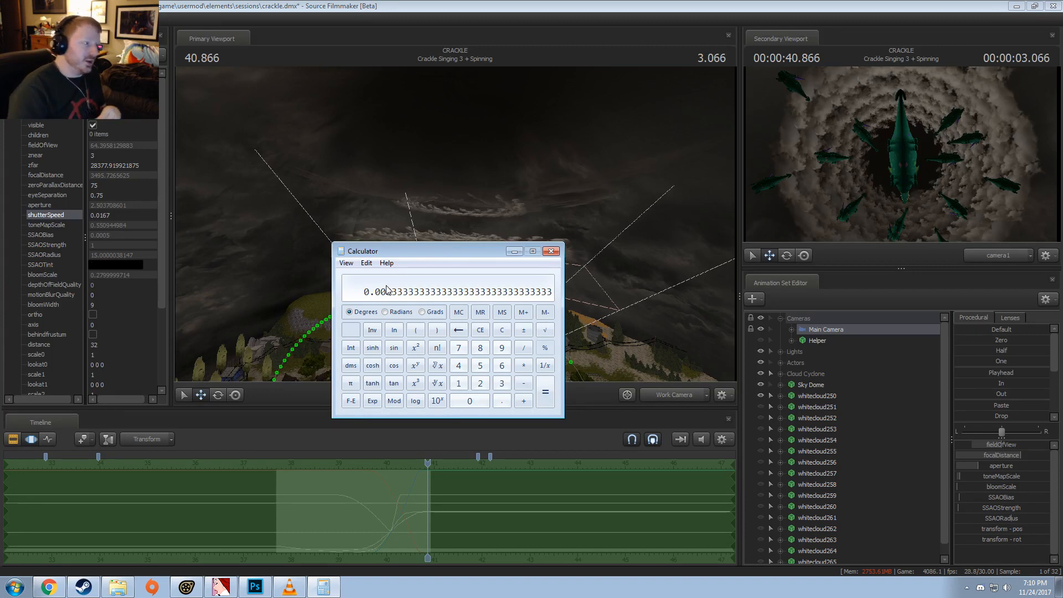
pyautogui.click(130, 215)
pyautogui.write('0.010')
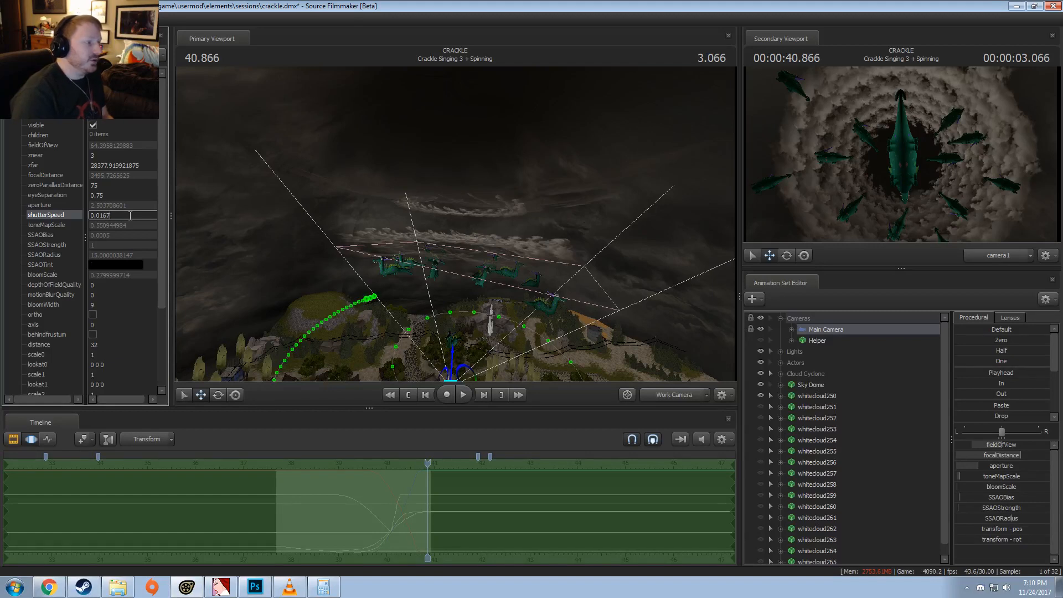
pyautogui.click(119, 194)
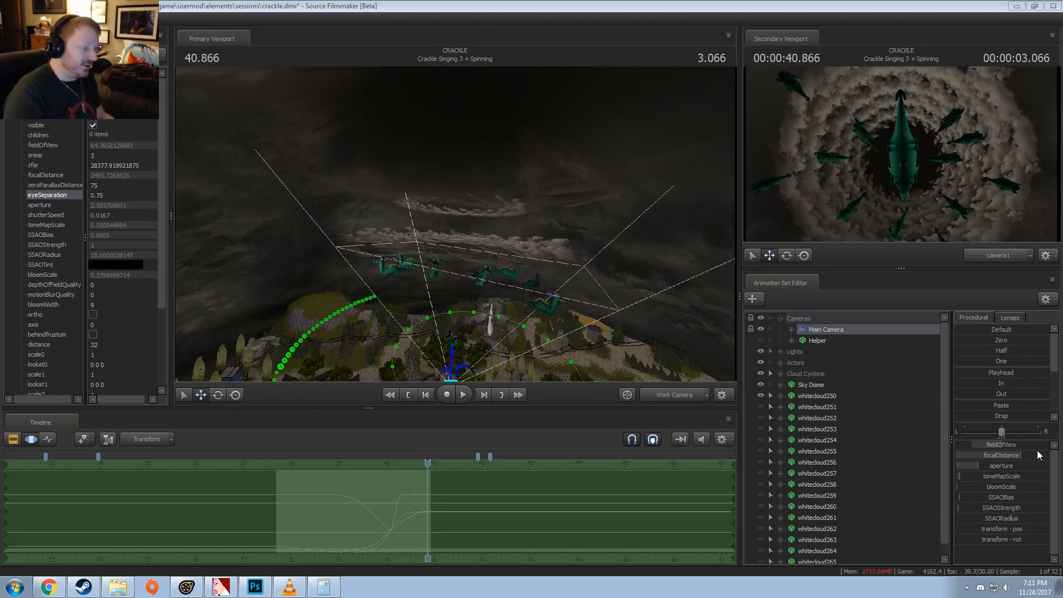
# Step: Move the playhead to 40.066 in the Crackle Singing 3 + Spinning shot and open the Main Camera's shutterSpeed value again
pyautogui.click(389, 524)
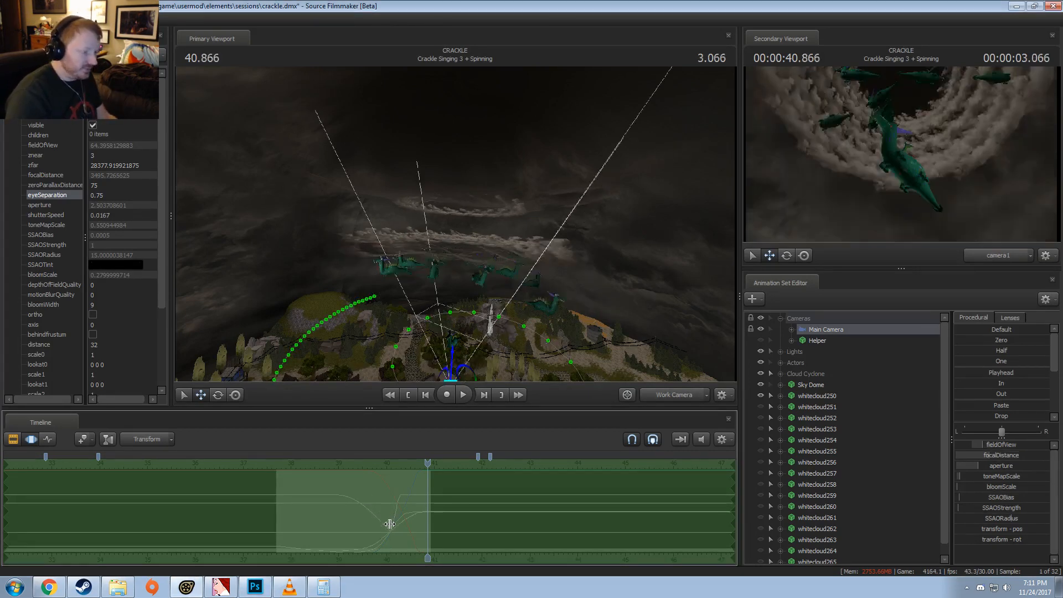
pyautogui.scroll(1, 398, 533)
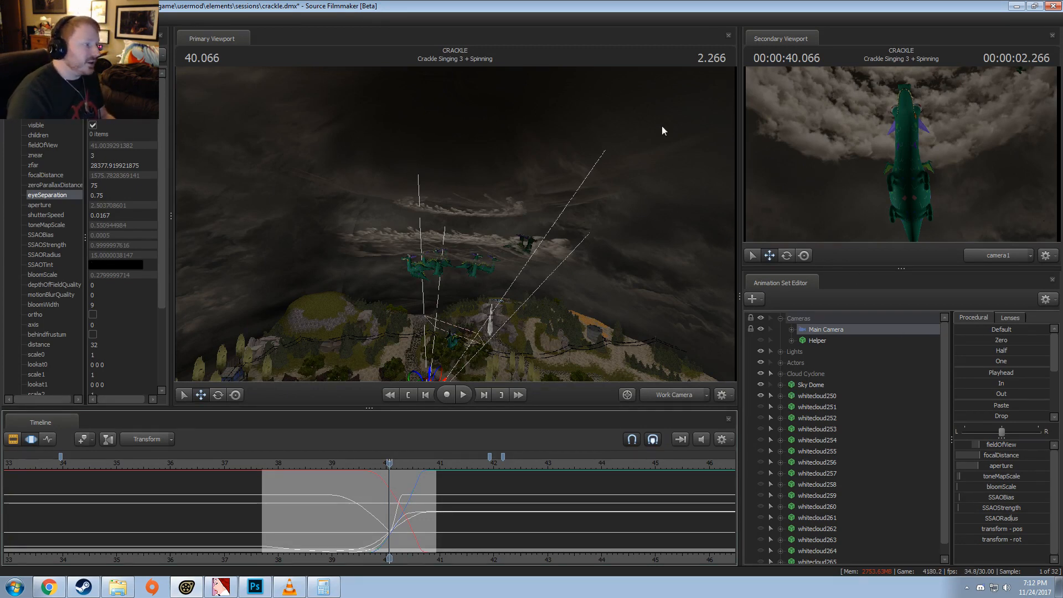
pyautogui.click(94, 216)
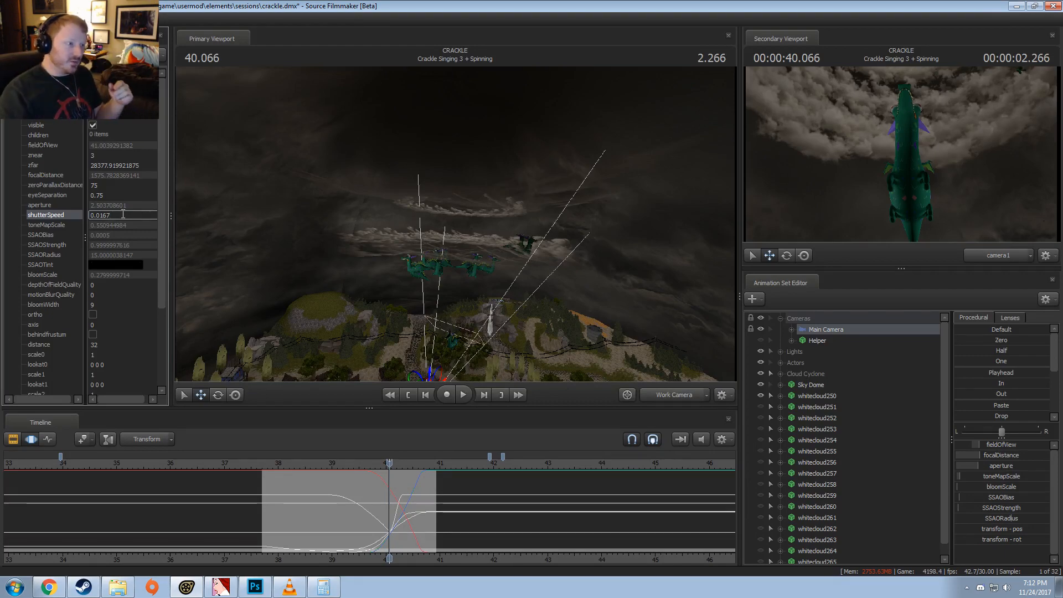
# Step: Fly the work camera up among the ring of dragons and examine them against the clouds from several angles
pyautogui.moveTo(432, 261); pyautogui.dragTo(501, 234)
pyautogui.press('w')
pyautogui.press('w')
pyautogui.press('d')
pyautogui.press('a')
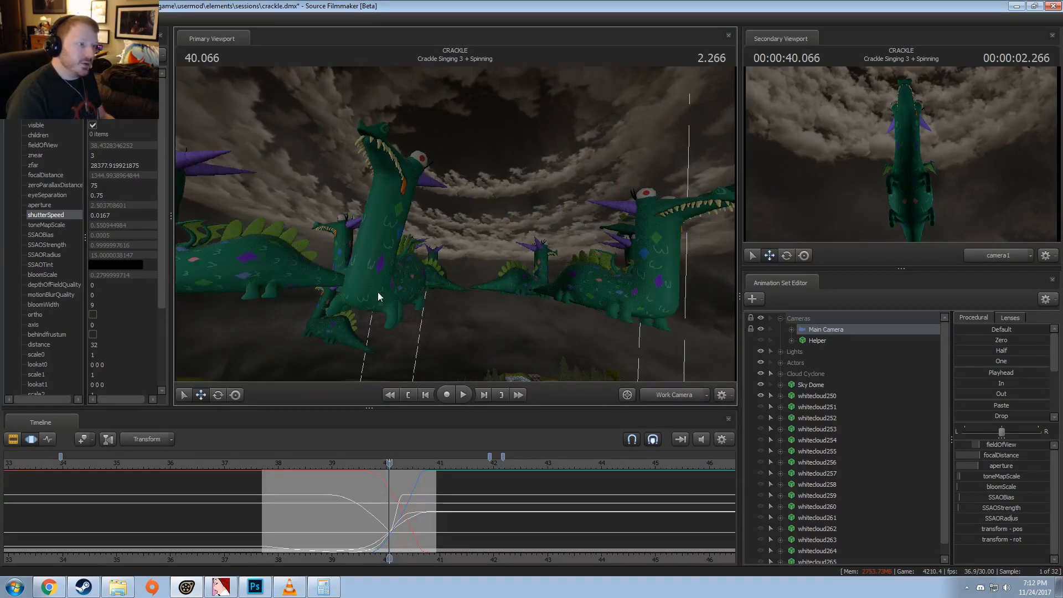
pyautogui.press('d')
pyautogui.moveTo(519, 222); pyautogui.dragTo(459, 228)
pyautogui.press('w')
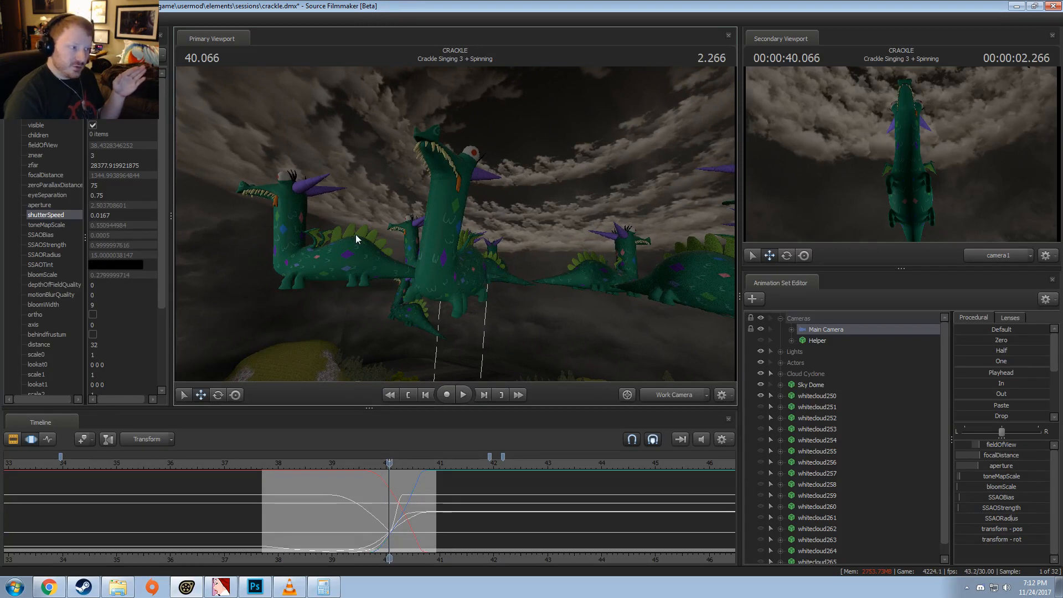
pyautogui.moveTo(356, 239); pyautogui.dragTo(361, 239)
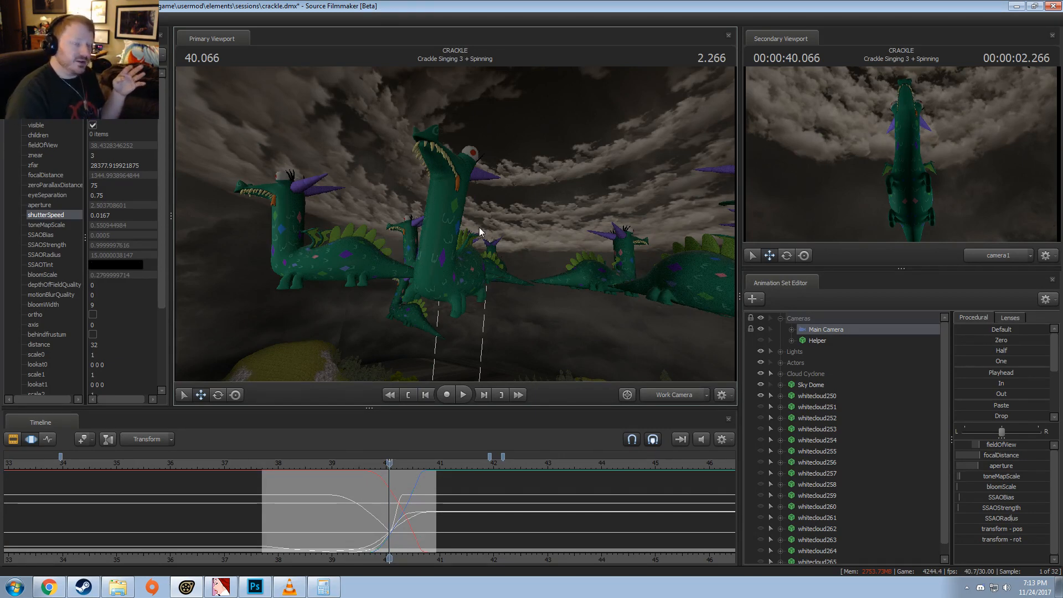
pyautogui.moveTo(423, 241)
pyautogui.mouseDown()
pyautogui.moveTo(382, 241)
pyautogui.moveTo(424, 238)
pyautogui.mouseUp()
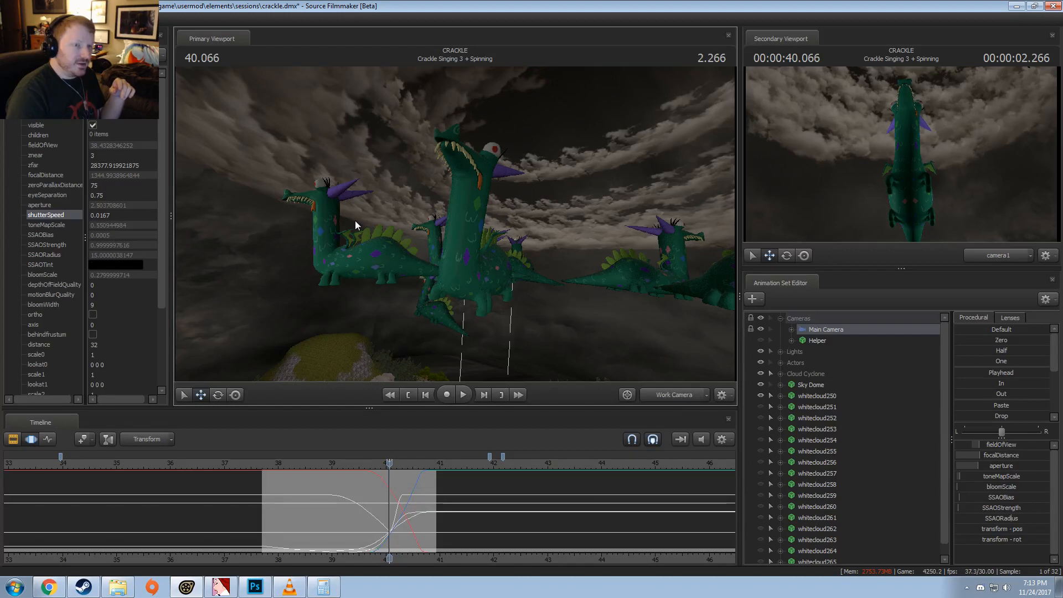
pyautogui.moveTo(356, 224); pyautogui.dragTo(486, 213)
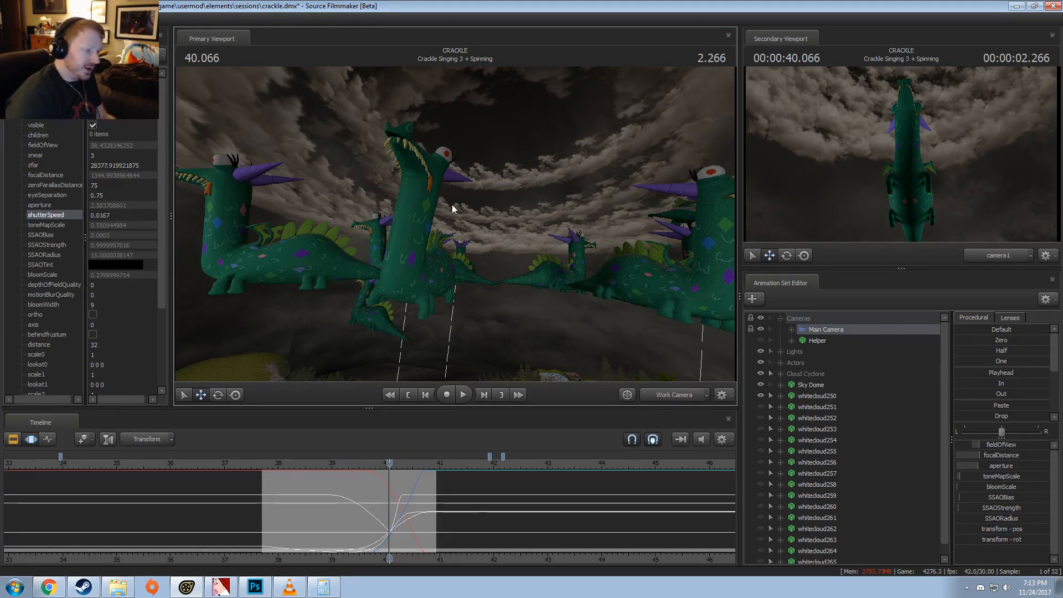
# Step: Show the Main Camera's camera element in the element viewer again and open its shutterSpeed value
pyautogui.rightClick(829, 331)
pyautogui.moveTo(891, 392)
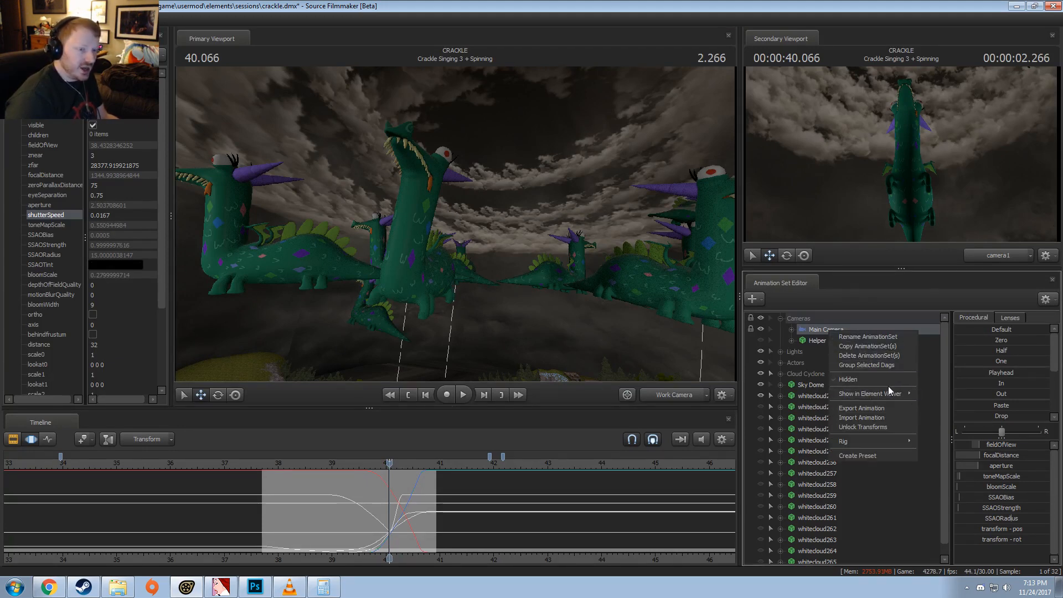
pyautogui.click(939, 404)
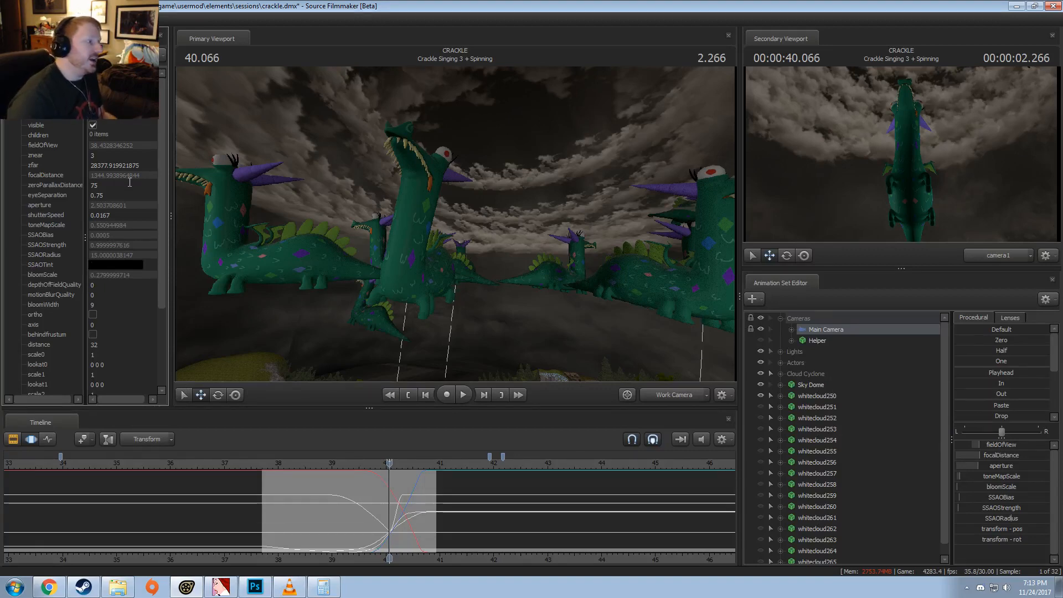
pyautogui.click(129, 214)
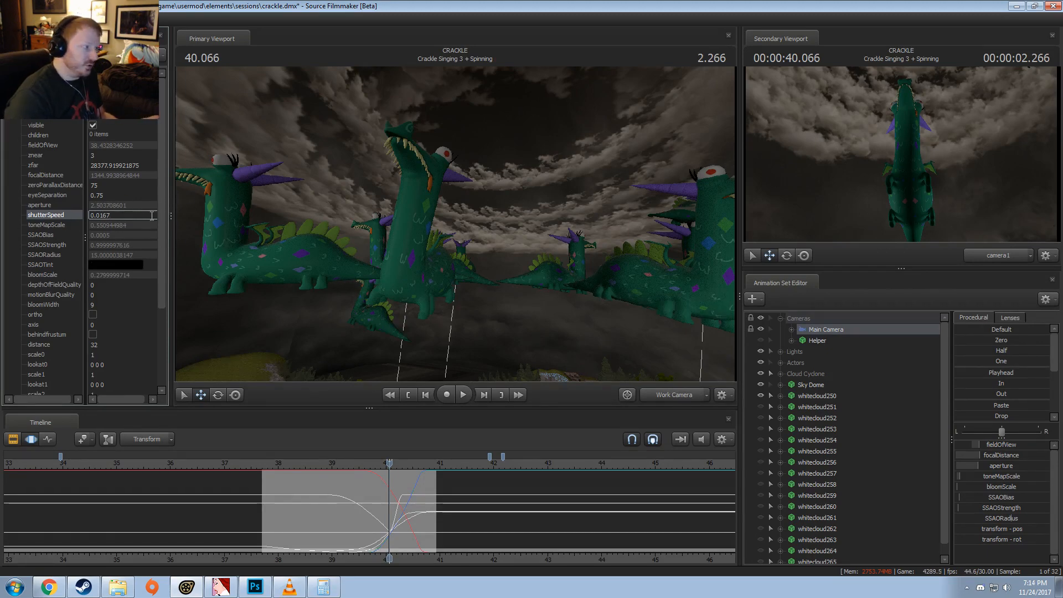
# Step: Open the movie export options without saving the session and examine the render and layoff settings
pyautogui.click(12, 20)
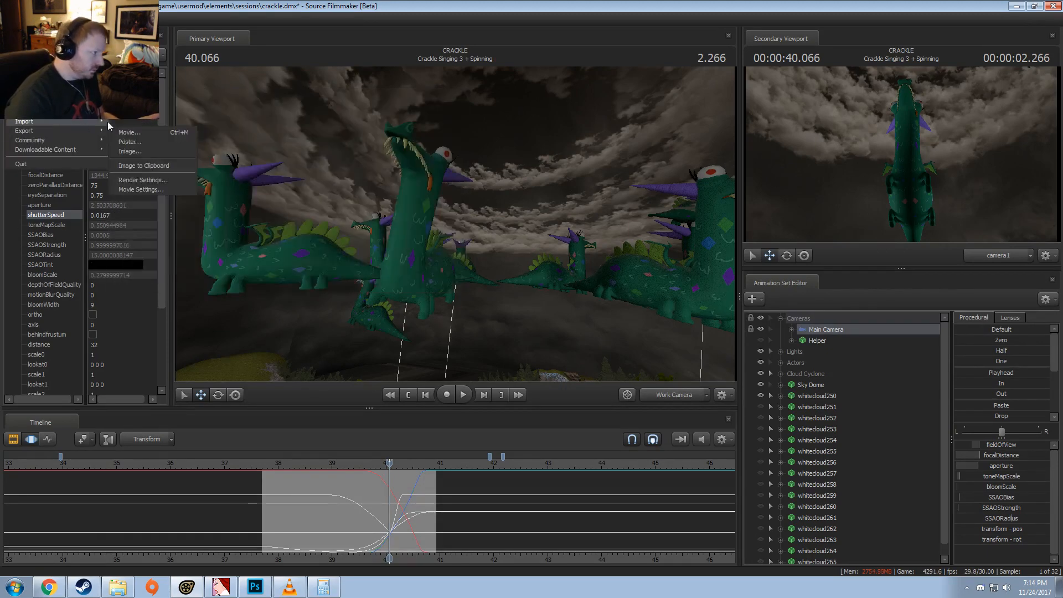
pyautogui.moveTo(83, 134)
pyautogui.click(132, 133)
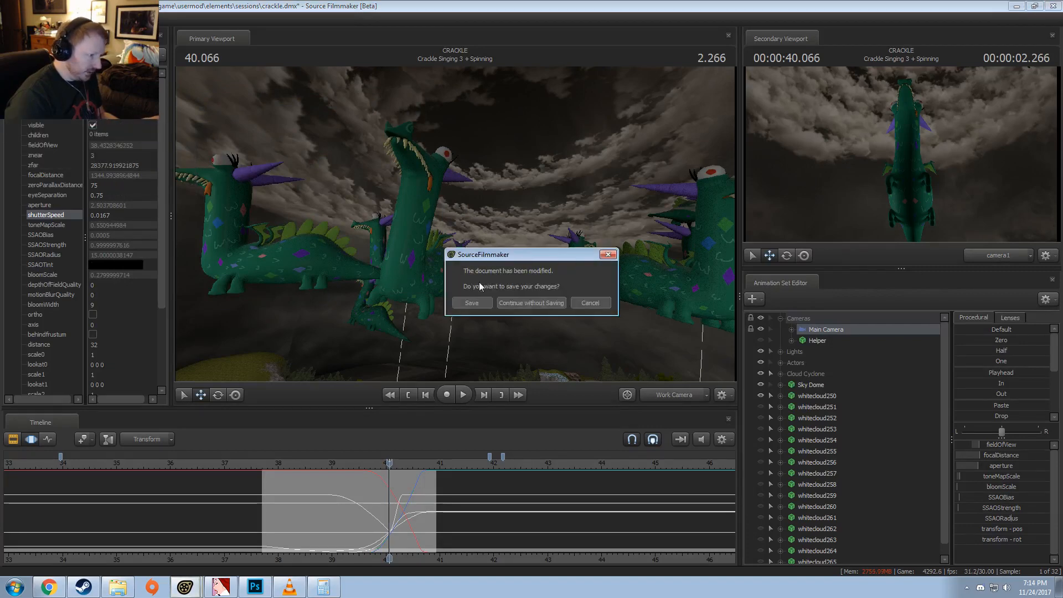
pyautogui.click(532, 303)
pyautogui.click(410, 339)
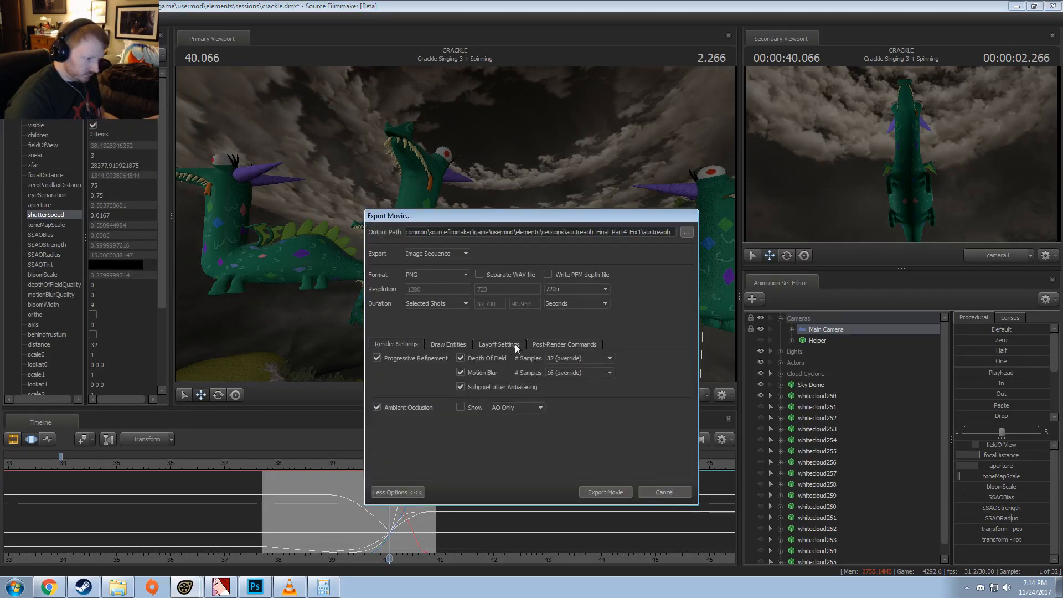
pyautogui.click(553, 343)
pyautogui.click(503, 344)
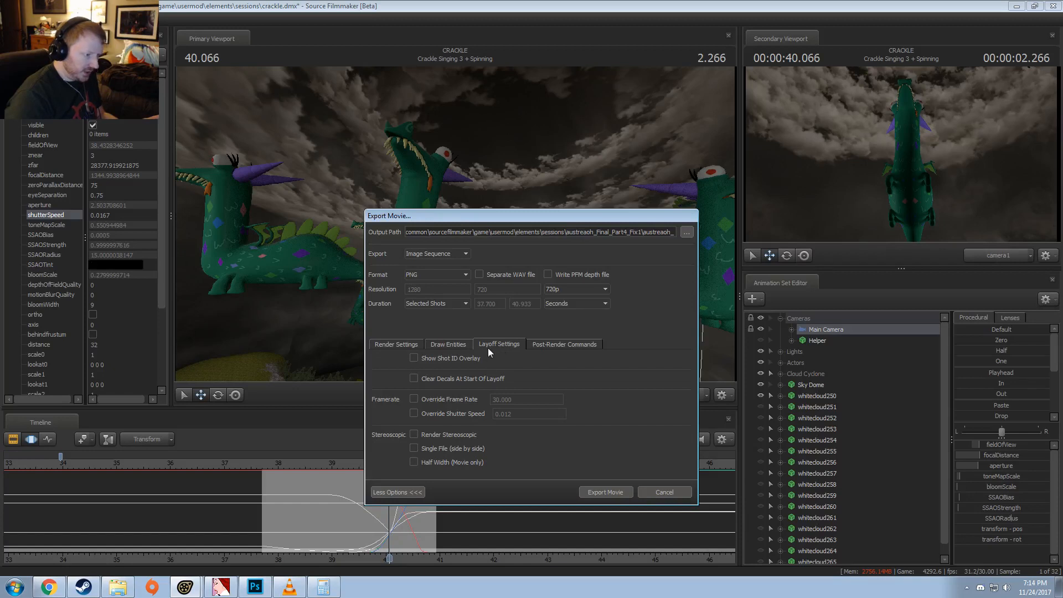
# Step: Turn the export's Override Shutter Speed option on and back off, and cancel the movie export
pyautogui.click(413, 414)
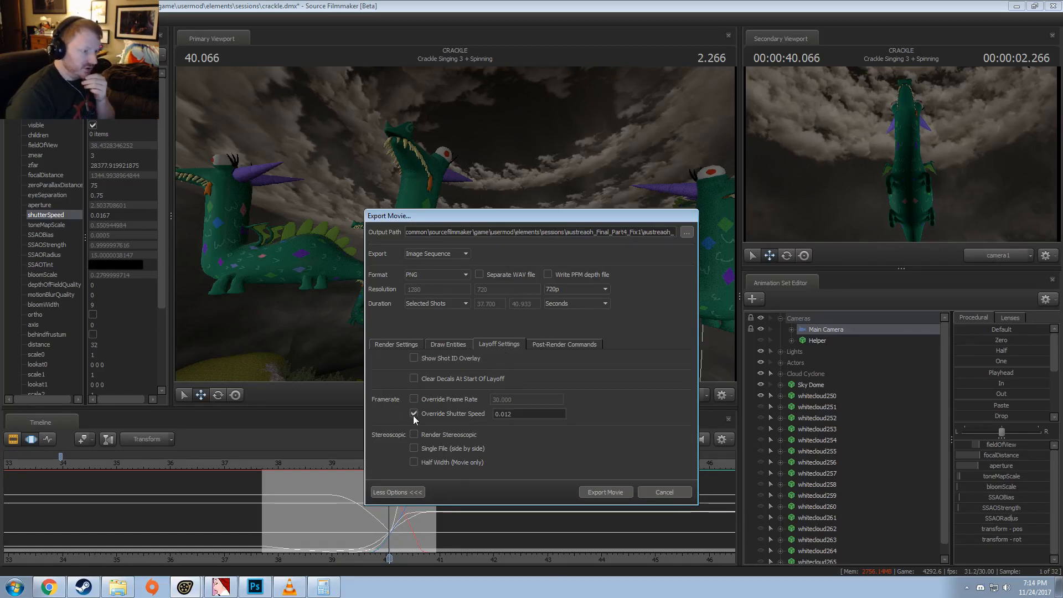
pyautogui.click(412, 414)
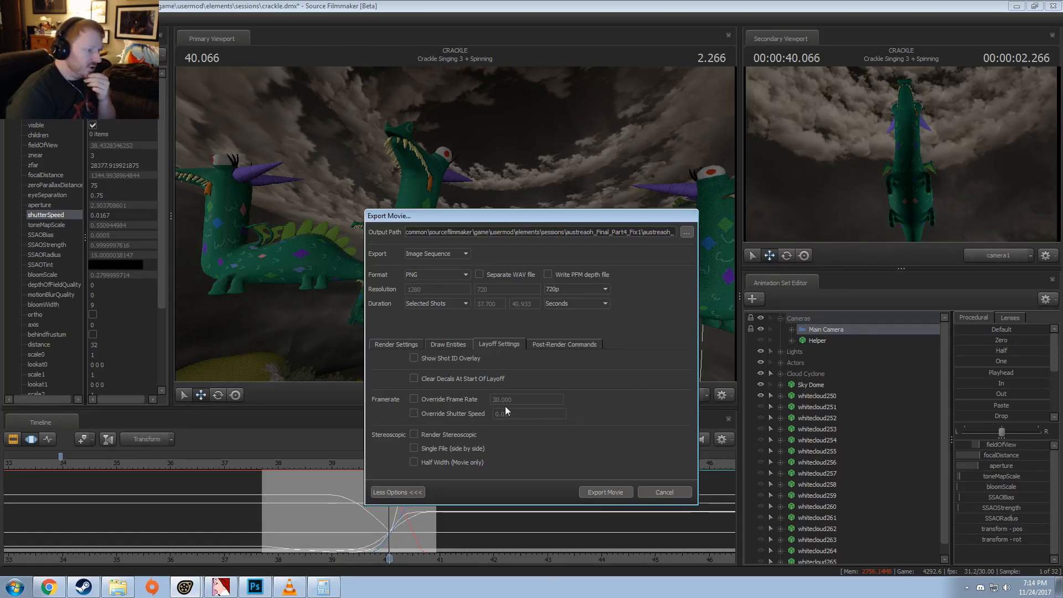
pyautogui.click(665, 492)
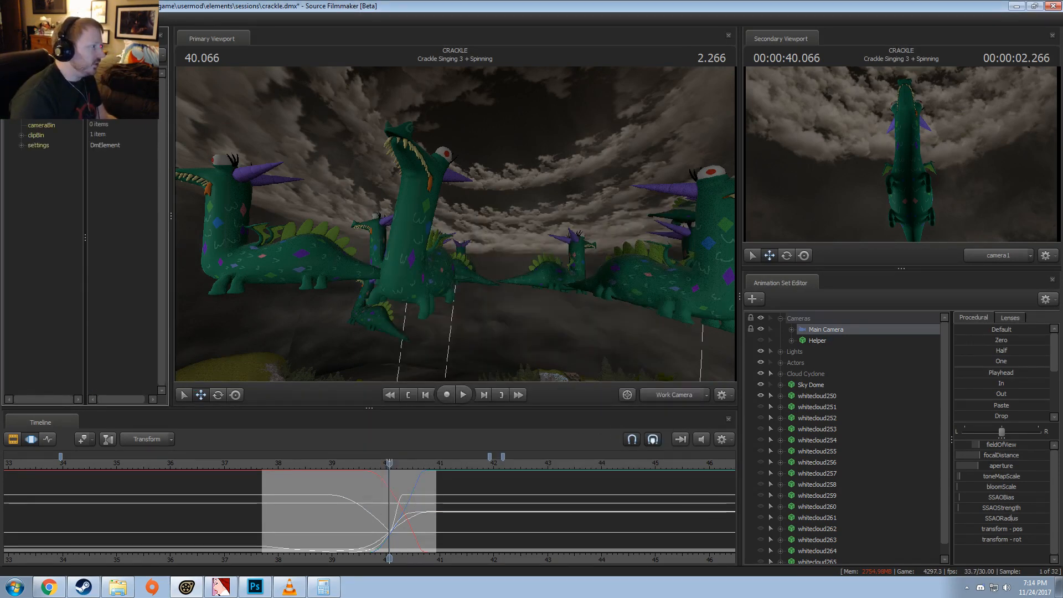
# Step: Expand the session's settings and renderSettings in the element viewer and open the frameRate value for editing
pyautogui.click(22, 146)
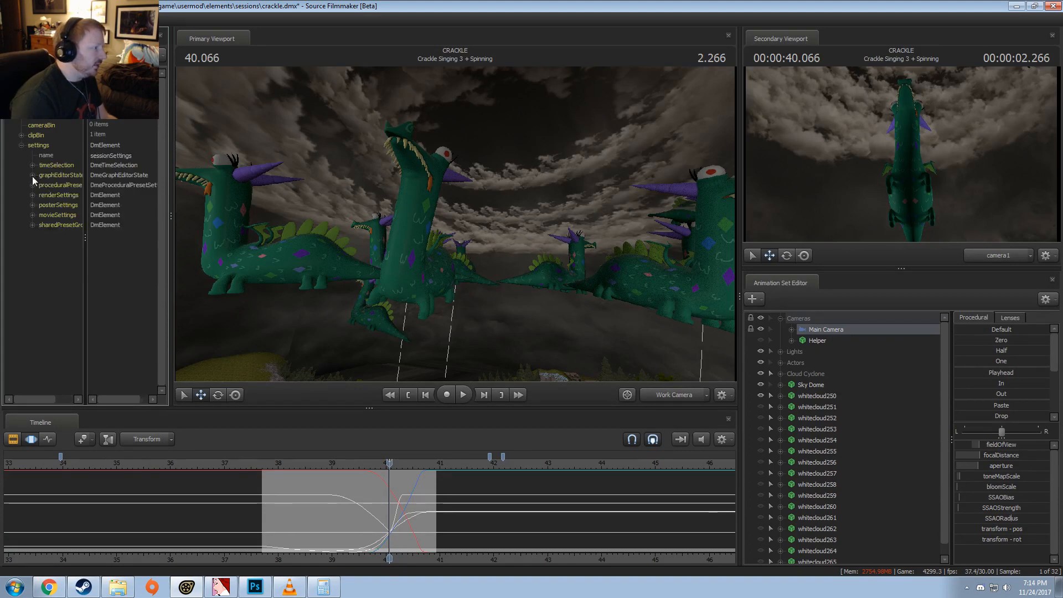
pyautogui.click(32, 195)
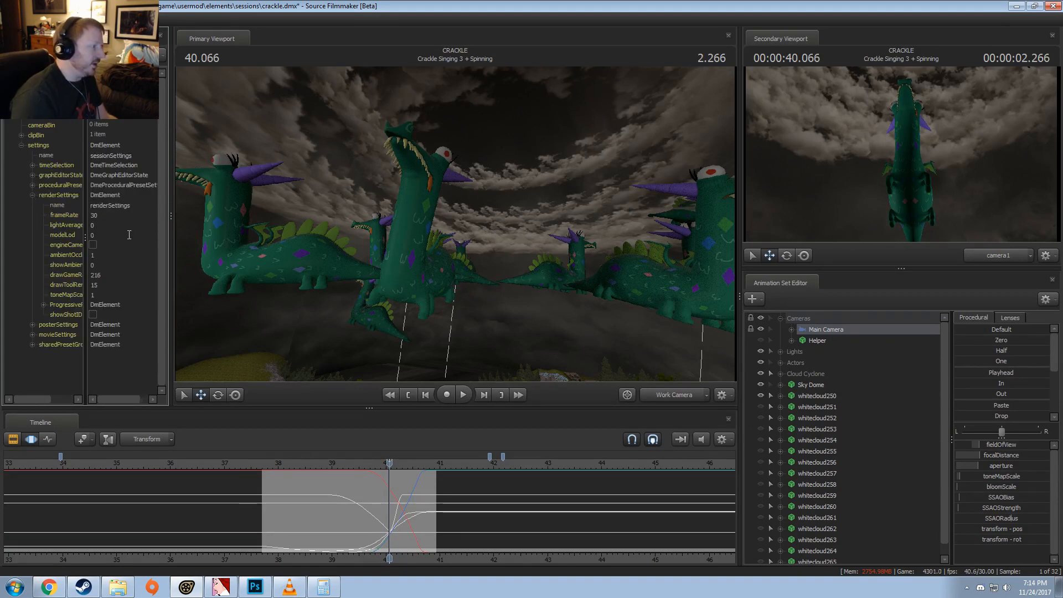
pyautogui.doubleClick(66, 215)
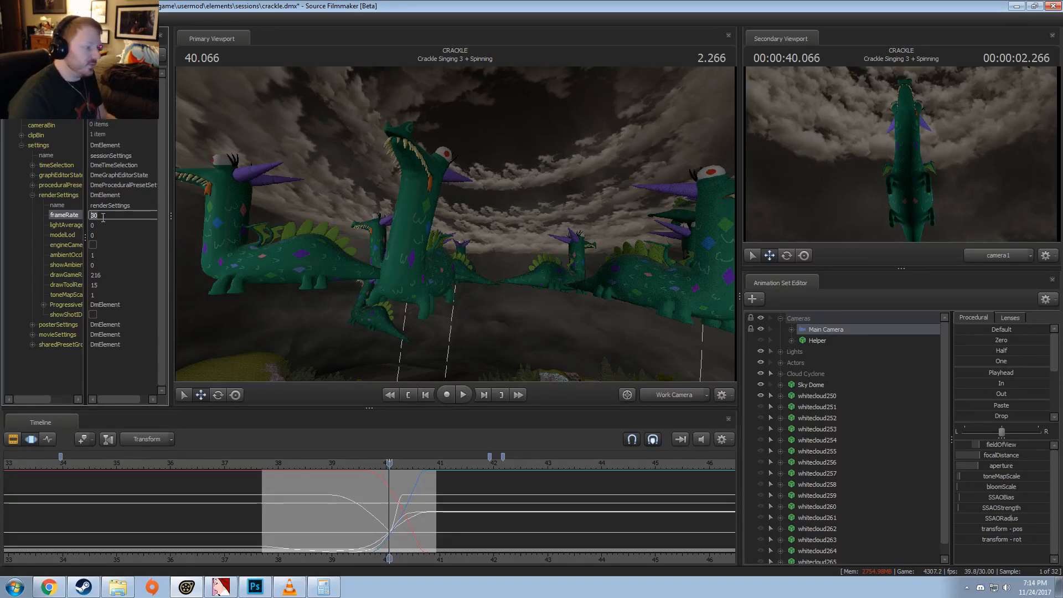
# Step: Switch the timeline to the Clip Editor and show the shots surrounding Crackle Singing 3 + Spinning
pyautogui.click(332, 516)
pyautogui.press('F2')
pyautogui.scroll(-2, 346, 508)
pyautogui.scroll(-2, 347, 507)
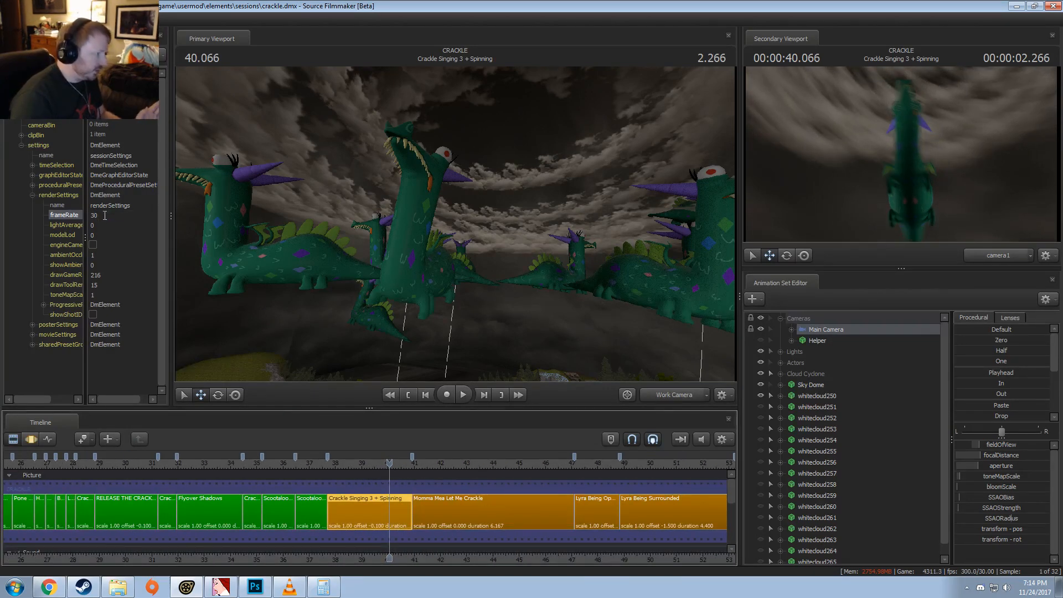
# Step: Set the session's render frameRate to 24 and check the shots across the whole timeline
pyautogui.click(65, 218)
pyautogui.write('24')
pyautogui.press('Return')
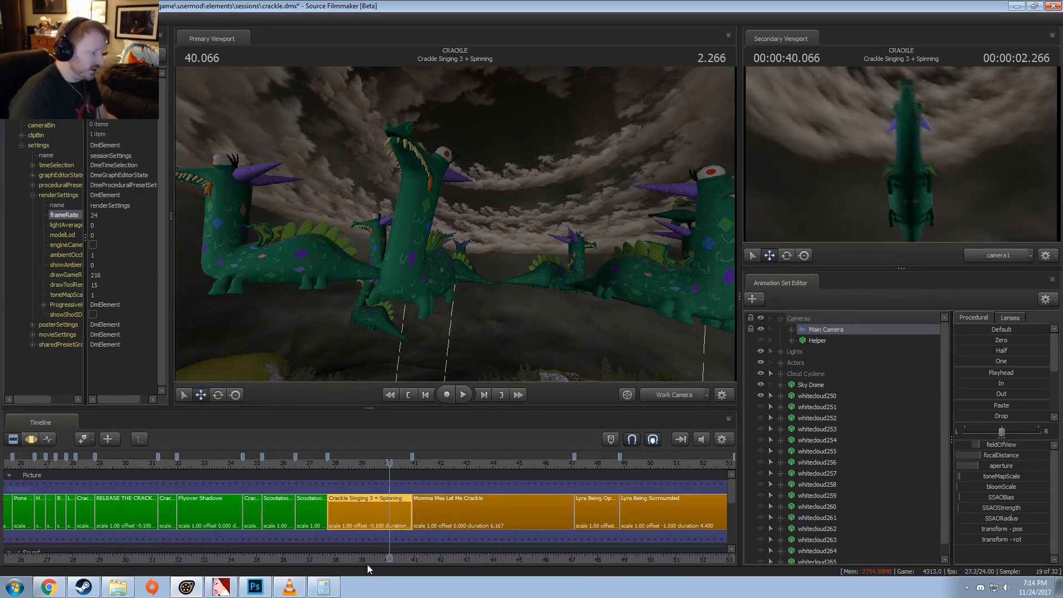
pyautogui.scroll(-10, 465, 560)
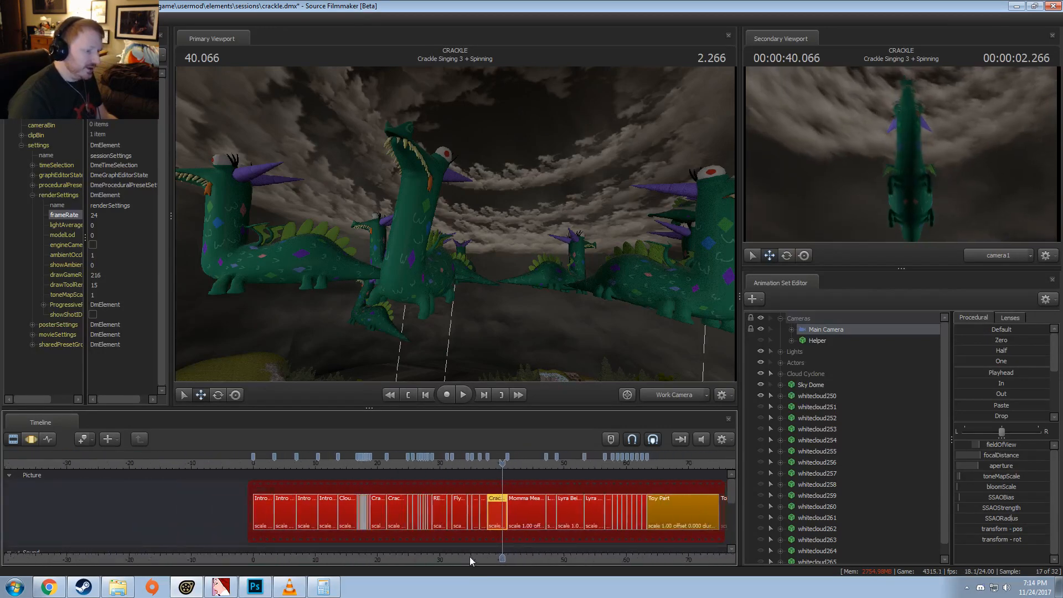
# Step: Select Intro - Building and Intro - Lyra and roll the cut between them to the playhead frame at 3.416
pyautogui.scroll(2, 468, 556)
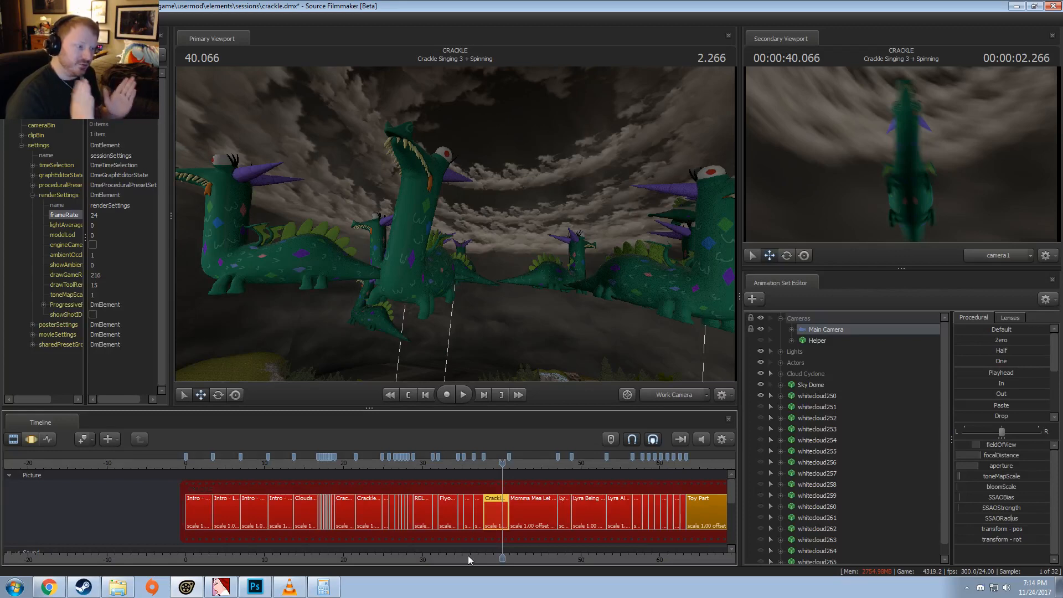
pyautogui.click(205, 464)
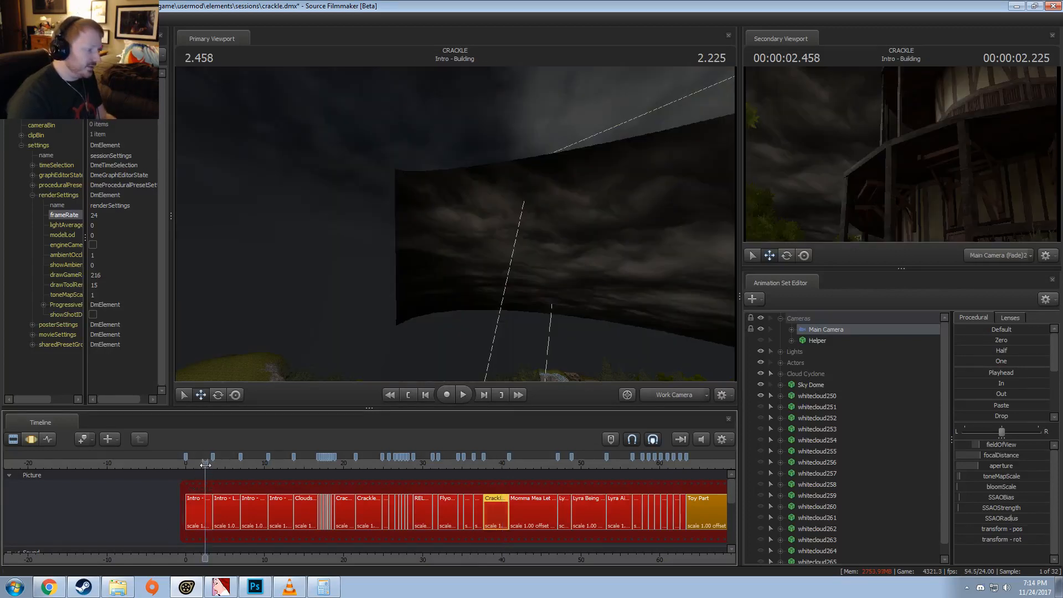
pyautogui.scroll(10, 205, 464)
pyautogui.click(246, 468)
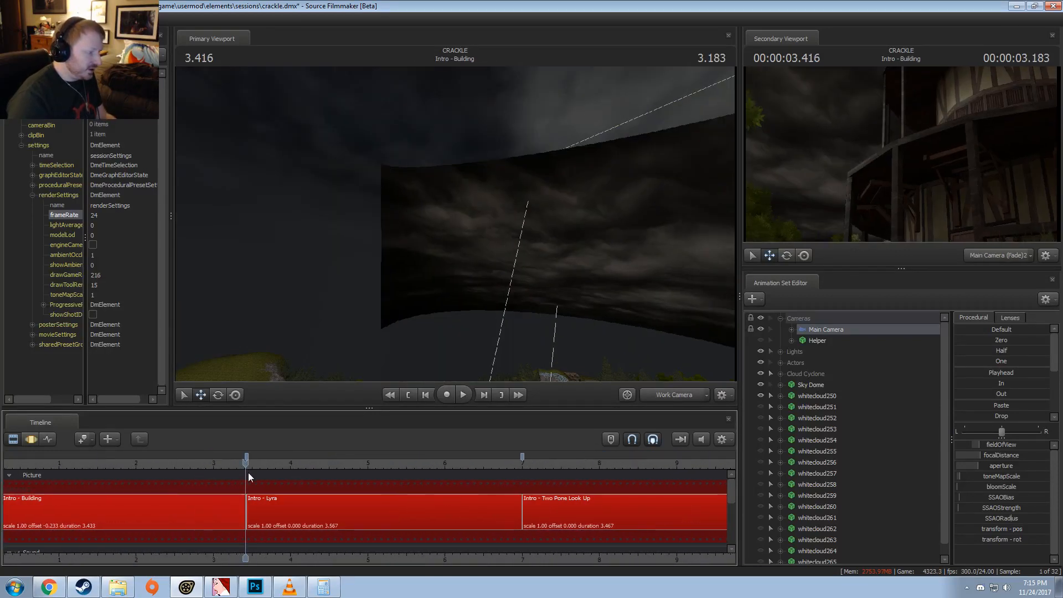
pyautogui.scroll(5, 247, 469)
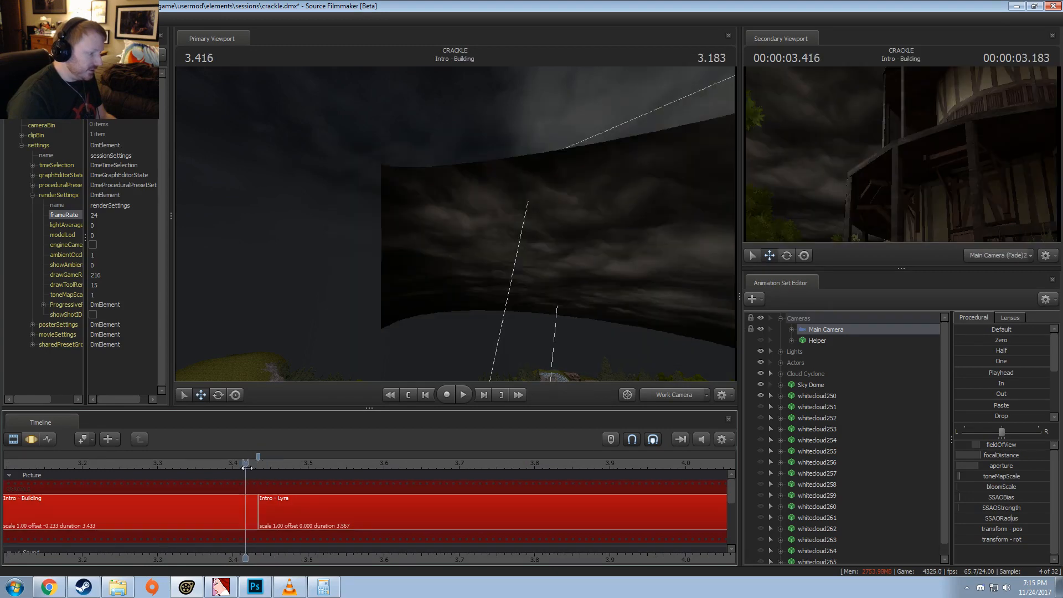
pyautogui.moveTo(247, 468)
pyautogui.mouseDown()
pyautogui.moveTo(267, 473)
pyautogui.moveTo(254, 475)
pyautogui.mouseUp()
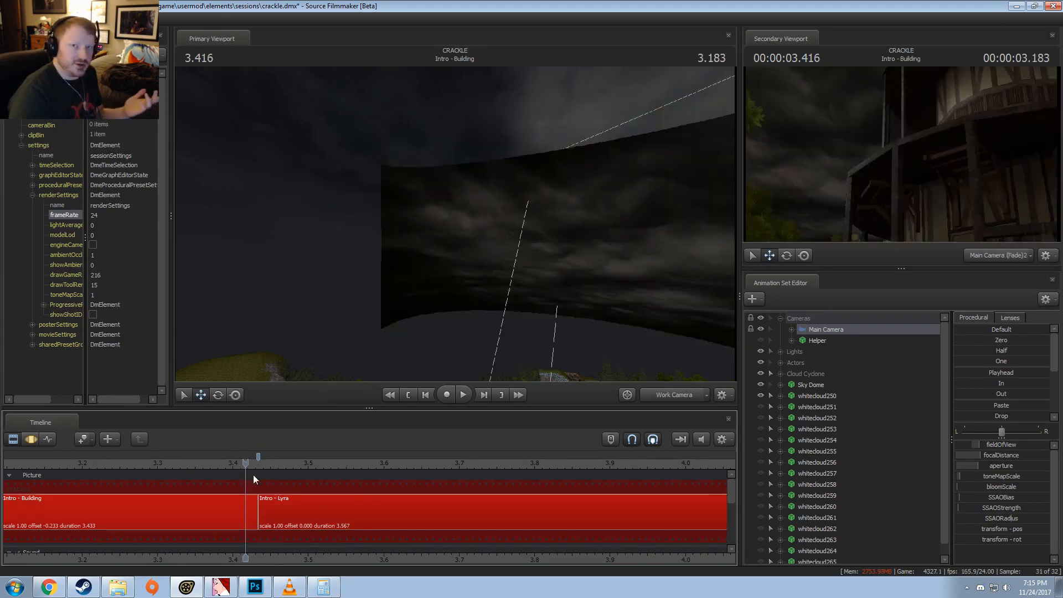
pyautogui.click(244, 514)
pyautogui.keyDown('ctrl'); pyautogui.click(270, 511); pyautogui.keyUp('ctrl')
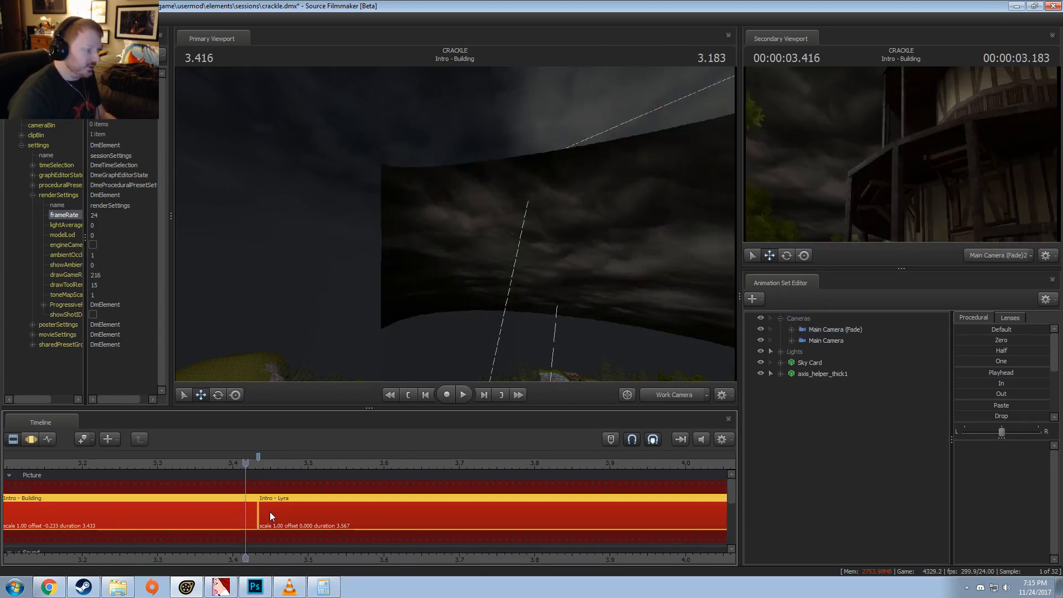
pyautogui.moveTo(248, 471)
pyautogui.mouseDown()
pyautogui.moveTo(266, 469)
pyautogui.moveTo(252, 466)
pyautogui.mouseUp()
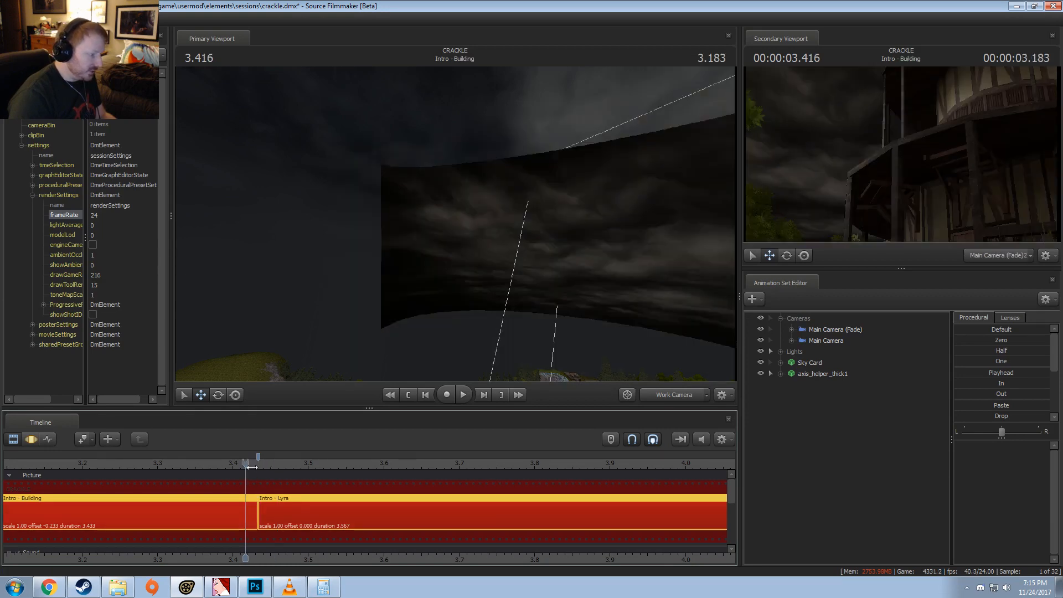
pyautogui.moveTo(258, 511); pyautogui.dragTo(253, 512)
# Step: Check the alignment of the cut between Intro - Lyra and Intro - Two Pone Look Up with the frame at 7.000
pyautogui.scroll(-10, 256, 509)
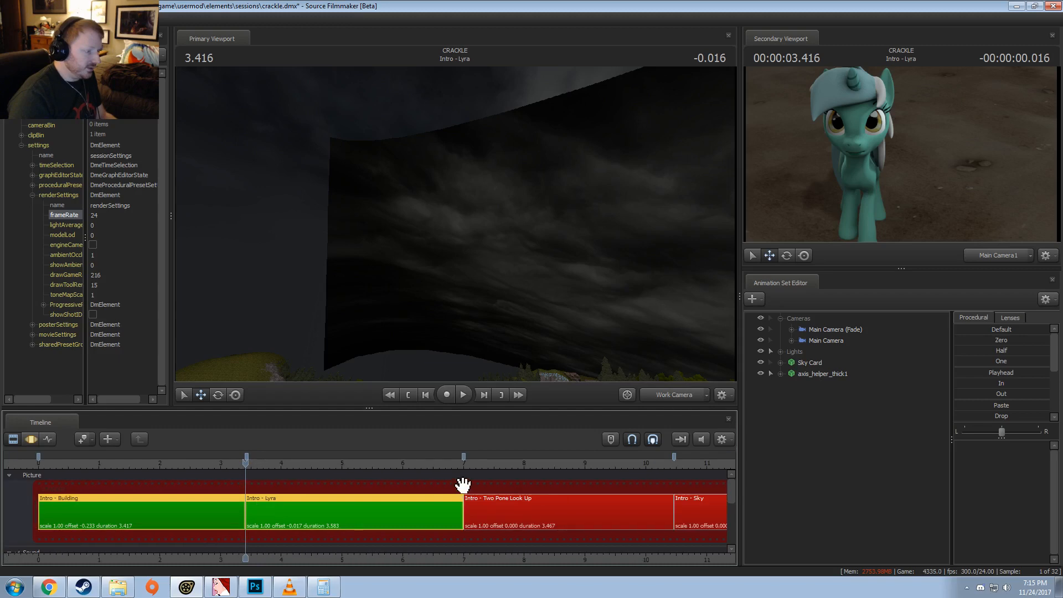
pyautogui.click(466, 462)
pyautogui.scroll(10, 467, 486)
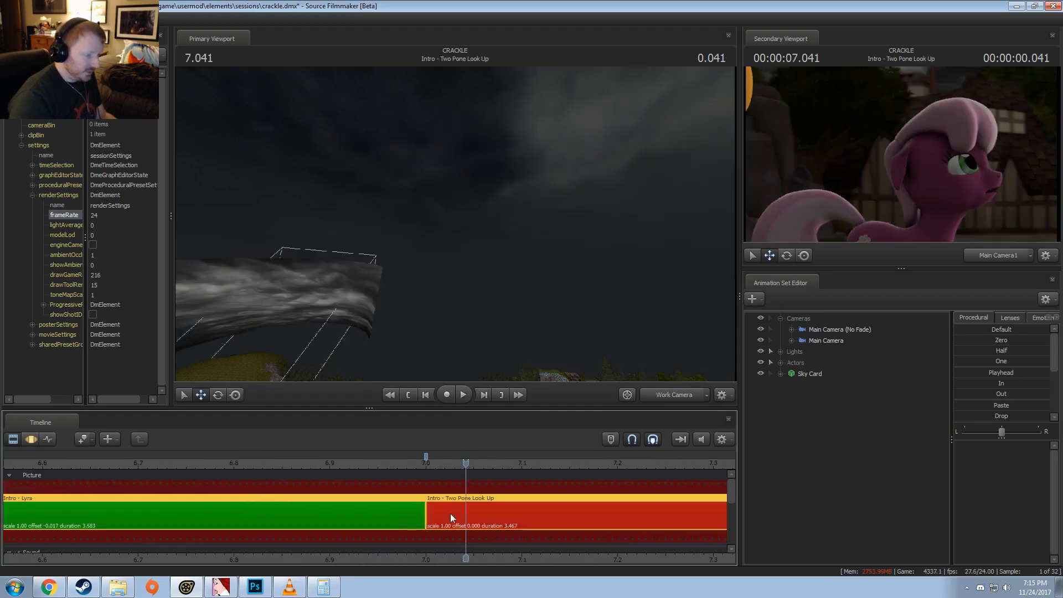
pyautogui.press('Left')
pyautogui.press('Left')
pyautogui.press('Right')
pyautogui.scroll(-4, 462, 558)
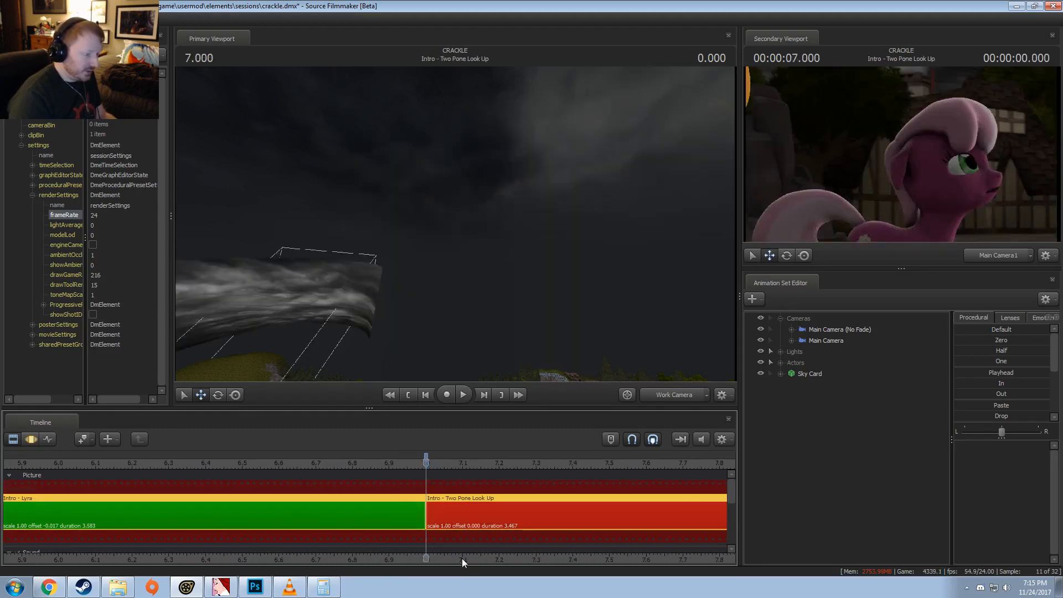
# Step: Select Intro - Two Pone Look Up and Intro - Sky and roll their shared cut to the playhead frame at 10.458
pyautogui.scroll(-5, 462, 558)
pyautogui.click(578, 465)
pyautogui.scroll(8, 577, 507)
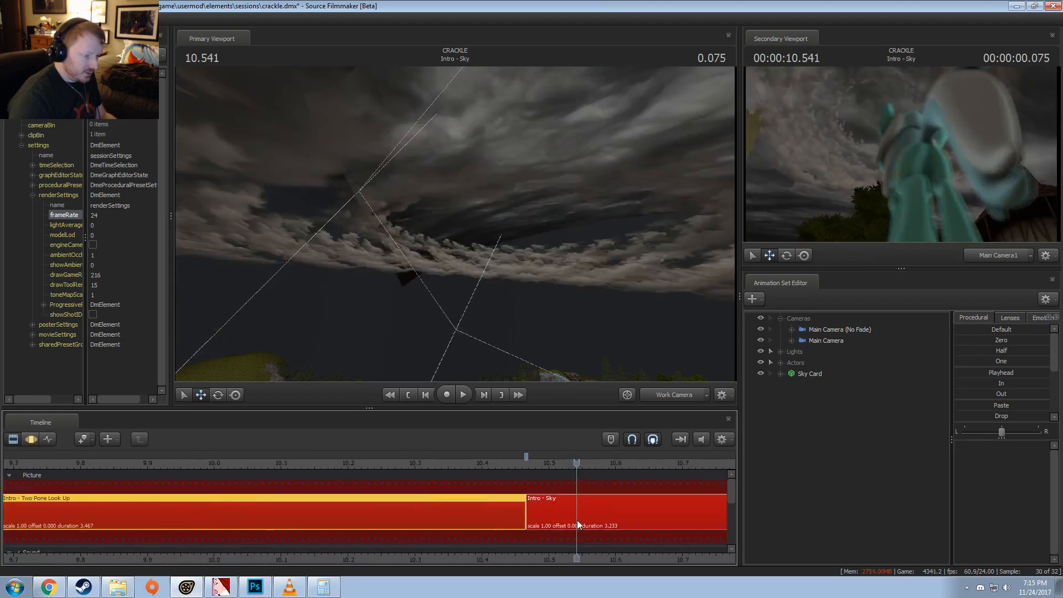
pyautogui.scroll(2, 577, 523)
pyautogui.click(576, 521)
pyautogui.keyDown('ctrl'); pyautogui.click(487, 513); pyautogui.keyUp('ctrl')
pyautogui.click(499, 464)
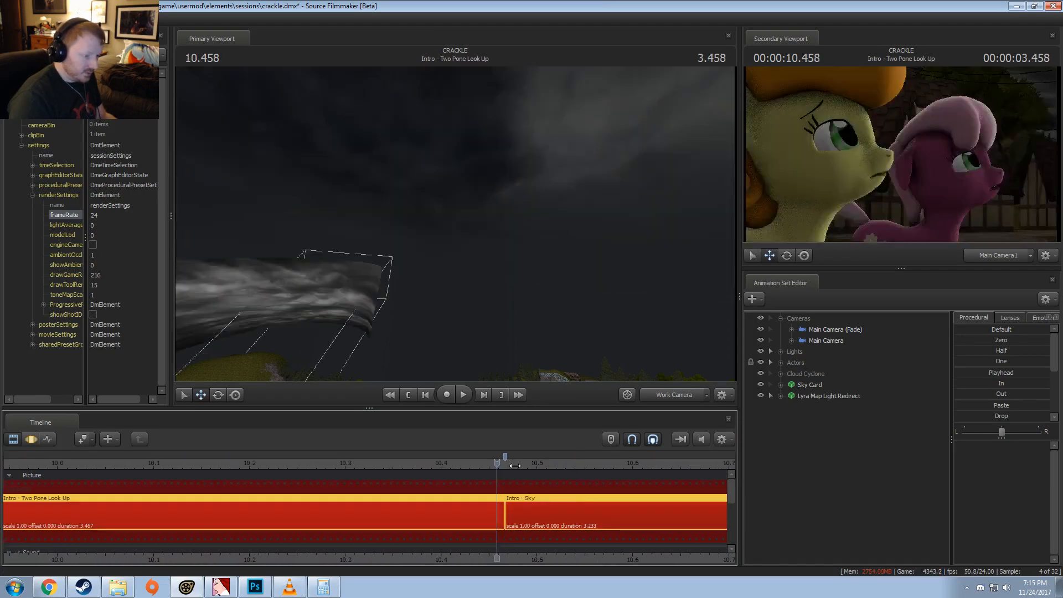
pyautogui.moveTo(505, 512); pyautogui.dragTo(497, 512)
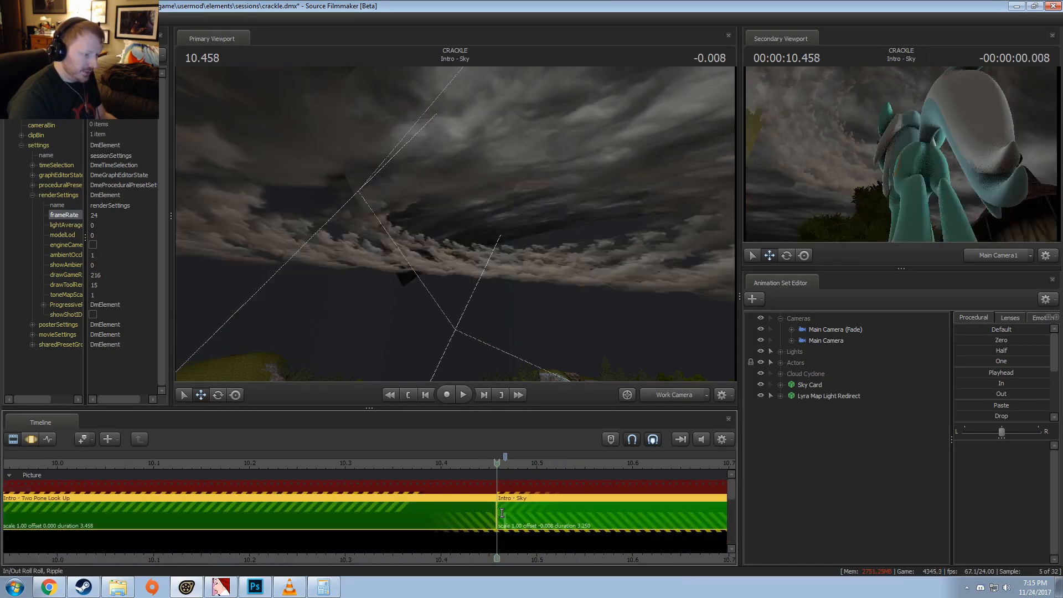
# Step: Undo both cut adjustments and the session frame rate change, and return the timeline to the Clip Editor
pyautogui.scroll(-8, 504, 540)
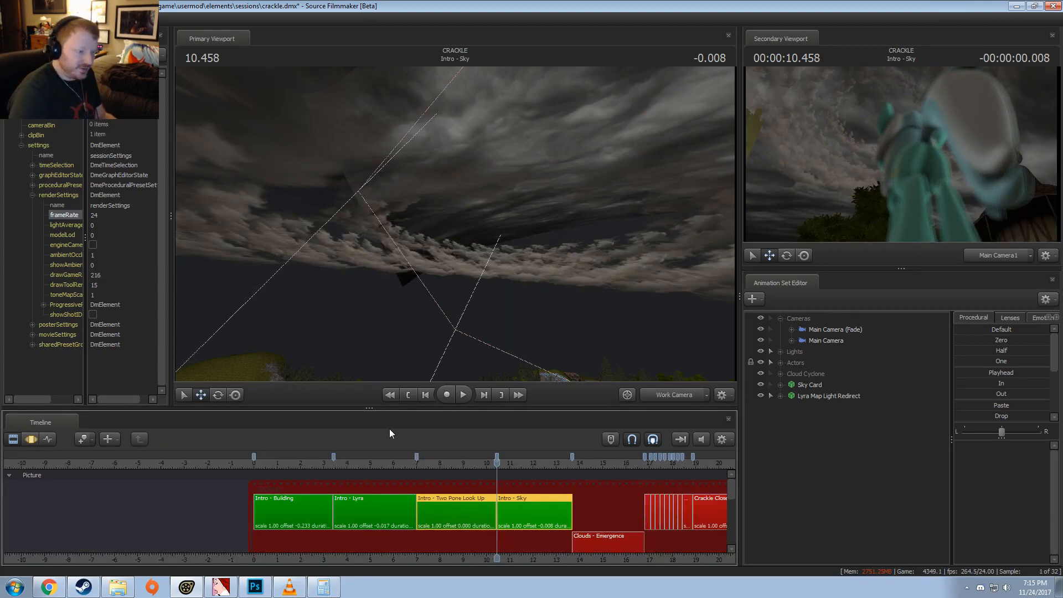
pyautogui.hotkey('ctrl', 'z')
pyautogui.hotkey('ctrl', 'z')
pyautogui.hotkey('ctrl', 'z')
pyautogui.hotkey('ctrl', 'z')
pyautogui.hotkey('ctrl', 'z')
pyautogui.hotkey('ctrl', 'z')
pyautogui.press('F3')
pyautogui.hotkey('ctrl', 'a')
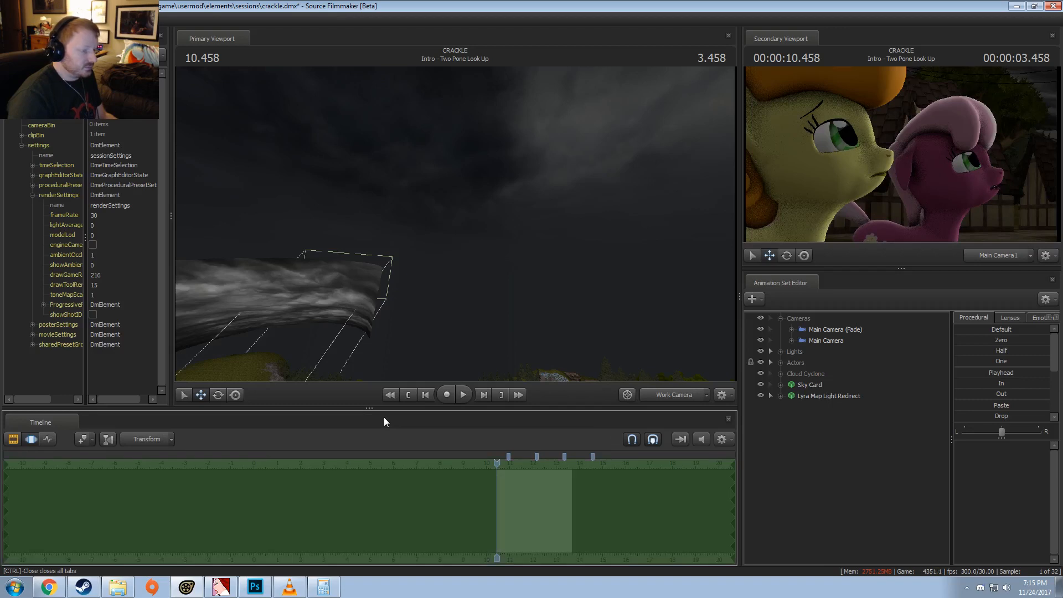
pyautogui.press('F2')
# Step: Move the playhead to 62.733 in Battle - Lyra 8 and examine the surrounding battle shots
pyautogui.moveTo(520, 563); pyautogui.dragTo(154, 549, button='middle')
pyautogui.scroll(-5, 457, 494)
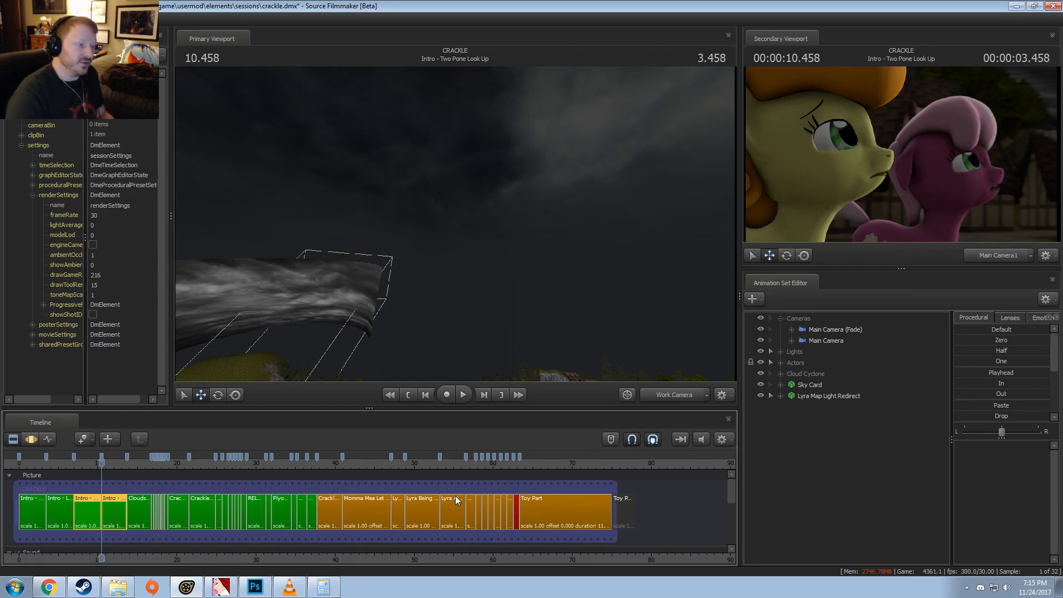
pyautogui.click(515, 467)
pyautogui.scroll(8, 550, 494)
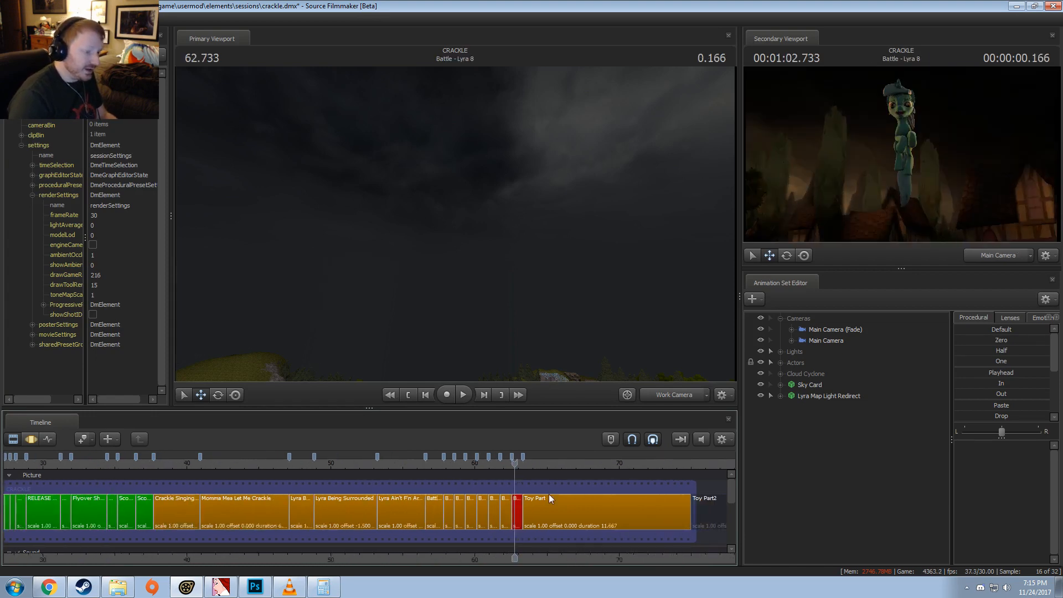
pyautogui.scroll(2, 539, 500)
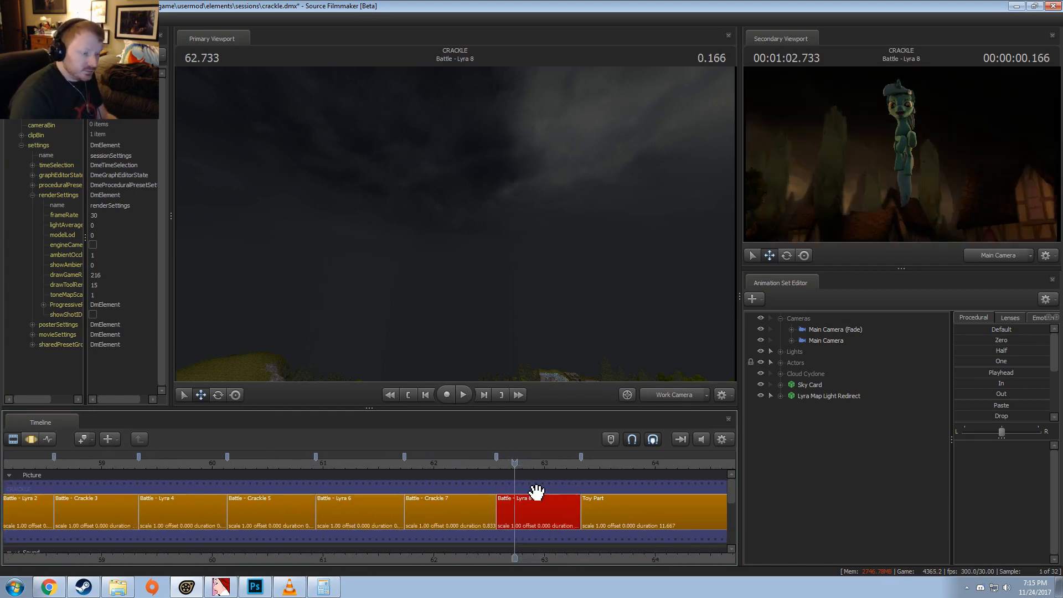
pyautogui.scroll(-8, 534, 493)
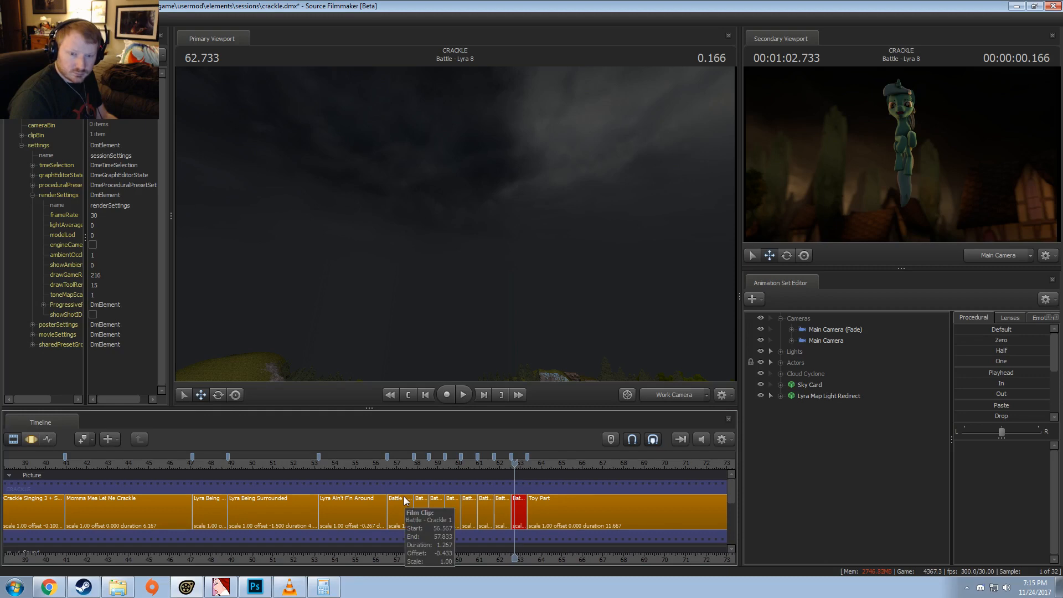
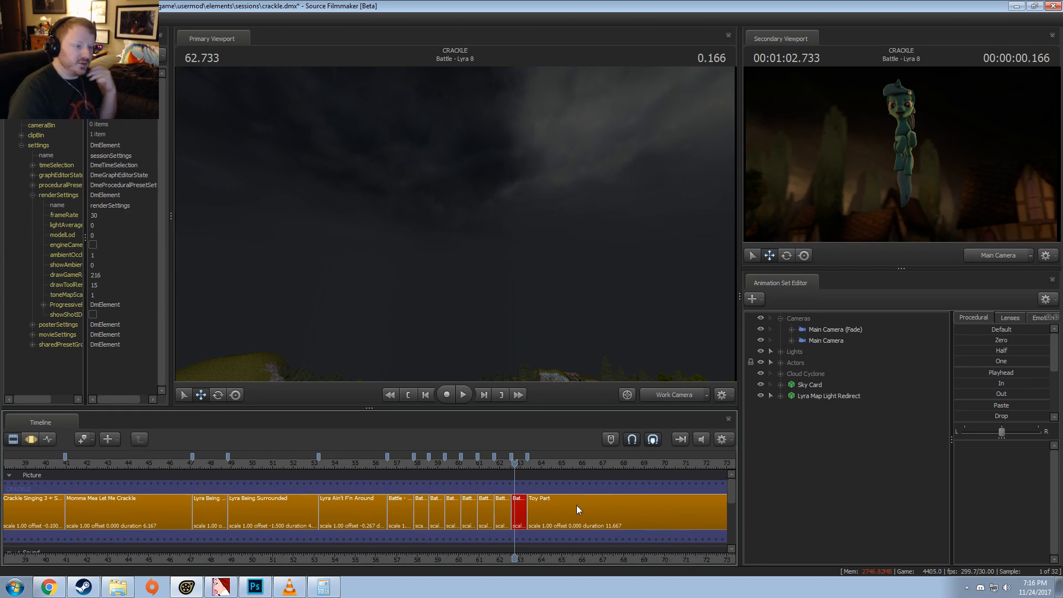
# Step: Move the playhead to 38.300 and select the Crackle Singing 3 + Spinning shot
pyautogui.moveTo(520, 561); pyautogui.dragTo(506, 562)
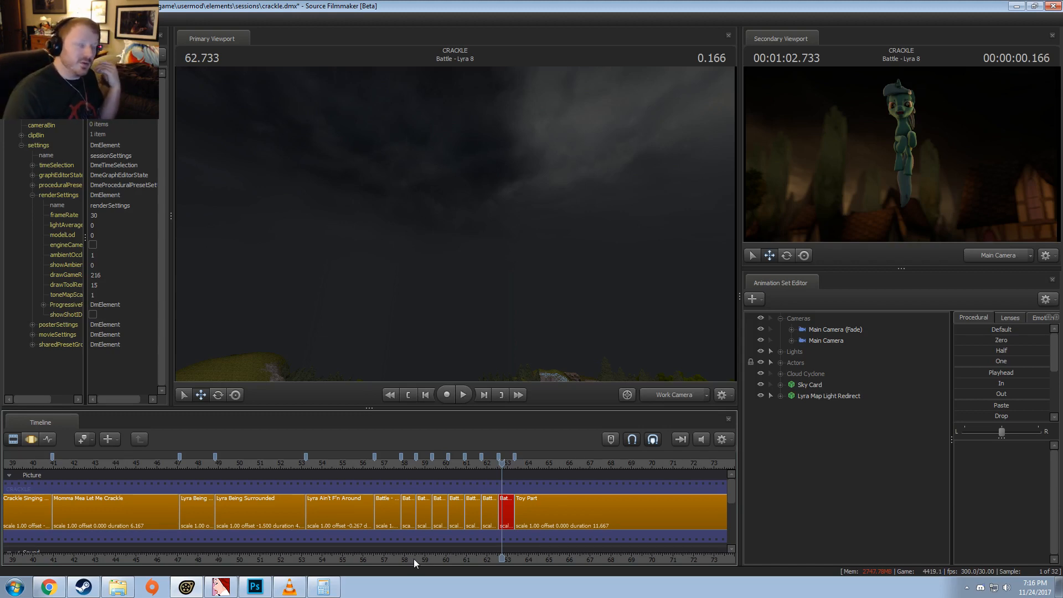
pyautogui.scroll(-5, 549, 551)
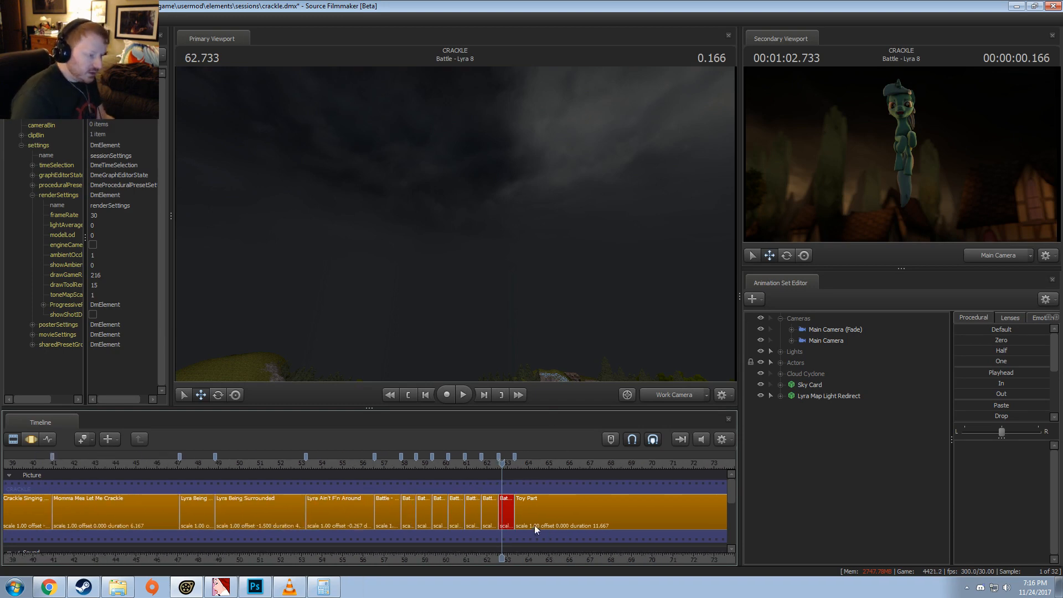
pyautogui.scroll(3, 524, 513)
pyautogui.scroll(3, 209, 470)
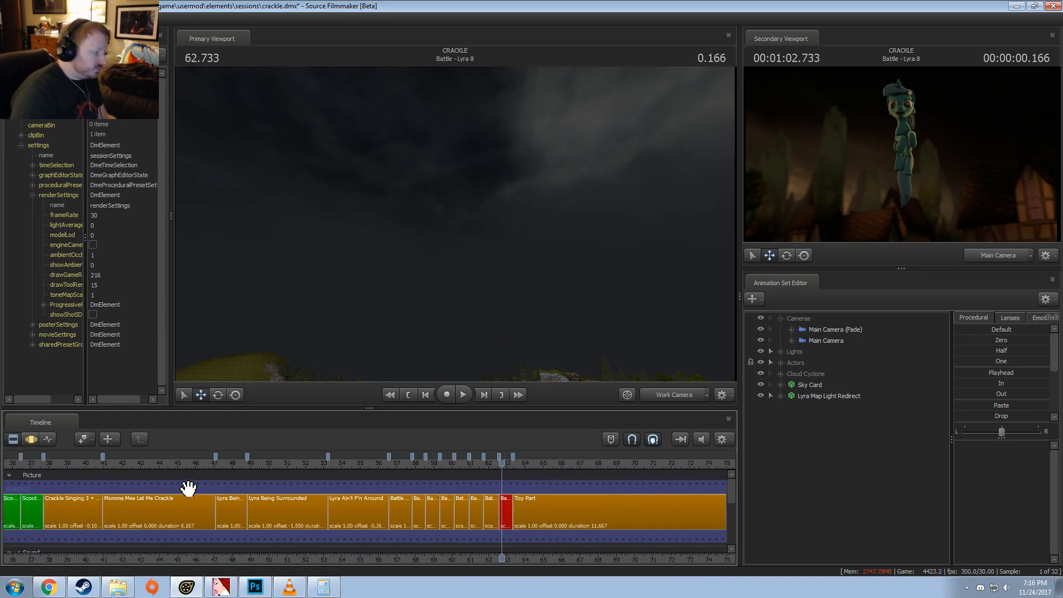
pyautogui.click(54, 464)
pyautogui.scroll(3, 105, 559)
pyautogui.moveTo(105, 556); pyautogui.dragTo(417, 502, button='middle')
pyautogui.scroll(3, 416, 502)
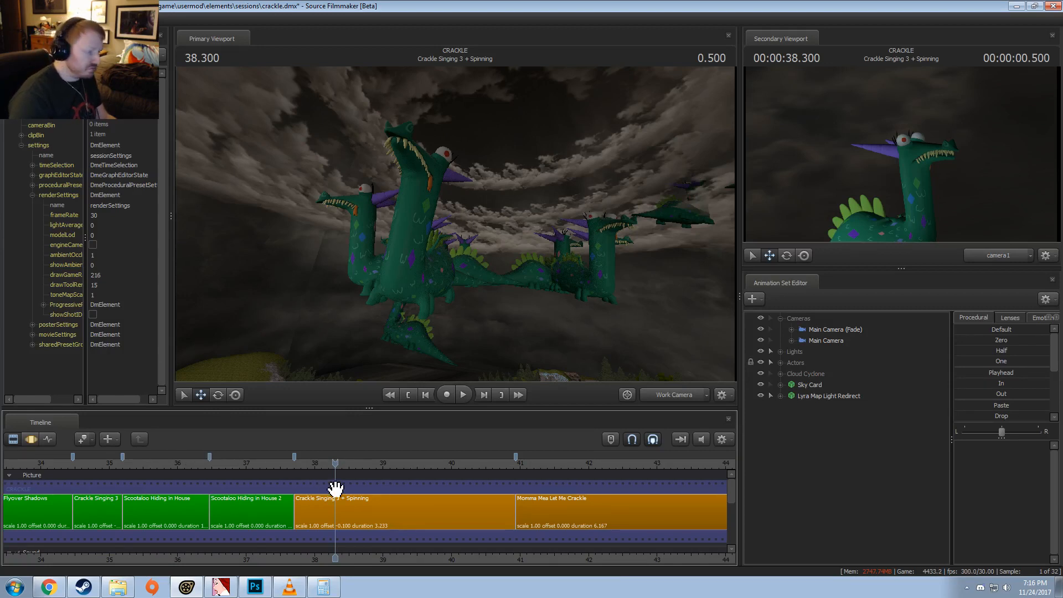
pyautogui.click(345, 505)
pyautogui.moveTo(370, 553); pyautogui.dragTo(164, 560, button='middle')
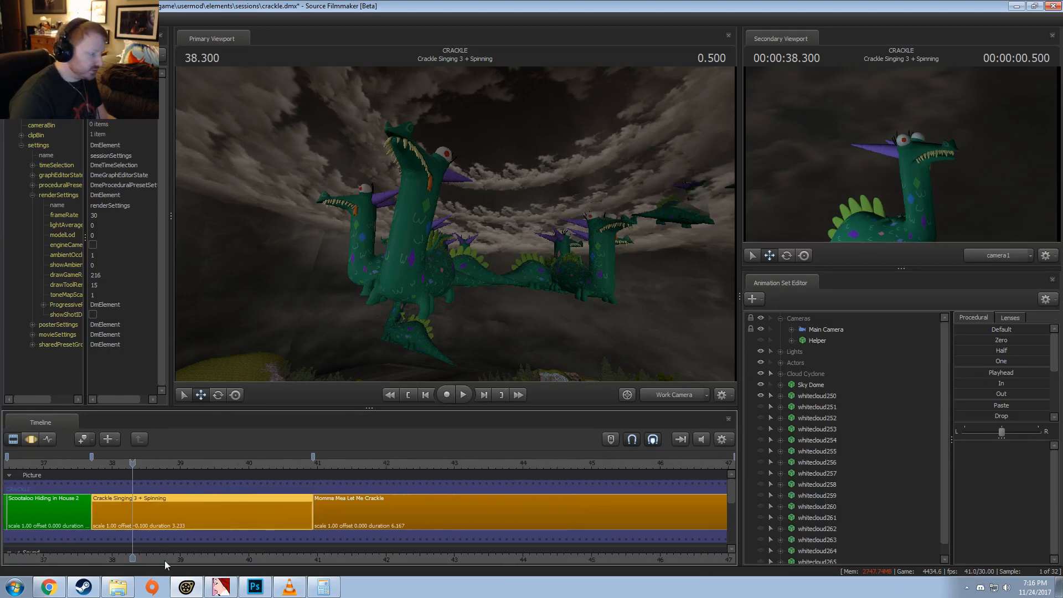
# Step: Show the primary viewport through camera1 and play the spinning shot from its start, stopping at 40.866
pyautogui.click(96, 464)
pyautogui.click(677, 397)
pyautogui.press('space')
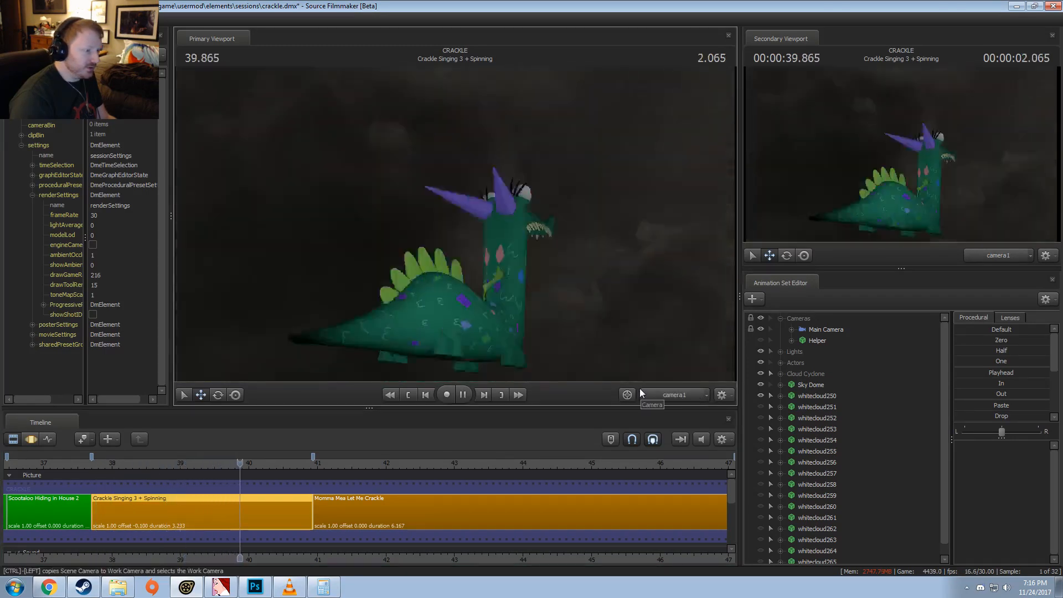
pyautogui.press('space')
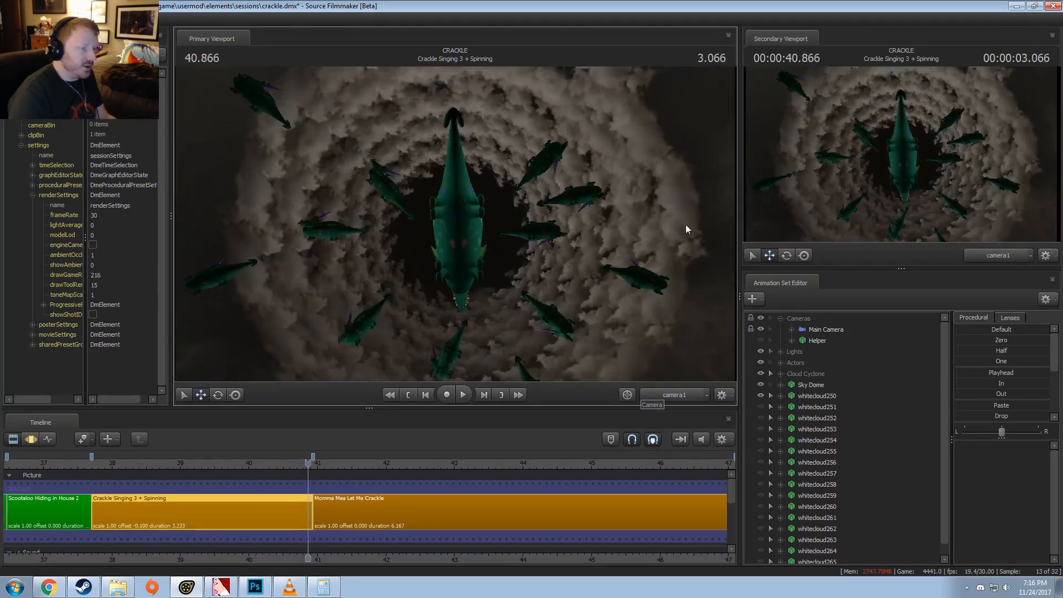
# Step: Select whitecloud251 and toggle the visibility of whitecloud251 and whitecloud250 to compare the cloud cyclone with and without them
pyautogui.click(773, 406)
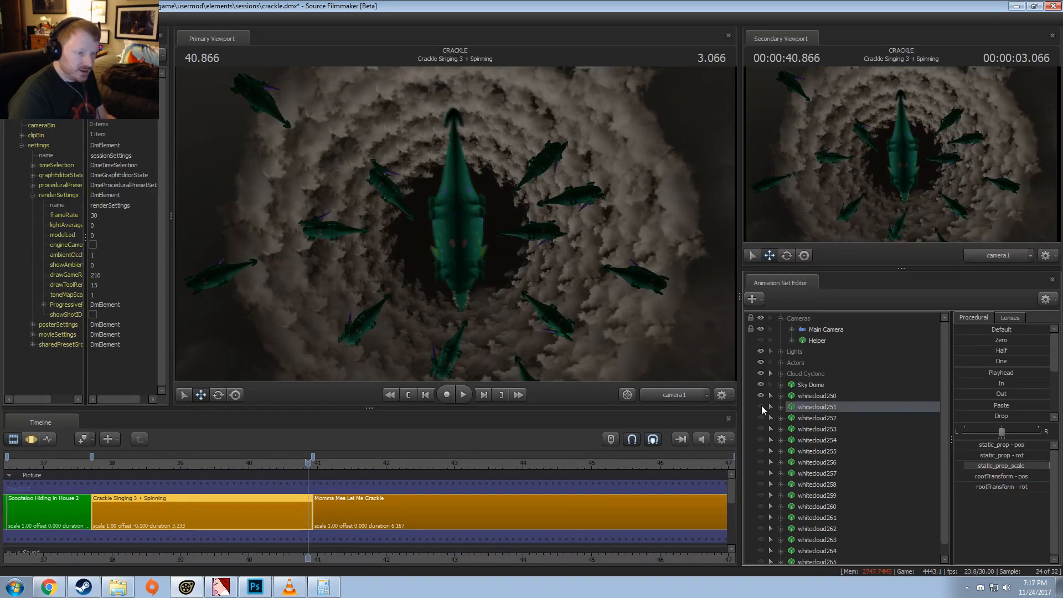
pyautogui.click(761, 406)
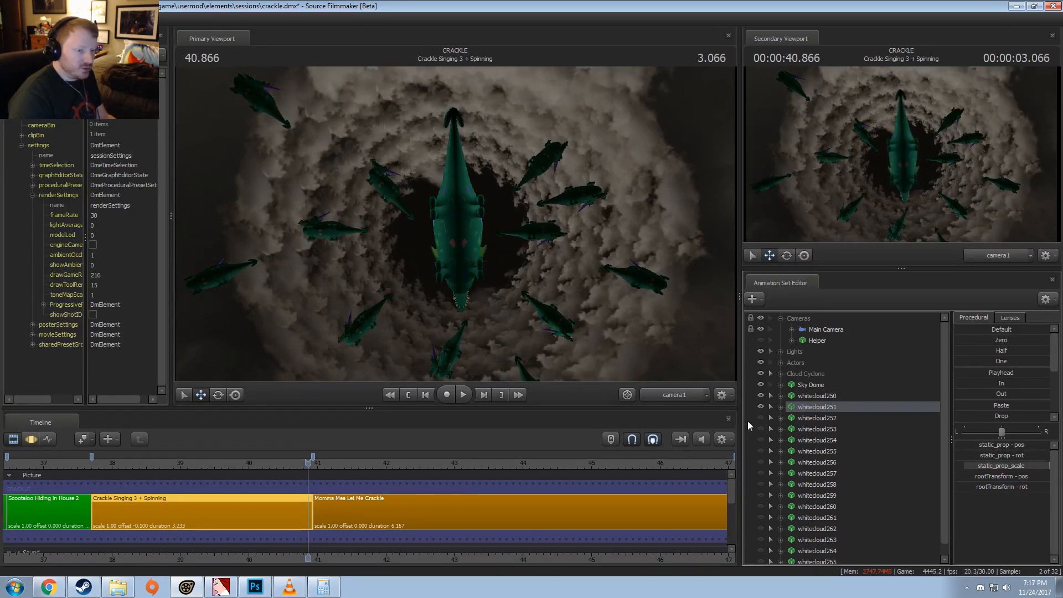
pyautogui.click(762, 404)
pyautogui.click(762, 398)
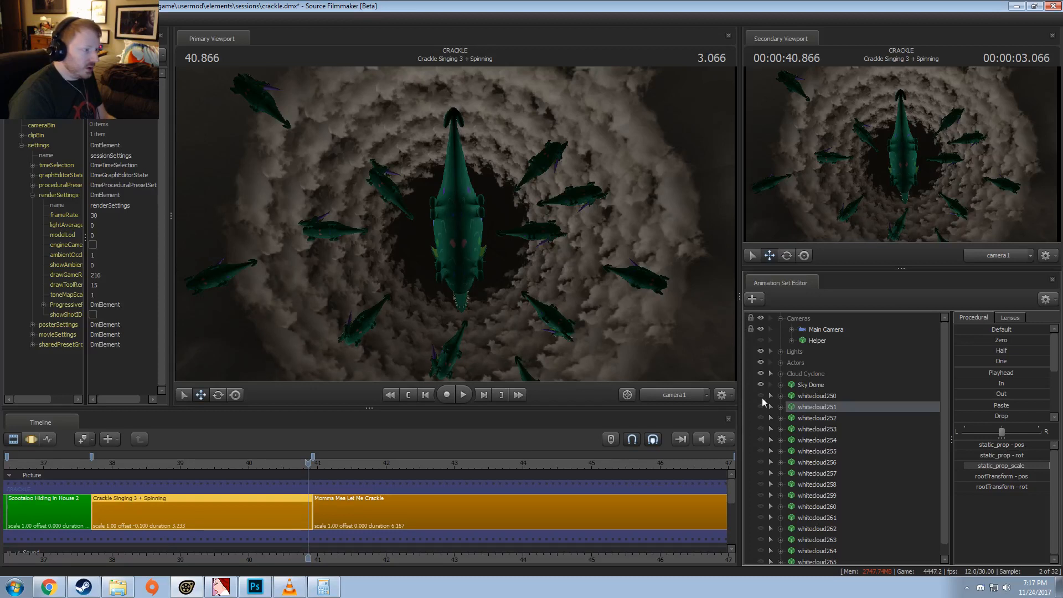
pyautogui.click(762, 398)
pyautogui.rightClick(797, 403)
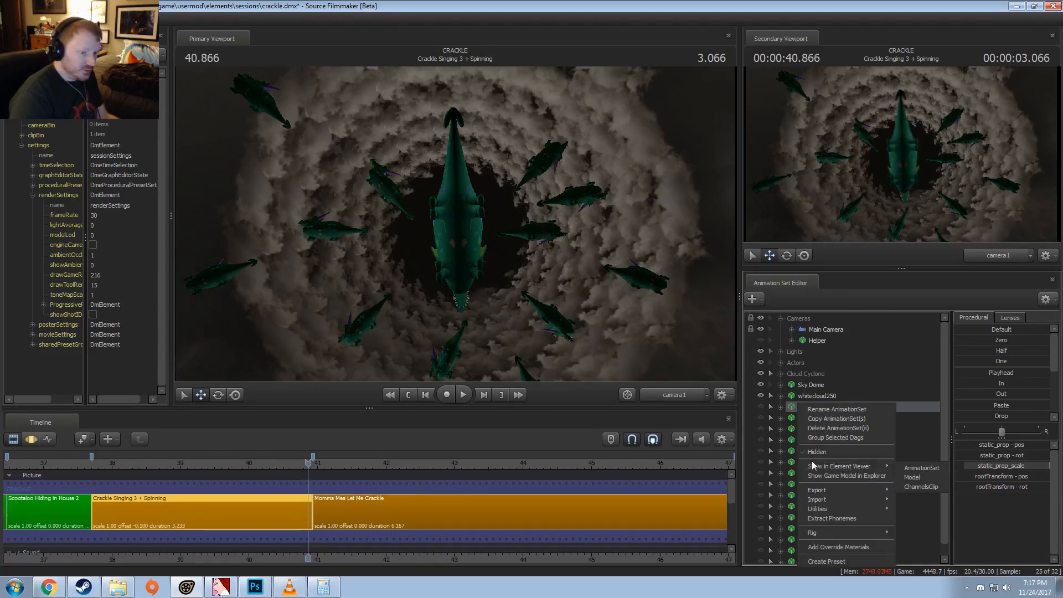
# Step: Toggle whitecloud252 and whitecloud253 on and off to preview how each cloud piece fills the cyclone
pyautogui.click(761, 417)
pyautogui.click(763, 430)
pyautogui.click(763, 430)
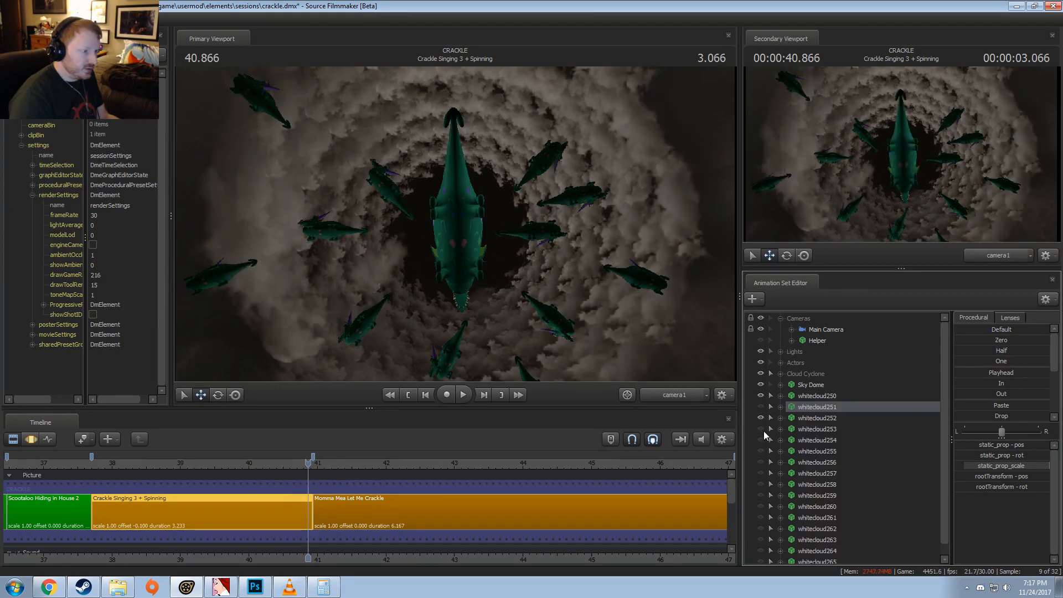
pyautogui.click(762, 426)
pyautogui.click(763, 426)
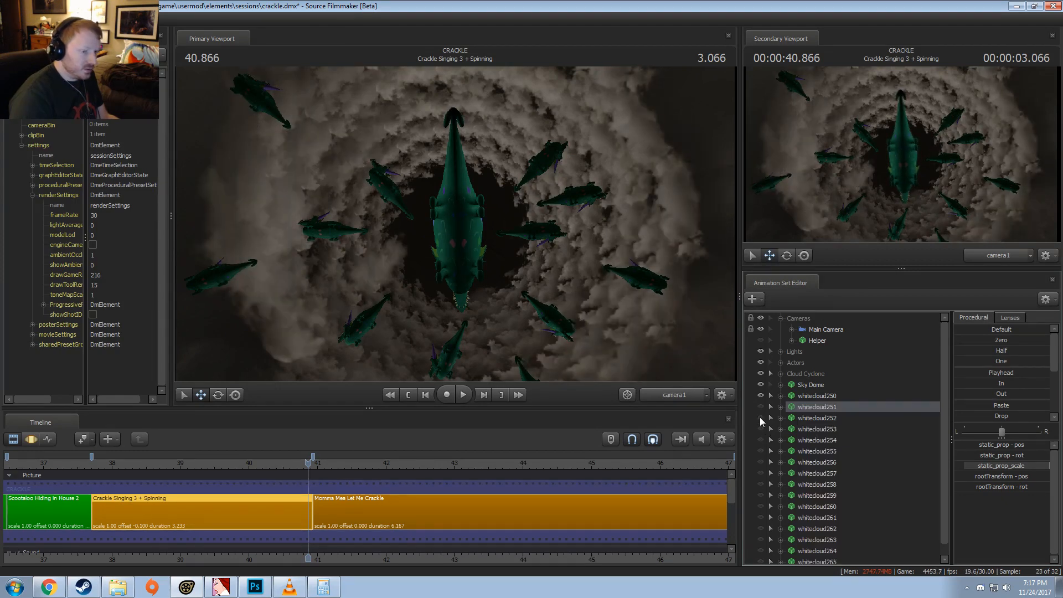
pyautogui.click(761, 417)
pyautogui.click(760, 416)
# Step: Compare whitecloud250 with whitecloud251 by toggling their visibility, ending with only whitecloud250 shown
pyautogui.click(760, 392)
pyautogui.click(759, 393)
pyautogui.click(759, 393)
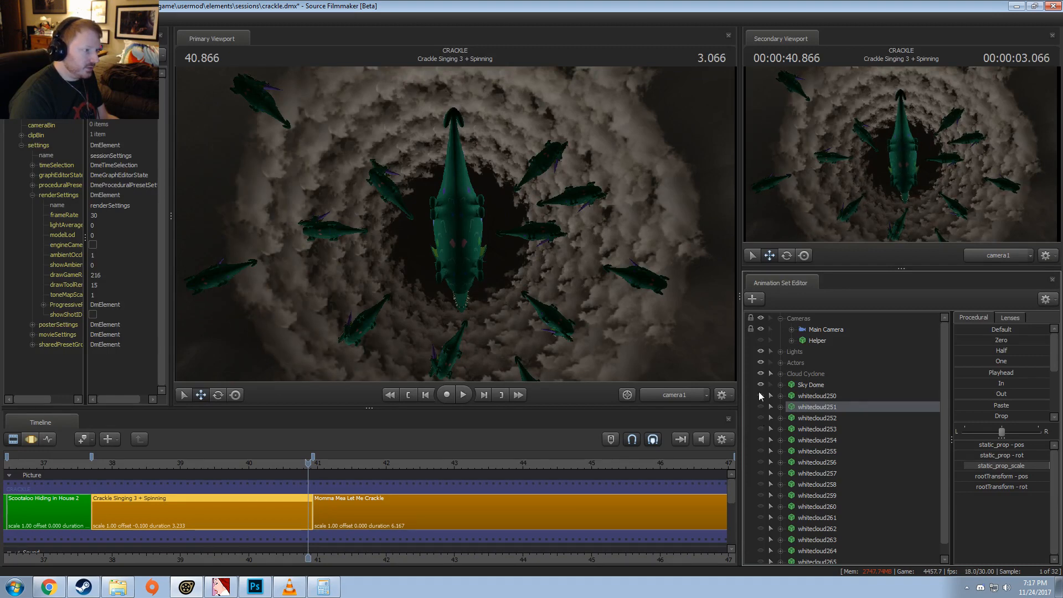
pyautogui.click(759, 393)
pyautogui.click(760, 393)
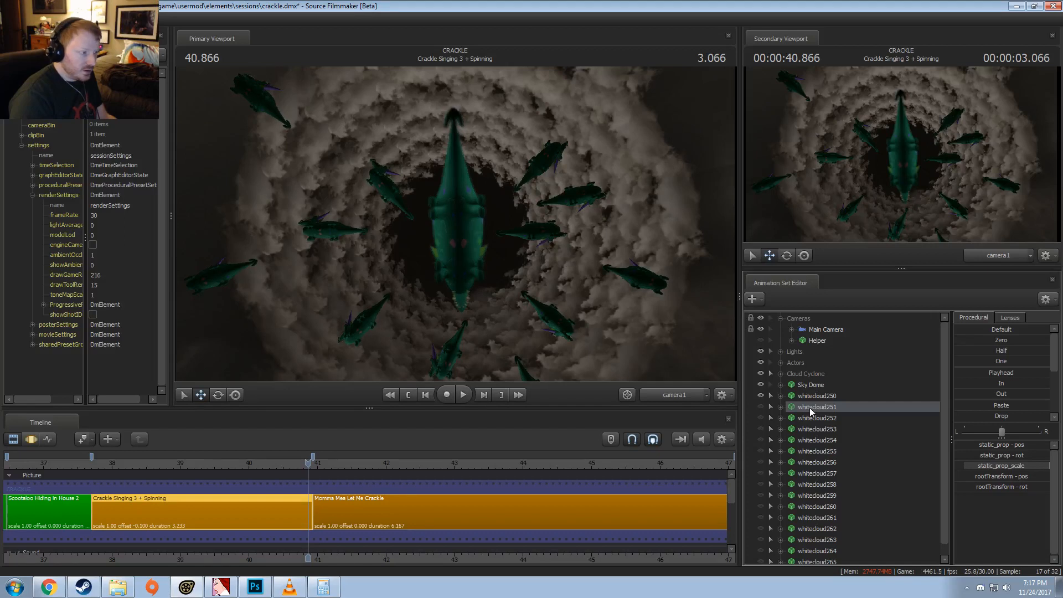
pyautogui.click(762, 404)
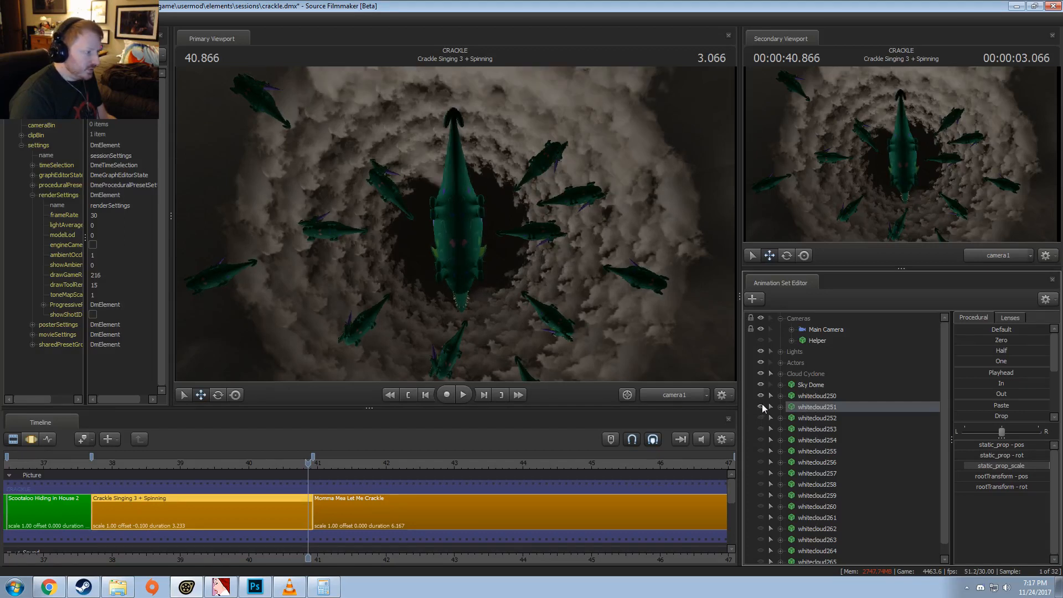
pyautogui.click(762, 404)
pyautogui.click(760, 394)
pyautogui.click(760, 394)
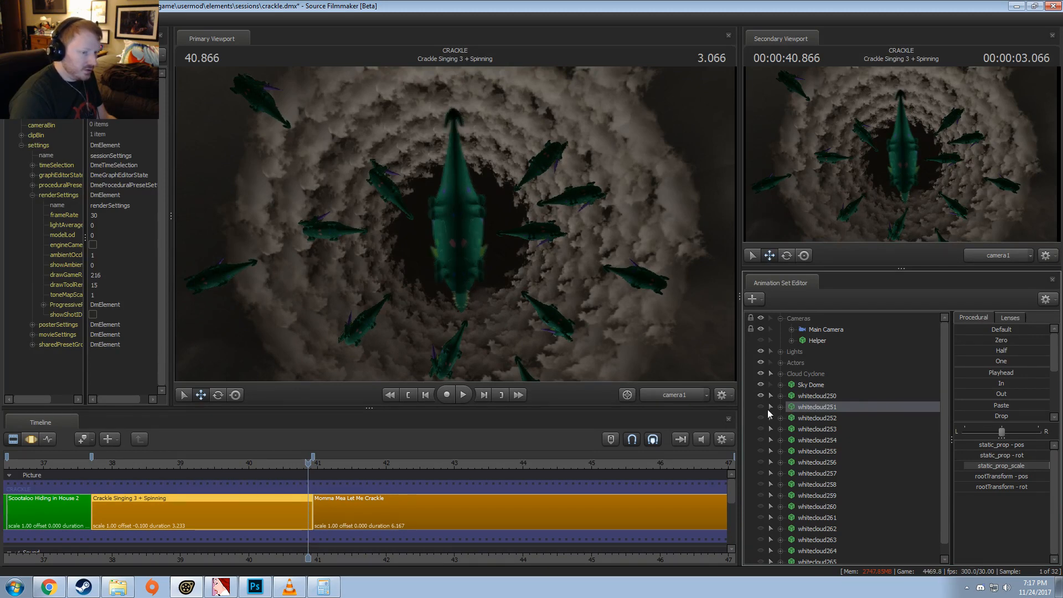
# Step: Preview whitecloud253 and whitecloud254 by briefly showing each, and leave whitecloud255 visible
pyautogui.click(761, 427)
pyautogui.click(762, 430)
pyautogui.click(762, 430)
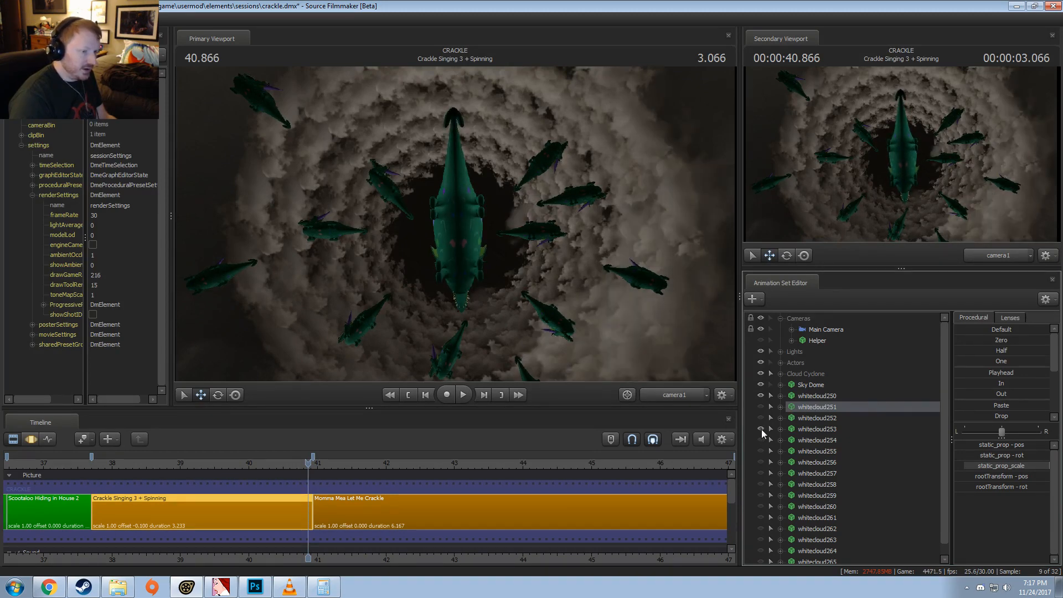
pyautogui.click(762, 430)
pyautogui.click(763, 439)
pyautogui.click(762, 440)
pyautogui.click(762, 440)
pyautogui.click(763, 439)
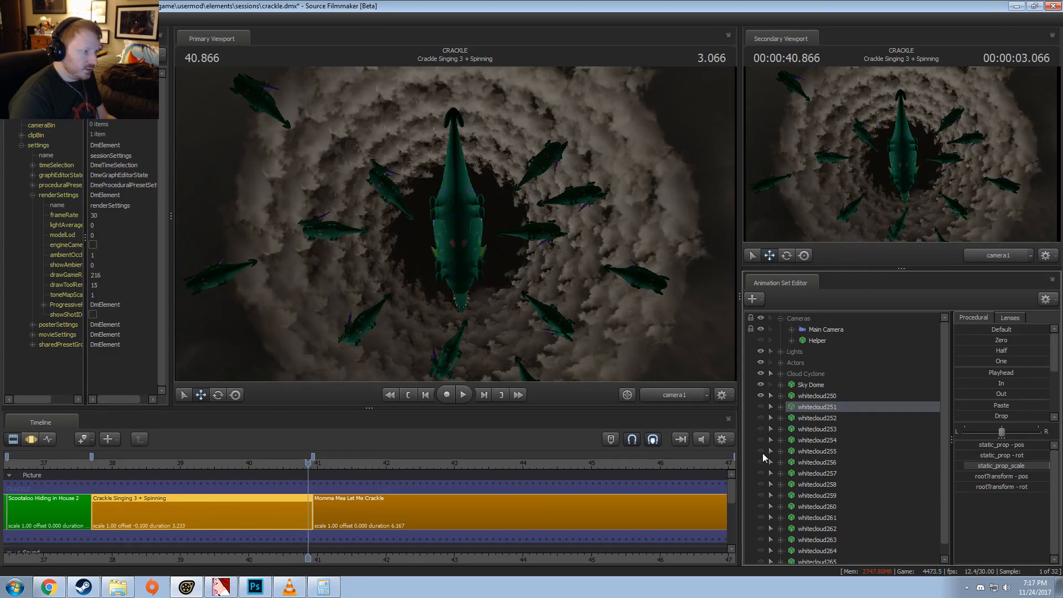
pyautogui.click(763, 453)
pyautogui.click(763, 453)
pyautogui.click(763, 453)
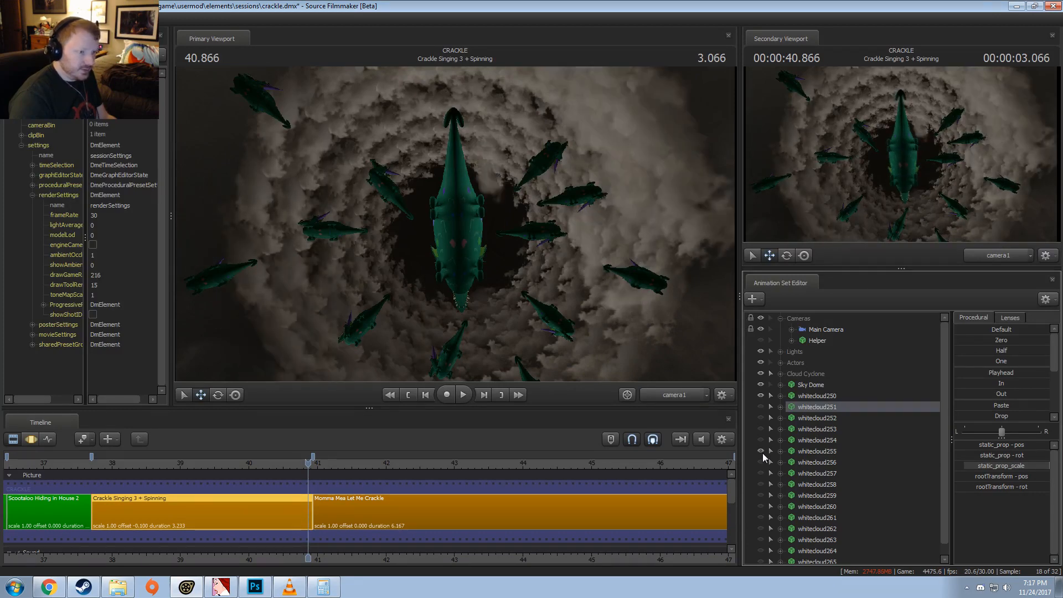
# Step: Add override materials to whitecloud255 and open its model's materials in the Element Viewer
pyautogui.rightClick(810, 406)
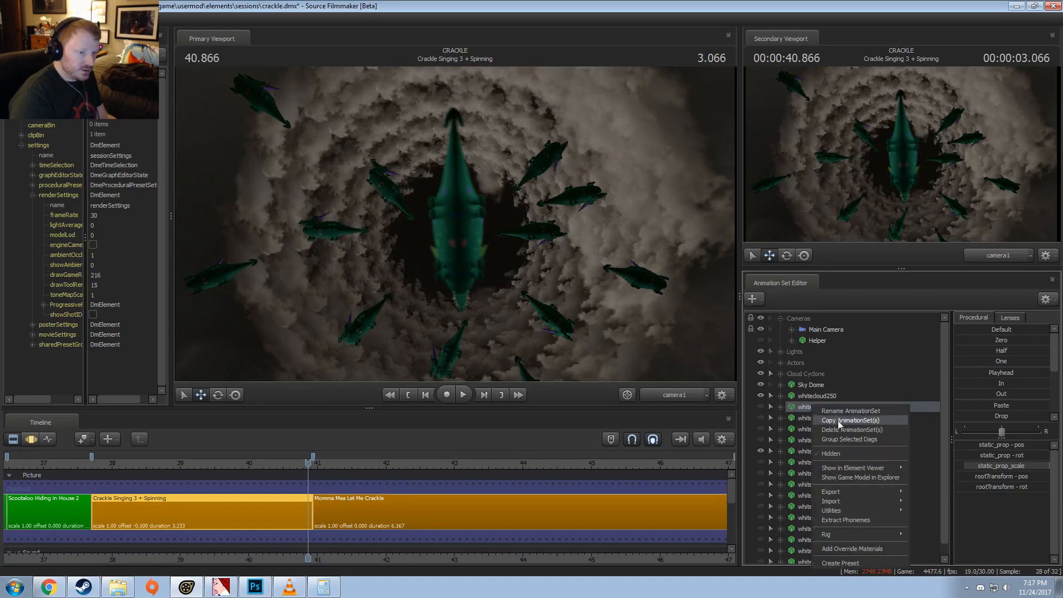
pyautogui.rightClick(801, 450)
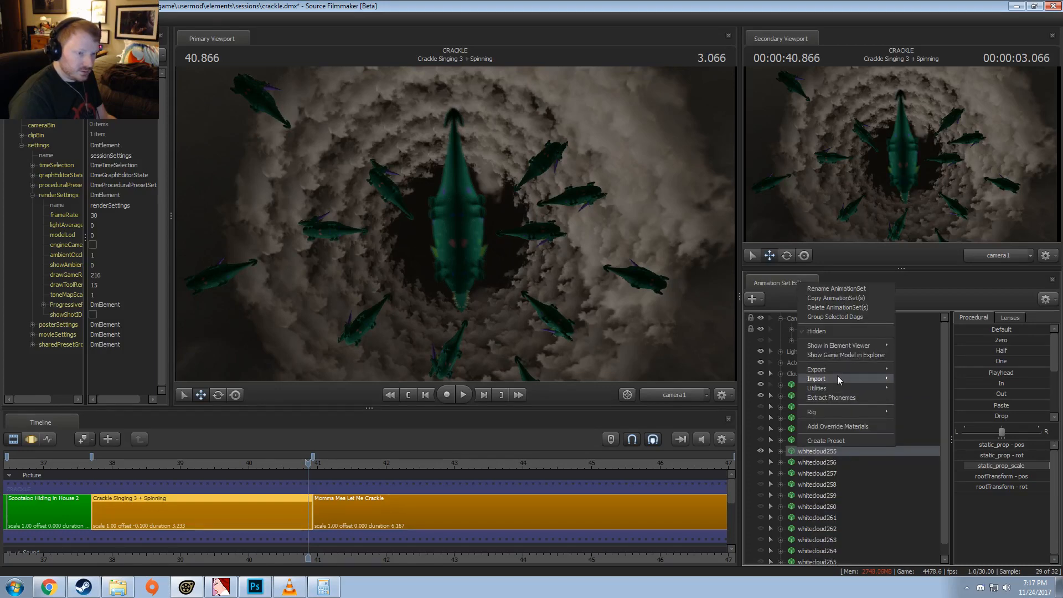
pyautogui.click(835, 427)
pyautogui.rightClick(811, 450)
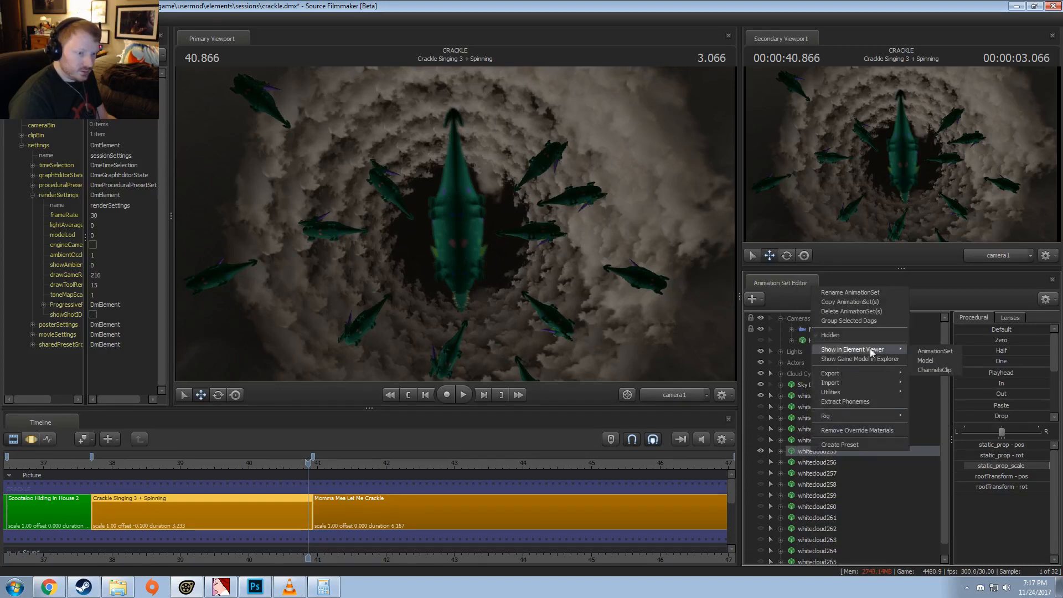
pyautogui.moveTo(873, 353)
pyautogui.click(916, 359)
pyautogui.click(22, 275)
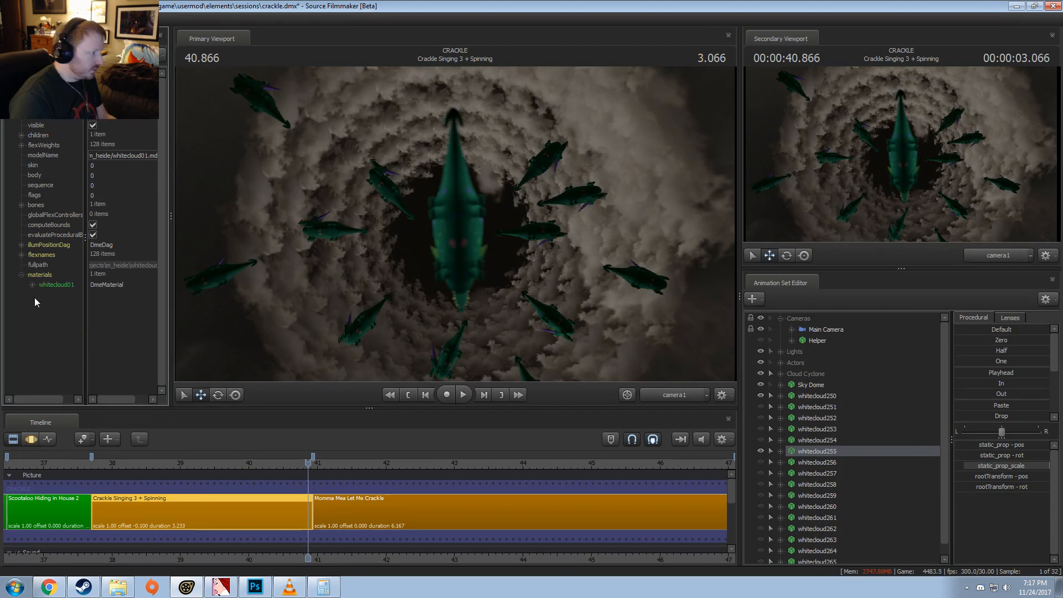
# Step: Add a vector3 attribute named $color to the whitecloud01 material
pyautogui.click(33, 285)
pyautogui.rightClick(43, 273)
pyautogui.moveTo(65, 364)
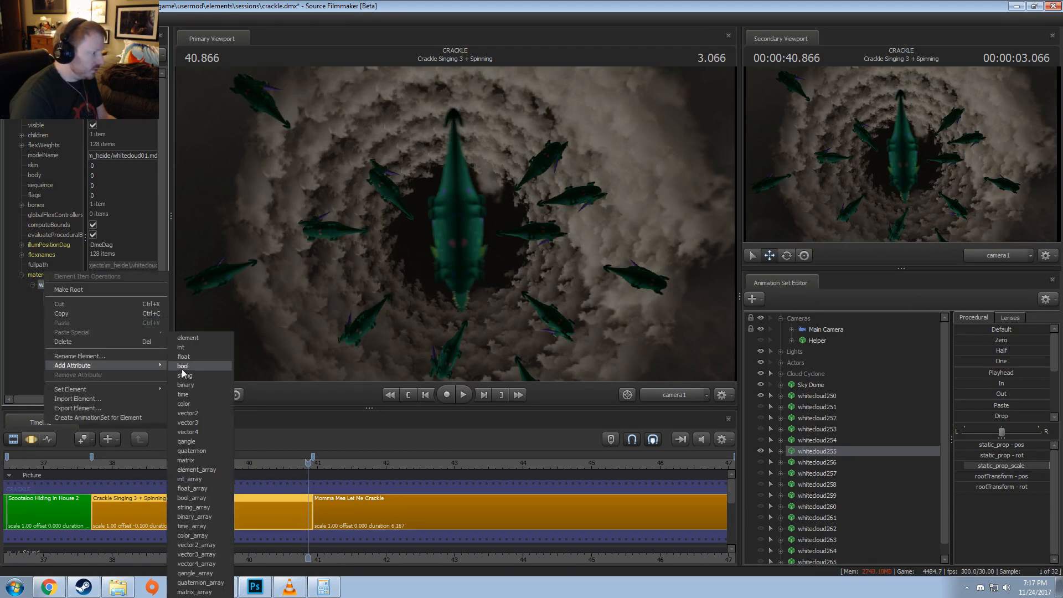
pyautogui.click(186, 424)
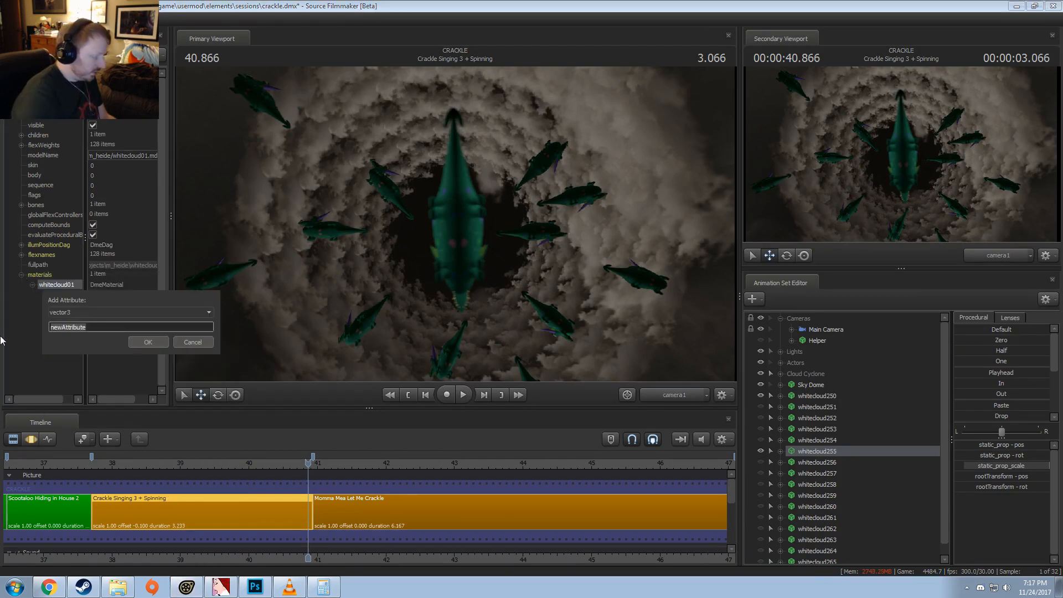
pyautogui.write('$color')
pyautogui.press('Return')
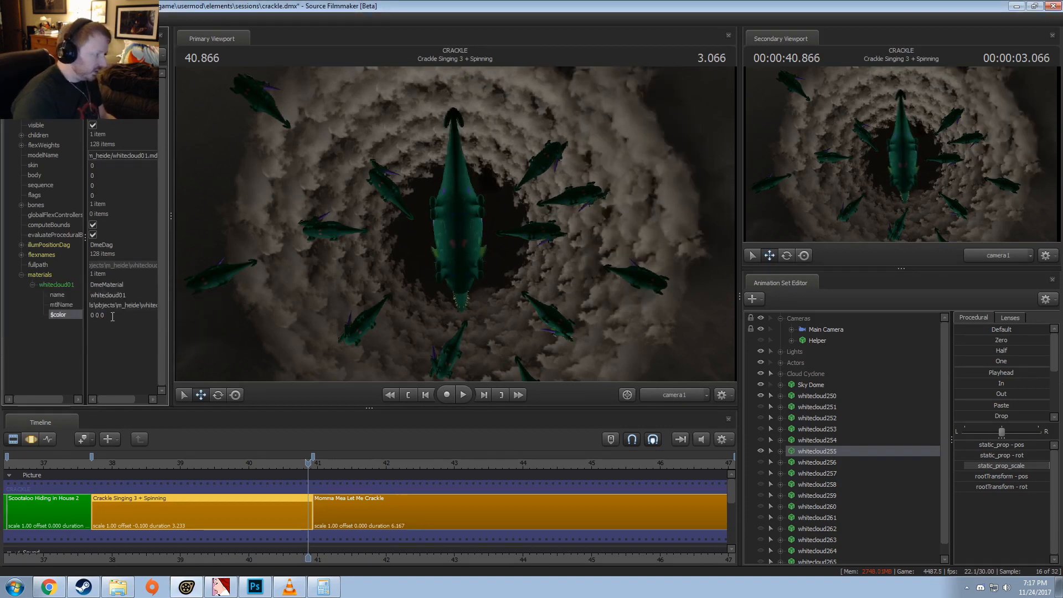
# Step: Set the whitecloud01 material's $color to 0.75 0.75 0.75
pyautogui.doubleClick(42, 320)
pyautogui.write('0.75')
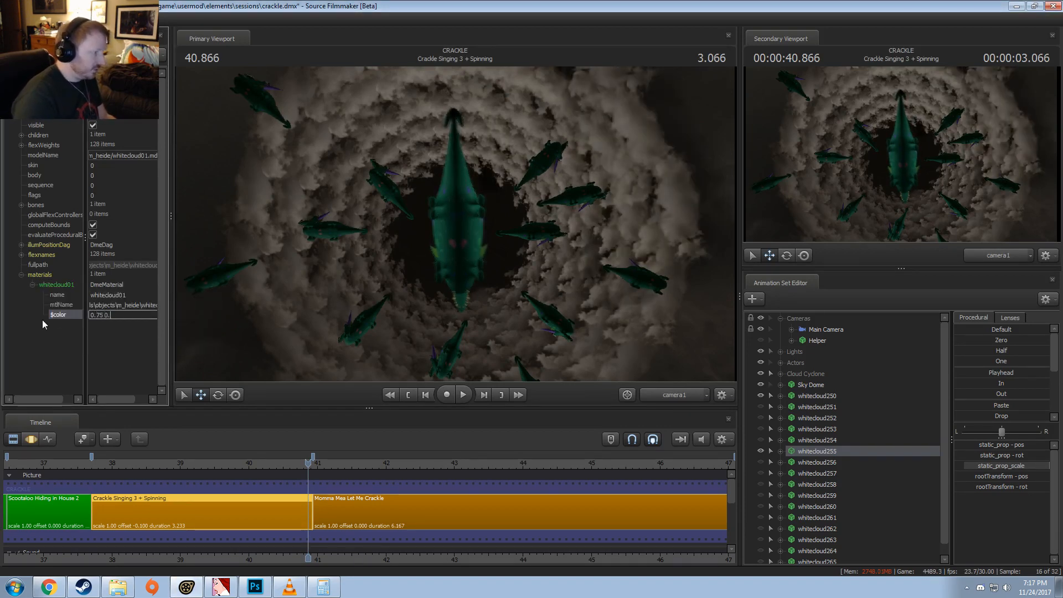
pyautogui.press('Return')
pyautogui.doubleClick(55, 321)
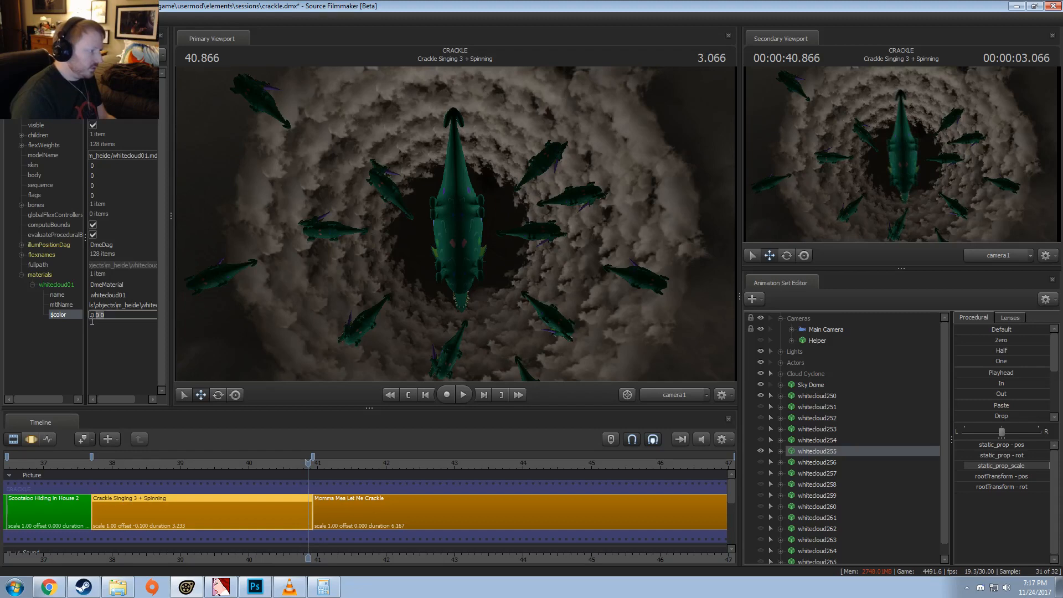
pyautogui.write('0.75 0.75 0.75')
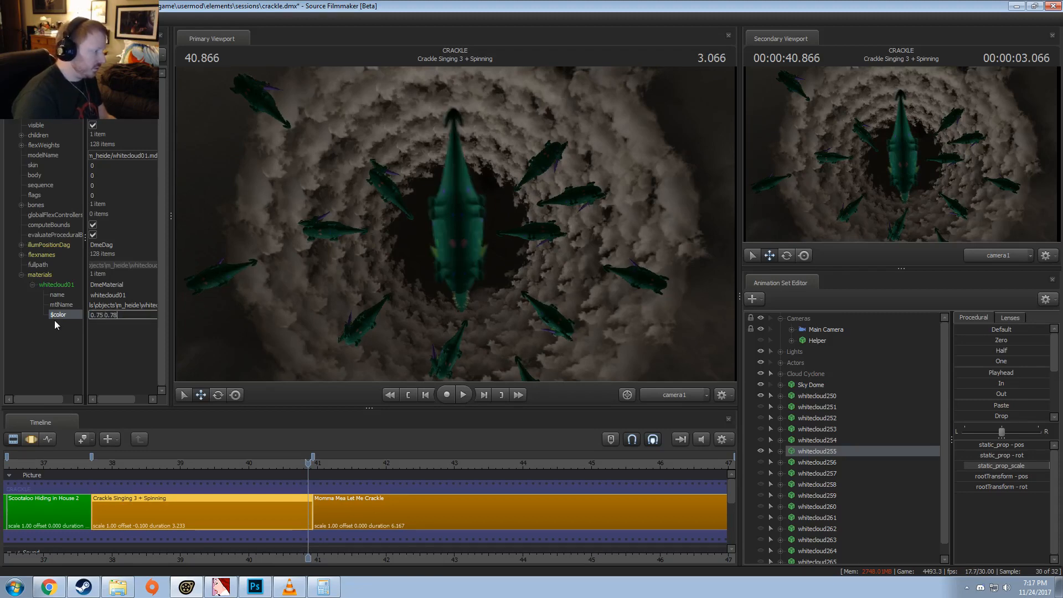
pyautogui.press('Return')
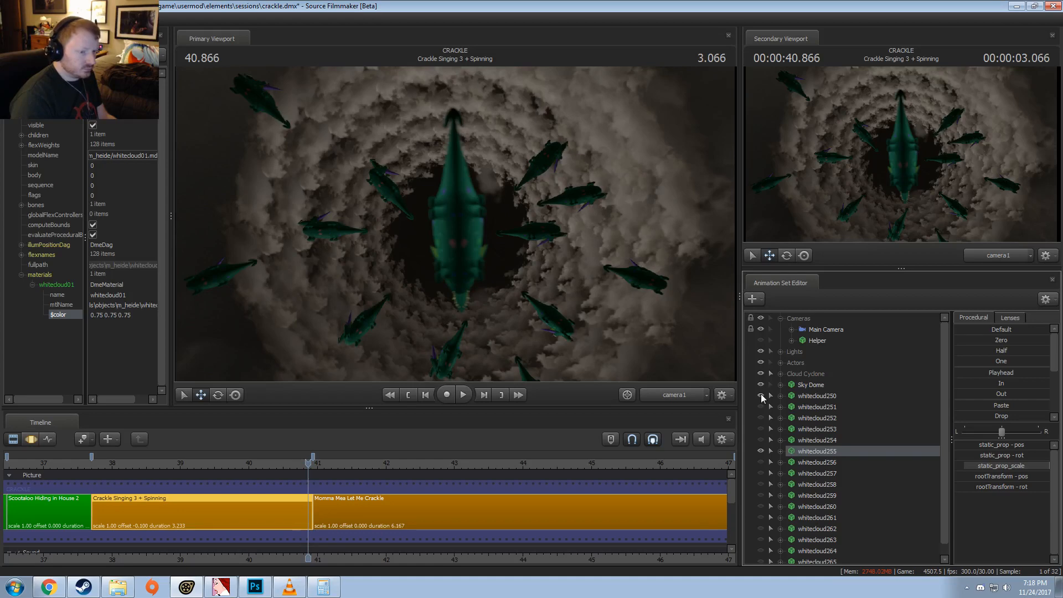
# Step: Compare the darkened whitecloud255 with neighbouring clouds, and hide whitecloud252, whitecloud255 and whitecloud251, keeping whitecloud250 shown
pyautogui.click(761, 395)
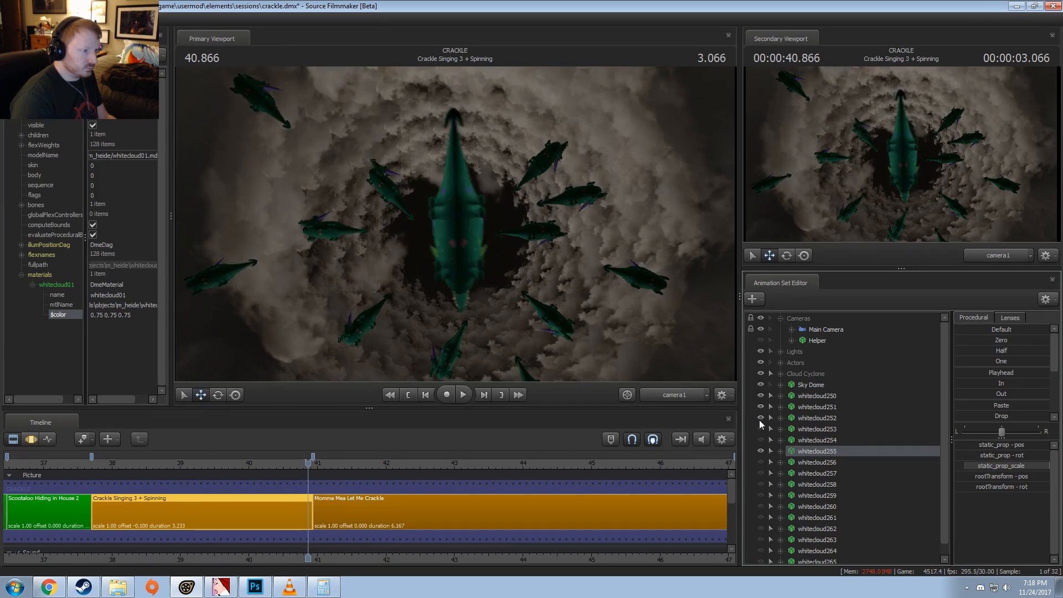
pyautogui.click(761, 419)
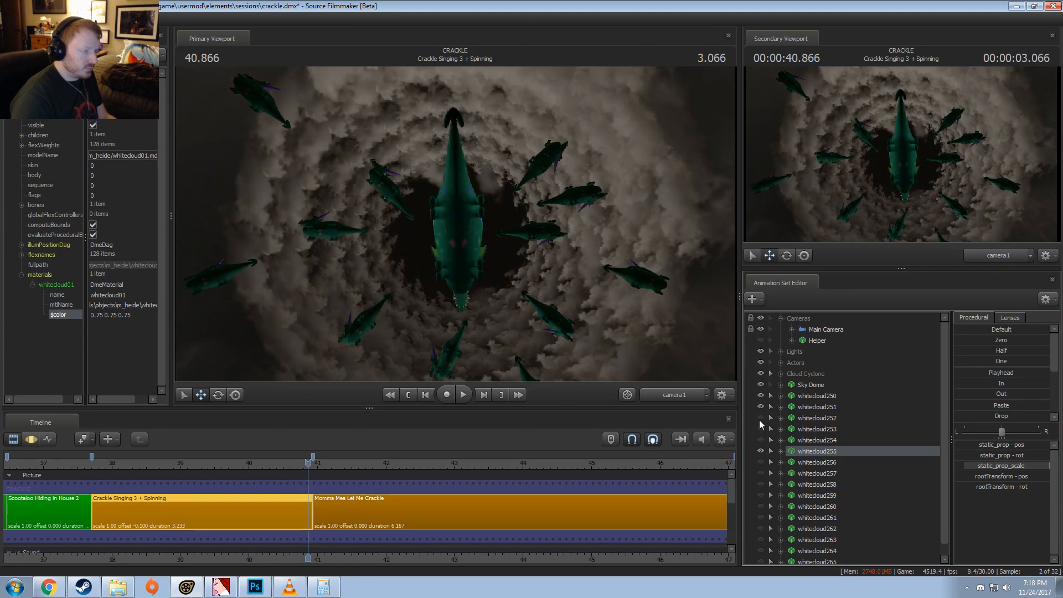
pyautogui.click(759, 451)
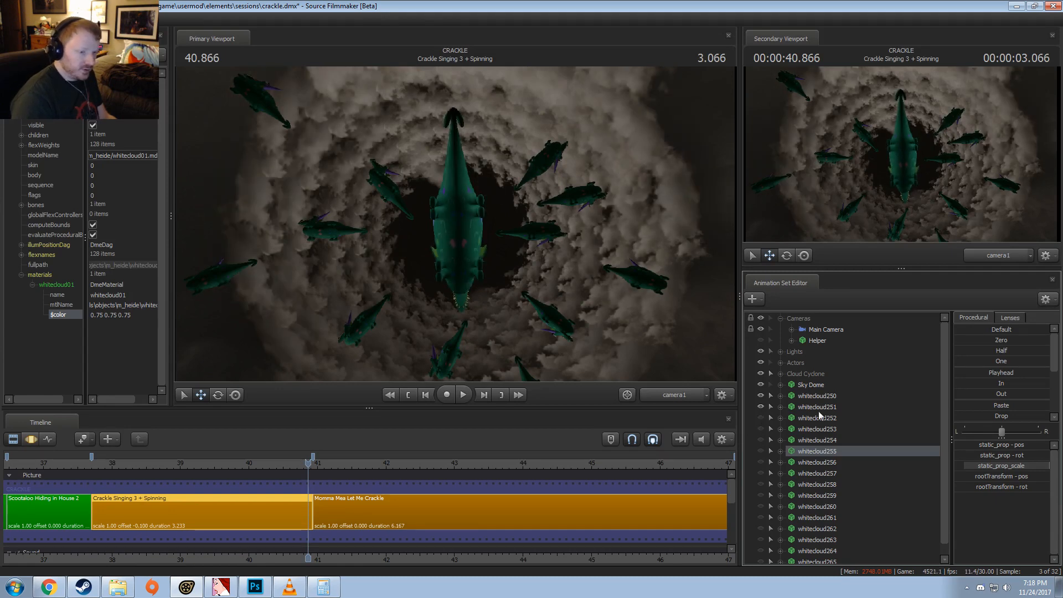
pyautogui.click(761, 406)
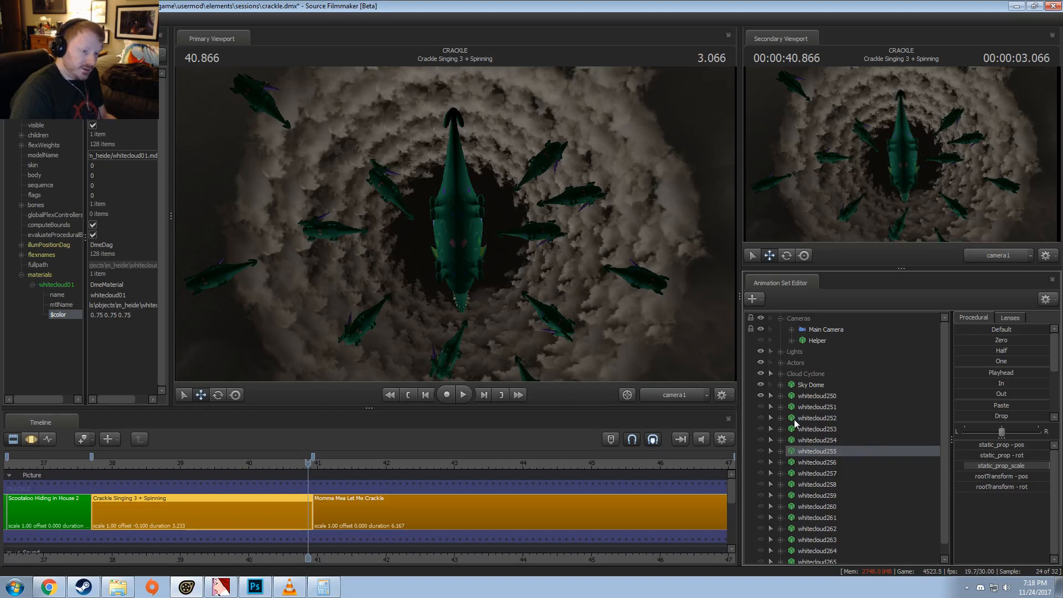
# Step: Copy the cloud animation sets whitecloud250 through whitecloud265
pyautogui.click(809, 408)
pyautogui.scroll(-1, 816, 420)
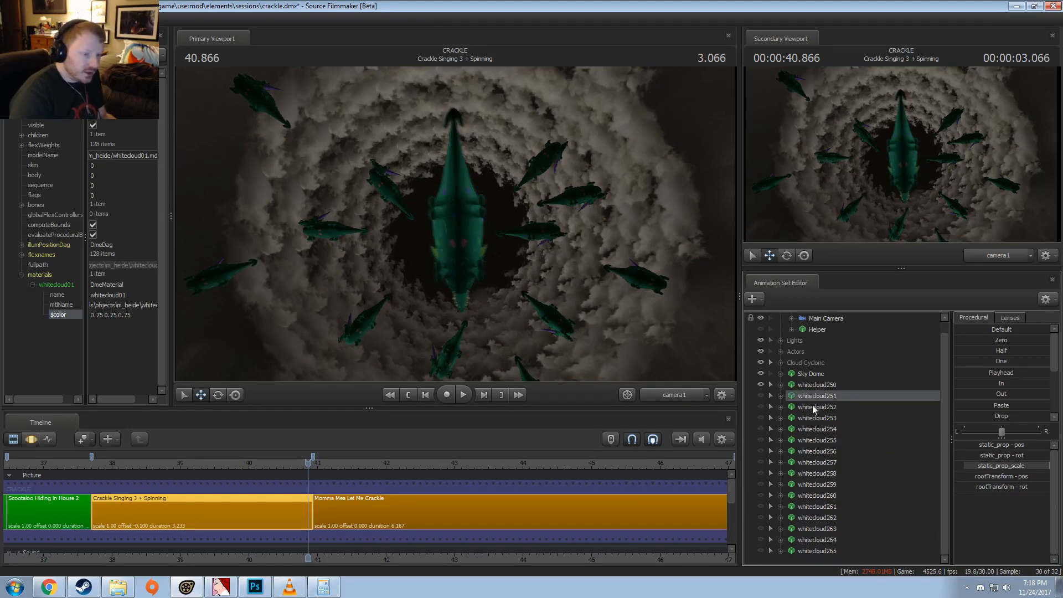
pyautogui.click(806, 388)
pyautogui.rightClick(801, 389)
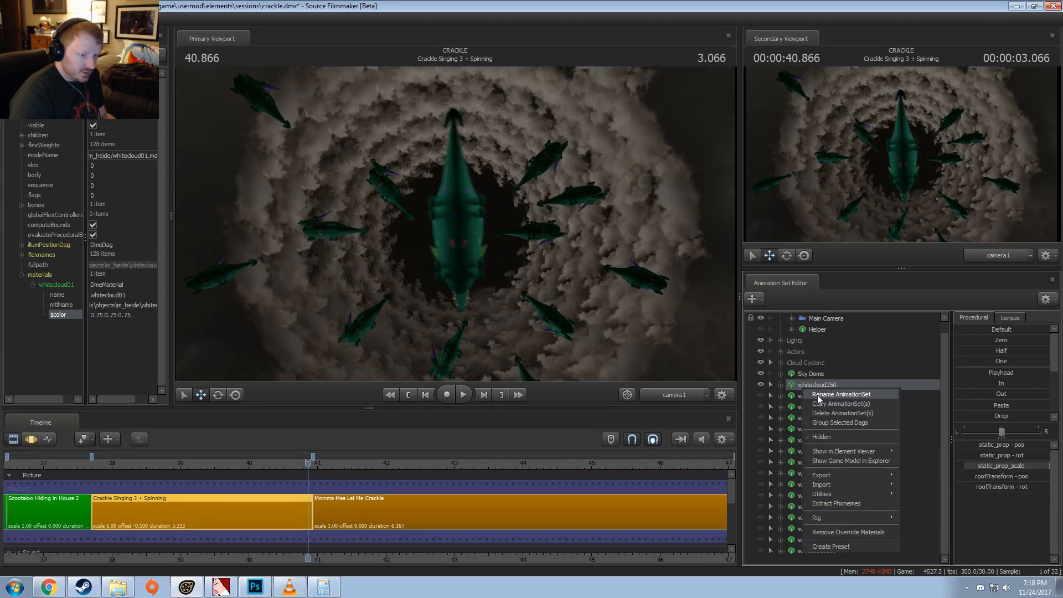
pyautogui.click(820, 403)
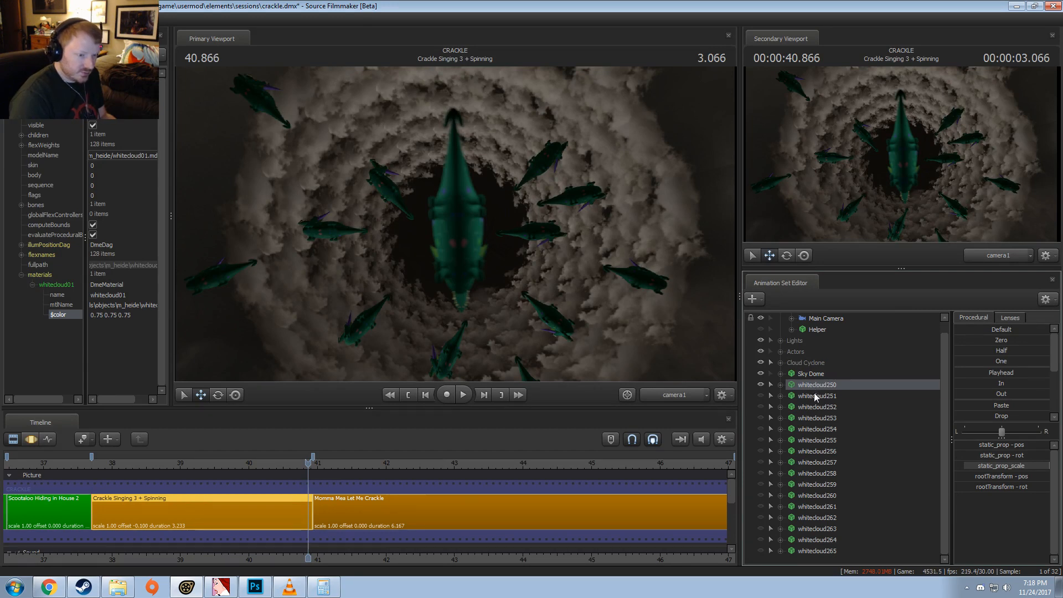
pyautogui.keyDown('shift'); pyautogui.click(810, 549); pyautogui.keyUp('shift')
pyautogui.rightClick(823, 510)
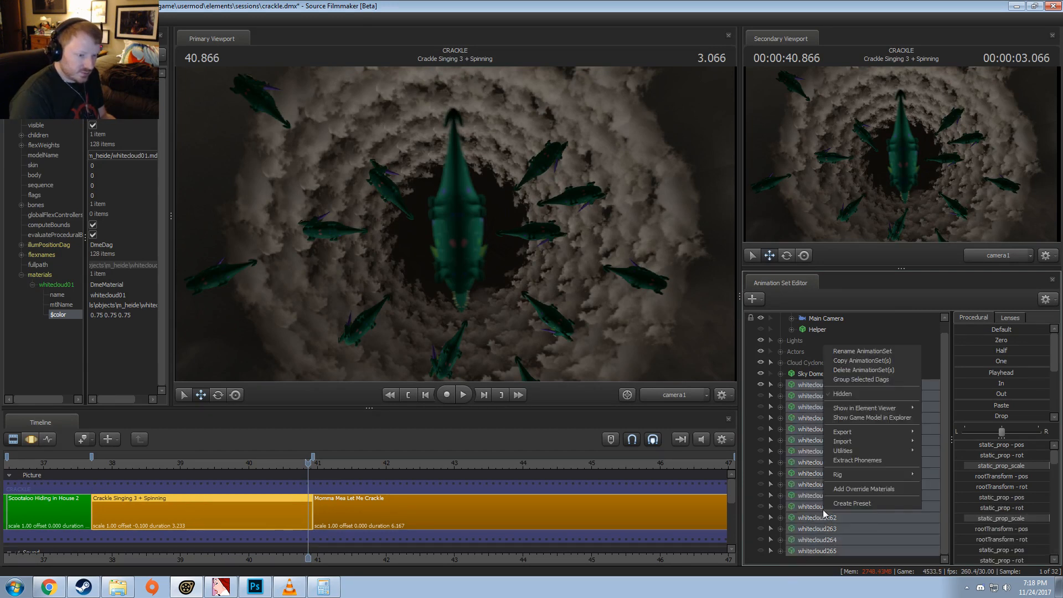
pyautogui.click(842, 361)
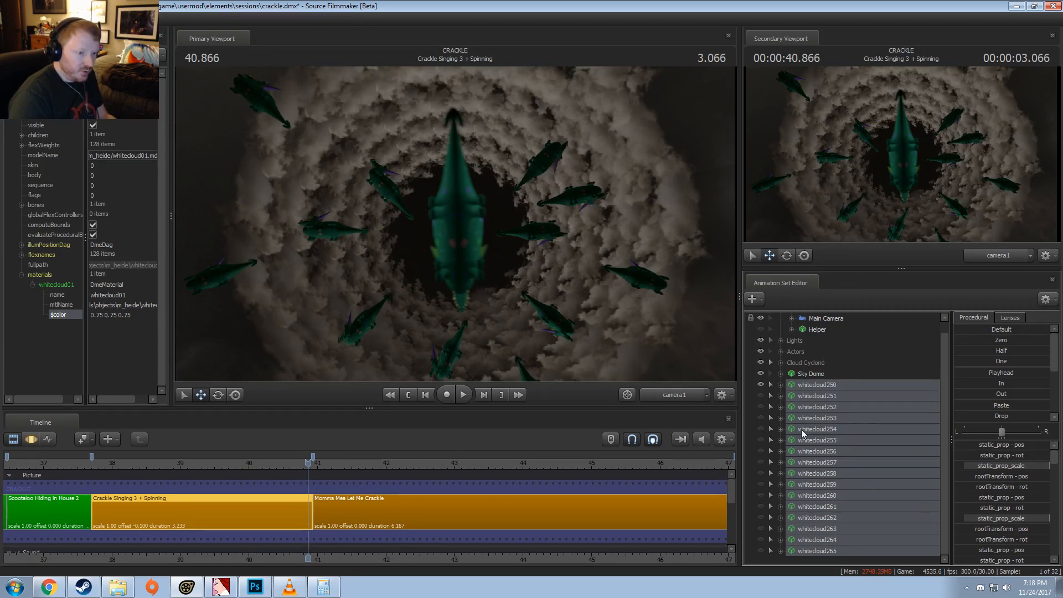
# Step: Group whitecloud250 through whitecloud265 under one new dag and check the group's contents
pyautogui.click(802, 375)
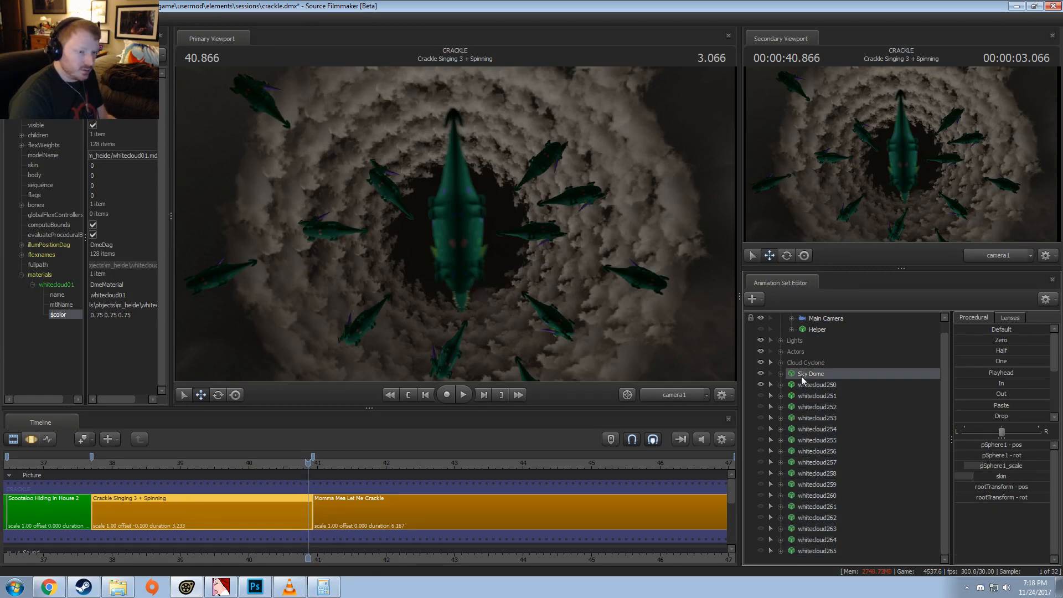
pyautogui.click(803, 386)
pyautogui.keyDown('shift'); pyautogui.click(803, 552); pyautogui.keyUp('shift')
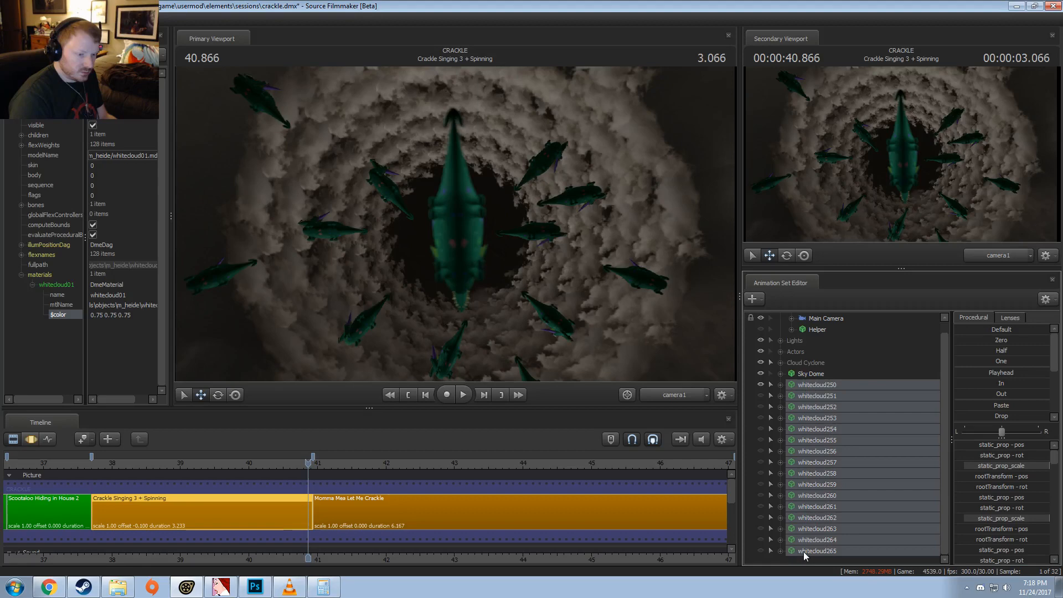
pyautogui.rightClick(806, 399)
pyautogui.click(830, 429)
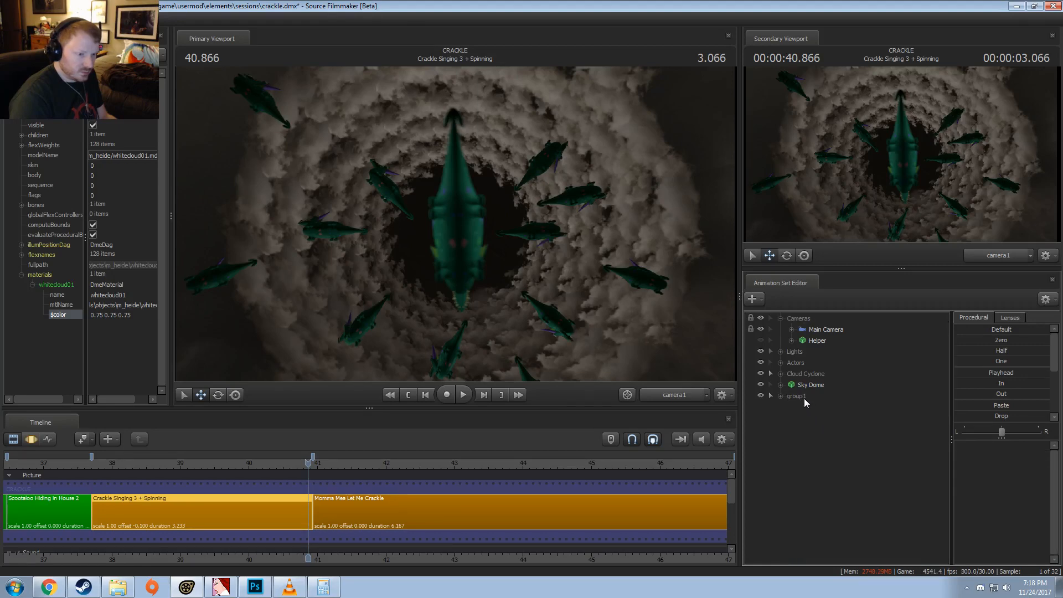
pyautogui.click(786, 395)
pyautogui.click(780, 395)
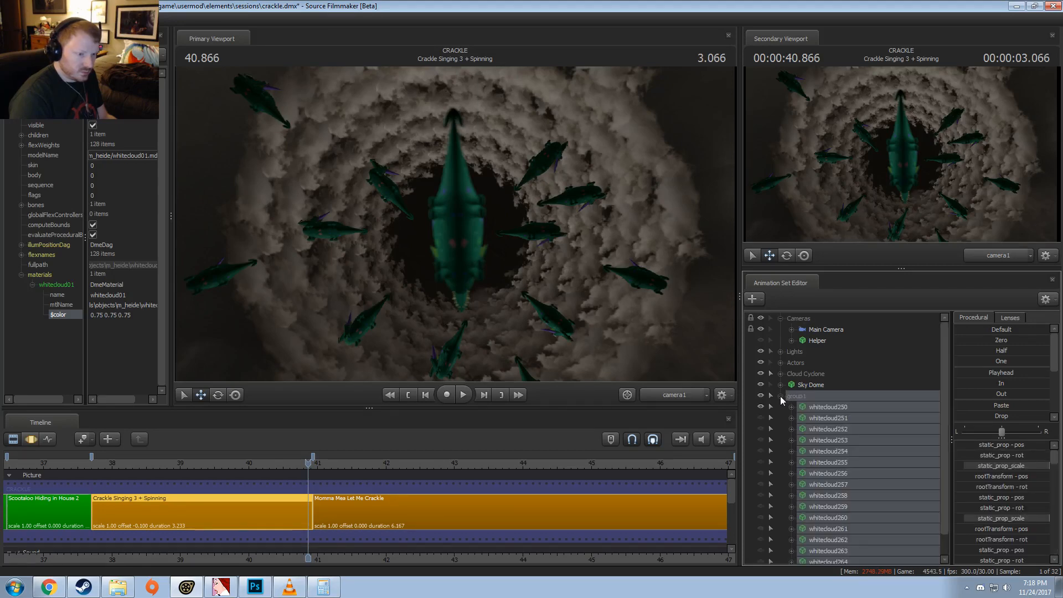
pyautogui.click(780, 396)
# Step: Rename the new cloud group as Clouds (From)
pyautogui.doubleClick(802, 399)
pyautogui.write('Clous')
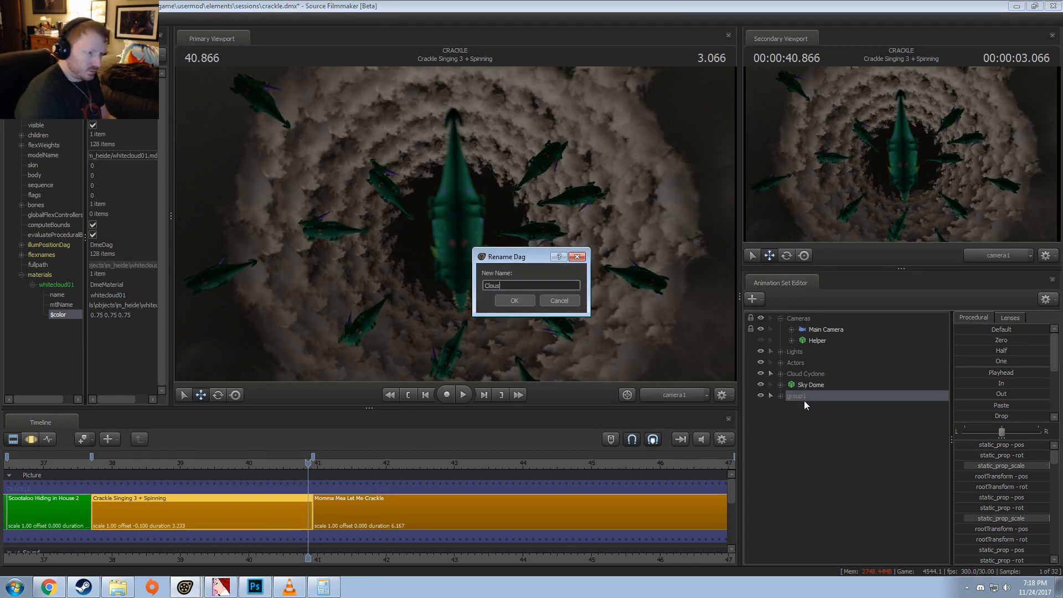
pyautogui.press('Return')
pyautogui.rightClick(804, 400)
pyautogui.click(820, 405)
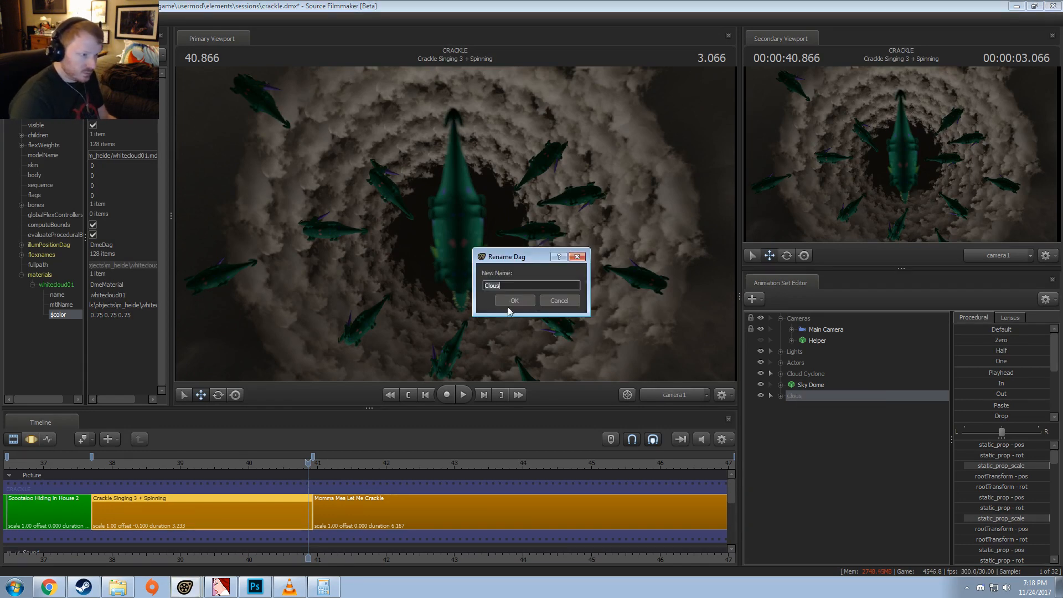
pyautogui.press('BackSpace')
pyautogui.write('ds (F')
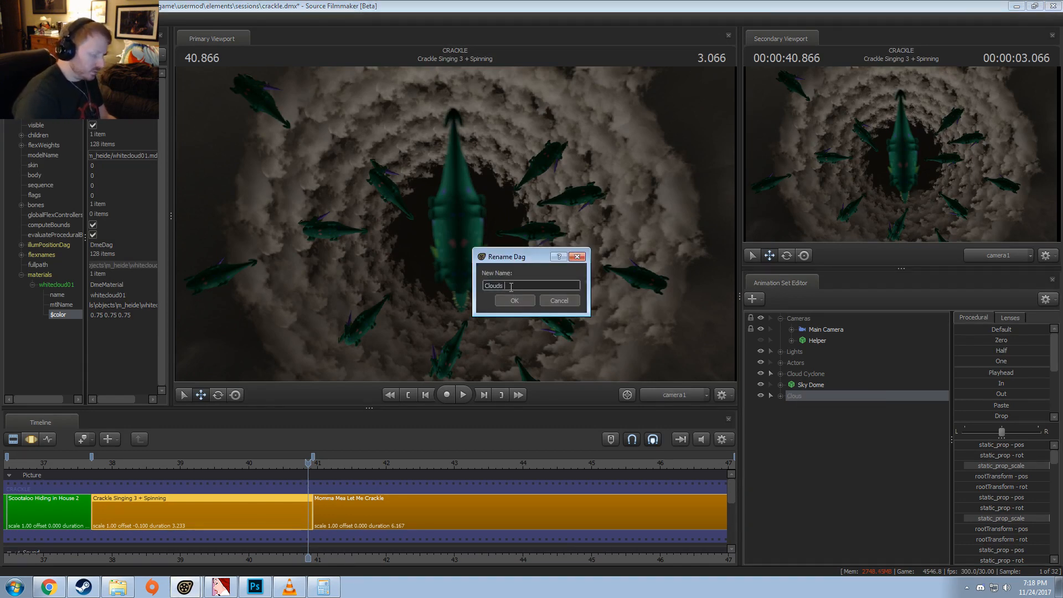
pyautogui.write('rom)')
pyautogui.press('Return')
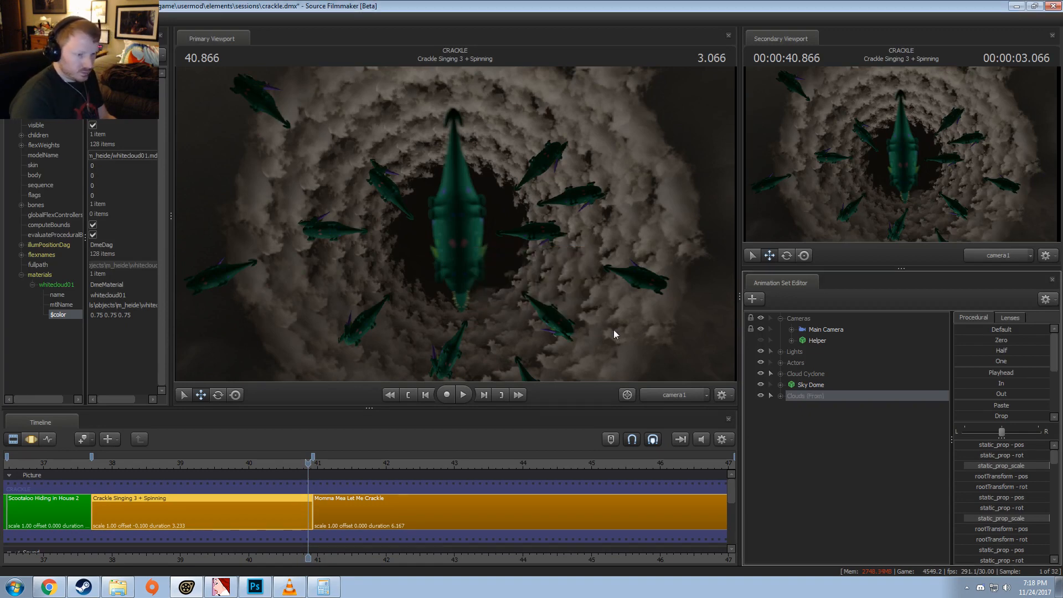
# Step: Paste the copied cloud animation sets and group the pasted clouds, whitecloud266 through whitecloud281
pyautogui.click(781, 396)
pyautogui.click(780, 396)
pyautogui.rightClick(795, 415)
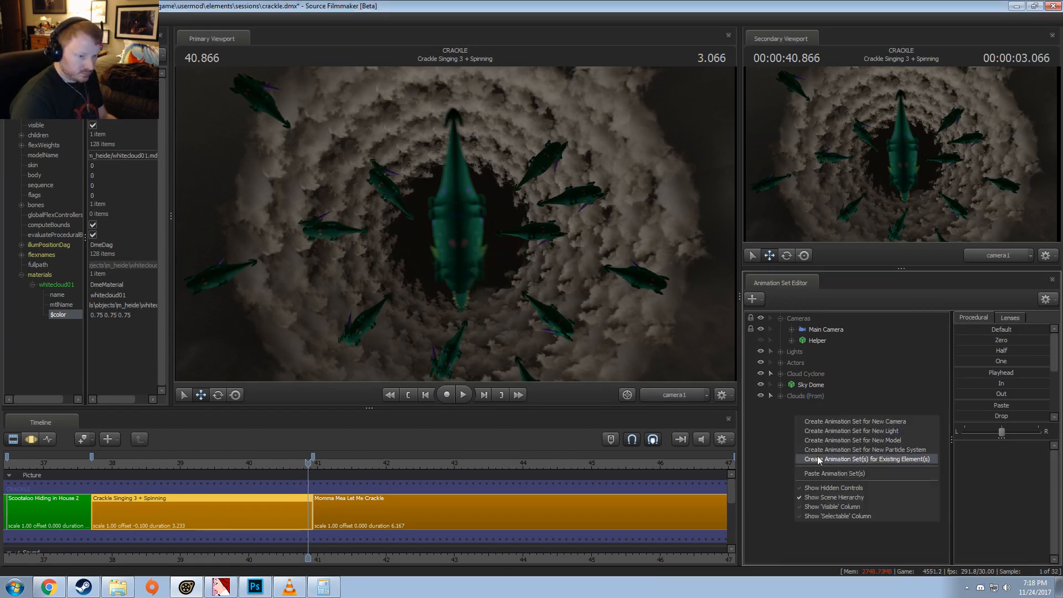
pyautogui.click(819, 474)
pyautogui.click(780, 396)
pyautogui.click(805, 408)
pyautogui.scroll(-2, 827, 515)
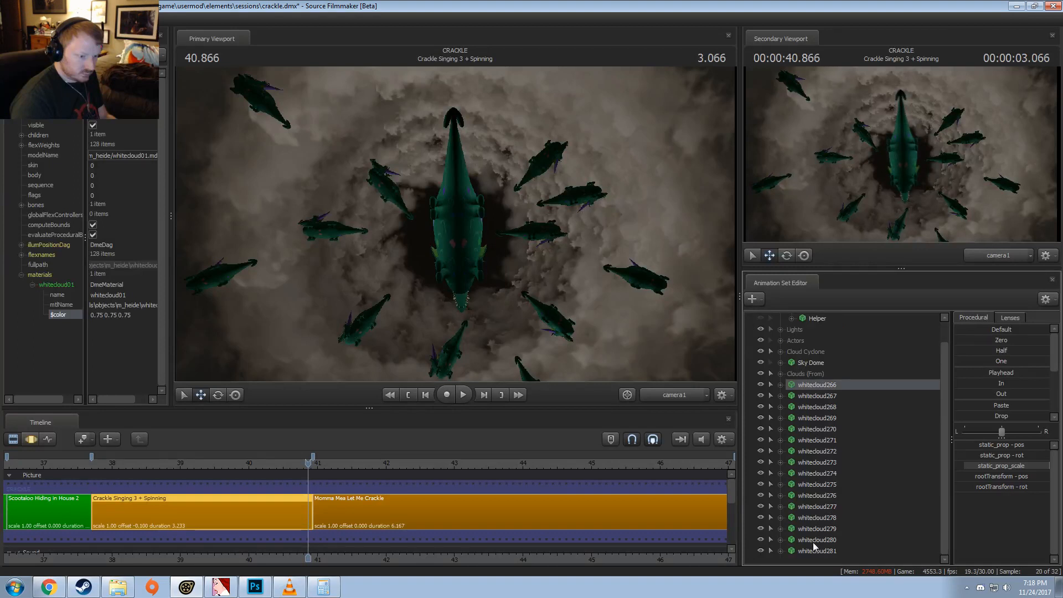
pyautogui.keyDown('shift'); pyautogui.click(813, 550); pyautogui.keyUp('shift')
pyautogui.rightClick(822, 396)
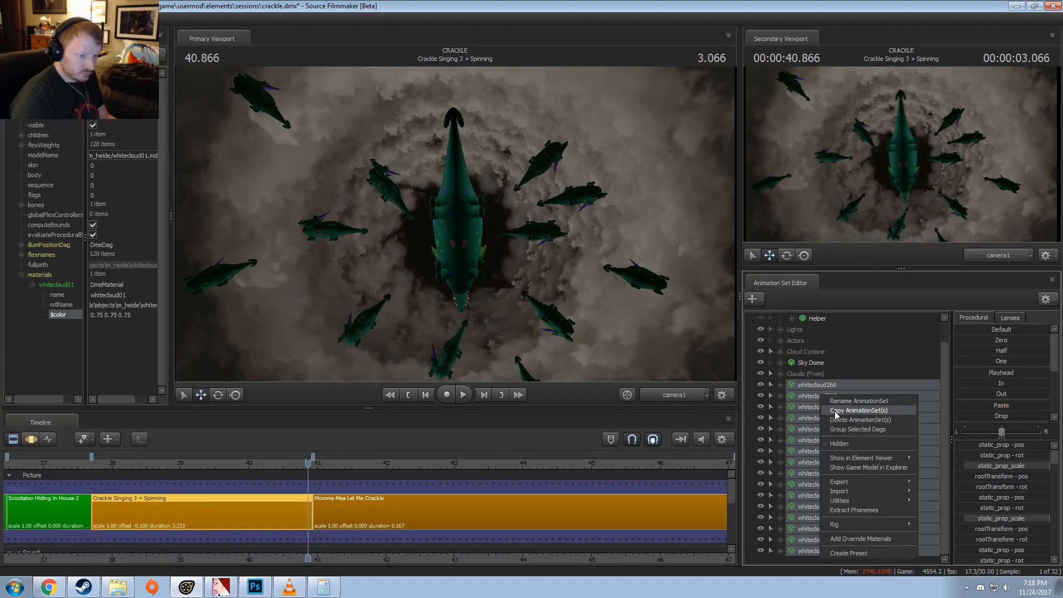
pyautogui.click(838, 429)
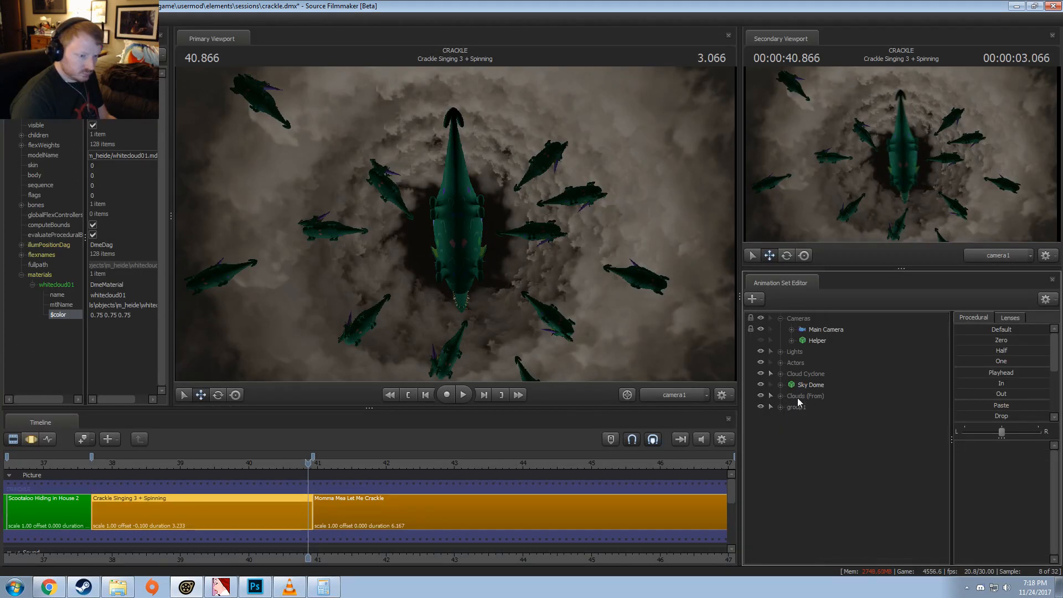
# Step: Rename the group of pasted clouds as Clouds (To)
pyautogui.rightClick(797, 403)
pyautogui.click(815, 407)
pyautogui.write('Clouds (To')
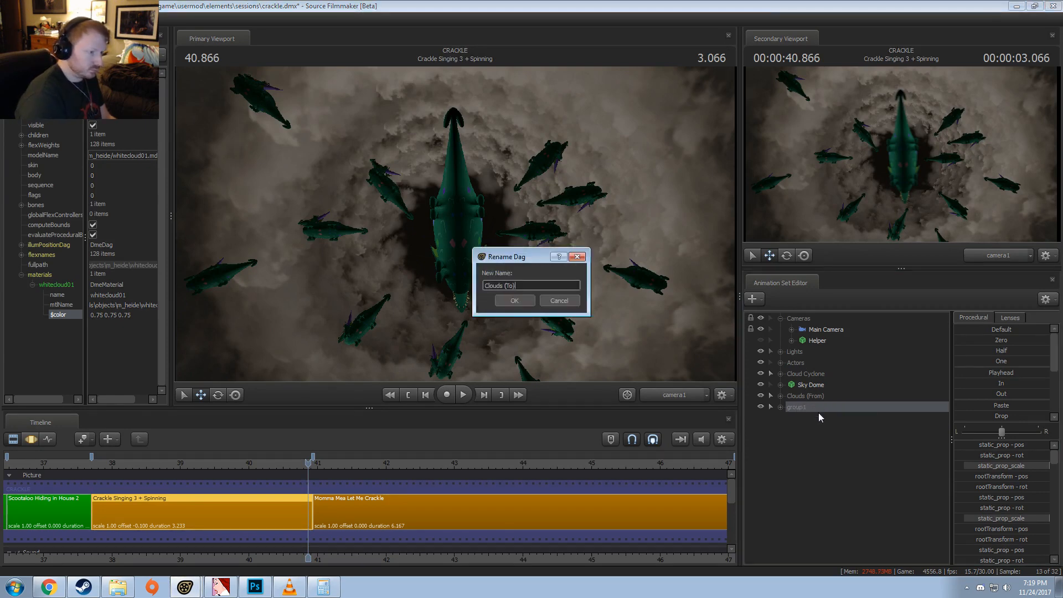
pyautogui.press('Return')
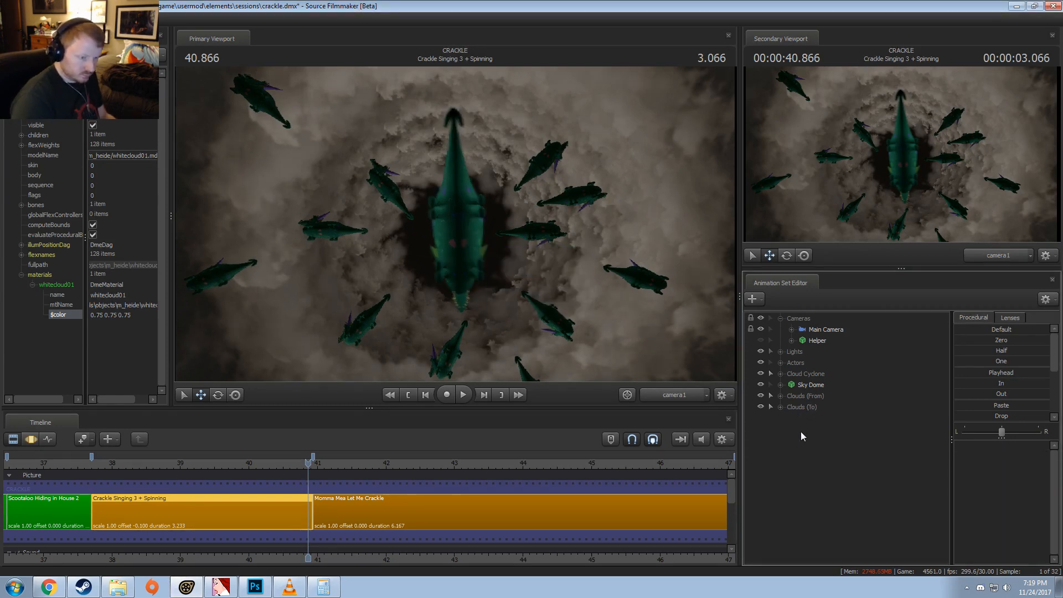
pyautogui.rightClick(801, 431)
pyautogui.click(803, 446)
pyautogui.click(800, 417)
pyautogui.scroll(-1, 817, 527)
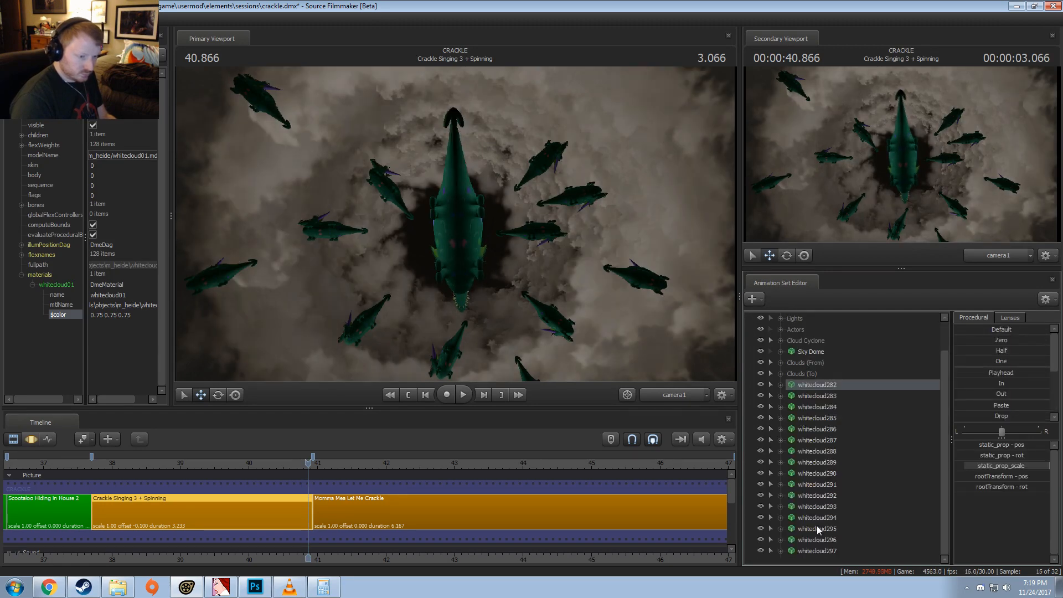
pyautogui.keyDown('shift'); pyautogui.click(817, 551); pyautogui.keyUp('shift')
pyautogui.rightClick(826, 421)
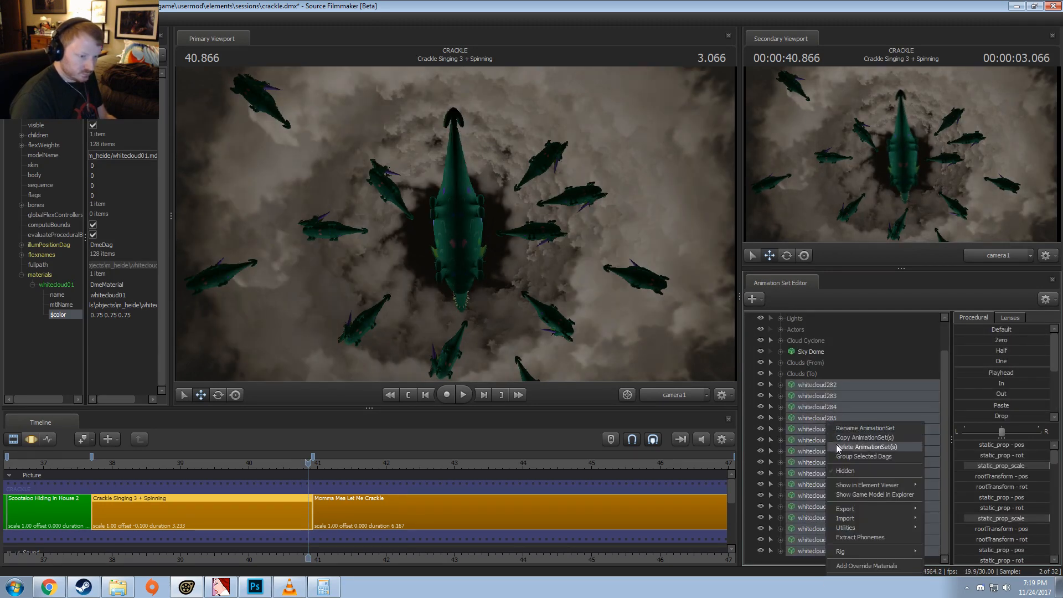
pyautogui.click(837, 445)
# Step: Copy only the whitecloud250 animation set from the Clouds (From) group and collapse the group
pyautogui.click(781, 396)
pyautogui.click(808, 406)
pyautogui.rightClick(809, 406)
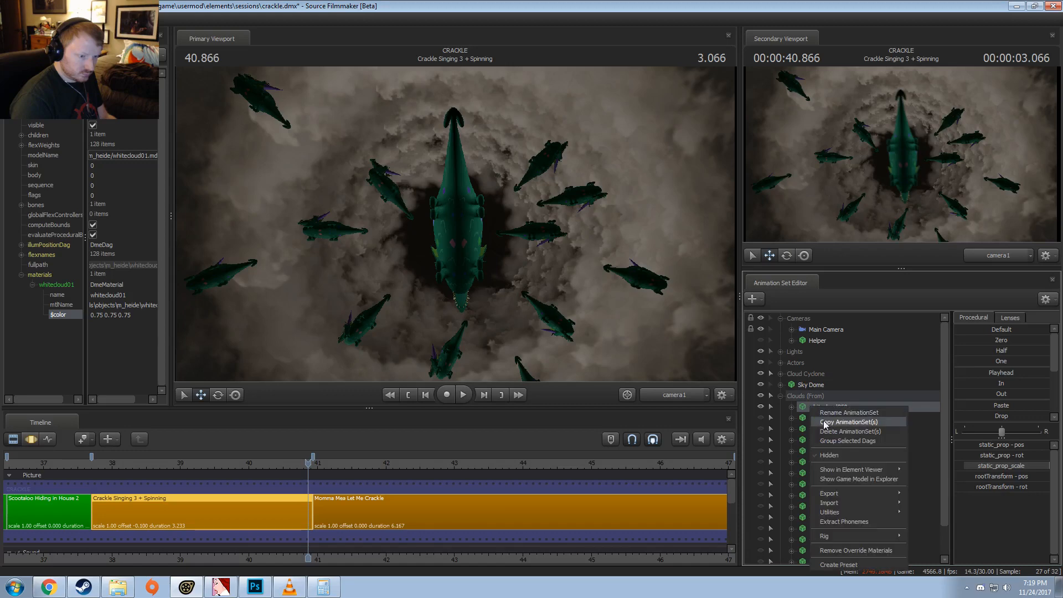
pyautogui.click(775, 393)
pyautogui.click(775, 395)
# Step: Paste the copied whitecloud250 animation set three times outside the cloud groups
pyautogui.rightClick(811, 432)
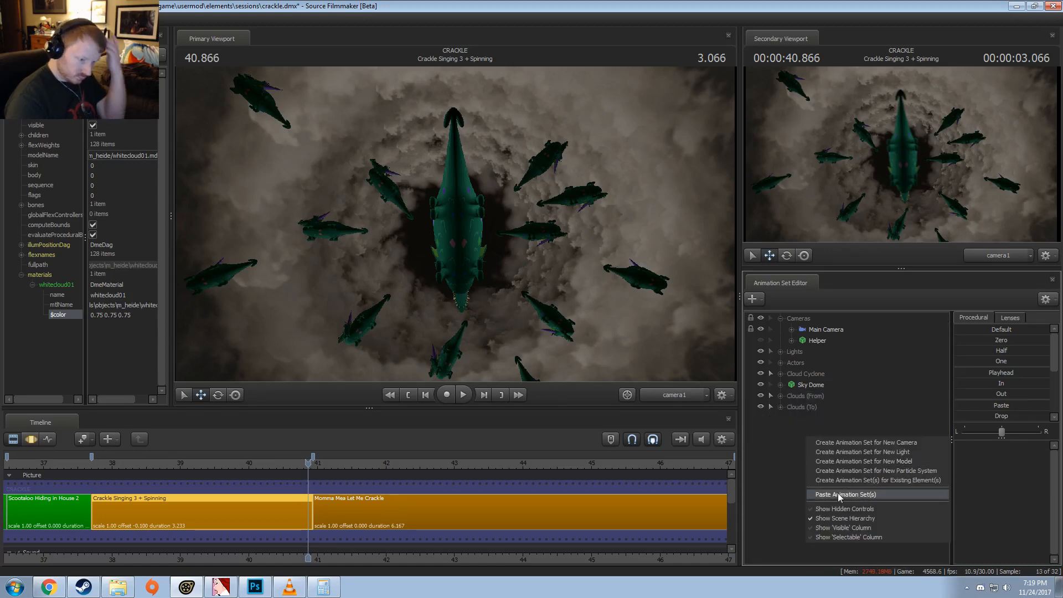
pyautogui.click(839, 494)
pyautogui.rightClick(813, 462)
pyautogui.click(843, 517)
pyautogui.rightClick(800, 453)
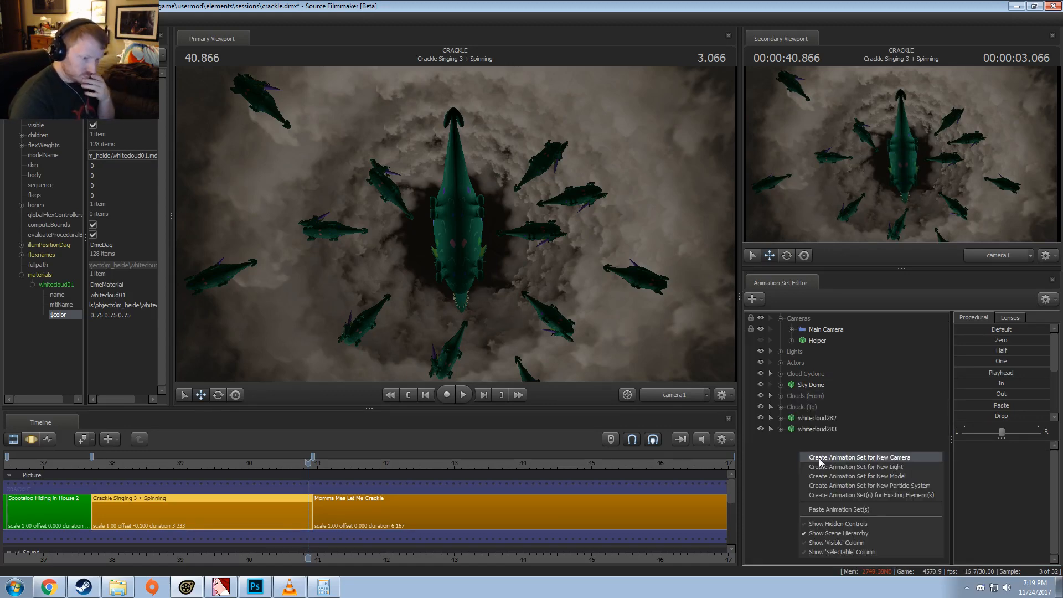
pyautogui.click(843, 509)
# Step: Delete whitecloud267 through whitecloud281 from the Clouds (To) group, keeping whitecloud266
pyautogui.click(780, 407)
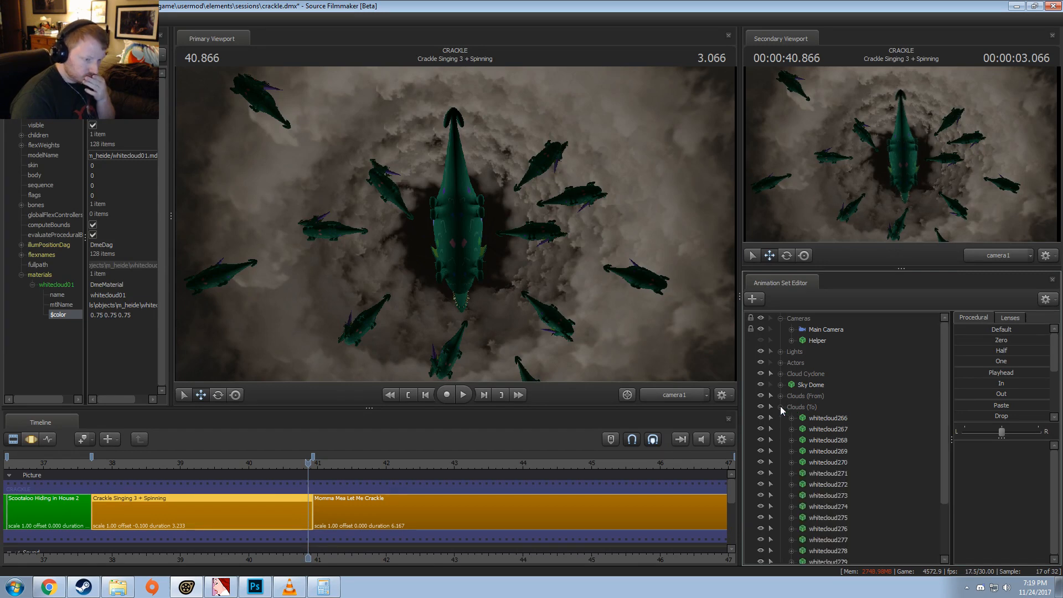
pyautogui.click(815, 416)
pyautogui.scroll(-2, 821, 456)
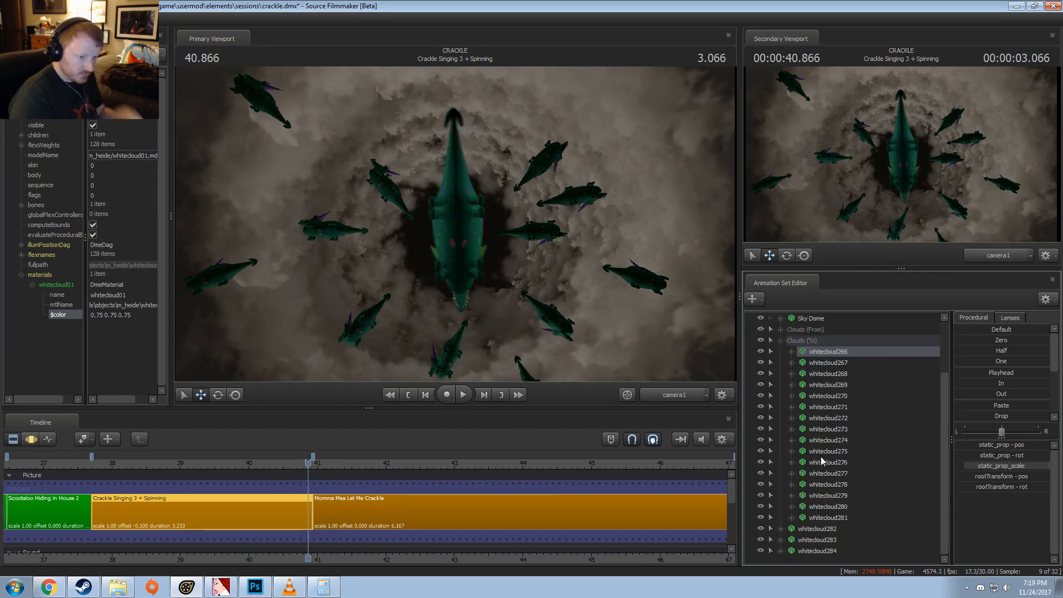
pyautogui.keyDown('shift'); pyautogui.click(826, 508); pyautogui.keyUp('shift')
pyautogui.click(826, 507)
pyautogui.click(835, 518)
pyautogui.keyDown('shift'); pyautogui.click(836, 363); pyautogui.keyUp('shift')
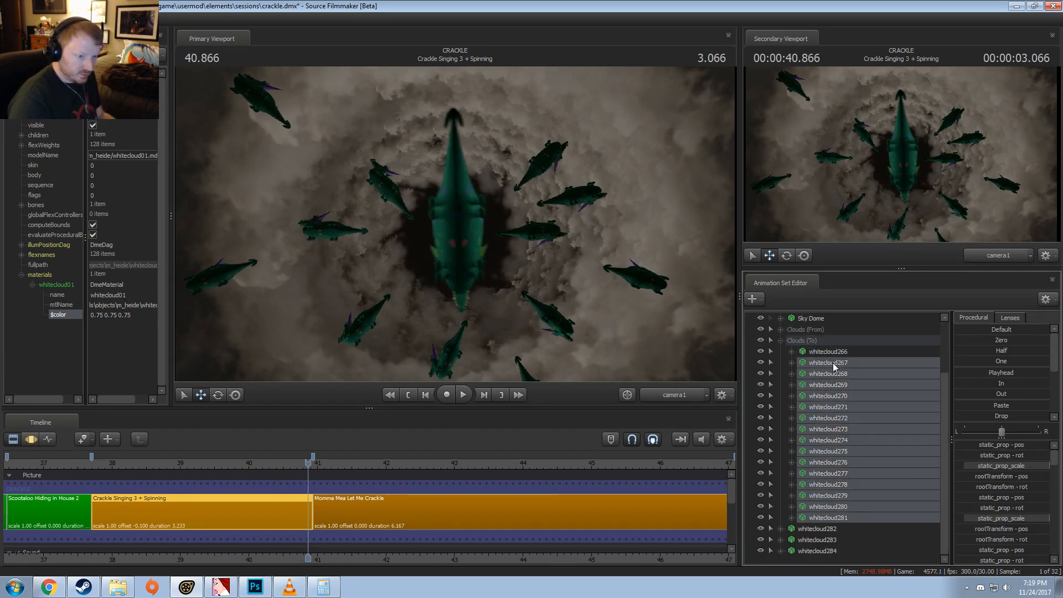
pyautogui.rightClick(833, 364)
pyautogui.click(857, 391)
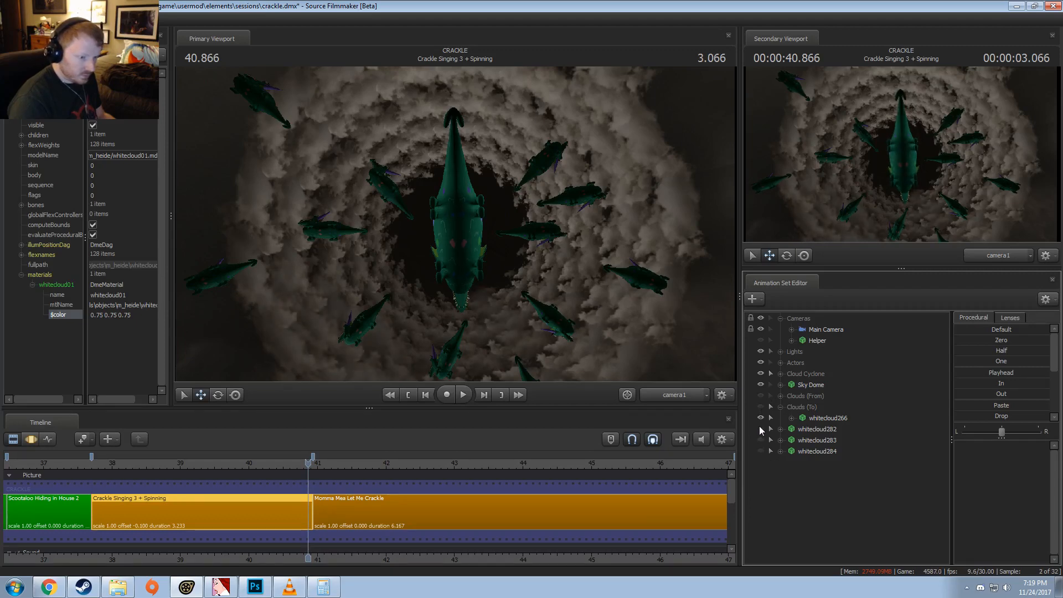
# Step: Toggle whitecloud266's visibility to check its place in the cyclone, leave it shown, and collapse Clouds (To)
pyautogui.click(760, 417)
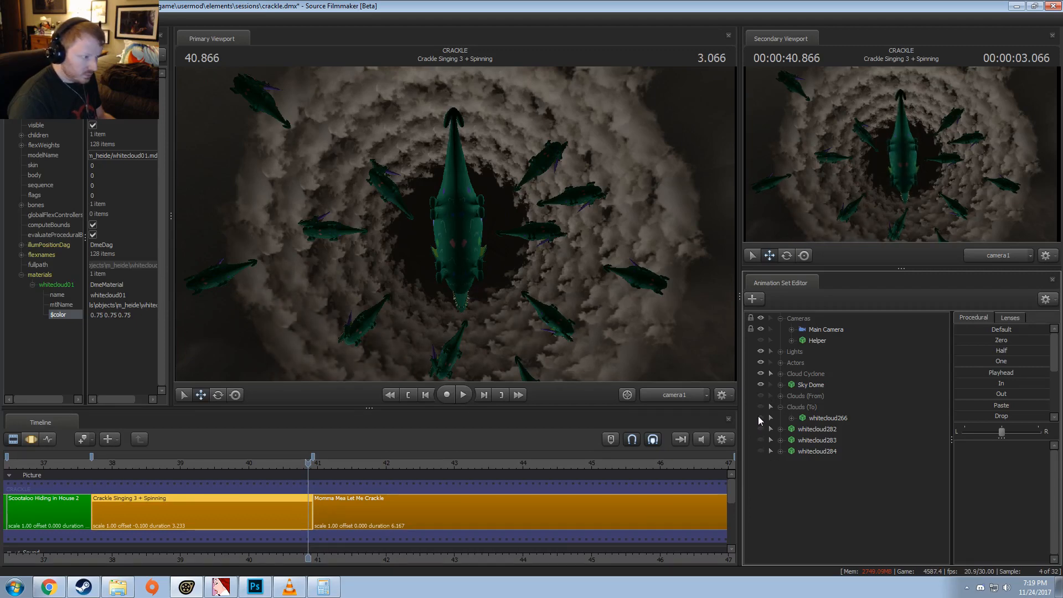
pyautogui.click(792, 418)
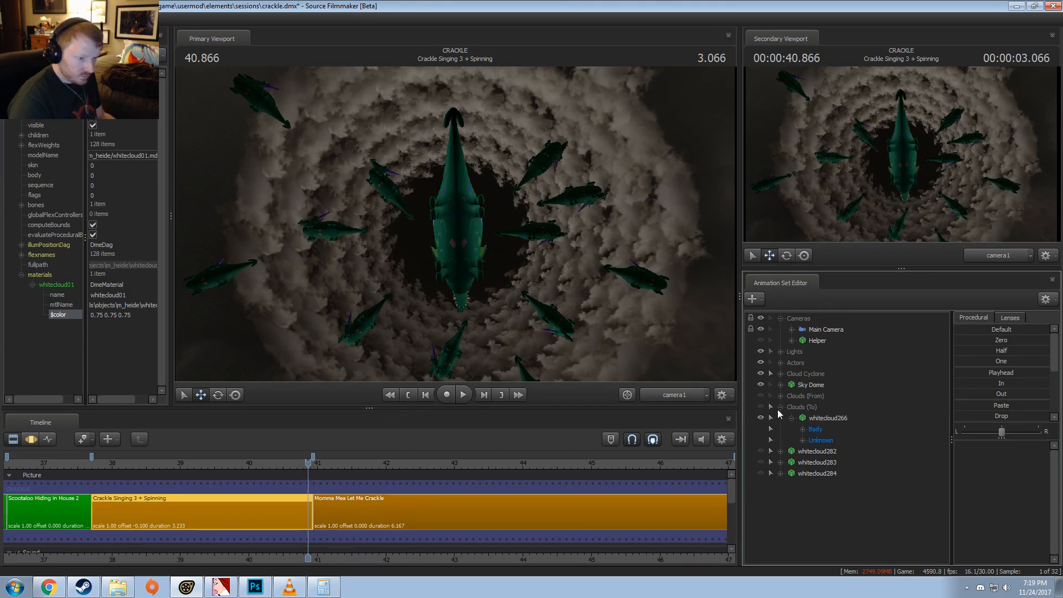
pyautogui.click(780, 407)
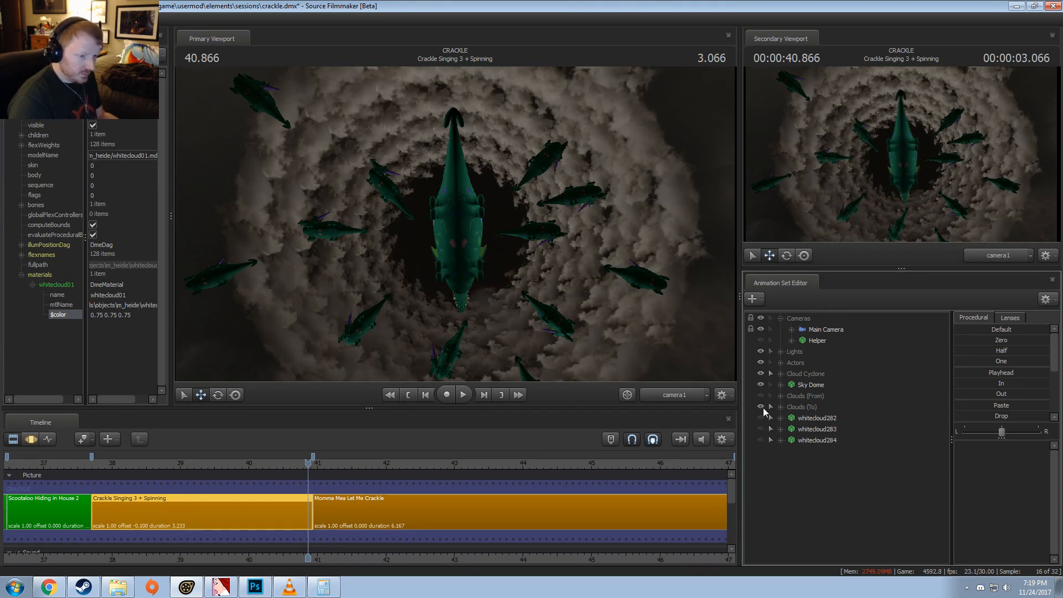
# Step: Show the three pasted clouds whitecloud282, whitecloud283 and whitecloud284 in the shot
pyautogui.click(801, 419)
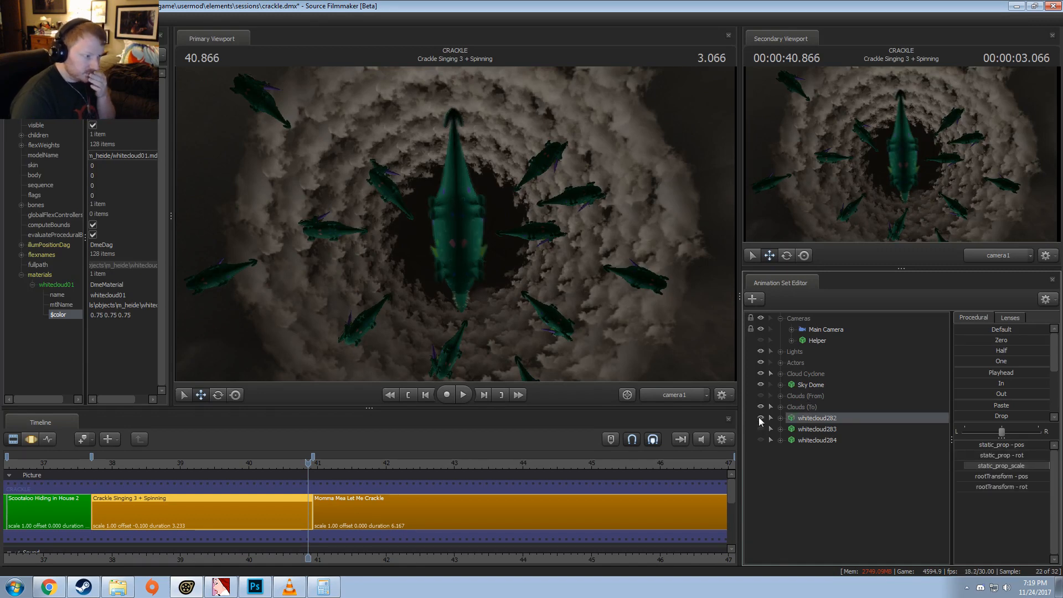
pyautogui.click(761, 419)
pyautogui.click(803, 430)
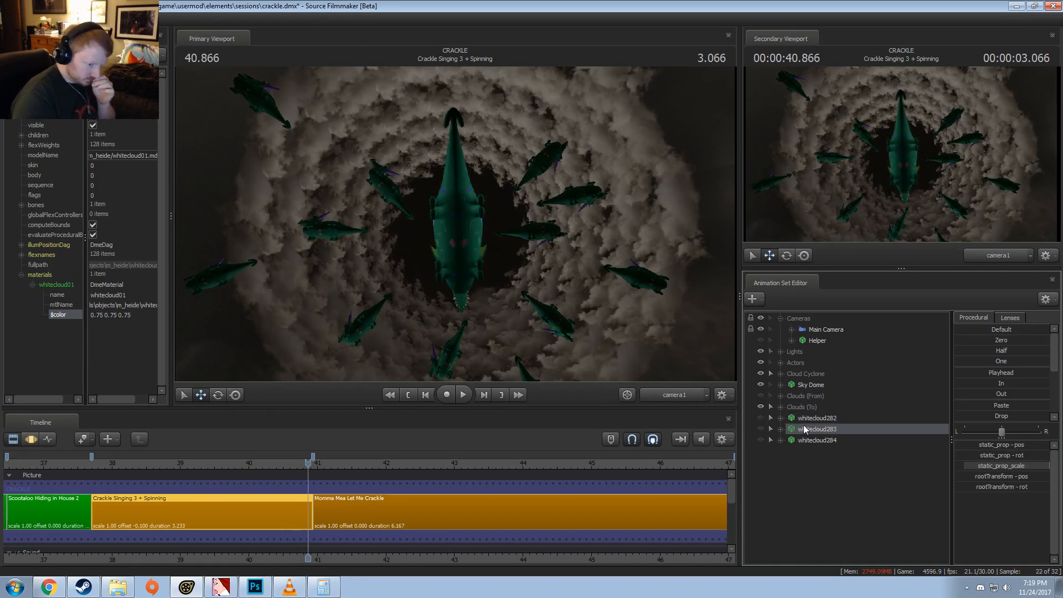
pyautogui.click(761, 439)
pyautogui.click(760, 429)
pyautogui.click(760, 419)
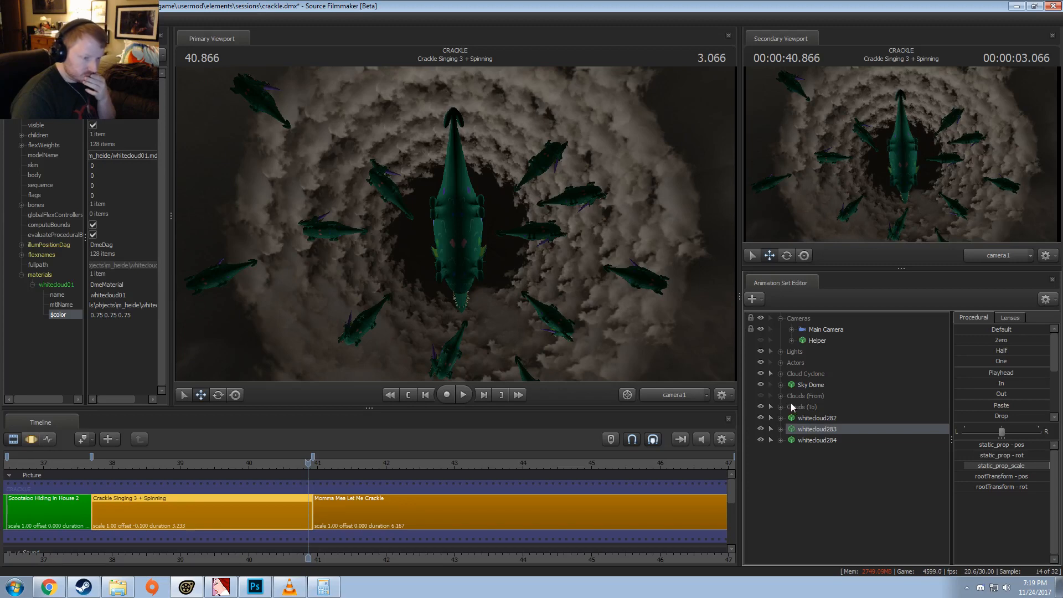
# Step: Delete whitecloud250 from the Clouds (From) group
pyautogui.click(781, 396)
pyautogui.scroll(-2, 819, 399)
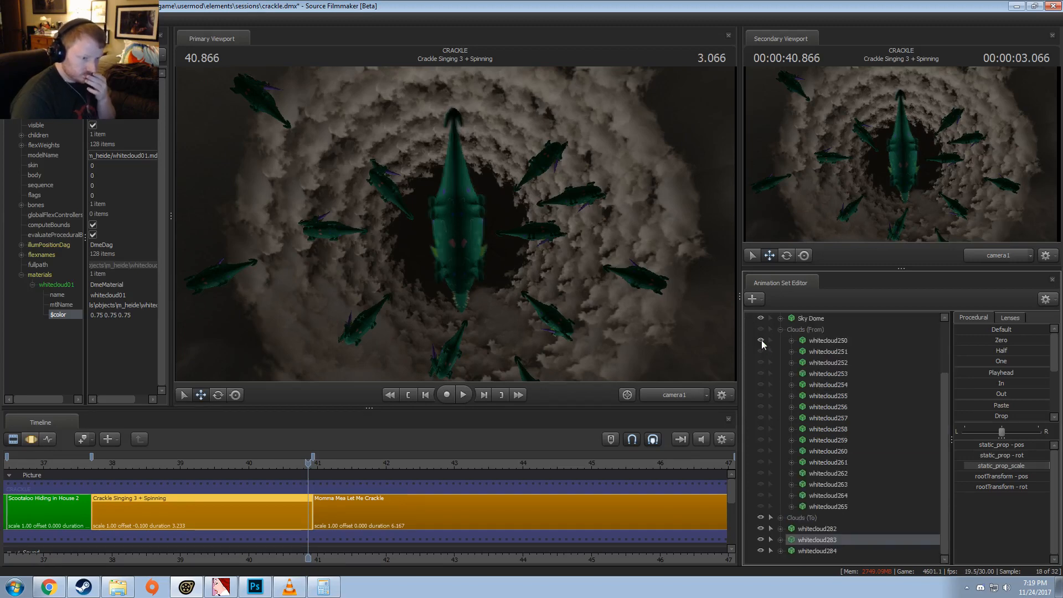
pyautogui.click(805, 340)
pyautogui.rightClick(804, 340)
pyautogui.click(818, 364)
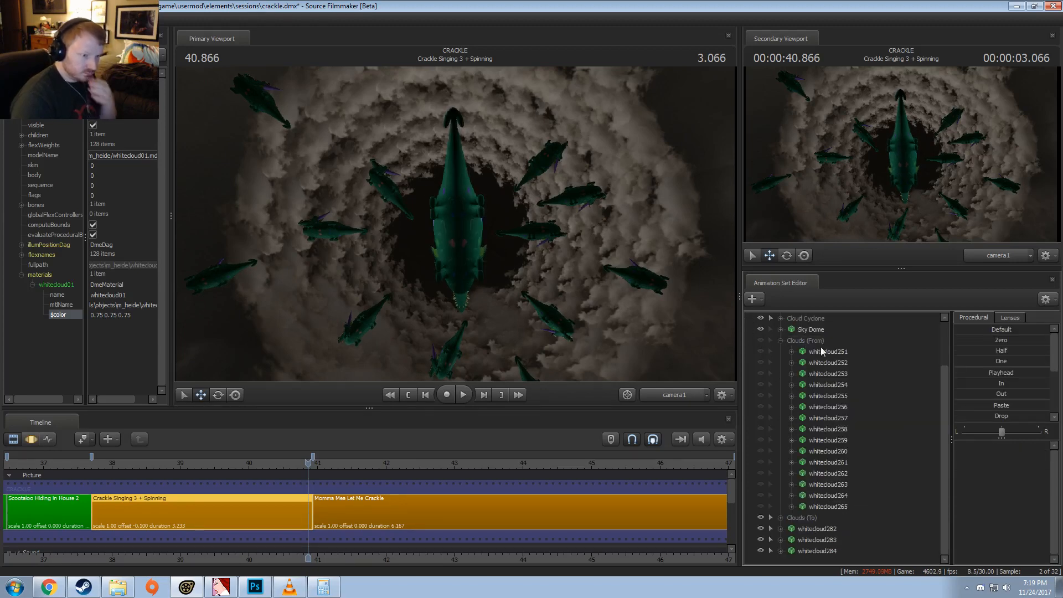
# Step: Replace whitecloud251 in the Motion Editor: transfer its motion to whitecloud282, move that copy into Clouds (To), and delete the original
pyautogui.press('F3')
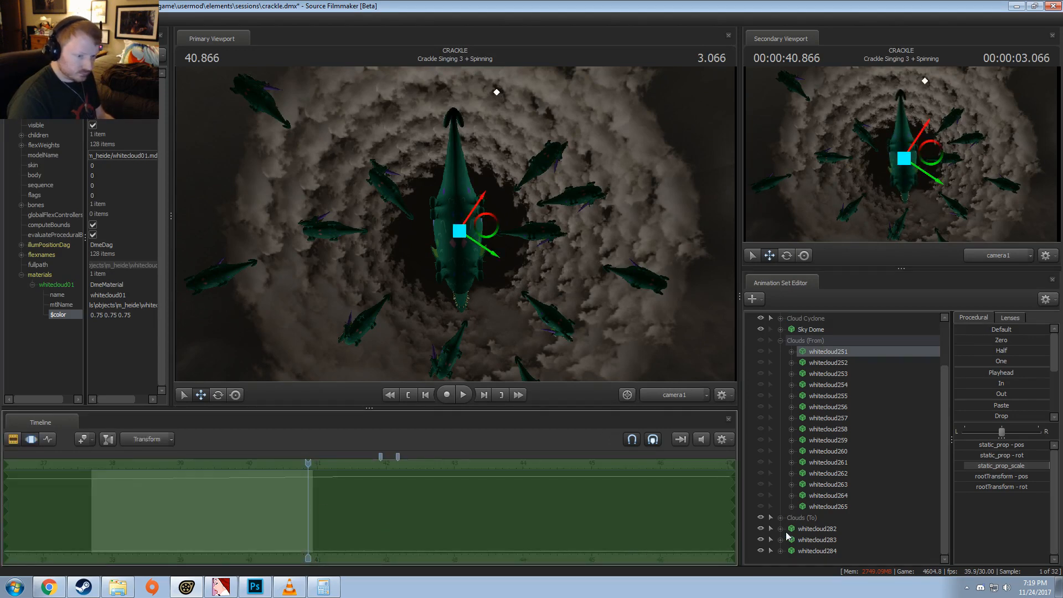
pyautogui.click(812, 529)
pyautogui.moveTo(803, 529); pyautogui.dragTo(809, 518)
pyautogui.rightClick(825, 364)
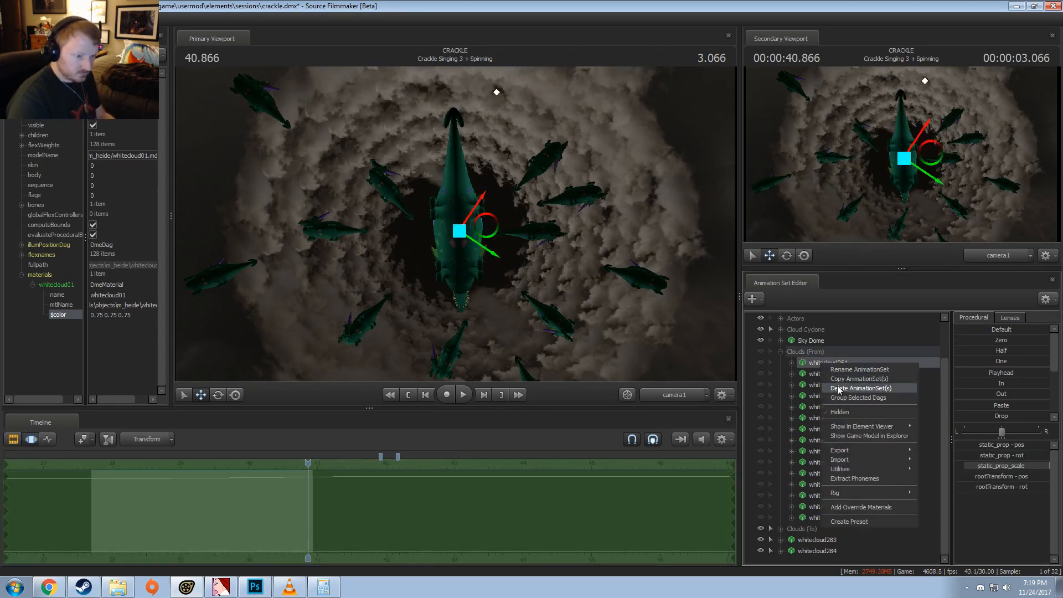
pyautogui.click(839, 391)
# Step: Transfer whitecloud252's motion to whitecloud283 and delete whitecloud252 from Clouds (From)
pyautogui.click(824, 377)
pyautogui.click(811, 541)
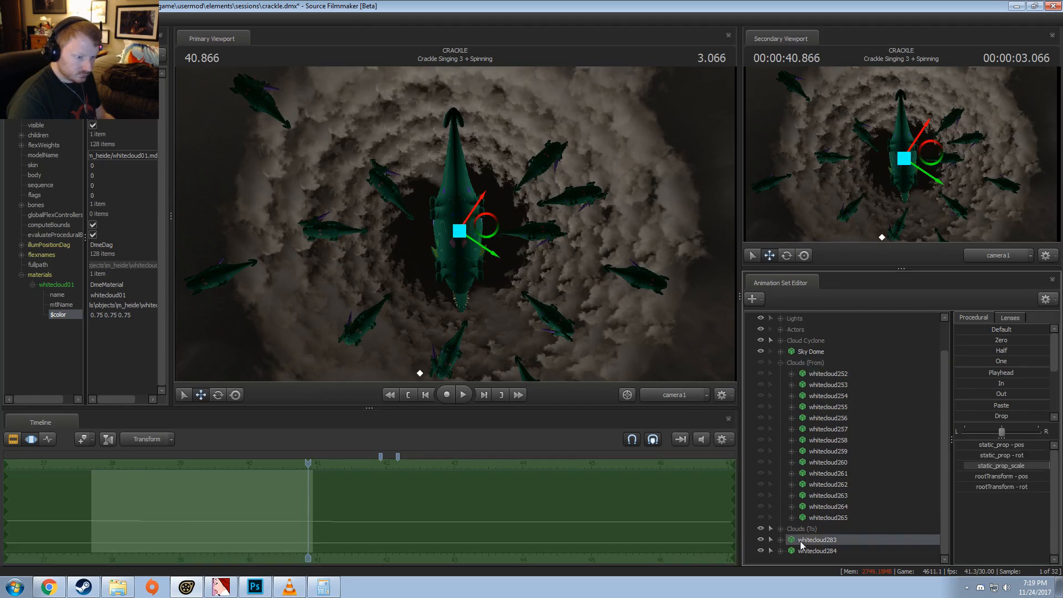
pyautogui.click(821, 374)
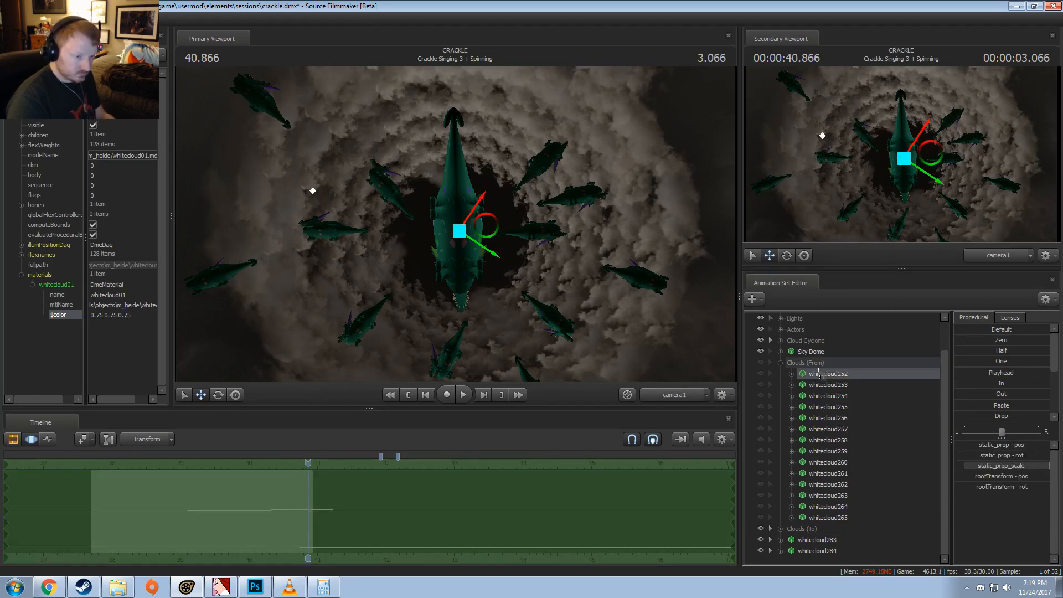
pyautogui.click(841, 399)
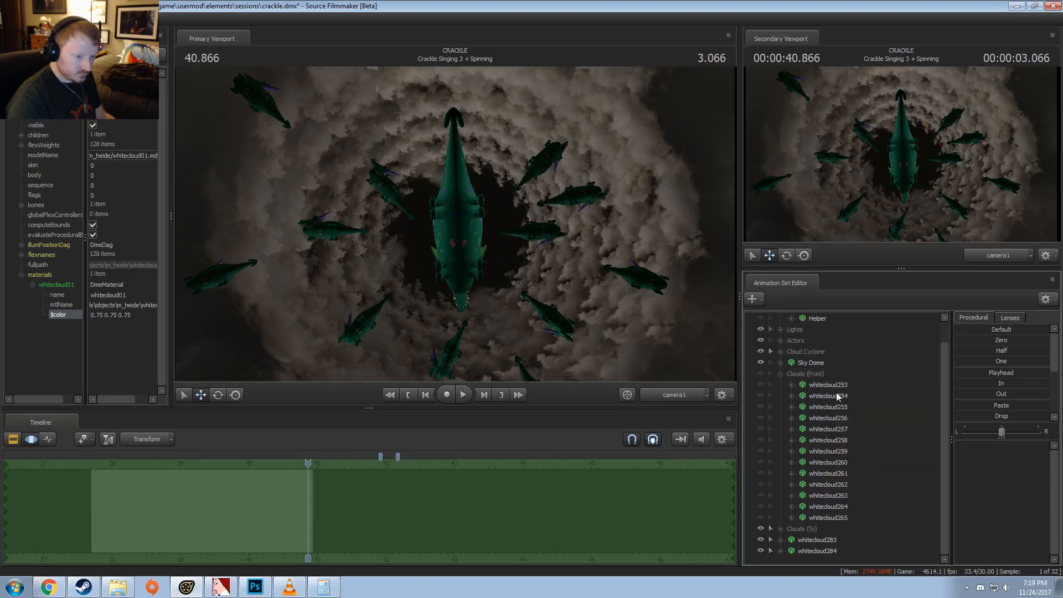
# Step: Replace whitecloud253: transfer its motion to whitecloud283, move that copy into Clouds (To), and delete the original
pyautogui.click(804, 377)
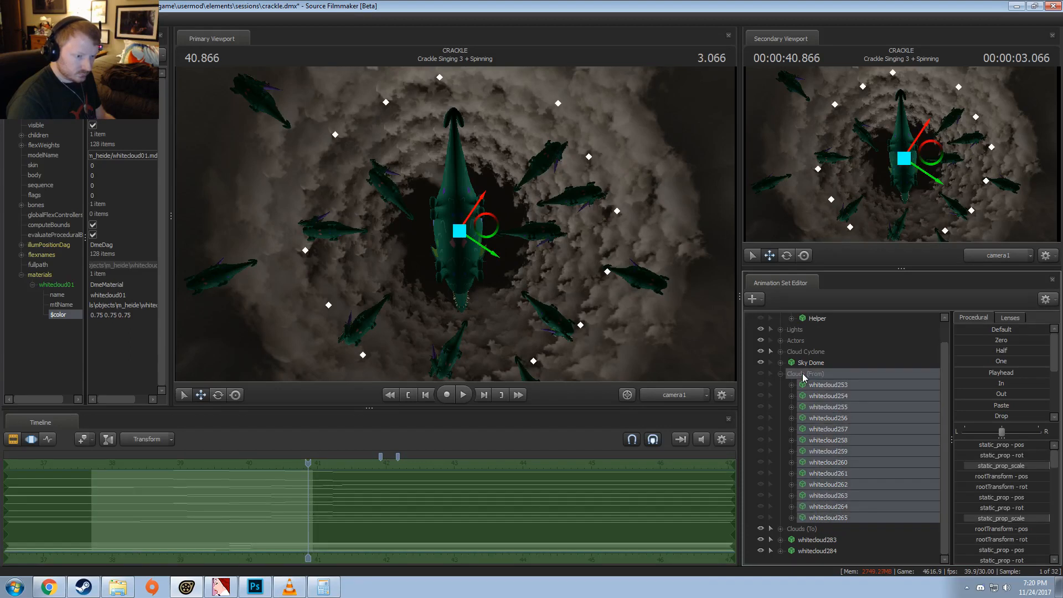
pyautogui.click(806, 385)
pyautogui.click(817, 540)
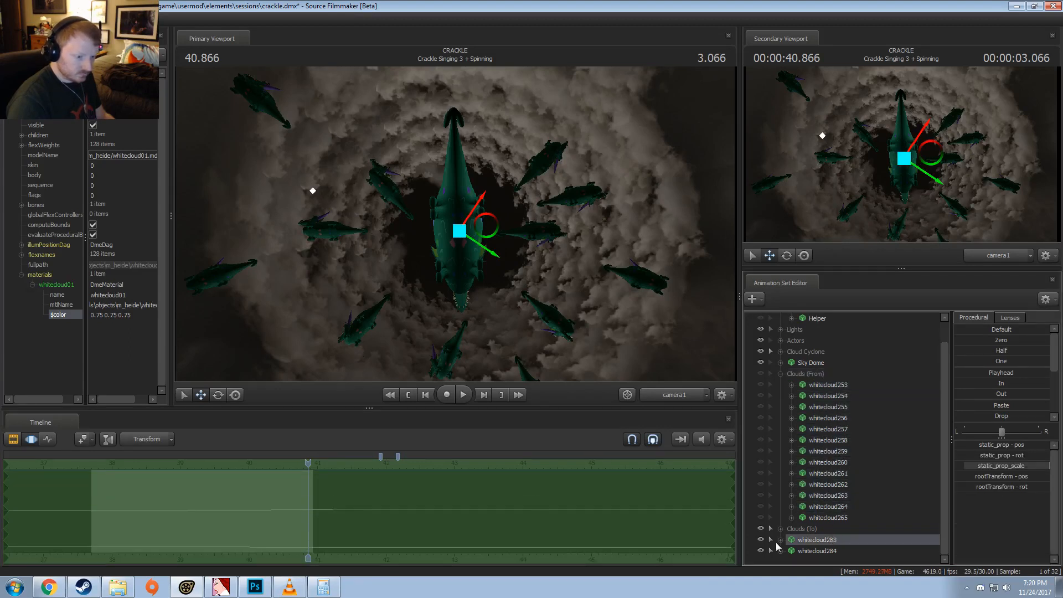
pyautogui.moveTo(819, 541)
pyautogui.mouseDown()
pyautogui.moveTo(819, 505)
pyautogui.moveTo(820, 546)
pyautogui.moveTo(818, 530)
pyautogui.mouseUp()
pyautogui.click(826, 396)
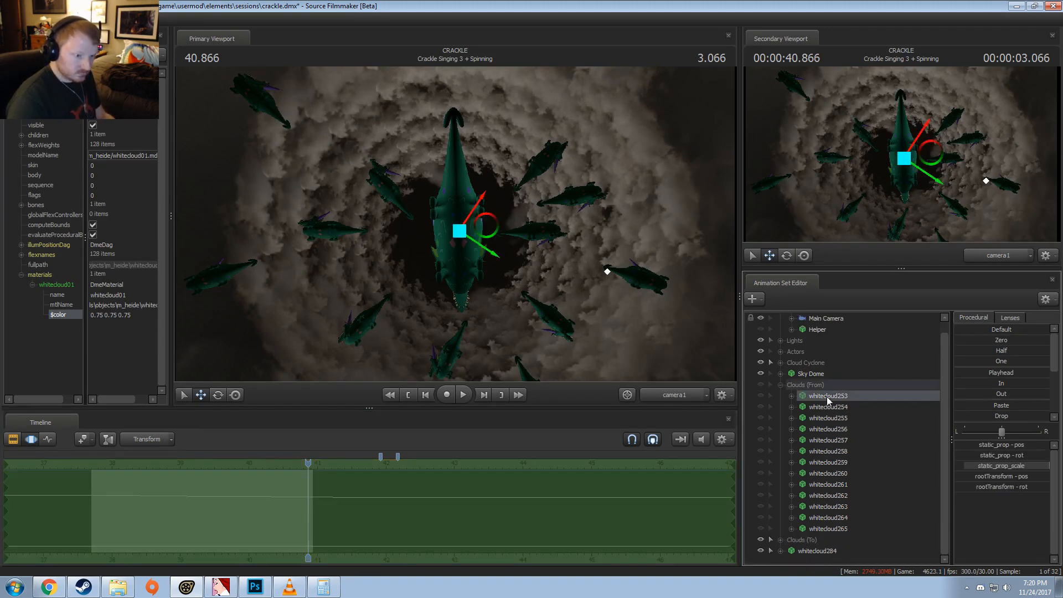
pyautogui.rightClick(826, 397)
pyautogui.click(808, 395)
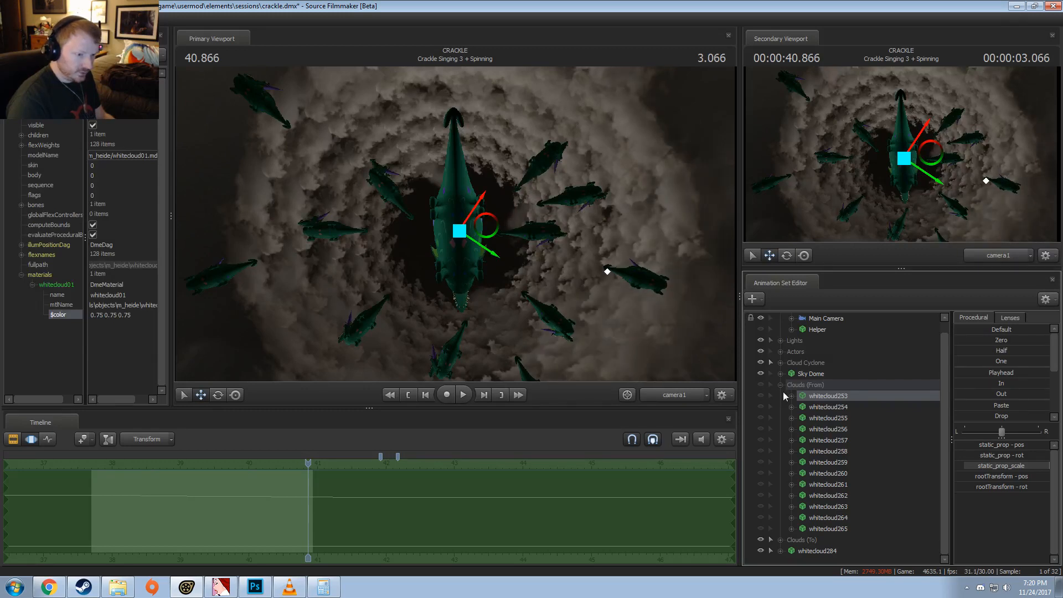
pyautogui.rightClick(820, 397)
pyautogui.click(823, 411)
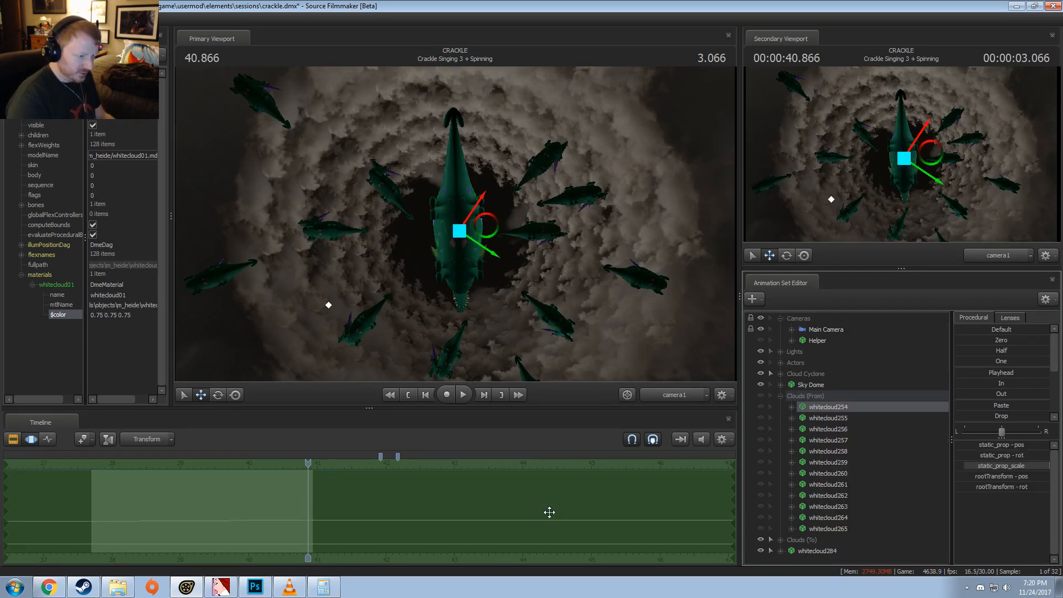
# Step: Replace whitecloud254: paste its motion onto whitecloud284, move that copy into Clouds (To), and delete the original
pyautogui.click(819, 550)
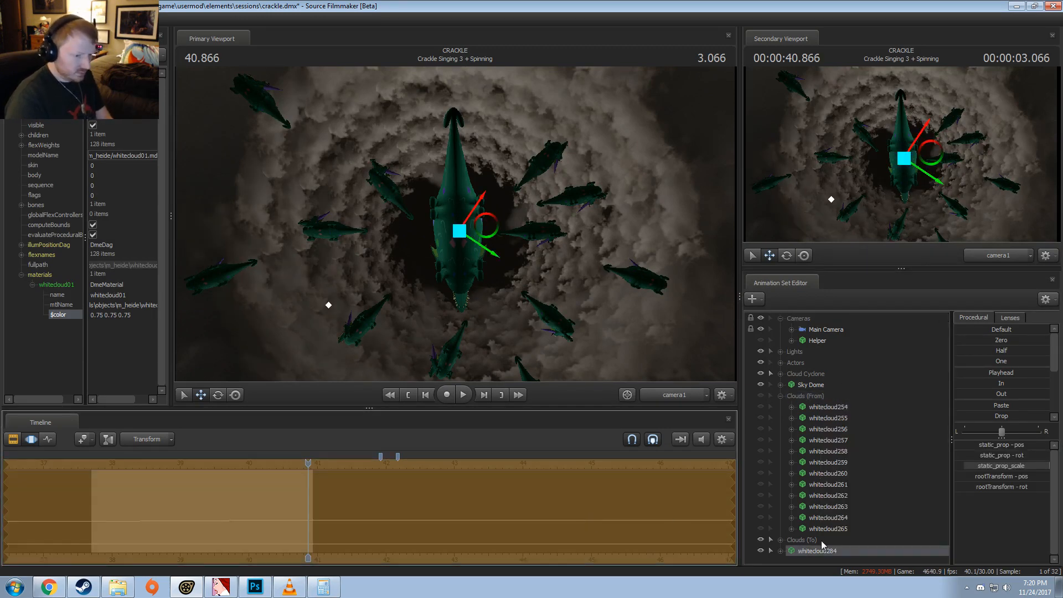
pyautogui.press('Return')
pyautogui.moveTo(823, 553); pyautogui.dragTo(823, 540)
pyautogui.click(830, 410)
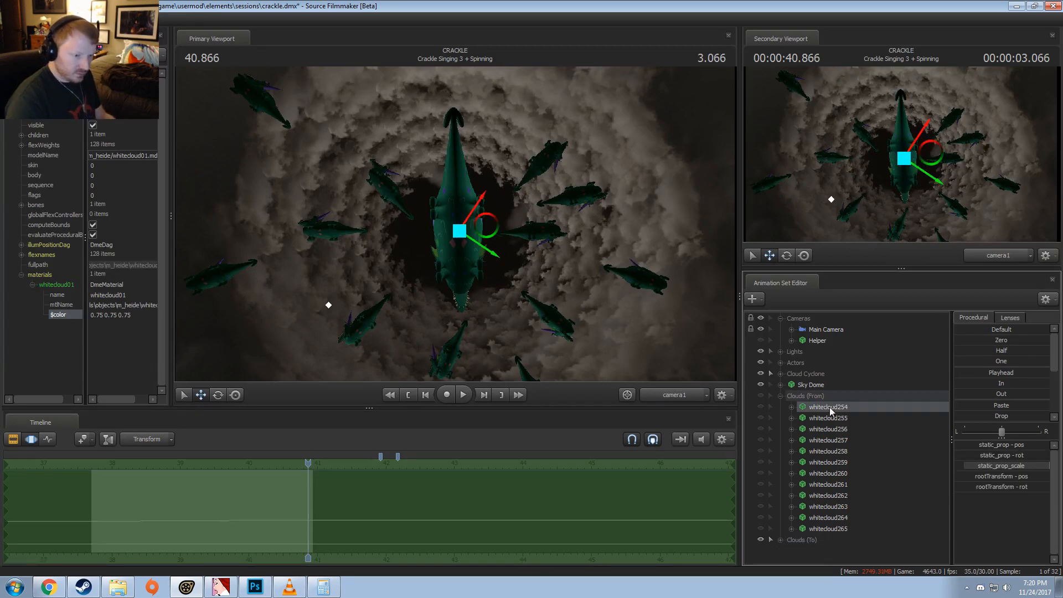
pyautogui.rightClick(830, 410)
pyautogui.click(832, 427)
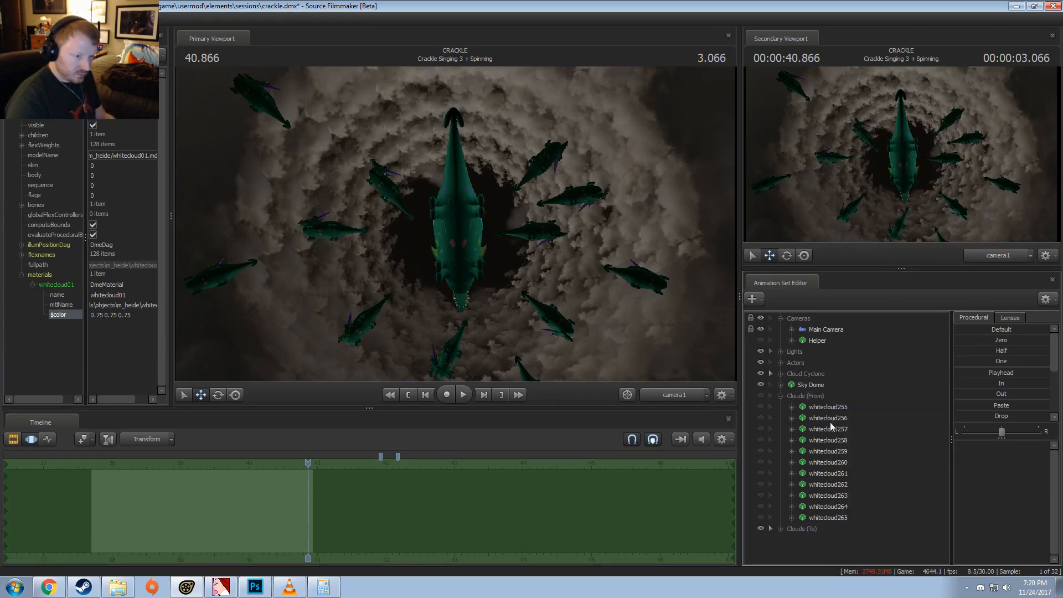
# Step: Copy the whitecloud266 animation set from Clouds (To) and collapse the group
pyautogui.click(782, 529)
pyautogui.click(810, 540)
pyautogui.rightClick(810, 540)
pyautogui.click(828, 391)
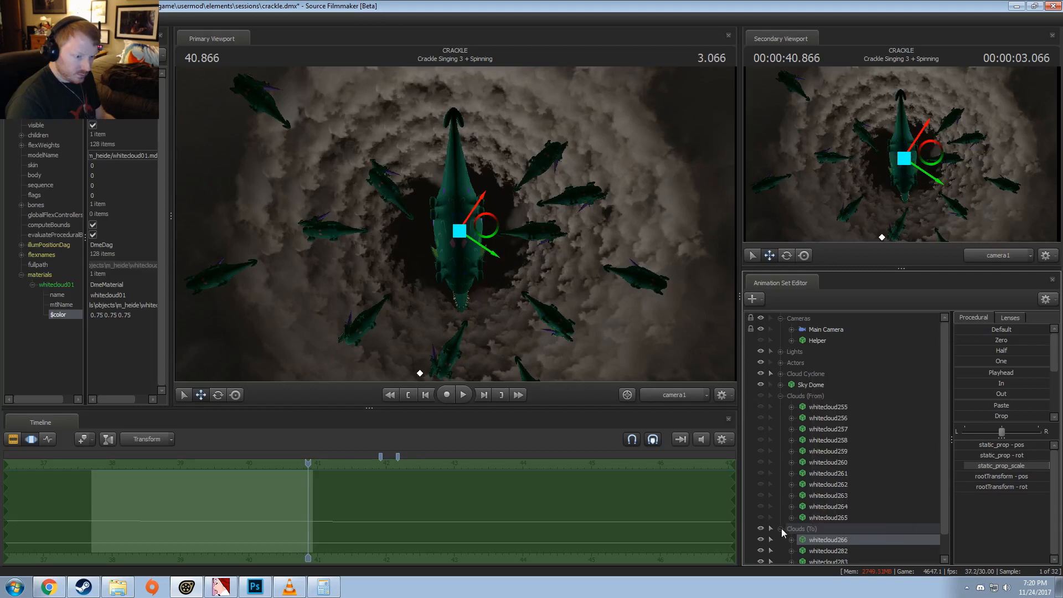
pyautogui.click(781, 530)
# Step: Paste the copied whitecloud266 animation set three times outside the cloud groups
pyautogui.rightClick(807, 553)
pyautogui.click(830, 503)
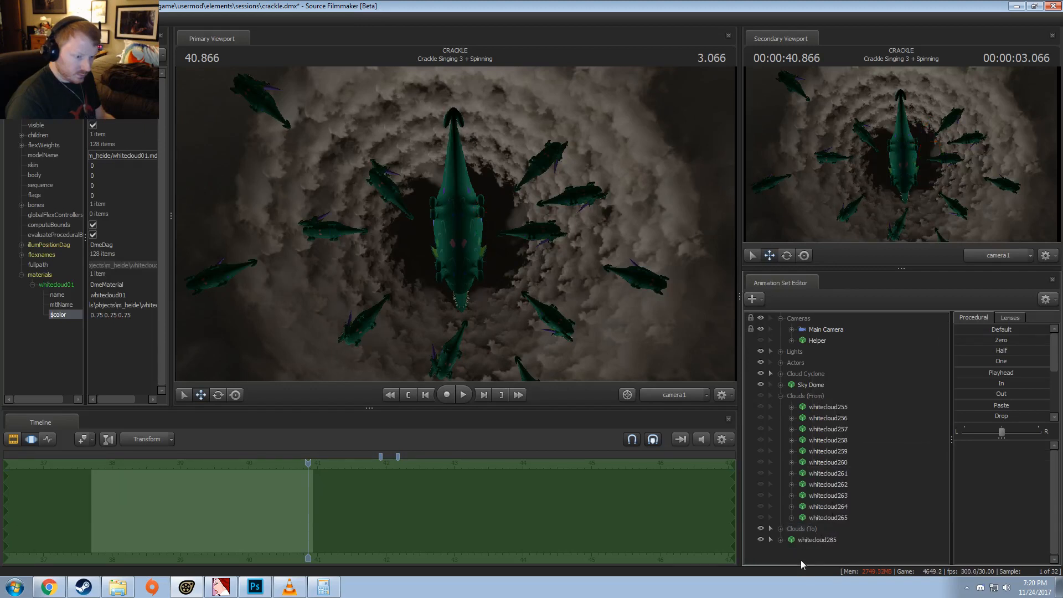
pyautogui.rightClick(801, 560)
pyautogui.click(827, 511)
pyautogui.click(819, 555)
pyautogui.rightClick(819, 555)
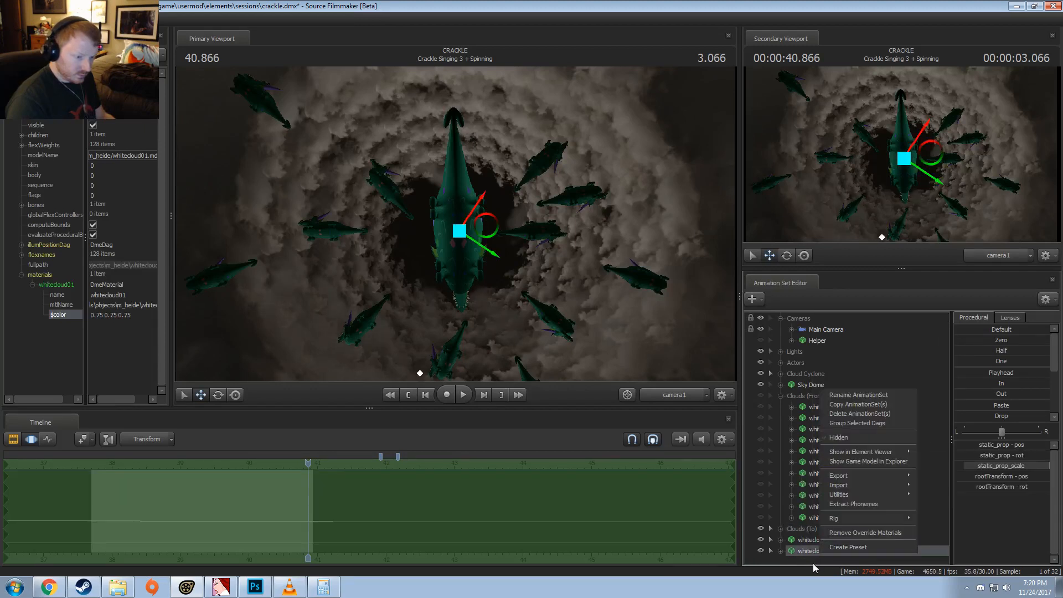
pyautogui.click(808, 557)
pyautogui.rightClick(809, 557)
pyautogui.click(828, 510)
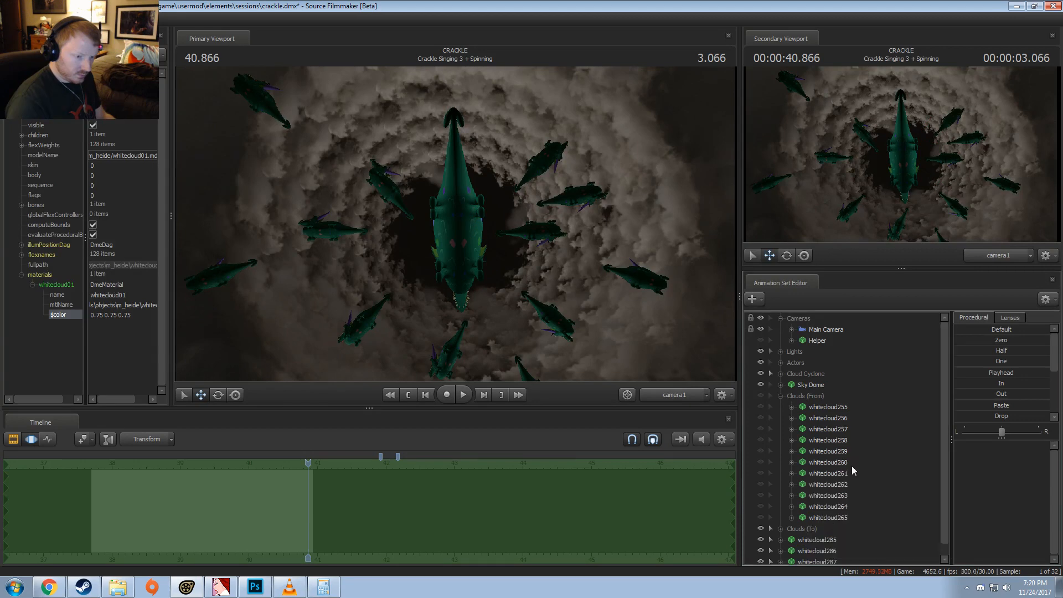
# Step: Replace whitecloud255: transfer its motion to whitecloud285, move that copy into Clouds (To), and delete the original
pyautogui.click(810, 407)
pyautogui.click(803, 533)
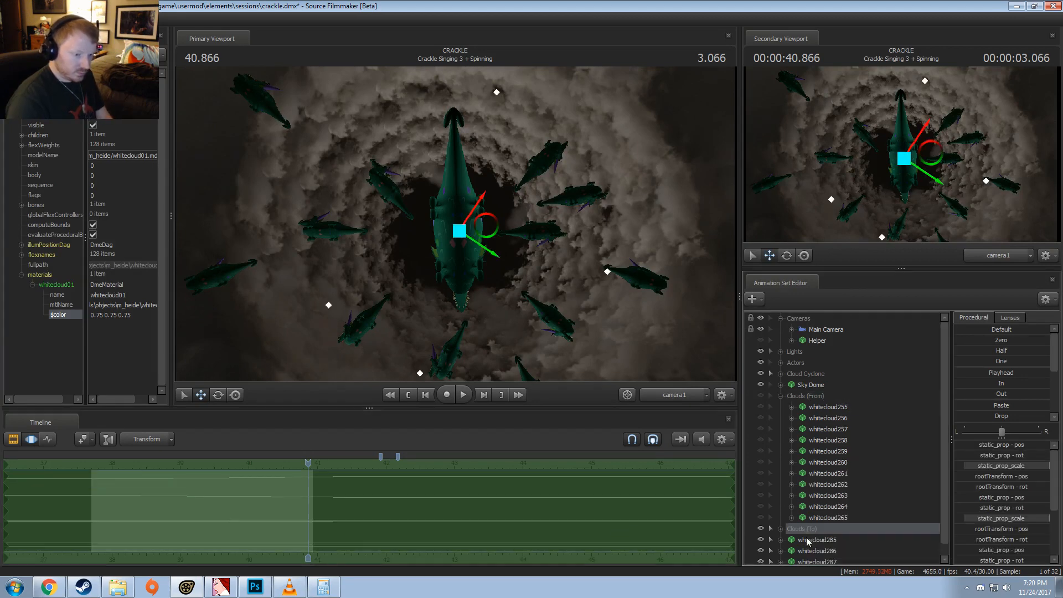
pyautogui.click(807, 540)
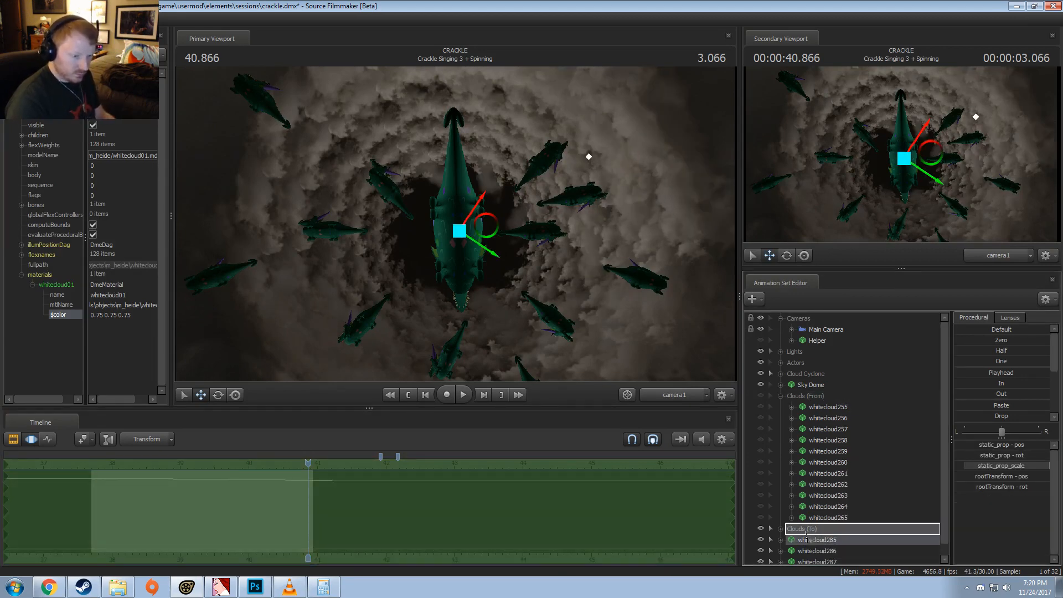
pyautogui.moveTo(806, 533); pyautogui.dragTo(806, 531)
pyautogui.click(819, 410)
pyautogui.rightClick(818, 409)
pyautogui.click(832, 433)
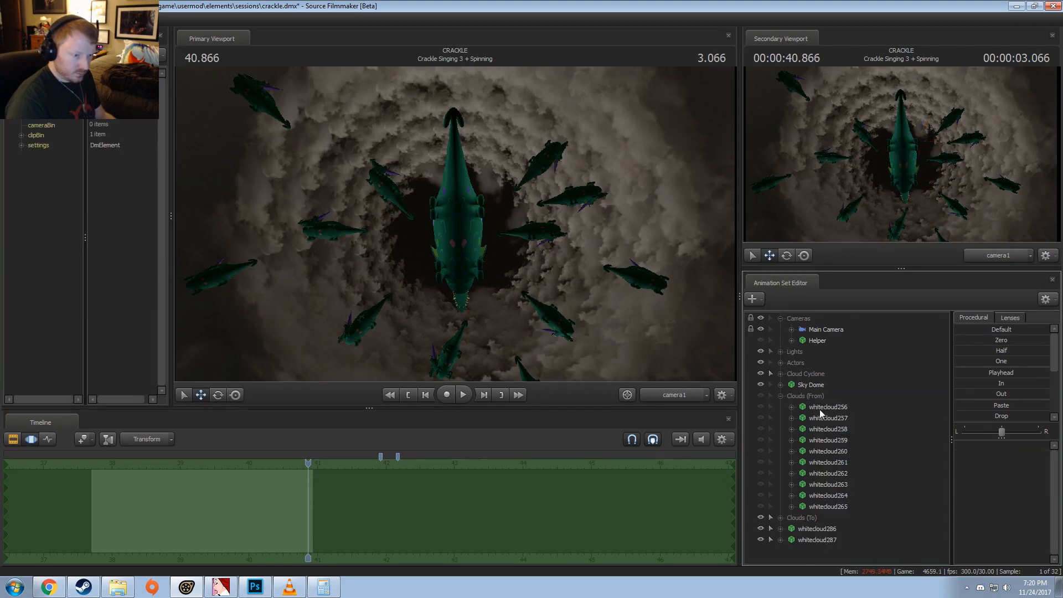
# Step: Replace whitecloud256: paste its motion onto whitecloud286, move that copy into Clouds (To), and delete the original
pyautogui.click(822, 410)
pyautogui.click(799, 530)
pyautogui.click(683, 535)
pyautogui.hotkey('ctrl', 'v')
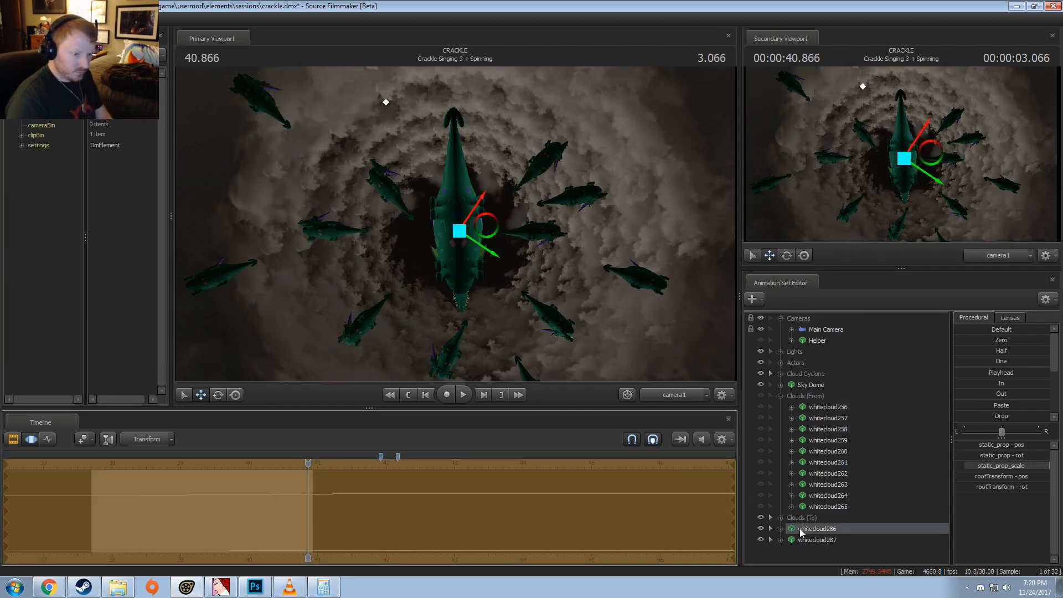
pyautogui.moveTo(800, 531); pyautogui.dragTo(802, 519)
pyautogui.click(825, 409)
pyautogui.rightClick(825, 410)
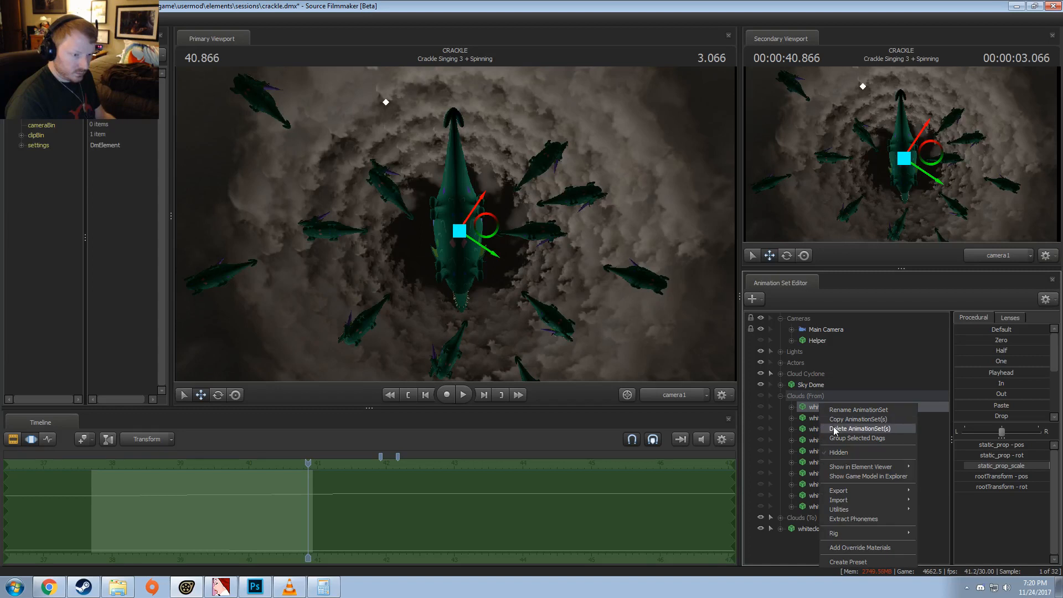
pyautogui.click(837, 435)
# Step: Replace whitecloud257: paste its motion onto whitecloud287, move that copy into Clouds (To), and delete the original
pyautogui.click(792, 520)
pyautogui.click(703, 508)
pyautogui.hotkey('ctrl', 'v')
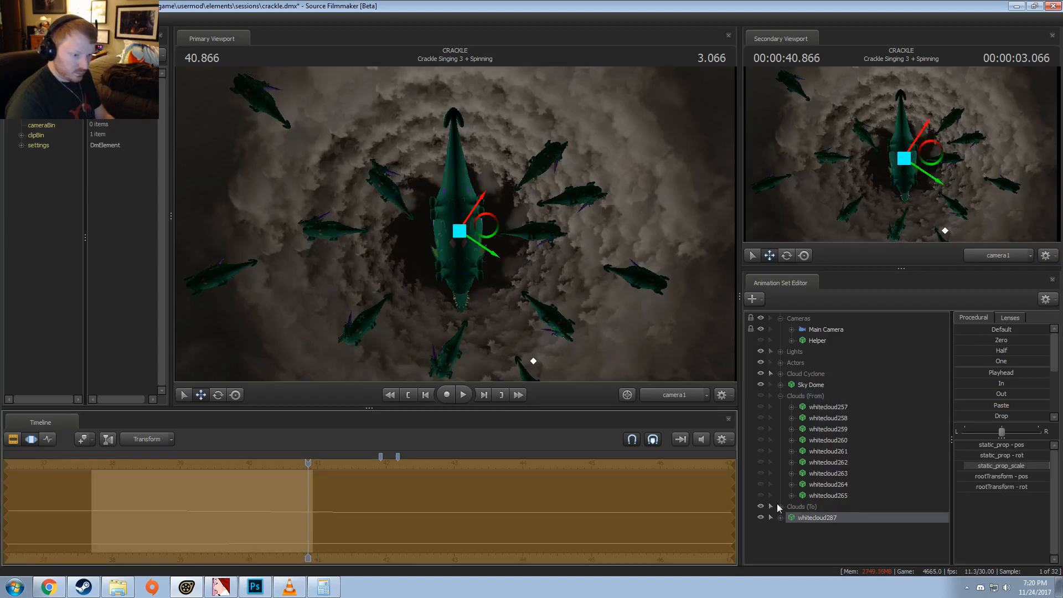
pyautogui.moveTo(793, 519); pyautogui.dragTo(800, 509)
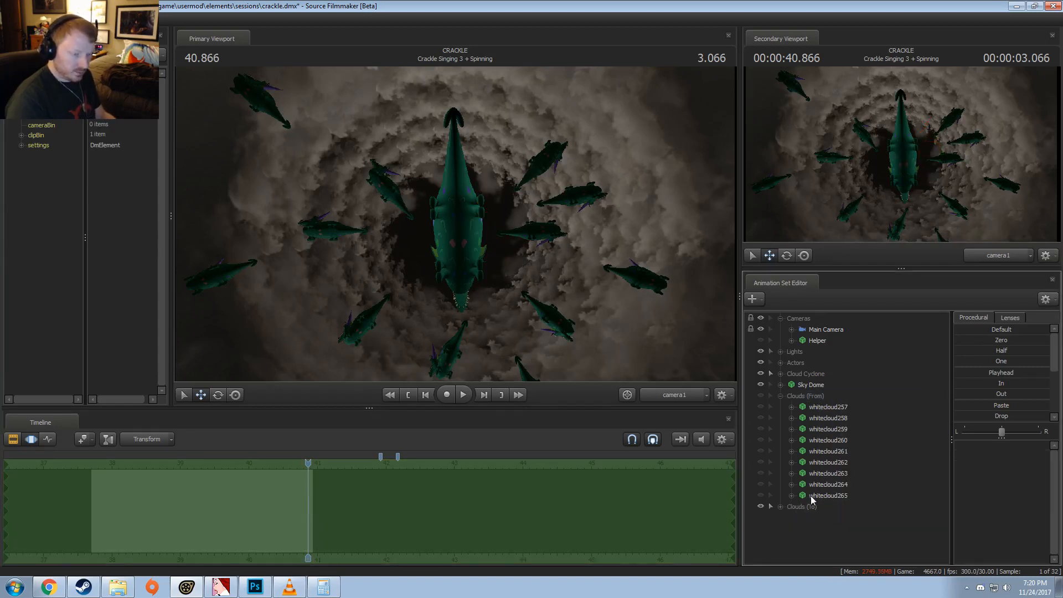
pyautogui.click(813, 407)
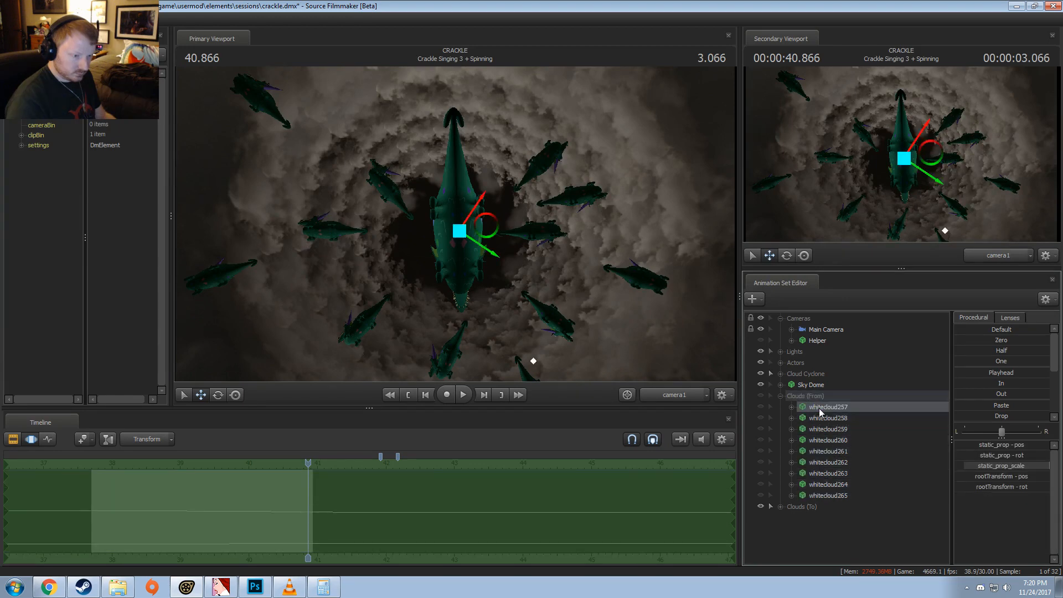
pyautogui.rightClick(821, 410)
pyautogui.click(840, 435)
# Step: Expand Clouds (To), copy the whitecloud266 animation set again, and collapse the group
pyautogui.click(781, 496)
pyautogui.click(804, 506)
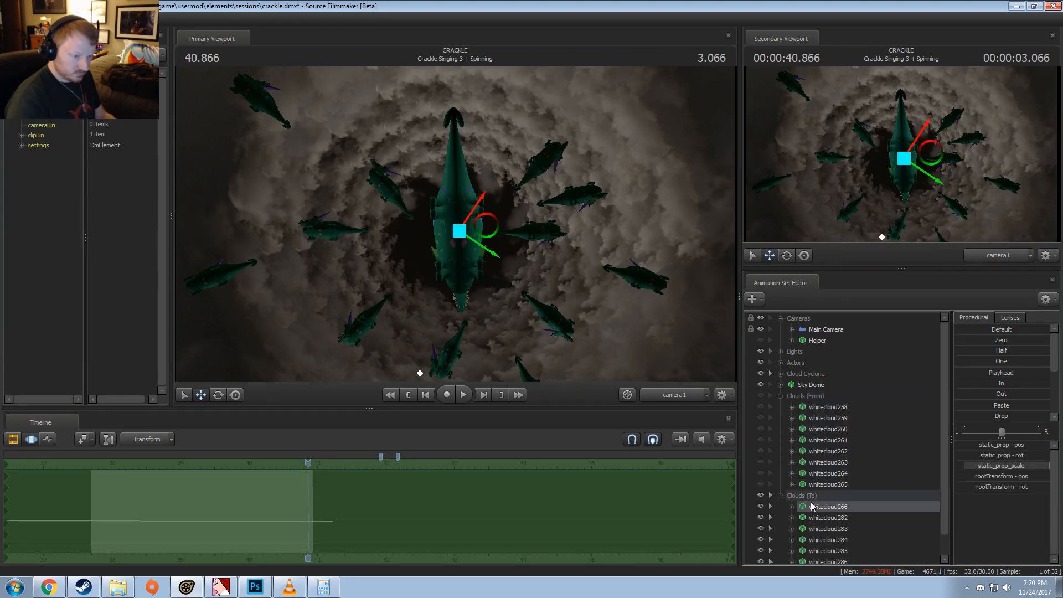
pyautogui.rightClick(812, 503)
pyautogui.click(836, 363)
pyautogui.click(780, 496)
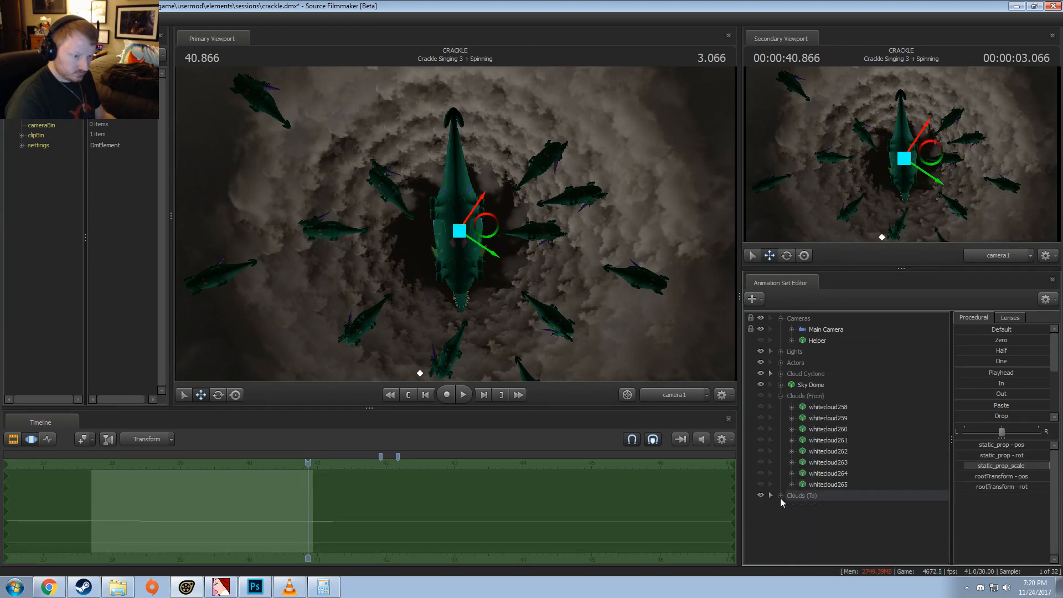
# Step: Paste the copied whitecloud266 animation set six times outside the cloud groups
pyautogui.rightClick(816, 529)
pyautogui.click(834, 475)
pyautogui.rightClick(805, 520)
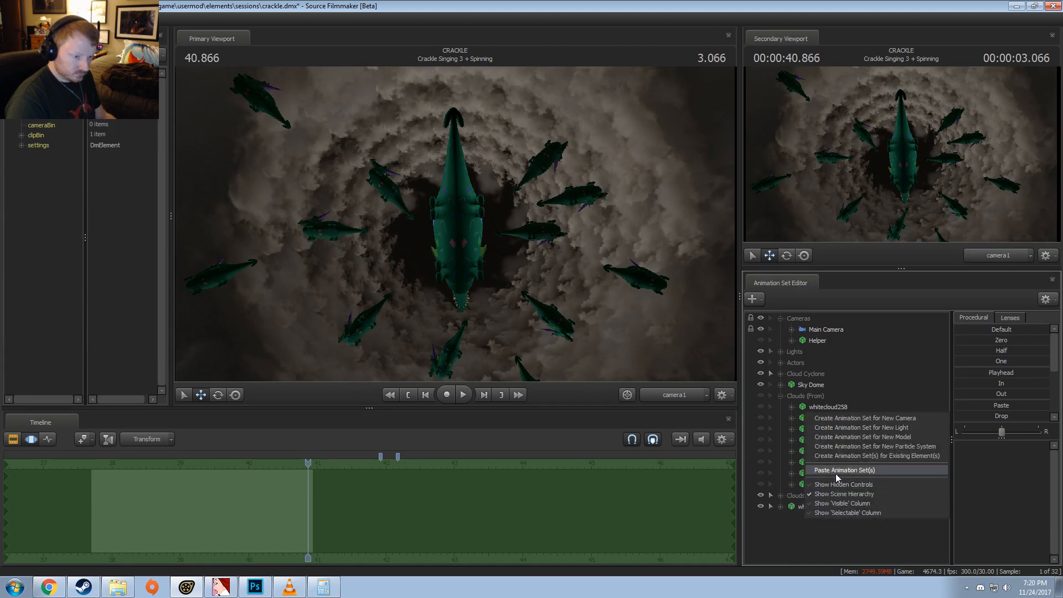
pyautogui.click(836, 472)
pyautogui.rightClick(816, 531)
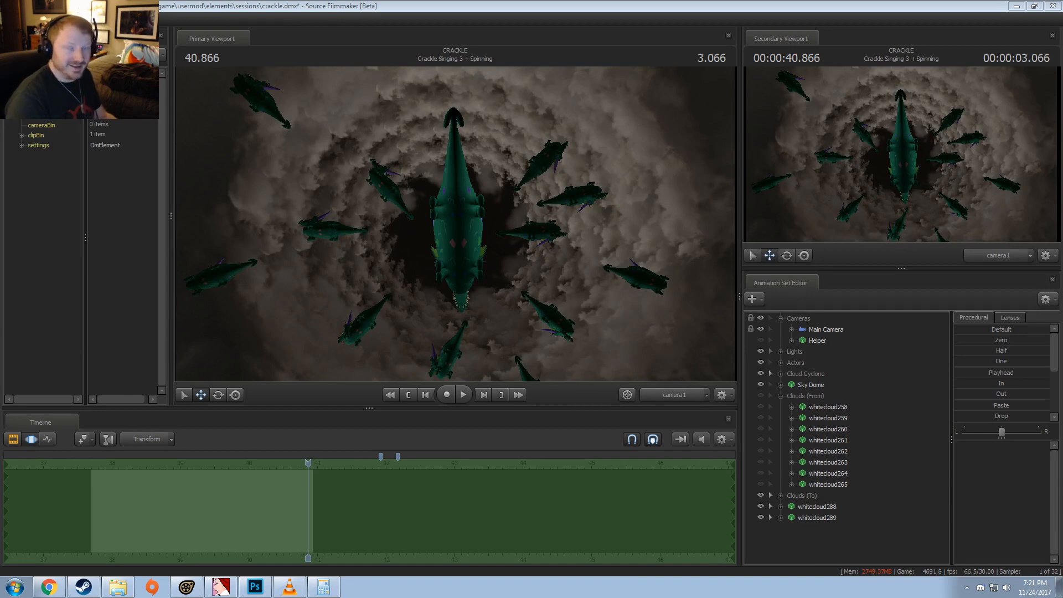
pyautogui.rightClick(804, 547)
pyautogui.click(846, 493)
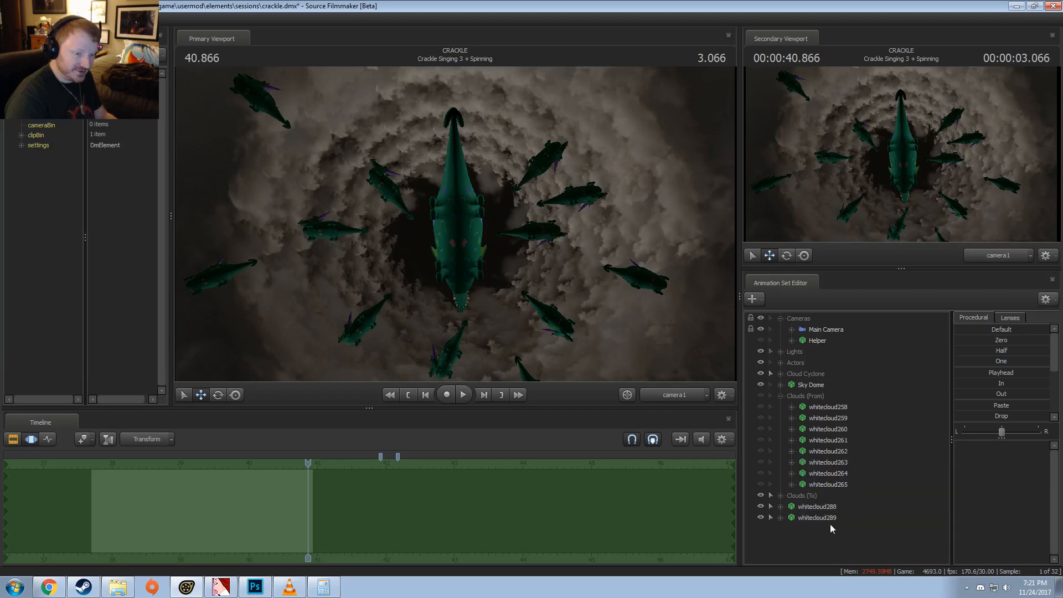
pyautogui.rightClick(806, 548)
pyautogui.click(845, 501)
pyautogui.rightClick(832, 551)
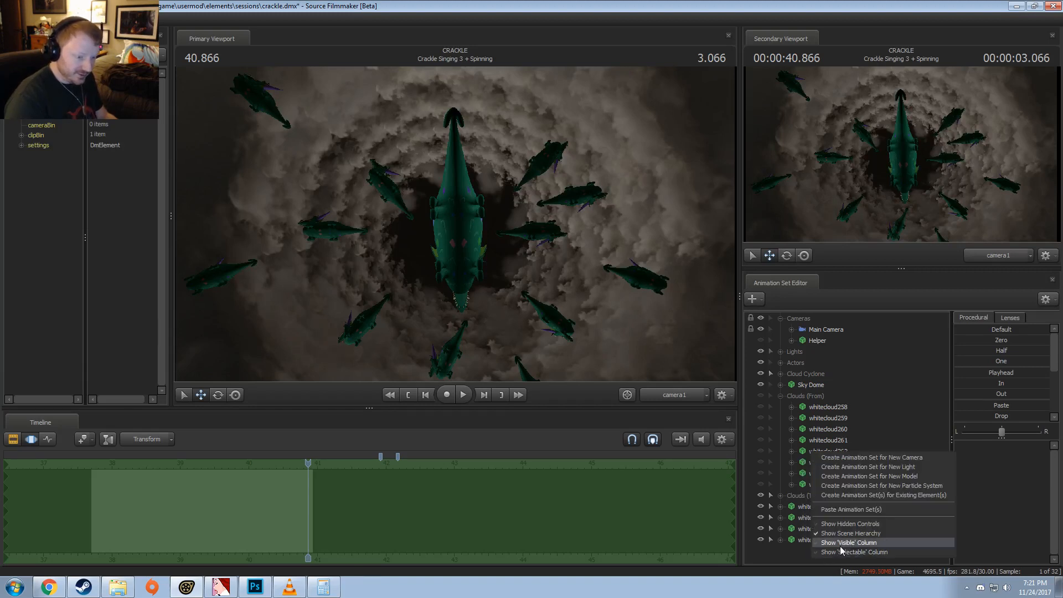
pyautogui.click(843, 507)
pyautogui.rightClick(800, 563)
pyautogui.click(832, 514)
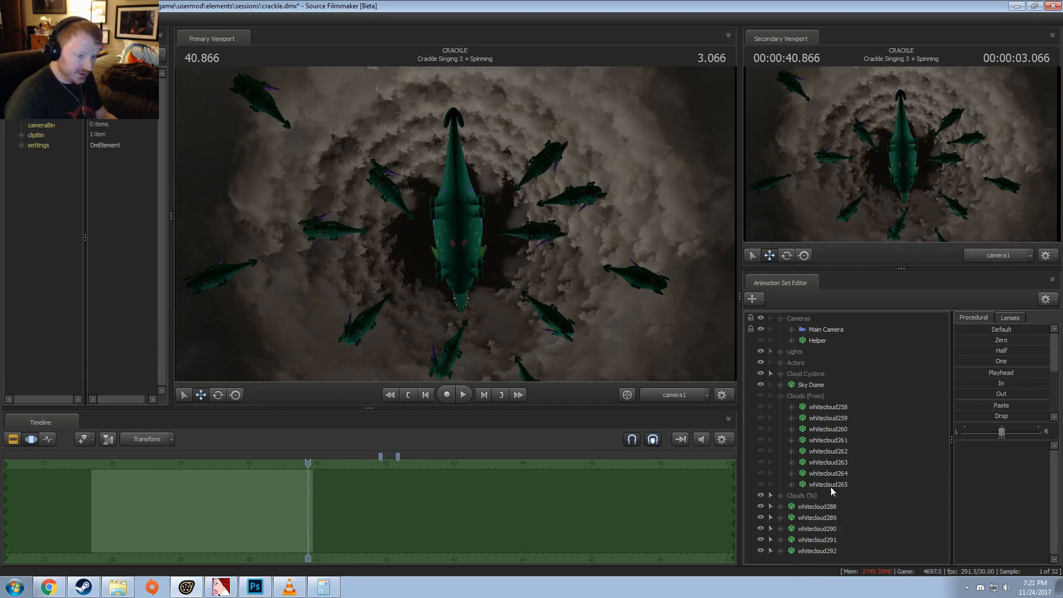
# Step: Replace whitecloud258: paste its motion onto whitecloud288, move that copy into Clouds (To), and delete the original
pyautogui.click(824, 407)
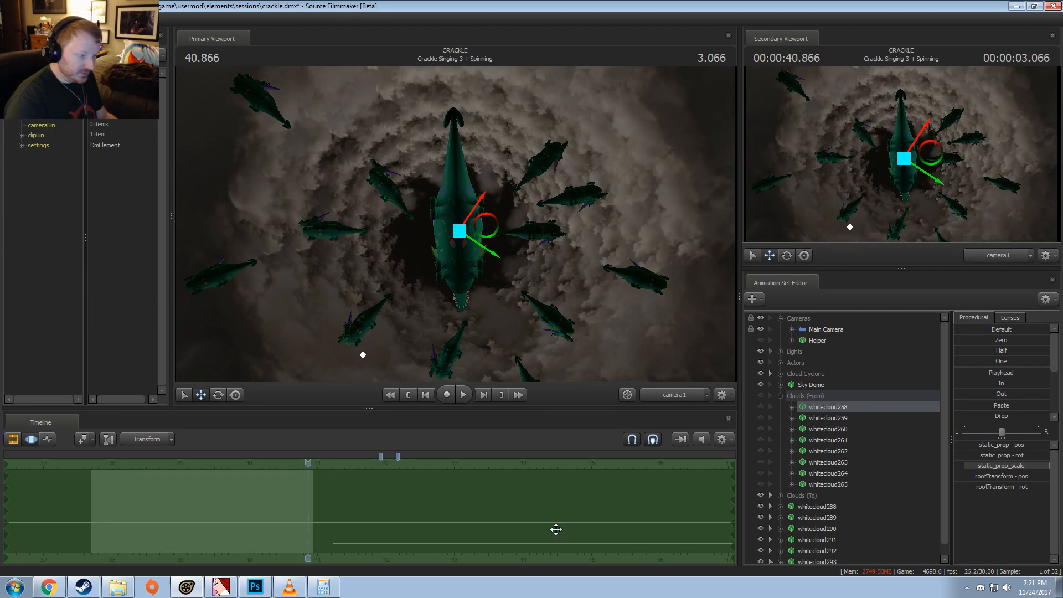
pyautogui.click(818, 507)
pyautogui.press('Return')
pyautogui.moveTo(819, 508); pyautogui.dragTo(820, 496)
pyautogui.click(819, 408)
pyautogui.rightClick(819, 410)
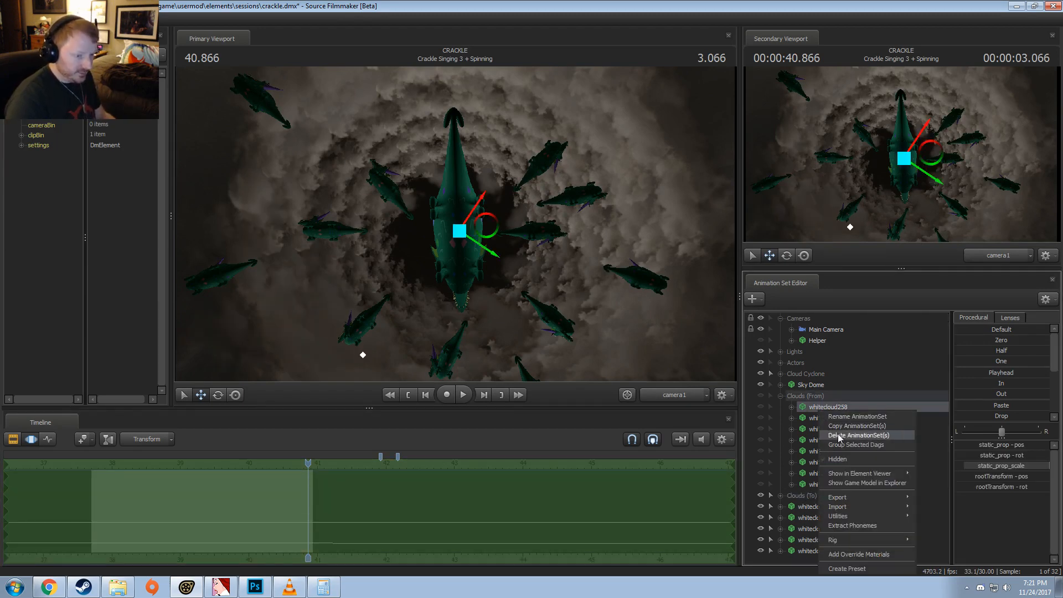
pyautogui.click(835, 434)
# Step: Replace whitecloud259: paste its motion onto whitecloud289, move that copy into Clouds (To), and delete the original
pyautogui.click(821, 408)
pyautogui.click(821, 494)
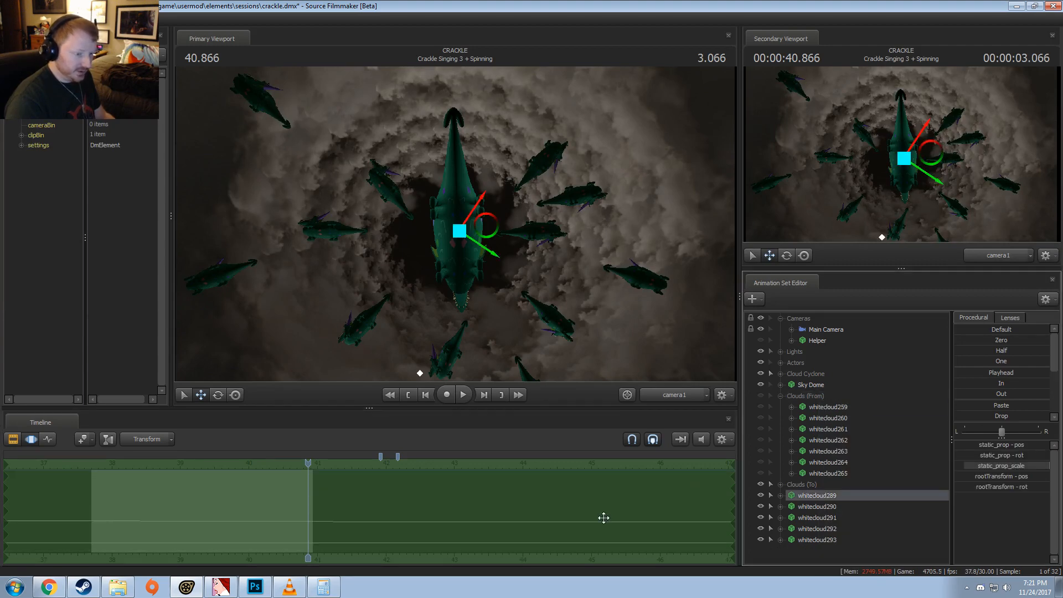
pyautogui.click(603, 517)
pyautogui.hotkey('ctrl', 'v')
pyautogui.press('Return')
pyautogui.moveTo(816, 499); pyautogui.dragTo(812, 486)
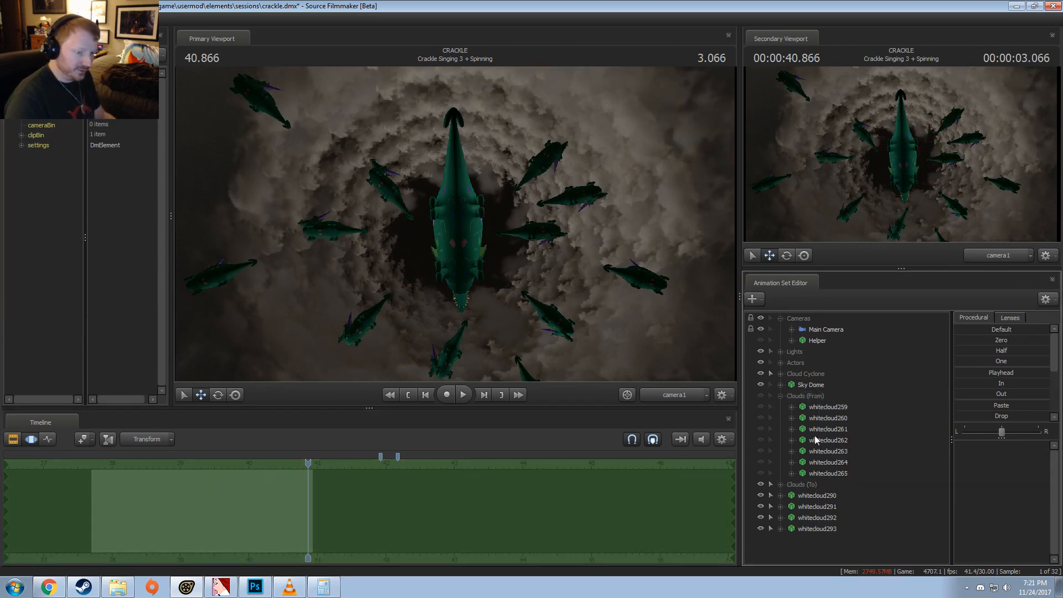
pyautogui.click(821, 408)
pyautogui.rightClick(820, 409)
pyautogui.click(836, 433)
# Step: Replace whitecloud260: paste its motion onto whitecloud290, move that copy into Clouds (To), and delete the original
pyautogui.click(820, 408)
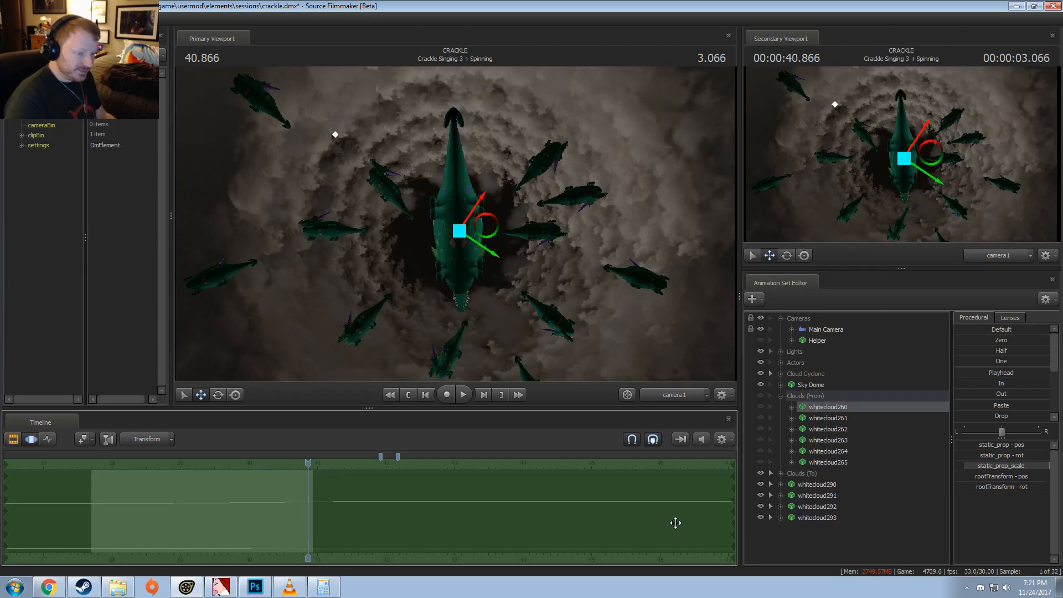
pyautogui.click(819, 485)
pyautogui.click(680, 524)
pyautogui.hotkey('ctrl', 'v')
pyautogui.press('Return')
pyautogui.moveTo(808, 485); pyautogui.dragTo(807, 474)
pyautogui.click(821, 408)
pyautogui.rightClick(822, 408)
pyautogui.click(841, 430)
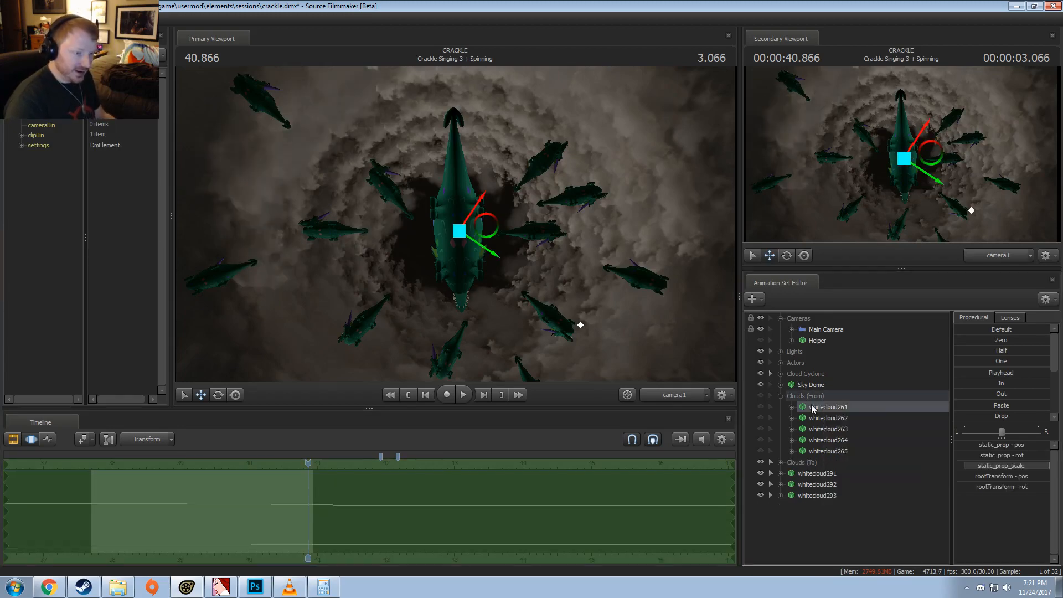
# Step: Replace whitecloud261: paste its motion onto whitecloud291, move that copy into Clouds (To), and delete the original
pyautogui.click(672, 465)
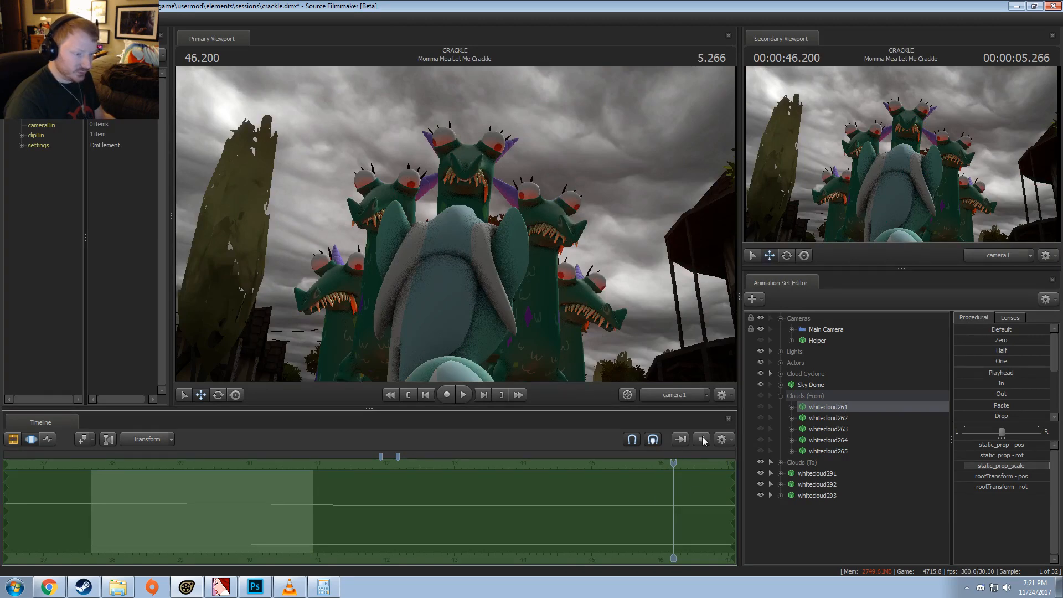
pyautogui.click(824, 474)
pyautogui.hotkey('ctrl', 'v')
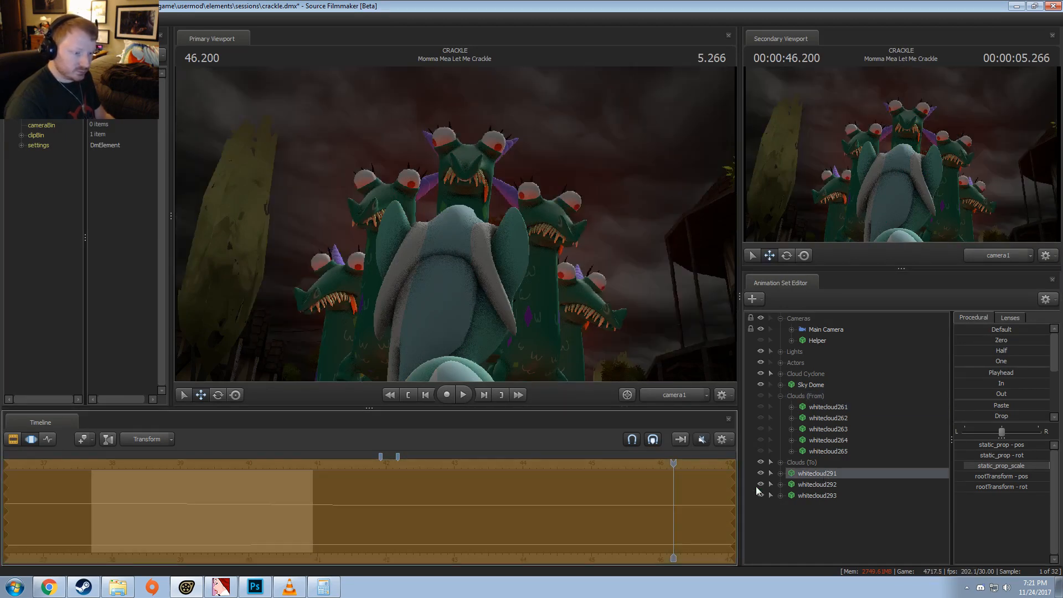
pyautogui.press('Return')
pyautogui.moveTo(812, 474); pyautogui.dragTo(811, 464)
pyautogui.click(816, 407)
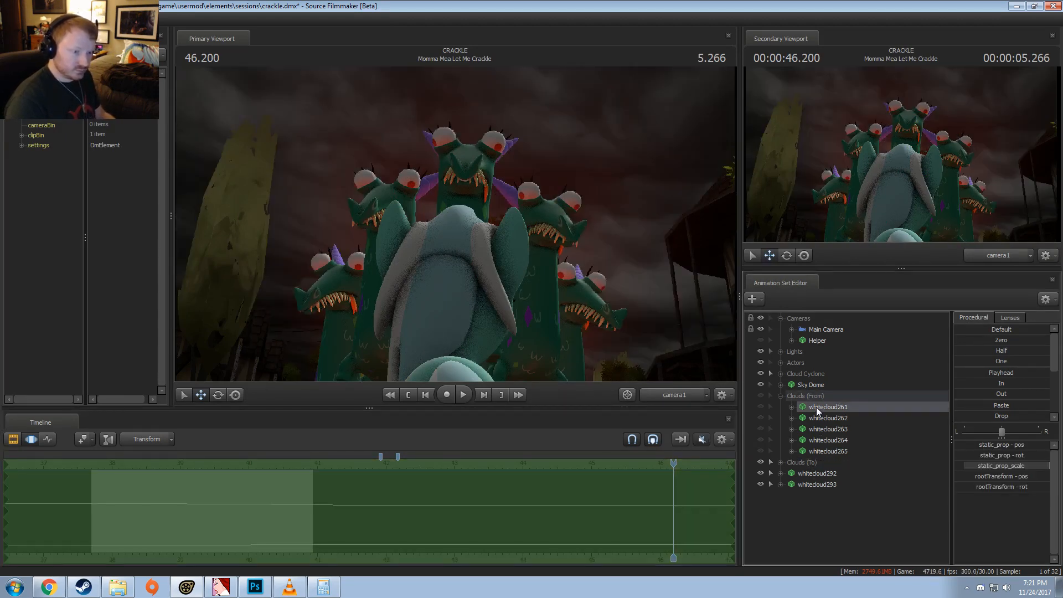
pyautogui.rightClick(816, 407)
pyautogui.click(841, 430)
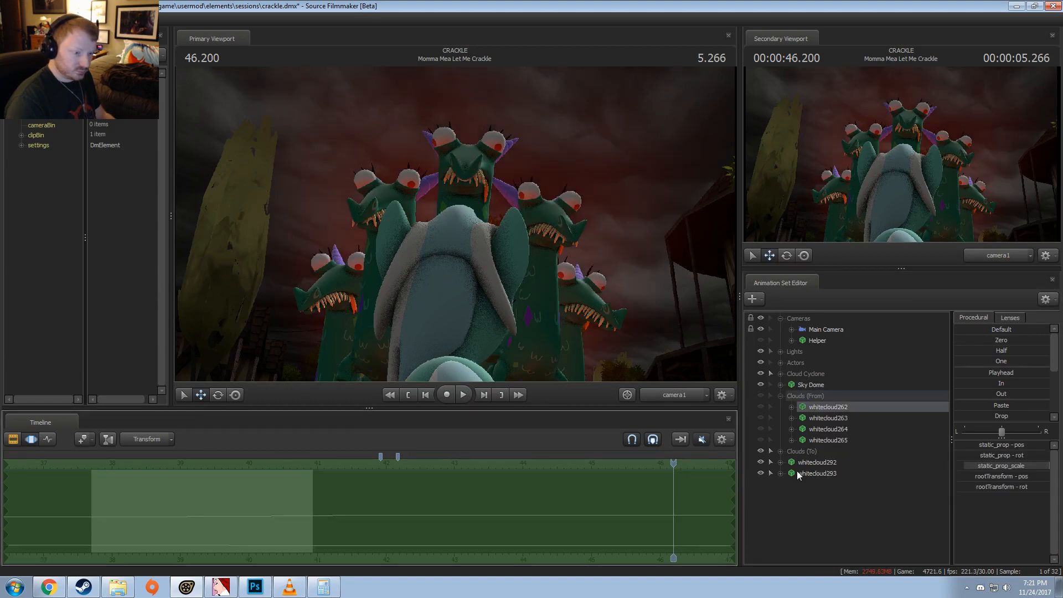
# Step: Paste whitecloud262's motion onto whitecloud292 and move that copy into Clouds (To)
pyautogui.click(800, 463)
pyautogui.hotkey('ctrl', 'v')
pyautogui.press('Return')
pyautogui.moveTo(818, 459)
pyautogui.mouseDown()
pyautogui.moveTo(819, 445)
pyautogui.moveTo(811, 453)
pyautogui.moveTo(828, 452)
pyautogui.mouseUp()
# Step: Paste whitecloud262's motion onto whitecloud293 as well, move that copy into Clouds (To), and delete whitecloud262
pyautogui.click(816, 408)
pyautogui.click(726, 451)
pyautogui.click(815, 461)
pyautogui.click(651, 500)
pyautogui.hotkey('ctrl', 'v')
pyautogui.press('Return')
pyautogui.click(824, 408)
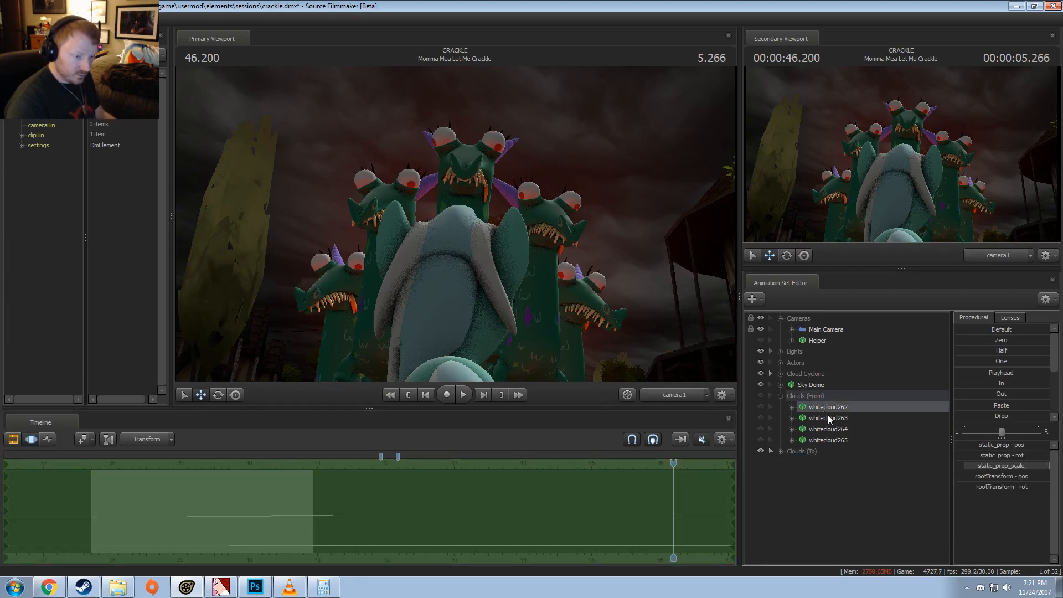
pyautogui.rightClick(824, 408)
pyautogui.click(841, 434)
# Step: Expand Clouds (To), copy the whitecloud266 animation set, and collapse both cloud groups
pyautogui.click(780, 440)
pyautogui.click(814, 455)
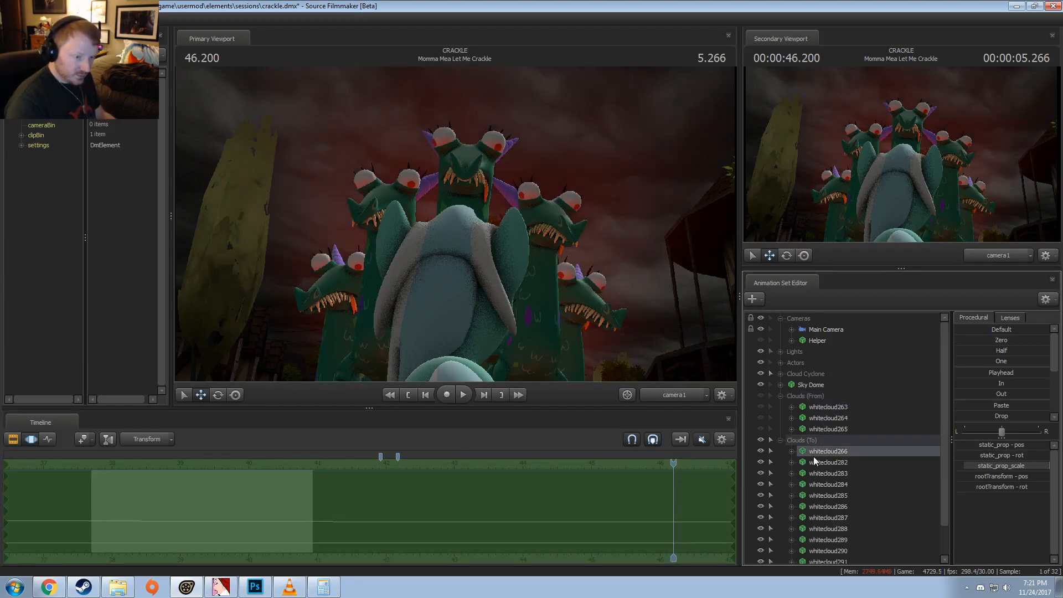
pyautogui.rightClick(816, 454)
pyautogui.click(832, 305)
pyautogui.click(781, 397)
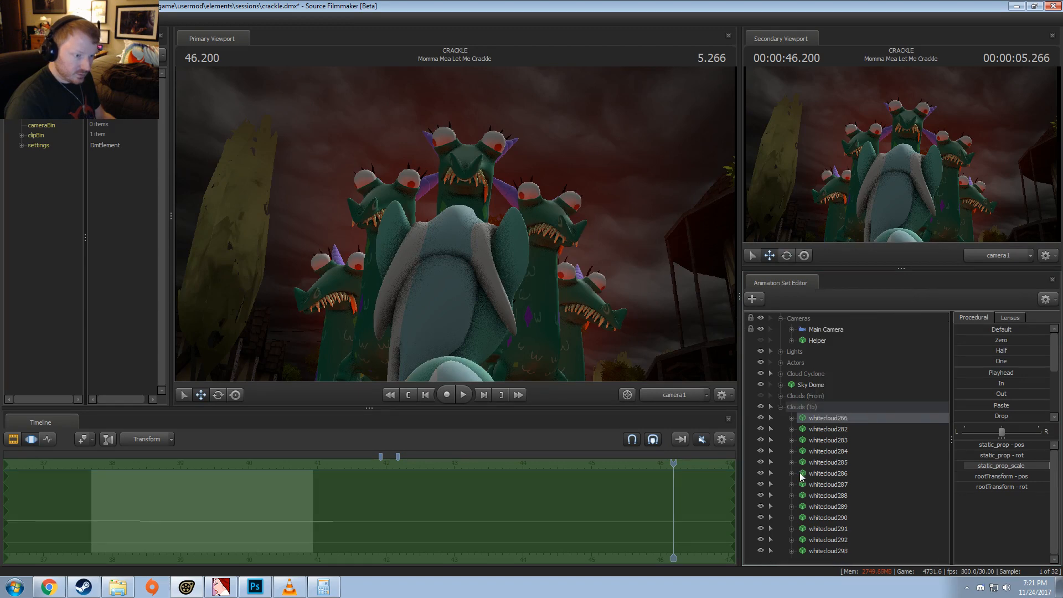
pyautogui.click(781, 409)
# Step: Paste the copied whitecloud266 animation set three times outside the cloud groups
pyautogui.rightClick(802, 443)
pyautogui.click(828, 501)
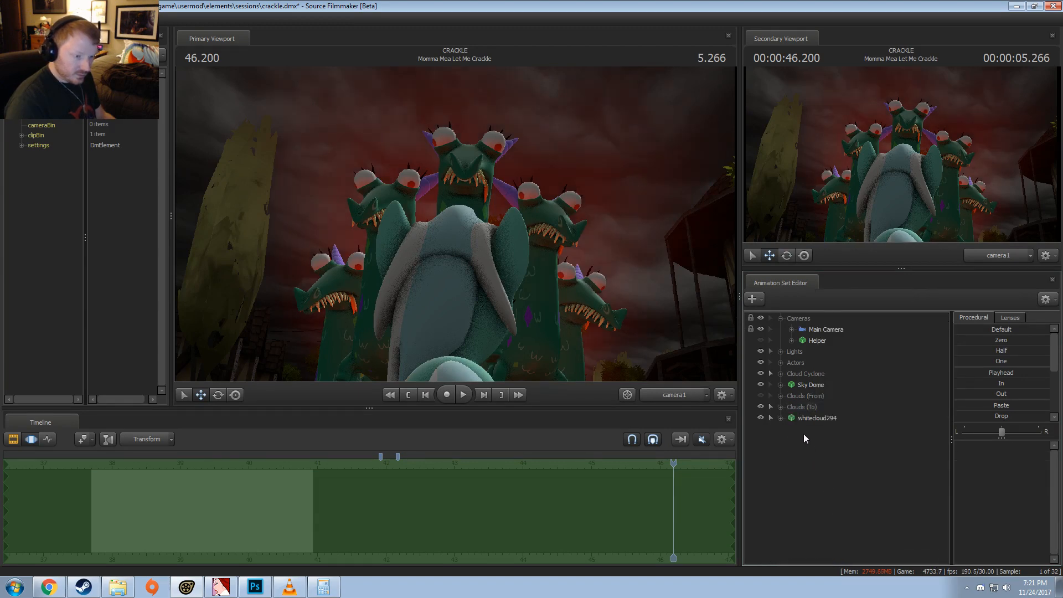
pyautogui.rightClick(803, 433)
pyautogui.click(829, 488)
pyautogui.rightClick(812, 435)
pyautogui.rightClick(802, 450)
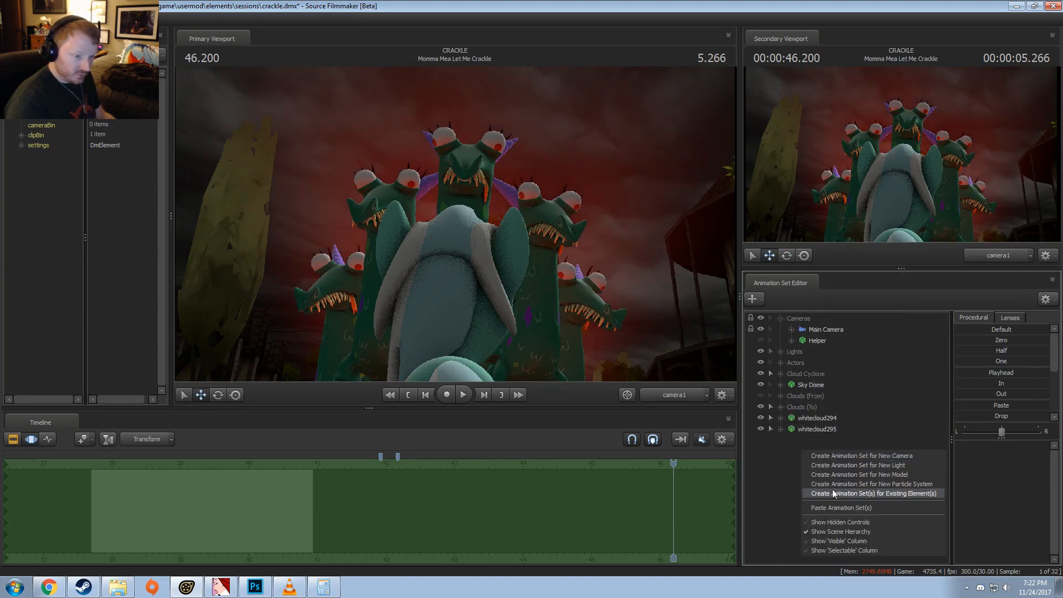
pyautogui.click(835, 506)
# Step: Expand Clouds (From) and replace whitecloud263 with whitecloud294 carrying its motion, moved into Clouds (To), deleting the original
pyautogui.click(781, 395)
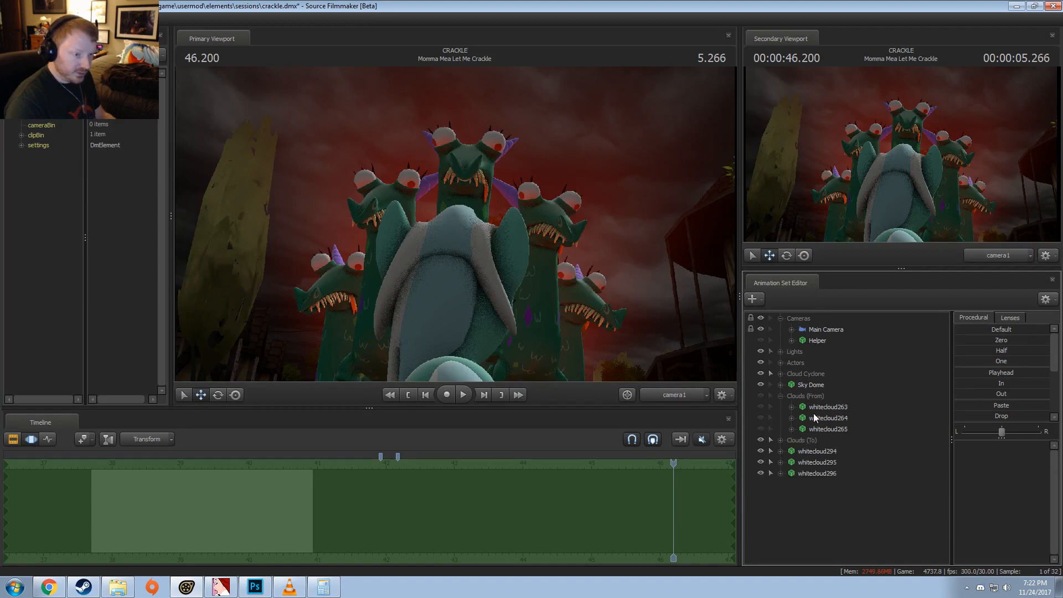
pyautogui.click(814, 408)
pyautogui.click(833, 451)
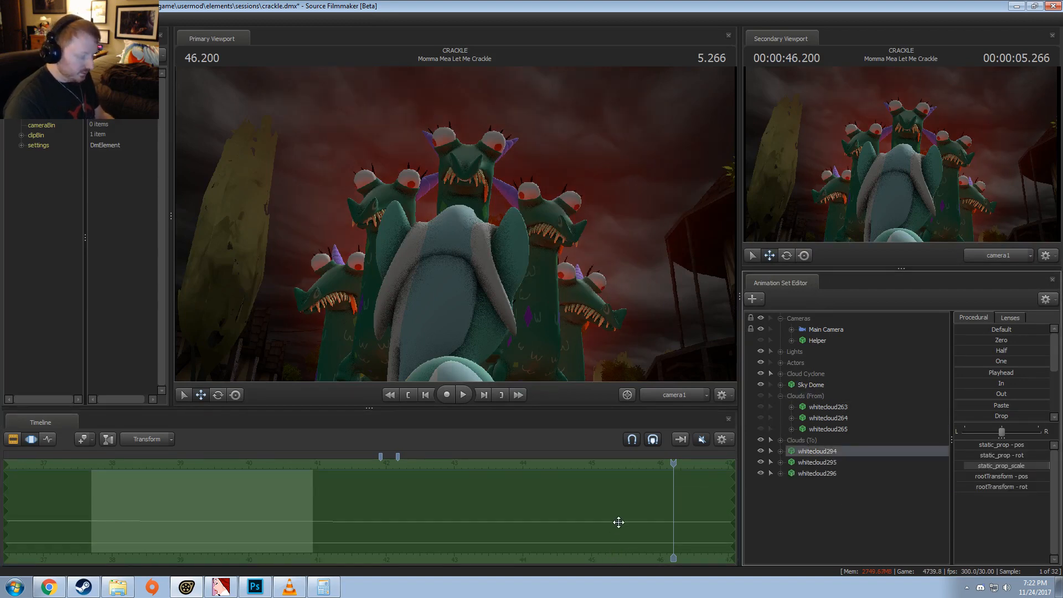
pyautogui.doubleClick(814, 441)
pyautogui.moveTo(815, 445); pyautogui.dragTo(815, 442)
pyautogui.click(814, 410)
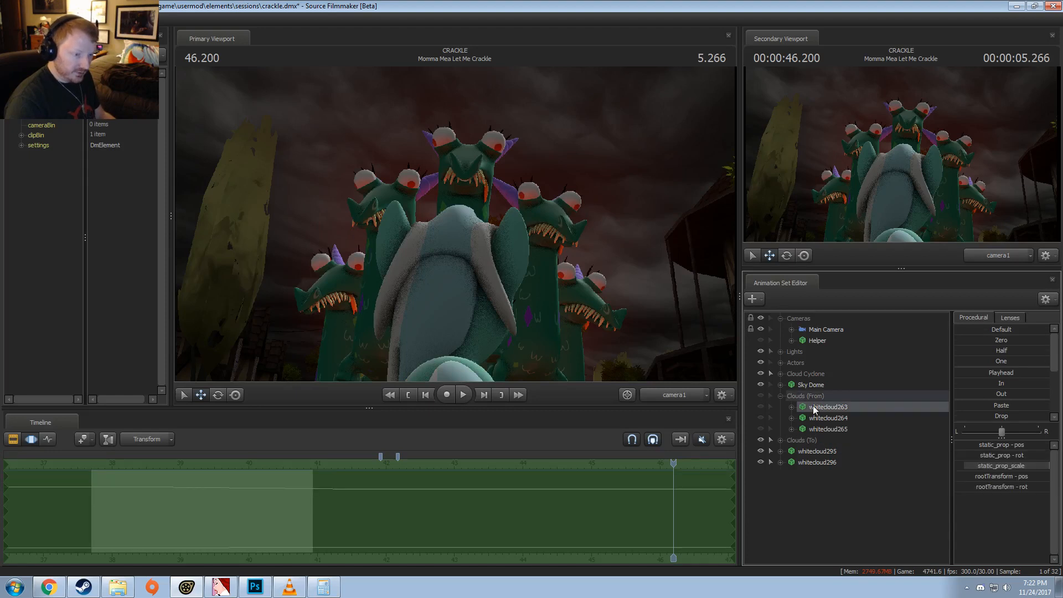
pyautogui.rightClick(816, 408)
pyautogui.click(862, 433)
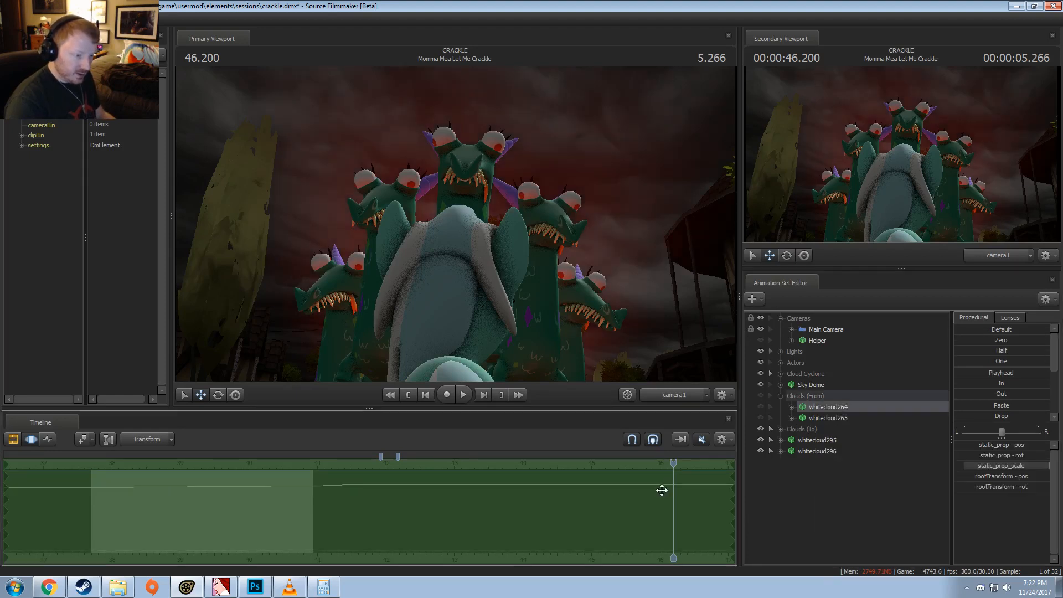
# Step: Paste whitecloud264's motion onto whitecloud295, then delete both whitecloud295 and whitecloud264
pyautogui.click(828, 441)
pyautogui.rightClick(815, 440)
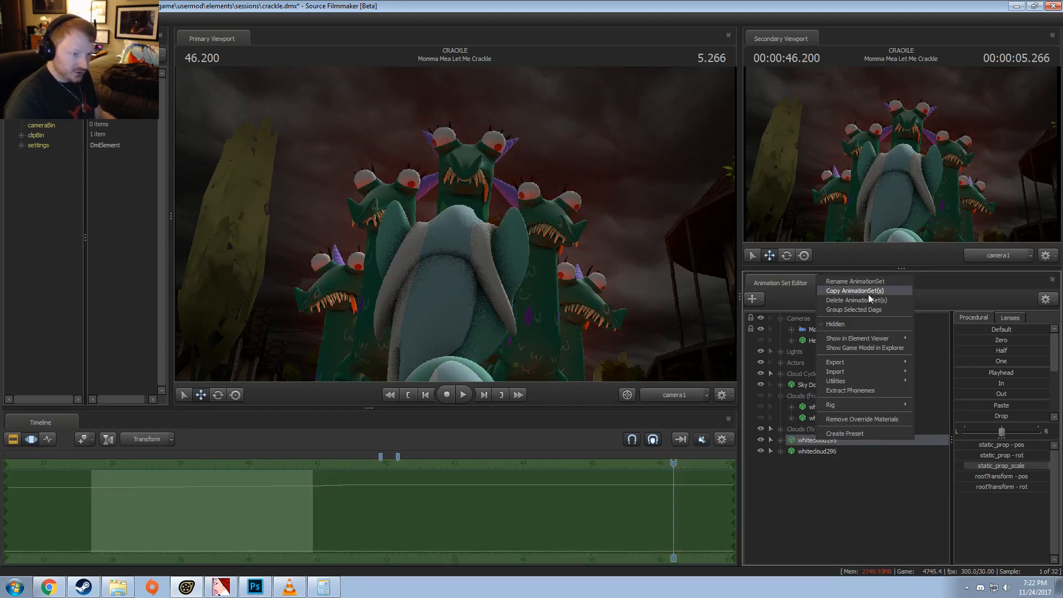
pyautogui.click(861, 300)
pyautogui.click(818, 407)
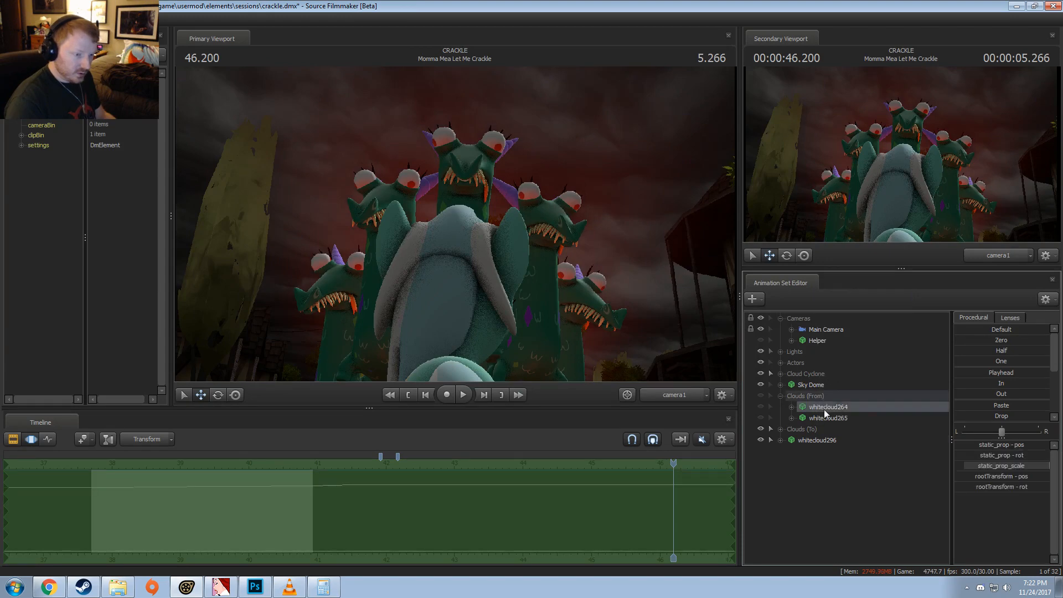
pyautogui.rightClick(824, 410)
pyautogui.click(839, 431)
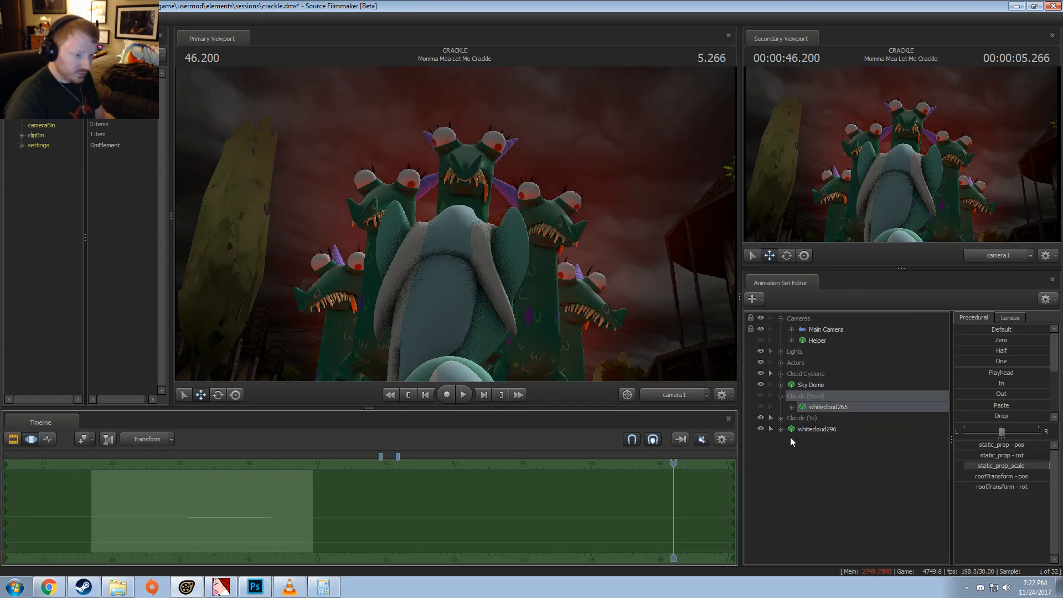
# Step: Replace whitecloud265: paste its motion onto whitecloud296, move that copy into Clouds (To), and delete the original
pyautogui.click(813, 430)
pyautogui.moveTo(813, 430); pyautogui.dragTo(814, 418)
pyautogui.click(814, 411)
pyautogui.rightClick(814, 411)
pyautogui.click(833, 435)
# Step: Rename the Clouds (To) group as Clouds
pyautogui.rightClick(807, 394)
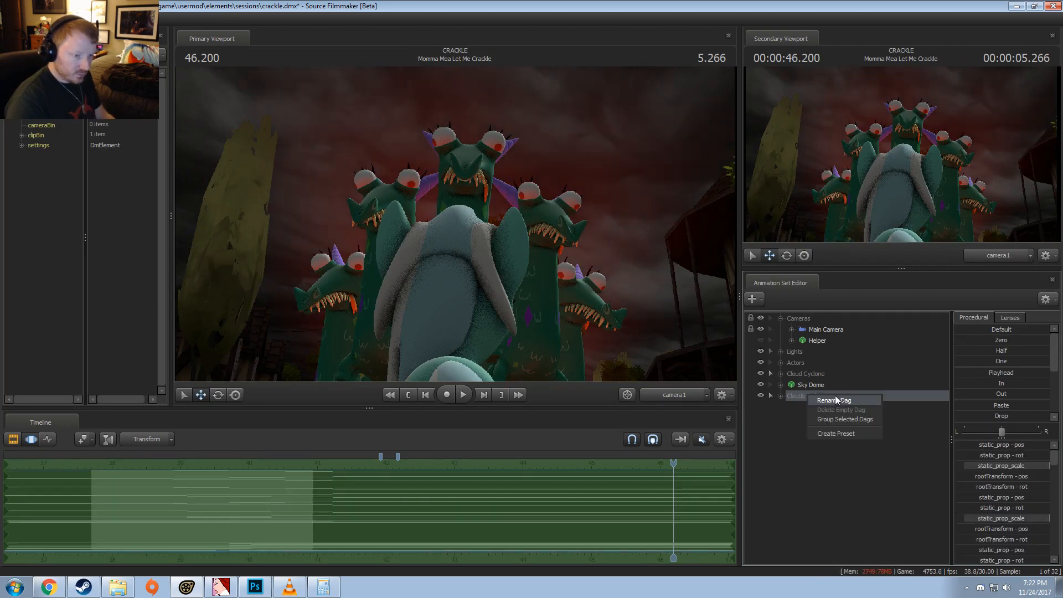
pyautogui.click(838, 403)
pyautogui.click(559, 285)
pyautogui.press('BackSpace')
pyautogui.press('BackSpace')
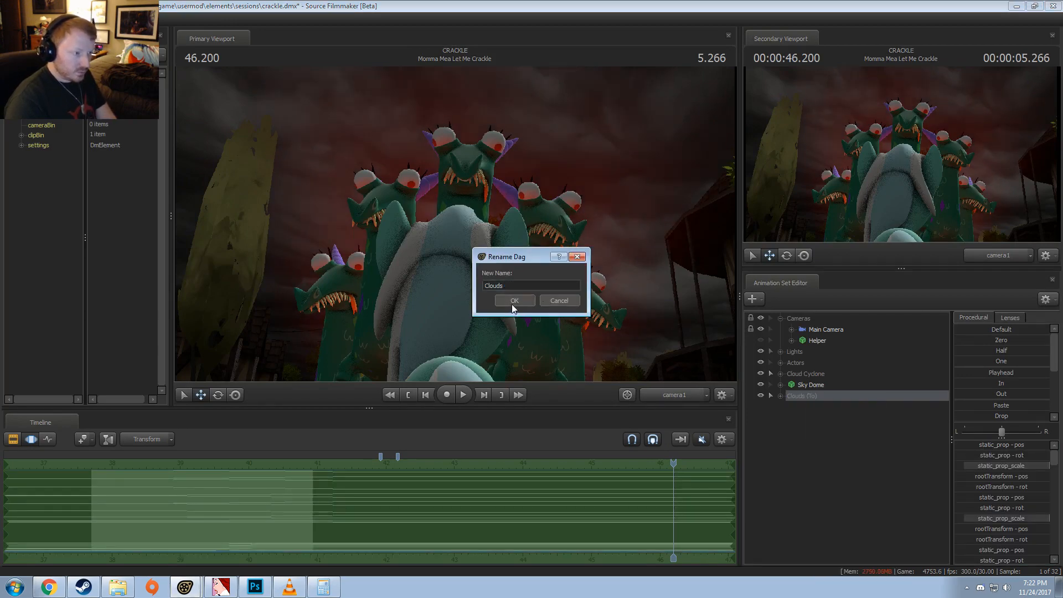
pyautogui.click(513, 301)
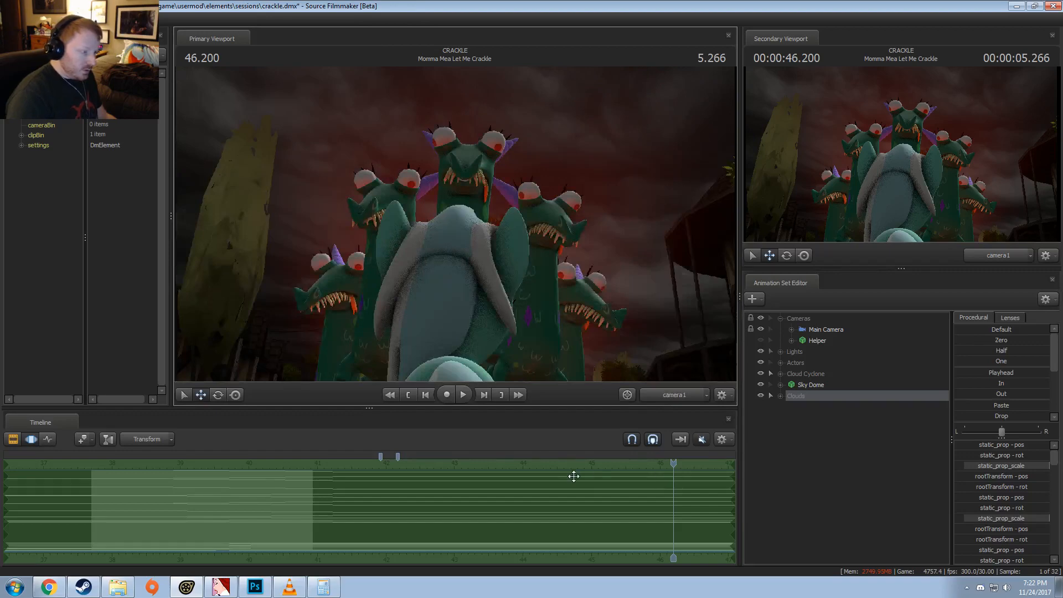
# Step: Scrub through the spinning shot to 40.666 and switch to the Clip Editor to check the replaced clouds
pyautogui.scroll(-2, 272, 516)
pyautogui.moveTo(272, 481); pyautogui.dragTo(410, 472)
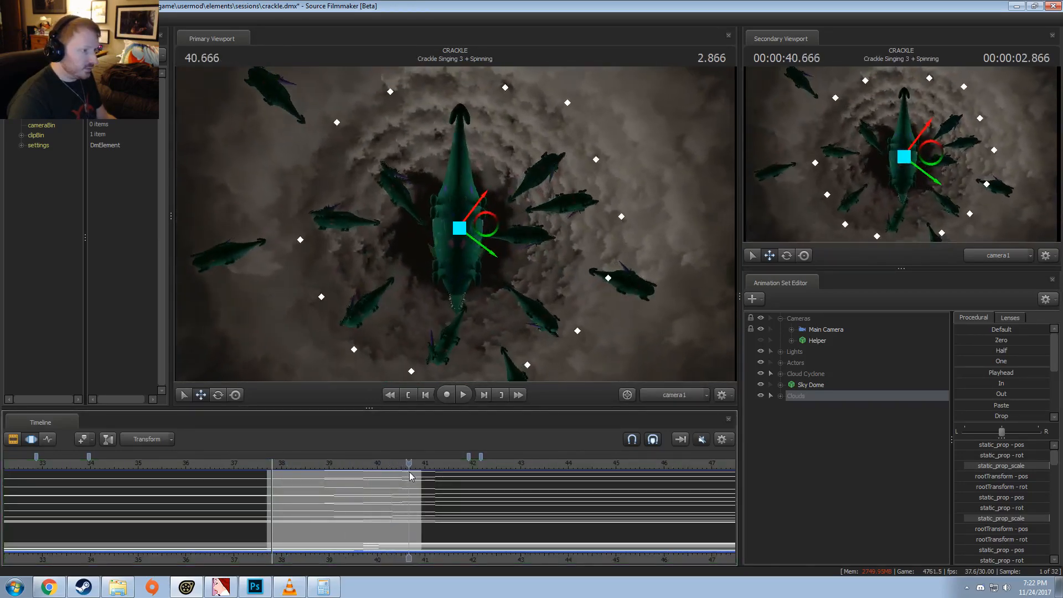
pyautogui.press('F2')
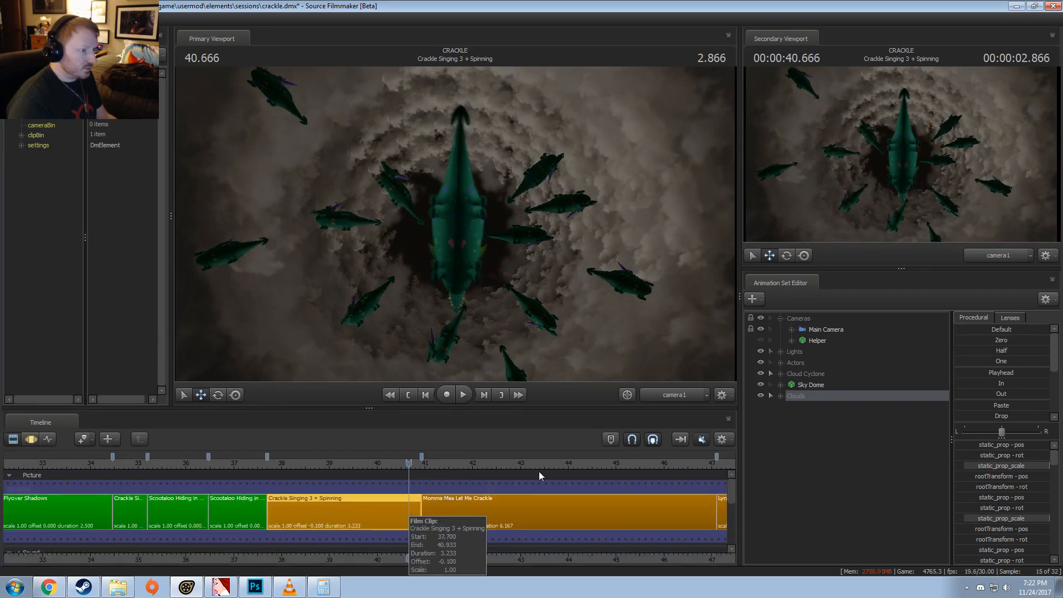
# Step: Expand Clouds and show the whitecloud286 model in the Element Viewer to inspect its whitecloud01 material's $color
pyautogui.click(780, 396)
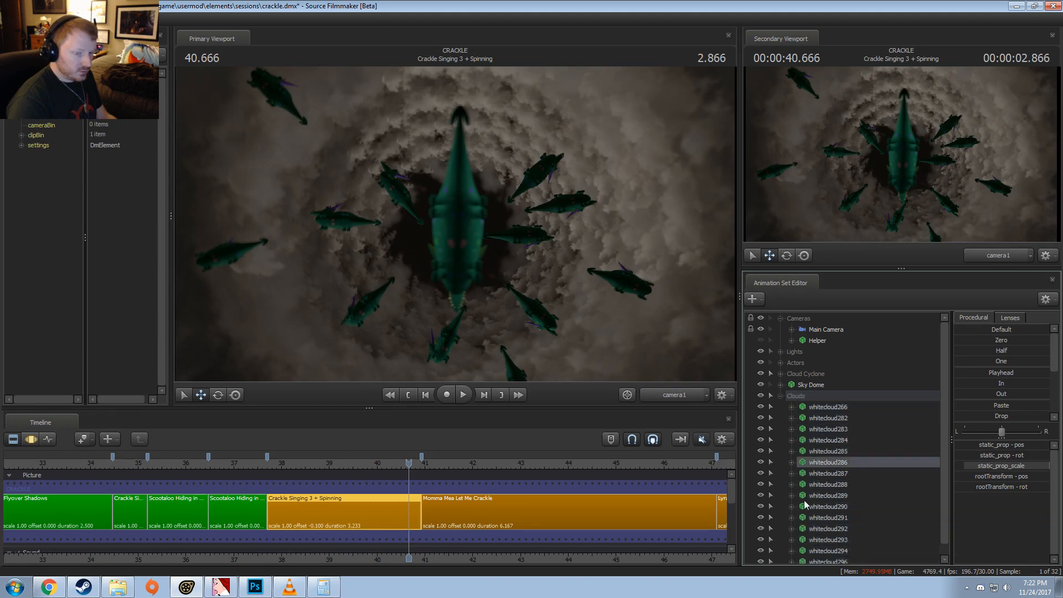
pyautogui.rightClick(812, 467)
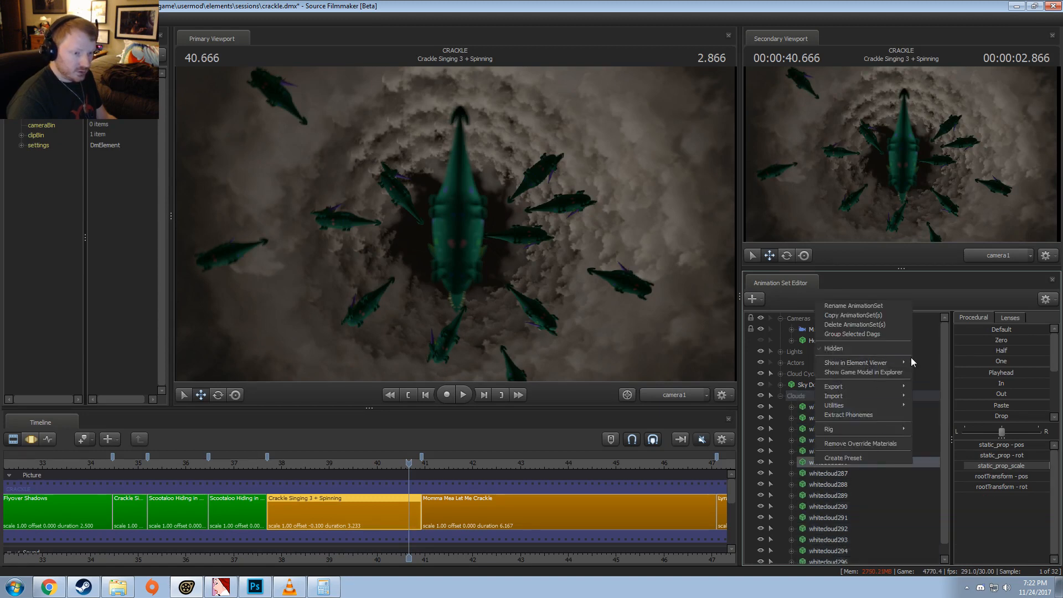
pyautogui.moveTo(908, 362)
pyautogui.click(957, 372)
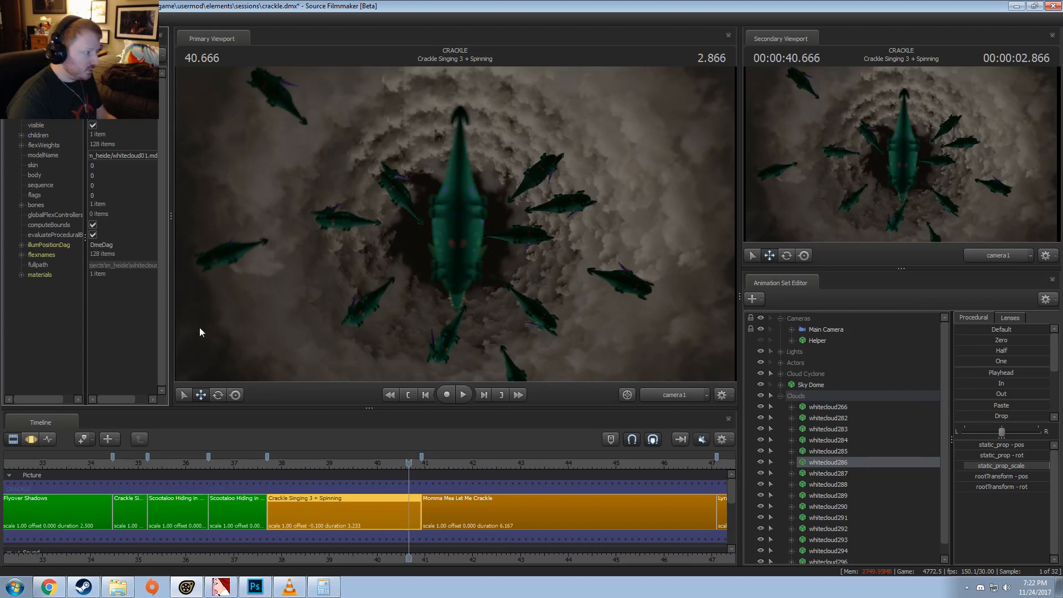
pyautogui.click(21, 272)
pyautogui.click(33, 285)
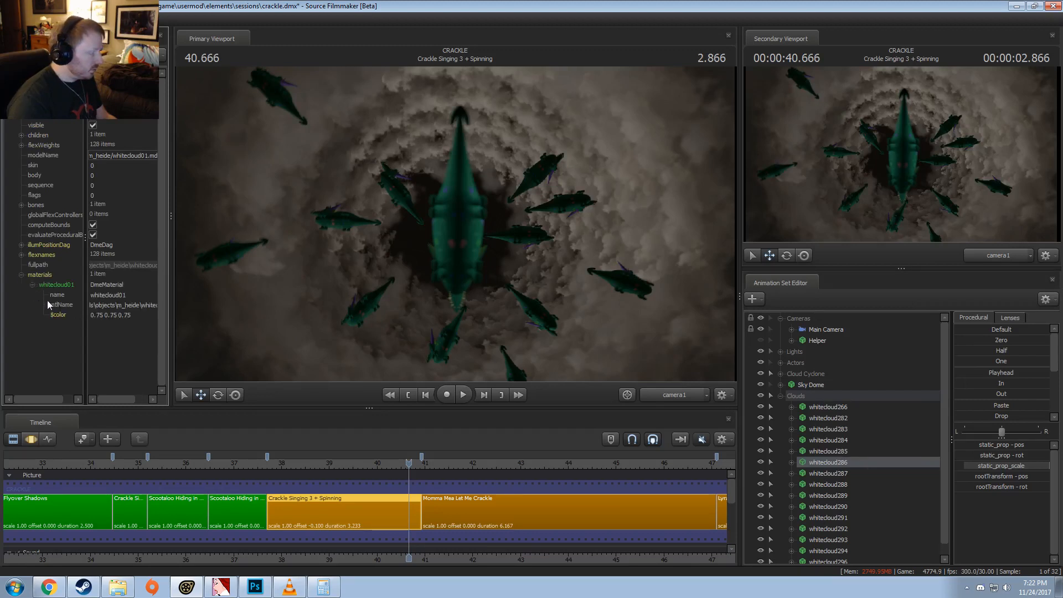
# Step: Check the cloud pieces one after another in the Motion Editor and hide whitecloud285
pyautogui.press('F3')
pyautogui.click(835, 475)
pyautogui.press('F2')
pyautogui.click(836, 498)
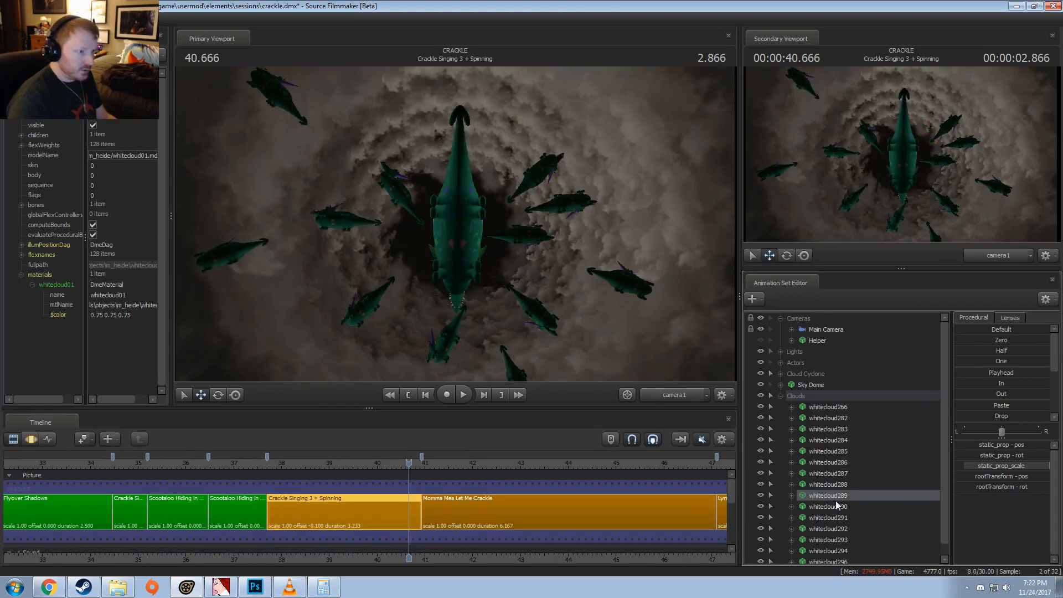
pyautogui.click(838, 519)
pyautogui.click(845, 542)
pyautogui.press('F3')
pyautogui.scroll(-1, 845, 542)
pyautogui.click(842, 507)
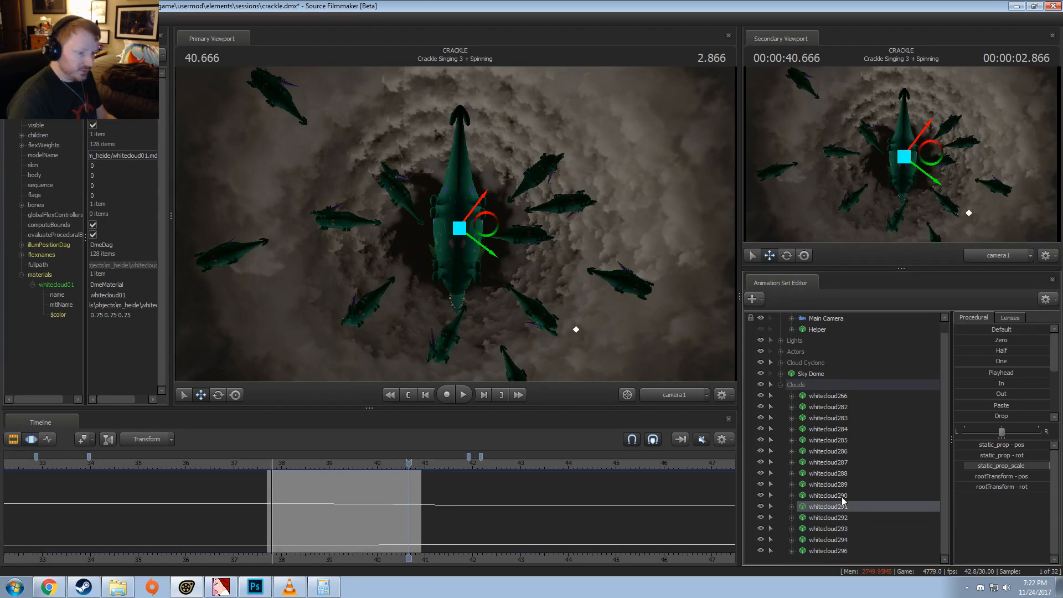
pyautogui.click(841, 485)
pyautogui.click(841, 443)
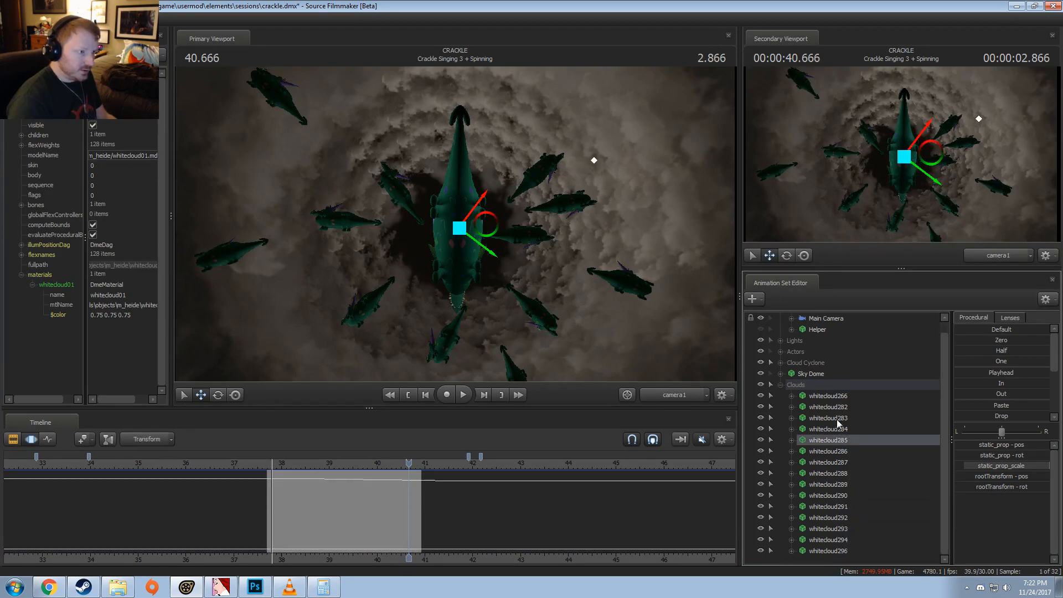
pyautogui.click(762, 438)
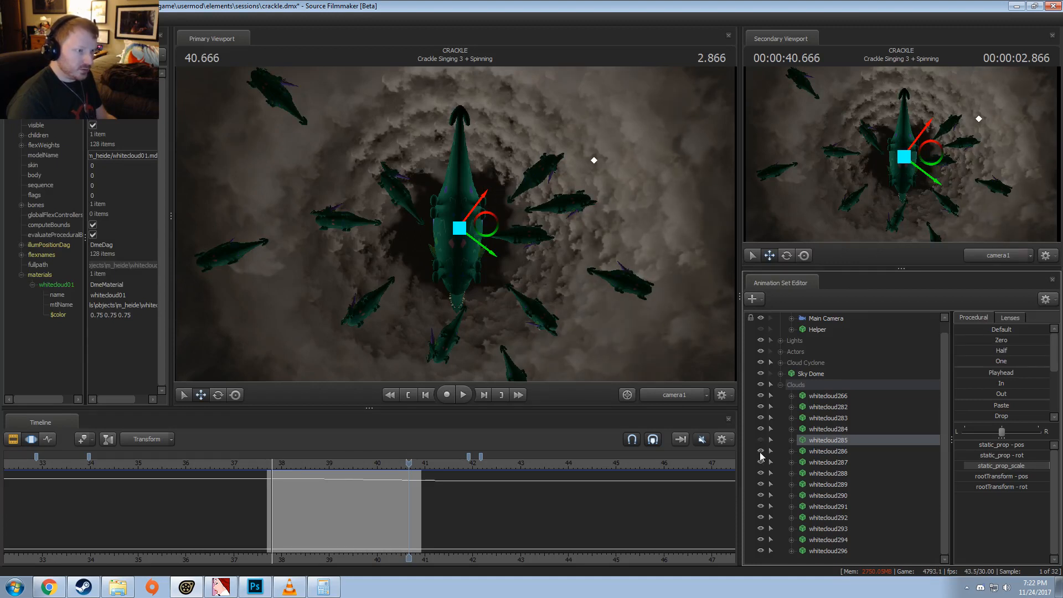
# Step: Check whitecloud286 and whitecloud287 by toggling their visibility, and hide whitecloud289 and whitecloud292
pyautogui.click(760, 452)
pyautogui.click(760, 452)
pyautogui.click(761, 468)
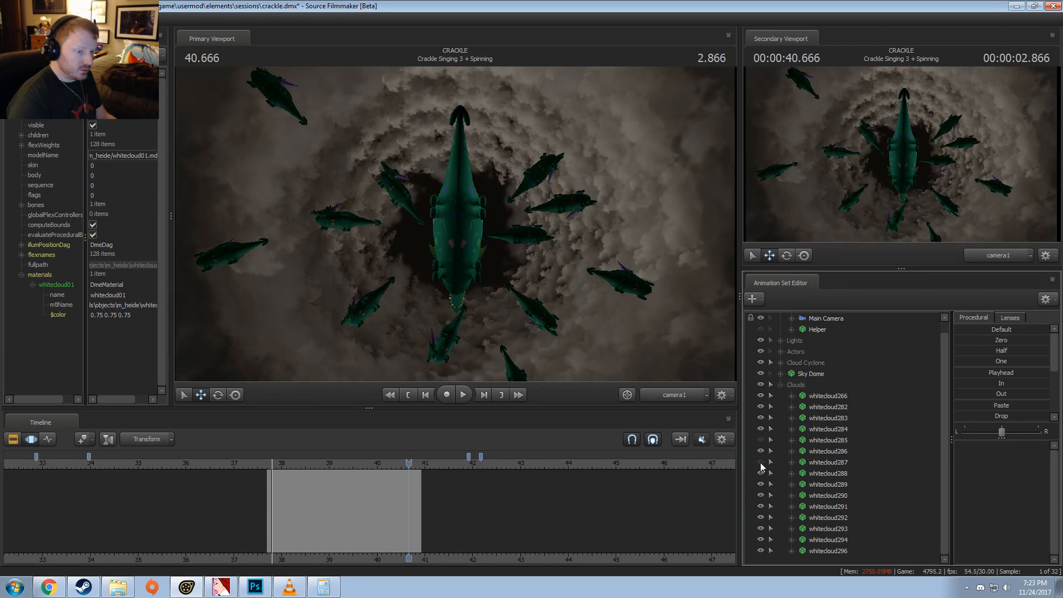
pyautogui.click(759, 484)
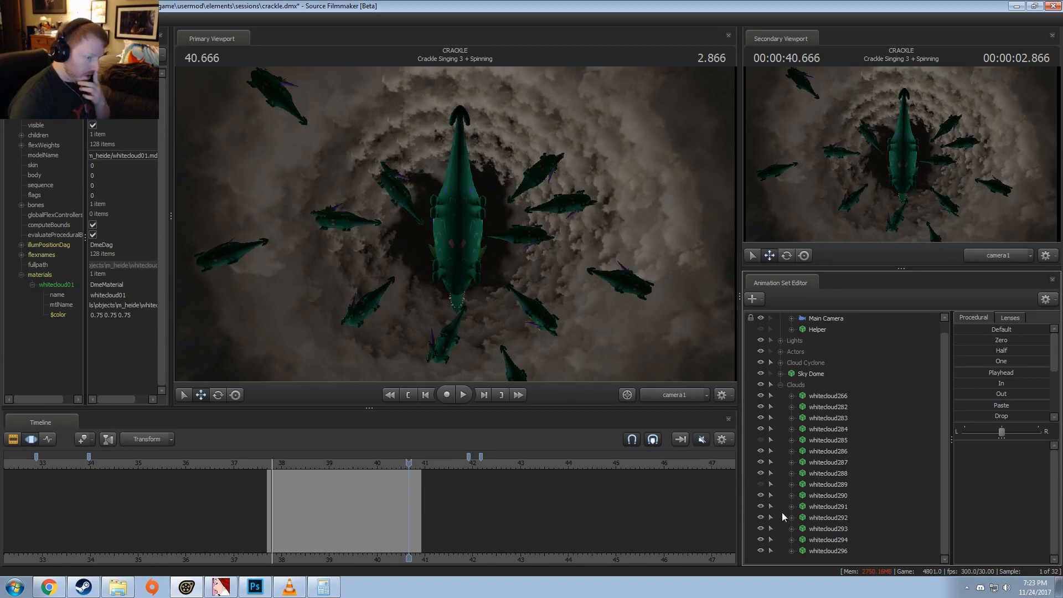
pyautogui.click(759, 517)
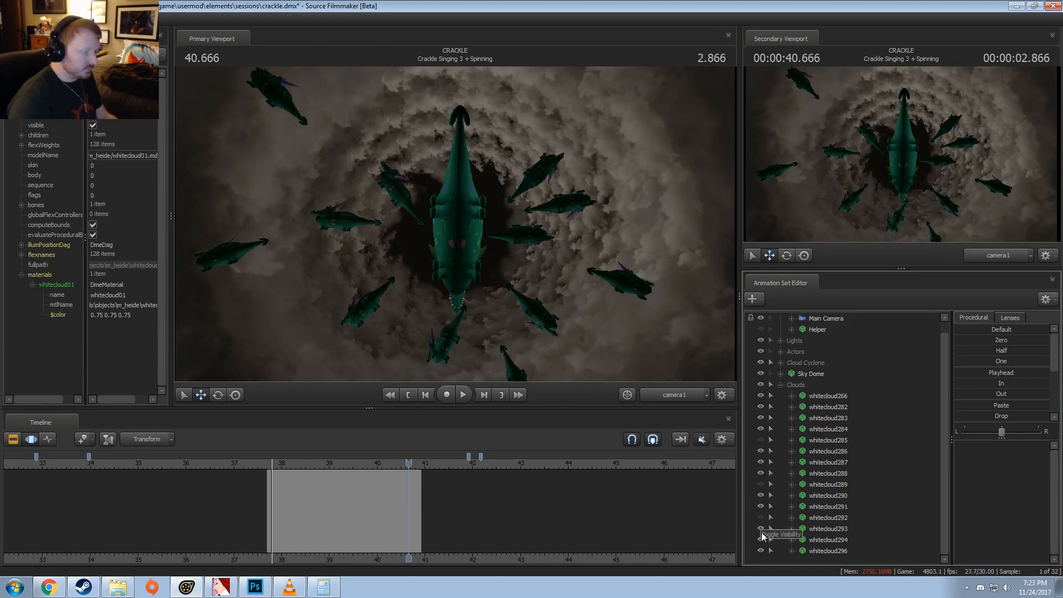
# Step: Toggle more cloud pieces, including whitecloud294, whitecloud266 and whitecloud283, hide whitecloud286, and move the playhead to 40.900
pyautogui.click(761, 540)
pyautogui.click(760, 540)
pyautogui.click(760, 394)
pyautogui.click(760, 394)
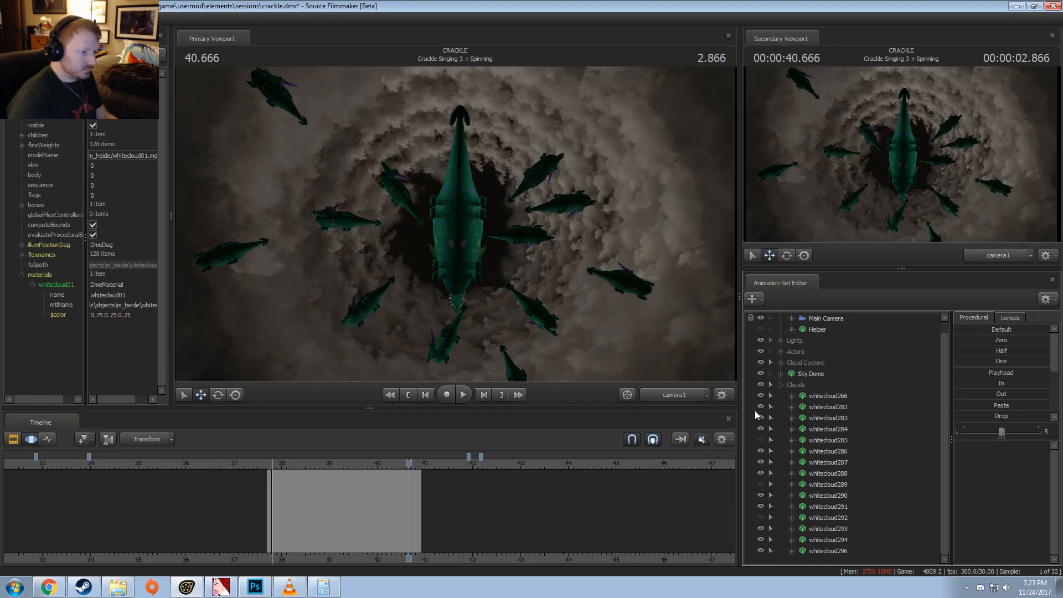
pyautogui.click(759, 406)
pyautogui.click(760, 418)
pyautogui.click(760, 418)
pyautogui.click(761, 452)
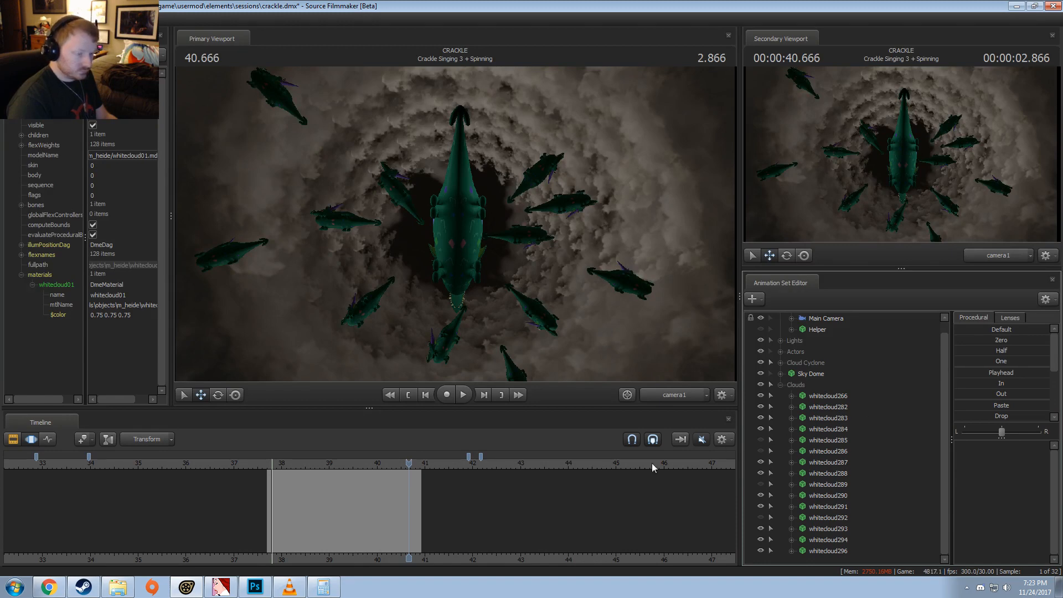
pyautogui.moveTo(421, 487)
pyautogui.mouseDown()
pyautogui.moveTo(381, 486)
pyautogui.moveTo(420, 492)
pyautogui.mouseUp()
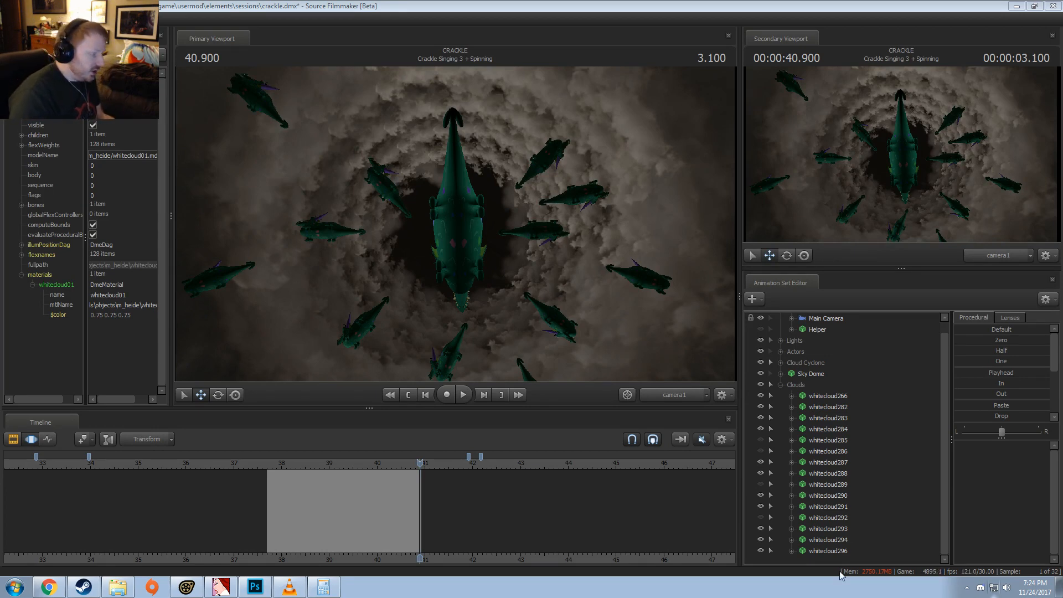
# Step: Switch to Windows Explorer, go up to the Videos folder, and play Leaving the Stable (Convention).wmv in VLC
pyautogui.click(117, 587)
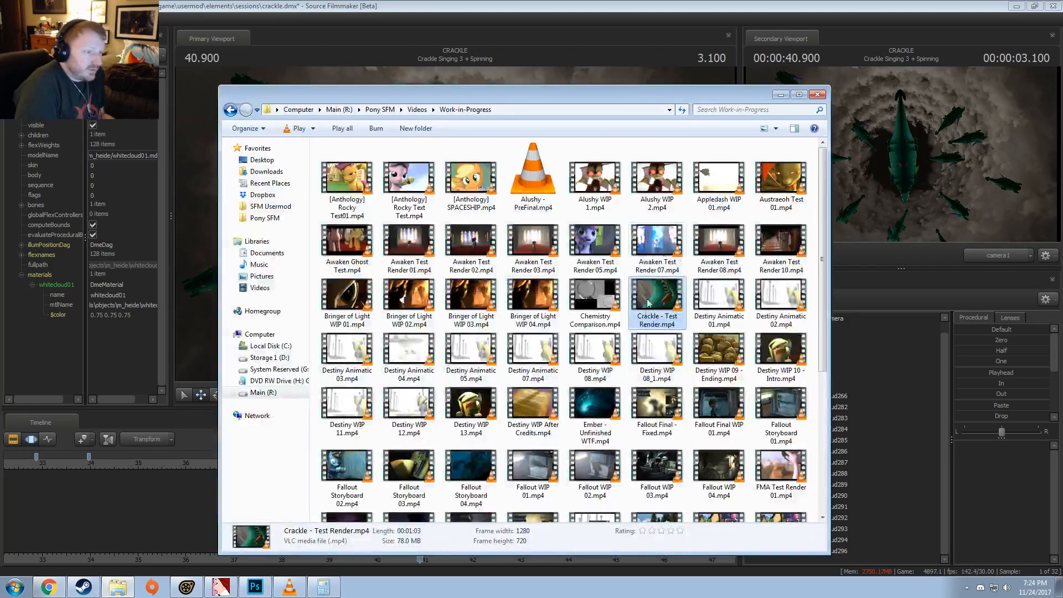
pyautogui.scroll(-5, 640, 426)
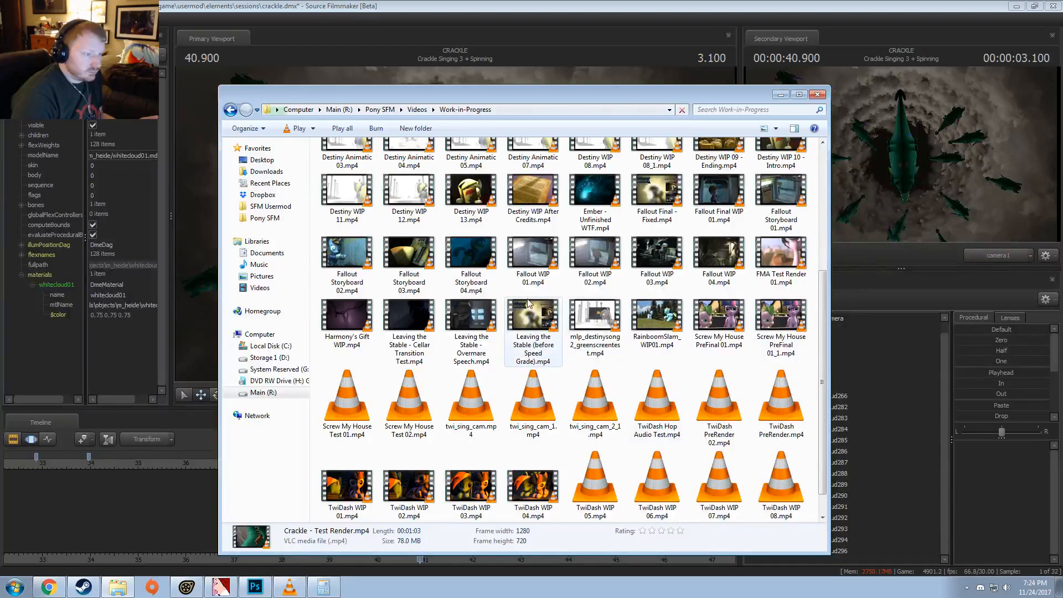
pyautogui.click(417, 109)
pyautogui.scroll(-10, 501, 214)
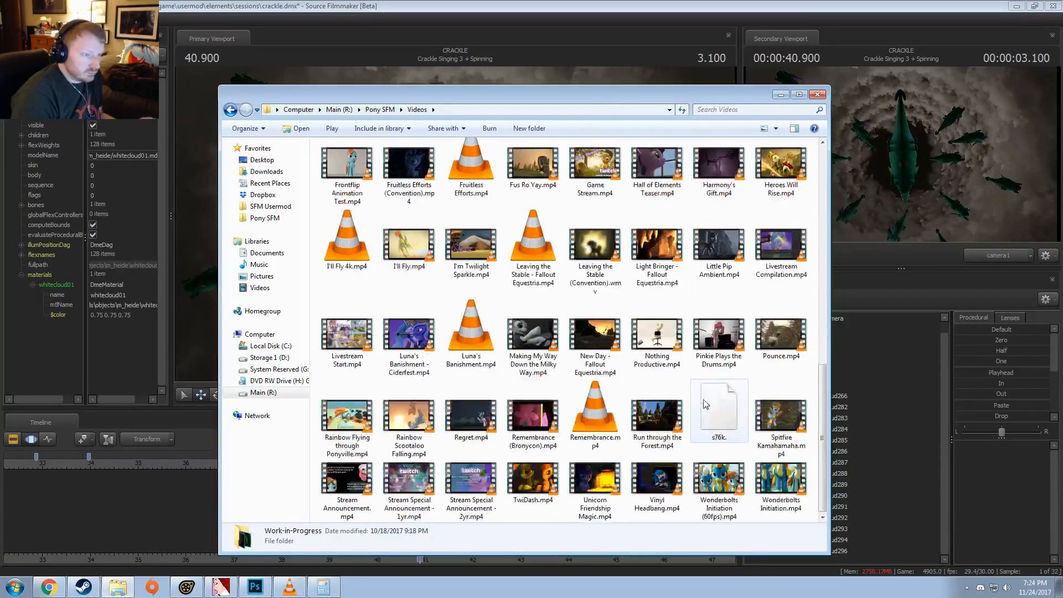
pyautogui.click(595, 249)
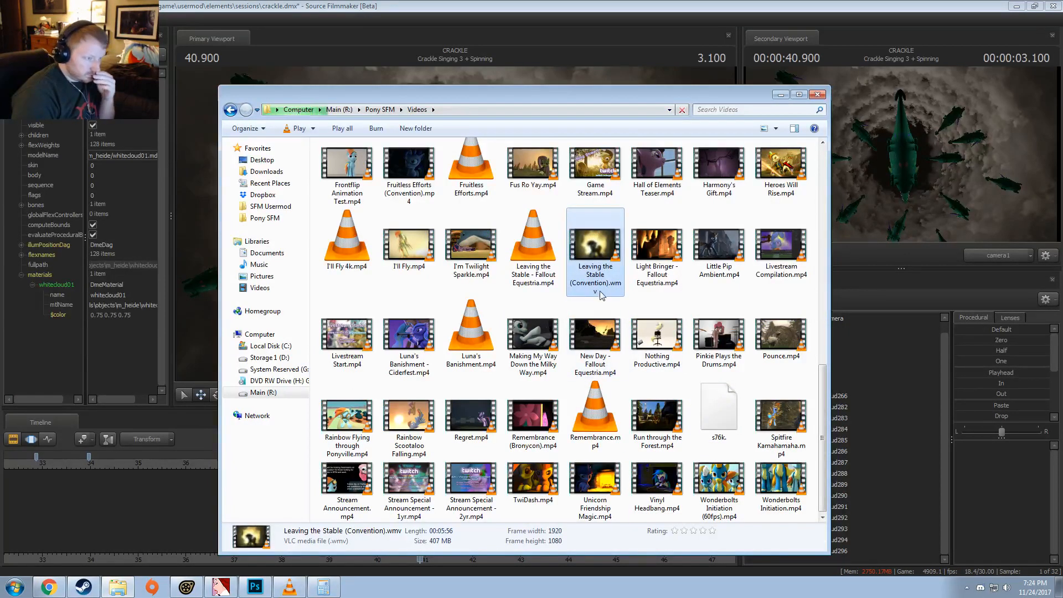
pyautogui.doubleClick(592, 238)
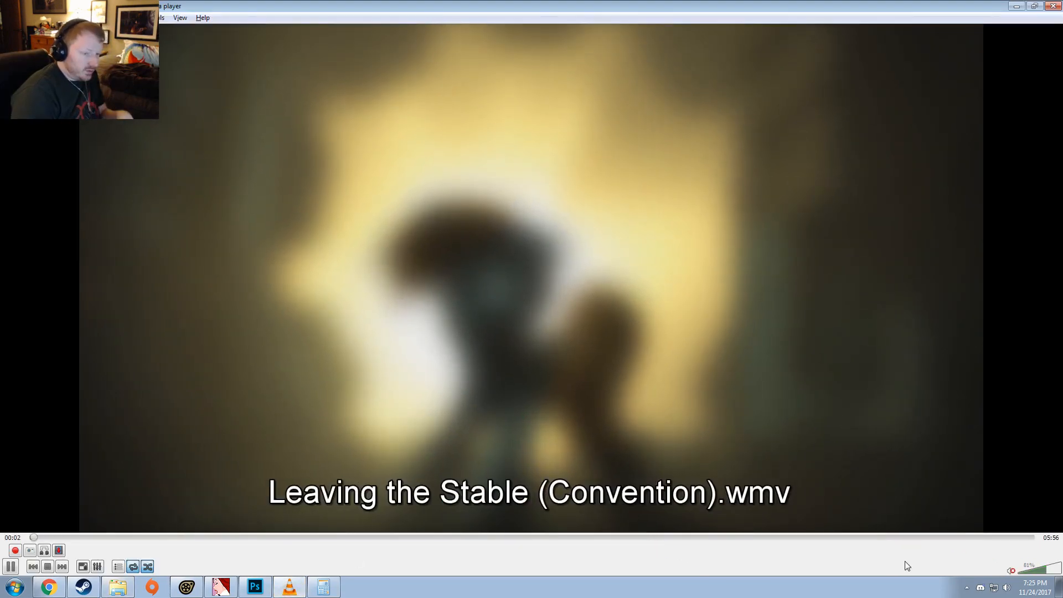
# Step: Skip through the video between about 03:50 and 04:19, pausing and resuming to examine the shots there
pyautogui.click(687, 538)
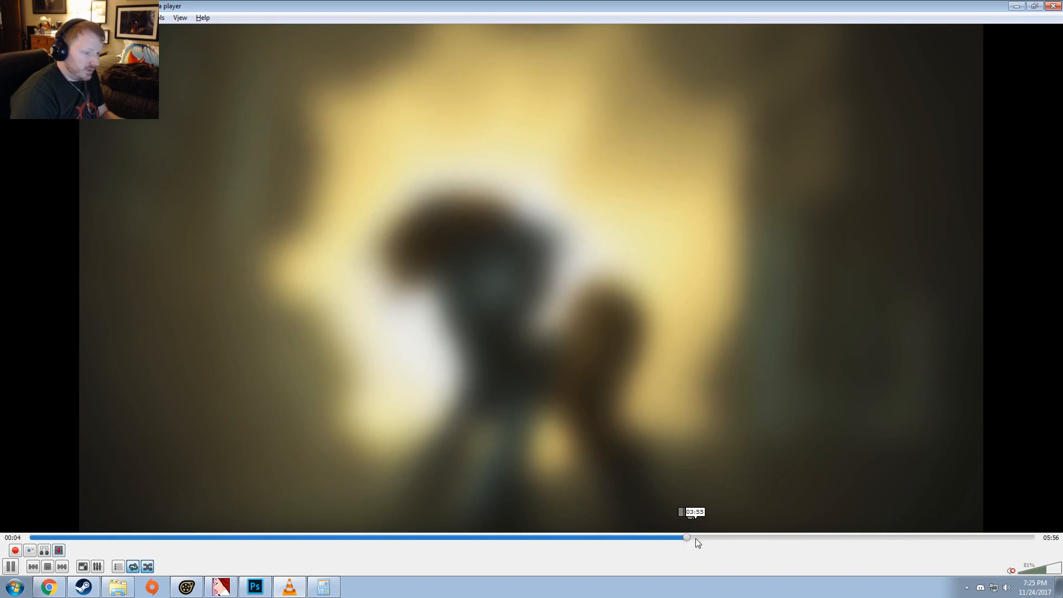
pyautogui.click(716, 537)
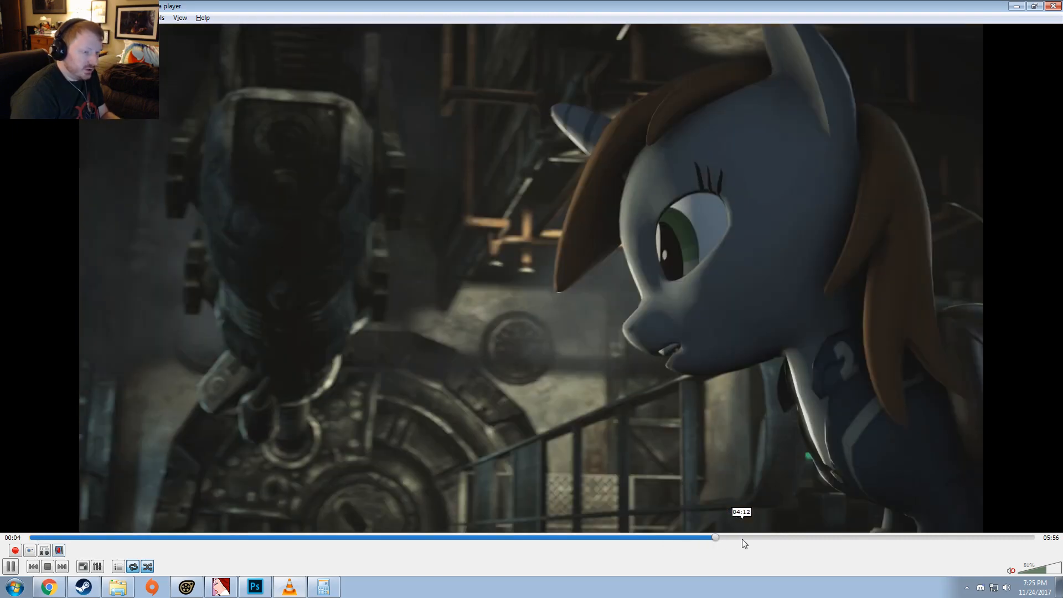
pyautogui.click(667, 537)
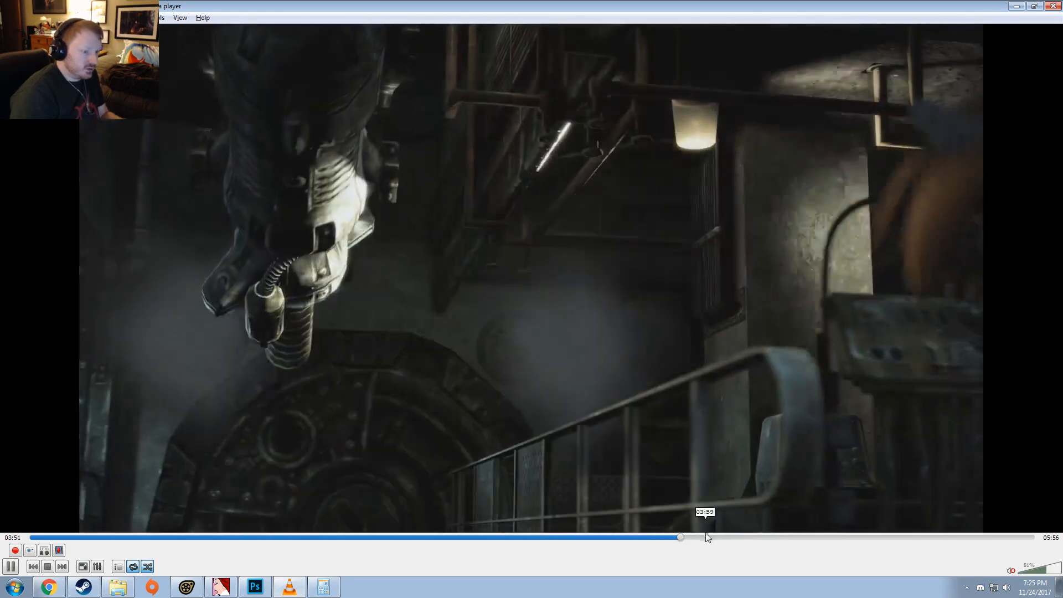
pyautogui.click(707, 537)
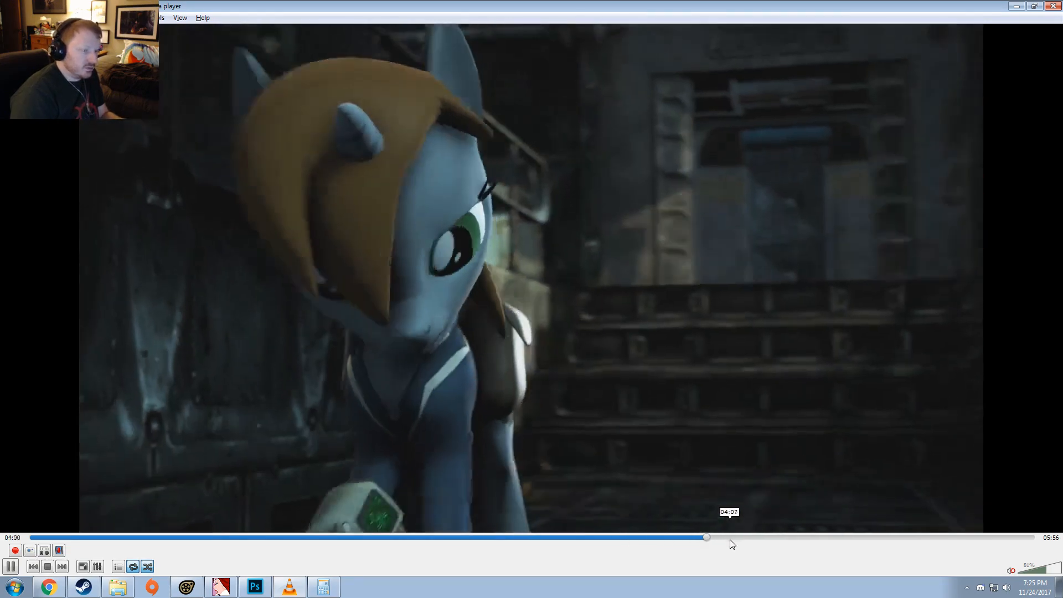
pyautogui.click(730, 537)
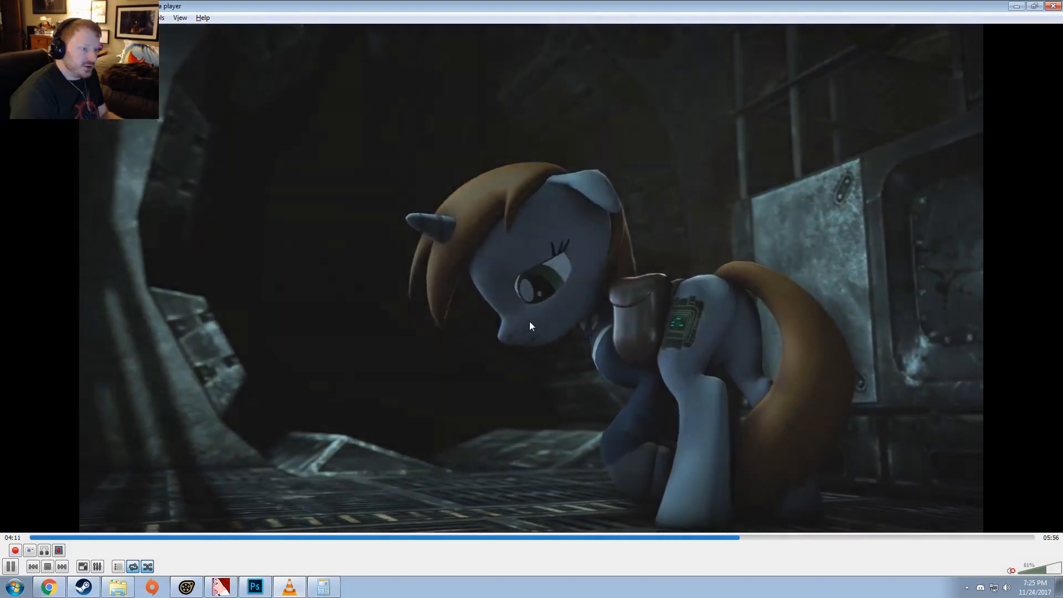
pyautogui.press('space')
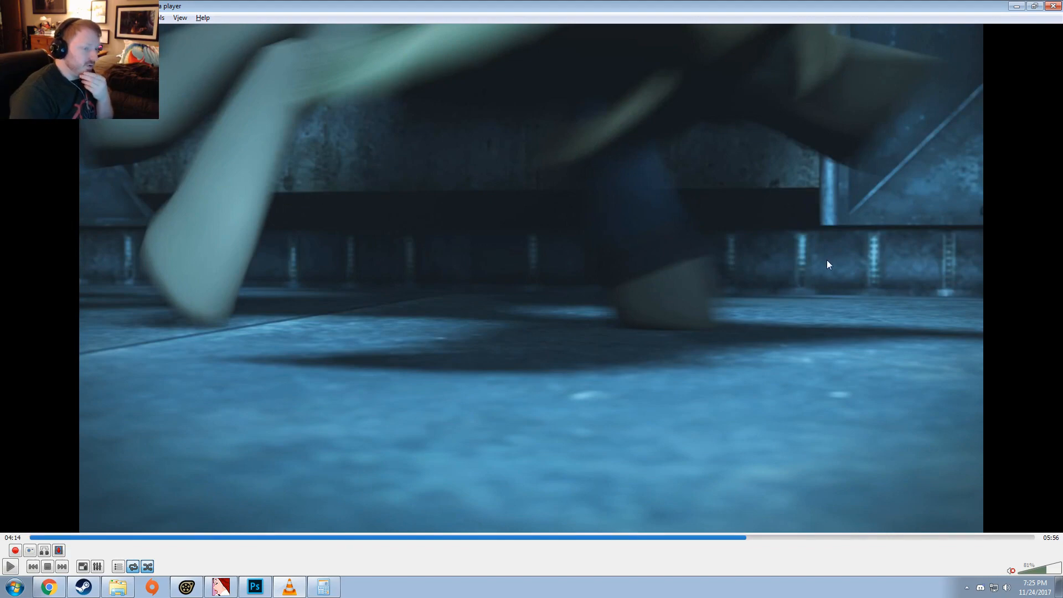
pyautogui.click(692, 314)
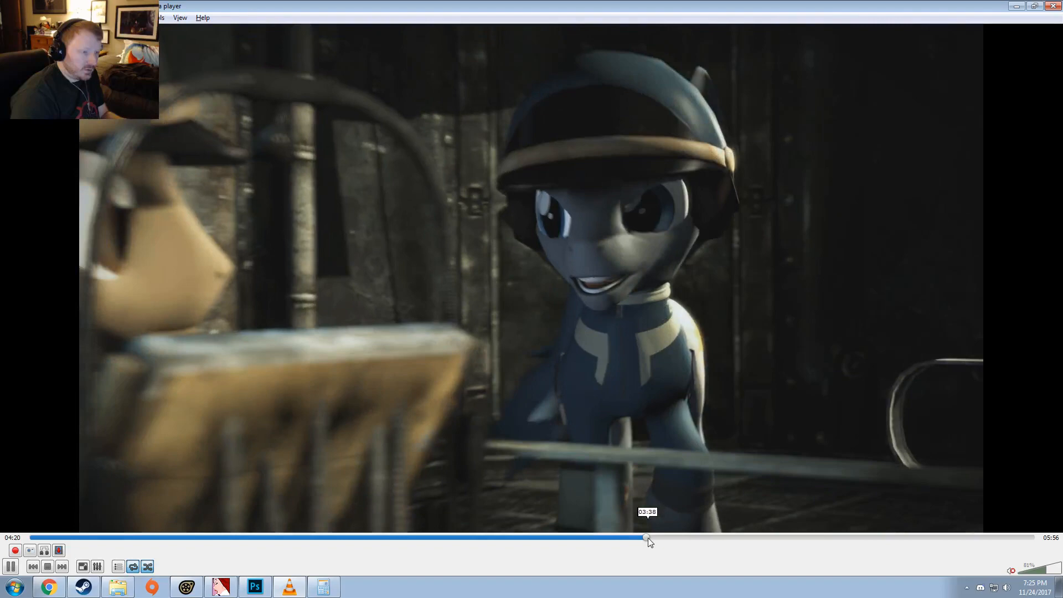
# Step: Examine the earlier shots around 03:32 frame by frame, and close the video player and the Videos folder
pyautogui.click(648, 537)
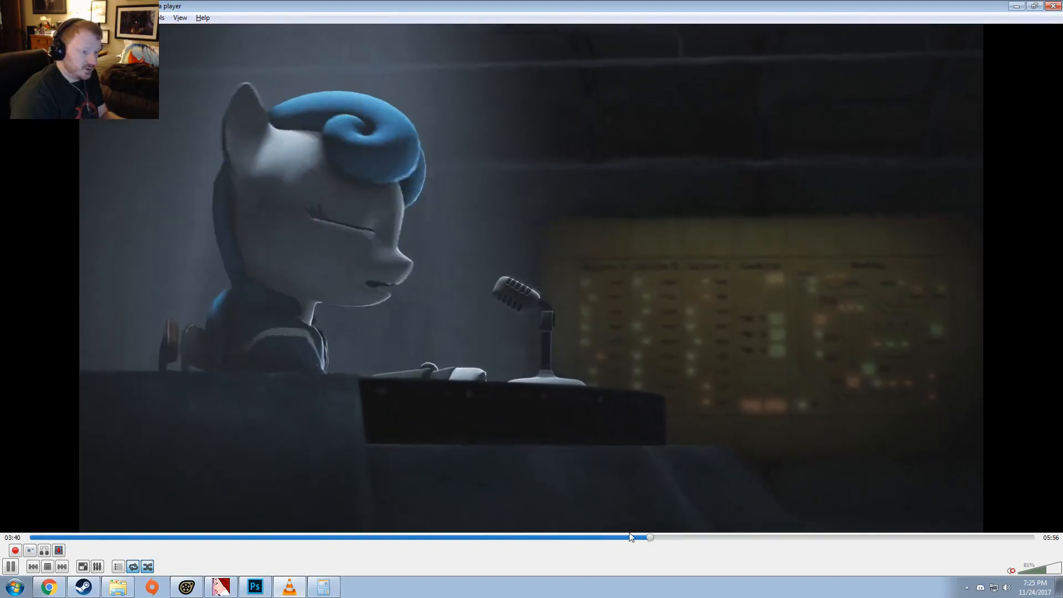
pyautogui.click(621, 538)
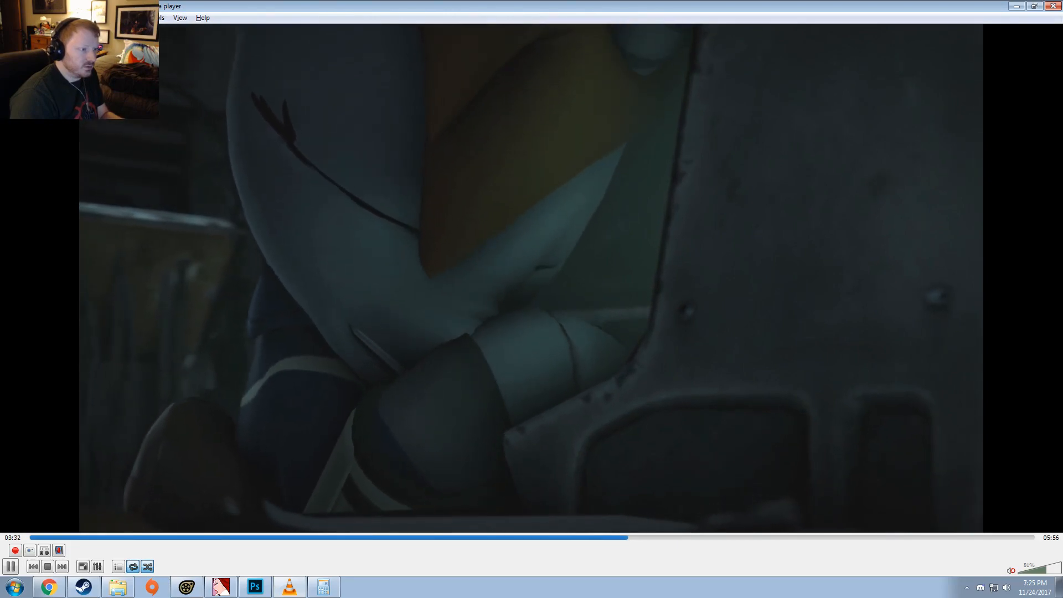
pyautogui.press('space')
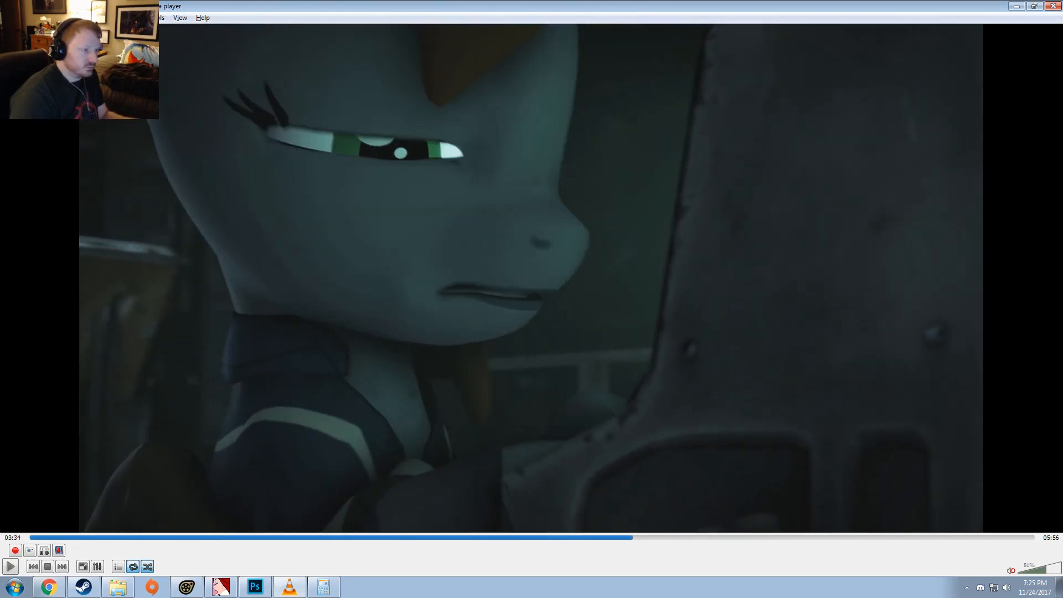
pyautogui.press('space')
pyautogui.press('space')
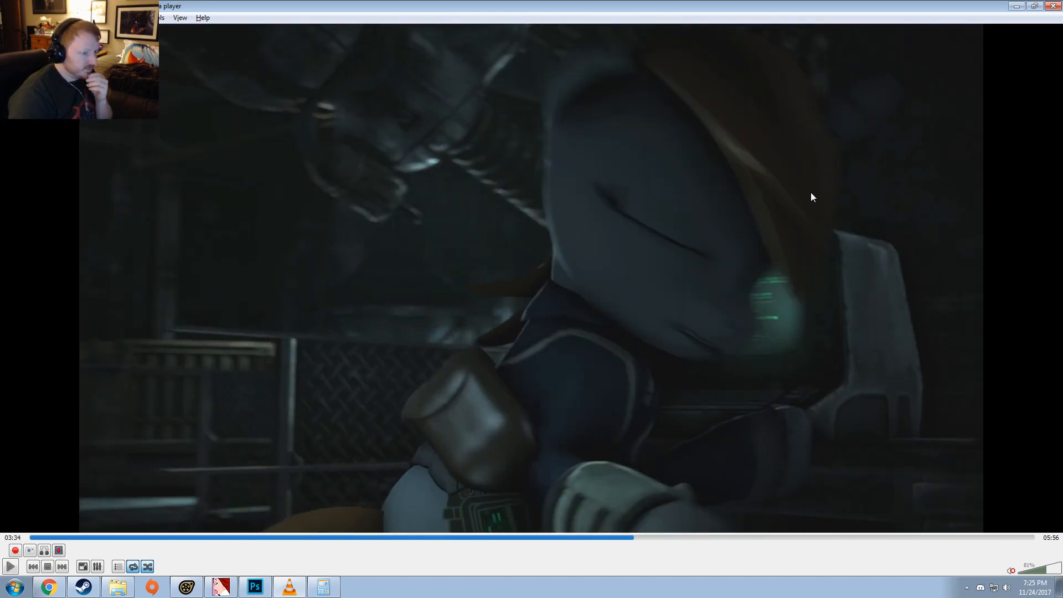
pyautogui.click(1055, 5)
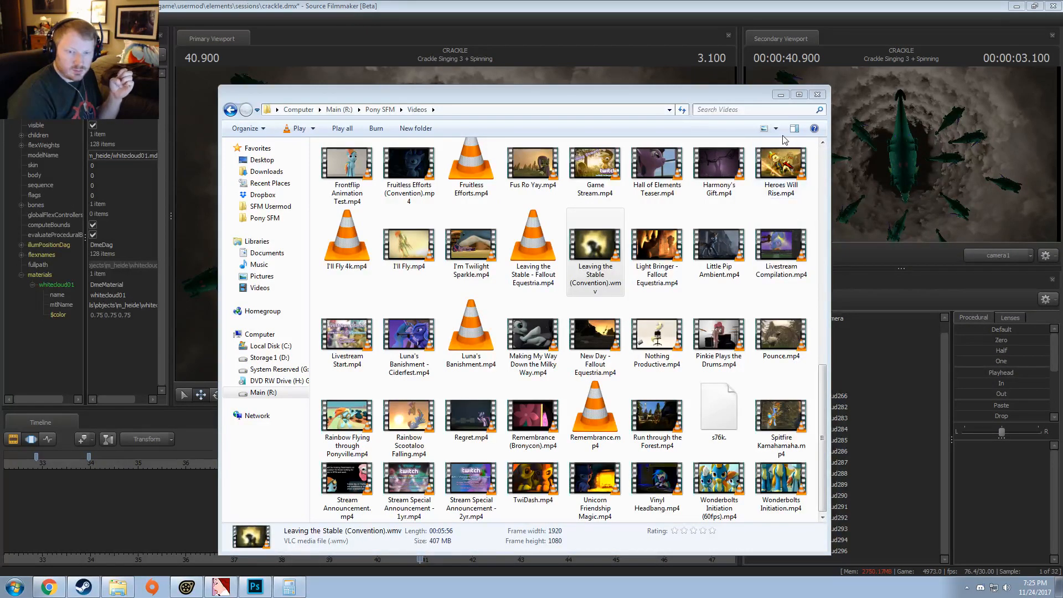
pyautogui.click(818, 94)
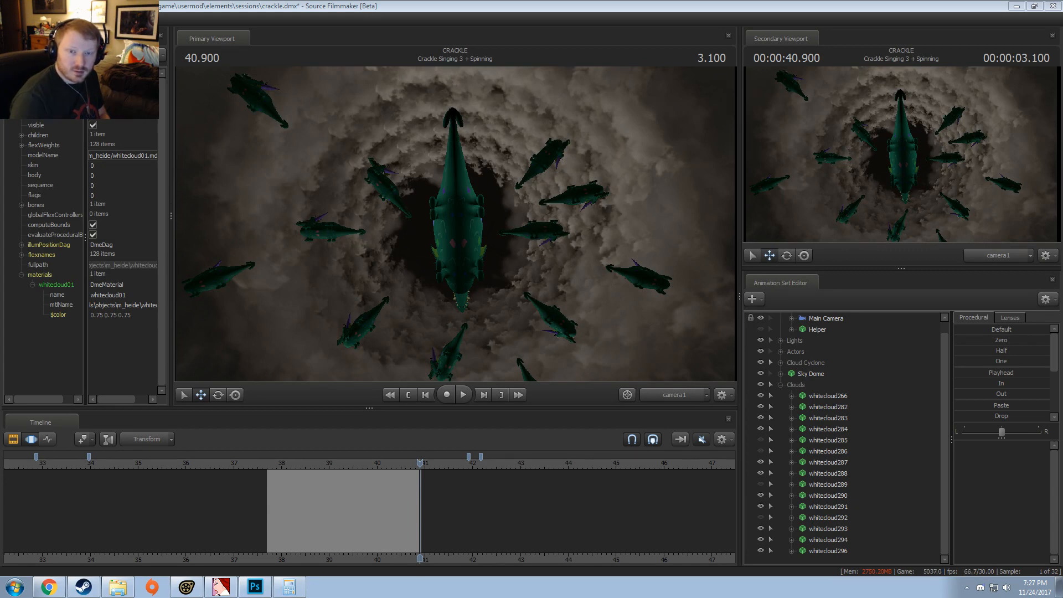
# Step: In the Clip Editor, view the fade time settings of the Crackle Singing 3 + Spinning clip and cancel them
pyautogui.click(448, 524)
pyautogui.press('F2')
pyautogui.scroll(-2, 397, 515)
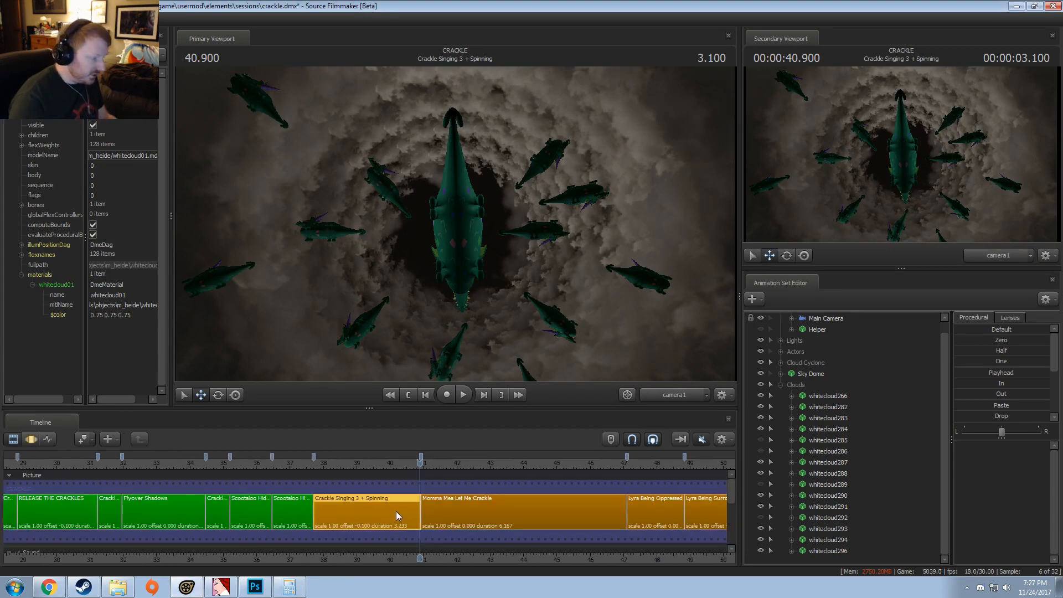
pyautogui.rightClick(355, 511)
pyautogui.moveTo(384, 373)
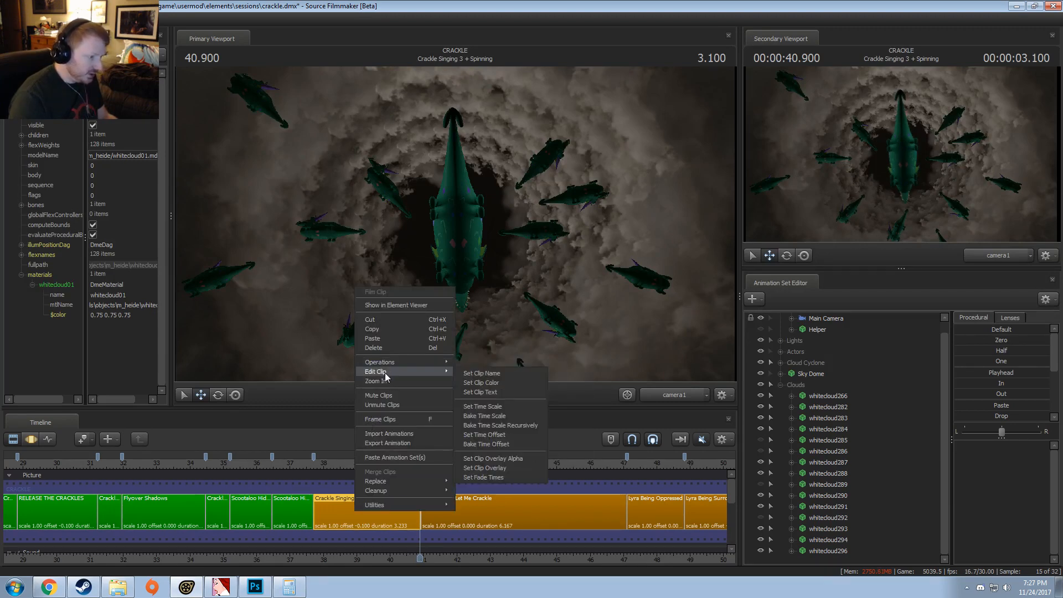
pyautogui.click(484, 478)
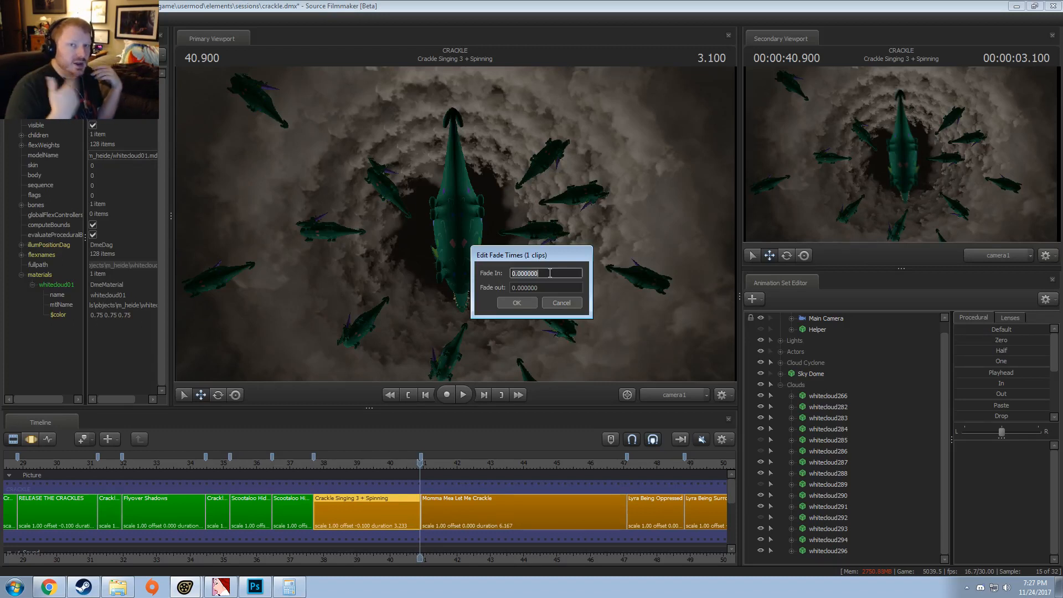
pyautogui.click(573, 304)
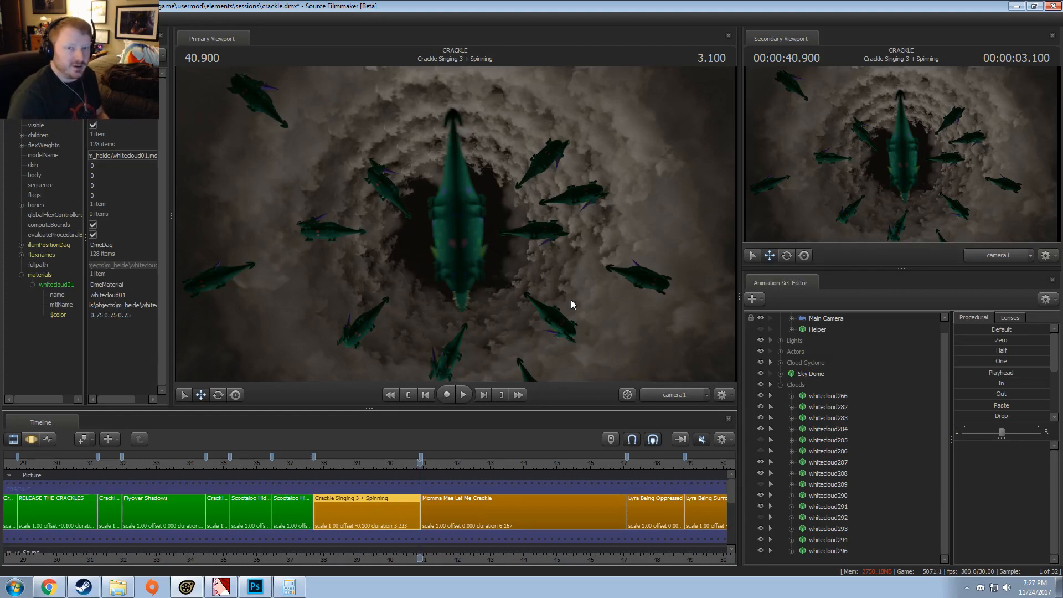
# Step: Collapse Clouds, try brightening the whole shot with the Main Camera's toneMapScale in the Motion Editor, and move to 40.633
pyautogui.click(780, 385)
pyautogui.click(408, 463)
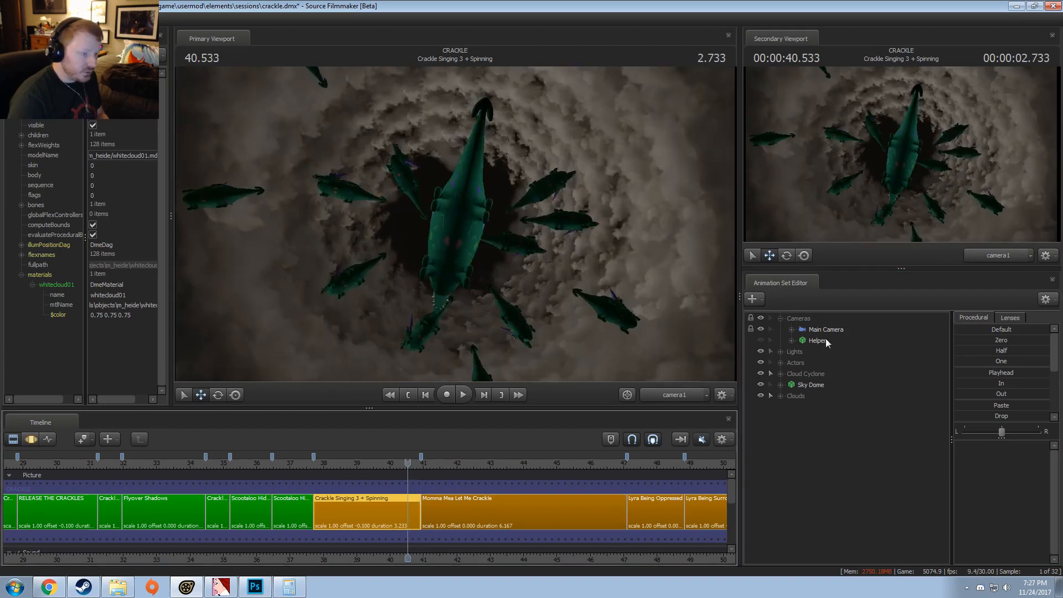
pyautogui.click(797, 330)
pyautogui.click(792, 330)
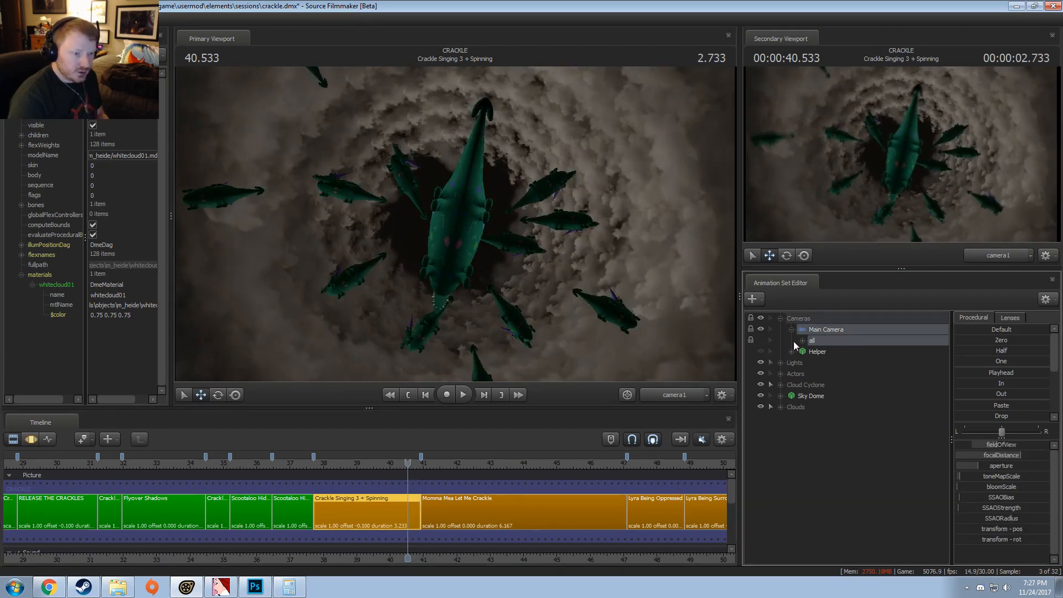
pyautogui.press('F3')
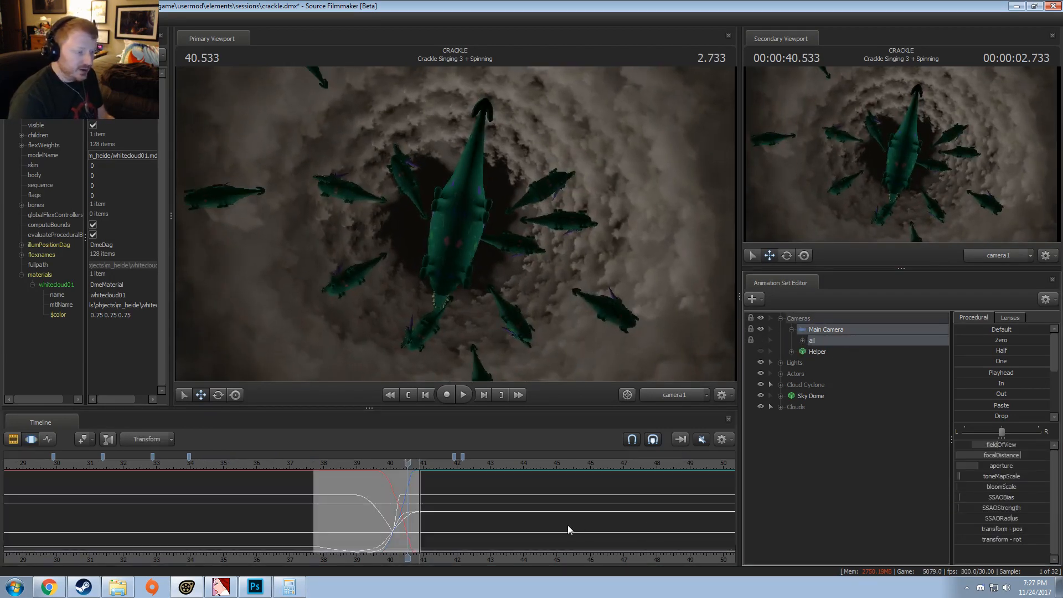
pyautogui.click(567, 526)
pyautogui.hotkey('ctrl', 'a')
pyautogui.moveTo(994, 477)
pyautogui.mouseDown()
pyautogui.moveTo(961, 477)
pyautogui.moveTo(994, 477)
pyautogui.mouseUp()
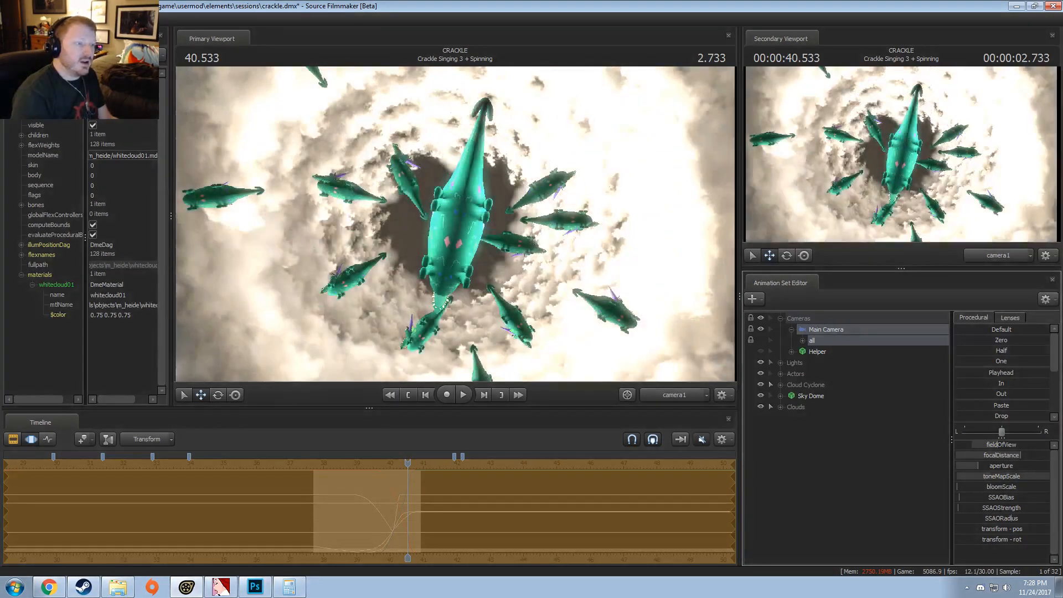
pyautogui.click(411, 465)
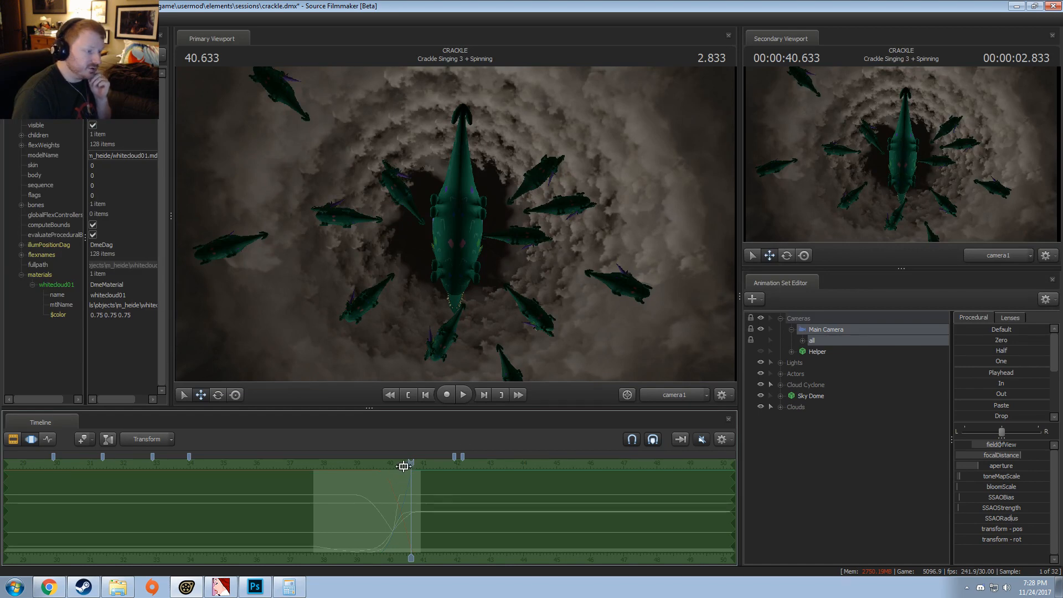
# Step: In the Clip Editor, select the Intro - Building clip and examine its Main Camera (Fade) and Main Camera around 1.566 to 2.300
pyautogui.scroll(-5, 404, 477)
pyautogui.press('F2')
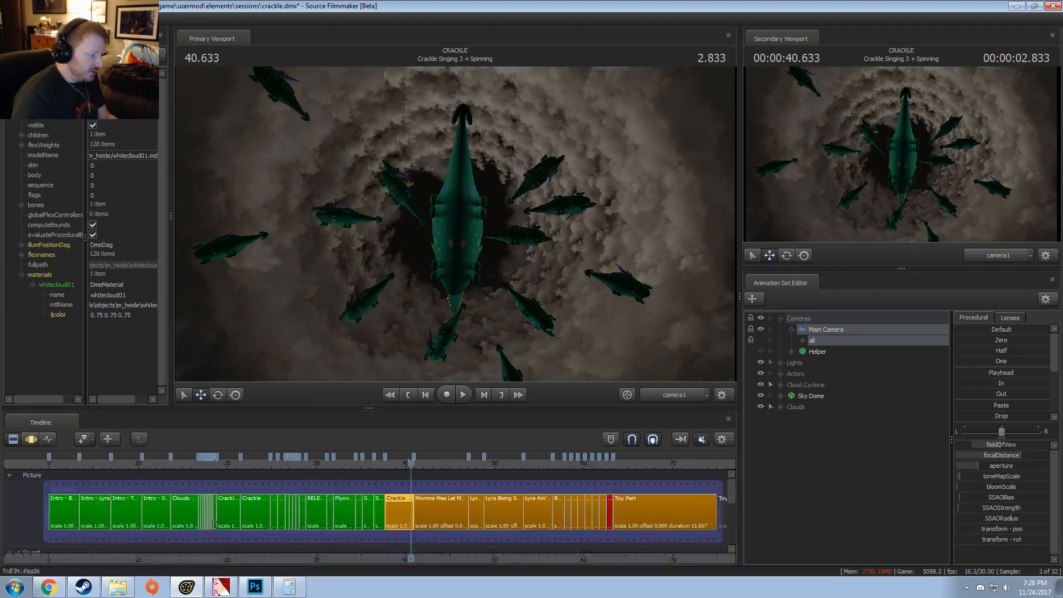
pyautogui.click(67, 512)
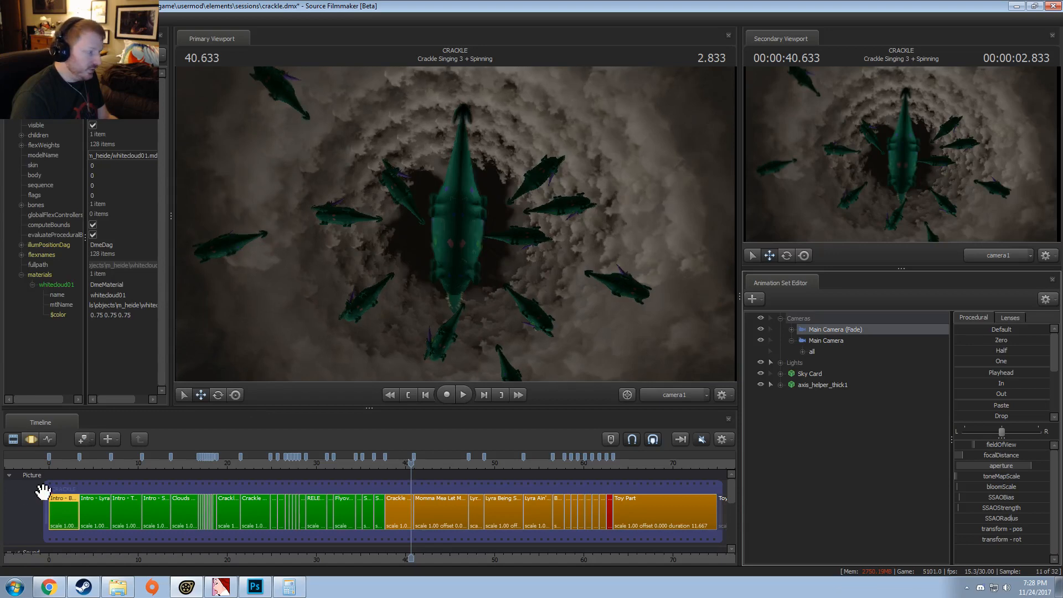
pyautogui.click(67, 466)
pyautogui.moveTo(68, 466)
pyautogui.mouseDown()
pyautogui.moveTo(58, 467)
pyautogui.moveTo(78, 472)
pyautogui.moveTo(63, 471)
pyautogui.mouseUp()
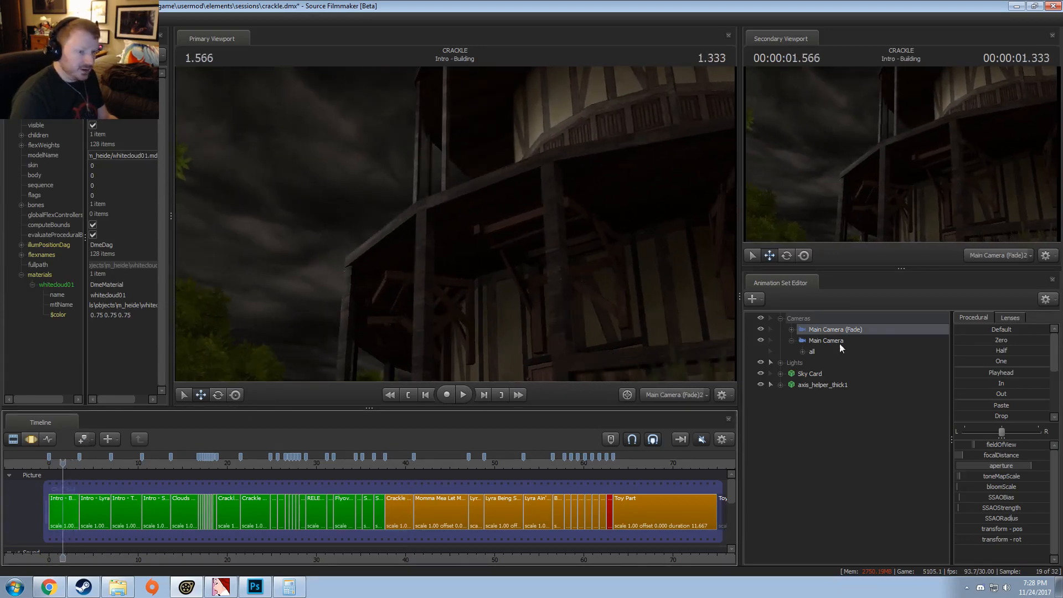
pyautogui.moveTo(839, 343); pyautogui.dragTo(354, 274)
pyautogui.moveTo(63, 465); pyautogui.dragTo(70, 466)
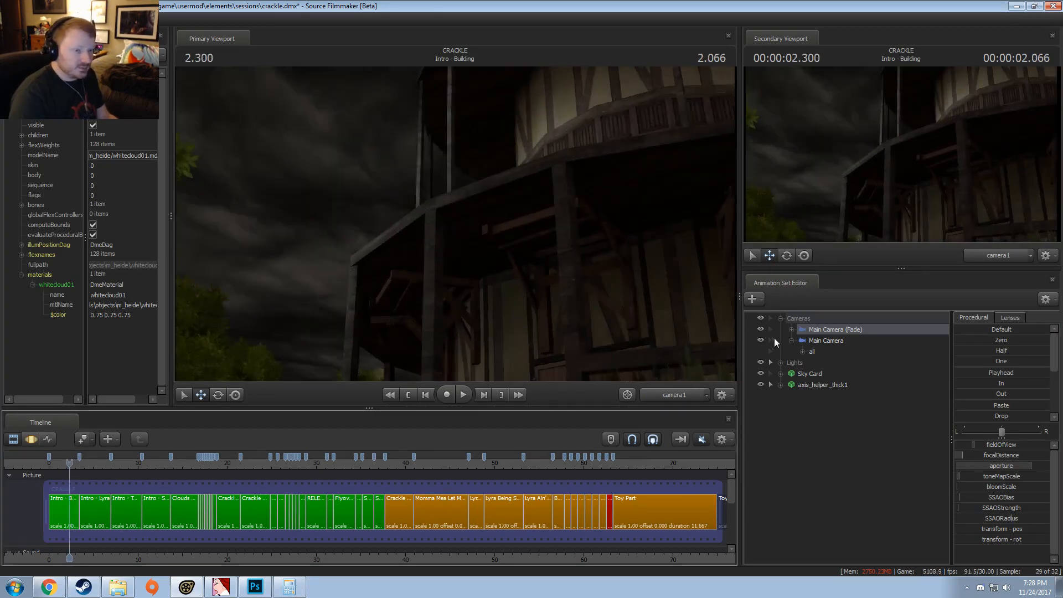
pyautogui.click(819, 339)
# Step: Play the transition through the Crackle Singing 3 + Spinning shot into Momma Mea Let Me Crackle, and stop at 40.733
pyautogui.click(381, 463)
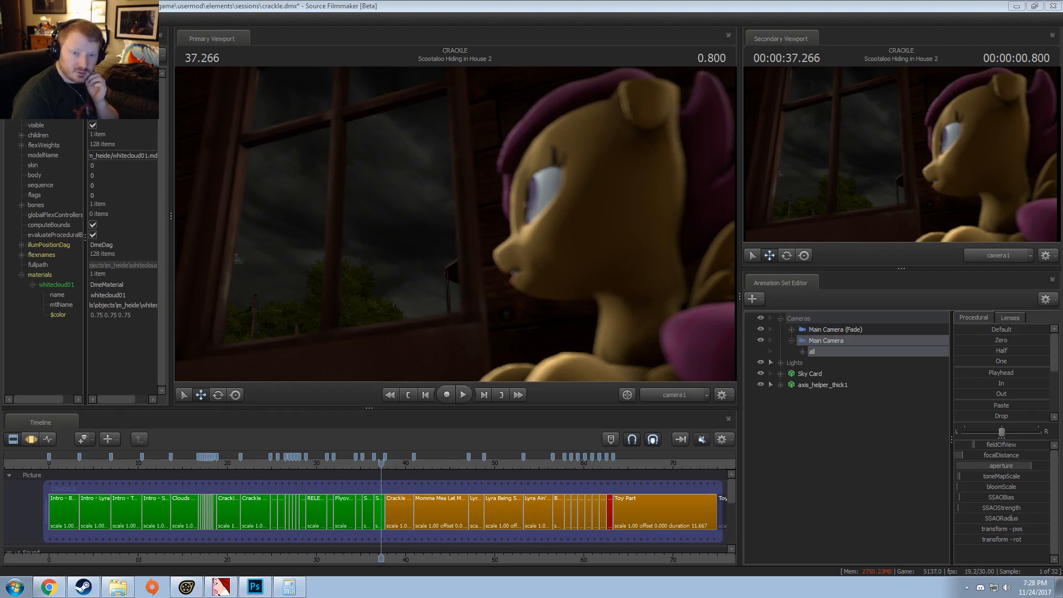
pyautogui.click(394, 463)
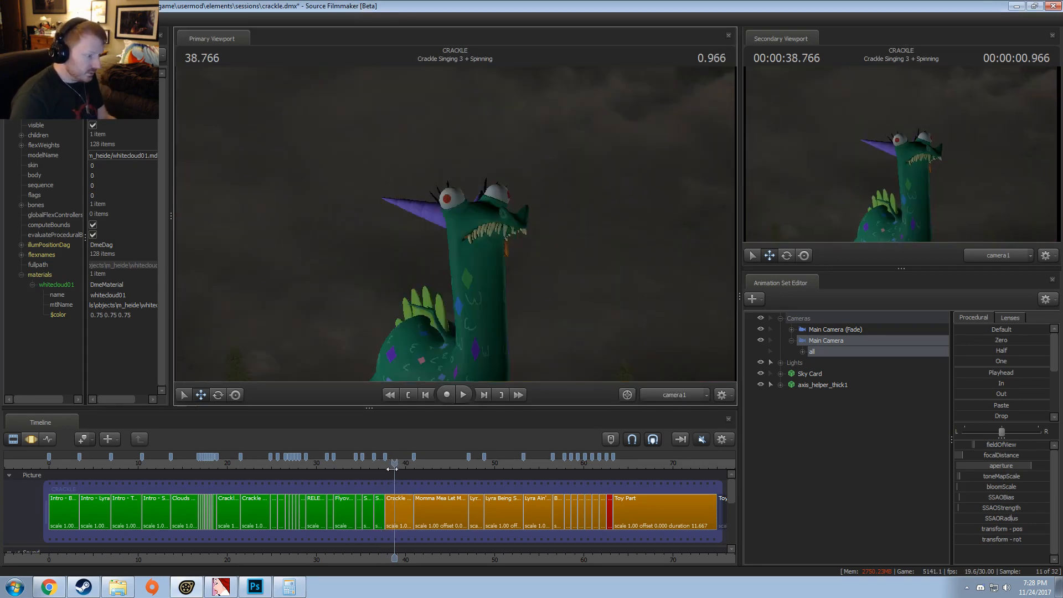
pyautogui.moveTo(397, 464); pyautogui.dragTo(390, 461)
pyautogui.press('space')
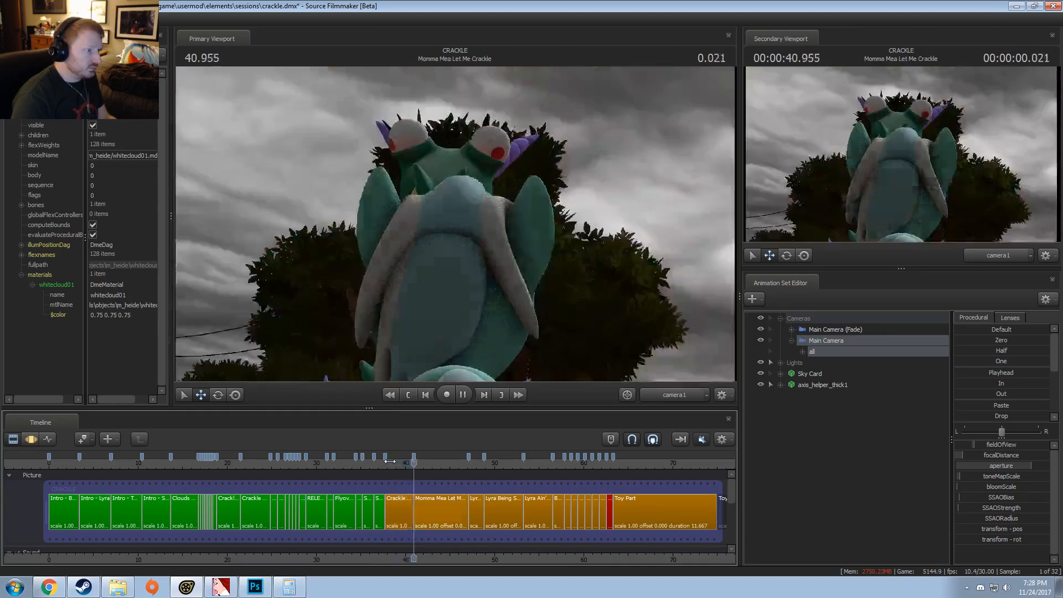
pyautogui.press('space')
pyautogui.moveTo(410, 463); pyautogui.dragTo(410, 468)
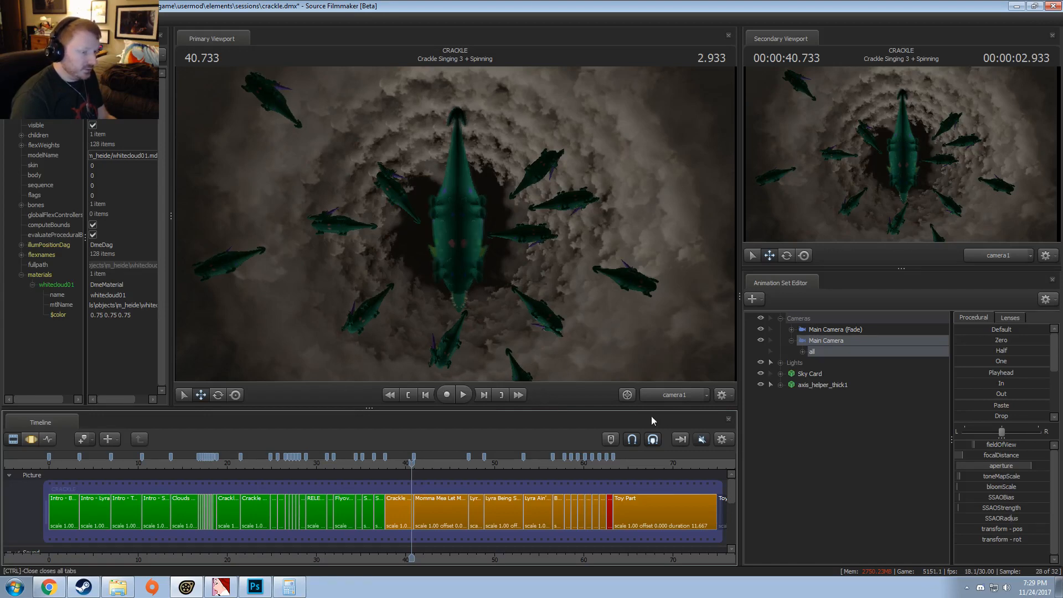
pyautogui.press('F4')
pyautogui.moveTo(627, 313); pyautogui.dragTo(559, 293)
pyautogui.moveTo(520, 224); pyautogui.dragTo(604, 365)
pyautogui.click(537, 221)
pyautogui.moveTo(683, 376); pyautogui.dragTo(692, 390)
pyautogui.moveTo(536, 222); pyautogui.dragTo(584, 393)
pyautogui.click(645, 394)
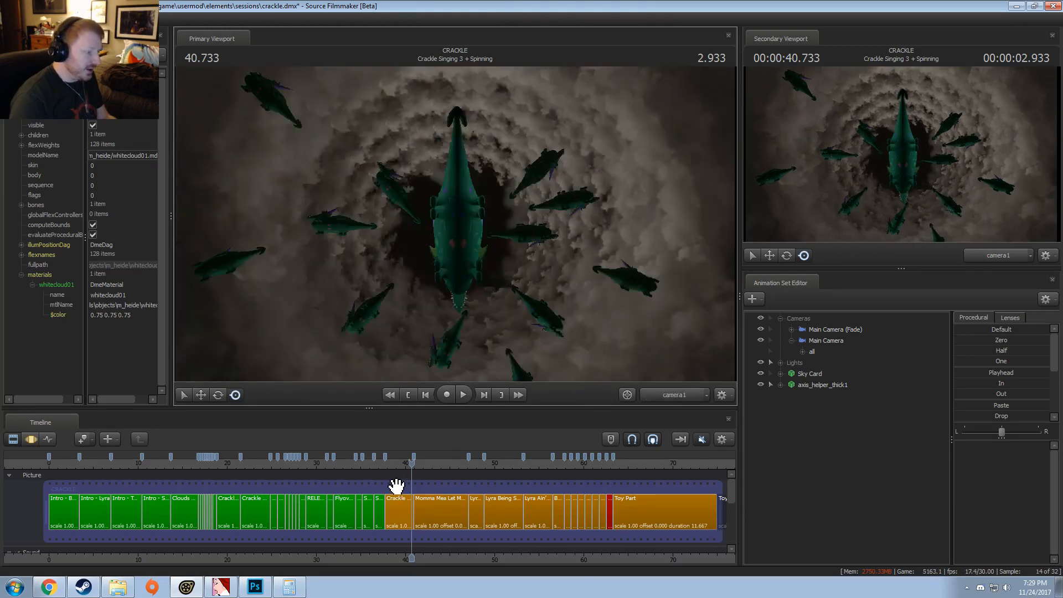
# Step: Select the Crackle Singing 3 + Spinning clip for the Motion Editor, hide its Clouds group, and move to 40.900
pyautogui.scroll(5, 399, 493)
pyautogui.doubleClick(399, 497)
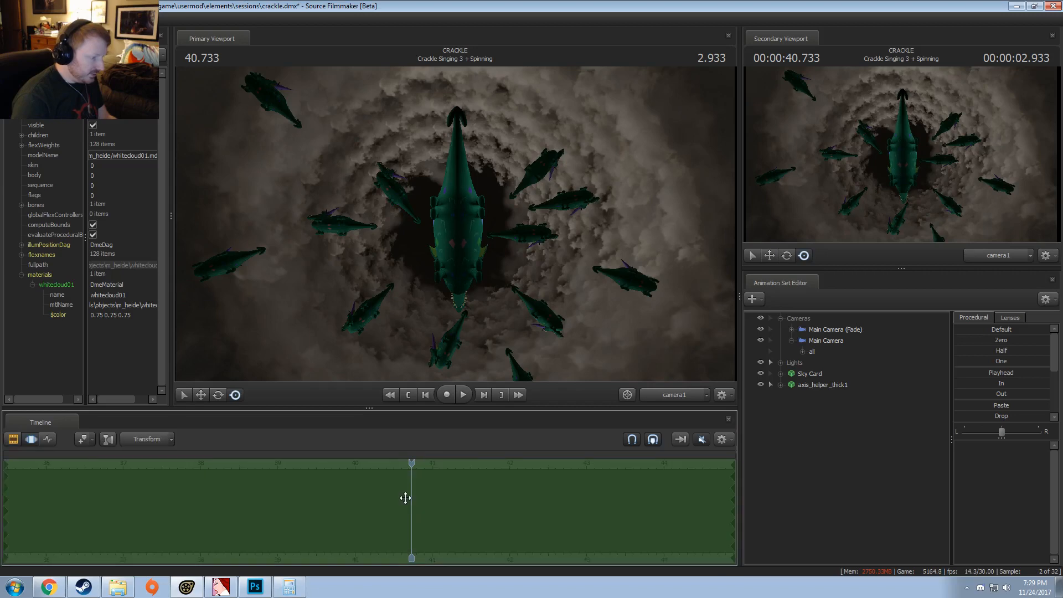
pyautogui.moveTo(406, 498)
pyautogui.mouseDown()
pyautogui.moveTo(385, 491)
pyautogui.moveTo(427, 506)
pyautogui.moveTo(415, 506)
pyautogui.mouseUp()
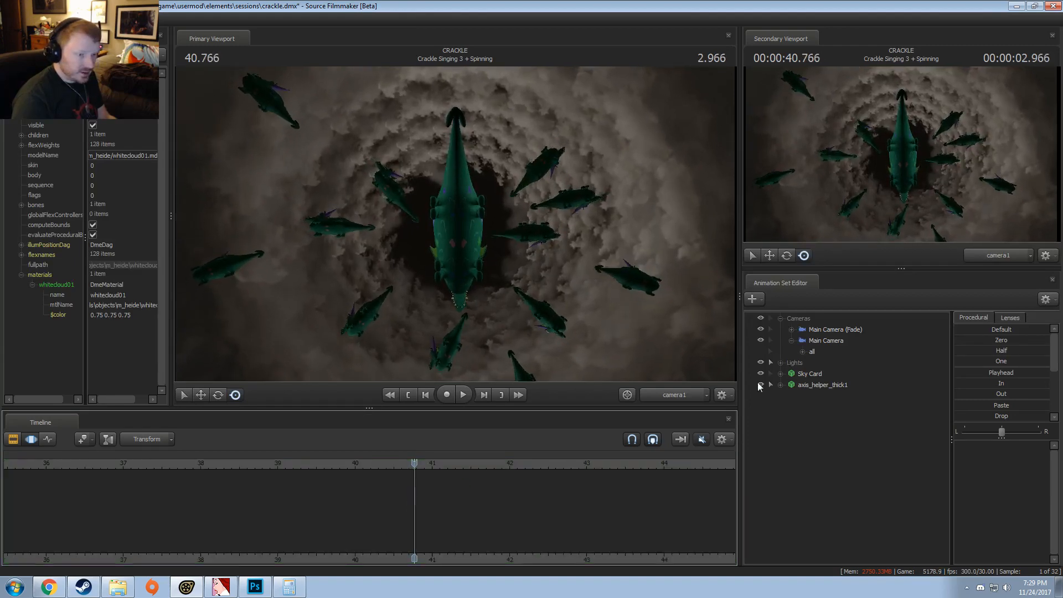
pyautogui.press('F2')
pyautogui.click(408, 508)
pyautogui.press('F3')
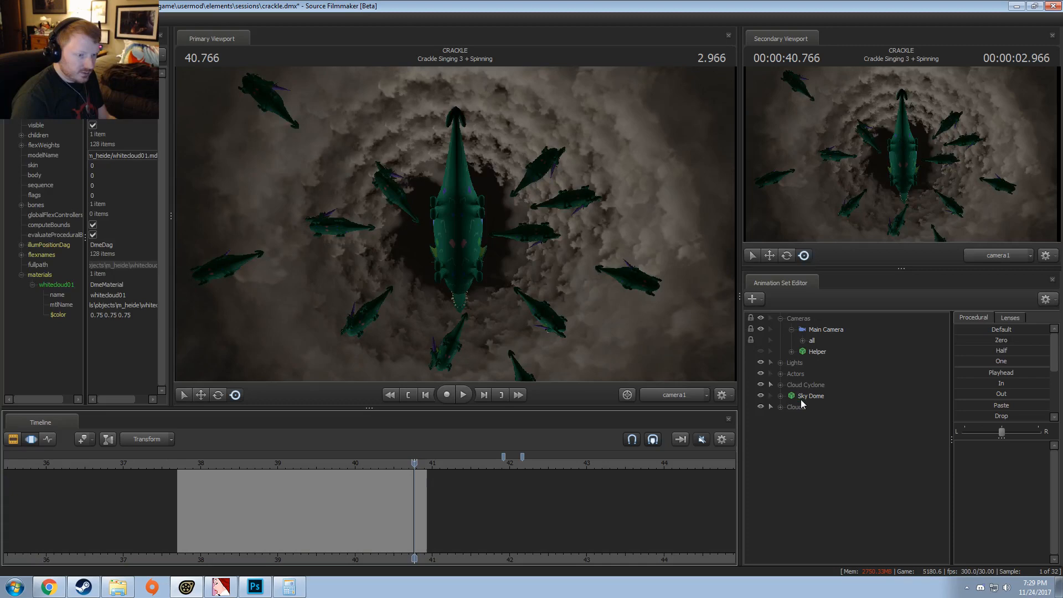
pyautogui.click(761, 407)
pyautogui.moveTo(389, 520); pyautogui.dragTo(424, 517)
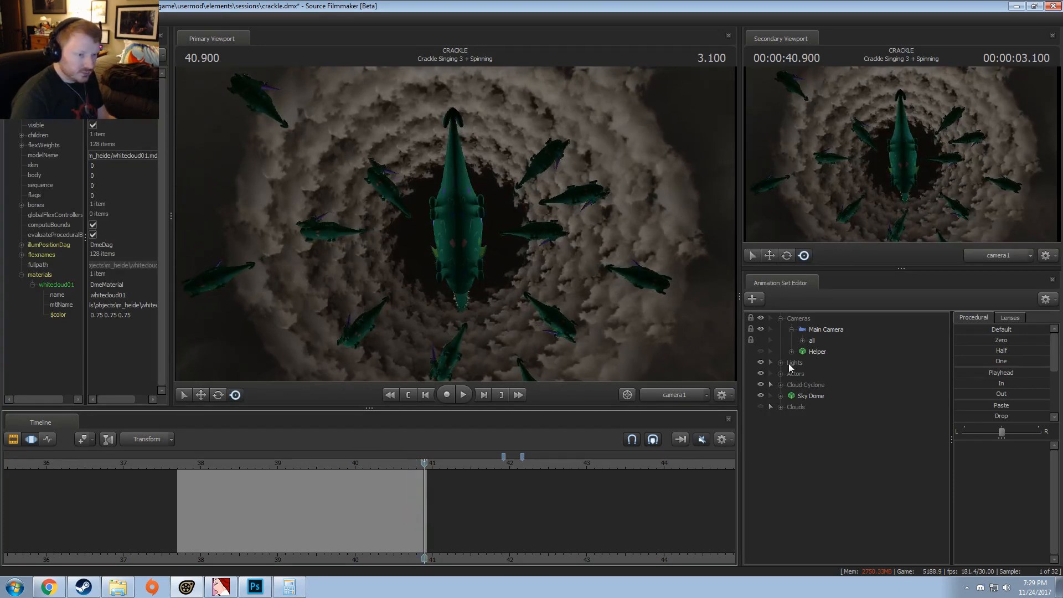
# Step: Expand the Lights group and toggle Actor Main 1 and Actor Main 2 off and on to check their effect
pyautogui.click(789, 363)
pyautogui.click(781, 363)
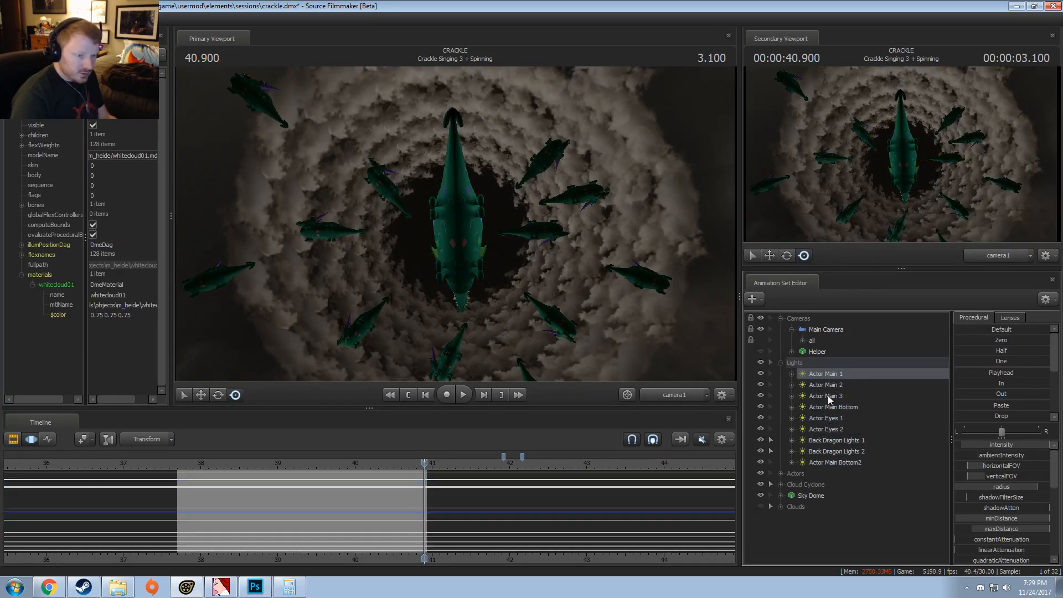
pyautogui.click(827, 384)
pyautogui.doubleClick(764, 375)
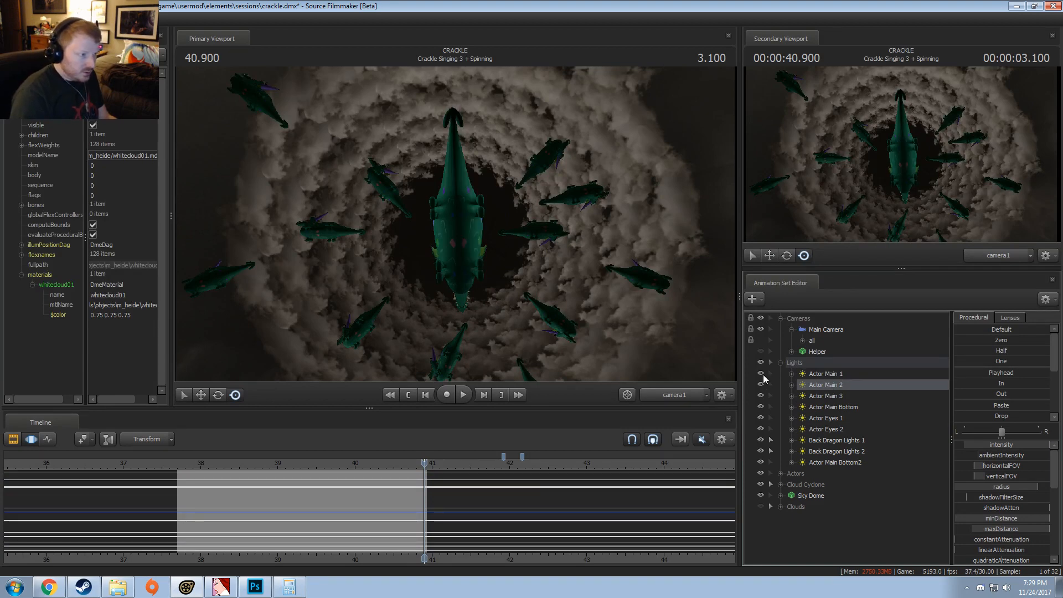
pyautogui.click(763, 384)
pyautogui.click(763, 384)
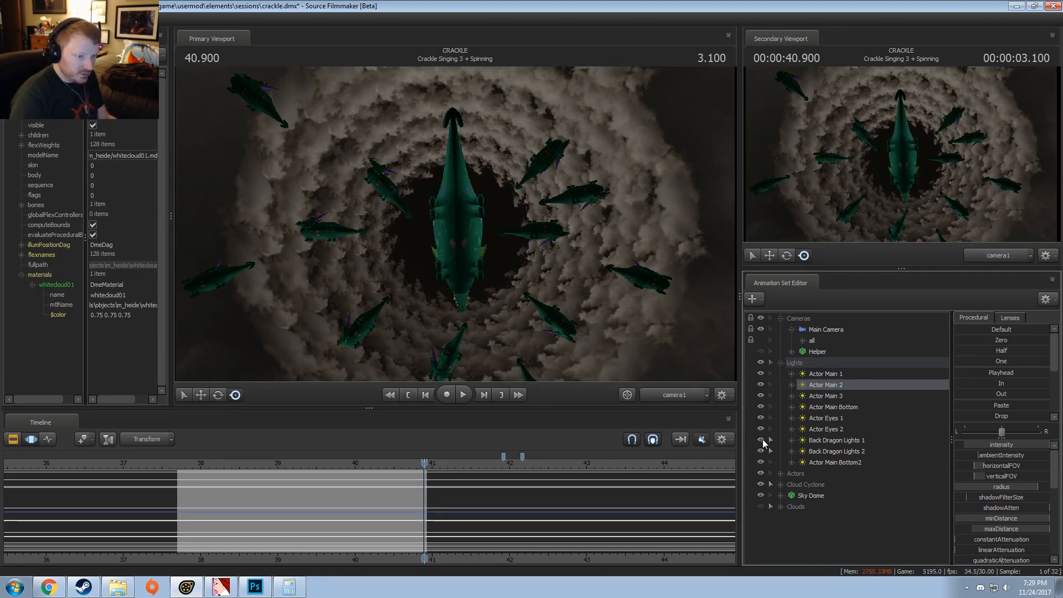
# Step: Toggle Actor Main Bottom2, Back Dragon Lights 1 and Back Dragon Lights 2 off and on to compare their lighting
pyautogui.doubleClick(761, 462)
pyautogui.click(760, 451)
pyautogui.click(759, 451)
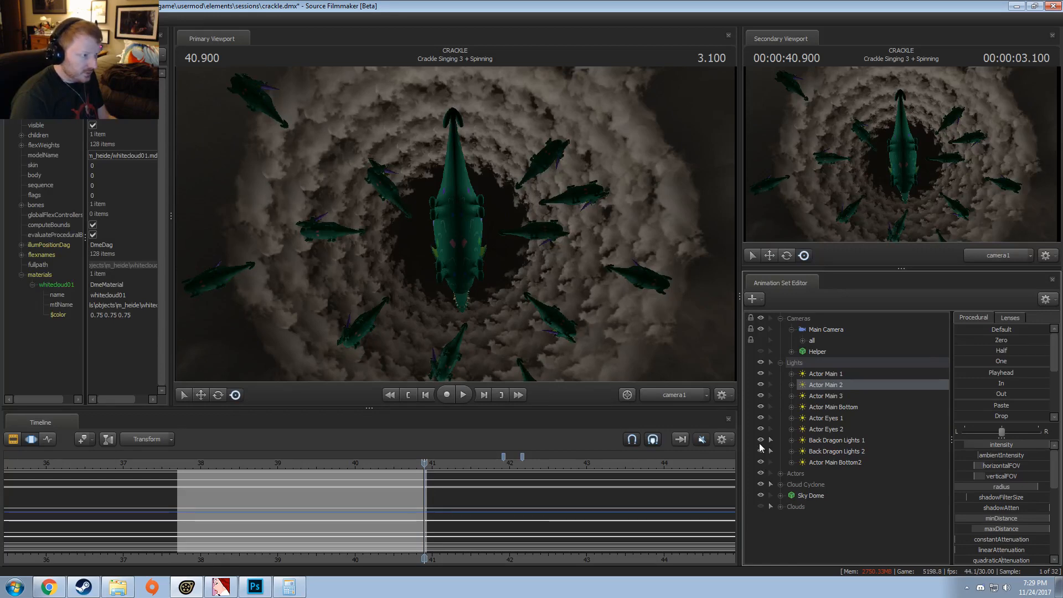
pyautogui.click(759, 443)
pyautogui.click(759, 445)
pyautogui.click(762, 453)
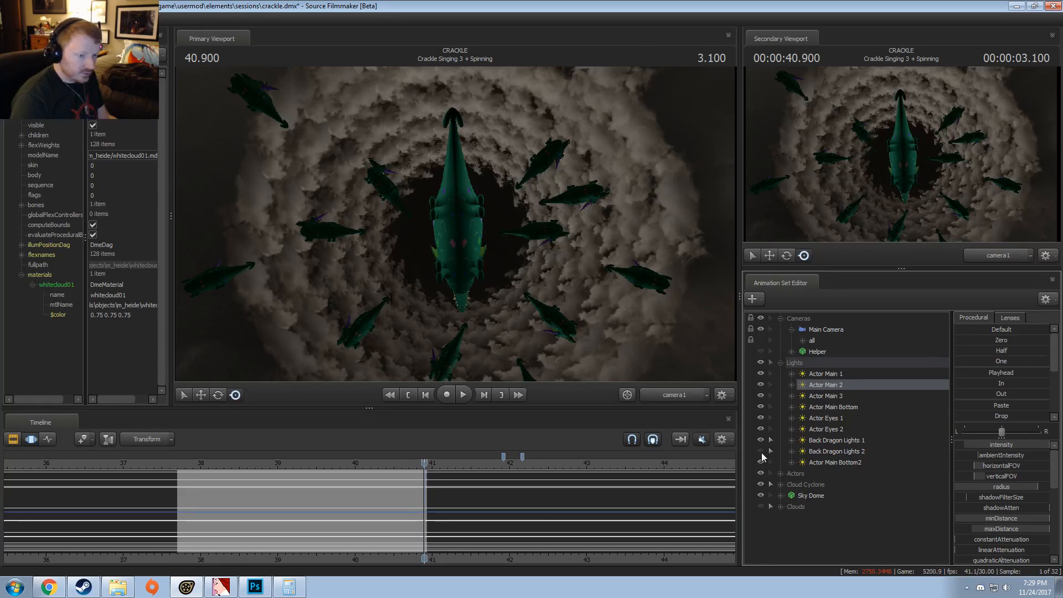
pyautogui.click(762, 453)
# Step: Try adjusting the maxDistance of Back Dragon Lights 2 in the Motion Editor, and move to 40.866
pyautogui.click(821, 451)
pyautogui.press('F2')
pyautogui.press('F3')
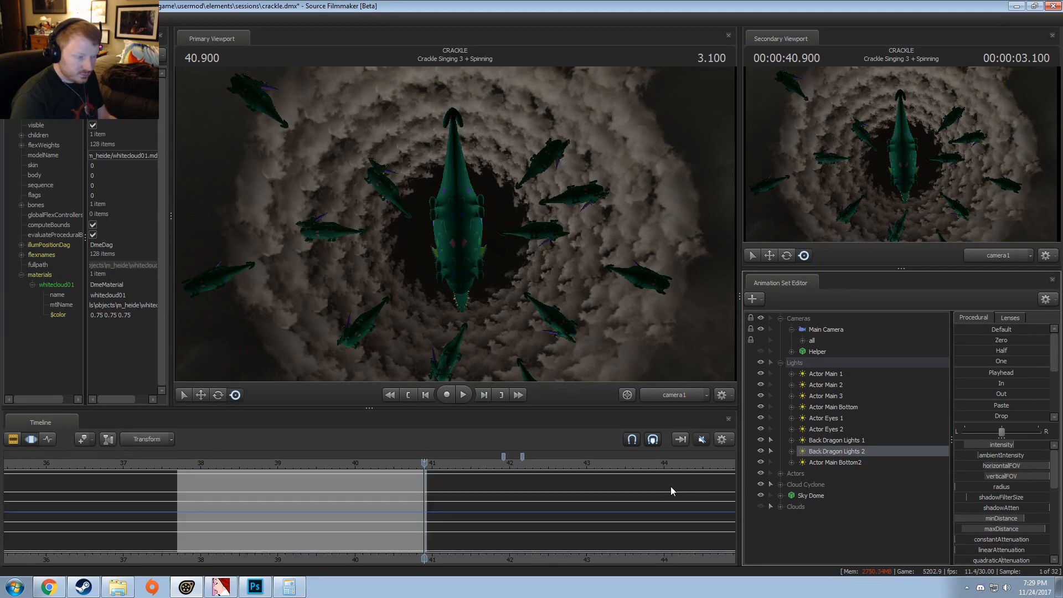
pyautogui.moveTo(1010, 528)
pyautogui.mouseDown()
pyautogui.moveTo(955, 529)
pyautogui.moveTo(1021, 528)
pyautogui.mouseUp()
pyautogui.moveTo(472, 494); pyautogui.dragTo(422, 498, button='middle')
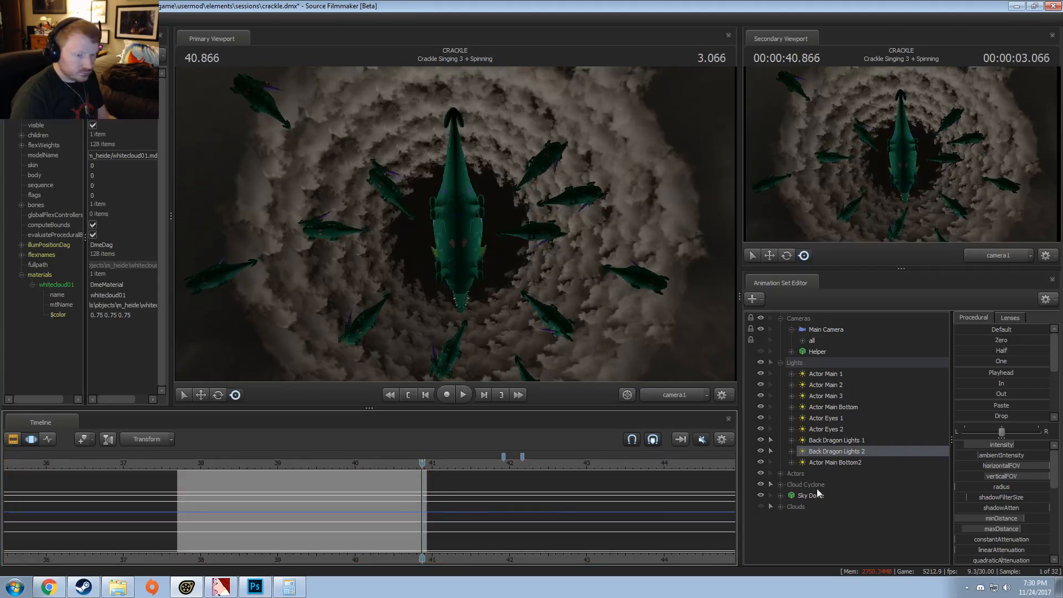
# Step: Hide every light in the Lights group to examine the unlit shot, and move to 40.833
pyautogui.click(761, 451)
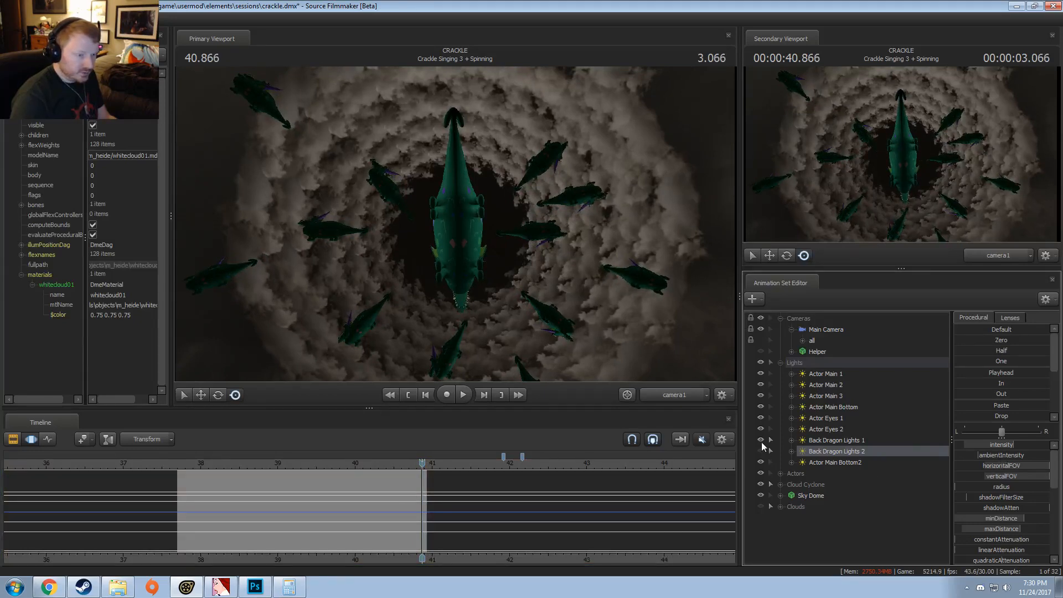
pyautogui.click(761, 440)
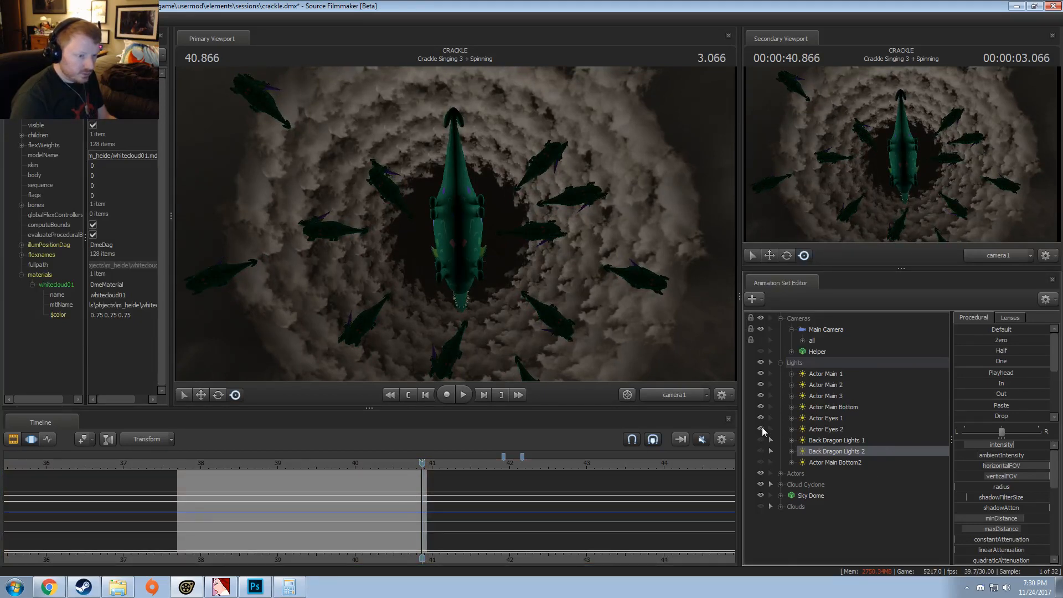
pyautogui.click(761, 385)
pyautogui.click(761, 374)
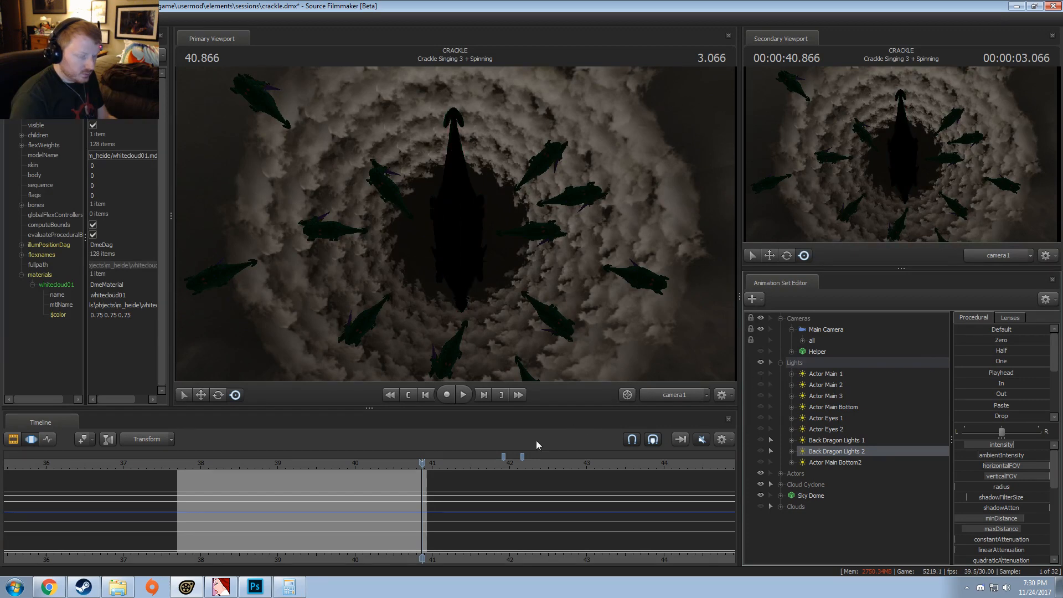
pyautogui.moveTo(422, 485)
pyautogui.mouseDown(button='middle')
pyautogui.moveTo(411, 495)
pyautogui.moveTo(425, 500)
pyautogui.moveTo(410, 500)
pyautogui.moveTo(419, 500)
pyautogui.mouseUp(button='middle')
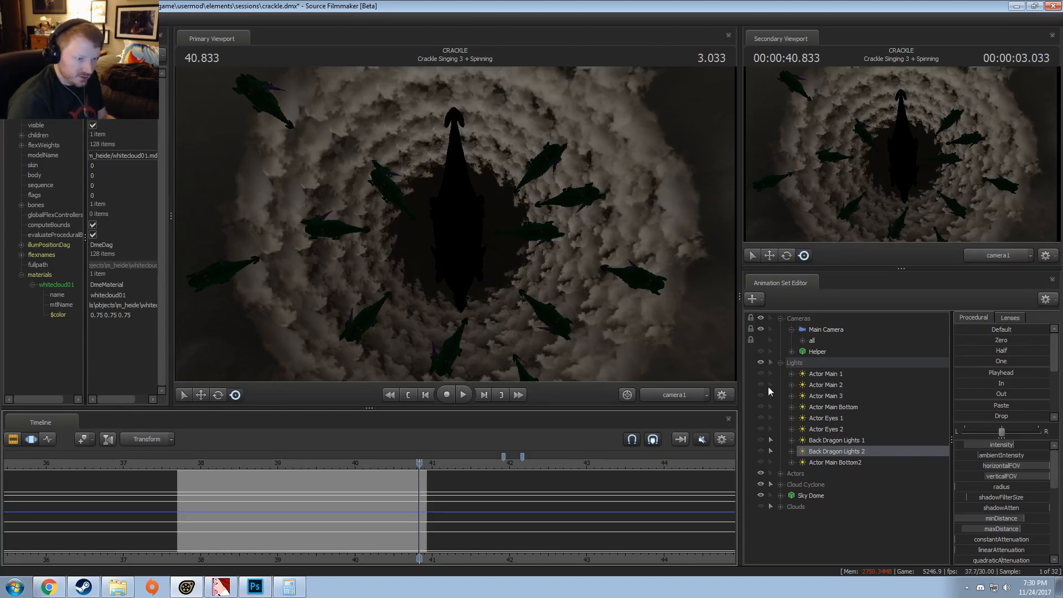
# Step: Make all the hidden lights in the Lights group visible again, from Actor Main Bottom2 up to Actor Main 1
pyautogui.click(761, 363)
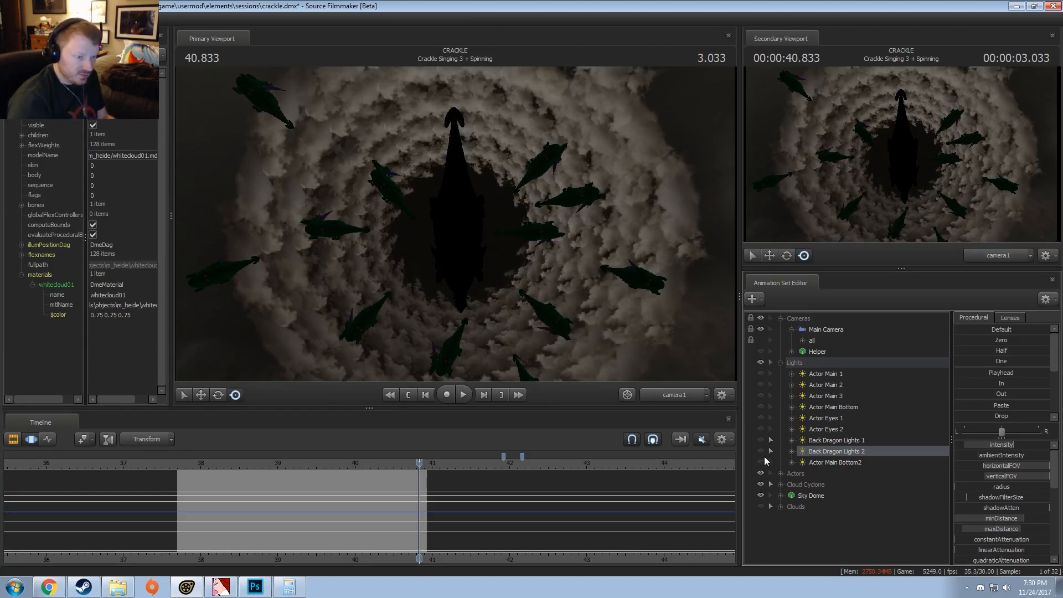
pyautogui.click(763, 461)
pyautogui.click(762, 451)
pyautogui.click(762, 441)
pyautogui.click(761, 429)
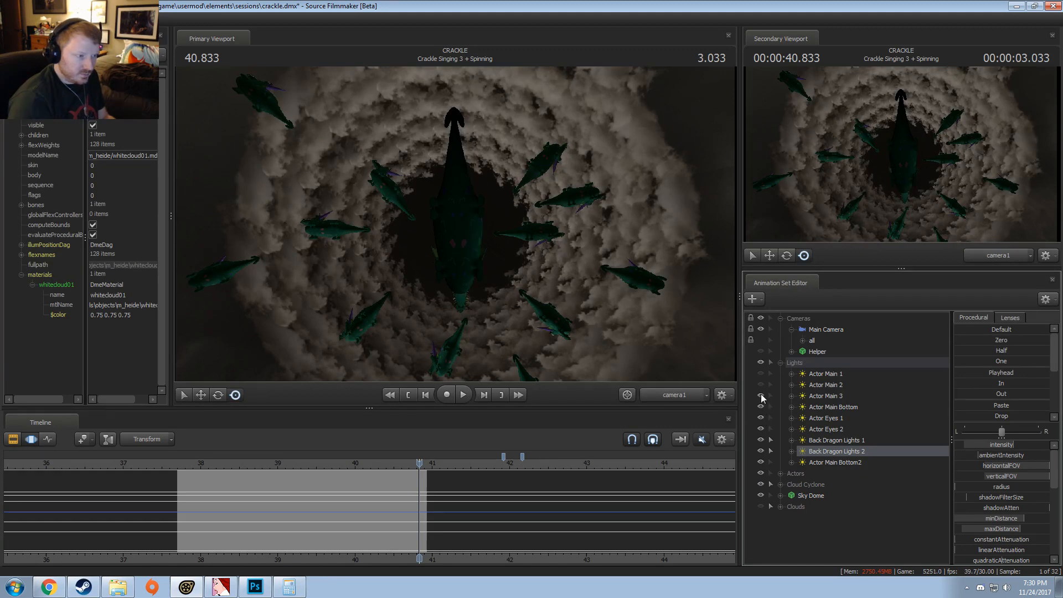
pyautogui.click(761, 395)
pyautogui.click(761, 385)
pyautogui.click(760, 373)
# Step: Move to 40.666, show the Clouds group again, and set the playhead to 40.733
pyautogui.moveTo(410, 487)
pyautogui.mouseDown()
pyautogui.moveTo(427, 485)
pyautogui.moveTo(407, 487)
pyautogui.mouseUp()
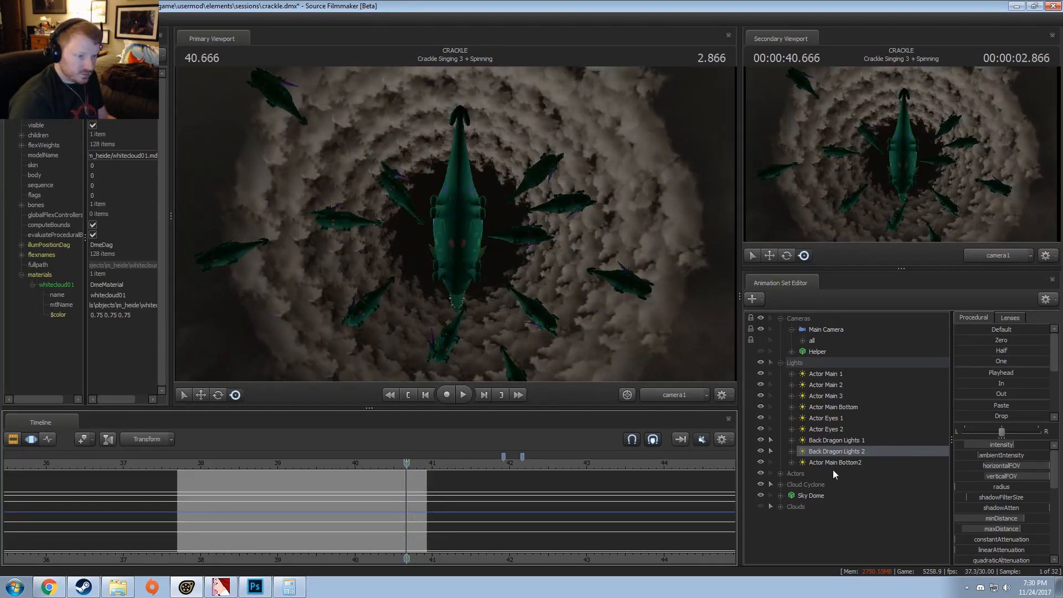
pyautogui.click(761, 505)
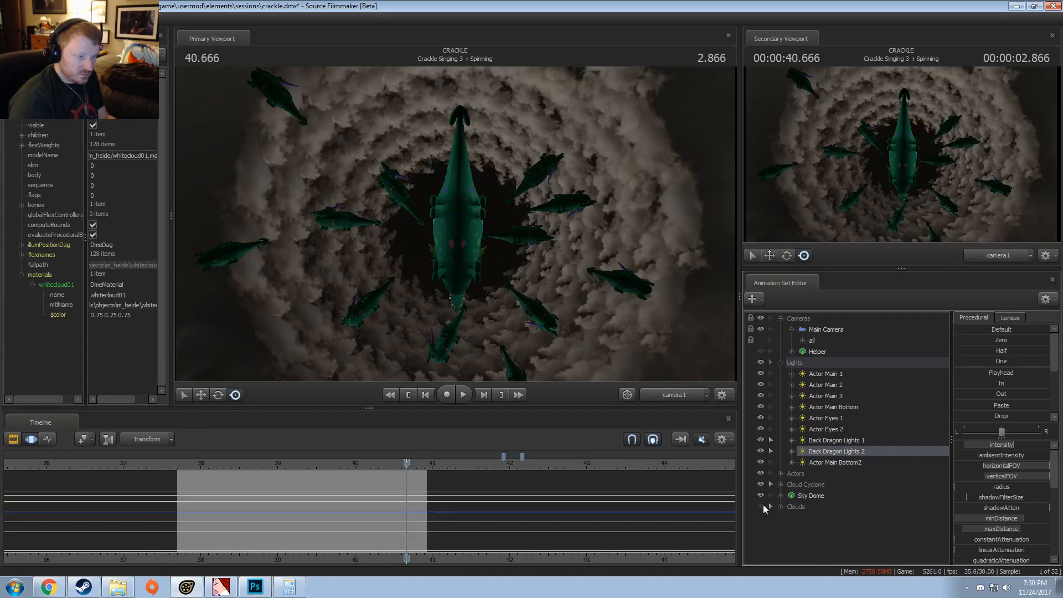
pyautogui.moveTo(407, 500)
pyautogui.mouseDown()
pyautogui.moveTo(422, 498)
pyautogui.moveTo(392, 501)
pyautogui.moveTo(406, 502)
pyautogui.moveTo(403, 491)
pyautogui.mouseUp()
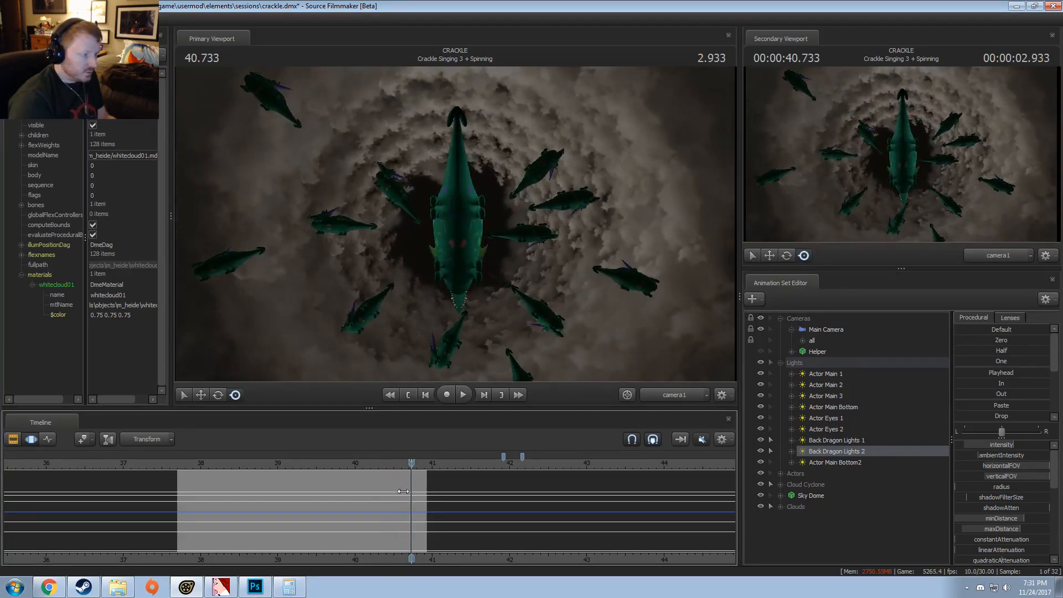
# Step: Switch to the Videos folder in Windows Explorer and play Crackle - Test Render.mp4 from Work-in-Progress
pyautogui.click(112, 596)
pyautogui.scroll(9, 618, 212)
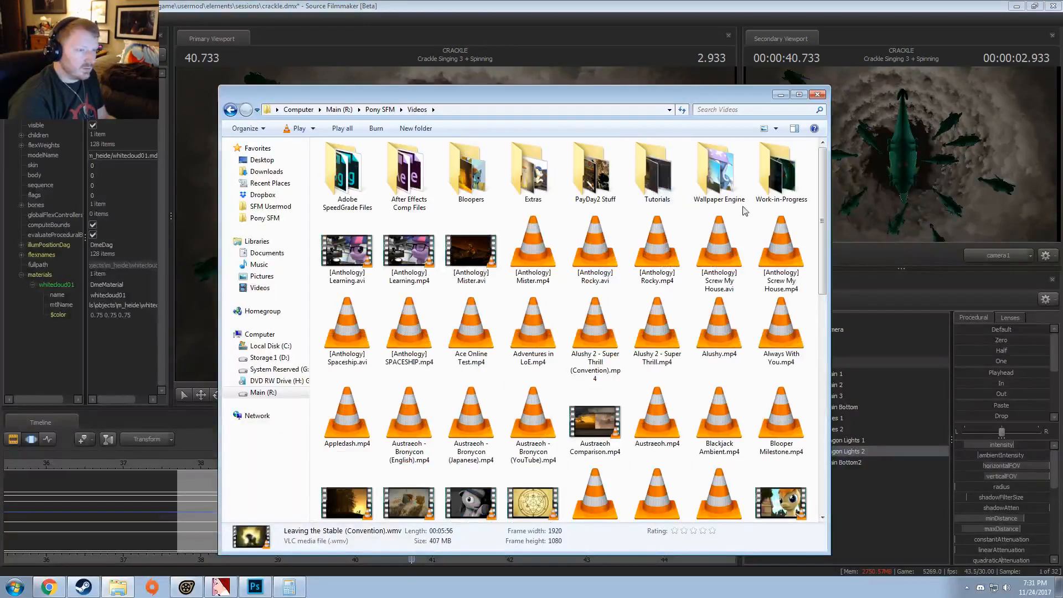
pyautogui.doubleClick(780, 177)
pyautogui.scroll(-5, 515, 302)
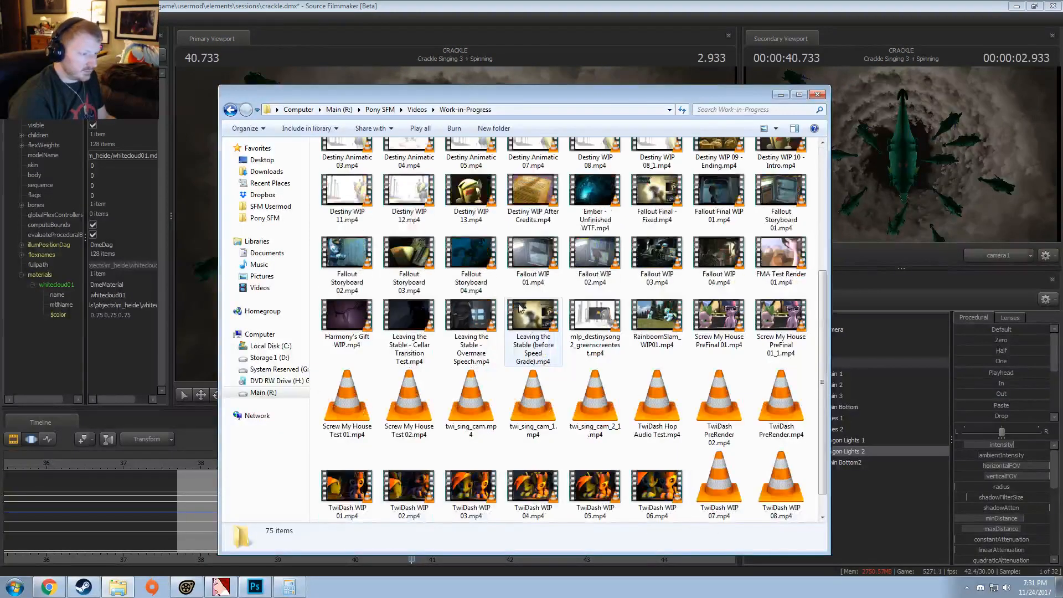
pyautogui.scroll(3, 595, 387)
pyautogui.doubleClick(675, 212)
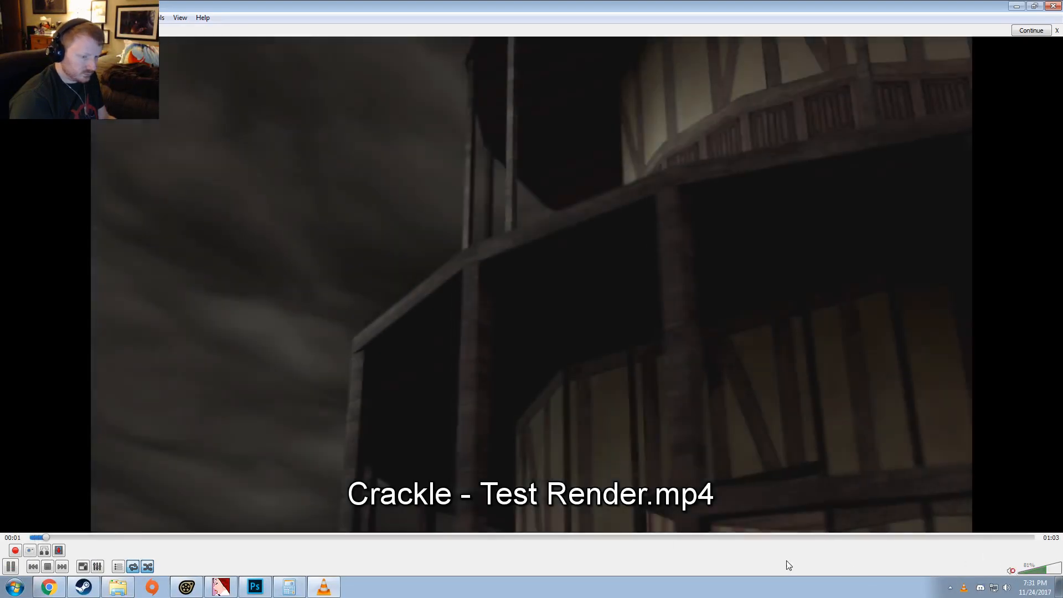
# Step: Watch the test render's spinning shot from about 00:37, pause at 00:41, and close the video player
pyautogui.moveTo(736, 537); pyautogui.dragTo(641, 538)
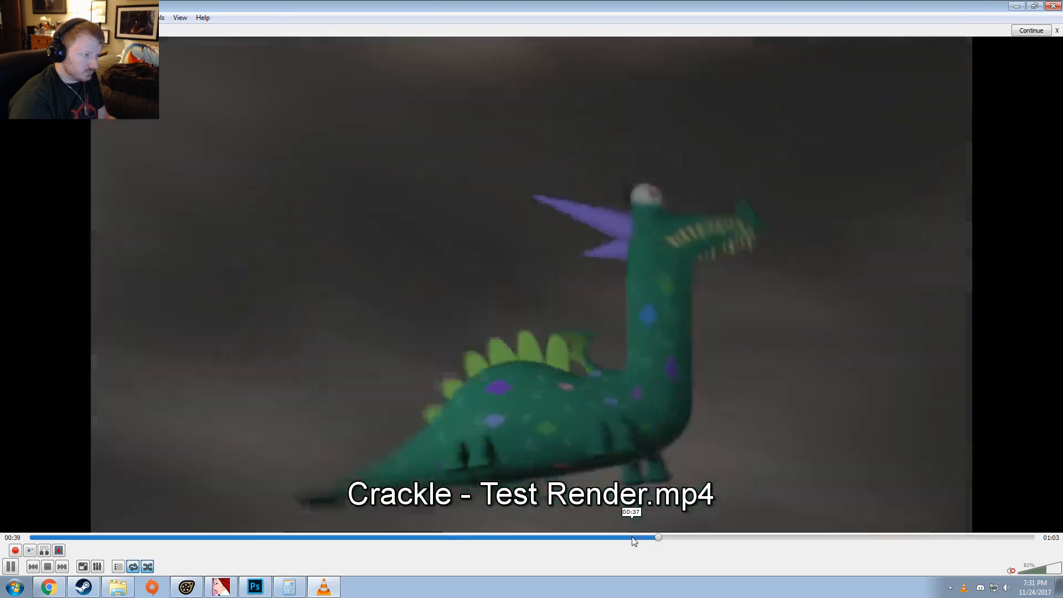
pyautogui.press('space')
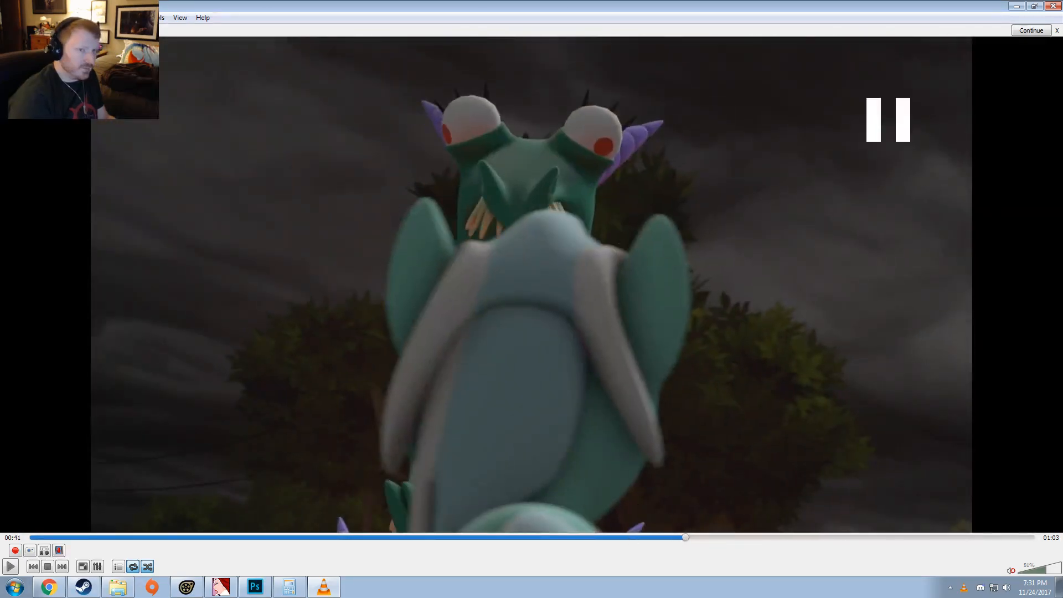
pyautogui.click(1053, 6)
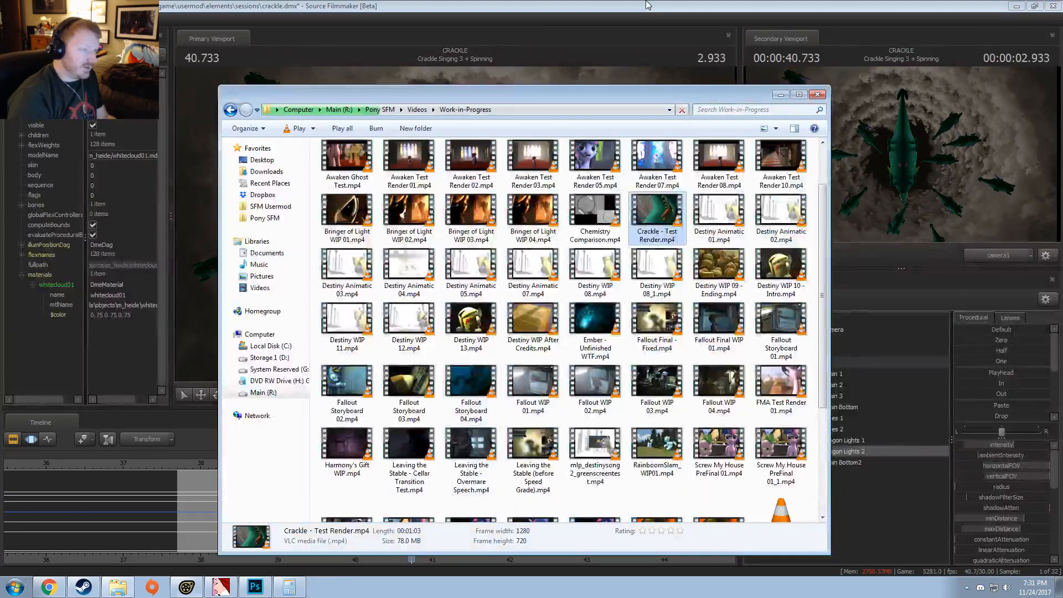
# Step: Switch back to Source Filmmaker, collapse the Lights and Cameras groups, and move the playhead to 41.066
pyautogui.click(648, 4)
pyautogui.click(781, 364)
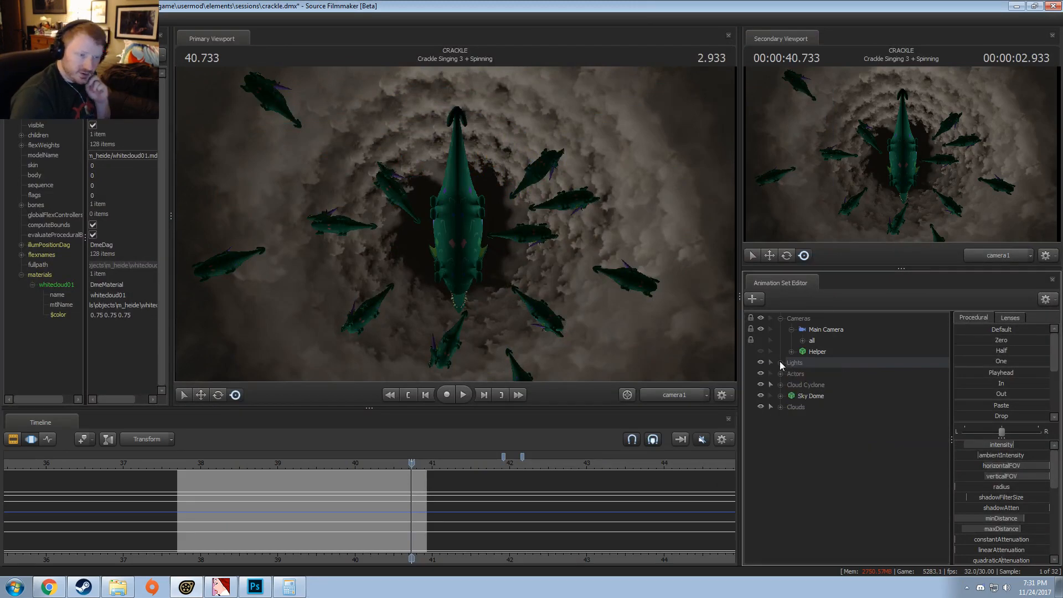
pyautogui.click(779, 320)
pyautogui.click(437, 466)
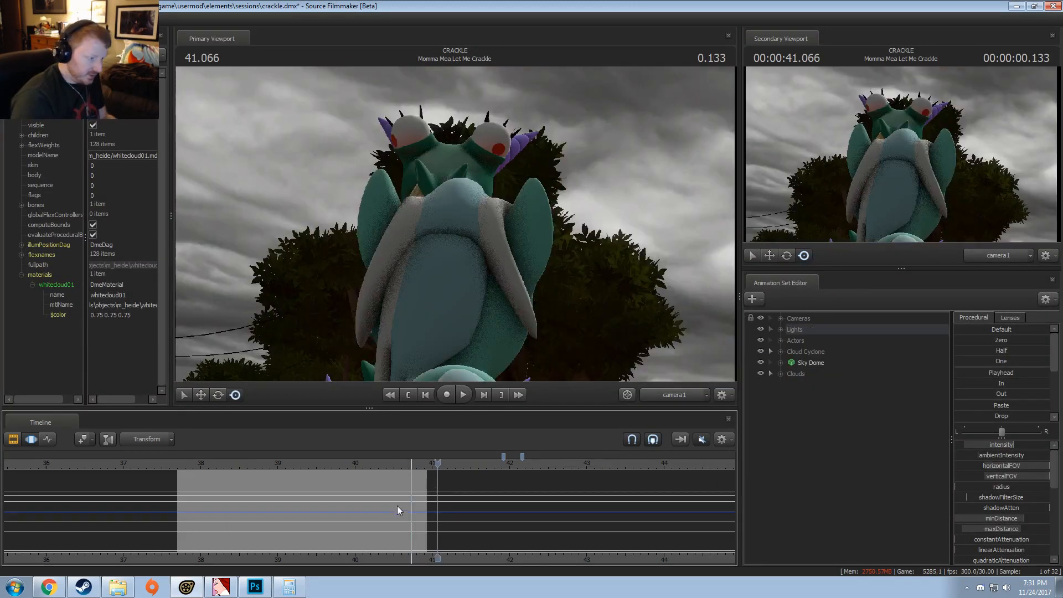
# Step: Select every animation group from Cameras to Clouds and apply the In preset to the time from 40.933 onward
pyautogui.press('F2')
pyautogui.press('F4')
pyautogui.click(802, 318)
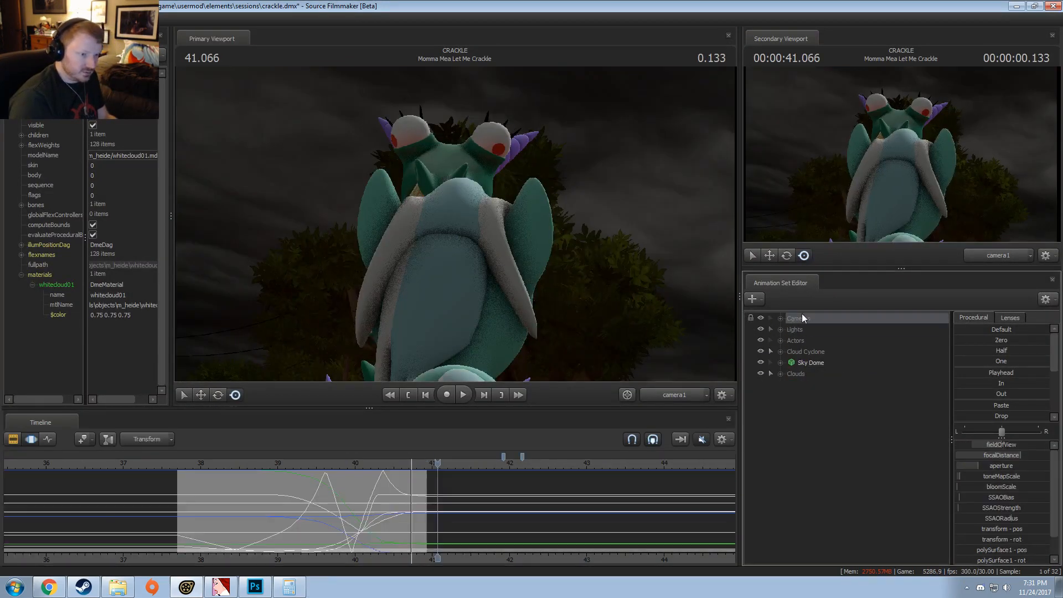
pyautogui.keyDown('shift'); pyautogui.click(791, 372); pyautogui.keyUp('shift')
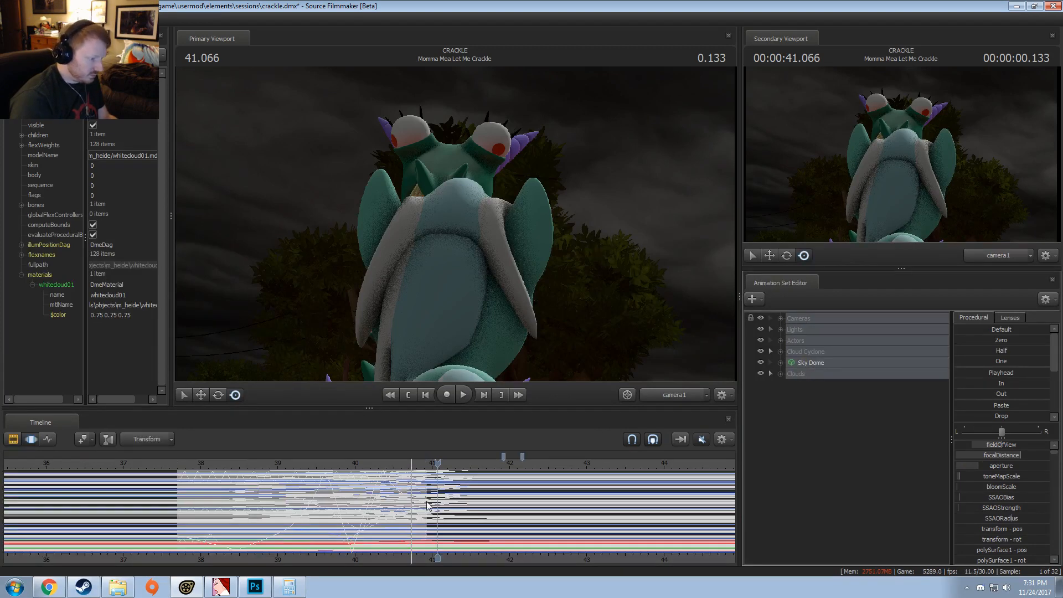
pyautogui.keyDown('shift'); pyautogui.moveTo(427, 506); pyautogui.dragTo(822, 453); pyautogui.keyUp('shift')
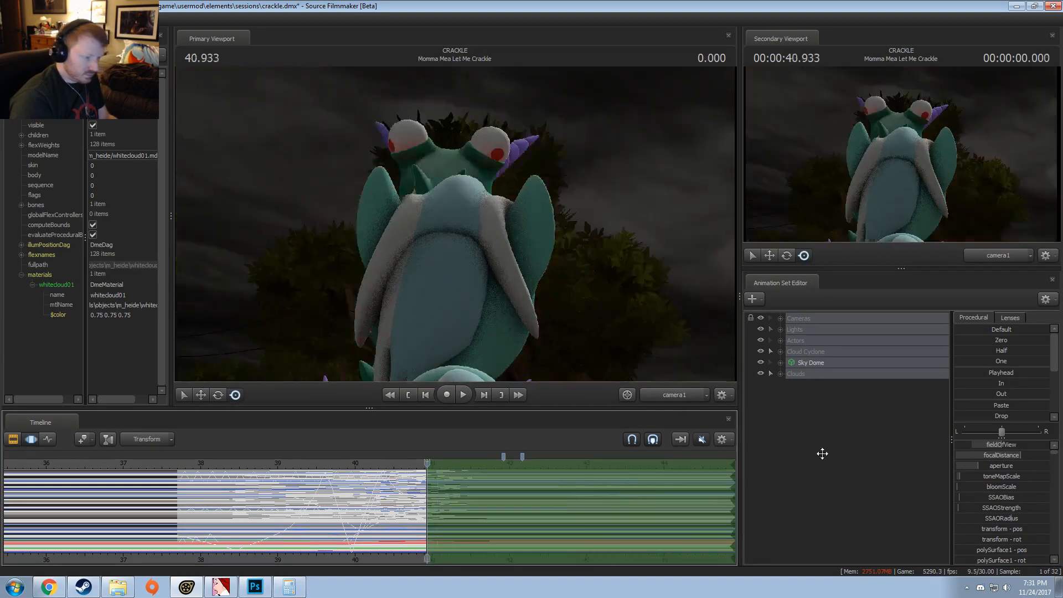
pyautogui.click(1002, 389)
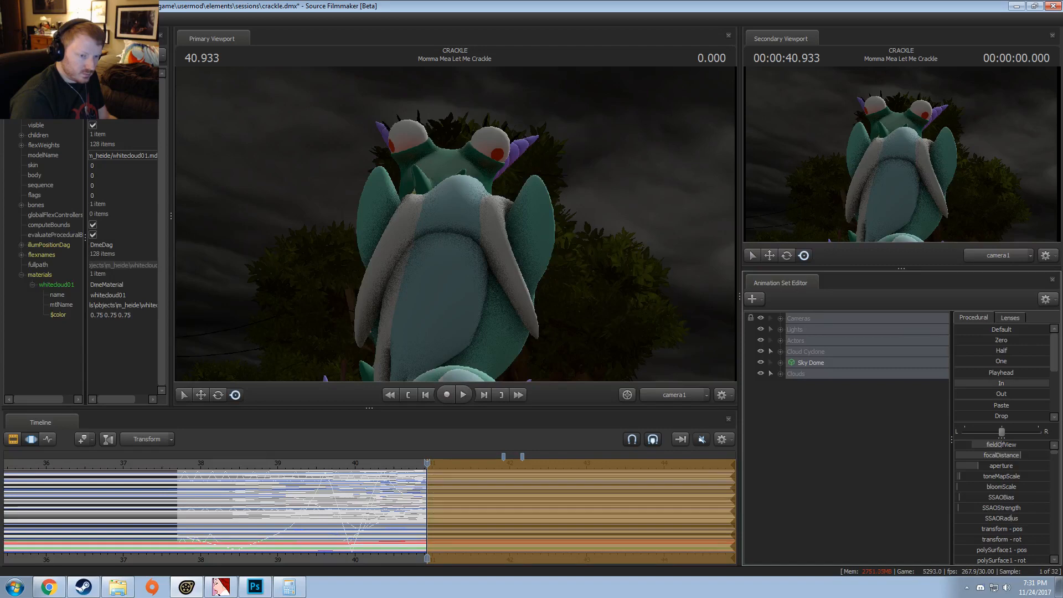
# Step: Move the Clouds group into the Cloud Cyclone group and collapse it
pyautogui.click(795, 407)
pyautogui.click(781, 352)
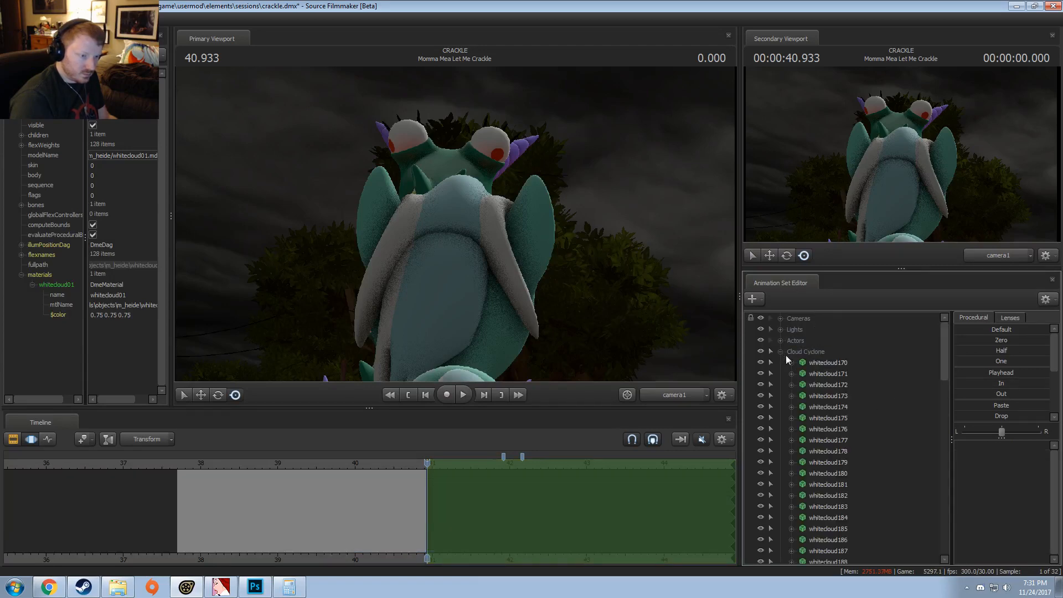
pyautogui.scroll(-20, 836, 520)
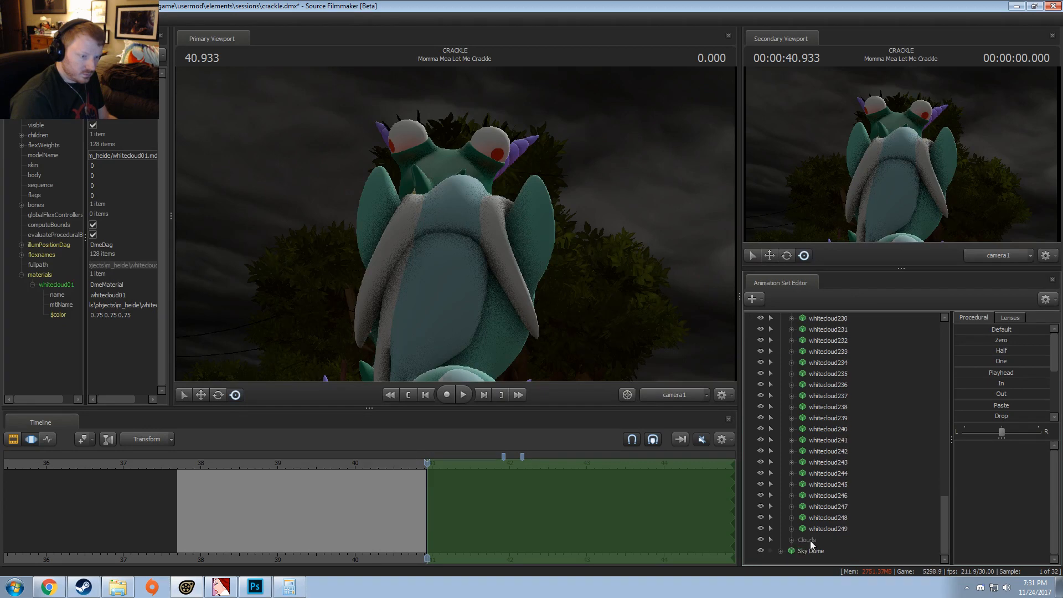
pyautogui.moveTo(810, 542); pyautogui.dragTo(789, 358)
pyautogui.click(781, 352)
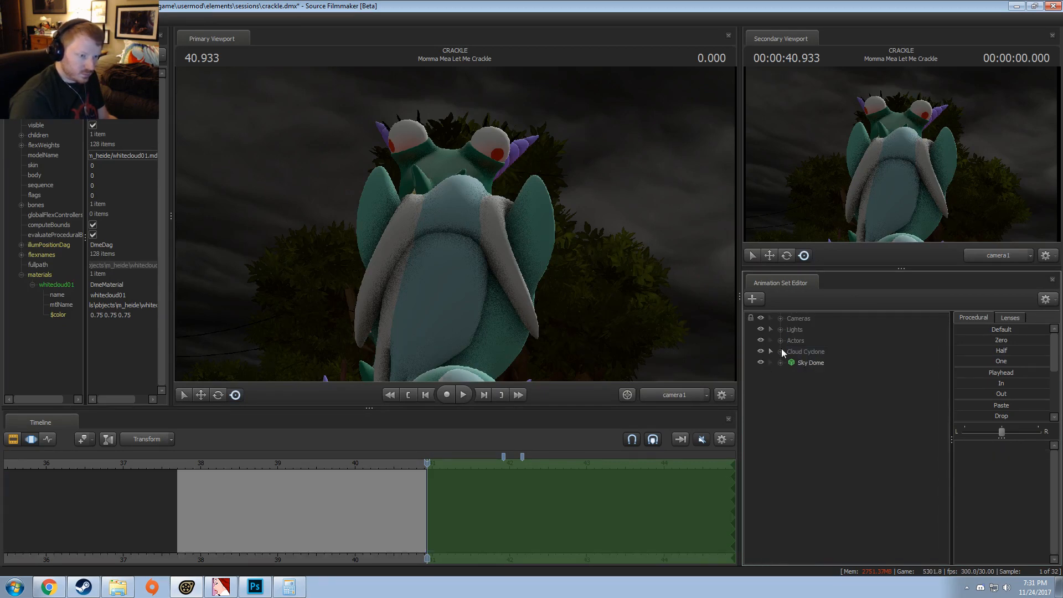
# Step: Select every animation group from Cameras to Sky Dome and apply the Out preset to the time before the spinning shot starts
pyautogui.moveTo(168, 500)
pyautogui.mouseDown()
pyautogui.moveTo(175, 490)
pyautogui.moveTo(64, 516)
pyautogui.moveTo(177, 499)
pyautogui.mouseUp()
pyautogui.click(191, 470)
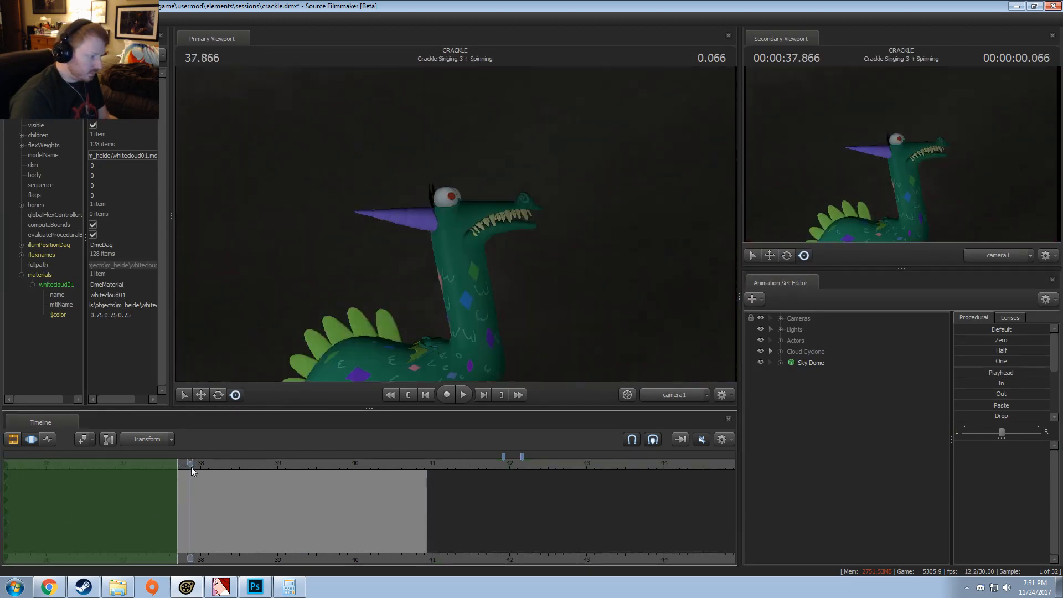
pyautogui.click(798, 319)
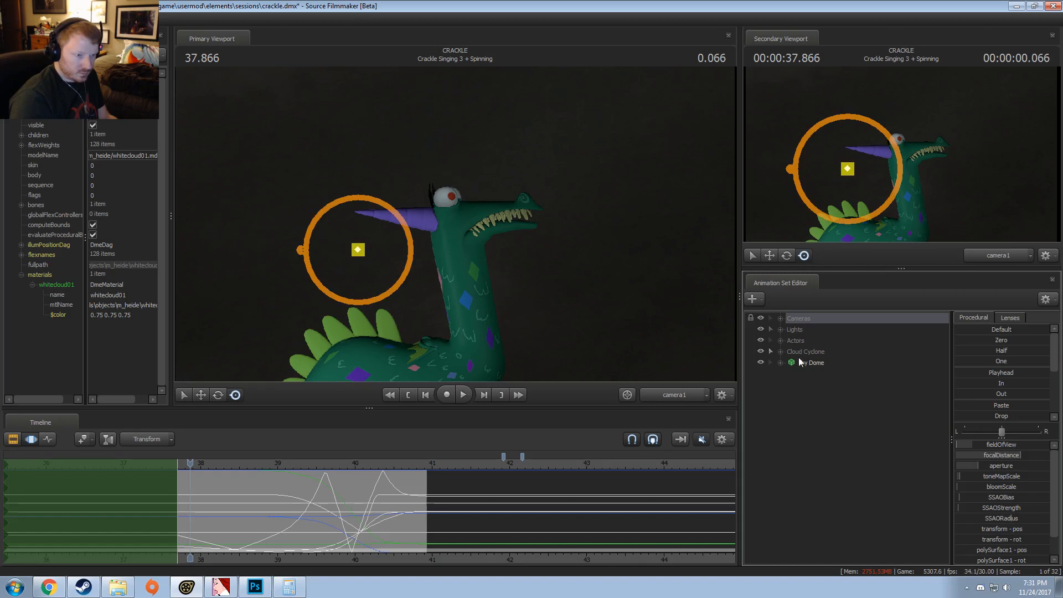
pyautogui.keyDown('shift'); pyautogui.click(821, 358); pyautogui.keyUp('shift')
pyautogui.moveTo(974, 393); pyautogui.dragTo(1035, 393)
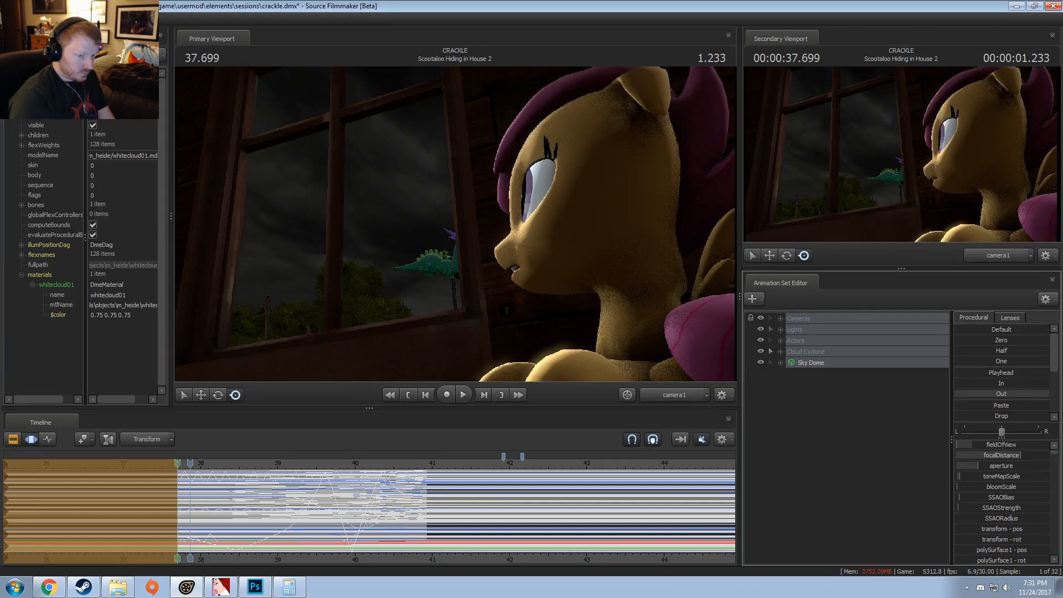
pyautogui.press('Escape')
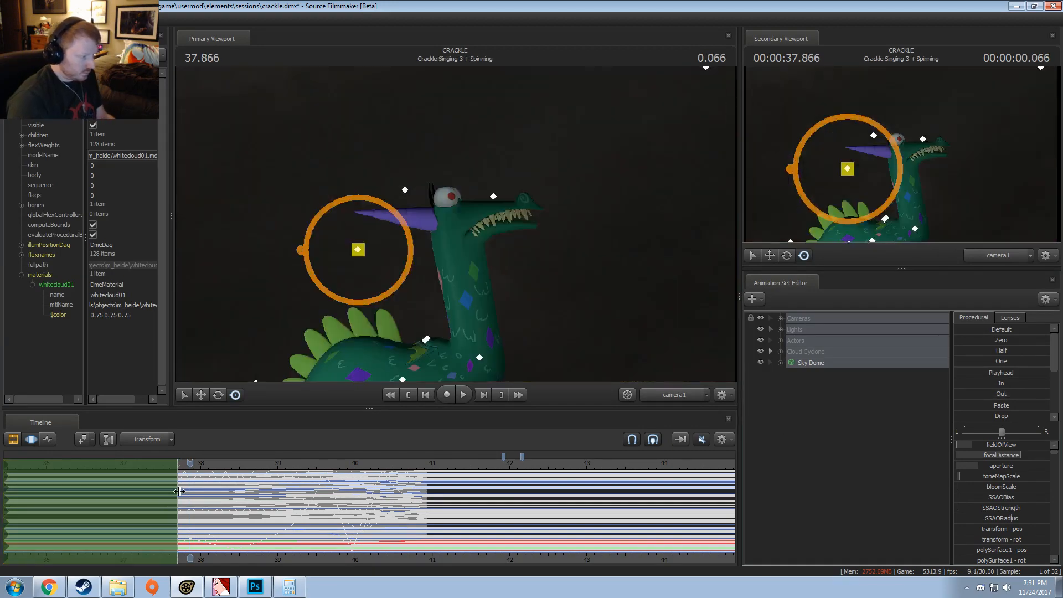
# Step: Scrub the end of the spinning shot between 40.500 and 40.800 and examine the curves of the Crackle copies, ending on Crackle10
pyautogui.press('F2')
pyautogui.moveTo(403, 466); pyautogui.dragTo(417, 466)
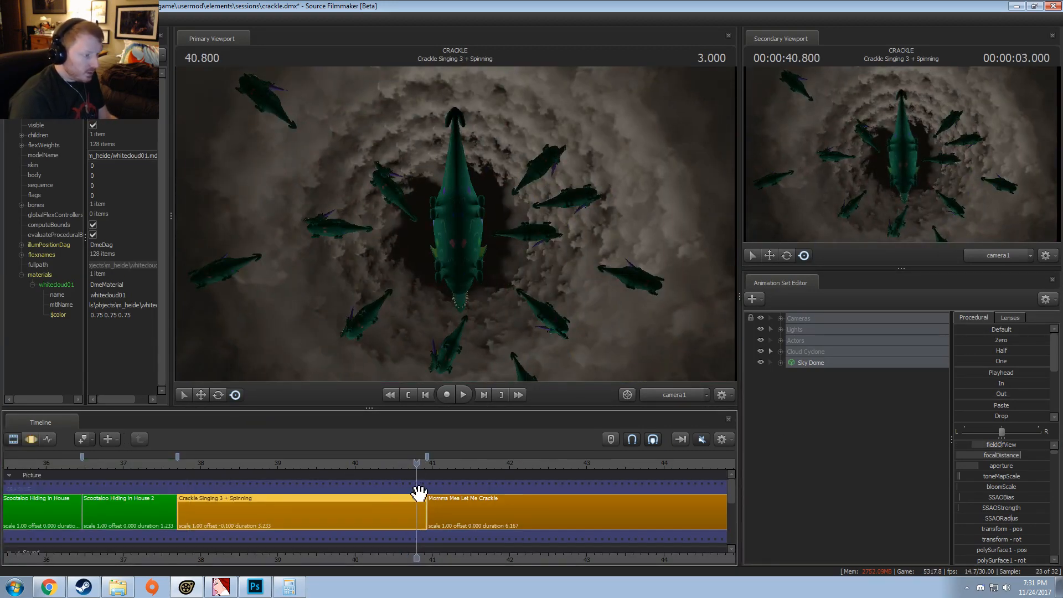
pyautogui.press('F3')
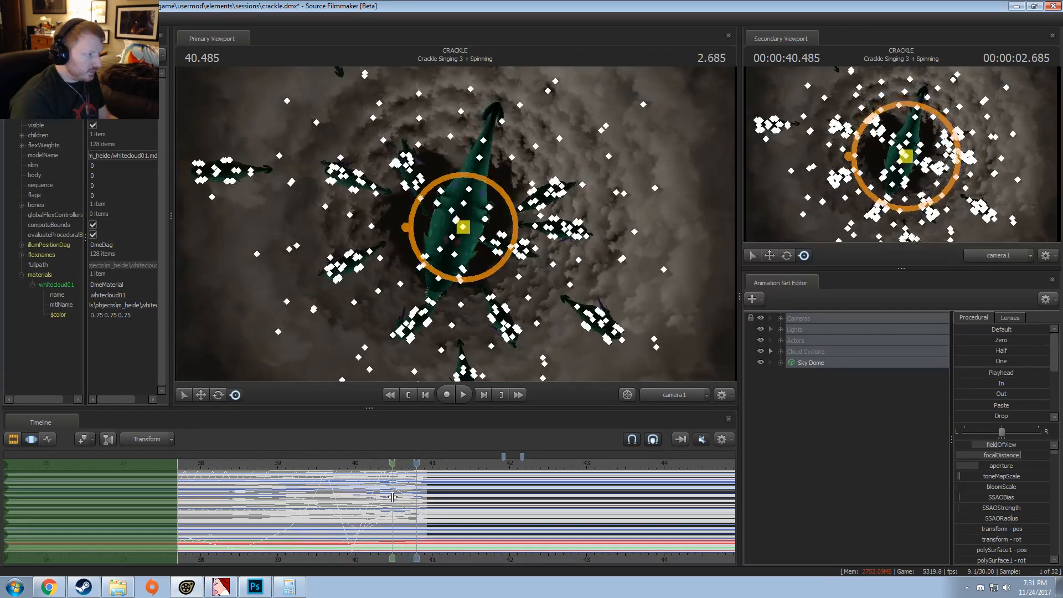
pyautogui.click(392, 497)
pyautogui.click(779, 342)
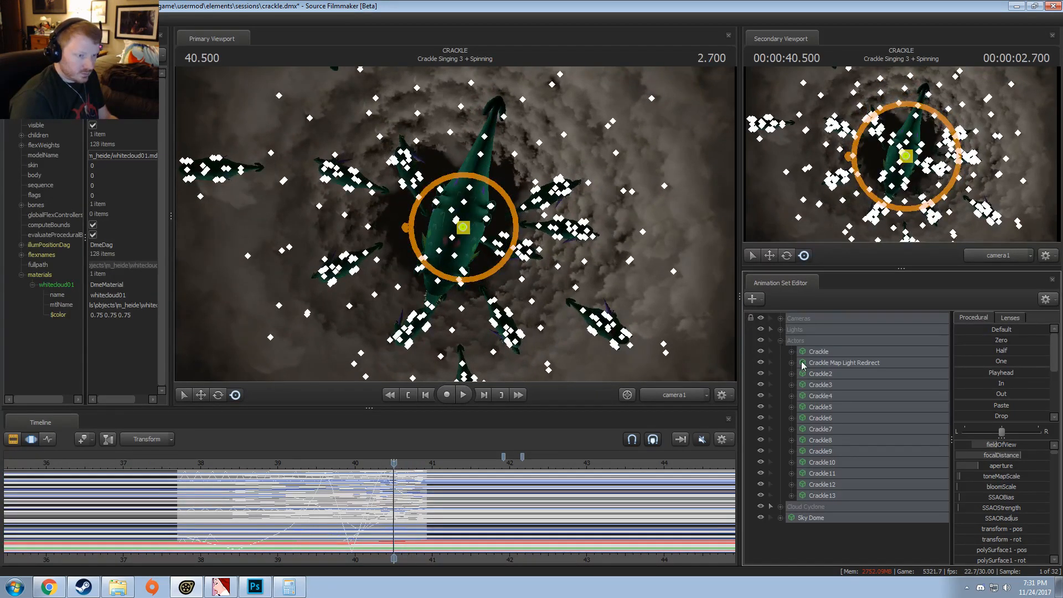
pyautogui.click(822, 385)
pyautogui.click(827, 418)
pyautogui.click(833, 451)
pyautogui.click(837, 462)
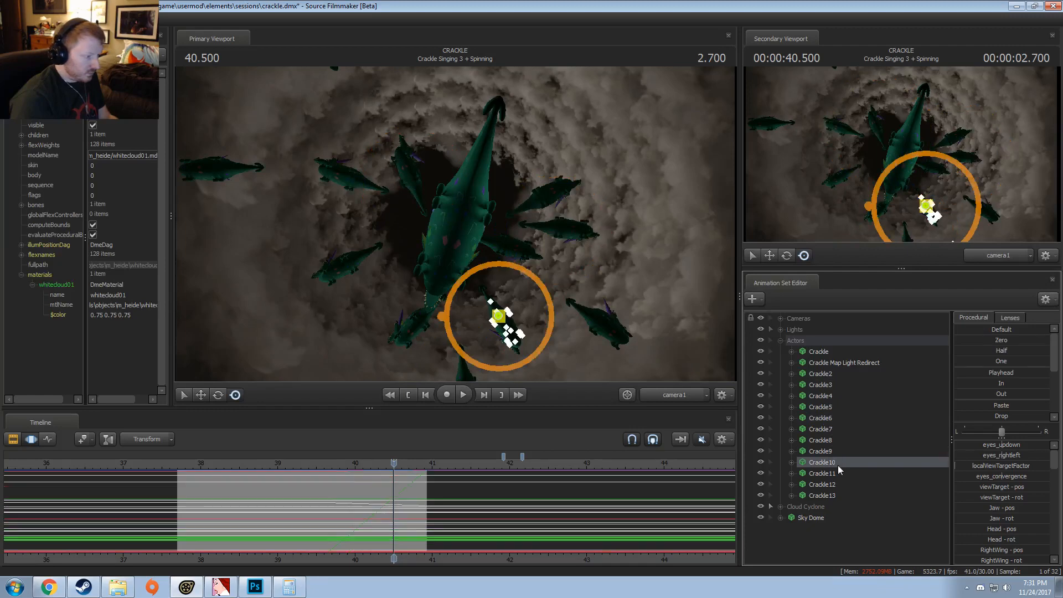
# Step: Move the playhead to 40.866 near the shot's end and isolate the Pony Wings controls of the first Crackle actor
pyautogui.press('F2')
pyautogui.click(384, 463)
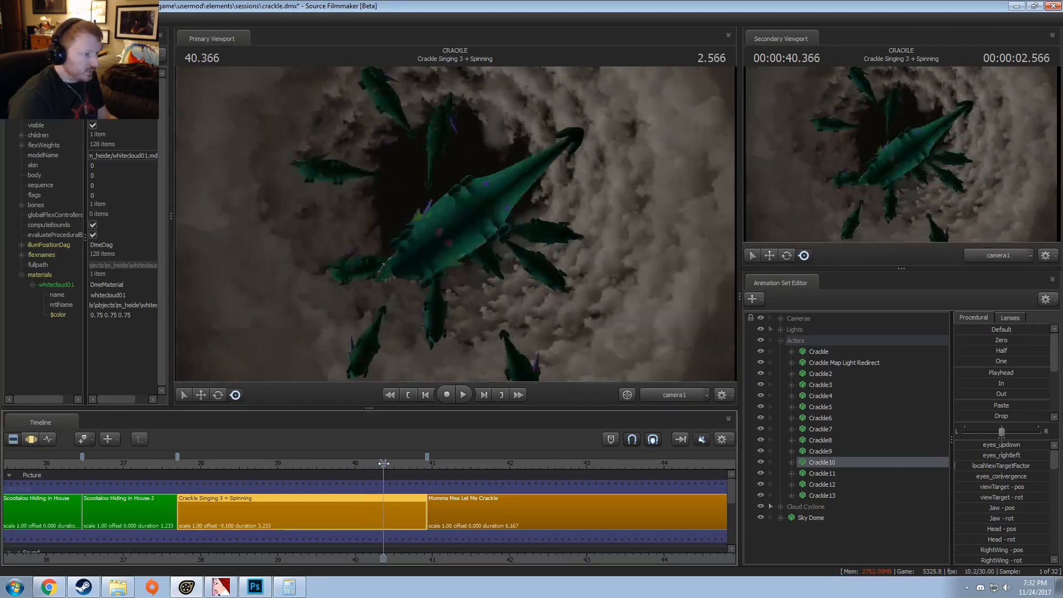
pyautogui.moveTo(384, 463); pyautogui.dragTo(416, 508)
pyautogui.press('F3')
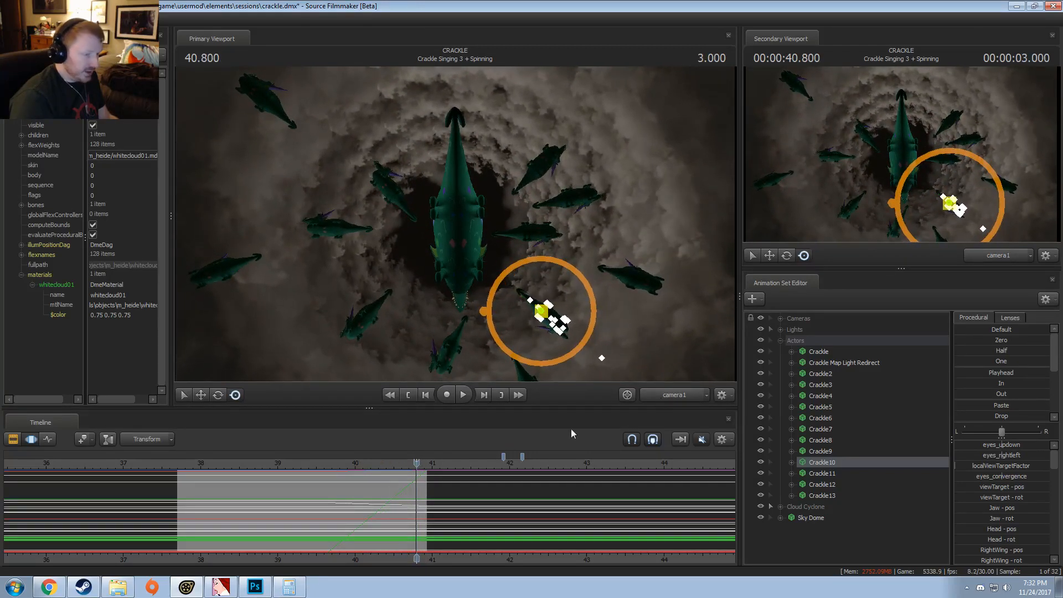
pyautogui.click(818, 351)
pyautogui.click(791, 352)
pyautogui.moveTo(352, 506)
pyautogui.mouseDown()
pyautogui.moveTo(322, 506)
pyautogui.moveTo(423, 503)
pyautogui.mouseUp()
pyautogui.scroll(4, 401, 507)
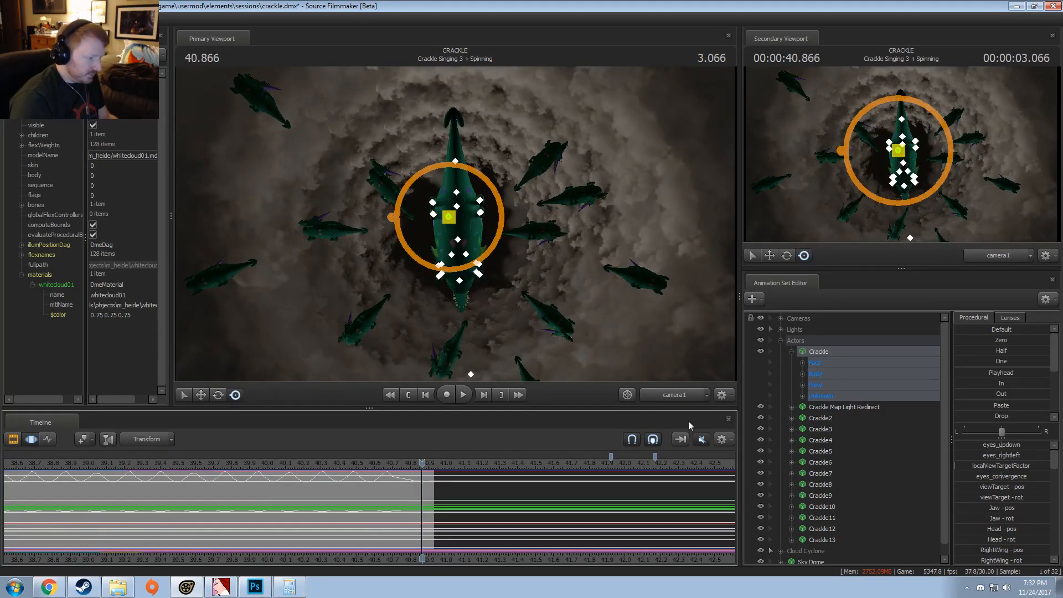
pyautogui.click(803, 385)
pyautogui.click(835, 396)
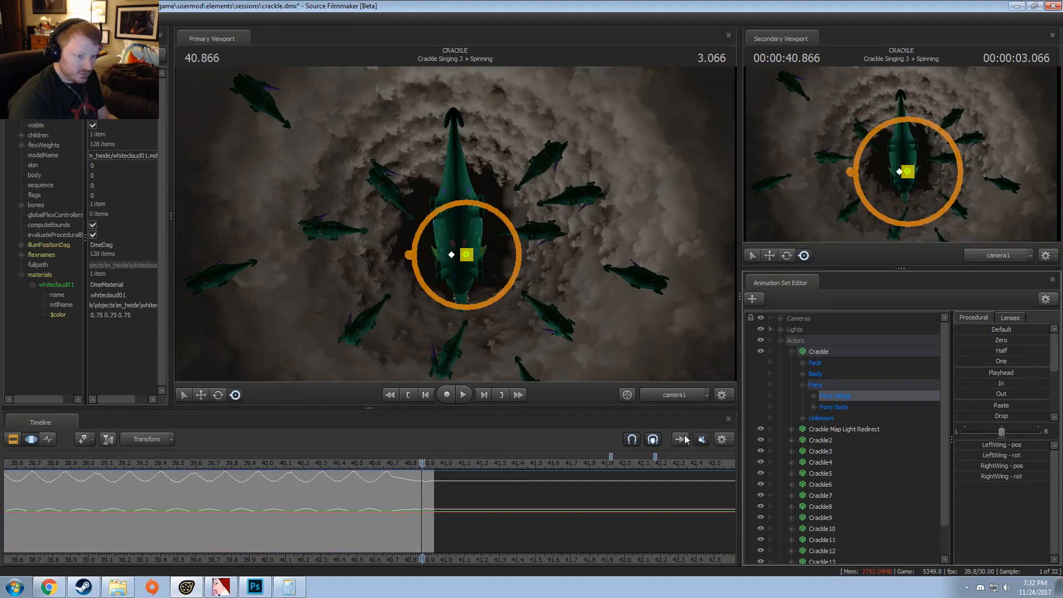
# Step: Copy a stretch of Crackle's wing flapping and paste it at about 40.4 to 41.1 to continue past the shot's end
pyautogui.moveTo(209, 492); pyautogui.dragTo(339, 501)
pyautogui.moveTo(259, 502); pyautogui.dragTo(430, 526)
pyautogui.moveTo(380, 492); pyautogui.dragTo(337, 506)
pyautogui.moveTo(433, 507); pyautogui.dragTo(402, 508)
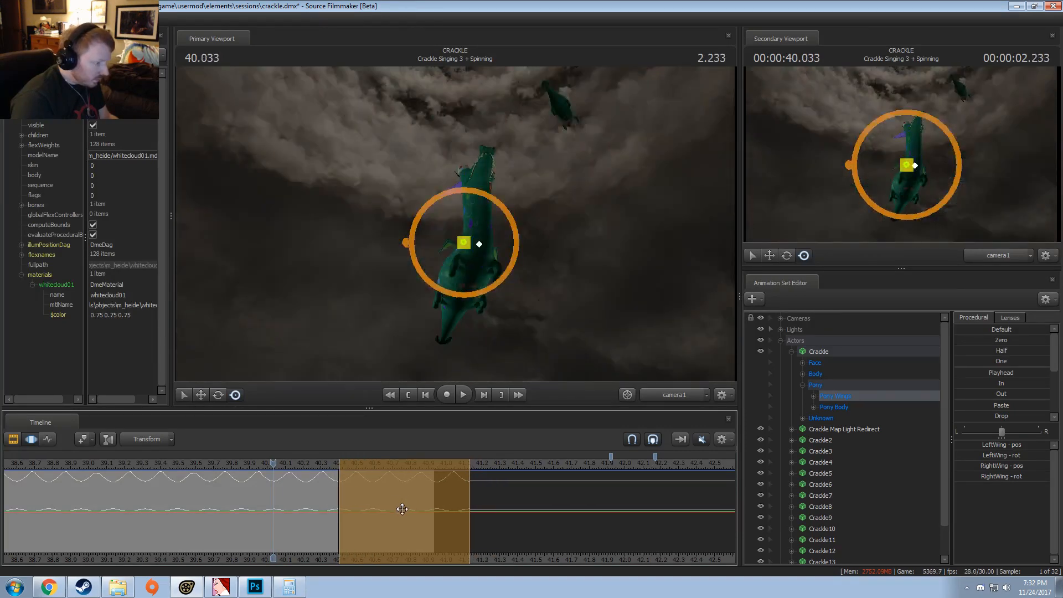
# Step: Smooth the wing curves across the pasted seam around 40.4 and play back the result
pyautogui.press('shift')
pyautogui.moveTo(338, 491)
pyautogui.mouseDown()
pyautogui.moveTo(356, 498)
pyautogui.moveTo(320, 508)
pyautogui.moveTo(351, 513)
pyautogui.moveTo(311, 513)
pyautogui.moveTo(351, 509)
pyautogui.moveTo(341, 510)
pyautogui.mouseUp()
pyautogui.scroll(1, 351, 513)
pyautogui.scroll(5, 336, 513)
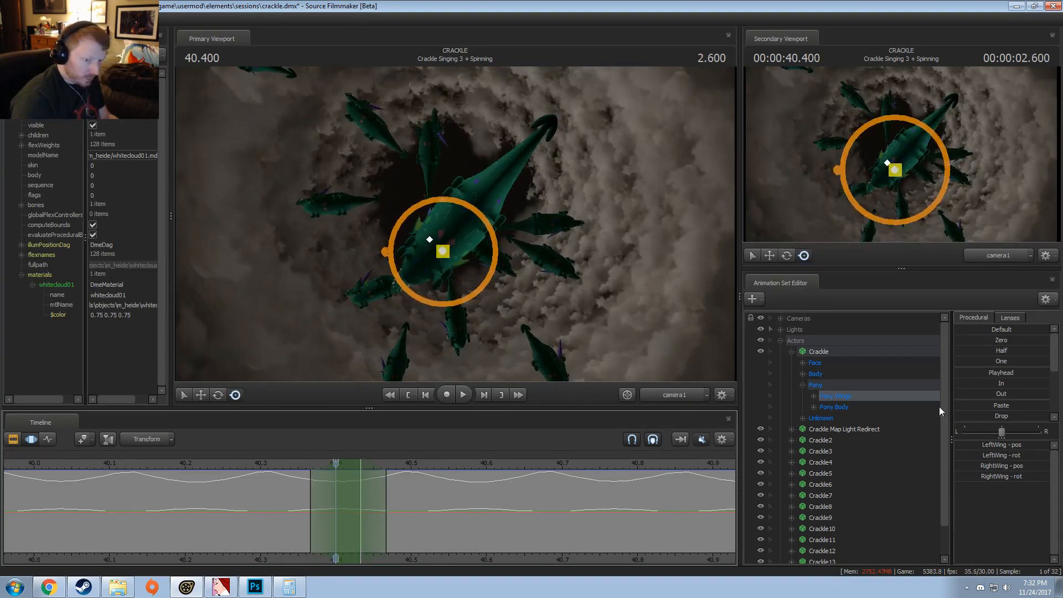
pyautogui.scroll(-5, 990, 413)
pyautogui.press('space')
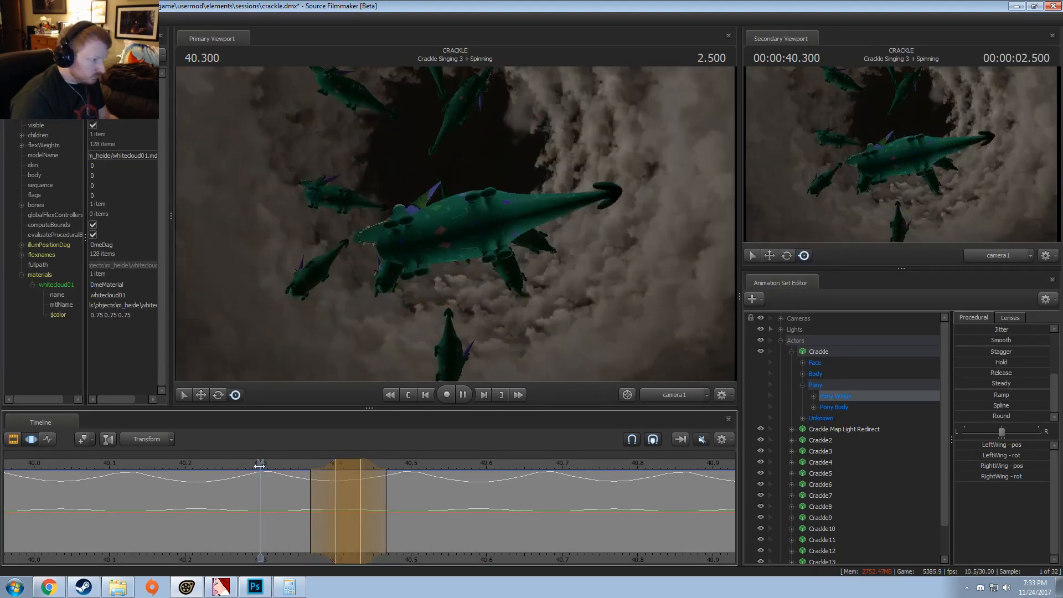
pyautogui.scroll(-3, 331, 472)
pyautogui.press('space')
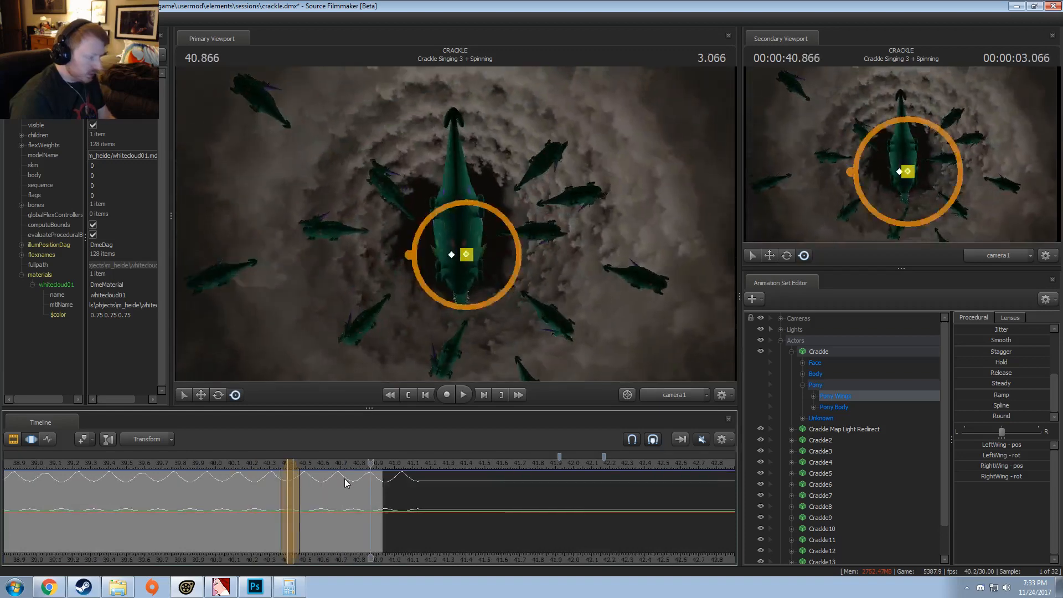
# Step: Clear the pending edit and play the spinning shot from about 39.8 past its end to check the wing flapping
pyautogui.press('Escape')
pyautogui.moveTo(408, 559); pyautogui.dragTo(556, 485, button='middle')
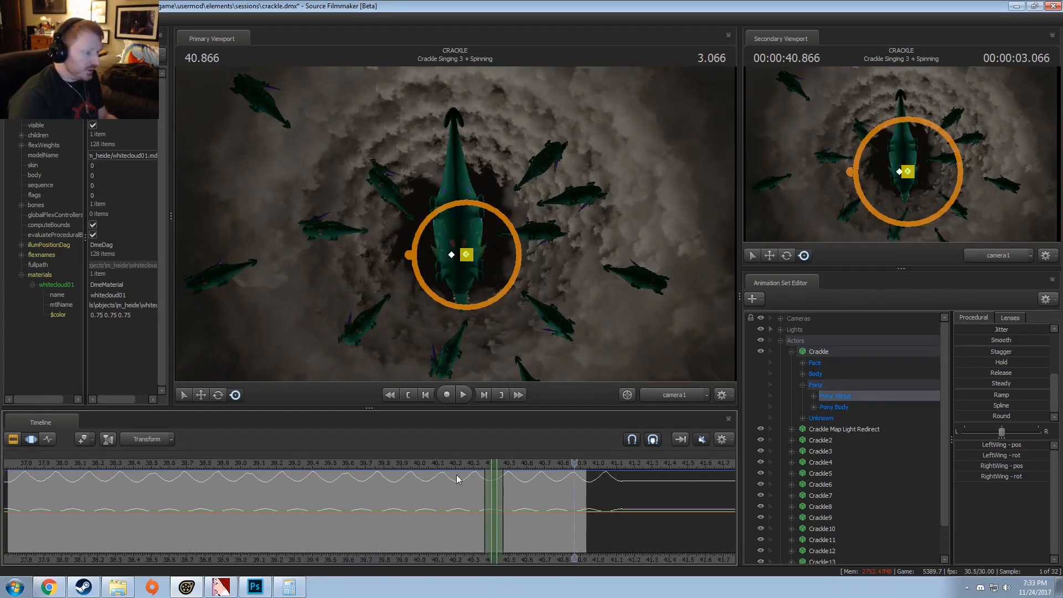
pyautogui.click(383, 462)
pyautogui.press('space')
pyautogui.press('space')
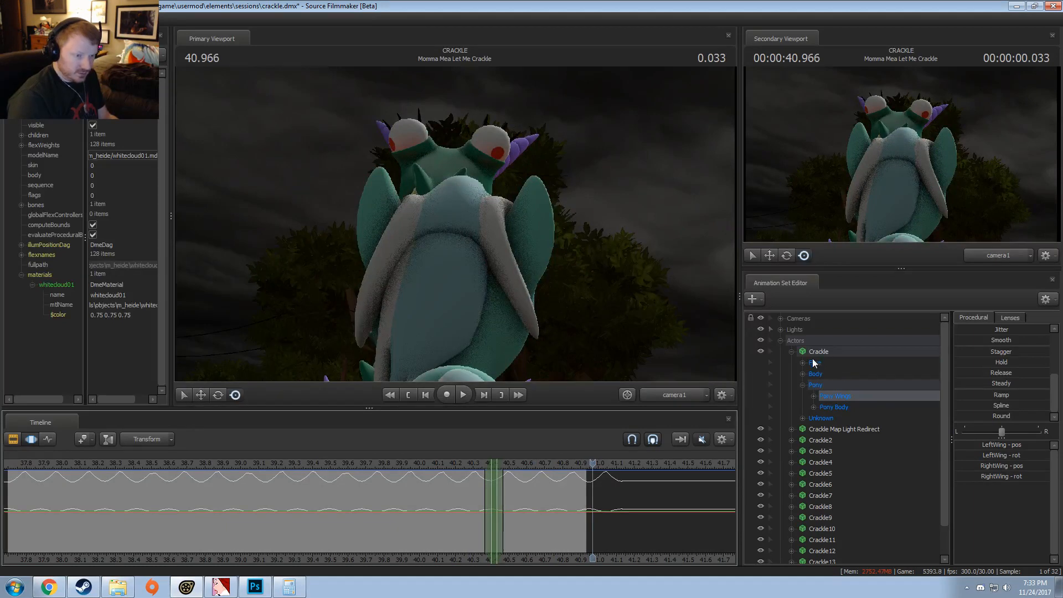
# Step: Extend the time selection over the whole timeline and examine the animation curves of Crackle2
pyautogui.scroll(-1, 828, 403)
pyautogui.scroll(-3, 400, 512)
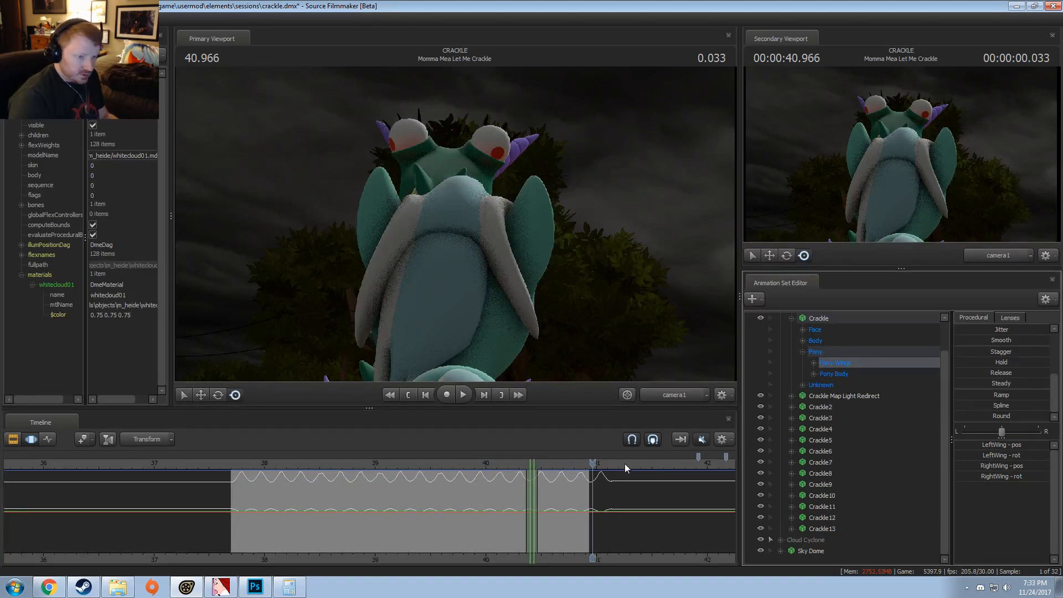
pyautogui.click(414, 526)
pyautogui.hotkey('ctrl', 'a')
pyautogui.press('F2')
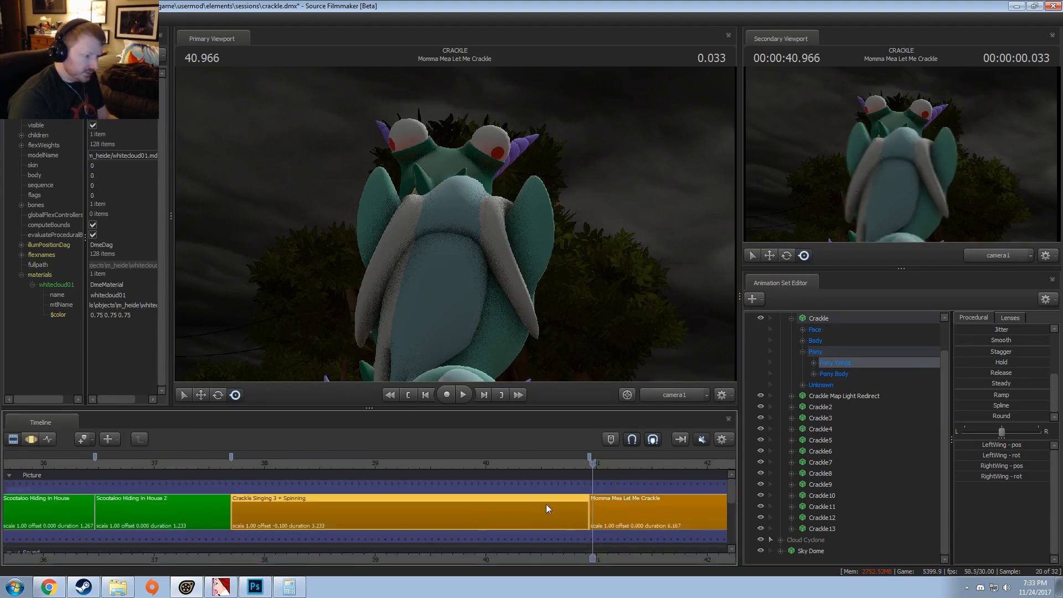
pyautogui.press('F3')
pyautogui.click(823, 404)
pyautogui.press('F2')
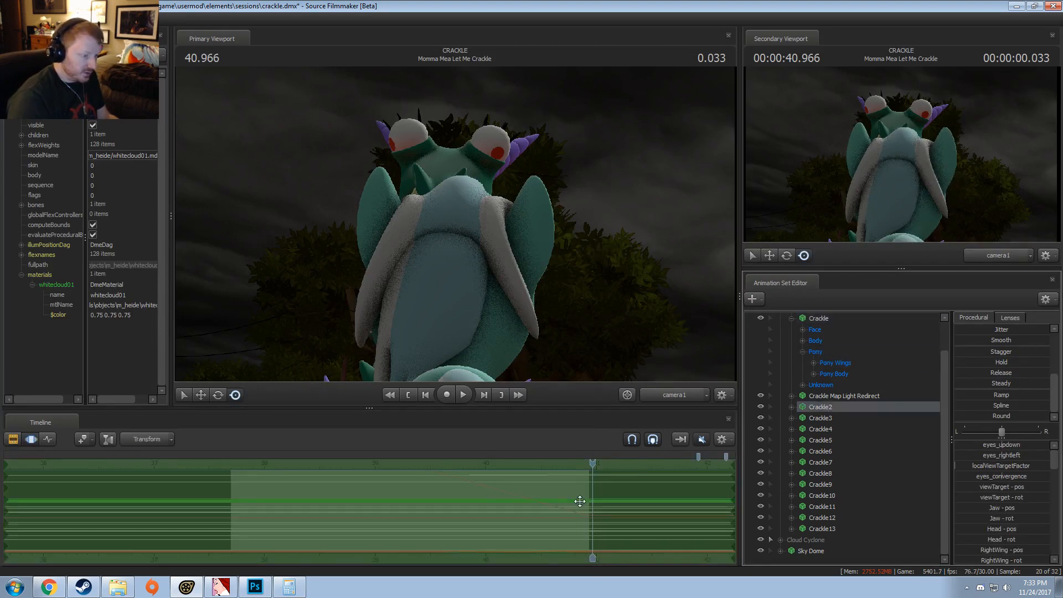
pyautogui.press('F3')
# Step: Select Crackle's Pony Wings controls and mark the wing-flapping stretch from about 38.1 to 39.6 for copying
pyautogui.click(823, 377)
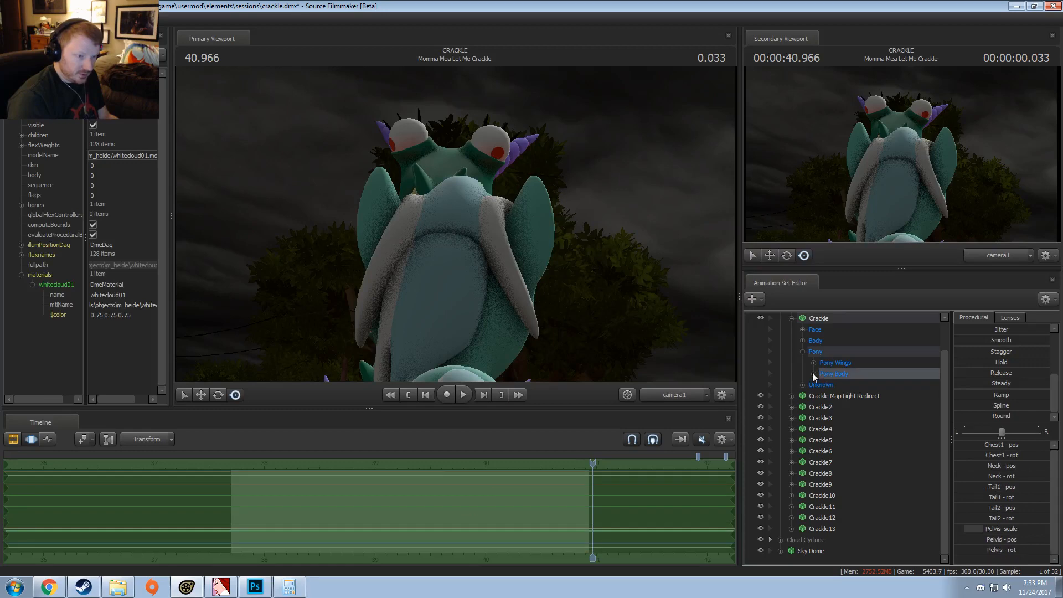
pyautogui.click(814, 364)
pyautogui.click(826, 365)
pyautogui.scroll(4, 552, 499)
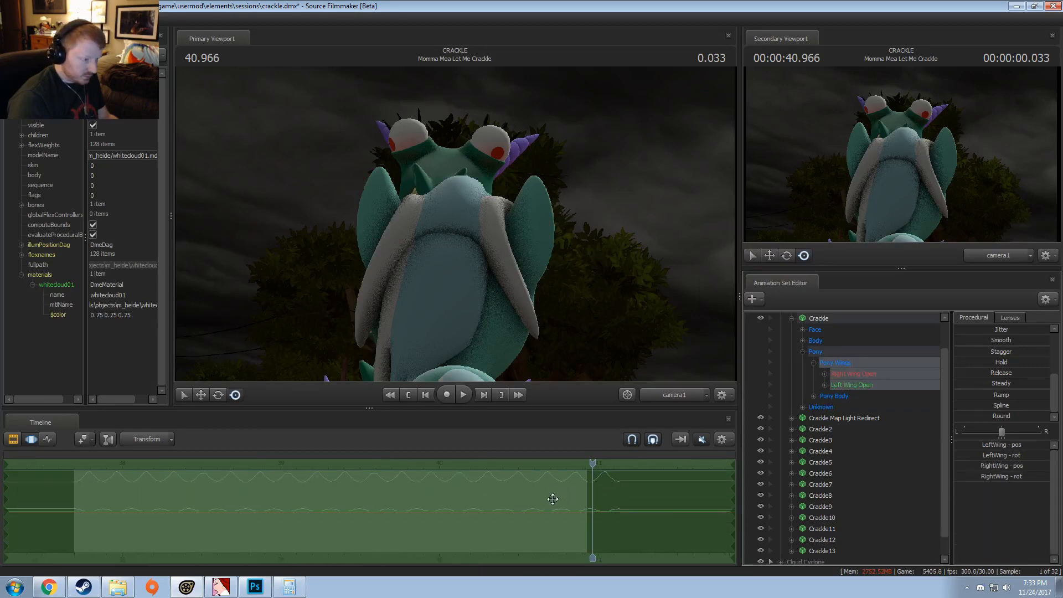
pyautogui.moveTo(361, 509)
pyautogui.keyDown('shift'); pyautogui.mouseDown()
pyautogui.moveTo(572, 505)
pyautogui.moveTo(368, 517)
pyautogui.moveTo(380, 507)
pyautogui.mouseUp(); pyautogui.keyUp('shift')
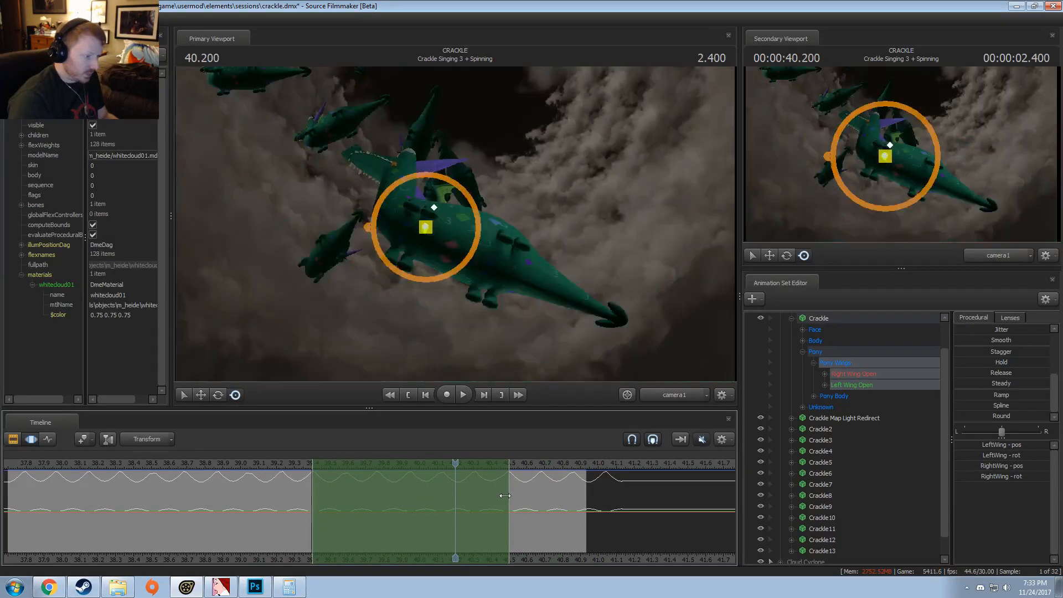
pyautogui.moveTo(508, 496); pyautogui.dragTo(574, 497)
pyautogui.moveTo(427, 511); pyautogui.dragTo(210, 529)
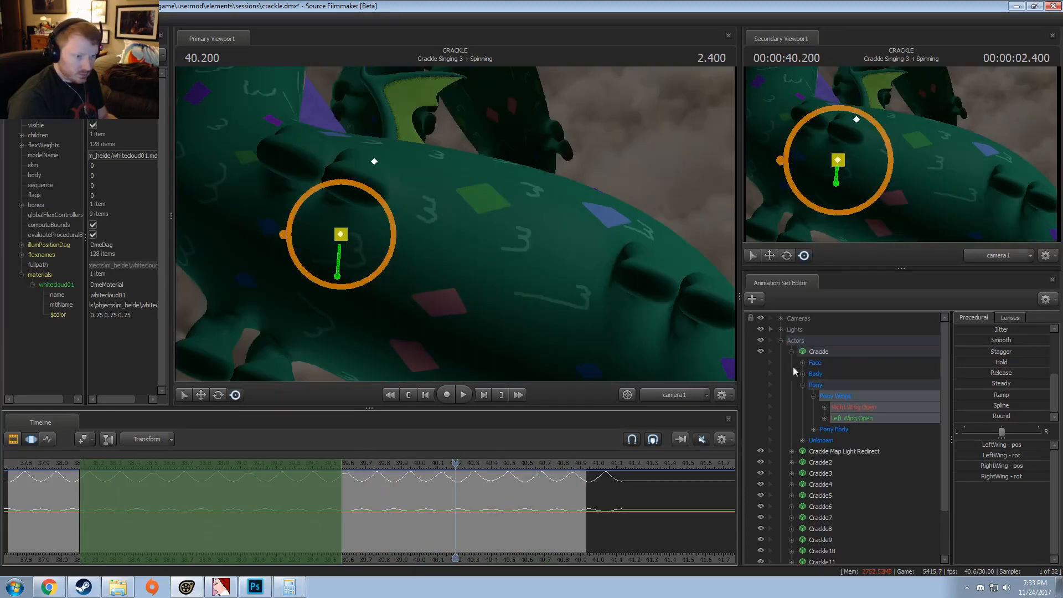
# Step: Paste the wing flapping onto Crackle2 through Crackle6 with shifted timing, placing it at about 39.7 to 41.2 on Crackle6
pyautogui.click(791, 319)
pyautogui.click(829, 372)
pyautogui.moveTo(302, 507); pyautogui.dragTo(534, 502)
pyautogui.click(832, 386)
pyautogui.click(878, 394)
pyautogui.click(821, 411)
pyautogui.click(817, 418)
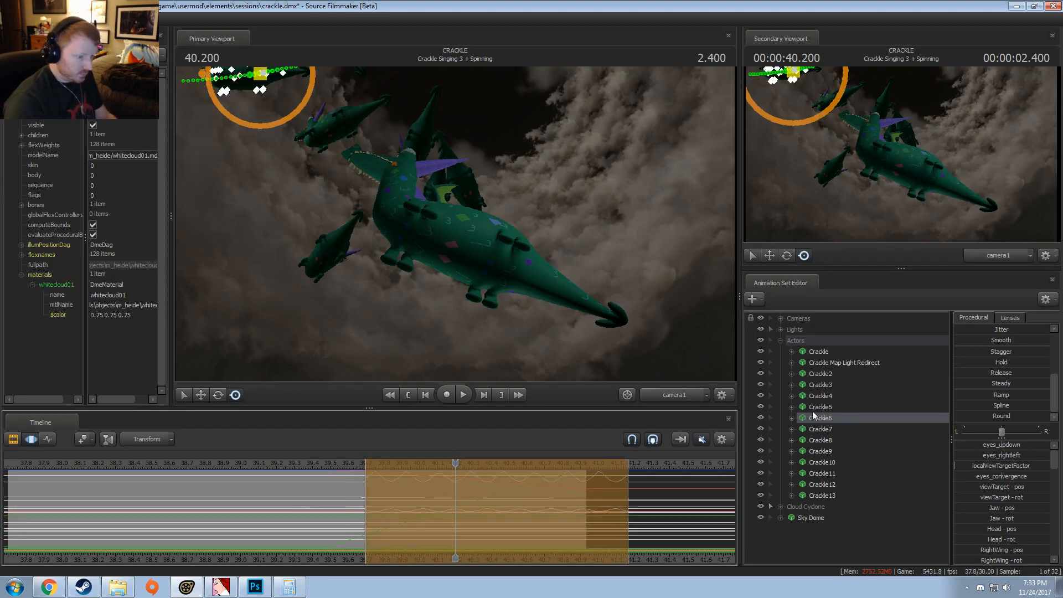
# Step: Paste the wing flapping onto Crackle7 and Crackle8 with shifted timing, and move the playhead to about 40.67
pyautogui.click(832, 430)
pyautogui.keyDown('alt'); pyautogui.moveTo(578, 466); pyautogui.dragTo(559, 520); pyautogui.keyUp('alt')
pyautogui.click(820, 440)
pyautogui.press('shift')
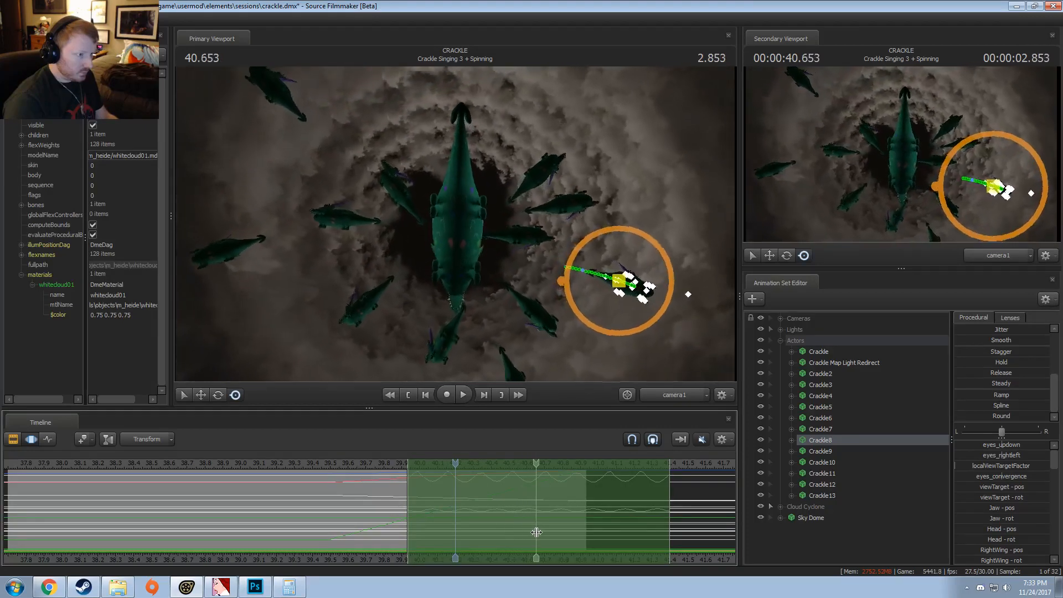
pyautogui.click(537, 533)
# Step: Paste the wing flapping onto Crackle9 at about 39.9 to 41.4 and onto Crackle10 at about 39.7 to 41.2
pyautogui.click(824, 450)
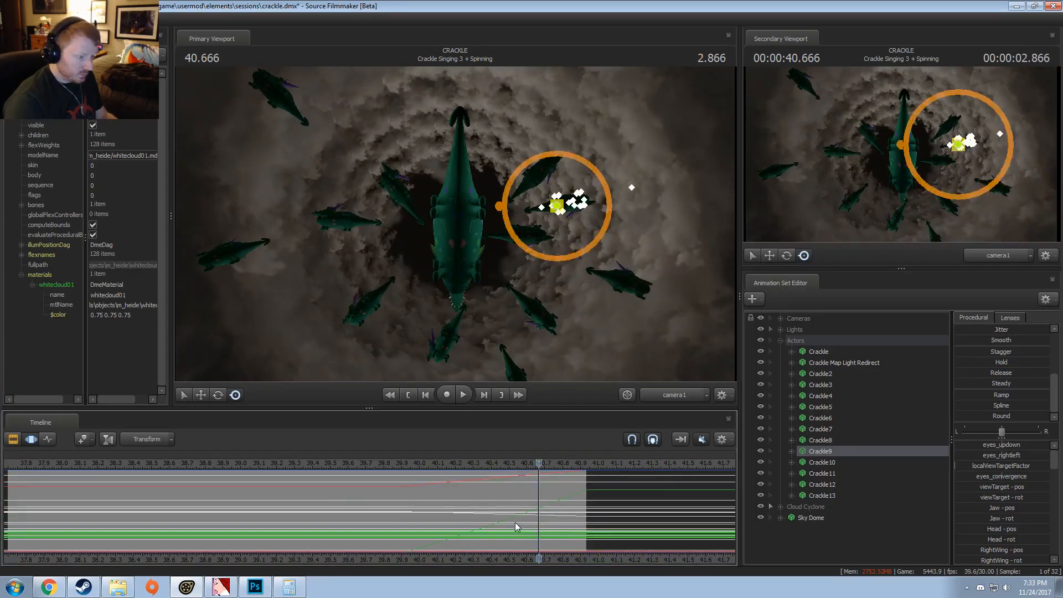
pyautogui.moveTo(515, 522); pyautogui.dragTo(509, 520)
pyautogui.hotkey('ctrl', 'v')
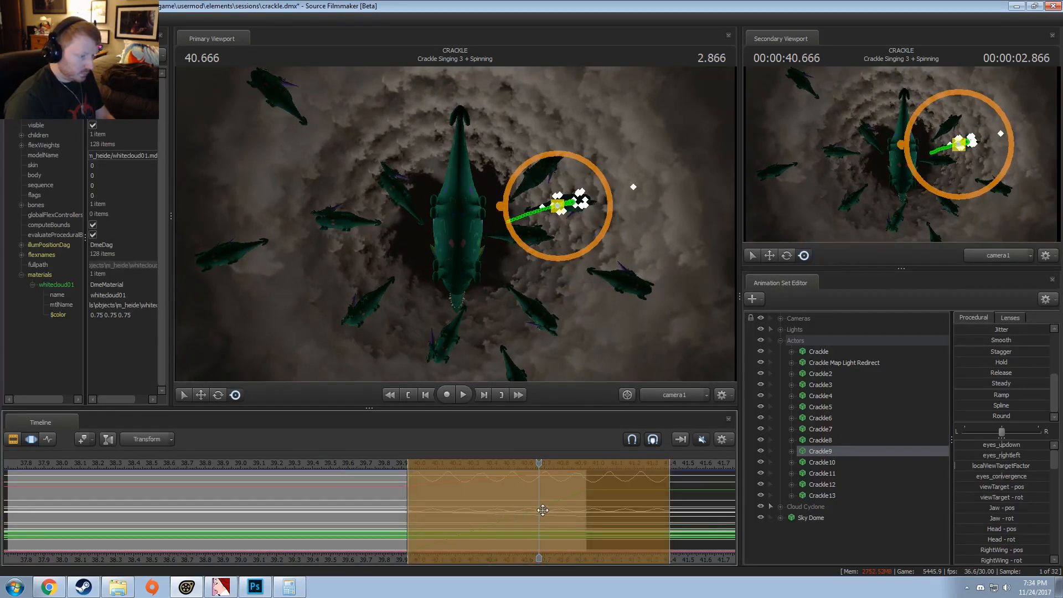
pyautogui.moveTo(589, 500); pyautogui.dragTo(485, 515)
pyautogui.click(822, 462)
pyautogui.hotkey('ctrl', 'v')
# Step: Paste the wing flapping onto Crackle11, redoing the placement so it covers about 39.9 to 41.4
pyautogui.click(821, 473)
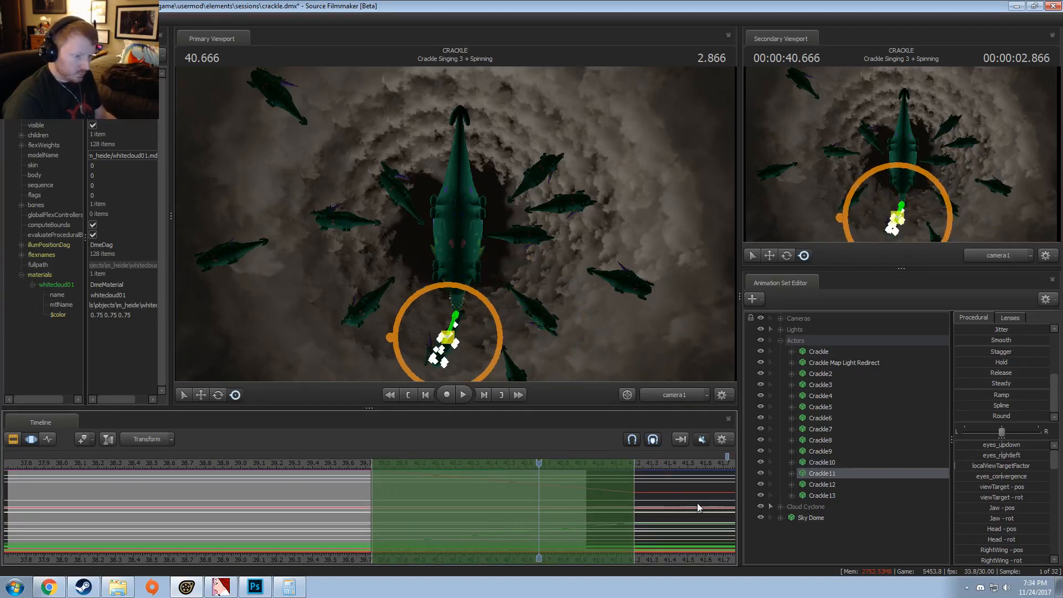
pyautogui.hotkey('ctrl', 'v')
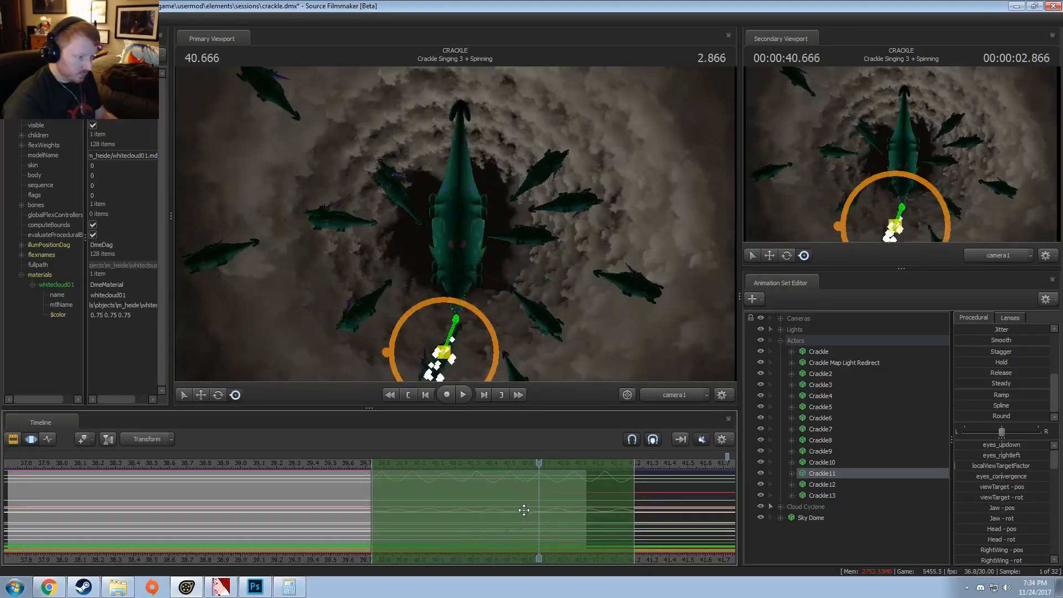
pyautogui.moveTo(524, 510)
pyautogui.mouseDown()
pyautogui.moveTo(548, 506)
pyautogui.moveTo(529, 508)
pyautogui.mouseUp()
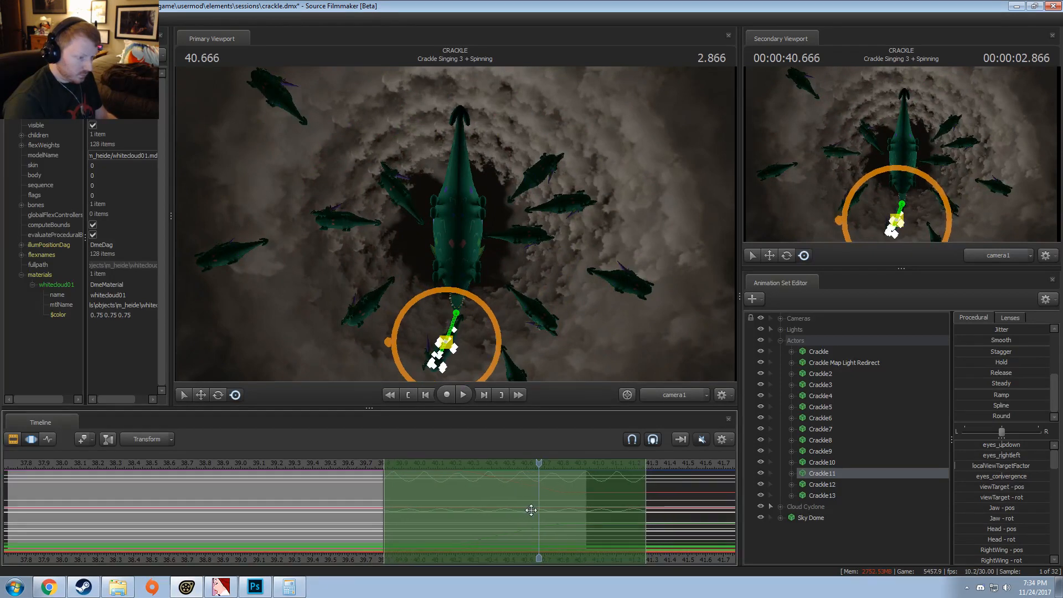
pyautogui.hotkey('ctrl', 'z')
pyautogui.press('Return')
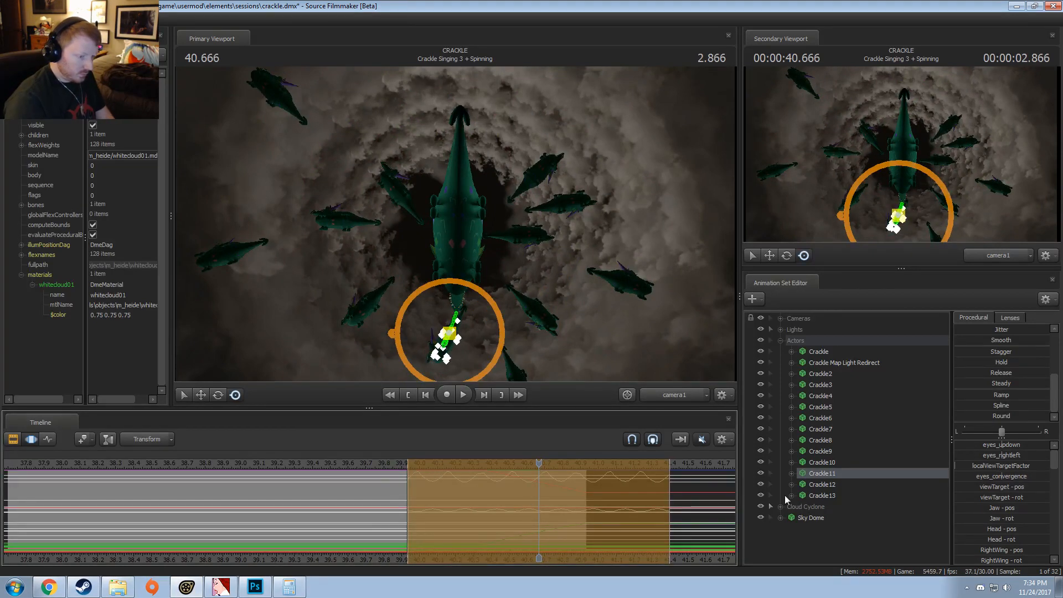
pyautogui.press('Return')
# Step: Paste the wing flapping onto Crackle12 and shift the time selection to about 39.9 to 41.3
pyautogui.click(835, 484)
pyautogui.hotkey('ctrl', 'v')
pyautogui.moveTo(582, 500); pyautogui.dragTo(565, 522)
pyautogui.press('Return')
# Step: Try pasting the wing flapping onto Crackle13 at about 39.9 to 41.3
pyautogui.click(834, 495)
pyautogui.hotkey('ctrl', 'v')
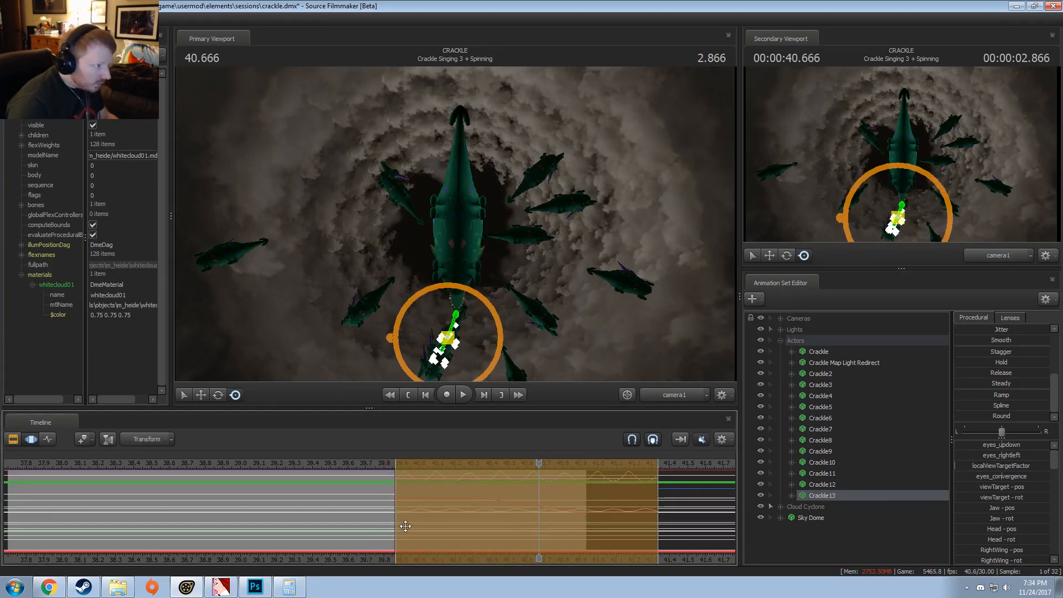
pyautogui.press('shift')
# Step: Step back and forth through the edit history to undo the wing-flapping paste on Crackle13
pyautogui.hotkey('ctrl', 'z')
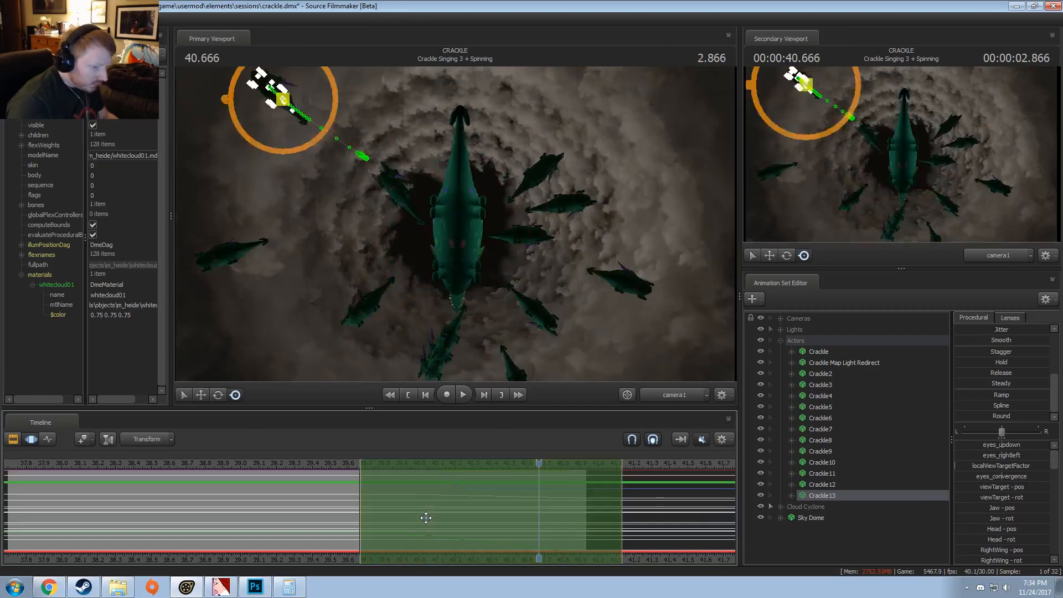
pyautogui.hotkey('ctrl', 'z')
pyautogui.hotkey('ctrl', 'z')
pyautogui.hotkey('ctrl', 'y')
pyautogui.hotkey('ctrl', 'y')
pyautogui.hotkey('ctrl', 'z')
pyautogui.hotkey('ctrl', 'z')
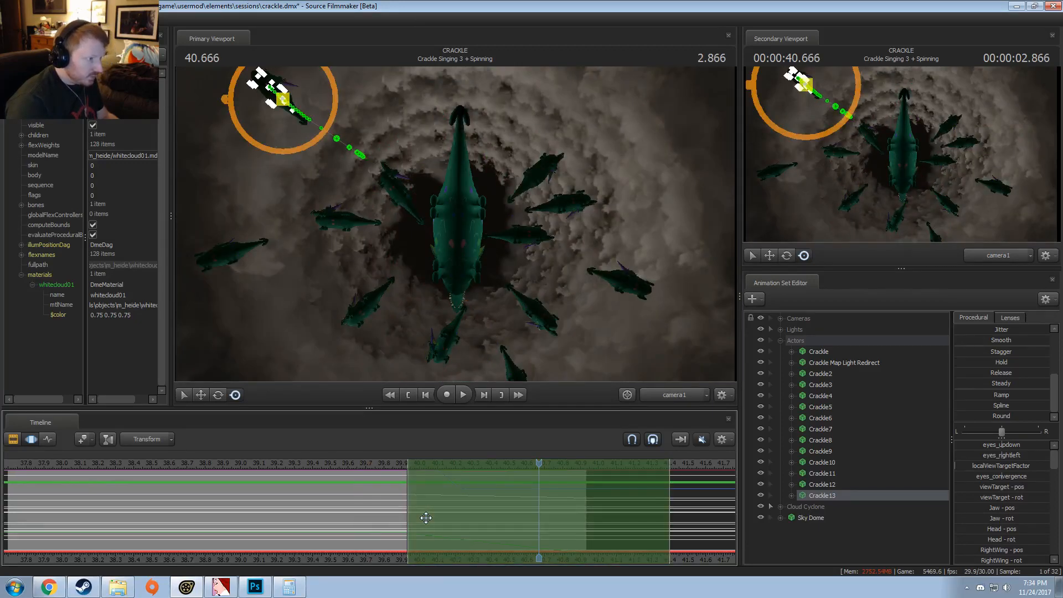
pyautogui.hotkey('ctrl', 'y')
pyautogui.hotkey('ctrl', 'y')
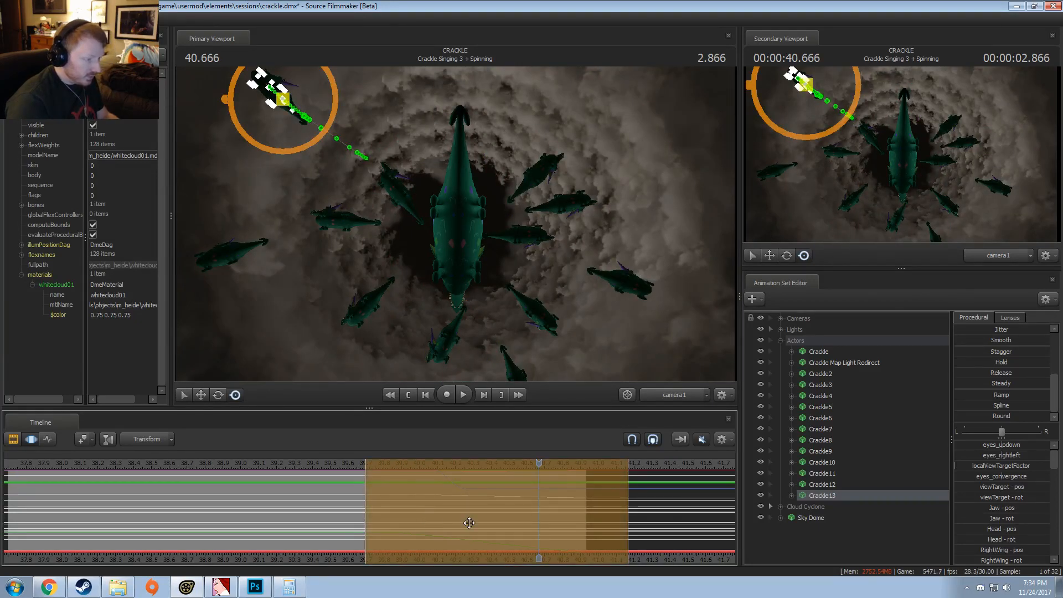
pyautogui.hotkey('ctrl', 'z')
# Step: Examine the animation curves of Crackle11, Crackle9, Crackle8 and Crackle12 for the pasted wing flapping
pyautogui.click(845, 472)
pyautogui.click(840, 453)
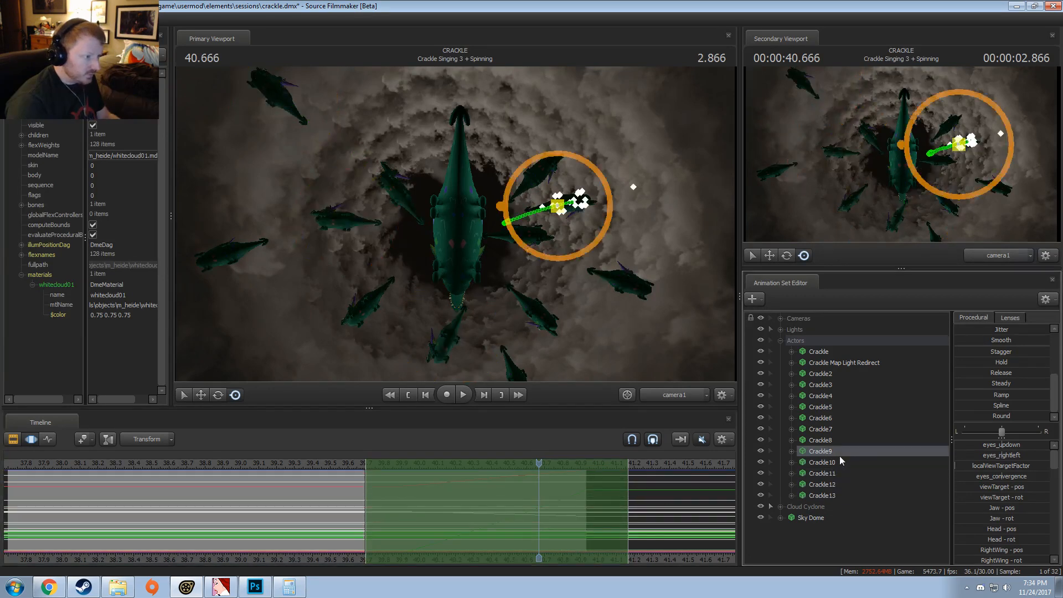
pyautogui.click(832, 440)
pyautogui.click(820, 485)
# Step: Try pasting the wing flapping onto Crackle13 within about 39.7 to 41.2 and undo it
pyautogui.click(823, 494)
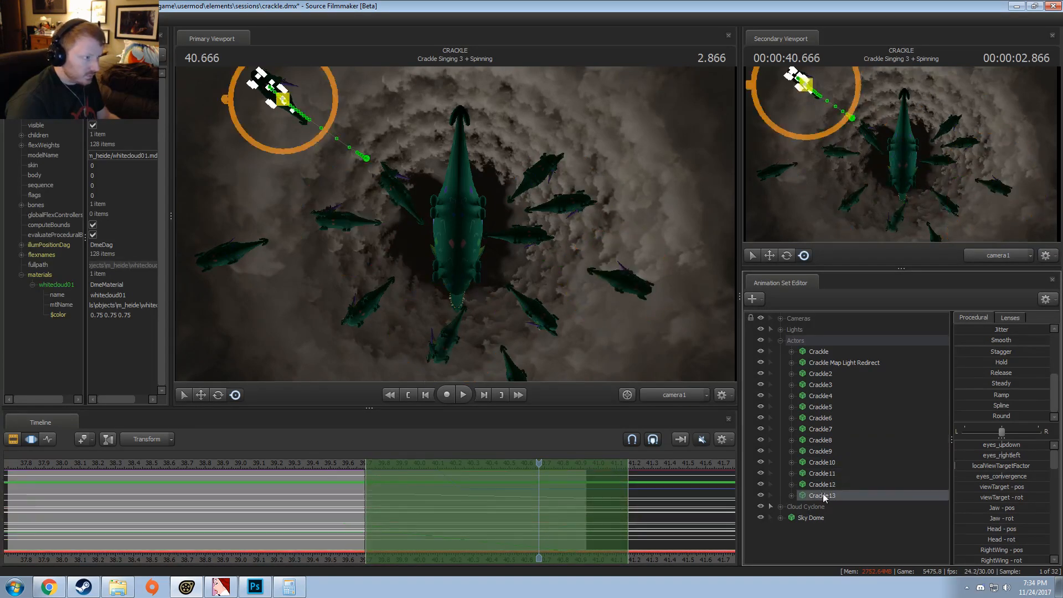
pyautogui.hotkey('ctrl', 'v')
pyautogui.hotkey('ctrl', 'z')
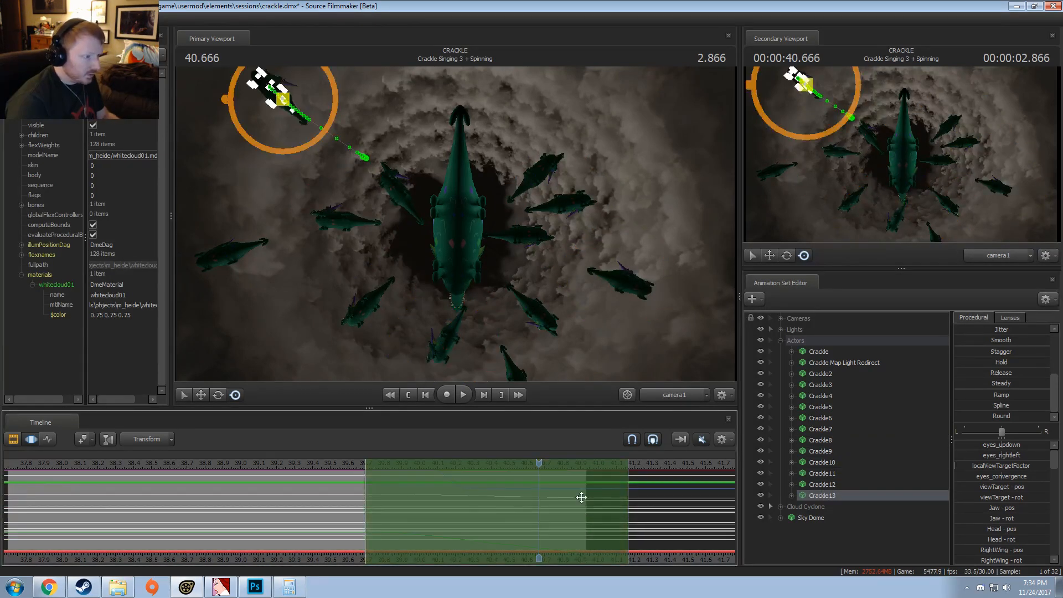
# Step: Compare the animation curves of Crackle3 and Crackle6 with those of Crackle8 through Crackle13
pyautogui.click(839, 453)
pyautogui.click(841, 419)
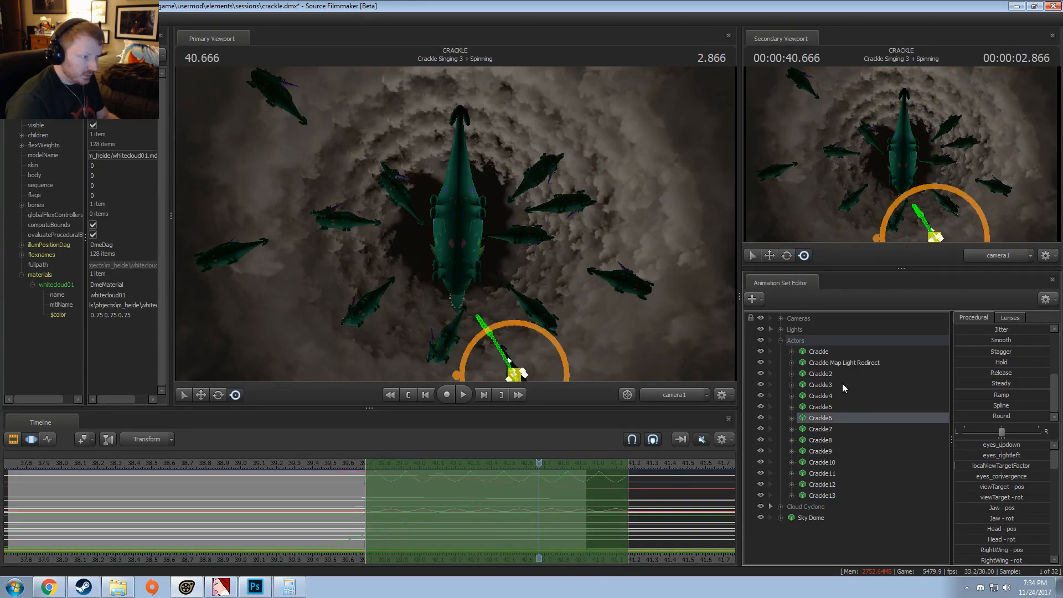
pyautogui.click(842, 384)
pyautogui.click(834, 438)
pyautogui.click(835, 451)
pyautogui.click(836, 462)
pyautogui.click(834, 485)
pyautogui.click(830, 496)
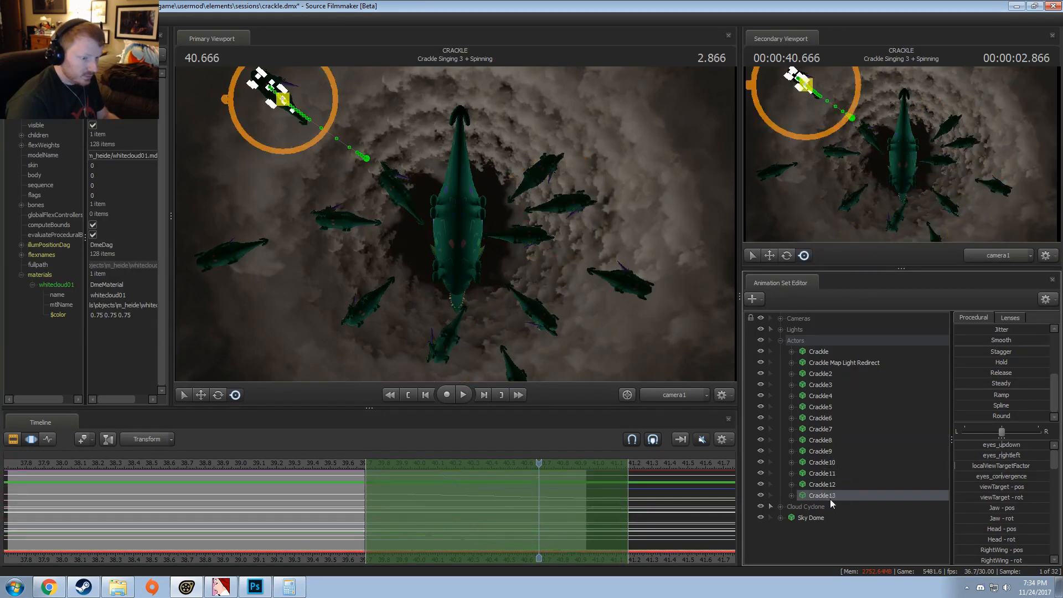
# Step: Expand the Pony controls of Crackle13 and Crackle10 and inspect the curves of their Pony Wings
pyautogui.doubleClick(801, 498)
pyautogui.click(803, 529)
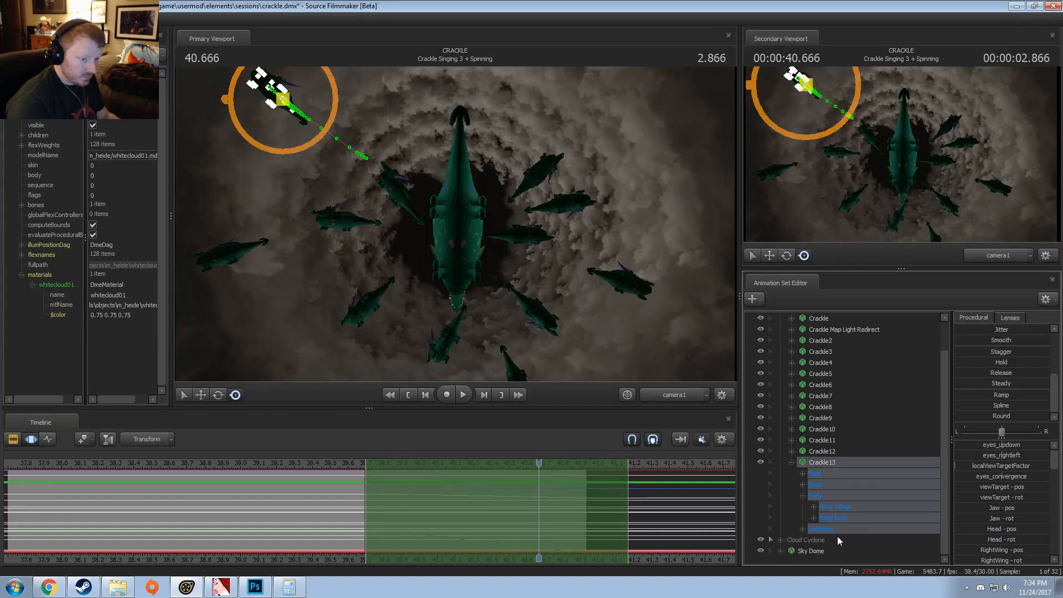
pyautogui.click(813, 508)
pyautogui.click(843, 527)
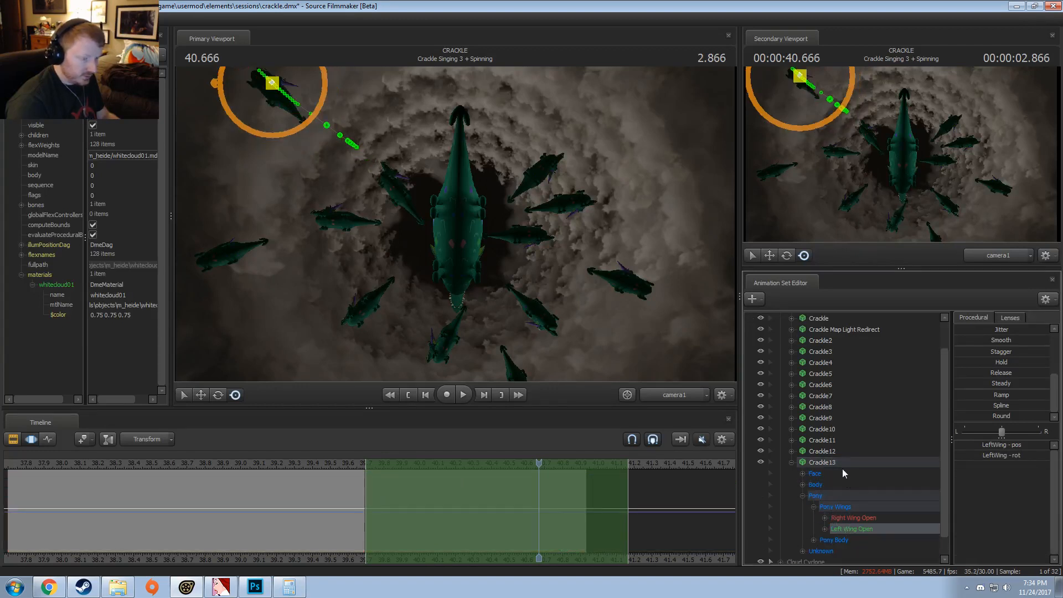
pyautogui.click(792, 429)
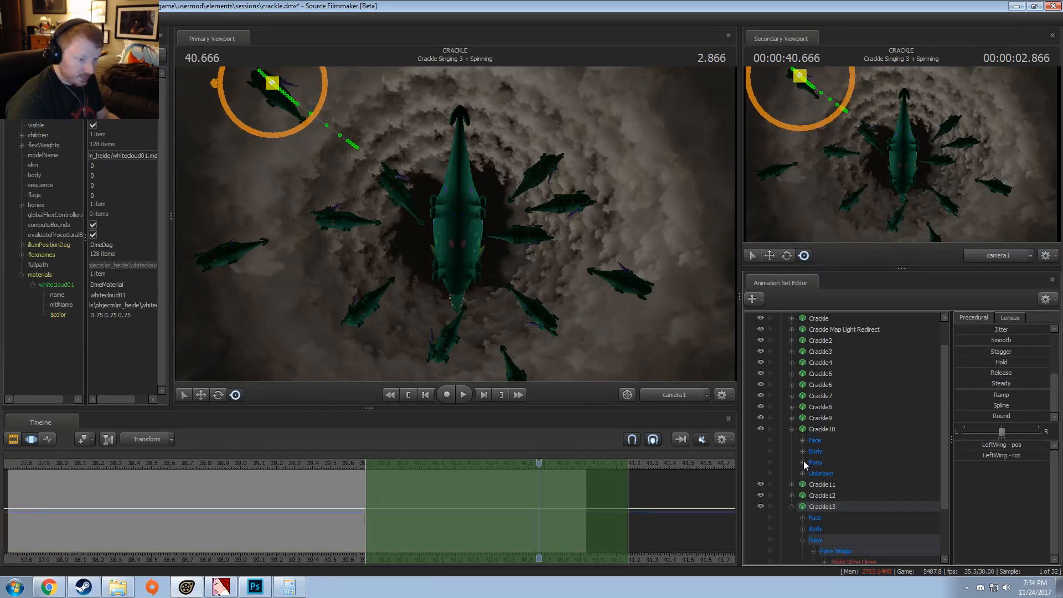
pyautogui.click(803, 462)
pyautogui.click(834, 475)
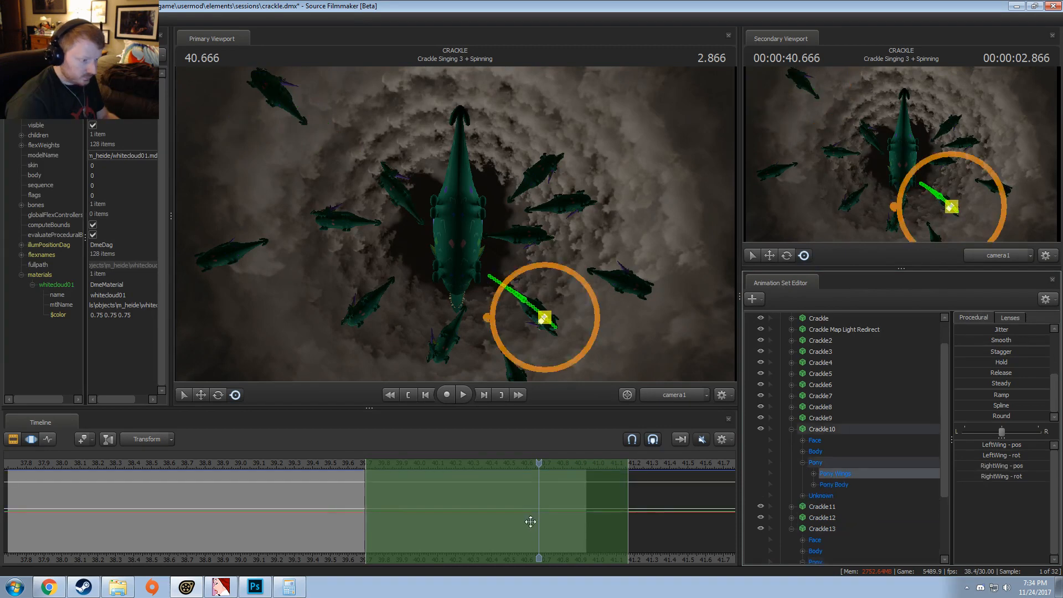
# Step: Go through the neighbouring copies, including Crackle4 to Crackle7, to find which ones carry the wing-flapping curves
pyautogui.scroll(1, 819, 473)
pyautogui.click(800, 450)
pyautogui.click(811, 439)
pyautogui.click(820, 428)
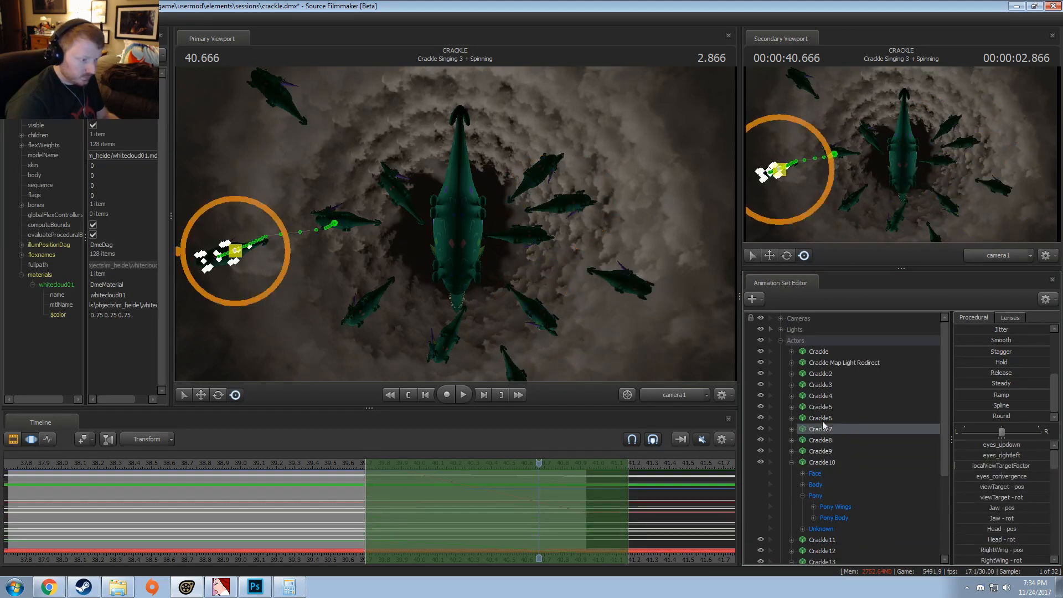
pyautogui.click(823, 420)
pyautogui.click(830, 397)
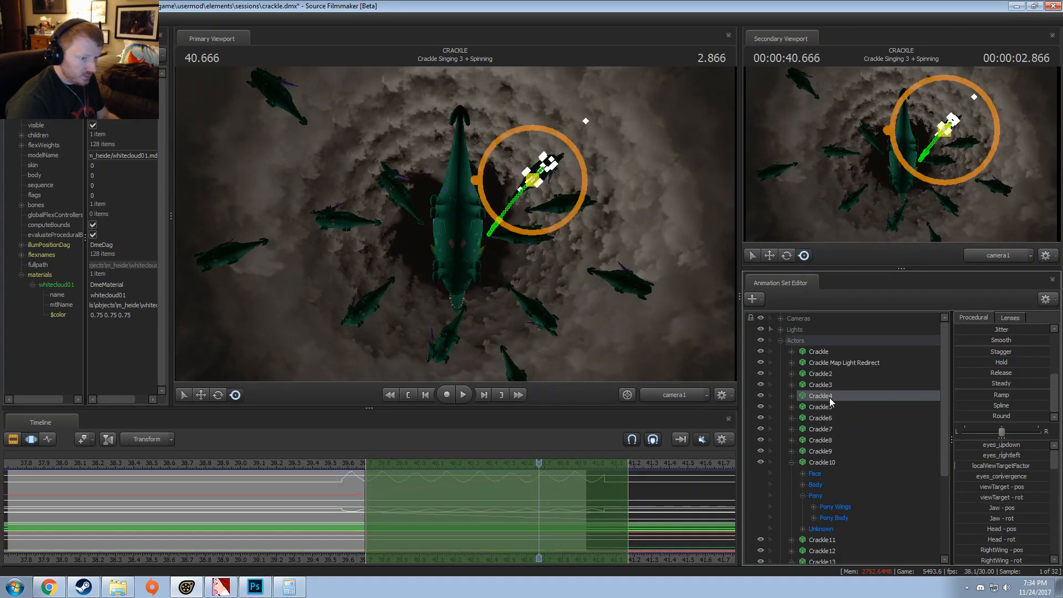
pyautogui.click(826, 407)
pyautogui.click(826, 419)
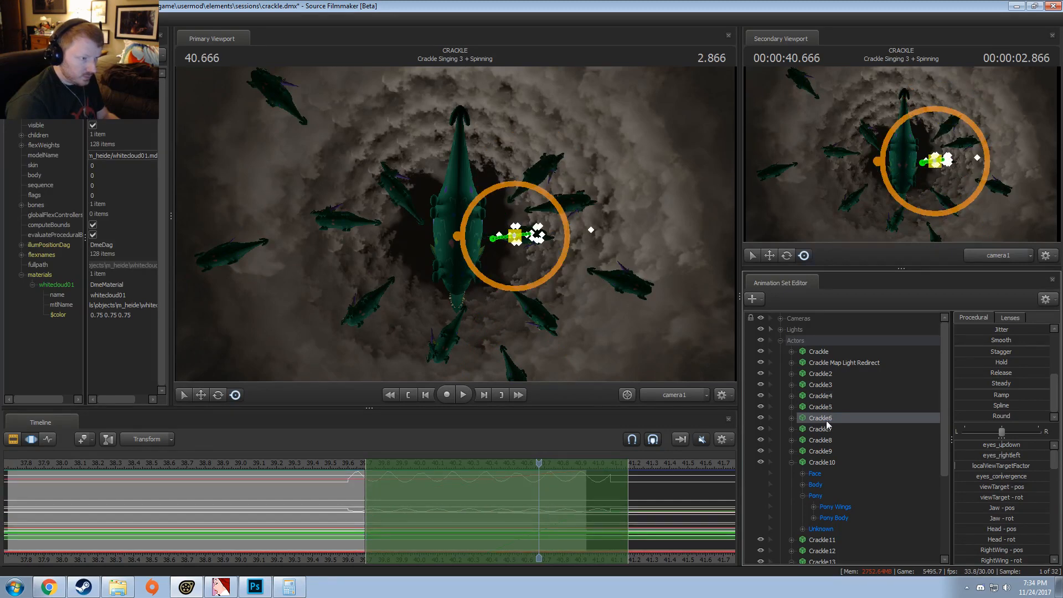
# Step: Inspect the wing-flapping curves in Crackle6's Pony Wings controls and collapse the model again
pyautogui.click(792, 416)
pyautogui.click(803, 452)
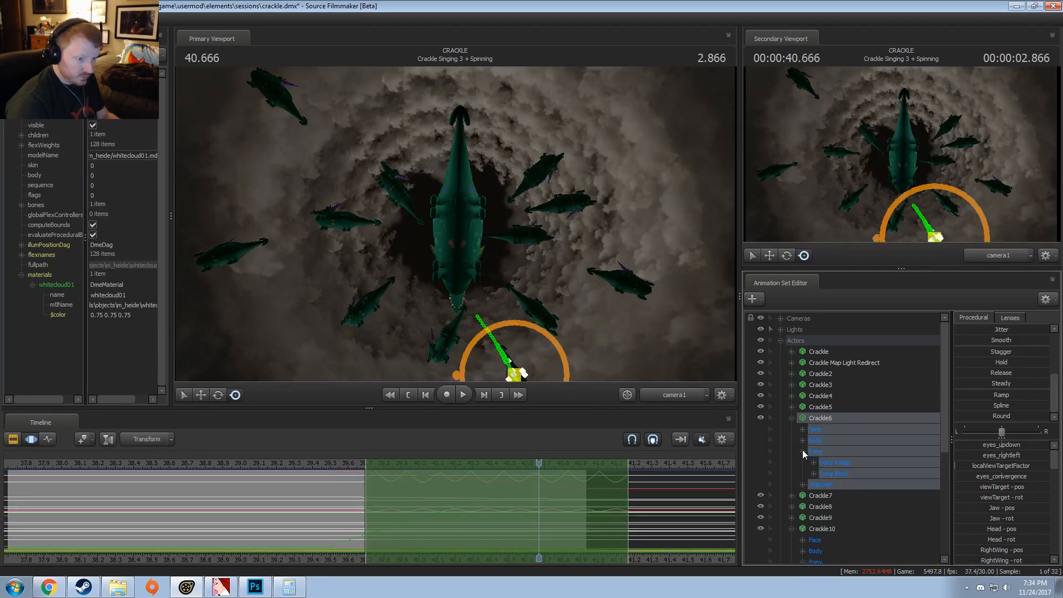
pyautogui.click(831, 463)
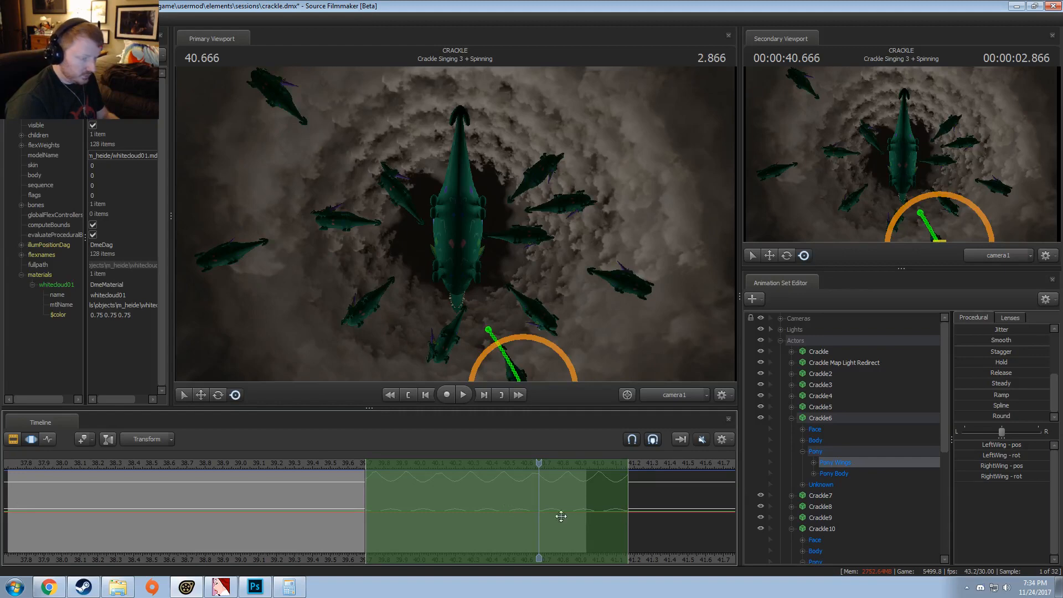
pyautogui.click(792, 418)
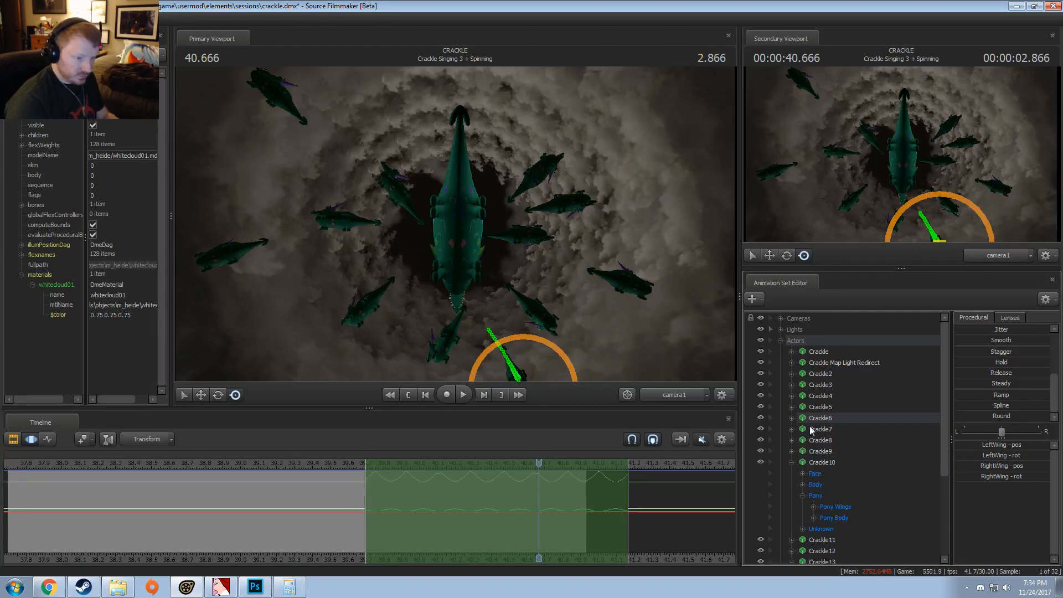
# Step: Move the playhead to 40.8, paste the wing flapping onto Crackle7 at about 39.7 to 41.2, and shift the time selection to about 39.8 to 41.3
pyautogui.click(811, 428)
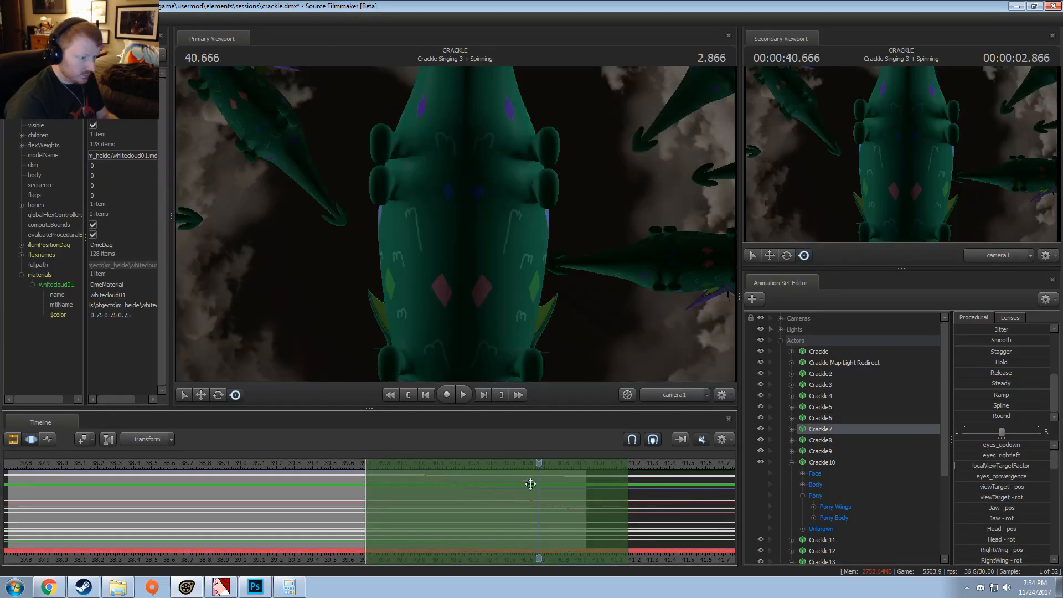
pyautogui.moveTo(539, 465); pyautogui.dragTo(563, 469)
pyautogui.hotkey('ctrl', 'v')
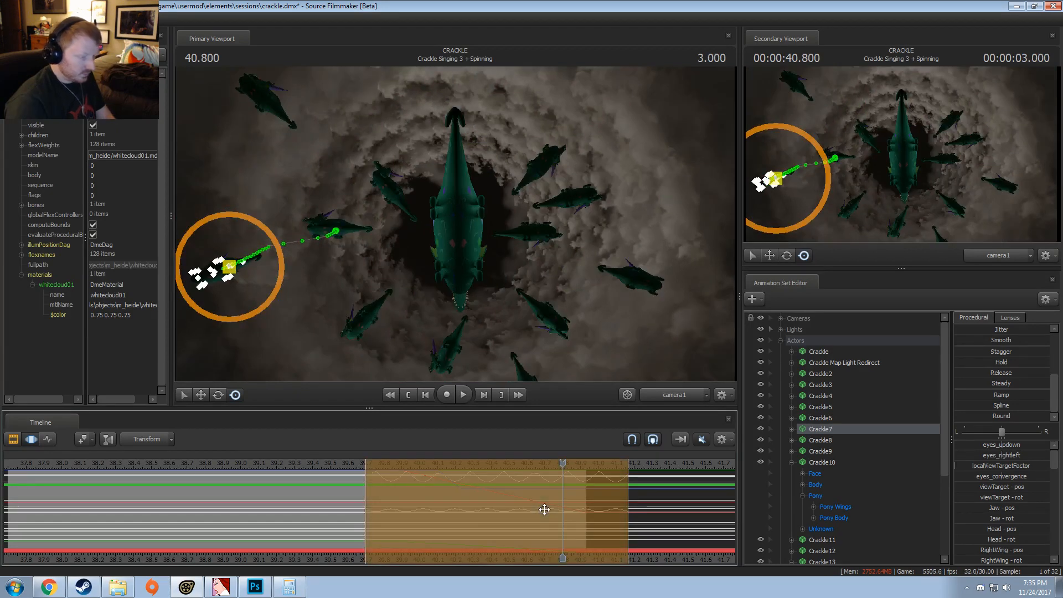
pyautogui.moveTo(544, 509); pyautogui.dragTo(563, 510)
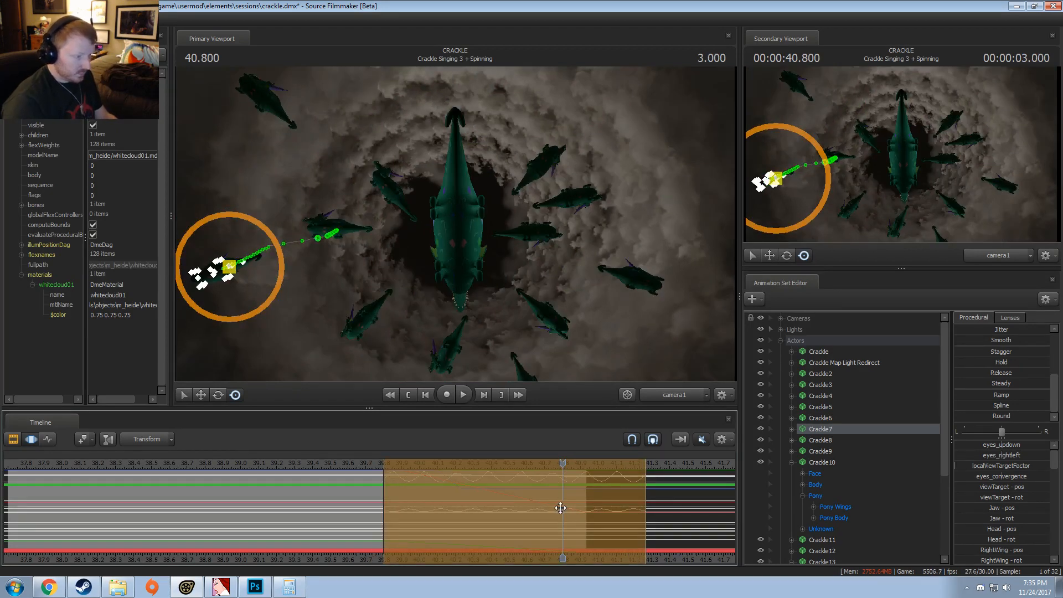
# Step: Paste the wing flapping onto Crackle8 at about 39.8 to 41.3 and onto Crackle9 at about 39.9 to 41.4
pyautogui.click(823, 440)
pyautogui.hotkey('ctrl', 'v')
pyautogui.moveTo(522, 509)
pyautogui.mouseDown()
pyautogui.moveTo(504, 509)
pyautogui.moveTo(526, 513)
pyautogui.mouseUp()
pyautogui.click(821, 451)
pyautogui.hotkey('ctrl', 'v')
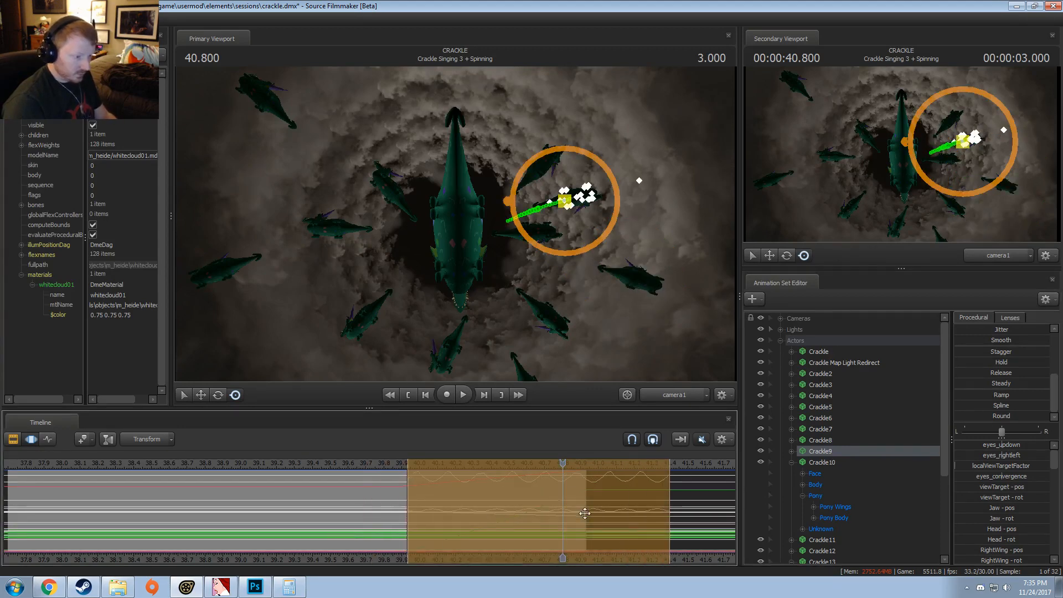
pyautogui.press('Return')
pyautogui.press('shift')
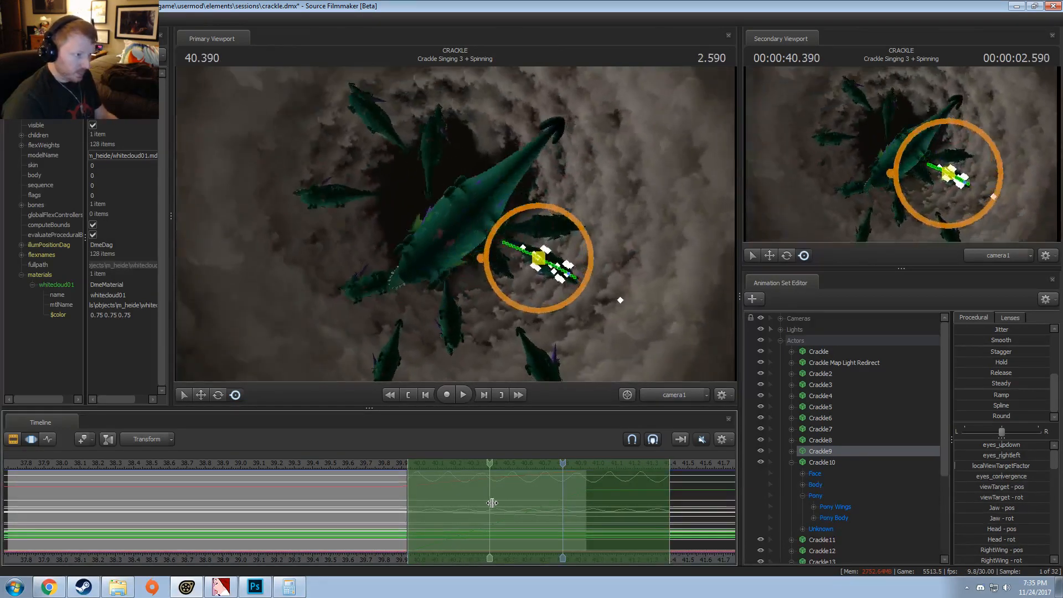
# Step: Collapse Crackle10's controls and paste the wing flapping onto it at about 39.7 to 41.2
pyautogui.click(827, 472)
pyautogui.click(793, 463)
pyautogui.click(820, 463)
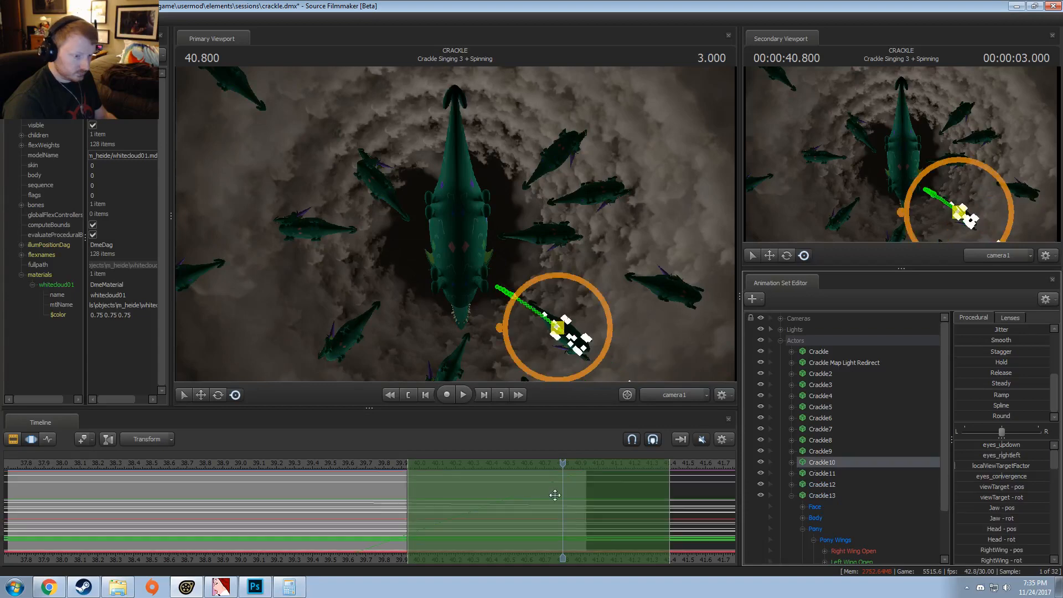
pyautogui.hotkey('ctrl', 'v')
pyautogui.moveTo(529, 507); pyautogui.dragTo(480, 518)
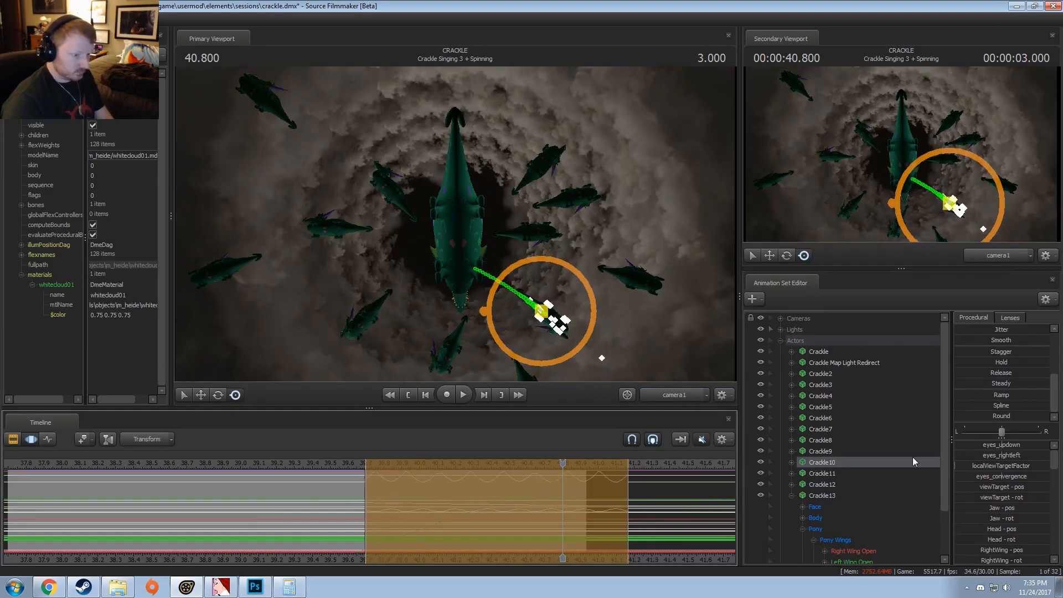
# Step: Paste the wing flapping onto Crackle11 at about 39.7 to 41.2, shift the time selection to about 39.8 to 41.3, and select Crackle12
pyautogui.click(826, 474)
pyautogui.hotkey('ctrl', 'v')
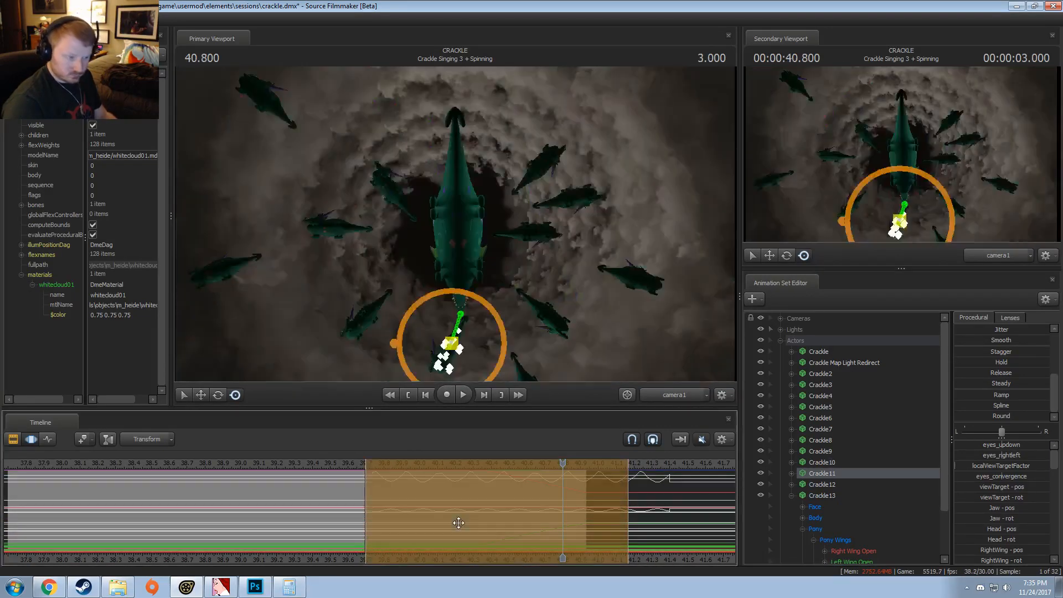
pyautogui.moveTo(459, 523); pyautogui.dragTo(473, 523)
pyautogui.click(819, 485)
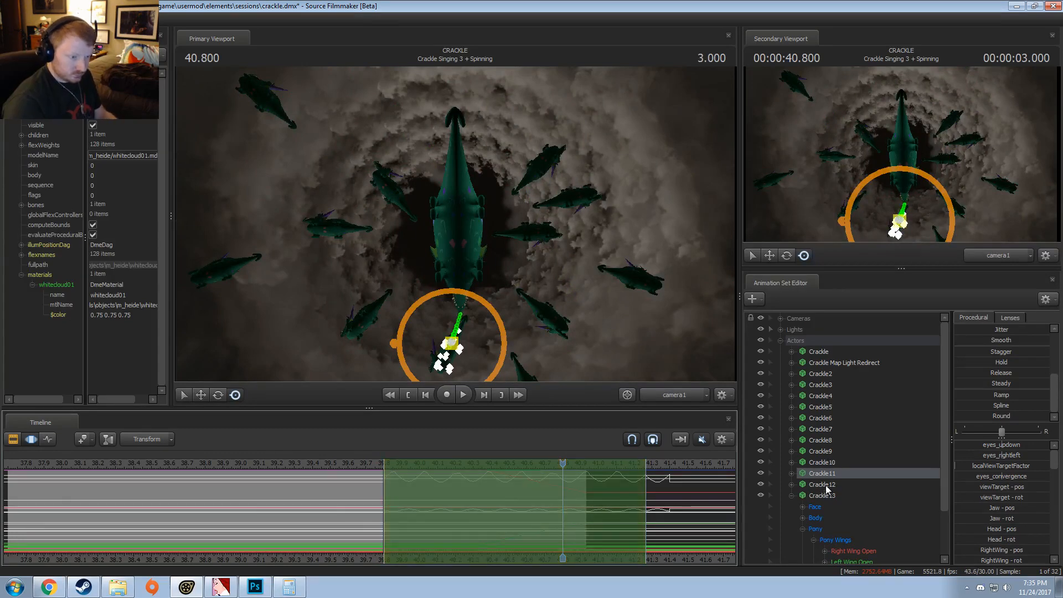
# Step: Paste the wing flapping onto Crackle12 and Crackle13 at about 39.8 to 41.3
pyautogui.hotkey('ctrl', 'v')
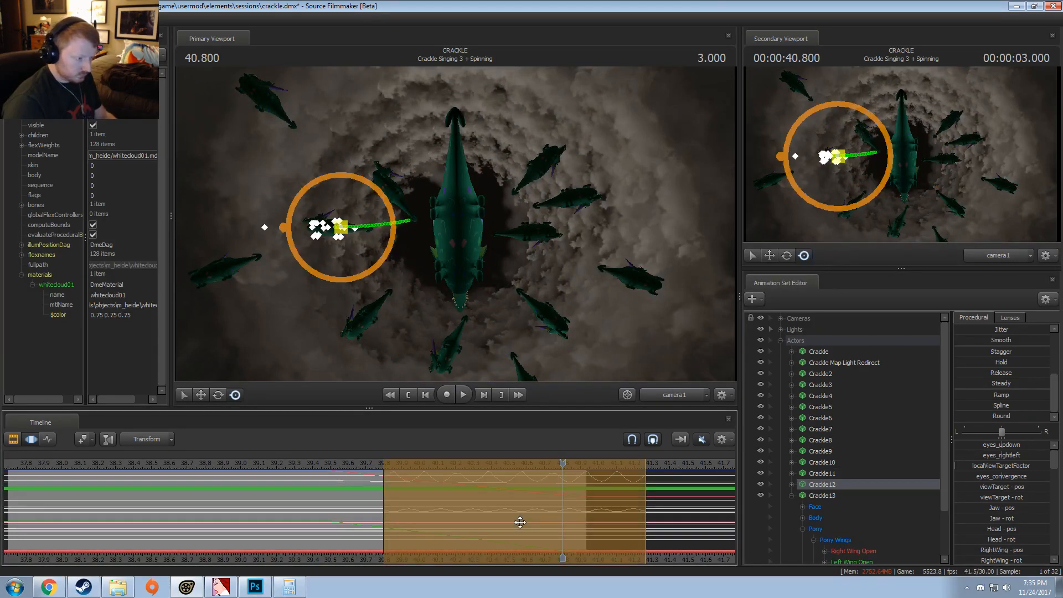
pyautogui.moveTo(520, 522)
pyautogui.mouseDown()
pyautogui.moveTo(478, 522)
pyautogui.moveTo(520, 511)
pyautogui.mouseUp()
pyautogui.click(816, 494)
pyautogui.hotkey('ctrl', 'v')
pyautogui.press('shift')
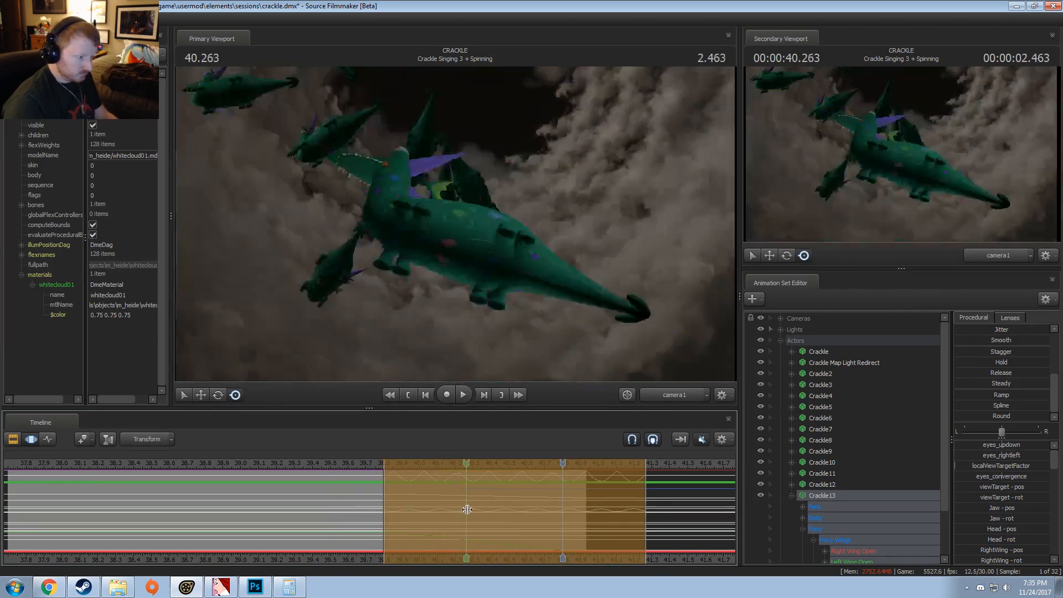
# Step: Play back the spinning shot in the Clip Editor to check the wing flapping on all the Crackle copies
pyautogui.keyDown('shift'); pyautogui.click(468, 510); pyautogui.keyUp('shift')
pyautogui.press('F2')
pyautogui.press('space')
pyautogui.press('space')
# Step: Turn off lighting in the primary viewport and return to the Motion Editor
pyautogui.rightClick(472, 308)
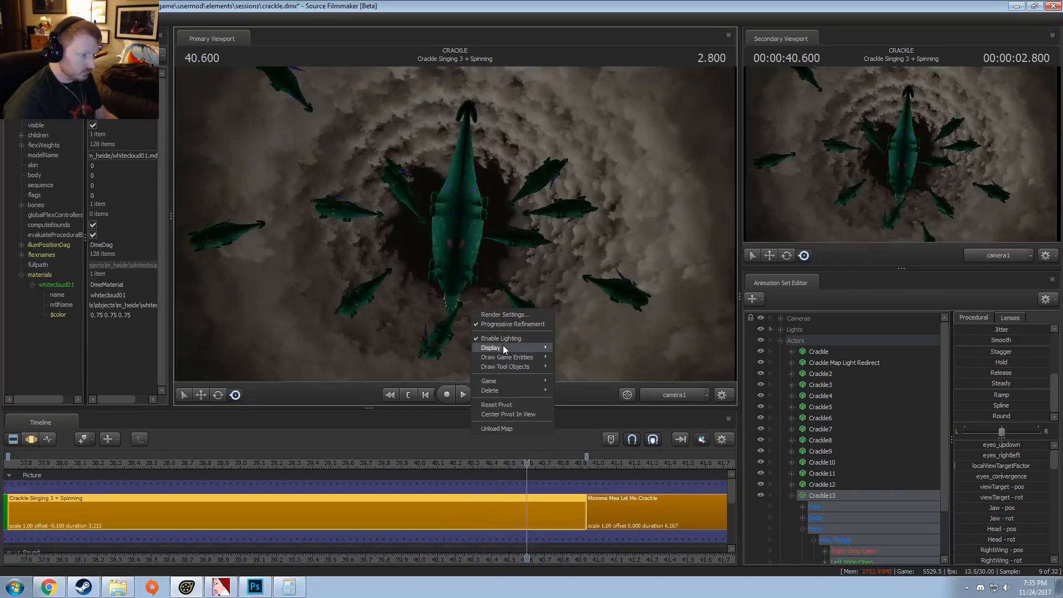
pyautogui.click(513, 337)
pyautogui.press('F3')
pyautogui.press('shift')
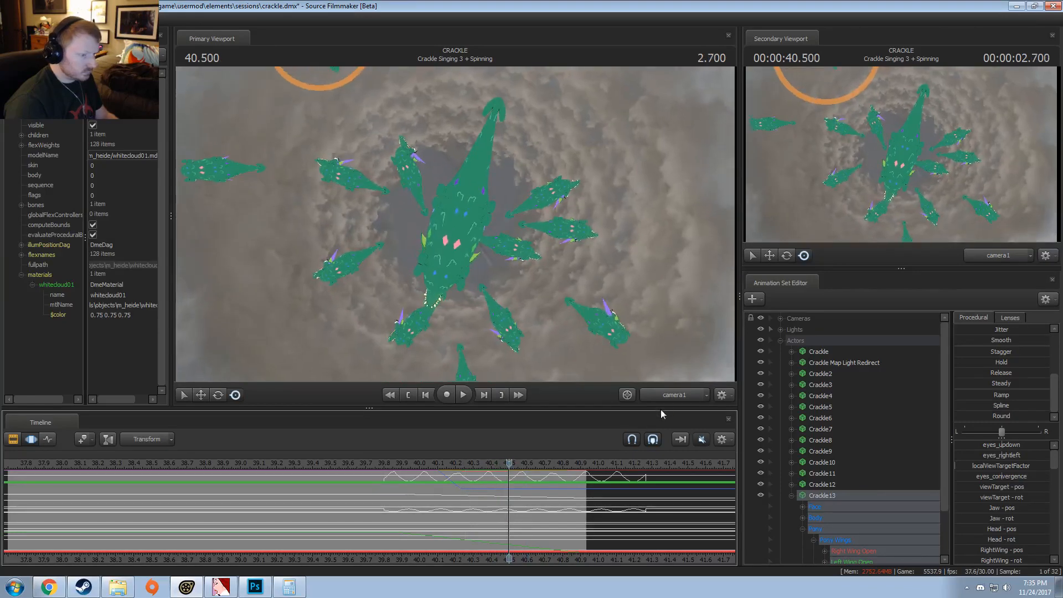
# Step: Switch the primary viewport to the Work Camera and examine the Crackle copies from the side
pyautogui.click(674, 394)
pyautogui.moveTo(456, 224)
pyautogui.mouseDown()
pyautogui.moveTo(462, 122)
pyautogui.moveTo(446, 144)
pyautogui.moveTo(446, 214)
pyautogui.mouseUp()
pyautogui.press('w')
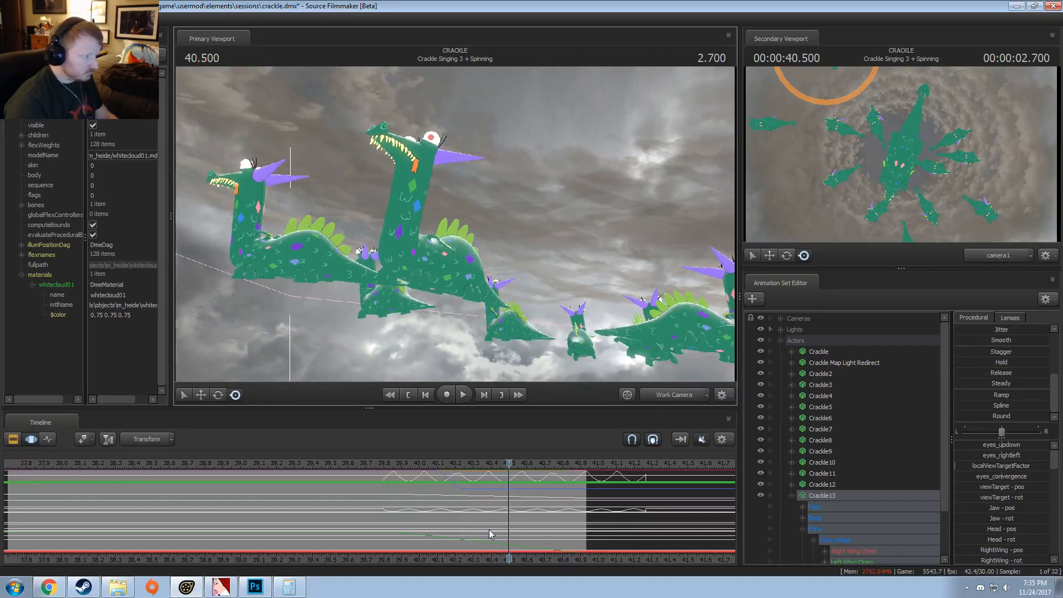
pyautogui.moveTo(509, 518); pyautogui.dragTo(579, 514)
# Step: Collapse Crackle13's controls and the Actors group, leaving no animation set selected
pyautogui.click(781, 342)
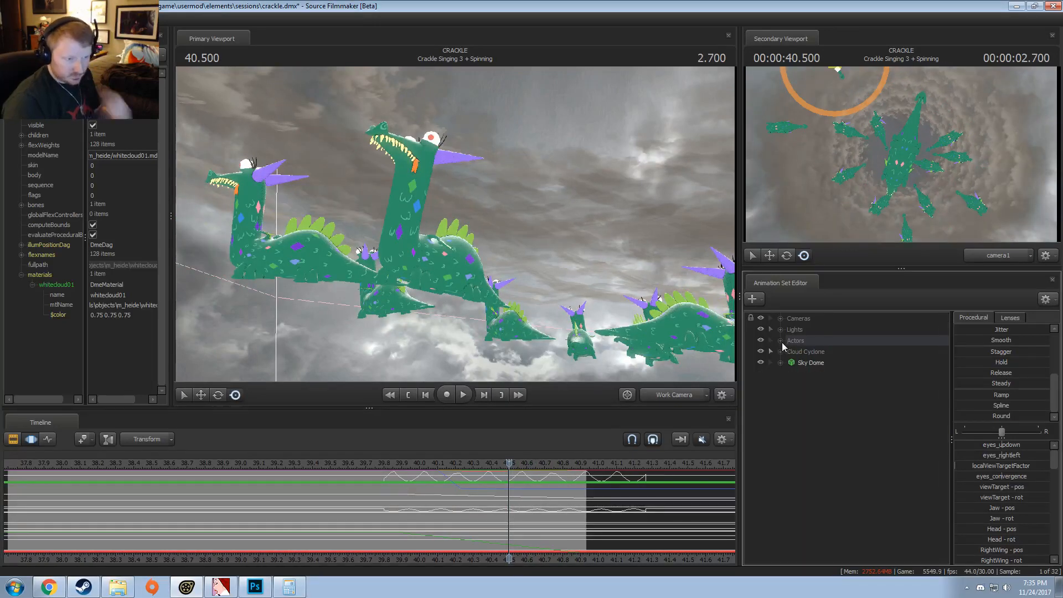
pyautogui.click(781, 341)
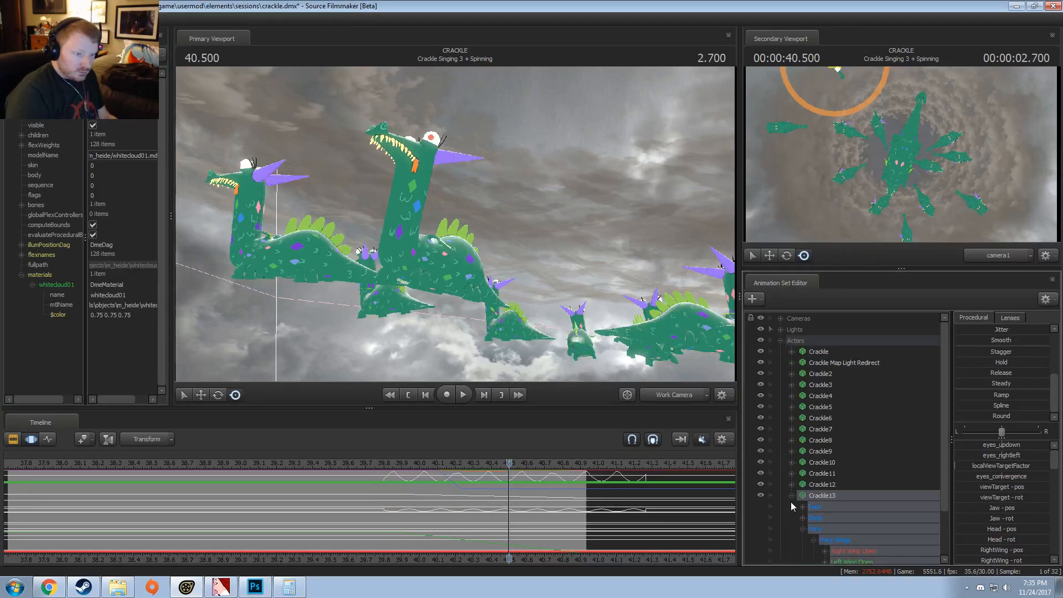
pyautogui.click(792, 496)
pyautogui.moveTo(823, 366)
pyautogui.mouseDown()
pyautogui.moveTo(832, 478)
pyautogui.moveTo(819, 355)
pyautogui.mouseUp()
pyautogui.click(780, 341)
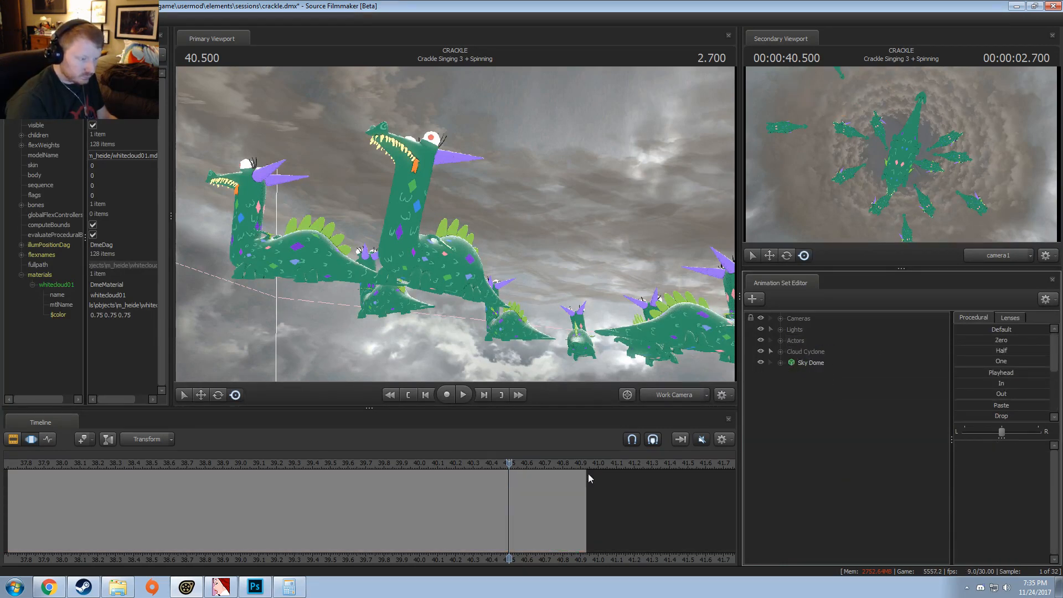
# Step: Switch the primary viewport back to camera1 and check the contents of the Cloud Cyclone and Actors groups, leaving both collapsed
pyautogui.click(659, 395)
pyautogui.click(781, 352)
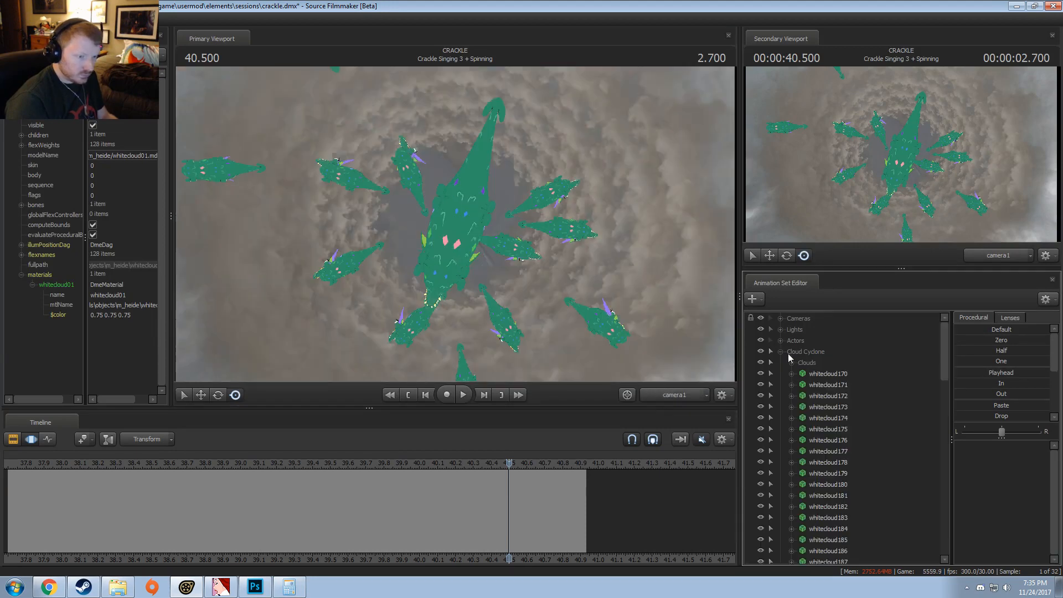
pyautogui.click(780, 351)
pyautogui.click(781, 340)
pyautogui.click(781, 340)
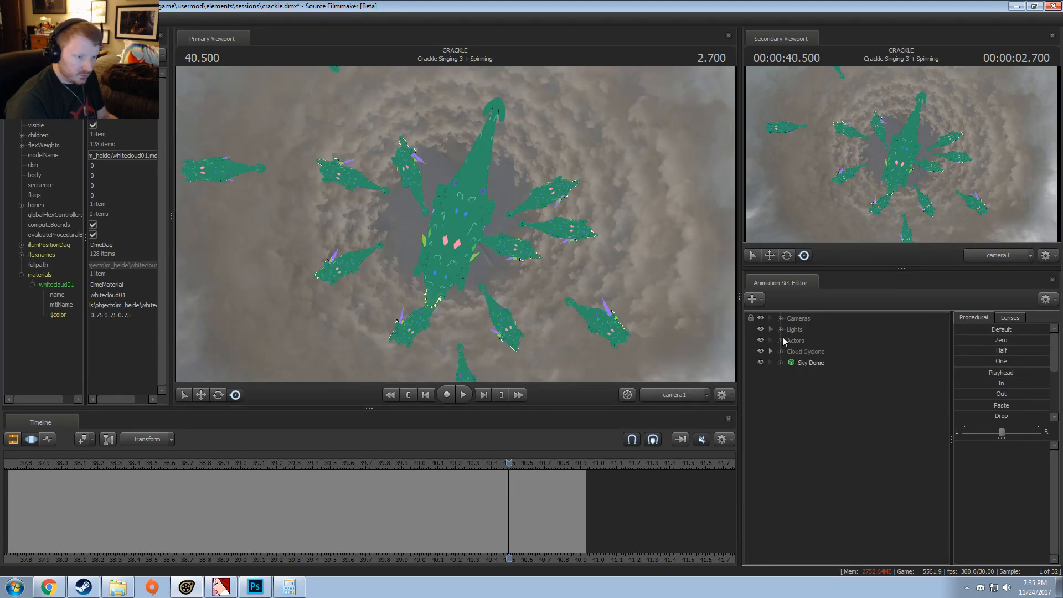
pyautogui.click(782, 340)
pyautogui.click(781, 341)
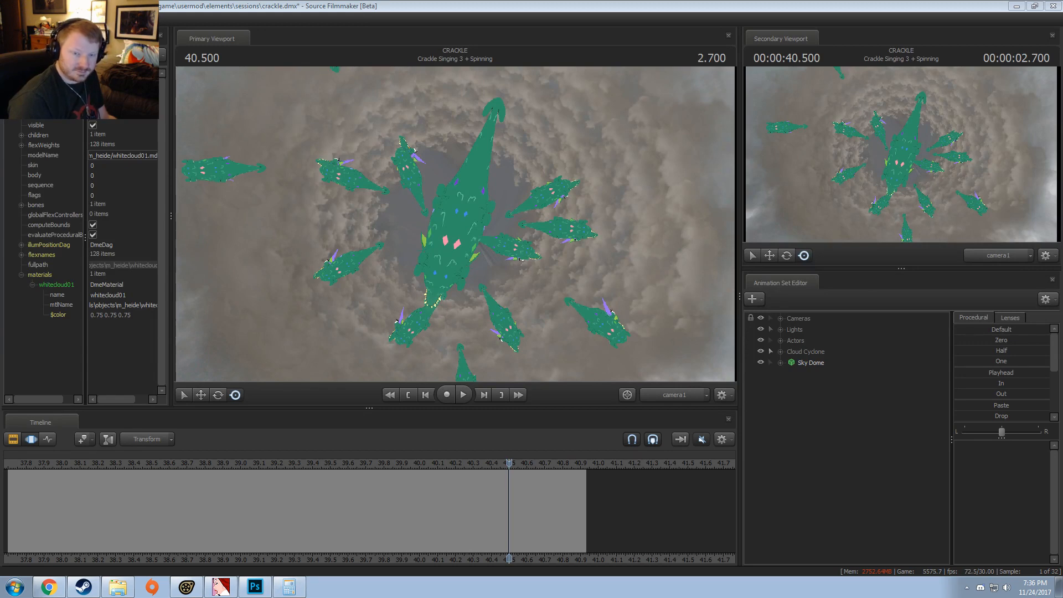
# Step: Turn lighting back on in the primary viewport and move the playhead to 40.733 in the Motion Editor
pyautogui.moveTo(365, 525); pyautogui.dragTo(523, 531, button='middle')
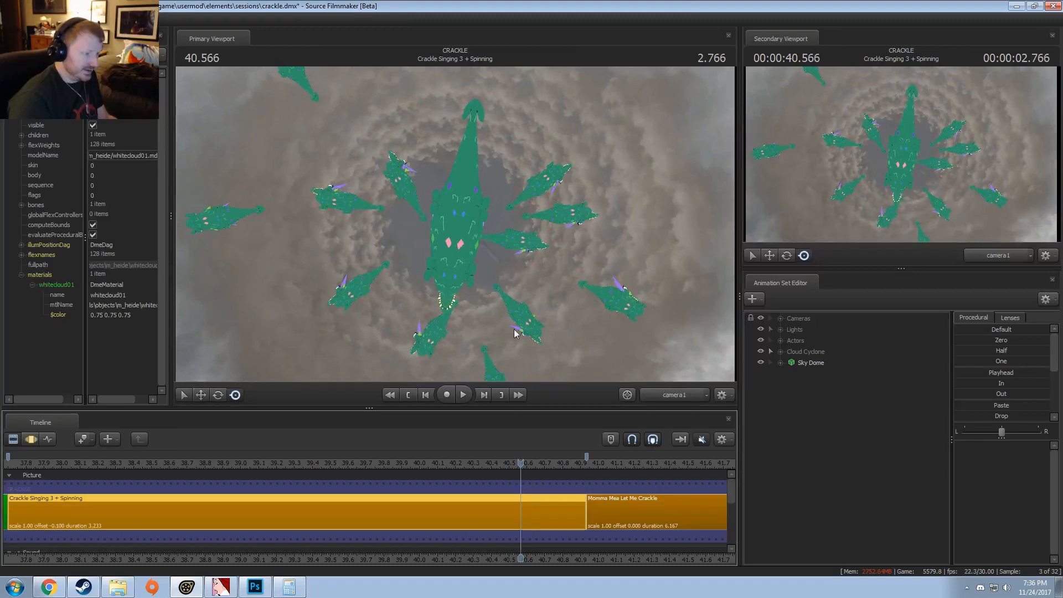
pyautogui.rightClick(515, 332)
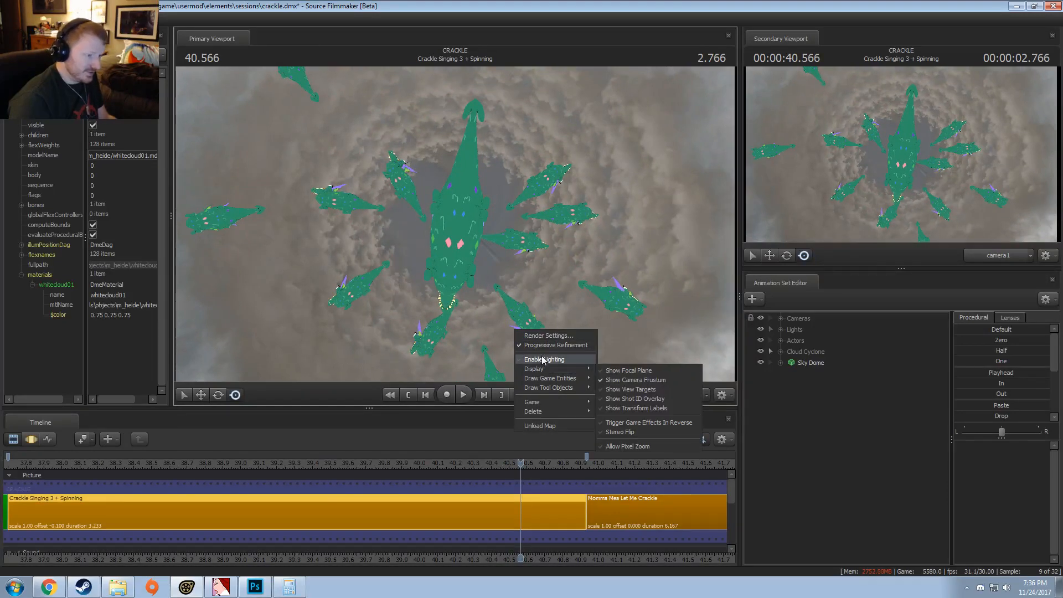
pyautogui.click(544, 359)
pyautogui.press('F3')
pyautogui.press('F2')
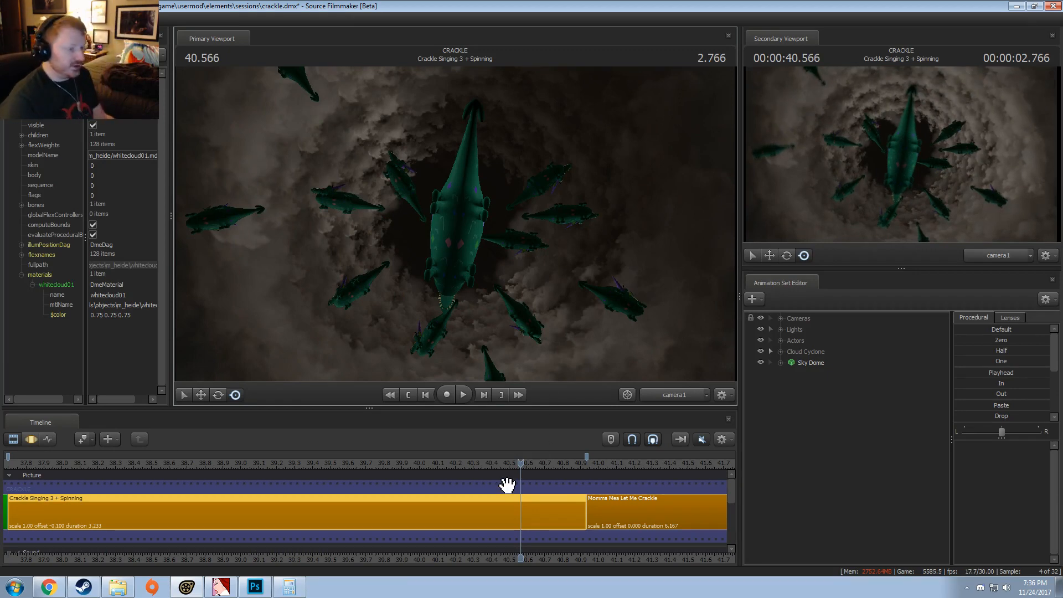
pyautogui.press('F3')
pyautogui.moveTo(521, 493); pyautogui.dragTo(550, 493)
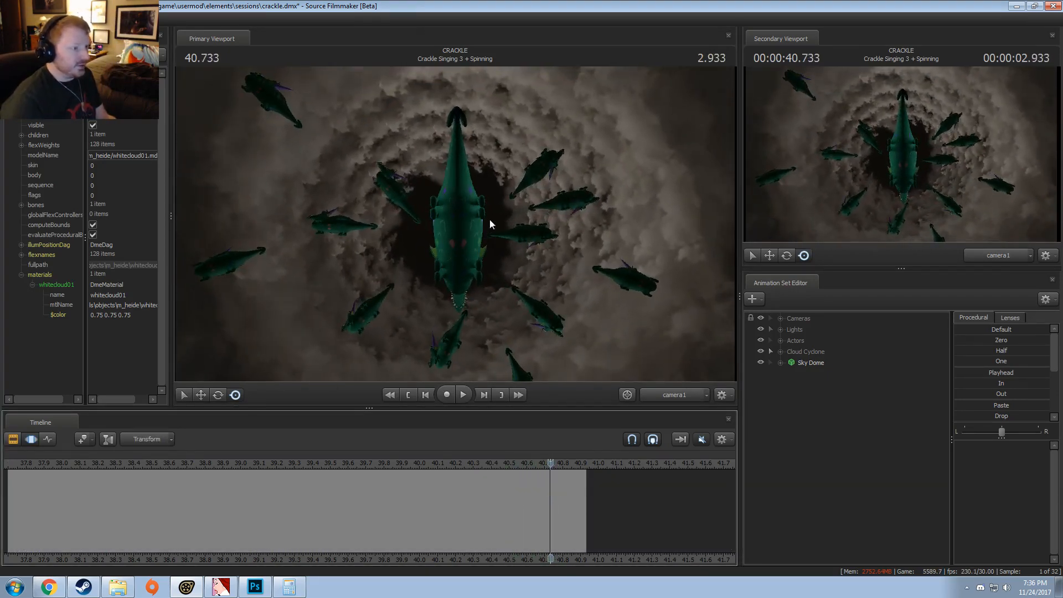
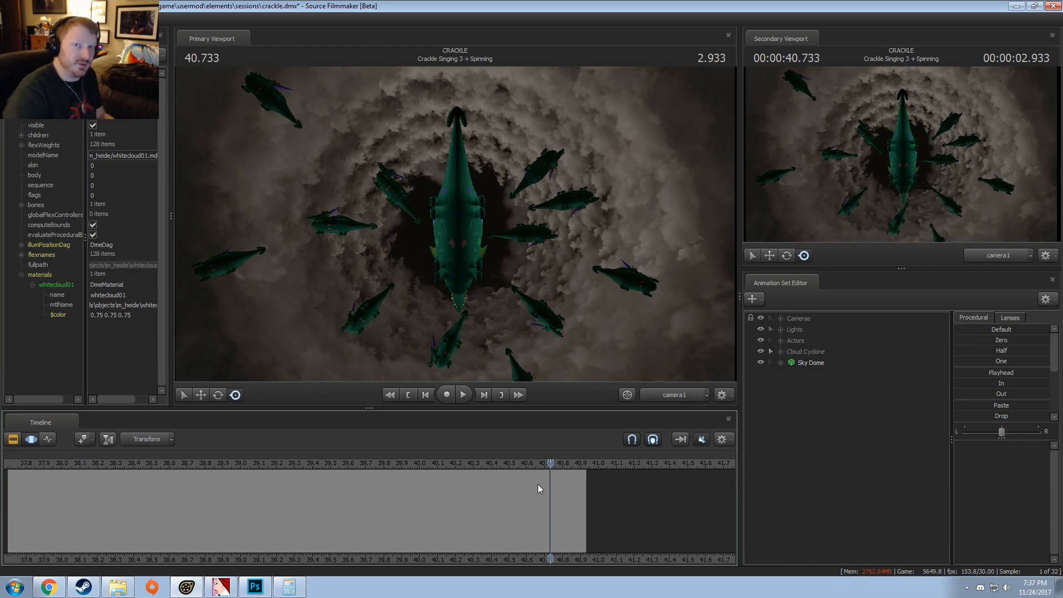
# Step: Recolour the Crackle Singing 3 + Spinning clip green by setting its red value to 0
pyautogui.moveTo(538, 488)
pyautogui.mouseDown()
pyautogui.moveTo(380, 509)
pyautogui.moveTo(421, 507)
pyautogui.mouseUp()
pyautogui.scroll(-4, 311, 531)
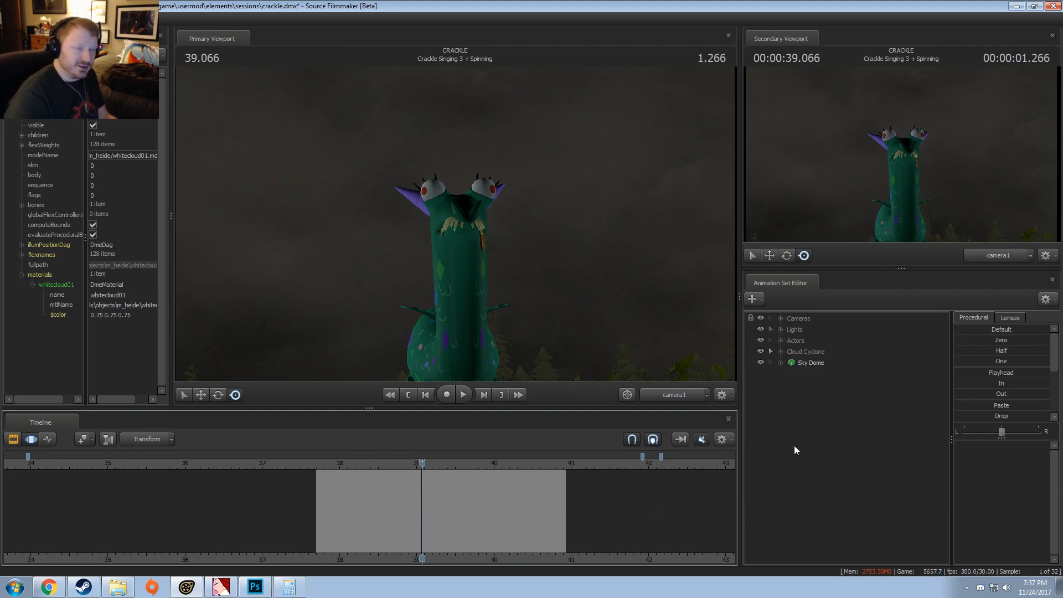
pyautogui.press('F1')
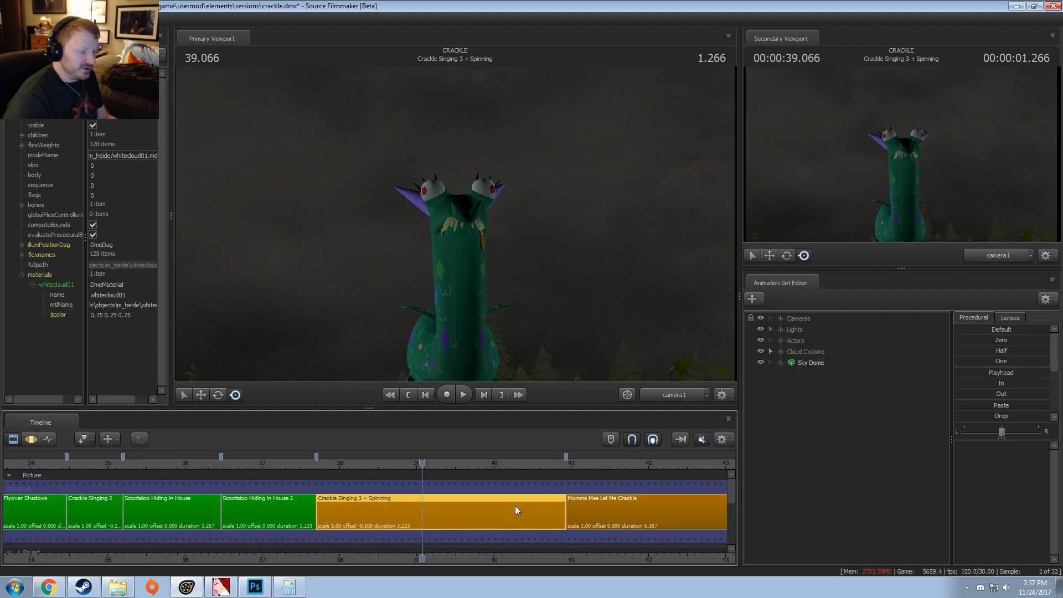
pyautogui.rightClick(441, 520)
pyautogui.moveTo(481, 379)
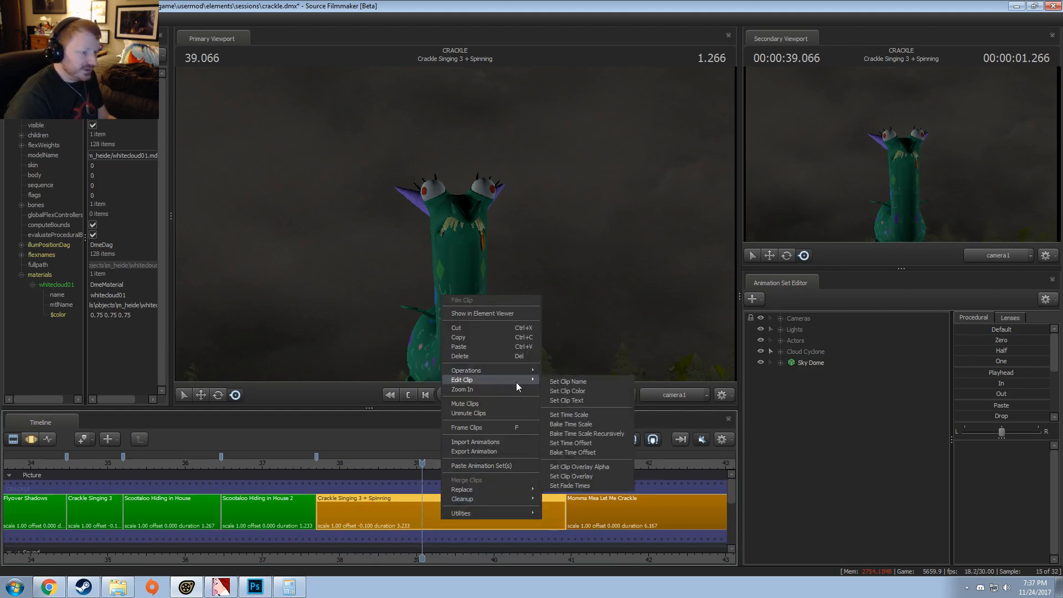
pyautogui.click(576, 388)
pyautogui.doubleClick(600, 297)
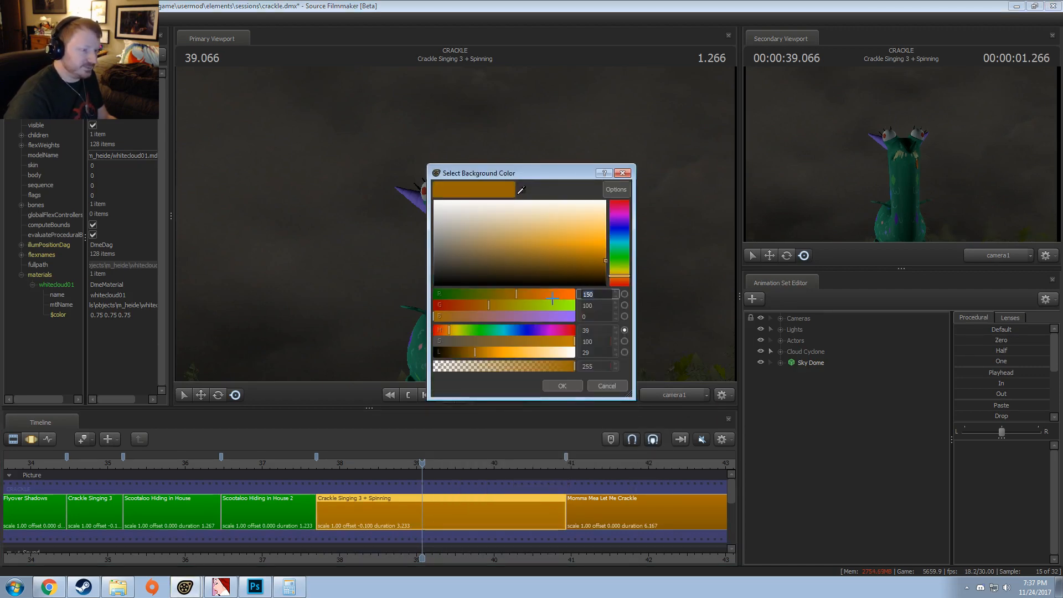
pyautogui.write('0')
pyautogui.press('Return')
# Step: Play the Momma Mea Let Me Crackle clip from its start and scrub to 46.300 to review the shot
pyautogui.scroll(-2, 598, 548)
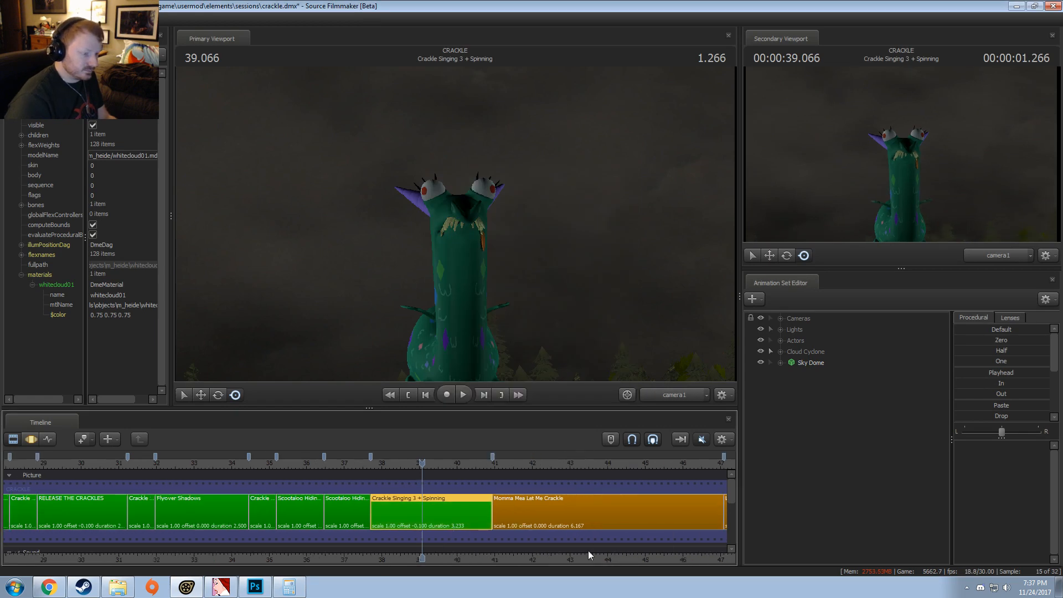
pyautogui.moveTo(589, 556); pyautogui.dragTo(261, 574, button='middle')
pyautogui.click(175, 468)
pyautogui.press('space')
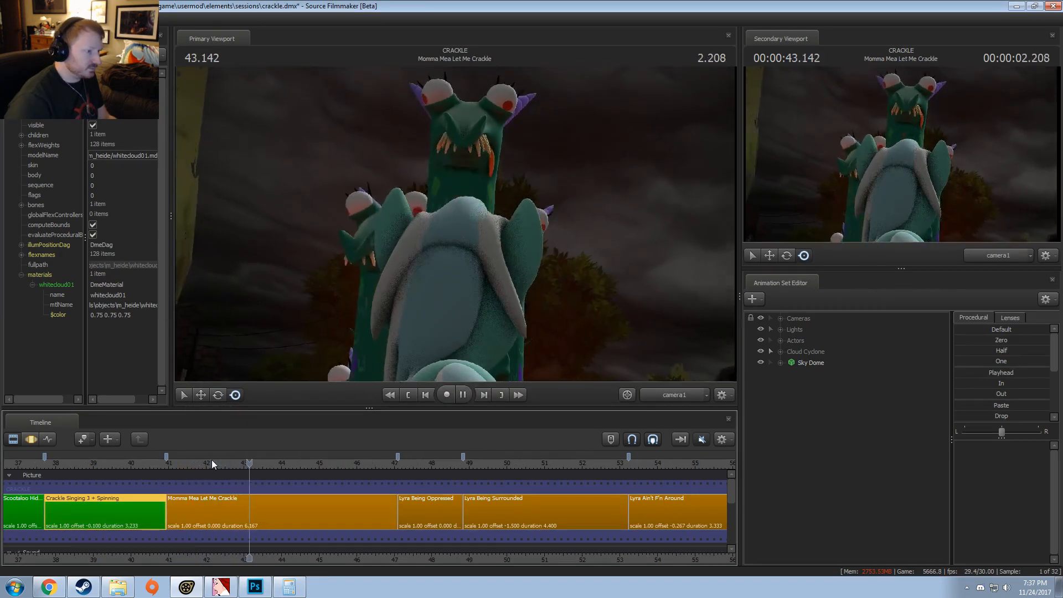
pyautogui.press('space')
pyautogui.click(180, 464)
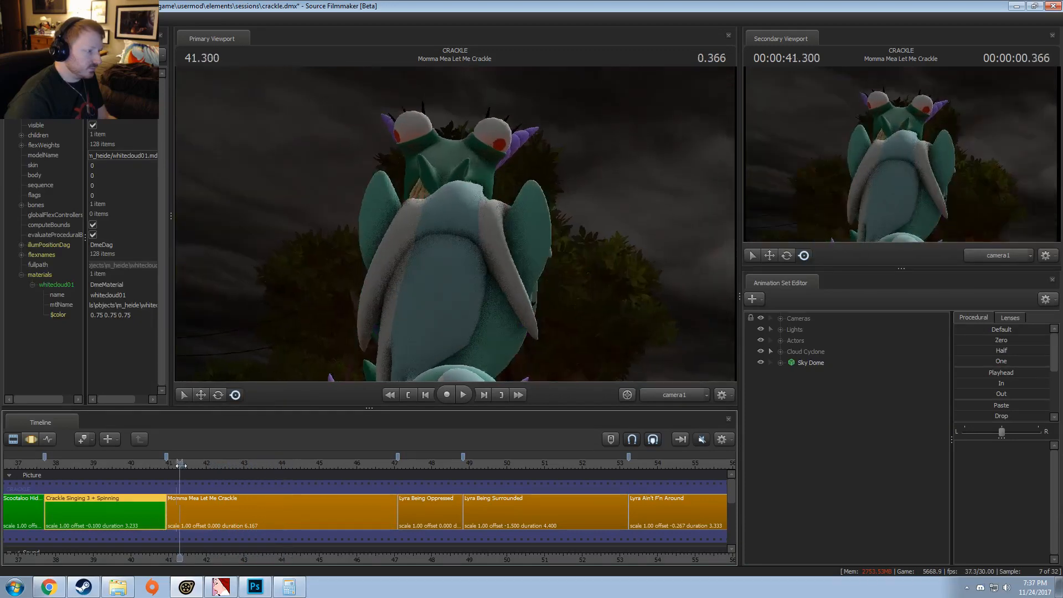
pyautogui.press('space')
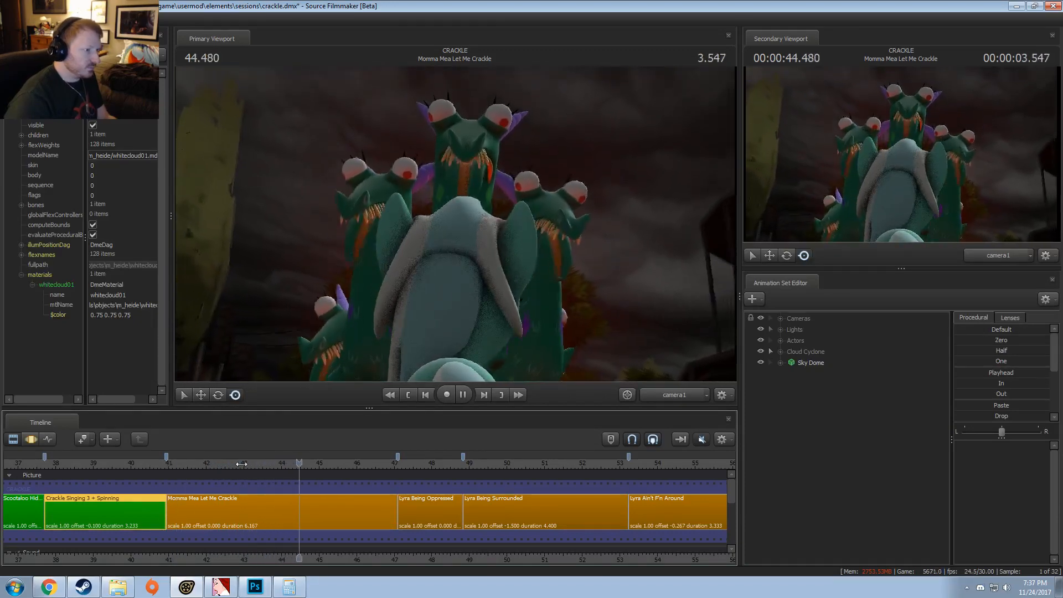
pyautogui.press('space')
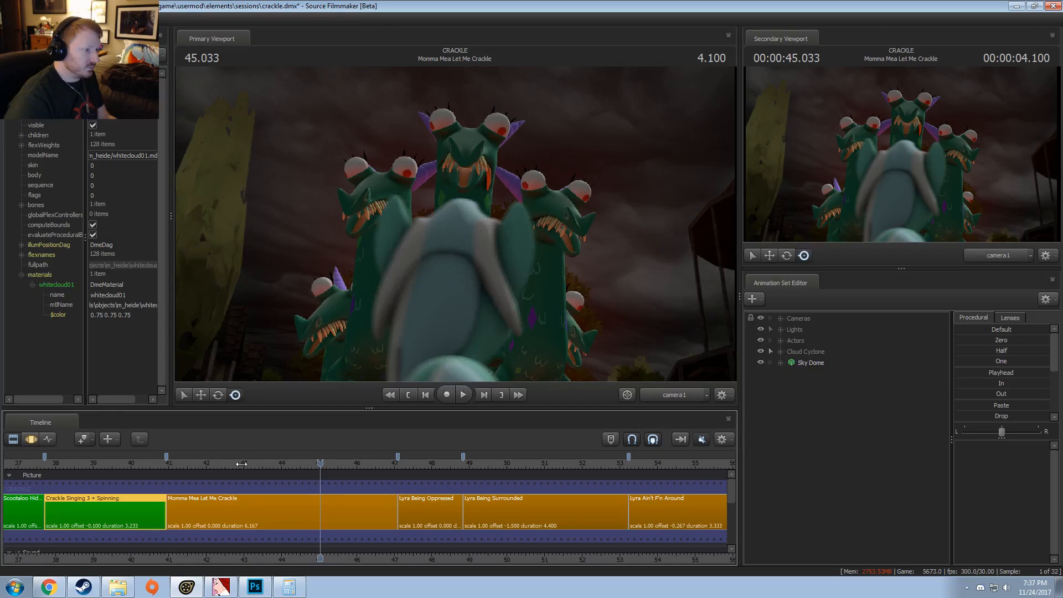
pyautogui.moveTo(228, 468); pyautogui.dragTo(355, 474)
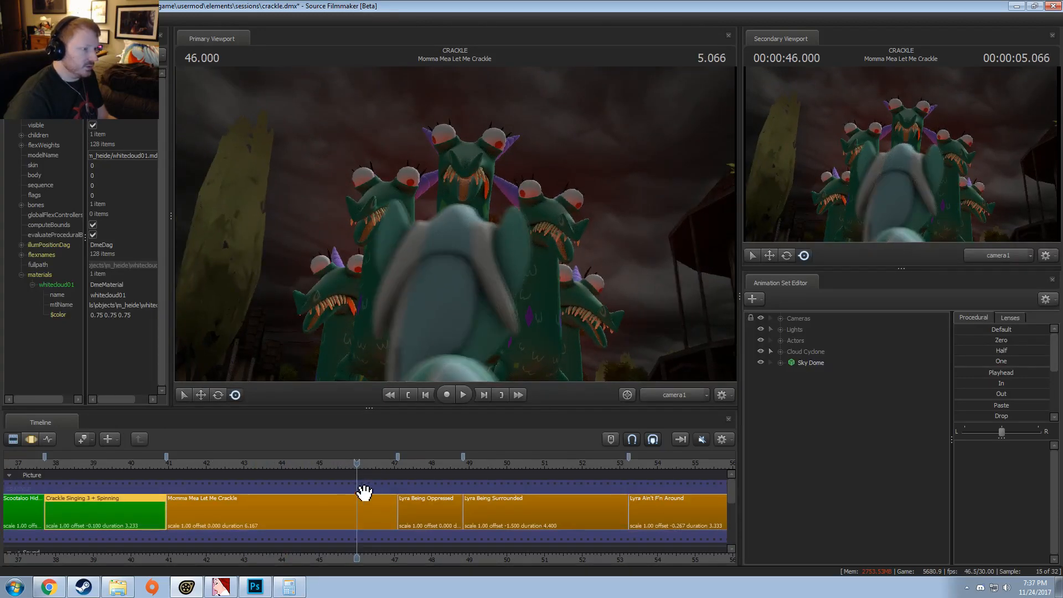
pyautogui.moveTo(357, 478)
pyautogui.mouseDown()
pyautogui.moveTo(365, 471)
pyautogui.moveTo(201, 496)
pyautogui.moveTo(476, 486)
pyautogui.moveTo(183, 480)
pyautogui.moveTo(368, 468)
pyautogui.mouseUp()
# Step: Turn off Progressive Refinement in the primary viewport
pyautogui.rightClick(409, 302)
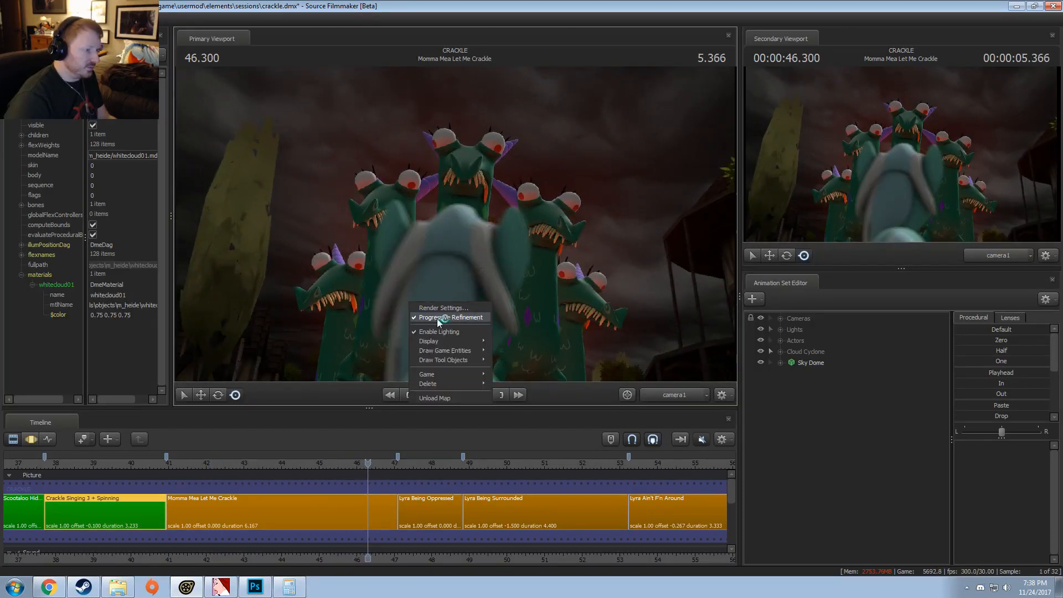
pyautogui.click(437, 318)
pyautogui.press('F3')
pyautogui.press('F2')
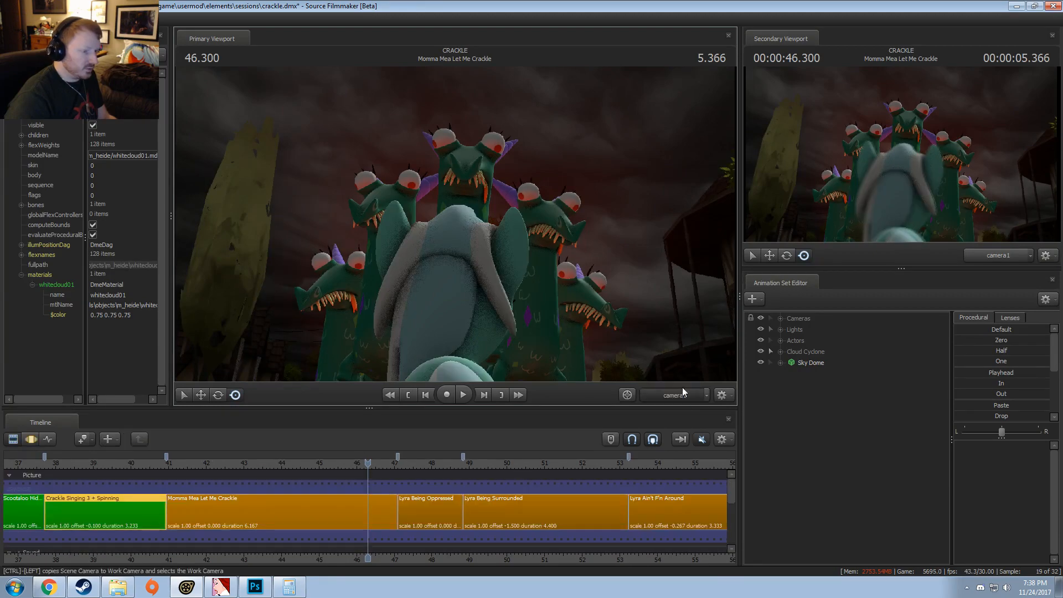
# Step: Switch the primary viewport to the Work Camera and examine the Crackles and Lyra from the side
pyautogui.click(684, 392)
pyautogui.moveTo(553, 266); pyautogui.dragTo(521, 322)
pyautogui.press('s')
pyautogui.press('F3')
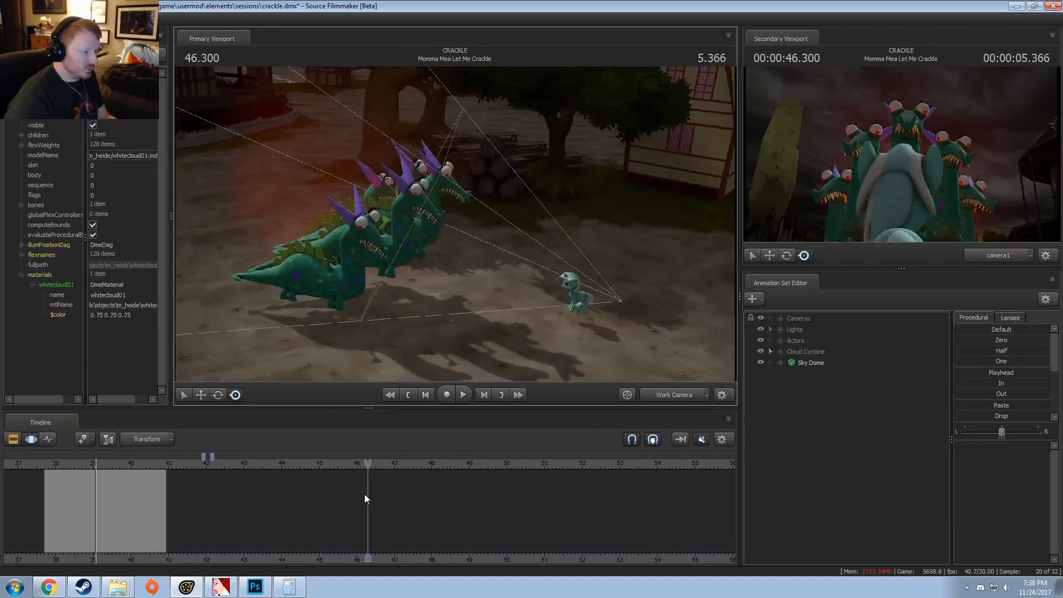
pyautogui.moveTo(366, 498); pyautogui.dragTo(440, 480)
pyautogui.press('F2')
# Step: Recolour the Momma Mea Let Me Crackle clip green by setting red to 0 and green to 150
pyautogui.rightClick(355, 518)
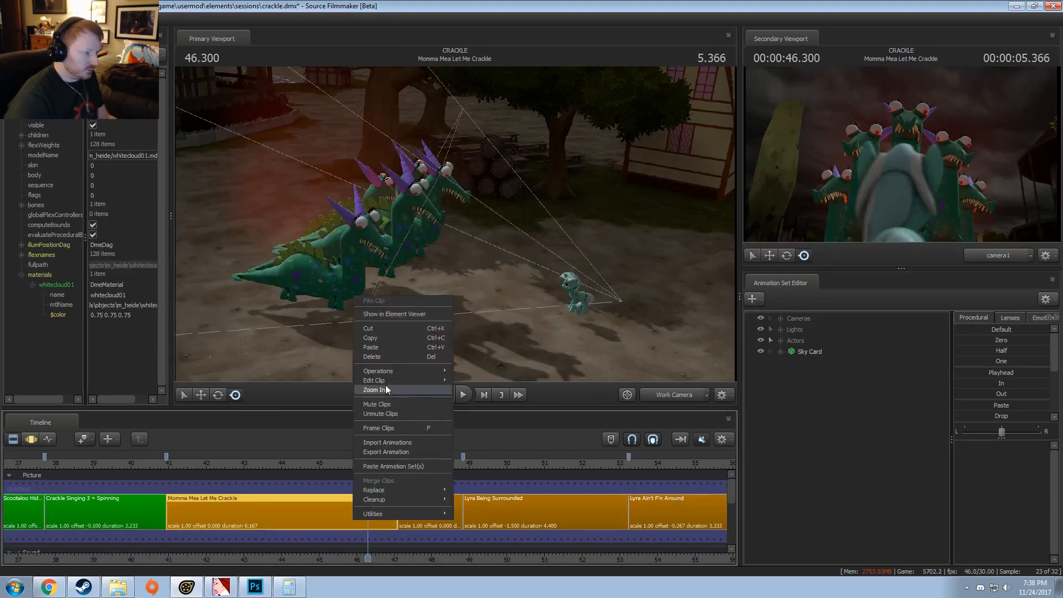
pyautogui.moveTo(385, 381)
pyautogui.click(495, 394)
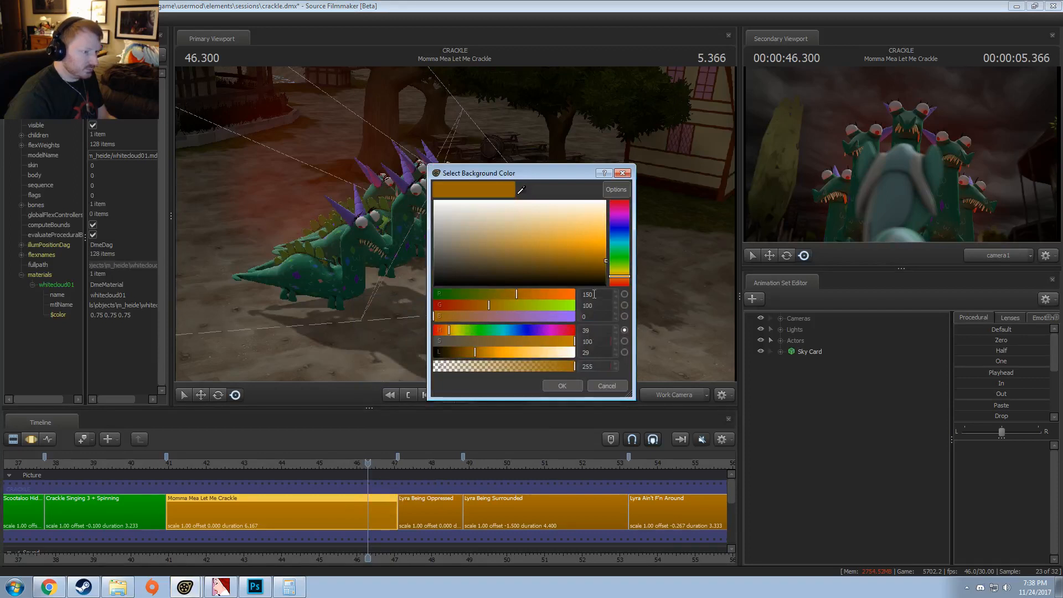
pyautogui.moveTo(597, 295); pyautogui.dragTo(522, 306)
pyautogui.write('0')
pyautogui.press('Tab')
pyautogui.write('150')
pyautogui.press('Return')
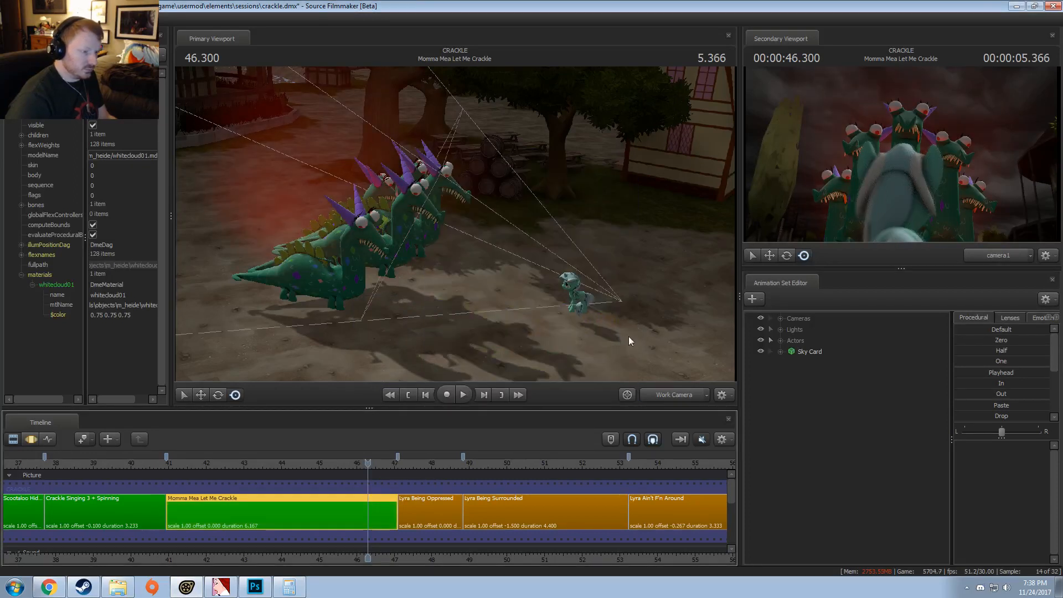
# Step: Expand the Actors group and run a Utilities command on Lyra's animation set
pyautogui.click(777, 340)
pyautogui.click(814, 353)
pyautogui.rightClick(815, 353)
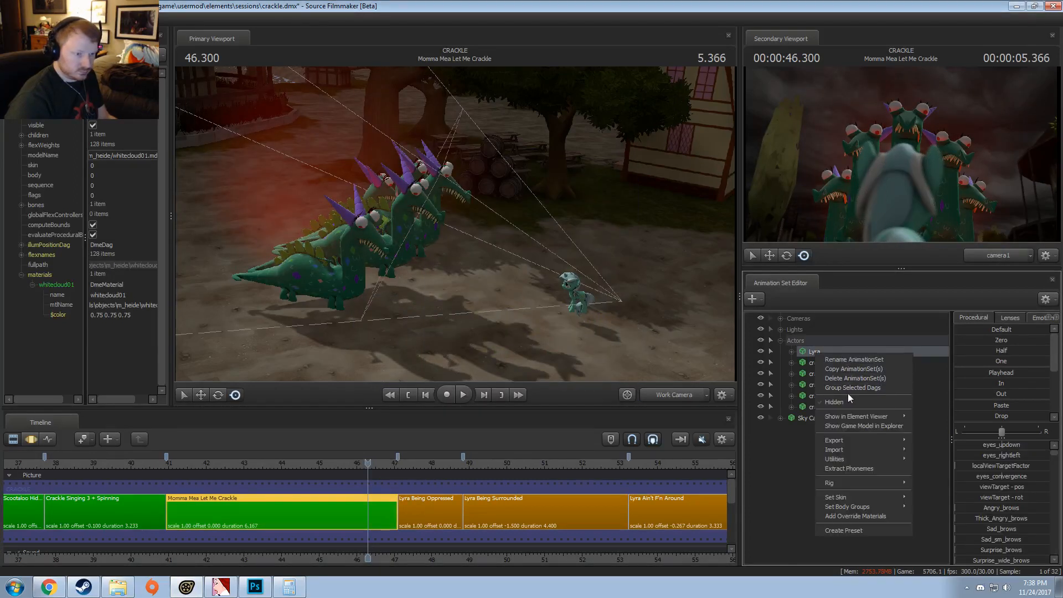
pyautogui.moveTo(852, 418)
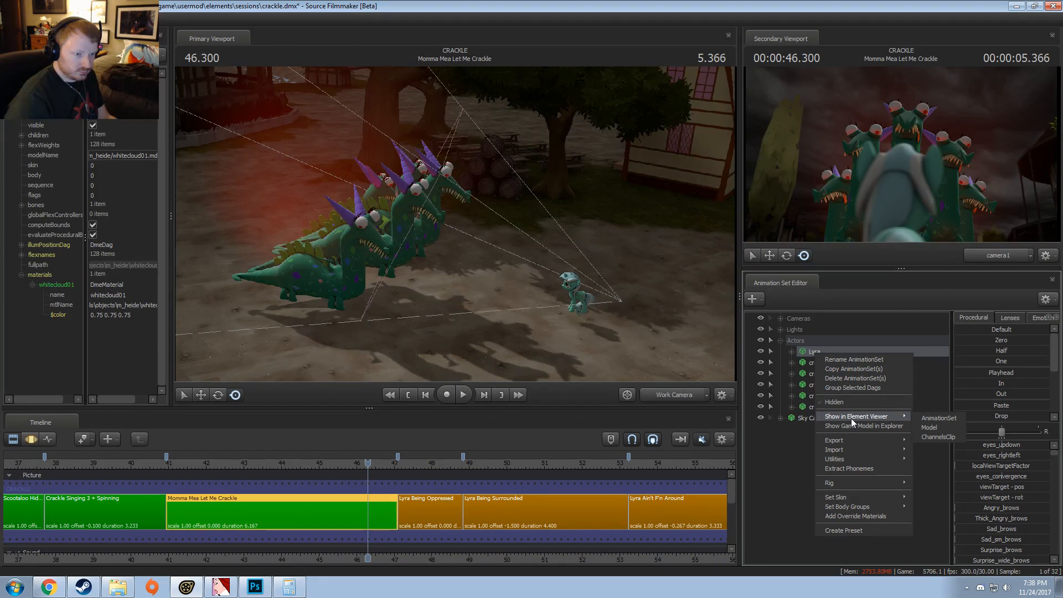
pyautogui.moveTo(849, 458)
pyautogui.click(930, 486)
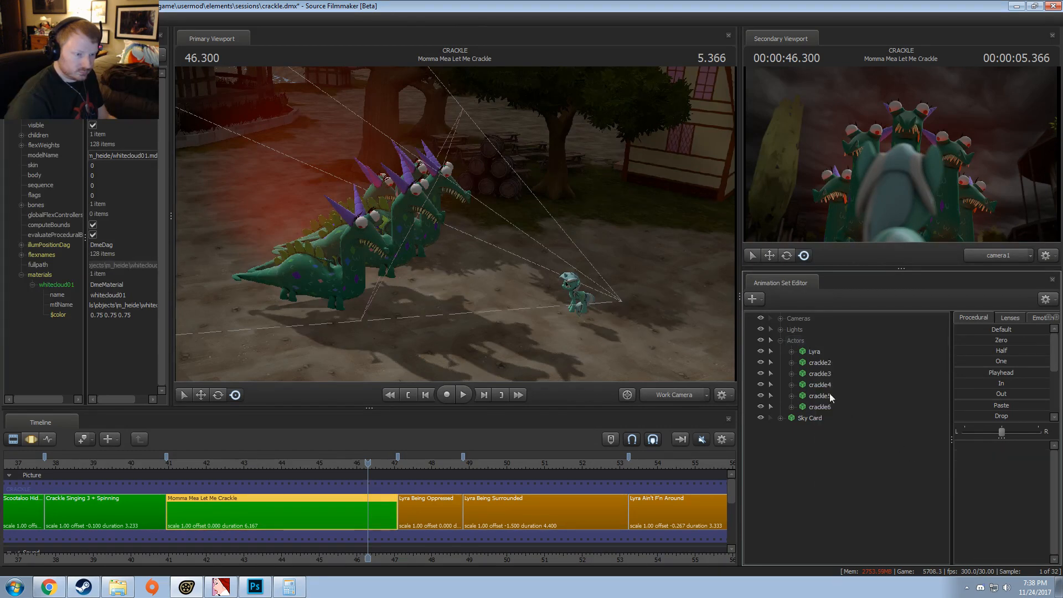
# Step: Expand Lyra's Pony control group down to the individual bones in JiggleBones
pyautogui.click(809, 352)
pyautogui.click(793, 353)
pyautogui.click(810, 386)
pyautogui.click(803, 385)
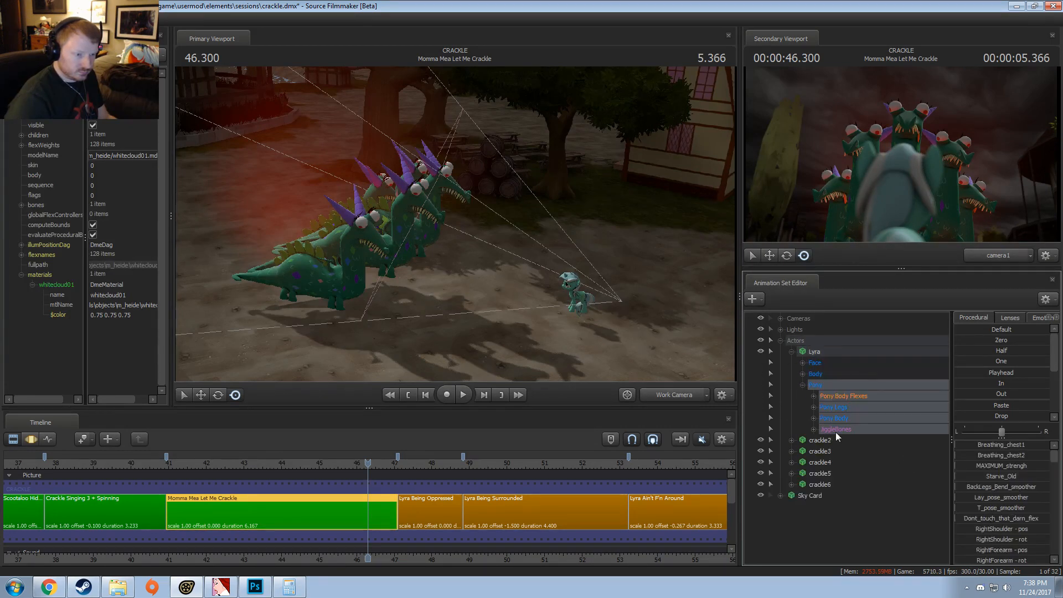
pyautogui.click(835, 431)
pyautogui.click(813, 429)
# Step: Select Lyra's cheek and butt jiggle bones, and apply the In preset to RightEarTip and LeftEarTip
pyautogui.moveTo(848, 441); pyautogui.dragTo(852, 471)
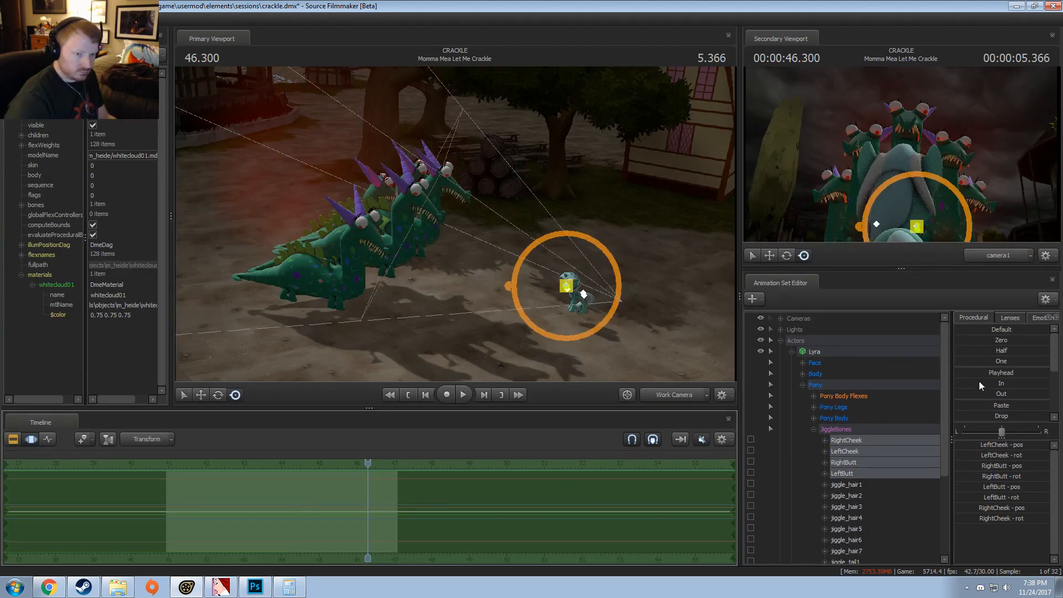
pyautogui.scroll(-4, 852, 510)
pyautogui.moveTo(847, 474); pyautogui.dragTo(851, 486)
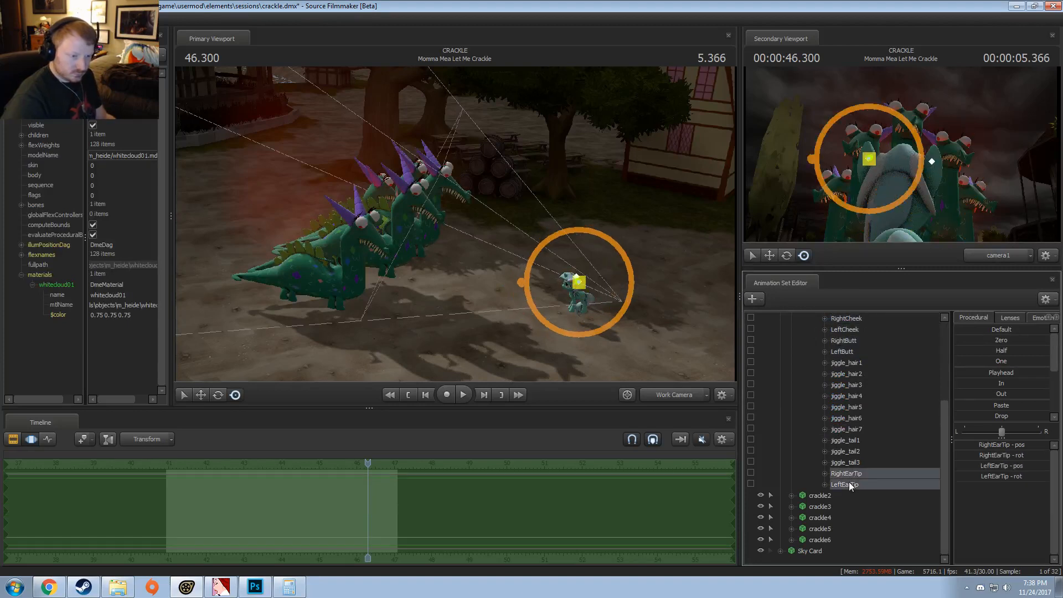
pyautogui.click(990, 386)
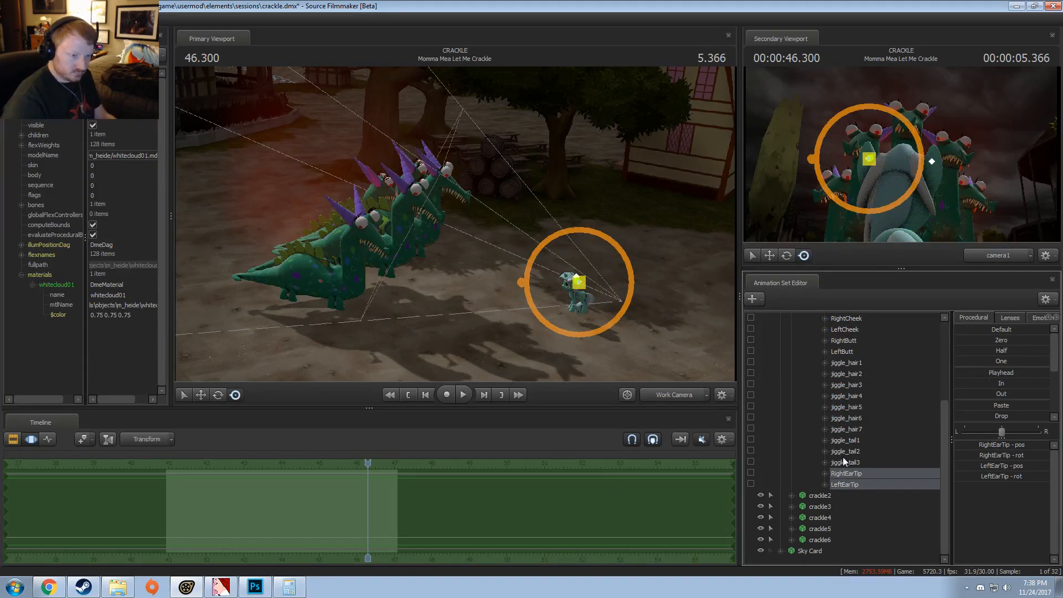
# Step: Select Lyra's jiggle_hair1 through jiggle_hair7 bones and move the playhead to 44.533 in the Motion Editor
pyautogui.click(852, 441)
pyautogui.scroll(2, 848, 450)
pyautogui.click(842, 494)
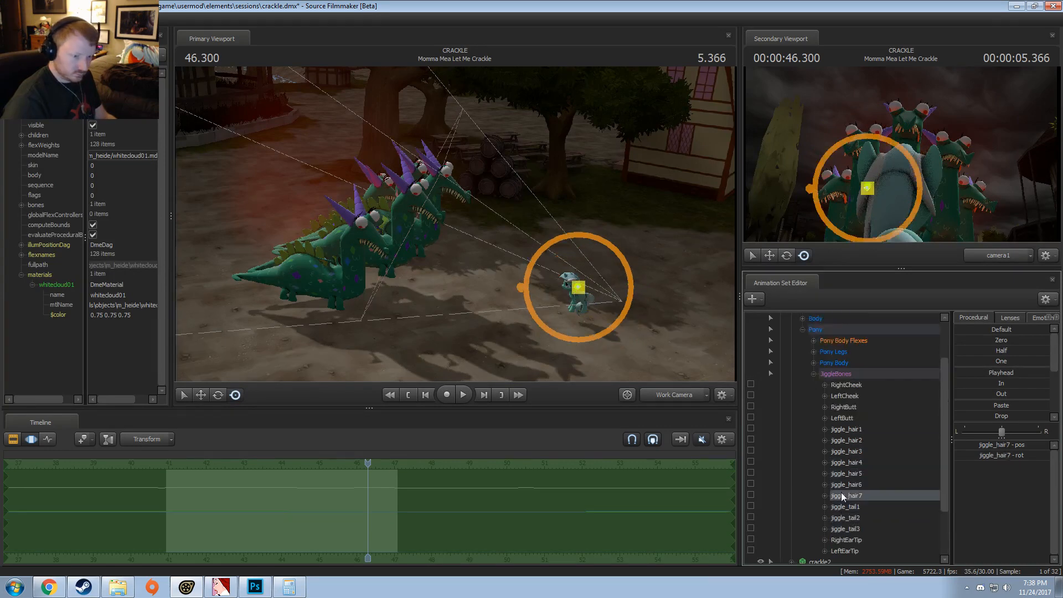
pyautogui.keyDown('shift'); pyautogui.click(847, 430); pyautogui.keyUp('shift')
pyautogui.scroll(-2, 573, 508)
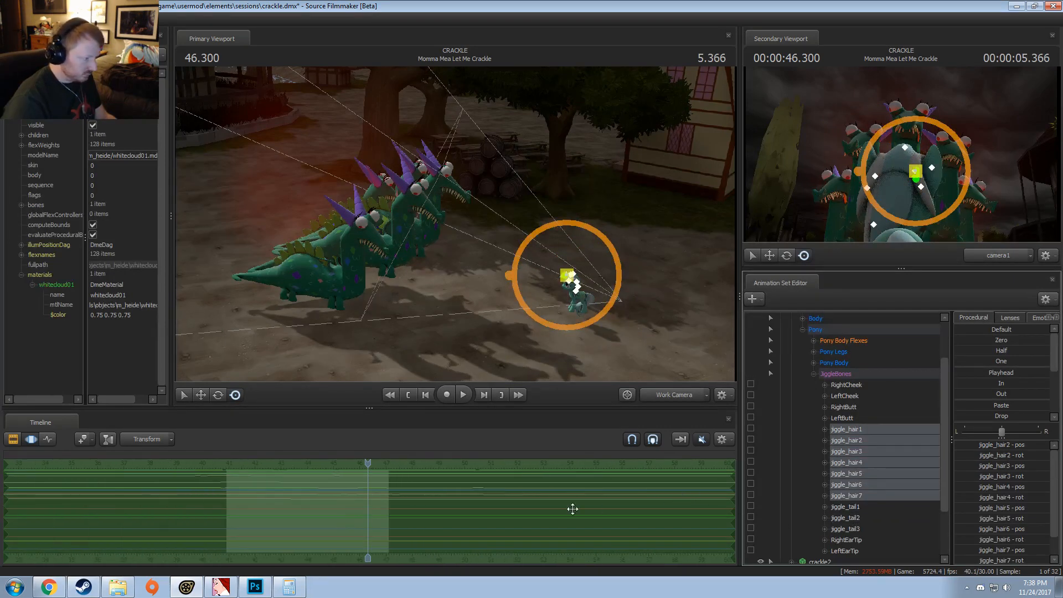
pyautogui.scroll(-1, 327, 502)
pyautogui.moveTo(327, 503)
pyautogui.mouseDown()
pyautogui.moveTo(354, 504)
pyautogui.moveTo(304, 504)
pyautogui.moveTo(335, 513)
pyautogui.mouseUp()
# Step: Collapse Lyra's JiggleBones, her animation set and the Actors group
pyautogui.click(814, 374)
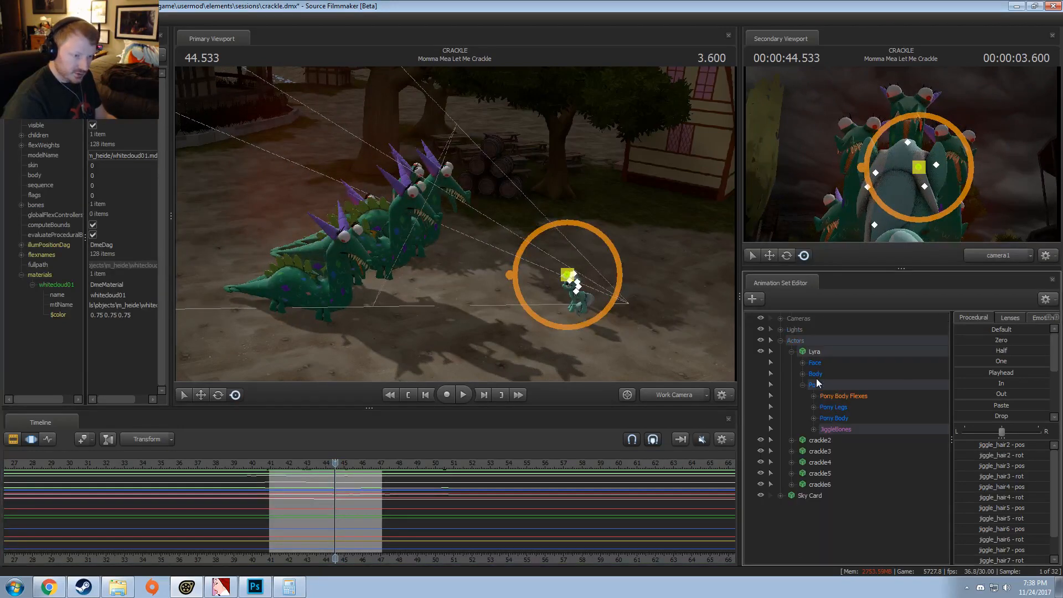
pyautogui.click(791, 353)
pyautogui.click(780, 340)
# Step: Switch the primary viewport back to camera1 and play the Lyra Being Oppressed clip from 47.200
pyautogui.press('F2')
pyautogui.click(392, 465)
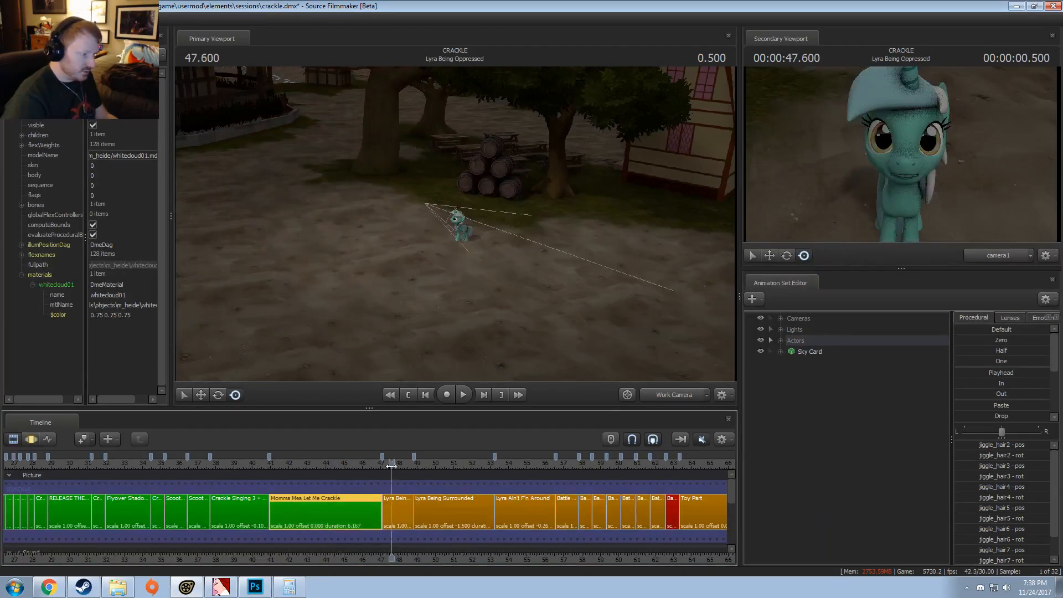
pyautogui.scroll(4, 399, 476)
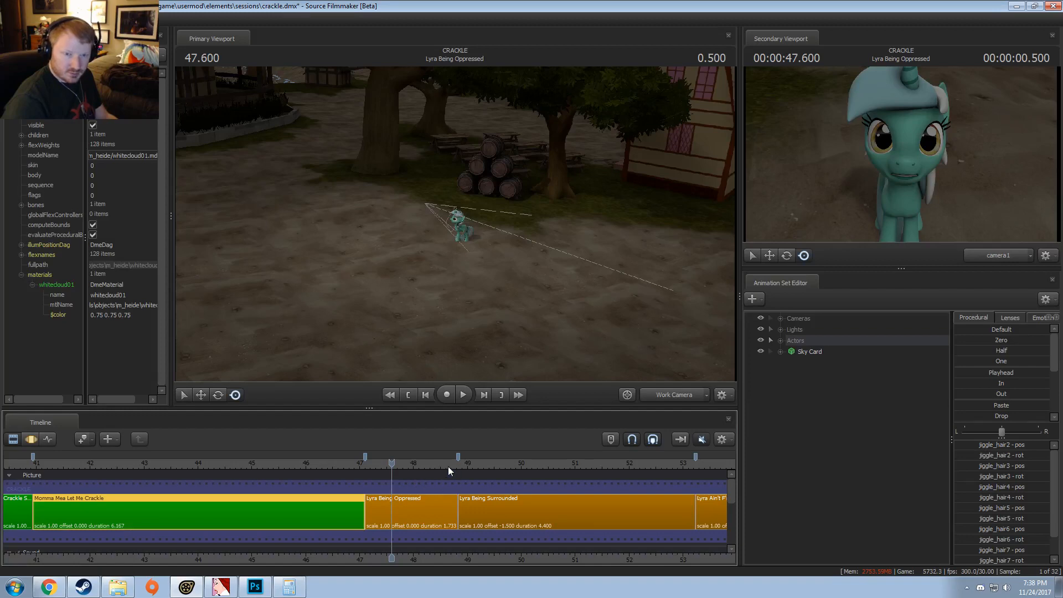
pyautogui.click(653, 393)
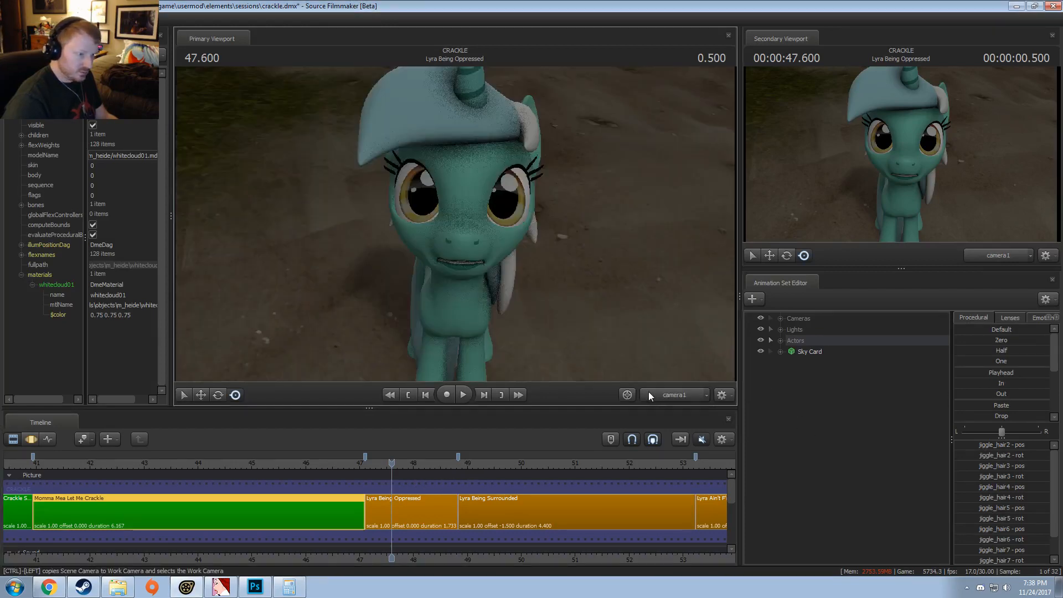
pyautogui.moveTo(390, 463); pyautogui.dragTo(366, 463)
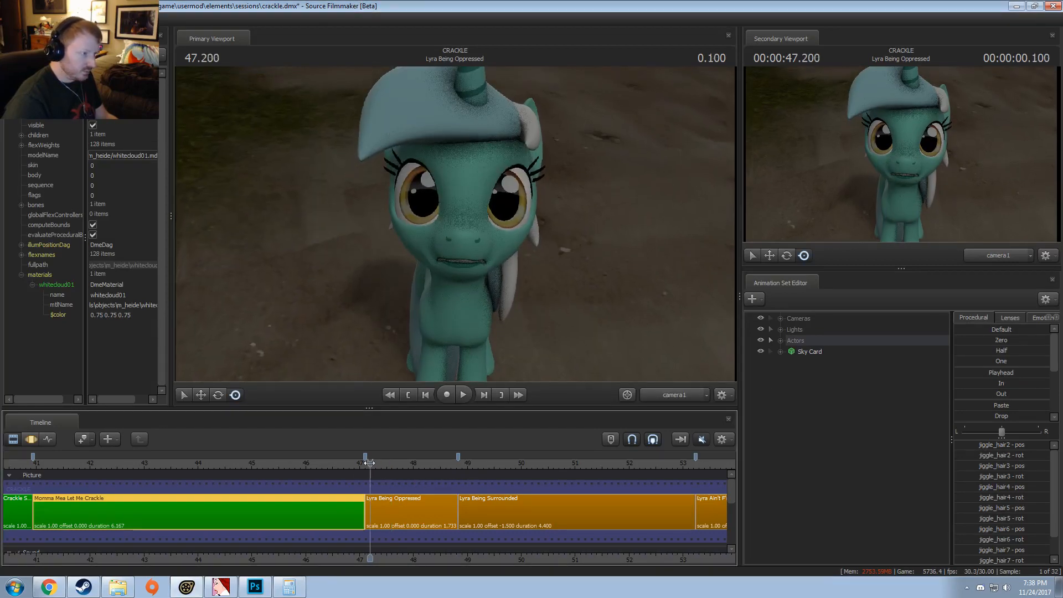
pyautogui.press('space')
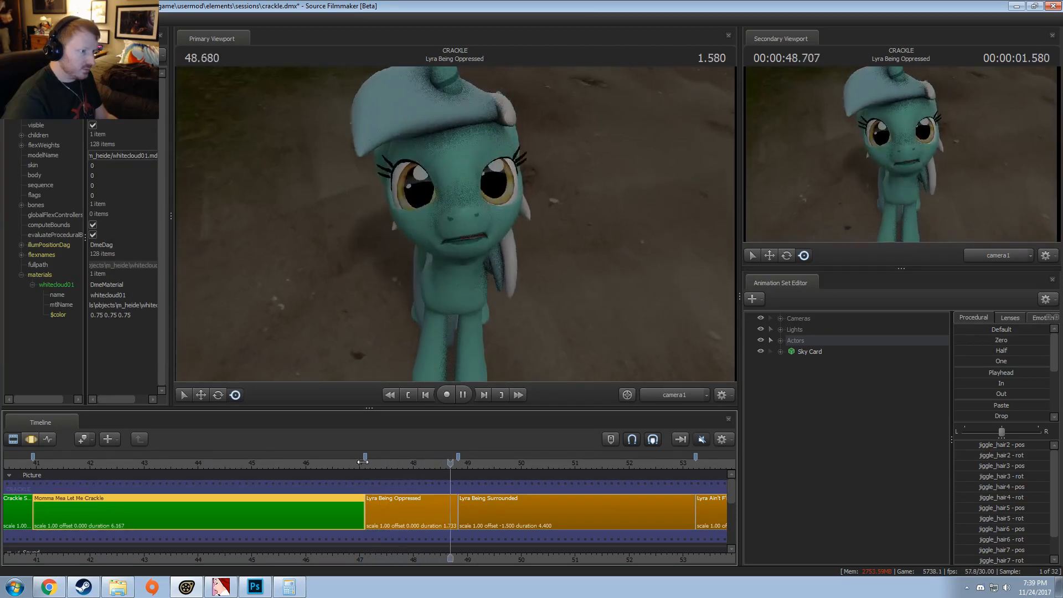
pyautogui.press('space')
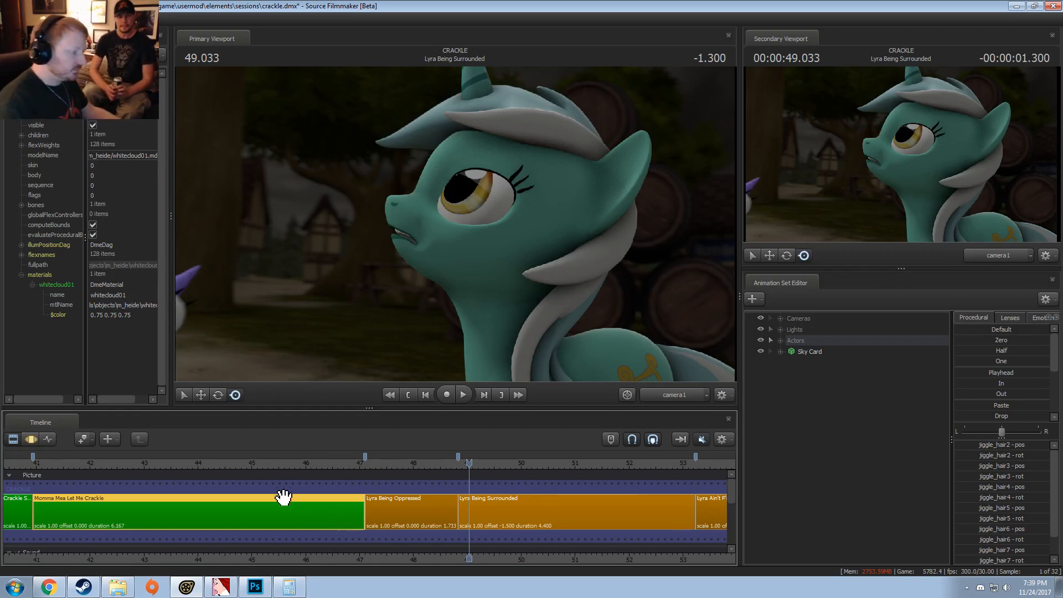
# Step: Move the playhead to 47.300 in the Lyra Being Oppressed clip and switch to Steam
pyautogui.scroll(-5, 299, 510)
pyautogui.scroll(-2, 396, 522)
pyautogui.scroll(5, 470, 496)
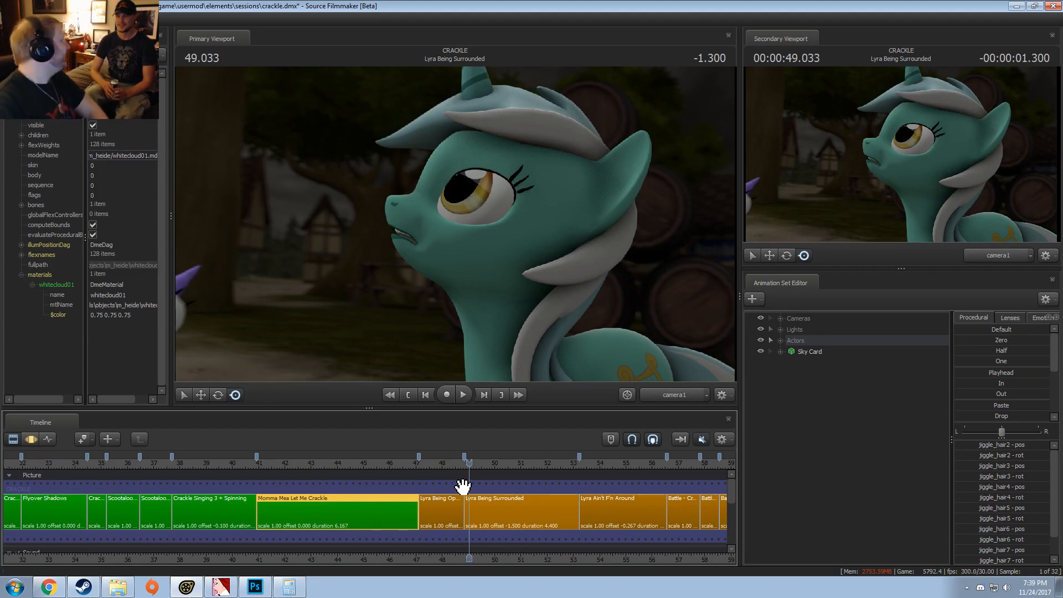
pyautogui.click(424, 465)
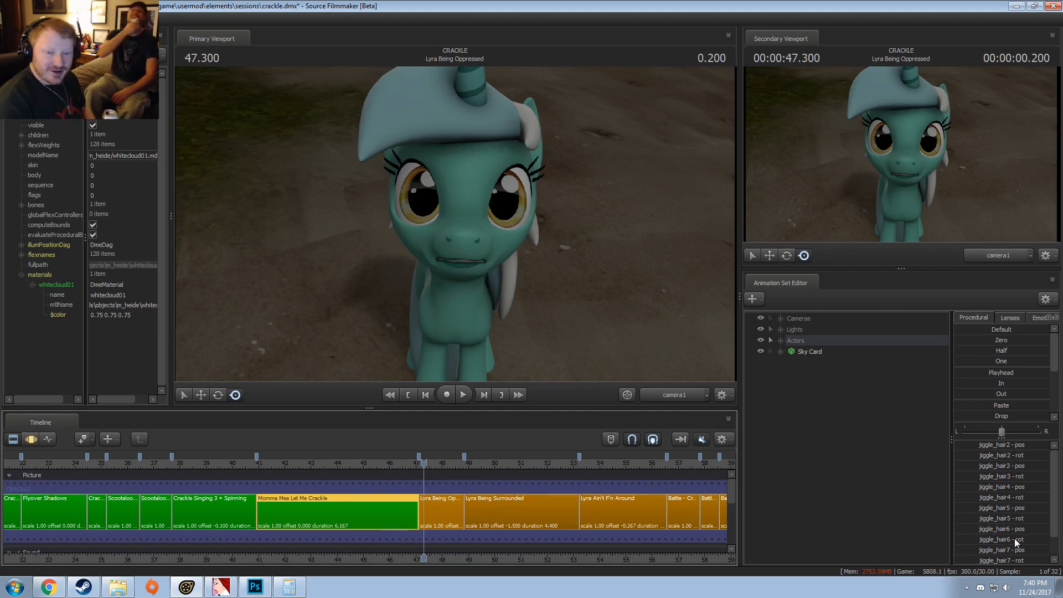
pyautogui.click(86, 588)
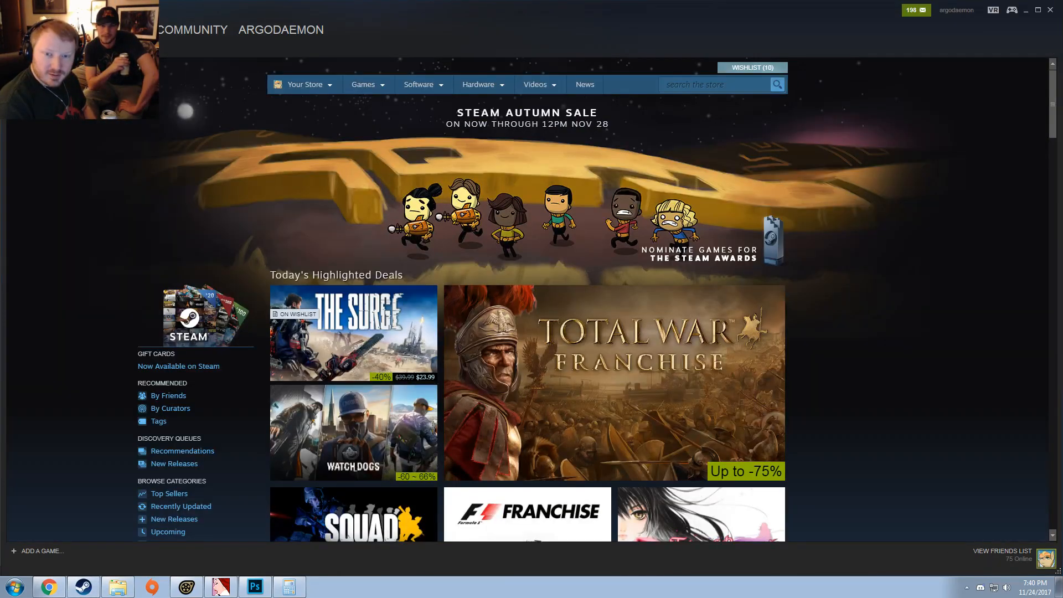
# Step: Open the Steam friends list, close it again and return to Source Filmmaker
pyautogui.click(1003, 551)
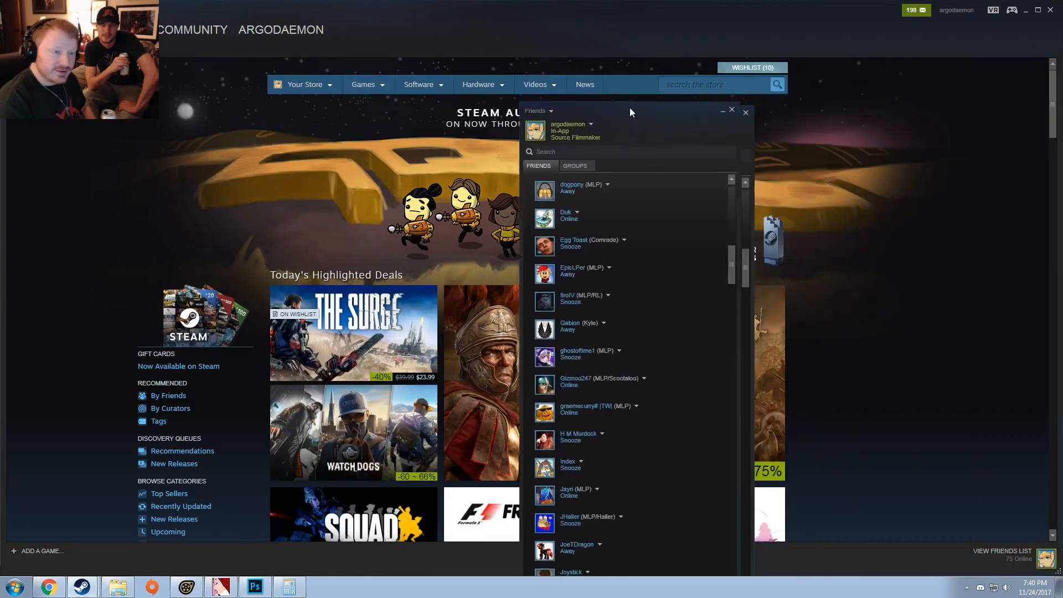
pyautogui.moveTo(629, 108); pyautogui.dragTo(553, 88)
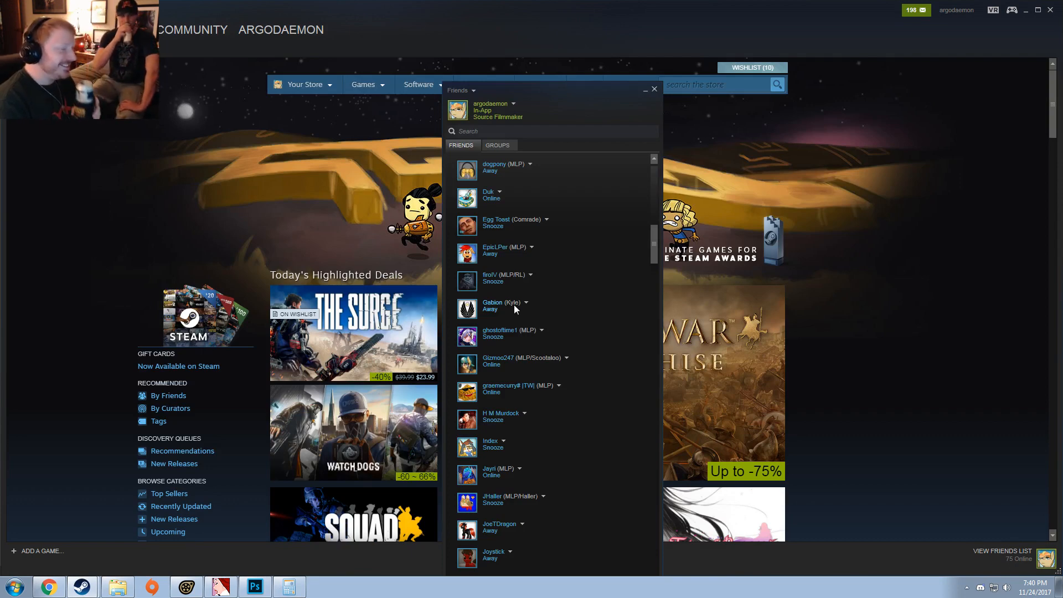
pyautogui.click(655, 90)
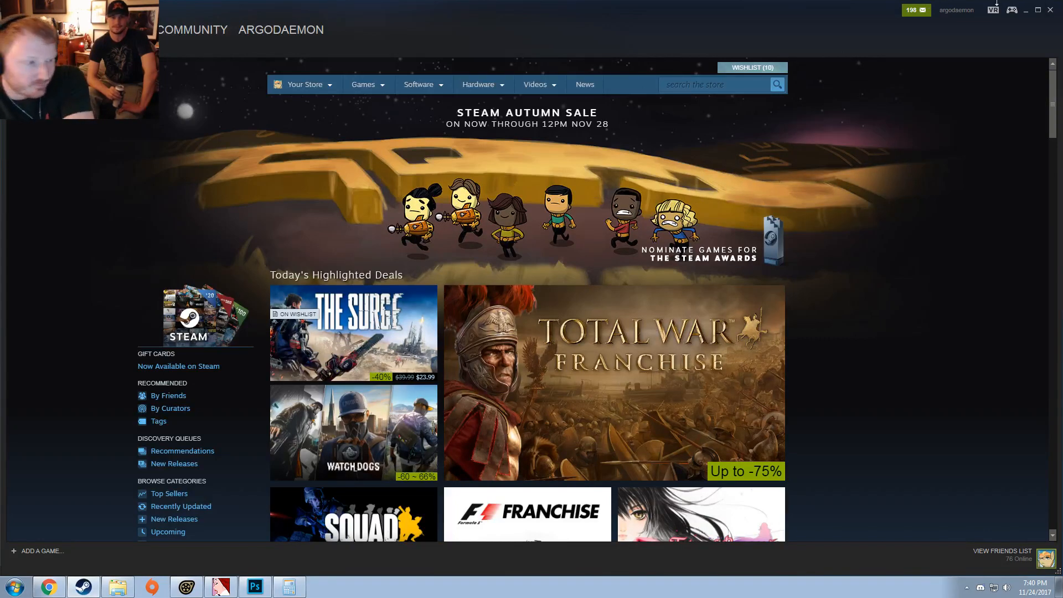
pyautogui.click(1051, 10)
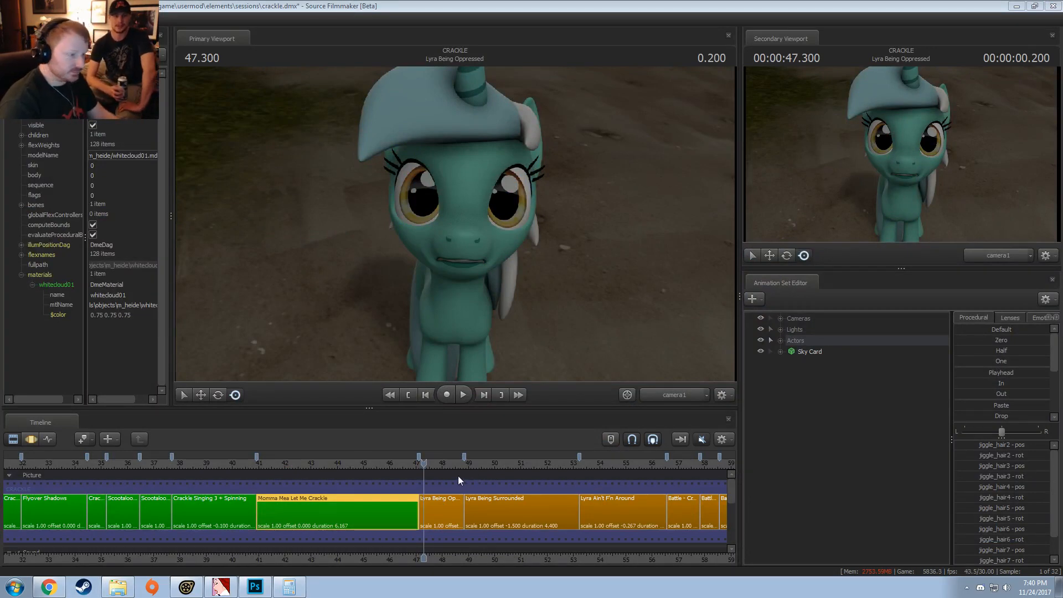
# Step: Zoom the timeline in on the Lyra Being Oppressed clip, play it and return the playhead to its start at 47.100
pyautogui.moveTo(424, 467); pyautogui.dragTo(421, 467)
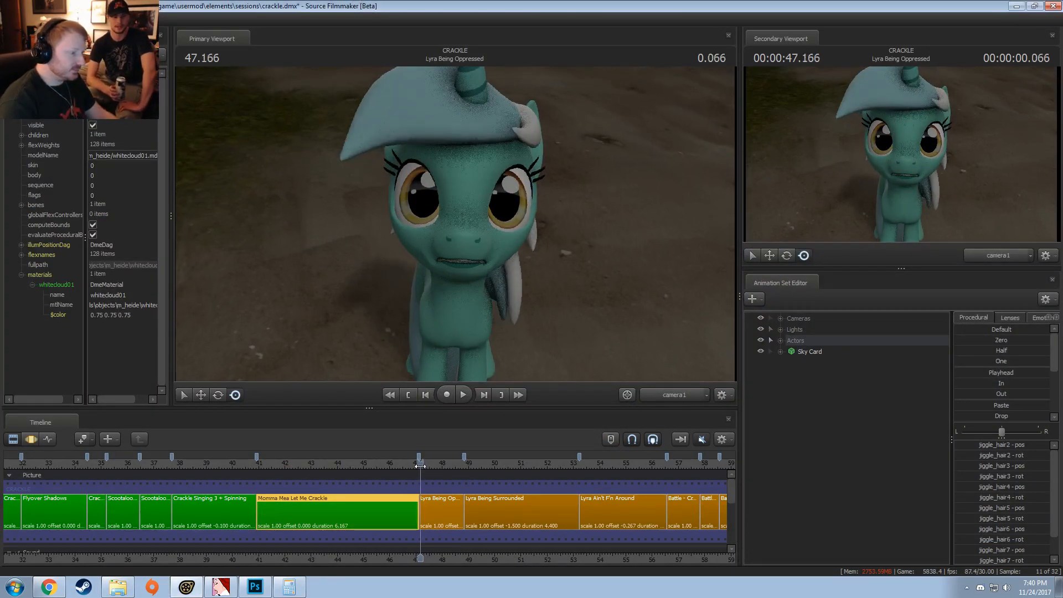
pyautogui.scroll(6, 434, 482)
pyautogui.moveTo(448, 557); pyautogui.dragTo(263, 551, button='middle')
pyautogui.moveTo(238, 463); pyautogui.dragTo(271, 473)
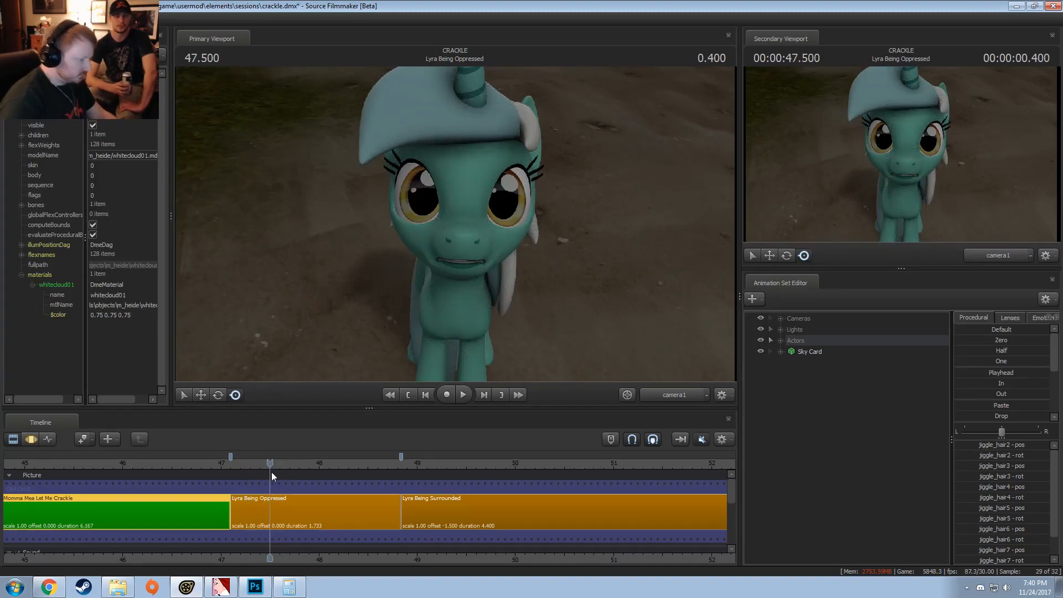
pyautogui.press('space')
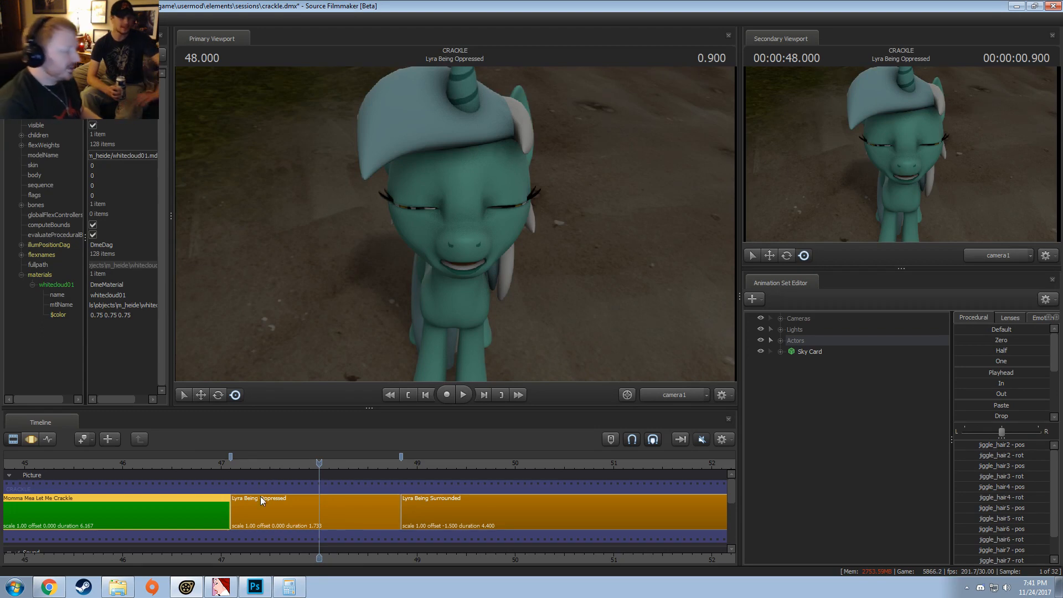
pyautogui.click(238, 465)
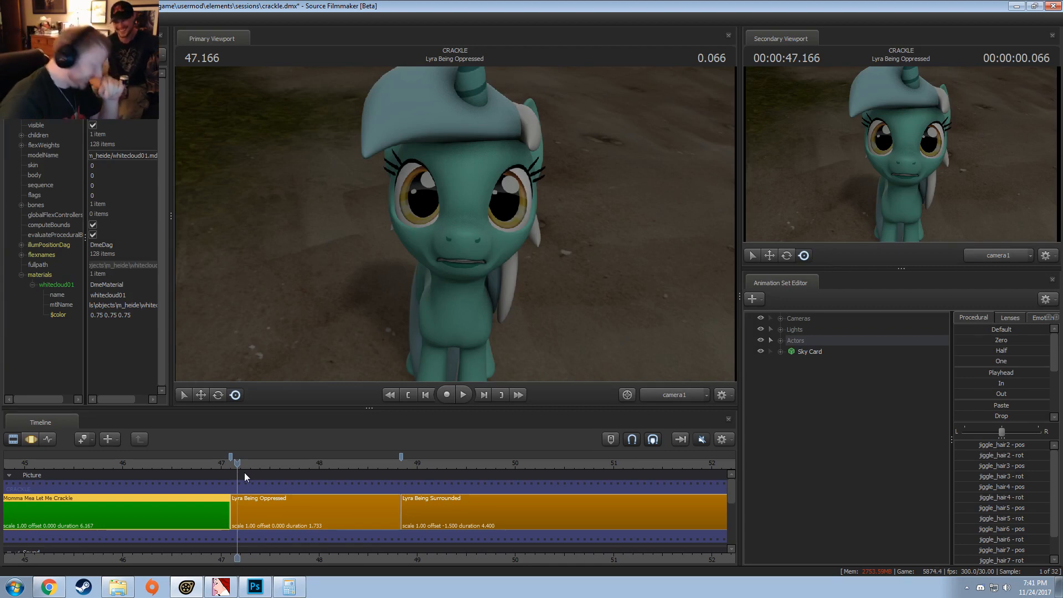
pyautogui.click(230, 462)
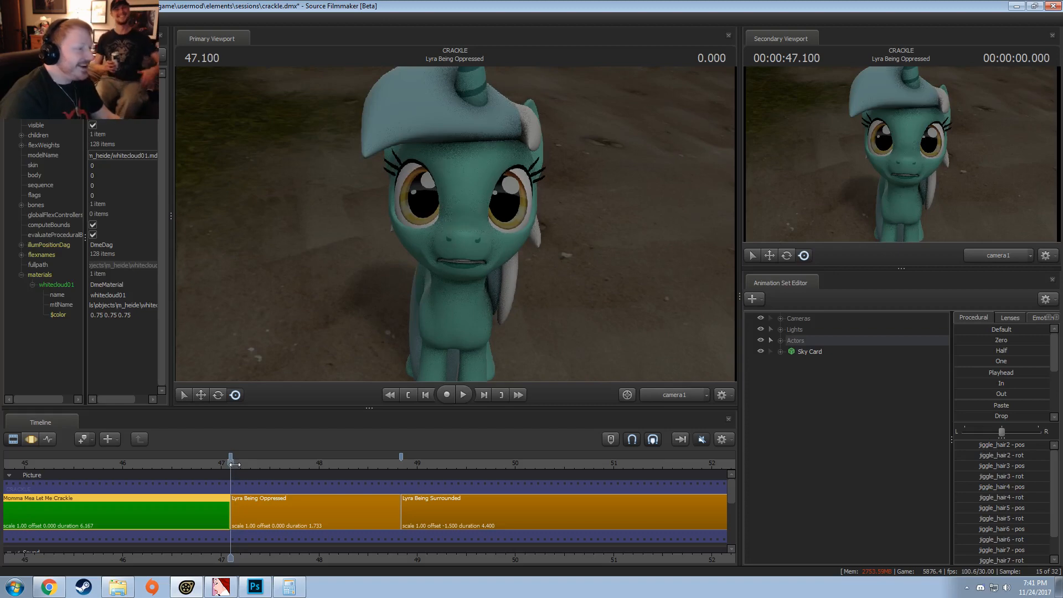
# Step: Select the Lyra Being Oppressed clip, open it in the Motion Editor and scrub its opening frames, ending at 47.166
pyautogui.click(237, 463)
pyautogui.press('F3')
pyautogui.press('F2')
pyautogui.click(251, 506)
pyautogui.press('F3')
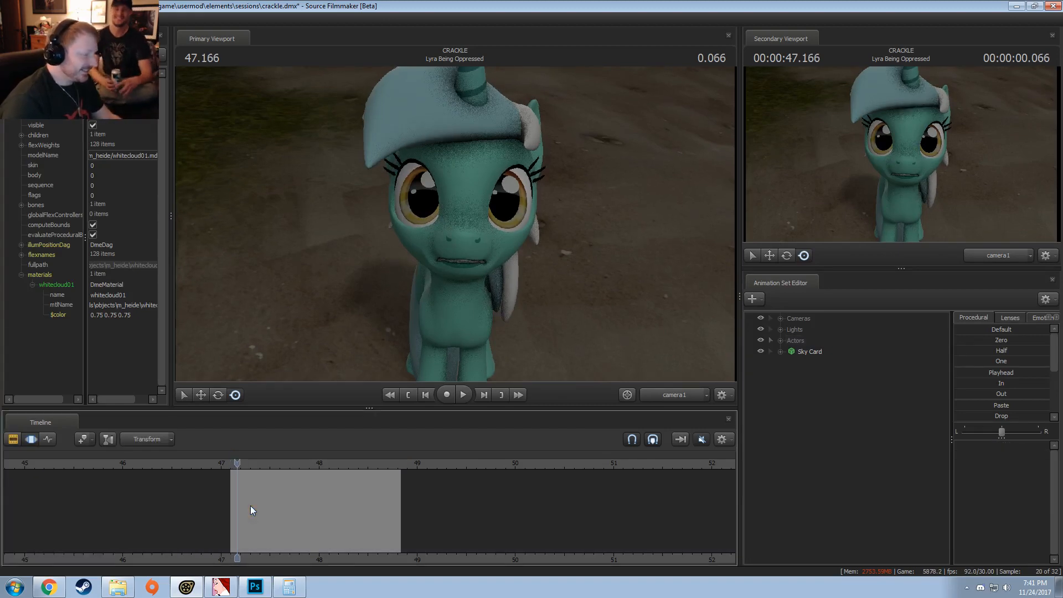
pyautogui.press('shift')
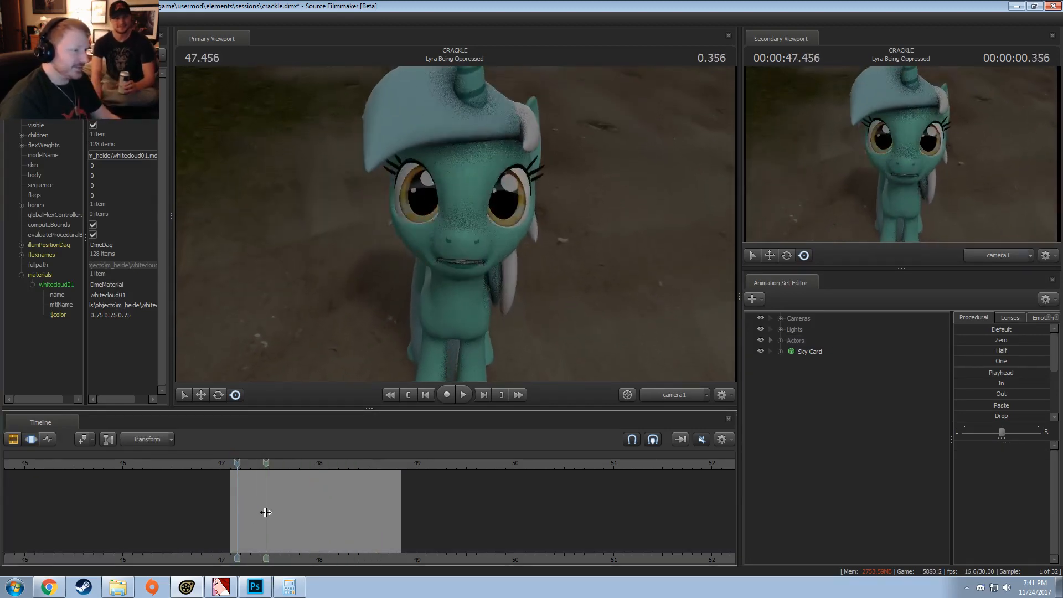
pyautogui.click(231, 466)
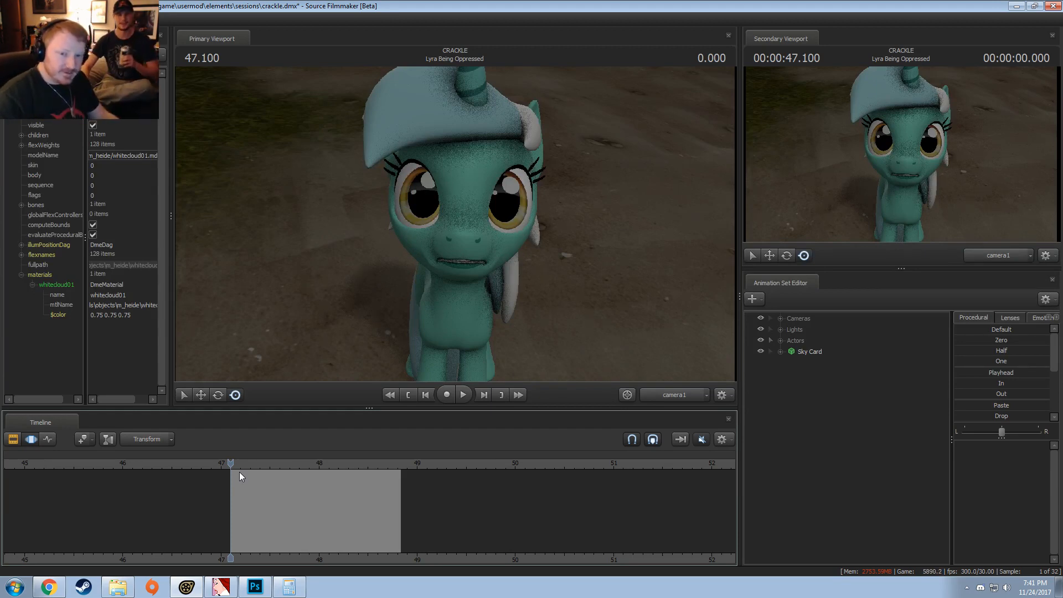
pyautogui.moveTo(247, 487); pyautogui.dragTo(236, 510)
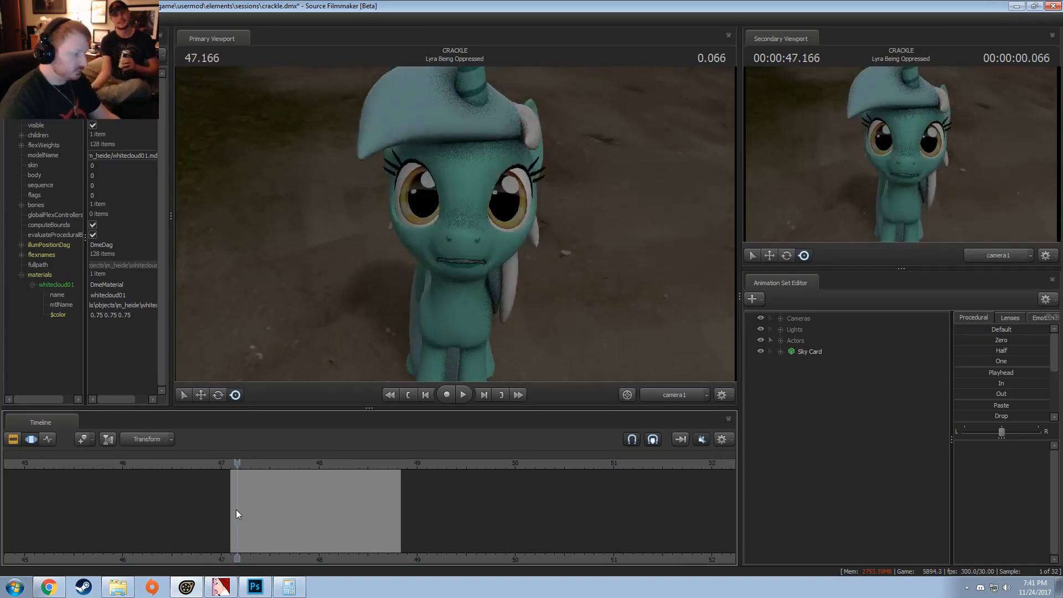
# Step: Play the Lyra Being Oppressed clip in the Motion Editor and replay it in the Clip Editor, stopping at 48.400
pyautogui.press('space')
pyautogui.press('space')
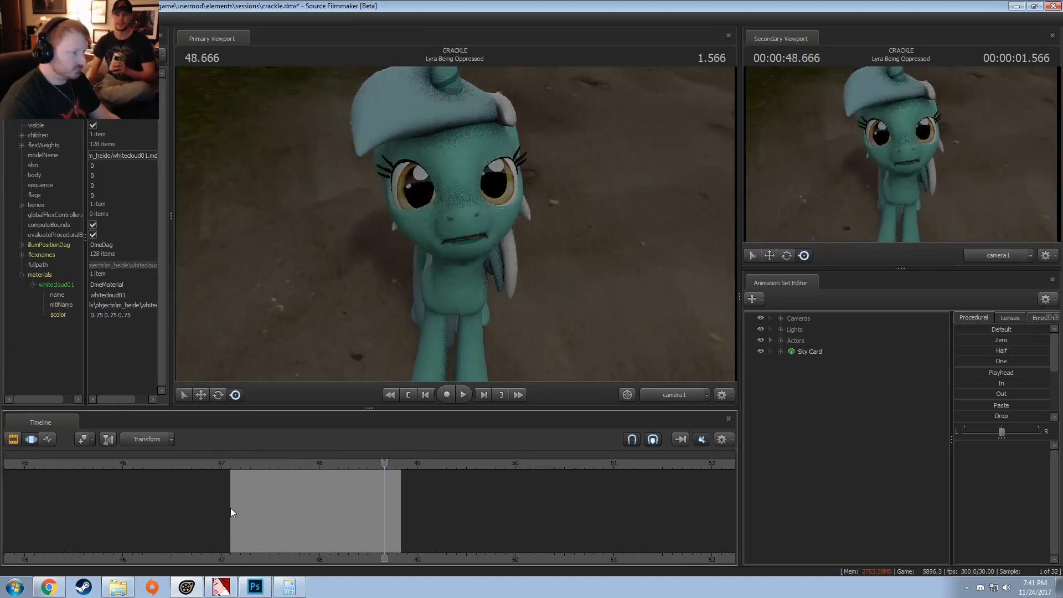
pyautogui.press('F2')
pyautogui.press('space')
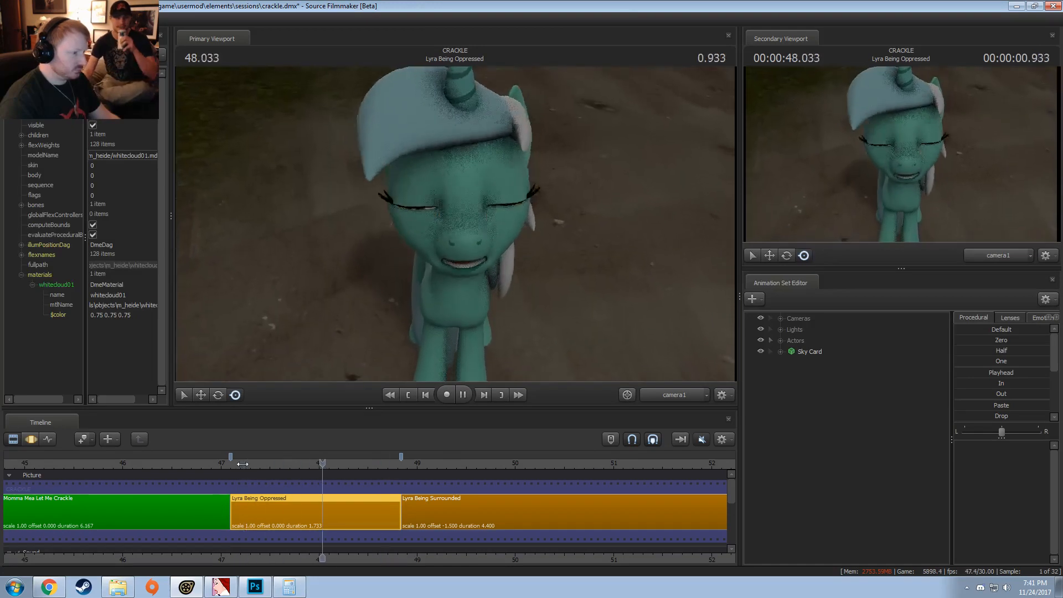
pyautogui.press('space')
# Step: Switch the primary viewport to the Work Camera and replay the Lyra Being Oppressed clip while viewing Lyra from a distance
pyautogui.click(668, 391)
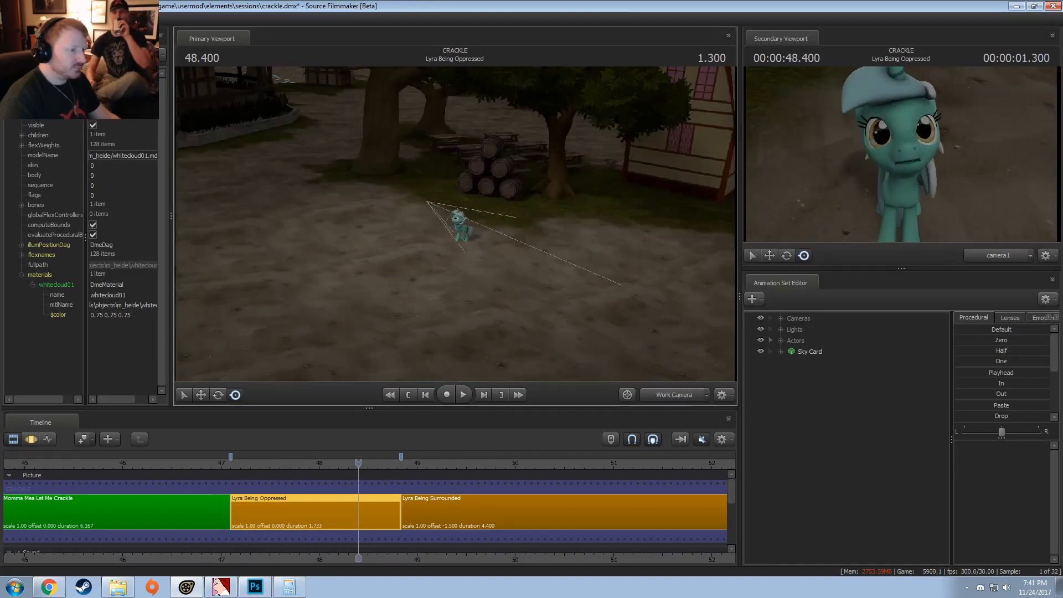
pyautogui.moveTo(455, 233); pyautogui.dragTo(460, 184)
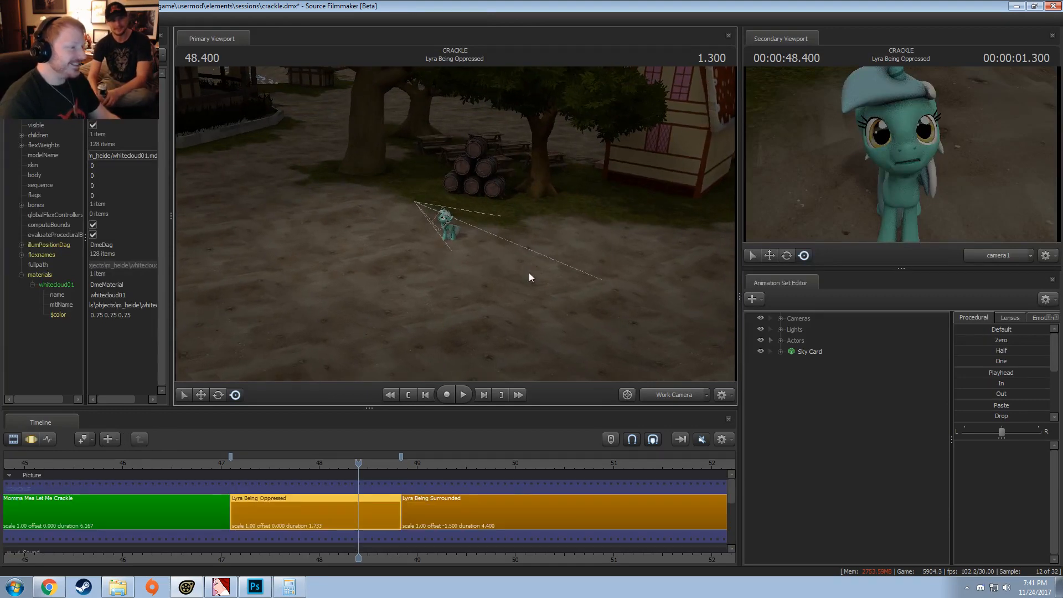
pyautogui.press('w')
pyautogui.moveTo(455, 223)
pyautogui.mouseDown()
pyautogui.moveTo(476, 233)
pyautogui.moveTo(465, 227)
pyautogui.mouseUp()
pyautogui.press('s')
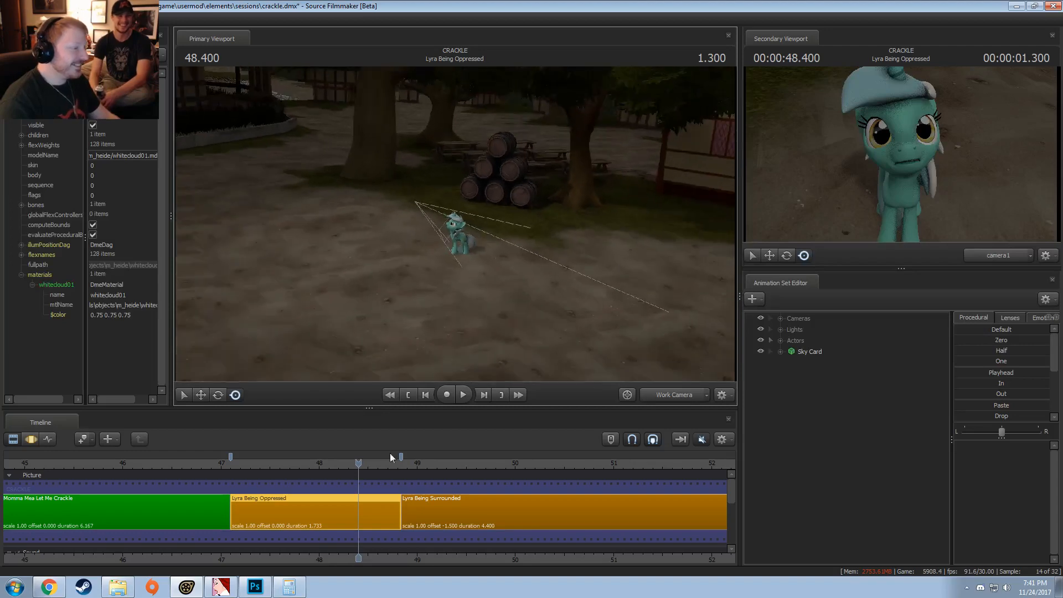
pyautogui.click(242, 466)
pyautogui.press('space')
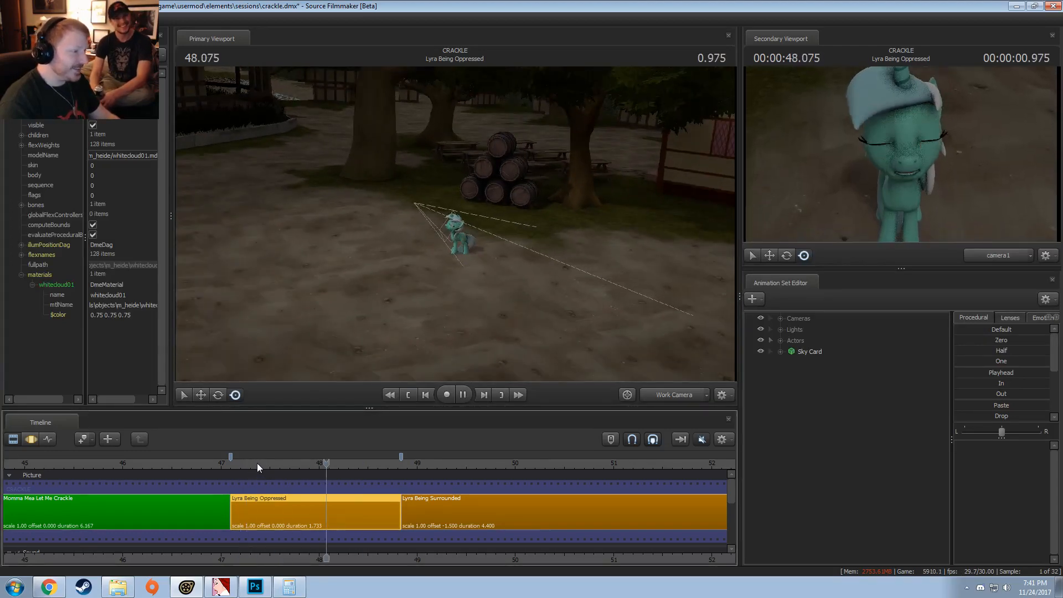
pyautogui.press('space')
# Step: Frame Lyra from the side and set a Motion Editor time selection from 48.333 onward, with its falloff starting at 48.000
pyautogui.press('w')
pyautogui.moveTo(444, 328); pyautogui.dragTo(363, 334)
pyautogui.press('w')
pyautogui.press('a')
pyautogui.press('F3')
pyautogui.press('shift')
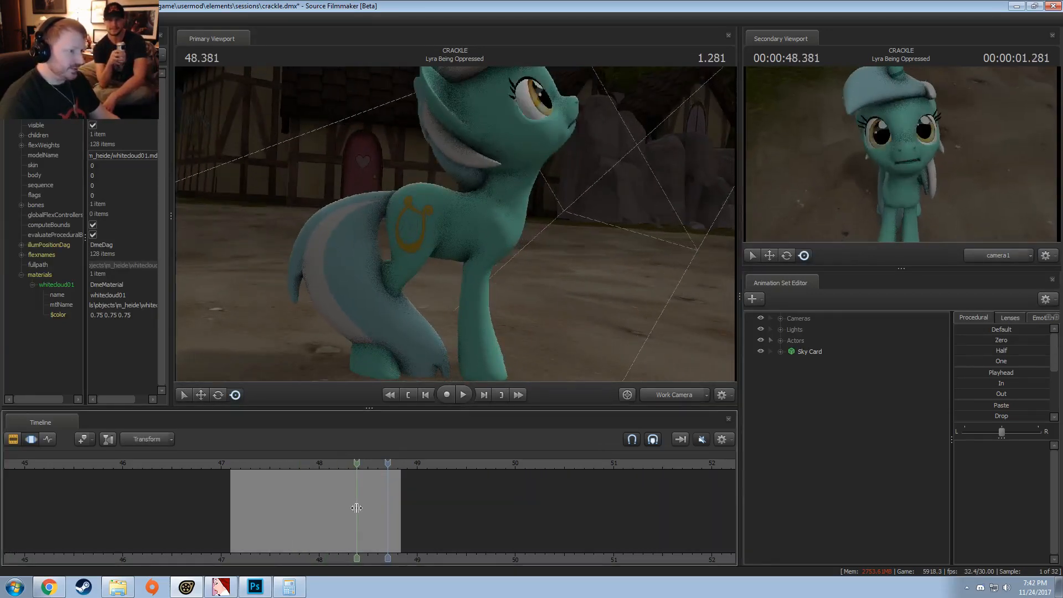
pyautogui.keyDown('shift'); pyautogui.moveTo(353, 510); pyautogui.dragTo(862, 430); pyautogui.keyUp('shift')
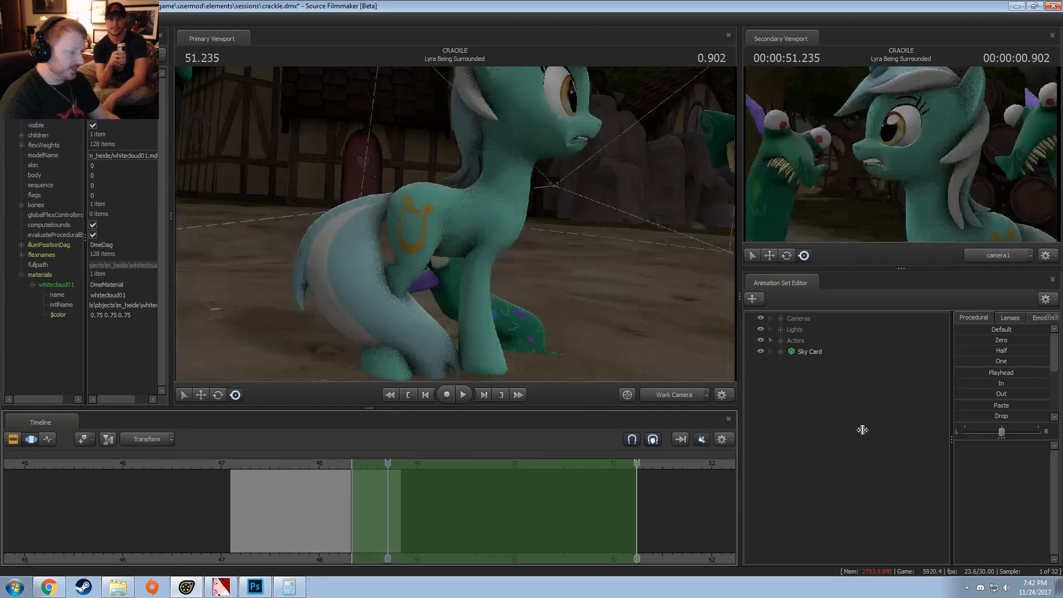
pyautogui.scroll(5, 431, 498)
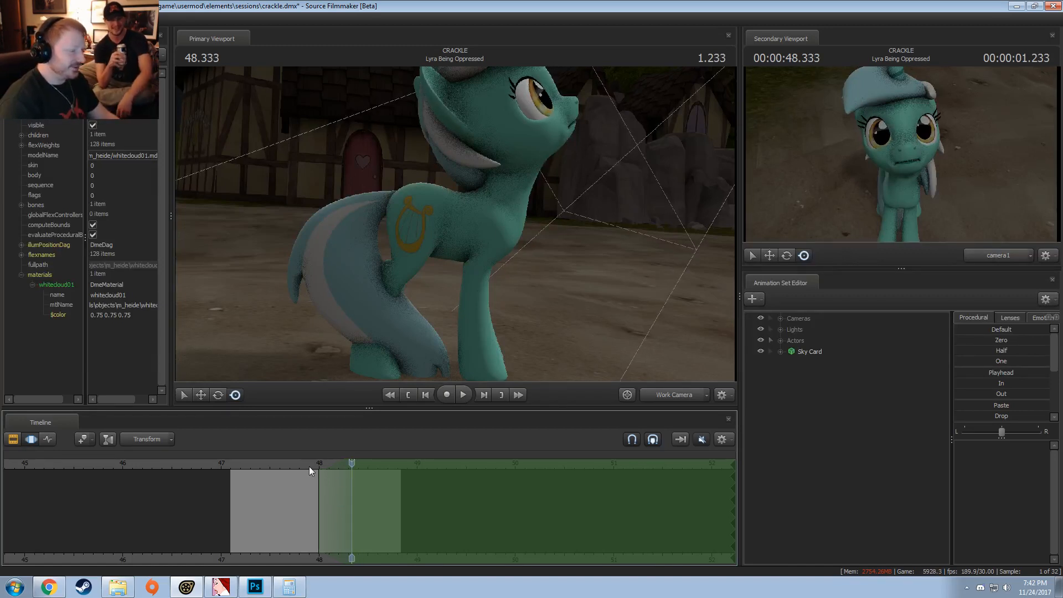
# Step: Select Lyra's Pelvis bone and try shifting it slightly backward over the selected time range
pyautogui.click(417, 214)
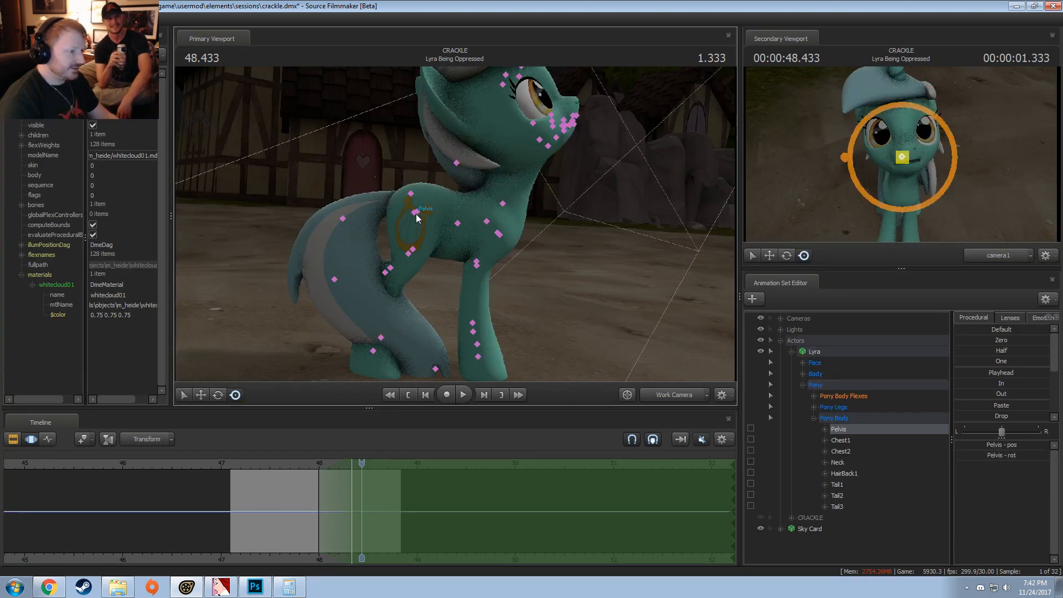
pyautogui.click(791, 352)
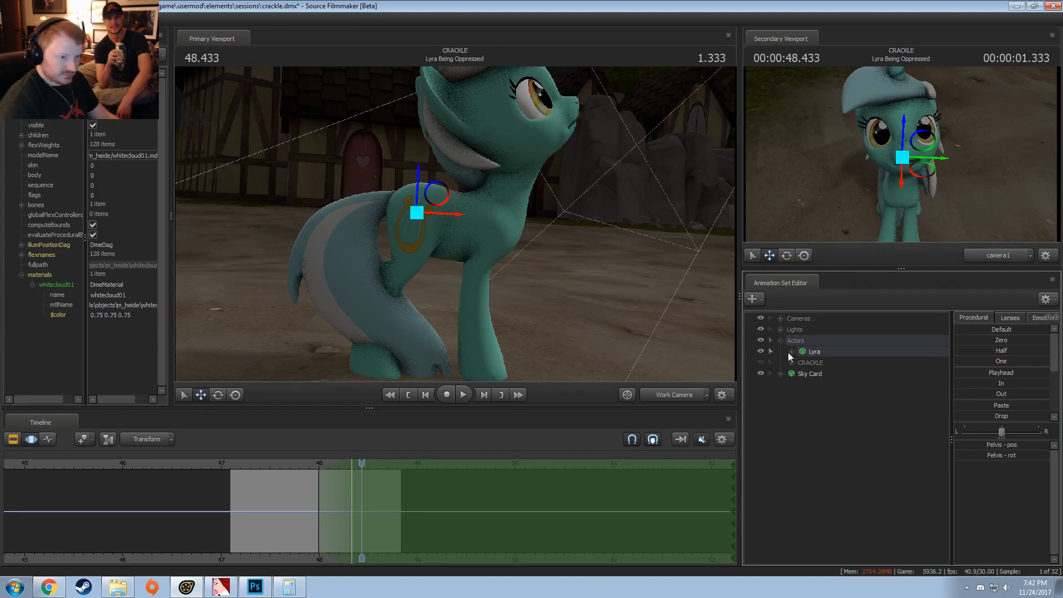
pyautogui.moveTo(450, 214); pyautogui.dragTo(435, 215)
# Step: Play the pelvis shift repeatedly from just before 48.000 through the falloff to check Lyra's movement
pyautogui.click(291, 467)
pyautogui.press('space')
pyautogui.press('space')
pyautogui.click(296, 463)
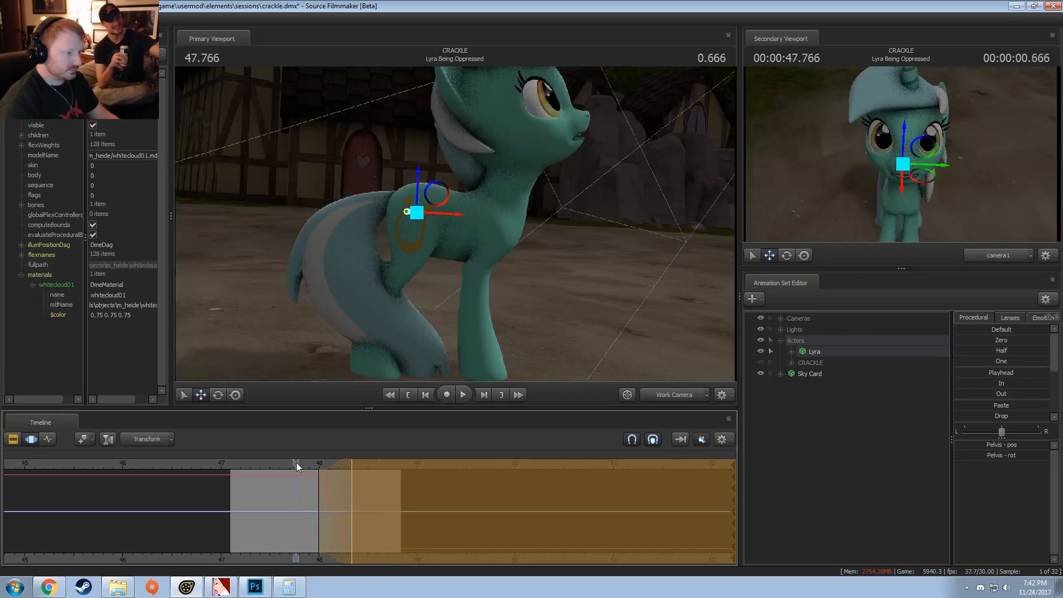
pyautogui.press('space')
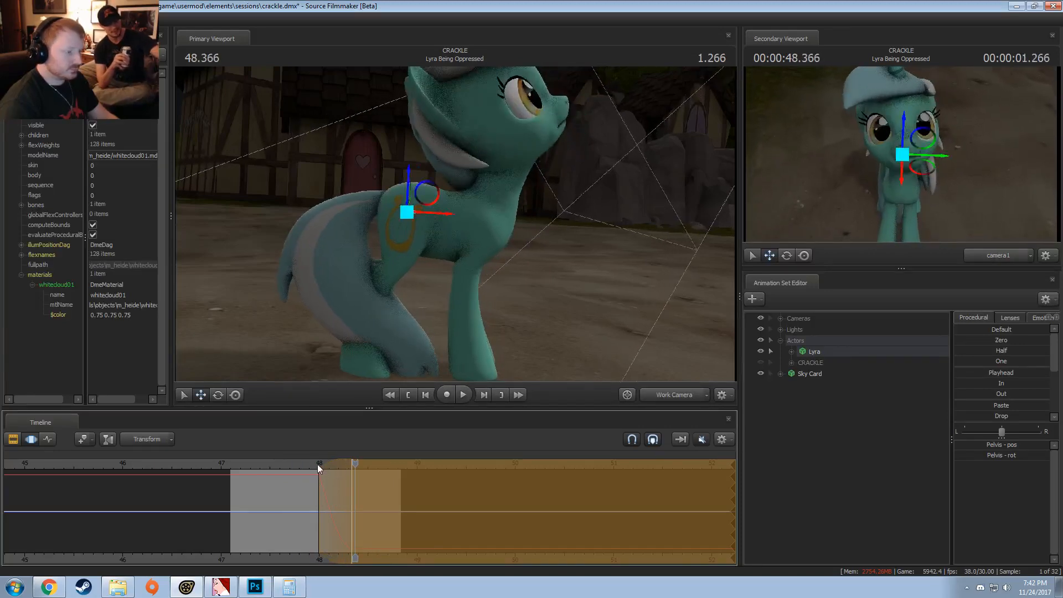
pyautogui.click(318, 464)
pyautogui.press('space')
pyautogui.press('space')
pyautogui.click(291, 466)
pyautogui.press('space')
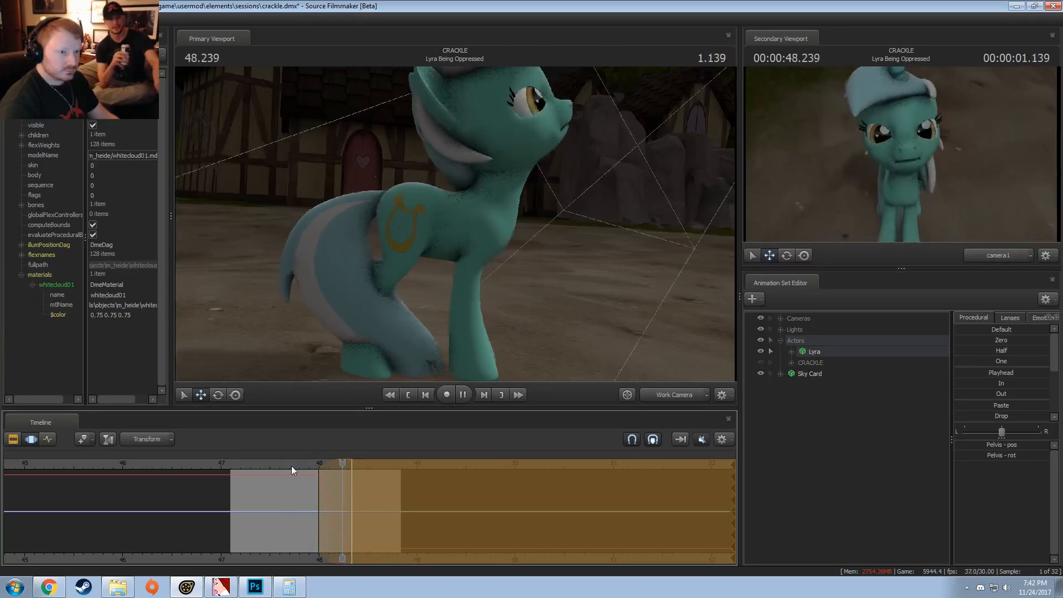
pyautogui.press('space')
pyautogui.click(291, 467)
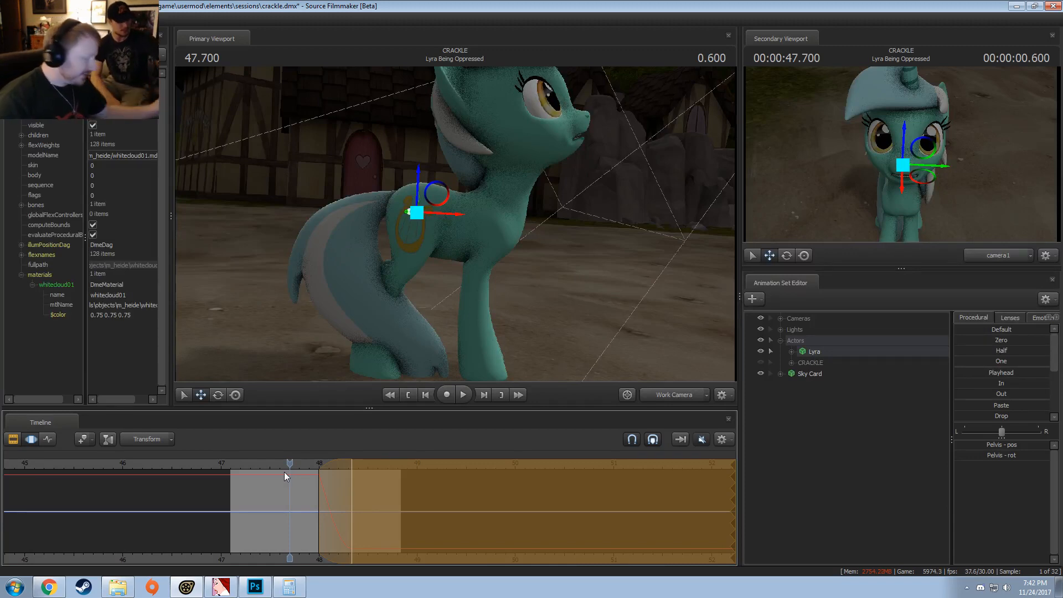
# Step: Scrub the playhead to 48.466 and undo the pelvis shift
pyautogui.moveTo(295, 497); pyautogui.dragTo(366, 505, button='middle')
pyautogui.moveTo(290, 466); pyautogui.dragTo(365, 469)
pyautogui.hotkey('ctrl', 'z')
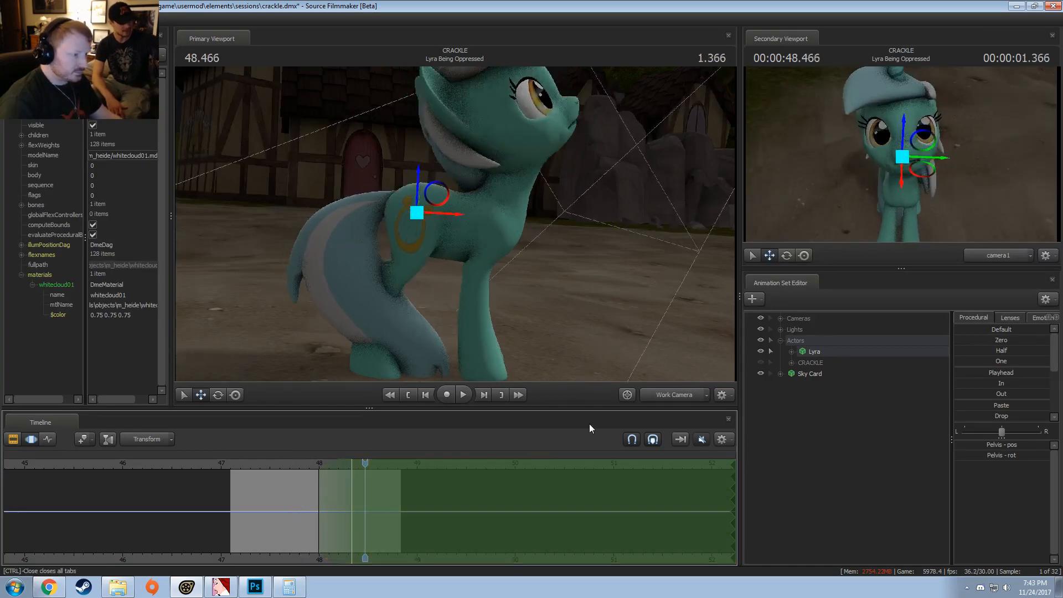
# Step: Lock Lyra's RightBall, RightFoot and LeftFoot bones in the animation set
pyautogui.click(478, 357)
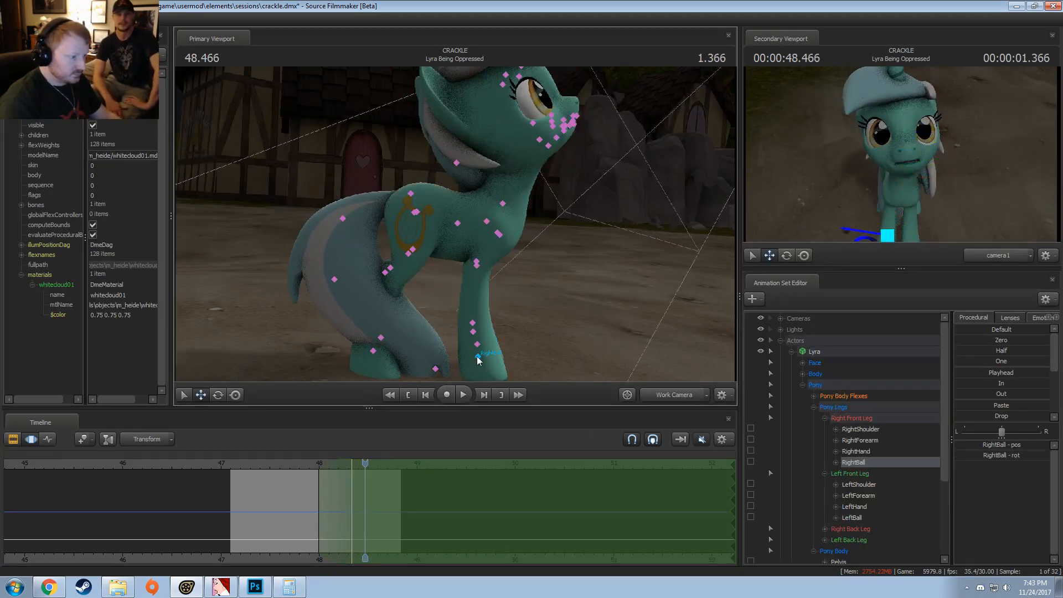
pyautogui.click(374, 351)
pyautogui.scroll(-3, 912, 424)
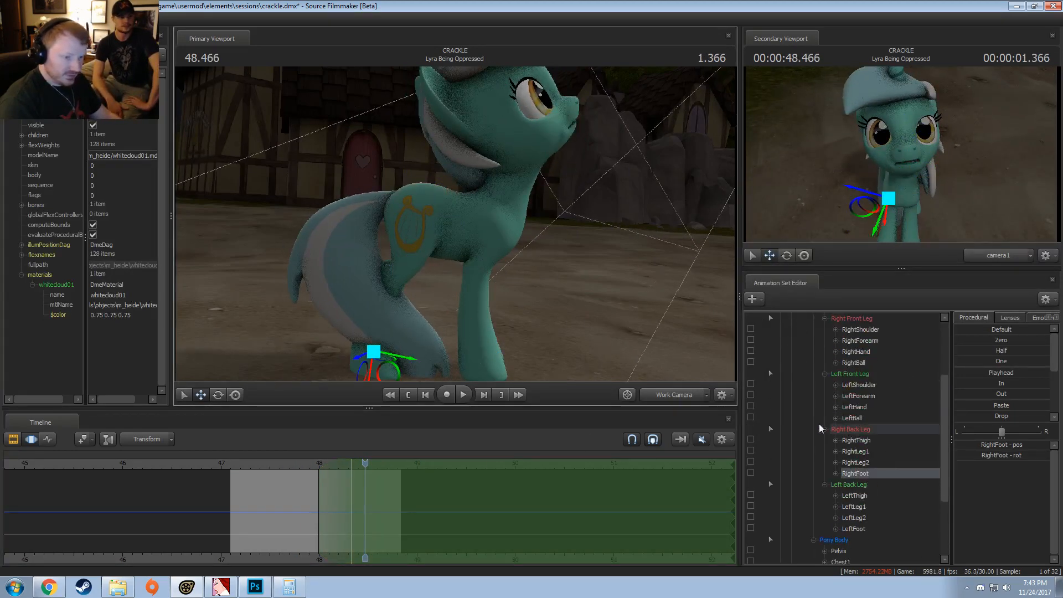
pyautogui.click(751, 362)
pyautogui.click(750, 473)
pyautogui.scroll(-1, 751, 518)
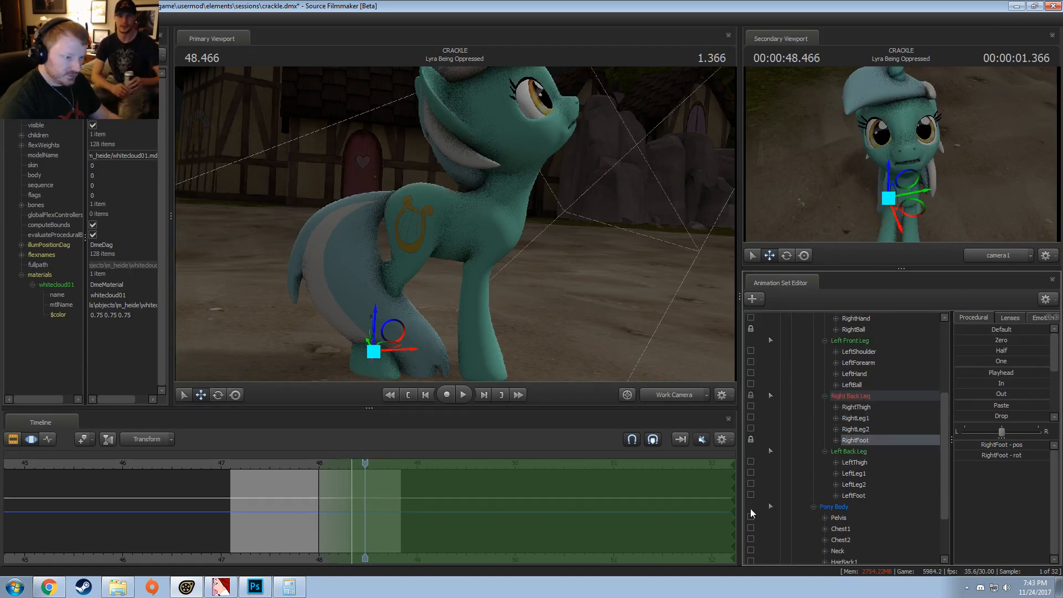
pyautogui.click(751, 495)
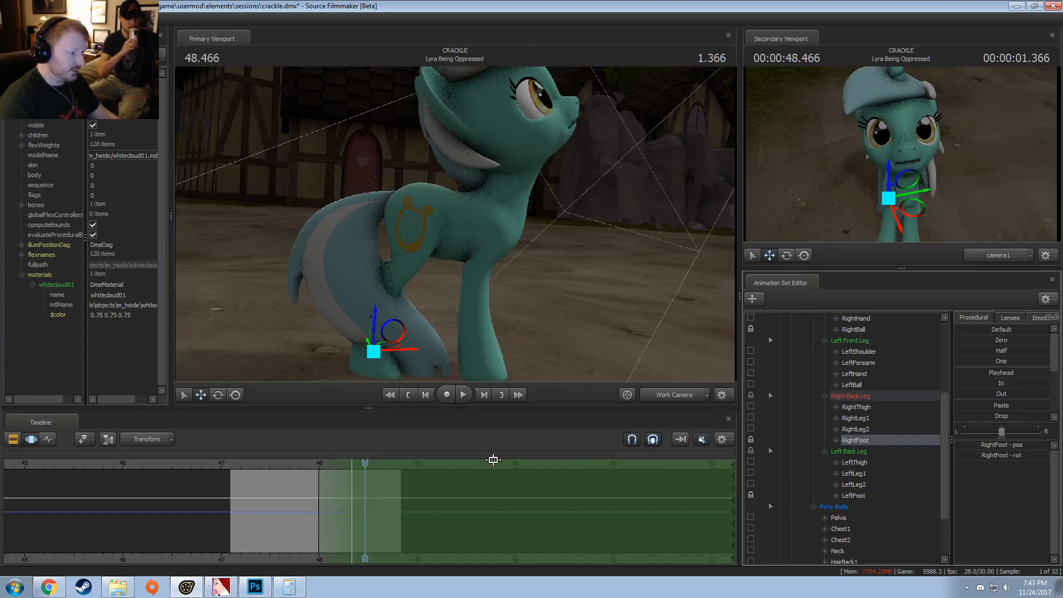
# Step: Shift Lyra's Pelvis bone slightly backward at 48.400 with the feet locked, and play back the movement
pyautogui.moveTo(348, 474); pyautogui.dragTo(356, 475)
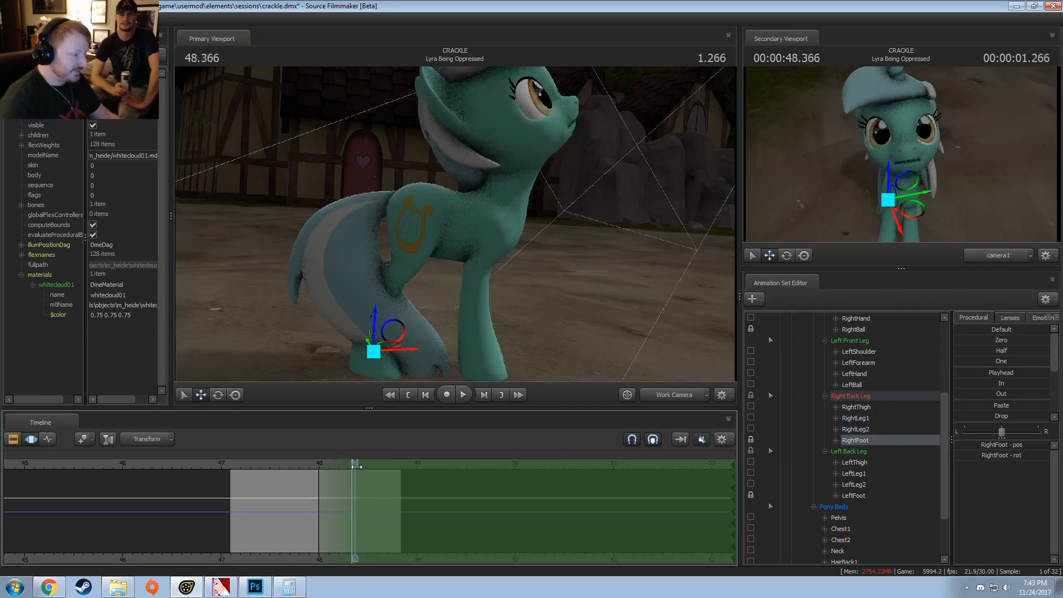
pyautogui.moveTo(355, 467); pyautogui.dragTo(358, 467)
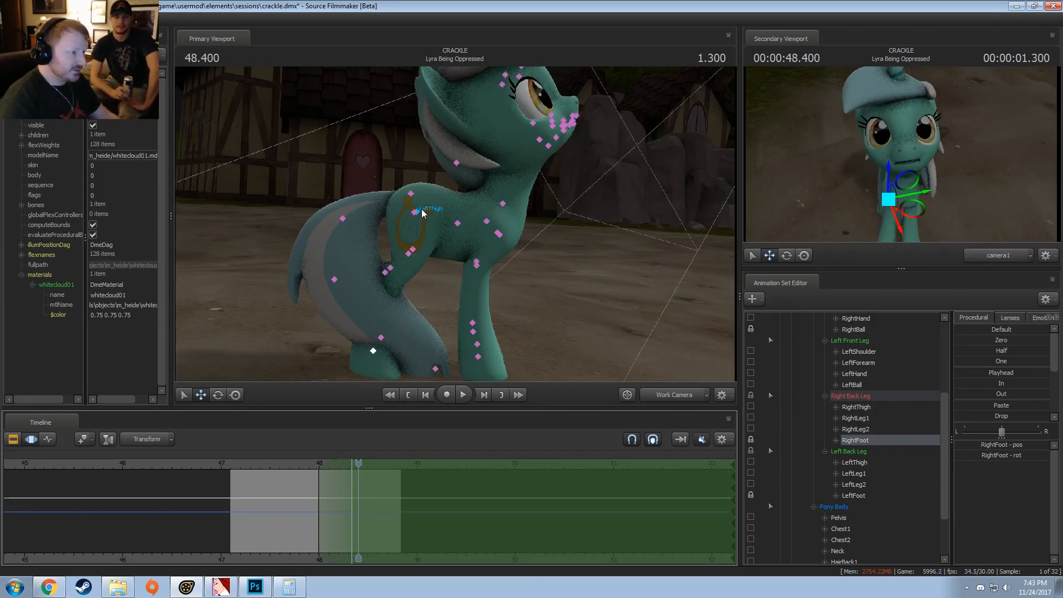
pyautogui.keyDown('ctrl'); pyautogui.click(417, 211); pyautogui.keyUp('ctrl')
pyautogui.moveTo(444, 211); pyautogui.dragTo(436, 216)
pyautogui.press('space')
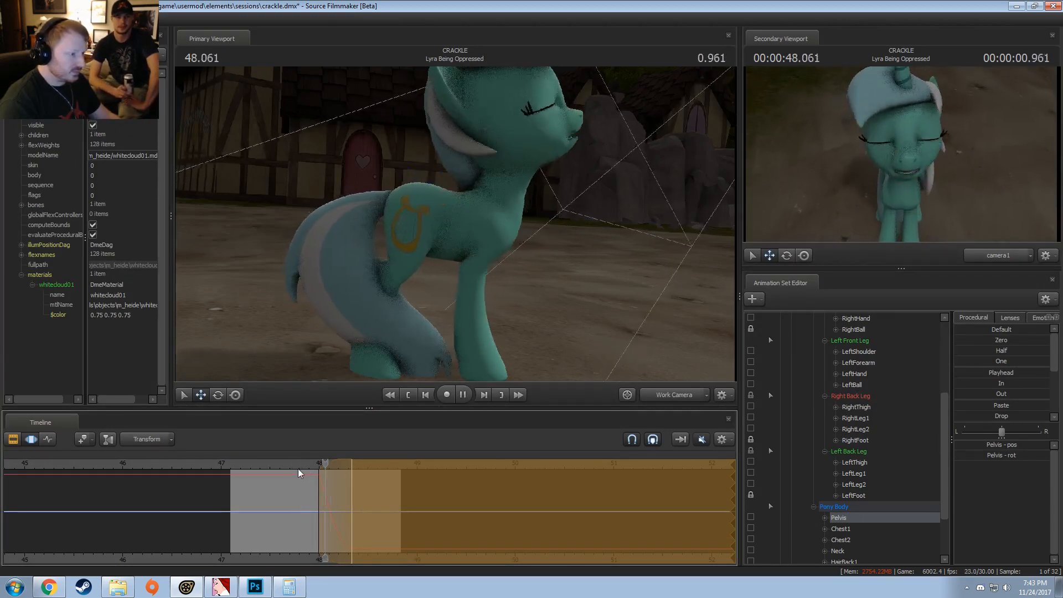
pyautogui.press('space')
# Step: Rotate Lyra's Chest1 bone slightly at 48.400
pyautogui.moveTo(321, 463); pyautogui.dragTo(358, 463)
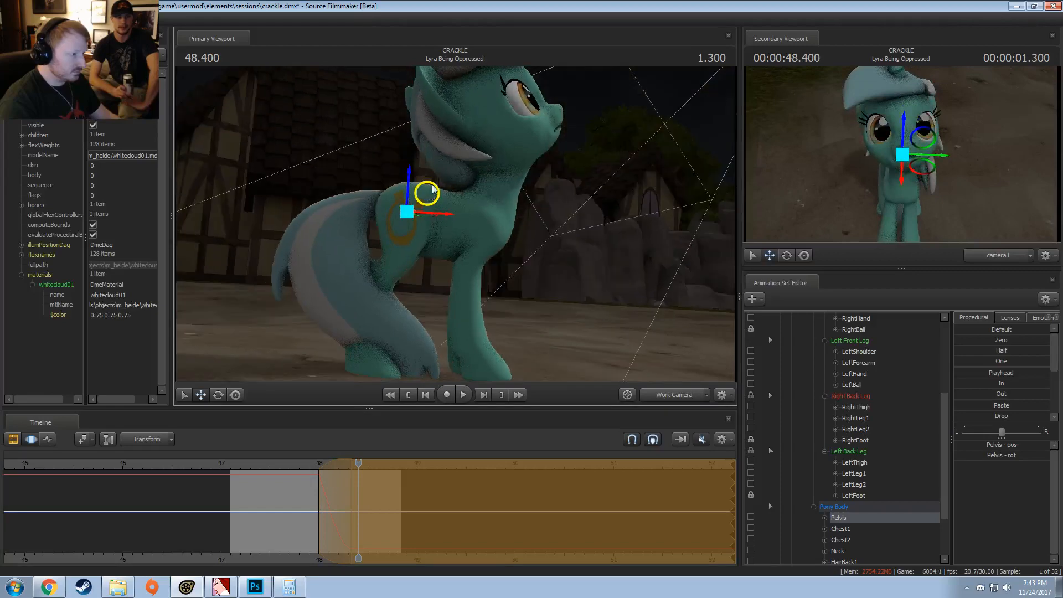
pyautogui.moveTo(427, 194); pyautogui.dragTo(479, 235)
pyautogui.press('e')
pyautogui.keyDown('ctrl'); pyautogui.click(442, 230); pyautogui.keyUp('ctrl')
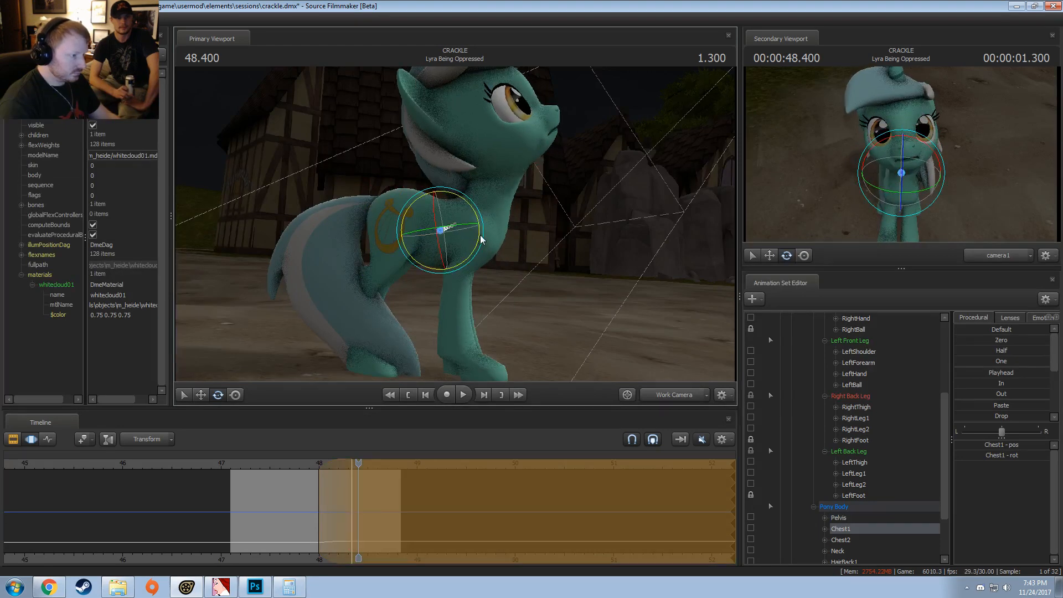
# Step: Play back the body movement from 47.866 and park the playhead at 48.333
pyautogui.click(304, 465)
pyautogui.press('space')
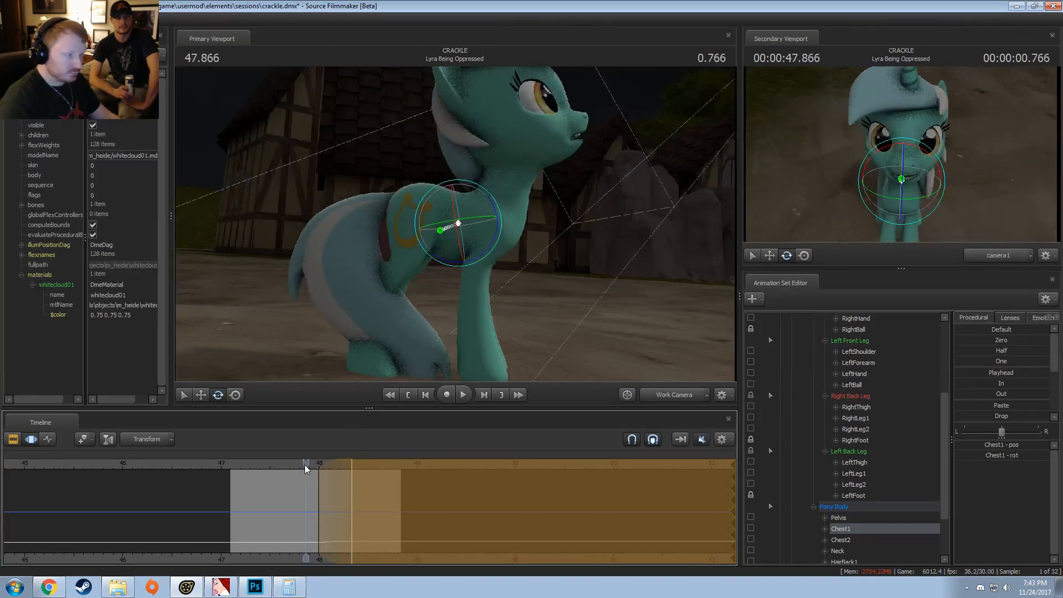
pyautogui.press('space')
pyautogui.press('space')
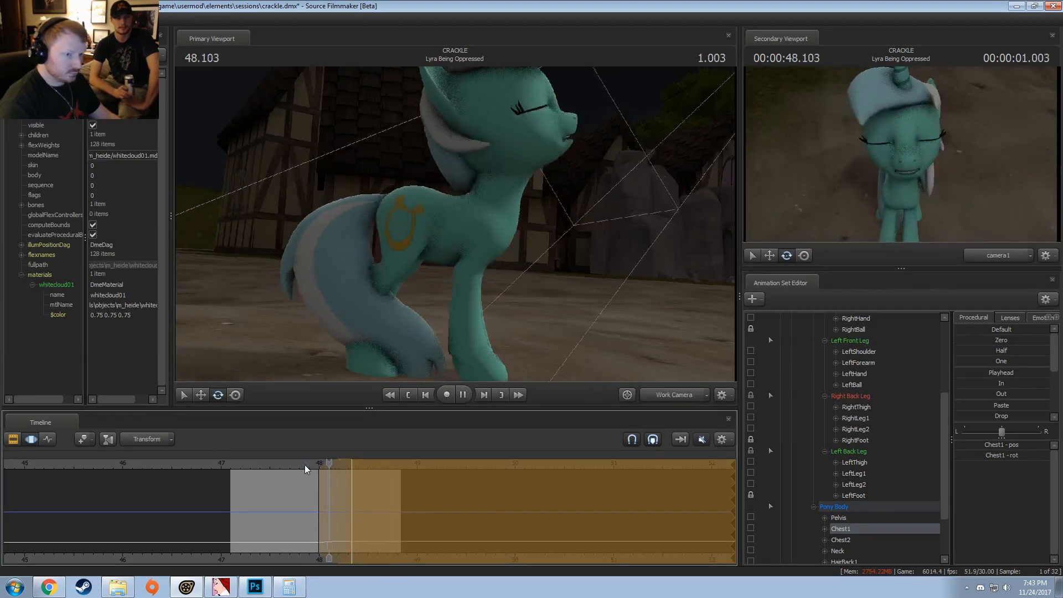
pyautogui.click(320, 465)
pyautogui.click(352, 465)
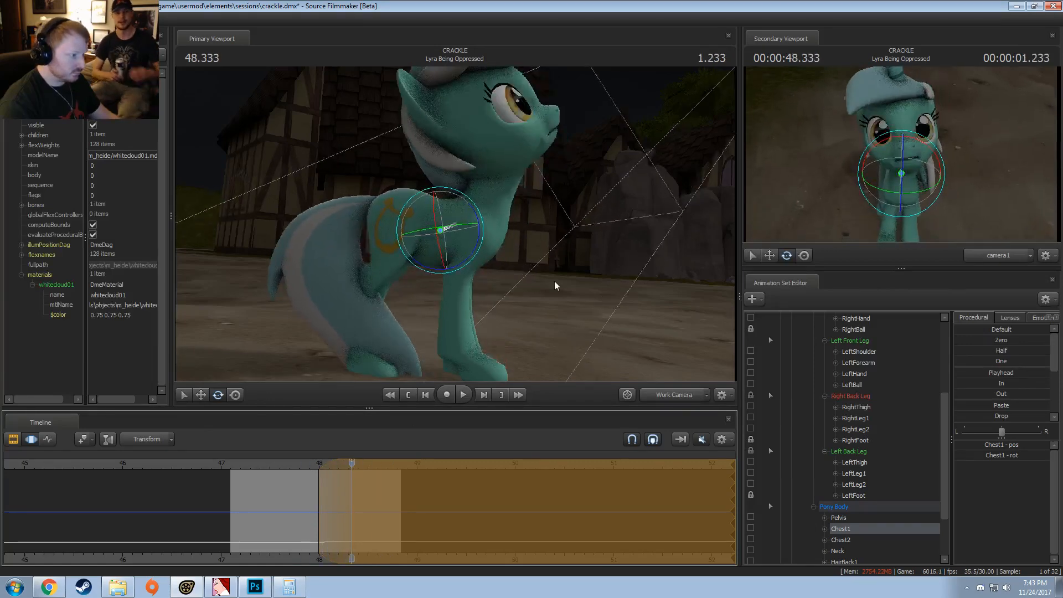
# Step: Rotate Lyra's Tail1 bone upward over the whole clip so the tail clears her back legs
pyautogui.click(398, 244)
pyautogui.press('w')
pyautogui.moveTo(400, 244); pyautogui.dragTo(413, 271)
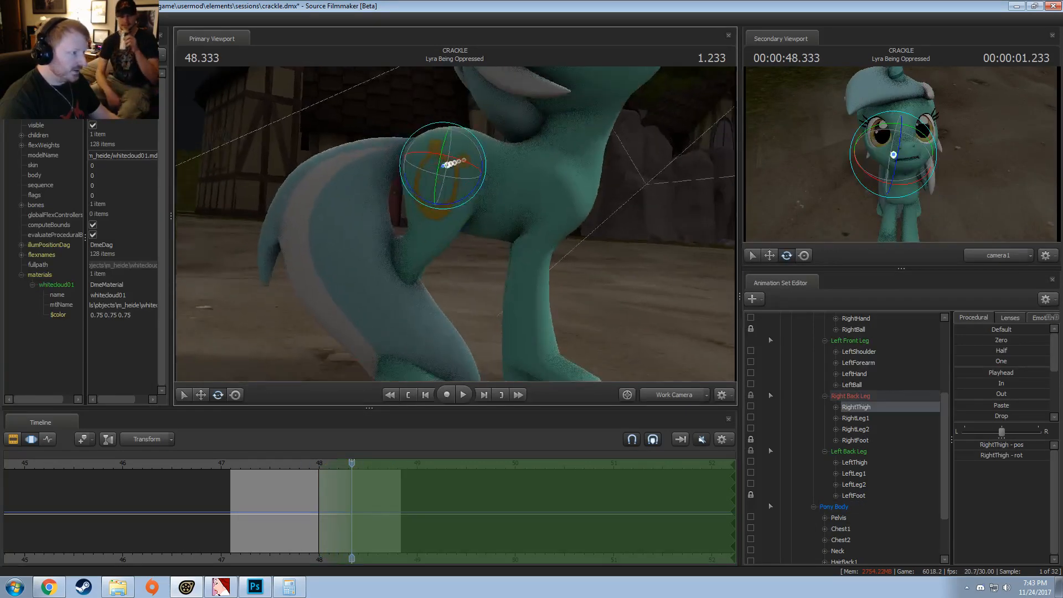
pyautogui.press('ctrl')
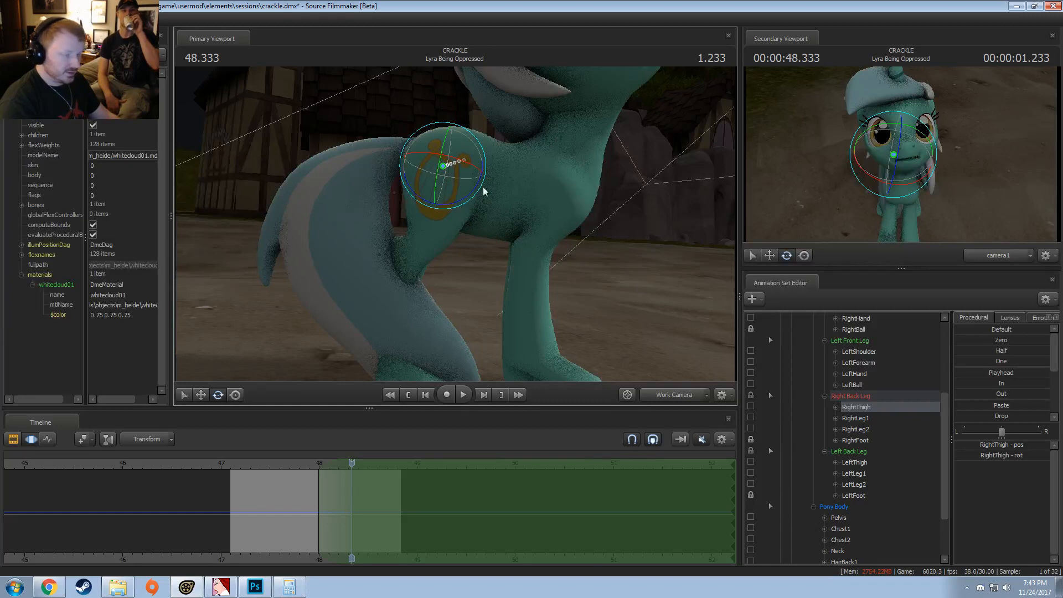
pyautogui.keyDown('ctrl'); pyautogui.click(440, 142); pyautogui.keyUp('ctrl')
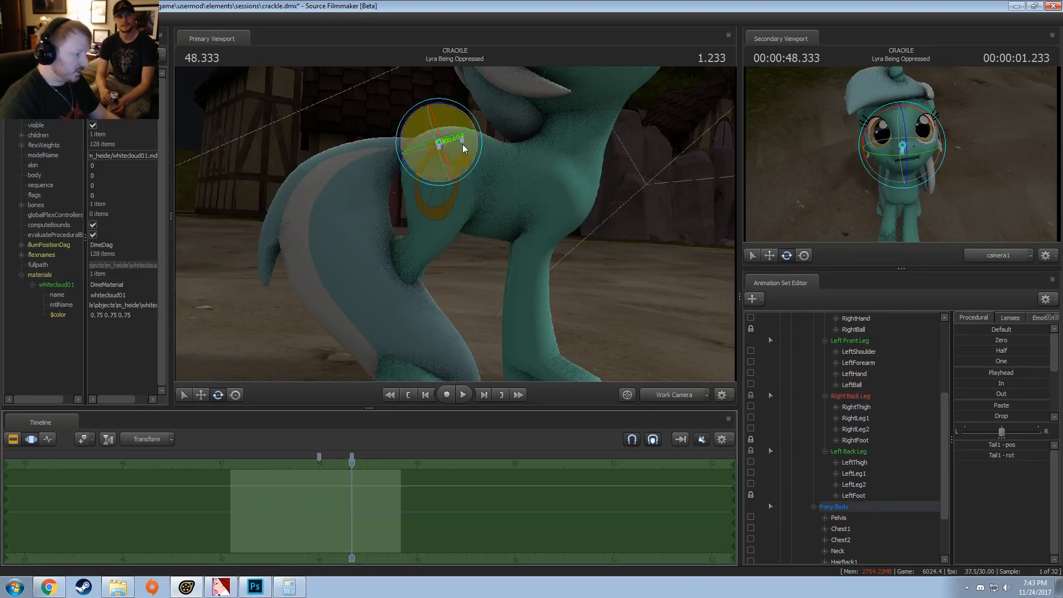
pyautogui.moveTo(463, 148); pyautogui.dragTo(458, 252)
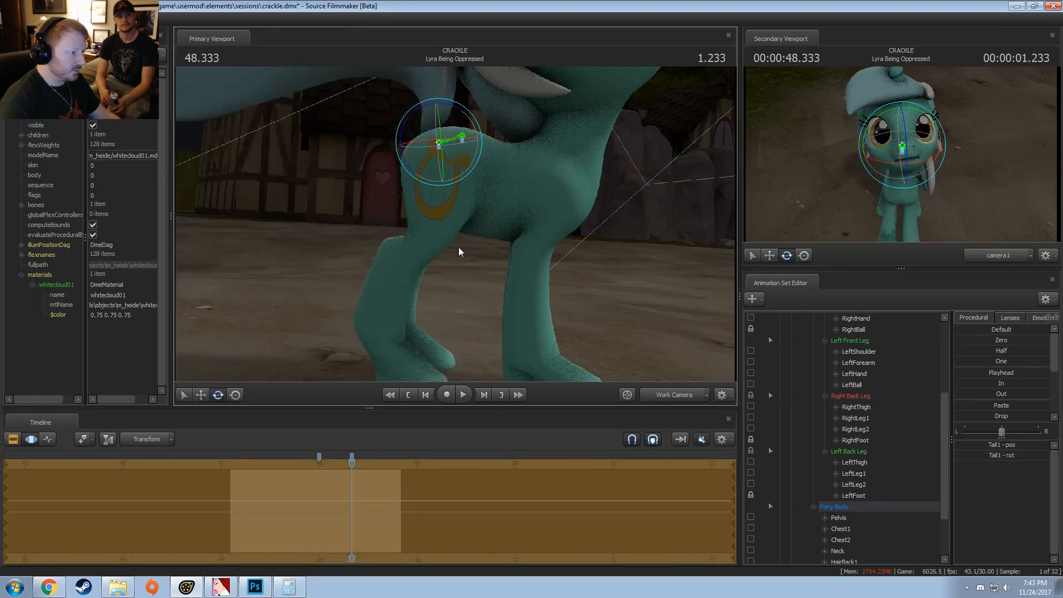
# Step: Set the time selection to ramp in from 48.000 to 48.333 and hold through everything after it
pyautogui.keyDown('ctrl'); pyautogui.click(437, 160); pyautogui.keyUp('ctrl')
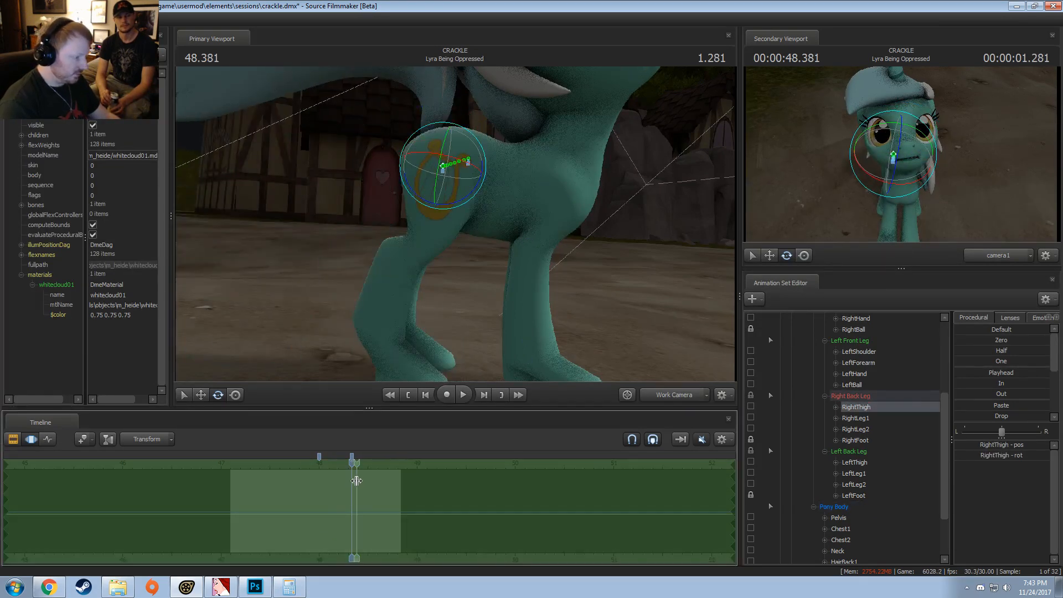
pyautogui.keyDown('shift'); pyautogui.moveTo(356, 481); pyautogui.dragTo(364, 480); pyautogui.keyUp('shift')
pyautogui.keyDown('shift'); pyautogui.scroll(4, 361, 518); pyautogui.keyUp('shift')
pyautogui.keyDown('shift'); pyautogui.scroll(3, 364, 517); pyautogui.keyUp('shift')
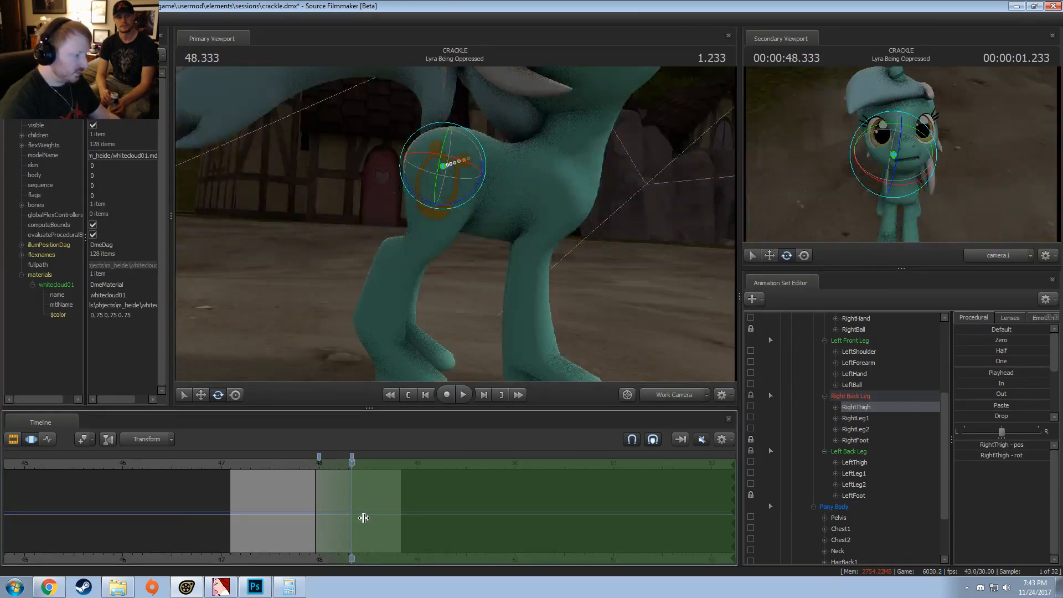
pyautogui.keyDown('shift'); pyautogui.scroll(-11, 364, 517); pyautogui.keyUp('shift')
pyautogui.keyDown('shift'); pyautogui.scroll(10, 365, 516); pyautogui.keyUp('shift')
pyautogui.press('ctrl')
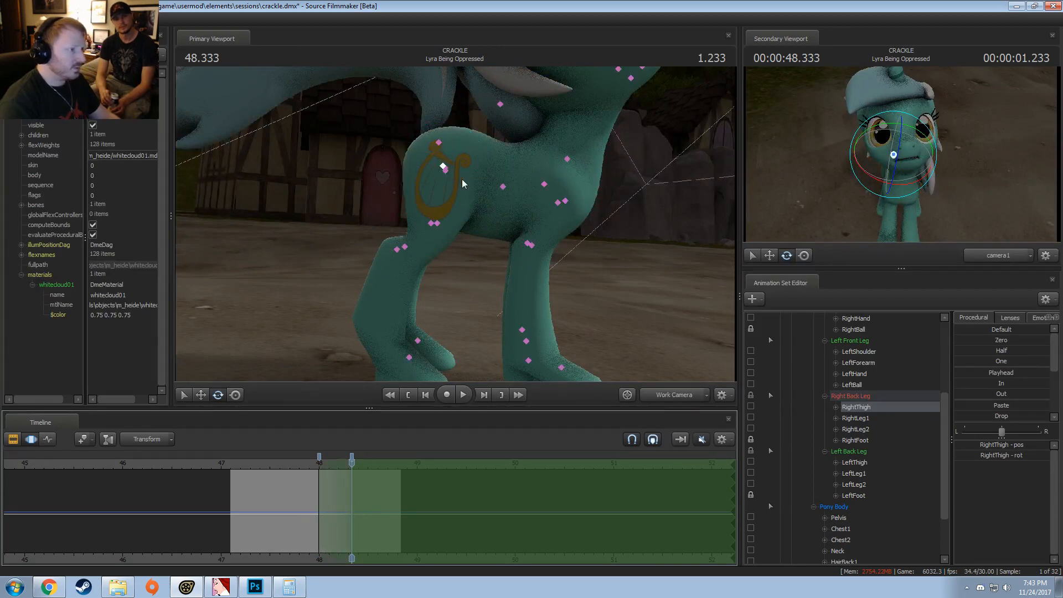
# Step: Rotate Lyra's RightThigh bone at 48.333 to adjust how the right back leg bends
pyautogui.keyDown('ctrl'); pyautogui.click(444, 169); pyautogui.keyUp('ctrl')
pyautogui.keyDown('ctrl'); pyautogui.click(444, 169); pyautogui.keyUp('ctrl')
pyautogui.keyDown('alt'); pyautogui.moveTo(456, 221); pyautogui.dragTo(487, 202); pyautogui.keyUp('alt')
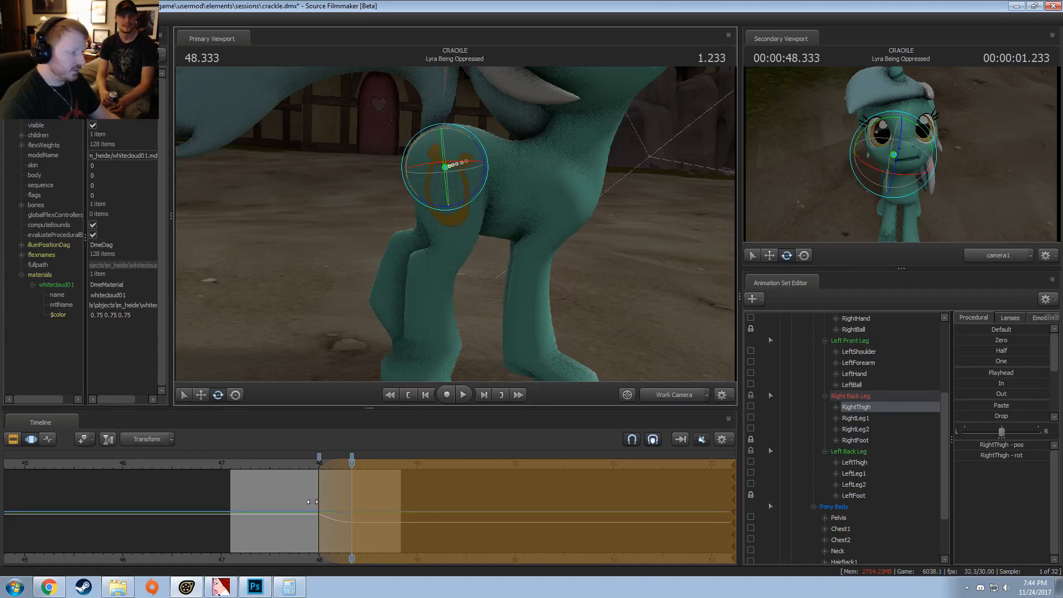
pyautogui.click(308, 496)
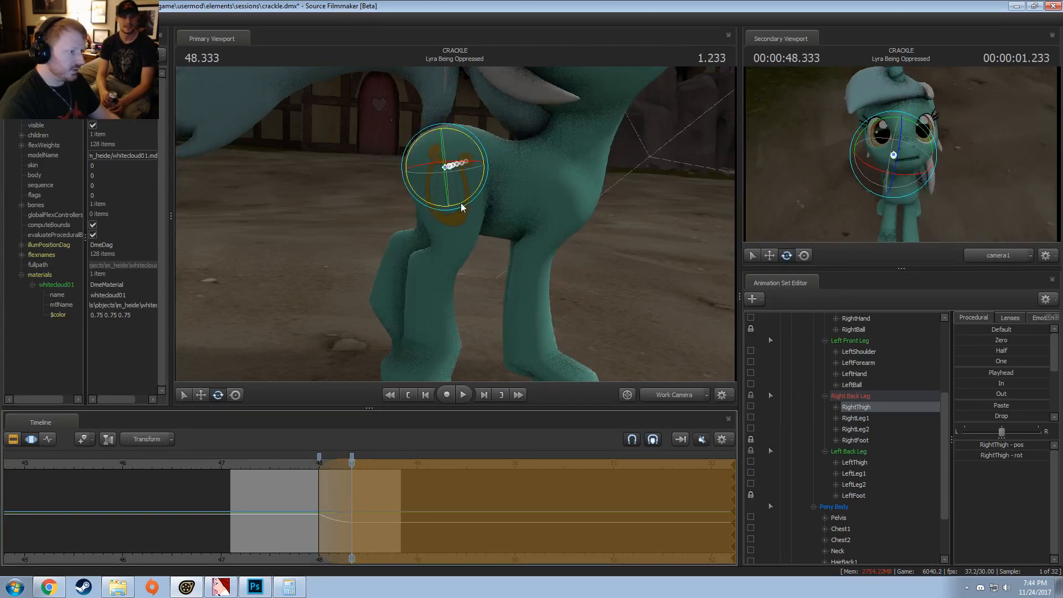
# Step: Rotate the lower bones of Lyra's right back leg to refine its pose at 48.333
pyautogui.click(453, 226)
pyautogui.moveTo(485, 231); pyautogui.dragTo(459, 239)
pyautogui.keyDown('ctrl'); pyautogui.click(419, 249); pyautogui.keyUp('ctrl')
pyautogui.moveTo(556, 247); pyautogui.dragTo(406, 235)
pyautogui.keyDown('ctrl'); pyautogui.click(434, 181); pyautogui.keyUp('ctrl')
pyautogui.keyDown('ctrl'); pyautogui.keyDown('shift'); pyautogui.click(435, 206); pyautogui.keyUp('shift'); pyautogui.keyUp('ctrl')
pyautogui.keyDown('alt'); pyautogui.moveTo(490, 226); pyautogui.dragTo(450, 220); pyautogui.keyUp('alt')
# Step: Rotate Lyra's LeftThigh bone at 48.333 to bring the left back leg forward under the body
pyautogui.click(439, 122)
pyautogui.keyDown('alt'); pyautogui.moveTo(443, 133); pyautogui.dragTo(480, 216); pyautogui.keyUp('alt')
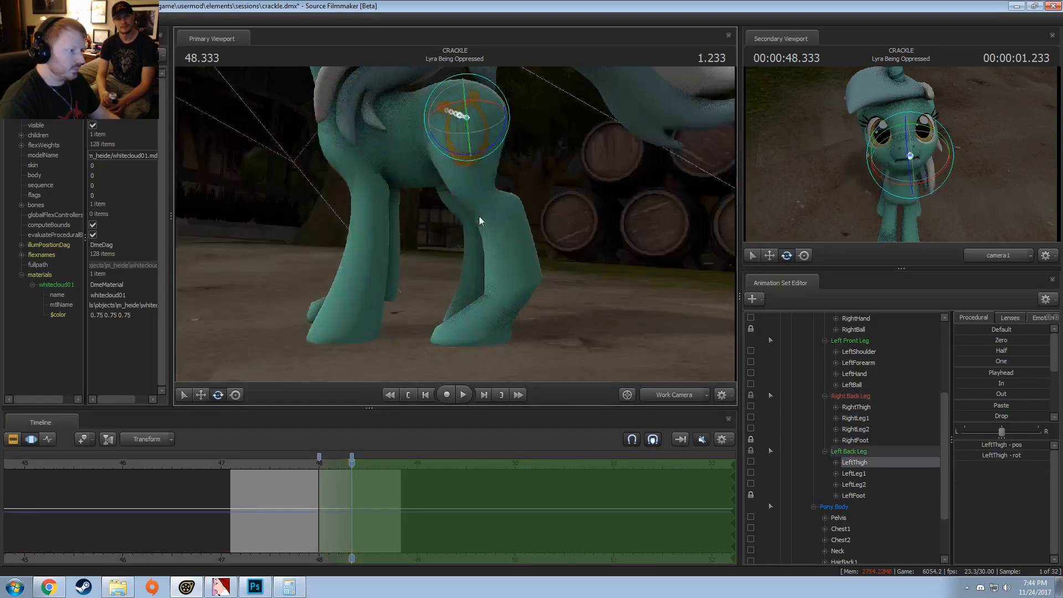
pyautogui.moveTo(497, 138); pyautogui.dragTo(488, 143)
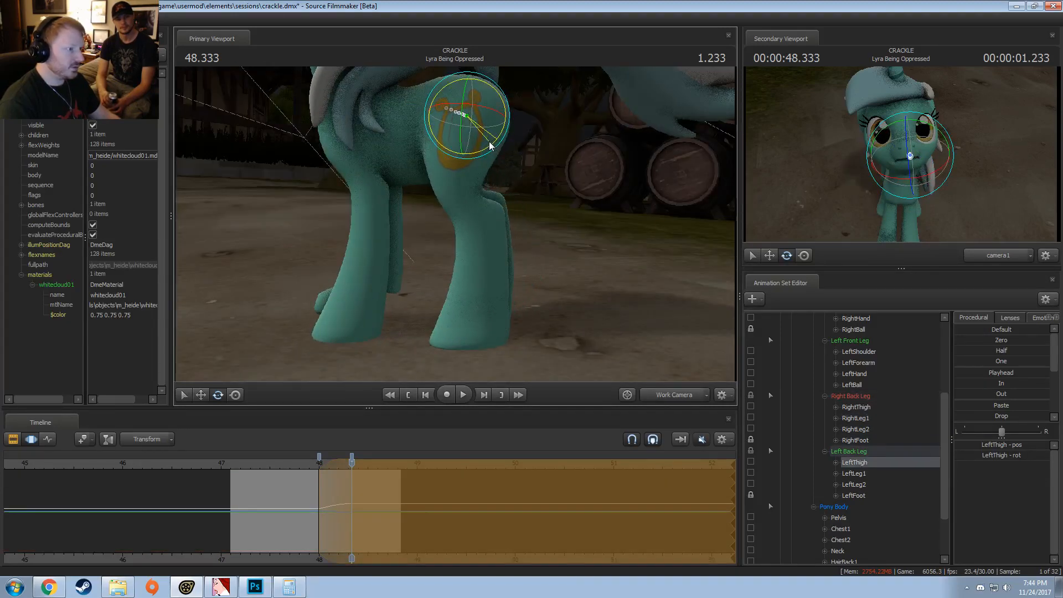
# Step: Adjust the rotation of Lyra's LeftLeg1 and LeftLeg2 bones and view the back legs from another angle
pyautogui.click(458, 176)
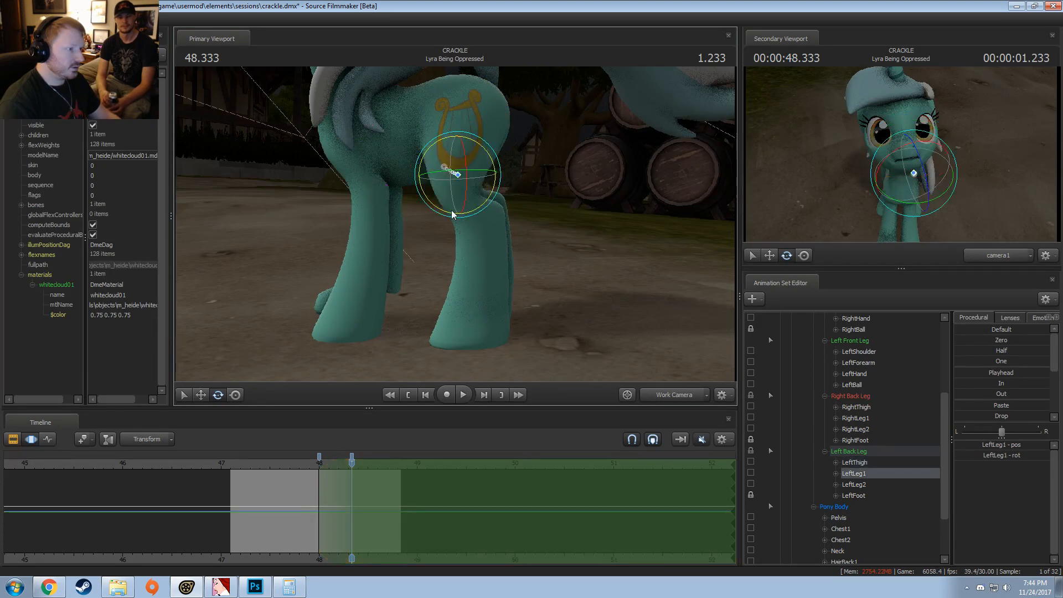
pyautogui.moveTo(459, 212); pyautogui.dragTo(379, 207)
pyautogui.click(488, 201)
pyautogui.keyDown('ctrl'); pyautogui.keyDown('shift'); pyautogui.click(454, 176); pyautogui.keyUp('shift'); pyautogui.keyUp('ctrl')
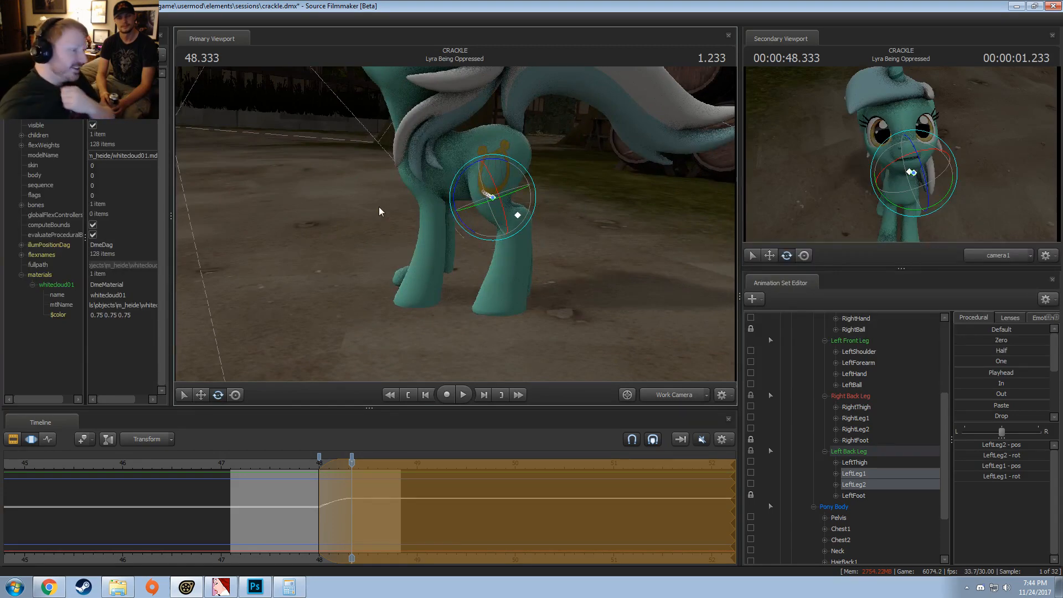
pyautogui.keyDown('alt'); pyautogui.moveTo(390, 251); pyautogui.dragTo(390, 251); pyautogui.keyUp('alt')
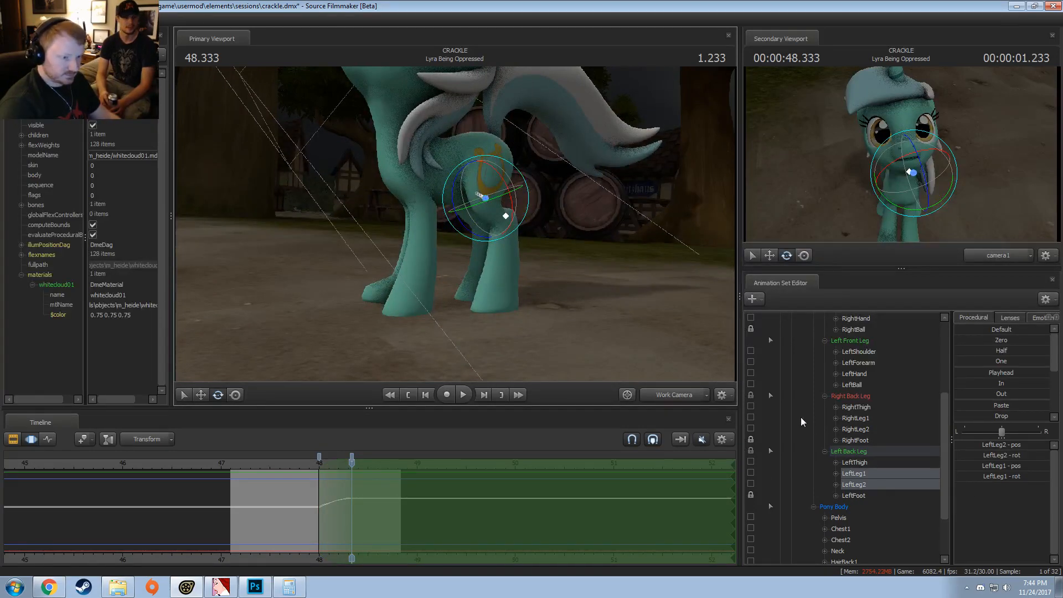
# Step: Lock Lyra's LeftBall bone and apply the In preset to it over the whole clip
pyautogui.click(752, 384)
pyautogui.press('shift')
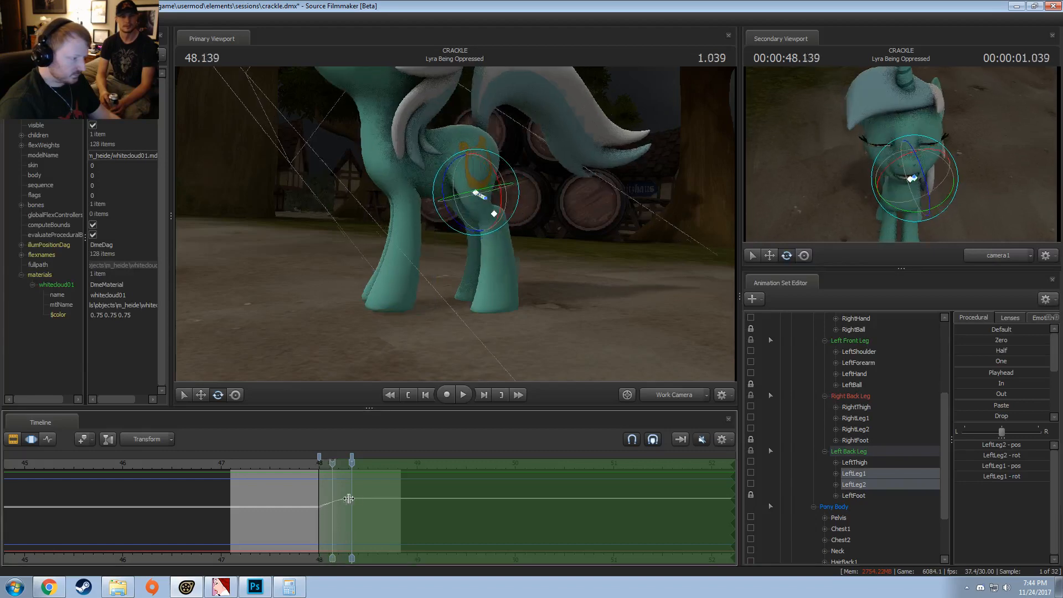
pyautogui.keyDown('alt'); pyautogui.moveTo(421, 310); pyautogui.dragTo(467, 317); pyautogui.keyUp('alt')
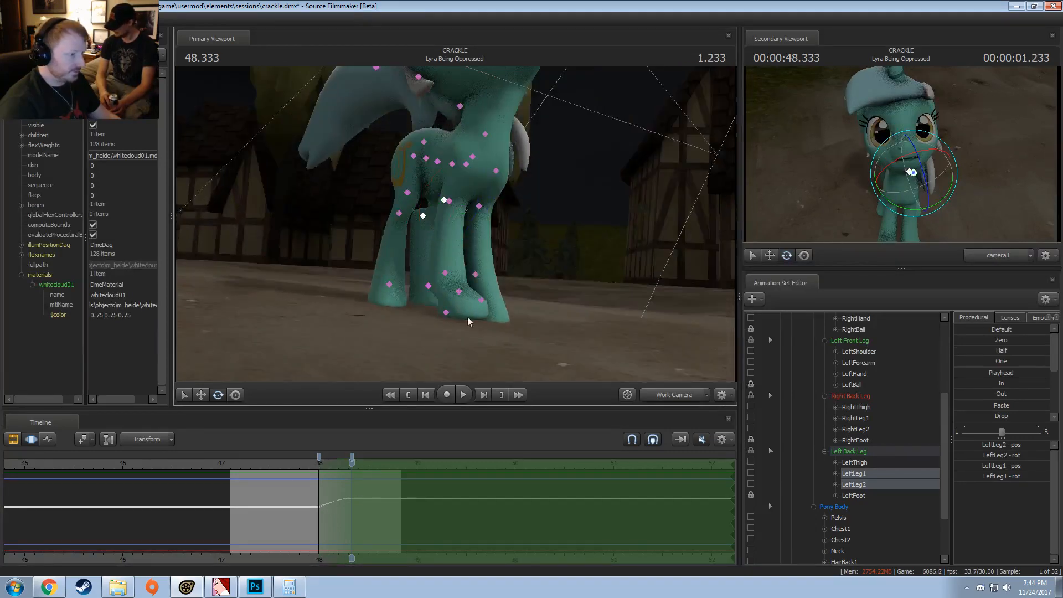
pyautogui.click(487, 298)
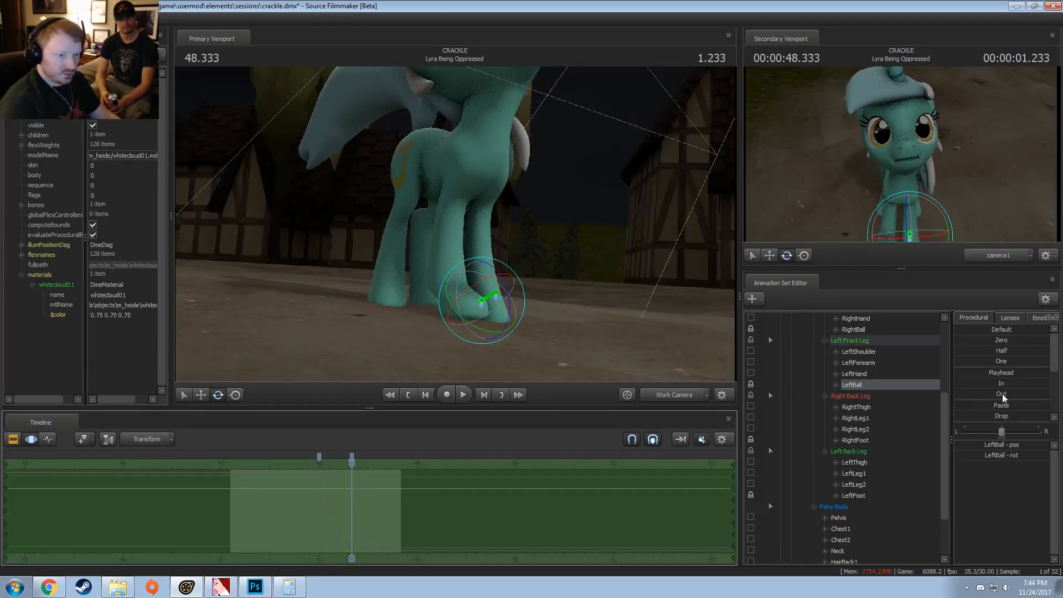
pyautogui.doubleClick(1002, 385)
pyautogui.press('Escape')
# Step: Limit the time selection for LeftBall to a ramp from 48.000 to 48.333 that holds onward
pyautogui.press('shift')
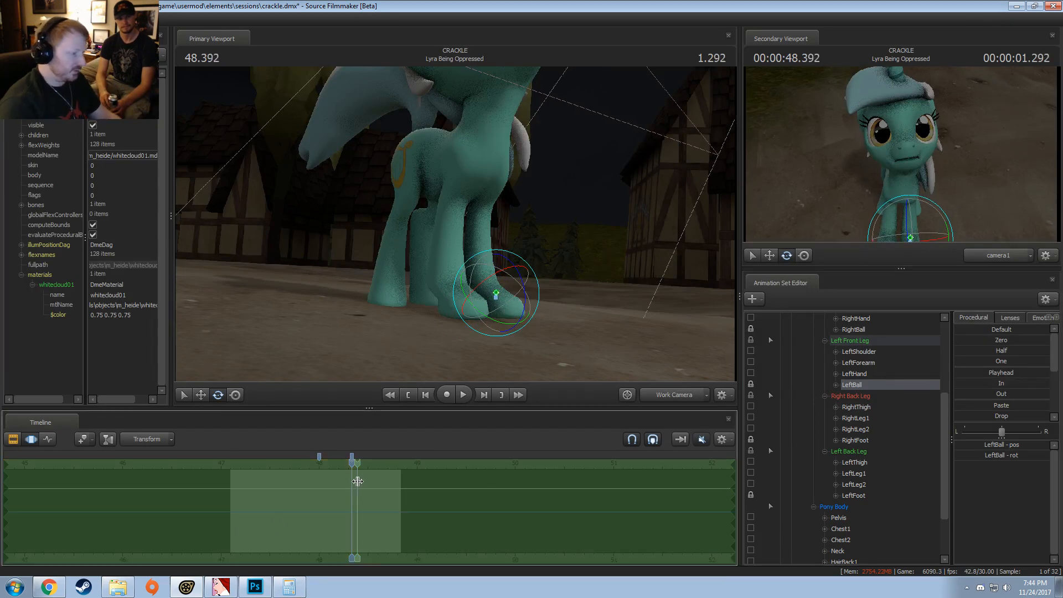
pyautogui.keyDown('shift'); pyautogui.moveTo(357, 482); pyautogui.dragTo(526, 468); pyautogui.keyUp('shift')
pyautogui.moveTo(347, 515); pyautogui.dragTo(313, 517)
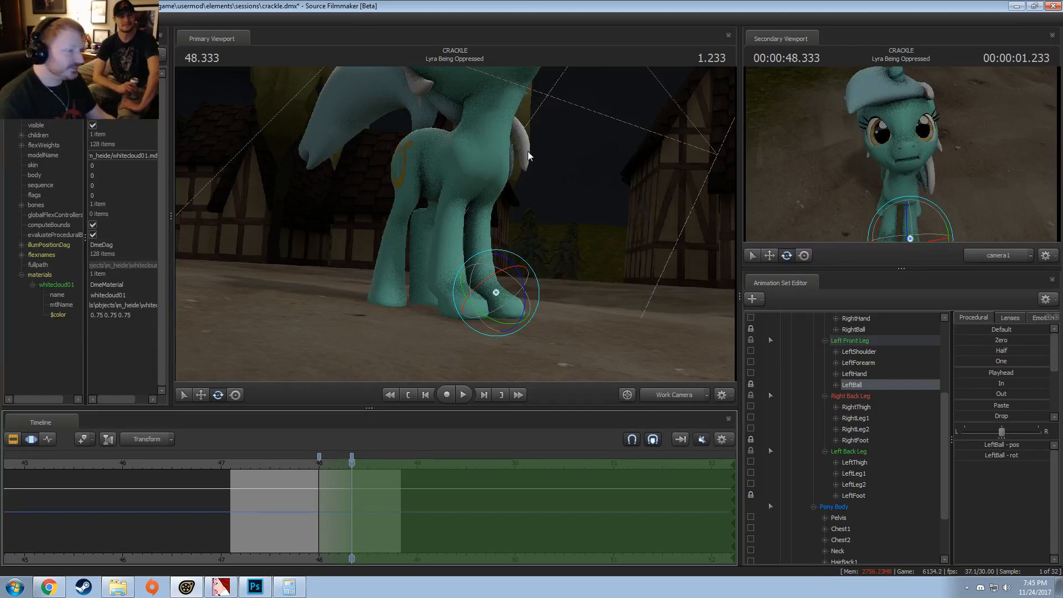
# Step: Rotate Lyra's RightForearm and LeftForearm bones at 48.333 to adjust the front legs
pyautogui.moveTo(529, 156); pyautogui.dragTo(440, 228)
pyautogui.keyDown('ctrl'); pyautogui.click(479, 169); pyautogui.keyUp('ctrl')
pyautogui.keyDown('ctrl'); pyautogui.keyDown('shift'); pyautogui.click(480, 169); pyautogui.keyUp('shift'); pyautogui.keyUp('ctrl')
pyautogui.moveTo(503, 166); pyautogui.dragTo(451, 180)
pyautogui.click(436, 204)
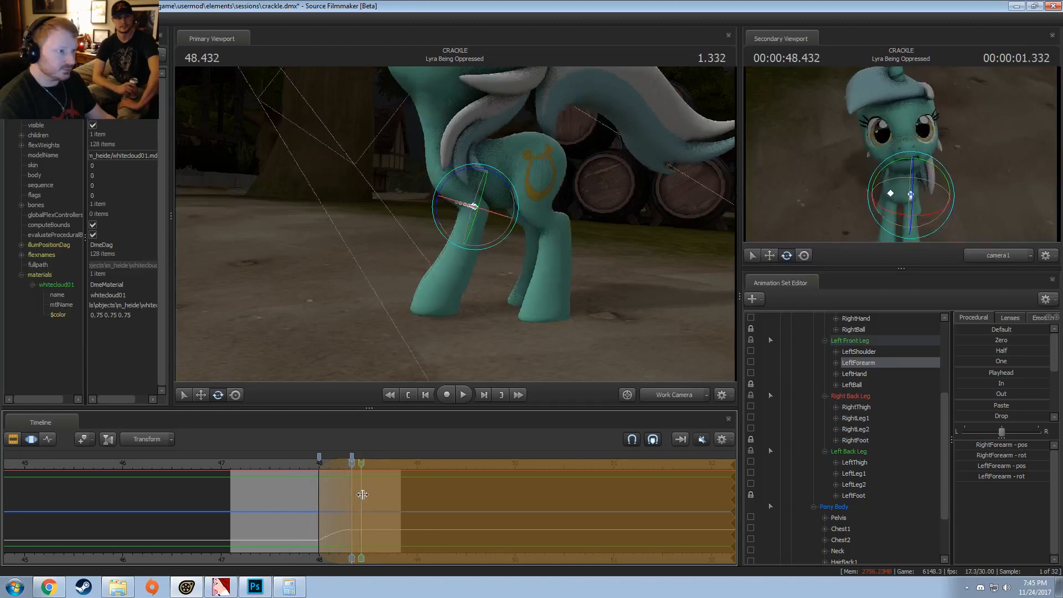
# Step: Make a short time selection peaking at 48.200 and shift Lyra's Pelvis bone slightly downward there
pyautogui.click(337, 493)
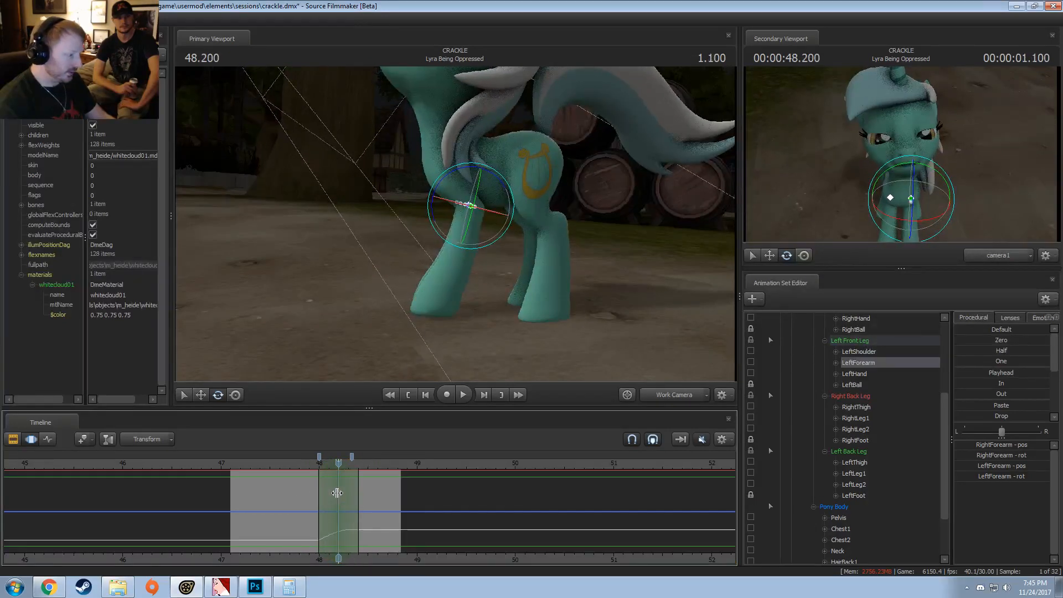
pyautogui.scroll(1, 332, 491)
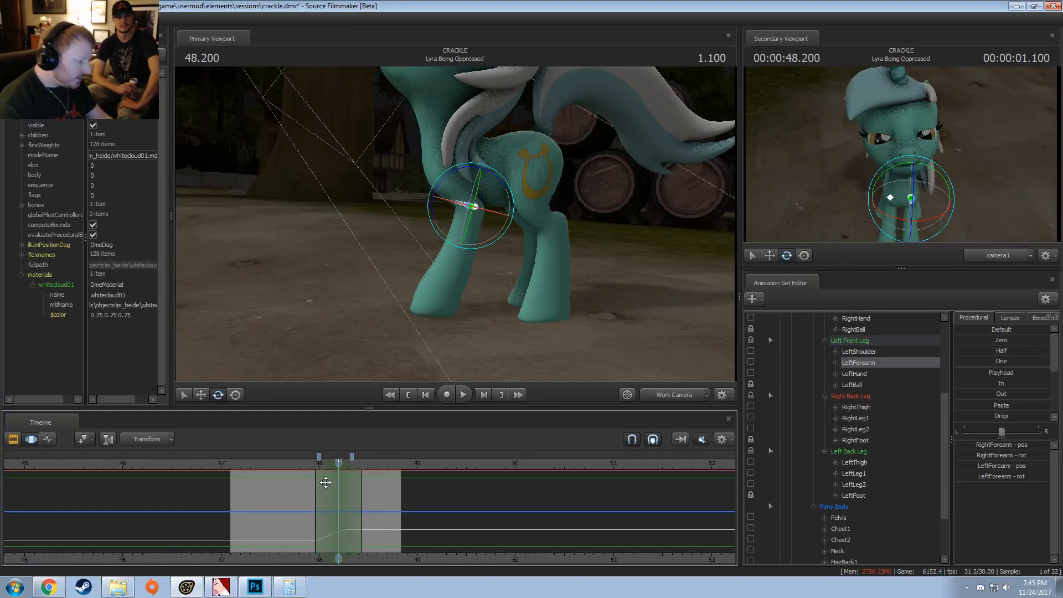
pyautogui.press('ctrl')
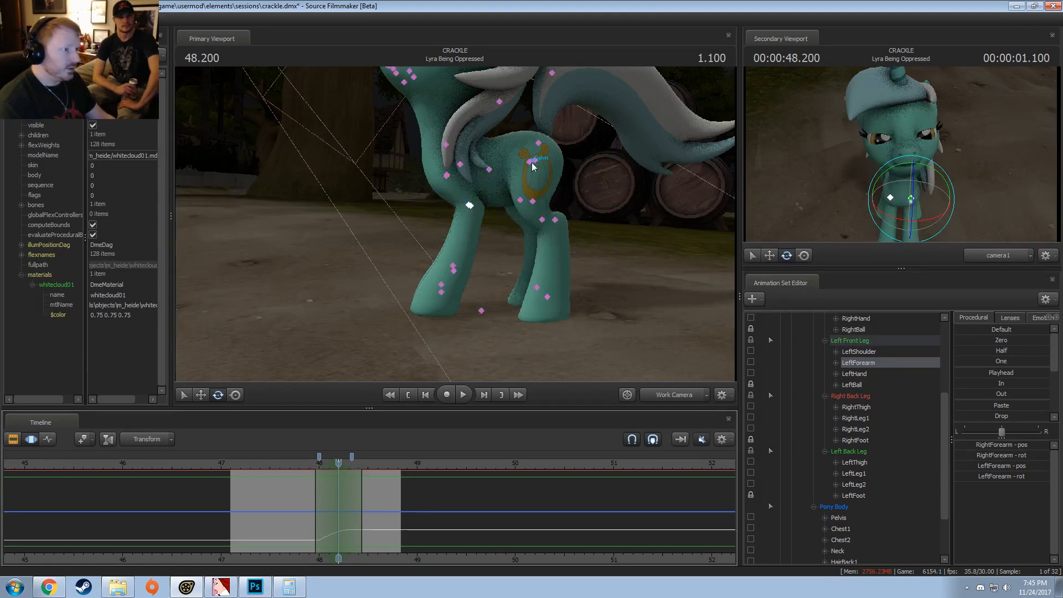
pyautogui.keyDown('ctrl'); pyautogui.click(531, 162); pyautogui.keyUp('ctrl')
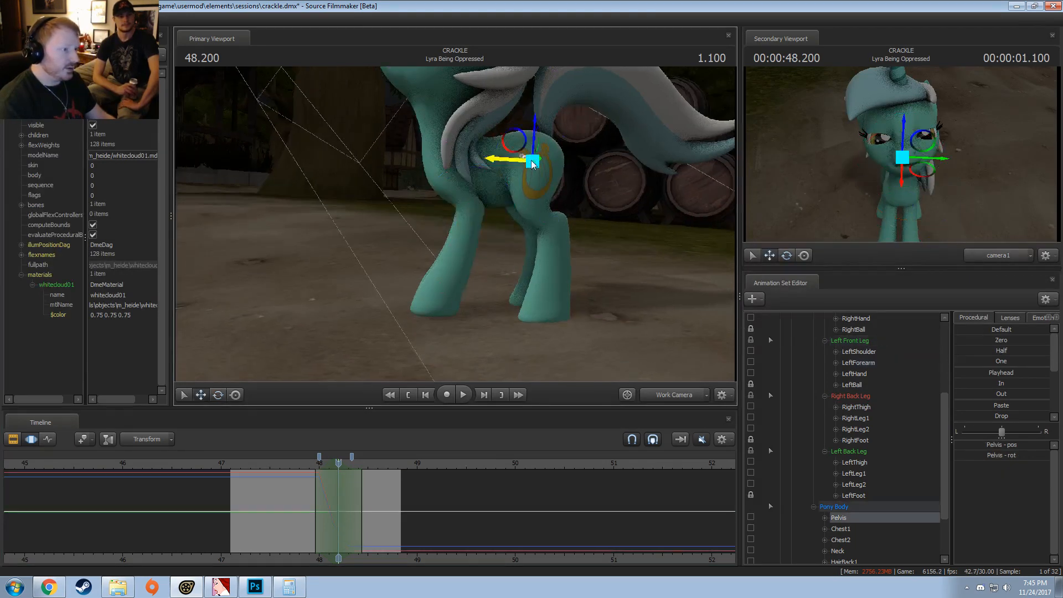
pyautogui.moveTo(520, 153); pyautogui.dragTo(521, 158)
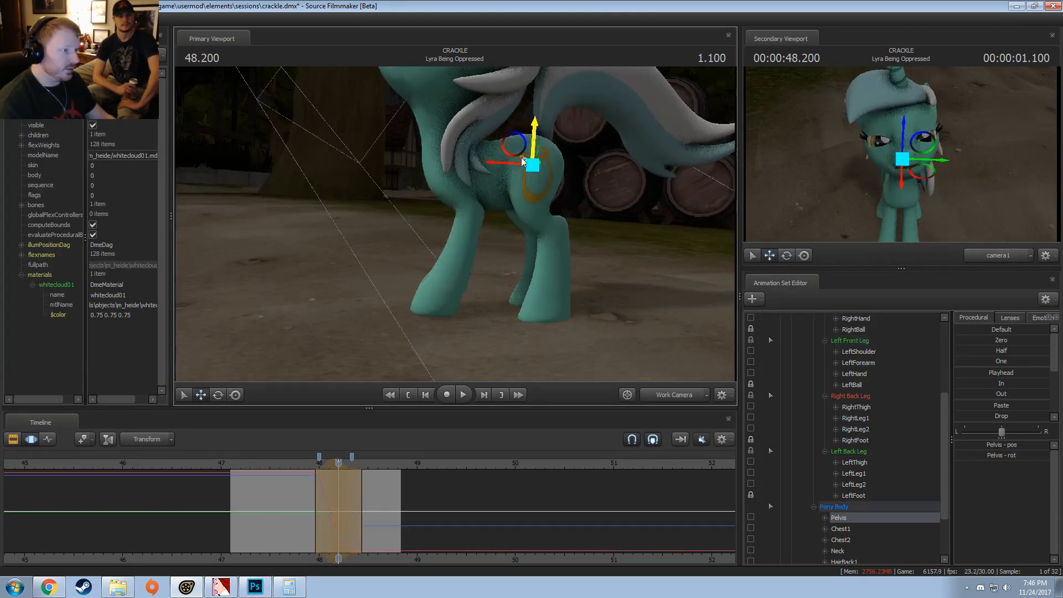
# Step: Play the pelvis dip from before 48.000 and tighten the end of the time selection slightly
pyautogui.click(303, 465)
pyautogui.press('space')
pyautogui.press('space')
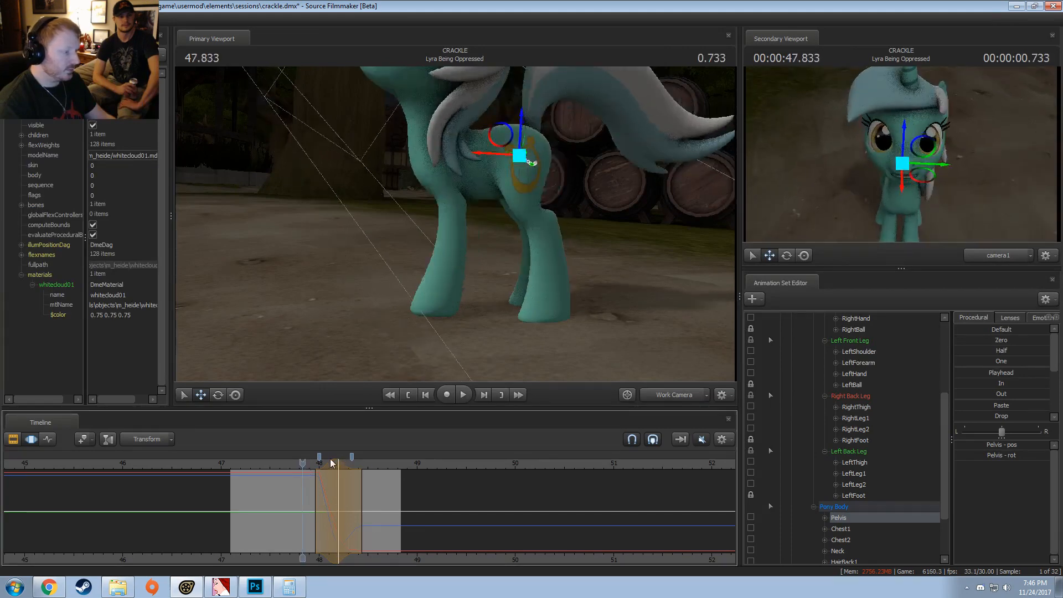
pyautogui.moveTo(327, 463); pyautogui.dragTo(309, 470)
pyautogui.click(287, 468)
# Step: Extend the end of the time selection to just past 48.400 and replay Lyra's pelvis dip
pyautogui.press('space')
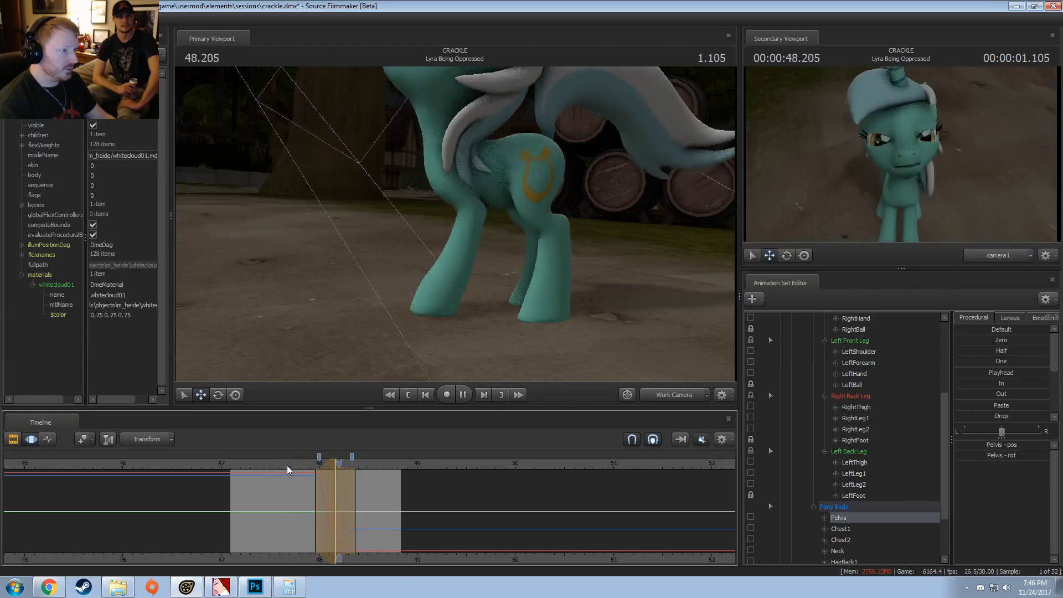
pyautogui.press('space')
pyautogui.moveTo(363, 481)
pyautogui.mouseDown()
pyautogui.moveTo(371, 481)
pyautogui.moveTo(356, 482)
pyautogui.mouseUp()
pyautogui.click(306, 468)
pyautogui.press('space')
pyautogui.press('space')
pyautogui.moveTo(299, 466); pyautogui.dragTo(298, 464)
pyautogui.press('space')
pyautogui.press('space')
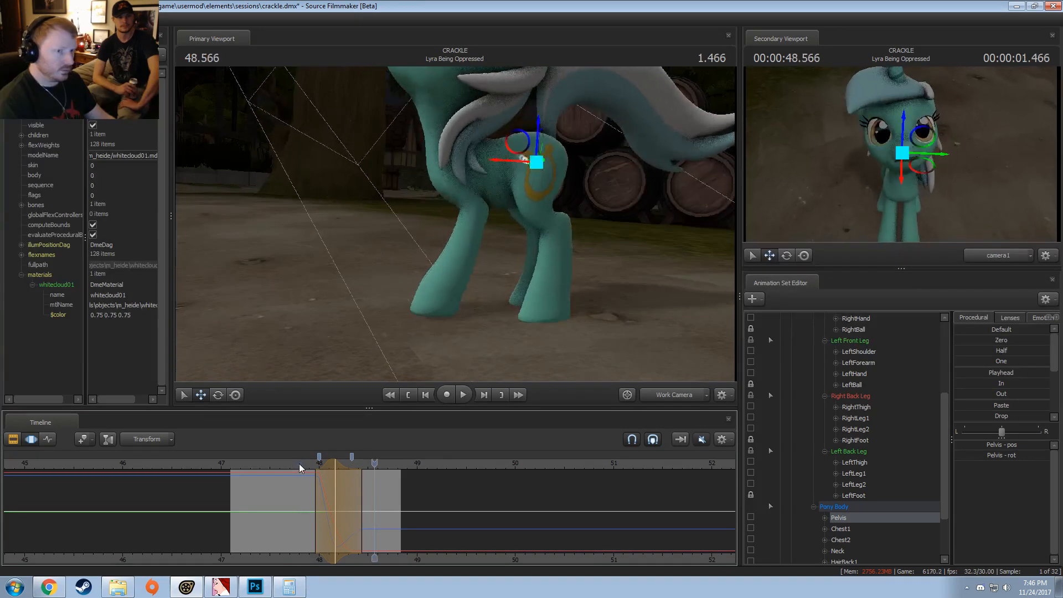
# Step: Rotate Lyra's Pelvis bone slightly at 48.166 and play the motion through once
pyautogui.click(339, 471)
pyautogui.click(334, 472)
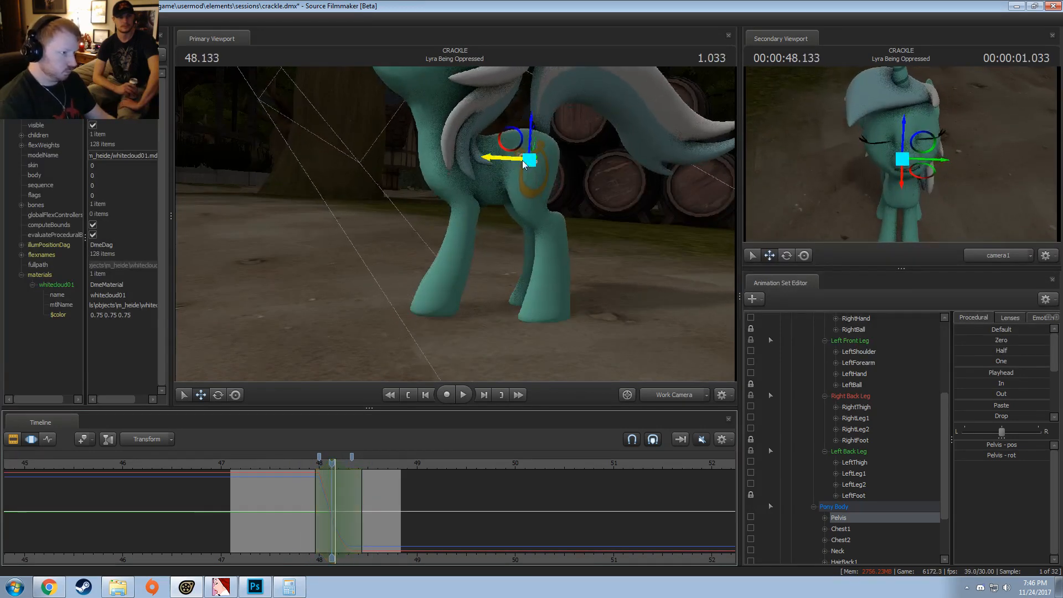
pyautogui.press('e')
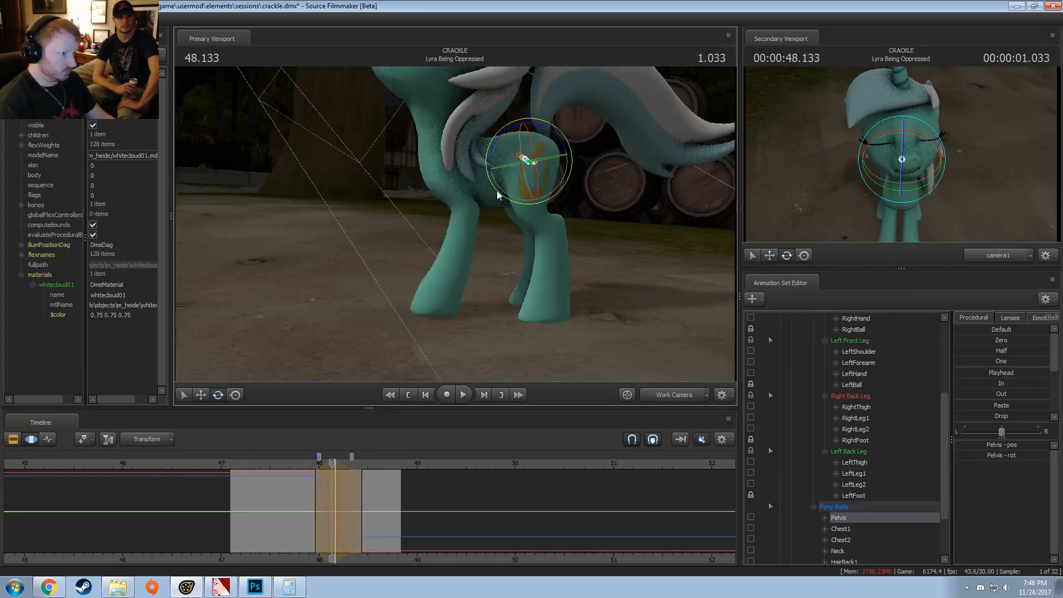
pyautogui.press('Right')
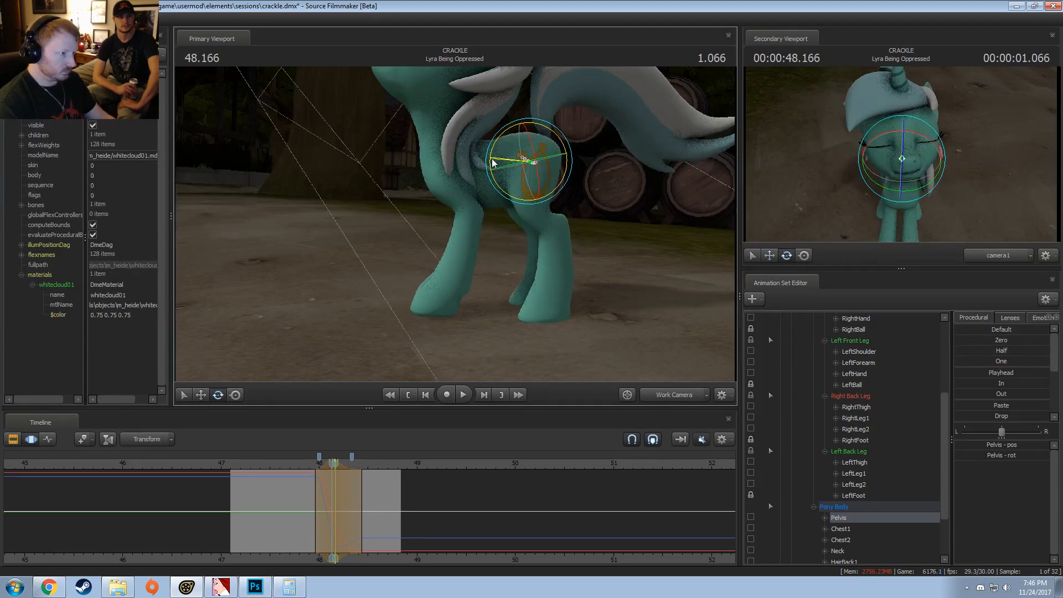
pyautogui.press('space')
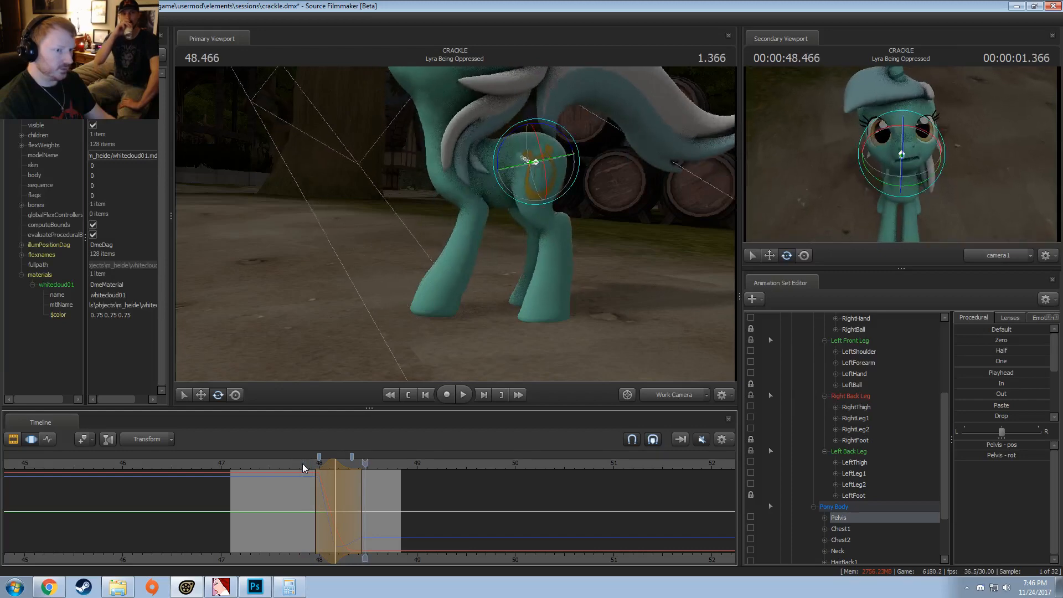
pyautogui.press('space')
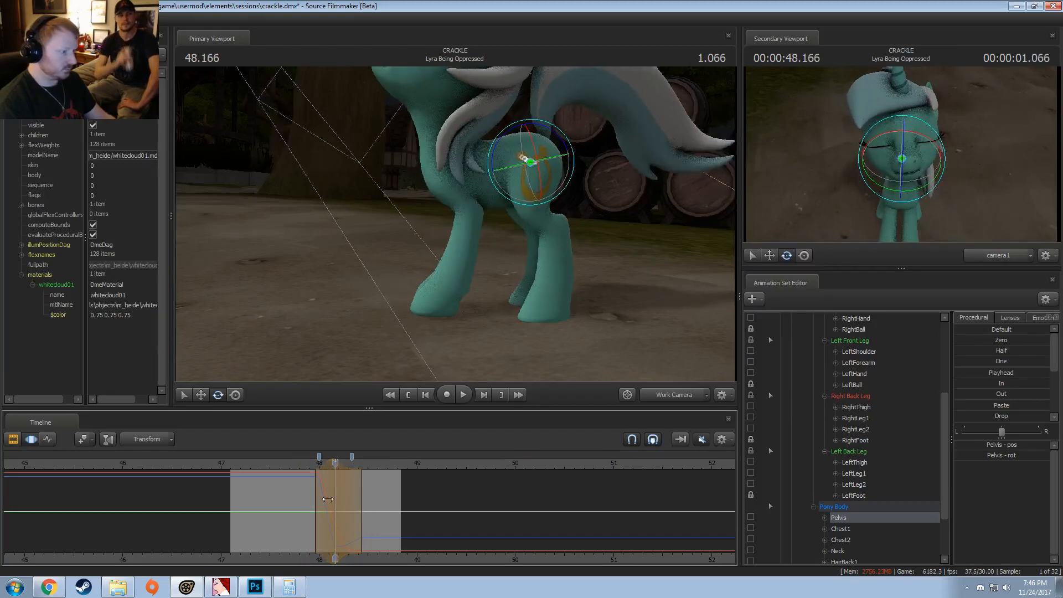
# Step: Try rotating Lyra's RightThigh bone at 48.166, and undo the rotation
pyautogui.click(306, 464)
pyautogui.keyDown('alt'); pyautogui.moveTo(377, 288); pyautogui.dragTo(520, 277); pyautogui.keyUp('alt')
pyautogui.moveTo(455, 223)
pyautogui.keyDown('alt'); pyautogui.mouseDown()
pyautogui.moveTo(483, 217)
pyautogui.moveTo(468, 227)
pyautogui.mouseUp(); pyautogui.keyUp('alt')
pyautogui.moveTo(306, 464); pyautogui.dragTo(335, 466)
pyautogui.keyDown('alt'); pyautogui.moveTo(424, 218); pyautogui.dragTo(446, 228); pyautogui.keyUp('alt')
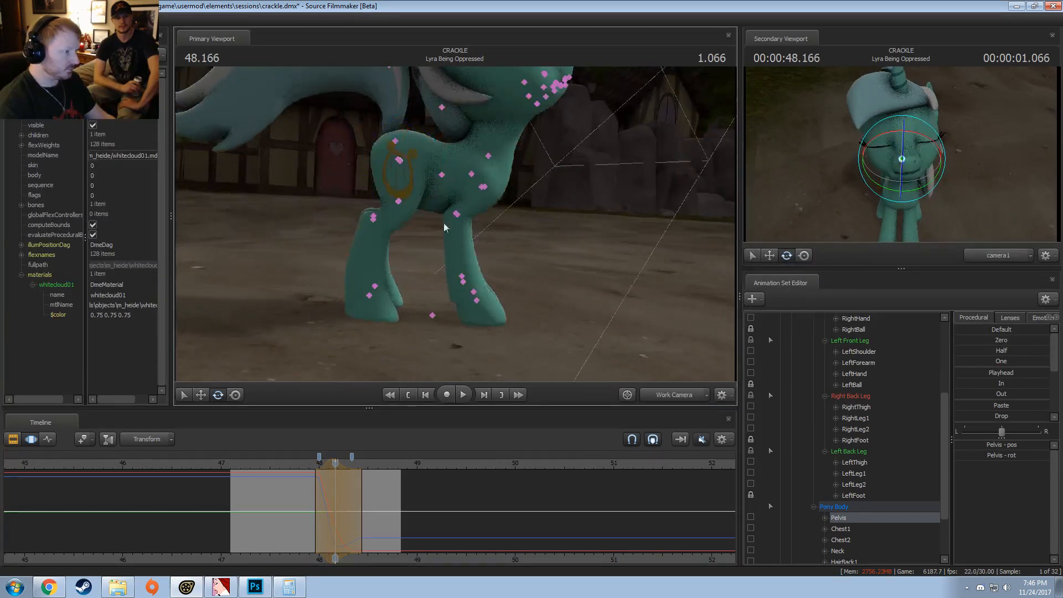
pyautogui.click(398, 159)
pyautogui.moveTo(422, 186); pyautogui.dragTo(412, 238)
pyautogui.hotkey('ctrl', 'z')
# Step: Rotate the RightLeg1 and RightLeg2 bones at 48.166 to adjust the right back leg
pyautogui.keyDown('ctrl'); pyautogui.click(398, 203); pyautogui.keyUp('ctrl')
pyautogui.keyDown('ctrl'); pyautogui.click(402, 202); pyautogui.keyUp('ctrl')
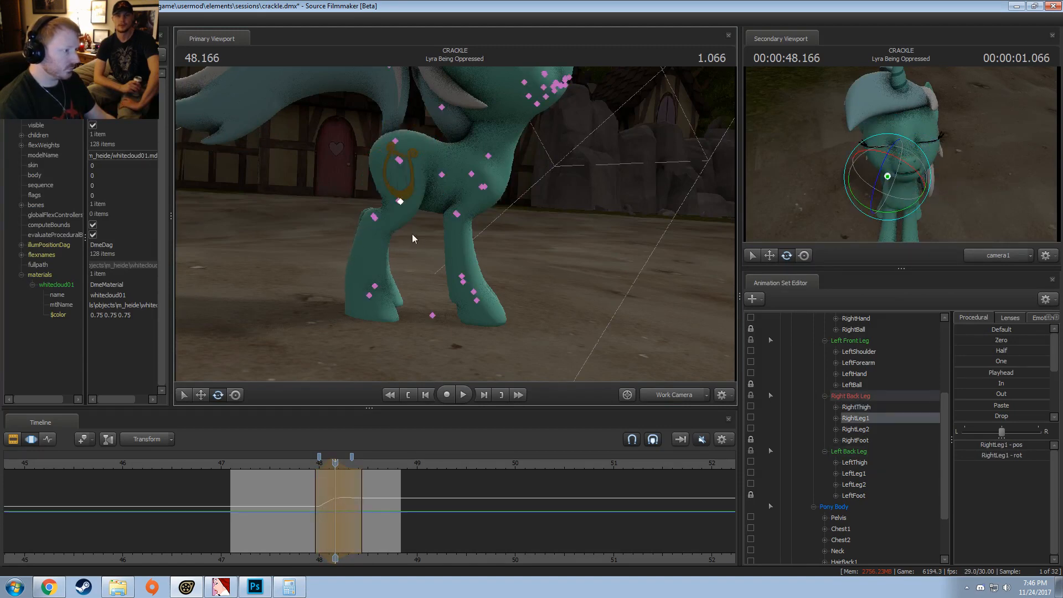
pyautogui.click(374, 215)
pyautogui.moveTo(400, 244); pyautogui.dragTo(473, 217)
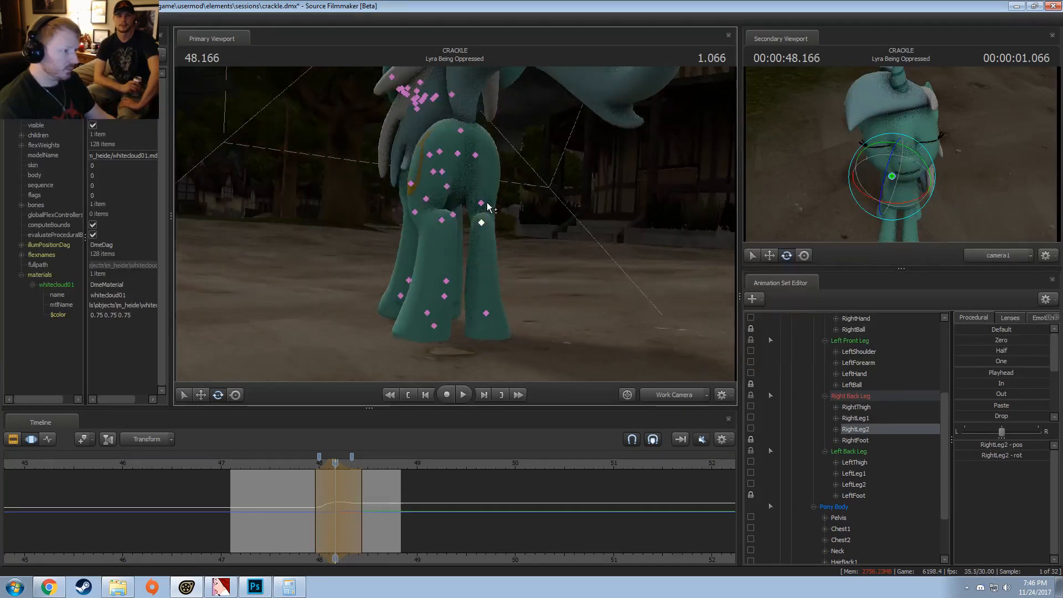
pyautogui.keyDown('ctrl'); pyautogui.click(488, 206); pyautogui.keyUp('ctrl')
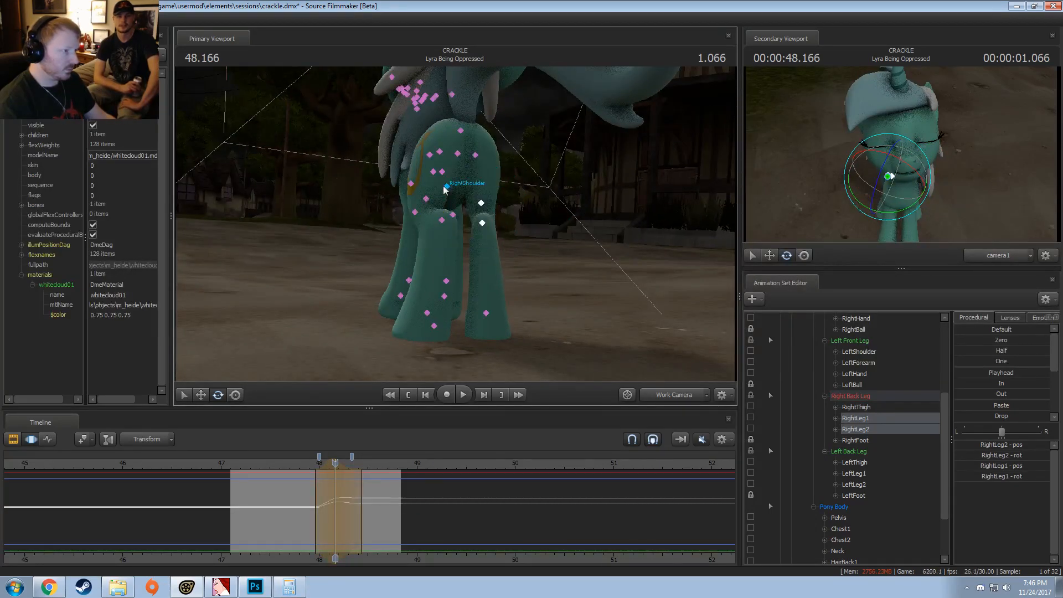
# Step: Rotate the LeftThigh, LeftLeg1 and LeftLeg2 bones at 48.166 to adjust the left back leg
pyautogui.click(438, 155)
pyautogui.keyDown('alt'); pyautogui.moveTo(438, 155); pyautogui.dragTo(463, 225); pyautogui.keyUp('alt')
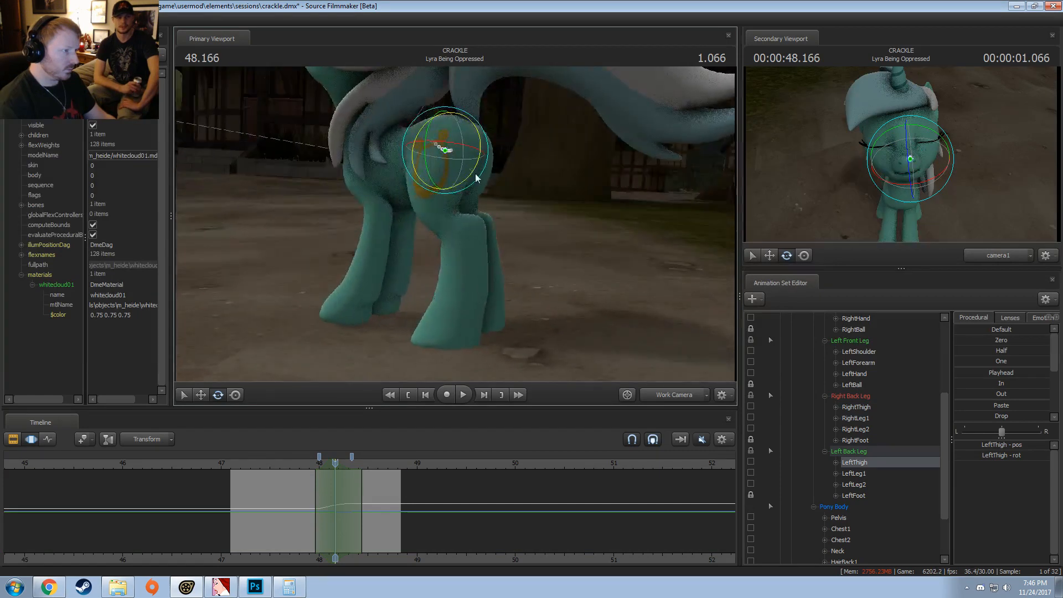
pyautogui.moveTo(476, 175); pyautogui.dragTo(473, 241)
pyautogui.keyDown('ctrl'); pyautogui.click(434, 200); pyautogui.keyUp('ctrl')
pyautogui.keyDown('ctrl'); pyautogui.click(464, 221); pyautogui.keyUp('ctrl')
pyautogui.keyDown('ctrl'); pyautogui.keyDown('shift'); pyautogui.click(459, 205); pyautogui.keyUp('shift'); pyautogui.keyUp('ctrl')
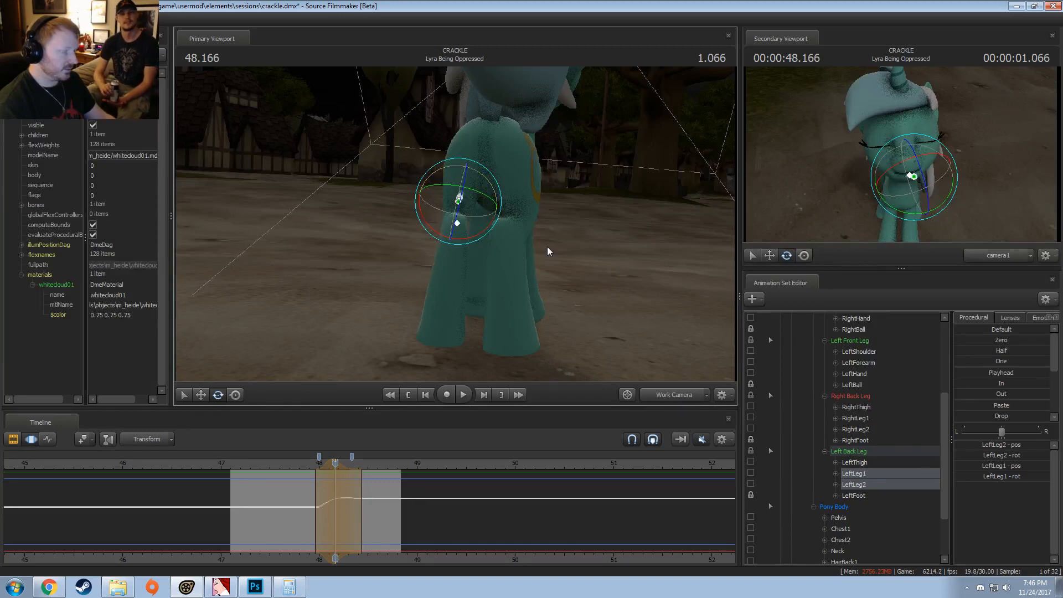
# Step: Rotate Lyra's shoulder bones and both forearm bones at 48.166 to adjust the front legs
pyautogui.keyDown('alt'); pyautogui.moveTo(548, 251); pyautogui.dragTo(445, 224); pyautogui.keyUp('alt')
pyautogui.keyDown('ctrl'); pyautogui.click(422, 176); pyautogui.keyUp('ctrl')
pyautogui.keyDown('ctrl'); pyautogui.click(429, 171); pyautogui.keyUp('ctrl')
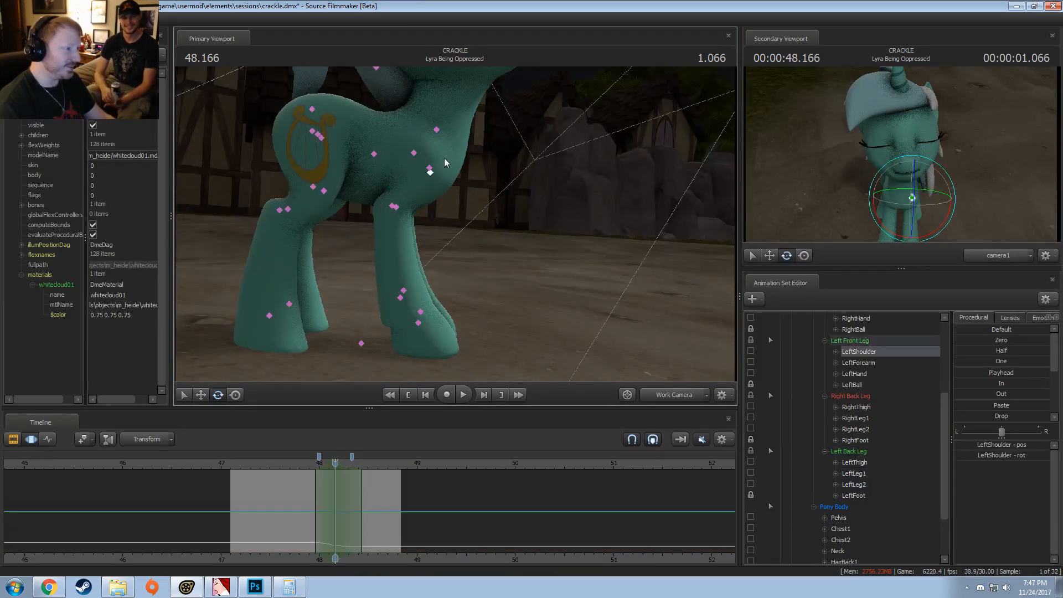
pyautogui.keyDown('ctrl'); pyautogui.click(429, 167); pyautogui.keyUp('ctrl')
pyautogui.moveTo(411, 212); pyautogui.dragTo(382, 247)
pyautogui.keyDown('ctrl'); pyautogui.click(389, 205); pyautogui.keyUp('ctrl')
pyautogui.keyDown('ctrl'); pyautogui.keyDown('shift'); pyautogui.click(392, 205); pyautogui.keyUp('shift'); pyautogui.keyUp('ctrl')
# Step: Play the adjusted leg motion repeatedly from 47.833
pyautogui.click(303, 463)
pyautogui.press('space')
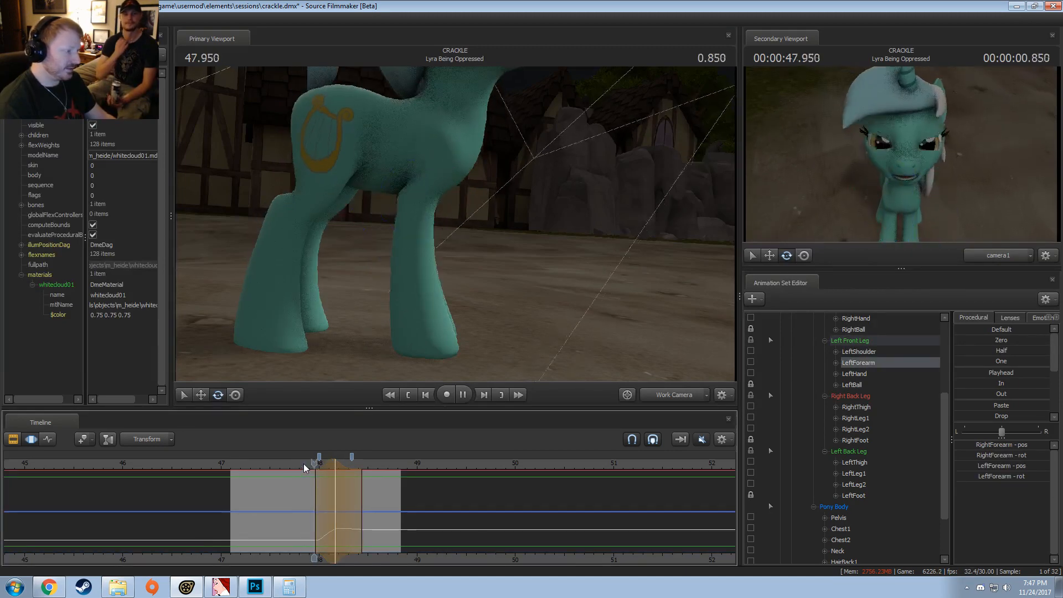
pyautogui.click(302, 464)
pyautogui.press('space')
pyautogui.click(302, 465)
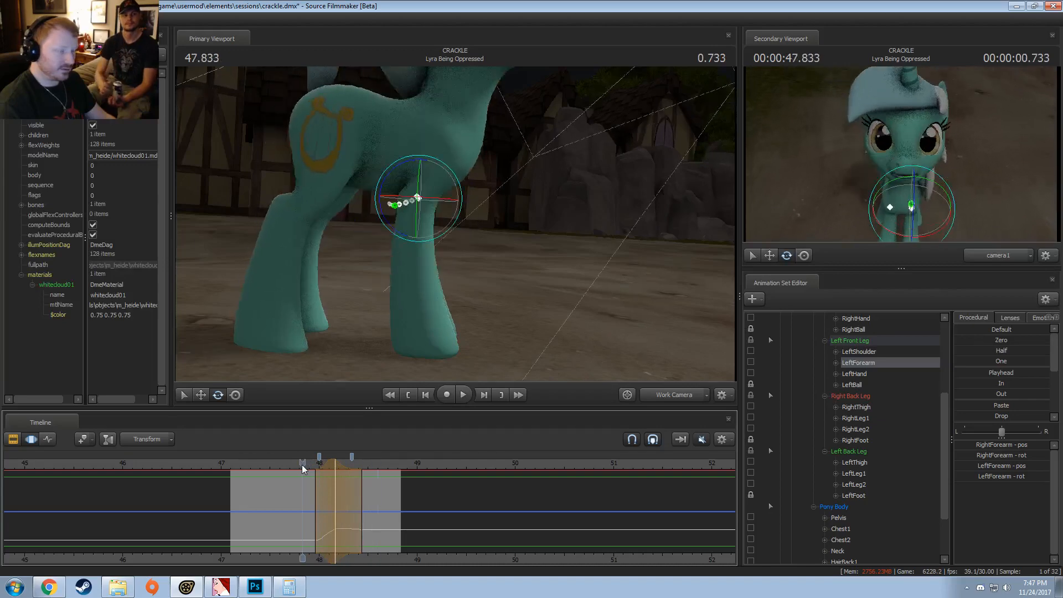
pyautogui.press('space')
pyautogui.click(301, 464)
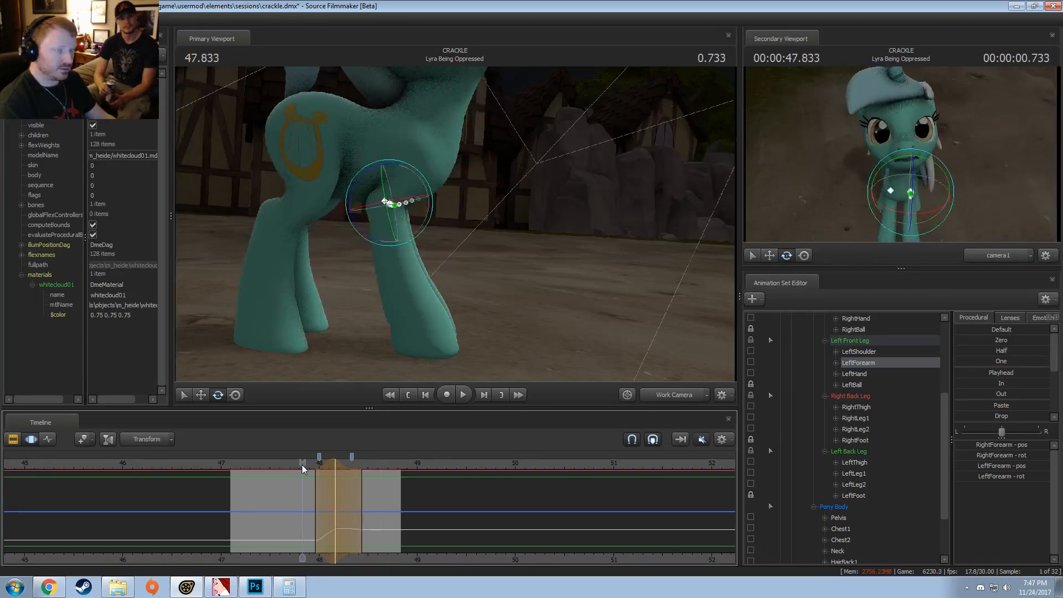
# Step: Select all of Lyra's Pony controls and exclude the Neck bone from the selection
pyautogui.scroll(5, 854, 343)
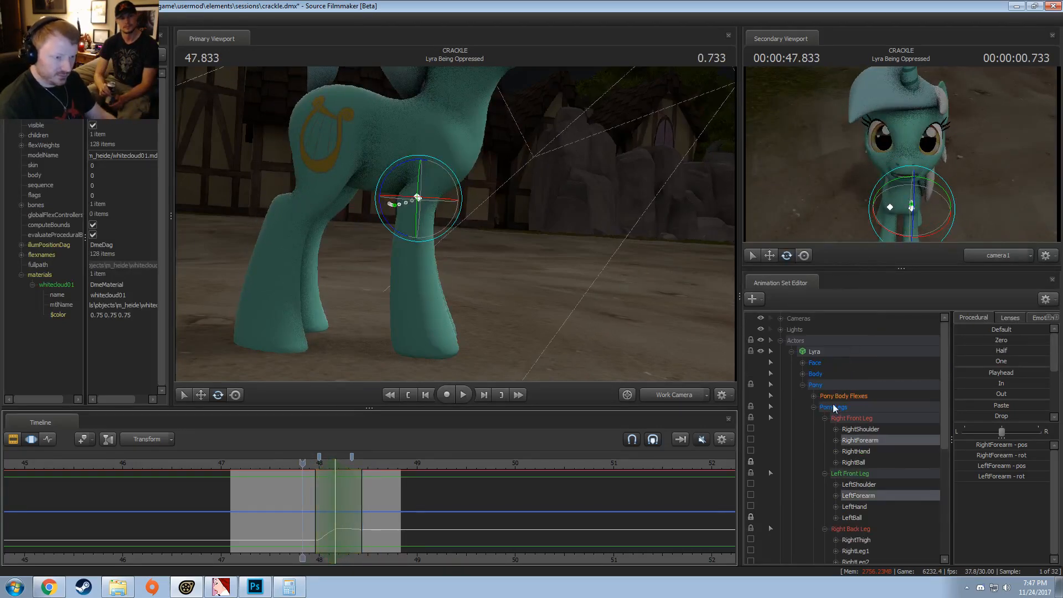
pyautogui.click(830, 389)
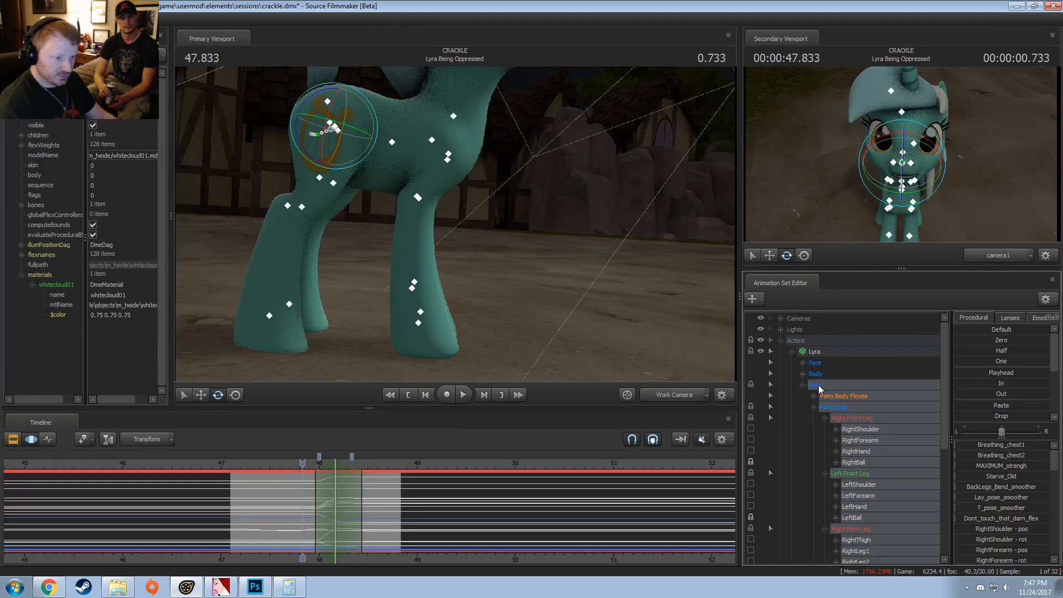
pyautogui.scroll(-1, 842, 417)
pyautogui.scroll(1, 815, 375)
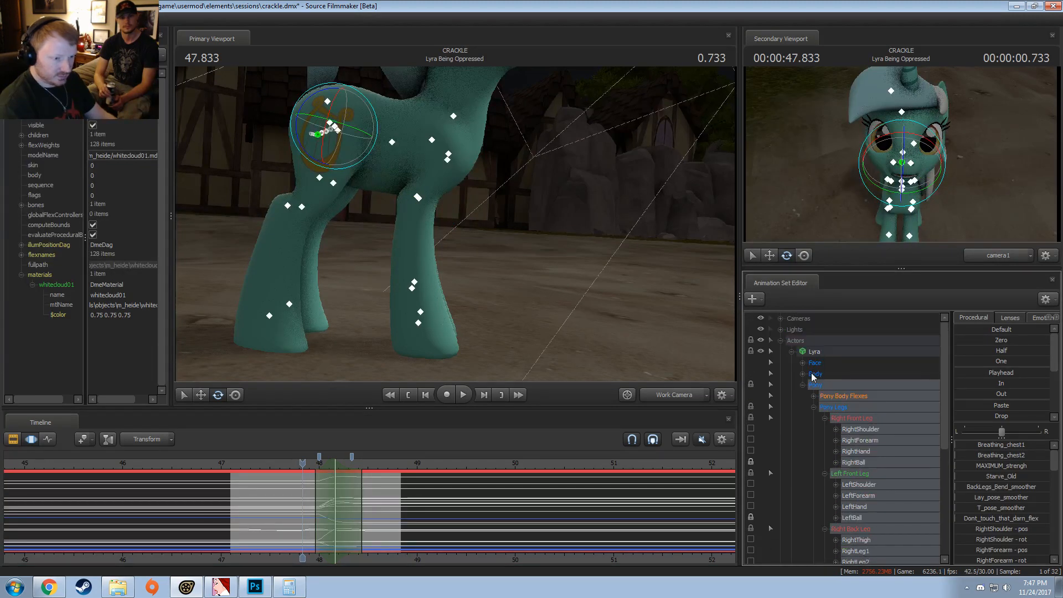
pyautogui.scroll(-6, 817, 383)
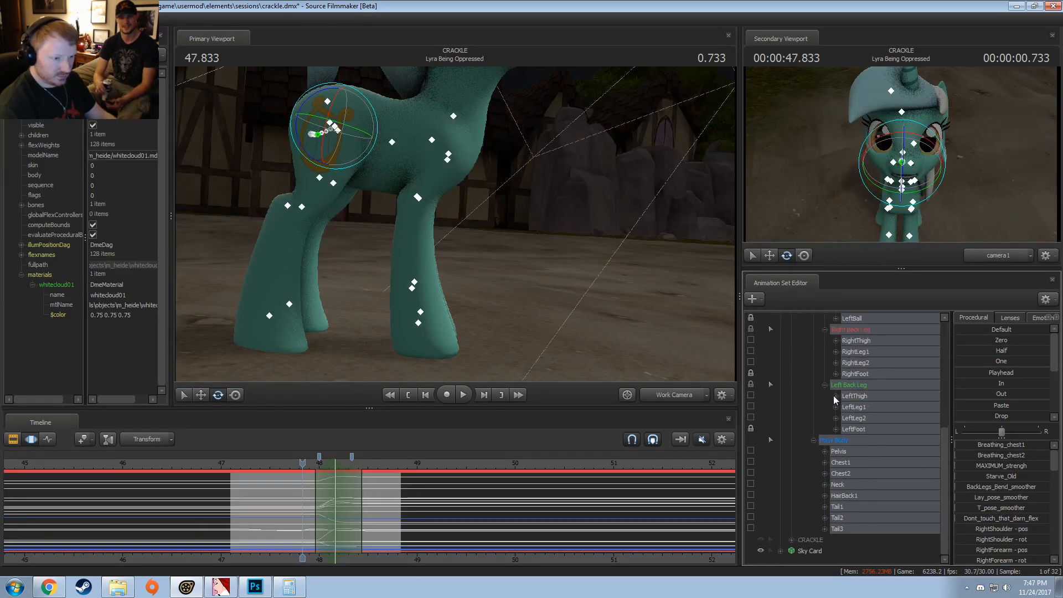
pyautogui.keyDown('ctrl'); pyautogui.click(841, 485); pyautogui.keyUp('ctrl')
# Step: Try retiming the selected Pony controls by moving the edges of the time selection, and undo the changes
pyautogui.scroll(2, 312, 509)
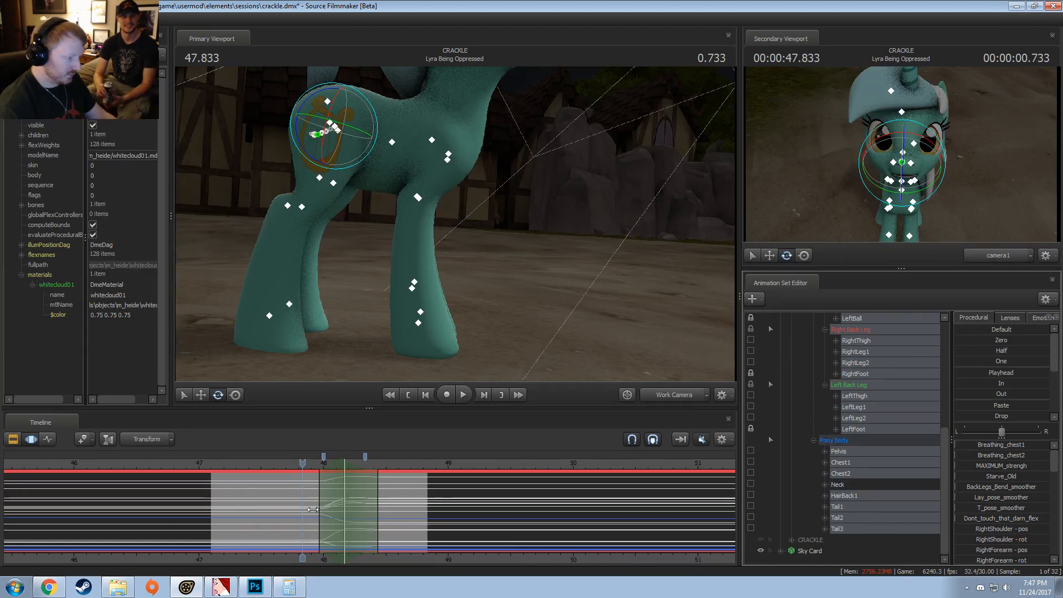
pyautogui.keyDown('shift'); pyautogui.moveTo(321, 513); pyautogui.dragTo(385, 520); pyautogui.keyUp('shift')
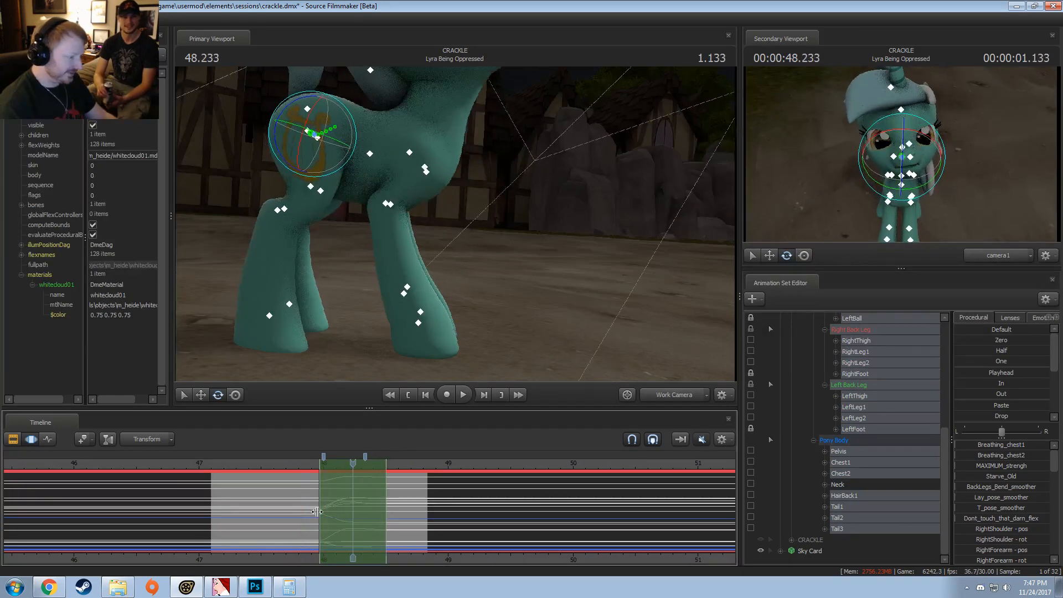
pyautogui.hotkey('ctrl', 'z')
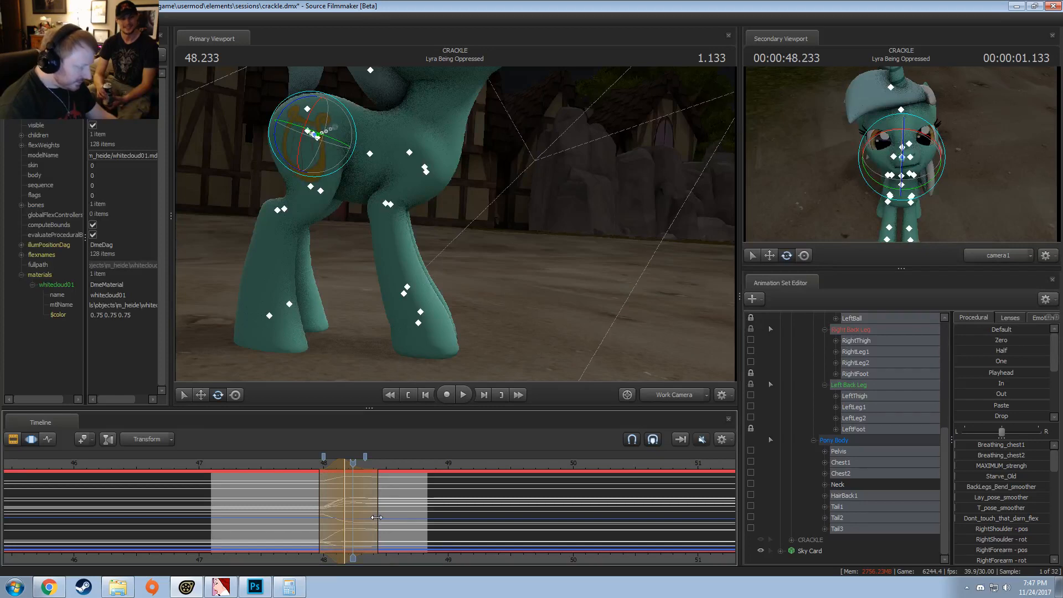
pyautogui.hotkey('ctrl', 'z')
pyautogui.keyDown('shift'); pyautogui.moveTo(378, 517); pyautogui.dragTo(319, 518); pyautogui.keyUp('shift')
pyautogui.hotkey('ctrl', 'z')
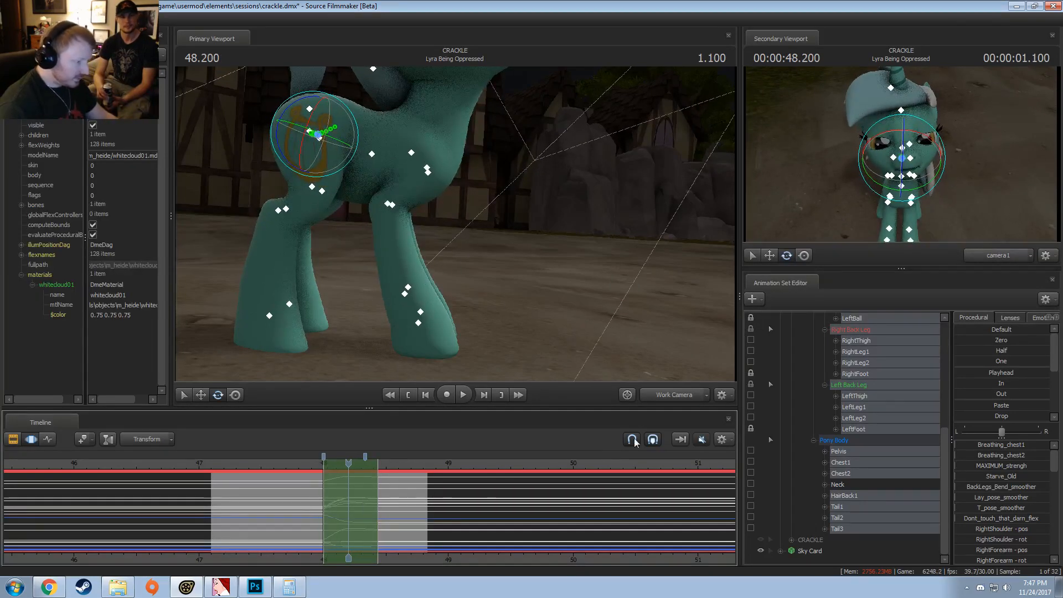
# Step: Stretch the selected Pony controls' motion by widening the time selection to run from just before 48.000 to about 48.57
pyautogui.click(728, 445)
pyautogui.click(731, 483)
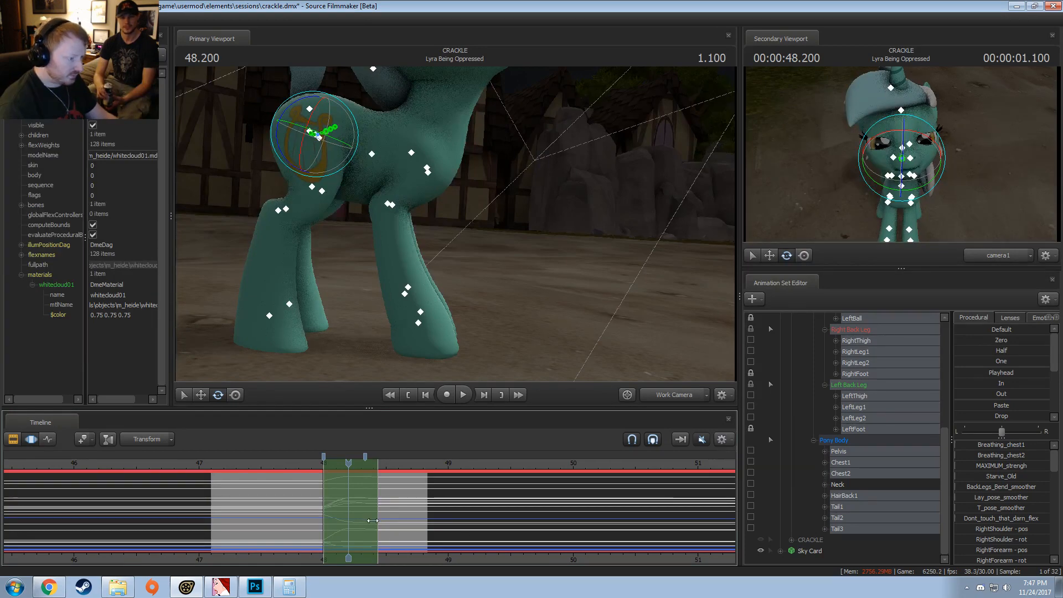
pyautogui.moveTo(379, 516); pyautogui.dragTo(395, 515)
pyautogui.moveTo(320, 514); pyautogui.dragTo(316, 514)
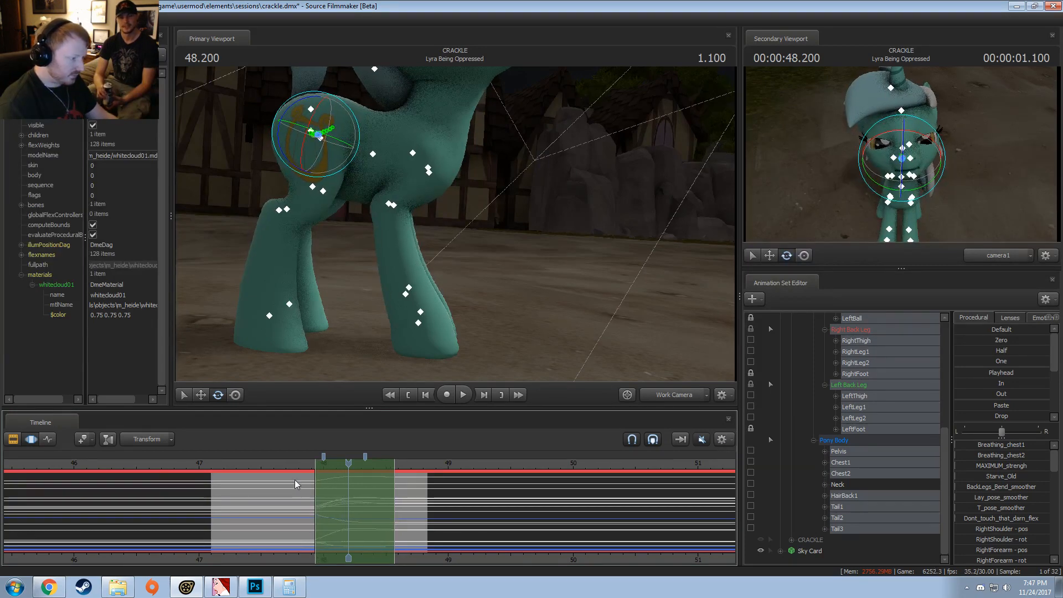
# Step: Replay the stretched leg and pelvis motion from before 48.000 to check its timing
pyautogui.click(288, 468)
pyautogui.press('space')
pyautogui.click(287, 468)
pyautogui.press('space')
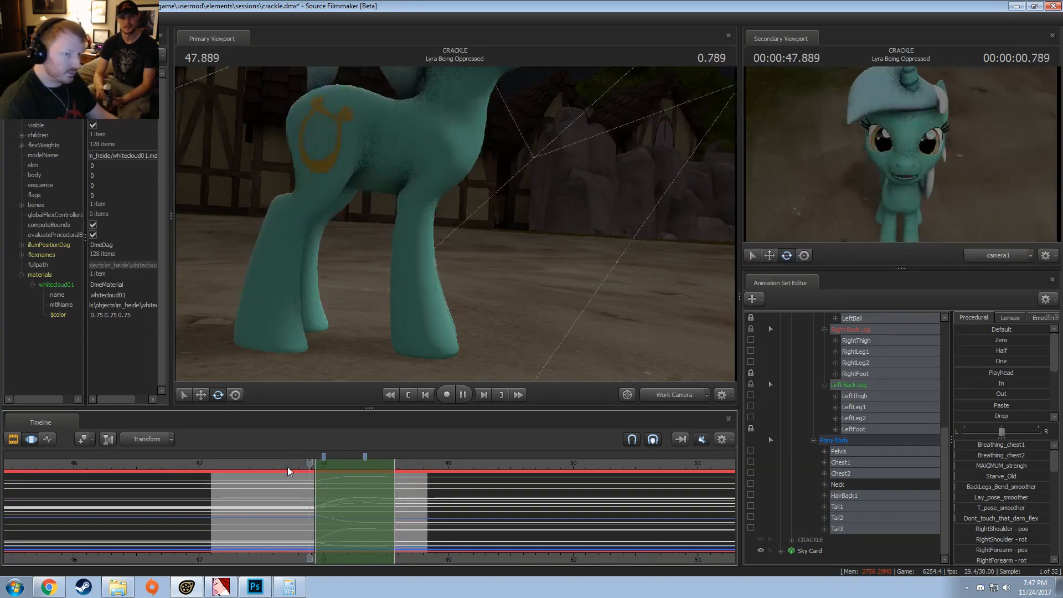
pyautogui.moveTo(287, 467); pyautogui.dragTo(229, 463)
pyautogui.press('space')
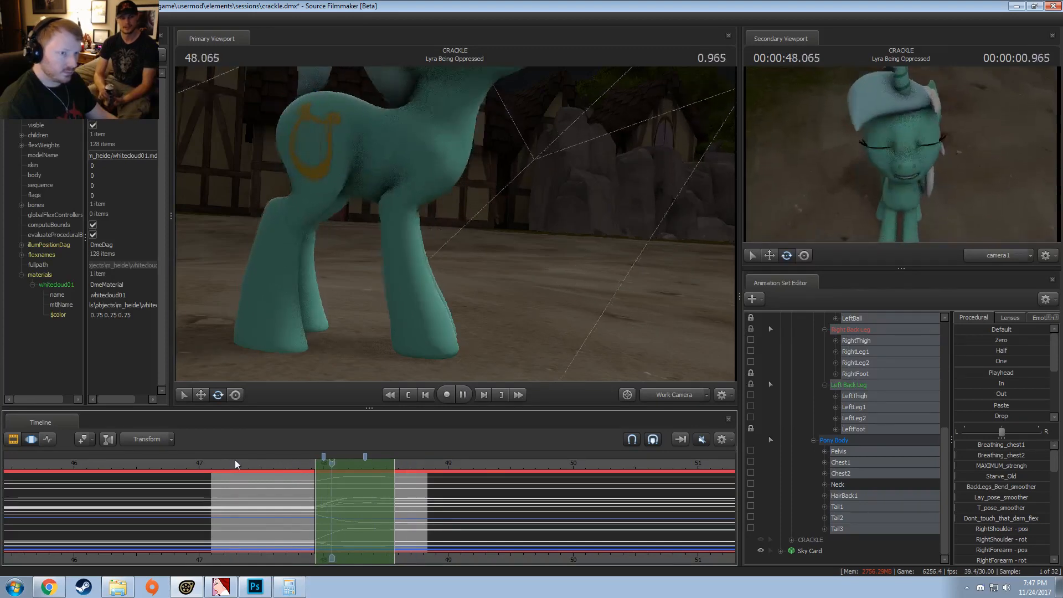
pyautogui.click(308, 464)
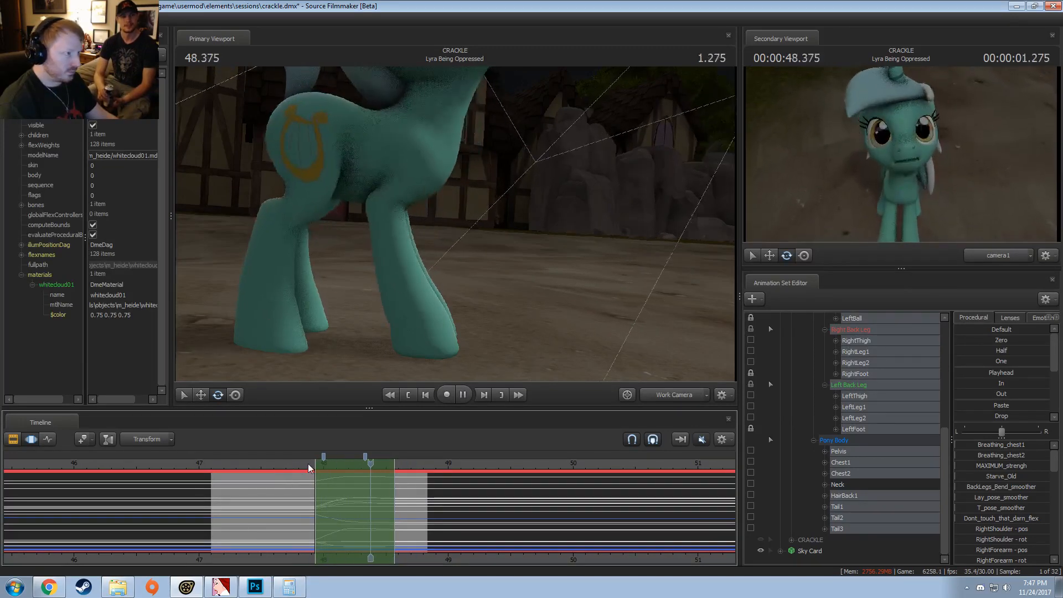
pyautogui.click(308, 464)
# Step: Review the motion of Lyra's whole body from 47.300 through 48.433 and clear the time selection
pyautogui.moveTo(443, 244); pyautogui.dragTo(455, 225)
pyautogui.press('s')
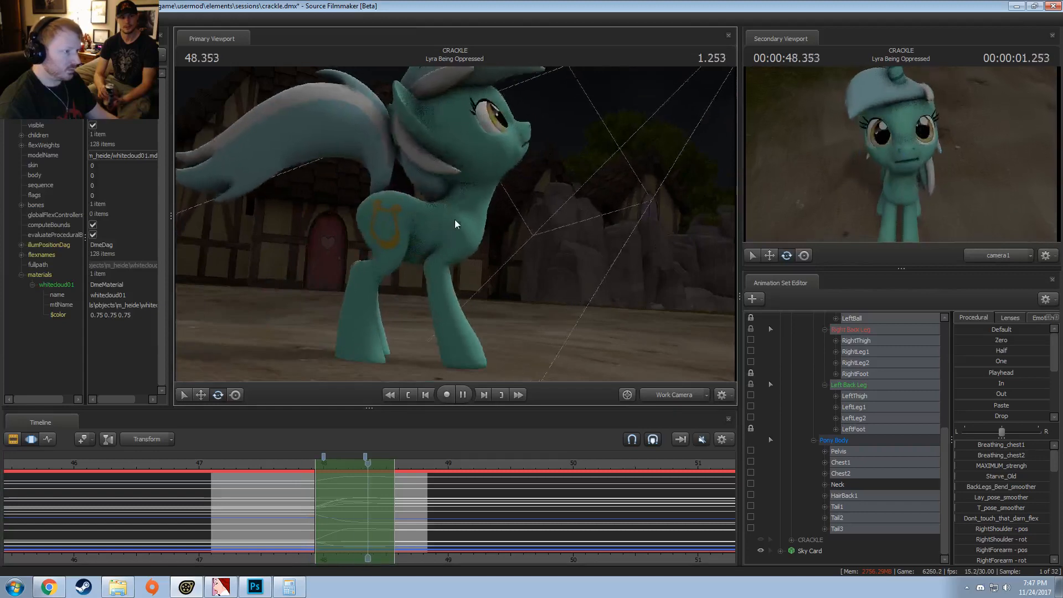
pyautogui.click(294, 464)
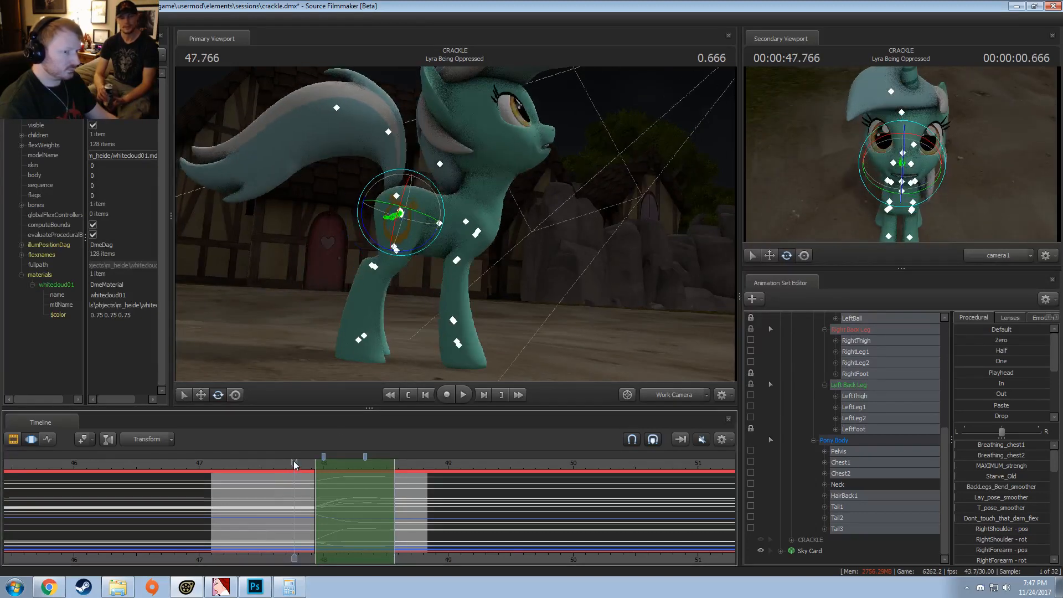
pyautogui.moveTo(433, 459); pyautogui.dragTo(237, 484)
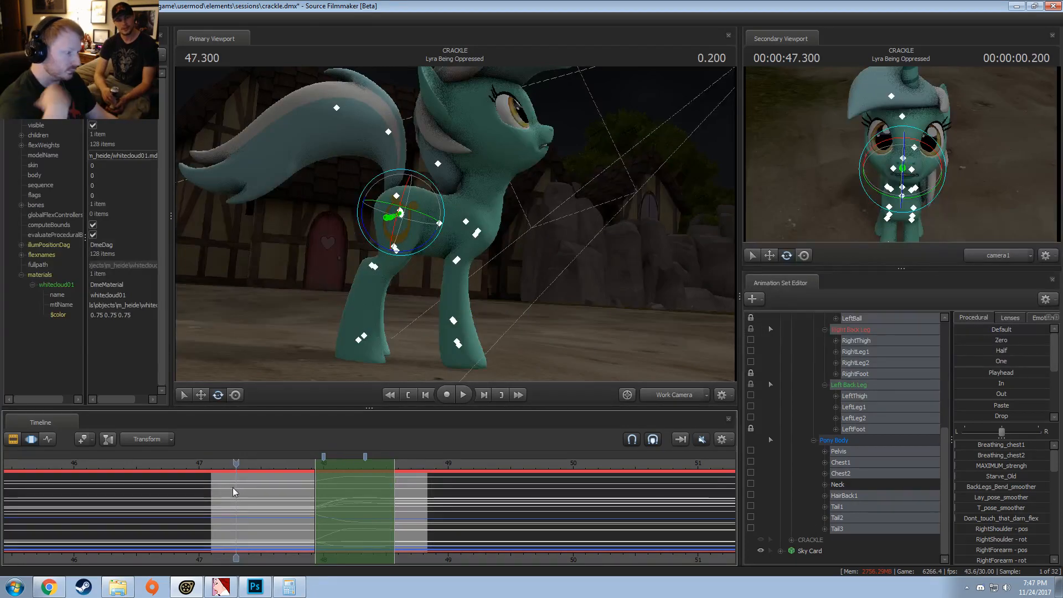
pyautogui.press('space')
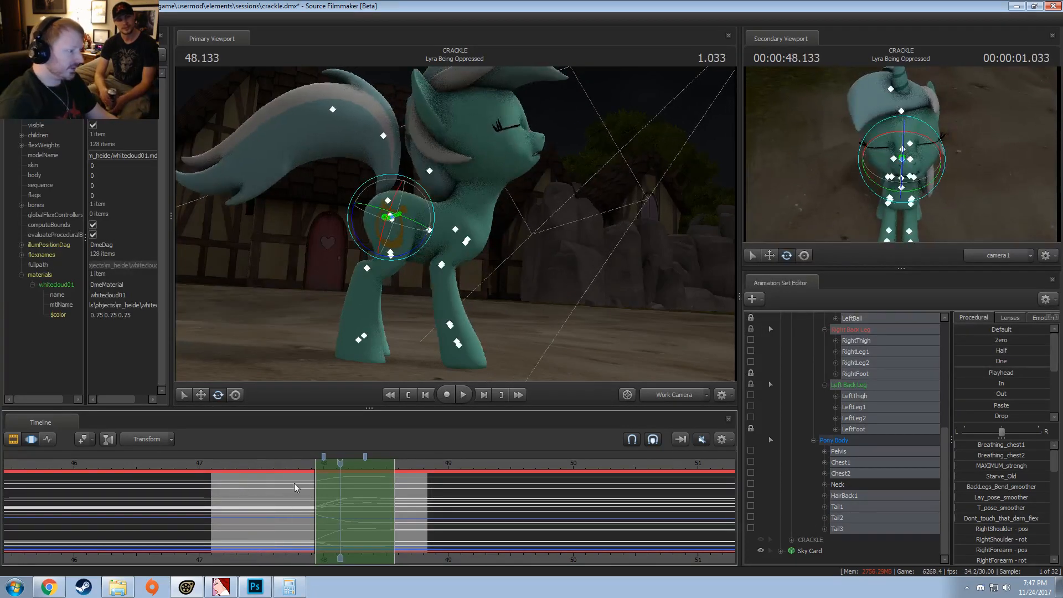
pyautogui.click(296, 460)
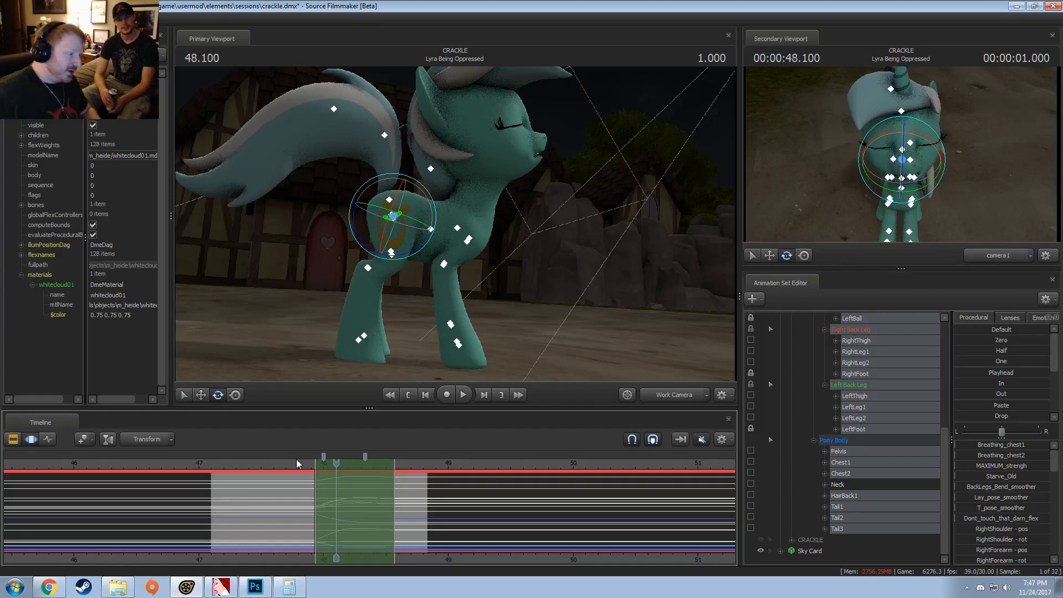
pyautogui.moveTo(336, 463)
pyautogui.mouseDown()
pyautogui.moveTo(224, 497)
pyautogui.moveTo(378, 486)
pyautogui.mouseUp()
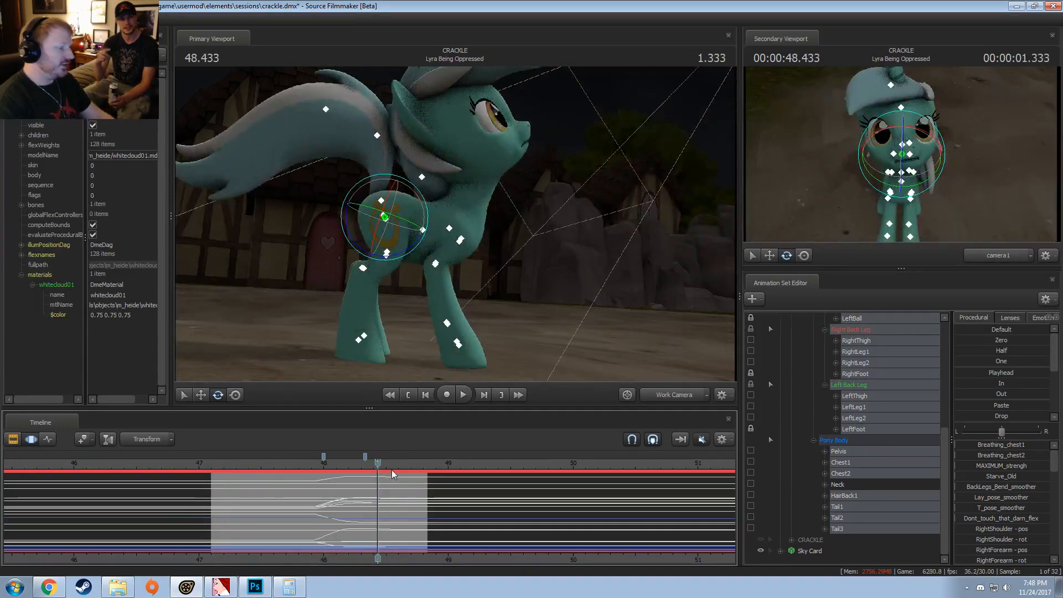
# Step: Replay Lyra's body motion from 47.633 and again from just after 47.1 to check the pelvis and leg timing
pyautogui.click(279, 468)
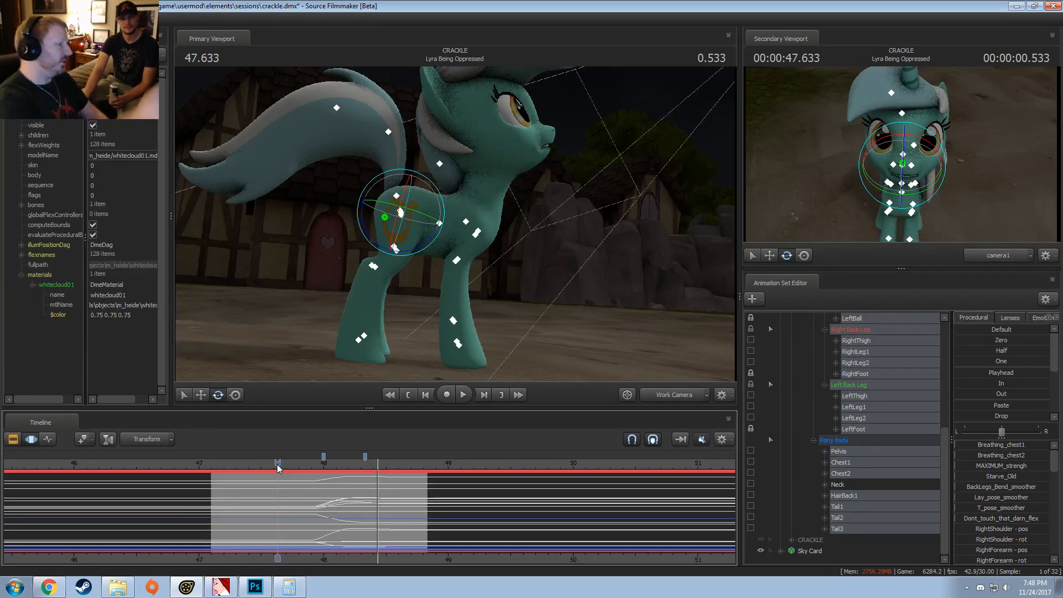
pyautogui.press('space')
pyautogui.press('space')
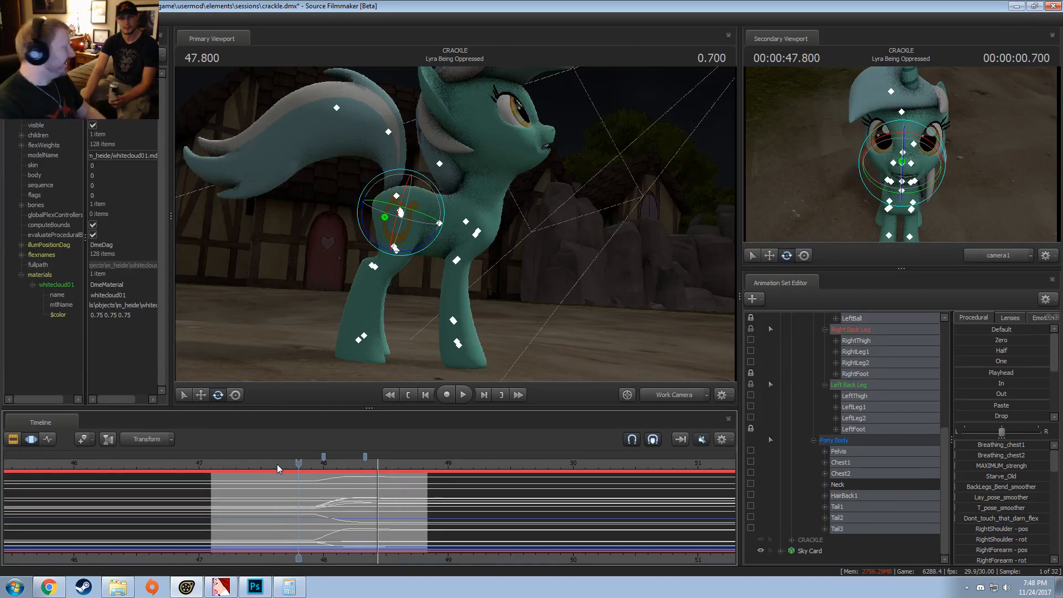
pyautogui.moveTo(232, 469)
pyautogui.mouseDown()
pyautogui.moveTo(257, 469)
pyautogui.moveTo(217, 468)
pyautogui.mouseUp()
pyautogui.press('space')
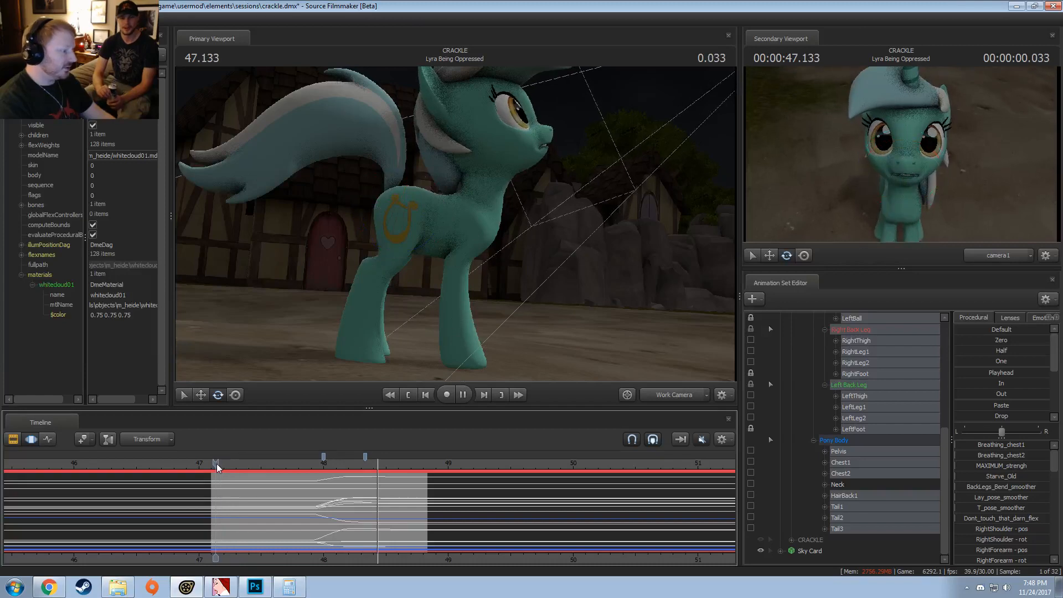
# Step: Replay the opening of the clip repeatedly from 47.200, then let it run through 48.700
pyautogui.click(224, 470)
pyautogui.click(224, 470)
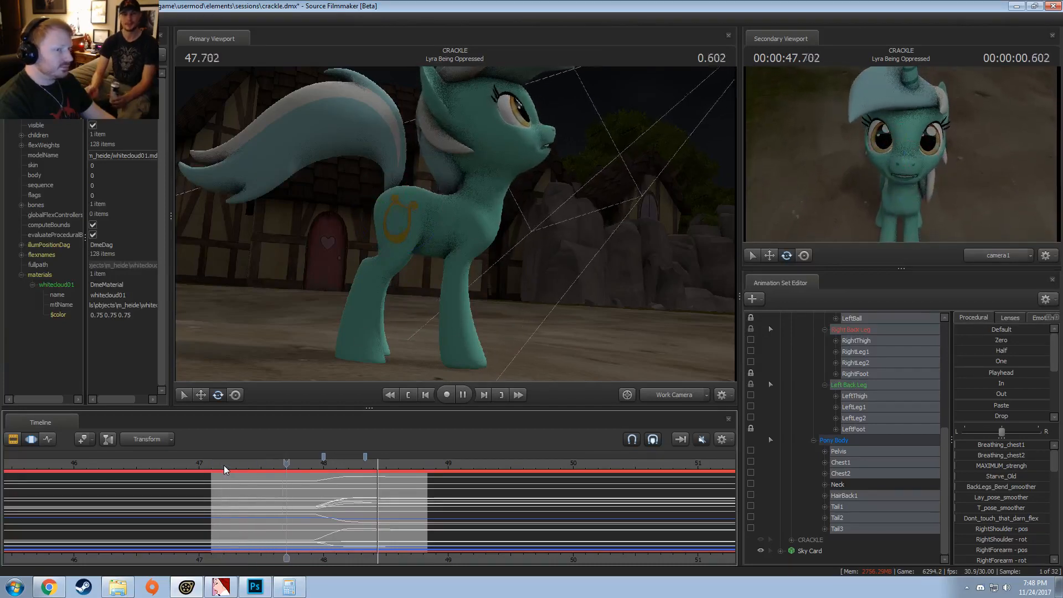
pyautogui.click(224, 470)
pyautogui.click(224, 470)
pyautogui.click(224, 469)
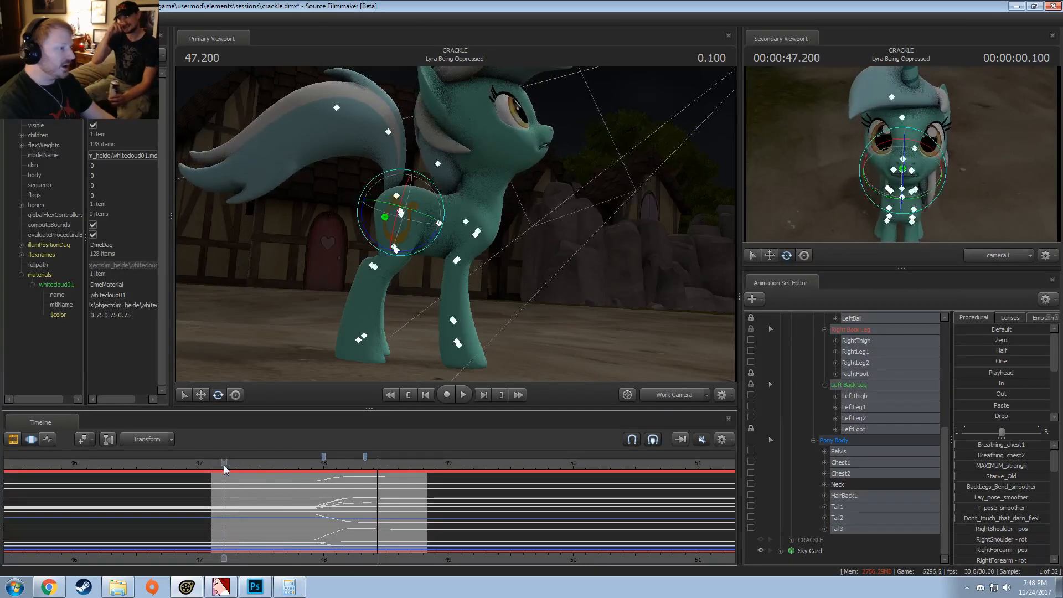
pyautogui.click(224, 469)
pyautogui.click(224, 470)
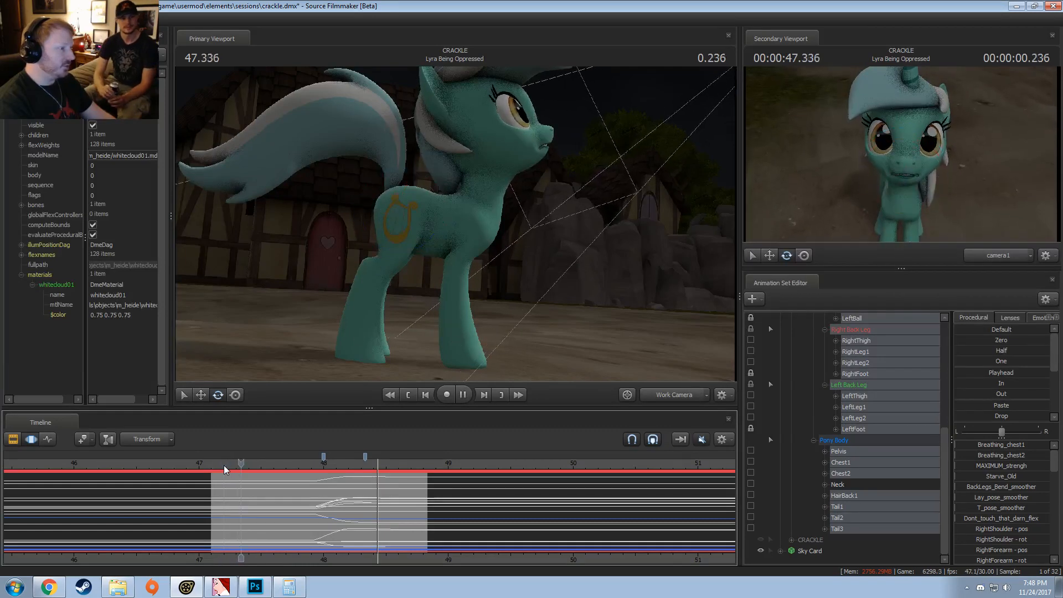
pyautogui.click(224, 470)
pyautogui.click(225, 470)
pyautogui.click(224, 469)
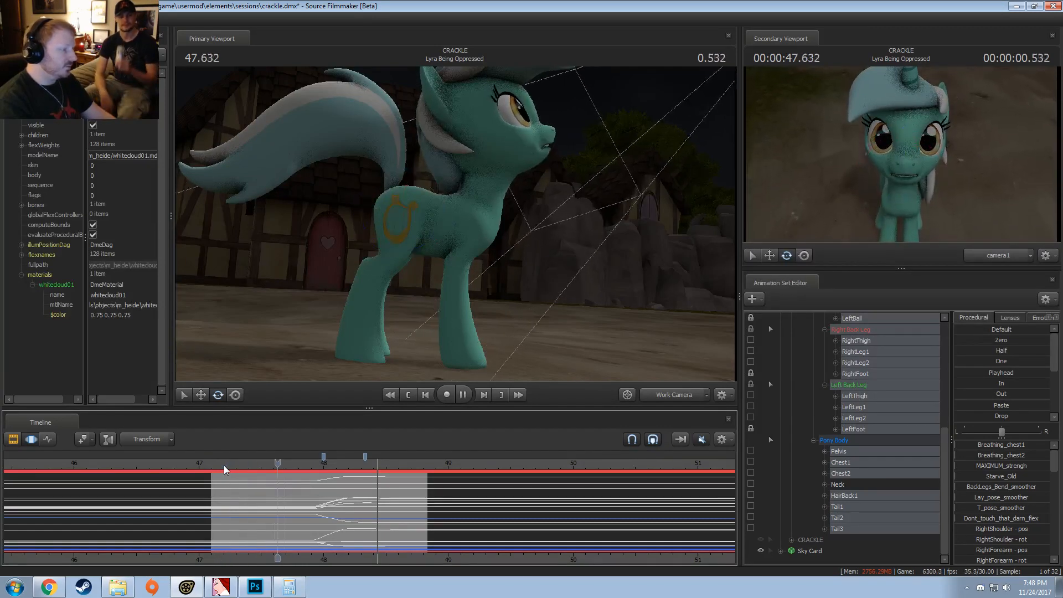
pyautogui.click(224, 469)
pyautogui.press('space')
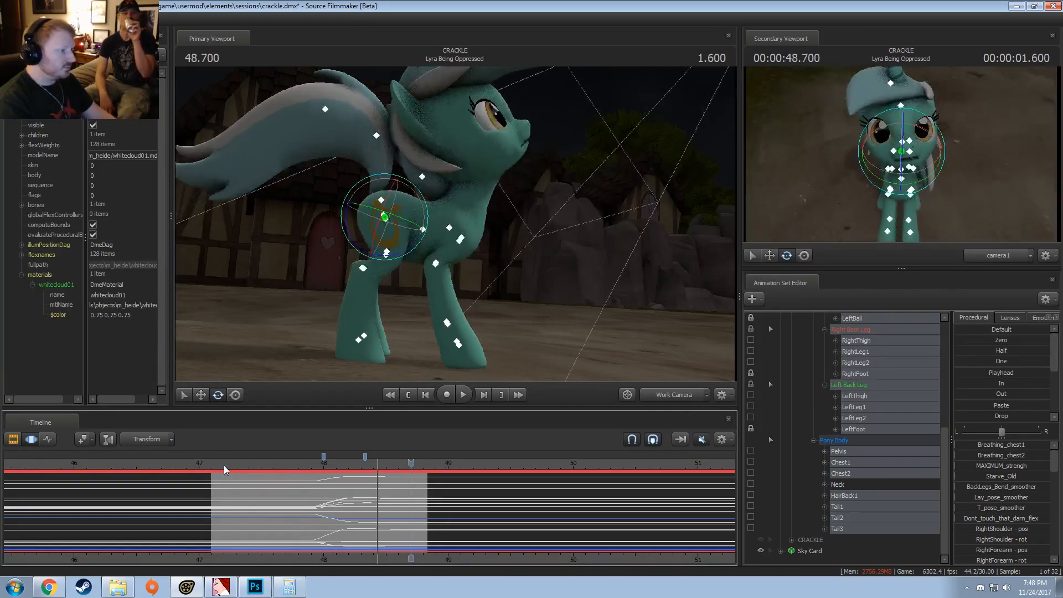
# Step: Replay the weight shift twice from about 47.77 through 48.700
pyautogui.click(296, 463)
pyautogui.press('space')
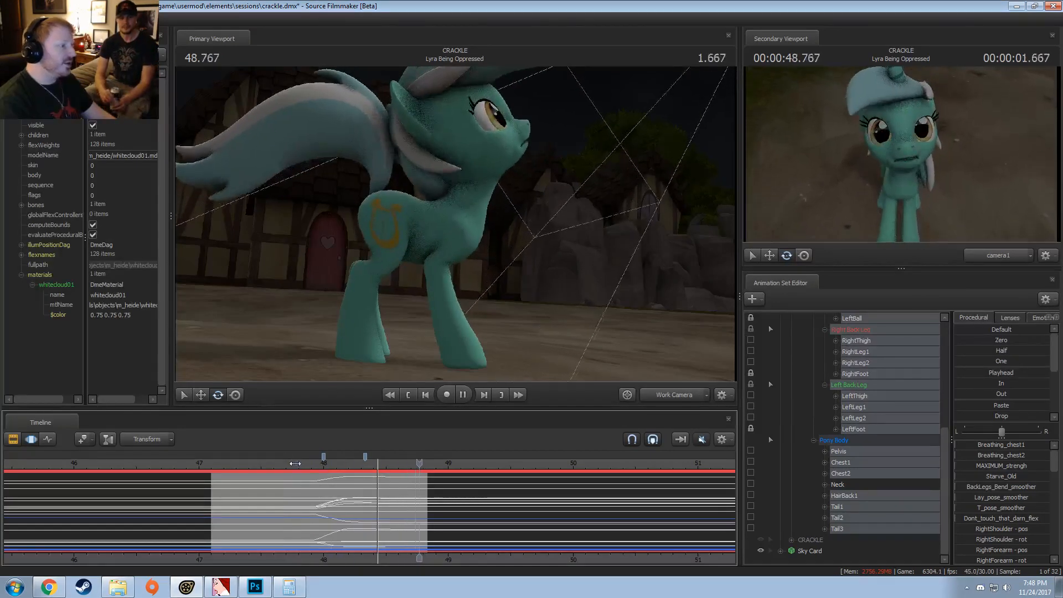
pyautogui.click(295, 464)
pyautogui.press('space')
pyautogui.press('space')
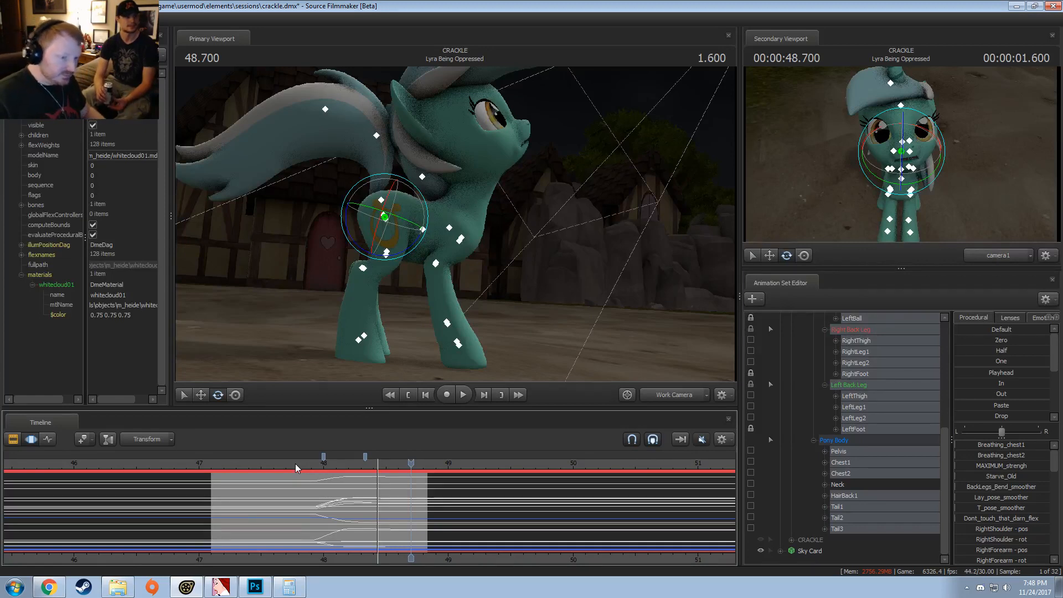
# Step: Adjust Lyra's Dont_touch_that_darn_flex in Pony Body Flexes across the whole timeline and replay it from 47.500
pyautogui.scroll(6, 860, 441)
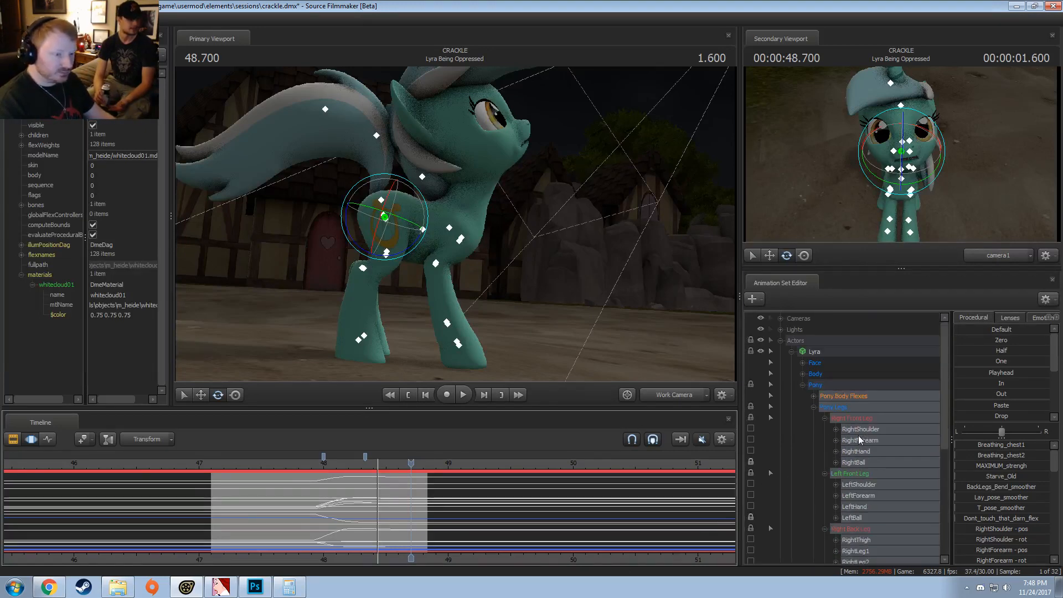
pyautogui.click(842, 398)
pyautogui.hotkey('ctrl', 'a')
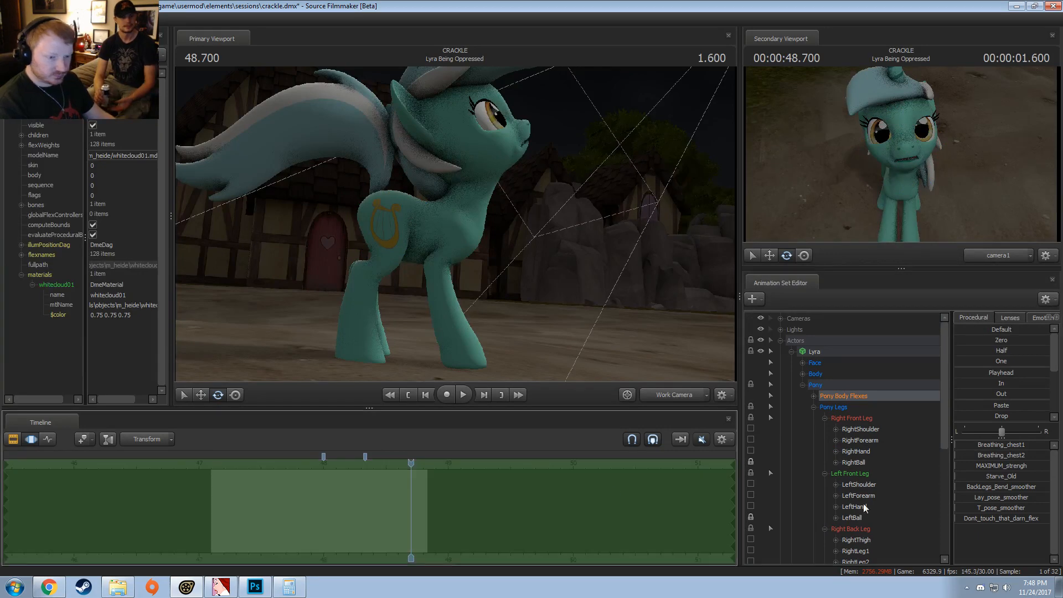
pyautogui.click(988, 518)
pyautogui.click(261, 505)
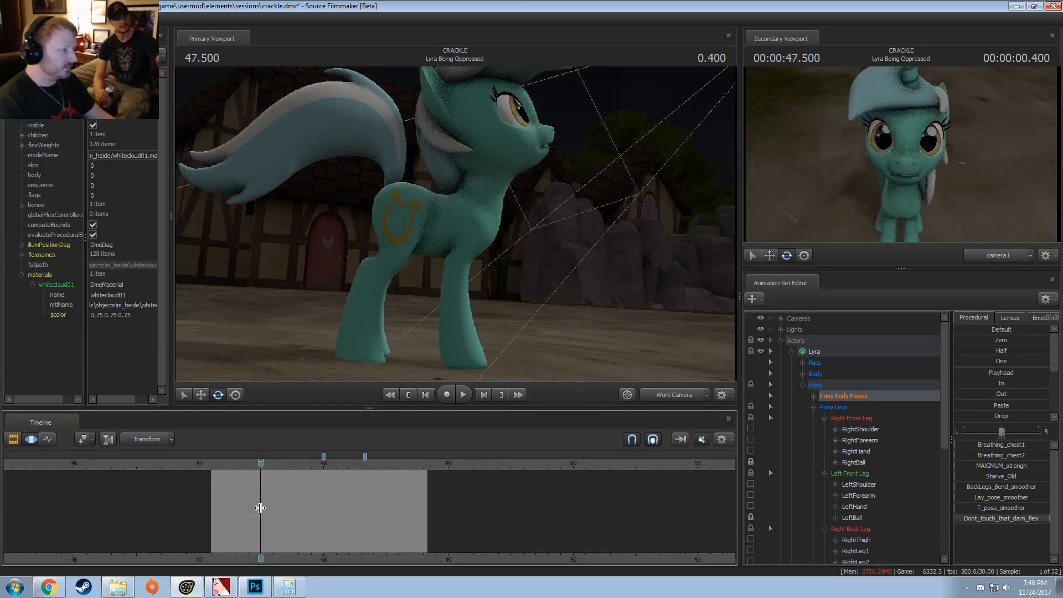
pyautogui.press('space')
pyautogui.press('space')
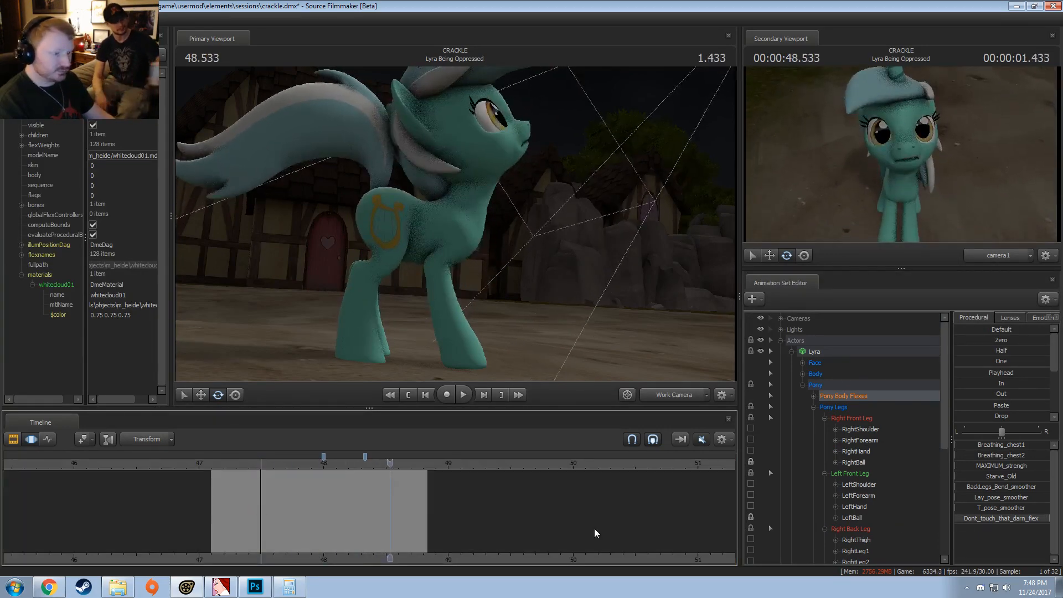
# Step: Try the Dont_touch_that_darn_flex and BackLegs_Bend_smoother body flexes at 48.533 with the whole timeline selected
pyautogui.hotkey('ctrl', 'a')
pyautogui.click(993, 519)
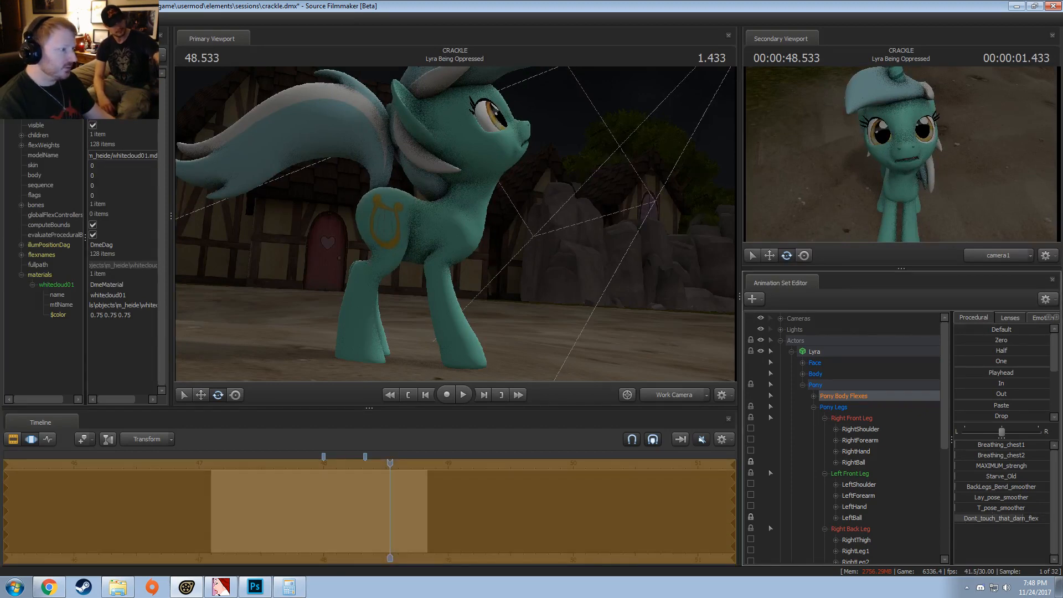
pyautogui.moveTo(994, 519)
pyautogui.mouseDown()
pyautogui.moveTo(1047, 519)
pyautogui.moveTo(994, 519)
pyautogui.mouseUp()
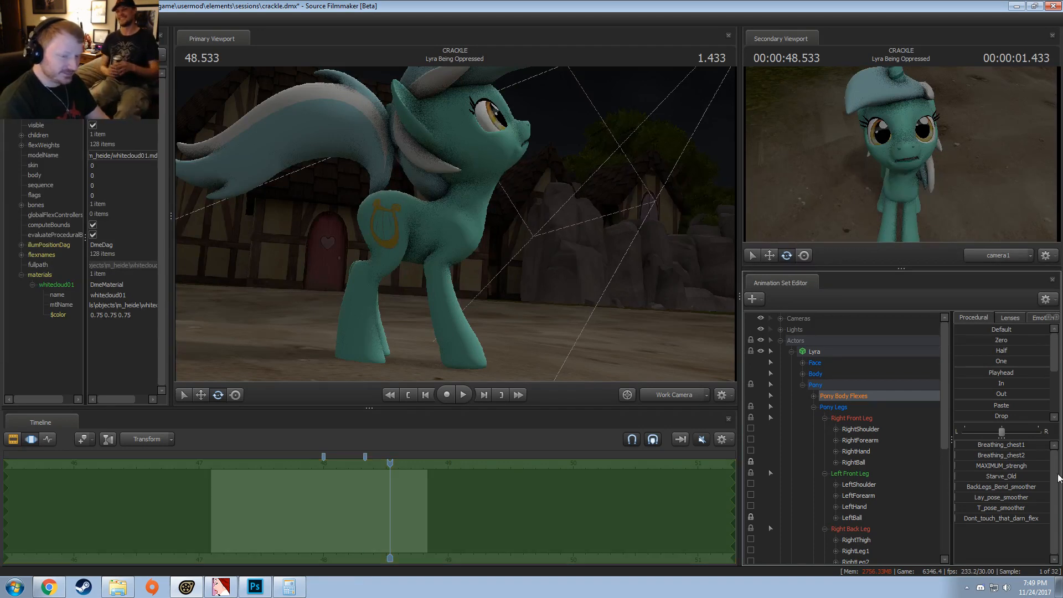
pyautogui.moveTo(996, 487)
pyautogui.mouseDown()
pyautogui.moveTo(1046, 486)
pyautogui.moveTo(994, 487)
pyautogui.mouseUp()
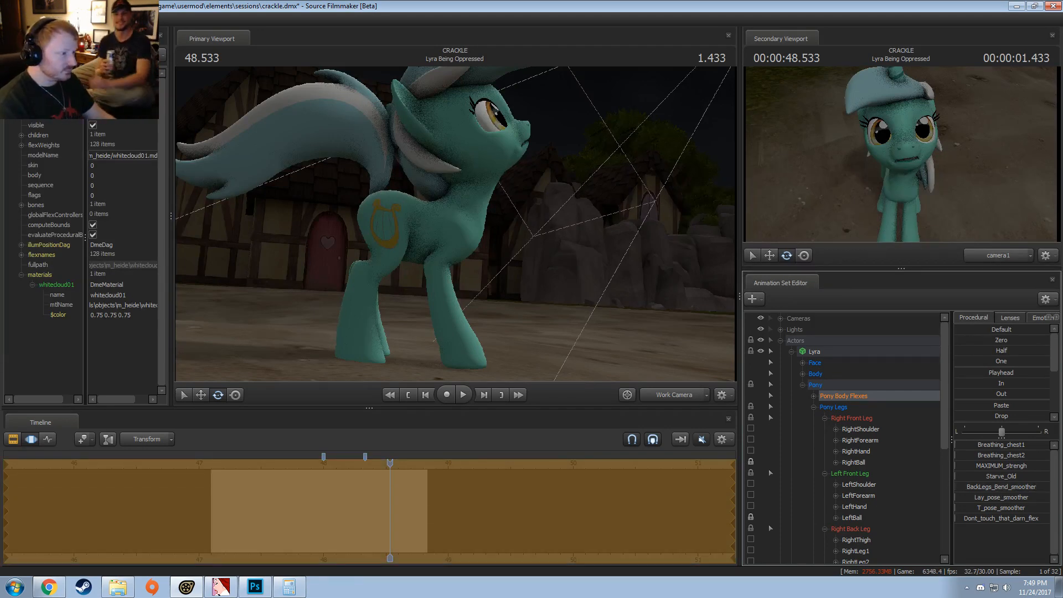
# Step: Select Pony Legs, clear the time selection, and replay the leg motion from 47.633 and about 47.8
pyautogui.click(832, 408)
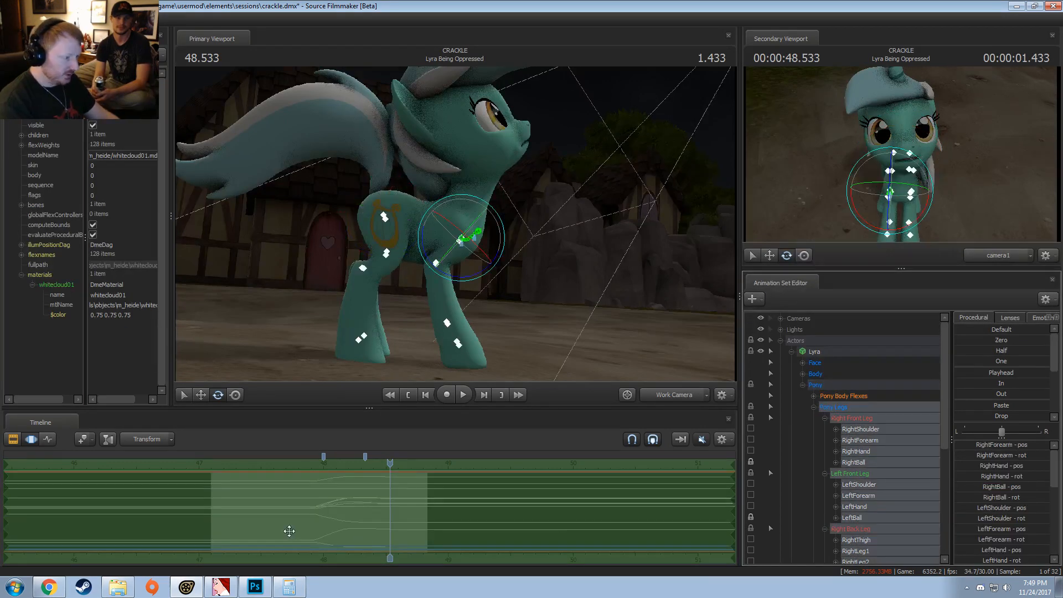
pyautogui.moveTo(289, 532); pyautogui.dragTo(276, 492)
pyautogui.press('space')
pyautogui.press('space')
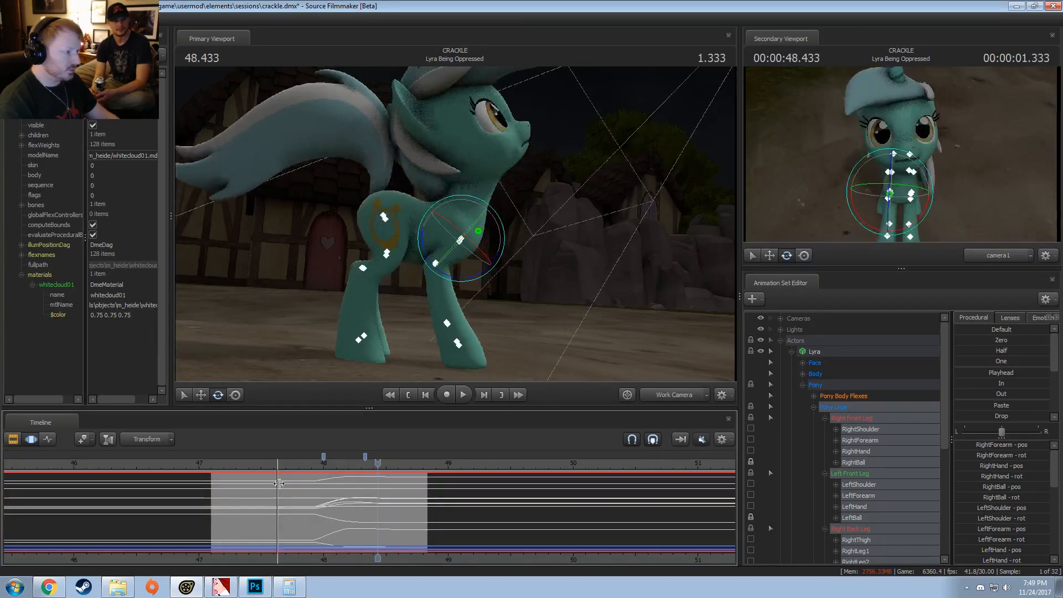
pyautogui.press('space')
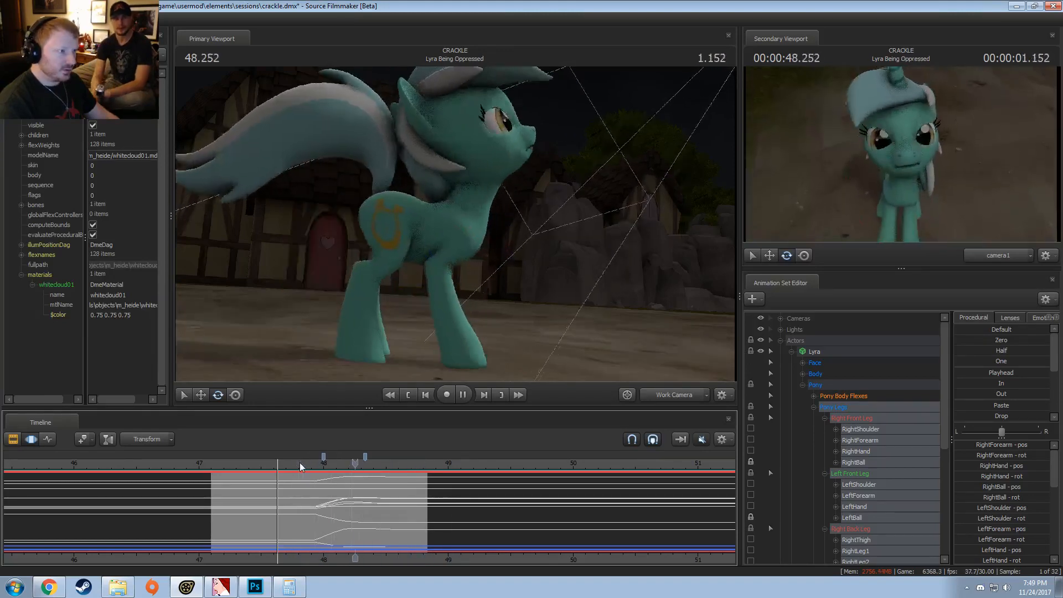
pyautogui.click(300, 463)
pyautogui.press('space')
pyautogui.press('space')
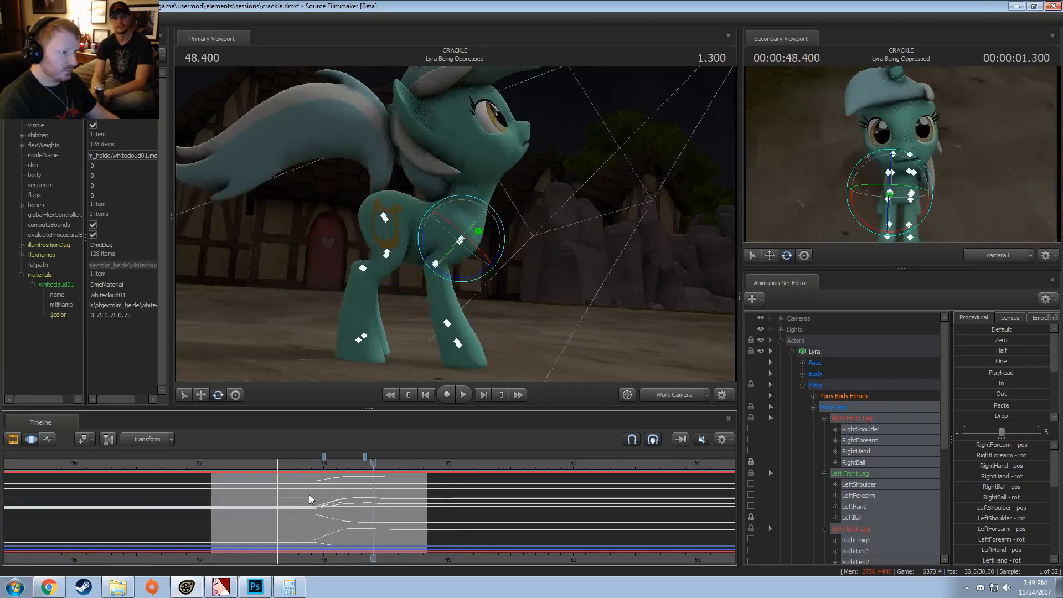
# Step: Rotate Lyra's head at 48.100 within a time selection of about 47.9 to 48.3
pyautogui.keyDown('shift'); pyautogui.click(336, 499); pyautogui.keyUp('shift')
pyautogui.keyDown('shift'); pyautogui.scroll(5, 337, 499); pyautogui.keyUp('shift')
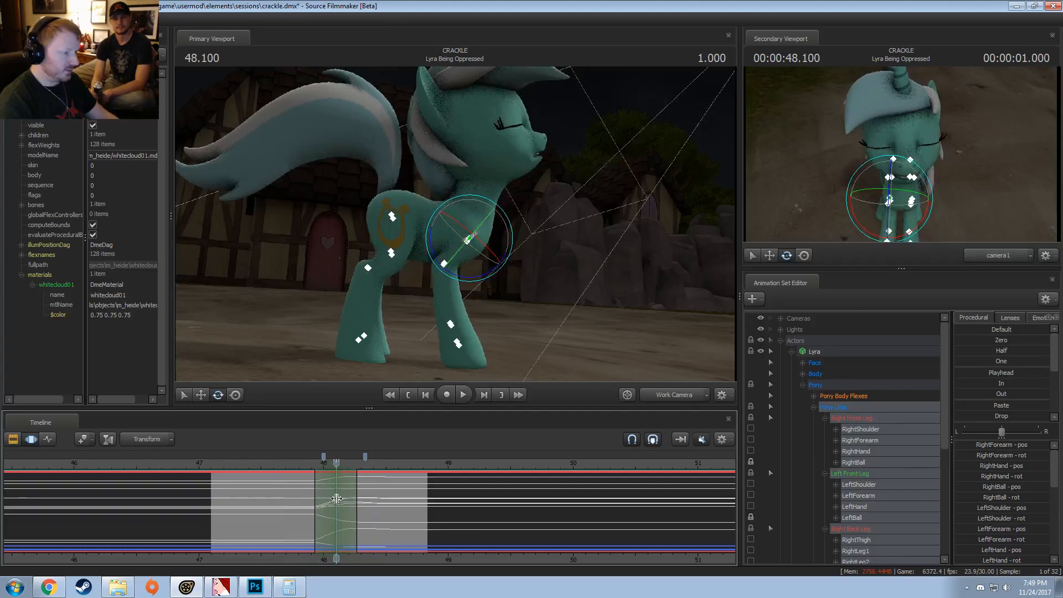
pyautogui.click(495, 176)
pyautogui.click(492, 178)
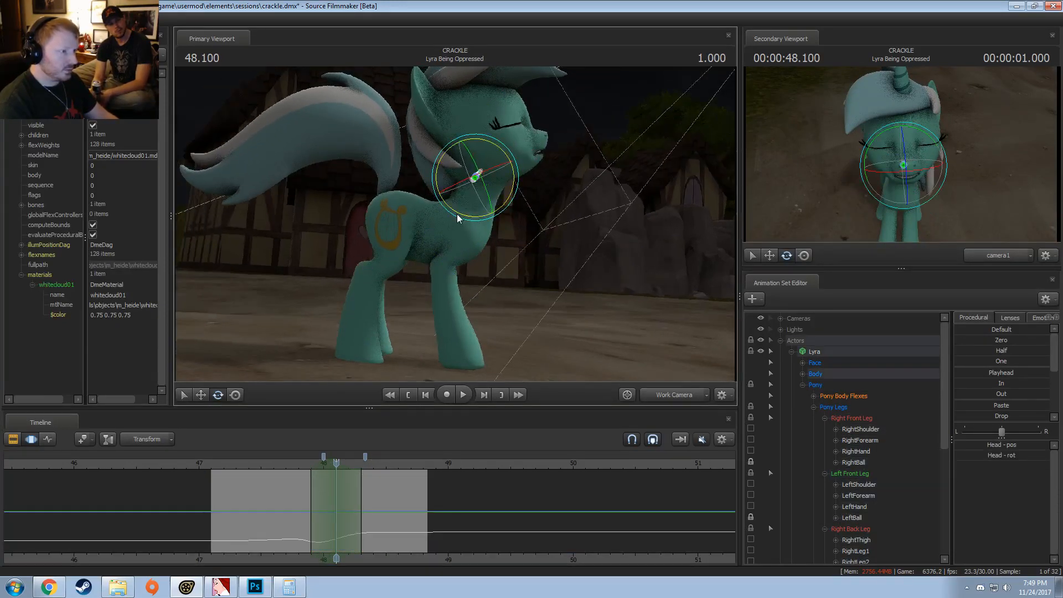
# Step: Widen the head's time selection to about 47.77 through 48.43 and replay the head motion
pyautogui.press('space')
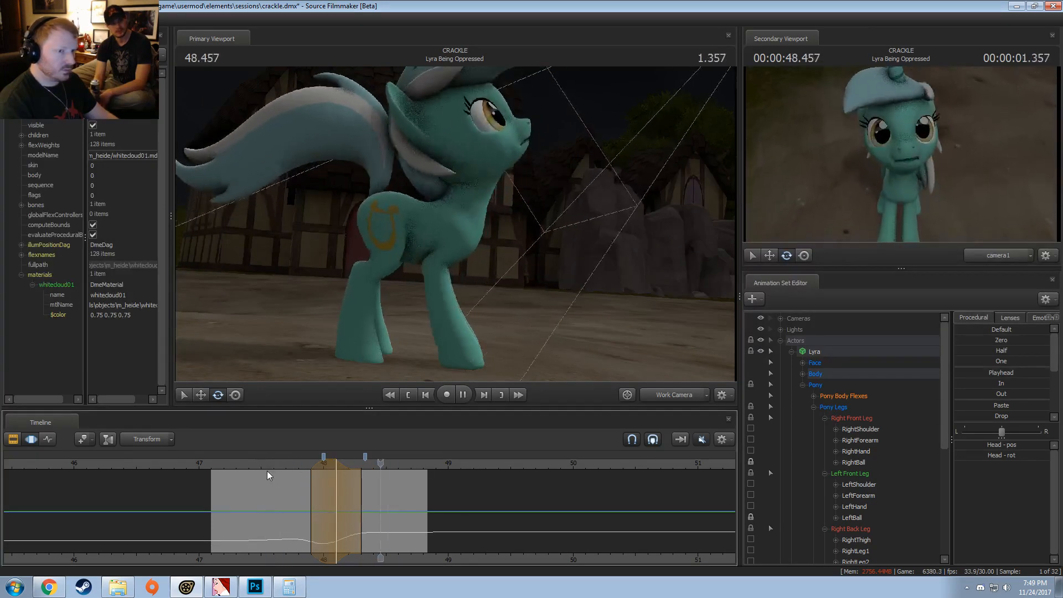
pyautogui.press('space')
pyautogui.scroll(4, 323, 474)
pyautogui.press('space')
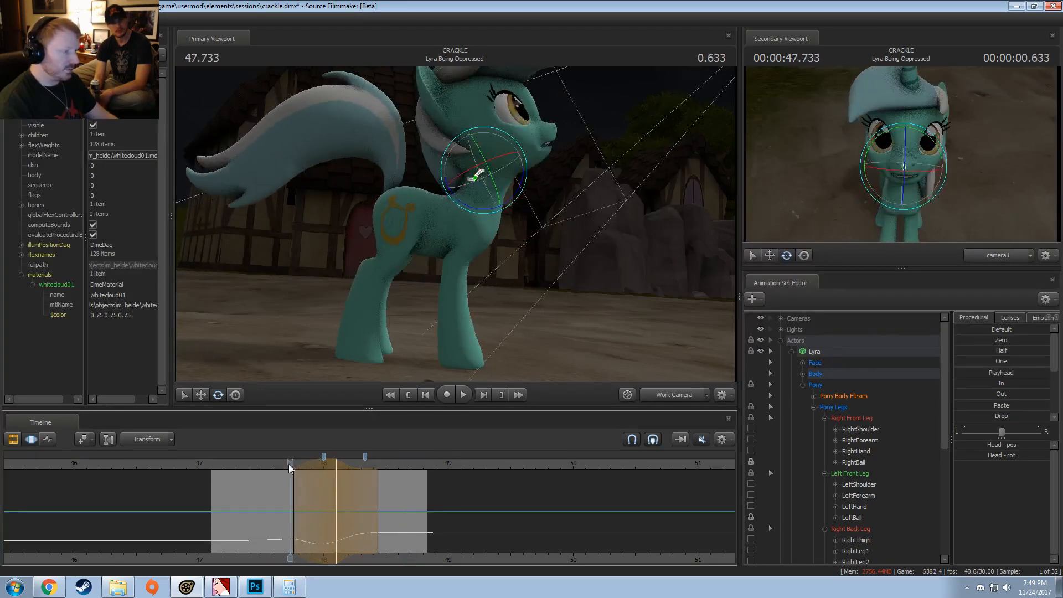
pyautogui.press('space')
pyautogui.press('space')
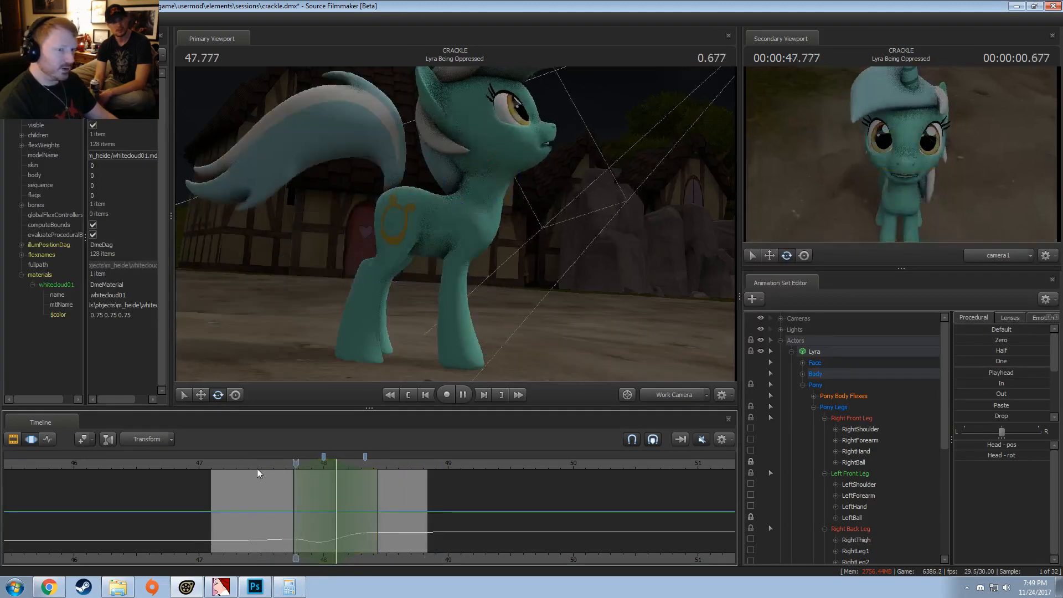
pyautogui.press('space')
pyautogui.press('space')
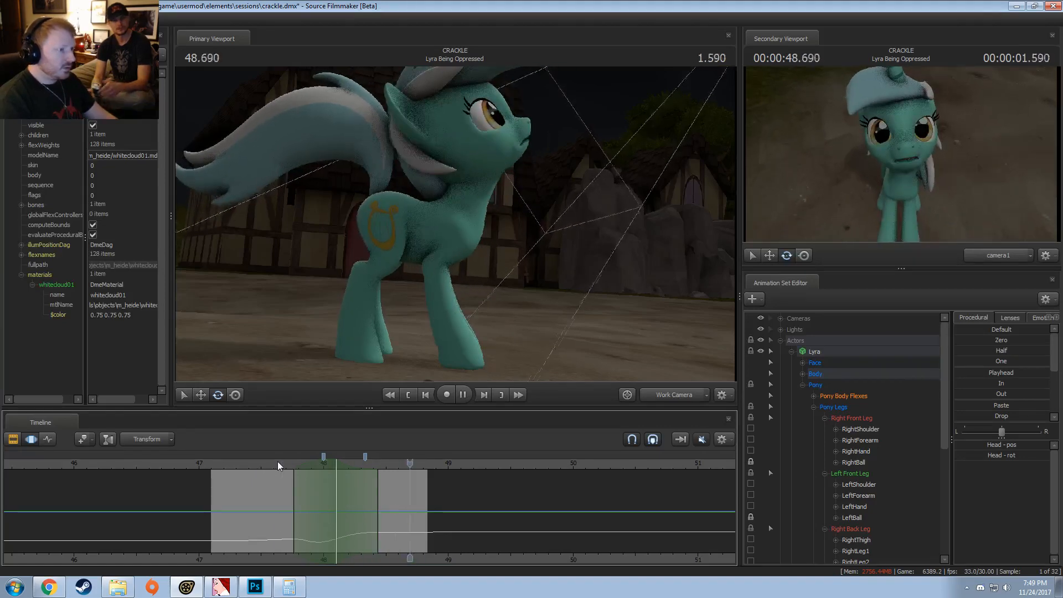
pyautogui.click(282, 460)
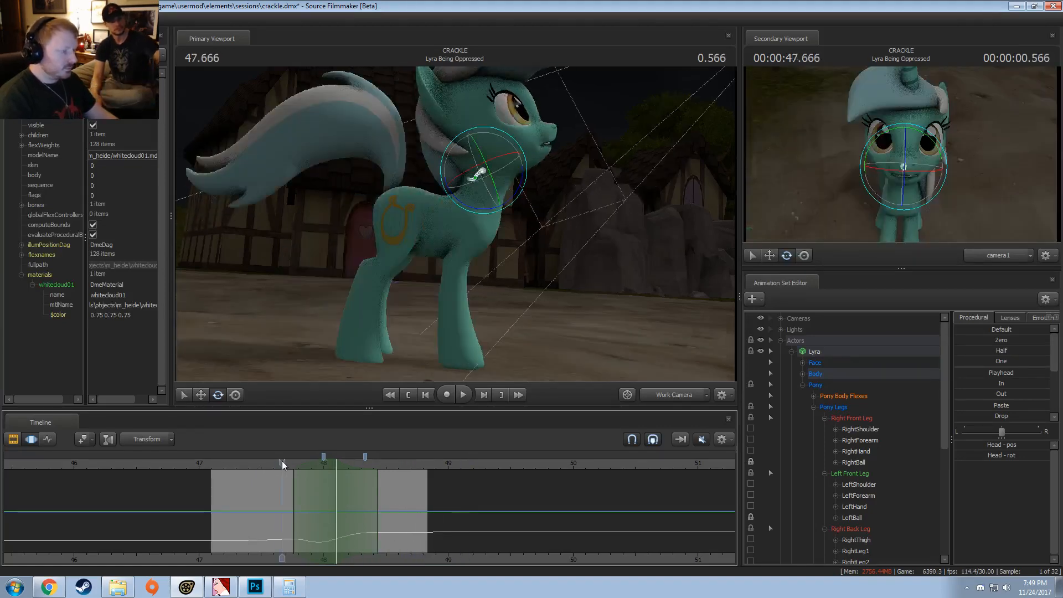
# Step: Select all of Lyra's controls except Face, Body and Neck, with the time selection spanning the whole timeline
pyautogui.click(846, 351)
pyautogui.click(801, 374)
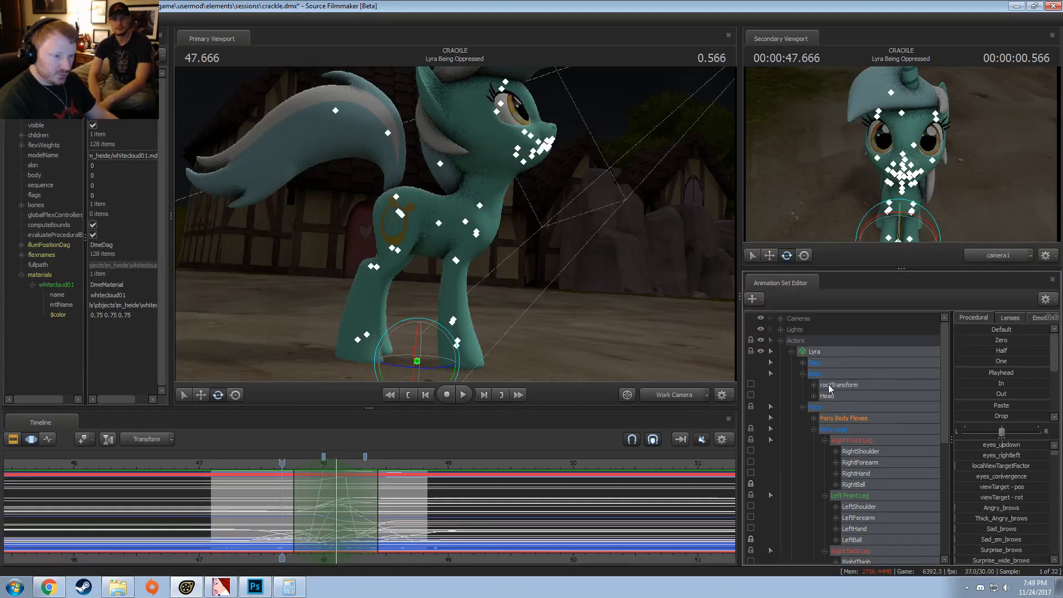
pyautogui.scroll(-7, 834, 397)
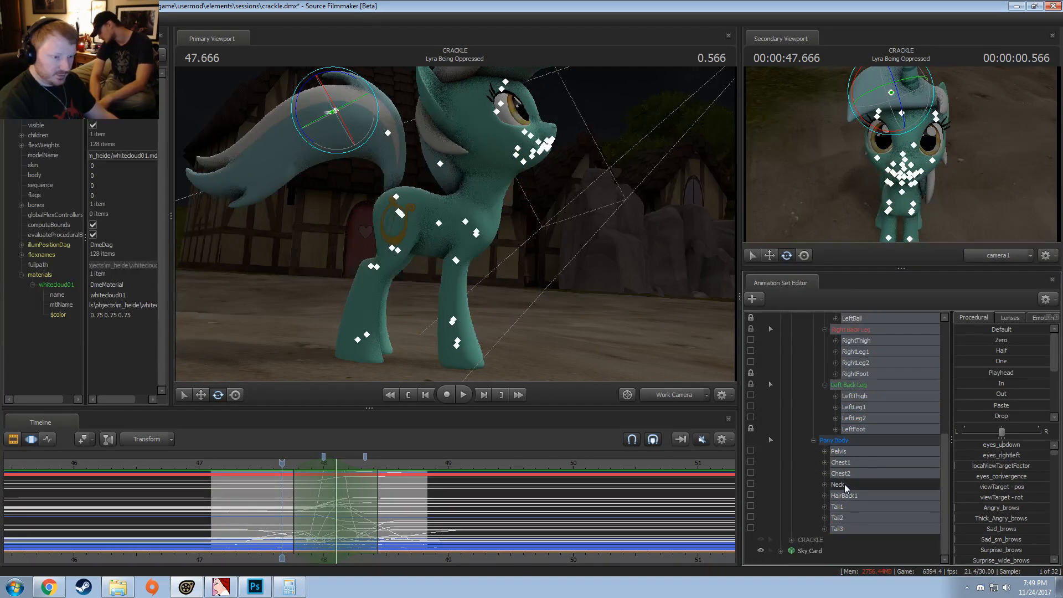
pyautogui.hotkey('ctrl', 'a')
pyautogui.scroll(1, 895, 425)
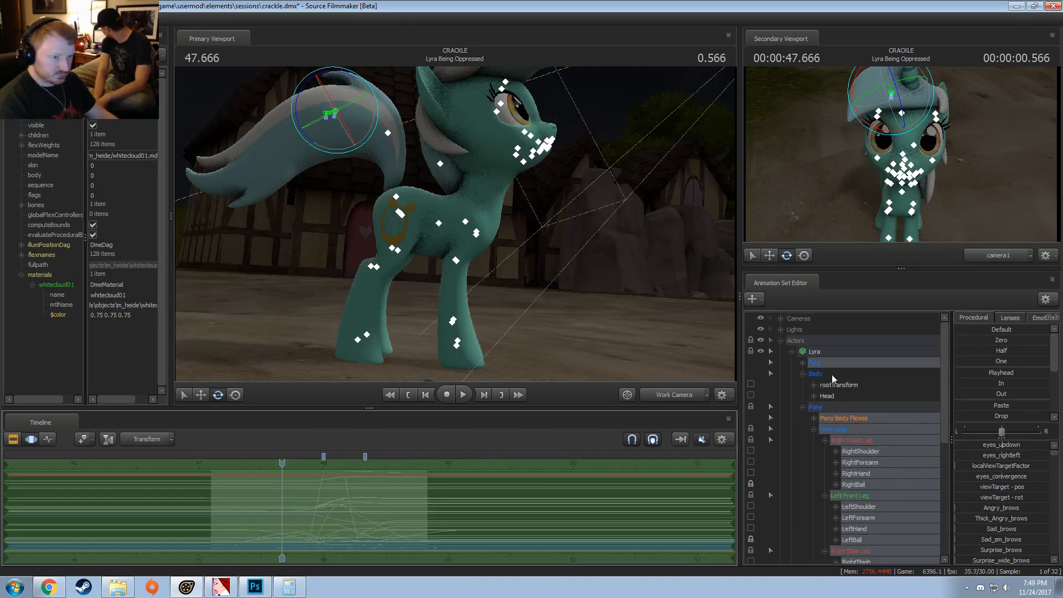
pyautogui.keyDown('ctrl'); pyautogui.click(831, 364); pyautogui.keyUp('ctrl')
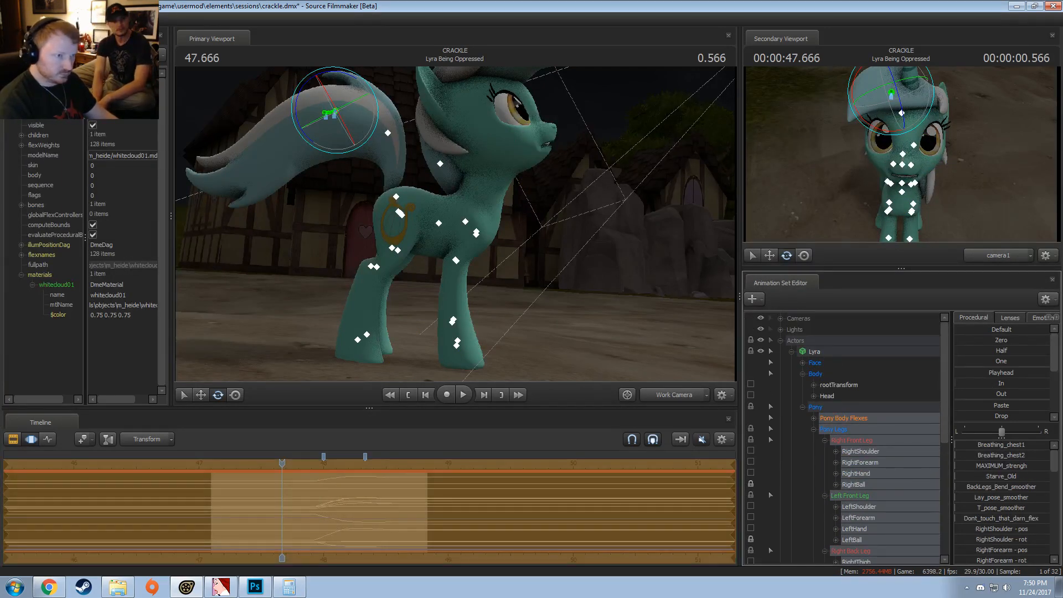
# Step: Try the In preset on the selected Pony controls with the playhead at 48.166, and replay the motion
pyautogui.moveTo(282, 463); pyautogui.dragTo(345, 476)
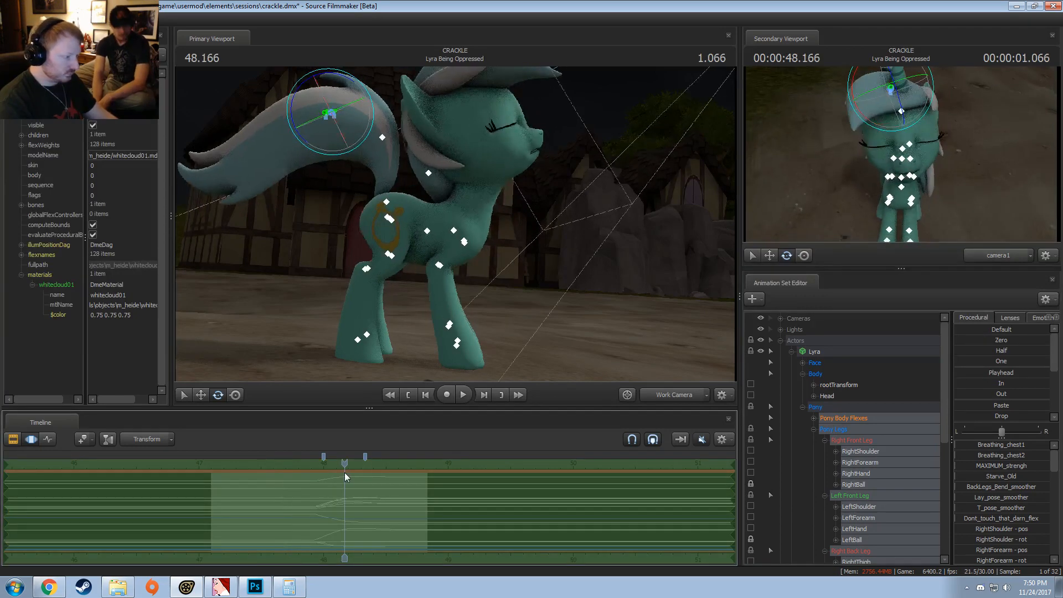
pyautogui.moveTo(1002, 384); pyautogui.dragTo(1030, 385)
pyautogui.press('space')
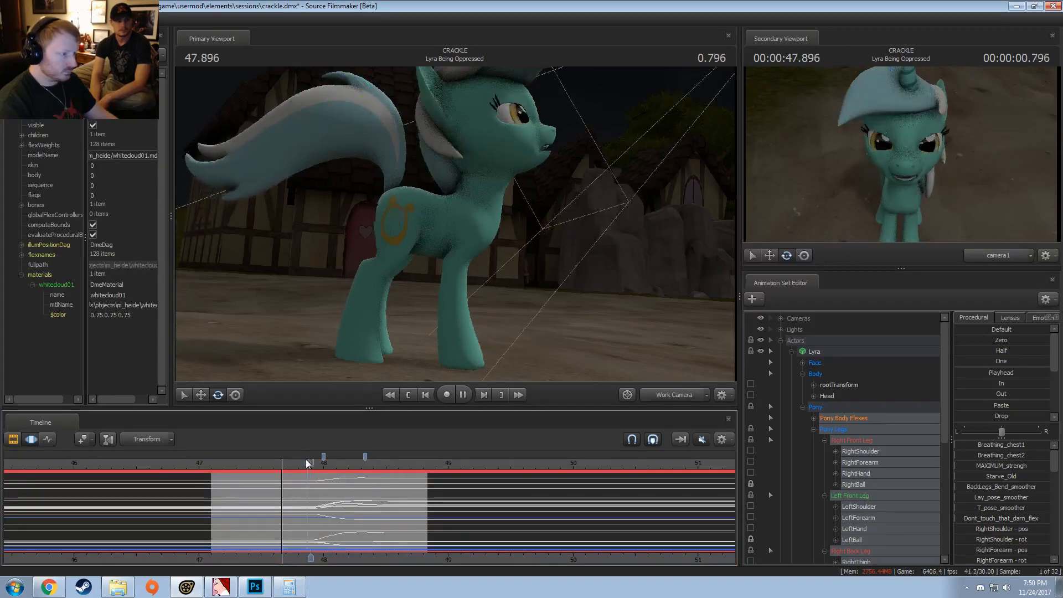
pyautogui.press('space')
# Step: Replay Lyra's body and leg motion several times from before 48.0 to review the eased controls
pyautogui.press('space')
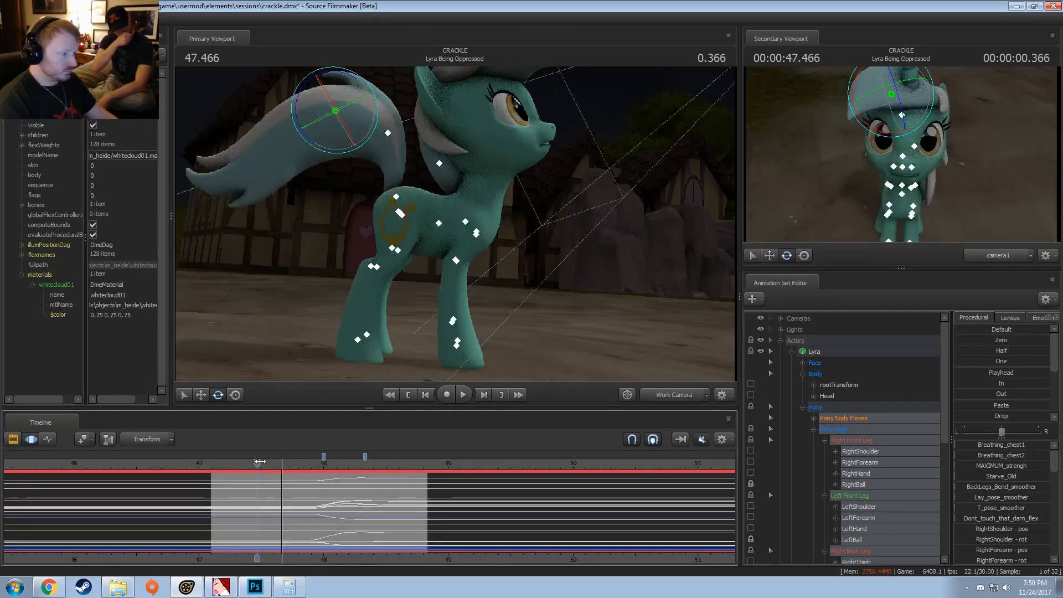
pyautogui.press('space')
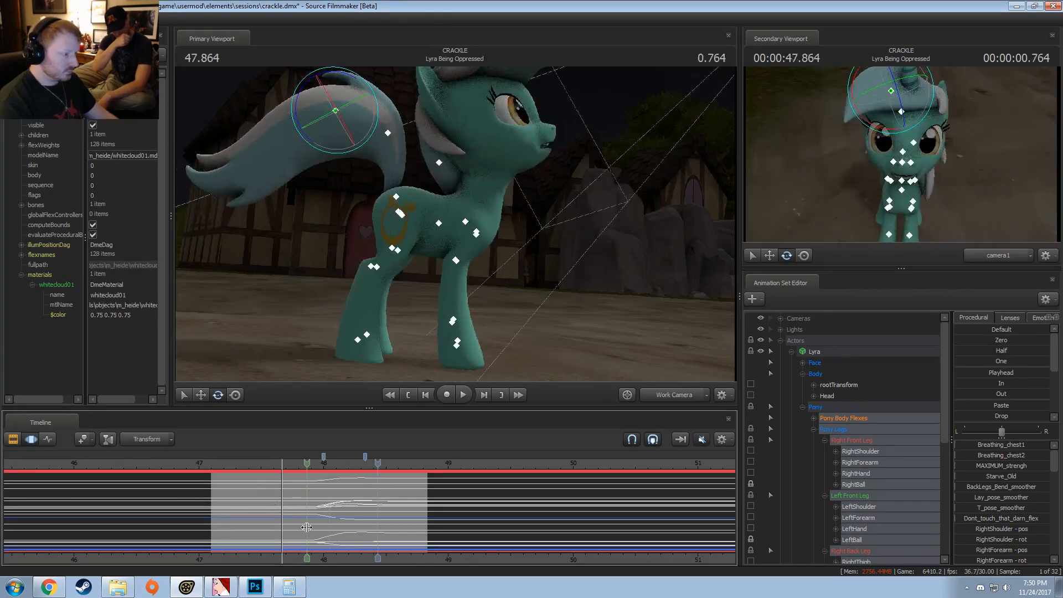
pyautogui.click(381, 514)
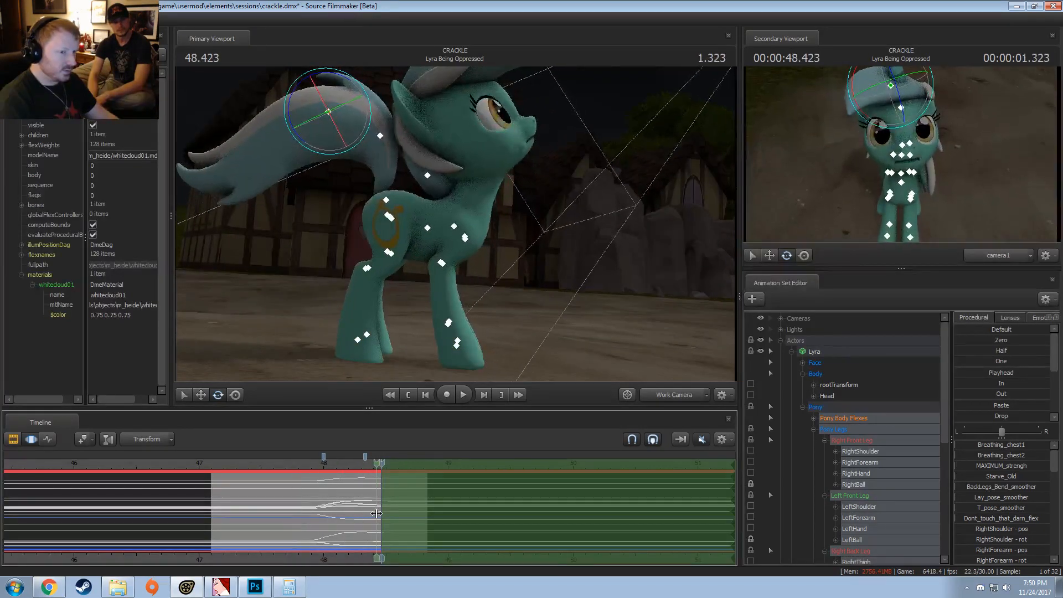
pyautogui.click(306, 500)
pyautogui.press('space')
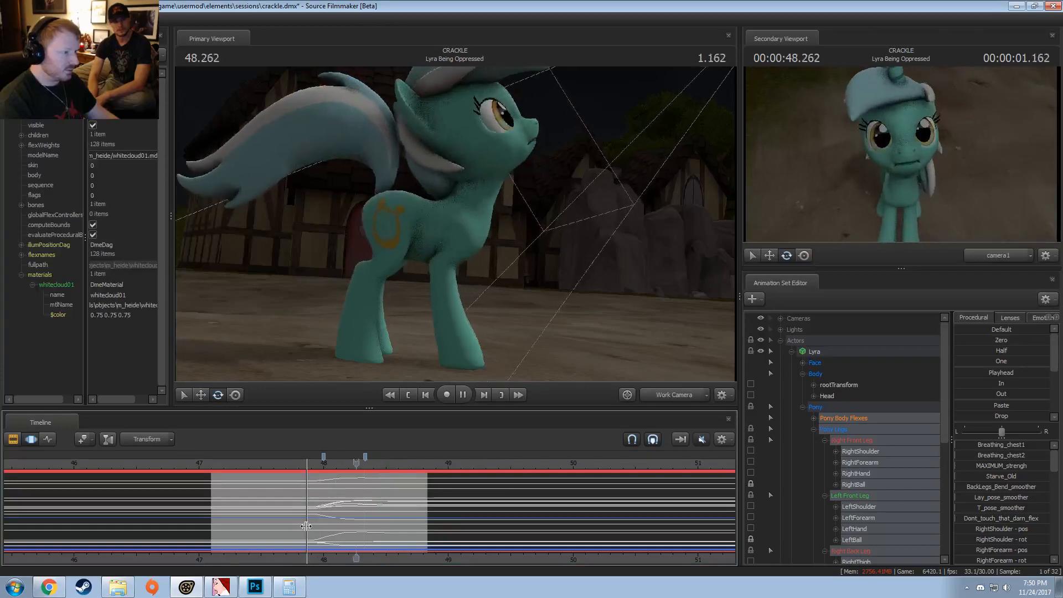
pyautogui.press('space')
pyautogui.click(293, 463)
pyautogui.press('space')
pyautogui.press('space')
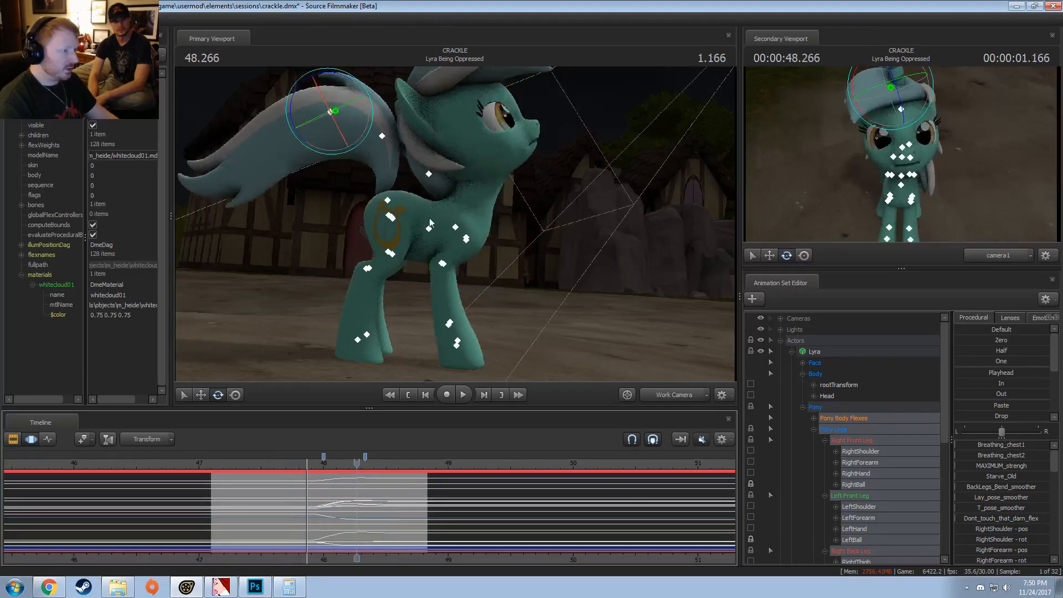
# Step: With the whole timeline selected, rotate Lyra's tail base so the tail hangs down behind the back legs
pyautogui.hotkey('ctrl', 'a')
pyautogui.click(390, 200)
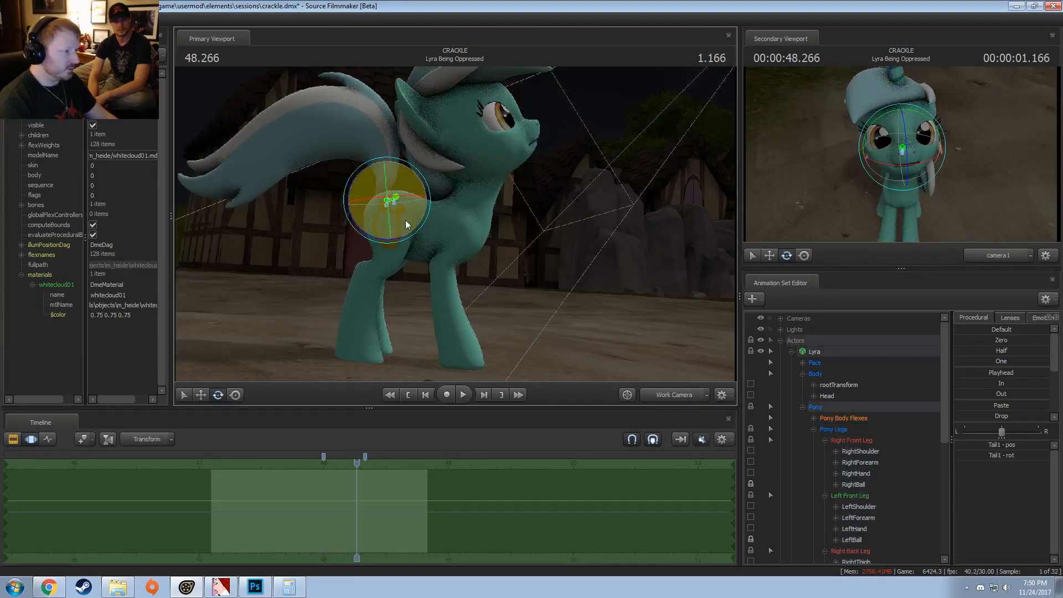
pyautogui.moveTo(400, 239); pyautogui.dragTo(409, 259)
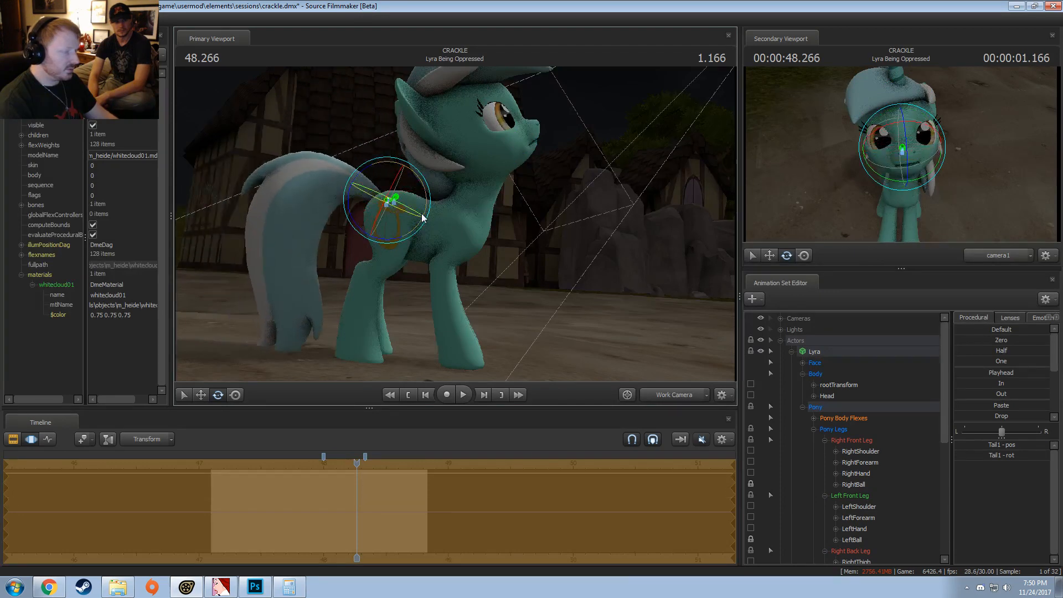
pyautogui.press('space')
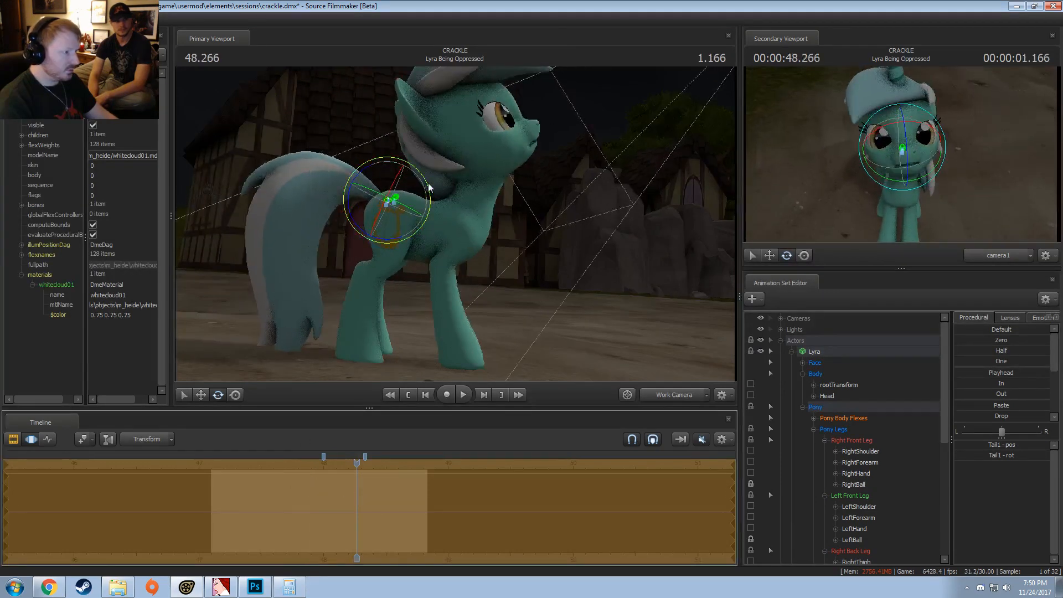
pyautogui.moveTo(370, 170); pyautogui.dragTo(361, 171)
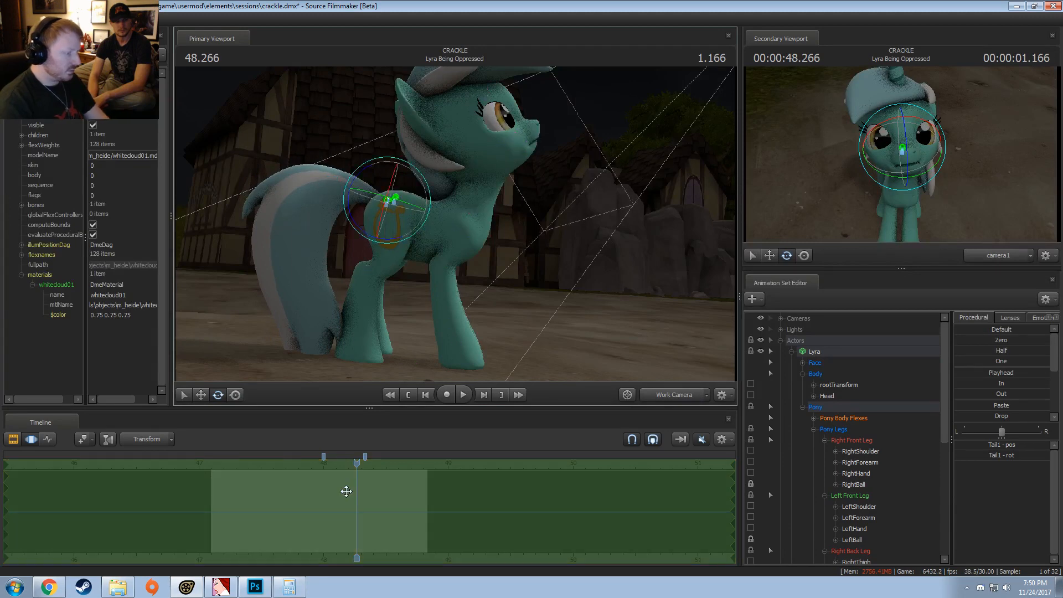
# Step: Rotate the tail base from 48.333 to the end, easing in from about 48.1, and replay the tail motion
pyautogui.keyDown('shift'); pyautogui.moveTo(365, 495); pyautogui.dragTo(498, 482); pyautogui.keyUp('shift')
pyautogui.moveTo(360, 529); pyautogui.dragTo(315, 533)
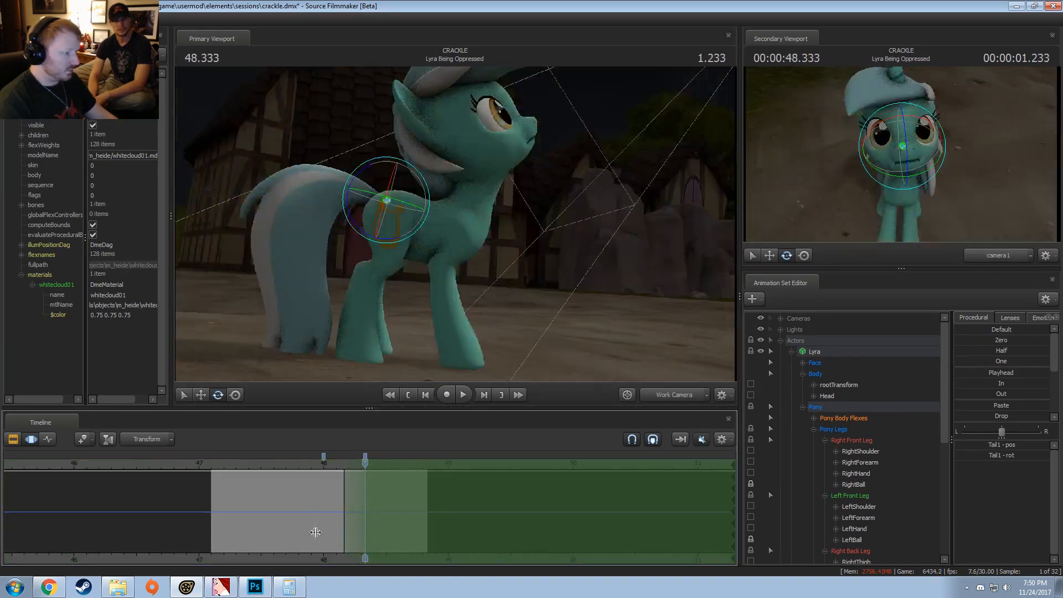
pyautogui.moveTo(369, 169); pyautogui.dragTo(375, 172)
pyautogui.click(333, 464)
pyautogui.press('space')
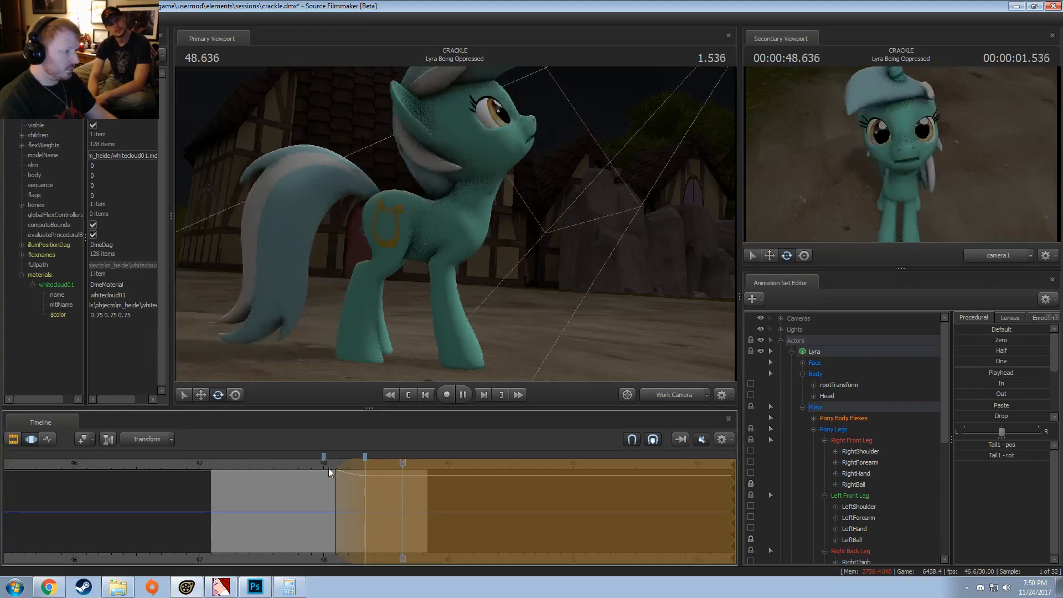
pyautogui.click(320, 463)
pyautogui.press('space')
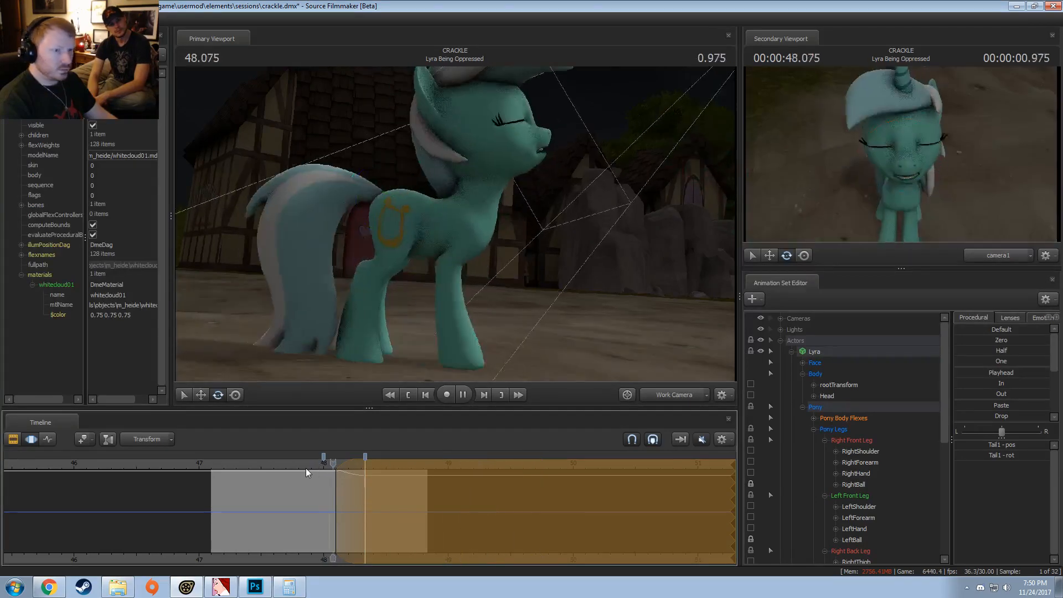
pyautogui.press('space')
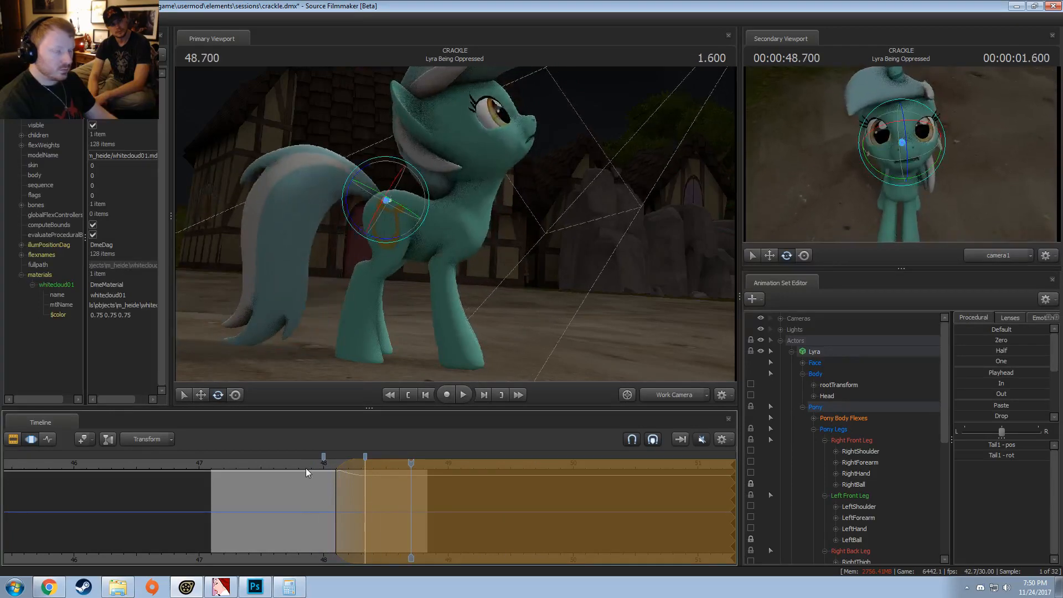
pyautogui.press('Escape')
pyautogui.click(328, 461)
pyautogui.press('space')
pyautogui.press('space')
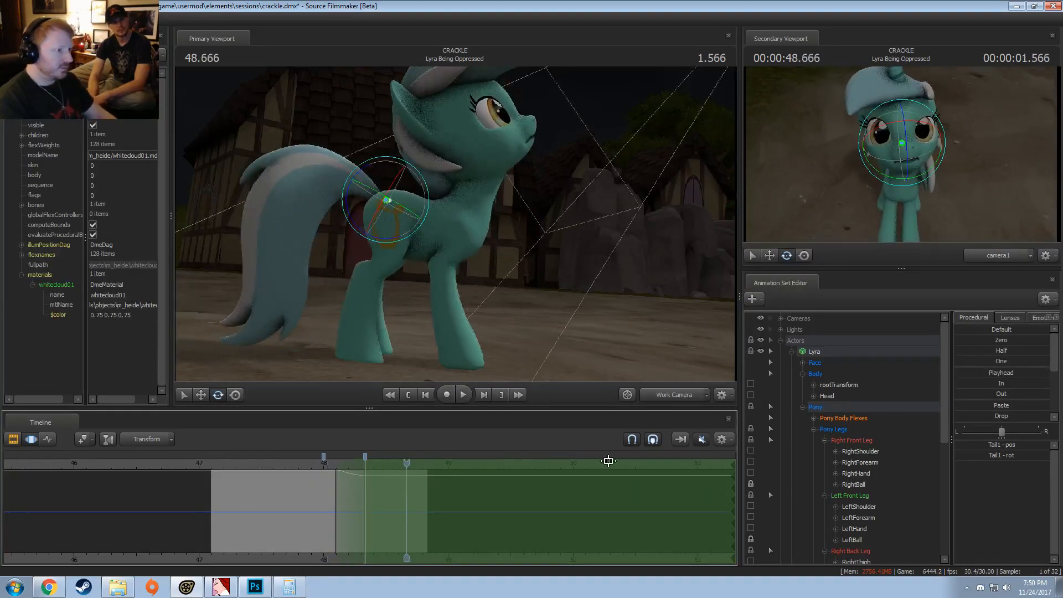
# Step: Bake the procedural bones of the whole Lyra animation set
pyautogui.click(804, 352)
pyautogui.rightClick(806, 351)
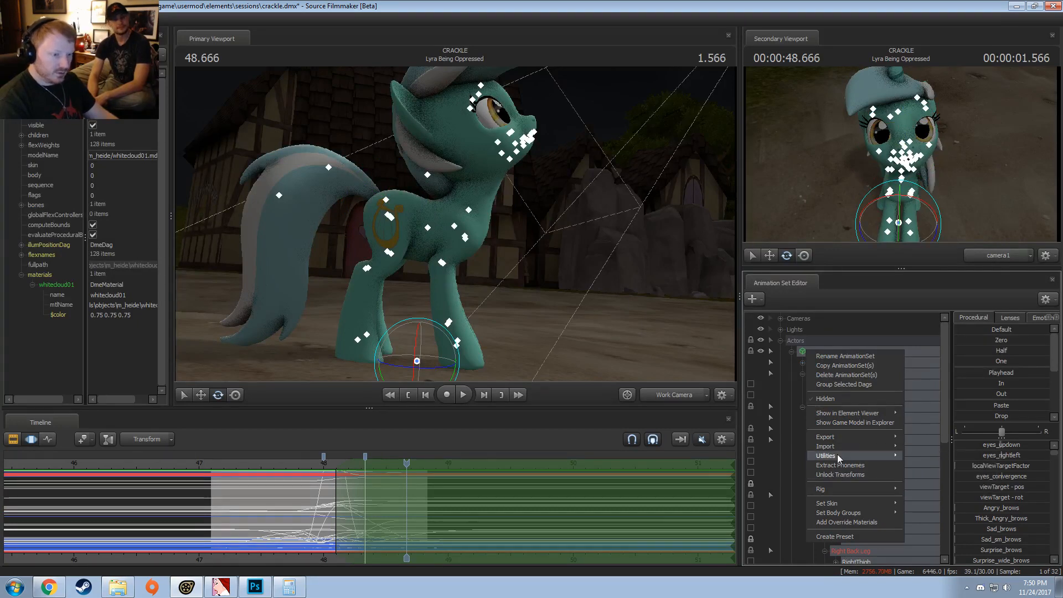
pyautogui.click(925, 473)
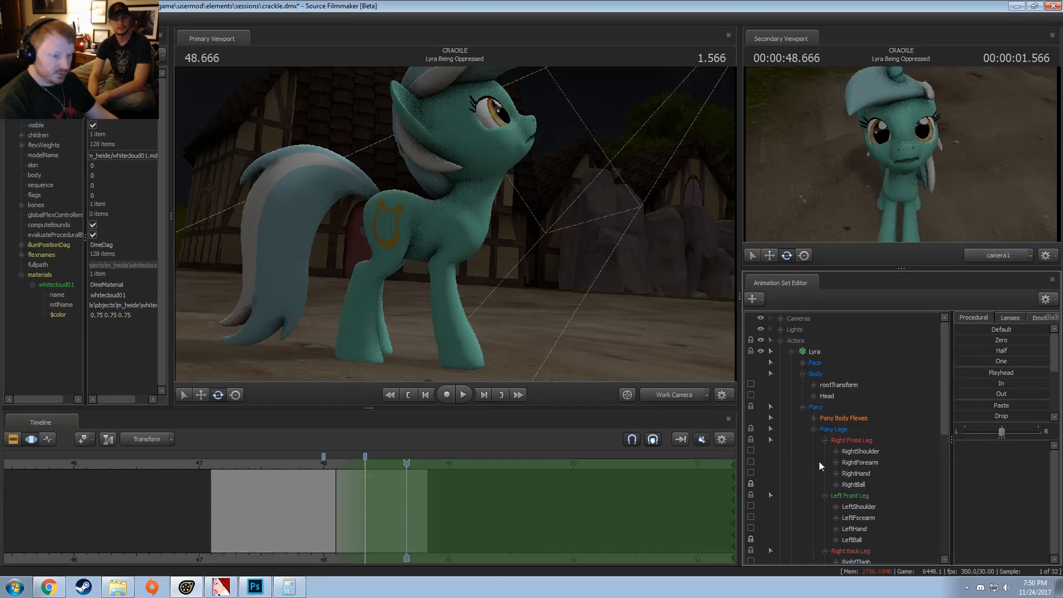
# Step: Collapse Lyra's Body and Pony Legs groups and expand the JiggleBones group under Pony
pyautogui.click(803, 407)
pyautogui.click(803, 374)
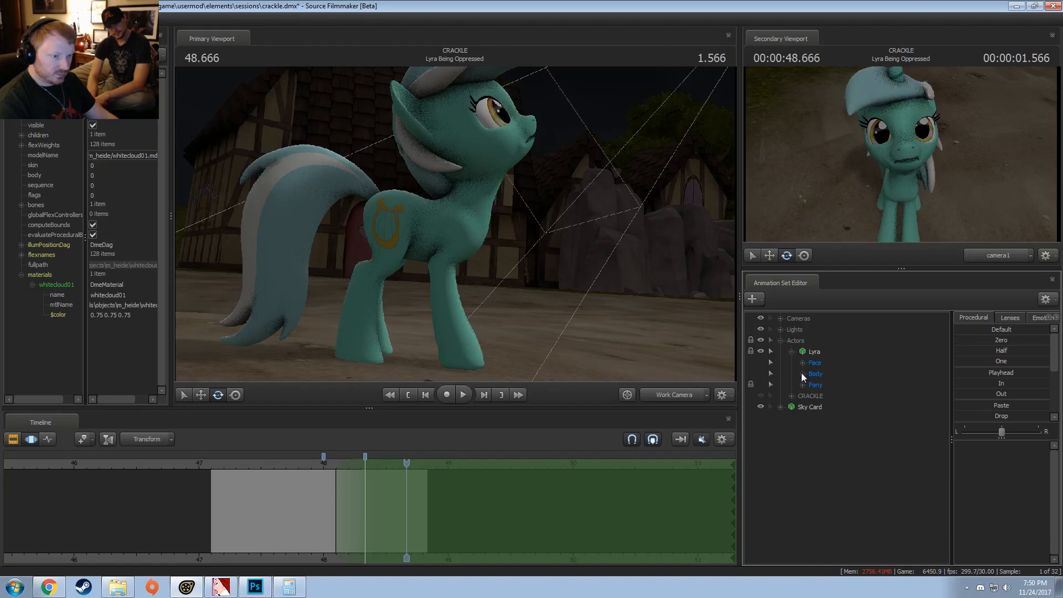
pyautogui.click(803, 385)
pyautogui.click(813, 397)
pyautogui.click(814, 397)
pyautogui.click(814, 407)
pyautogui.click(814, 419)
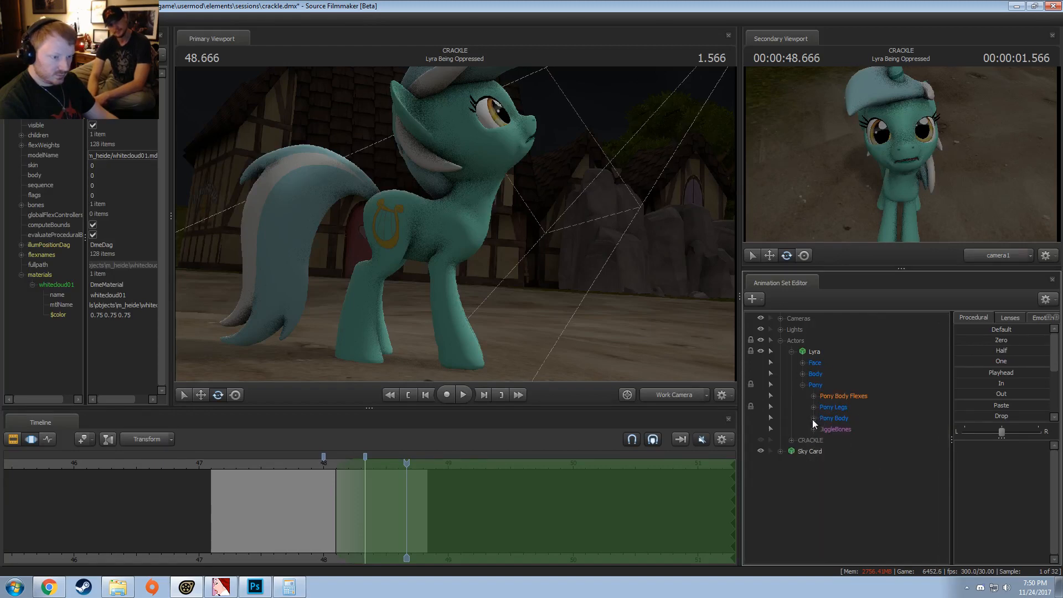
pyautogui.click(816, 429)
# Step: Reset RightCheek, LeftCheek, RightButt and LeftButt to Default across the whole timeline, and replay the motion
pyautogui.click(842, 430)
pyautogui.click(848, 441)
pyautogui.keyDown('shift'); pyautogui.click(849, 473); pyautogui.keyUp('shift')
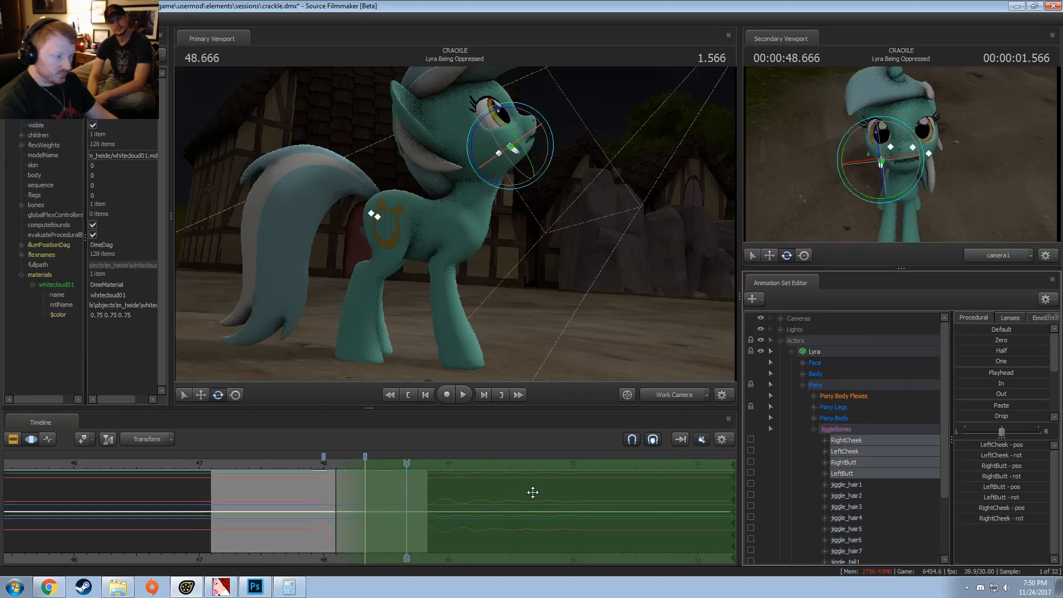
pyautogui.doubleClick(330, 529)
pyautogui.press('shift')
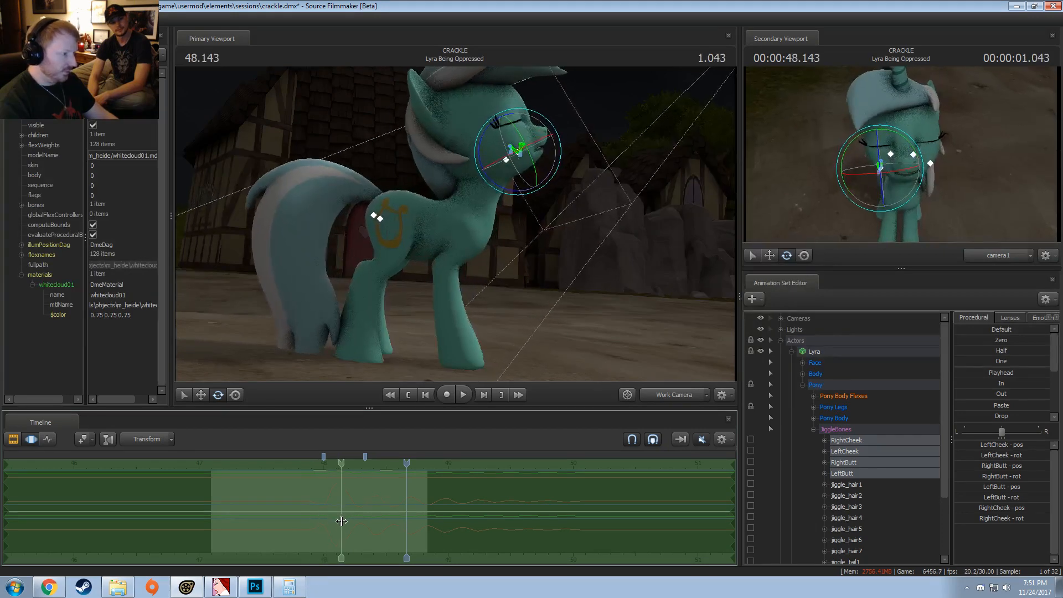
pyautogui.moveTo(409, 523); pyautogui.dragTo(415, 522)
pyautogui.hotkey('ctrl', 'a')
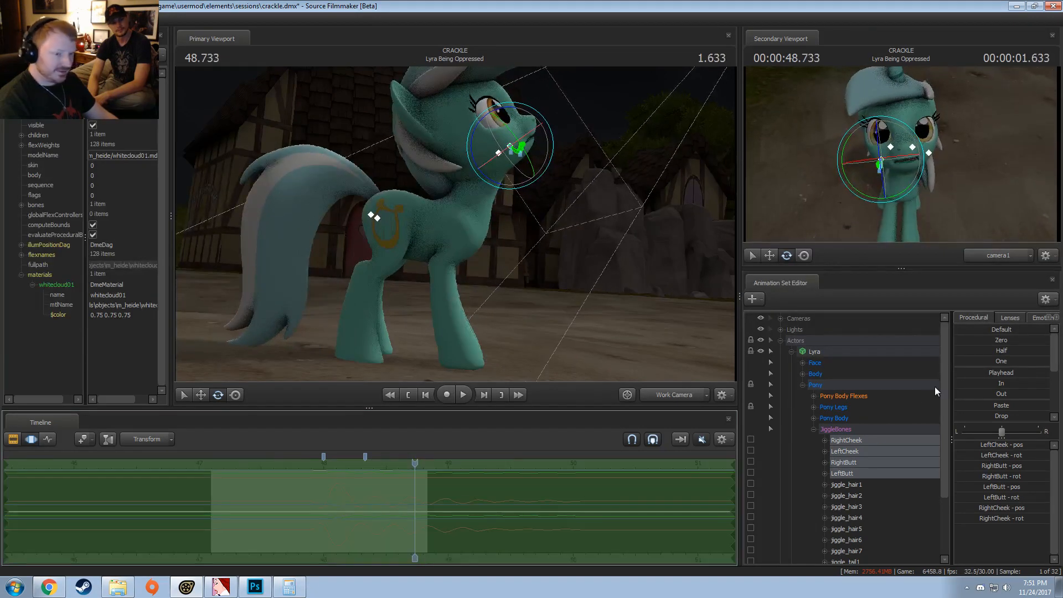
pyautogui.click(1001, 330)
pyautogui.click(233, 499)
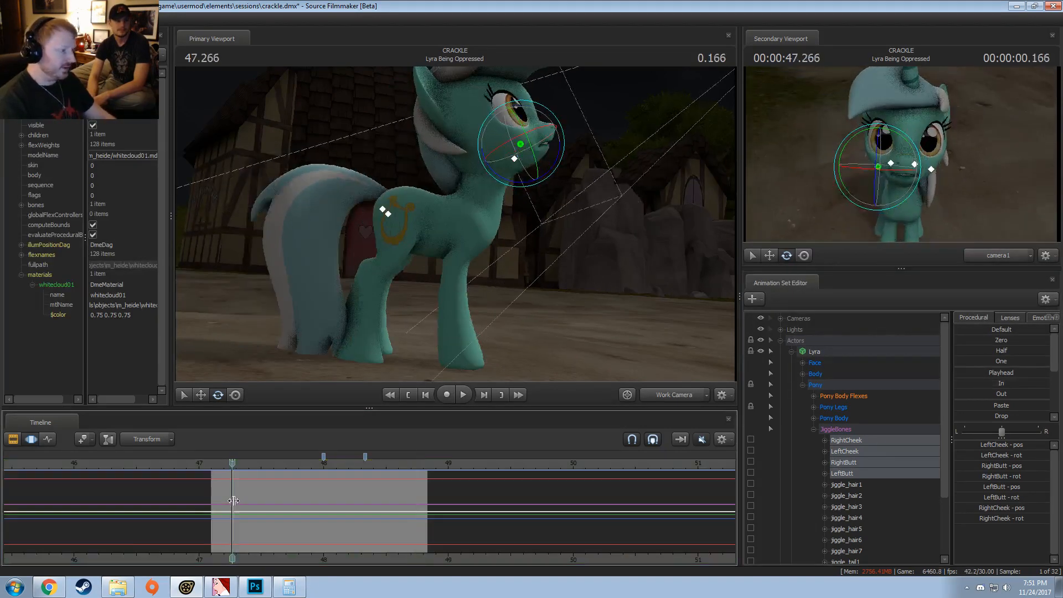
pyautogui.press('space')
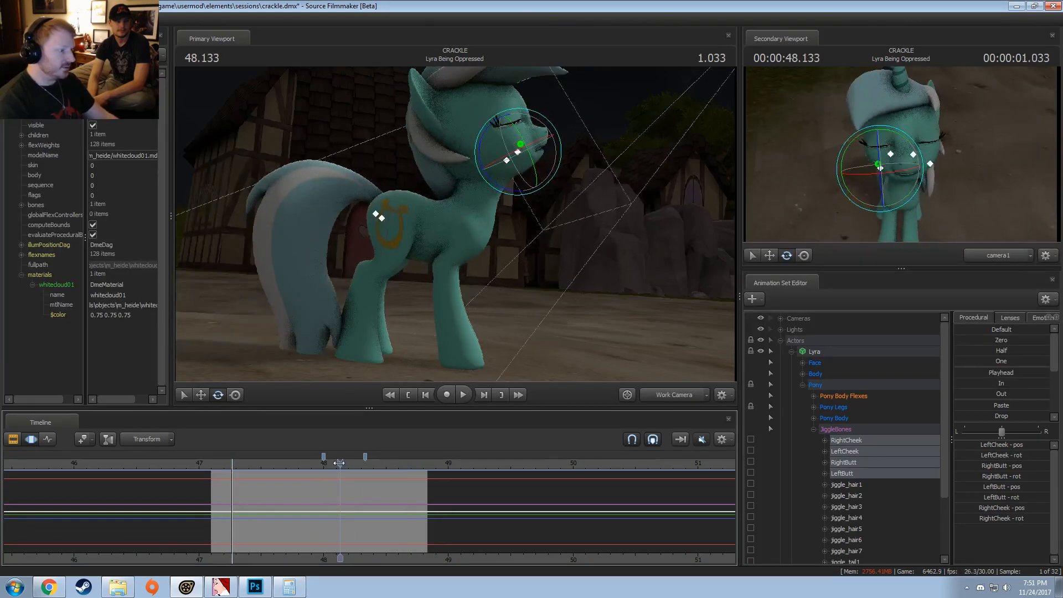
pyautogui.press('space')
# Step: Examine the motion curves of the jiggle_hair bones, jiggle_tail1 and jiggle_tail2 one by one
pyautogui.click(851, 486)
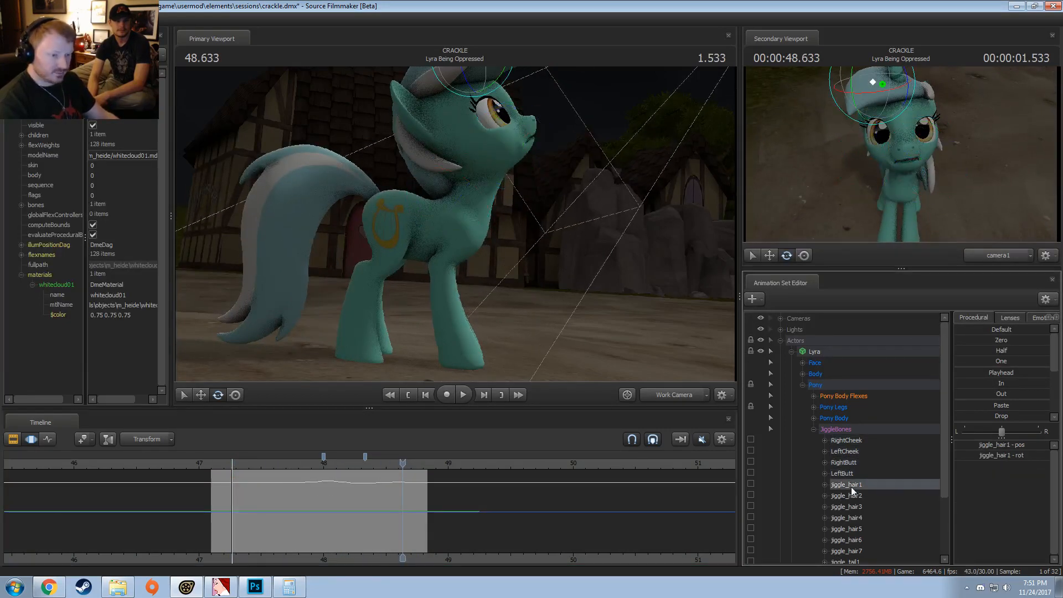
pyautogui.scroll(-2, 852, 493)
pyautogui.click(846, 429)
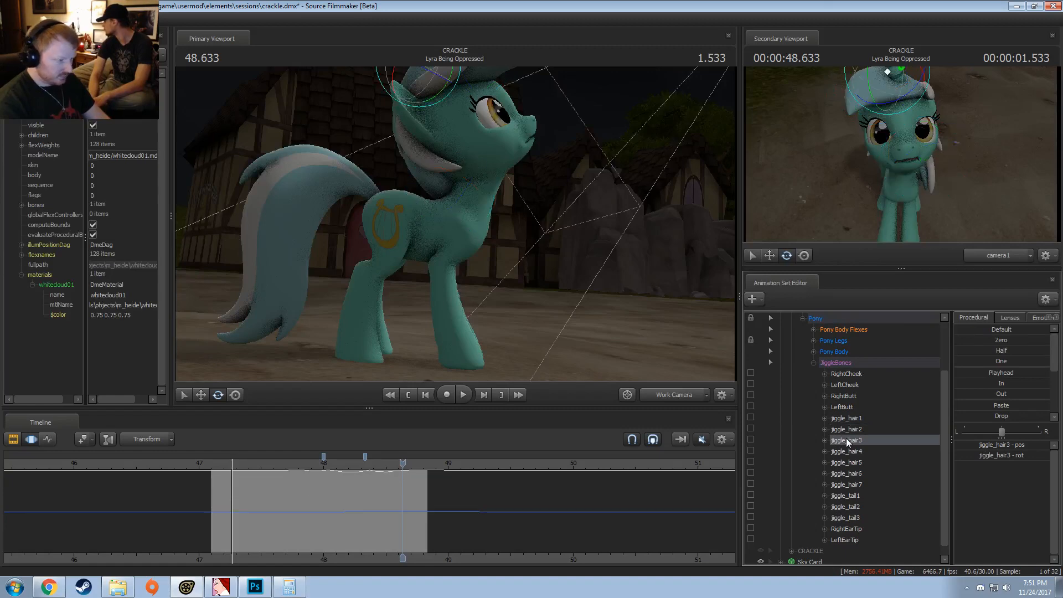
pyautogui.click(847, 451)
pyautogui.click(849, 463)
pyautogui.click(852, 474)
pyautogui.click(853, 484)
pyautogui.click(852, 495)
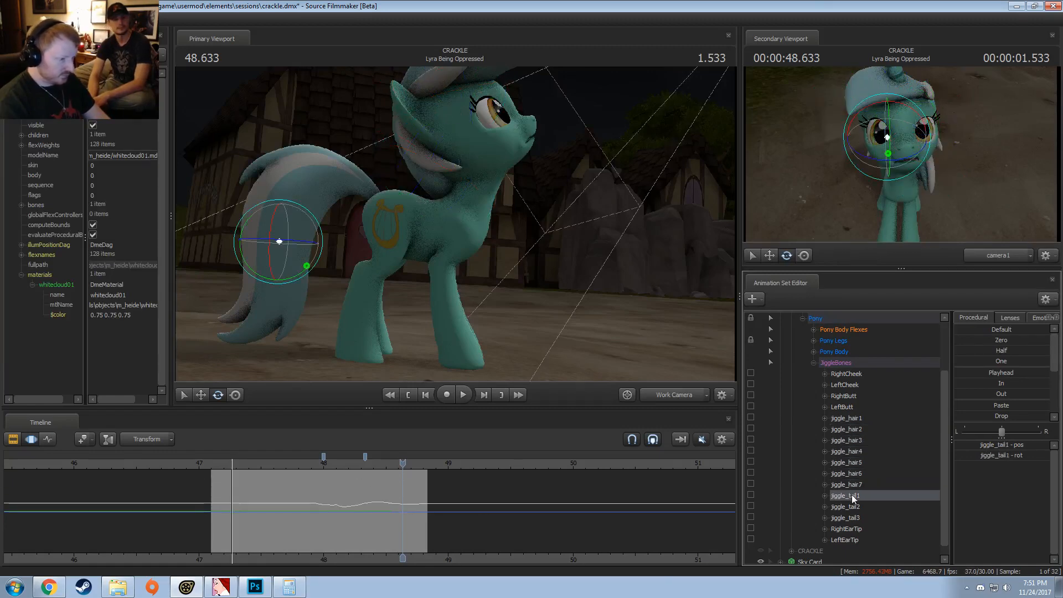
pyautogui.click(852, 507)
# Step: Scrub back before 48.0 and replay the clip to review the baked tail movement
pyautogui.moveTo(399, 480); pyautogui.dragTo(314, 480)
pyautogui.click(306, 463)
pyautogui.press('space')
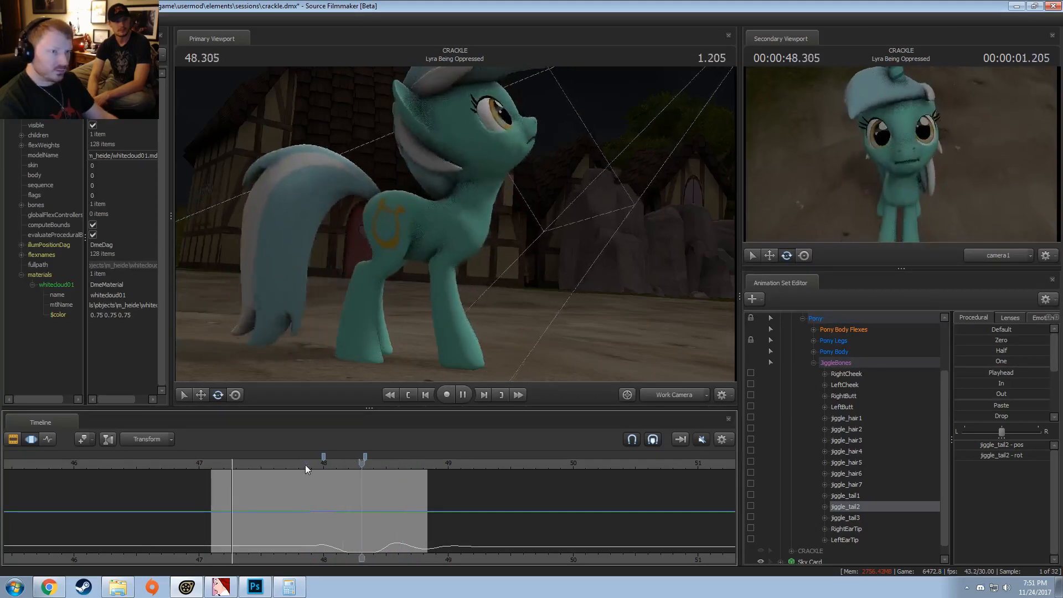
pyautogui.click(282, 463)
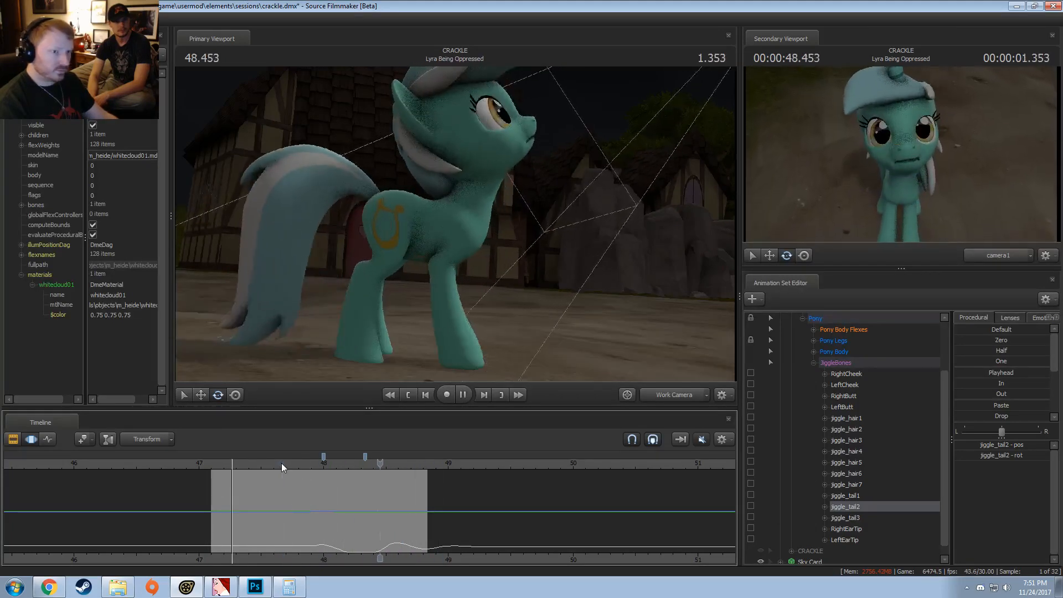
# Step: Collapse all of Lyra's control groups and switch the timeline to the Clip Editor
pyautogui.click(814, 363)
pyautogui.click(803, 385)
pyautogui.click(791, 352)
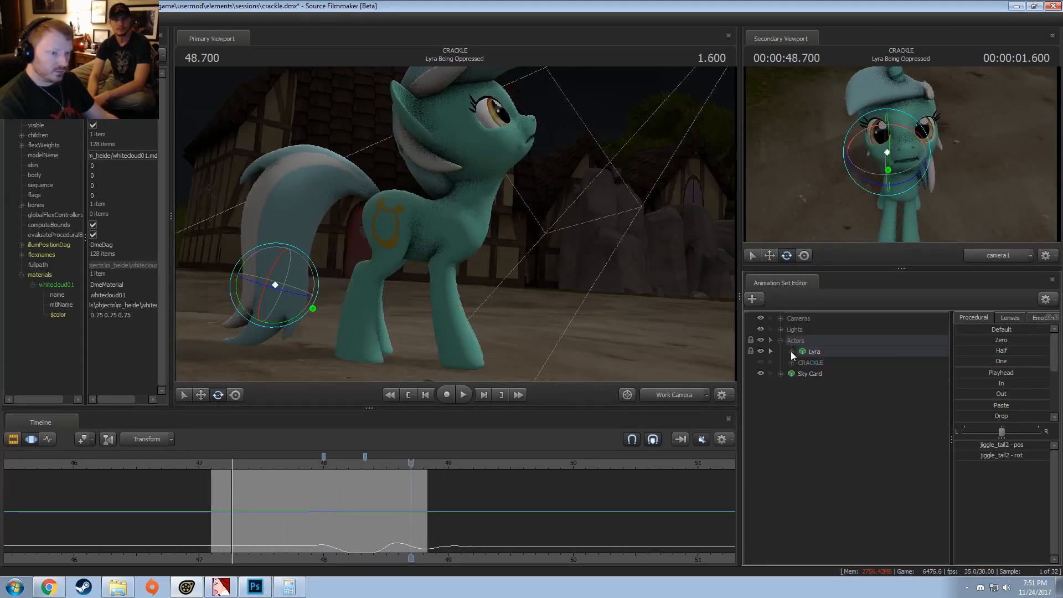
pyautogui.press('F2')
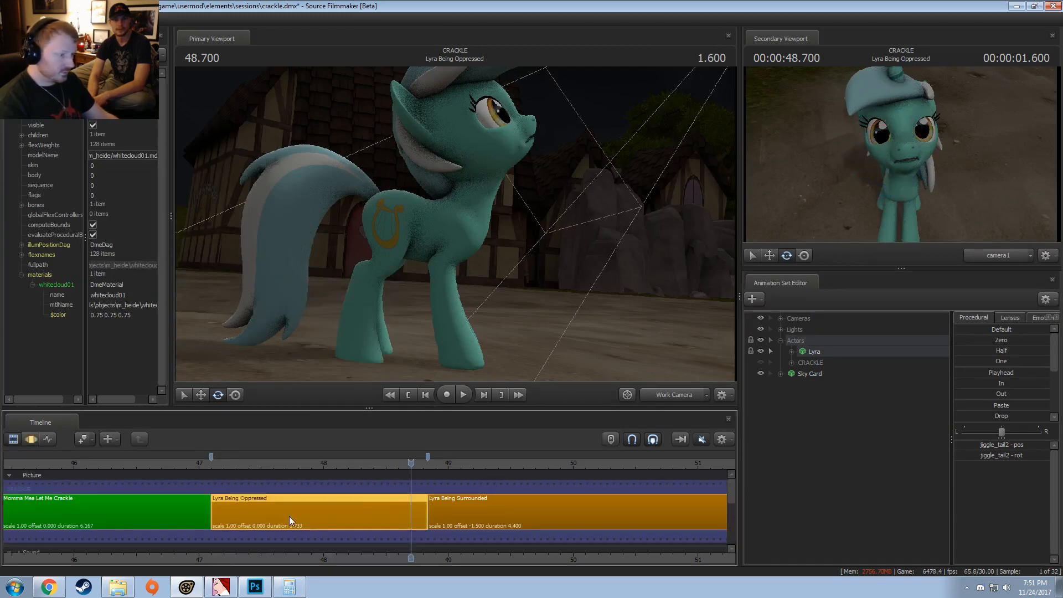
# Step: Delete the animation sets crackle2 through crackle7 from the CRACKLE group
pyautogui.click(792, 365)
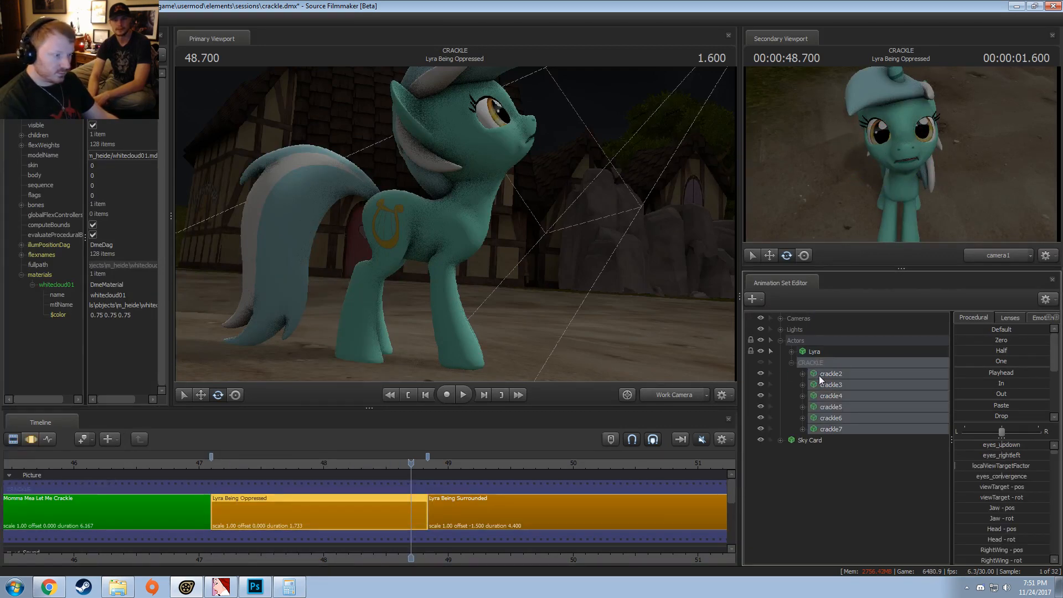
pyautogui.rightClick(819, 377)
pyautogui.click(836, 402)
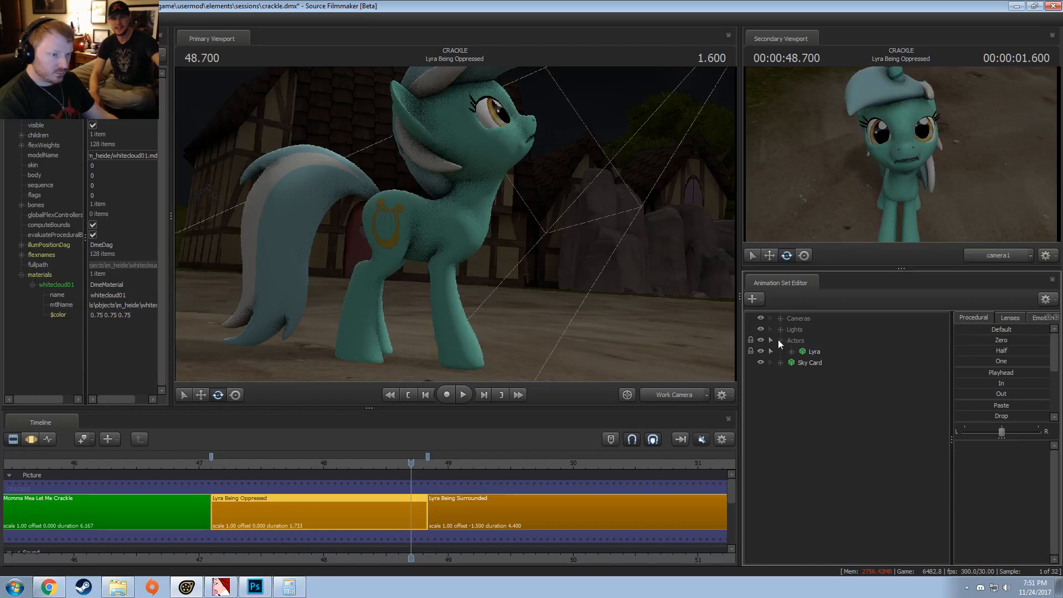
# Step: Collapse the Actors group and expand Cameras to show the Main Camera
pyautogui.click(779, 340)
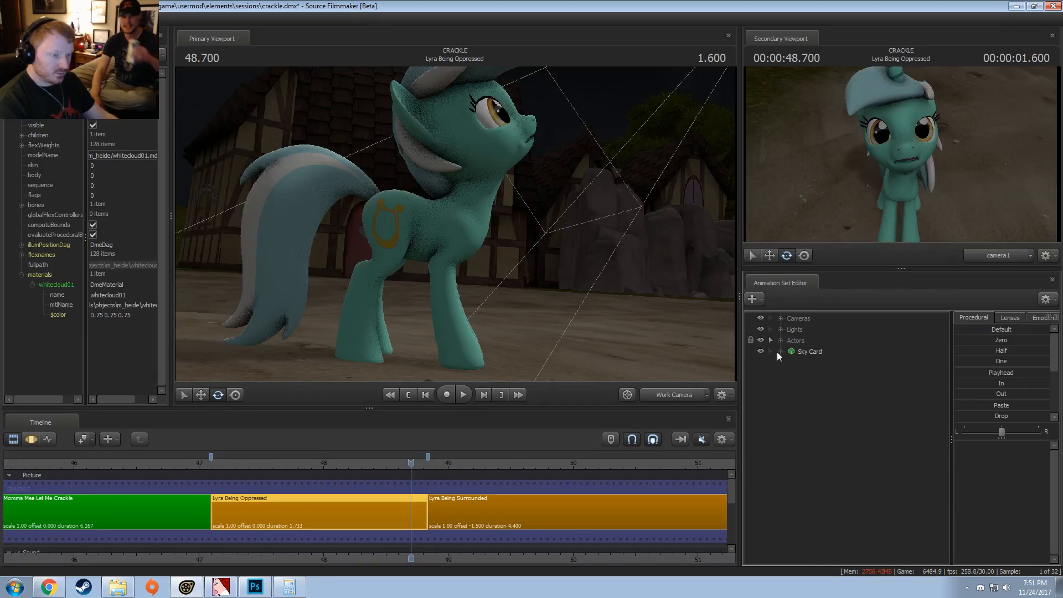
pyautogui.click(781, 340)
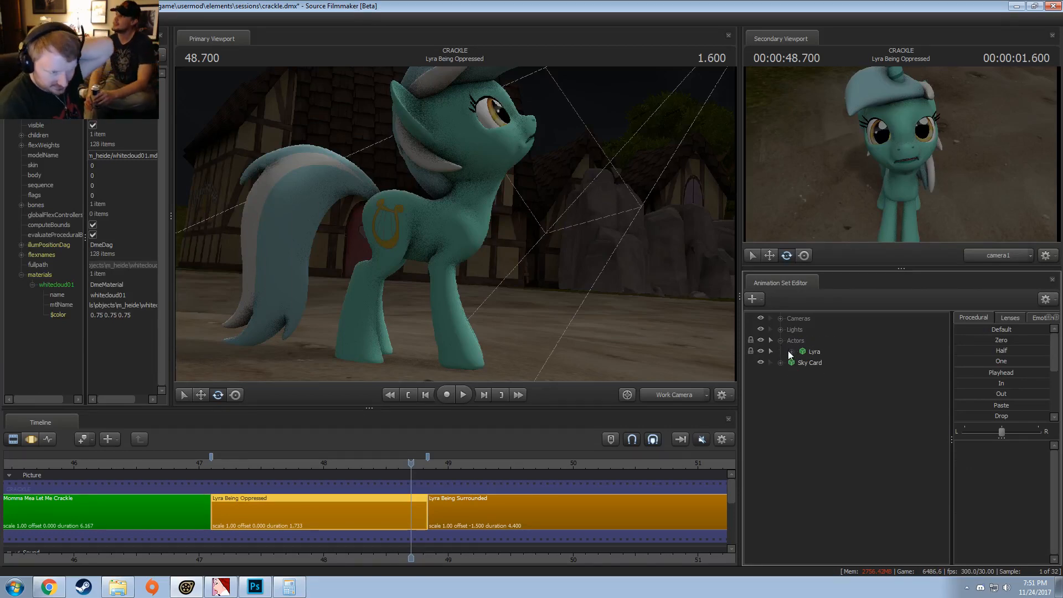
pyautogui.click(782, 317)
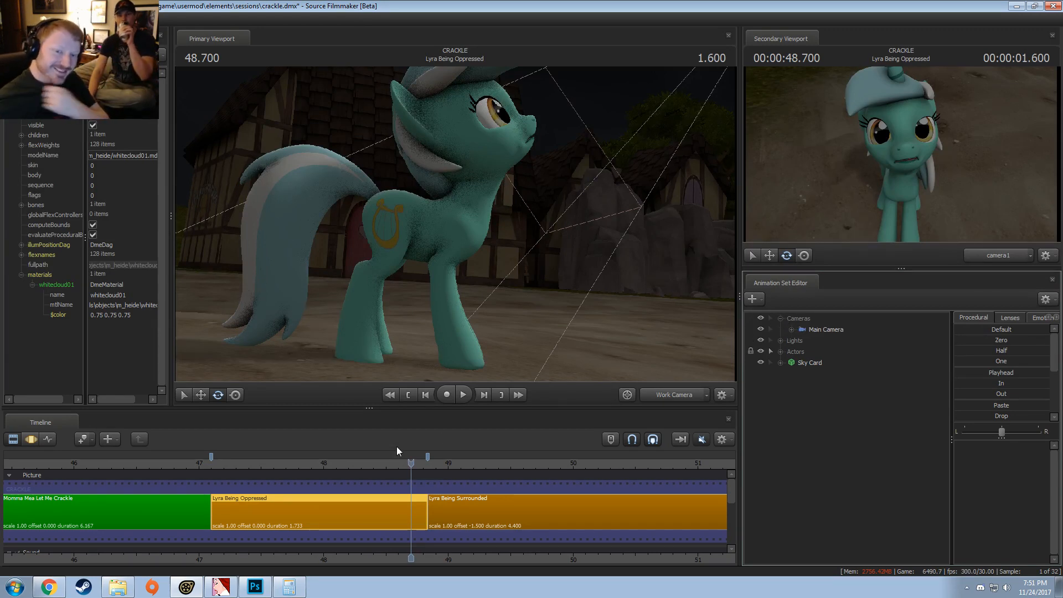
pyautogui.rightClick(325, 520)
pyautogui.moveTo(357, 383)
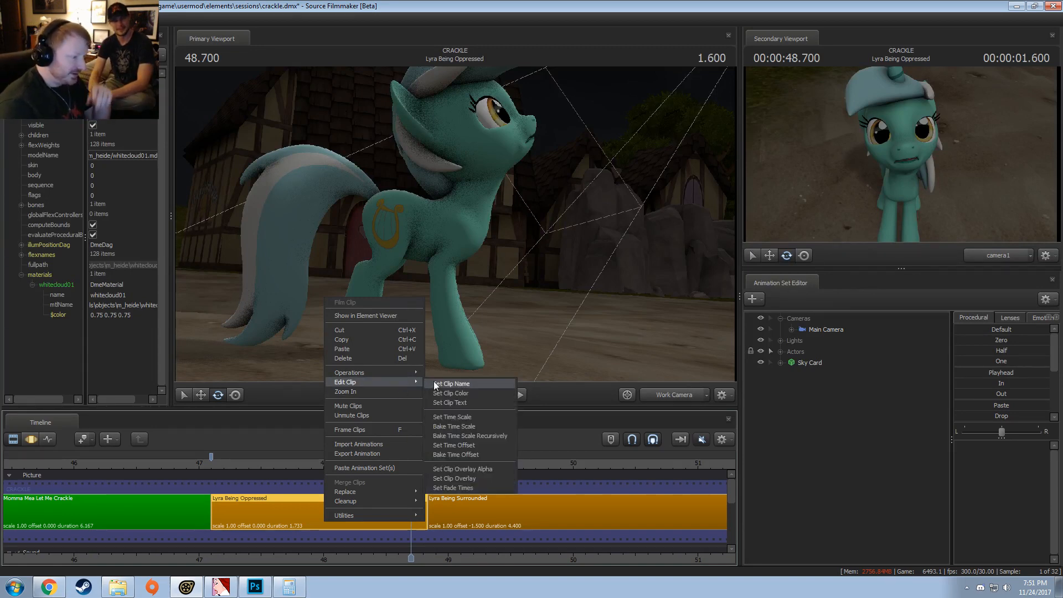
pyautogui.click(451, 384)
pyautogui.click(558, 323)
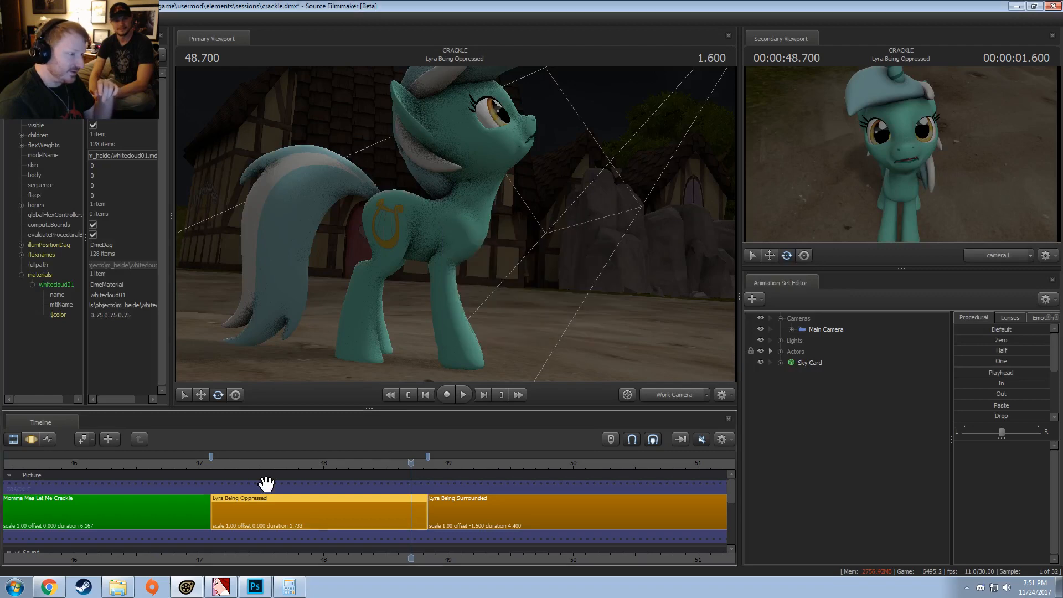
# Step: Change the Lyra Being Oppressed clip's background color to green by setting the red channel to 0
pyautogui.rightClick(249, 530)
pyautogui.rightClick(362, 506)
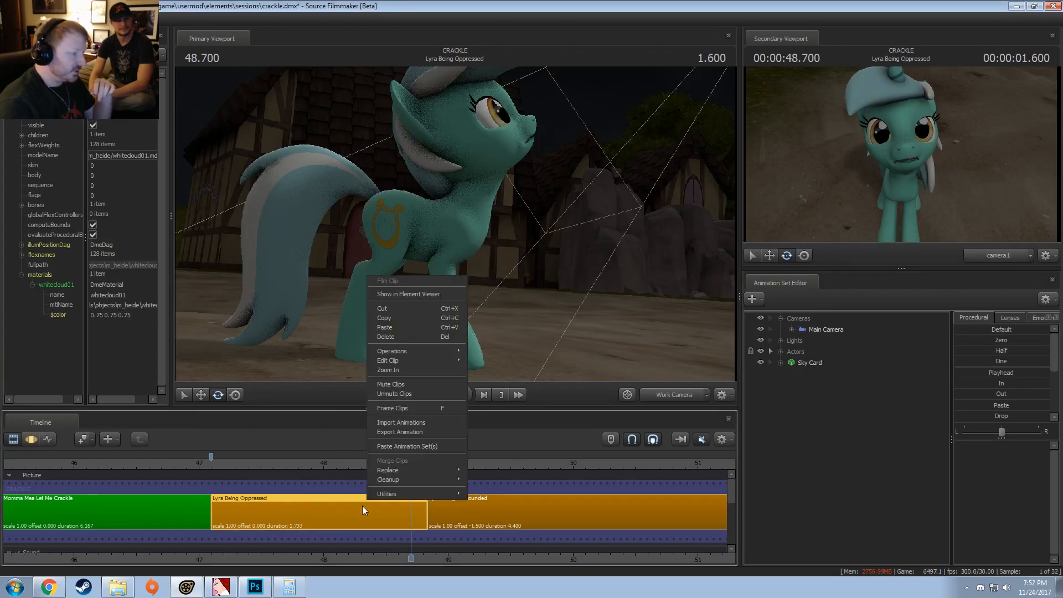
pyautogui.moveTo(468, 360)
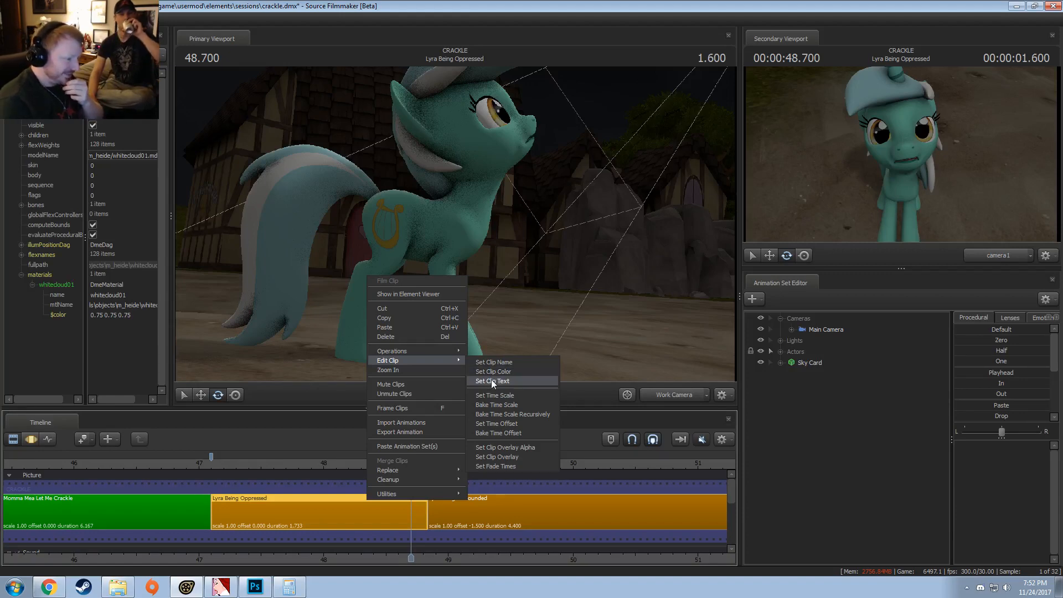
pyautogui.click(491, 373)
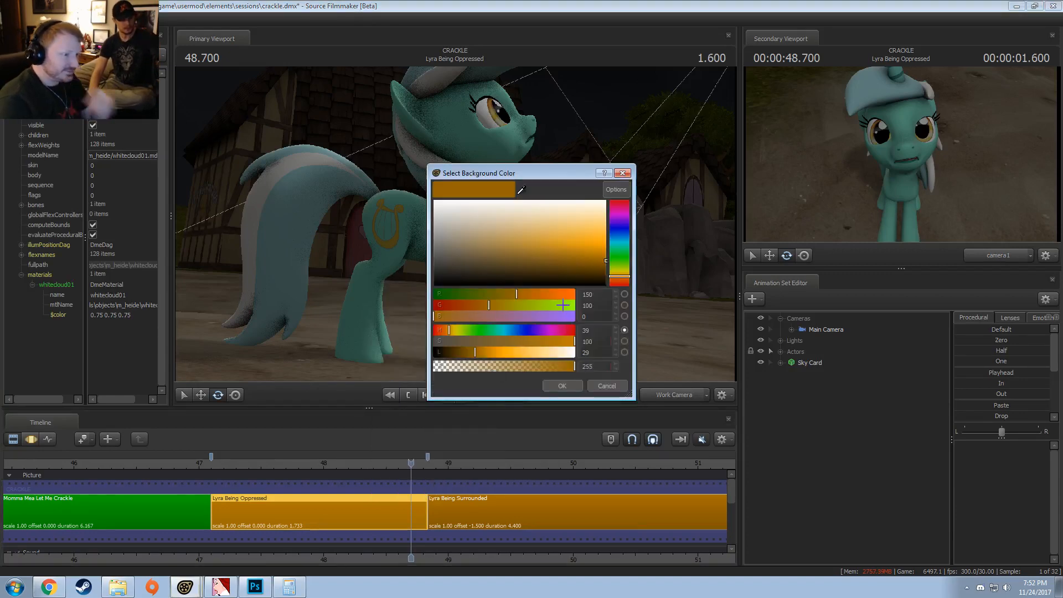
pyautogui.write('0')
pyautogui.press('Return')
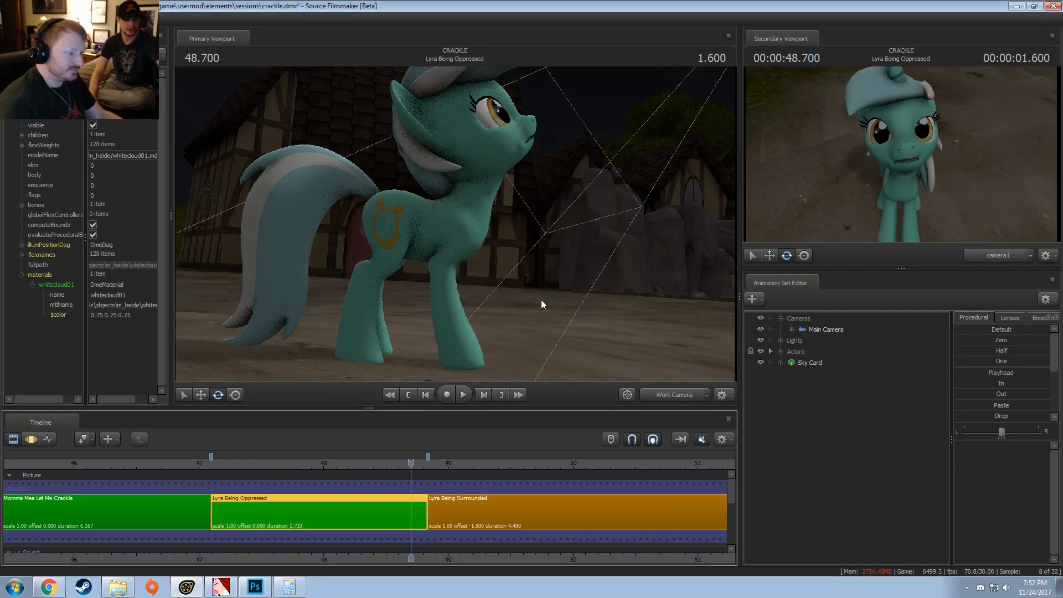
# Step: Move on to the Lyra Being Surrounded clip and play it through camera1 in the primary viewport
pyautogui.scroll(-2, 432, 518)
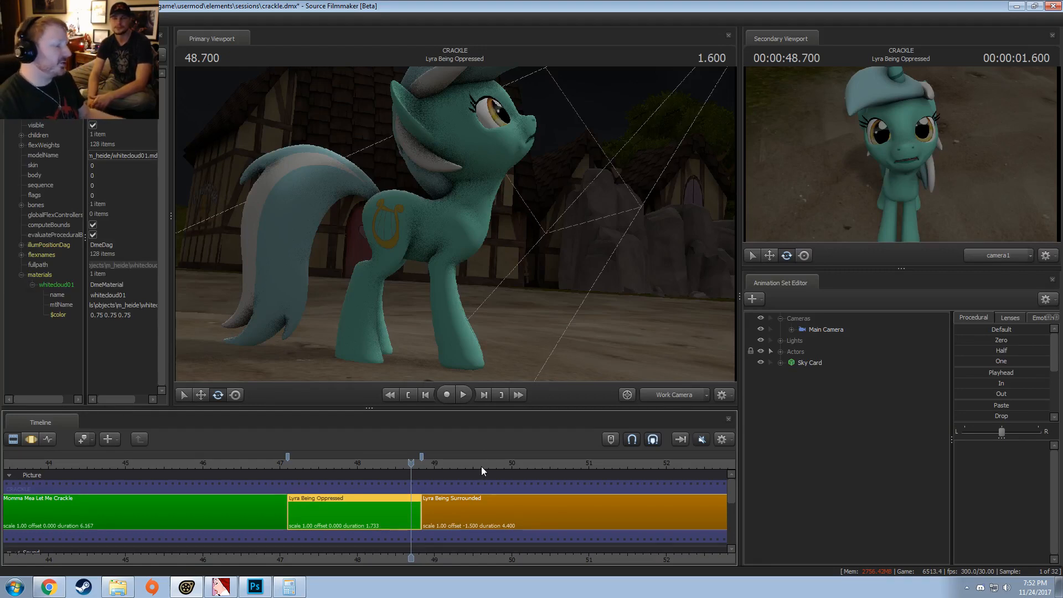
pyautogui.click(423, 466)
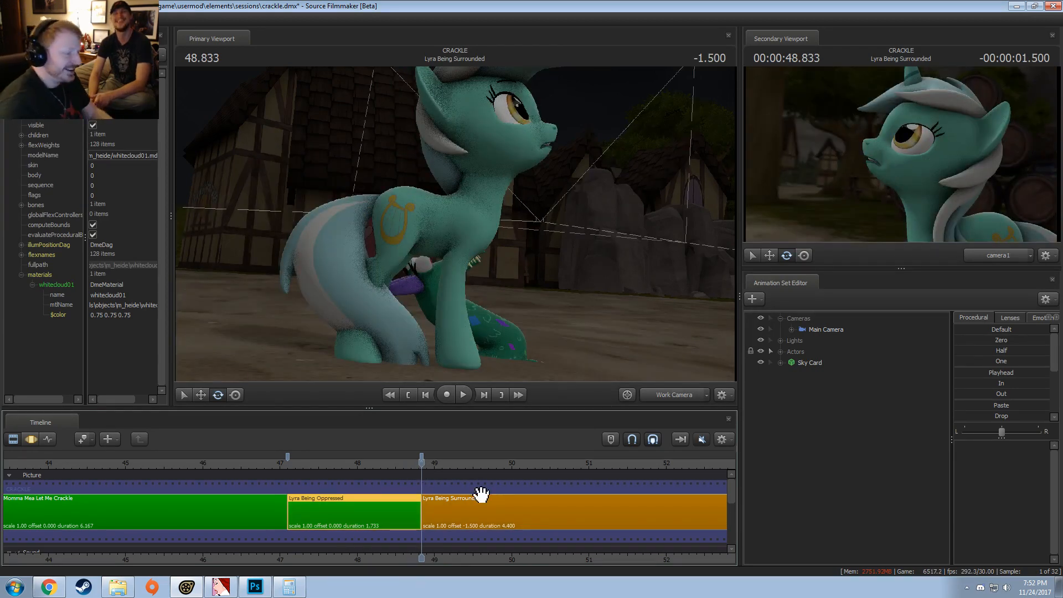
pyautogui.scroll(-3, 477, 501)
pyautogui.scroll(5, 478, 502)
pyautogui.moveTo(503, 559); pyautogui.dragTo(209, 557, button='middle')
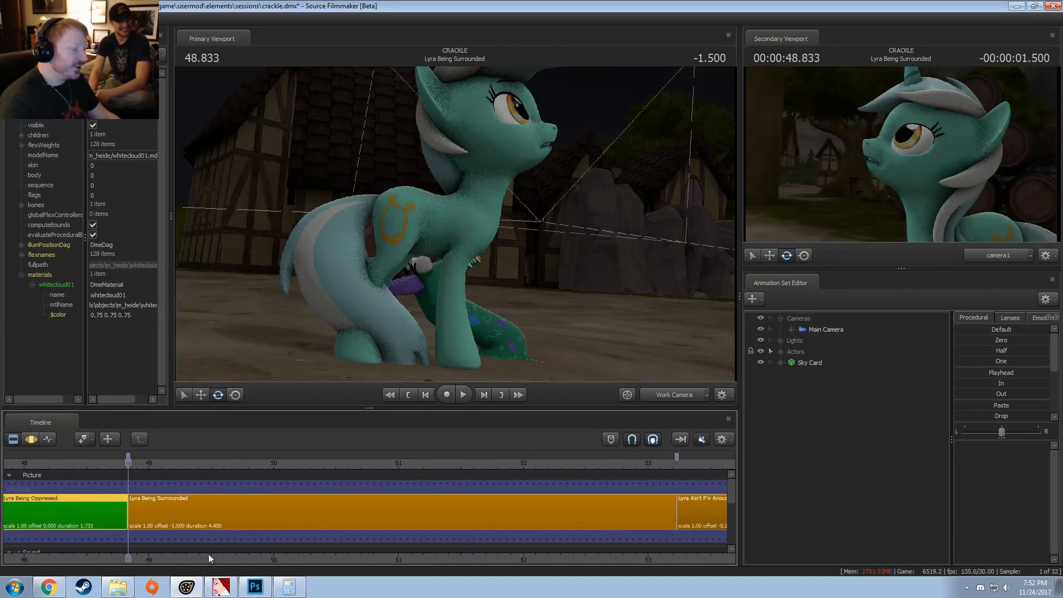
pyautogui.scroll(-1, 208, 557)
pyautogui.click(130, 467)
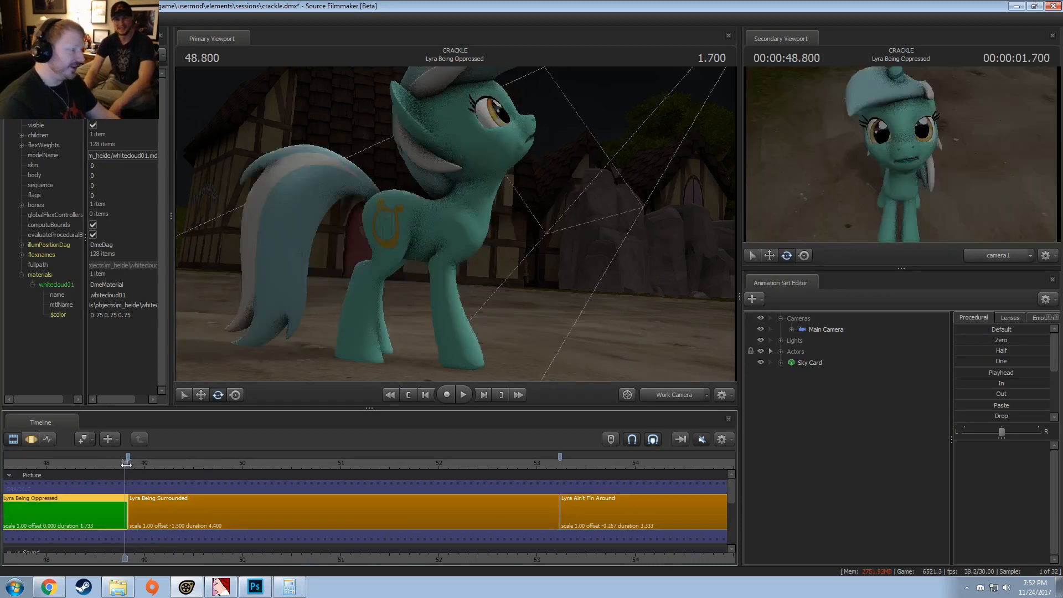
pyautogui.moveTo(131, 465); pyautogui.dragTo(187, 466)
pyautogui.click(668, 397)
pyautogui.press('space')
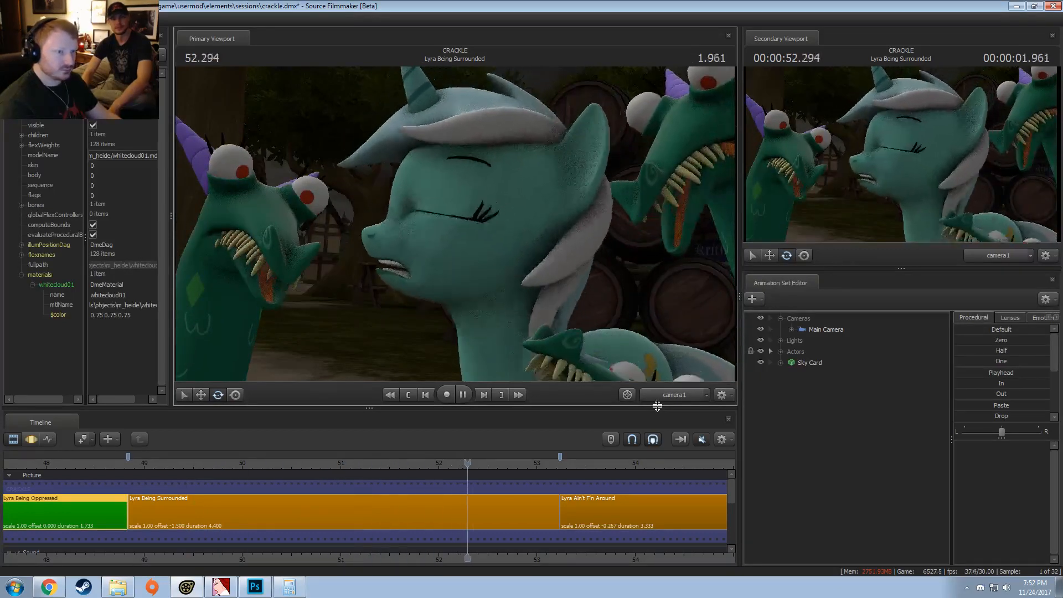
pyautogui.moveTo(452, 464); pyautogui.dragTo(416, 466)
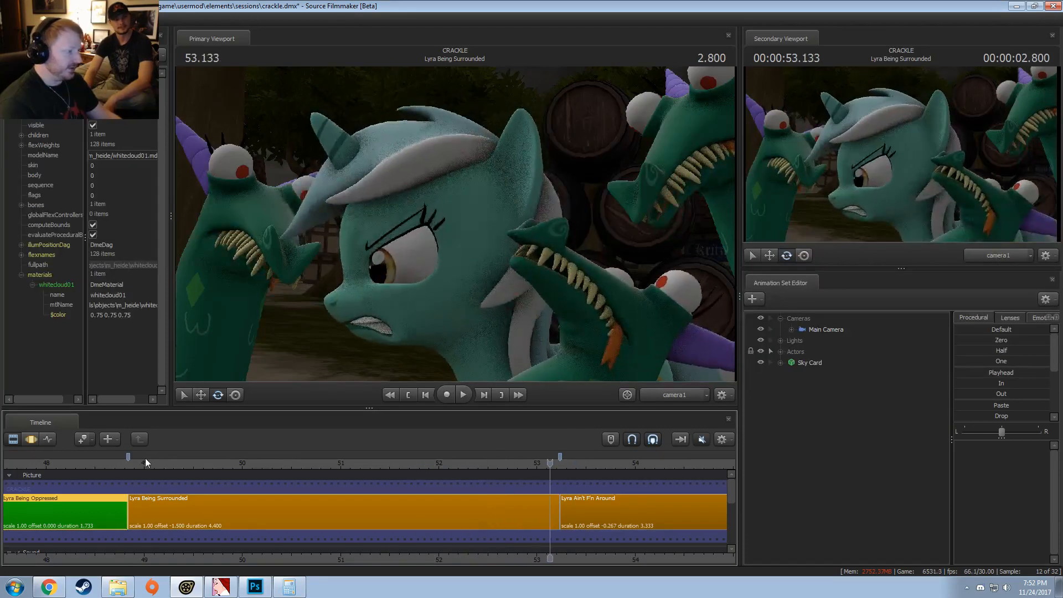
# Step: Replay the opening of Lyra Being Surrounded from about 49.0 and scrub around 50.0 to check Lyra's eyes
pyautogui.click(139, 465)
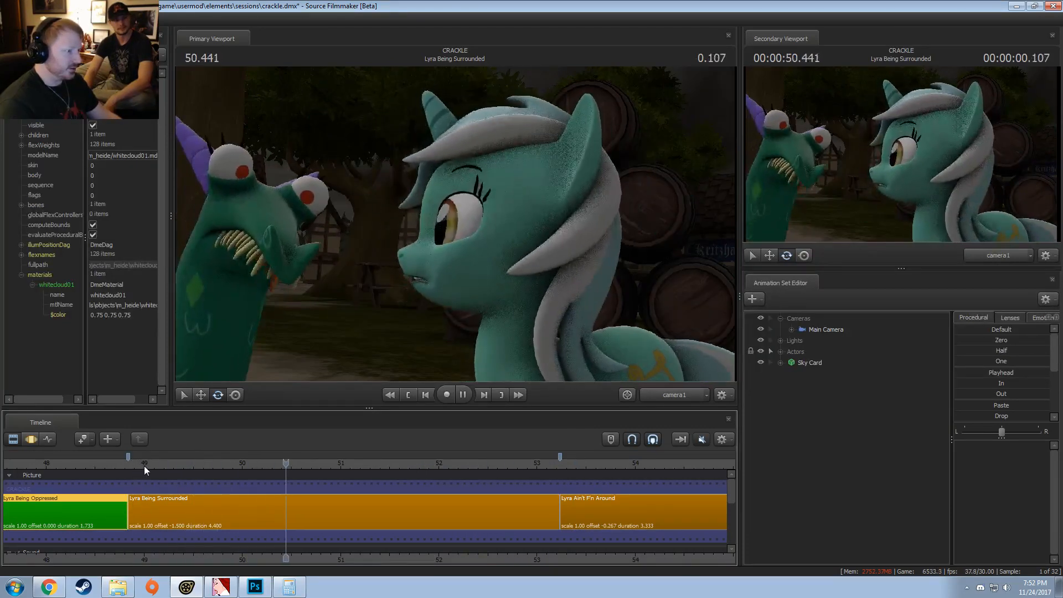
pyautogui.press('space')
pyautogui.moveTo(277, 466); pyautogui.dragTo(233, 467)
pyautogui.press('space')
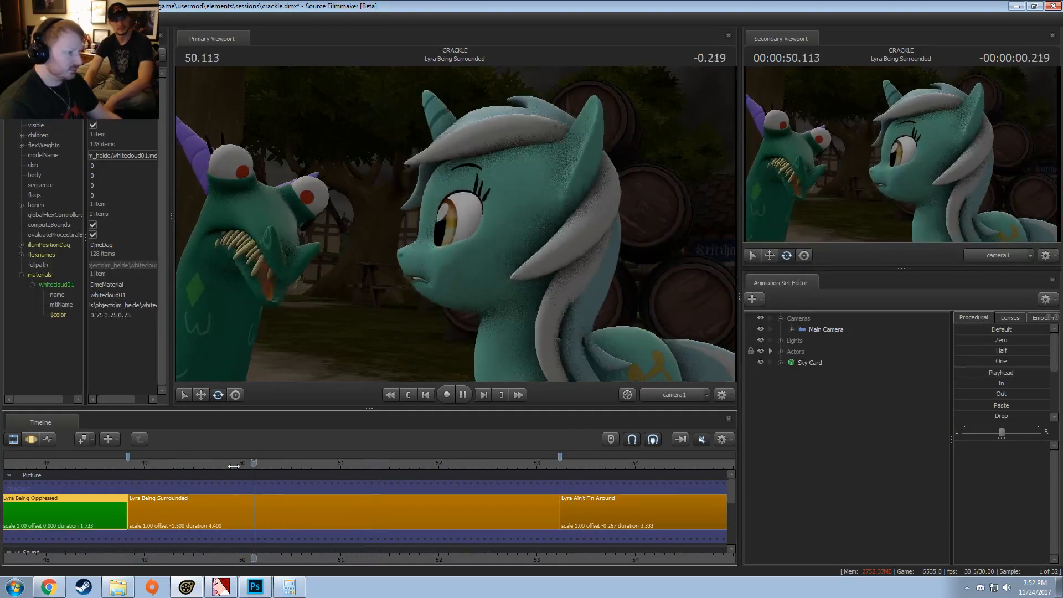
pyautogui.press('space')
# Step: Select Lyra's Eyes control group in the Lyra Being Surrounded clip and switch the timeline to the Motion Editor
pyautogui.click(320, 510)
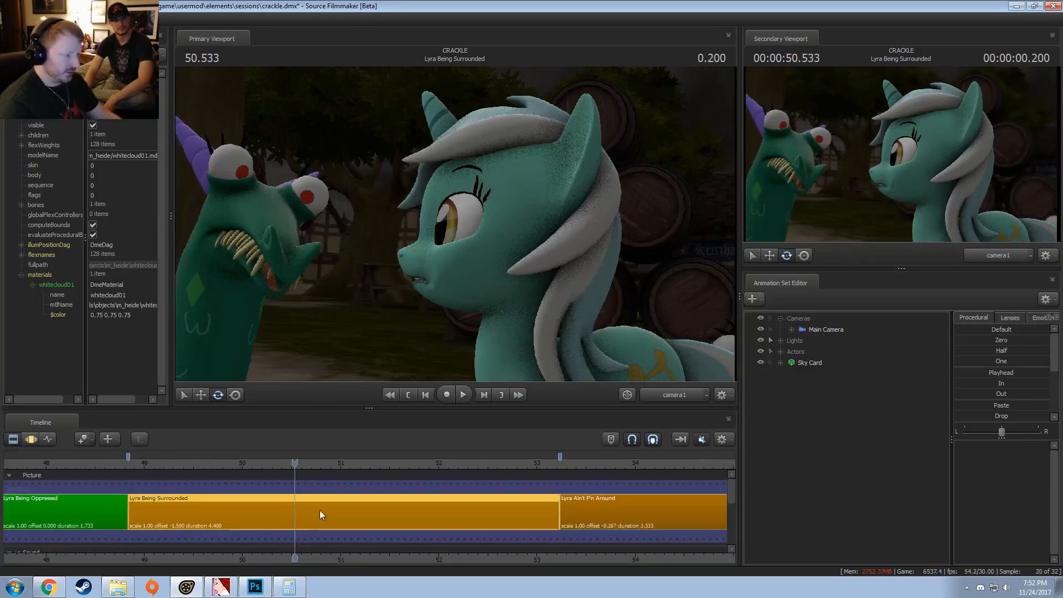
pyautogui.click(780, 351)
pyautogui.click(792, 363)
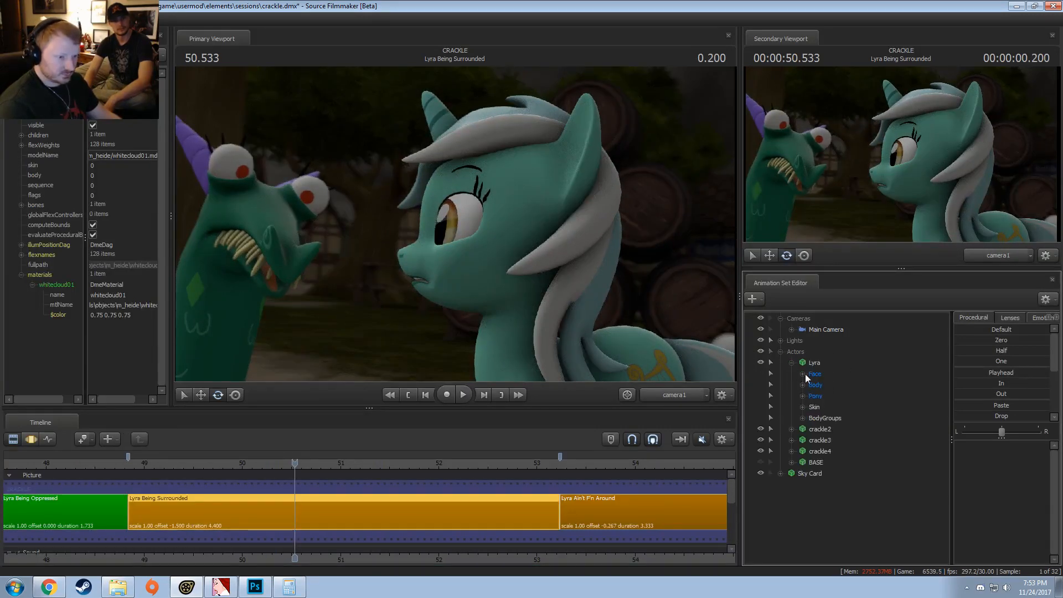
pyautogui.click(803, 374)
pyautogui.click(822, 385)
pyautogui.click(814, 385)
pyautogui.press('F3')
pyautogui.scroll(4, 260, 493)
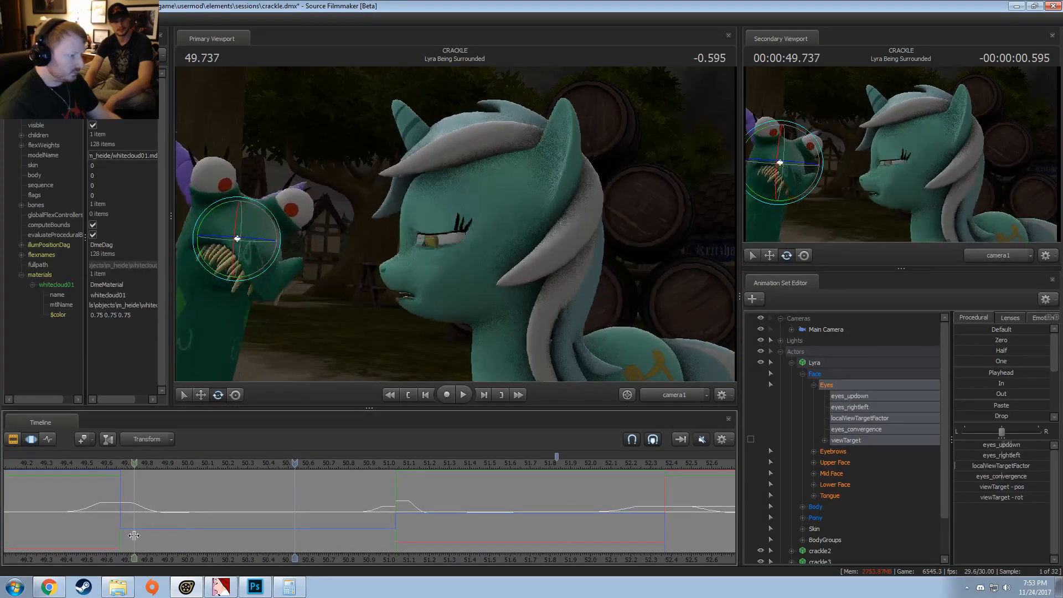
# Step: Select about 50.07 to 50.33 with short falloffs and shift eyes_rightleft slightly for a small eye dart
pyautogui.moveTo(199, 522); pyautogui.dragTo(254, 517)
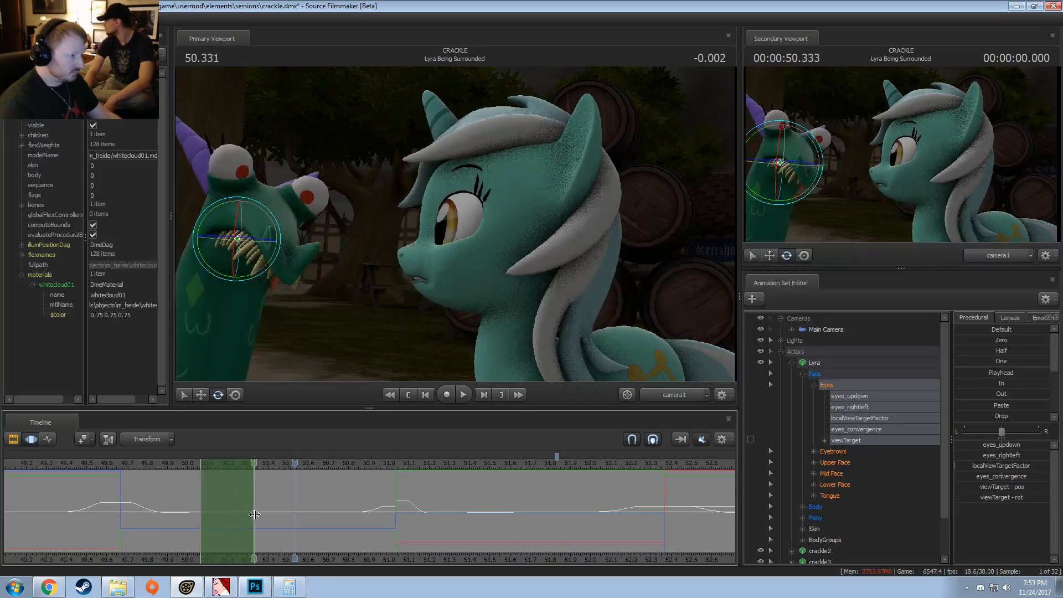
pyautogui.scroll(2, 251, 515)
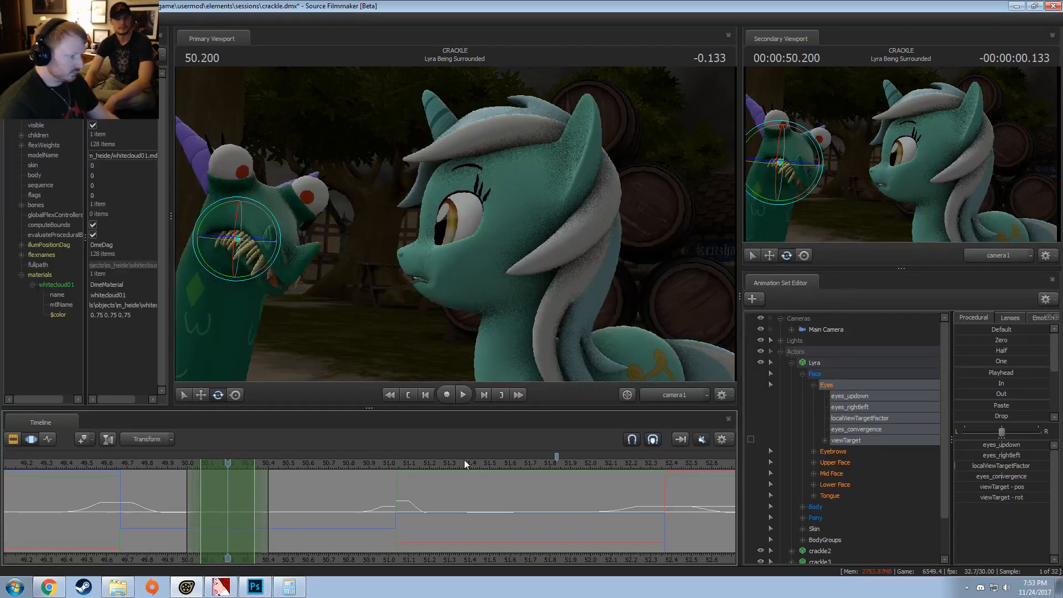
pyautogui.click(1003, 454)
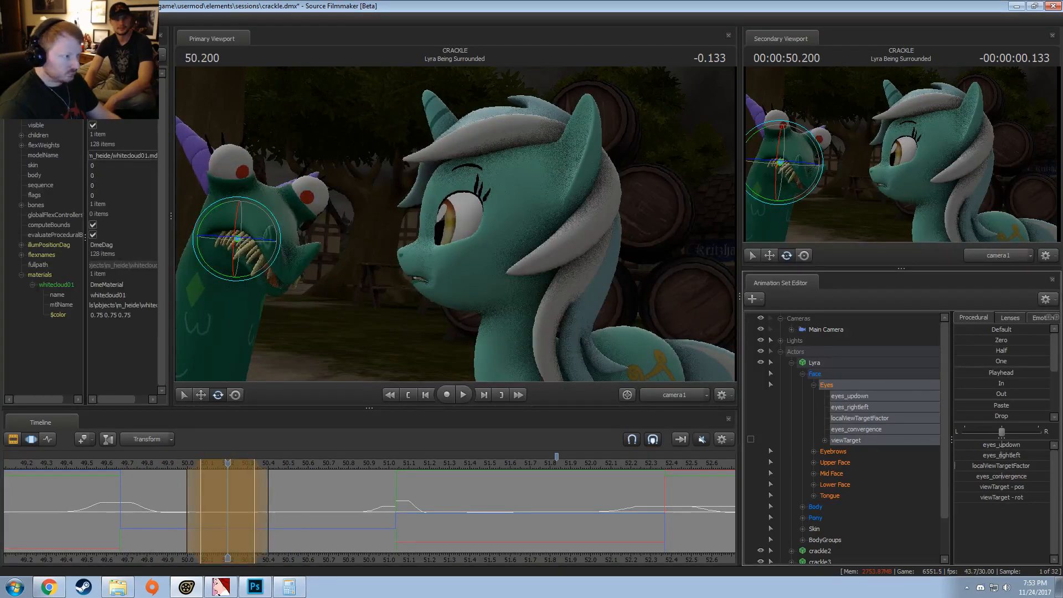
# Step: Replay the eye dart and extend its time selection to about 50.37 with wider falloffs
pyautogui.moveTo(203, 463); pyautogui.dragTo(158, 467)
pyautogui.press('space')
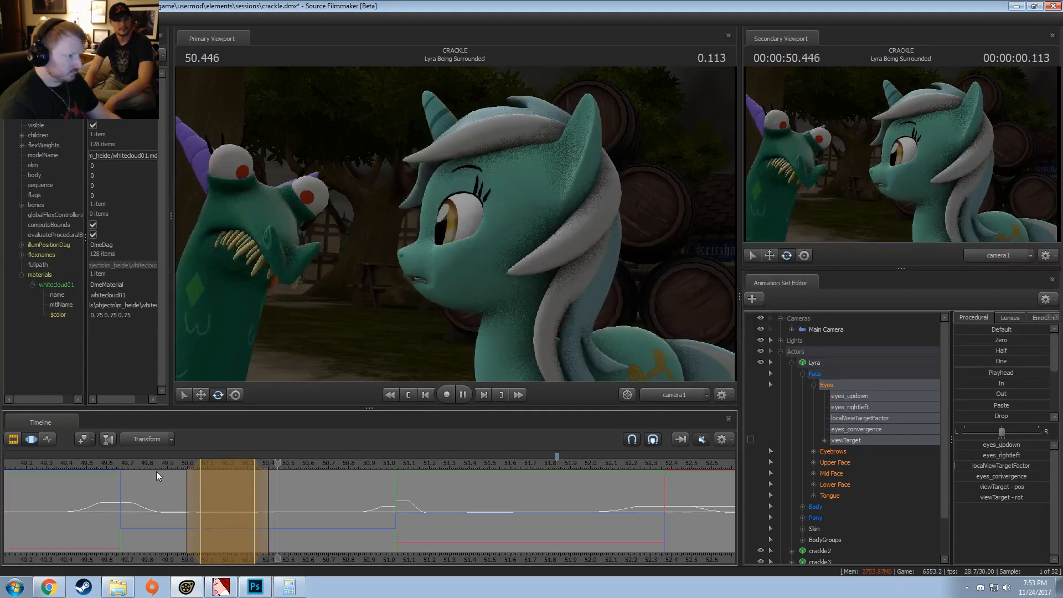
pyautogui.press('space')
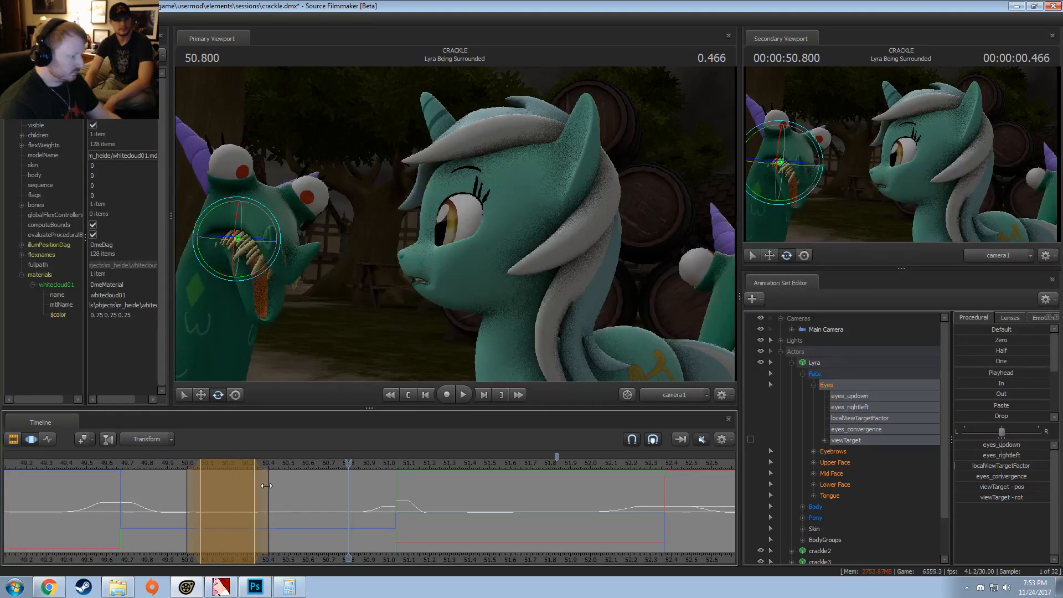
pyautogui.moveTo(248, 476); pyautogui.dragTo(252, 475)
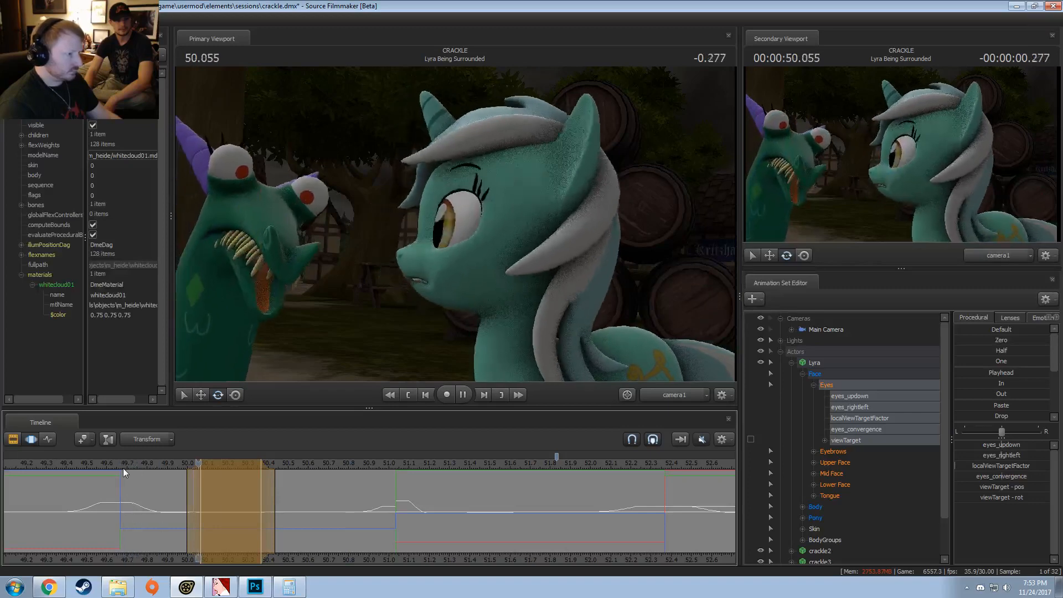
pyautogui.click(242, 489)
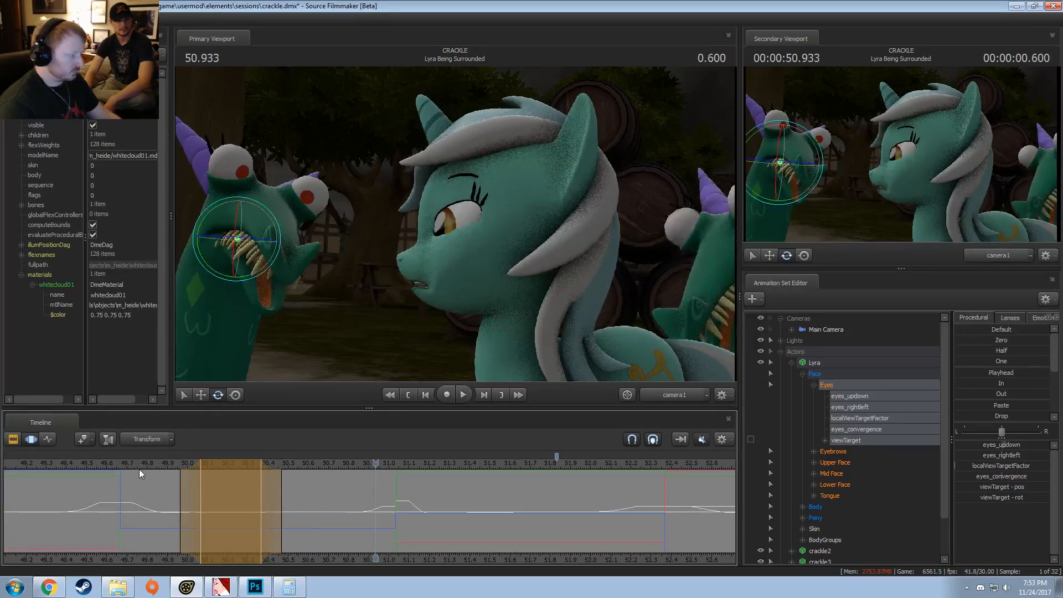
# Step: Move the time selection to about 50.73 to 51.03 and adjust eyes_rightleft for a second eye dart
pyautogui.moveTo(260, 486); pyautogui.dragTo(396, 482)
pyautogui.moveTo(331, 492); pyautogui.dragTo(312, 496)
pyautogui.moveTo(997, 455); pyautogui.dragTo(999, 464)
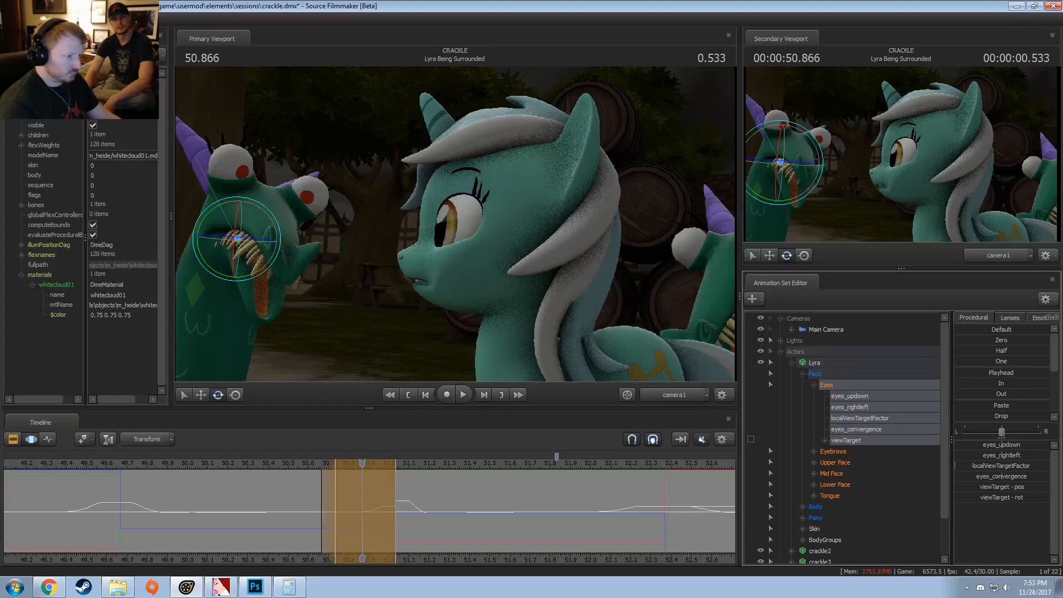
# Step: Replay from about 50.0 and again from about 50.2 to review both eye darts
pyautogui.click(177, 468)
pyautogui.press('space')
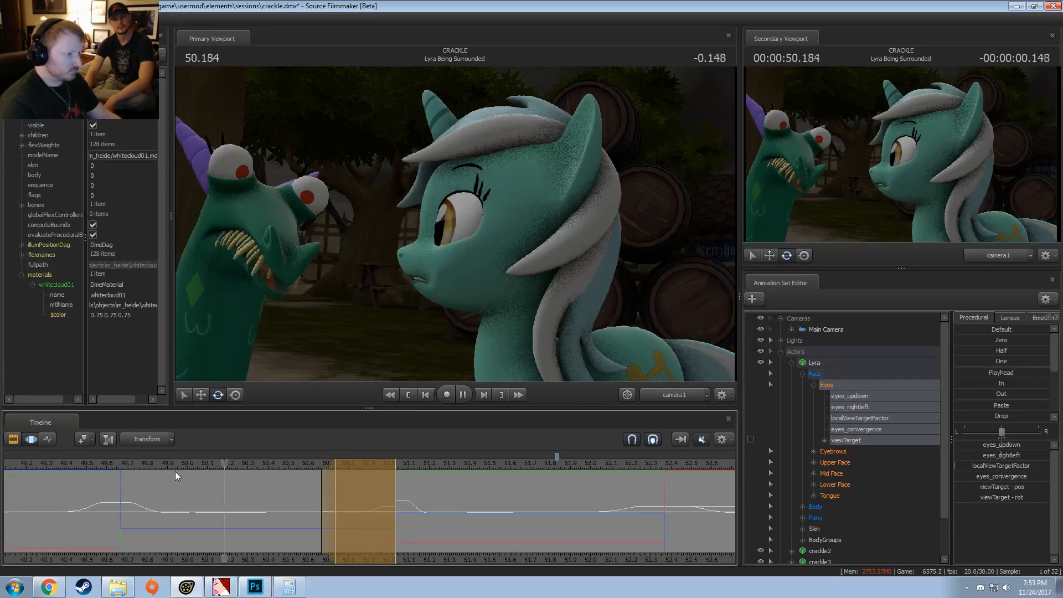
pyautogui.press('space')
pyautogui.click(228, 463)
pyautogui.press('space')
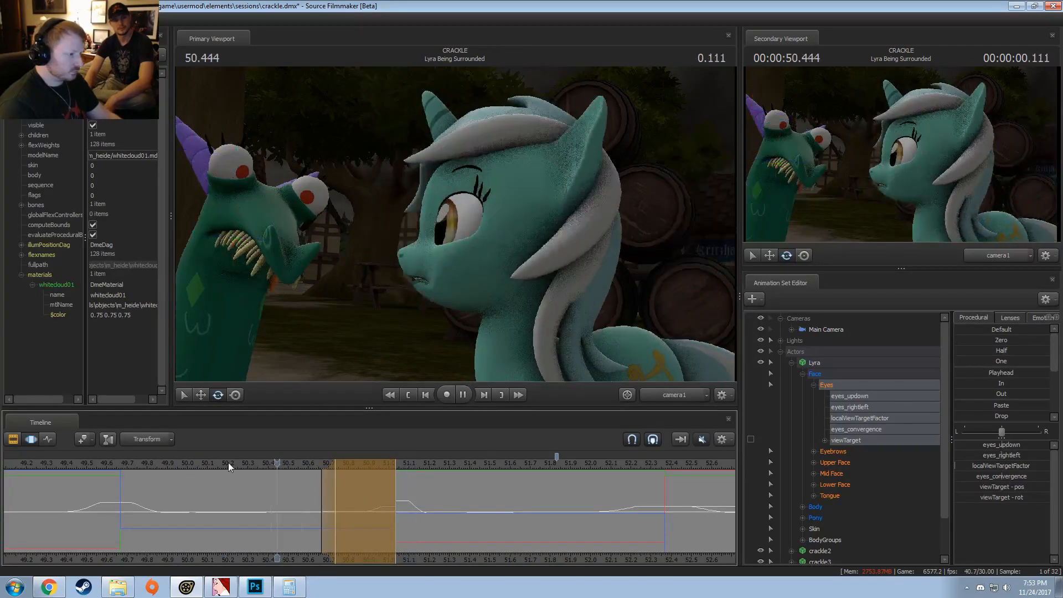
pyautogui.press('space')
# Step: Readjust eyes_rightleft for the second dart, extend its selection start back to about 50.6, and replay it
pyautogui.moveTo(294, 463); pyautogui.dragTo(342, 507)
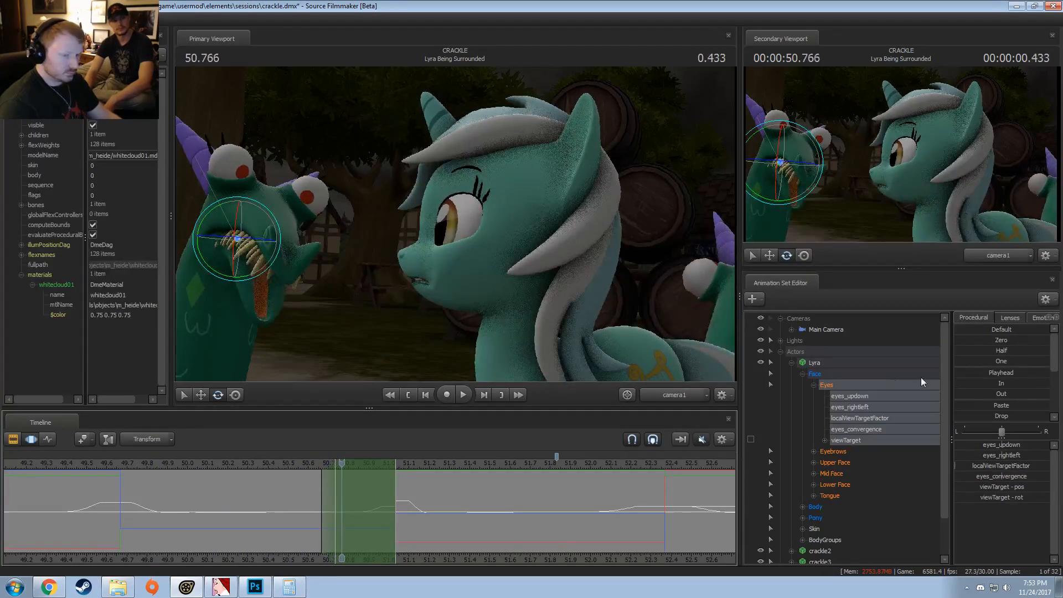
pyautogui.moveTo(1006, 453); pyautogui.dragTo(1004, 453)
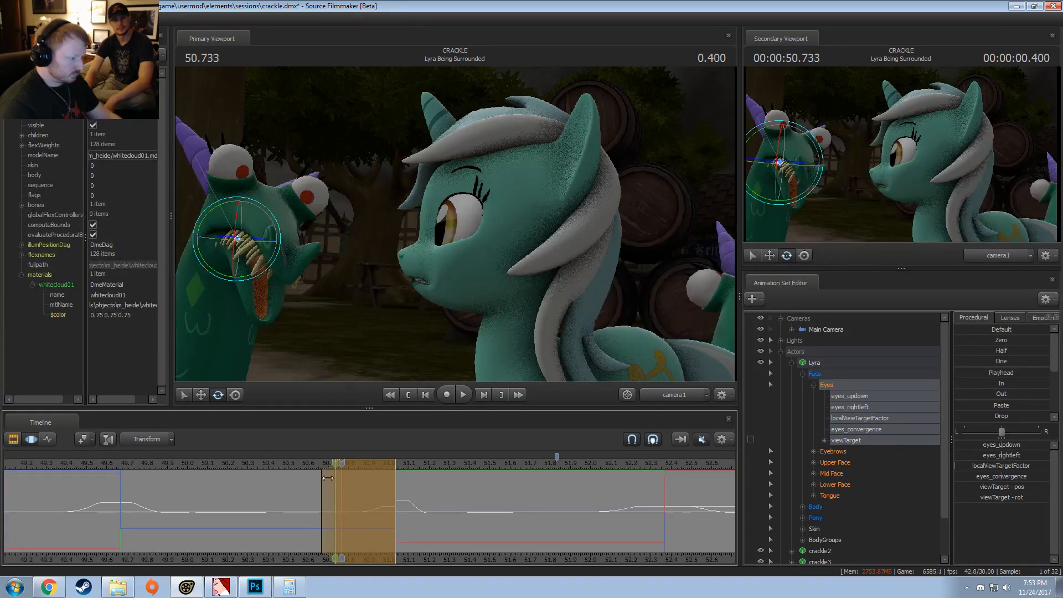
pyautogui.moveTo(328, 477); pyautogui.dragTo(294, 475)
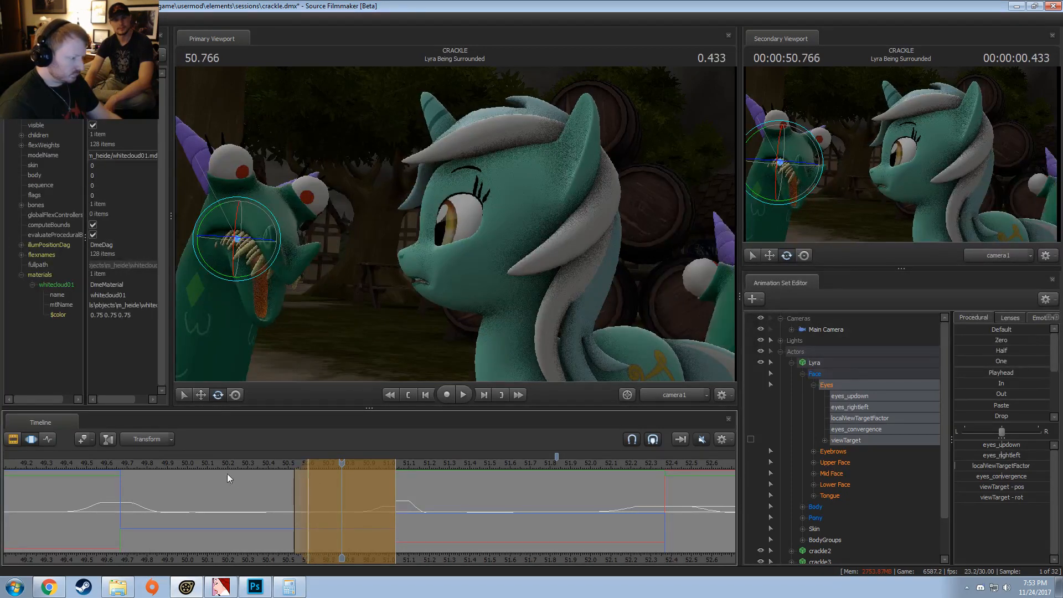
pyautogui.press('space')
pyautogui.press('space')
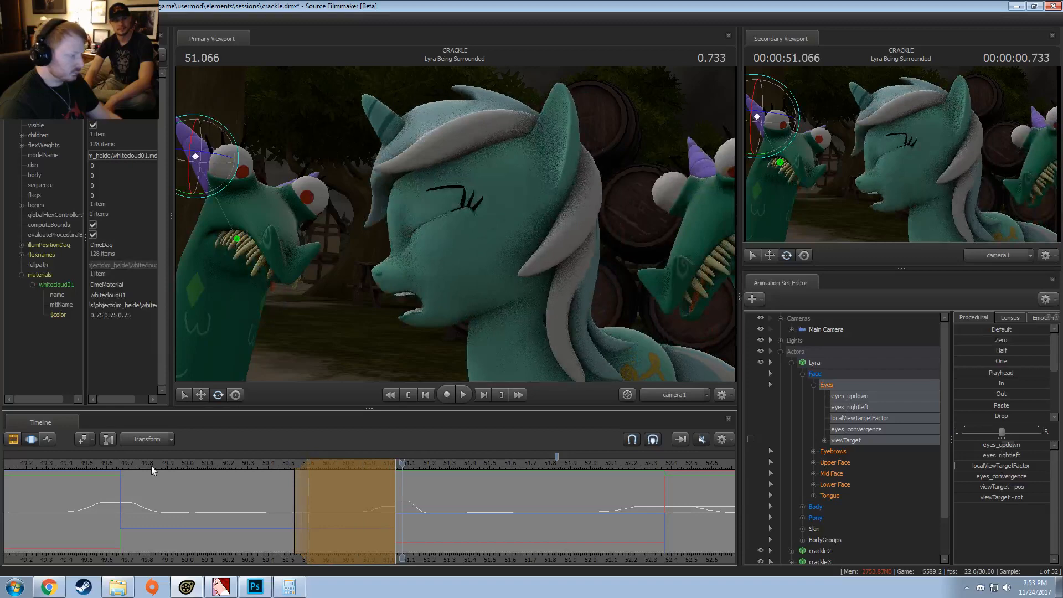
# Step: Select about 50.63 to 50.87 with smooth falloffs and increase Lid_raise in Lyra's Upper Face group
pyautogui.moveTo(151, 466)
pyautogui.mouseDown(button='middle')
pyautogui.moveTo(153, 499)
pyautogui.moveTo(396, 515)
pyautogui.moveTo(364, 521)
pyautogui.mouseUp(button='middle')
pyautogui.keyDown('ctrl'); pyautogui.scroll(3, 363, 520); pyautogui.keyUp('ctrl')
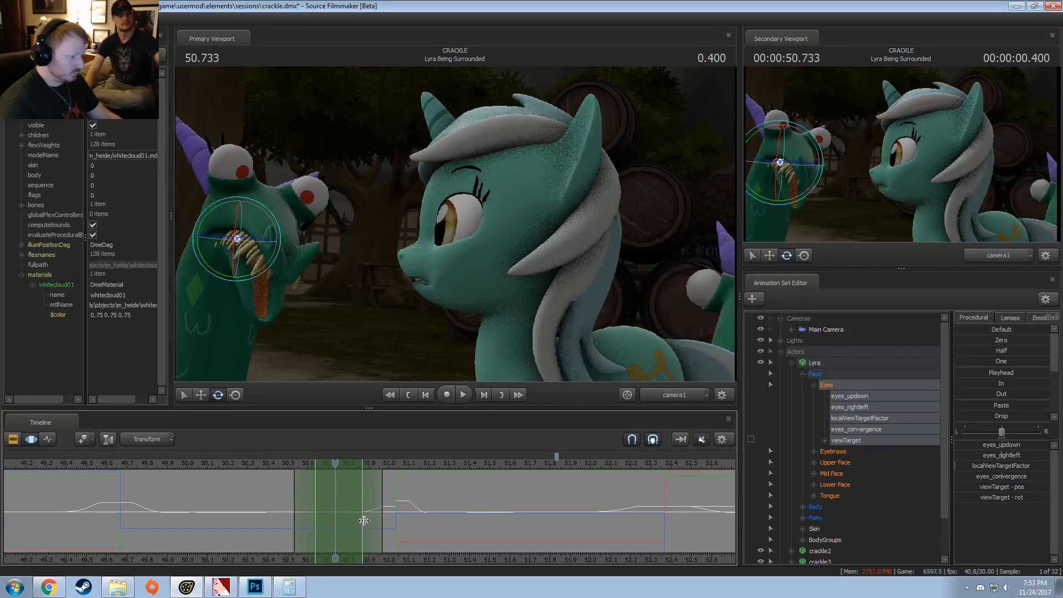
pyautogui.moveTo(296, 489); pyautogui.dragTo(288, 490)
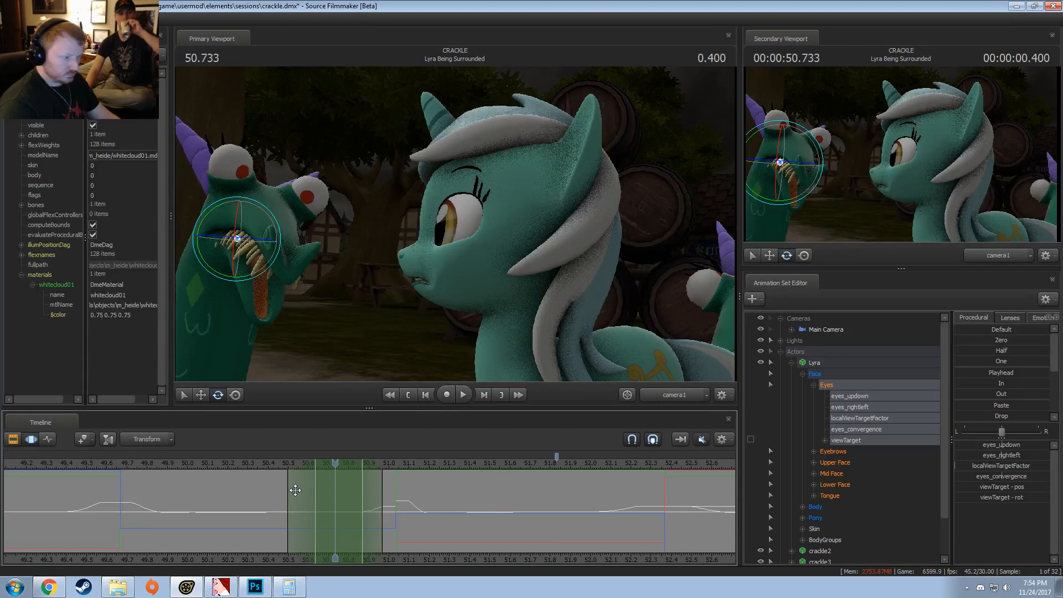
pyautogui.click(836, 462)
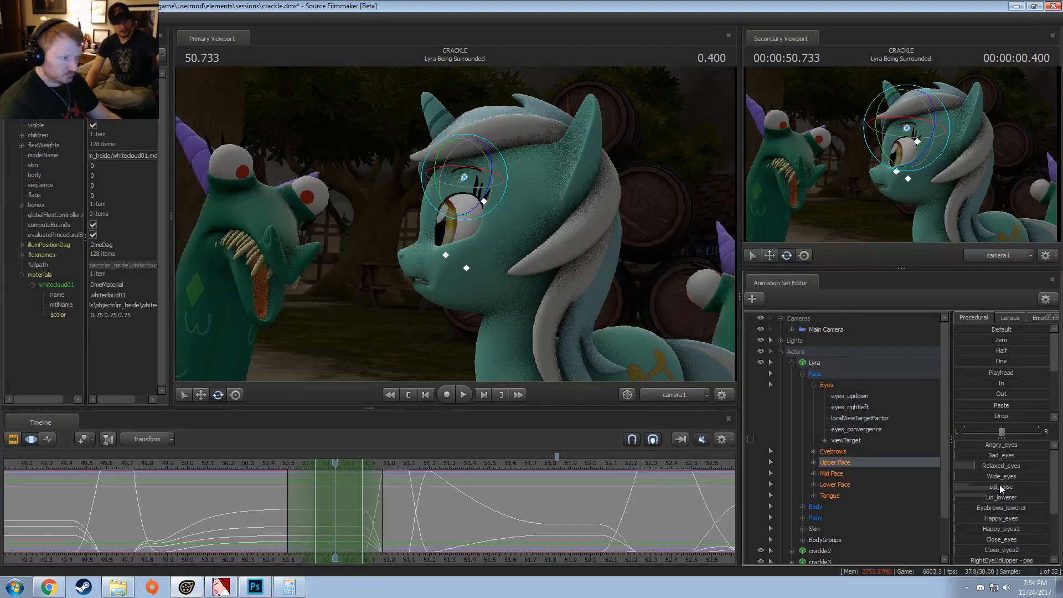
pyautogui.moveTo(999, 487); pyautogui.dragTo(1021, 487)
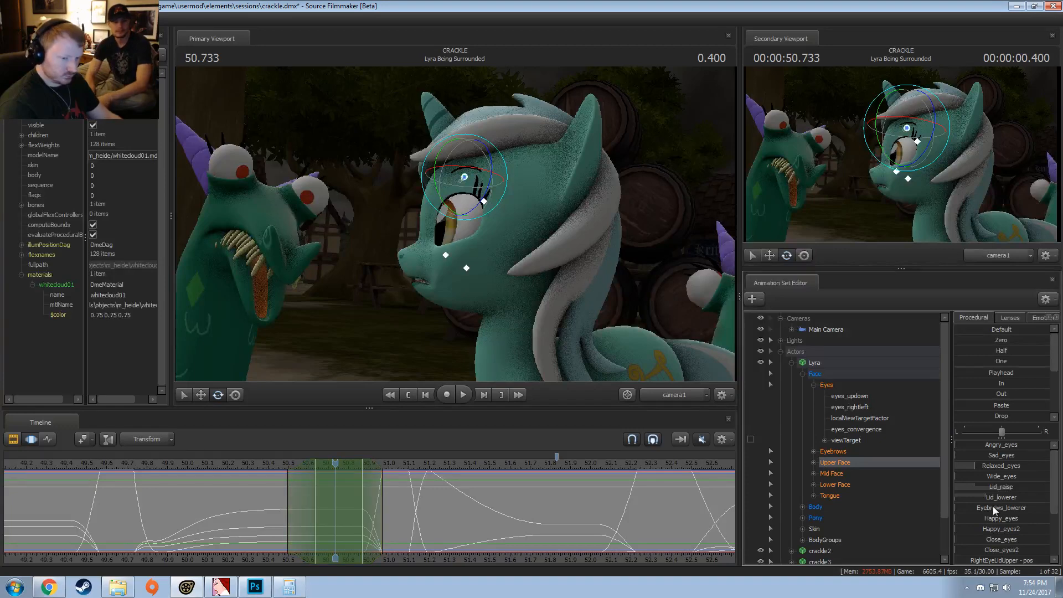
# Step: Slightly increase Close_eyes2 in Lyra's Upper Face, replay from about 50.2, and move the selection's hold start to about 50.77
pyautogui.scroll(-1, 995, 514)
pyautogui.moveTo(988, 540); pyautogui.dragTo(991, 540)
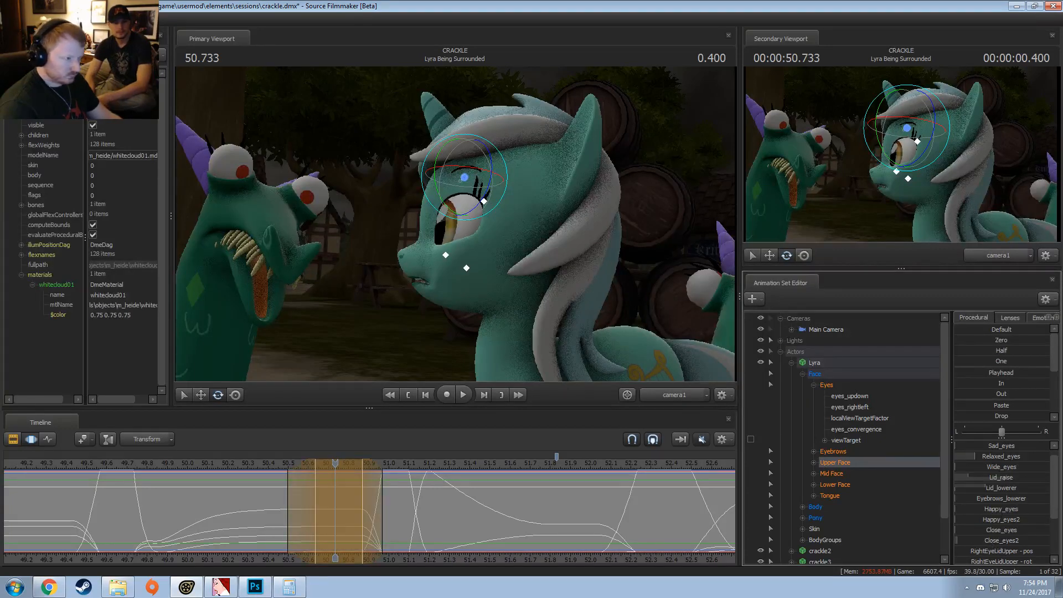
pyautogui.click(233, 464)
pyautogui.press('space')
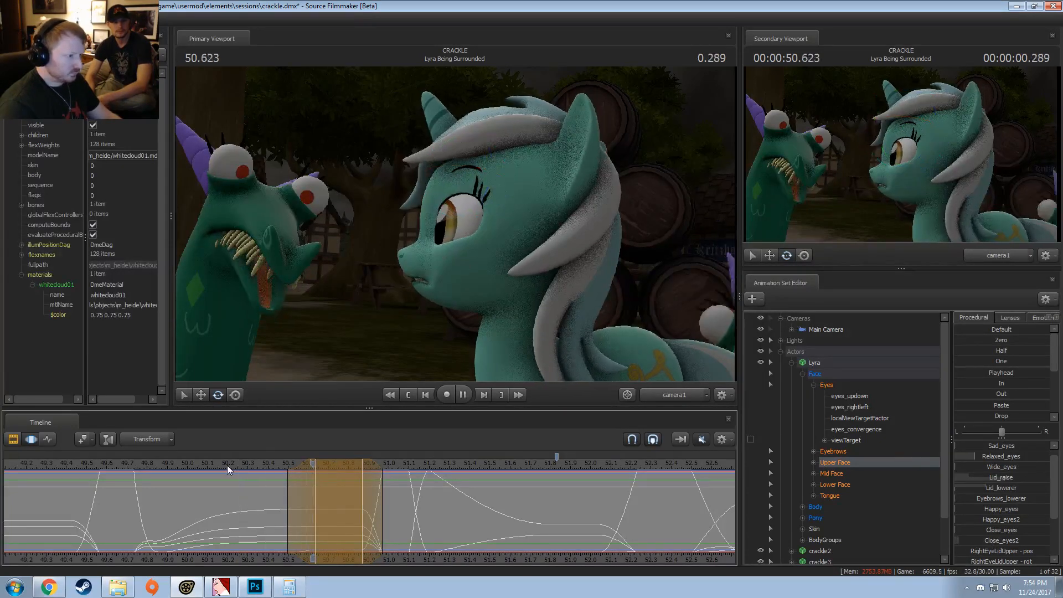
pyautogui.press('space')
# Step: Replay the eye darts and eyelid motion from about 49.8 and 49.97, and scrub back to about 50.36
pyautogui.press('space')
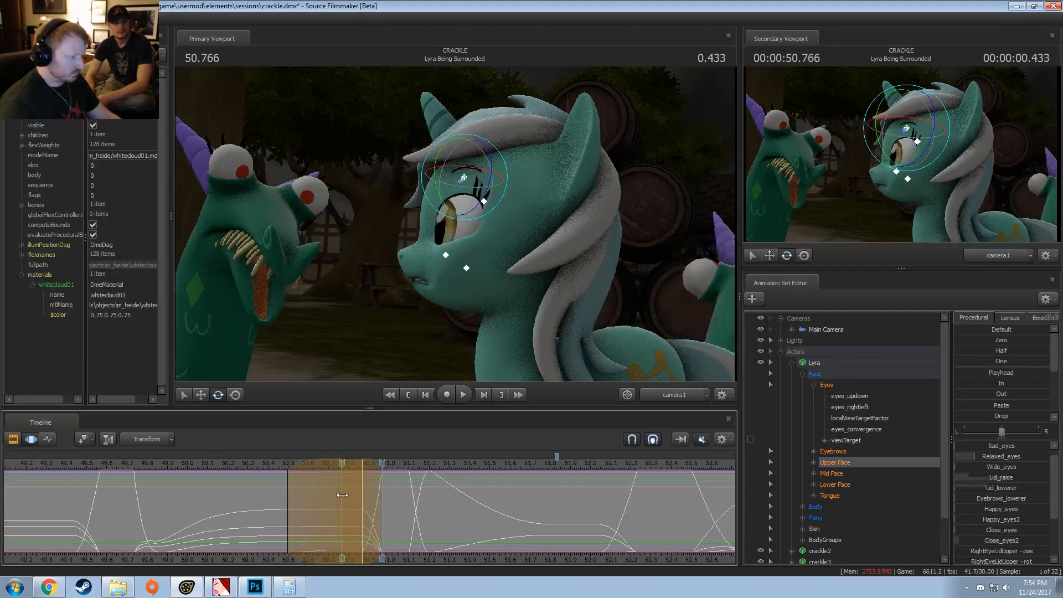
pyautogui.click(225, 465)
pyautogui.moveTo(224, 469); pyautogui.dragTo(152, 465)
pyautogui.press('space')
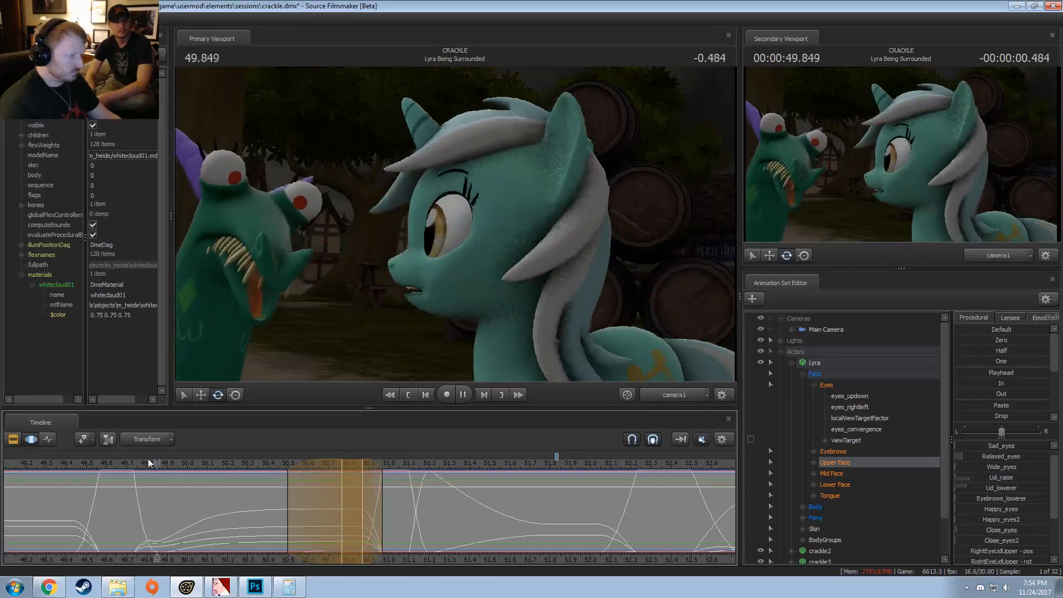
pyautogui.press('space')
pyautogui.click(180, 464)
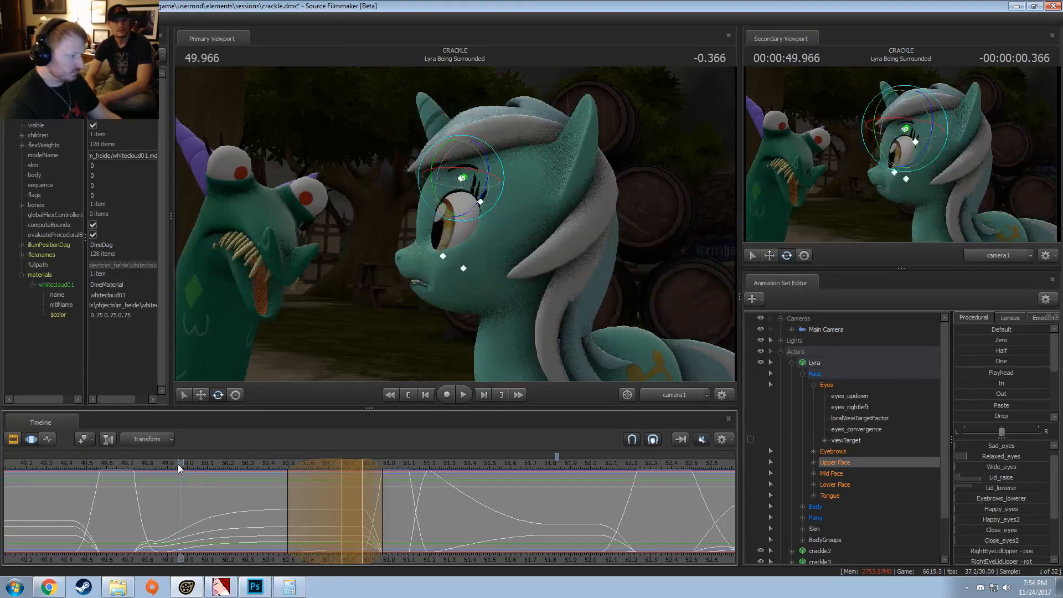
pyautogui.press('space')
pyautogui.press('space')
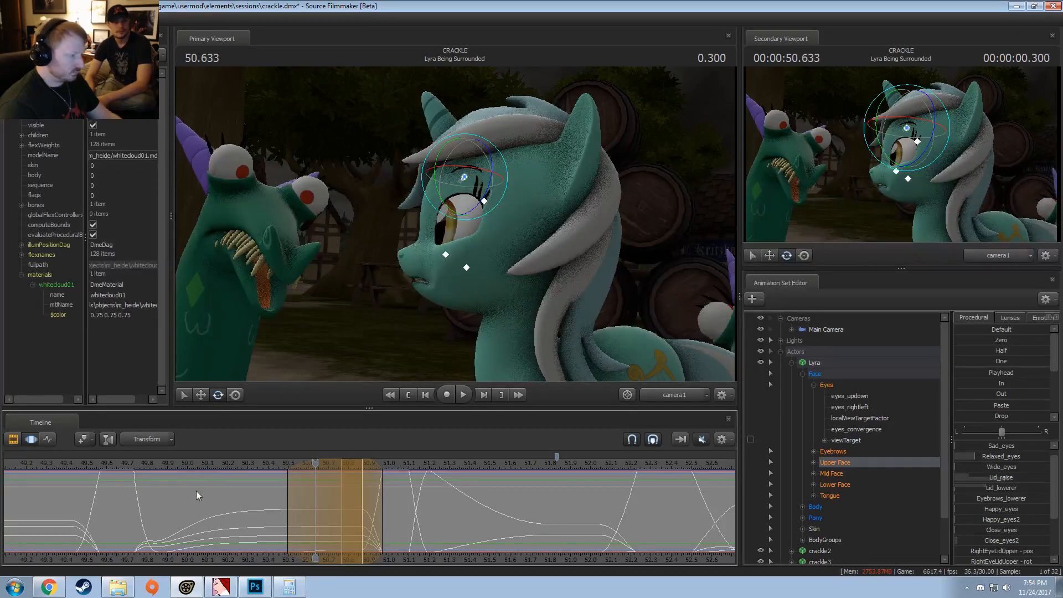
pyautogui.press('z')
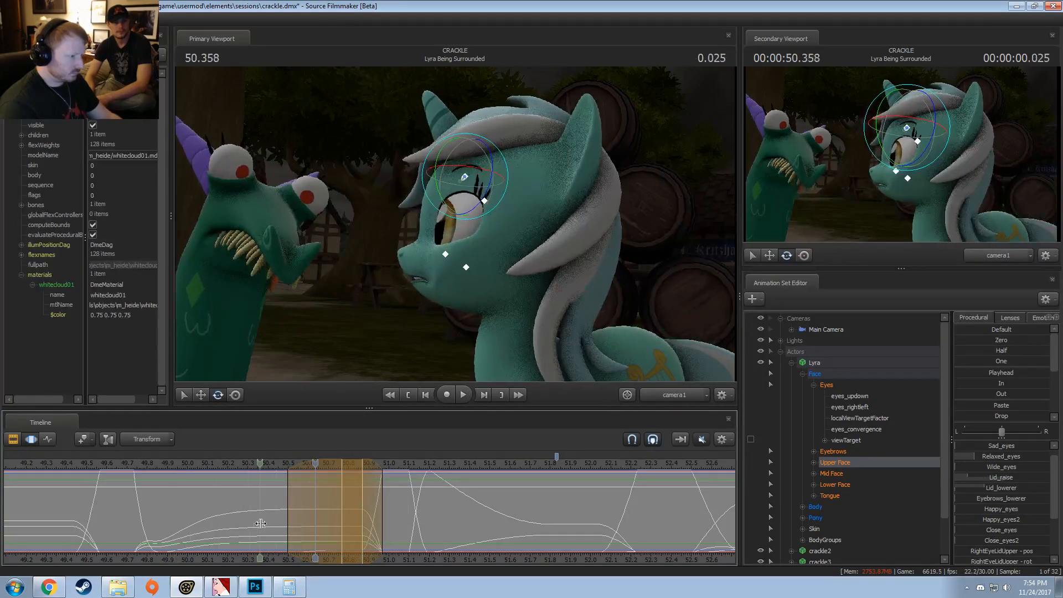
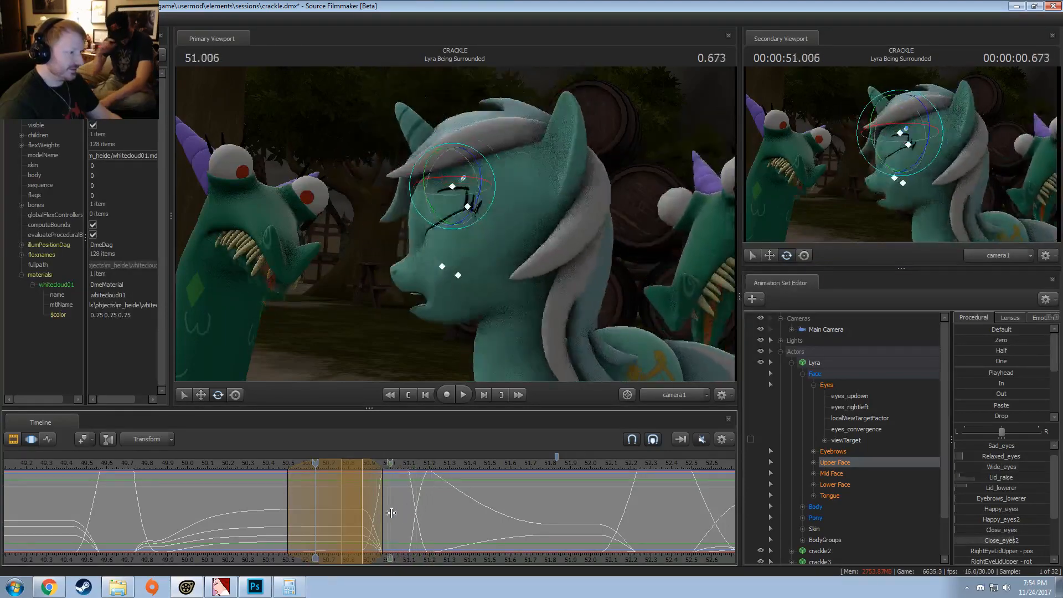
# Step: Rotate Lyra's head slightly at about 50.97 s, using a time selection from about 50.4 to 51.2 s
pyautogui.click(408, 508)
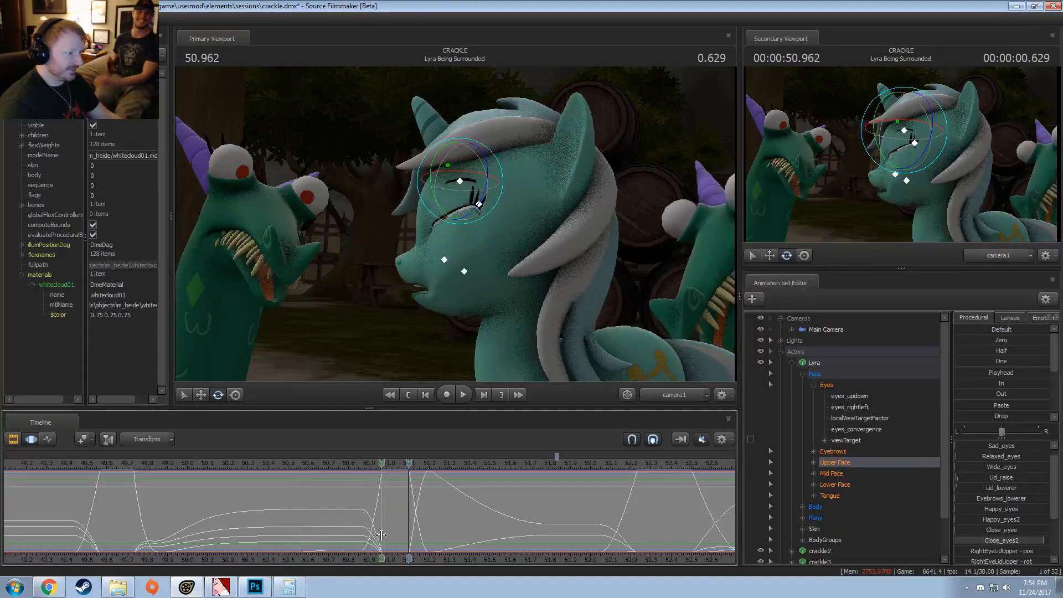
pyautogui.click(381, 535)
pyautogui.scroll(5, 382, 534)
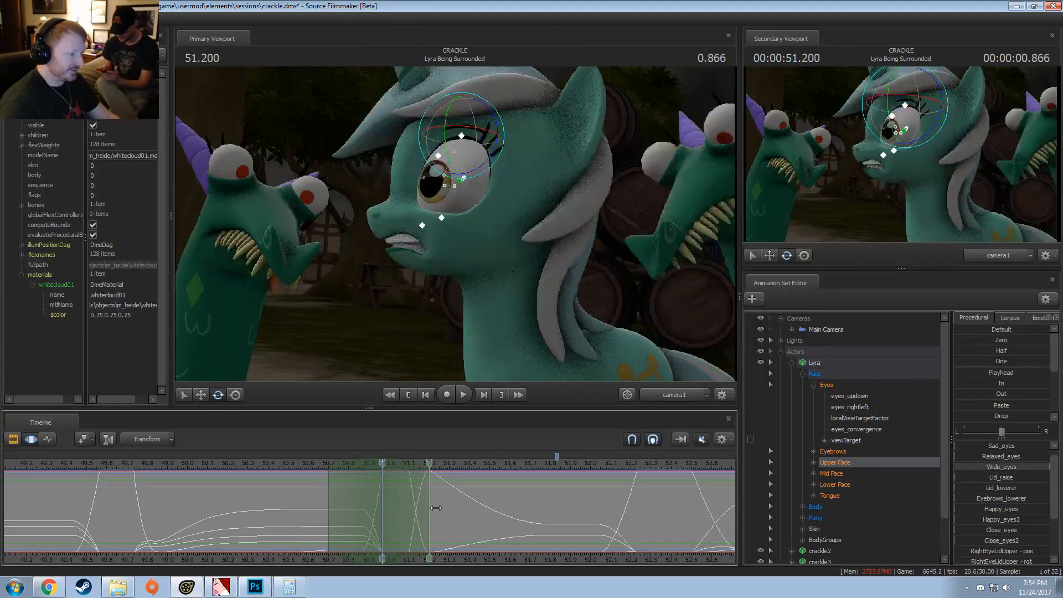
pyautogui.moveTo(324, 507); pyautogui.dragTo(260, 516)
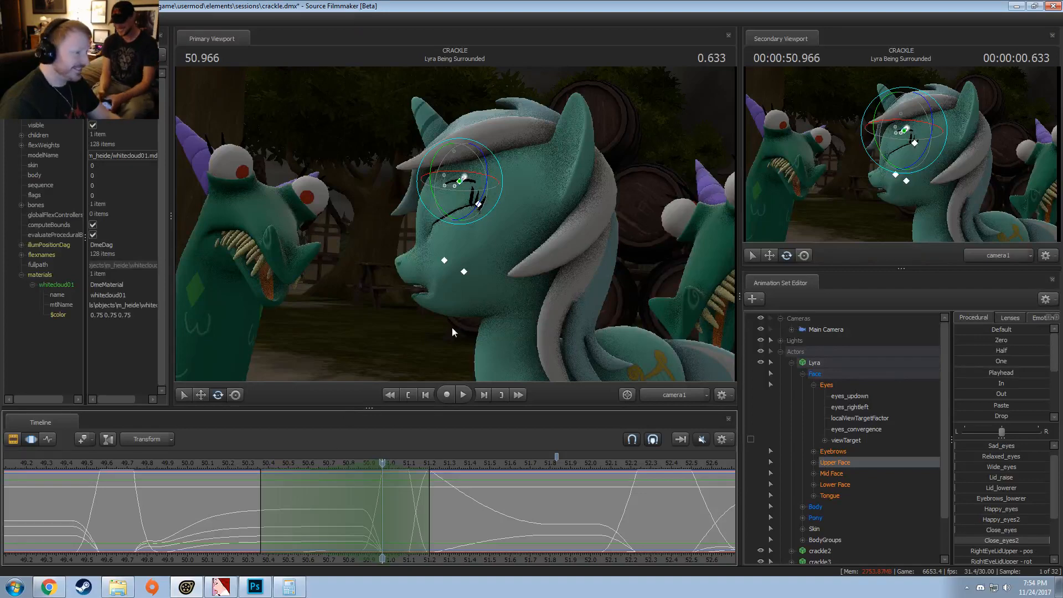
pyautogui.click(483, 318)
pyautogui.keyDown('ctrl'); pyautogui.click(516, 283); pyautogui.keyUp('ctrl')
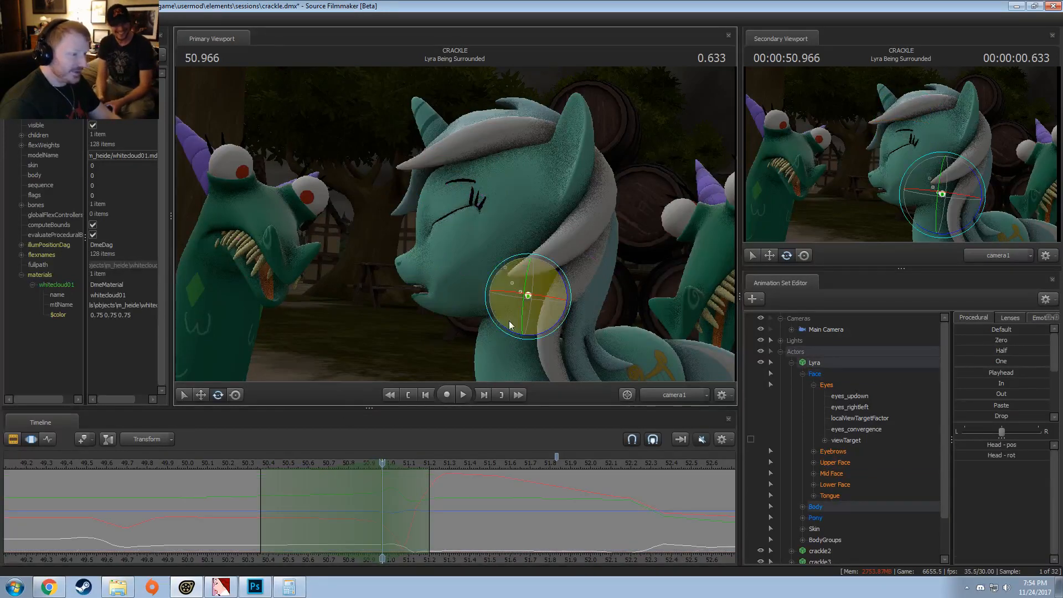
pyautogui.moveTo(509, 328); pyautogui.dragTo(510, 330)
# Step: Play back Lyra's head turn and blink repeatedly from about 49.6 s to 51.3 s to examine the head motion
pyautogui.click(215, 467)
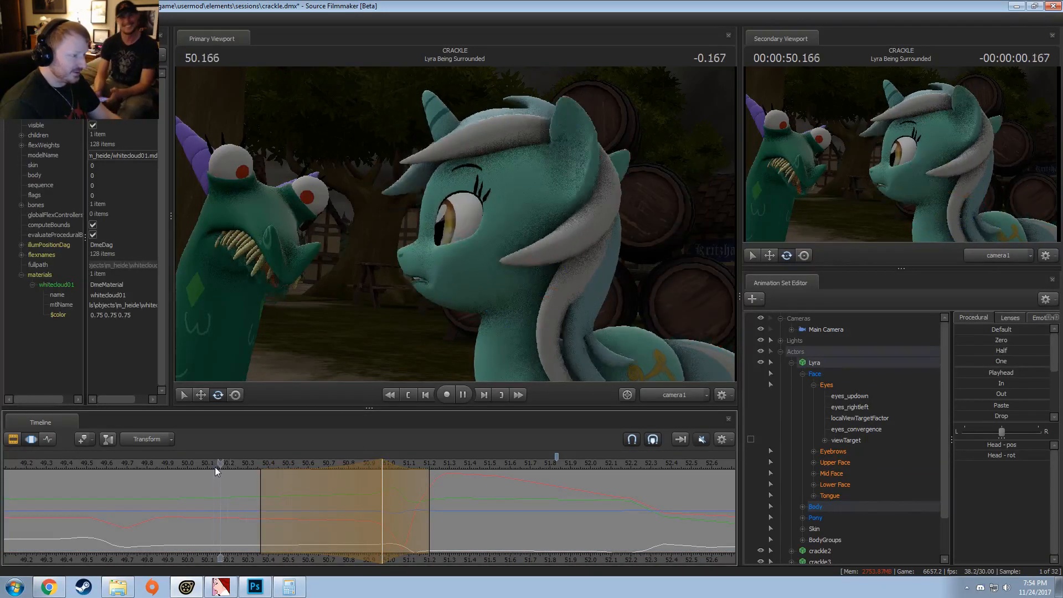
pyautogui.press('space')
pyautogui.press('space')
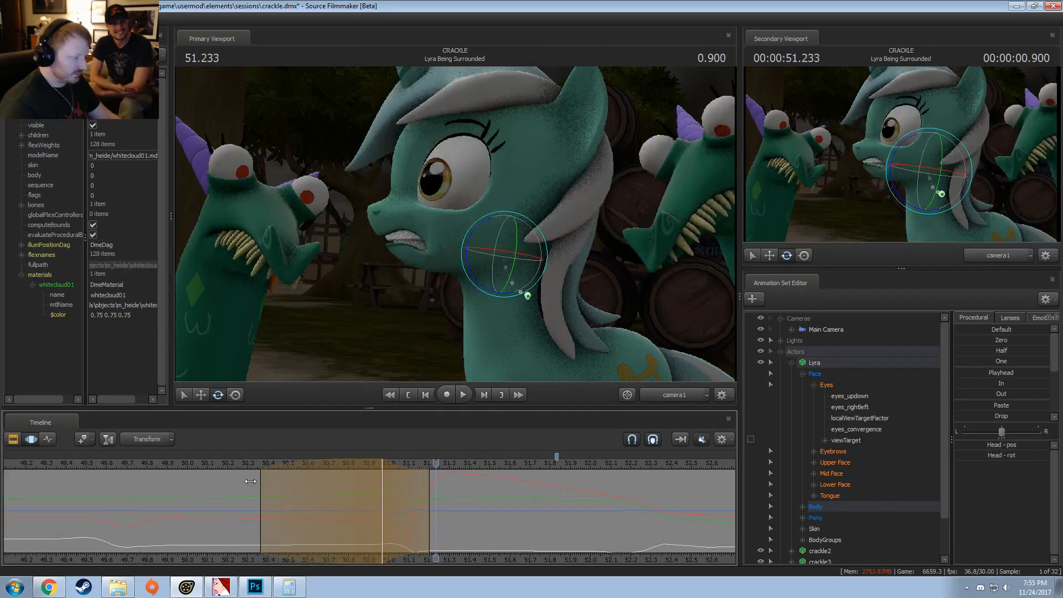
pyautogui.click(235, 467)
pyautogui.press('space')
pyautogui.click(145, 470)
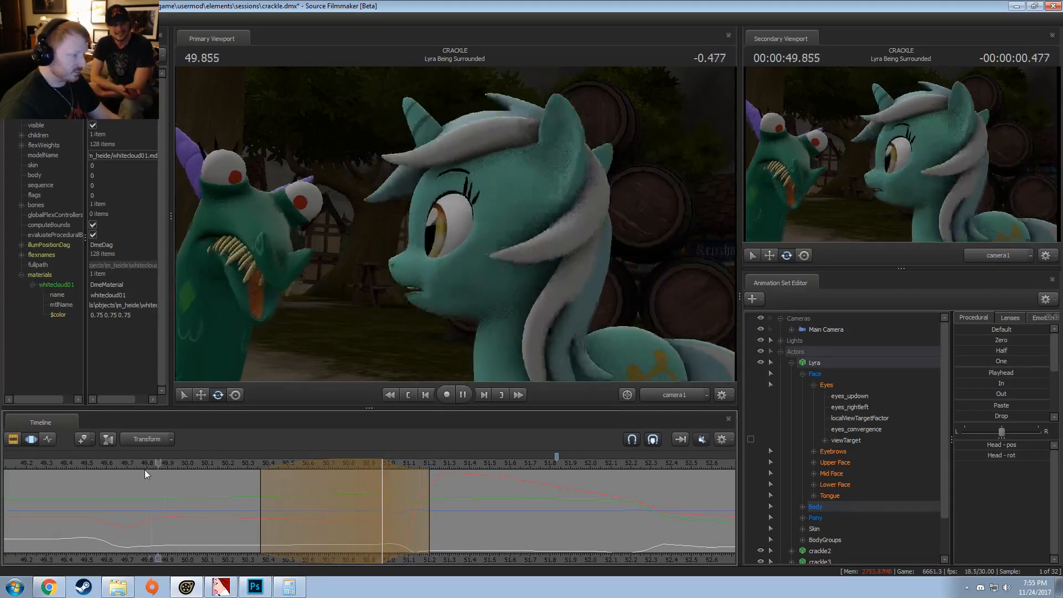
pyautogui.press('space')
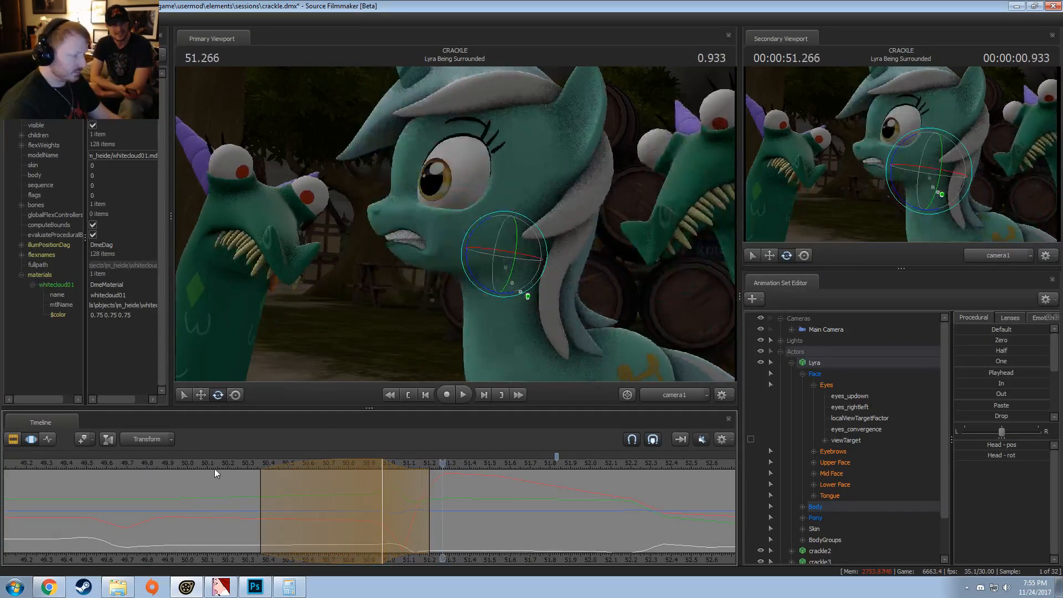
pyautogui.click(215, 464)
pyautogui.press('space')
pyautogui.click(225, 463)
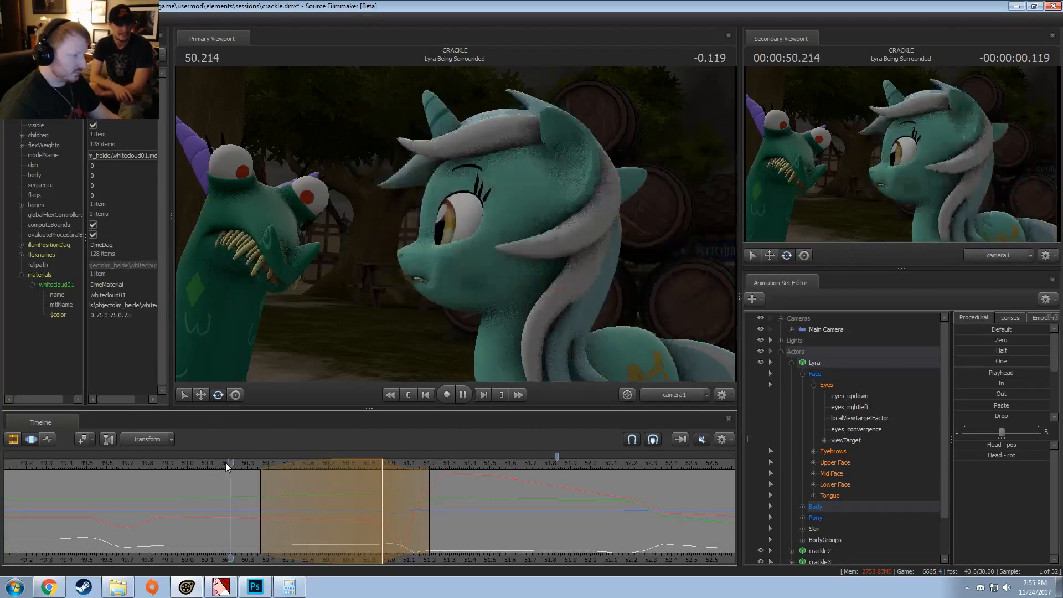
pyautogui.press('space')
pyautogui.click(93, 468)
pyautogui.press('space')
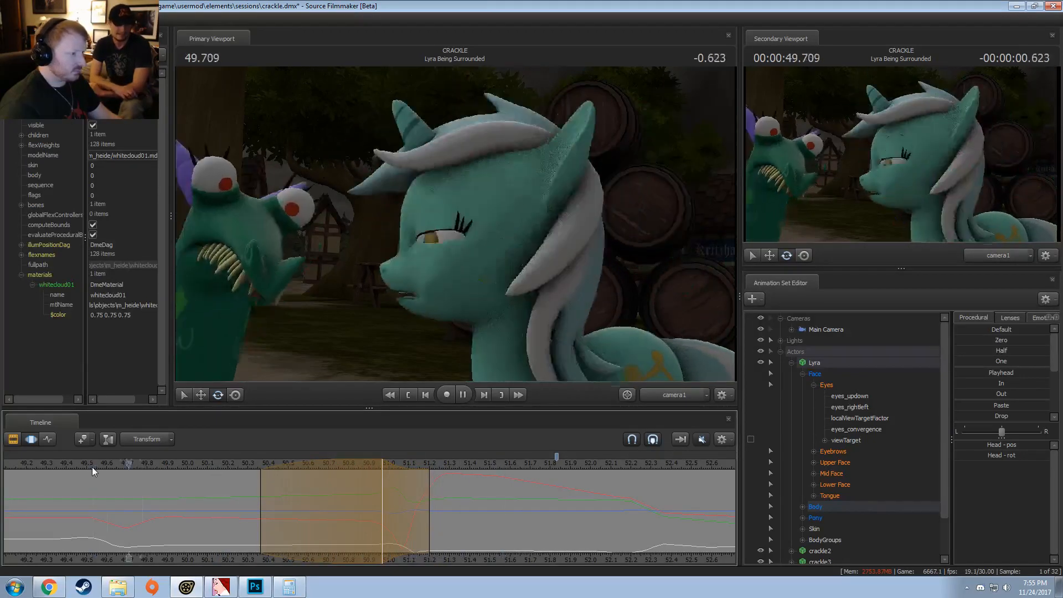
pyautogui.press('space')
pyautogui.click(93, 467)
pyautogui.press('space')
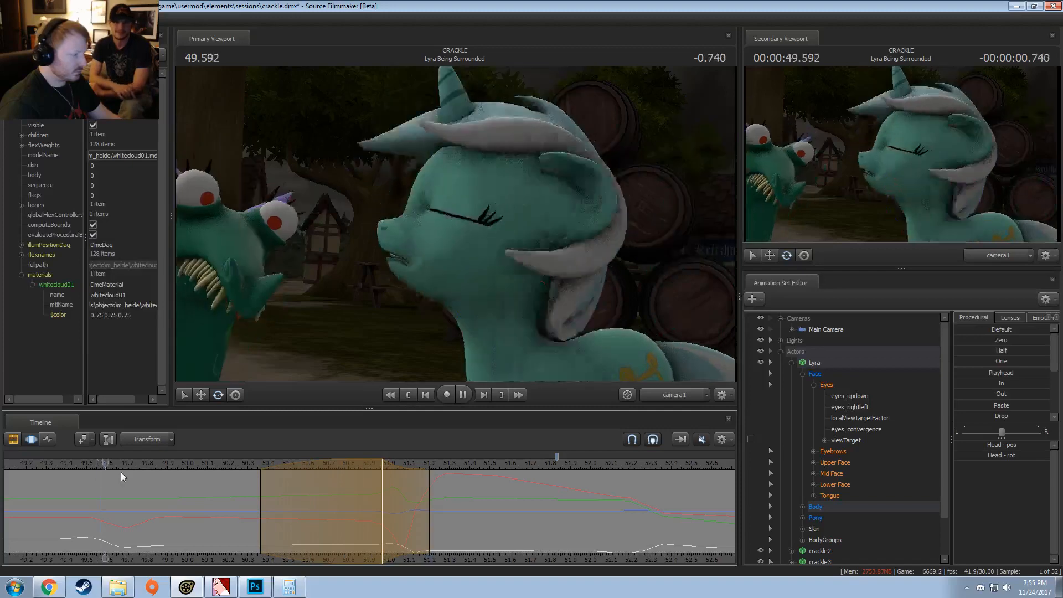
pyautogui.press('space')
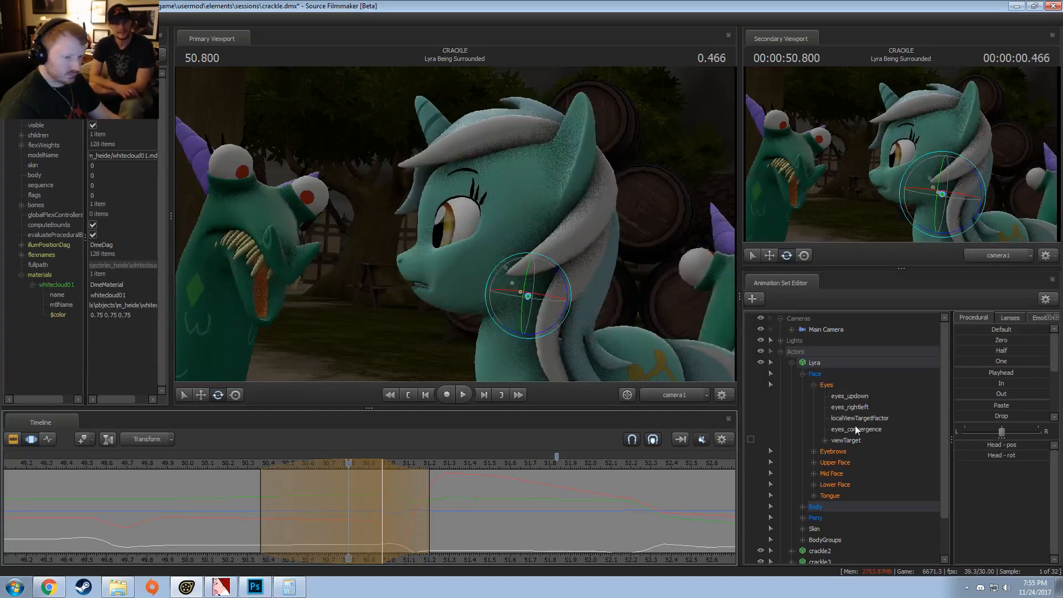
# Step: Select Lyra's Lower Face controls and set a time selection from about 50.2 to 51.0 s with its full-strength region at about 50.4–50.7 s
pyautogui.click(835, 484)
pyautogui.moveTo(238, 508); pyautogui.dragTo(396, 507)
pyautogui.keyDown('shift'); pyautogui.click(280, 510); pyautogui.keyUp('shift')
pyautogui.keyDown('shift'); pyautogui.scroll(5, 280, 510); pyautogui.keyUp('shift')
pyautogui.keyDown('shift'); pyautogui.scroll(3, 330, 509); pyautogui.keyUp('shift')
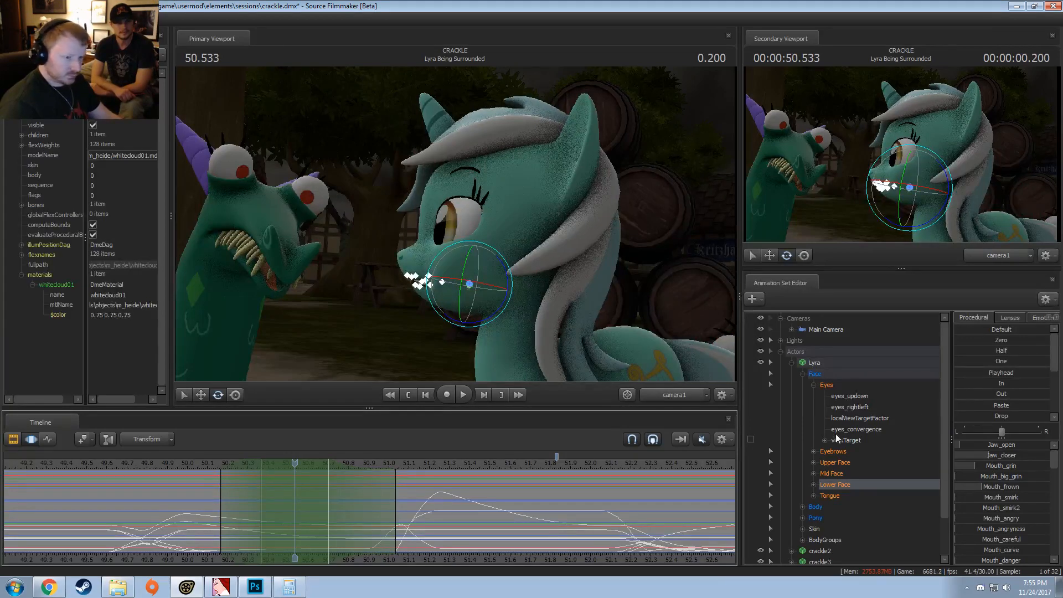
# Step: Select Lyra's Lower Face flexes from Jaw_open through Drinking_flex_neck and slightly adjust the mouth shape at about 50.53 s
pyautogui.click(813, 484)
pyautogui.scroll(-5, 845, 494)
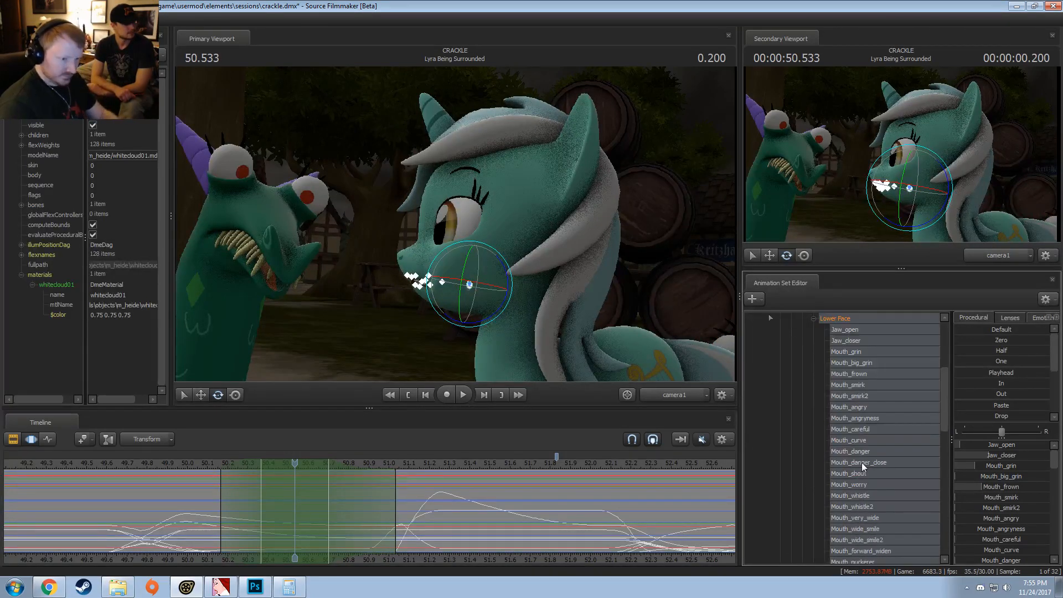
pyautogui.scroll(2, 861, 467)
pyautogui.click(852, 397)
pyautogui.scroll(-10, 867, 454)
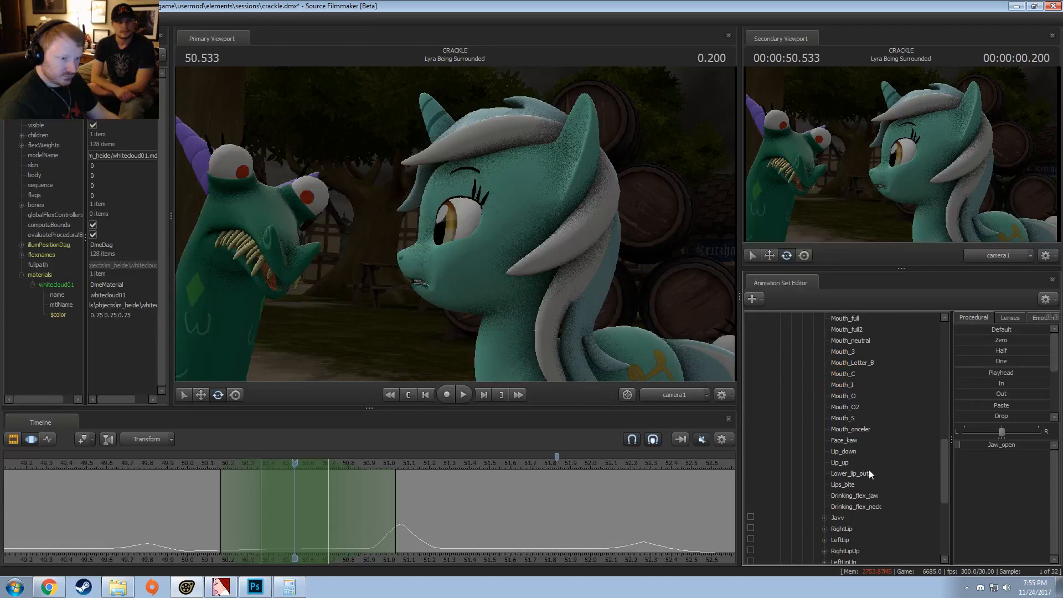
pyautogui.keyDown('shift'); pyautogui.click(849, 505); pyautogui.keyUp('shift')
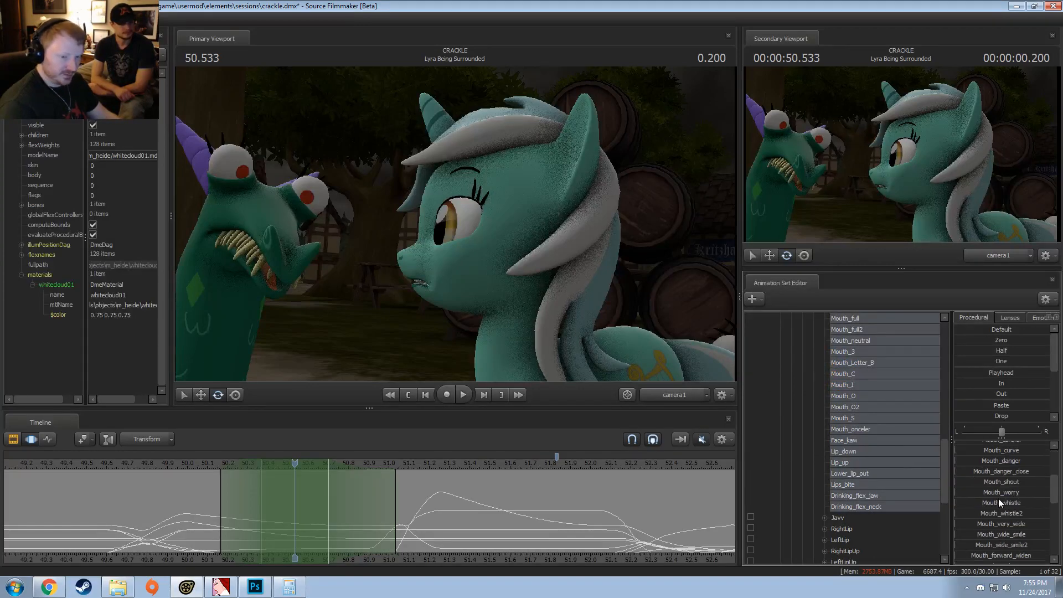
pyautogui.moveTo(1001, 487); pyautogui.dragTo(991, 487)
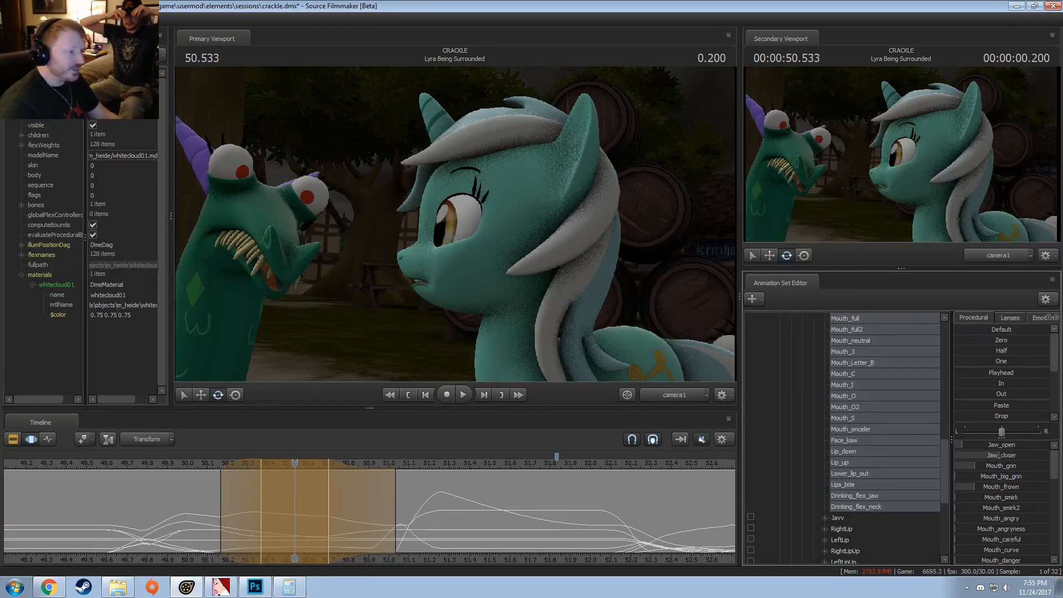
# Step: Play back the mouth change, then slightly raise Lyra's Mouth_angry flex at about 50.57 s
pyautogui.click(181, 463)
pyautogui.press('space')
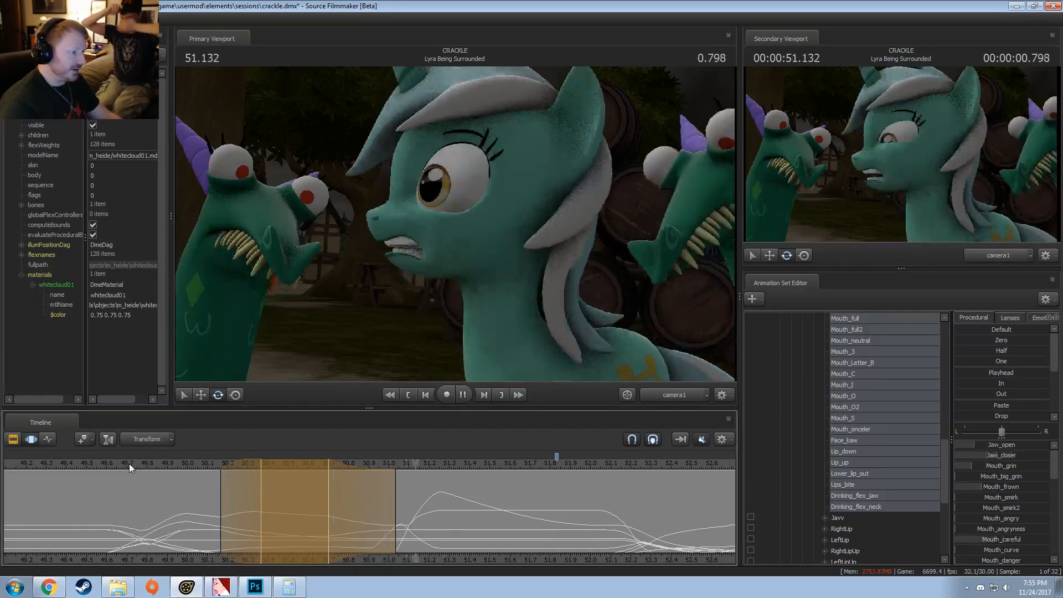
pyautogui.click(242, 470)
pyautogui.moveTo(241, 470); pyautogui.dragTo(351, 457)
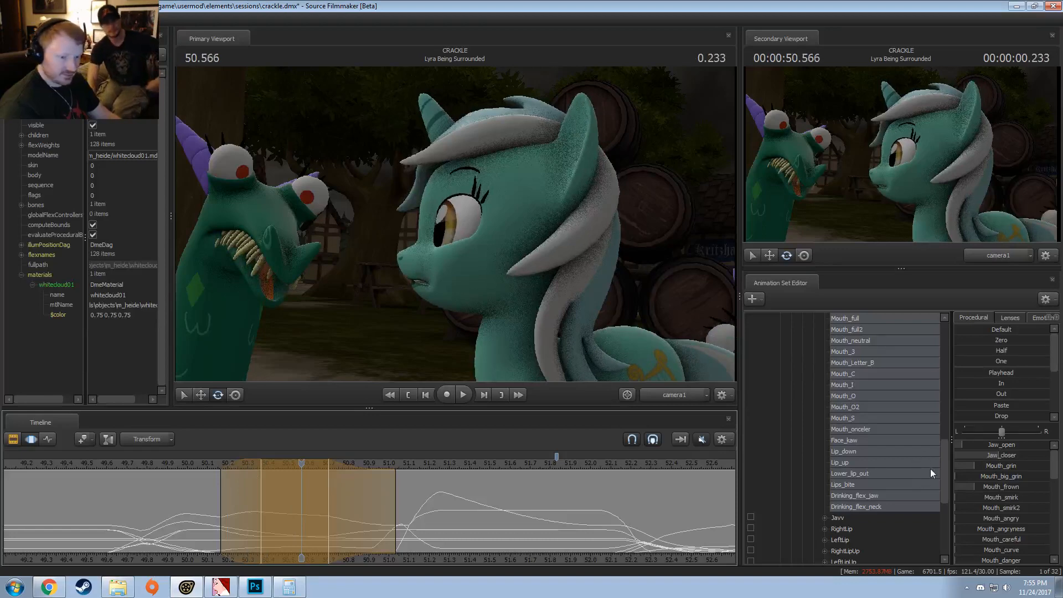
pyautogui.moveTo(1008, 521); pyautogui.dragTo(1014, 520)
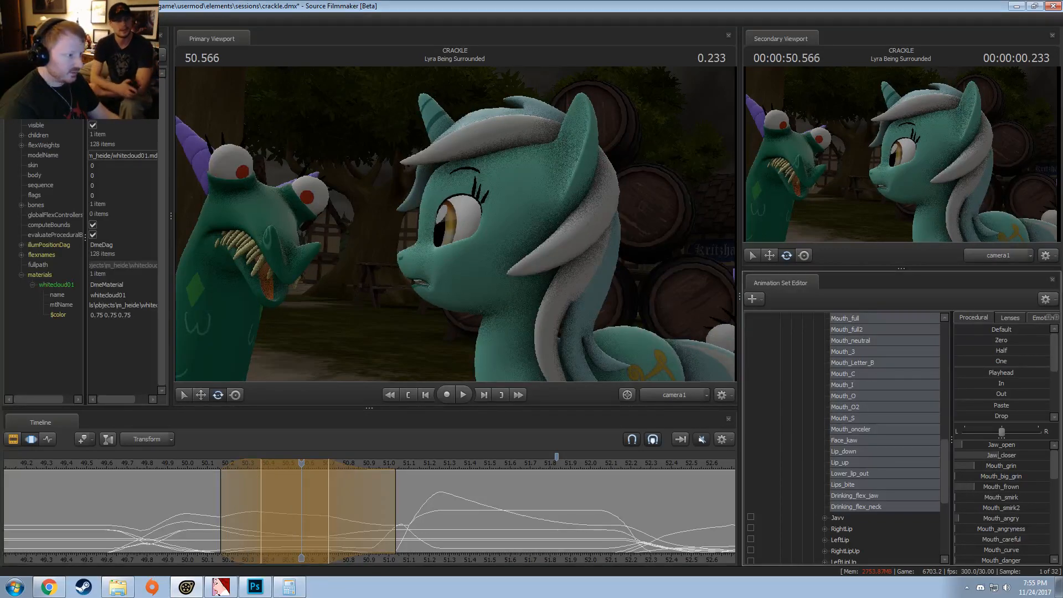
# Step: Play back the revised mouth animation and pull the end of the edit's time selection in to about 50.9 s
pyautogui.press('space')
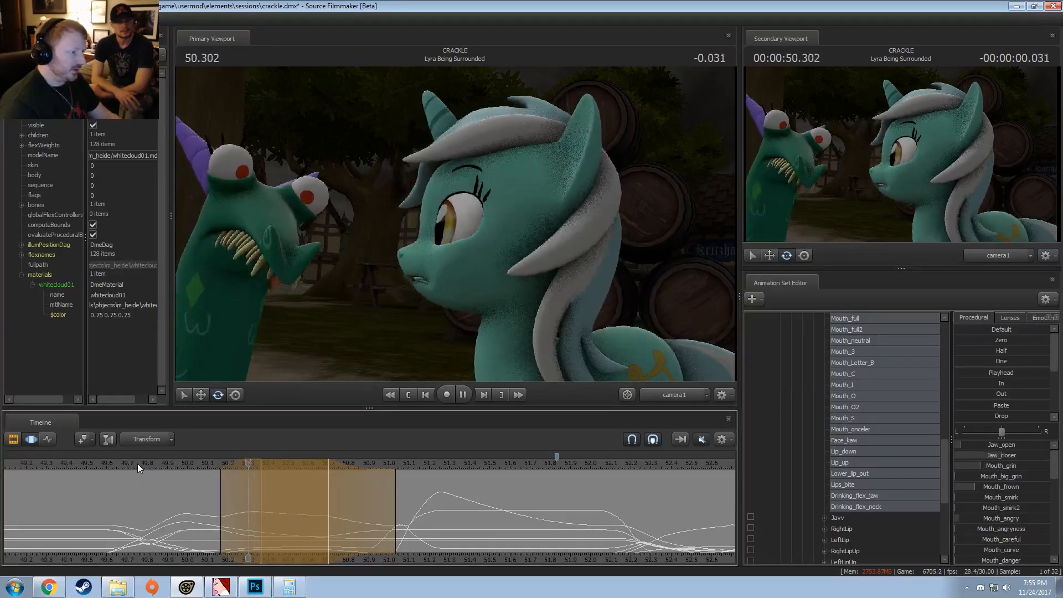
pyautogui.press('space')
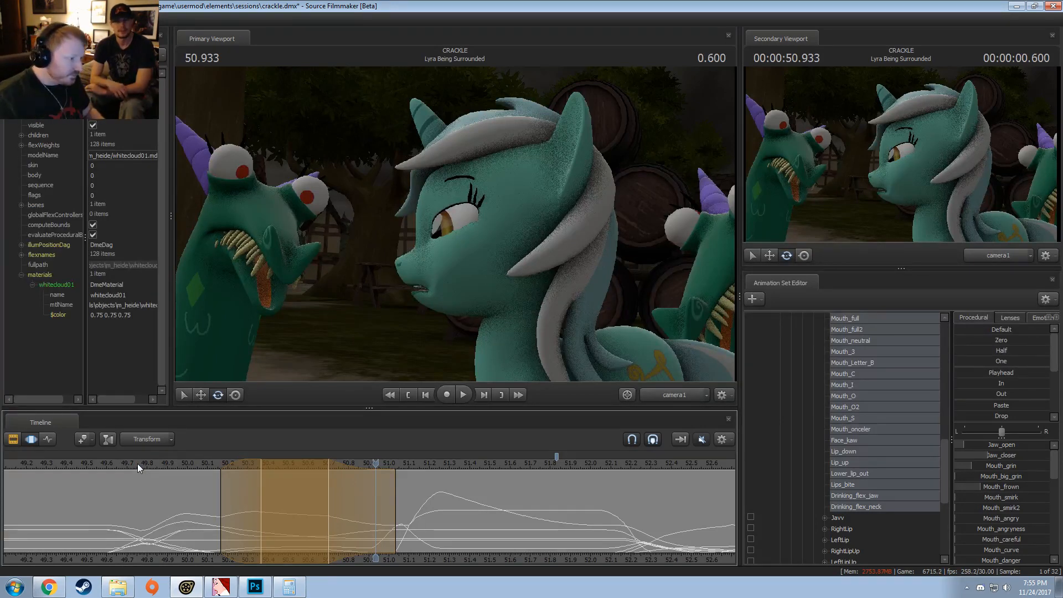
pyautogui.press('space')
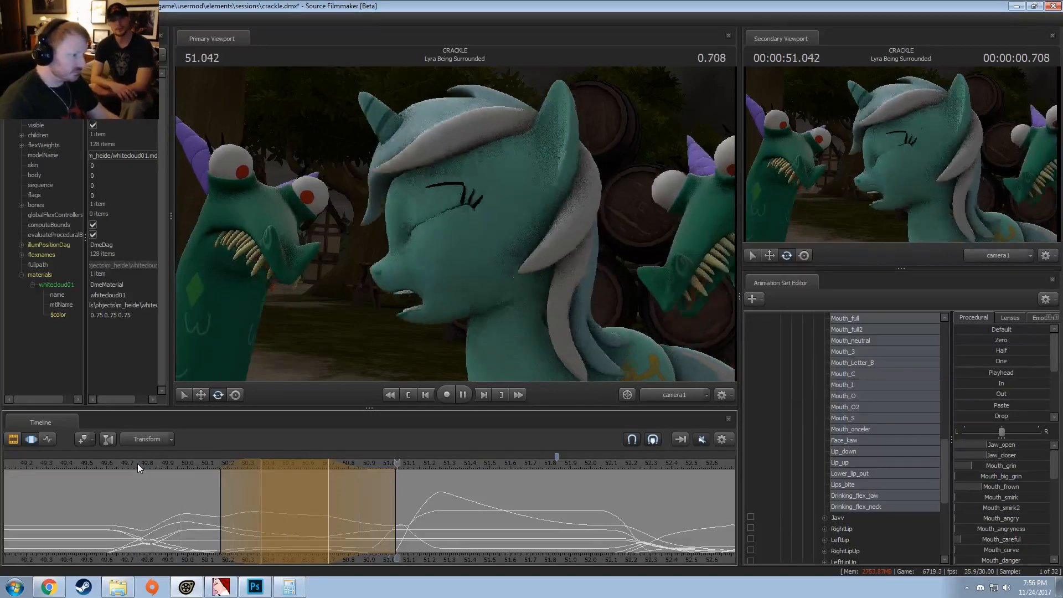
pyautogui.press('space')
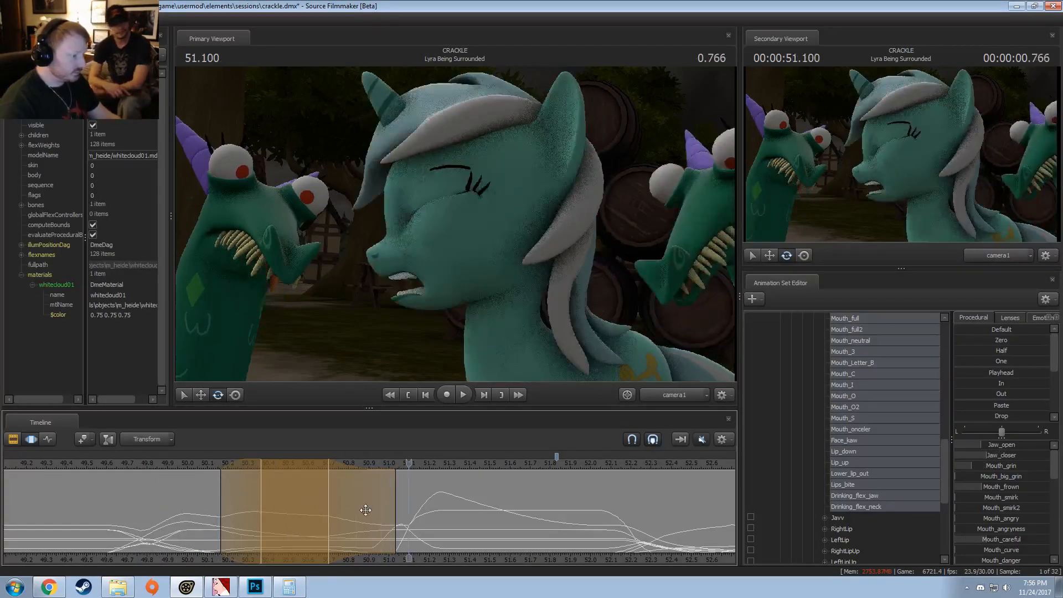
pyautogui.press('space')
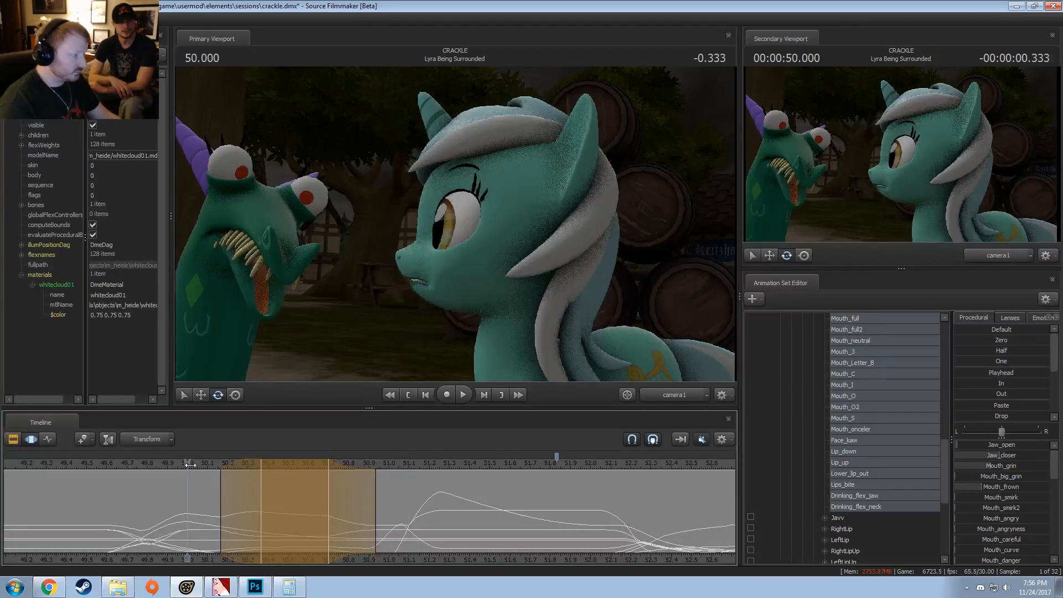
# Step: Play back the shot repeatedly from about 50.1 s to 51.7 s to examine Lyra's mouth before and after the blink
pyautogui.press('space')
pyautogui.press('space')
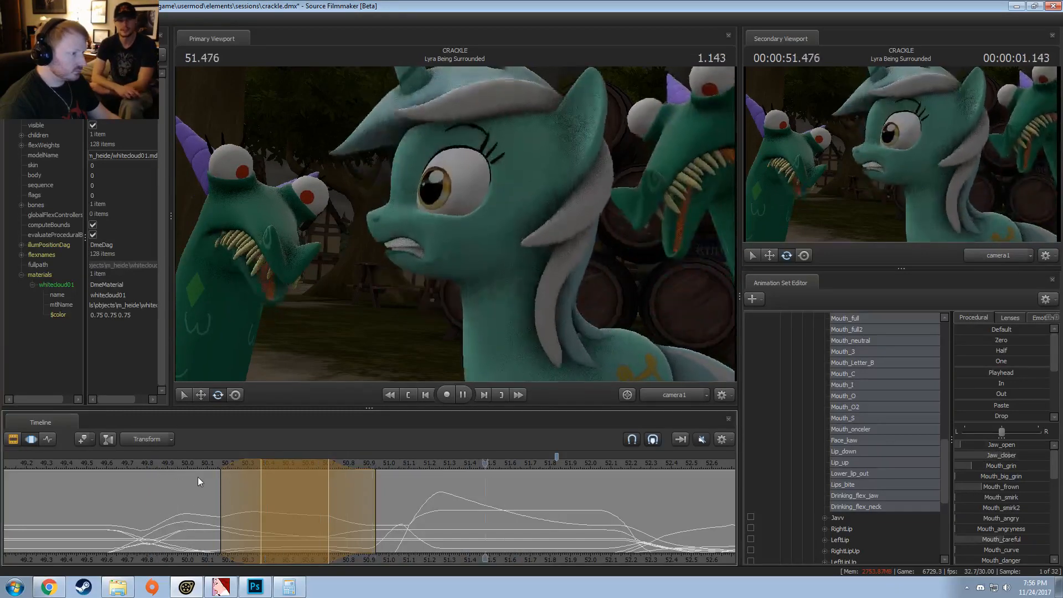
pyautogui.press('space')
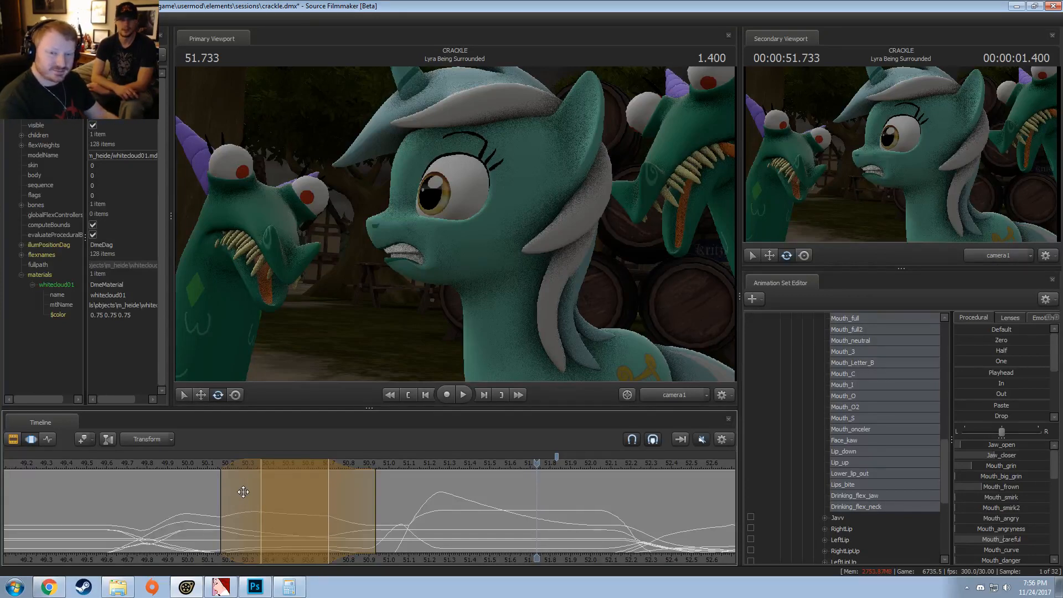
pyautogui.press('space')
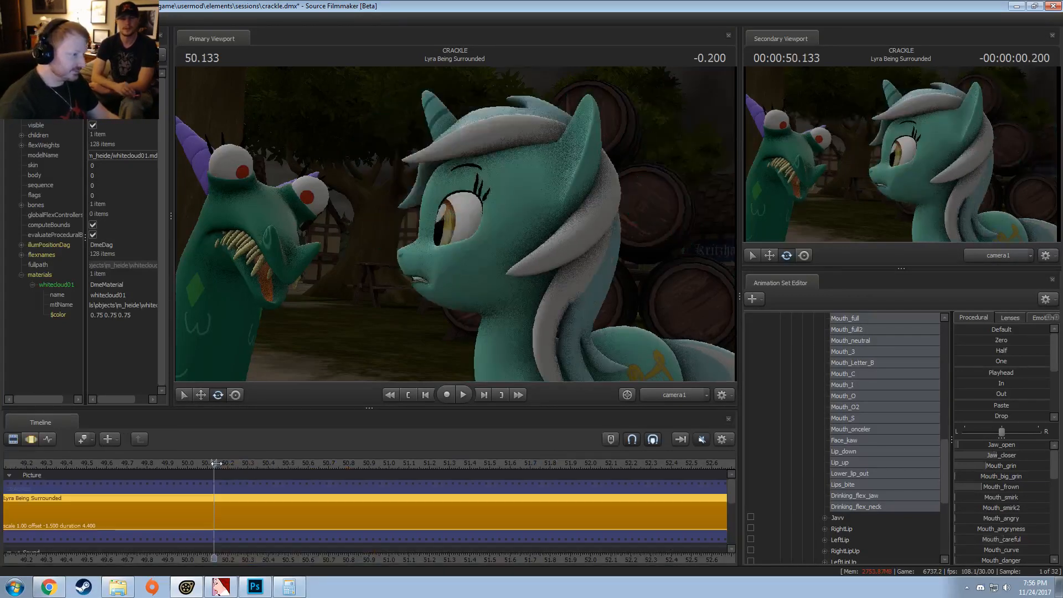
pyautogui.press('space')
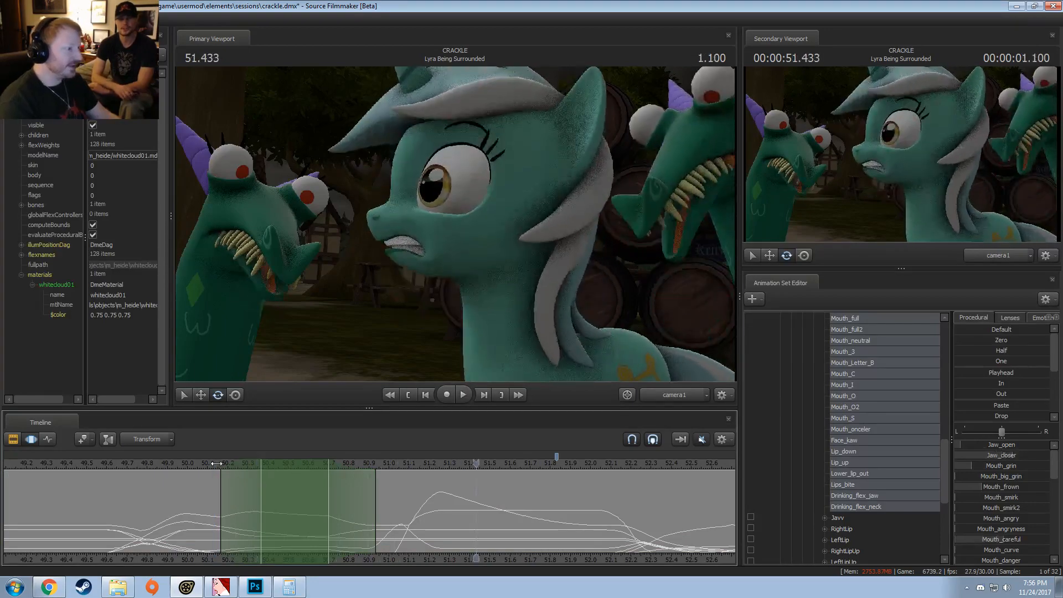
pyautogui.press('space')
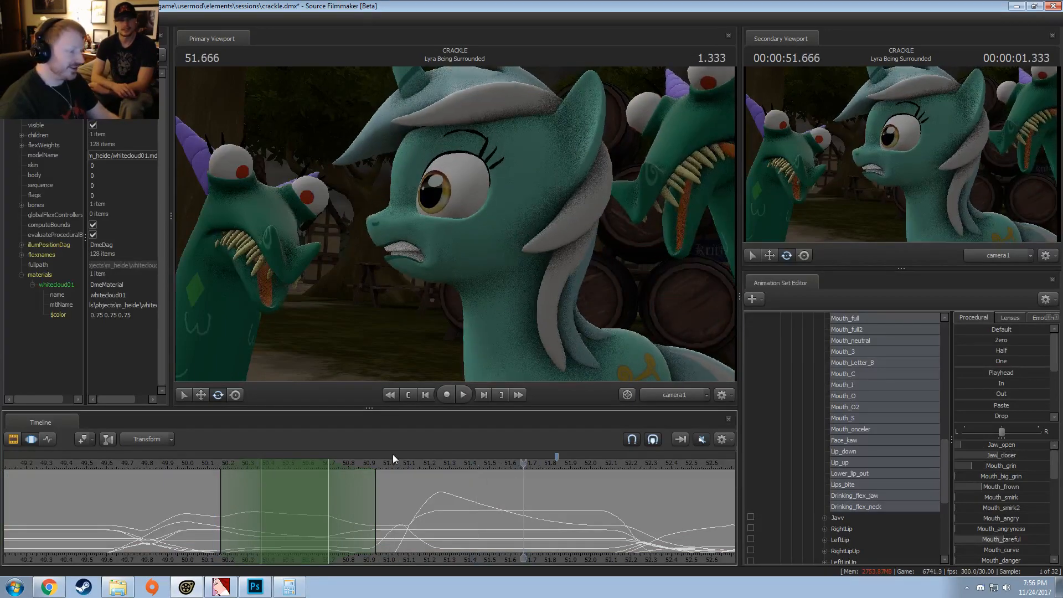
pyautogui.press('space')
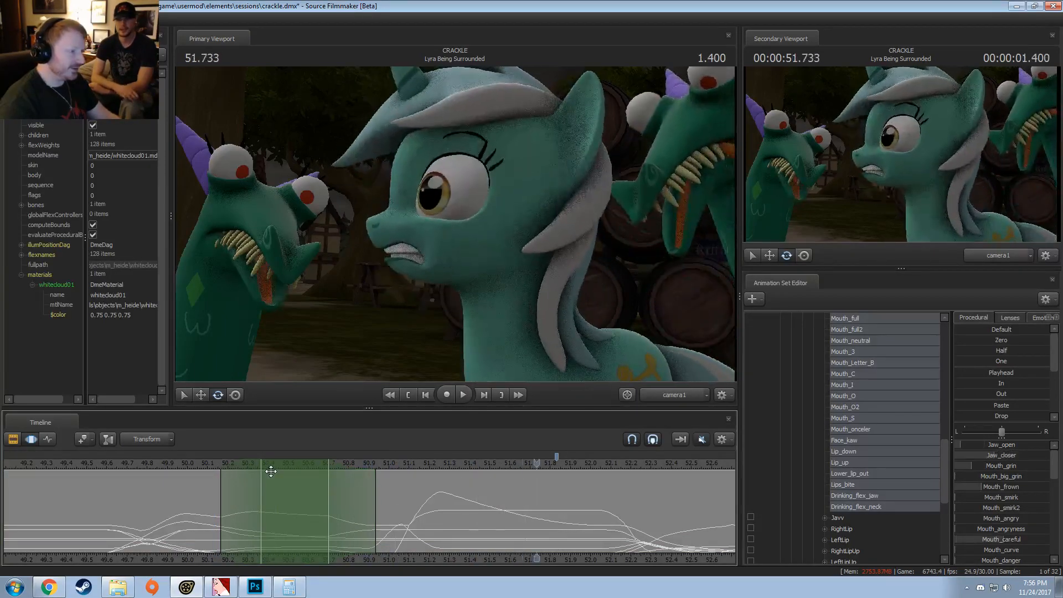
pyautogui.moveTo(209, 461); pyautogui.dragTo(226, 510)
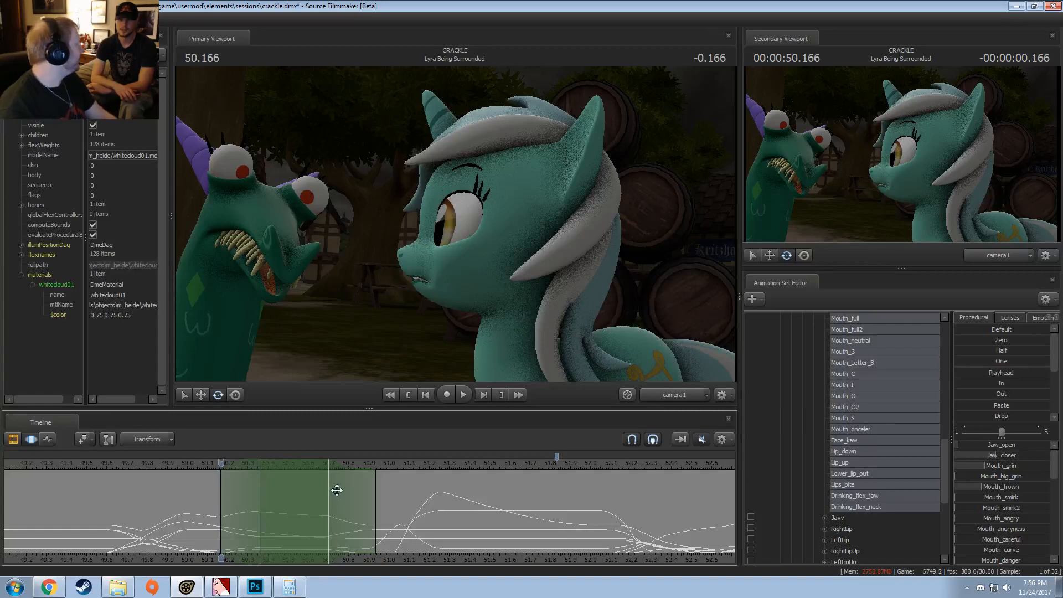
pyautogui.press('space')
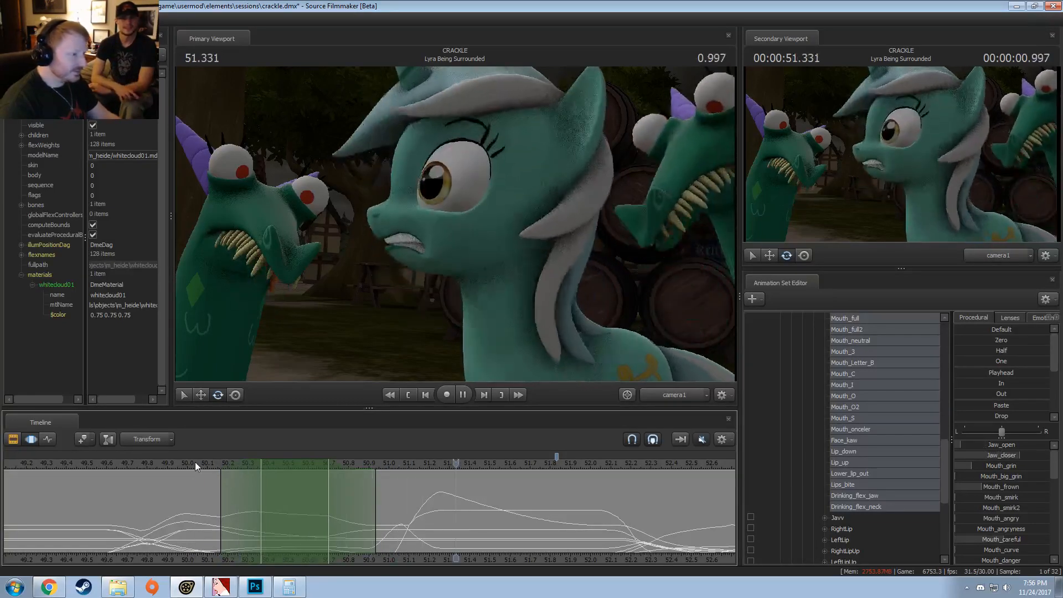
pyautogui.press('space')
pyautogui.moveTo(505, 463); pyautogui.dragTo(387, 474)
pyautogui.press('space')
# Step: Select Lyra's Eyes controls, slightly adjust eyes_updown around 51.27 s, and play back the change
pyautogui.moveTo(424, 496)
pyautogui.mouseDown()
pyautogui.moveTo(411, 497)
pyautogui.moveTo(442, 502)
pyautogui.mouseUp()
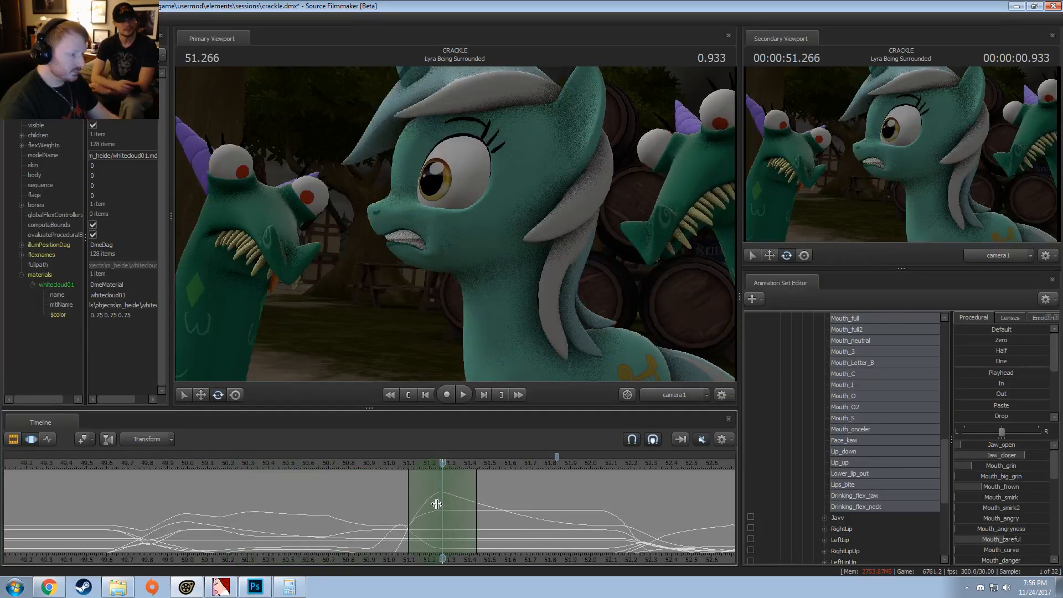
pyautogui.scroll(10, 899, 401)
pyautogui.scroll(3, 886, 412)
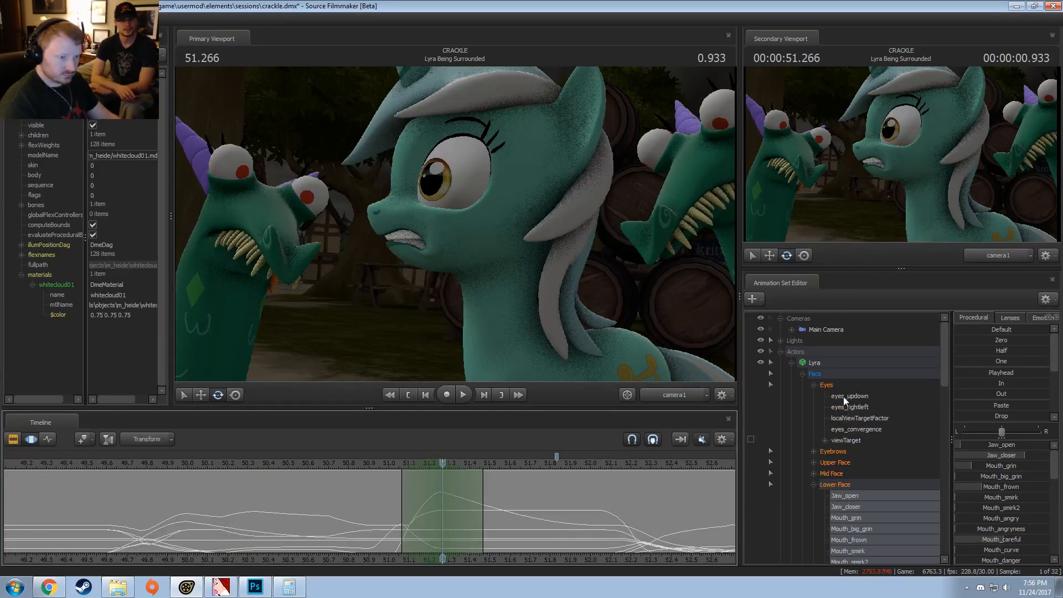
pyautogui.click(842, 383)
pyautogui.moveTo(1025, 445); pyautogui.dragTo(1022, 445)
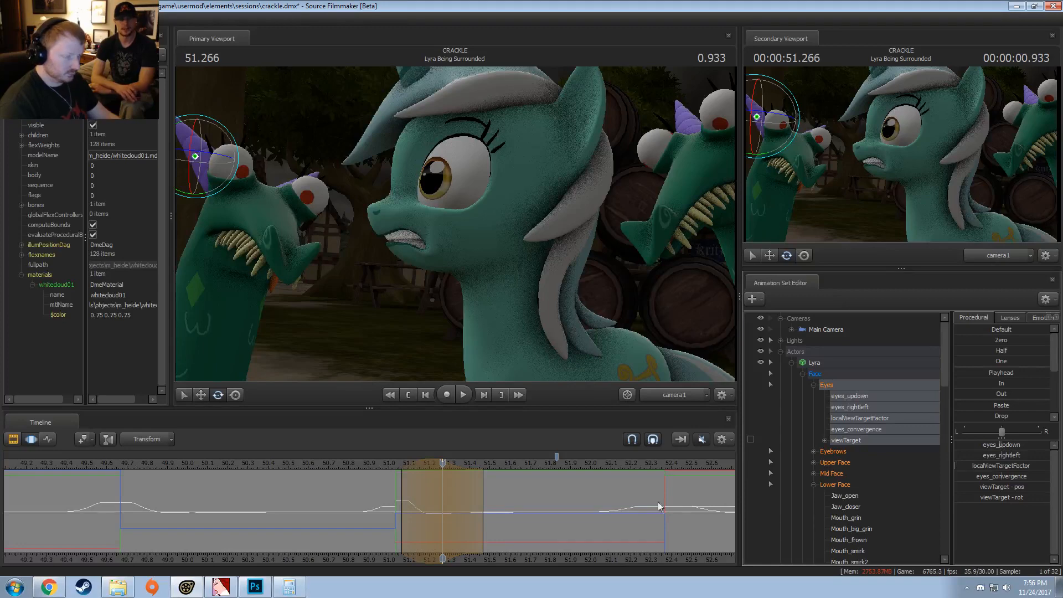
pyautogui.press('space')
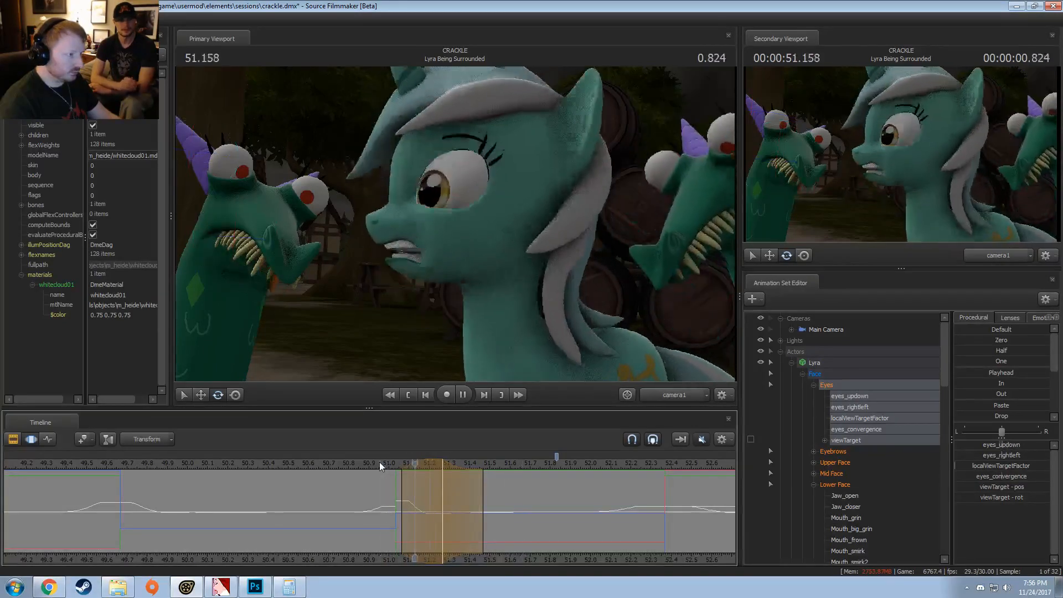
pyautogui.moveTo(380, 462); pyautogui.dragTo(446, 480)
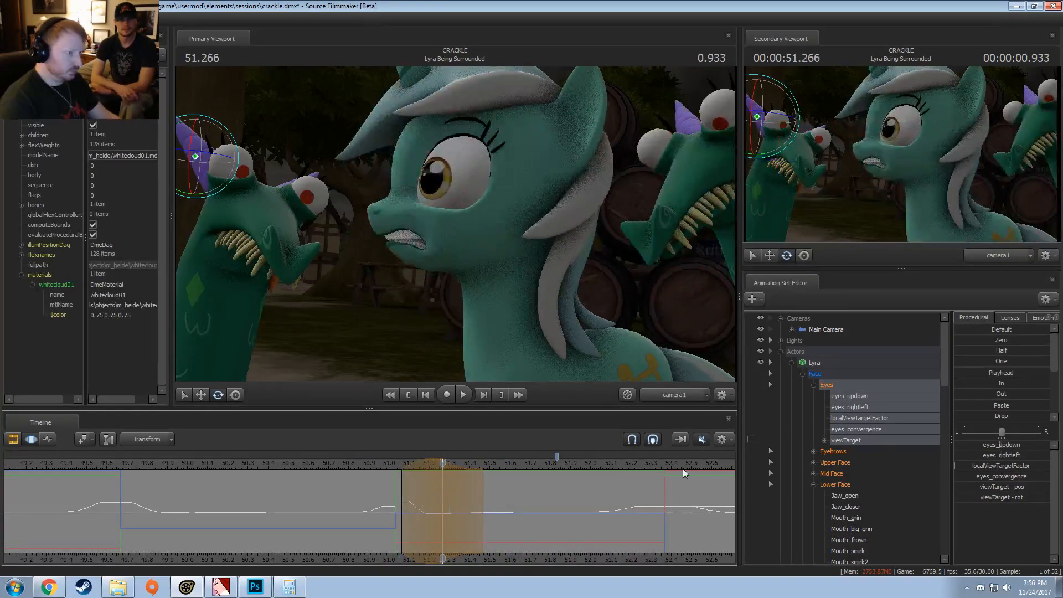
# Step: Fine-tune Lyra's eyes_updown value at about 51.27 s, playing back from about 50.9 s between adjustments
pyautogui.moveTo(1002, 444); pyautogui.dragTo(1002, 445)
pyautogui.click(369, 466)
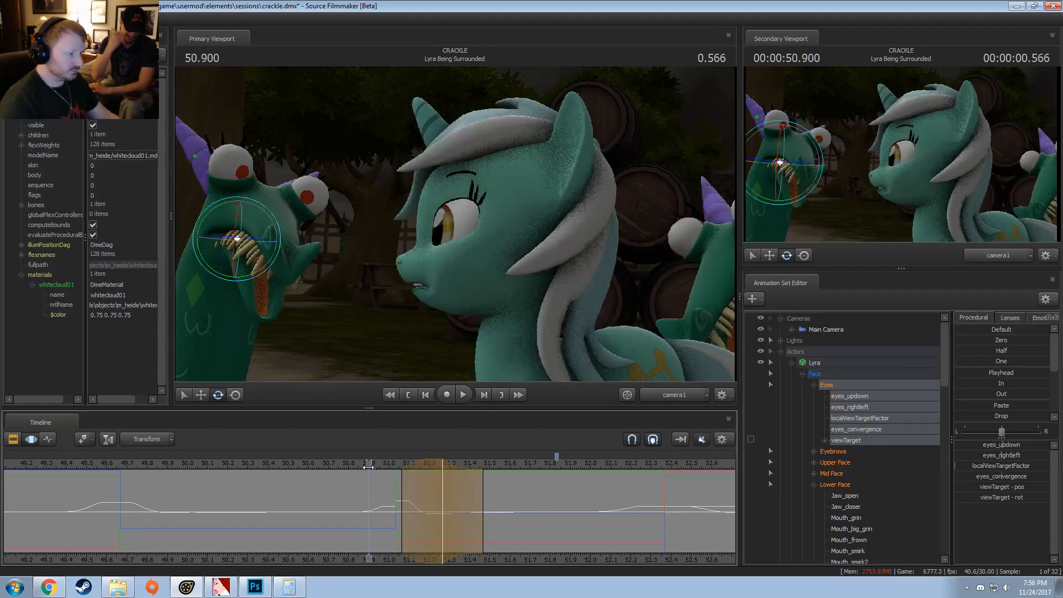
pyautogui.press('space')
pyautogui.moveTo(366, 466); pyautogui.dragTo(444, 478)
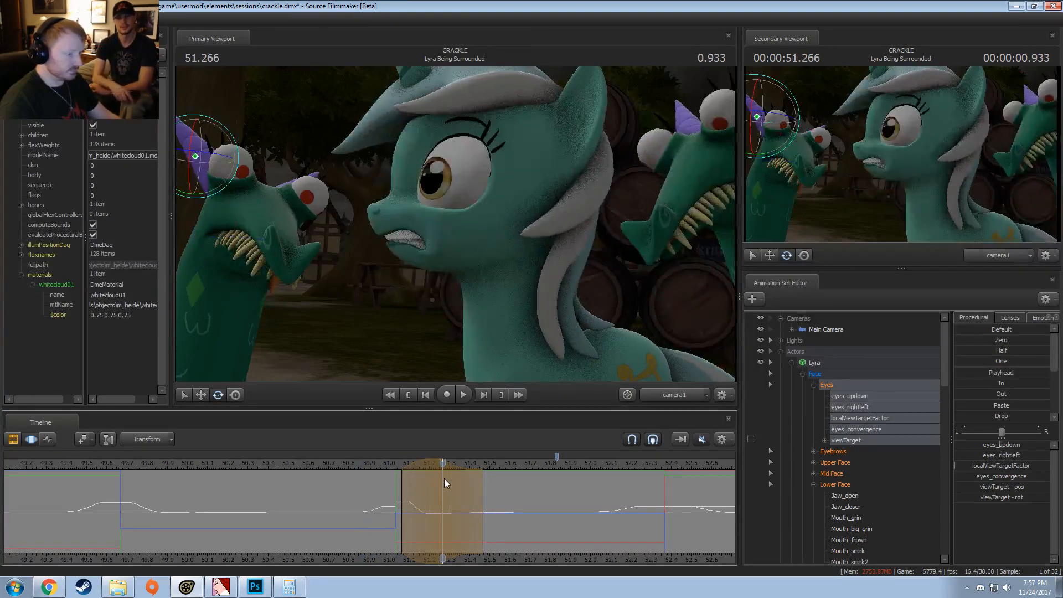
pyautogui.moveTo(987, 445); pyautogui.dragTo(985, 445)
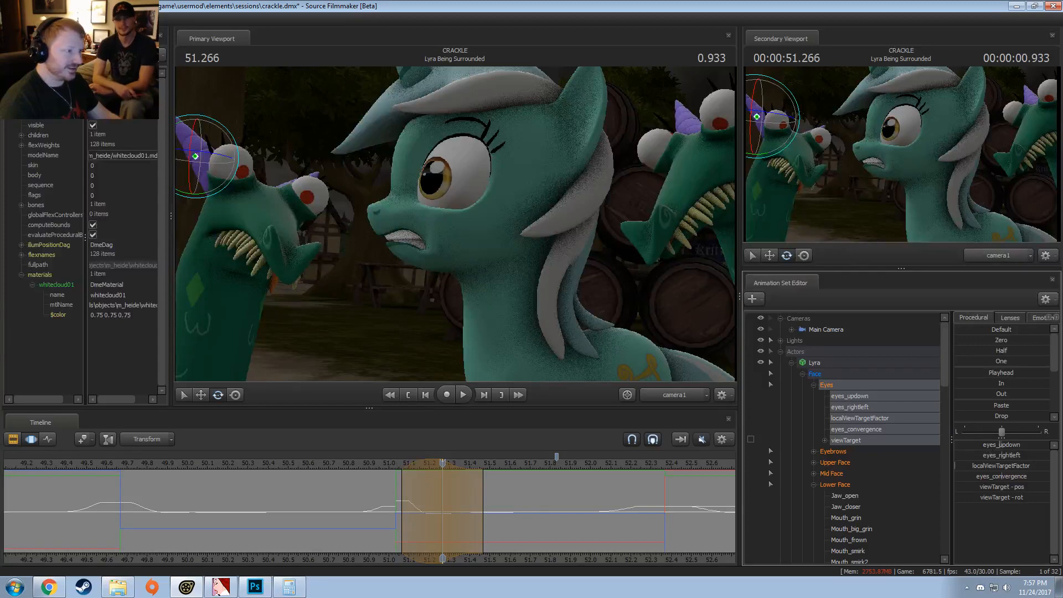
# Step: Extend the end of the eye edit's time selection to about 51.6 s and play back the shot repeatedly
pyautogui.moveTo(390, 474); pyautogui.dragTo(288, 463)
pyautogui.moveTo(486, 502); pyautogui.dragTo(514, 503)
pyautogui.press('space')
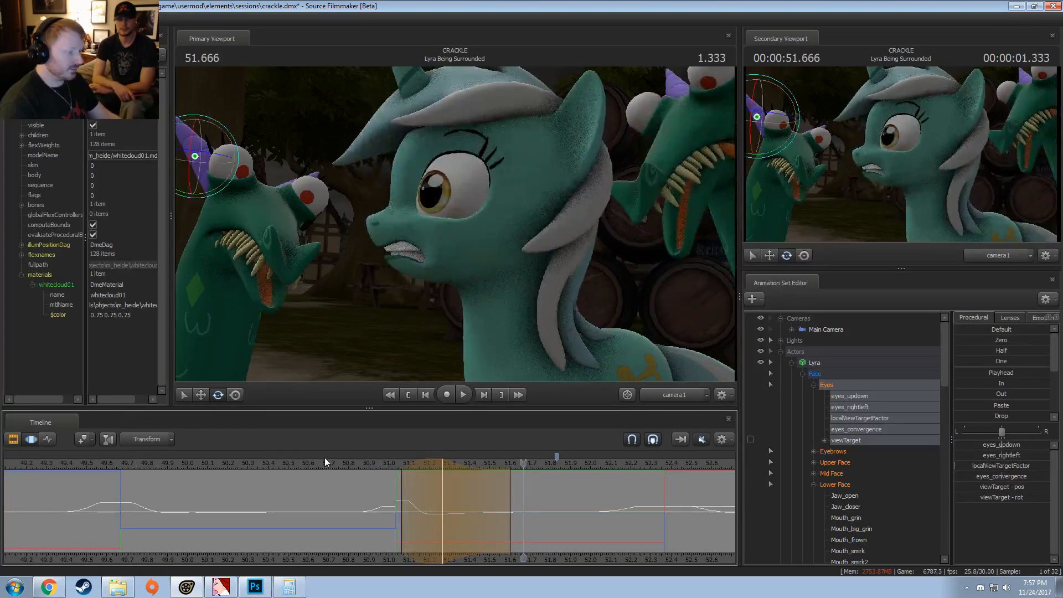
pyautogui.click(325, 459)
pyautogui.press('space')
pyautogui.press('space')
pyautogui.click(344, 469)
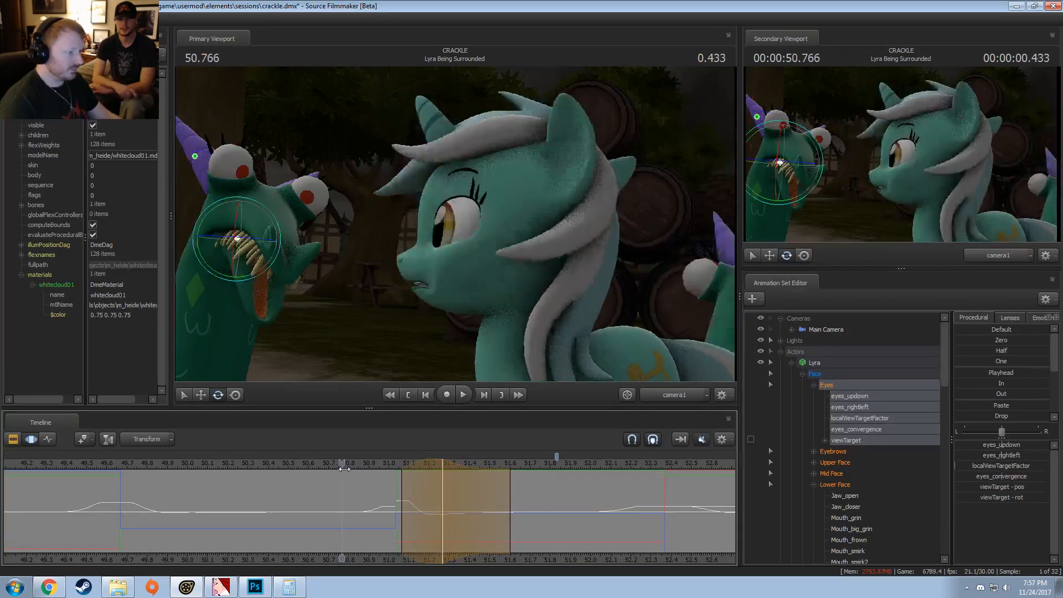
pyautogui.press('space')
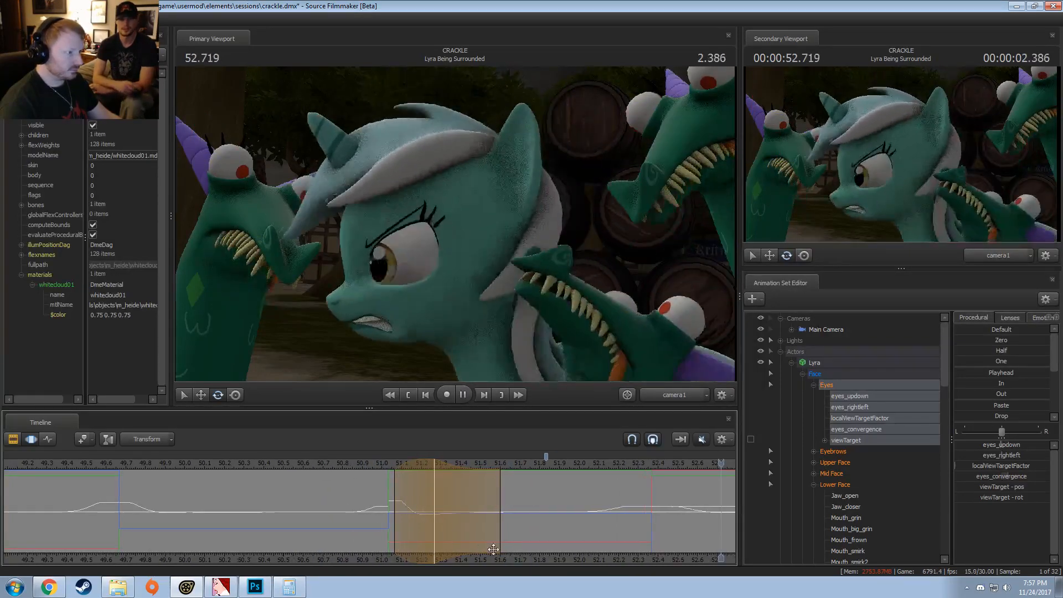
pyautogui.moveTo(611, 563); pyautogui.dragTo(380, 571, button='middle')
pyautogui.scroll(-3, 410, 545)
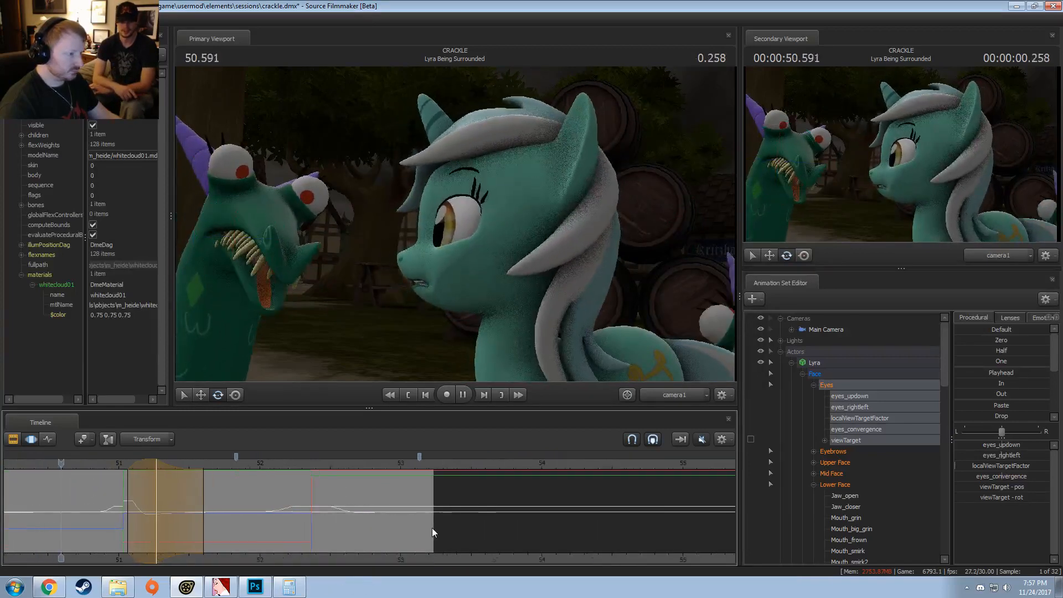
pyautogui.scroll(-2, 432, 527)
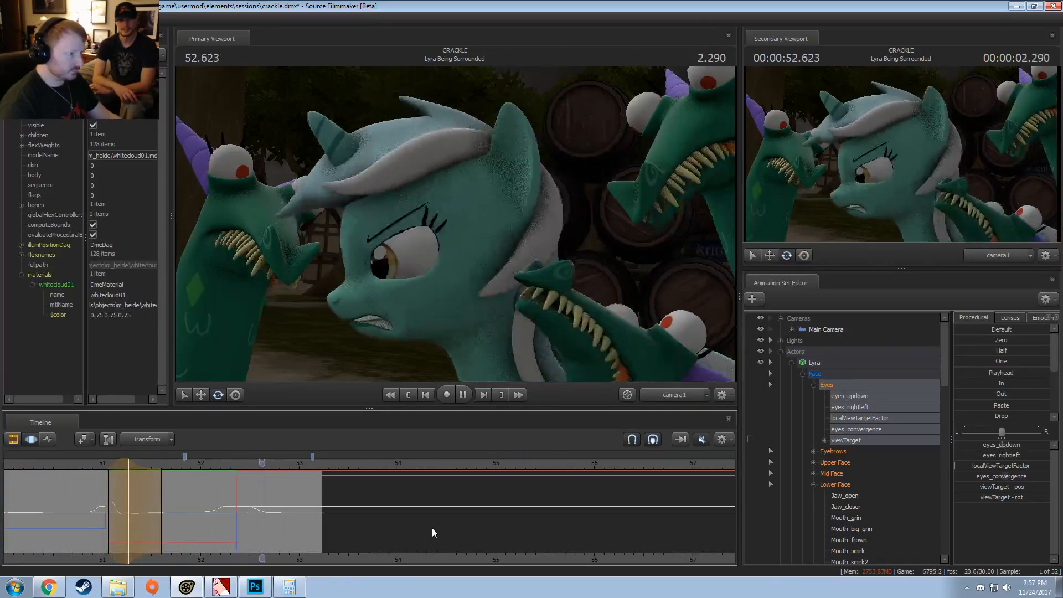
pyautogui.press('space')
# Step: Go to 49.0 s in the "Lyra Being Surrounded" shot in the clip editor and rebuild Lyra's control groups
pyautogui.moveTo(451, 556); pyautogui.dragTo(624, 537, button='middle')
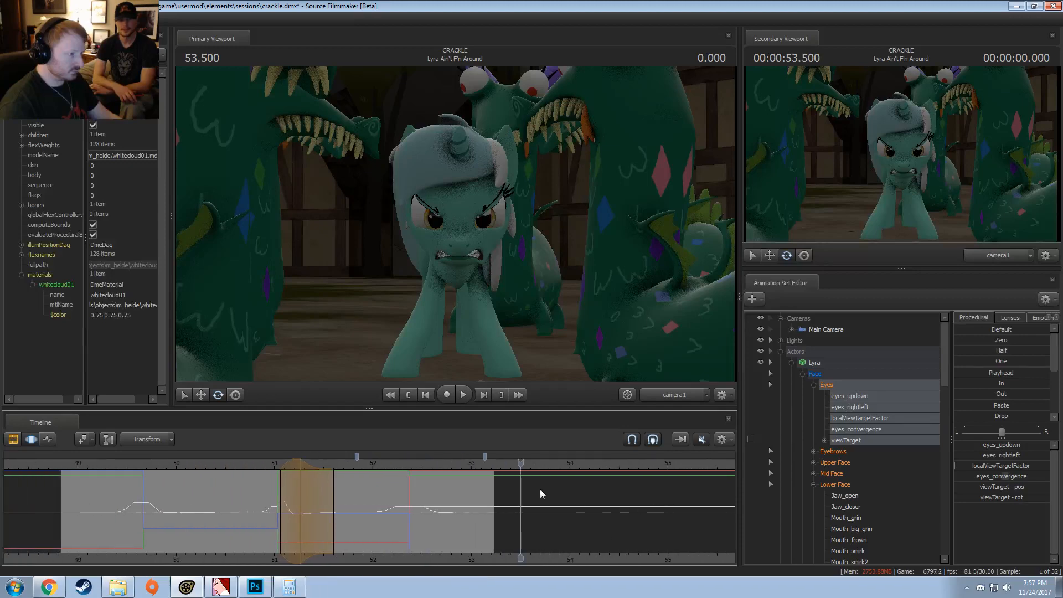
pyautogui.press('F3')
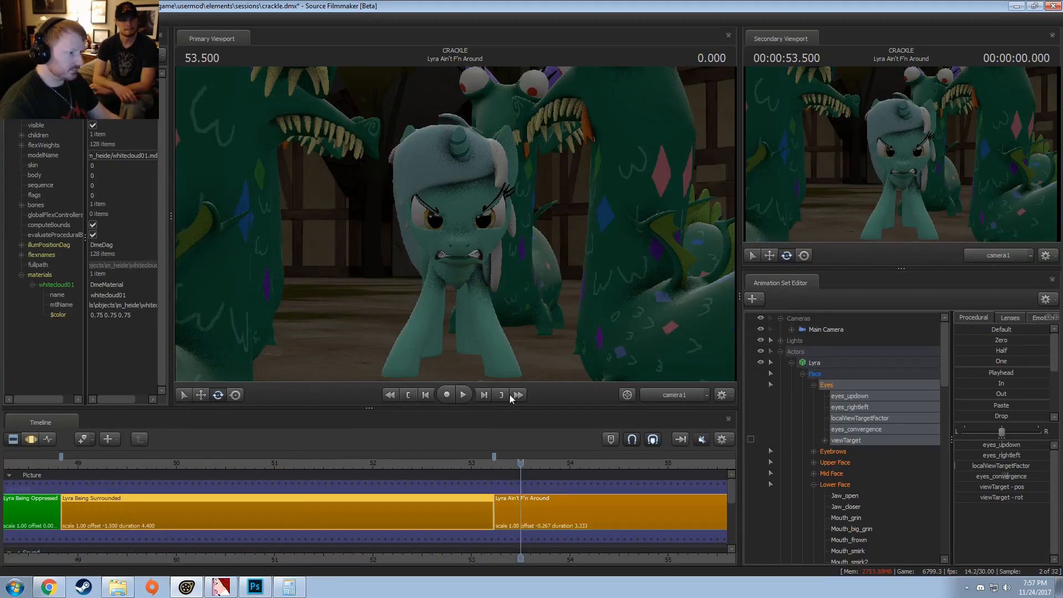
pyautogui.press('F4')
pyautogui.press('F3')
pyautogui.click(128, 463)
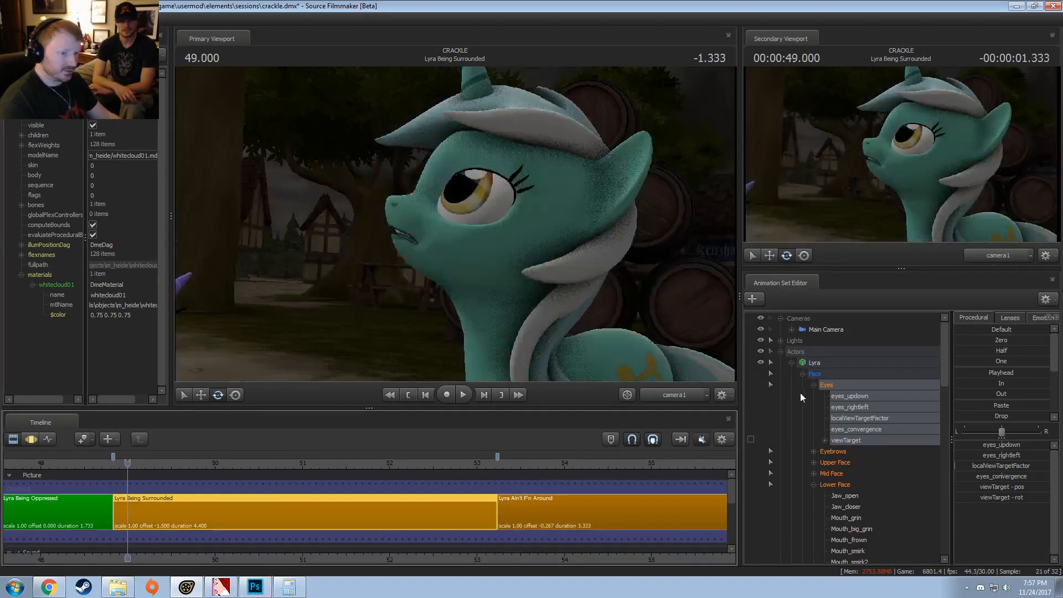
pyautogui.rightClick(816, 361)
pyautogui.moveTo(836, 469)
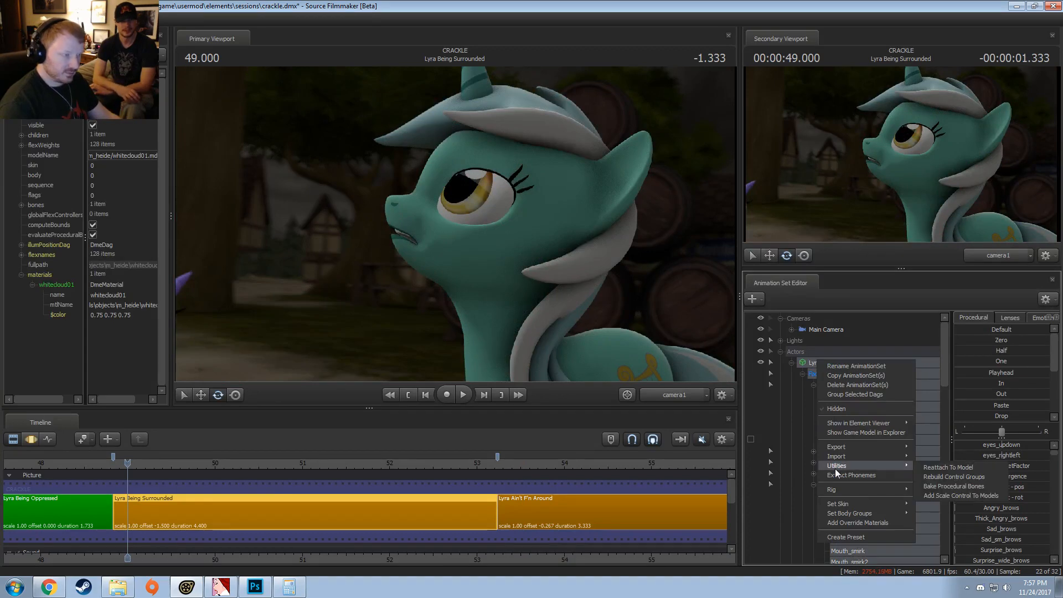
pyautogui.click(953, 477)
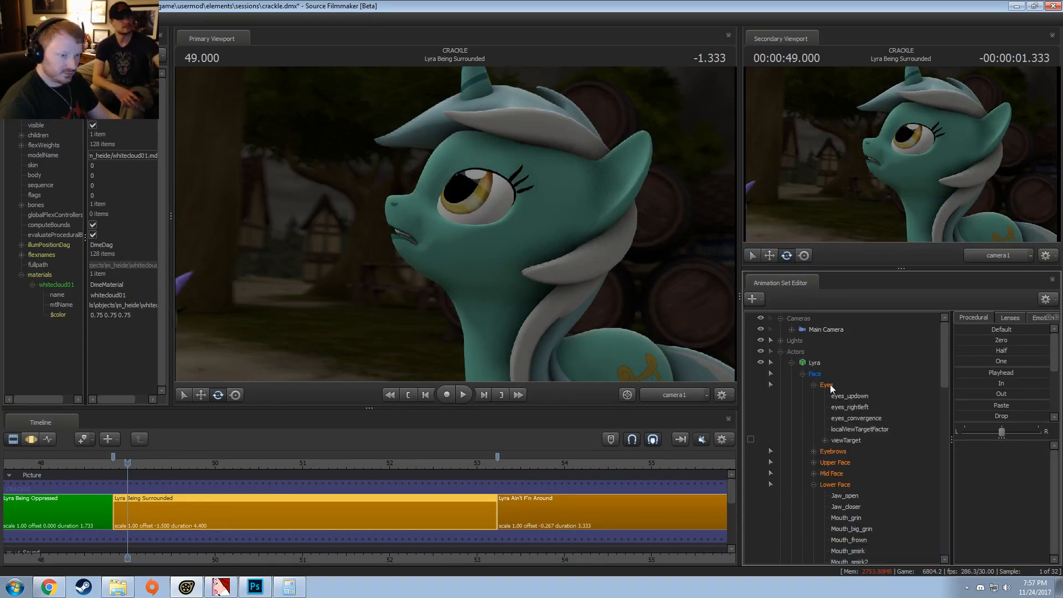
# Step: Collapse Lyra's Face group, expand the Unknown and Pony groups, and select the JiggleBones group
pyautogui.click(802, 374)
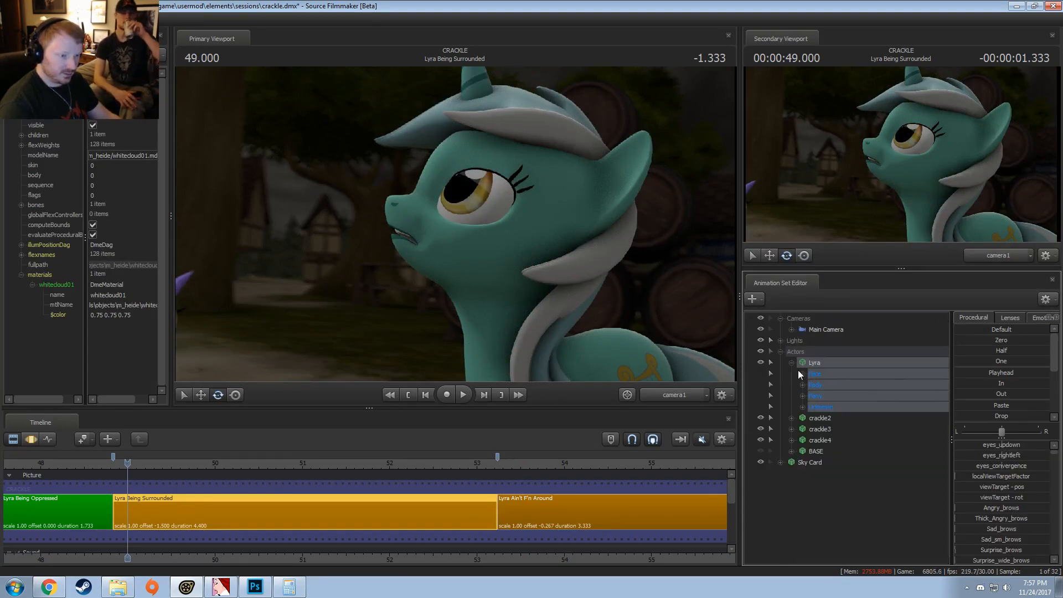
pyautogui.click(802, 407)
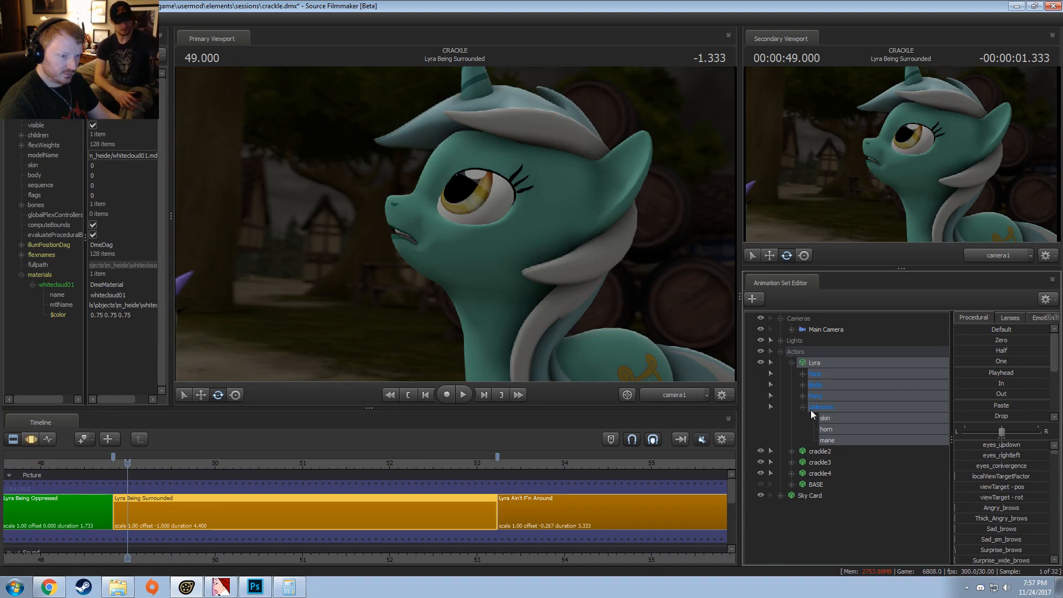
pyautogui.click(812, 408)
pyautogui.click(803, 396)
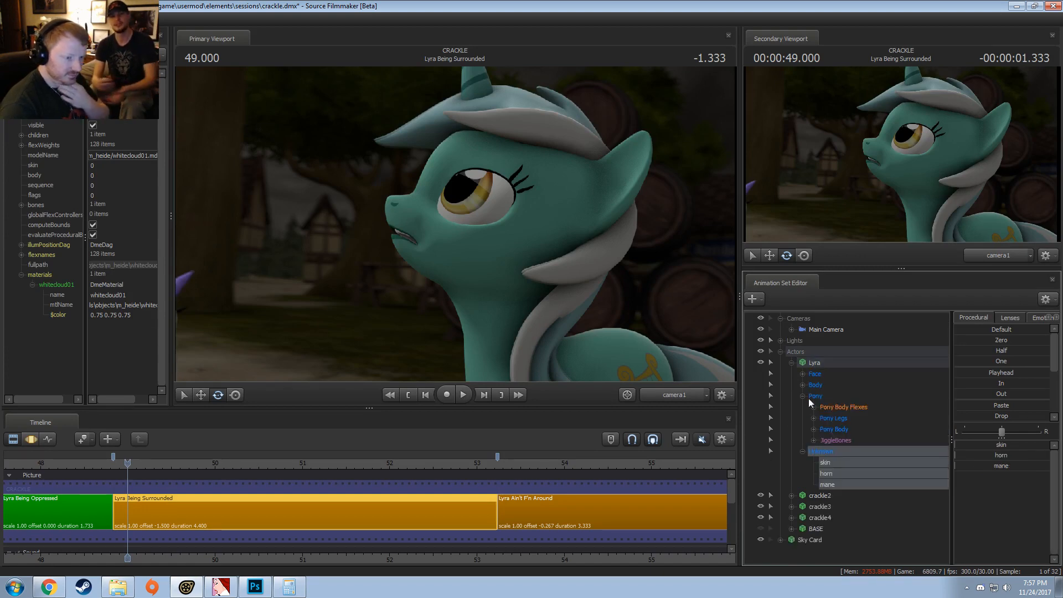
pyautogui.click(814, 440)
pyautogui.click(849, 440)
# Step: Select the whole timeline in the motion editor and apply the In procedural preset to RightCheek, LeftCheek, RightButt and LeftButt
pyautogui.press('F3')
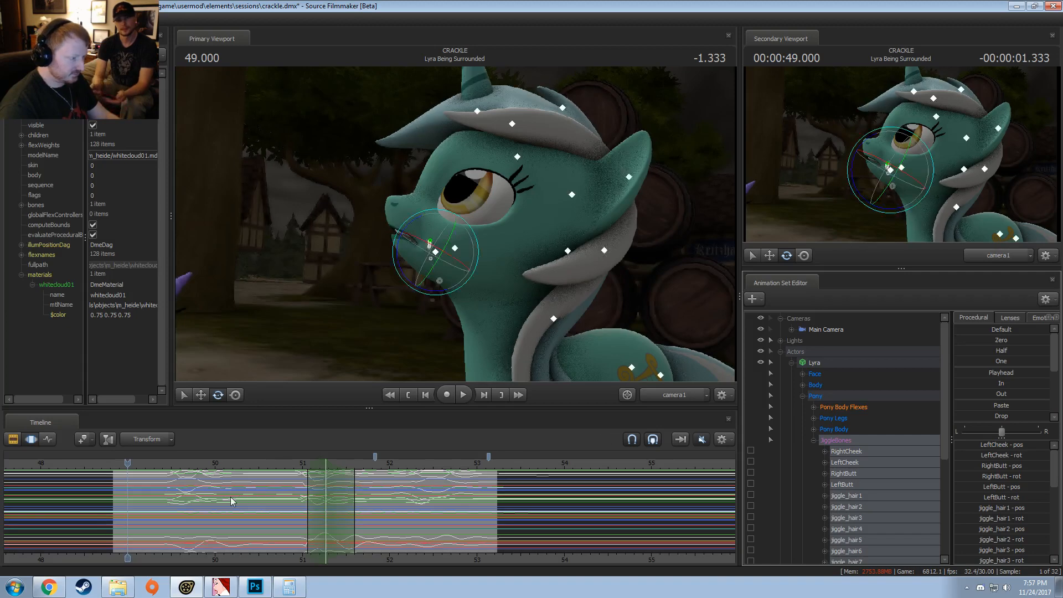
pyautogui.scroll(2, 230, 502)
pyautogui.click(227, 506)
pyautogui.hotkey('ctrl', 'a')
pyautogui.click(843, 452)
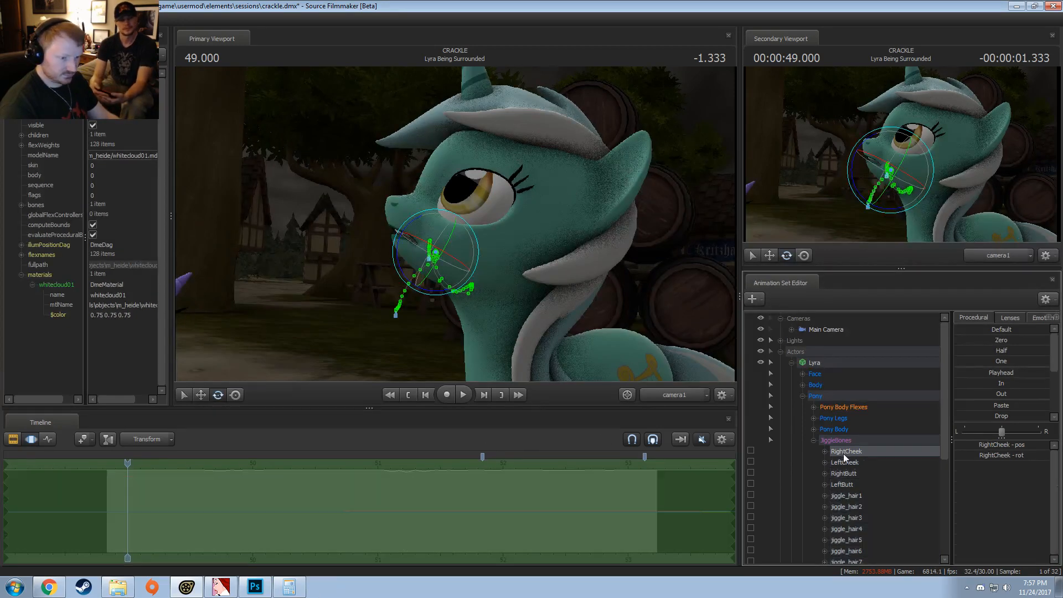
pyautogui.keyDown('shift'); pyautogui.click(843, 485); pyautogui.keyUp('shift')
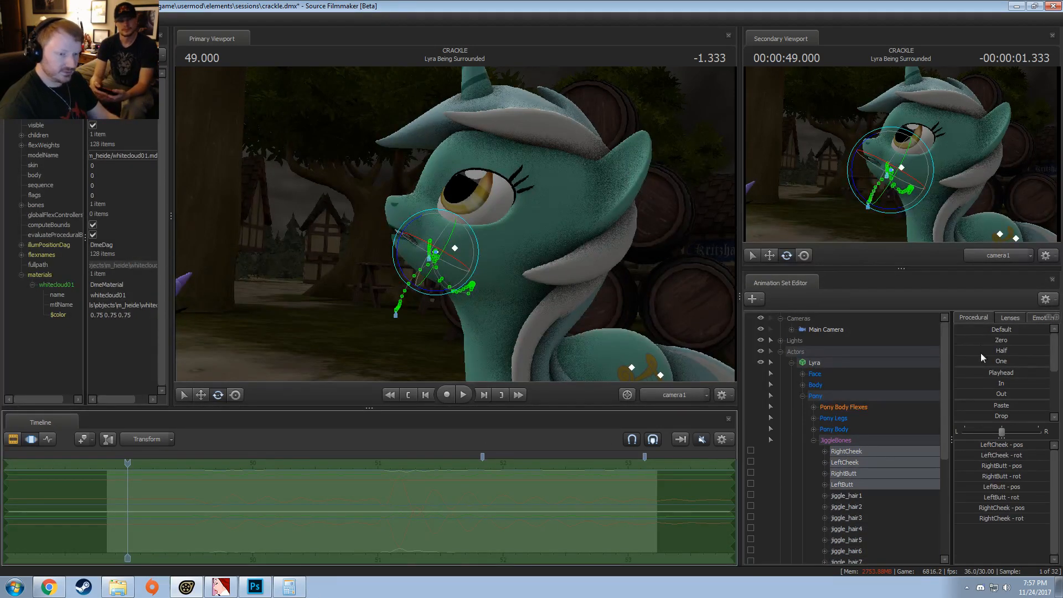
pyautogui.click(1006, 392)
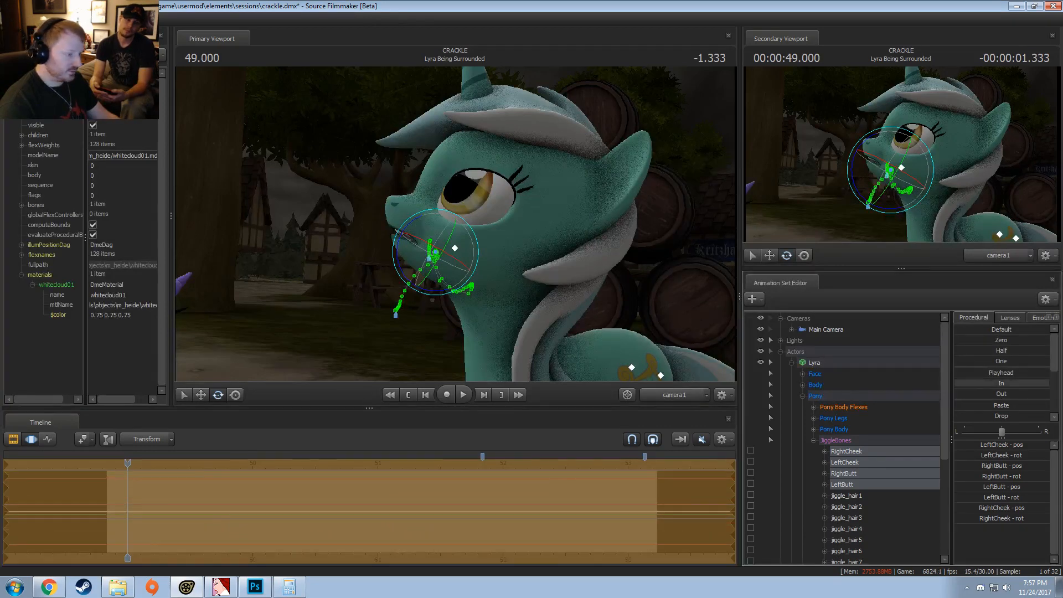
# Step: Select Lyra's RightEarTip and LeftEarTip jiggle bones and play back the shot to examine the ear motion
pyautogui.scroll(-5, 864, 474)
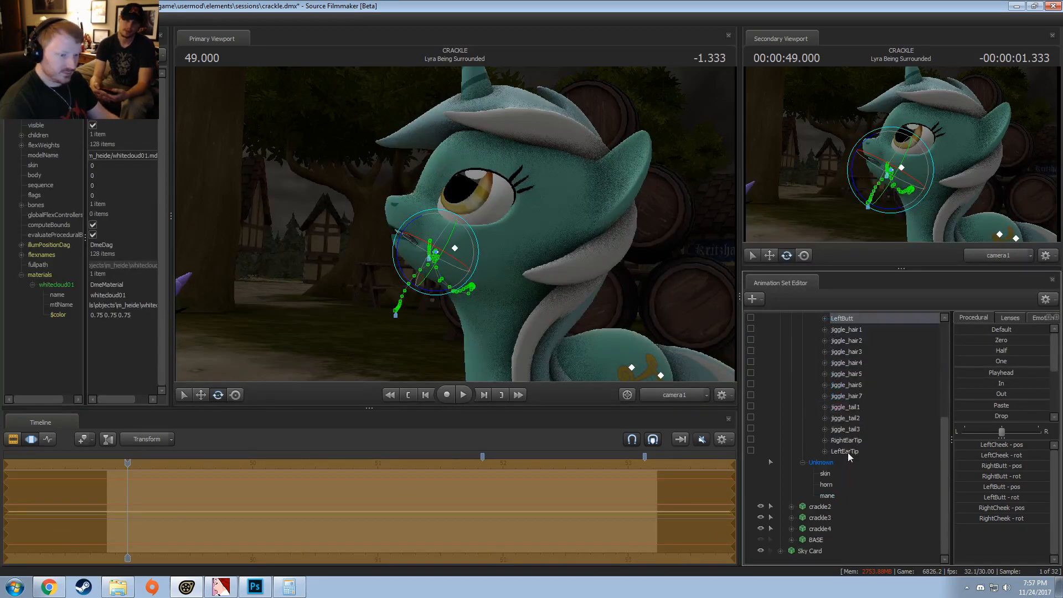
pyautogui.click(849, 453)
pyautogui.keyDown('ctrl'); pyautogui.click(852, 441); pyautogui.keyUp('ctrl')
pyautogui.click(117, 507)
pyautogui.press('space')
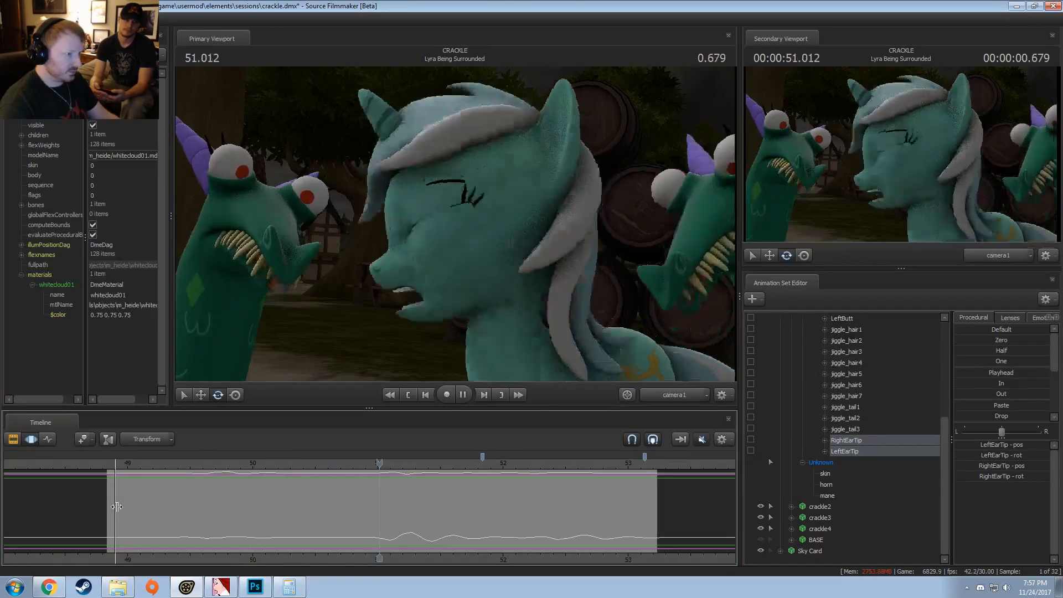
pyautogui.press('space')
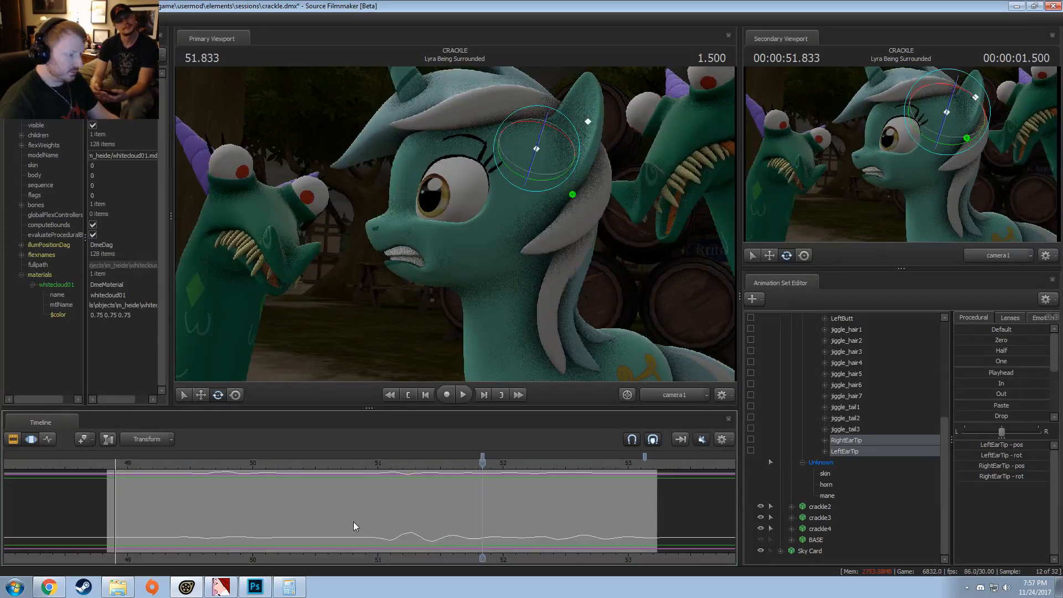
# Step: Center a short time selection on about 51.07 s and slightly rotate the LeftEar bone from Lyra's Pony Body group
pyautogui.scroll(5, 953, 398)
pyautogui.moveTo(296, 510); pyautogui.dragTo(384, 512)
pyautogui.scroll(1, 385, 512)
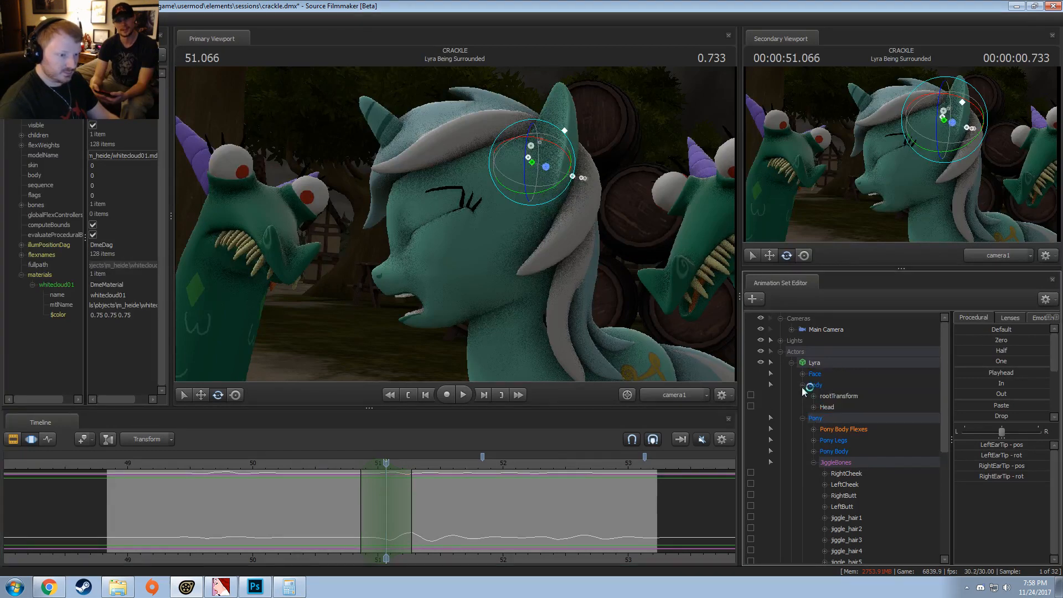
pyautogui.scroll(-2, 821, 441)
pyautogui.click(814, 374)
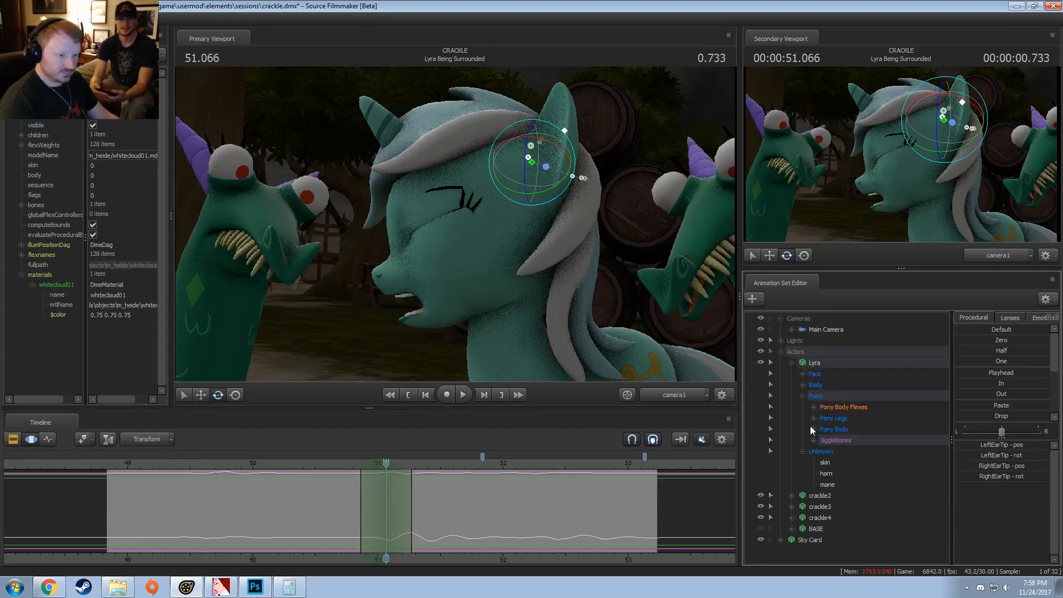
pyautogui.click(813, 429)
pyautogui.scroll(-3, 848, 444)
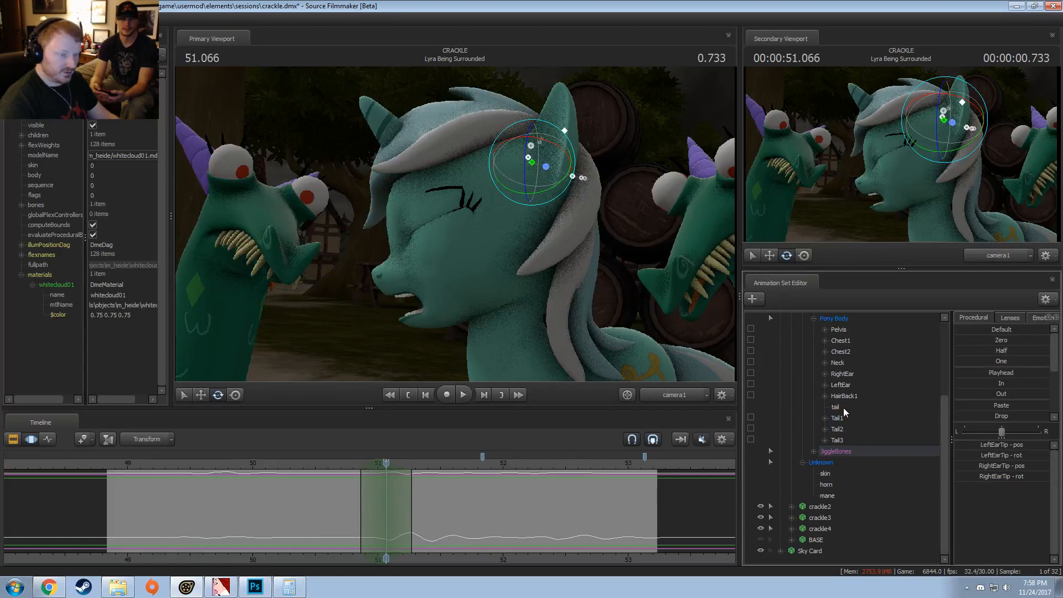
pyautogui.click(842, 385)
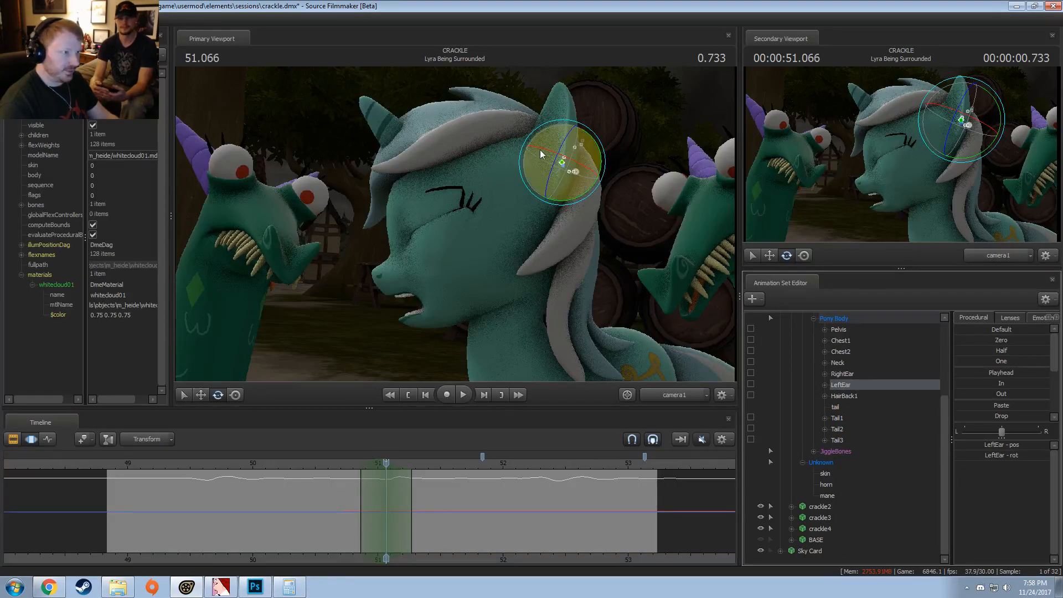
pyautogui.moveTo(540, 150); pyautogui.dragTo(556, 164)
# Step: Play back the ear rotation, then set a time selection from about 51.2 s to 52.2 s with falloff at both ends
pyautogui.click(333, 467)
pyautogui.press('space')
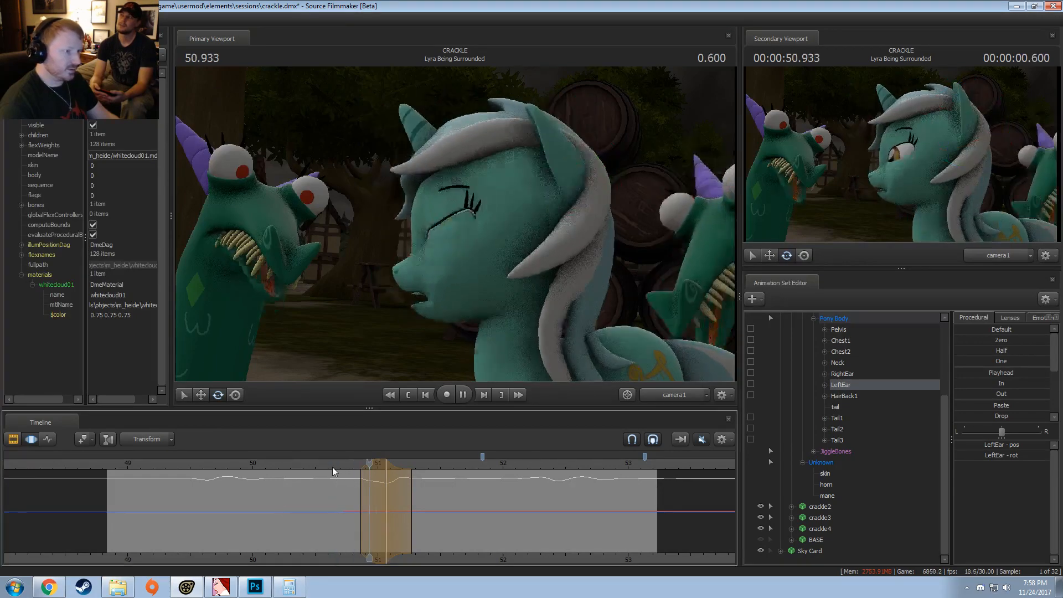
pyautogui.press('space')
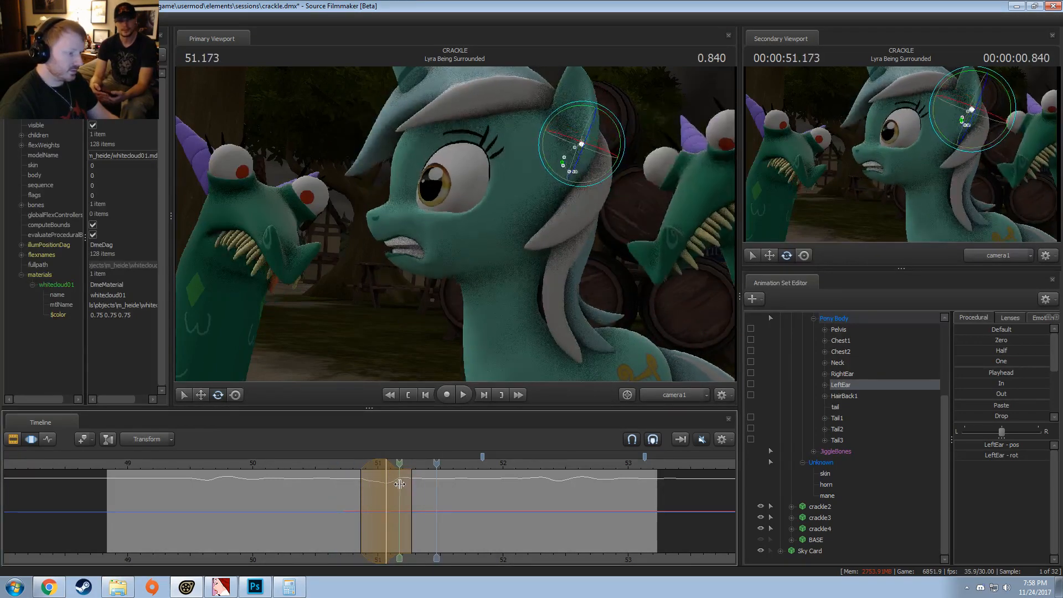
pyautogui.keyDown('shift'); pyautogui.moveTo(398, 483); pyautogui.dragTo(530, 487); pyautogui.keyUp('shift')
pyautogui.keyDown('shift'); pyautogui.scroll(5, 532, 487); pyautogui.keyUp('shift')
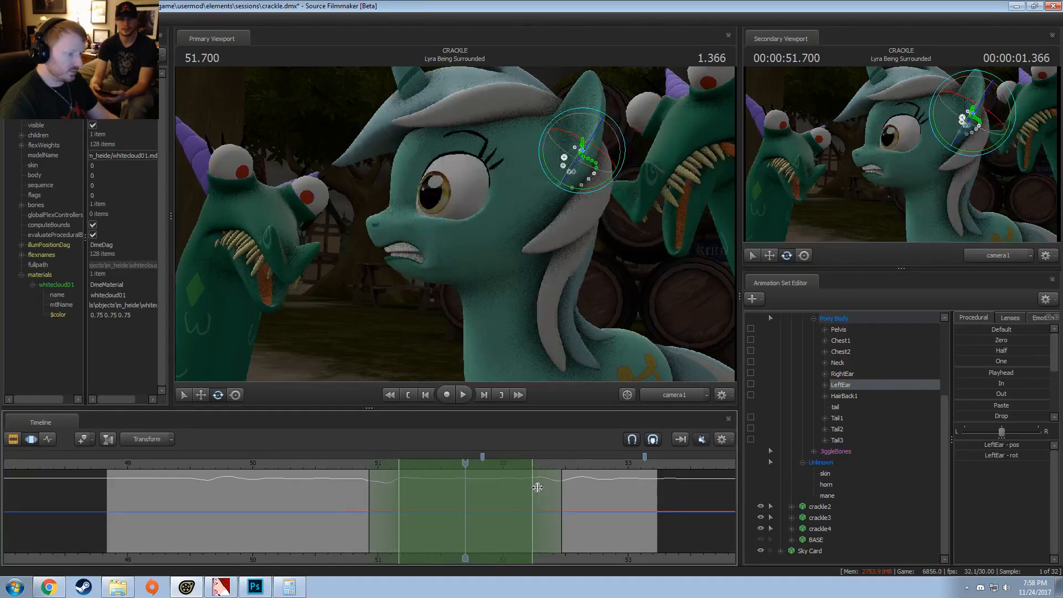
# Step: Start the time selection at about 51.2 s without lead-in falloff and apply the In procedural preset to RightEar and LeftEar
pyautogui.moveTo(362, 491); pyautogui.dragTo(400, 489)
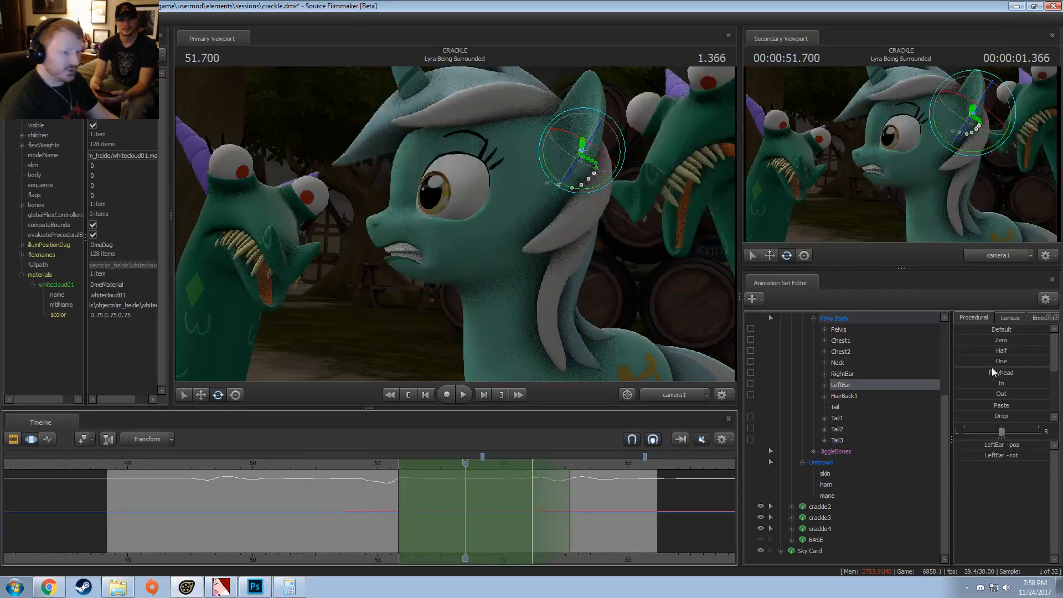
pyautogui.keyDown('ctrl'); pyautogui.click(854, 374); pyautogui.keyUp('ctrl')
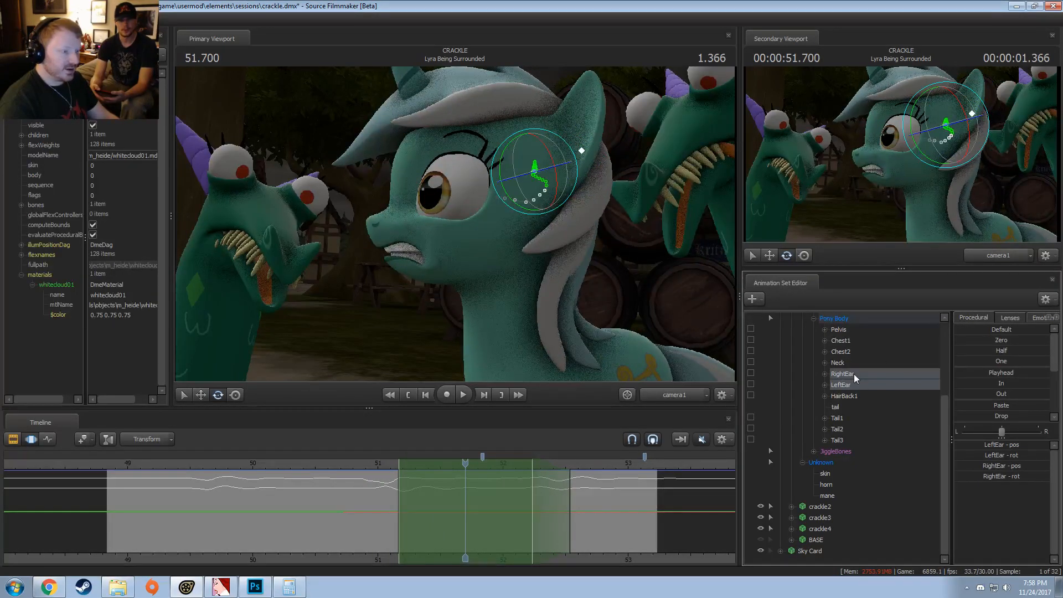
pyautogui.click(992, 382)
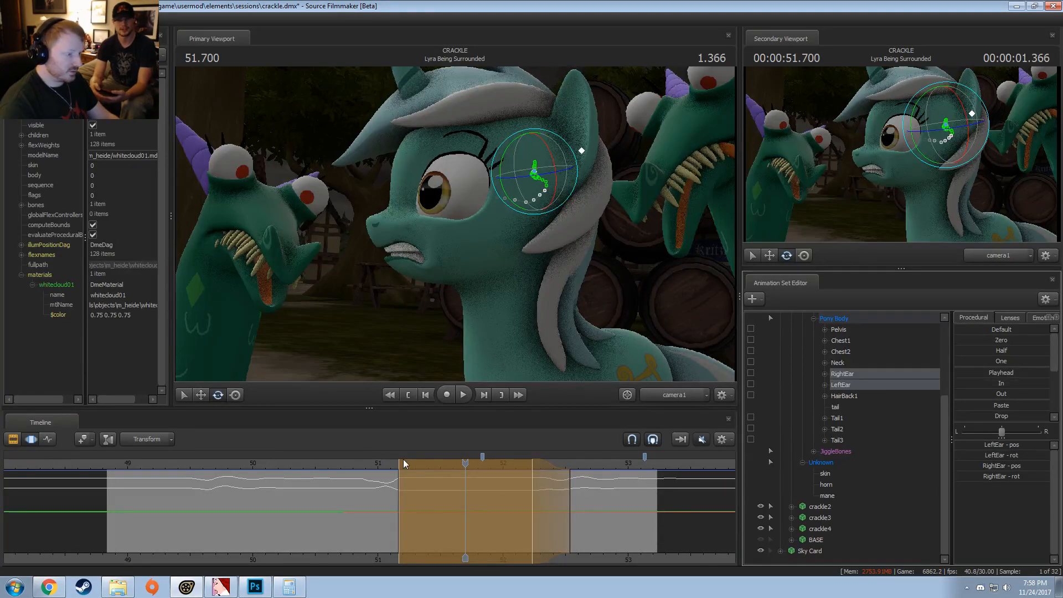
pyautogui.moveTo(403, 465); pyautogui.dragTo(375, 472)
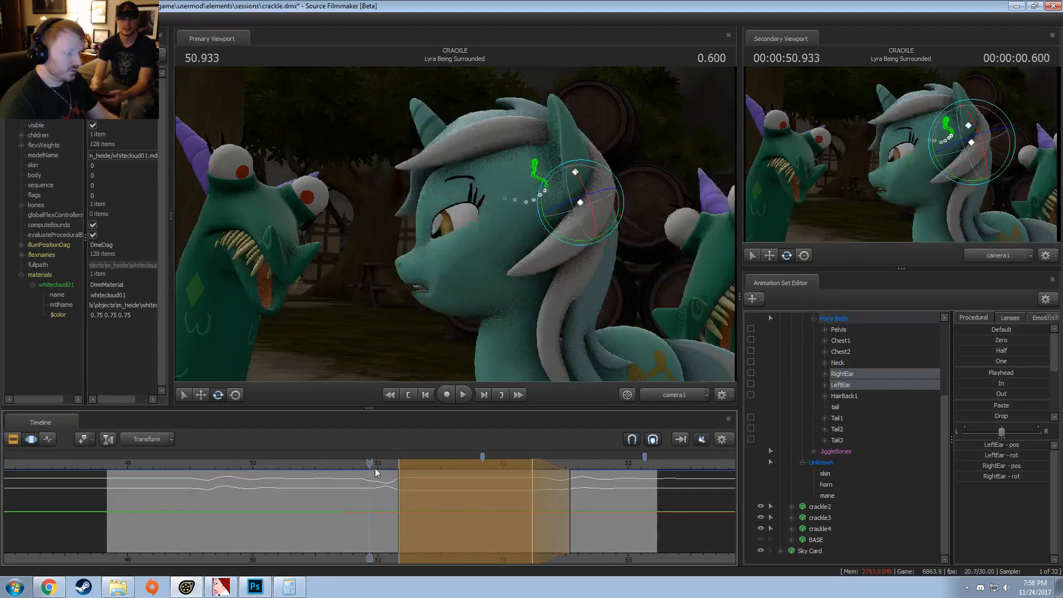
# Step: Apply the In procedural preset to the RightEarTip and LeftEarTip jiggle bones over the same time selection and play back the ears
pyautogui.doubleClick(815, 452)
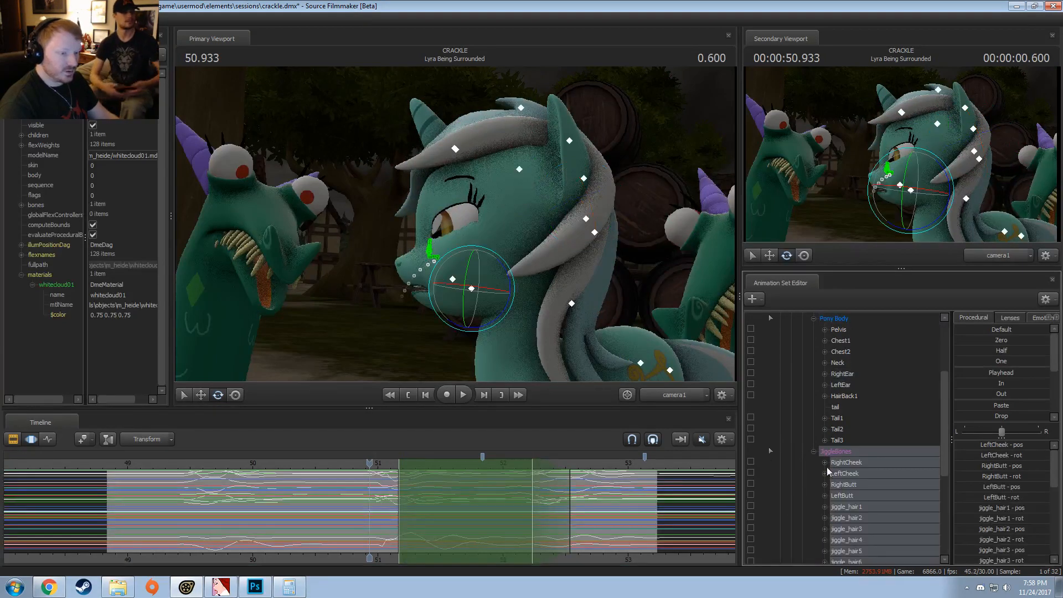
pyautogui.scroll(-1, 827, 466)
pyautogui.click(861, 451)
pyautogui.scroll(-4, 850, 465)
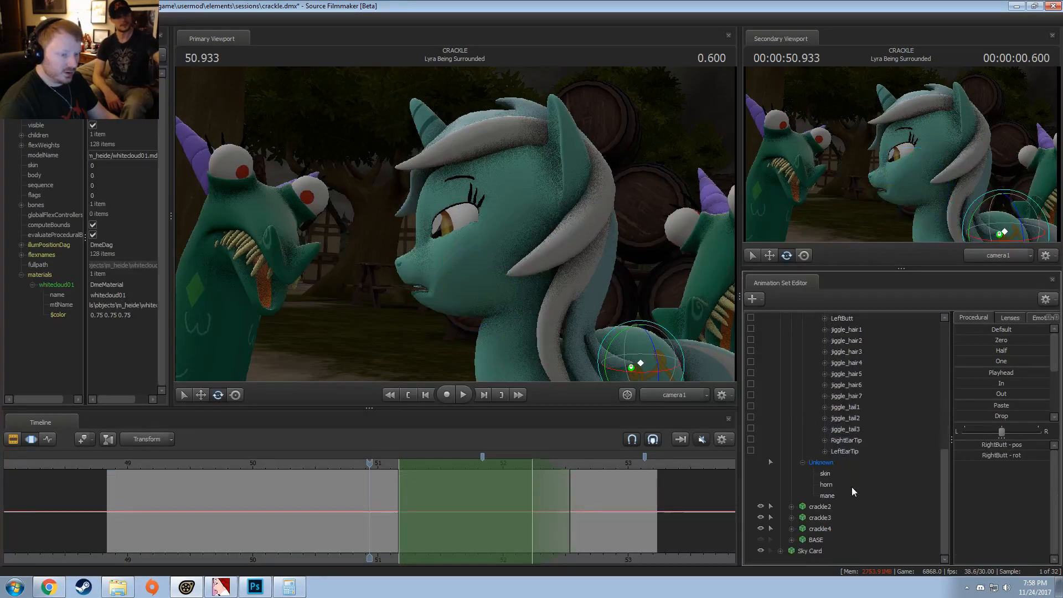
pyautogui.moveTo(855, 449); pyautogui.dragTo(856, 443)
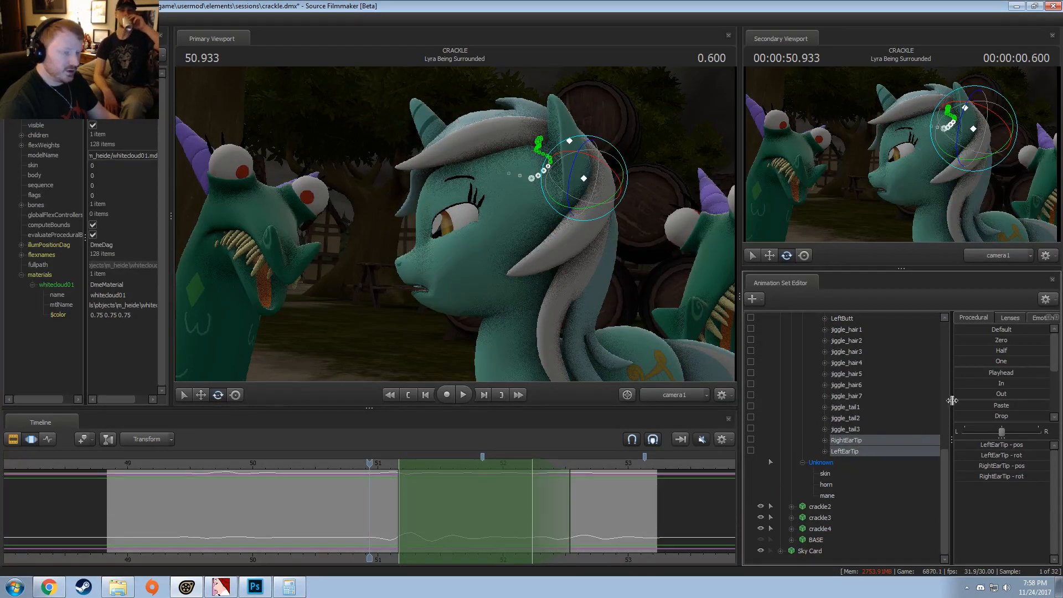
pyautogui.doubleClick(991, 385)
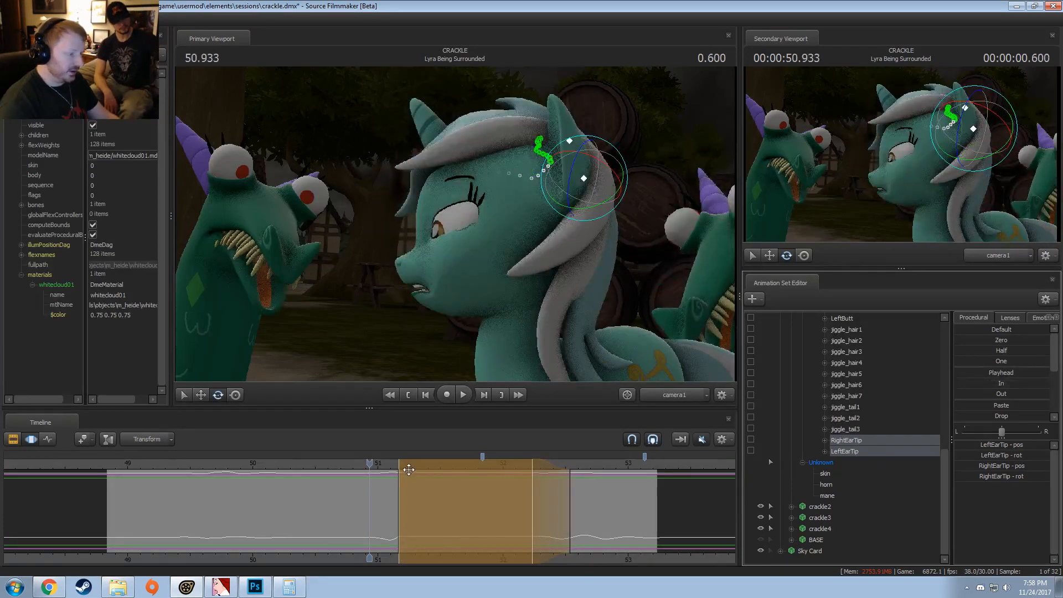
pyautogui.moveTo(370, 464); pyautogui.dragTo(337, 468)
pyautogui.press('space')
pyautogui.press('space')
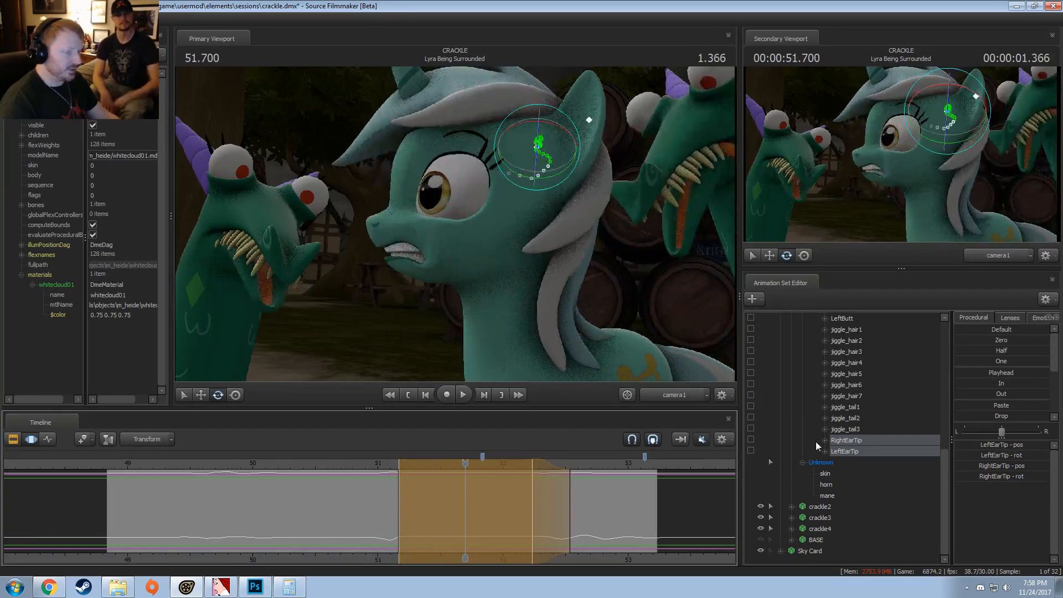
# Step: Reapply the In procedural preset to Lyra's RightEar and LeftEar bones and play back the ear motion
pyautogui.scroll(5, 853, 435)
pyautogui.moveTo(840, 377); pyautogui.dragTo(845, 366)
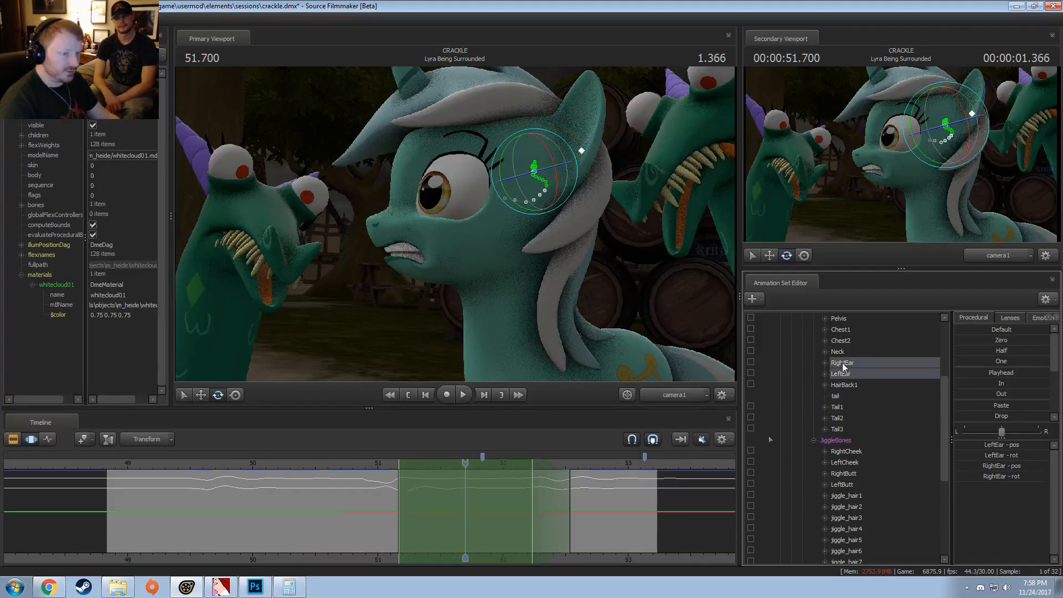
pyautogui.doubleClick(991, 385)
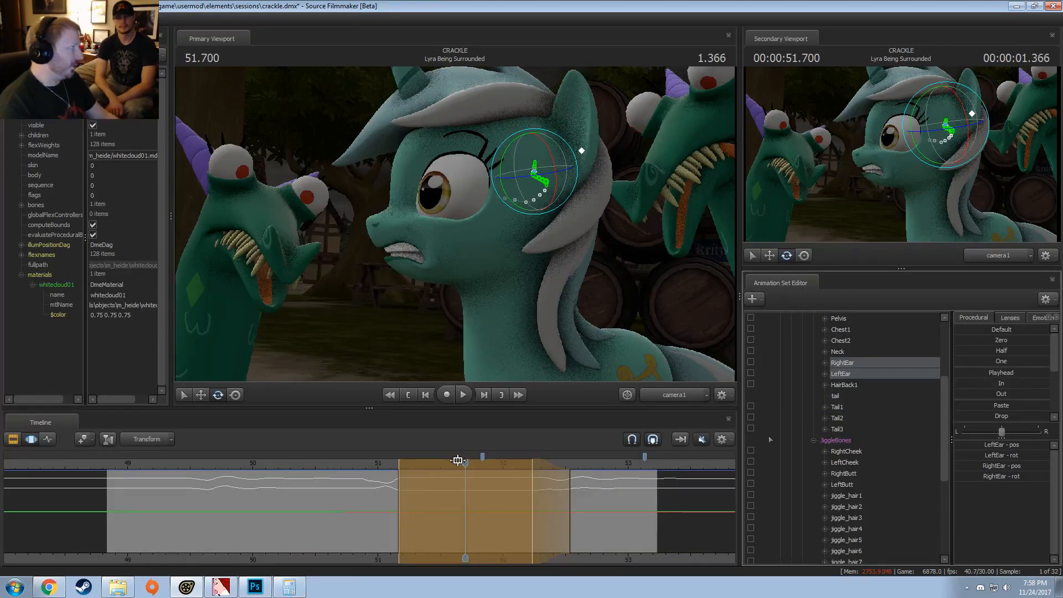
pyautogui.click(328, 472)
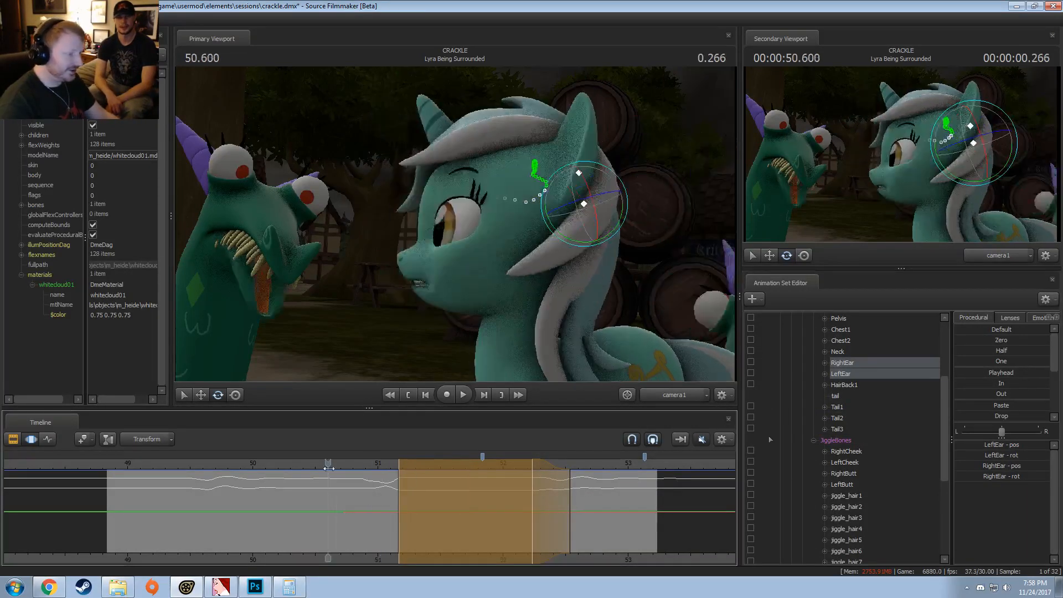
pyautogui.press('space')
pyautogui.press('space')
# Step: Make a time selection from about 51.0 s to 51.6 s, rotate only the LeftEar bone slightly at 51.2 s and play it back
pyautogui.moveTo(353, 519); pyautogui.dragTo(462, 486)
pyautogui.keyDown('shift'); pyautogui.click(404, 514); pyautogui.keyUp('shift')
pyautogui.keyDown('shift'); pyautogui.scroll(6, 403, 514); pyautogui.keyUp('shift')
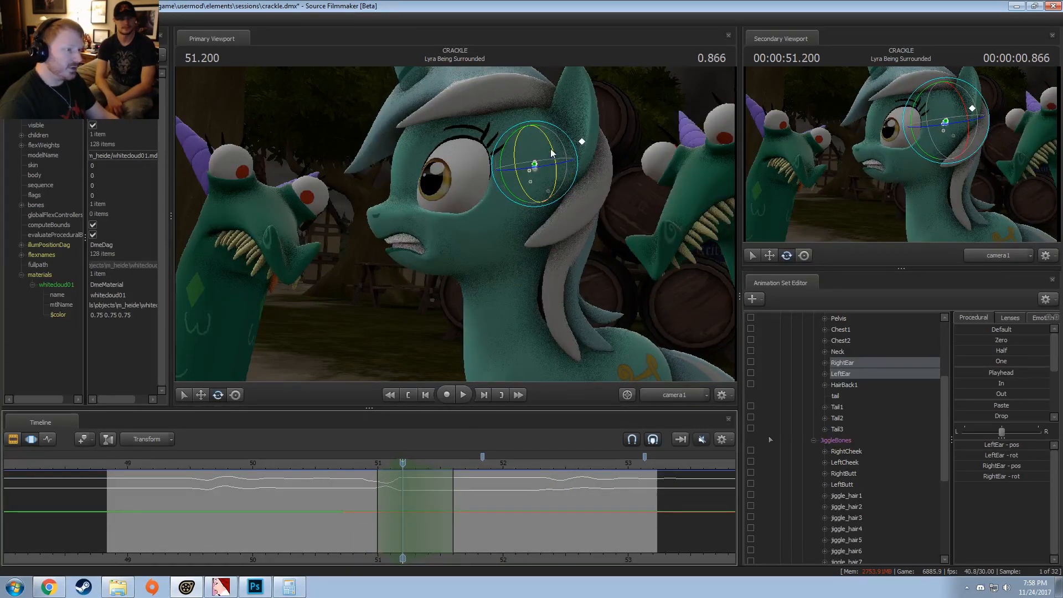
pyautogui.click(836, 373)
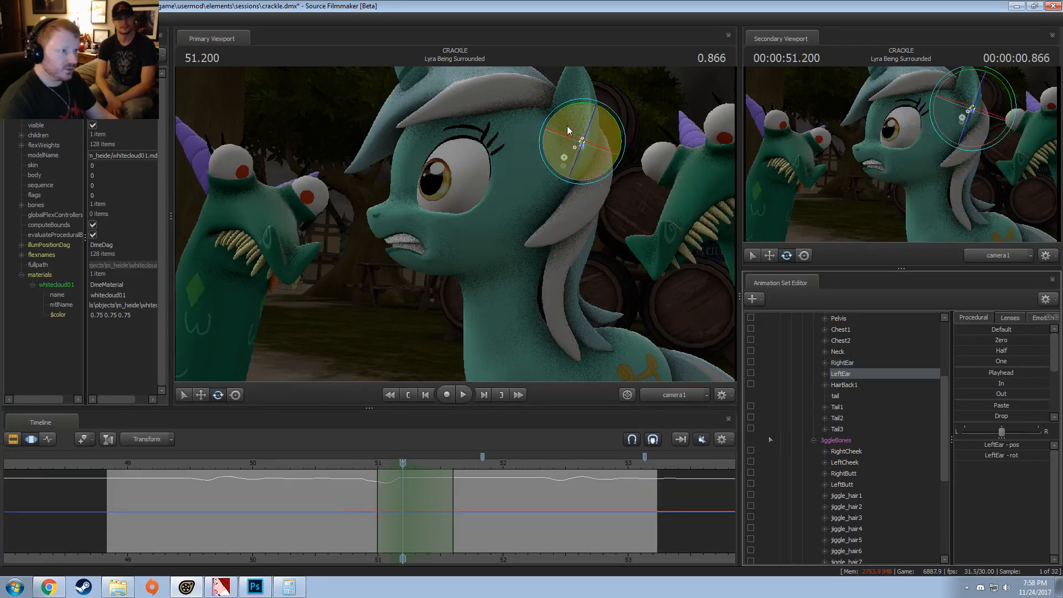
pyautogui.moveTo(567, 125); pyautogui.dragTo(576, 110)
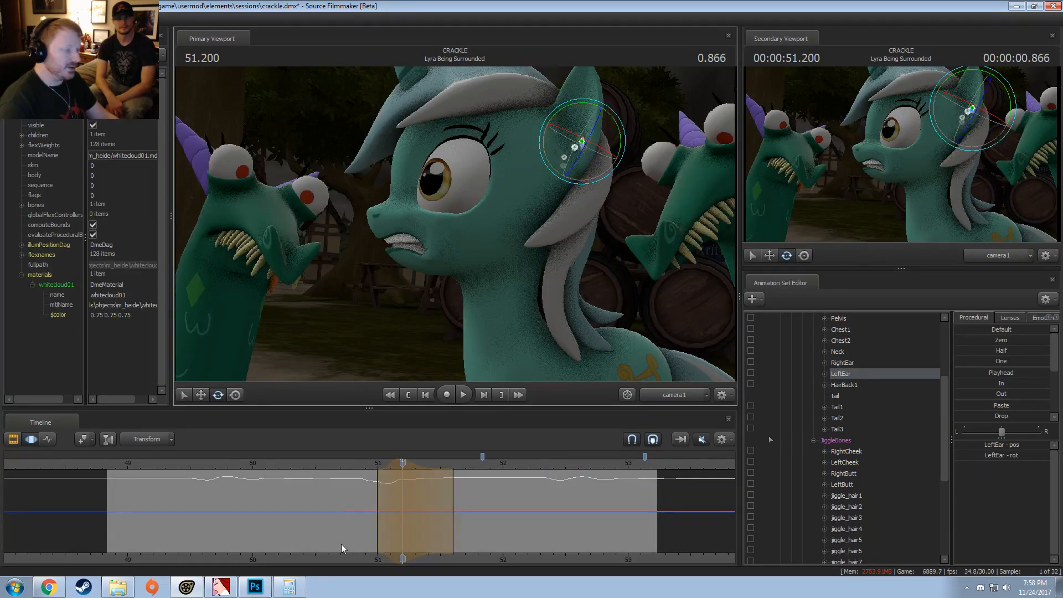
pyautogui.click(349, 464)
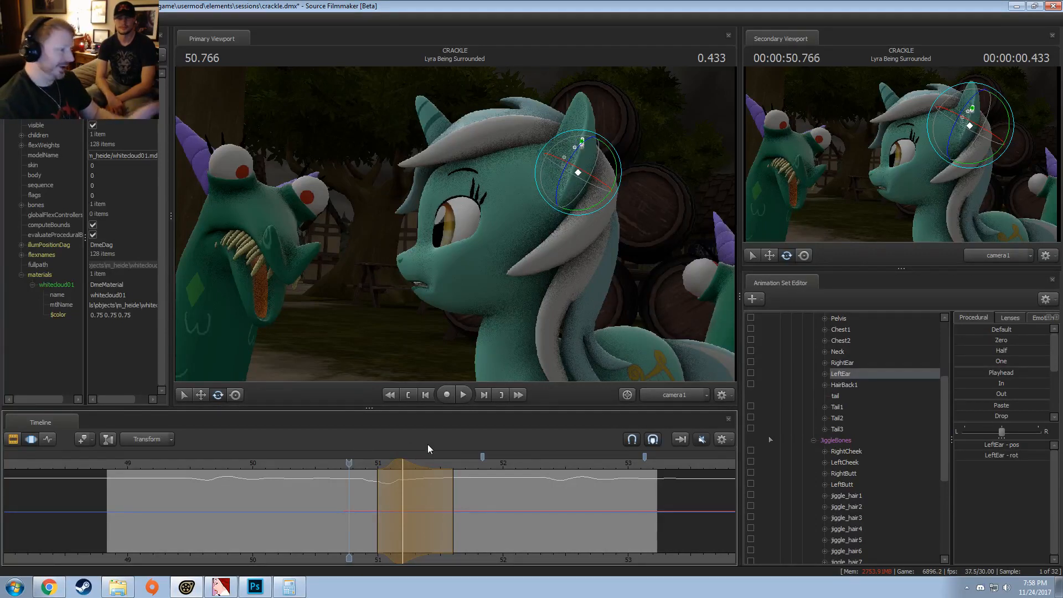
pyautogui.press('space')
pyautogui.press('space')
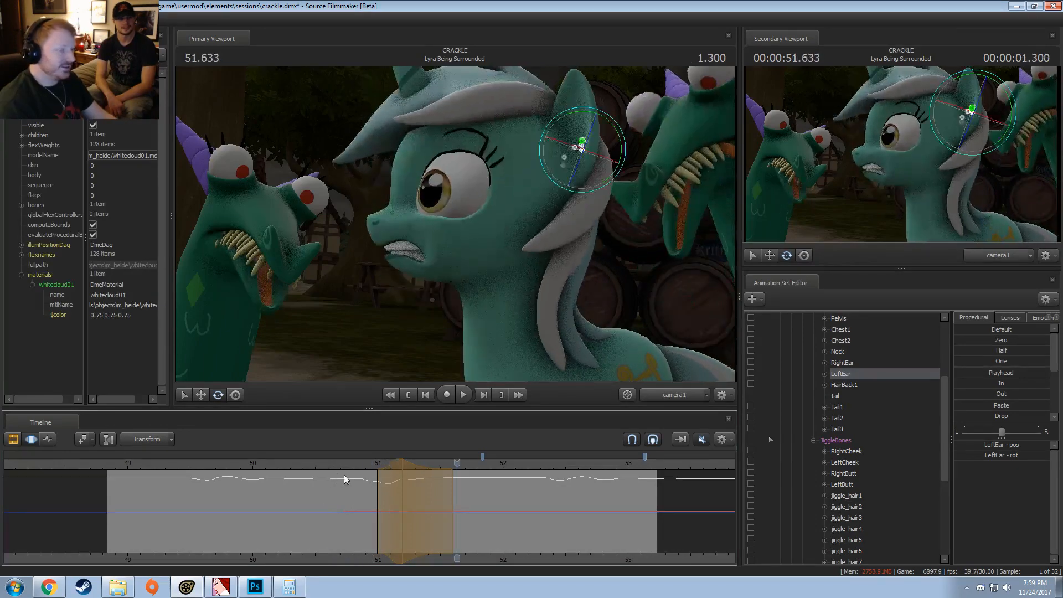
# Step: Rotate the LeftEar bone again at 51.2 s and replay the startled reaction to judge the ear
pyautogui.moveTo(354, 467); pyautogui.dragTo(406, 467)
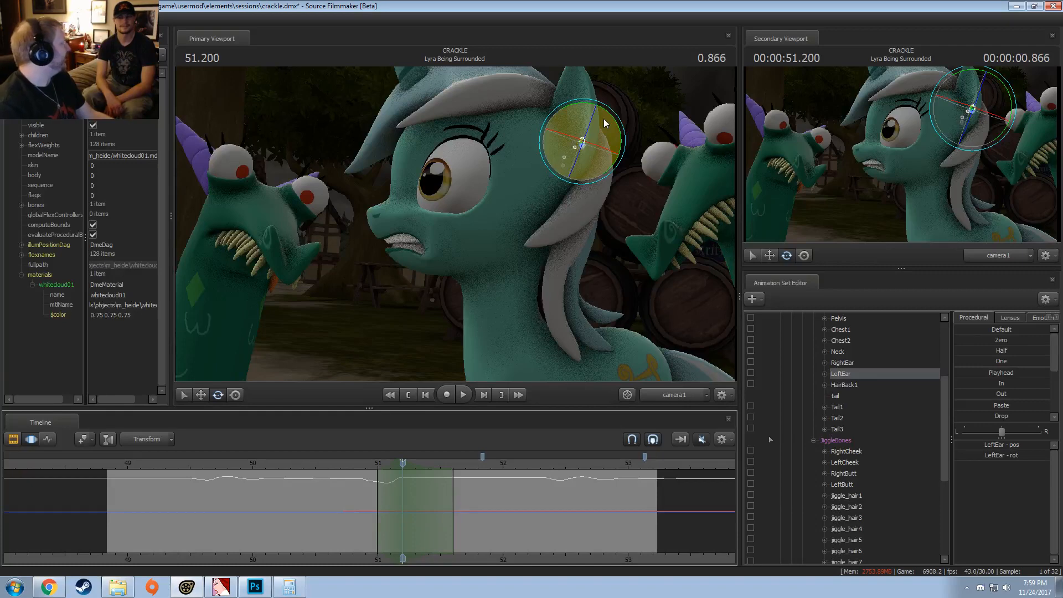
pyautogui.click(575, 122)
pyautogui.moveTo(575, 122); pyautogui.dragTo(606, 131)
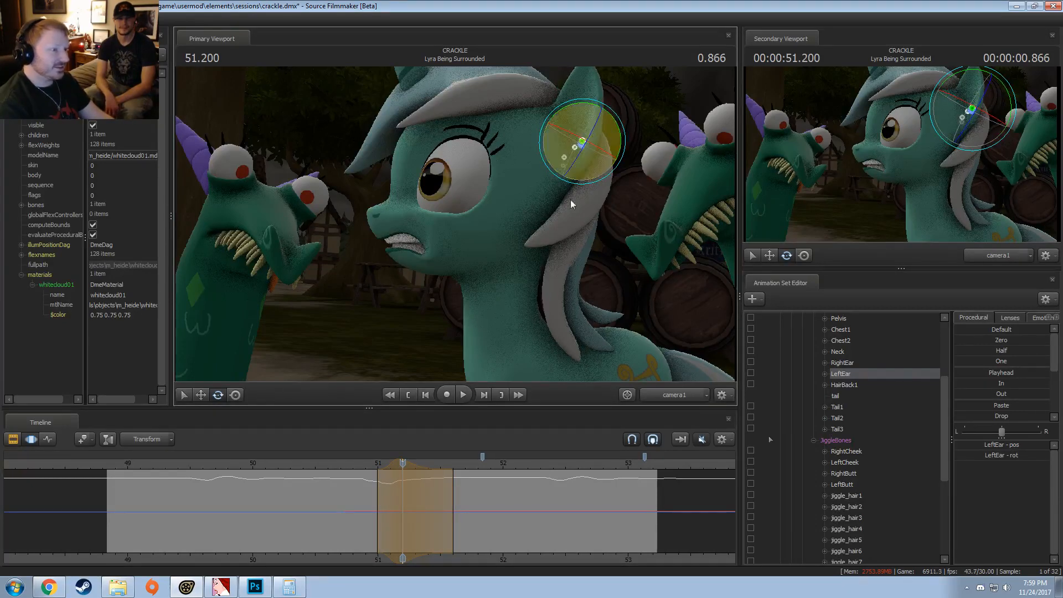
pyautogui.click(355, 461)
pyautogui.press('space')
pyautogui.press('space')
pyautogui.click(345, 466)
pyautogui.press('space')
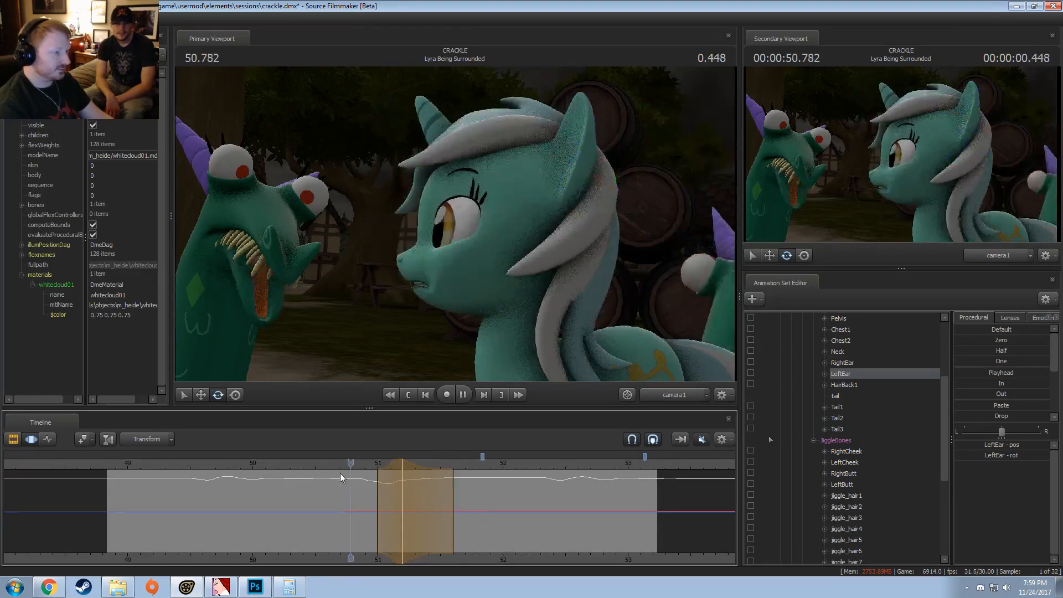
pyautogui.press('space')
pyautogui.click(355, 463)
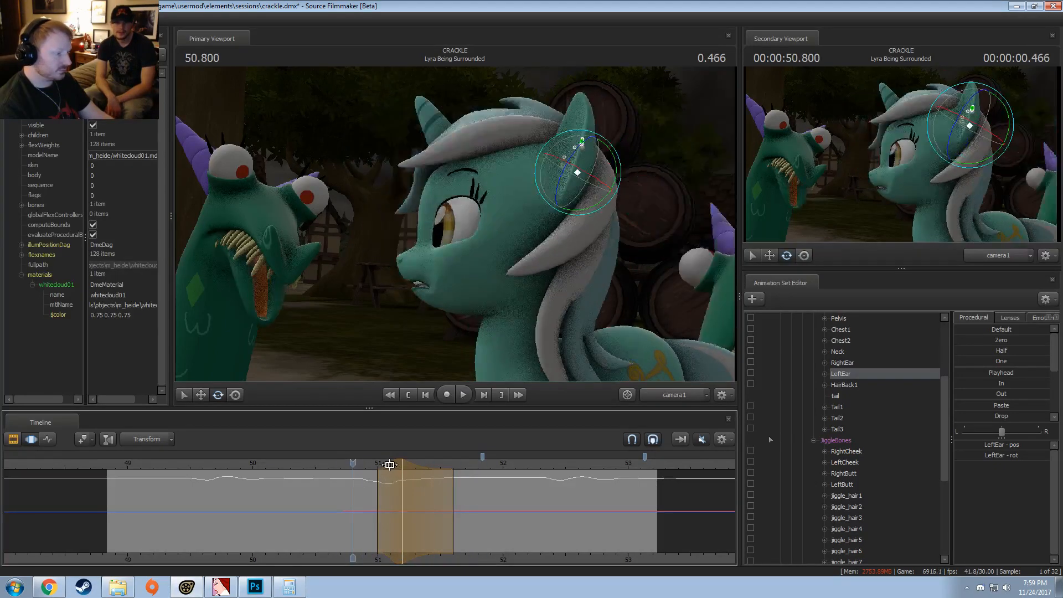
# Step: Shift the LeftEar adjustment's time selection slightly earlier, centered on about 51.17 s, and play it back
pyautogui.moveTo(389, 467); pyautogui.dragTo(371, 477)
pyautogui.click(353, 465)
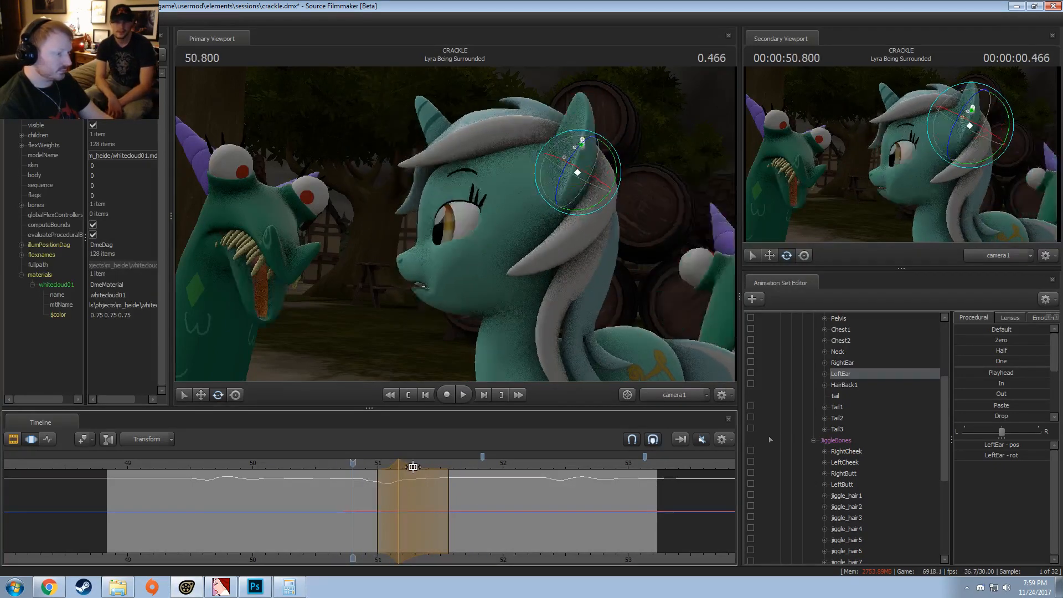
pyautogui.press('space')
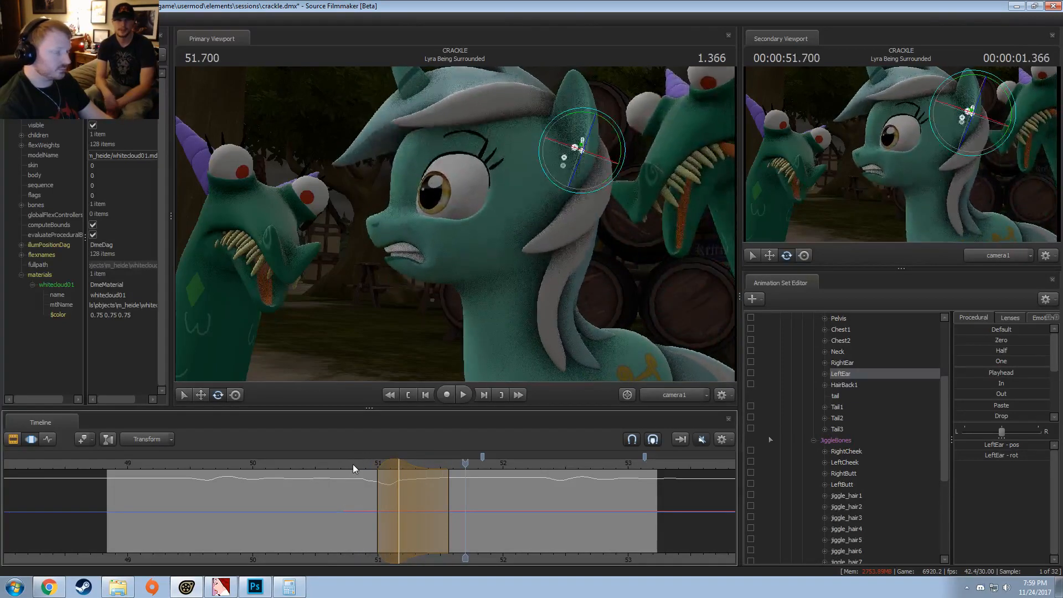
pyautogui.press('space')
# Step: Try adjusting the time selection around the LeftEar motion, undo the last change and replay the shot
pyautogui.moveTo(449, 483); pyautogui.dragTo(395, 492)
pyautogui.press('space')
pyautogui.press('space')
pyautogui.hotkey('ctrl', 'z')
pyautogui.click(341, 464)
pyautogui.press('space')
pyautogui.press('space')
# Step: Center a short time selection on about 51.13 s, rotate the LeftEar bone slightly for the blink and play it back
pyautogui.keyDown('shift'); pyautogui.click(395, 492); pyautogui.keyUp('shift')
pyautogui.keyDown('shift'); pyautogui.scroll(5, 394, 492); pyautogui.keyUp('shift')
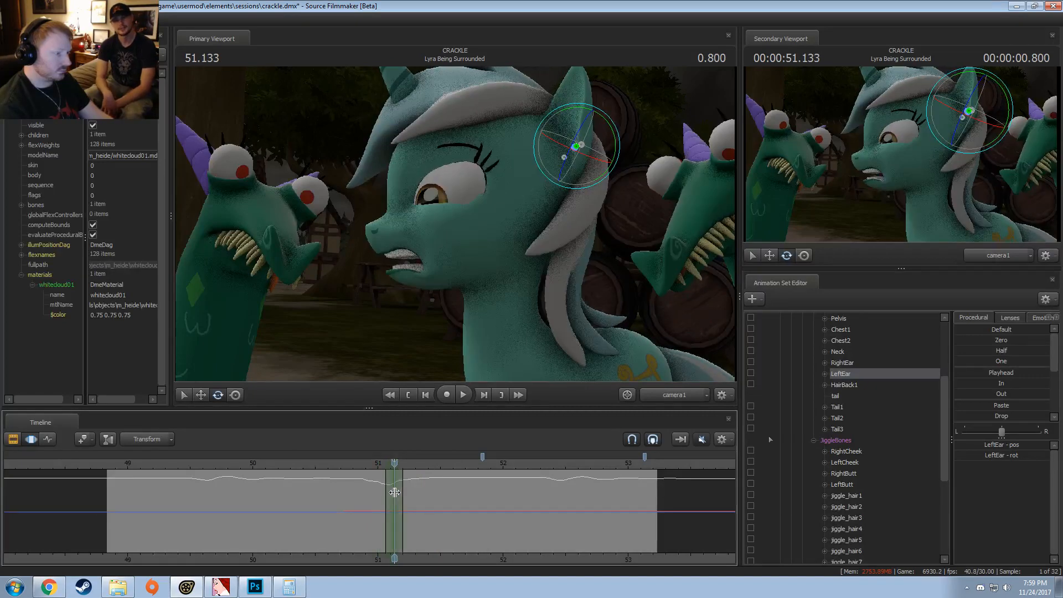
pyautogui.moveTo(591, 137); pyautogui.dragTo(590, 149)
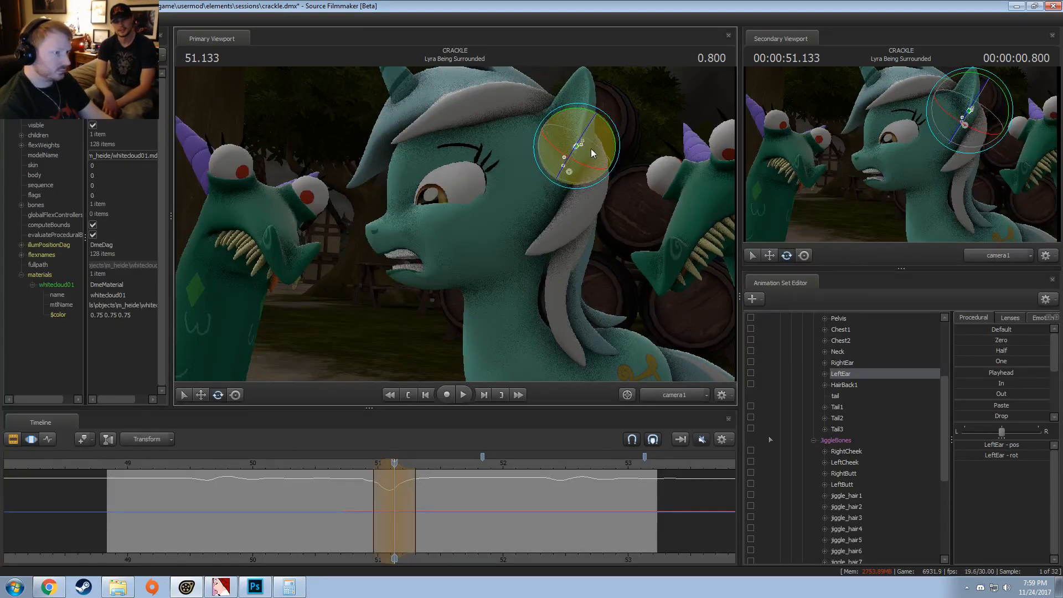
pyautogui.press('space')
# Step: Shift the LeftEar time selection slightly earlier to about 51.1 s, extend its lead-in to about 50.9 s and play back
pyautogui.press('space')
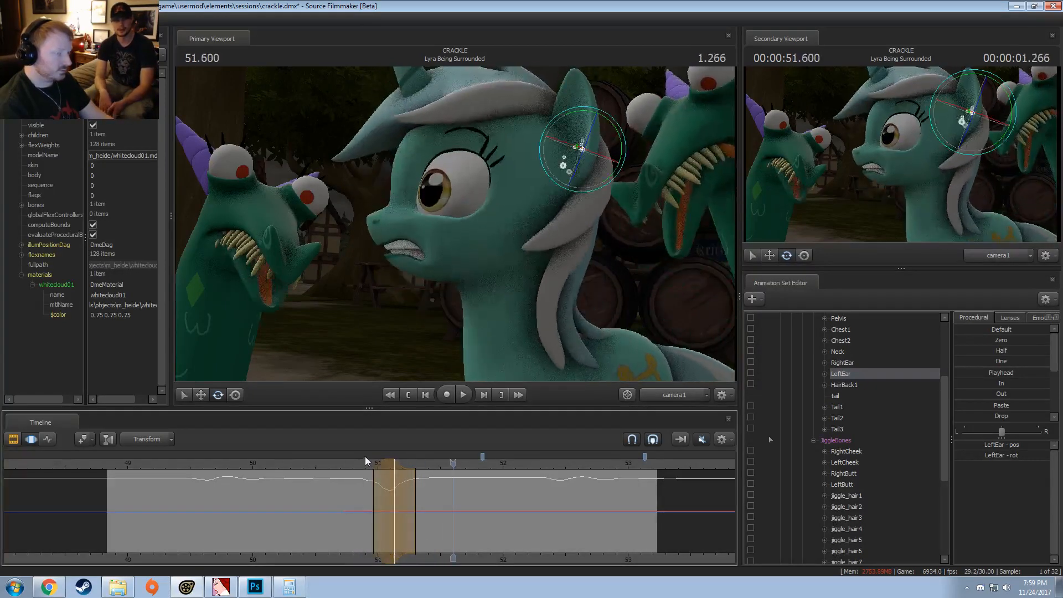
pyautogui.moveTo(389, 464); pyautogui.dragTo(385, 464)
pyautogui.press('space')
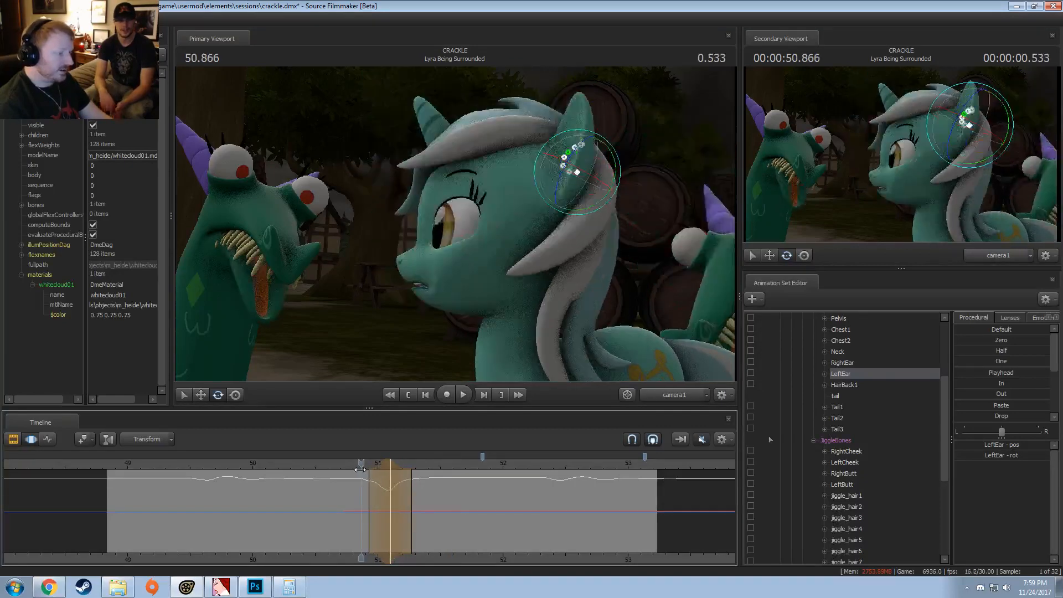
pyautogui.press('space')
pyautogui.press('space')
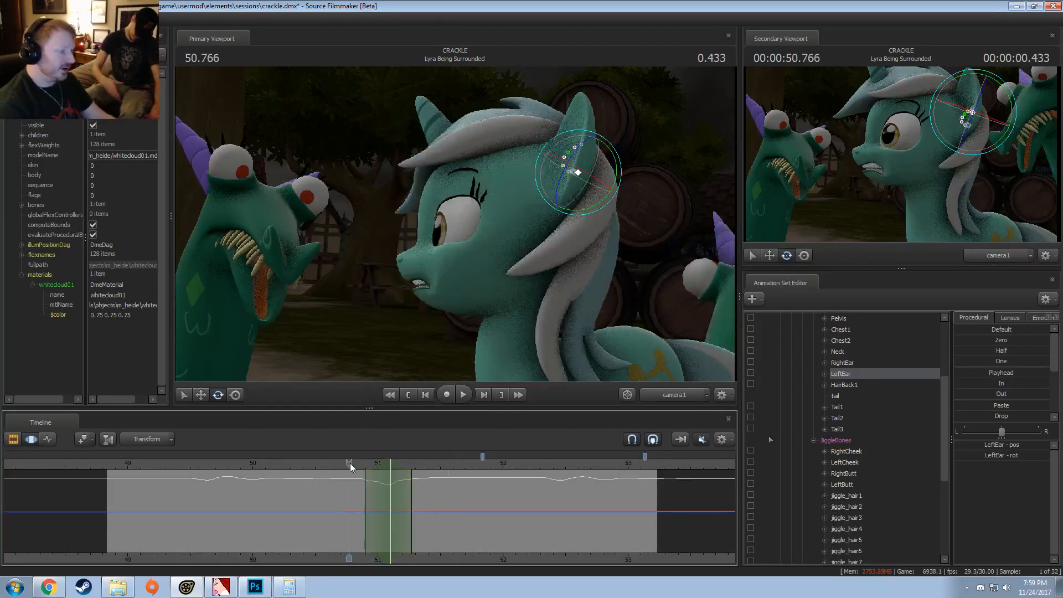
pyautogui.press('space')
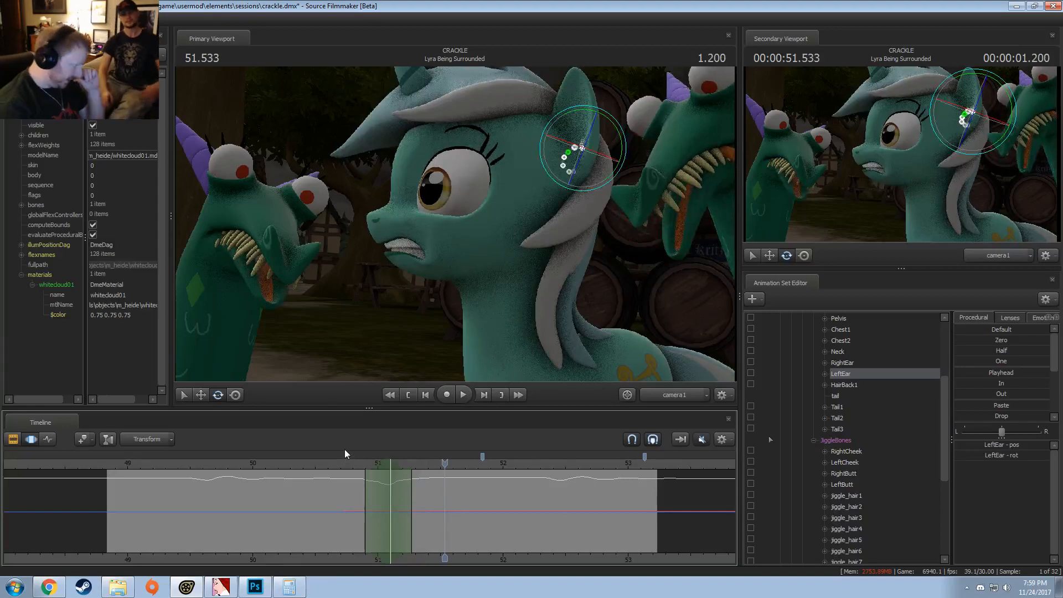
# Step: Replay the shot repeatedly from just before Lyra's blink to examine the timing of her left ear
pyautogui.click(336, 463)
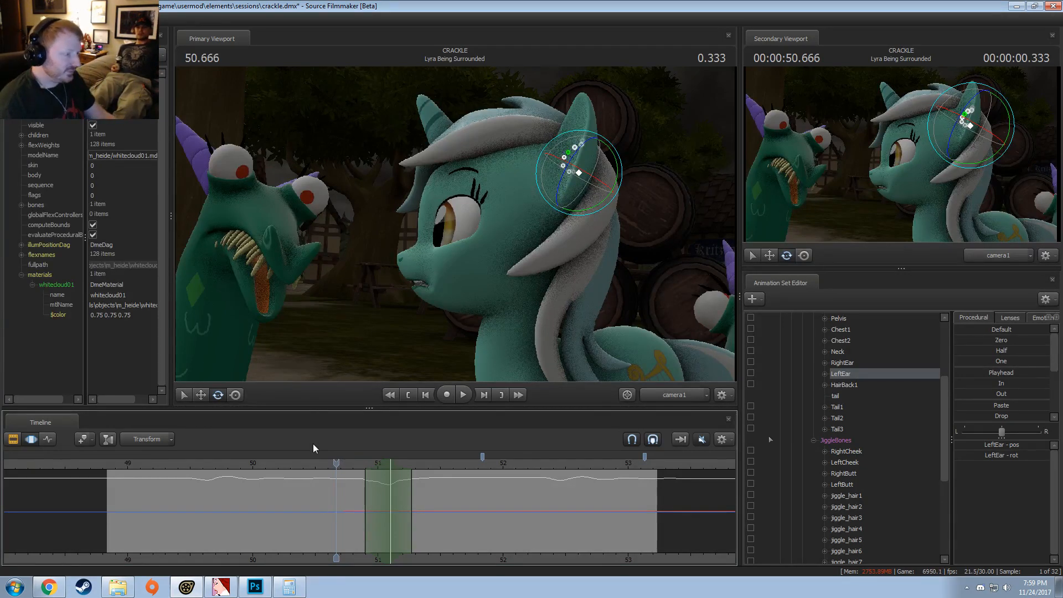
pyautogui.click(310, 463)
pyautogui.press('space')
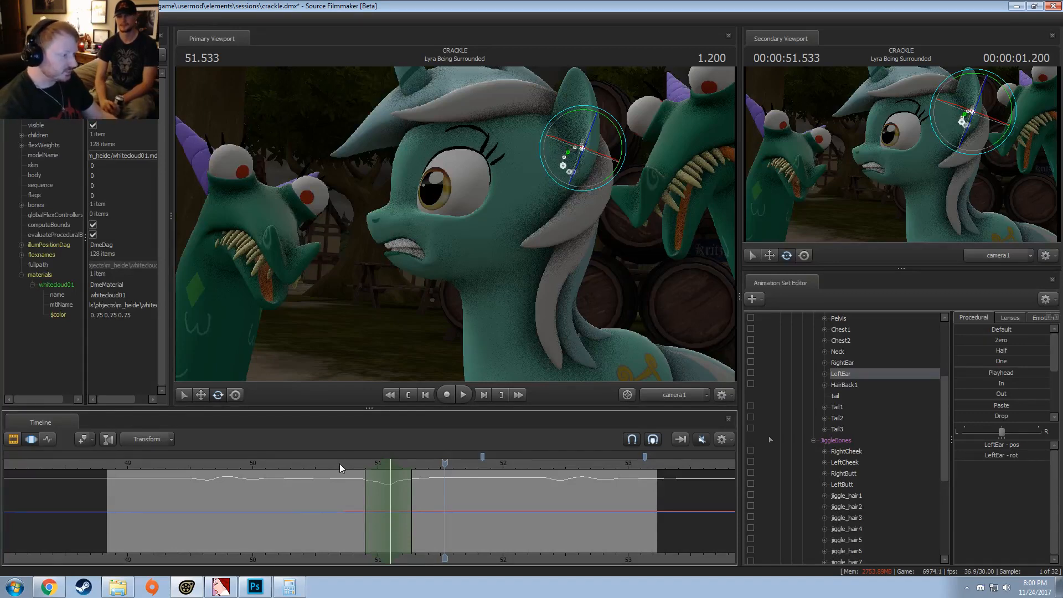
pyautogui.moveTo(340, 463); pyautogui.dragTo(358, 467)
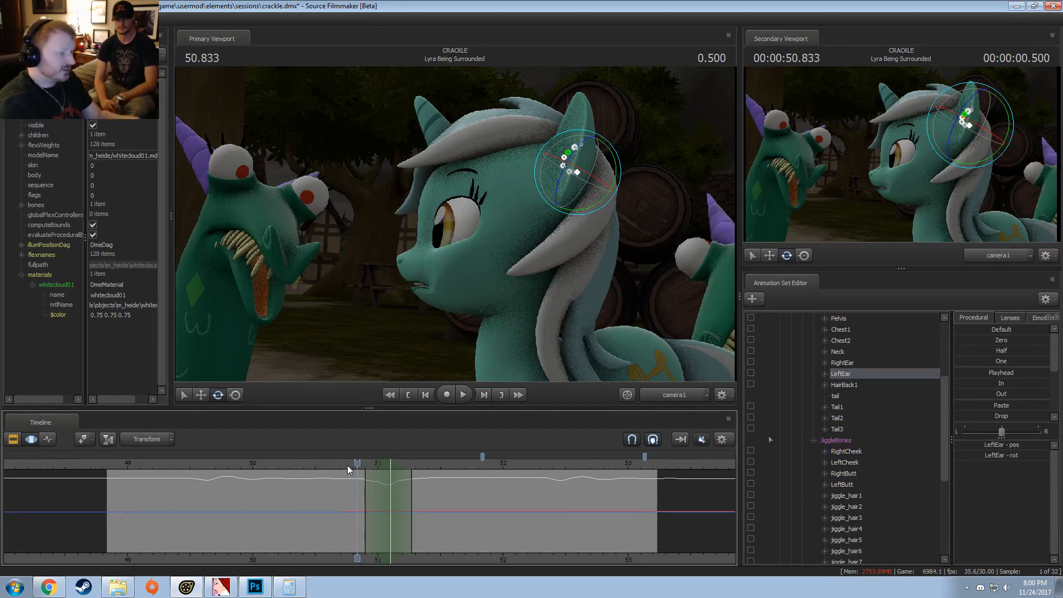
pyautogui.moveTo(347, 466); pyautogui.dragTo(345, 466)
pyautogui.press('space')
pyautogui.press('space')
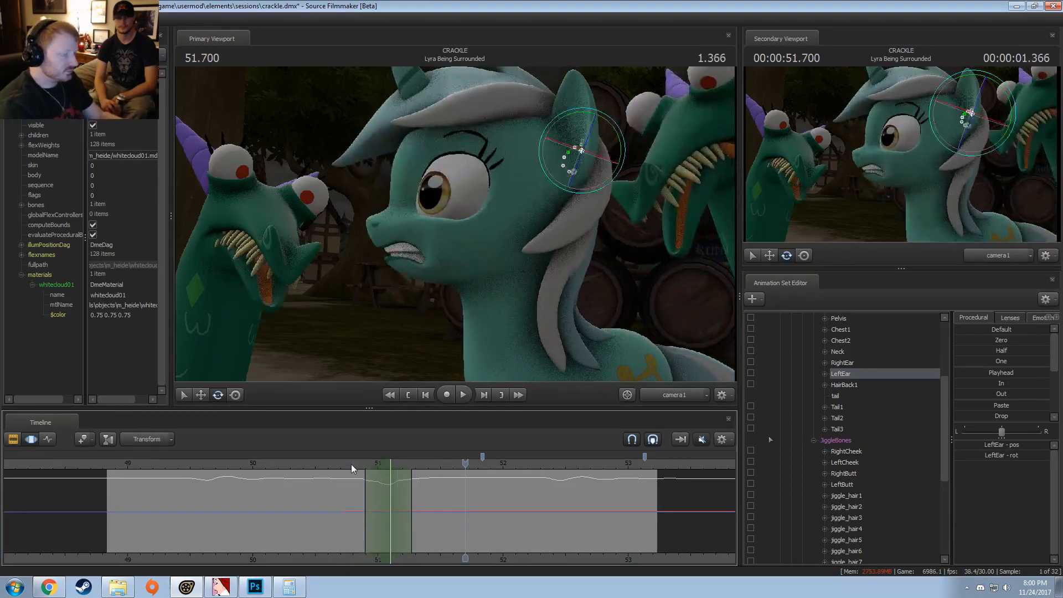
pyautogui.click(355, 465)
pyautogui.press('space')
pyautogui.press('space')
pyautogui.click(357, 465)
pyautogui.press('space')
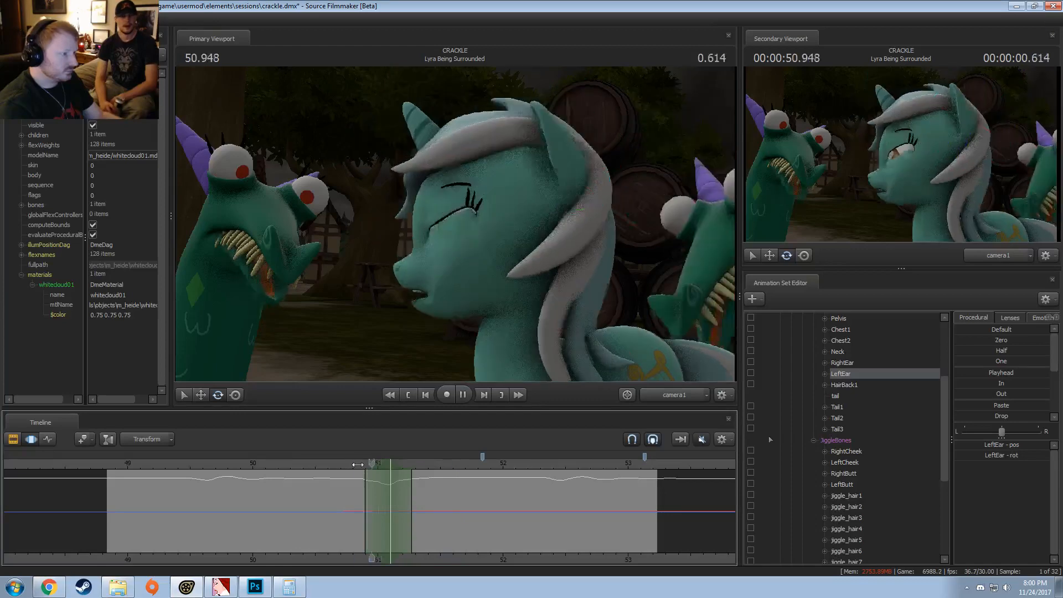
pyautogui.press('space')
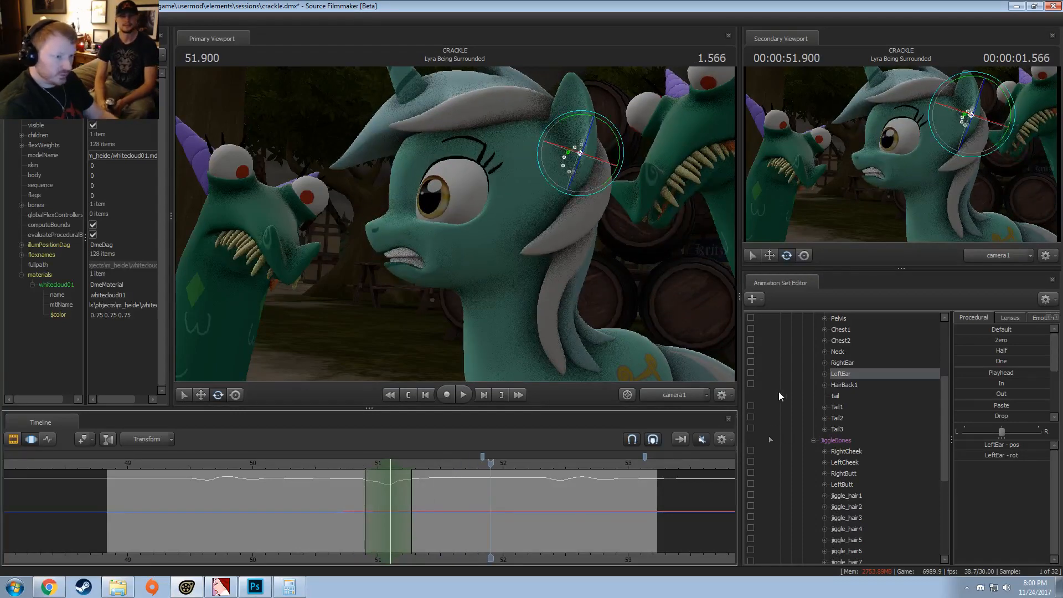
# Step: Select the jiggle_hair1 bone, center a short time selection on about 51.23 s and play the shot back
pyautogui.keyDown('ctrl'); pyautogui.click(419, 104); pyautogui.keyUp('ctrl')
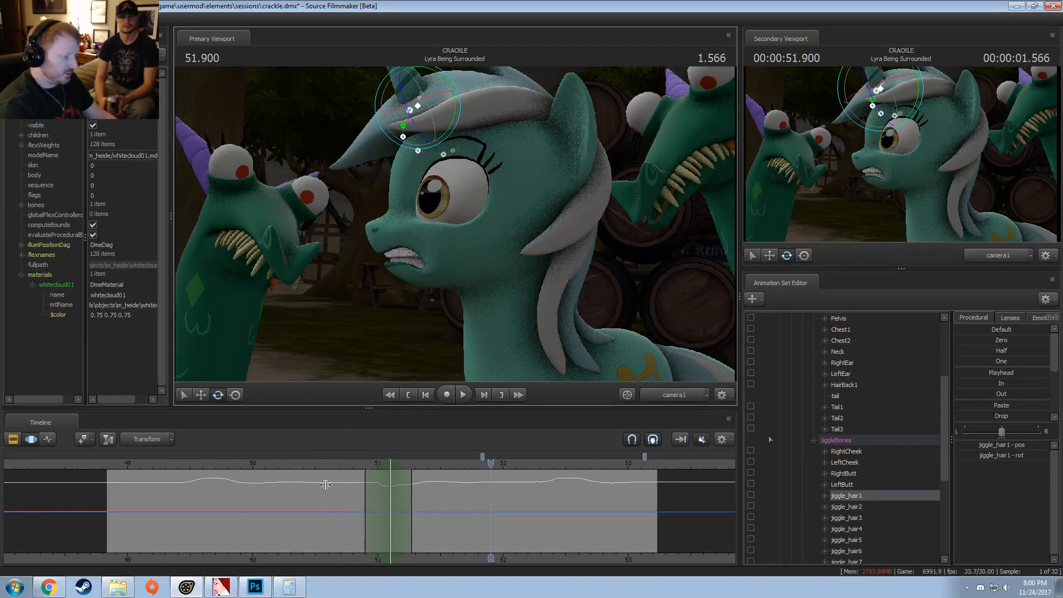
pyautogui.keyDown('shift'); pyautogui.moveTo(353, 506); pyautogui.dragTo(407, 504); pyautogui.keyUp('shift')
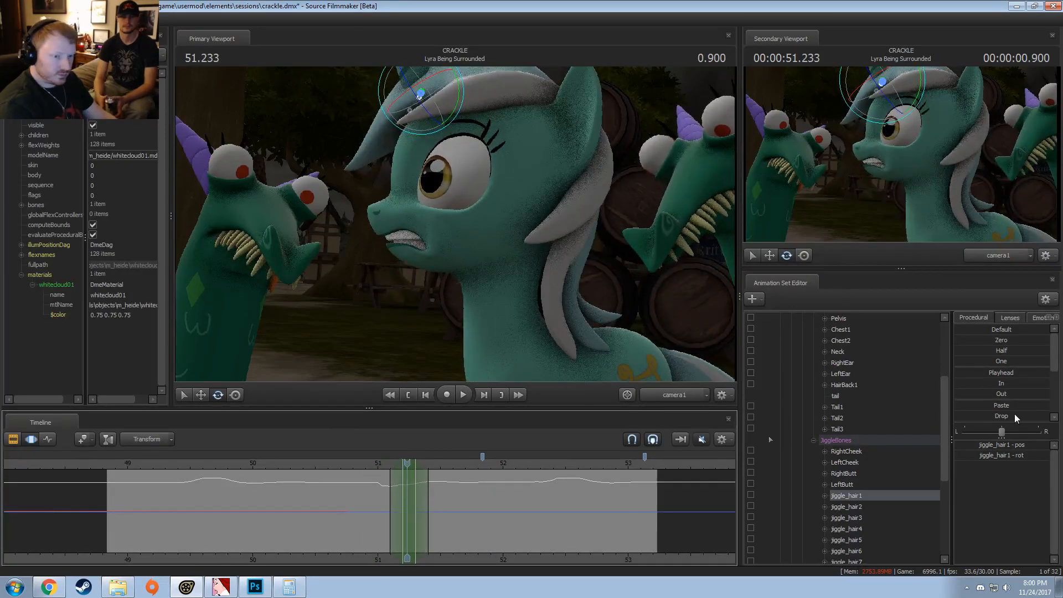
pyautogui.scroll(-3, 1014, 414)
pyautogui.keyDown('shift'); pyautogui.click(384, 468); pyautogui.keyUp('shift')
pyautogui.press('space')
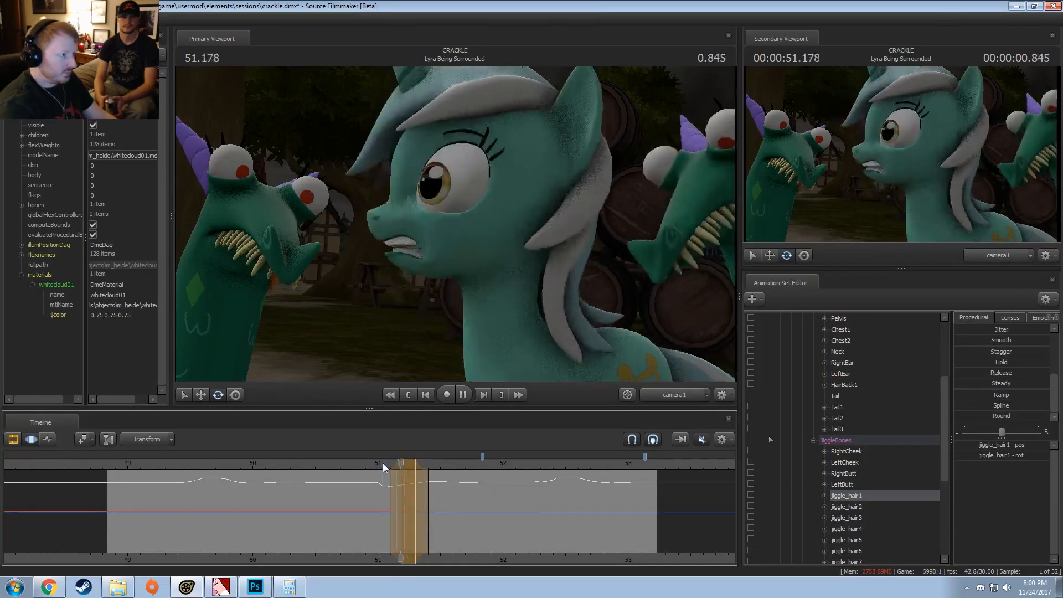
pyautogui.press('space')
# Step: Center a slightly wider time selection on about 51.23 s, move the jiggle_hair1 bone slightly back over the head and replay the shot
pyautogui.keyDown('shift'); pyautogui.moveTo(387, 475); pyautogui.dragTo(407, 494); pyautogui.keyUp('shift')
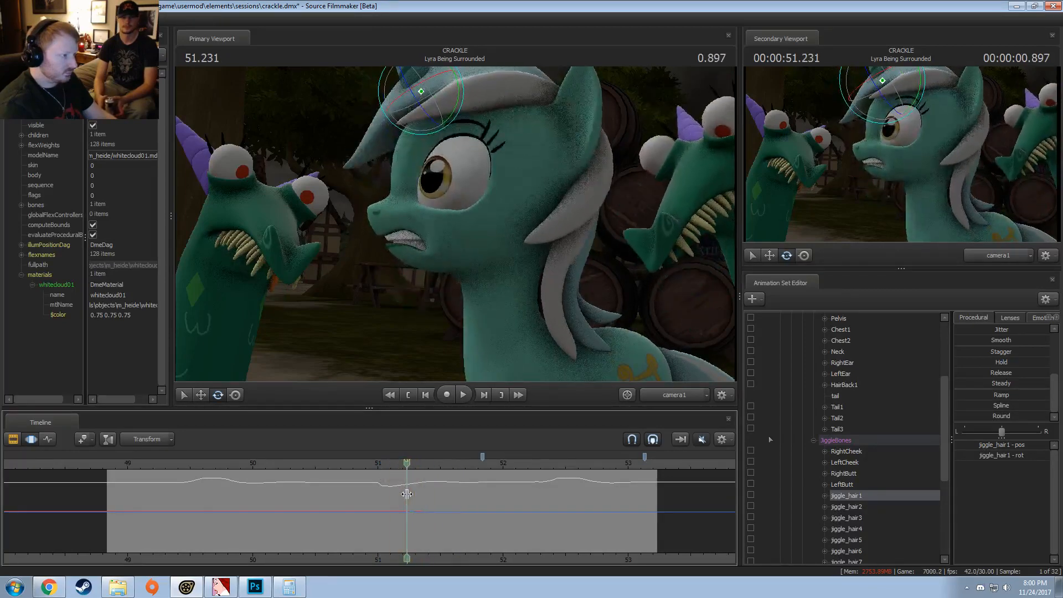
pyautogui.scroll(1, 407, 494)
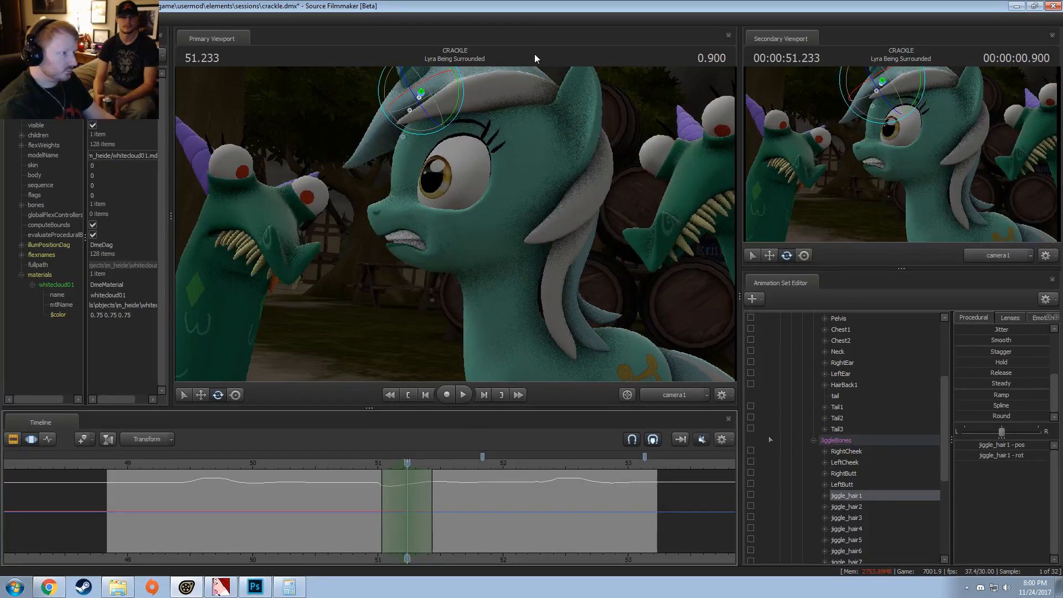
pyautogui.moveTo(451, 111); pyautogui.dragTo(434, 81)
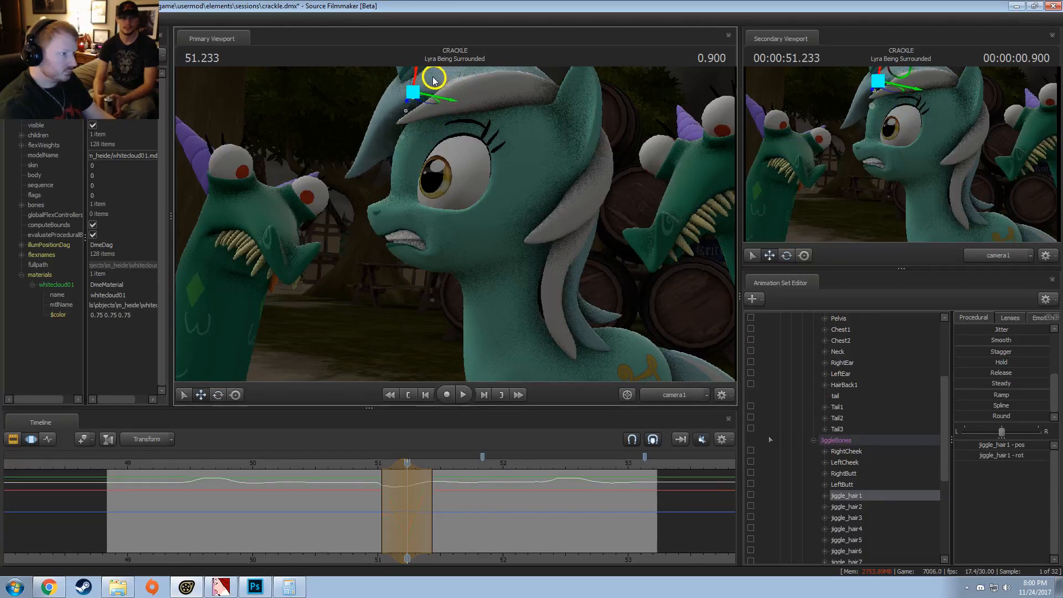
pyautogui.press('space')
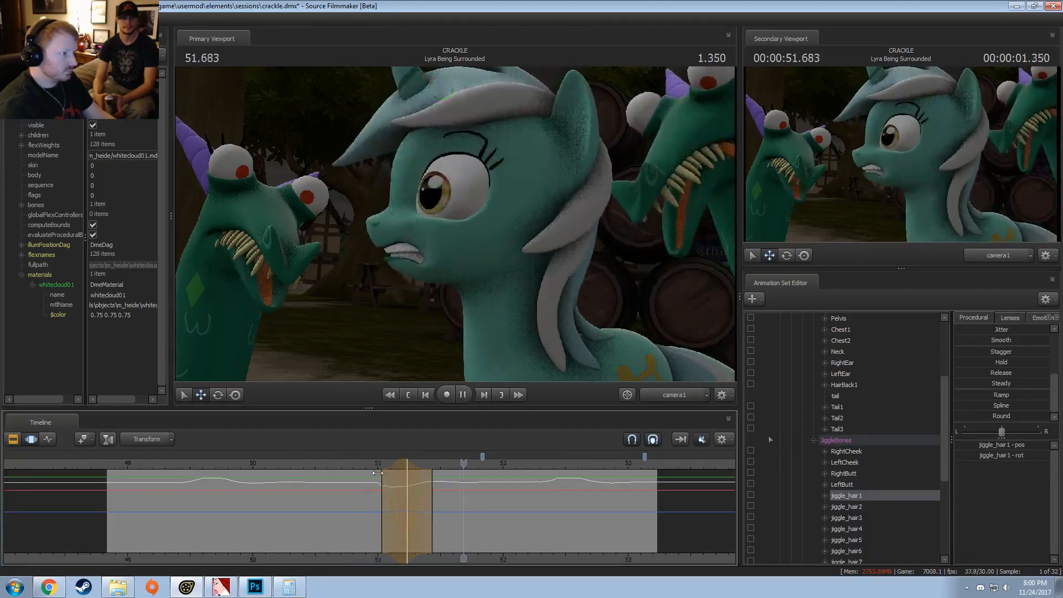
pyautogui.keyDown('shift'); pyautogui.scroll(-3, 420, 480); pyautogui.keyUp('shift')
pyautogui.moveTo(407, 474); pyautogui.dragTo(421, 500)
pyautogui.click(375, 464)
pyautogui.press('space')
pyautogui.press('space')
# Step: Try rotating jiggle_hair1 slightly within a short time selection centered on about 51.33 s and play it back
pyautogui.press('Escape')
pyautogui.keyDown('shift'); pyautogui.scroll(3, 421, 489); pyautogui.keyUp('shift')
pyautogui.keyDown('shift'); pyautogui.scroll(4, 421, 489); pyautogui.keyUp('shift')
pyautogui.press('Escape')
pyautogui.keyDown('shift'); pyautogui.scroll(3, 421, 499); pyautogui.keyUp('shift')
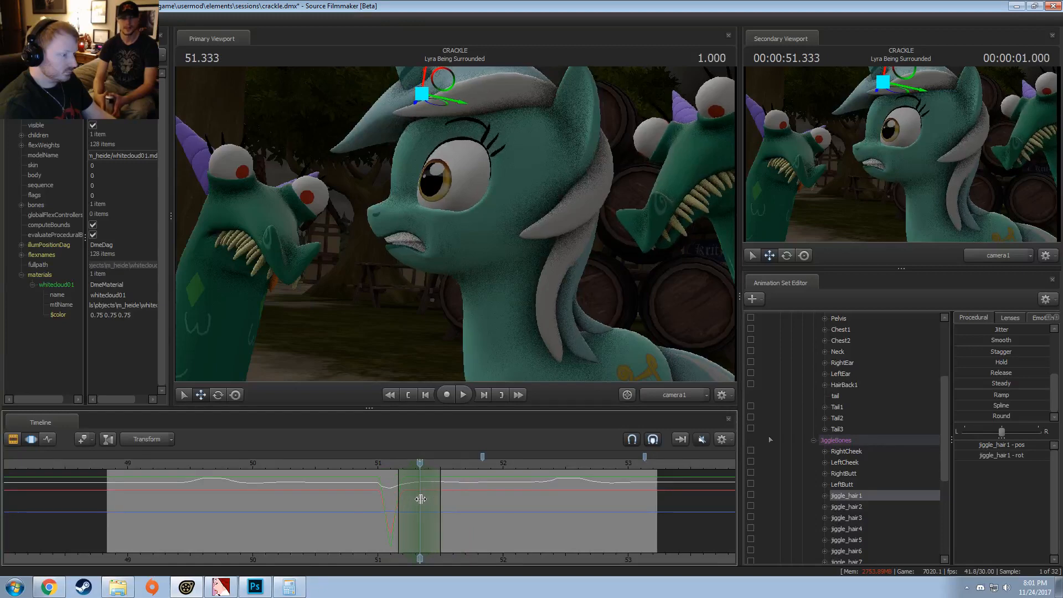
pyautogui.moveTo(446, 134); pyautogui.dragTo(442, 134)
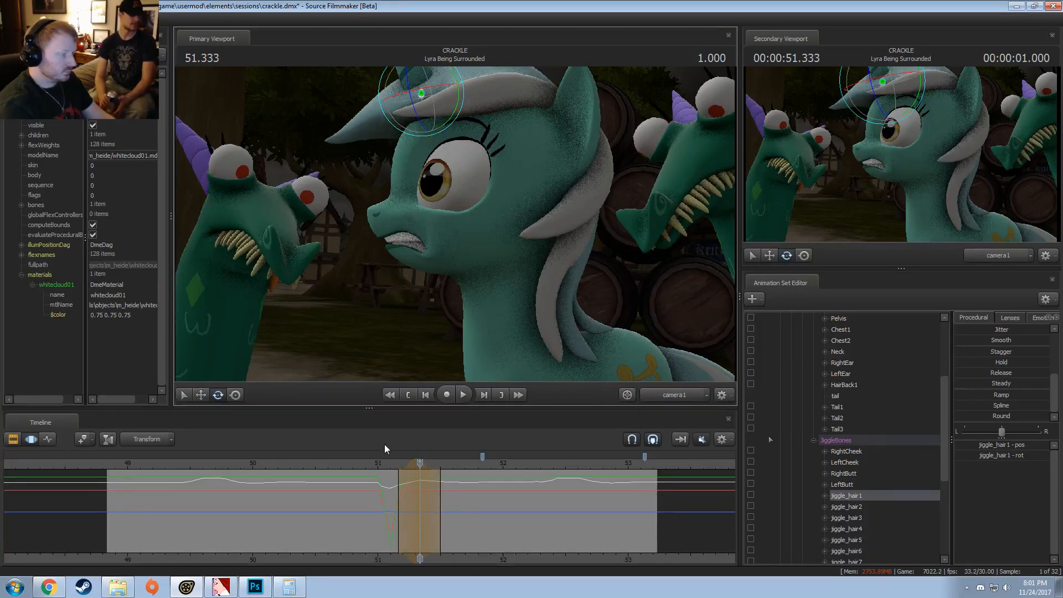
pyautogui.click(375, 464)
pyautogui.press('space')
pyautogui.press('space')
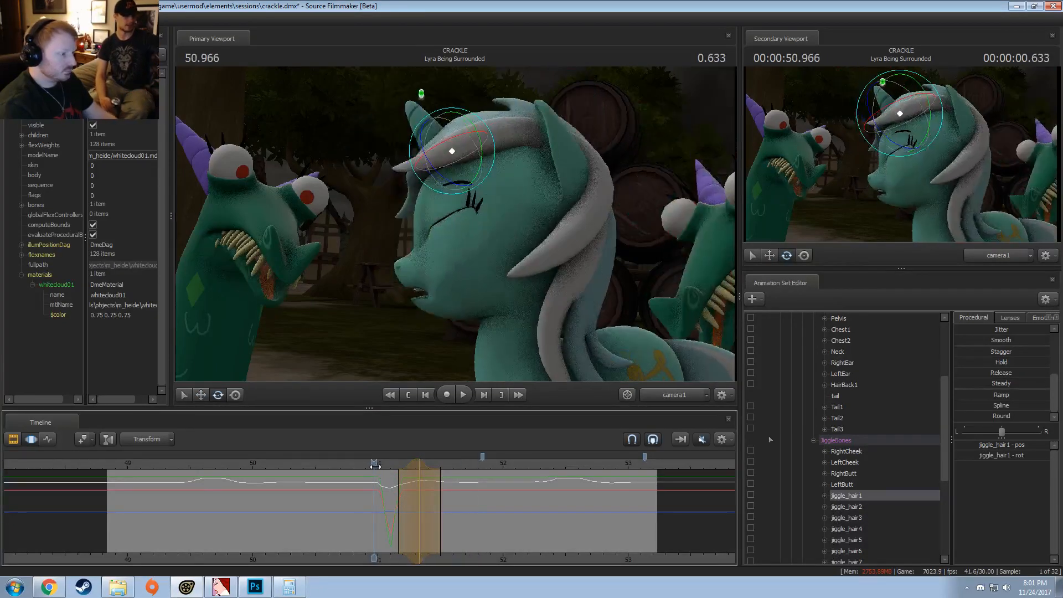
pyautogui.press('space')
pyautogui.press('space')
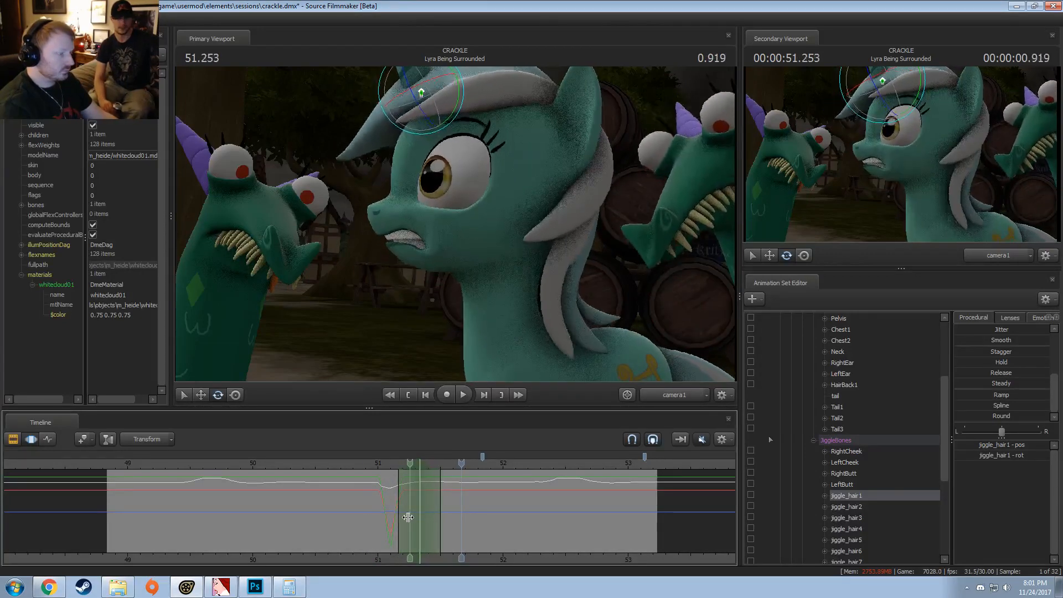
# Step: Try rotating and moving jiggle_hair1 within a time selection centered on about 51.27 s and play it back
pyautogui.keyDown('shift'); pyautogui.click(411, 514); pyautogui.keyUp('shift')
pyautogui.keyDown('shift'); pyautogui.scroll(5, 411, 515); pyautogui.keyUp('shift')
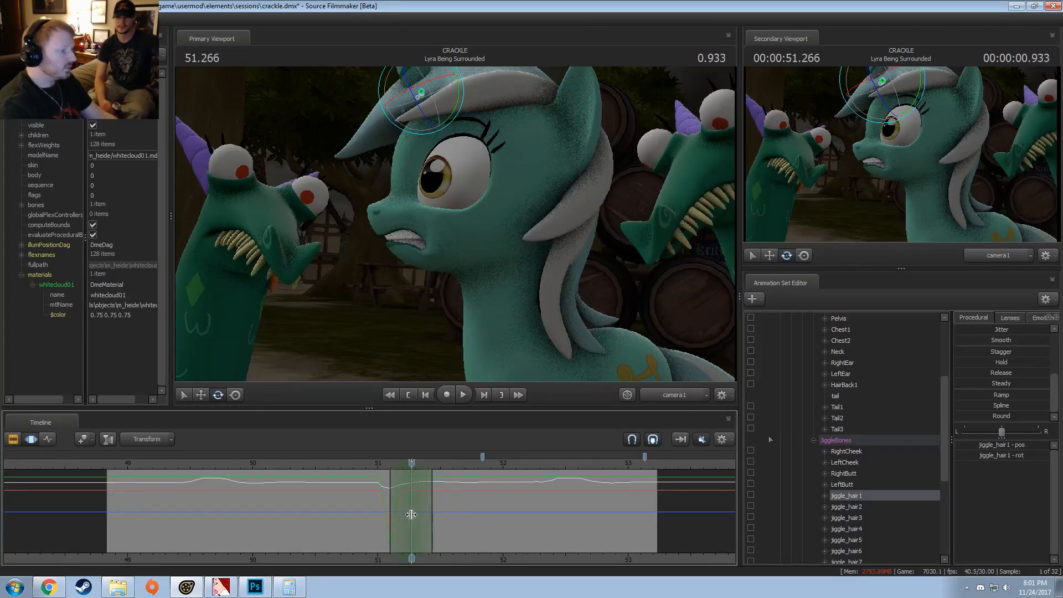
pyautogui.keyDown('shift'); pyautogui.scroll(2, 412, 514); pyautogui.keyUp('shift')
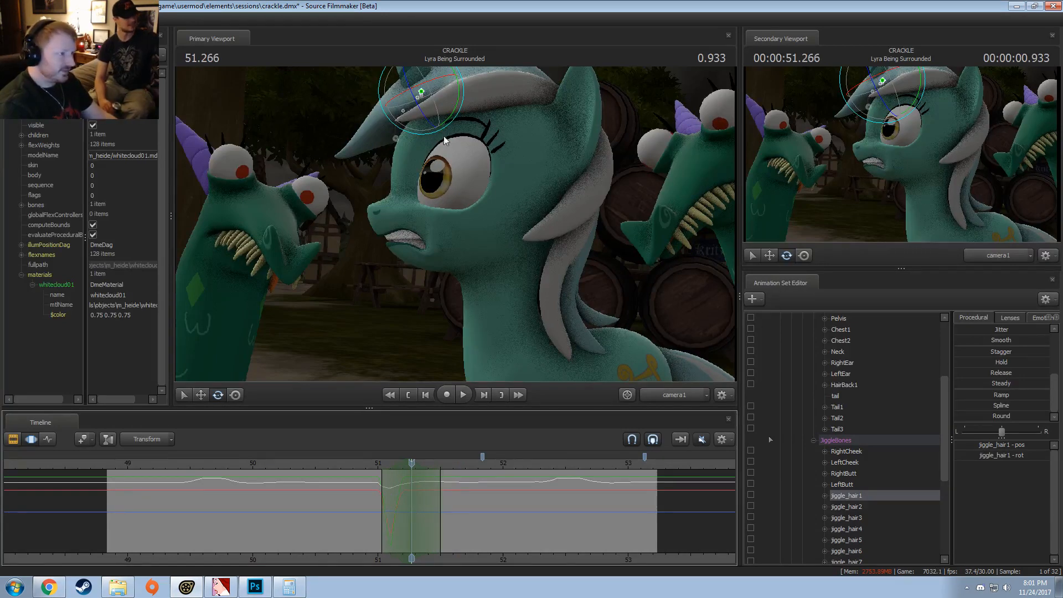
pyautogui.moveTo(445, 125); pyautogui.dragTo(443, 128)
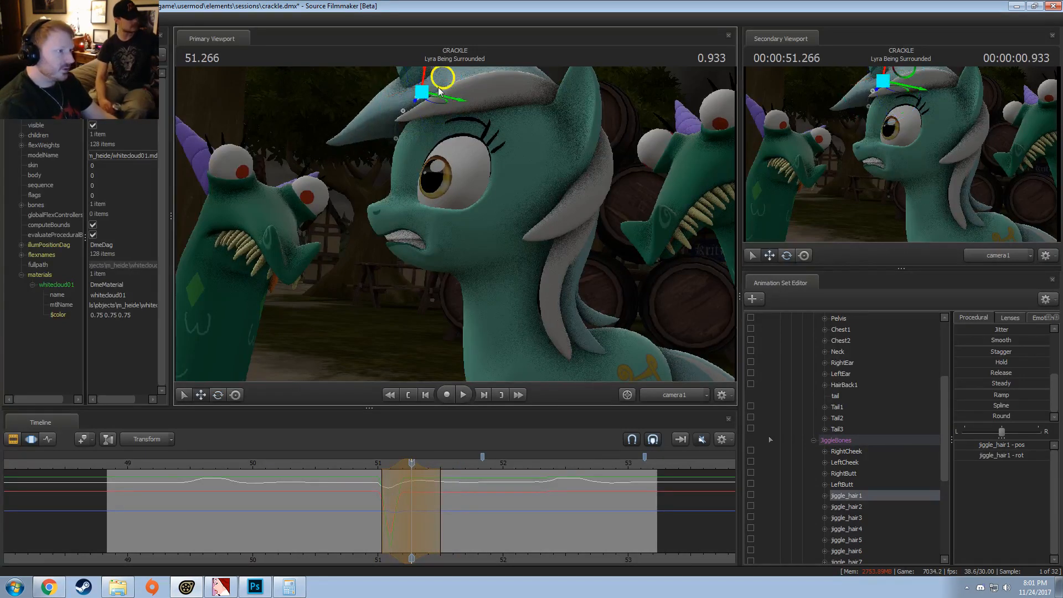
pyautogui.moveTo(439, 92); pyautogui.dragTo(436, 122)
pyautogui.press('space')
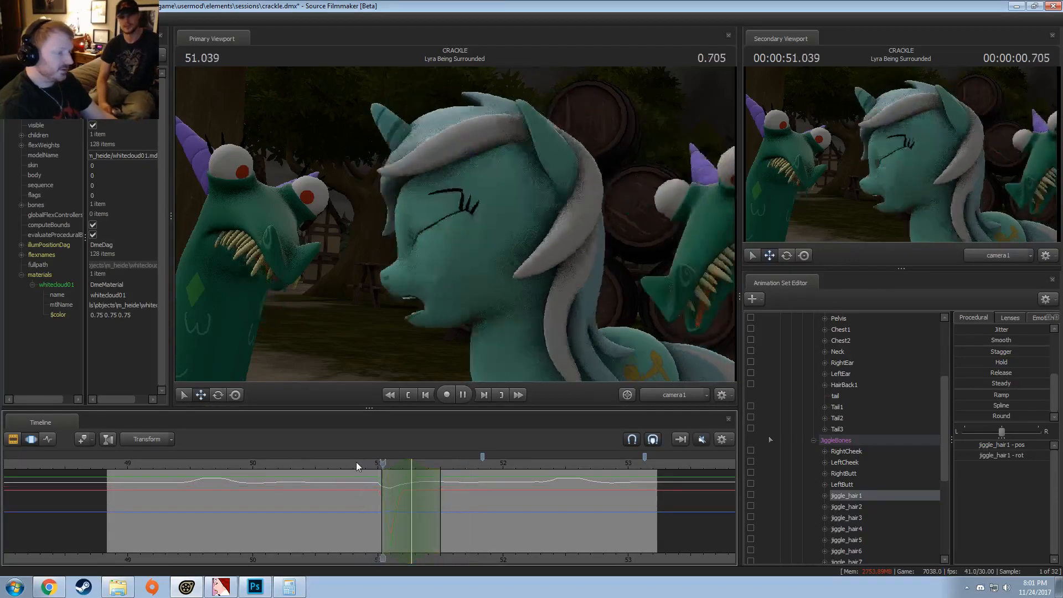
pyautogui.press('space')
# Step: Narrow the time selection around about 51.17 s, move the jiggle_hair1 bone slightly and replay the shot from about 50.9 s
pyautogui.moveTo(360, 468); pyautogui.dragTo(398, 491)
pyautogui.click(398, 492)
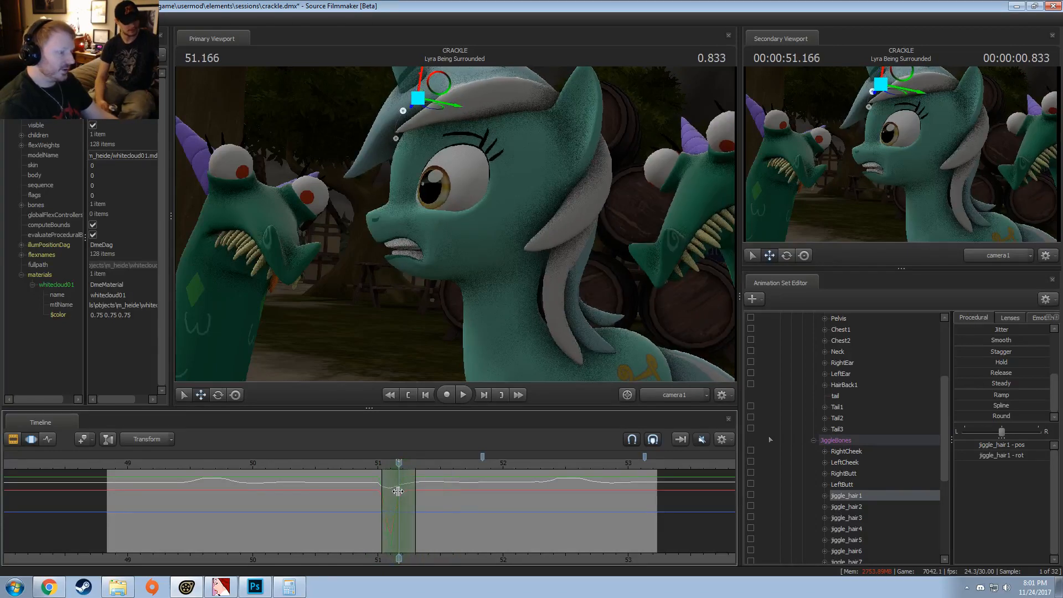
pyautogui.moveTo(456, 94); pyautogui.dragTo(430, 85)
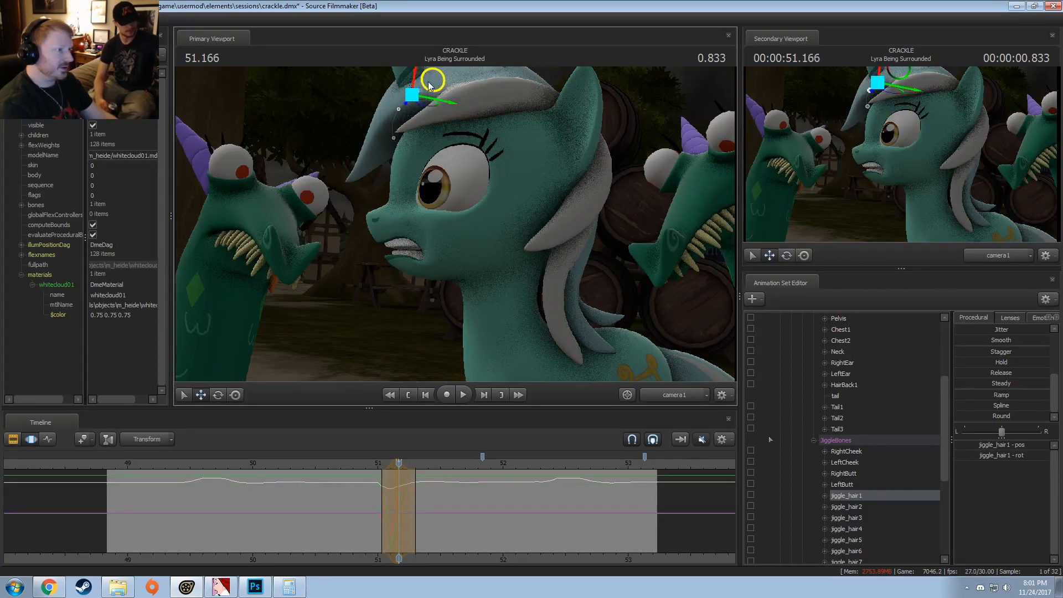
pyautogui.click(366, 467)
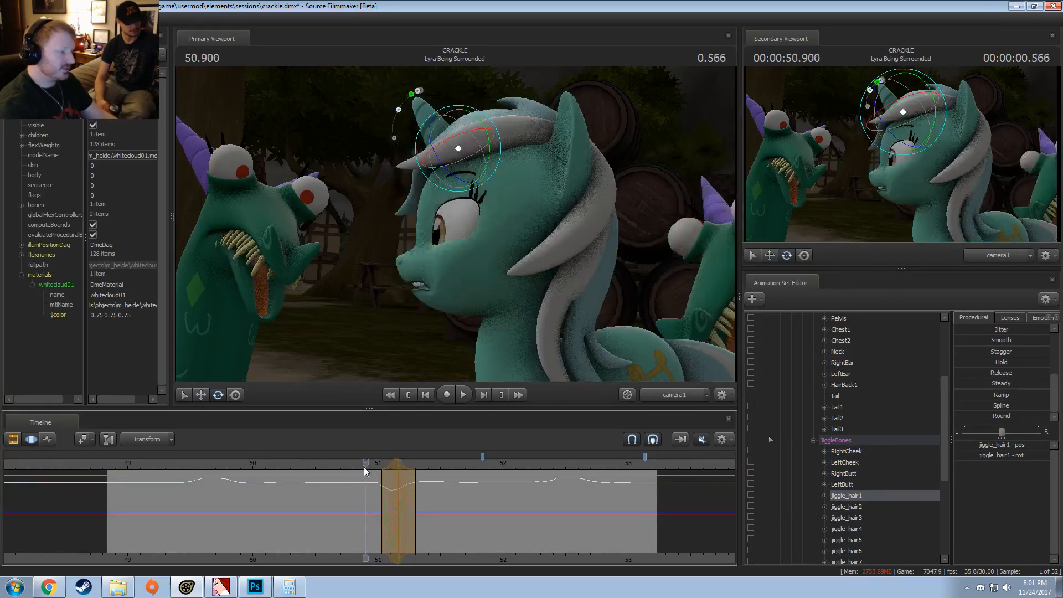
pyautogui.press('space')
pyautogui.press('space')
pyautogui.click(366, 465)
pyautogui.press('space')
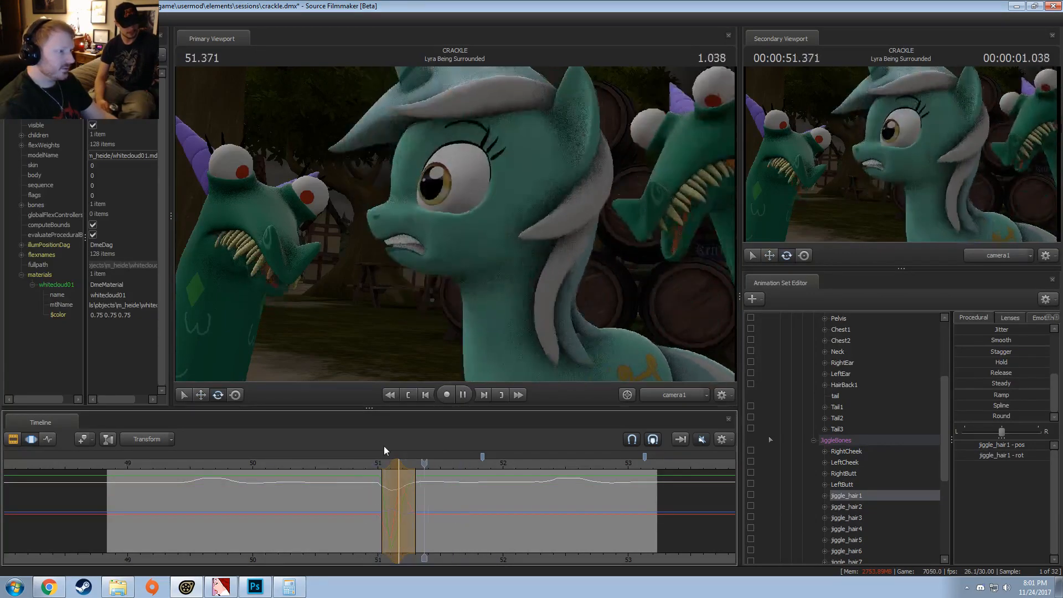
pyautogui.click(374, 470)
pyautogui.press('space')
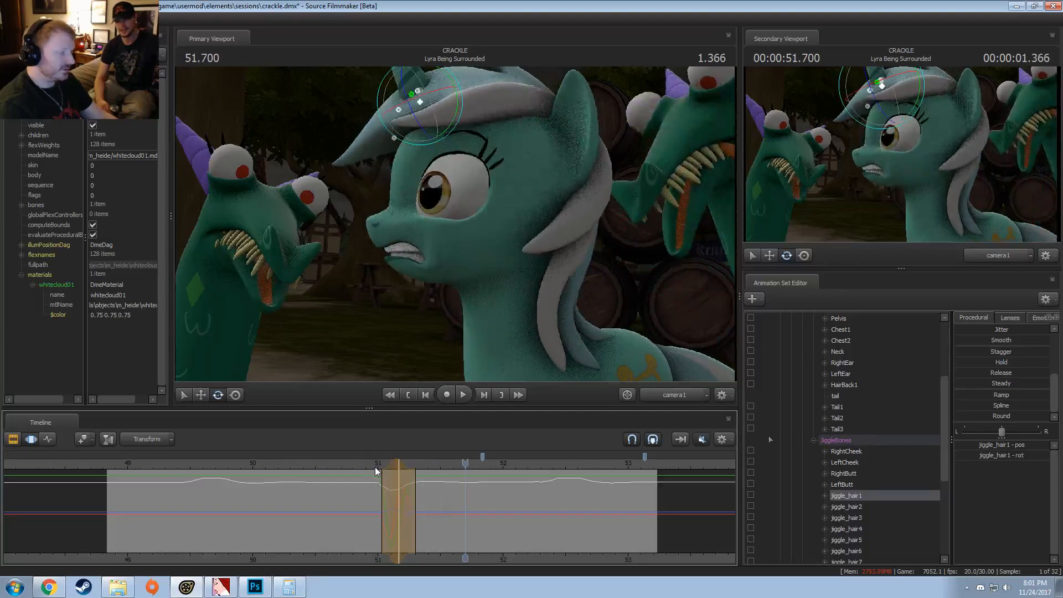
# Step: Try rotating jiggle_hair1 upward within a wider time selection centered on about 51.33 s and play it back
pyautogui.keyDown('shift'); pyautogui.moveTo(419, 481); pyautogui.dragTo(430, 431); pyautogui.keyUp('shift')
pyautogui.moveTo(455, 109); pyautogui.dragTo(447, 123)
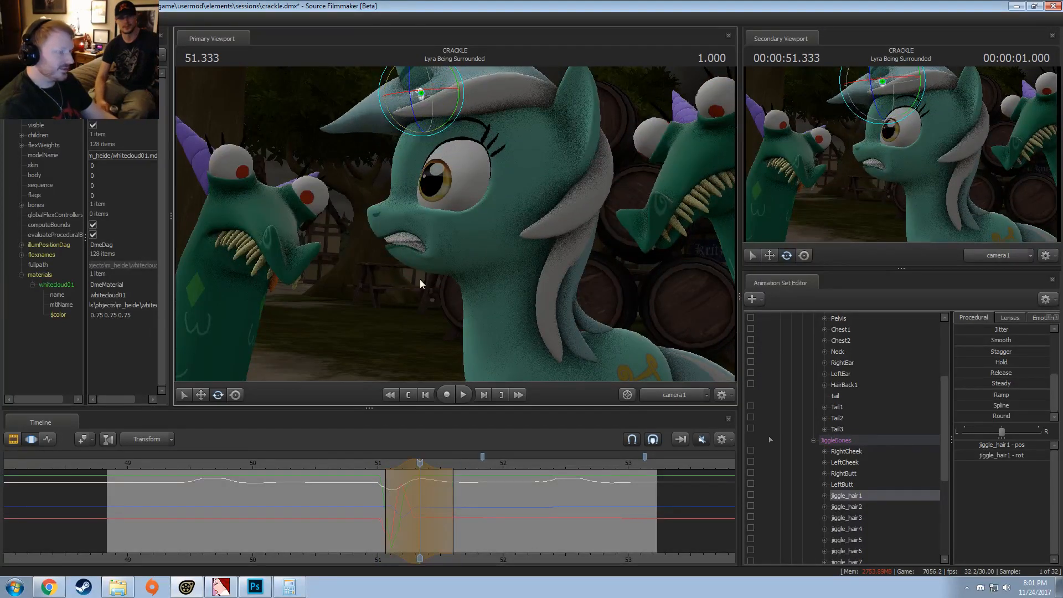
pyautogui.click(364, 467)
pyautogui.press('space')
# Step: Extend the end of the hair's time selection to about 51.8 s, replay the motion and undo the hair adjustment
pyautogui.press('space')
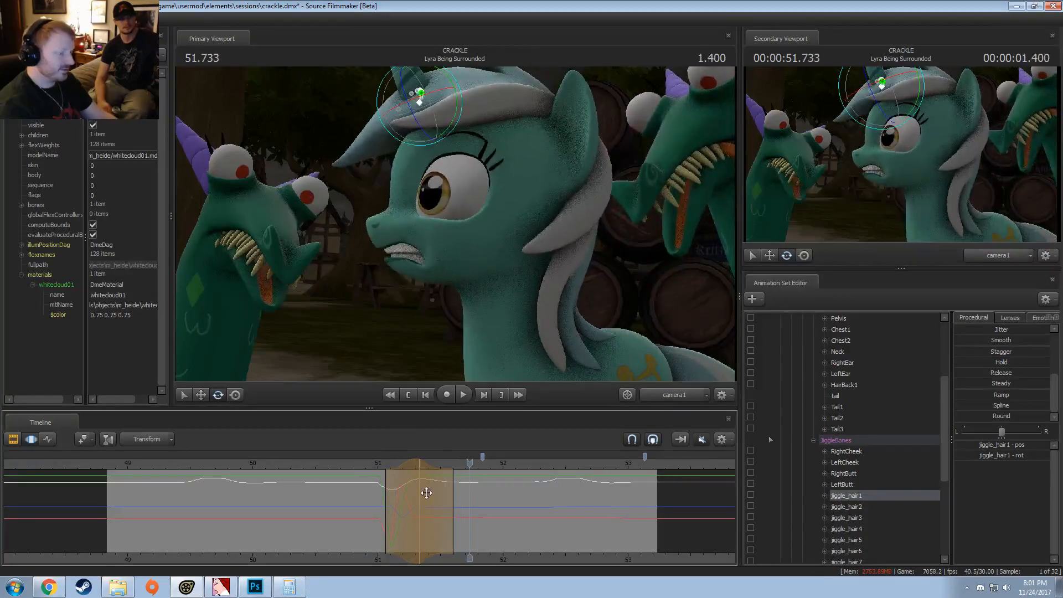
pyautogui.moveTo(451, 493); pyautogui.dragTo(478, 492)
pyautogui.click(368, 469)
pyautogui.press('space')
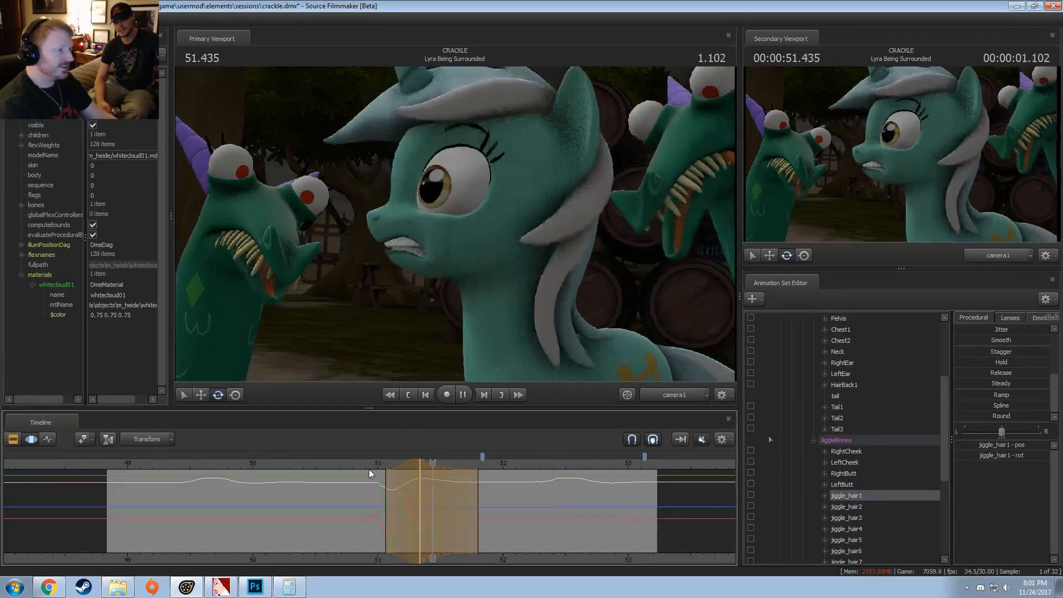
pyautogui.press('space')
pyautogui.click(367, 467)
pyautogui.press('space')
pyautogui.press('space')
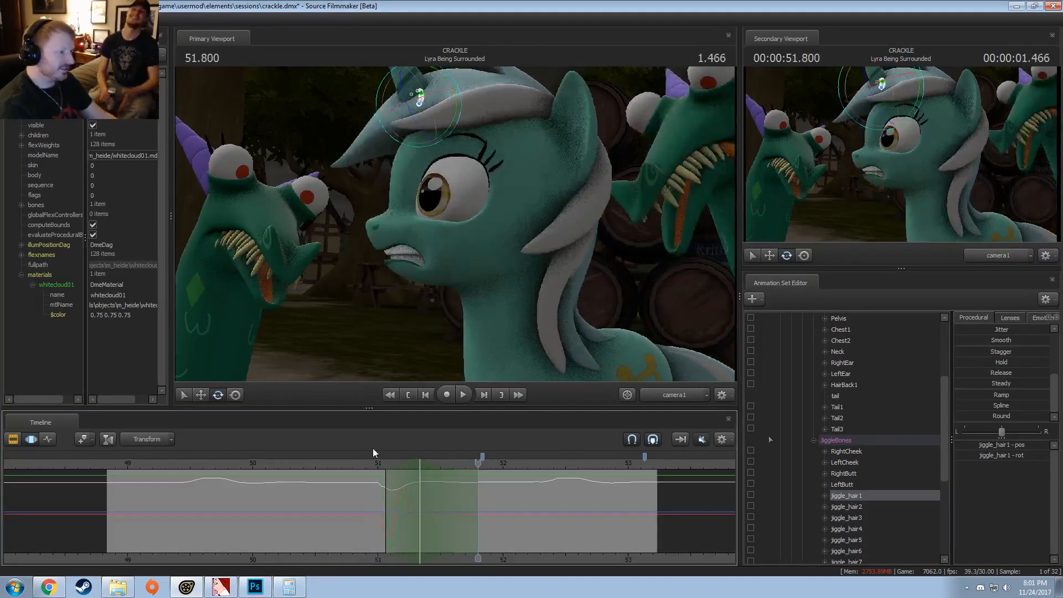
# Step: Try repositioning jiggle_hair1 within a time selection centered on about 51.4 s, play it back and undo the change
pyautogui.keyDown('shift'); pyautogui.click(429, 499); pyautogui.keyUp('shift')
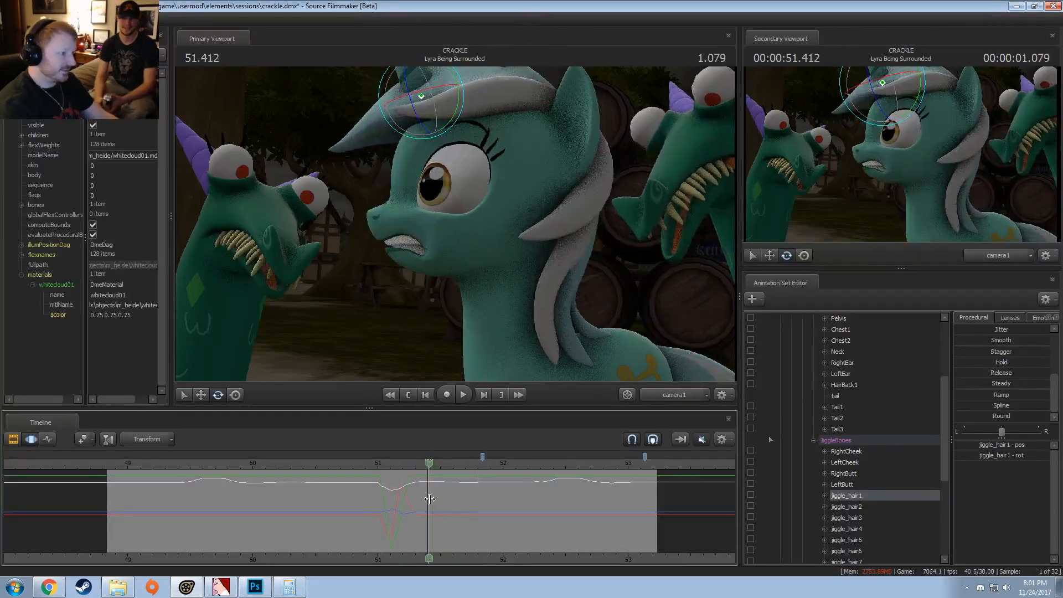
pyautogui.keyDown('shift'); pyautogui.scroll(4, 430, 500); pyautogui.keyUp('shift')
pyautogui.keyDown('shift'); pyautogui.scroll(1, 430, 499); pyautogui.keyUp('shift')
pyautogui.moveTo(461, 111); pyautogui.dragTo(447, 89)
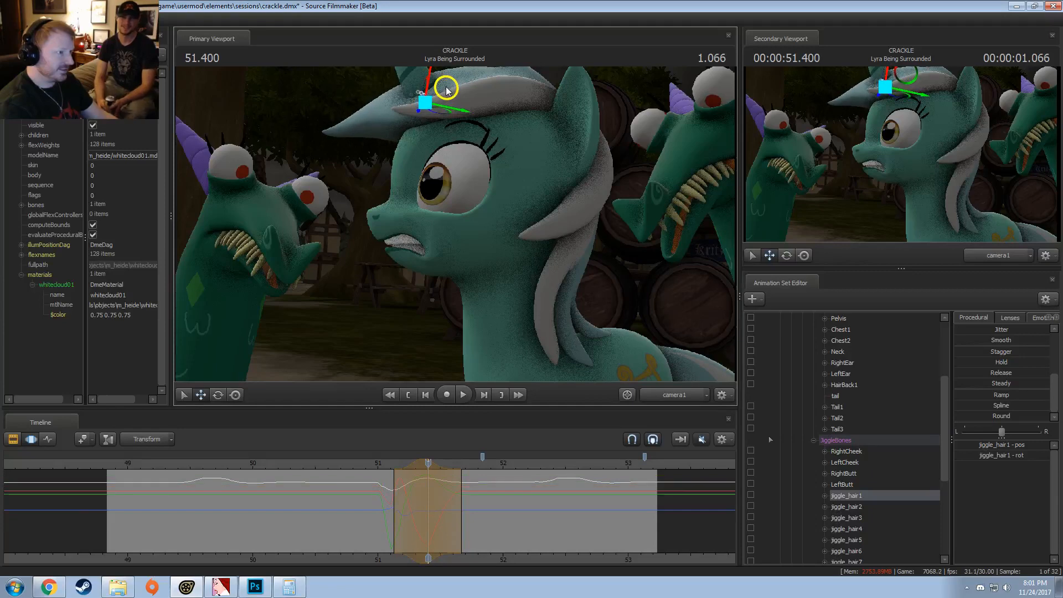
pyautogui.click(374, 466)
pyautogui.press('space')
pyautogui.press('space')
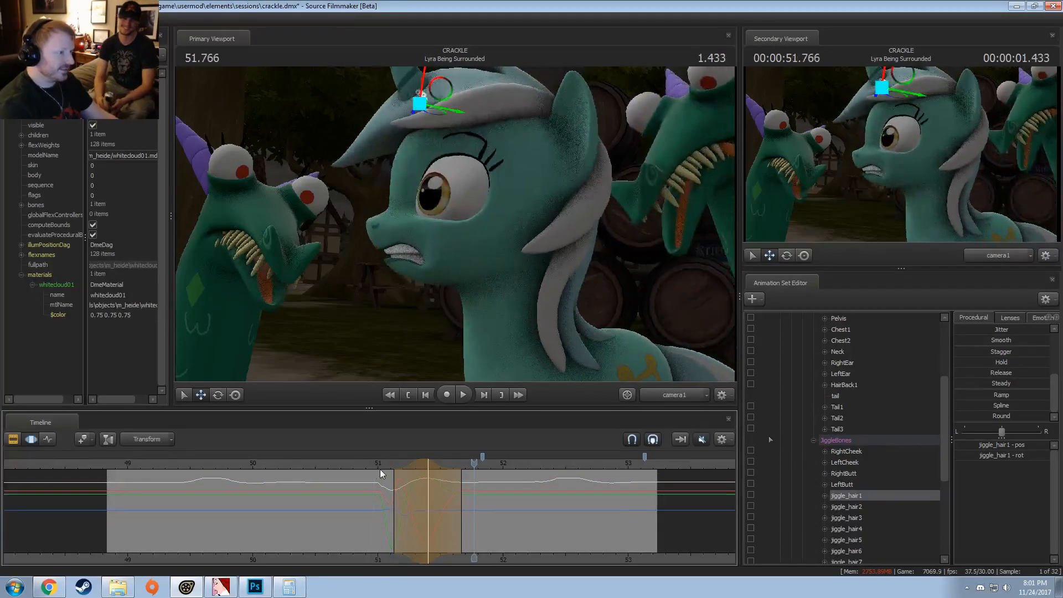
pyautogui.click(378, 465)
pyautogui.hotkey('ctrl', 'z')
# Step: Replay the shot from about 51 s and from just before the second blink to examine the hair motion
pyautogui.moveTo(378, 465); pyautogui.dragTo(378, 464)
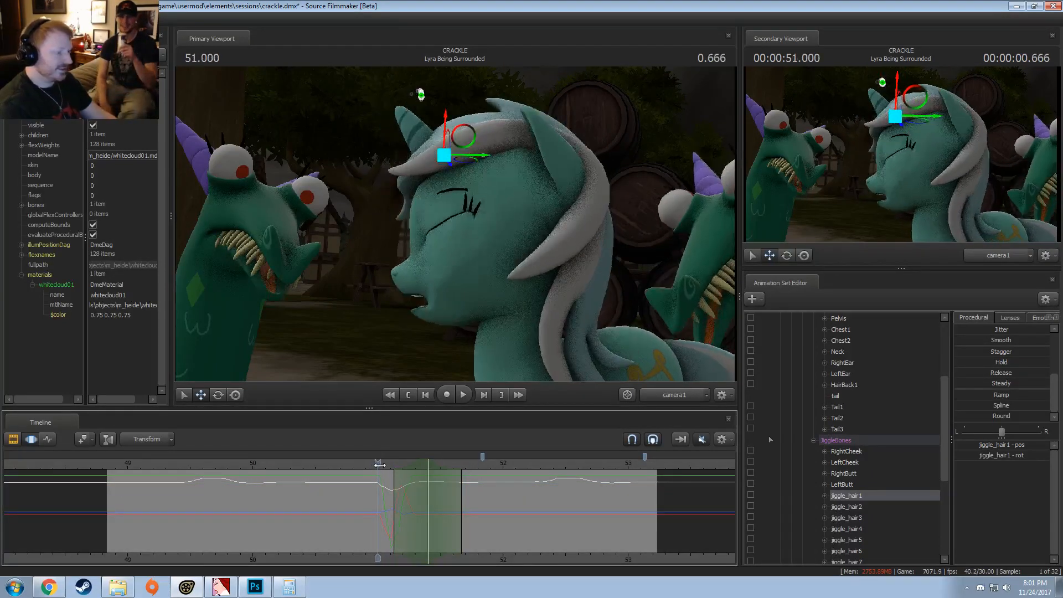
pyautogui.press('space')
pyautogui.press('space')
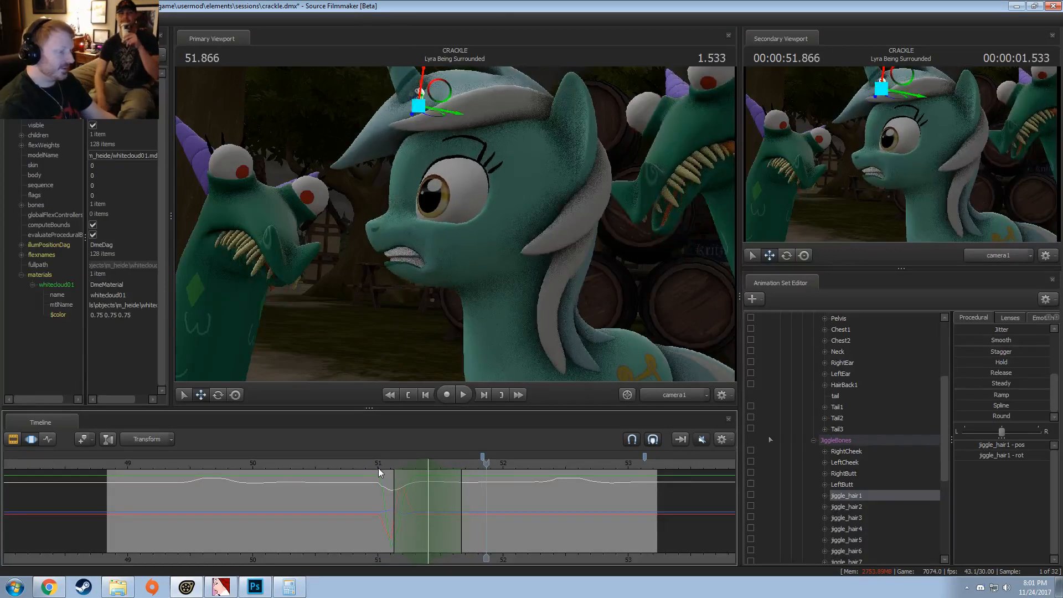
pyautogui.click(379, 471)
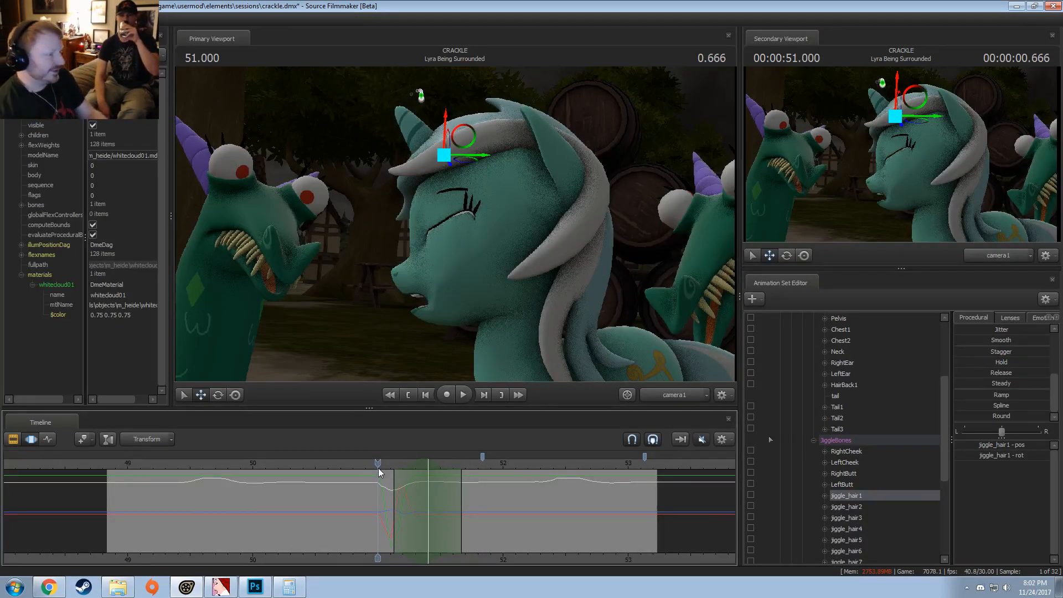
pyautogui.click(387, 466)
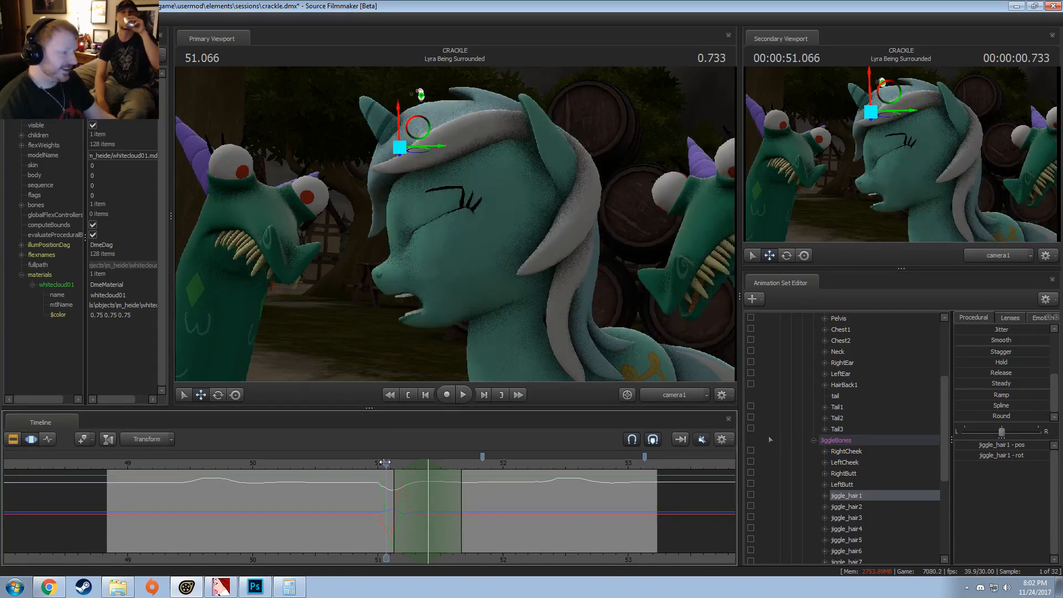
pyautogui.press('space')
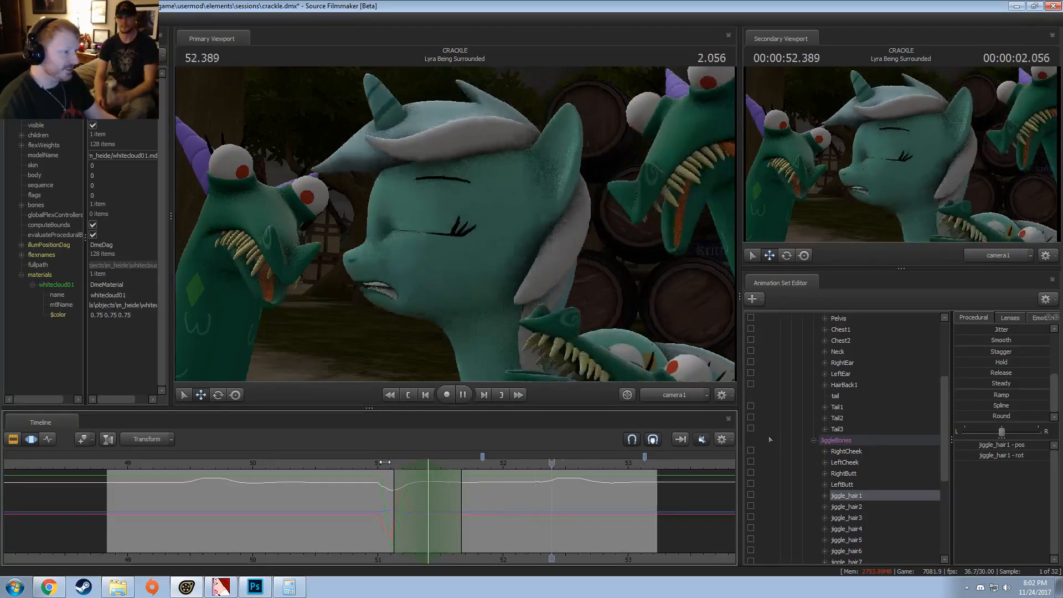
pyautogui.press('space')
pyautogui.click(564, 463)
pyautogui.press('space')
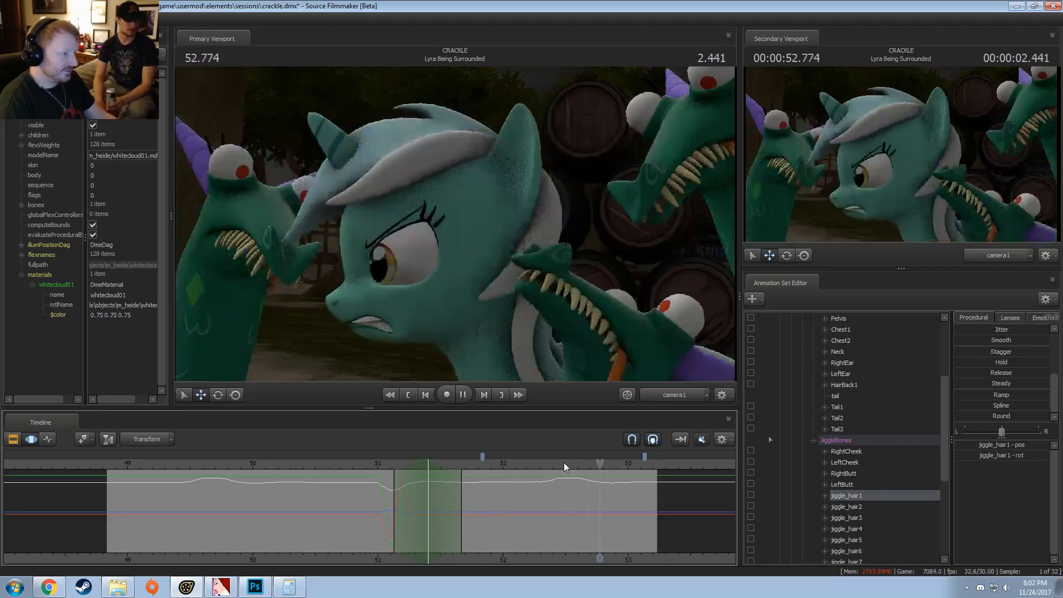
pyautogui.click(505, 468)
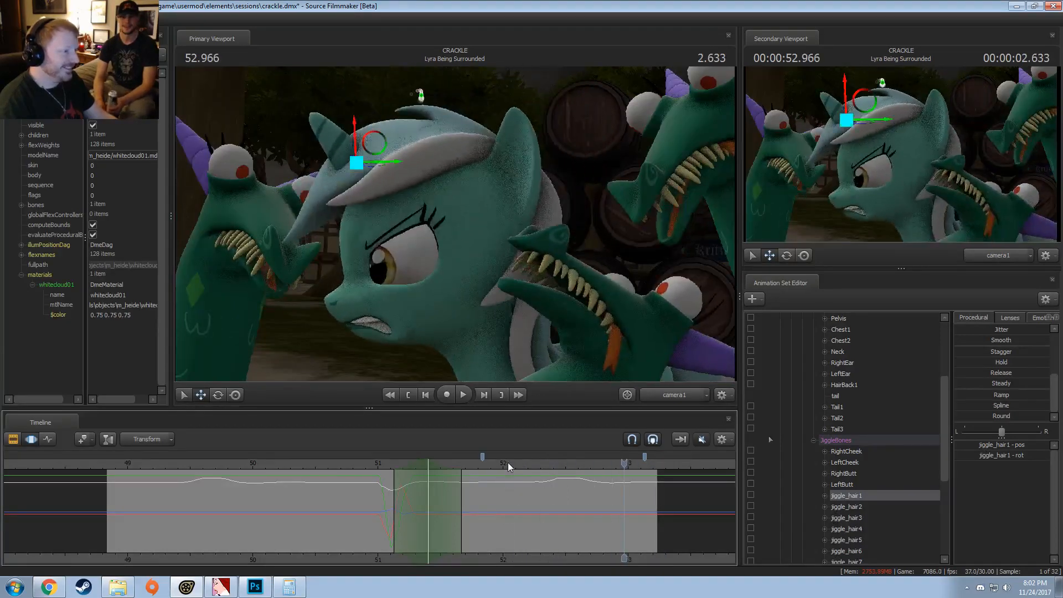
pyautogui.click(493, 463)
pyautogui.press('space')
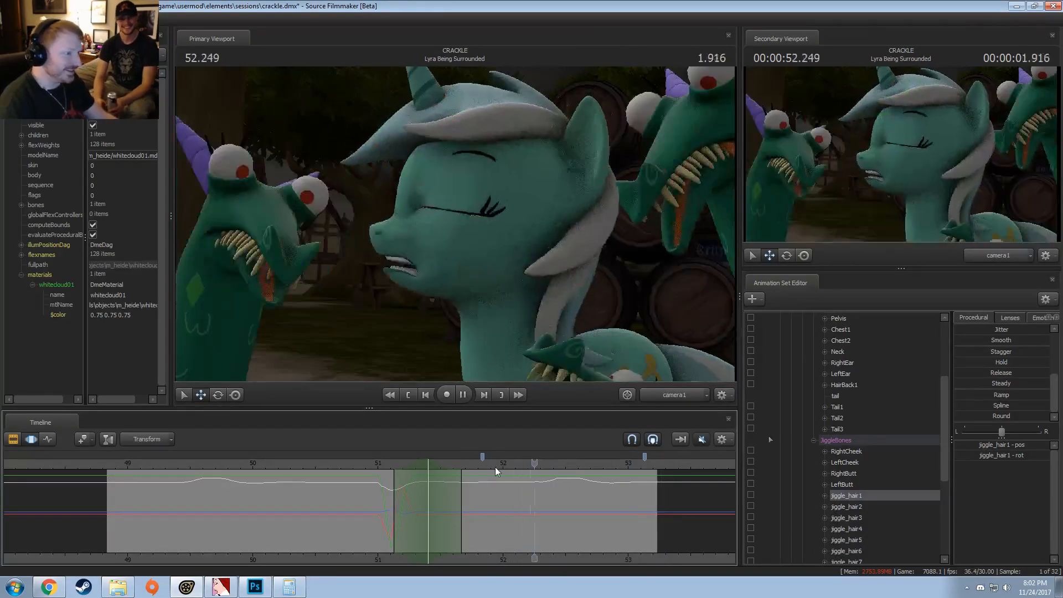
# Step: Apply the In preset to RightEar and LeftEar from about 52.63 s to the shot's end and play it back
pyautogui.press('space')
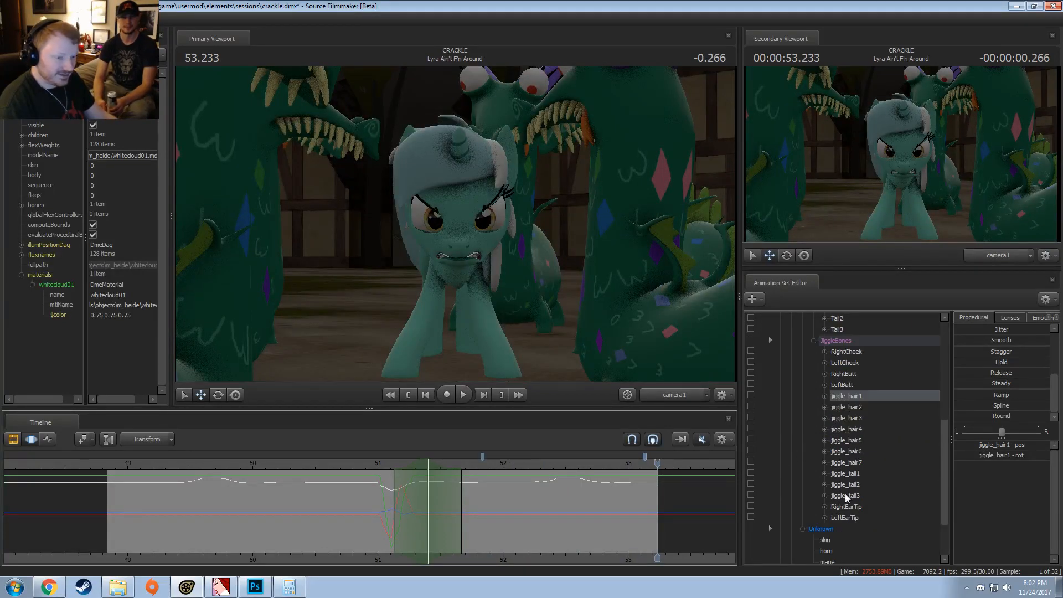
pyautogui.click(839, 362)
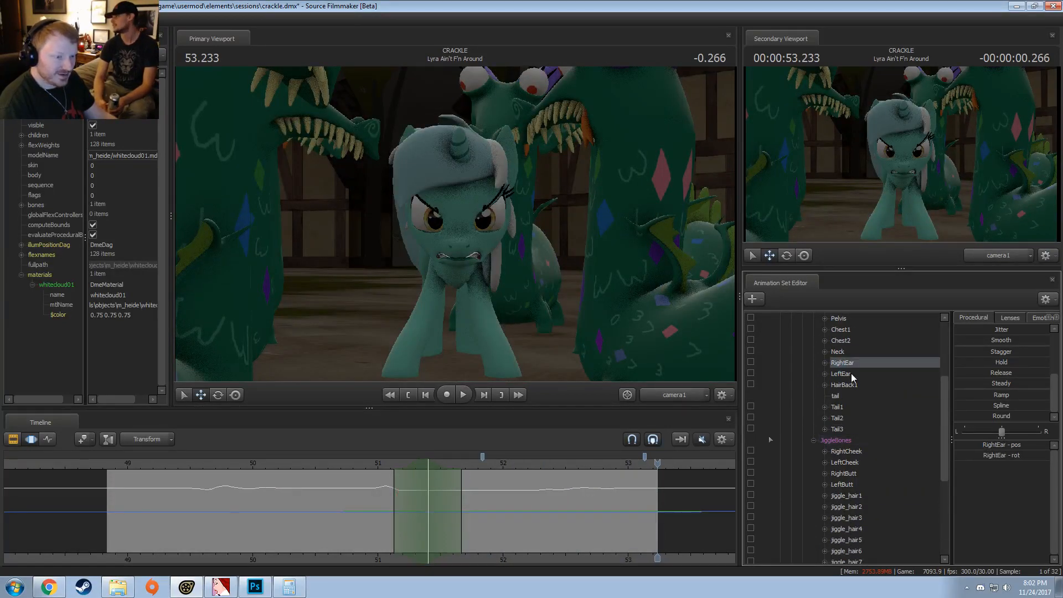
pyautogui.keyDown('ctrl'); pyautogui.click(840, 373); pyautogui.keyUp('ctrl')
pyautogui.click(616, 493)
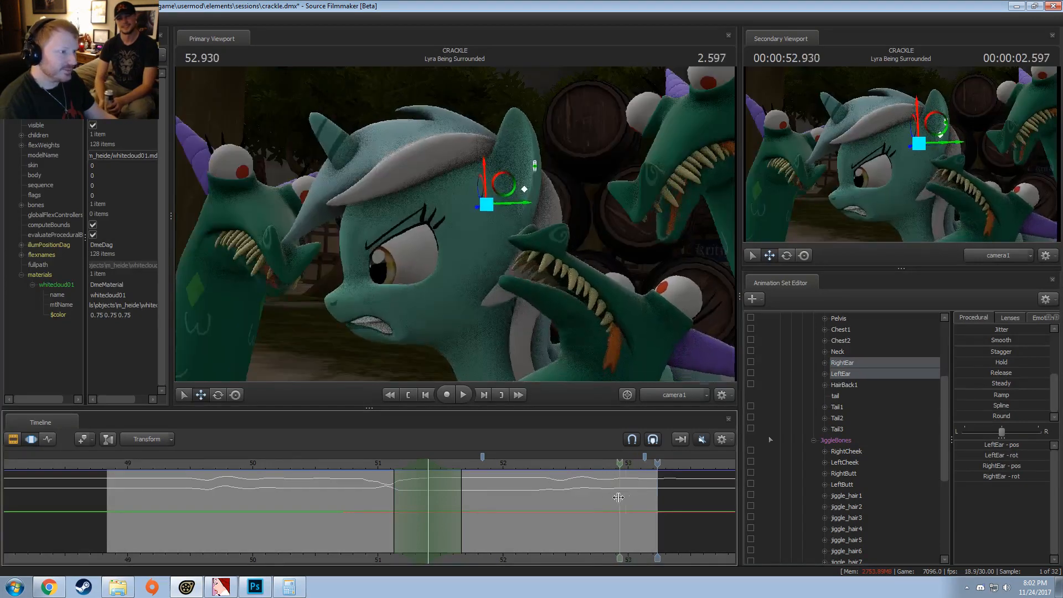
pyautogui.moveTo(616, 494); pyautogui.dragTo(930, 436)
pyautogui.scroll(4, 1004, 399)
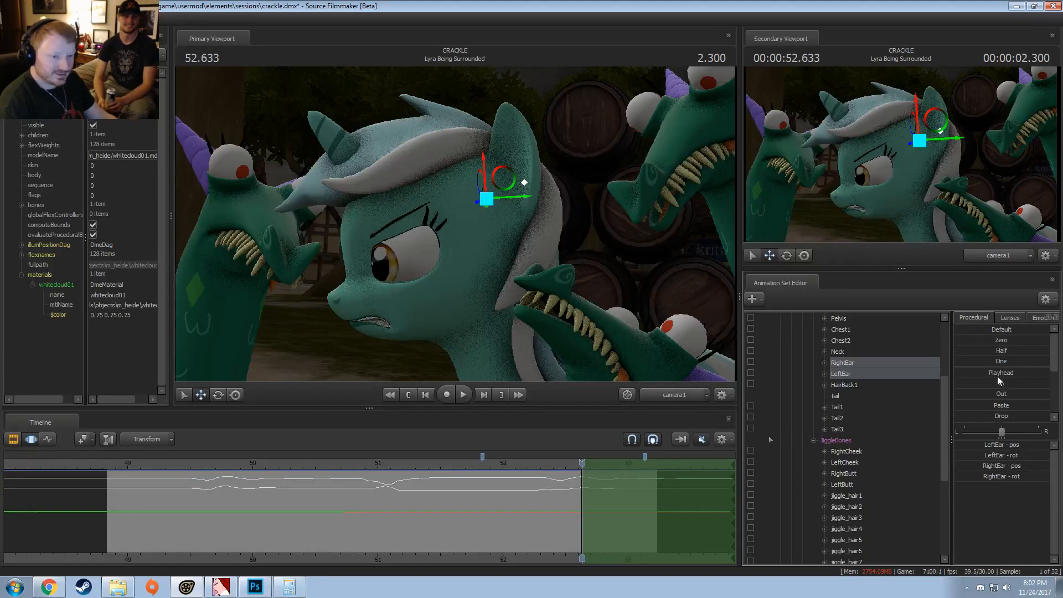
pyautogui.moveTo(999, 382); pyautogui.dragTo(994, 383)
pyautogui.click(549, 462)
pyautogui.press('space')
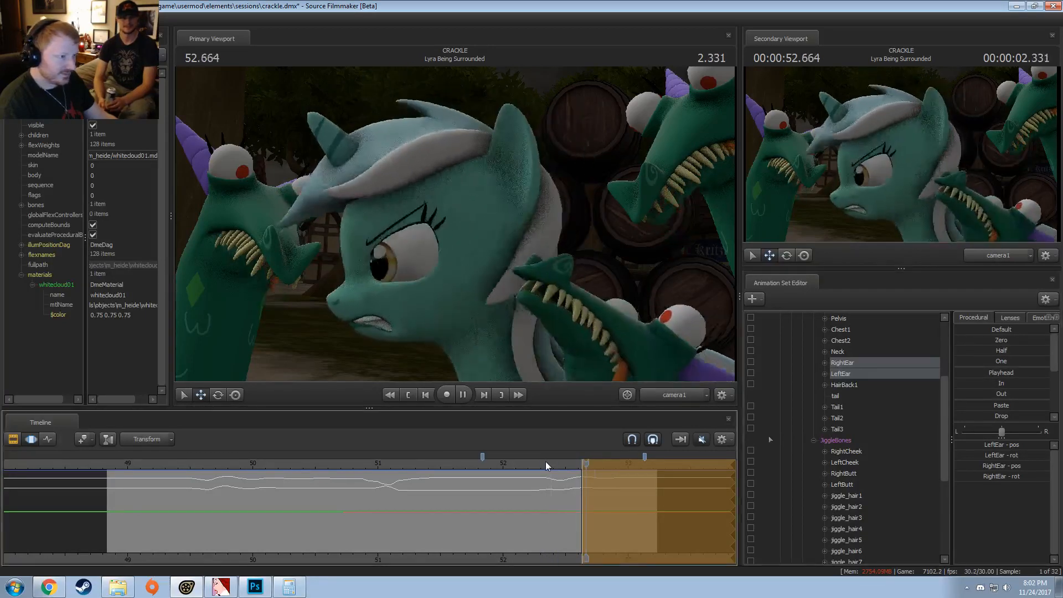
# Step: Apply the In preset to RightEarTip and LeftEarTip over the same time selection and play back the motion
pyautogui.scroll(-5, 861, 467)
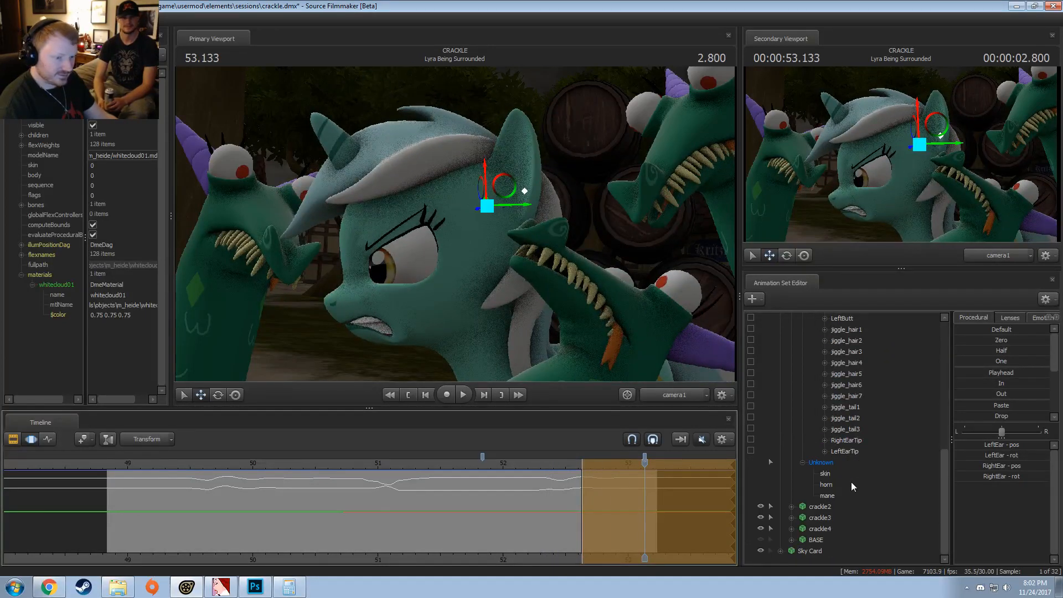
pyautogui.click(844, 451)
pyautogui.keyDown('ctrl'); pyautogui.click(847, 440); pyautogui.keyUp('ctrl')
pyautogui.moveTo(995, 387); pyautogui.dragTo(1000, 387)
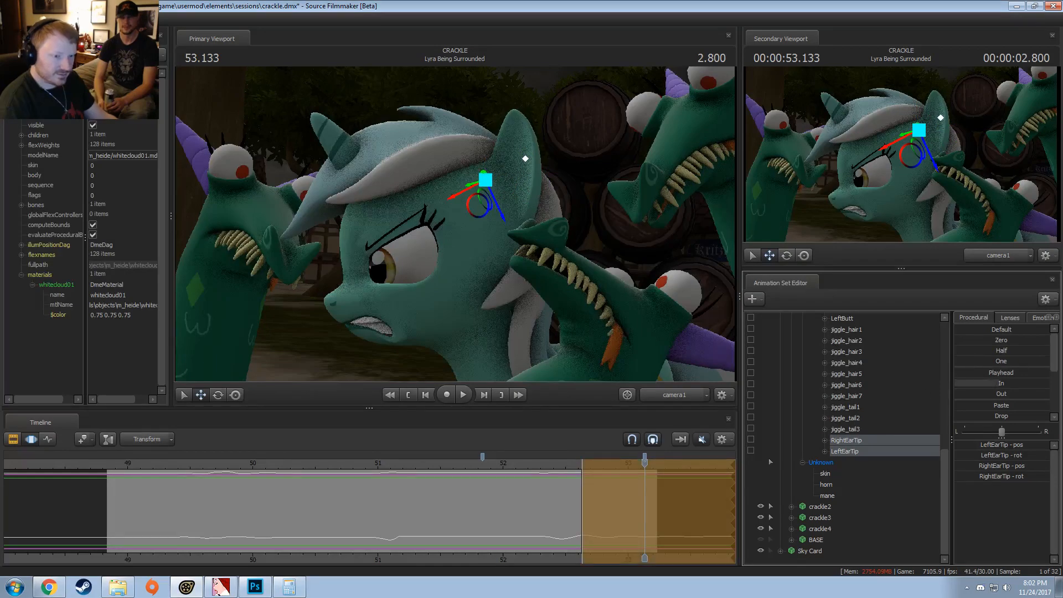
pyautogui.click(548, 462)
pyautogui.press('space')
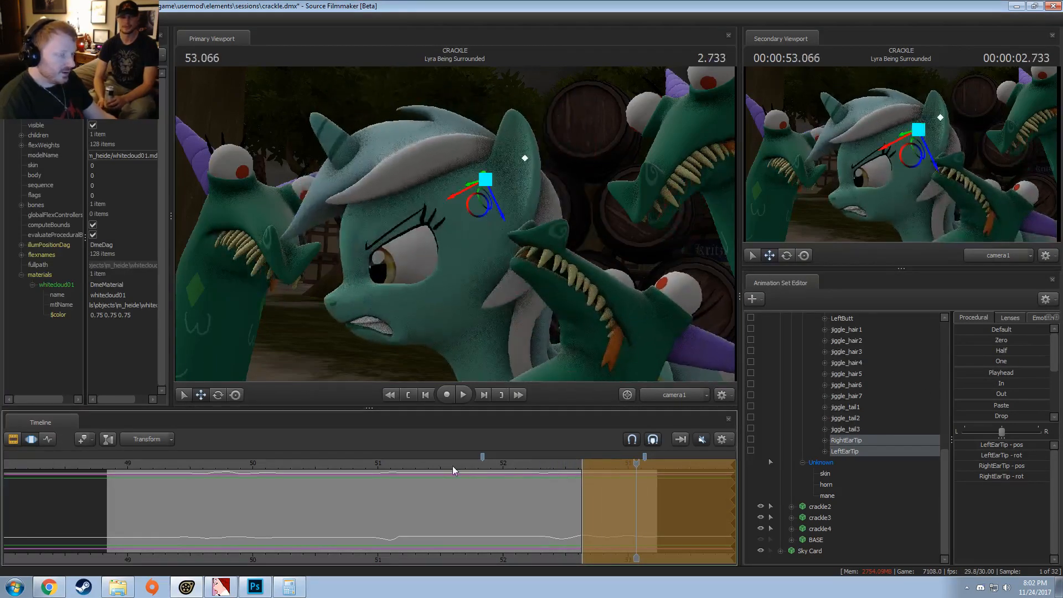
# Step: Replay "Lyra Being Surrounded" from several points, including its opening at about 48.9 s, to examine the ear and hair motion
pyautogui.click(441, 463)
pyautogui.press('space')
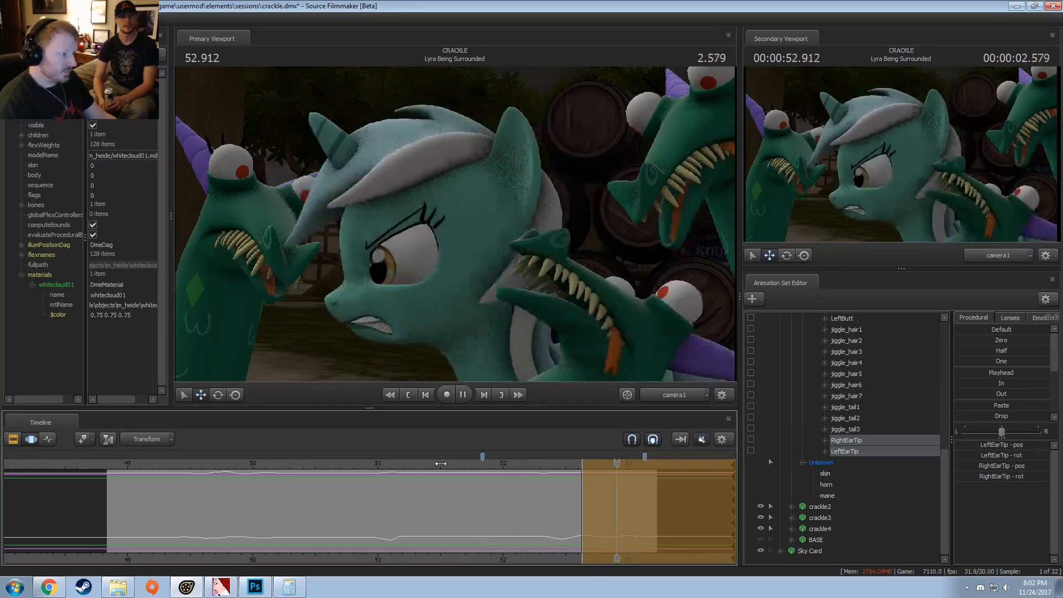
pyautogui.click(374, 471)
pyautogui.press('space')
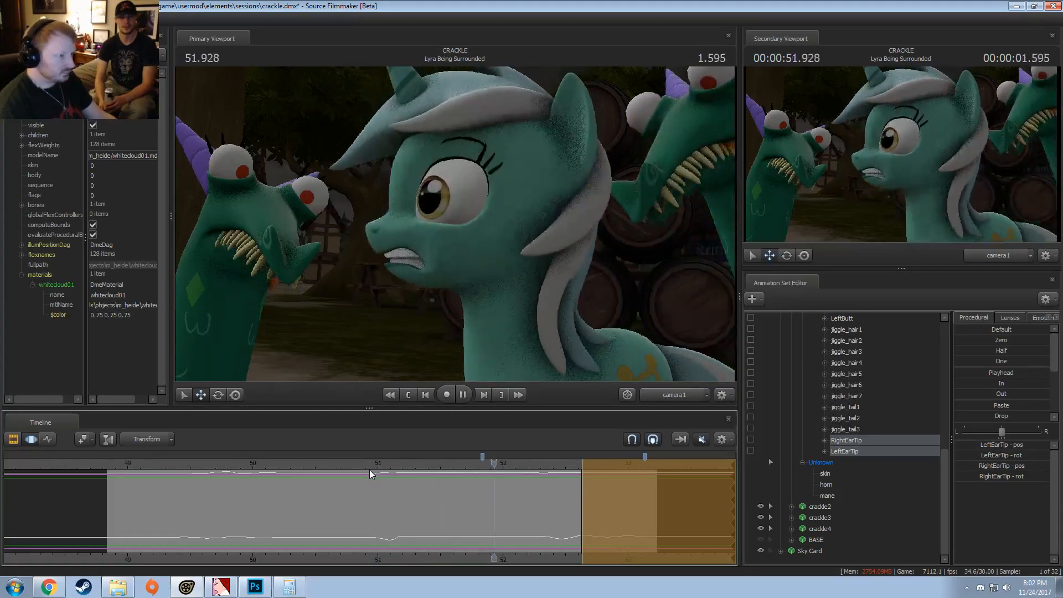
pyautogui.press('space')
pyautogui.click(365, 469)
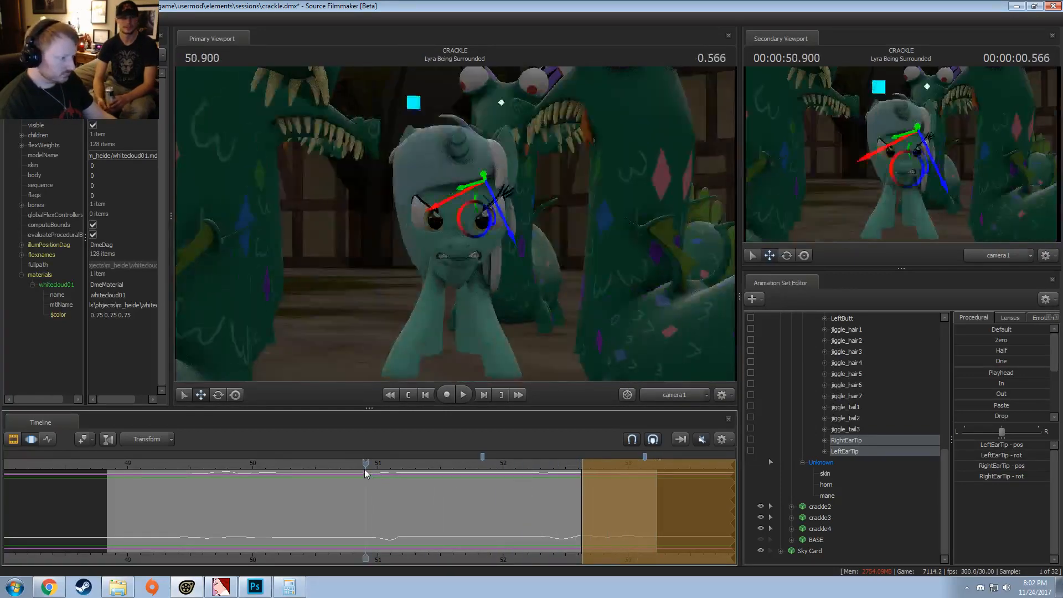
pyautogui.press('space')
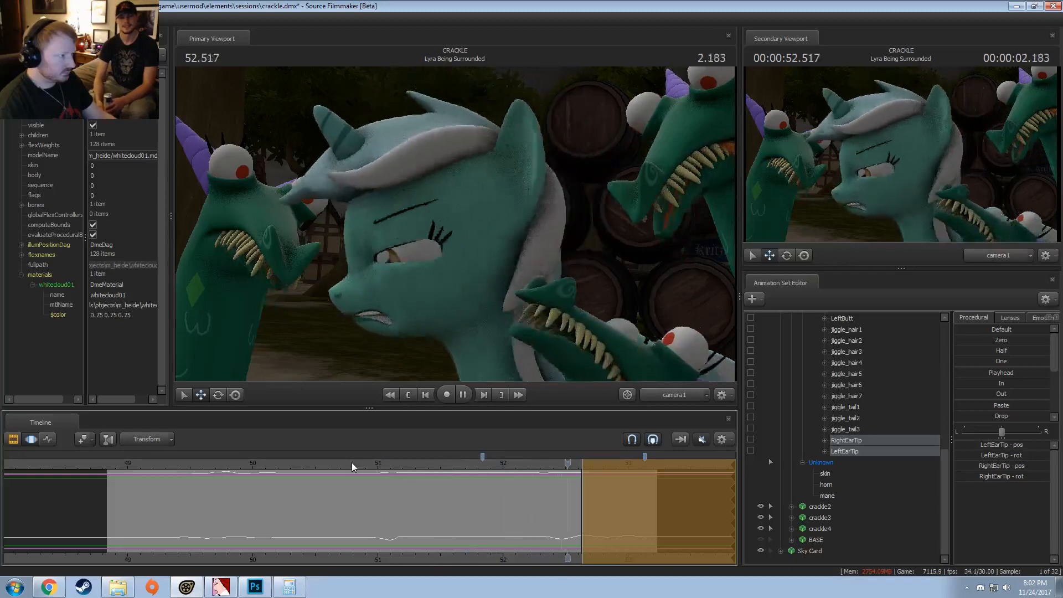
pyautogui.press('space')
pyautogui.click(115, 460)
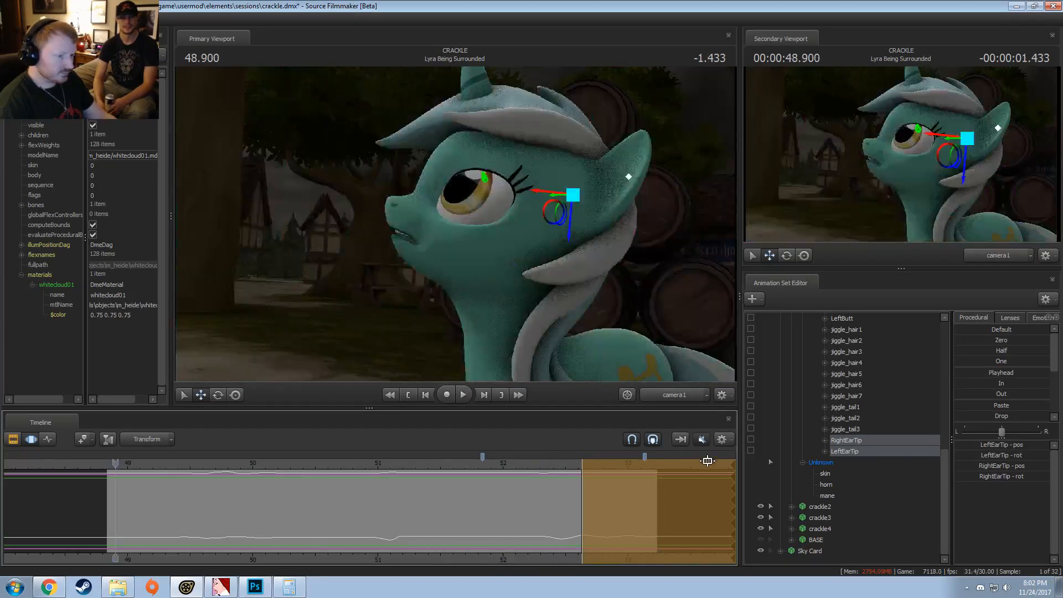
pyautogui.press('space')
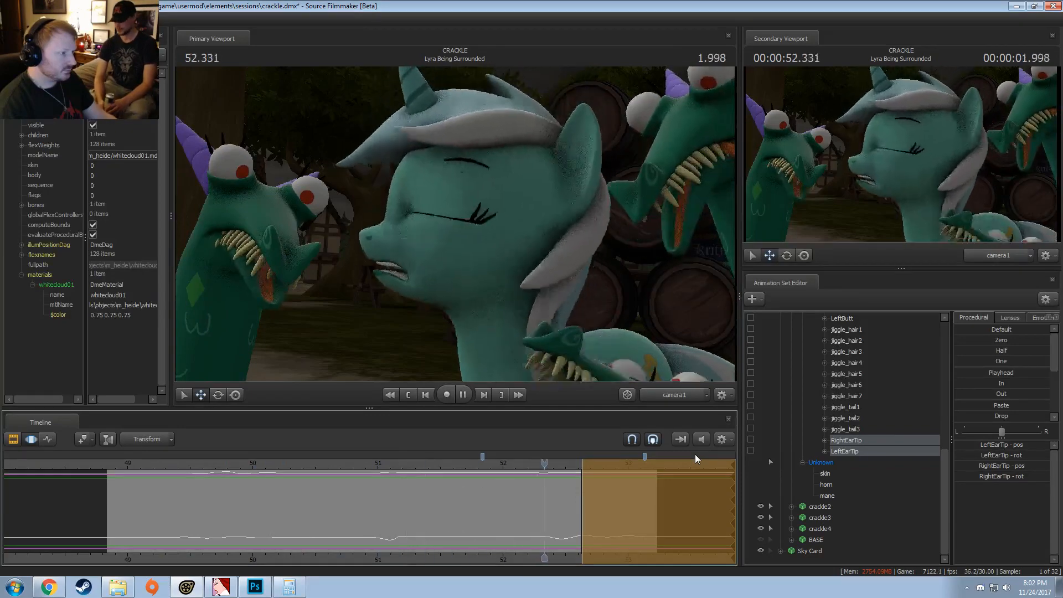
pyautogui.press('space')
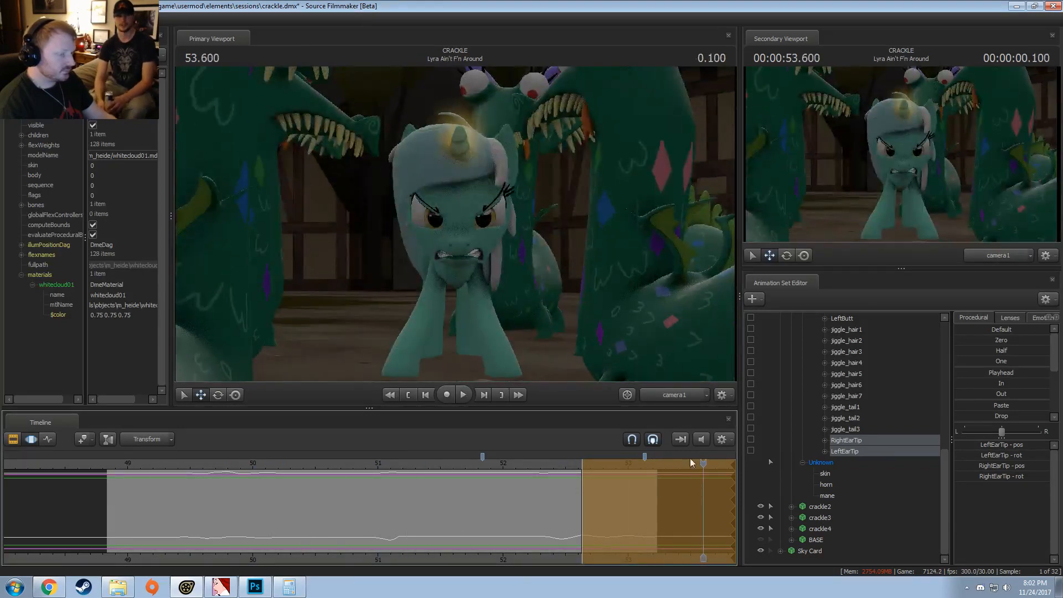
# Step: Switch the timeline to the Clip Editor and play the opening of "Lyra Ain't F'n Around" to examine the next shot
pyautogui.scroll(-3, 659, 519)
pyautogui.moveTo(628, 561); pyautogui.dragTo(404, 565)
pyautogui.press('space')
pyautogui.press('F2')
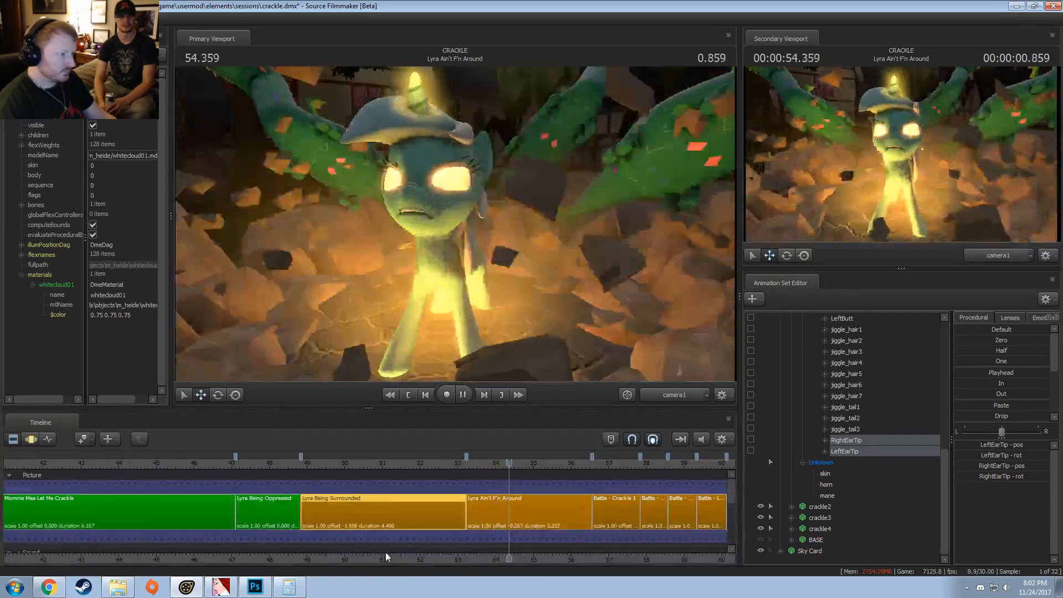
pyautogui.press('space')
pyautogui.moveTo(489, 468); pyautogui.dragTo(466, 474)
pyautogui.press('space')
pyautogui.press('space')
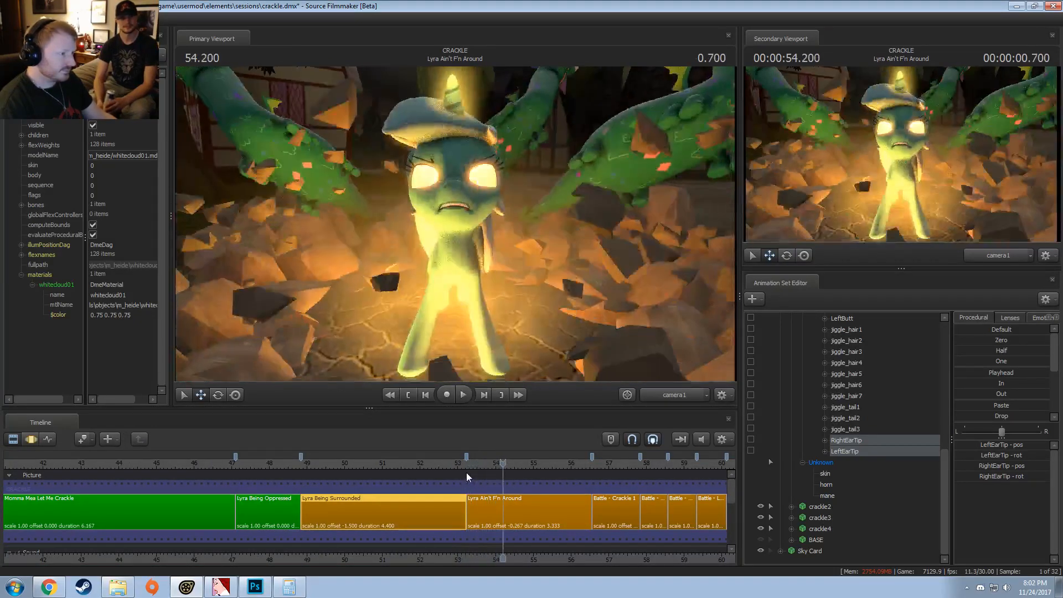
# Step: Select the "Lyra Ain't F'n Around" shot and open Lyra's MAXIMUM_strengh body flex in the Motion Editor
pyautogui.click(510, 510)
pyautogui.scroll(3, 811, 448)
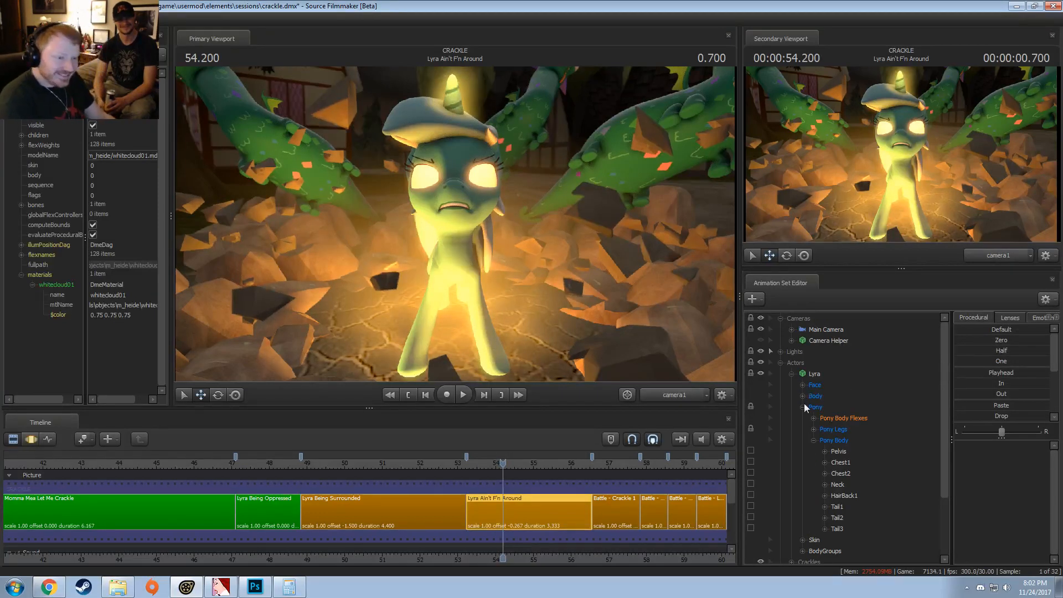
pyautogui.click(854, 419)
pyautogui.press('F3')
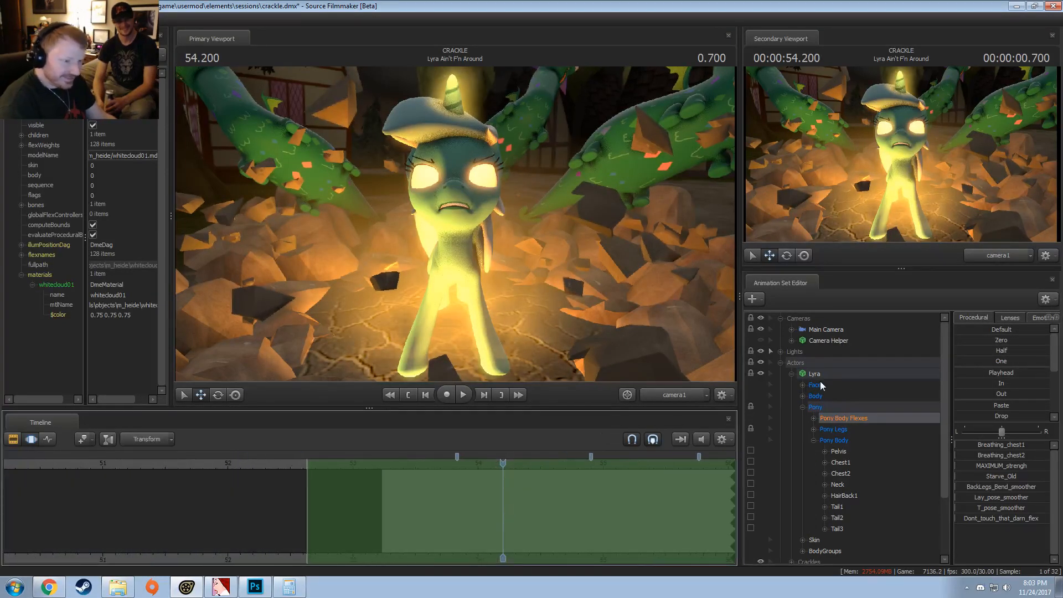
pyautogui.click(813, 418)
pyautogui.click(843, 454)
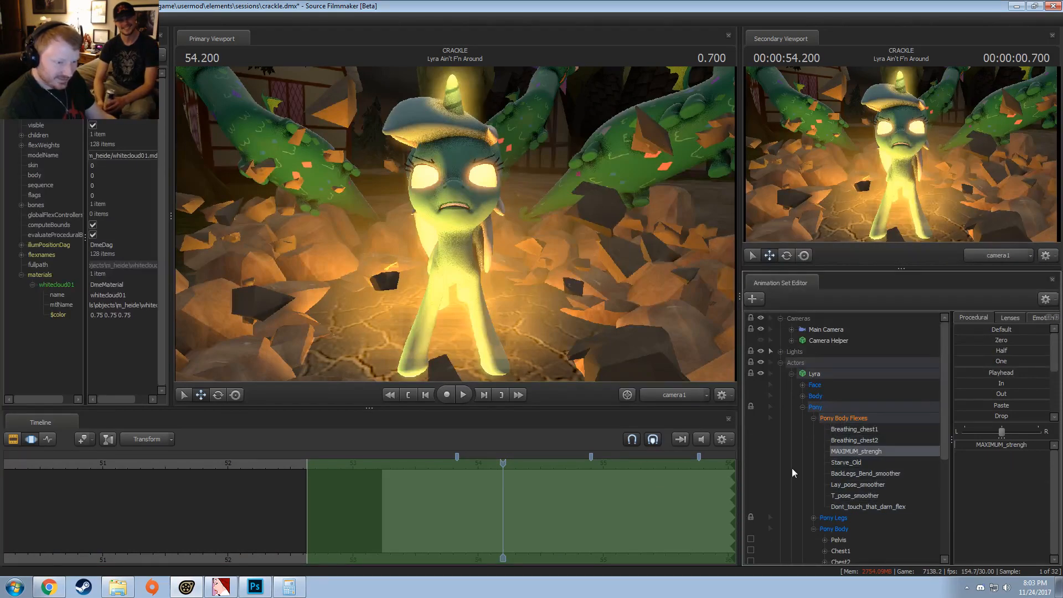
# Step: Raise MAXIMUM_strengh to full from 54.0 s to the end of the shot, ramping in from about 53.8 s
pyautogui.scroll(3, 448, 520)
pyautogui.press('shift')
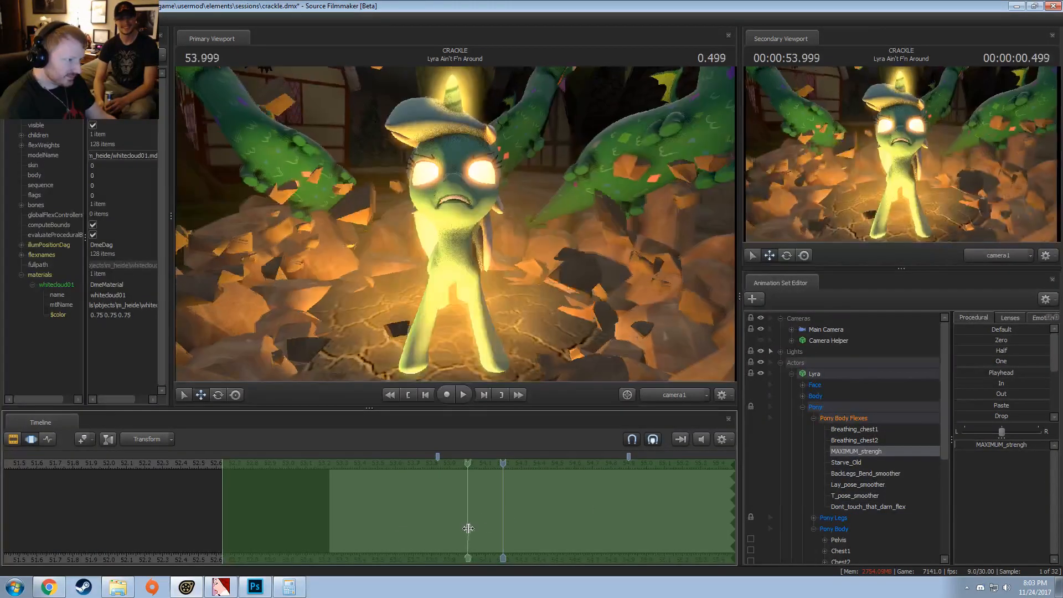
pyautogui.keyDown('shift'); pyautogui.click(467, 527); pyautogui.keyUp('shift')
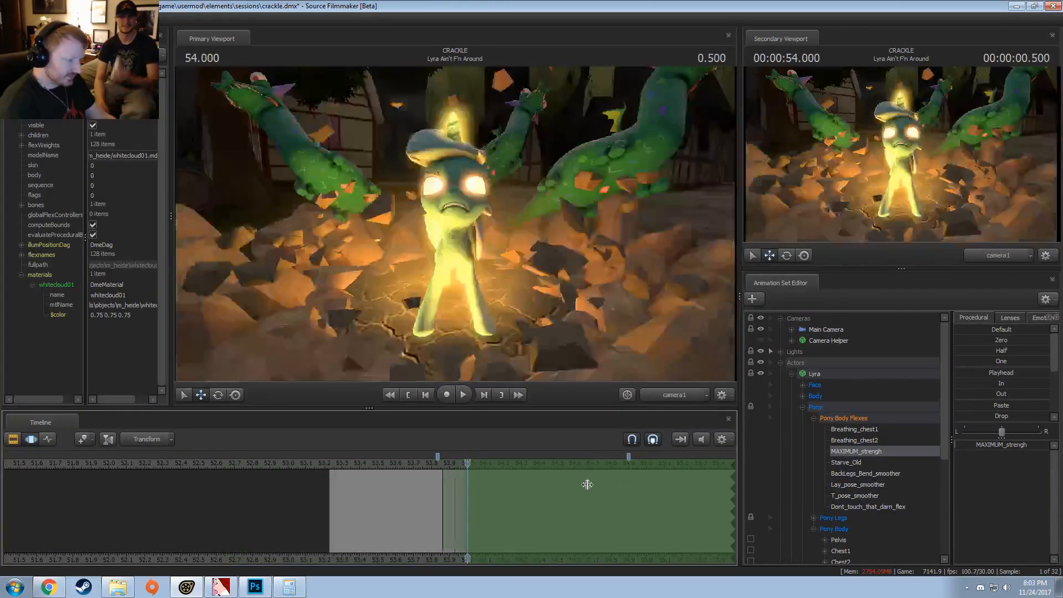
pyautogui.click(992, 445)
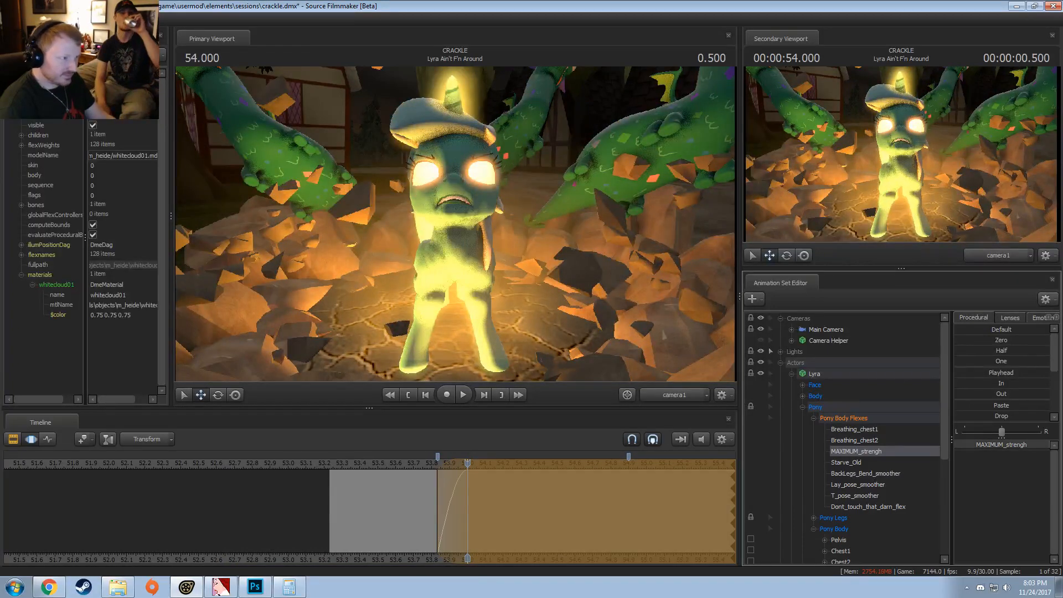
# Step: Return to the Clip Editor at 53.3 s and close the Secondary Viewport
pyautogui.click(340, 467)
pyautogui.press('F3')
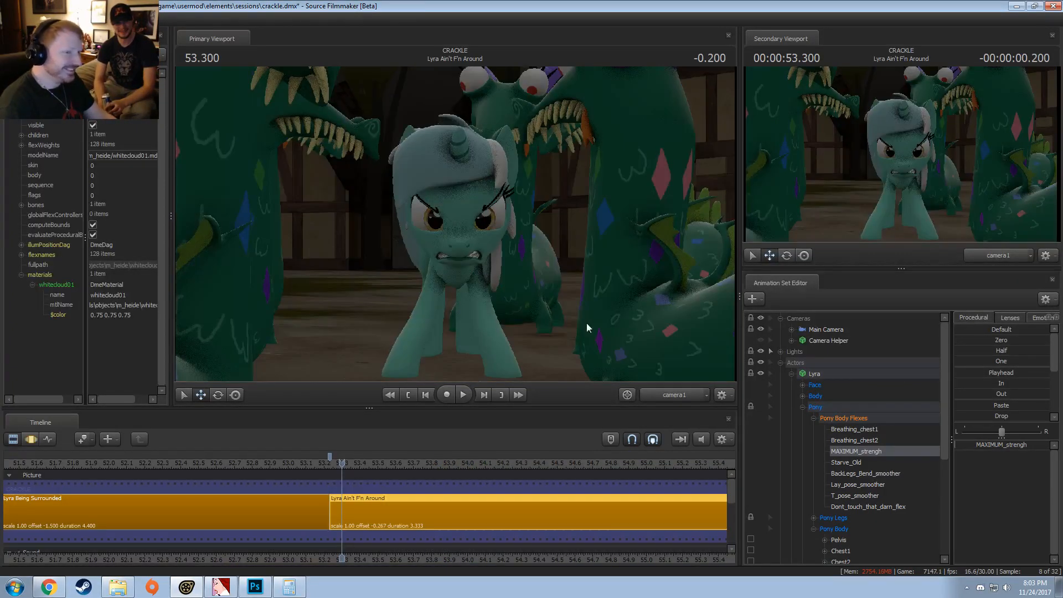
pyautogui.click(1052, 36)
# Step: Play "Lyra Ain't F'n Around" from about 53.3 s and replay its opening to examine the body flex
pyautogui.click(346, 466)
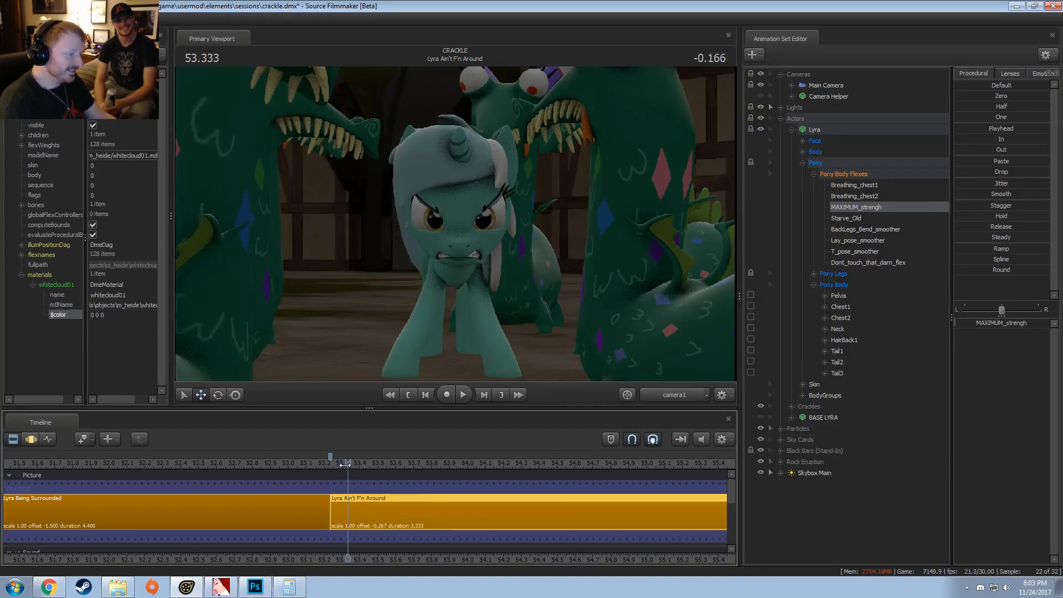
pyautogui.press('space')
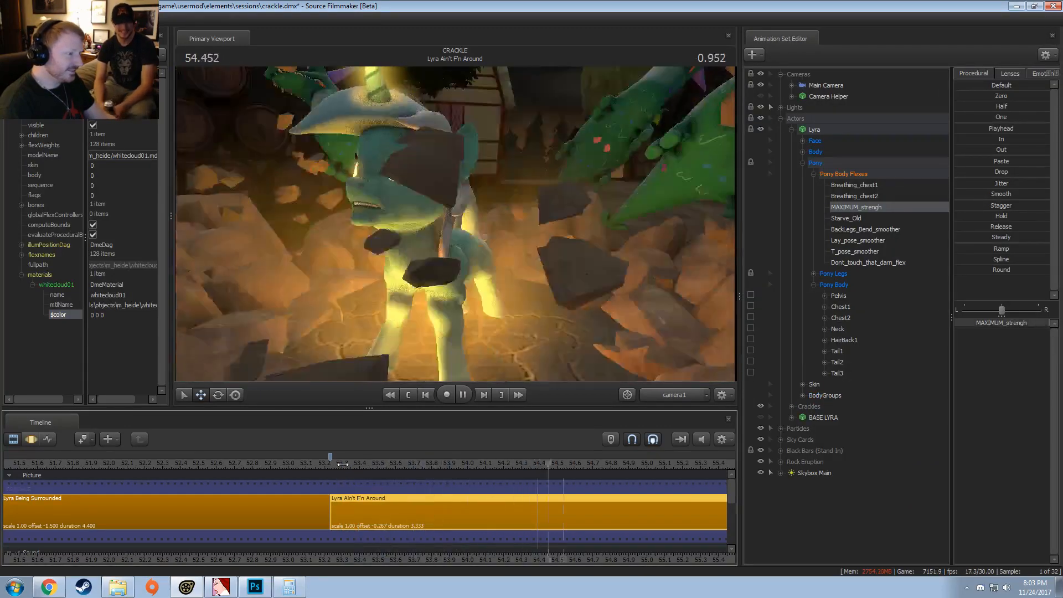
pyautogui.press('space')
pyautogui.scroll(-3, 671, 514)
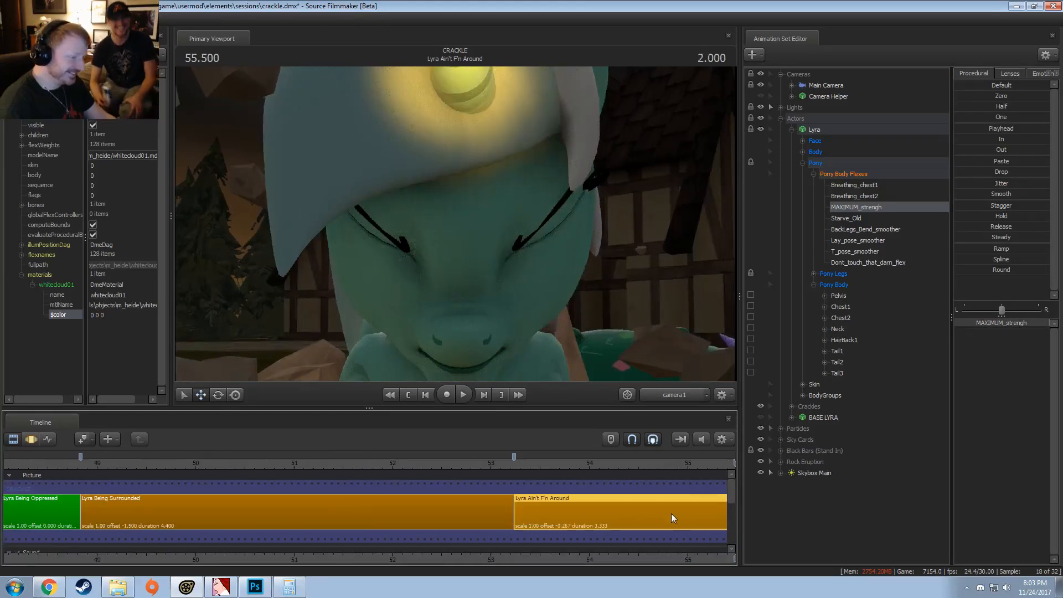
pyautogui.press('space')
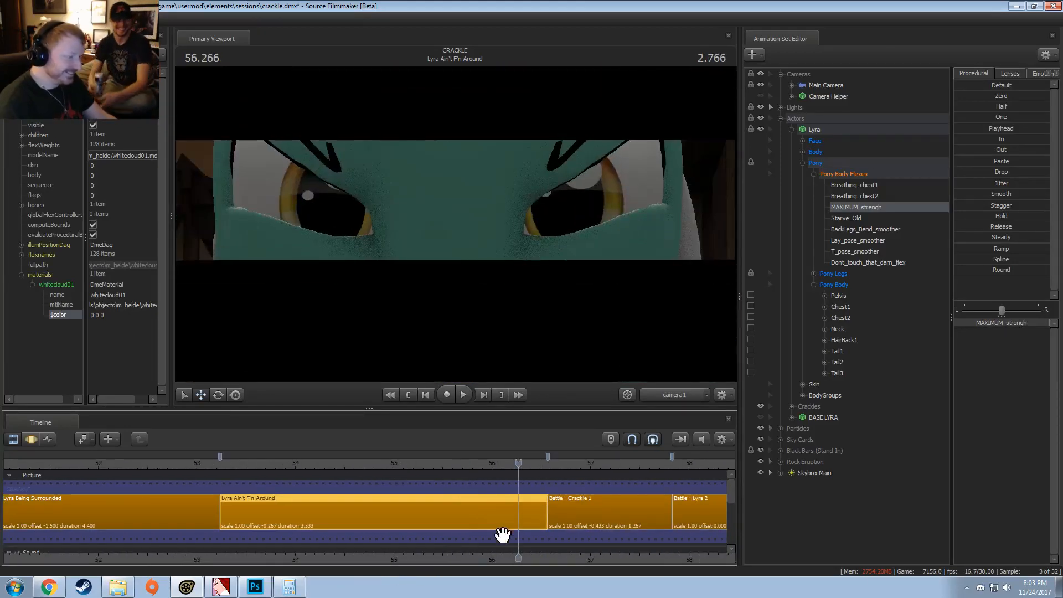
pyautogui.click(233, 466)
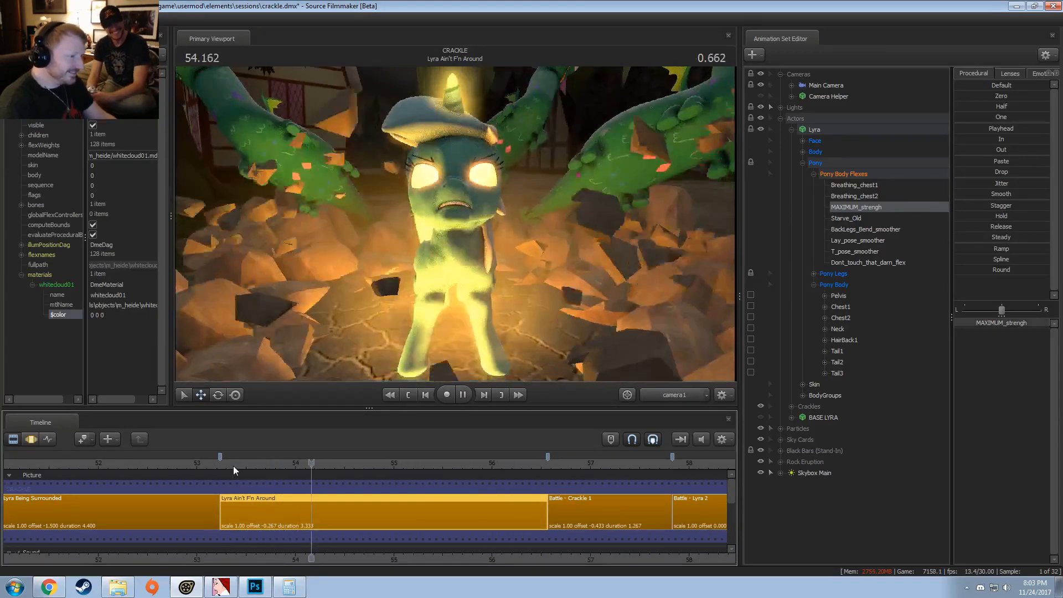
pyautogui.press('space')
# Step: Shift the MAXIMUM_strengh ramp earlier in the Motion Editor to run from about 53.7 to 53.87 s, and clear the time selection
pyautogui.press('F3')
pyautogui.press('F2')
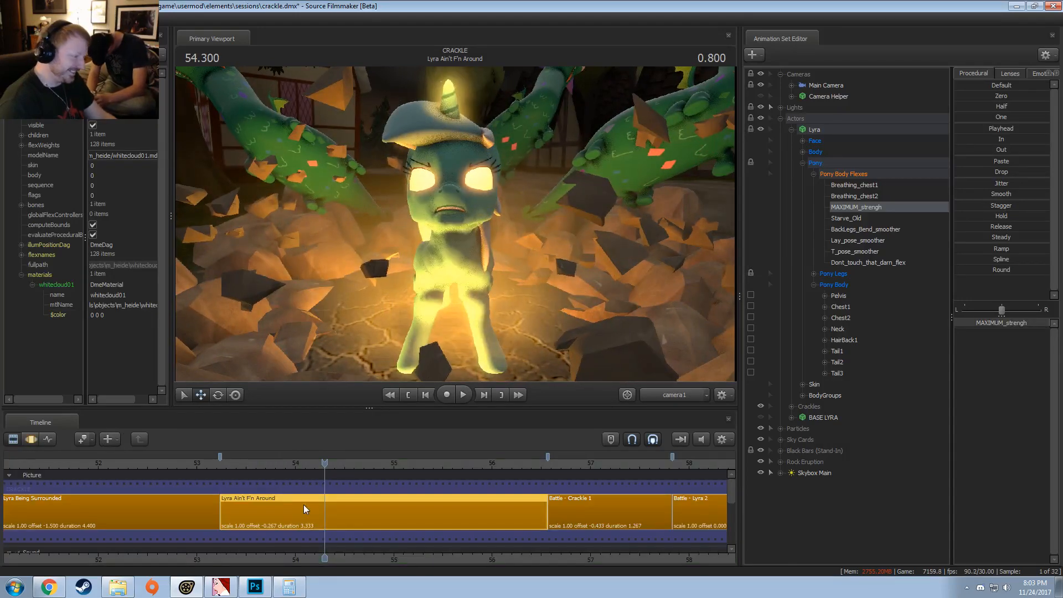
pyautogui.press('F3')
pyautogui.hotkey('ctrl', 'z')
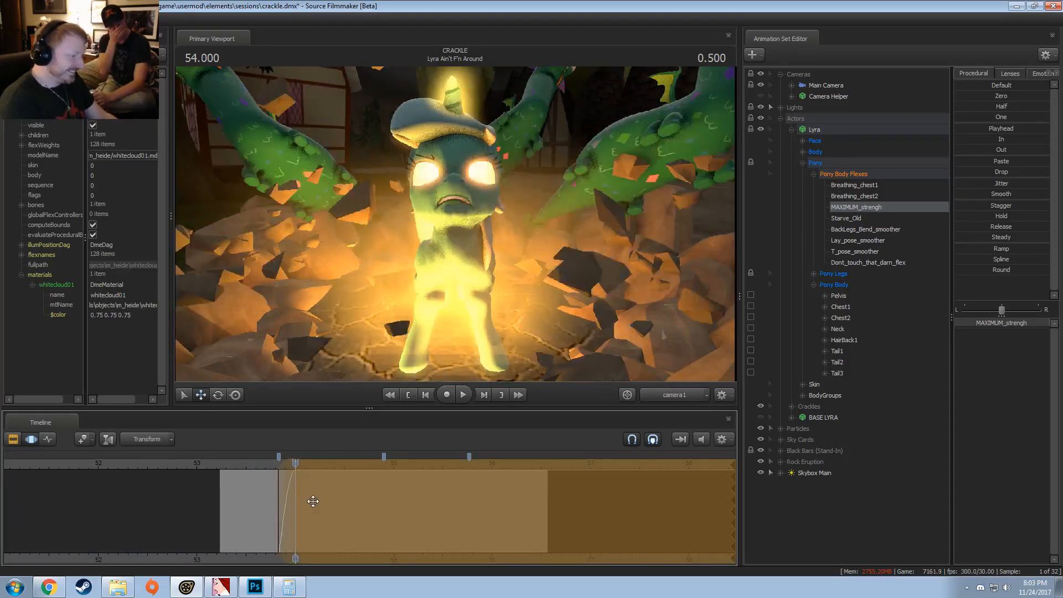
pyautogui.moveTo(285, 482); pyautogui.dragTo(271, 482)
pyautogui.press('shift')
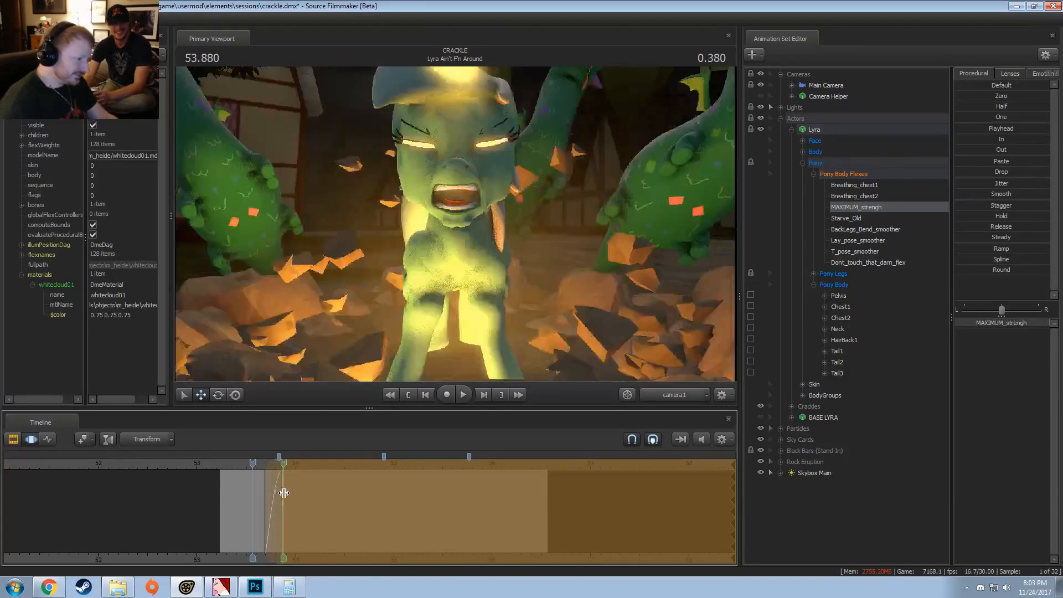
pyautogui.click(295, 493)
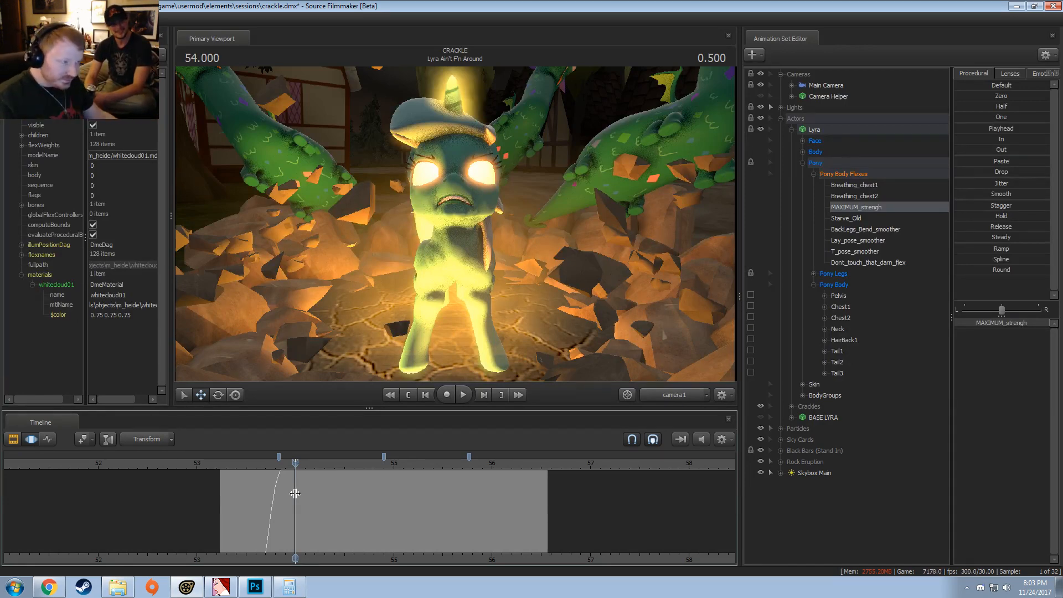
# Step: Play the shot from about 53.6 s to check the timing of the body flex ramp
pyautogui.scroll(-2, 362, 517)
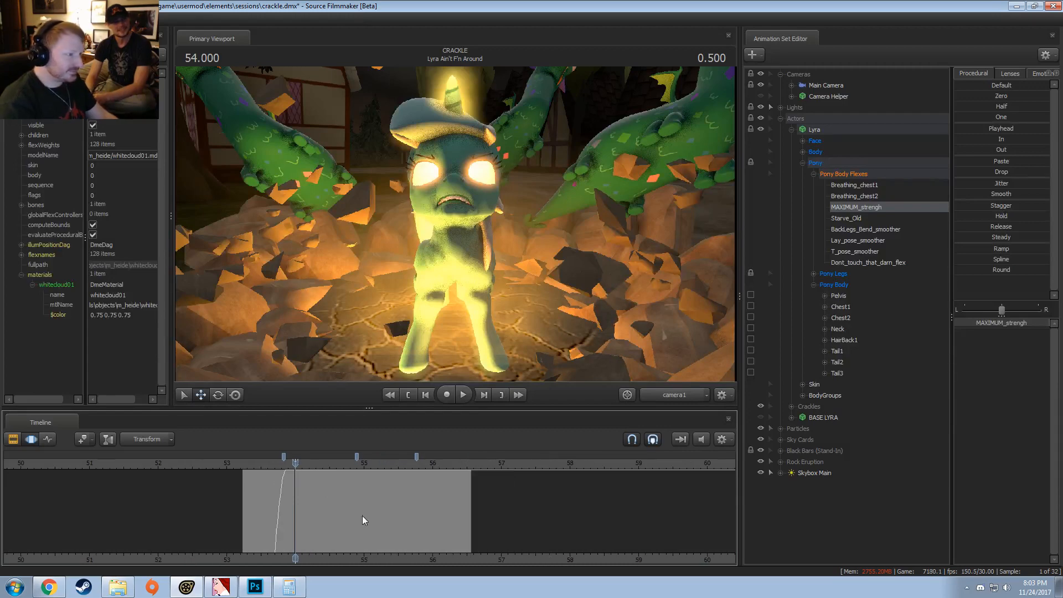
pyautogui.click(268, 465)
pyautogui.press('space')
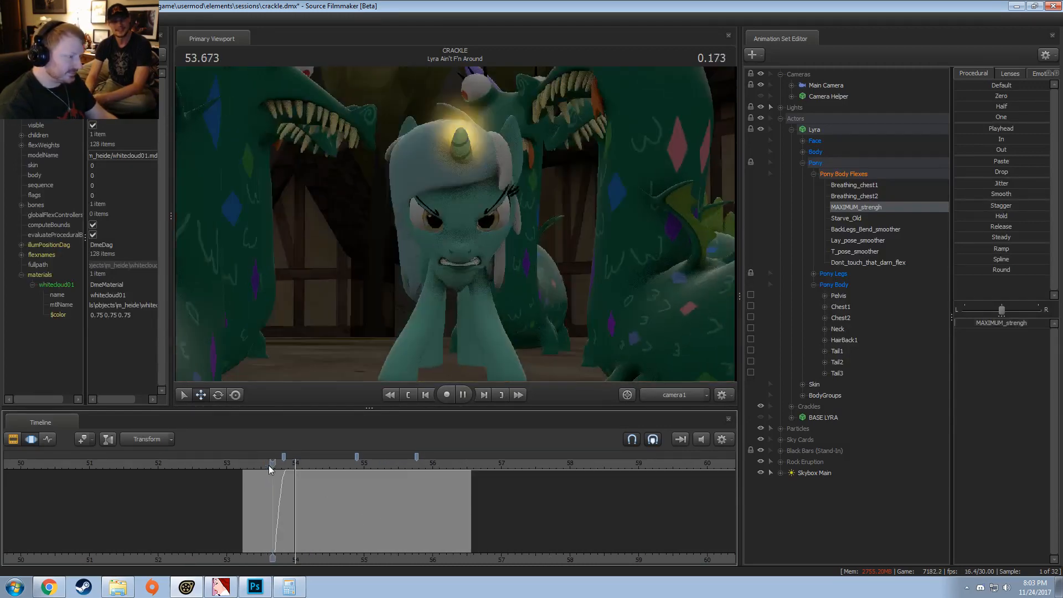
# Step: Play "Lyra Ain't F'n Around" from about 53.67 s to check the body flex, and return to the Clip Editor
pyautogui.press('space')
pyautogui.press('space')
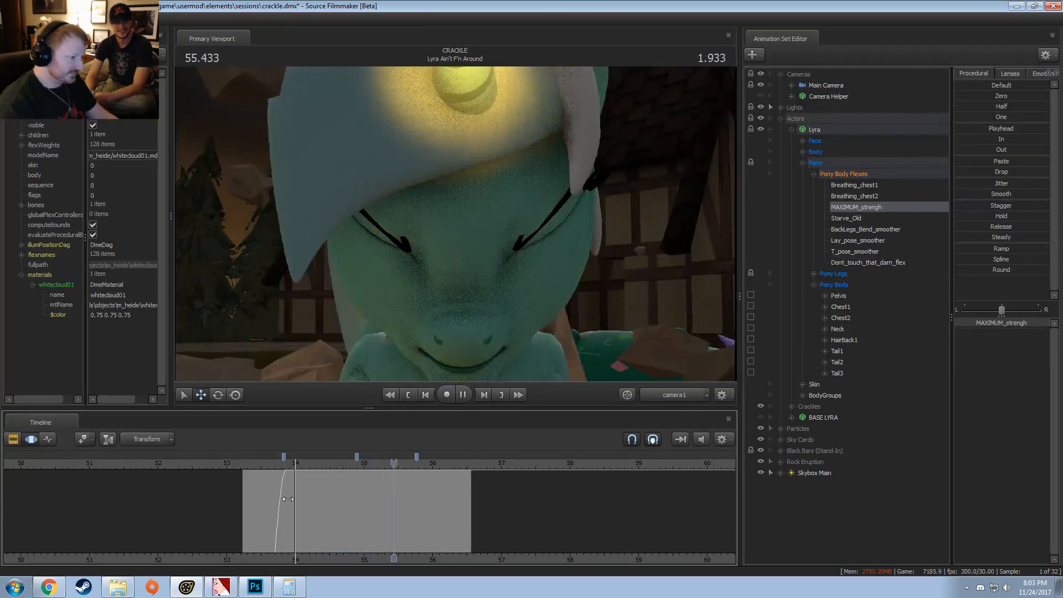
pyautogui.scroll(-2, 384, 517)
pyautogui.press('F2')
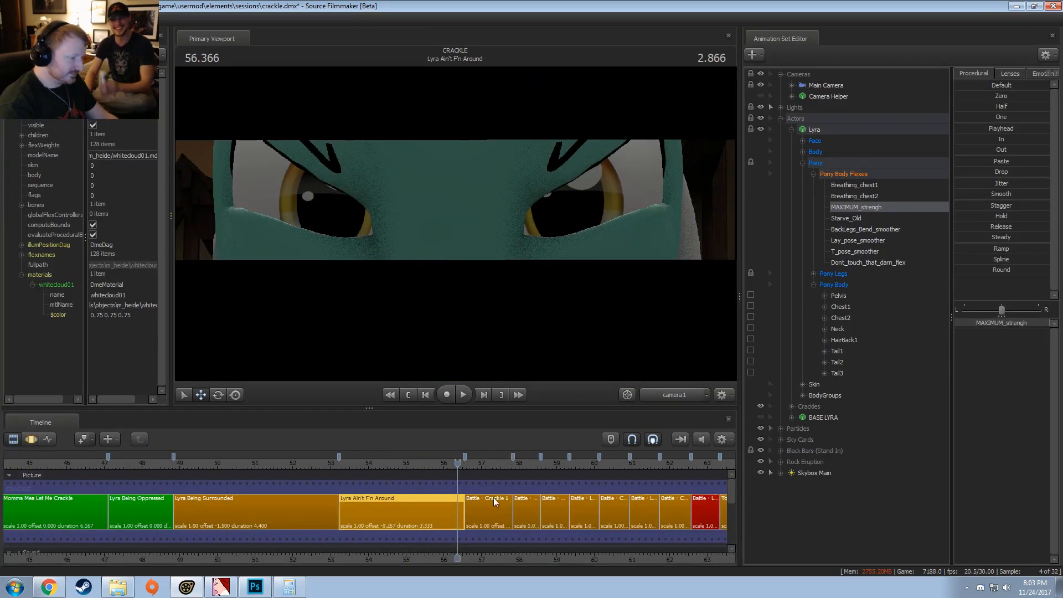
# Step: In "Battle - Lyra 2", raise Lyra's MAXIMUM_strengh body flex to full across the whole shot in the Motion Editor
pyautogui.click(524, 517)
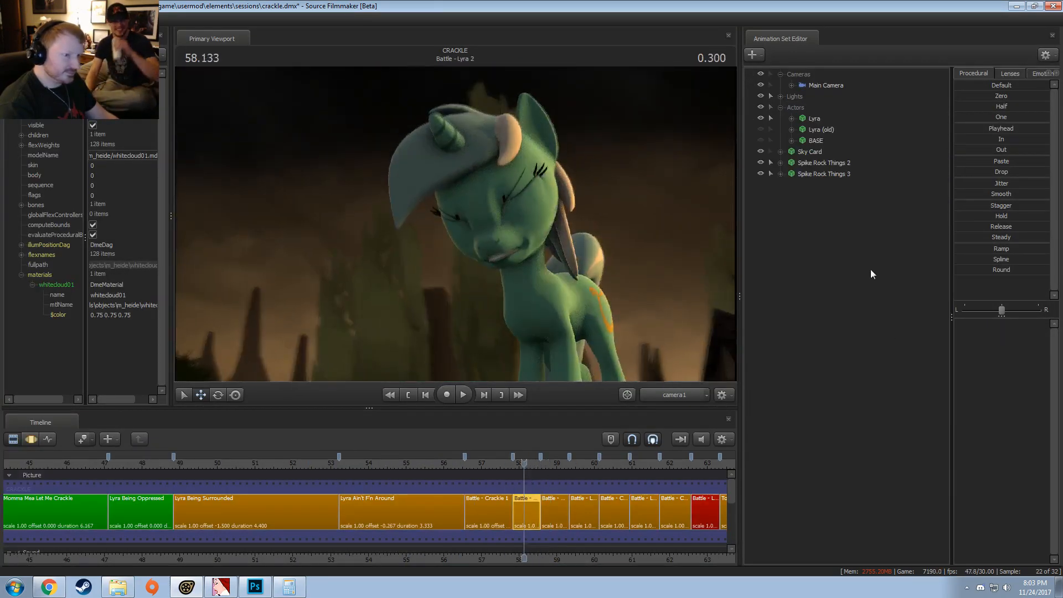
pyautogui.click(792, 118)
pyautogui.click(803, 150)
pyautogui.click(844, 163)
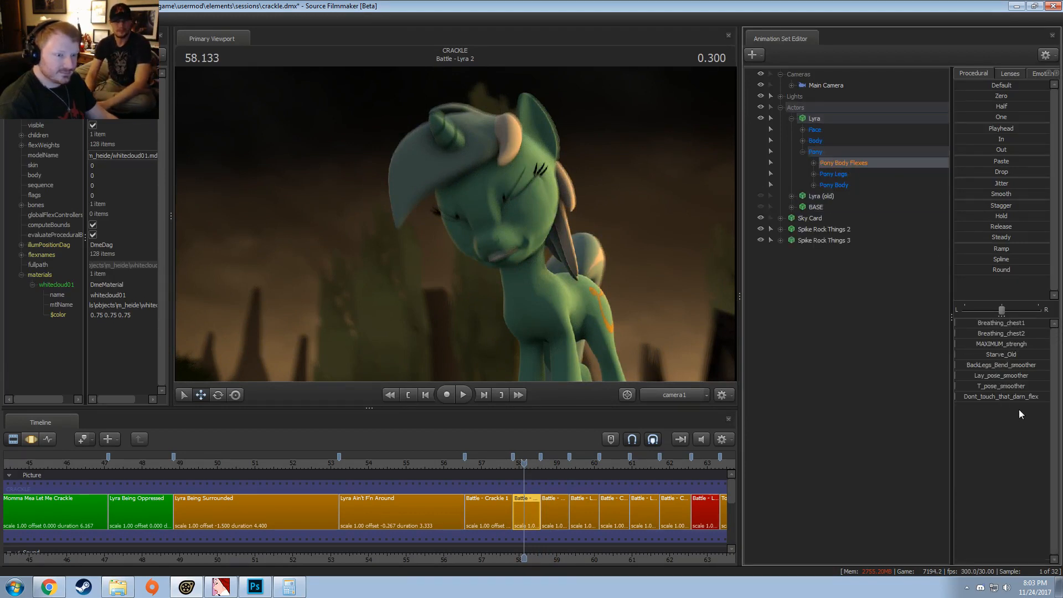
pyautogui.press('F3')
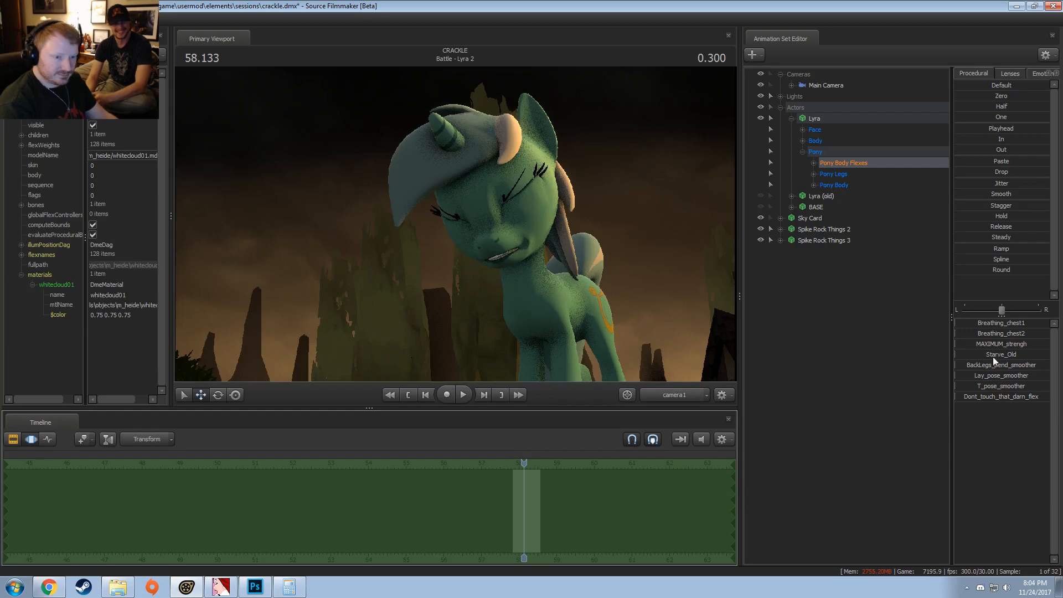
pyautogui.moveTo(989, 346); pyautogui.dragTo(1049, 345)
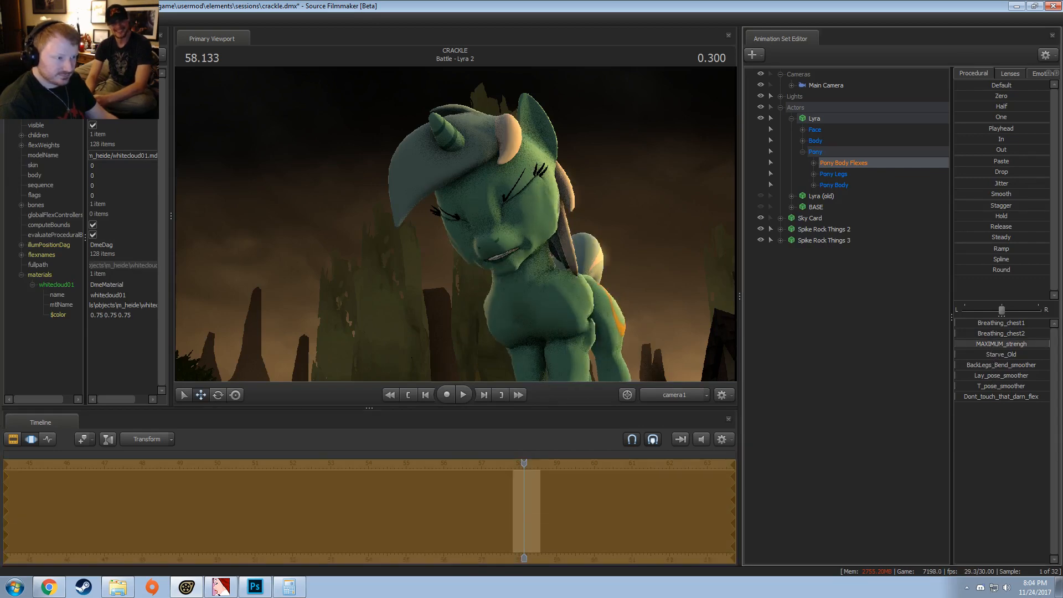
# Step: In "Battle - Lyra 4", raise Lyra's MAXIMUM_strengh body flex to full across the whole shot
pyautogui.press('F2')
pyautogui.click(580, 463)
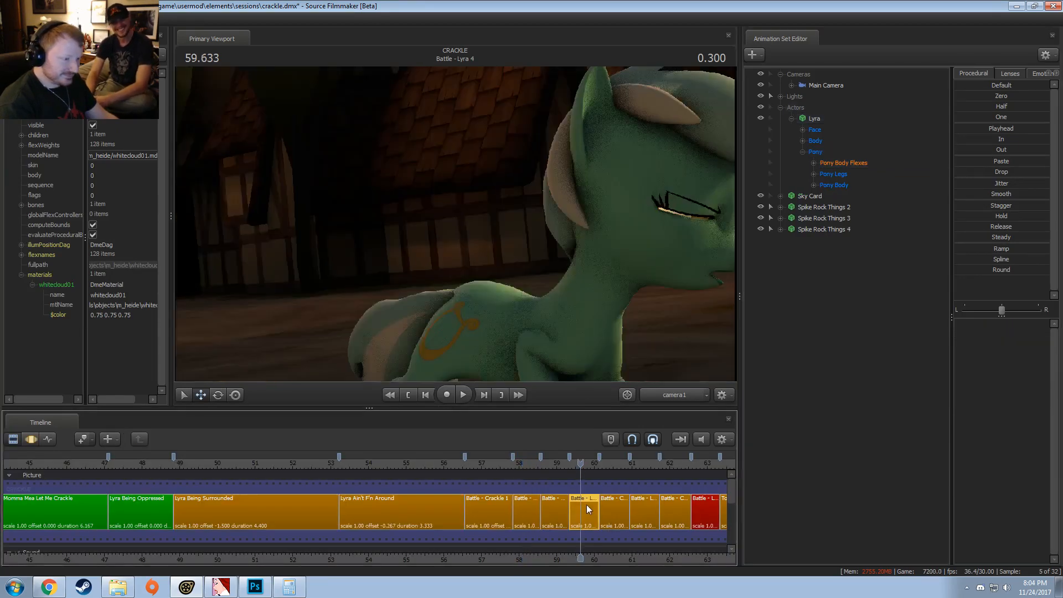
pyautogui.click(804, 119)
pyautogui.click(833, 163)
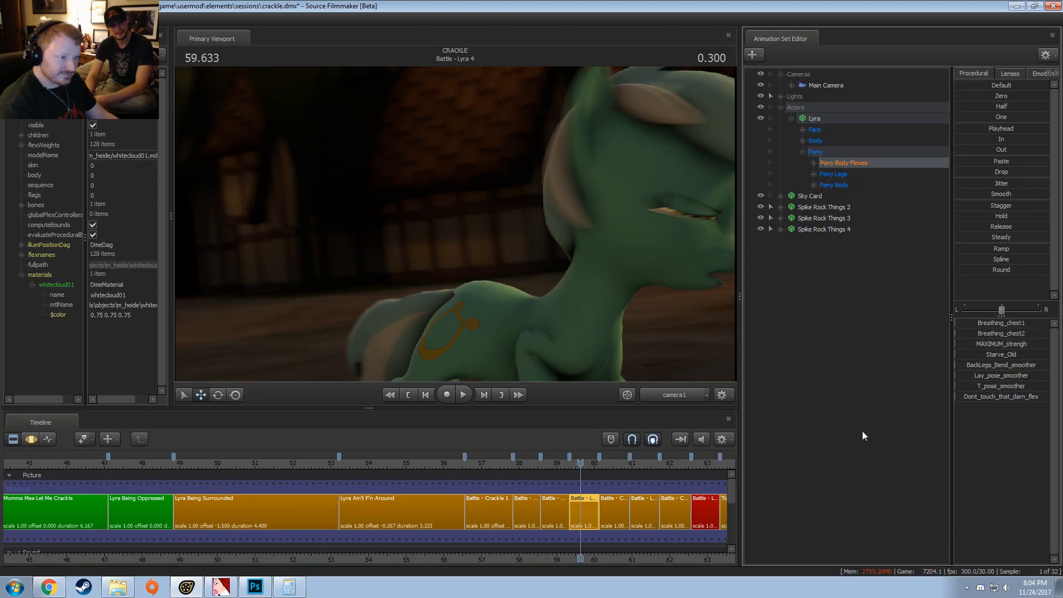
pyautogui.press('F3')
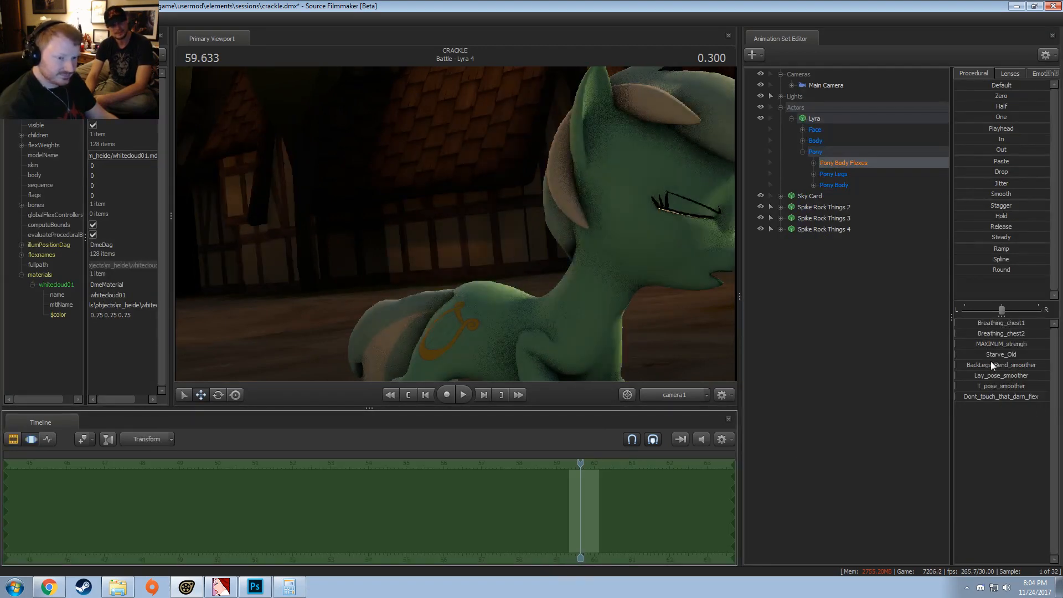
pyautogui.click(991, 345)
# Step: In "Battle - Lyra 6", raise Lyra's MAXIMUM_strengh body flex to full
pyautogui.press('F2')
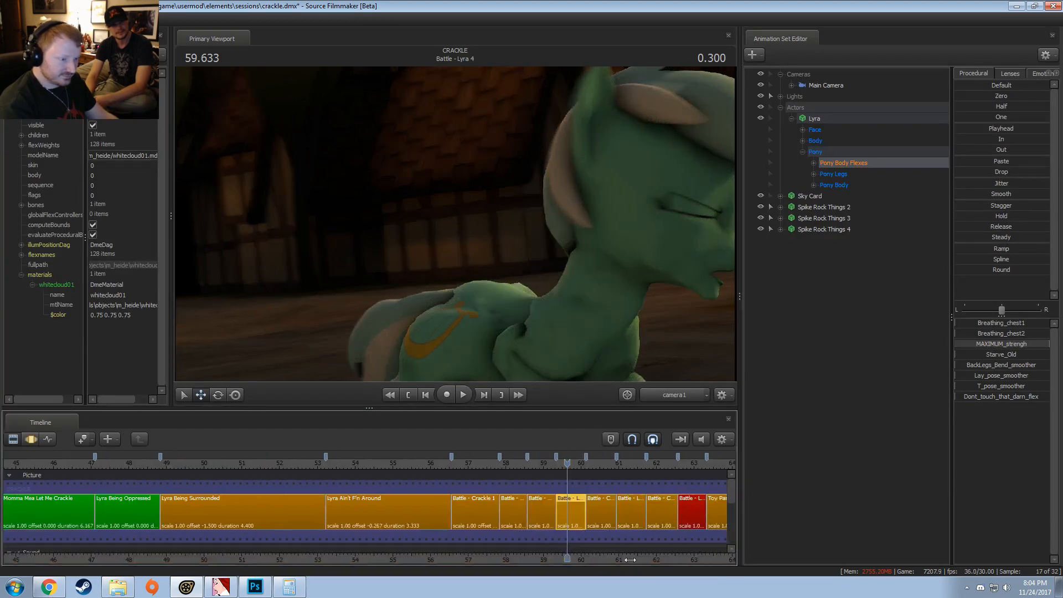
pyautogui.click(418, 521)
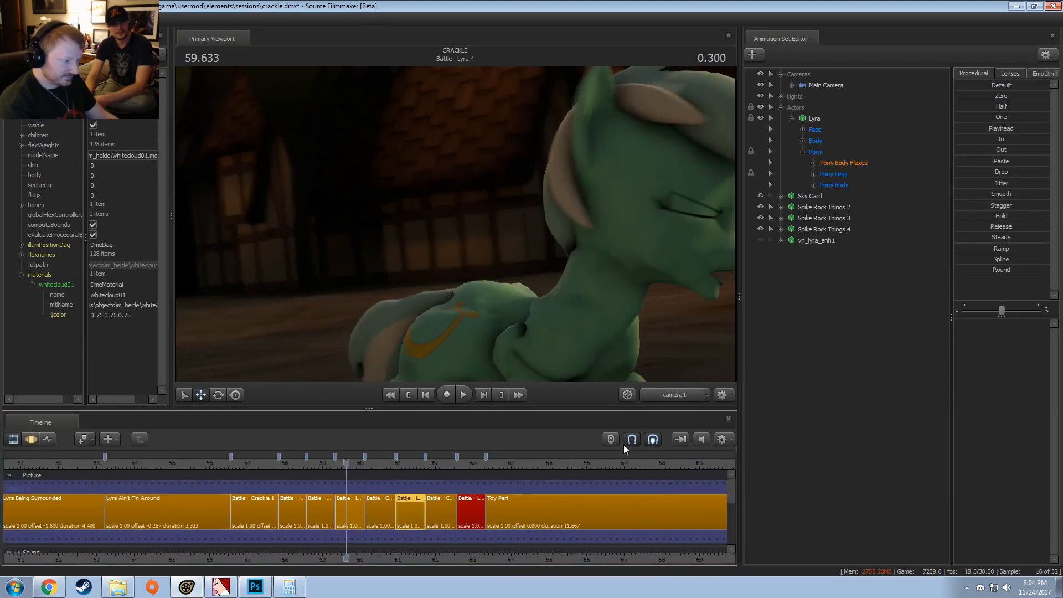
pyautogui.click(838, 163)
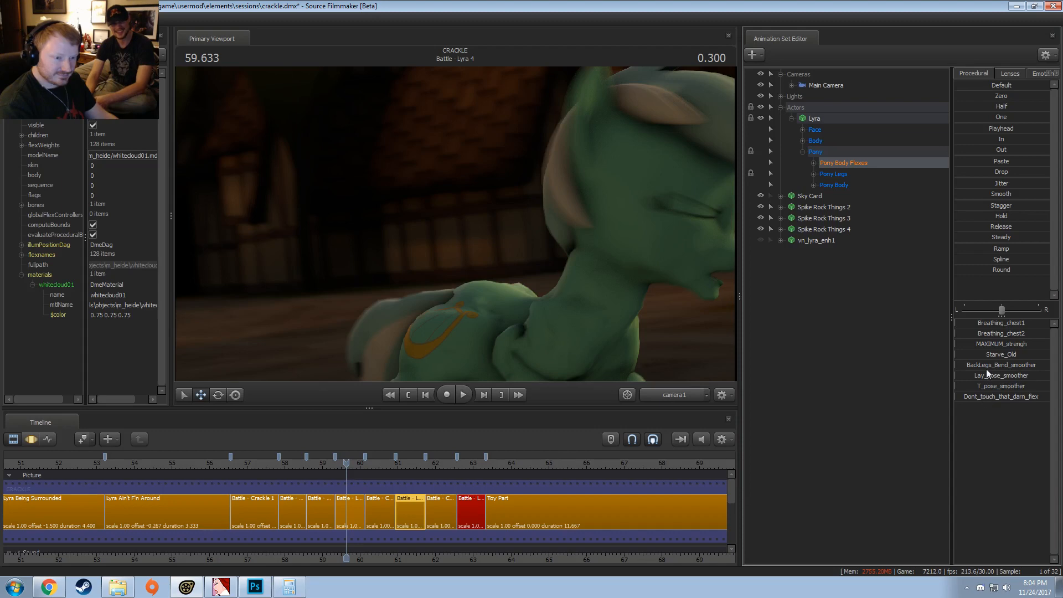
pyautogui.moveTo(981, 344); pyautogui.dragTo(1048, 344)
pyautogui.press('F3')
pyautogui.press('F2')
# Step: Play the sequence from about 55.6 s, and replay it from about 52.3 s through the Battle shots to review the flexes
pyautogui.click(195, 464)
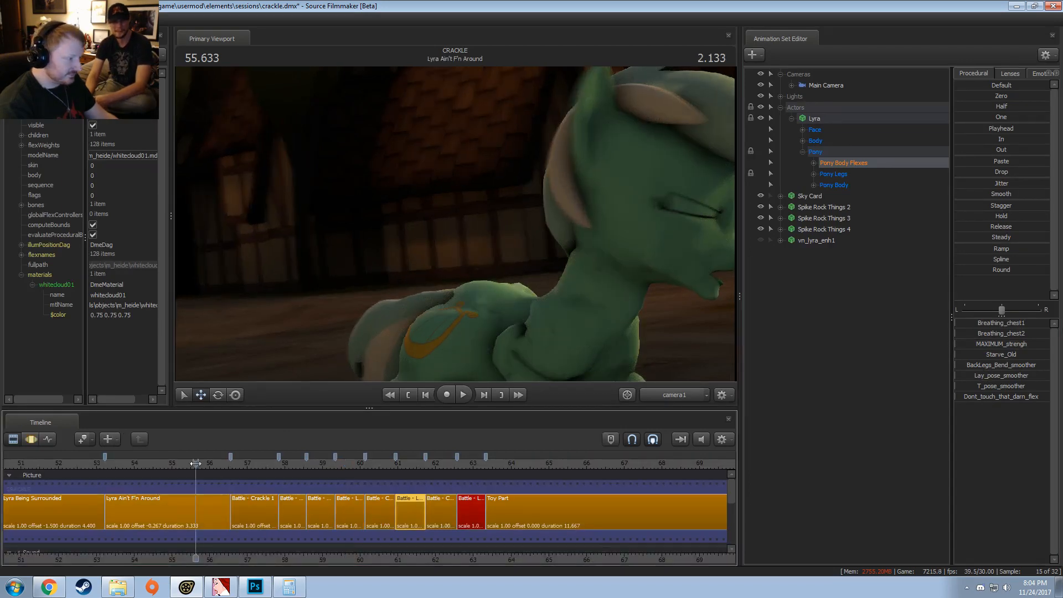
pyautogui.press('space')
pyautogui.press('space')
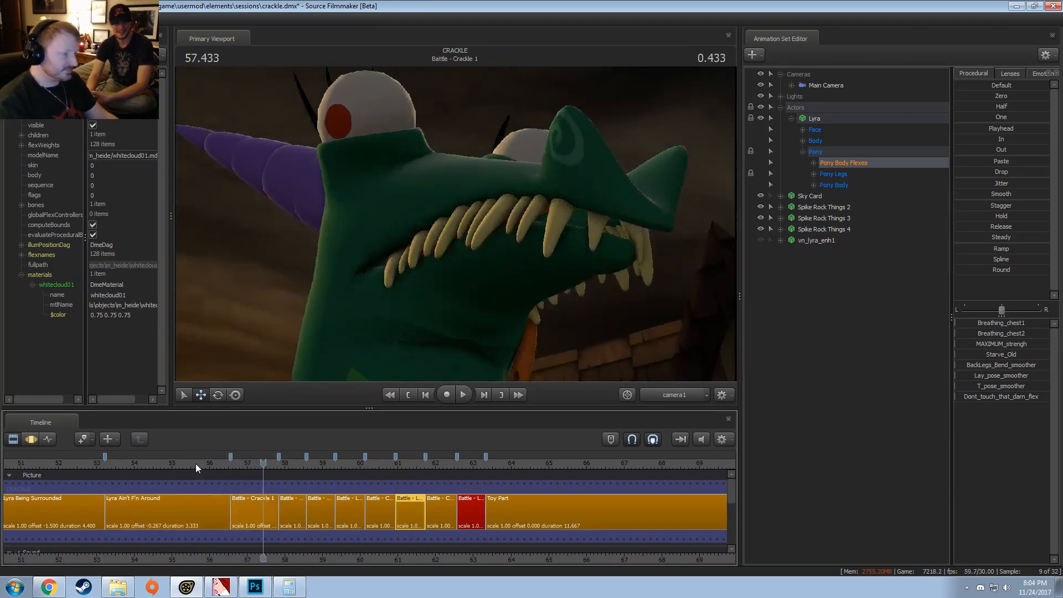
pyautogui.click(71, 461)
pyautogui.press('space')
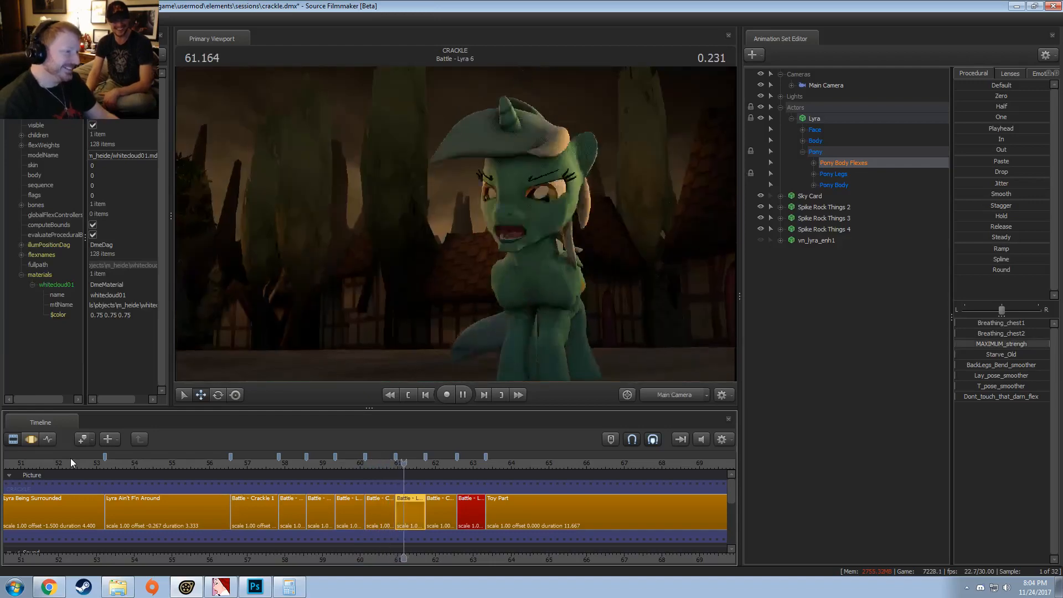
pyautogui.press('space')
pyautogui.press('space')
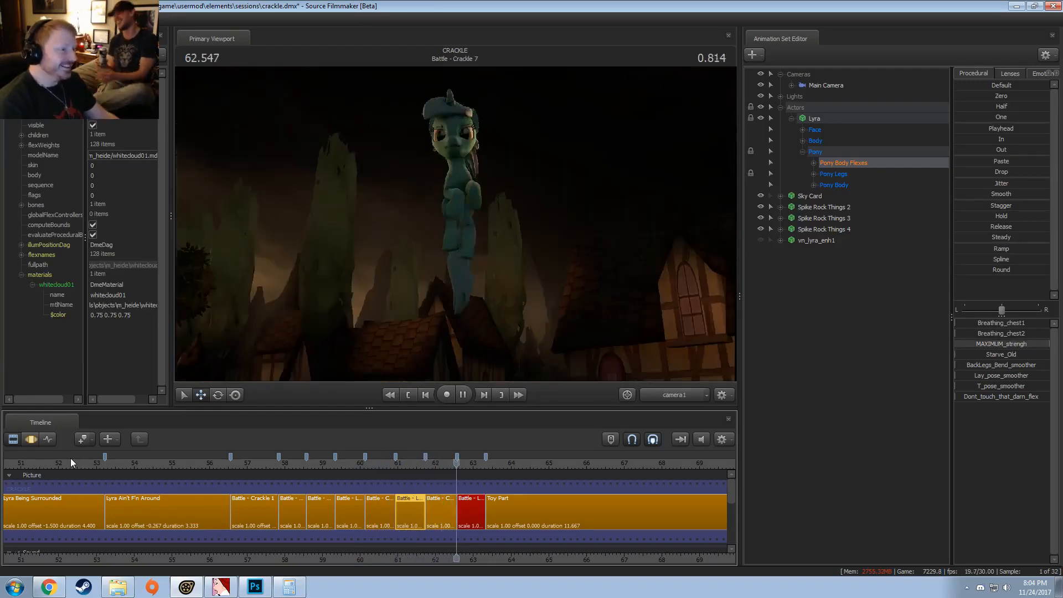
pyautogui.press('space')
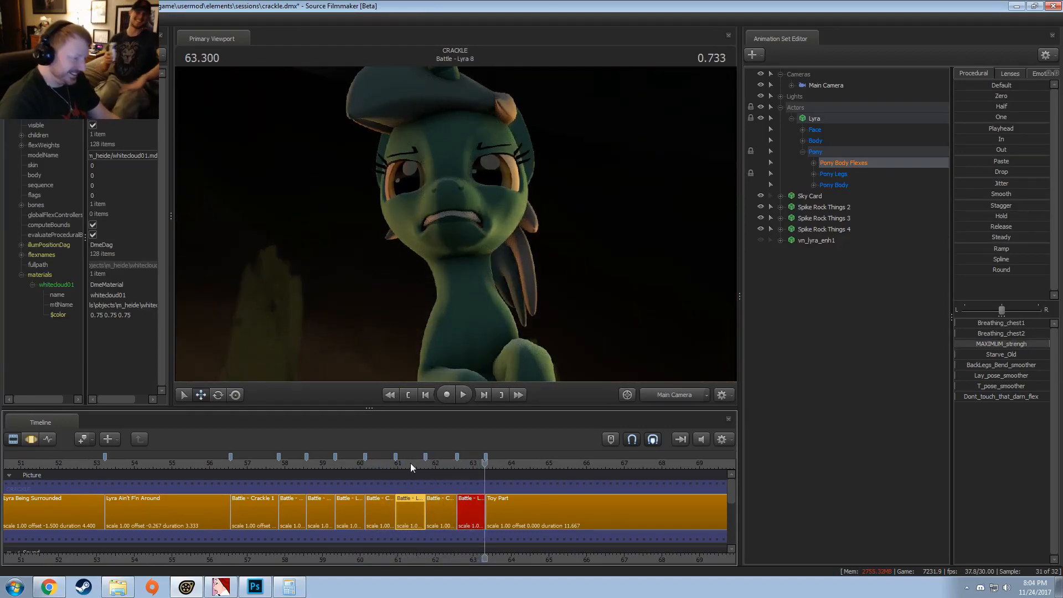
# Step: Scrub through "Battle - Lyra 6" and replay "Battle - Lyra 4" from about 59.3 s to examine the body flex
pyautogui.moveTo(410, 467); pyautogui.dragTo(423, 469)
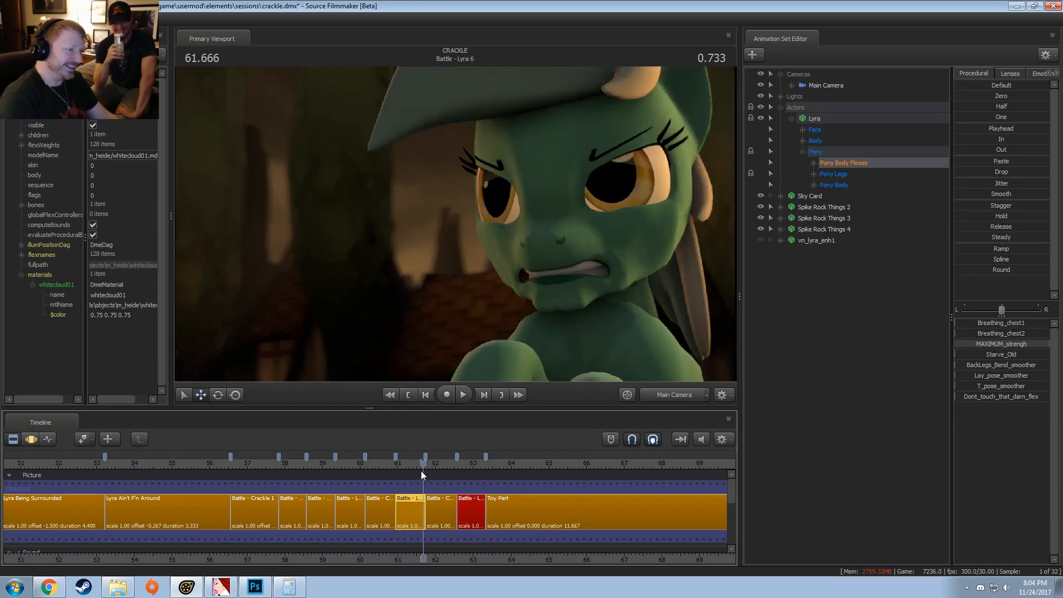
pyautogui.moveTo(351, 464)
pyautogui.mouseDown()
pyautogui.moveTo(363, 466)
pyautogui.moveTo(331, 467)
pyautogui.mouseUp()
pyautogui.press('space')
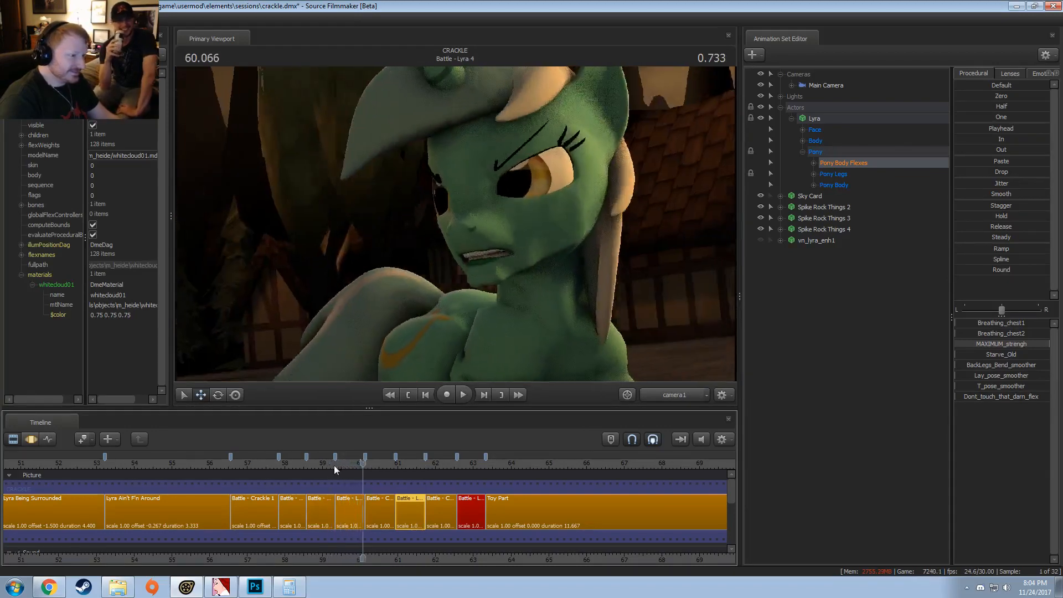
pyautogui.click(336, 465)
pyautogui.press('space')
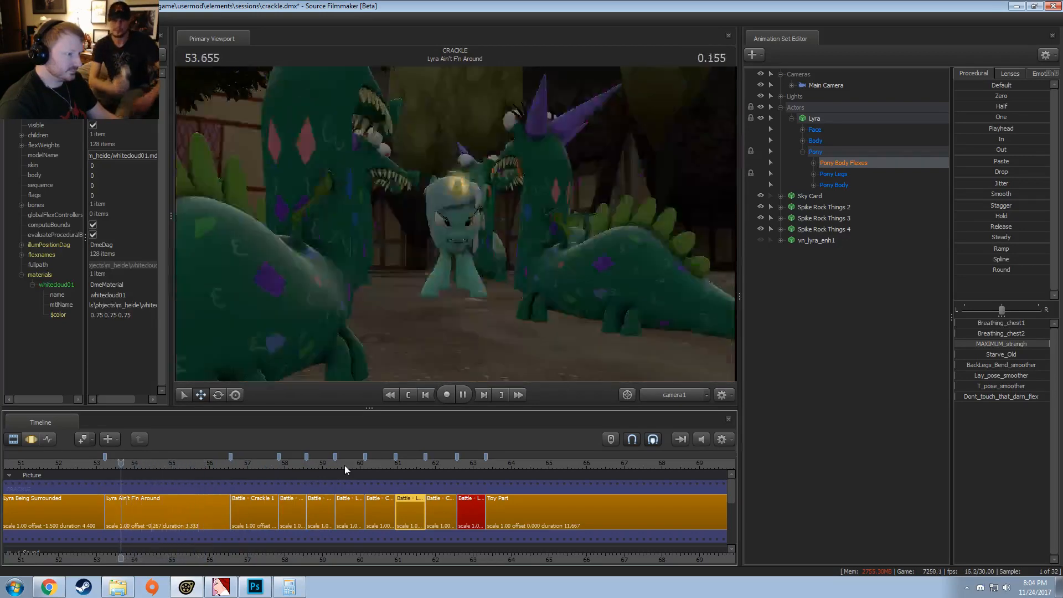
# Step: Replay "Lyra Ain't F'n Around" and scrub to about 54.23 s to examine the body flex during the eruption
pyautogui.press('k')
pyautogui.moveTo(188, 465); pyautogui.dragTo(216, 469)
pyautogui.press('j')
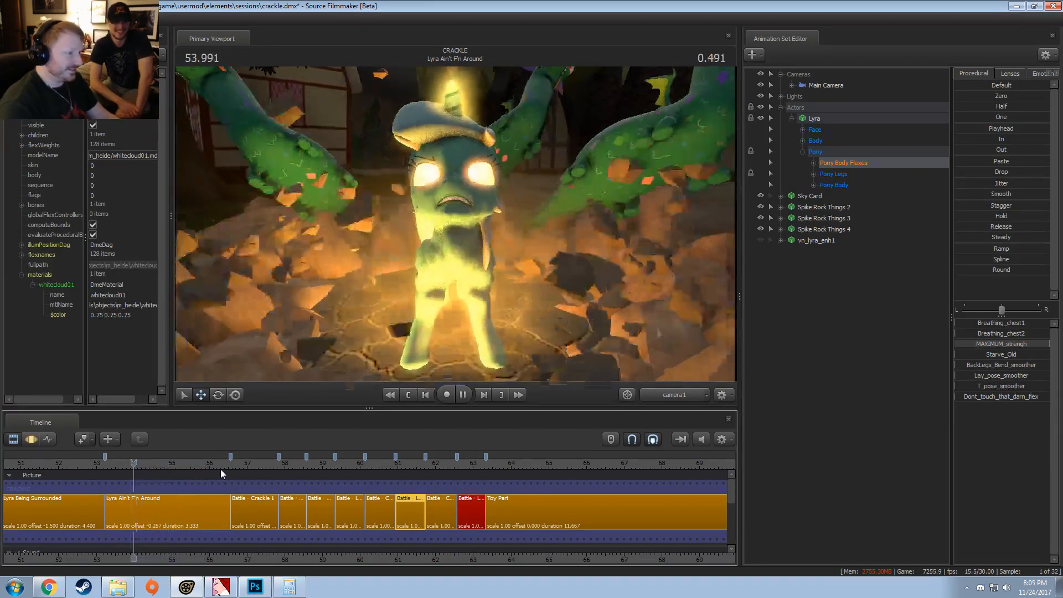
pyautogui.press('k')
pyautogui.moveTo(98, 479); pyautogui.dragTo(142, 474)
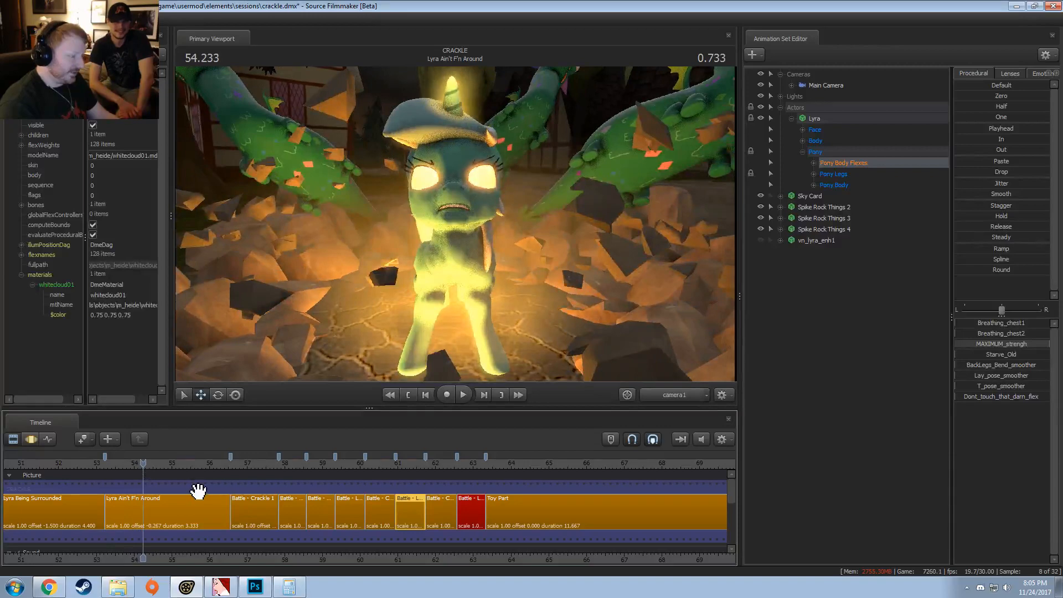
# Step: Undo the MAXIMUM_strengh flex ramp in "Lyra Ain't F'n Around"
pyautogui.press('F3')
pyautogui.press('F2')
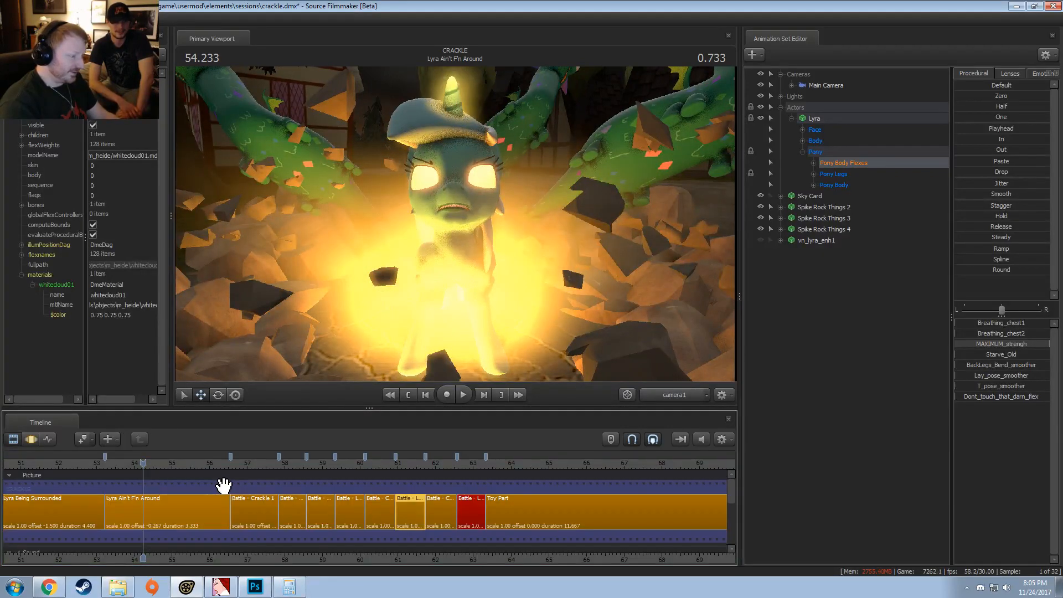
pyautogui.press('F3')
pyautogui.hotkey('ctrl', 'z')
pyautogui.hotkey('ctrl', 'z')
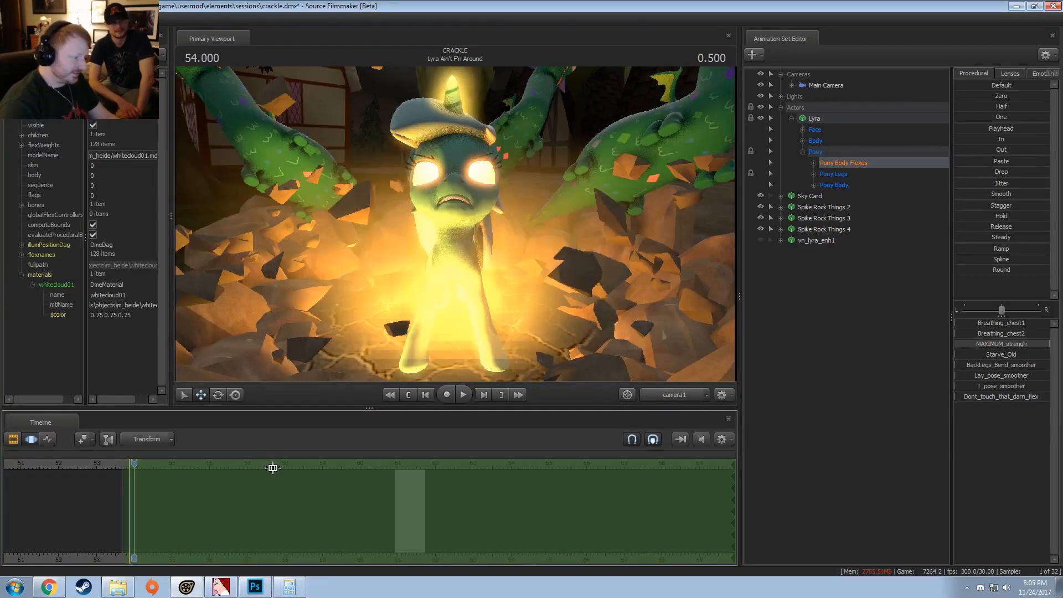
# Step: Open "Lyra Ain't F'n Around" in the Motion Editor and limit the time selection to about 53.7 to 54.27 s
pyautogui.press('F2')
pyautogui.click(221, 481)
pyautogui.moveTo(135, 464)
pyautogui.mouseDown()
pyautogui.moveTo(181, 463)
pyautogui.moveTo(136, 463)
pyautogui.mouseUp()
pyautogui.press('F3')
pyautogui.press('F2')
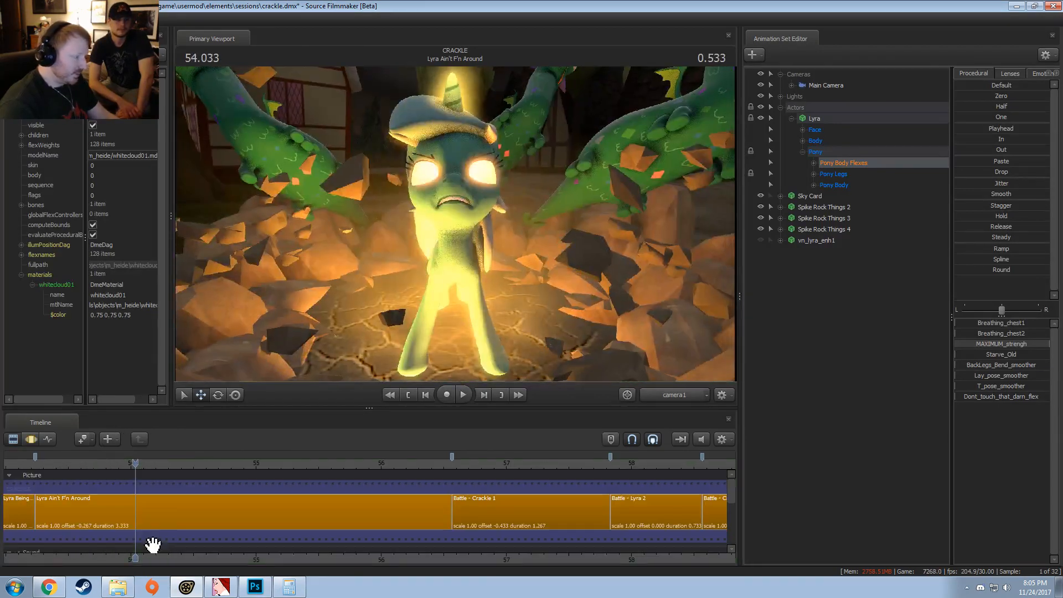
pyautogui.click(154, 547)
pyautogui.press('F3')
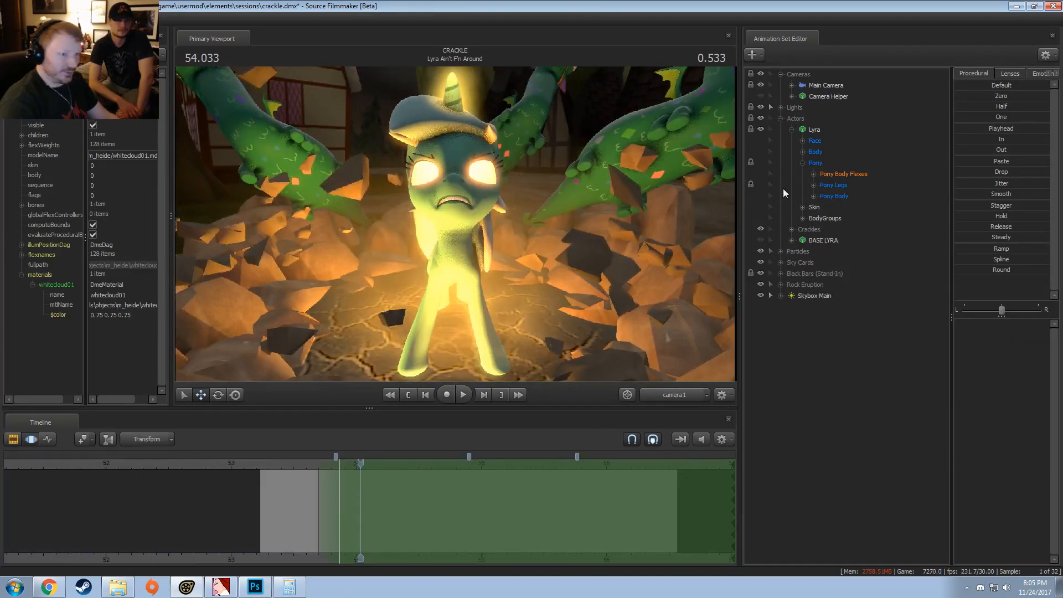
pyautogui.moveTo(731, 503); pyautogui.dragTo(390, 511)
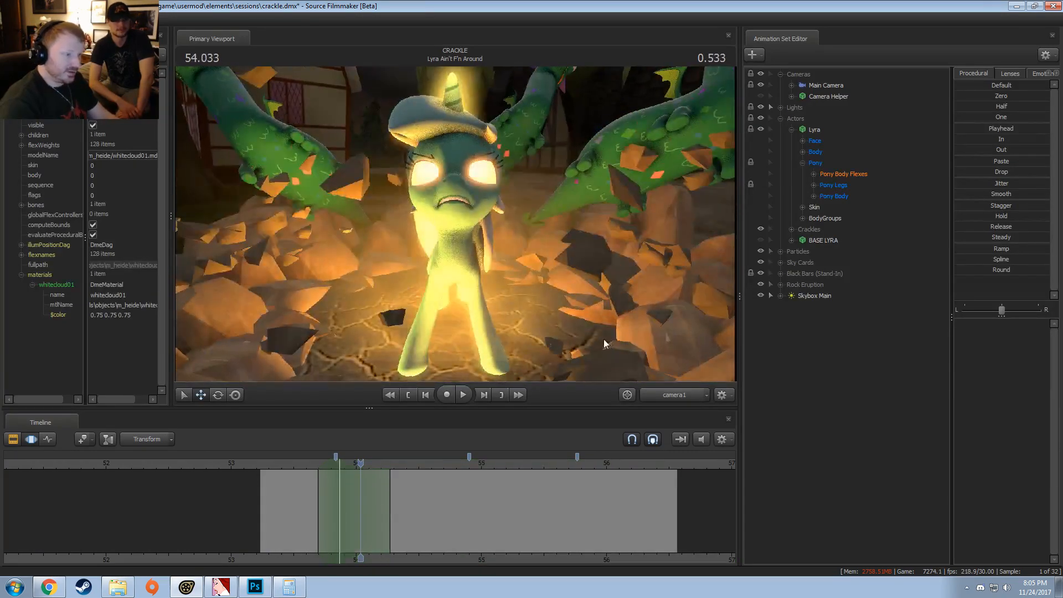
# Step: At 53.866 s, raise Lyra's MAXIMUM_strengh body flex to about half within the time selection
pyautogui.click(340, 464)
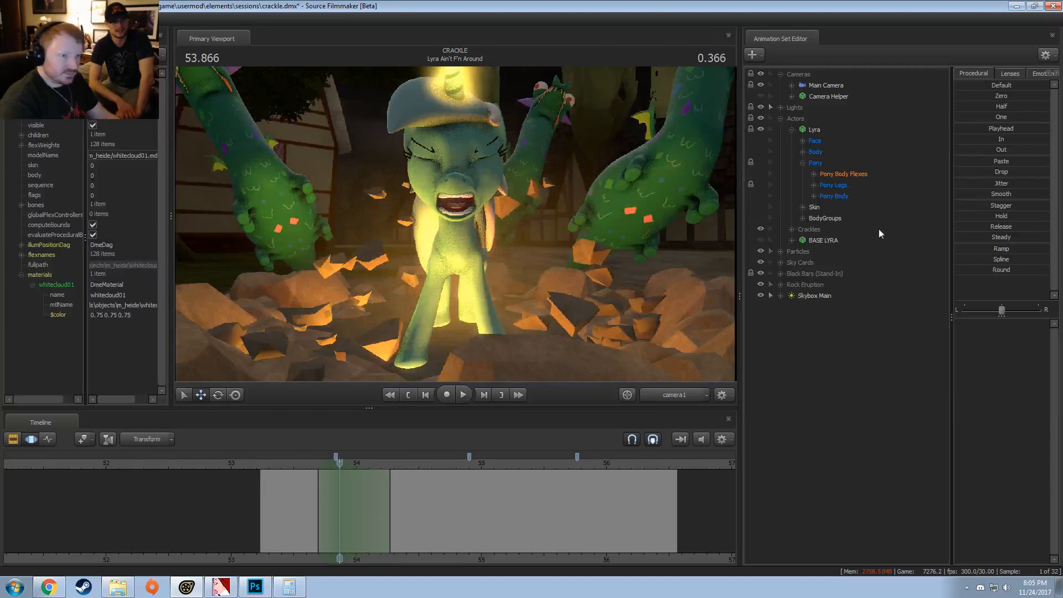
pyautogui.click(803, 141)
pyautogui.click(803, 141)
pyautogui.click(827, 173)
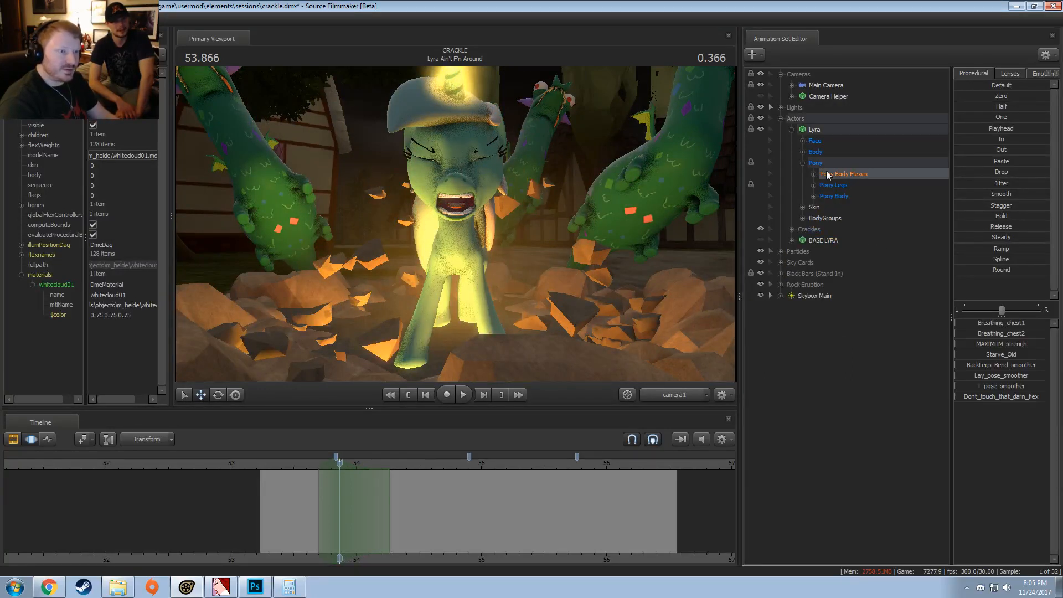
pyautogui.moveTo(975, 344)
pyautogui.mouseDown()
pyautogui.moveTo(1047, 344)
pyautogui.moveTo(976, 343)
pyautogui.mouseUp()
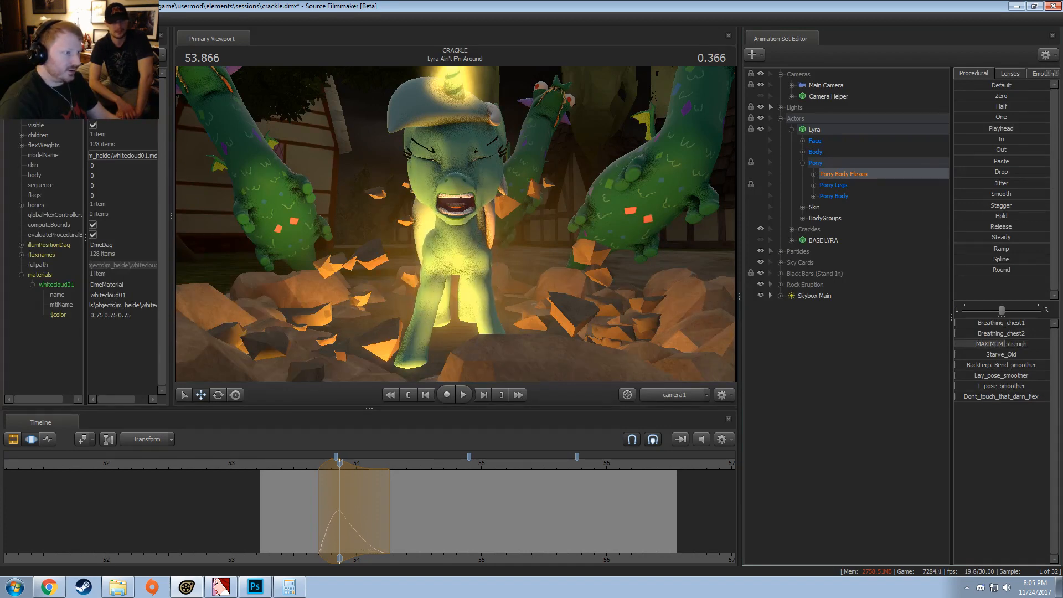
# Step: Move the time selection to about 54 to 55.2 s and apply the Spline preset to ease out the MAXIMUM_strengh curve
pyautogui.moveTo(294, 504); pyautogui.dragTo(511, 490)
pyautogui.click(999, 261)
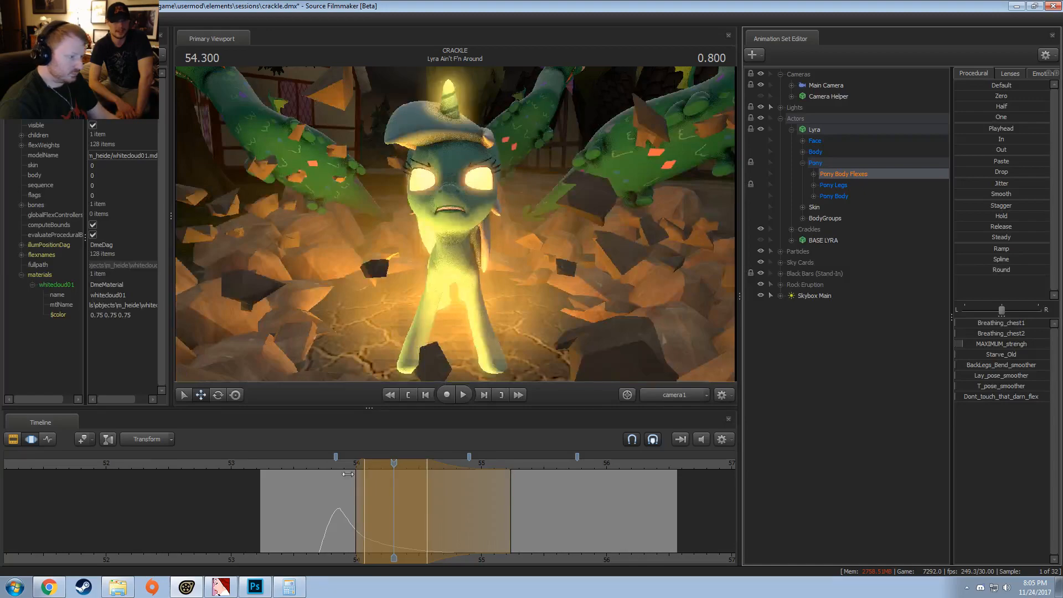
# Step: Play the shot repeatedly from about 53.6 to 53.7 s to check the timing of the eased MAXIMUM_strengh flex
pyautogui.click(306, 464)
pyautogui.press('space')
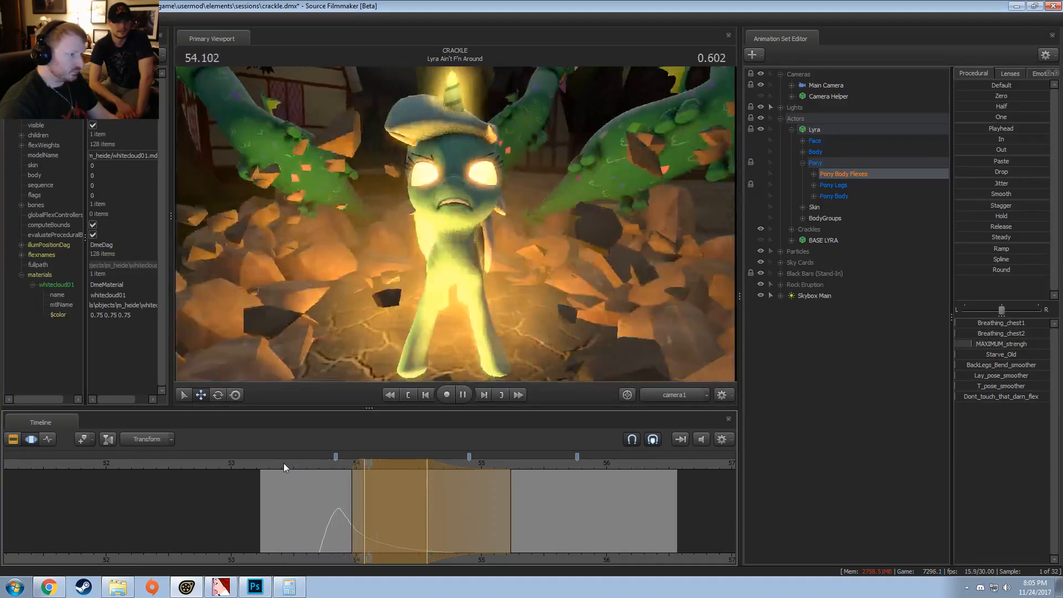
pyautogui.moveTo(317, 489); pyautogui.dragTo(375, 502)
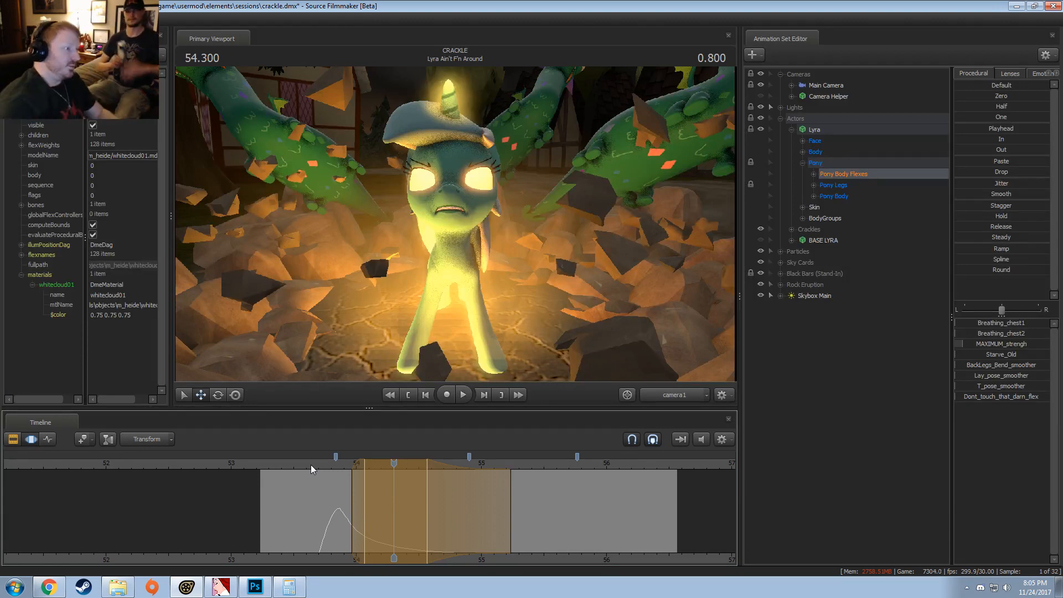
pyautogui.click(317, 465)
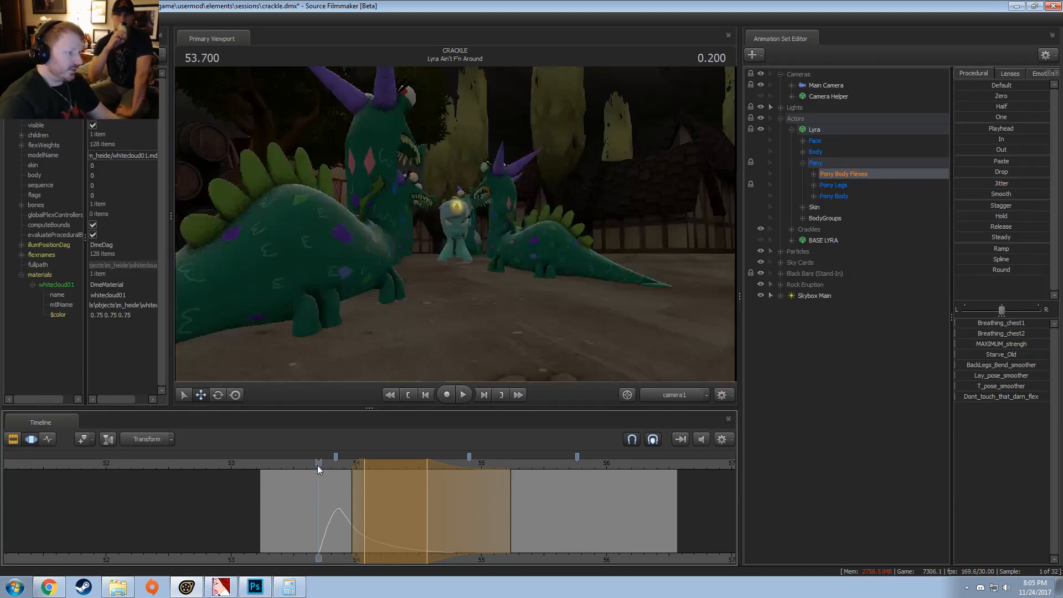
pyautogui.press('space')
pyautogui.click(317, 465)
pyautogui.press('shift')
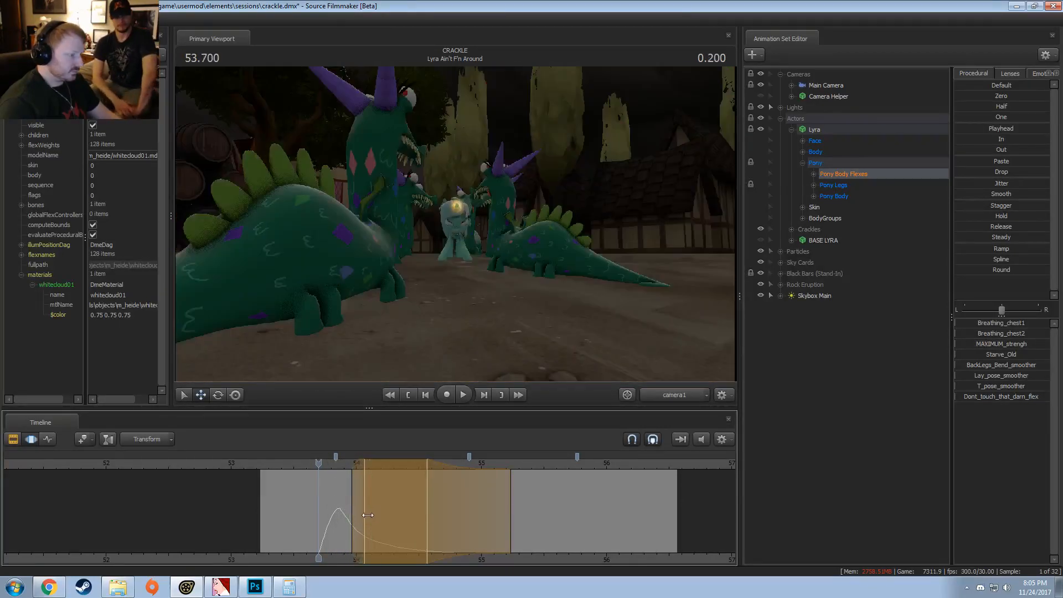
# Step: Try raising Lyra's MAXIMUM_strengh flex at 53.866 s to nearly full, play the shot, and undo the change
pyautogui.click(340, 509)
pyautogui.scroll(3, 340, 510)
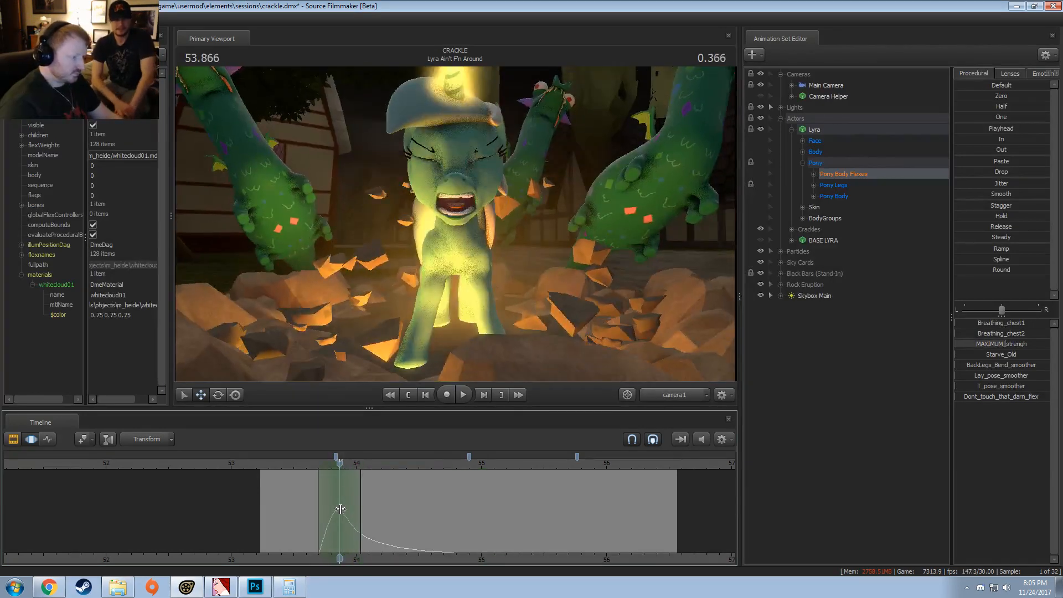
pyautogui.click(1006, 345)
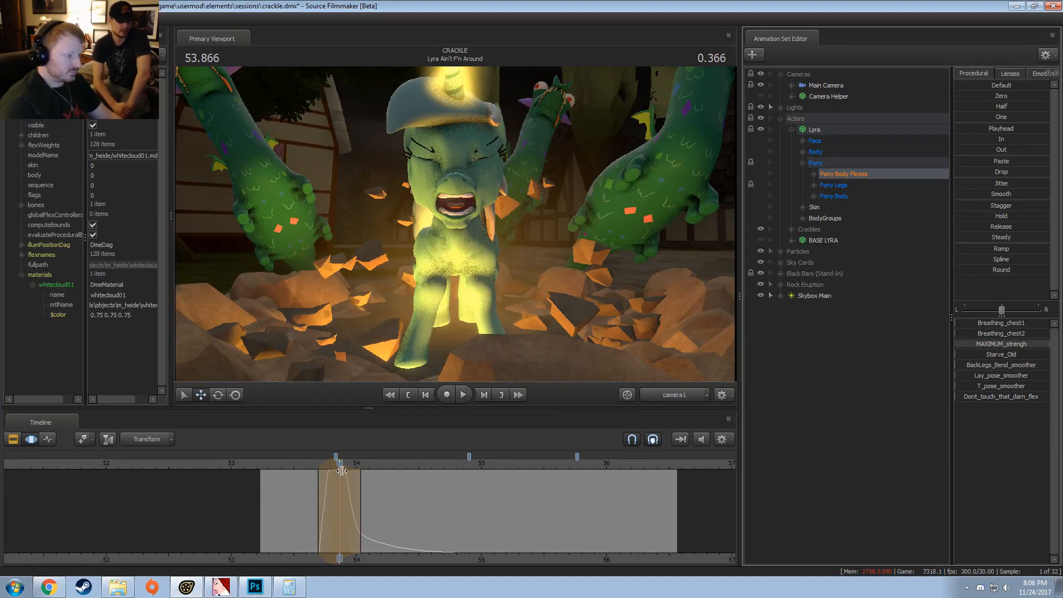
pyautogui.hotkey('ctrl', 'z')
pyautogui.moveTo(995, 345); pyautogui.dragTo(1043, 344)
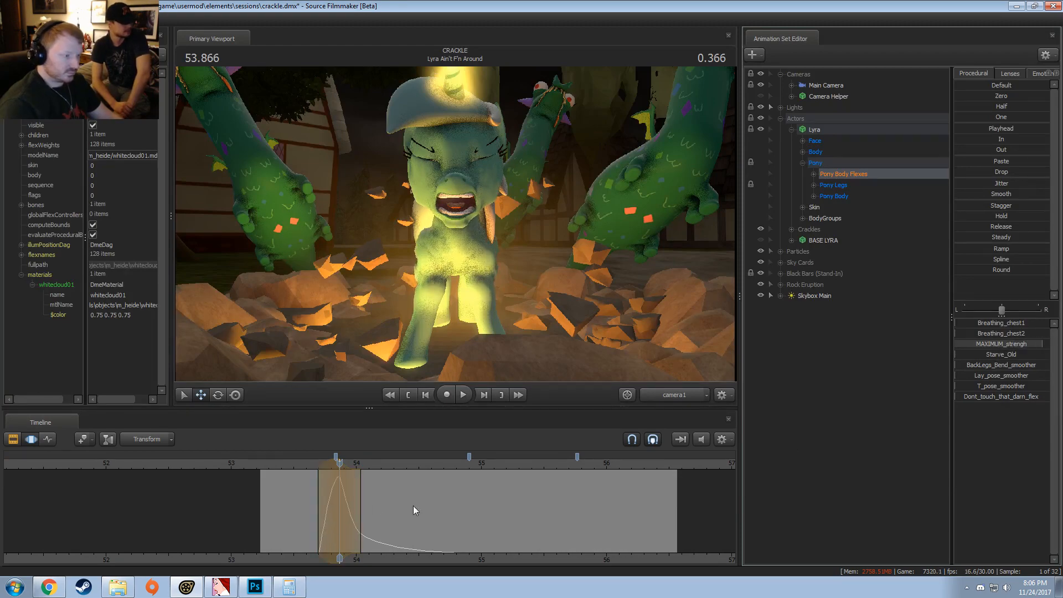
pyautogui.press('space')
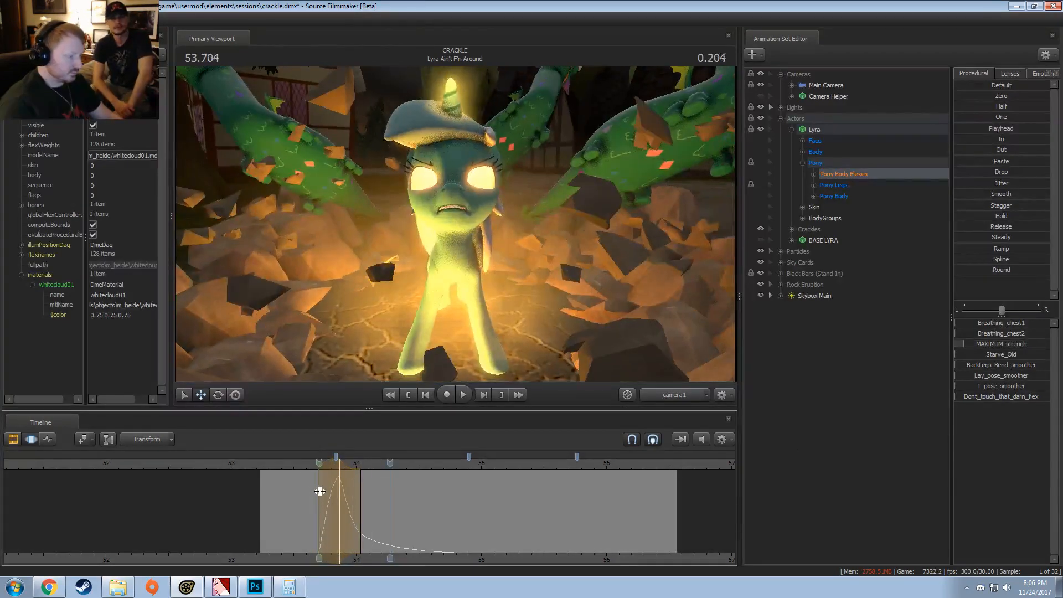
pyautogui.hotkey('ctrl', 'z')
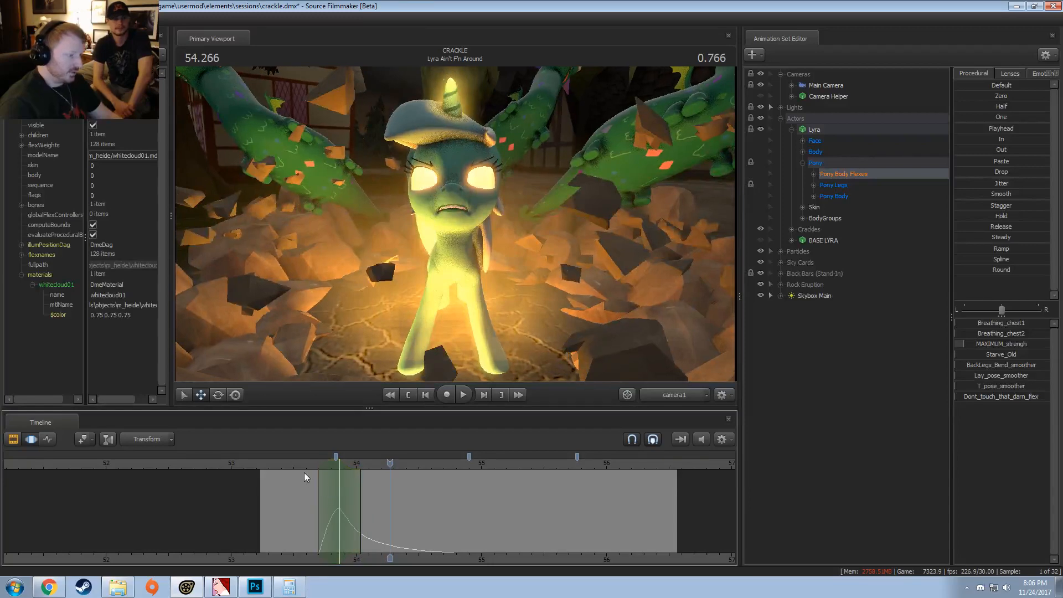
# Step: Reset the time selection to unlimited, return to the Clip Editor and play Battle - Lyra 2 to 58.266 s
pyautogui.doubleClick(350, 519)
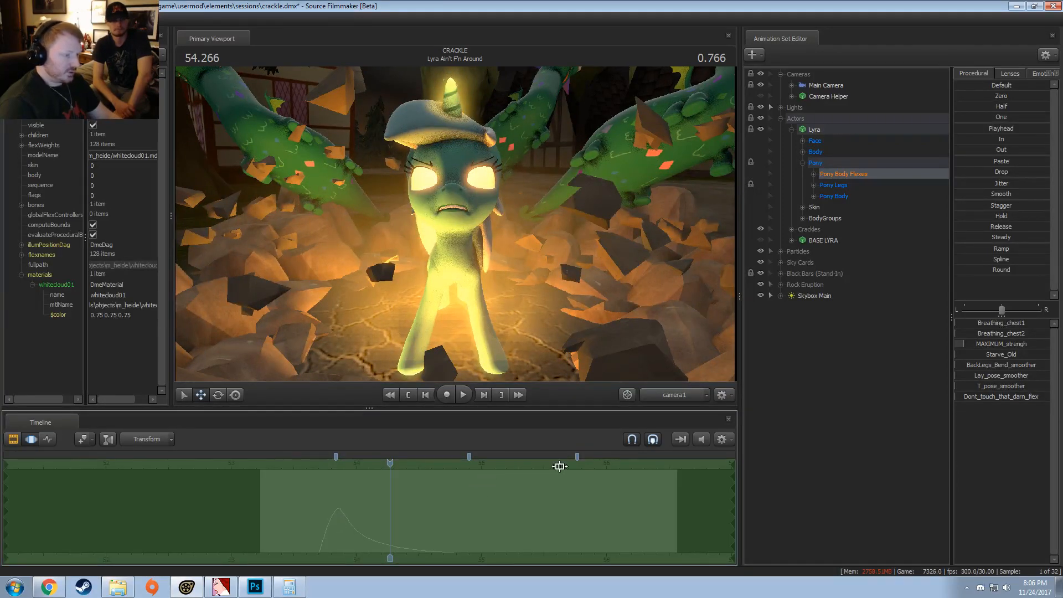
pyautogui.hotkey('ctrl', '1')
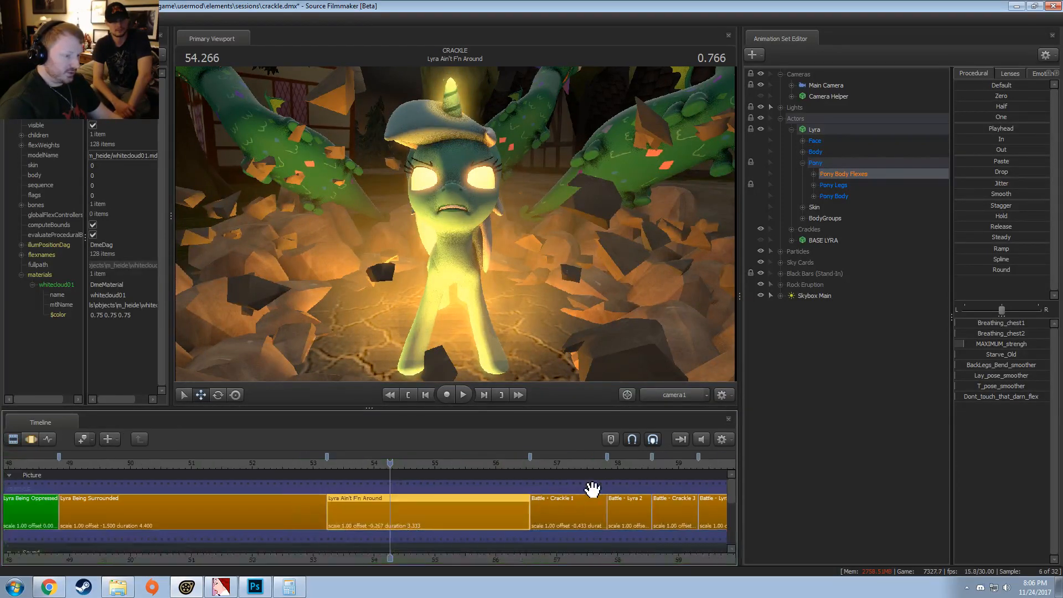
pyautogui.click(620, 465)
pyautogui.press('space')
pyautogui.press('space')
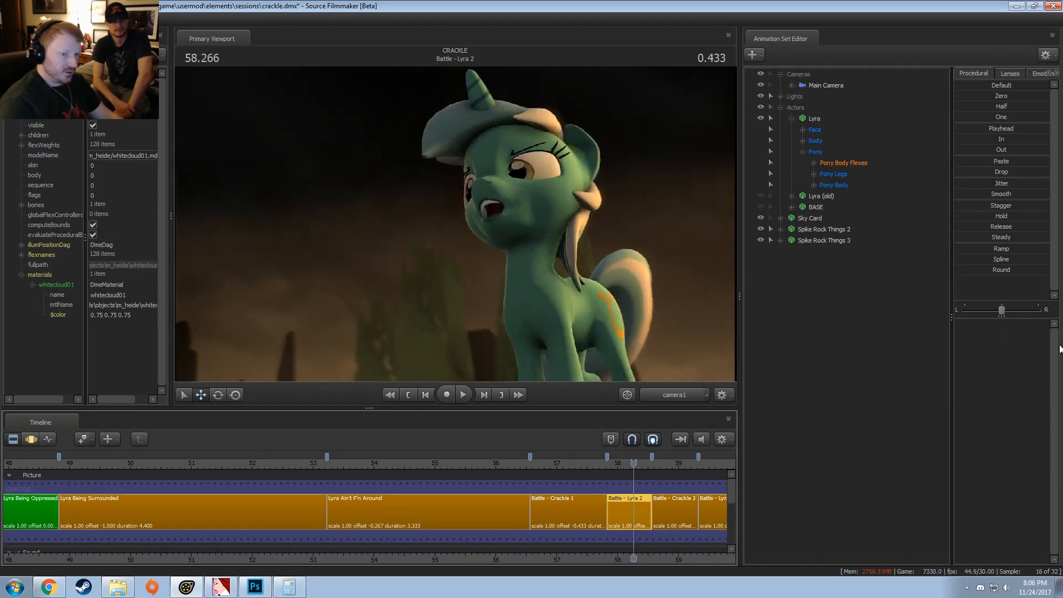
# Step: In Battle - Lyra 2, set Lyra's MAXIMUM_strengh and Starve_Old body flexes to full and switch to the Work Camera
pyautogui.click(834, 165)
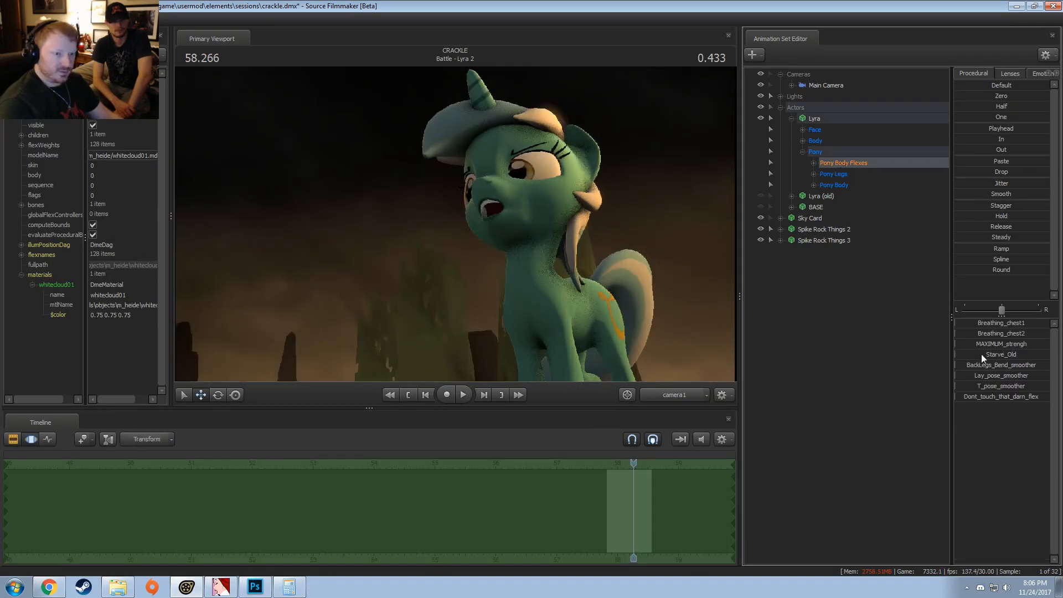
pyautogui.moveTo(964, 344); pyautogui.dragTo(1048, 354)
pyautogui.middleClick(632, 316)
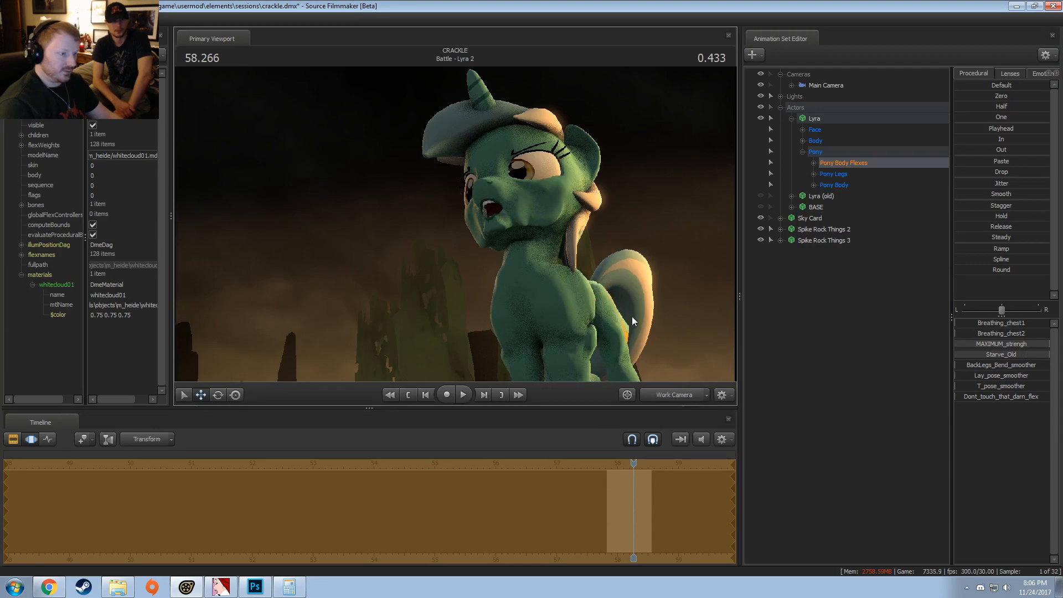
# Step: Examine Lyra's face and body up close, undoing and redoing the flexes to compare her with and without them
pyautogui.moveTo(632, 317); pyautogui.dragTo(456, 224)
pyautogui.press('s')
pyautogui.press('d')
pyautogui.press('w')
pyautogui.press('w')
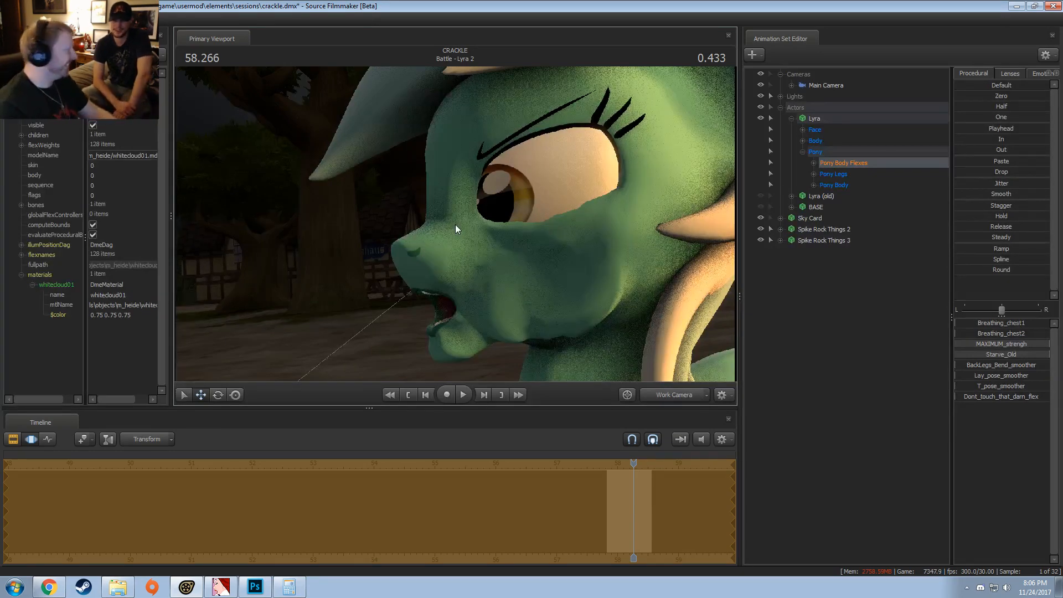
pyautogui.press('s')
pyautogui.moveTo(455, 225); pyautogui.dragTo(486, 216)
pyautogui.hotkey('ctrl', 'z')
pyautogui.hotkey('ctrl', 'y')
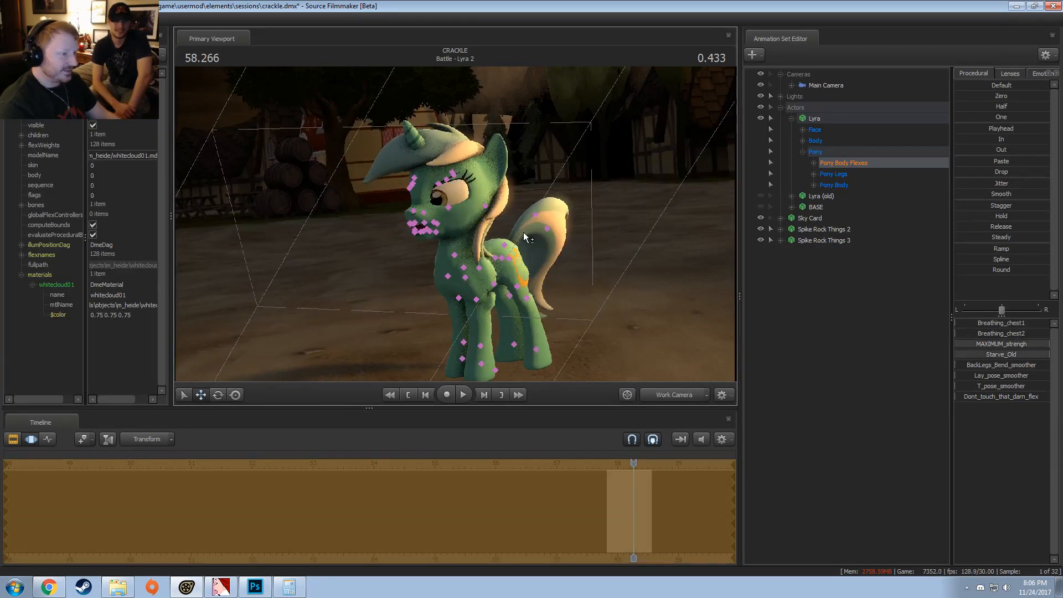
pyautogui.hotkey('ctrl', 'z')
pyautogui.hotkey('ctrl', 'z')
pyautogui.hotkey('ctrl', 'y')
pyautogui.hotkey('ctrl', 'y')
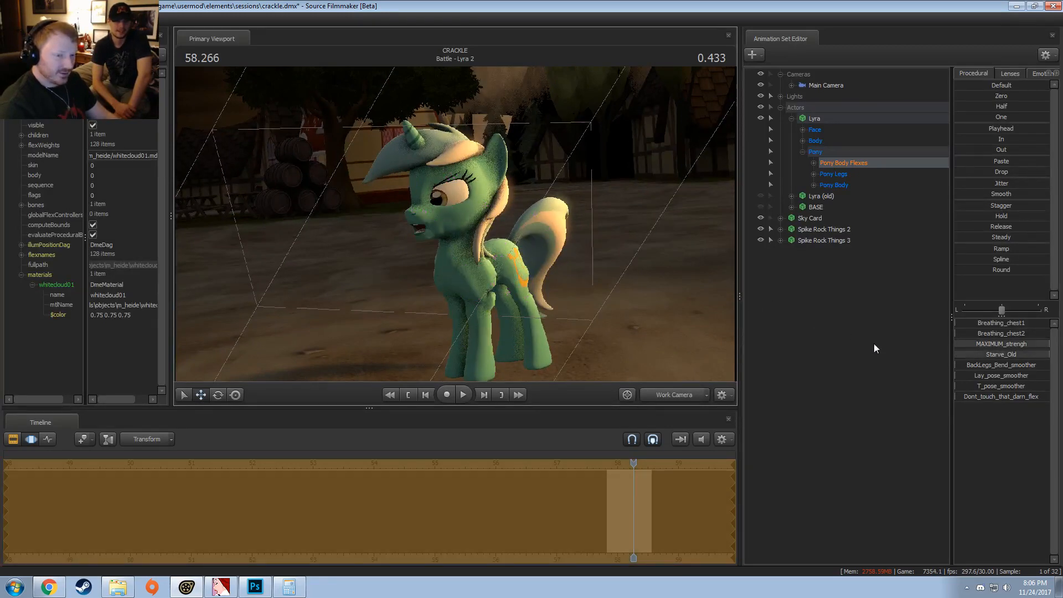
# Step: Set Lyra's Dont_touch_that_darn_flex to full and inspect the effect on her body and legs up close
pyautogui.moveTo(981, 398); pyautogui.dragTo(1049, 397)
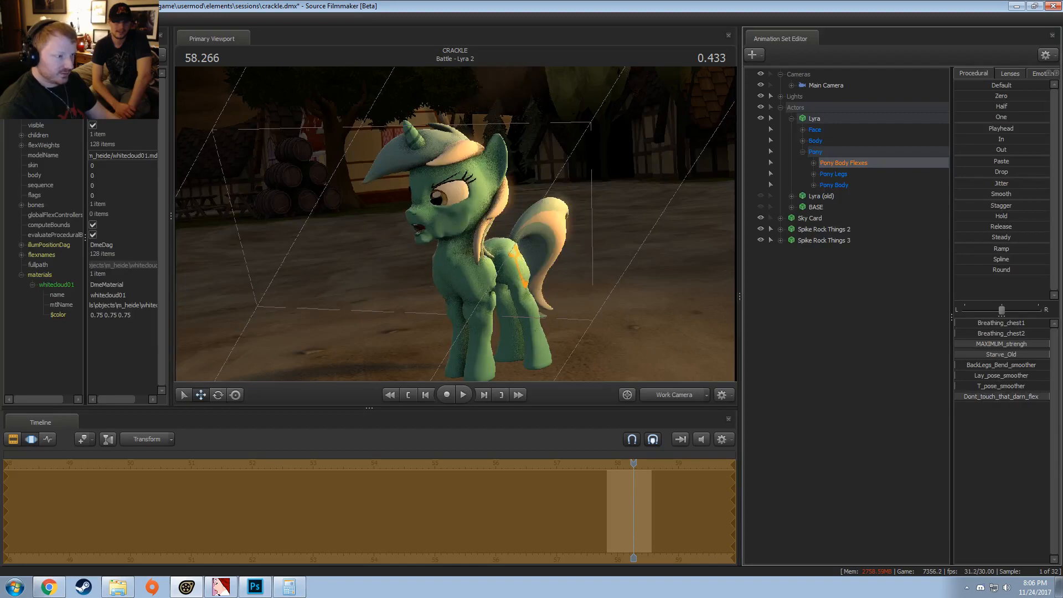
pyautogui.press('w')
pyautogui.moveTo(554, 299); pyautogui.dragTo(484, 289)
pyautogui.press('w')
pyautogui.press('s')
pyautogui.press('w')
pyautogui.press('w')
pyautogui.press('s')
pyautogui.press('a')
pyautogui.press('s')
pyautogui.press('w')
pyautogui.press('w')
pyautogui.press('s')
pyautogui.press('w')
pyautogui.moveTo(658, 201); pyautogui.dragTo(658, 201)
pyautogui.press('s')
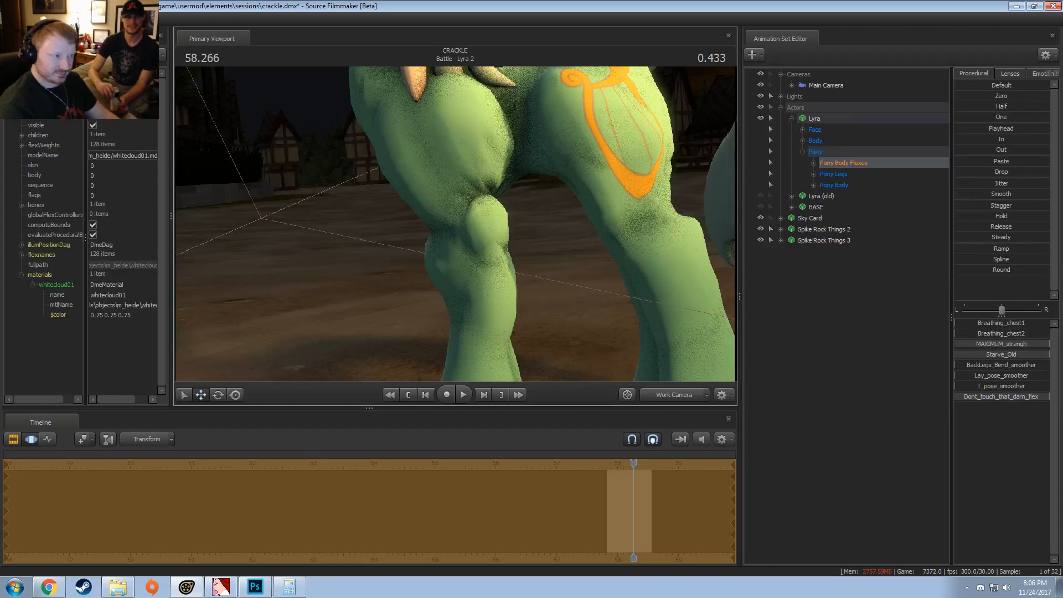
pyautogui.press('s')
pyautogui.moveTo(659, 266)
pyautogui.mouseDown()
pyautogui.moveTo(654, 244)
pyautogui.moveTo(659, 265)
pyautogui.mouseUp()
# Step: Set Lyra's Breathing_chest1 flex to full and try out Breathing_chest2 and BackLegs_Bend_smoother, leaving both at zero
pyautogui.moveTo(984, 324); pyautogui.dragTo(1049, 324)
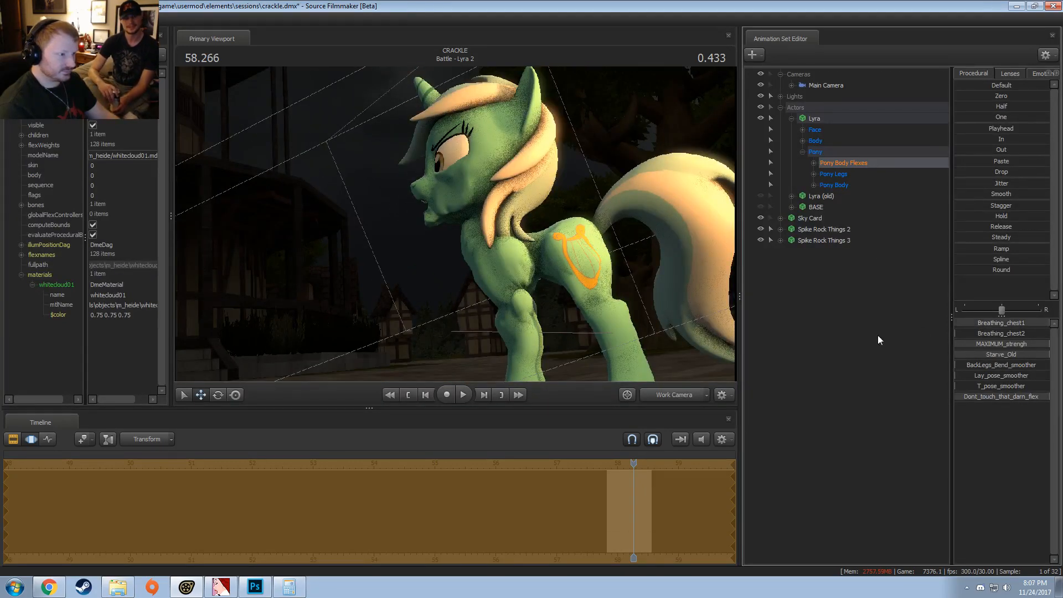
pyautogui.moveTo(665, 299)
pyautogui.mouseDown()
pyautogui.moveTo(670, 321)
pyautogui.moveTo(659, 317)
pyautogui.mouseUp()
pyautogui.press('s')
pyautogui.moveTo(972, 332)
pyautogui.mouseDown()
pyautogui.moveTo(1048, 333)
pyautogui.moveTo(956, 334)
pyautogui.mouseUp()
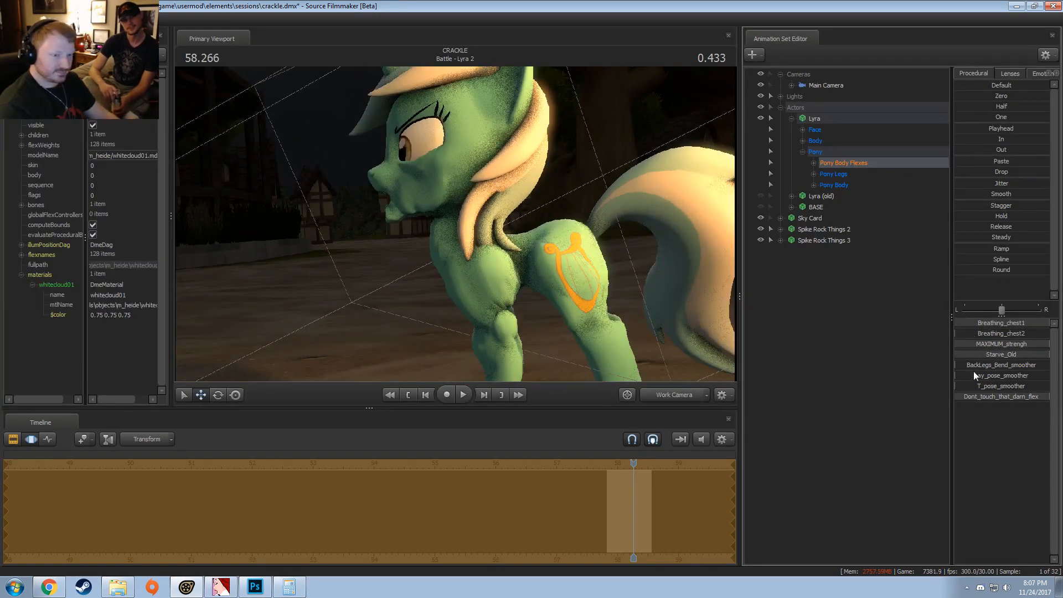
pyautogui.moveTo(973, 369)
pyautogui.mouseDown()
pyautogui.moveTo(1044, 367)
pyautogui.moveTo(955, 366)
pyautogui.mouseUp()
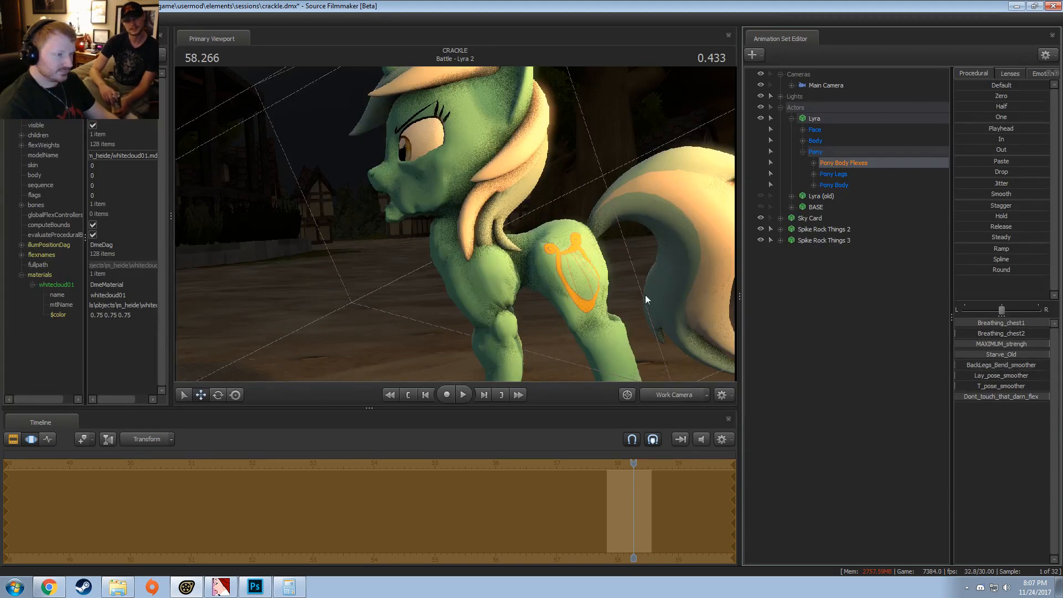
# Step: Examine Lyra's flexed face from the front and step through the frames from 58.266 to 58.533 s
pyautogui.moveTo(553, 262); pyautogui.dragTo(603, 251)
pyautogui.press('w')
pyautogui.press('a')
pyautogui.press('a')
pyautogui.press('s')
pyautogui.press('w')
pyautogui.press('w')
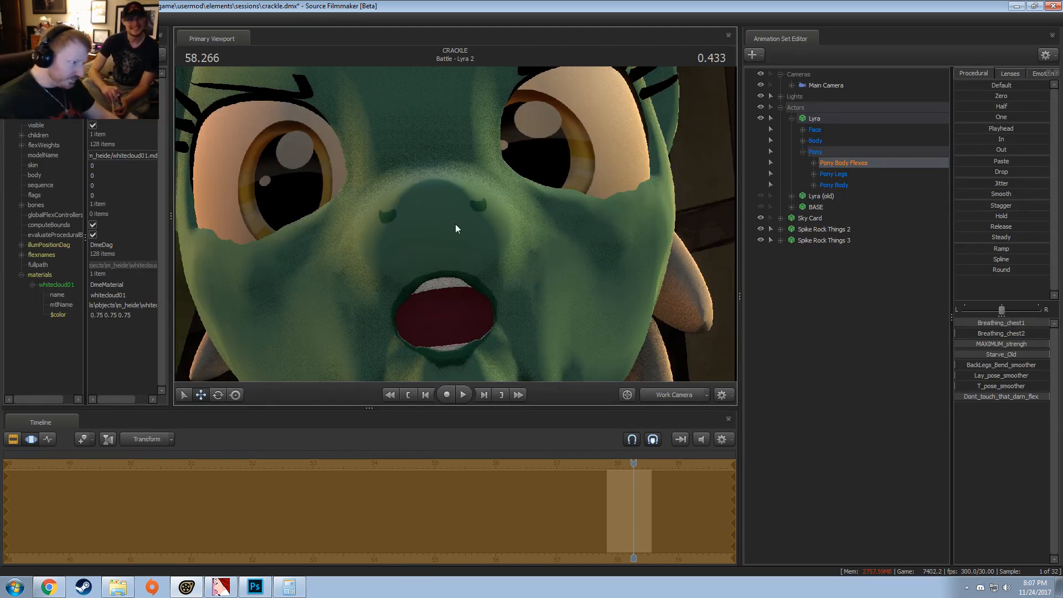
pyautogui.hotkey('ctrl', 'Left')
pyautogui.hotkey('ctrl', 'Right')
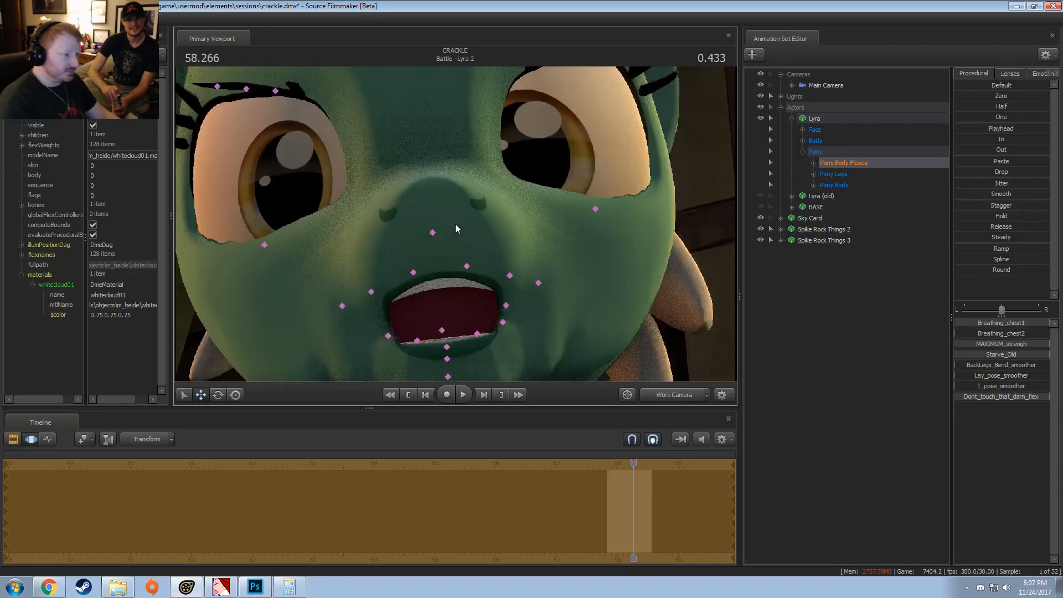
pyautogui.press('Left')
pyautogui.press('Right')
pyautogui.press('Right')
pyautogui.press('Right')
pyautogui.press('Right')
pyautogui.press('Right')
pyautogui.press('Right')
pyautogui.press('Right')
pyautogui.press('Right')
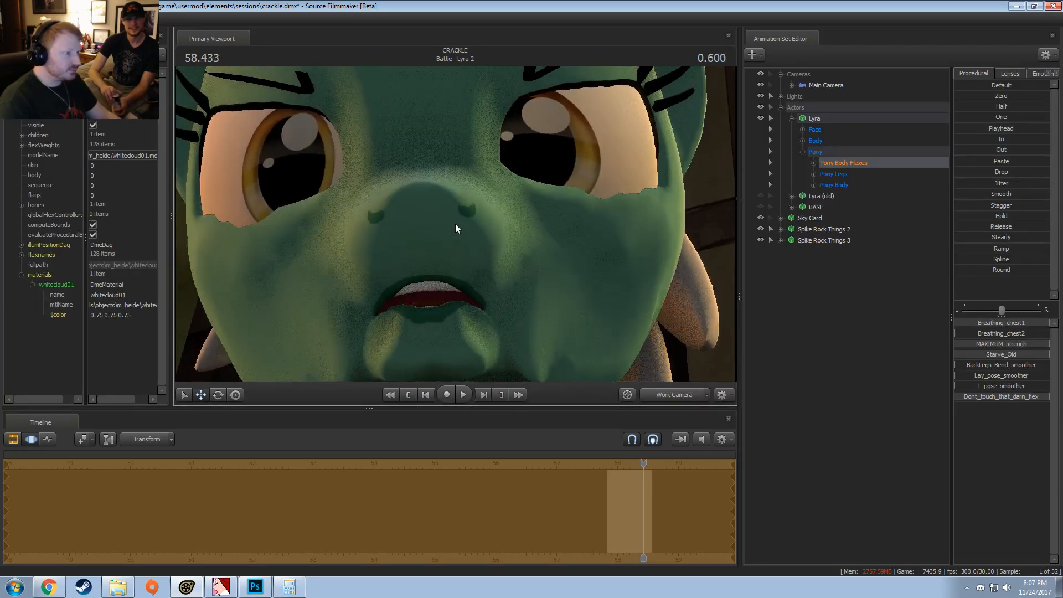
pyautogui.press('Right')
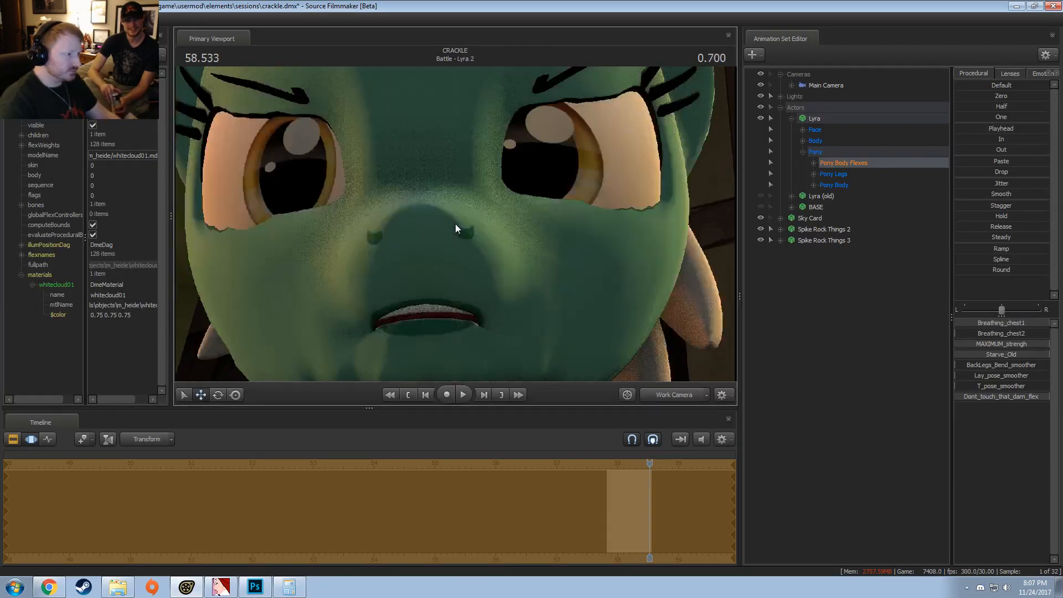
# Step: Undo the test body flexes on Lyra in Battle - Lyra 2 and return to the Clip Editor
pyautogui.press('s')
pyautogui.moveTo(593, 378); pyautogui.dragTo(593, 399)
pyautogui.press('d')
pyautogui.press('w')
pyautogui.moveTo(569, 223)
pyautogui.mouseDown()
pyautogui.moveTo(554, 224)
pyautogui.moveTo(569, 224)
pyautogui.mouseUp()
pyautogui.press('F2')
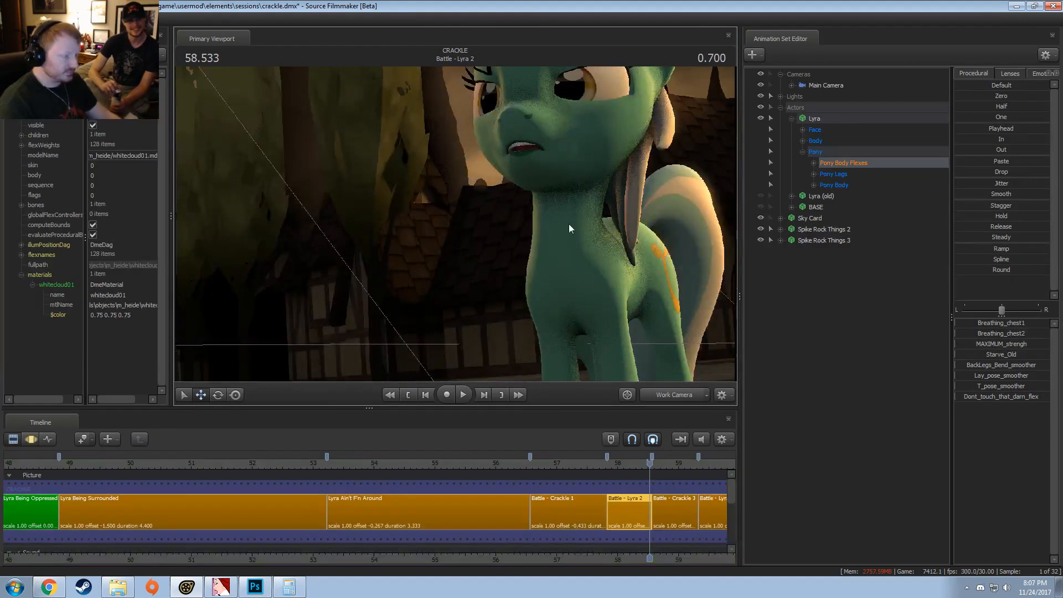
# Step: Play Lyra Being Surrounded through the shot camera into the beginning of Lyra Ain't F'n Around
pyautogui.scroll(-3, 457, 472)
pyautogui.click(458, 464)
pyautogui.click(657, 397)
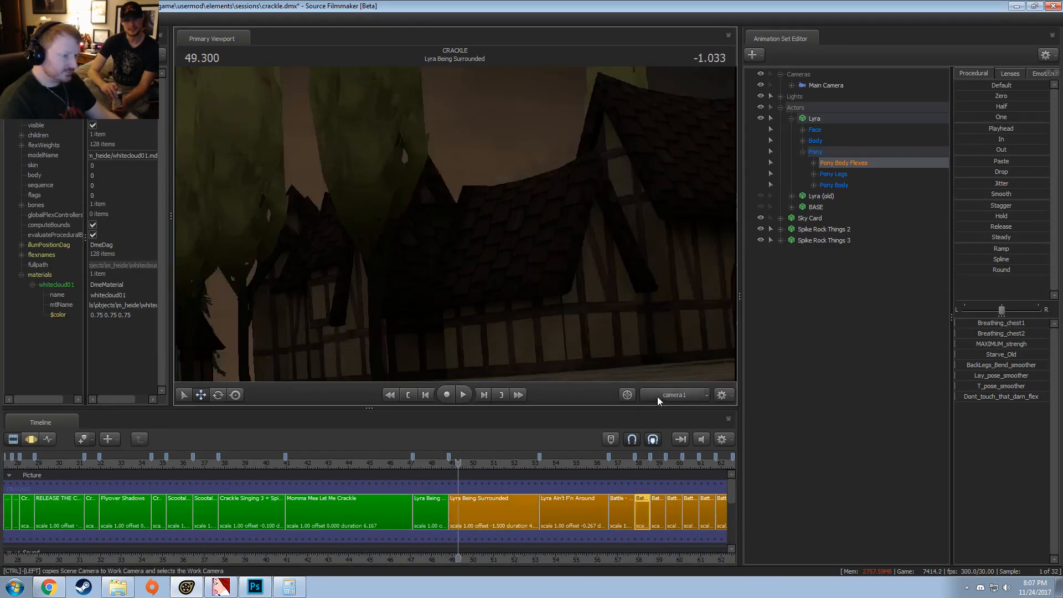
pyautogui.scroll(2, 609, 460)
pyautogui.press('space')
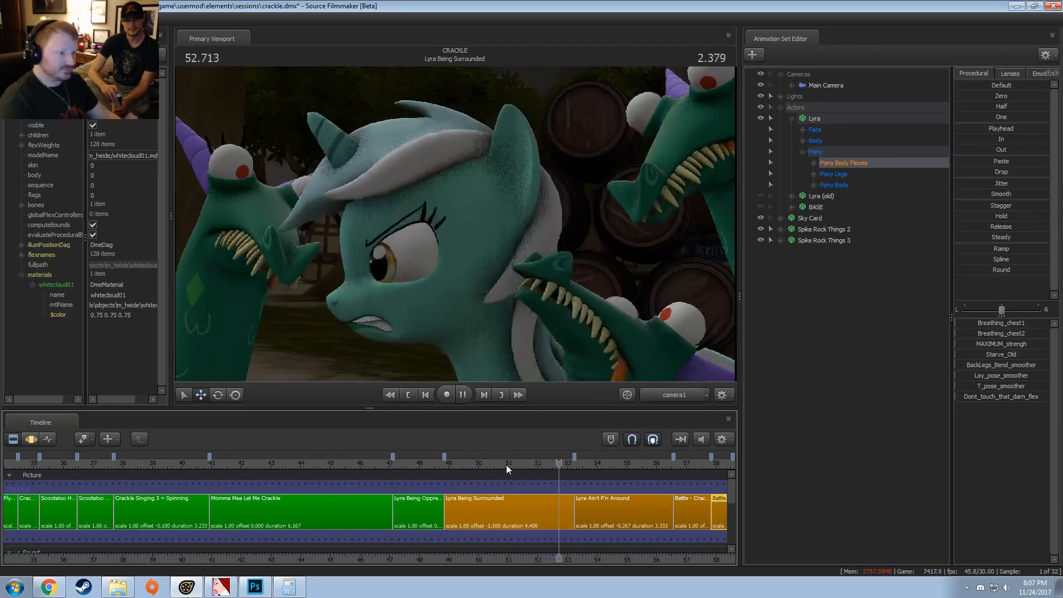
pyautogui.press('space')
# Step: Set the Lyra Being Surrounded clip's background color to green with RGB values 0, 150, 0
pyautogui.rightClick(477, 513)
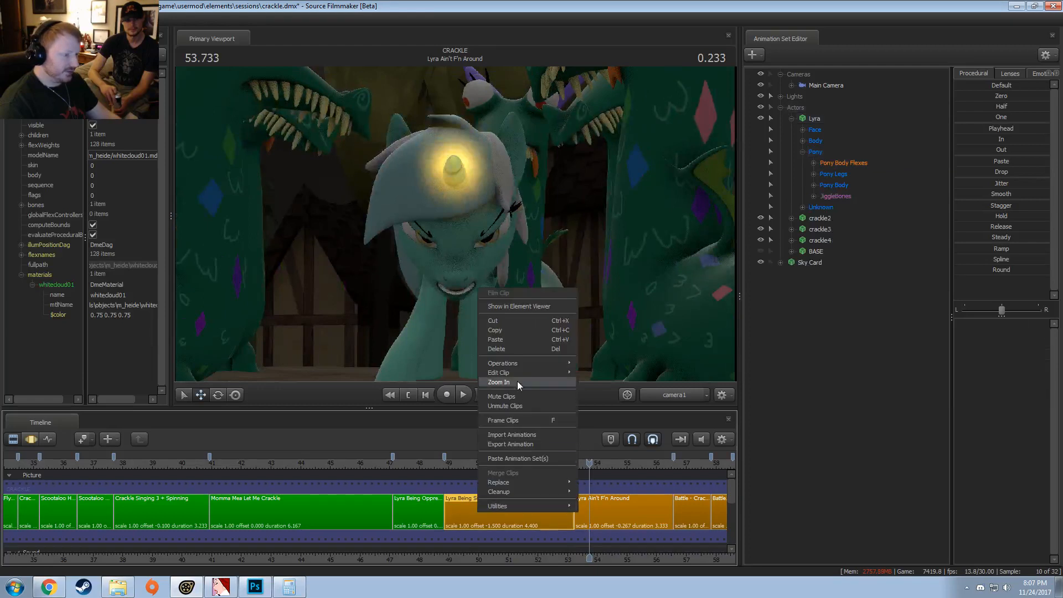
pyautogui.moveTo(510, 372)
pyautogui.click(604, 384)
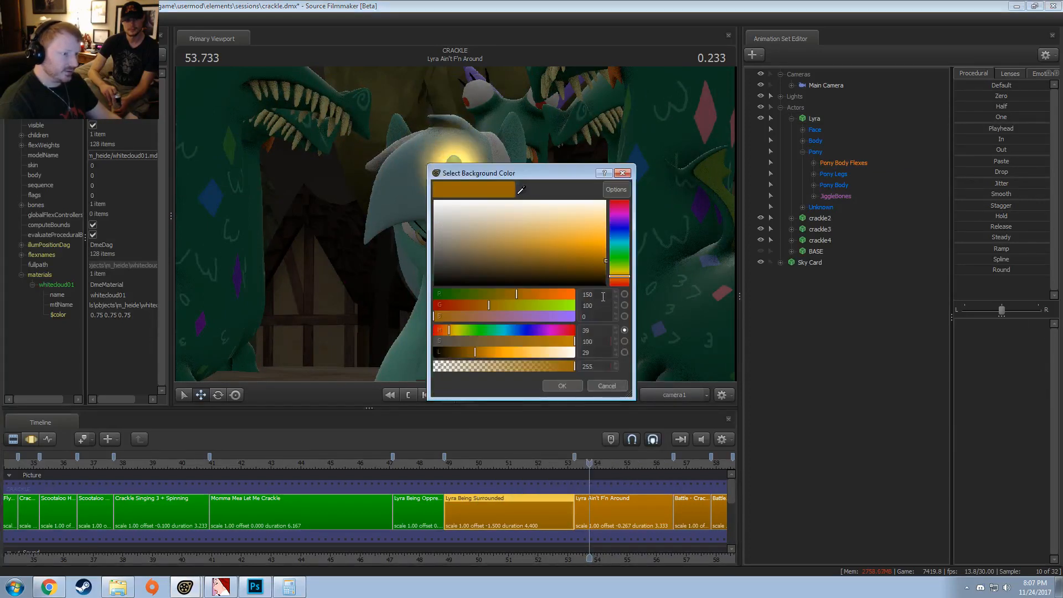
pyautogui.moveTo(602, 296); pyautogui.dragTo(564, 296)
pyautogui.press('Tab')
pyautogui.write('0')
pyautogui.hotkey('shift', 'Tab')
pyautogui.write('0')
pyautogui.press('Tab')
pyautogui.write('100')
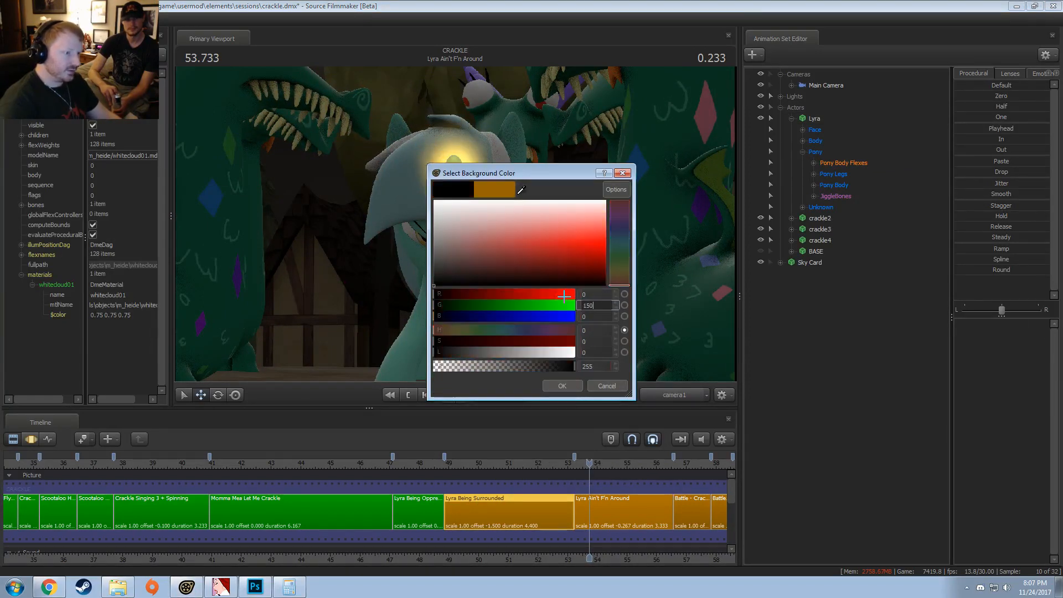
pyautogui.press('Return')
# Step: Play the opening of Lyra Ain't F'n Around repeatedly from around 53.4 s to review Lyra's burst
pyautogui.scroll(-2, 594, 531)
pyautogui.scroll(-1, 594, 530)
pyautogui.moveTo(617, 555); pyautogui.dragTo(357, 566, button='middle')
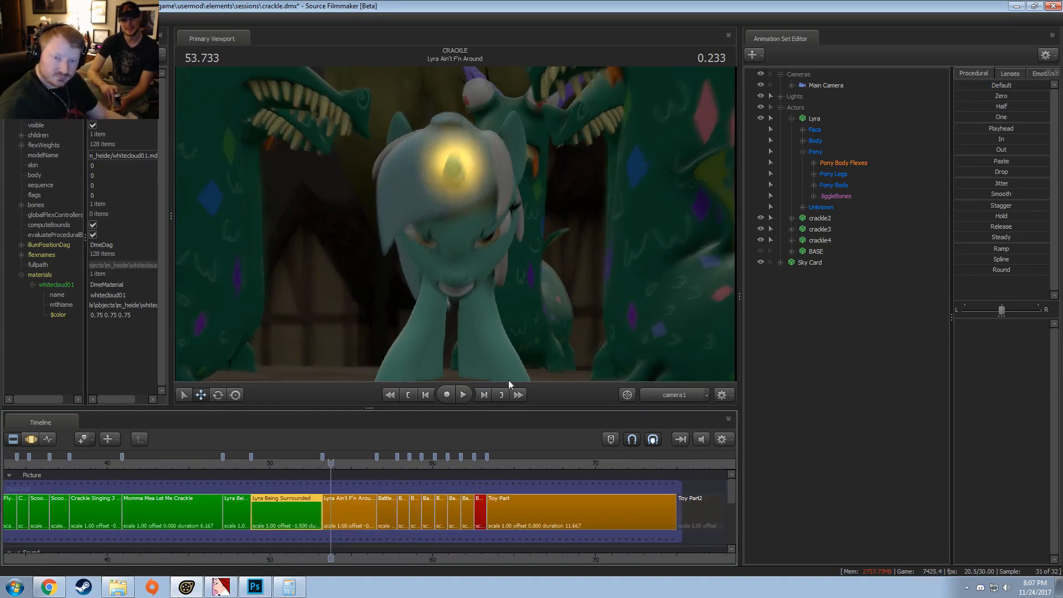
pyautogui.click(324, 465)
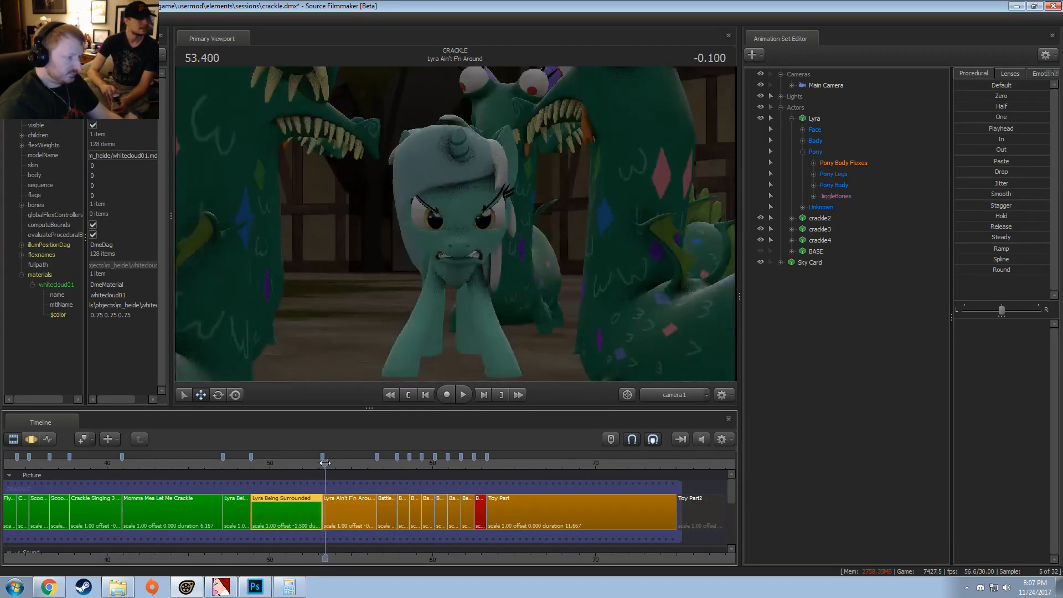
pyautogui.press('space')
pyautogui.press('space')
pyautogui.click(326, 464)
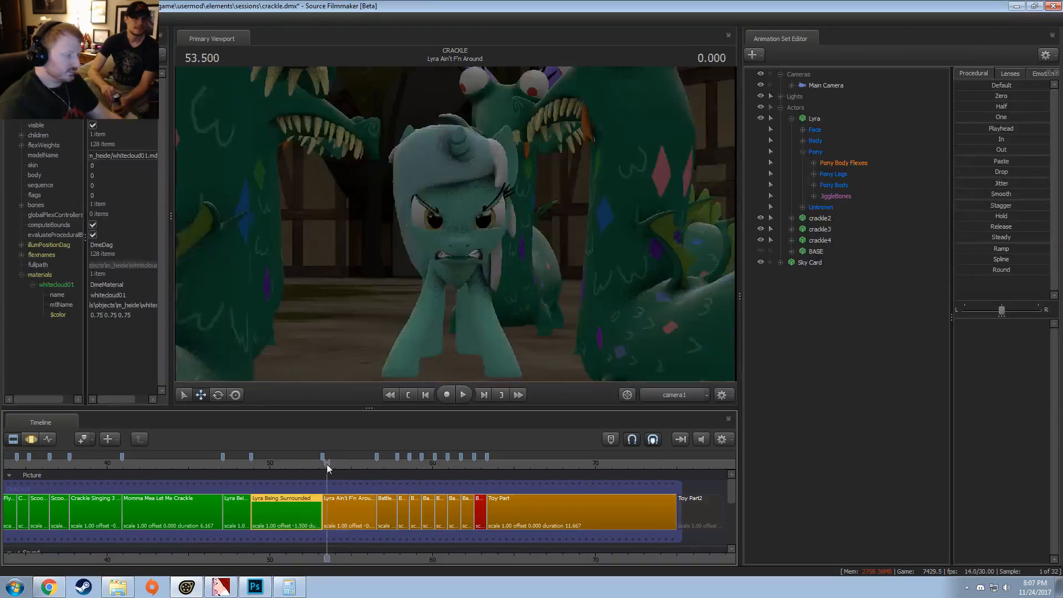
pyautogui.press('space')
pyautogui.press('space')
pyautogui.click(321, 464)
pyautogui.press('space')
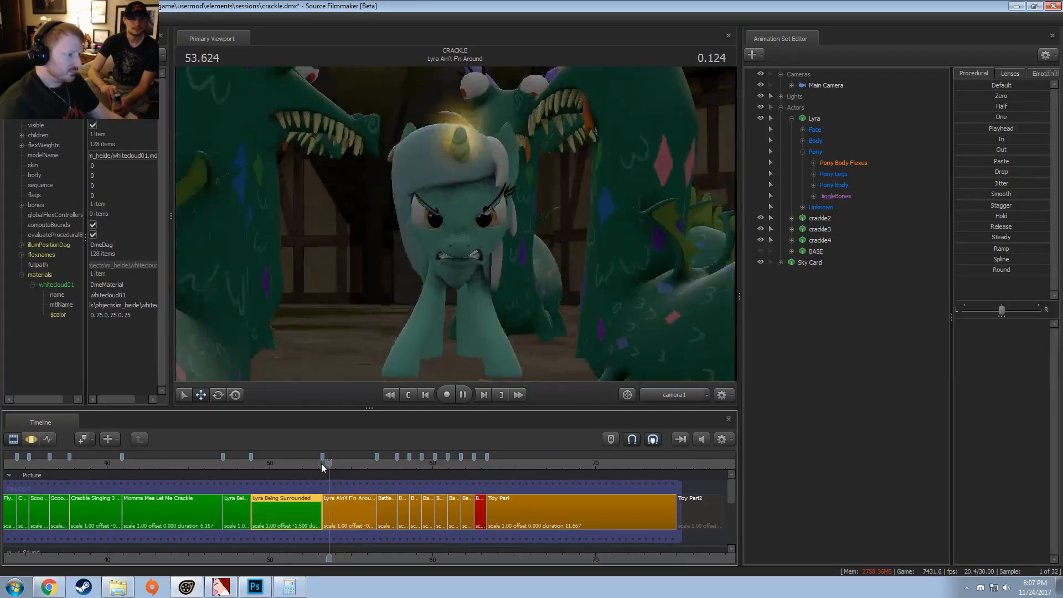
# Step: Turn off viewport lighting, replay the opening of Lyra Ain't F'n Around, and mute the timeline audio
pyautogui.press('space')
pyautogui.rightClick(368, 325)
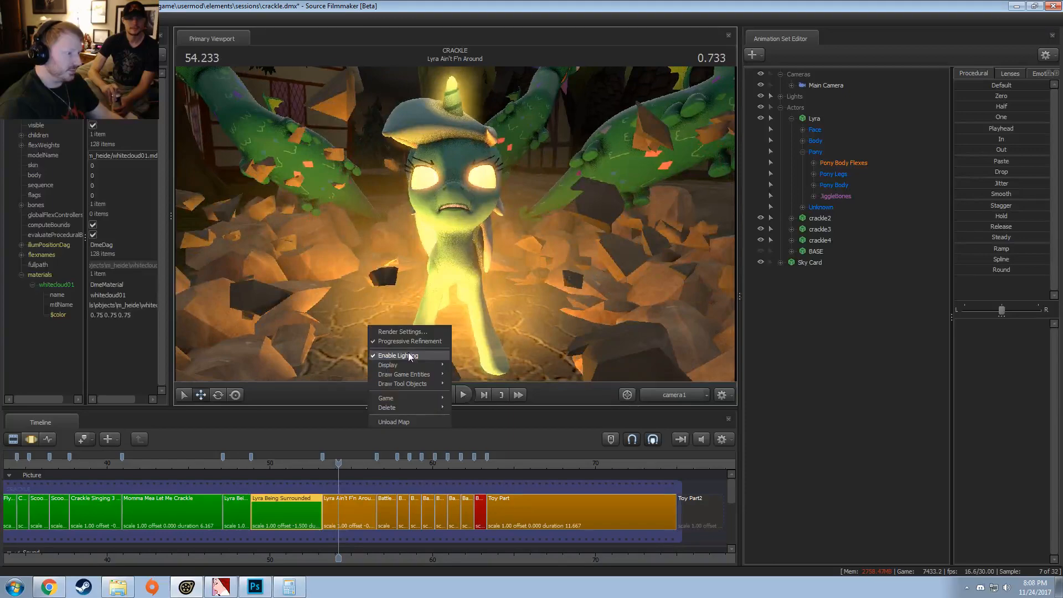
pyautogui.click(412, 356)
pyautogui.click(323, 465)
pyautogui.press('space')
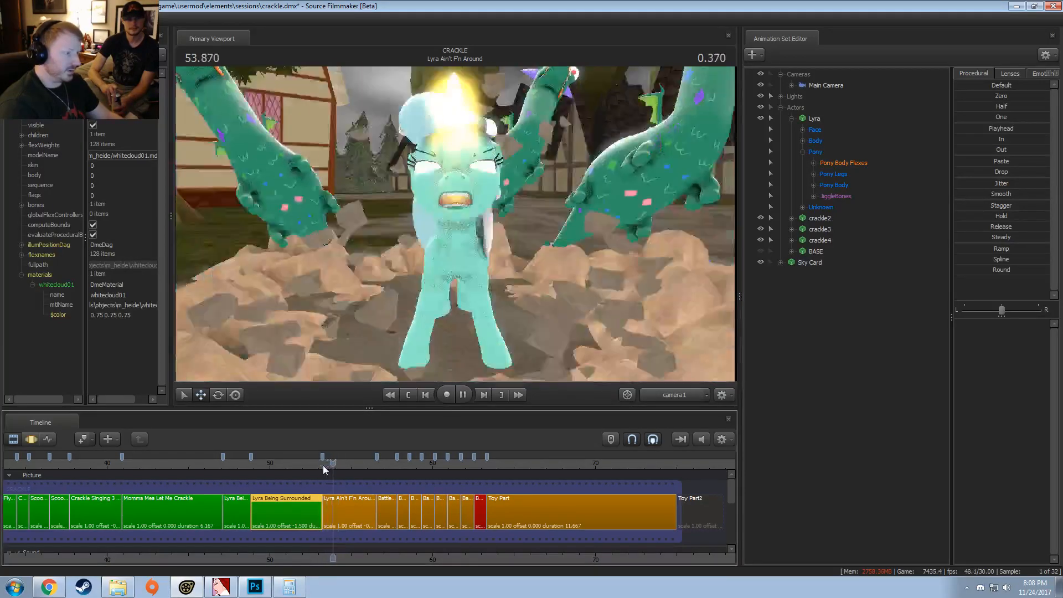
pyautogui.press('space')
pyautogui.click(698, 438)
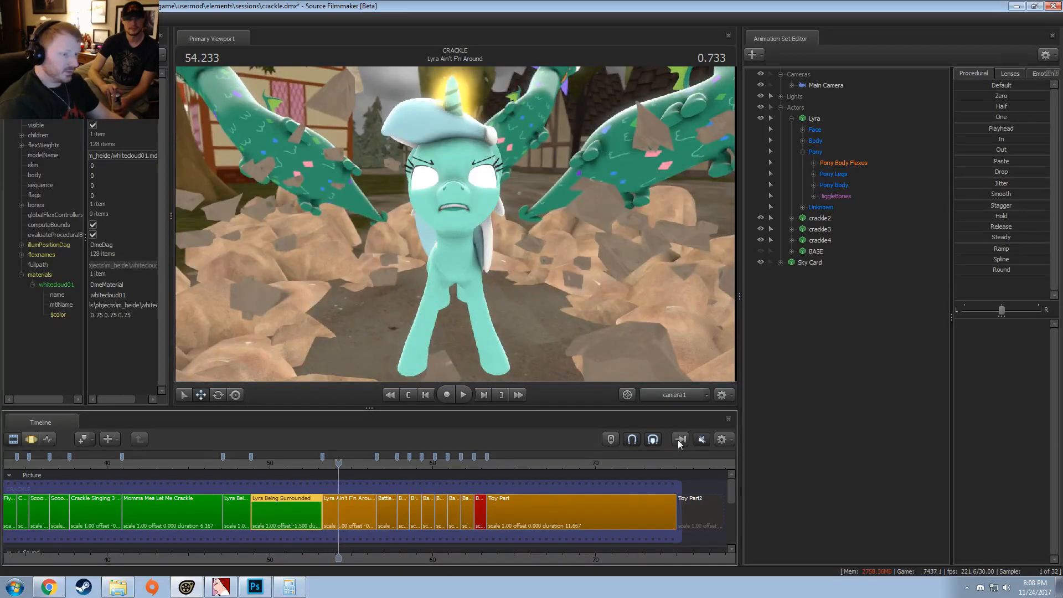
# Step: Replay the opening of Lyra Ain't F'n Around through camera1 from about 53.4 s to review Lyra's burst
pyautogui.click(329, 464)
pyautogui.press('space')
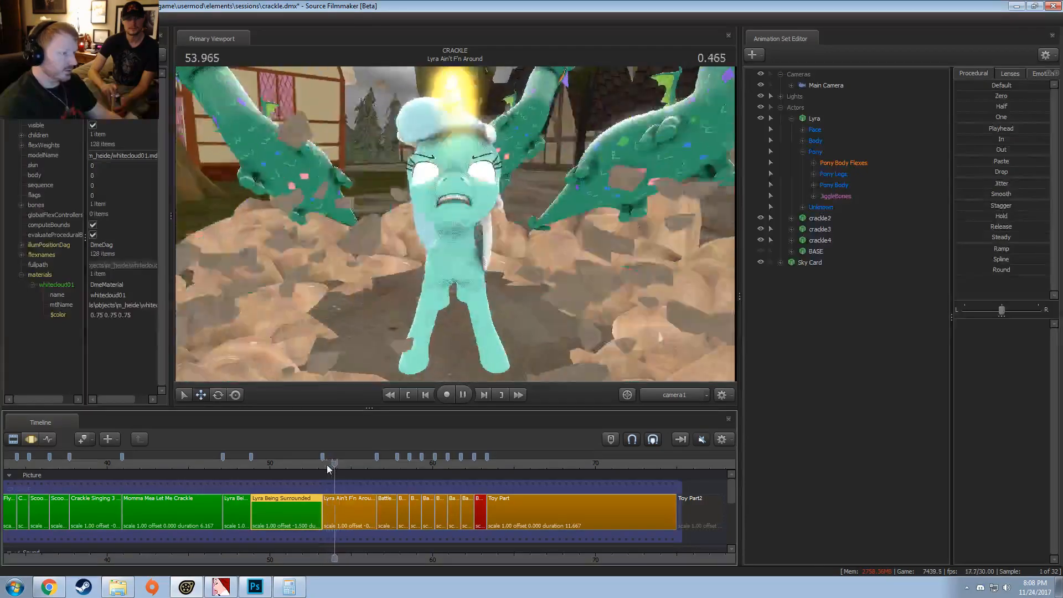
pyautogui.click(327, 467)
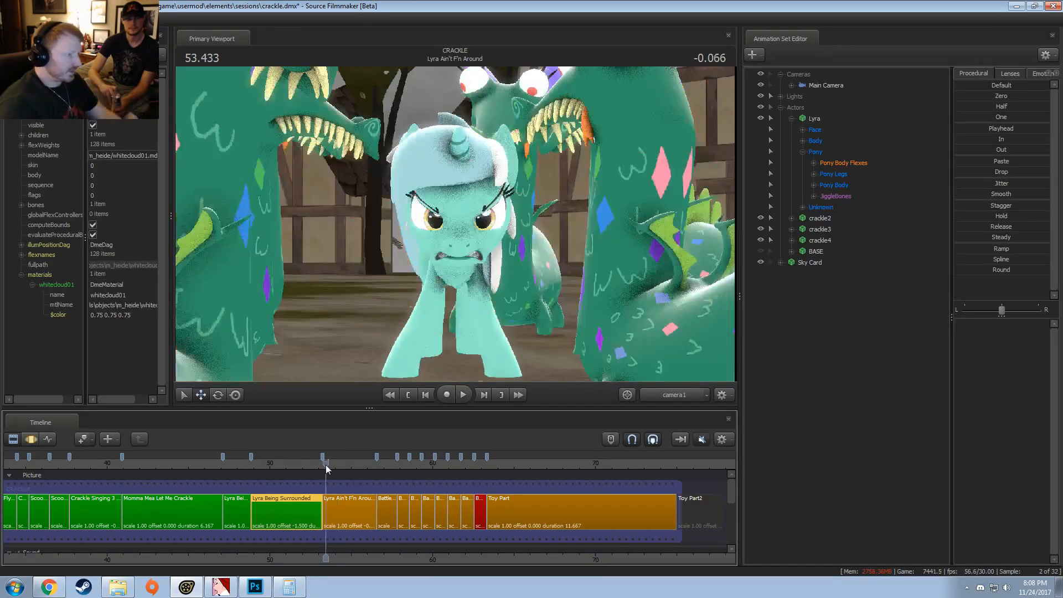
pyautogui.press('space')
pyautogui.press('space')
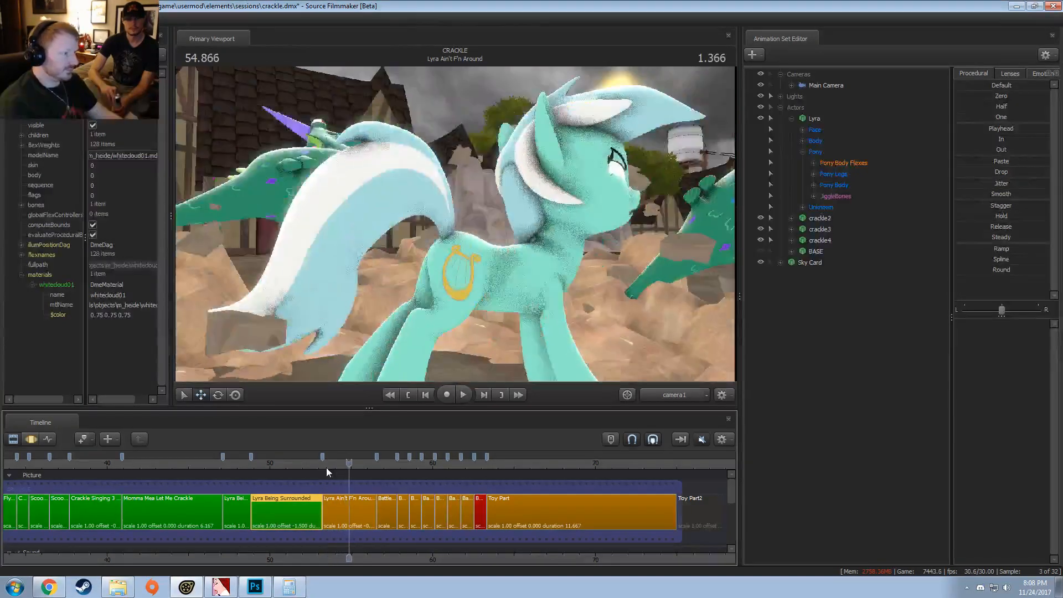
# Step: Switch the viewport to the Work Camera and replay the burst repeatedly from about 53.4 s to review the surrounding crackles
pyautogui.click(326, 467)
pyautogui.click(653, 396)
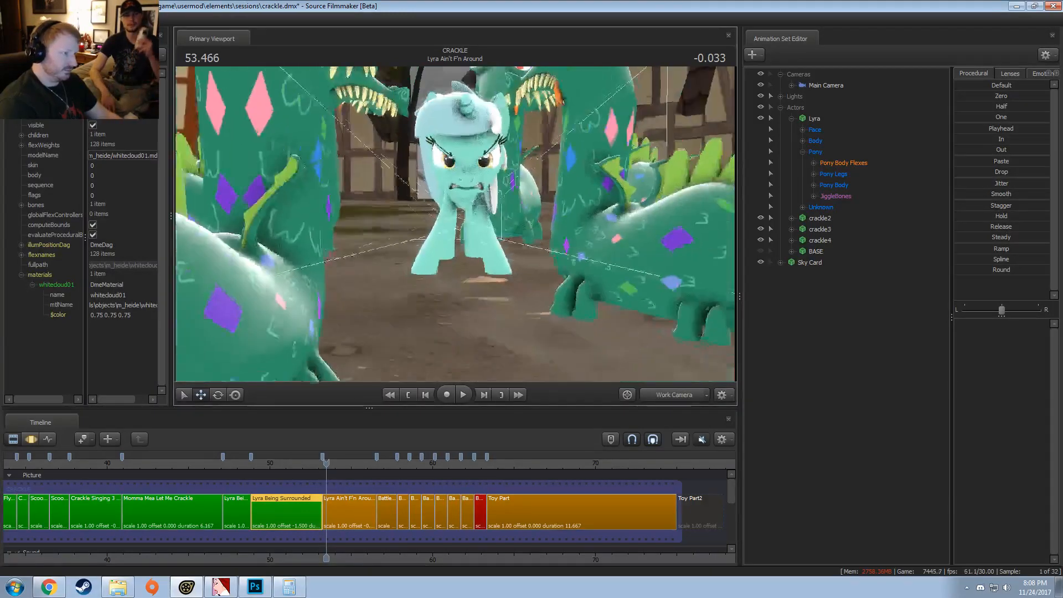
pyautogui.press('space')
pyautogui.press('space')
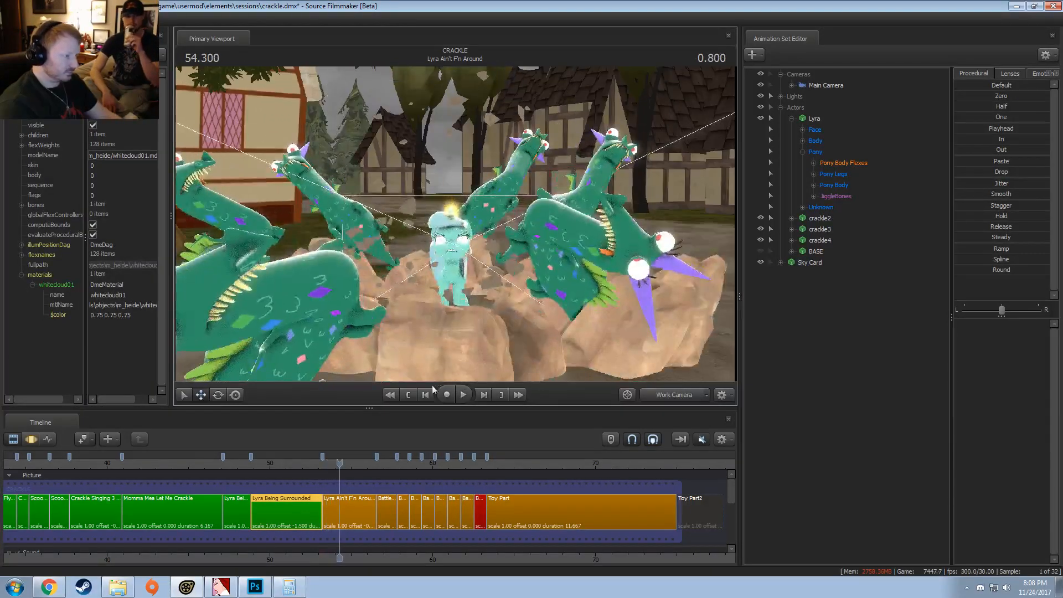
pyautogui.click(324, 464)
pyautogui.press('space')
pyautogui.press('space')
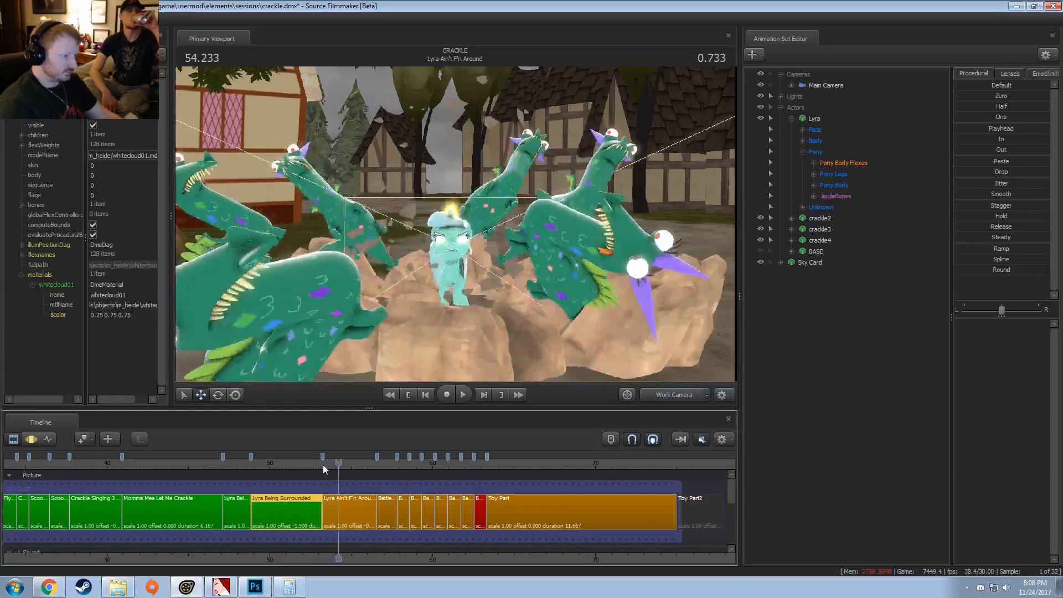
pyautogui.click(323, 465)
pyautogui.press('space')
pyautogui.press('space')
pyautogui.click(323, 465)
pyautogui.press('space')
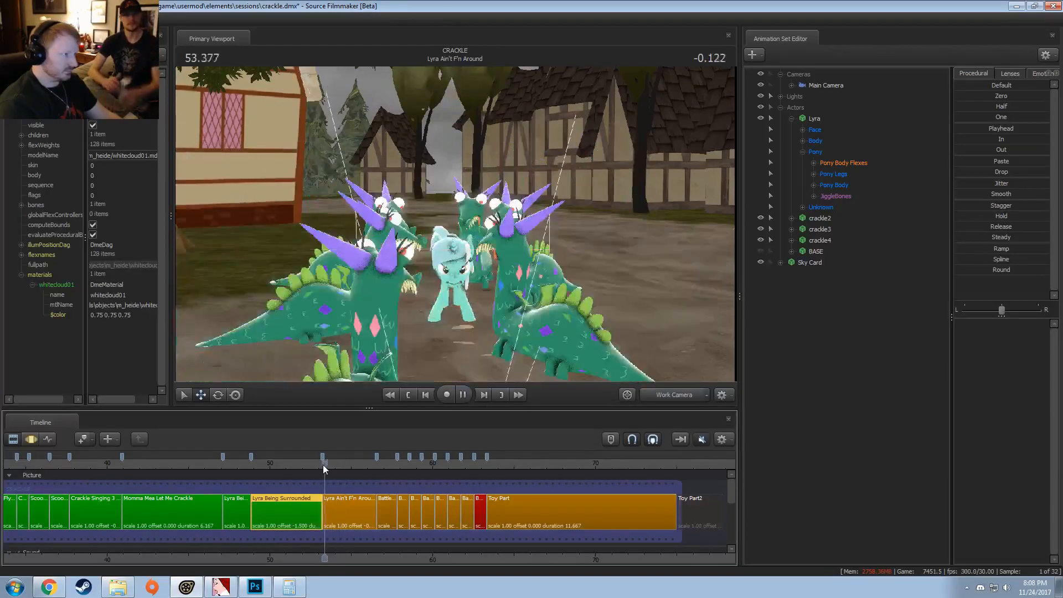
pyautogui.press('space')
# Step: Get a close view of the crackle recoiling beside the building and replay its reaction from 53.4 s
pyautogui.press('w')
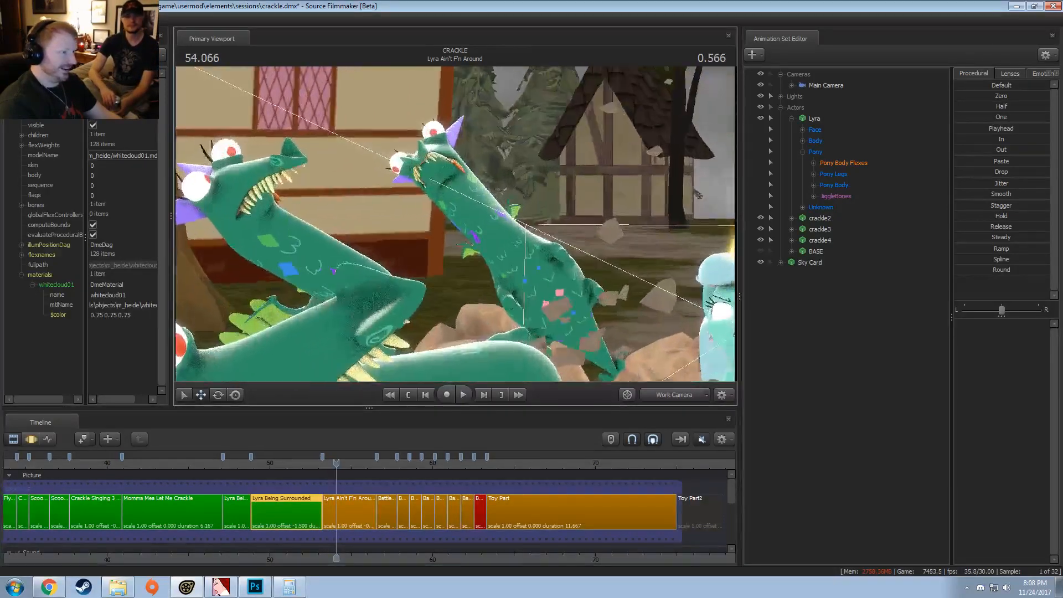
pyautogui.press('w')
pyautogui.press('s')
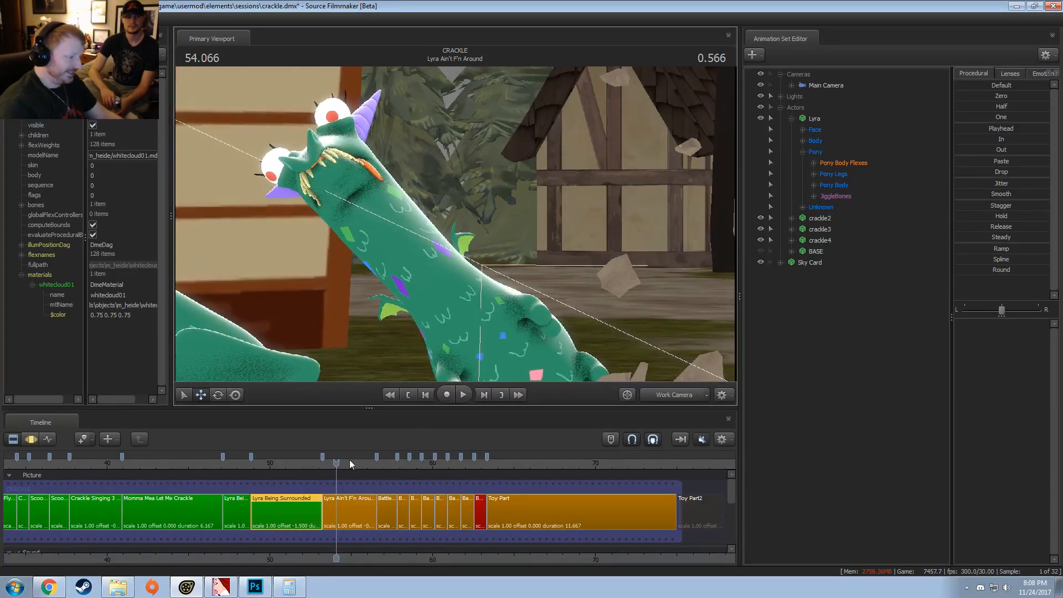
pyautogui.click(326, 464)
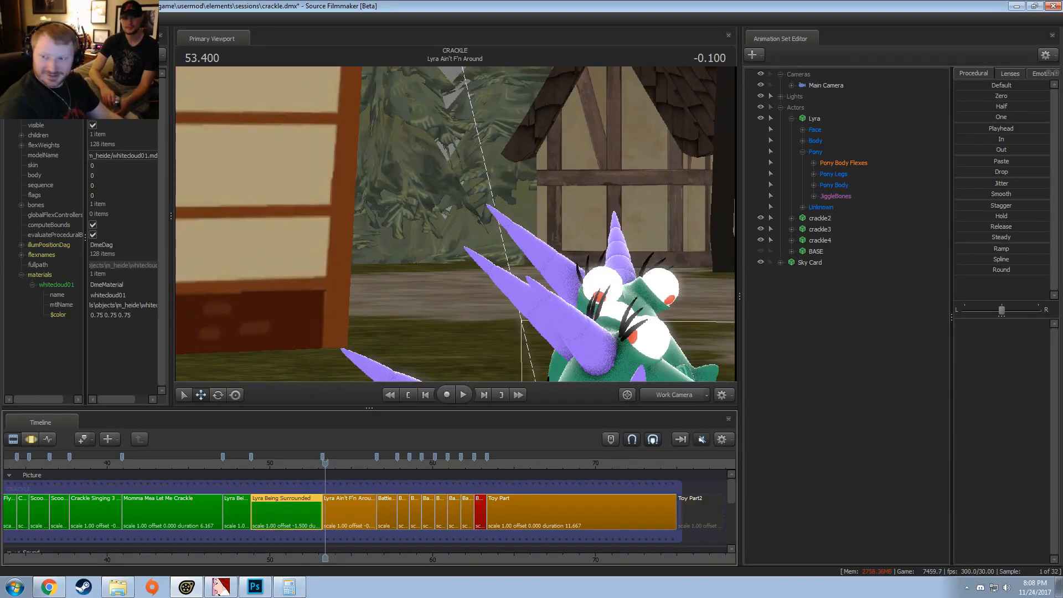
pyautogui.press('space')
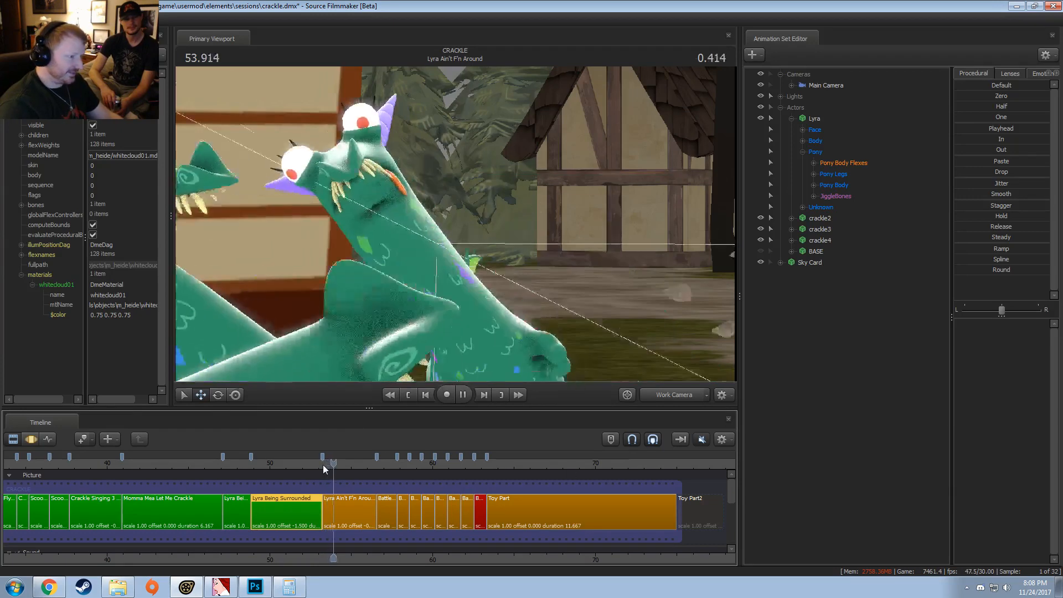
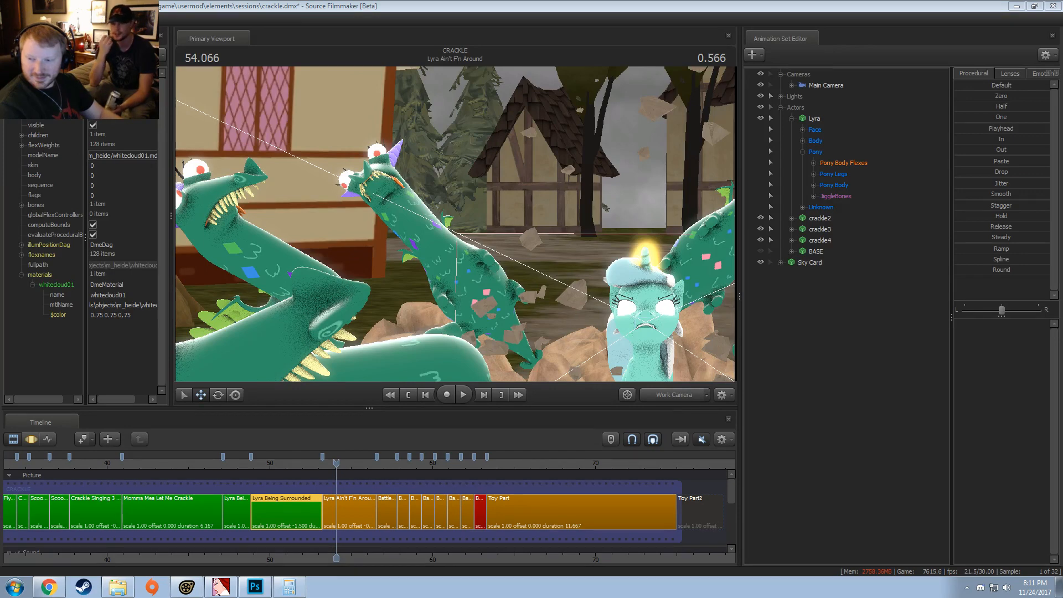
# Step: Replay and shuttle back and forth through Lyra's burst between about 53.4 s and 54.1 s to examine the crackles' recoil
pyautogui.click(453, 2)
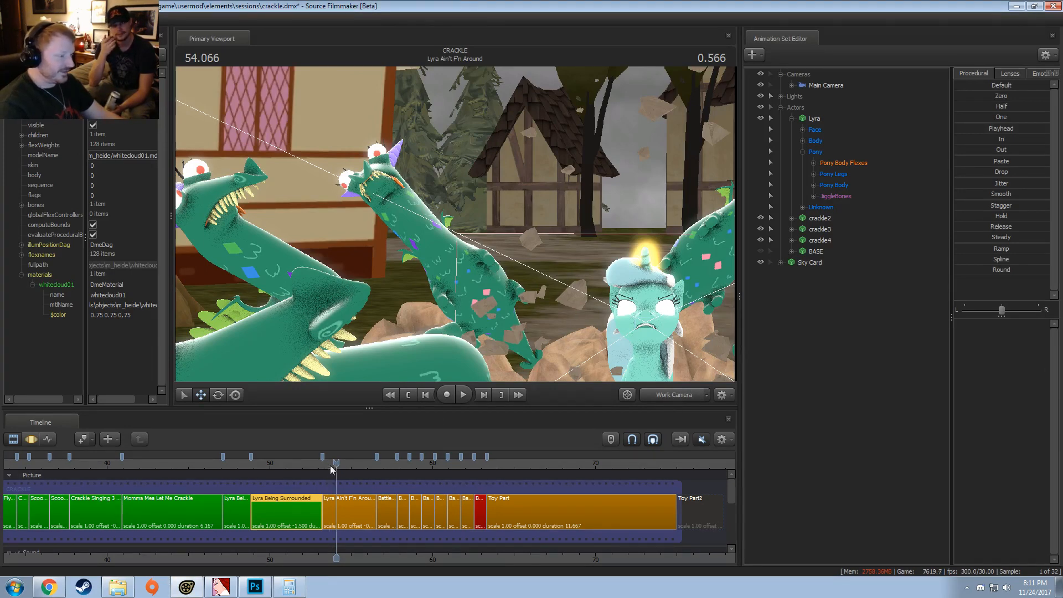
pyautogui.moveTo(332, 465); pyautogui.dragTo(422, 461)
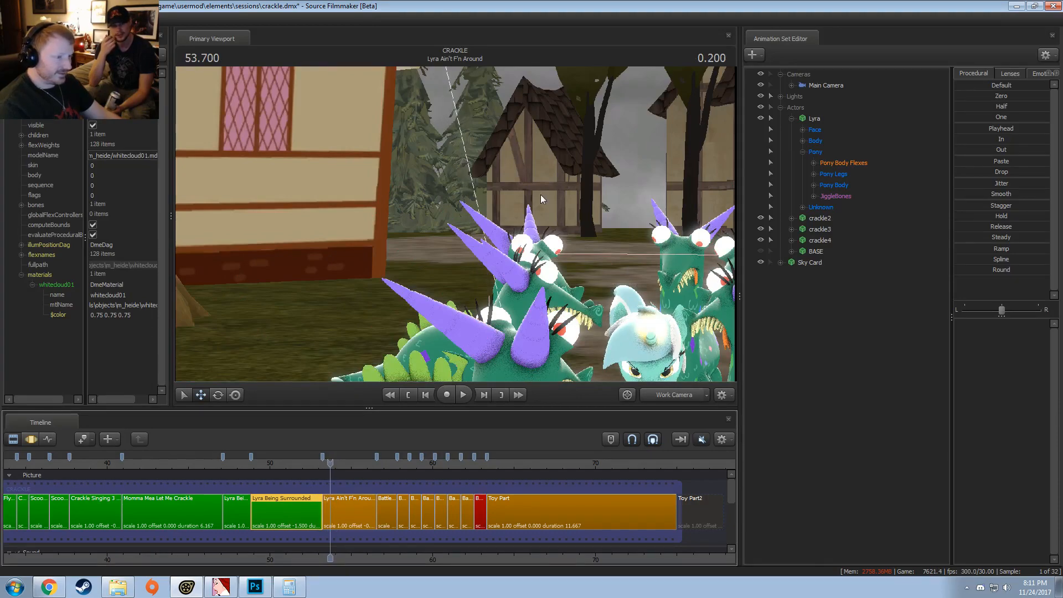
pyautogui.press('space')
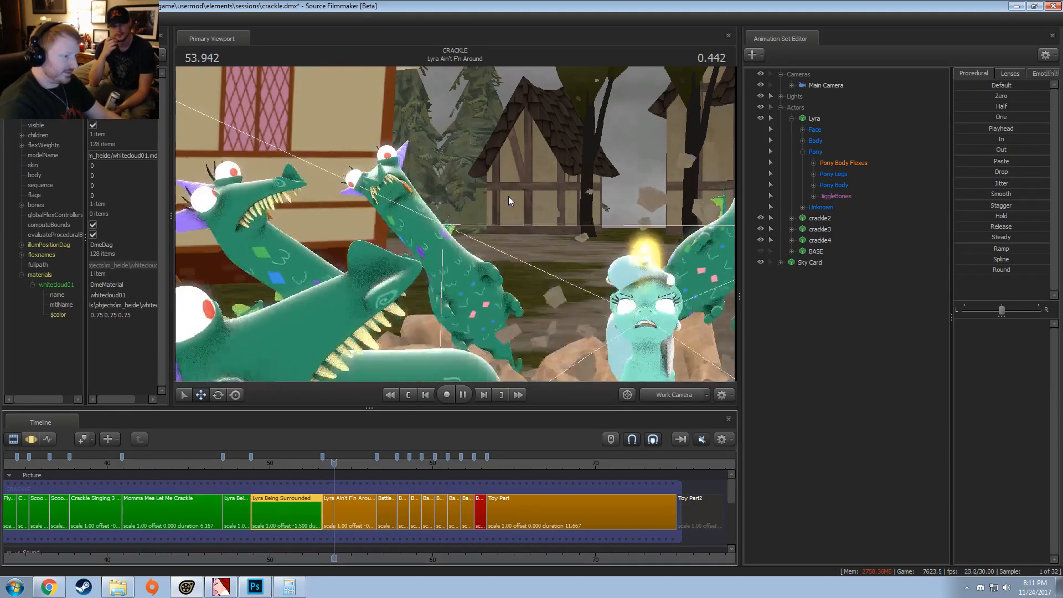
pyautogui.press('j')
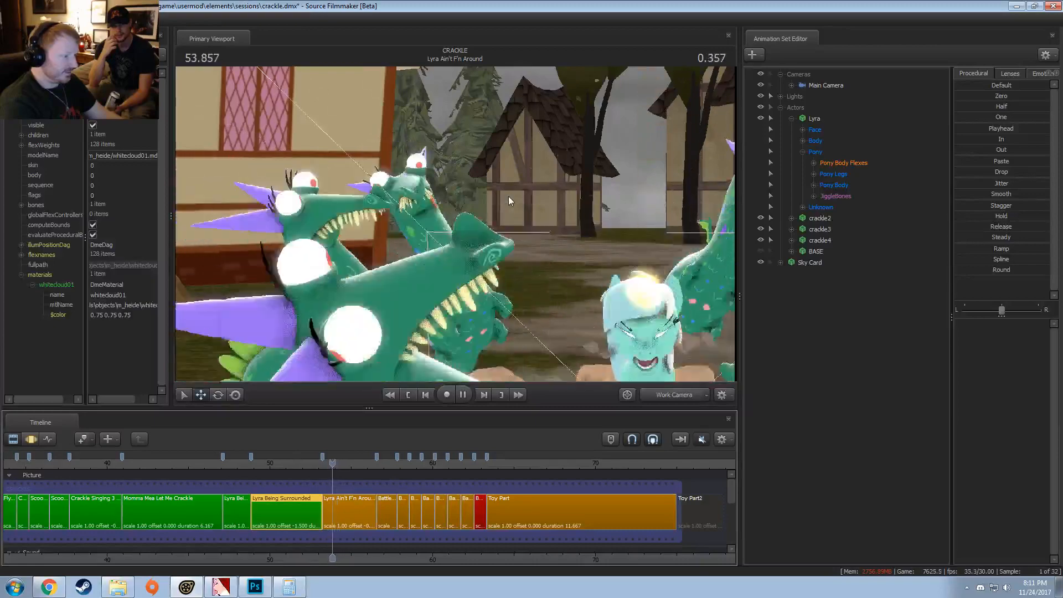
pyautogui.press('space')
pyautogui.press('space')
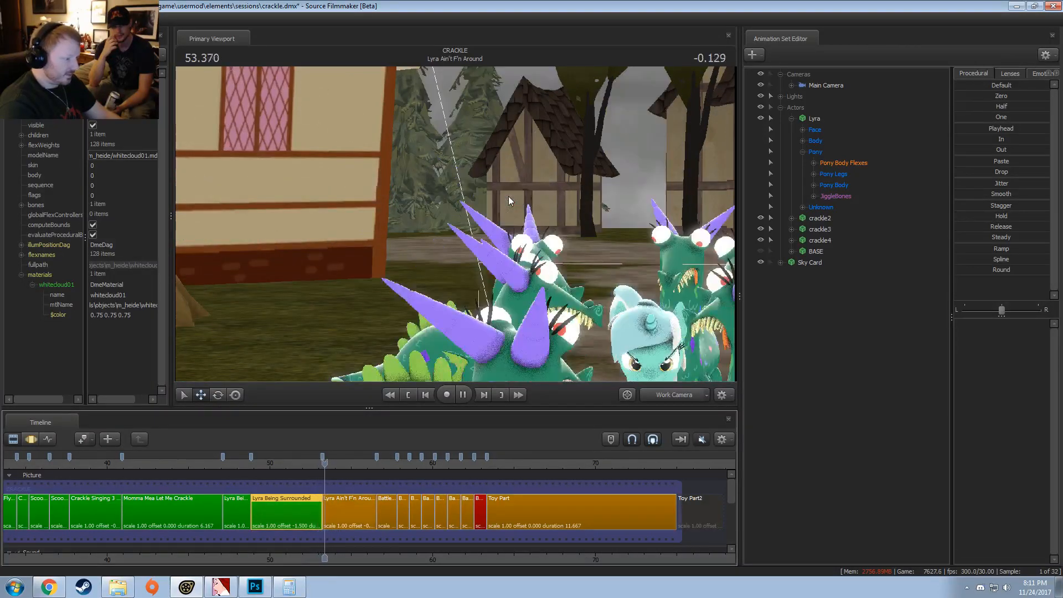
pyautogui.press('space')
pyautogui.press('j')
pyautogui.press('k')
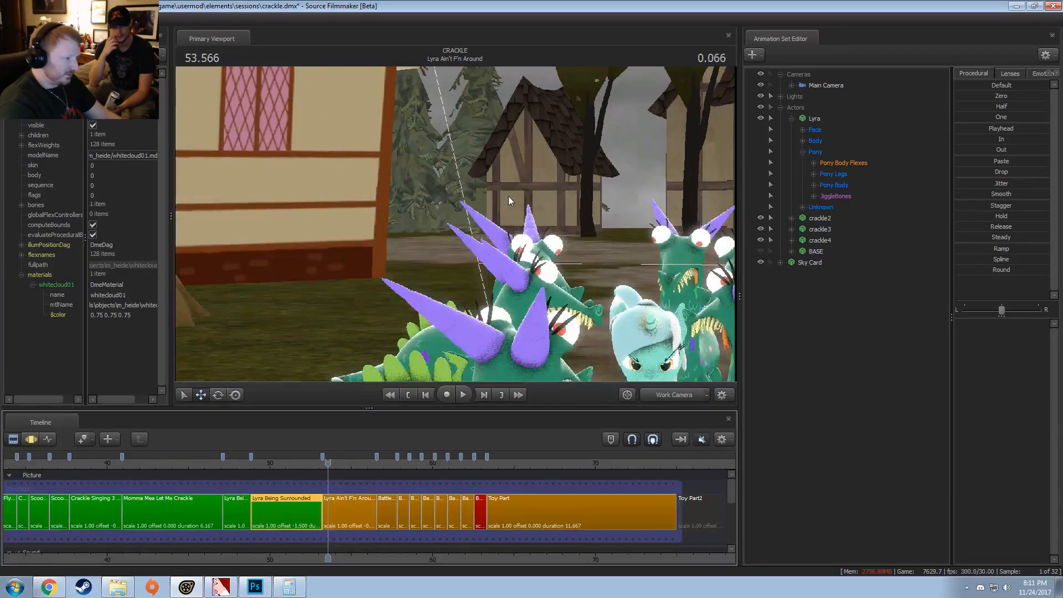
pyautogui.press('l')
pyautogui.press('k')
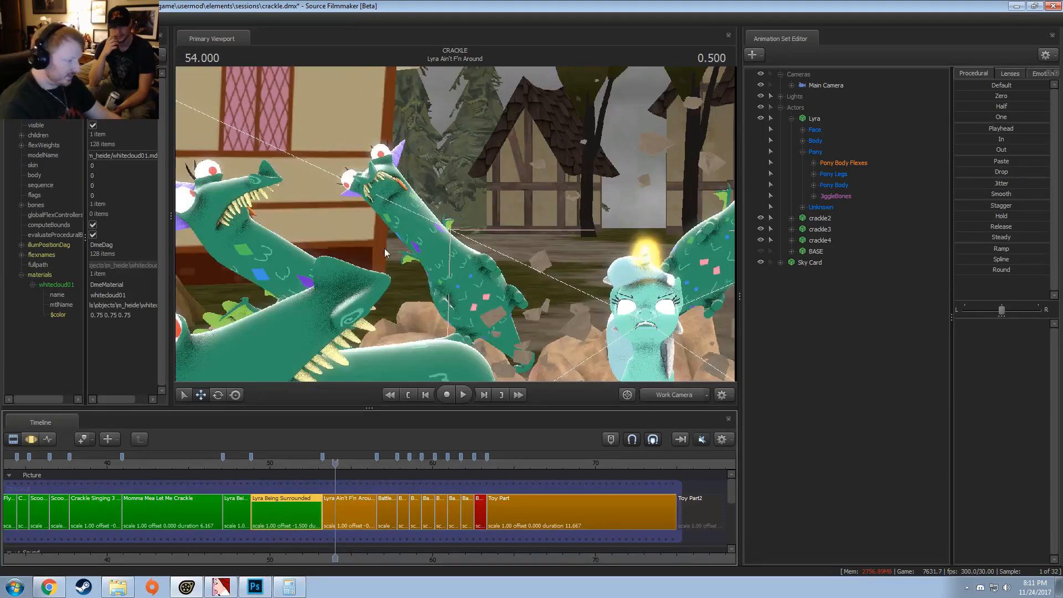
pyautogui.press('l')
pyautogui.press('j')
pyautogui.press('k')
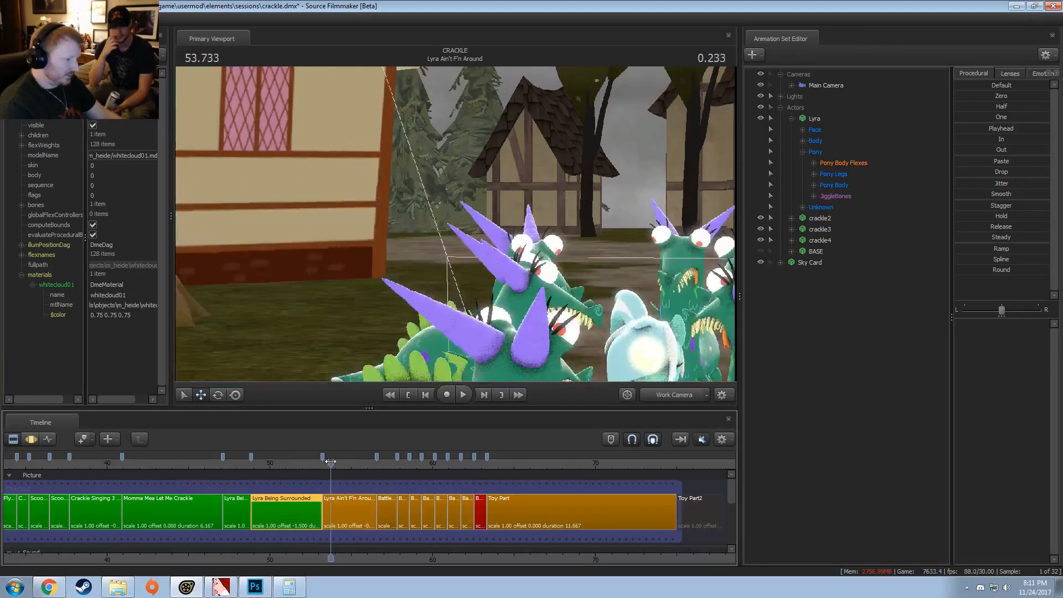
# Step: Bring the Work Camera closer to Lyra and the crackles, and play from 53.133 s to follow their fall
pyautogui.moveTo(550, 249); pyautogui.dragTo(455, 224)
pyautogui.press('w')
pyautogui.click(321, 464)
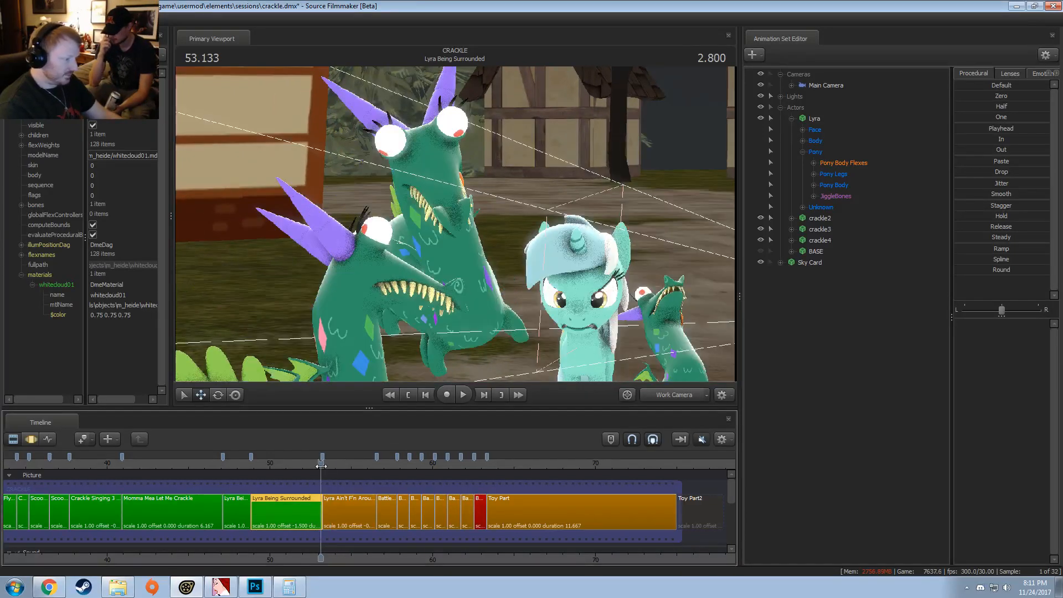
pyautogui.press('space')
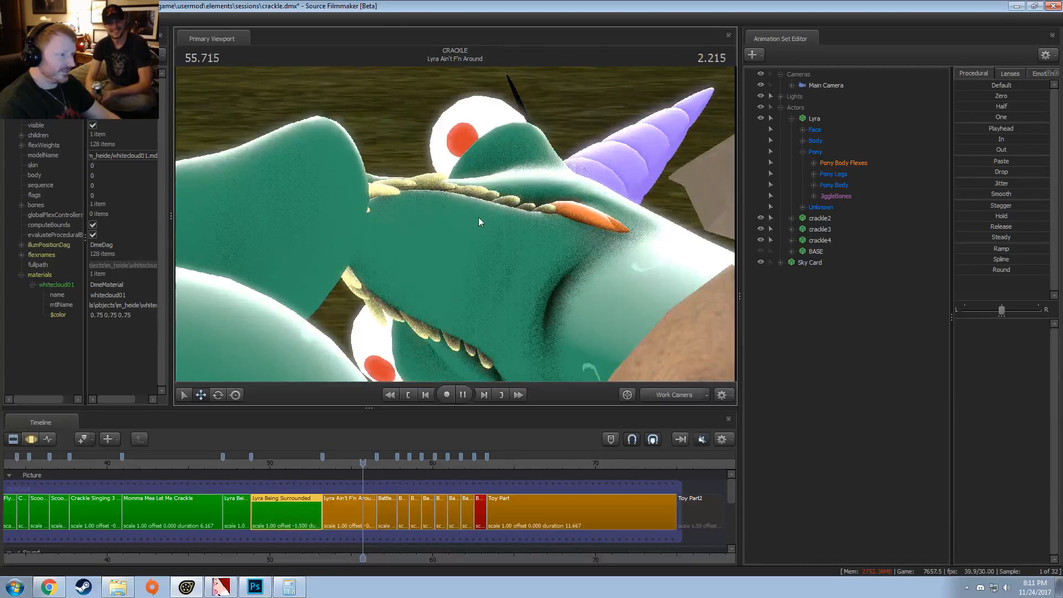
pyautogui.press('space')
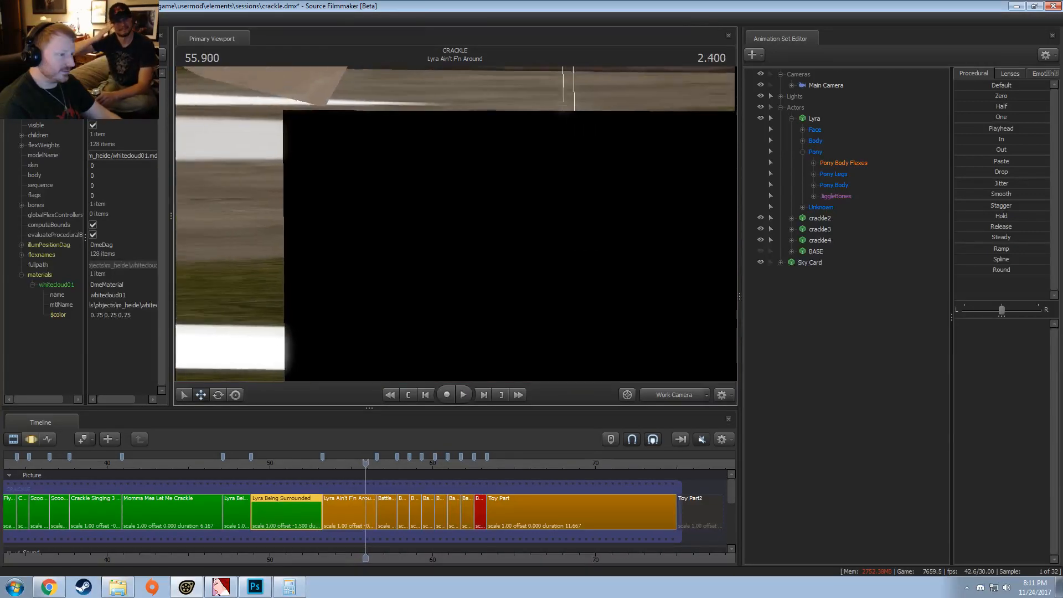
# Step: Get a close Work Camera view of the fallen crackle's face at 55.9 s
pyautogui.moveTo(478, 229); pyautogui.dragTo(601, 301)
pyautogui.press('w')
pyautogui.moveTo(504, 263); pyautogui.dragTo(557, 388)
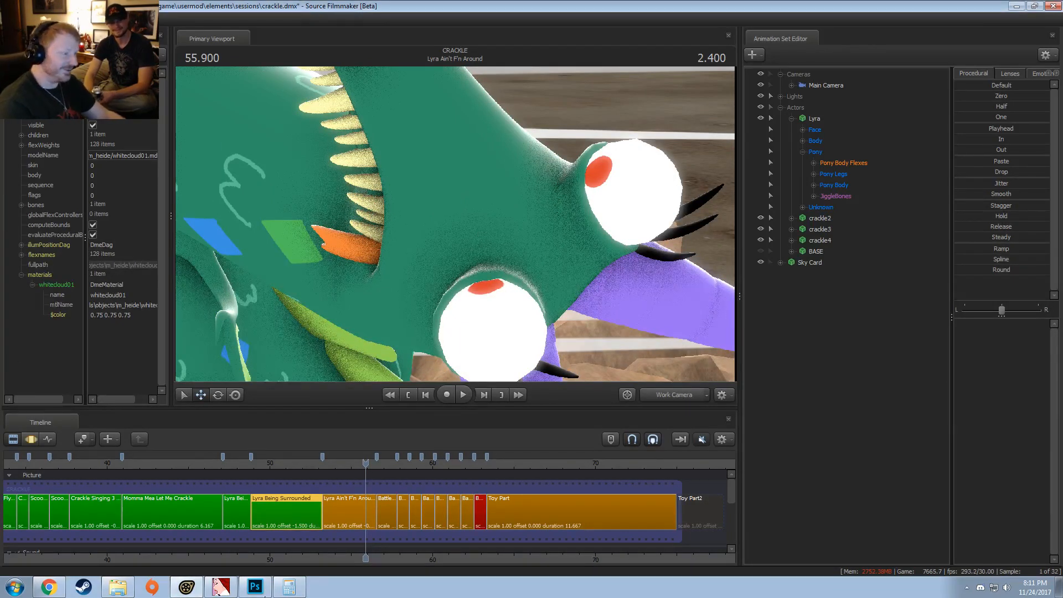
# Step: Switch the viewport back to camera1 and replay the opening of Lyra Ain't F'n Around from about 53.2 s
pyautogui.click(327, 461)
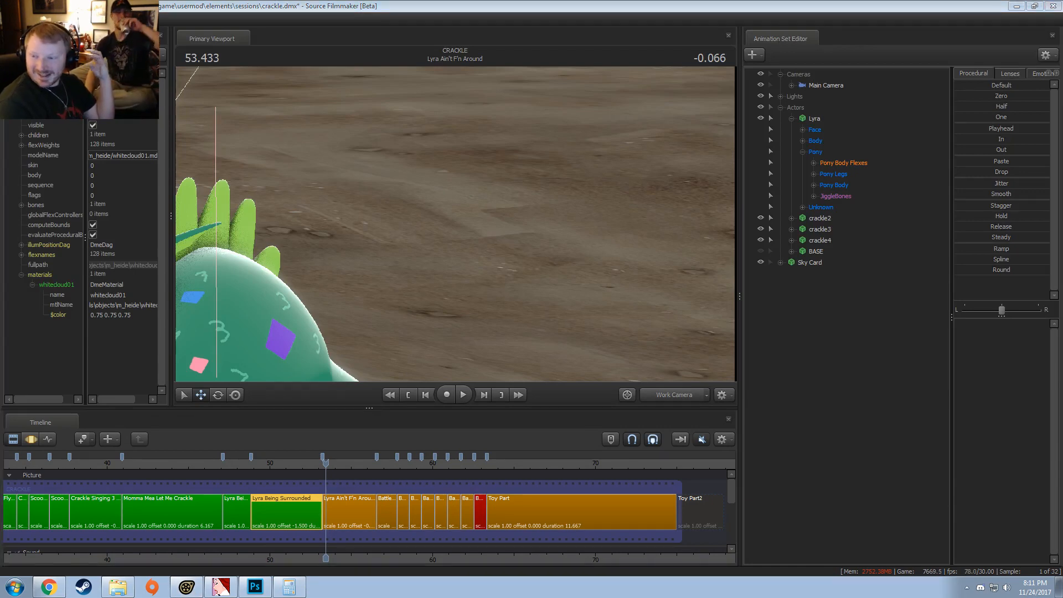
pyautogui.click(674, 394)
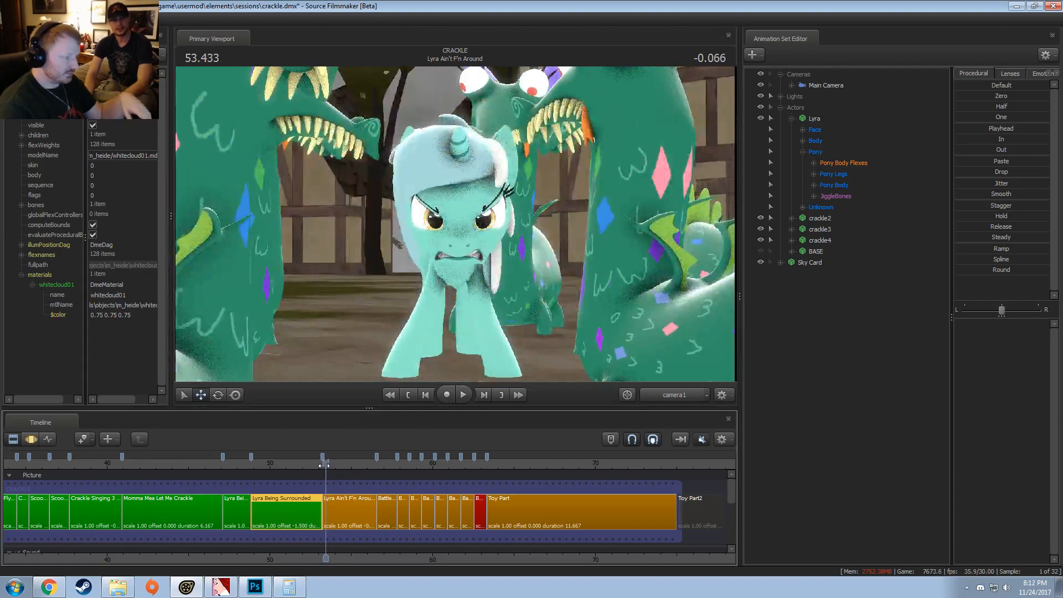
pyautogui.moveTo(324, 466)
pyautogui.mouseDown()
pyautogui.moveTo(337, 471)
pyautogui.moveTo(322, 464)
pyautogui.mouseUp()
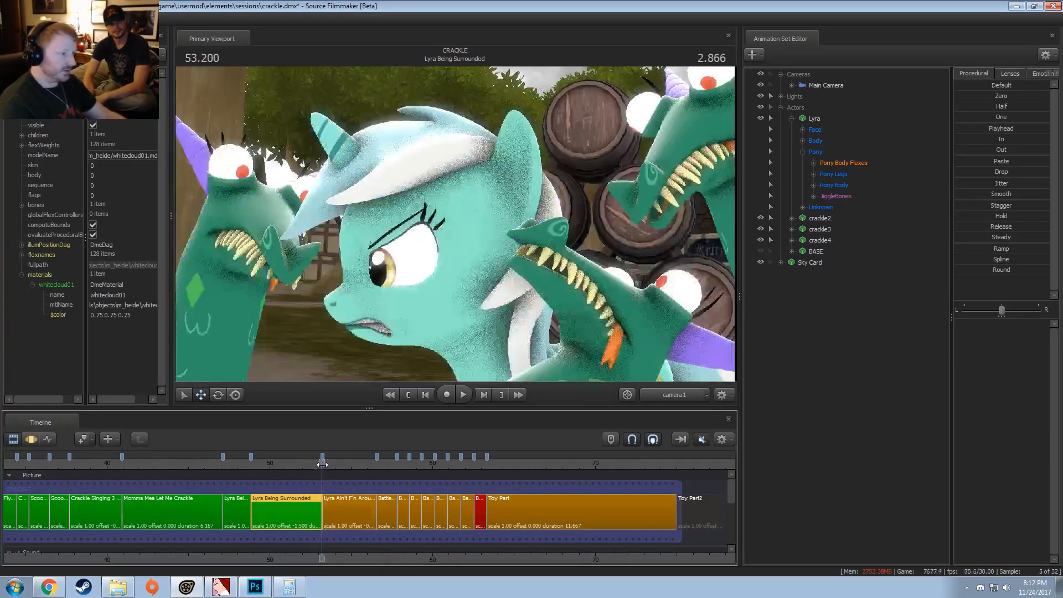
pyautogui.press('space')
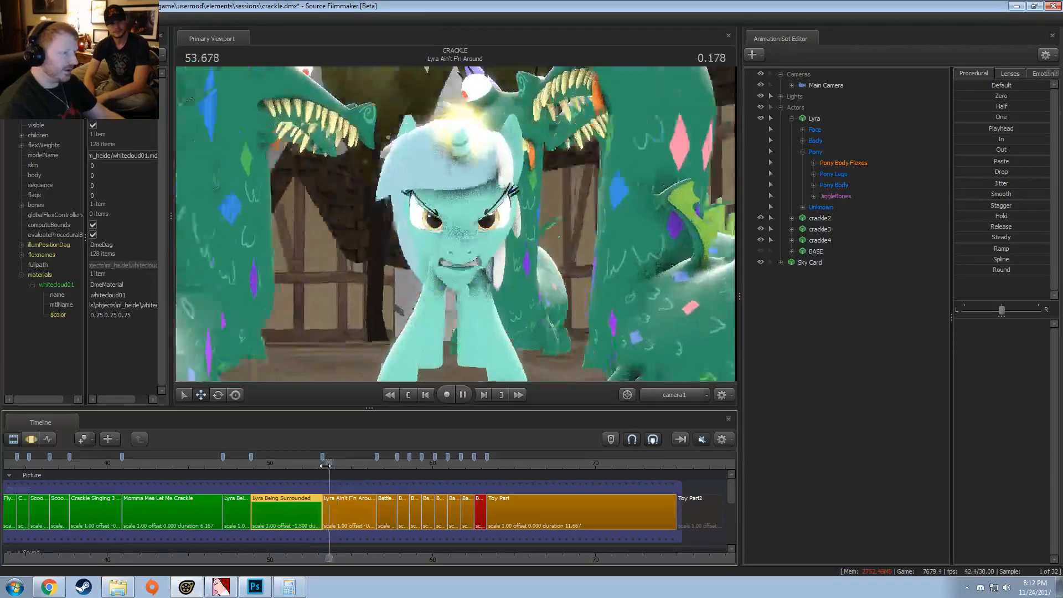
pyautogui.press('space')
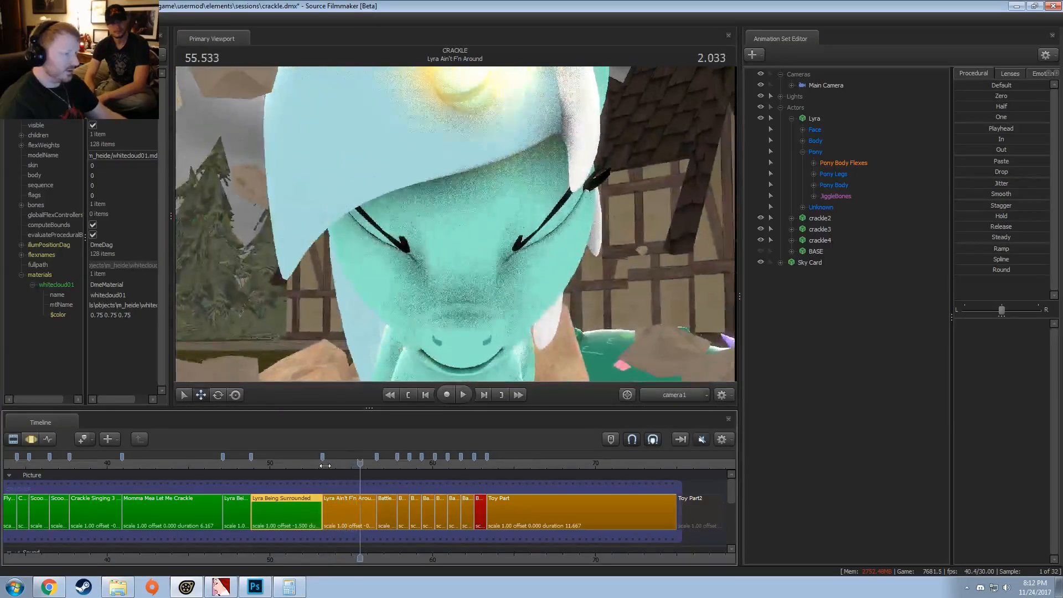
pyautogui.click(325, 467)
pyautogui.press('space')
pyautogui.press('space')
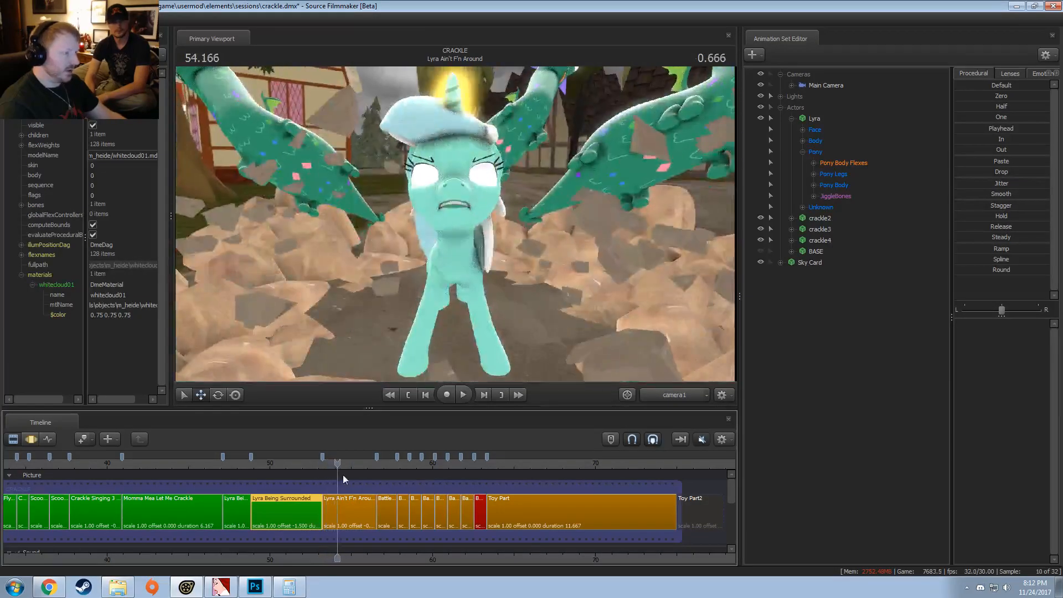
# Step: Go to Battle - Crackle 1 at about 56.6 s, enable viewport lighting, and replay the shot
pyautogui.scroll(4, 421, 476)
pyautogui.click(430, 464)
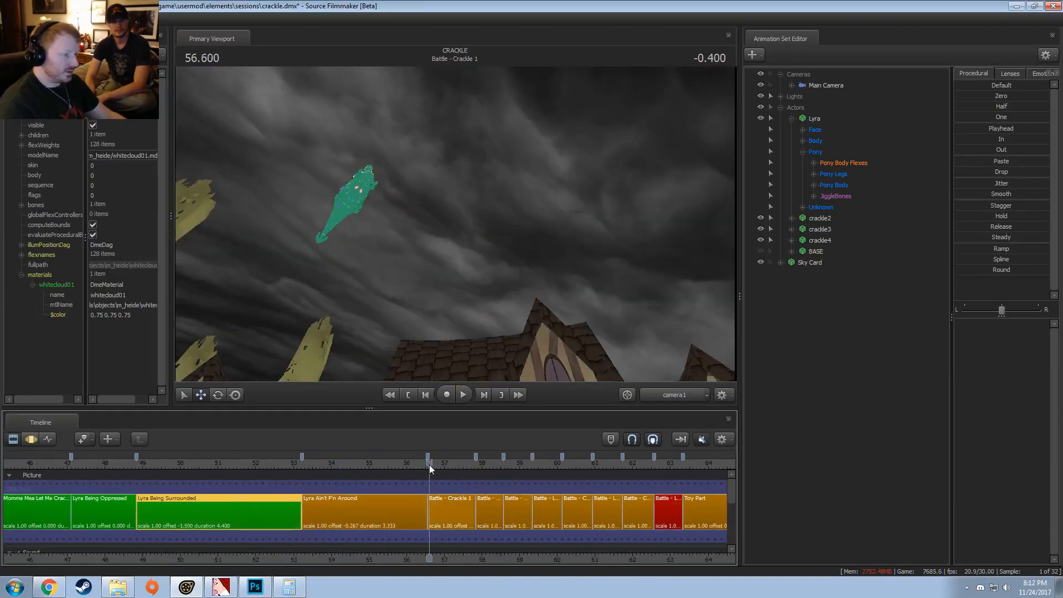
pyautogui.press('space')
pyautogui.press('space')
pyautogui.rightClick(496, 303)
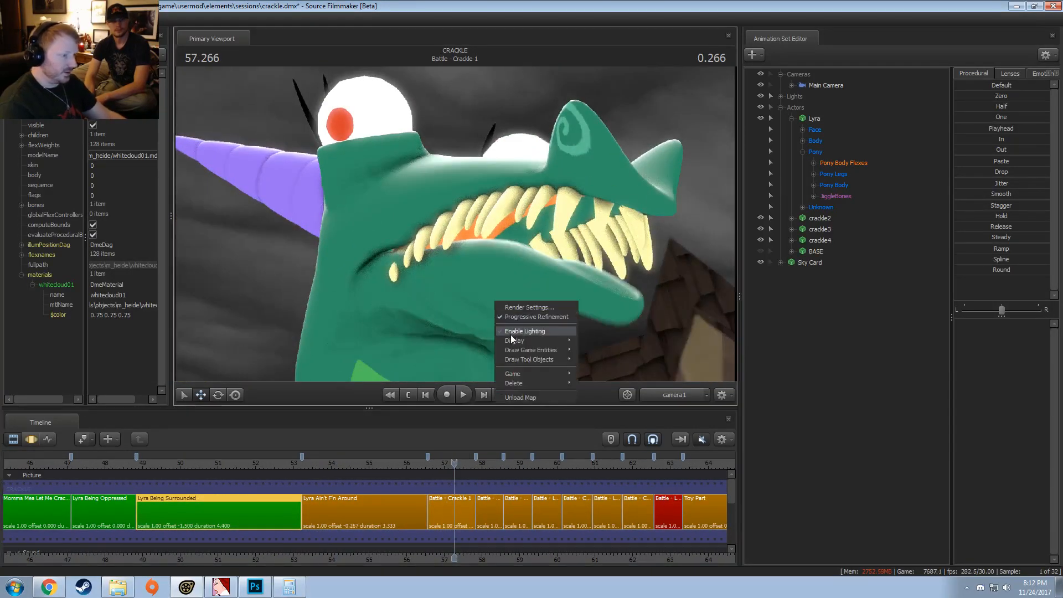
pyautogui.click(511, 333)
pyautogui.click(433, 464)
pyautogui.press('space')
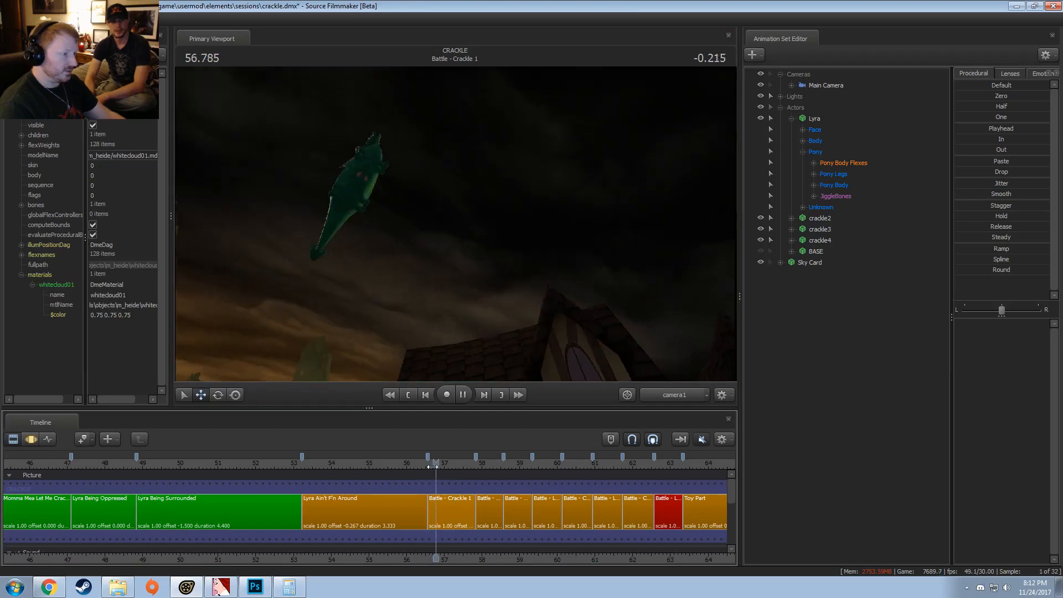
# Step: Mark the Battle - Crackle 1 clip as finished by setting its colour's red value to 0, making it green
pyautogui.click(443, 508)
pyautogui.rightClick(443, 507)
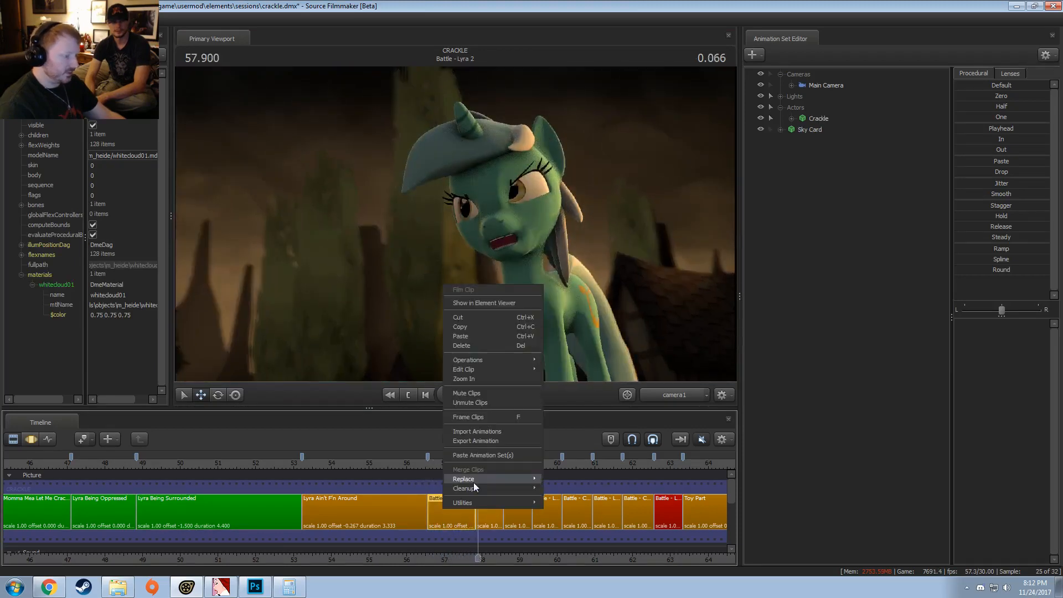
pyautogui.moveTo(498, 360)
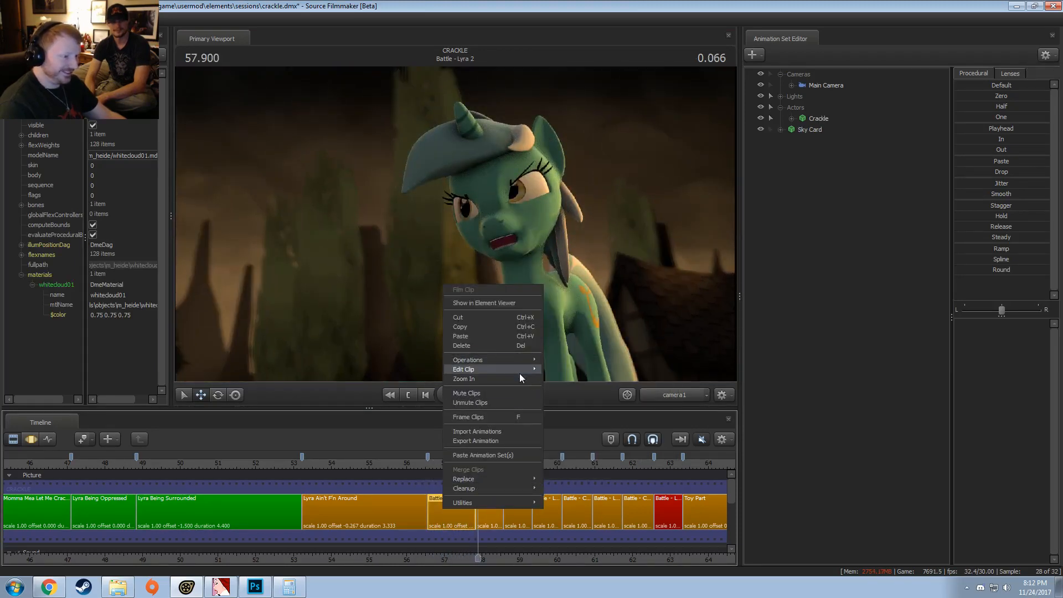
pyautogui.click(567, 382)
pyautogui.moveTo(593, 294); pyautogui.dragTo(522, 301)
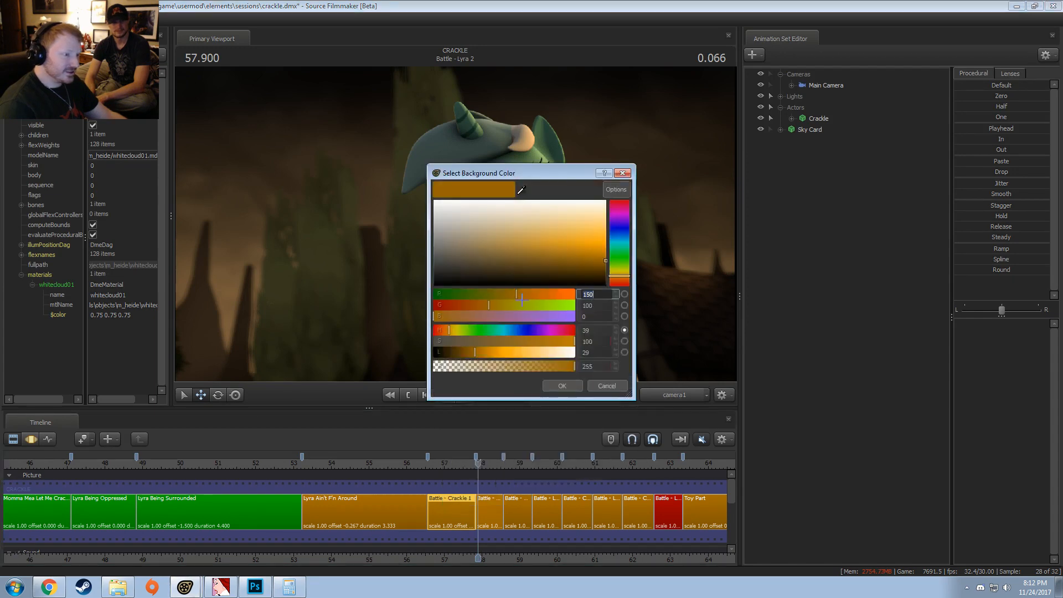
pyautogui.write('0')
pyautogui.press('Tab')
pyautogui.press('Return')
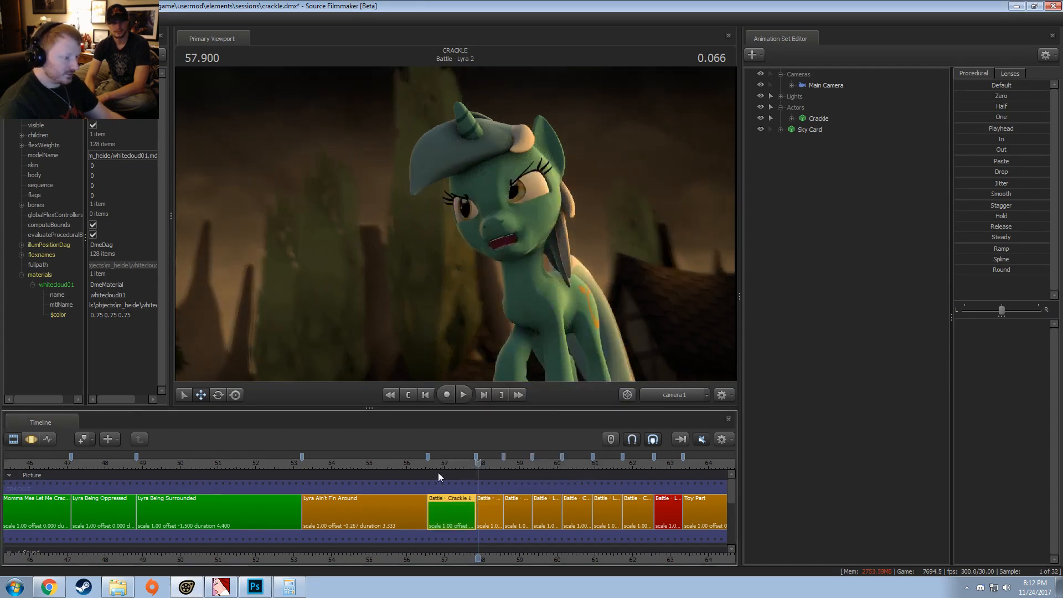
# Step: Move to 56.733 s in Battle - Crackle 1 and show the camera's focal distance overlay in the viewport
pyautogui.click(436, 472)
pyautogui.scroll(3, 455, 542)
pyautogui.scroll(2, 455, 542)
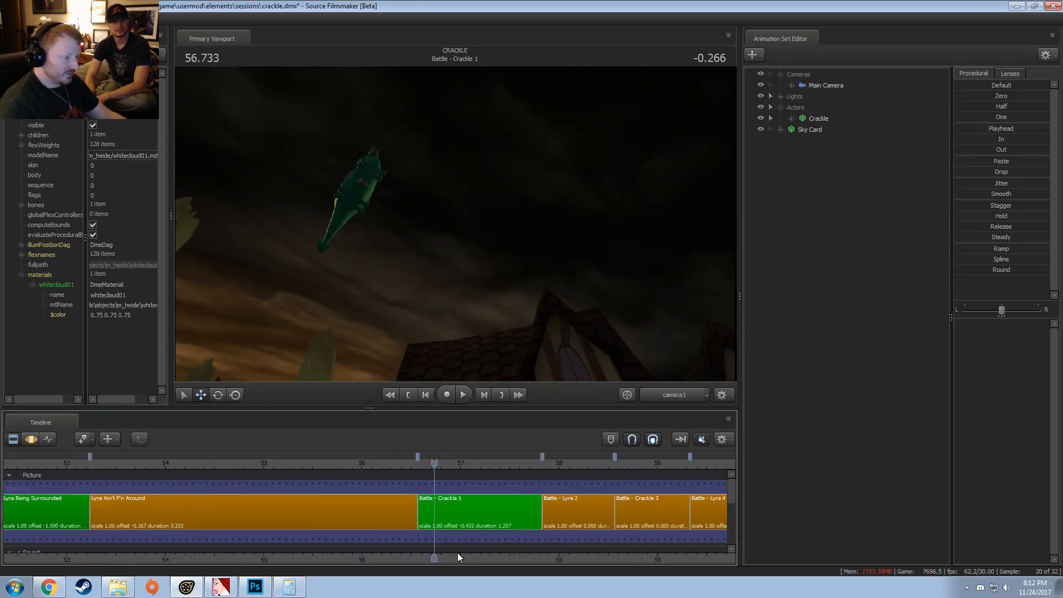
pyautogui.rightClick(496, 173)
pyautogui.moveTo(529, 214)
pyautogui.click(609, 213)
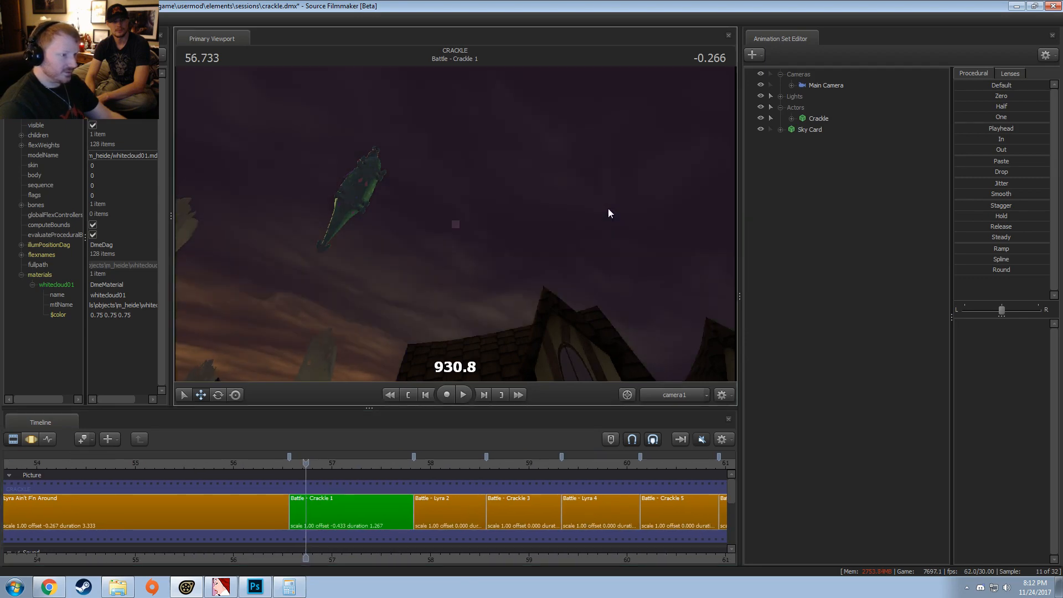
# Step: Open Battle - Crackle 1 in the Motion Editor and set the time selection from about 57.17 s onward, with the playhead at 57.8 s
pyautogui.doubleClick(352, 506)
pyautogui.click(320, 517)
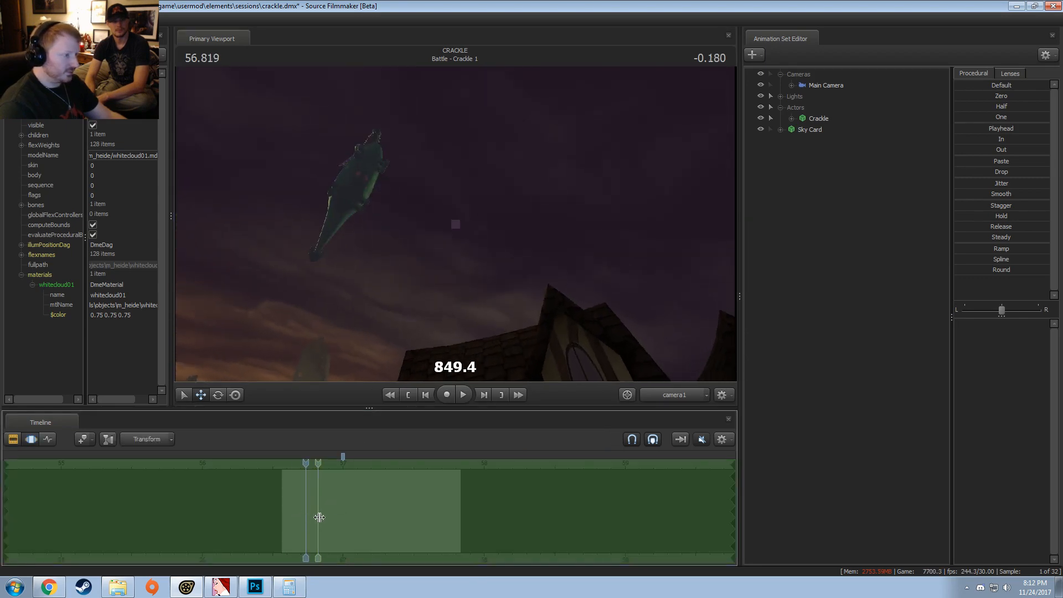
pyautogui.moveTo(320, 518); pyautogui.dragTo(159, 515)
pyautogui.press('F2')
pyautogui.scroll(5, 459, 525)
pyautogui.press('F3')
pyautogui.scroll(1, 407, 523)
pyautogui.press('`')
pyautogui.click(301, 513)
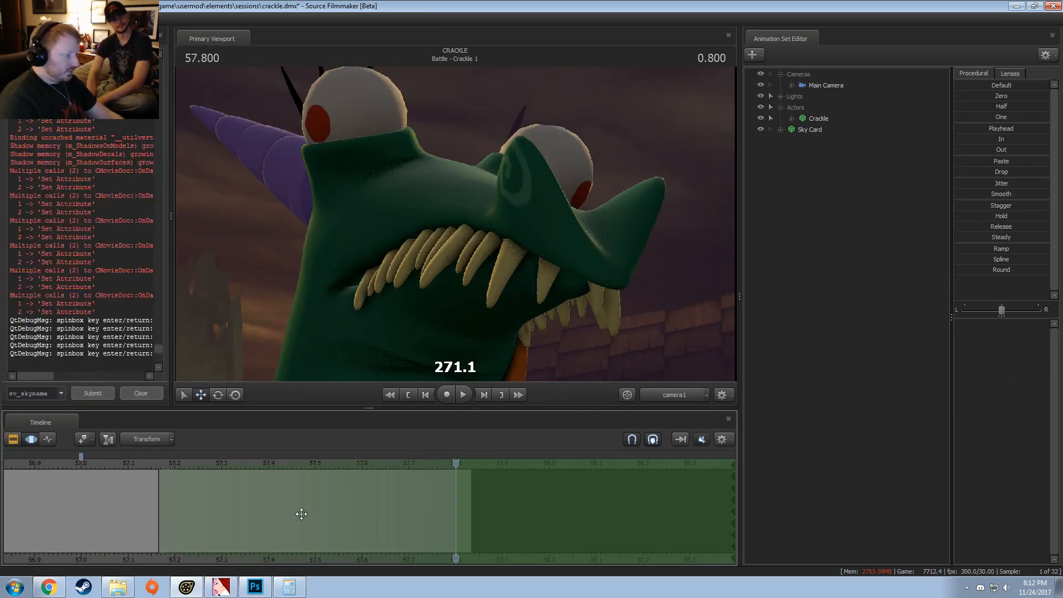
# Step: Lower the Main Camera's focalDistance slightly over the selected time to focus on the crackle's head at 57.8 s
pyautogui.click(811, 117)
pyautogui.click(825, 85)
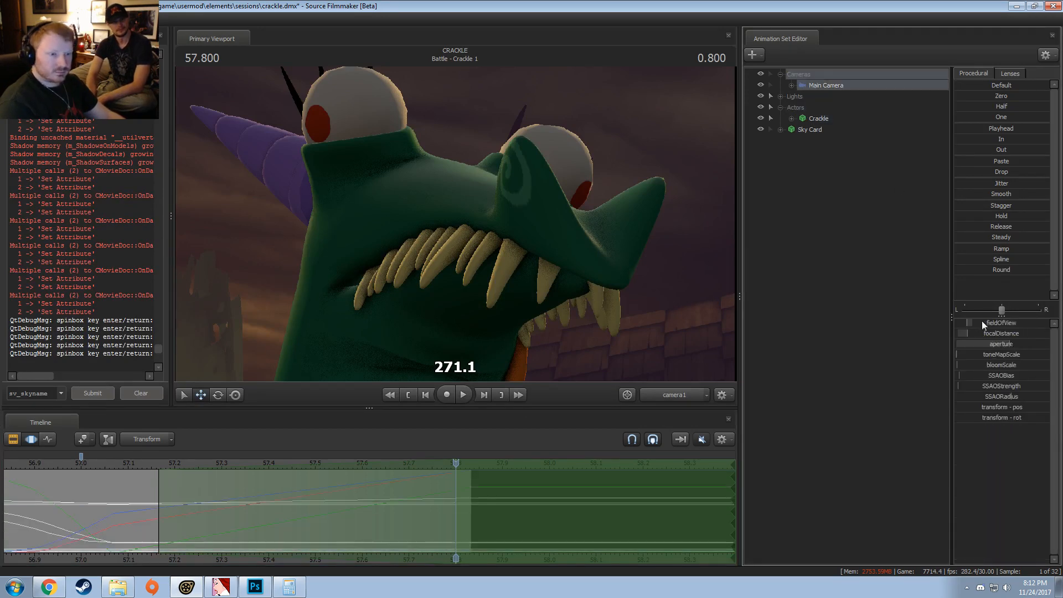
pyautogui.moveTo(986, 335); pyautogui.dragTo(984, 335)
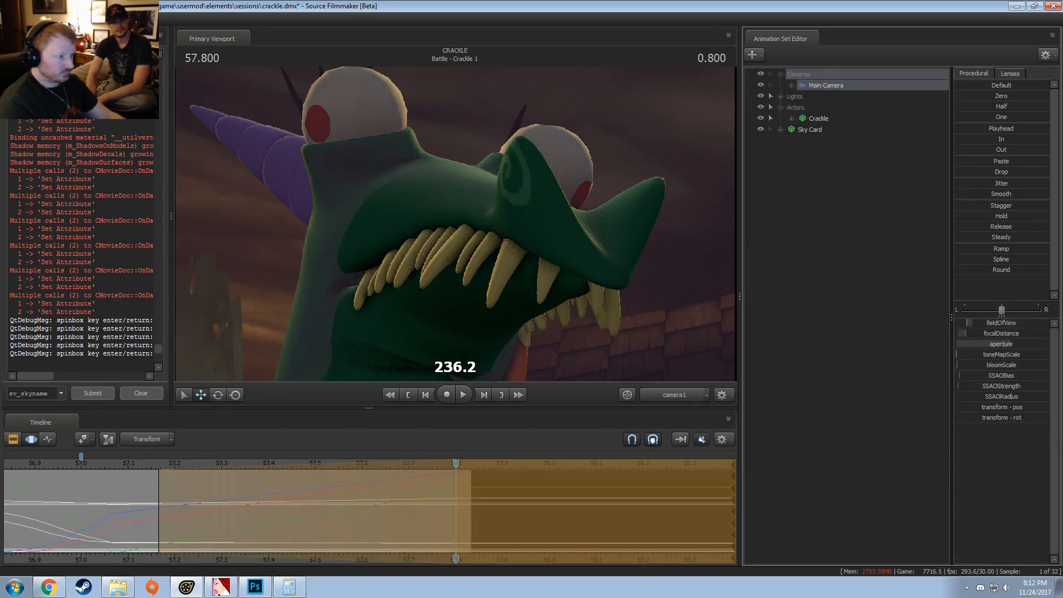
pyautogui.press('shift')
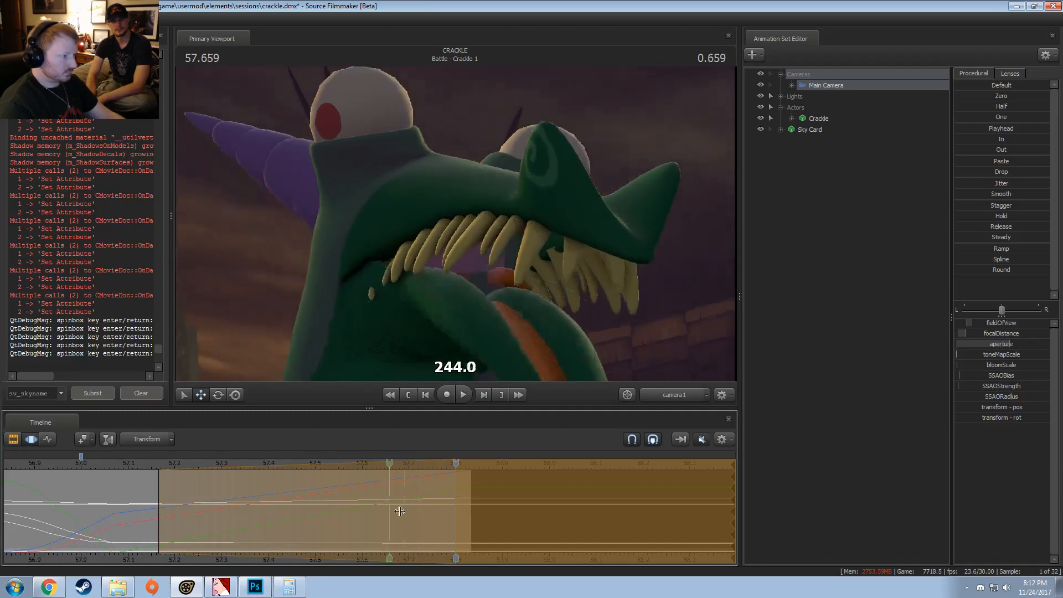
pyautogui.rightClick(491, 205)
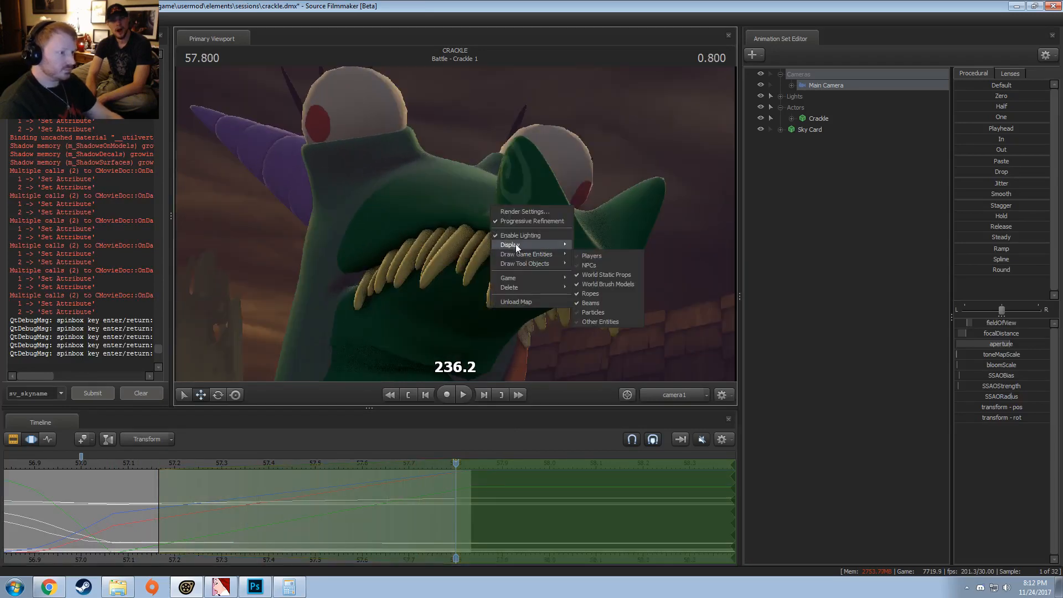
pyautogui.click(456, 231)
# Step: Move the playhead to 58.733 s in Battle - Crackle 3, select the clip, and check the shot briefly in the Motion Editor
pyautogui.press('F2')
pyautogui.scroll(-5, 408, 495)
pyautogui.moveTo(473, 462); pyautogui.dragTo(621, 469)
pyautogui.moveTo(640, 557); pyautogui.dragTo(301, 556, button='middle')
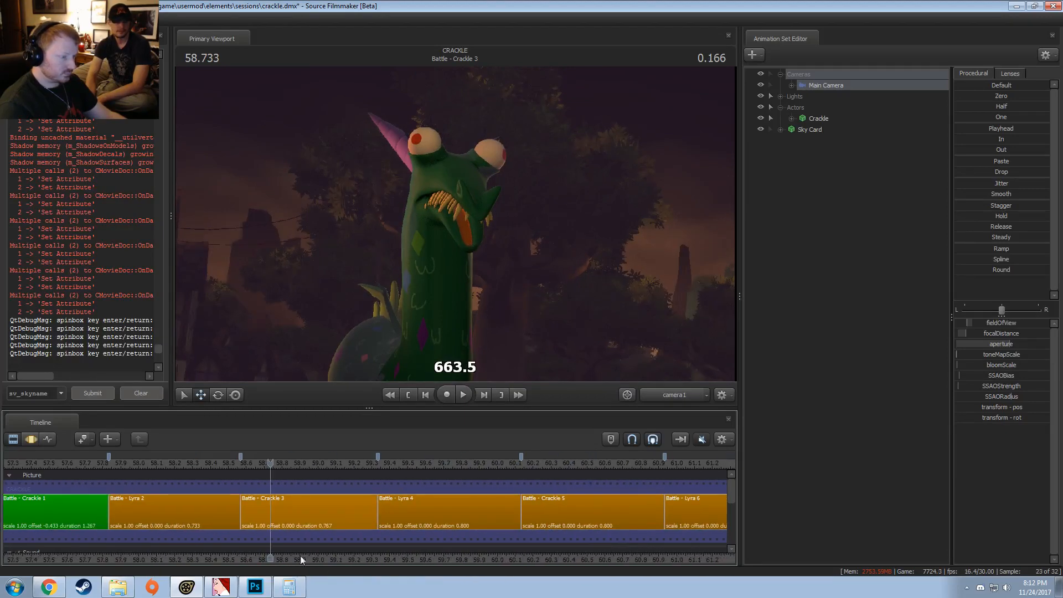
pyautogui.click(298, 520)
pyautogui.press('F3')
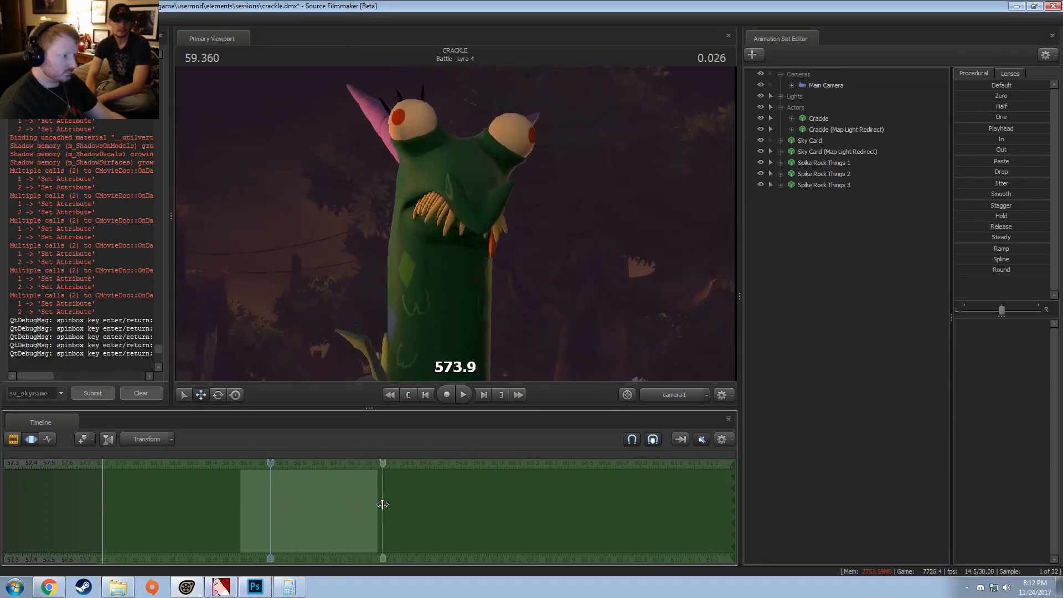
pyautogui.press('F2')
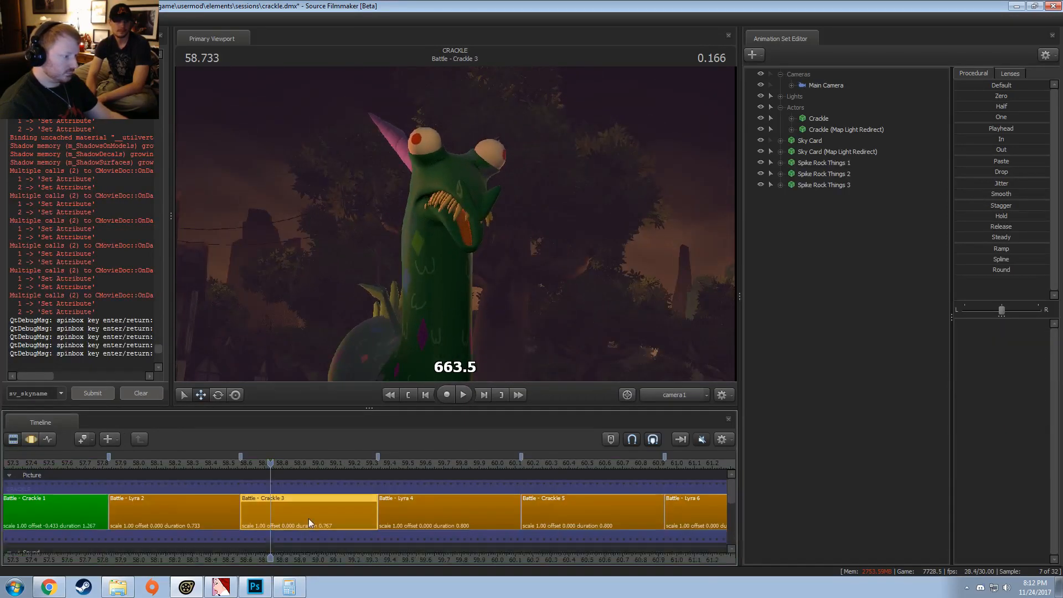
# Step: Set the Battle - Crackle 3 clip colour to red 0 and green 15
pyautogui.rightClick(307, 518)
pyautogui.moveTo(359, 379)
pyautogui.click(442, 388)
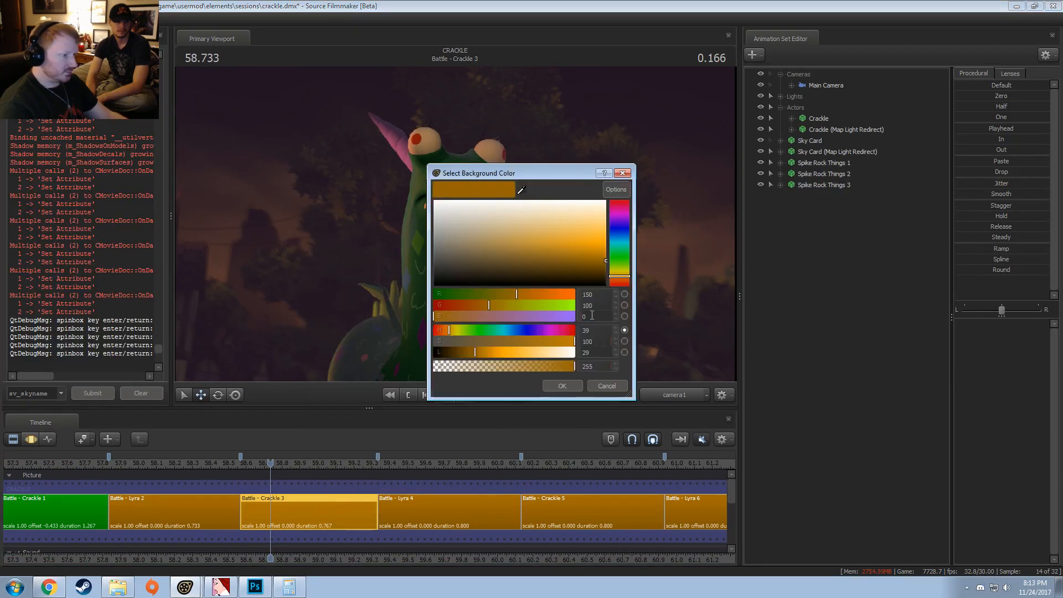
pyautogui.moveTo(601, 295); pyautogui.dragTo(554, 301)
pyautogui.write('0')
pyautogui.press('Tab')
pyautogui.write('15')
pyautogui.press('Return')
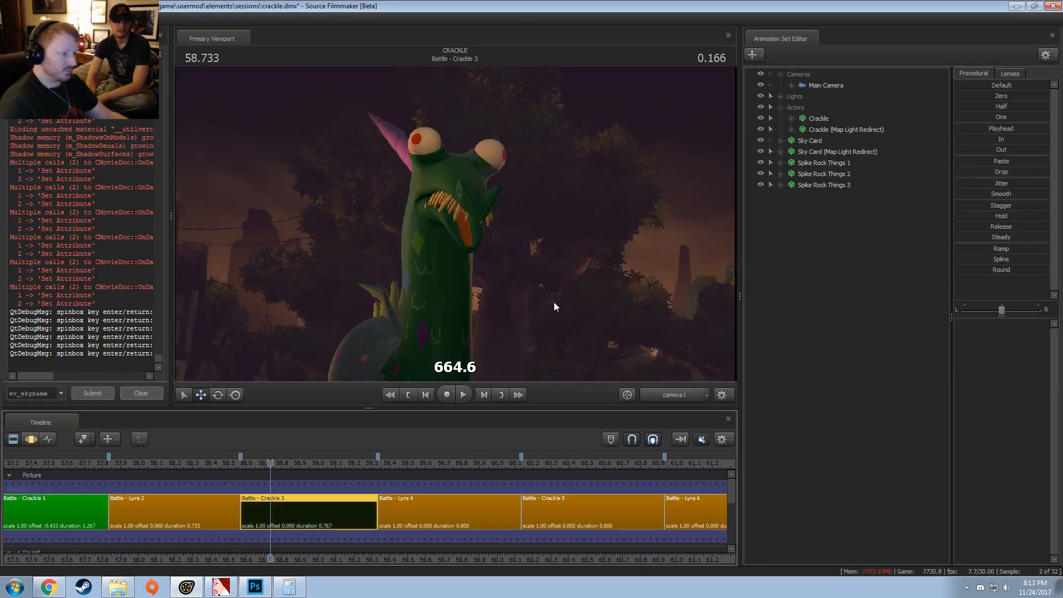
# Step: Try to correct the green value of the Battle - Crackle 3 clip colour
pyautogui.rightClick(317, 503)
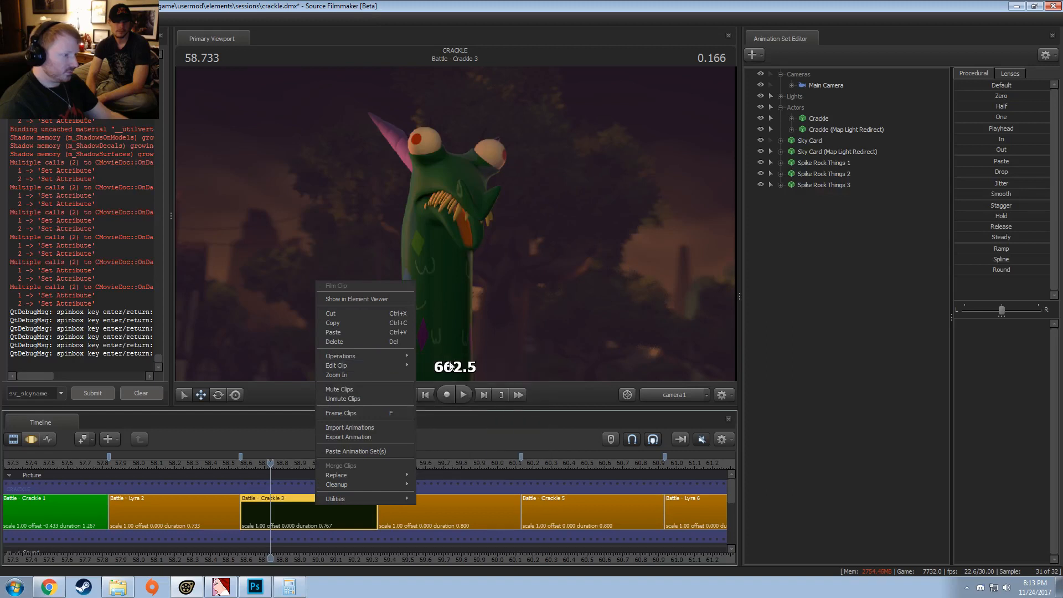
pyautogui.moveTo(399, 366)
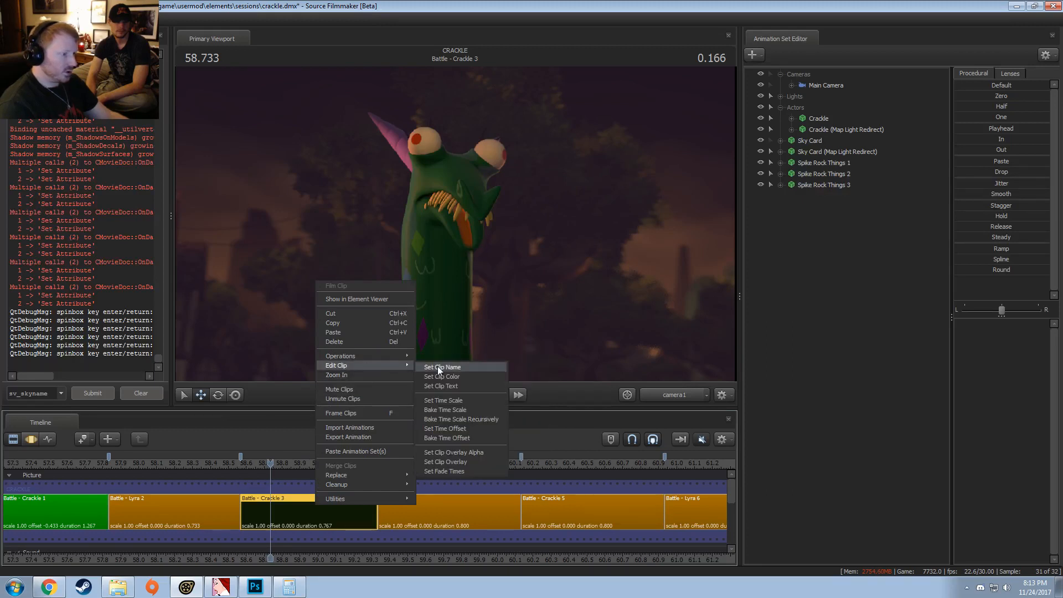
pyautogui.click(438, 368)
pyautogui.click(603, 305)
pyautogui.write('15')
pyautogui.press('Return')
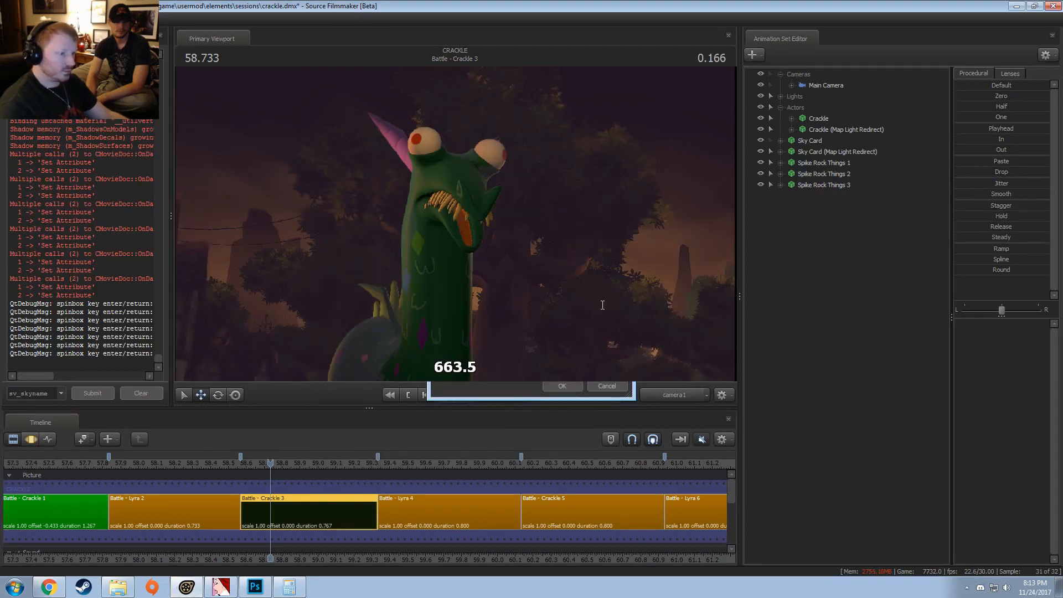
# Step: Mark Battle - Crackle 3 as finished by setting its clip colour's green value to 150
pyautogui.rightClick(297, 514)
pyautogui.moveTo(383, 374)
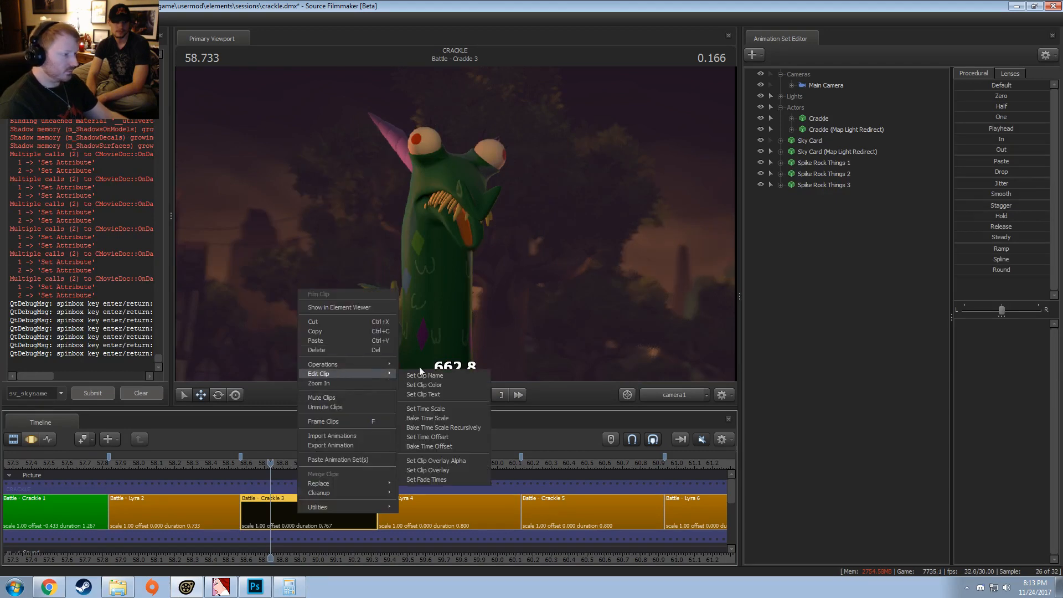
pyautogui.click(433, 384)
pyautogui.click(606, 302)
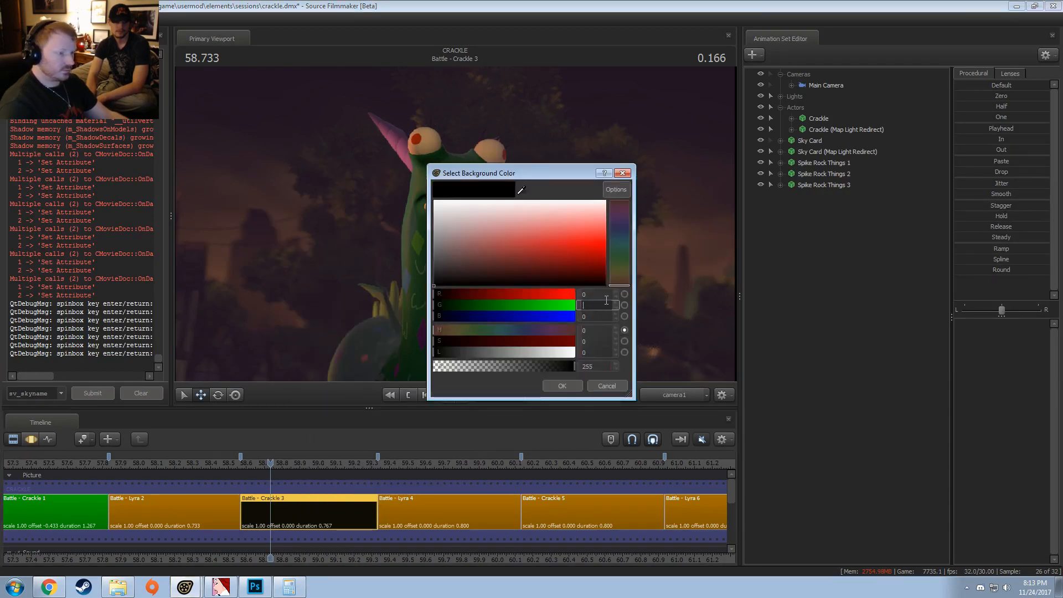
pyautogui.write('150')
pyautogui.press('Return')
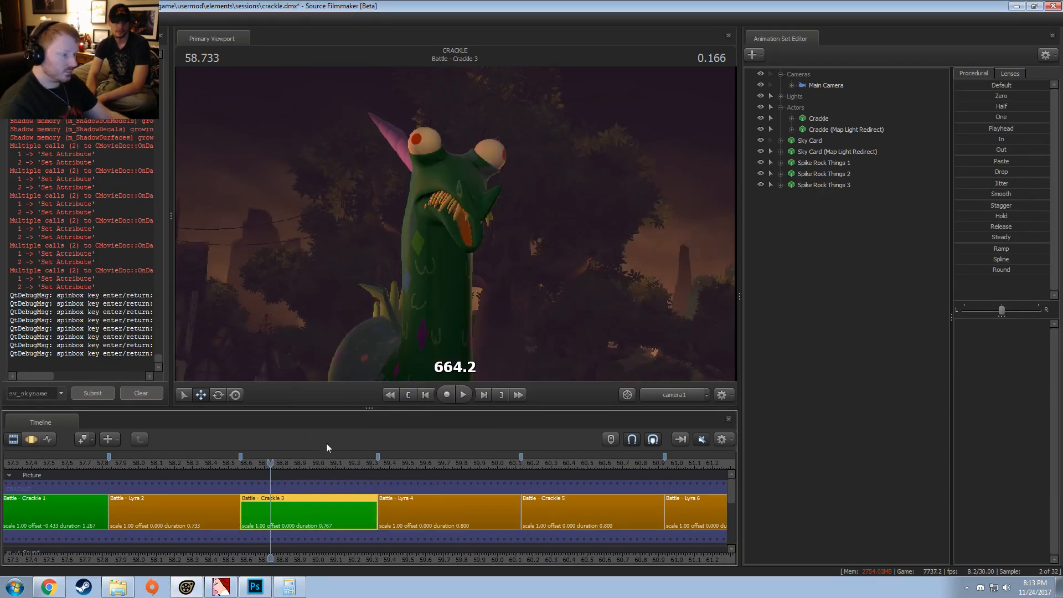
# Step: Play through Battle - Crackle 5 and return the playhead to 60.166 s near its start
pyautogui.click(532, 463)
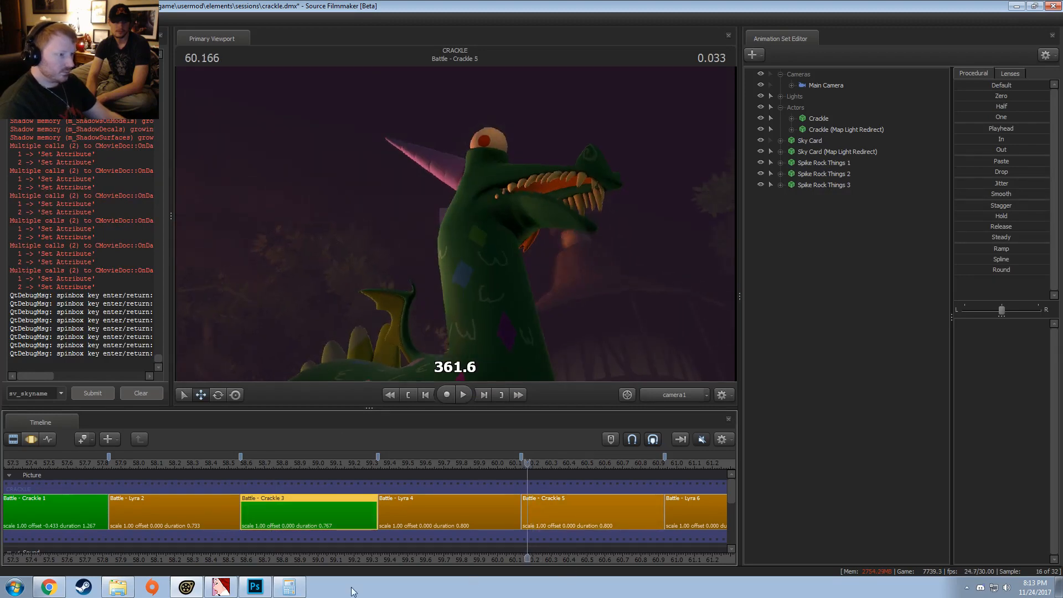
pyautogui.moveTo(583, 562); pyautogui.dragTo(175, 584, button='middle')
pyautogui.press('space')
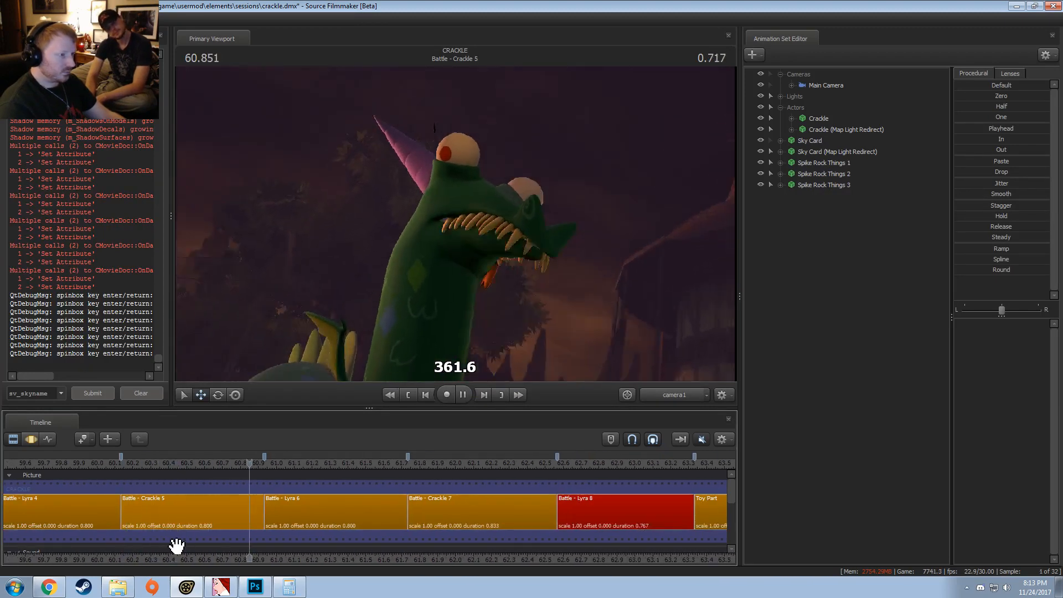
pyautogui.moveTo(270, 465); pyautogui.dragTo(122, 507)
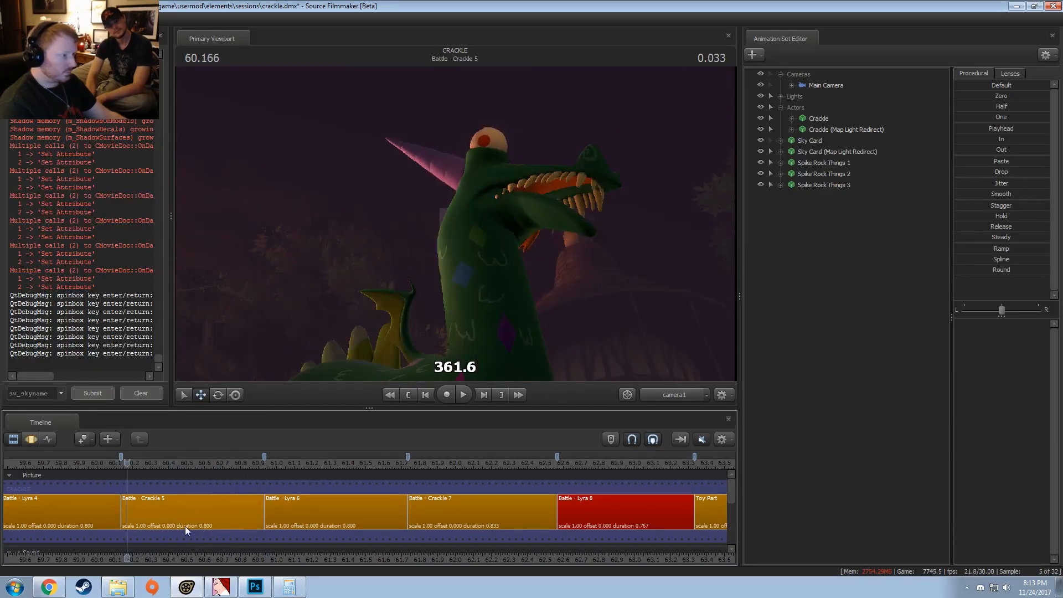
# Step: Open Battle - Crackle 5's time range in the Motion Editor and try nudging the Main Camera's focalDistance with the playhead at 61.766 s
pyautogui.click(193, 519)
pyautogui.hotkey('ctrl', 'v')
pyautogui.hotkey('ctrl', 'a')
pyautogui.press('F3')
pyautogui.click(414, 459)
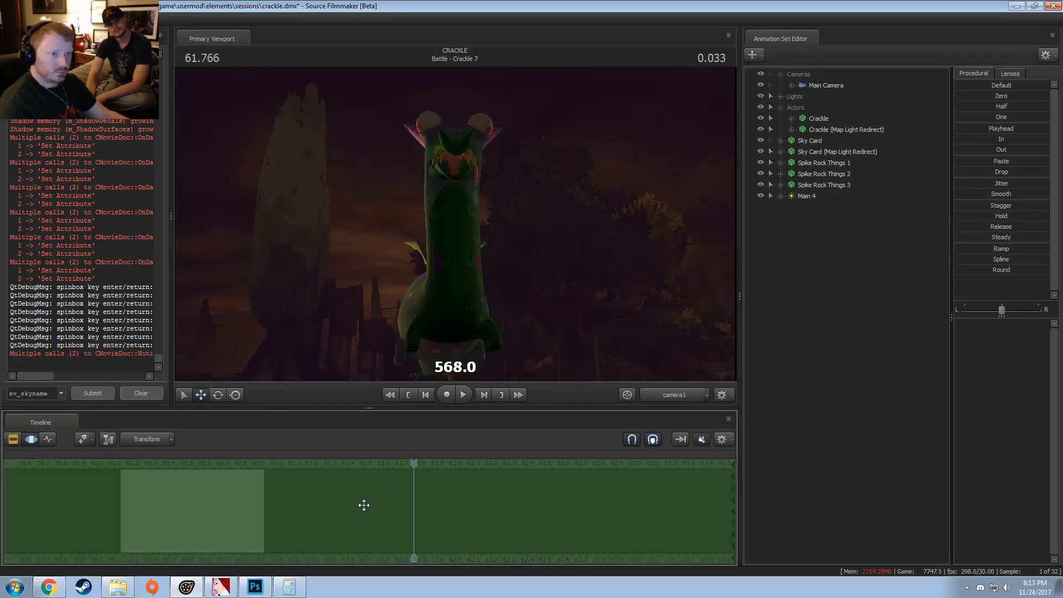
pyautogui.click(807, 84)
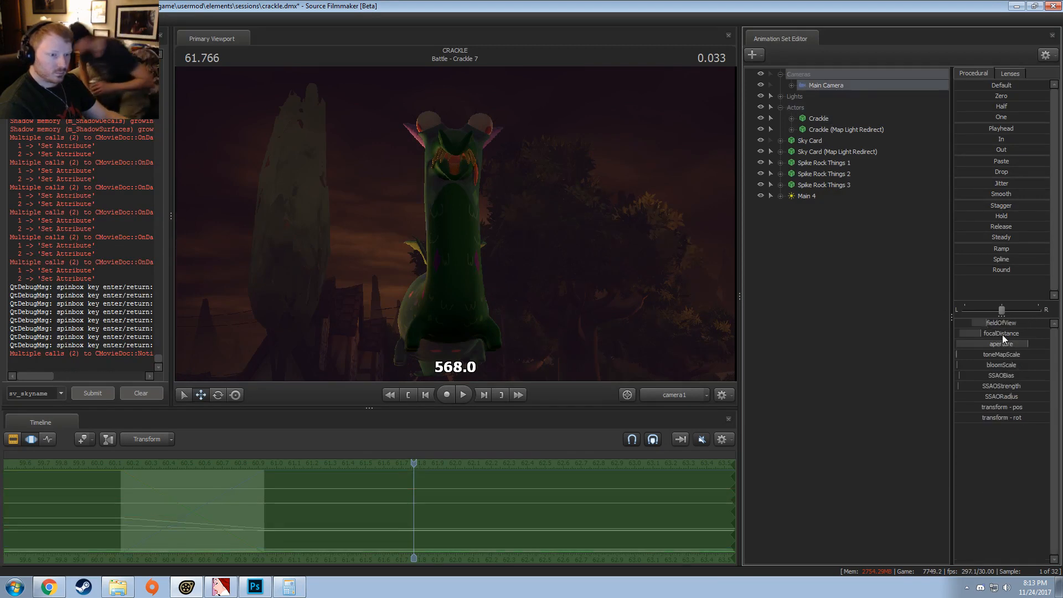
pyautogui.moveTo(1002, 335); pyautogui.dragTo(1000, 335)
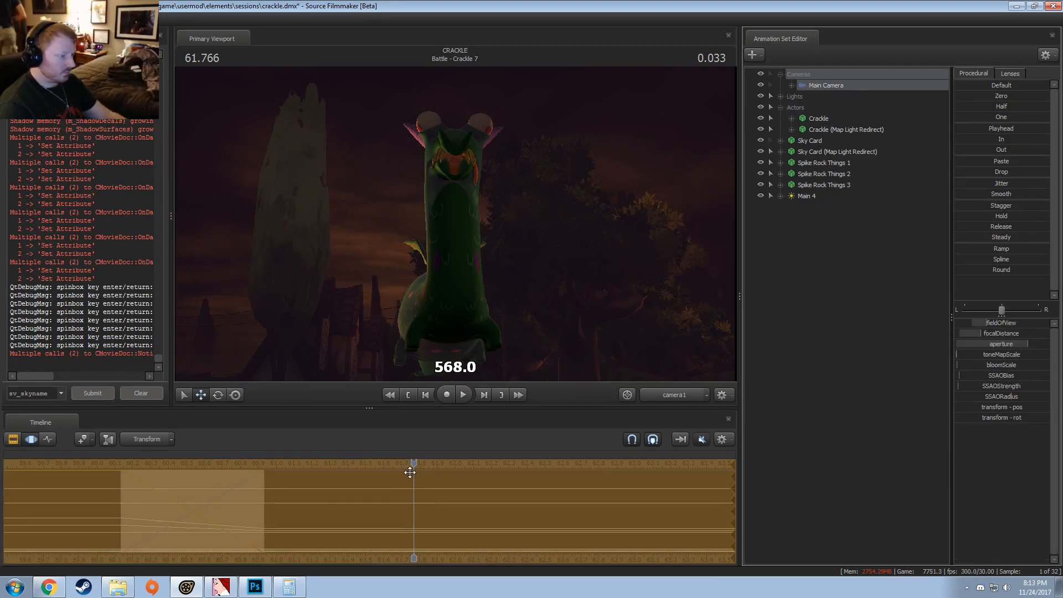
# Step: Move the playhead to 60.233 s in Battle - Crackle 5 and try a slight adjustment of the Main Camera's focalDistance
pyautogui.click(323, 489)
pyautogui.press('F2')
pyautogui.click(277, 466)
pyautogui.press('F3')
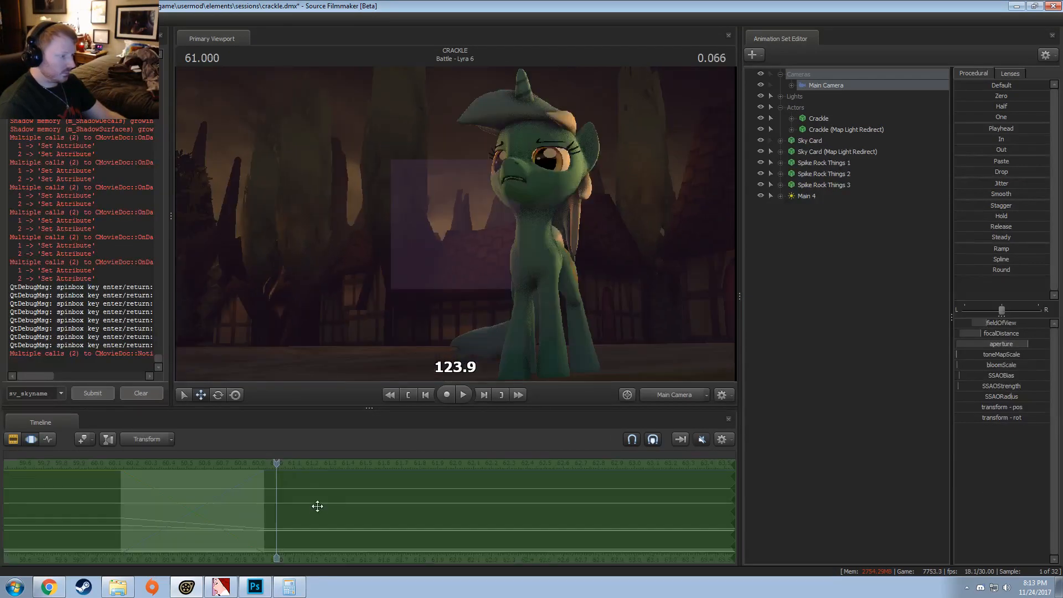
pyautogui.click(111, 496)
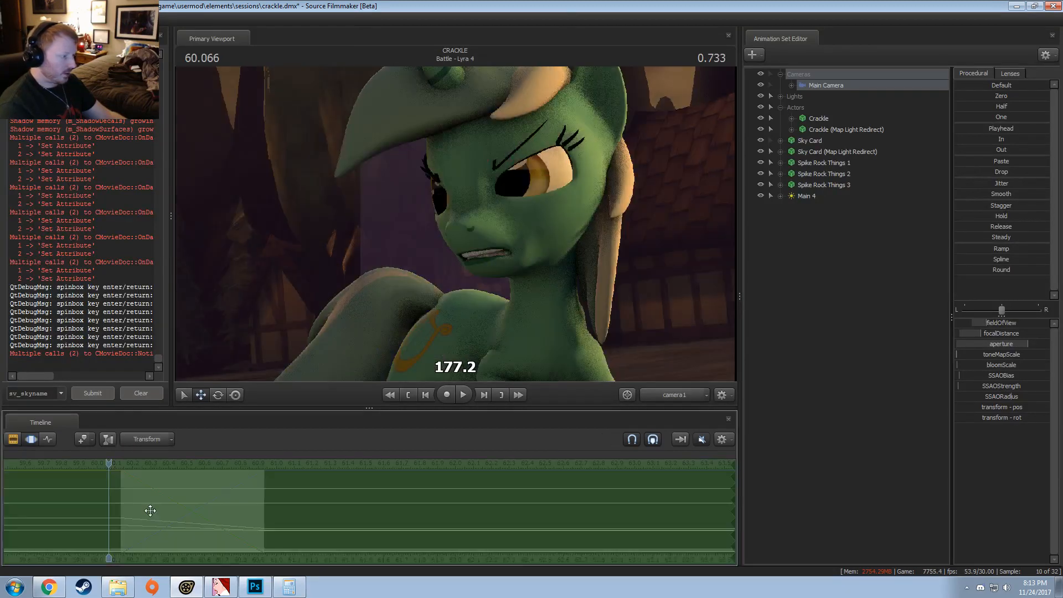
pyautogui.moveTo(109, 465); pyautogui.dragTo(139, 467)
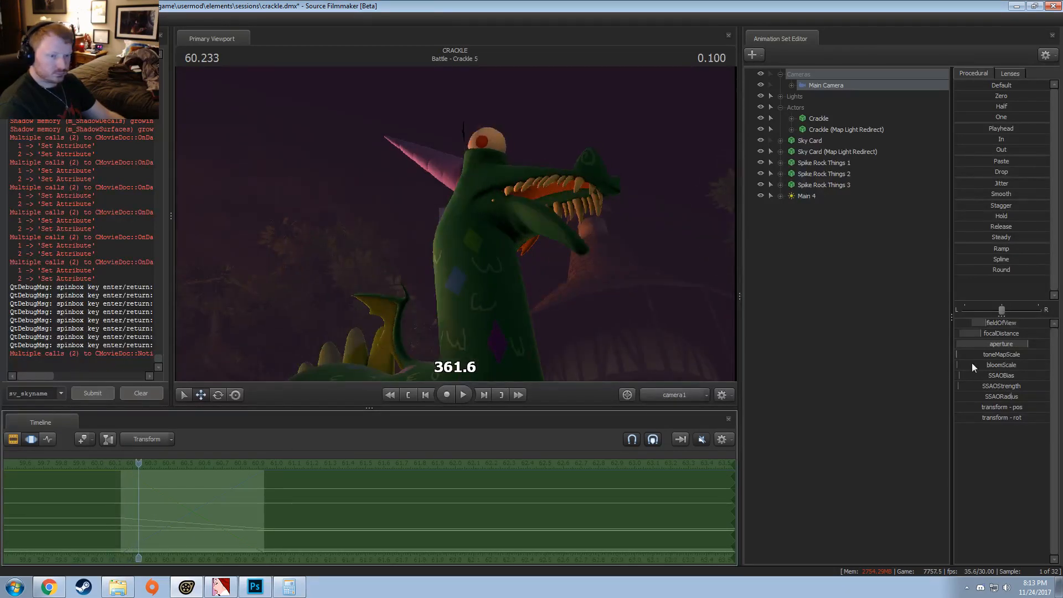
pyautogui.moveTo(1009, 333); pyautogui.dragTo(1004, 334)
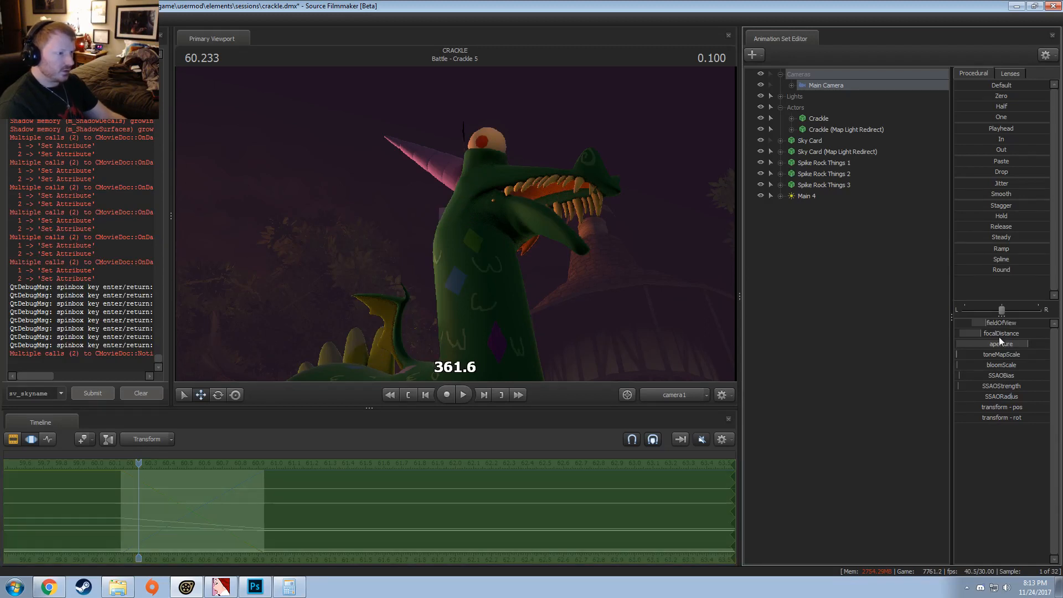
# Step: Change the viewport's display options to remove the purple haze over the background
pyautogui.rightClick(454, 229)
pyautogui.moveTo(474, 280)
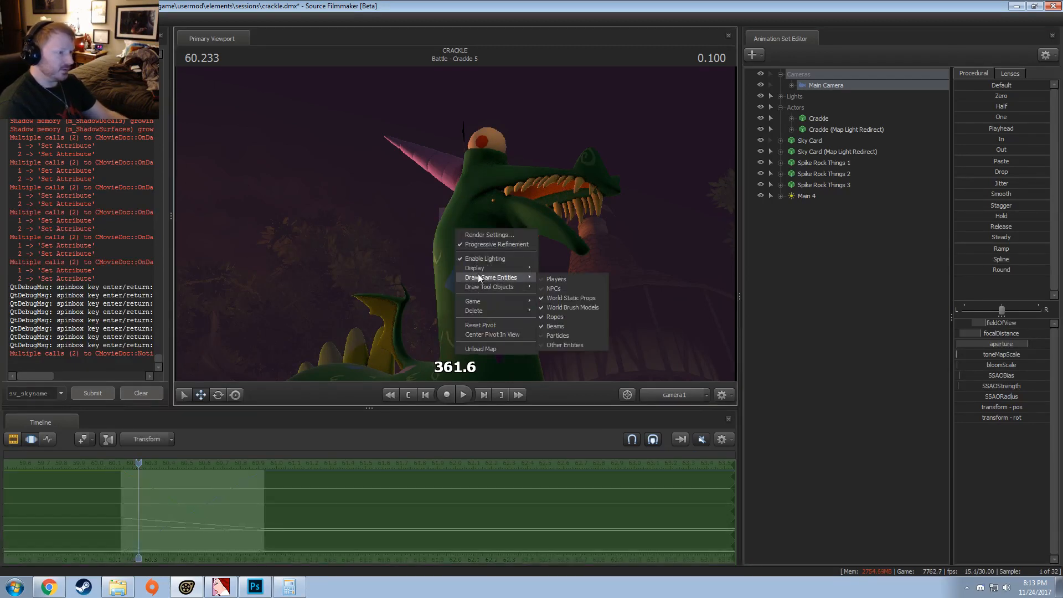
pyautogui.click(569, 266)
# Step: Return to the Clip Editor, select only Battle - Crackle 5, and scrub through the shot to 60.833 s
pyautogui.press('F2')
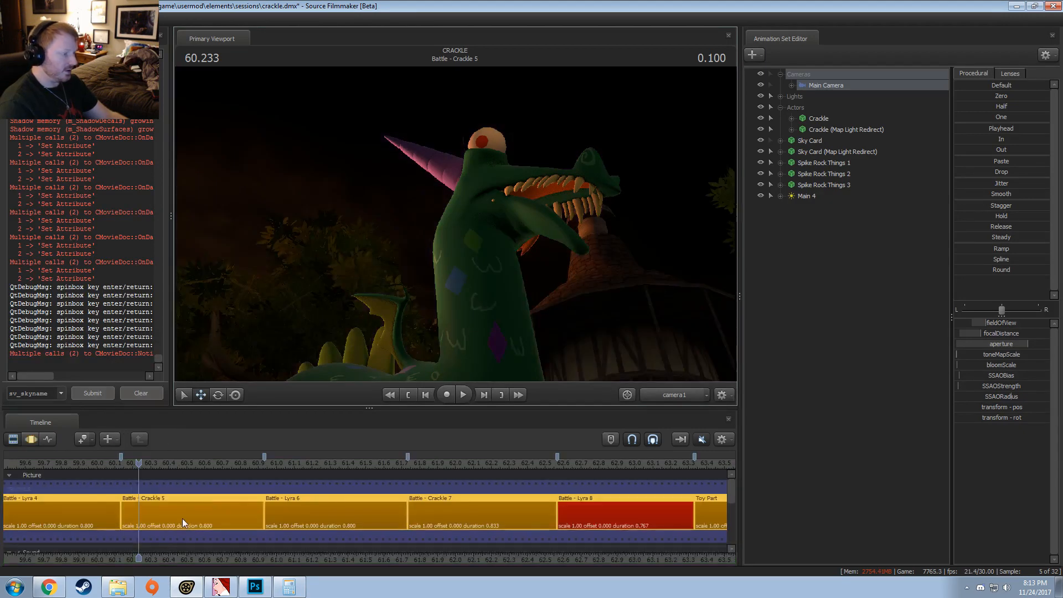
pyautogui.rightClick(182, 515)
pyautogui.click(201, 470)
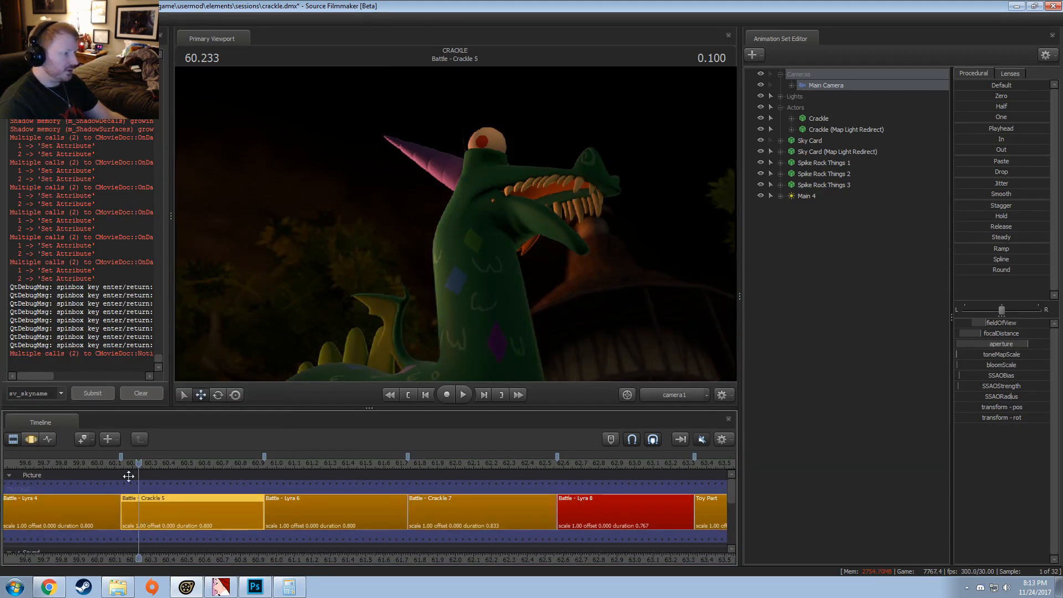
pyautogui.moveTo(124, 466); pyautogui.dragTo(246, 463)
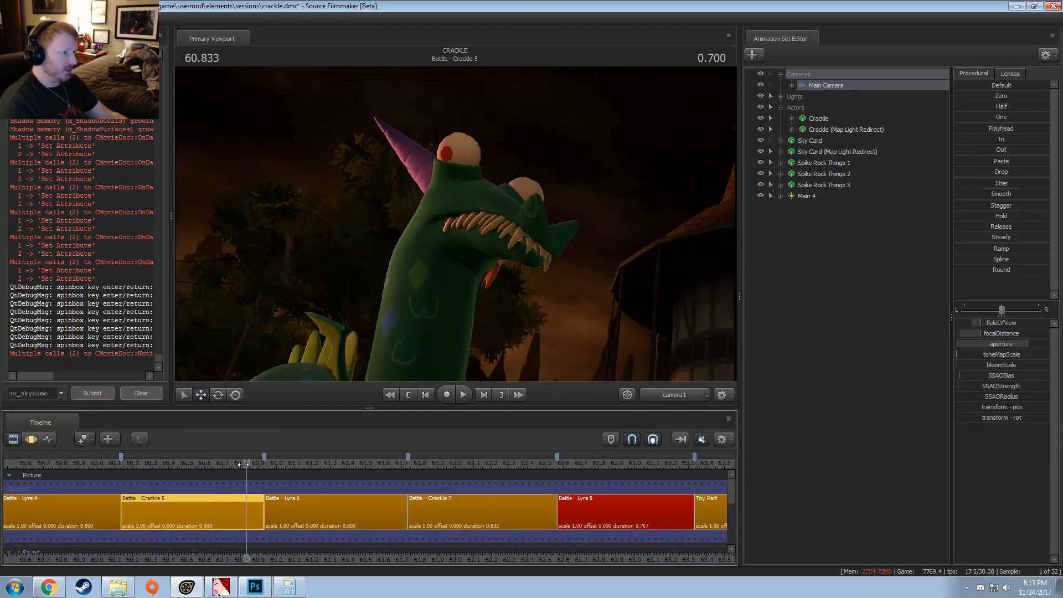
pyautogui.rightClick(162, 503)
pyautogui.moveTo(184, 363)
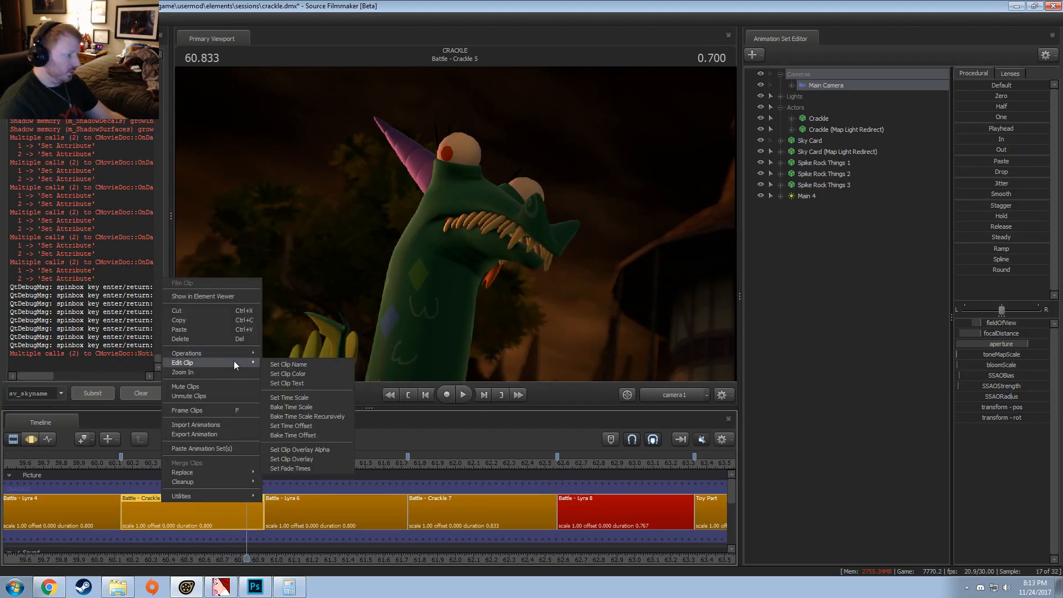
pyautogui.click(283, 384)
pyautogui.press('Escape')
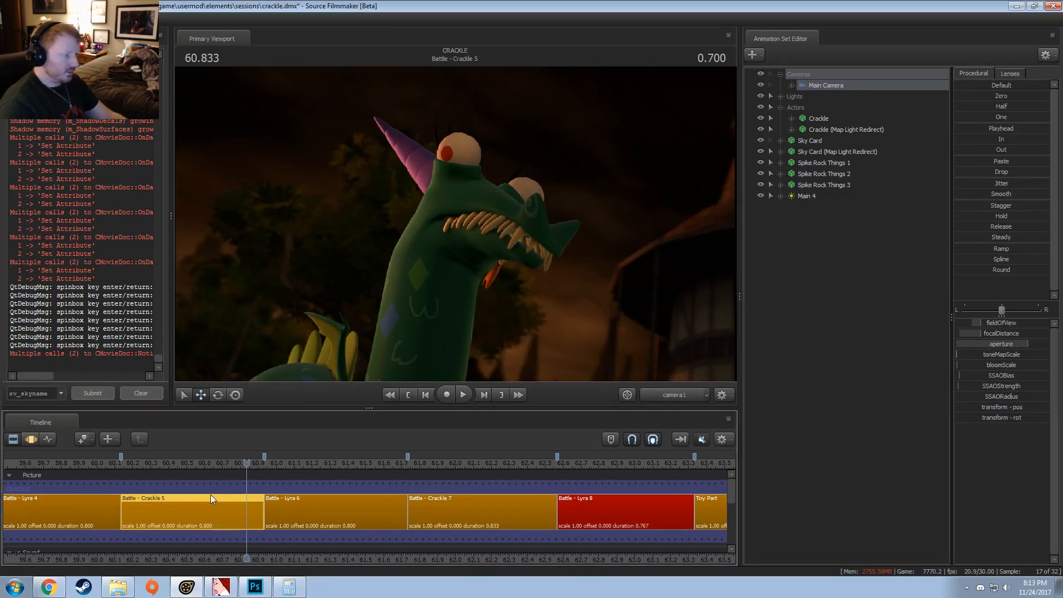
# Step: Mark Battle - Crackle 5 as finished by setting its clip colour to red 0 and green 150
pyautogui.rightClick(205, 505)
pyautogui.moveTo(230, 367)
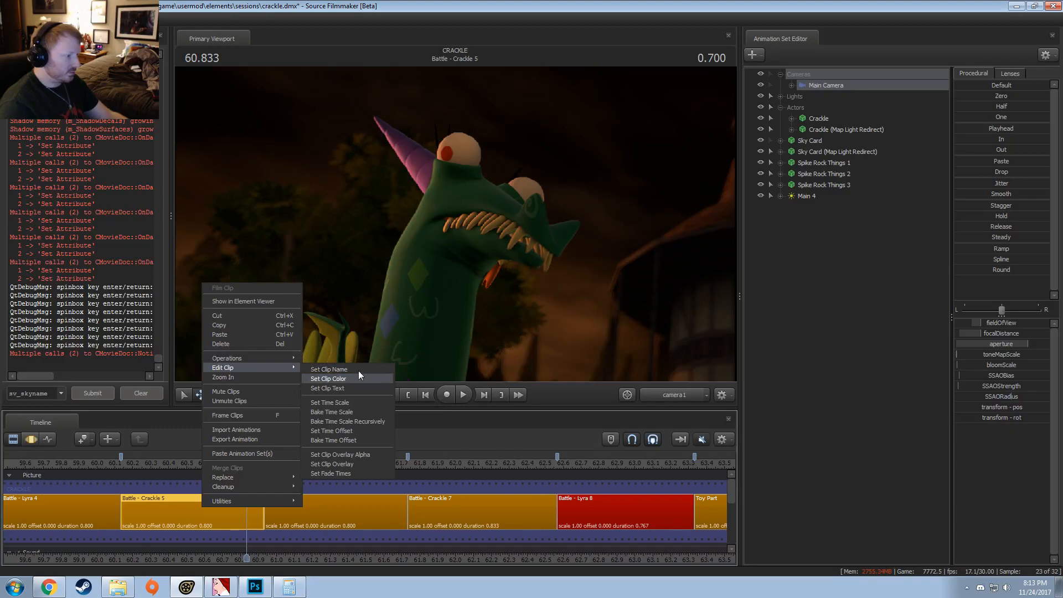
pyautogui.click(349, 379)
pyautogui.write('0')
pyautogui.press('Tab')
pyautogui.write('150')
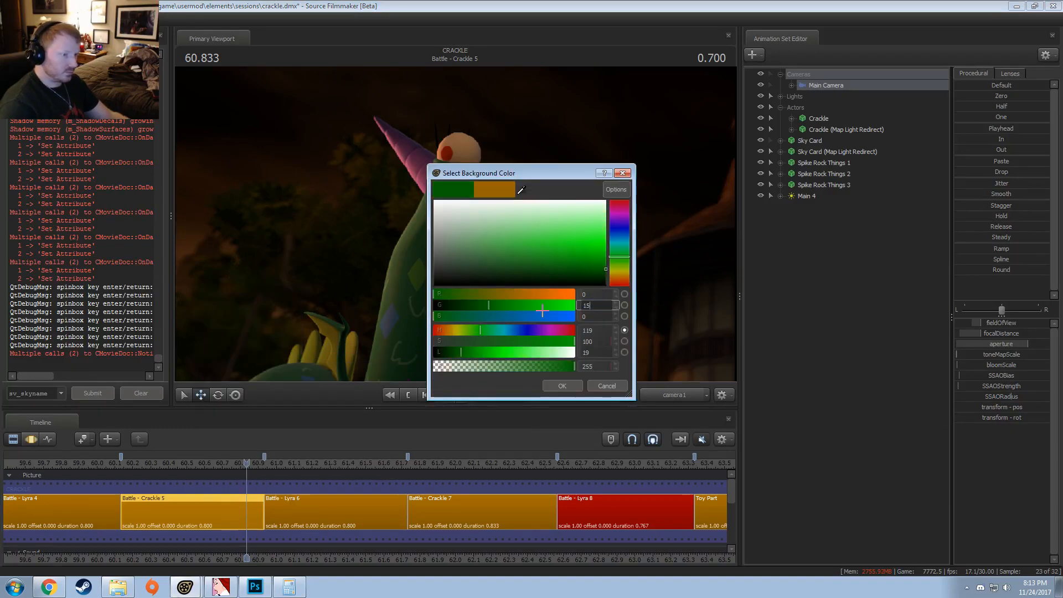
pyautogui.press('Return')
# Step: Move the playhead to the start of Battle - Crackle 7 at 61.733 s and select the clip
pyautogui.moveTo(331, 463); pyautogui.dragTo(491, 479)
pyautogui.click(414, 463)
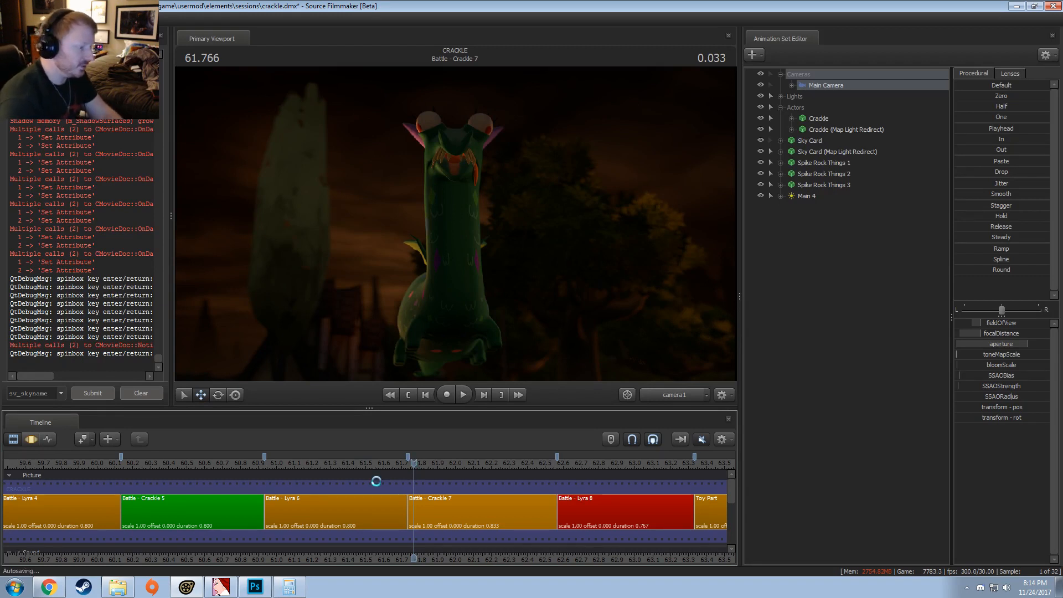
pyautogui.click(438, 463)
pyautogui.moveTo(438, 464); pyautogui.dragTo(404, 465)
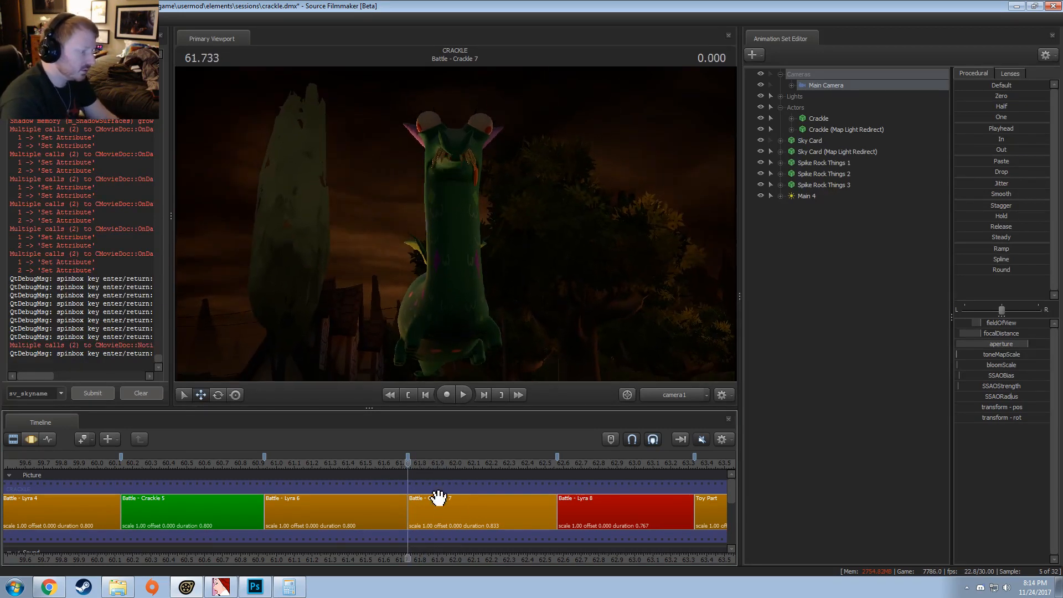
pyautogui.click(424, 521)
# Step: Replay Battle - Crackle 7 several times from its opening frames and open it in the Motion Editor at 61.766 s
pyautogui.press('space')
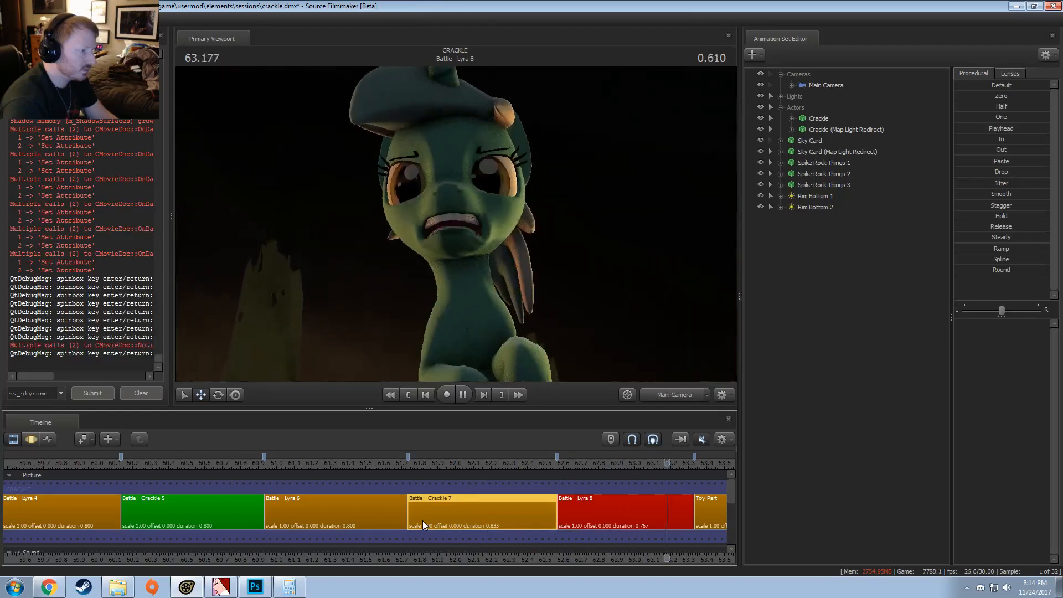
pyautogui.press('space')
pyautogui.click(417, 464)
pyautogui.press('space')
pyautogui.press('space')
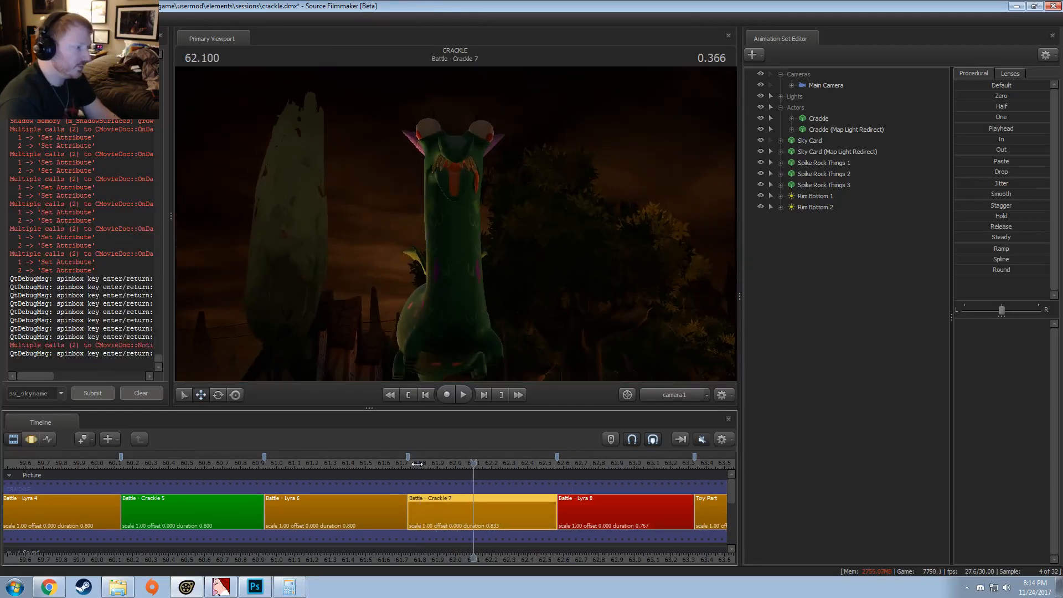
pyautogui.click(411, 467)
pyautogui.press('space')
pyautogui.click(411, 464)
pyautogui.press('space')
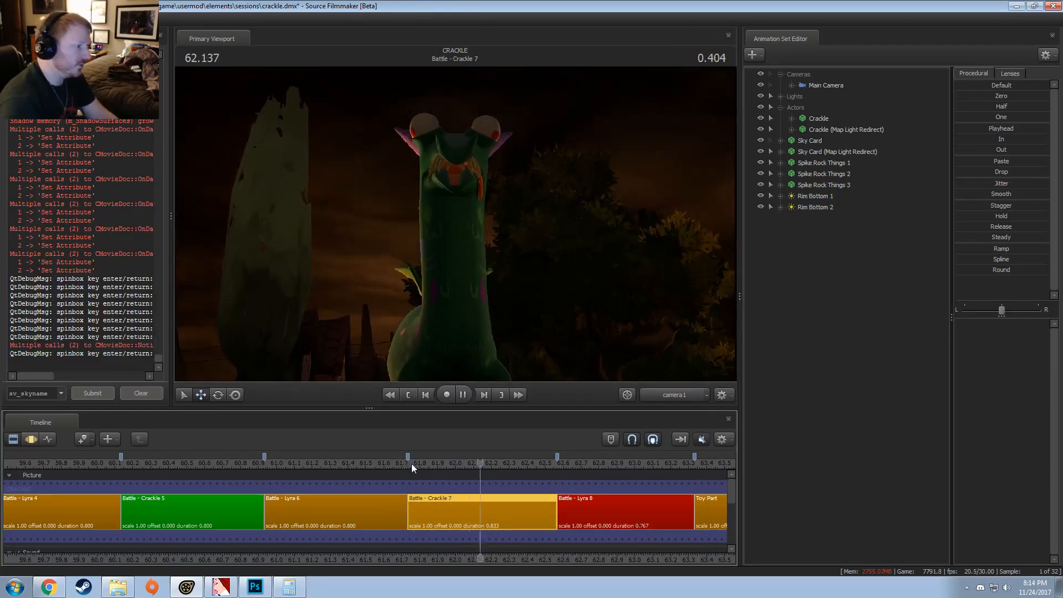
pyautogui.click(411, 463)
pyautogui.press('space')
pyautogui.click(411, 464)
pyautogui.press('F3')
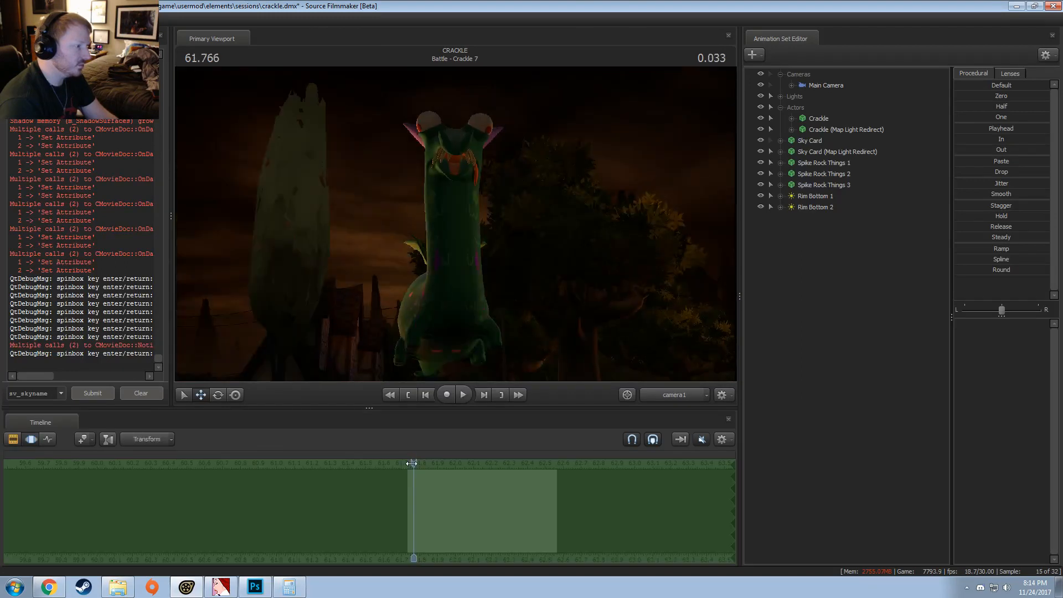
# Step: Return to the Clip Editor, select Battle - Lyra 8, and switch the selection back to Battle - Crackle 7
pyautogui.press('F2')
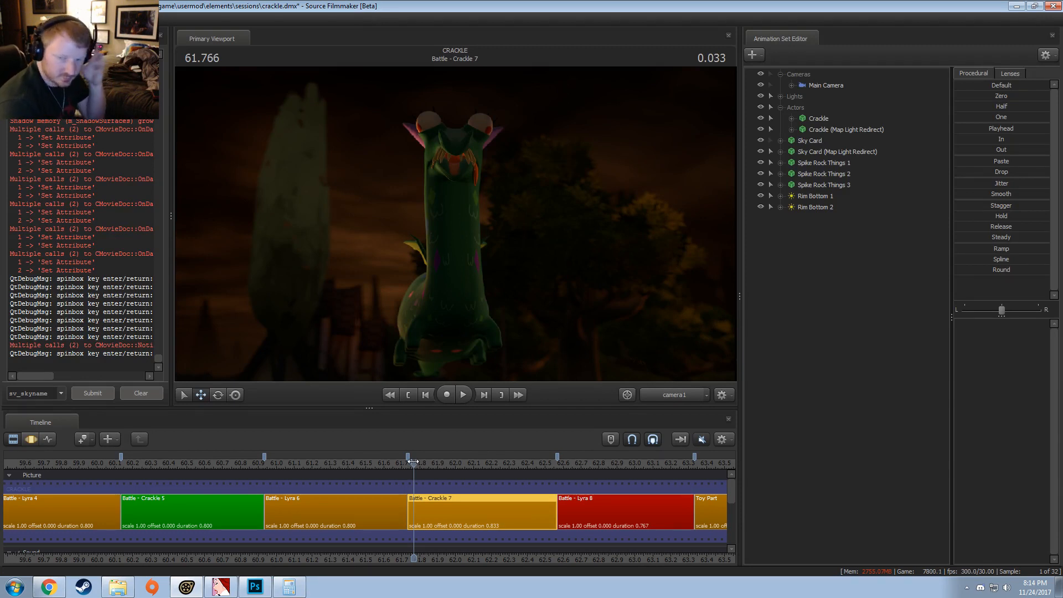
pyautogui.press('F3')
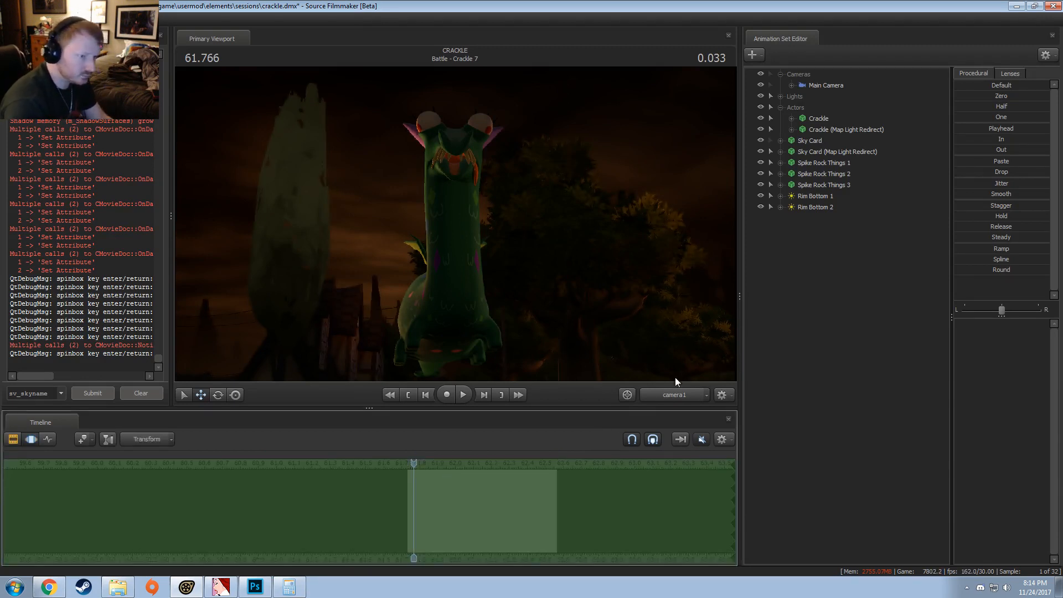
pyautogui.press('F2')
pyautogui.click(595, 524)
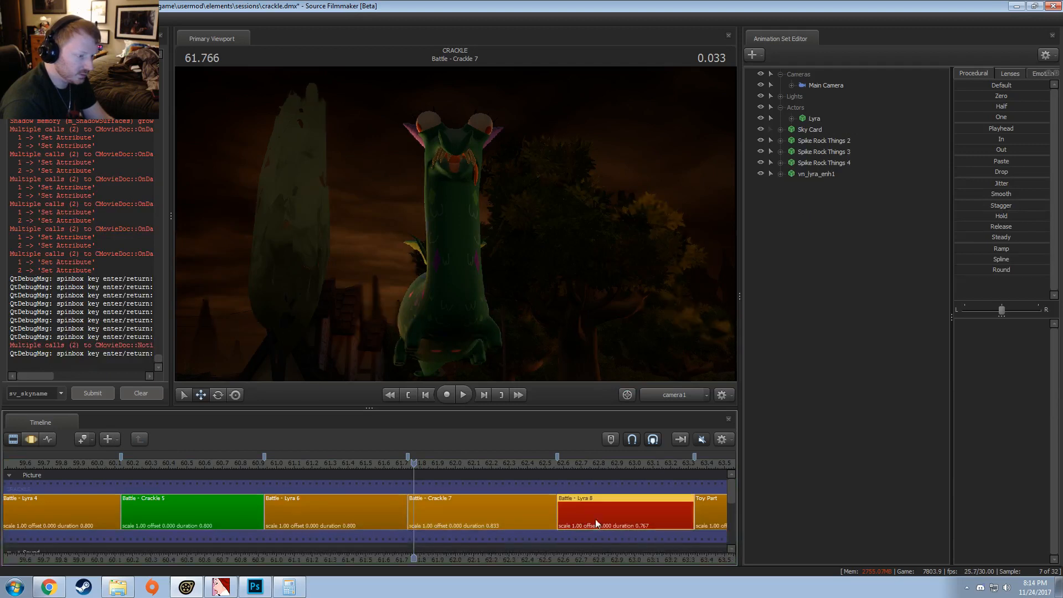
pyautogui.scroll(-3, 595, 526)
pyautogui.moveTo(592, 552); pyautogui.dragTo(530, 564, button='middle')
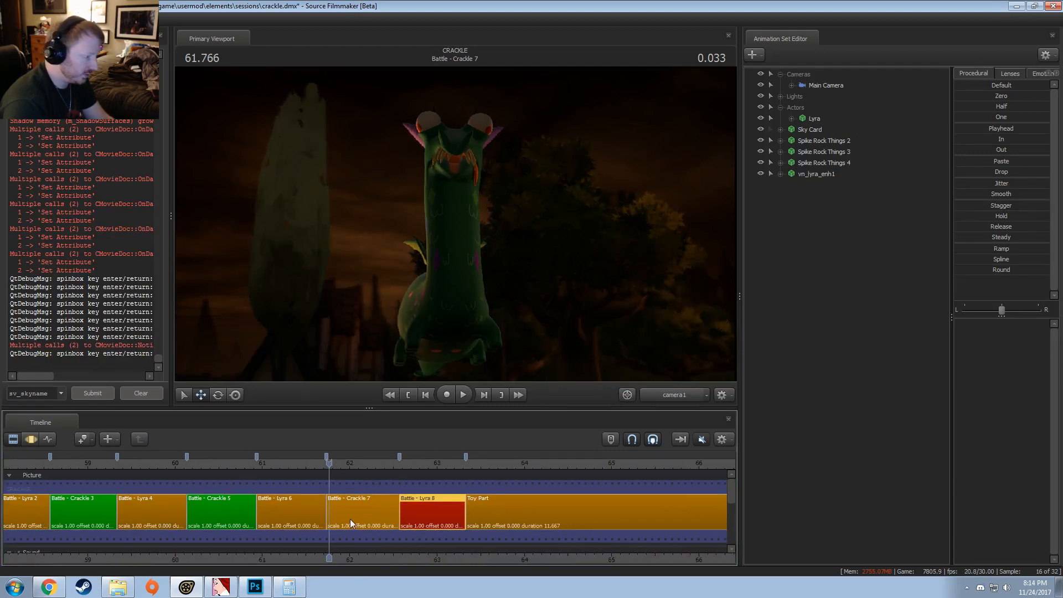
pyautogui.click(350, 519)
# Step: Look over all shots in the film and preview Lyra Being Surrounded at 51.800 s and Lyra Ain't F'n Around at 55.566 s
pyautogui.scroll(-2, 360, 533)
pyautogui.scroll(1, 357, 526)
pyautogui.scroll(-8, 349, 531)
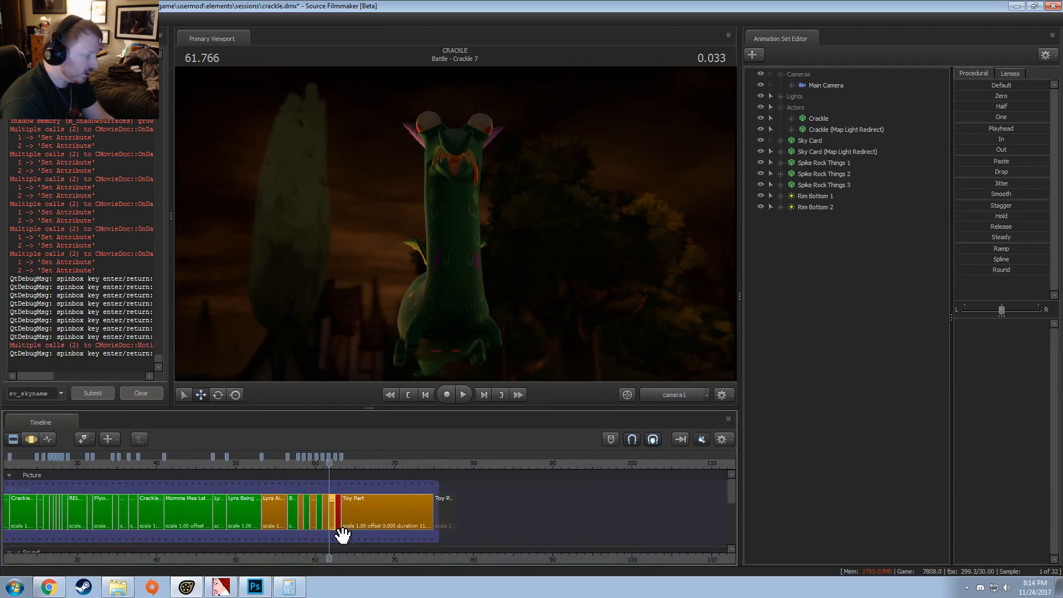
pyautogui.moveTo(356, 563); pyautogui.dragTo(515, 545, button='middle')
pyautogui.scroll(-1, 441, 507)
pyautogui.scroll(3, 441, 506)
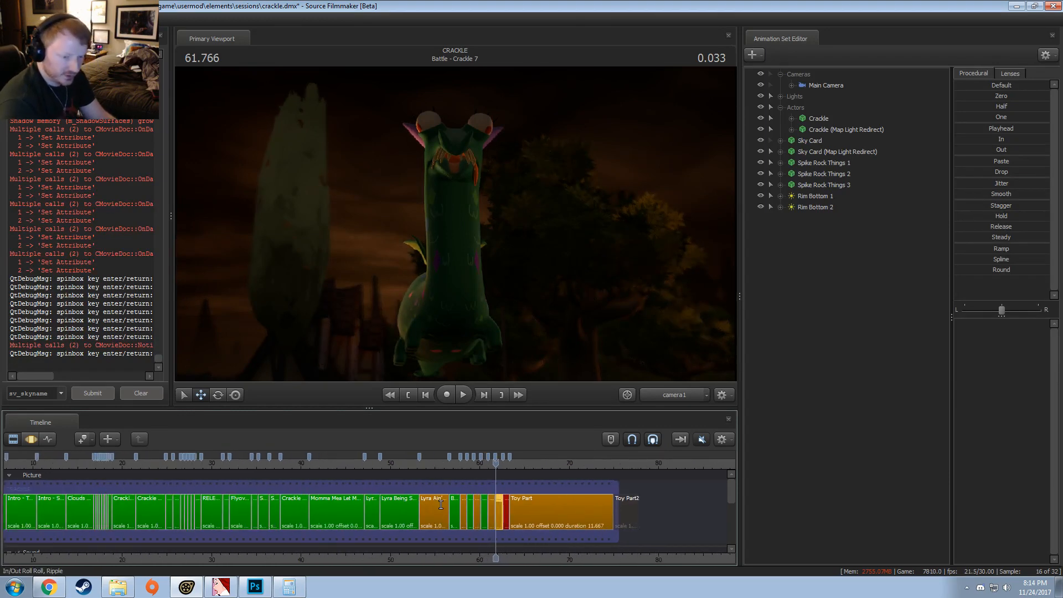
pyautogui.moveTo(406, 545); pyautogui.dragTo(501, 545, button='middle')
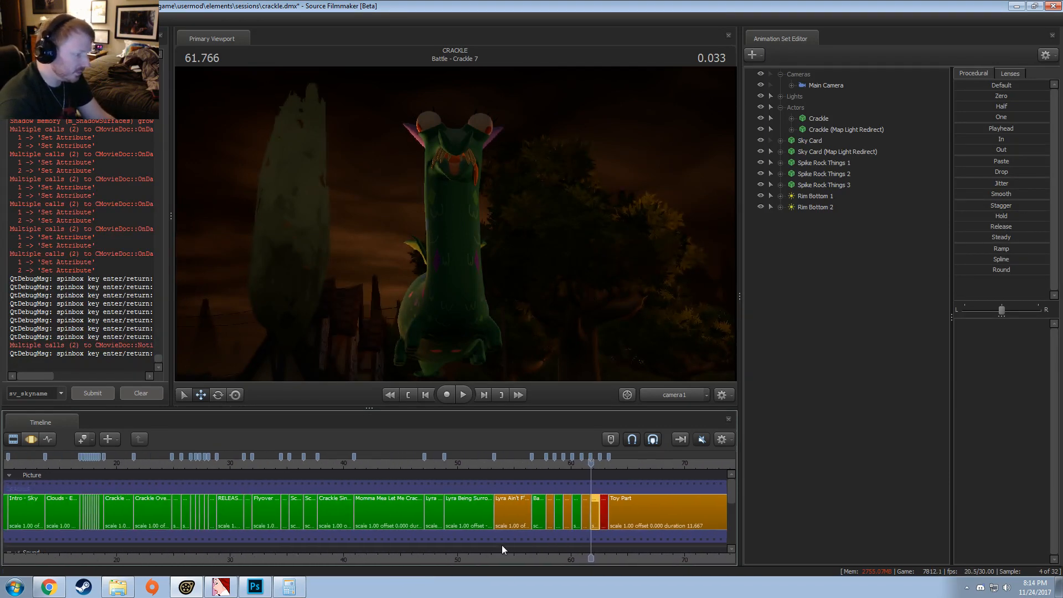
pyautogui.scroll(-2, 502, 545)
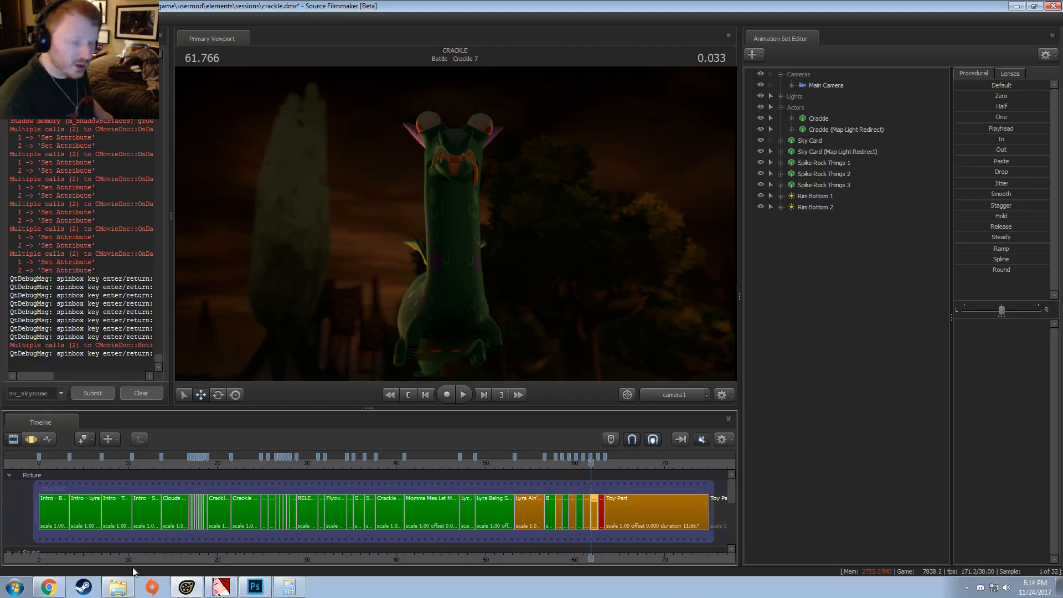
pyautogui.click(501, 460)
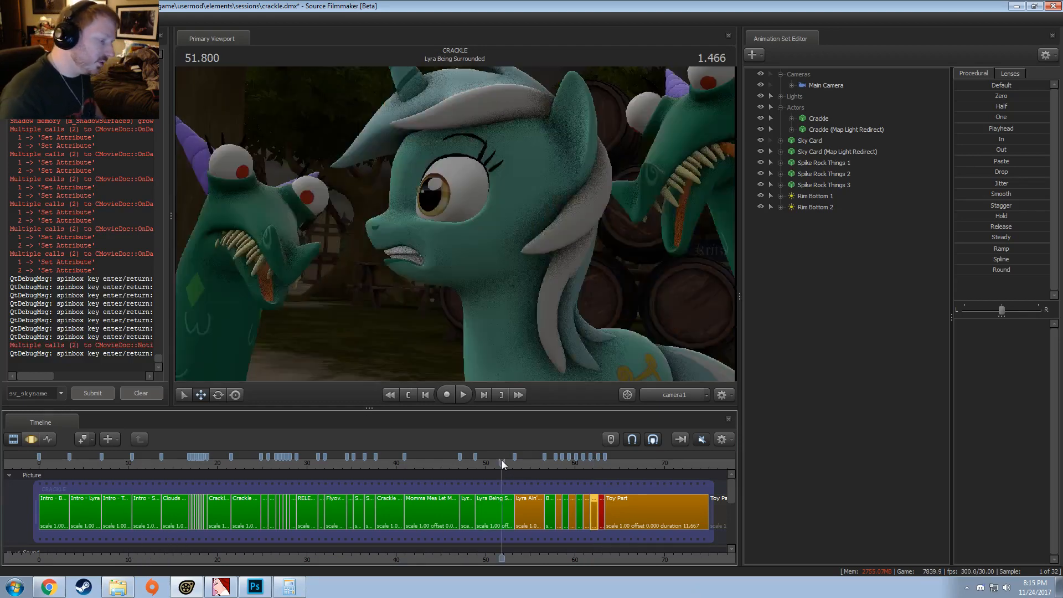
pyautogui.click(536, 463)
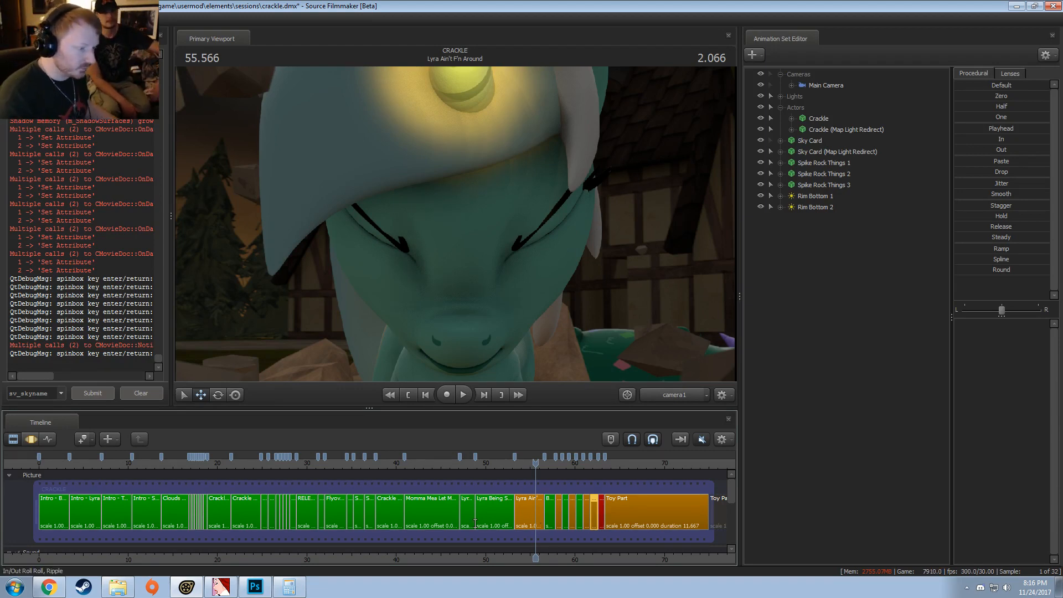
# Step: Select the Lyra Ain't F'n Around shot and scrub back and forth through it, stopping at 55.800 s
pyautogui.scroll(-2, 536, 520)
pyautogui.moveTo(535, 554); pyautogui.dragTo(382, 552, button='middle')
pyautogui.scroll(3, 382, 552)
pyautogui.scroll(2, 382, 552)
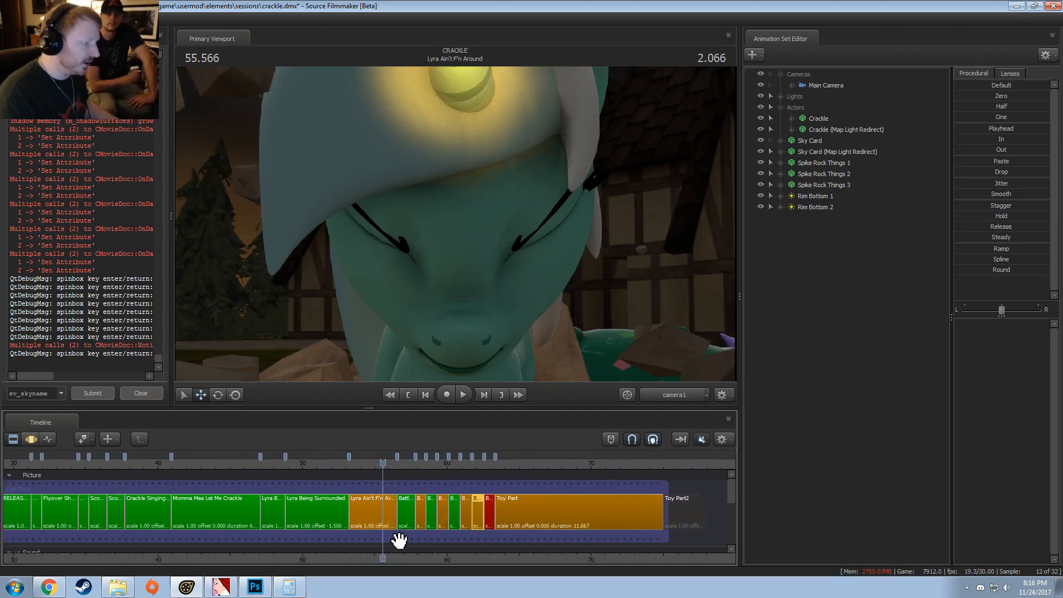
pyautogui.click(366, 514)
pyautogui.moveTo(387, 461); pyautogui.dragTo(359, 461)
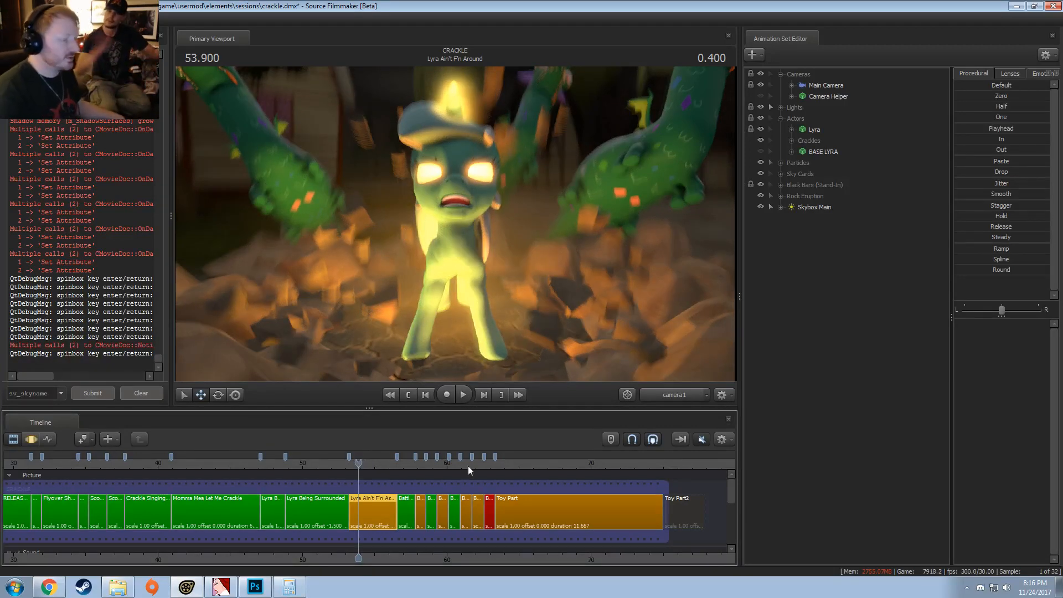
pyautogui.moveTo(406, 463); pyautogui.dragTo(361, 469)
pyautogui.click(392, 463)
pyautogui.scroll(5, 403, 484)
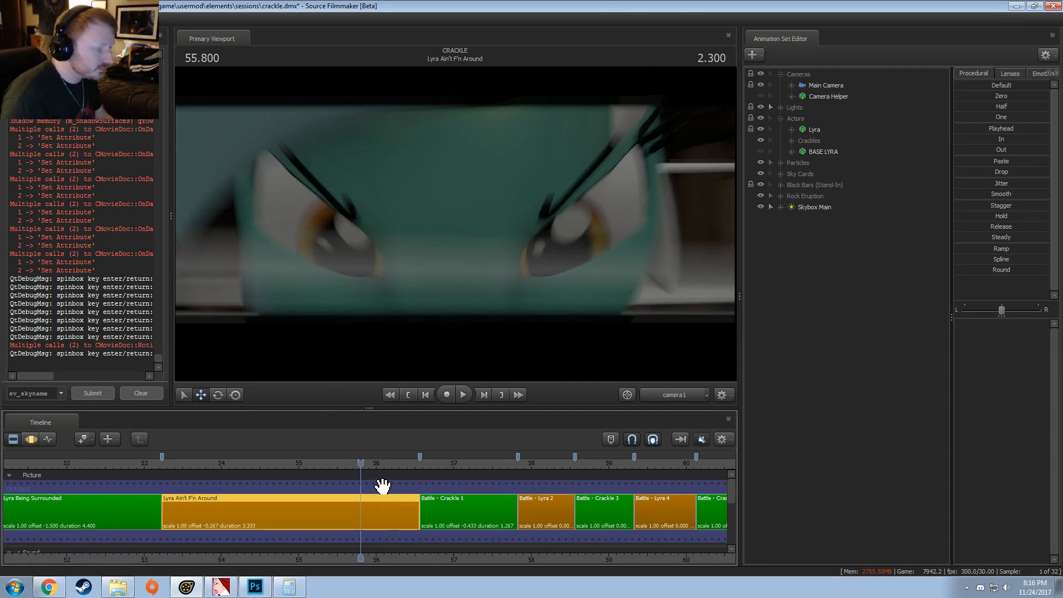
# Step: Place the playhead at 54.000 s and examine the clip colours across the whole film for unfinished shots
pyautogui.scroll(-3, 380, 485)
pyautogui.click(282, 471)
pyautogui.scroll(-6, 283, 471)
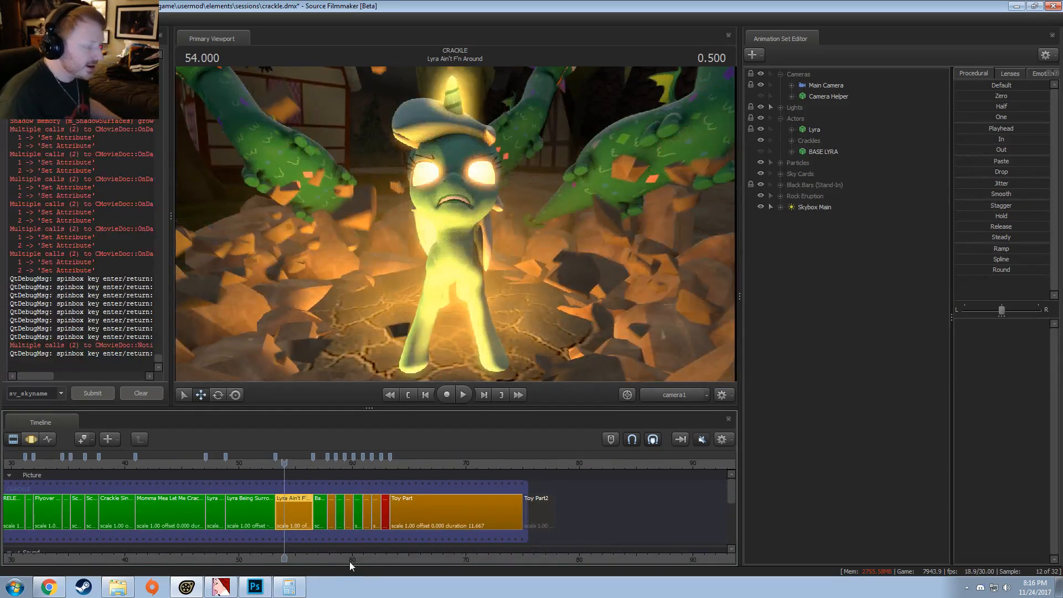
pyautogui.moveTo(392, 545); pyautogui.dragTo(458, 544, button='middle')
pyautogui.scroll(-3, 459, 544)
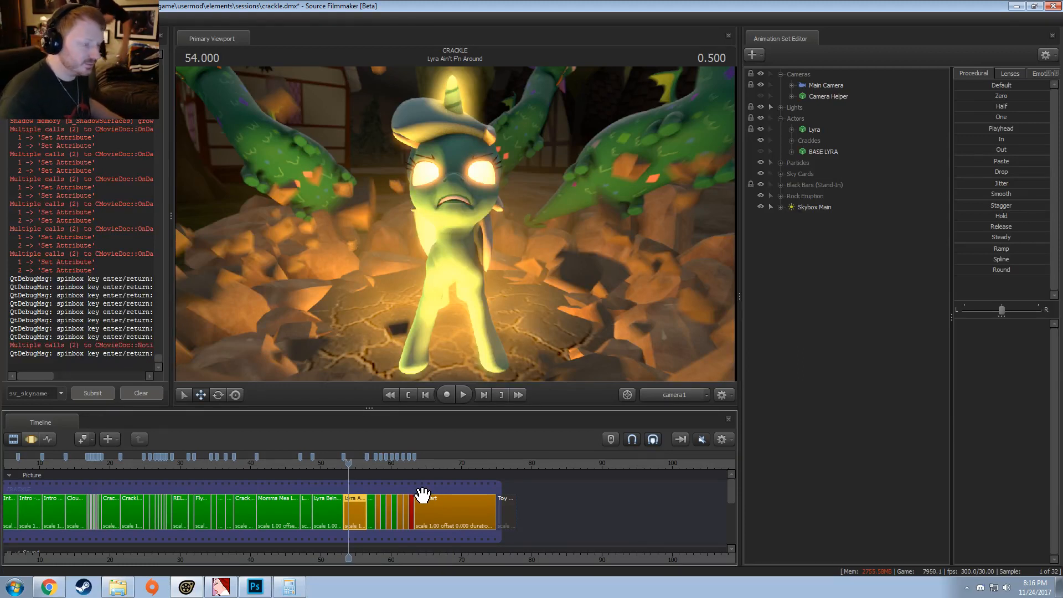
pyautogui.scroll(-4, 427, 486)
pyautogui.scroll(2, 340, 541)
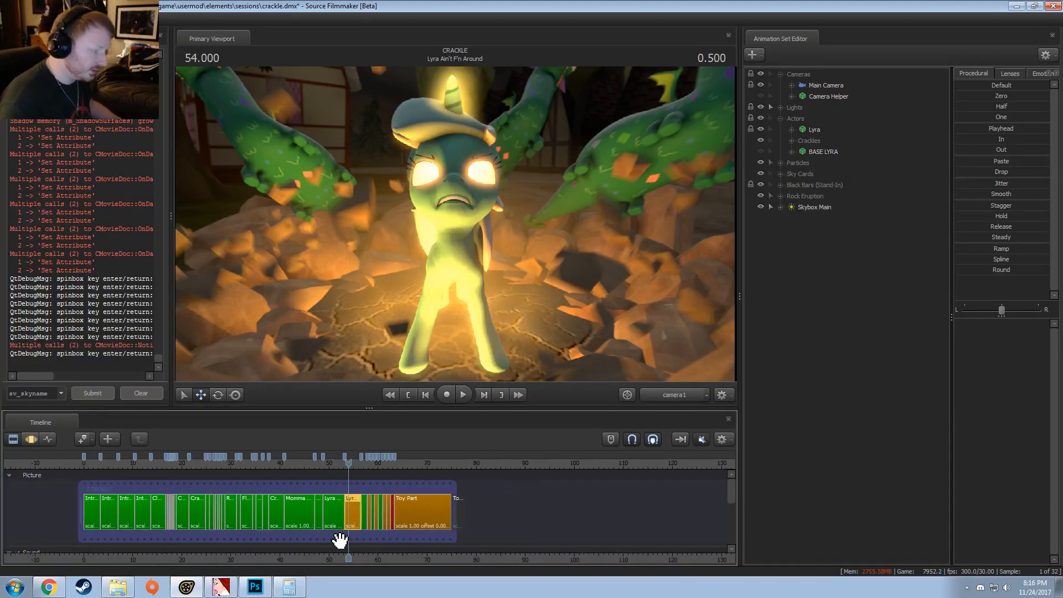
pyautogui.scroll(3, 452, 537)
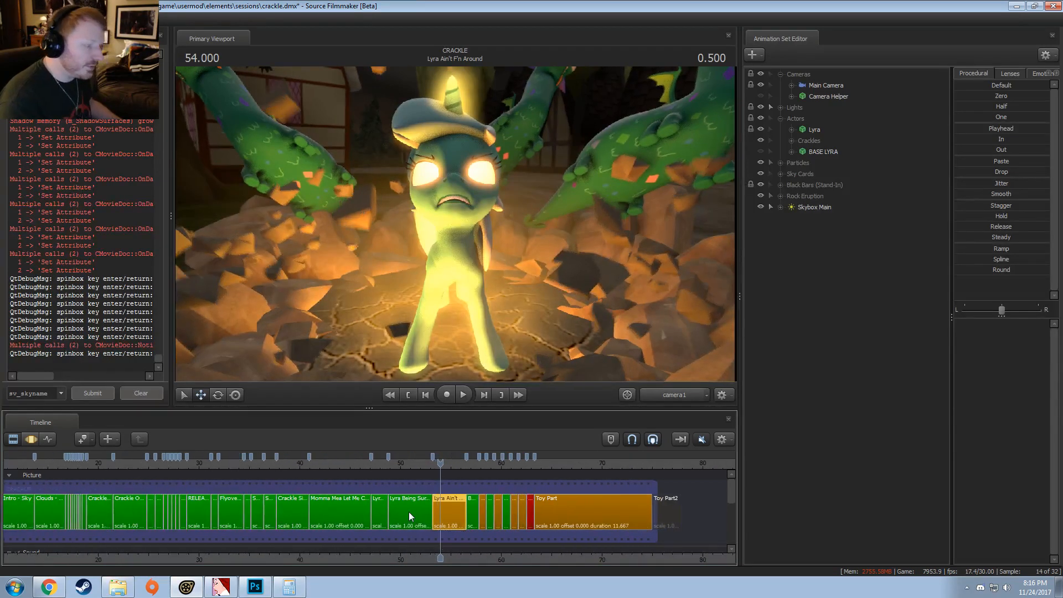
# Step: Save the crackle session, reselect the Lyra Ain't F'n Around shot, and close Source Filmmaker
pyautogui.click(409, 511)
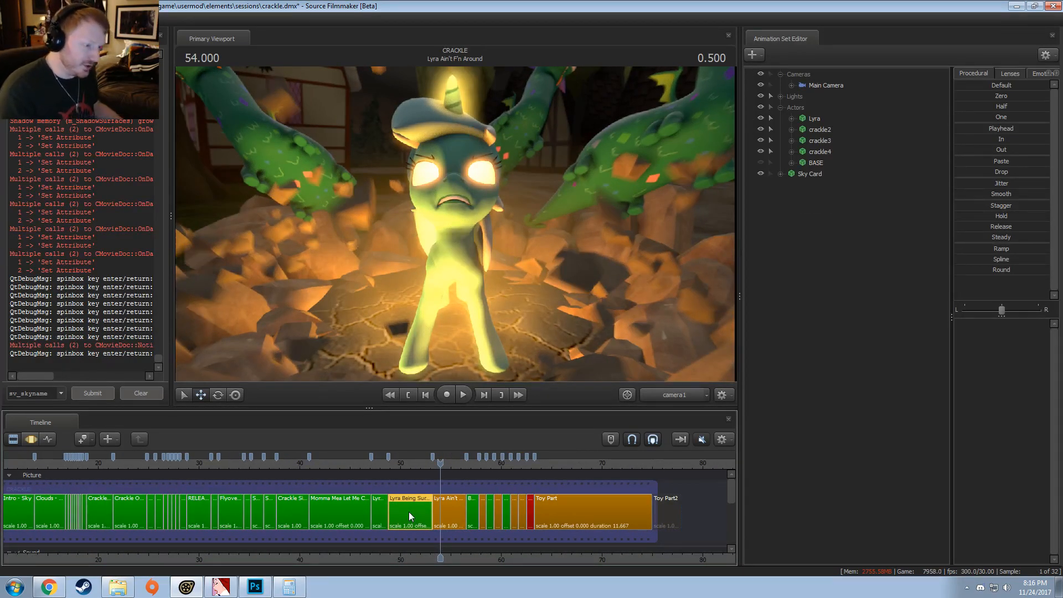
pyautogui.hotkey('ctrl', 's')
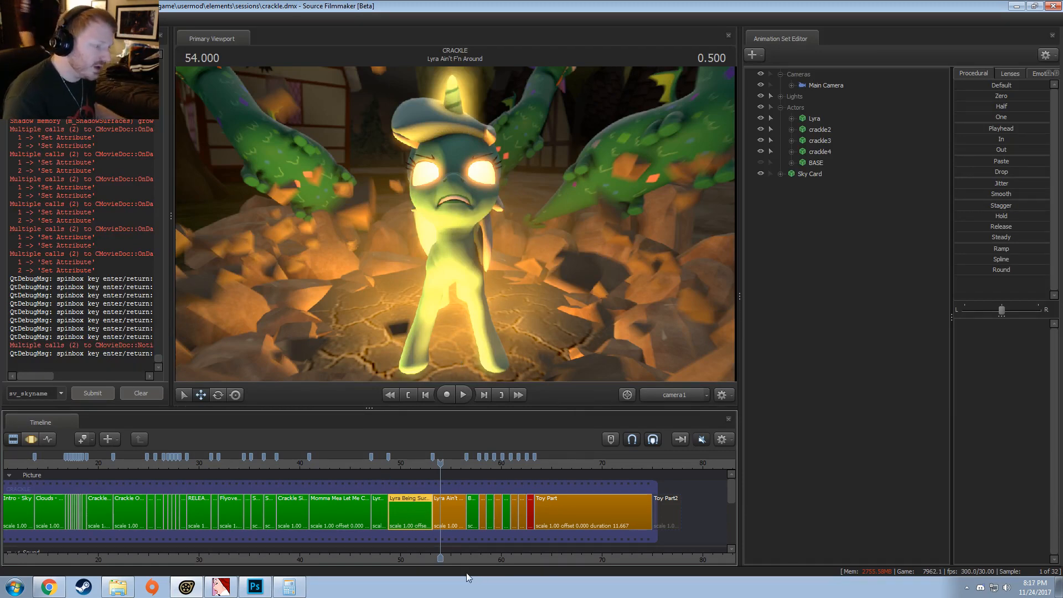
pyautogui.scroll(4, 459, 533)
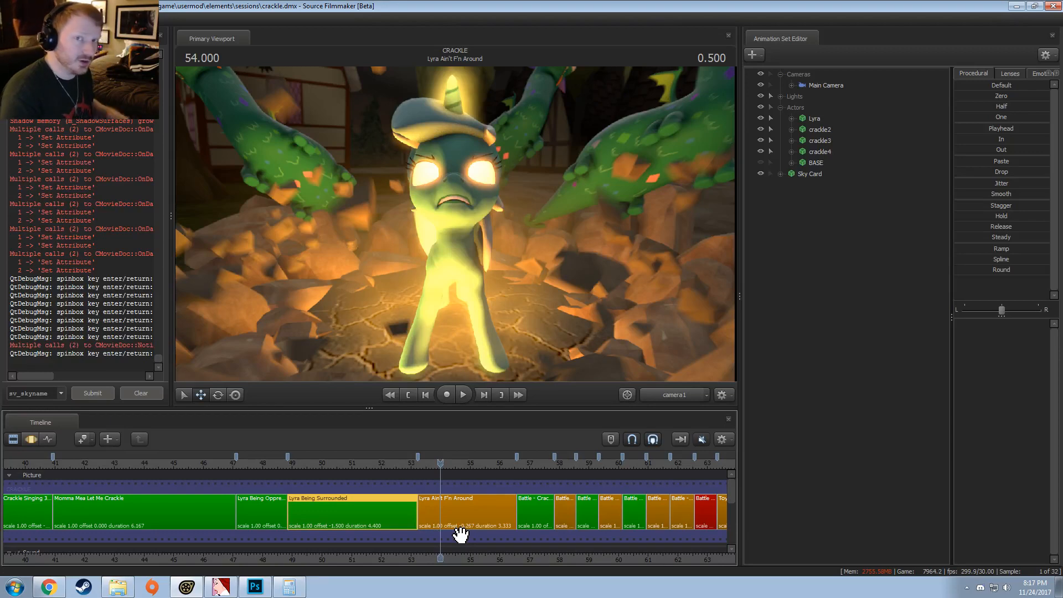
pyautogui.click(473, 509)
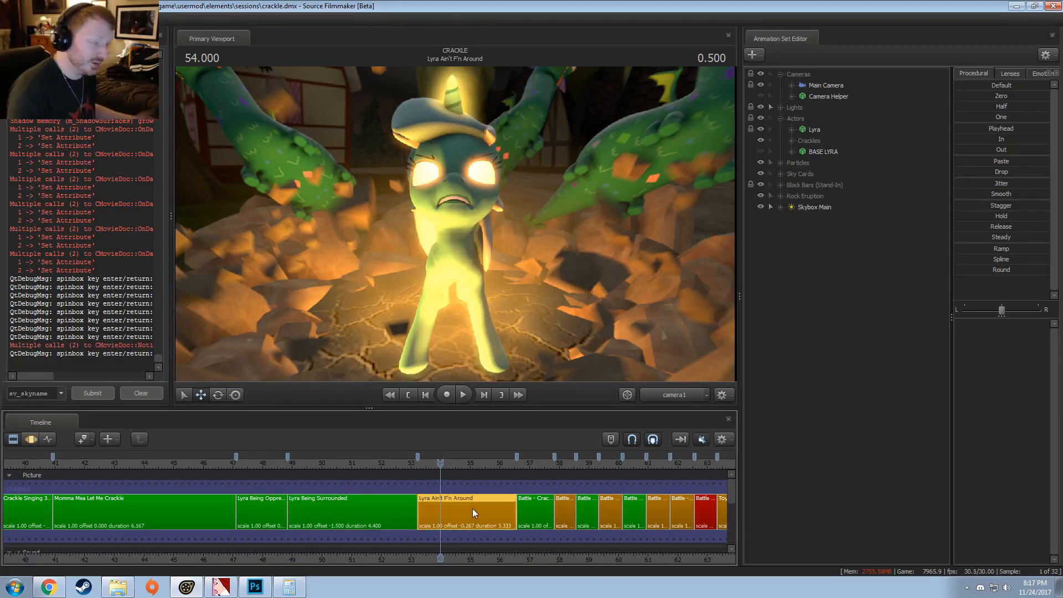
pyautogui.scroll(-5, 473, 507)
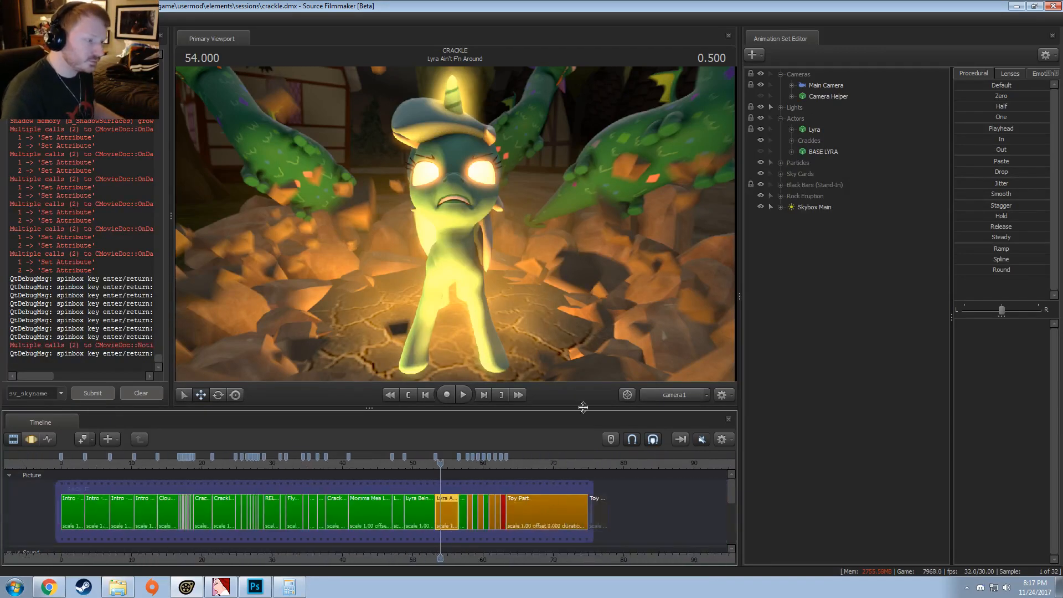
pyautogui.click(1051, 8)
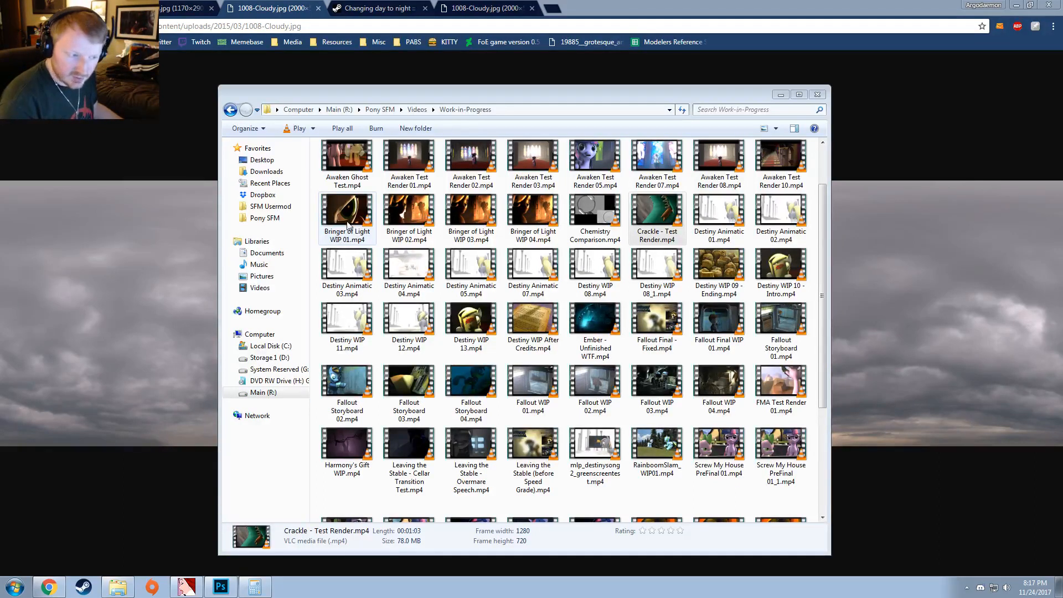
# Step: Close the Work-in-Progress folder window and all the browser tabs holding the cloudy sky images and Sky List references
pyautogui.click(818, 93)
pyautogui.click(551, 251)
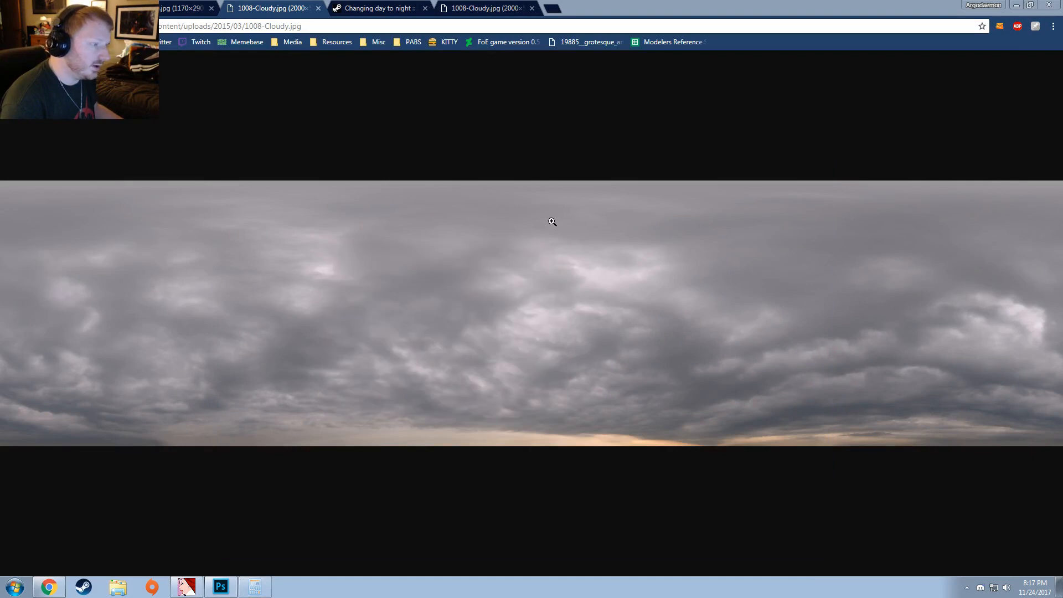
pyautogui.click(318, 9)
pyautogui.click(319, 8)
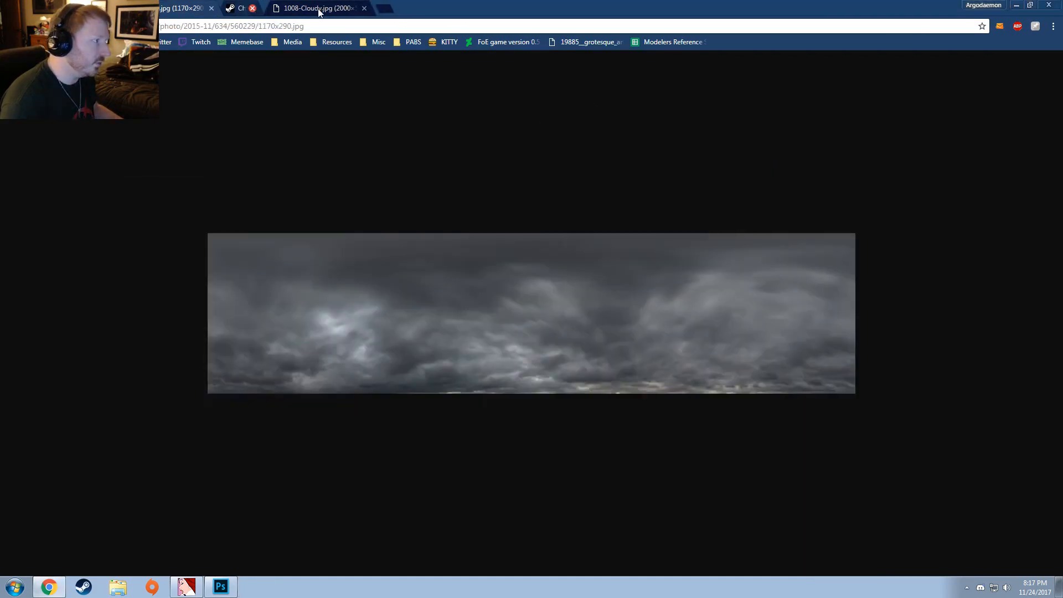
pyautogui.click(319, 9)
pyautogui.click(213, 11)
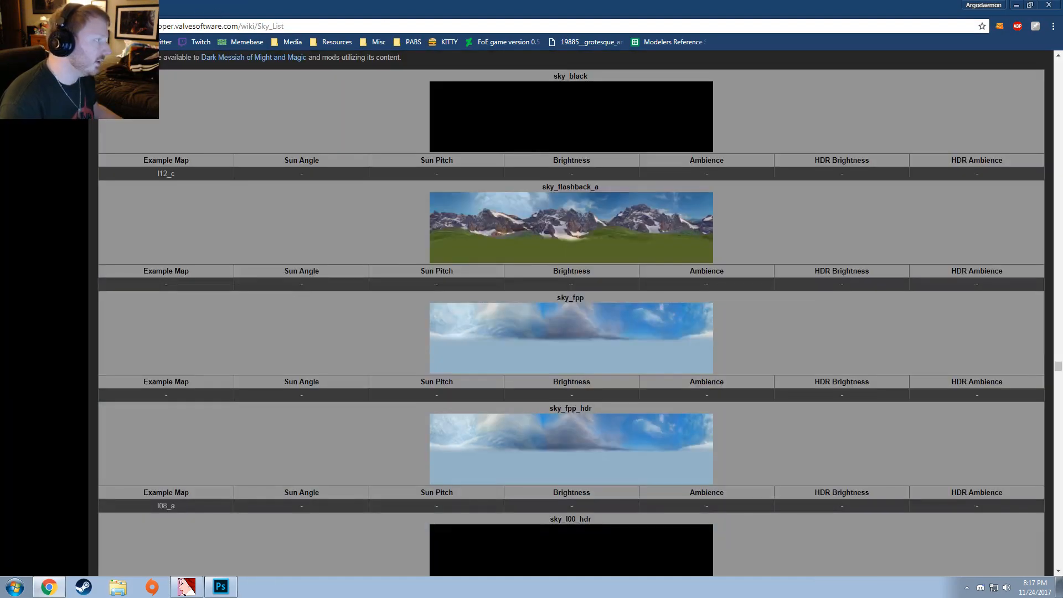
pyautogui.click(106, 10)
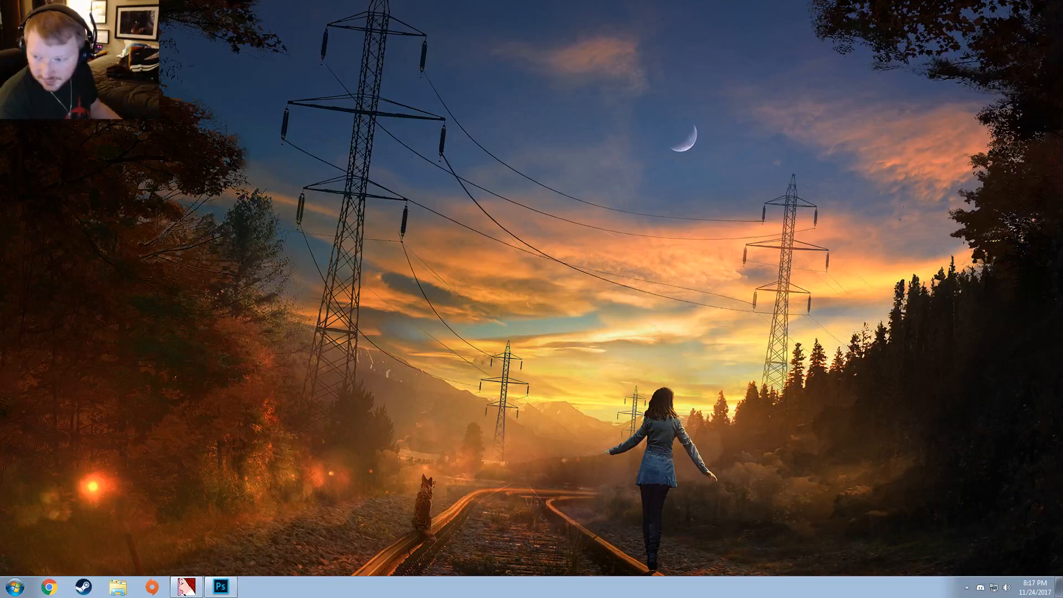
# Step: Bring the browser window showing 1593179.png onto this screen and maximise it
pyautogui.moveTo(1062, 398); pyautogui.dragTo(550, 1)
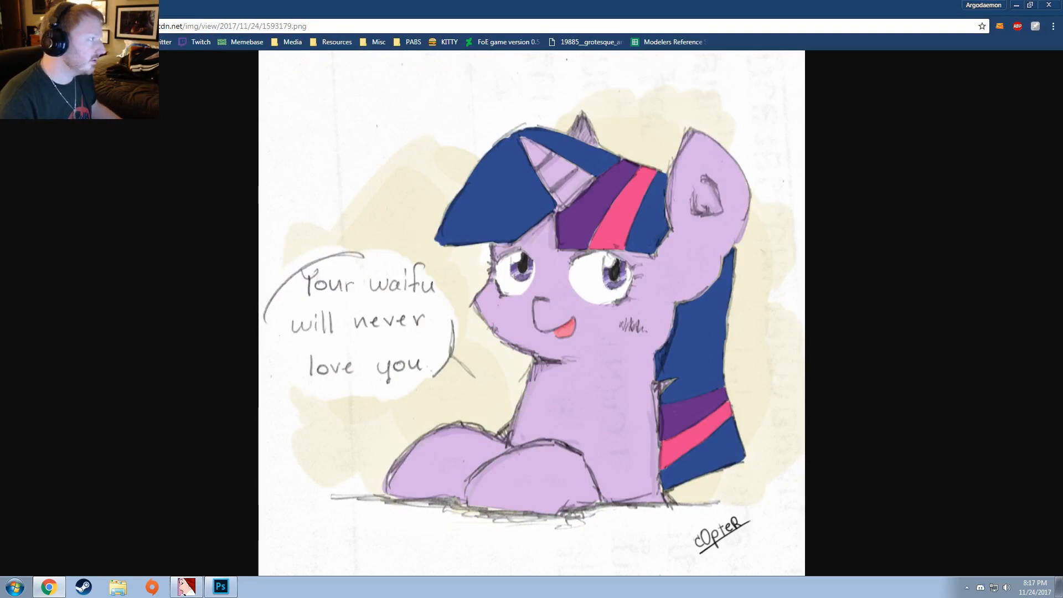
pyautogui.moveTo(413, 5); pyautogui.dragTo(354, 508)
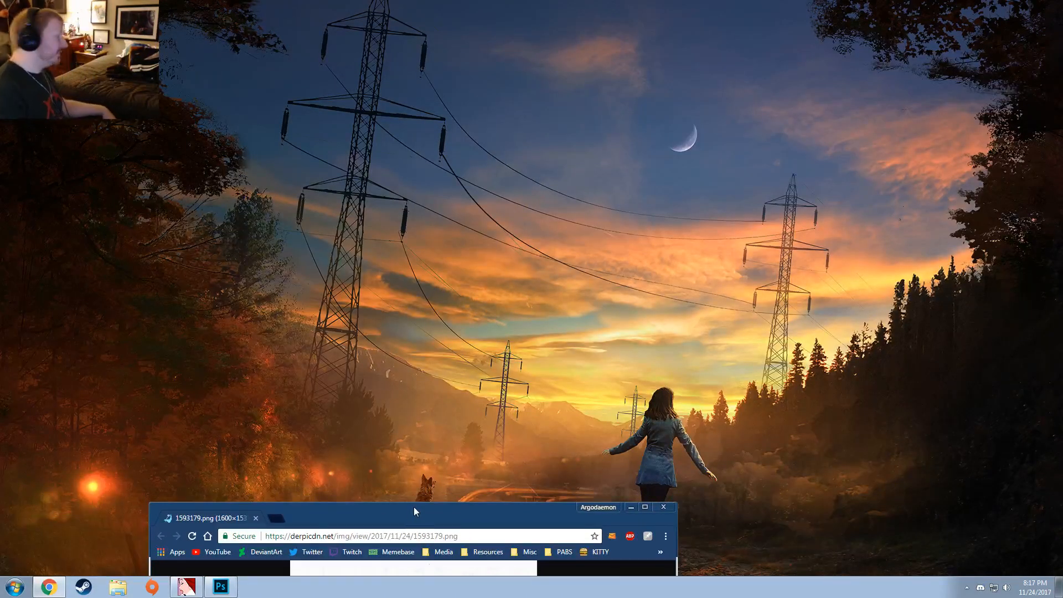
pyautogui.moveTo(421, 509); pyautogui.dragTo(534, 3)
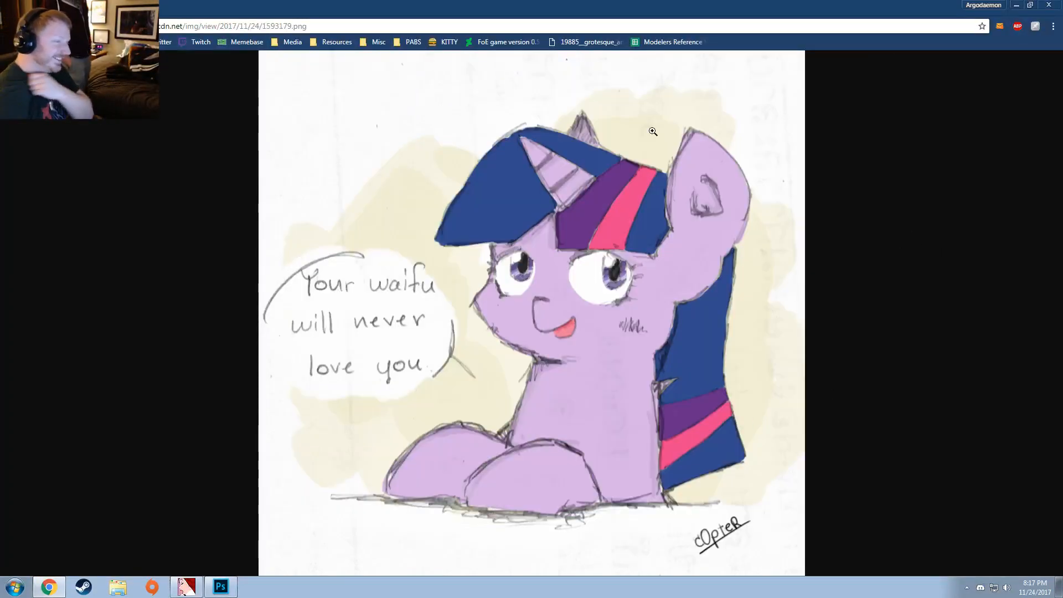
# Step: Enlarge the pony drawing to view its face and caption, restore the full view, and close the image
pyautogui.keyDown('ctrl'); pyautogui.scroll(3, 614, 431); pyautogui.keyUp('ctrl')
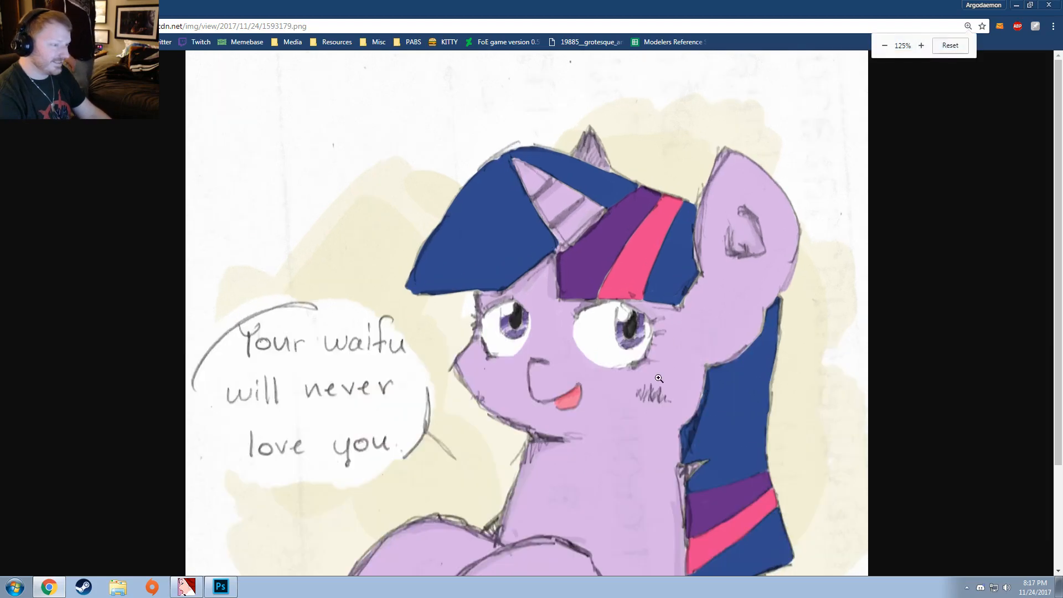
pyautogui.click(608, 461)
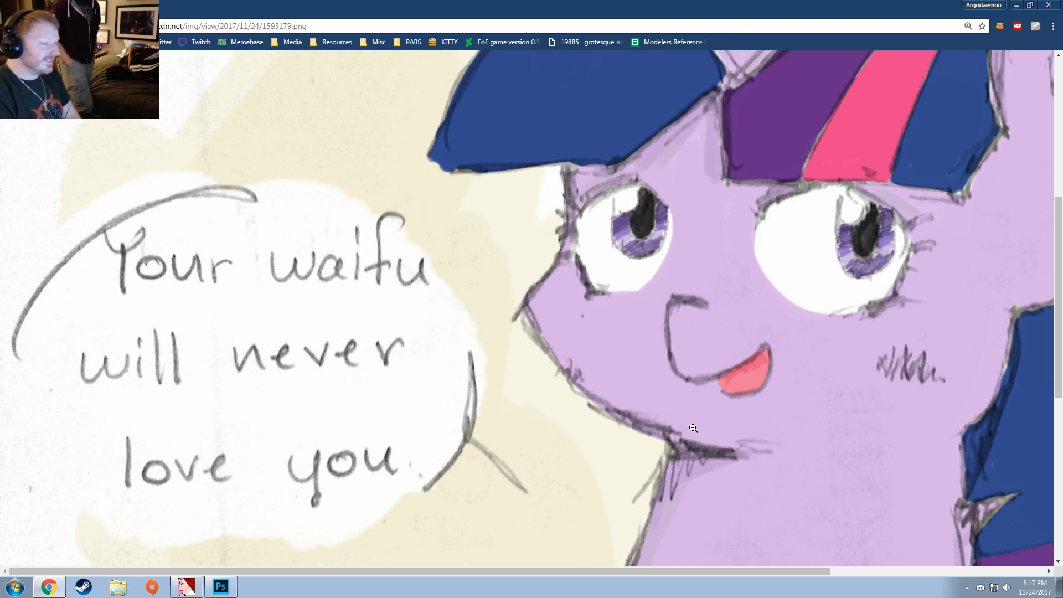
pyautogui.scroll(-3, 639, 285)
pyautogui.scroll(4, 629, 273)
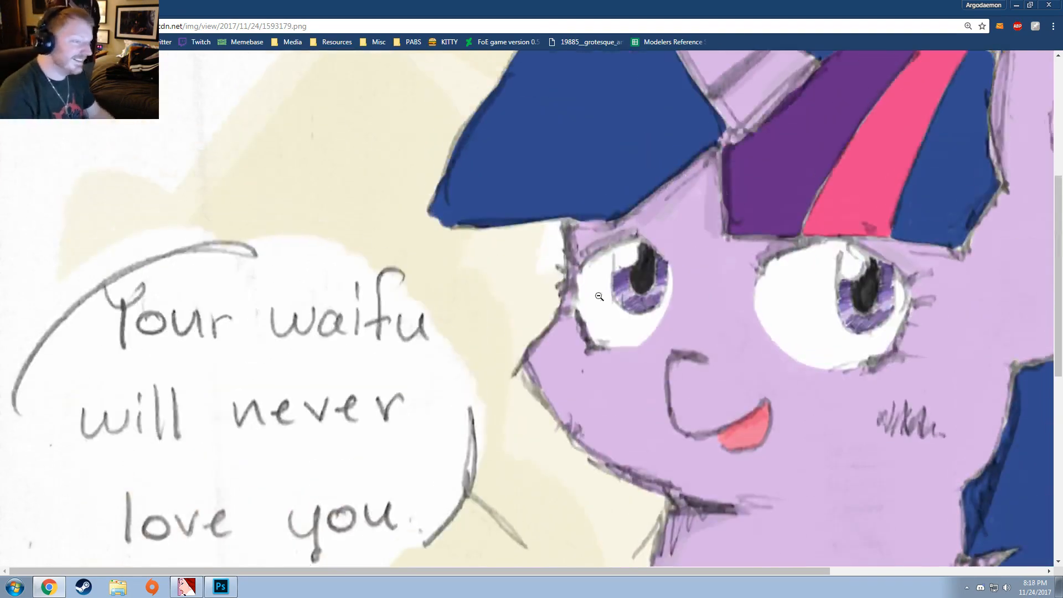
pyautogui.click(528, 345)
pyautogui.keyDown('ctrl'); pyautogui.scroll(-3, 814, 128); pyautogui.keyUp('ctrl')
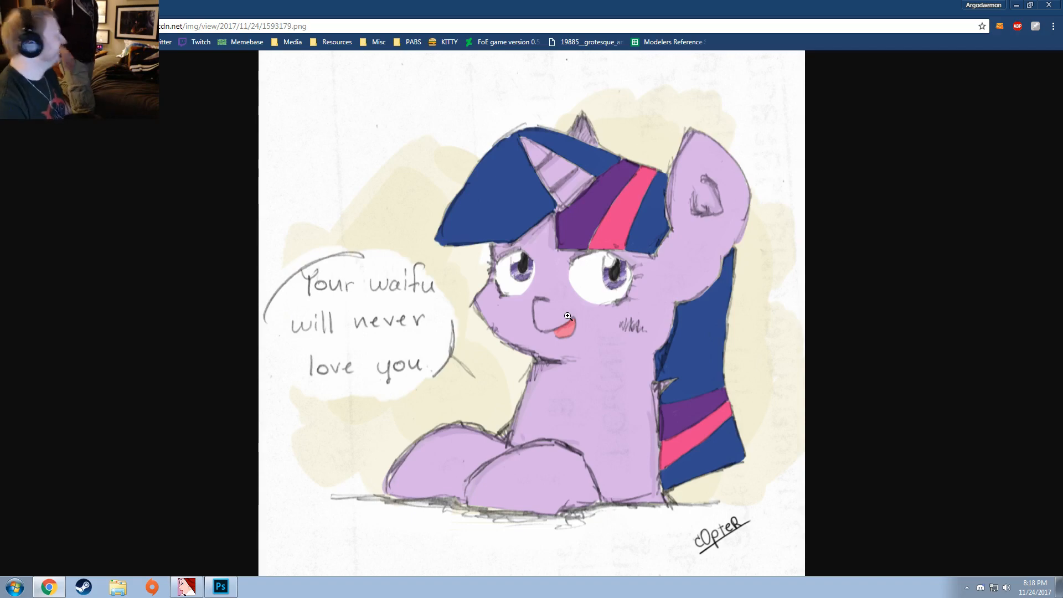
pyautogui.click(117, 8)
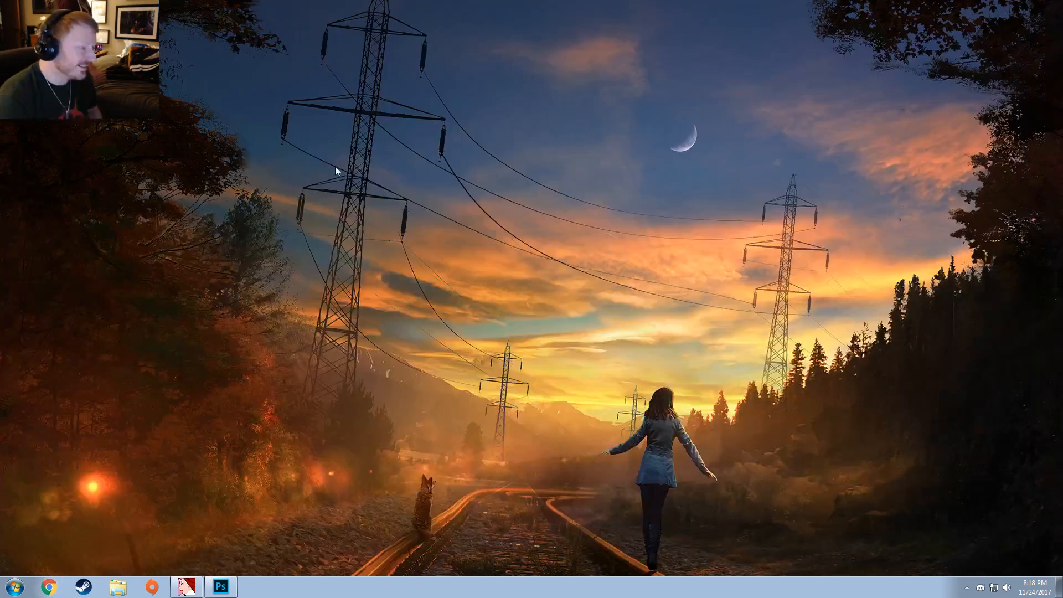
# Step: Switch to Photoshop and quit it without saving the changes to skydome3.tga
pyautogui.click(228, 587)
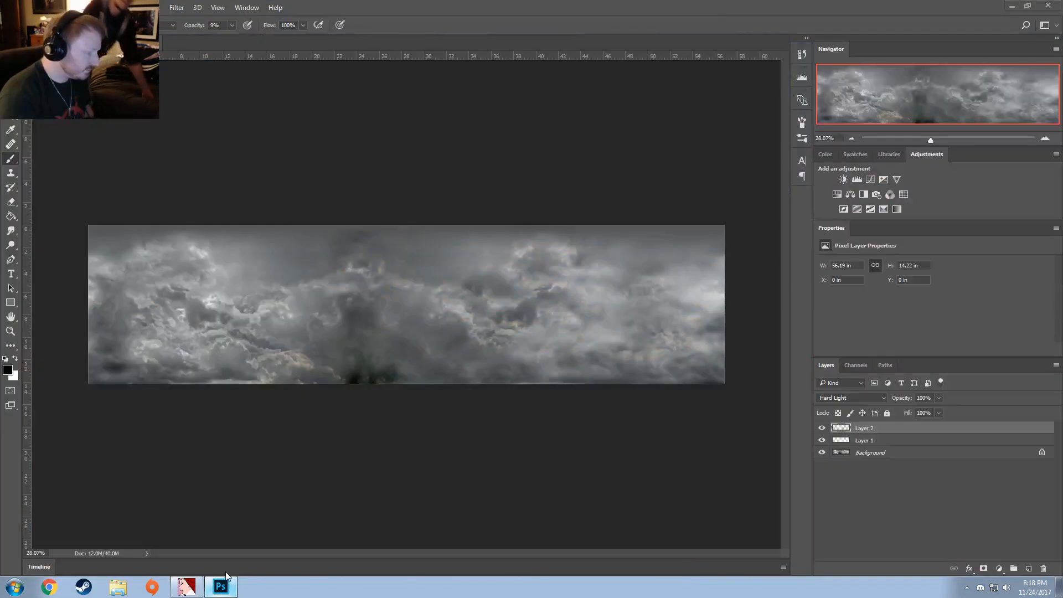
pyautogui.hotkey('alt', 'F4')
pyautogui.click(534, 221)
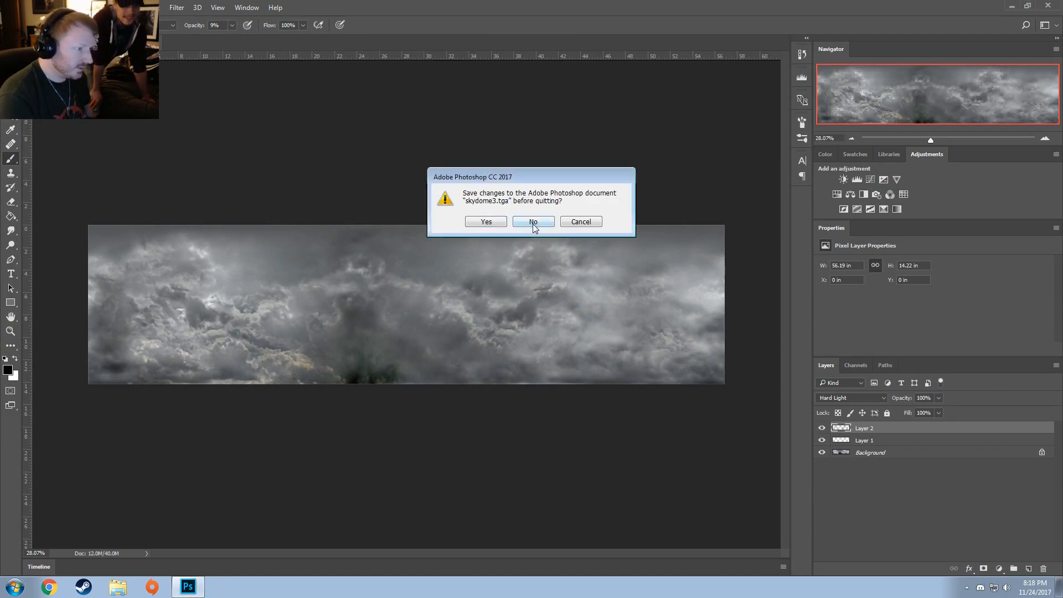